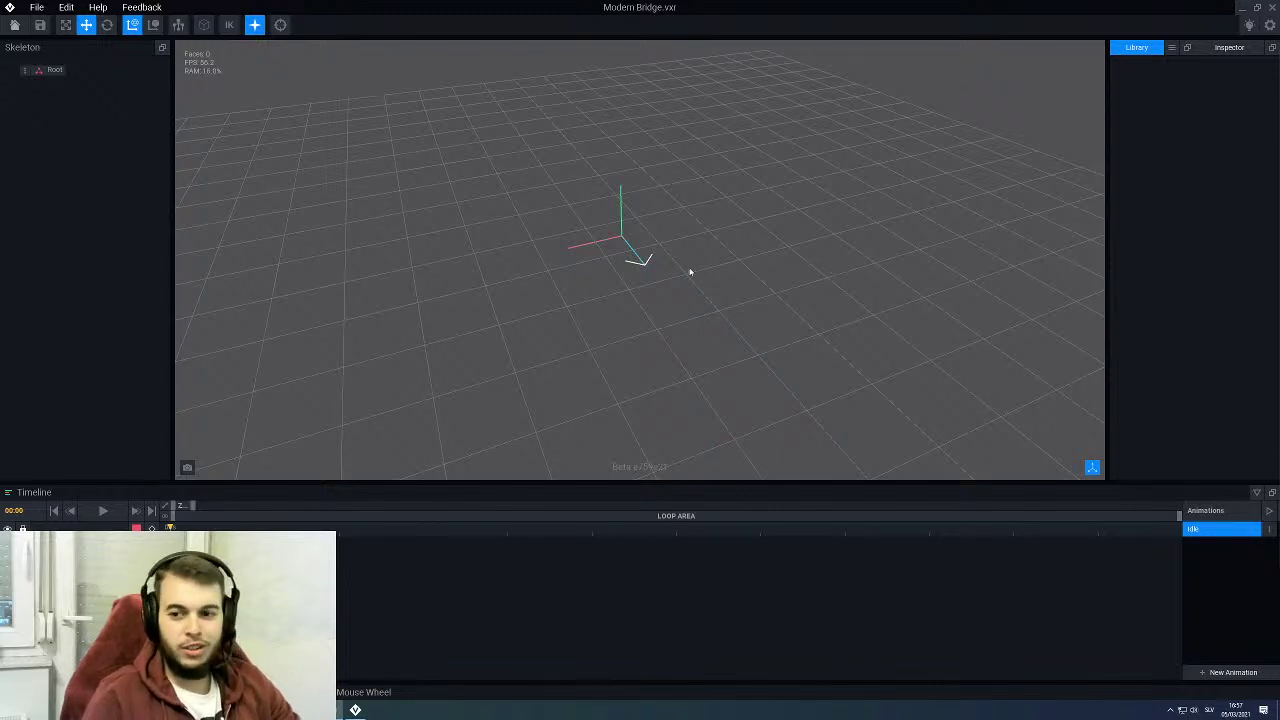
pyautogui.scroll(-3, 688, 271)
pyautogui.moveTo(688, 271); pyautogui.dragTo(662, 273, button='right')
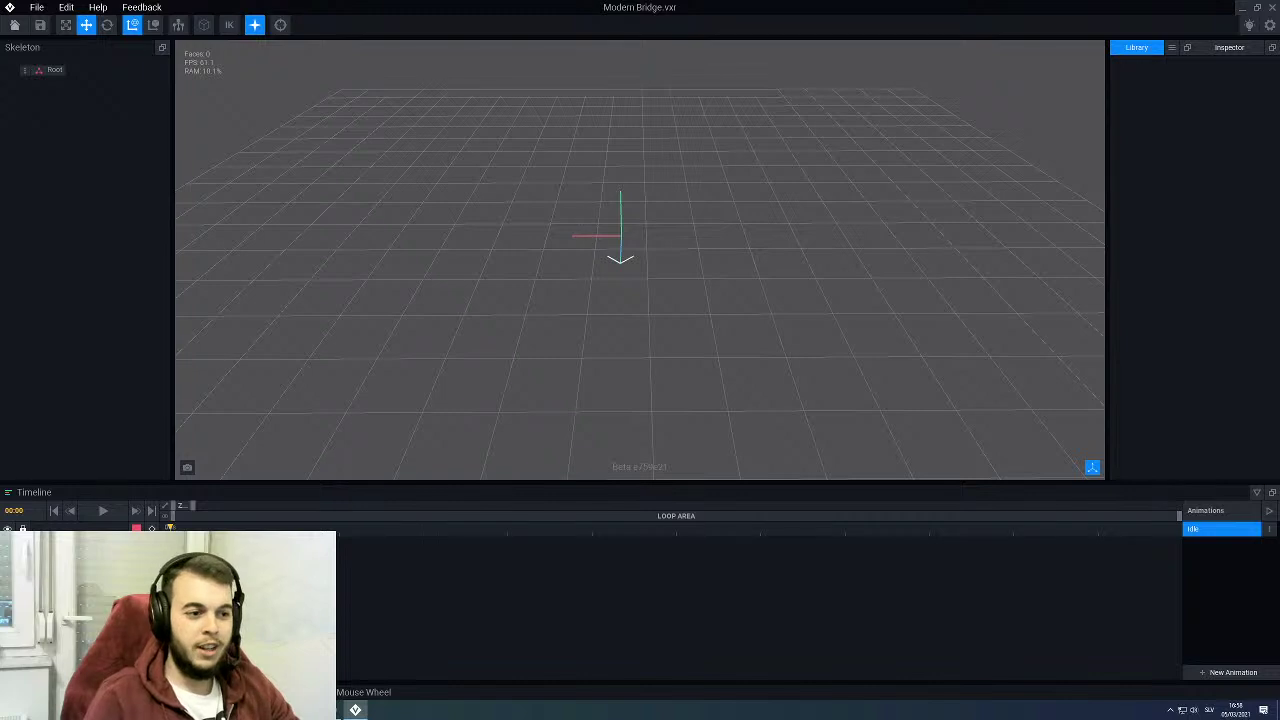
pyautogui.moveTo(668, 209); pyautogui.dragTo(740, 210, button='middle')
pyautogui.moveTo(528, 291); pyautogui.dragTo(532, 291, button='middle')
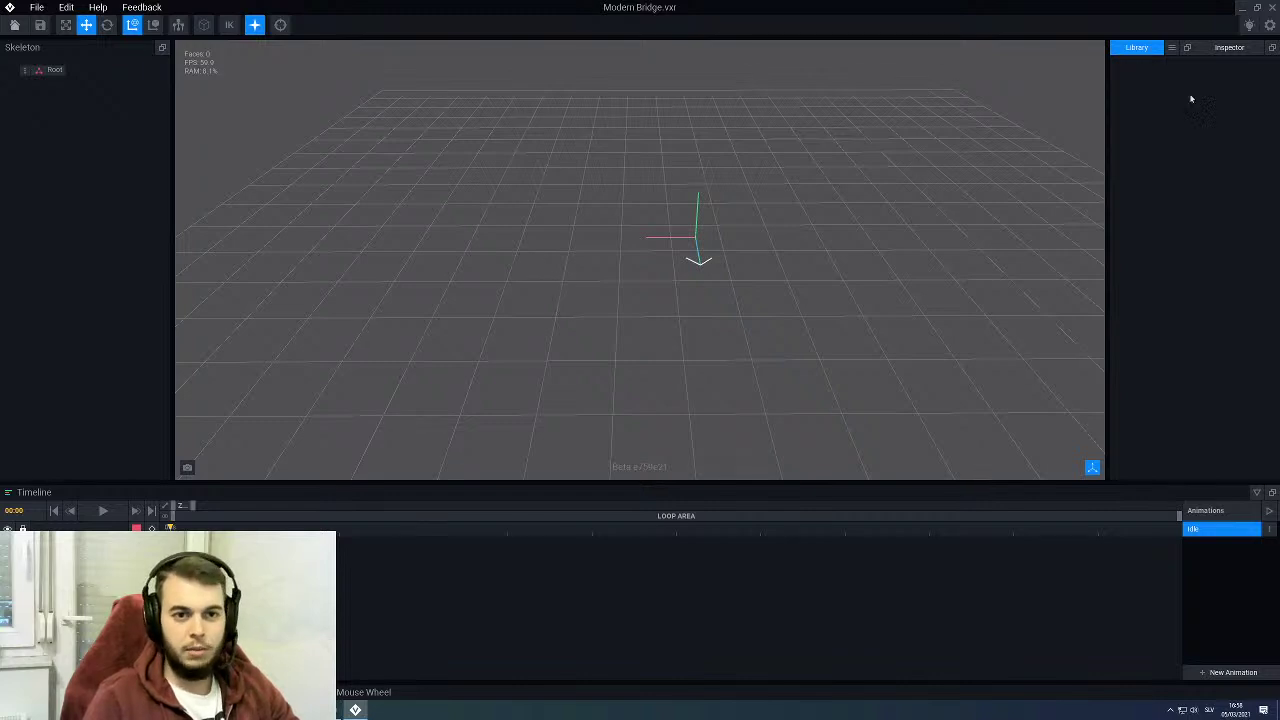
# Step: Create a new VXM model named Pillar in the Modern Bridge project folder
pyautogui.click(1171, 47)
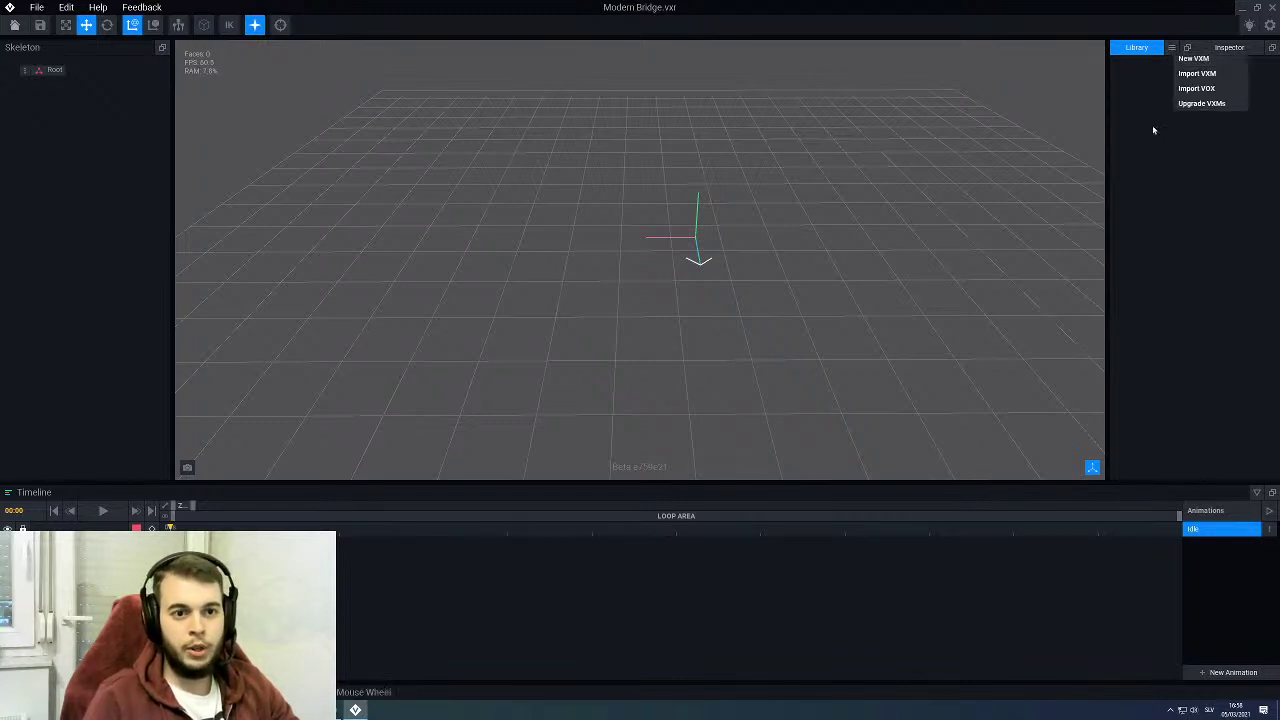
pyautogui.click(1190, 60)
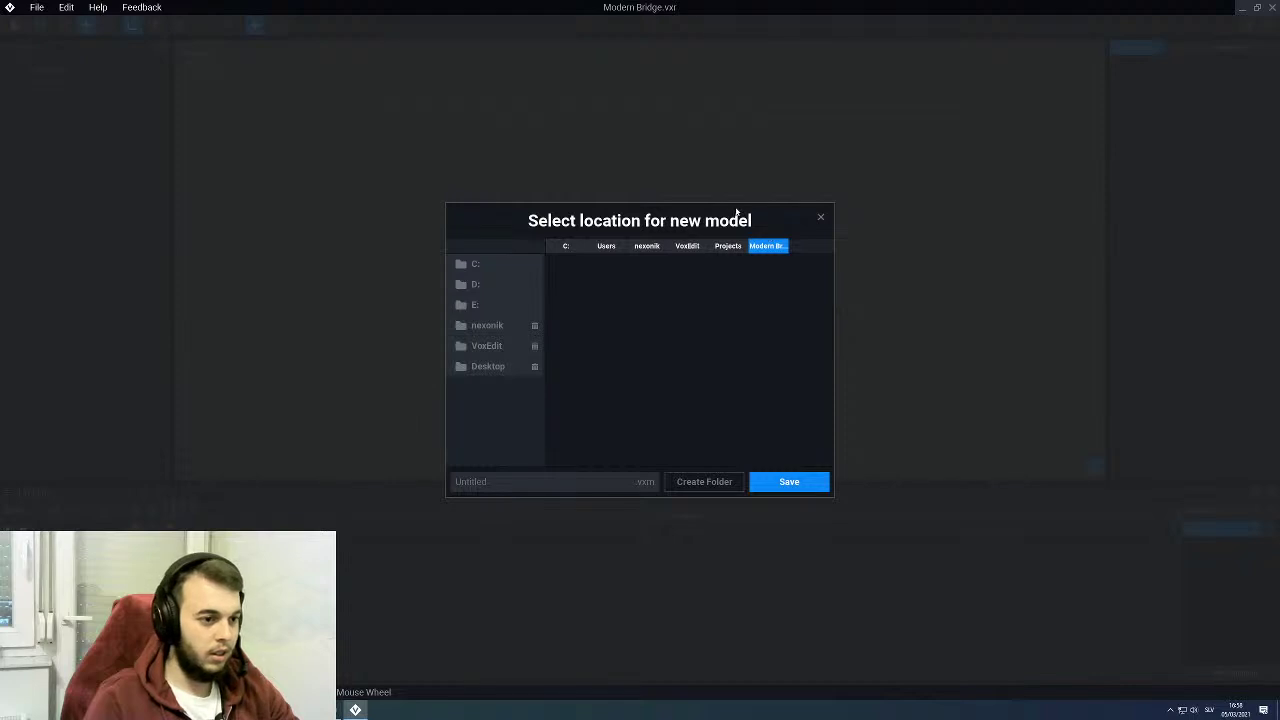
pyautogui.click(479, 490)
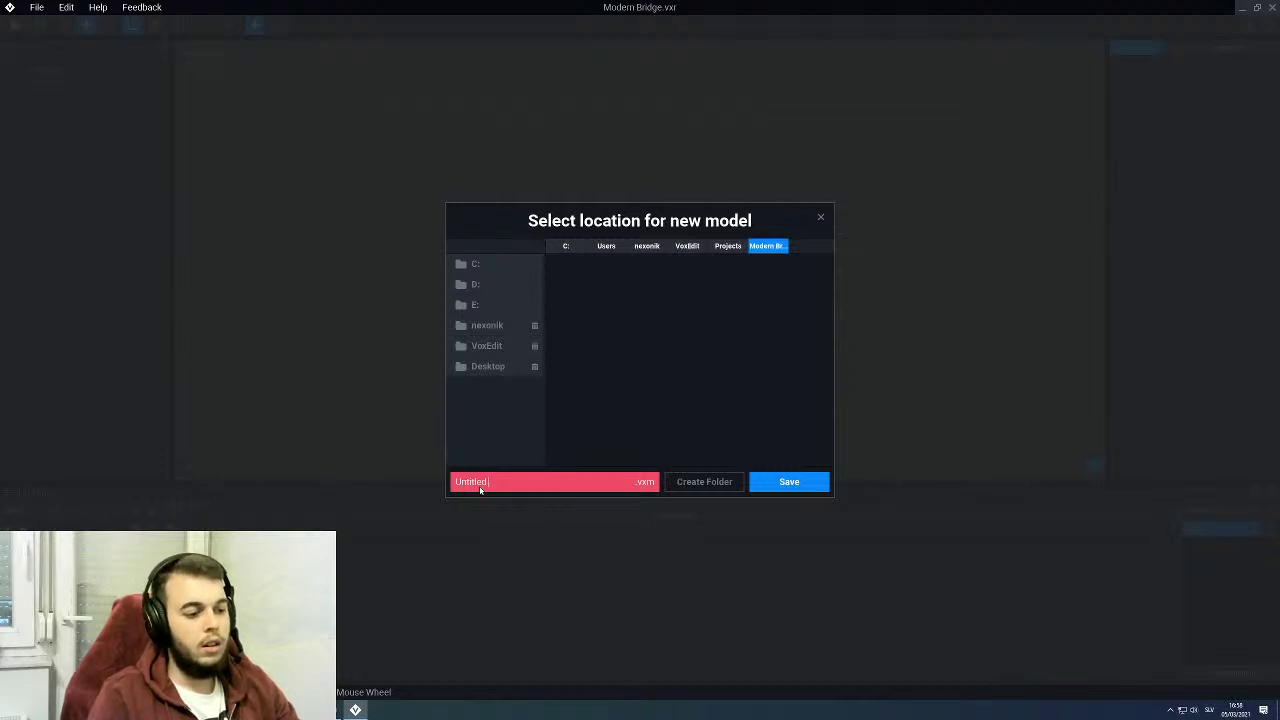
pyautogui.write('P')
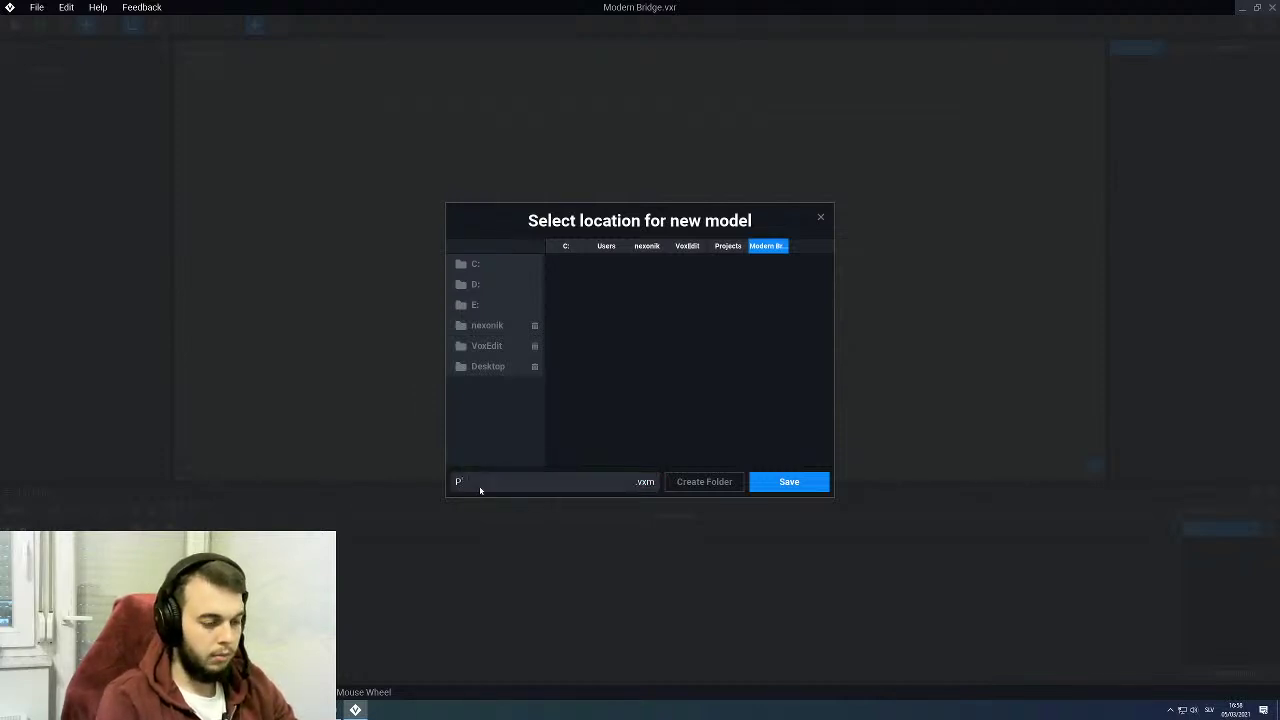
pyautogui.write('illar')
pyautogui.press('Return')
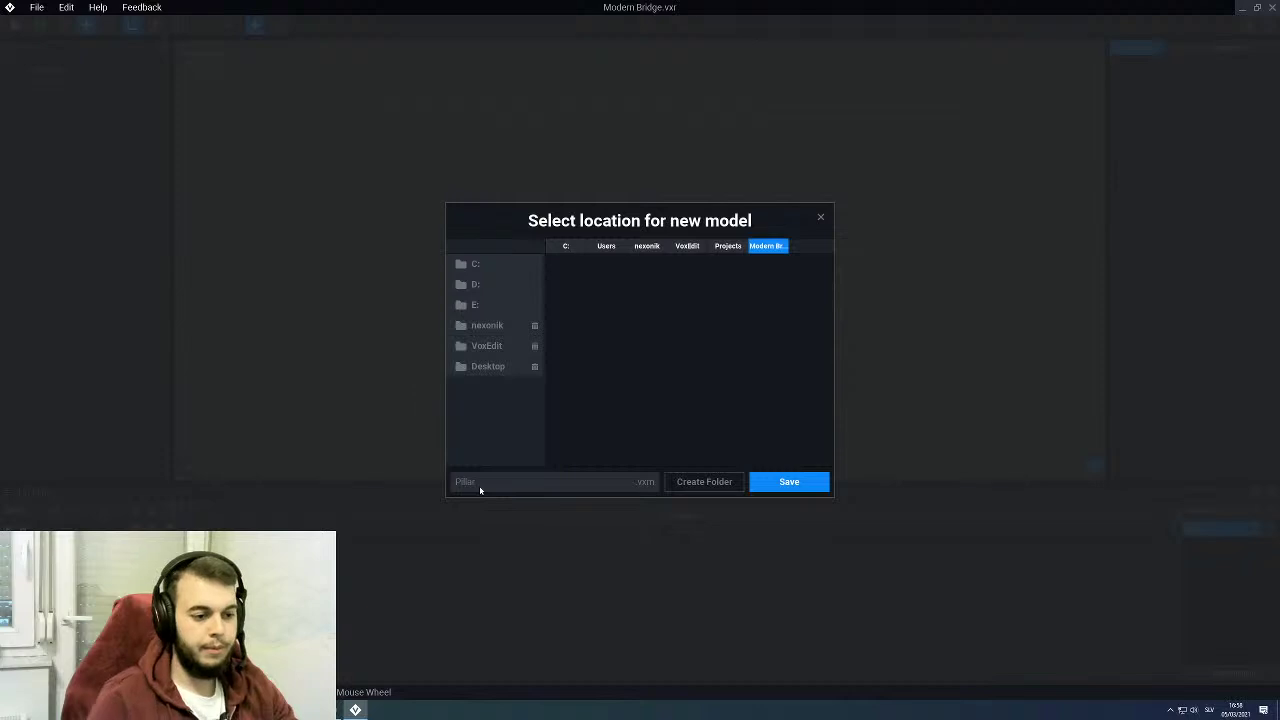
pyautogui.click(789, 482)
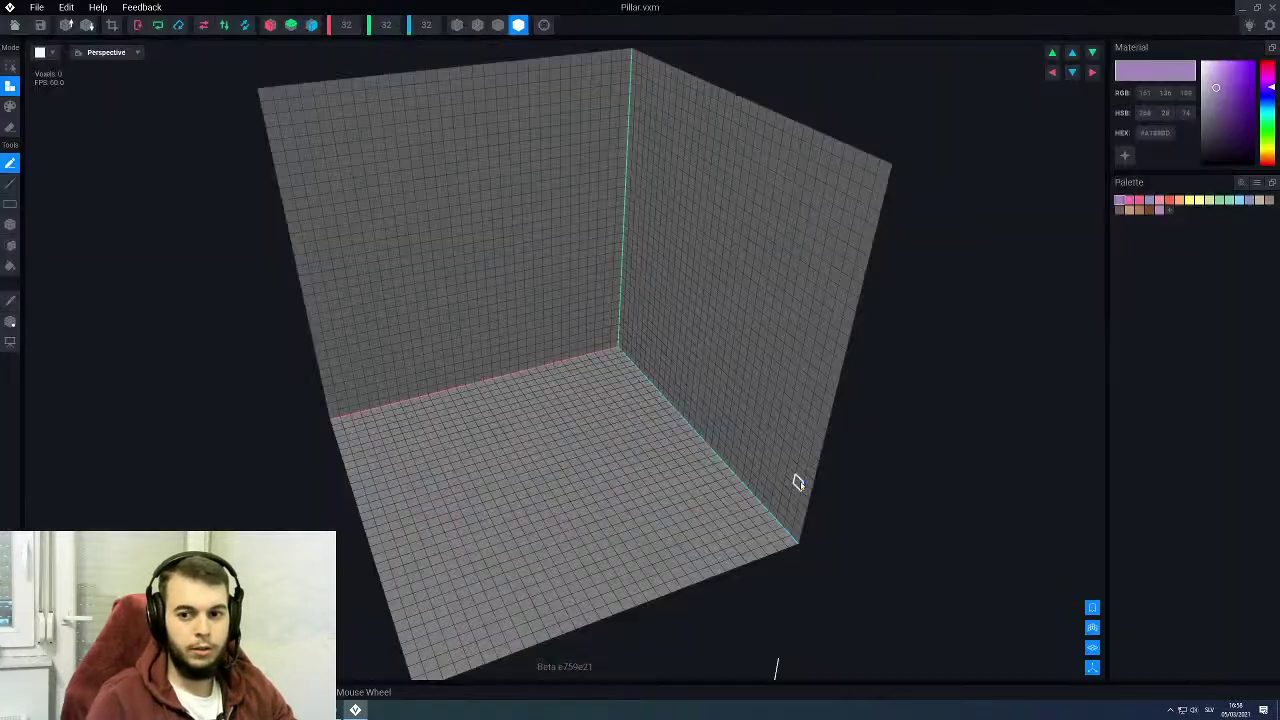
# Step: Load the PNG palette whose name starts with "VE - the sa" from VoxEdit's Palettes folder into the Pillar model
pyautogui.scroll(-3, 706, 310)
pyautogui.moveTo(703, 306); pyautogui.dragTo(692, 355, button='right')
pyautogui.click(1257, 182)
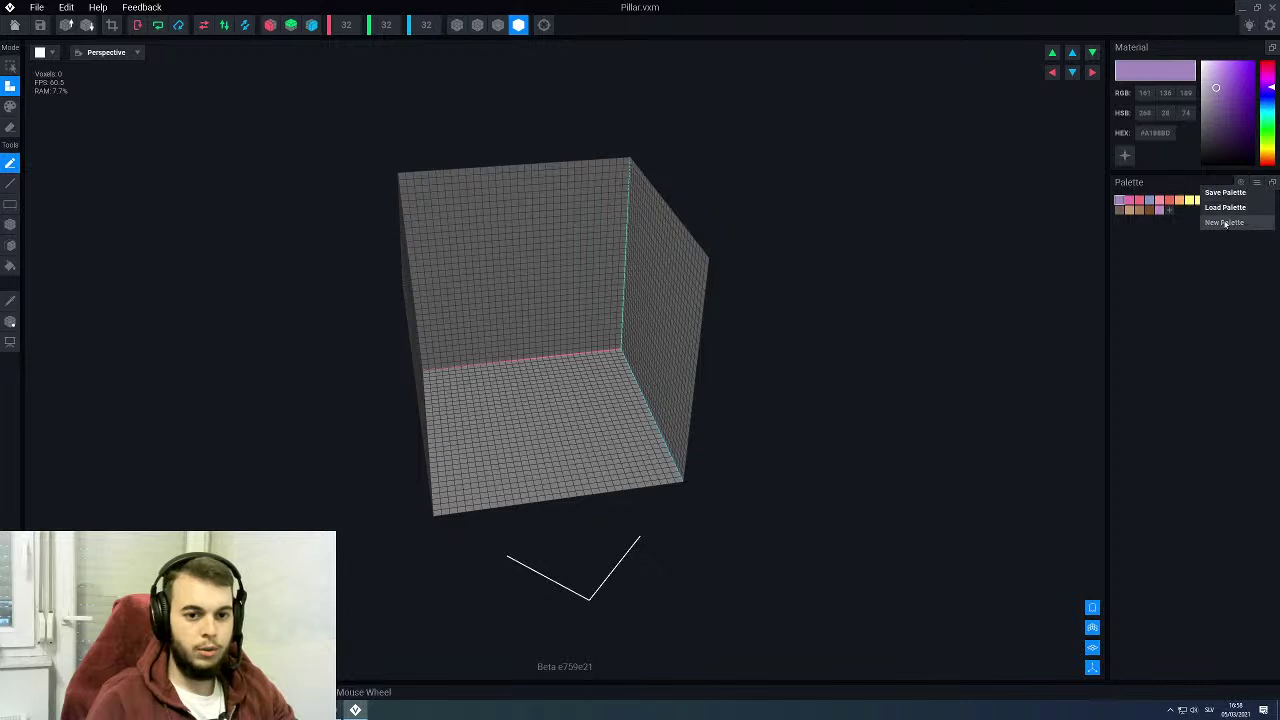
pyautogui.click(1228, 212)
pyautogui.click(687, 246)
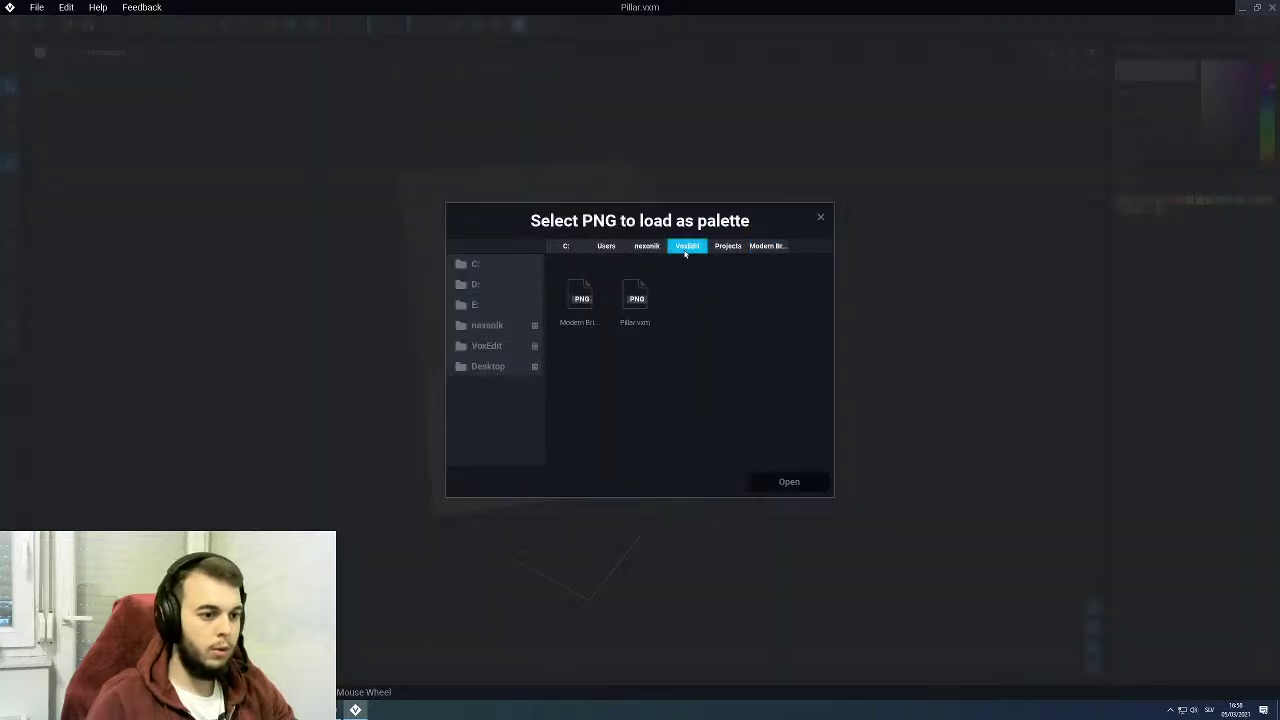
pyautogui.doubleClick(641, 302)
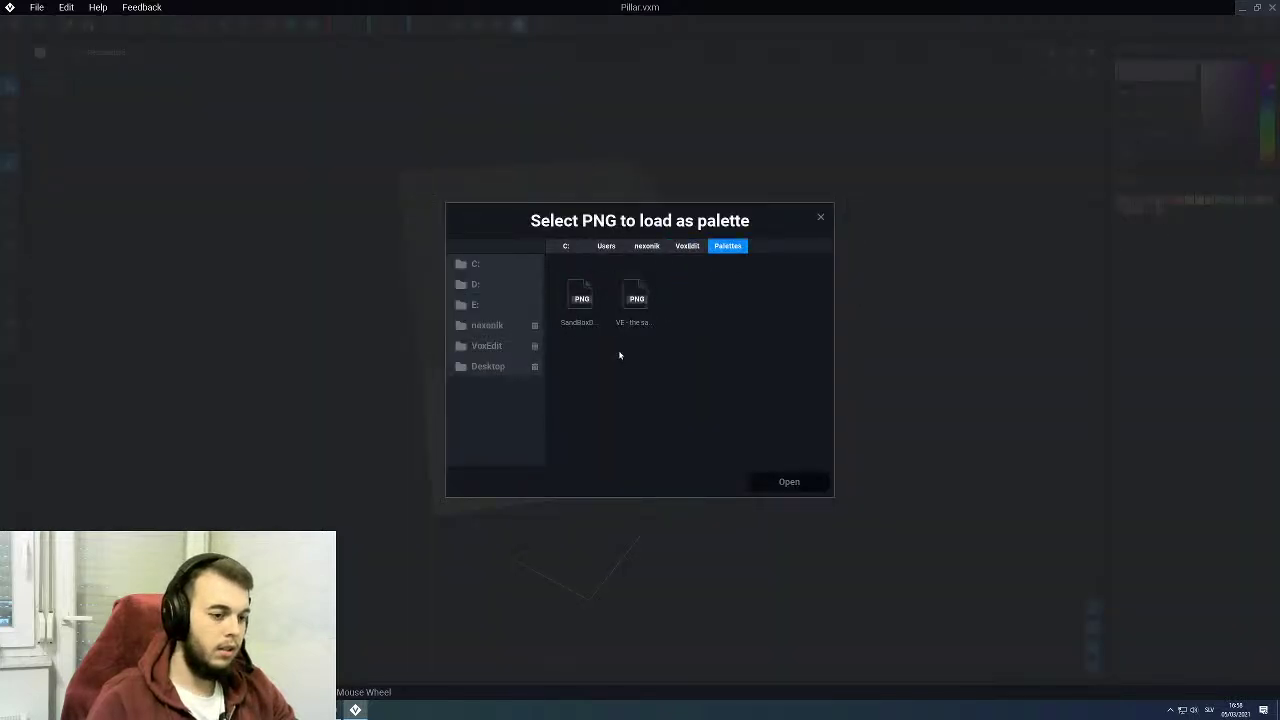
pyautogui.click(580, 300)
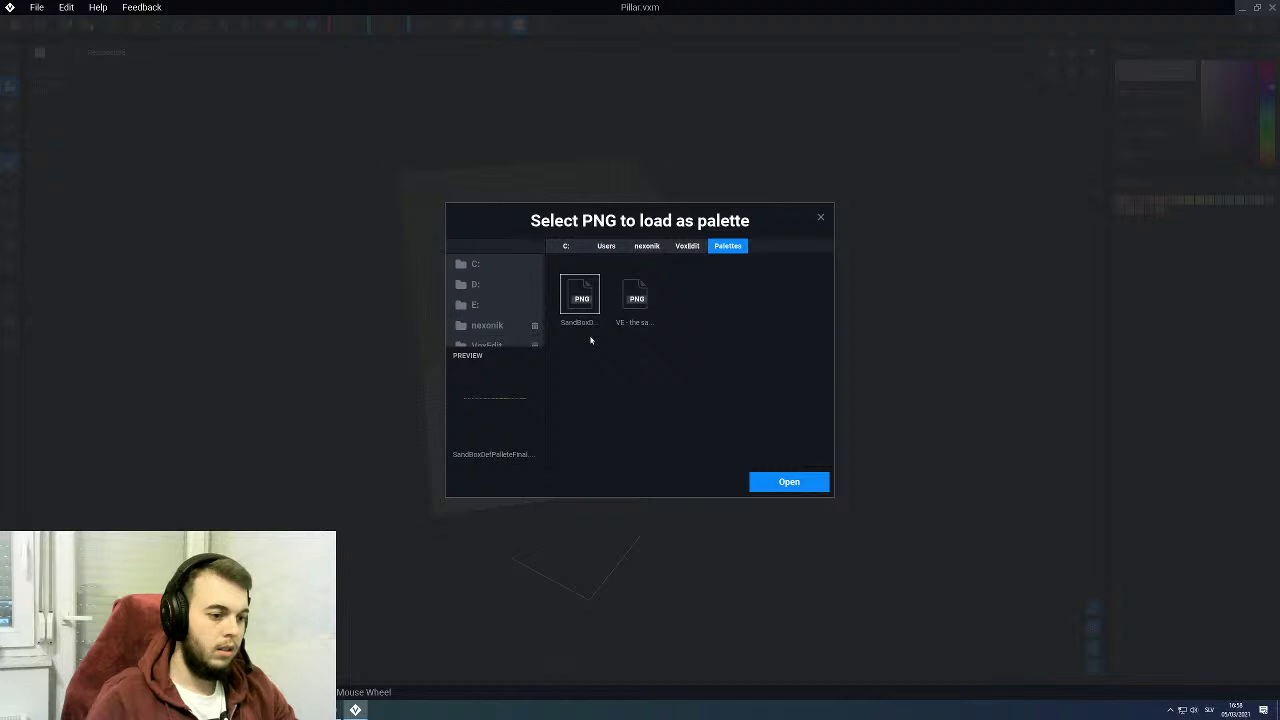
pyautogui.click(636, 298)
pyautogui.click(809, 484)
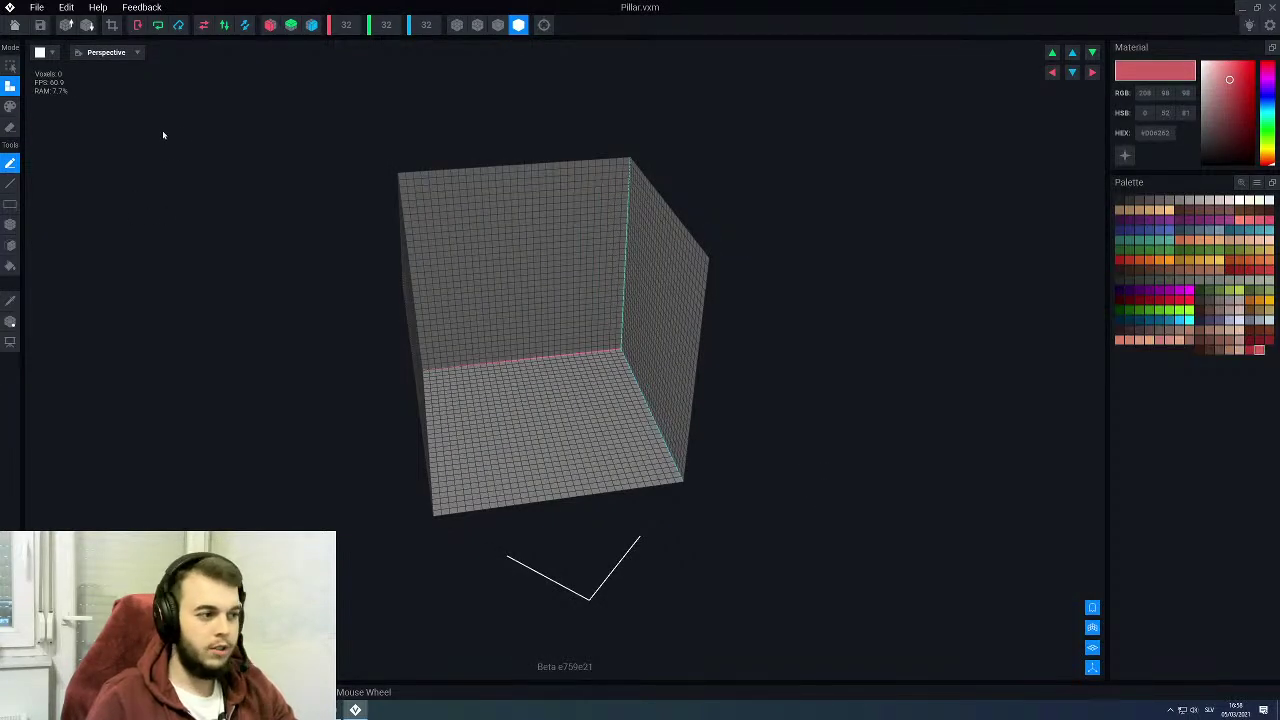
# Step: Close the Pillar model with its changes saved and return to the Modern Bridge project
pyautogui.click(14, 25)
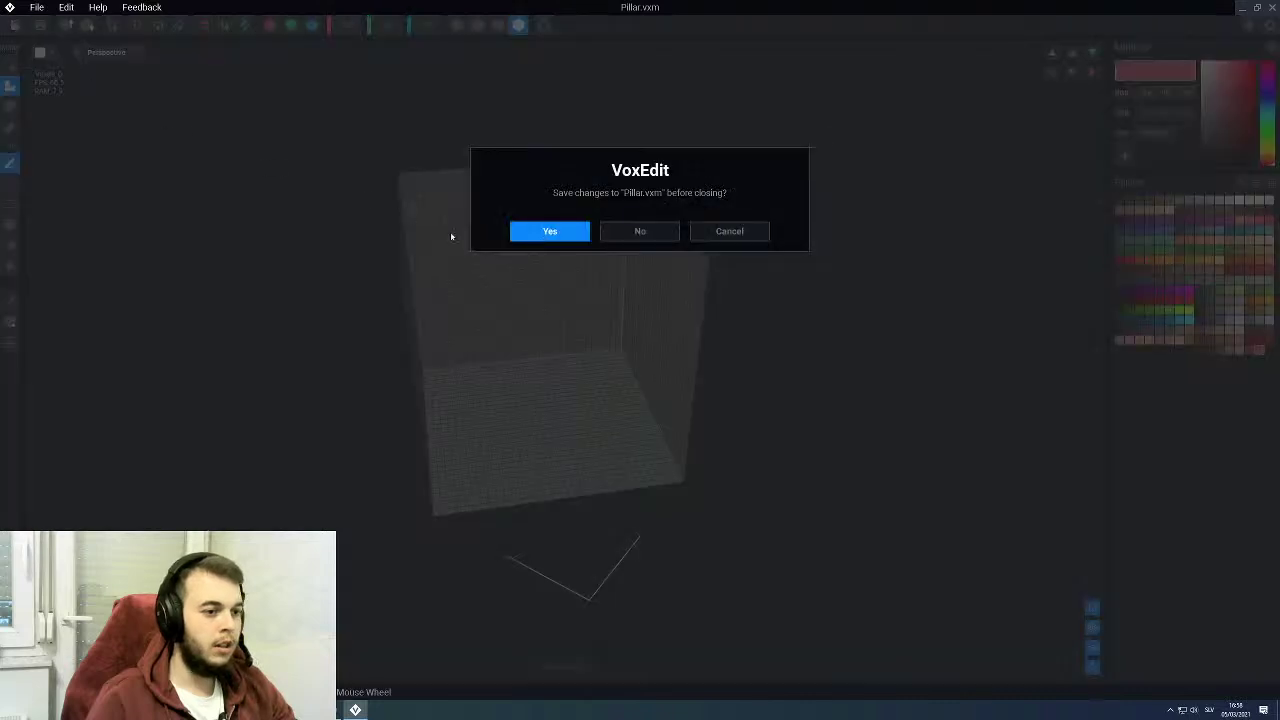
pyautogui.click(536, 232)
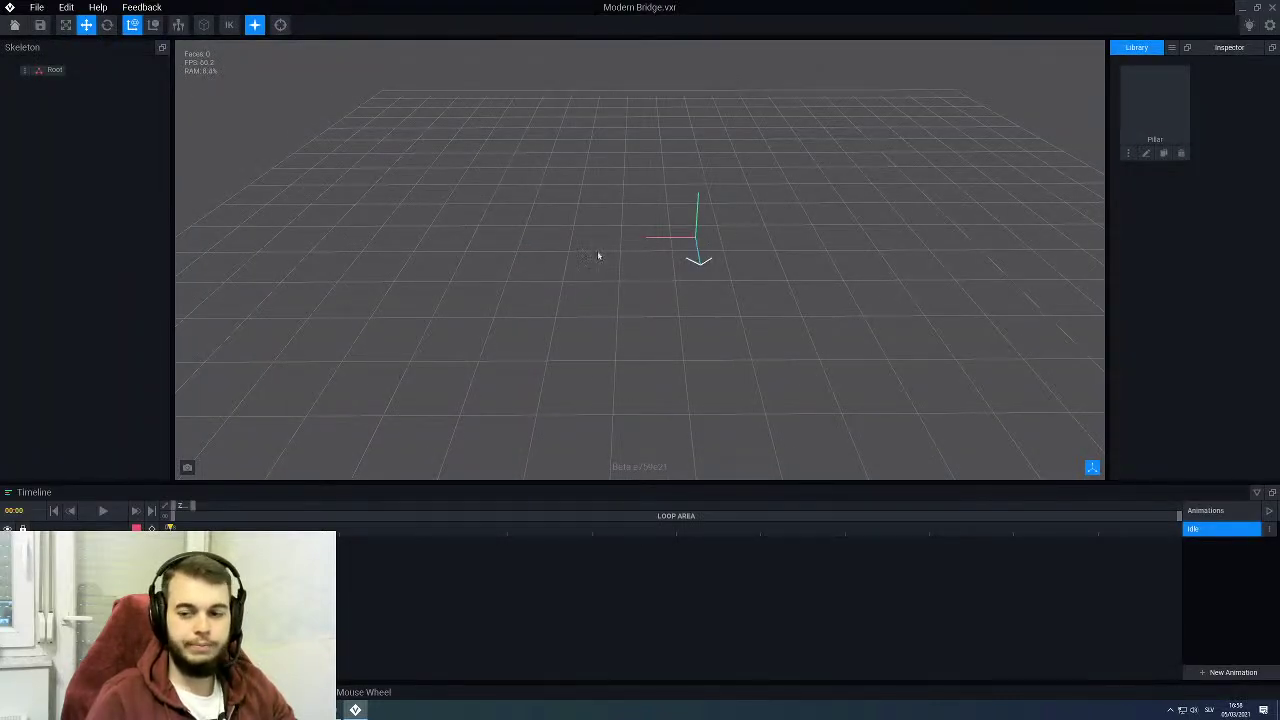
pyautogui.moveTo(620, 260); pyautogui.dragTo(987, 216, button='middle')
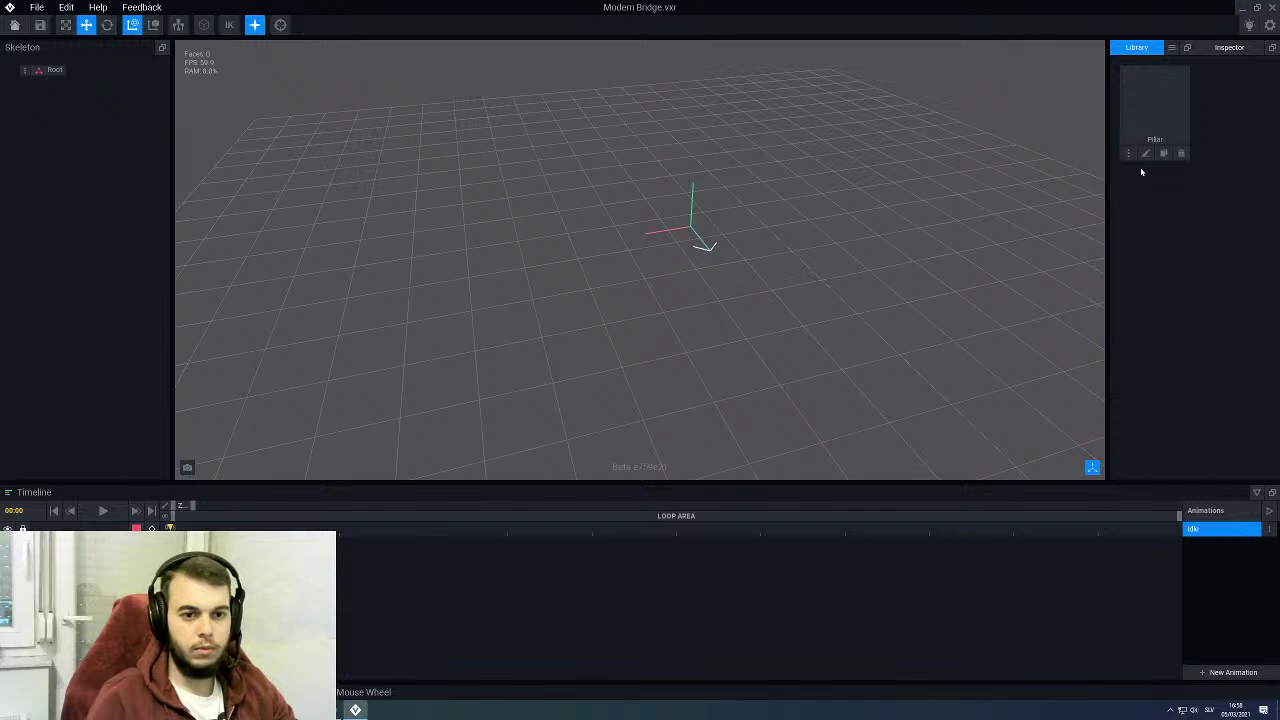
# Step: Clone the Pillar model in the library under the name Road
pyautogui.click(1163, 154)
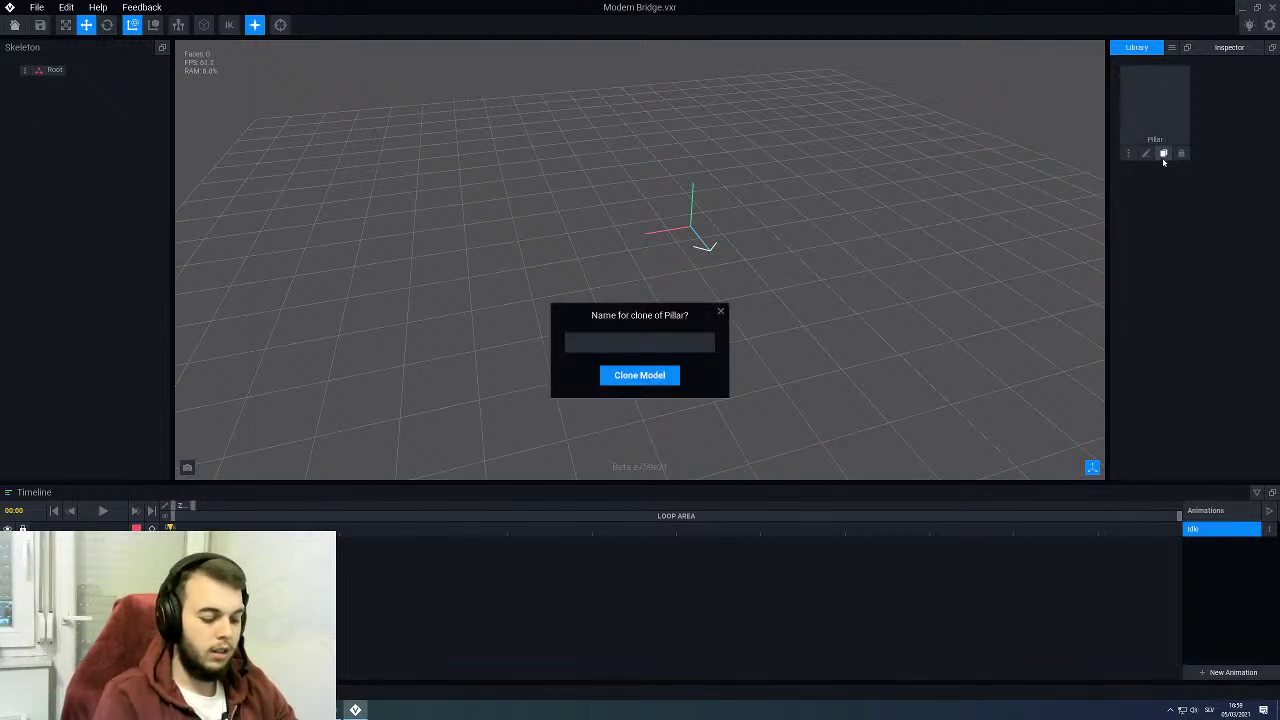
pyautogui.write('Path')
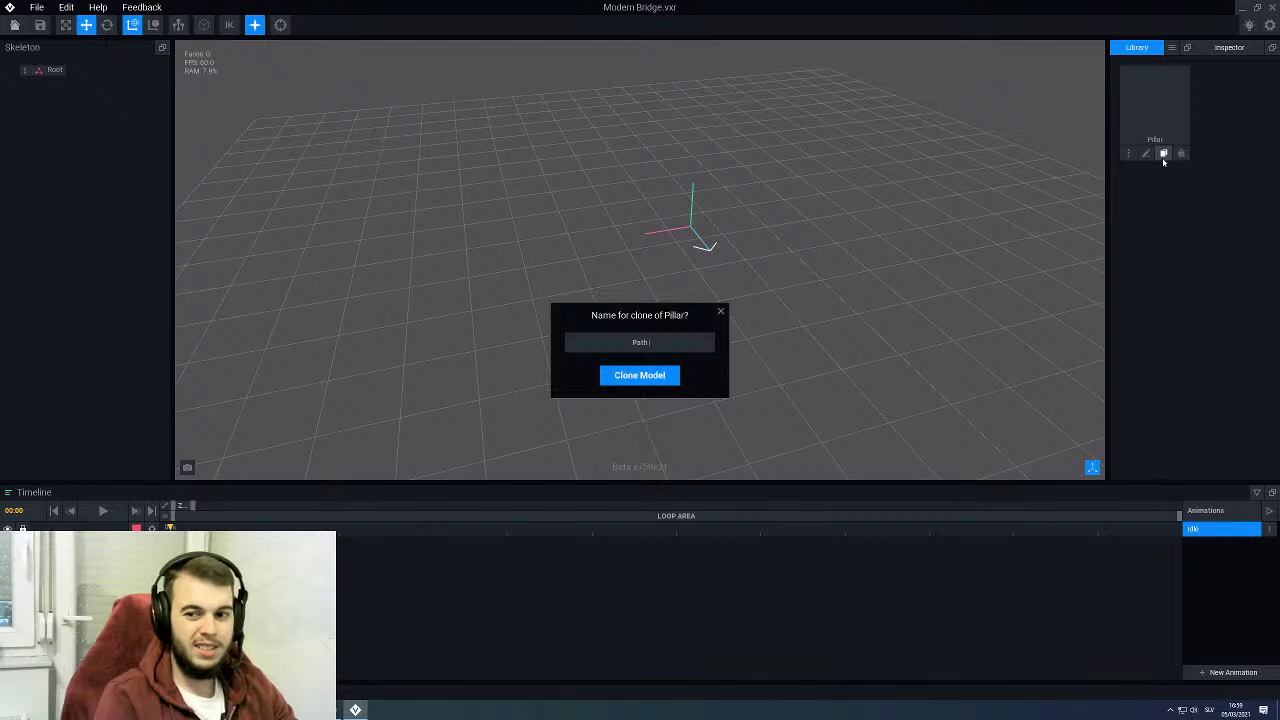
pyautogui.press('BackSpace')
pyautogui.press('BackSpace')
pyautogui.press('BackSpace')
pyautogui.press('BackSpace')
pyautogui.write('Ro')
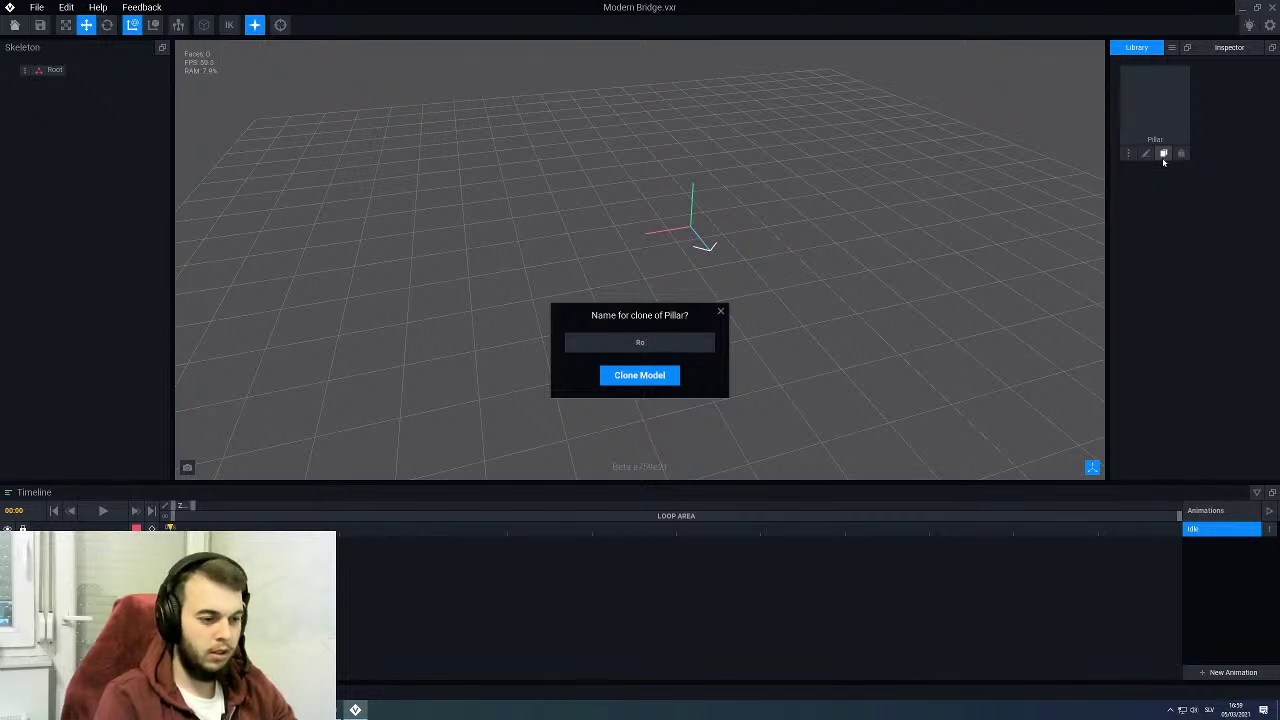
pyautogui.write('ad')
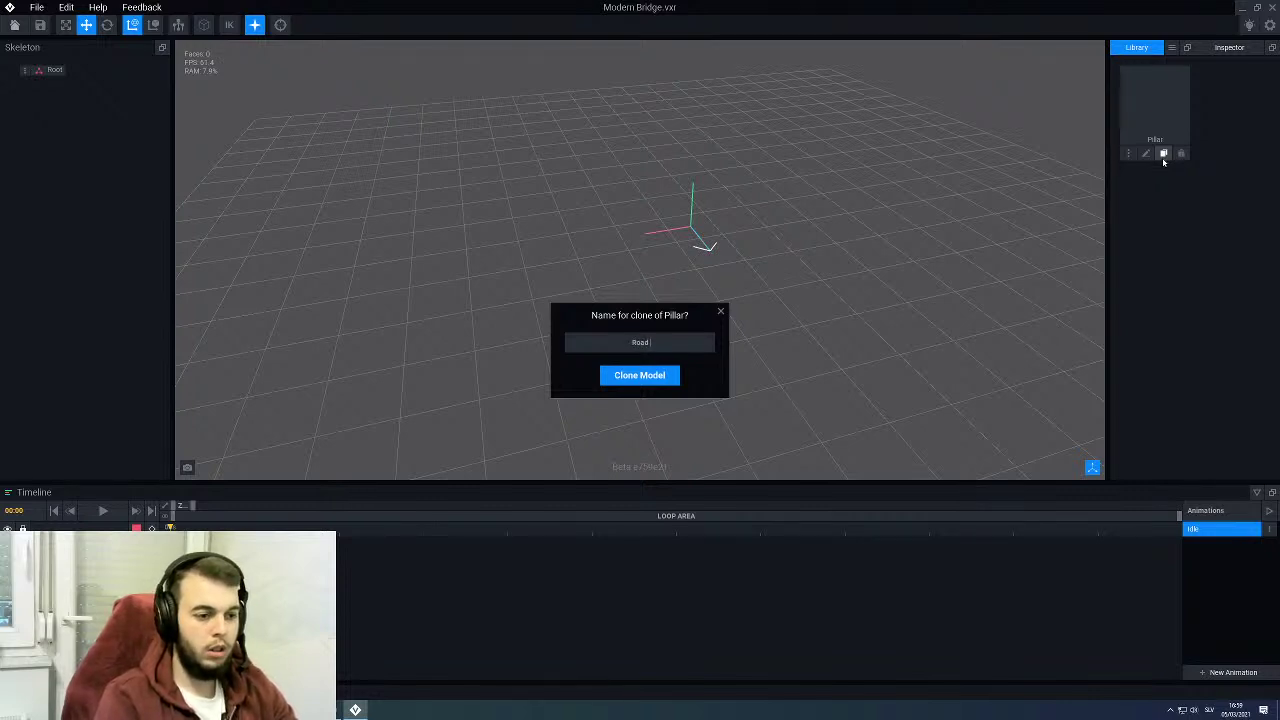
pyautogui.press('Return')
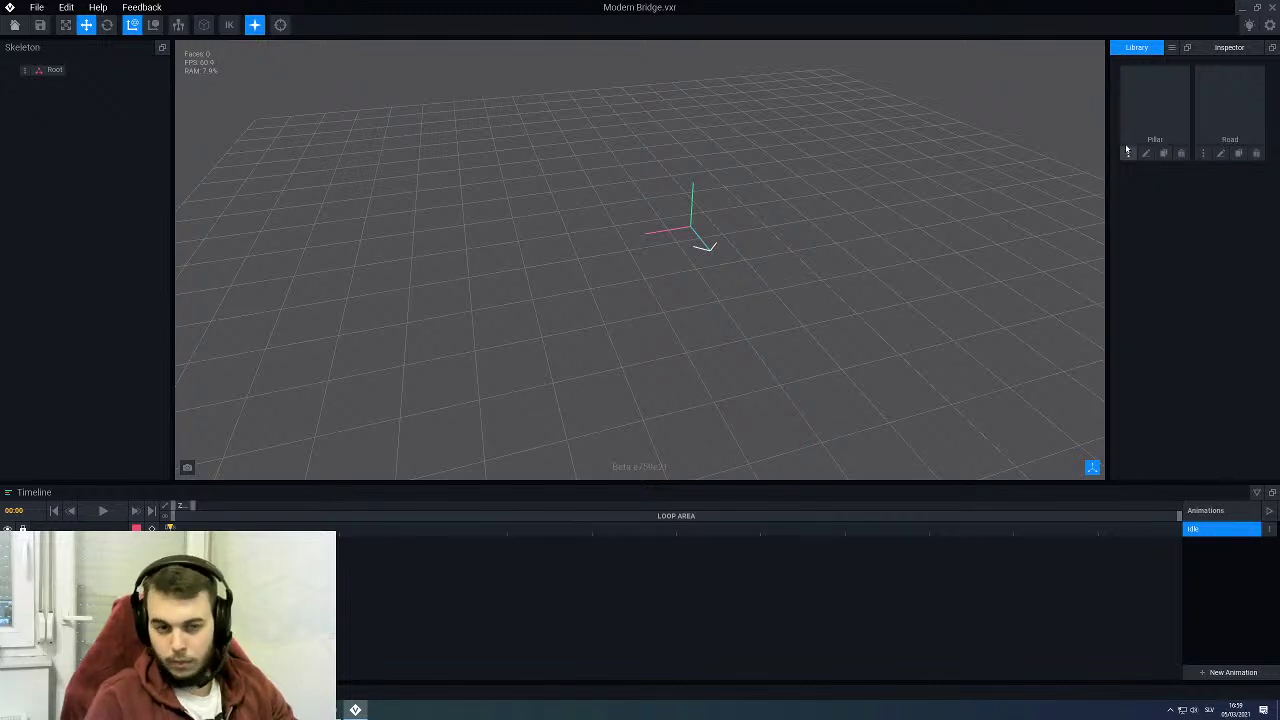
# Step: Clone the Road model in the library under the name Rails
pyautogui.click(1236, 153)
pyautogui.write('Rails')
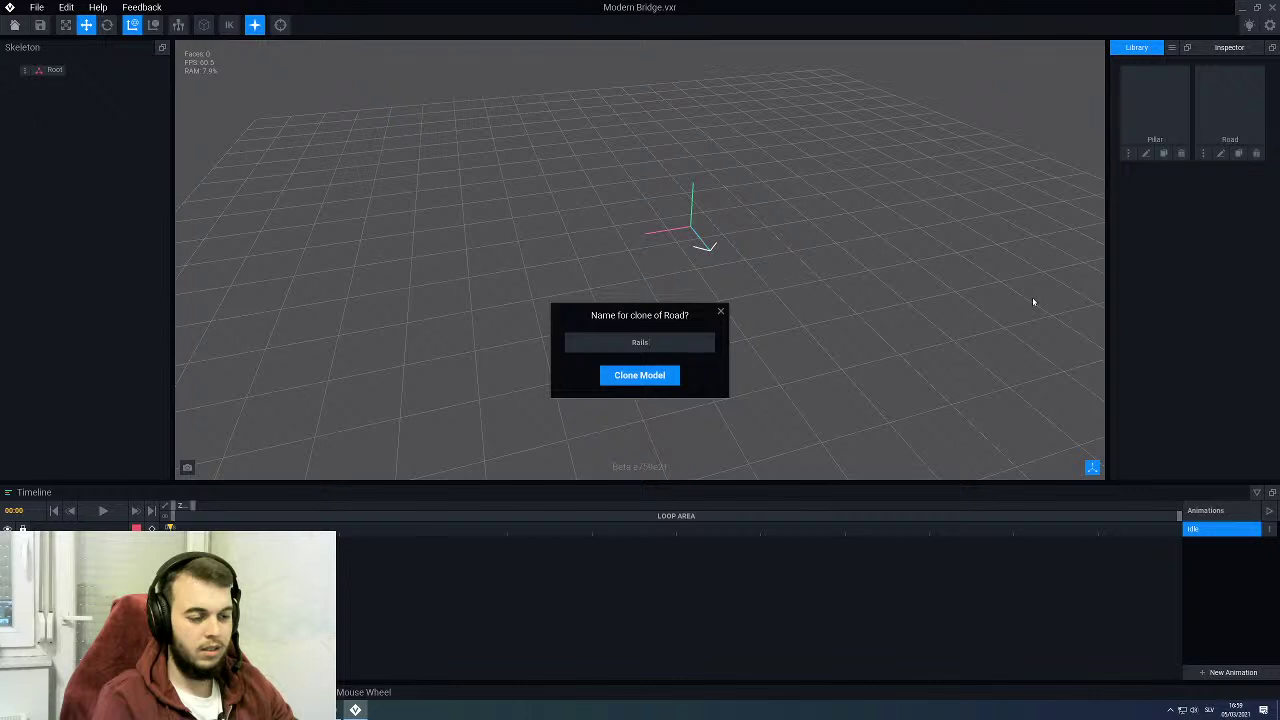
pyautogui.click(627, 383)
# Step: Open the Pillar model from the library for voxel editing
pyautogui.moveTo(864, 332); pyautogui.dragTo(752, 362, button='right')
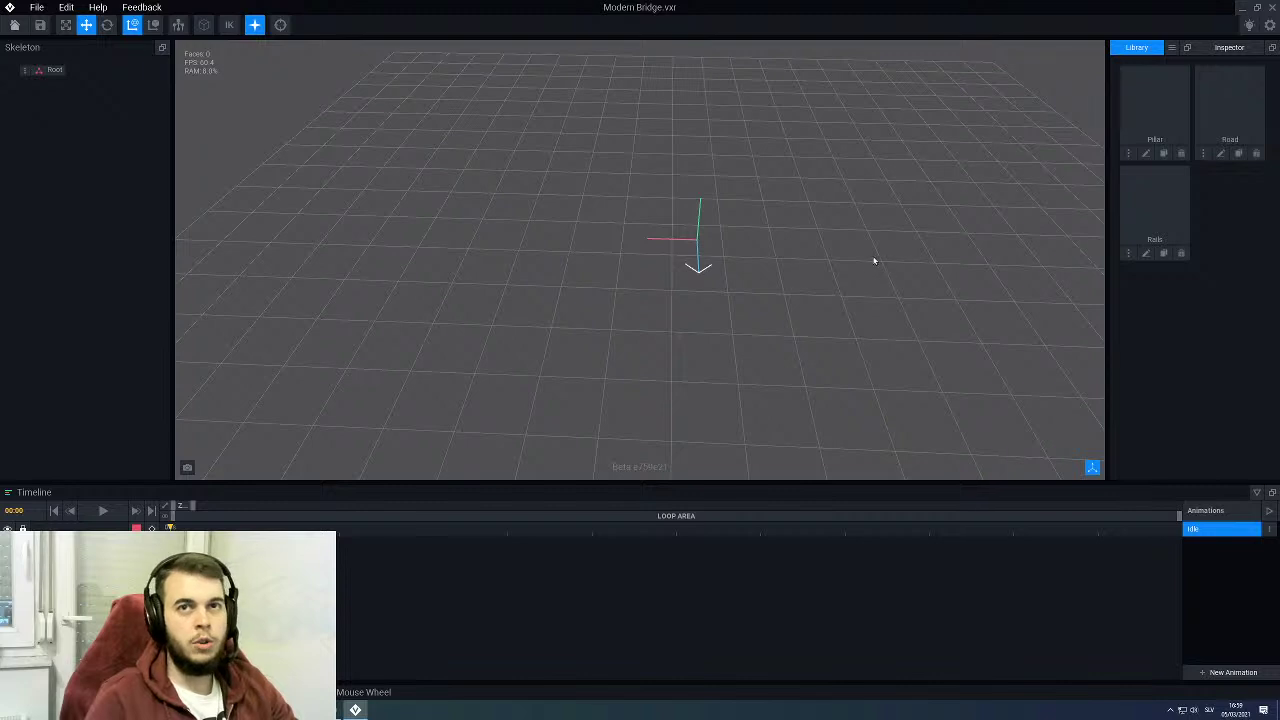
pyautogui.click(1145, 155)
pyautogui.scroll(-3, 516, 277)
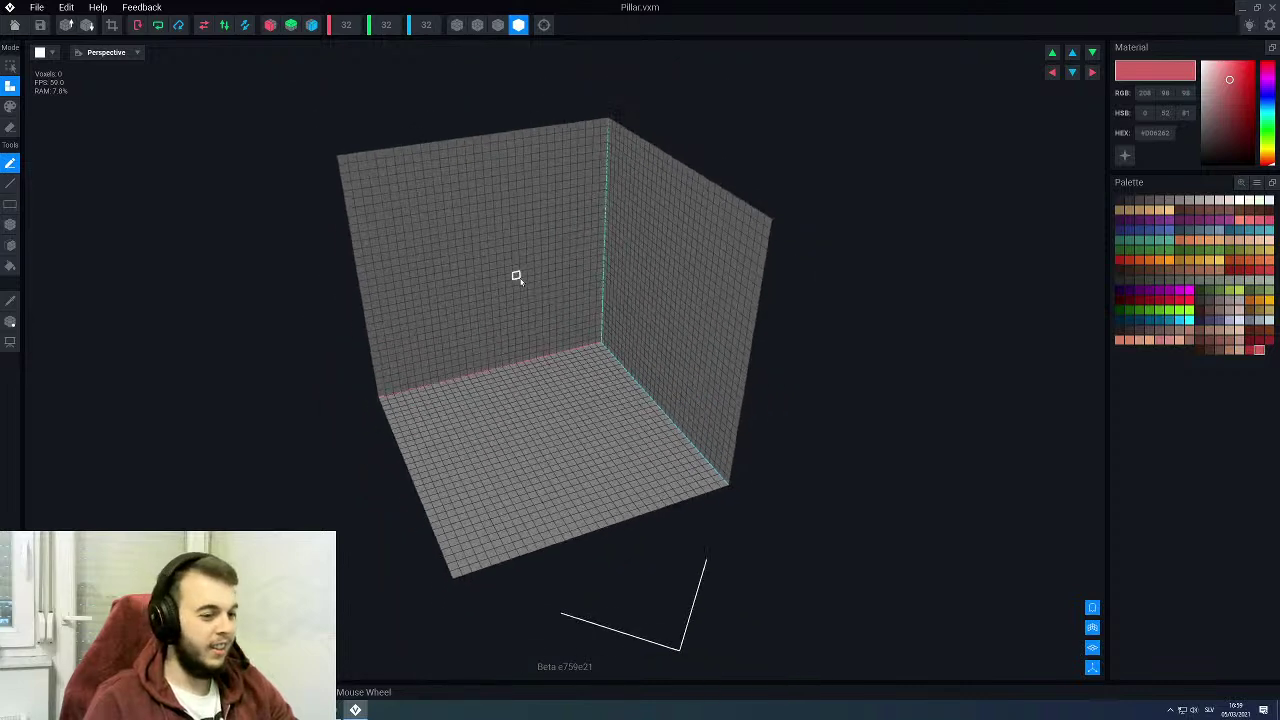
pyautogui.moveTo(598, 352); pyautogui.dragTo(534, 346, button='right')
pyautogui.moveTo(518, 330); pyautogui.dragTo(606, 342, button='middle')
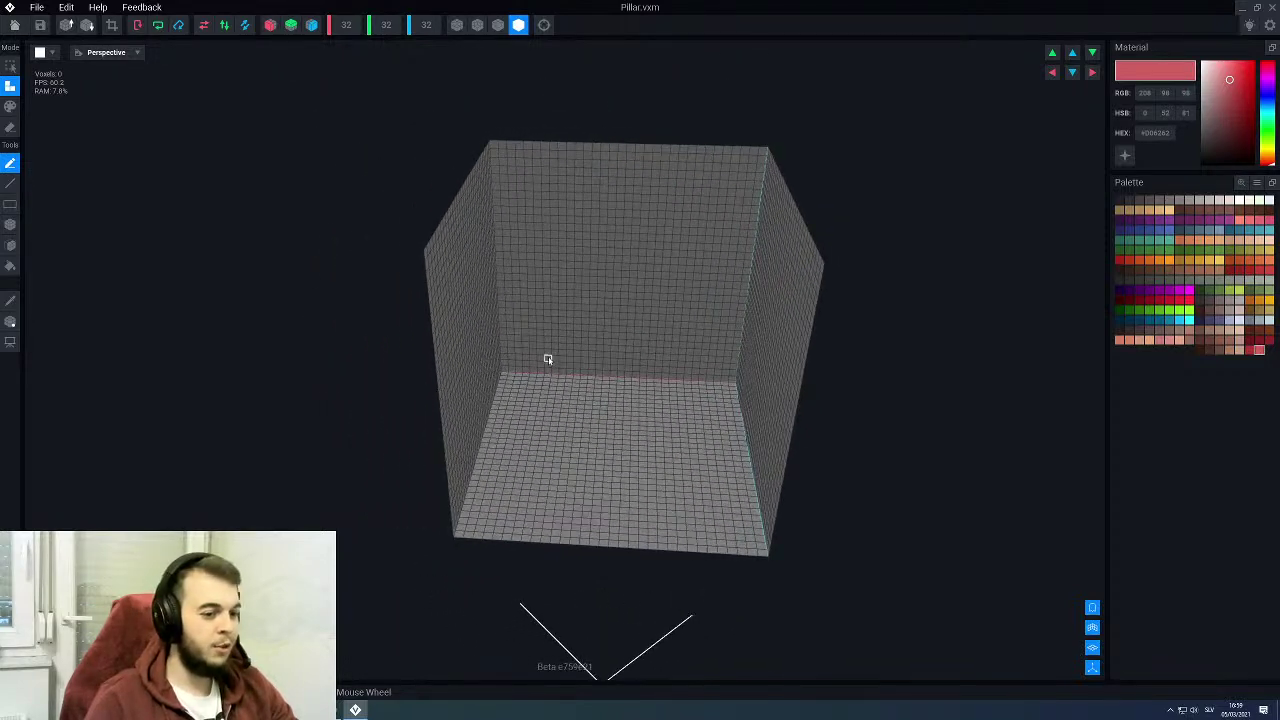
# Step: Set the width (X size) of the Pillar model's voxel volume to 64
pyautogui.click(346, 24)
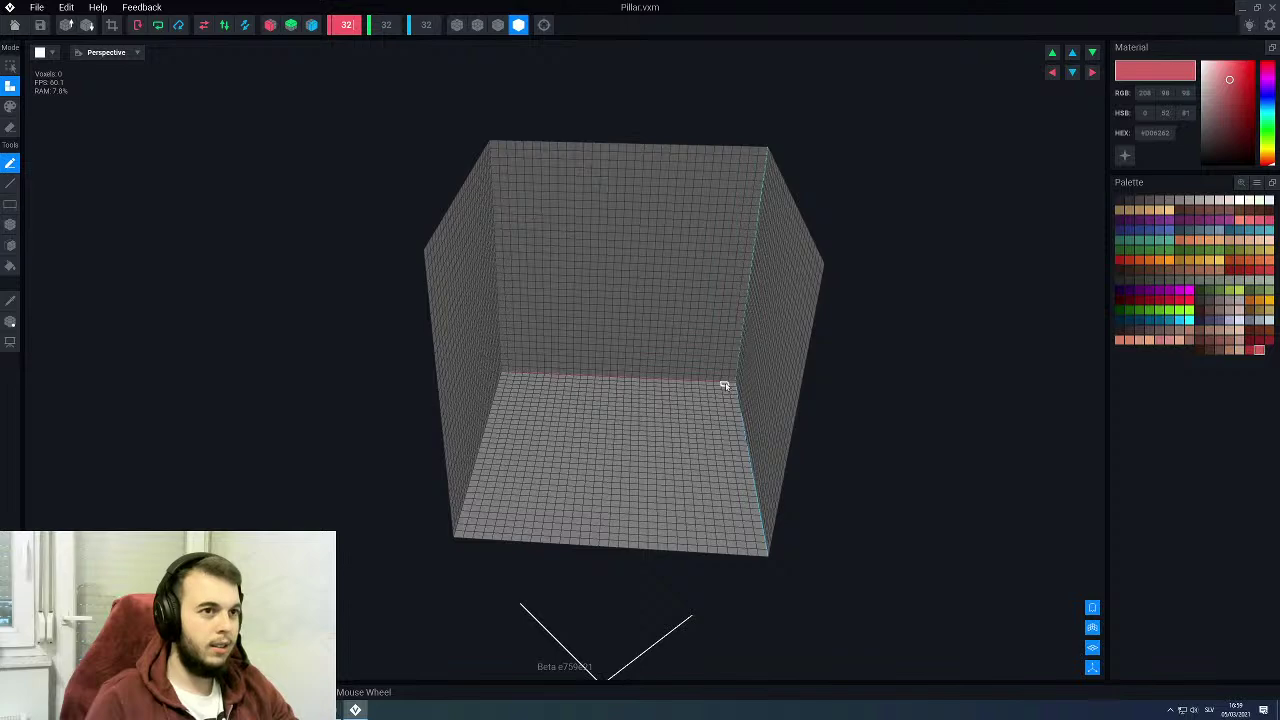
pyautogui.scroll(-3, 724, 385)
pyautogui.scroll(4, 617, 357)
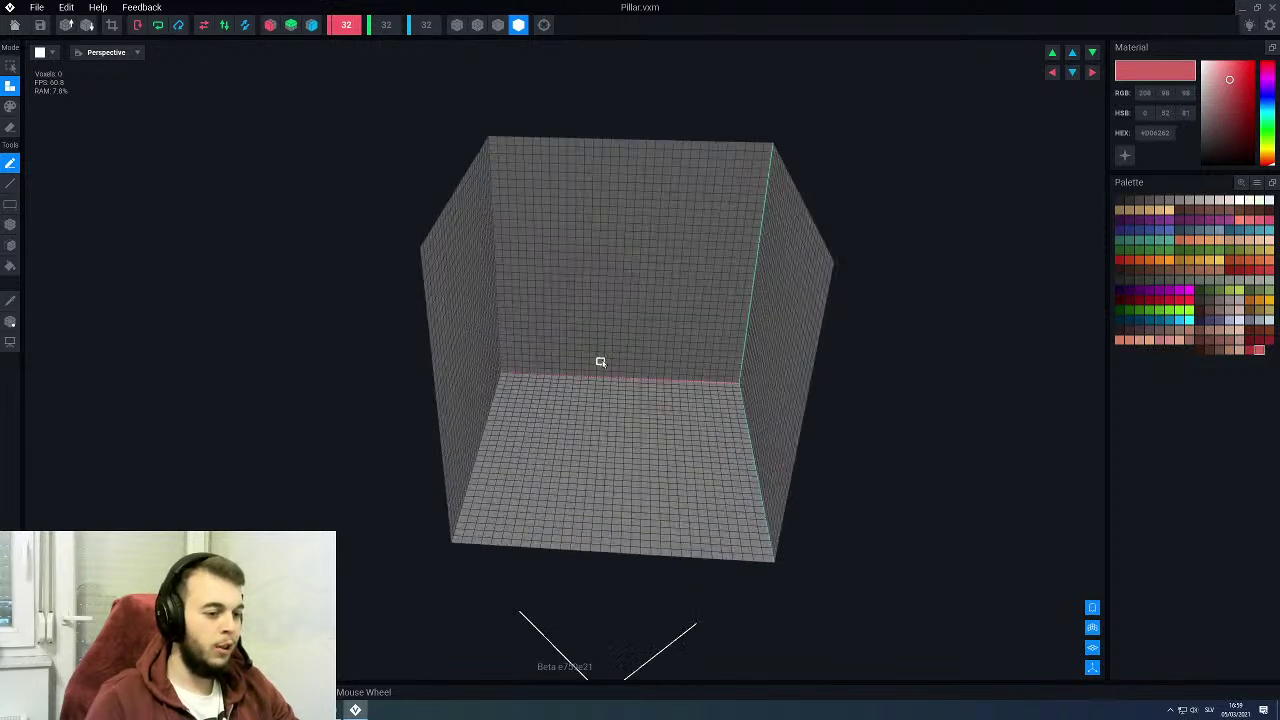
pyautogui.moveTo(584, 367); pyautogui.dragTo(538, 325, button='right')
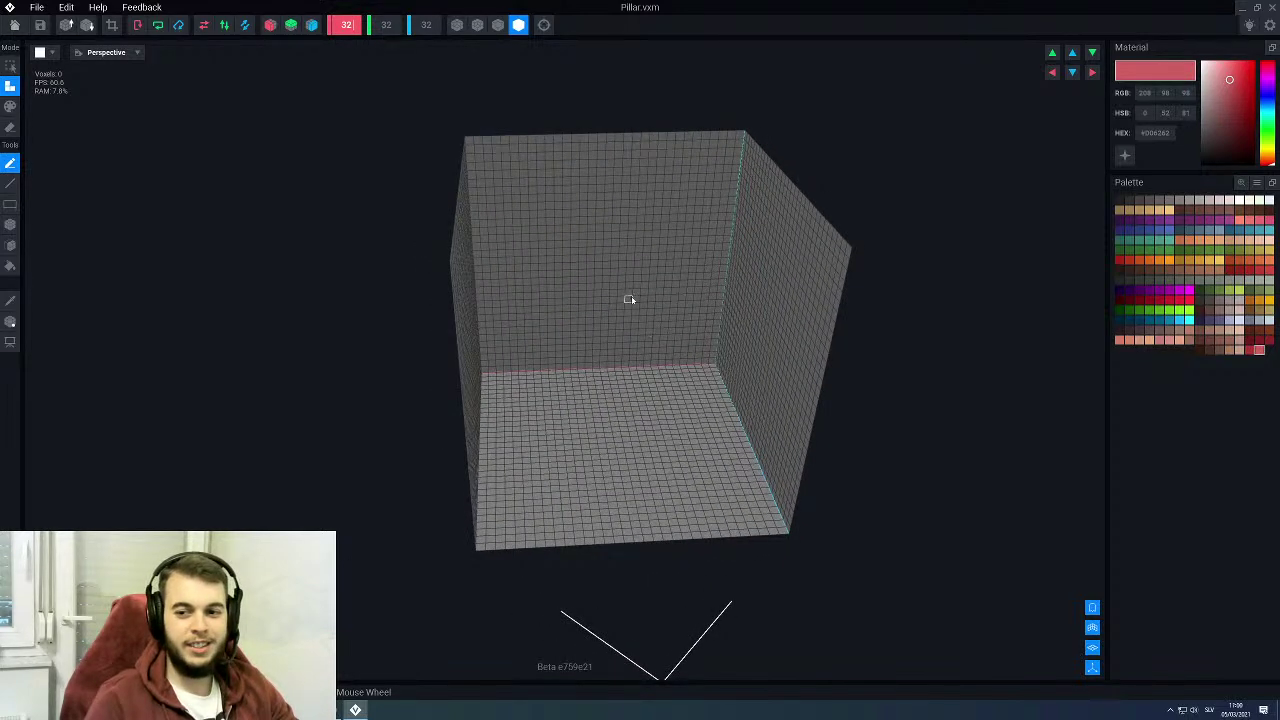
pyautogui.moveTo(640, 191); pyautogui.dragTo(611, 149, button='middle')
pyautogui.moveTo(409, 293); pyautogui.dragTo(579, 191, button='middle')
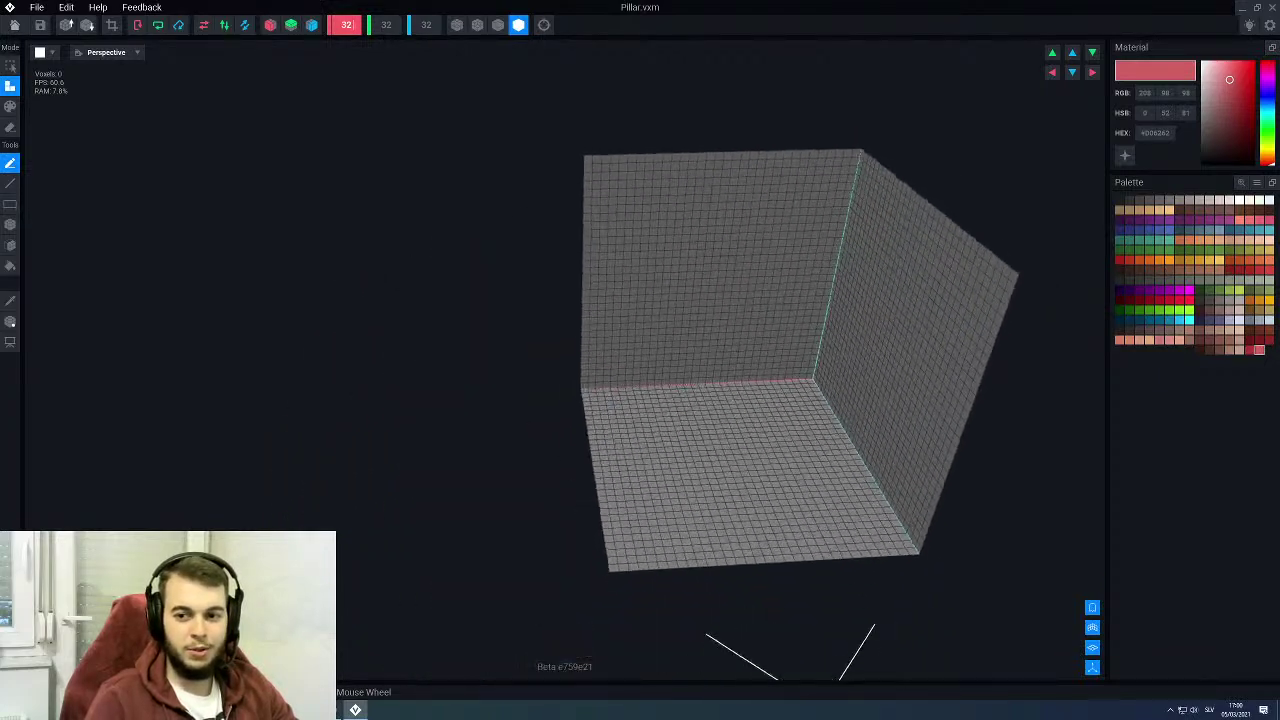
pyautogui.moveTo(334, 337); pyautogui.dragTo(193, 346, button='middle')
pyautogui.moveTo(431, 309); pyautogui.dragTo(529, 331, button='right')
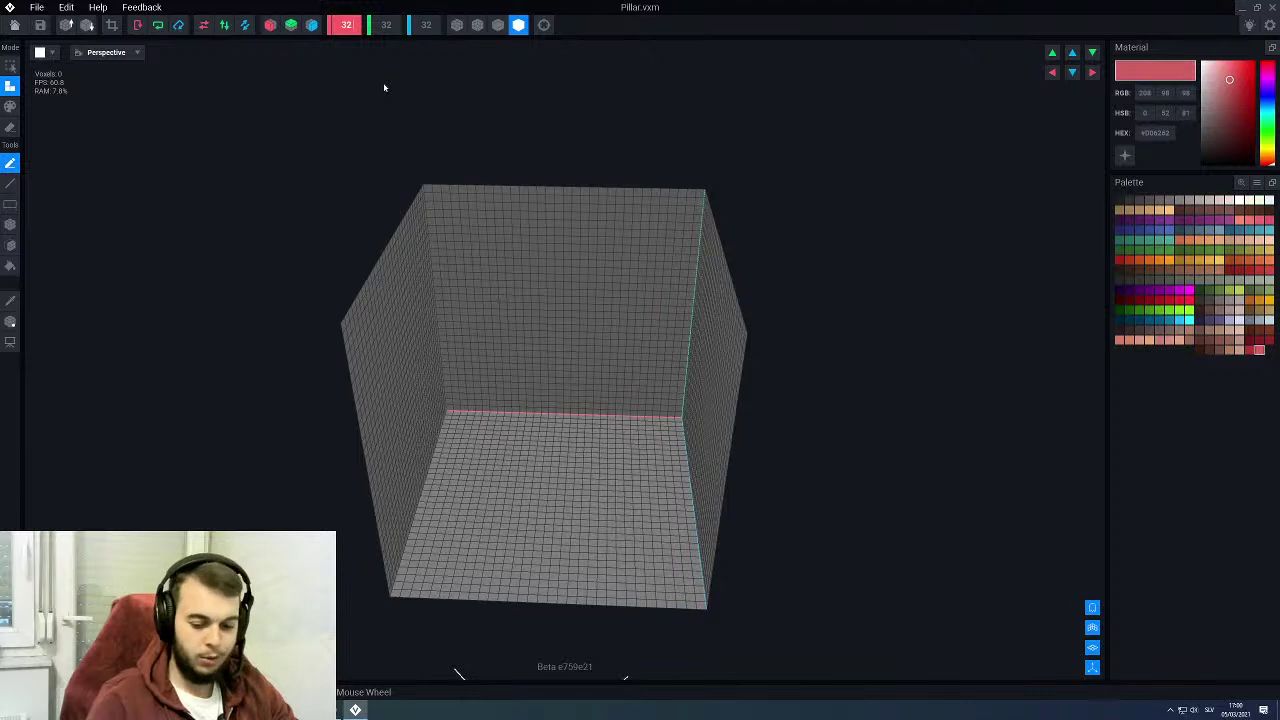
pyautogui.write('64')
pyautogui.press('Return')
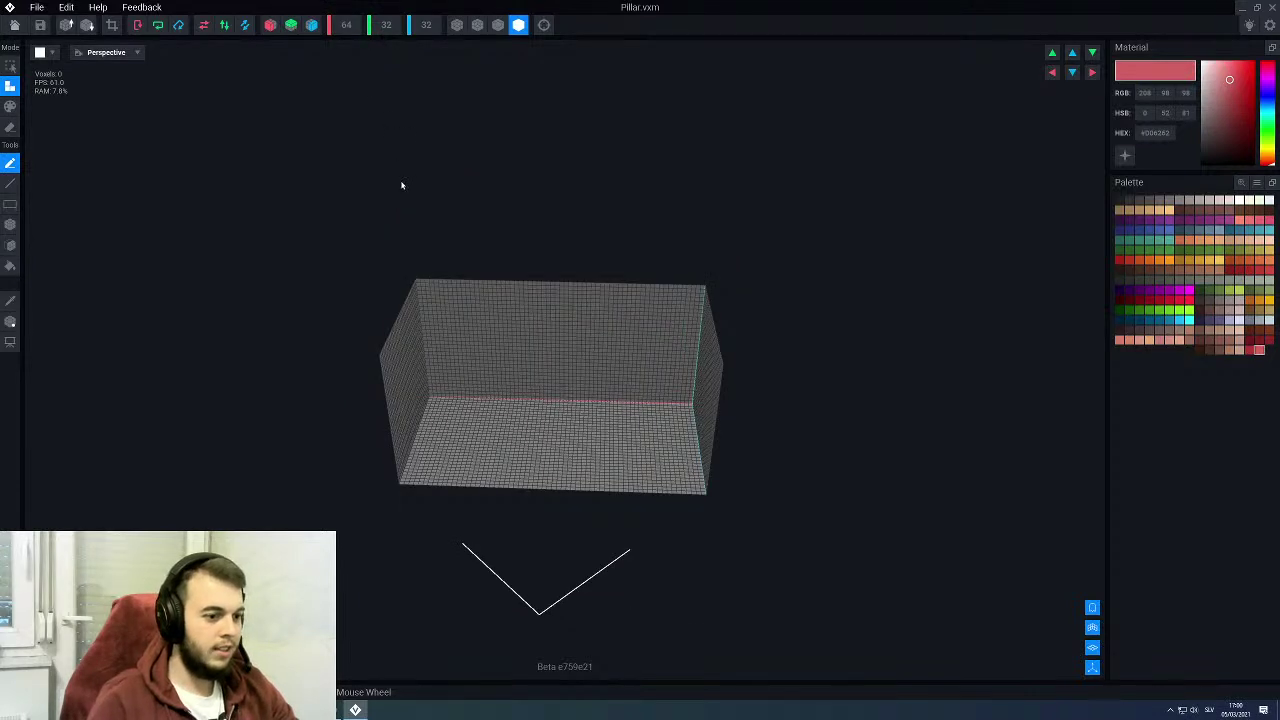
# Step: Set the depth (Z) and height (Y) of the Pillar model's voxel volume to 64 each
pyautogui.click(426, 25)
pyautogui.write('64')
pyautogui.press('Return')
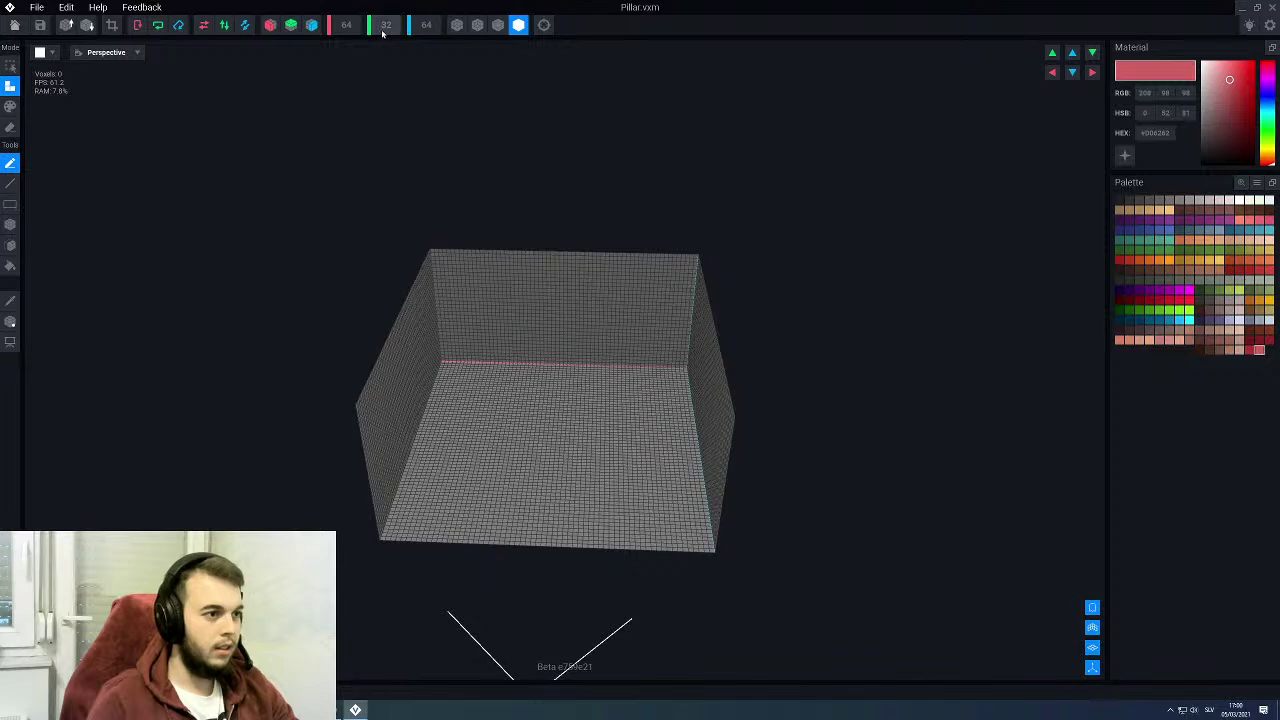
pyautogui.click(385, 25)
pyautogui.write('64')
pyautogui.press('Return')
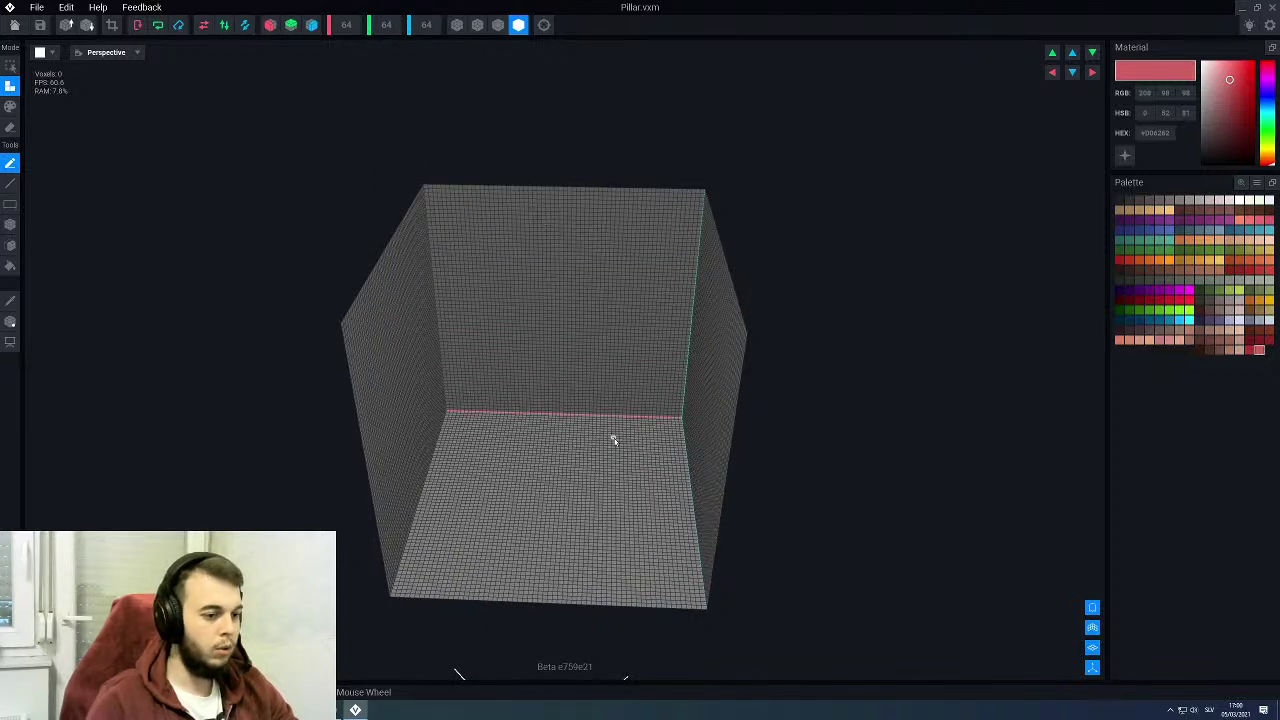
# Step: Choose the golden-orange palette colour #D4972E as the drawing material for the pillar
pyautogui.moveTo(613, 439); pyautogui.dragTo(623, 428, button='middle')
pyautogui.moveTo(613, 452); pyautogui.dragTo(606, 451, button='right')
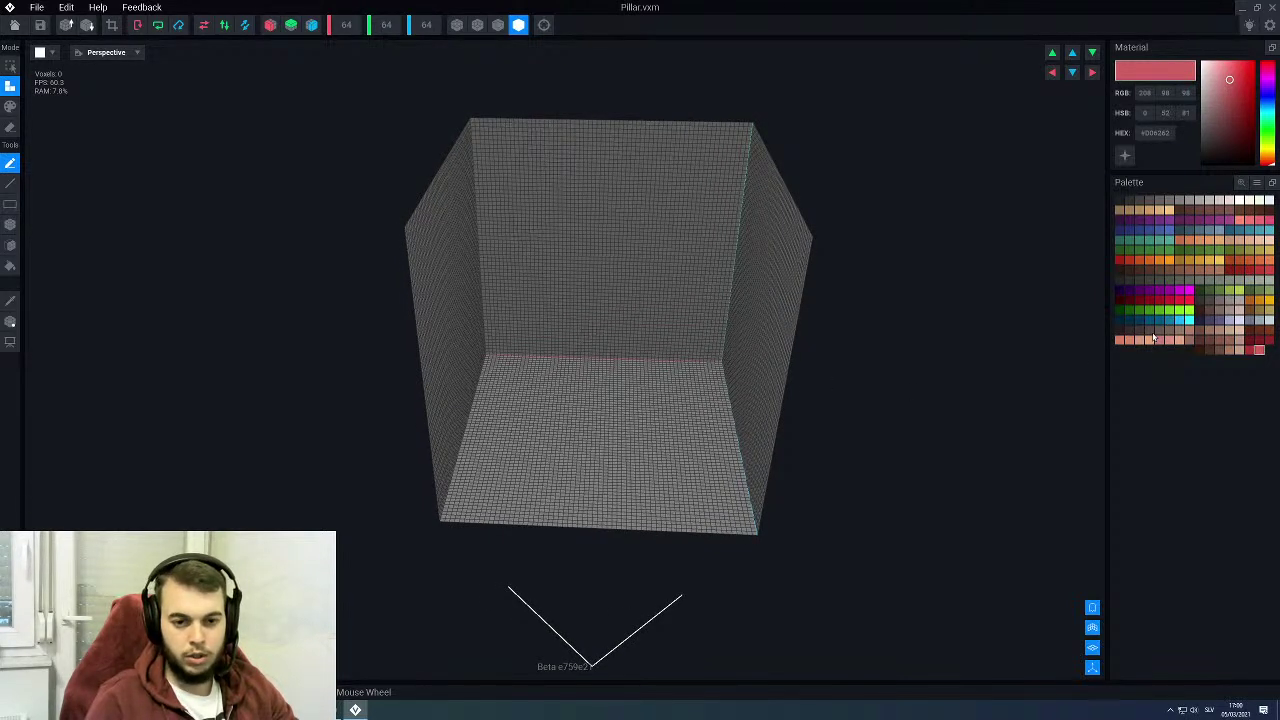
pyautogui.click(1200, 261)
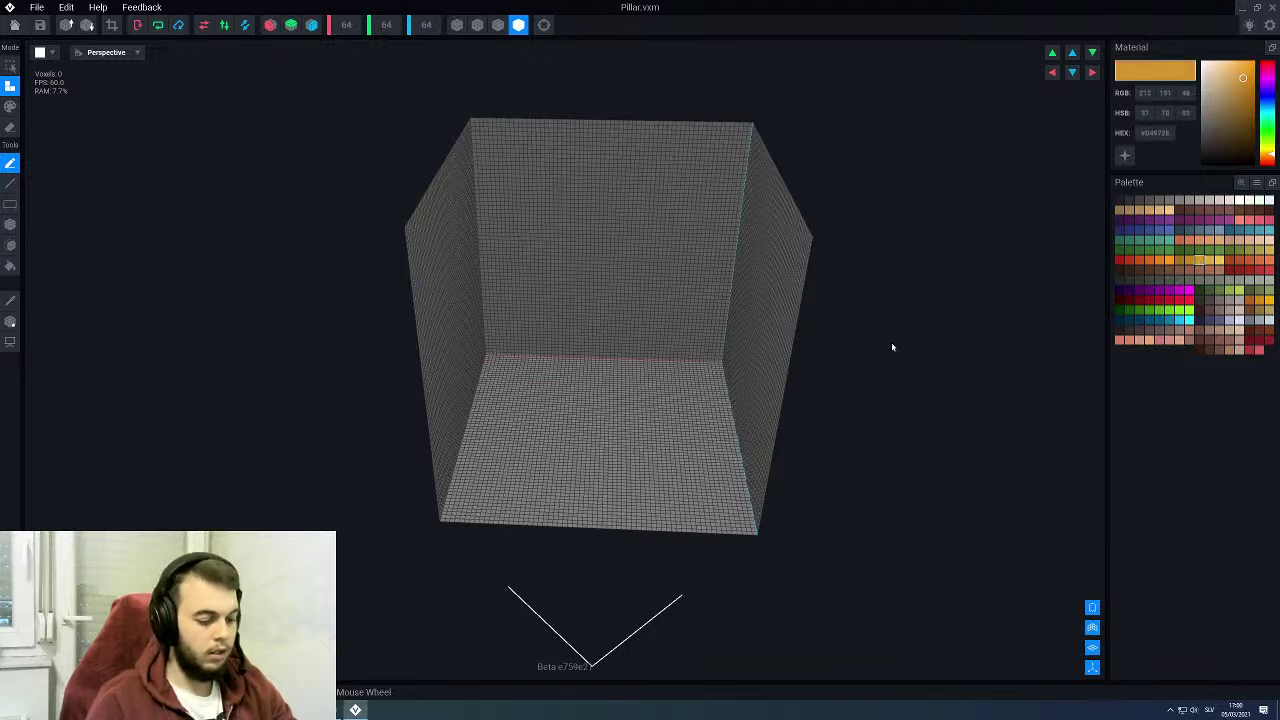
# Step: Move the Pillar model's pivot to the upper back-right corner of the empty voxel volume
pyautogui.click(10, 322)
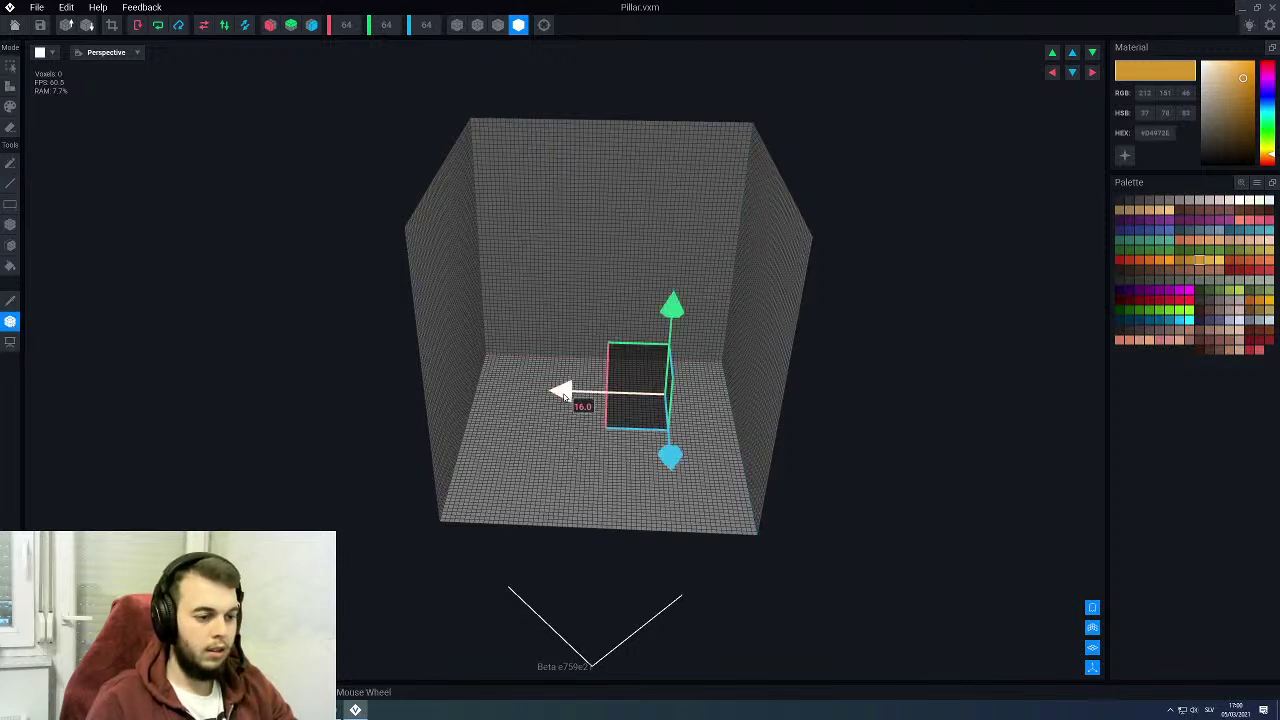
pyautogui.moveTo(579, 397); pyautogui.dragTo(630, 396)
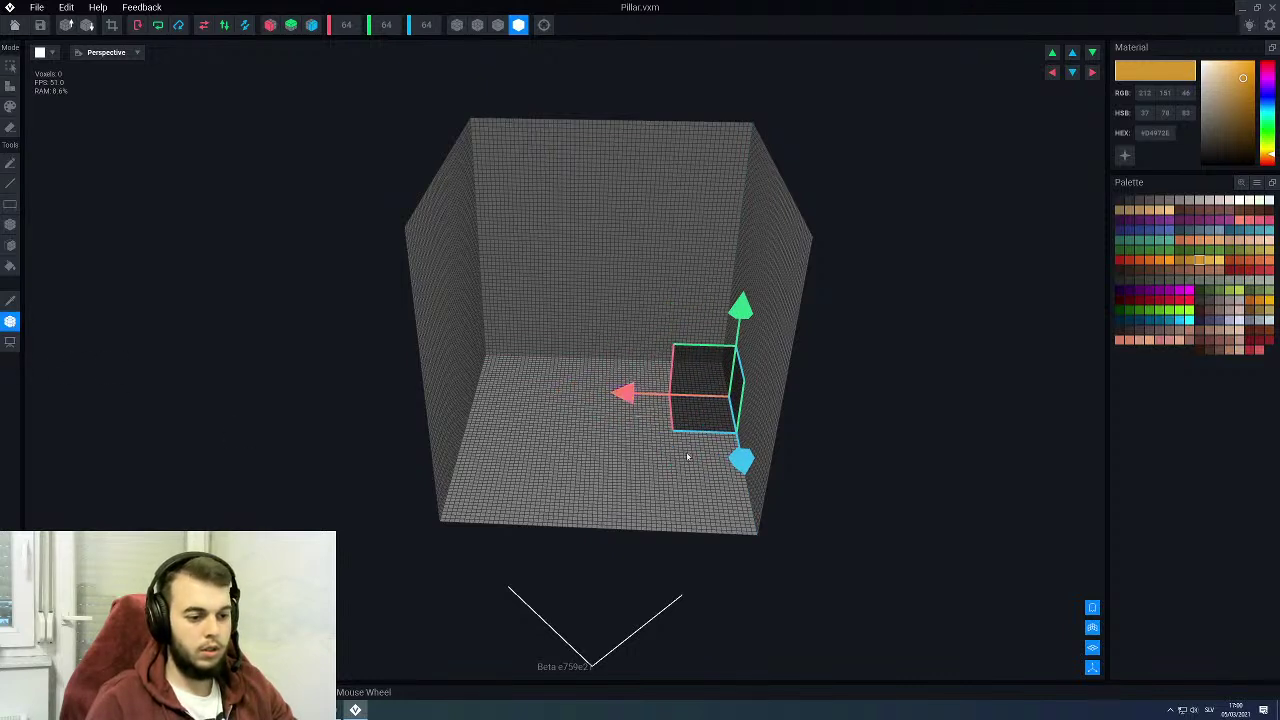
pyautogui.moveTo(737, 457); pyautogui.dragTo(735, 418)
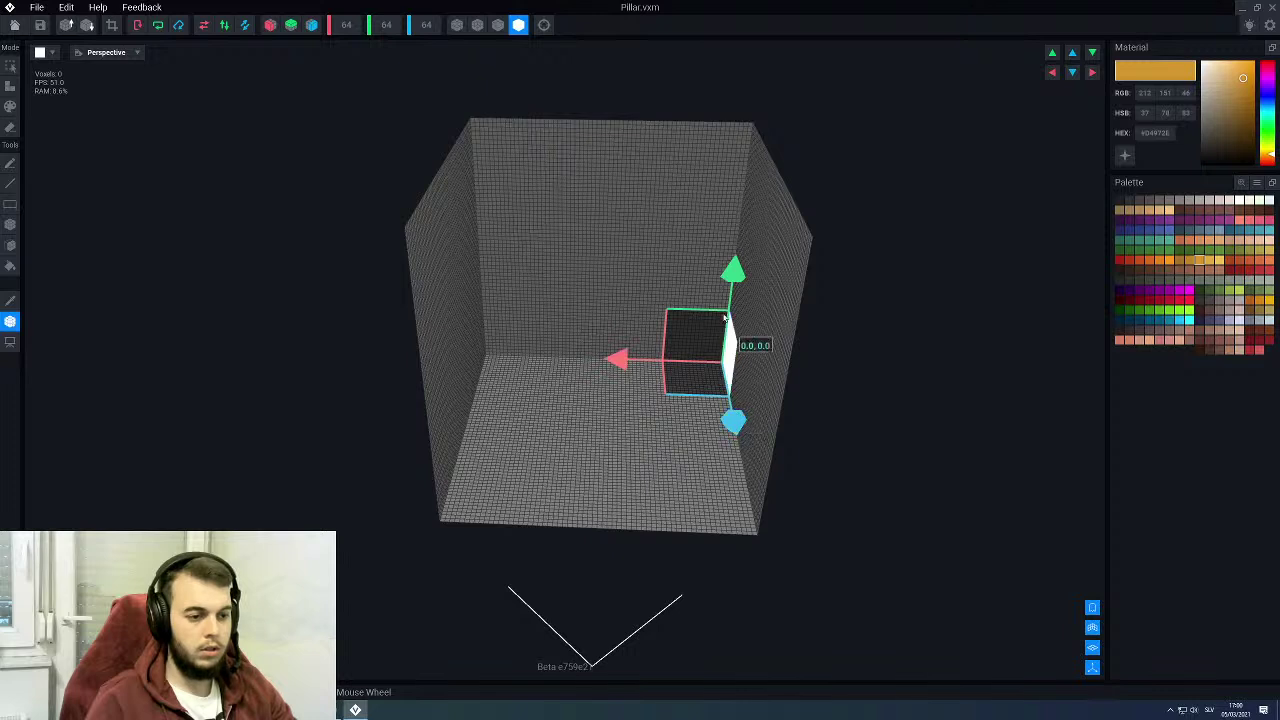
pyautogui.moveTo(736, 285); pyautogui.dragTo(791, 48)
pyautogui.moveTo(791, 134); pyautogui.dragTo(781, 188, button='middle')
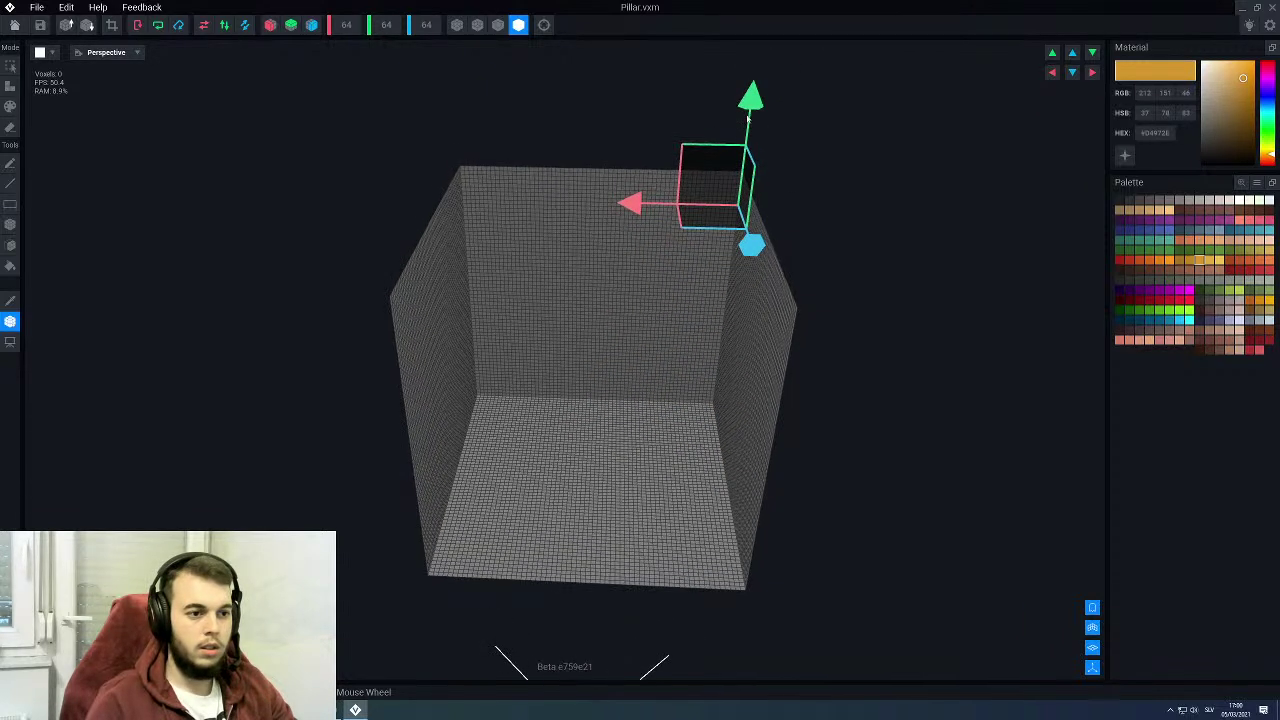
pyautogui.moveTo(752, 98); pyautogui.dragTo(756, 60)
pyautogui.moveTo(762, 140); pyautogui.dragTo(612, 135, button='right')
pyautogui.moveTo(534, 324); pyautogui.dragTo(764, 220, button='right')
pyautogui.moveTo(621, 330); pyautogui.dragTo(547, 323, button='right')
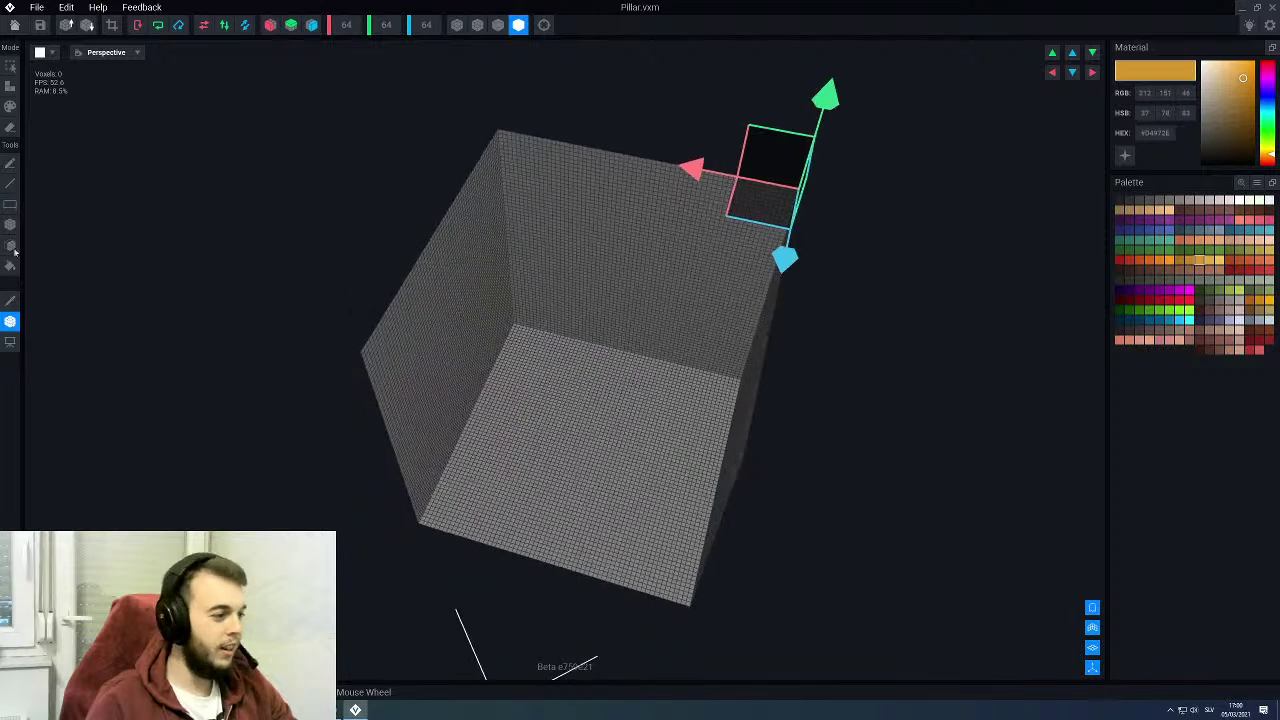
pyautogui.click(10, 323)
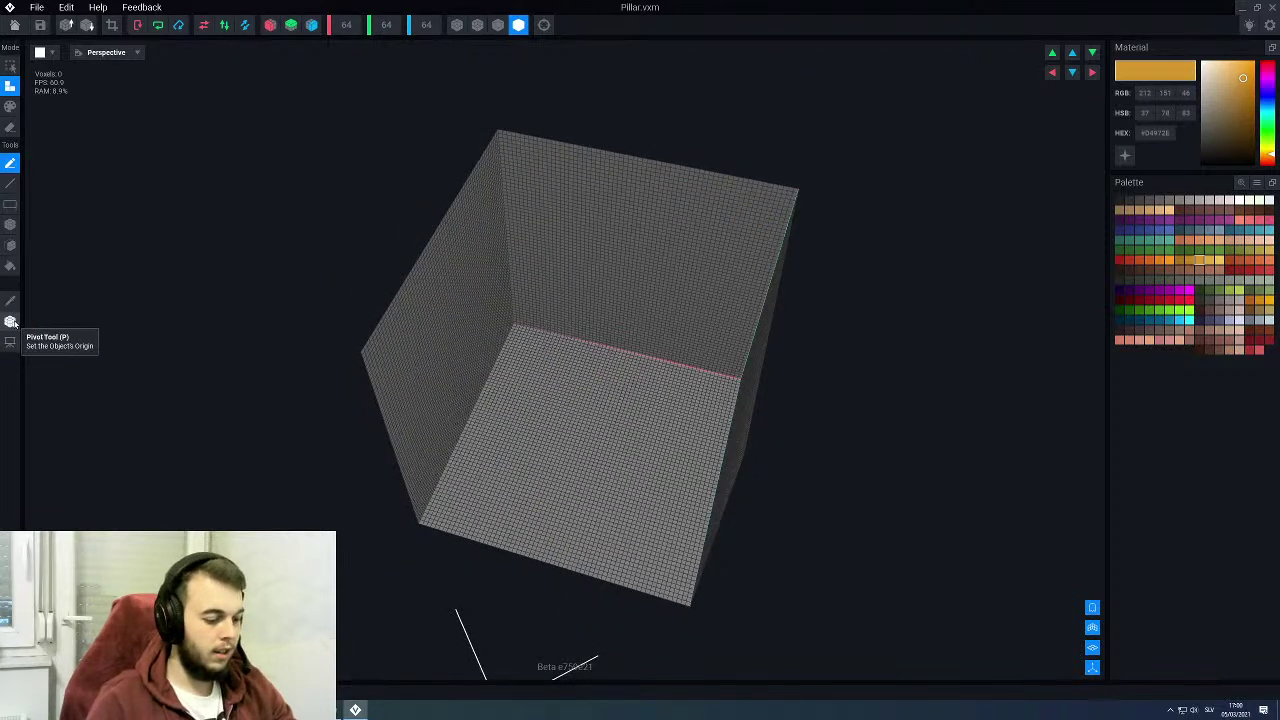
# Step: Fill the whole Pillar volume with golden-orange voxels, saving the model and returning to the Modern Bridge scene
pyautogui.press('g')
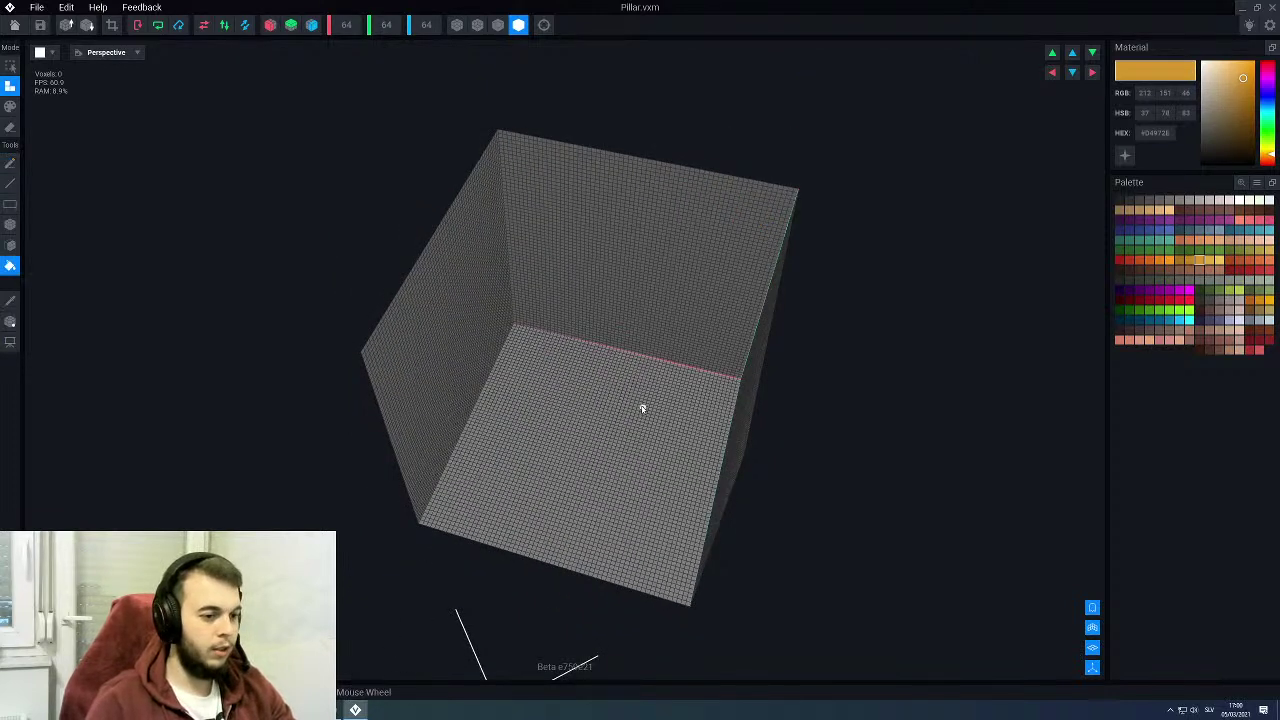
pyautogui.click(543, 456)
pyautogui.moveTo(543, 456); pyautogui.dragTo(567, 400, button='right')
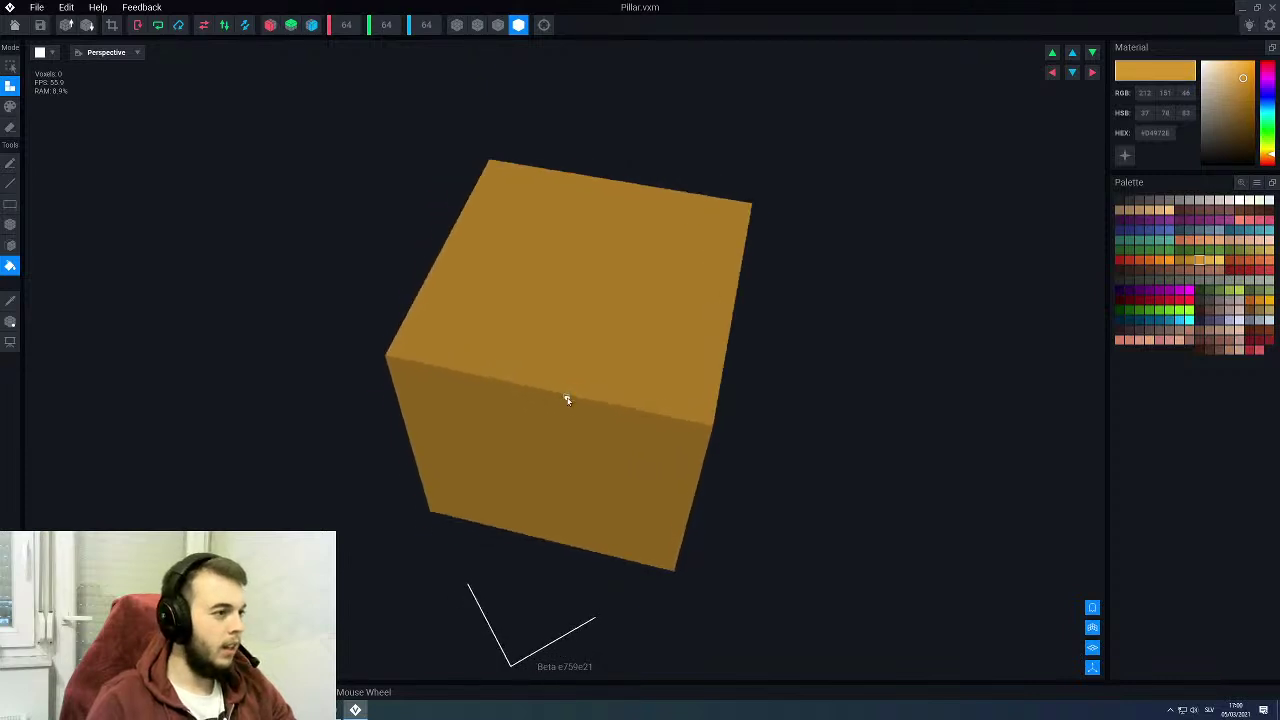
pyautogui.click(14, 24)
pyautogui.click(549, 231)
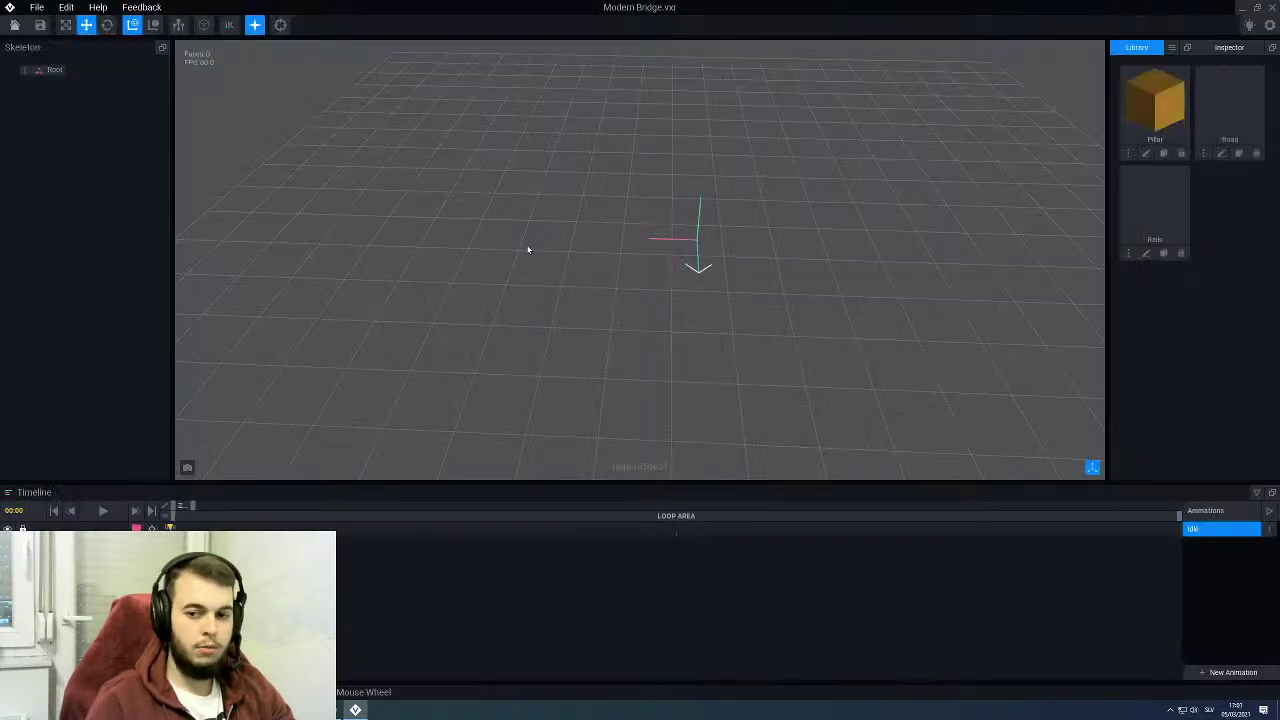
# Step: Create a child node named Base under the Root node of the skeleton
pyautogui.rightClick(28, 72)
pyautogui.click(35, 84)
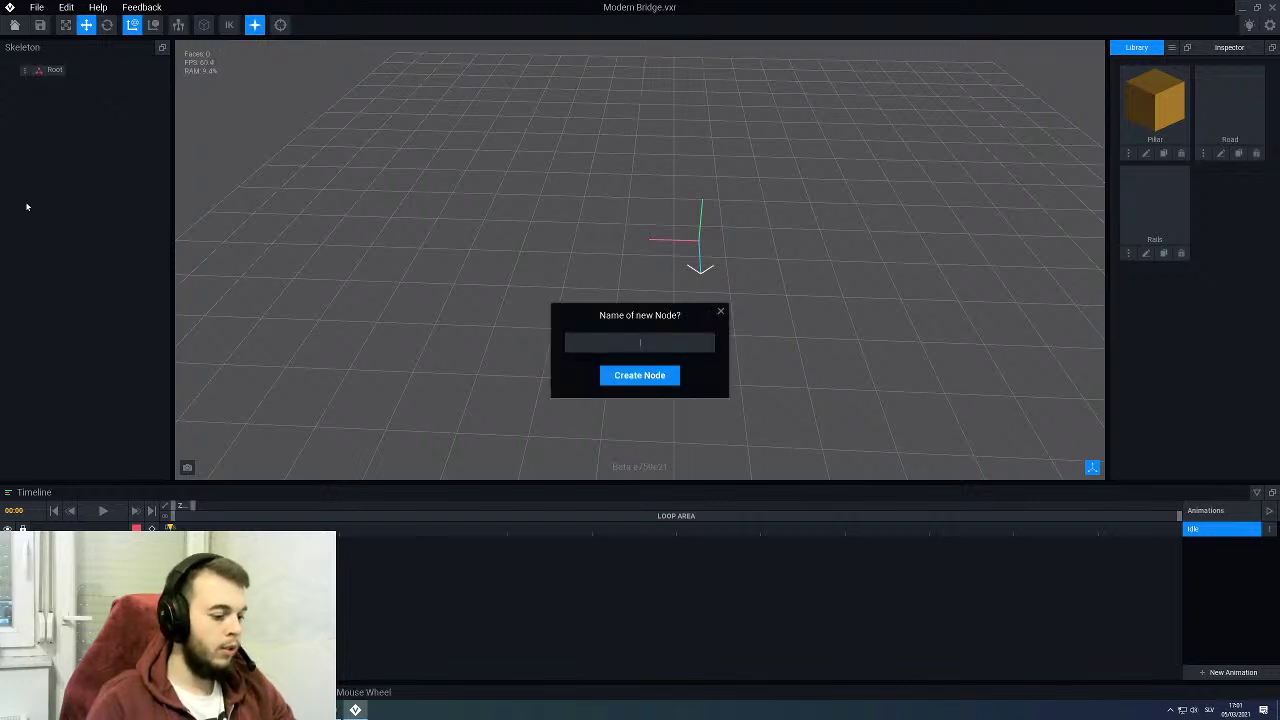
pyautogui.write('Base')
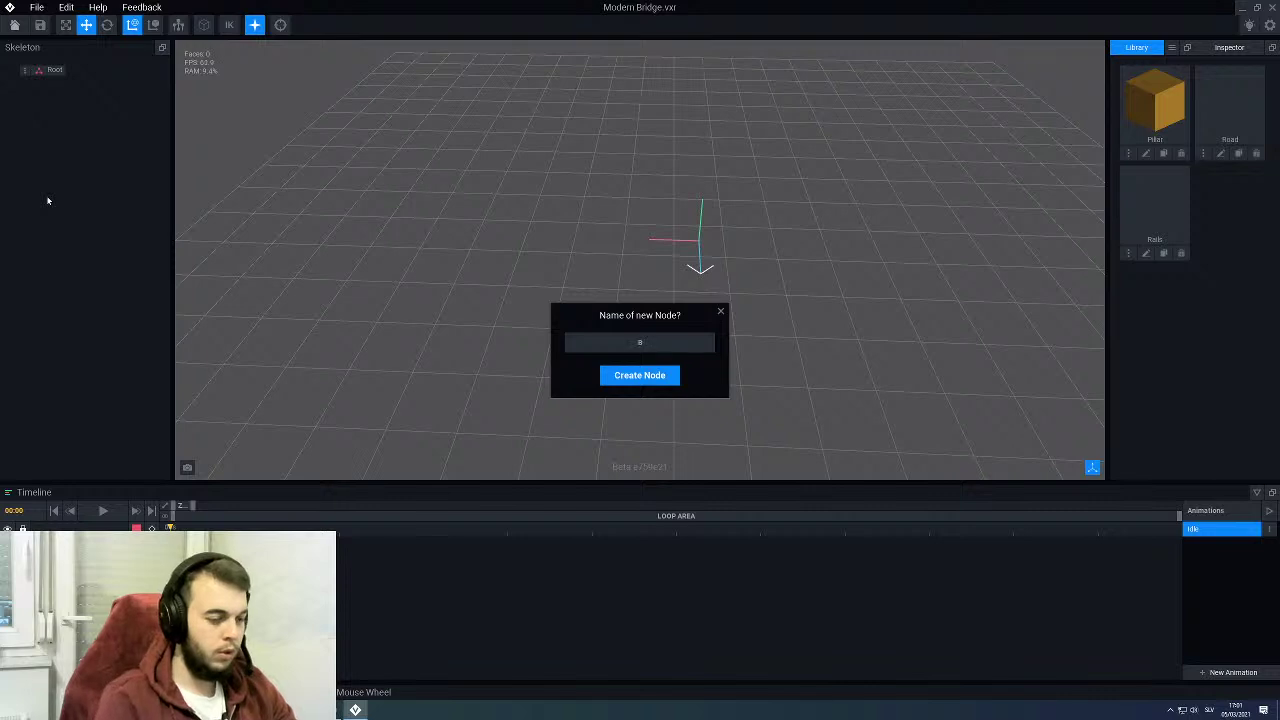
pyautogui.press('Return')
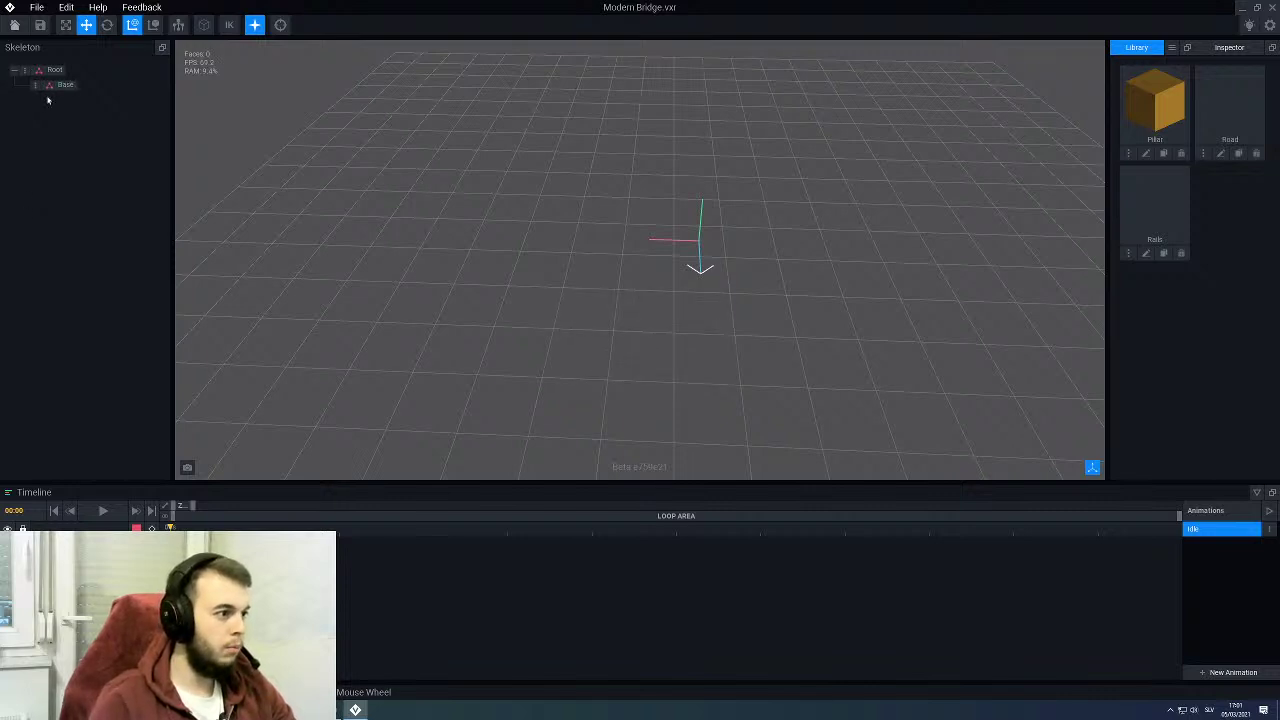
# Step: Create a child node named Pillar0 under Base and attach the Pillar model from the library to it
pyautogui.rightClick(36, 87)
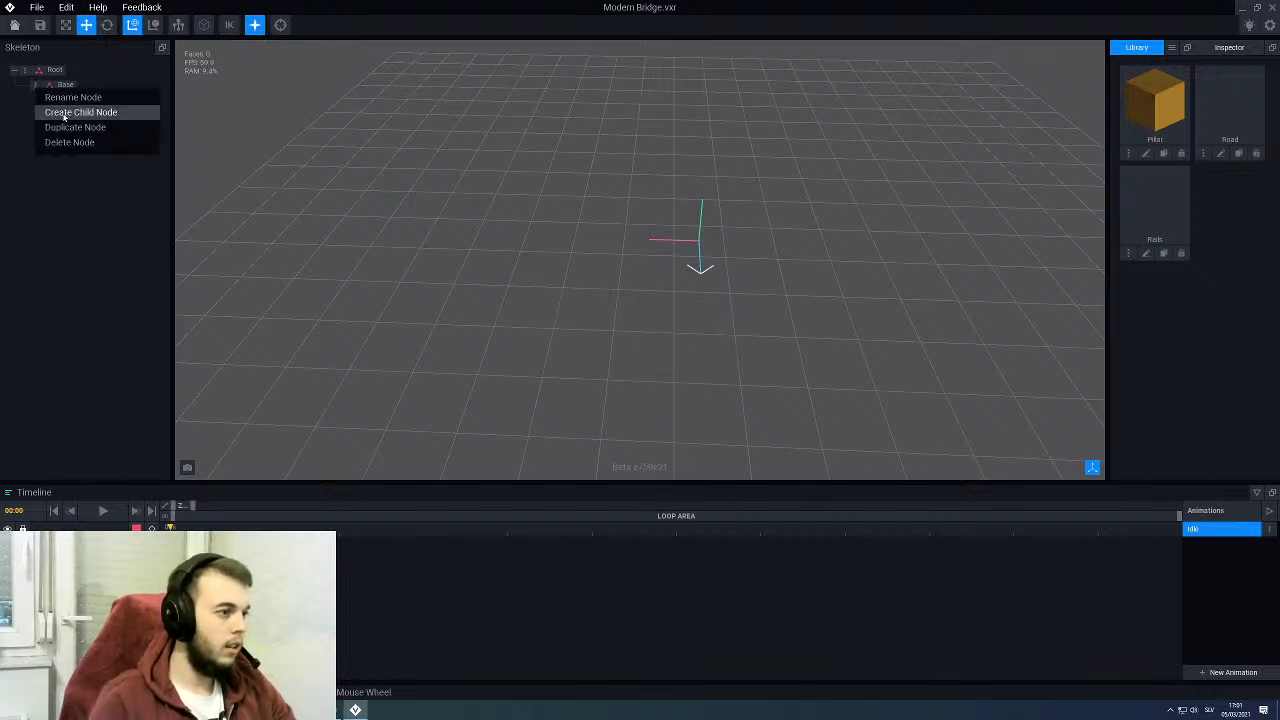
pyautogui.click(63, 113)
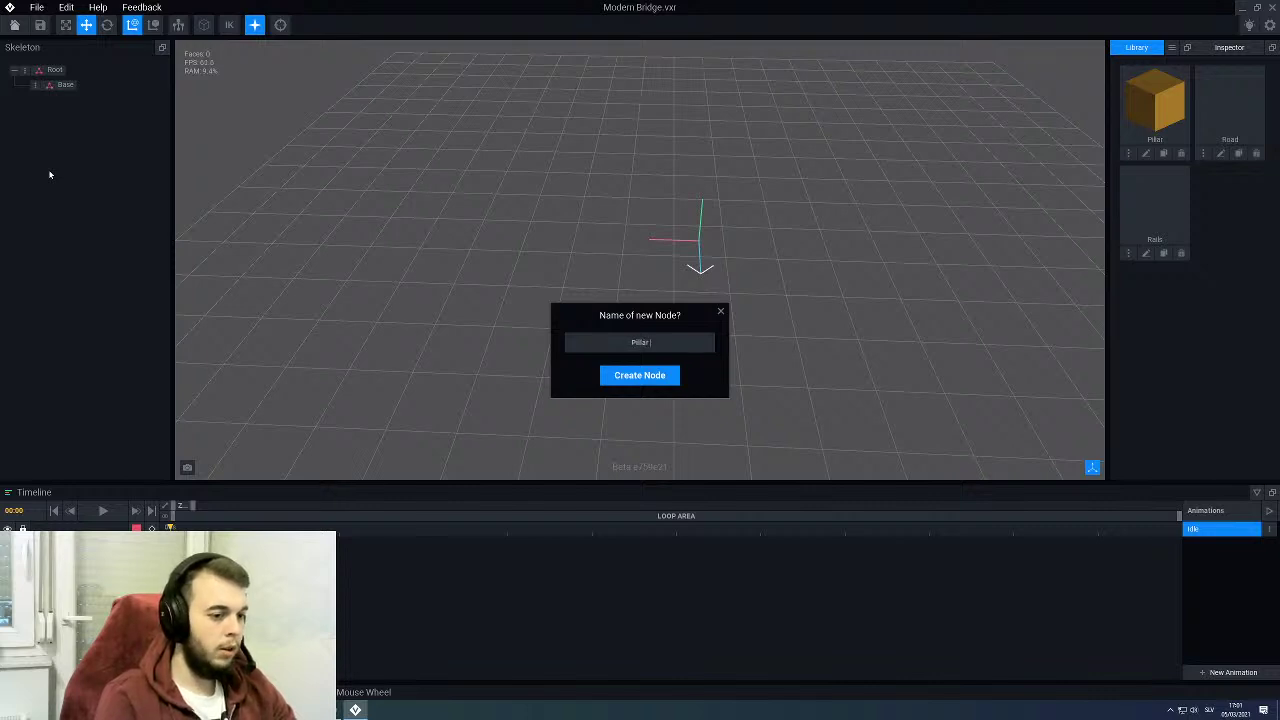
pyautogui.press('Return')
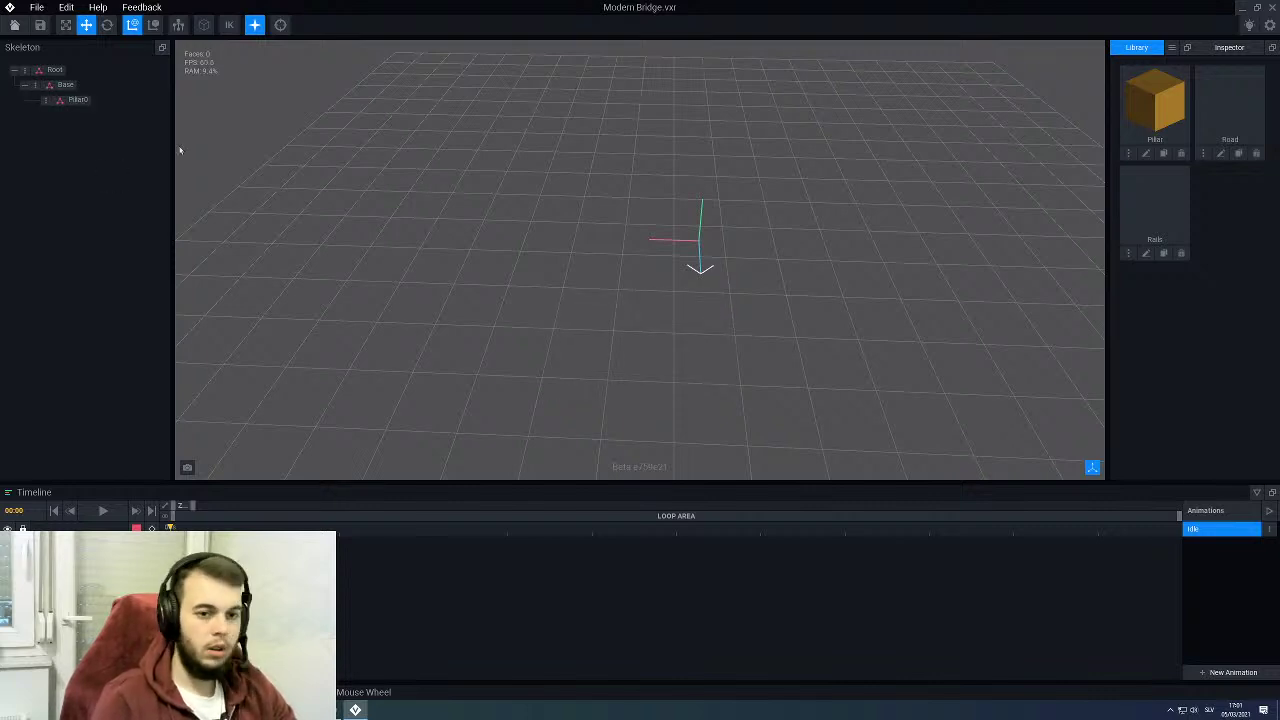
pyautogui.moveTo(1155, 100); pyautogui.dragTo(66, 108)
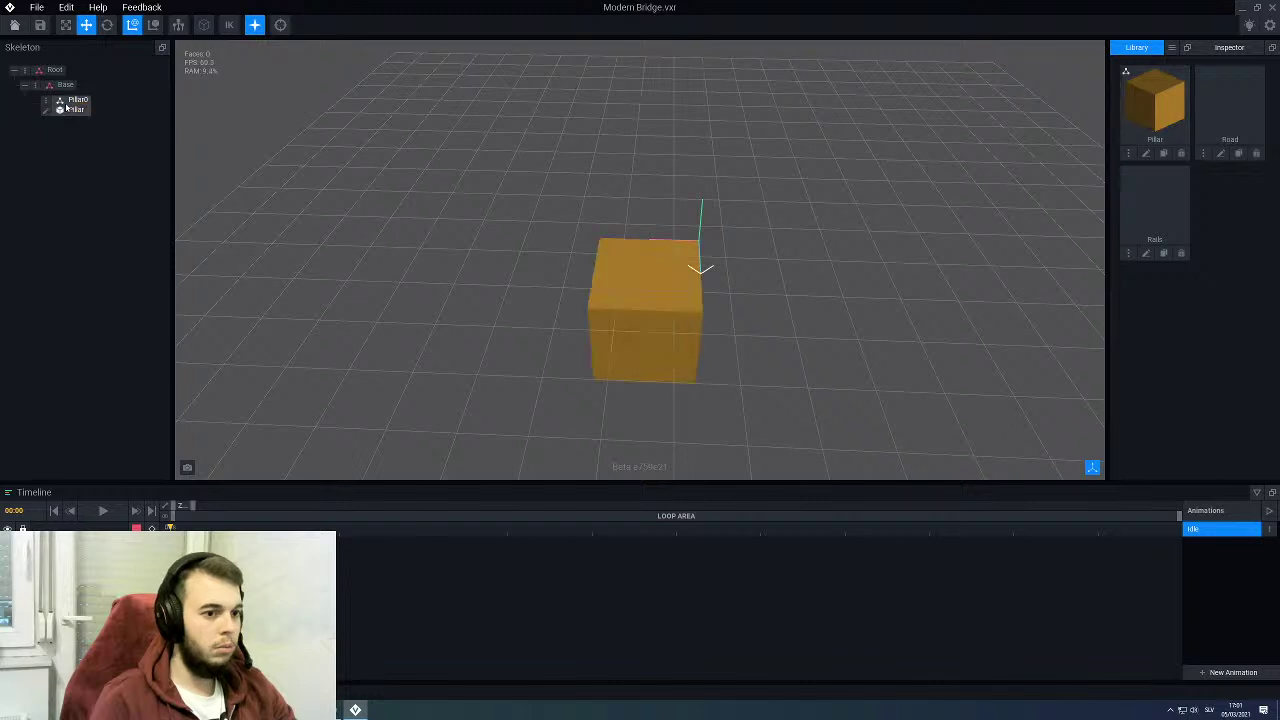
# Step: Reopen the Pillar model, set its width (X) and depth (Z) to 32 each, and save it back to the scene
pyautogui.moveTo(780, 385); pyautogui.dragTo(684, 268, button='right')
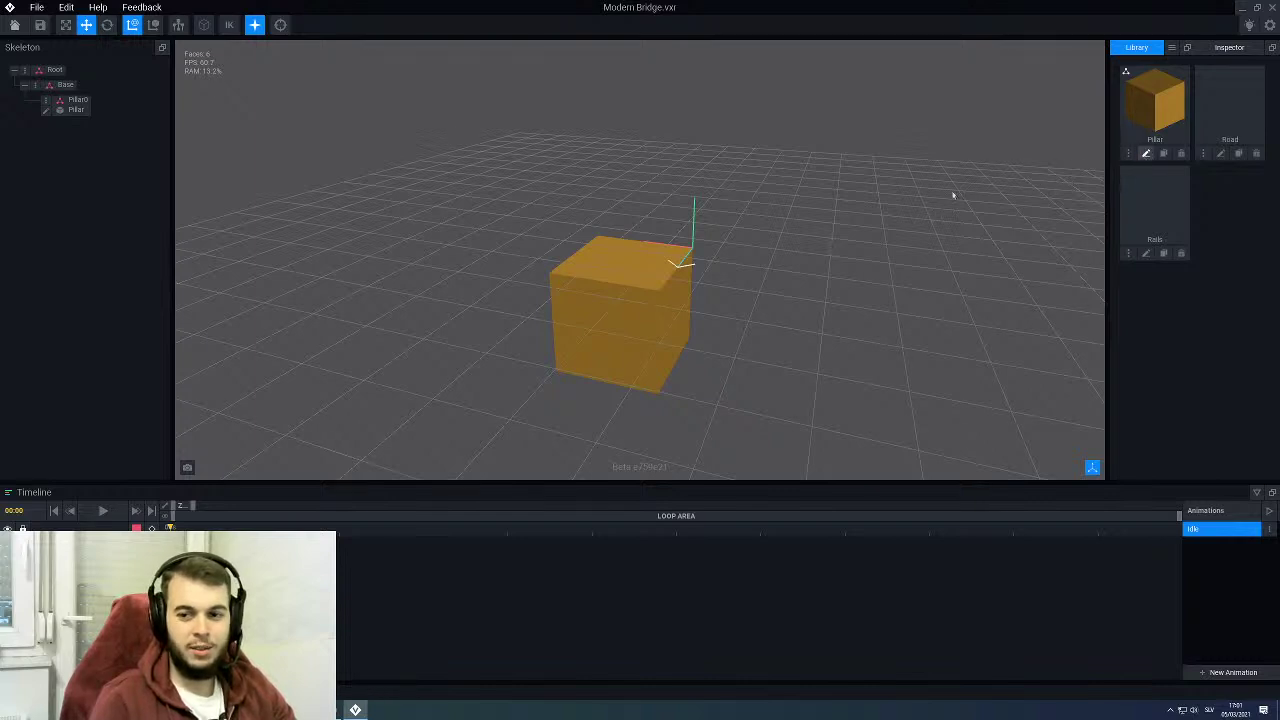
pyautogui.scroll(-2, 466, 251)
pyautogui.scroll(2, 466, 246)
pyautogui.scroll(-3, 463, 240)
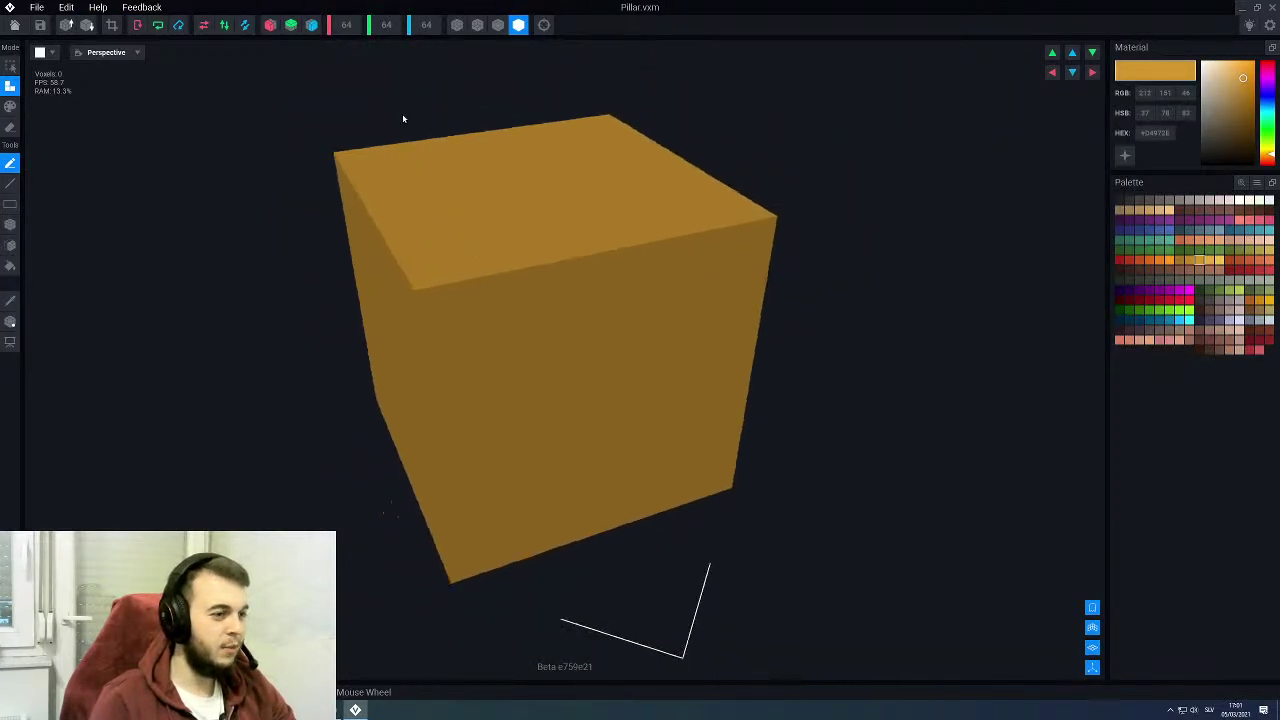
pyautogui.click(342, 28)
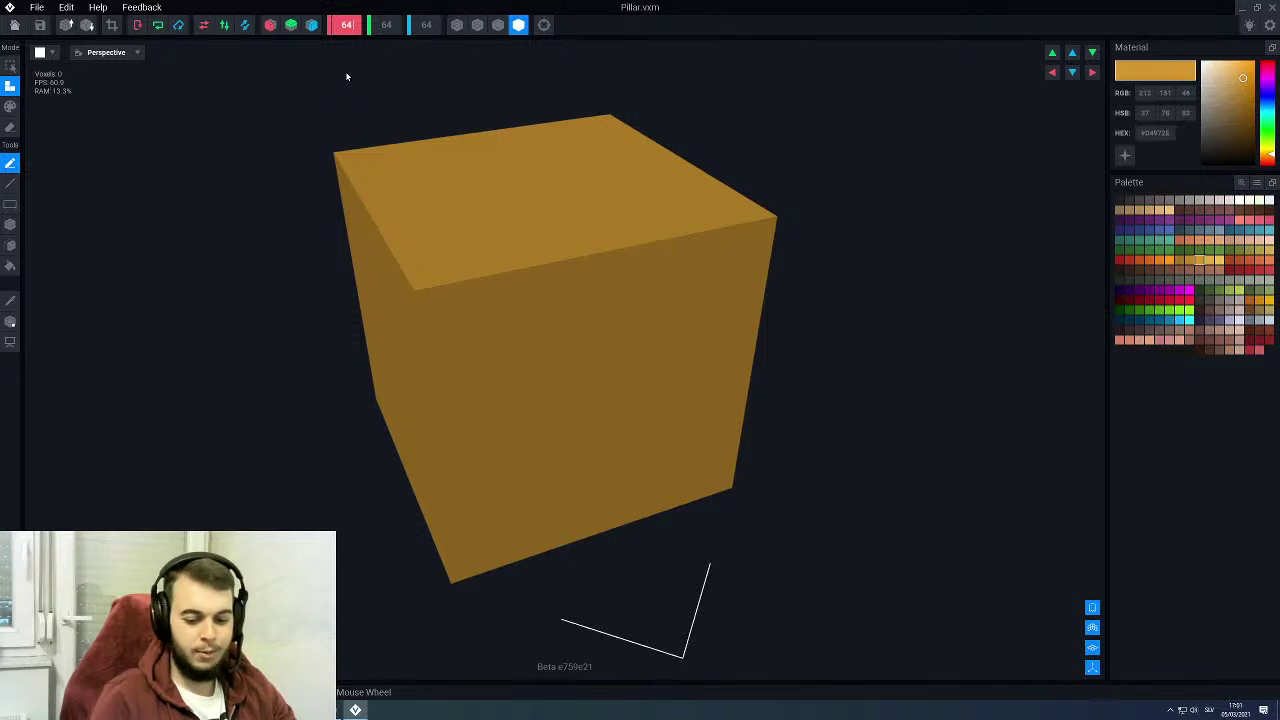
pyautogui.write('32')
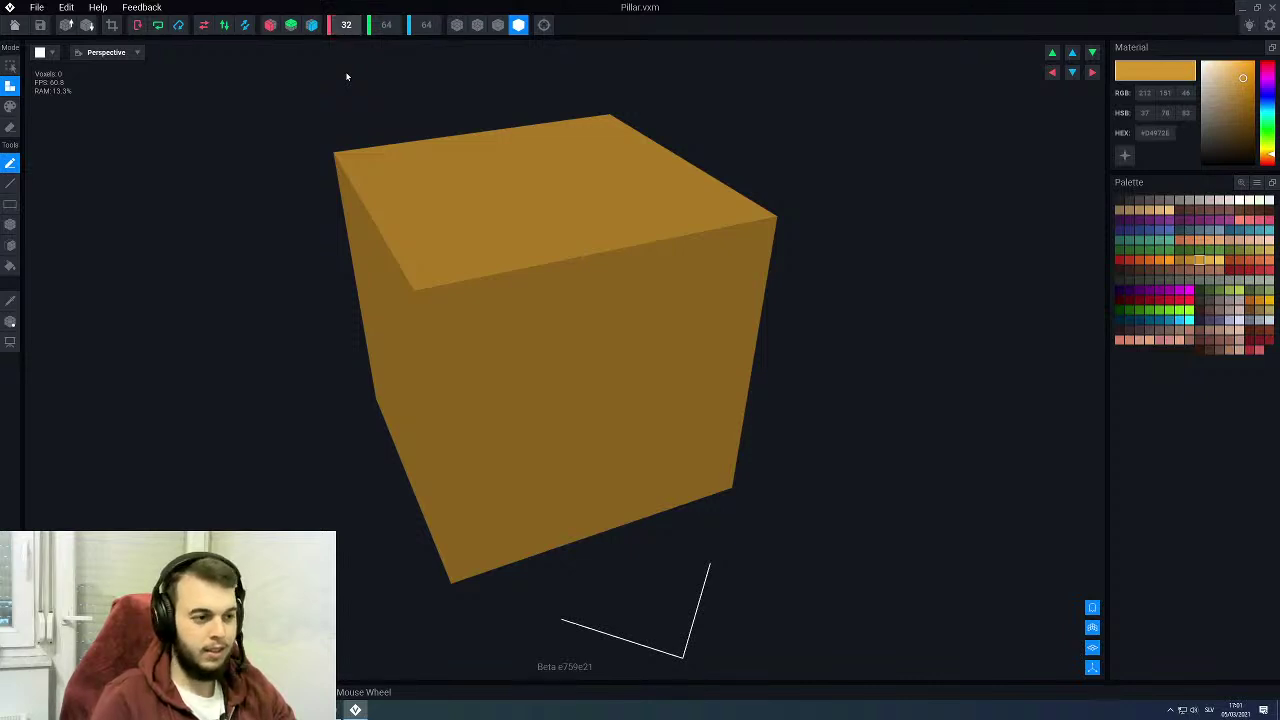
pyautogui.press('Return')
pyautogui.click(425, 26)
pyautogui.write('32')
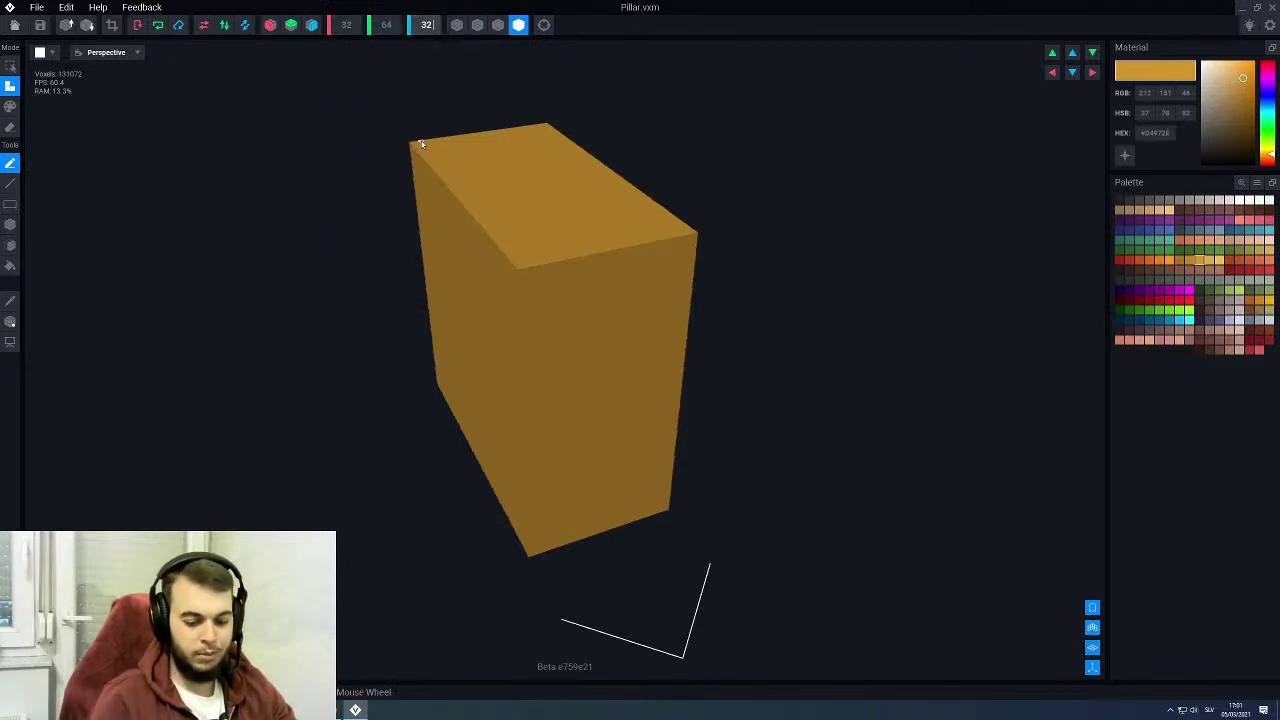
pyautogui.press('Return')
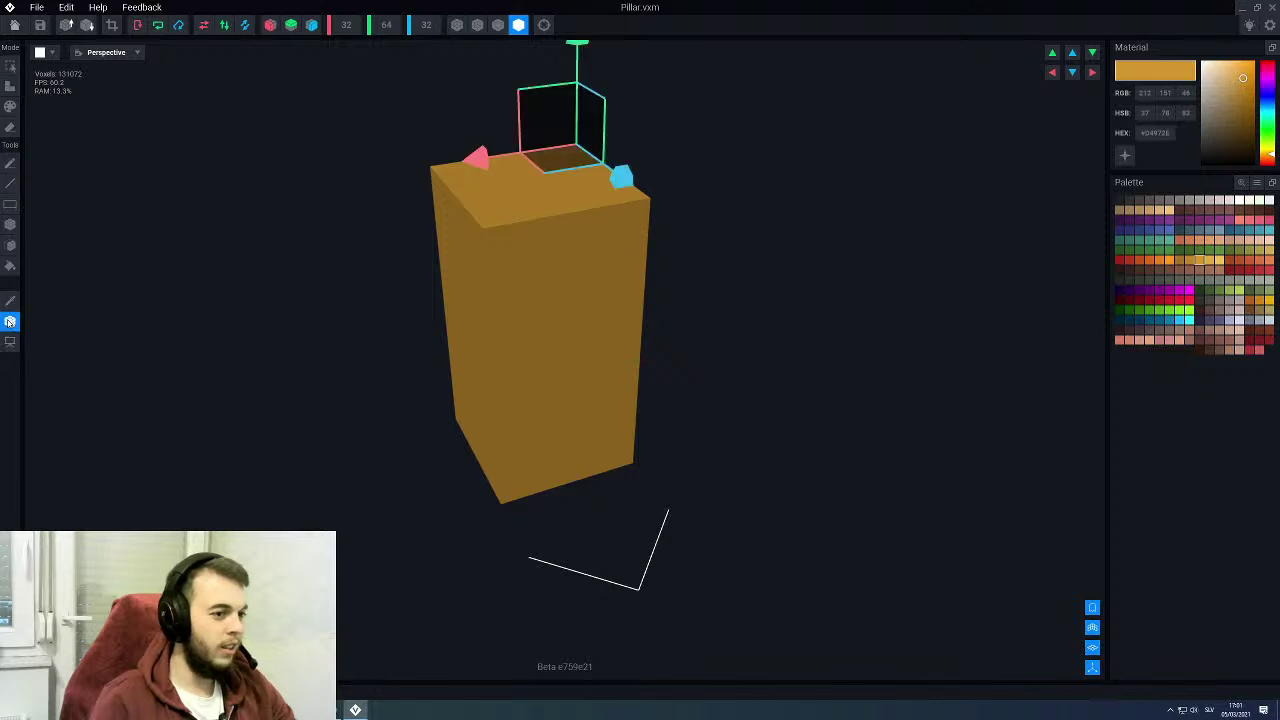
pyautogui.click(13, 25)
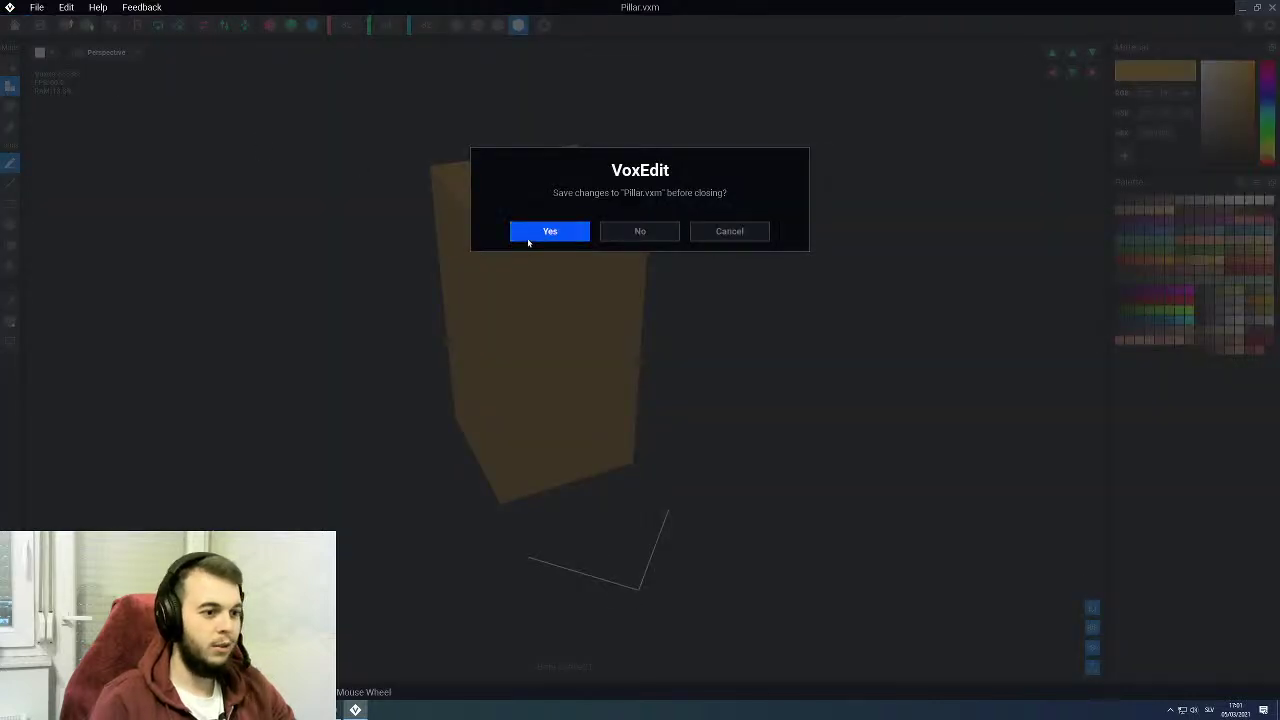
pyautogui.click(527, 238)
# Step: Move the Pillar0 node along the Z axis to about 81, away from the scene origin
pyautogui.moveTo(673, 310); pyautogui.dragTo(538, 229, button='right')
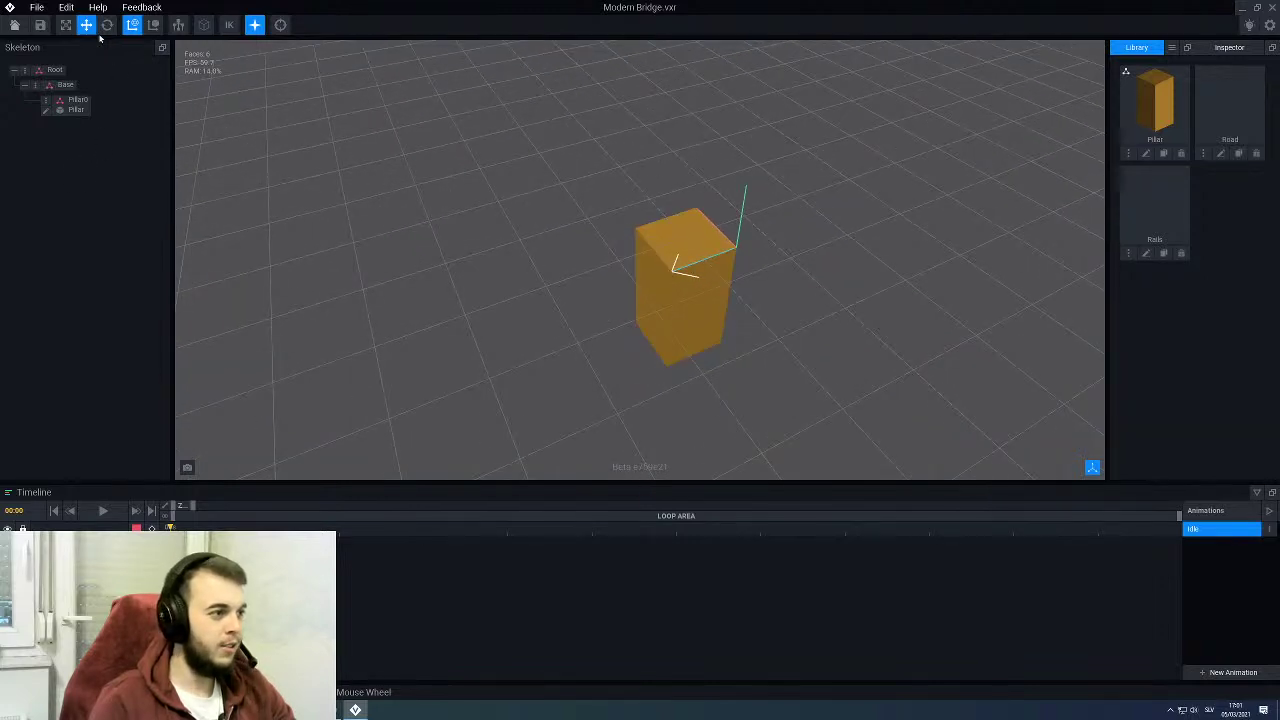
pyautogui.click(65, 104)
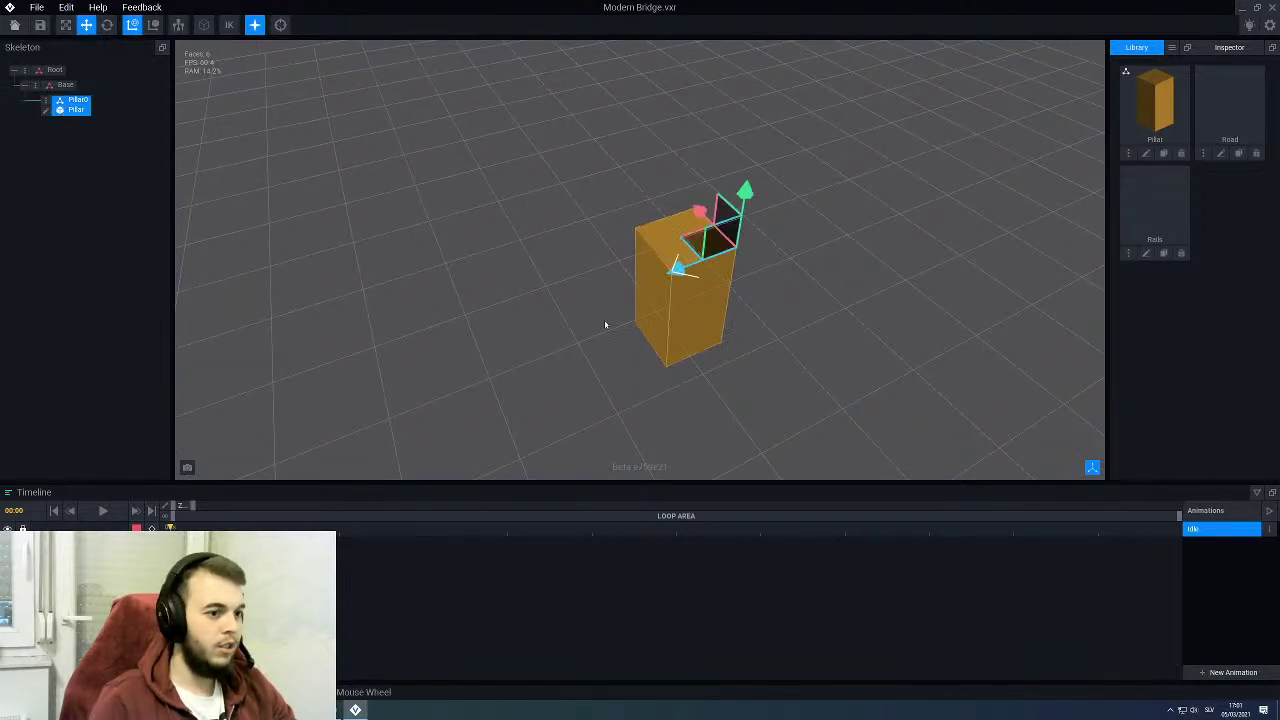
pyautogui.scroll(-2, 657, 280)
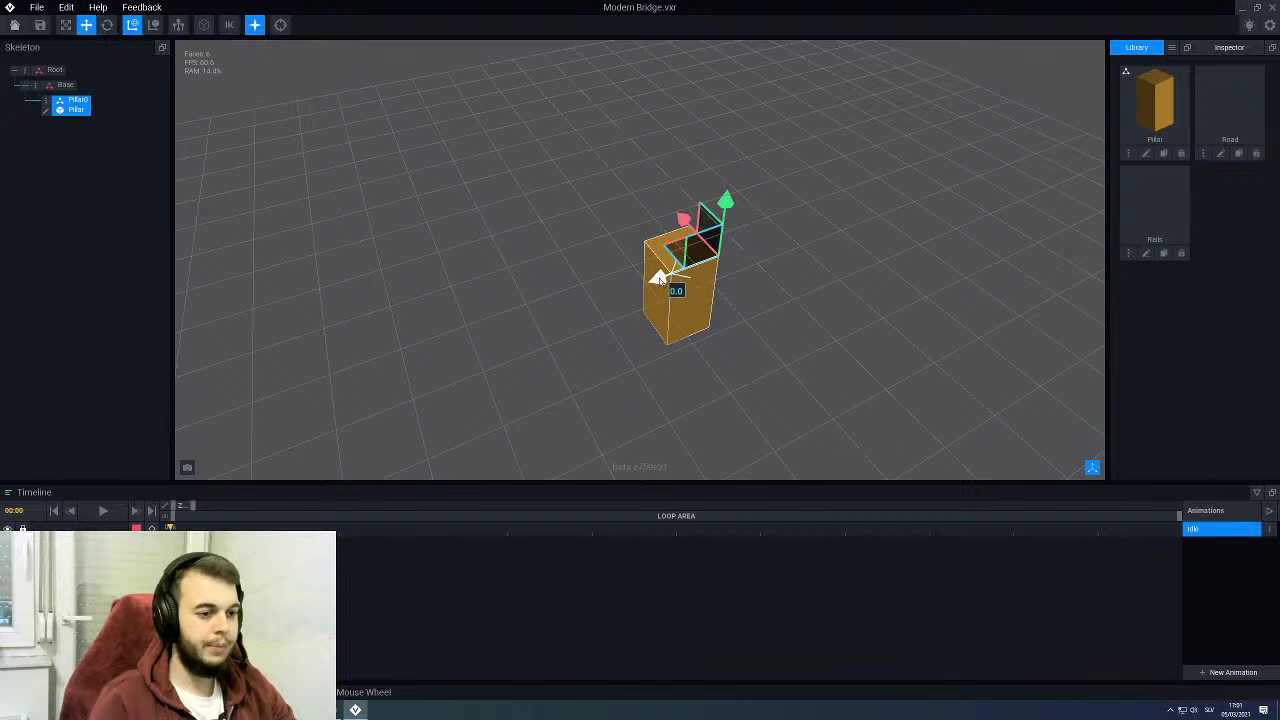
pyautogui.scroll(3, 660, 280)
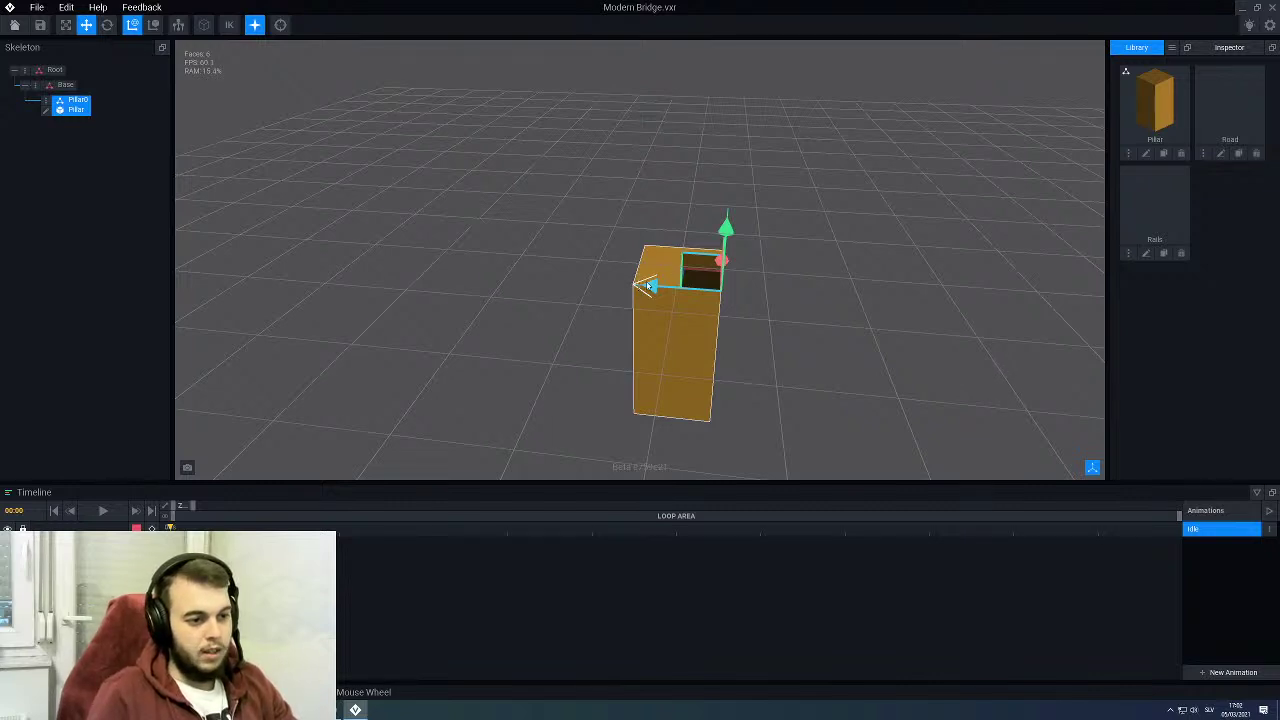
pyautogui.moveTo(647, 285); pyautogui.dragTo(612, 282)
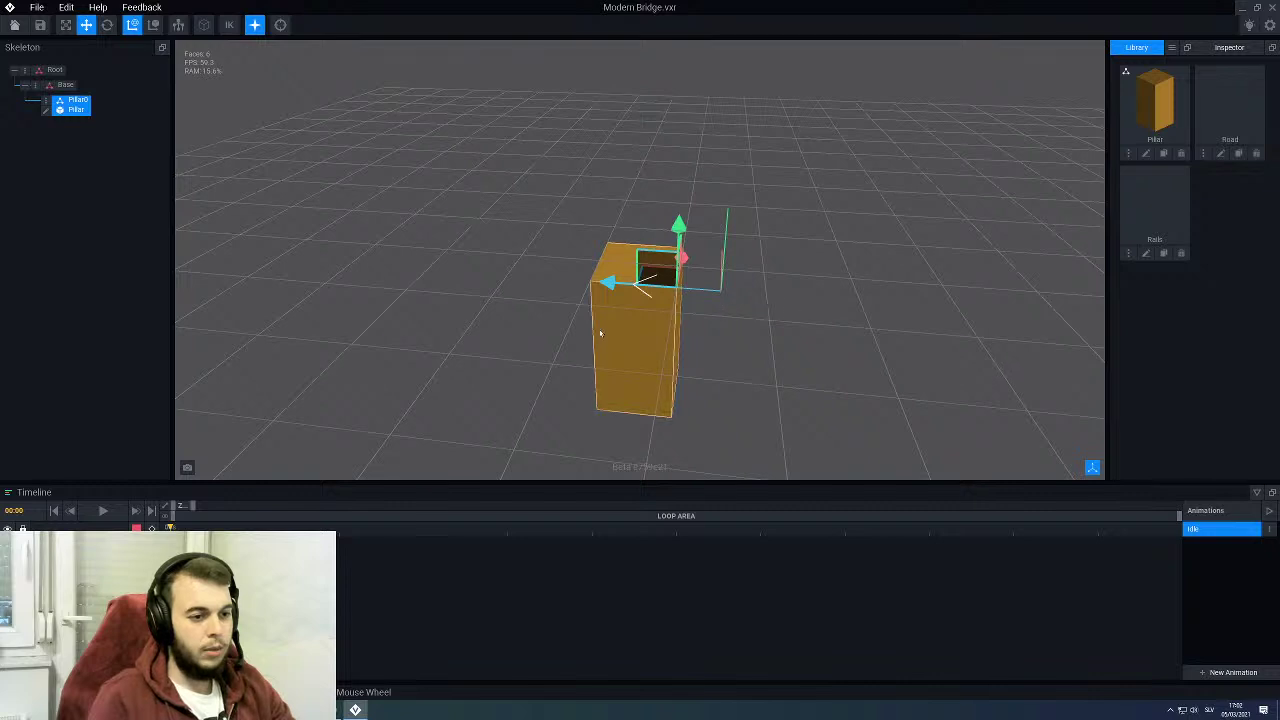
pyautogui.moveTo(600, 334); pyautogui.dragTo(616, 327, button='right')
pyautogui.moveTo(612, 292); pyautogui.dragTo(430, 291)
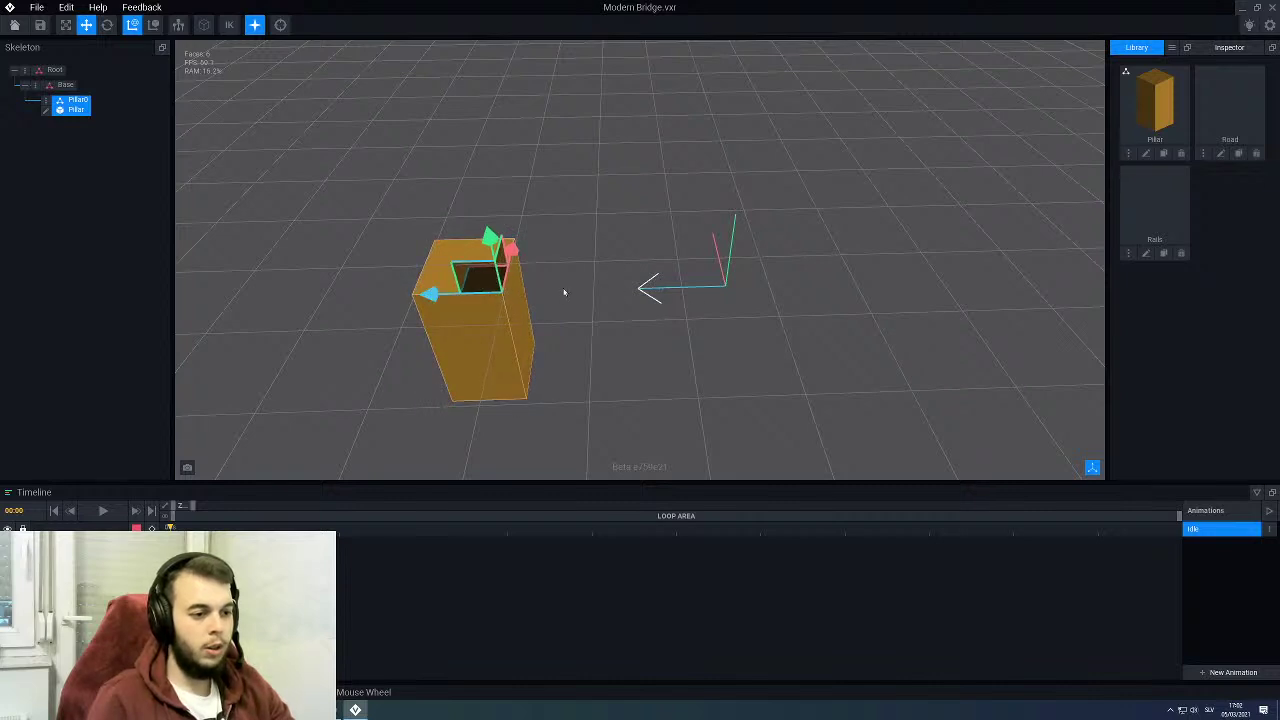
pyautogui.moveTo(460, 309); pyautogui.dragTo(499, 316, button='right')
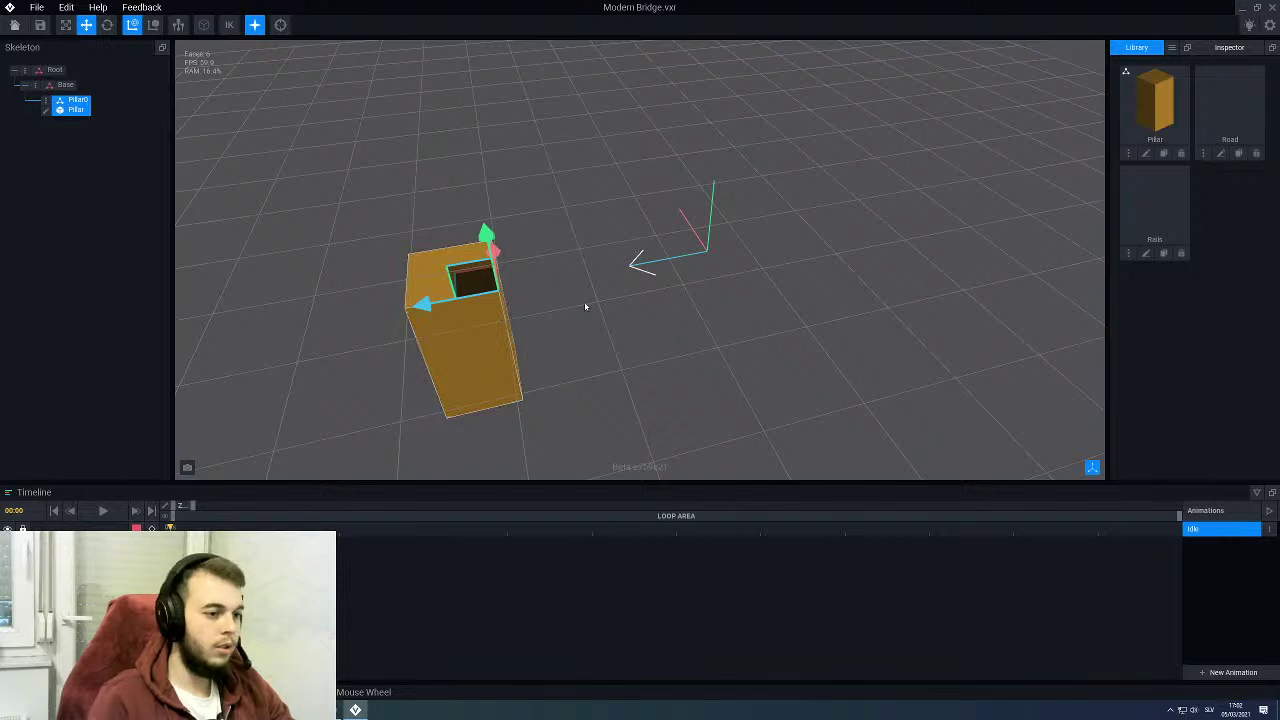
pyautogui.moveTo(585, 307); pyautogui.dragTo(551, 309, button='right')
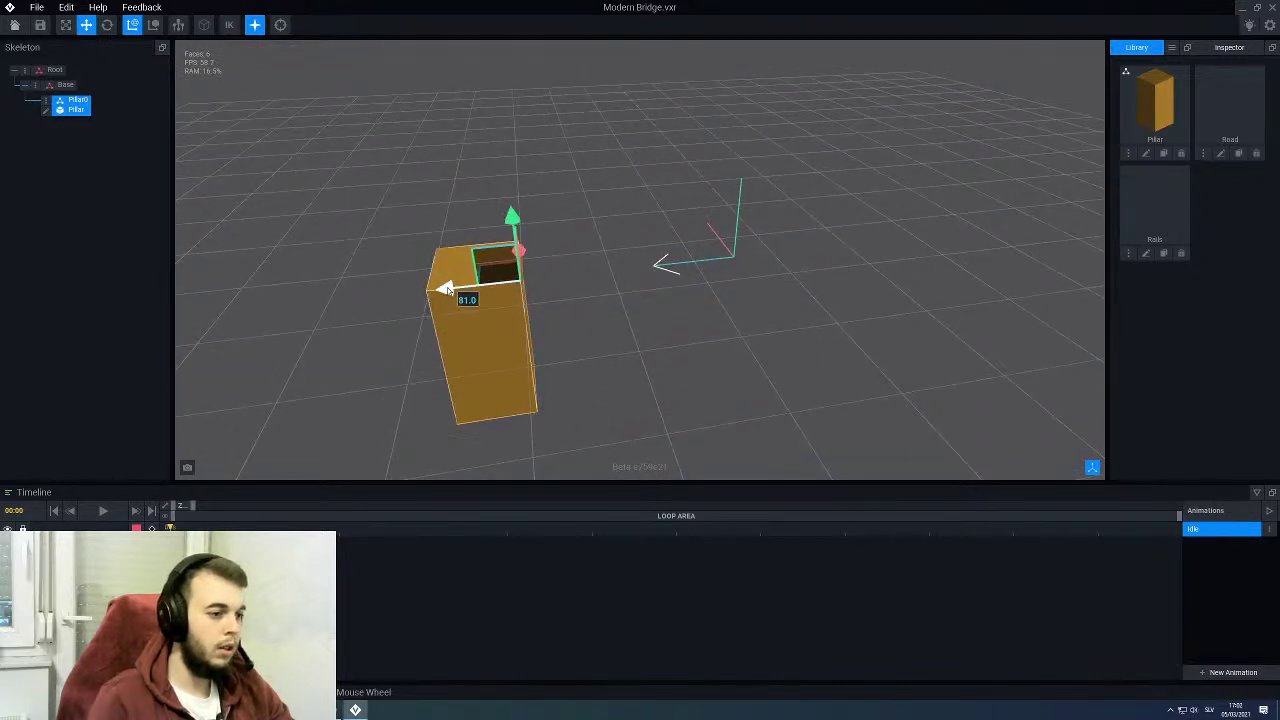
pyautogui.moveTo(447, 289)
pyautogui.mouseDown(button='right')
pyautogui.moveTo(504, 308)
pyautogui.moveTo(405, 258)
pyautogui.moveTo(449, 281)
pyautogui.mouseUp(button='right')
# Step: Raise the Pillar0 node vertically until the pillar's base stands on the ground grid
pyautogui.moveTo(531, 212); pyautogui.dragTo(498, 200)
pyautogui.moveTo(498, 199); pyautogui.dragTo(560, 280, button='middle')
pyautogui.moveTo(560, 280); pyautogui.dragTo(557, 278, button='right')
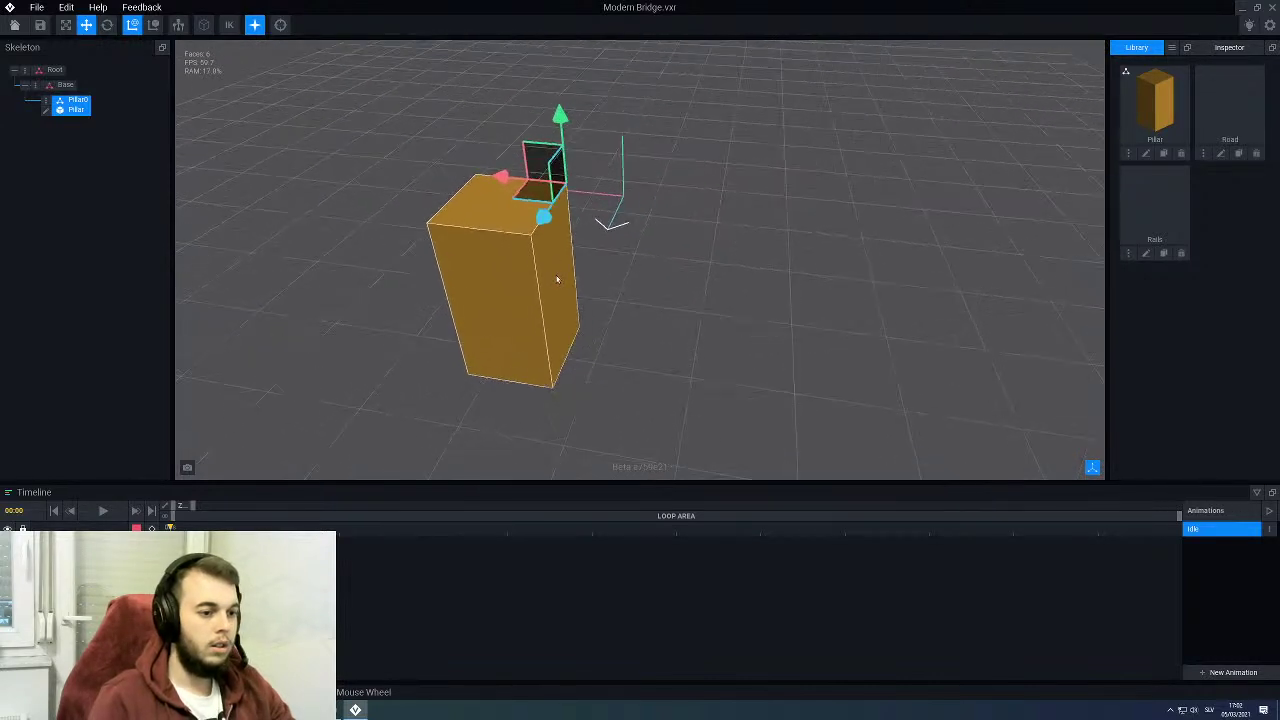
pyautogui.moveTo(558, 116); pyautogui.dragTo(557, 62)
pyautogui.moveTo(516, 226); pyautogui.dragTo(500, 211, button='right')
pyautogui.scroll(3, 500, 214)
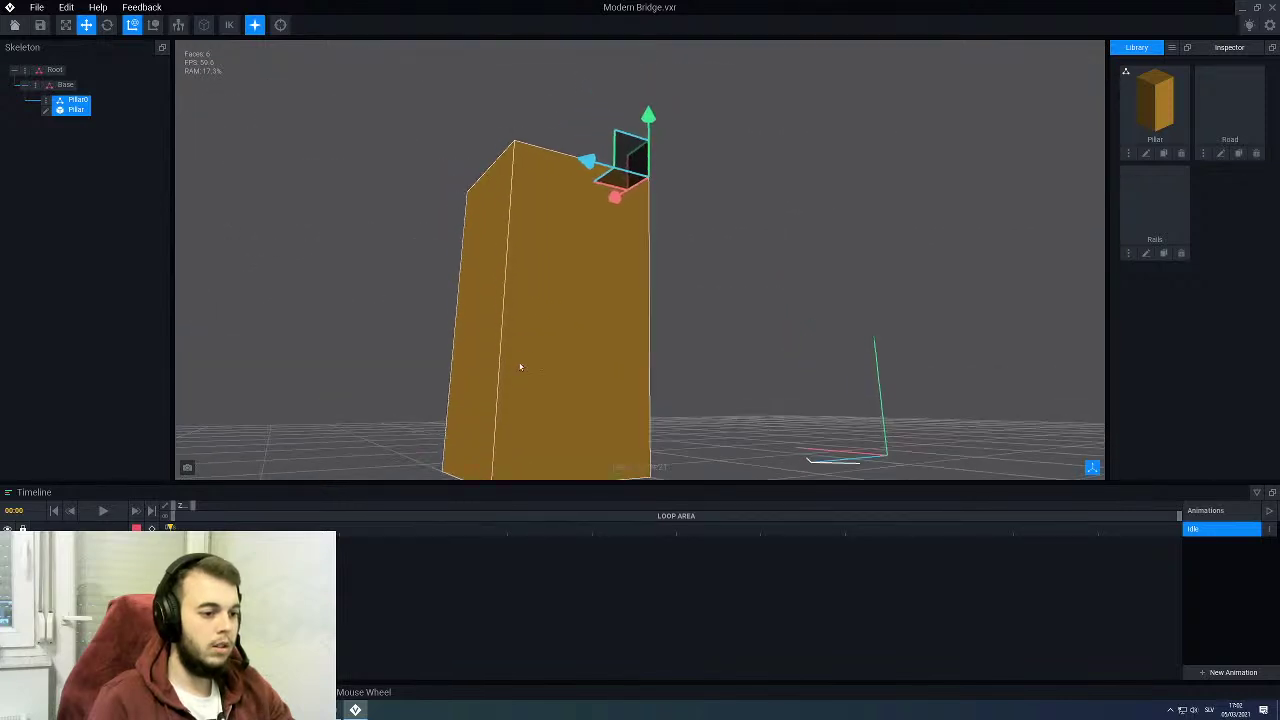
# Step: Examine the pillar's base against the ground grid and its position relative to the scene origin
pyautogui.scroll(1, 520, 366)
pyautogui.moveTo(514, 446); pyautogui.dragTo(512, 360, button='middle')
pyautogui.moveTo(512, 360); pyautogui.dragTo(477, 363, button='right')
pyautogui.moveTo(477, 363); pyautogui.dragTo(506, 370, button='middle')
pyautogui.scroll(-3, 506, 370)
pyautogui.moveTo(566, 283); pyautogui.dragTo(482, 282, button='right')
pyautogui.scroll(-5, 577, 276)
pyautogui.scroll(-3, 540, 288)
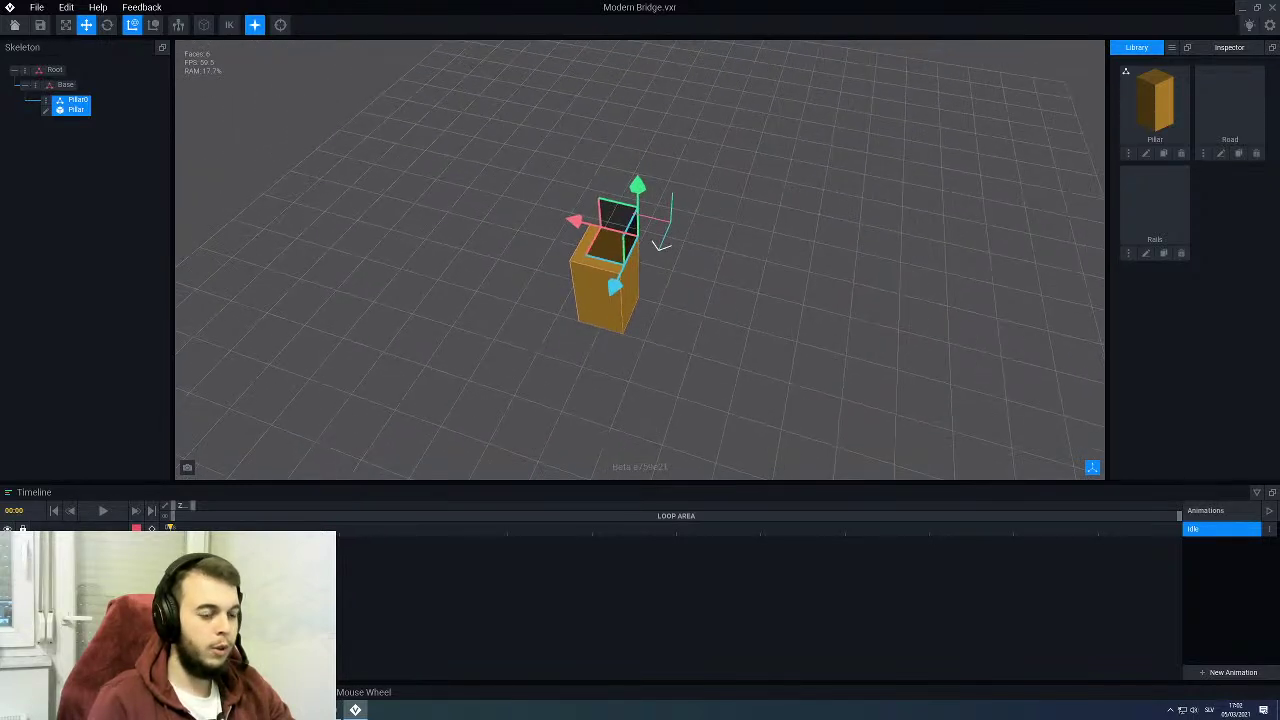
pyautogui.moveTo(390, 247); pyautogui.dragTo(429, 226, button='right')
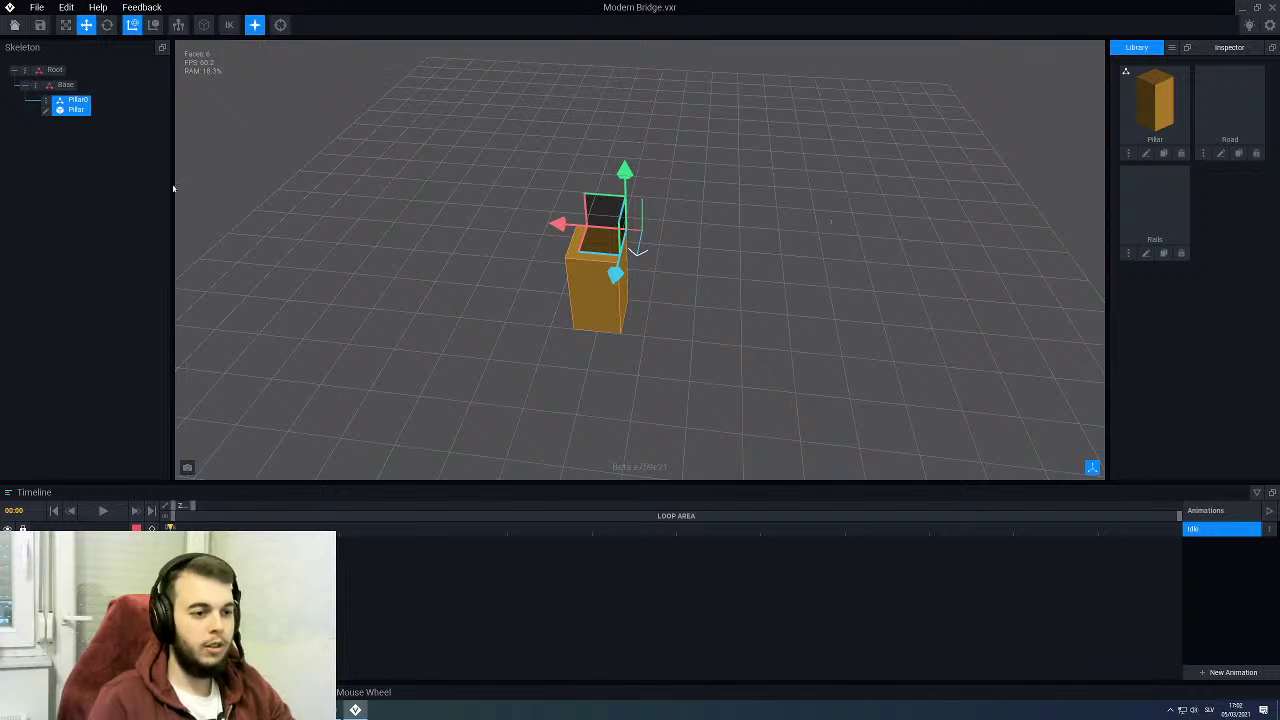
# Step: Move the Pillar0 node sideways along the X axis, away from the scene origin
pyautogui.scroll(1, 534, 196)
pyautogui.moveTo(800, 270); pyautogui.dragTo(696, 291, button='right')
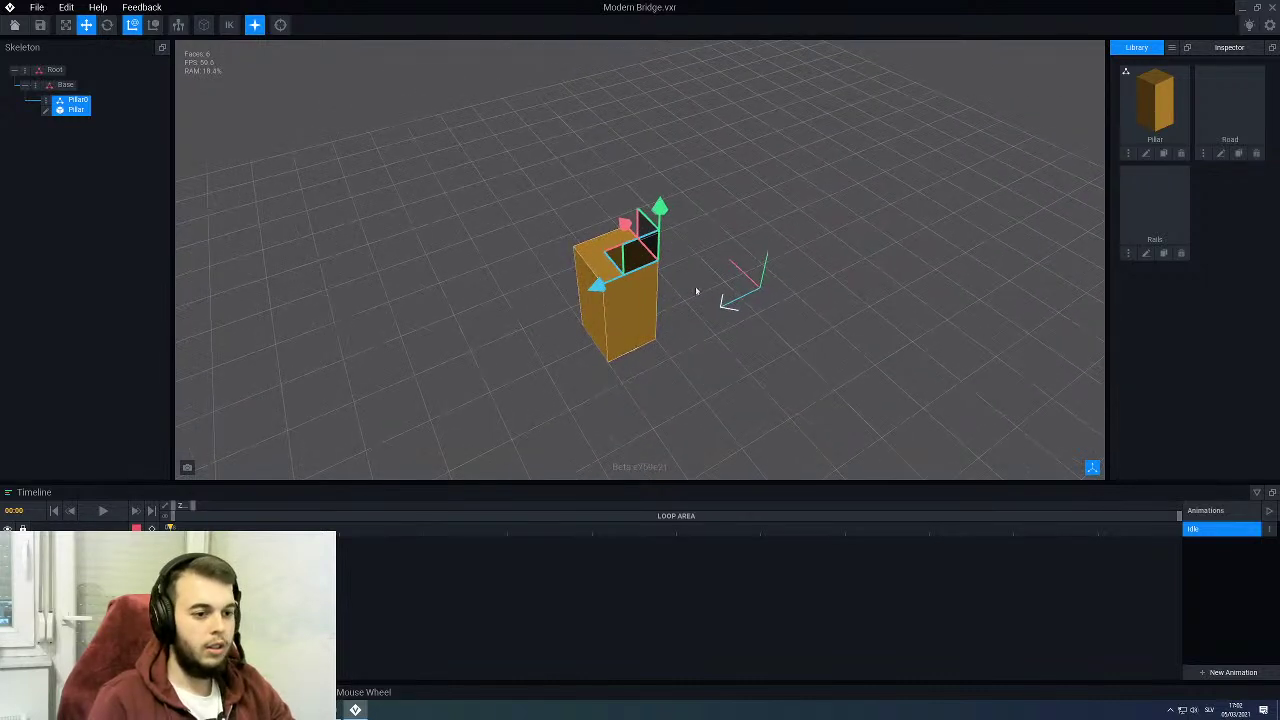
pyautogui.moveTo(815, 224); pyautogui.dragTo(635, 307, button='right')
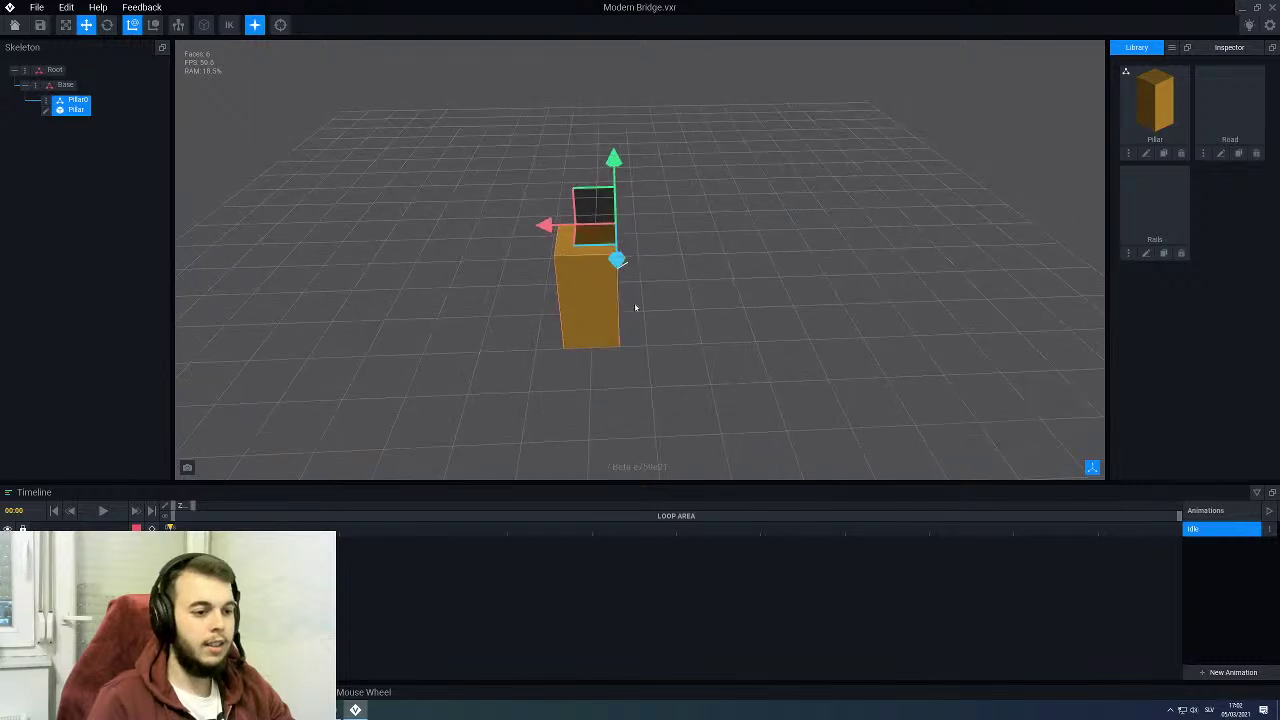
pyautogui.moveTo(619, 262); pyautogui.dragTo(741, 345, button='right')
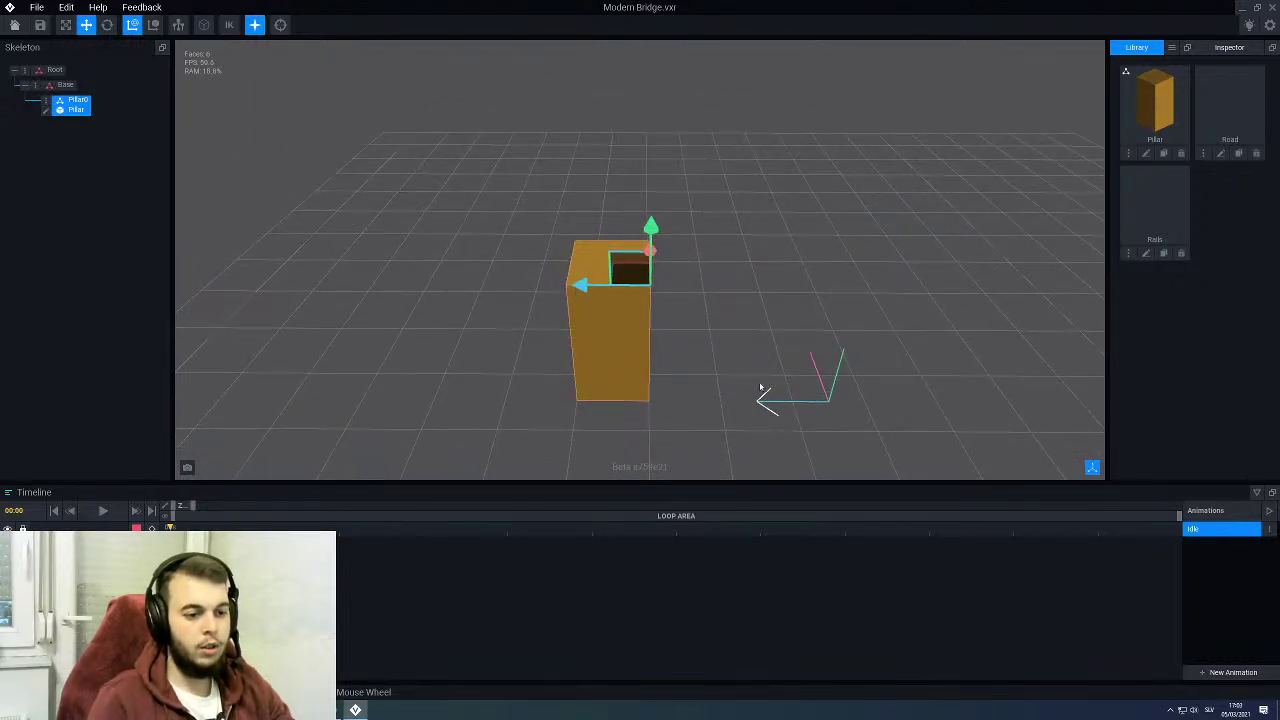
pyautogui.moveTo(733, 375); pyautogui.dragTo(537, 222, button='right')
pyautogui.moveTo(537, 222); pyautogui.dragTo(351, 259)
pyautogui.moveTo(532, 364); pyautogui.dragTo(650, 346, button='middle')
pyautogui.moveTo(563, 323)
pyautogui.mouseDown(button='right')
pyautogui.moveTo(569, 314)
pyautogui.moveTo(566, 326)
pyautogui.mouseUp(button='right')
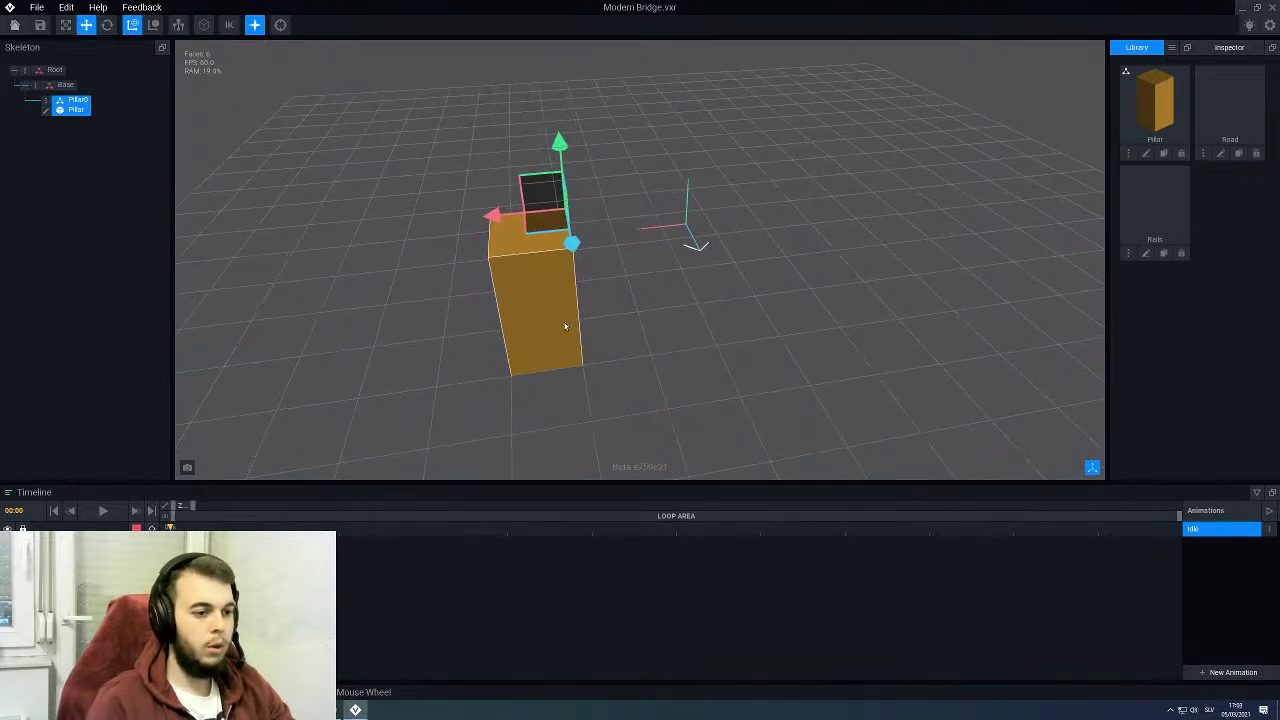
pyautogui.moveTo(566, 326); pyautogui.dragTo(676, 326, button='middle')
pyautogui.moveTo(676, 326); pyautogui.dragTo(589, 246, button='right')
pyautogui.moveTo(568, 215); pyautogui.dragTo(497, 226)
pyautogui.moveTo(485, 245); pyautogui.dragTo(575, 185, button='right')
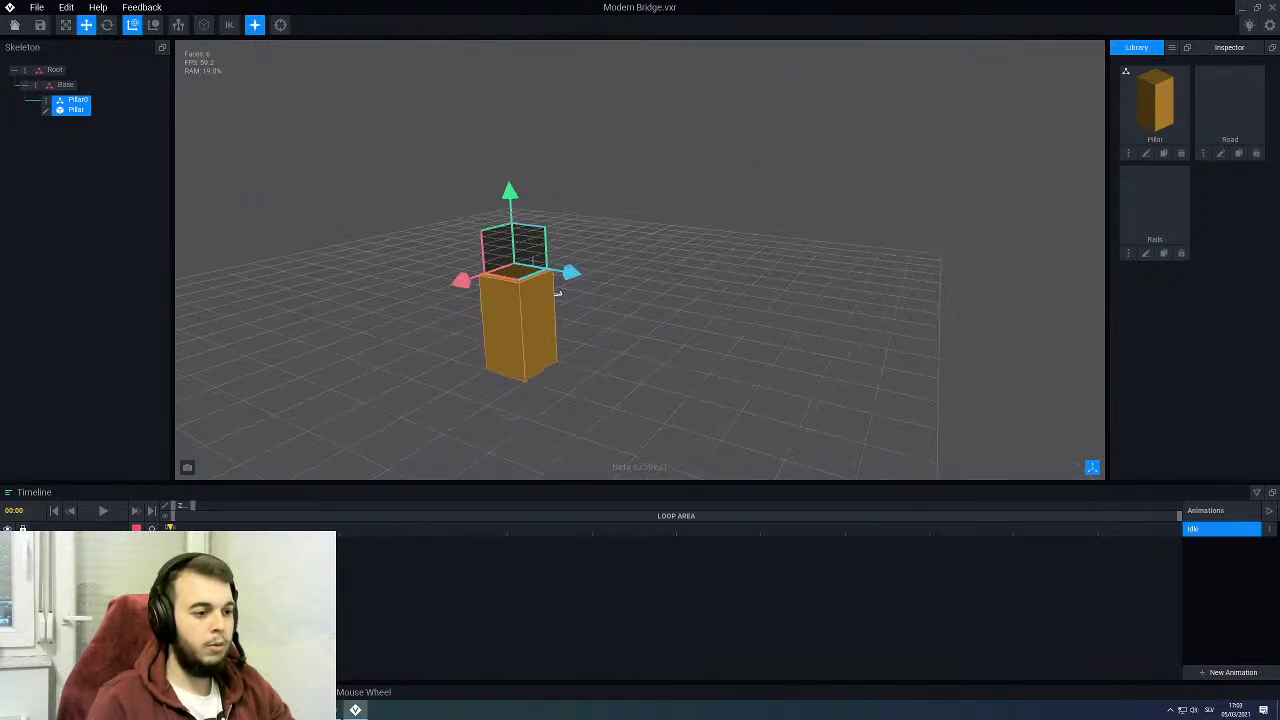
# Step: Create a child node named P01 under Pillar0 and link the Pillar model to it
pyautogui.moveTo(557, 292); pyautogui.dragTo(472, 332, button='right')
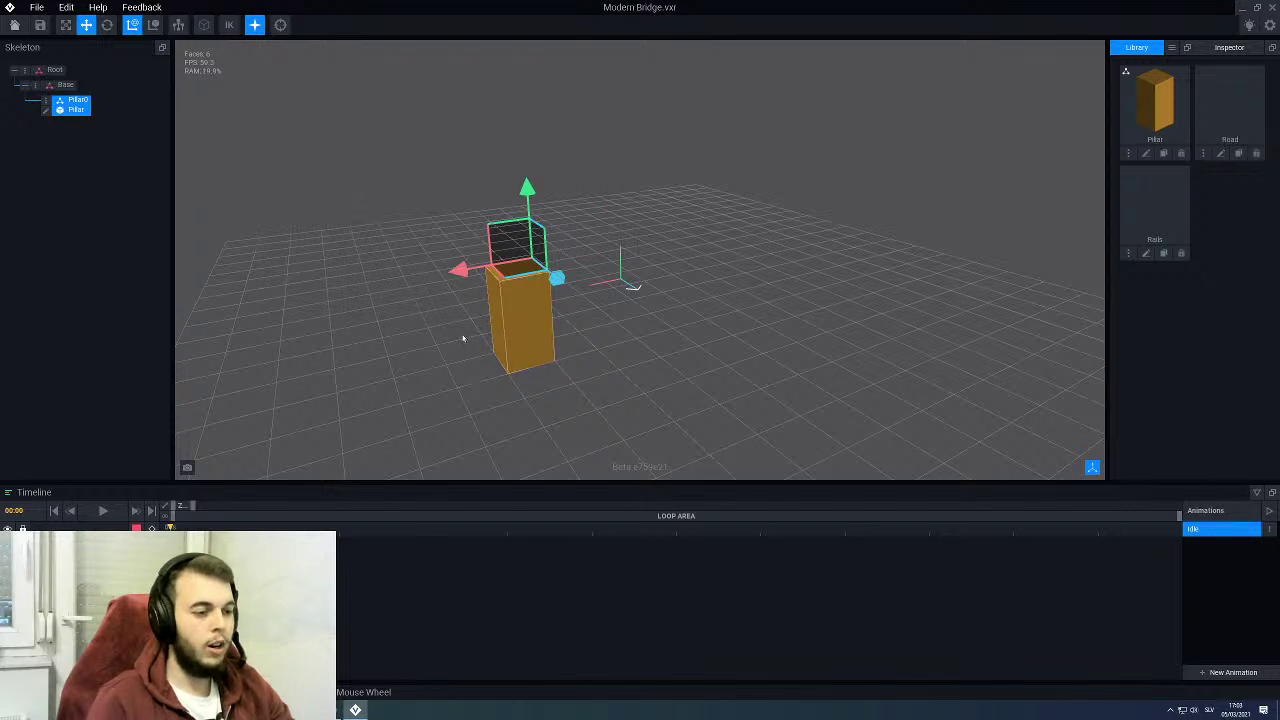
pyautogui.moveTo(463, 338); pyautogui.dragTo(609, 319, button='right')
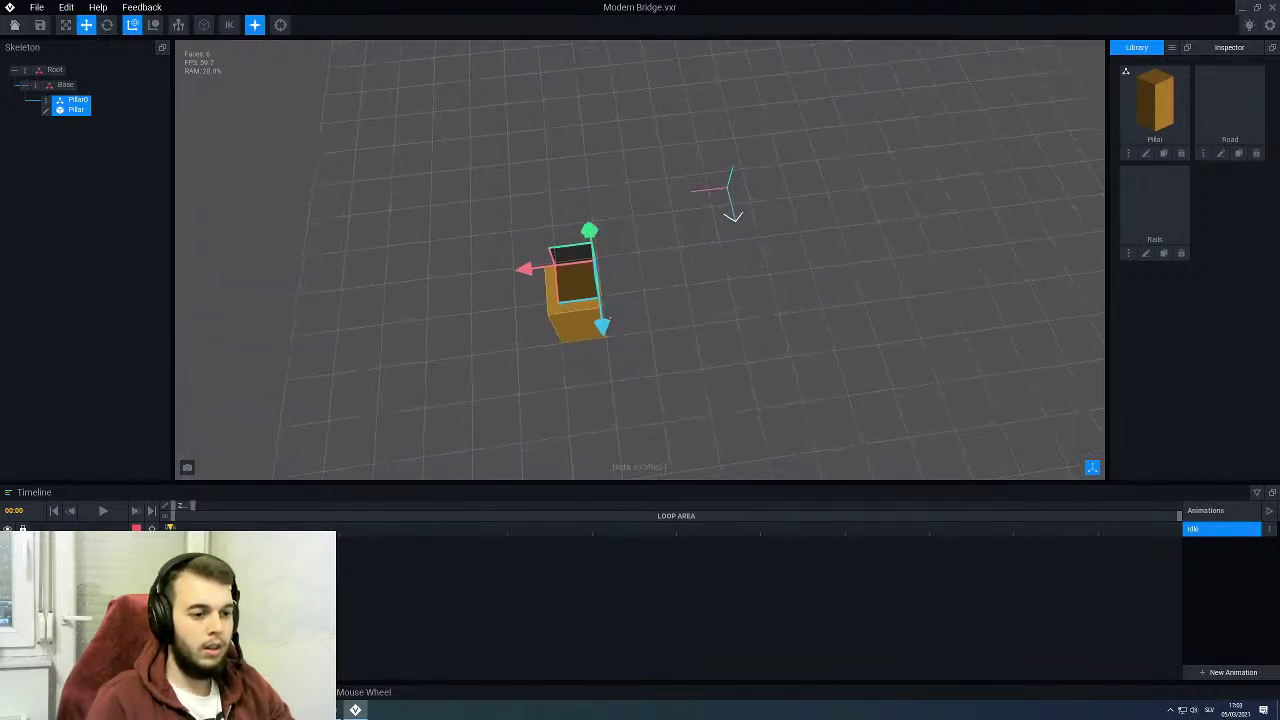
pyautogui.moveTo(494, 405); pyautogui.dragTo(461, 333, button='right')
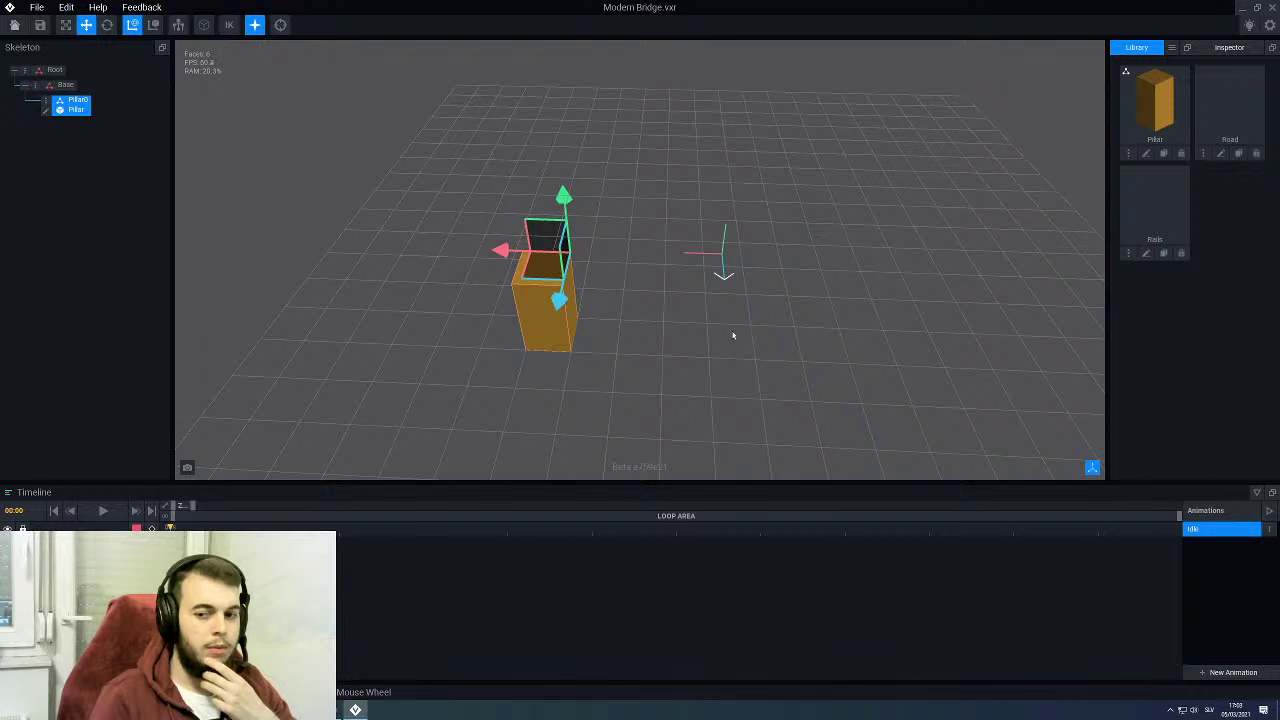
pyautogui.moveTo(575, 322)
pyautogui.mouseDown(button='right')
pyautogui.moveTo(420, 330)
pyautogui.moveTo(854, 217)
pyautogui.moveTo(599, 318)
pyautogui.moveTo(747, 241)
pyautogui.moveTo(580, 317)
pyautogui.mouseUp(button='right')
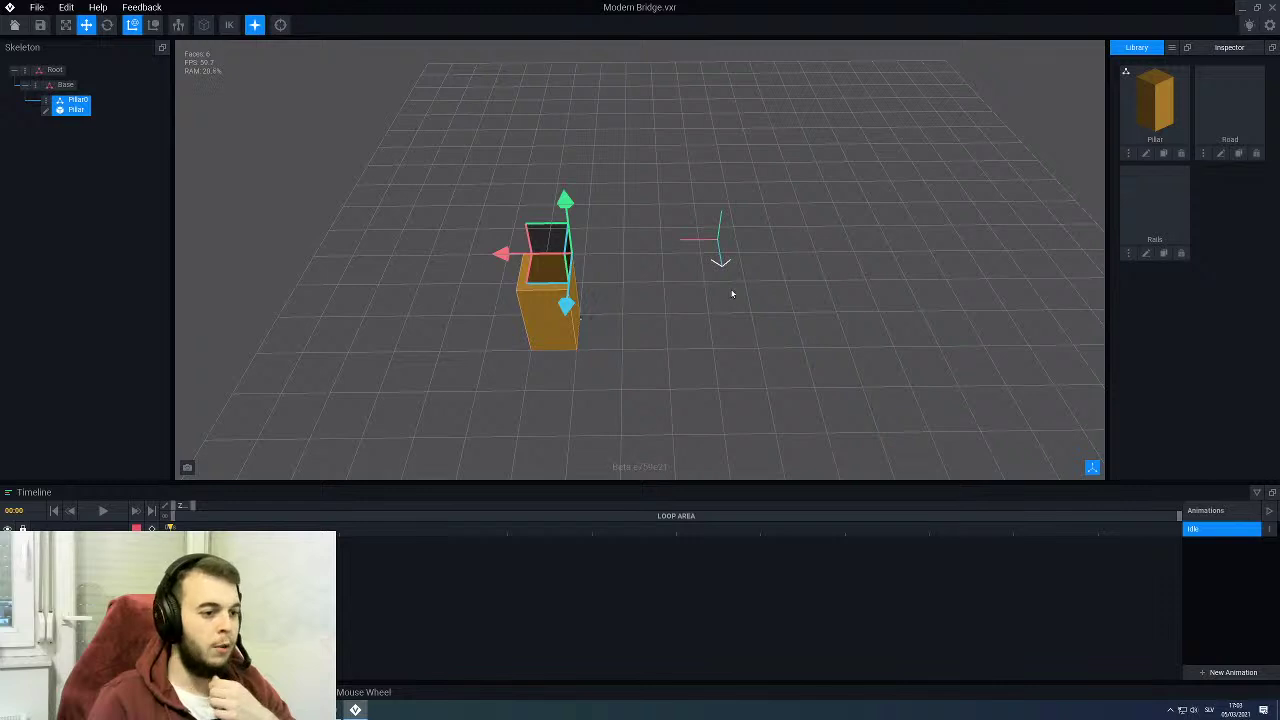
pyautogui.scroll(2, 639, 324)
pyautogui.moveTo(712, 270); pyautogui.dragTo(624, 305, button='right')
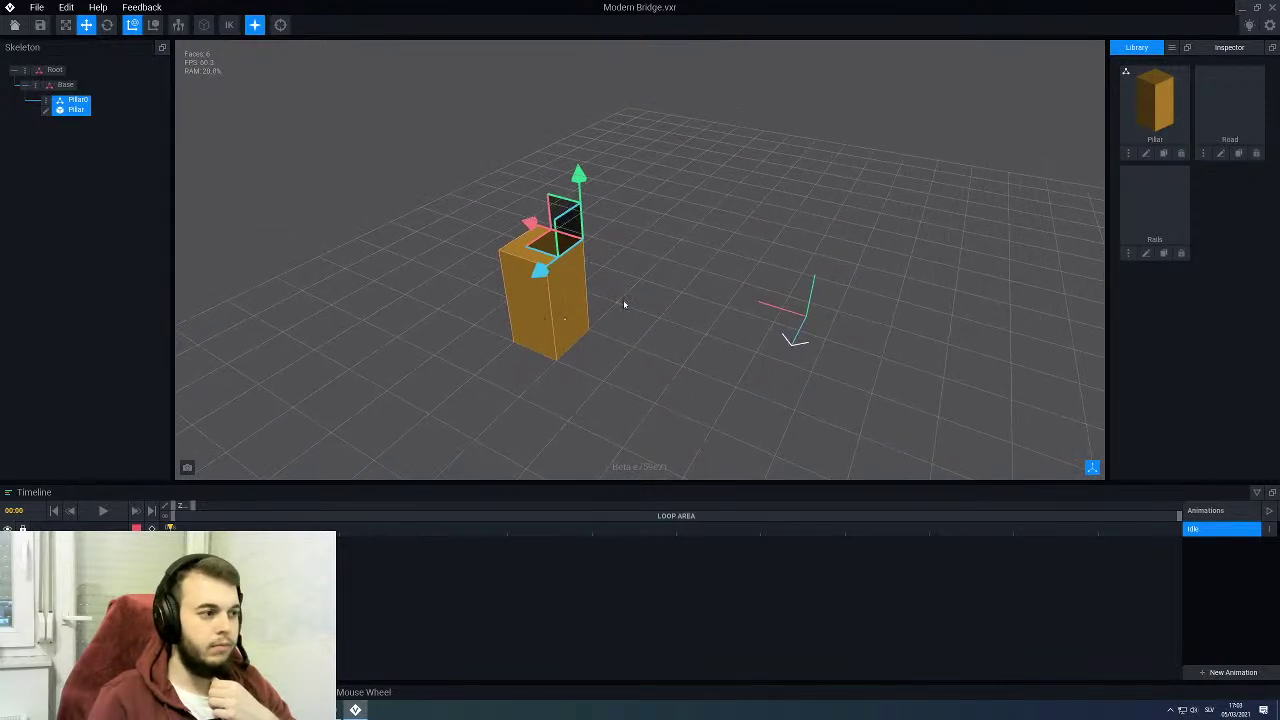
pyautogui.rightClick(43, 99)
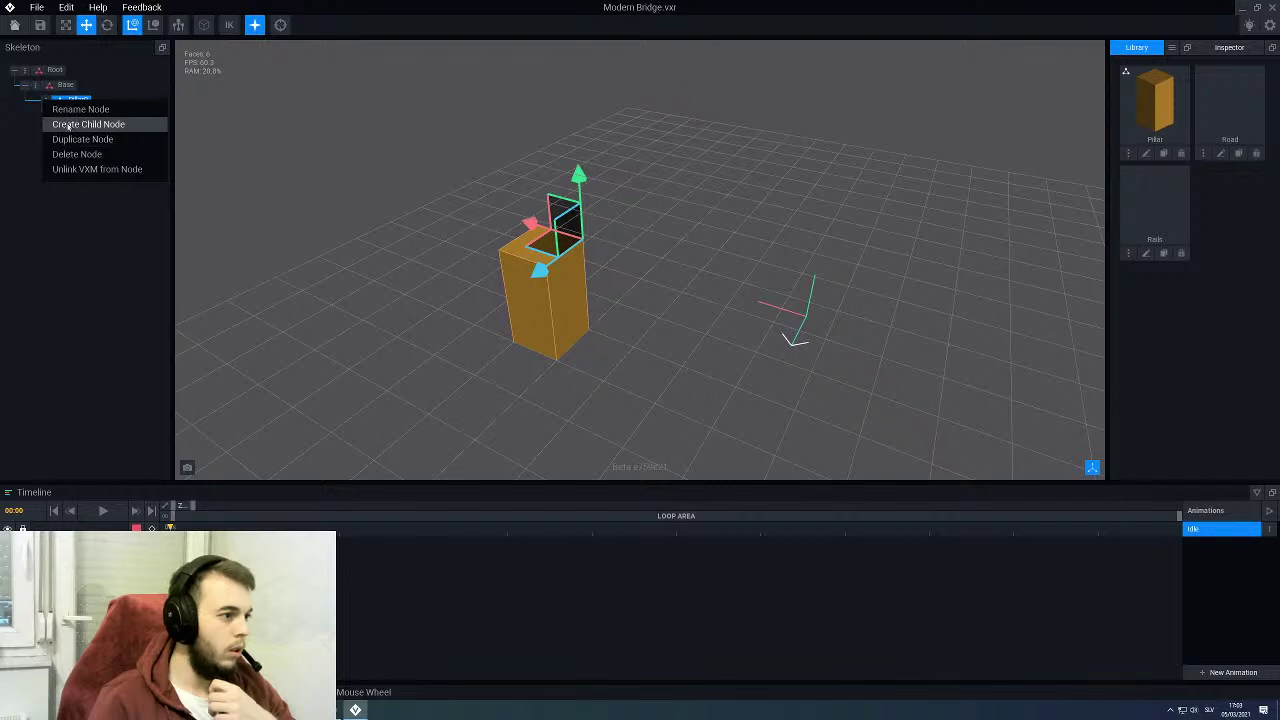
pyautogui.click(88, 124)
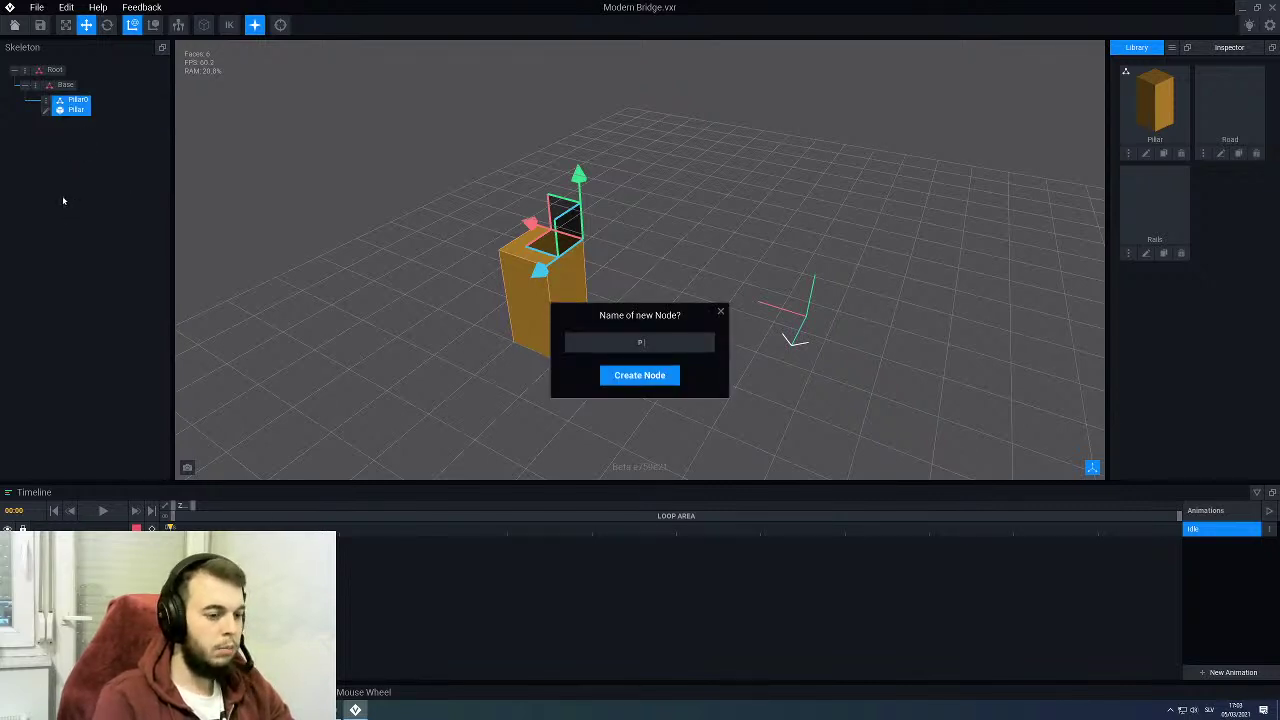
pyautogui.press('Return')
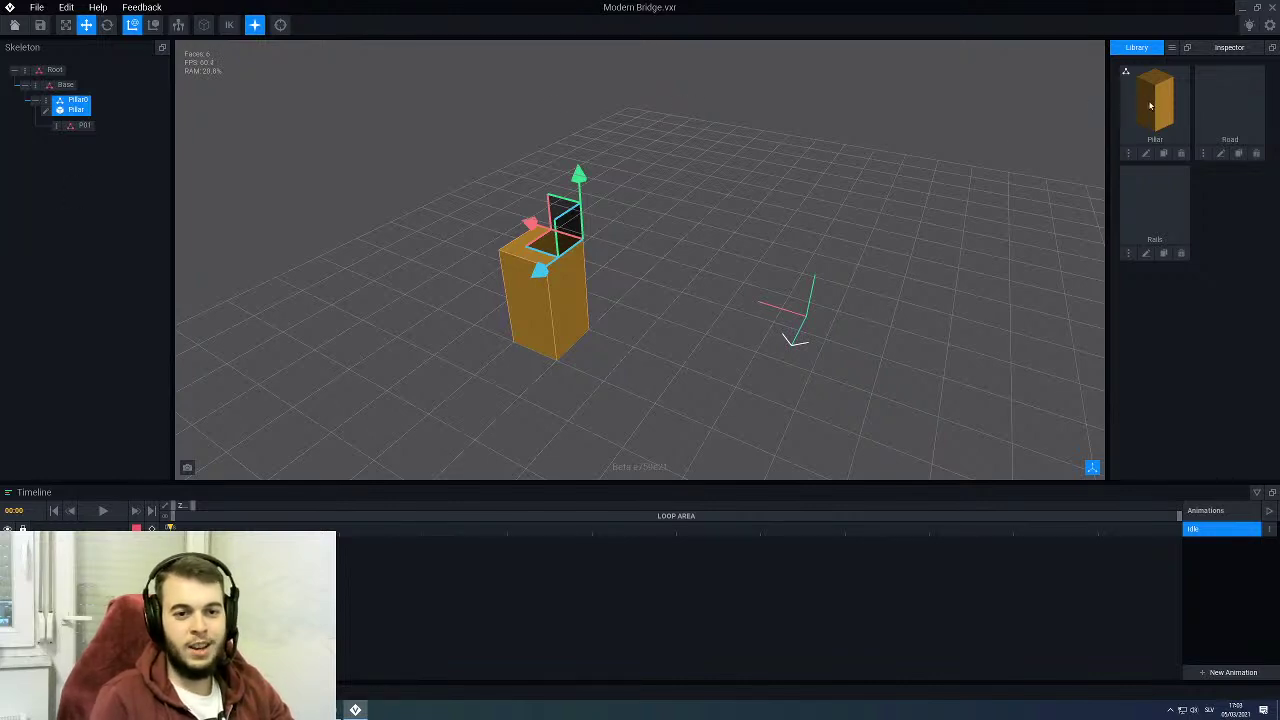
pyautogui.moveTo(1150, 105); pyautogui.dragTo(88, 126)
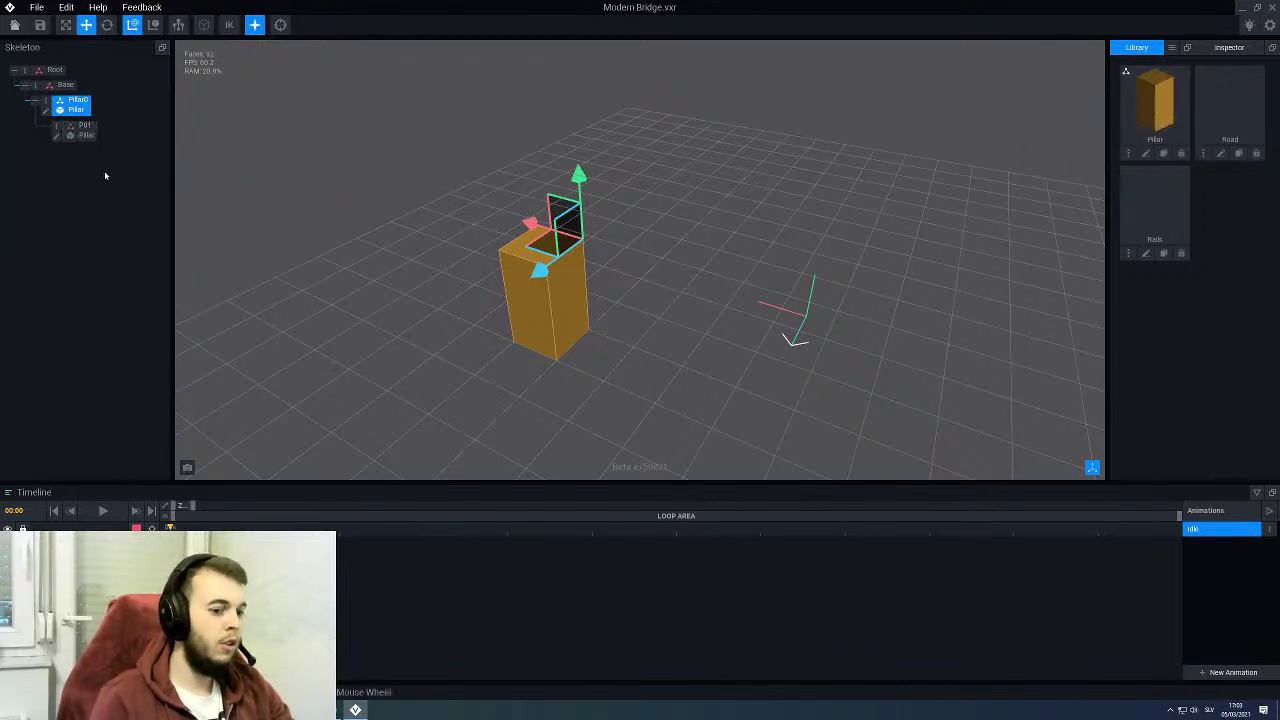
# Step: Raise the P01 node vertically until its pillar block stands on top of the Pillar0 block
pyautogui.click(87, 135)
pyautogui.moveTo(640, 240); pyautogui.dragTo(549, 198, button='right')
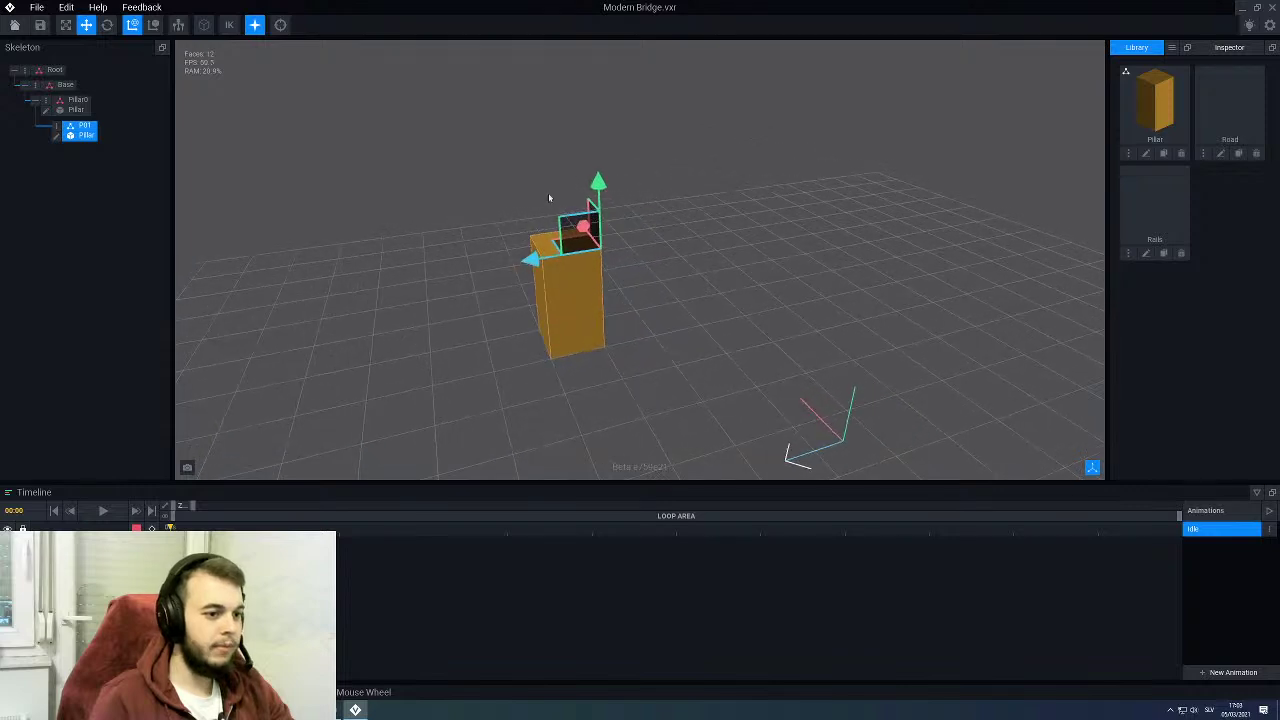
pyautogui.moveTo(596, 185); pyautogui.dragTo(556, 64)
pyautogui.moveTo(580, 85); pyautogui.dragTo(597, 178, button='middle')
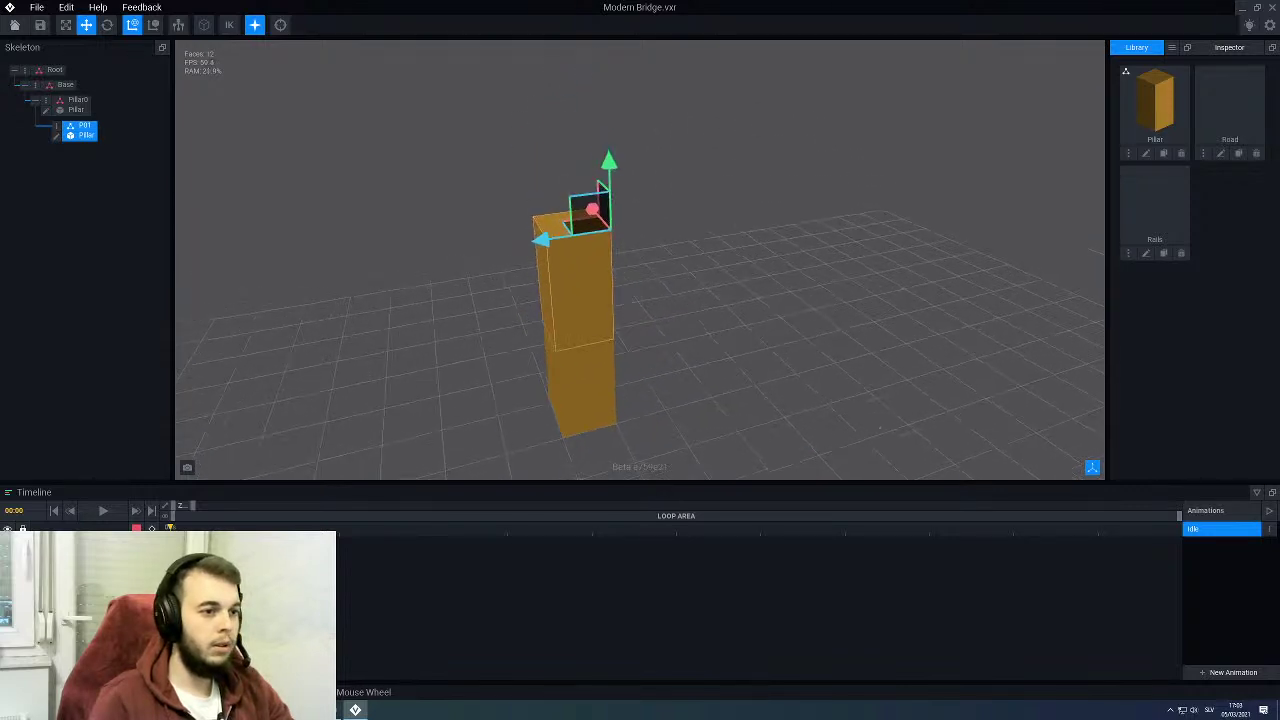
pyautogui.moveTo(601, 170); pyautogui.dragTo(606, 158)
pyautogui.moveTo(566, 228); pyautogui.dragTo(551, 311, button='middle')
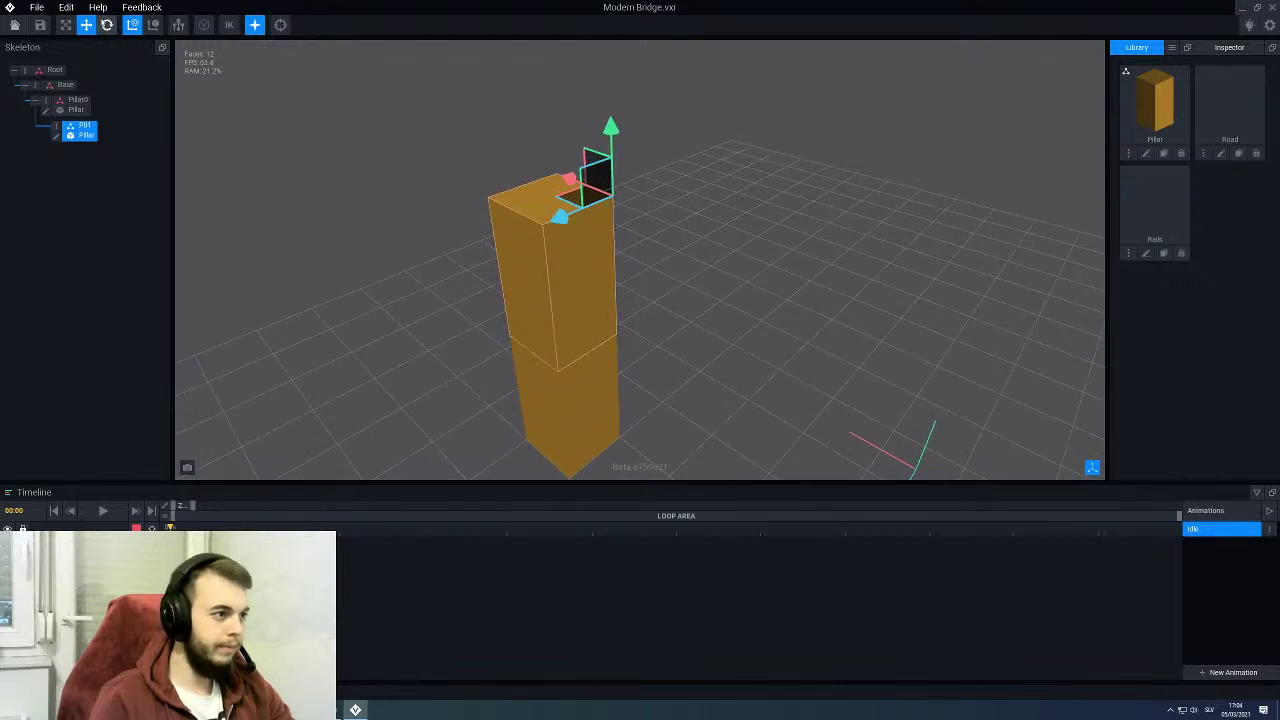
# Step: Reopen the Pillar model, lower its pivot vertically from the top corner to the bottom corner, and save it back to the scene
pyautogui.click(107, 25)
pyautogui.moveTo(453, 226); pyautogui.dragTo(556, 307, button='middle')
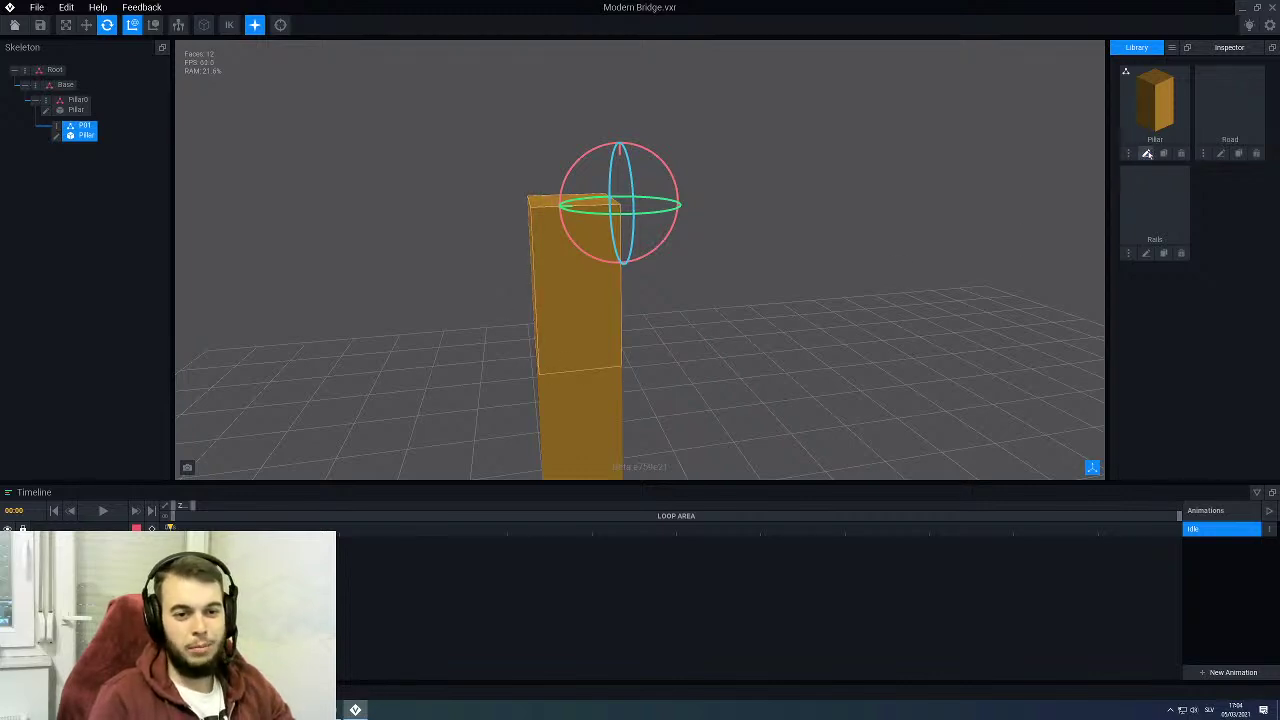
pyautogui.click(1147, 153)
pyautogui.click(10, 320)
pyautogui.scroll(-2, 524, 317)
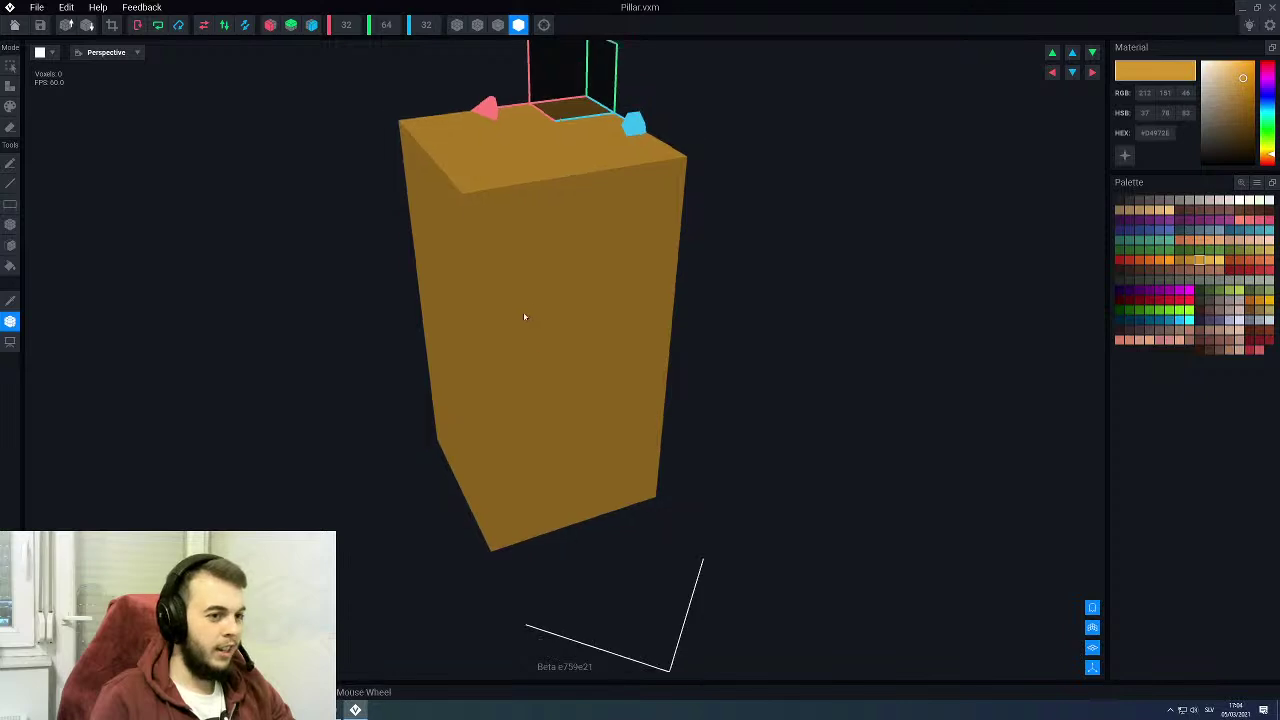
pyautogui.scroll(-3, 524, 316)
pyautogui.moveTo(523, 314); pyautogui.dragTo(588, 264, button='right')
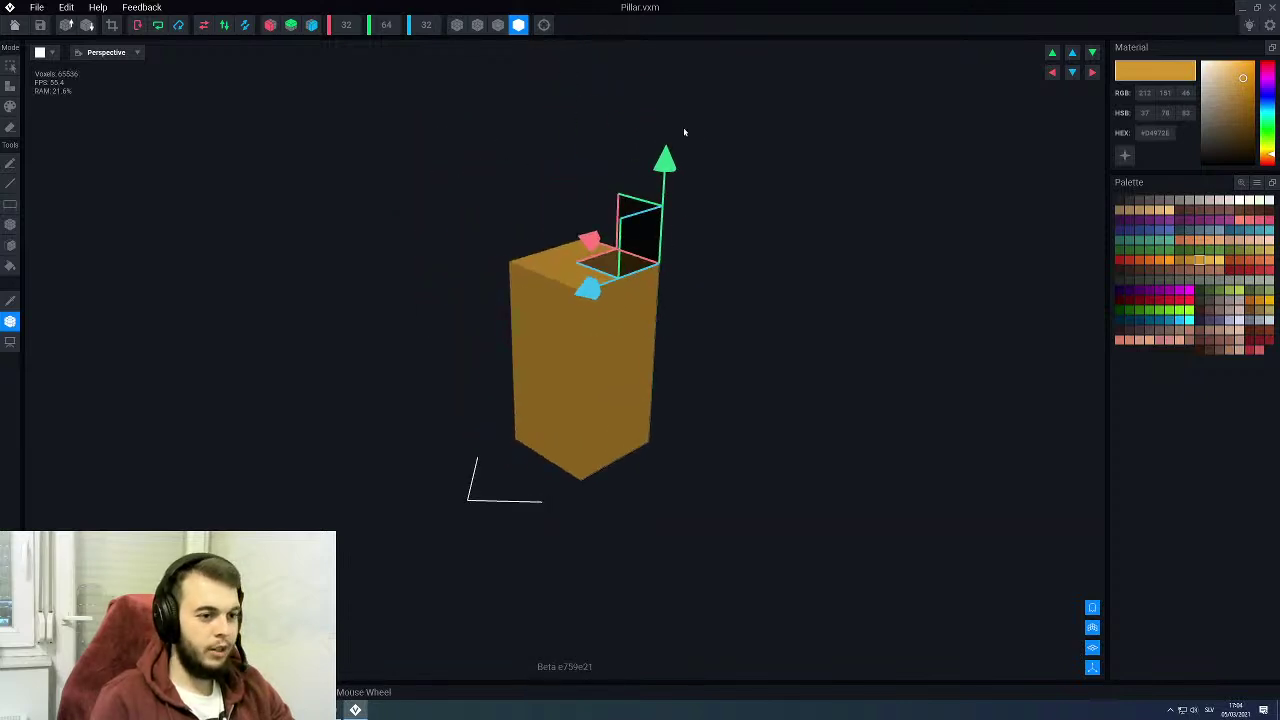
pyautogui.moveTo(664, 172); pyautogui.dragTo(652, 362)
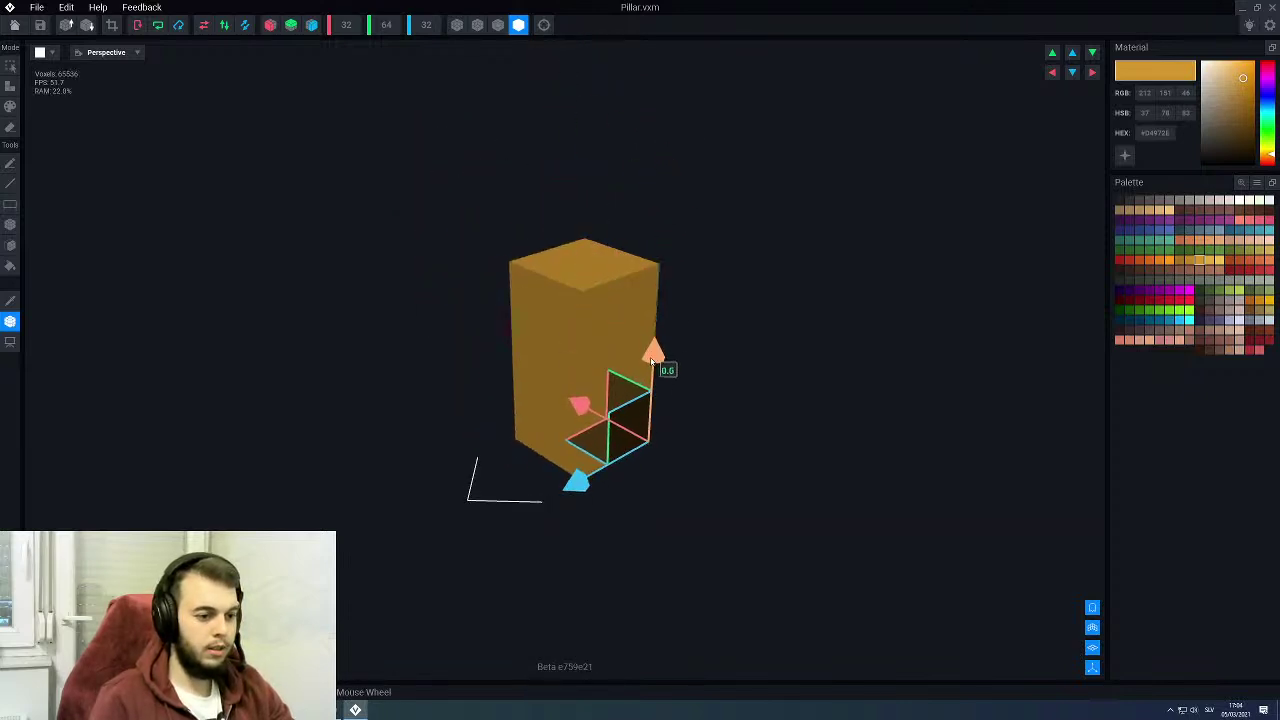
pyautogui.click(14, 24)
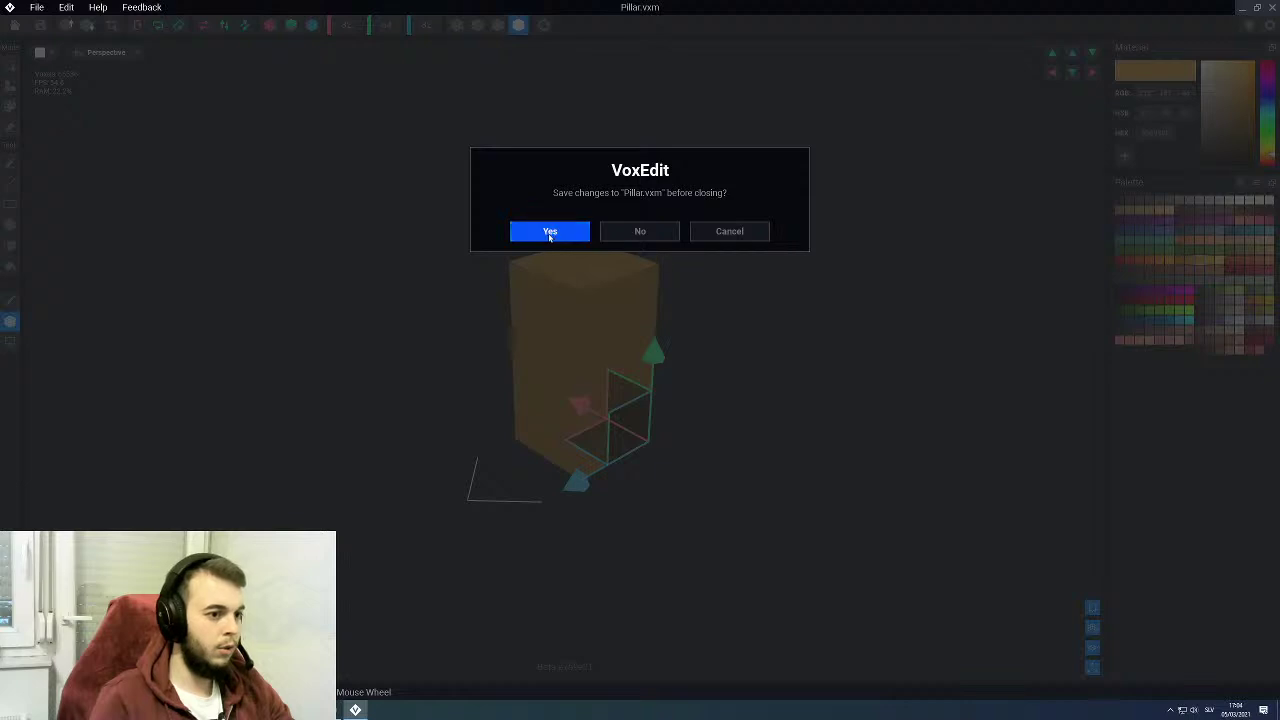
pyautogui.click(549, 232)
# Step: Lower the Pillar0 node vertically until the base of the stacked pillar rests on the ground grid
pyautogui.scroll(-3, 563, 290)
pyautogui.click(563, 290)
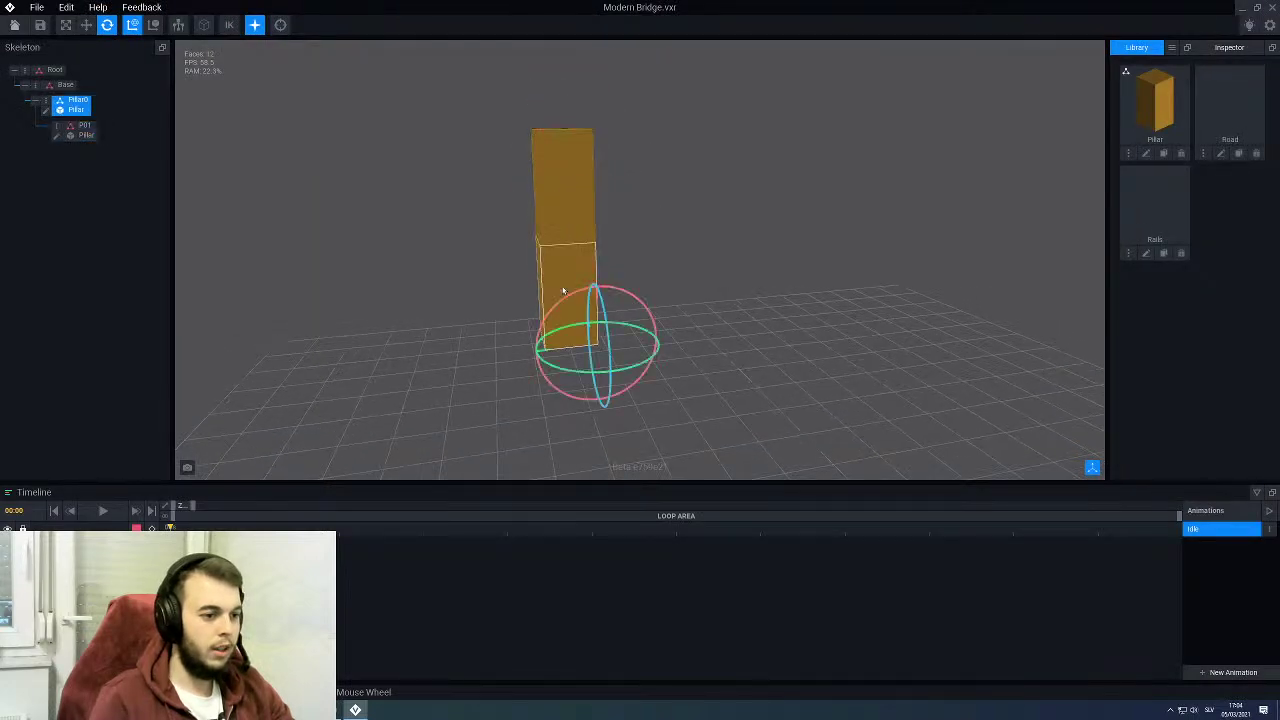
pyautogui.moveTo(563, 290); pyautogui.dragTo(563, 298, button='right')
pyautogui.click(87, 25)
pyautogui.moveTo(494, 306); pyautogui.dragTo(511, 263, button='middle')
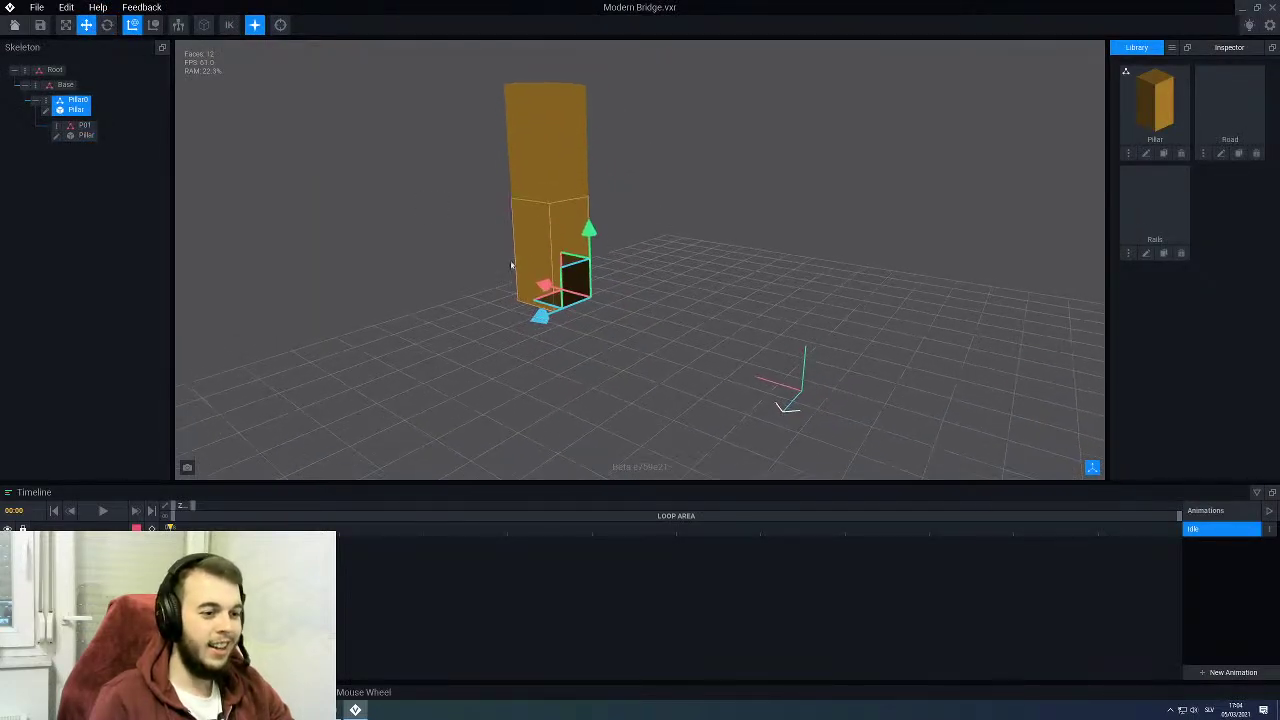
pyautogui.moveTo(586, 230); pyautogui.dragTo(601, 338)
pyautogui.moveTo(612, 333); pyautogui.dragTo(622, 326)
pyautogui.moveTo(606, 337); pyautogui.dragTo(608, 300, button='right')
pyautogui.scroll(3, 608, 291)
pyautogui.scroll(2, 608, 290)
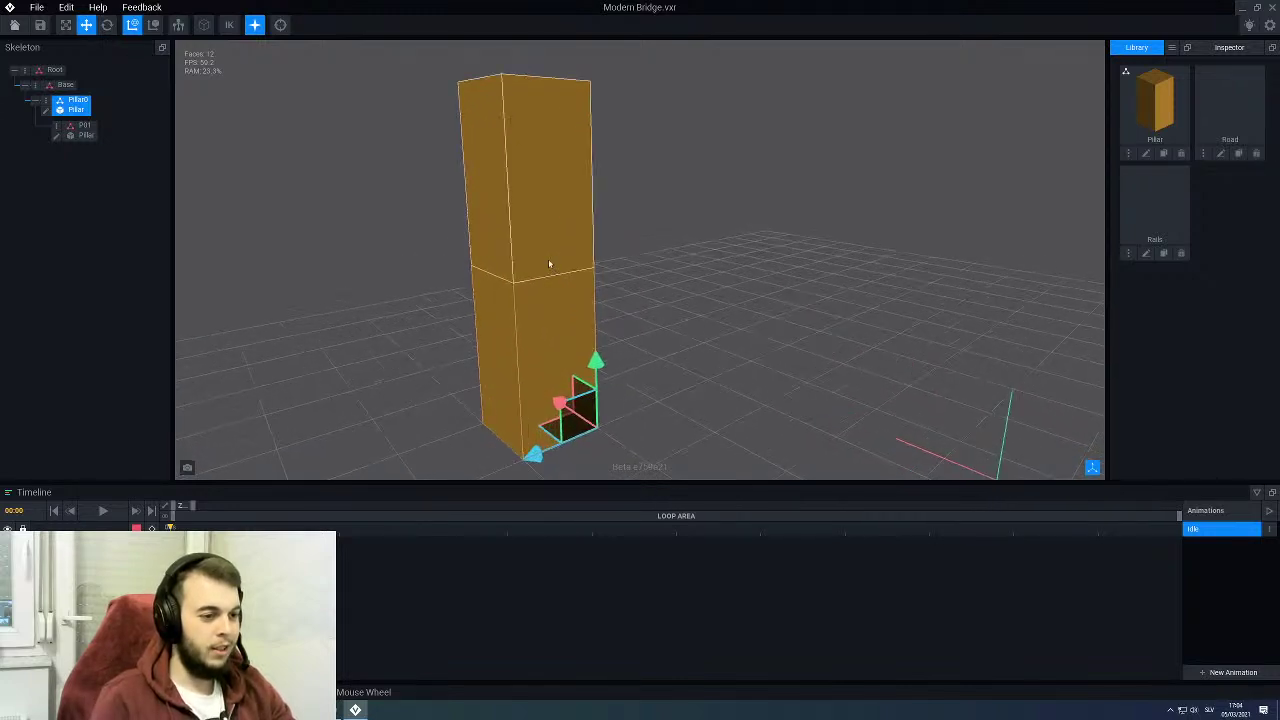
# Step: Rotate the P01 node 5° about the X axis and tilt it slightly outward about the Z axis
pyautogui.click(548, 261)
pyautogui.click(107, 24)
pyautogui.scroll(-4, 505, 220)
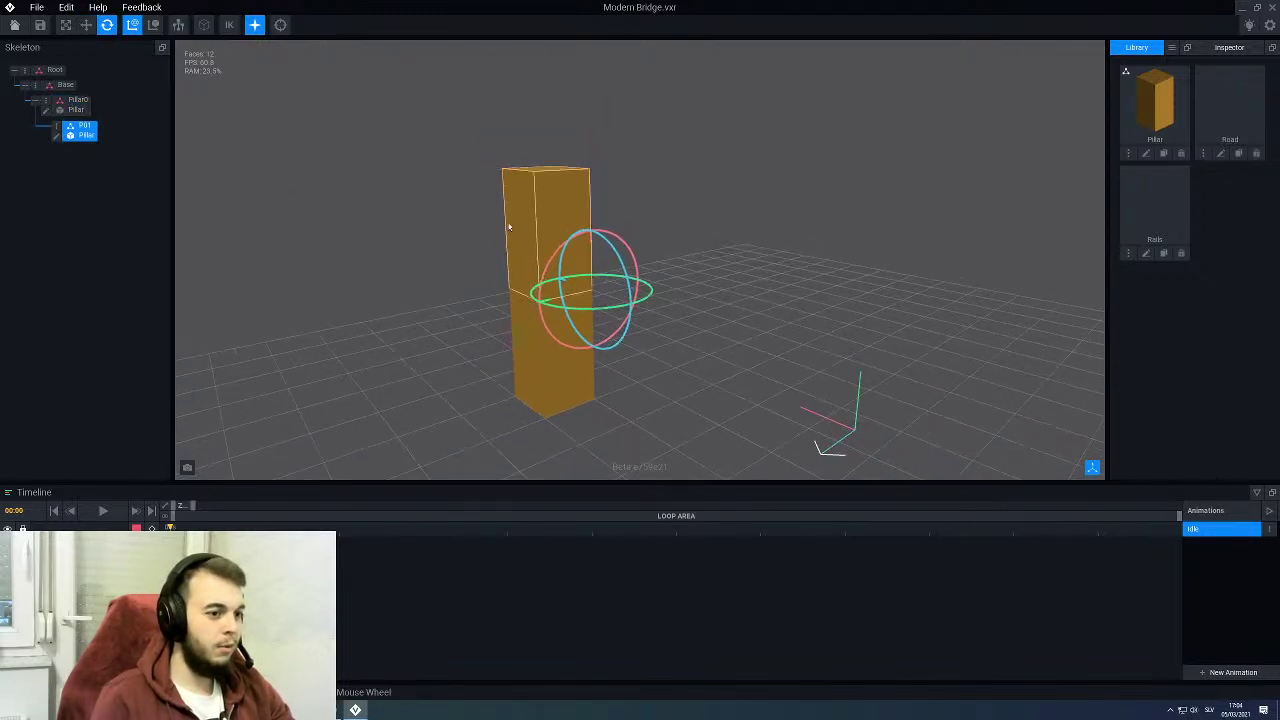
pyautogui.moveTo(547, 257); pyautogui.dragTo(546, 257)
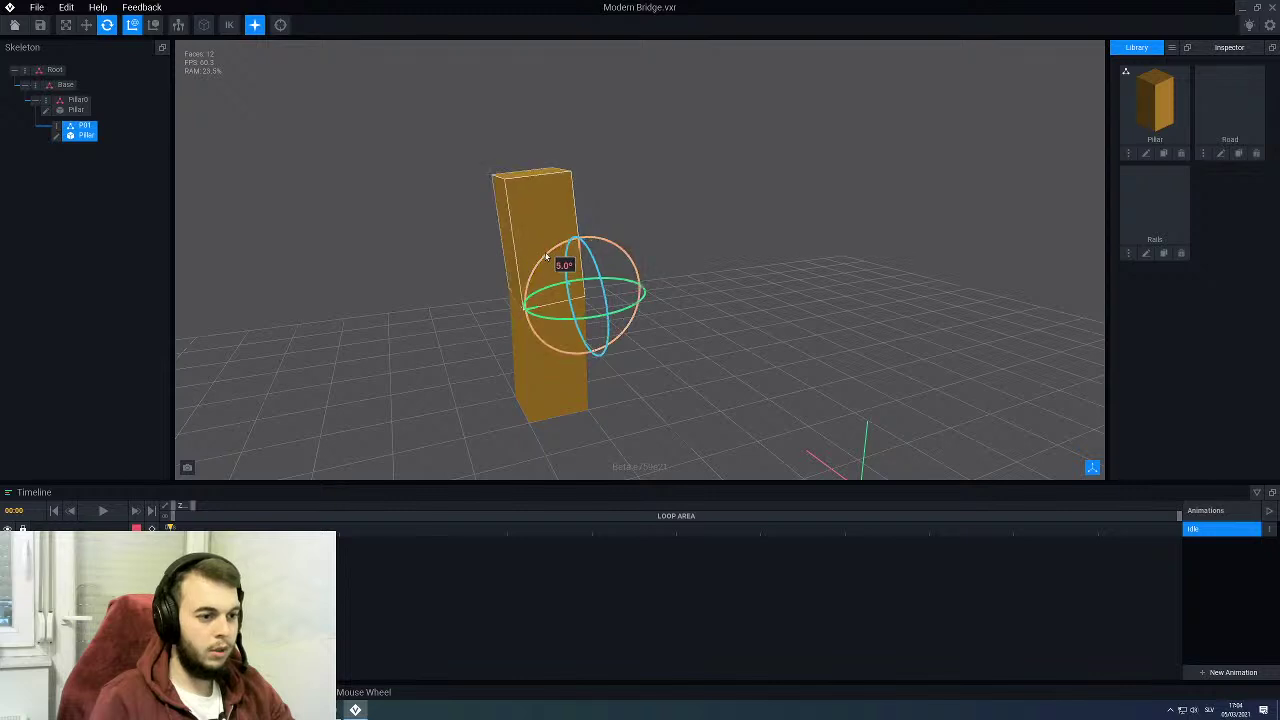
pyautogui.moveTo(525, 281); pyautogui.dragTo(590, 255, button='right')
pyautogui.moveTo(580, 246); pyautogui.dragTo(571, 247)
pyautogui.scroll(-4, 490, 232)
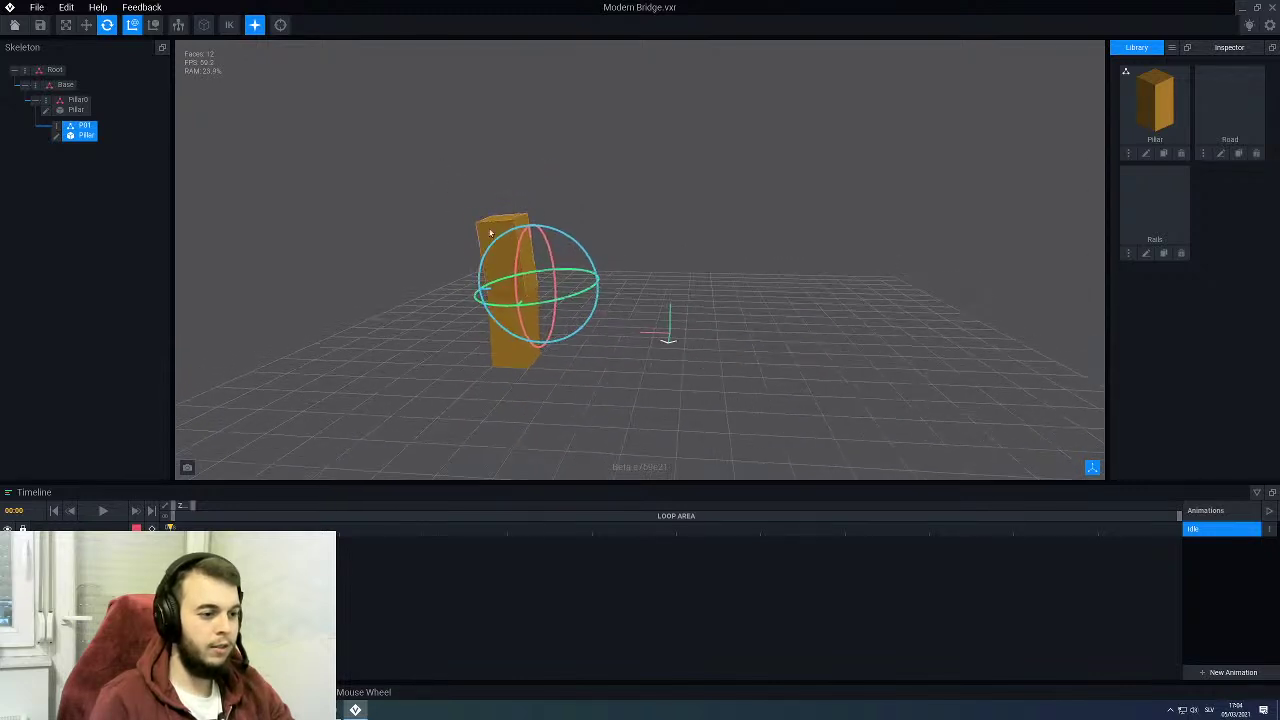
# Step: Examine the lean of the upper pillar block relative to the lower one from several sides
pyautogui.moveTo(490, 232); pyautogui.dragTo(610, 238, button='right')
pyautogui.click(409, 200)
pyautogui.scroll(-3, 512, 316)
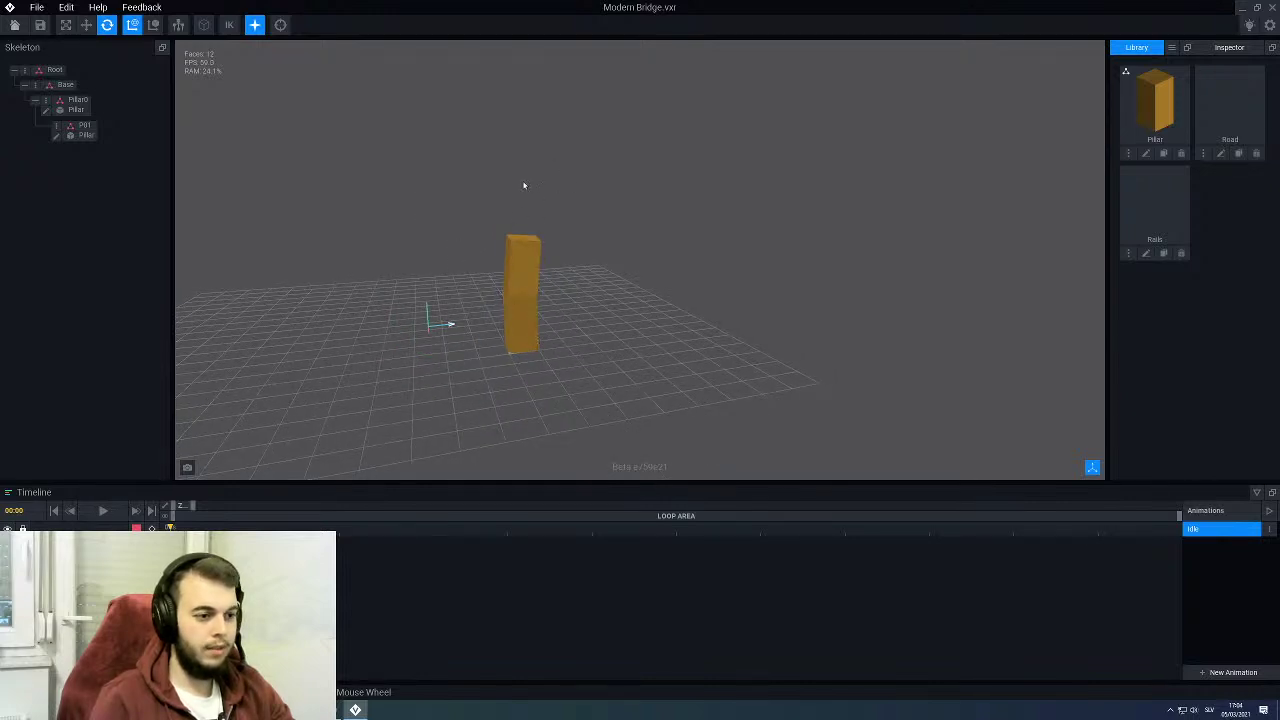
pyautogui.scroll(3, 514, 237)
pyautogui.moveTo(514, 237); pyautogui.dragTo(553, 288, button='right')
pyautogui.scroll(3, 553, 288)
pyautogui.moveTo(589, 323); pyautogui.dragTo(549, 300, button='middle')
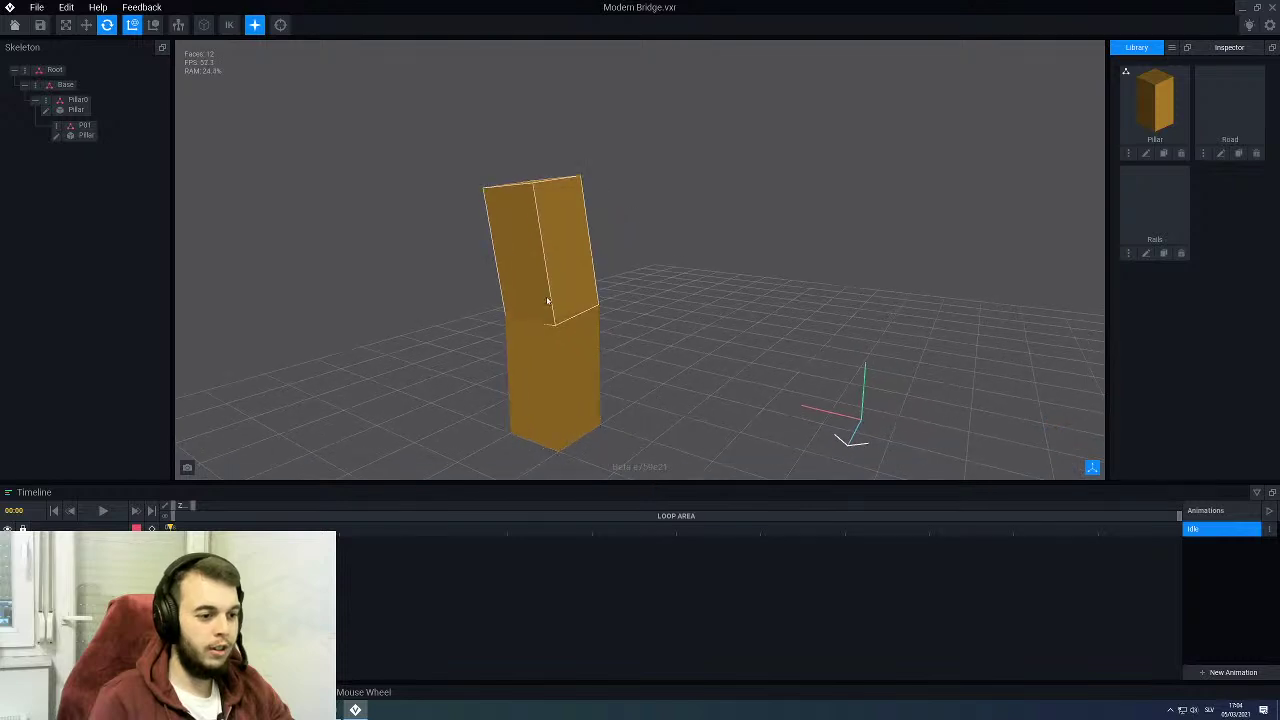
pyautogui.moveTo(549, 300); pyautogui.dragTo(460, 208, button='right')
pyautogui.scroll(3, 555, 312)
# Step: Rotate the P01 node further about the X and Z axes so the upper pillar block leans more, and deselect it
pyautogui.click(608, 283)
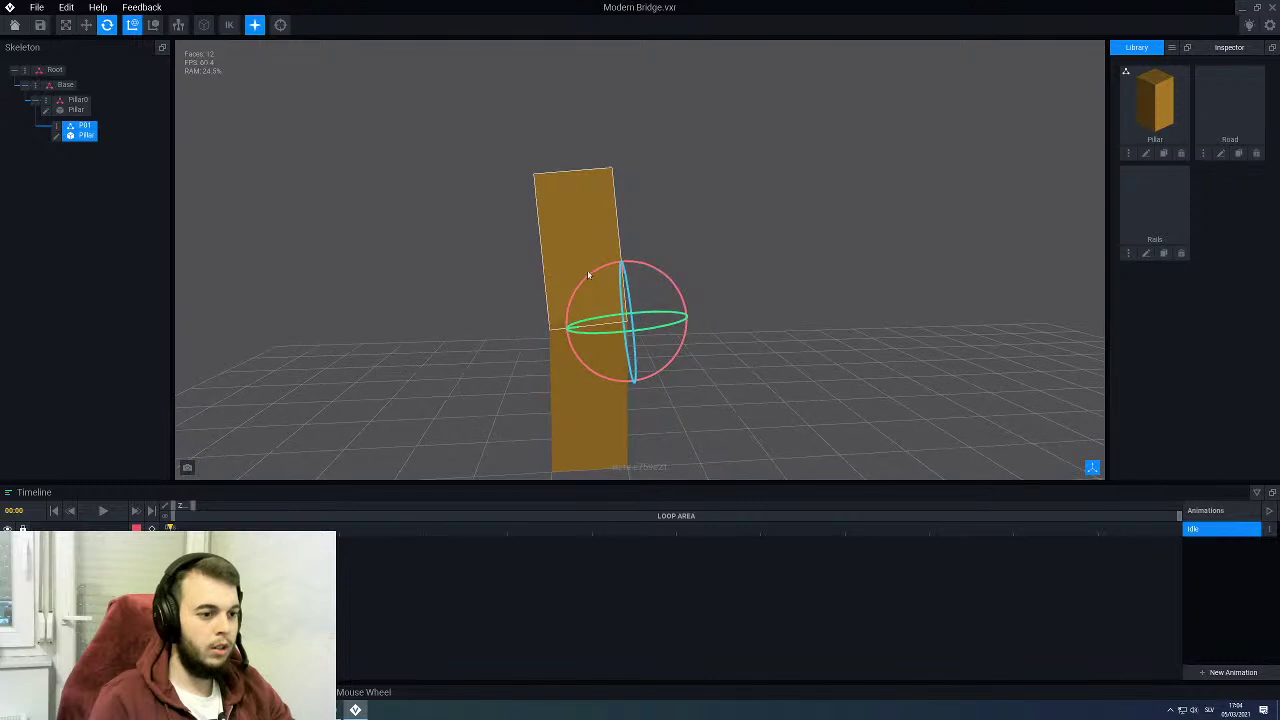
pyautogui.moveTo(587, 281); pyautogui.dragTo(586, 281)
pyautogui.moveTo(528, 272); pyautogui.dragTo(582, 269, button='right')
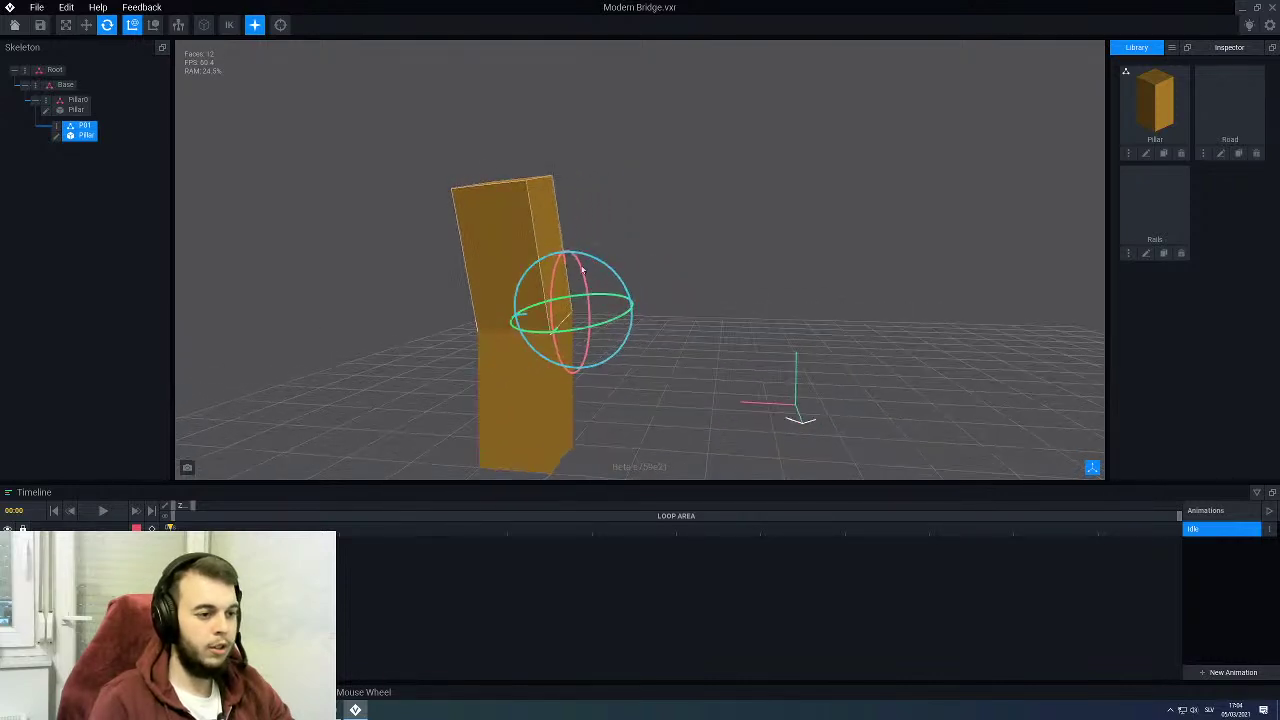
pyautogui.moveTo(608, 268); pyautogui.dragTo(598, 265)
pyautogui.moveTo(498, 261); pyautogui.dragTo(457, 334, button='right')
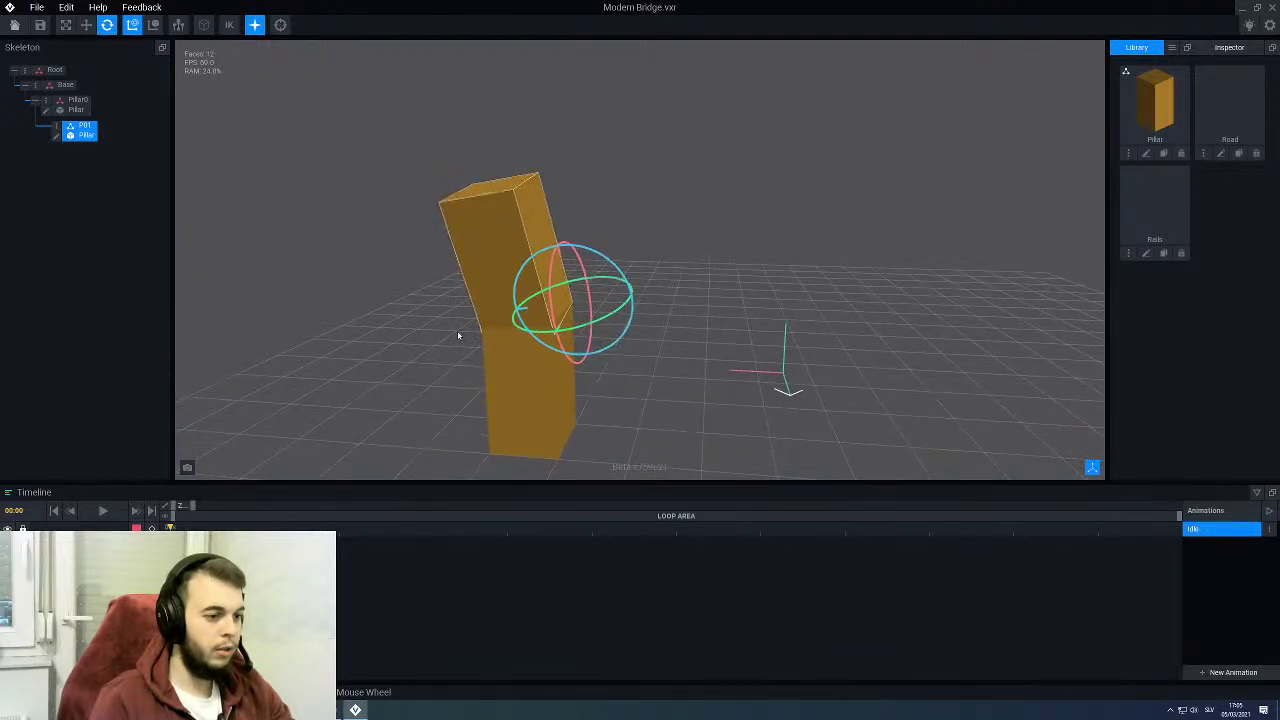
pyautogui.scroll(4, 461, 335)
pyautogui.moveTo(620, 291); pyautogui.dragTo(620, 291)
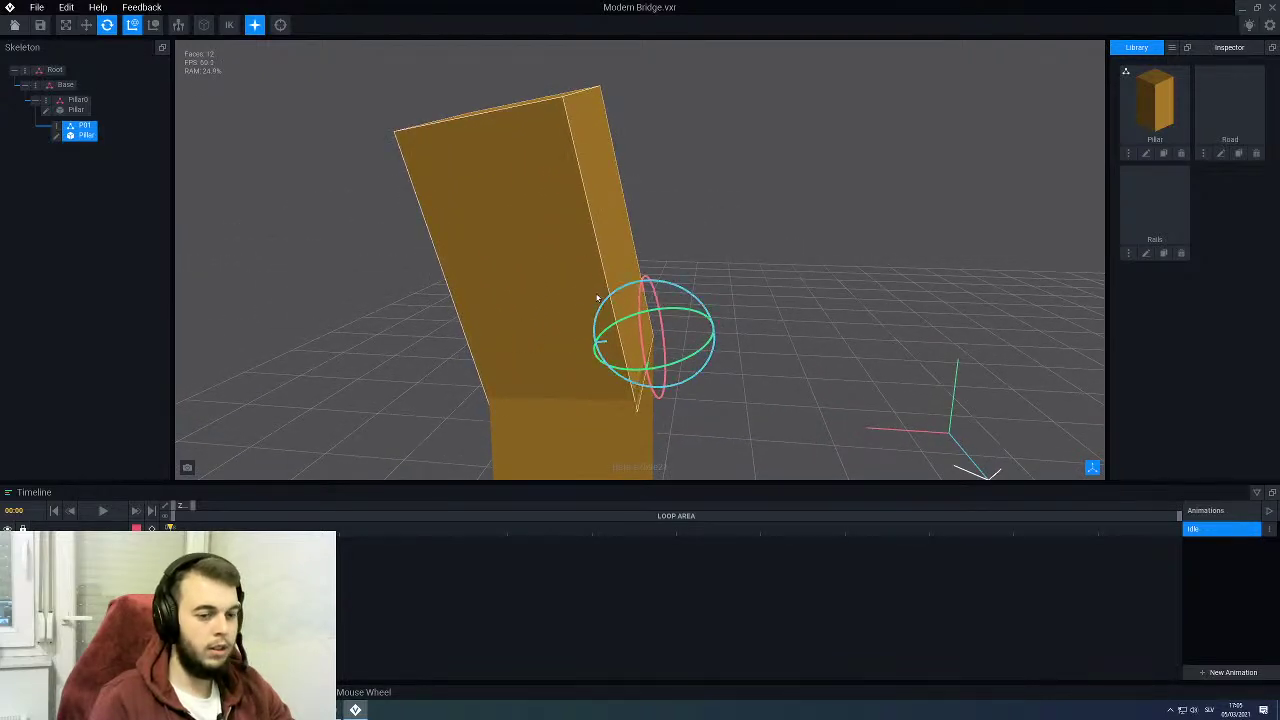
pyautogui.scroll(-3, 597, 300)
pyautogui.moveTo(650, 316); pyautogui.dragTo(435, 318, button='right')
pyautogui.scroll(-4, 553, 303)
pyautogui.scroll(-2, 489, 304)
pyautogui.click(489, 304)
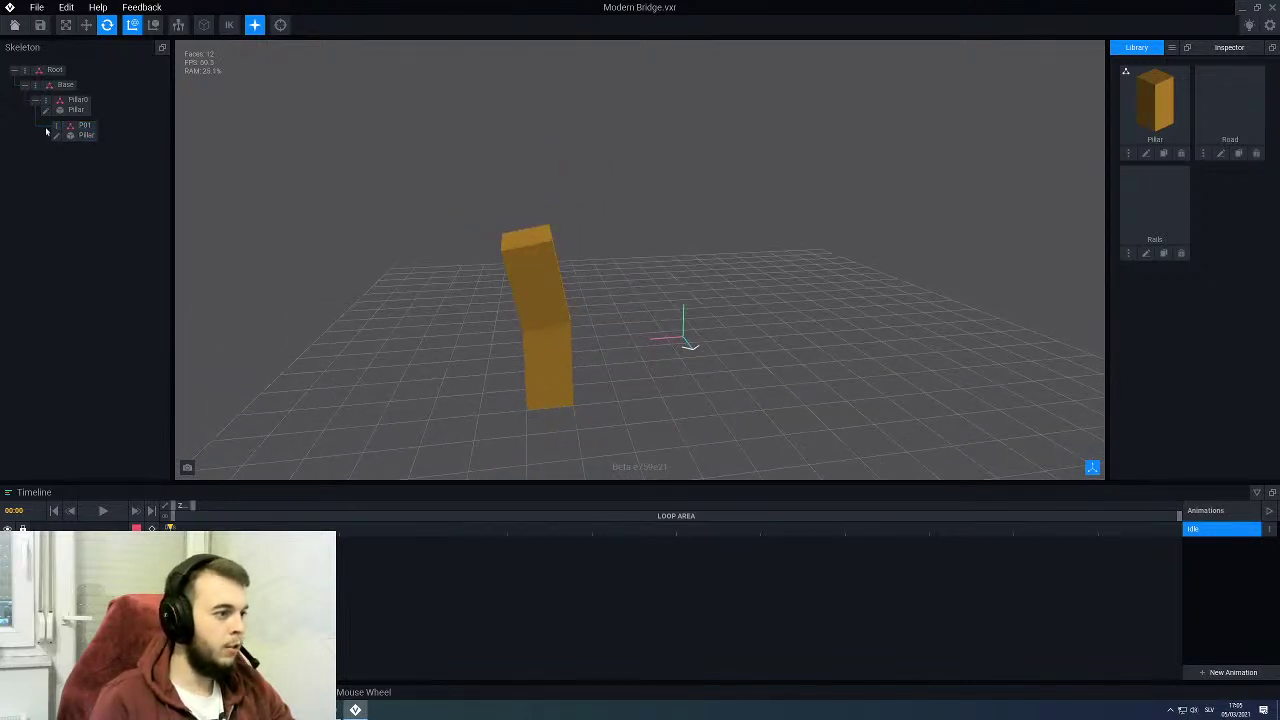
# Step: Duplicate the P01 node as P02 and nest it under P01 to add a third block to the curved pillar
pyautogui.rightClick(55, 128)
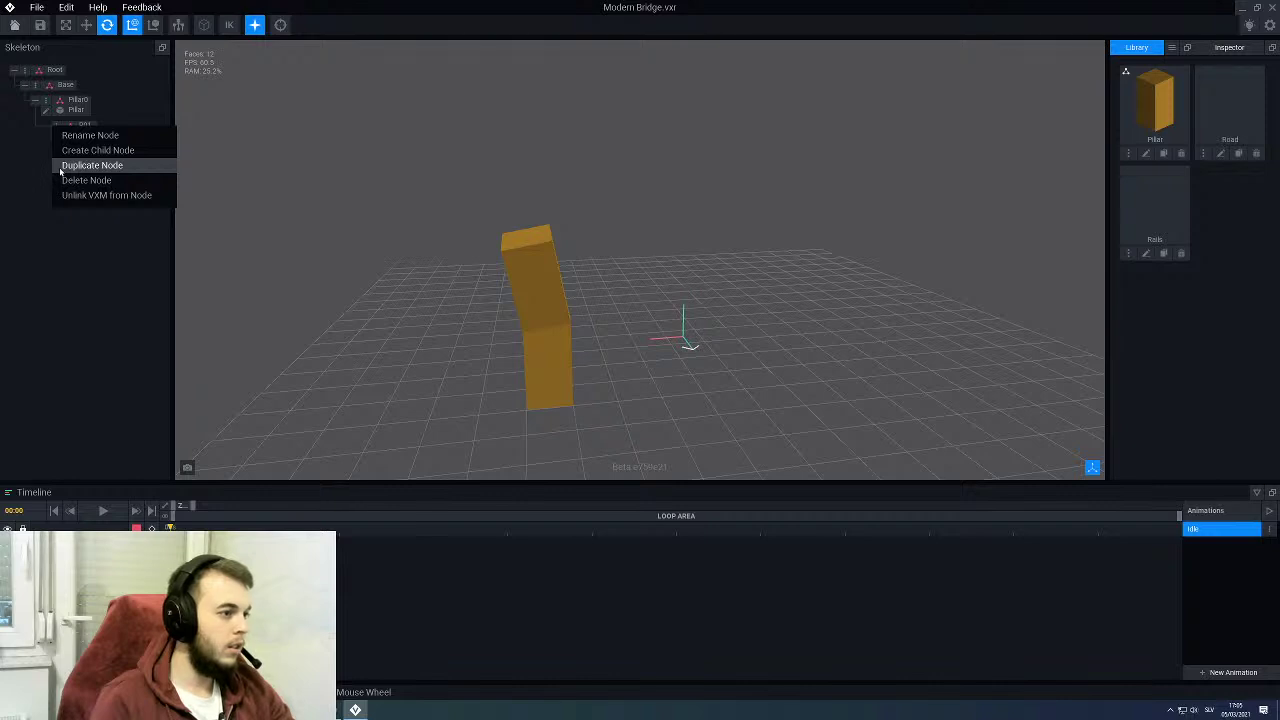
pyautogui.click(80, 165)
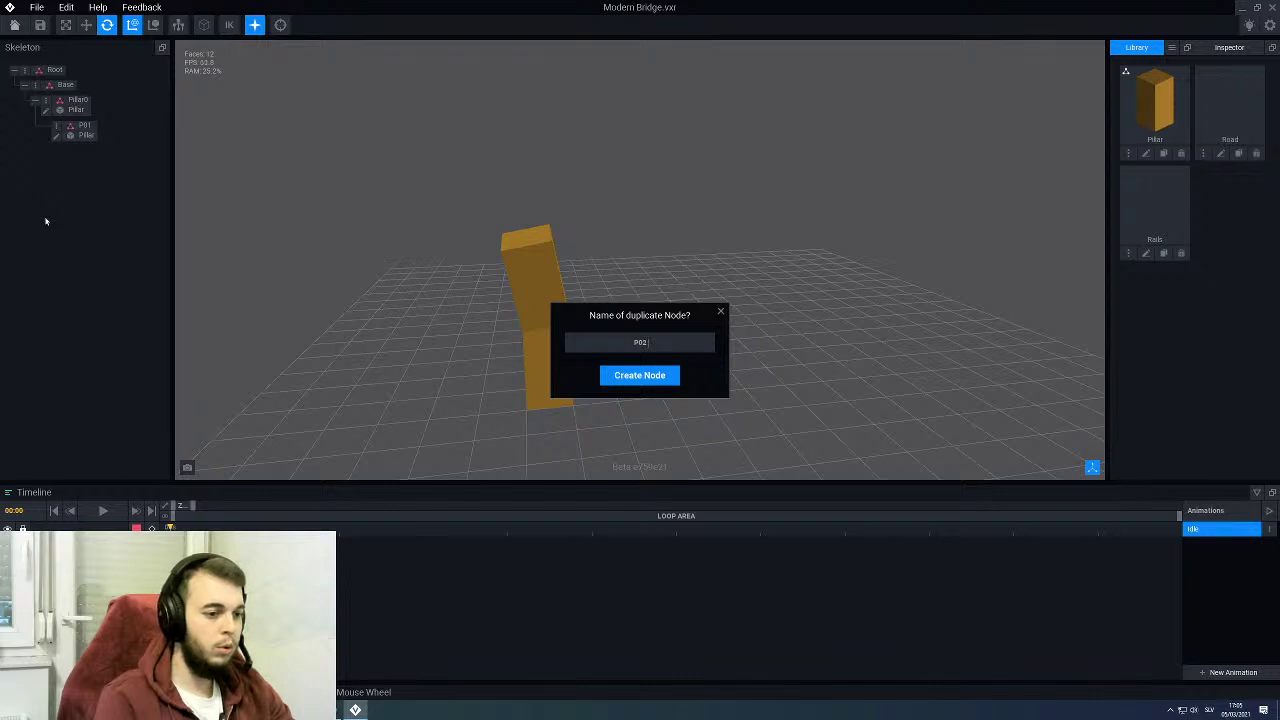
pyautogui.write('P02')
pyautogui.press('Return')
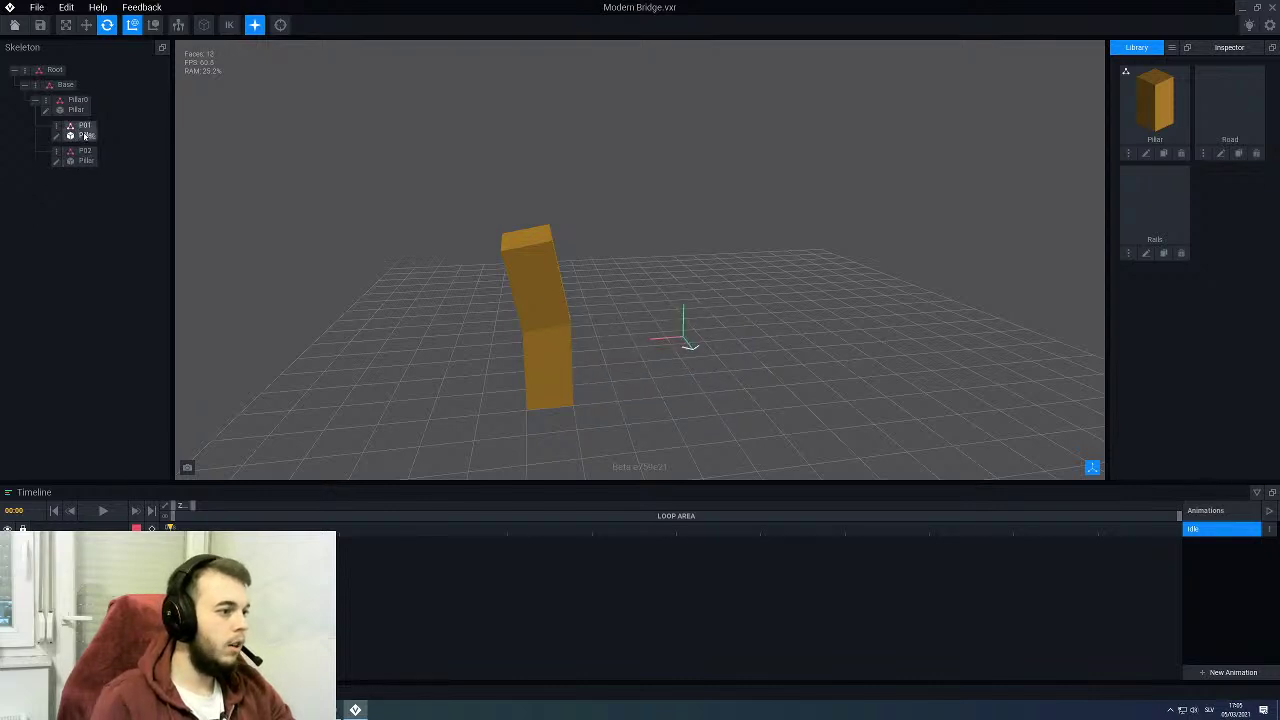
pyautogui.moveTo(85, 136); pyautogui.dragTo(84, 135)
pyautogui.scroll(-3, 532, 311)
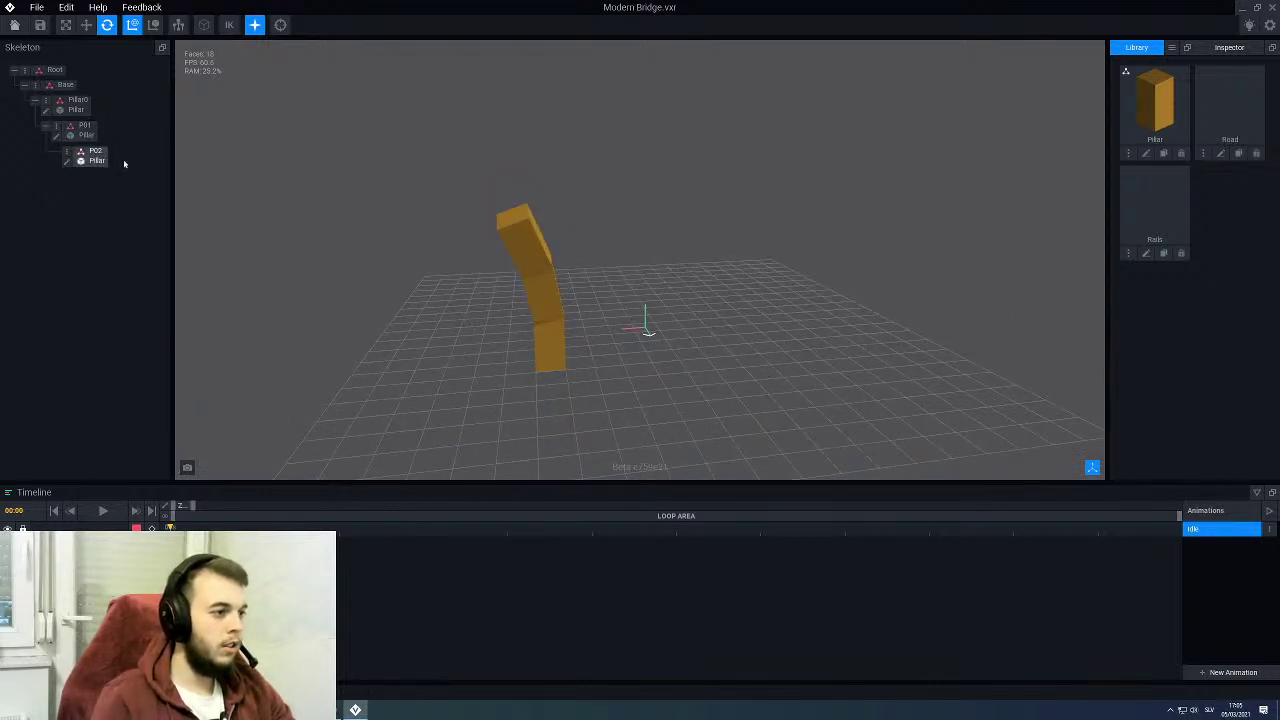
# Step: Examine the curve and the joints of the three-block pillar from several sides
pyautogui.moveTo(470, 205); pyautogui.dragTo(452, 258, button='right')
pyautogui.scroll(3, 452, 258)
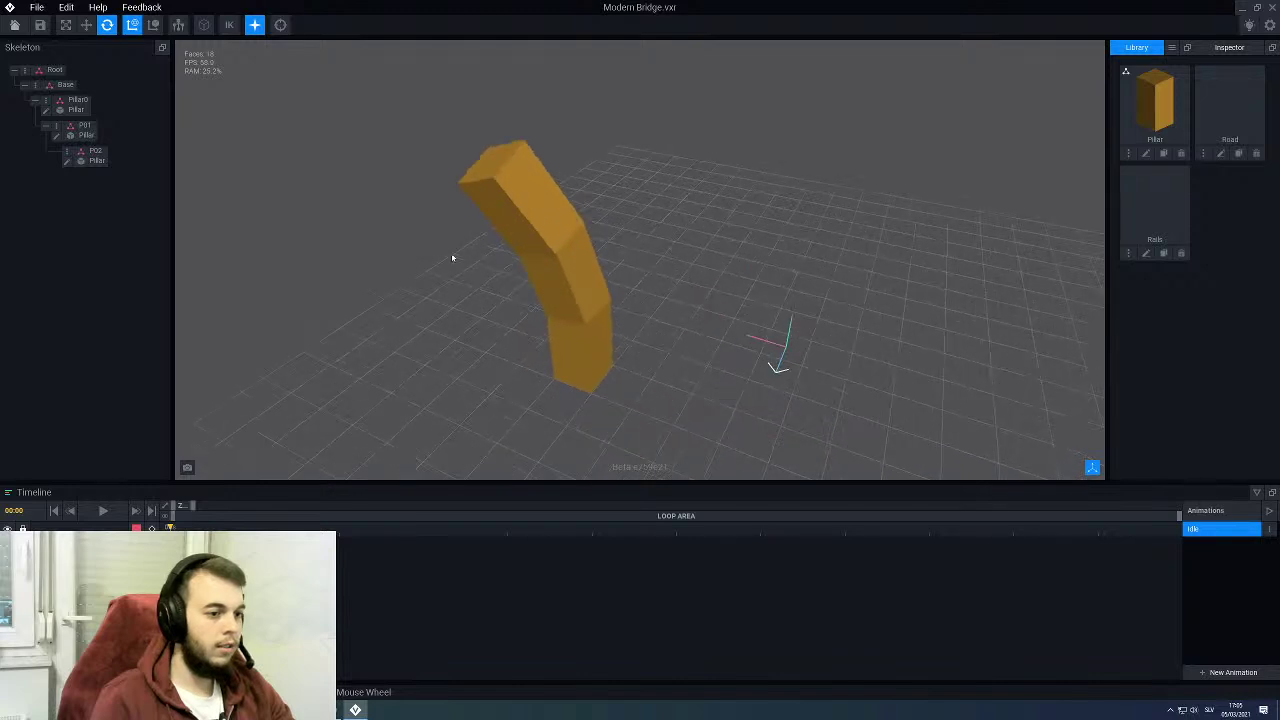
pyautogui.scroll(5, 452, 258)
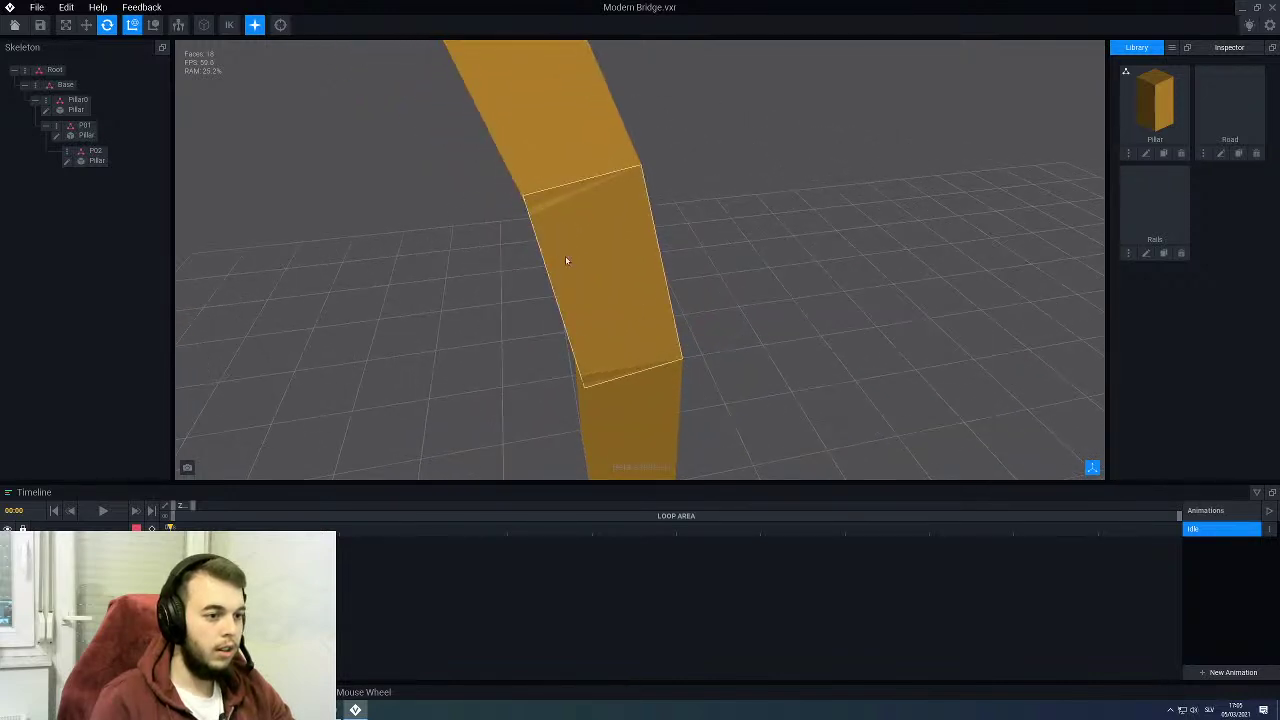
pyautogui.scroll(2, 546, 214)
pyautogui.moveTo(551, 209); pyautogui.dragTo(442, 134, button='right')
pyautogui.scroll(-10, 546, 247)
pyautogui.scroll(6, 511, 243)
pyautogui.scroll(-3, 442, 153)
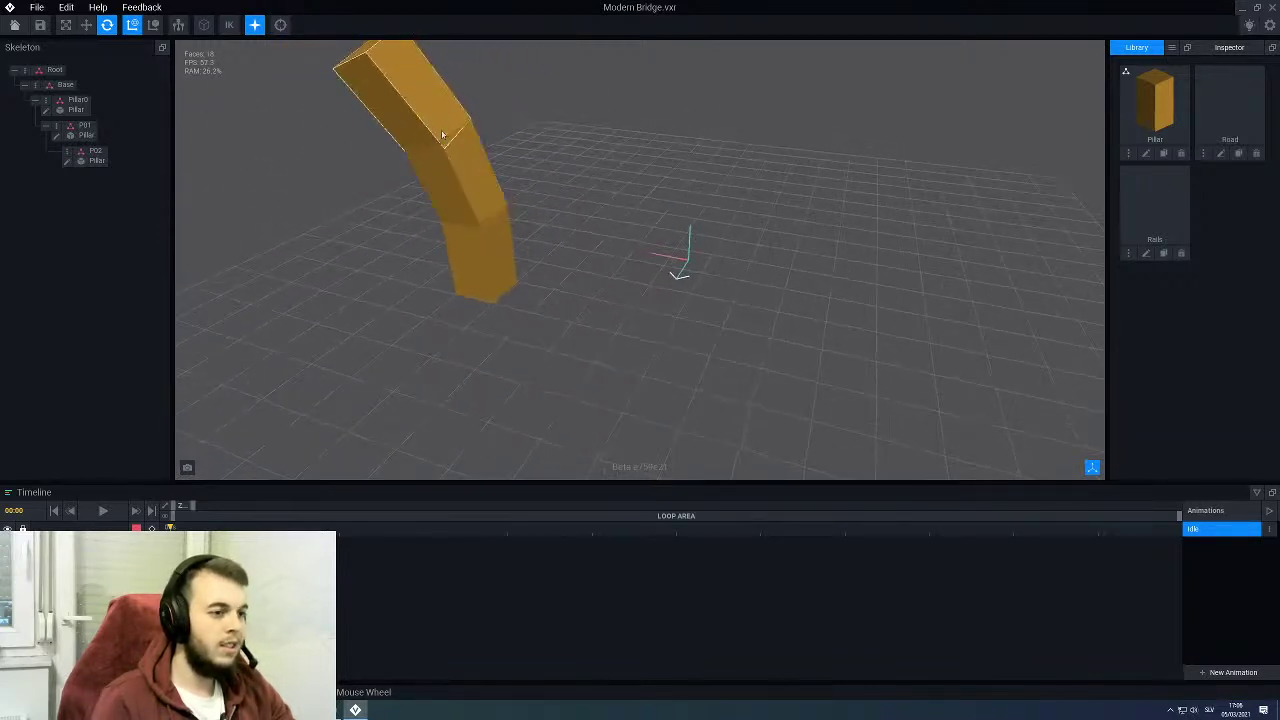
pyautogui.moveTo(465, 232); pyautogui.dragTo(500, 268, button='right')
pyautogui.scroll(-4, 465, 232)
pyautogui.scroll(5, 500, 207)
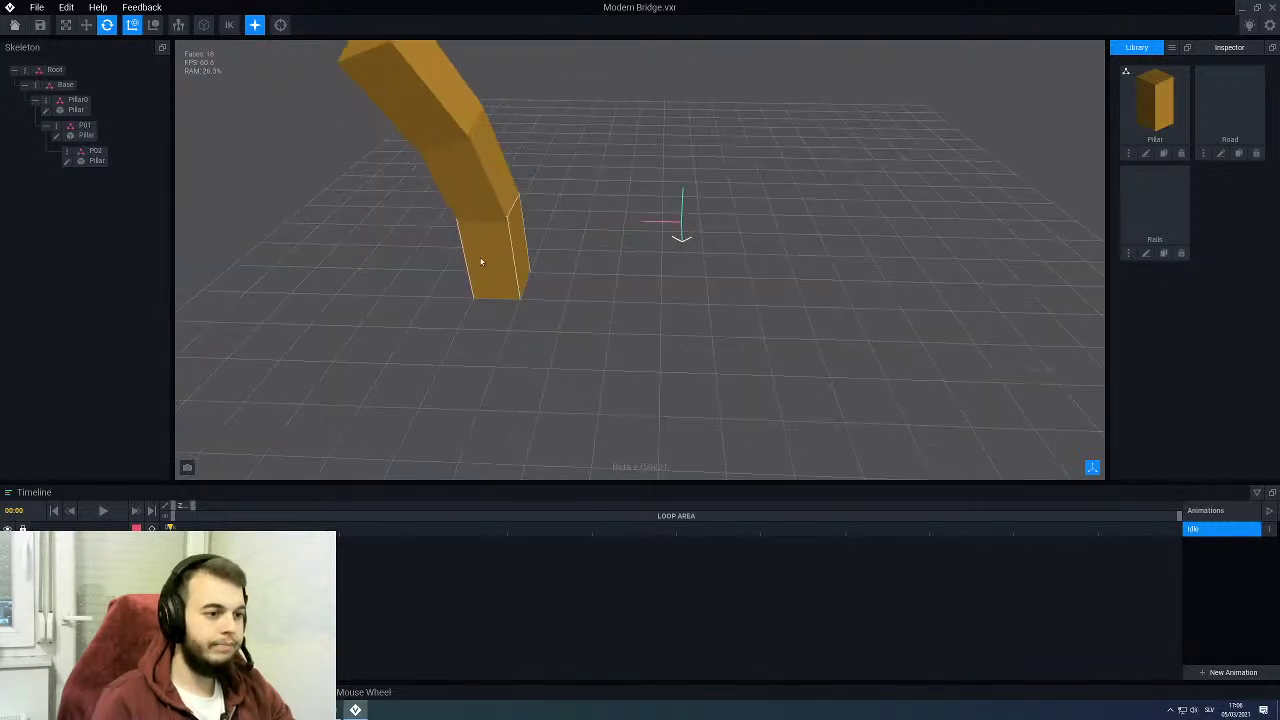
pyautogui.scroll(-2, 483, 255)
# Step: Duplicate the Pillar0 node together with its child blocks as Pillar1
pyautogui.click(489, 250)
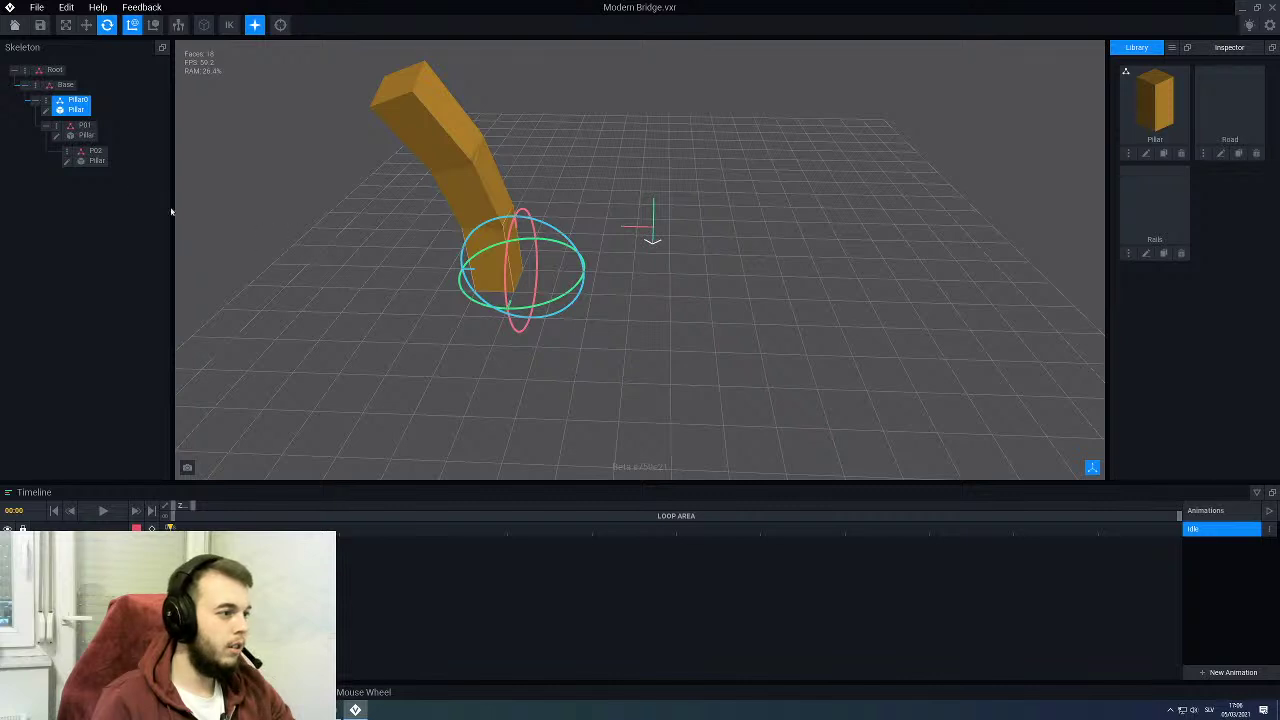
pyautogui.moveTo(540, 200); pyautogui.dragTo(431, 270, button='right')
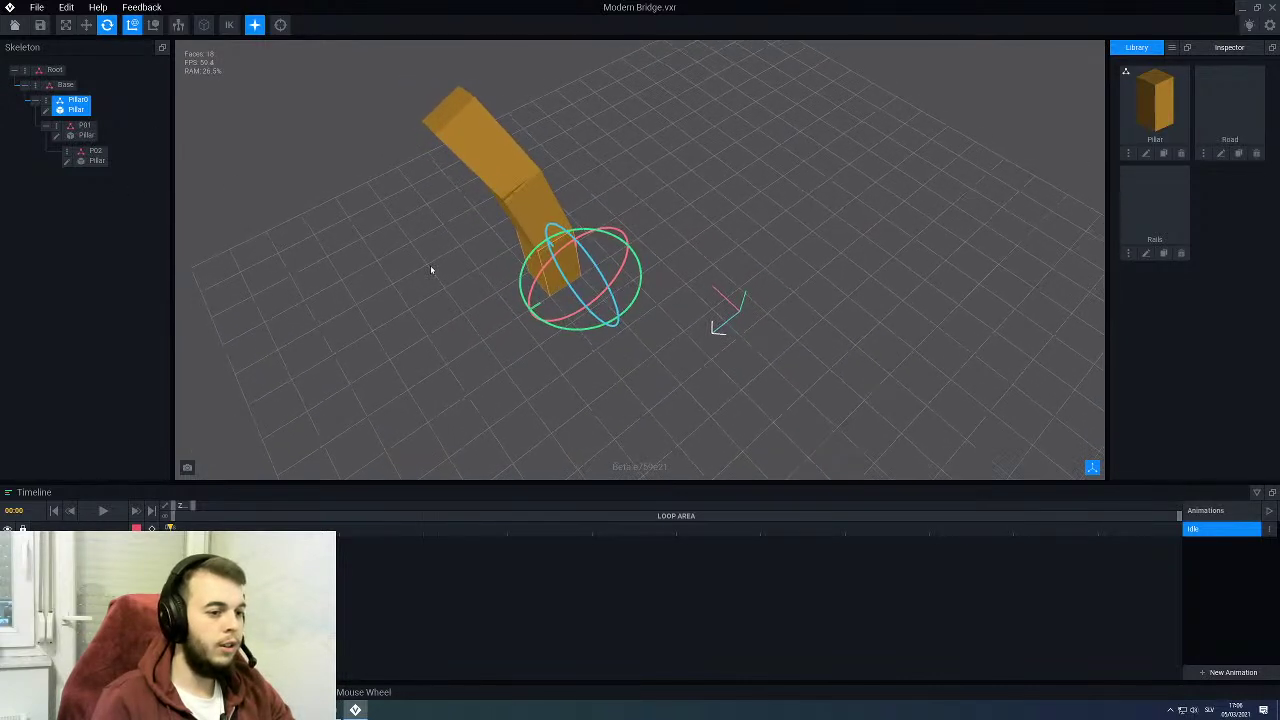
pyautogui.click(46, 102)
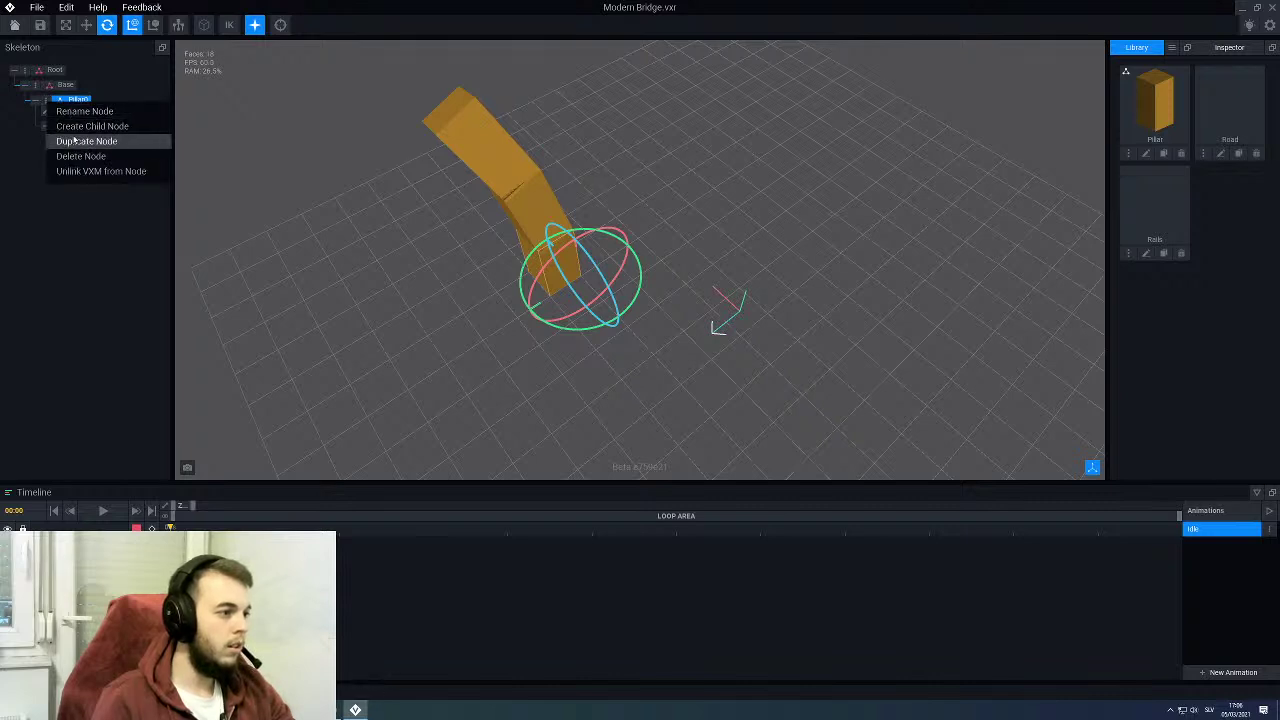
pyautogui.click(72, 141)
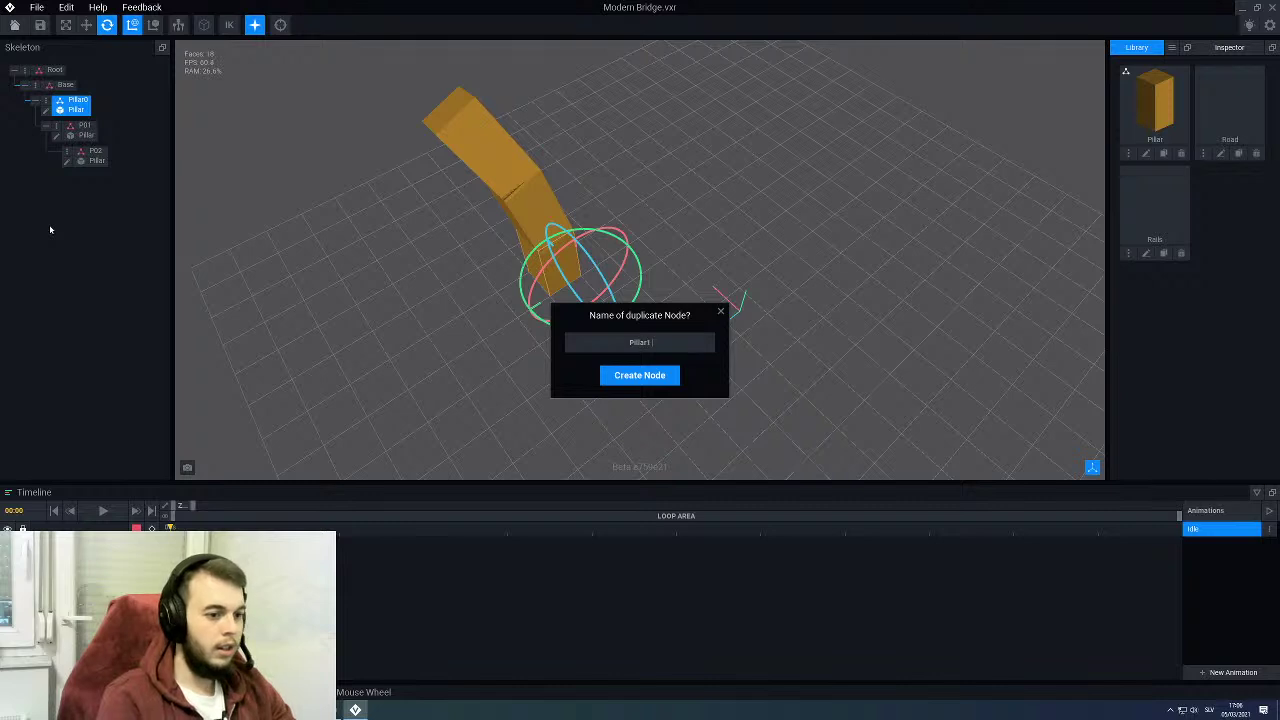
pyautogui.write('Pillar1')
pyautogui.press('Return')
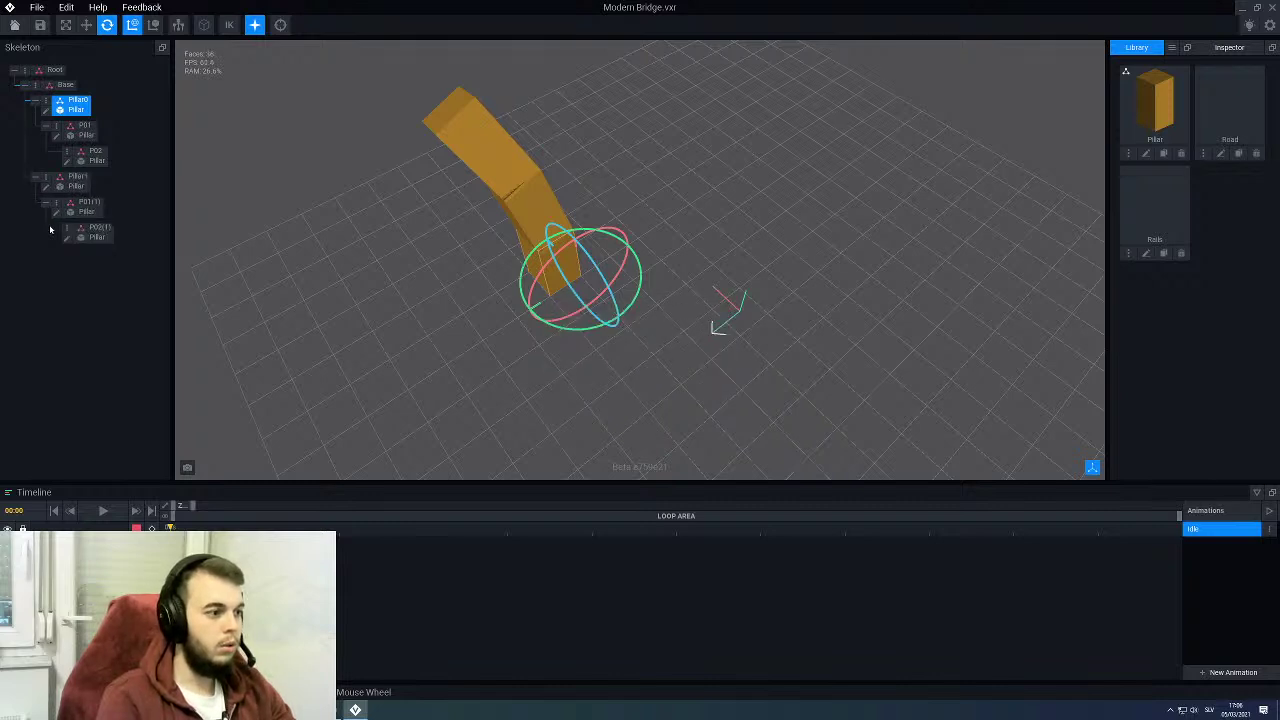
# Step: Move the Pillar1 node -80 along the Z axis, away from Pillar0
pyautogui.click(95, 204)
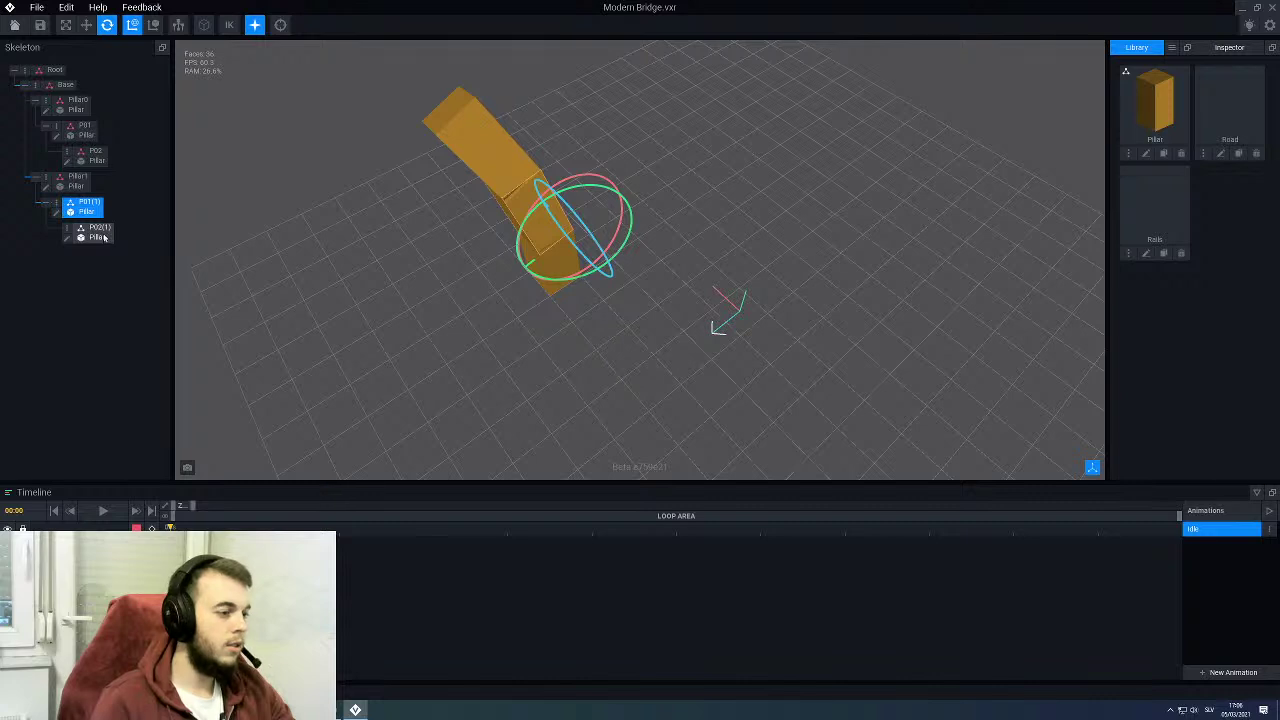
pyautogui.moveTo(434, 174); pyautogui.dragTo(401, 183, button='middle')
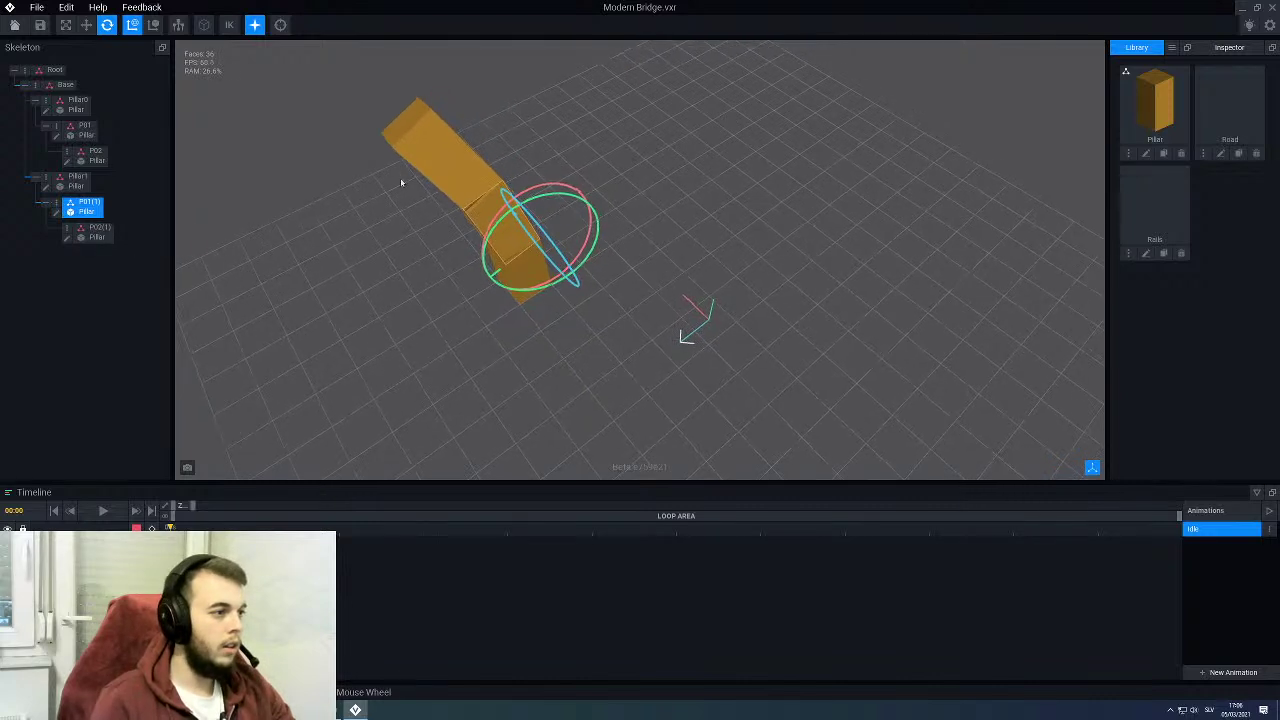
pyautogui.press('w')
pyautogui.scroll(2, 398, 240)
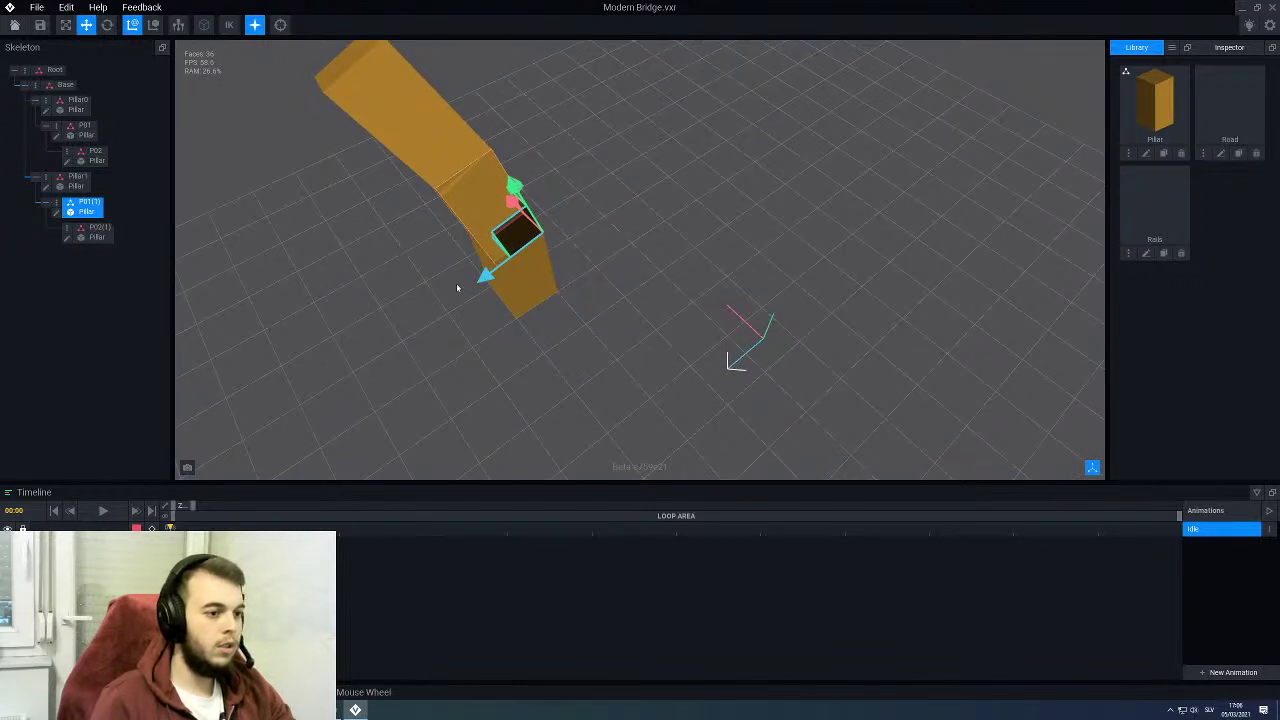
pyautogui.click(41, 180)
pyautogui.scroll(2, 464, 336)
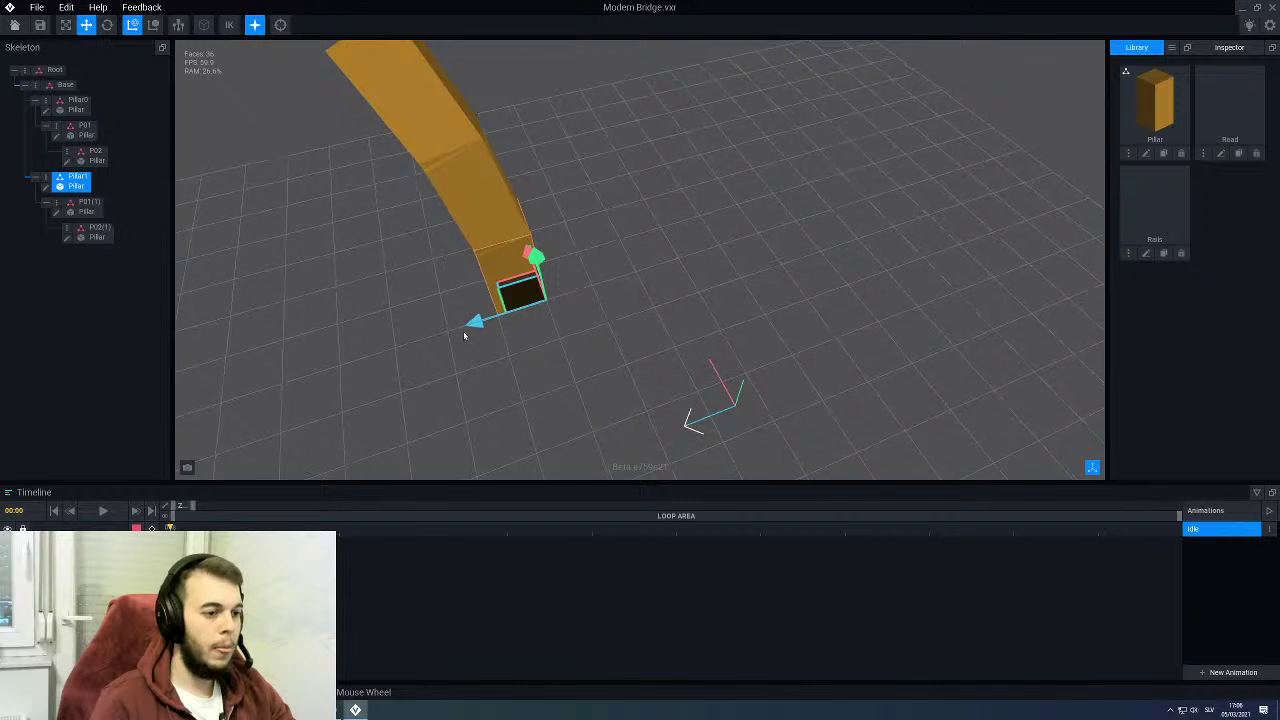
pyautogui.moveTo(477, 322); pyautogui.dragTo(694, 232)
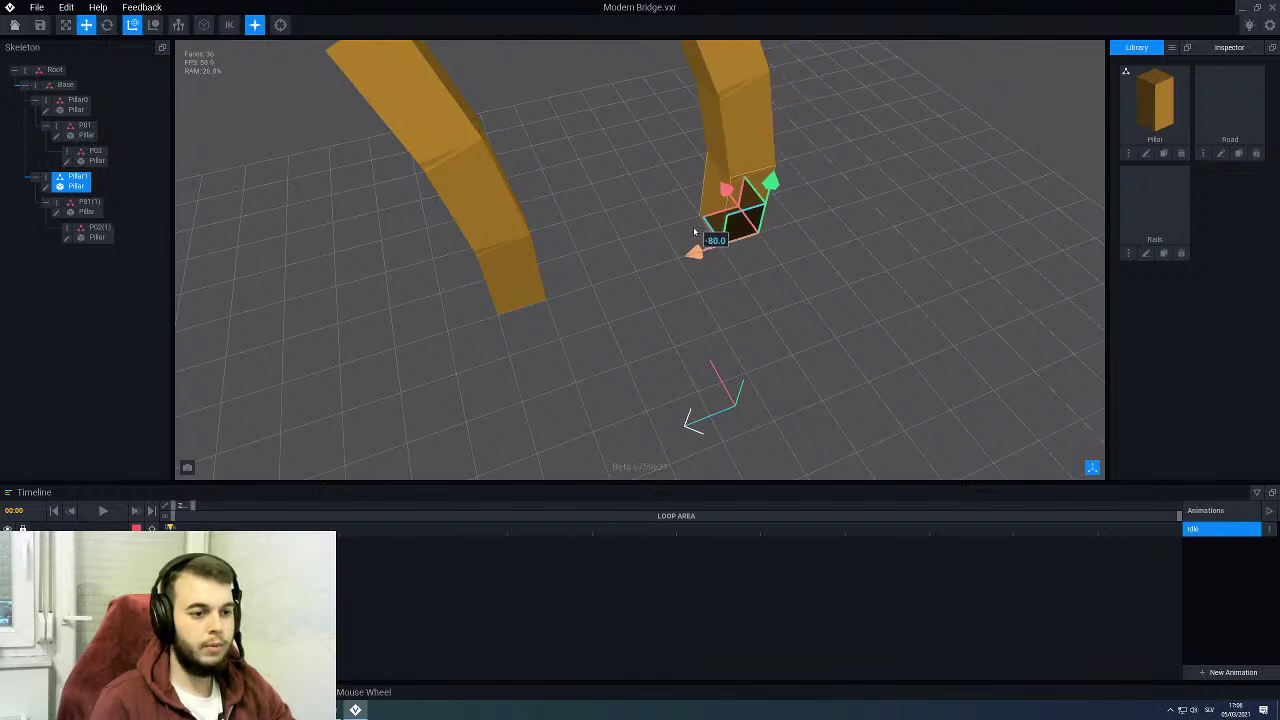
# Step: Rotate the Pillar1 node about the vertical axis so its curve leans outward from the bridge, and deselect it
pyautogui.click(110, 26)
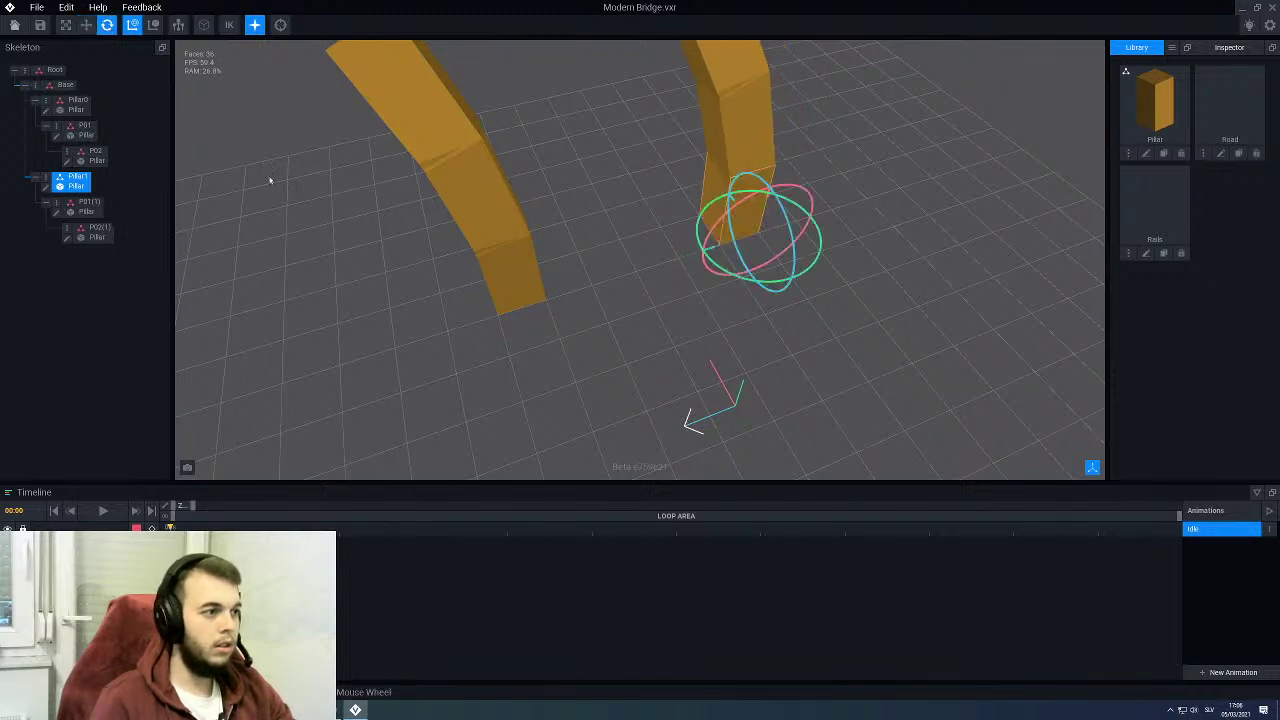
pyautogui.moveTo(602, 260); pyautogui.dragTo(643, 287, button='right')
pyautogui.moveTo(643, 287); pyautogui.dragTo(590, 325, button='middle')
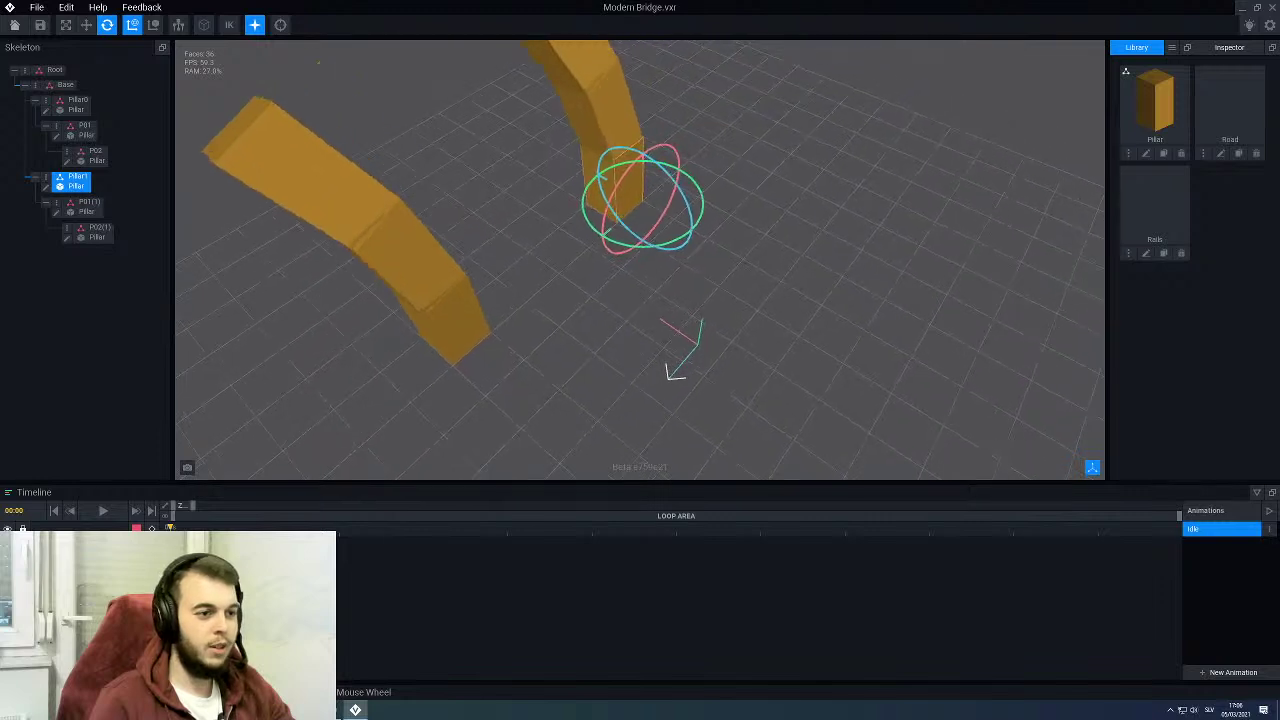
pyautogui.moveTo(590, 325); pyautogui.dragTo(560, 264, button='right')
pyautogui.scroll(3, 566, 280)
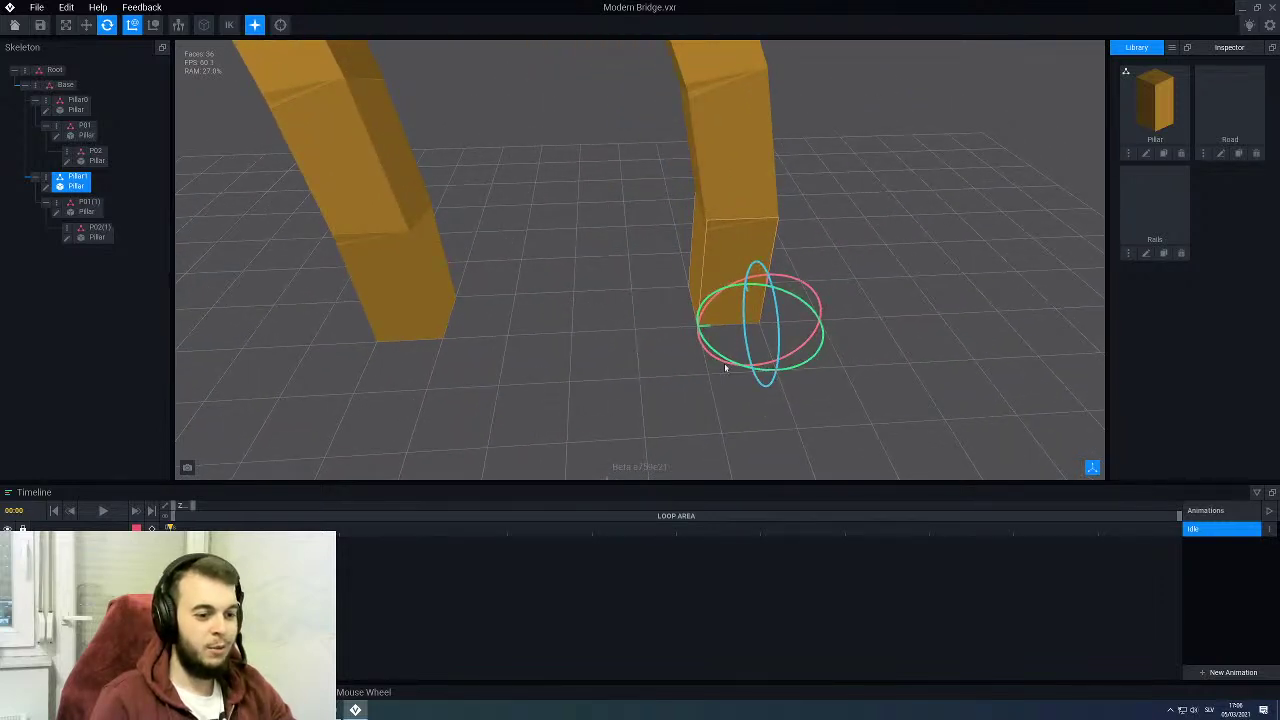
pyautogui.moveTo(727, 360); pyautogui.dragTo(710, 302)
pyautogui.moveTo(710, 300); pyautogui.dragTo(680, 300, button='middle')
pyautogui.click(503, 309)
pyautogui.scroll(-3, 526, 320)
pyautogui.moveTo(380, 295); pyautogui.dragTo(472, 329, button='middle')
pyautogui.scroll(3, 497, 283)
pyautogui.scroll(-3, 524, 294)
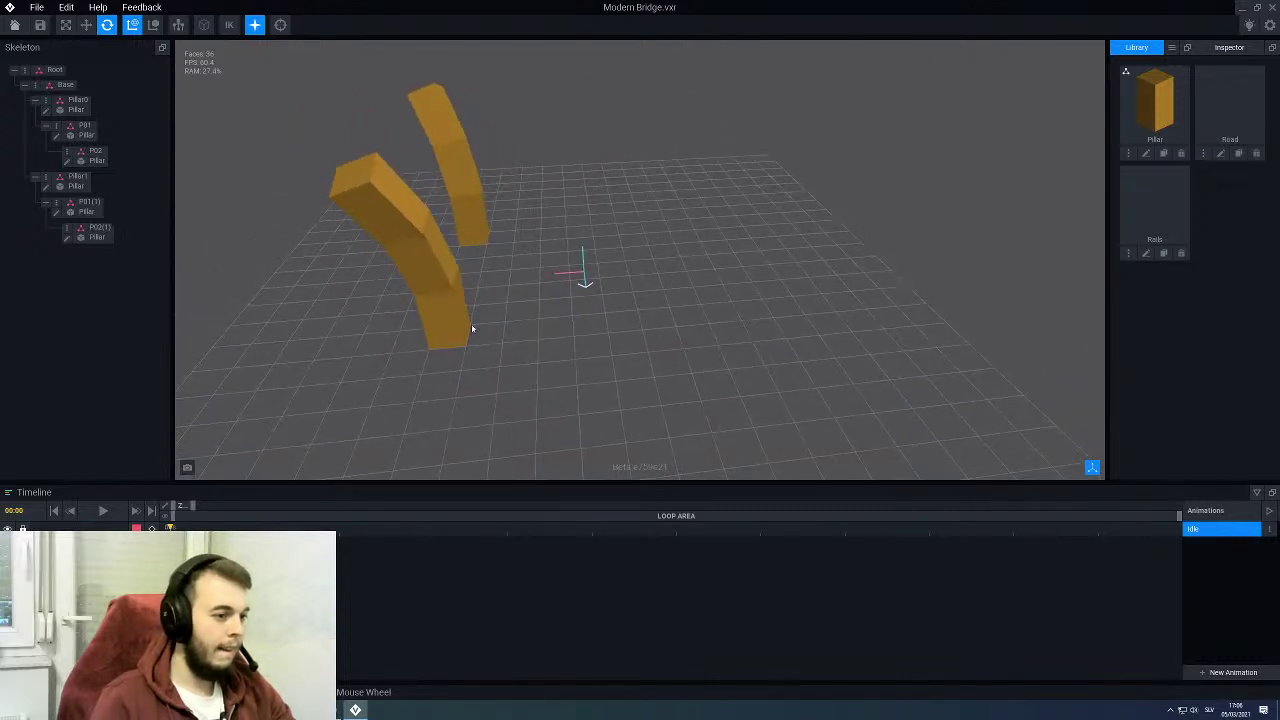
# Step: Collapse the Pillar0 and Pillar1 branches in the skeleton and duplicate Pillar0 as Pillar2
pyautogui.click(35, 177)
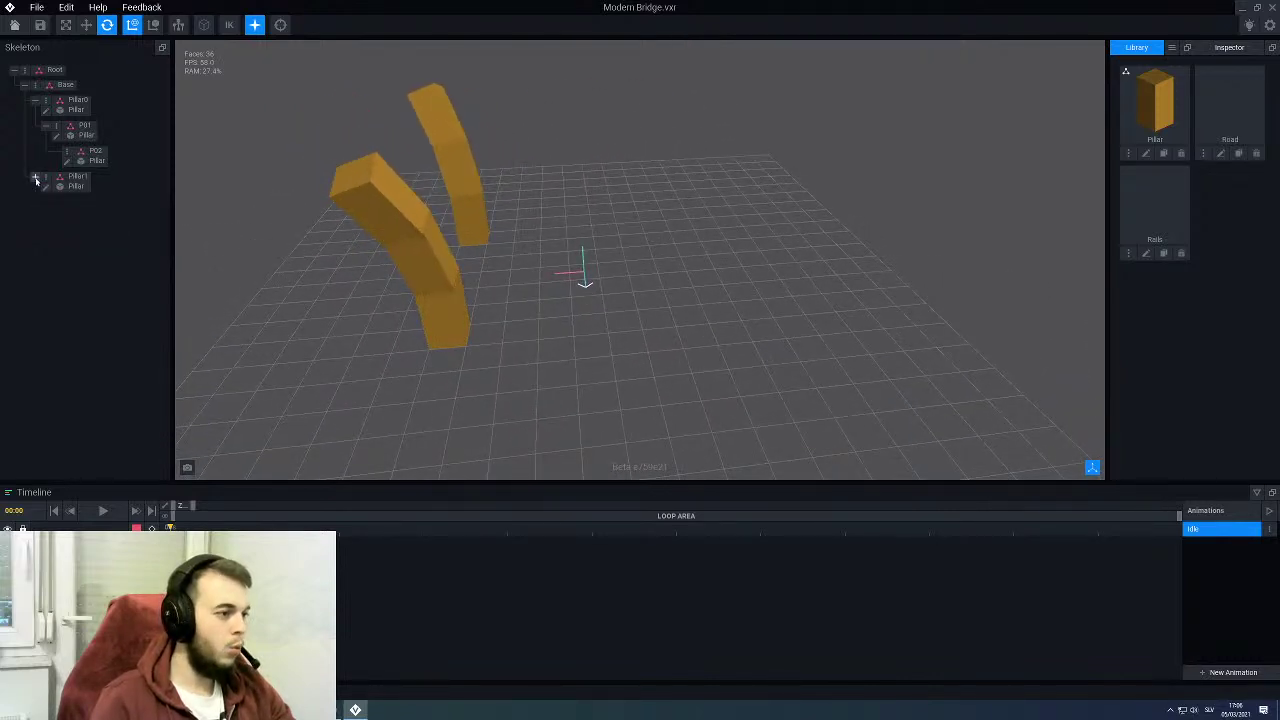
pyautogui.click(35, 101)
pyautogui.click(55, 108)
pyautogui.rightClick(46, 102)
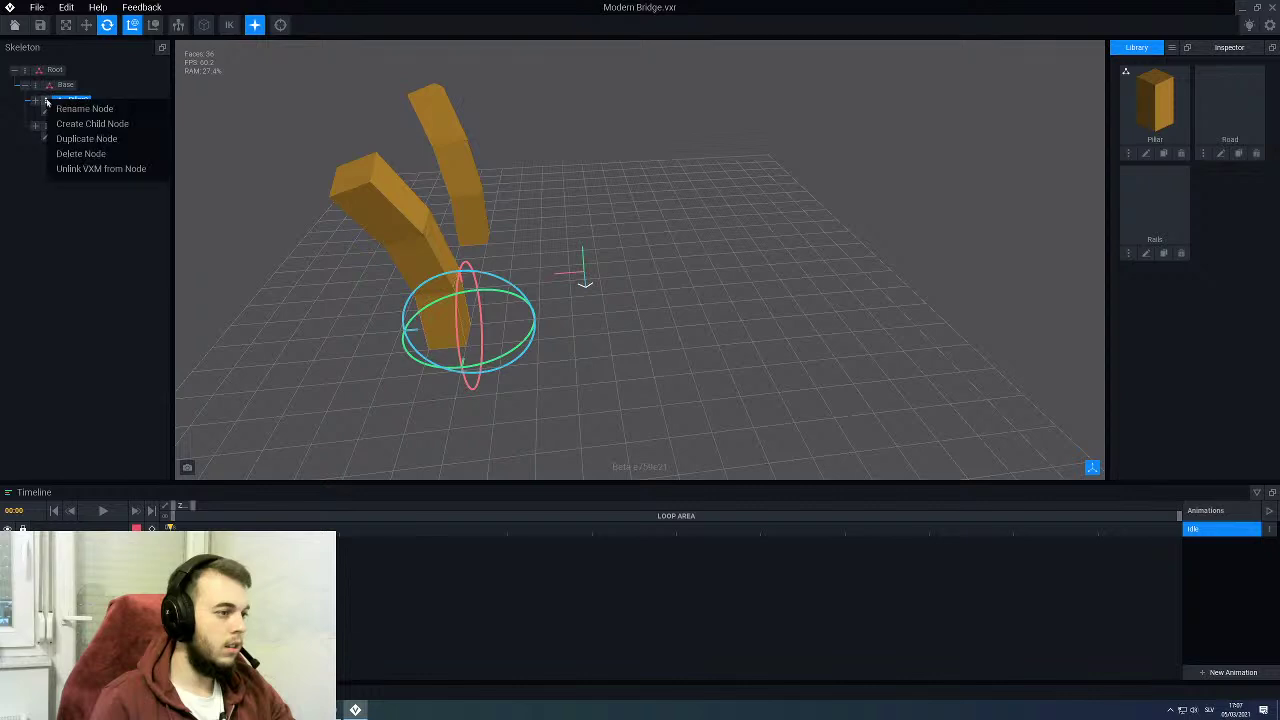
pyautogui.click(85, 137)
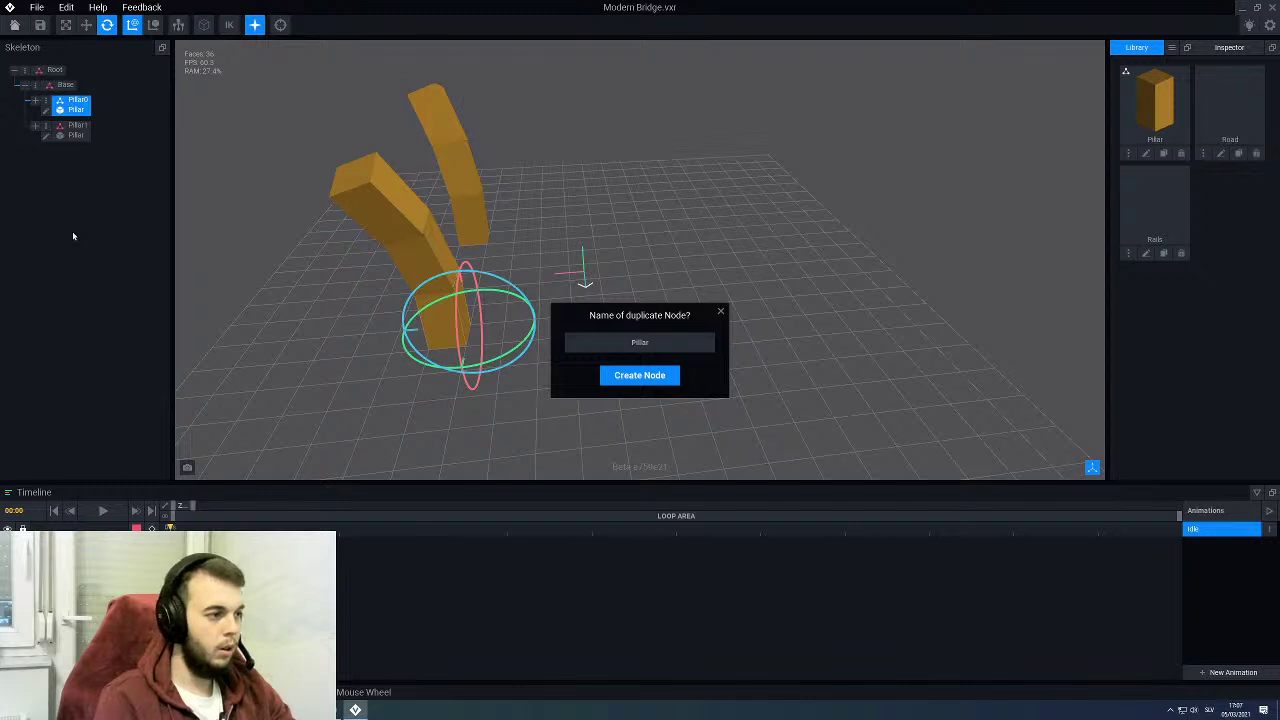
pyautogui.press('Return')
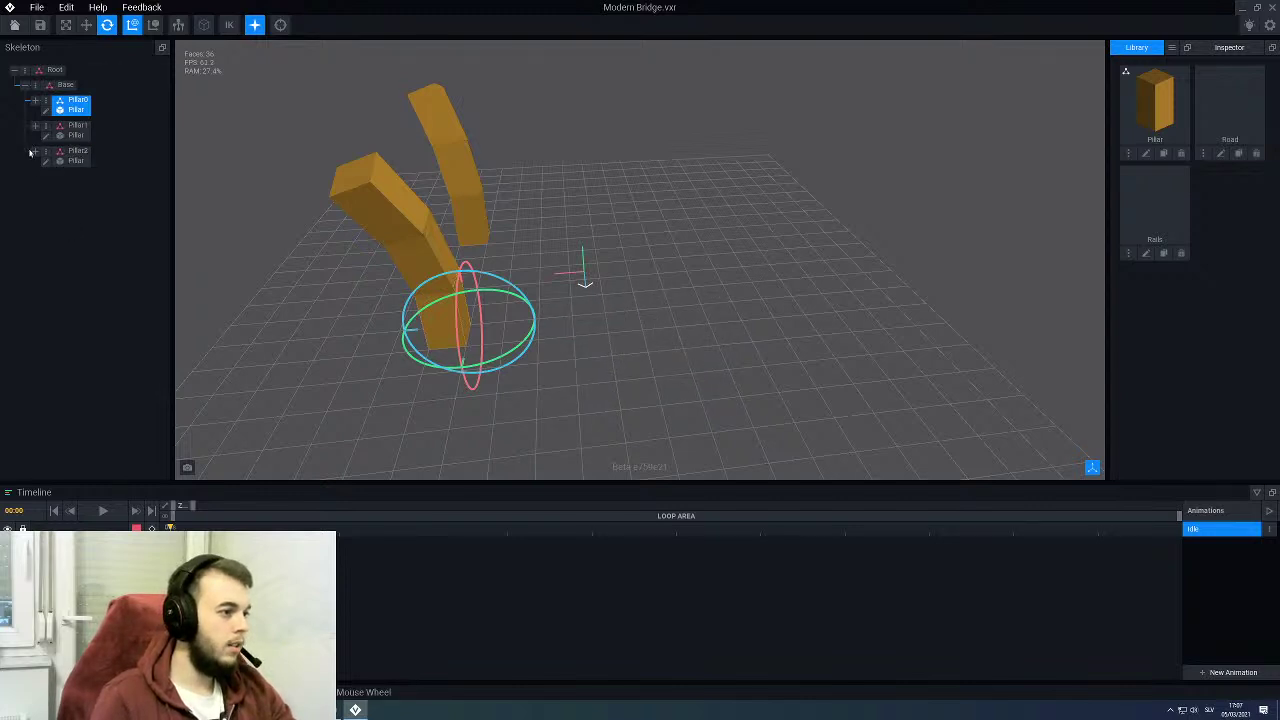
# Step: Move the Pillar2 node about -146 along the X axis to the opposite side of the bridge from Pillar0
pyautogui.click(34, 152)
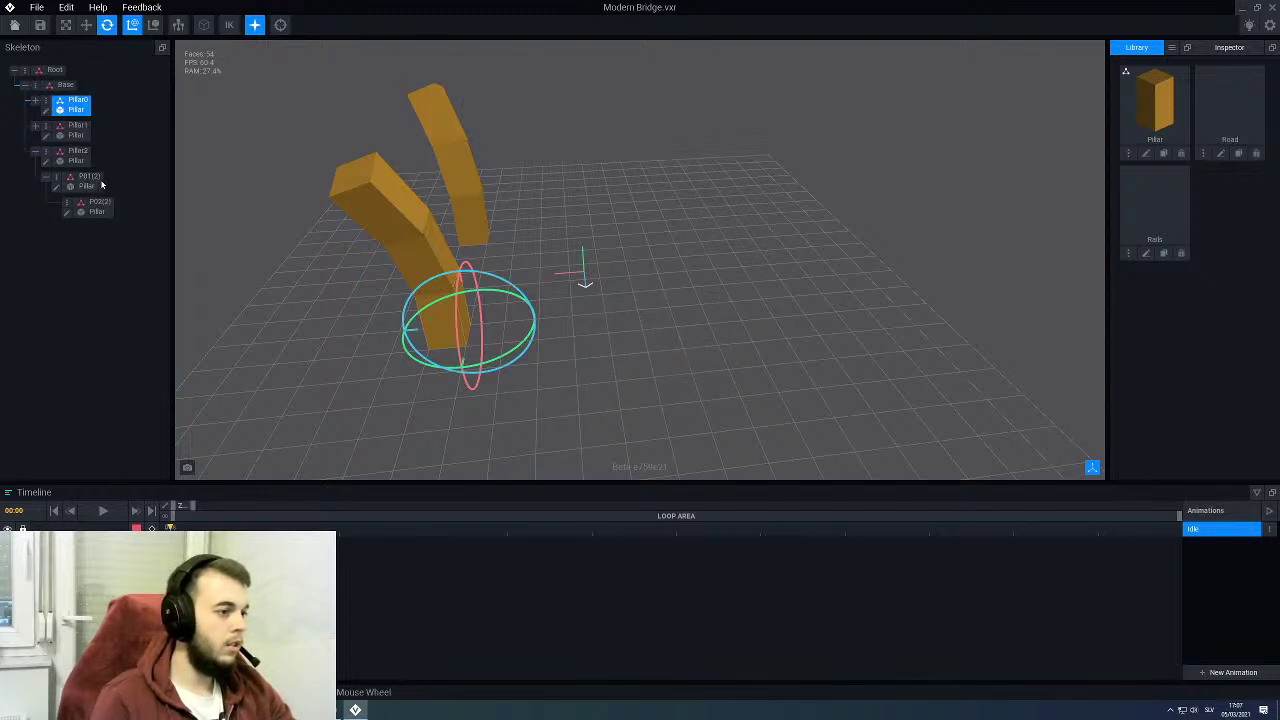
pyautogui.click(34, 153)
pyautogui.click(74, 154)
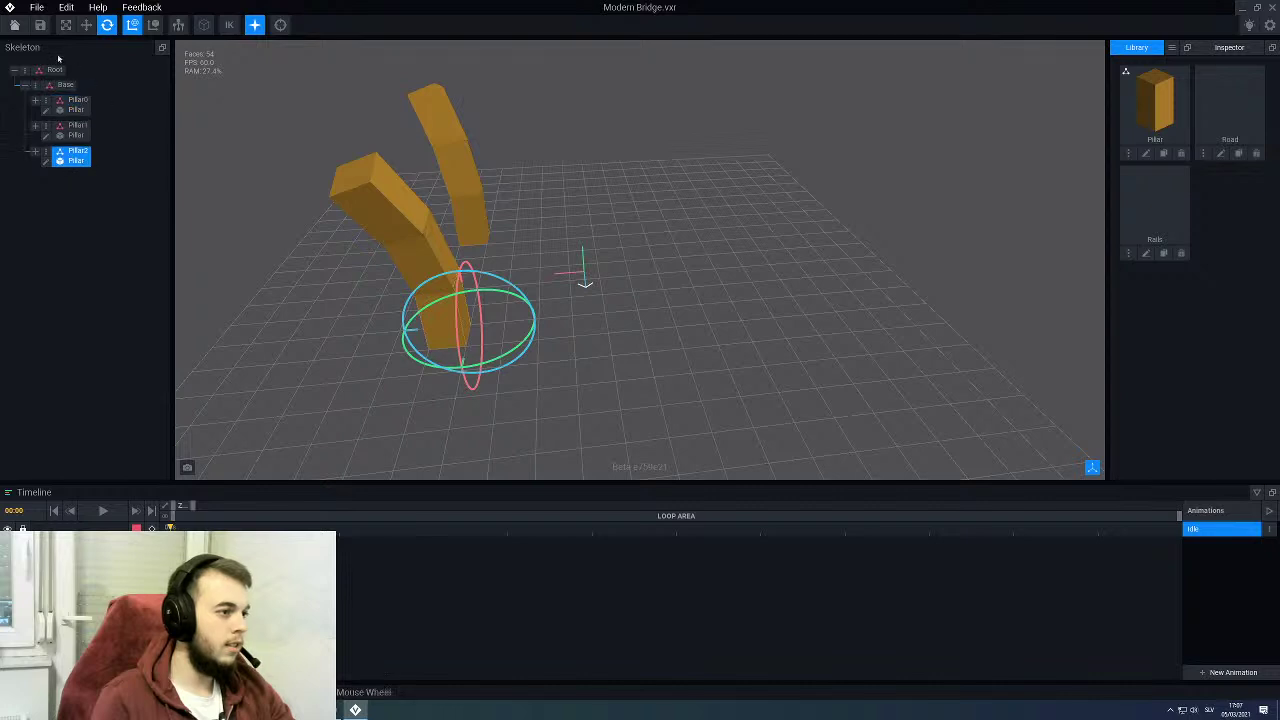
pyautogui.click(86, 25)
pyautogui.moveTo(393, 334); pyautogui.dragTo(666, 299)
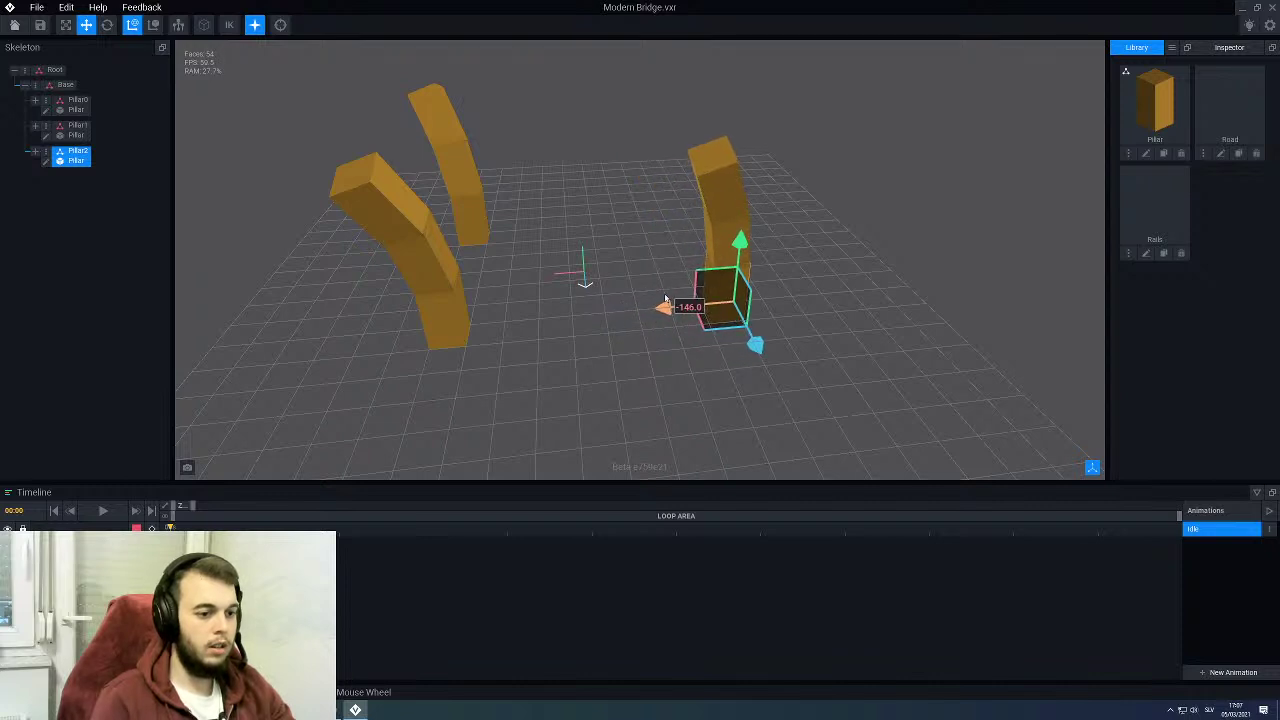
pyautogui.scroll(6, 604, 342)
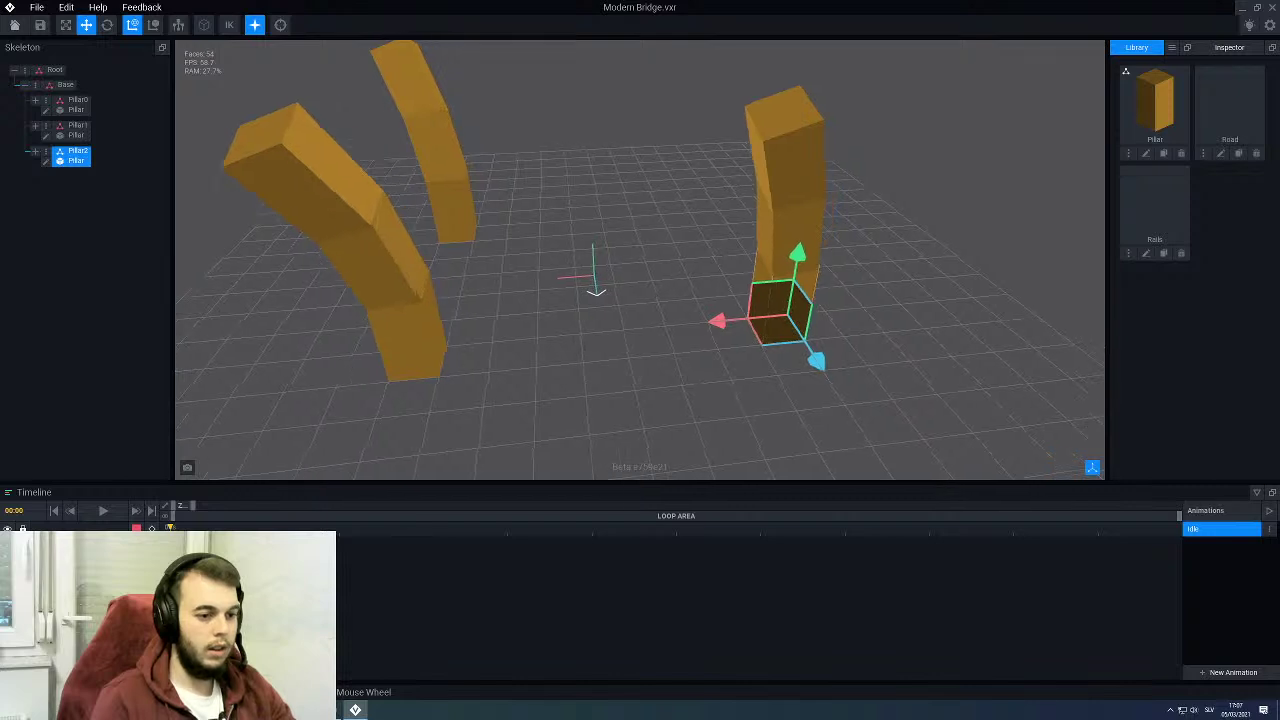
pyautogui.moveTo(648, 335); pyautogui.dragTo(605, 336)
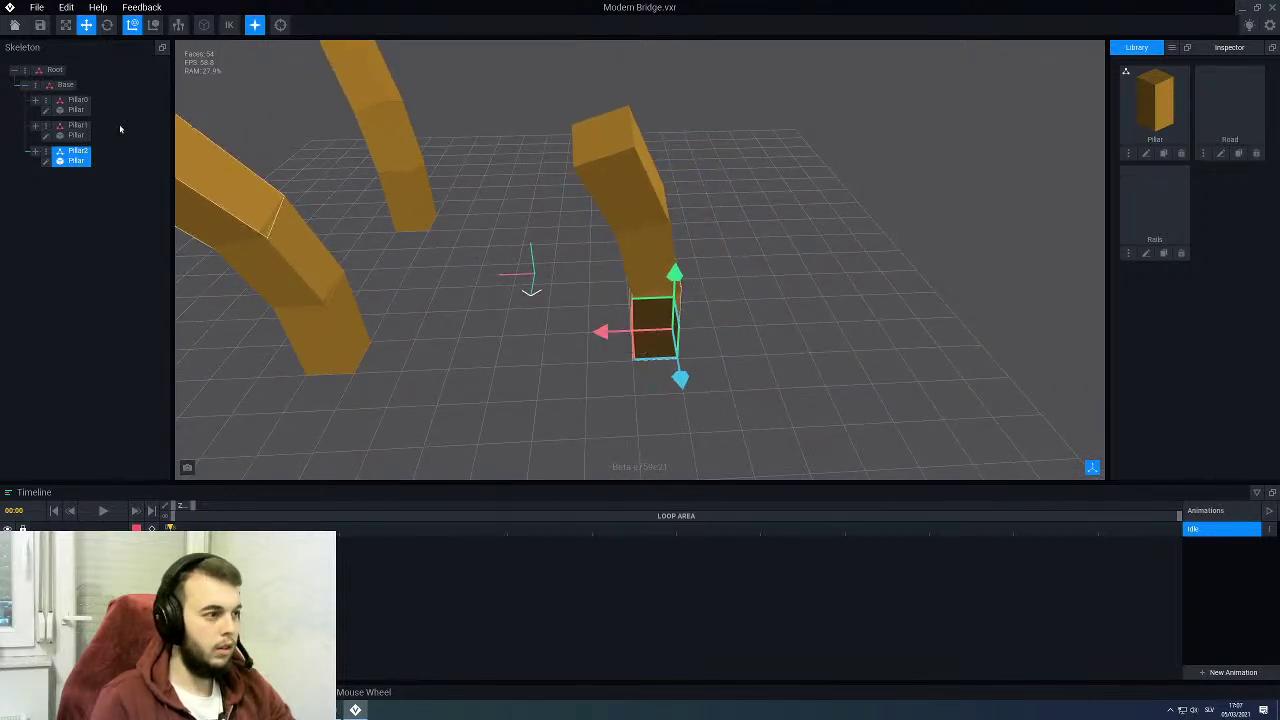
# Step: Rotate the Pillar2 node 270° about the vertical axis so it leans outward, and deselect it
pyautogui.click(107, 25)
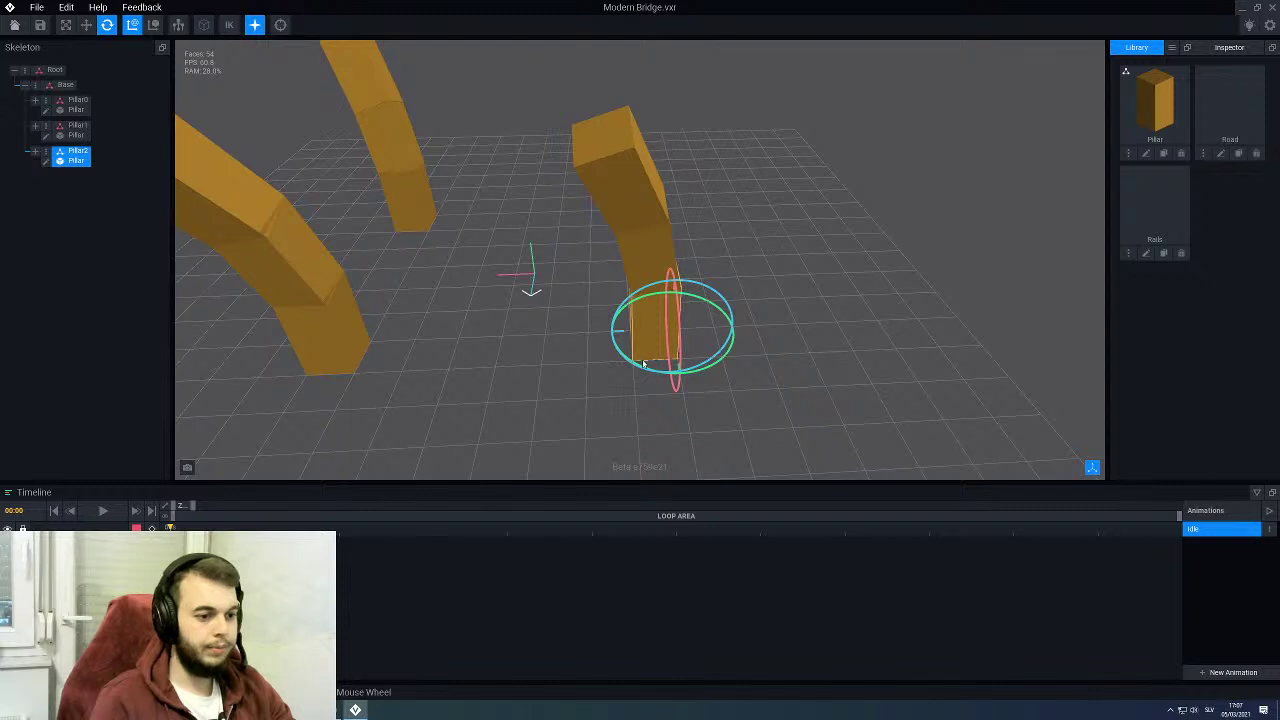
pyautogui.moveTo(645, 364); pyautogui.dragTo(654, 350, button='middle')
pyautogui.moveTo(635, 313); pyautogui.dragTo(701, 288)
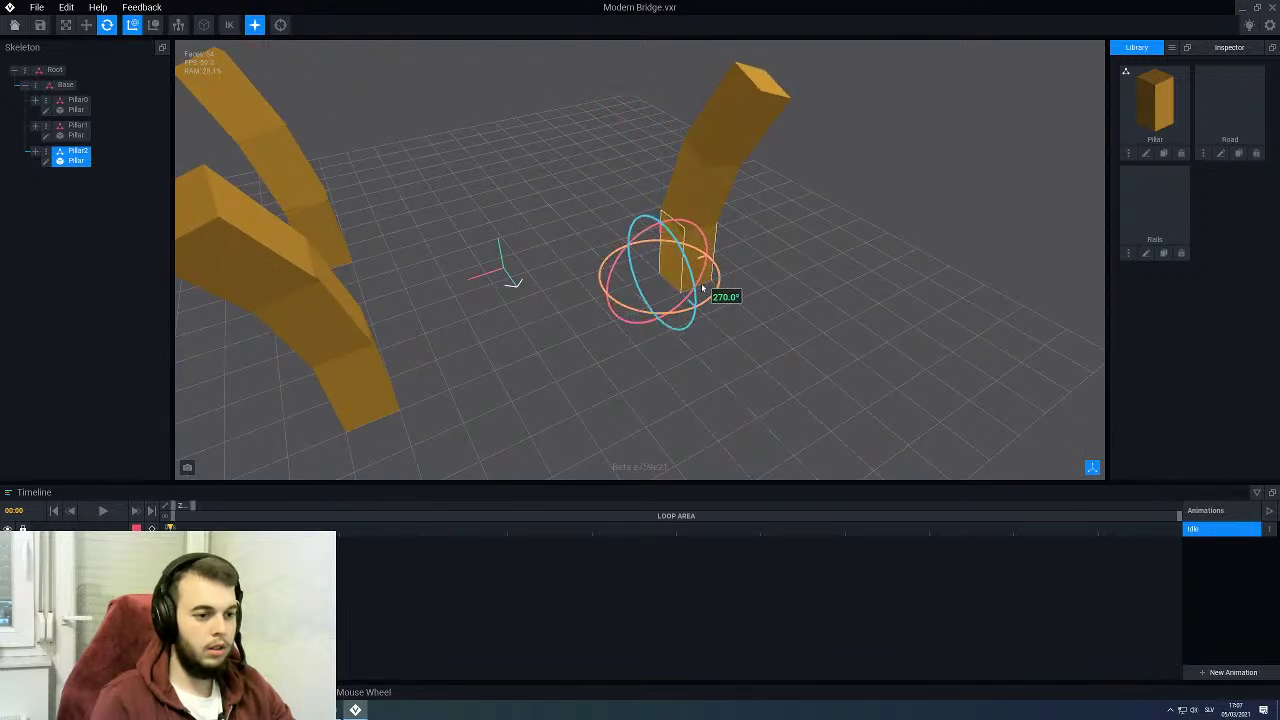
pyautogui.scroll(-3, 614, 352)
pyautogui.click(614, 352)
pyautogui.moveTo(614, 352); pyautogui.dragTo(576, 350, button='middle')
pyautogui.scroll(4, 576, 350)
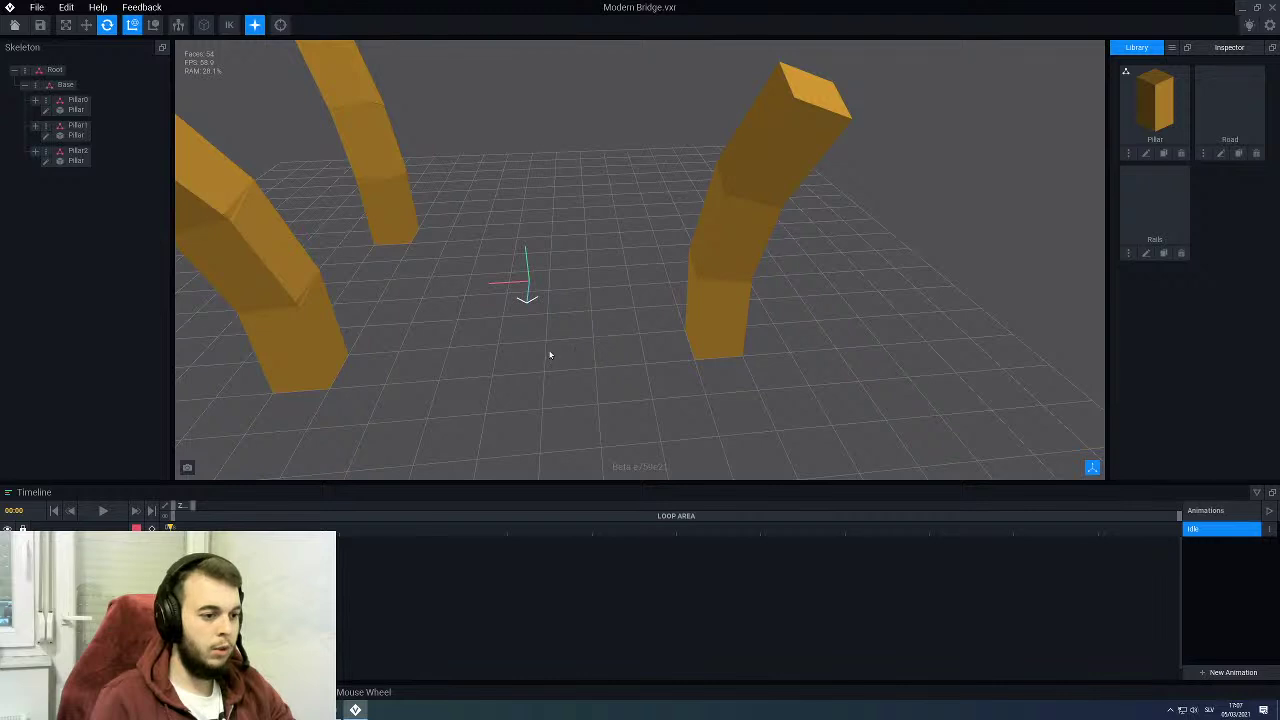
pyautogui.scroll(-3, 569, 303)
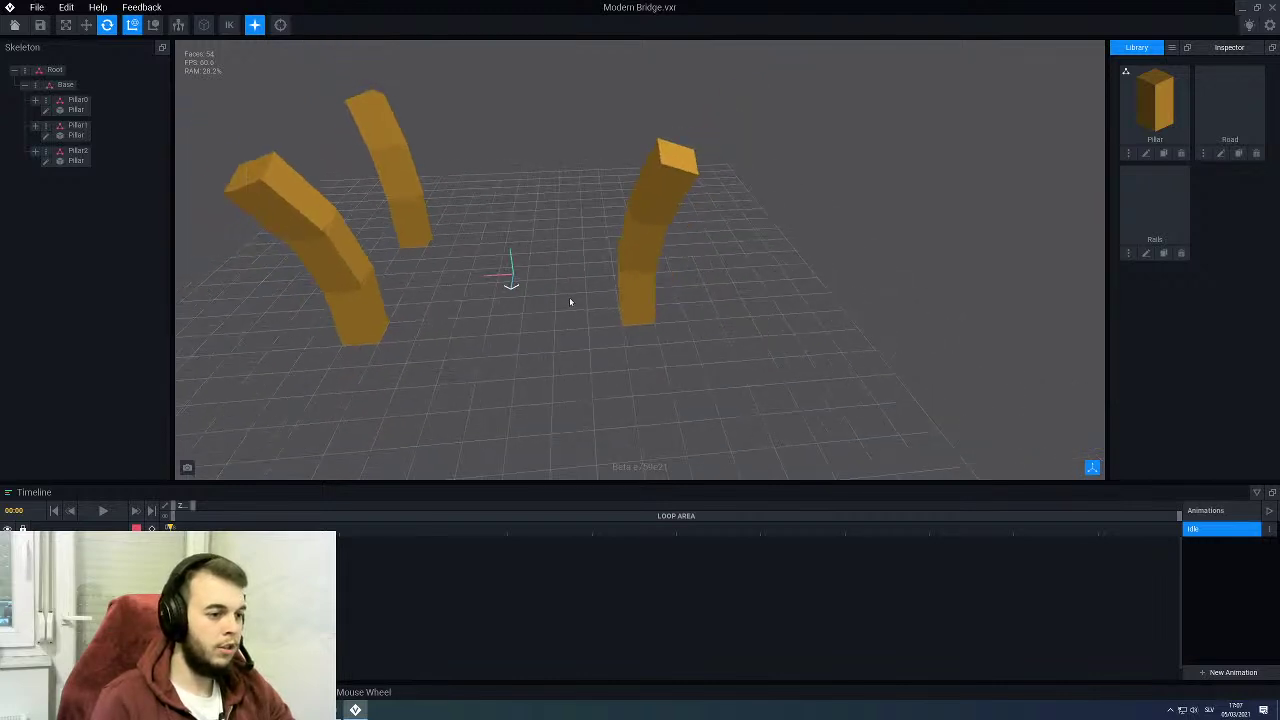
# Step: Duplicate the Pillar1 node and name the copy Pillar3
pyautogui.moveTo(569, 303); pyautogui.dragTo(610, 300, button='middle')
pyautogui.scroll(-3, 571, 298)
pyautogui.moveTo(540, 318); pyautogui.dragTo(450, 312, button='right')
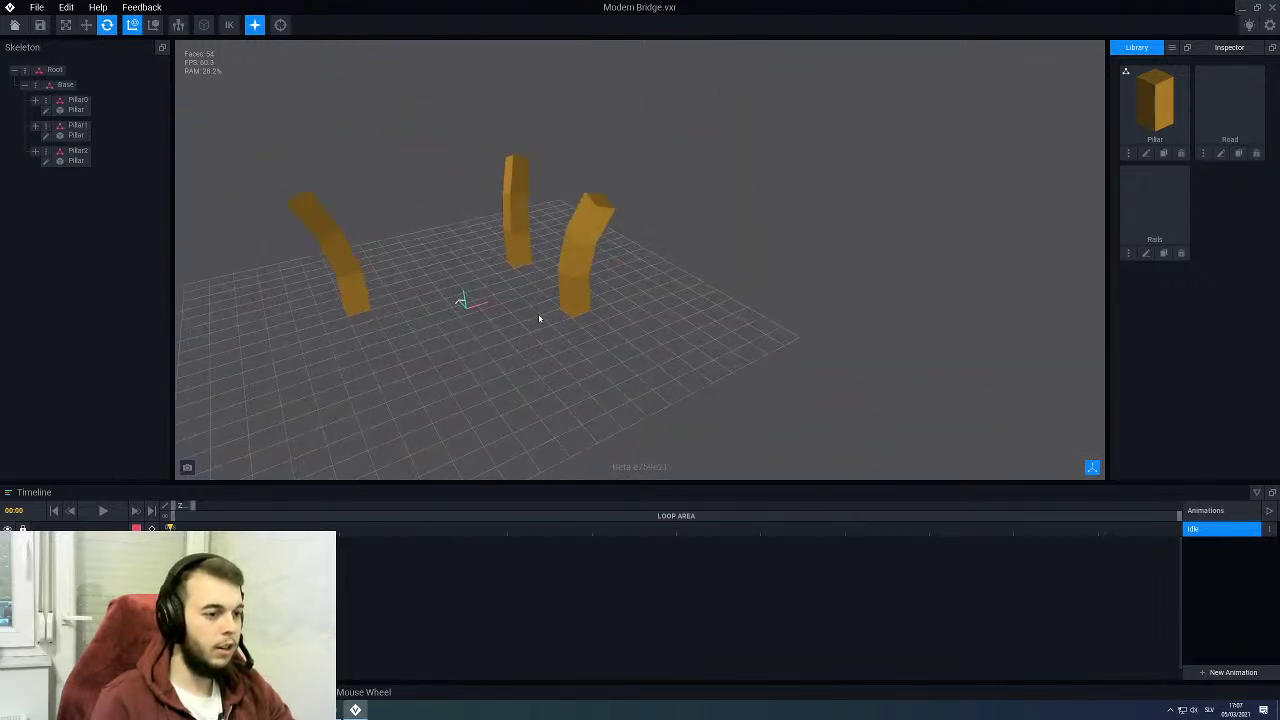
pyautogui.moveTo(540, 319); pyautogui.dragTo(631, 286, button='middle')
pyautogui.scroll(2, 631, 286)
pyautogui.moveTo(631, 286); pyautogui.dragTo(590, 292, button='right')
pyautogui.click(818, 300)
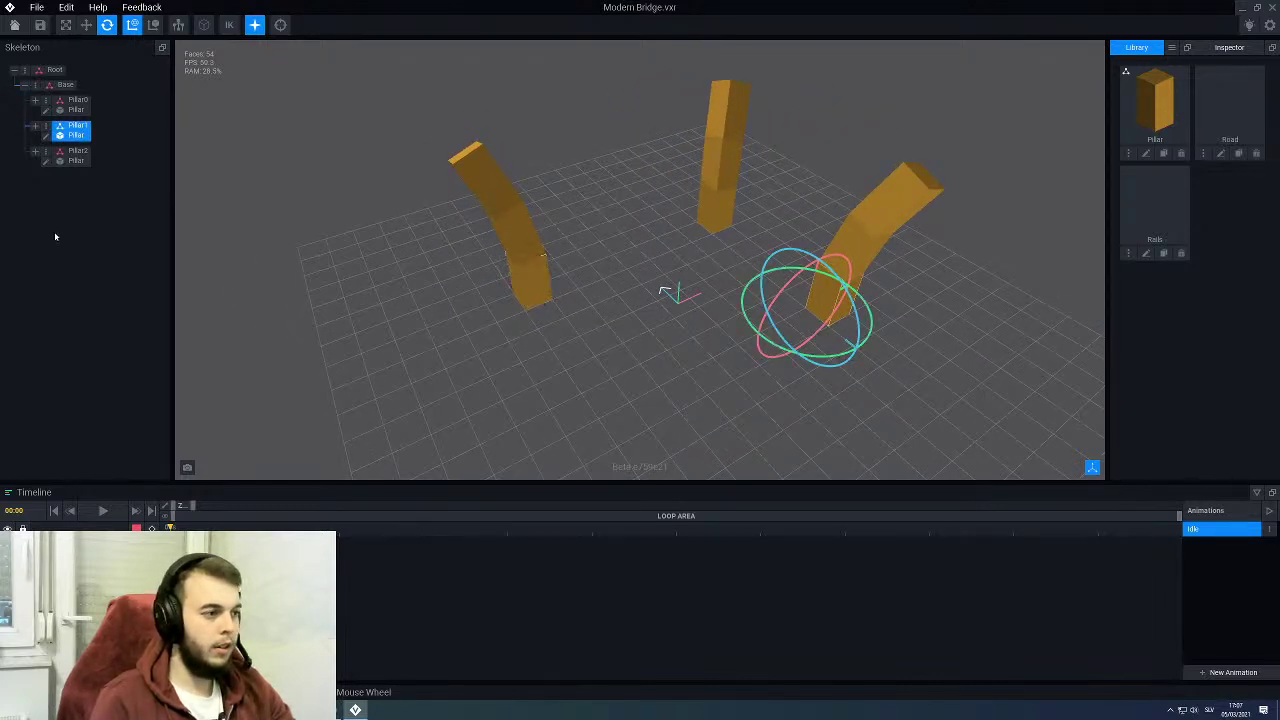
pyautogui.rightClick(46, 127)
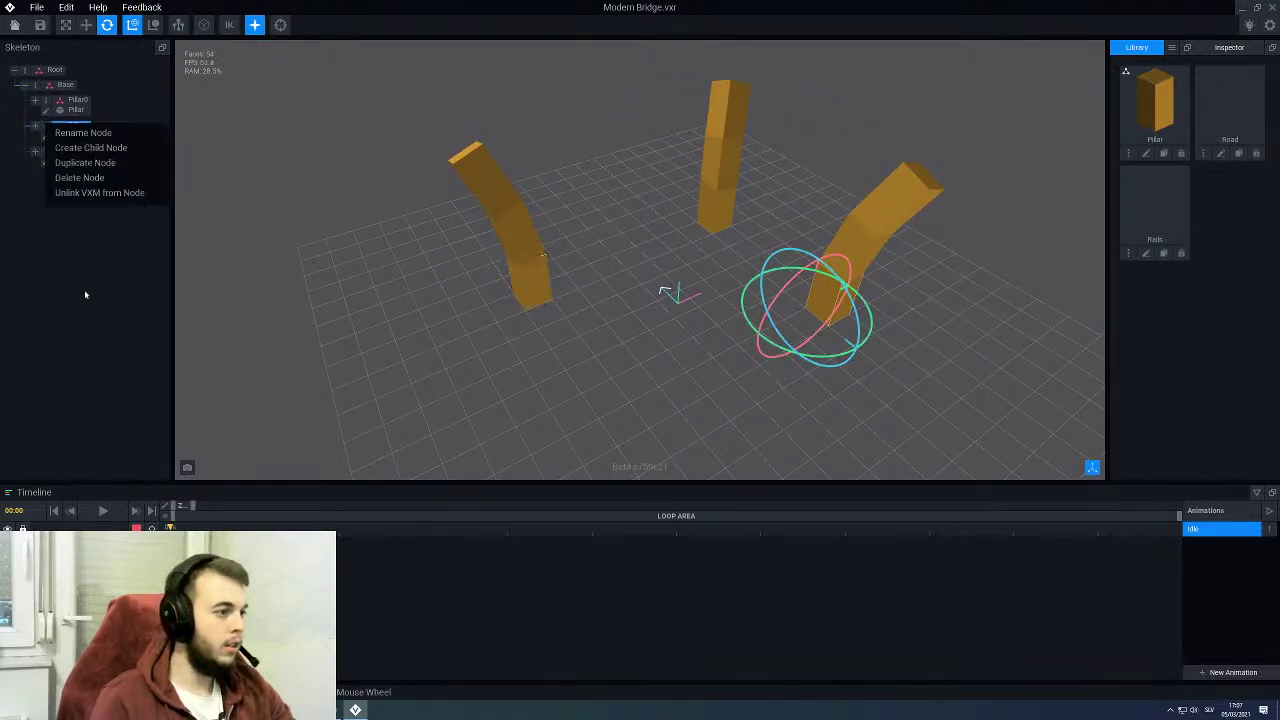
pyautogui.click(85, 162)
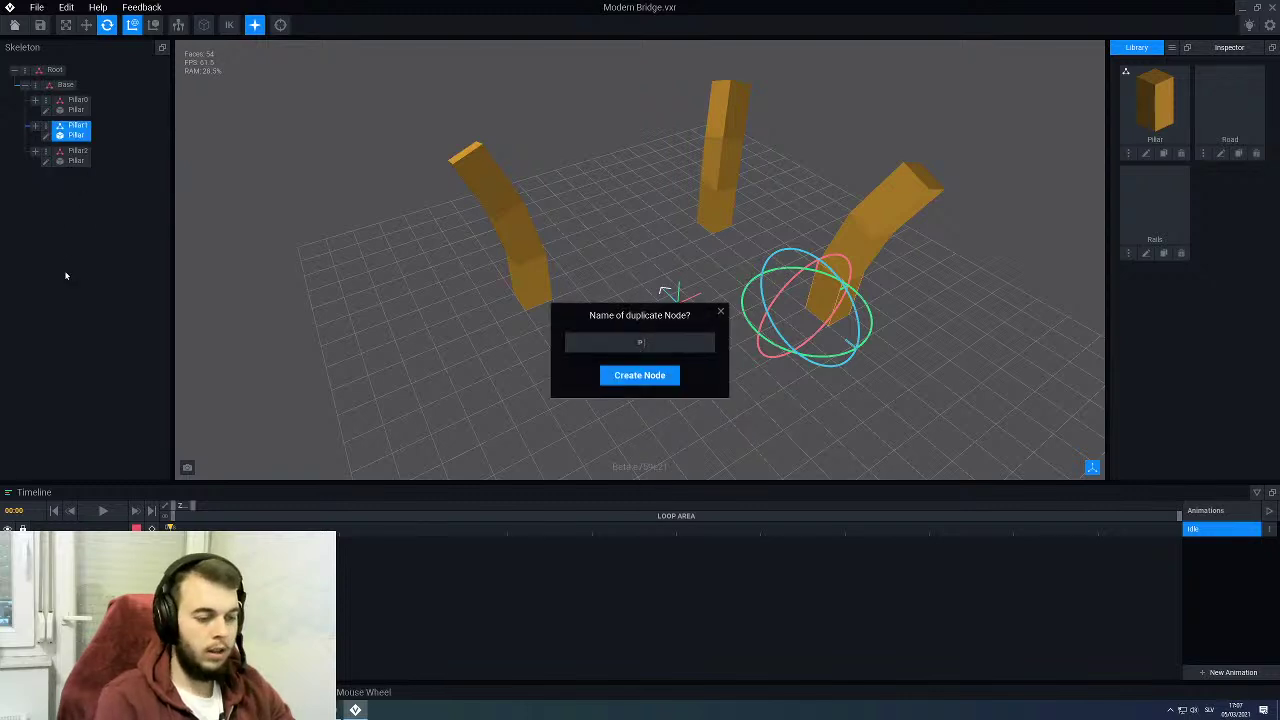
pyautogui.write('Pillar3')
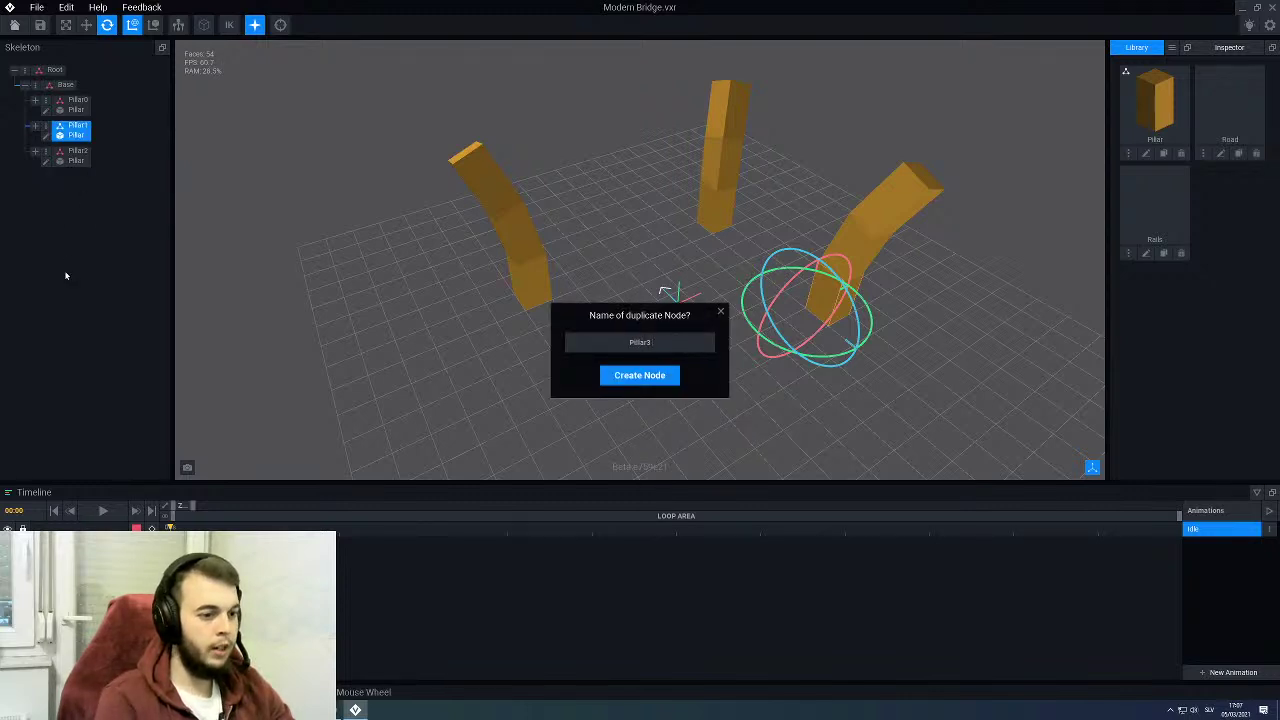
pyautogui.press('Return')
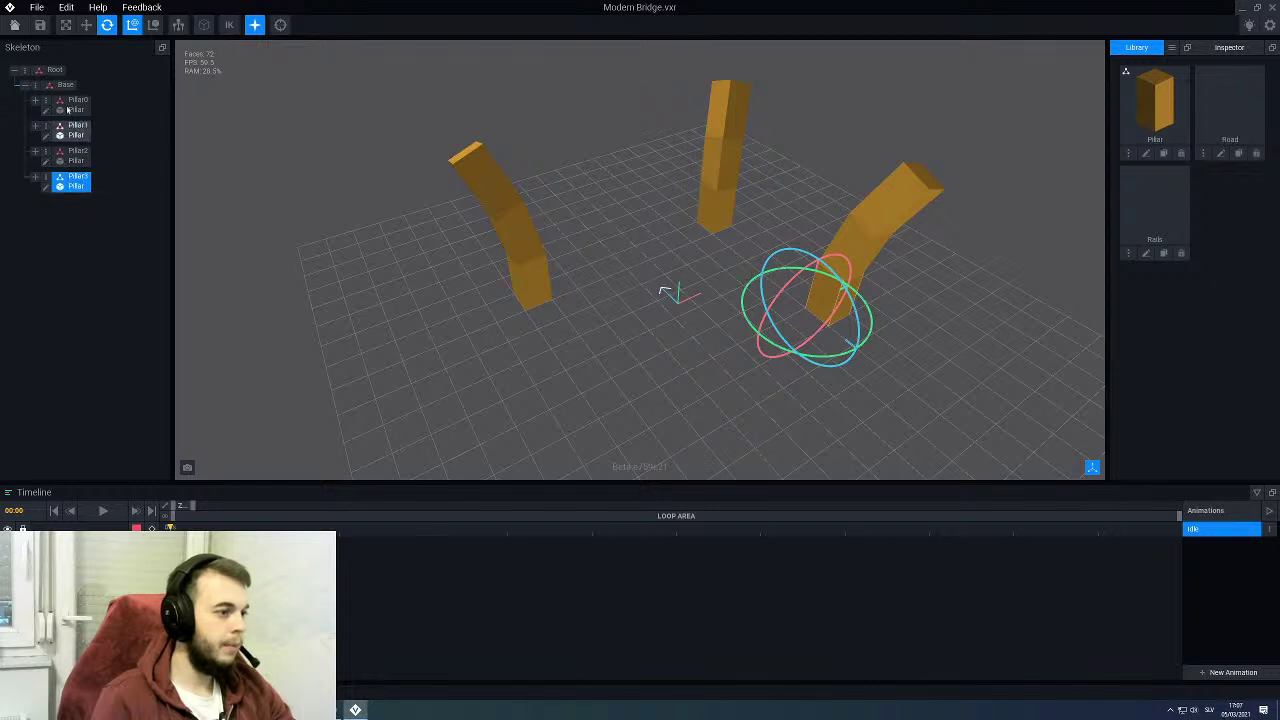
# Step: Move the Pillar3 node about -112 along the Z axis to the empty corner, rotate it about the vertical axis to lean outward, and deselect it
pyautogui.click(86, 25)
pyautogui.moveTo(848, 288); pyautogui.dragTo(691, 371)
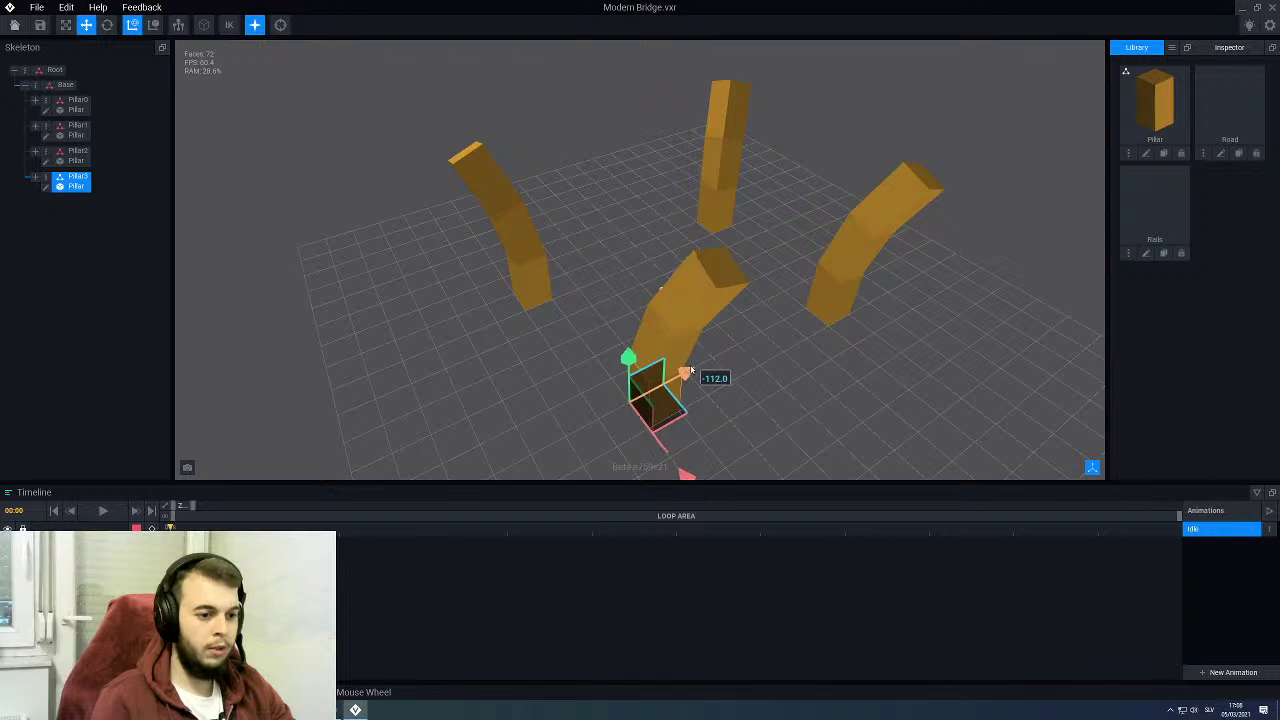
pyautogui.press('e')
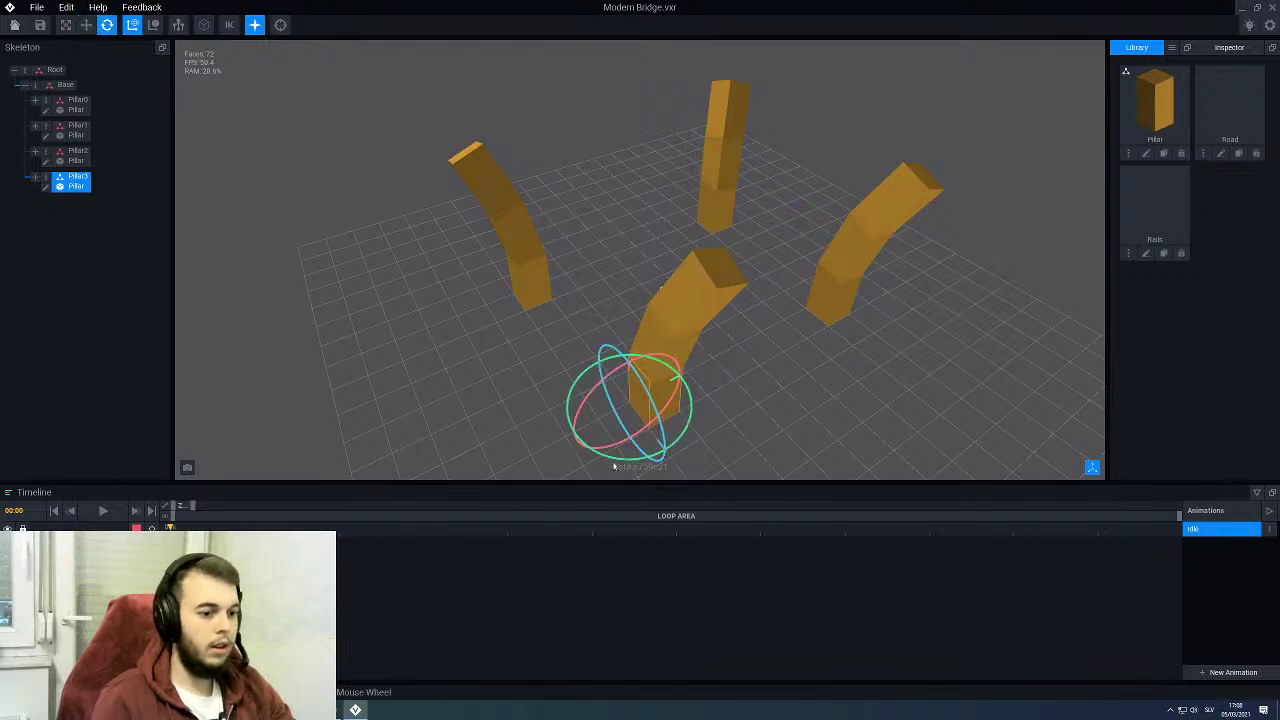
pyautogui.moveTo(614, 466); pyautogui.dragTo(531, 397)
pyautogui.click(491, 343)
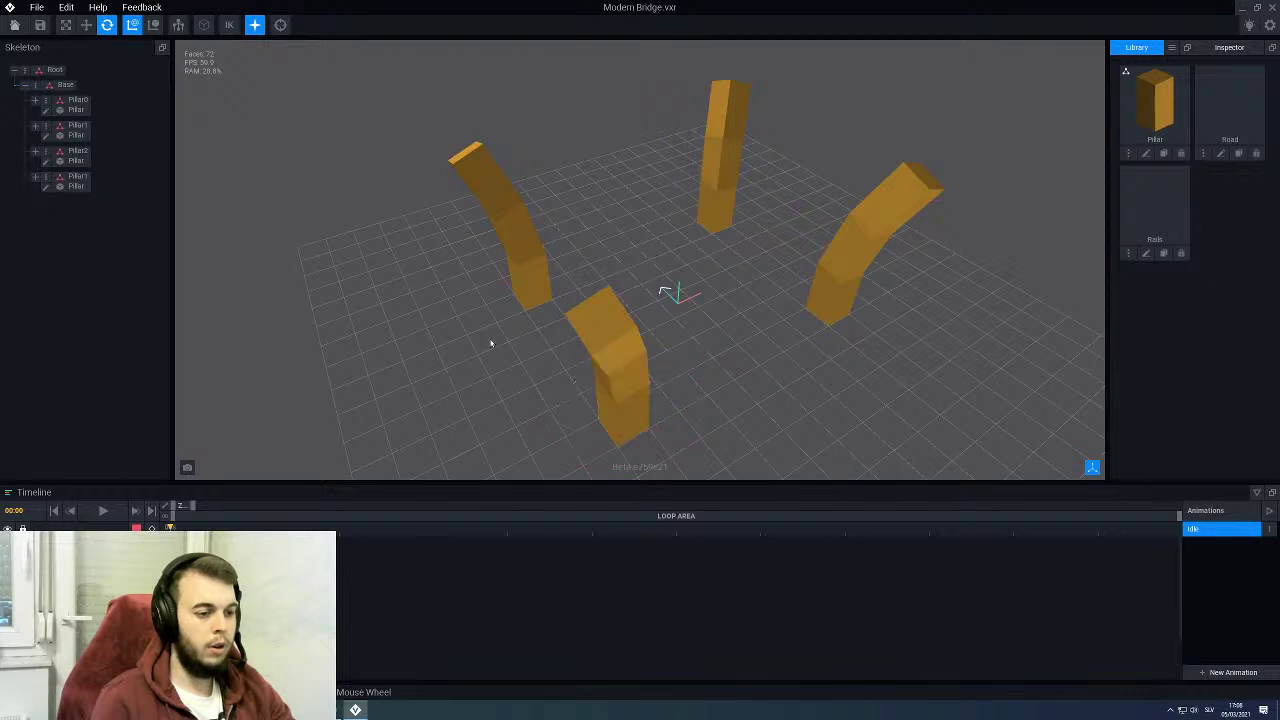
# Step: Examine the four pillars from several angles to check their placement and outward lean
pyautogui.scroll(-4, 491, 343)
pyautogui.moveTo(597, 317); pyautogui.dragTo(466, 314, button='right')
pyautogui.moveTo(590, 294); pyautogui.dragTo(607, 278, button='middle')
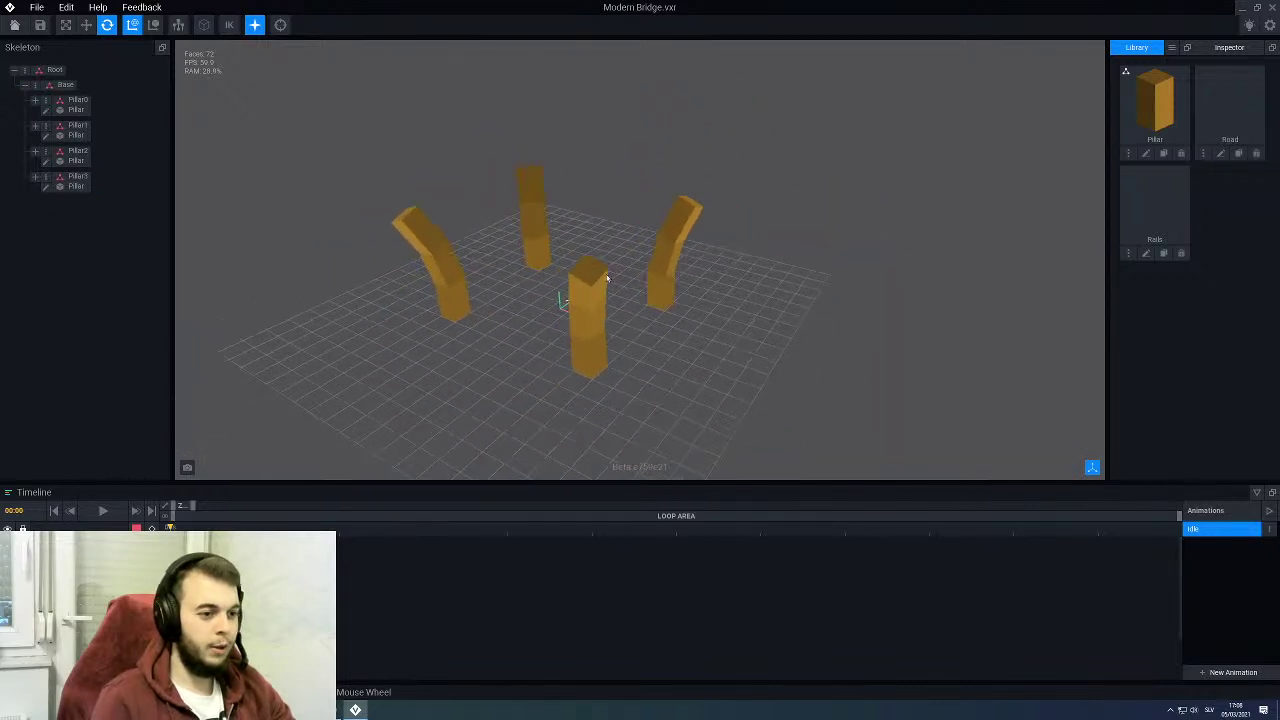
pyautogui.moveTo(607, 278); pyautogui.dragTo(700, 220, button='right')
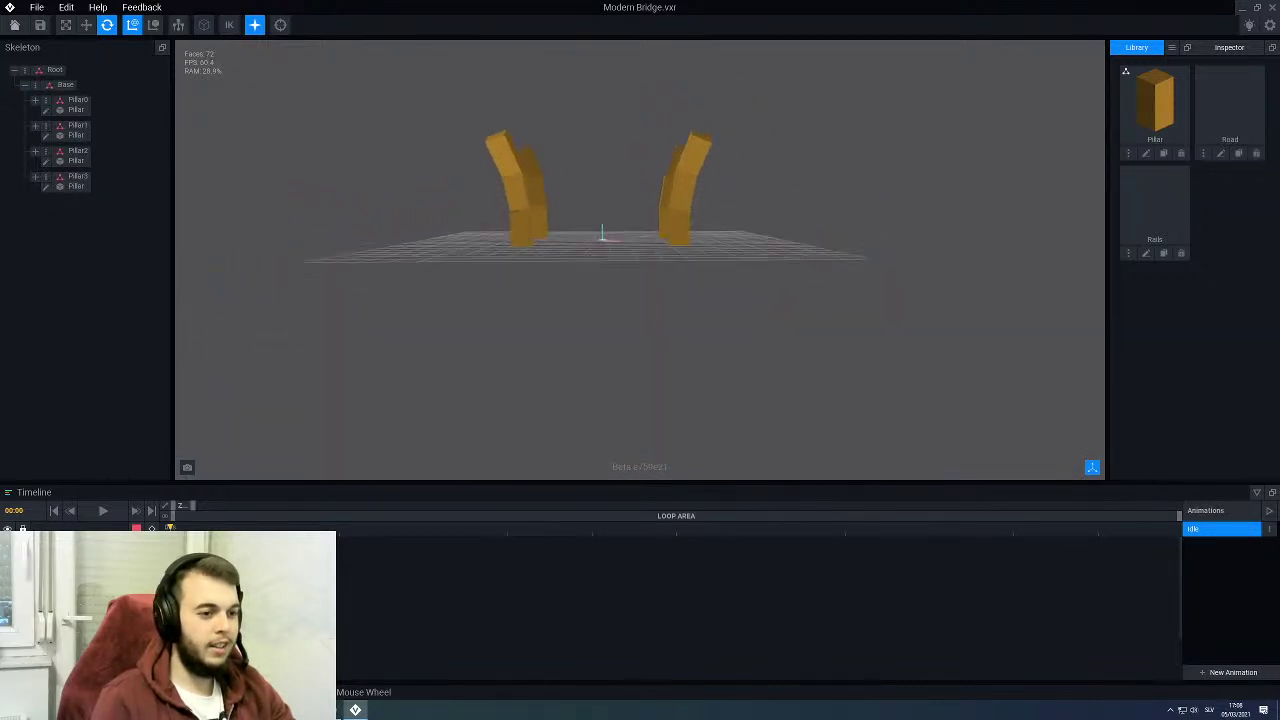
pyautogui.moveTo(590, 190); pyautogui.dragTo(770, 240, button='right')
pyautogui.scroll(3, 571, 263)
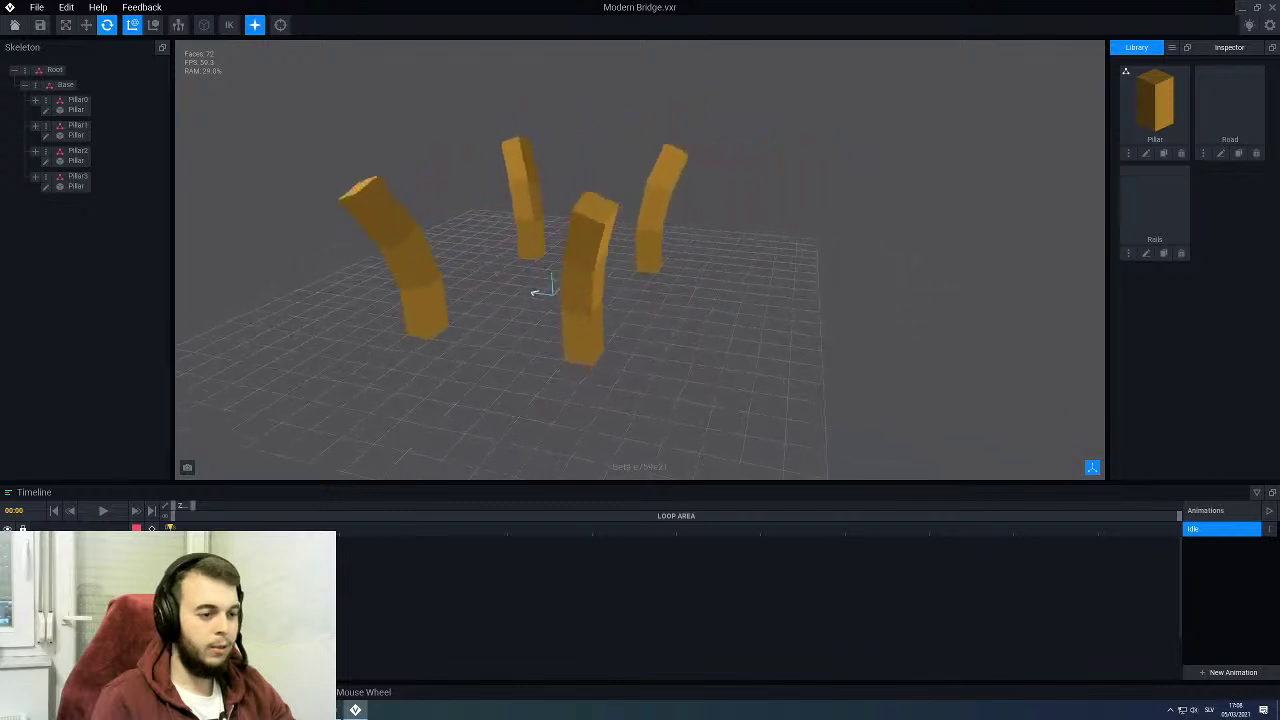
pyautogui.moveTo(410, 236); pyautogui.dragTo(815, 216, button='right')
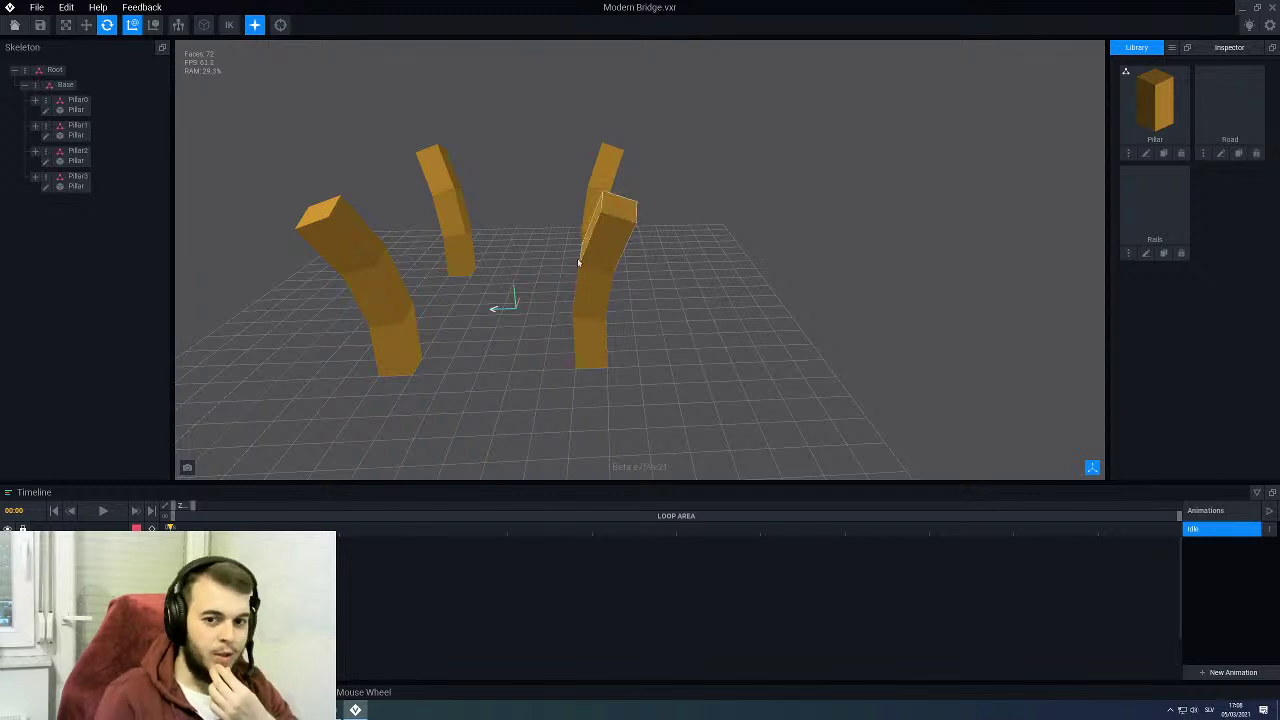
# Step: Open the Road model for editing and set its X dimension to 160 voxels
pyautogui.click(1221, 153)
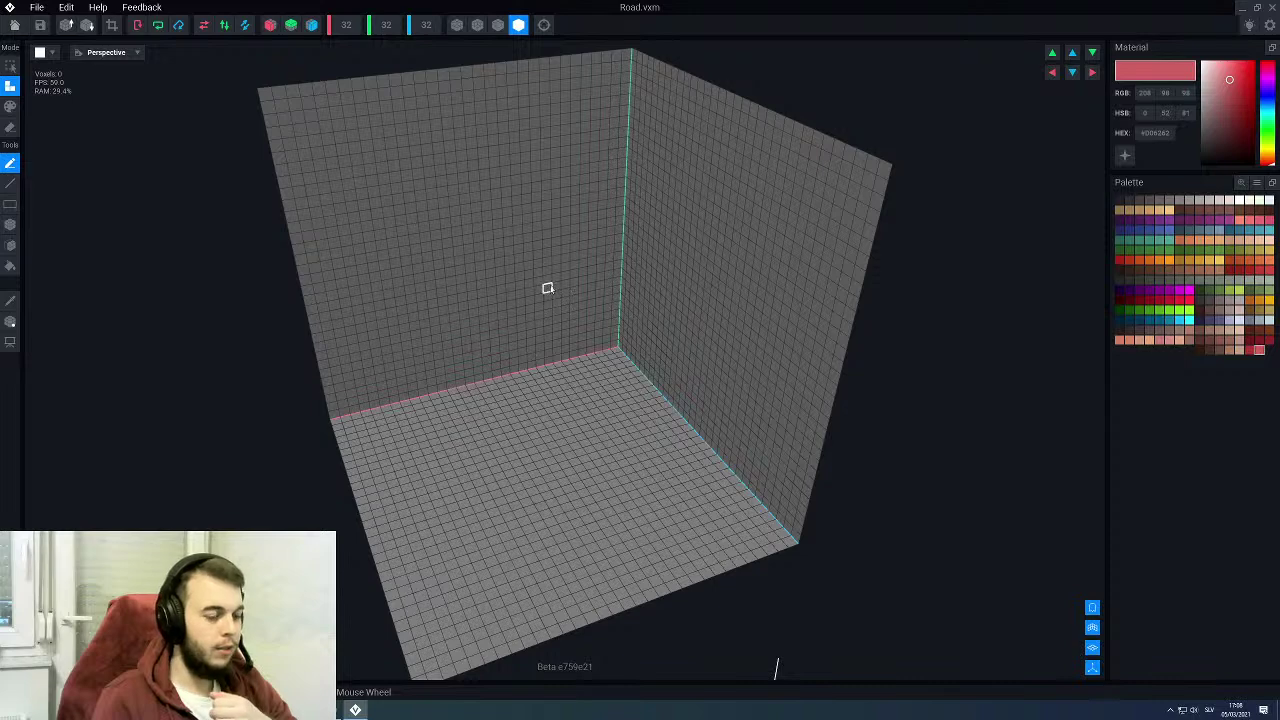
pyautogui.scroll(-5, 545, 287)
pyautogui.scroll(2, 537, 326)
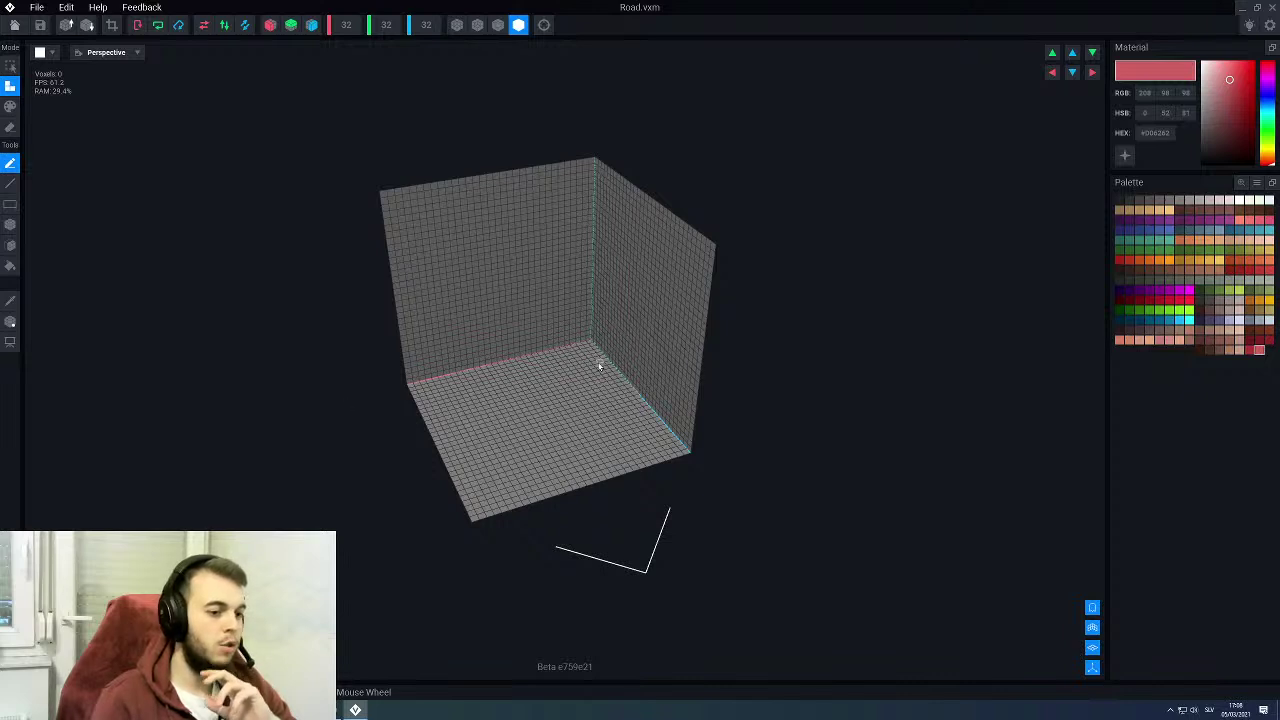
pyautogui.click(338, 28)
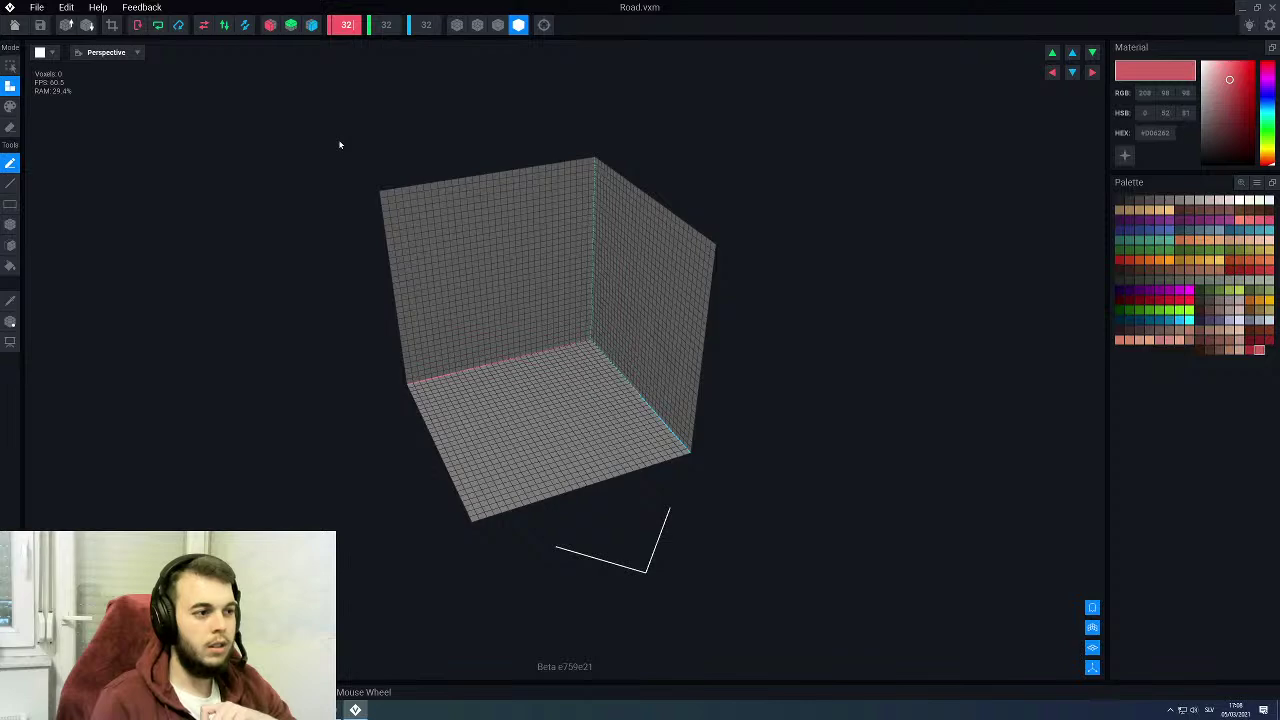
pyautogui.write('160')
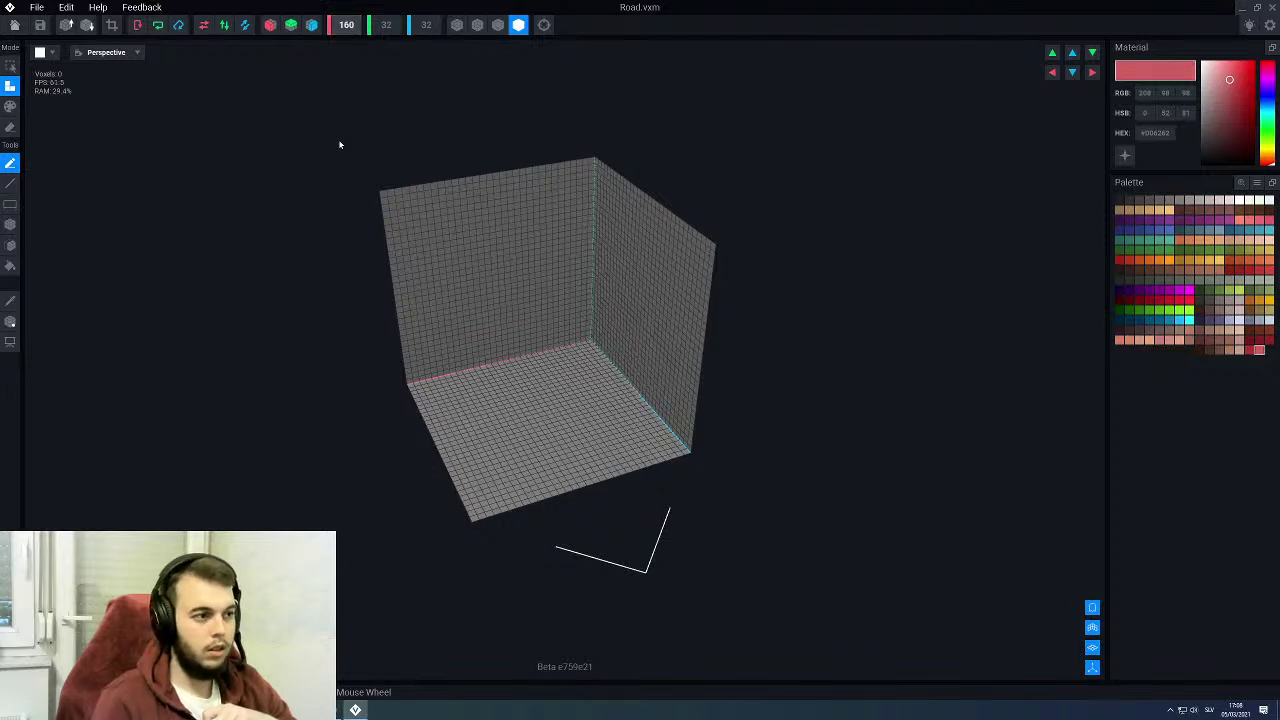
pyautogui.press('Return')
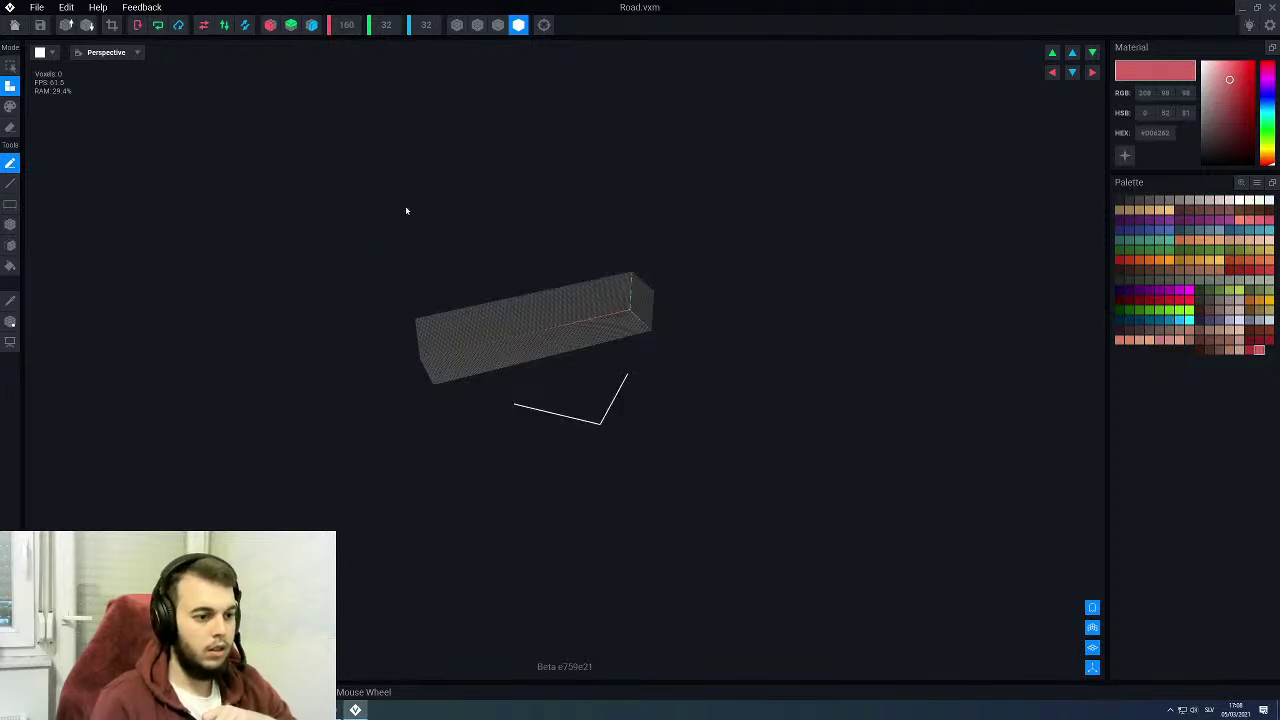
pyautogui.scroll(6, 506, 397)
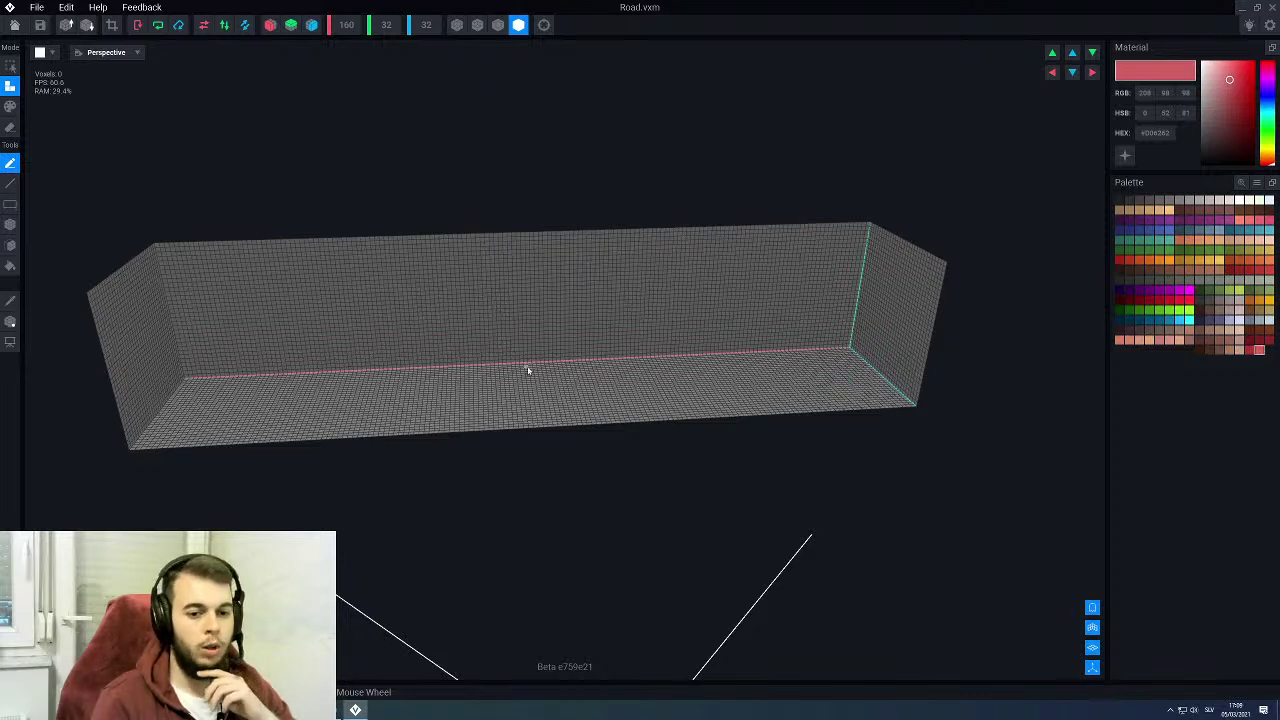
pyautogui.moveTo(755, 330); pyautogui.dragTo(843, 312, button='right')
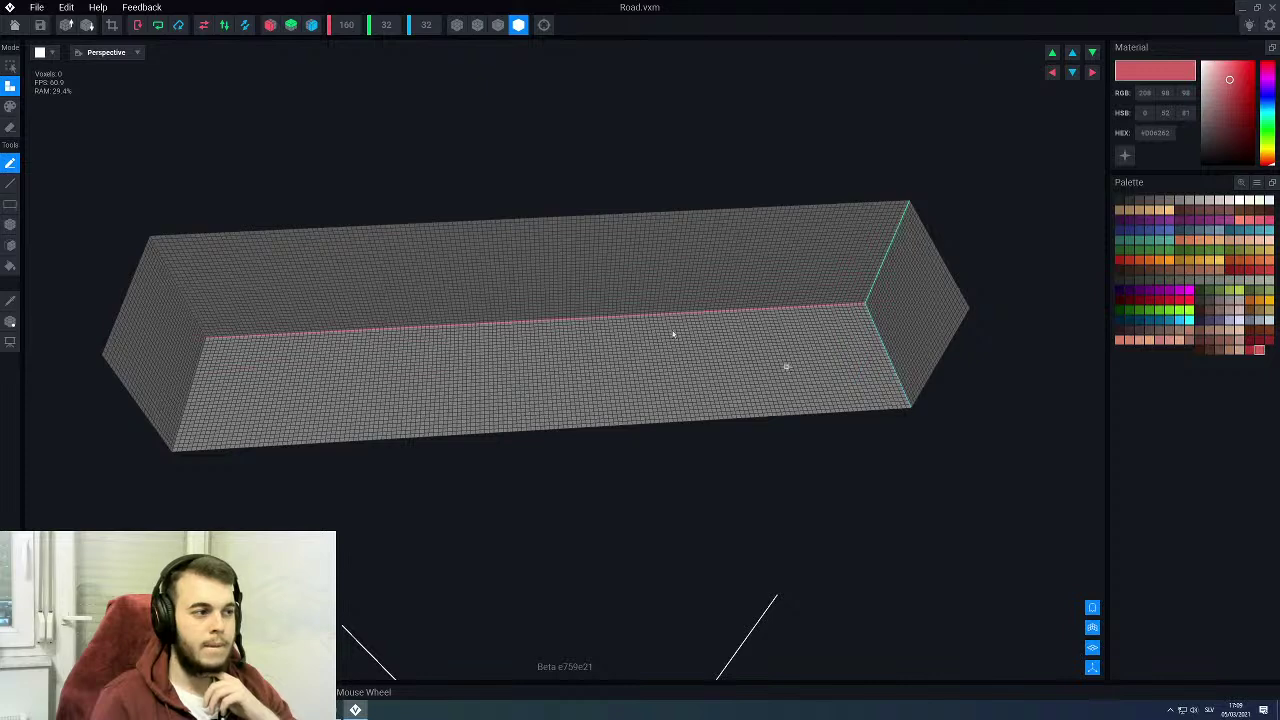
# Step: Return to the Modern Bridge assembly and examine the spacing between the pillars
pyautogui.click(12, 28)
pyautogui.click(527, 226)
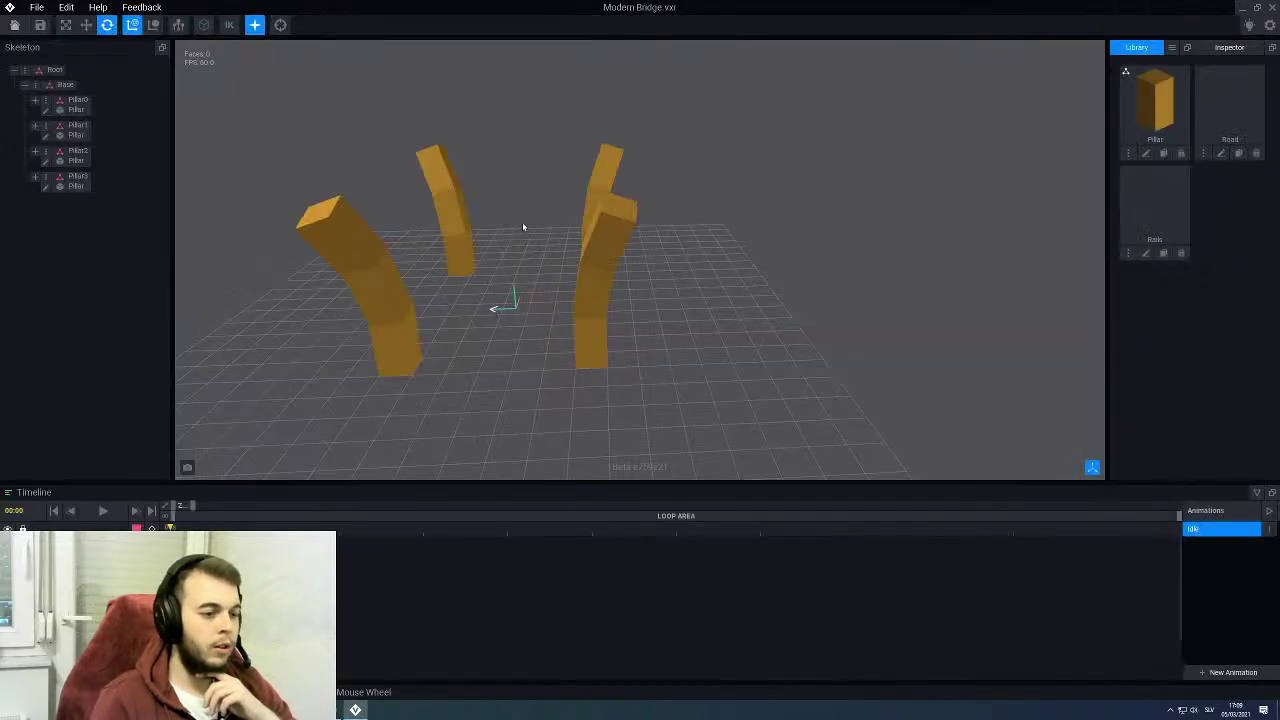
pyautogui.scroll(2, 495, 340)
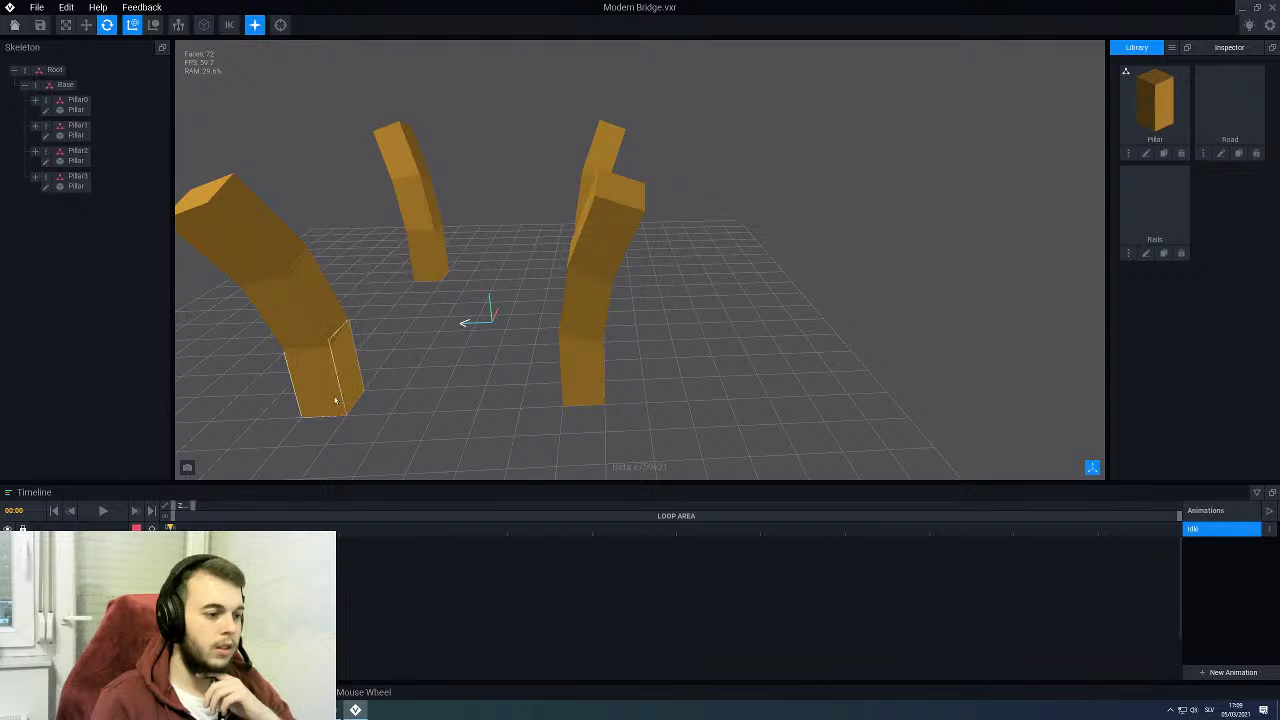
pyautogui.moveTo(626, 364); pyautogui.dragTo(631, 377, button='right')
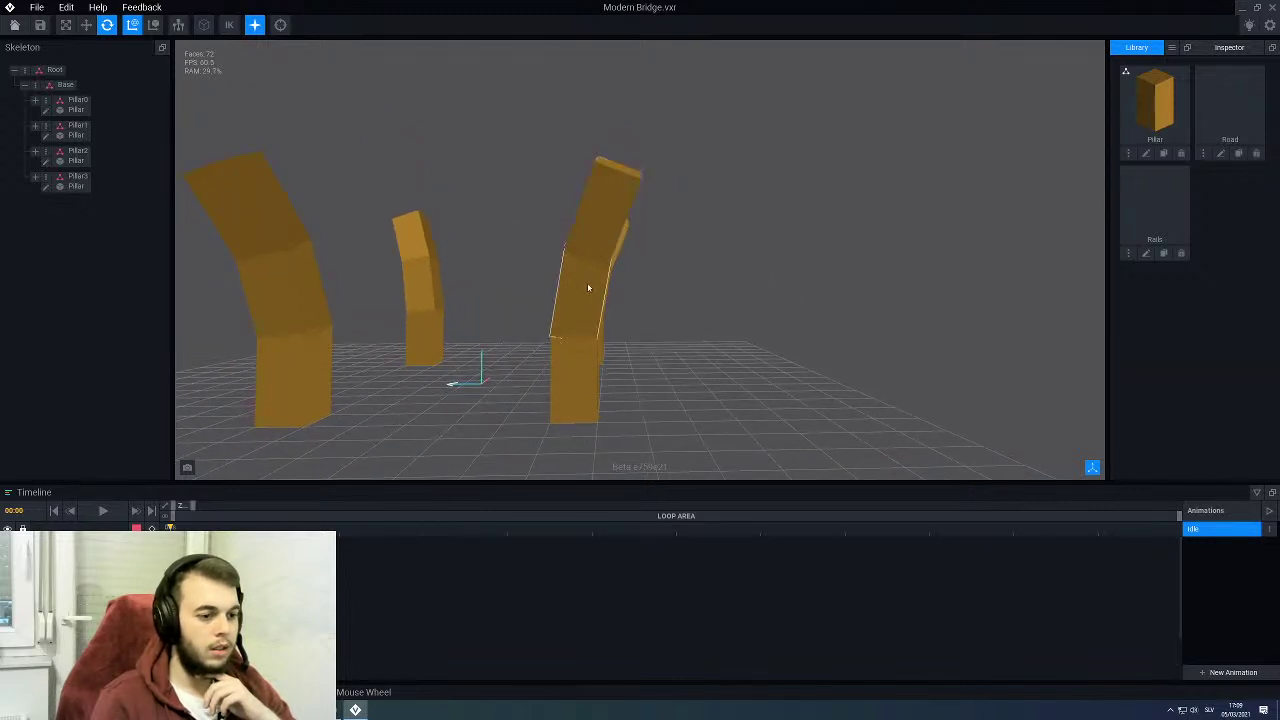
pyautogui.moveTo(589, 286); pyautogui.dragTo(589, 292, button='right')
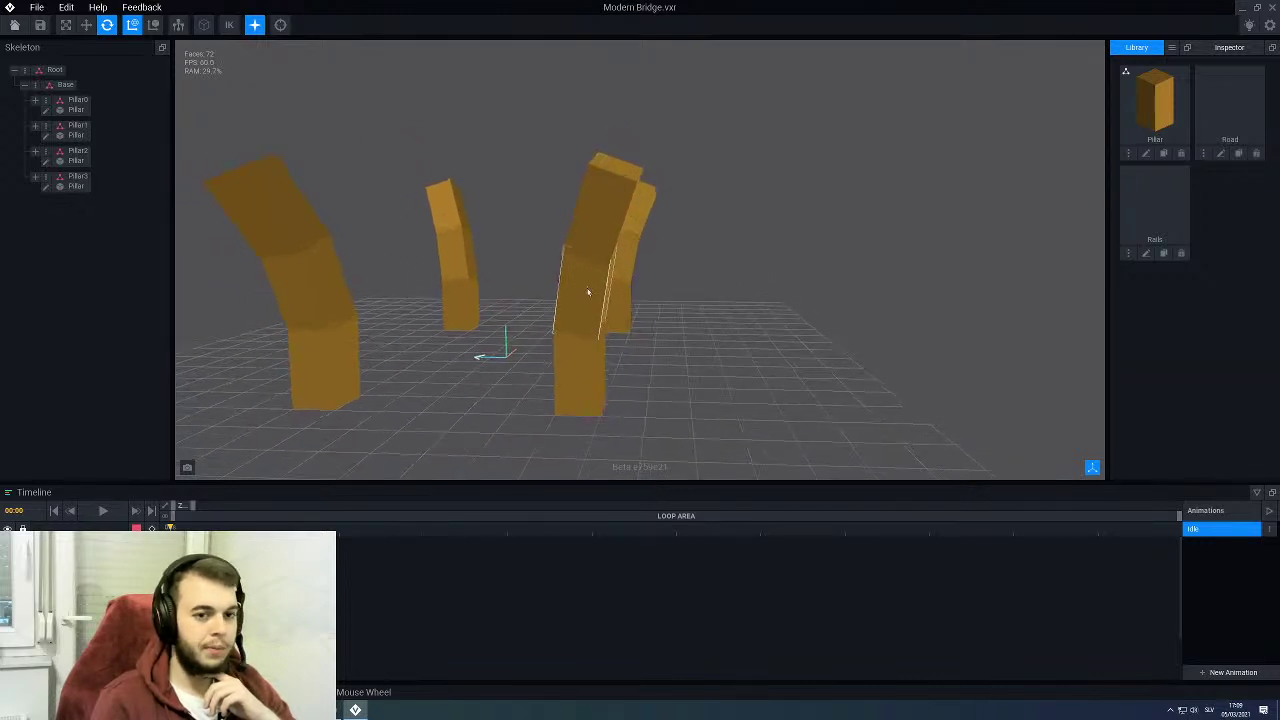
# Step: Reopen the Road model and set its Z depth to 96 voxels
pyautogui.click(1220, 157)
pyautogui.scroll(5, 626, 326)
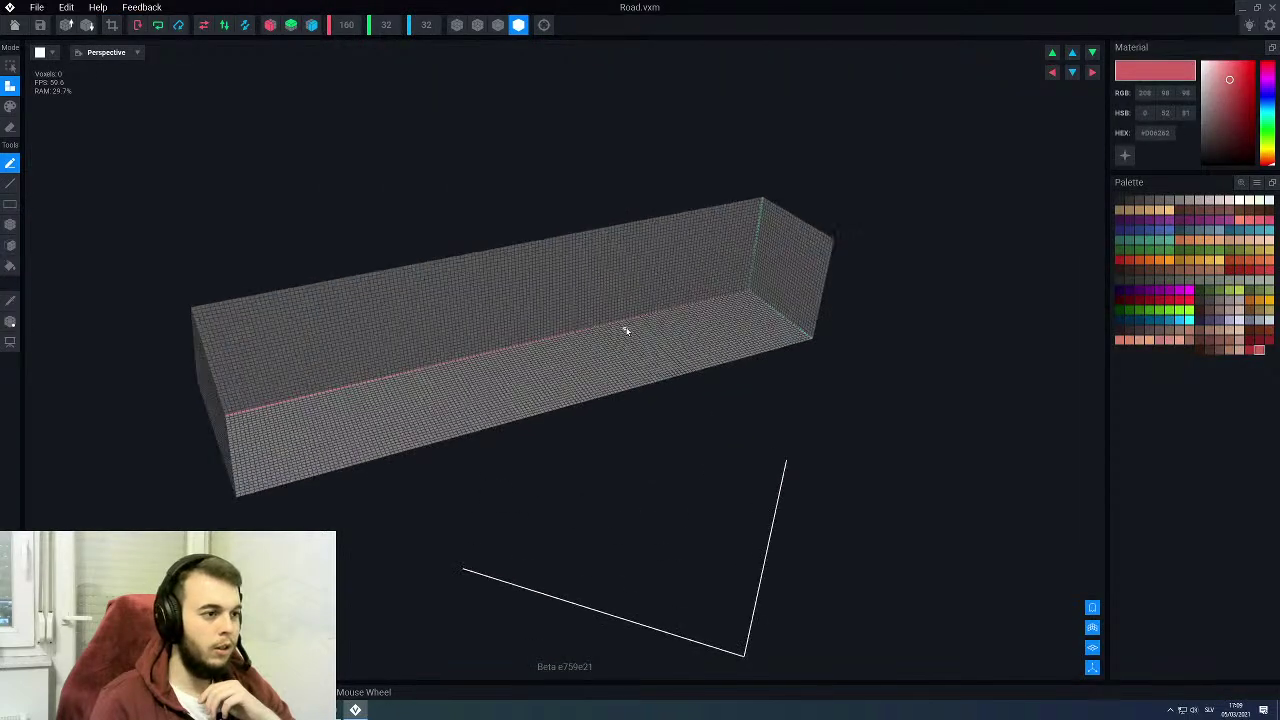
pyautogui.click(426, 30)
pyautogui.write('96')
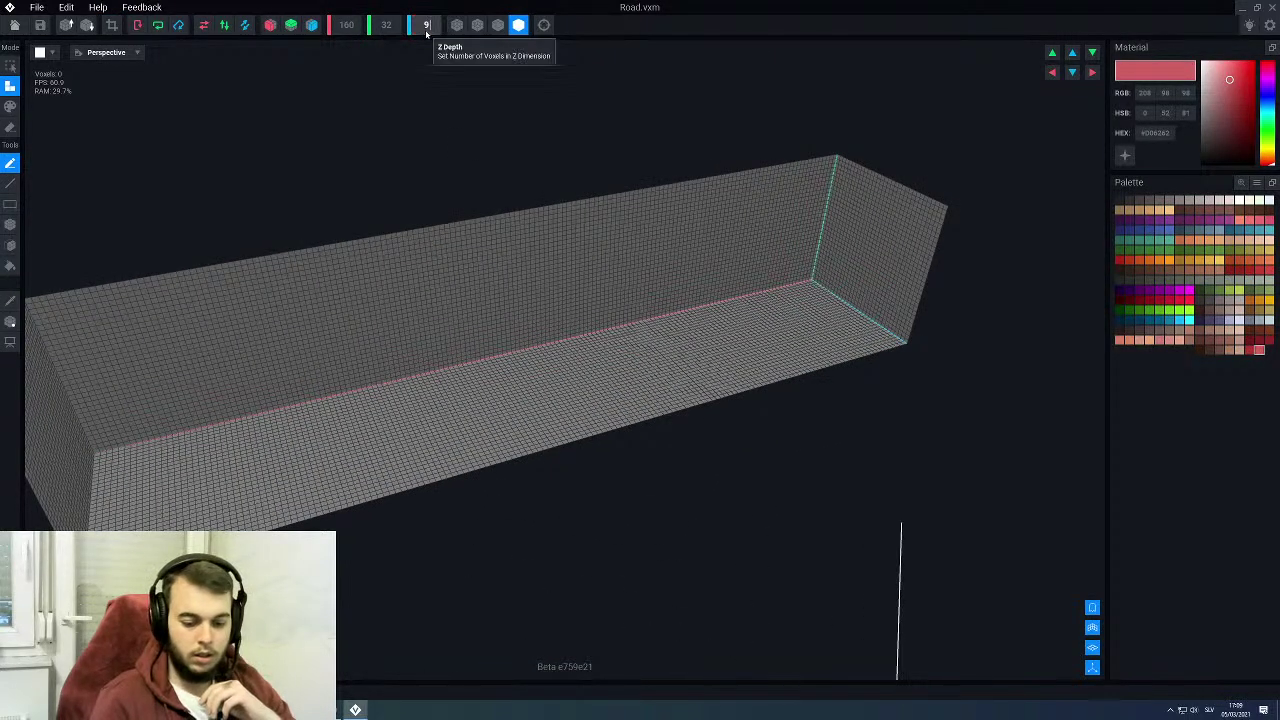
pyautogui.press('Return')
pyautogui.scroll(-5, 598, 335)
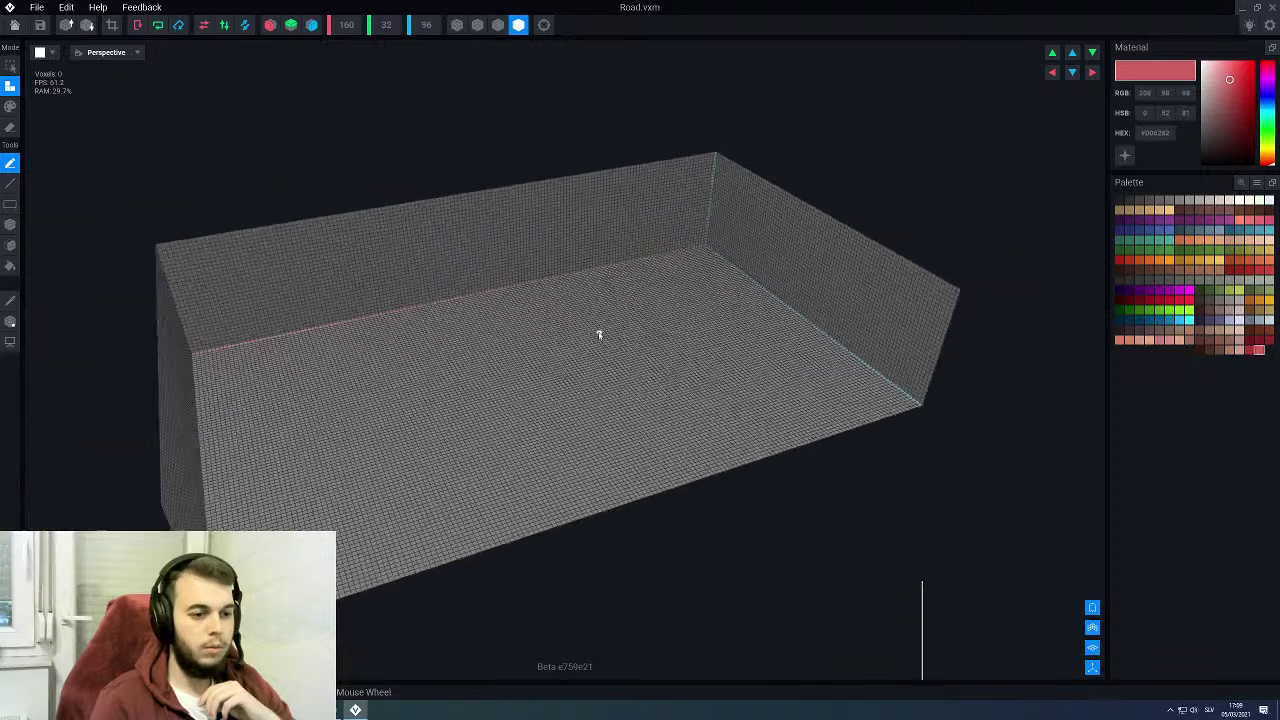
pyautogui.scroll(3, 598, 335)
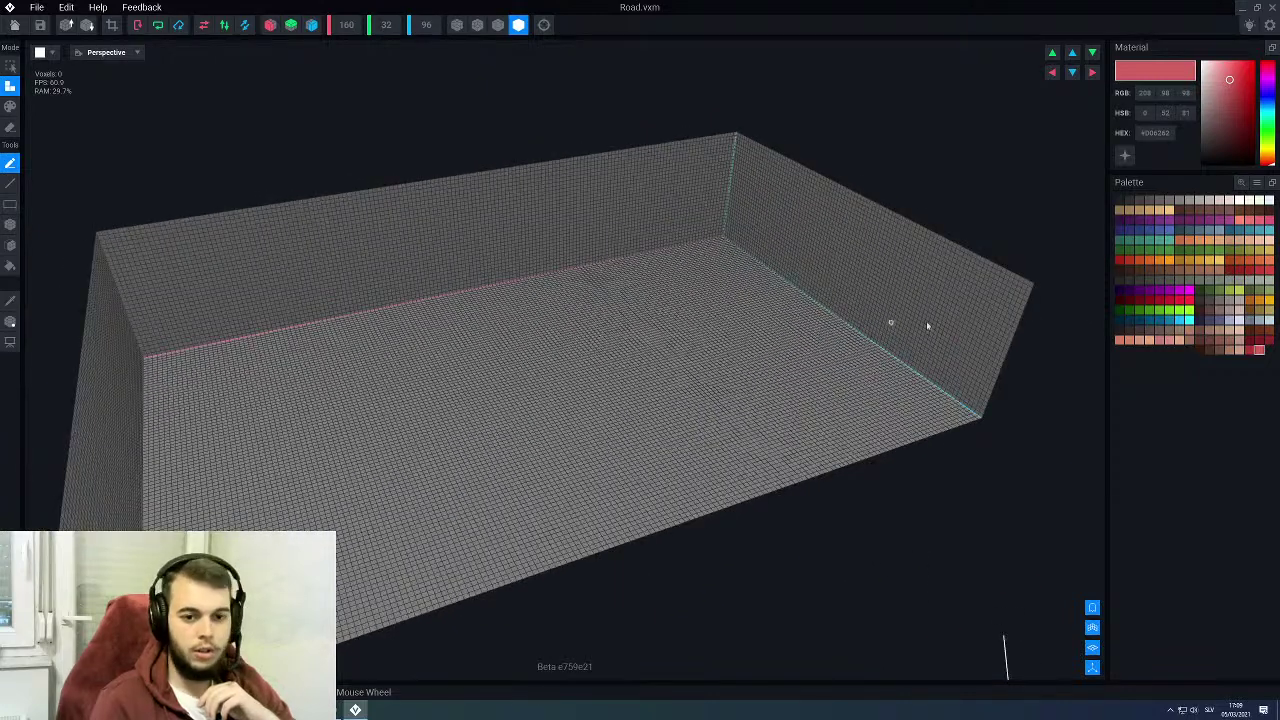
# Step: Fill the whole Road volume with voxels in the brownish grey palette colour #746C6A
pyautogui.click(1219, 301)
pyautogui.press('3')
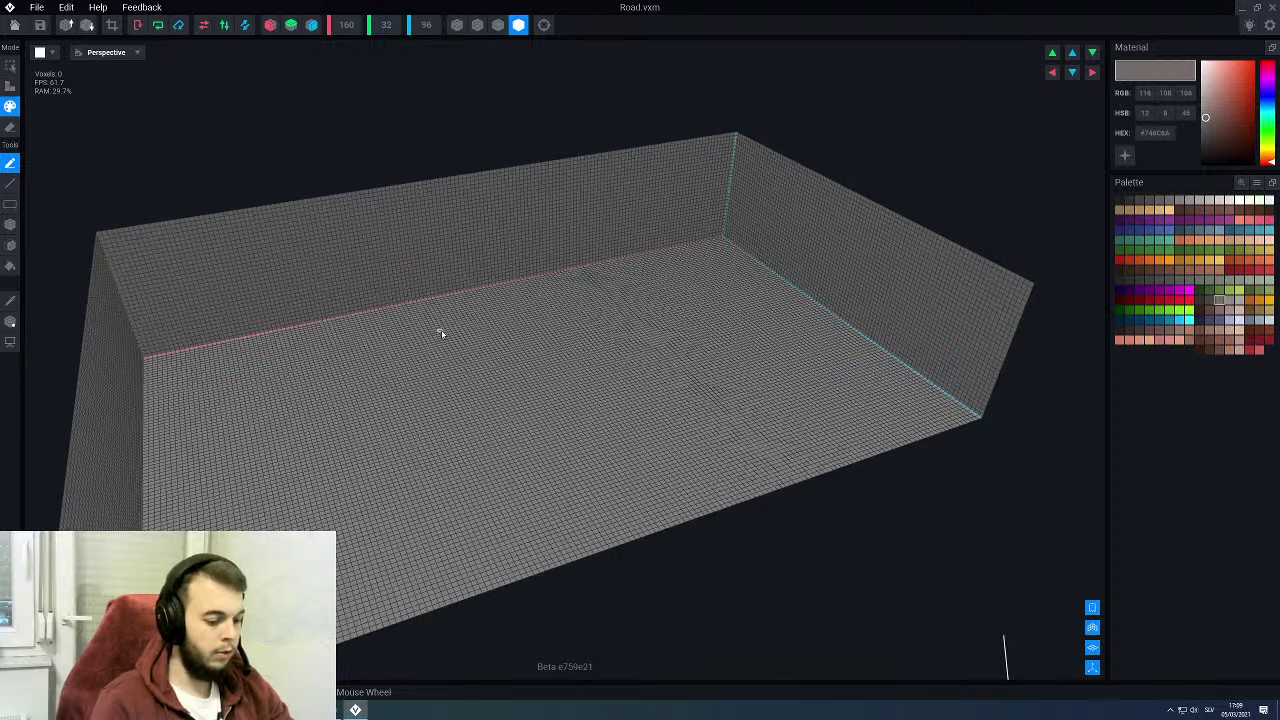
pyautogui.press('g')
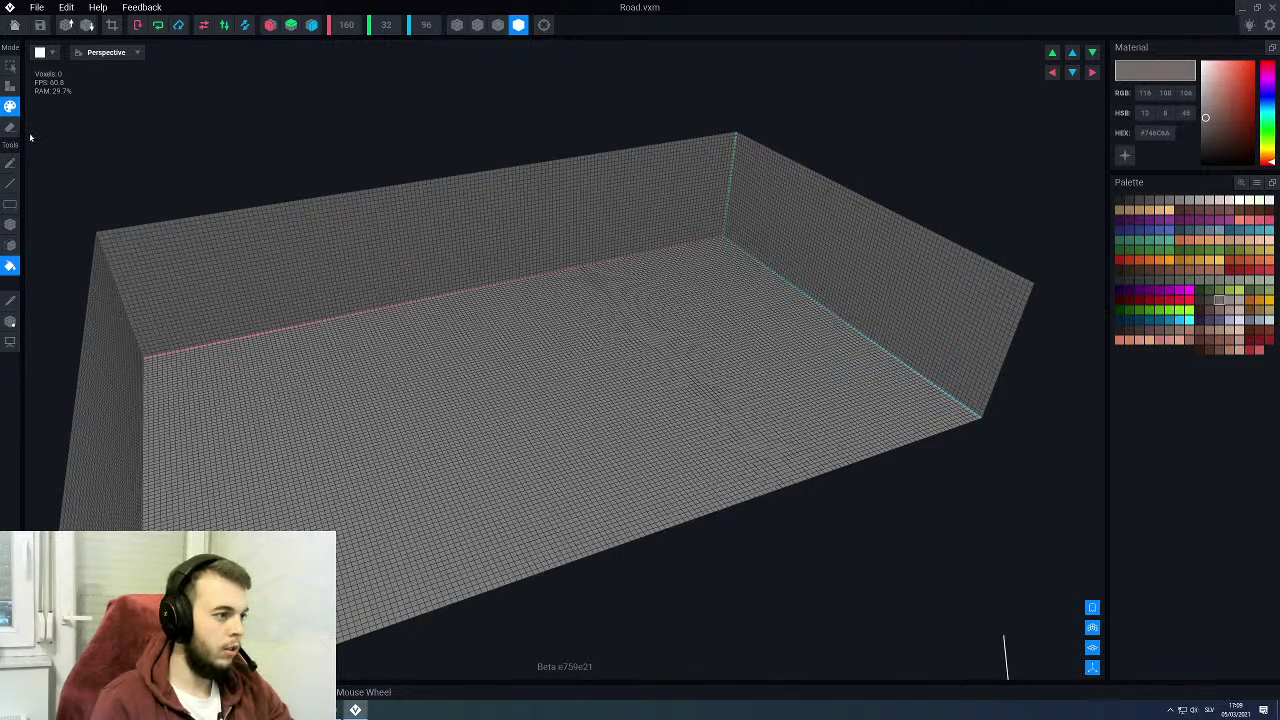
pyautogui.press('2')
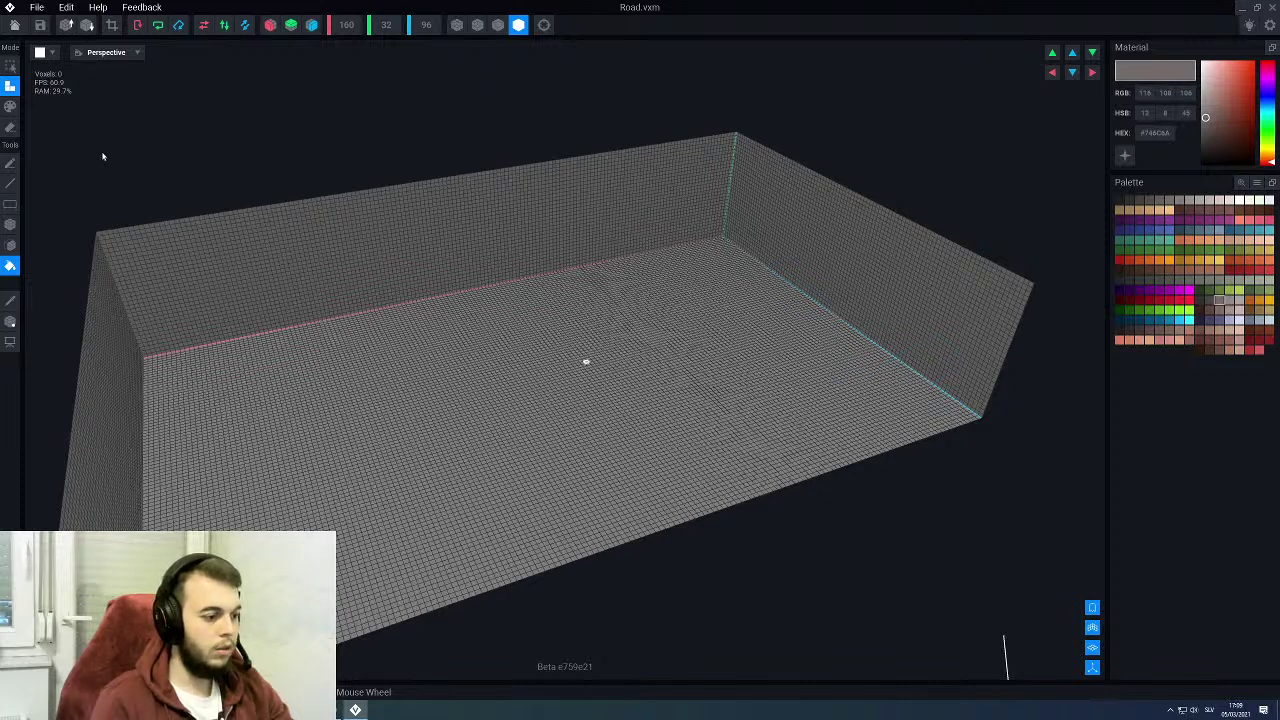
pyautogui.click(586, 362)
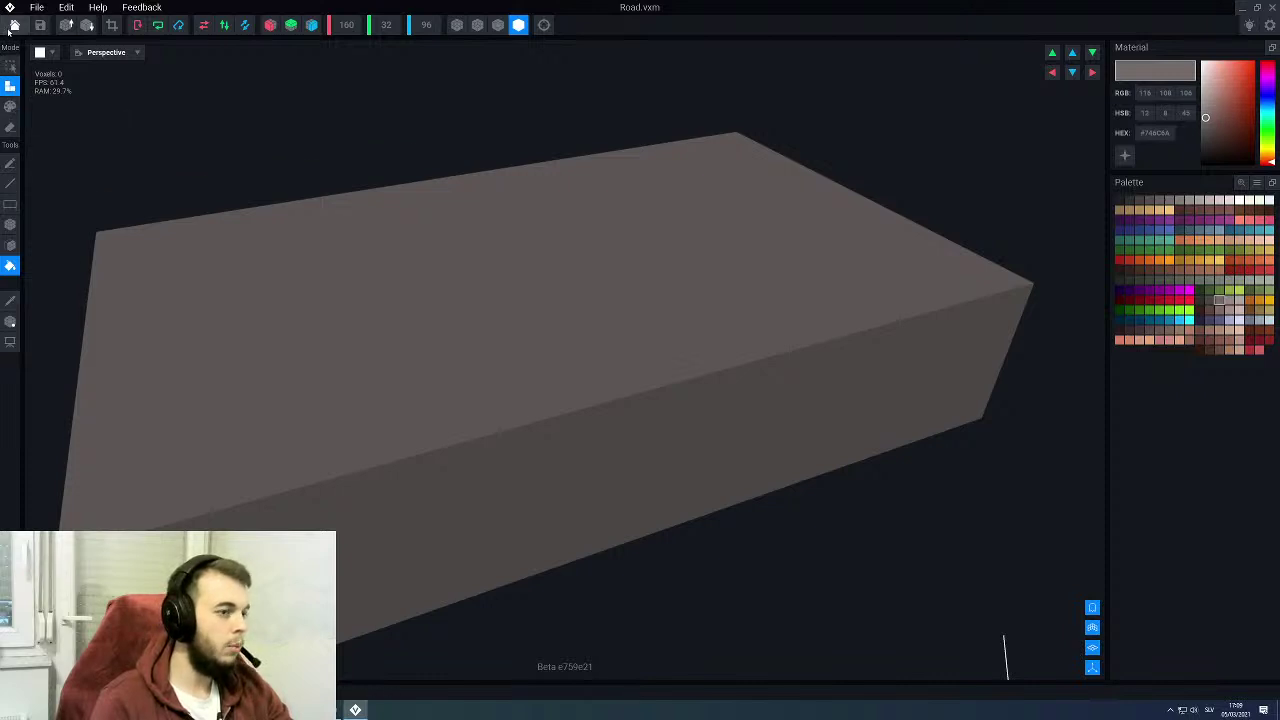
# Step: Move the Road model's pivot to 80 along the X axis, the middle of its length
pyautogui.click(10, 321)
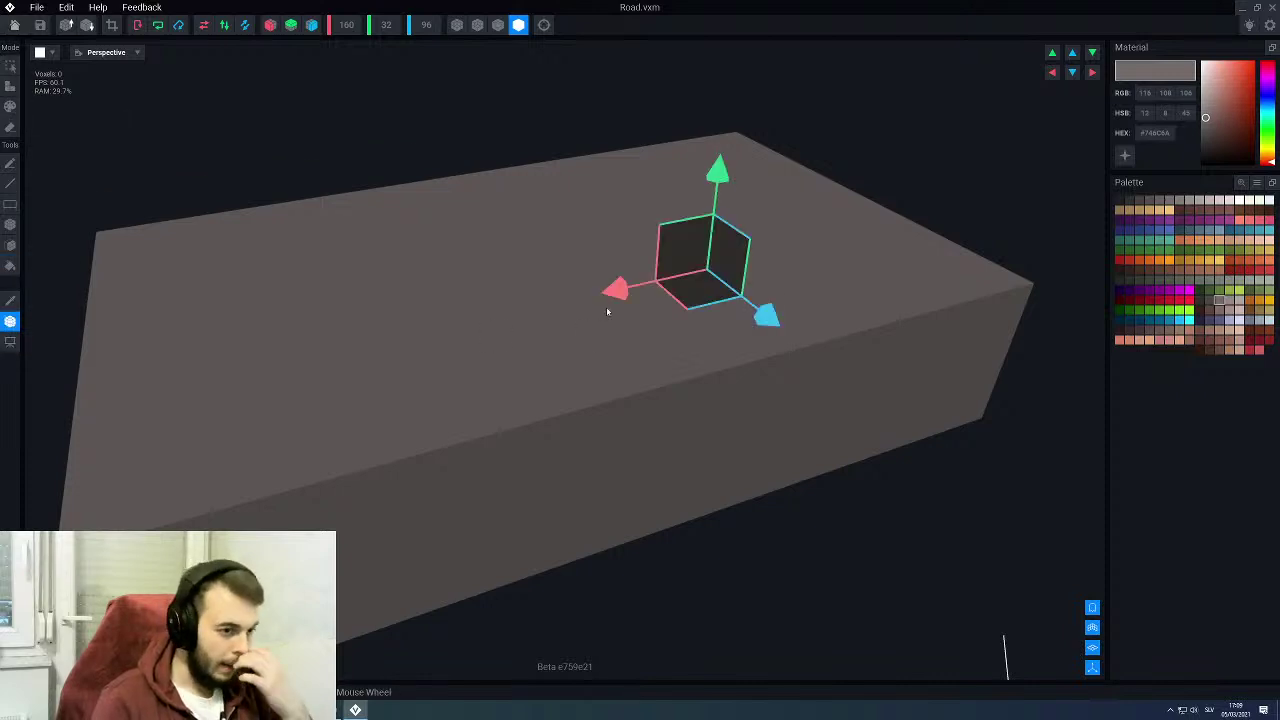
pyautogui.moveTo(612, 291); pyautogui.dragTo(342, 347)
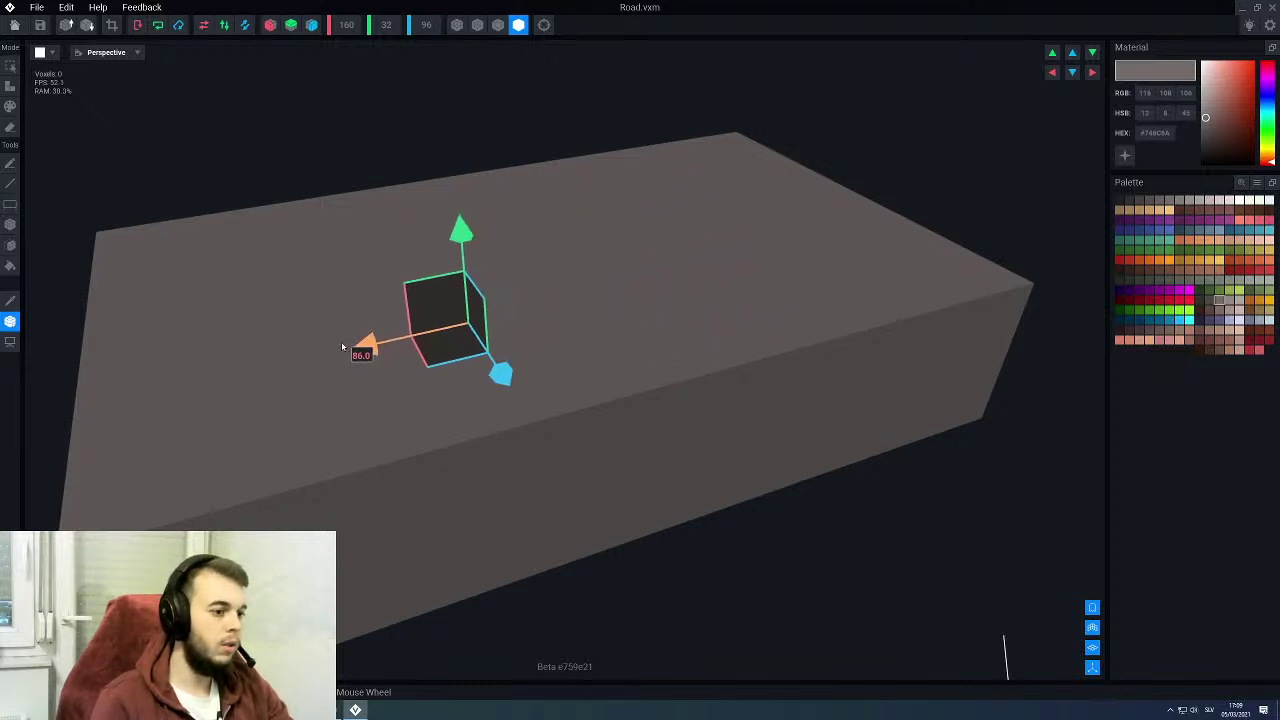
pyautogui.moveTo(342, 347); pyautogui.dragTo(367, 340)
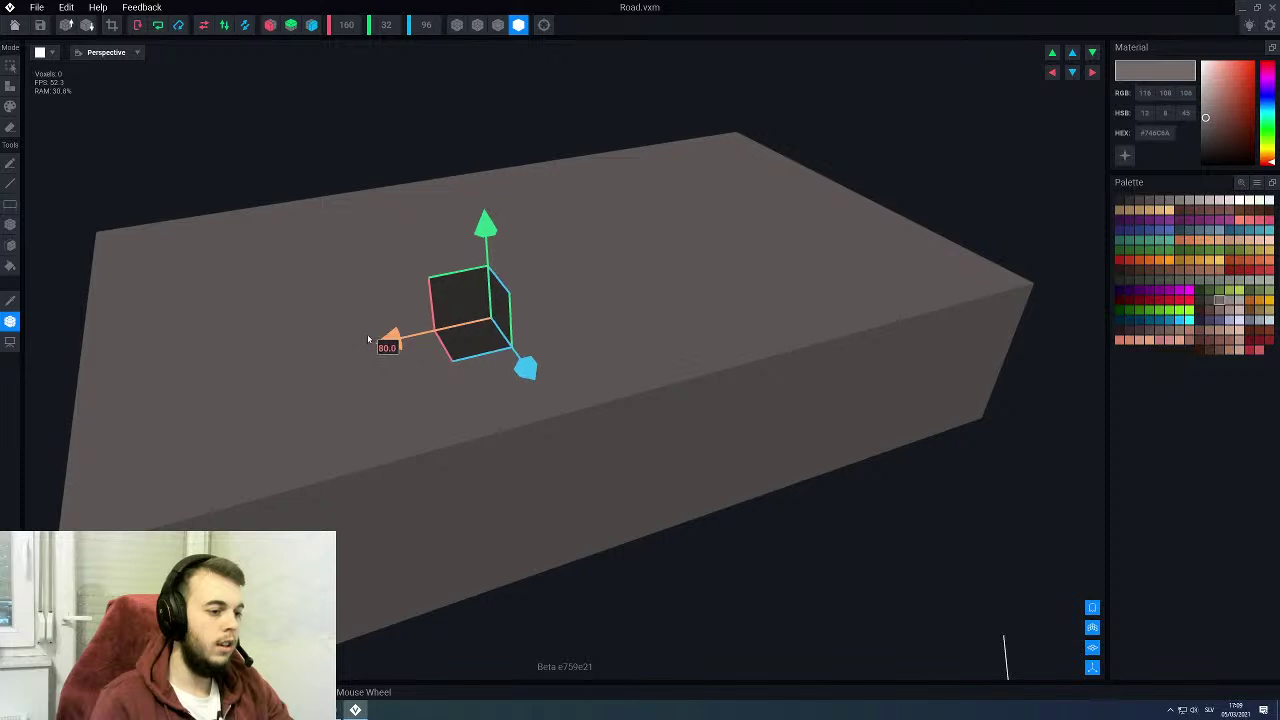
# Step: Move the Road model's pivot to 48 along the Z axis, save the model and return to the Modern Bridge assembly
pyautogui.moveTo(524, 367); pyautogui.dragTo(628, 406)
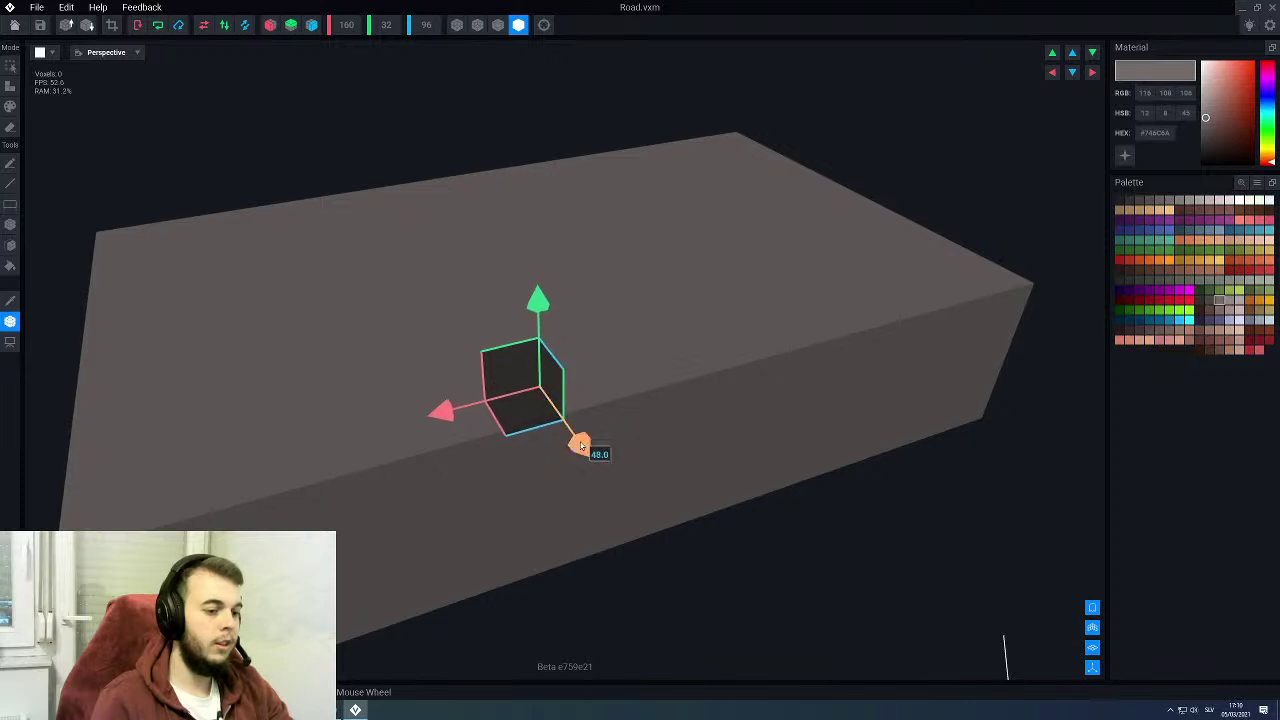
pyautogui.click(14, 25)
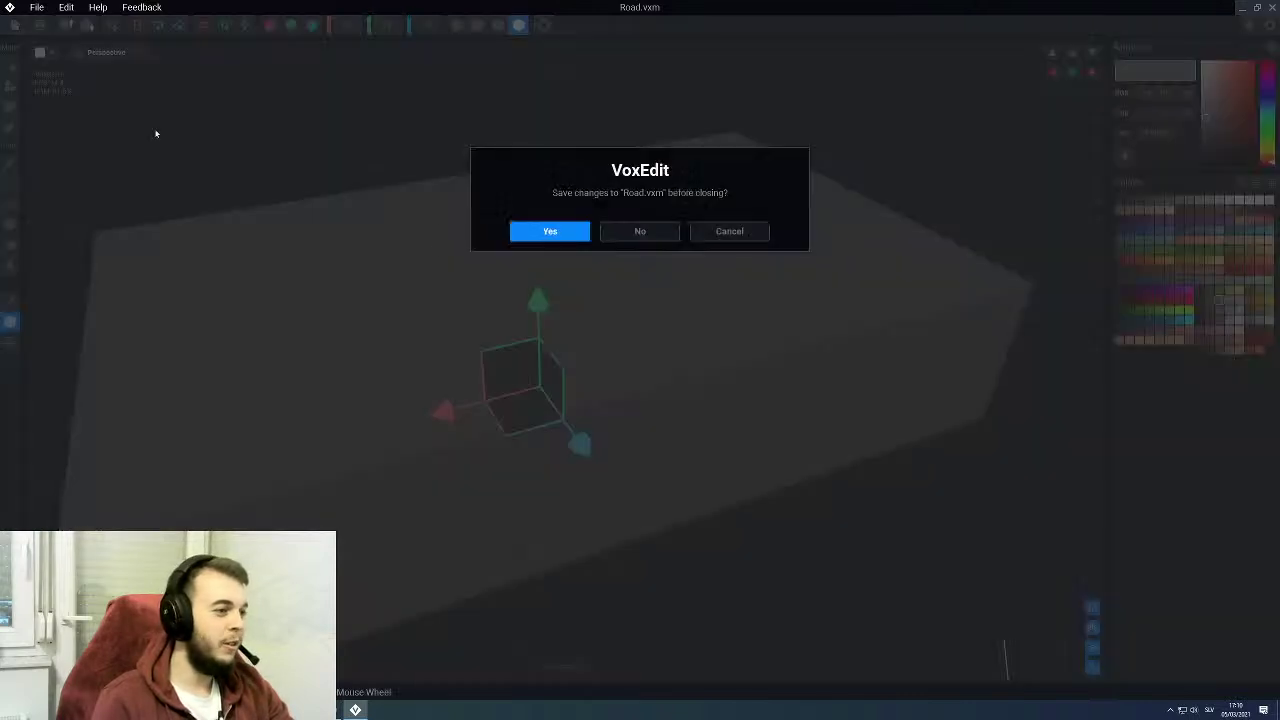
pyautogui.click(549, 232)
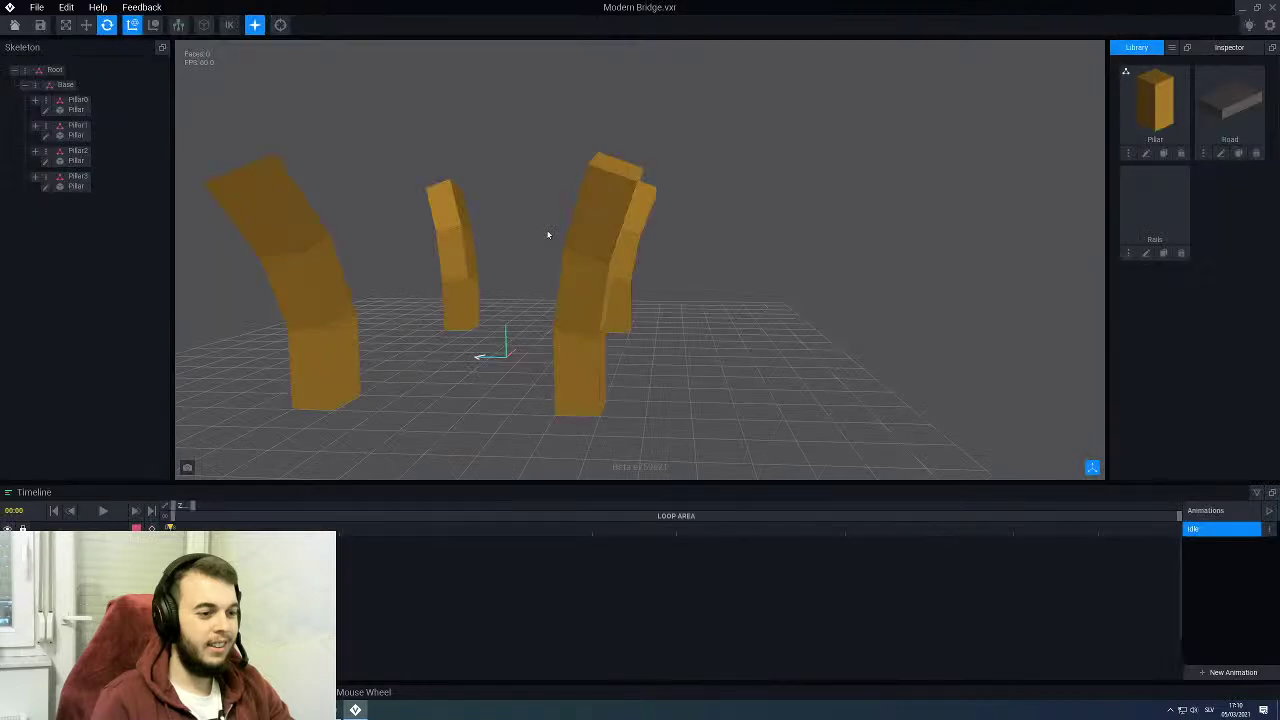
# Step: Create a child node named Road under Base and assign the Road model to it
pyautogui.rightClick(35, 87)
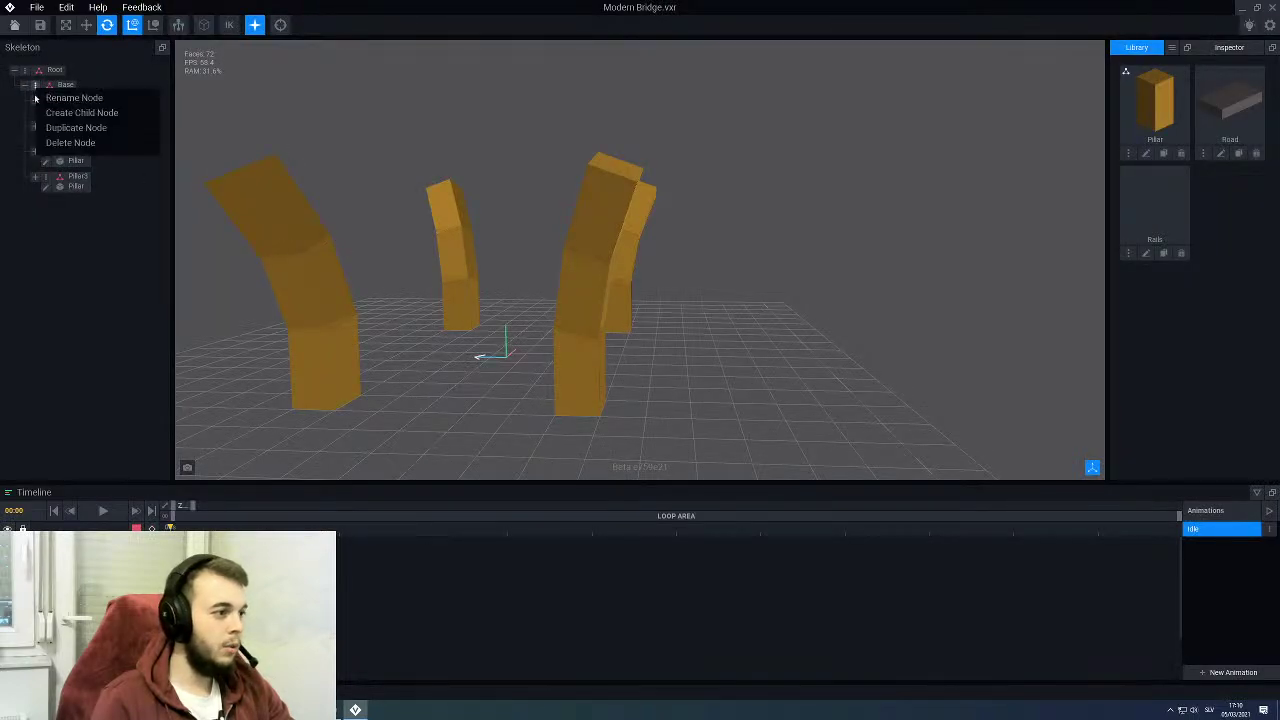
pyautogui.click(80, 113)
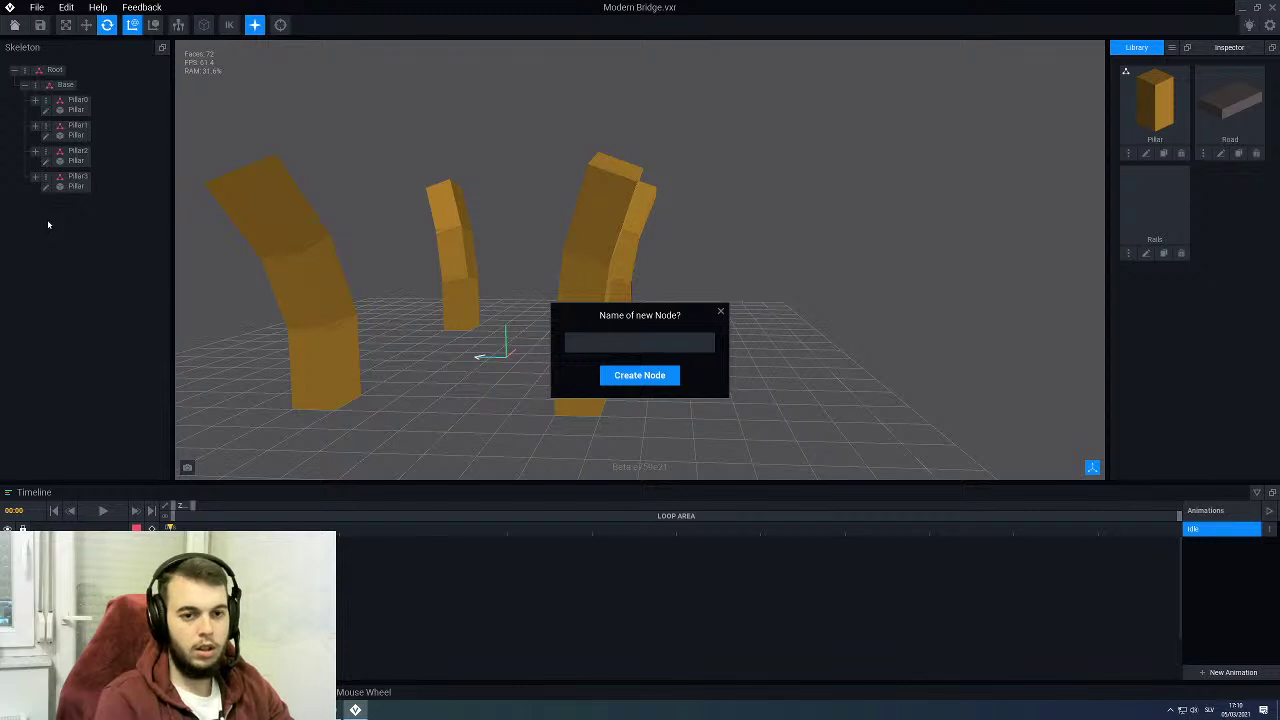
pyautogui.write('Road')
pyautogui.press('Return')
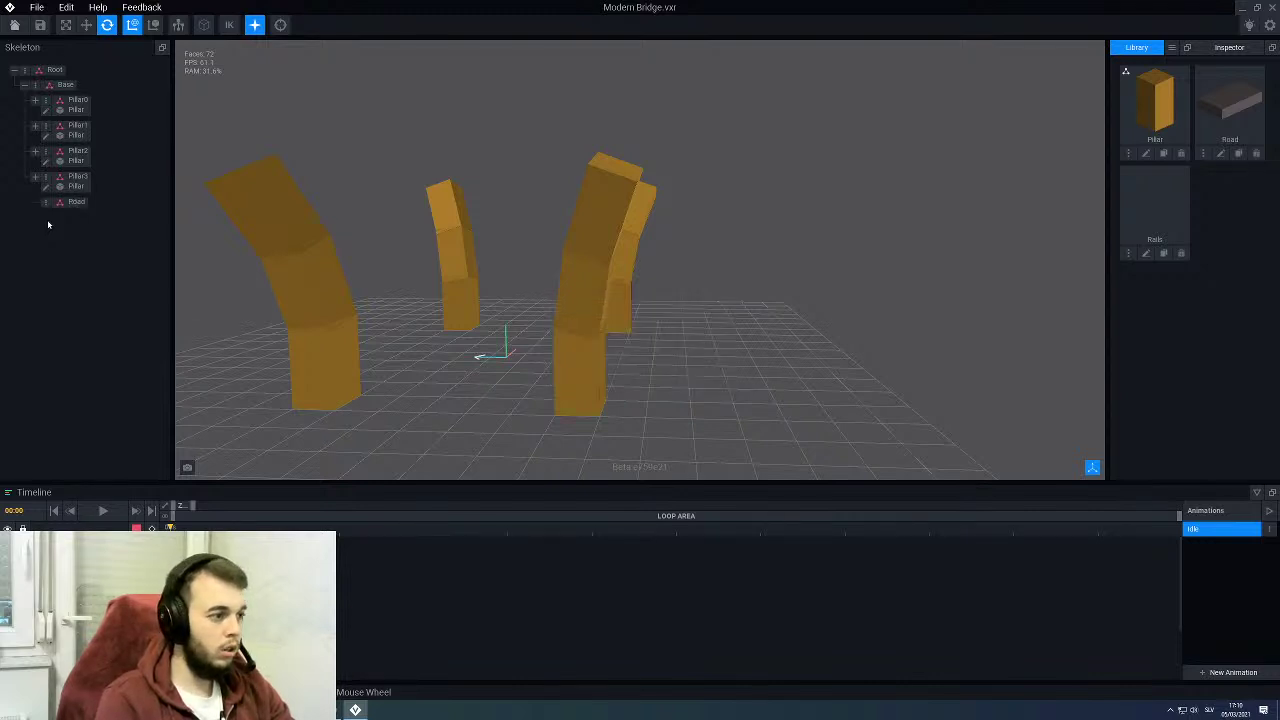
pyautogui.moveTo(1230, 105); pyautogui.dragTo(66, 204)
pyautogui.moveTo(590, 280); pyautogui.dragTo(575, 321, button='right')
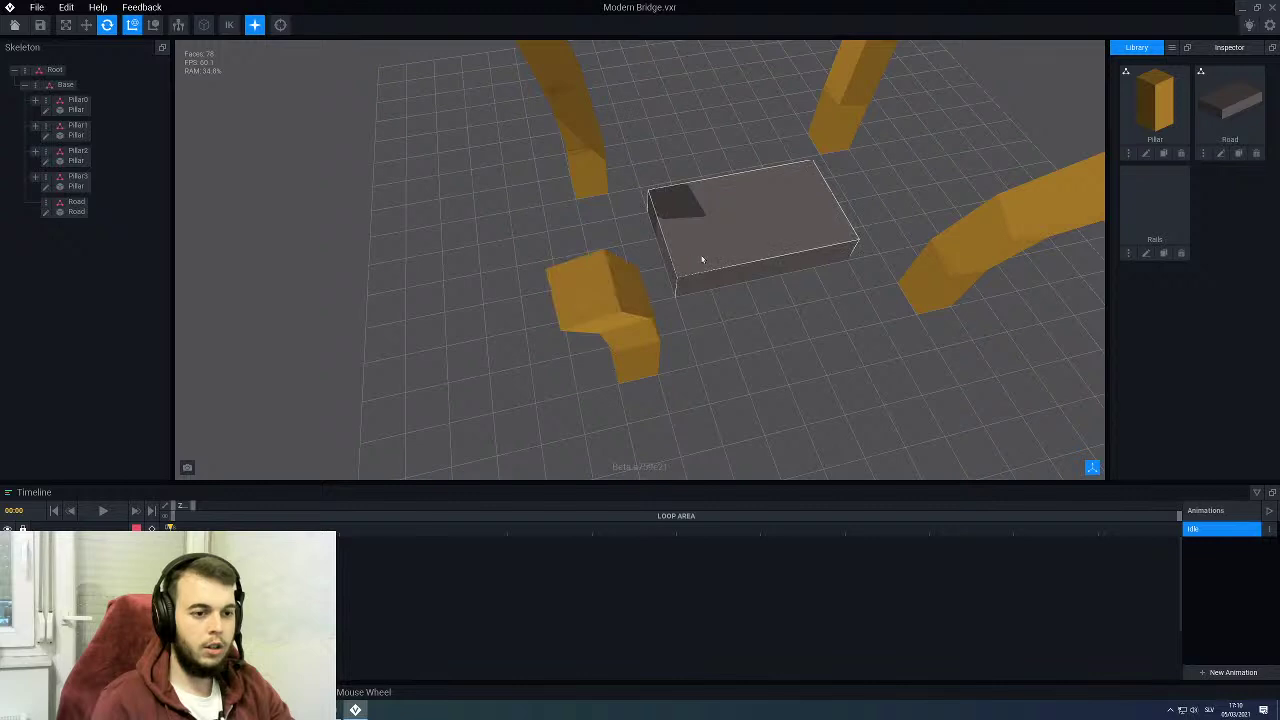
# Step: Rotate the Road model a quarter turn about its vertical axis and return to the Modern Bridge assembly
pyautogui.click(1221, 155)
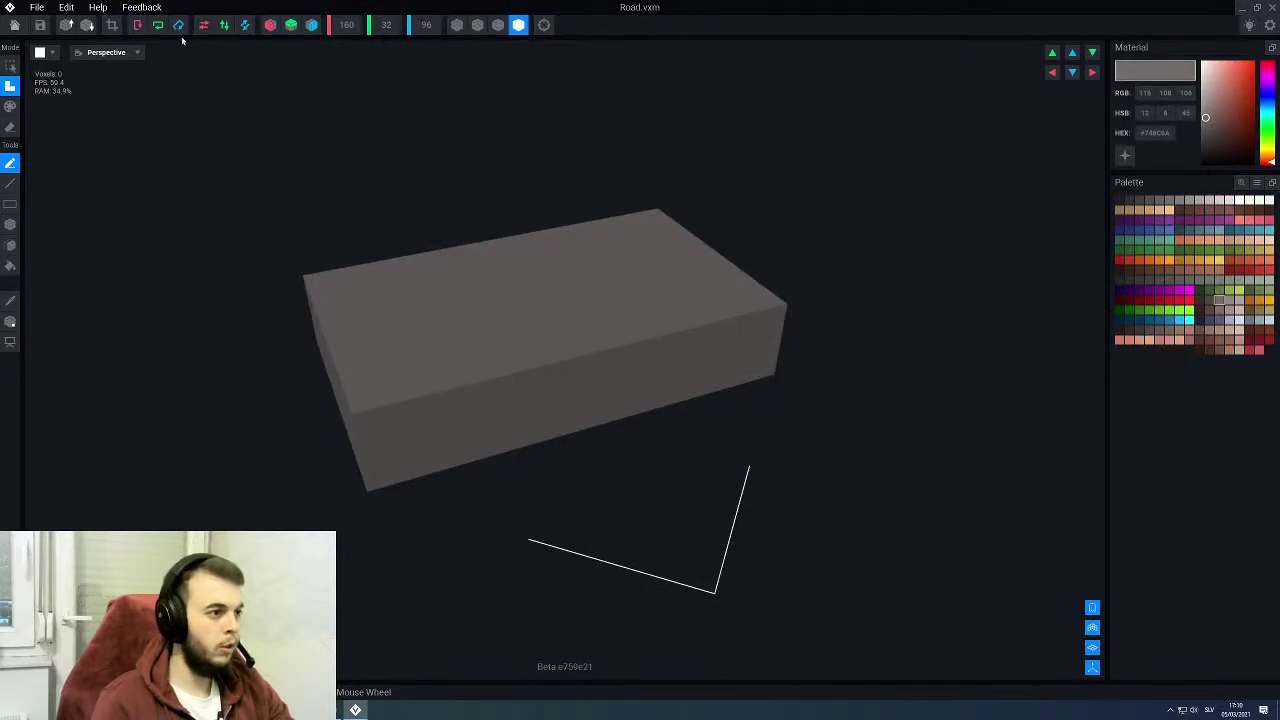
pyautogui.scroll(-3, 177, 190)
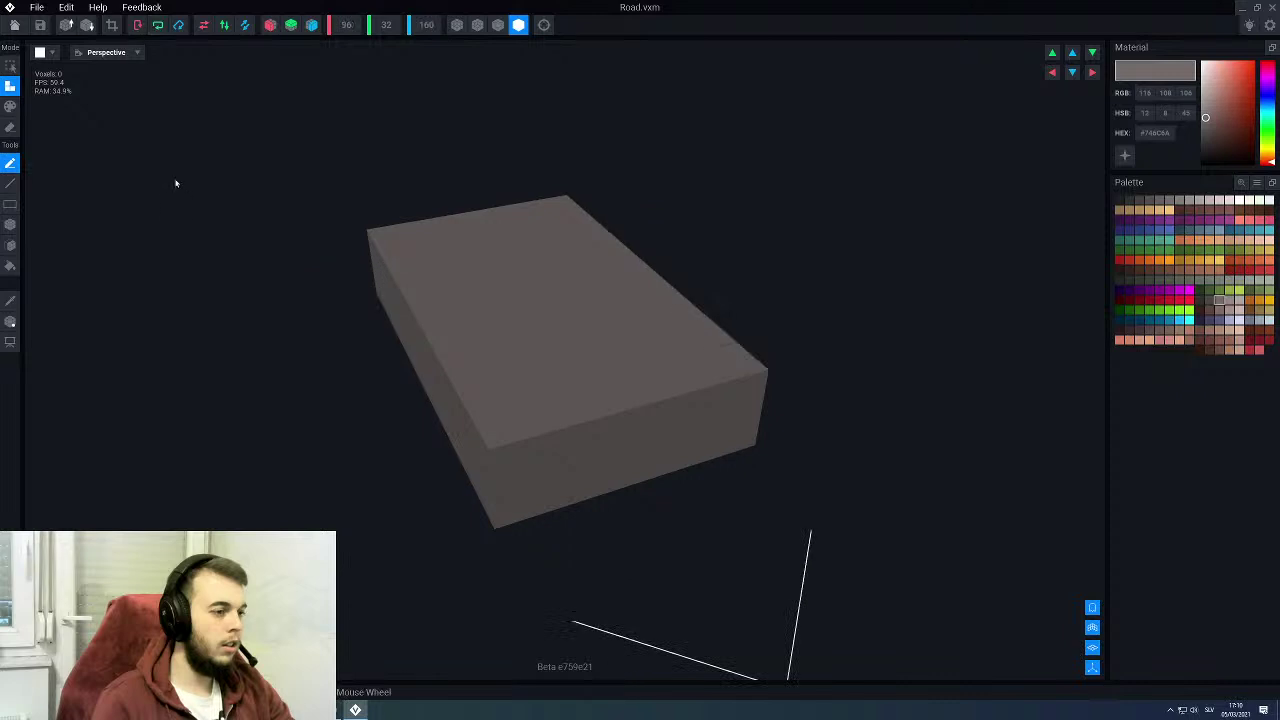
pyautogui.click(14, 24)
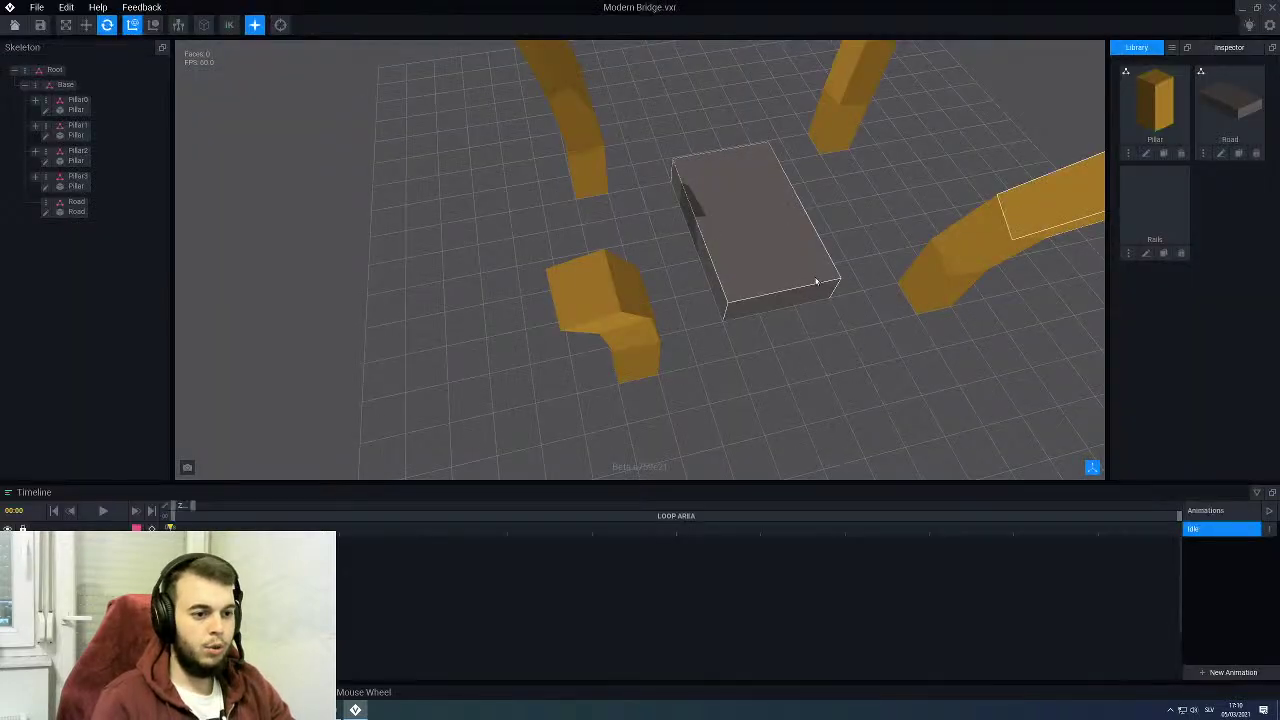
pyautogui.moveTo(817, 281); pyautogui.dragTo(593, 327, button='right')
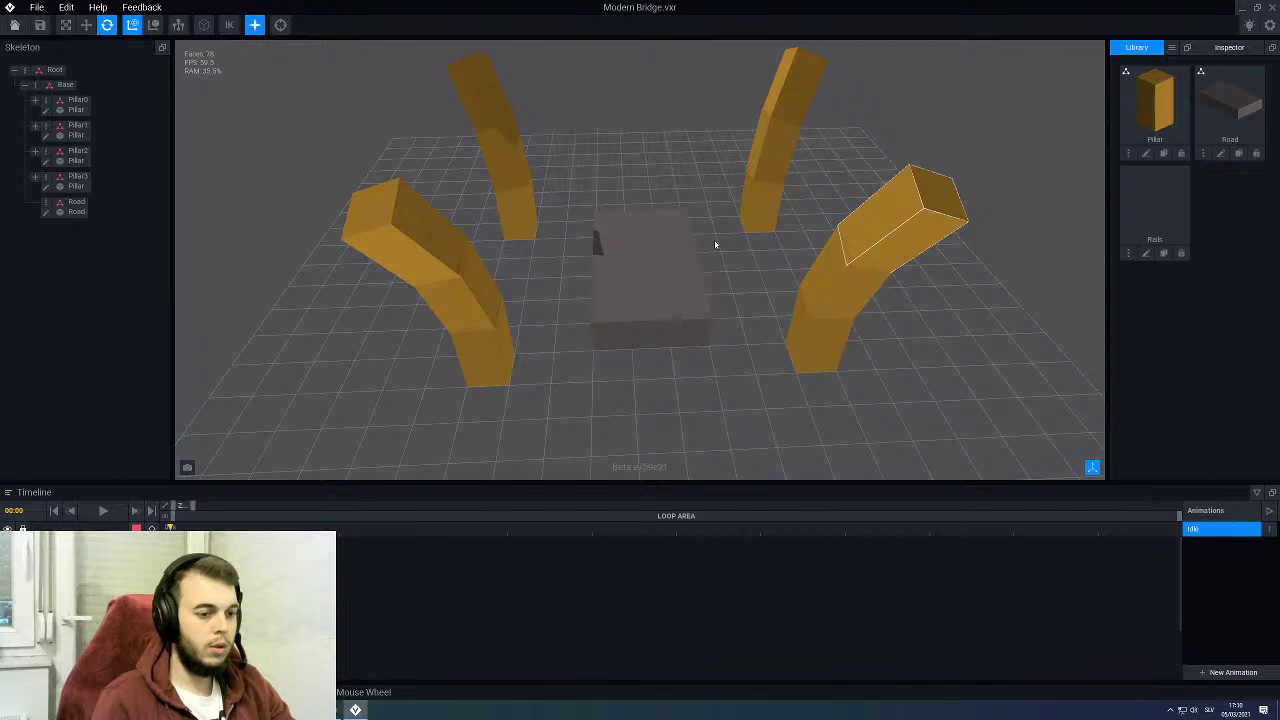
pyautogui.click(690, 264)
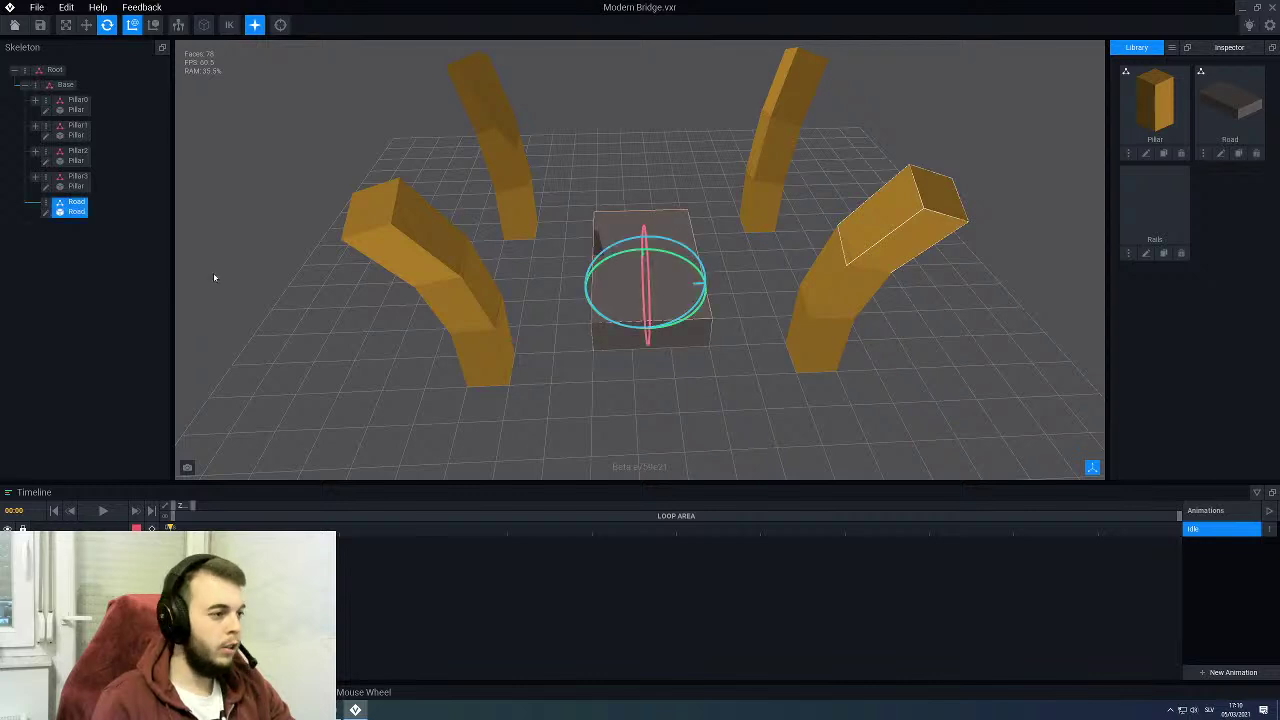
pyautogui.rightClick(48, 204)
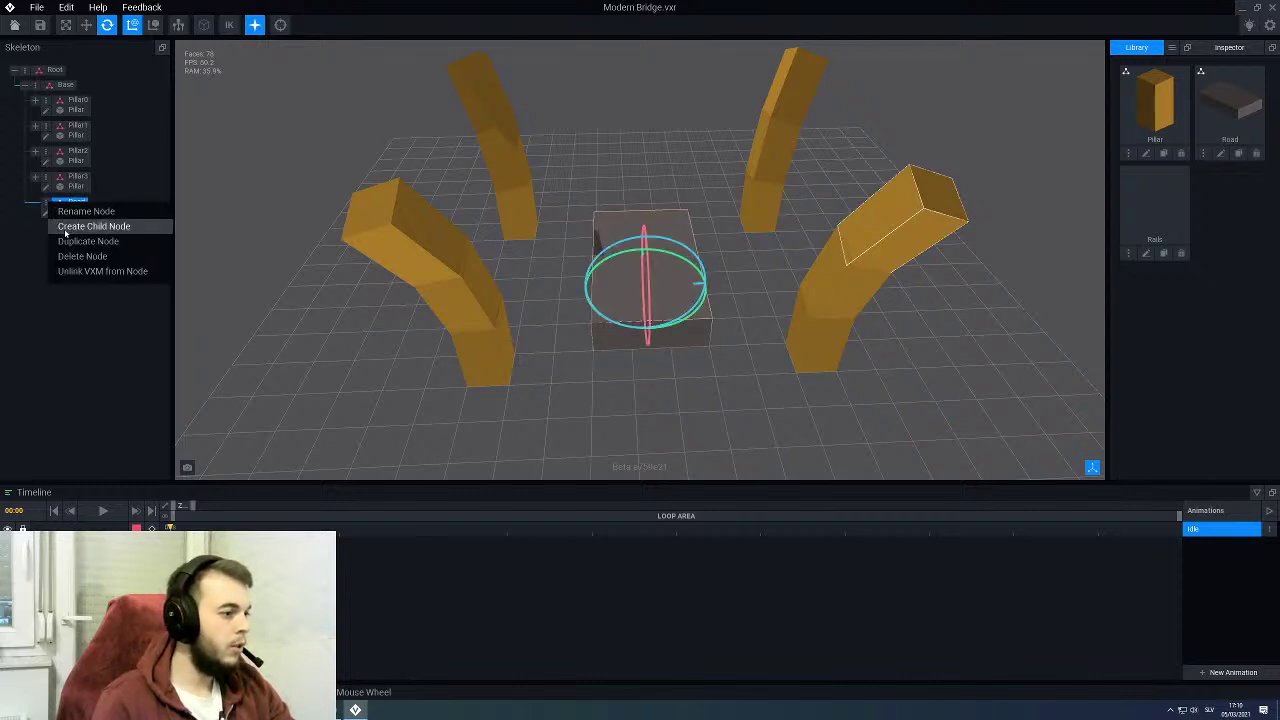
pyautogui.click(92, 226)
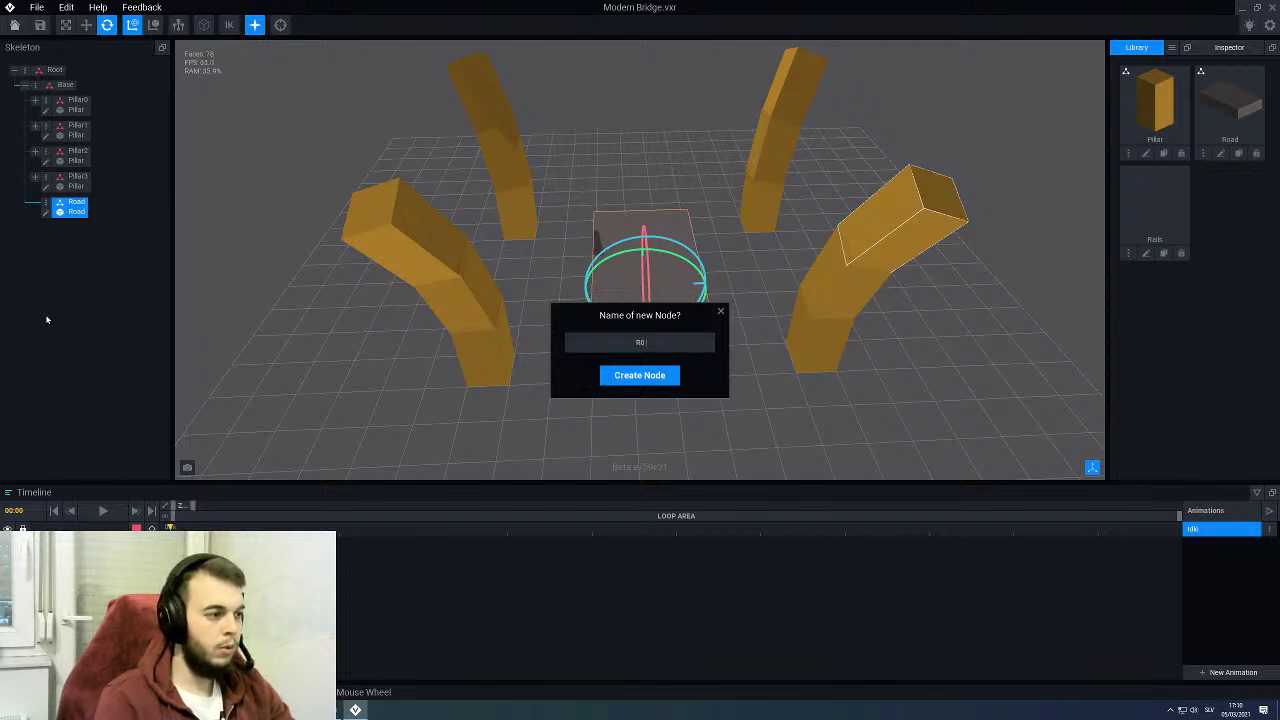
pyautogui.write('R00')
pyautogui.press('Return')
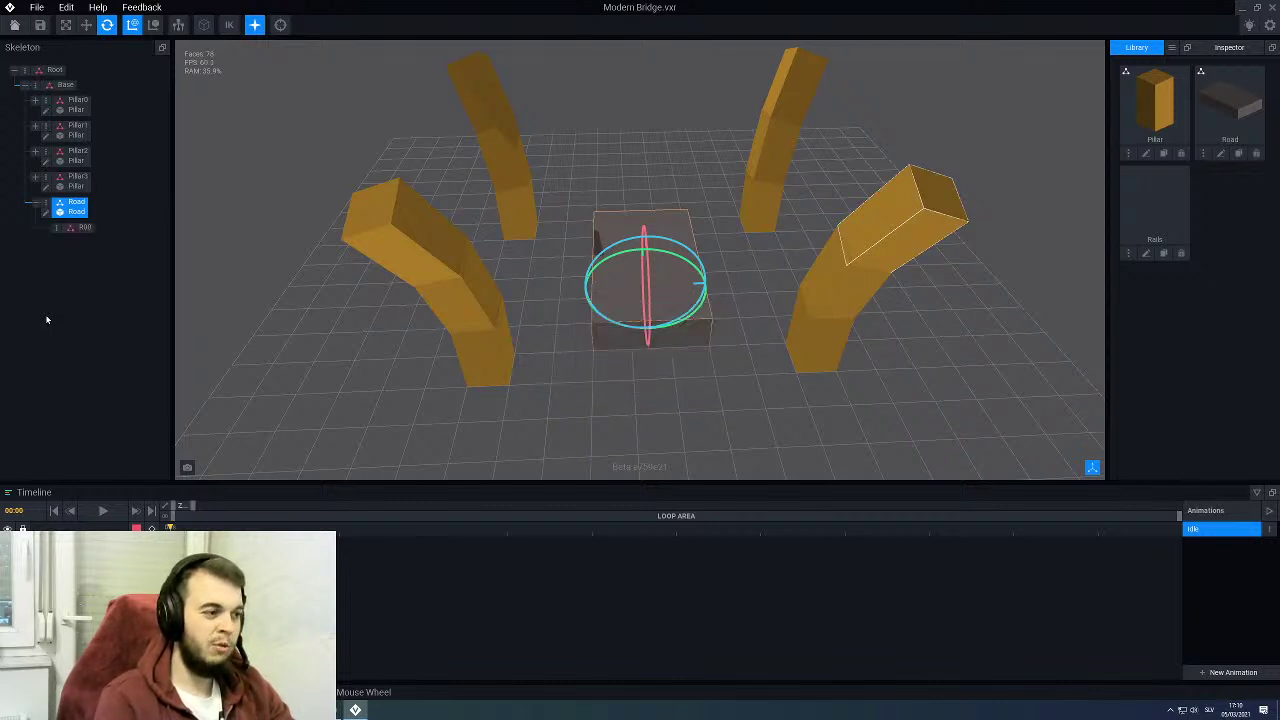
pyautogui.click(70, 228)
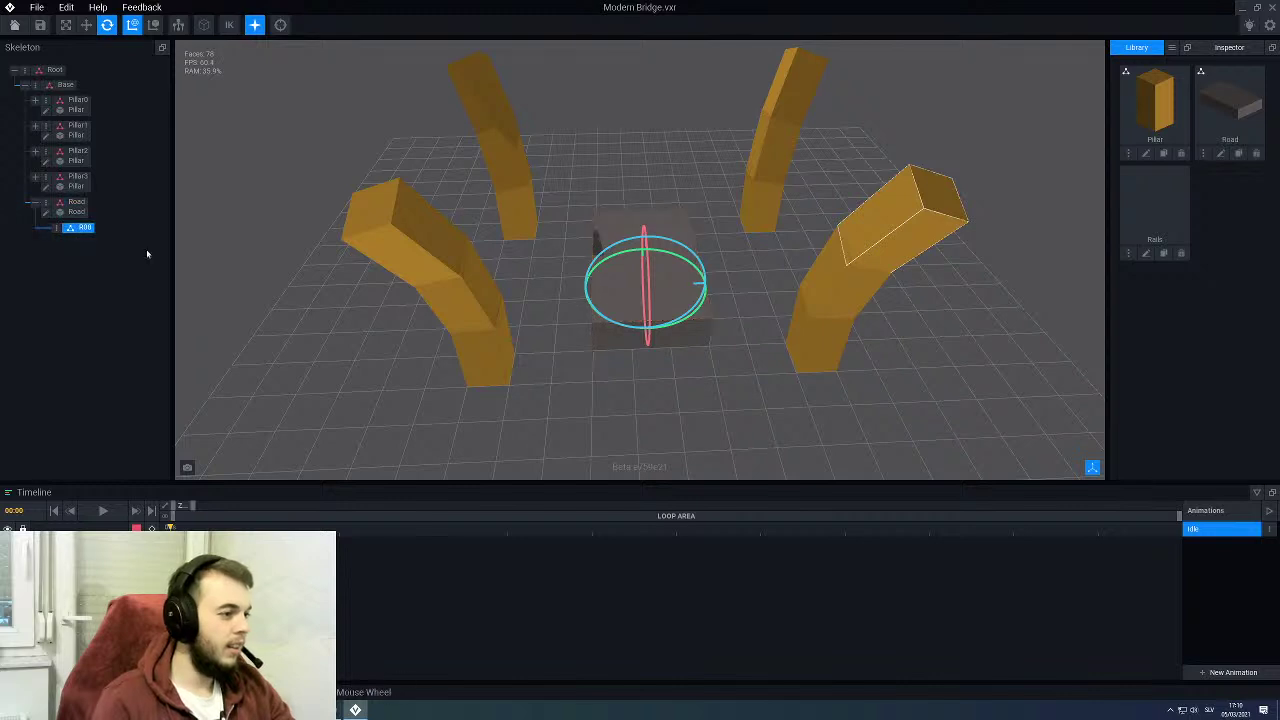
pyautogui.rightClick(62, 229)
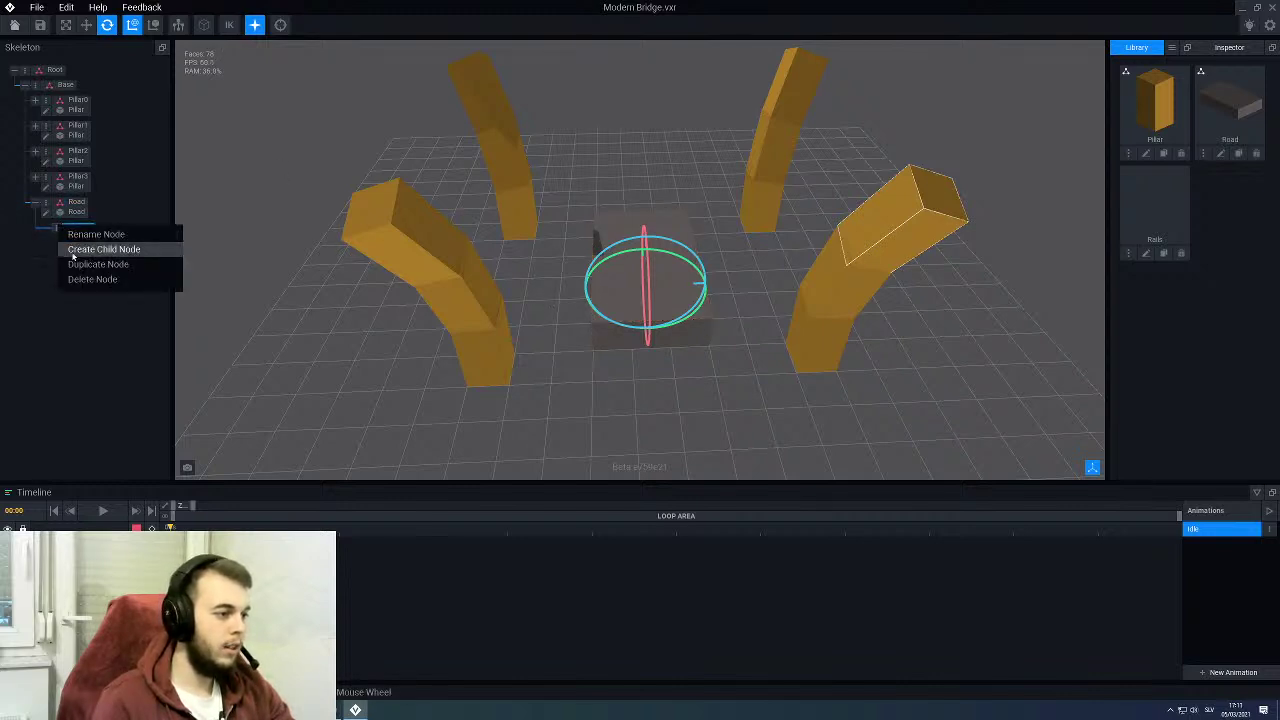
pyautogui.click(82, 280)
# Step: Duplicate the Road node as R00 and nest the duplicate under Road
pyautogui.rightClick(46, 204)
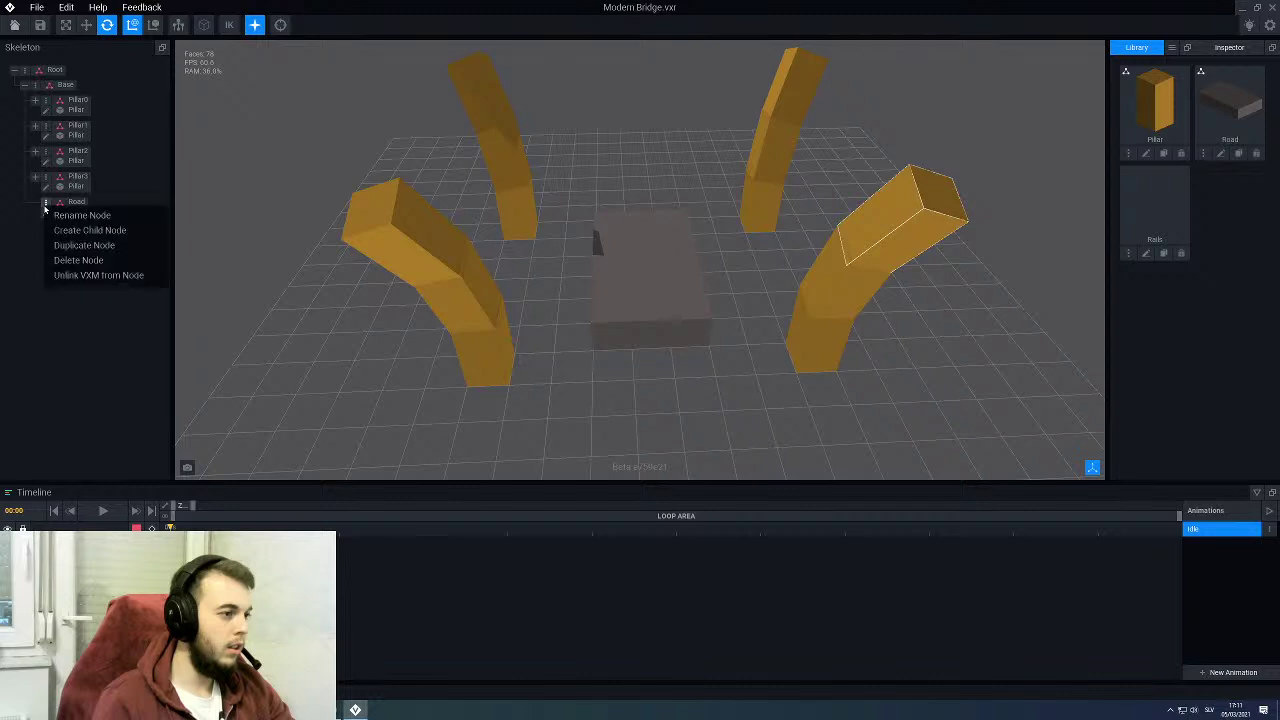
pyautogui.click(58, 247)
pyautogui.write('R')
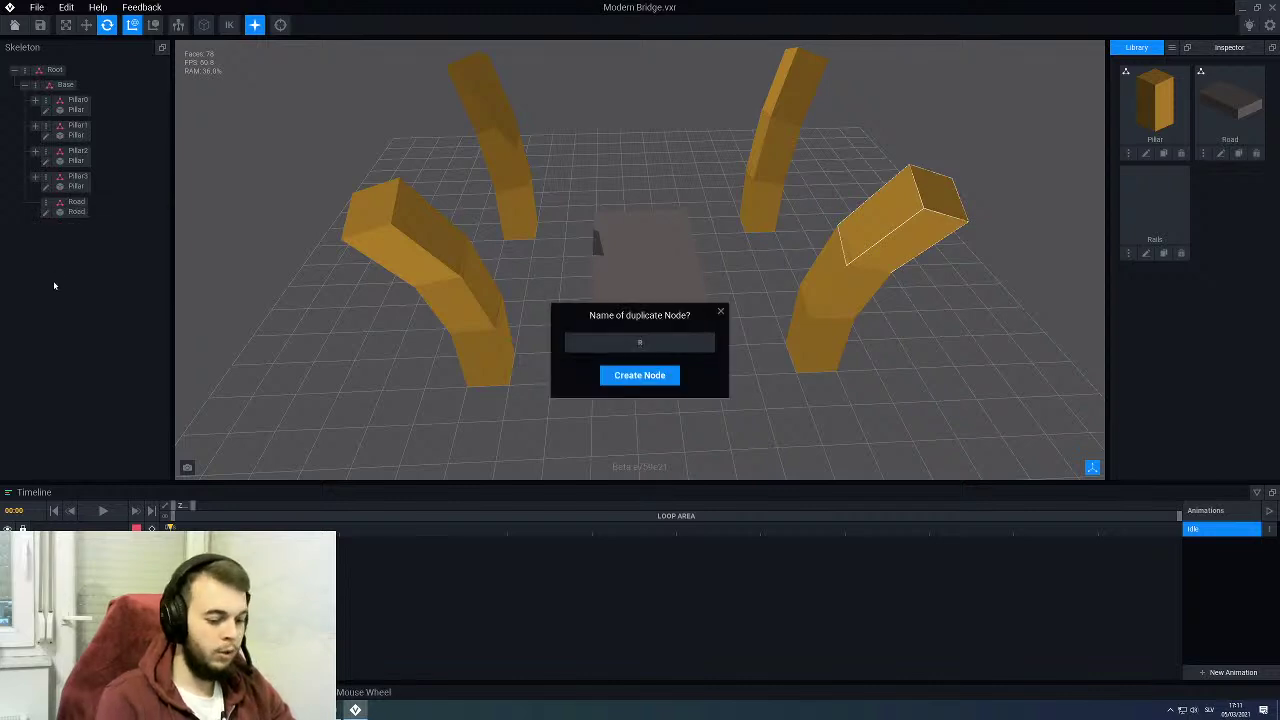
pyautogui.write('00')
pyautogui.press('Return')
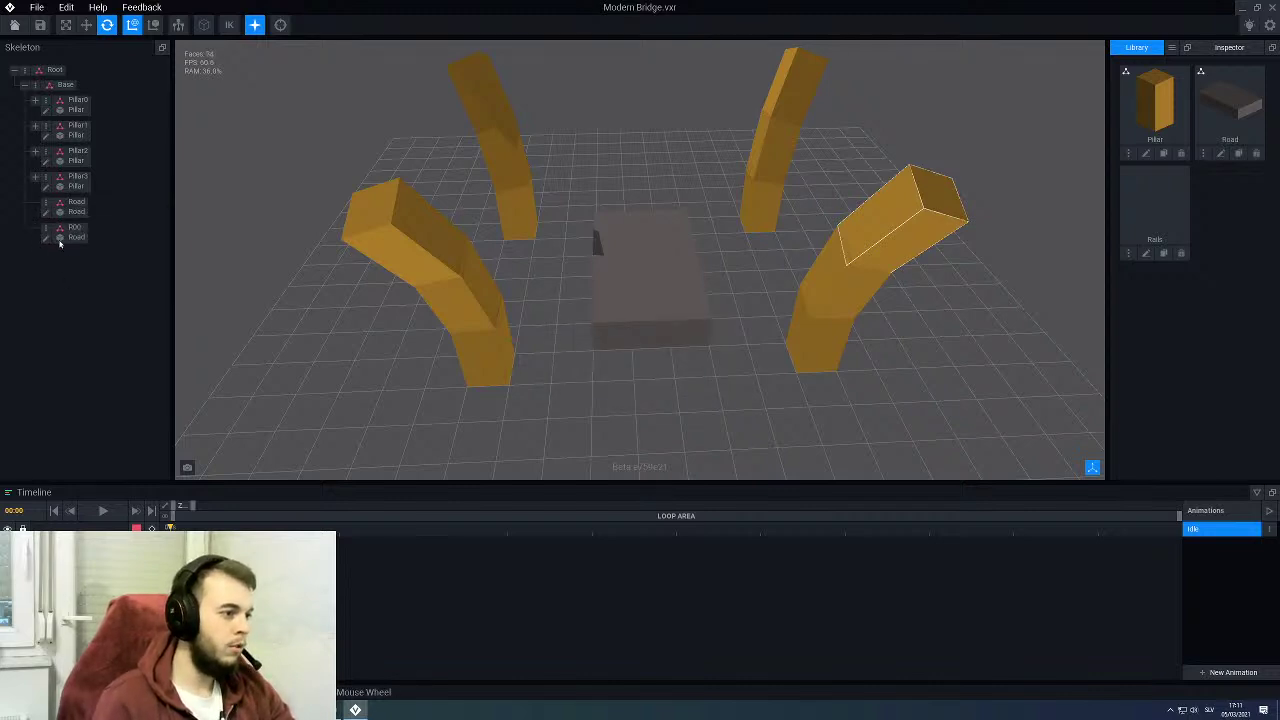
pyautogui.click(76, 232)
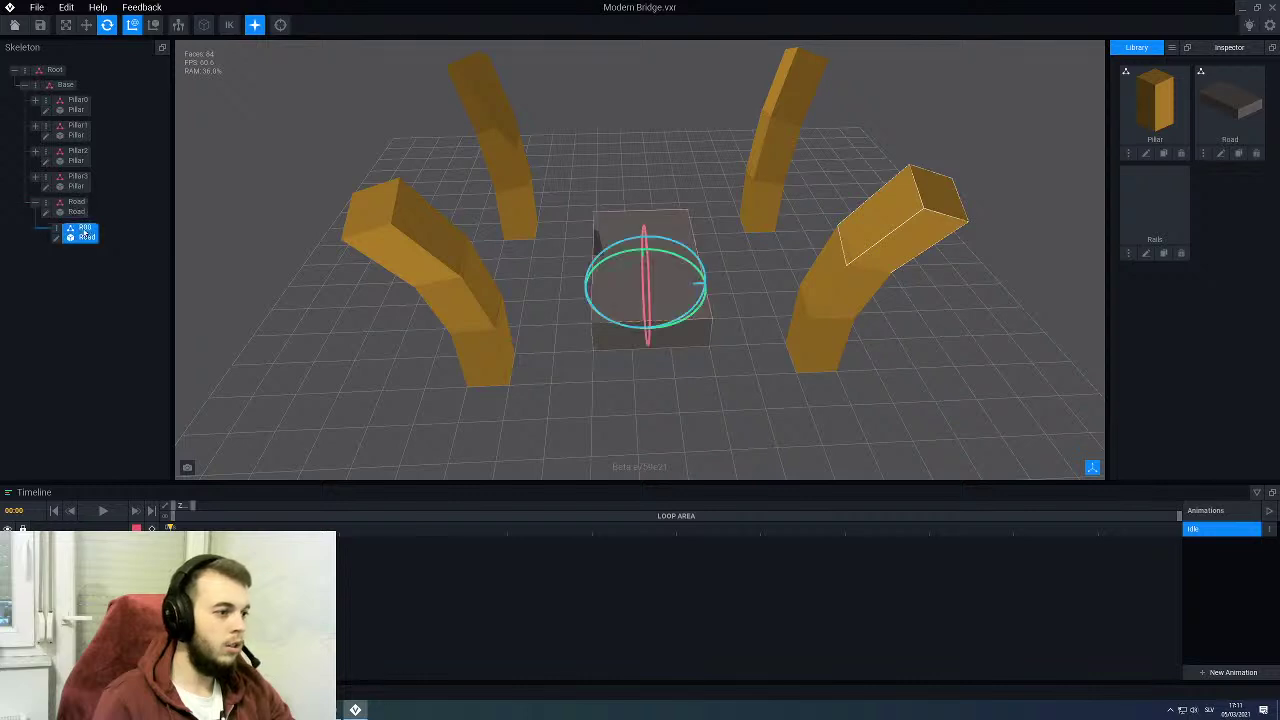
# Step: Move the R00 segment along the X axis until it sits flush against the side of the central road segment
pyautogui.scroll(2, 580, 290)
pyautogui.scroll(1, 580, 290)
pyautogui.click(86, 26)
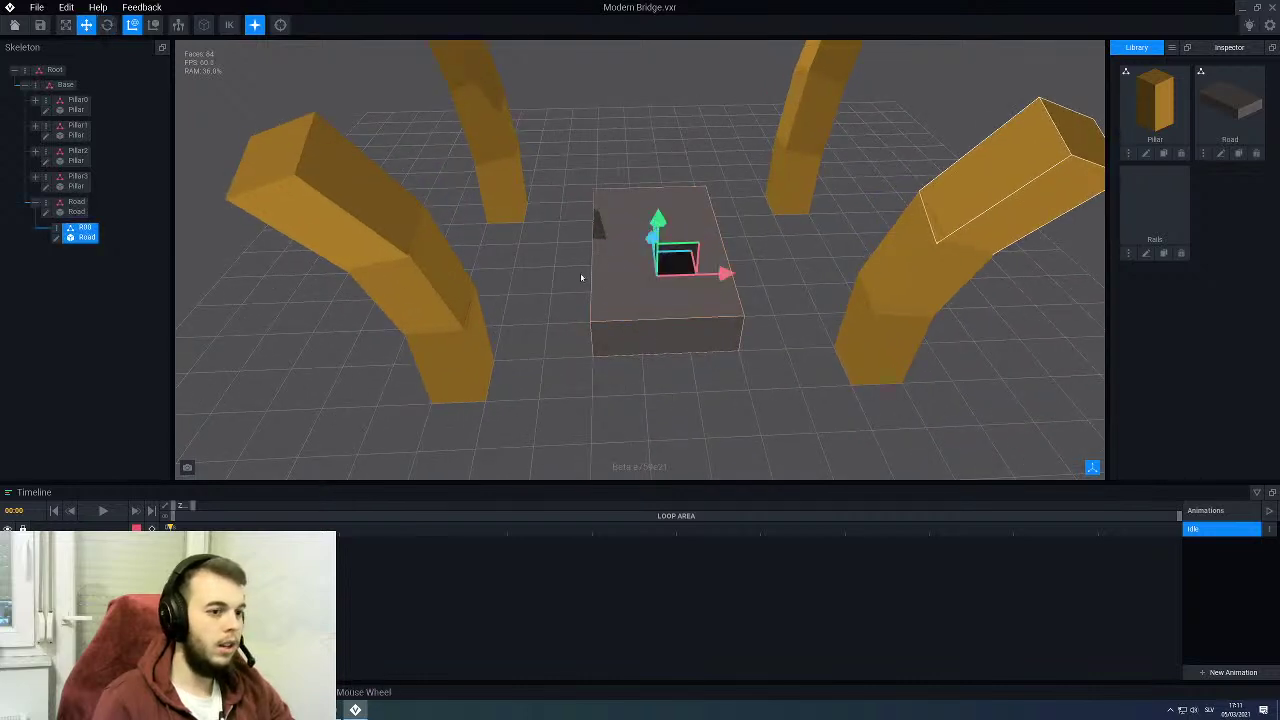
pyautogui.moveTo(726, 274); pyautogui.dragTo(843, 271)
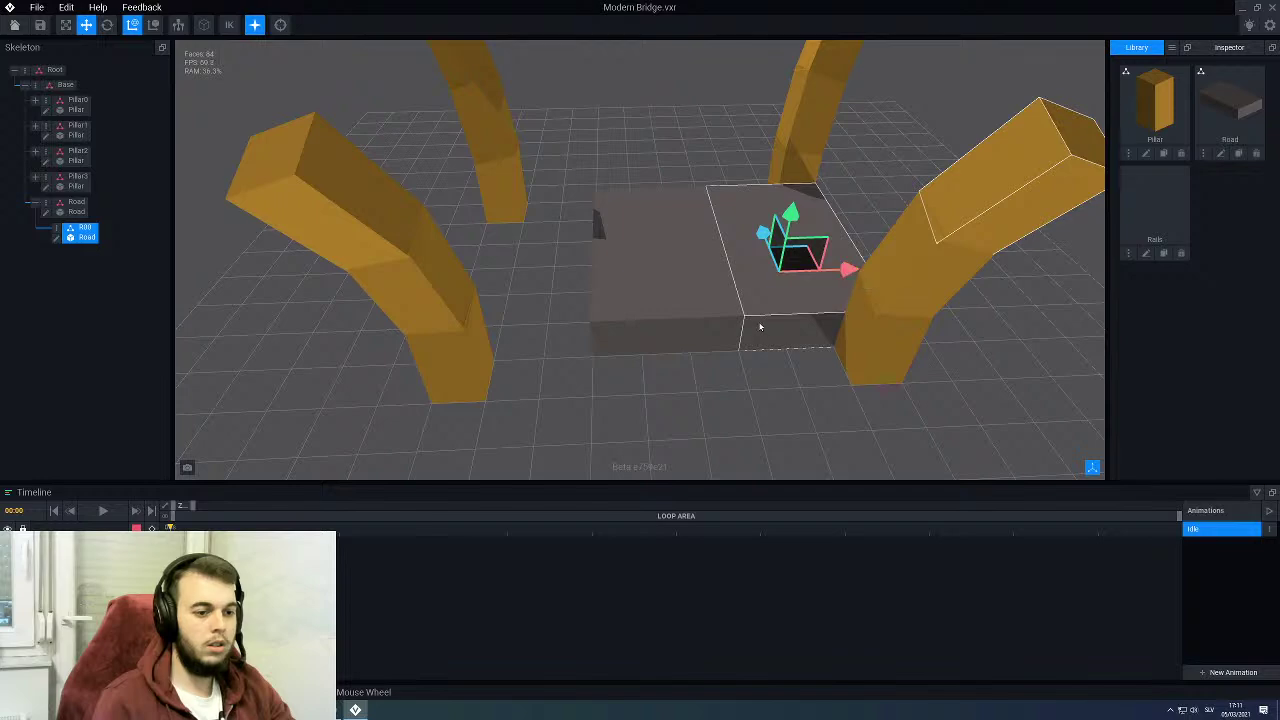
pyautogui.moveTo(760, 327); pyautogui.dragTo(645, 289, button='right')
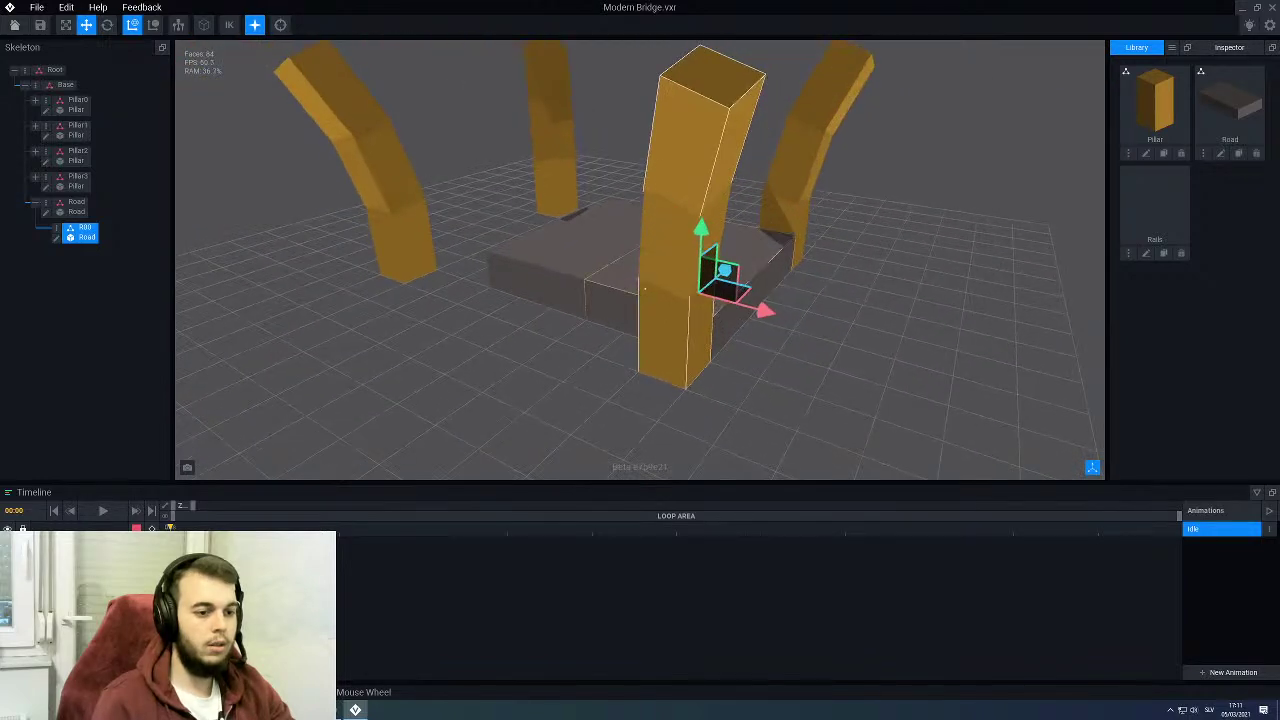
pyautogui.moveTo(644, 289); pyautogui.dragTo(644, 288, button='middle')
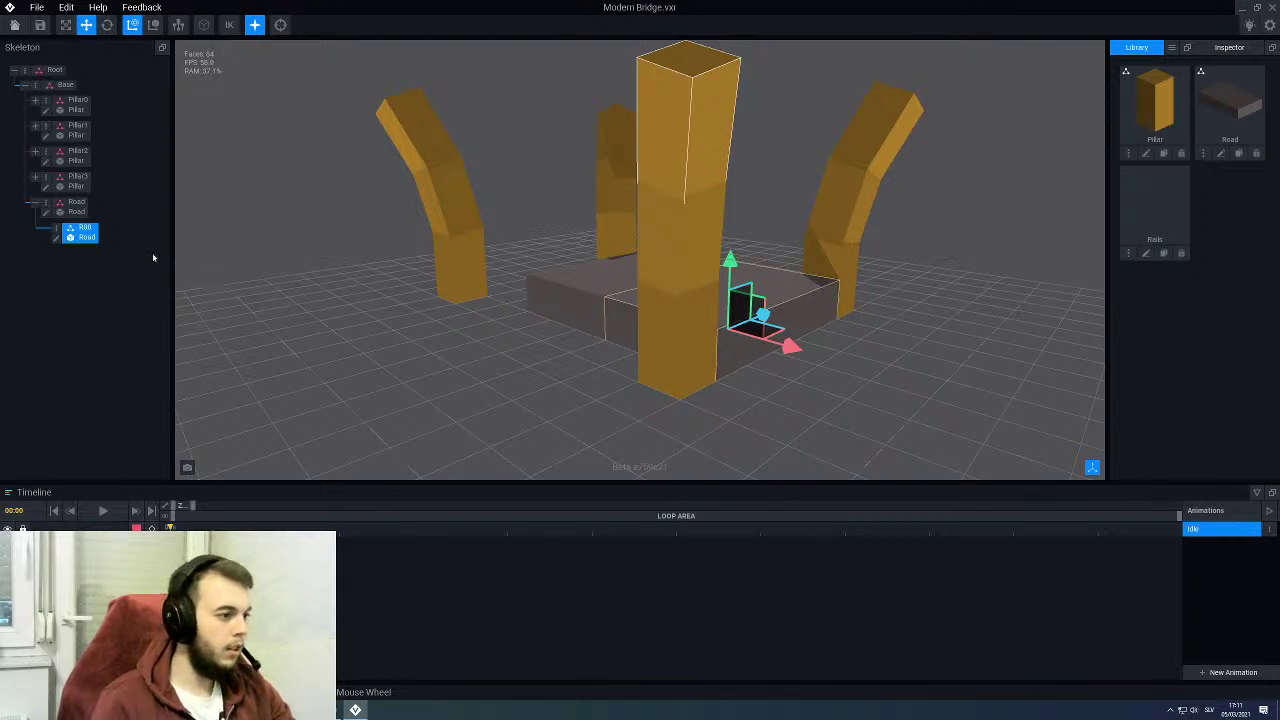
# Step: Duplicate the R00 node as R01 and nest it under R00 to extend the road by another segment
pyautogui.rightClick(59, 230)
pyautogui.click(75, 270)
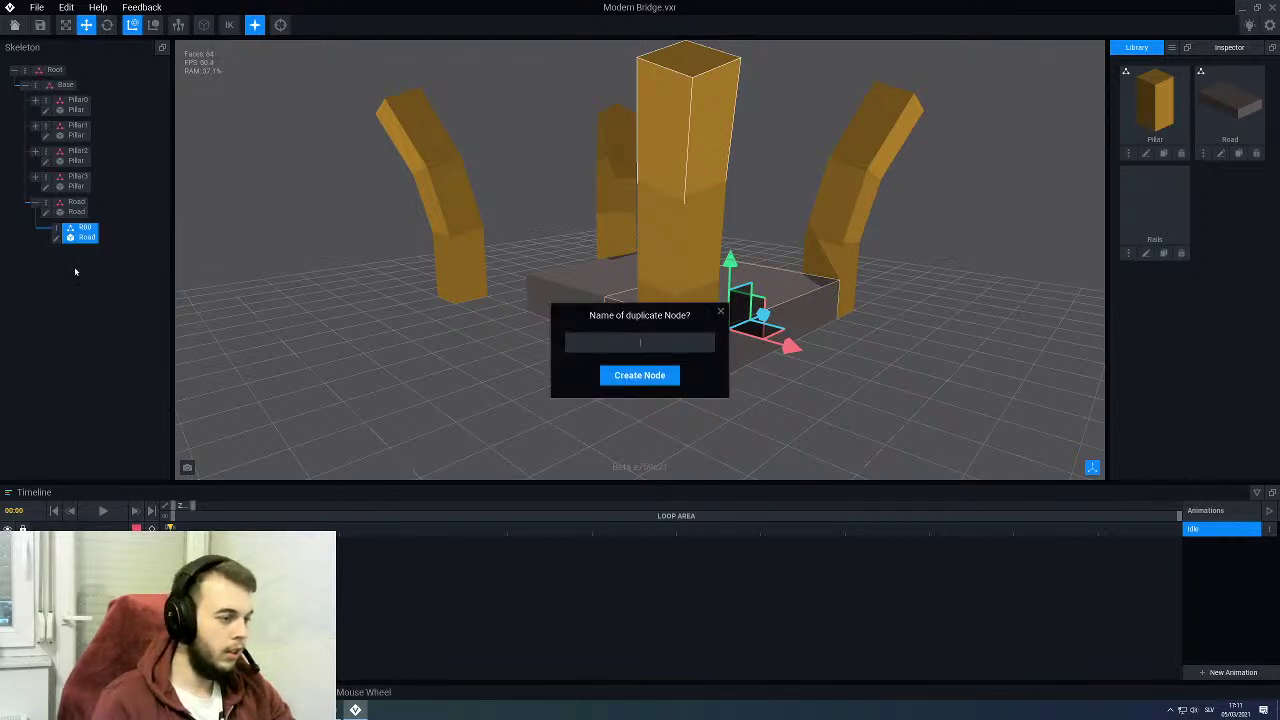
pyautogui.write('R01')
pyautogui.press('Return')
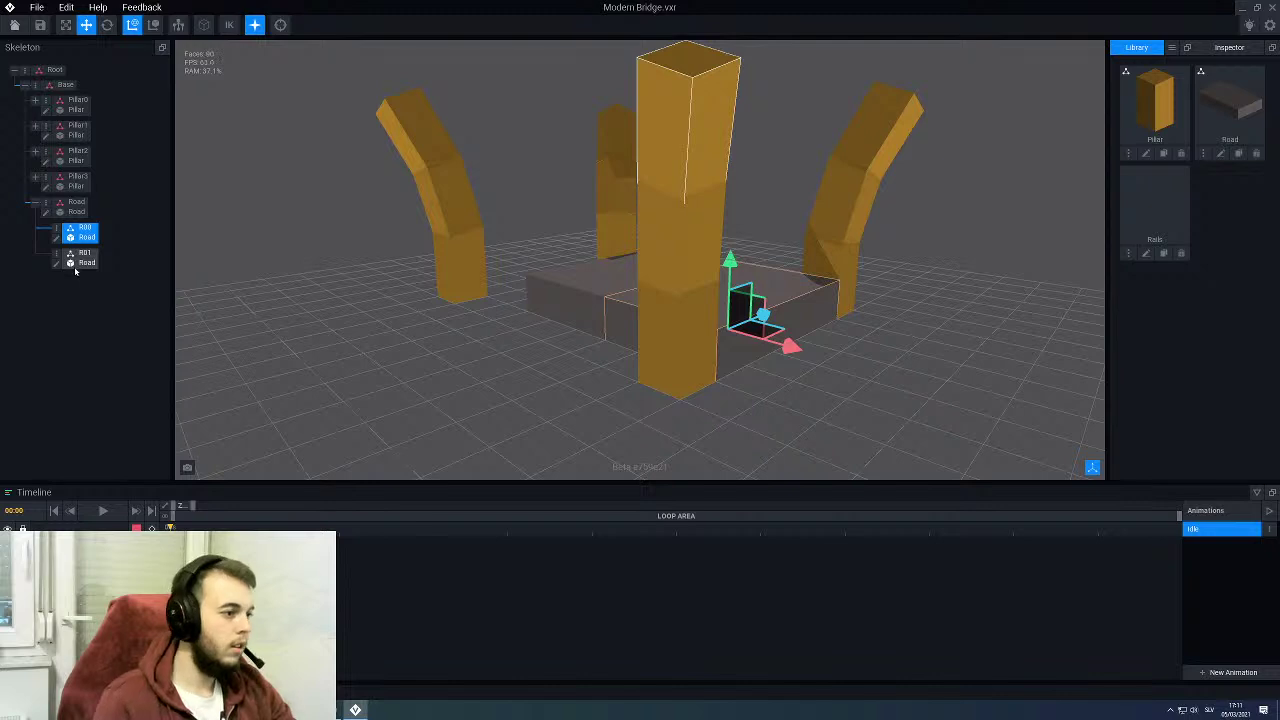
pyautogui.moveTo(84, 266); pyautogui.dragTo(88, 238)
pyautogui.scroll(-5, 494, 277)
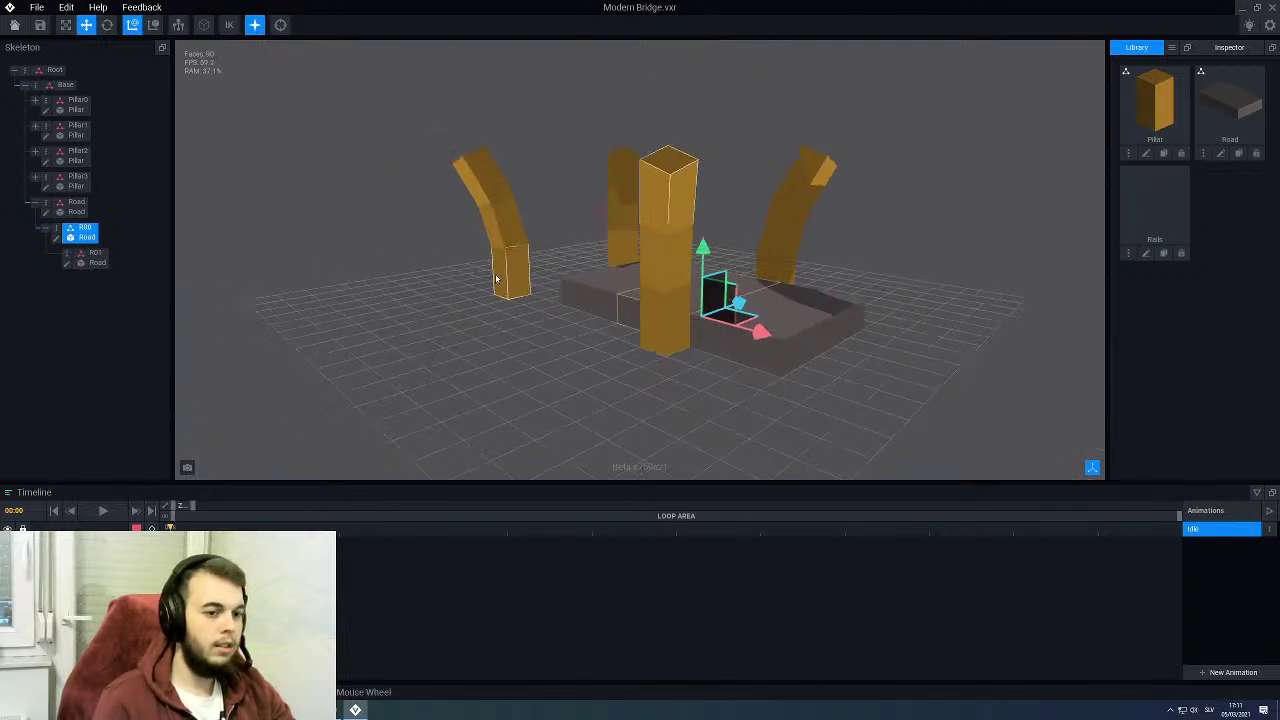
# Step: Duplicate the R00 node together with its child segment, naming the duplicate R10
pyautogui.moveTo(494, 277)
pyautogui.mouseDown(button='right')
pyautogui.moveTo(580, 235)
pyautogui.moveTo(508, 284)
pyautogui.moveTo(484, 284)
pyautogui.moveTo(562, 274)
pyautogui.moveTo(544, 256)
pyautogui.moveTo(560, 238)
pyautogui.moveTo(552, 272)
pyautogui.moveTo(506, 290)
pyautogui.mouseUp(button='right')
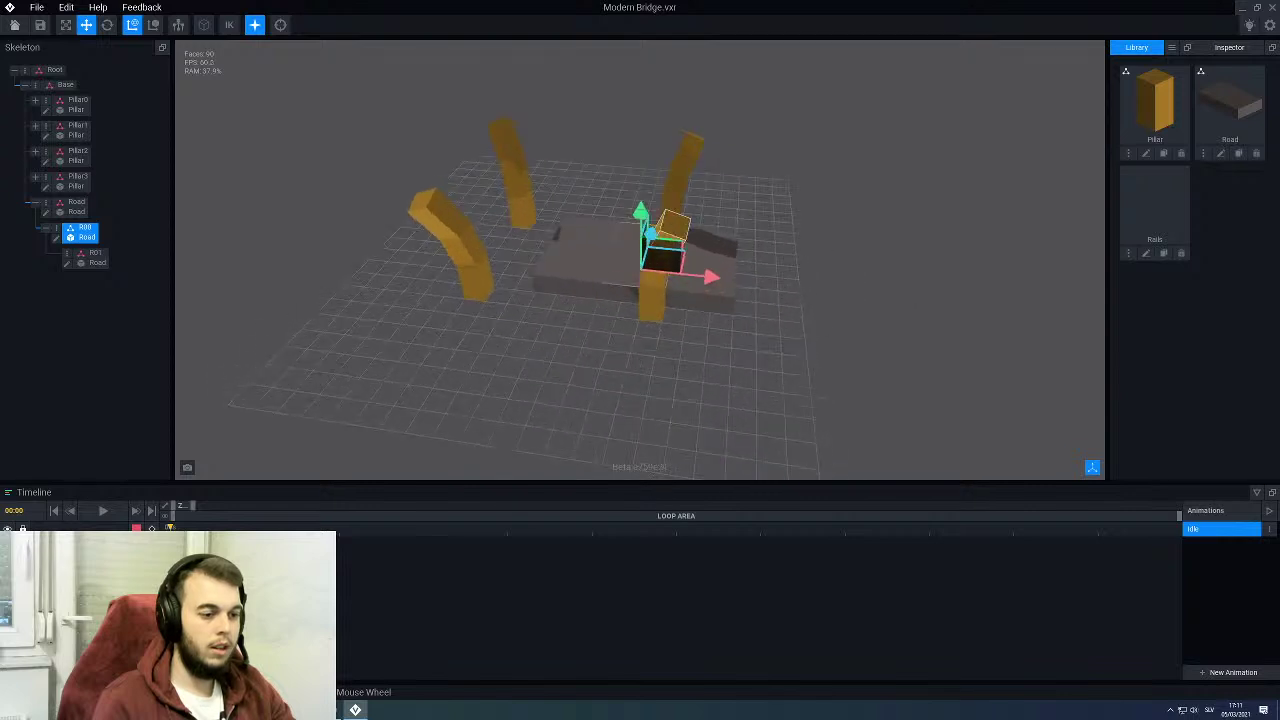
pyautogui.scroll(2, 502, 289)
pyautogui.scroll(2, 502, 289)
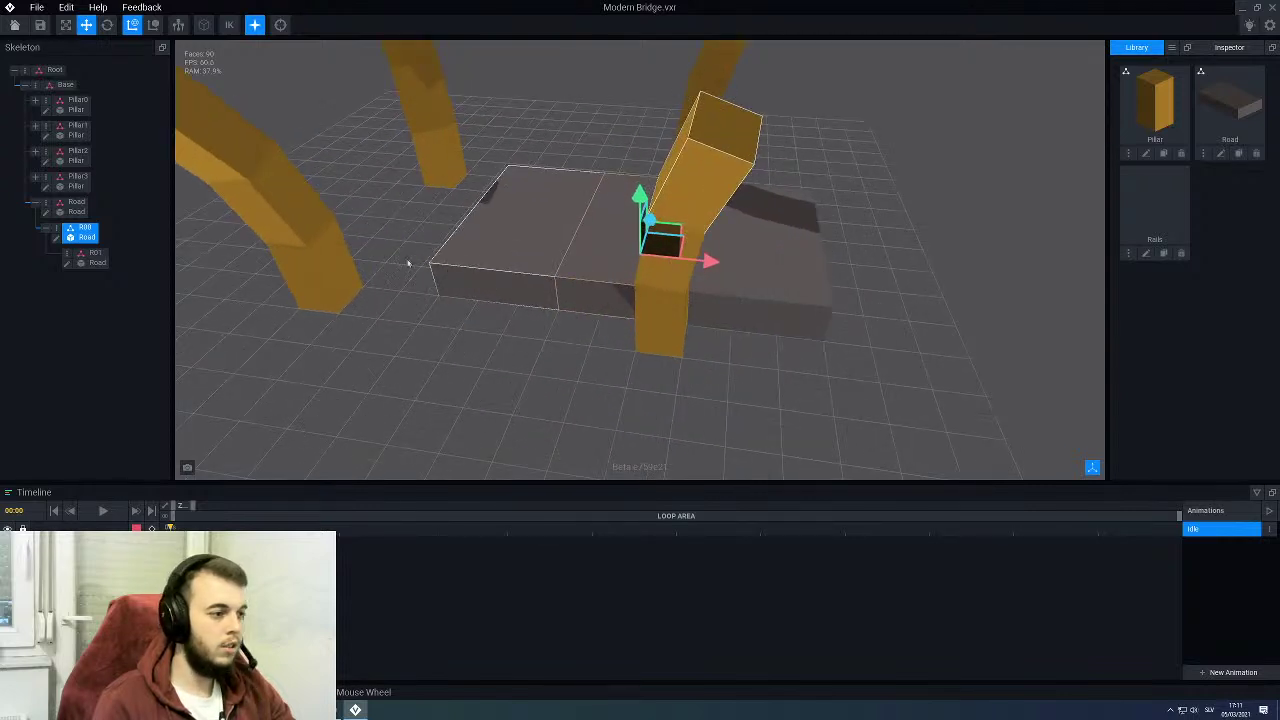
pyautogui.rightClick(58, 228)
pyautogui.click(80, 265)
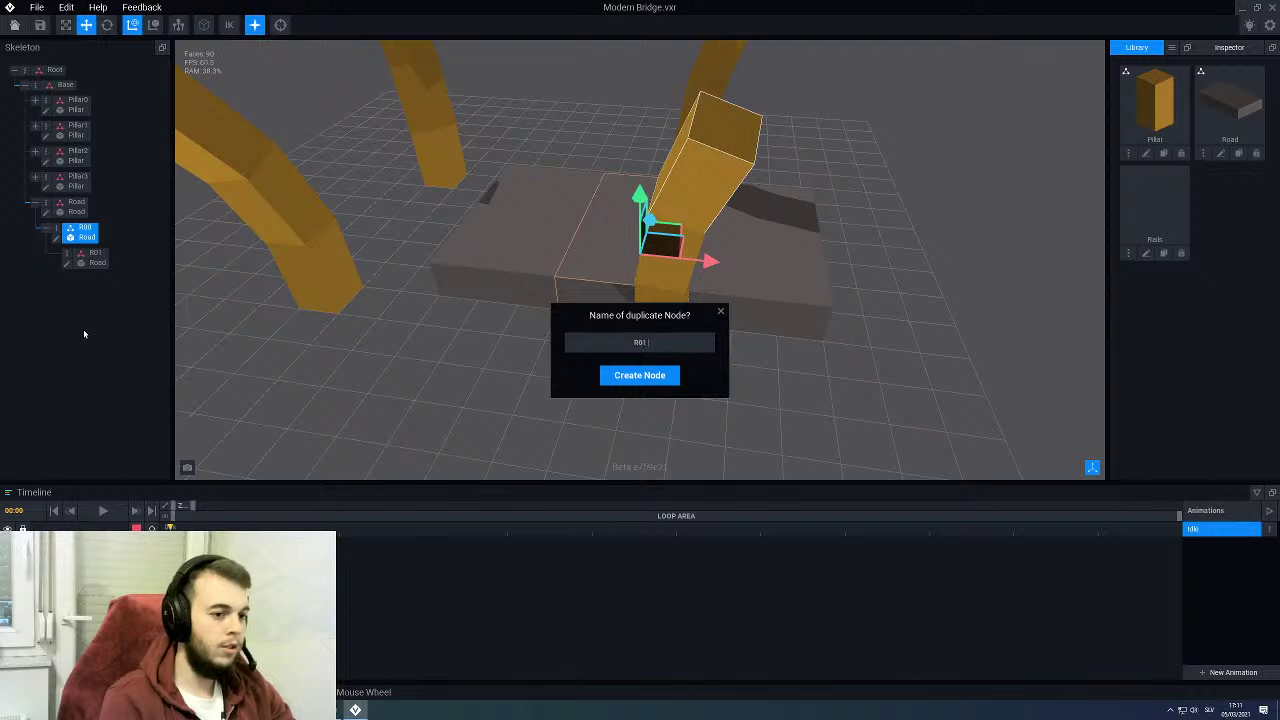
pyautogui.write('R01')
pyautogui.press('Return')
pyautogui.press('BackSpace')
pyautogui.press('BackSpace')
pyautogui.press('BackSpace')
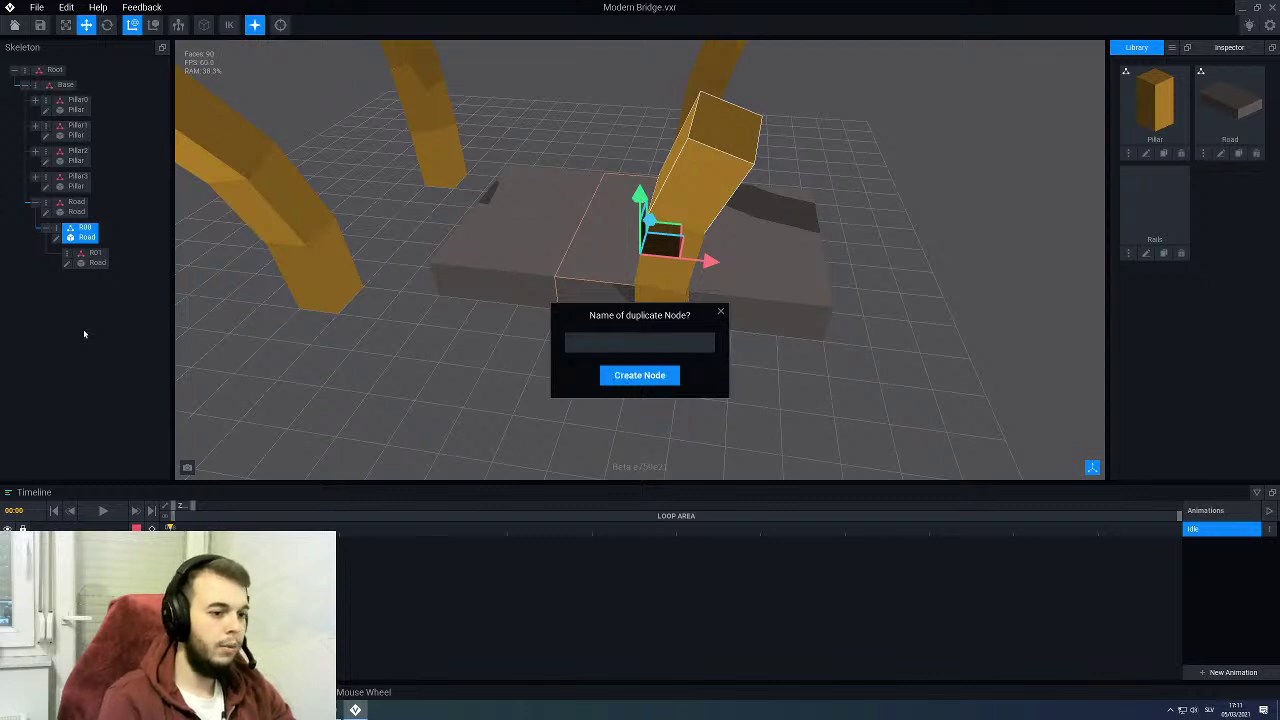
pyautogui.press('Return')
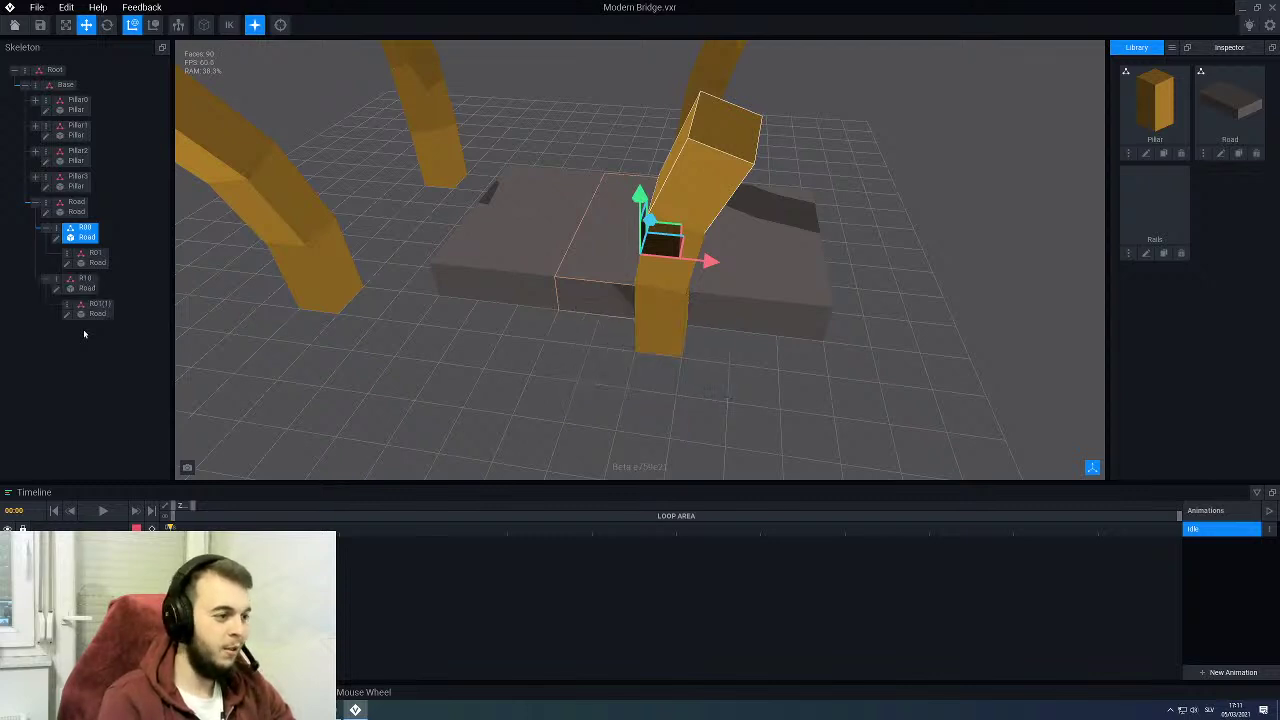
# Step: Move the R10 segment along the X axis to the opposite side of the central road segment from R00
pyautogui.click(80, 283)
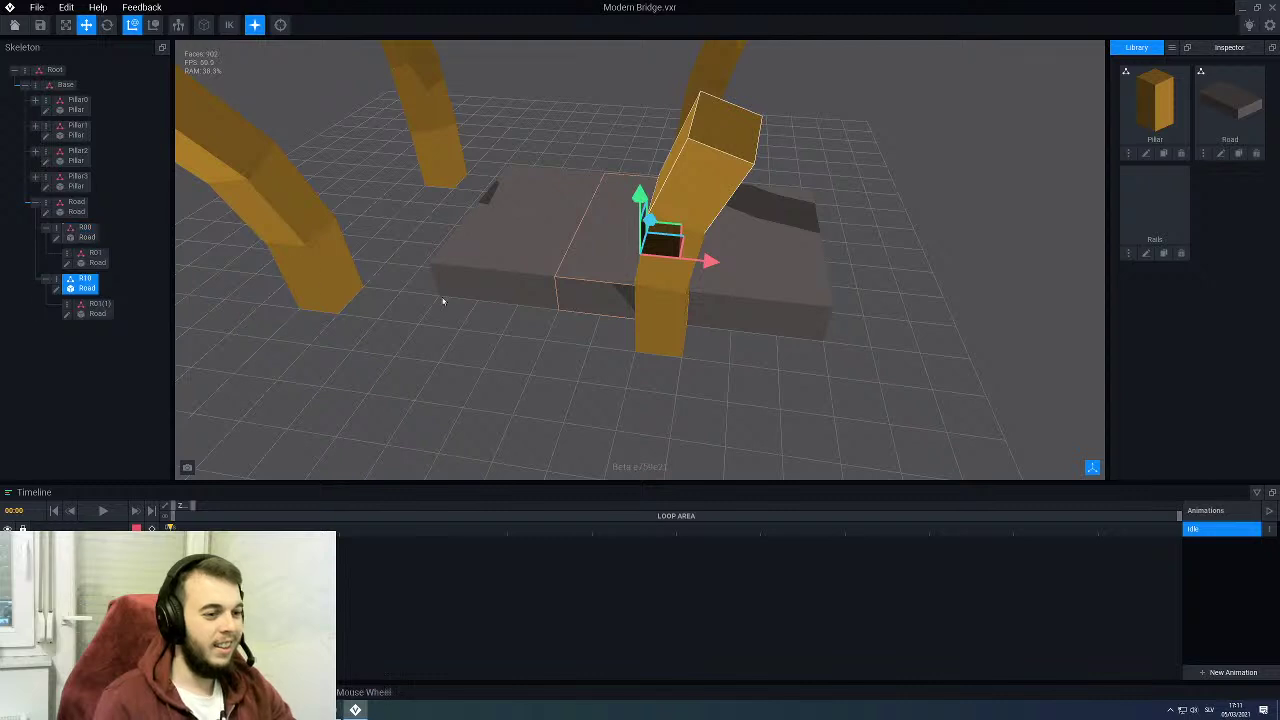
pyautogui.moveTo(840, 357); pyautogui.dragTo(666, 345)
pyautogui.scroll(3, 662, 350)
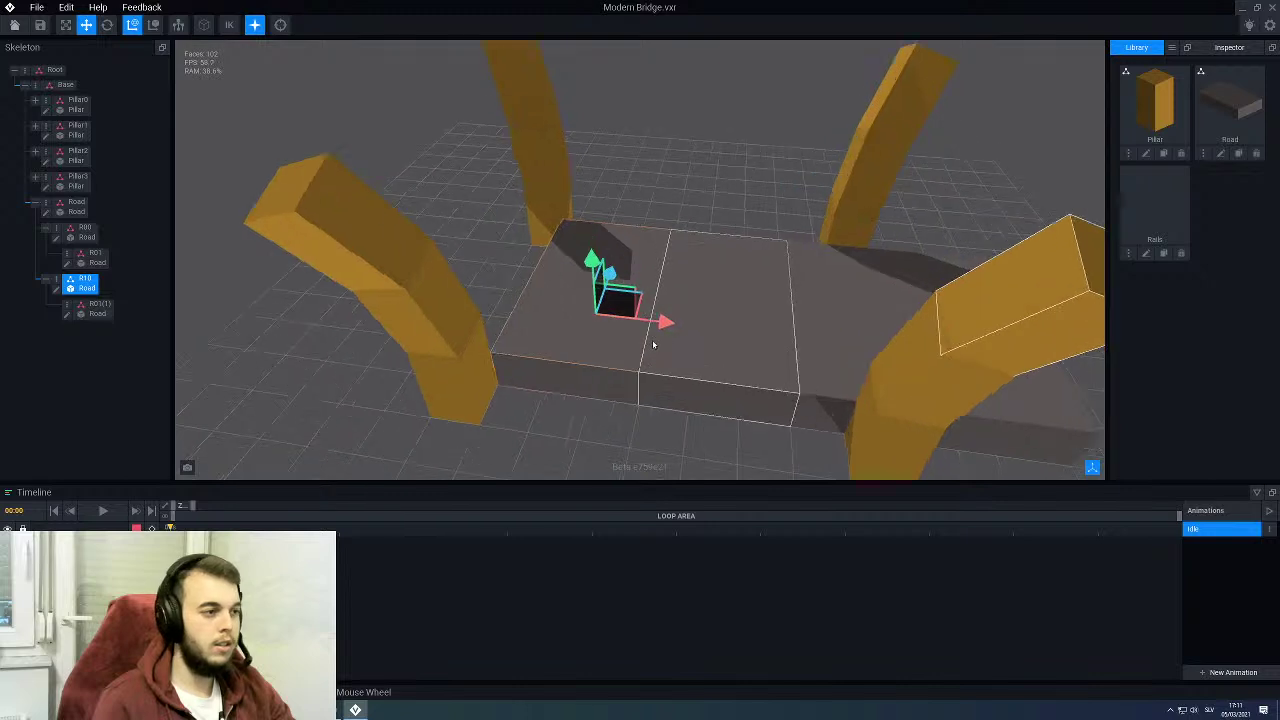
# Step: Rotate the R10 road segment 180 degrees about its vertical axis
pyautogui.press('e')
pyautogui.moveTo(654, 362); pyautogui.dragTo(632, 322, button='right')
pyautogui.click(637, 334)
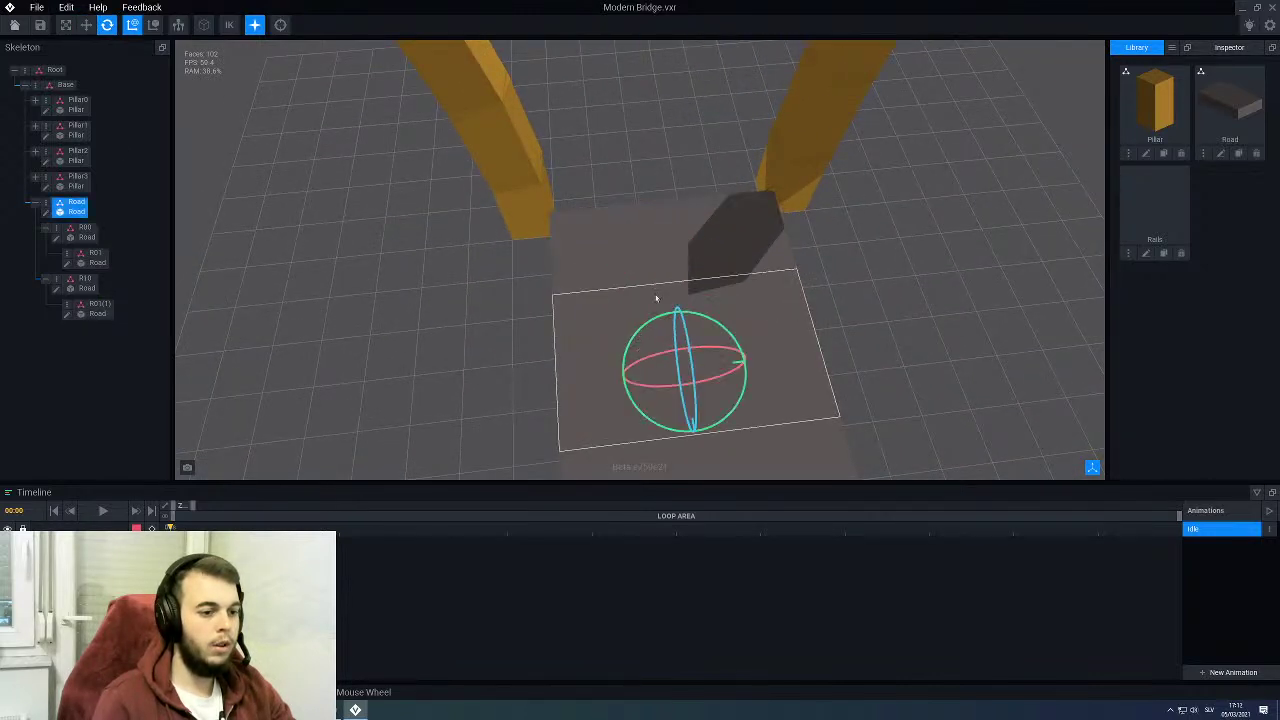
pyautogui.click(655, 278)
pyautogui.moveTo(636, 331); pyautogui.dragTo(709, 230)
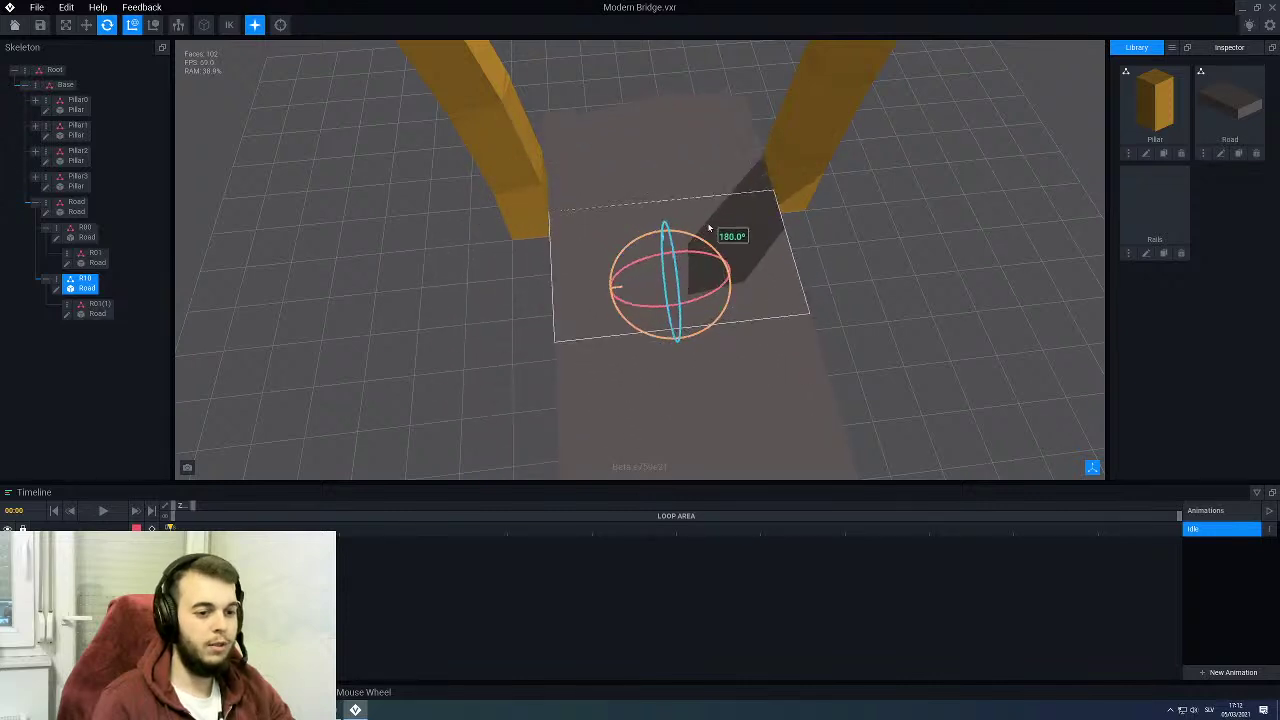
# Step: Move the rotated R10 segment until it sits flush against the side of the central road segment
pyautogui.click(86, 25)
pyautogui.moveTo(659, 222); pyautogui.dragTo(632, 195)
pyautogui.scroll(-3, 532, 283)
pyautogui.moveTo(526, 286); pyautogui.dragTo(820, 195)
pyautogui.moveTo(400, 300); pyautogui.dragTo(509, 354, button='middle')
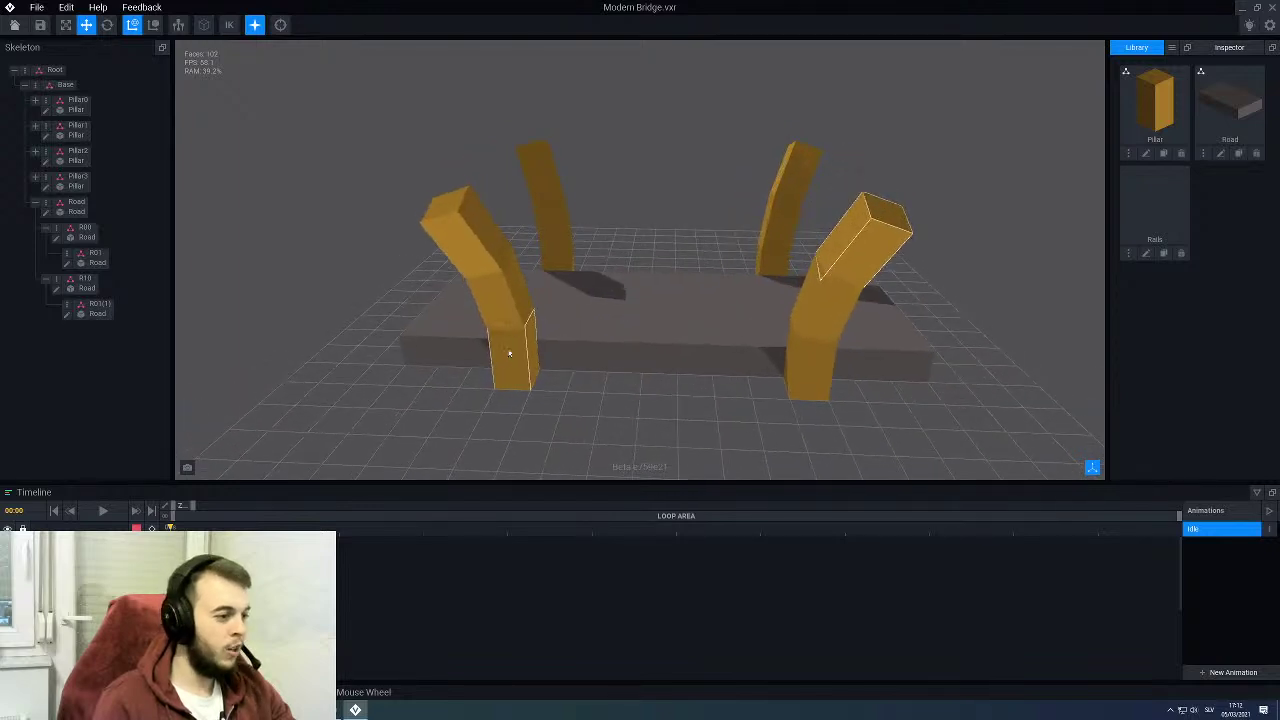
# Step: Collapse the R10 and R00 nodes and raise the whole Road along the Y axis above the ground
pyautogui.click(45, 280)
pyautogui.click(46, 228)
pyautogui.click(62, 206)
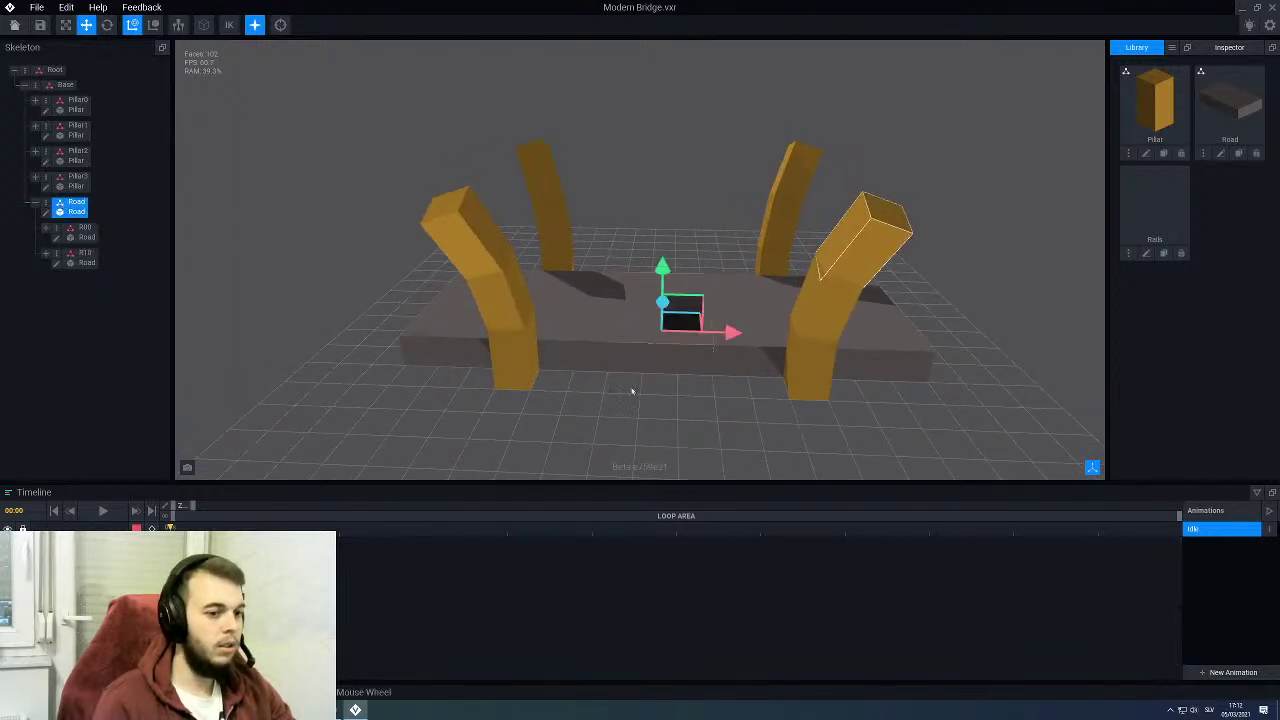
pyautogui.moveTo(640, 350); pyautogui.dragTo(660, 311, button='middle')
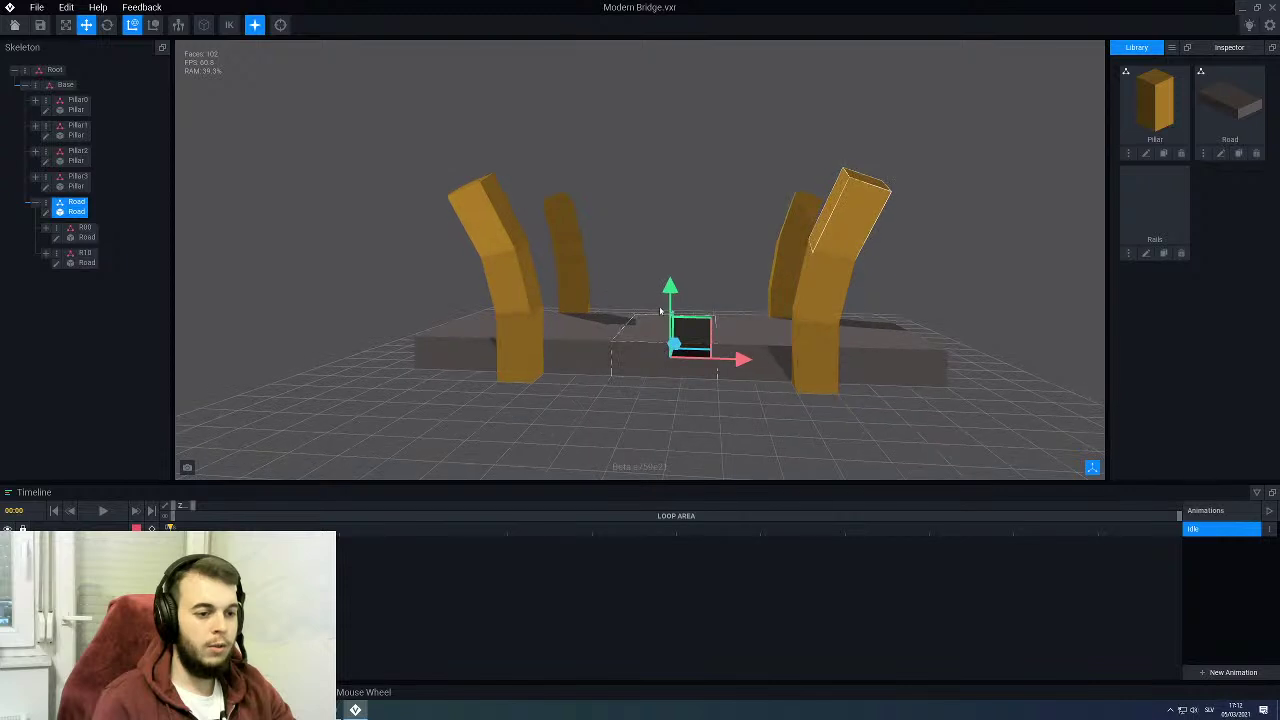
pyautogui.moveTo(668, 294); pyautogui.dragTo(683, 262)
pyautogui.moveTo(683, 262)
pyautogui.mouseDown(button='right')
pyautogui.moveTo(690, 225)
pyautogui.moveTo(790, 260)
pyautogui.moveTo(700, 268)
pyautogui.mouseUp(button='right')
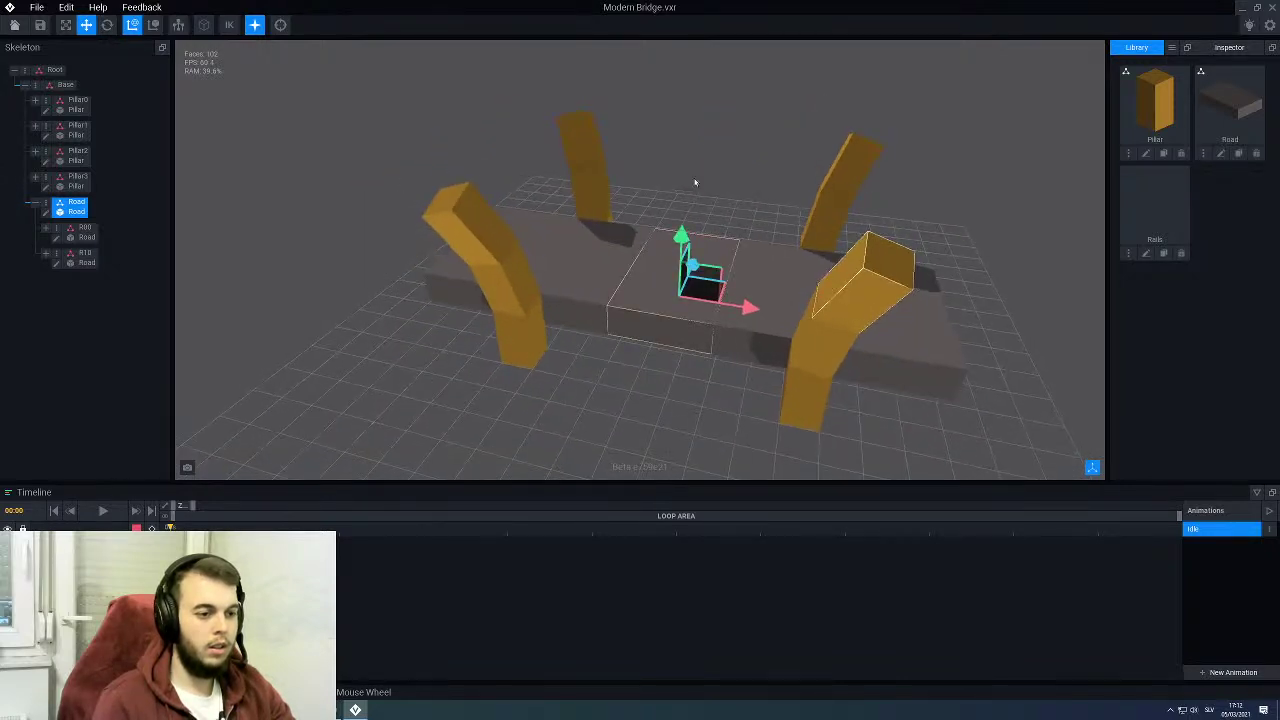
# Step: Examine the raised road and the four pillars from several angles and distances to check their alignment
pyautogui.click(694, 183)
pyautogui.scroll(-3, 657, 266)
pyautogui.moveTo(661, 330); pyautogui.dragTo(755, 295, button='right')
pyautogui.moveTo(600, 268); pyautogui.dragTo(669, 340, button='right')
pyautogui.scroll(3, 678, 346)
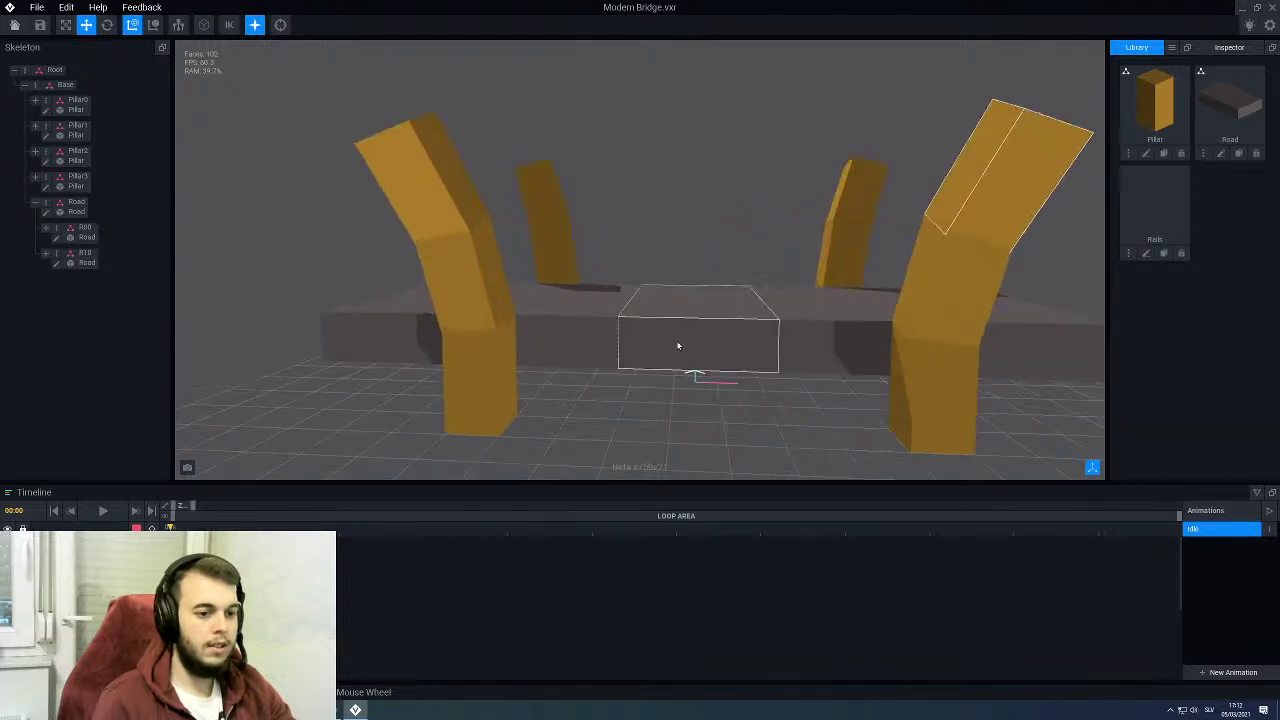
pyautogui.moveTo(698, 345); pyautogui.dragTo(686, 345, button='middle')
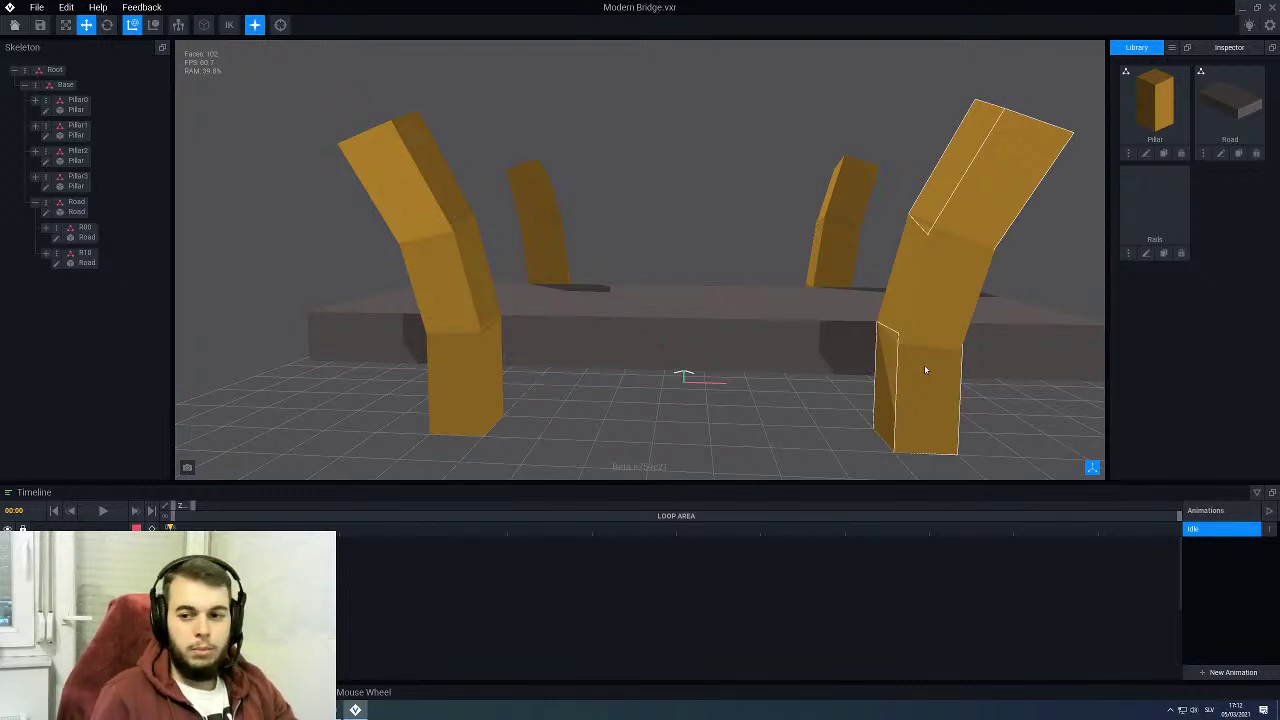
pyautogui.scroll(-4, 794, 297)
pyautogui.moveTo(794, 297); pyautogui.dragTo(768, 310, button='right')
pyautogui.scroll(-3, 763, 322)
pyautogui.scroll(6, 735, 340)
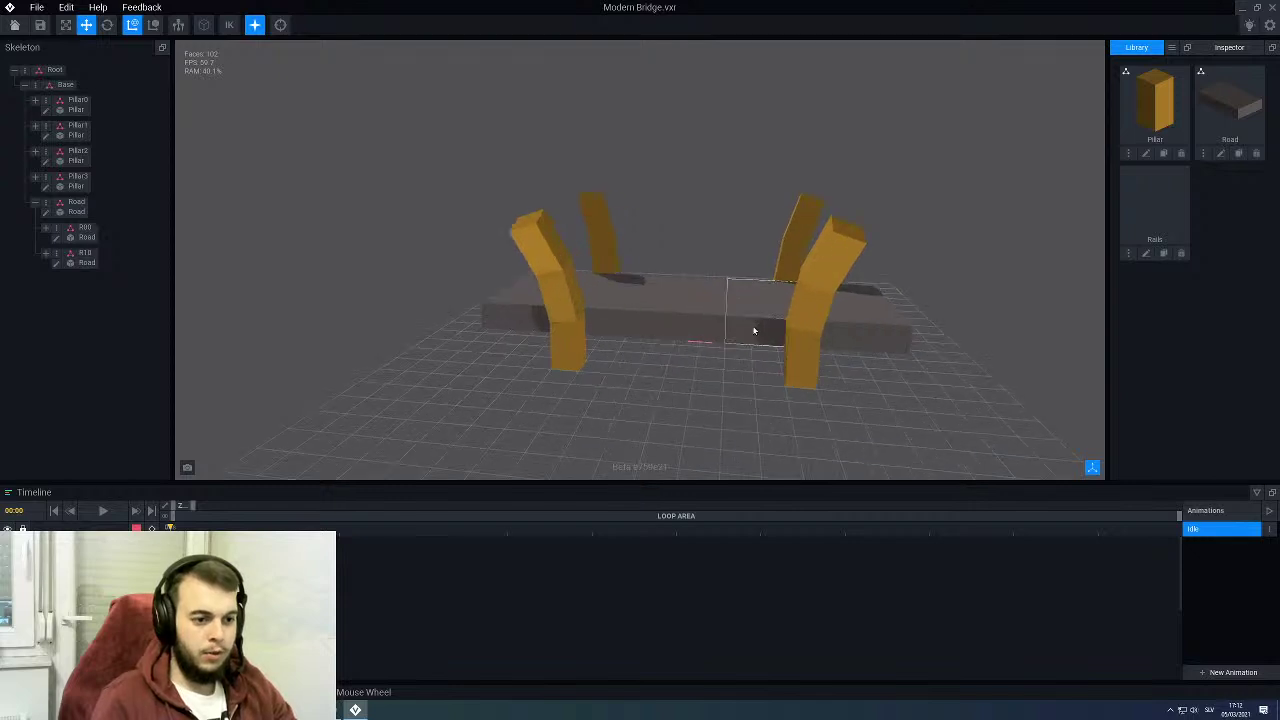
pyautogui.moveTo(617, 311); pyautogui.dragTo(503, 303, button='right')
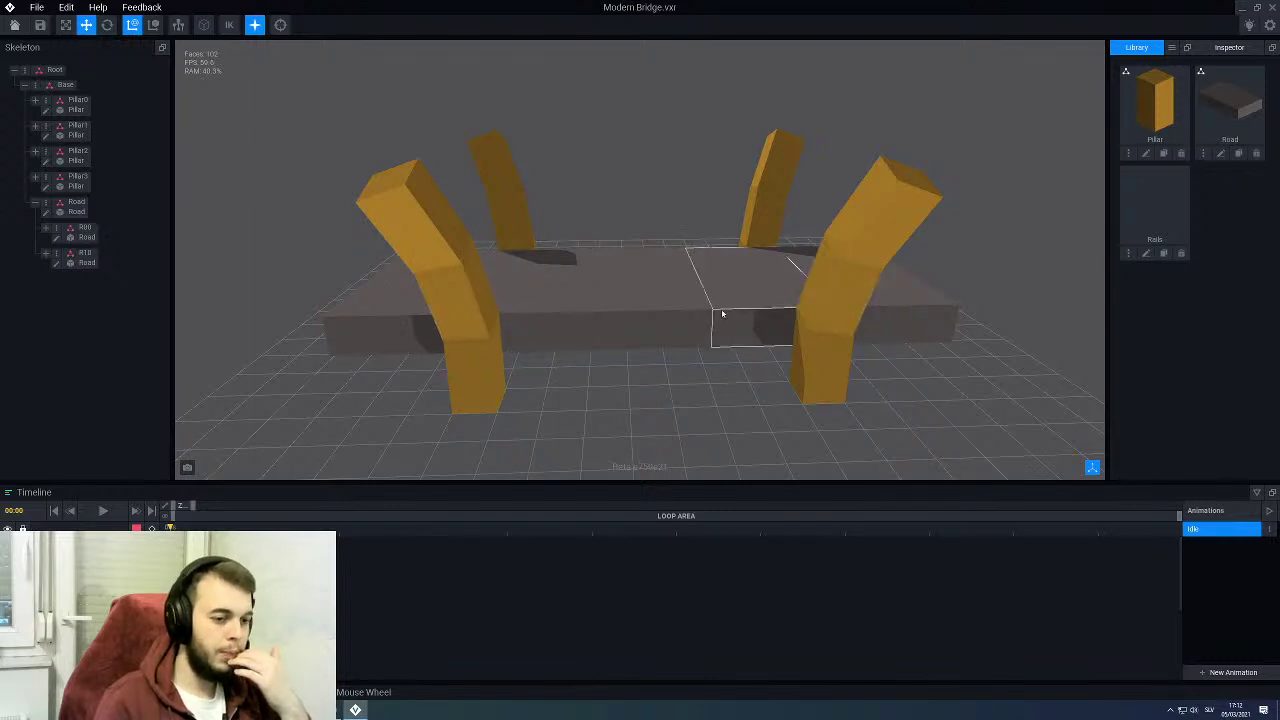
pyautogui.moveTo(640, 310)
pyautogui.mouseDown(button='right')
pyautogui.moveTo(712, 322)
pyautogui.moveTo(748, 292)
pyautogui.moveTo(650, 356)
pyautogui.moveTo(630, 332)
pyautogui.mouseUp(button='right')
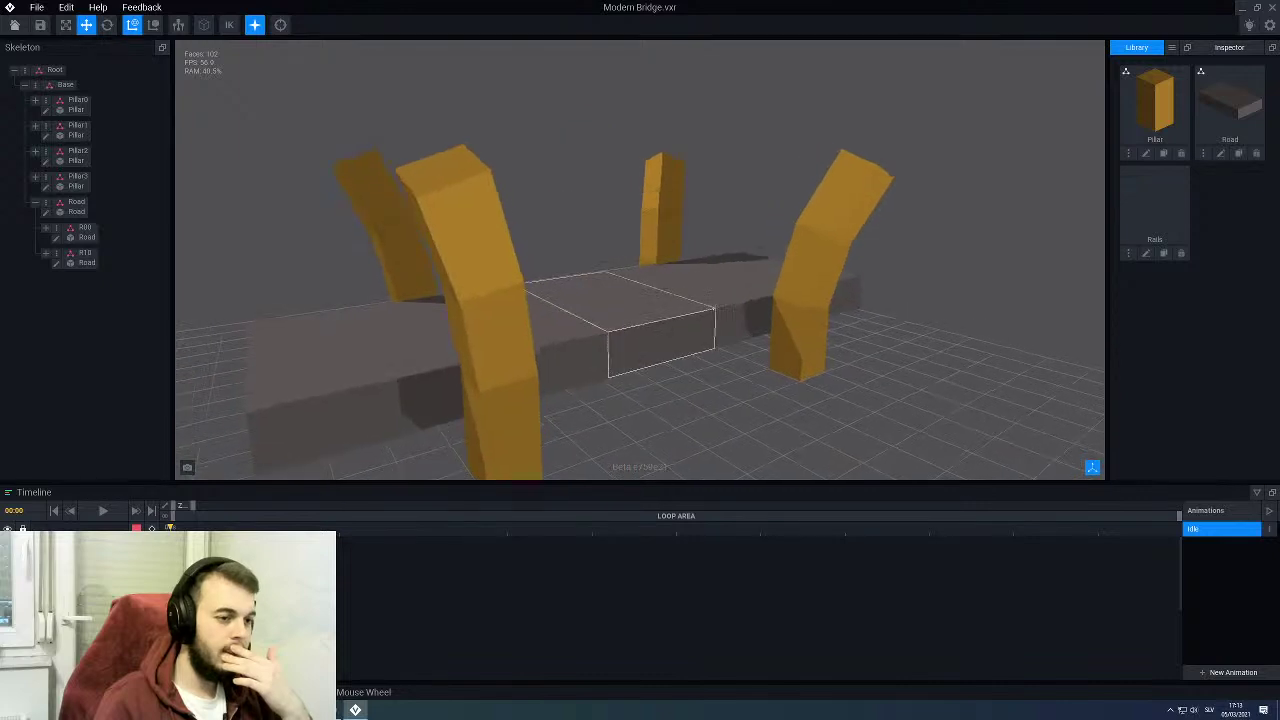
pyautogui.moveTo(714, 308); pyautogui.dragTo(604, 350, button='right')
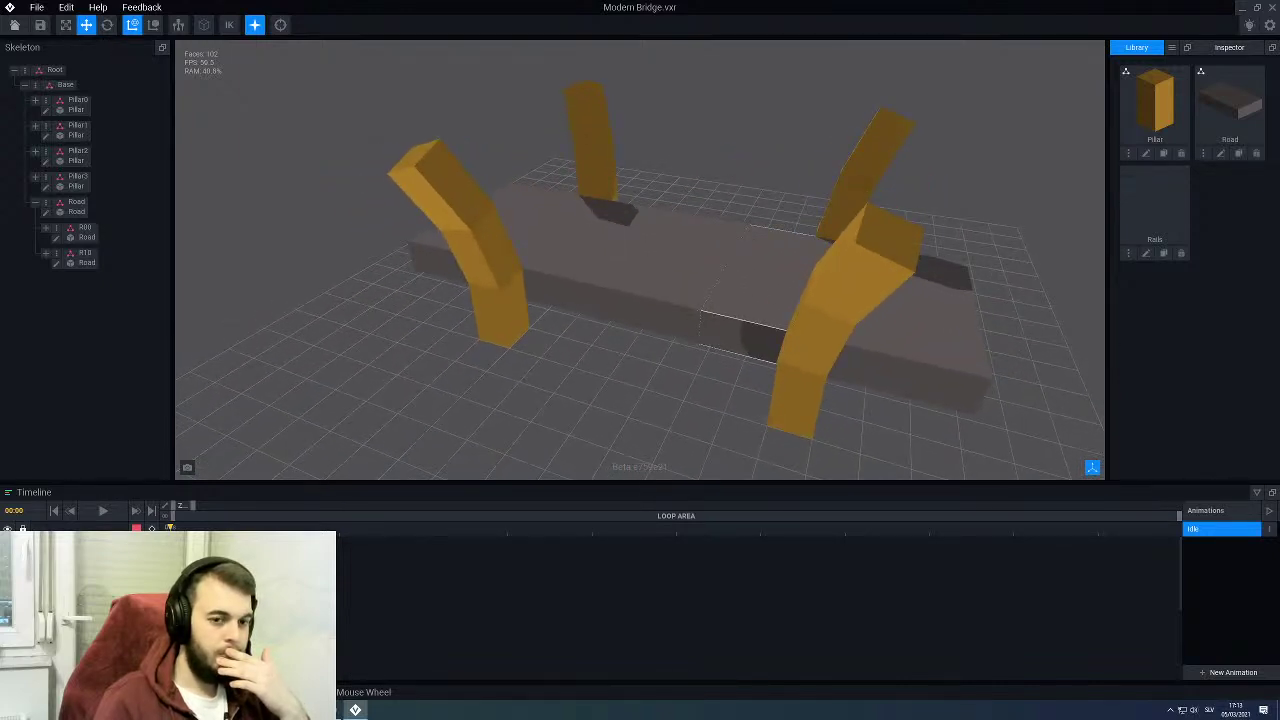
pyautogui.moveTo(724, 334); pyautogui.dragTo(730, 342, button='right')
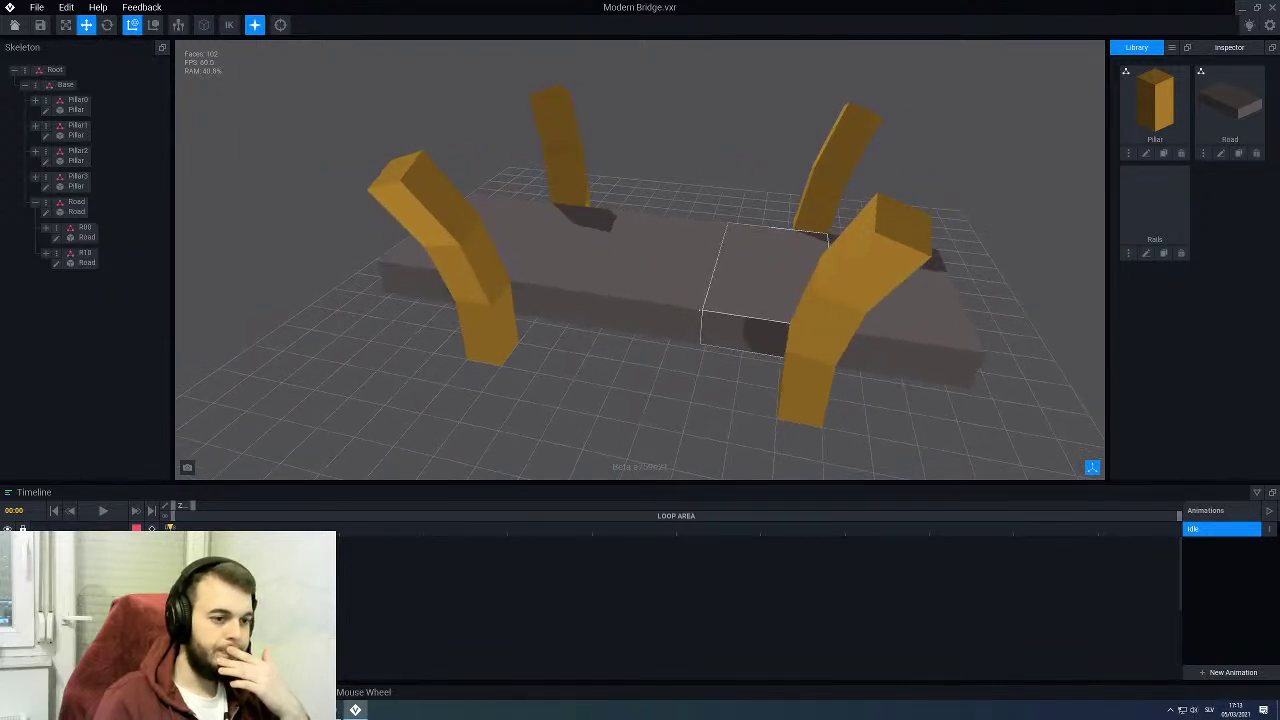
# Step: Open the Rails model for voxel editing and choose the orange colour #CE8716 from the palette
pyautogui.click(1146, 255)
pyautogui.scroll(-2, 594, 331)
pyautogui.scroll(3, 594, 333)
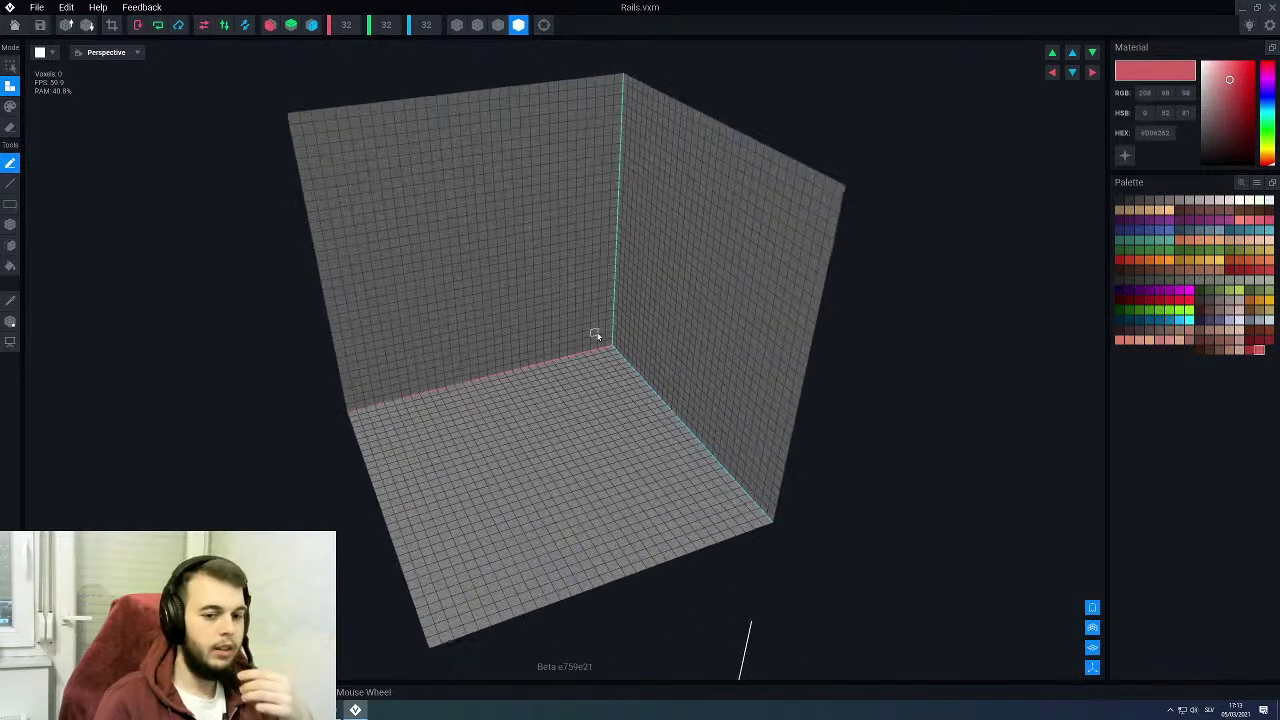
pyautogui.click(1259, 301)
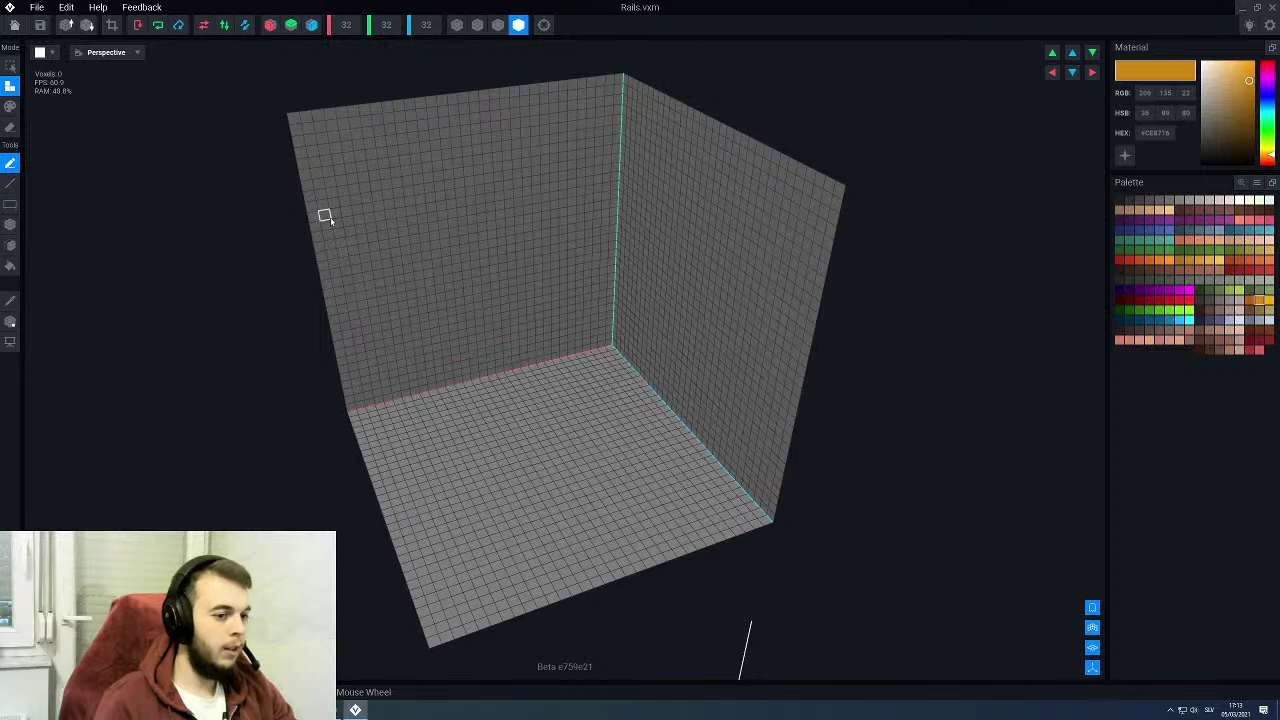
# Step: Set the Rails volume's Y height and Z depth to 8 voxels each and fill the volume with orange
pyautogui.click(386, 24)
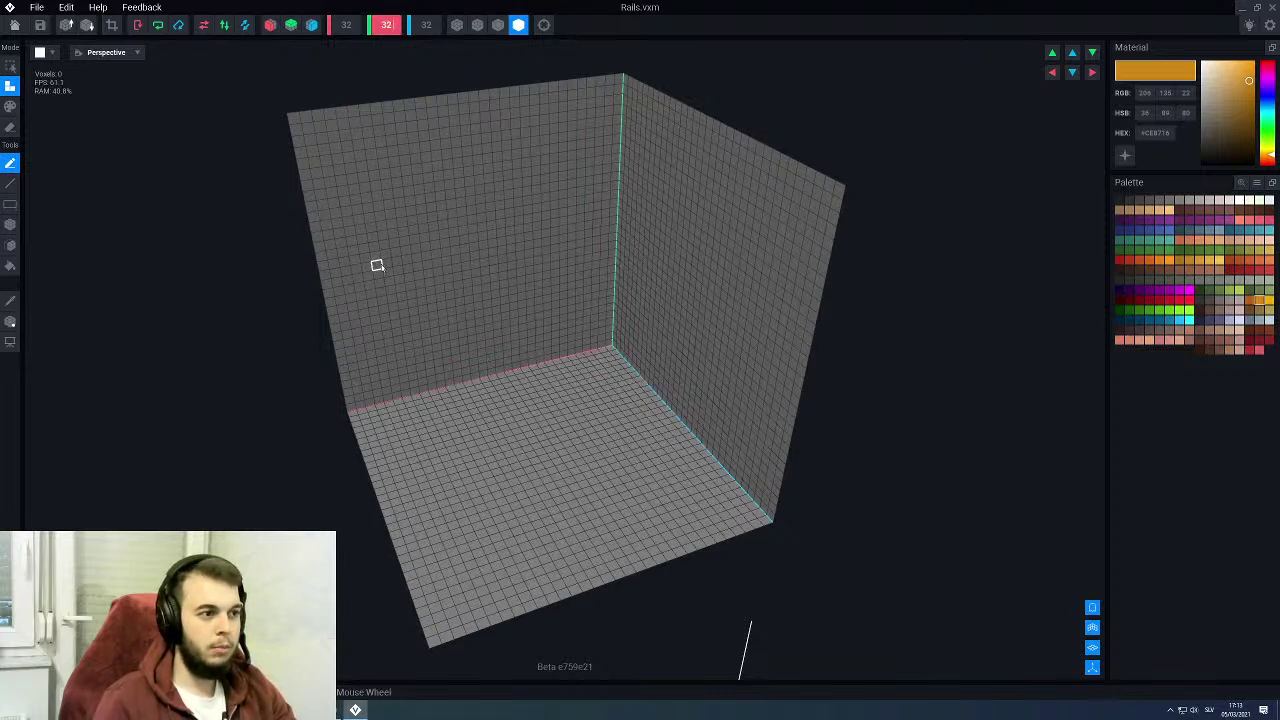
pyautogui.write('8')
pyautogui.press('Return')
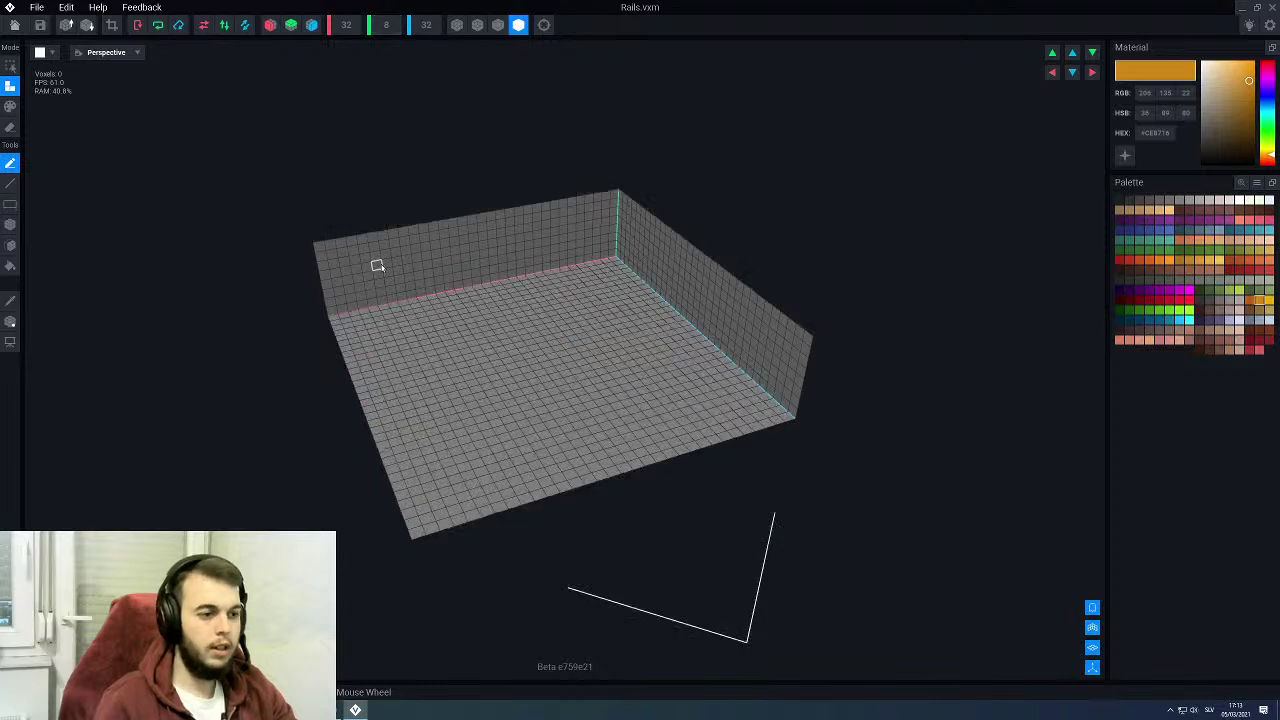
pyautogui.click(426, 25)
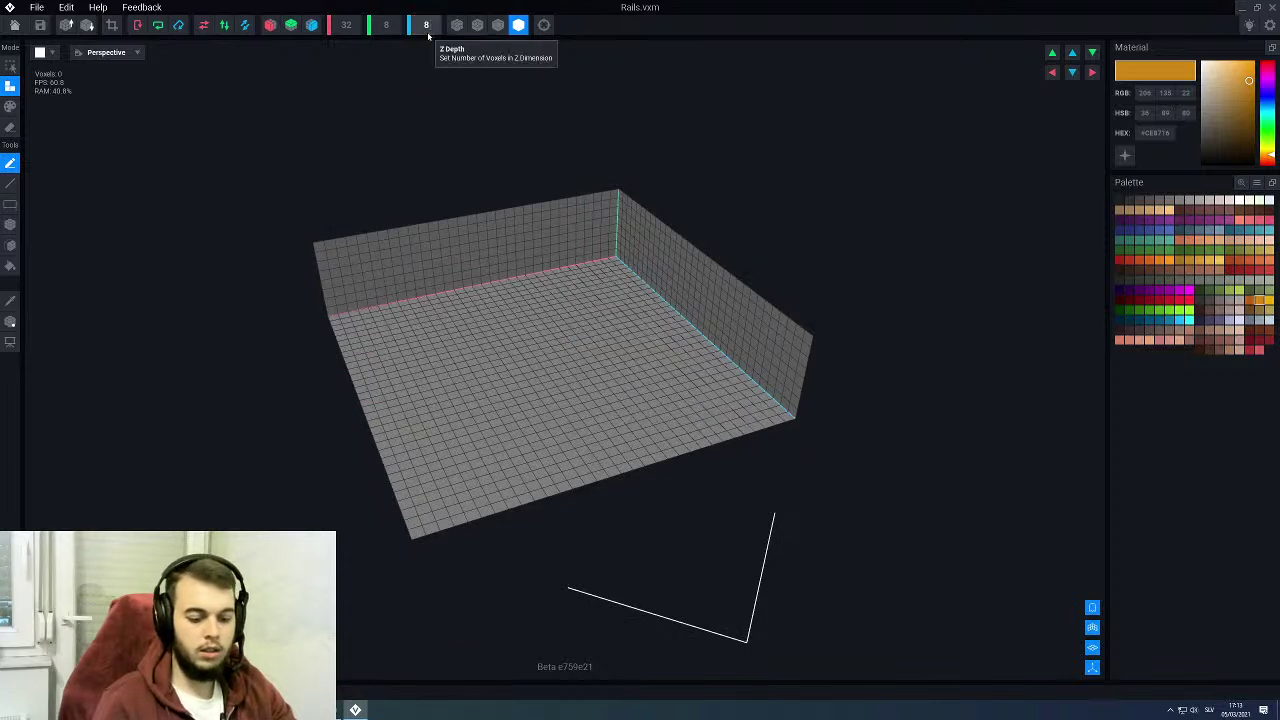
pyautogui.write('8')
pyautogui.press('Return')
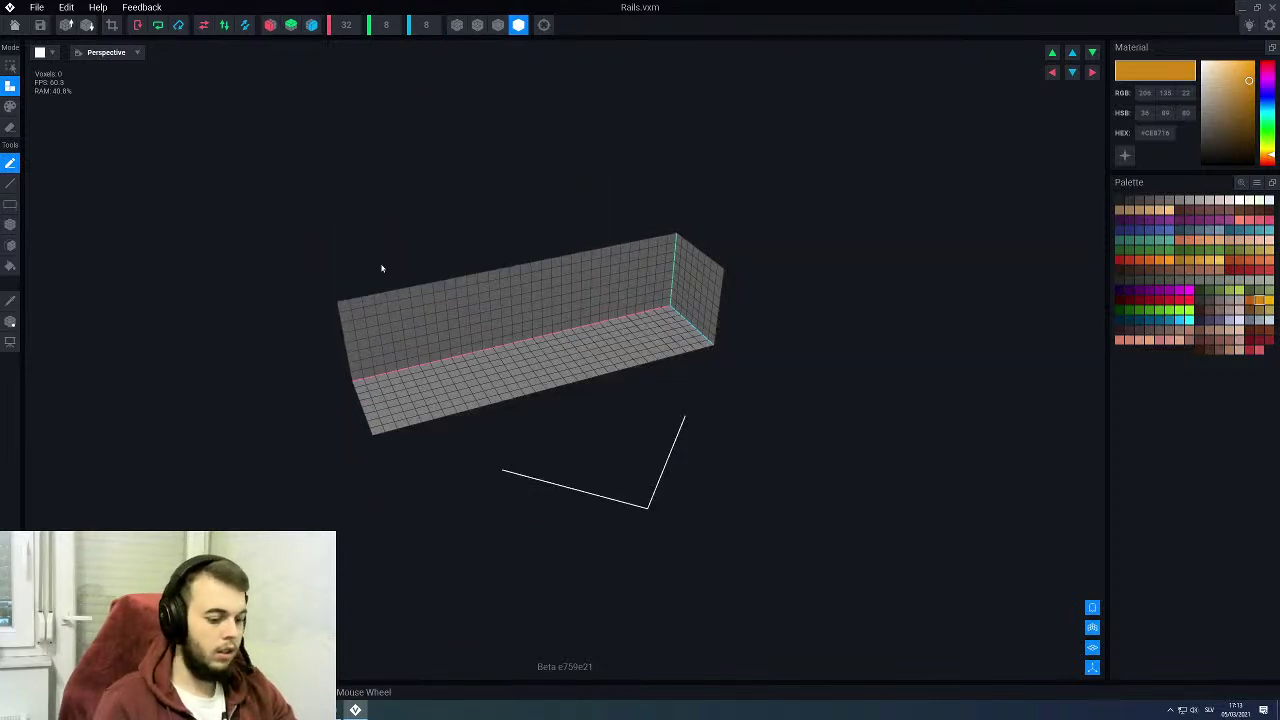
pyautogui.press('f')
pyautogui.click(494, 380)
# Step: Move the Rails pivot to the centre of the block's end face, save Rails.vxm and return to the bridge
pyautogui.click(10, 321)
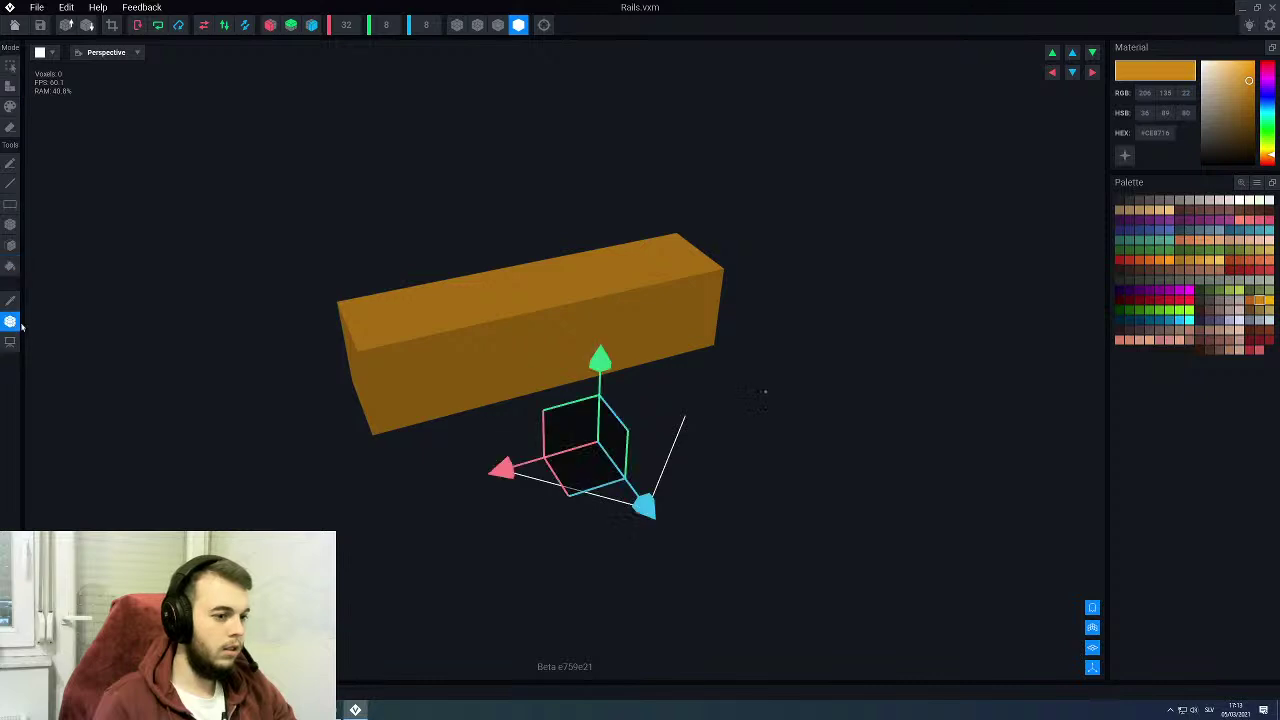
pyautogui.moveTo(620, 360); pyautogui.dragTo(476, 354, button='right')
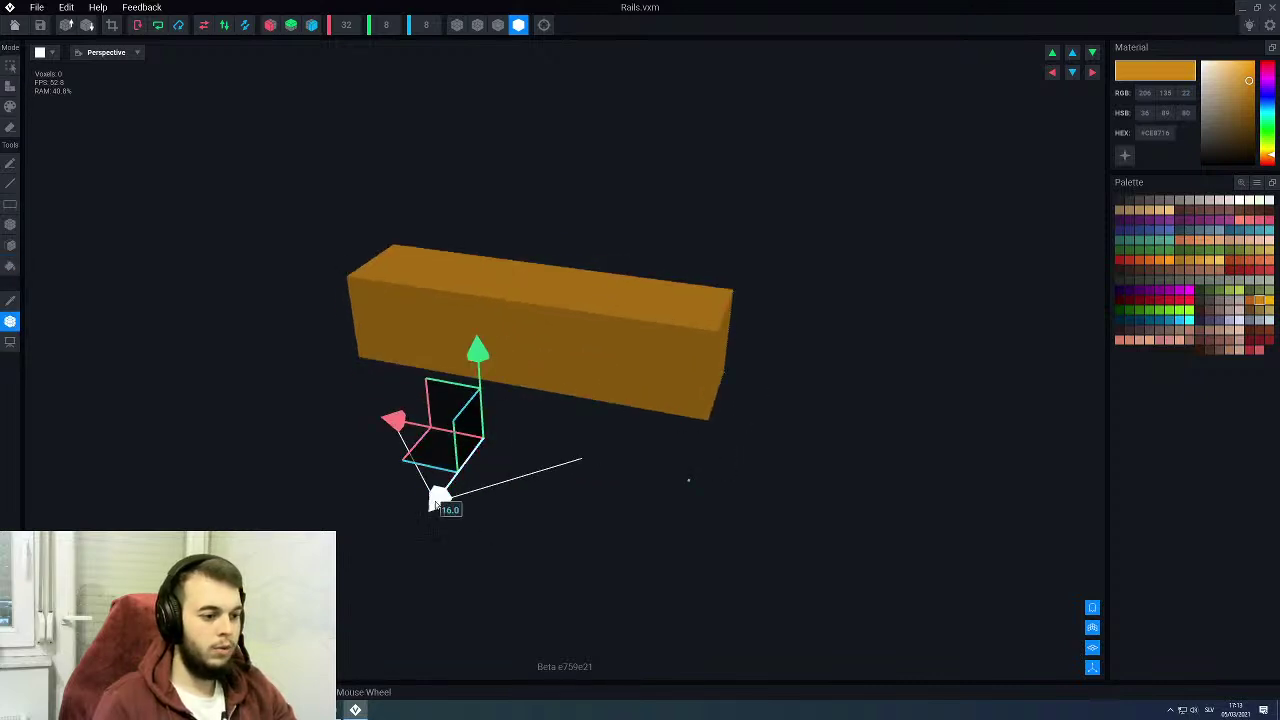
pyautogui.moveTo(437, 500); pyautogui.dragTo(498, 406)
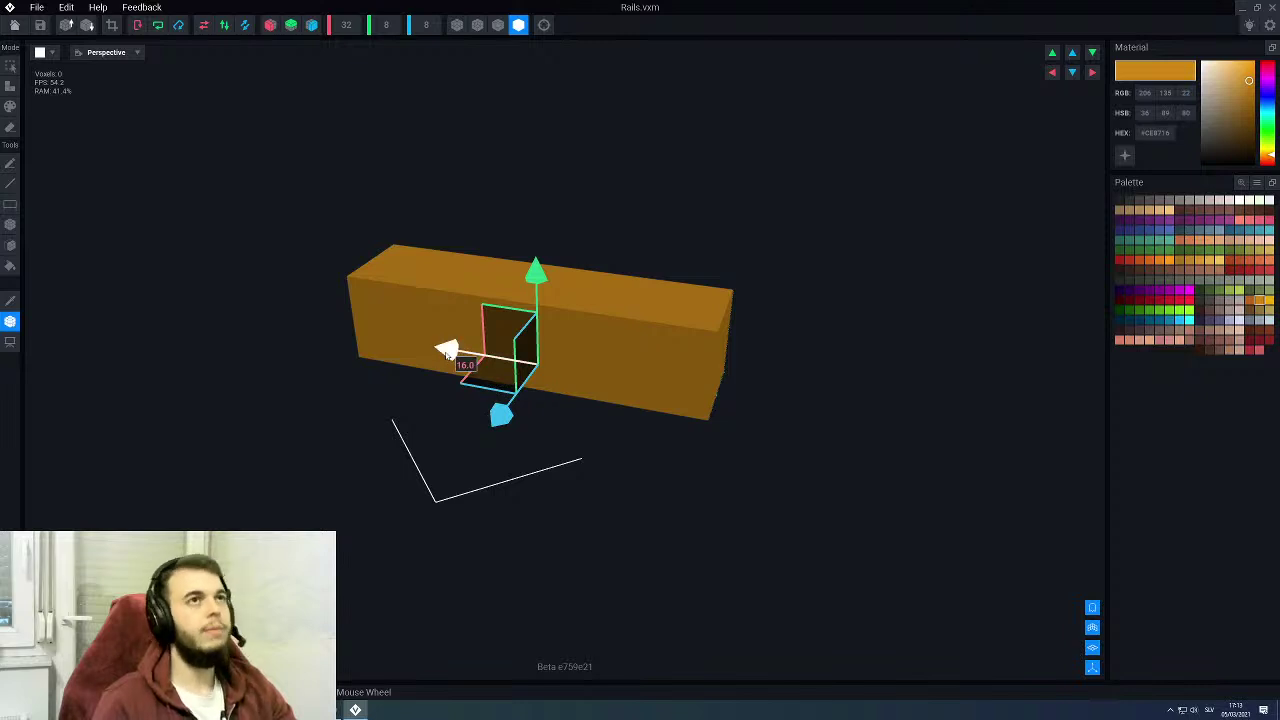
pyautogui.moveTo(447, 352); pyautogui.dragTo(625, 378)
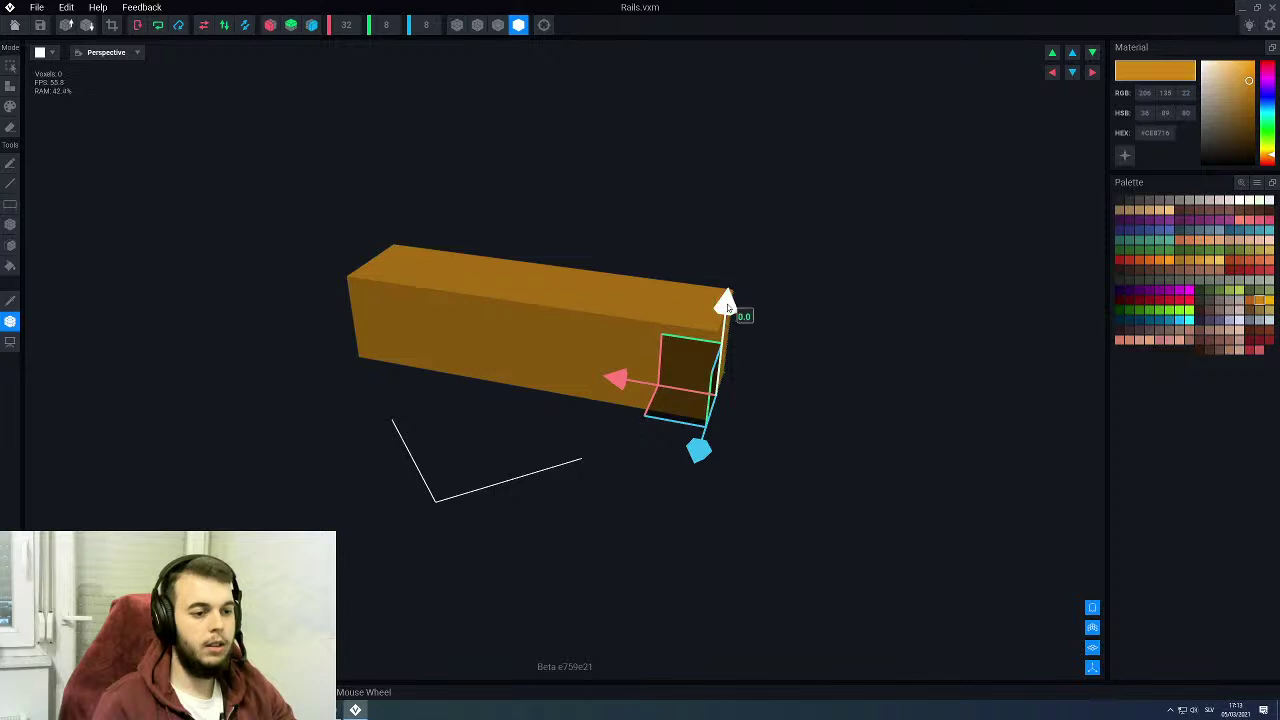
pyautogui.moveTo(727, 300); pyautogui.dragTo(729, 259)
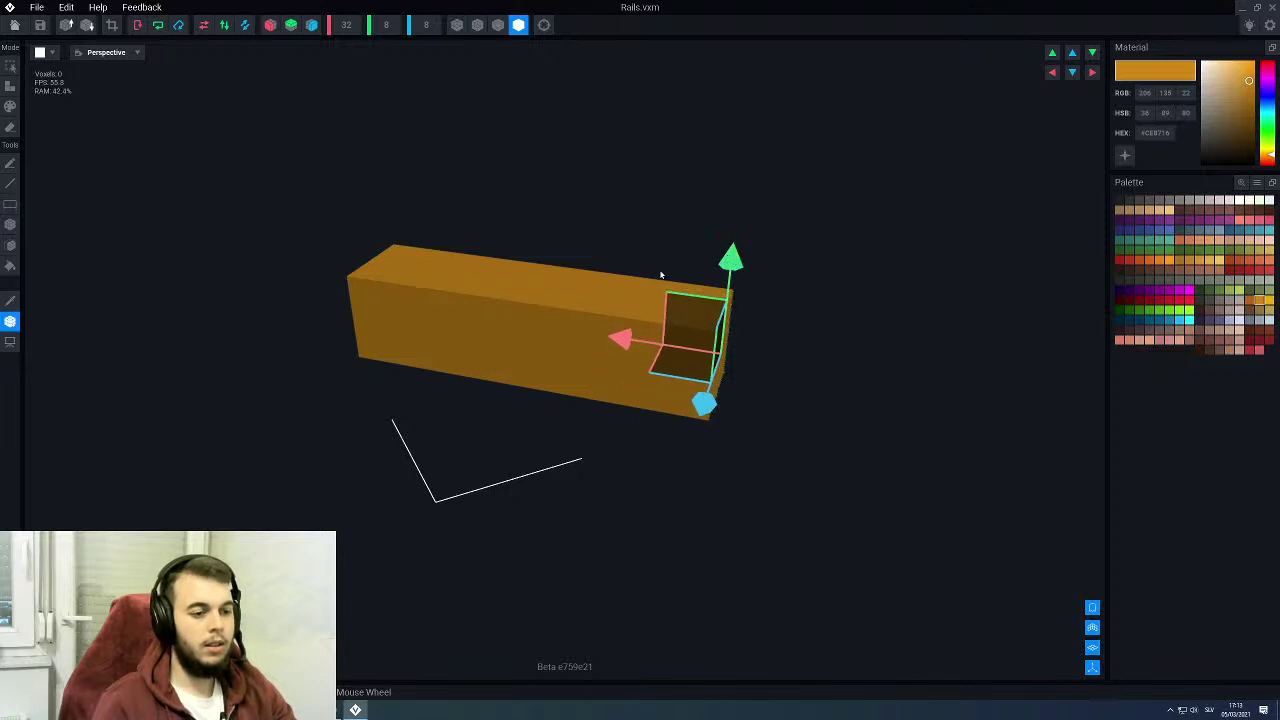
pyautogui.moveTo(660, 275)
pyautogui.mouseDown(button='right')
pyautogui.moveTo(560, 290)
pyautogui.moveTo(652, 268)
pyautogui.moveTo(656, 278)
pyautogui.mouseUp(button='right')
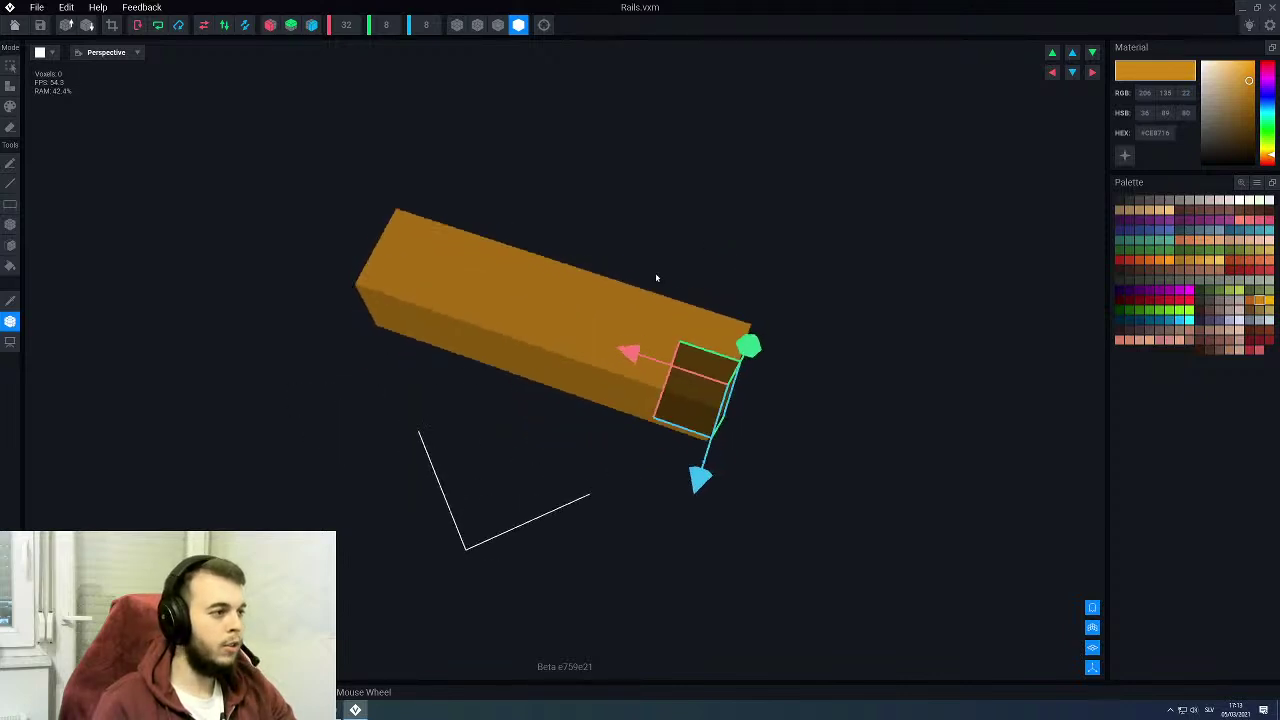
pyautogui.click(15, 27)
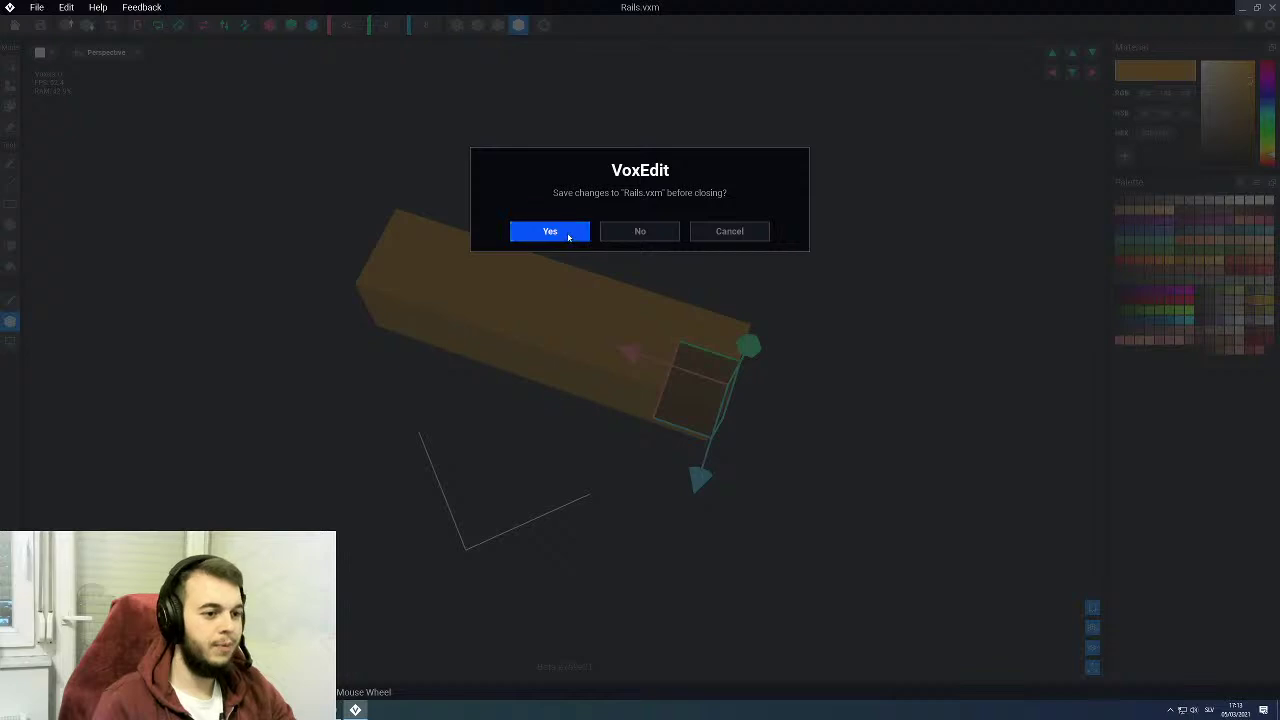
pyautogui.click(568, 233)
# Step: Examine the Pillar3 segments and the road edge between the pillars from several angles
pyautogui.moveTo(584, 256); pyautogui.dragTo(583, 298, button='middle')
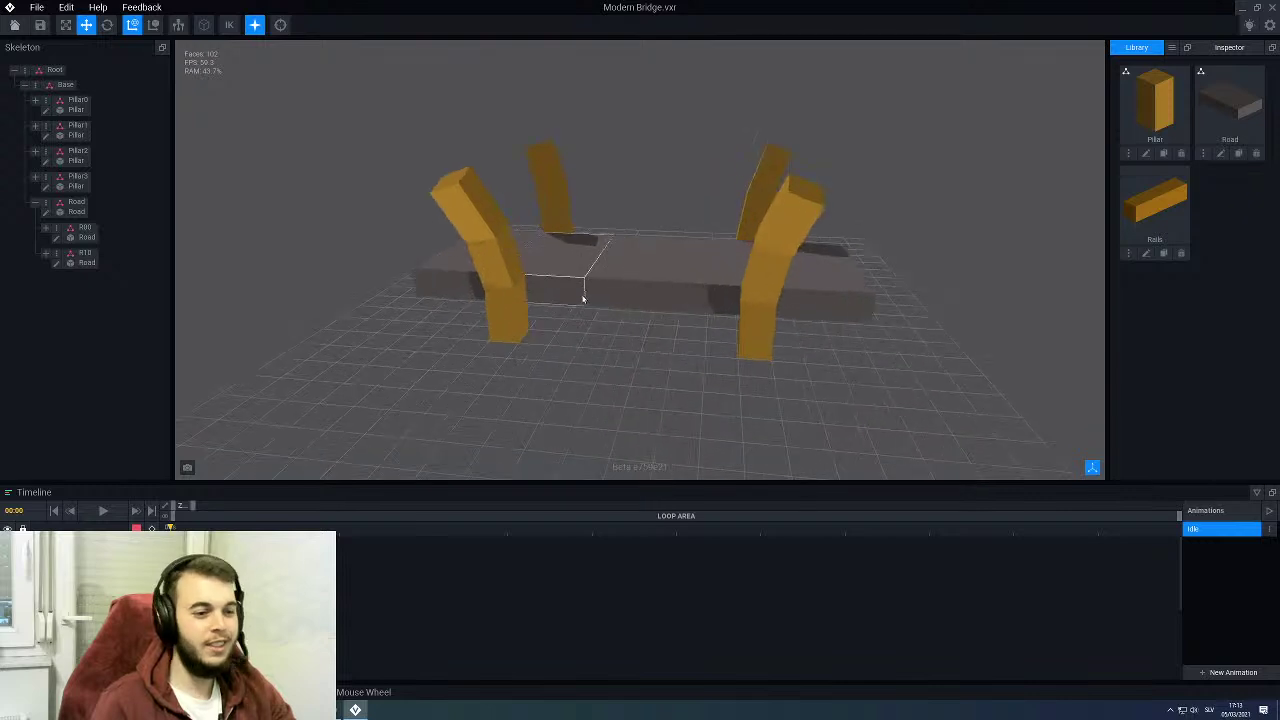
pyautogui.scroll(2, 584, 300)
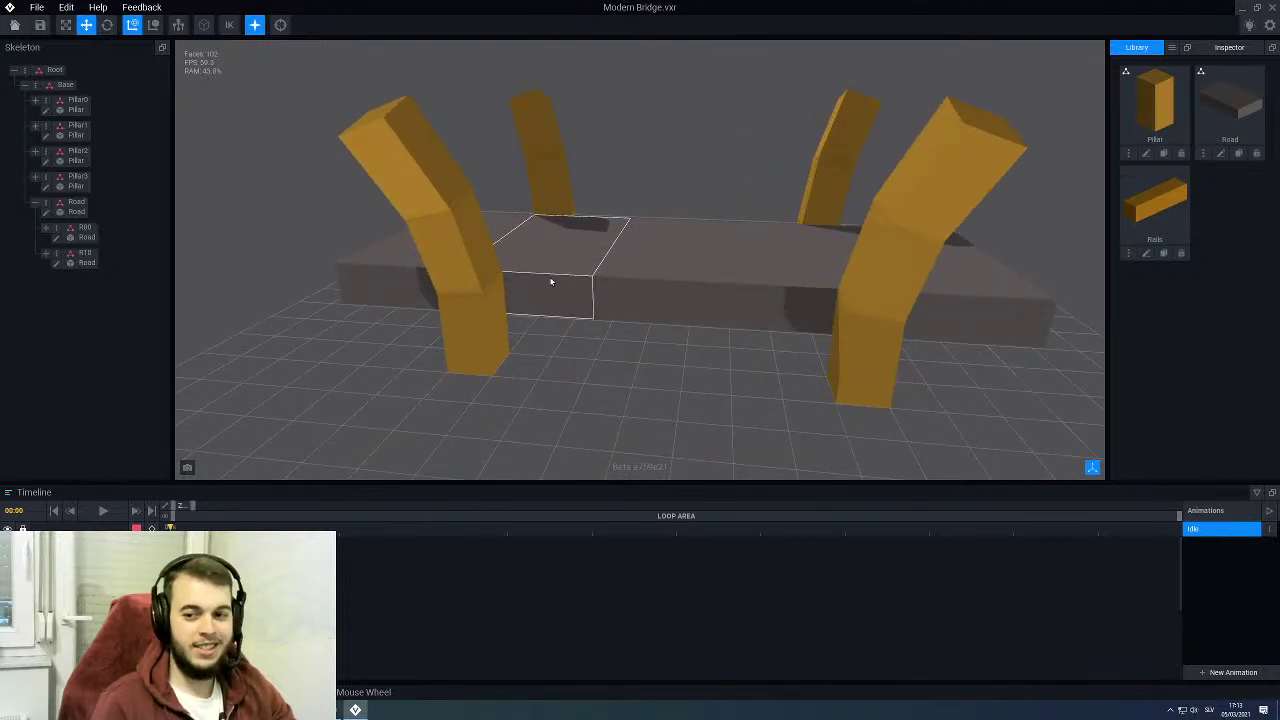
pyautogui.moveTo(577, 234)
pyautogui.mouseDown(button='middle')
pyautogui.moveTo(590, 290)
pyautogui.moveTo(582, 242)
pyautogui.moveTo(574, 249)
pyautogui.mouseUp(button='middle')
pyautogui.scroll(4, 574, 249)
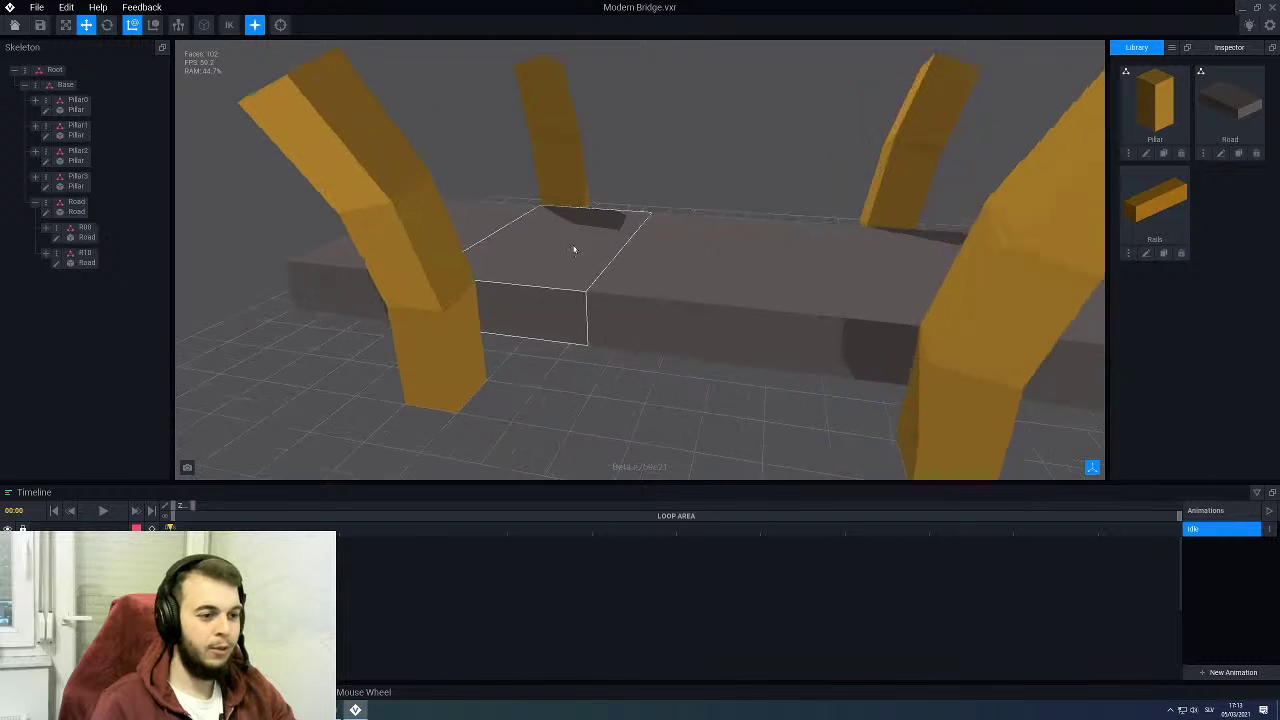
pyautogui.click(411, 252)
pyautogui.scroll(-2, 410, 252)
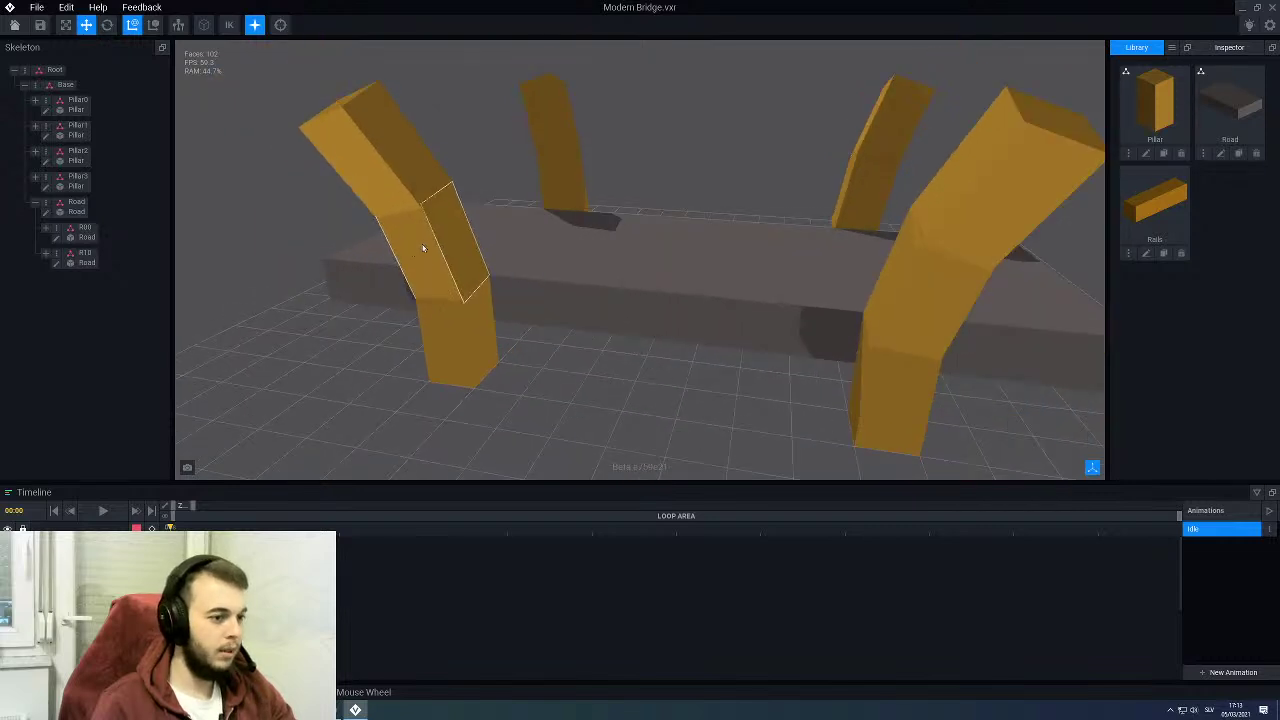
pyautogui.click(422, 248)
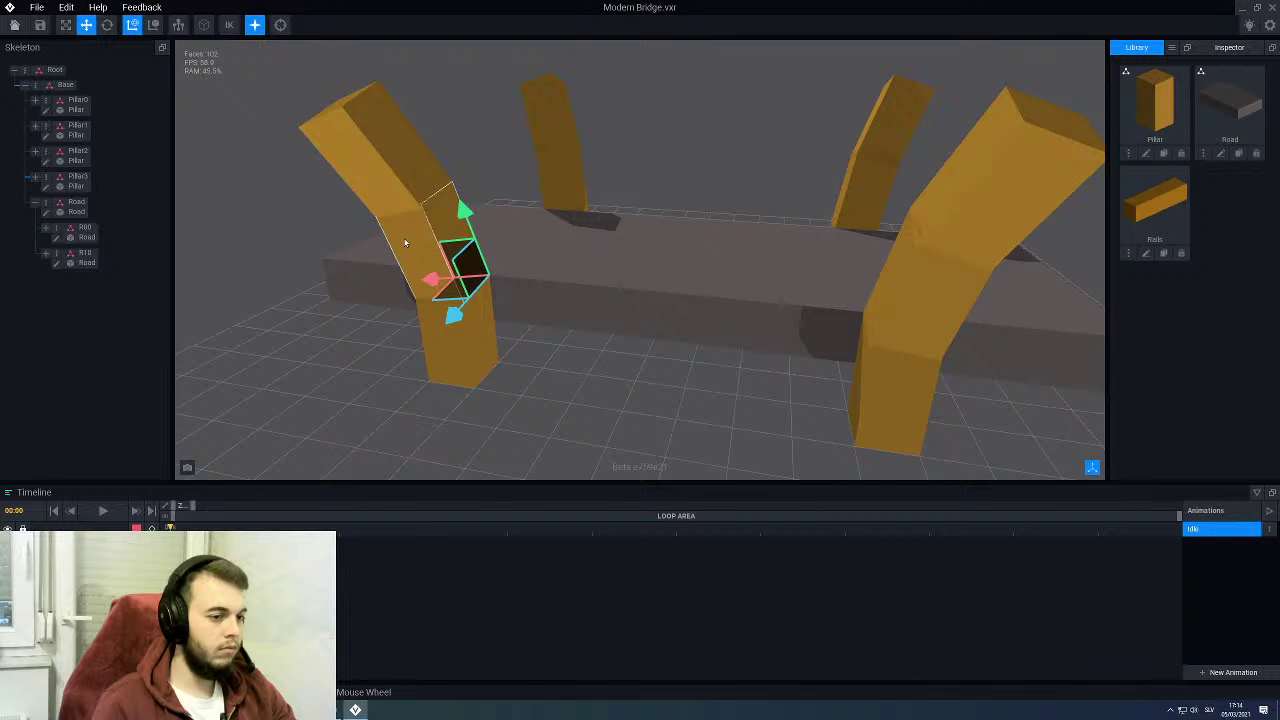
pyautogui.moveTo(405, 243); pyautogui.dragTo(396, 148, button='middle')
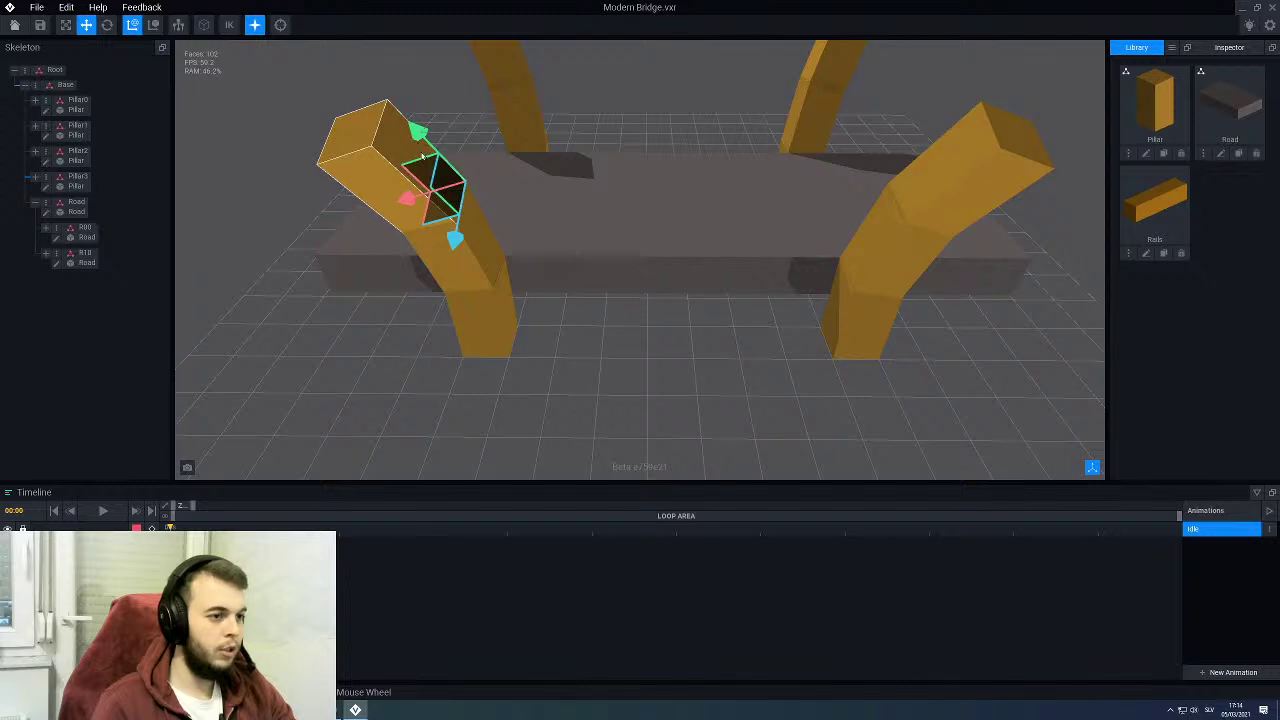
pyautogui.moveTo(450, 152); pyautogui.dragTo(612, 294)
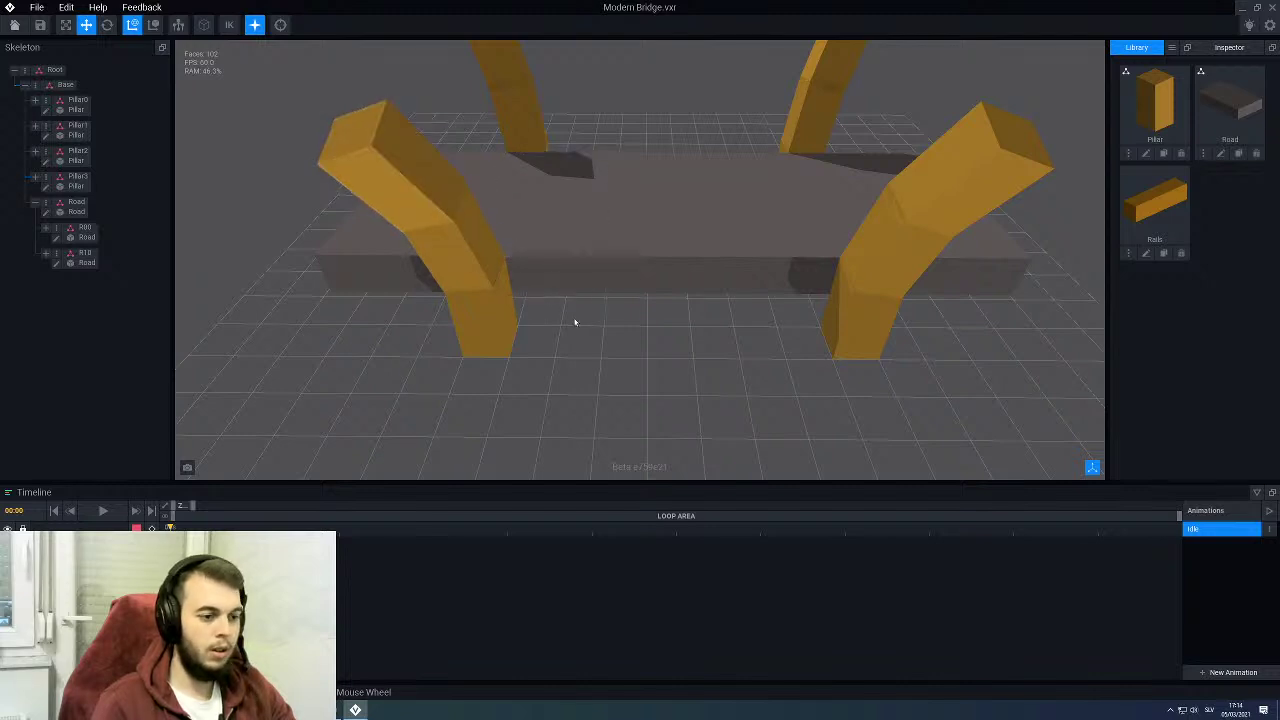
pyautogui.moveTo(575, 322)
pyautogui.mouseDown(button='middle')
pyautogui.moveTo(572, 292)
pyautogui.moveTo(630, 282)
pyautogui.moveTo(622, 291)
pyautogui.mouseUp(button='middle')
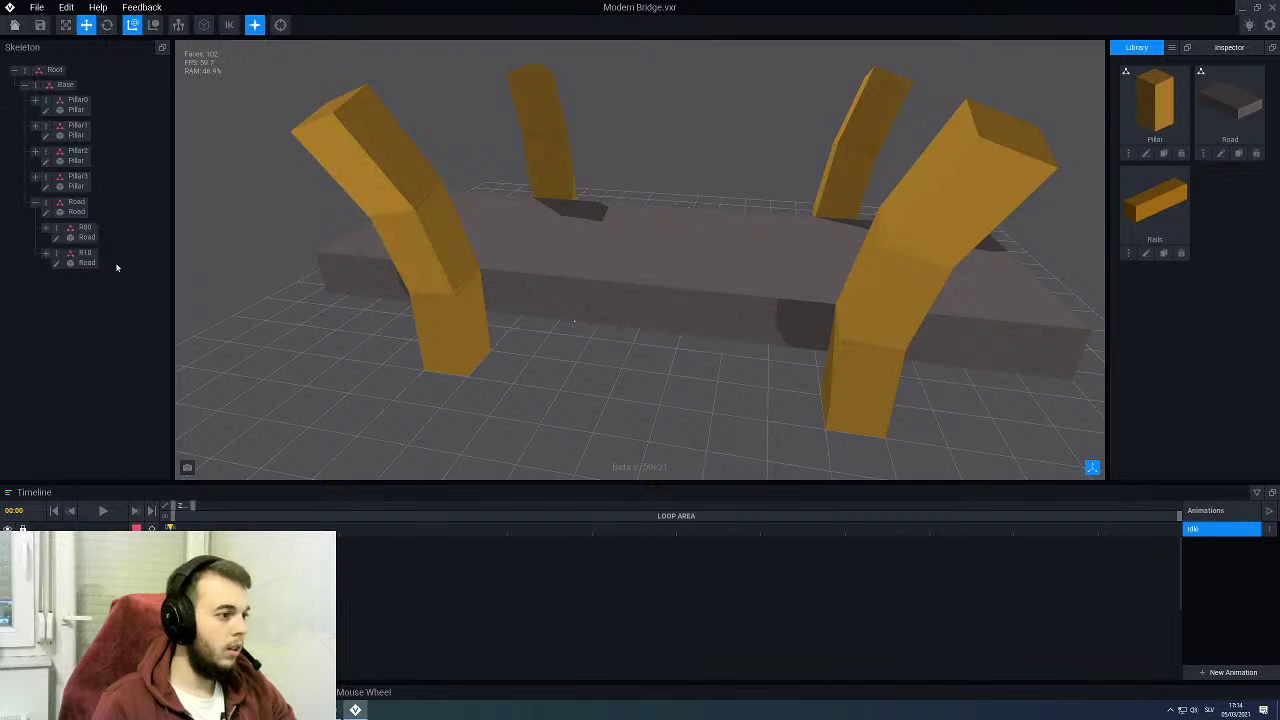
# Step: Create a child node named Rails0 under Base and assign the Rails model to it
pyautogui.click(36, 204)
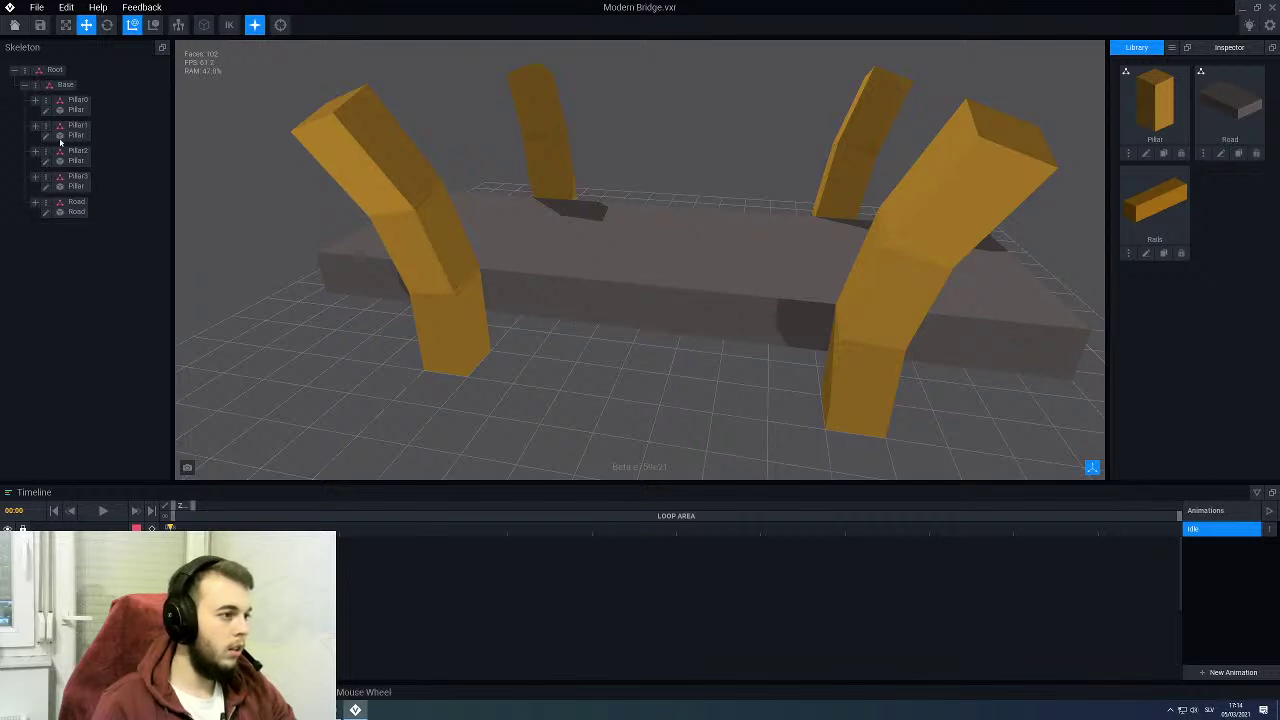
pyautogui.rightClick(36, 86)
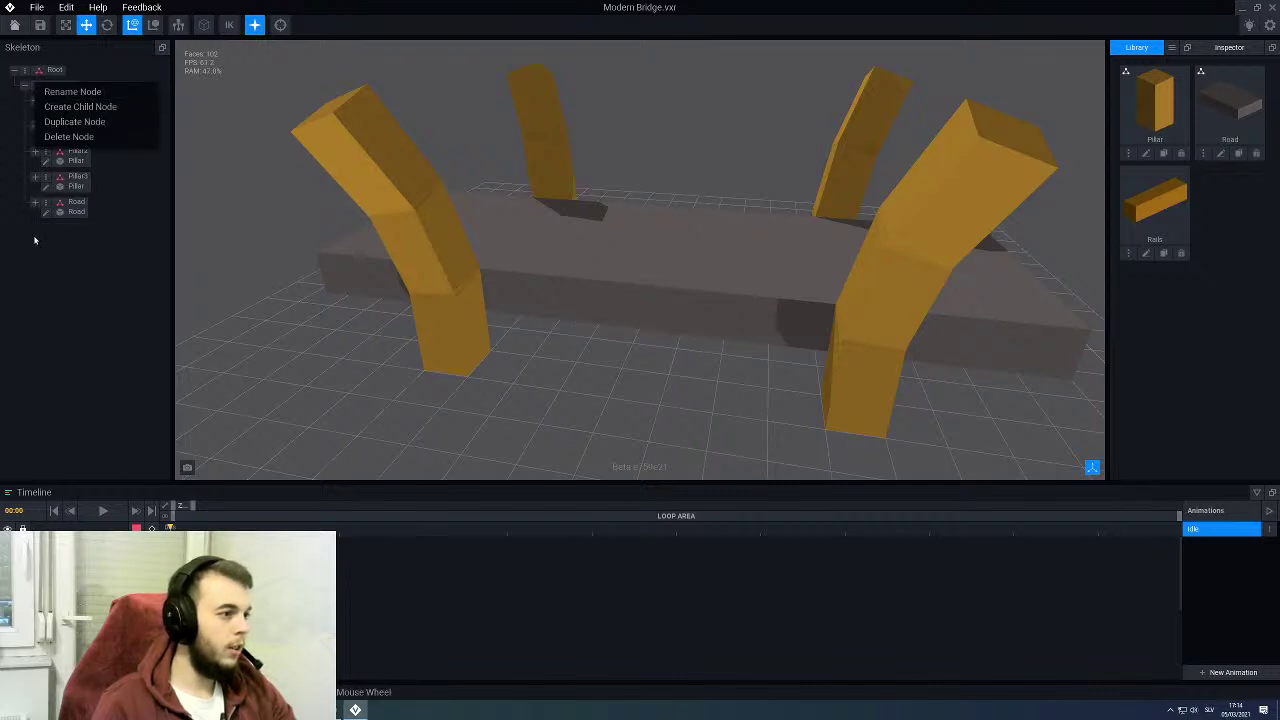
pyautogui.click(80, 106)
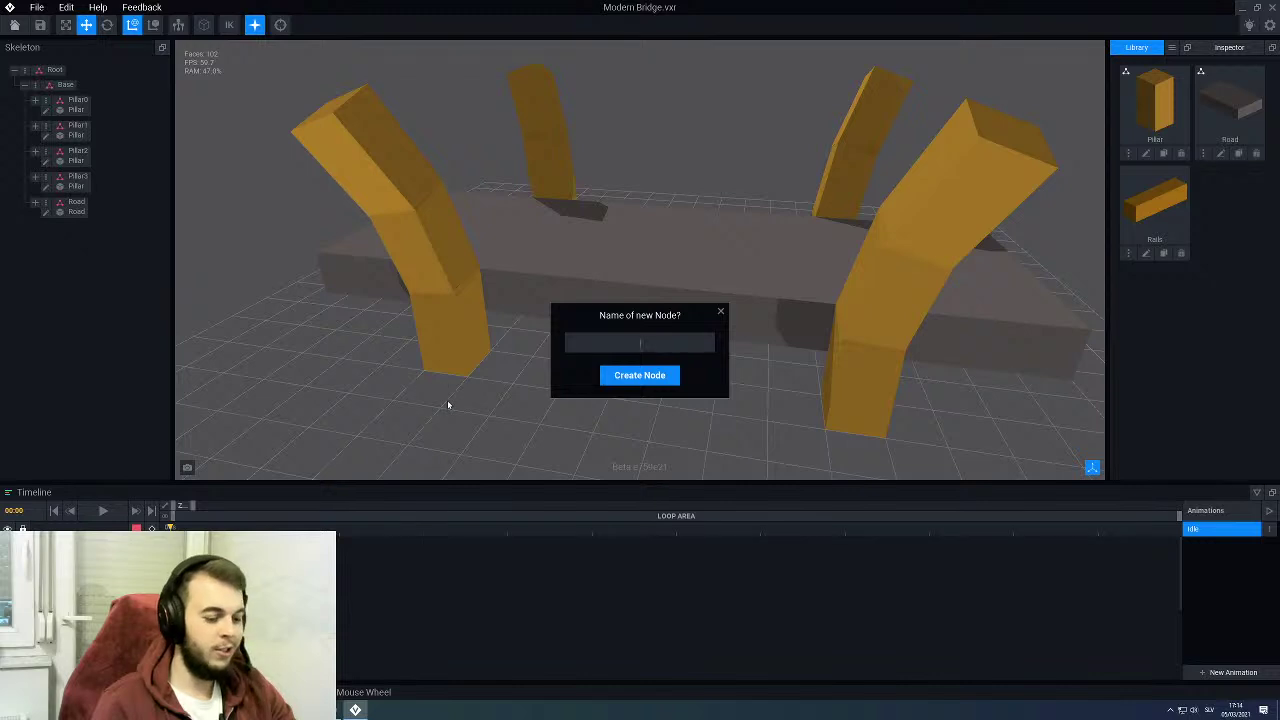
pyautogui.write('Rails0')
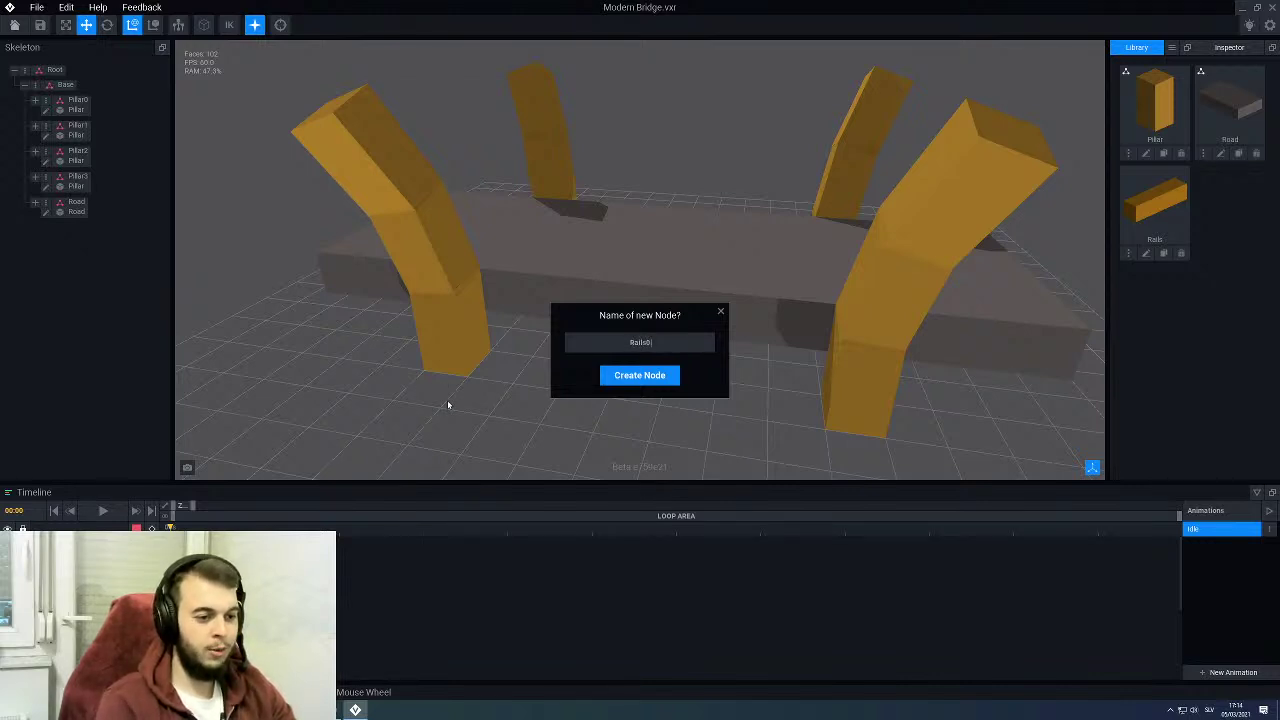
pyautogui.press('Return')
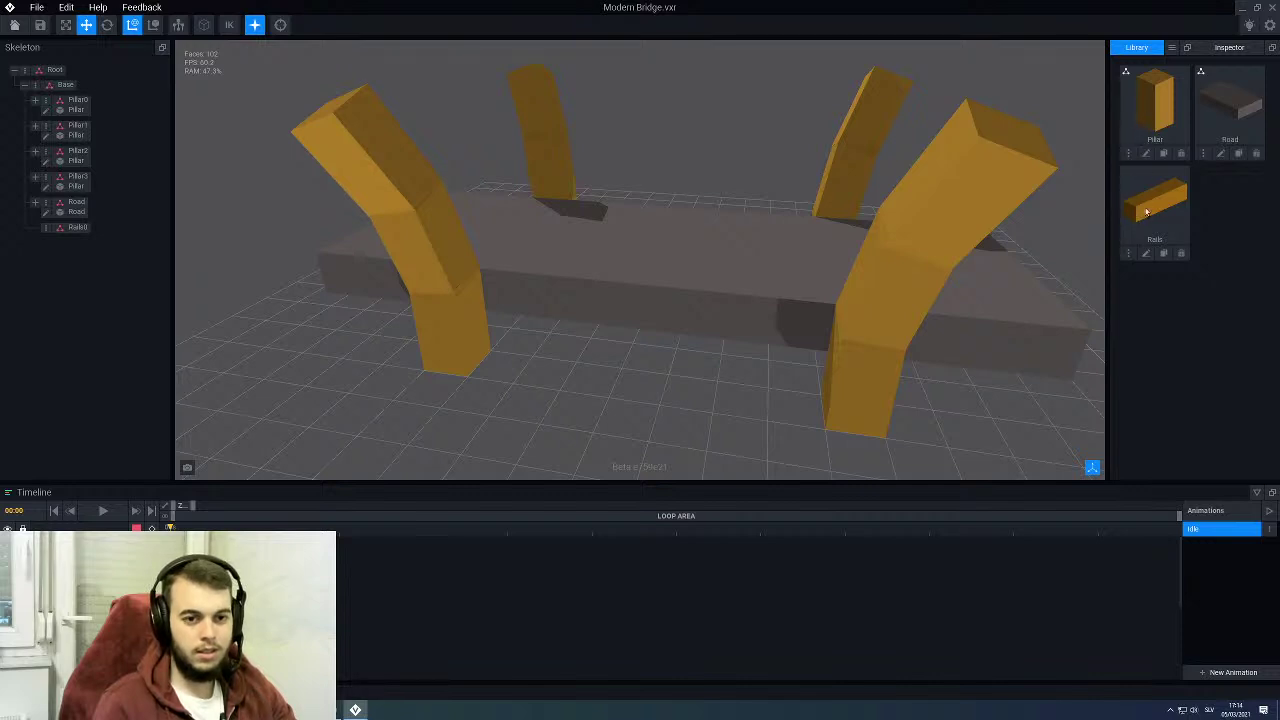
pyautogui.moveTo(1147, 212); pyautogui.dragTo(70, 228)
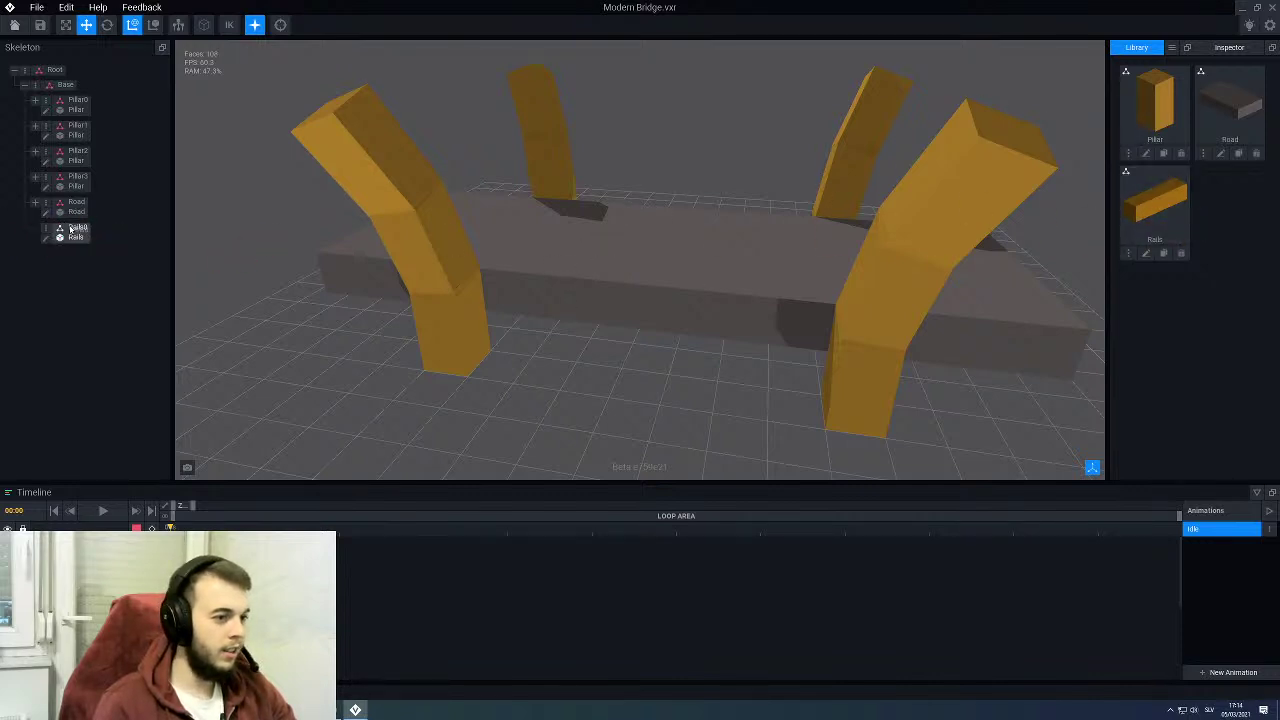
pyautogui.click(70, 230)
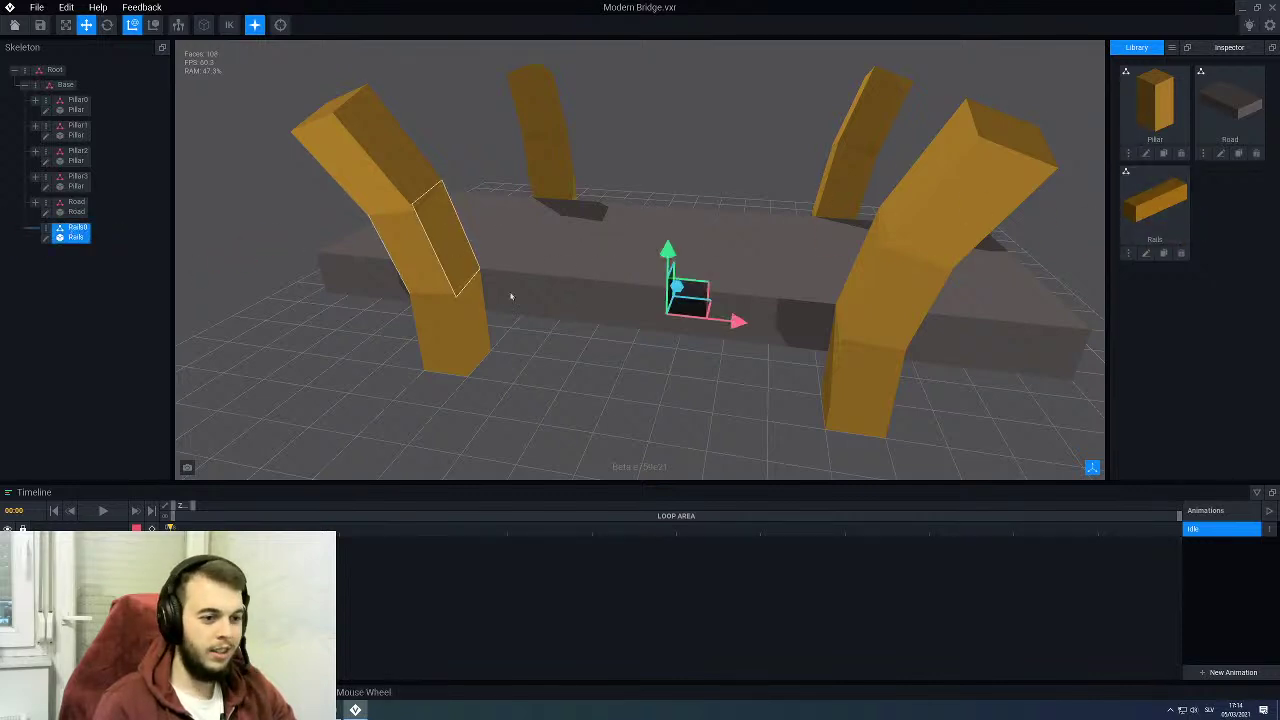
# Step: Open the Pillar model to check its orange colour, save it and return to the bridge
pyautogui.click(1147, 154)
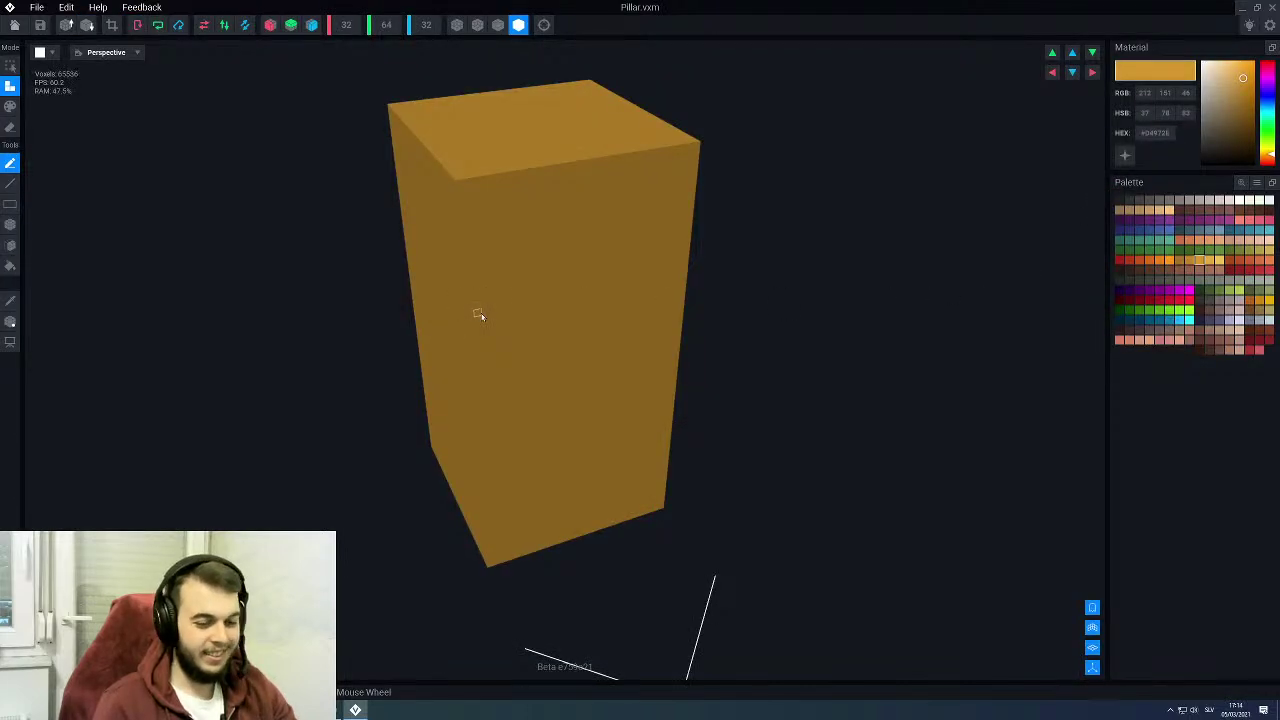
pyautogui.click(14, 25)
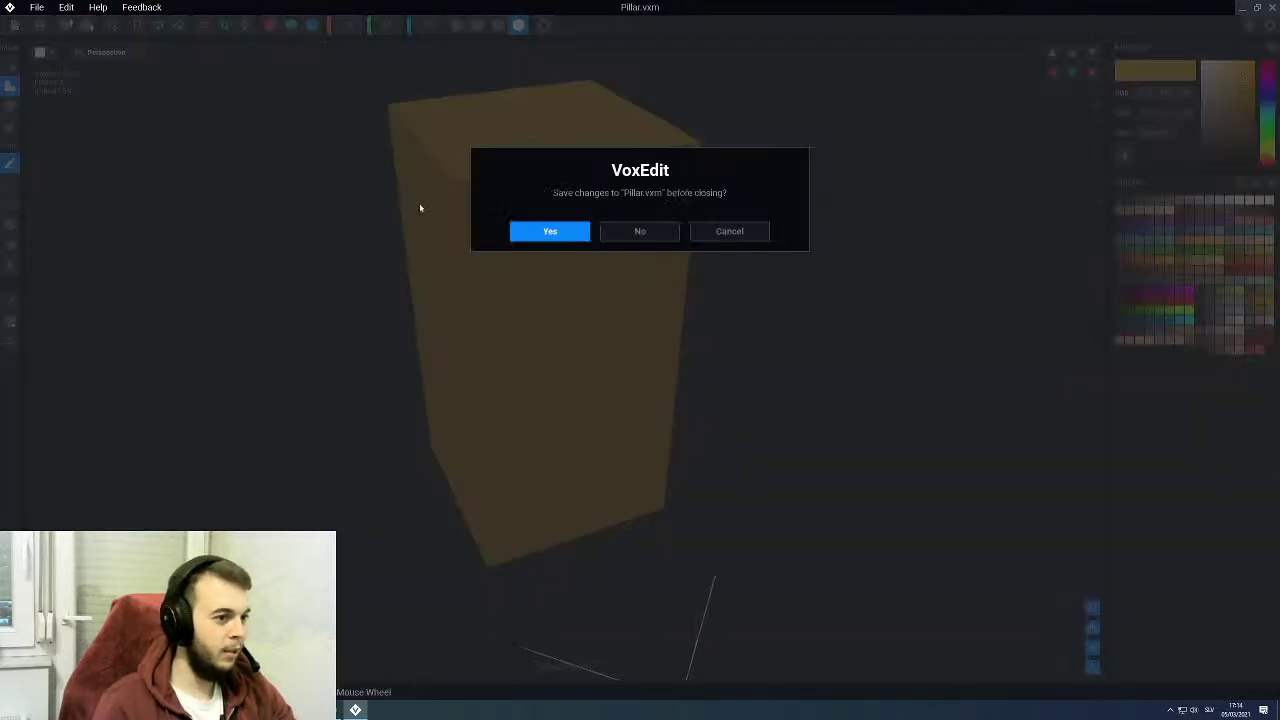
pyautogui.click(549, 232)
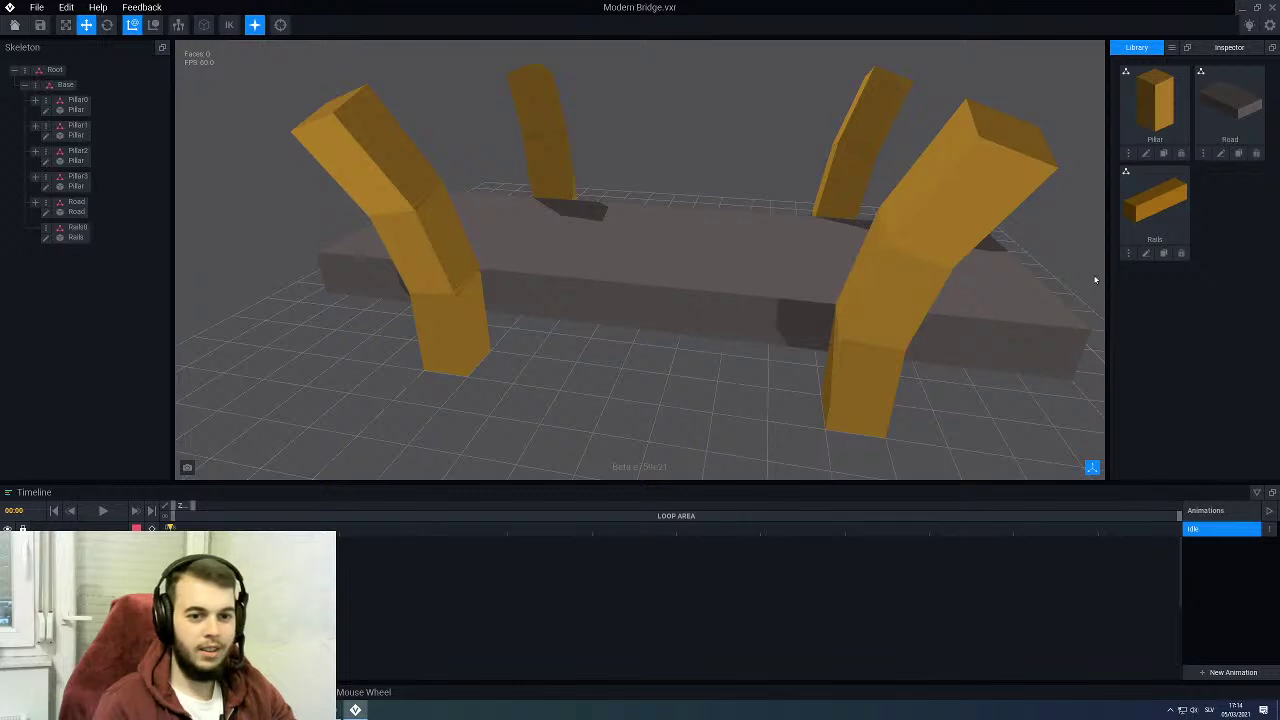
# Step: Repaint the whole Rails model with the pillars' orange #D4972E, save Rails.vxm and return to the bridge
pyautogui.click(1146, 253)
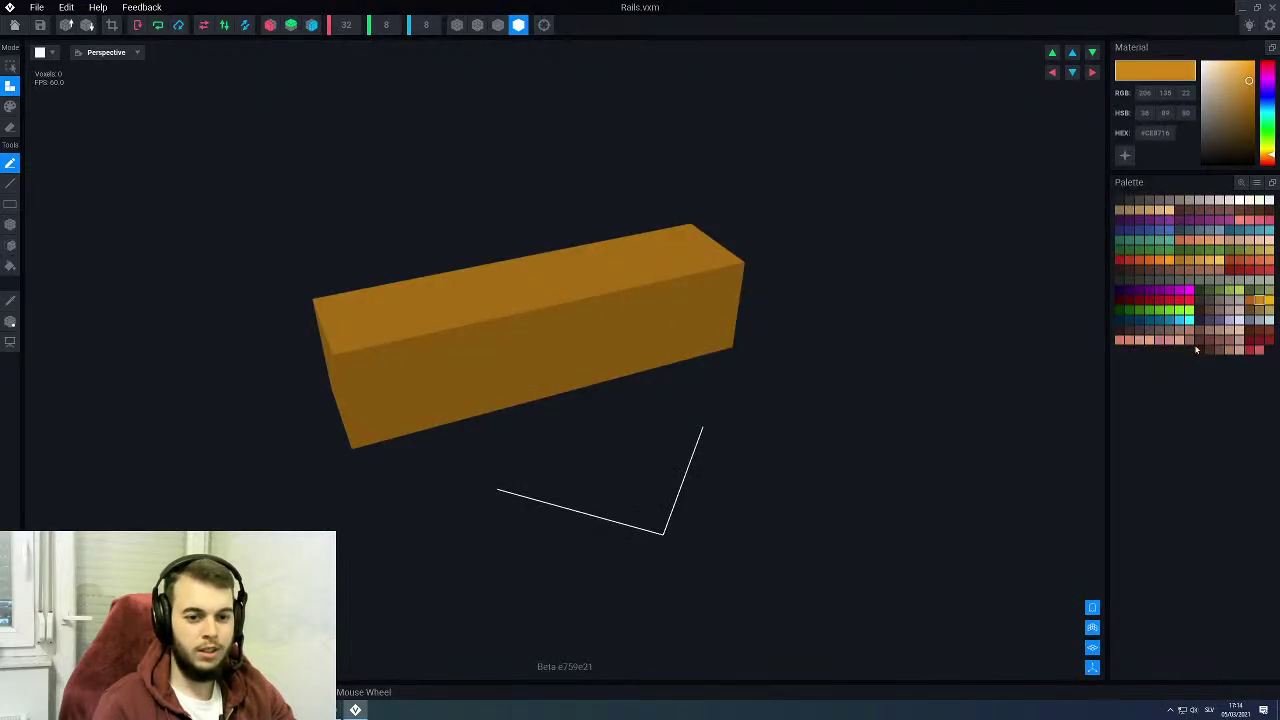
pyautogui.click(1203, 262)
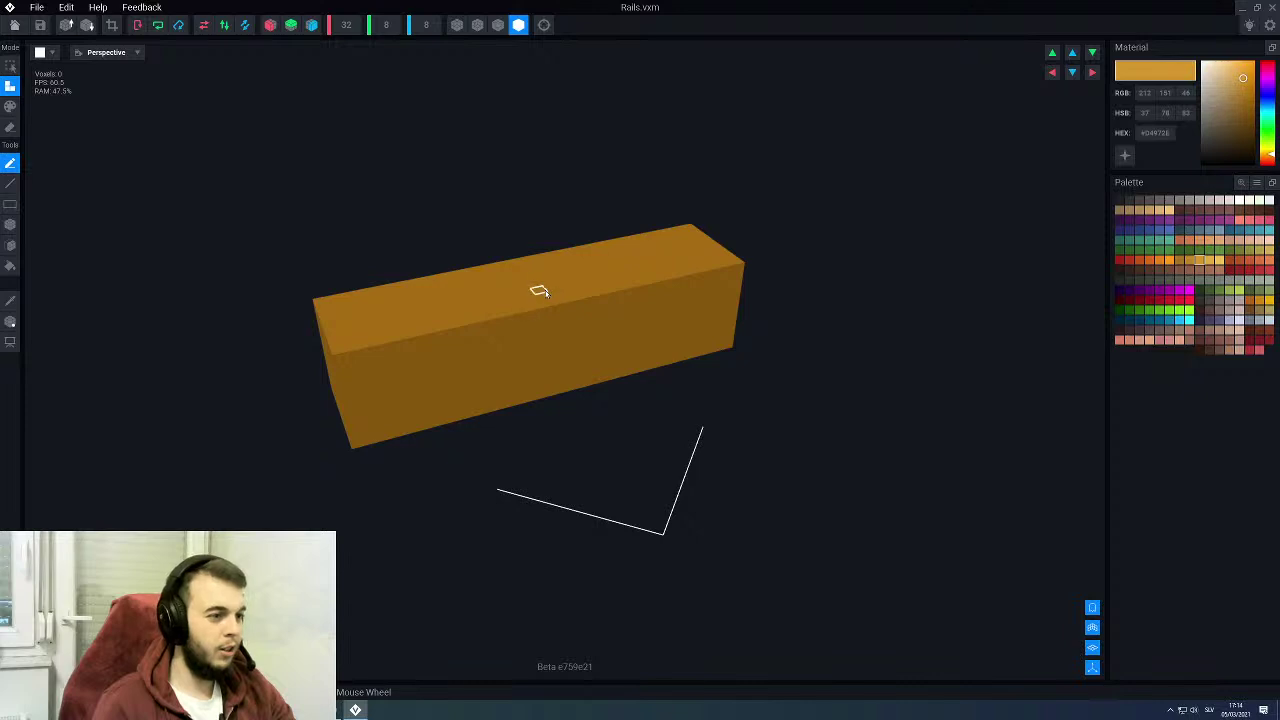
pyautogui.click(10, 321)
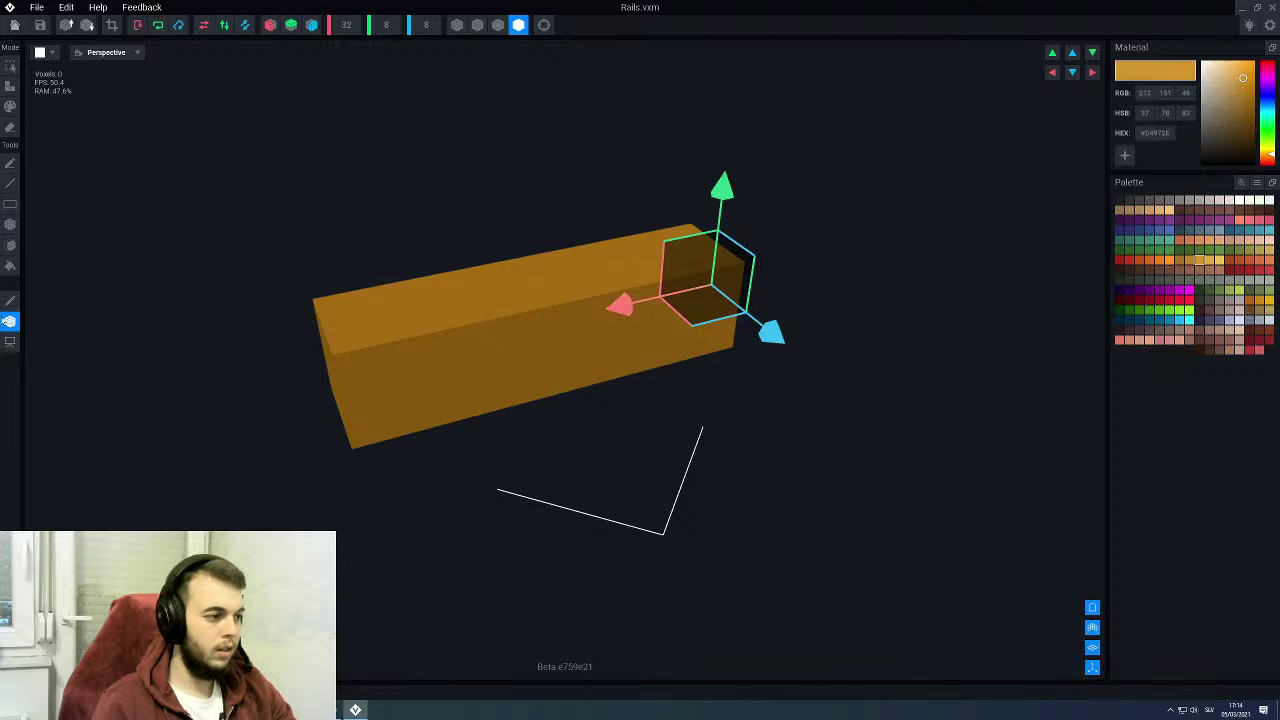
pyautogui.click(8, 321)
pyautogui.press('g')
pyautogui.press('f')
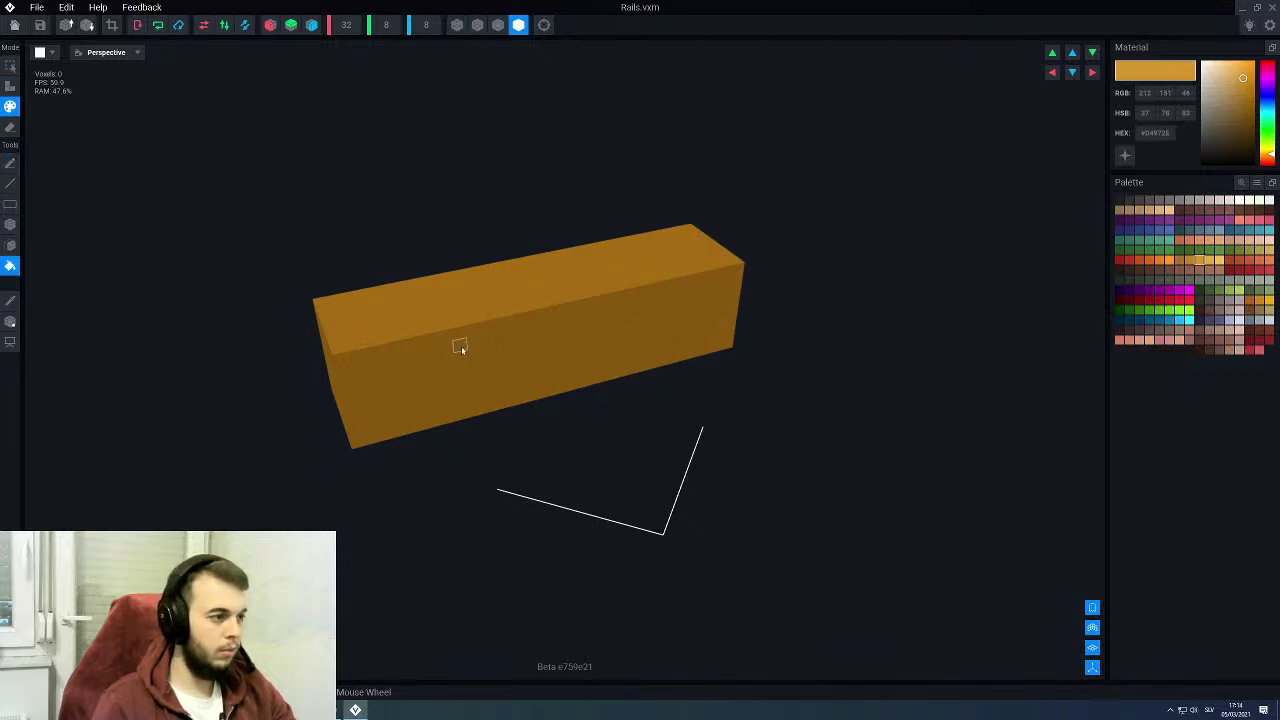
pyautogui.click(461, 346)
pyautogui.click(14, 26)
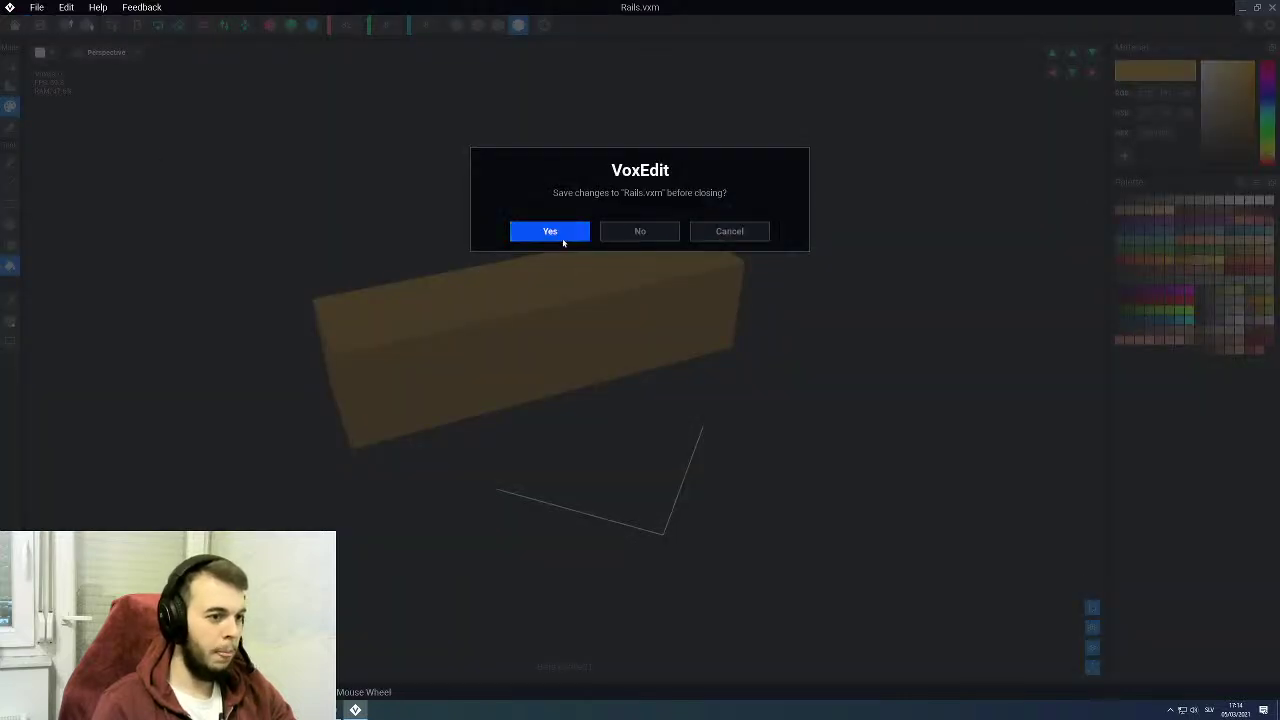
pyautogui.click(560, 236)
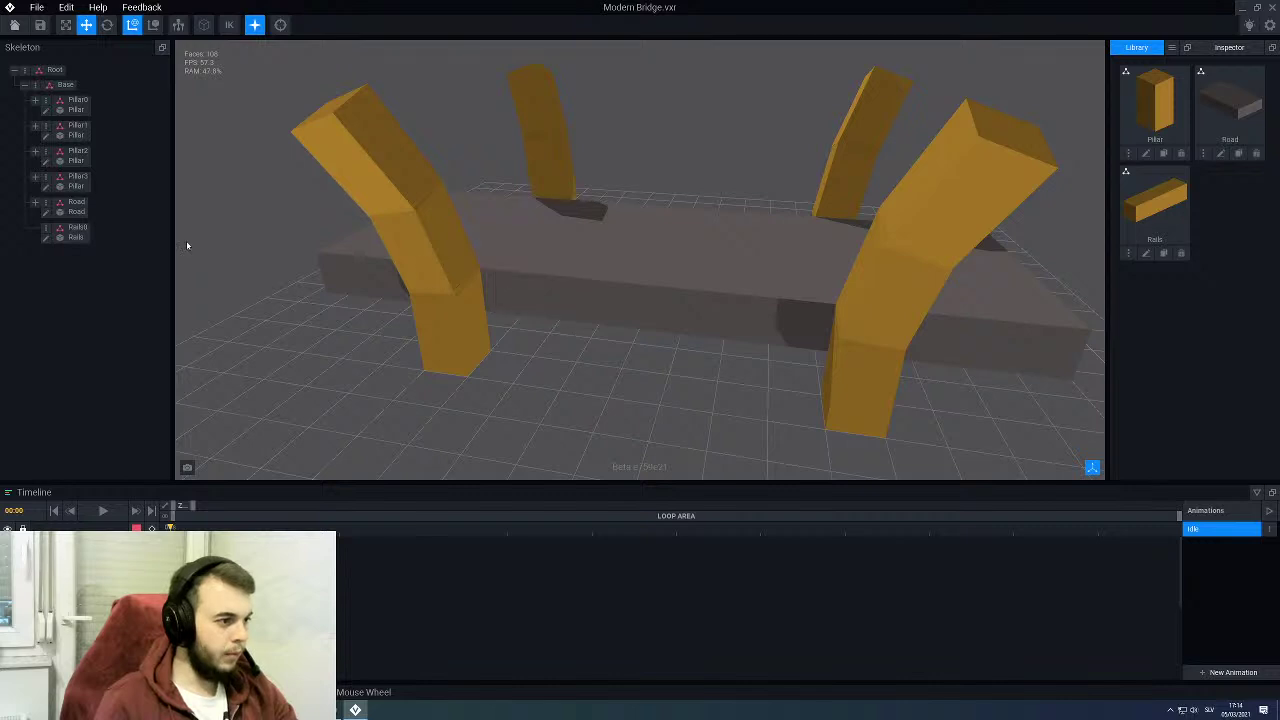
# Step: Raise the Rails0 block above the road surface to a height of 80
pyautogui.click(77, 236)
pyautogui.scroll(2, 819, 322)
pyautogui.moveTo(718, 319); pyautogui.dragTo(732, 315, button='right')
pyautogui.moveTo(670, 322); pyautogui.dragTo(699, 212)
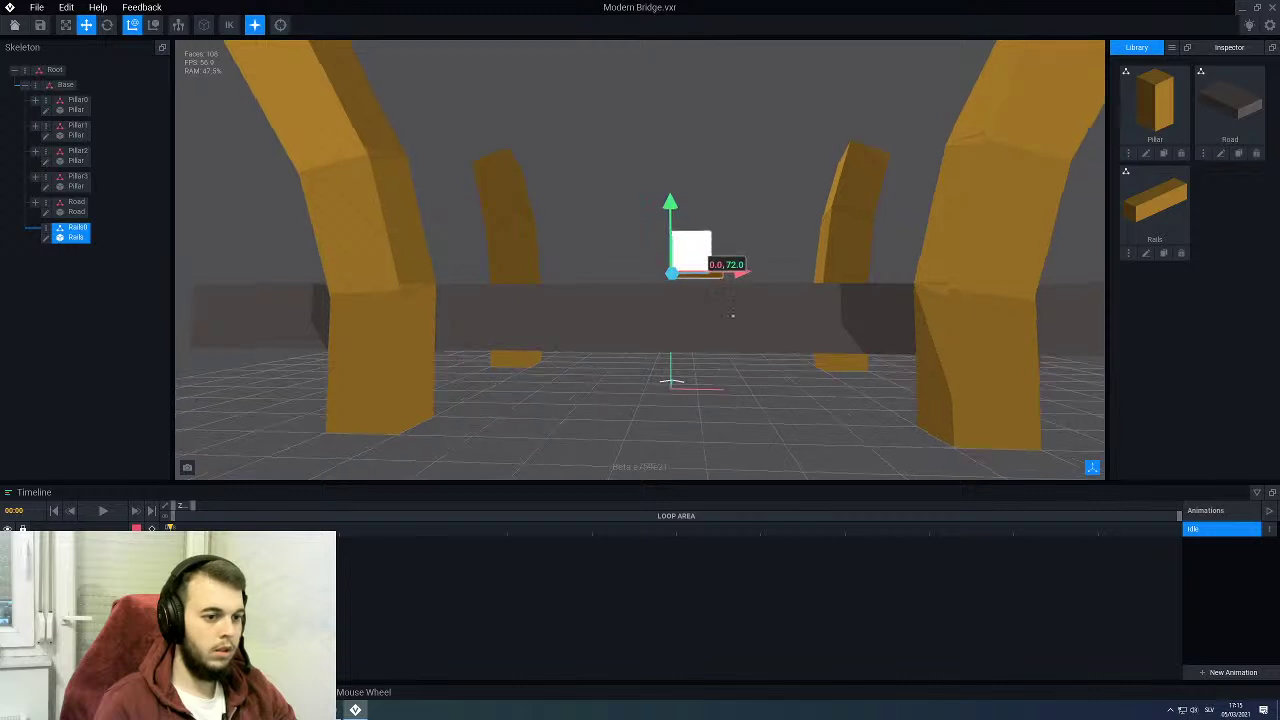
pyautogui.moveTo(733, 314); pyautogui.dragTo(727, 318, button='right')
pyautogui.moveTo(672, 172); pyautogui.dragTo(677, 155)
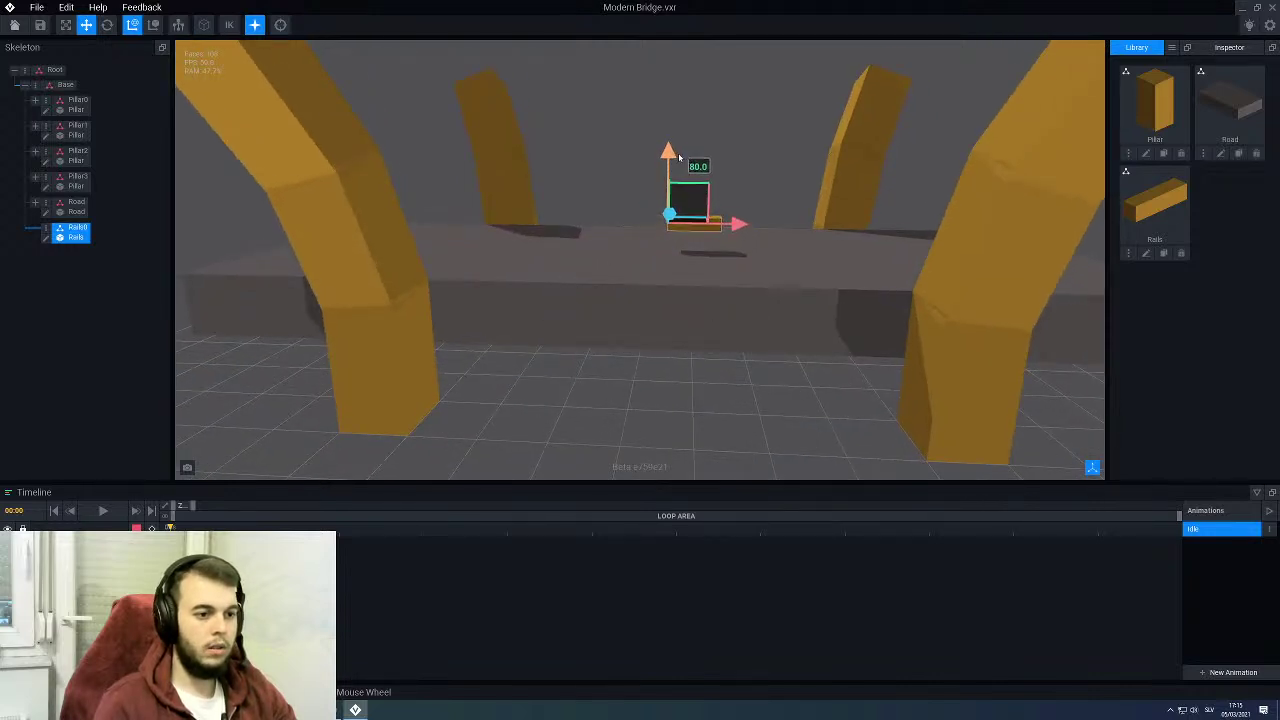
# Step: Move Rails0 along the Z axis from the middle of the road to its long edge
pyautogui.moveTo(682, 243); pyautogui.dragTo(682, 241, button='right')
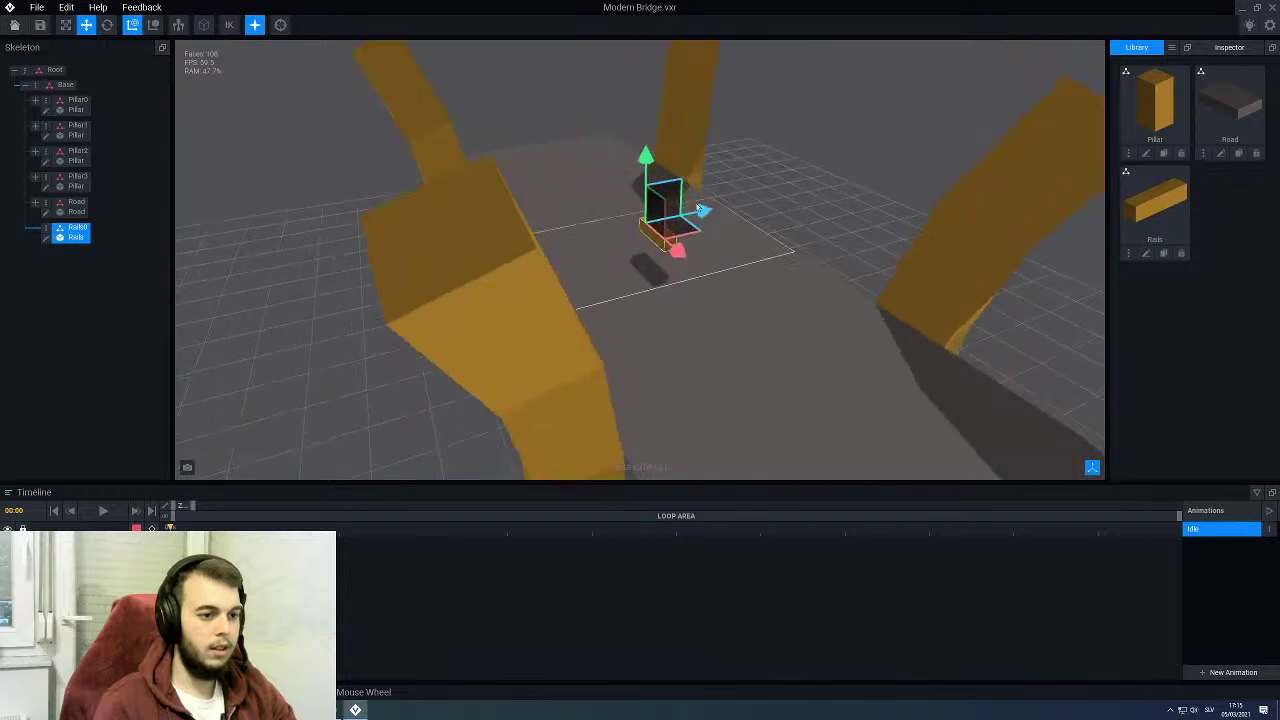
pyautogui.moveTo(702, 214); pyautogui.dragTo(581, 242)
pyautogui.moveTo(581, 242)
pyautogui.mouseDown(button='right')
pyautogui.moveTo(593, 242)
pyautogui.moveTo(580, 261)
pyautogui.mouseUp(button='right')
pyautogui.scroll(-4, 571, 271)
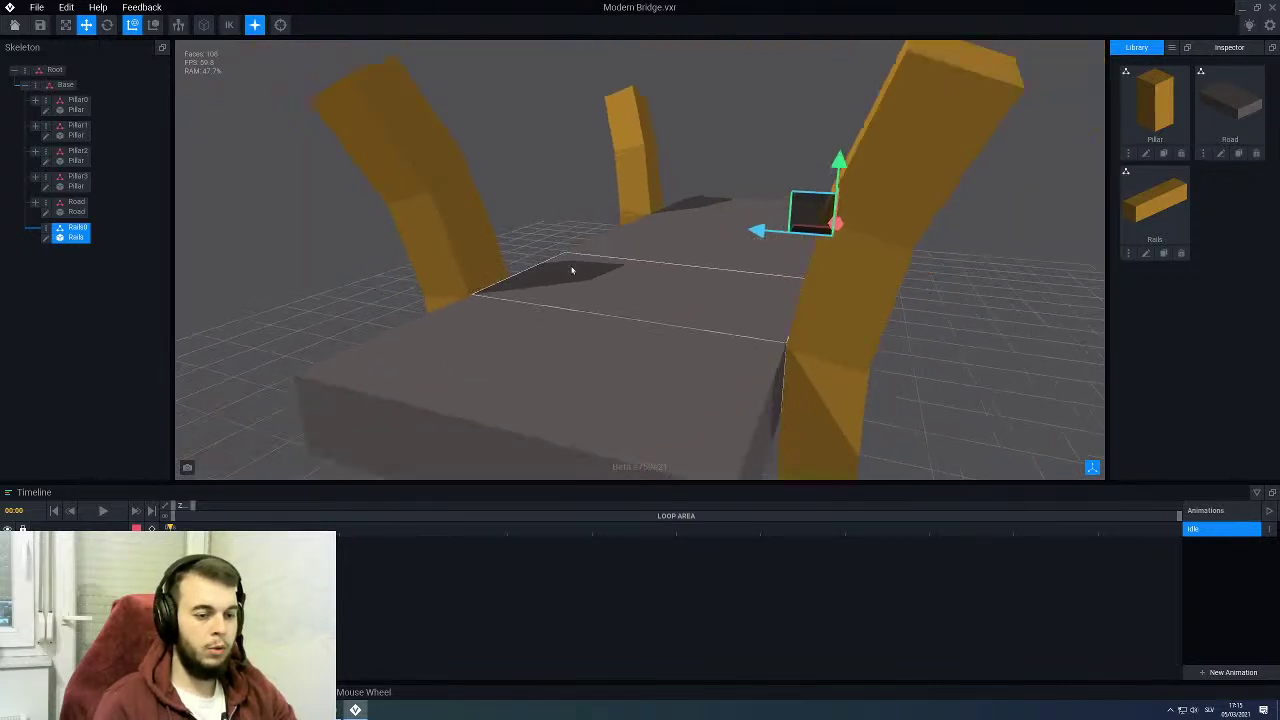
pyautogui.moveTo(731, 235); pyautogui.dragTo(729, 236)
pyautogui.moveTo(729, 236); pyautogui.dragTo(730, 237, button='right')
# Step: Fine-tune Rails0 along Z so it sits just outside the road's long edge, between the two pillars
pyautogui.moveTo(741, 229); pyautogui.dragTo(731, 191, button='middle')
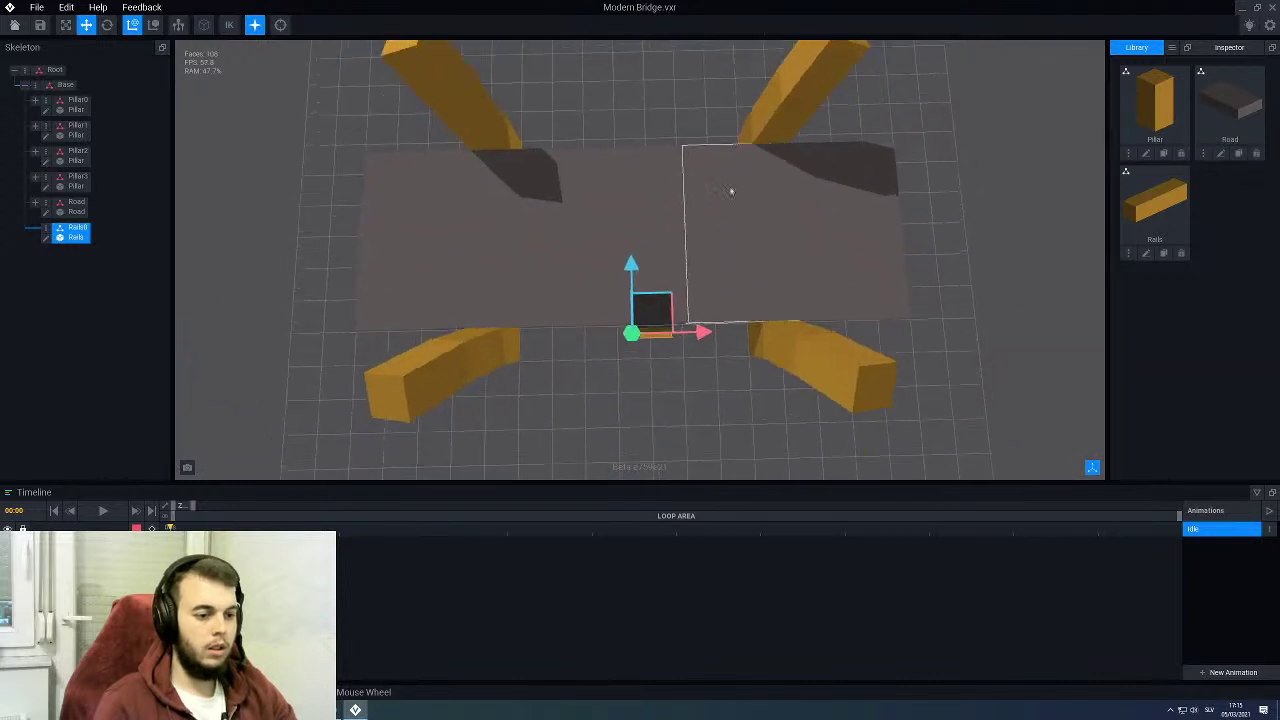
pyautogui.moveTo(651, 323); pyautogui.dragTo(660, 297, button='middle')
pyautogui.moveTo(642, 390); pyautogui.dragTo(640, 371, button='middle')
pyautogui.scroll(4, 641, 366)
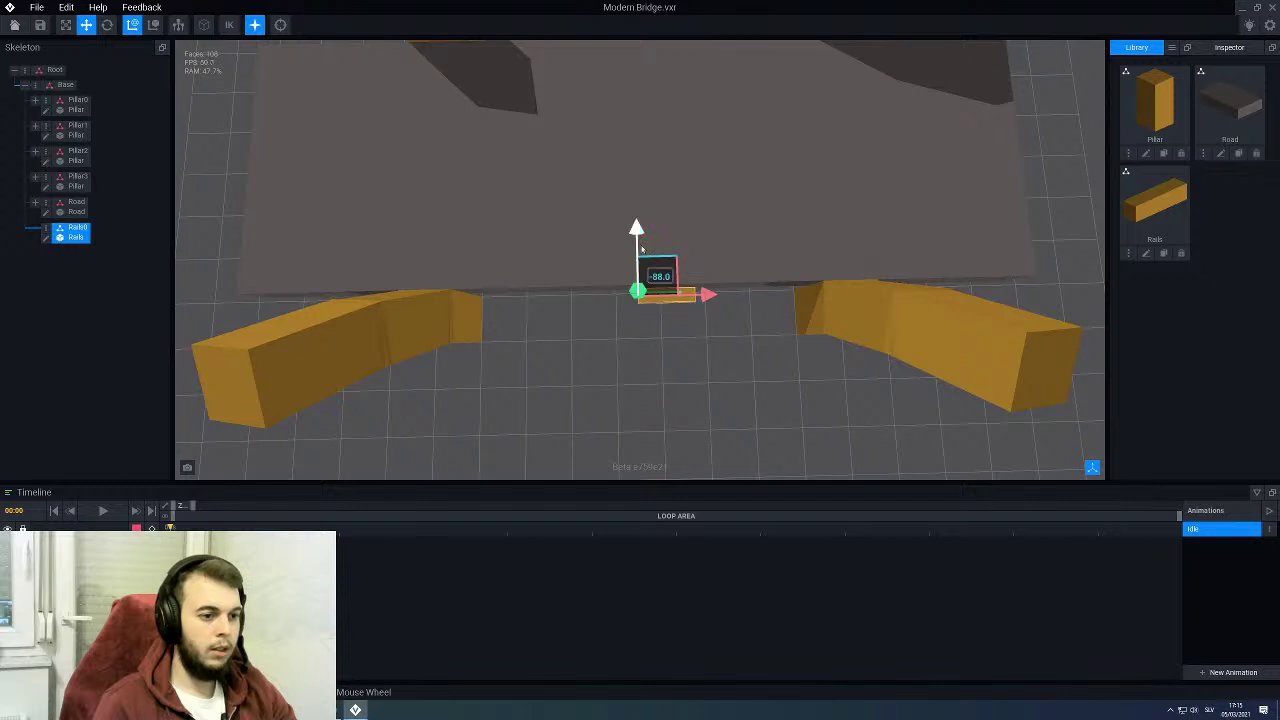
pyautogui.moveTo(636, 229); pyautogui.dragTo(630, 247)
pyautogui.scroll(-3, 614, 360)
pyautogui.click(657, 326)
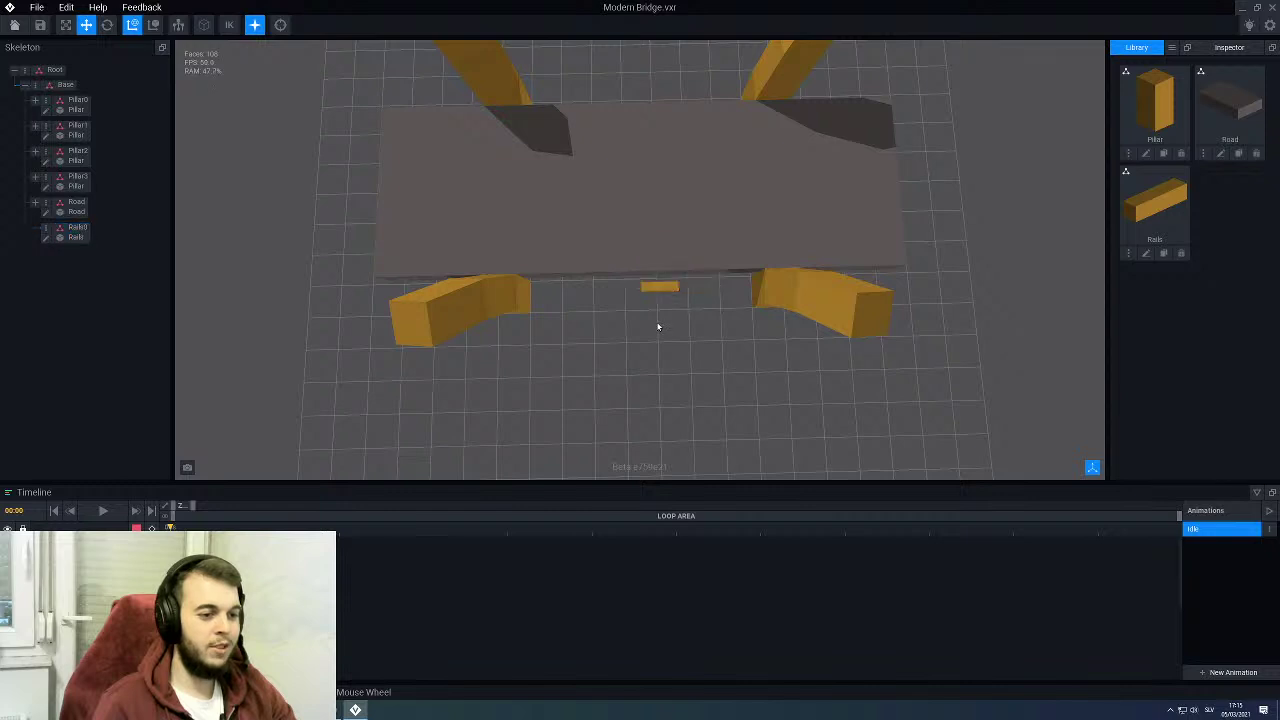
pyautogui.moveTo(657, 326); pyautogui.dragTo(637, 219, button='right')
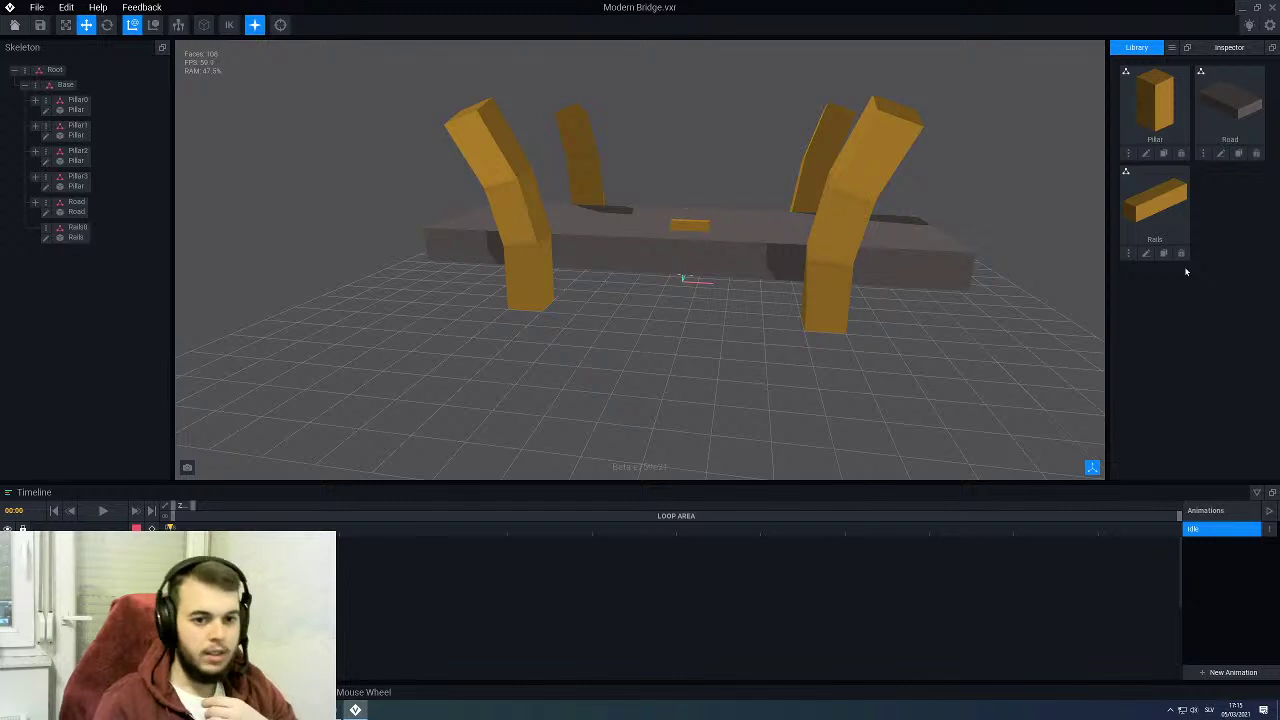
# Step: Widen the Rails model to 64 voxels in X, fill the added volume with orange and save it
pyautogui.click(1147, 253)
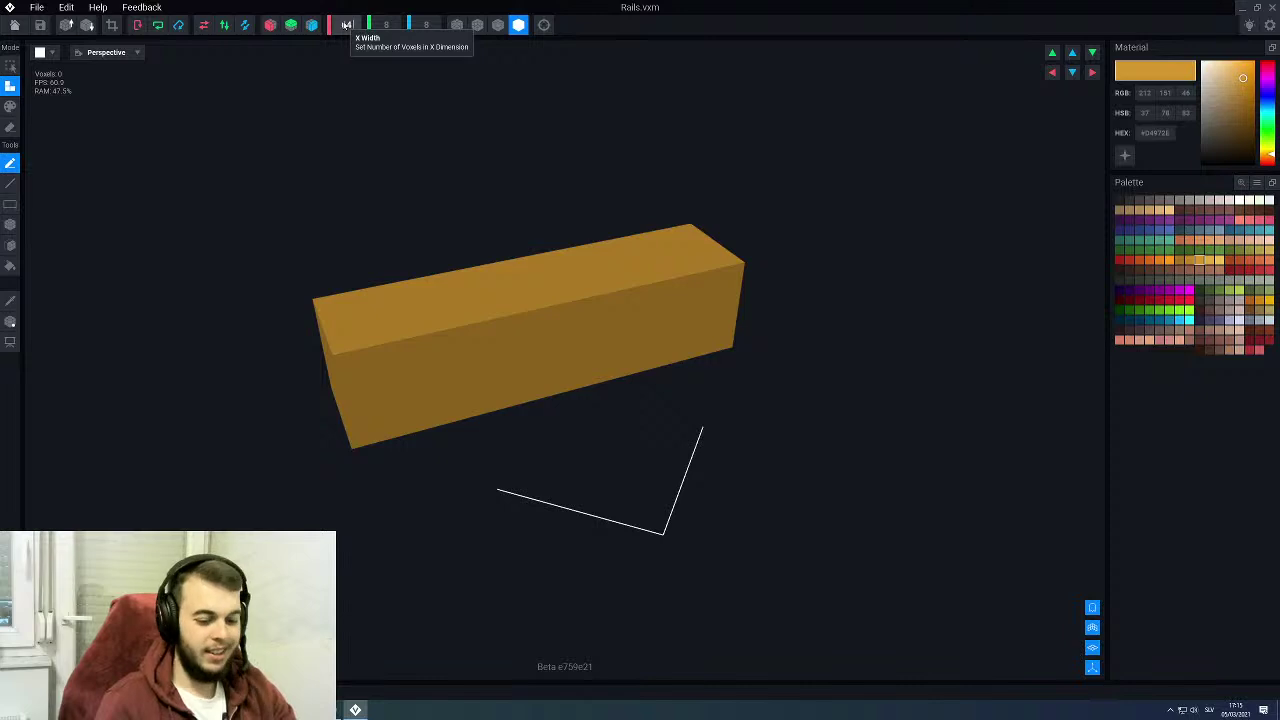
pyautogui.moveTo(346, 25); pyautogui.dragTo(357, 28)
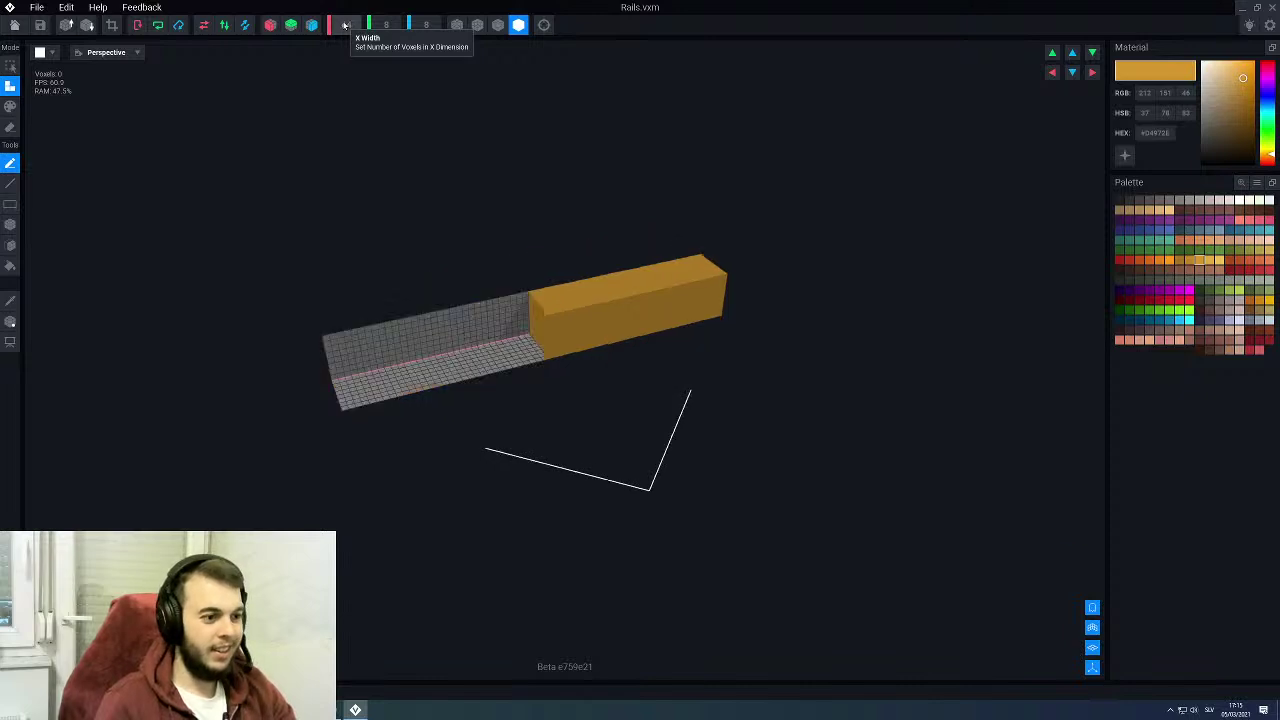
pyautogui.click(8, 264)
pyautogui.click(458, 355)
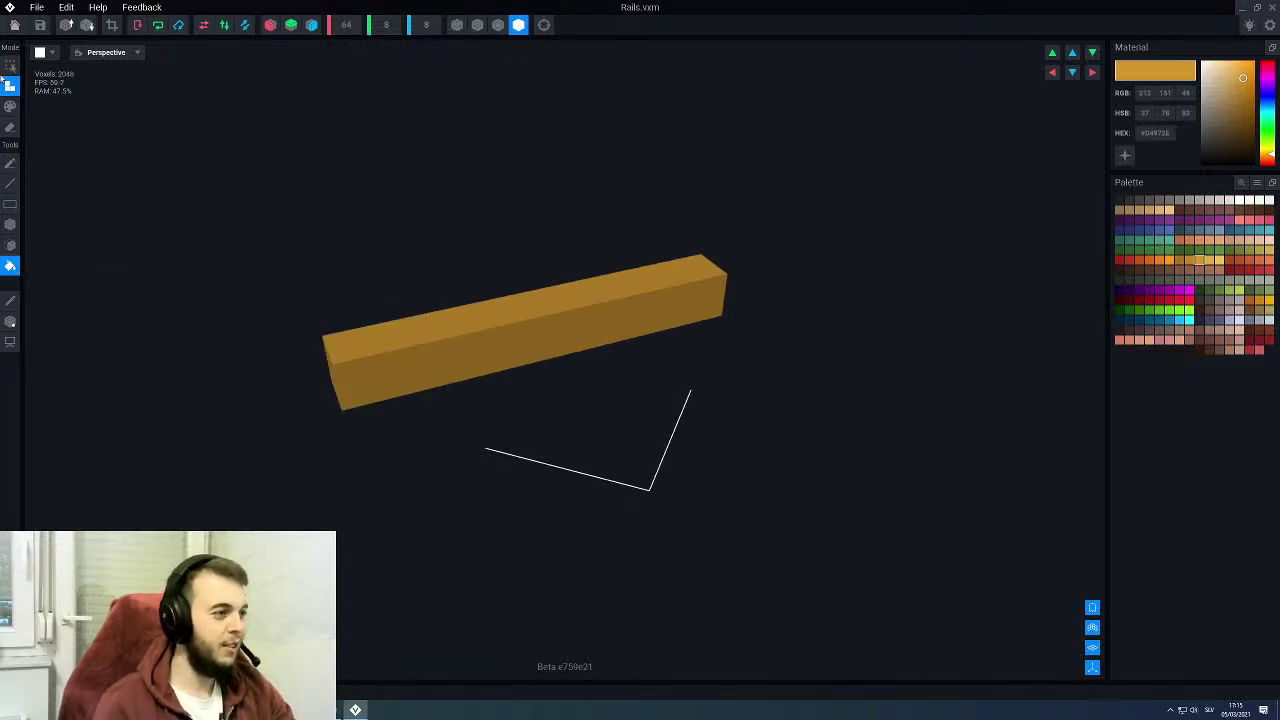
pyautogui.click(14, 25)
pyautogui.click(521, 231)
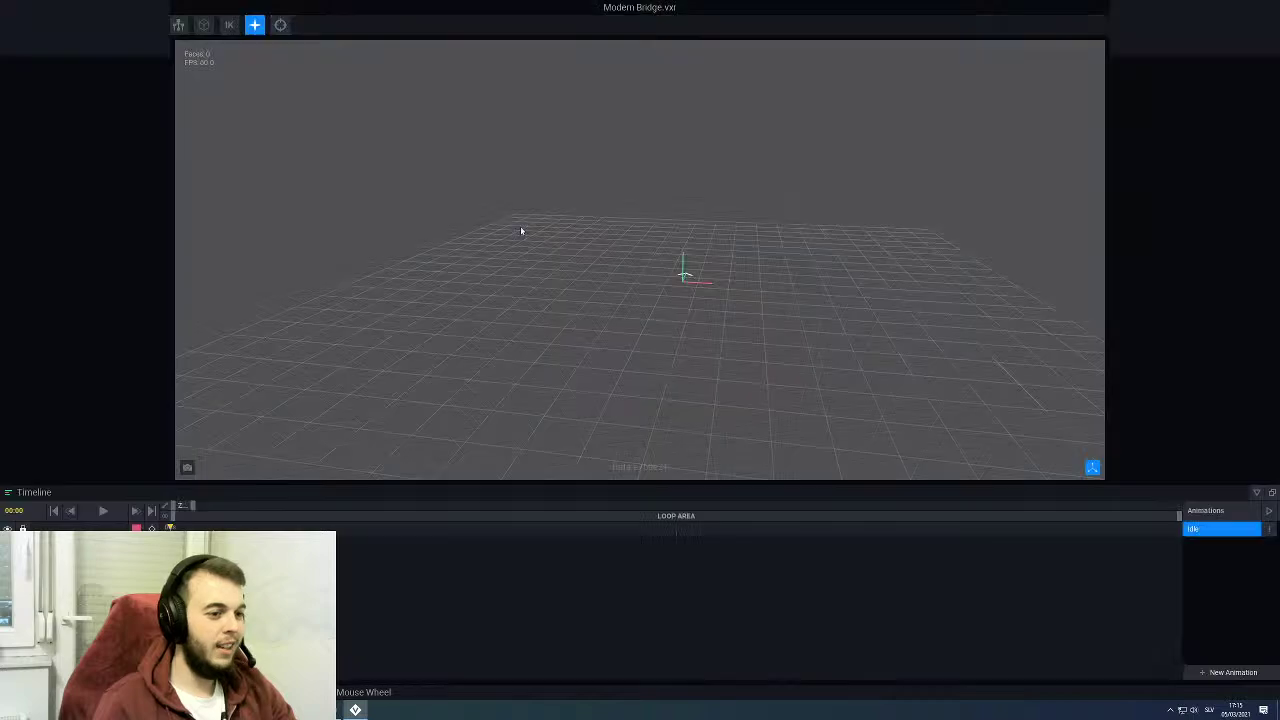
# Step: Shift the lengthened Rails0 along the X axis to centre it between the two pillars
pyautogui.scroll(3, 754, 243)
pyautogui.moveTo(754, 243); pyautogui.dragTo(733, 241, button='right')
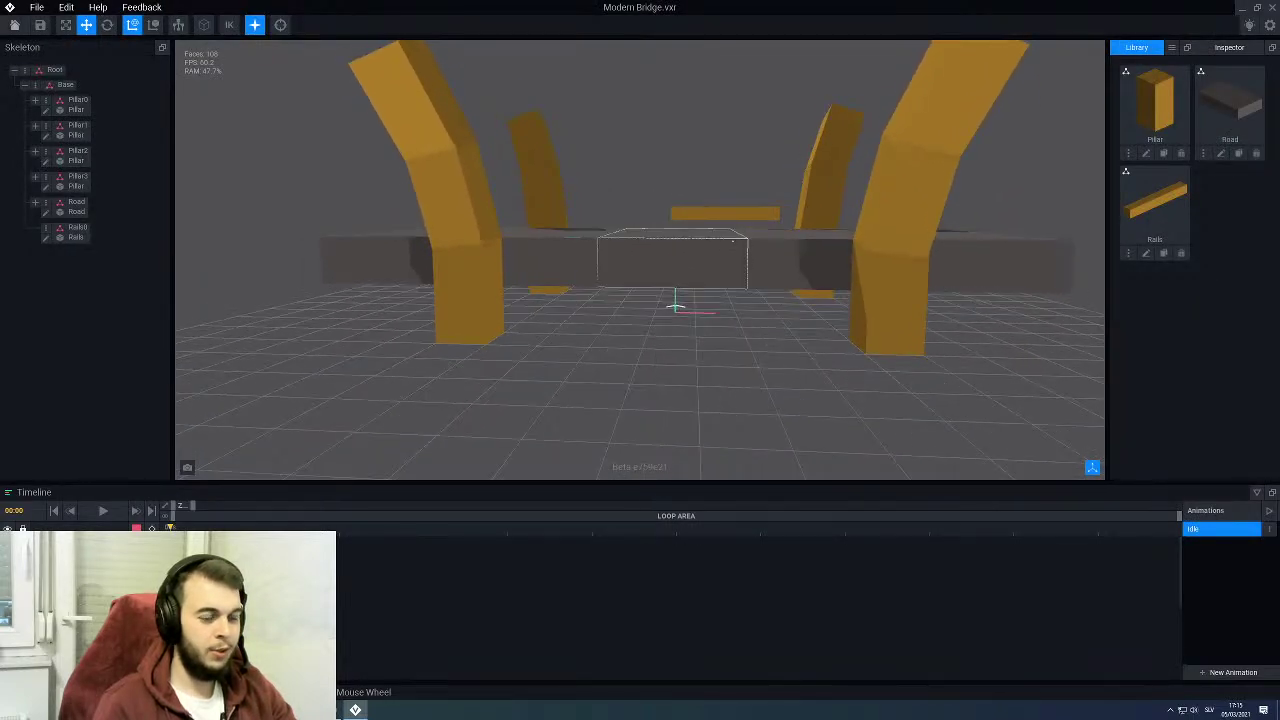
pyautogui.scroll(3, 723, 215)
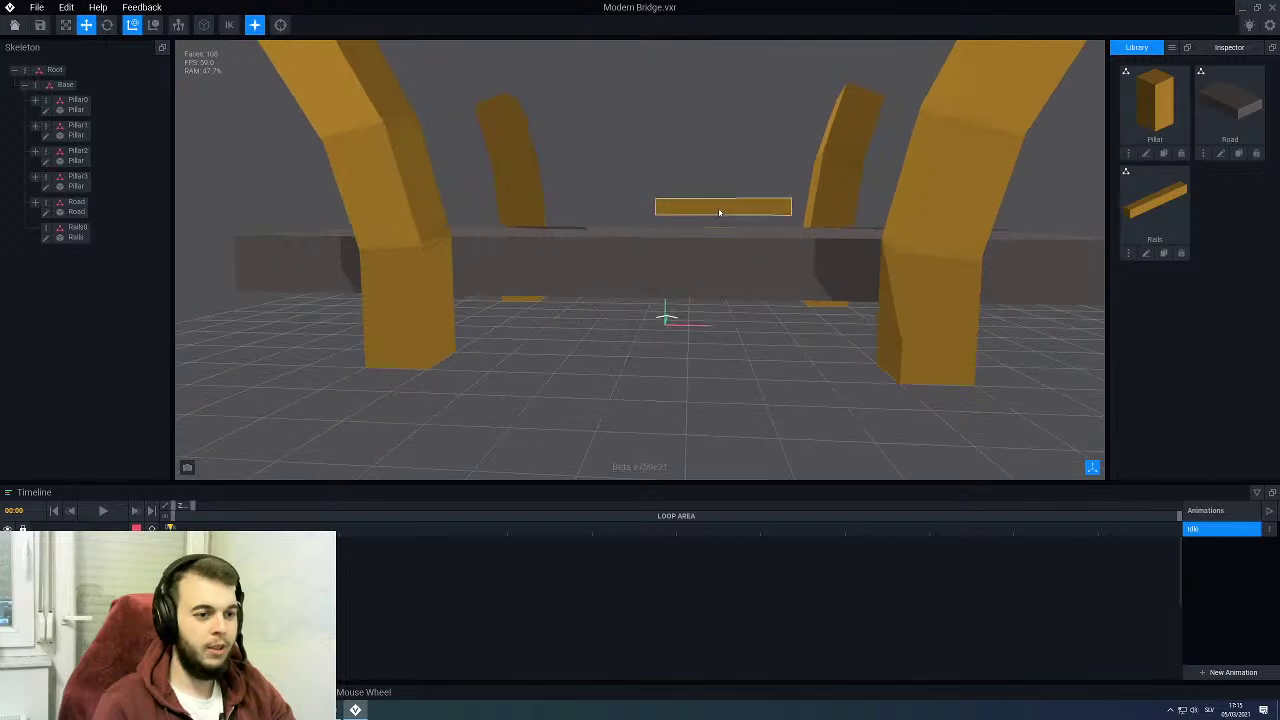
pyautogui.click(723, 211)
pyautogui.moveTo(727, 208); pyautogui.dragTo(655, 208)
pyautogui.click(663, 174)
pyautogui.scroll(-3, 666, 255)
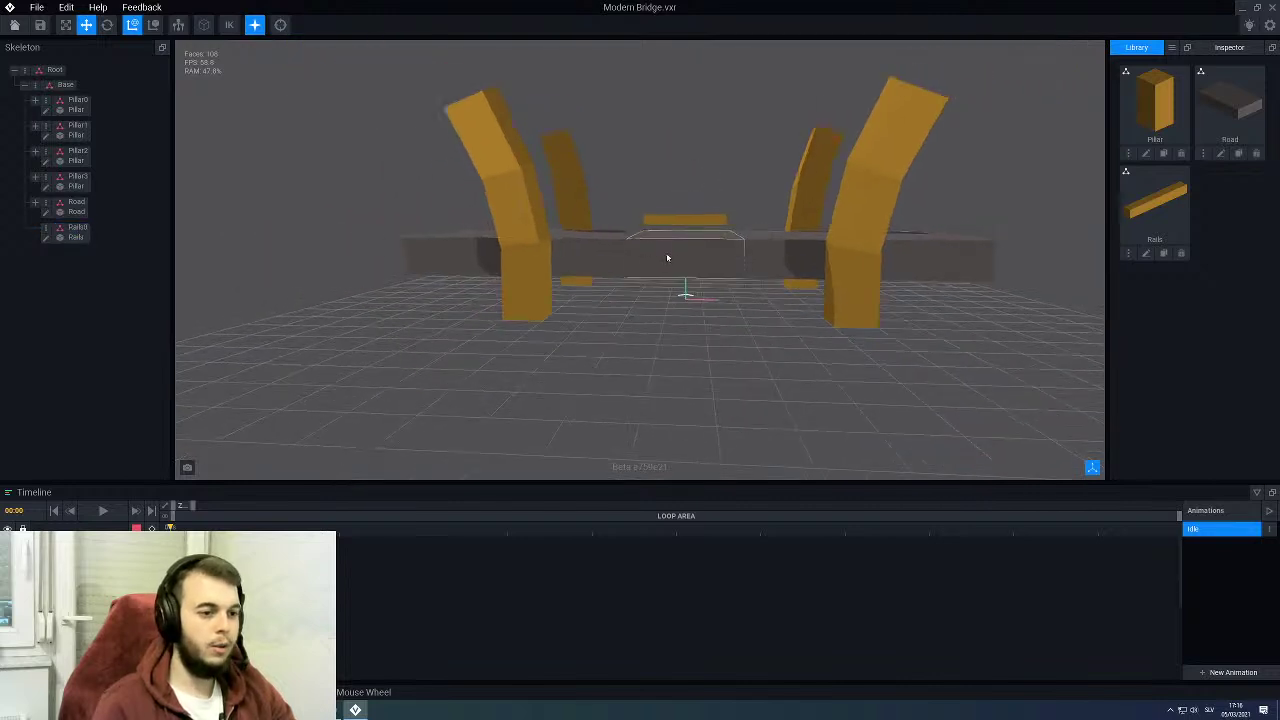
pyautogui.moveTo(668, 257); pyautogui.dragTo(633, 240, button='right')
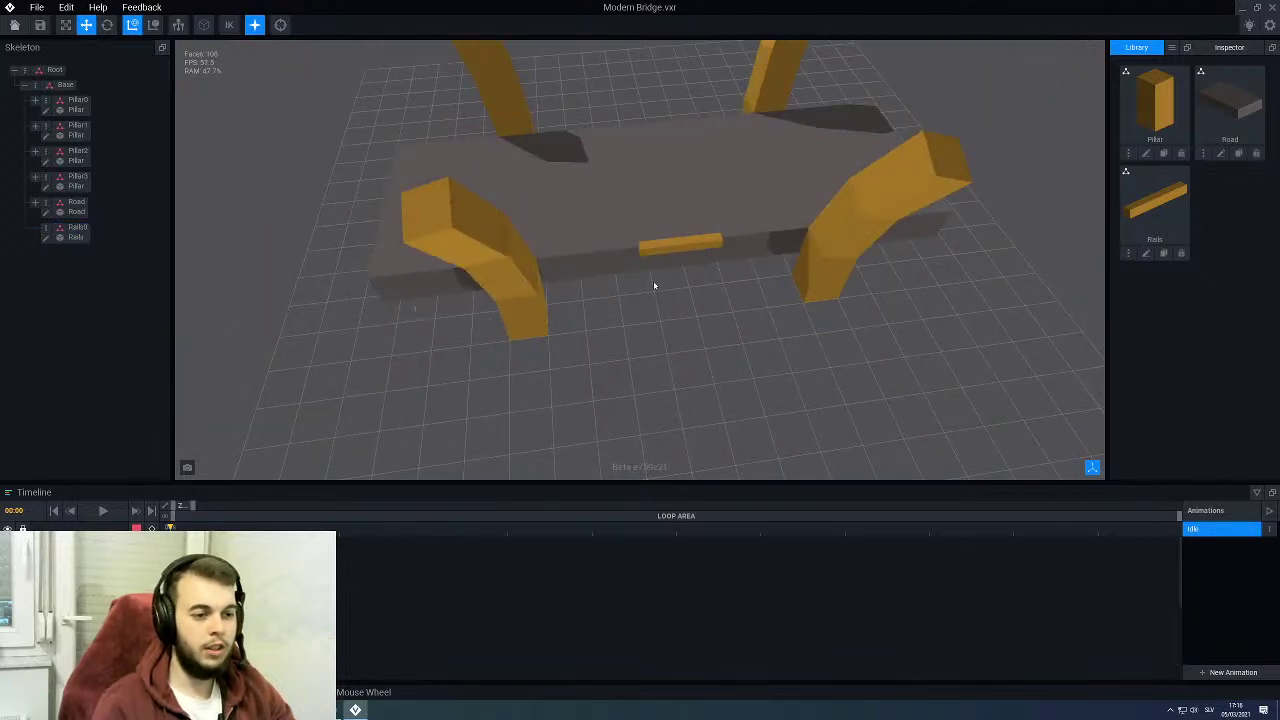
pyautogui.moveTo(654, 283); pyautogui.dragTo(629, 251, button='middle')
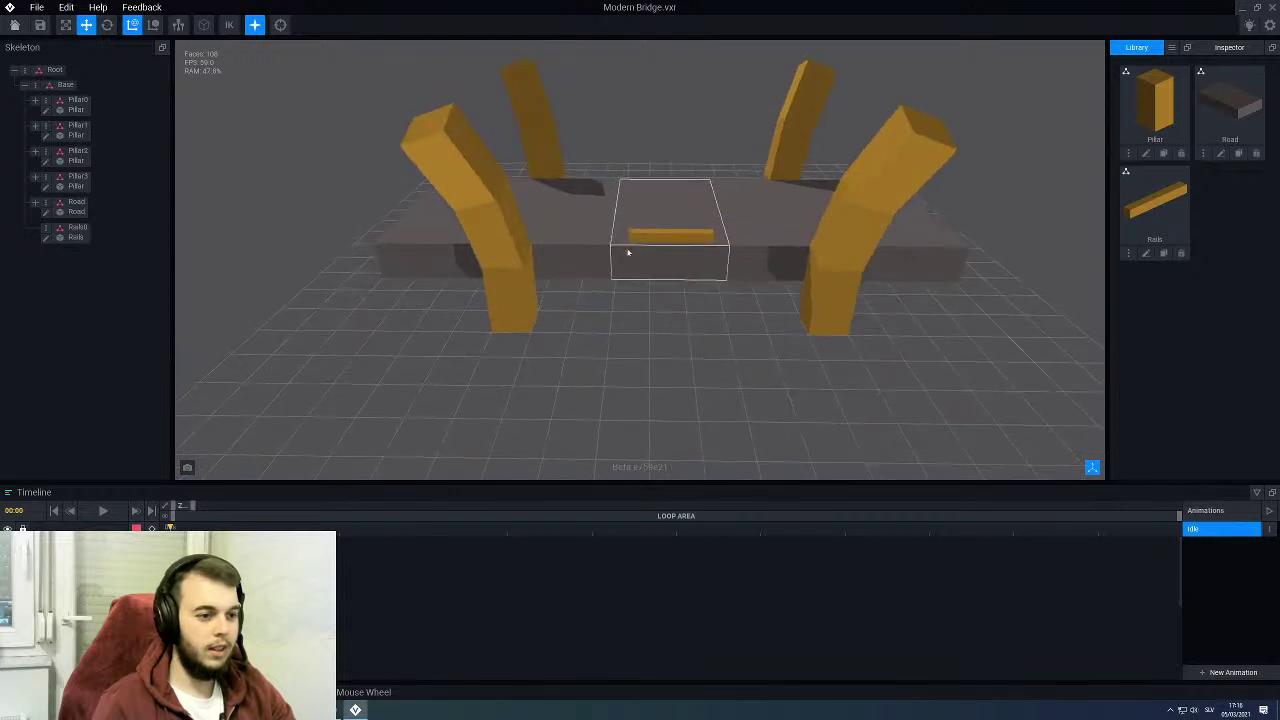
# Step: Create a child node named Ra00 under Rails0 and link the Rails model to it
pyautogui.click(666, 240)
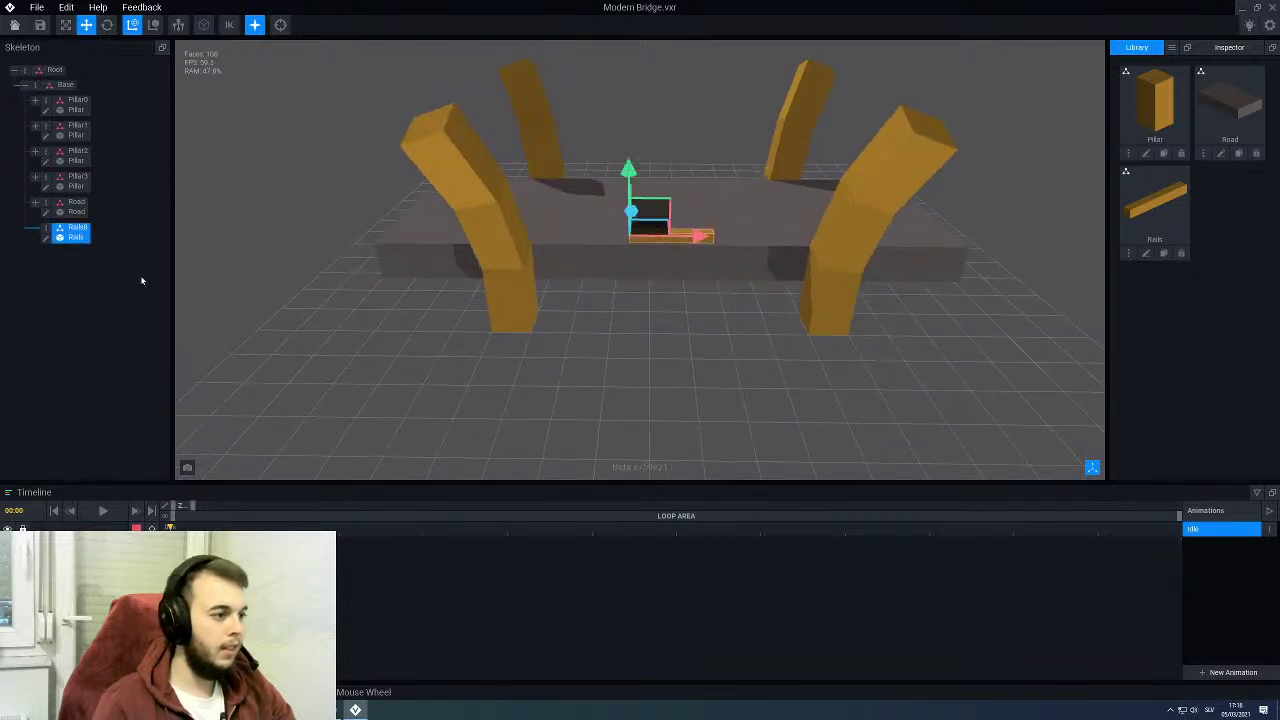
pyautogui.rightClick(48, 232)
pyautogui.click(88, 254)
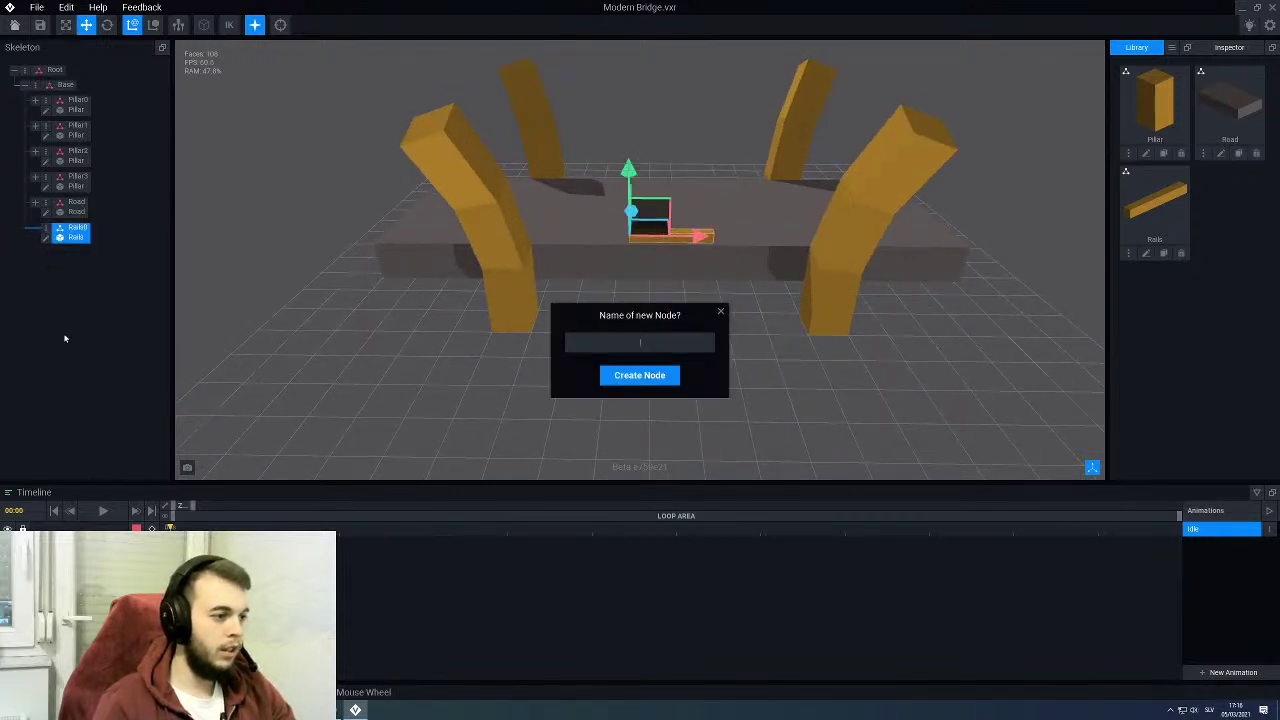
pyautogui.write('a00')
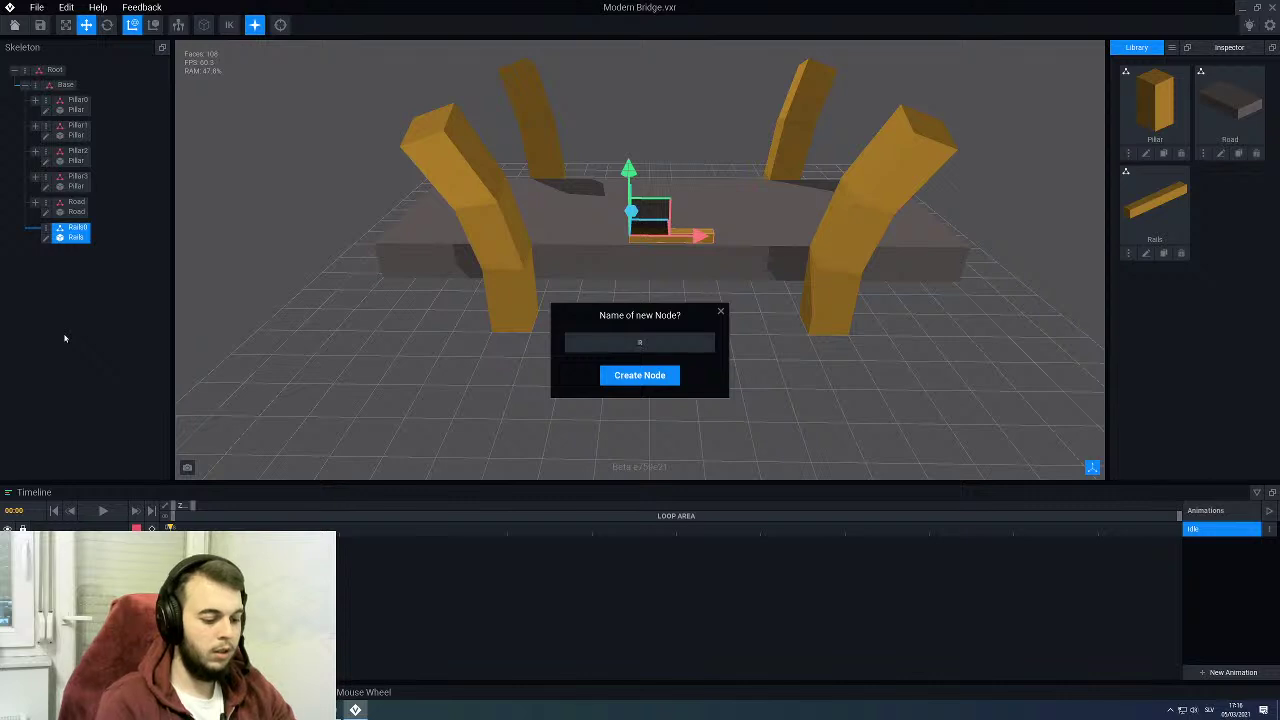
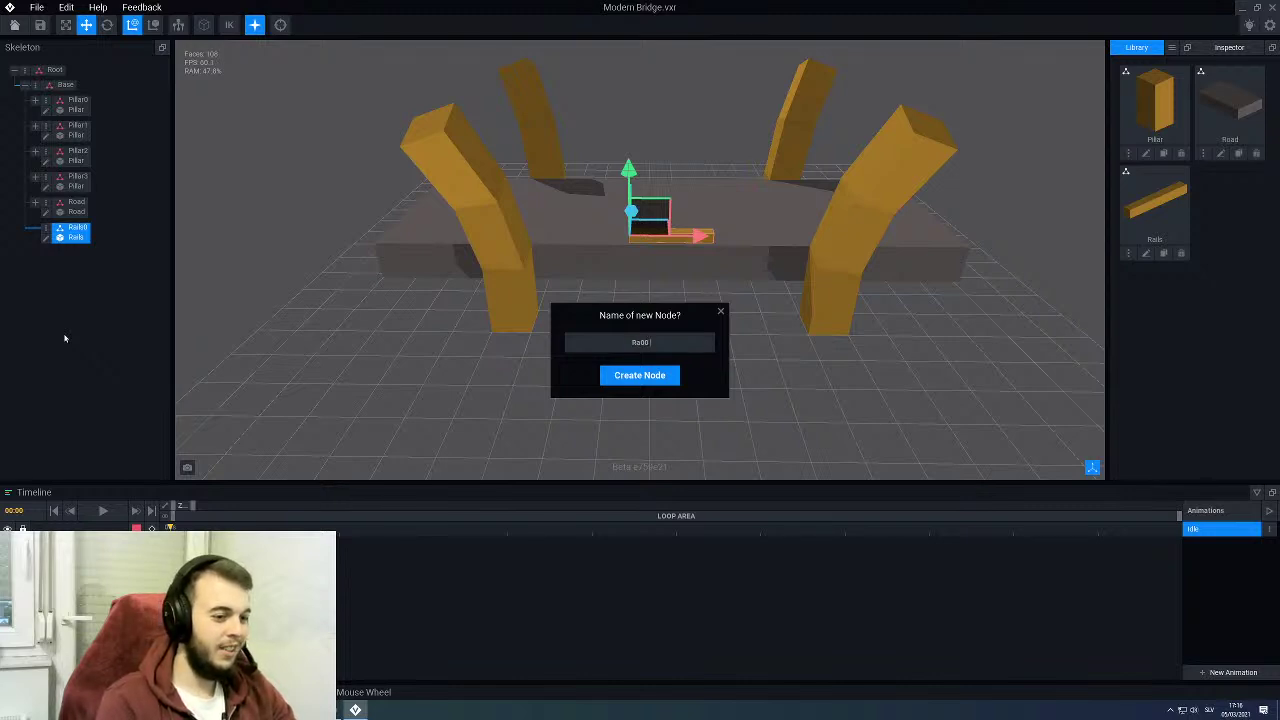
pyautogui.press('Return')
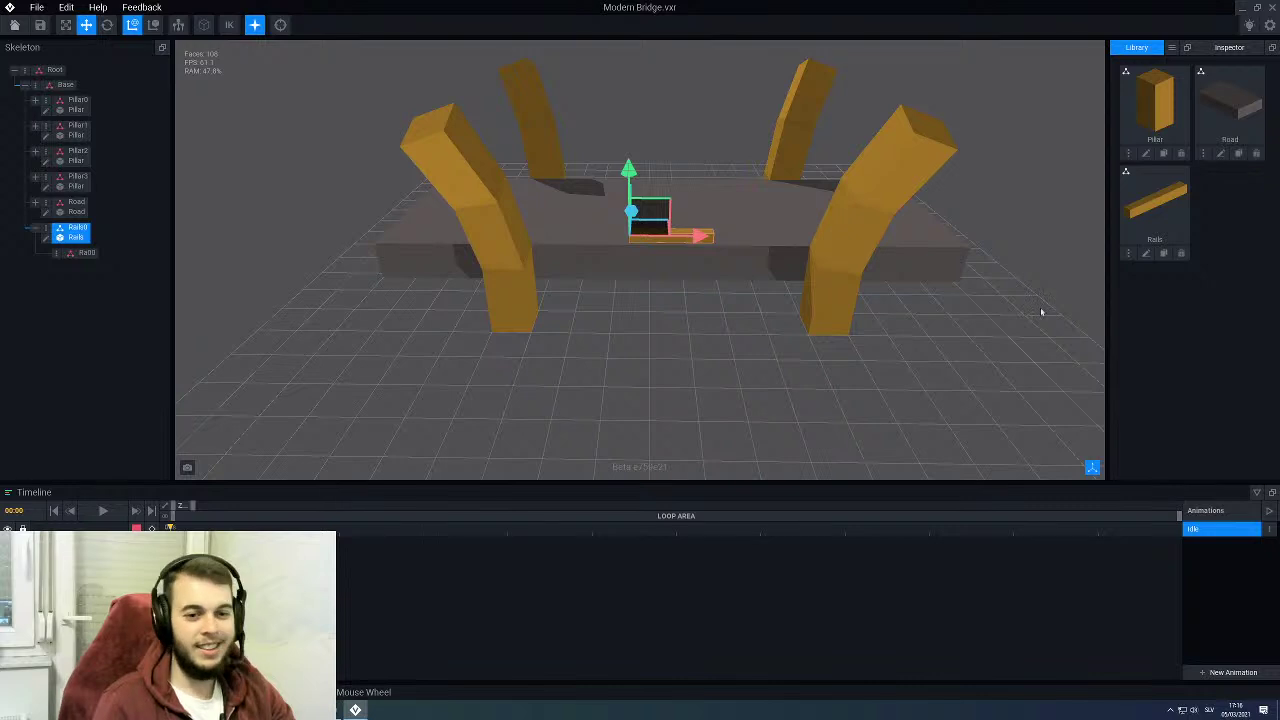
pyautogui.moveTo(1155, 205); pyautogui.dragTo(77, 257)
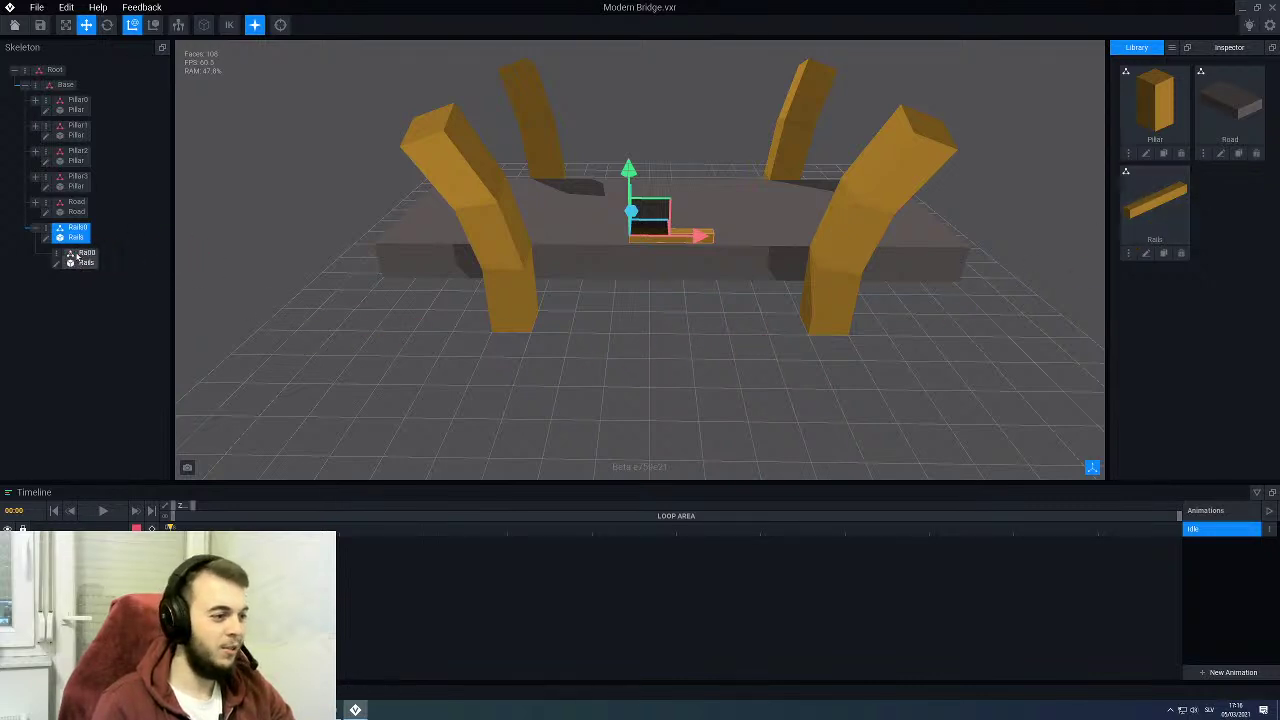
# Step: Move Ra00 64 voxels along the X axis so it continues from the end of Rails0
pyautogui.click(77, 257)
pyautogui.scroll(3, 694, 314)
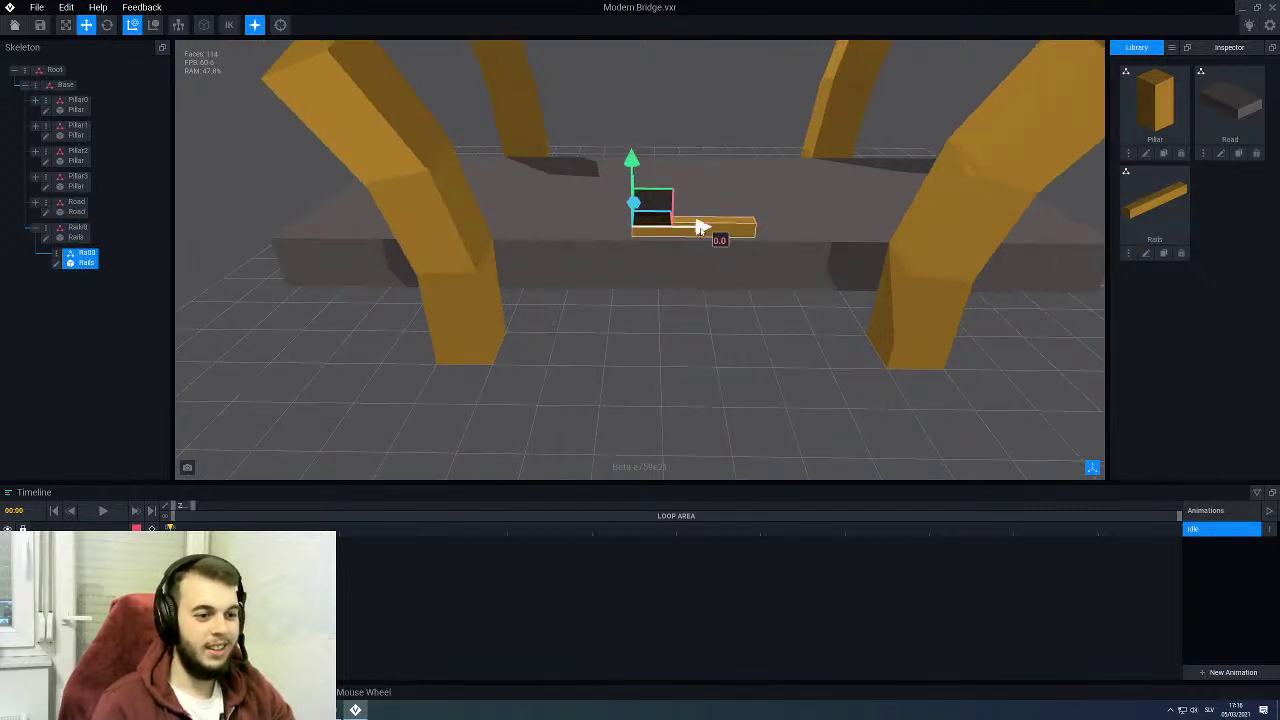
pyautogui.moveTo(698, 229); pyautogui.dragTo(822, 228)
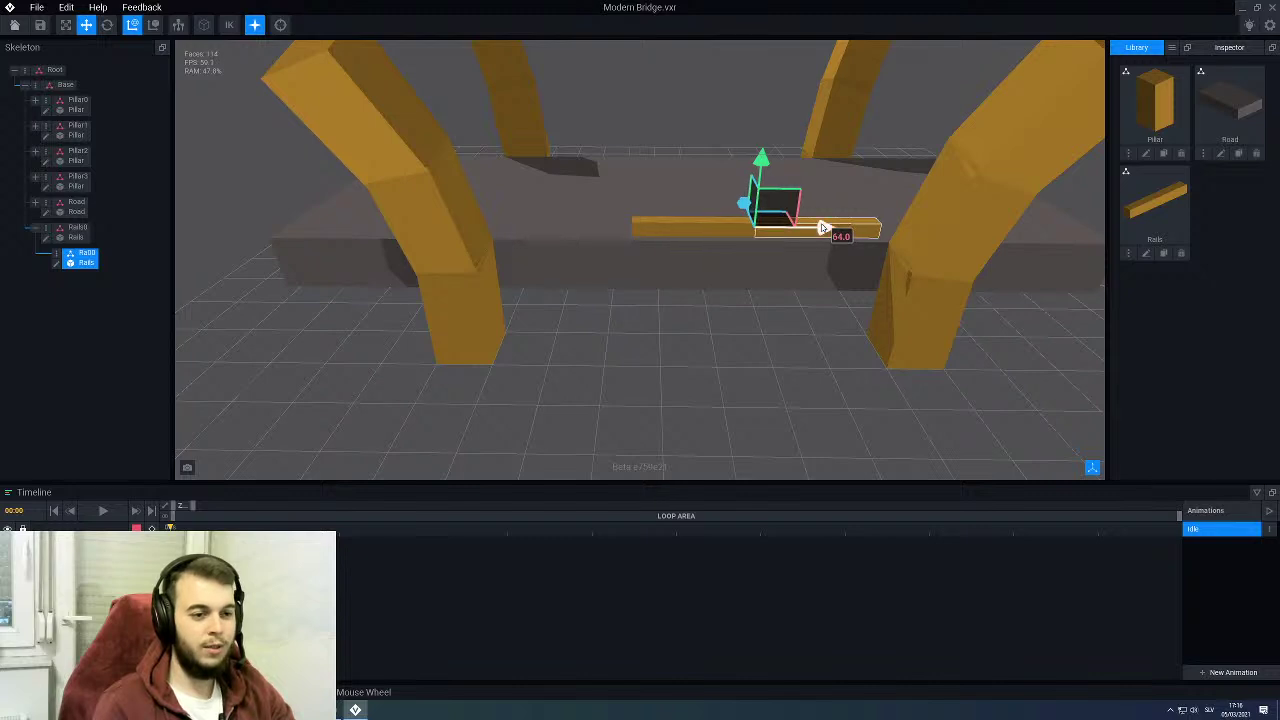
pyautogui.scroll(2, 818, 238)
pyautogui.moveTo(806, 257); pyautogui.dragTo(565, 280, button='middle')
pyautogui.scroll(-3, 571, 283)
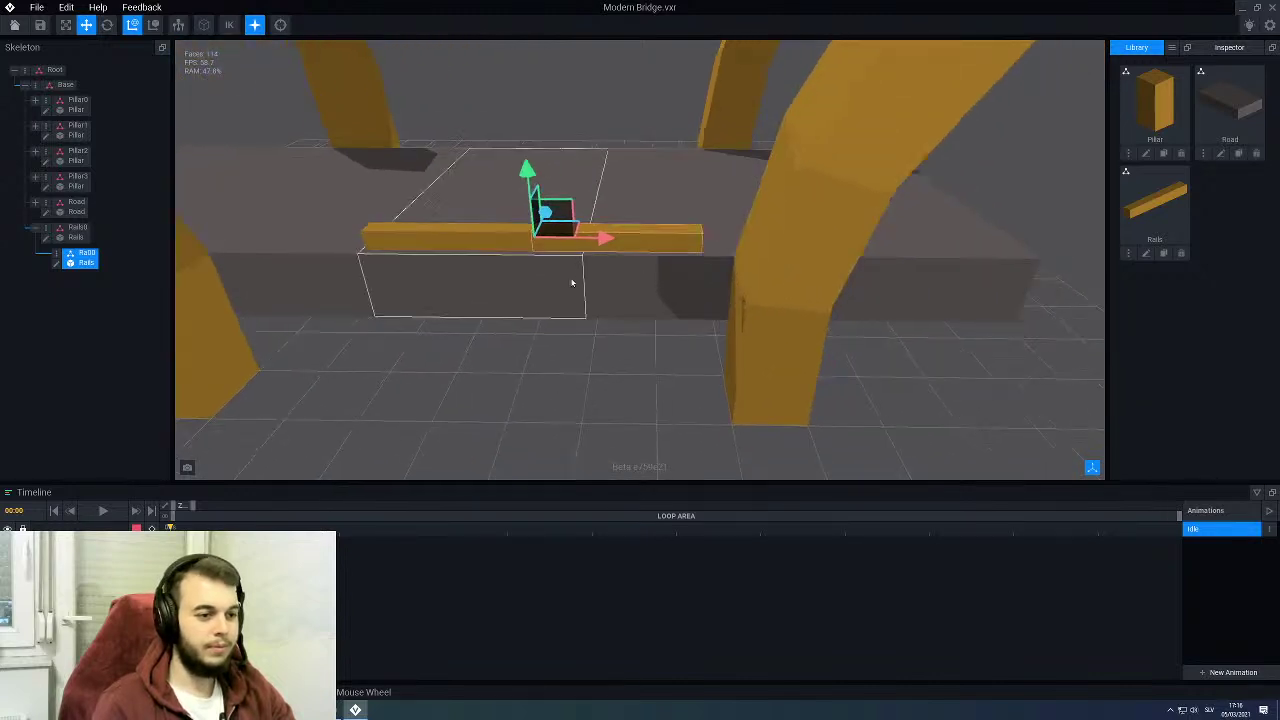
# Step: Rotate Ra00 slightly so it angles upward from the end of Rails0
pyautogui.click(107, 24)
pyautogui.scroll(3, 614, 286)
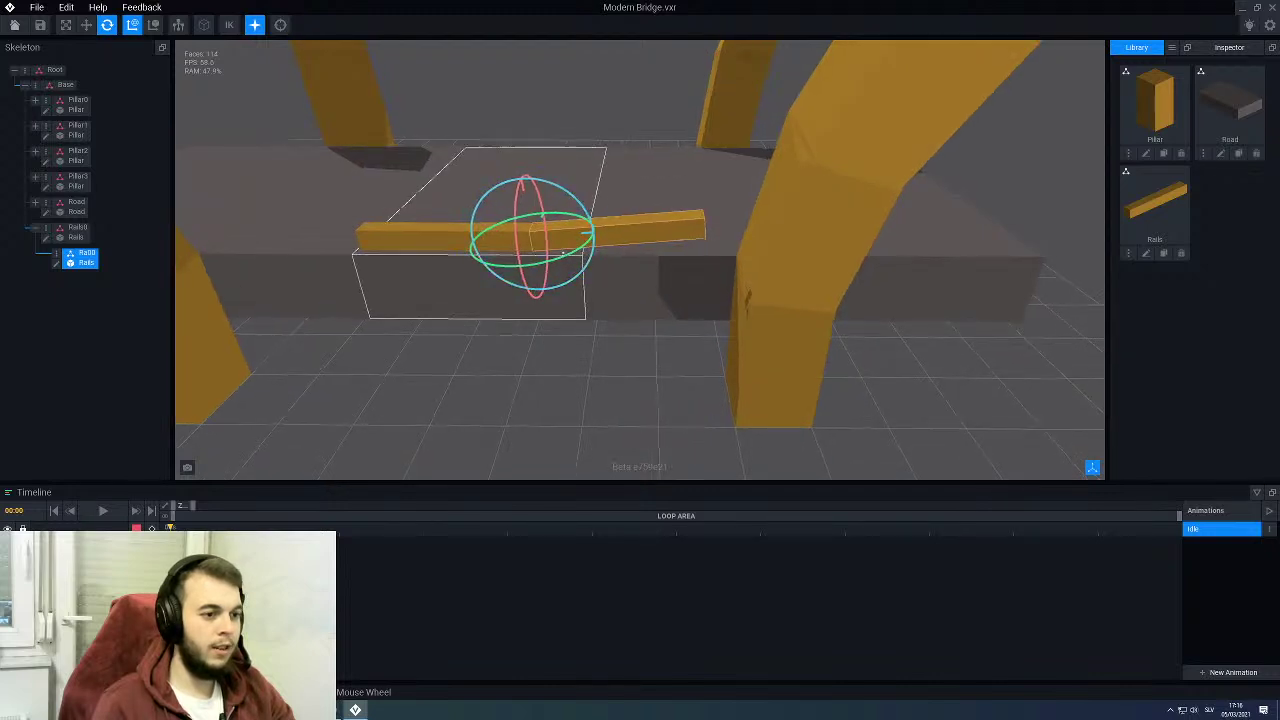
pyautogui.moveTo(576, 204); pyautogui.dragTo(731, 279, button='right')
pyautogui.click(569, 351)
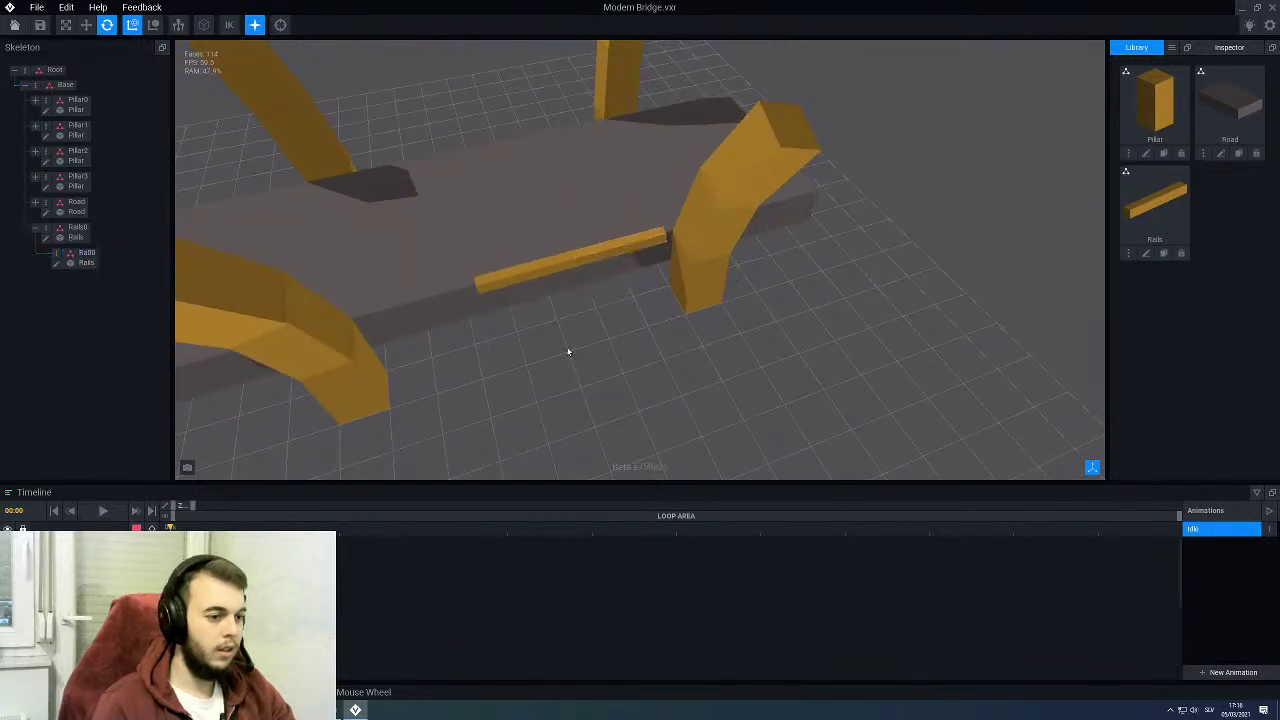
# Step: Create a child node named Ra01 under Ra00
pyautogui.scroll(-3, 569, 351)
pyautogui.moveTo(700, 350); pyautogui.dragTo(637, 274, button='right')
pyautogui.scroll(3, 637, 274)
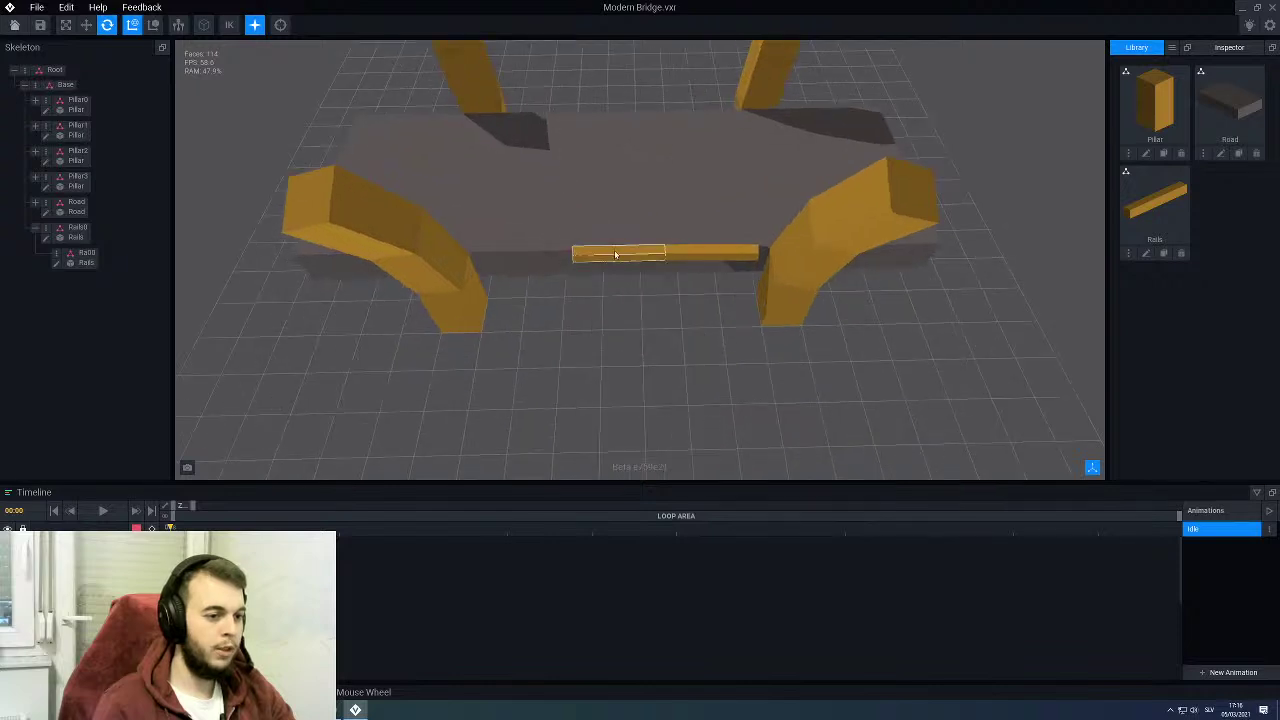
pyautogui.click(614, 254)
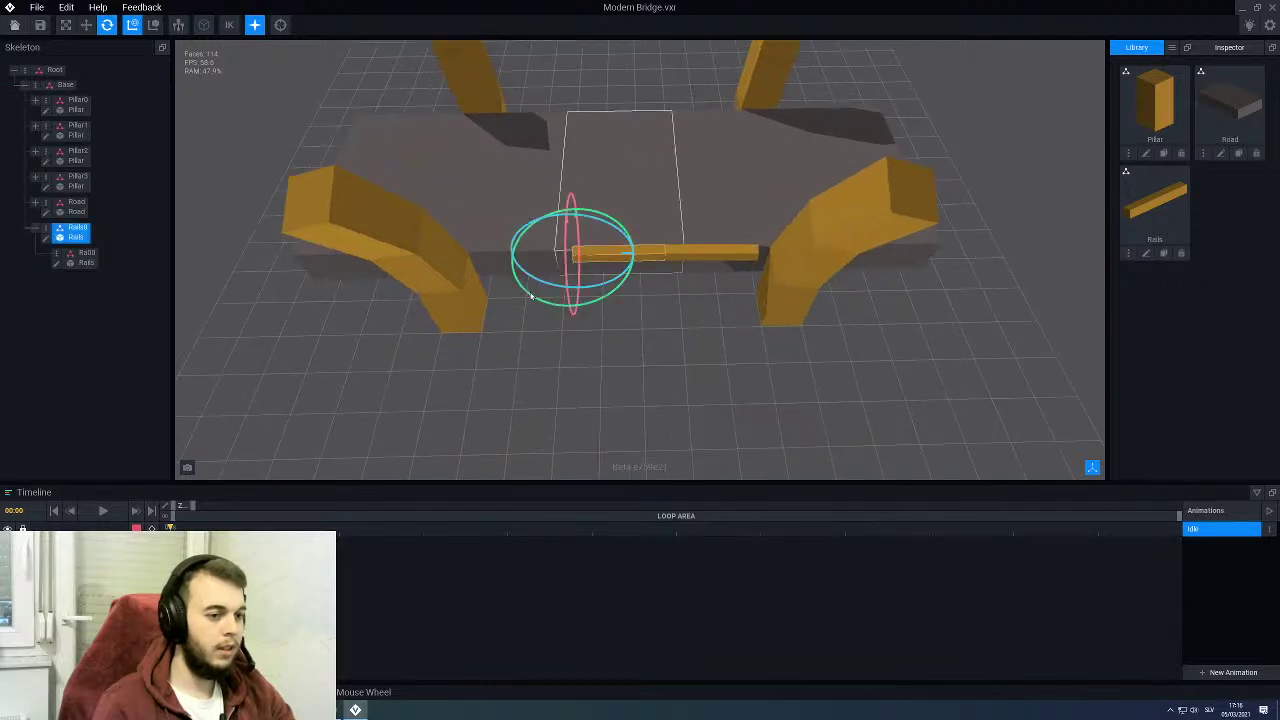
pyautogui.click(57, 258)
pyautogui.rightClick(56, 258)
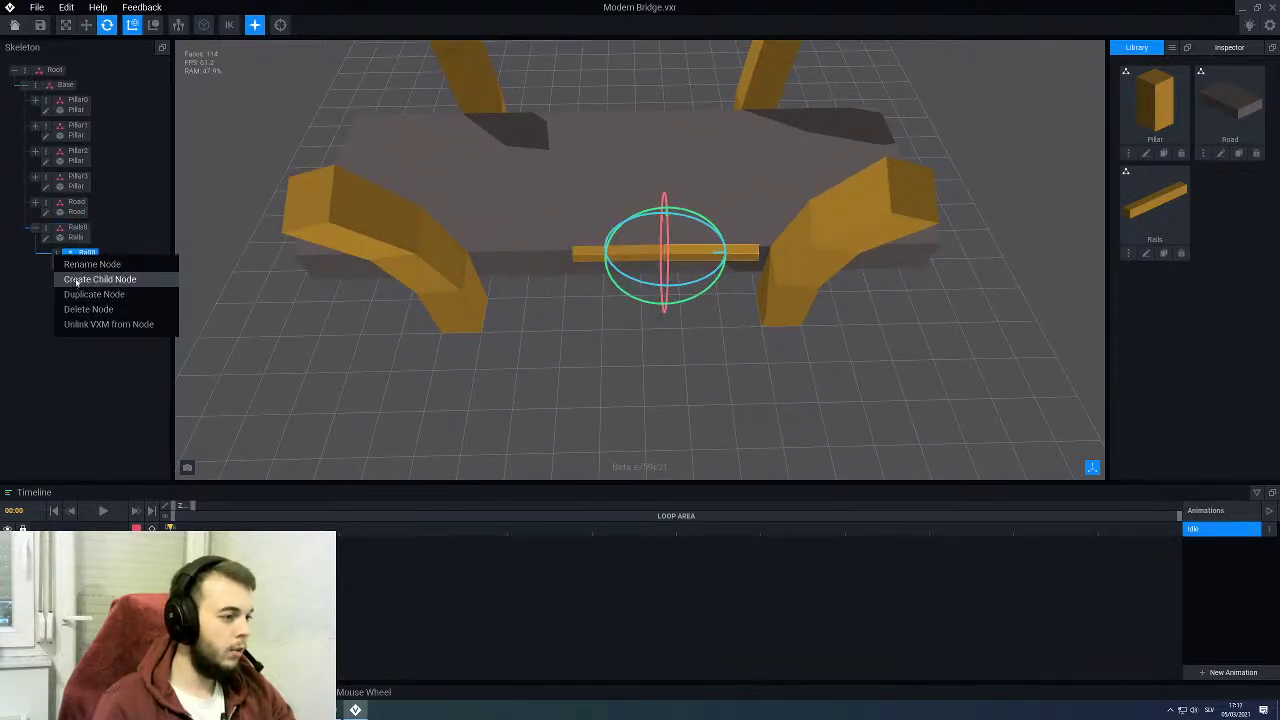
pyautogui.click(76, 280)
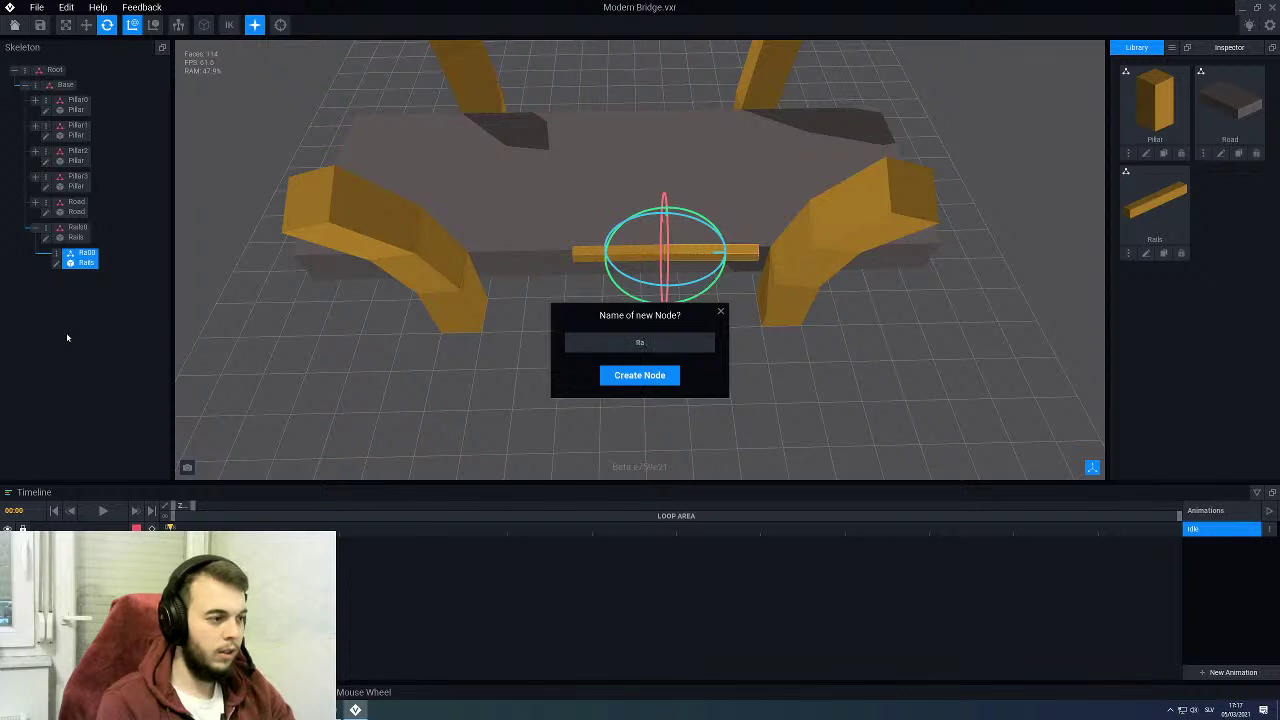
pyautogui.write('Rail1')
pyautogui.press('Return')
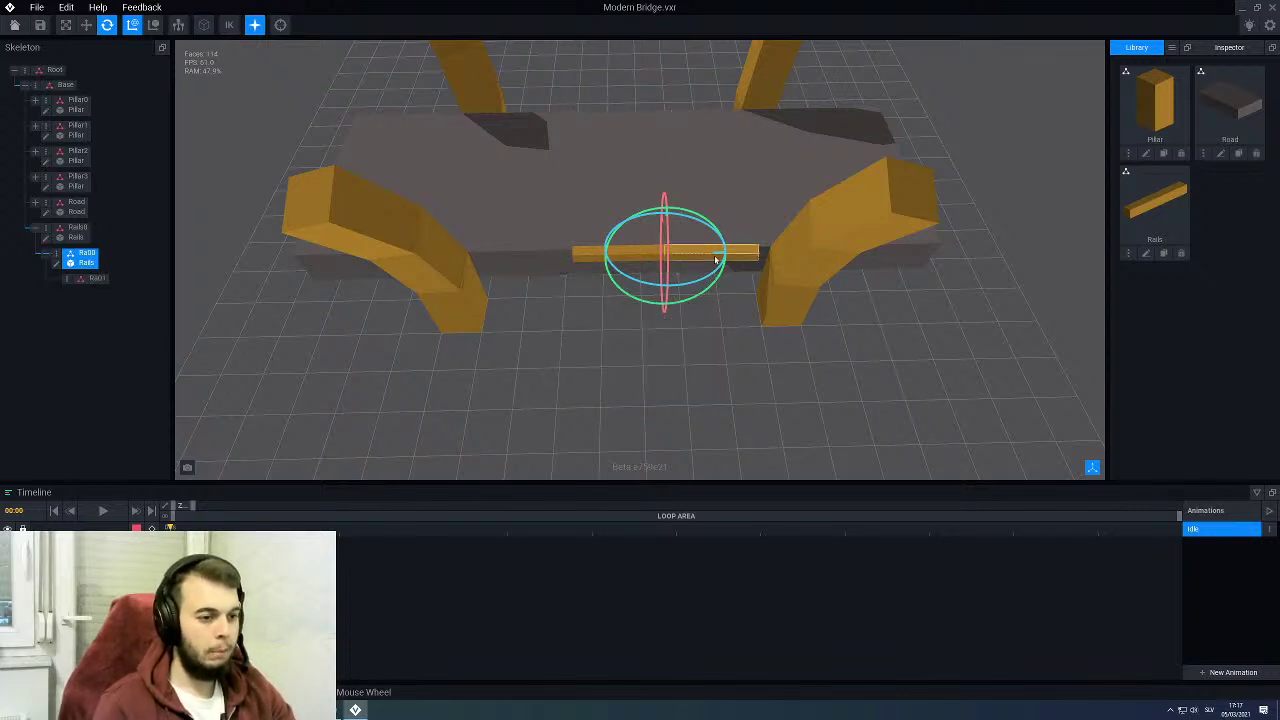
# Step: Rename the new child node under Ra00 to Ra000
pyautogui.click(82, 284)
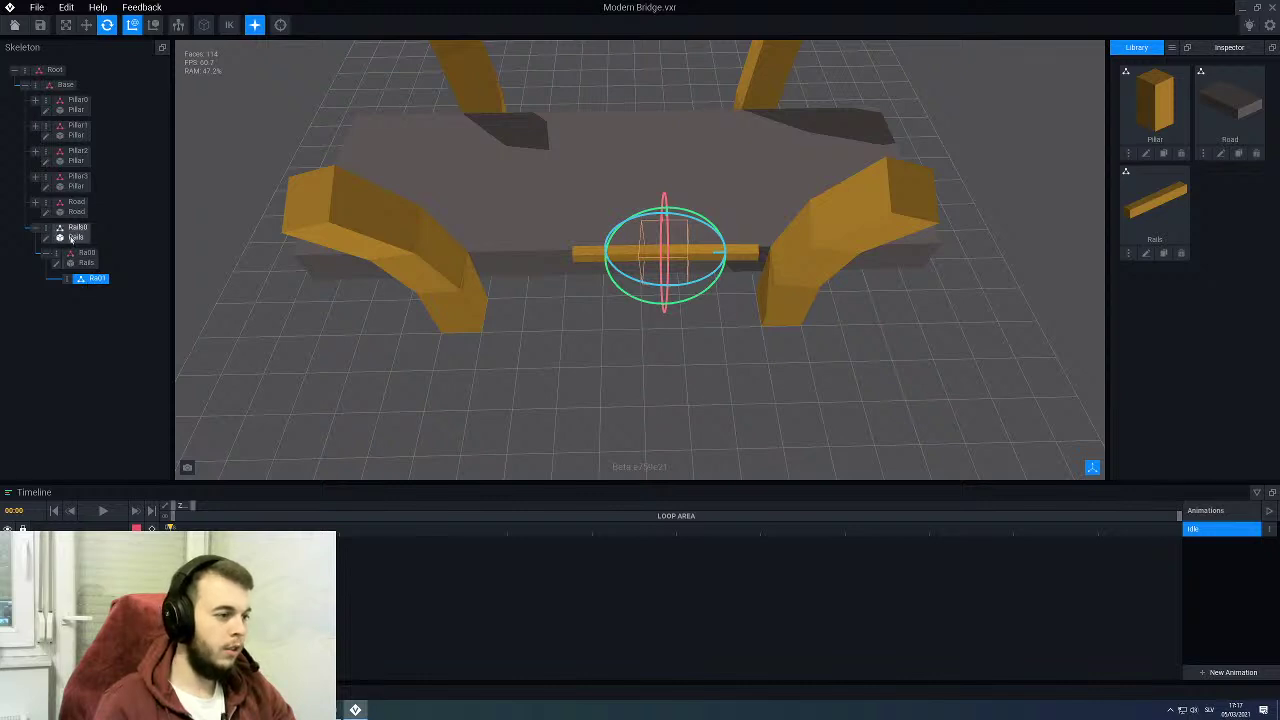
pyautogui.scroll(-1, 69, 296)
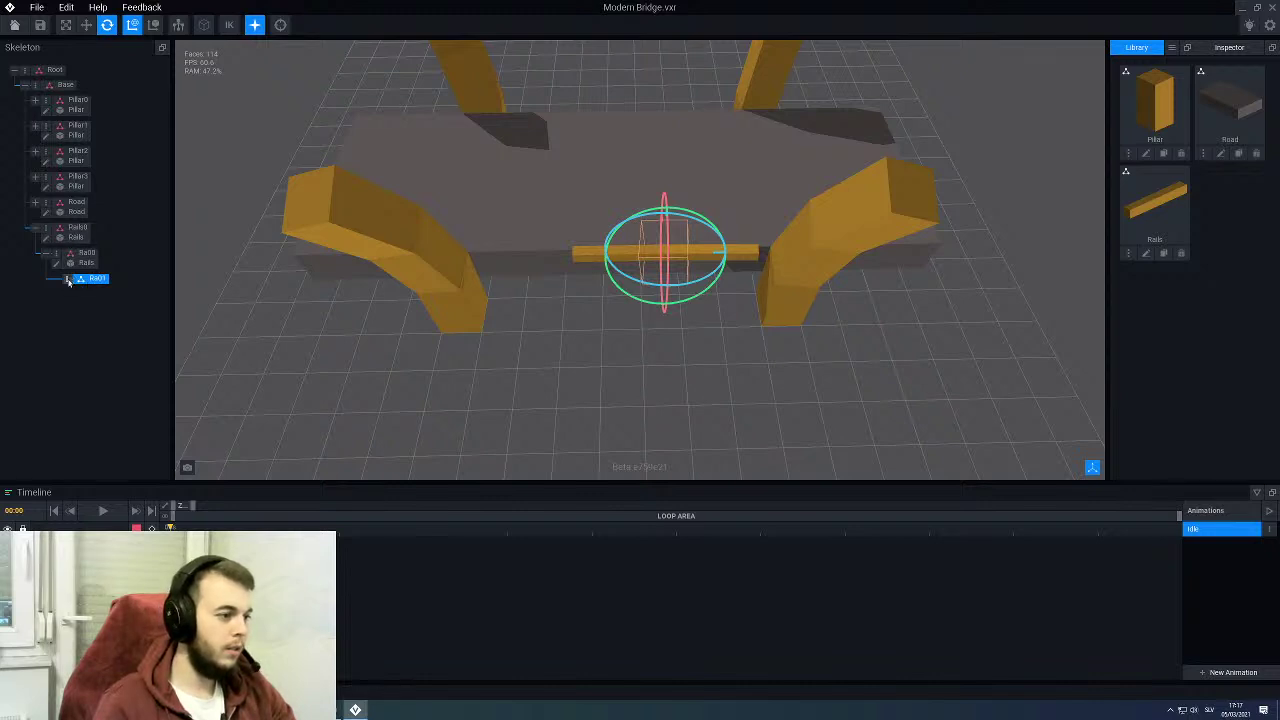
pyautogui.rightClick(68, 282)
pyautogui.click(82, 288)
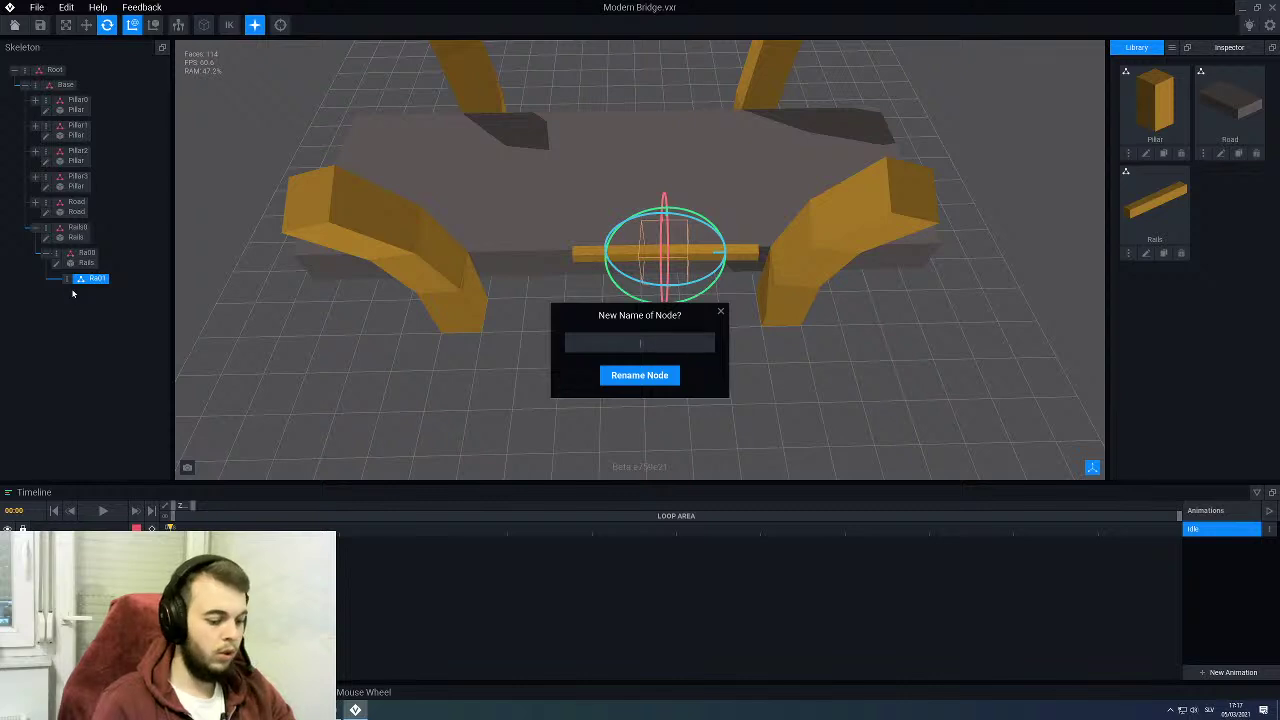
pyautogui.write('R')
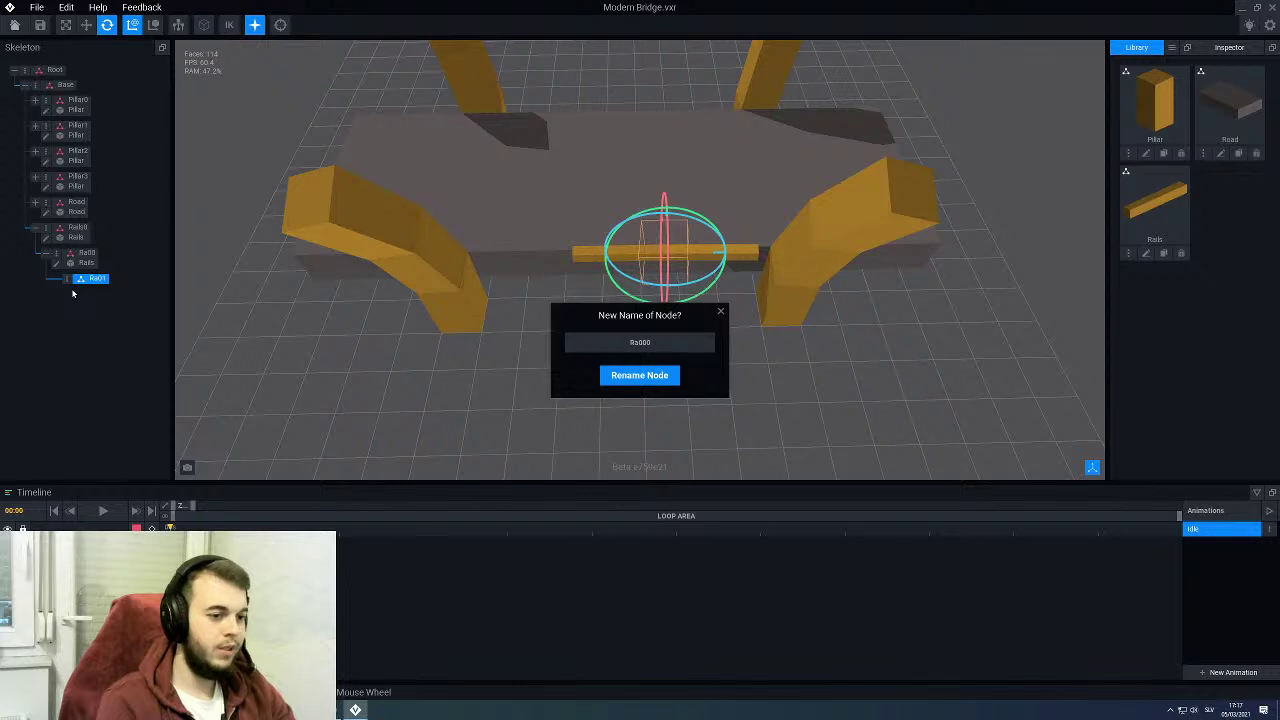
pyautogui.write('a000')
pyautogui.press('Return')
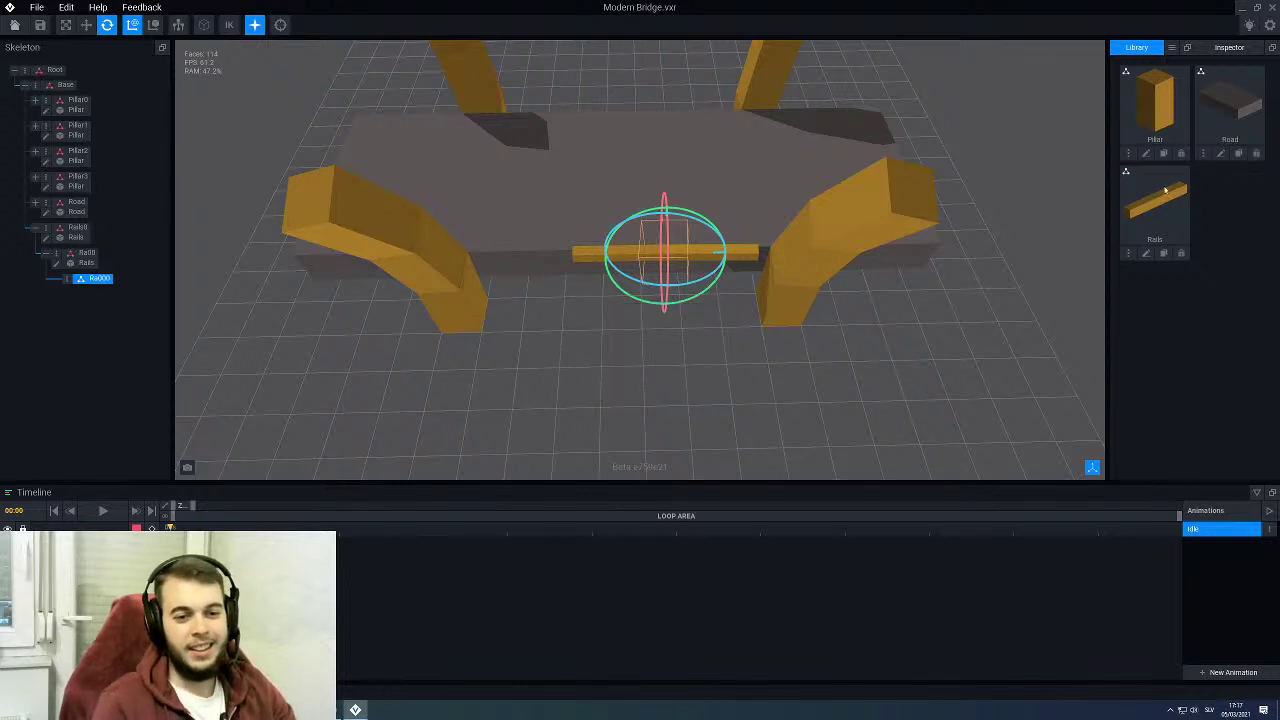
# Step: Link the Rails model to Ra000 and move it along the X axis to the far end of Ra00
pyautogui.moveTo(1165, 190); pyautogui.dragTo(100, 282)
pyautogui.scroll(3, 634, 349)
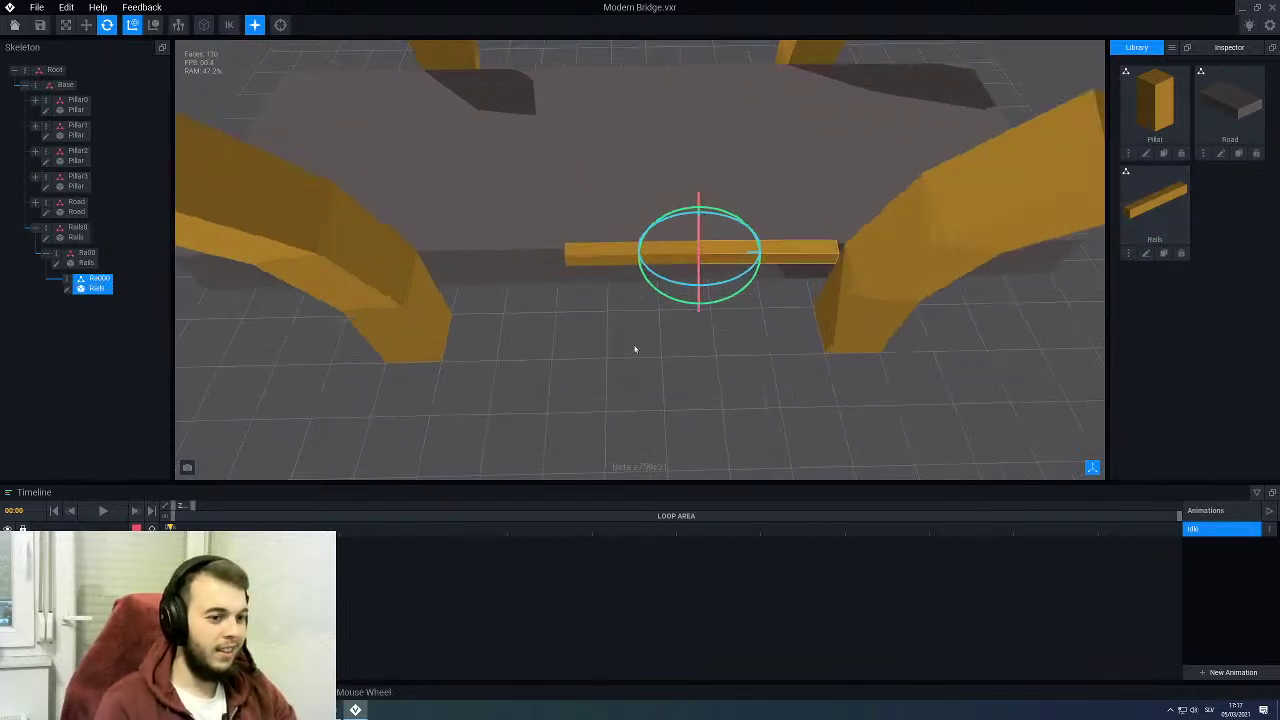
pyautogui.click(87, 25)
pyautogui.moveTo(700, 374); pyautogui.dragTo(645, 355, button='middle')
pyautogui.moveTo(610, 223); pyautogui.dragTo(745, 226)
pyautogui.moveTo(745, 228); pyautogui.dragTo(930, 306, button='right')
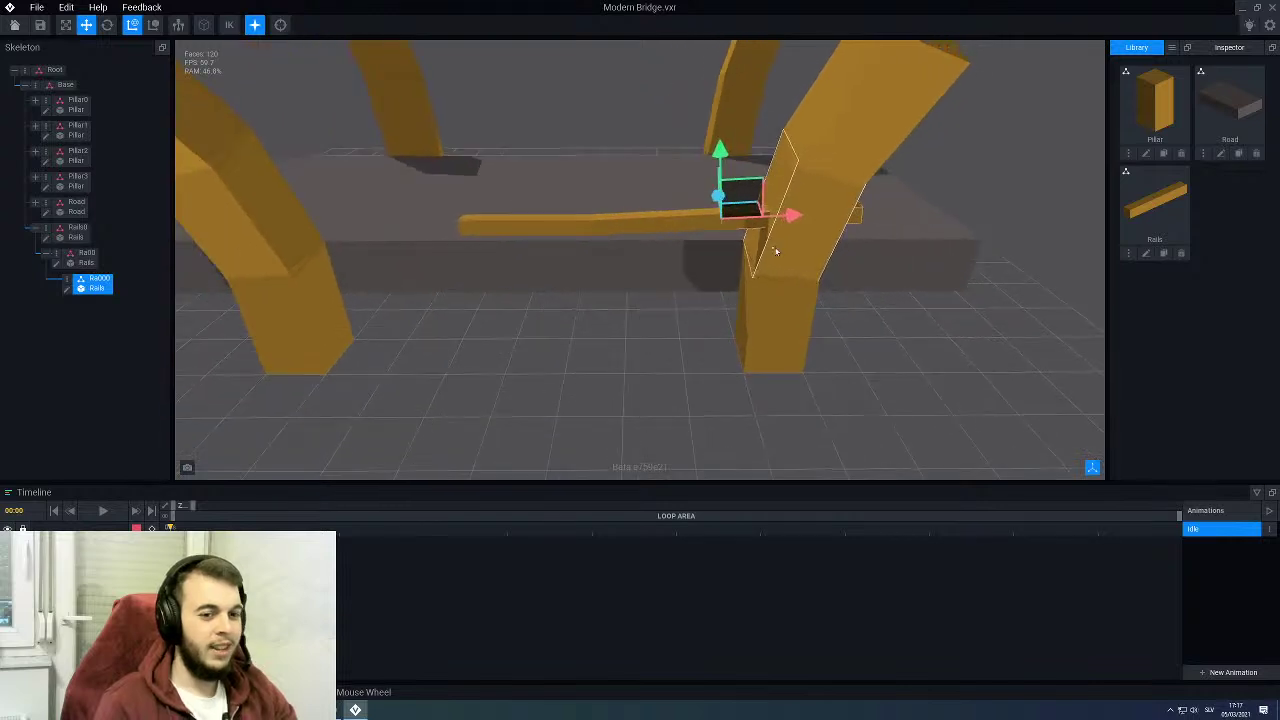
# Step: Clone the Rails model in the library under the name Rail_S
pyautogui.click(1163, 253)
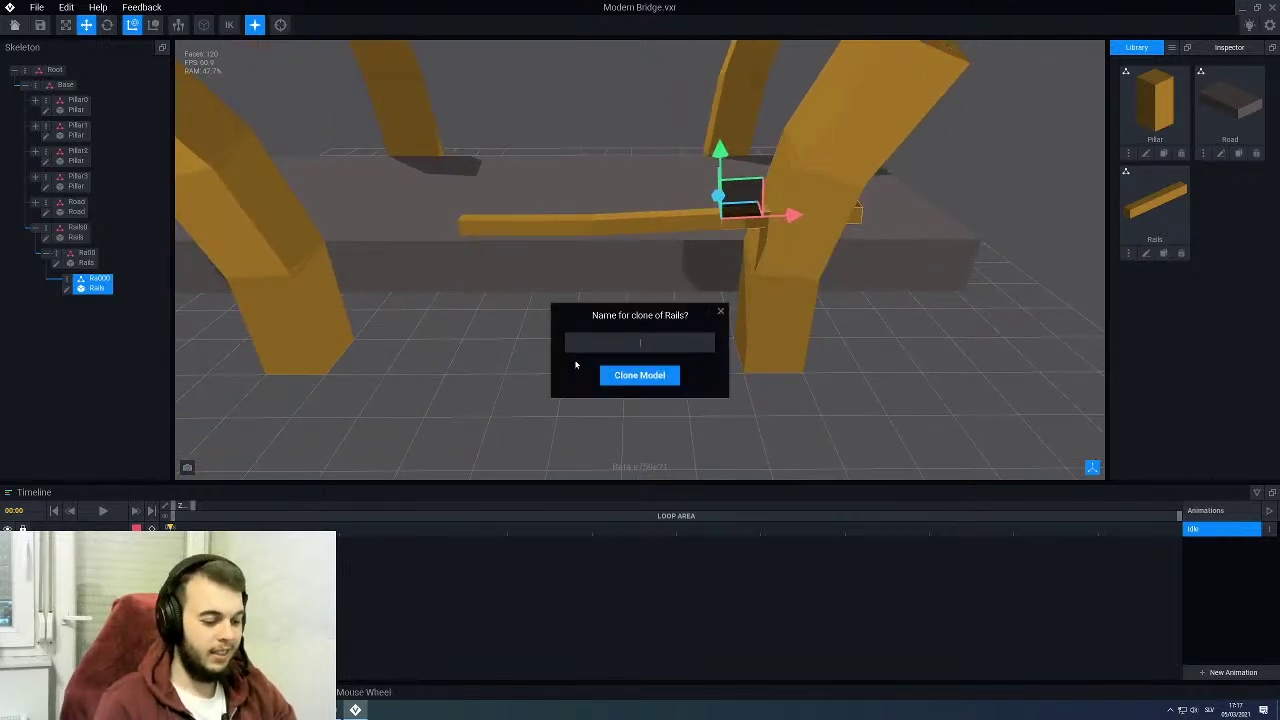
pyautogui.write('Rail_S')
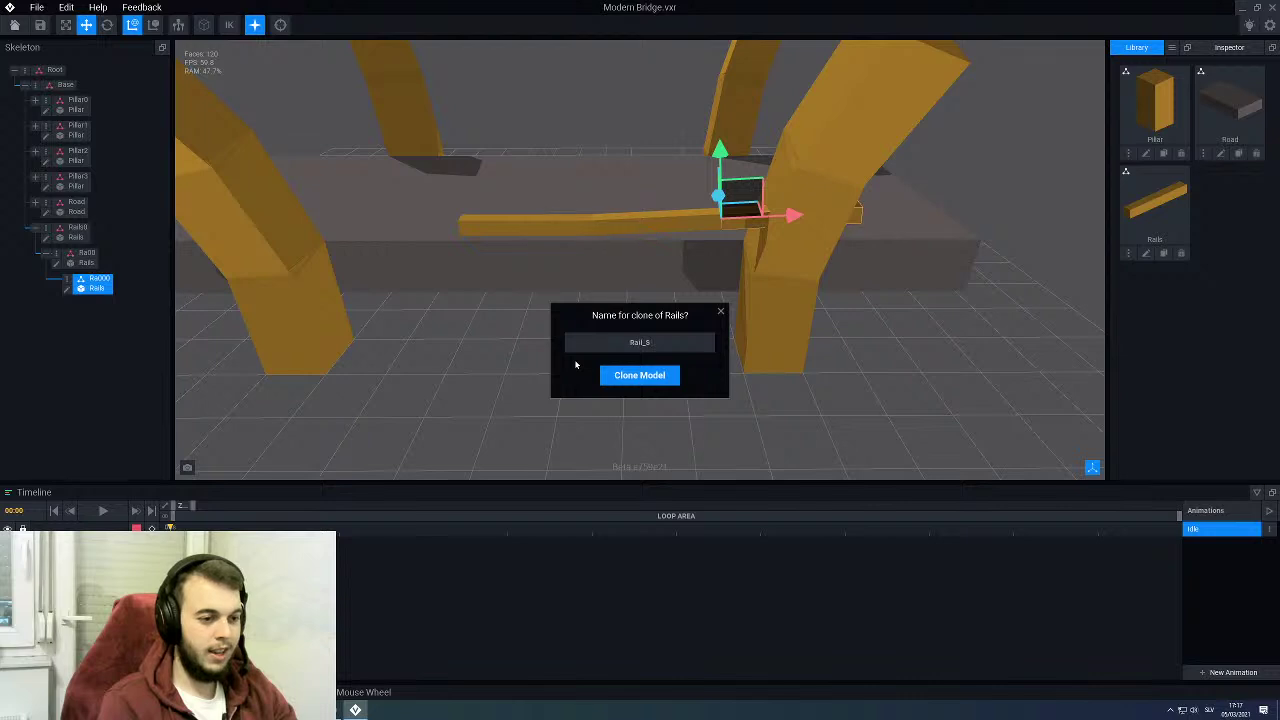
pyautogui.press('Return')
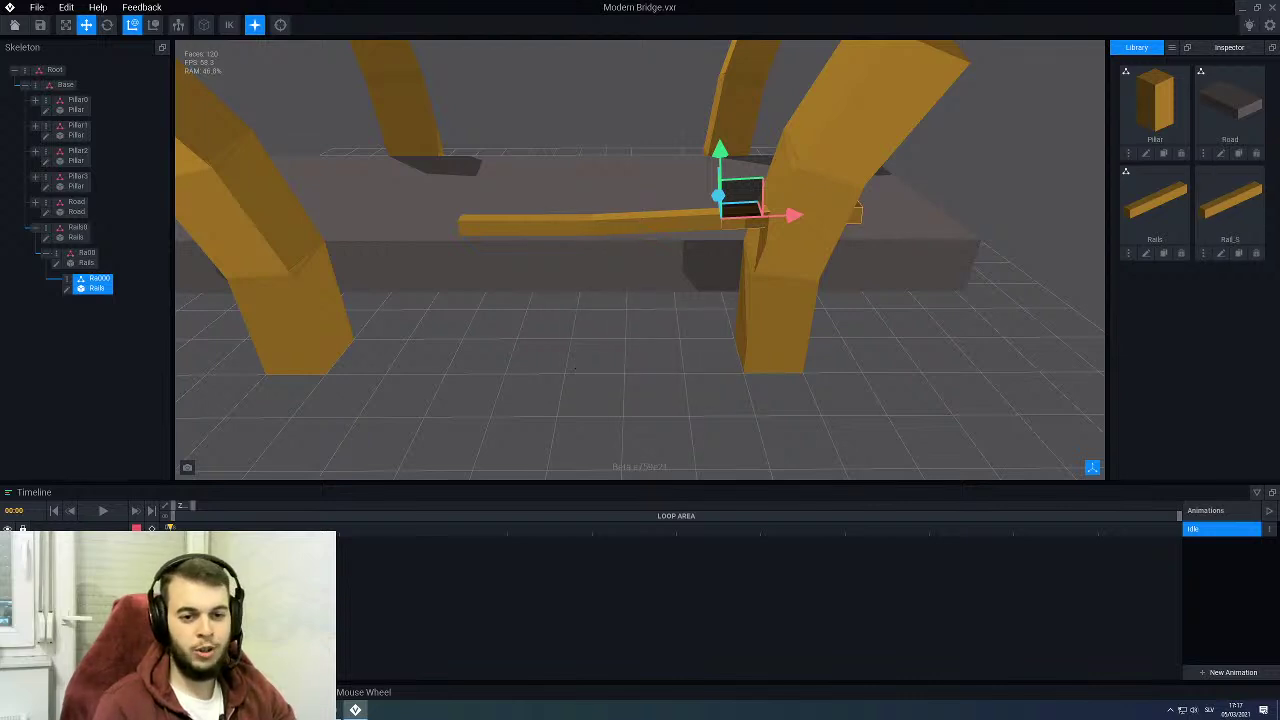
# Step: Shorten the Rail_S model to an X width of 32 voxels and save it
pyautogui.click(1220, 254)
pyautogui.click(345, 25)
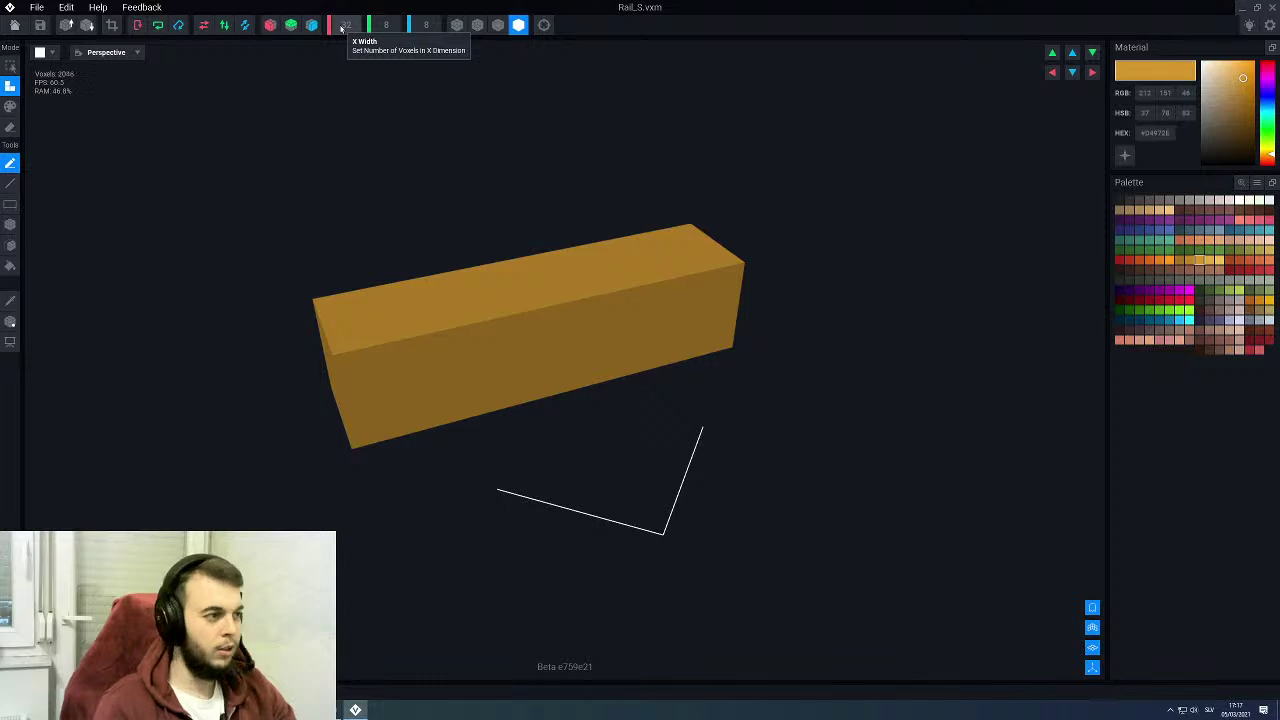
pyautogui.click(15, 25)
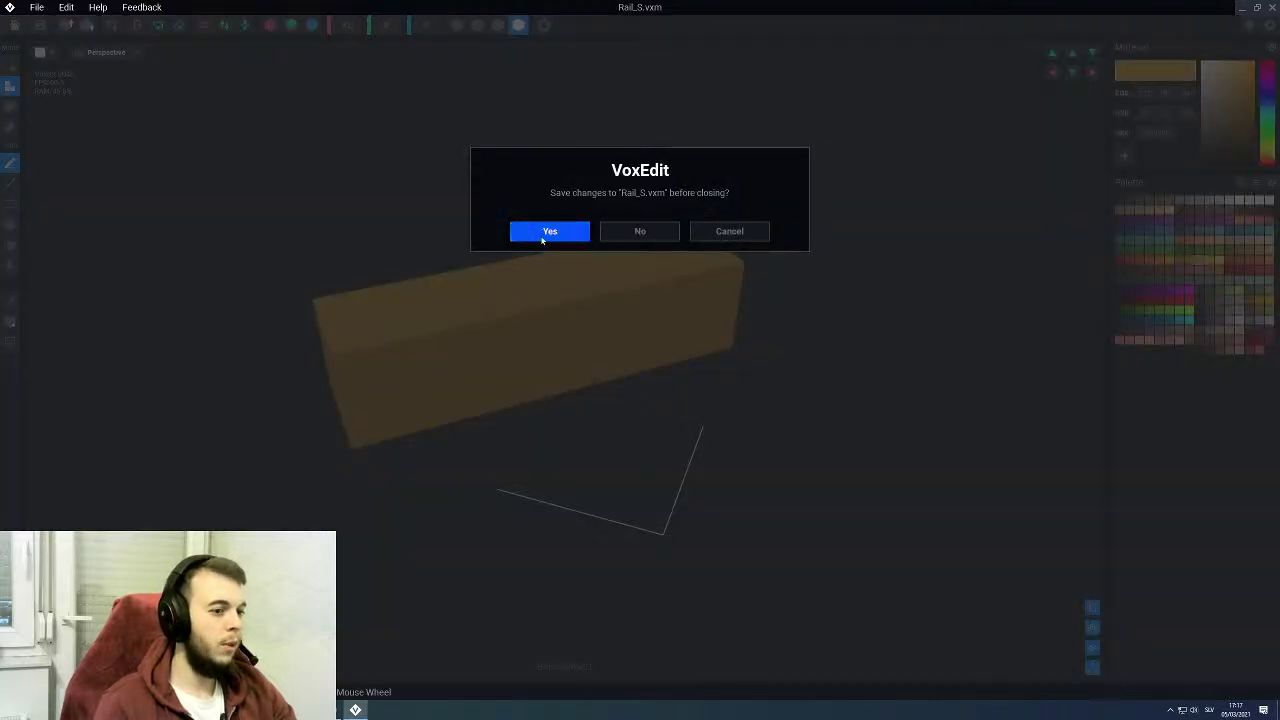
pyautogui.click(549, 232)
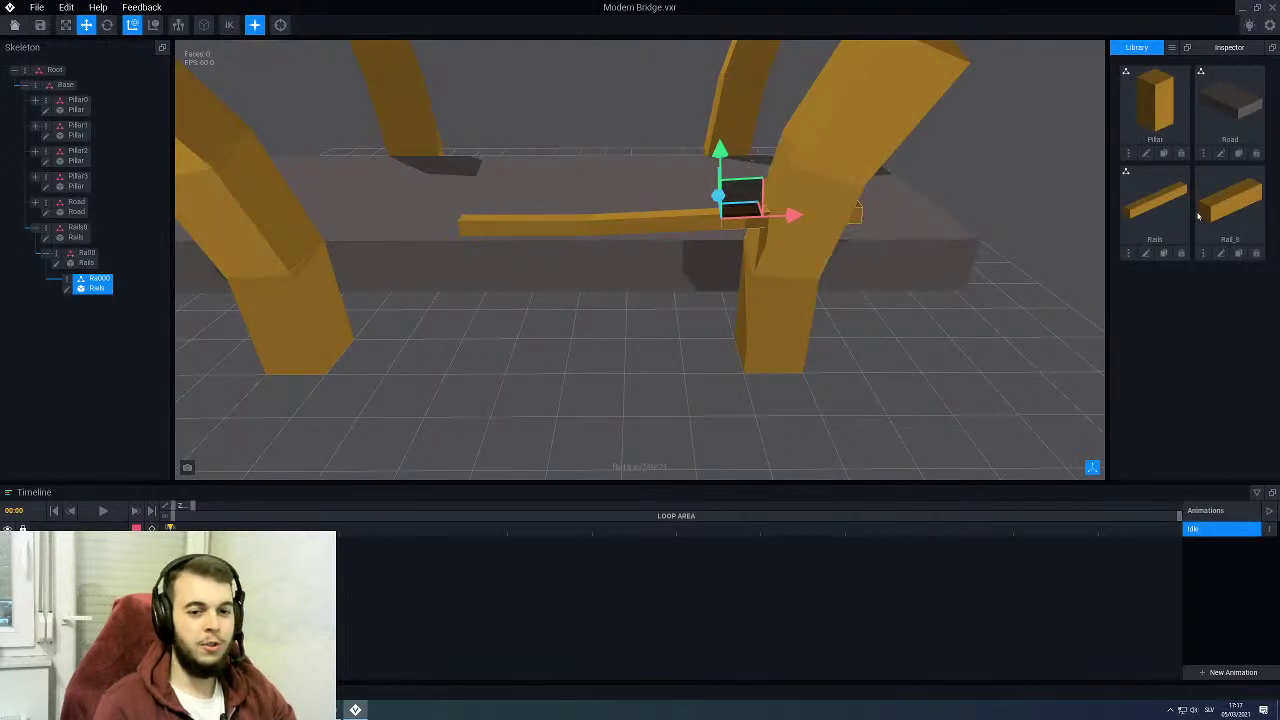
# Step: Replace Ra000's model with Rail_S and rotate it slightly about the Y and Z axes to lead into the pillar
pyautogui.moveTo(1230, 200); pyautogui.dragTo(88, 284)
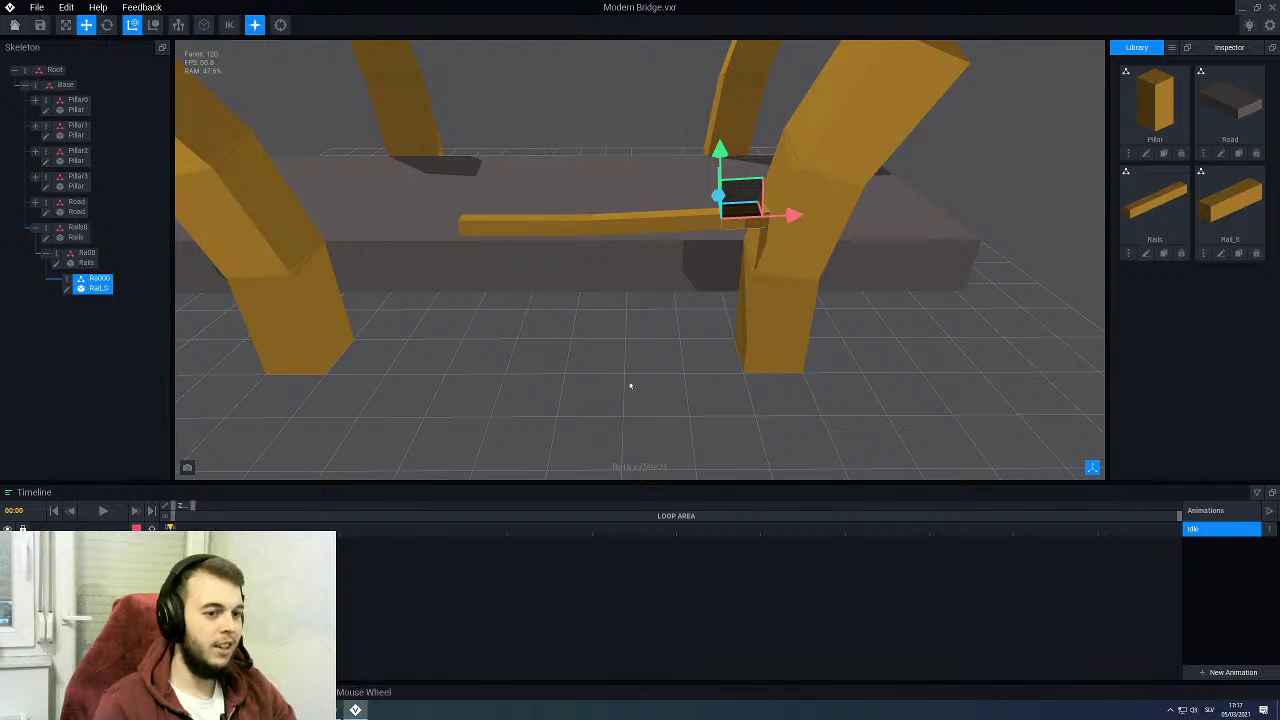
pyautogui.moveTo(630, 386); pyautogui.dragTo(730, 408, button='right')
pyautogui.scroll(3, 626, 314)
pyautogui.click(107, 25)
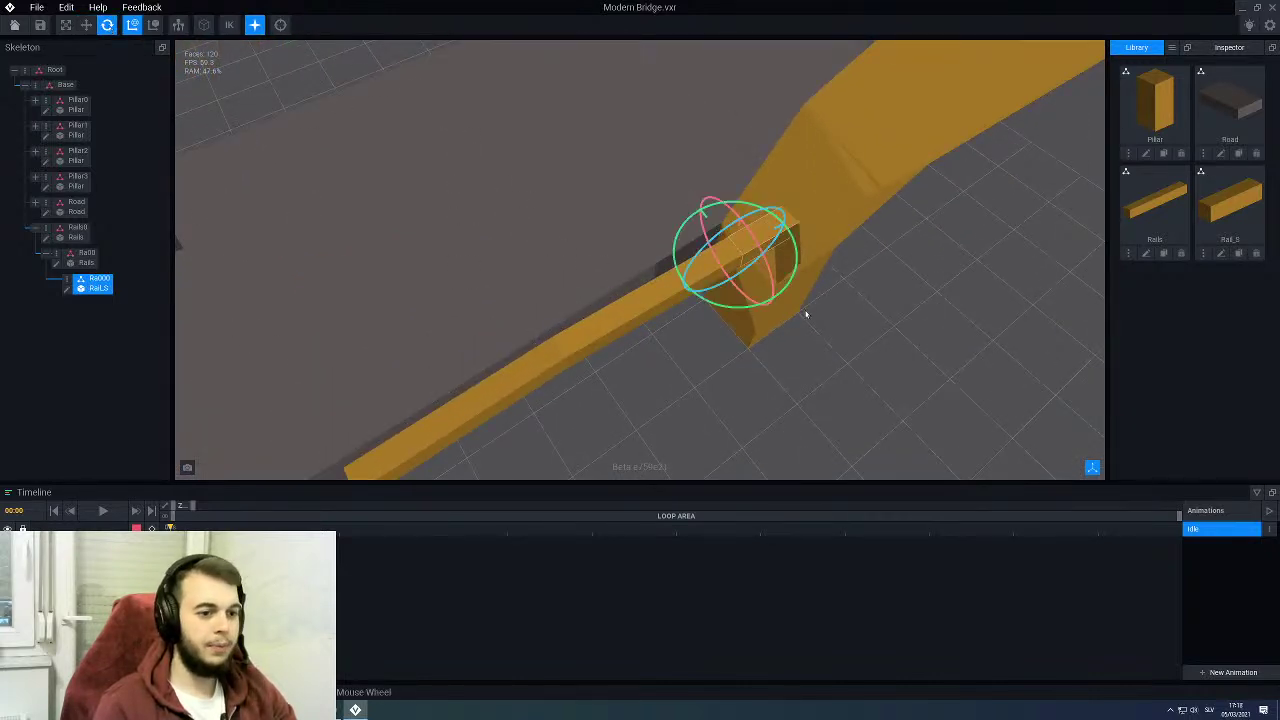
pyautogui.moveTo(741, 309); pyautogui.dragTo(738, 313)
pyautogui.moveTo(738, 313); pyautogui.dragTo(748, 277, button='right')
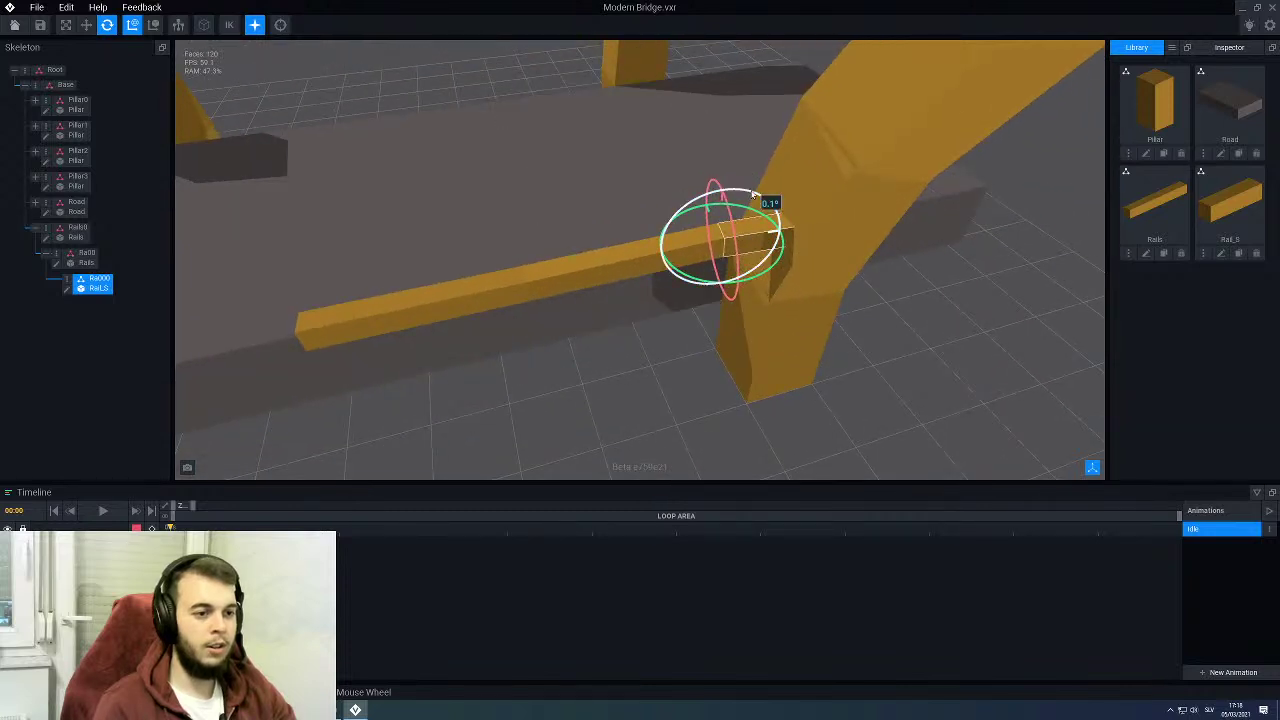
pyautogui.moveTo(669, 380); pyautogui.dragTo(610, 305, button='right')
pyautogui.click(656, 401)
# Step: Move Rails0 with its child rails slightly along the Z axis towards the road's edge
pyautogui.scroll(-6, 652, 403)
pyautogui.moveTo(651, 403); pyautogui.dragTo(606, 340, button='right')
pyautogui.scroll(5, 606, 340)
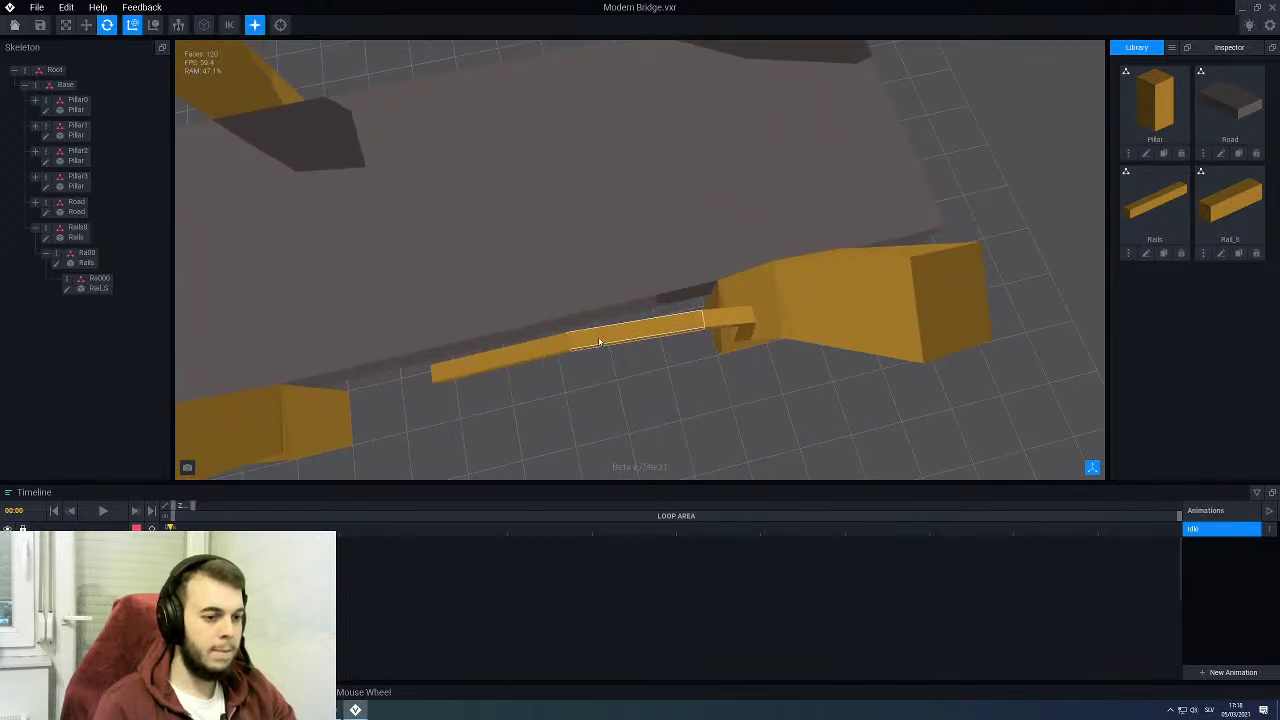
pyautogui.click(509, 352)
pyautogui.click(85, 27)
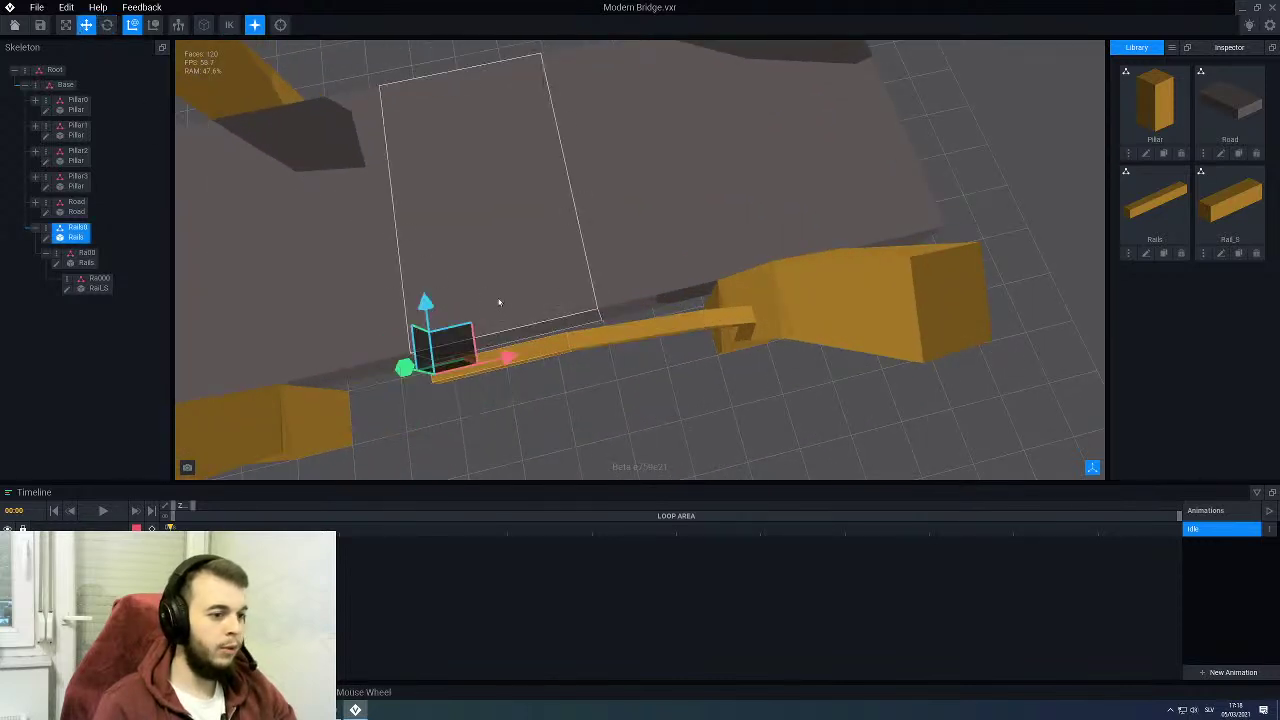
pyautogui.moveTo(427, 304); pyautogui.dragTo(437, 290)
pyautogui.moveTo(677, 329); pyautogui.dragTo(720, 332, button='right')
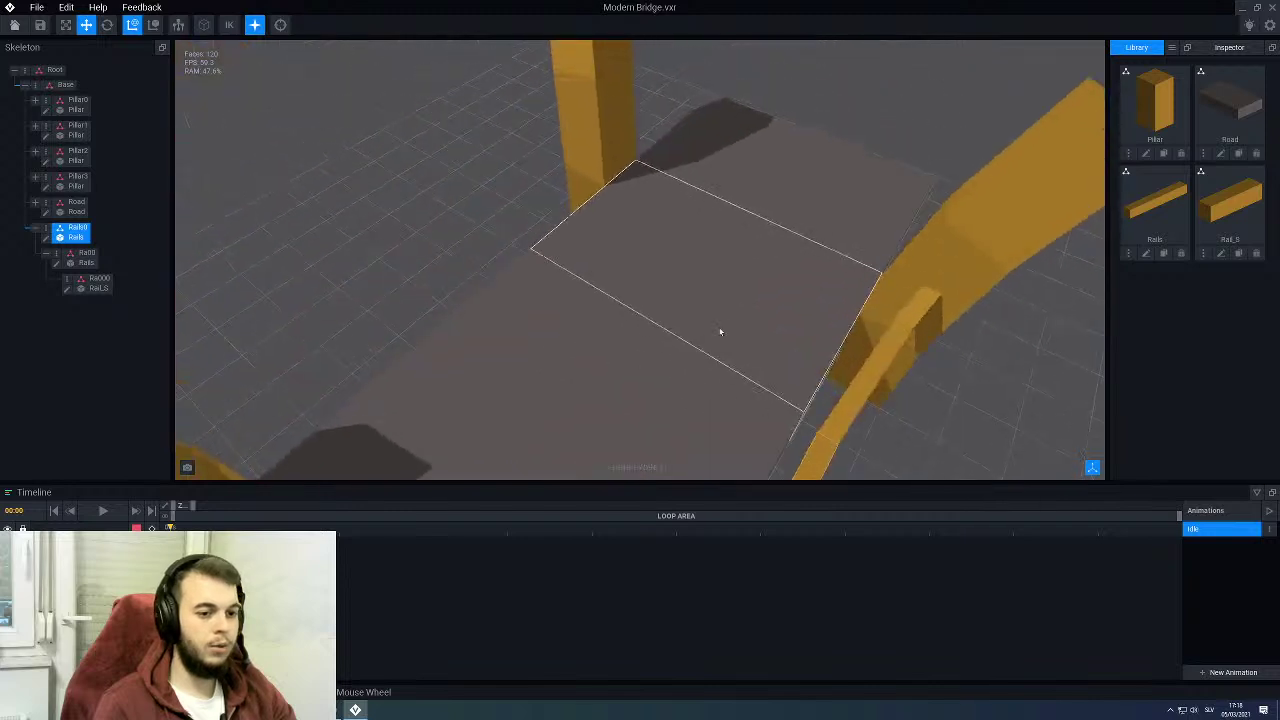
# Step: Open the Pillar model for editing and paint muted purple vertical lines down the middle of its sides with the Line tool
pyautogui.moveTo(938, 291); pyautogui.dragTo(655, 168, button='middle')
pyautogui.moveTo(894, 278); pyautogui.dragTo(921, 394, button='right')
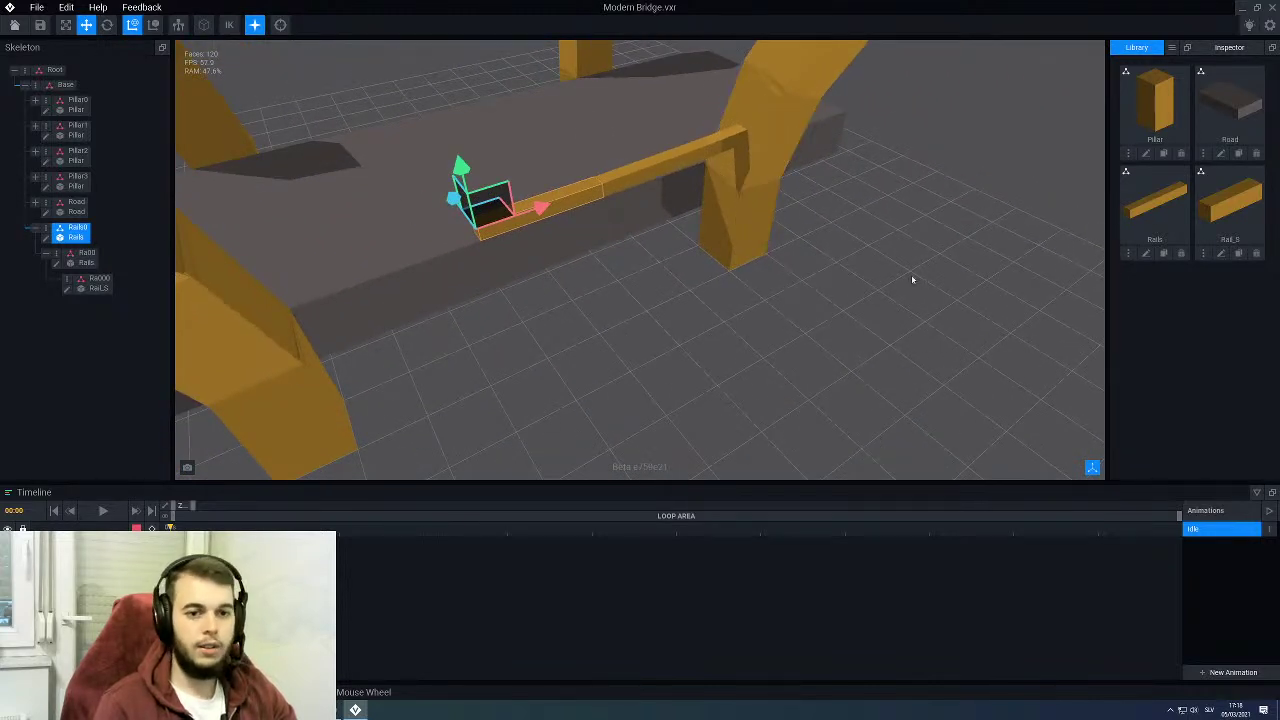
pyautogui.click(1146, 153)
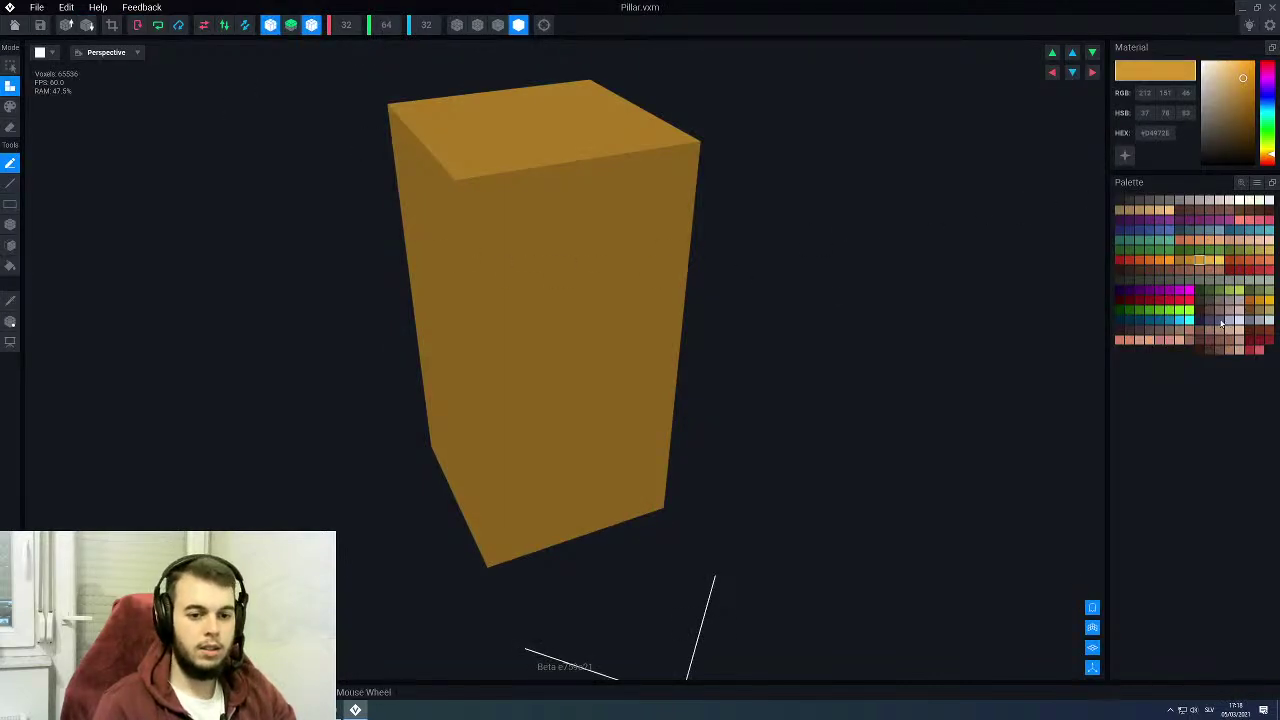
pyautogui.click(1219, 320)
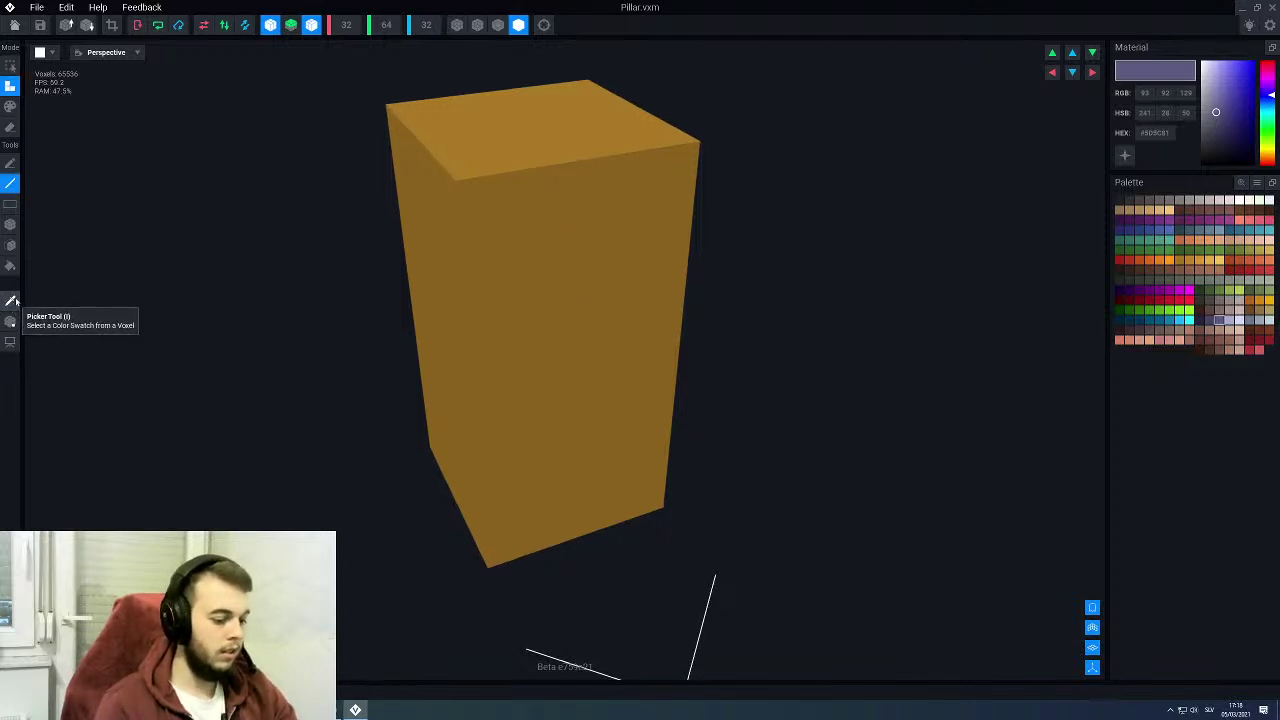
pyautogui.press('p')
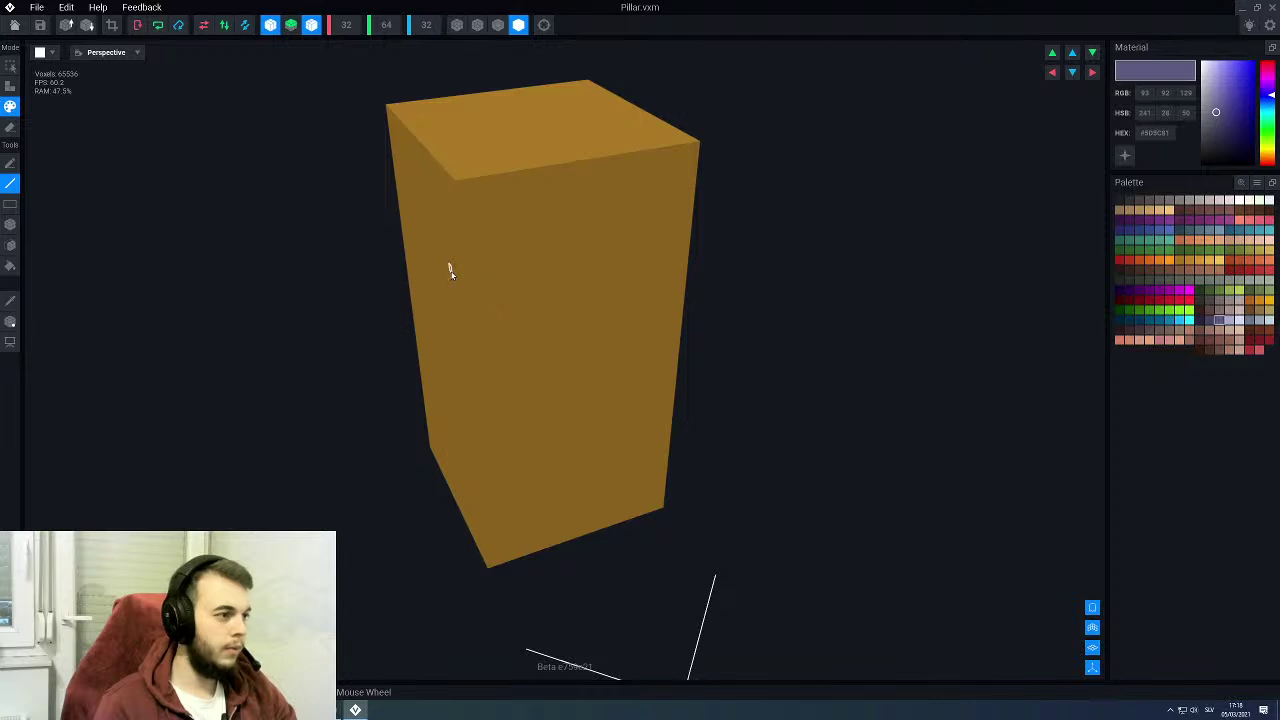
pyautogui.moveTo(450, 270); pyautogui.dragTo(584, 230, button='right')
pyautogui.moveTo(575, 325); pyautogui.dragTo(581, 508)
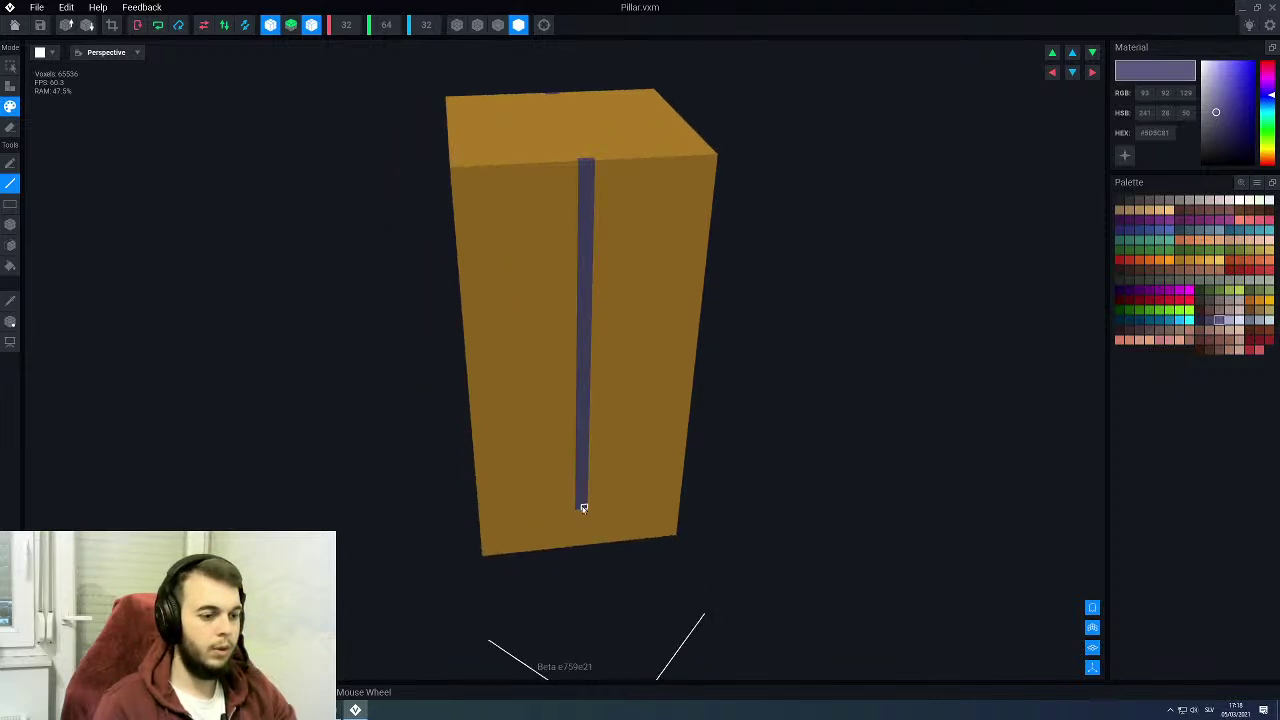
pyautogui.moveTo(542, 410); pyautogui.dragTo(357, 228, button='right')
pyautogui.moveTo(358, 200)
pyautogui.mouseDown()
pyautogui.moveTo(369, 389)
pyautogui.moveTo(414, 514)
pyautogui.moveTo(429, 514)
pyautogui.mouseUp()
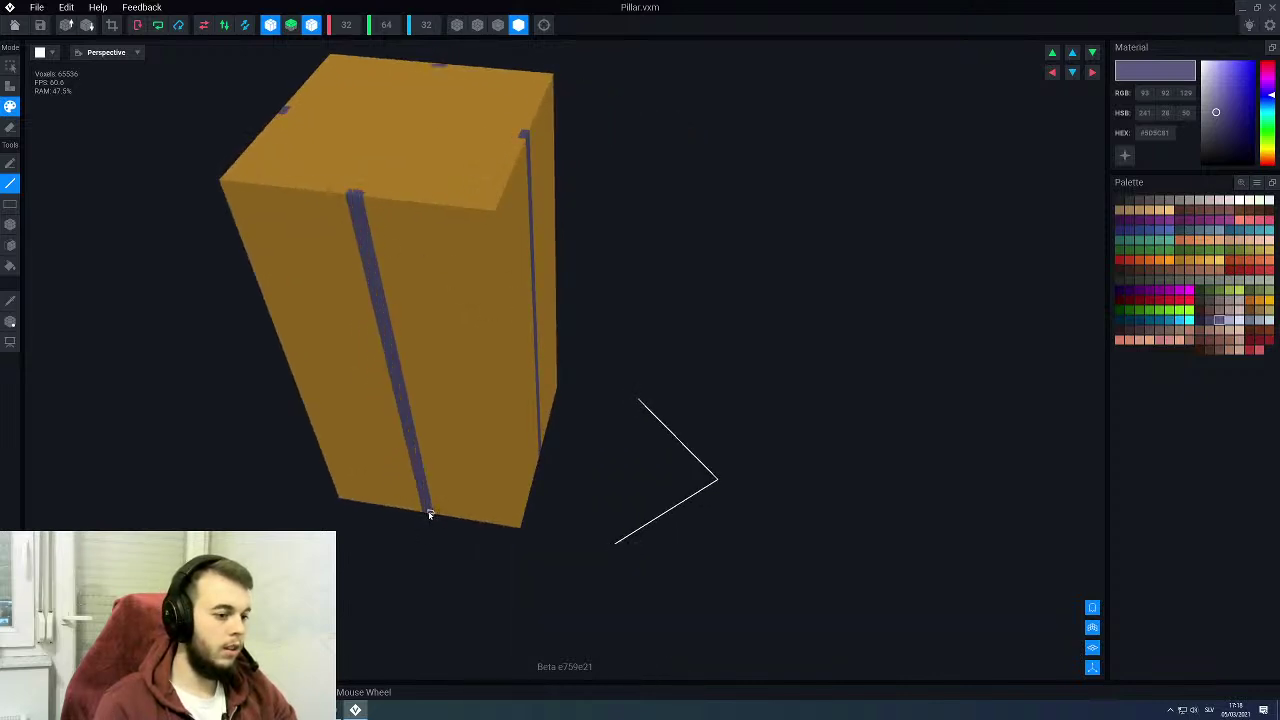
# Step: Leave the Pillar model and save its changes to return to the bridge rig
pyautogui.scroll(-3, 423, 307)
pyautogui.click(11, 28)
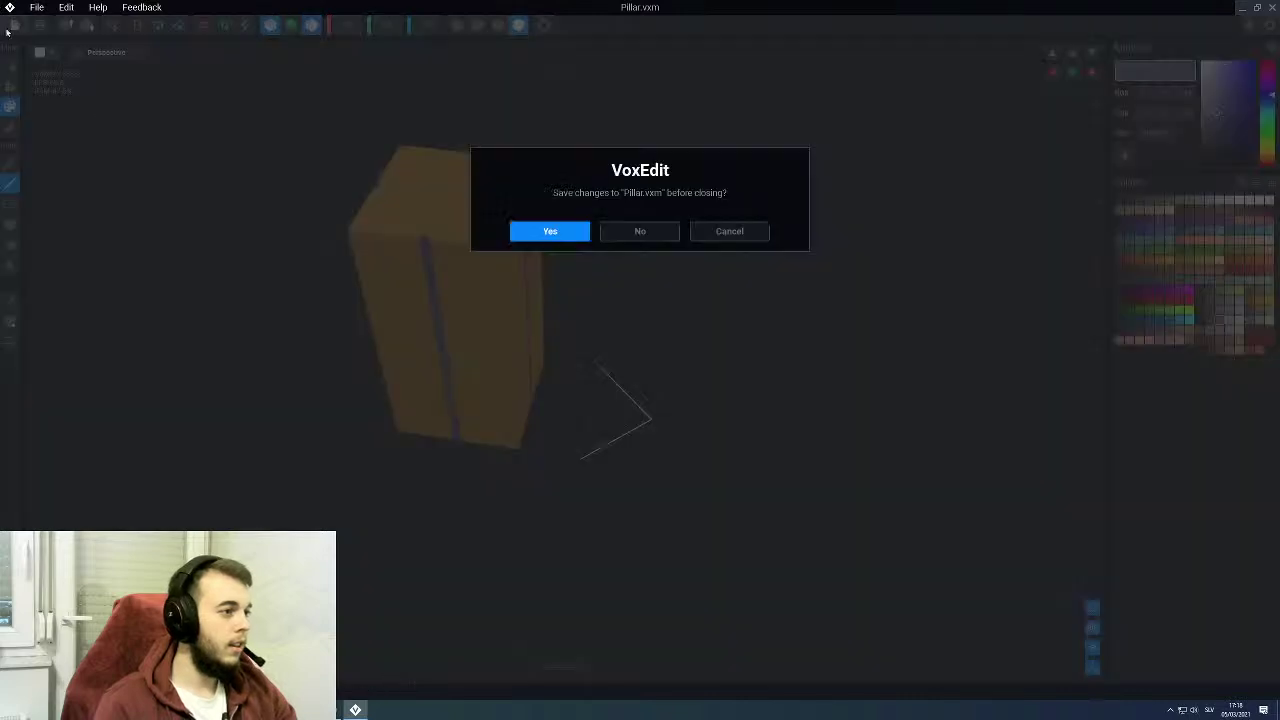
pyautogui.click(549, 231)
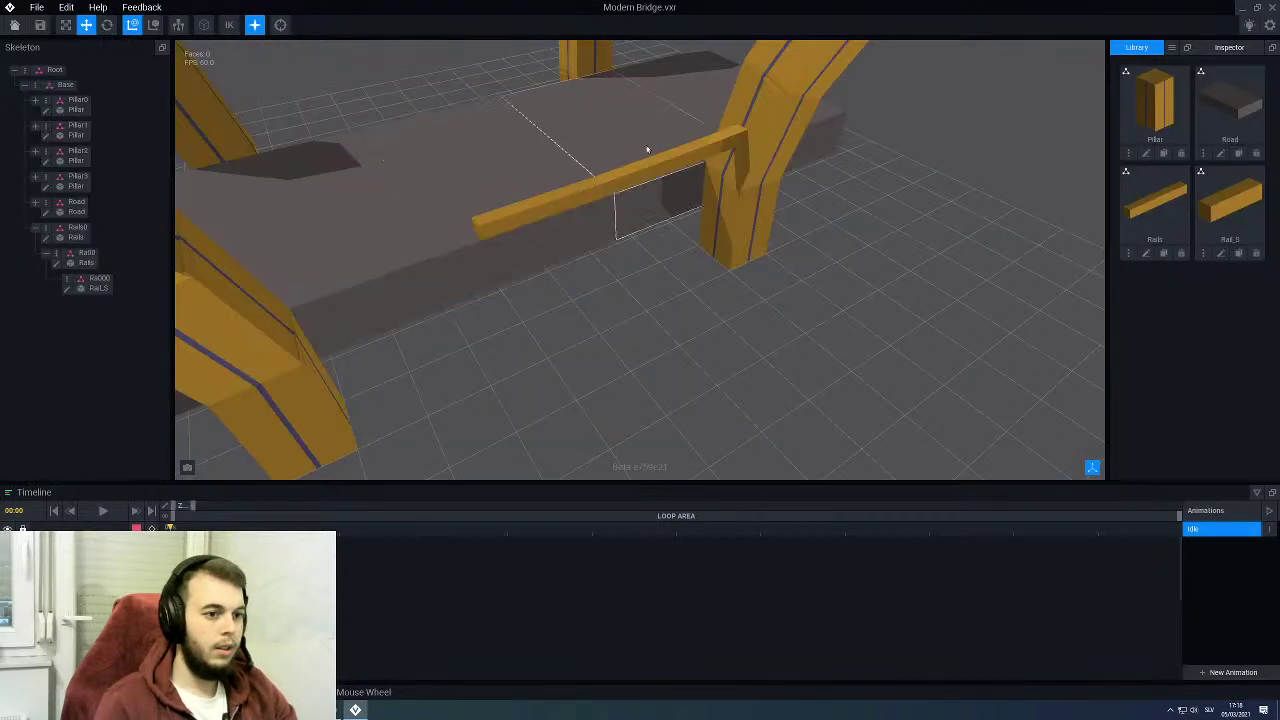
# Step: Examine where the rail meets the pillar and how the purple lines run across the pillar segments
pyautogui.scroll(5, 646, 149)
pyautogui.scroll(10, 604, 67)
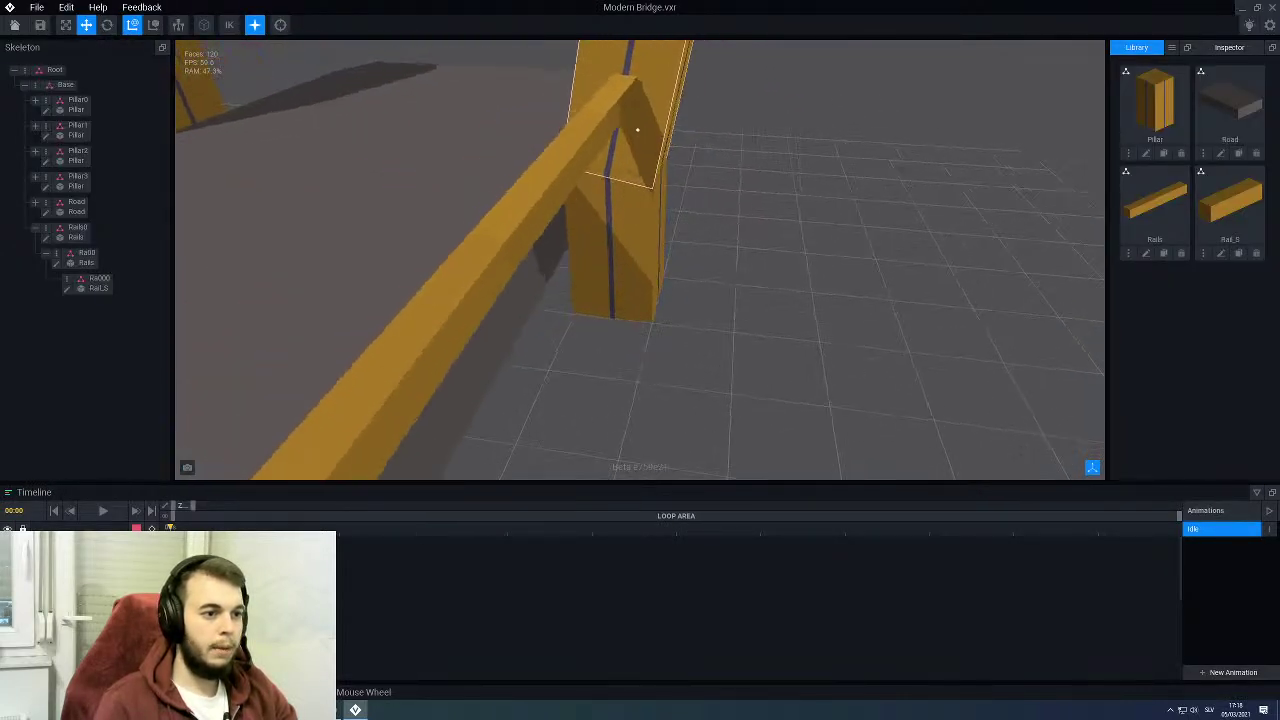
pyautogui.scroll(8, 604, 67)
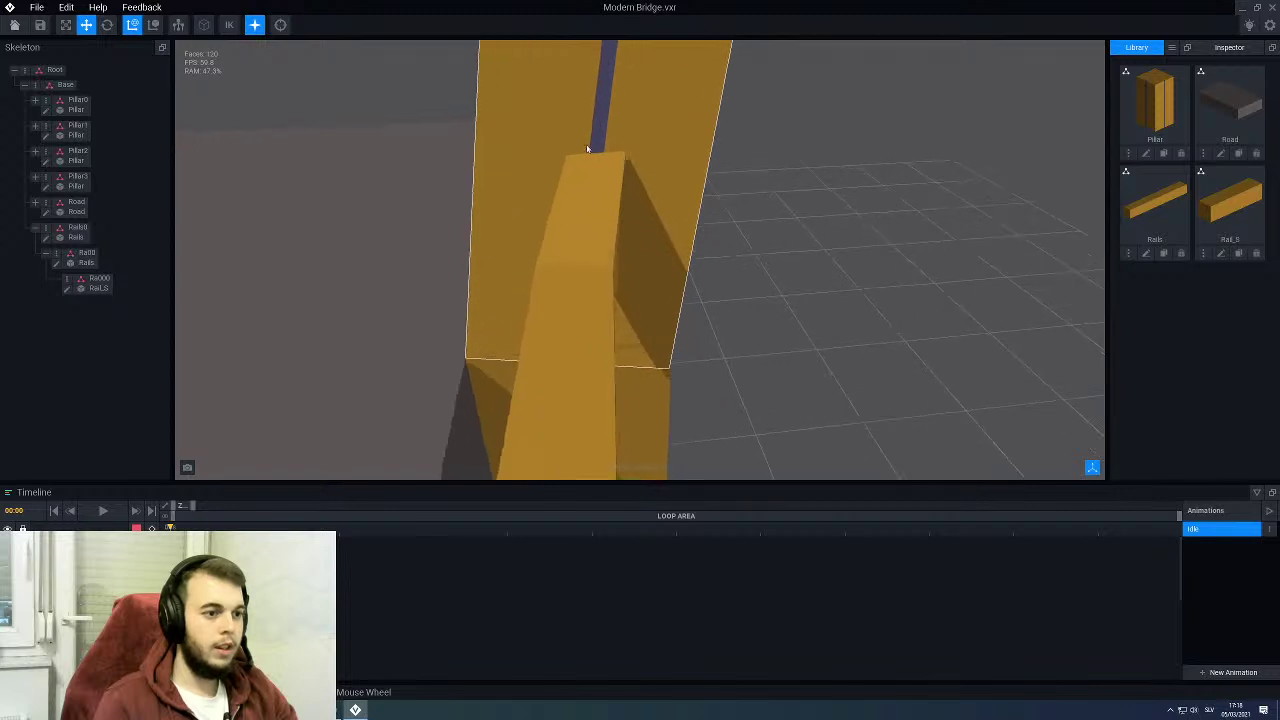
pyautogui.scroll(-10, 603, 154)
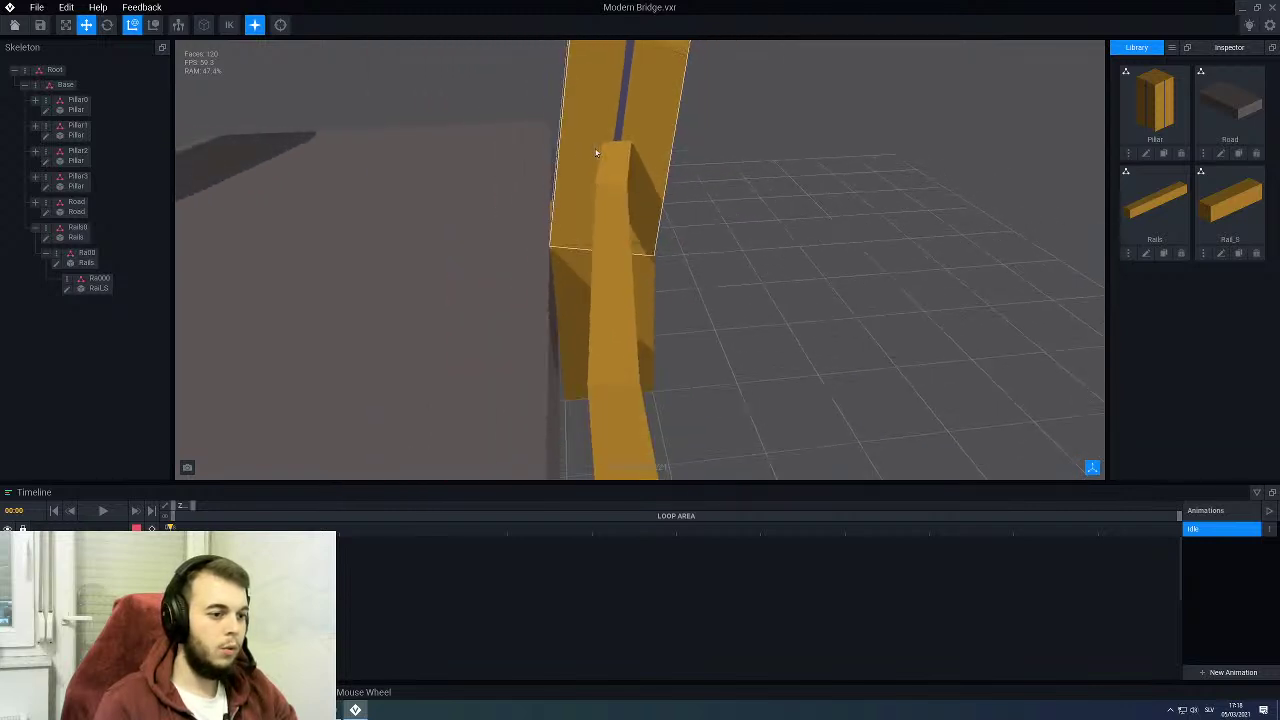
pyautogui.moveTo(607, 128); pyautogui.dragTo(930, 200, button='right')
pyautogui.scroll(5, 534, 266)
pyautogui.moveTo(640, 251); pyautogui.dragTo(602, 251, button='right')
pyautogui.scroll(4, 602, 251)
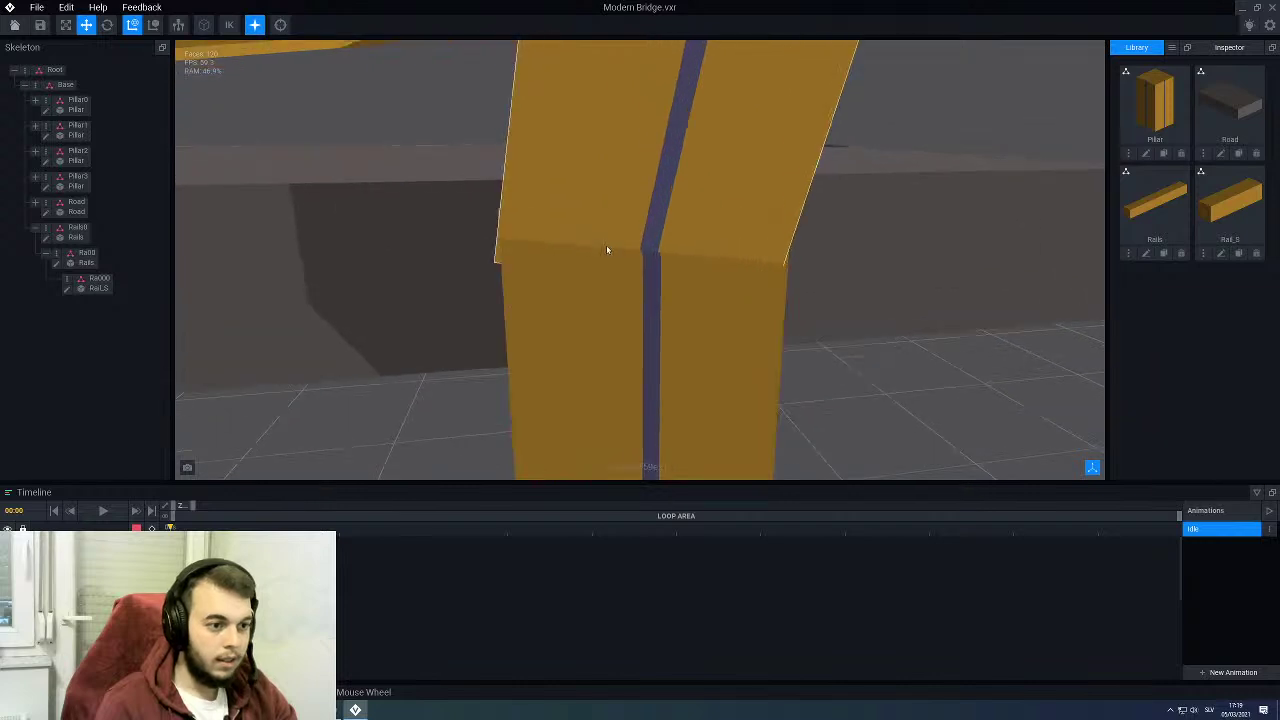
pyautogui.moveTo(600, 303); pyautogui.dragTo(490, 303, button='right')
pyautogui.moveTo(600, 303); pyautogui.dragTo(597, 303, button='middle')
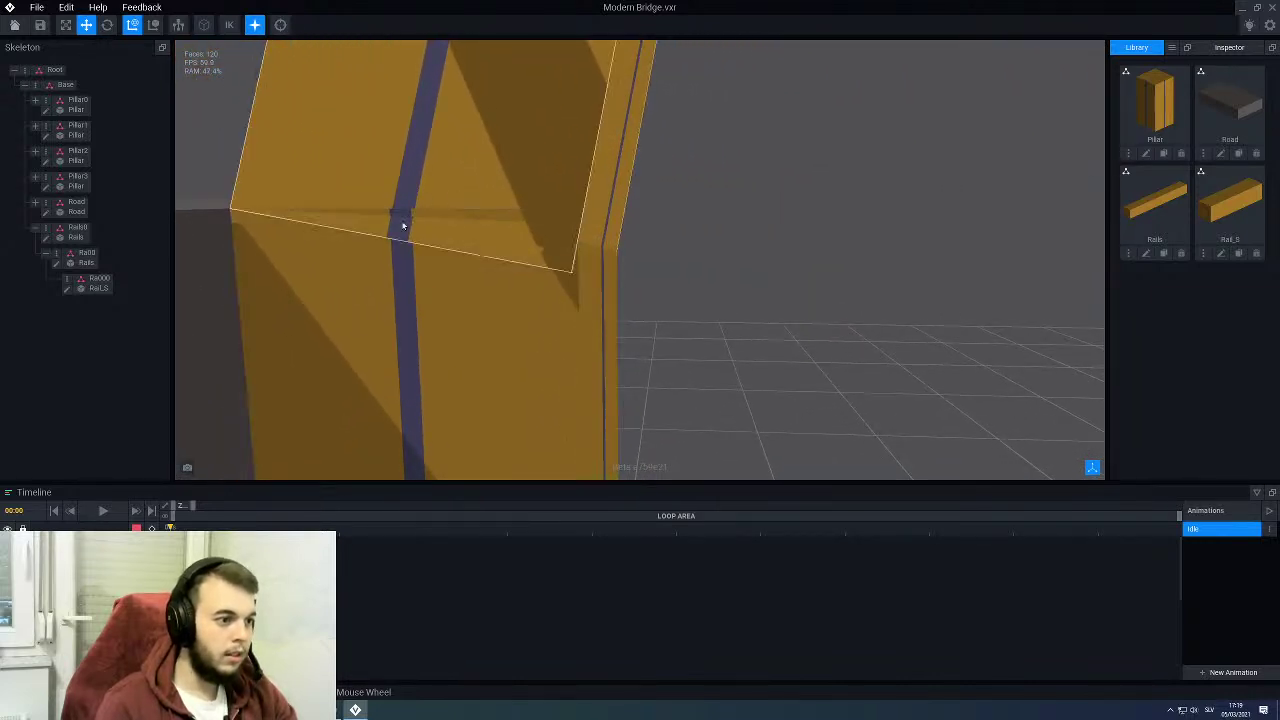
pyautogui.scroll(-2, 409, 224)
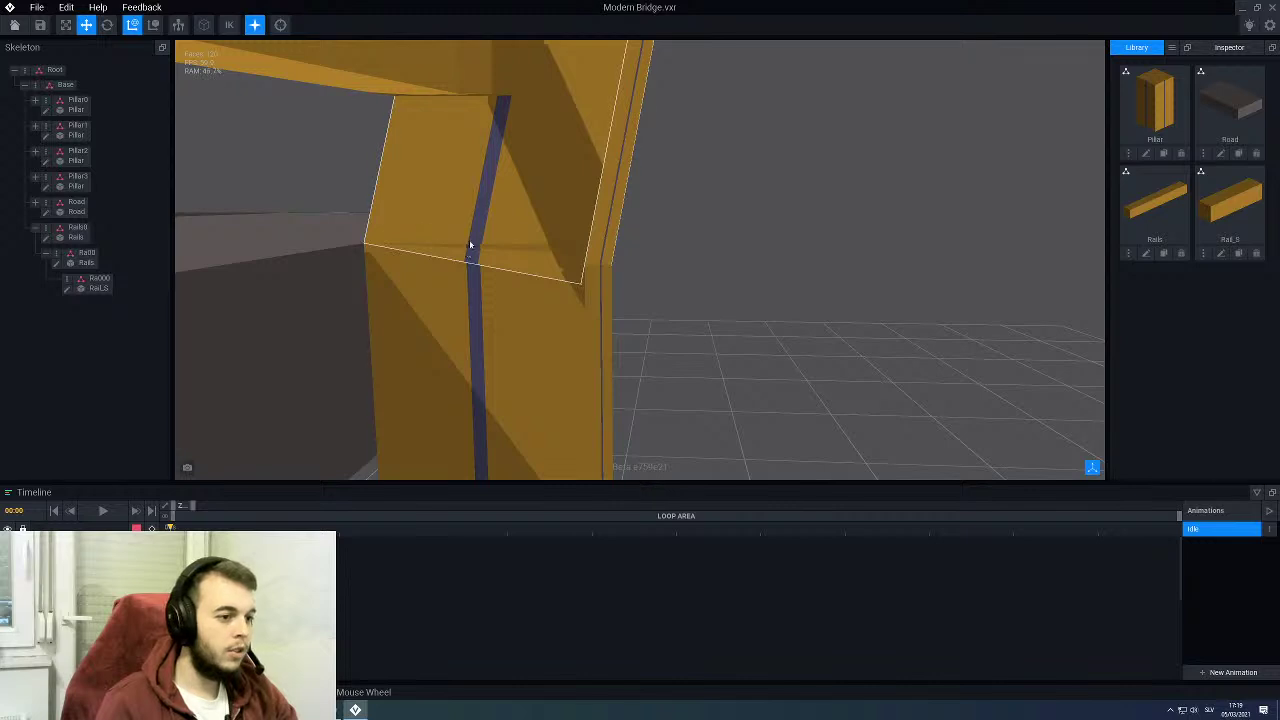
pyautogui.scroll(-6, 470, 244)
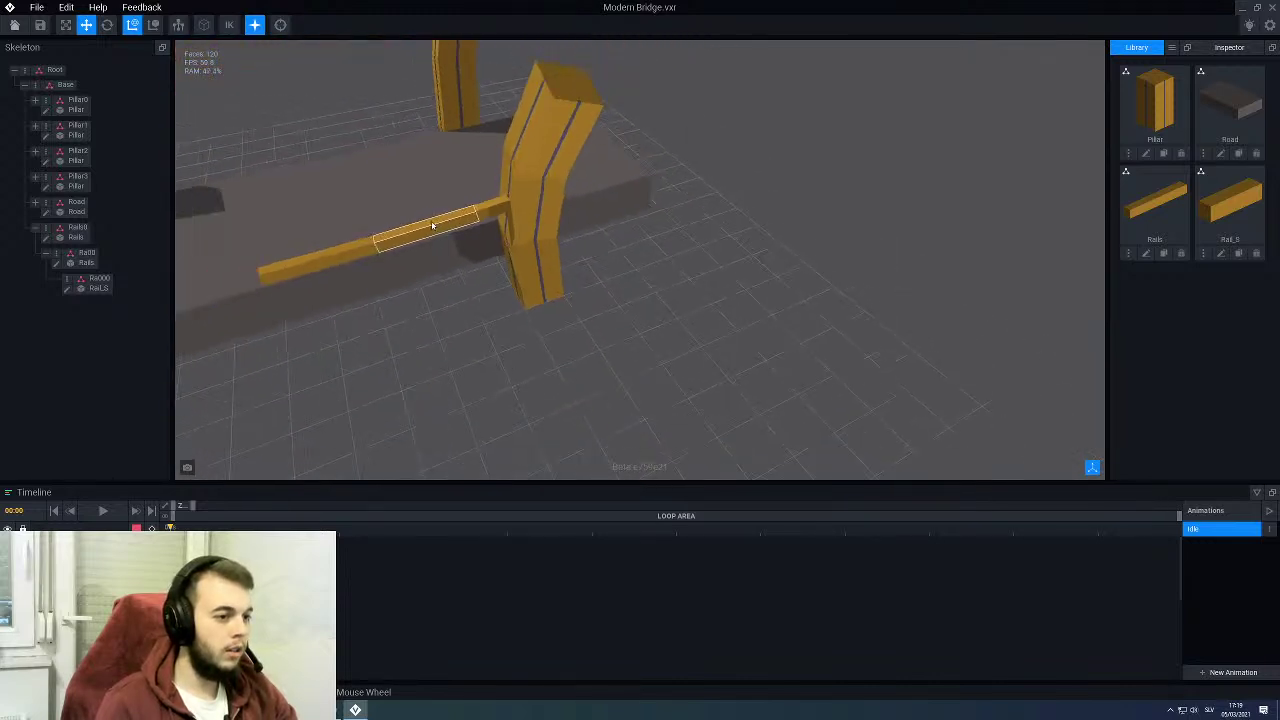
# Step: Add a child node Ra01 under Rails0 and assign the Rails model to it
pyautogui.moveTo(388, 300); pyautogui.dragTo(586, 297, button='middle')
pyautogui.moveTo(586, 297); pyautogui.dragTo(578, 300, button='right')
pyautogui.scroll(3, 580, 302)
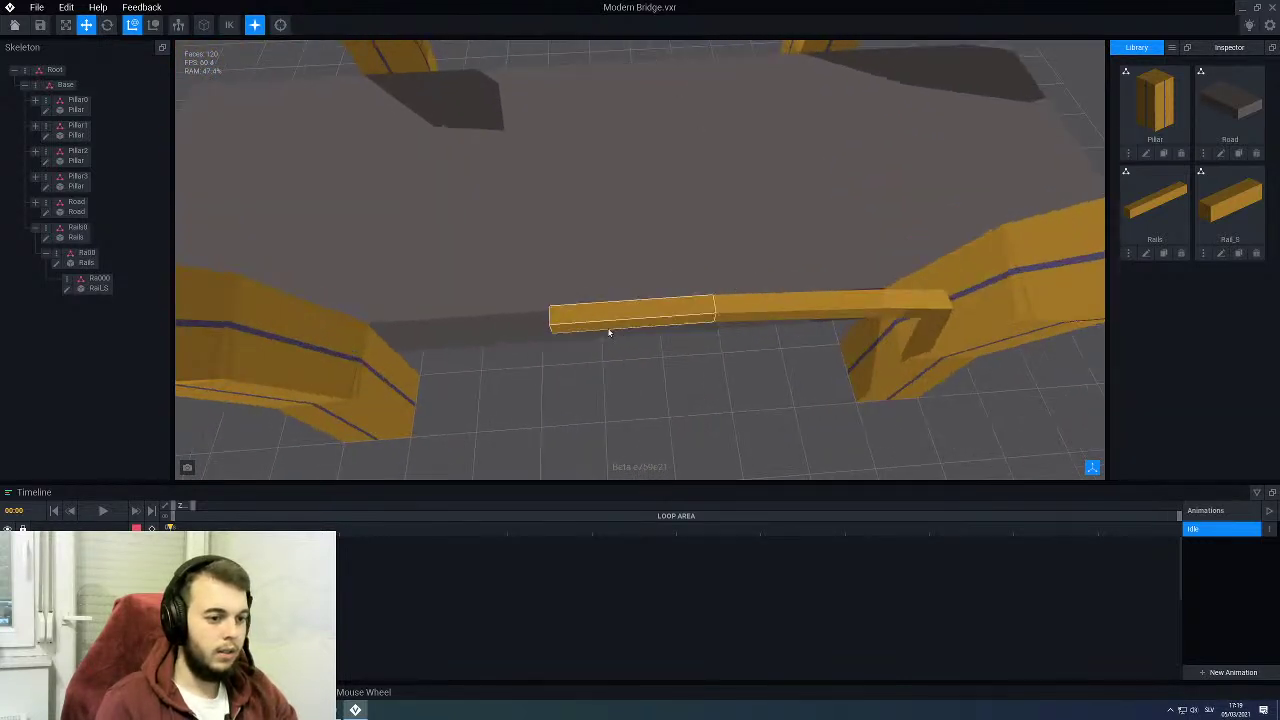
pyautogui.click(609, 333)
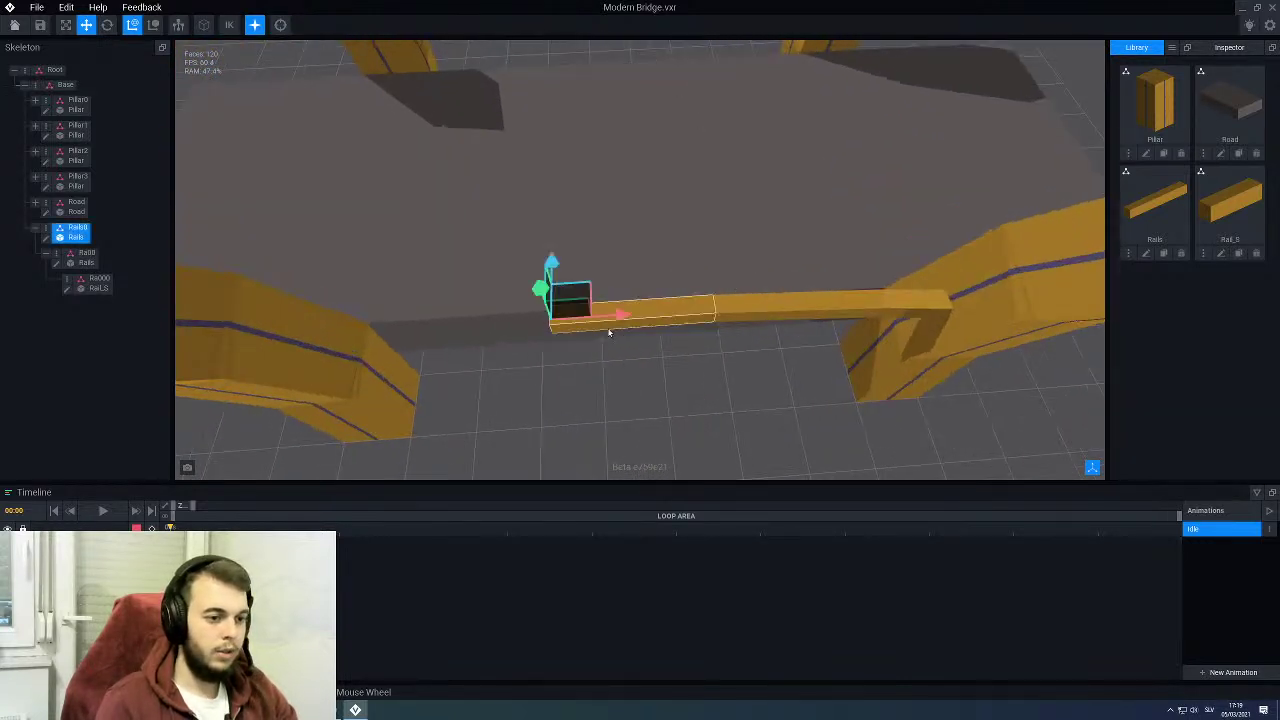
pyautogui.rightClick(43, 230)
pyautogui.click(60, 252)
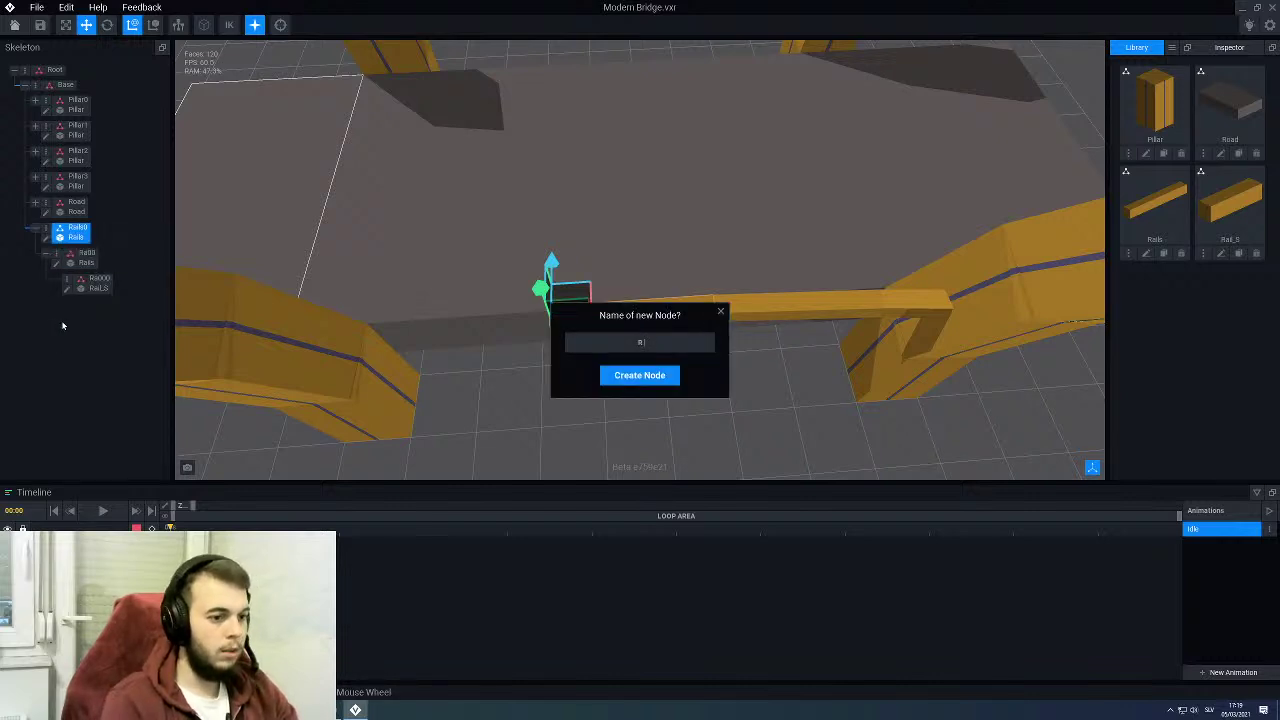
pyautogui.write('Rail1')
pyautogui.press('Return')
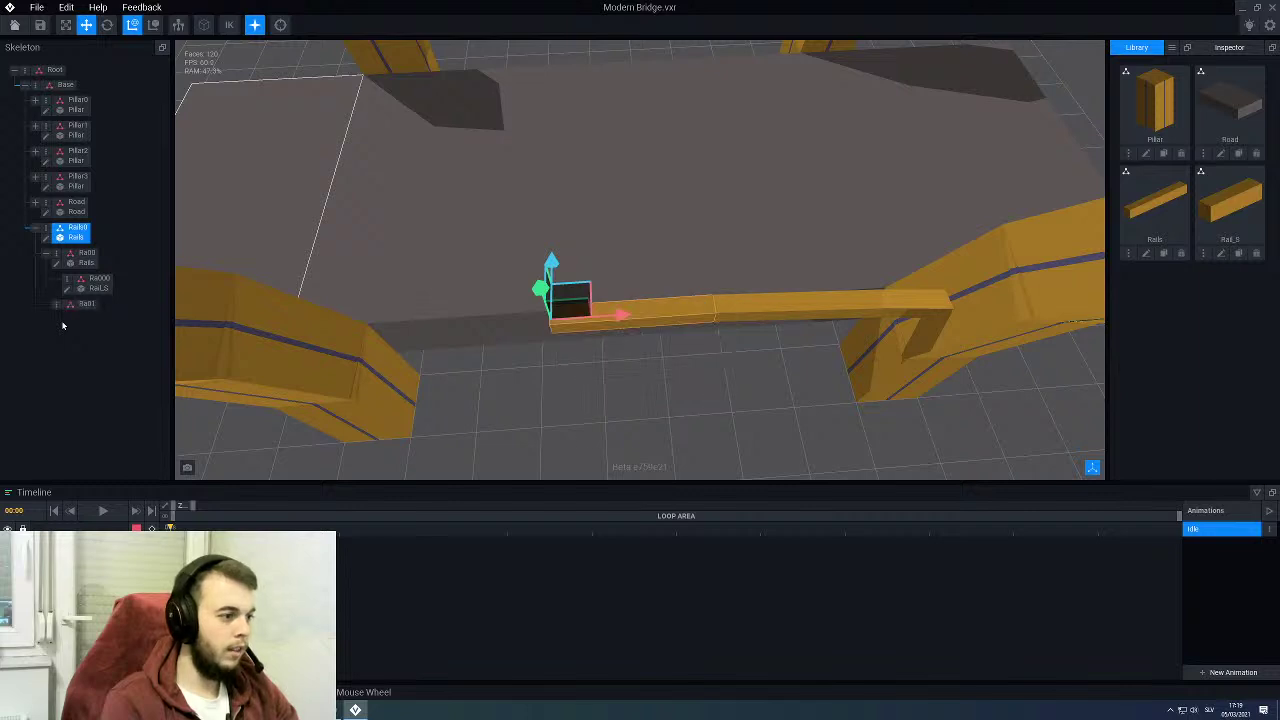
pyautogui.moveTo(1155, 205); pyautogui.dragTo(83, 307)
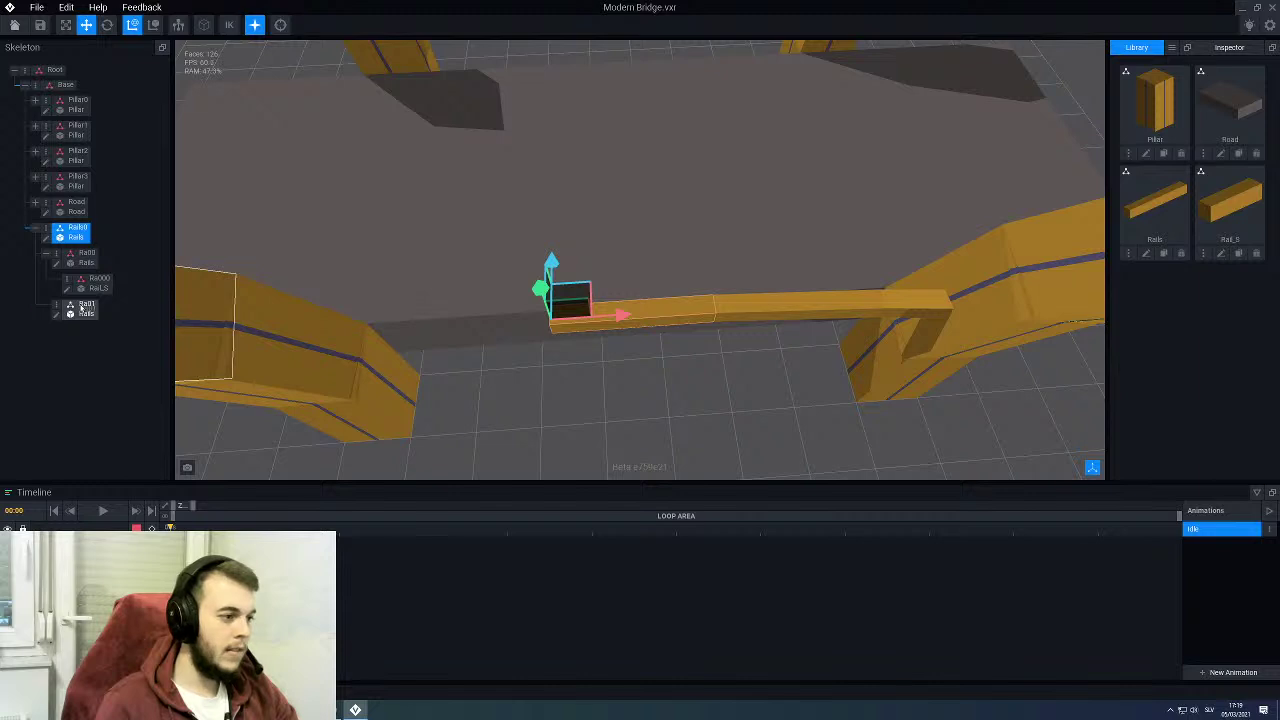
# Step: Rotate Ra01 about half a turn around the Y axis so it extends from Rails0 towards the opposite pillar
pyautogui.click(82, 307)
pyautogui.click(107, 25)
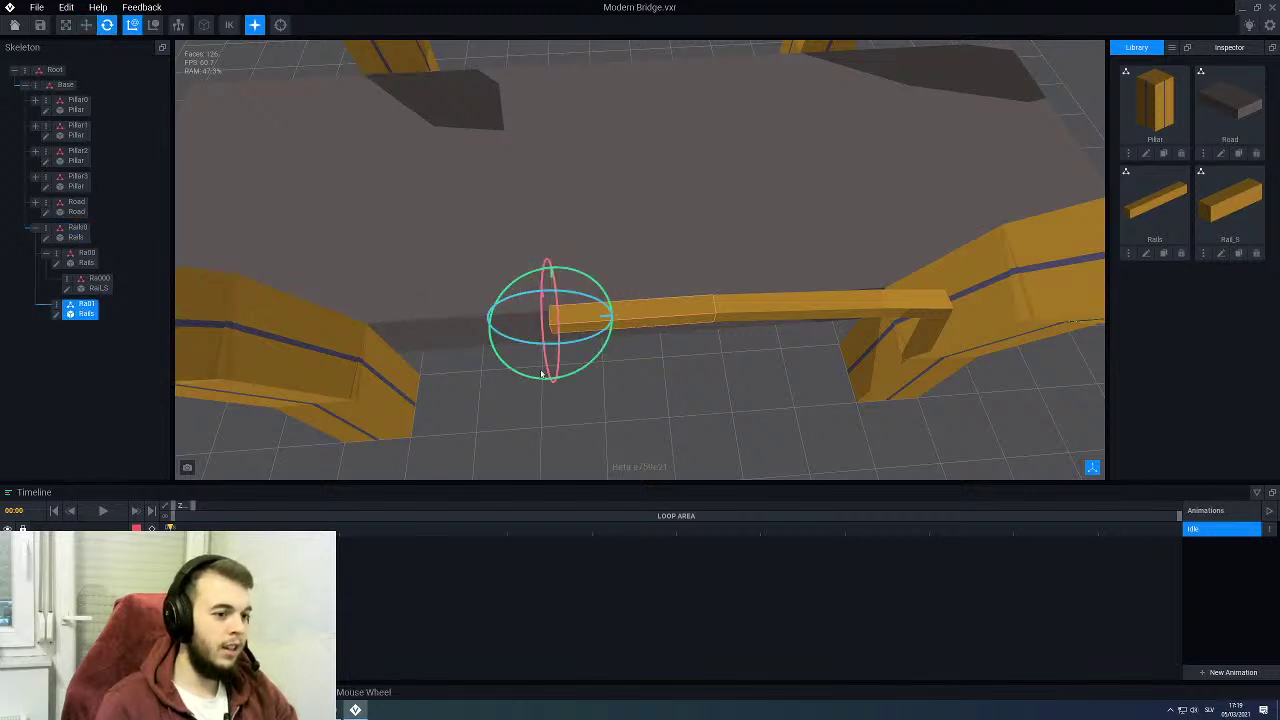
pyautogui.moveTo(541, 373); pyautogui.dragTo(526, 270)
pyautogui.moveTo(540, 275); pyautogui.dragTo(577, 378, button='right')
pyautogui.moveTo(582, 386); pyautogui.dragTo(589, 380)
pyautogui.moveTo(589, 380); pyautogui.dragTo(494, 82, button='right')
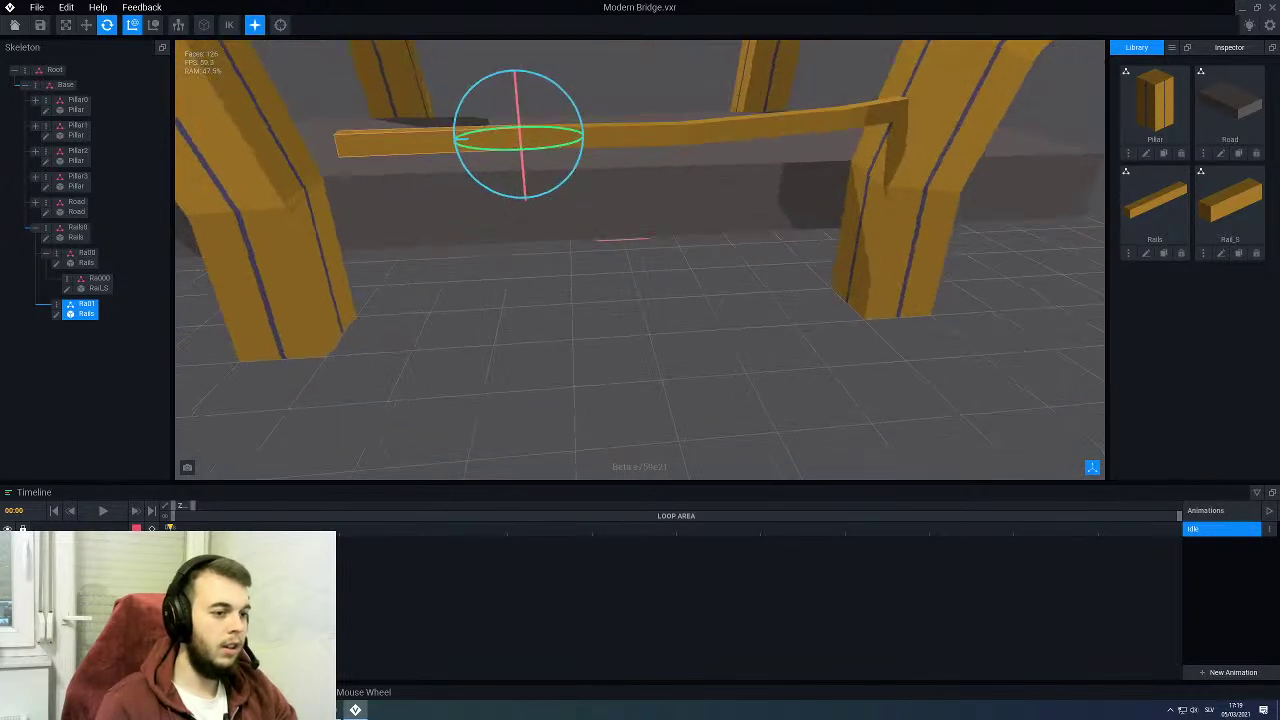
# Step: Rotate the Ra01 rail segment to 5.0° about its Z axis
pyautogui.moveTo(490, 77); pyautogui.dragTo(500, 84)
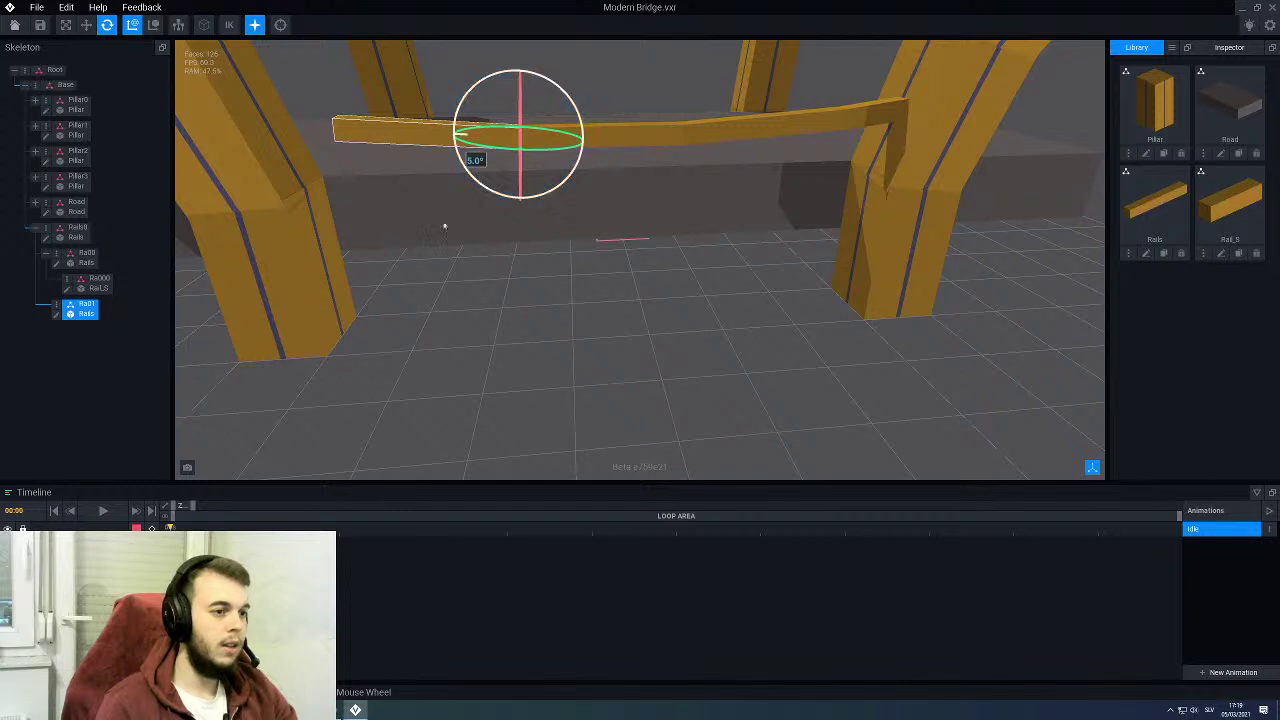
pyautogui.scroll(-3, 467, 324)
pyautogui.moveTo(476, 262); pyautogui.dragTo(462, 390, button='right')
# Step: Duplicate the Ra000 end piece as Ra010 and make the copy a child of the Ra01 rail segment
pyautogui.rightClick(54, 311)
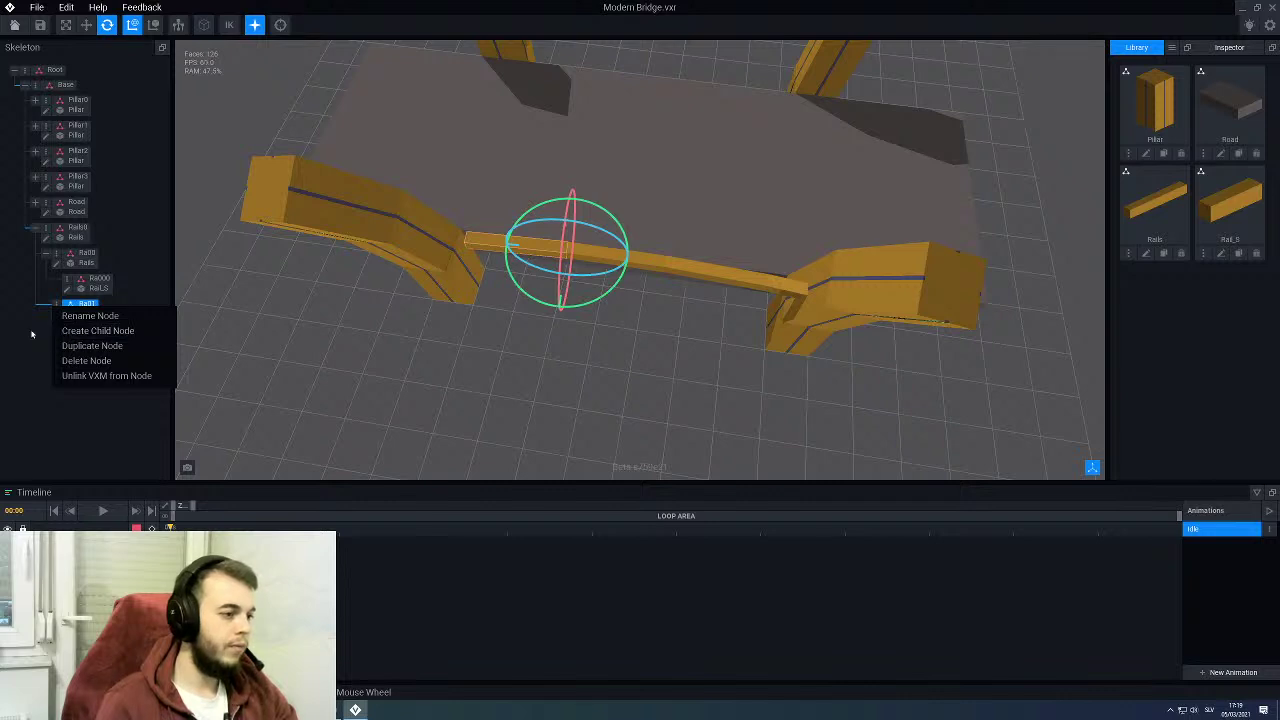
pyautogui.click(31, 331)
pyautogui.rightClick(67, 280)
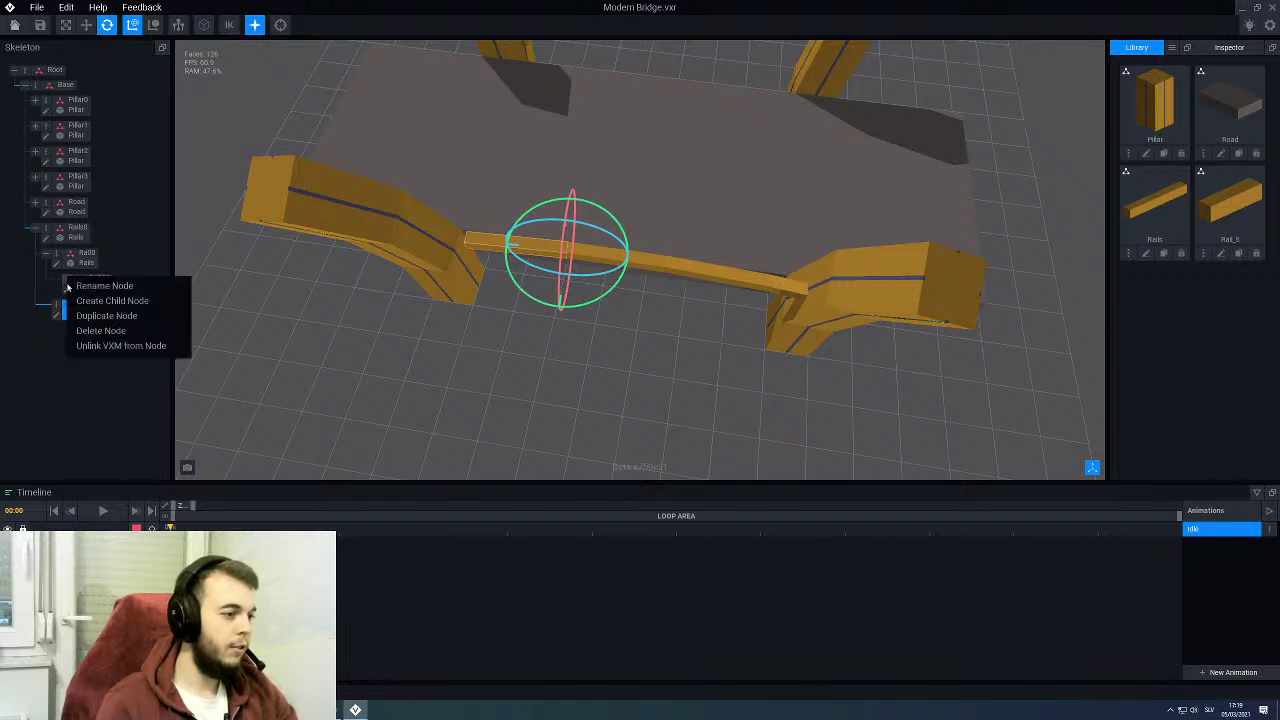
pyautogui.click(76, 311)
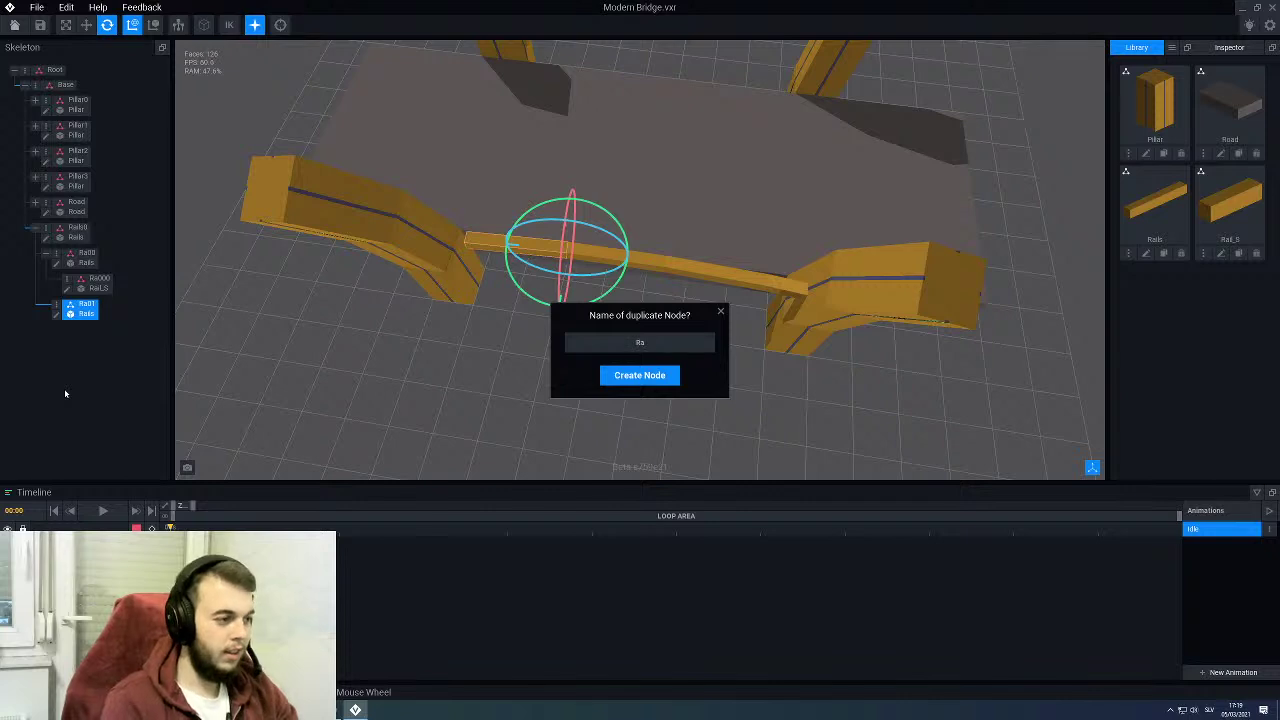
pyautogui.write('Rail')
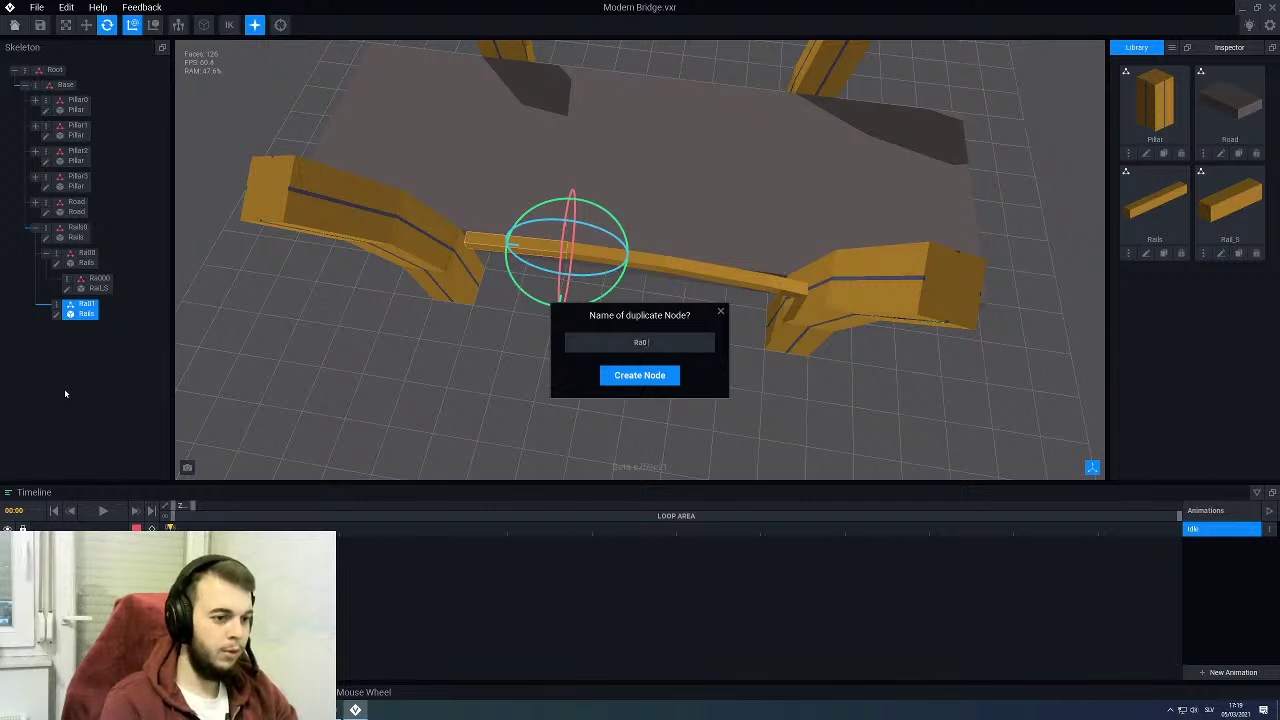
pyautogui.write('010')
pyautogui.press('Return')
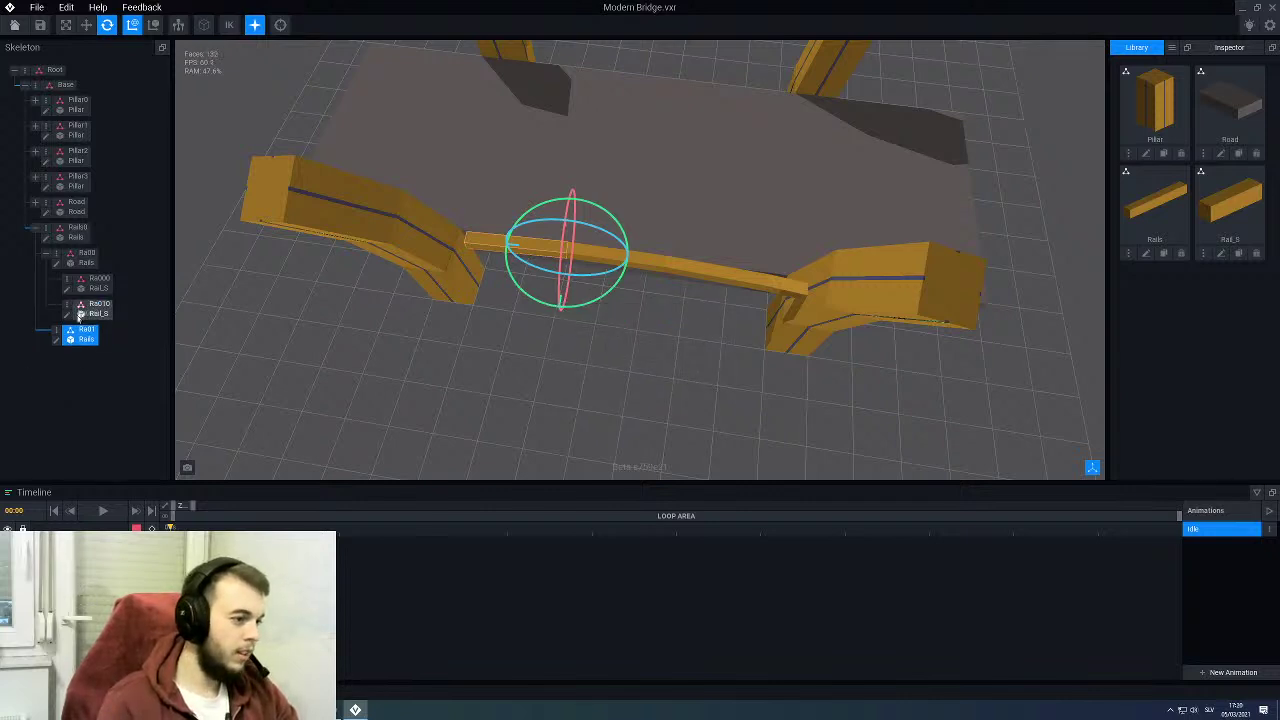
pyautogui.moveTo(80, 316); pyautogui.dragTo(82, 340)
# Step: Rotate the Ra010 end piece to about 0.1° around the Y axis and fine-tune its Z-axis tilt where it meets the pillar
pyautogui.moveTo(700, 200); pyautogui.dragTo(625, 240, button='right')
pyautogui.moveTo(481, 283)
pyautogui.mouseDown(button='middle')
pyautogui.moveTo(520, 290)
pyautogui.moveTo(443, 277)
pyautogui.moveTo(463, 266)
pyautogui.mouseUp(button='middle')
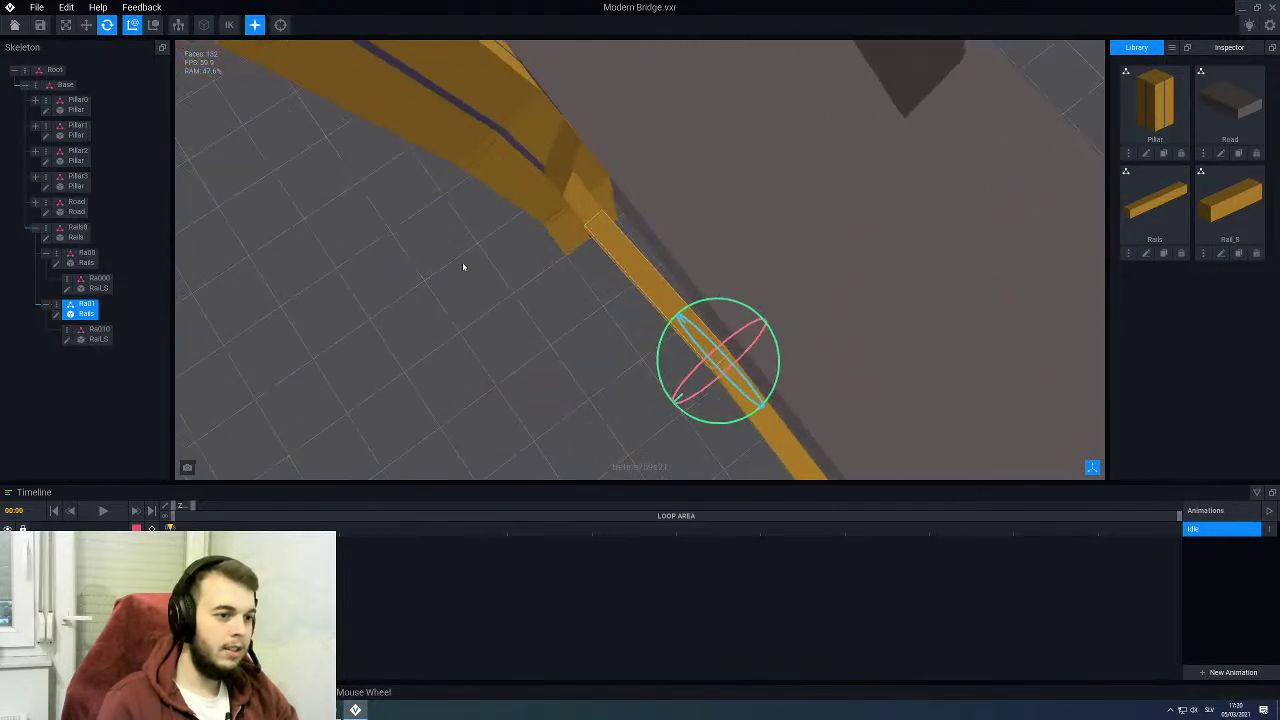
pyautogui.click(580, 218)
pyautogui.scroll(2, 510, 222)
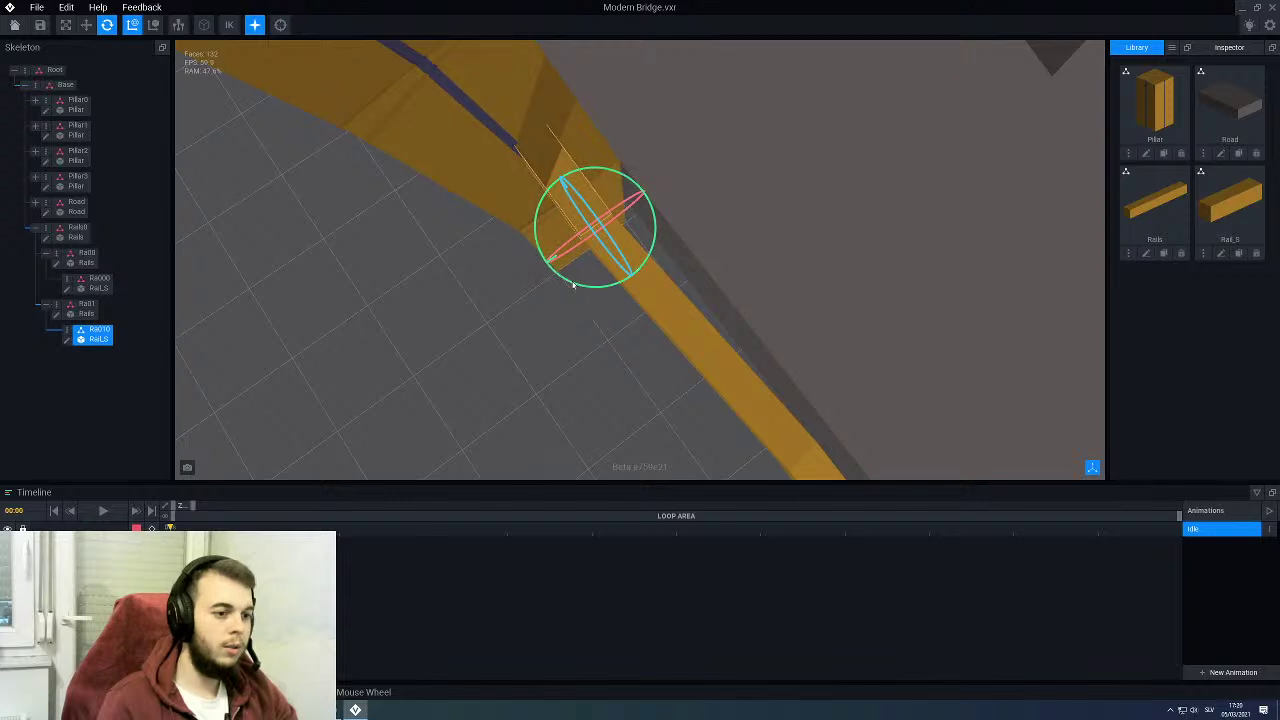
pyautogui.moveTo(575, 286); pyautogui.dragTo(574, 287)
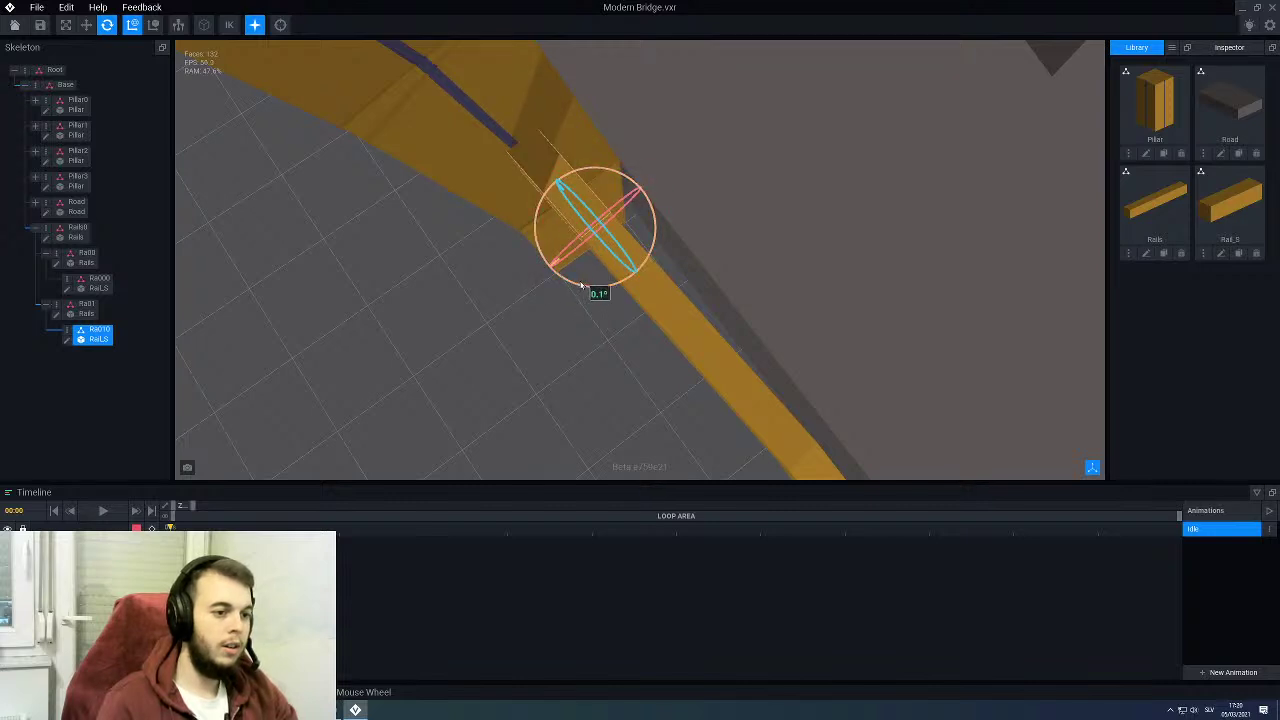
pyautogui.moveTo(582, 285); pyautogui.dragTo(530, 224, button='middle')
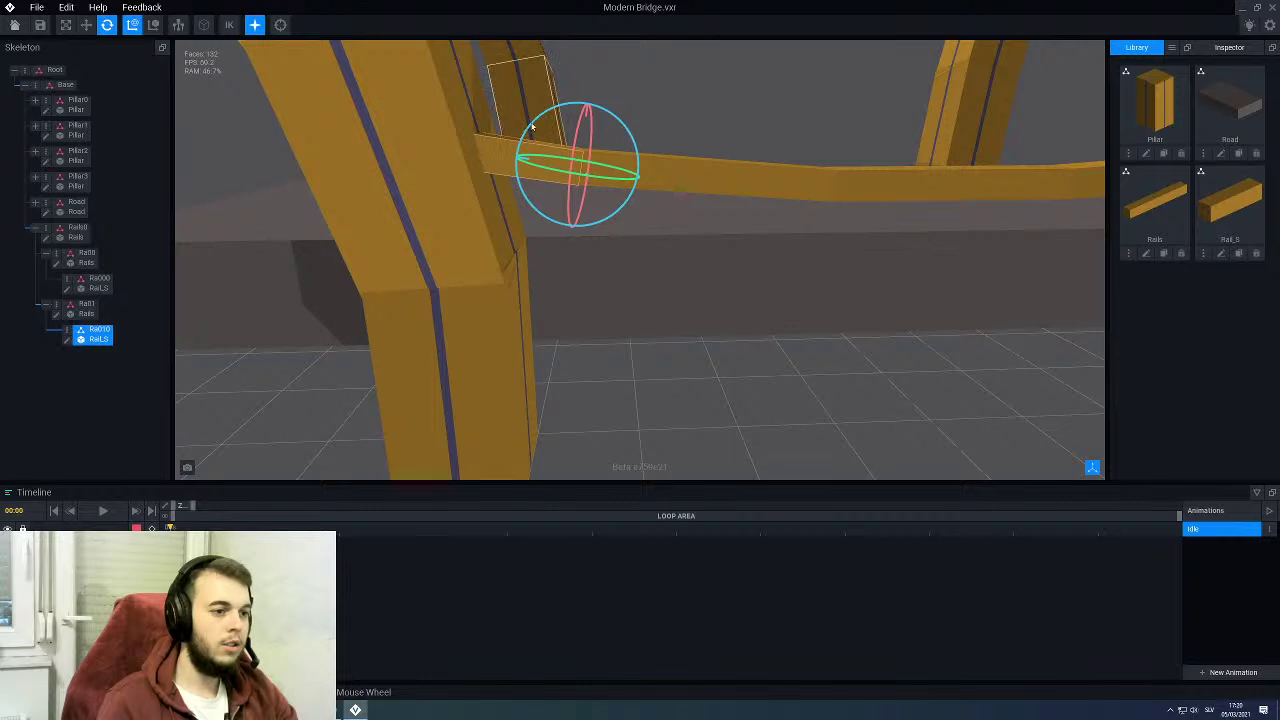
pyautogui.moveTo(532, 126); pyautogui.dragTo(533, 127)
pyautogui.scroll(-10, 597, 251)
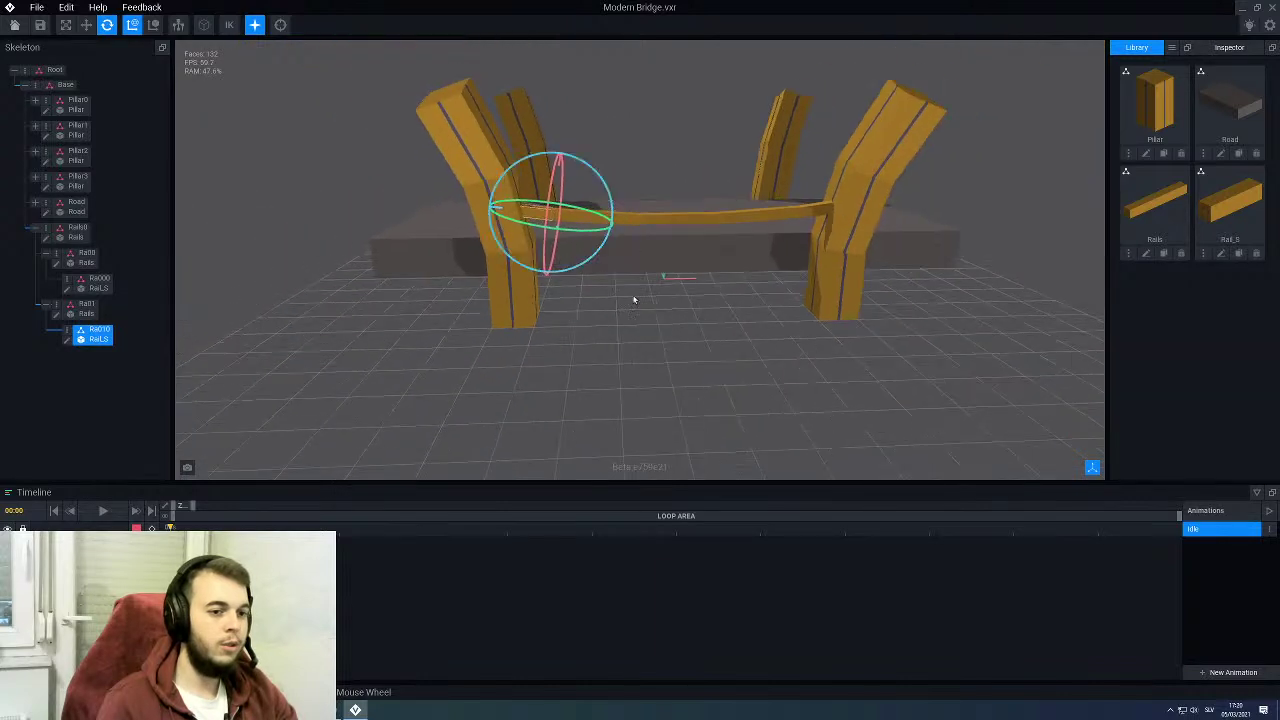
# Step: Deselect the end piece and examine how the curved rail spans the two front pillars from several angles
pyautogui.click(629, 297)
pyautogui.moveTo(634, 270); pyautogui.dragTo(534, 257, button='middle')
pyautogui.scroll(3, 596, 272)
pyautogui.scroll(3, 596, 268)
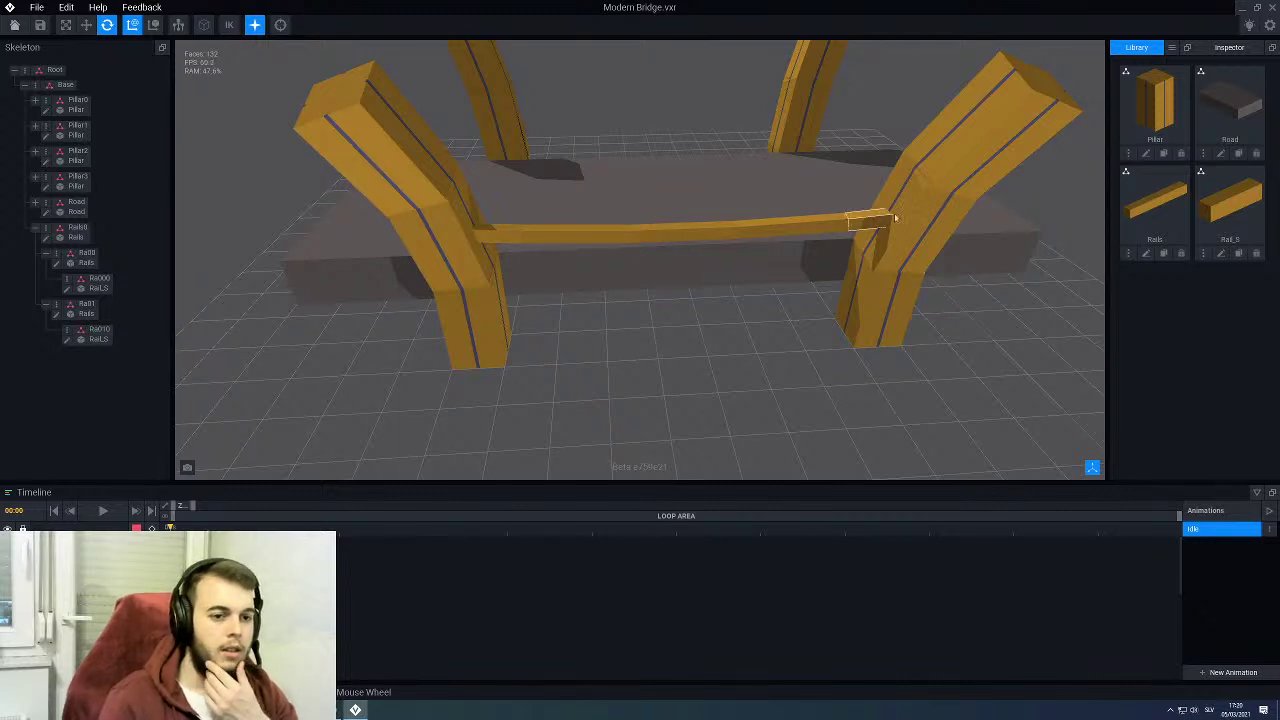
pyautogui.moveTo(962, 236); pyautogui.dragTo(895, 189, button='right')
pyautogui.scroll(-3, 868, 183)
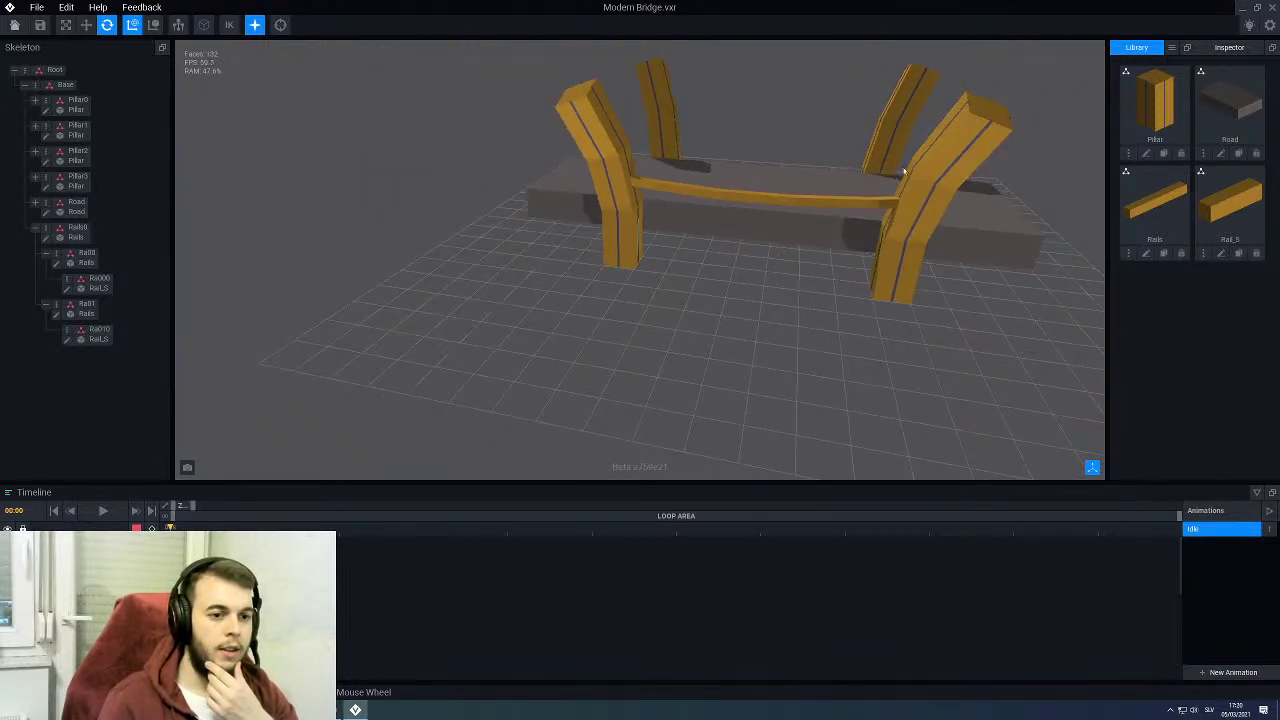
pyautogui.moveTo(708, 246); pyautogui.dragTo(603, 272, button='middle')
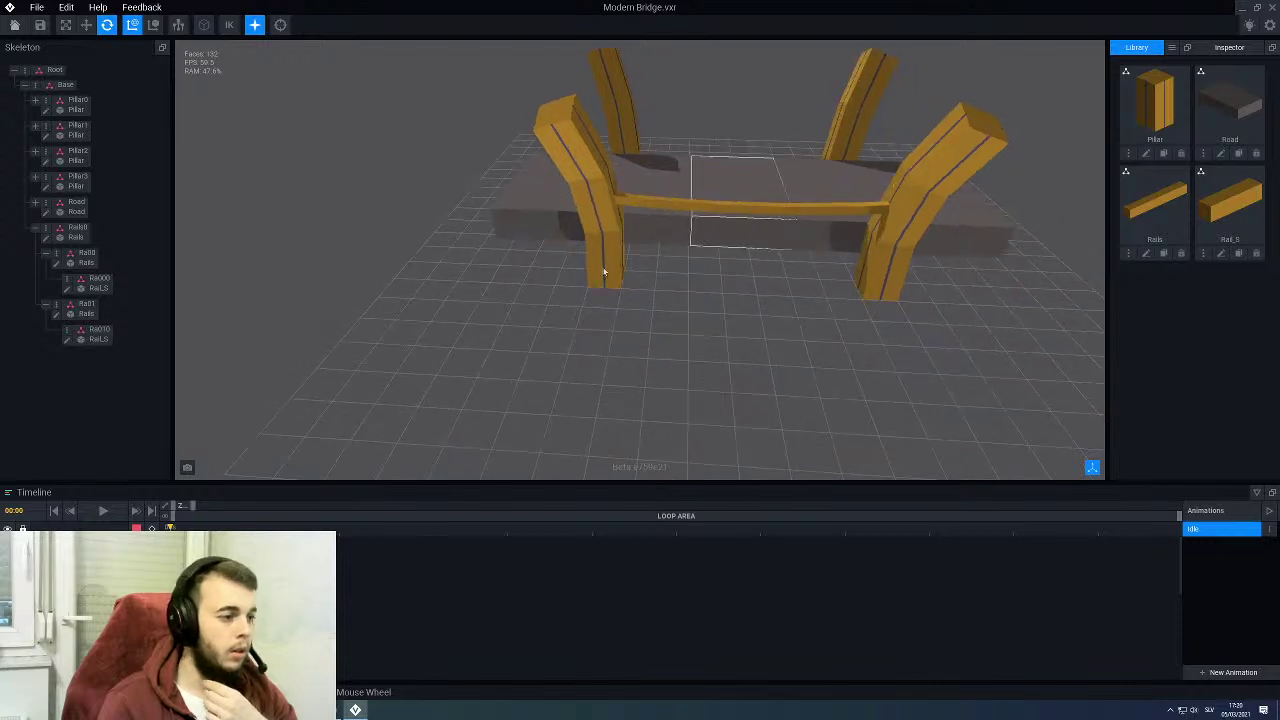
# Step: Duplicate the Rails0 node with its child segments and name the copy Rails1
pyautogui.click(46, 254)
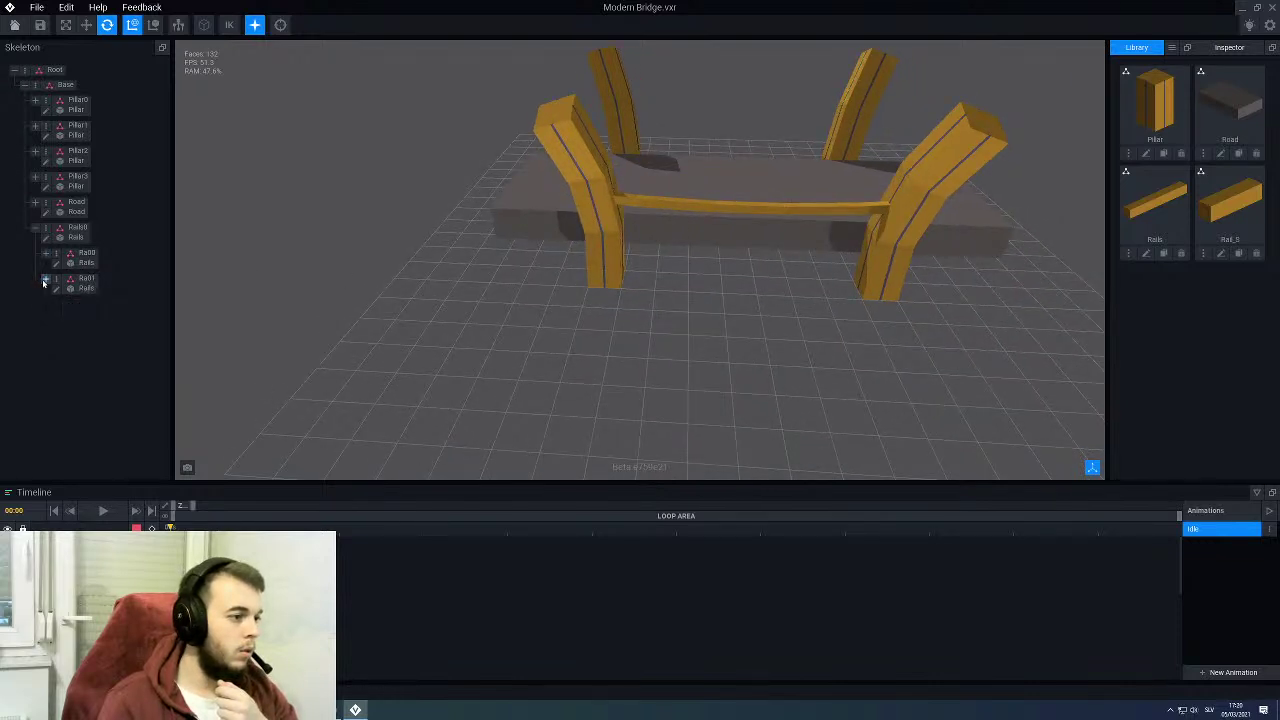
pyautogui.click(70, 229)
pyautogui.rightClick(44, 232)
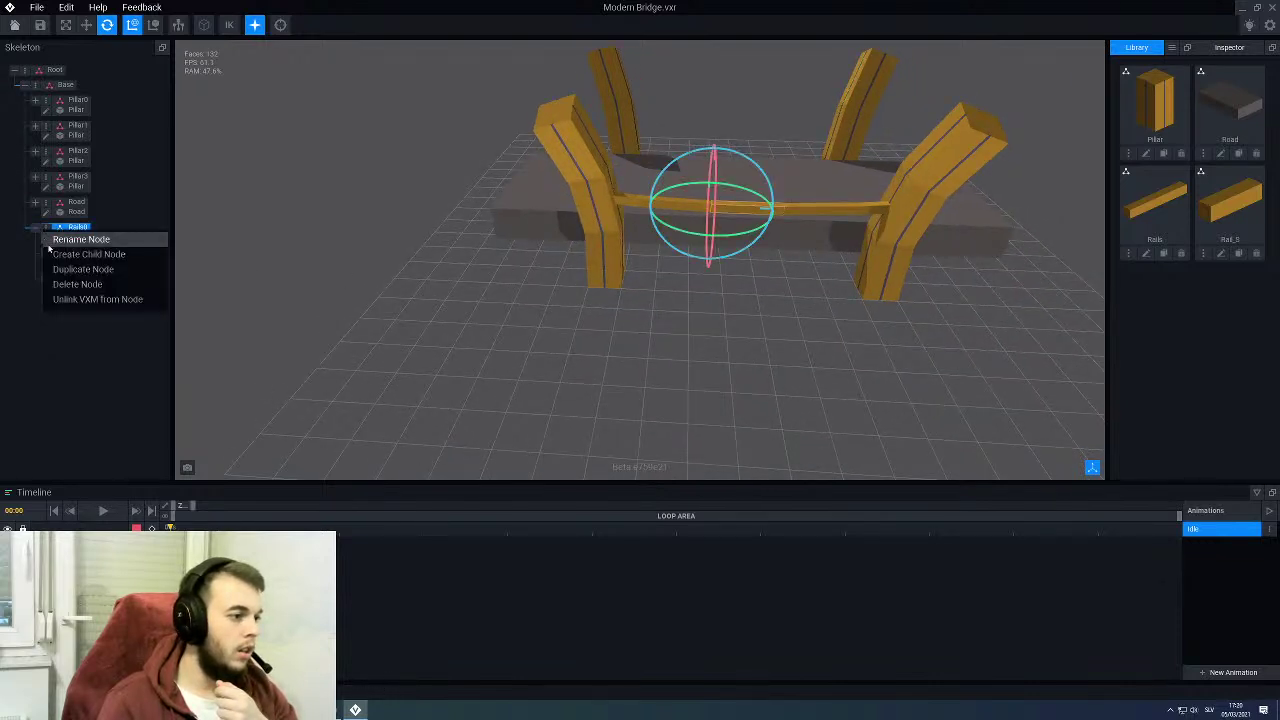
pyautogui.click(60, 270)
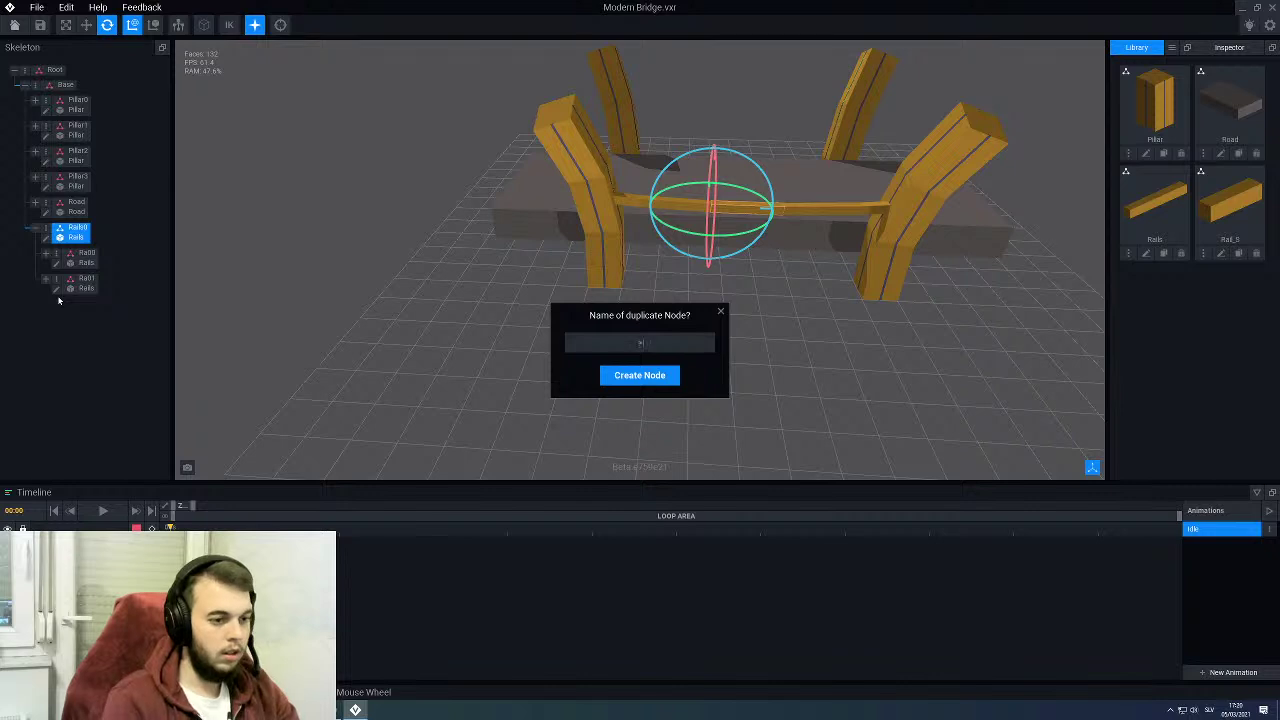
pyautogui.write('Rails')
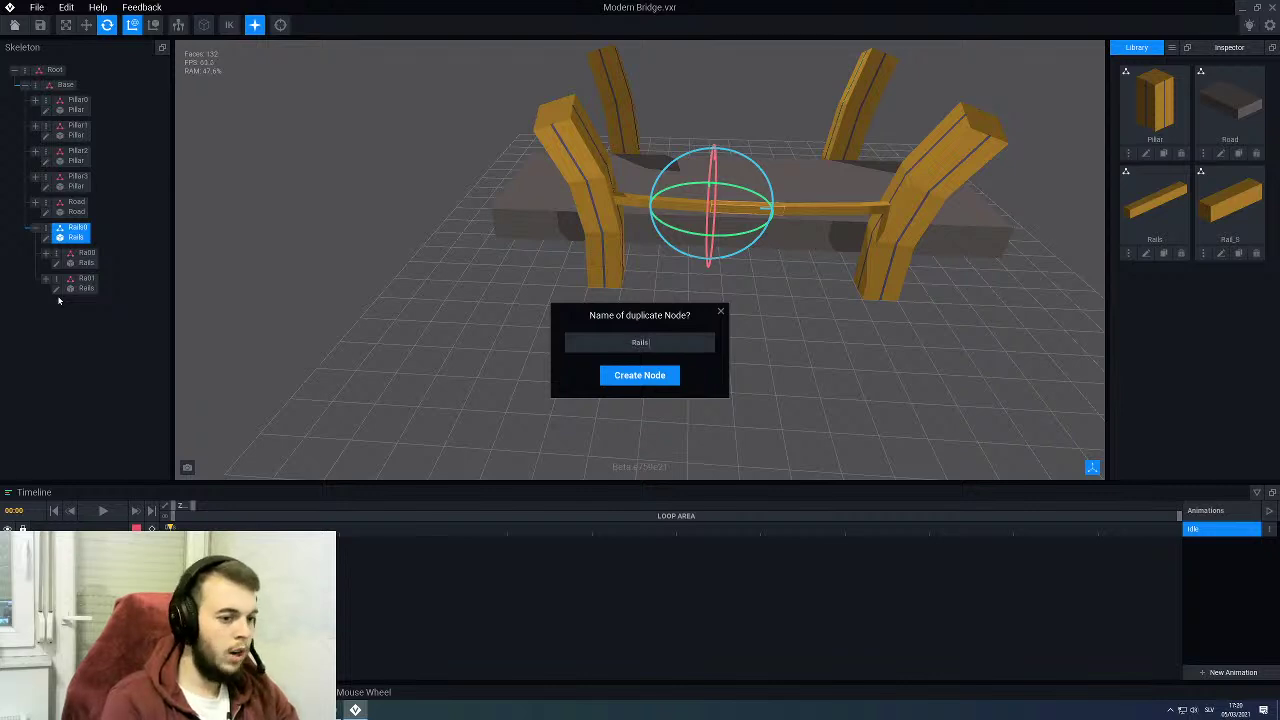
pyautogui.write('1')
pyautogui.press('Return')
# Step: Move the Rails1 rail straight up above the original rail to a height of 118
pyautogui.click(70, 304)
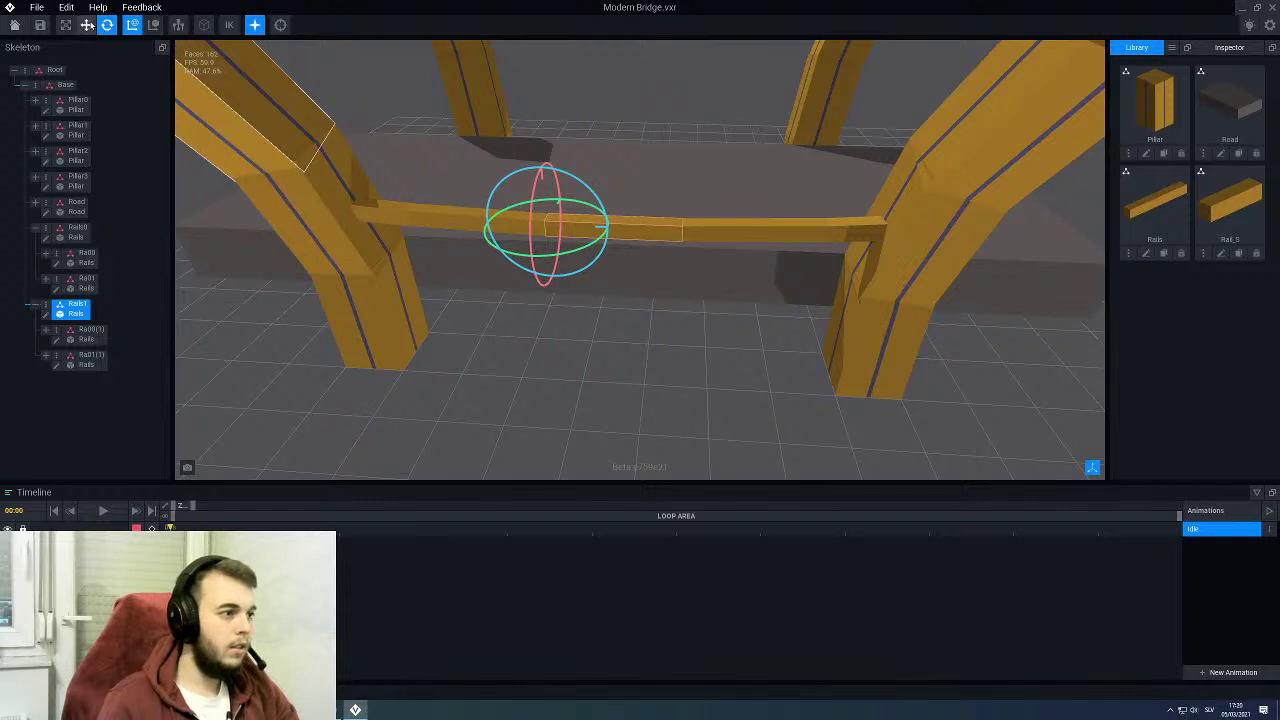
pyautogui.click(87, 25)
pyautogui.scroll(2, 600, 361)
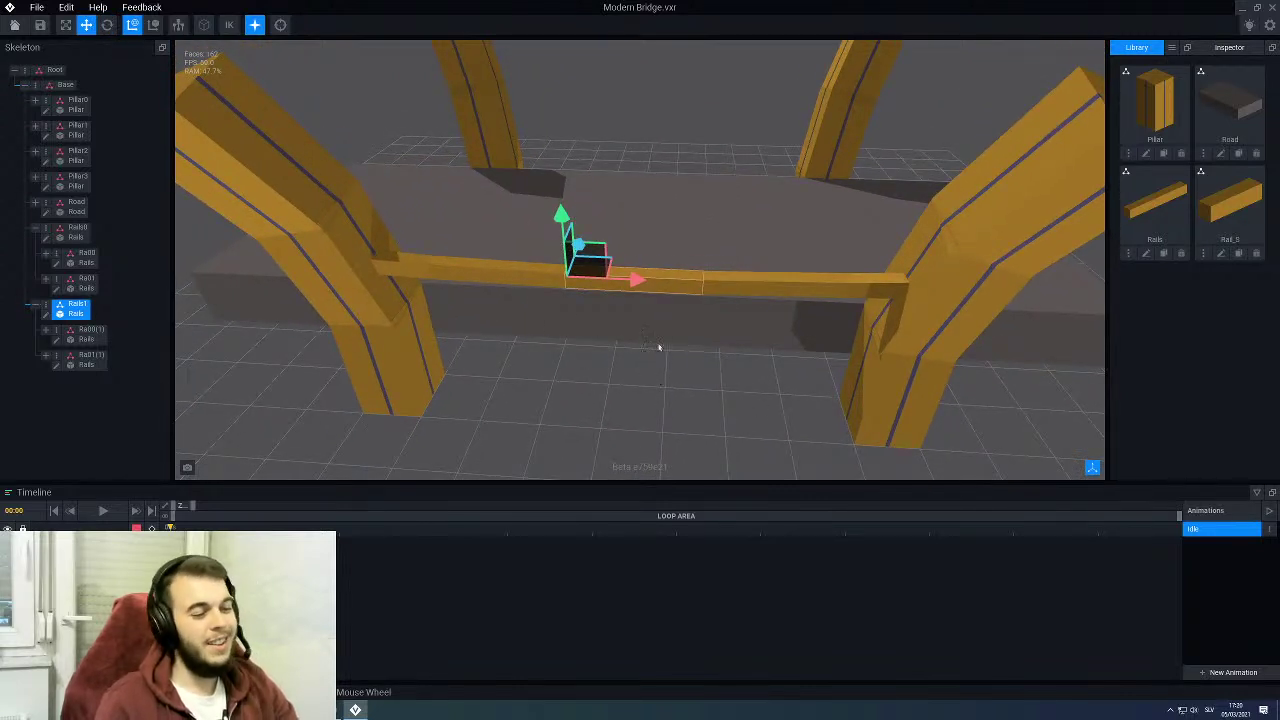
pyautogui.moveTo(561, 215); pyautogui.dragTo(557, 134)
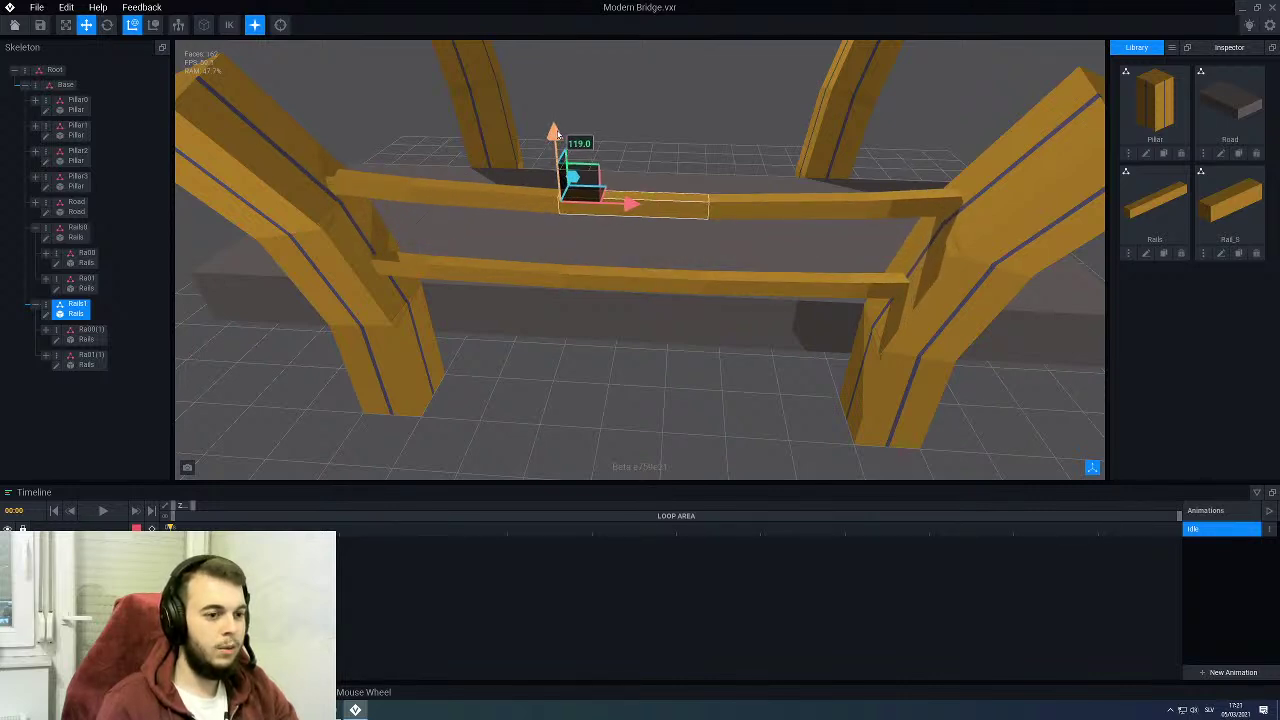
pyautogui.scroll(-5, 588, 298)
pyautogui.moveTo(680, 300); pyautogui.dragTo(686, 256, button='right')
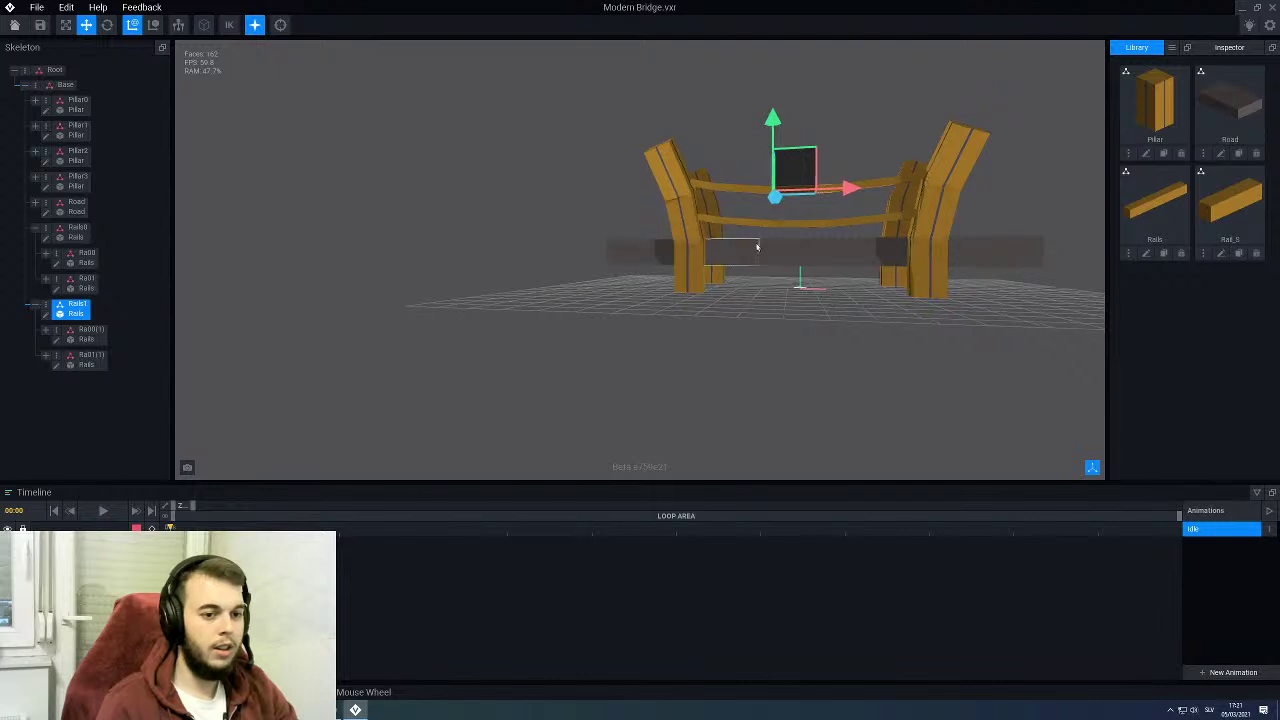
pyautogui.scroll(6, 746, 262)
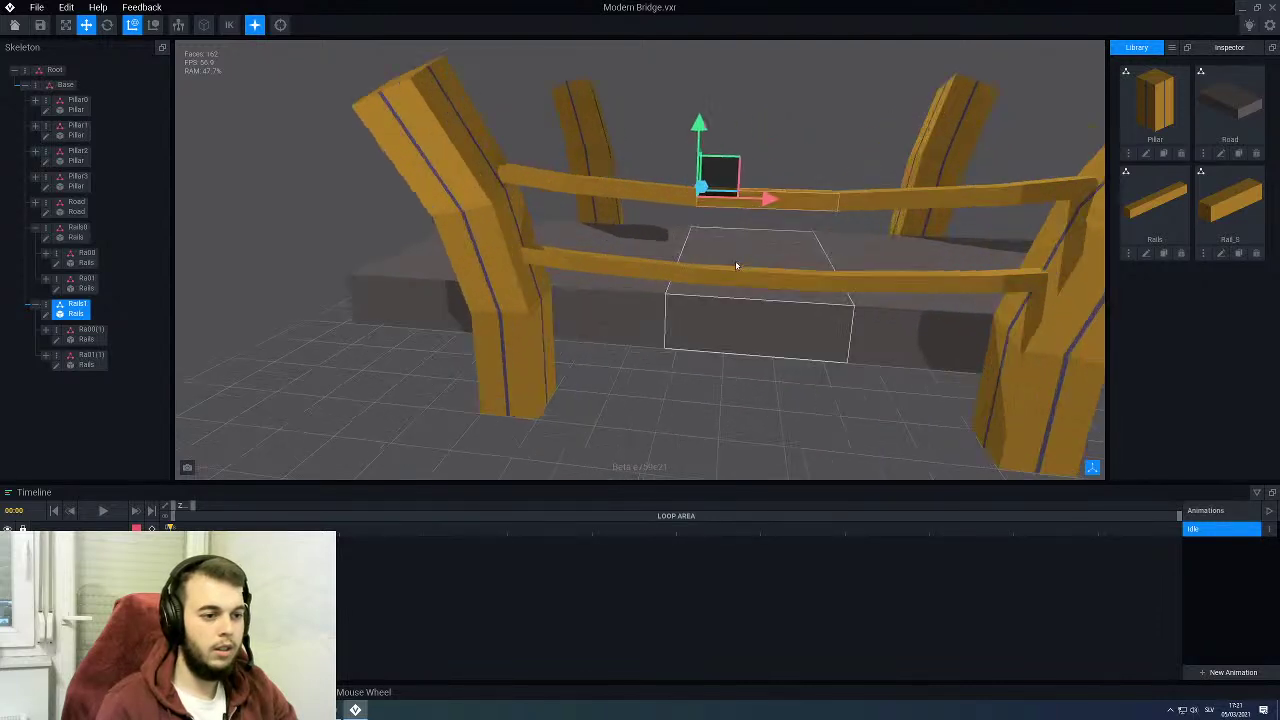
pyautogui.scroll(2, 736, 265)
pyautogui.click(700, 118)
pyautogui.moveTo(701, 121); pyautogui.dragTo(699, 125)
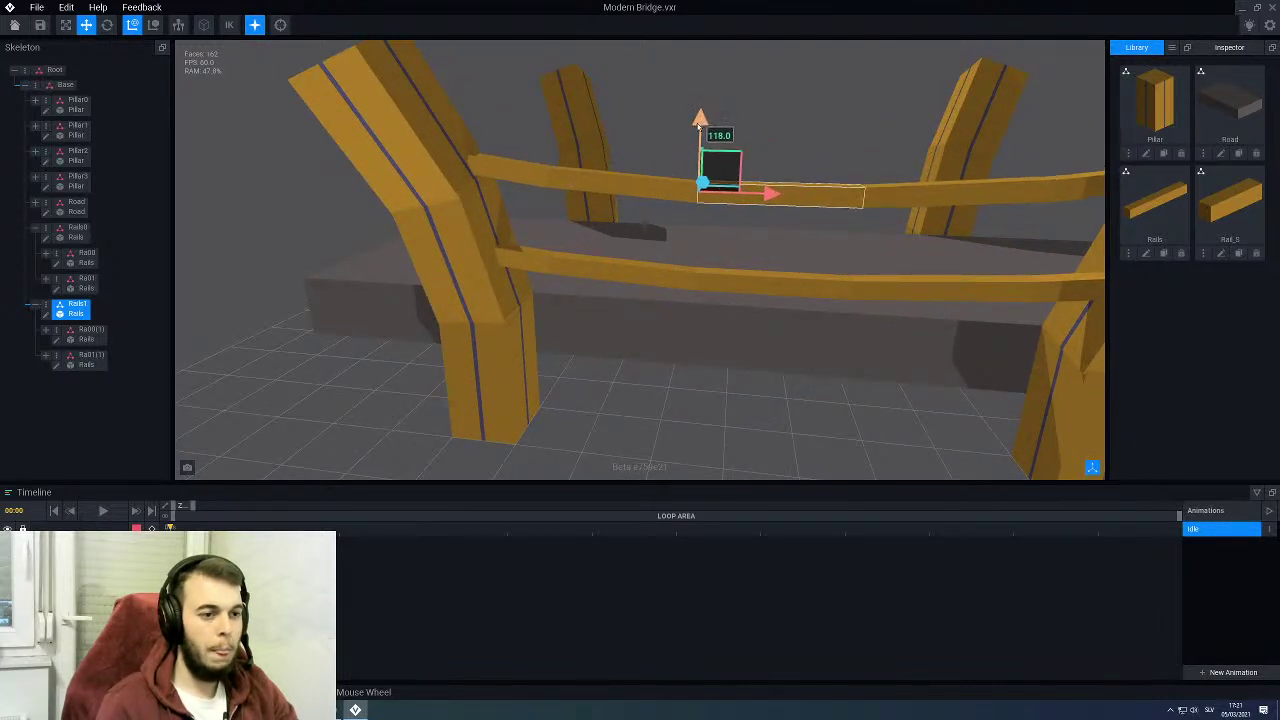
# Step: Compare the height of the Rails0 rail and lower the Rails1 rail slightly towards it
pyautogui.click(762, 284)
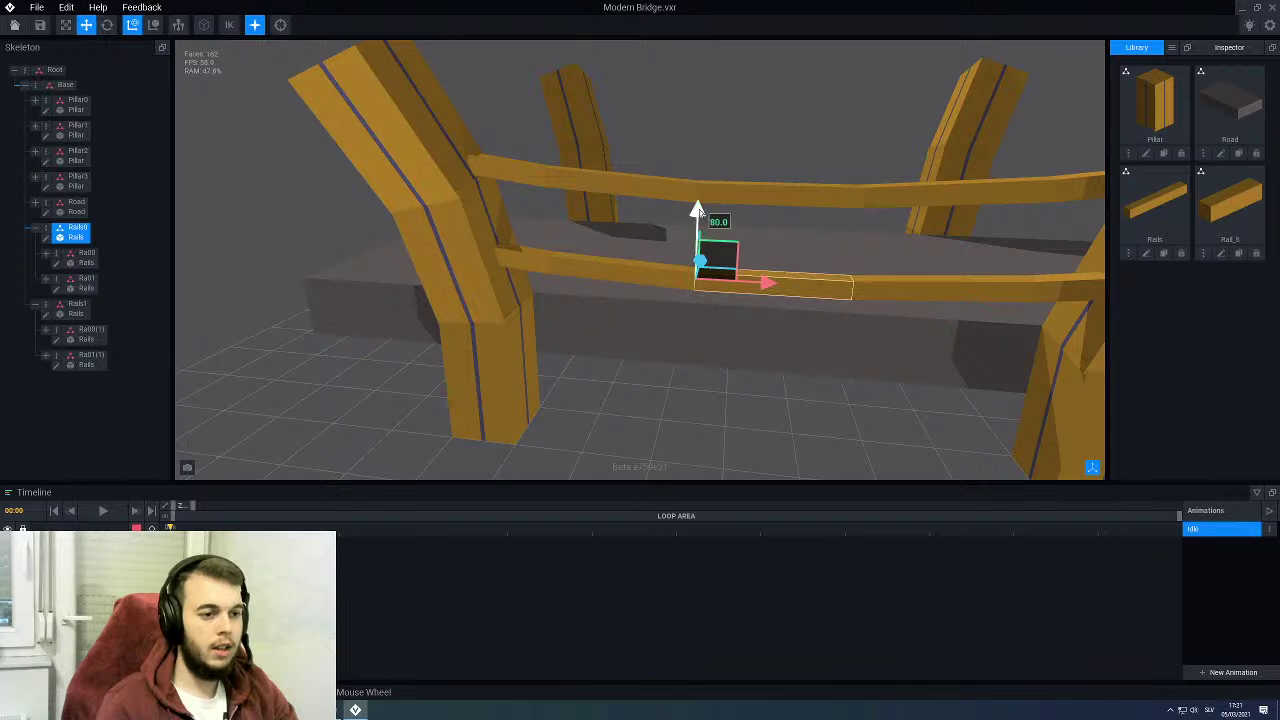
pyautogui.click(726, 200)
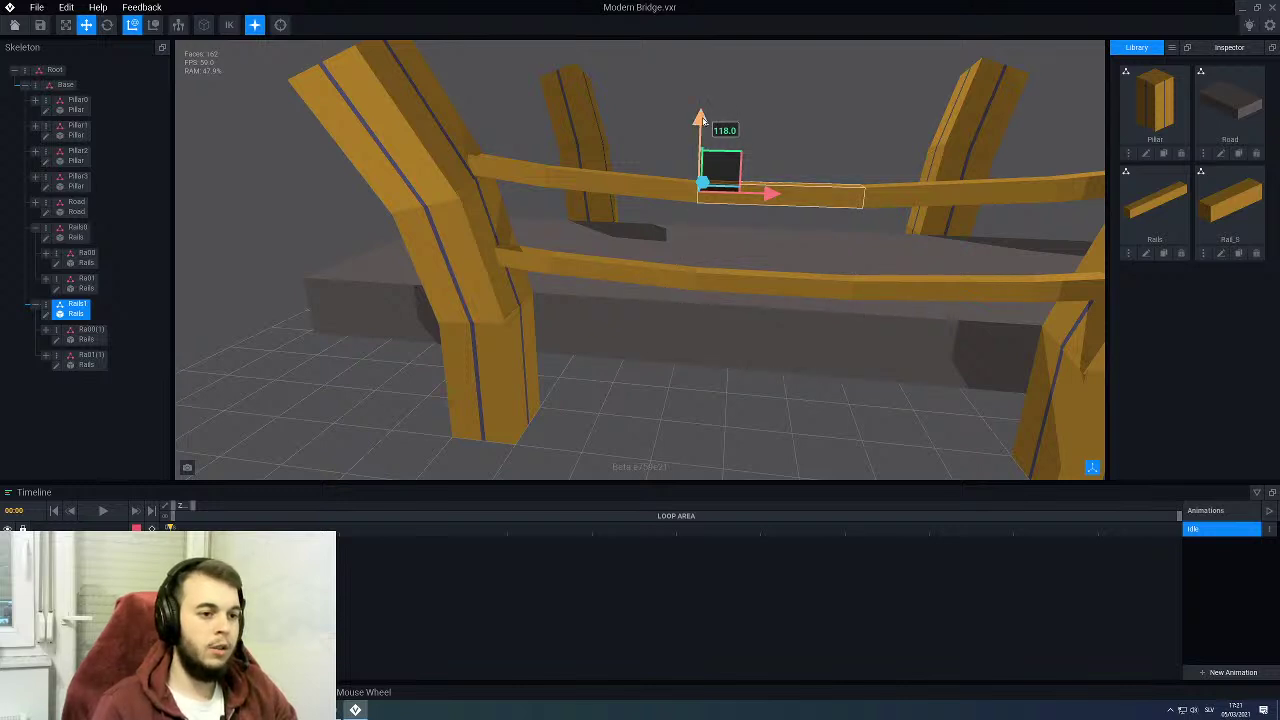
pyautogui.moveTo(703, 120); pyautogui.dragTo(691, 137)
pyautogui.scroll(-6, 671, 237)
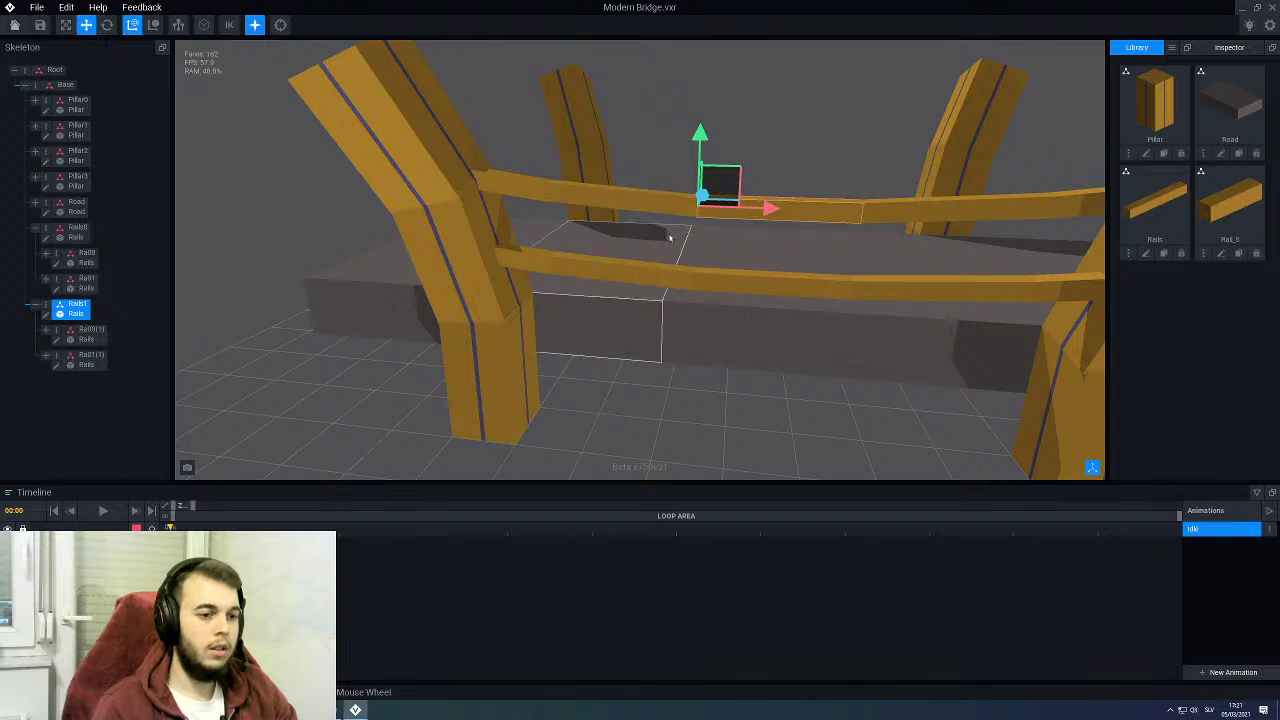
pyautogui.moveTo(671, 237)
pyautogui.mouseDown(button='right')
pyautogui.moveTo(678, 285)
pyautogui.moveTo(735, 305)
pyautogui.moveTo(675, 250)
pyautogui.mouseUp(button='right')
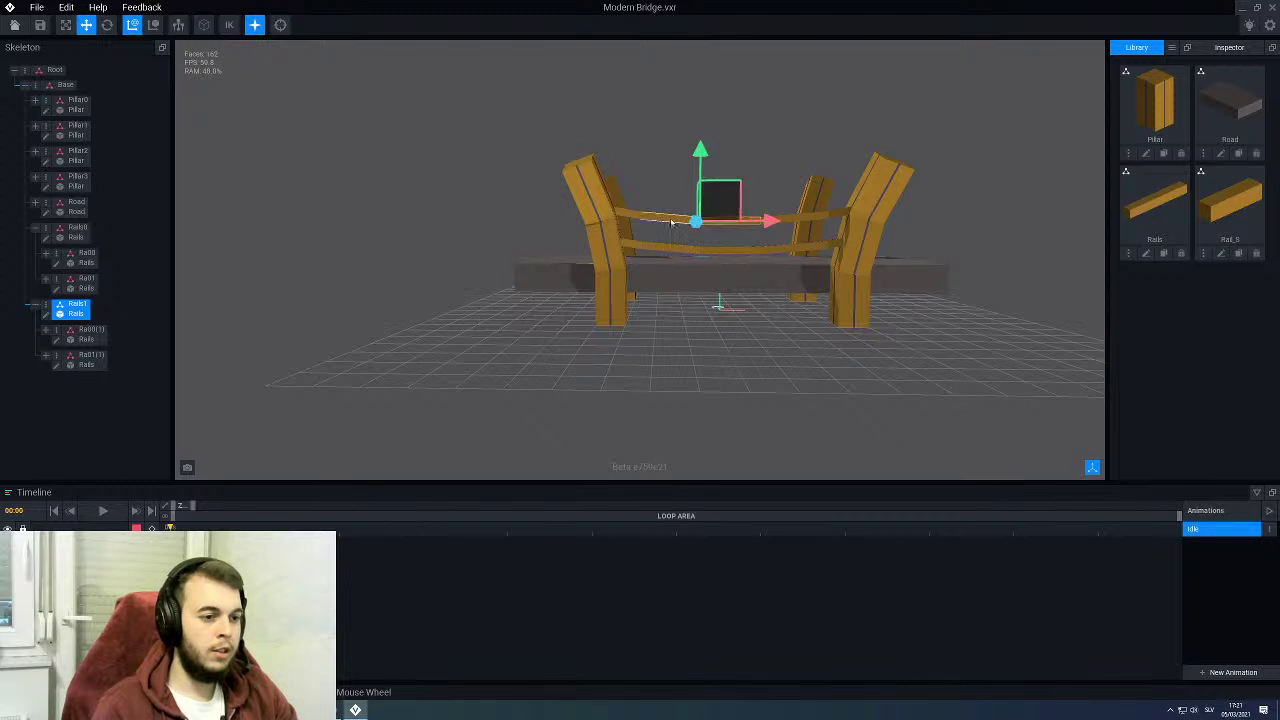
pyautogui.moveTo(674, 220); pyautogui.dragTo(732, 262, button='right')
# Step: Set the Y rotation of the upper rail's Ra00(1) segment to 7°
pyautogui.scroll(5, 723, 138)
pyautogui.moveTo(723, 138); pyautogui.dragTo(620, 192, button='middle')
pyautogui.moveTo(620, 192); pyautogui.dragTo(700, 235, button='right')
pyautogui.scroll(5, 748, 144)
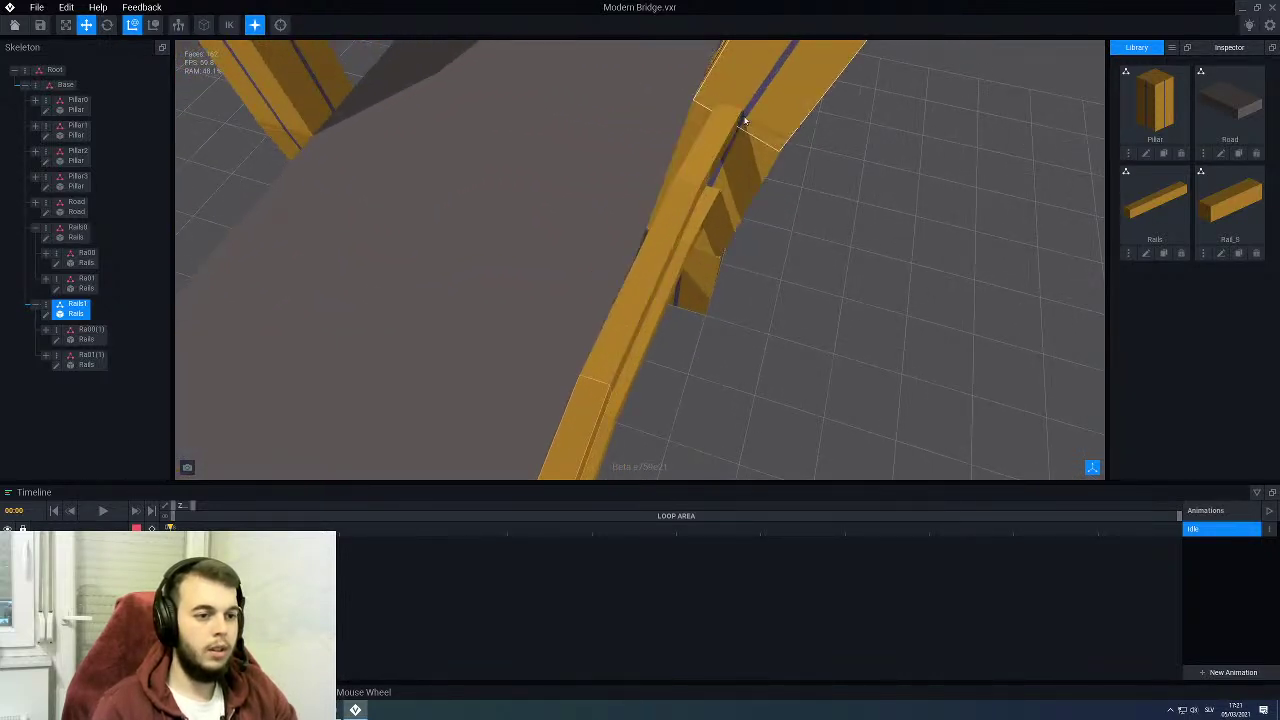
pyautogui.click(726, 143)
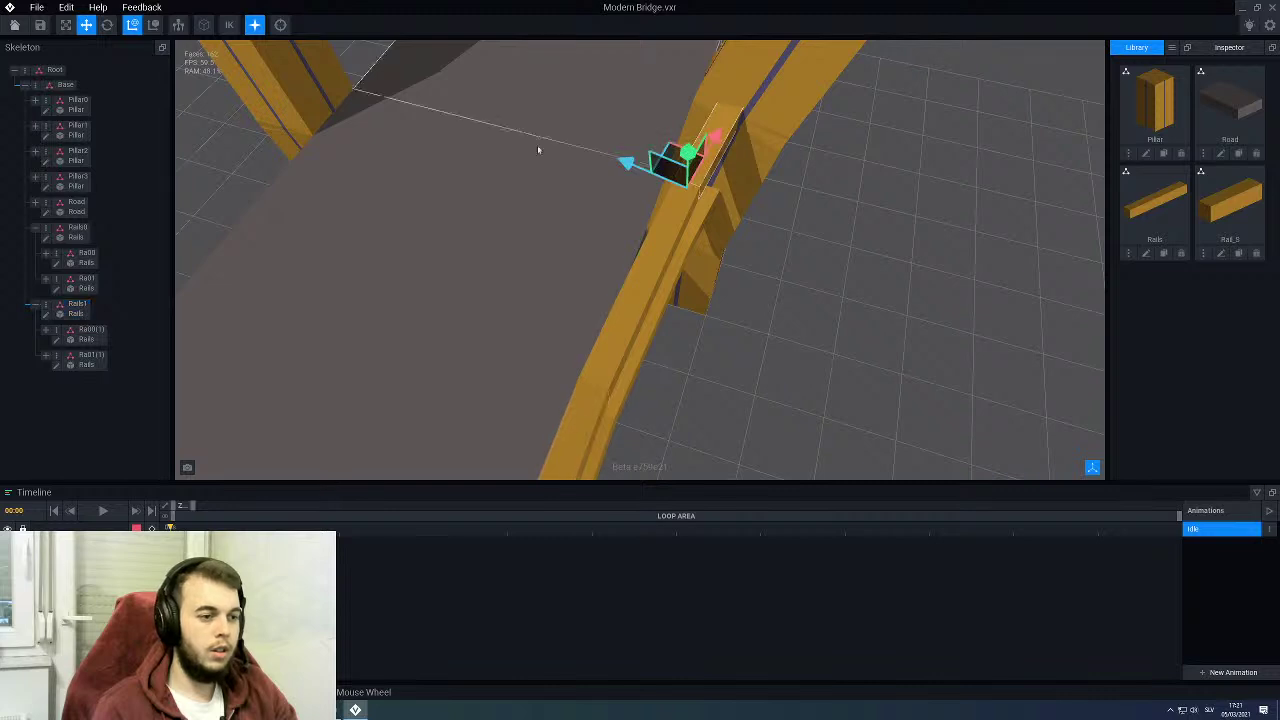
pyautogui.press('e')
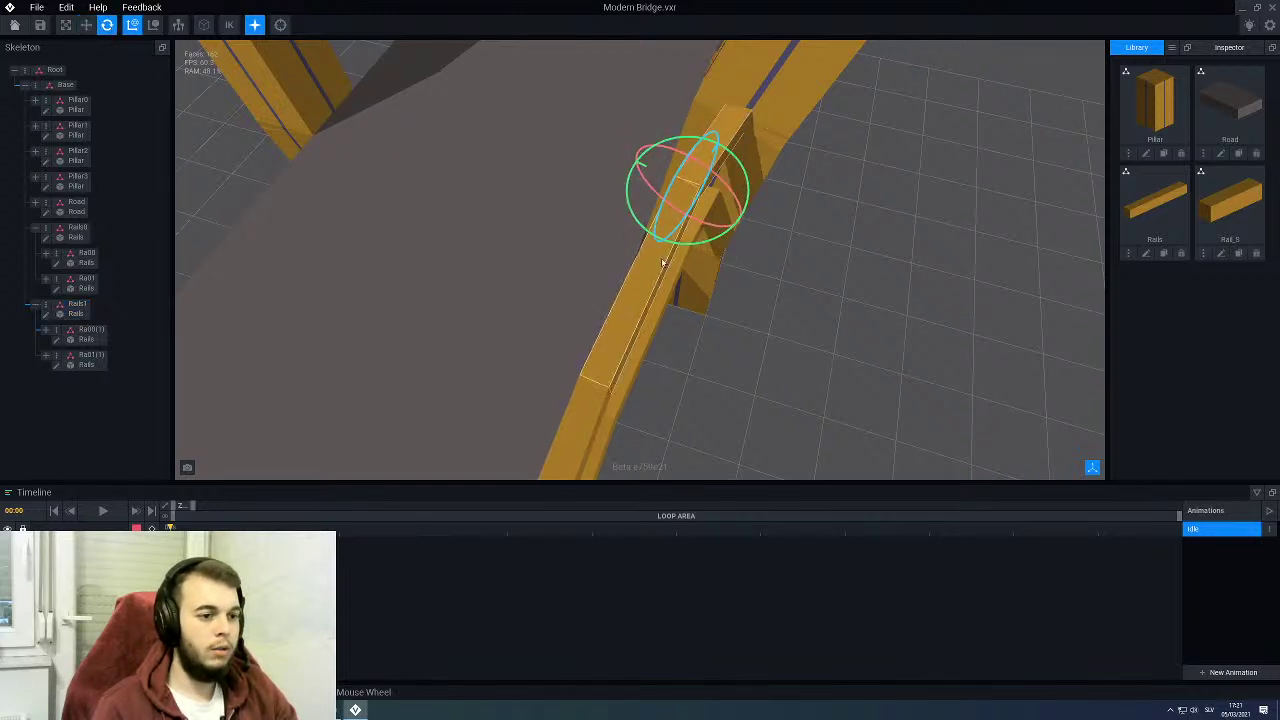
pyautogui.click(610, 374)
pyautogui.moveTo(646, 385); pyautogui.dragTo(659, 323, button='middle')
pyautogui.moveTo(659, 323); pyautogui.dragTo(667, 321)
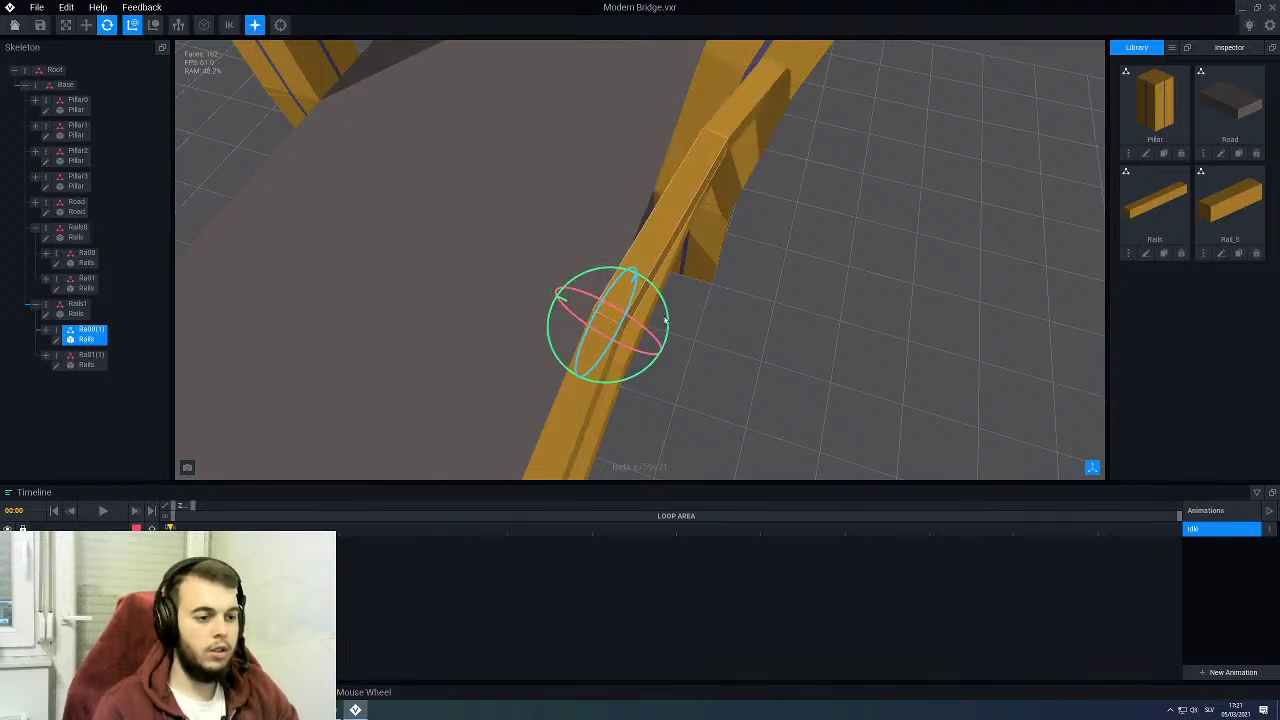
pyautogui.click(1229, 47)
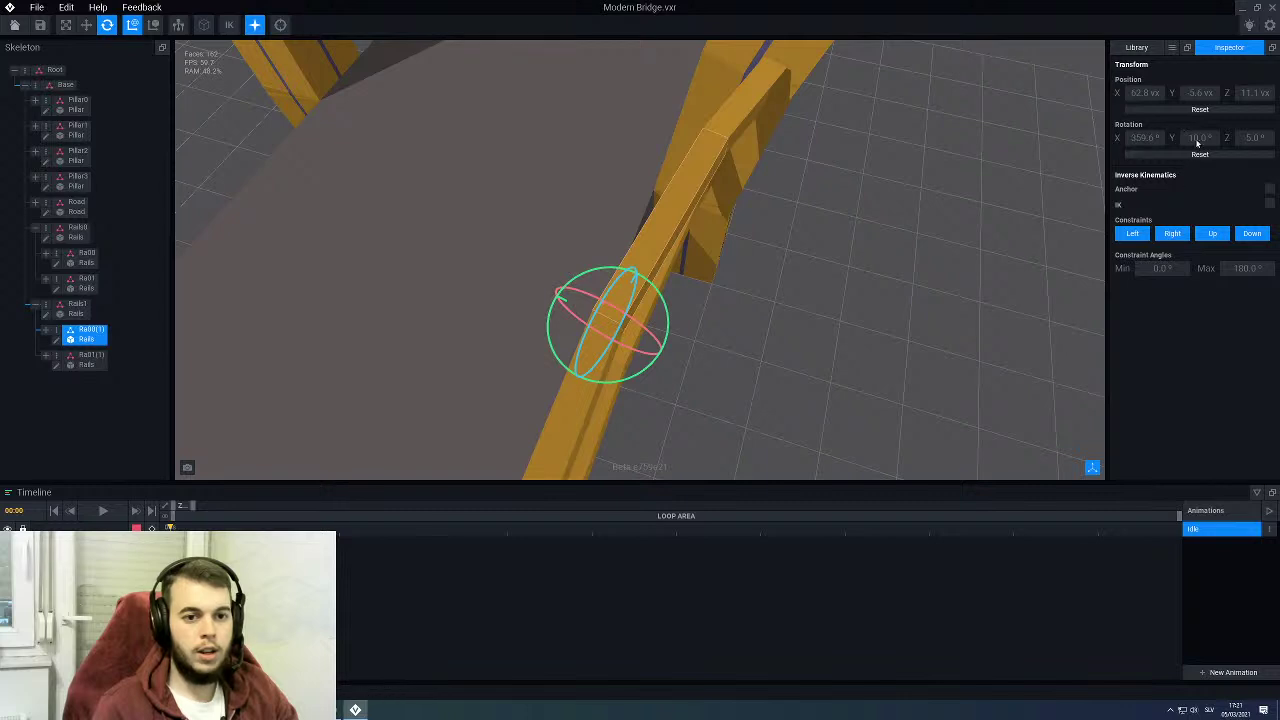
pyautogui.write('7')
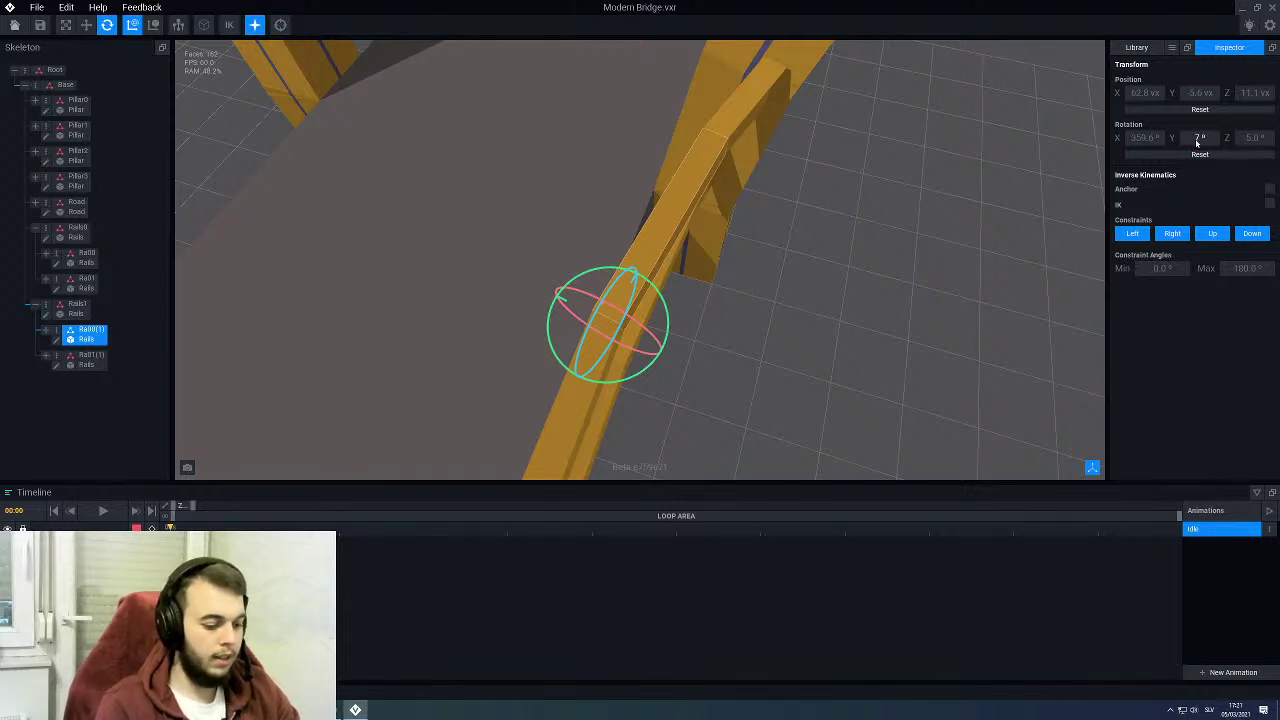
pyautogui.press('Return')
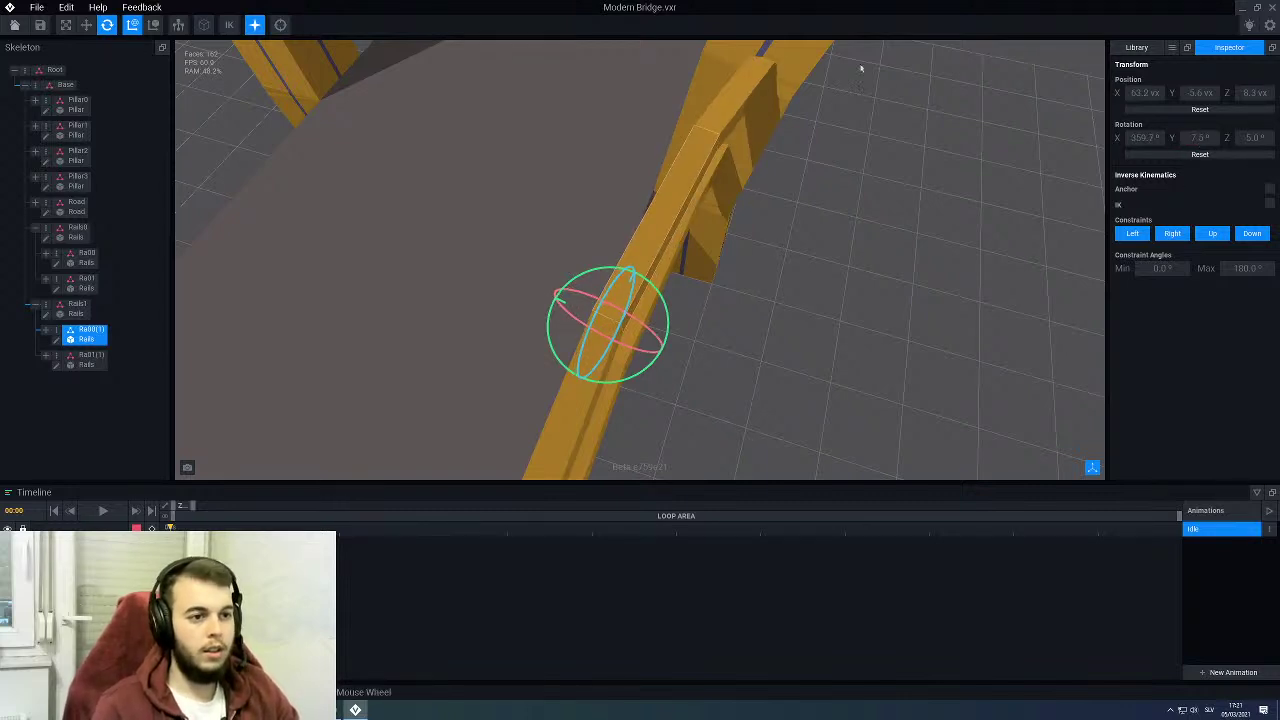
# Step: Set the Y rotation of the upper rail's end segment beyond Ra00(1) to 7.5°
pyautogui.click(742, 82)
pyautogui.click(1196, 141)
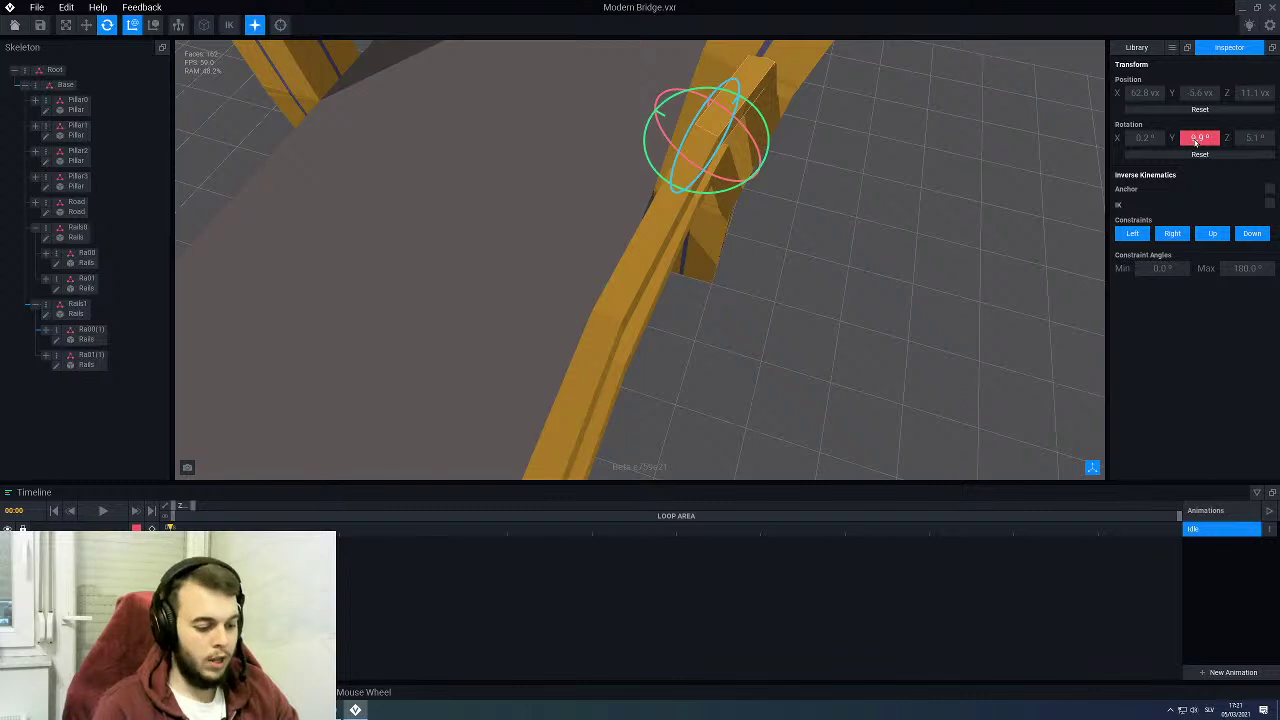
pyautogui.write('7.5')
pyautogui.press('Return')
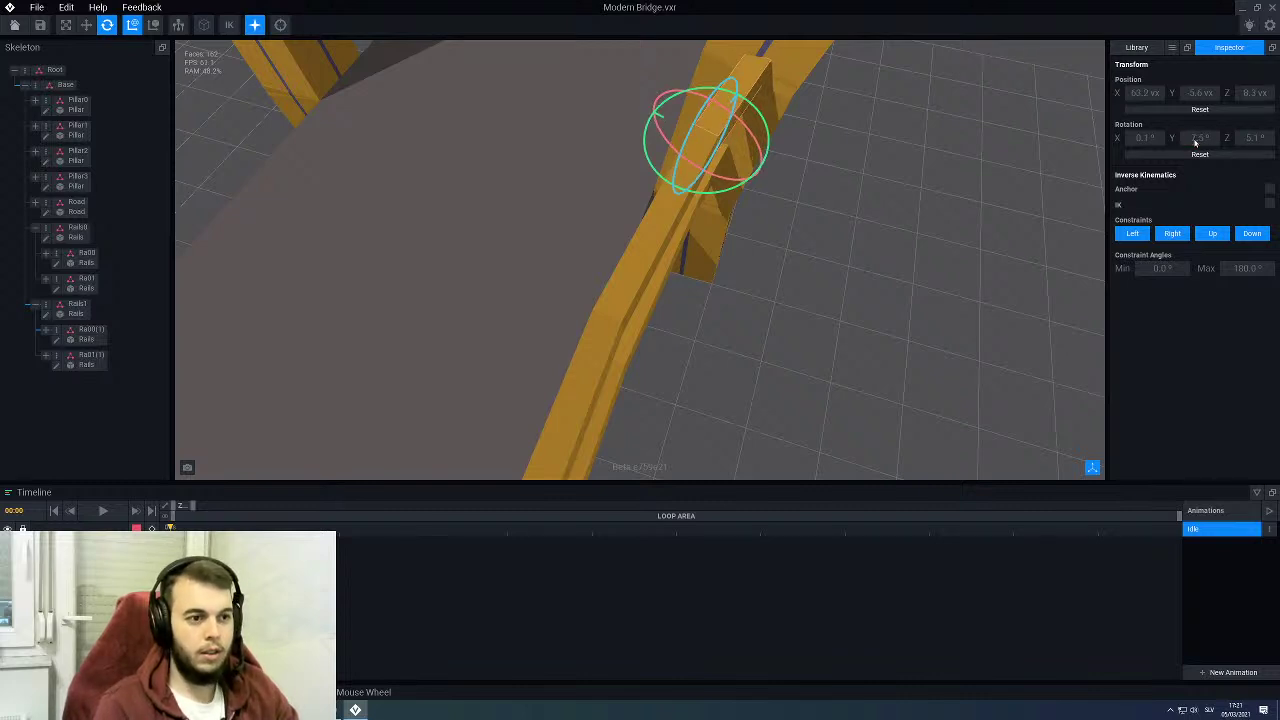
# Step: Set the Y rotation of the upper rail's Ra01(1) segment at the opposite end to 172.5°
pyautogui.click(837, 294)
pyautogui.moveTo(837, 294); pyautogui.dragTo(538, 184, button='right')
pyautogui.click(555, 143)
pyautogui.scroll(5, 571, 202)
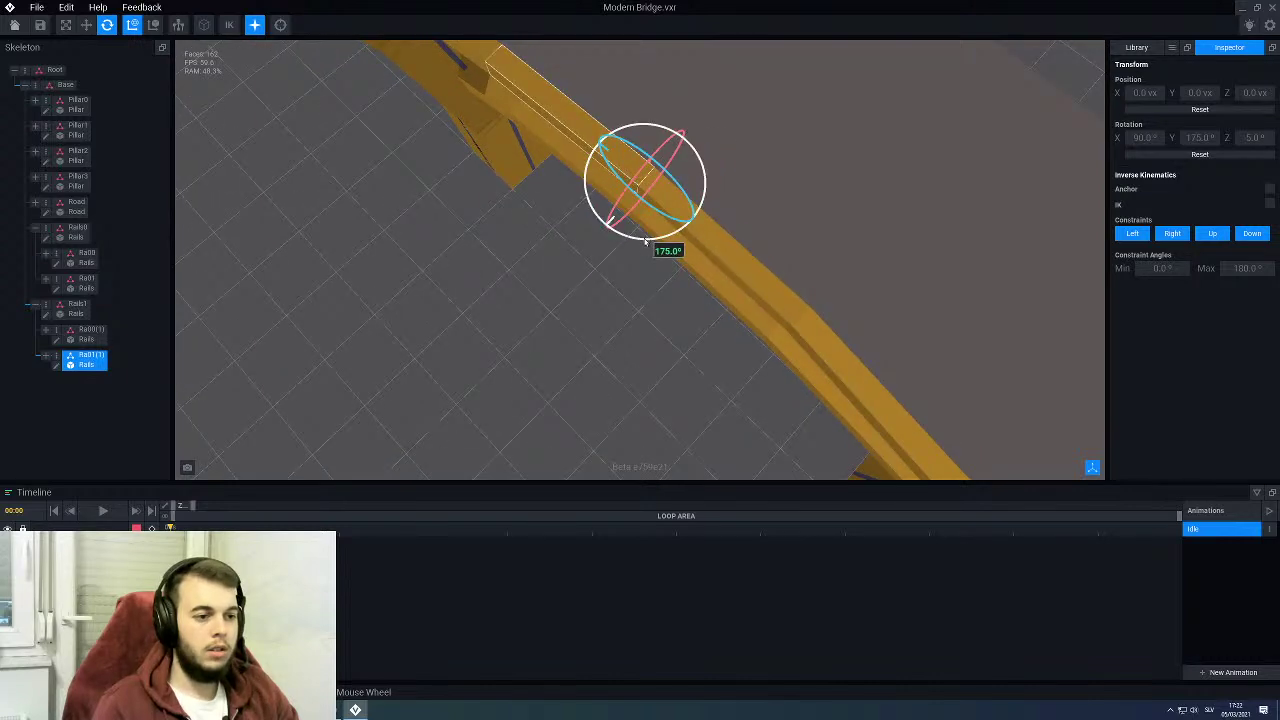
pyautogui.click(1189, 141)
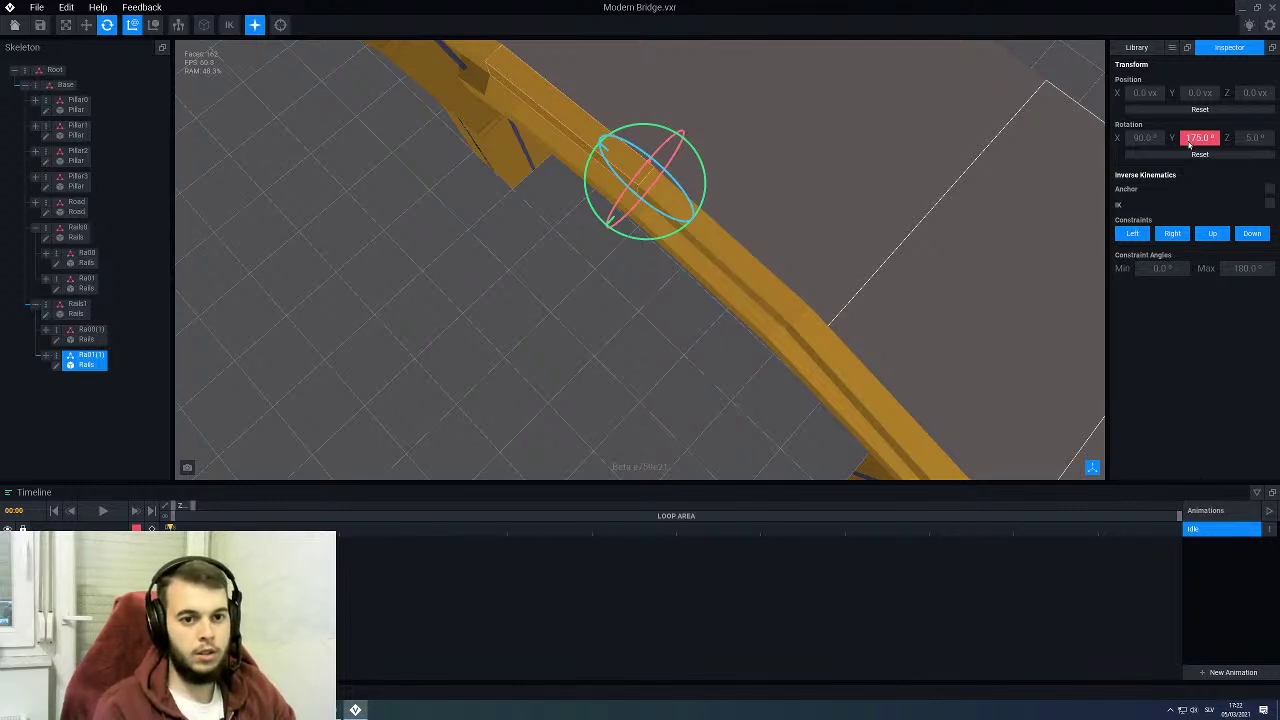
pyautogui.write('1')
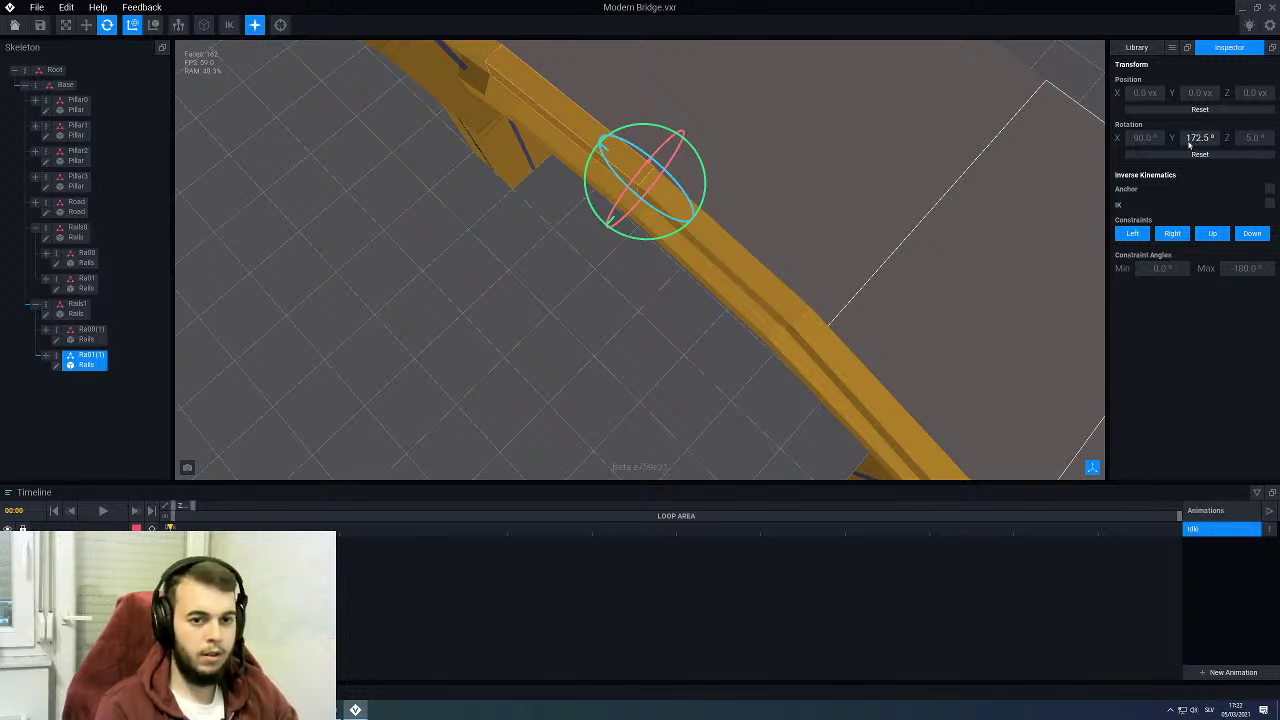
pyautogui.press('Return')
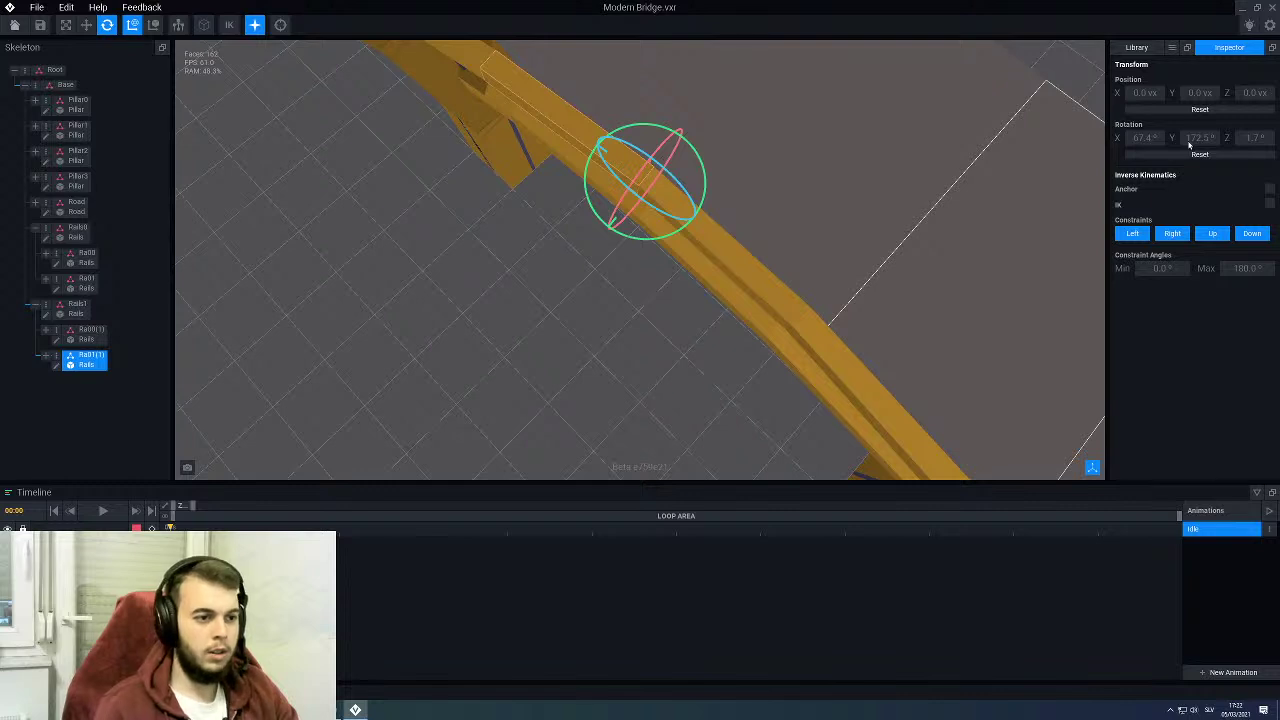
# Step: Rotate the upper rail's end segment beyond Ra01(1) about the Y axis to 352.5°
pyautogui.moveTo(443, 214); pyautogui.dragTo(572, 288, button='middle')
pyautogui.click(607, 133)
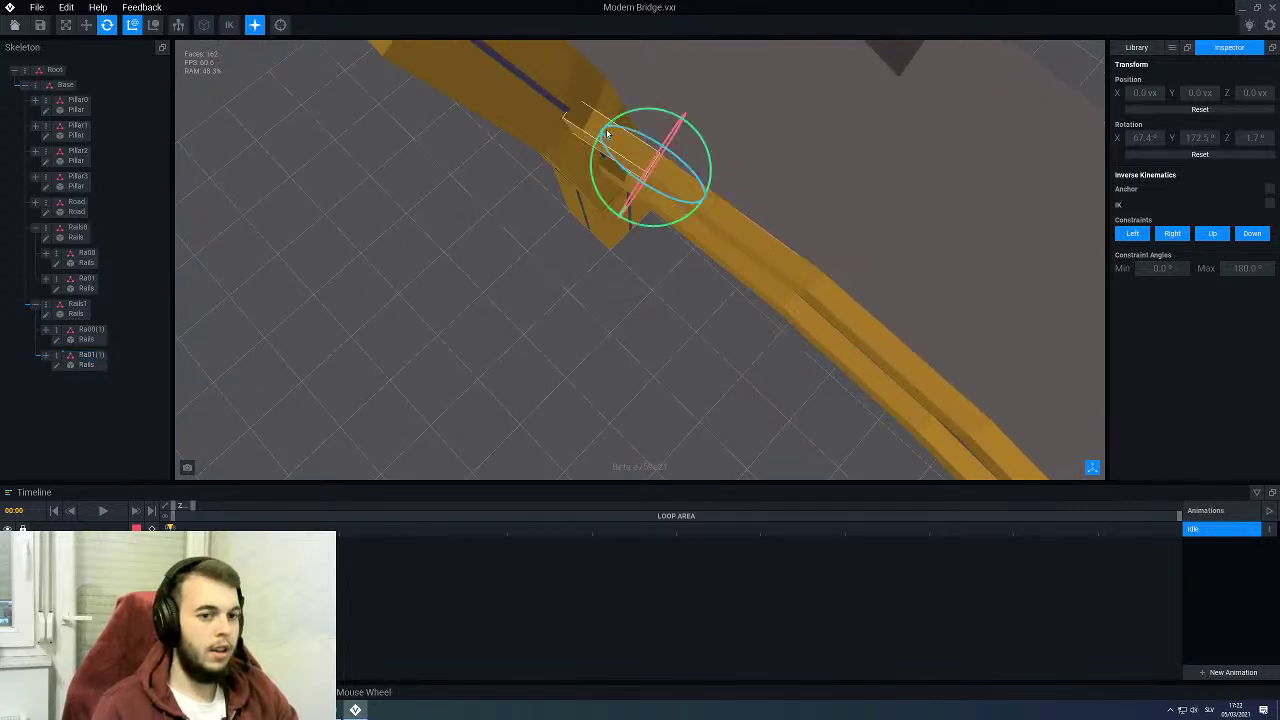
pyautogui.click(1073, 141)
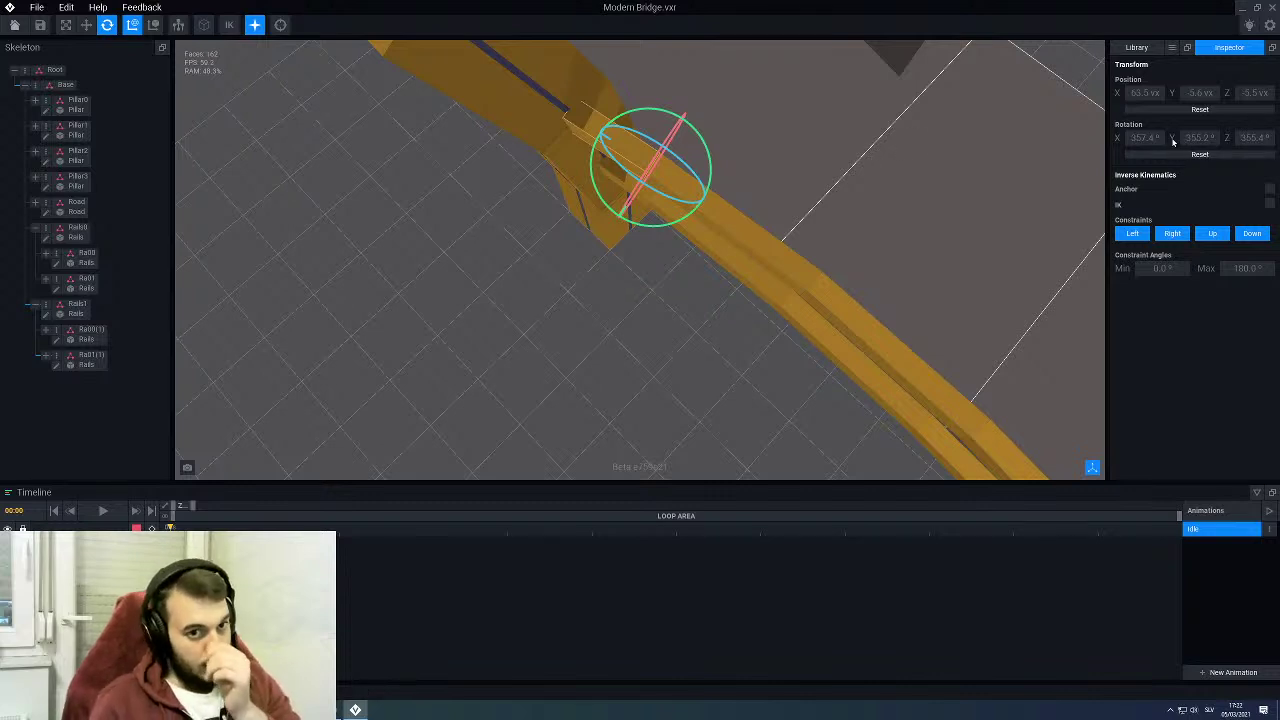
pyautogui.scroll(2, 661, 226)
pyautogui.scroll(-2, 661, 226)
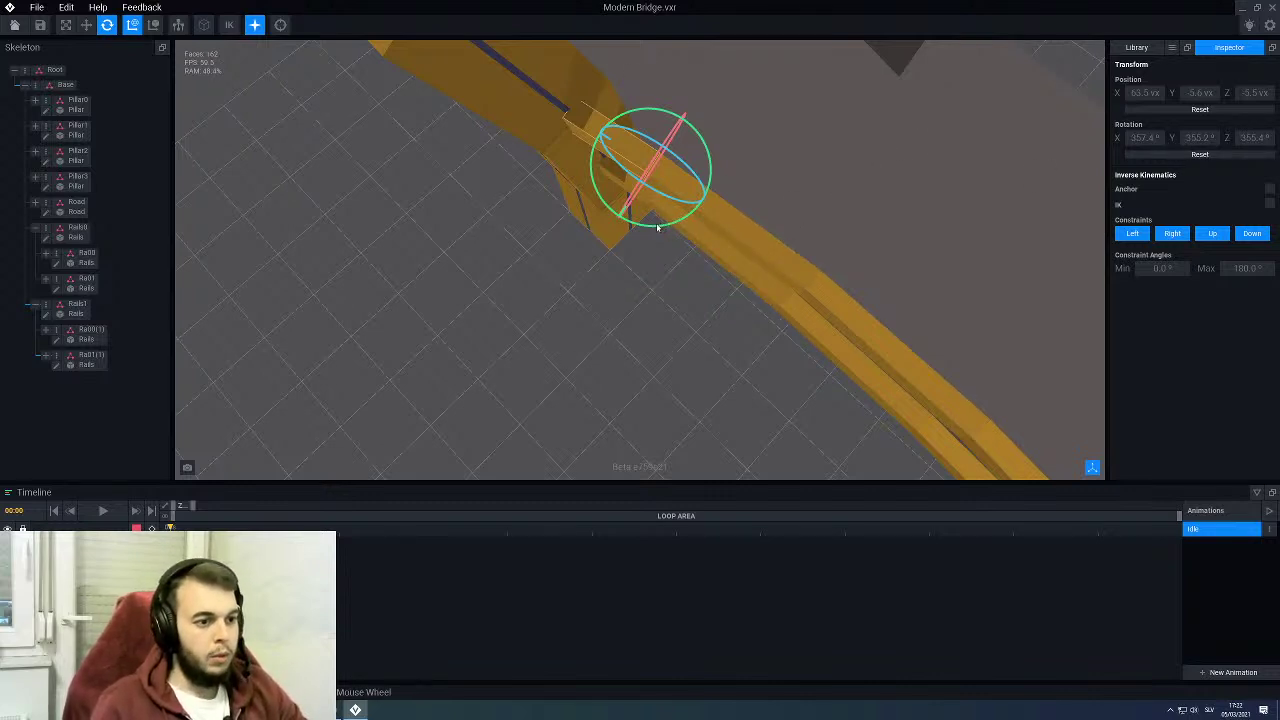
pyautogui.moveTo(652, 229)
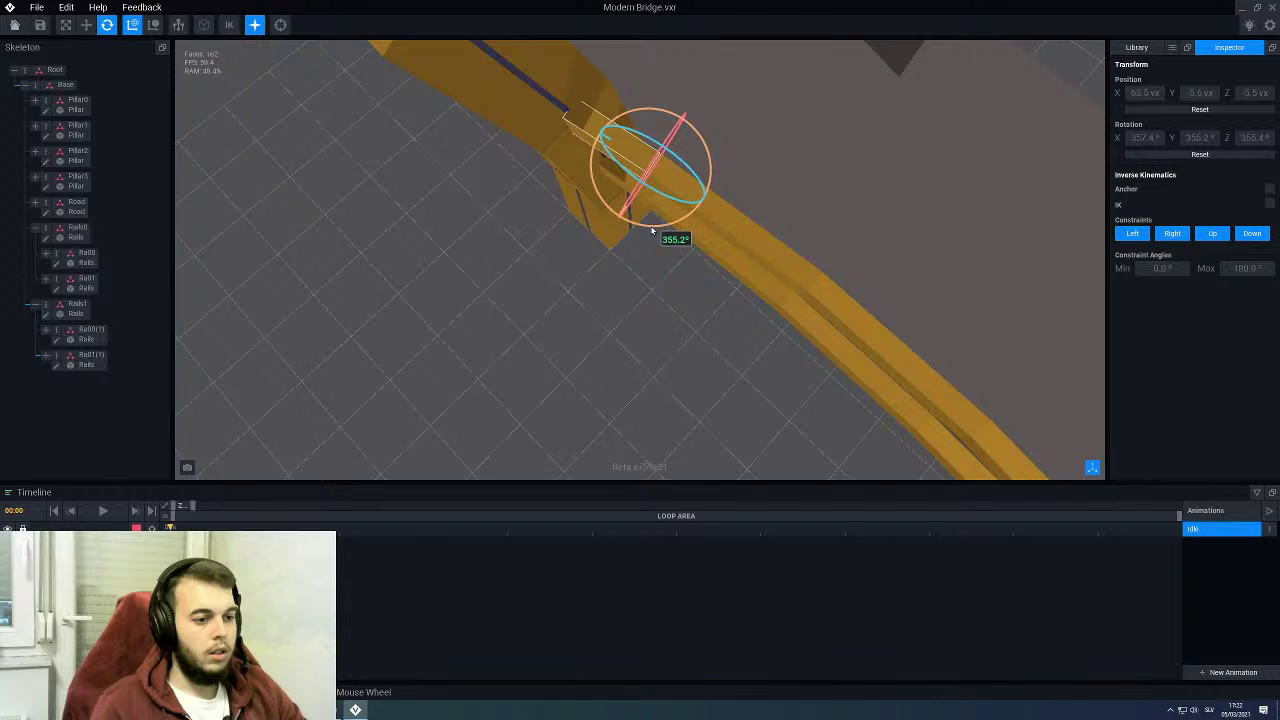
pyautogui.moveTo(652, 233); pyautogui.dragTo(656, 233)
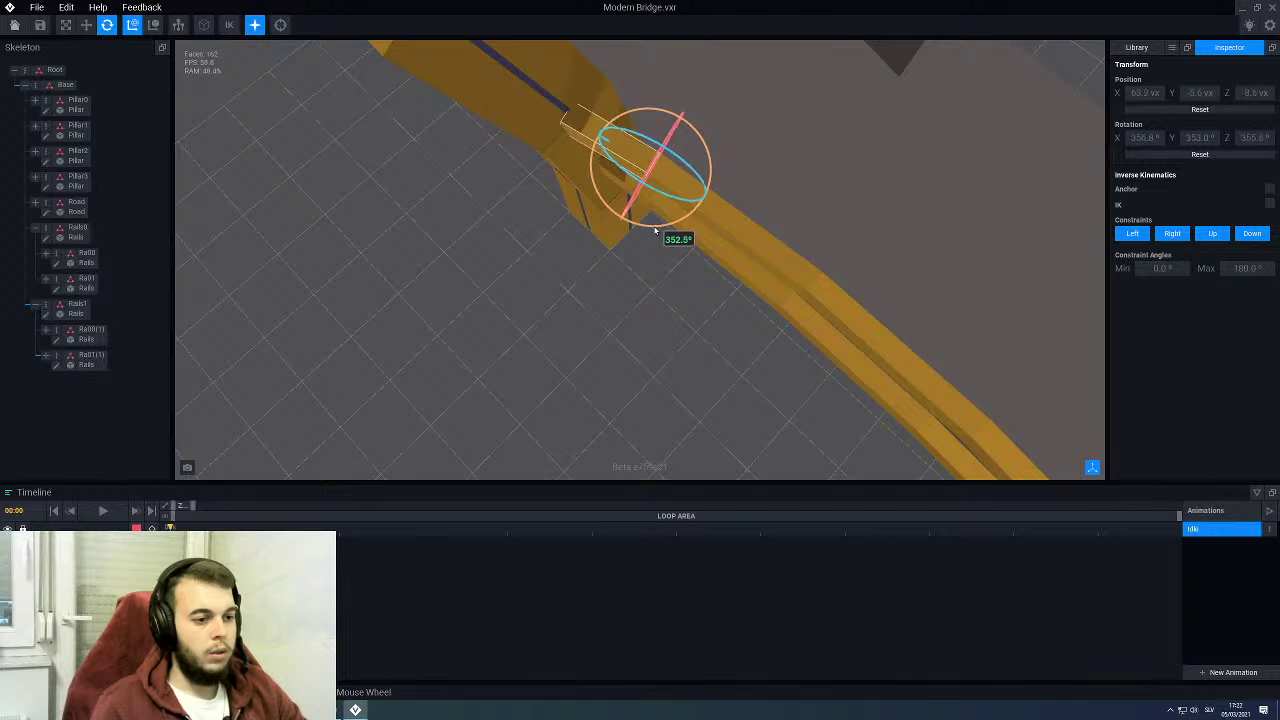
# Step: Examine how both ends of the upper rail meet the pillars from several angles
pyautogui.click(593, 273)
pyautogui.moveTo(593, 273); pyautogui.dragTo(509, 140, button='right')
pyautogui.scroll(3, 494, 203)
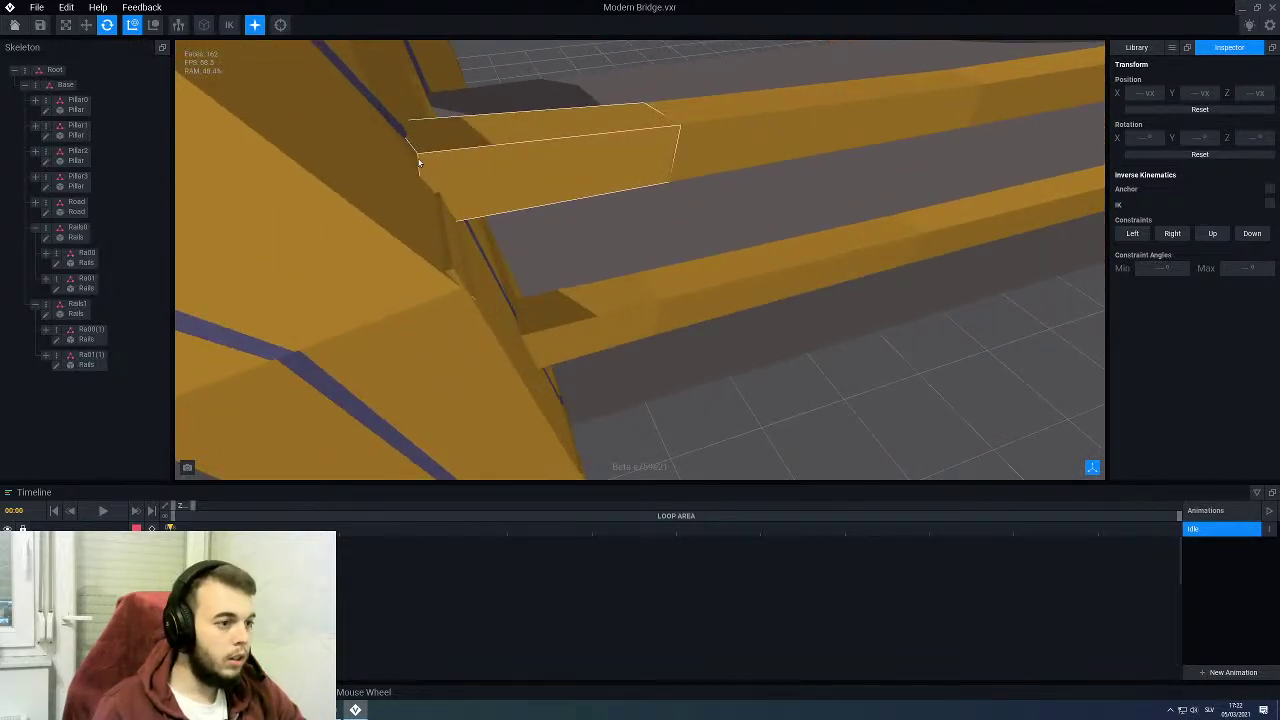
pyautogui.moveTo(420, 163); pyautogui.dragTo(926, 84, button='right')
pyautogui.scroll(6, 926, 84)
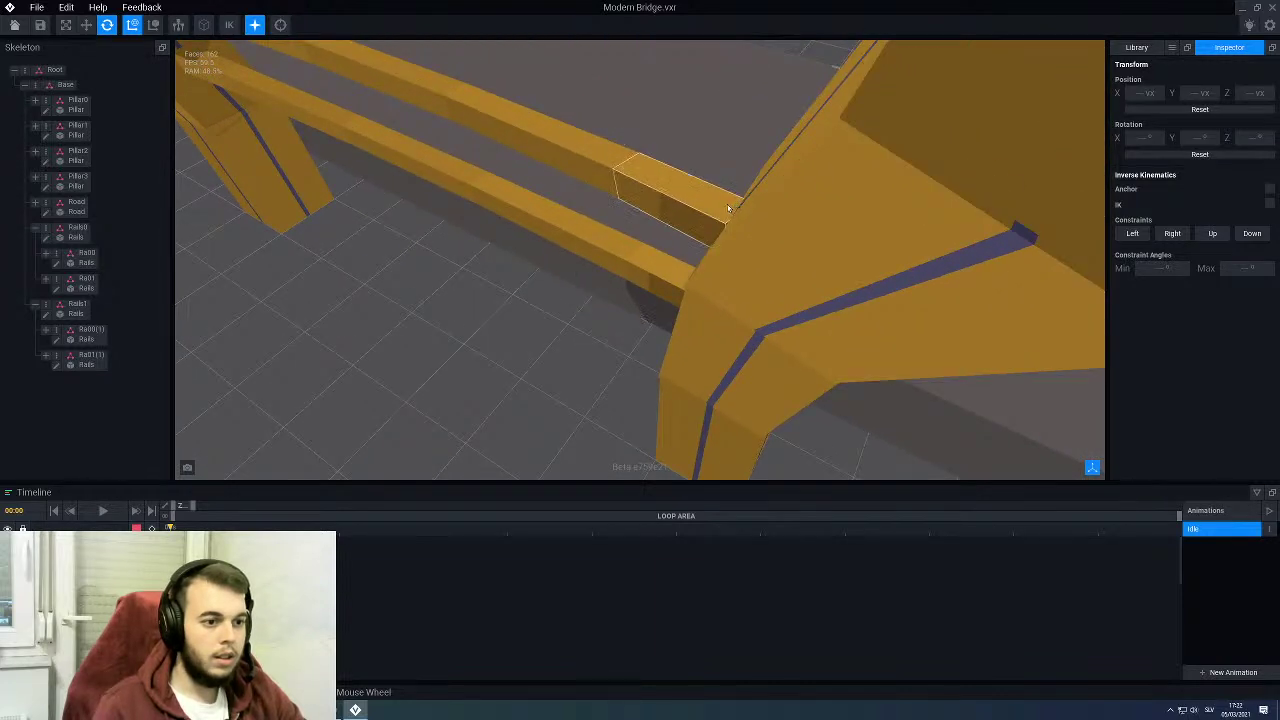
pyautogui.moveTo(727, 204); pyautogui.dragTo(708, 170, button='right')
pyautogui.scroll(-5, 708, 170)
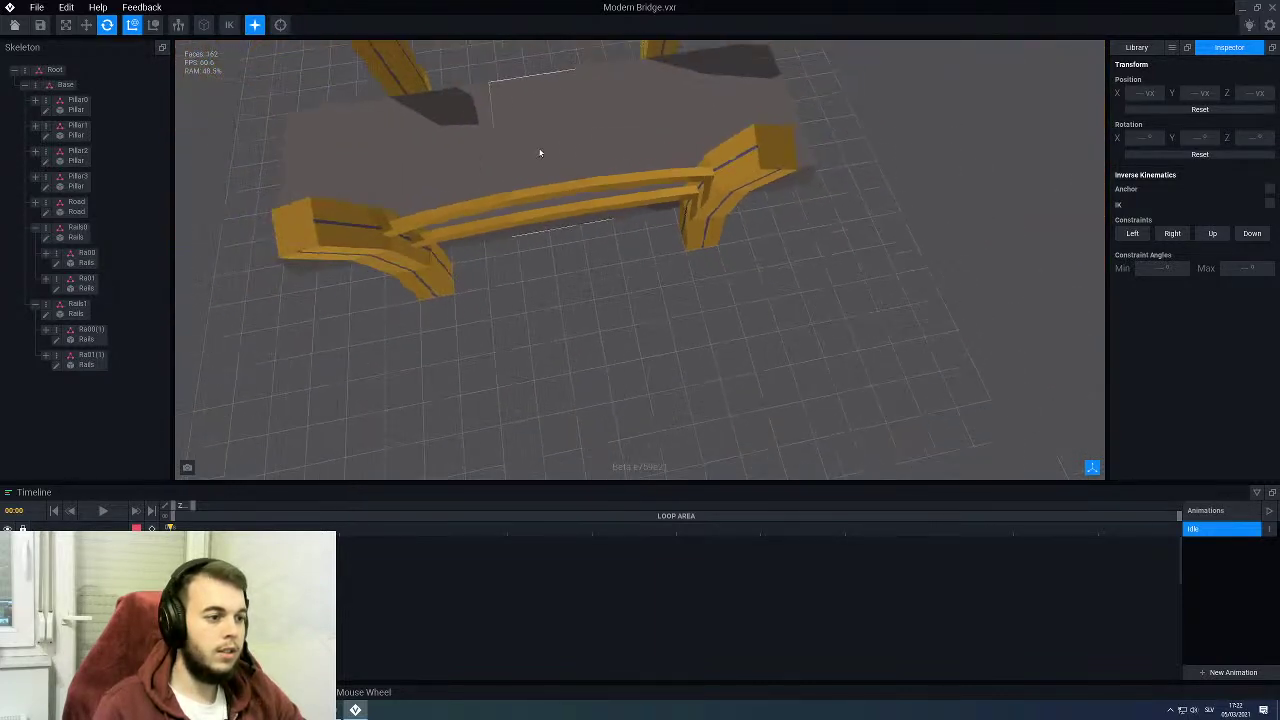
pyautogui.moveTo(540, 151); pyautogui.dragTo(590, 192, button='right')
pyautogui.moveTo(598, 132); pyautogui.dragTo(514, 143, button='right')
pyautogui.scroll(5, 414, 174)
pyautogui.moveTo(368, 218); pyautogui.dragTo(640, 200, button='middle')
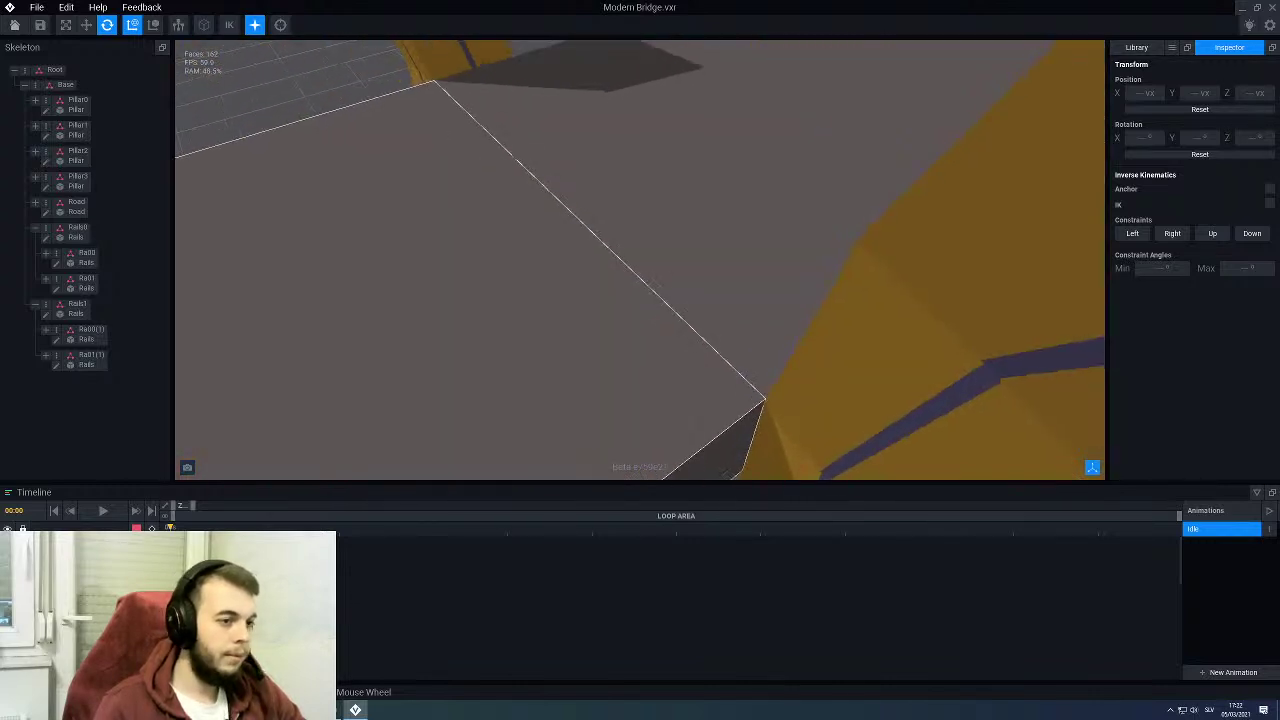
pyautogui.moveTo(640, 200); pyautogui.dragTo(450, 190, button='right')
pyautogui.moveTo(490, 330); pyautogui.dragTo(438, 348, button='right')
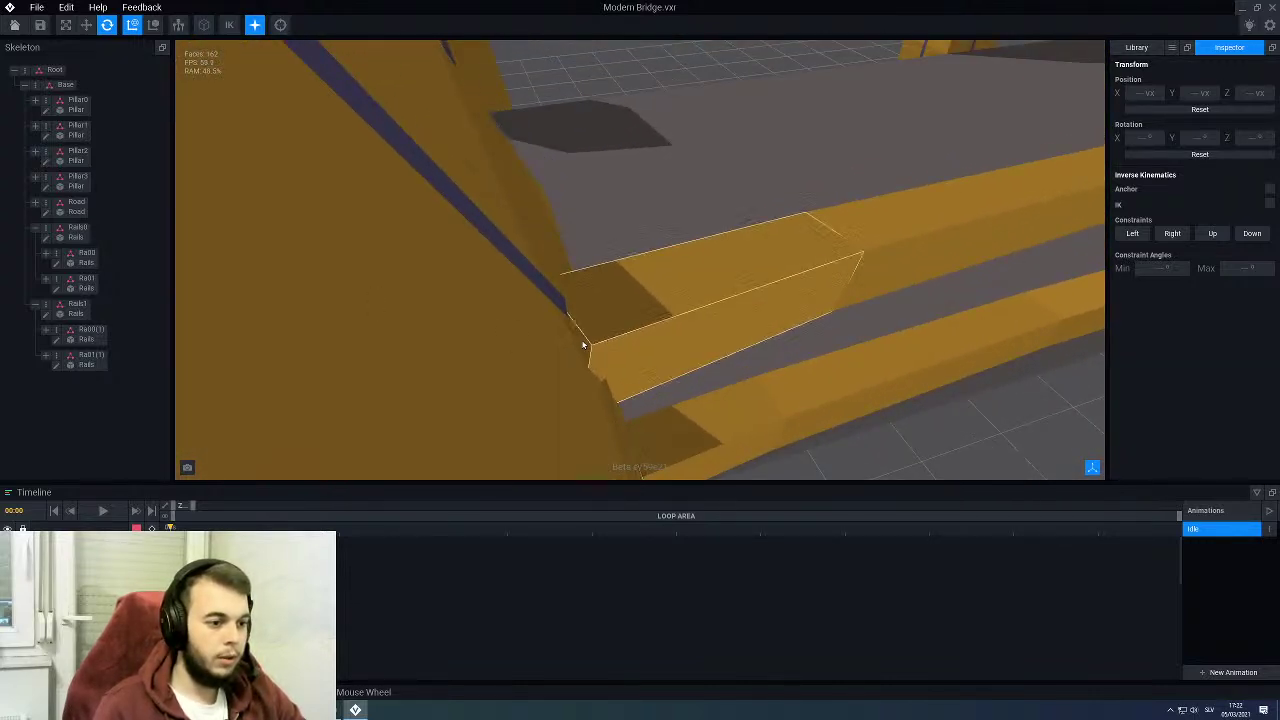
pyautogui.scroll(-8, 600, 320)
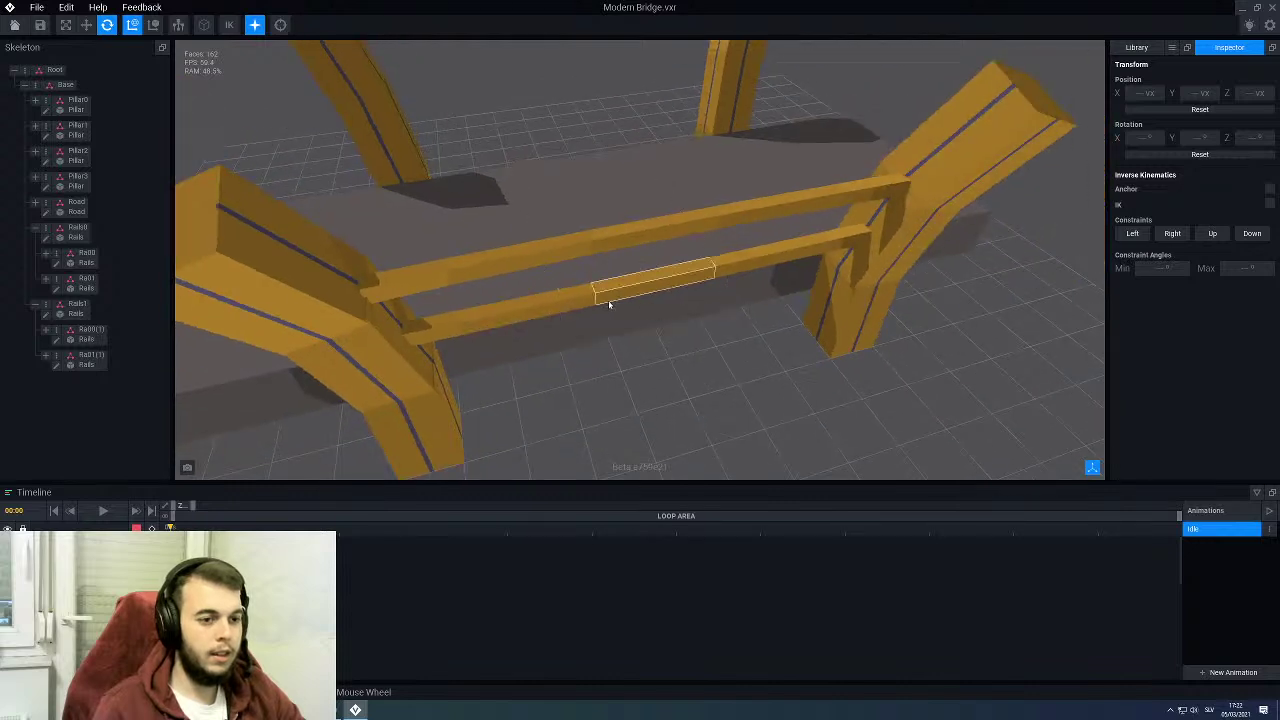
# Step: Open the Rail_S model for editing and extend its X size to 34 voxels
pyautogui.click(1138, 47)
pyautogui.scroll(-1, 1209, 260)
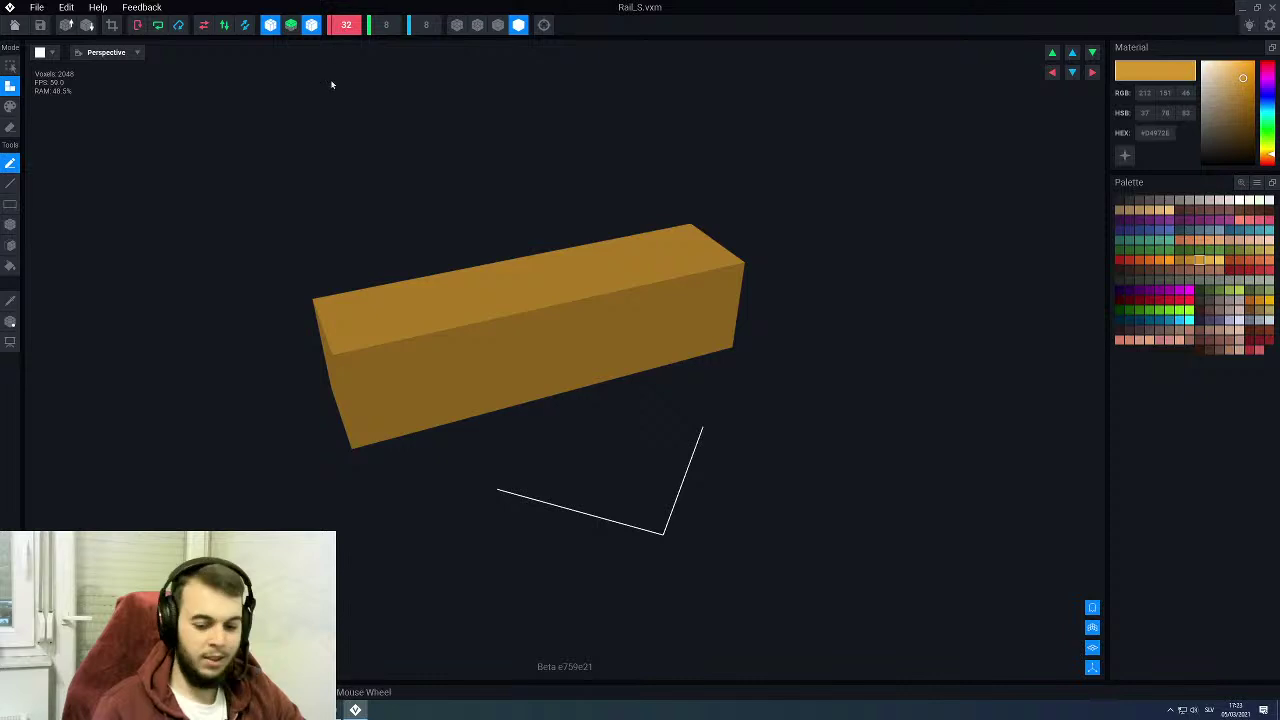
pyautogui.write('34')
pyautogui.press('Return')
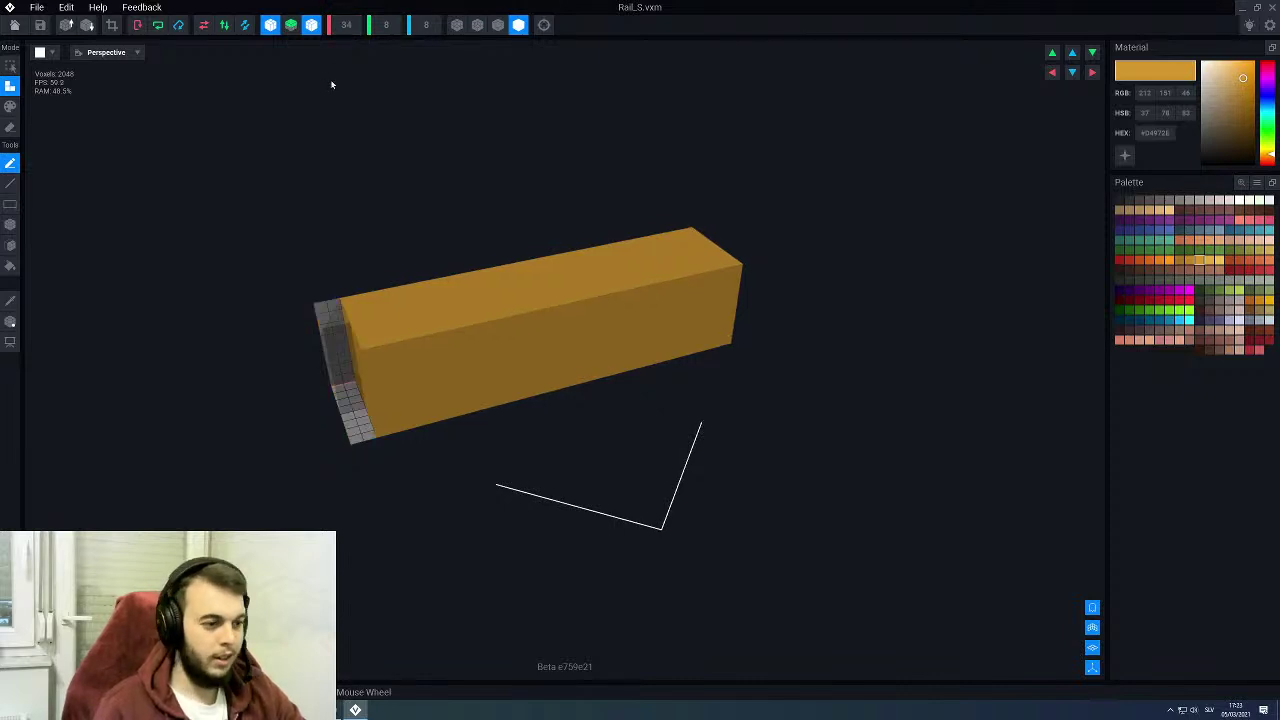
pyautogui.click(14, 24)
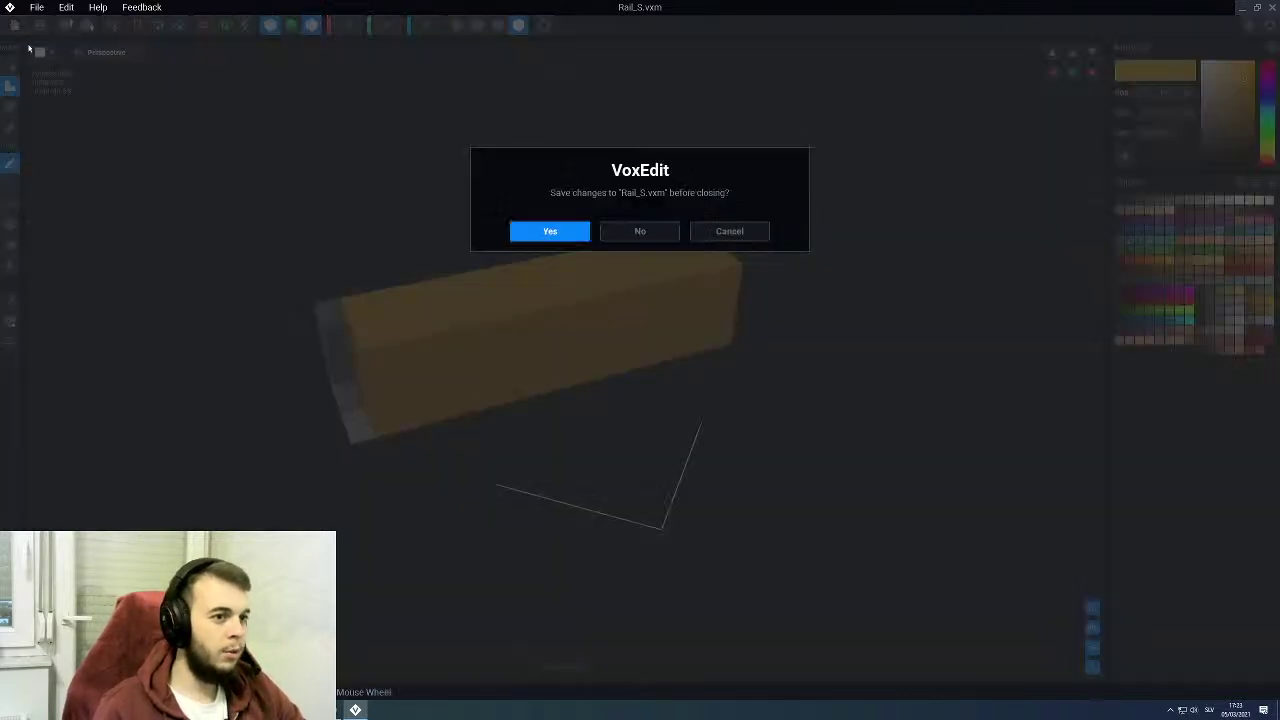
pyautogui.click(735, 234)
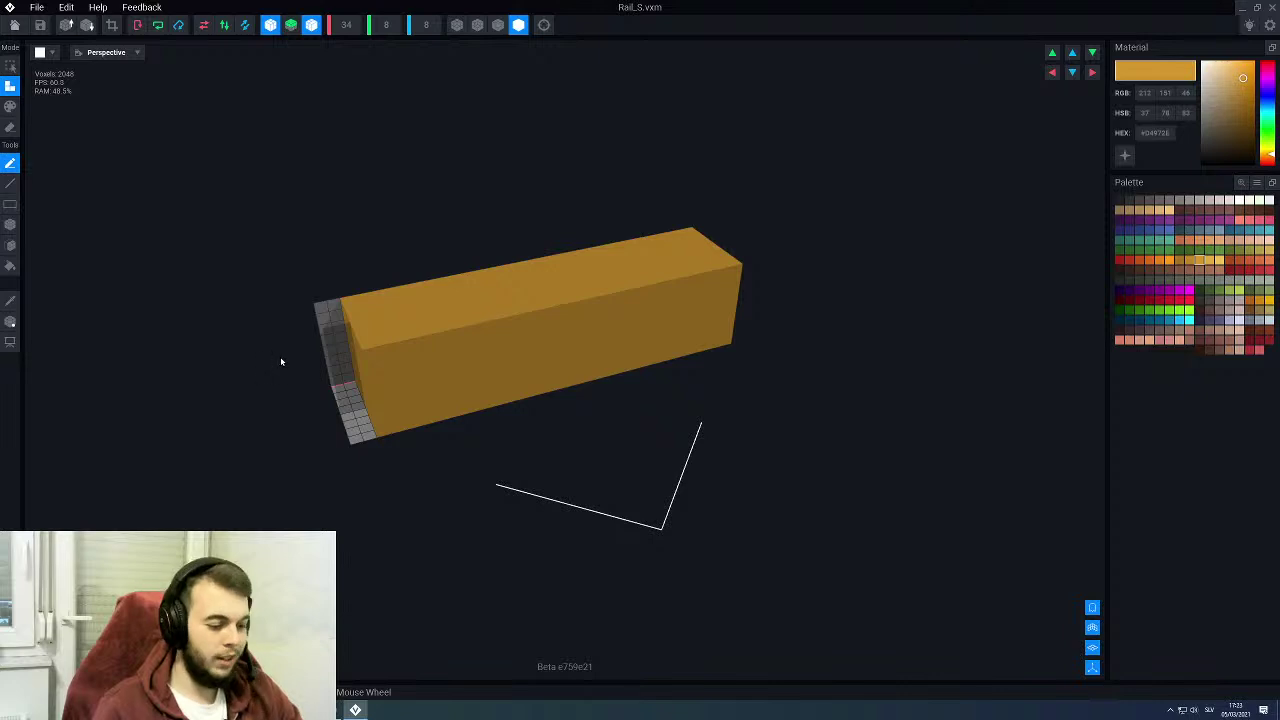
# Step: Fill the empty end of the Rail_S model with the orange material and save it on returning to the bridge
pyautogui.press('f')
pyautogui.click(345, 385)
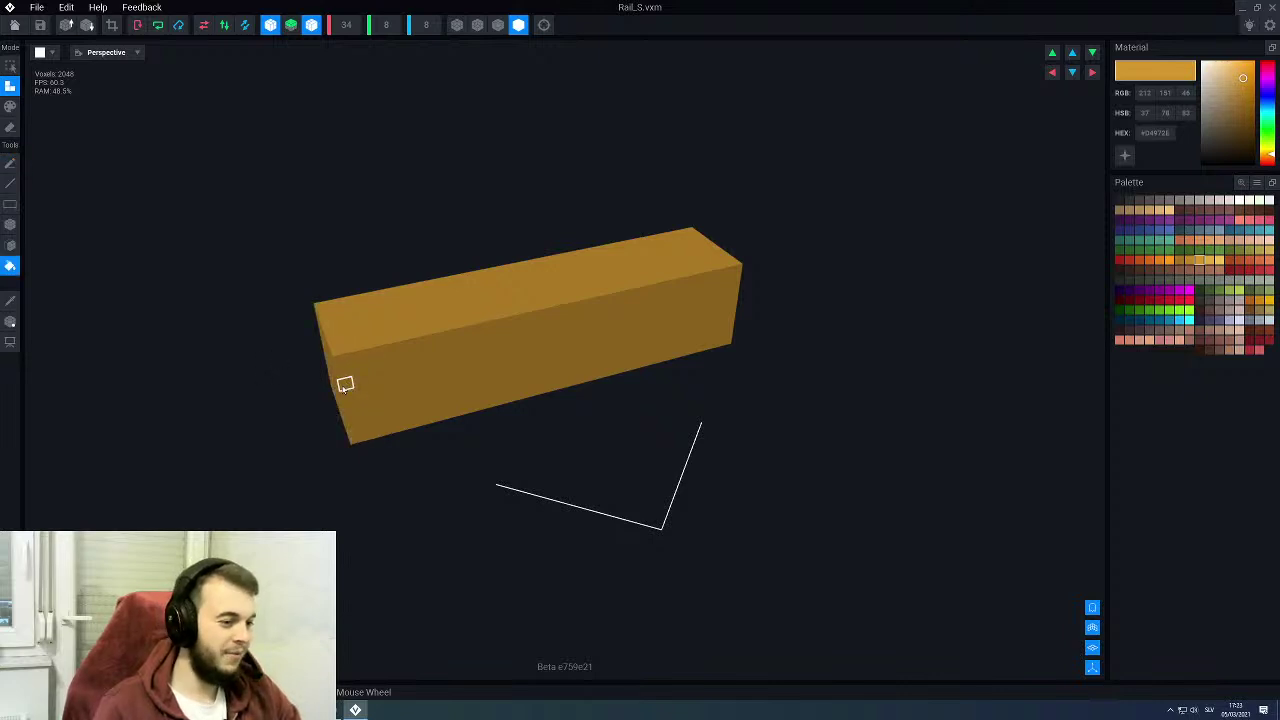
pyautogui.click(14, 24)
pyautogui.click(527, 232)
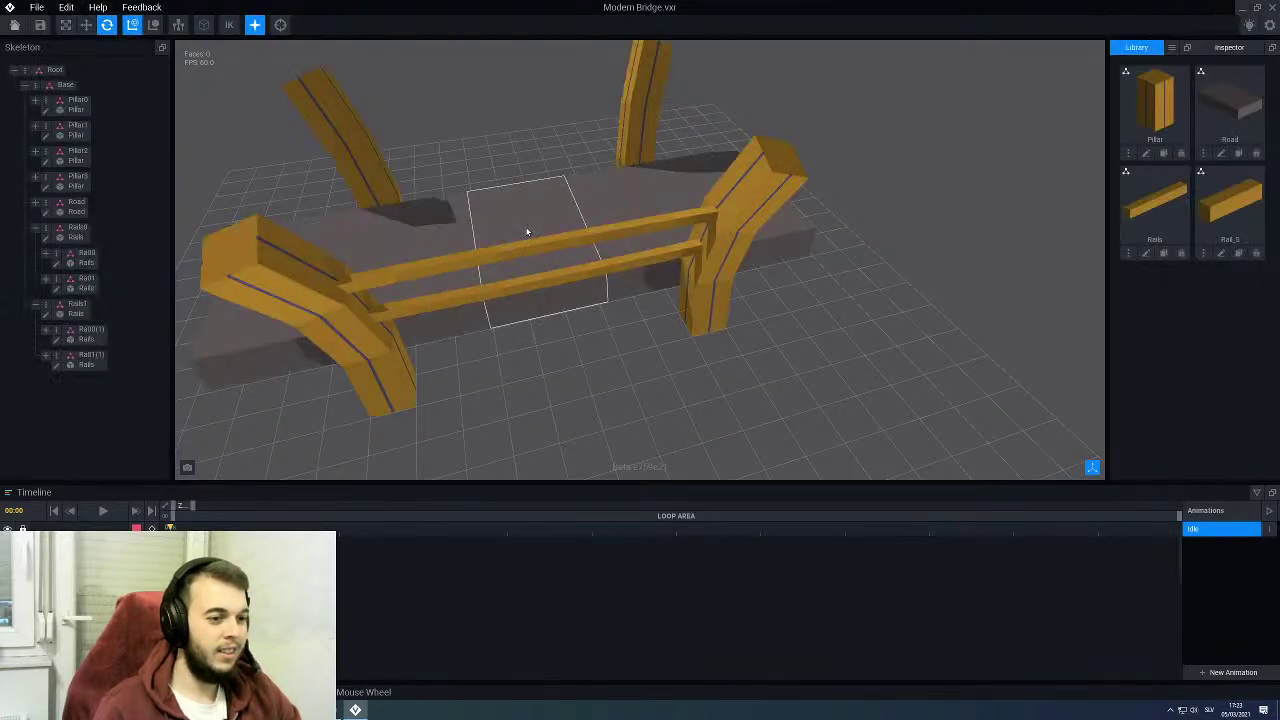
# Step: Collapse the Rails0 and Rails1 nodes and duplicate Rails0 with its child segments as Rails2
pyautogui.scroll(6, 496, 250)
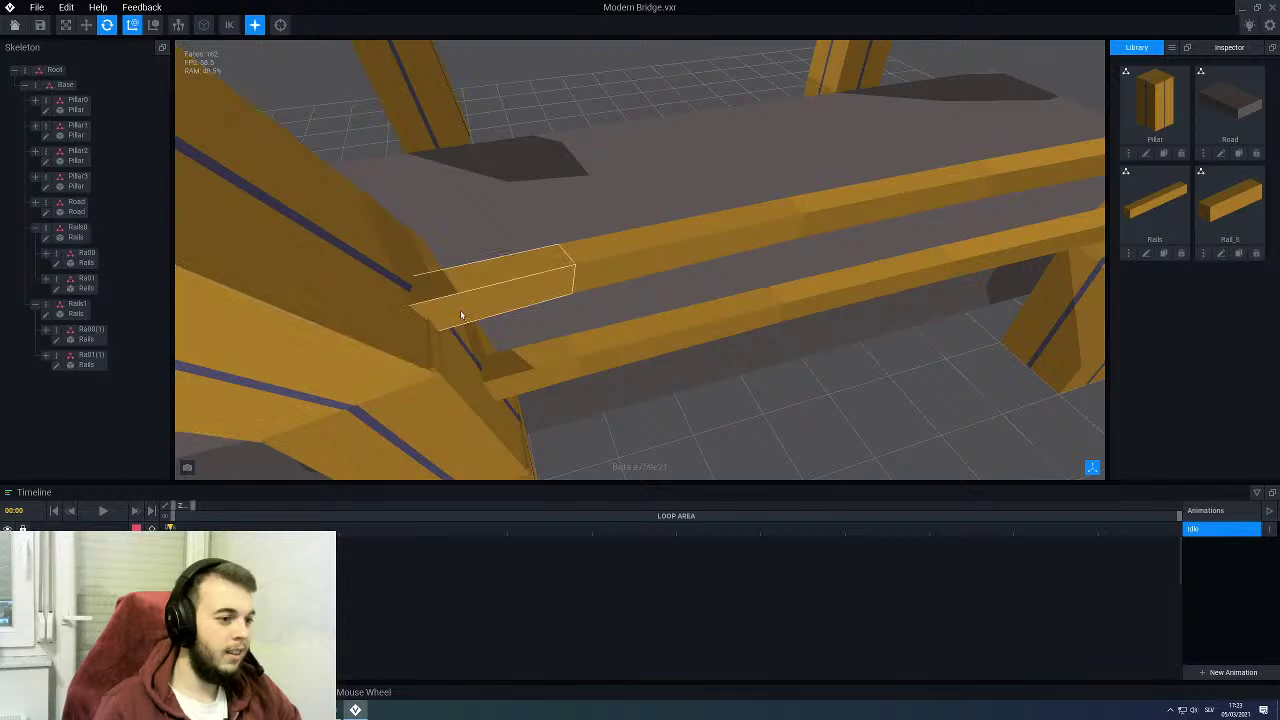
pyautogui.moveTo(880, 225); pyautogui.dragTo(560, 240, button='middle')
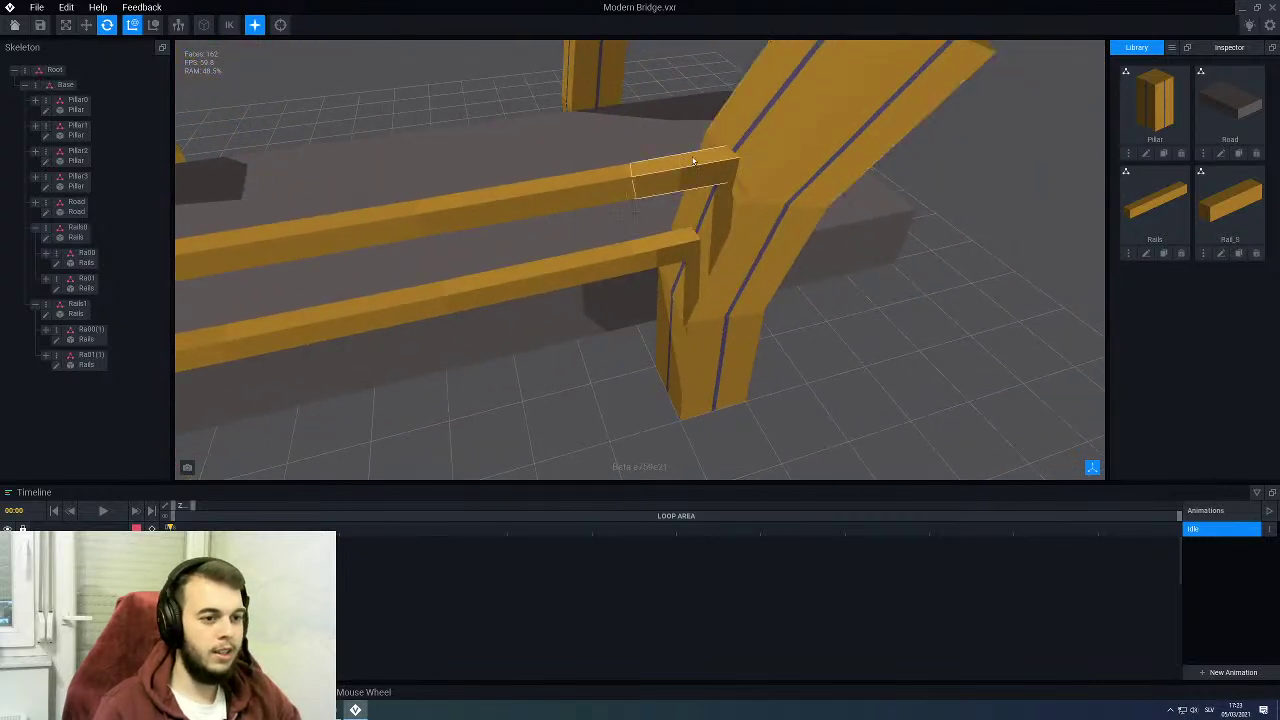
pyautogui.scroll(-5, 746, 254)
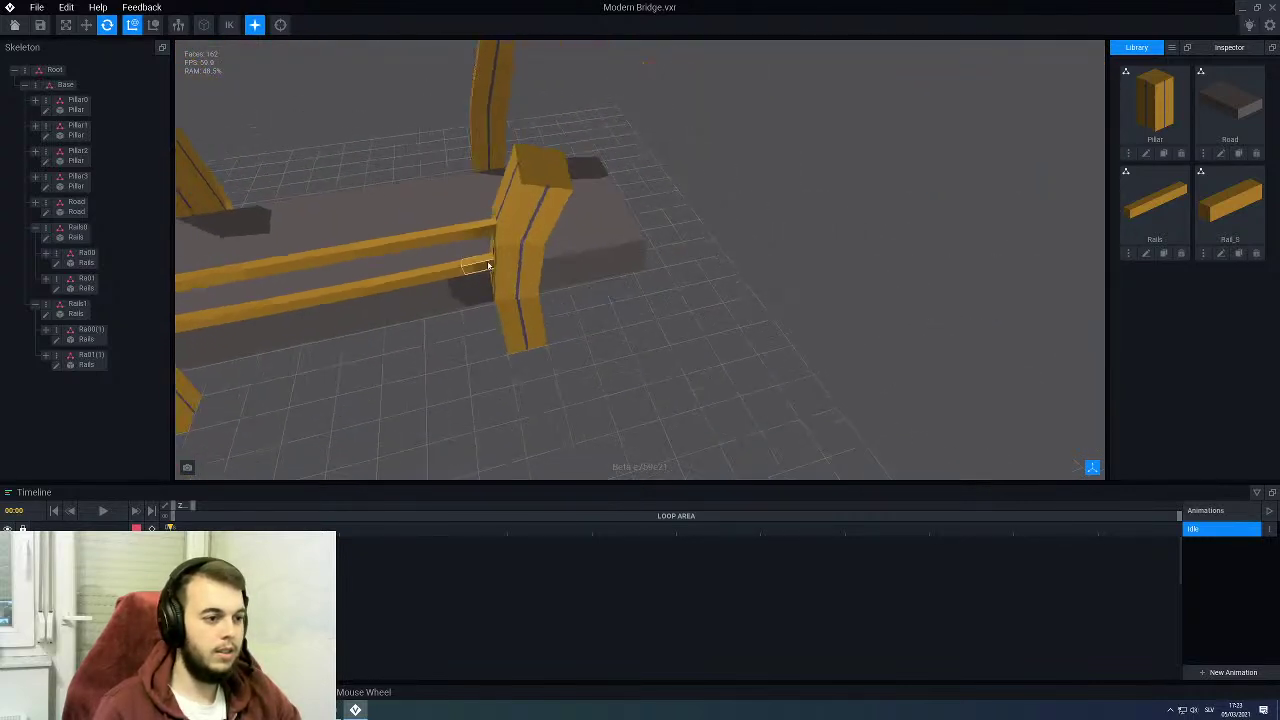
pyautogui.moveTo(505, 270); pyautogui.dragTo(615, 227, button='middle')
pyautogui.moveTo(505, 245); pyautogui.dragTo(678, 250, button='right')
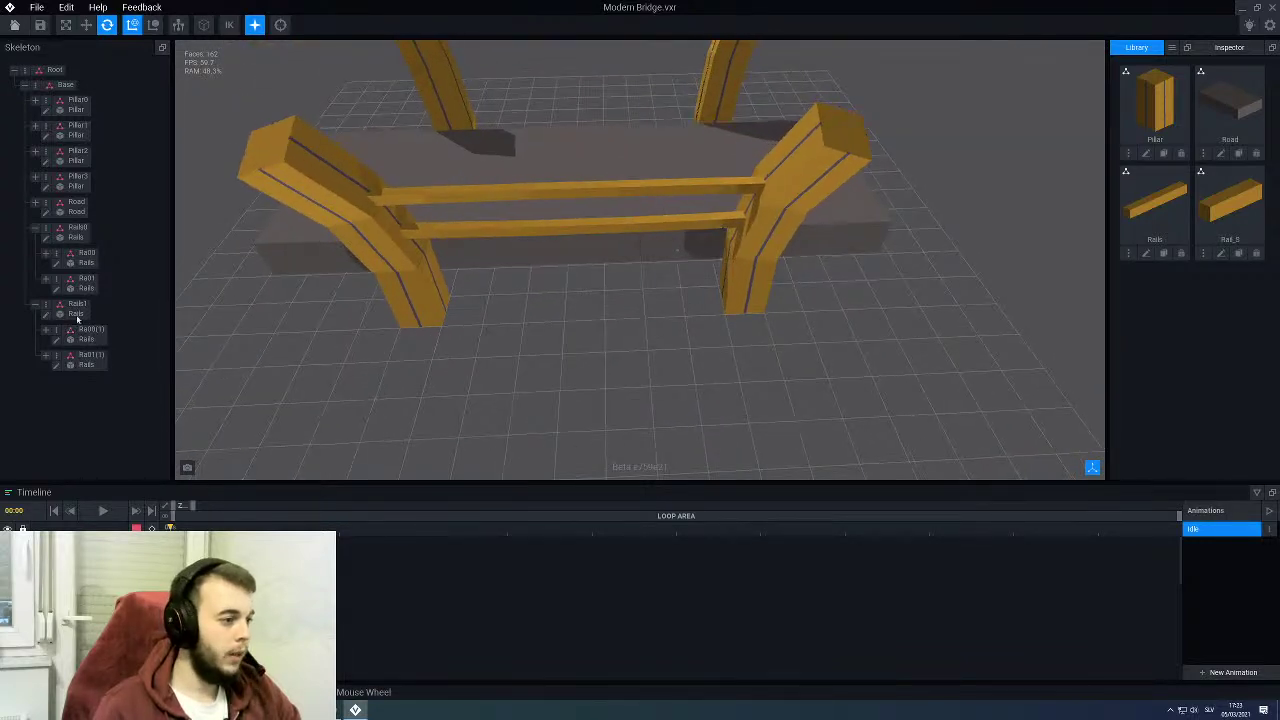
pyautogui.click(35, 304)
pyautogui.click(35, 230)
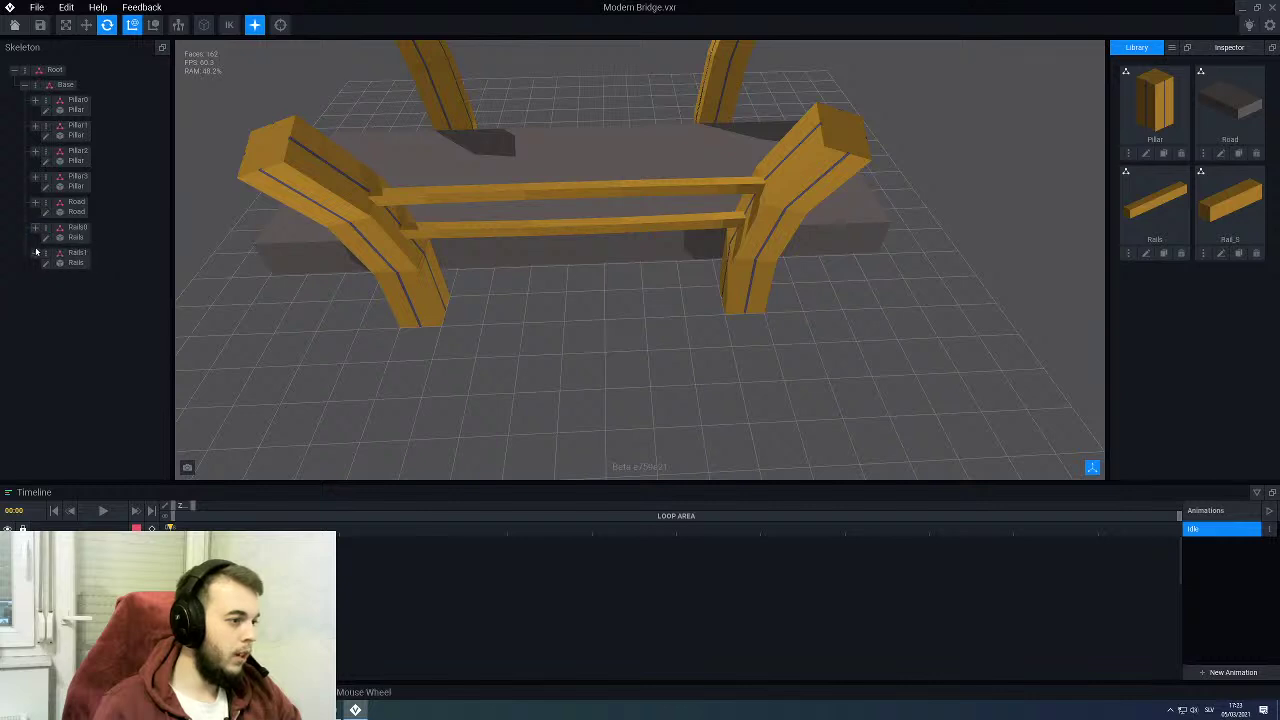
pyautogui.click(68, 238)
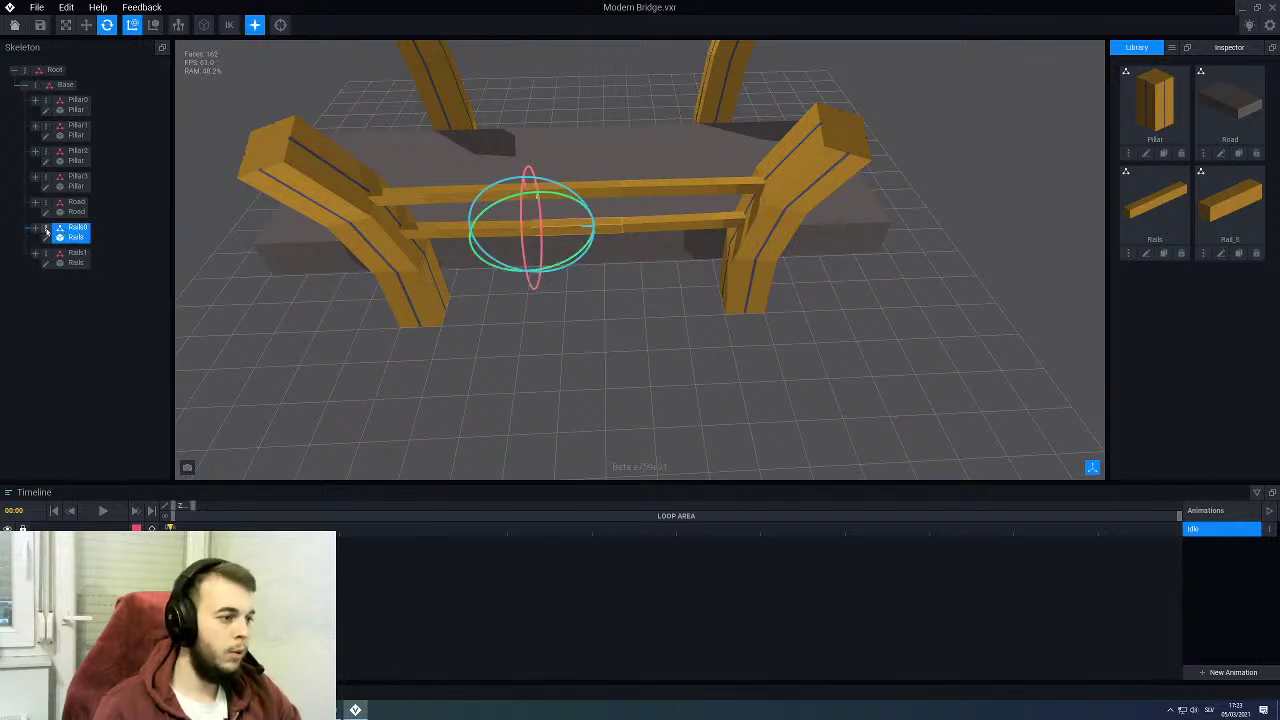
pyautogui.rightClick(45, 230)
pyautogui.click(60, 267)
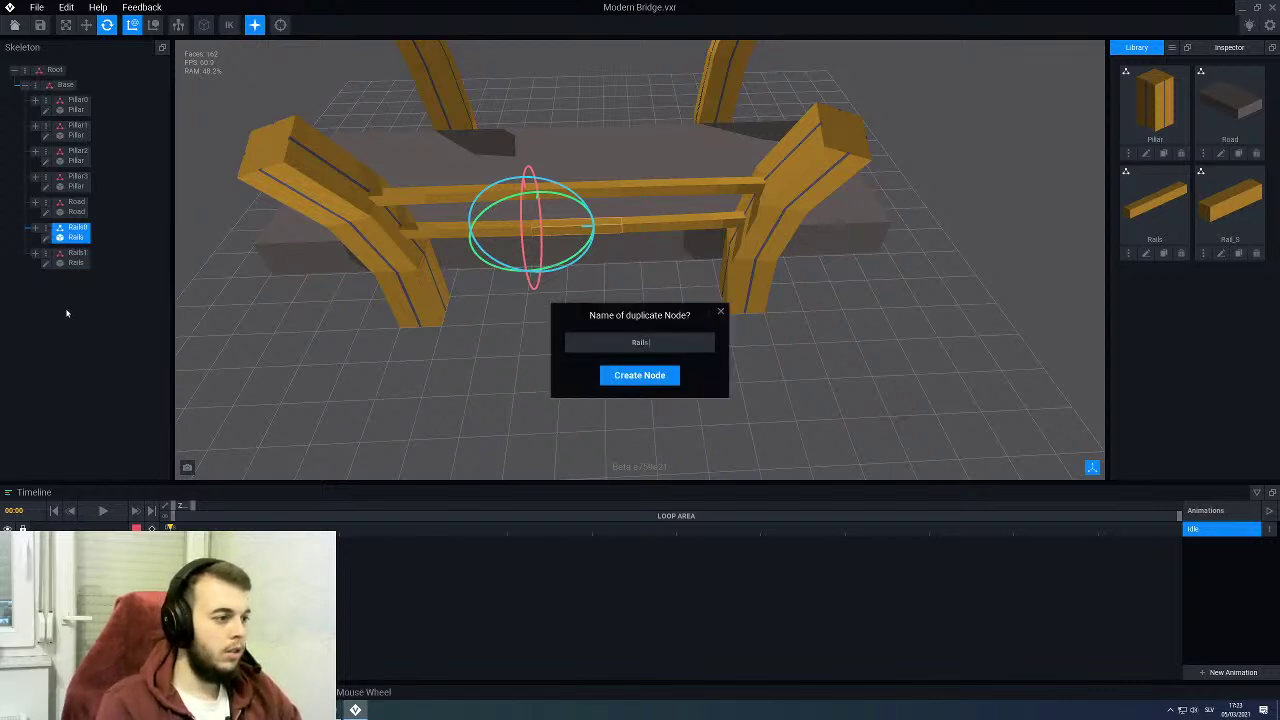
pyautogui.press('Return')
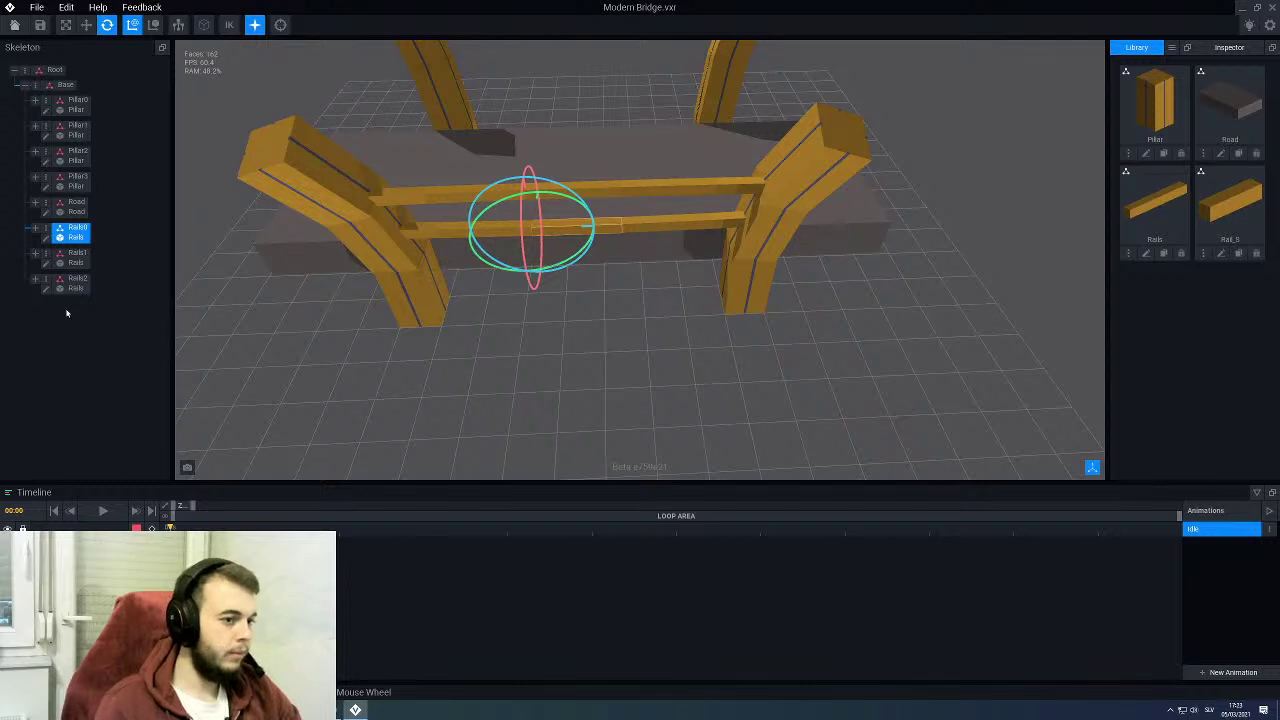
# Step: Move the Rails2 rail straight across the road to a Z position of 92, between the opposite pair of pillars
pyautogui.click(78, 283)
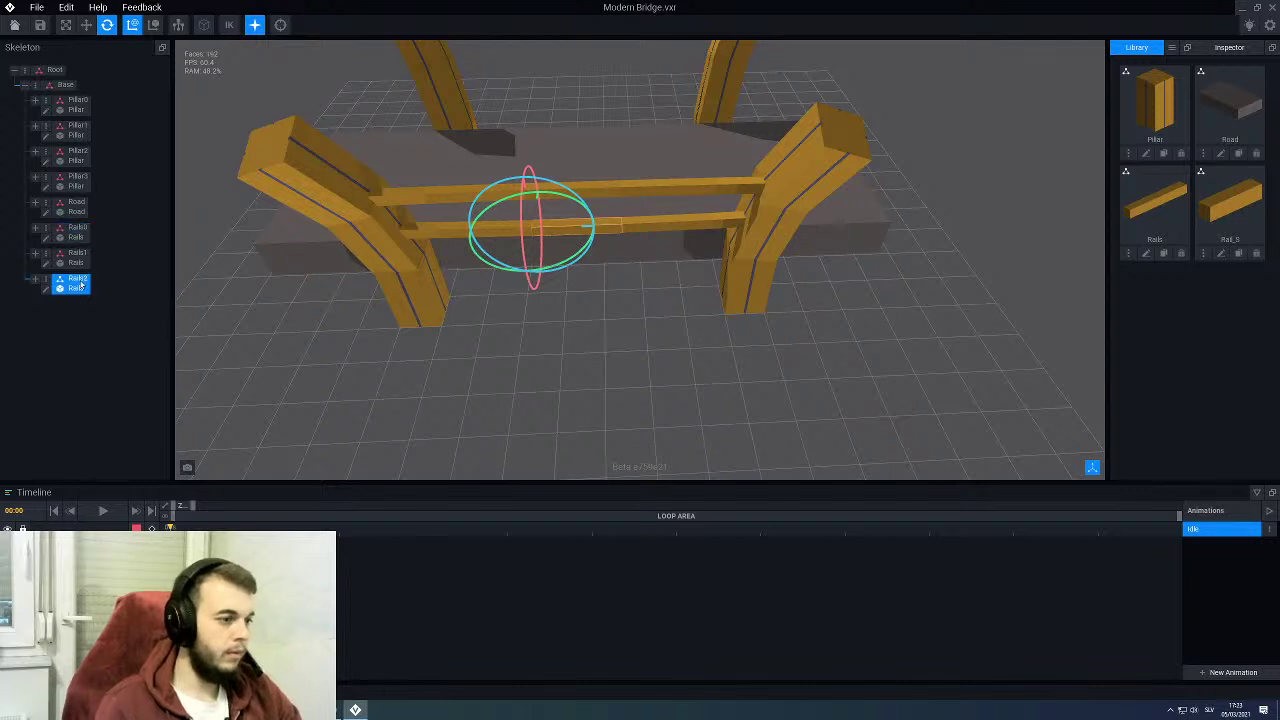
pyautogui.click(86, 25)
pyautogui.moveTo(634, 256); pyautogui.dragTo(540, 330, button='right')
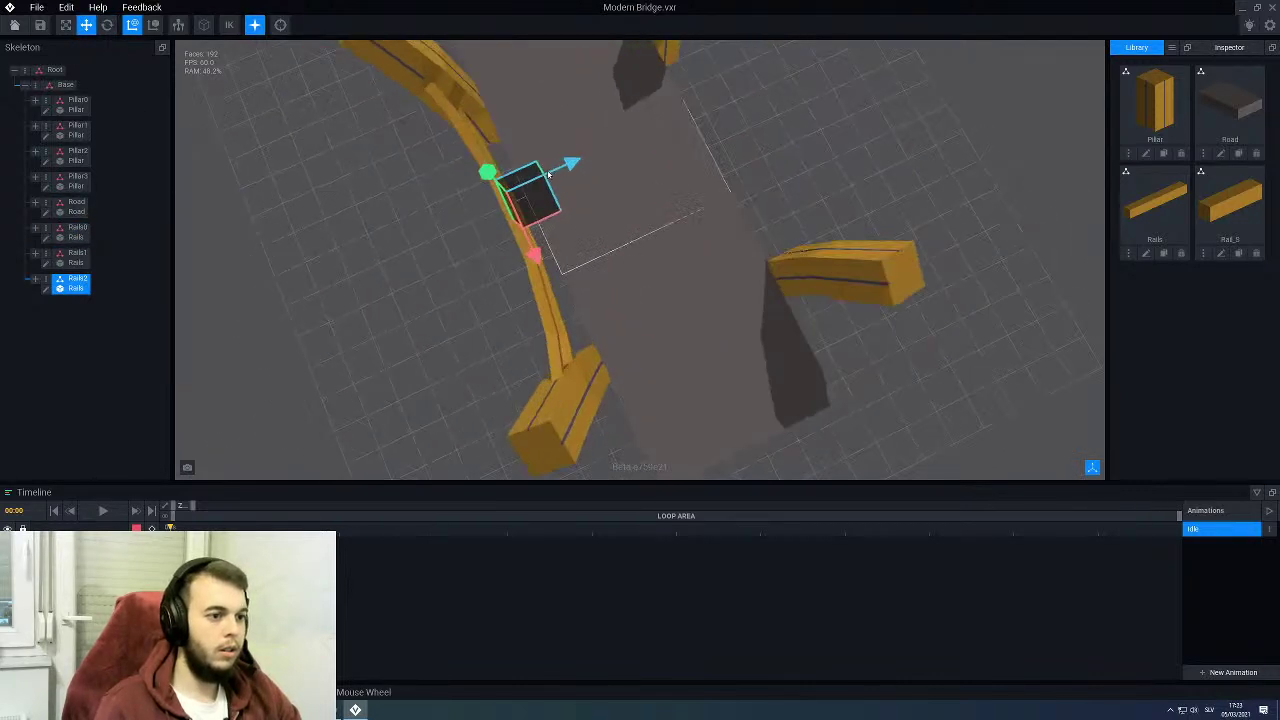
pyautogui.moveTo(576, 164); pyautogui.dragTo(784, 117)
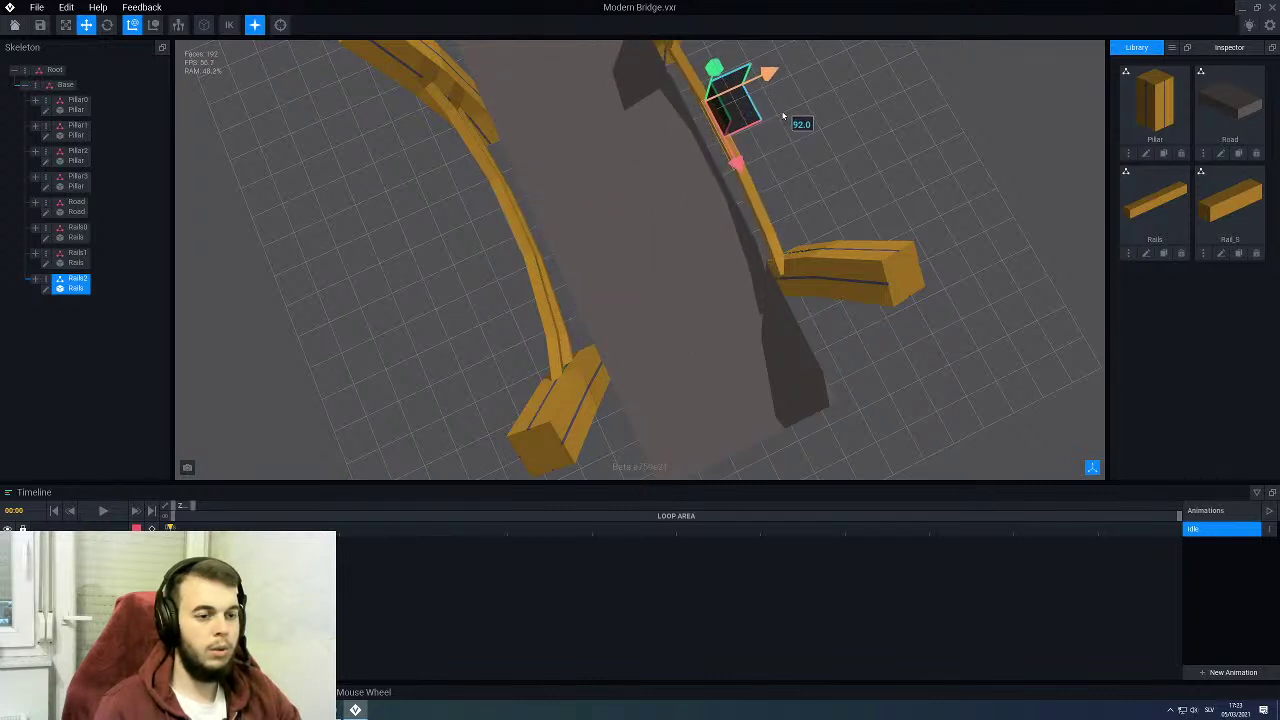
pyautogui.moveTo(784, 117); pyautogui.dragTo(777, 171, button='right')
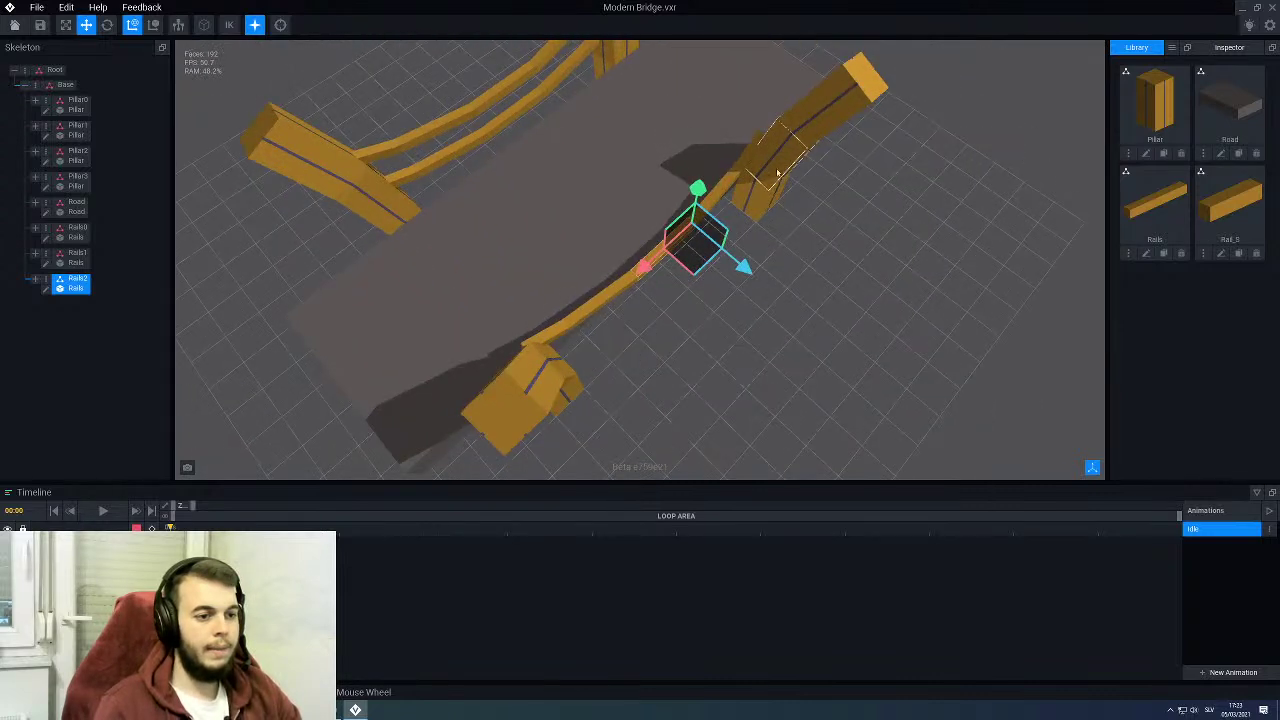
# Step: Rotate the Rails2 rail 180° about its vertical axis so its curve faces the other way
pyautogui.click(107, 25)
pyautogui.moveTo(632, 222); pyautogui.dragTo(724, 229)
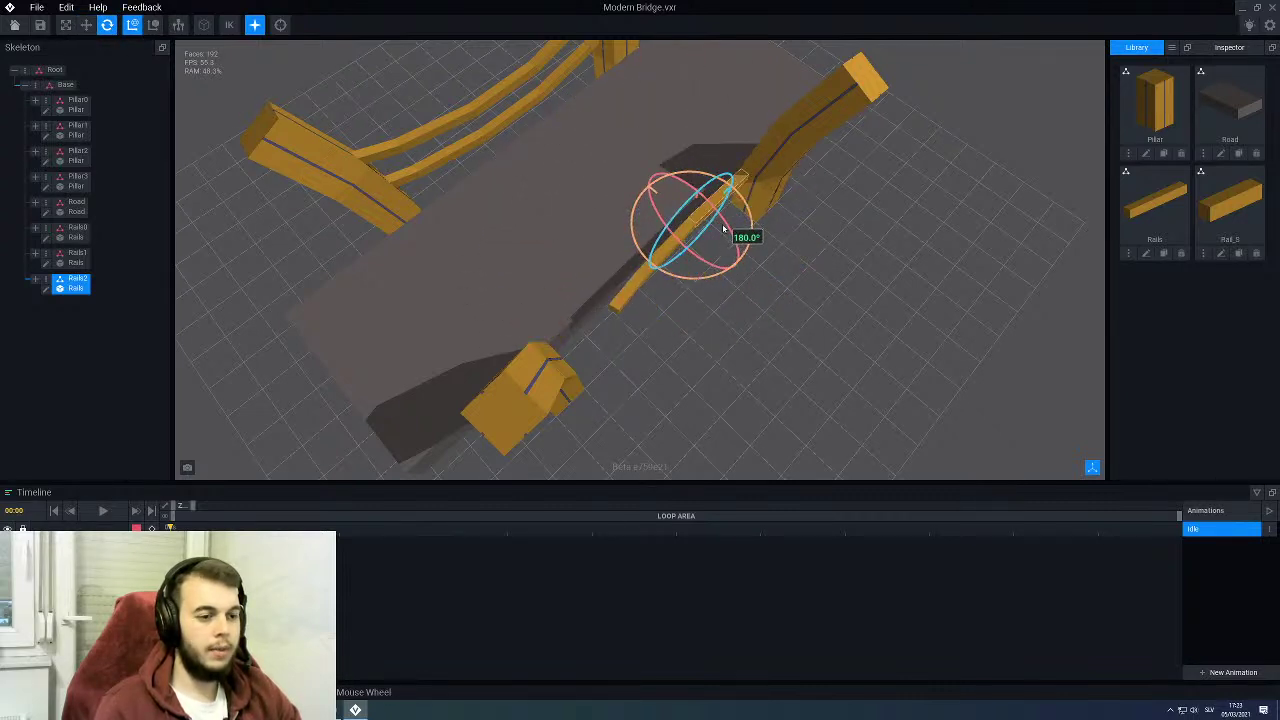
pyautogui.scroll(3, 724, 229)
pyautogui.moveTo(737, 243); pyautogui.dragTo(514, 262, button='middle')
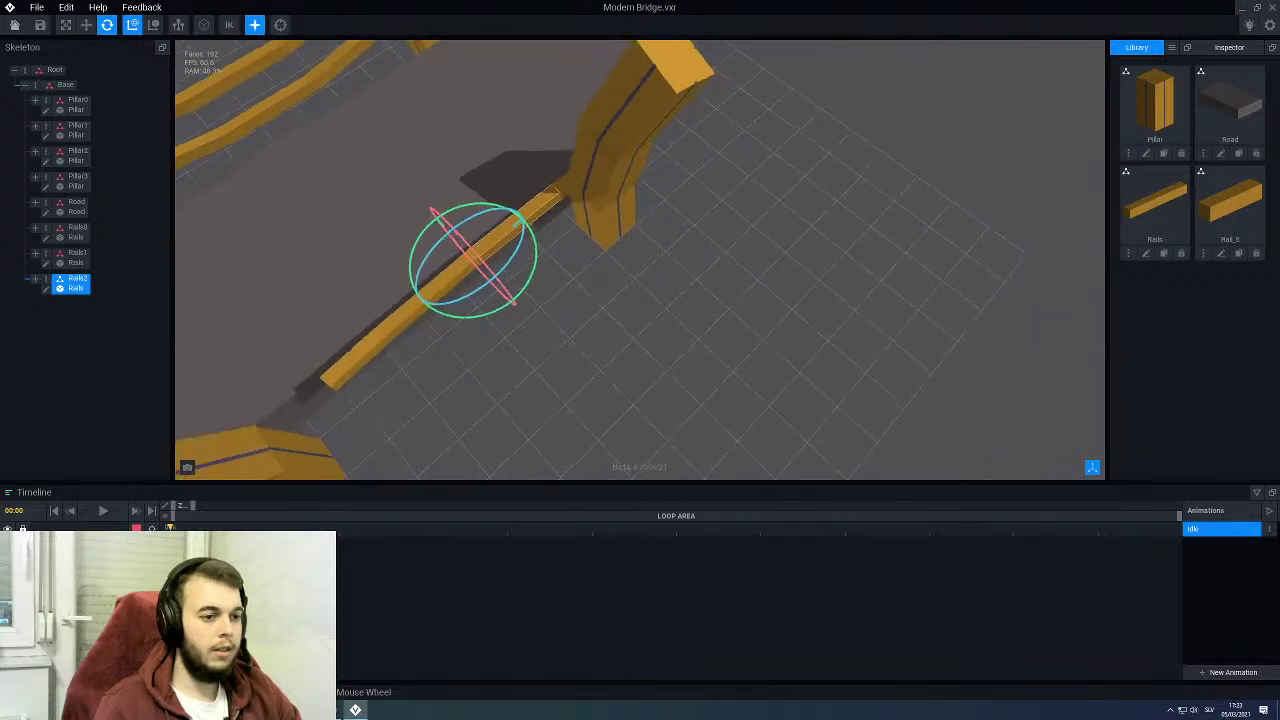
# Step: Slide the Rails2 rail along the bridge until its ends meet both pillars on that side, and deselect it
pyautogui.moveTo(514, 262); pyautogui.dragTo(515, 227, button='right')
pyautogui.moveTo(515, 227); pyautogui.dragTo(683, 271, button='middle')
pyautogui.moveTo(683, 271); pyautogui.dragTo(571, 243, button='right')
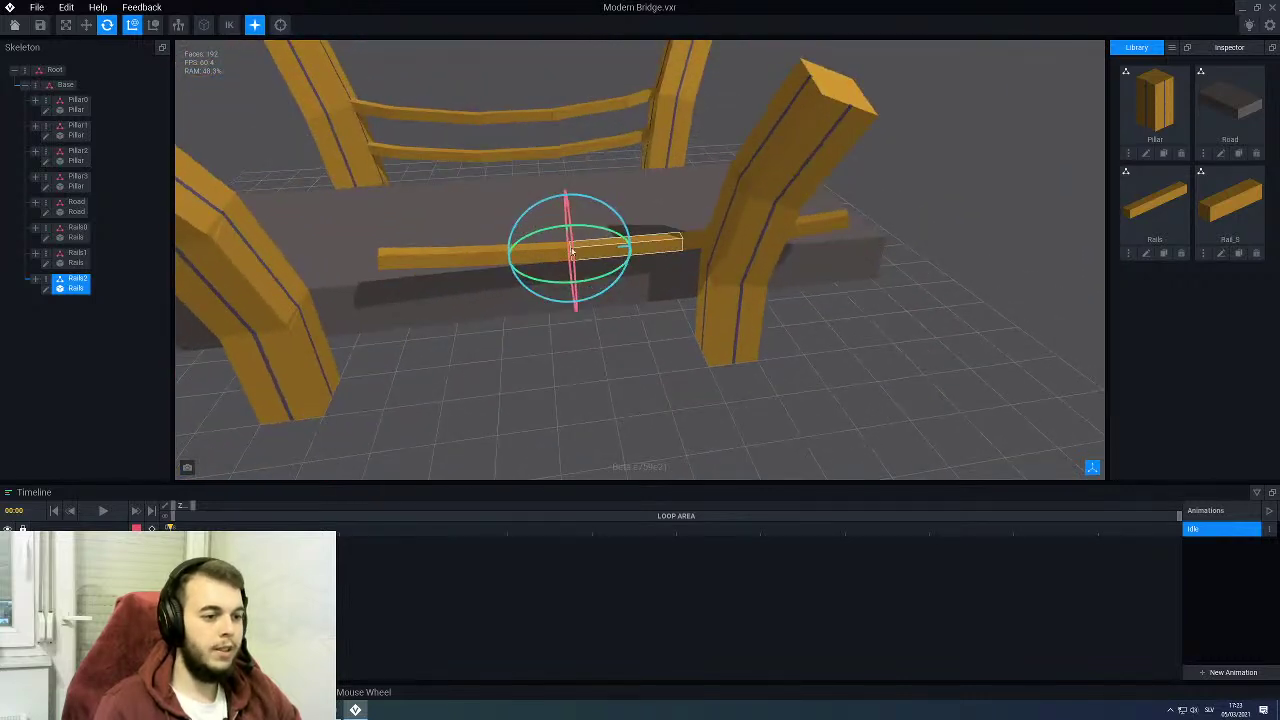
pyautogui.press('w')
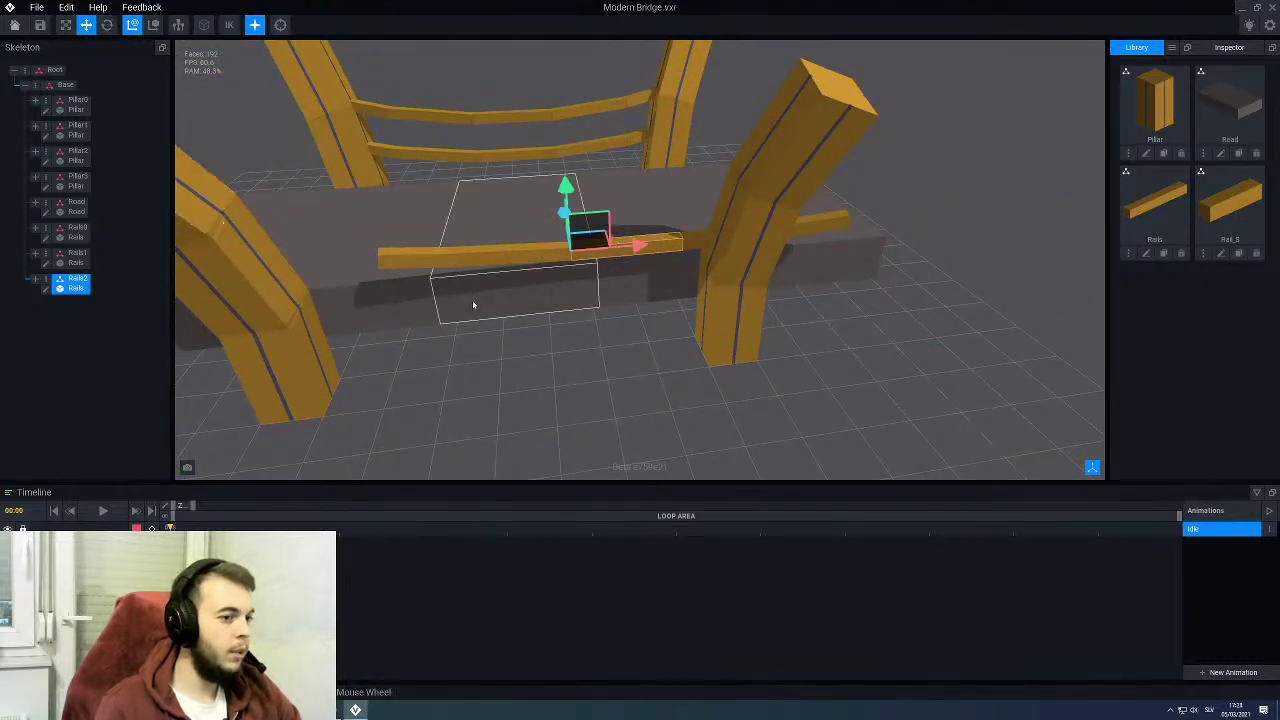
pyautogui.moveTo(634, 250); pyautogui.dragTo(520, 256)
pyautogui.scroll(-4, 551, 344)
pyautogui.moveTo(552, 344); pyautogui.dragTo(552, 309, button='right')
pyautogui.click(555, 322)
# Step: Duplicate the upper rail node Rails1 with its child segments as Rails3
pyautogui.scroll(-1, 557, 322)
pyautogui.scroll(5, 552, 309)
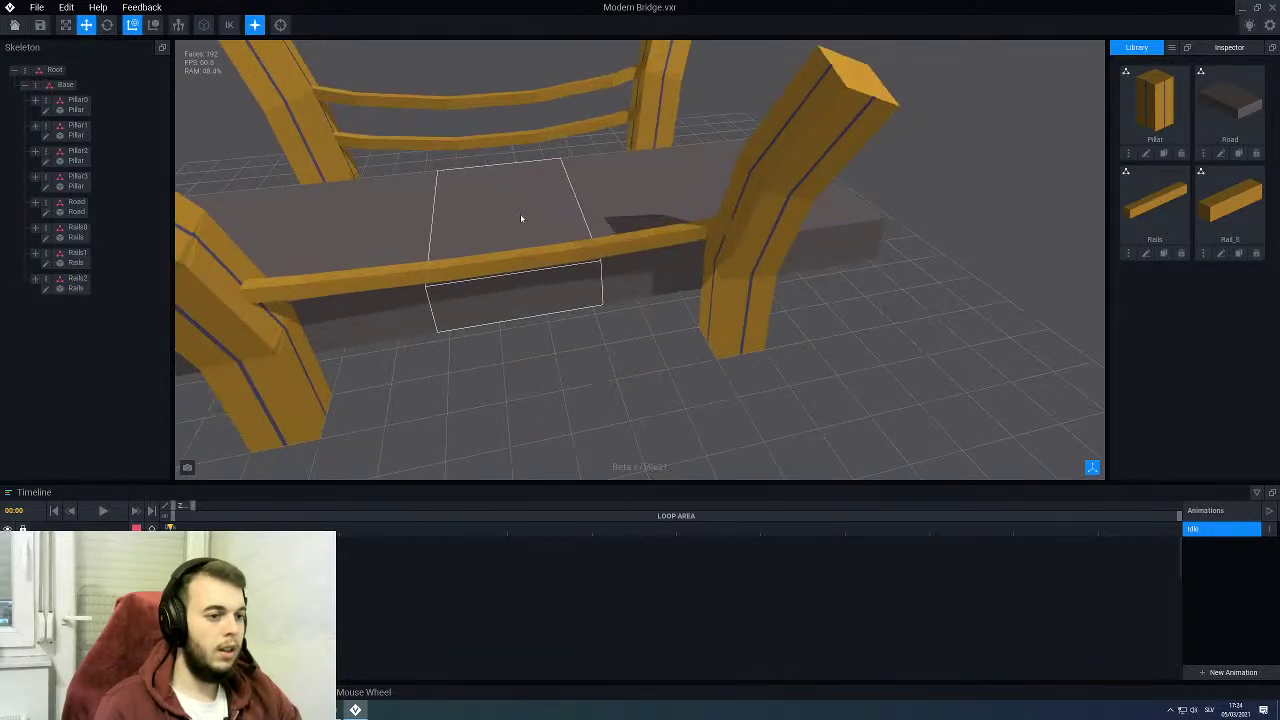
pyautogui.moveTo(520, 218); pyautogui.dragTo(571, 214, button='right')
pyautogui.click(414, 114)
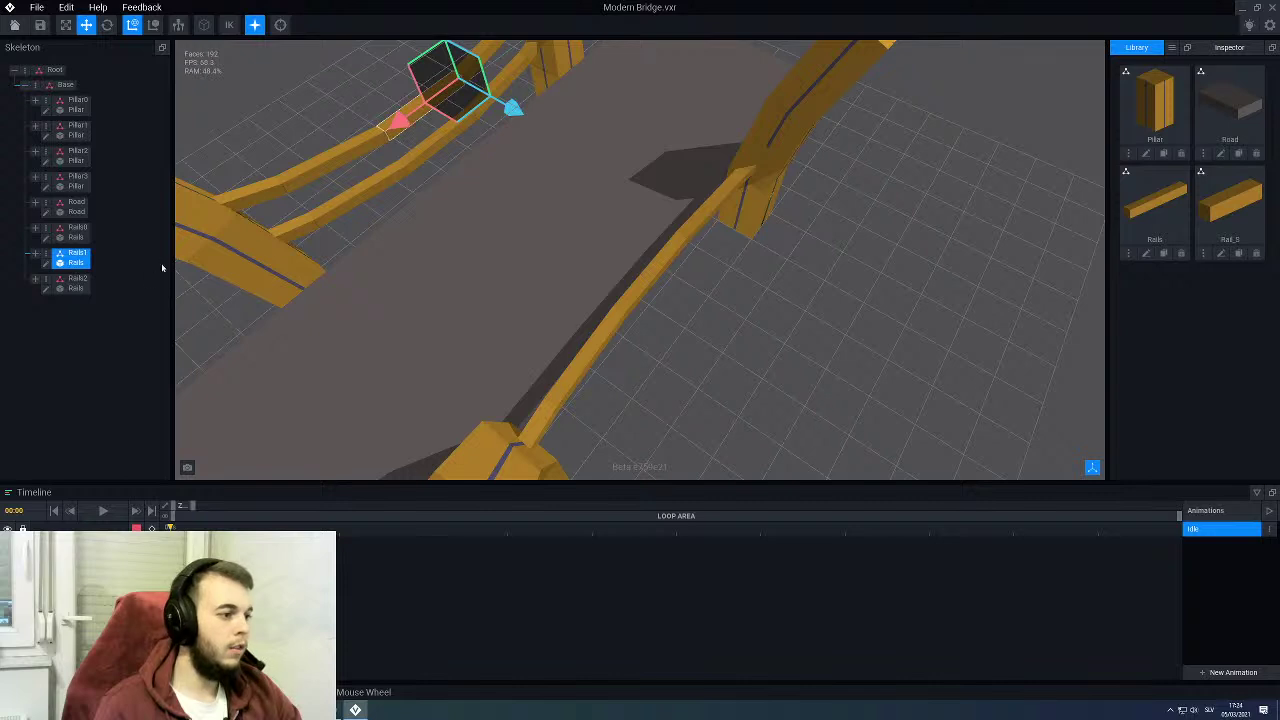
pyautogui.rightClick(46, 253)
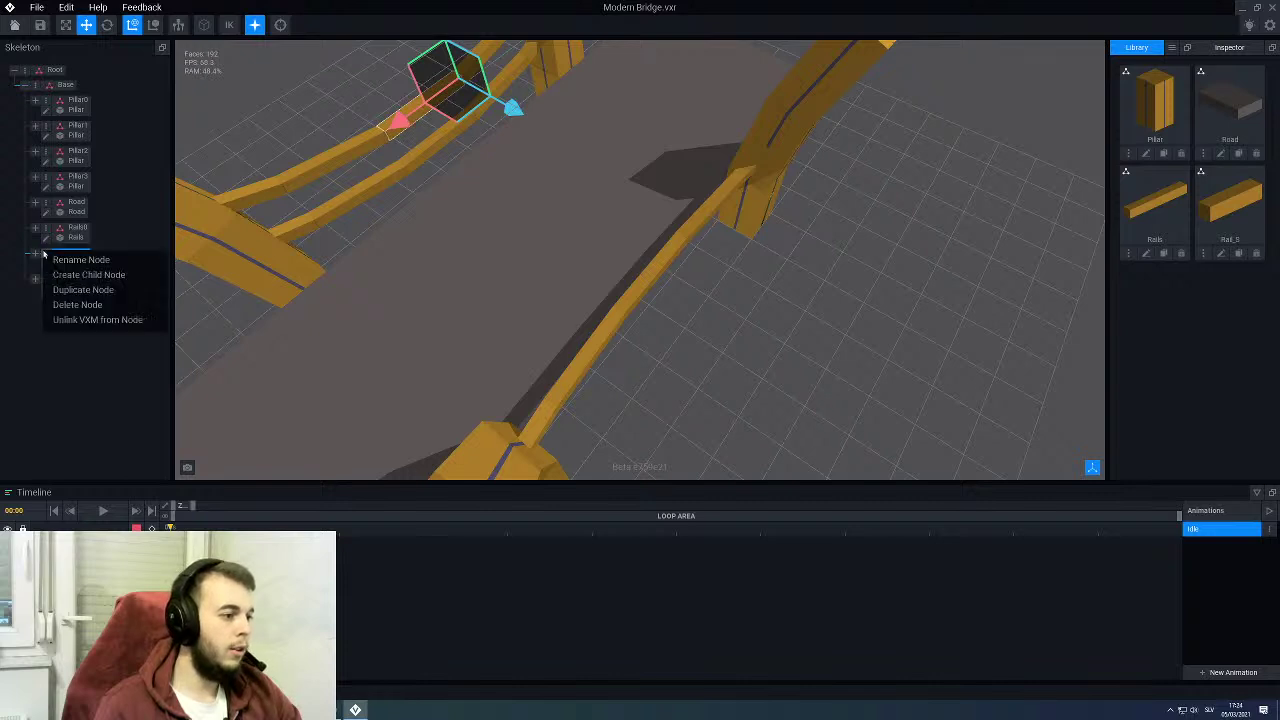
pyautogui.click(80, 289)
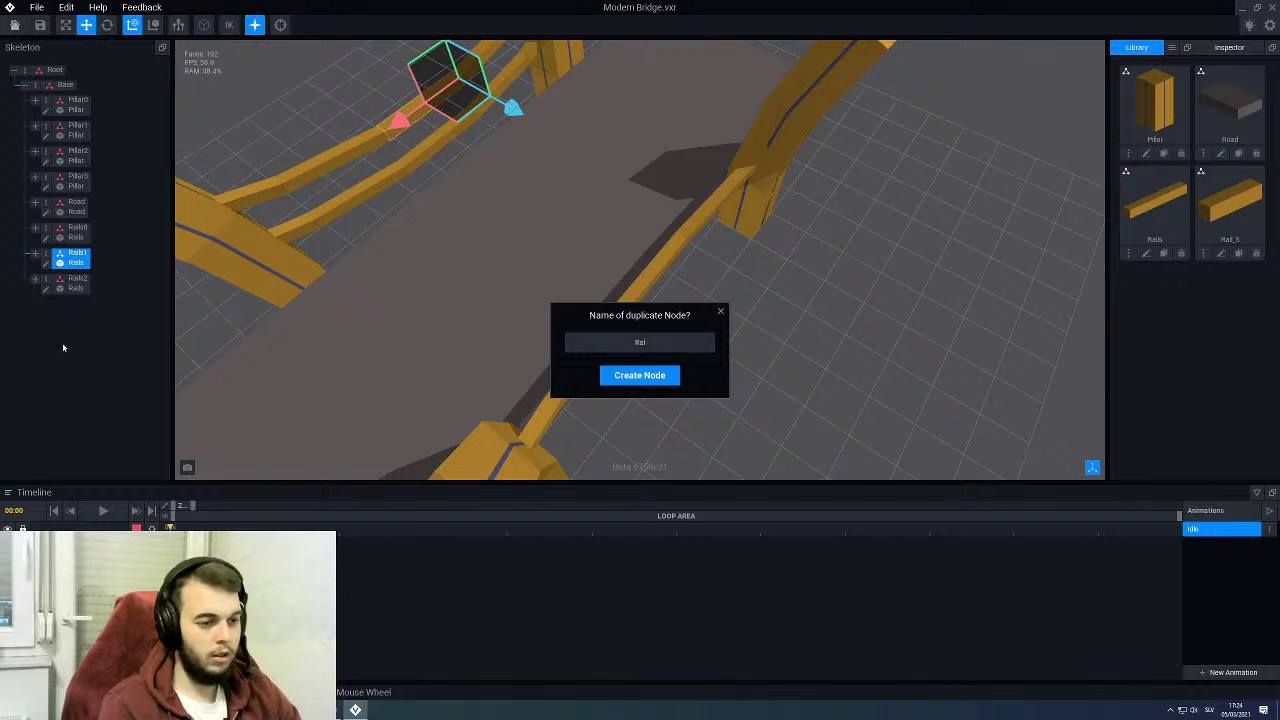
pyautogui.write('3')
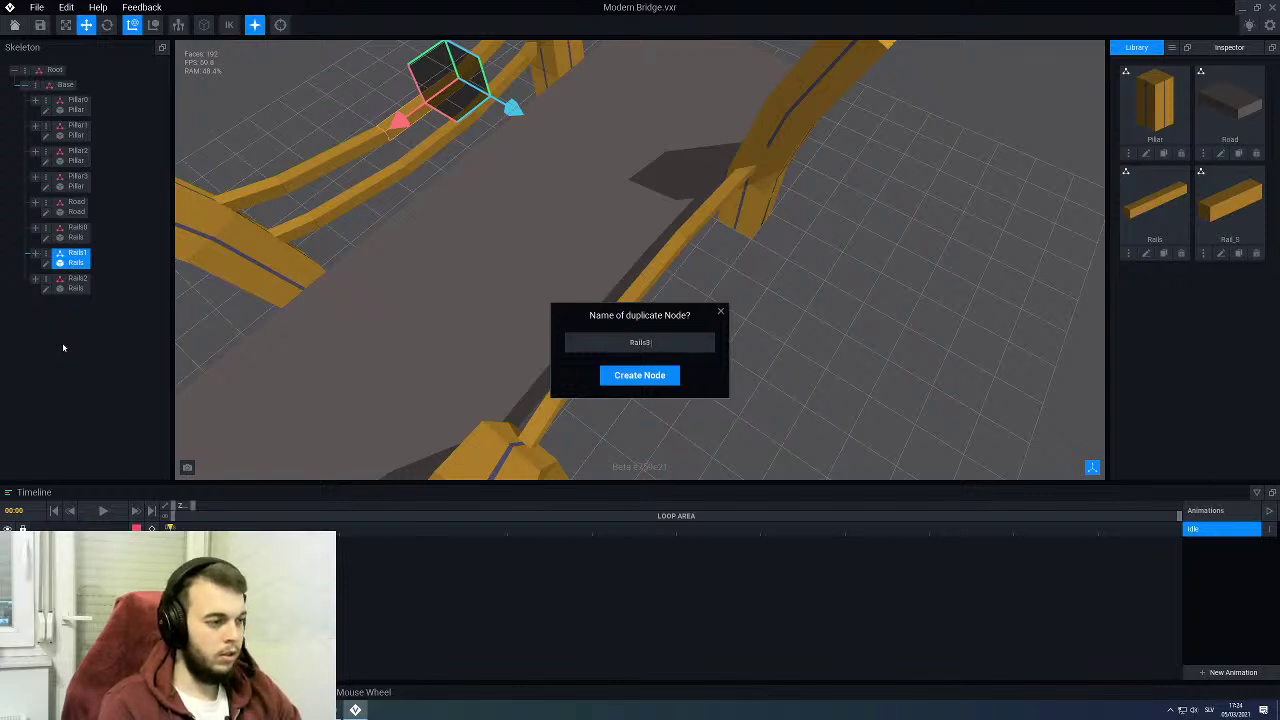
pyautogui.press('Return')
# Step: Move the Rails3 rail straight across the road to the opposite side, above the Rails2 rail
pyautogui.click(73, 313)
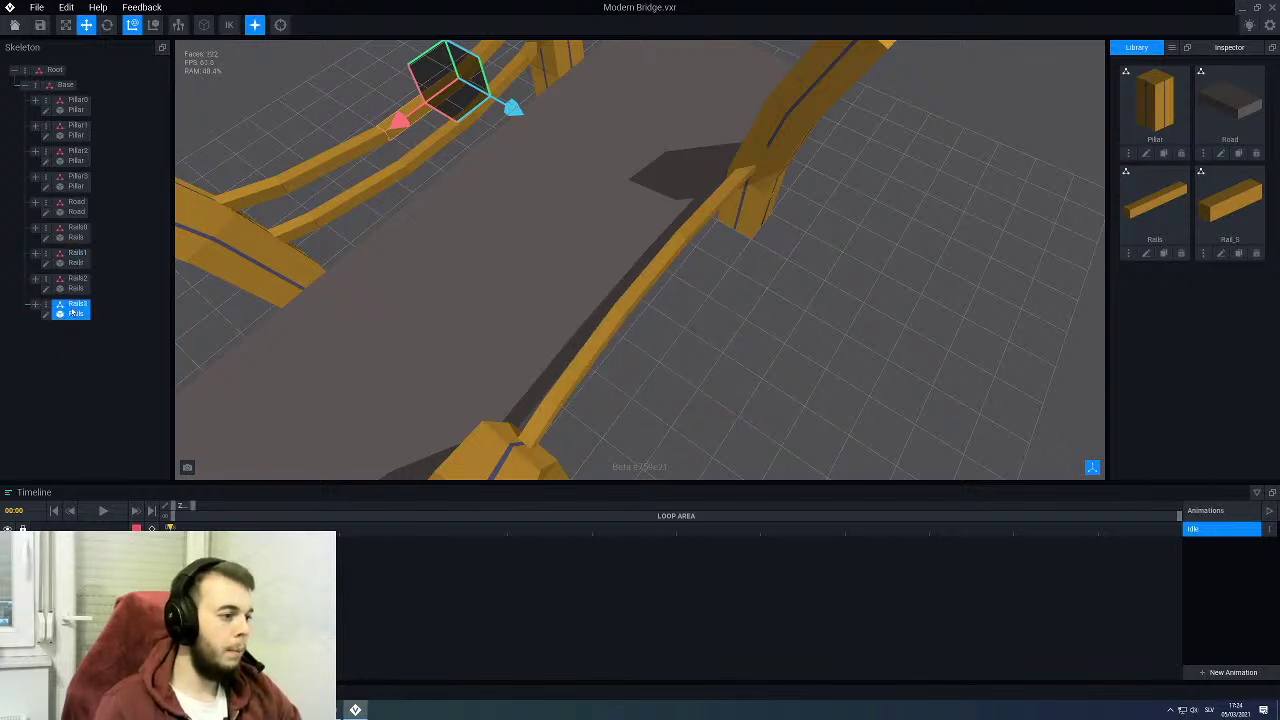
pyautogui.scroll(-5, 568, 268)
pyautogui.moveTo(545, 153); pyautogui.dragTo(694, 250)
pyautogui.scroll(3, 451, 217)
# Step: Rotate the Rails3 rail half a turn about its vertical axis to match the curve of Rails2
pyautogui.click(104, 23)
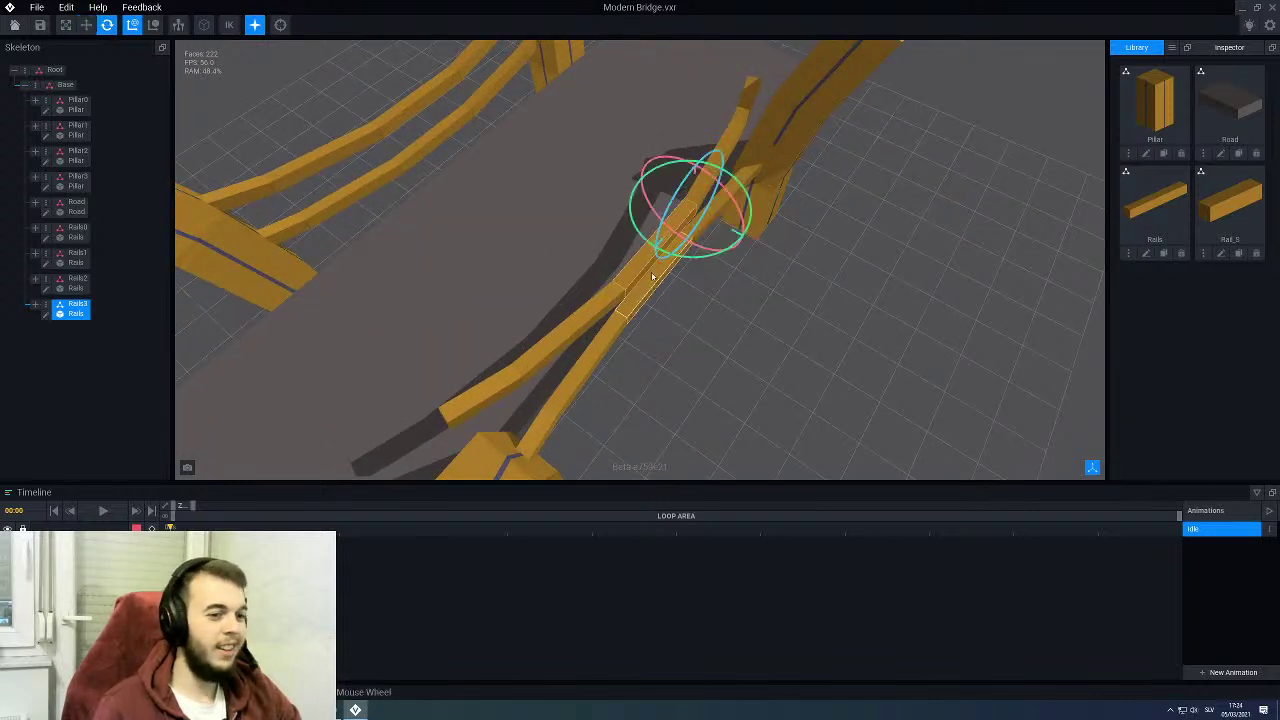
pyautogui.click(706, 259)
pyautogui.click(668, 250)
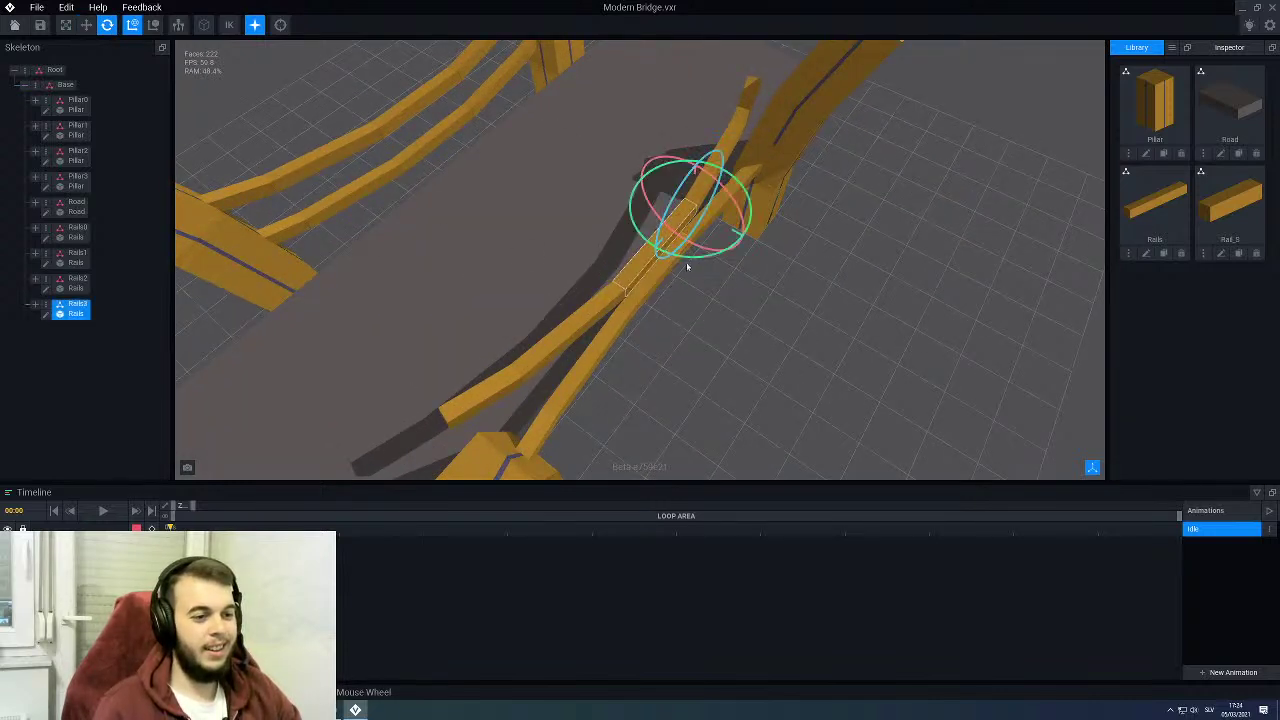
pyautogui.moveTo(686, 262); pyautogui.dragTo(689, 199)
# Step: Slide the Rails3 rail along the bridge until its ends meet both pillars, and deselect it
pyautogui.click(86, 27)
pyautogui.scroll(-3, 489, 298)
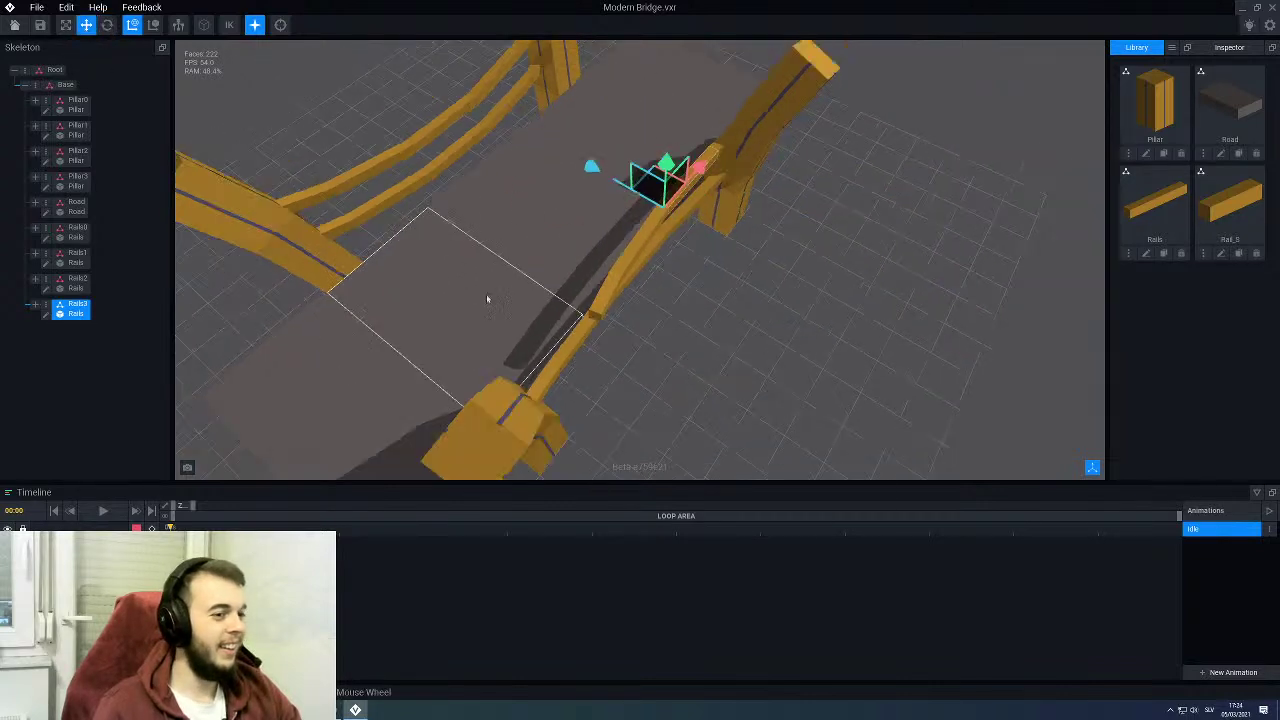
pyautogui.moveTo(489, 298); pyautogui.dragTo(670, 268, button='right')
pyautogui.moveTo(721, 217); pyautogui.dragTo(645, 223)
pyautogui.scroll(2, 705, 285)
pyautogui.scroll(3, 657, 242)
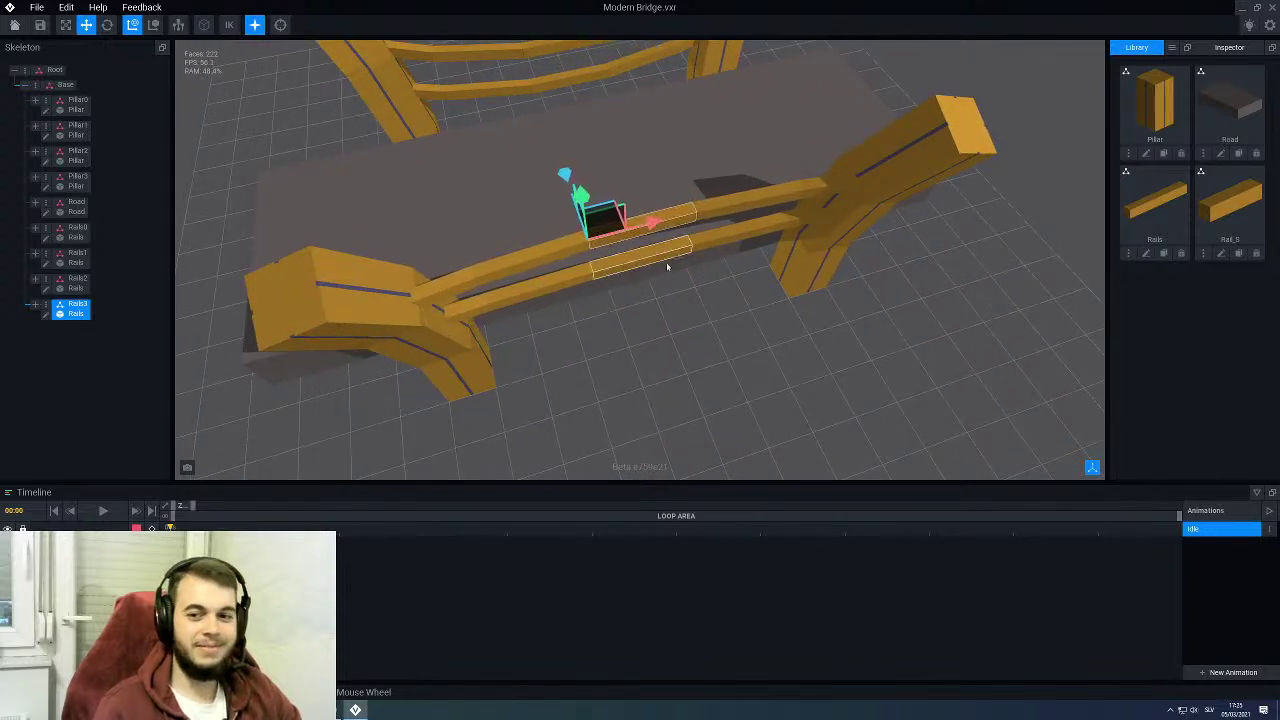
pyautogui.scroll(-2, 666, 275)
pyautogui.scroll(4, 662, 282)
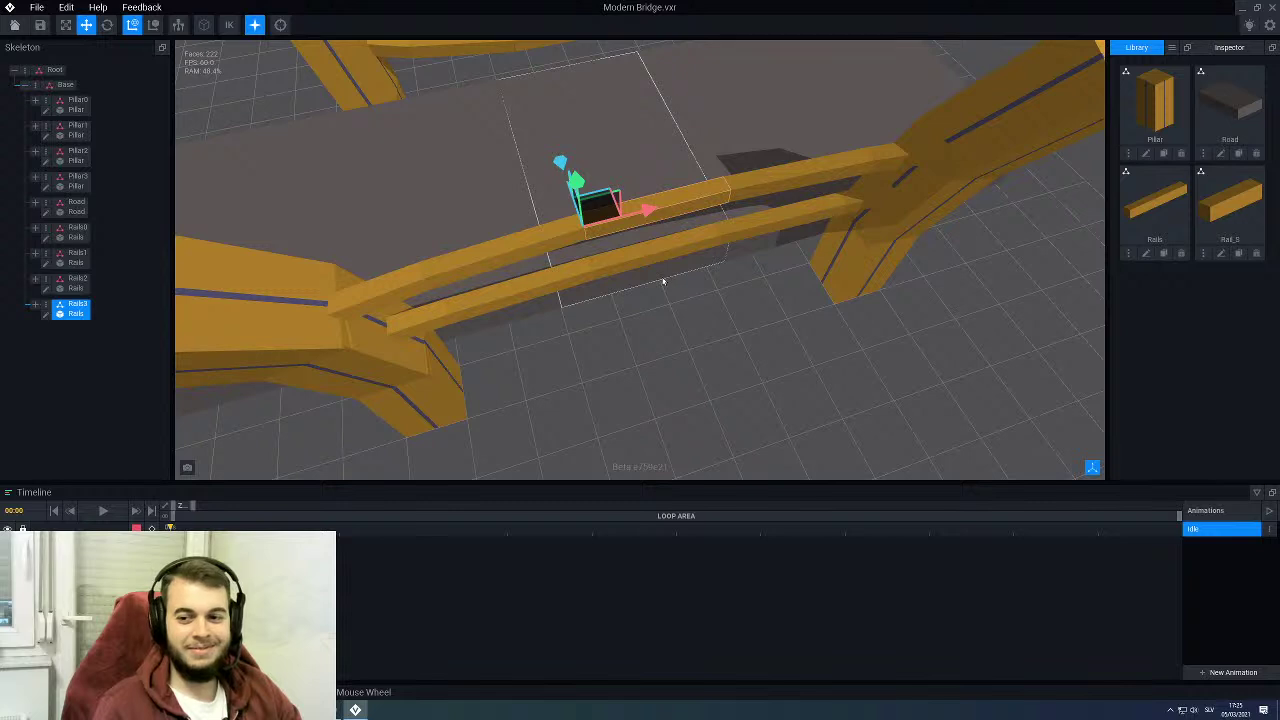
pyautogui.scroll(-2, 663, 282)
pyautogui.click(306, 106)
# Step: Examine the railings and pillars on both sides of the bridge from several angles
pyautogui.moveTo(306, 106); pyautogui.dragTo(425, 213, button='middle')
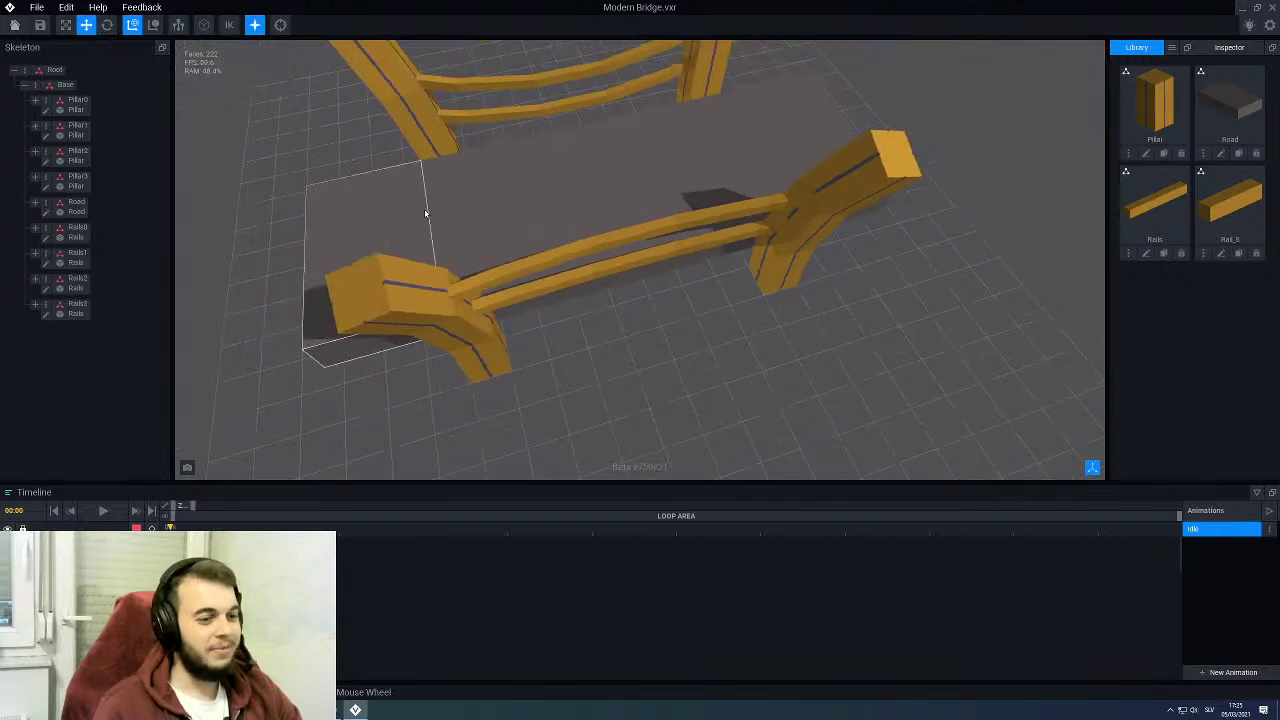
pyautogui.moveTo(425, 213); pyautogui.dragTo(434, 214, button='right')
pyautogui.scroll(-3, 420, 190)
pyautogui.moveTo(406, 166); pyautogui.dragTo(466, 251, button='middle')
pyautogui.moveTo(466, 251); pyautogui.dragTo(420, 252, button='right')
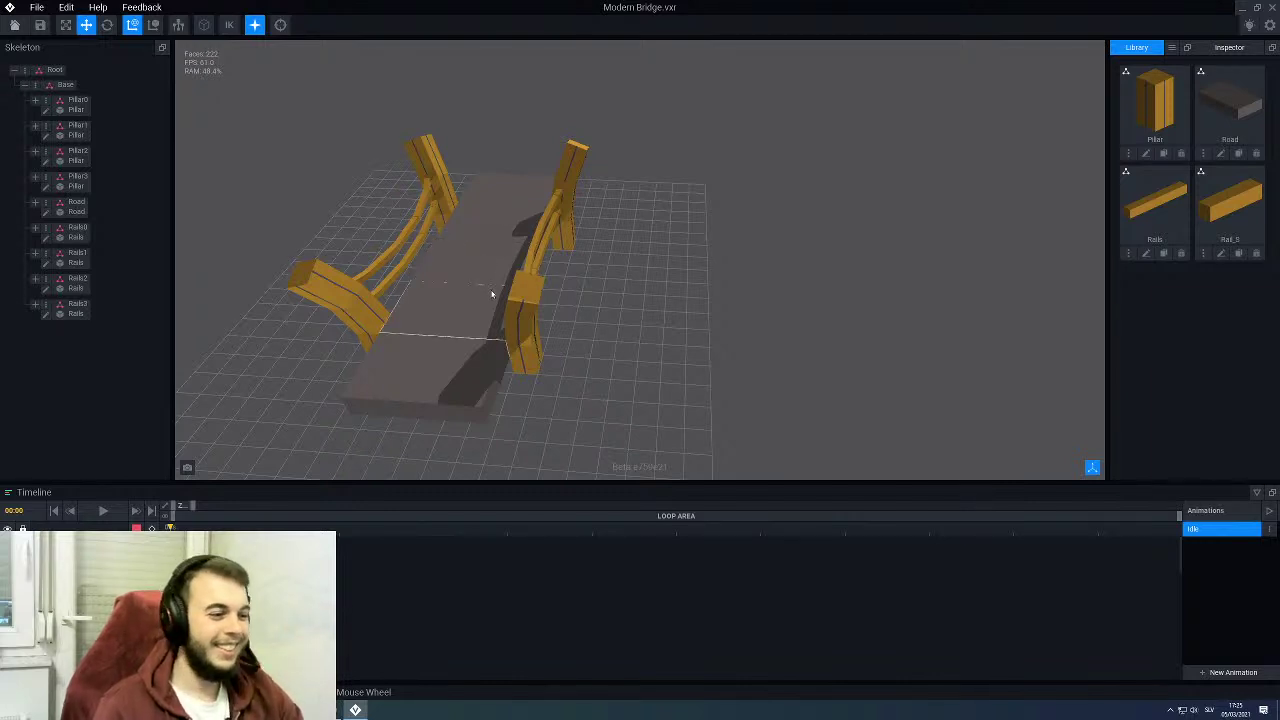
pyautogui.scroll(4, 452, 268)
pyautogui.moveTo(452, 268); pyautogui.dragTo(345, 290, button='right')
pyautogui.scroll(-4, 557, 274)
pyautogui.moveTo(563, 268)
pyautogui.mouseDown(button='right')
pyautogui.moveTo(449, 283)
pyautogui.moveTo(570, 255)
pyautogui.moveTo(540, 246)
pyautogui.moveTo(557, 251)
pyautogui.mouseUp(button='right')
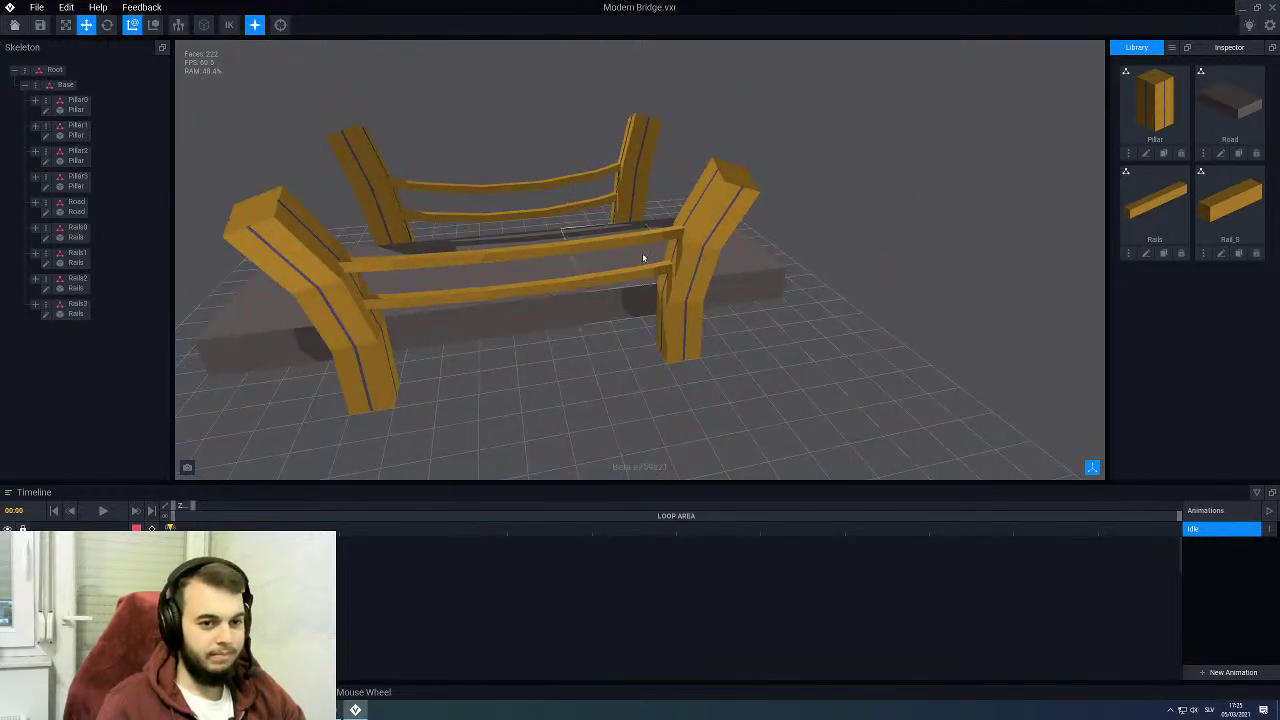
# Step: Open the Pillar model for editing and box-paint over its front purple stripe with orange sampled from the pillar
pyautogui.click(1146, 153)
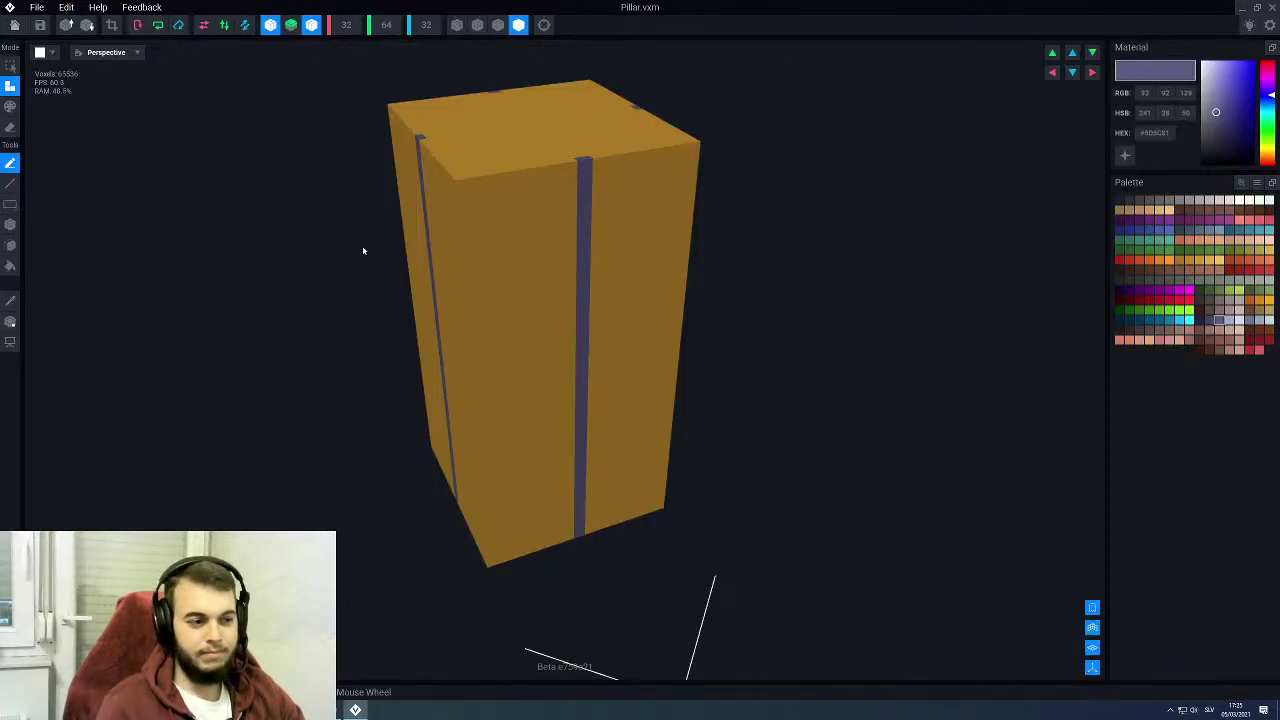
pyautogui.scroll(-2, 523, 237)
pyautogui.keyDown('alt'); pyautogui.click(523, 237); pyautogui.keyUp('alt')
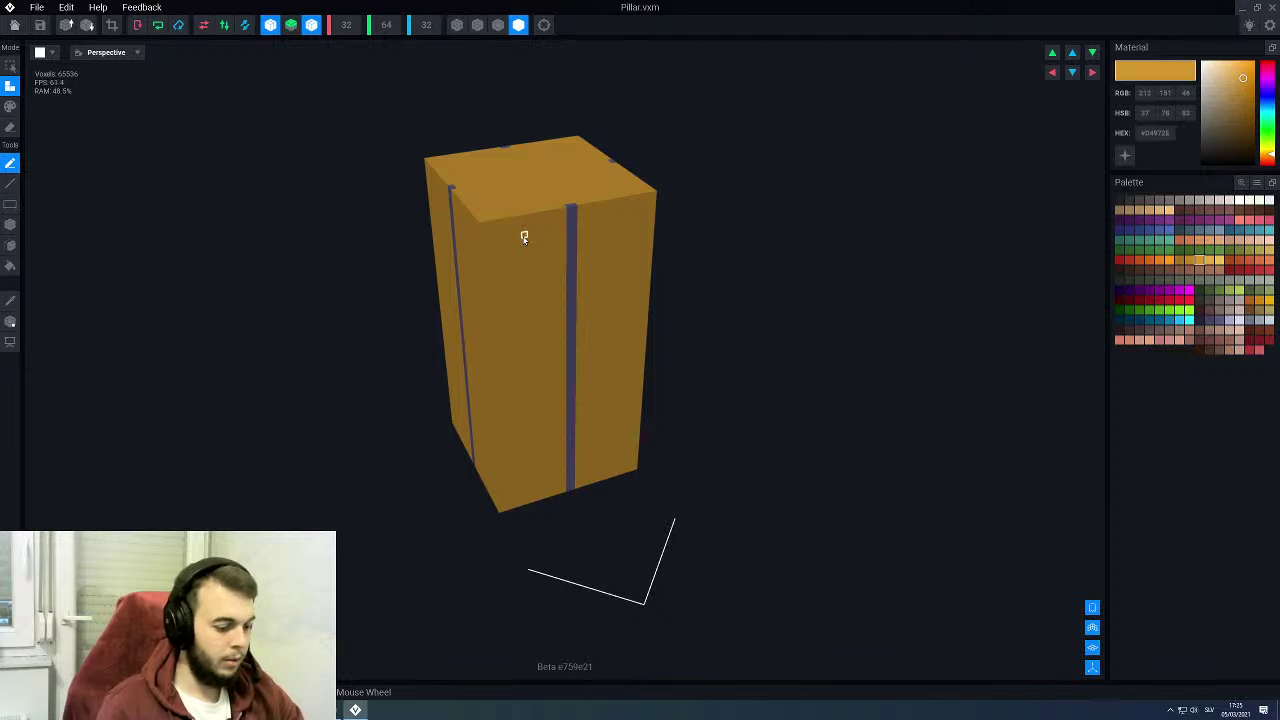
pyautogui.press('g')
pyautogui.press('b')
pyautogui.moveTo(545, 212); pyautogui.dragTo(605, 477)
# Step: Paint over the remaining purple stripes of the Pillar model in orange and save it on returning to the bridge
pyautogui.moveTo(538, 374); pyautogui.dragTo(471, 321, button='middle')
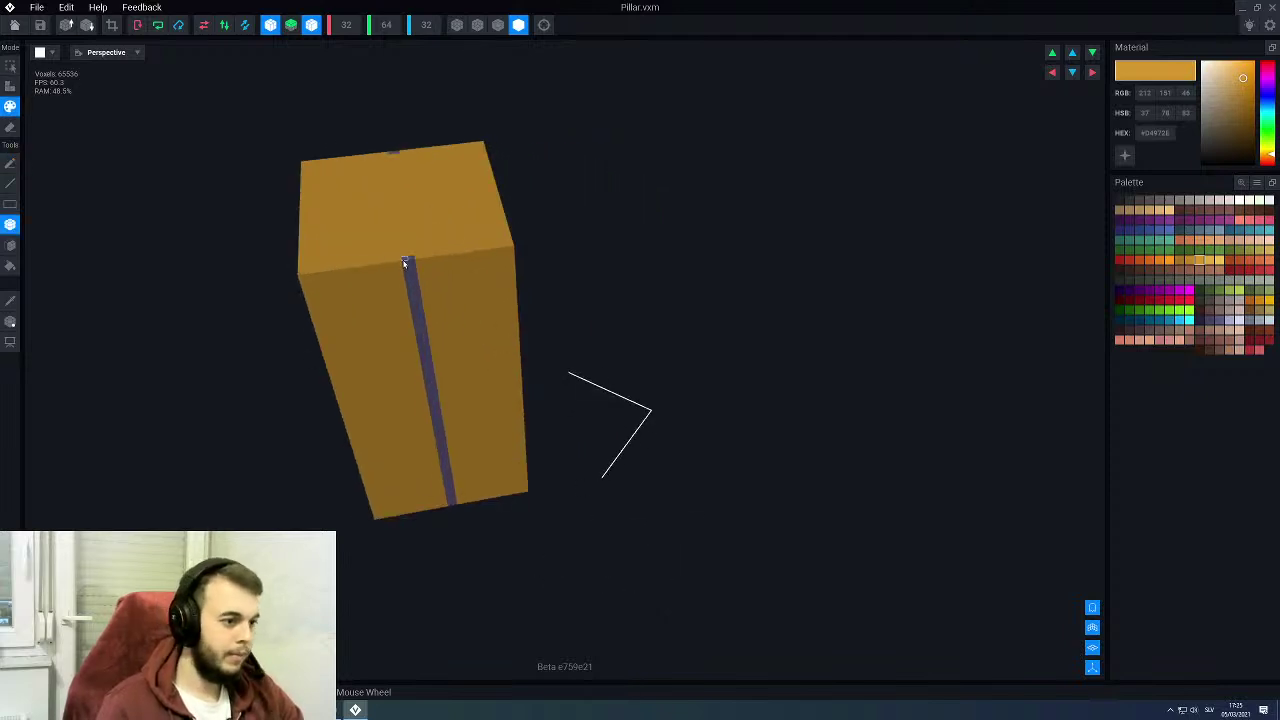
pyautogui.moveTo(405, 263); pyautogui.dragTo(465, 508)
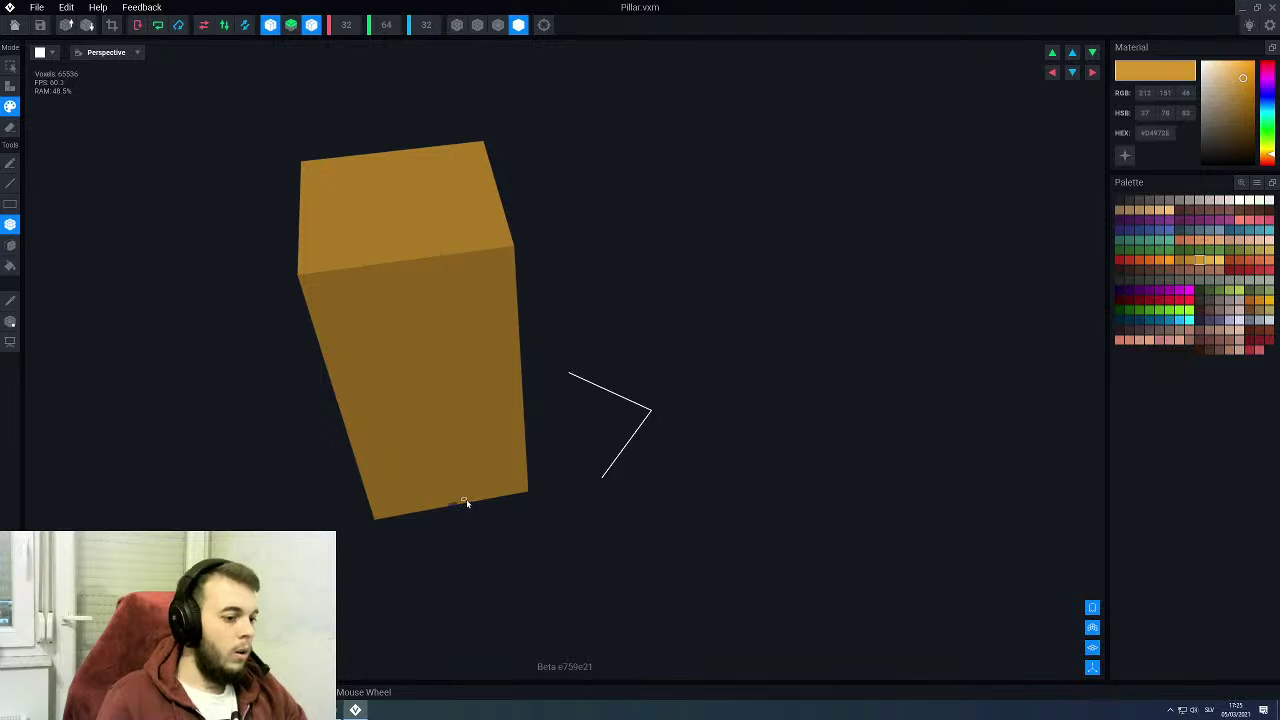
pyautogui.moveTo(449, 453); pyautogui.dragTo(425, 404, button='middle')
pyautogui.click(12, 27)
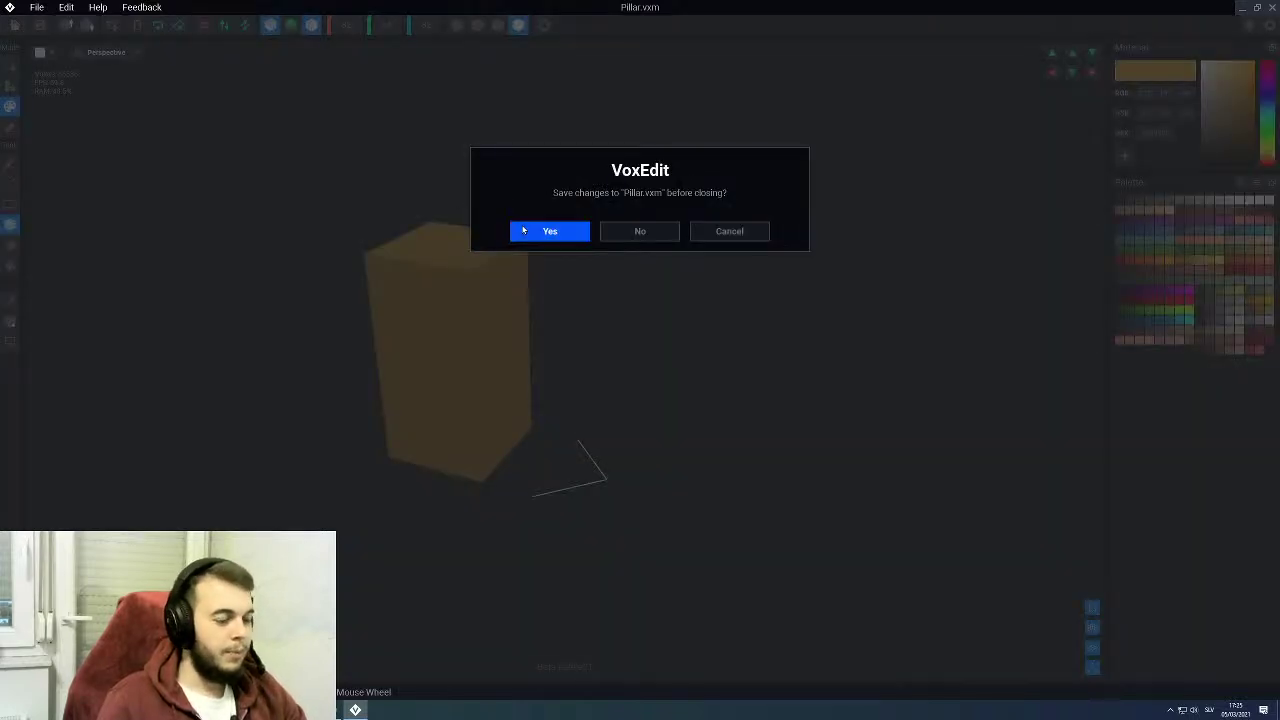
pyautogui.click(523, 230)
# Step: Open the middle Road model for editing and set symmetry to the Z axis only
pyautogui.moveTo(609, 226); pyautogui.dragTo(560, 205, button='middle')
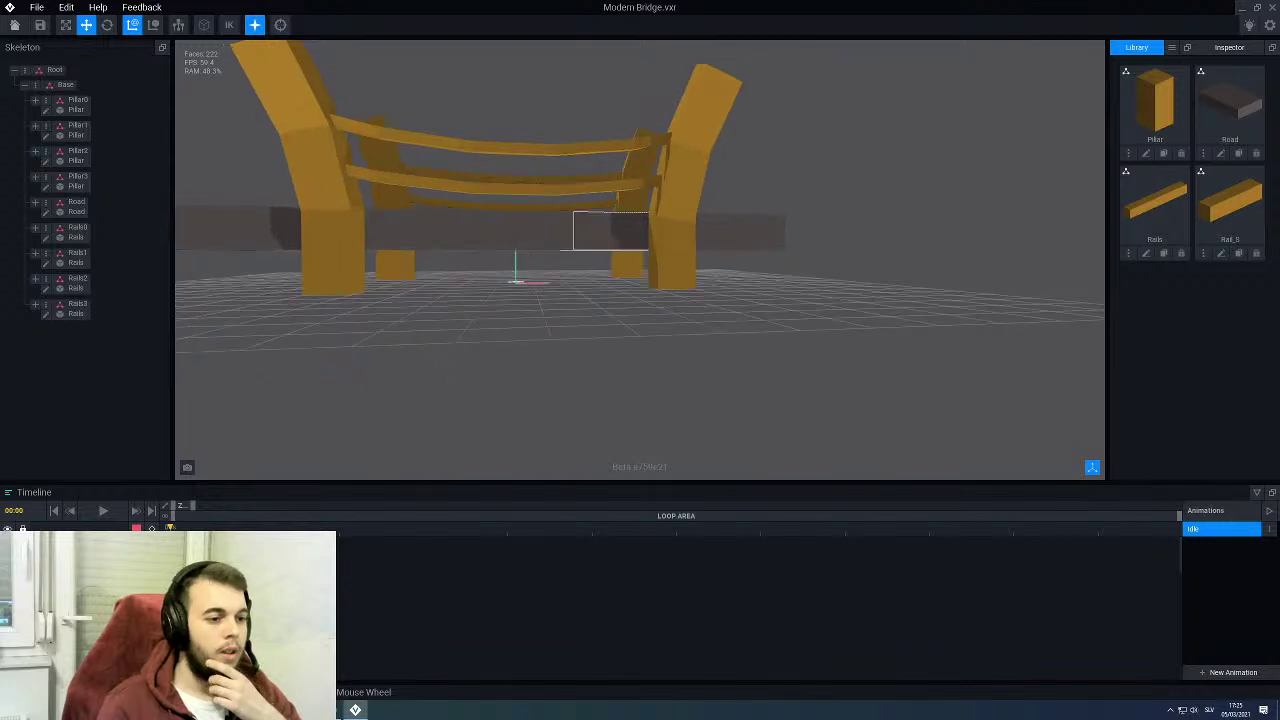
pyautogui.click(509, 227)
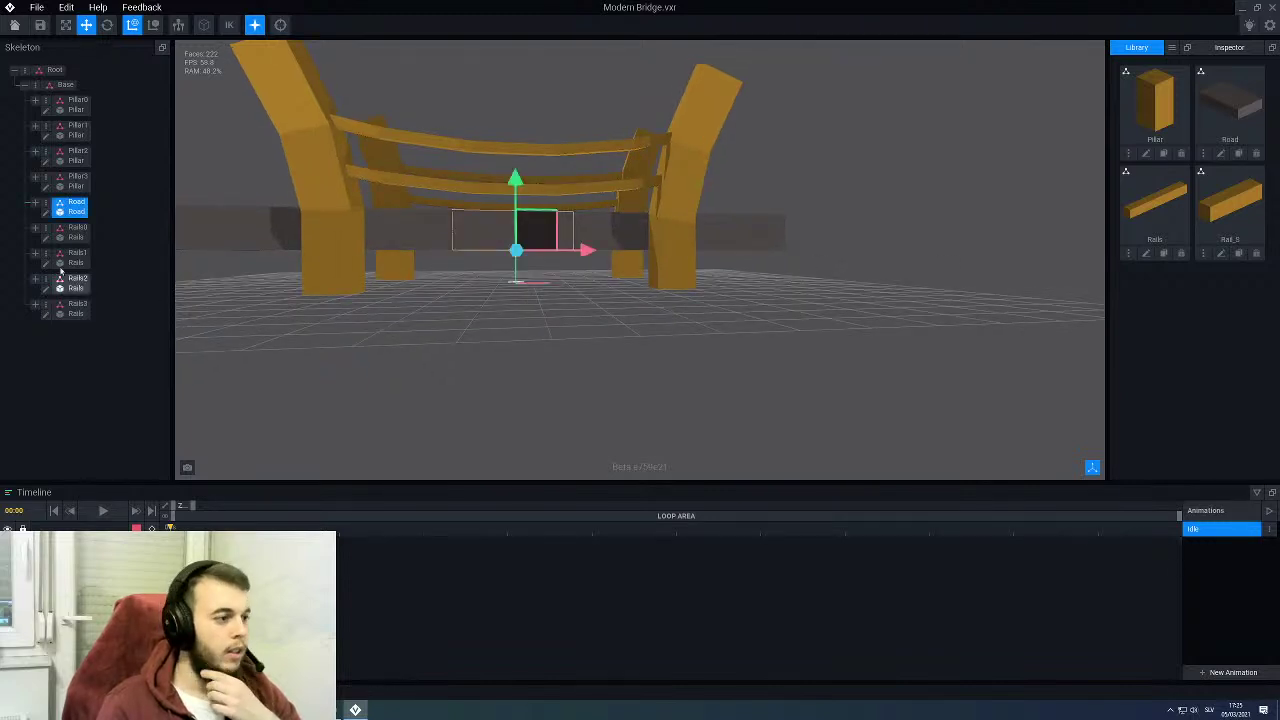
pyautogui.scroll(3, 427, 318)
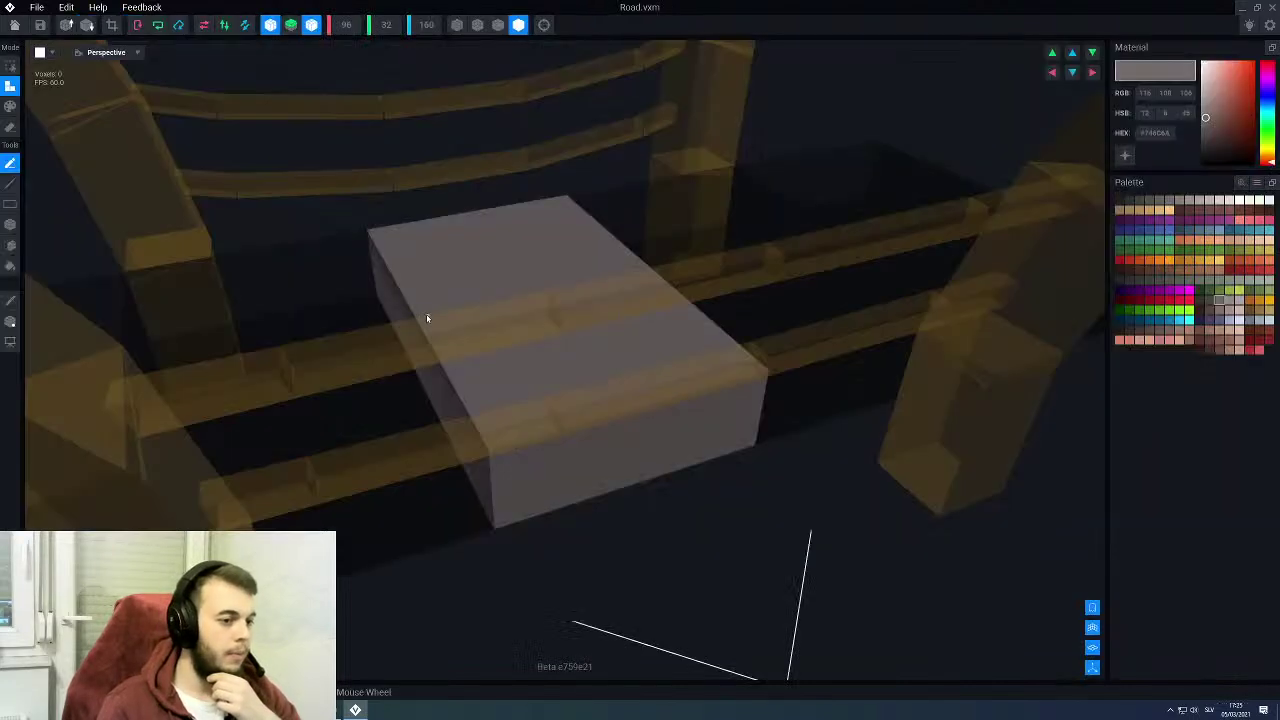
pyautogui.scroll(-4, 576, 326)
pyautogui.moveTo(691, 317); pyautogui.dragTo(611, 323, button='right')
pyautogui.scroll(6, 618, 321)
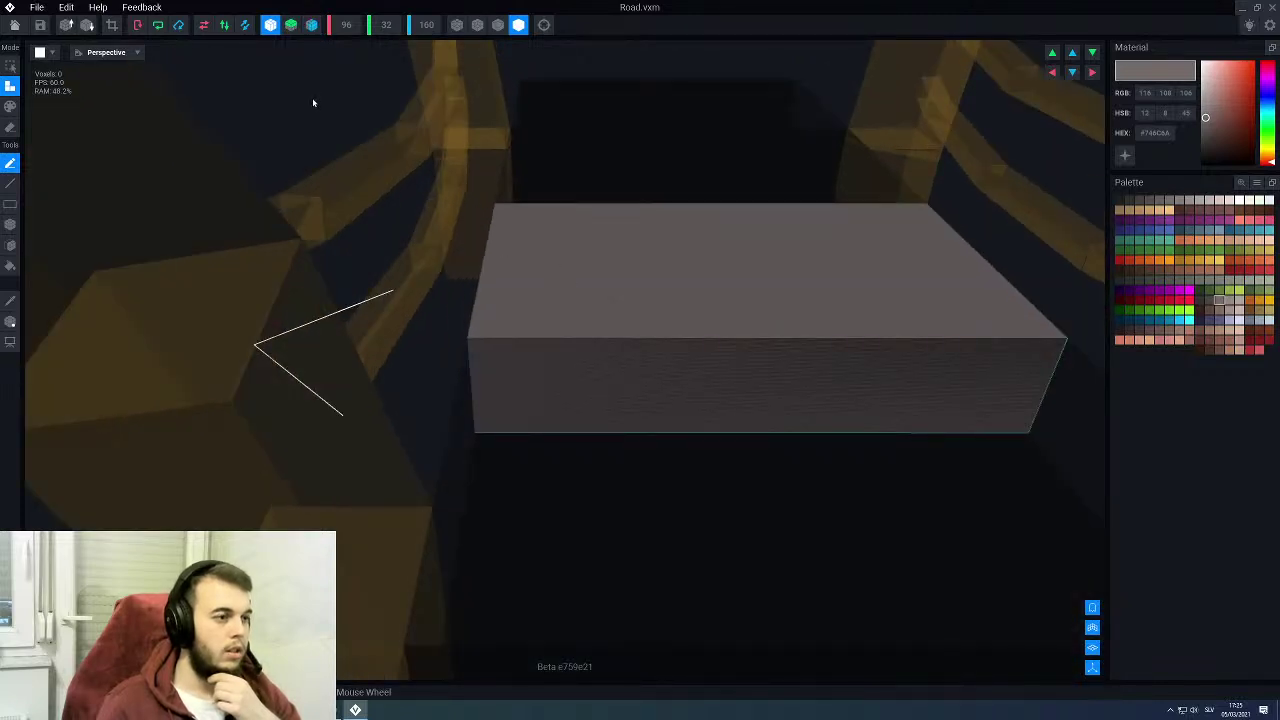
pyautogui.click(309, 30)
pyautogui.moveTo(352, 362); pyautogui.dragTo(514, 309, button='right')
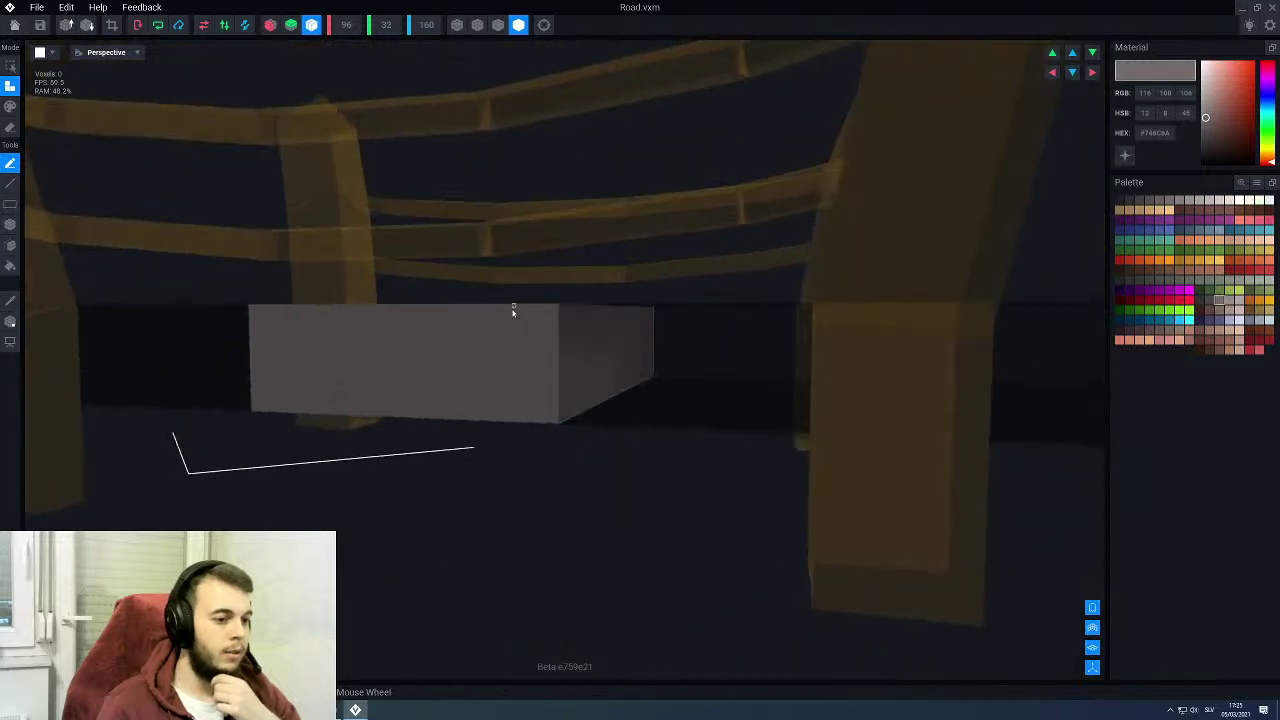
# Step: Halve the Road model's size twice, down to 24 × 8 × 40 voxels
pyautogui.scroll(3, 510, 312)
pyautogui.moveTo(487, 357); pyautogui.dragTo(497, 353, button='right')
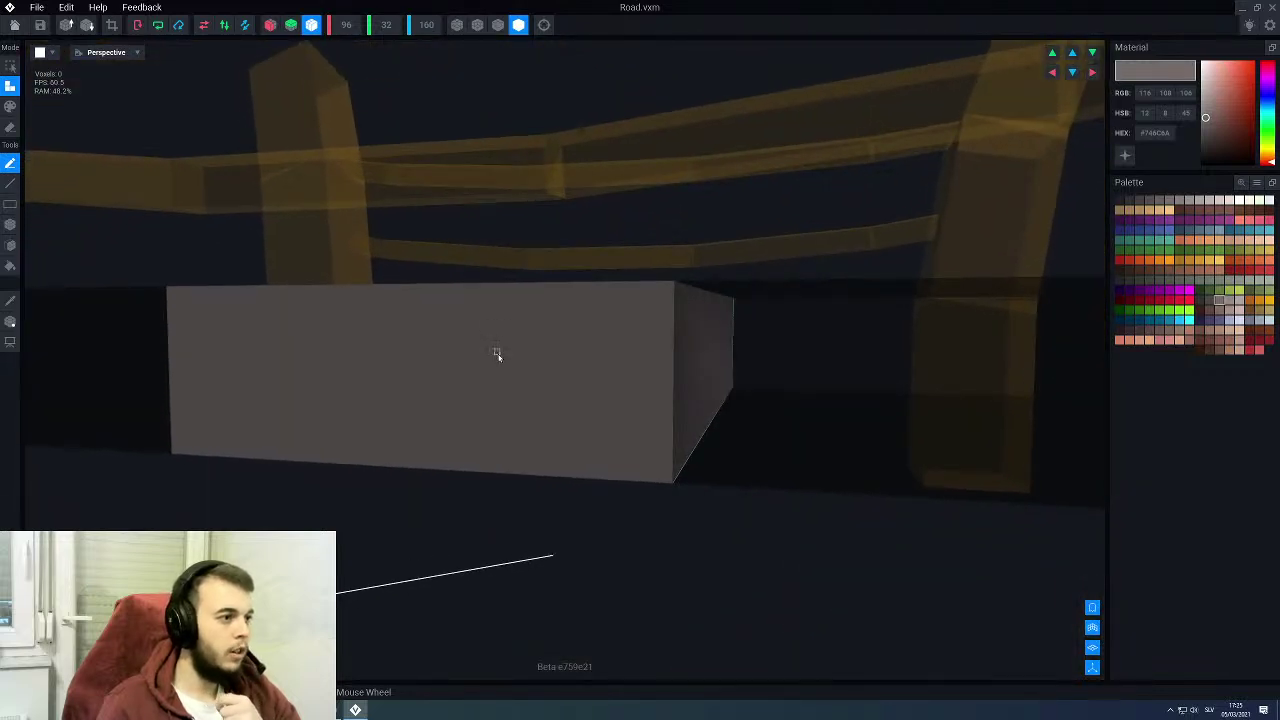
pyautogui.click(88, 25)
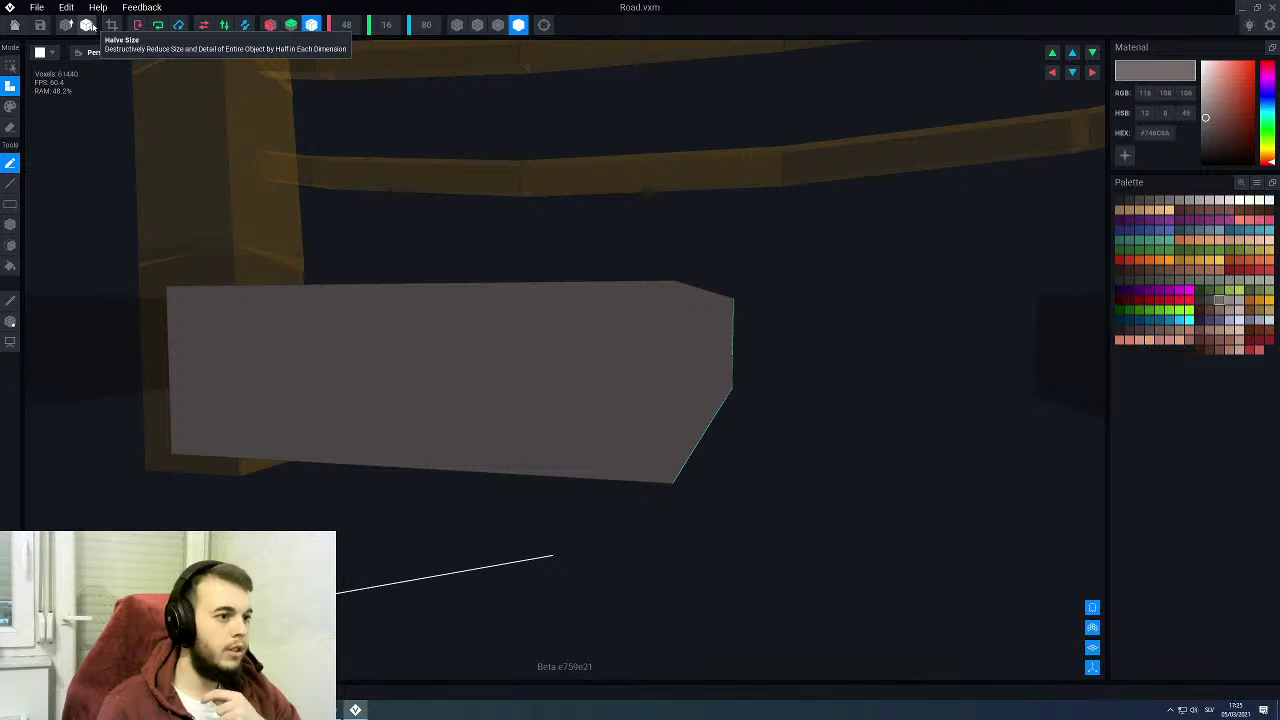
pyautogui.click(88, 25)
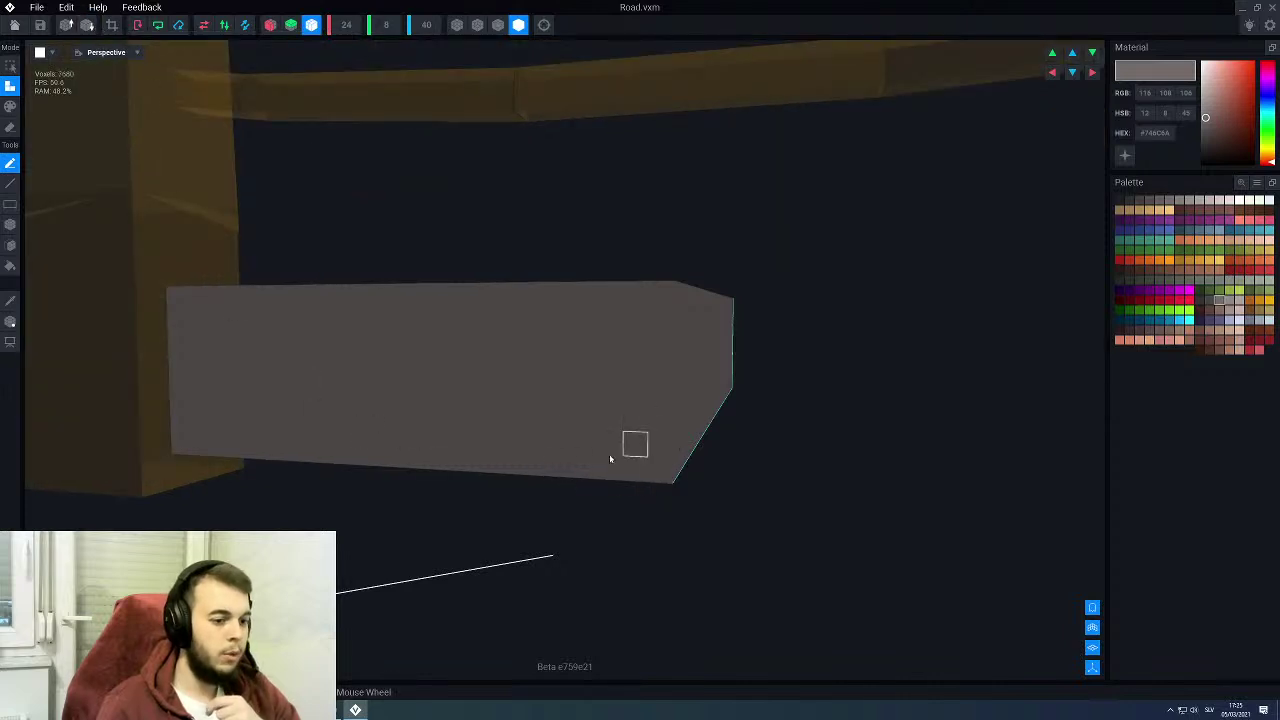
pyautogui.scroll(-2, 506, 266)
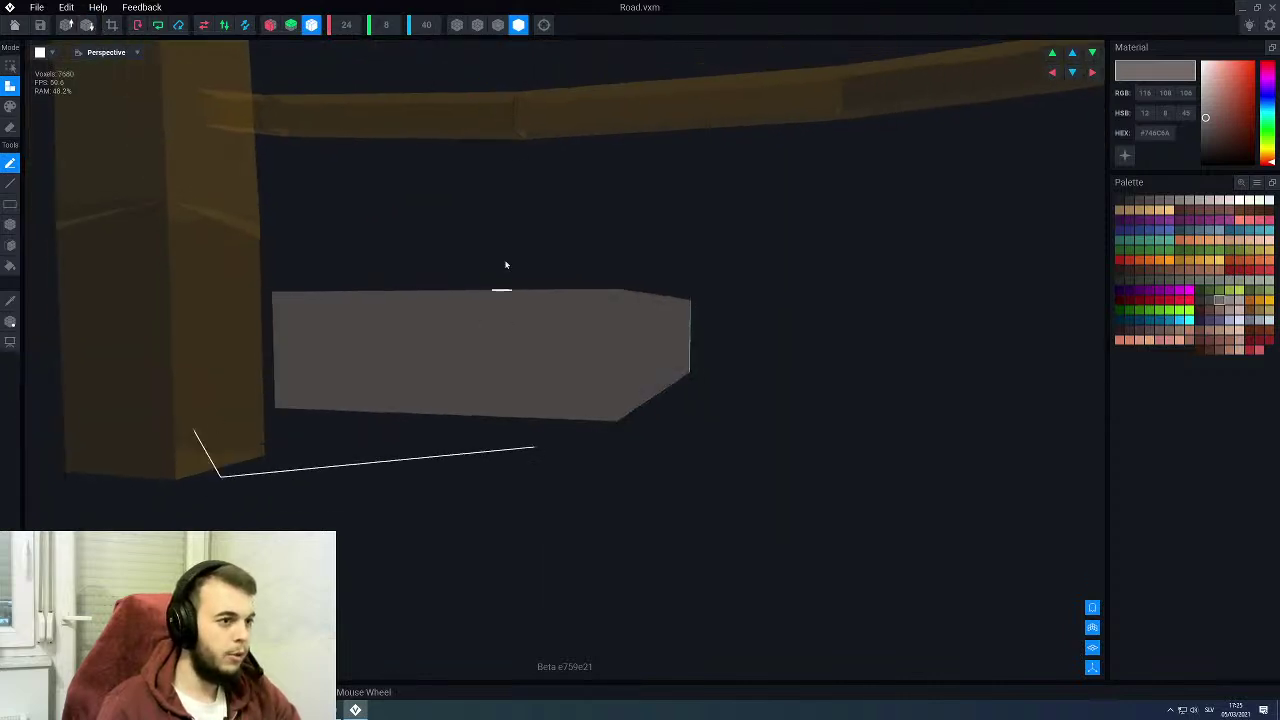
# Step: Switch the Road model's display to Nice Edges so that its 90-degree edges are outlined
pyautogui.click(497, 28)
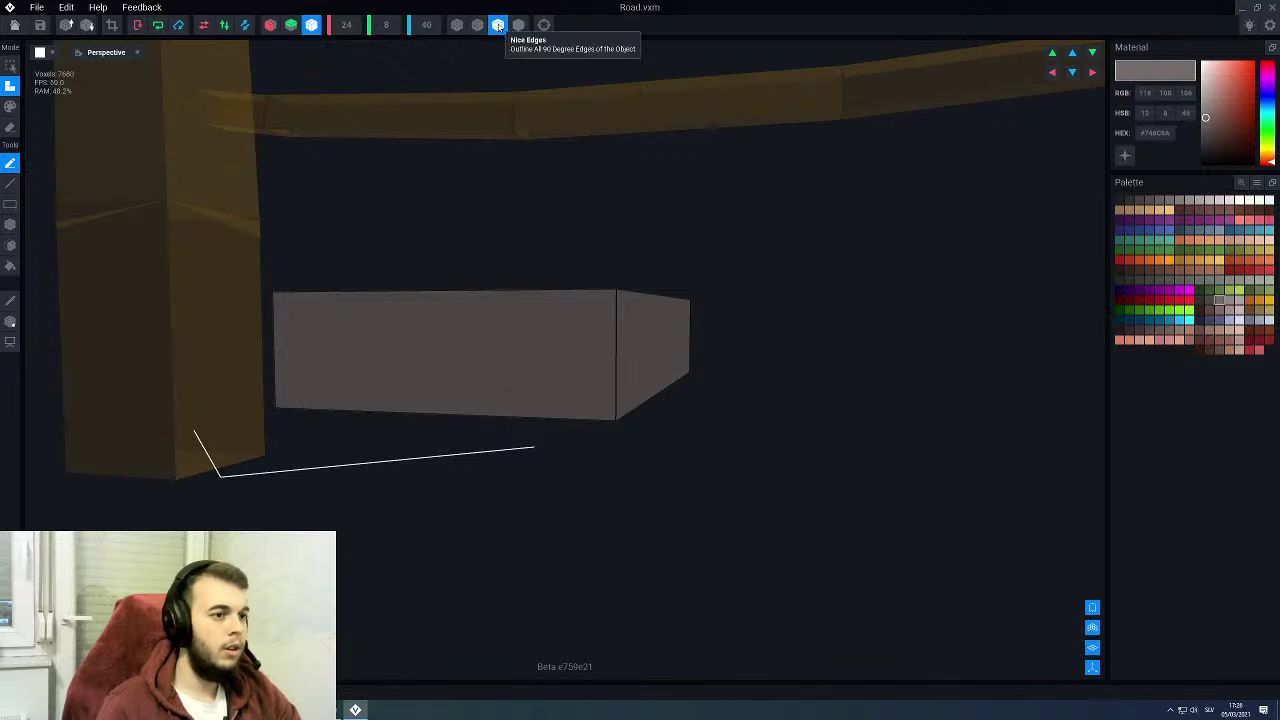
pyautogui.scroll(-1, 516, 239)
pyautogui.moveTo(618, 267); pyautogui.dragTo(536, 406, button='right')
pyautogui.scroll(2, 529, 400)
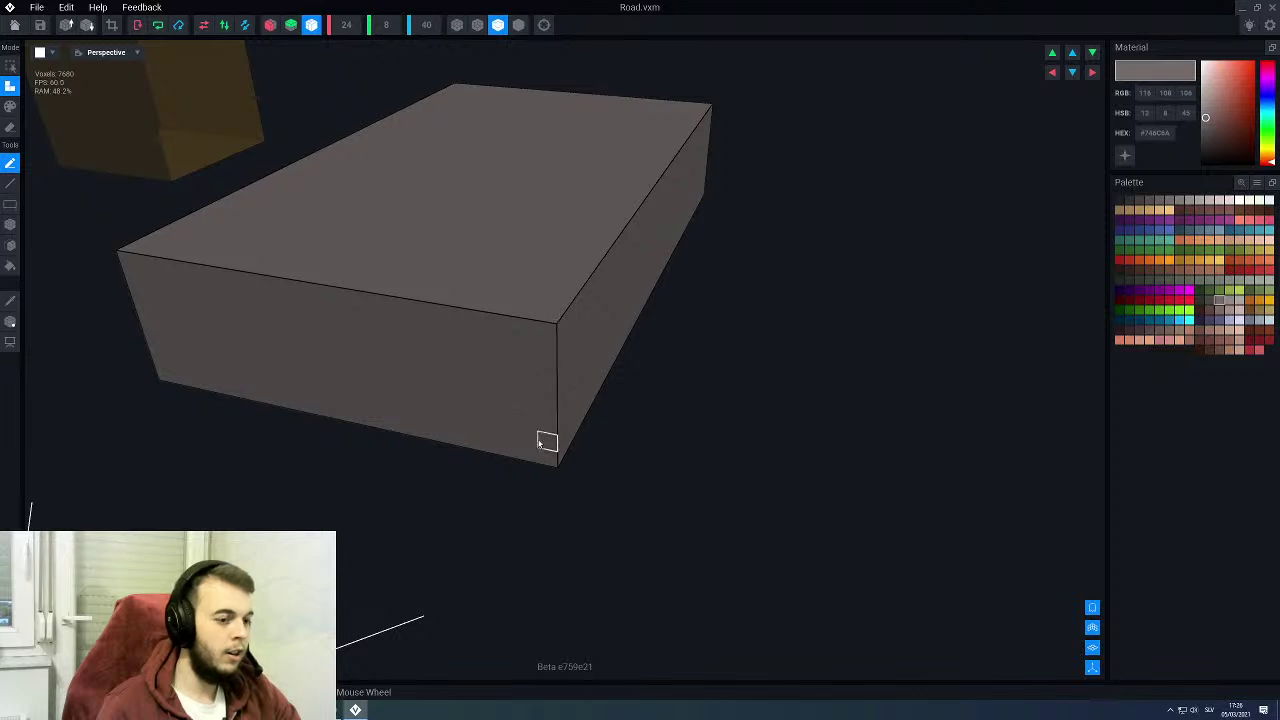
# Step: Box-erase the lower half of the road block's end face to cut a recessed ledge, mirrored on the opposite end
pyautogui.press('e')
pyautogui.press('b')
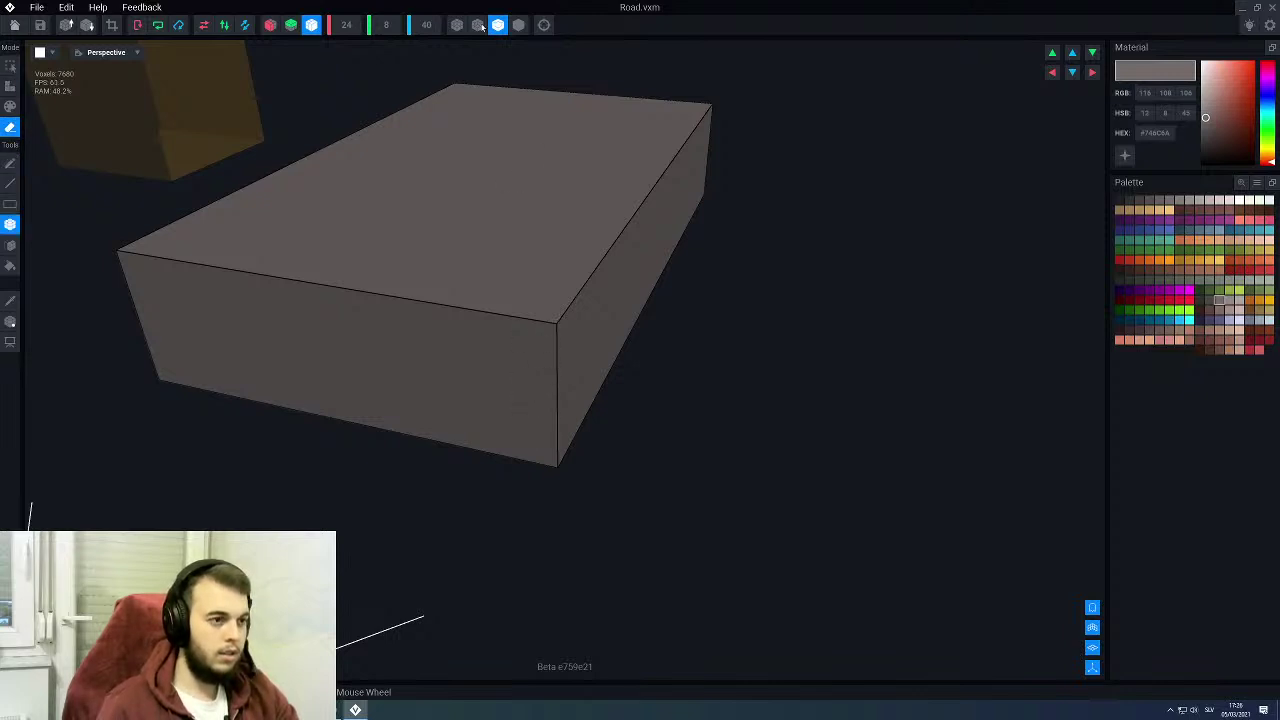
pyautogui.moveTo(499, 381); pyautogui.dragTo(474, 375, button='right')
pyautogui.scroll(2, 474, 375)
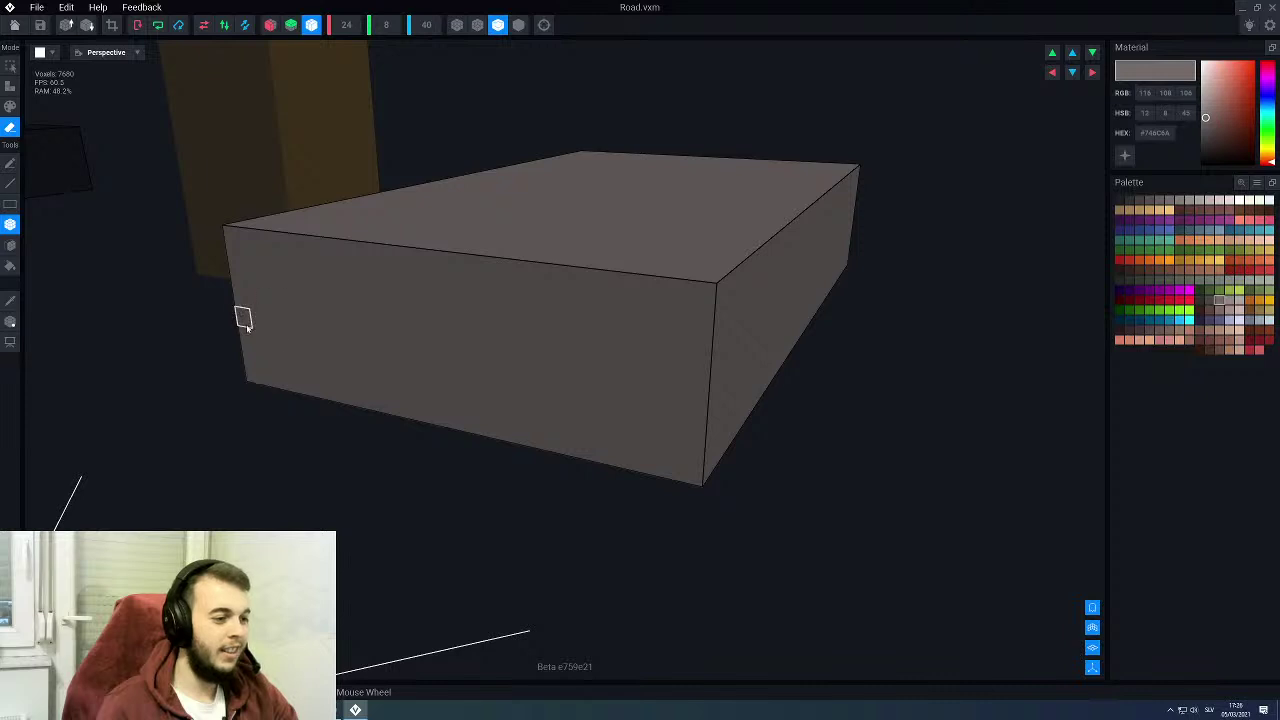
pyautogui.moveTo(243, 318)
pyautogui.mouseDown()
pyautogui.moveTo(391, 383)
pyautogui.moveTo(683, 459)
pyautogui.moveTo(692, 480)
pyautogui.moveTo(713, 474)
pyautogui.mouseUp()
pyautogui.scroll(-3, 699, 433)
pyautogui.moveTo(644, 332); pyautogui.dragTo(645, 325, button='right')
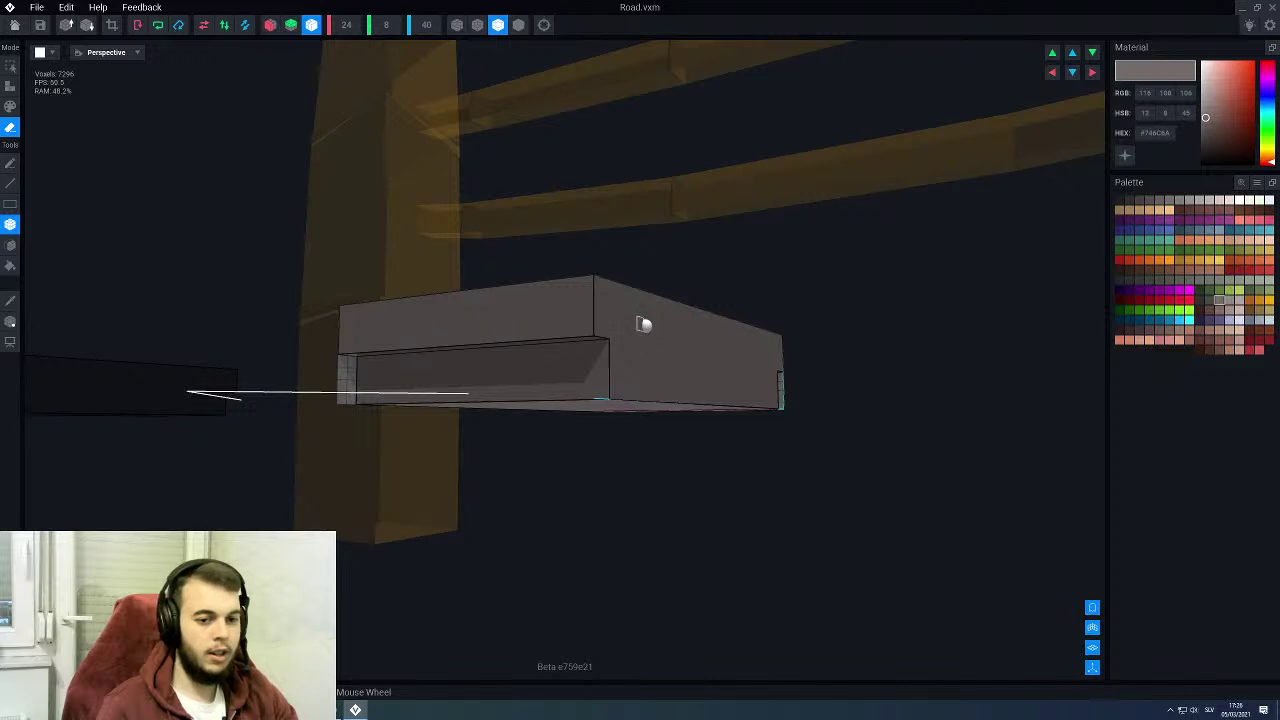
# Step: Box-paint the road's lower band in dark grey #4C4646 and save the model on returning to the bridge
pyautogui.click(1212, 300)
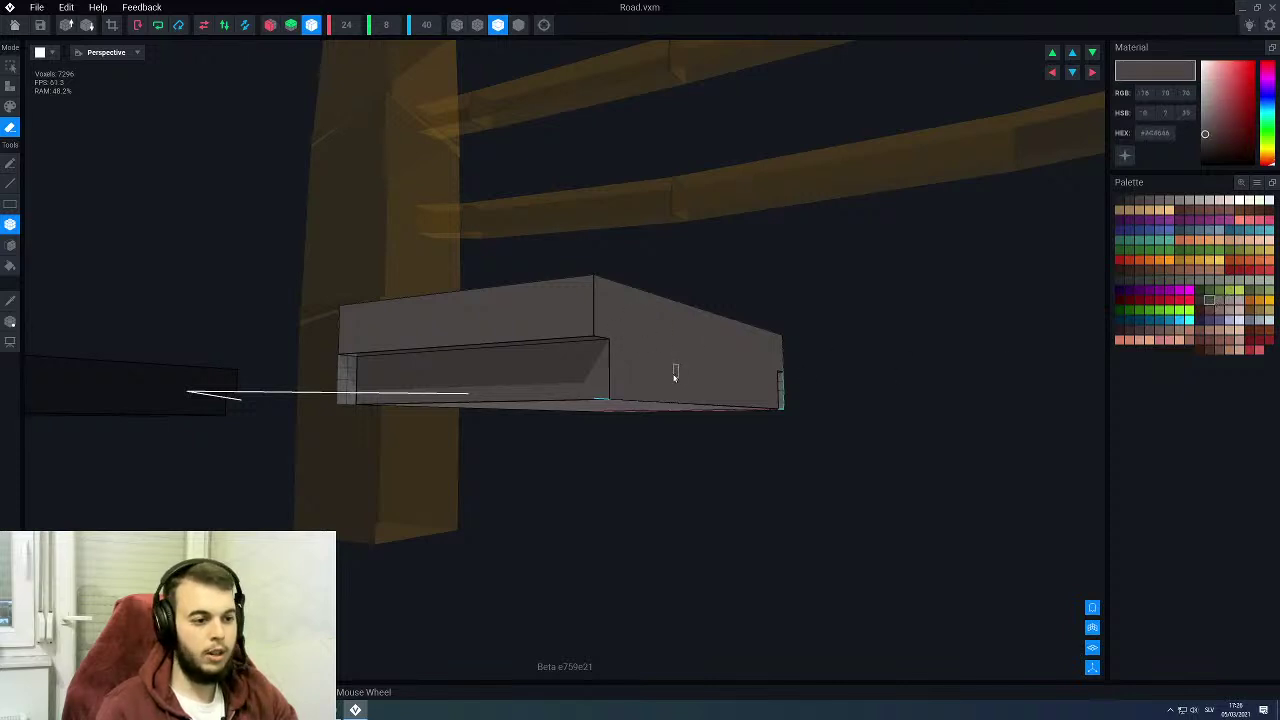
pyautogui.scroll(1, 672, 372)
pyautogui.press('p')
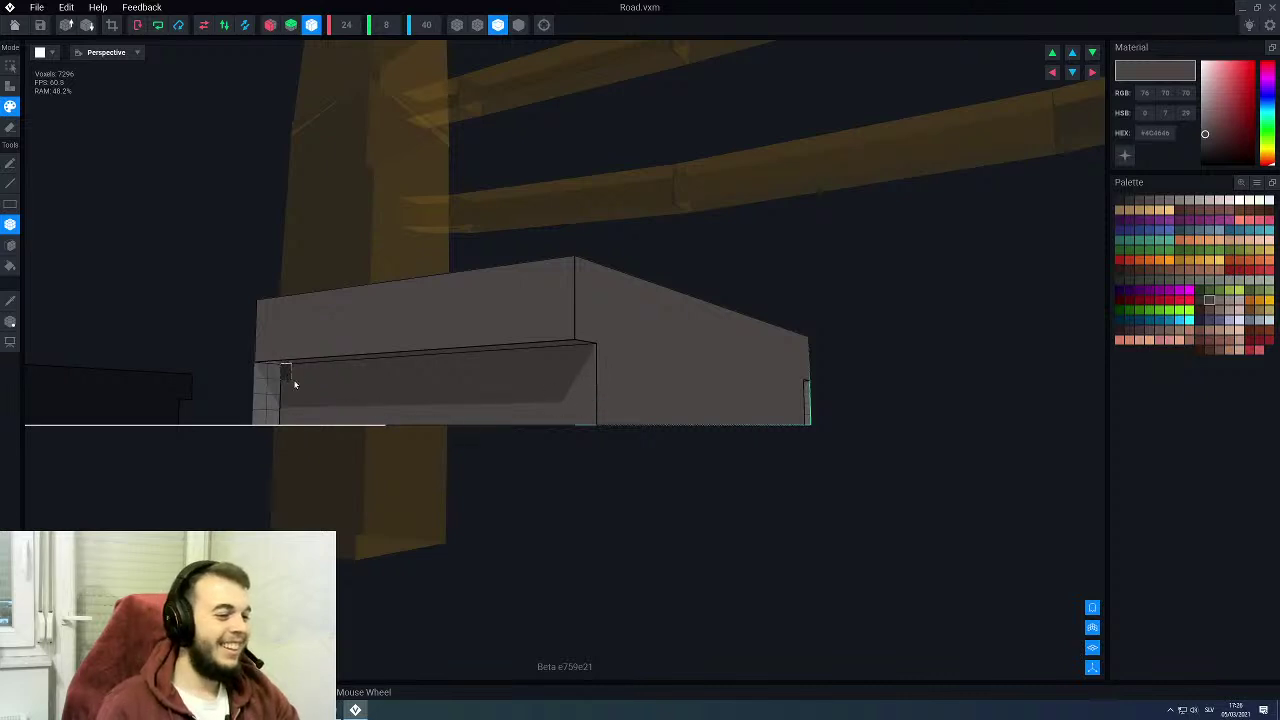
pyautogui.moveTo(294, 384)
pyautogui.mouseDown()
pyautogui.moveTo(663, 424)
pyautogui.moveTo(797, 424)
pyautogui.mouseUp()
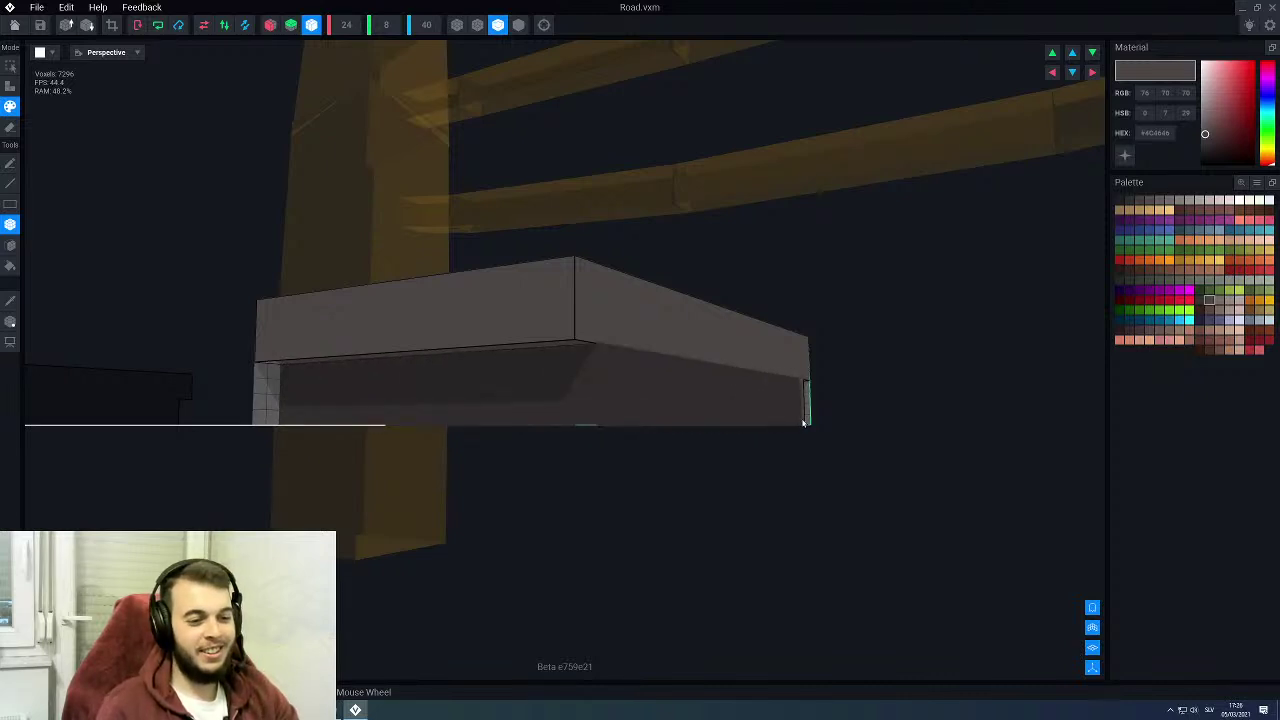
pyautogui.moveTo(657, 371); pyautogui.dragTo(353, 293, button='right')
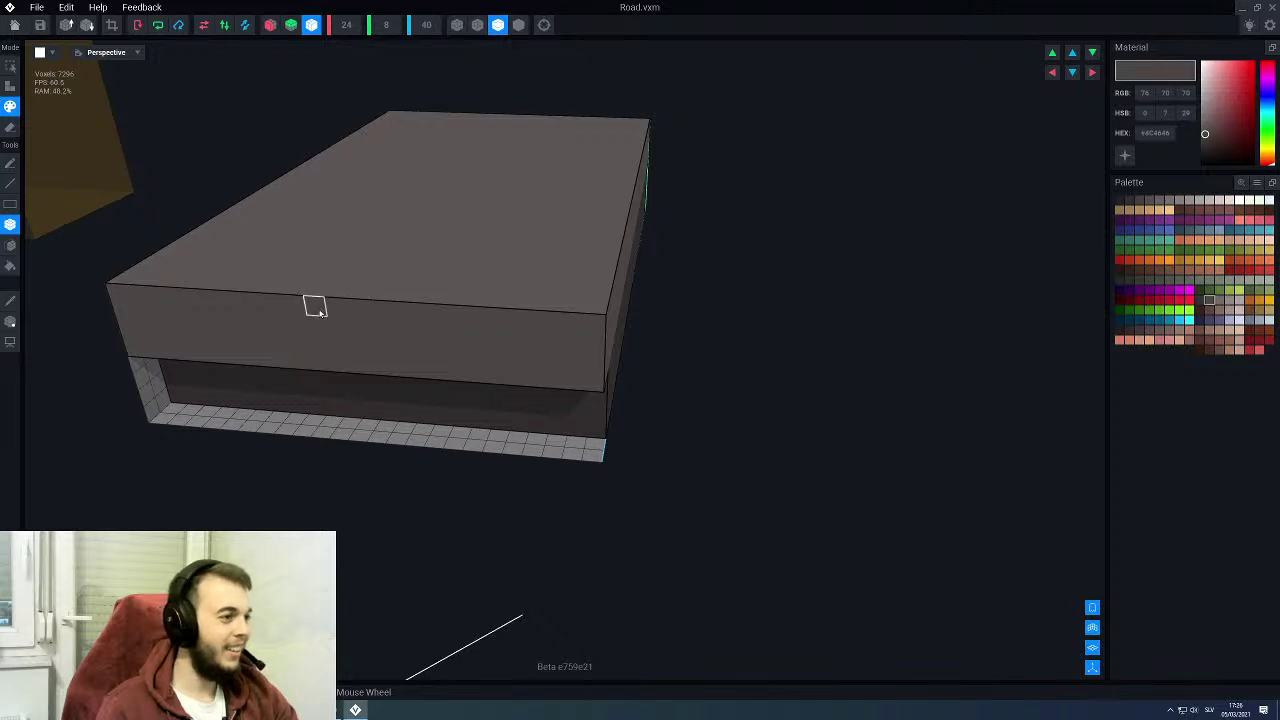
pyautogui.click(14, 25)
pyautogui.click(550, 231)
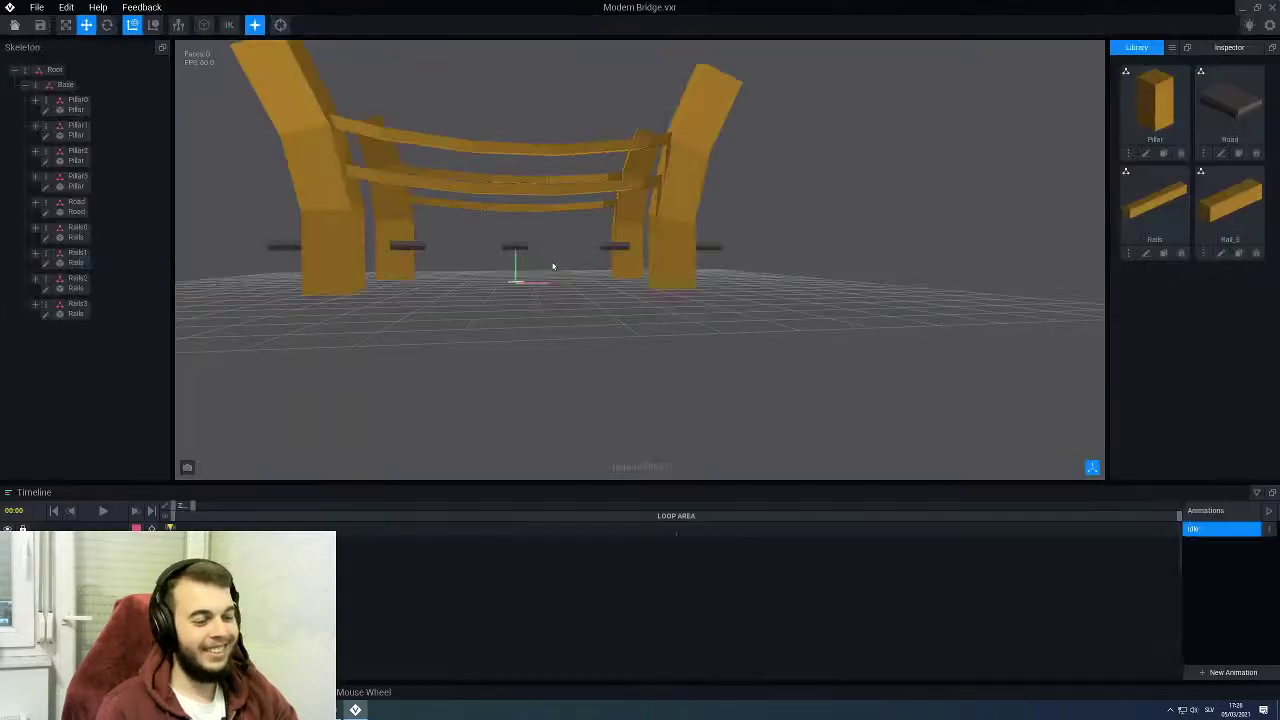
# Step: Reopen the Road model, double its size twice to 96 × 32 × 160 voxels and save it on returning to the bridge
pyautogui.scroll(3, 538, 253)
pyautogui.moveTo(531, 251)
pyautogui.mouseDown(button='right')
pyautogui.moveTo(426, 300)
pyautogui.moveTo(446, 269)
pyautogui.moveTo(531, 244)
pyautogui.moveTo(551, 283)
pyautogui.mouseUp(button='right')
pyautogui.click(551, 284)
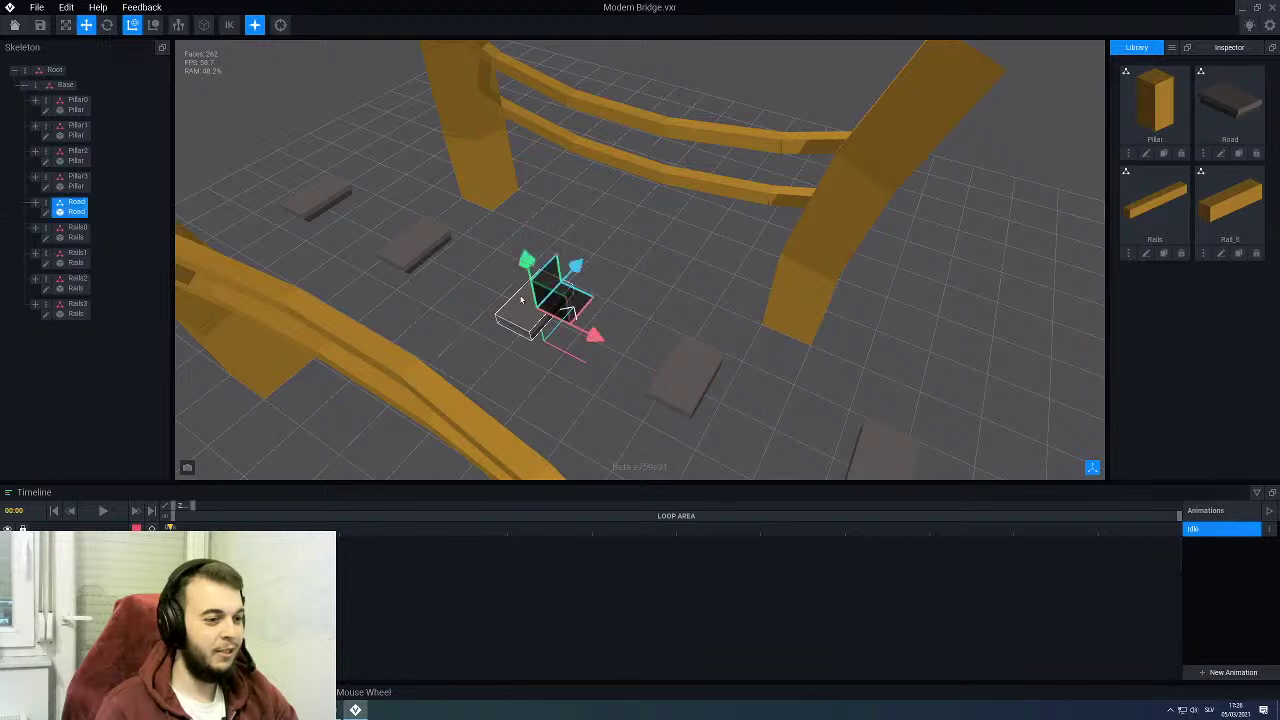
pyautogui.click(45, 212)
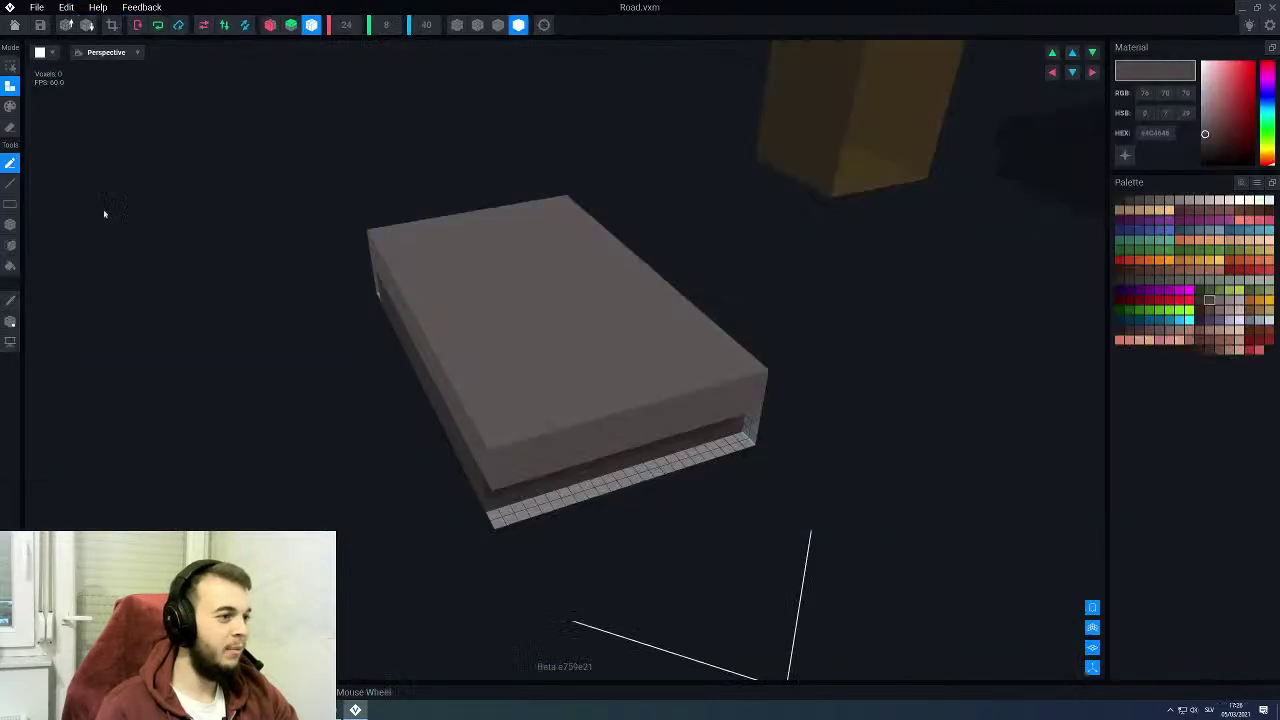
pyautogui.click(66, 25)
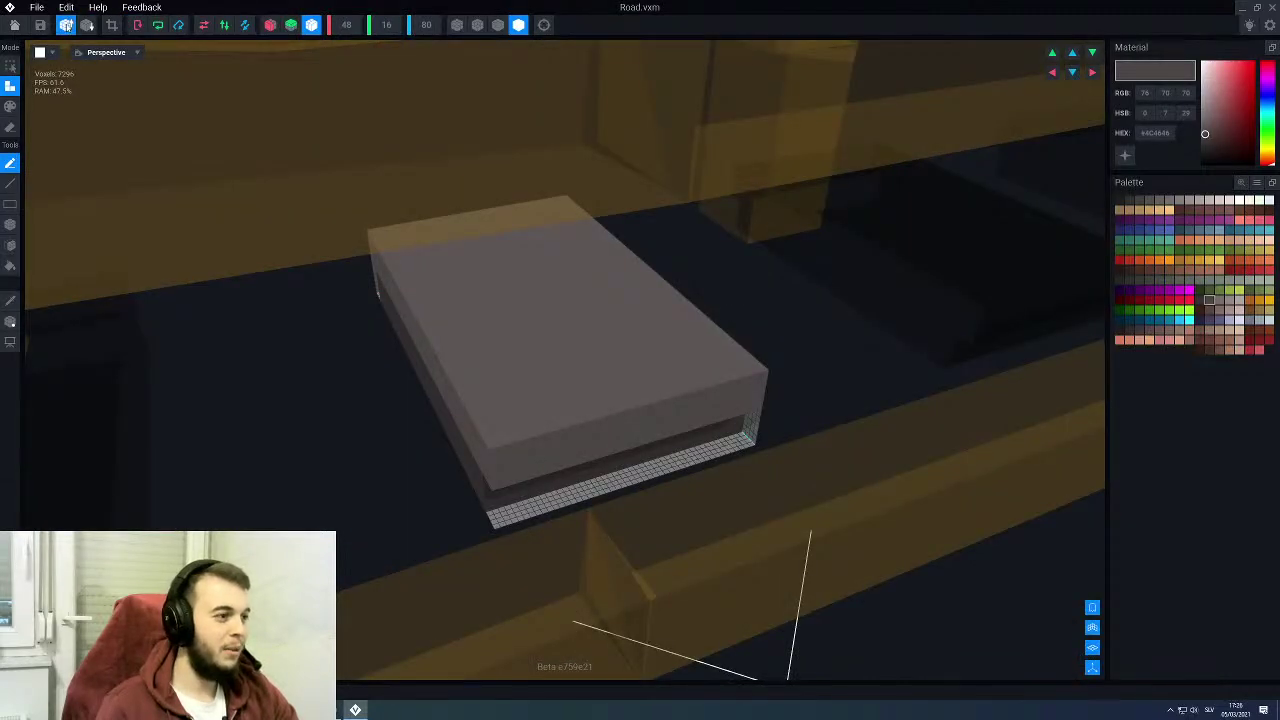
pyautogui.click(66, 26)
pyautogui.click(14, 24)
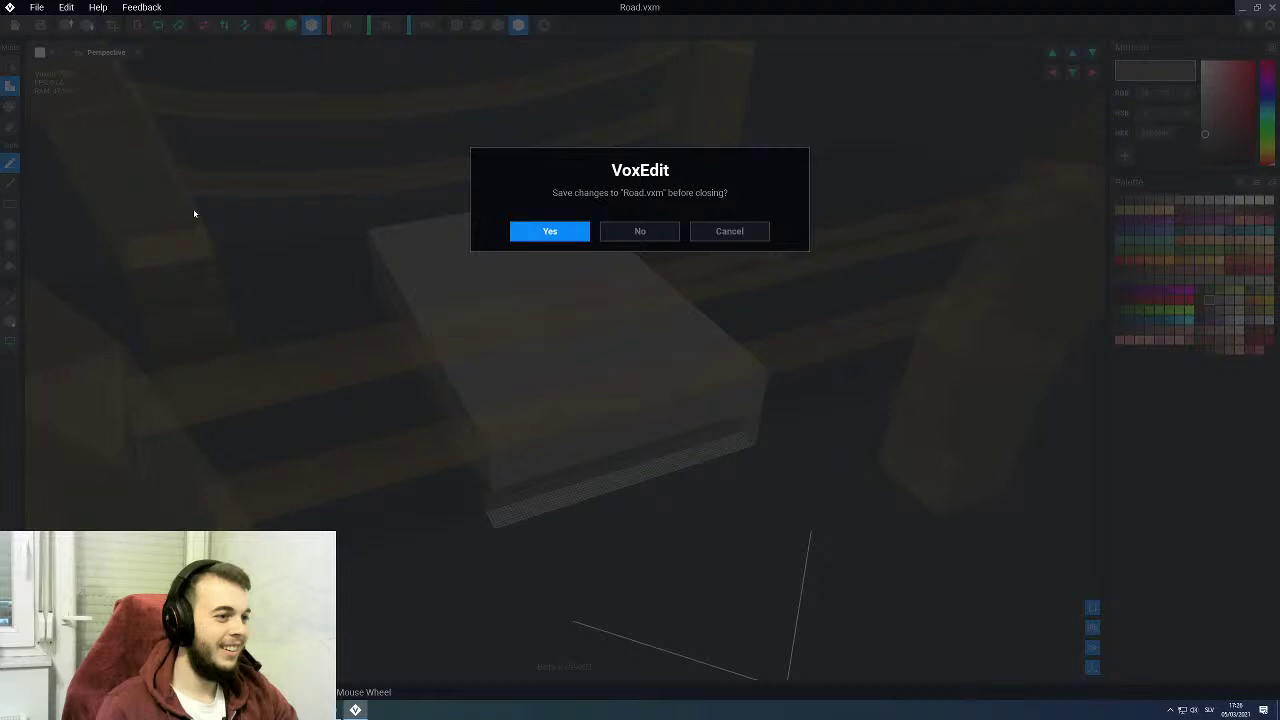
pyautogui.click(545, 232)
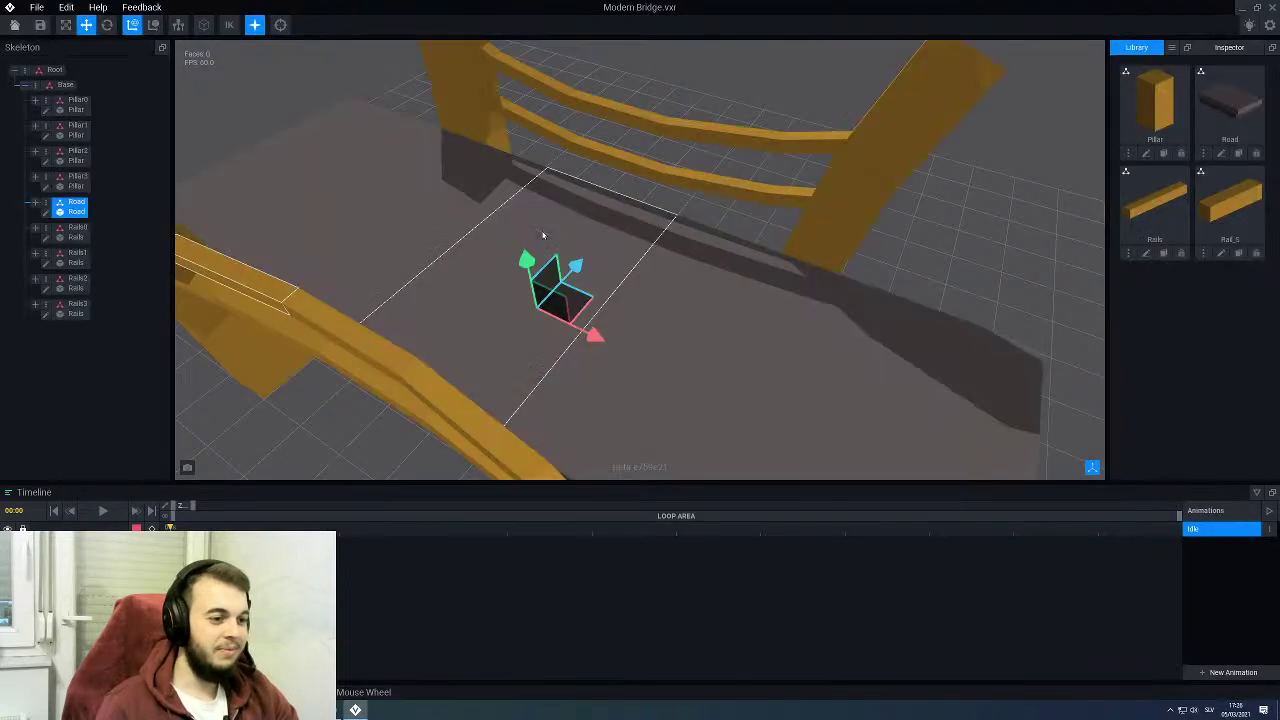
# Step: Look over the joined road deck of the bridge and open the Road model for editing from there
pyautogui.moveTo(640, 320); pyautogui.dragTo(585, 331, button='right')
pyautogui.scroll(4, 496, 270)
pyautogui.scroll(-2, 740, 257)
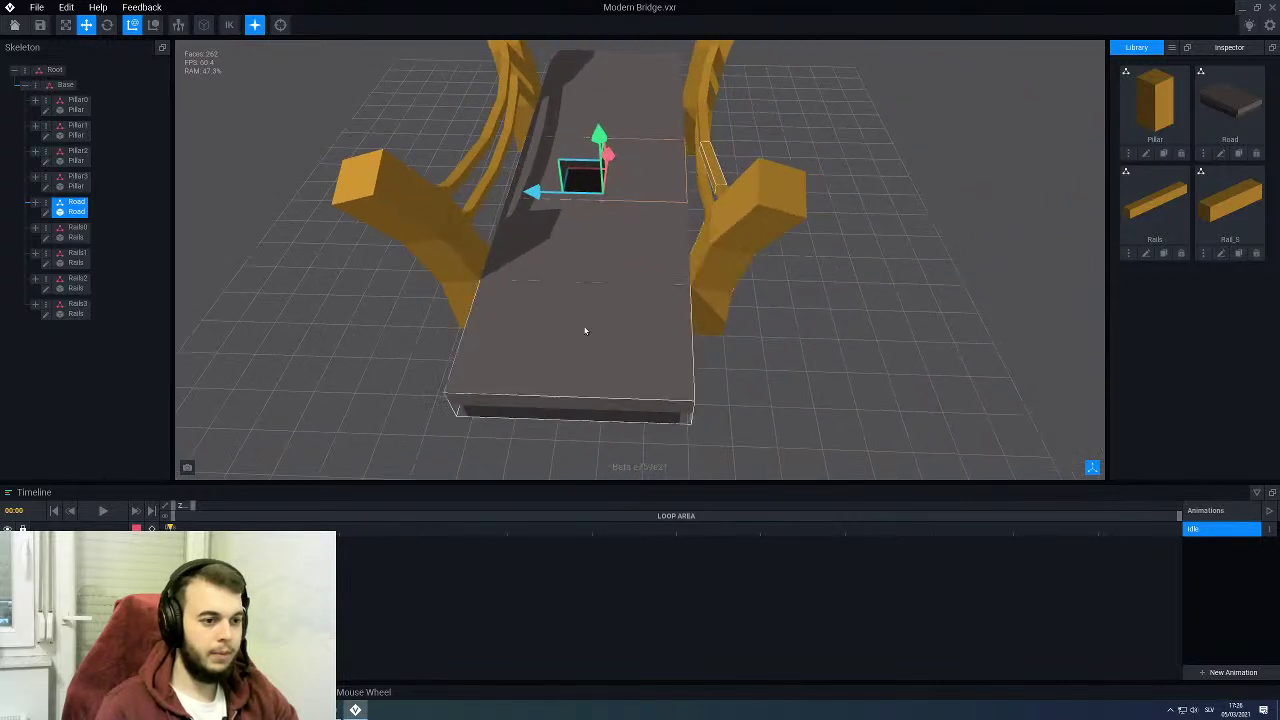
pyautogui.click(585, 331)
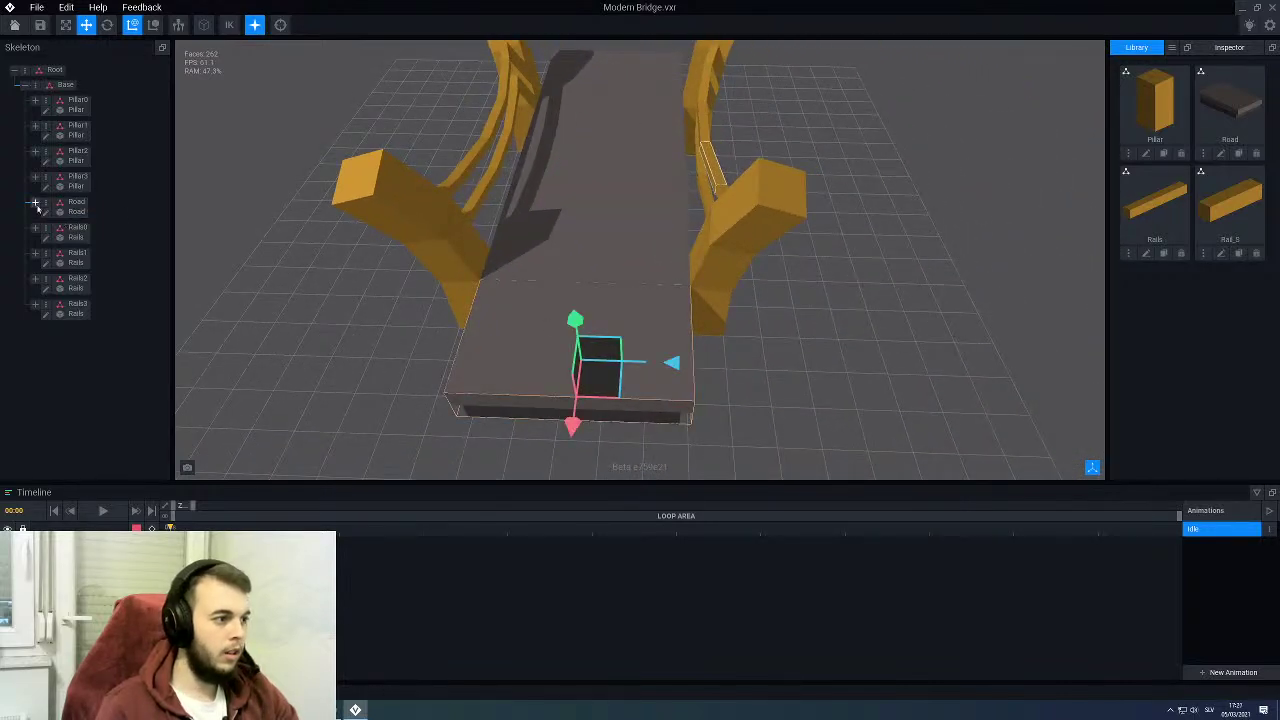
pyautogui.click(576, 181)
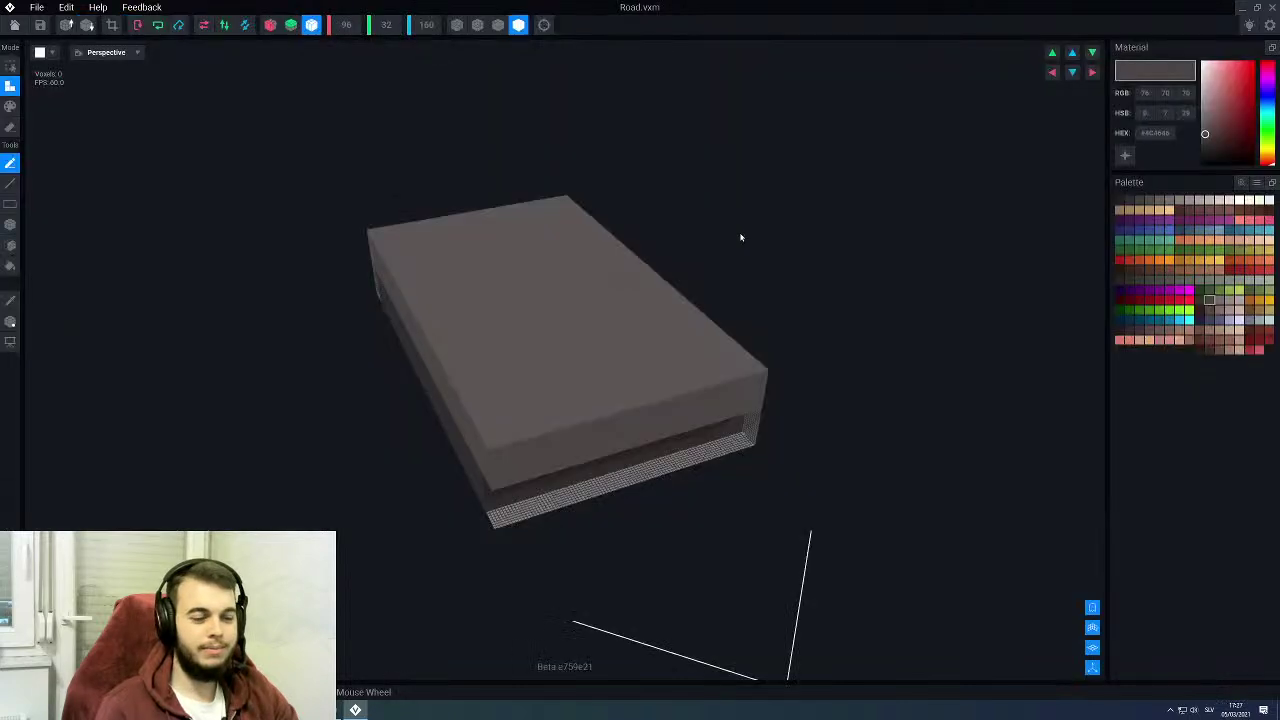
# Step: Set up line painting in the Road model and halve its size to 48 × 16 × 80 voxels
pyautogui.scroll(5, 583, 306)
pyautogui.moveTo(740, 237); pyautogui.dragTo(738, 366, button='right')
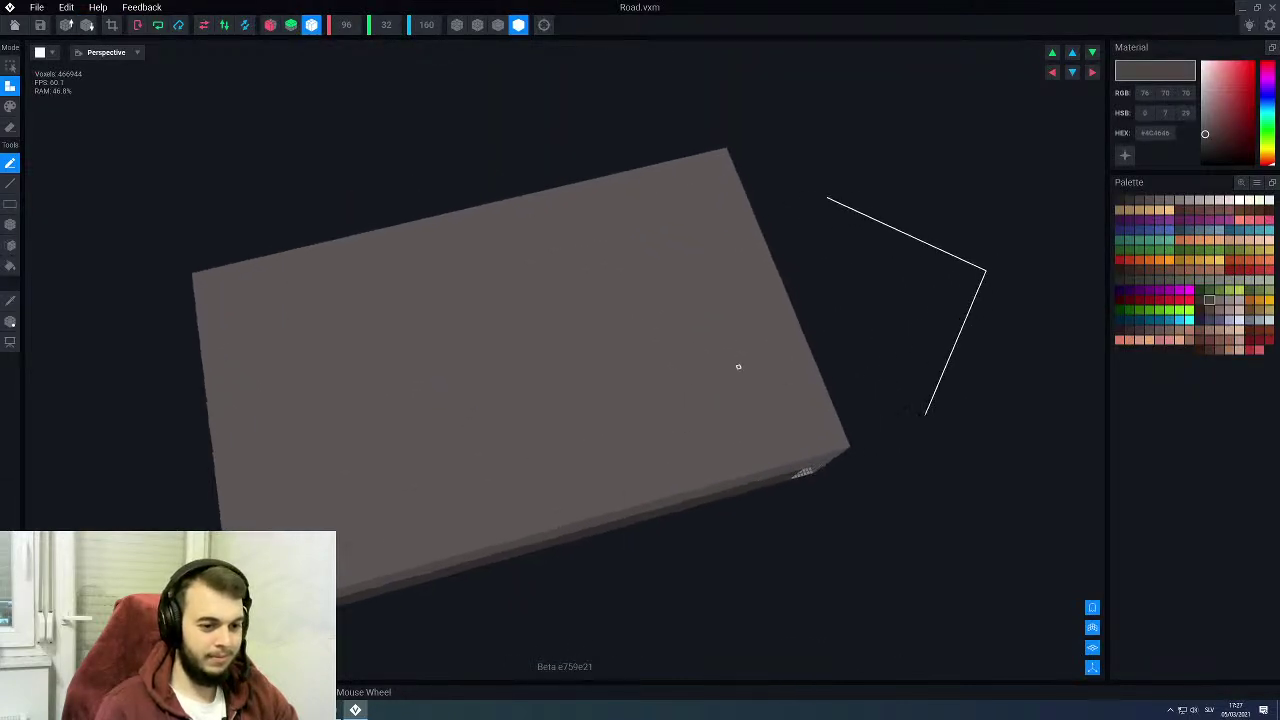
pyautogui.moveTo(738, 366); pyautogui.dragTo(499, 378, button='middle')
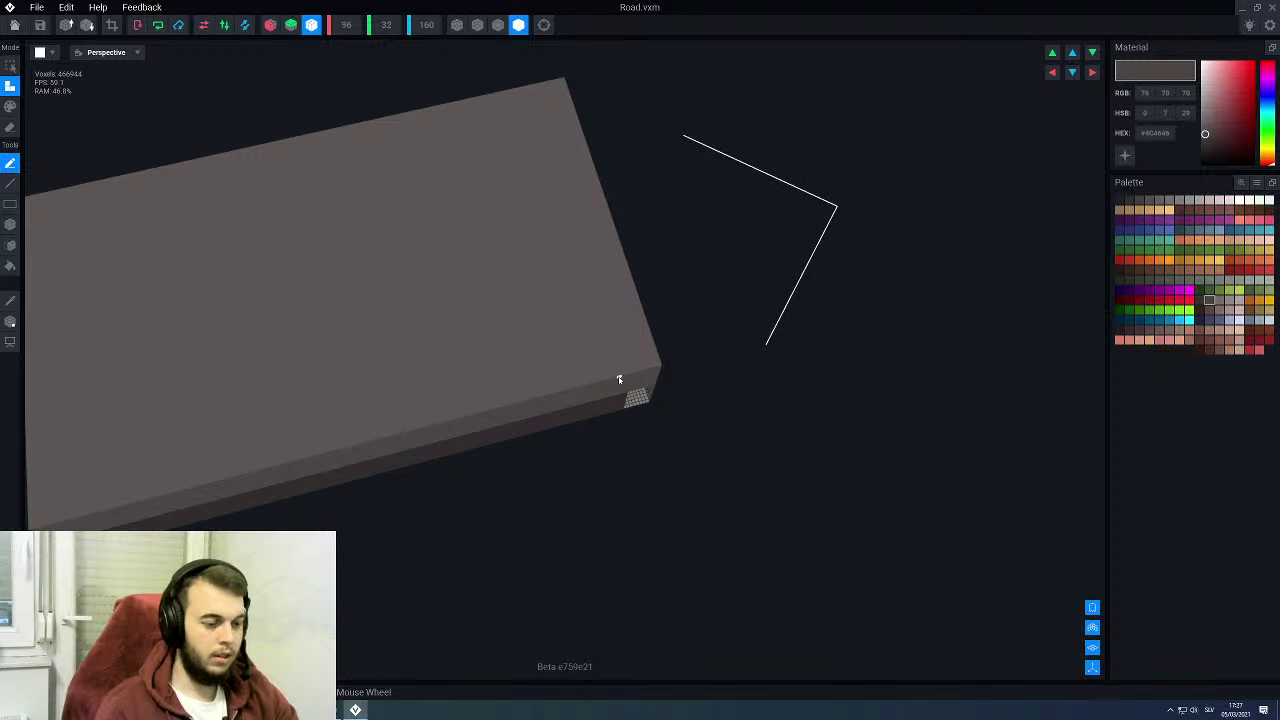
pyautogui.scroll(3, 620, 411)
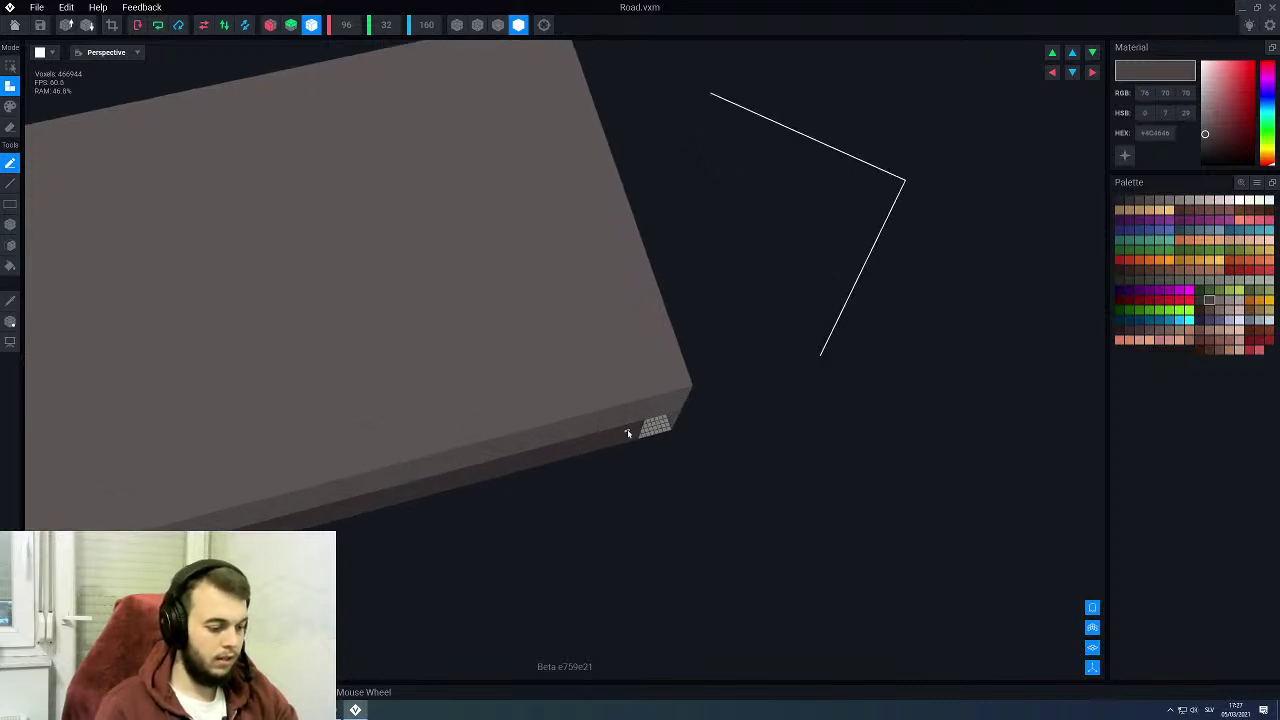
pyautogui.press('3')
pyautogui.moveTo(612, 411); pyautogui.dragTo(650, 412, button='right')
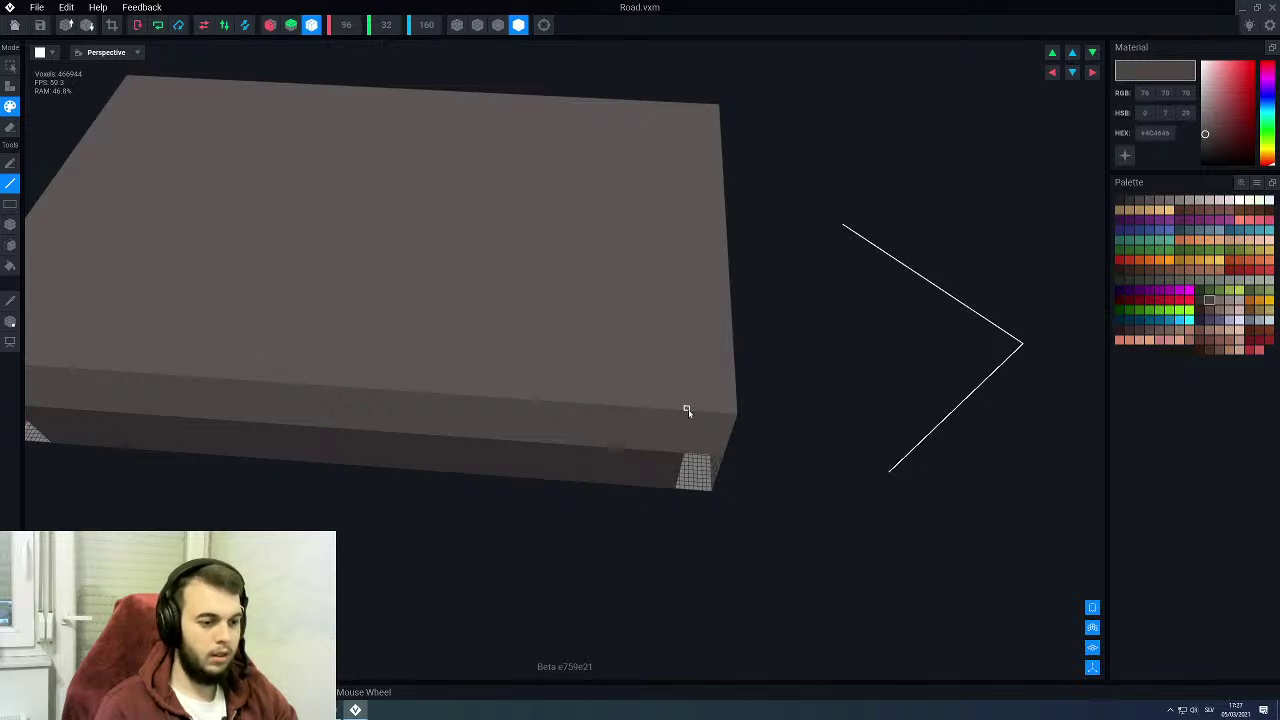
pyautogui.moveTo(687, 410); pyautogui.dragTo(484, 368, button='right')
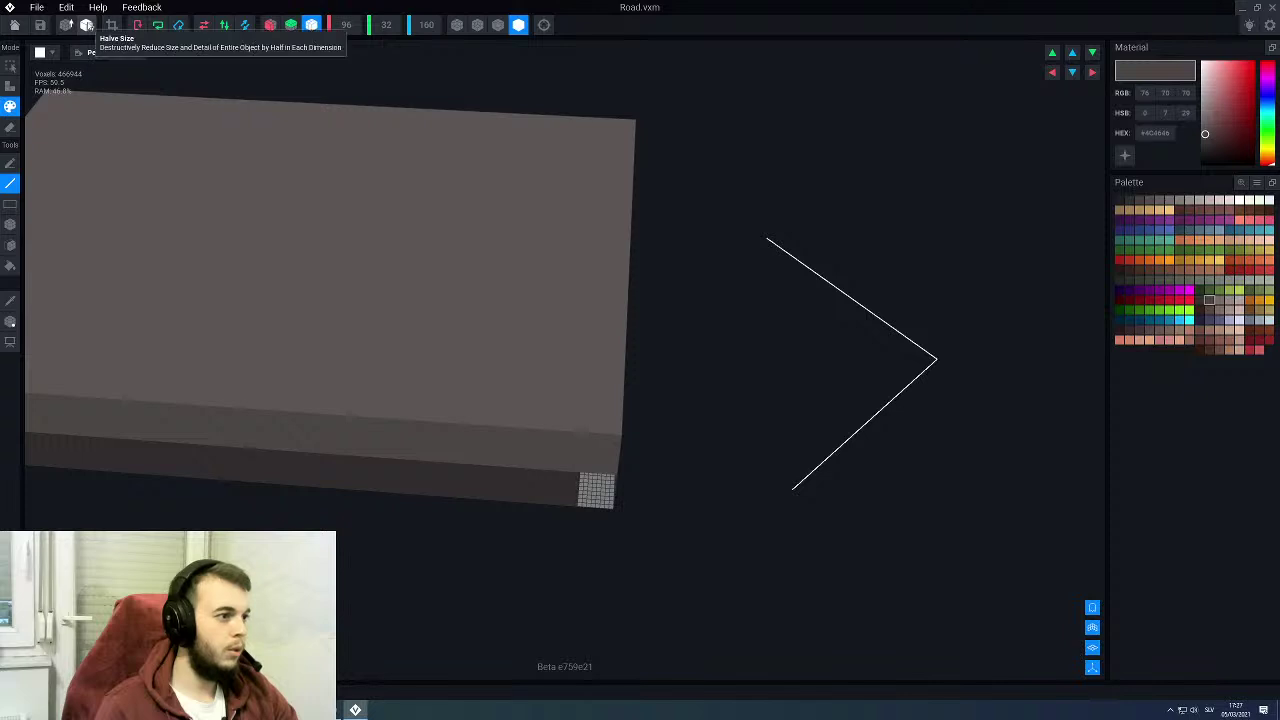
pyautogui.click(87, 25)
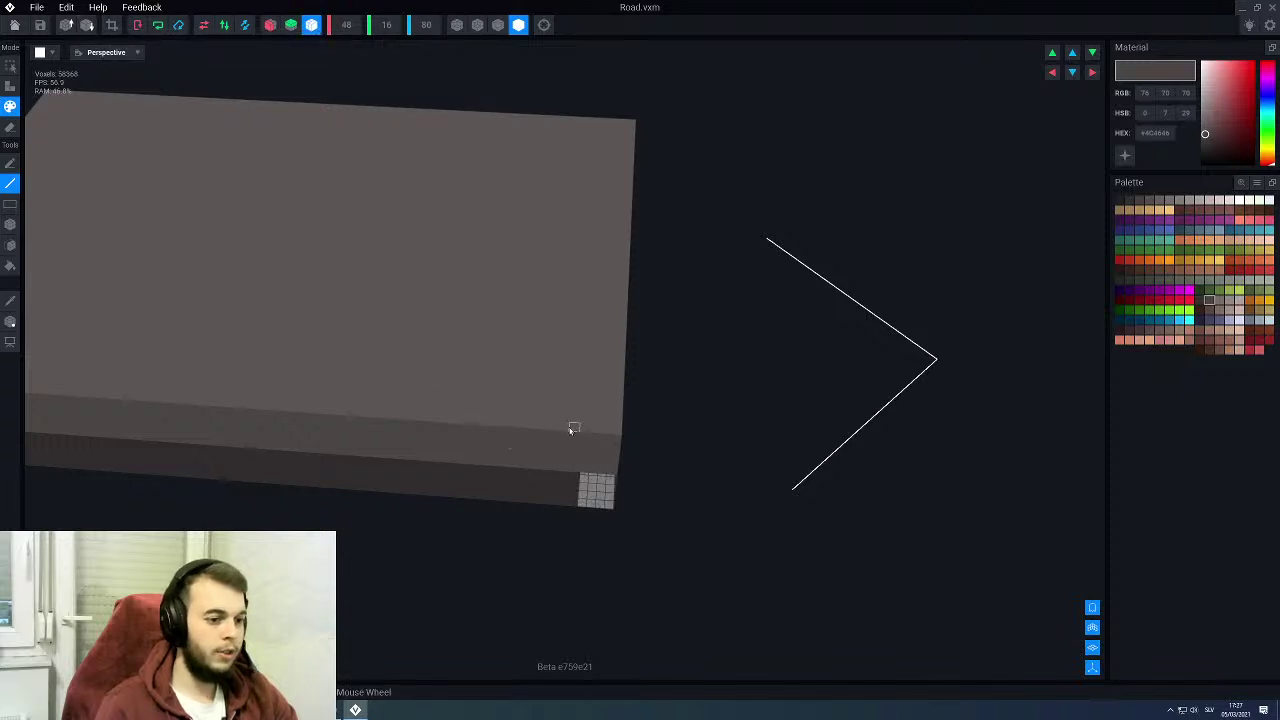
# Step: Paint a dark grey line across the road's top near its side edge, mirrored on the opposite side, and save the model
pyautogui.moveTo(566, 382); pyautogui.dragTo(596, 172)
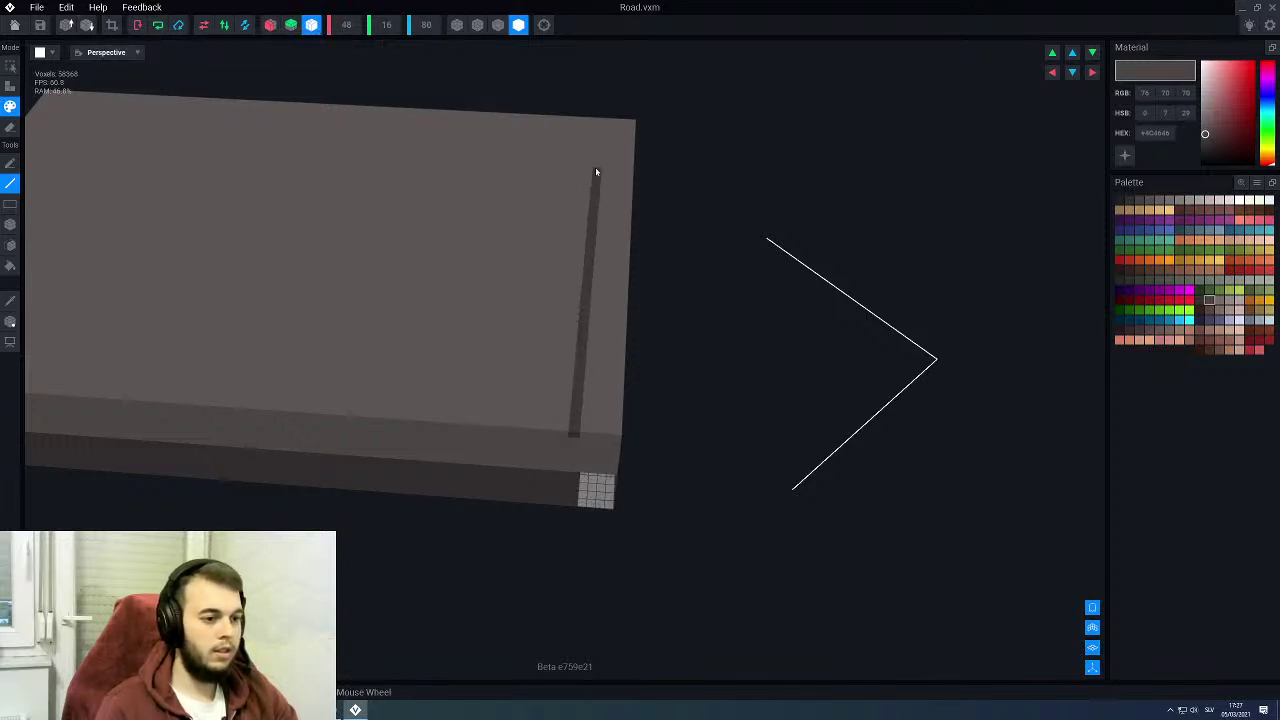
pyautogui.scroll(-2, 491, 455)
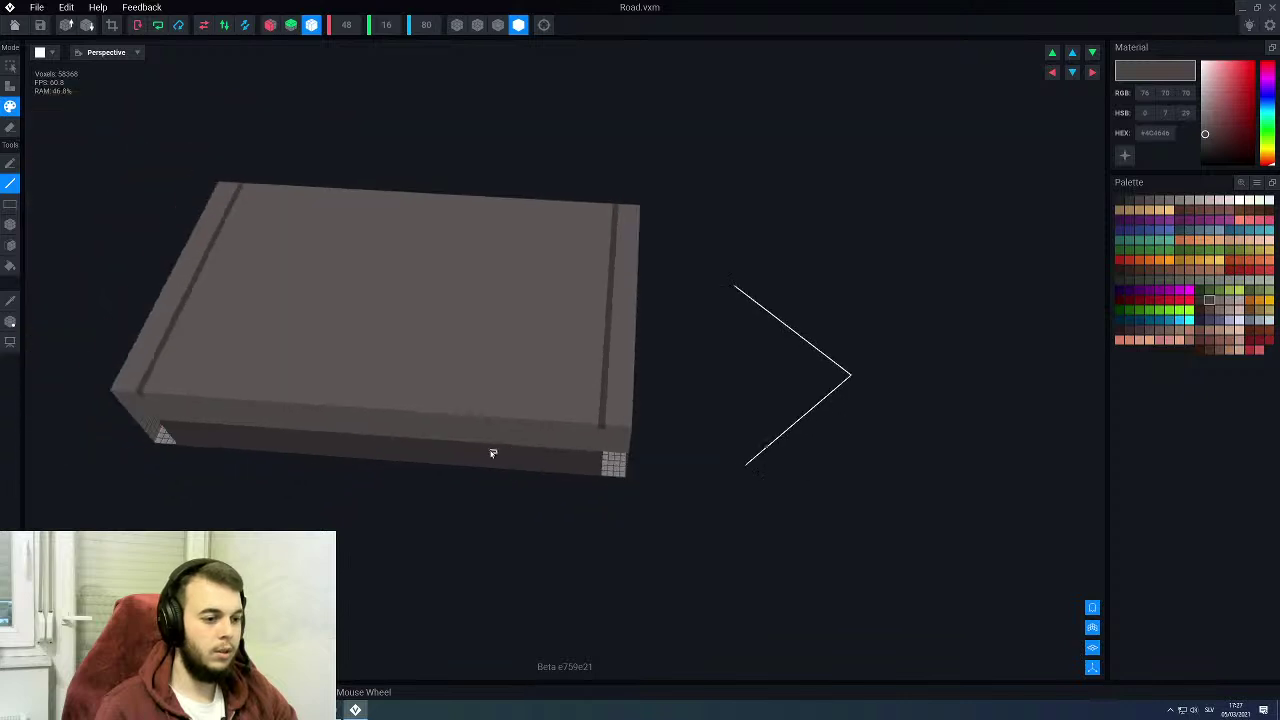
pyautogui.moveTo(400, 411); pyautogui.dragTo(391, 406, button='right')
pyautogui.moveTo(391, 406); pyautogui.dragTo(383, 409, button='middle')
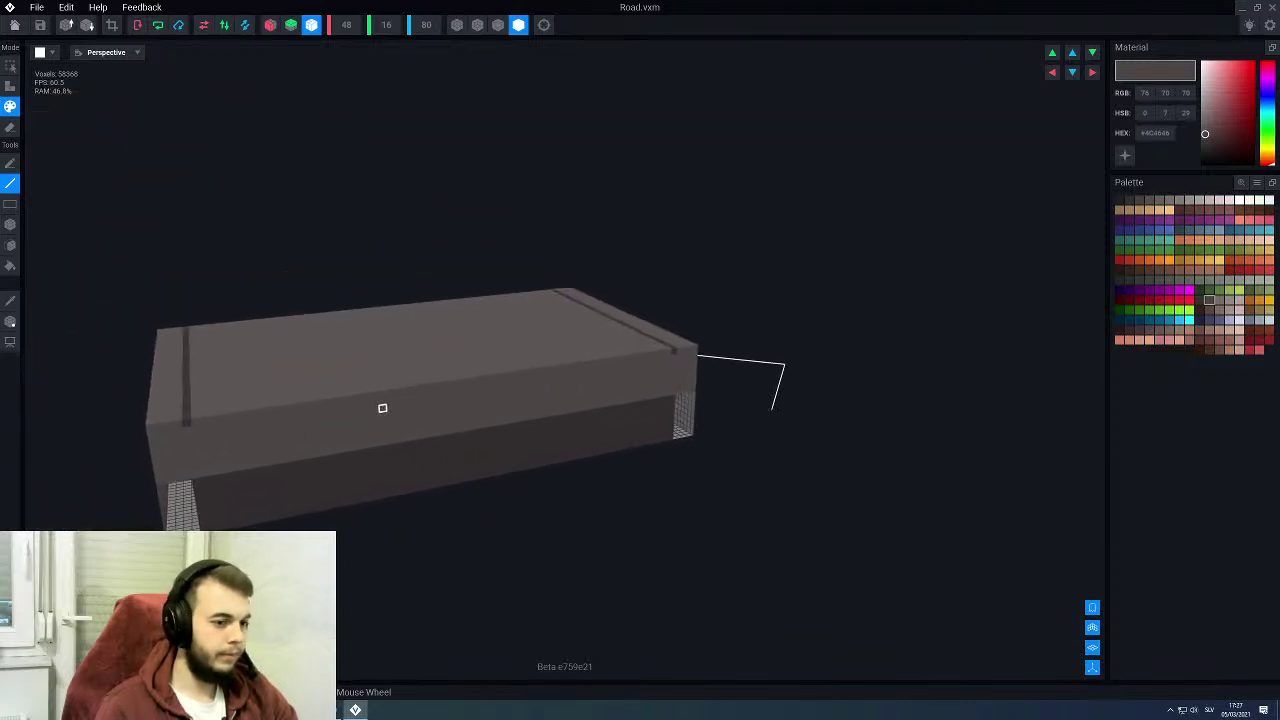
pyautogui.moveTo(390, 408)
pyautogui.mouseDown(button='right')
pyautogui.moveTo(377, 400)
pyautogui.moveTo(393, 409)
pyautogui.mouseUp(button='right')
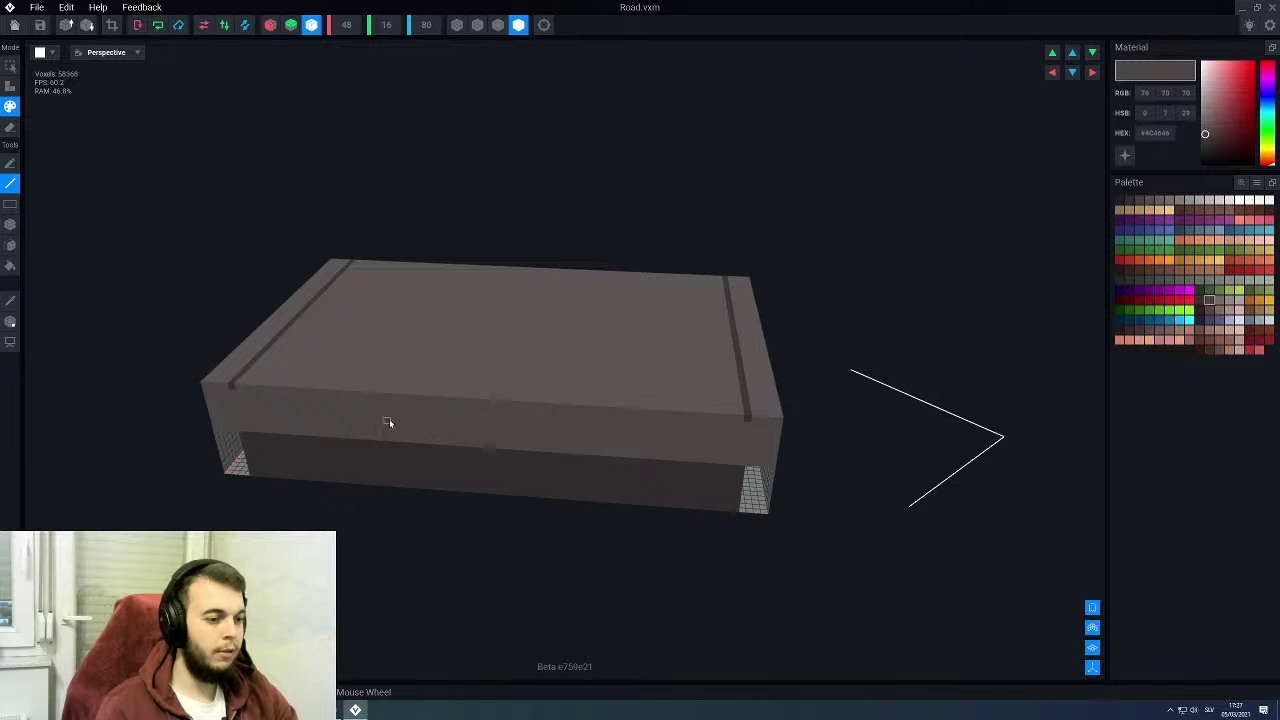
pyautogui.click(14, 25)
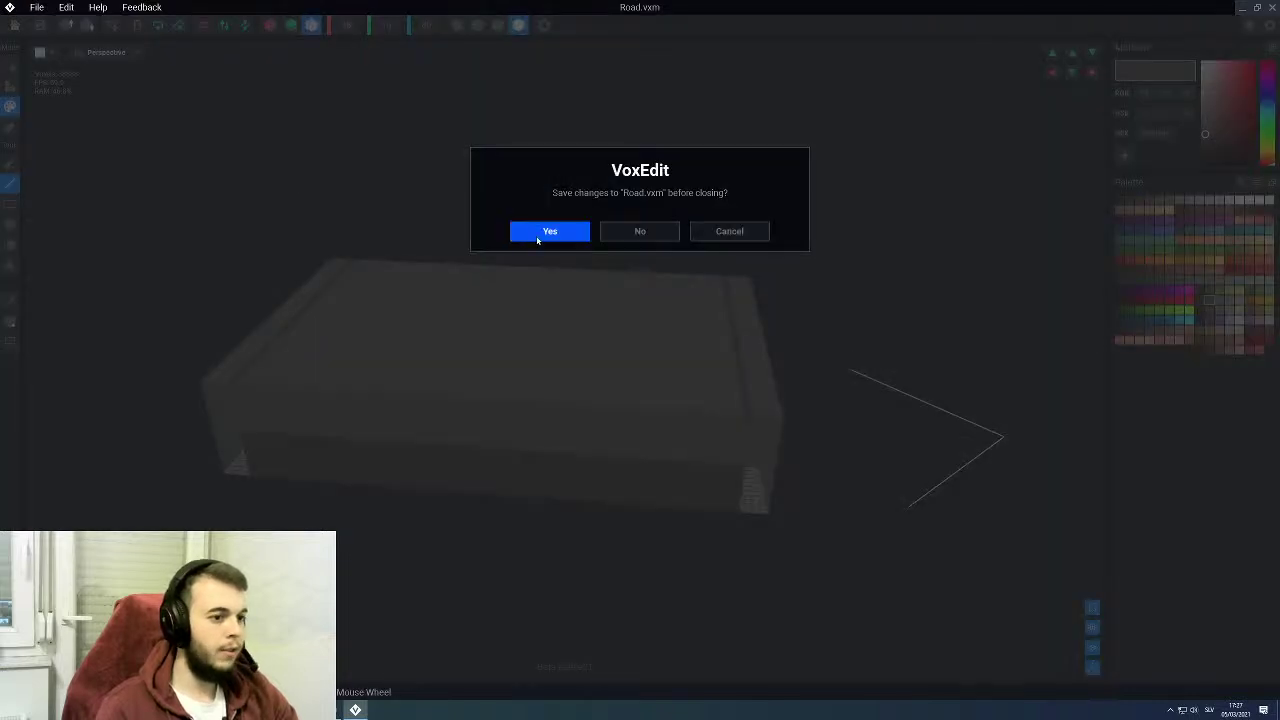
pyautogui.click(540, 236)
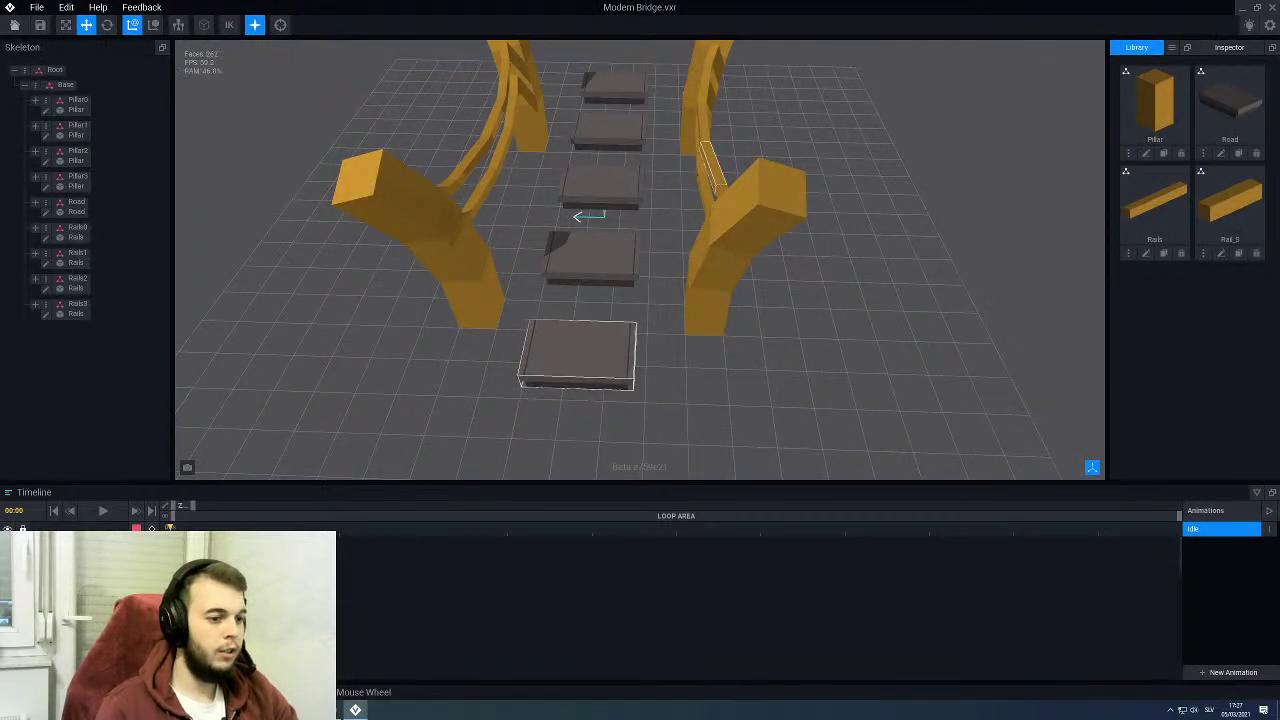
# Step: Select a road block in the bridge and reopen the Road model from the library for editing
pyautogui.moveTo(554, 400); pyautogui.dragTo(608, 199, button='right')
pyautogui.scroll(3, 539, 373)
pyautogui.click(610, 198)
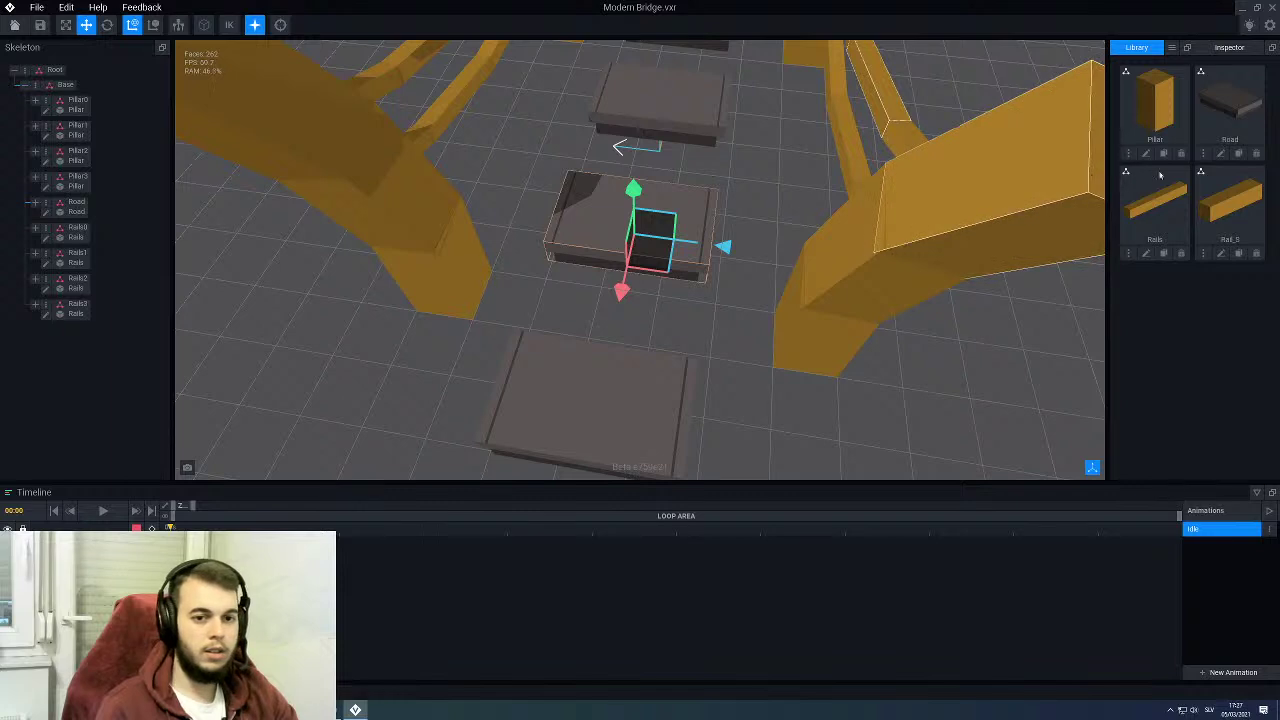
pyautogui.click(1219, 155)
pyautogui.moveTo(734, 256); pyautogui.dragTo(727, 305, button='right')
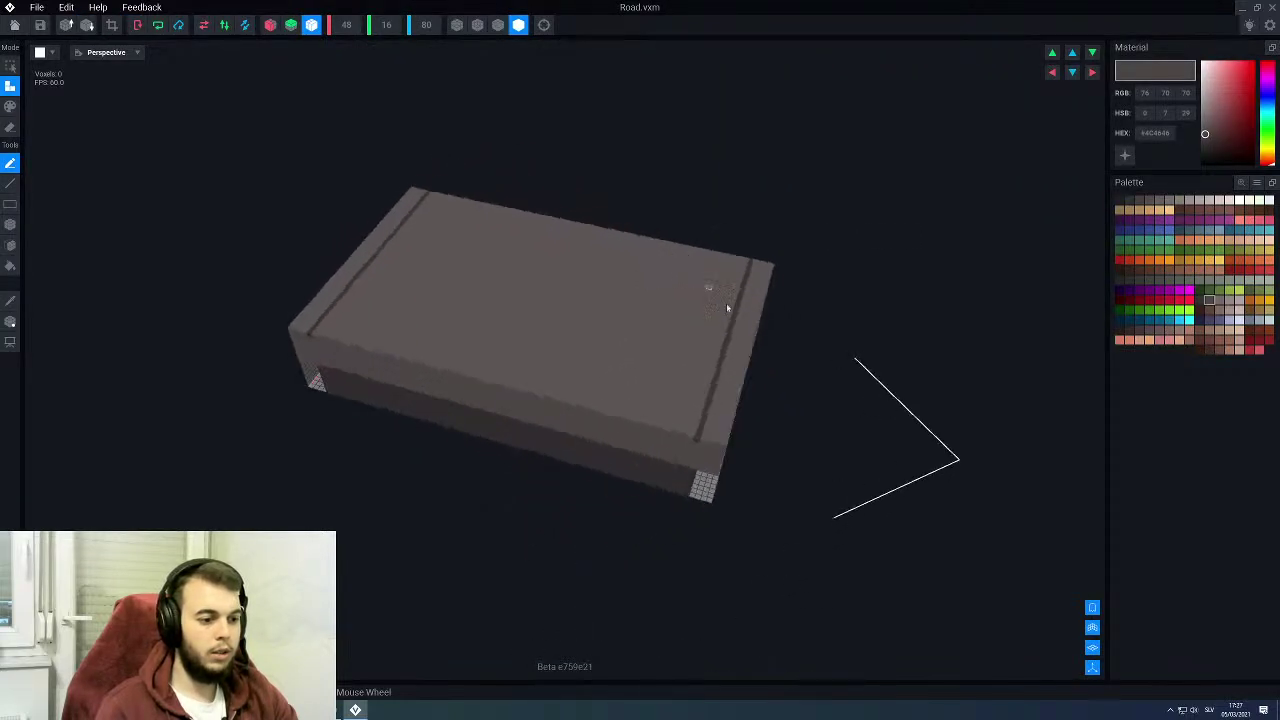
# Step: Widen the dark stripes on the road's top by painting a second dark grey line along their inner side
pyautogui.scroll(2, 720, 308)
pyautogui.moveTo(708, 320); pyautogui.dragTo(560, 318, button='middle')
pyautogui.moveTo(560, 318); pyautogui.dragTo(595, 403, button='right')
pyautogui.scroll(1, 595, 403)
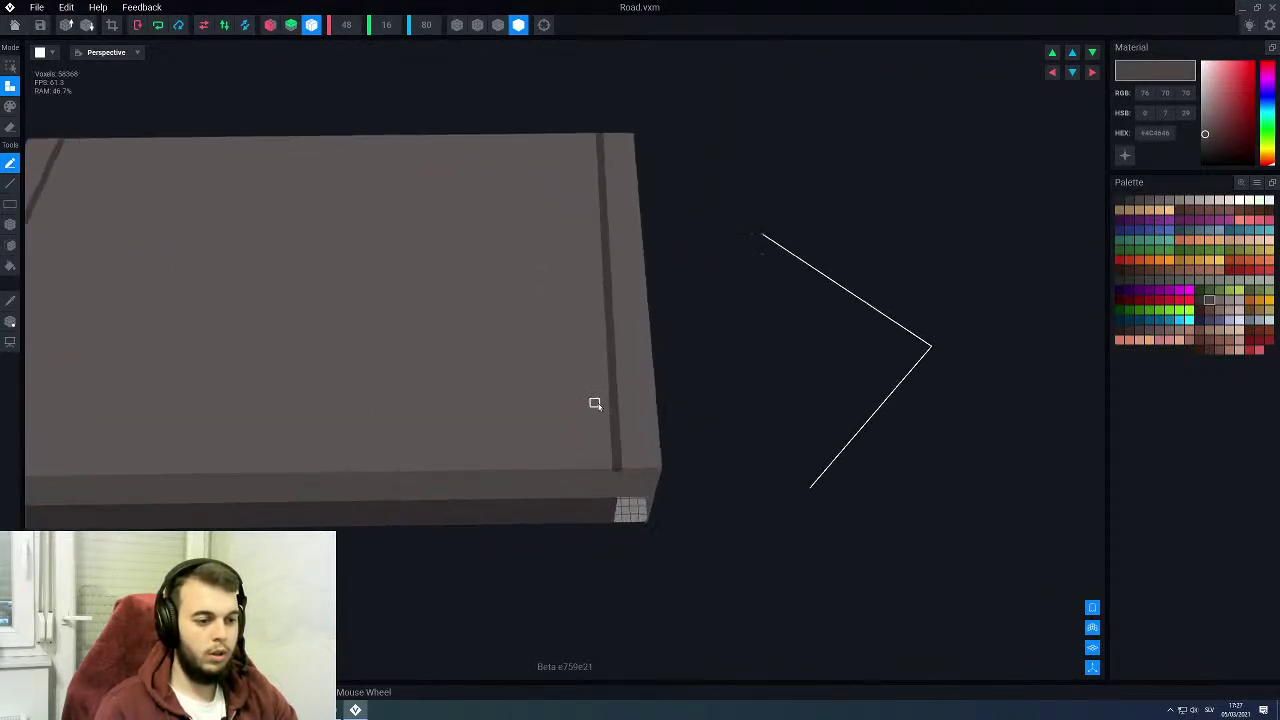
pyautogui.click(615, 402)
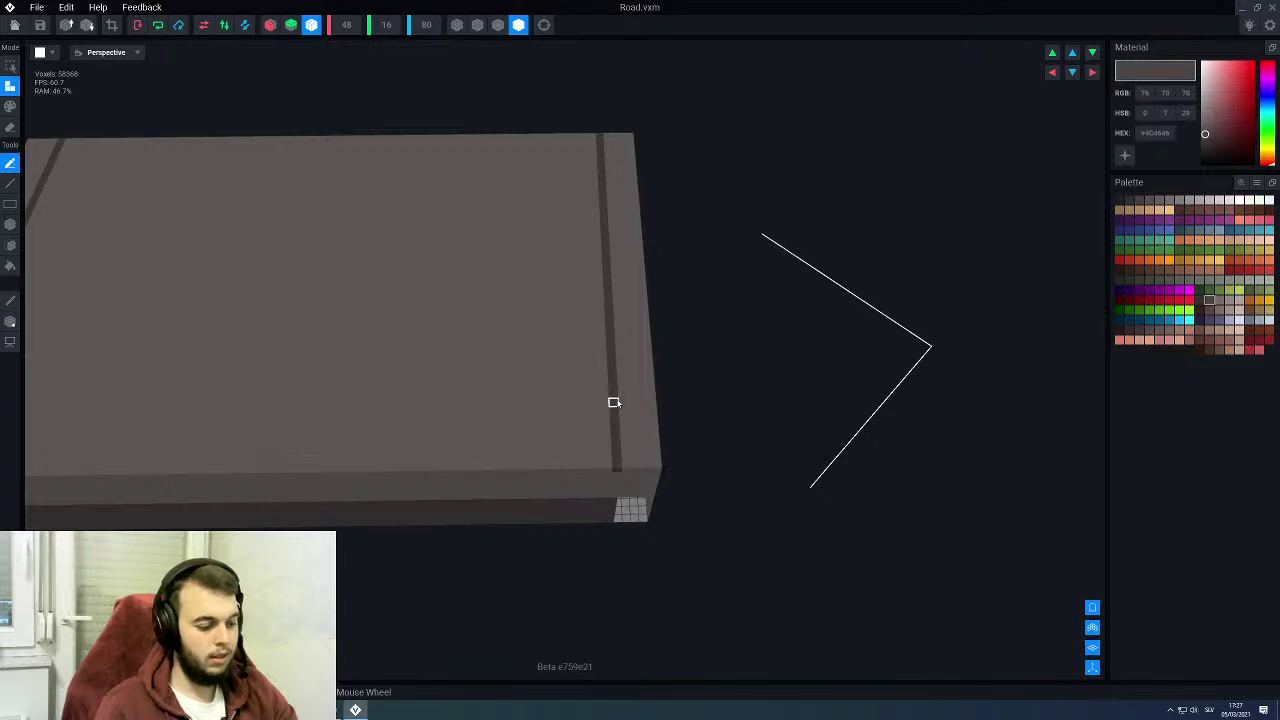
pyautogui.press('g')
pyautogui.press('l')
pyautogui.moveTo(606, 464); pyautogui.dragTo(592, 158)
pyautogui.scroll(-3, 570, 300)
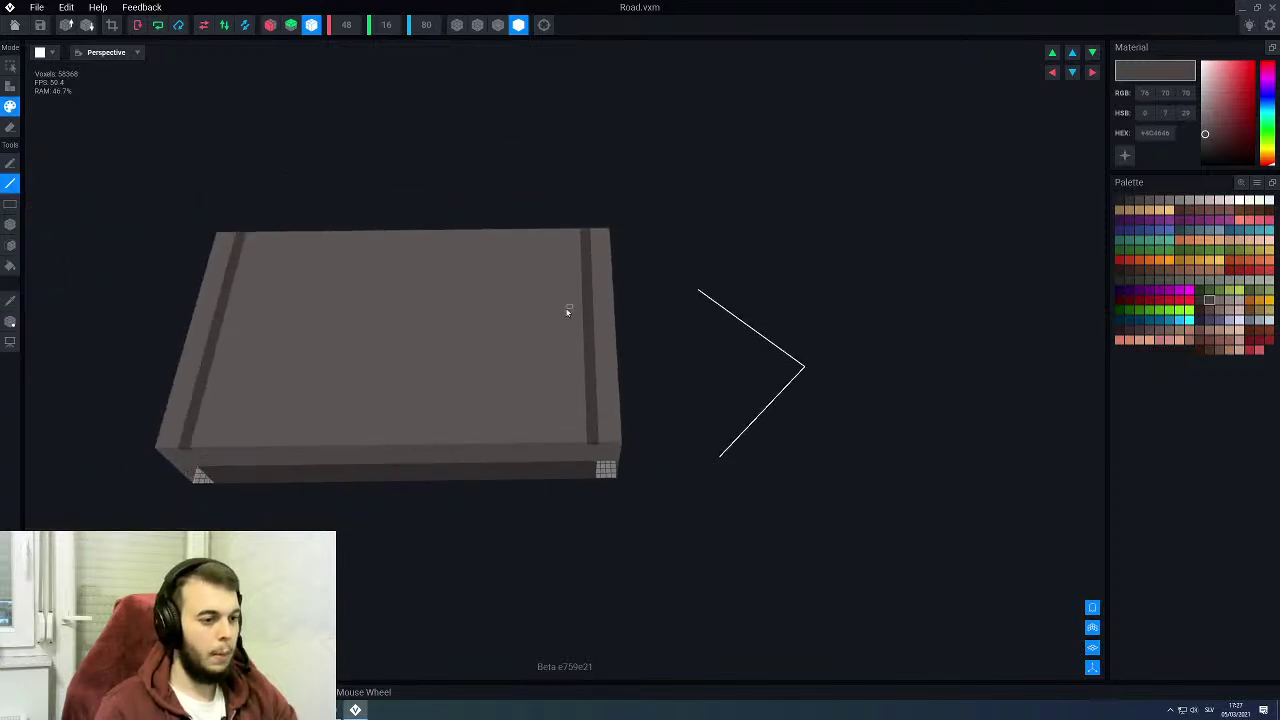
# Step: Examine the widened dark stripe and the surrounding surface on the road's top up close
pyautogui.moveTo(566, 309); pyautogui.dragTo(634, 423, button='right')
pyautogui.scroll(5, 634, 423)
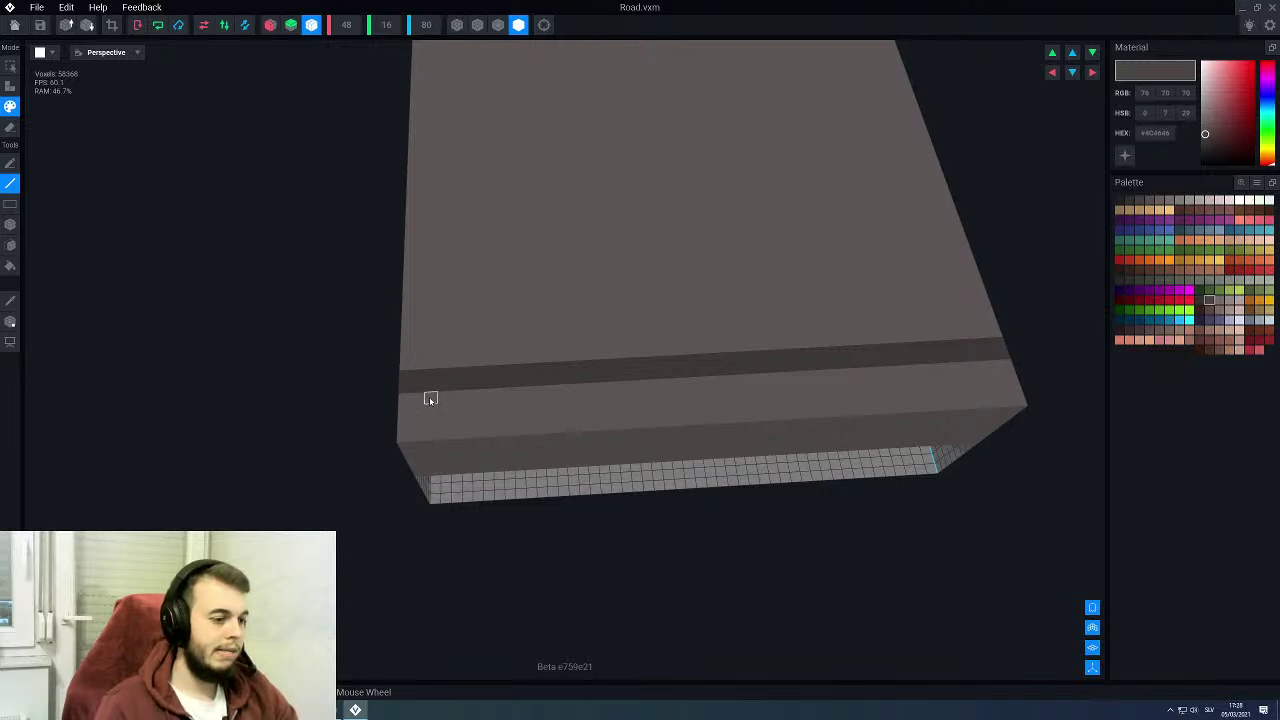
pyautogui.scroll(-5, 431, 401)
pyautogui.moveTo(480, 371); pyautogui.dragTo(477, 368, button='right')
pyautogui.scroll(6, 477, 400)
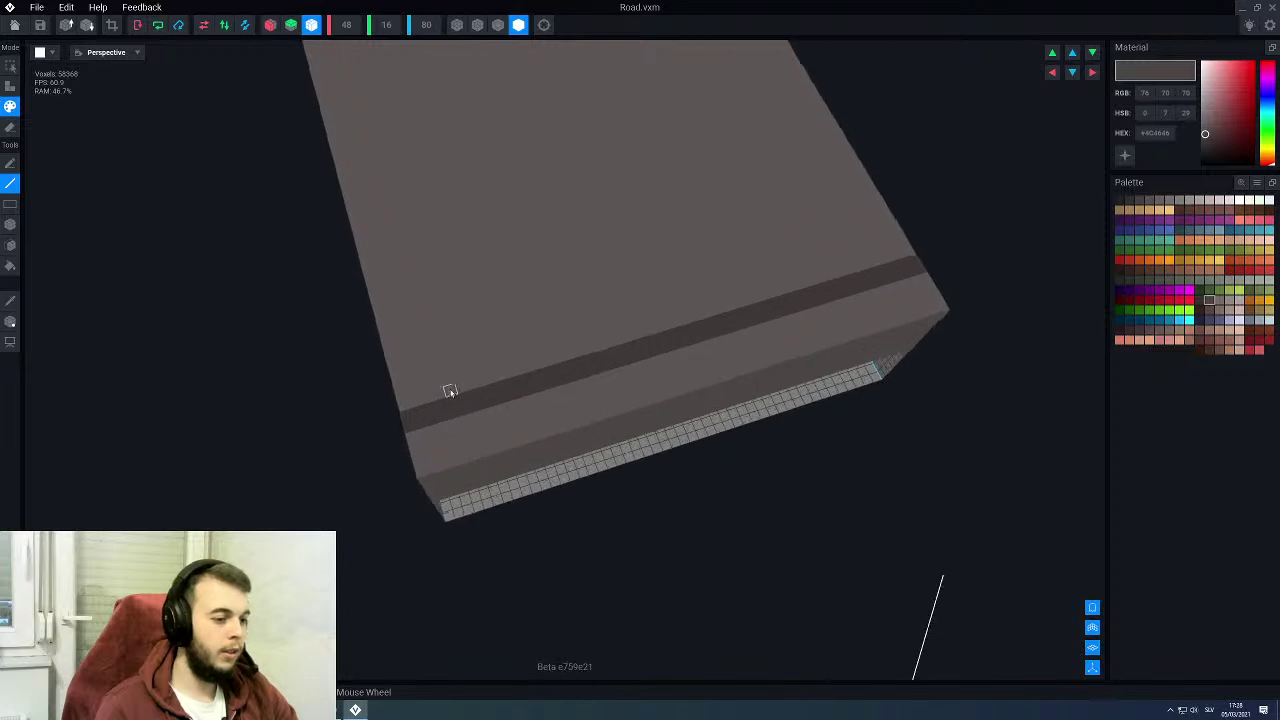
pyautogui.scroll(2, 418, 392)
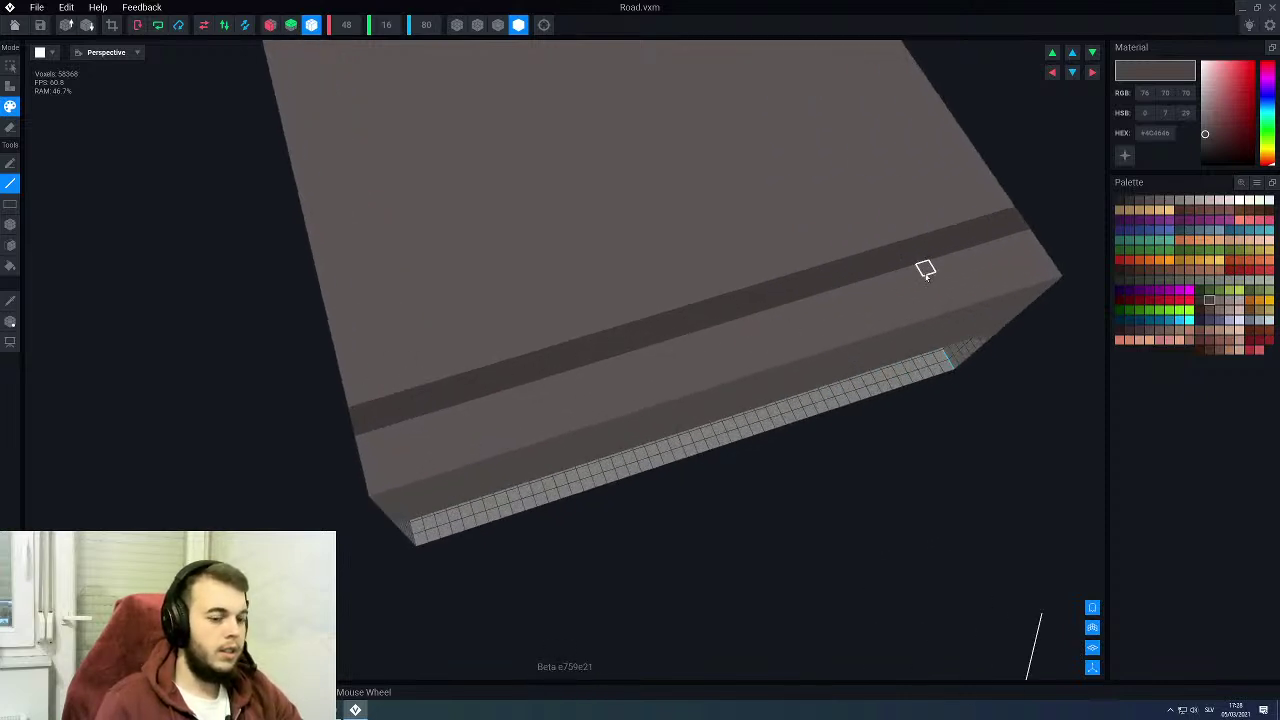
pyautogui.scroll(-4, 917, 284)
pyautogui.moveTo(452, 266); pyautogui.dragTo(422, 343, button='right')
pyautogui.scroll(3, 506, 422)
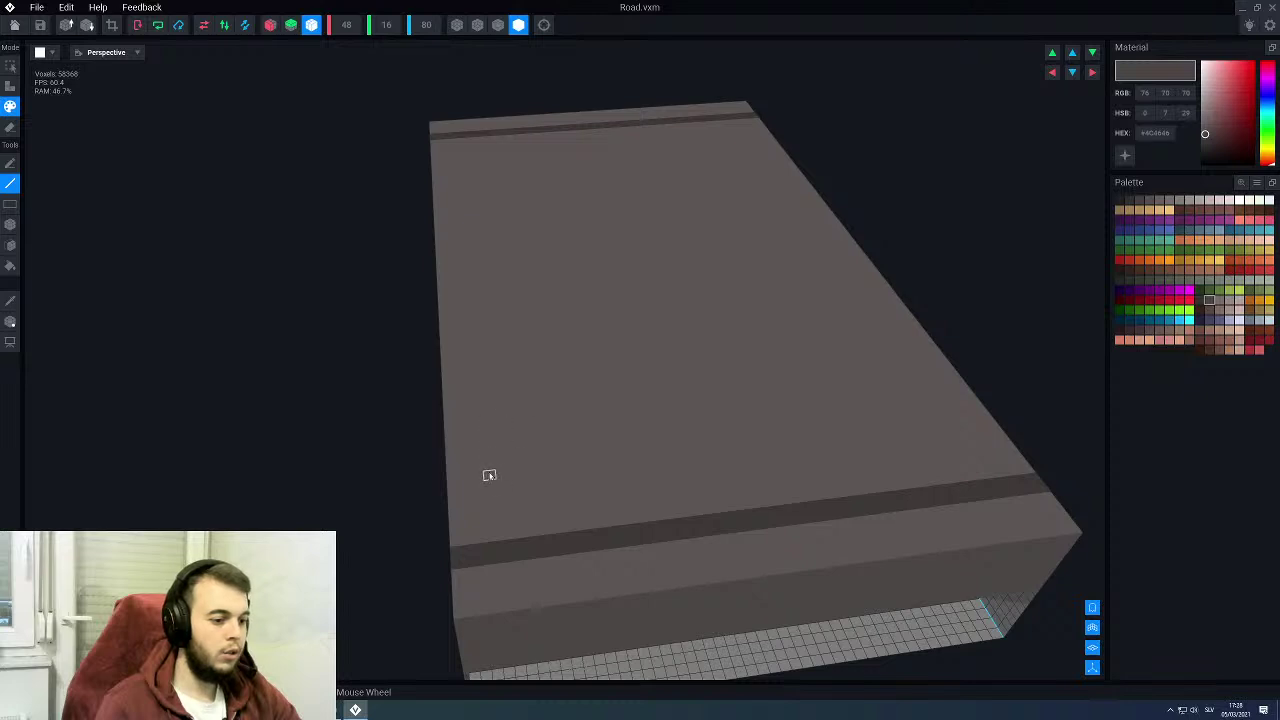
pyautogui.scroll(3, 489, 475)
pyautogui.scroll(-2, 482, 455)
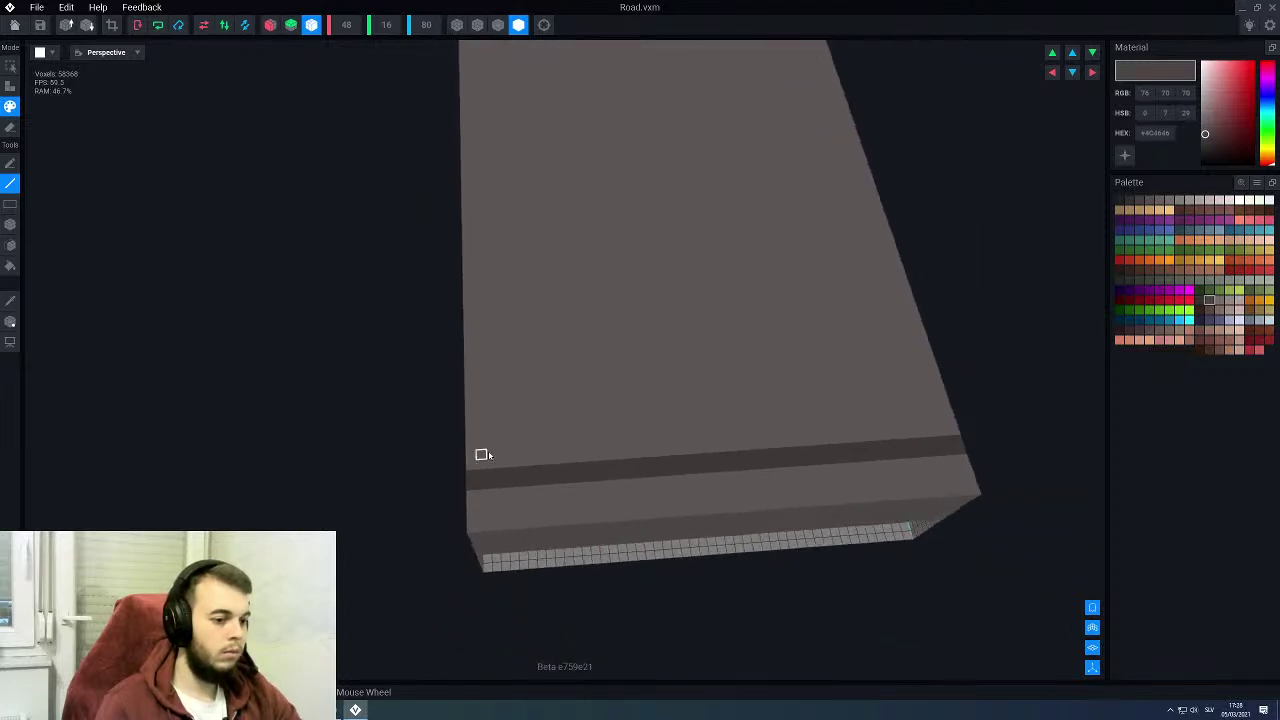
pyautogui.scroll(2, 513, 461)
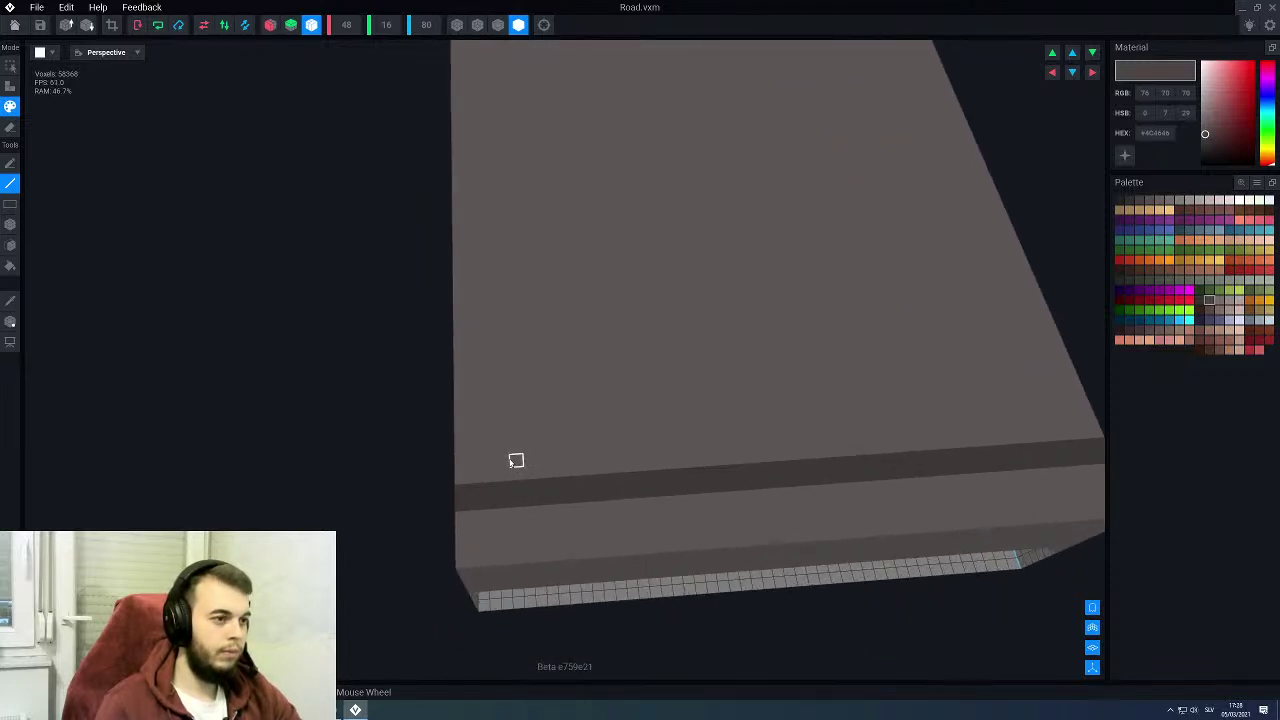
pyautogui.scroll(-2, 516, 461)
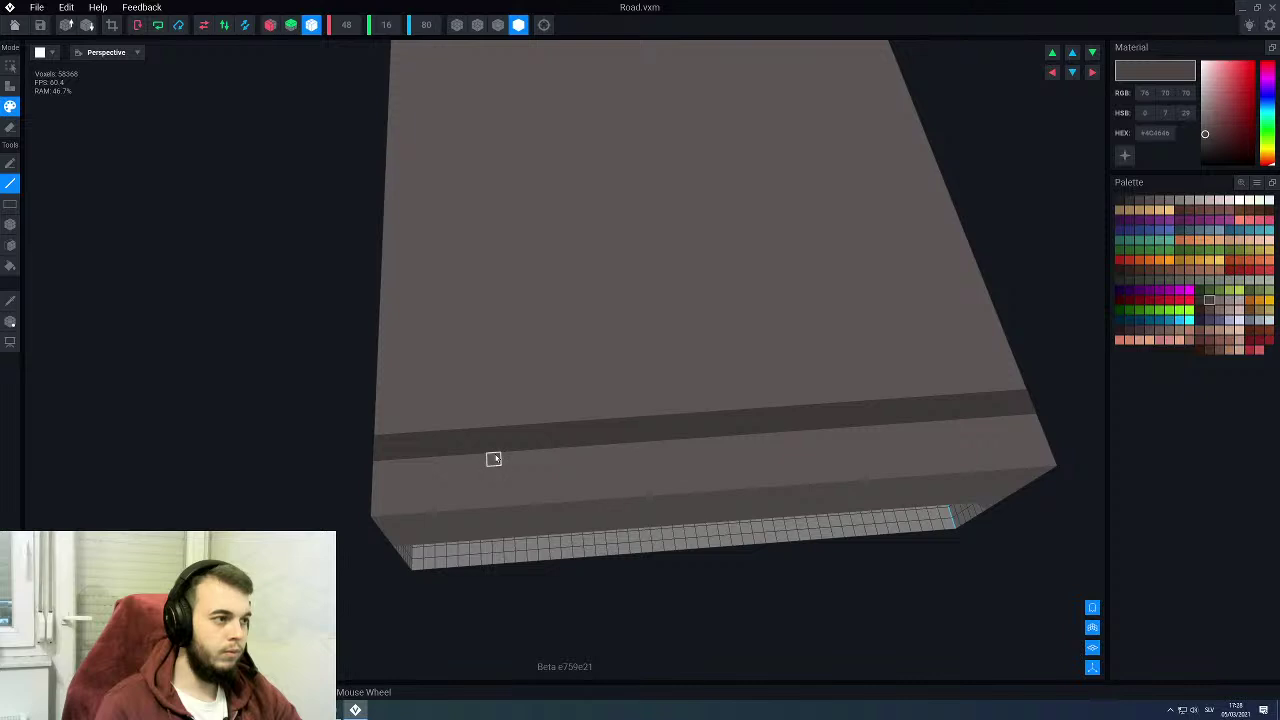
pyautogui.scroll(-3, 492, 452)
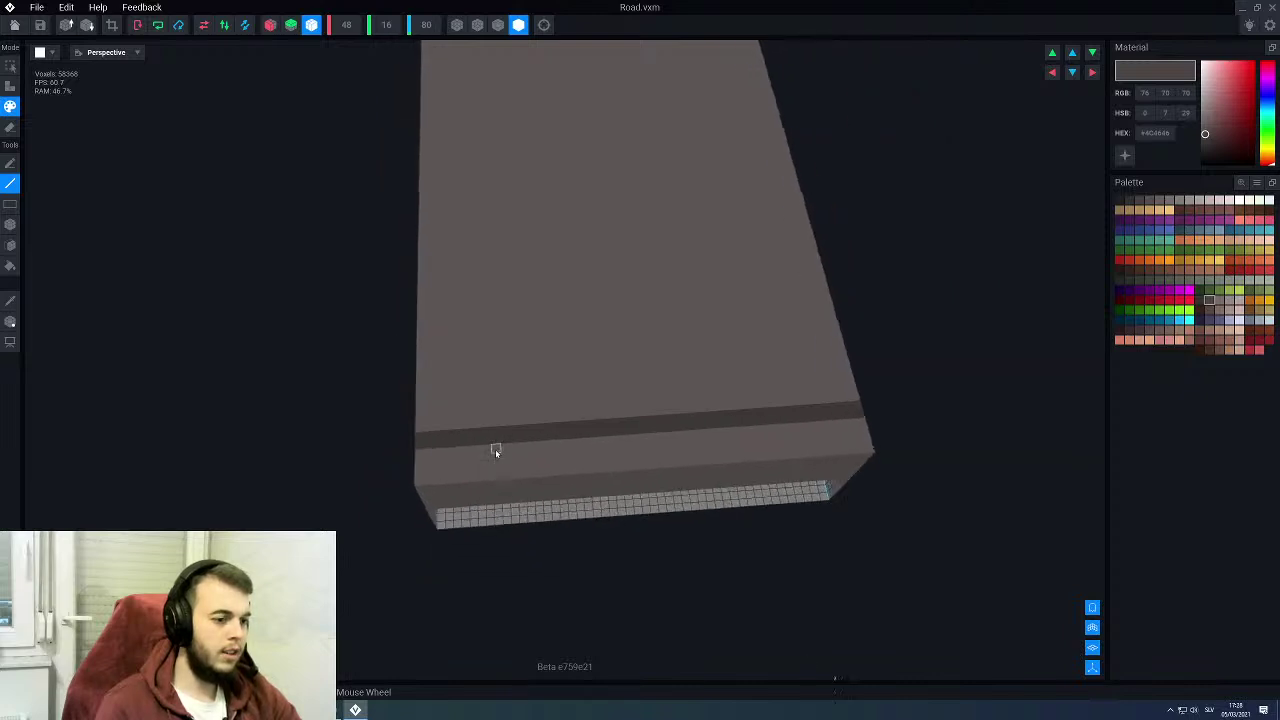
# Step: Paint six evenly spaced dark grey voxels along the inner side of the road's dark stripe, mirrored on the opposite stripe
pyautogui.scroll(2, 494, 449)
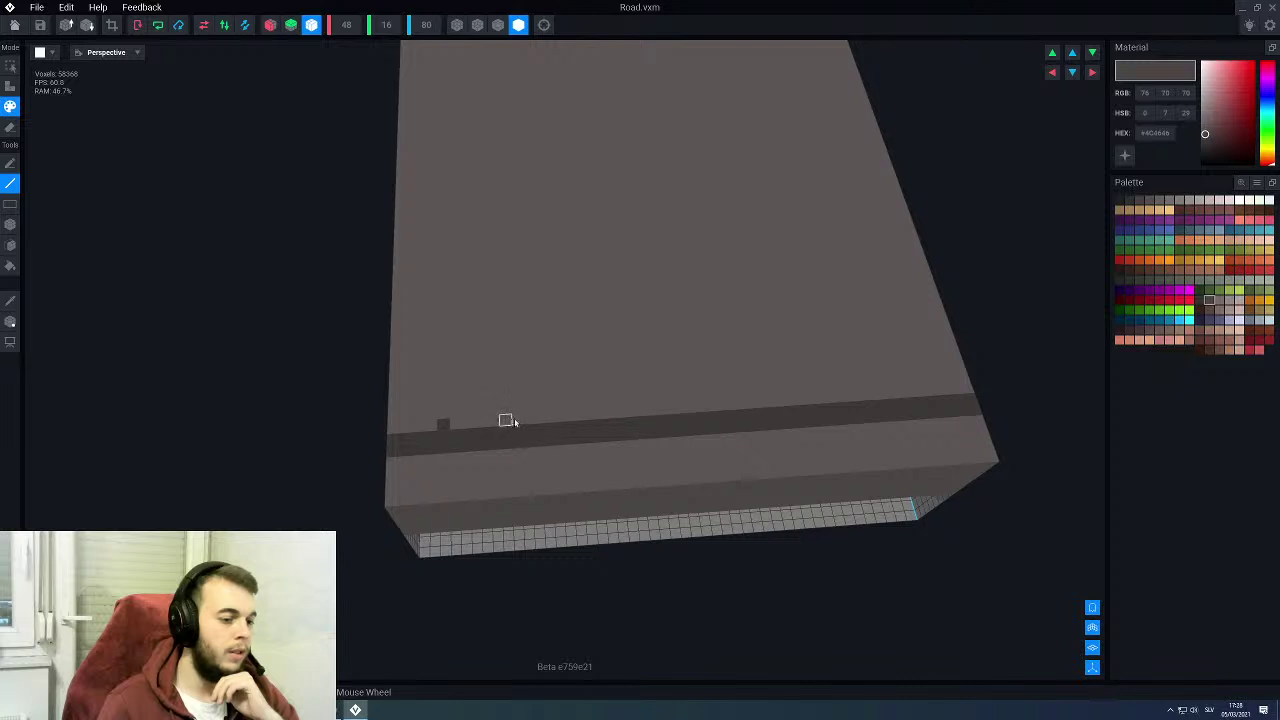
pyautogui.scroll(-3, 537, 347)
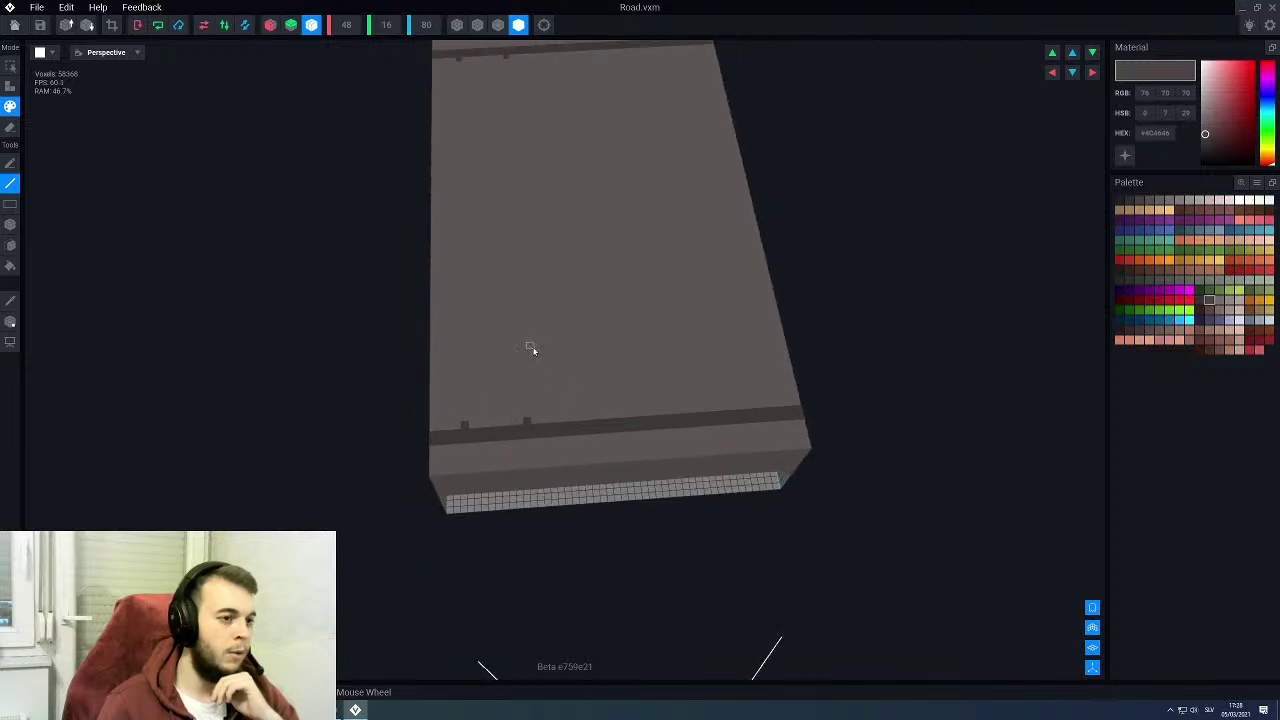
pyautogui.scroll(1, 531, 349)
pyautogui.scroll(-2, 499, 346)
pyautogui.scroll(2, 590, 456)
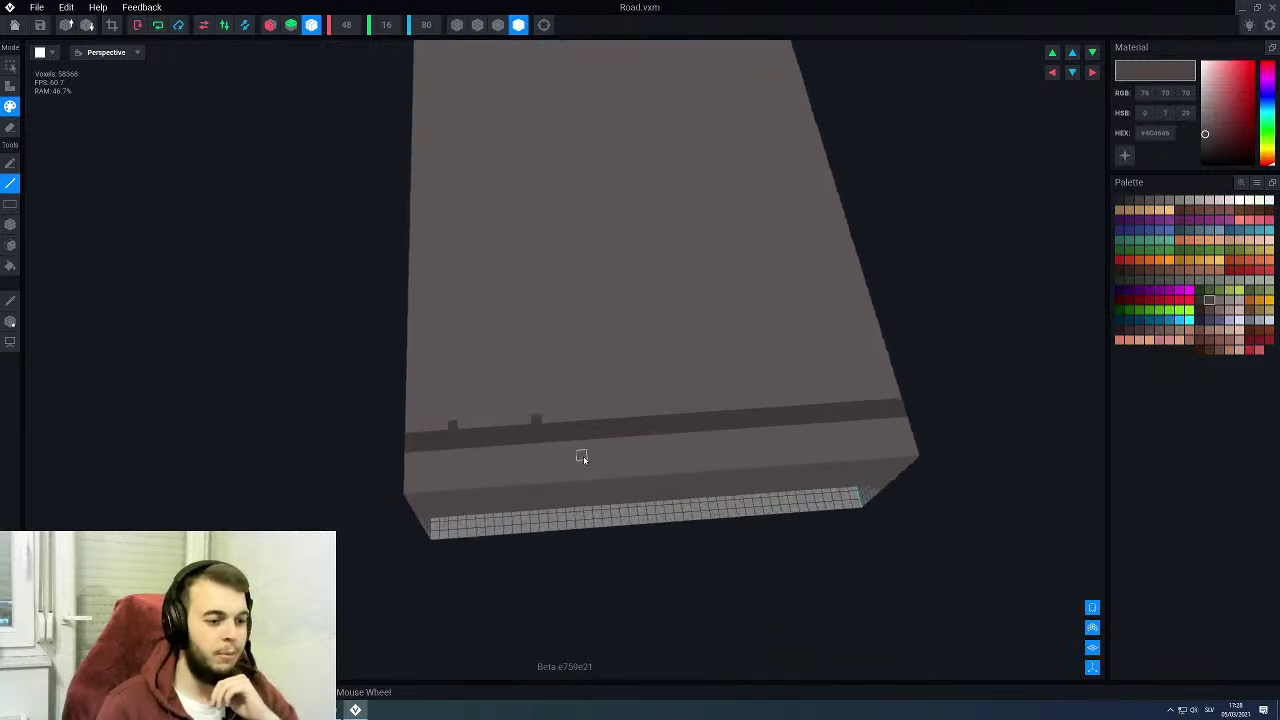
pyautogui.scroll(2, 570, 416)
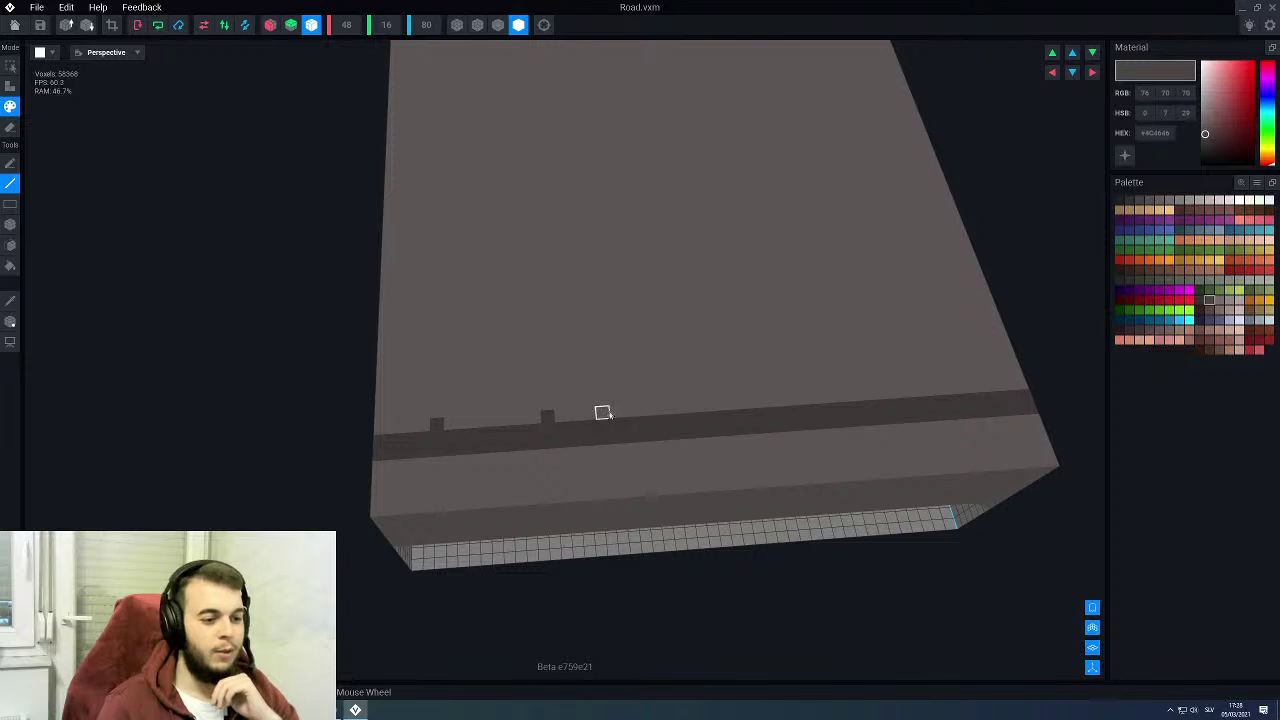
pyautogui.click(657, 410)
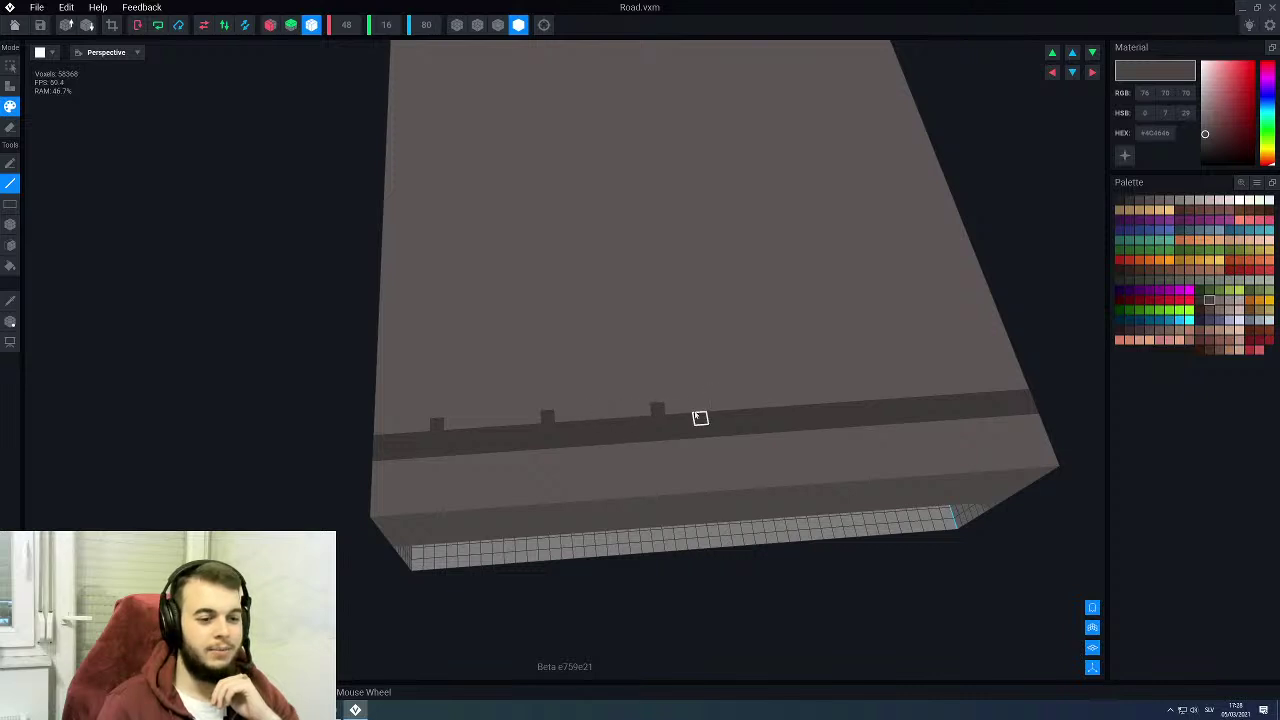
pyautogui.click(763, 402)
pyautogui.moveTo(774, 437); pyautogui.dragTo(557, 467, button='middle')
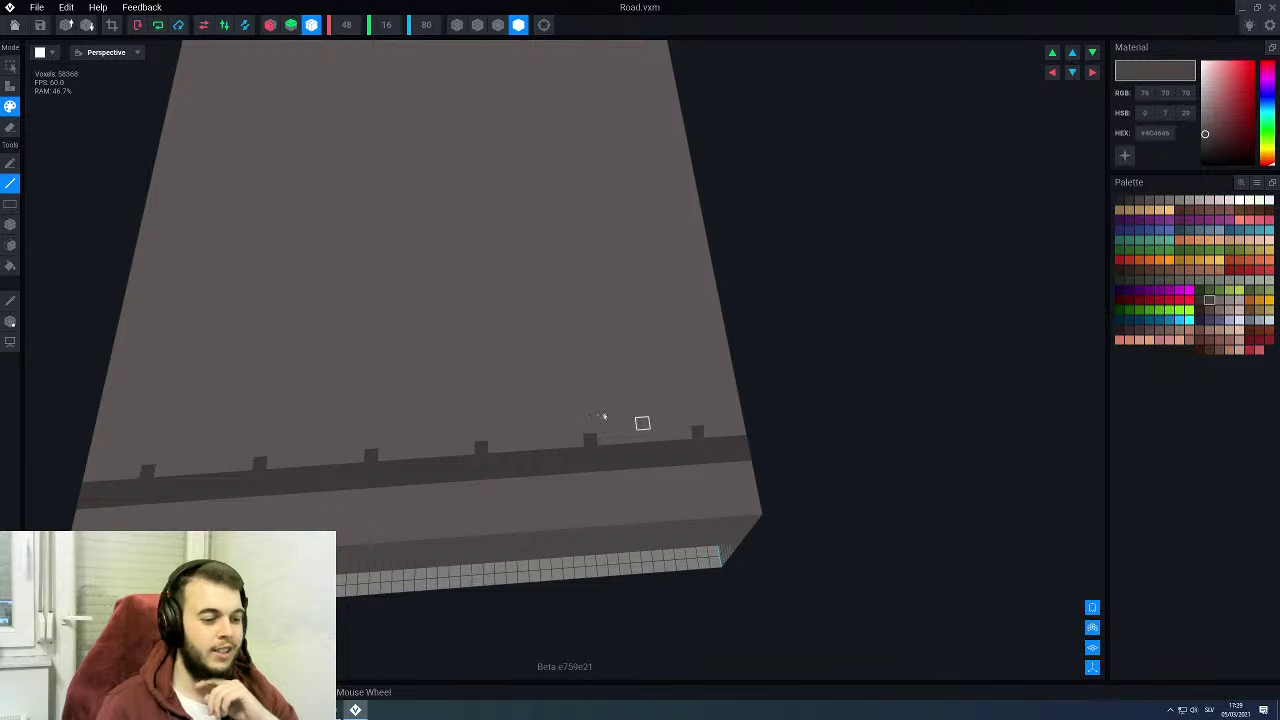
pyautogui.scroll(-5, 640, 423)
pyautogui.moveTo(486, 388); pyautogui.dragTo(434, 351, button='right')
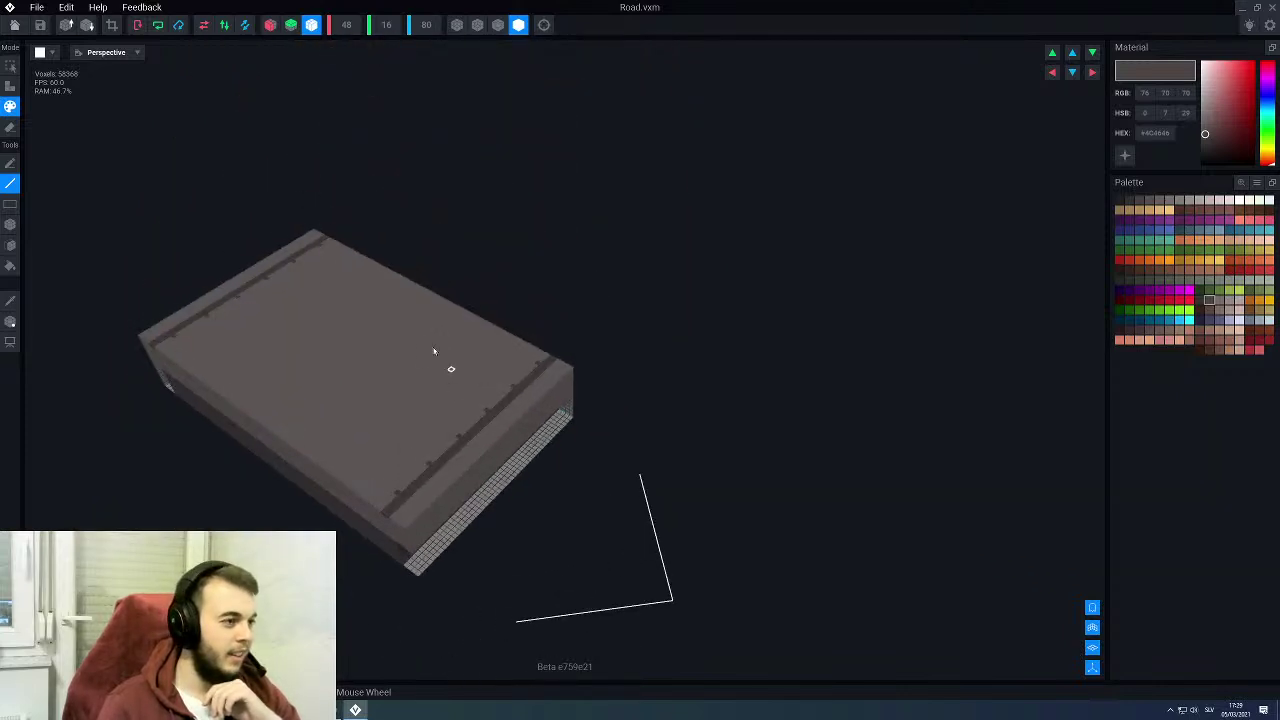
# Step: Save the changes to the Road model and return to the Modern Bridge scene
pyautogui.click(67, 25)
pyautogui.click(14, 25)
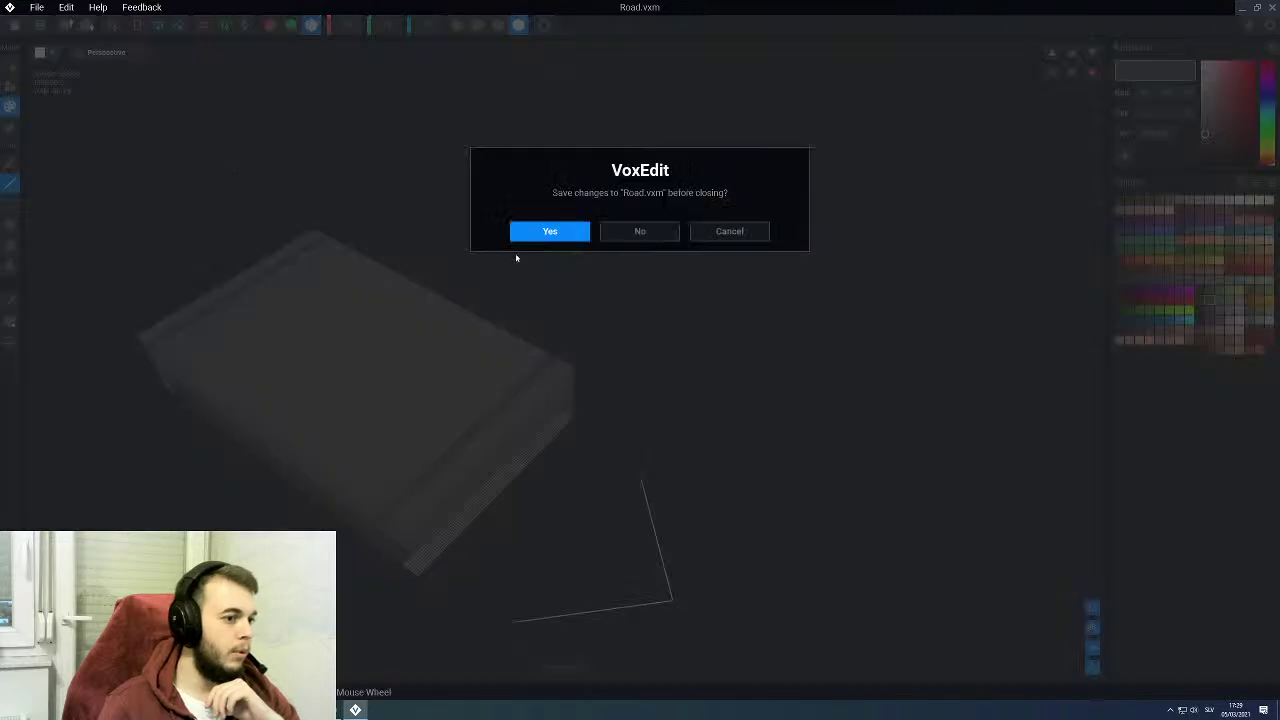
pyautogui.click(550, 231)
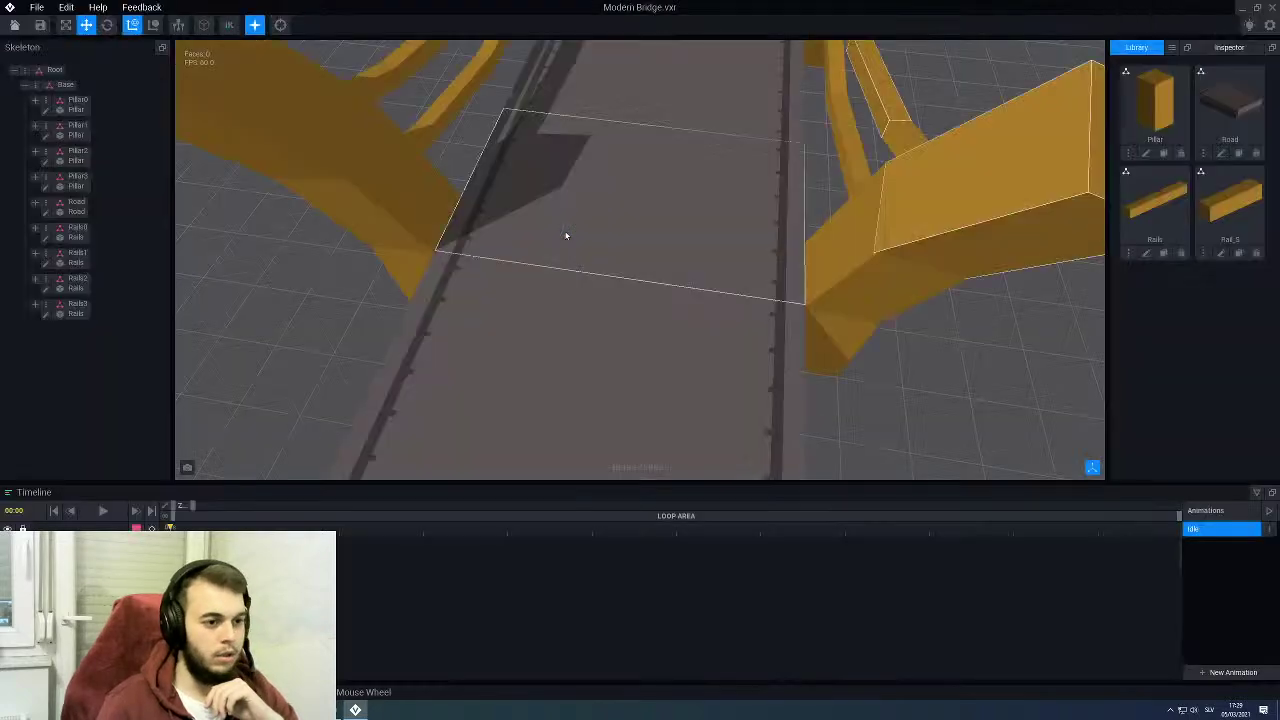
# Step: Select a segment of the bridge's front railing and open its Rails model for editing
pyautogui.moveTo(557, 250); pyautogui.dragTo(557, 289, button='right')
pyautogui.moveTo(461, 235); pyautogui.dragTo(600, 271, button='right')
pyautogui.scroll(3, 532, 277)
pyautogui.scroll(3, 530, 270)
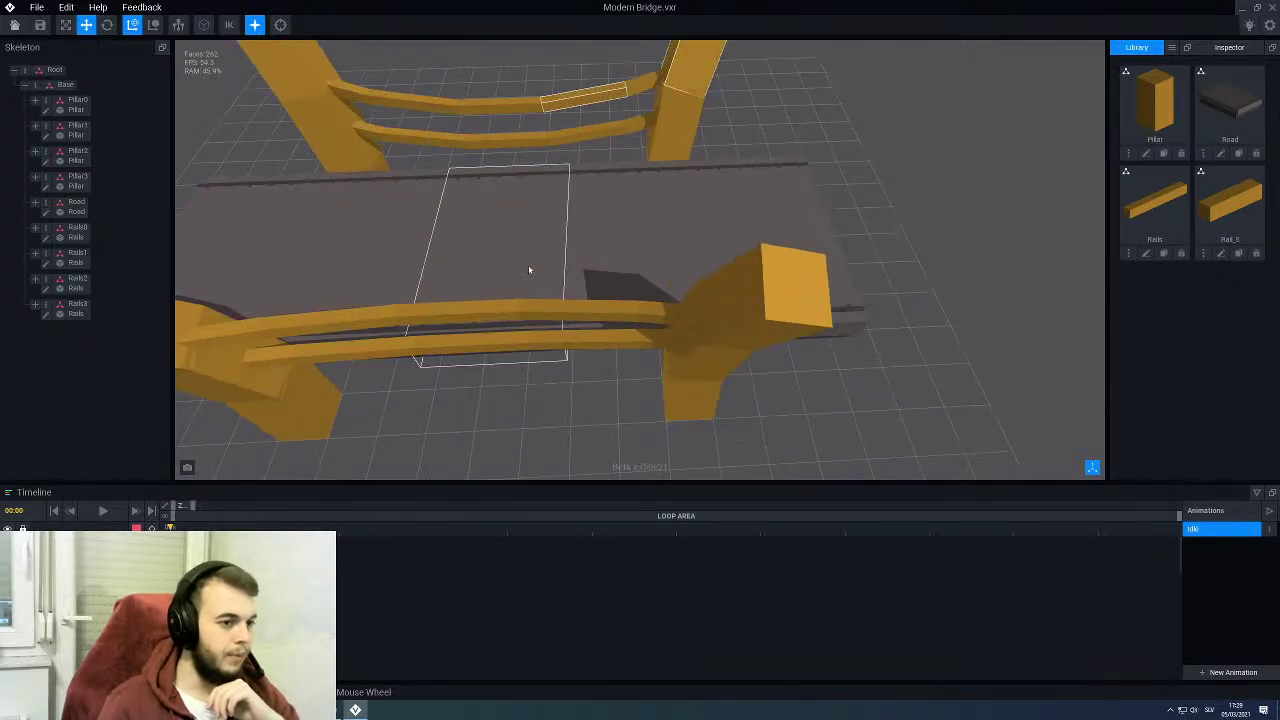
pyautogui.moveTo(529, 269); pyautogui.dragTo(608, 226, button='middle')
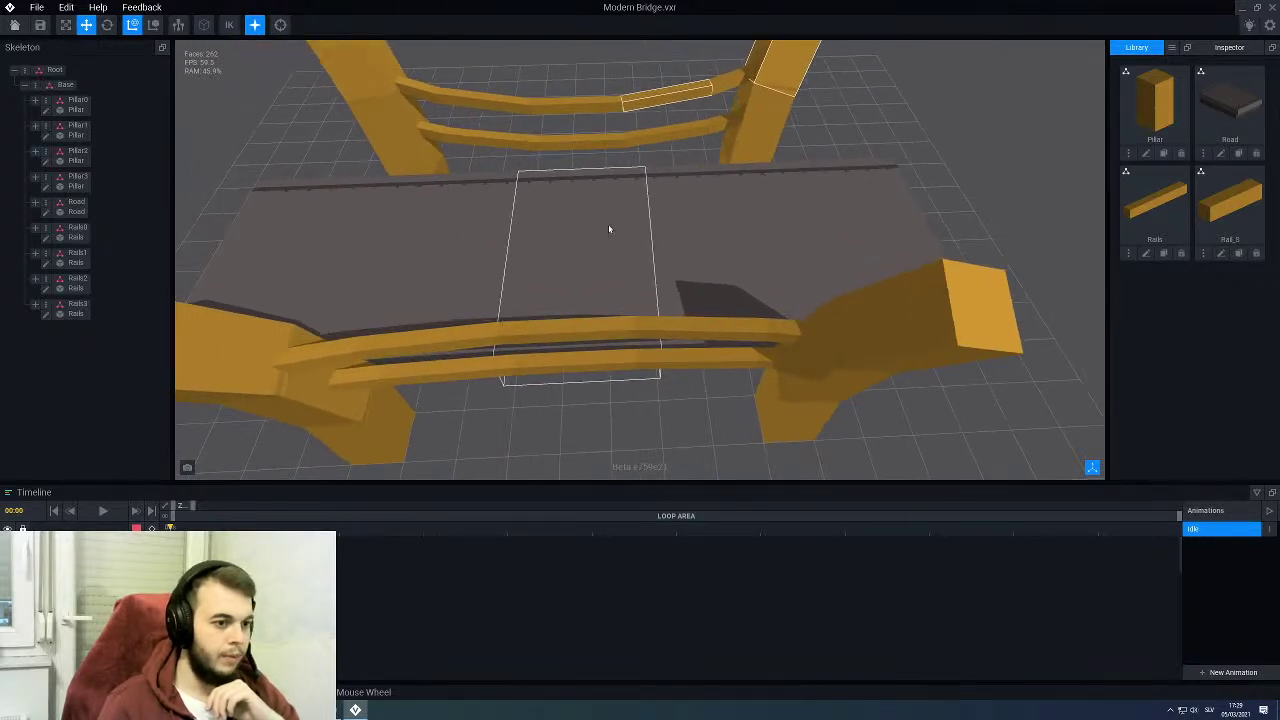
pyautogui.click(545, 340)
pyautogui.click(44, 317)
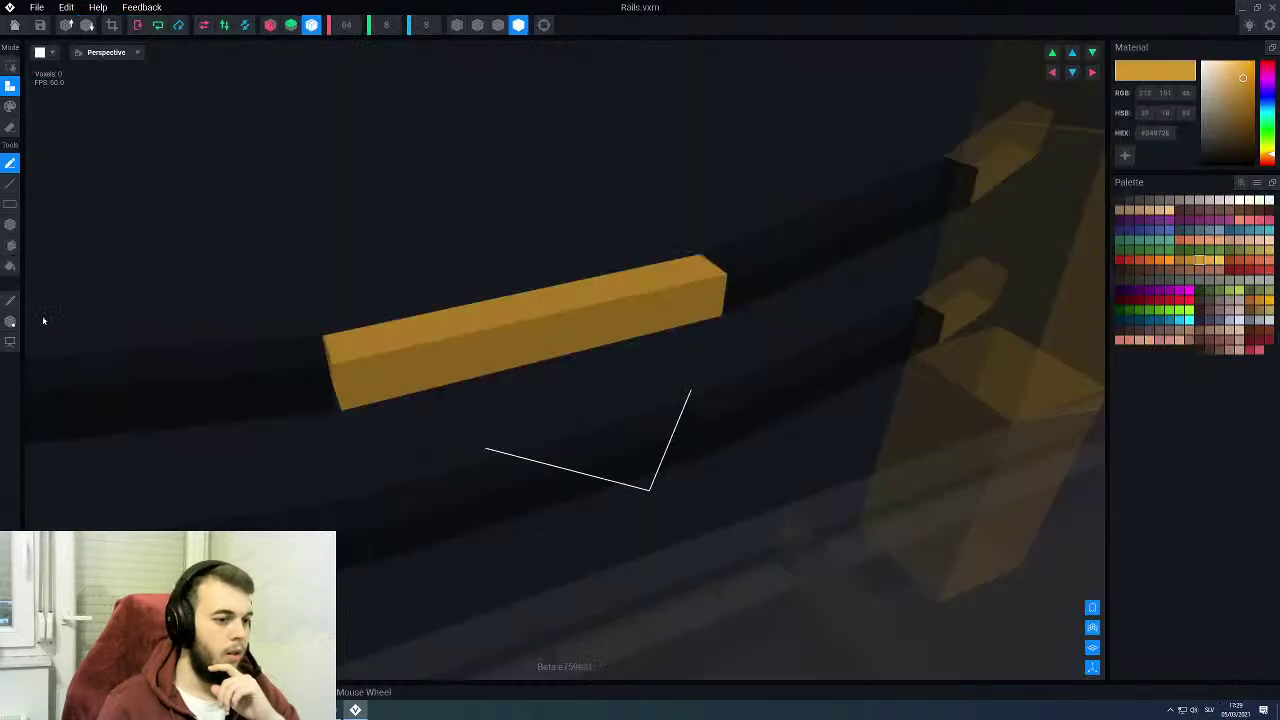
# Step: Paint a lighter orange (#E2AC44) line along the rail's upper edge, turning off Z-axis mirroring, and save the model back to the bridge
pyautogui.moveTo(224, 314)
pyautogui.mouseDown(button='right')
pyautogui.moveTo(424, 290)
pyautogui.moveTo(396, 287)
pyautogui.mouseUp(button='right')
pyautogui.scroll(2, 886, 318)
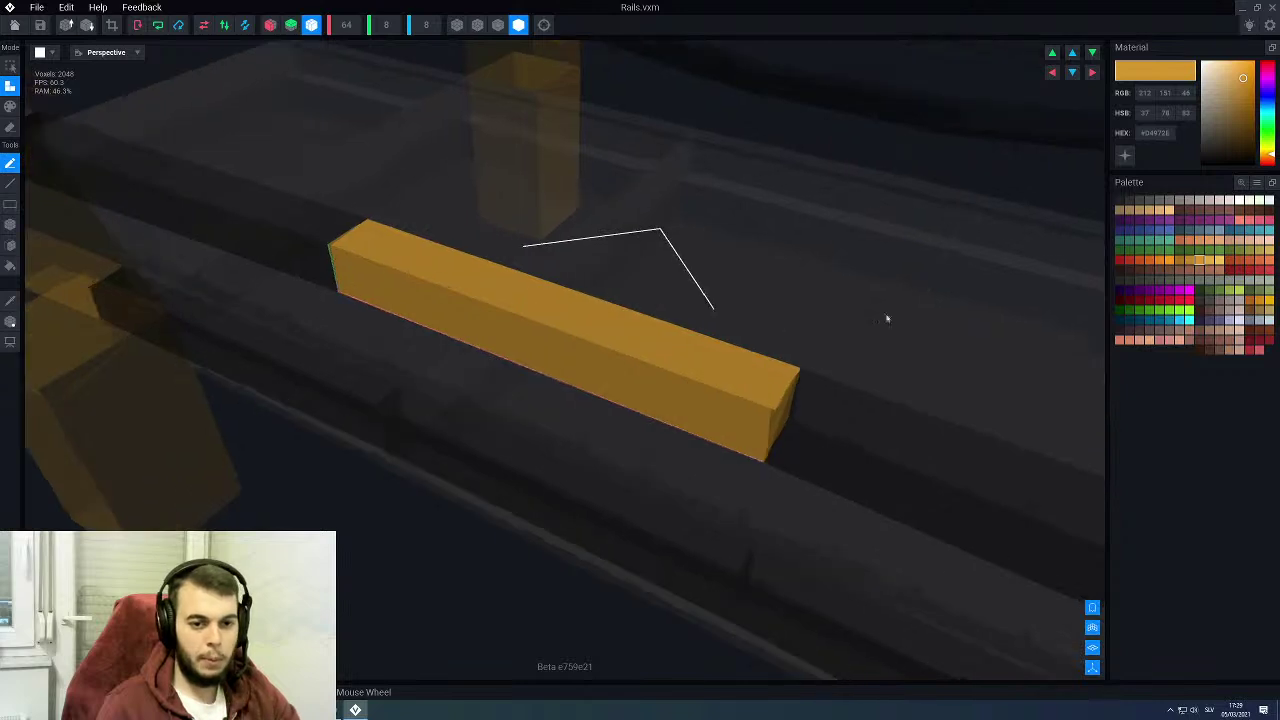
pyautogui.click(1208, 262)
pyautogui.press('p')
pyautogui.press('l')
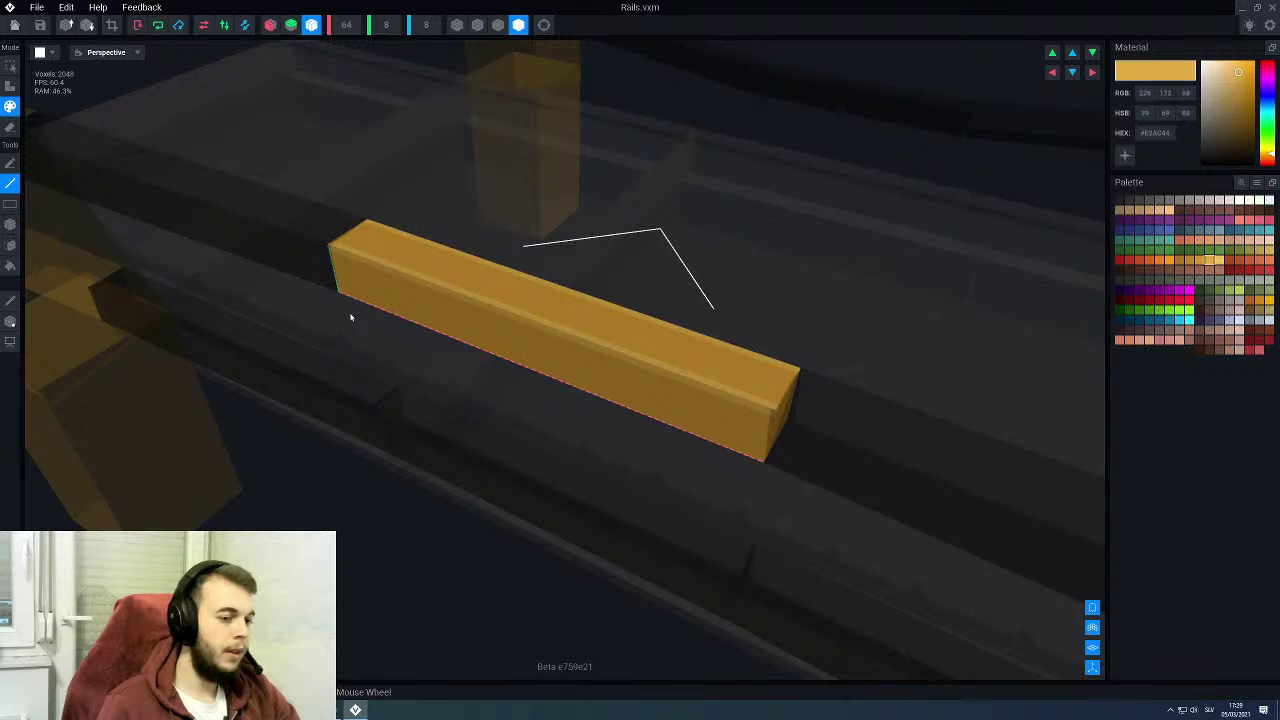
pyautogui.click(311, 25)
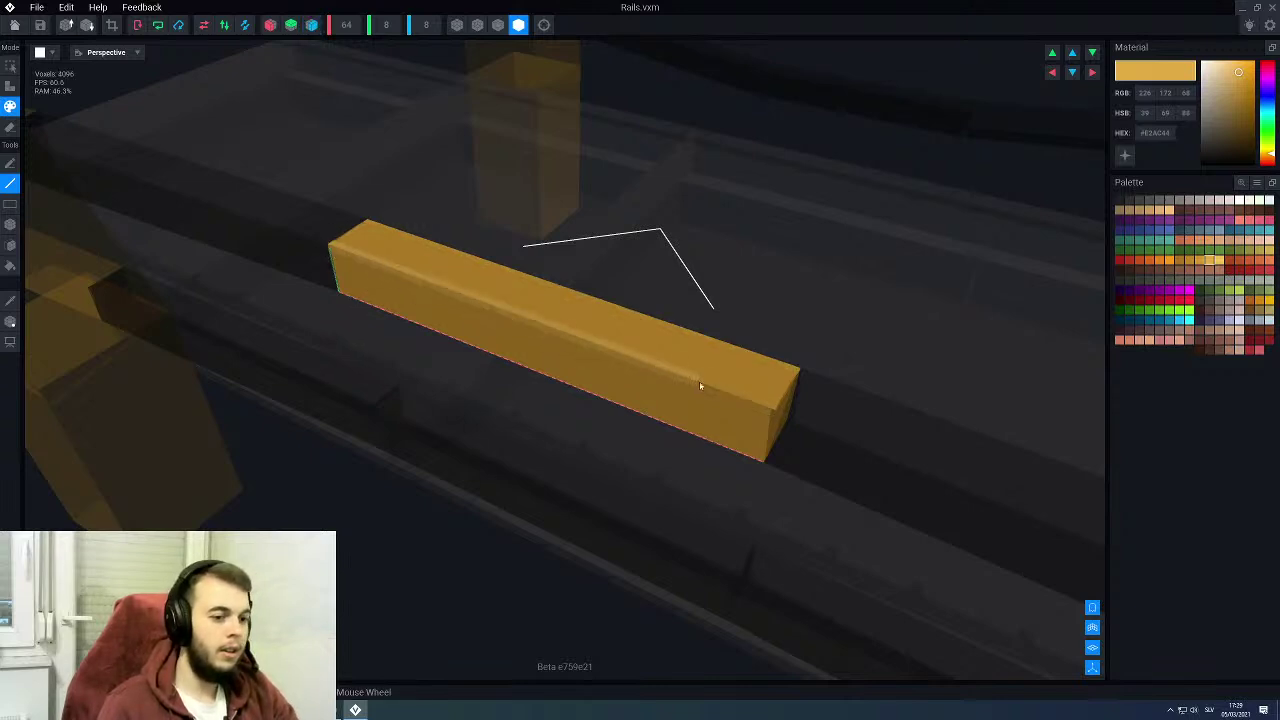
pyautogui.click(15, 25)
pyautogui.click(540, 237)
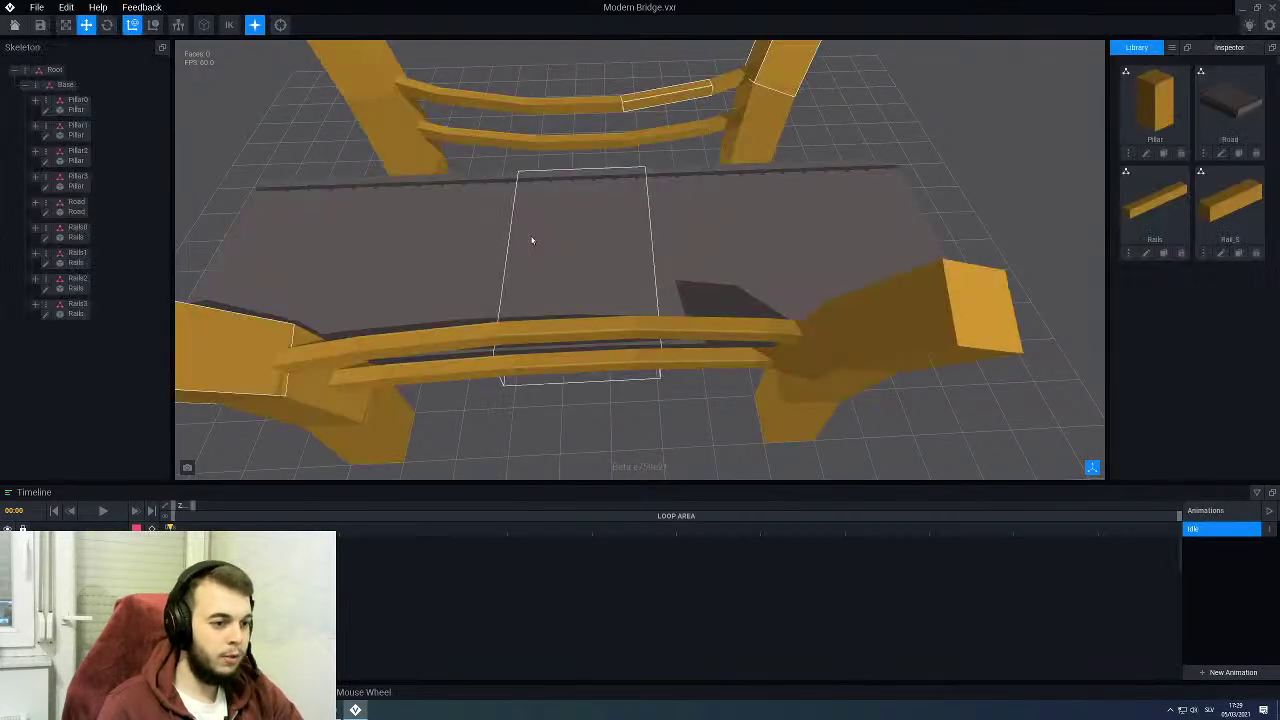
# Step: Select the segment adjoining the middle one in the front upper railing
pyautogui.scroll(3, 658, 353)
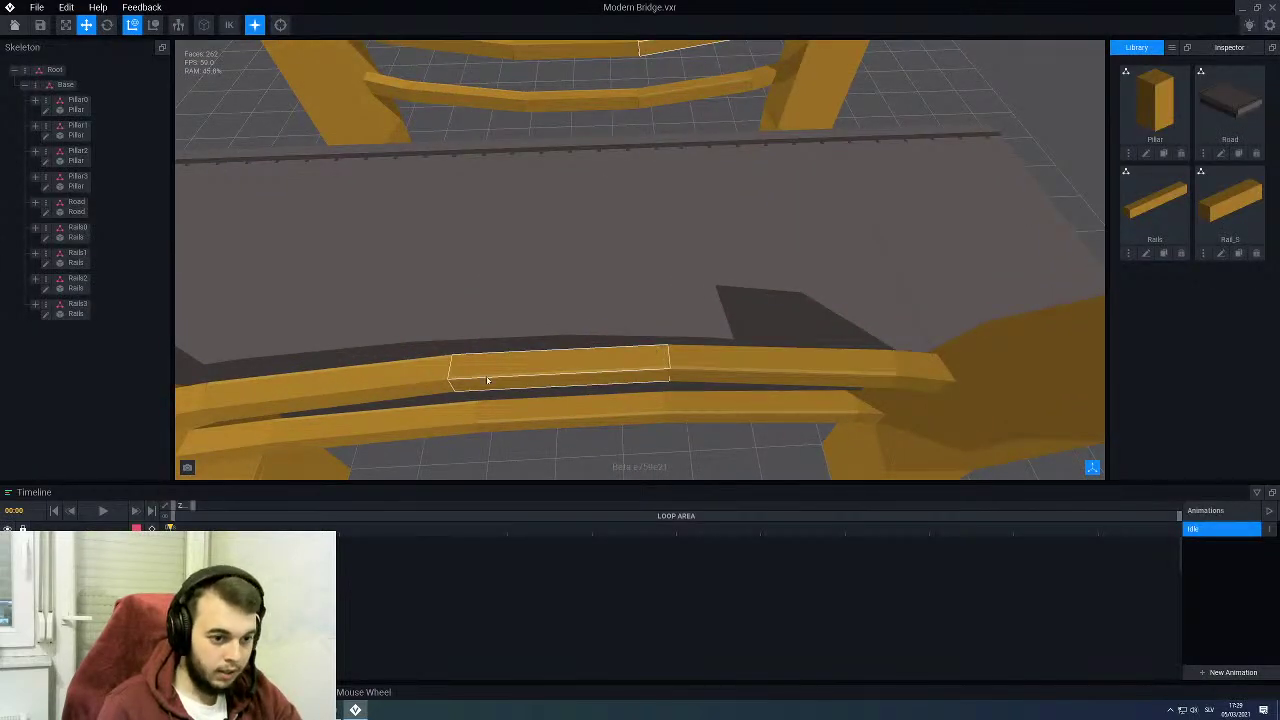
pyautogui.moveTo(487, 380); pyautogui.dragTo(573, 285, button='middle')
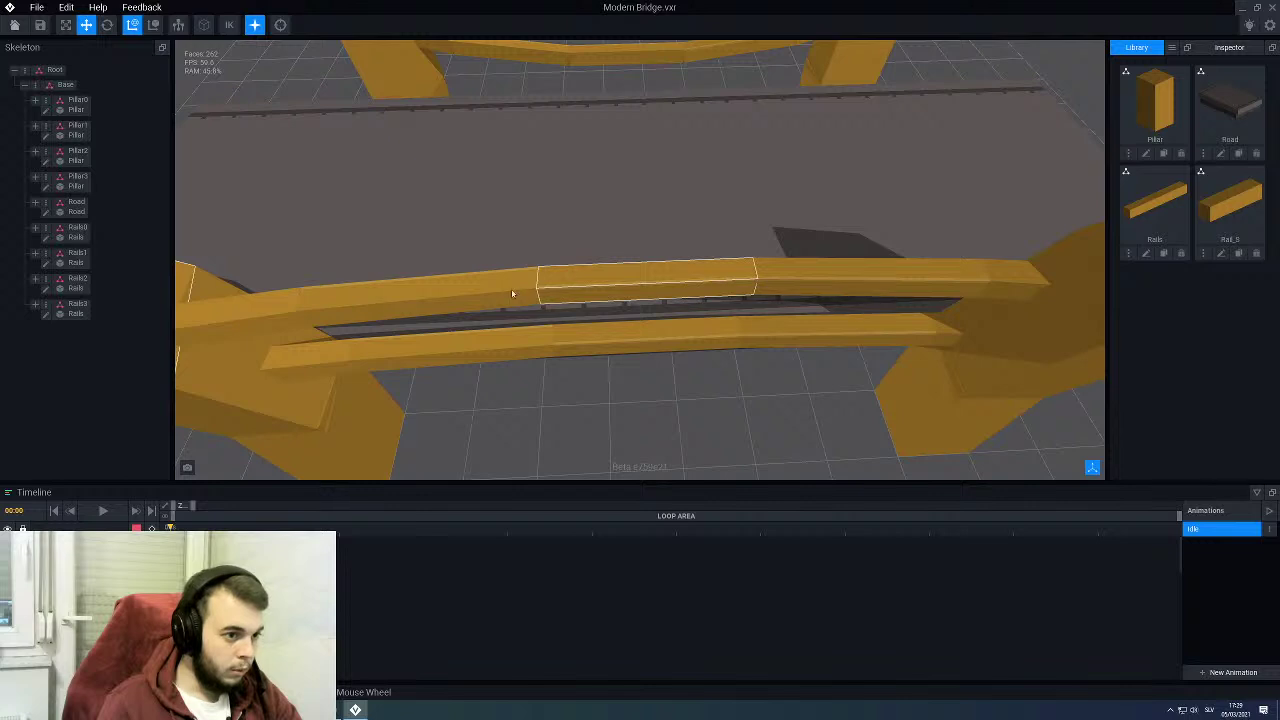
pyautogui.click(455, 294)
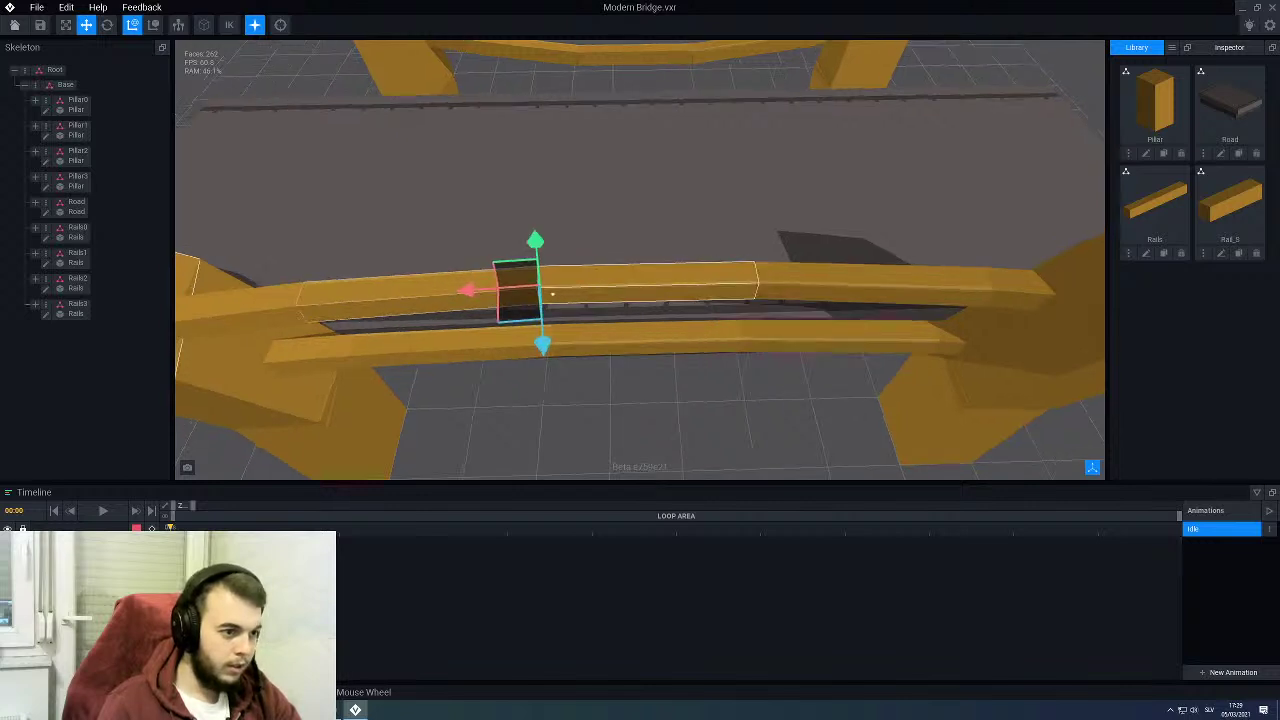
pyautogui.moveTo(551, 291); pyautogui.dragTo(380, 298, button='right')
pyautogui.scroll(-2, 831, 166)
pyautogui.moveTo(831, 166); pyautogui.dragTo(720, 170, button='right')
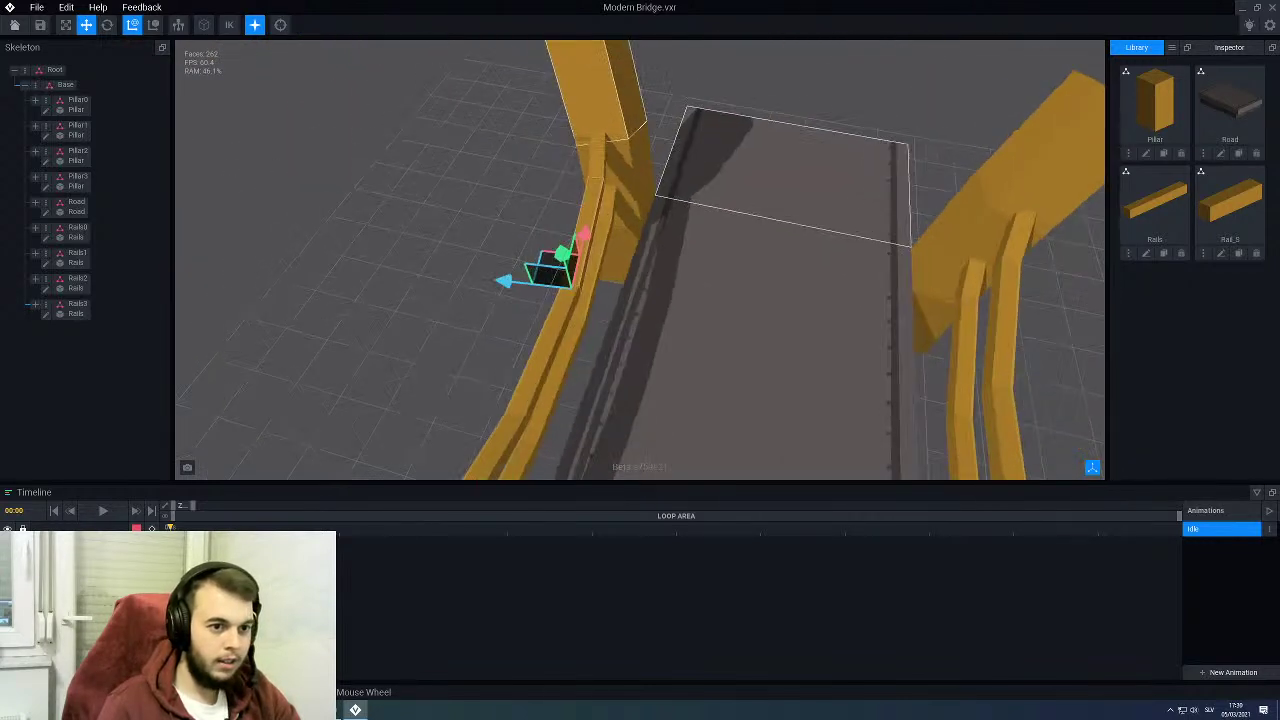
pyautogui.scroll(4, 866, 216)
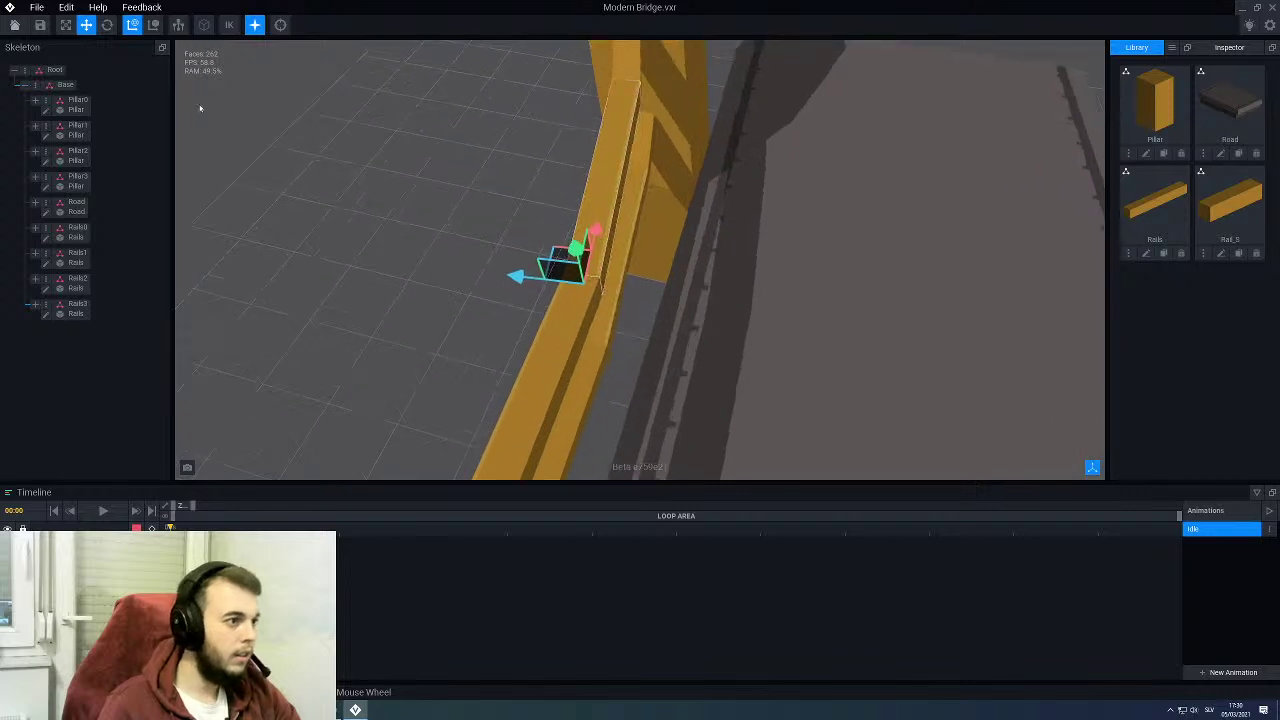
# Step: Try to rotate the selected rail segment about its X axis
pyautogui.click(107, 25)
pyautogui.scroll(5, 452, 291)
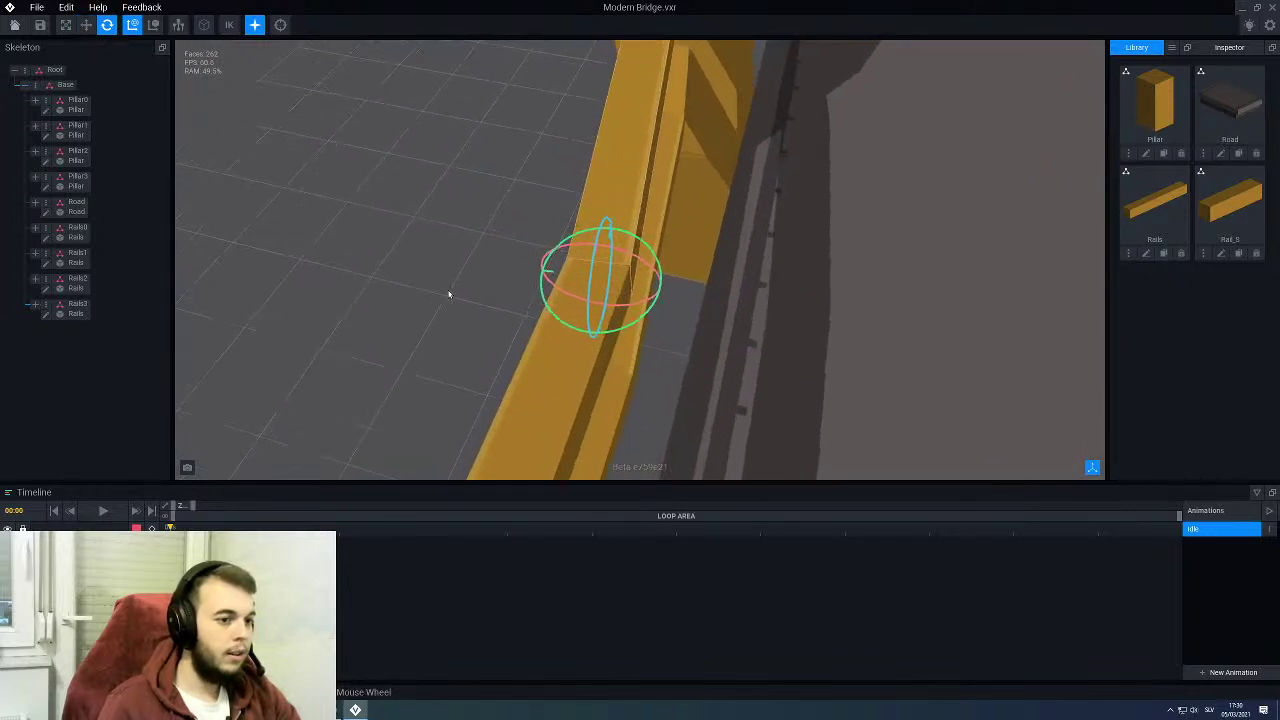
pyautogui.moveTo(473, 287); pyautogui.dragTo(585, 276, button='right')
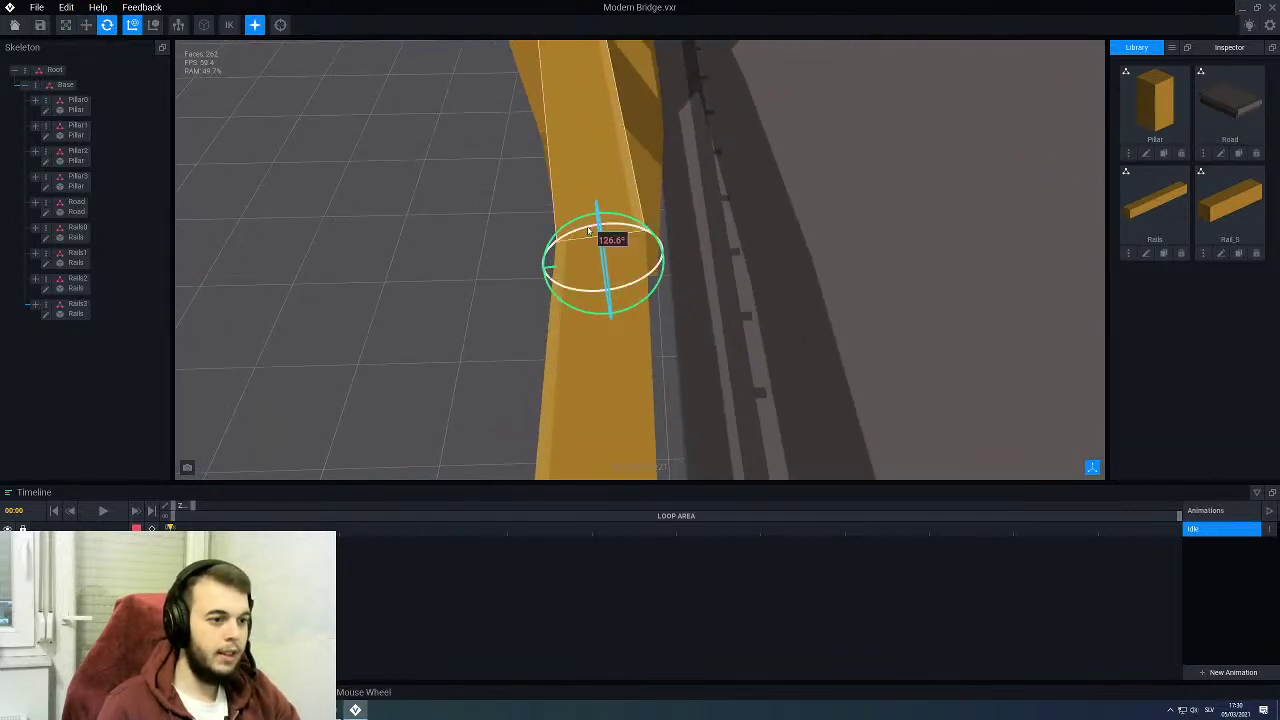
pyautogui.moveTo(589, 231); pyautogui.dragTo(594, 228)
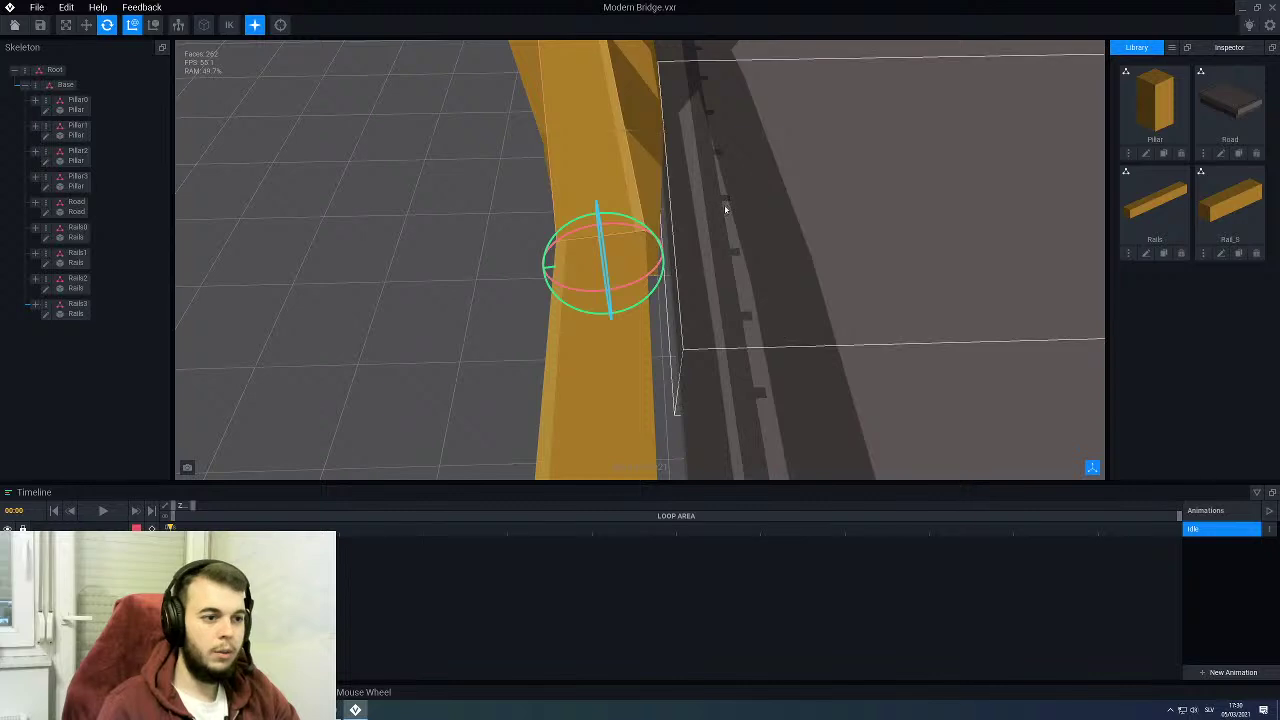
# Step: Reset the selected rail segment's rotation to 0° on all axes
pyautogui.click(1229, 47)
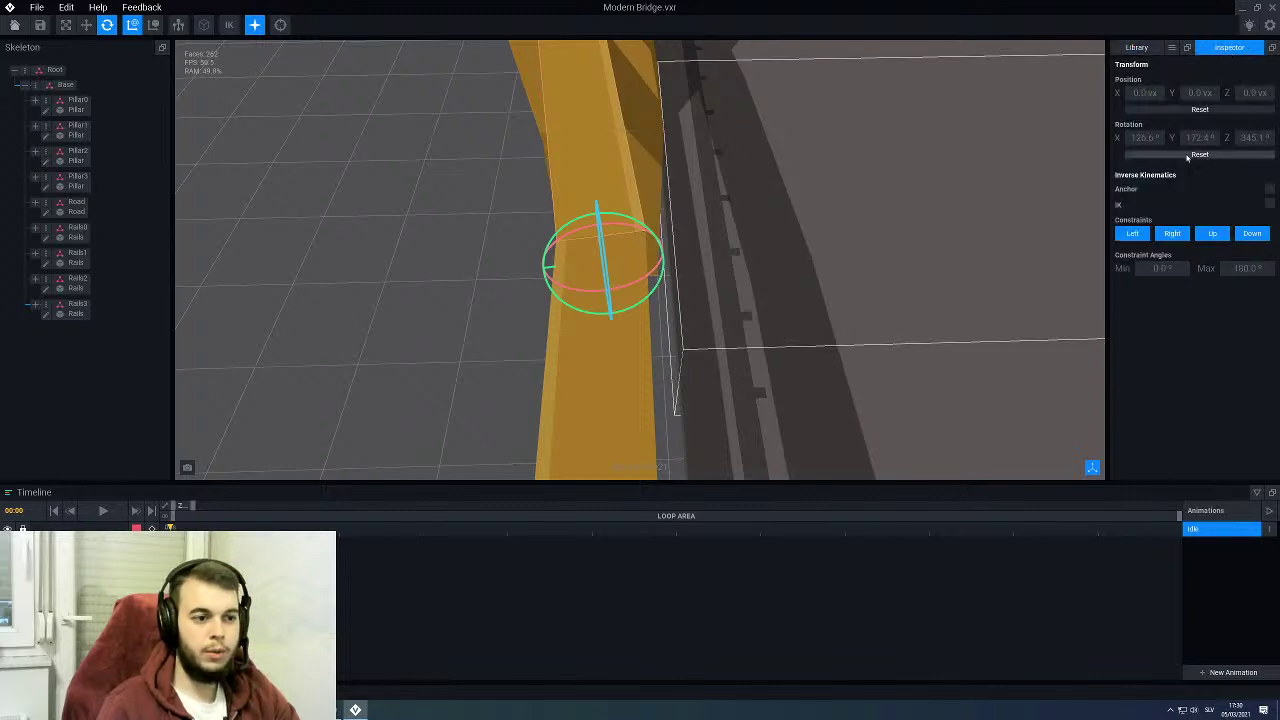
pyautogui.scroll(-6, 711, 206)
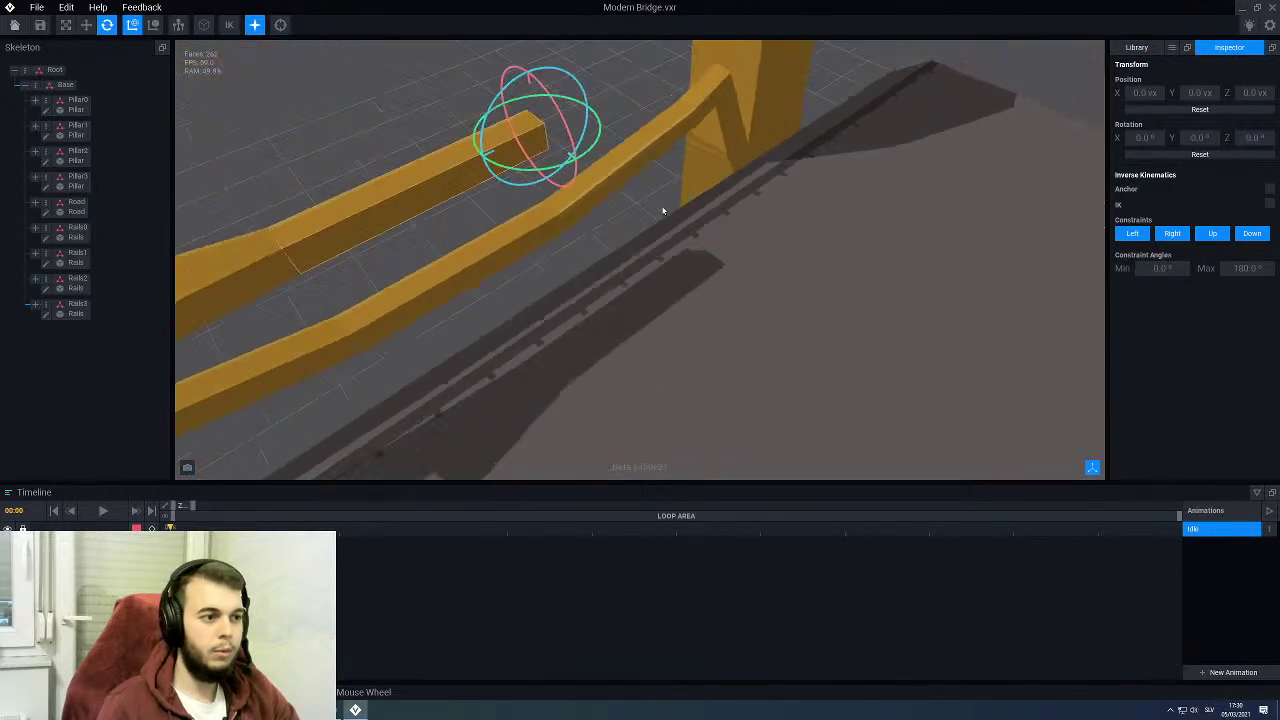
pyautogui.scroll(3, 714, 204)
pyautogui.moveTo(543, 262); pyautogui.dragTo(484, 218, button='right')
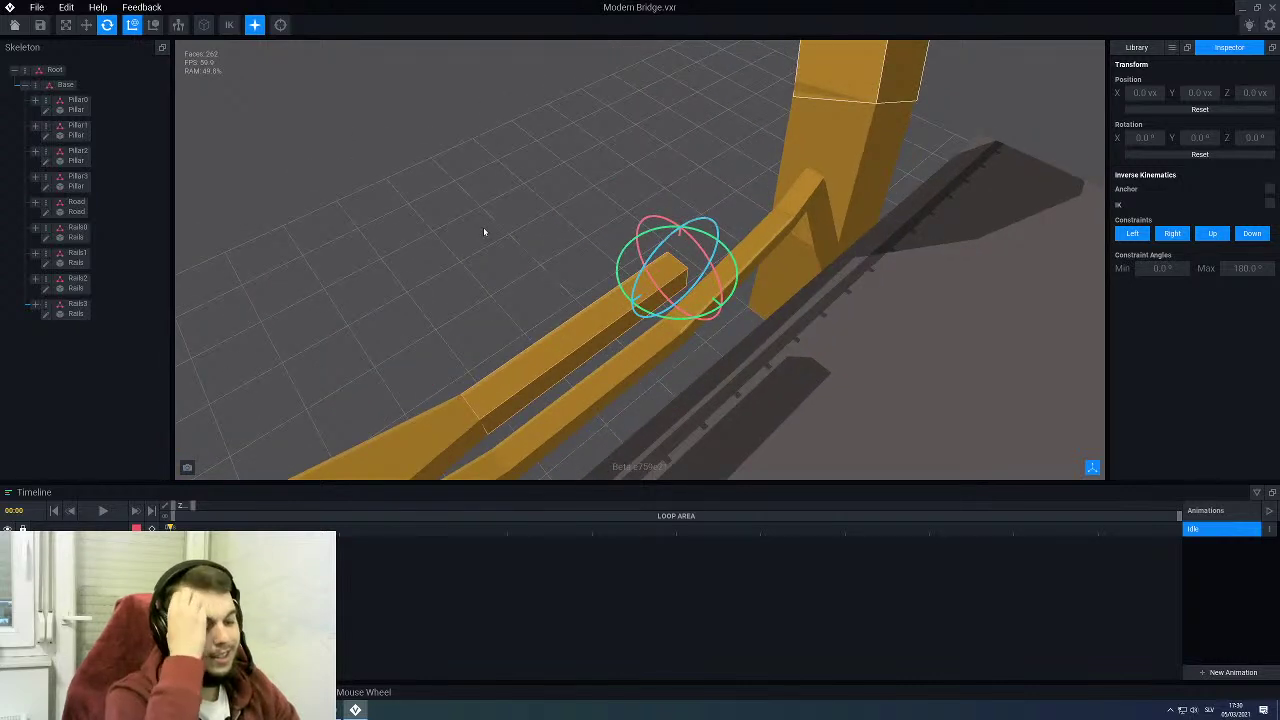
# Step: Undo the rotation reset on the rail segment and deselect it
pyautogui.hotkey('ctrl', 'z')
pyautogui.click(450, 241)
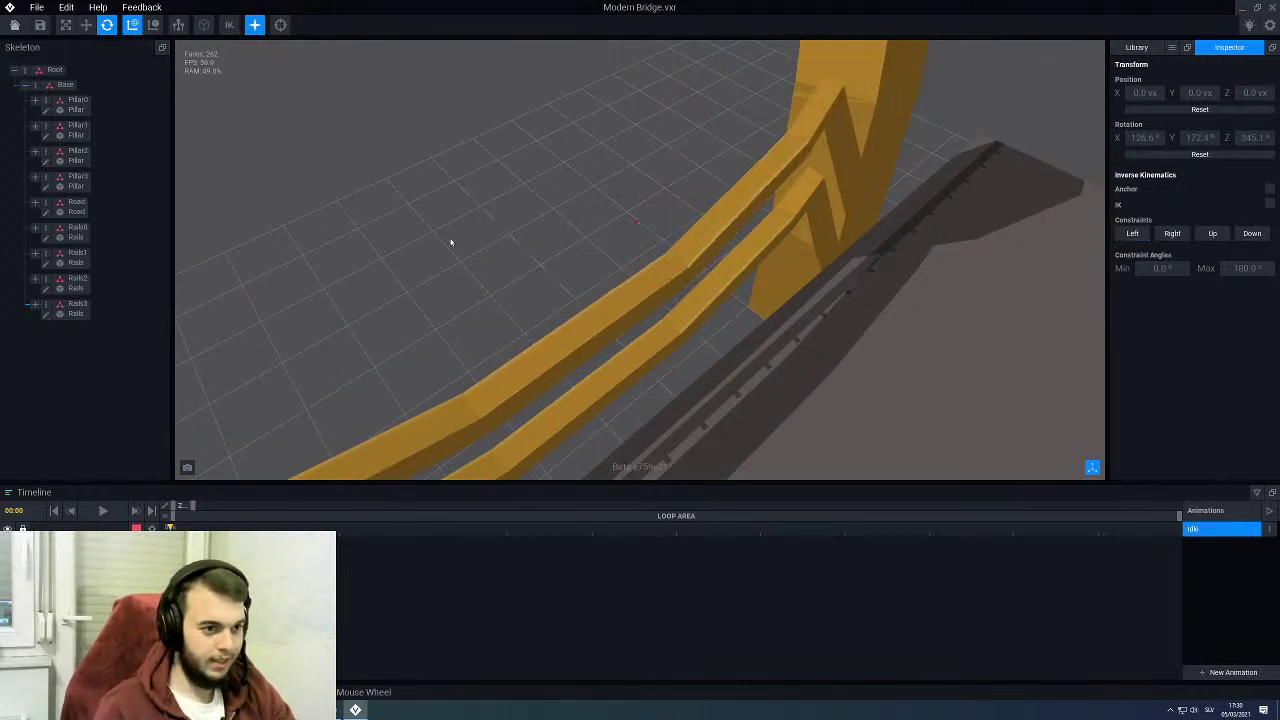
# Step: Clone the Rails model in the library under the name Rails0
pyautogui.click(1136, 47)
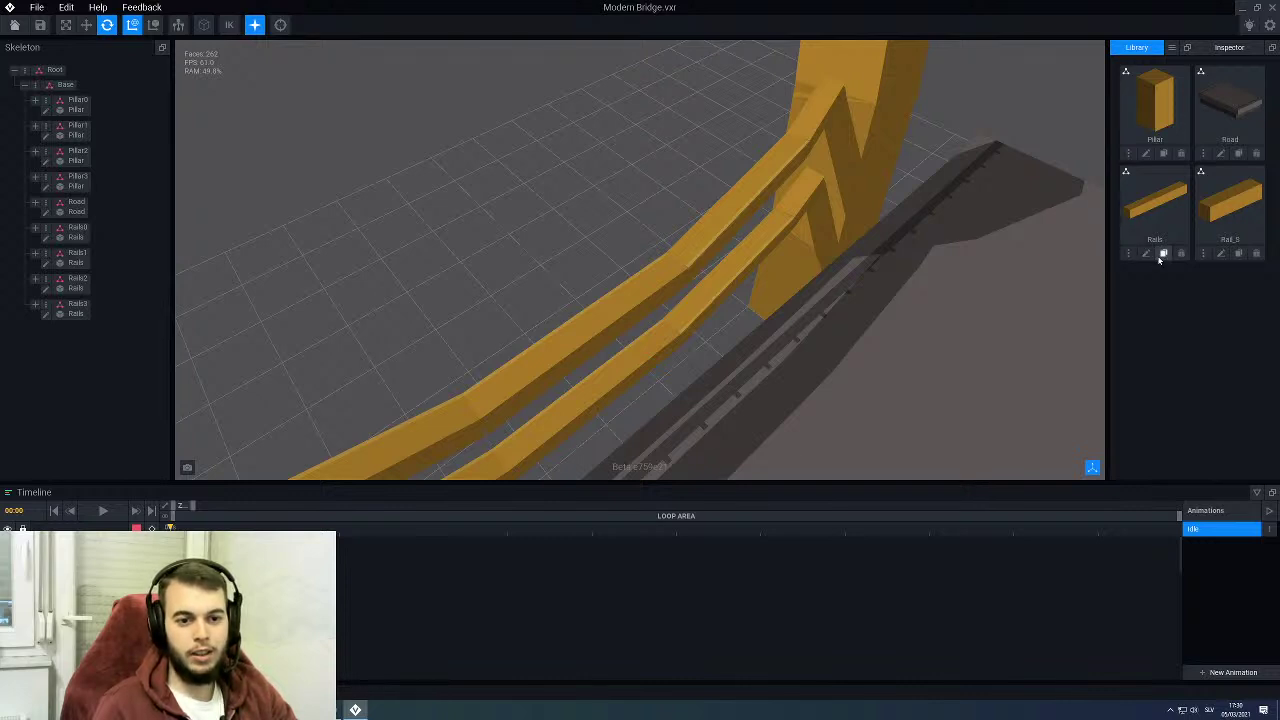
pyautogui.click(1163, 254)
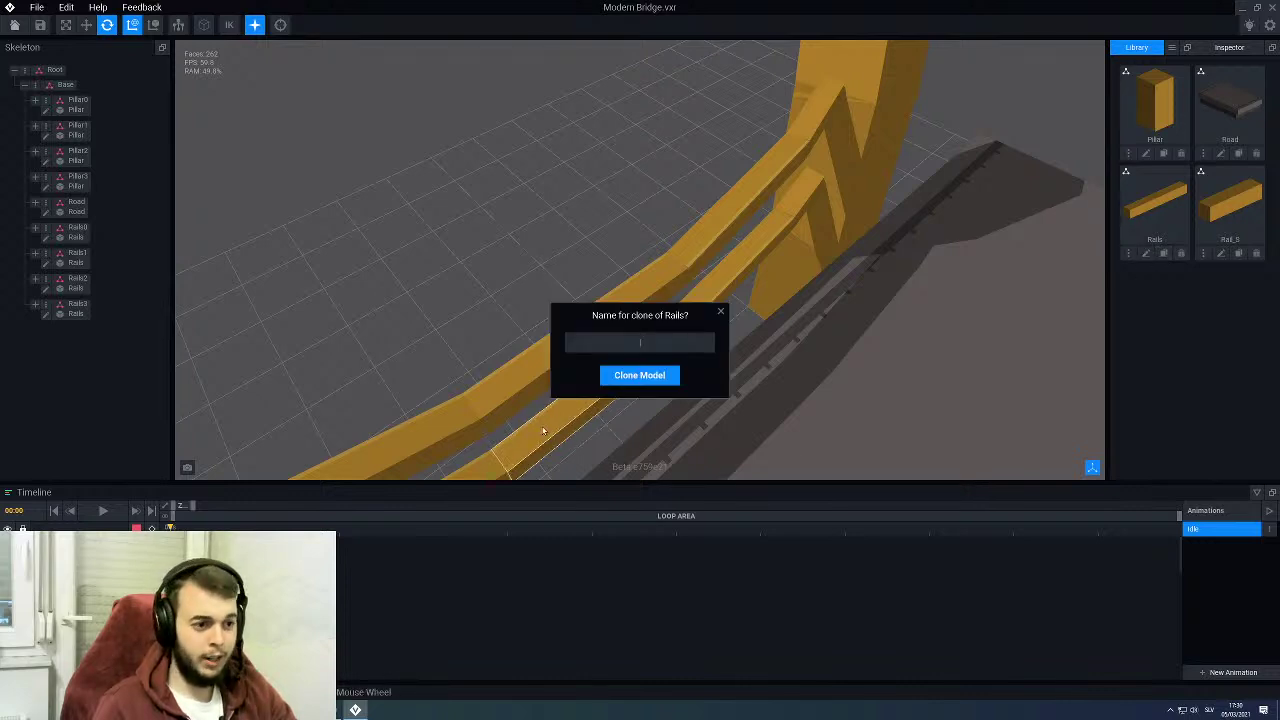
pyautogui.write('Rails0')
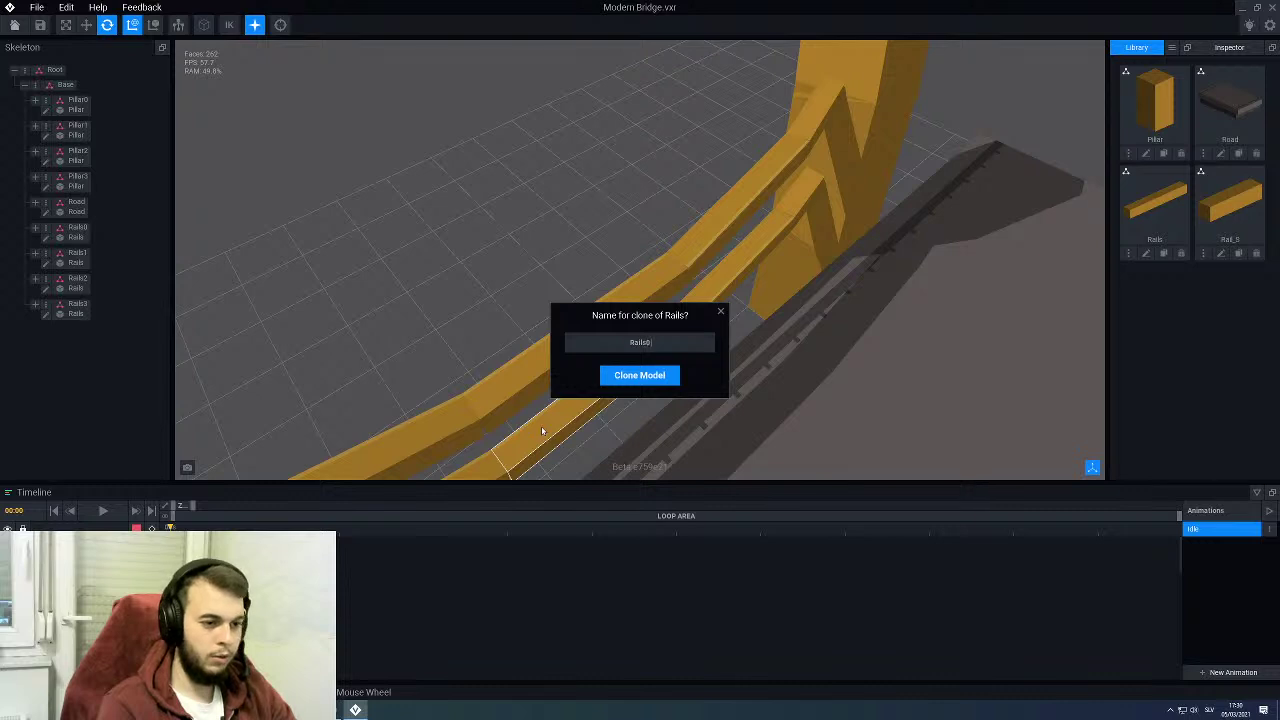
pyautogui.press('Return')
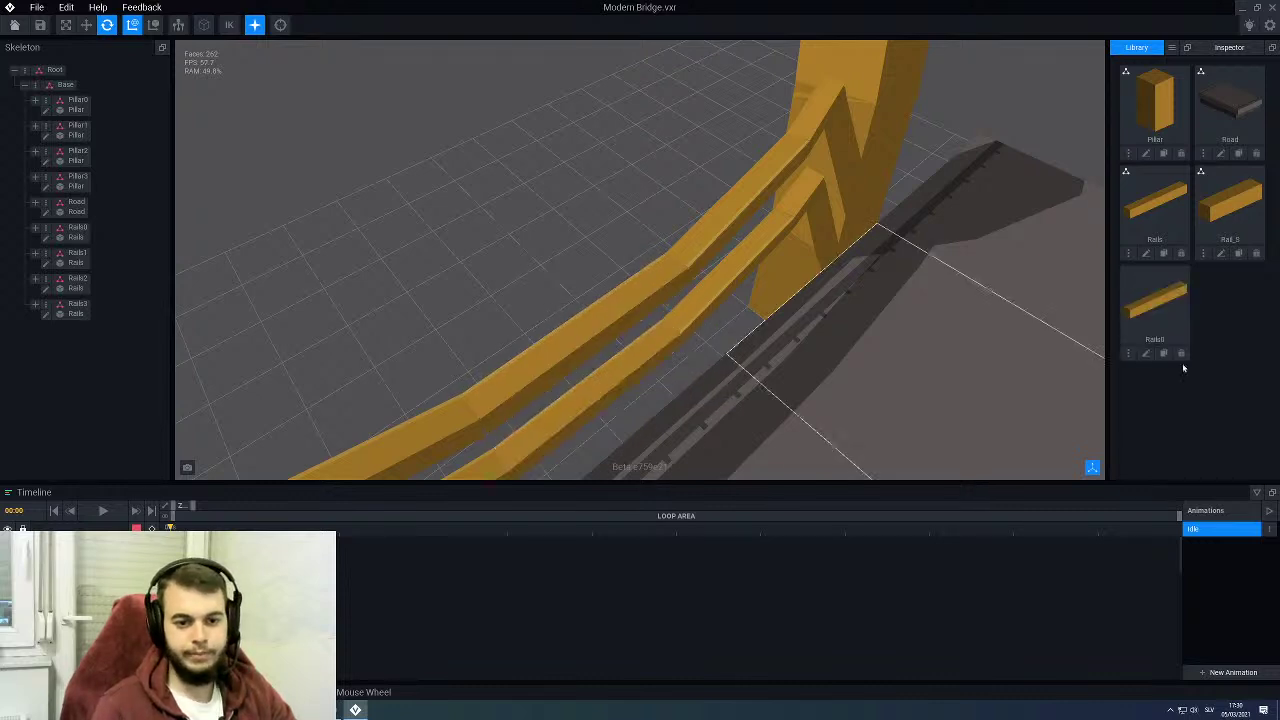
# Step: Flip the Rails0 model so its lighter line runs along the opposite upper edge, and save it back to the bridge
pyautogui.click(1146, 354)
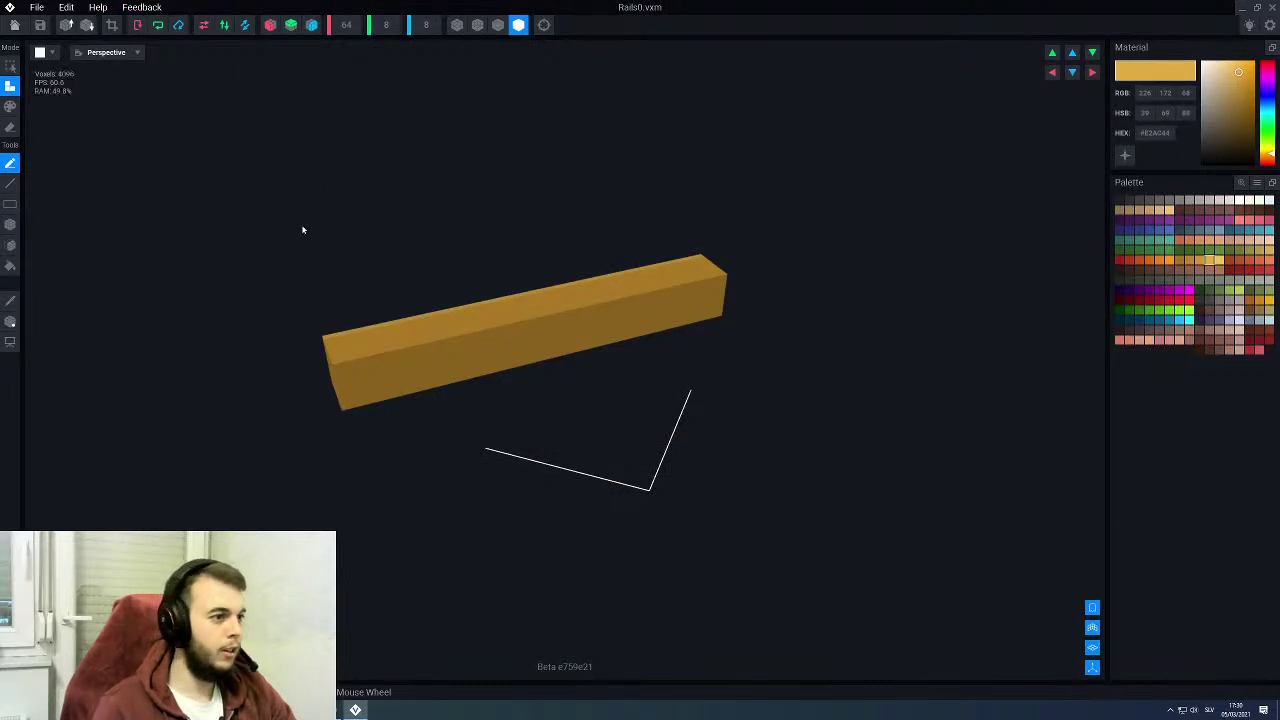
pyautogui.moveTo(524, 325); pyautogui.dragTo(523, 326, button='right')
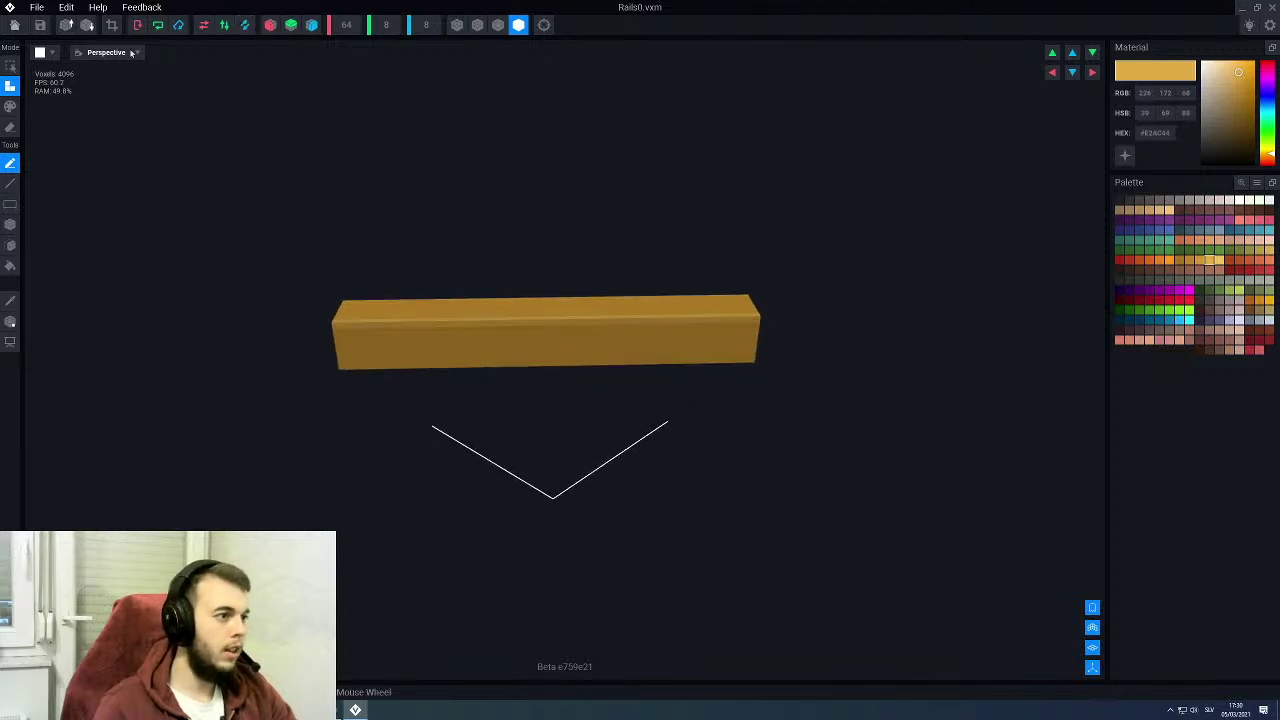
pyautogui.click(14, 25)
pyautogui.click(512, 235)
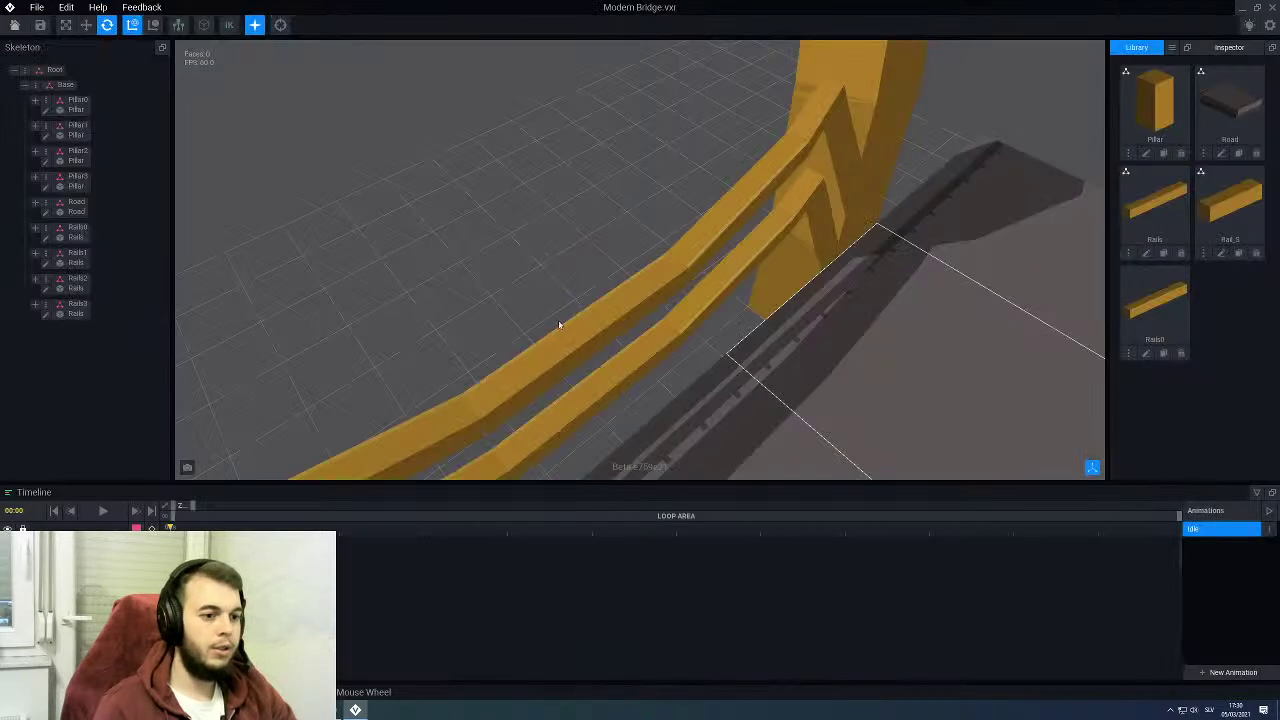
# Step: Assign the Rails0 model to the Ra01(1)(1) segment under Rails3, beside the middle of the upper rail
pyautogui.click(718, 226)
pyautogui.click(34, 304)
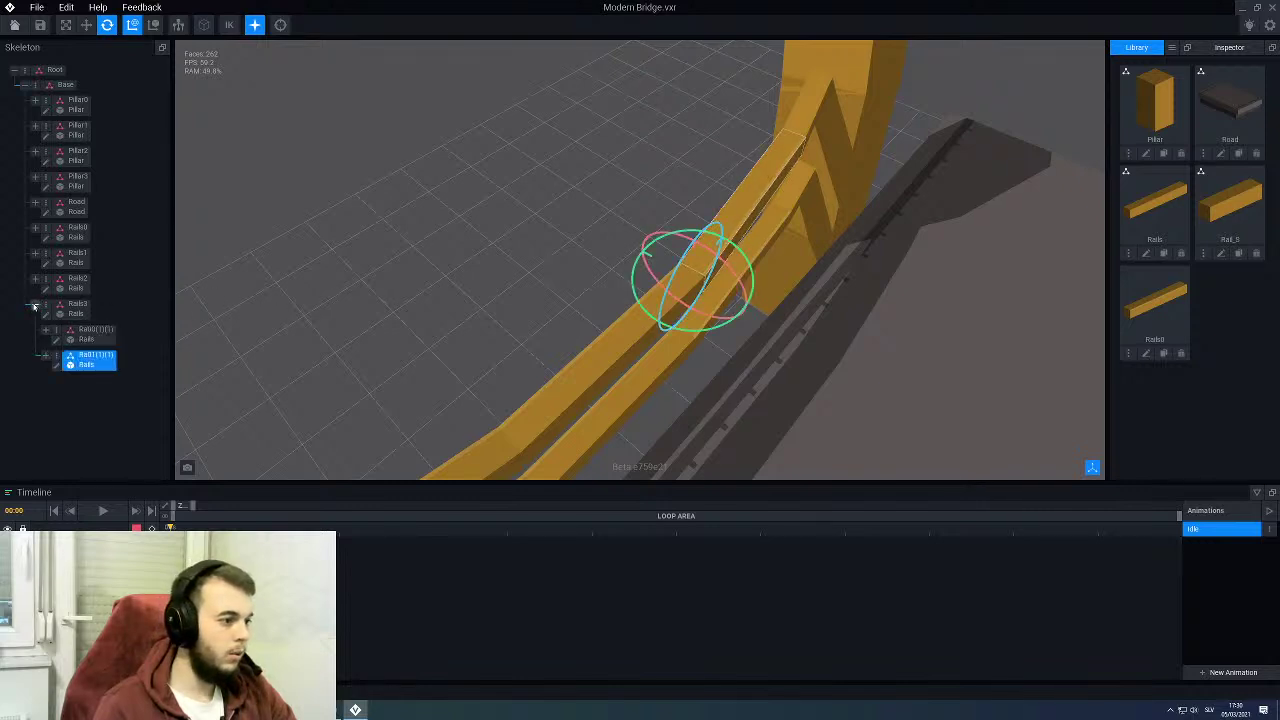
pyautogui.moveTo(1146, 321); pyautogui.dragTo(88, 366)
# Step: Assign the Rails0 model to the Ra01(2) segment under Rails2 in the lower rail on the same side
pyautogui.scroll(5, 337, 340)
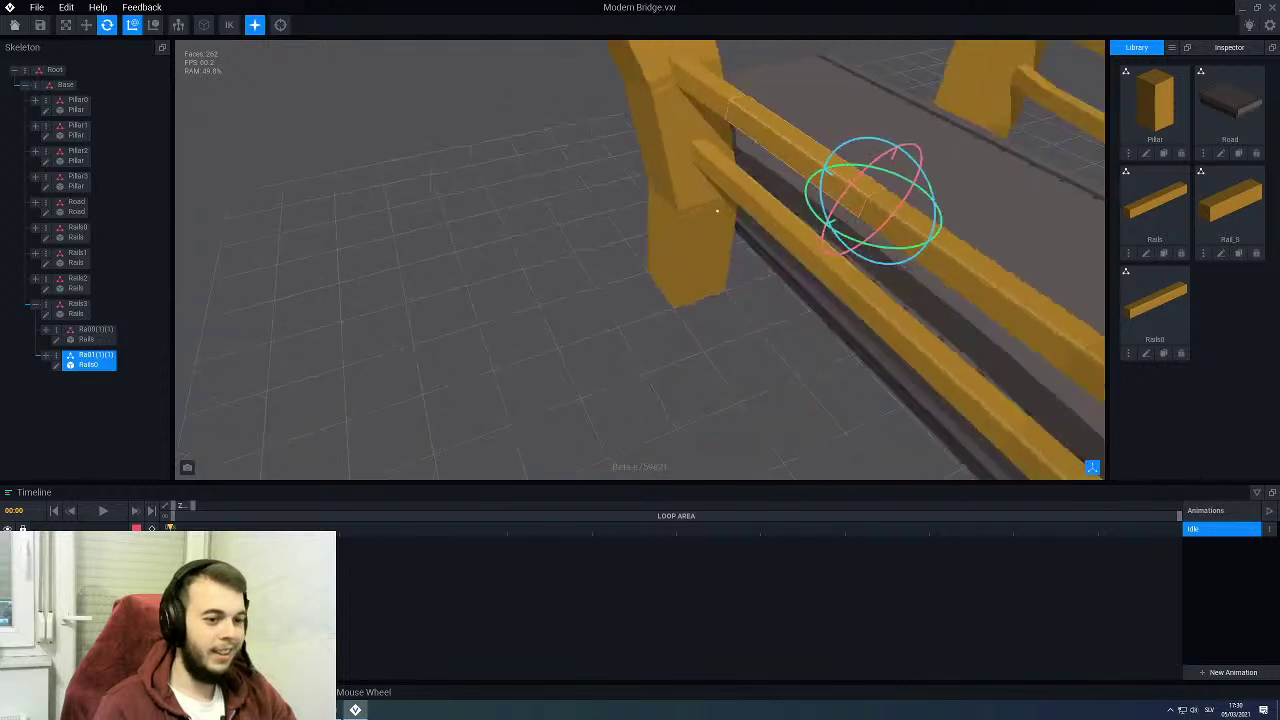
pyautogui.click(771, 247)
pyautogui.scroll(2, 591, 340)
pyautogui.moveTo(591, 340); pyautogui.dragTo(205, 309, button='right')
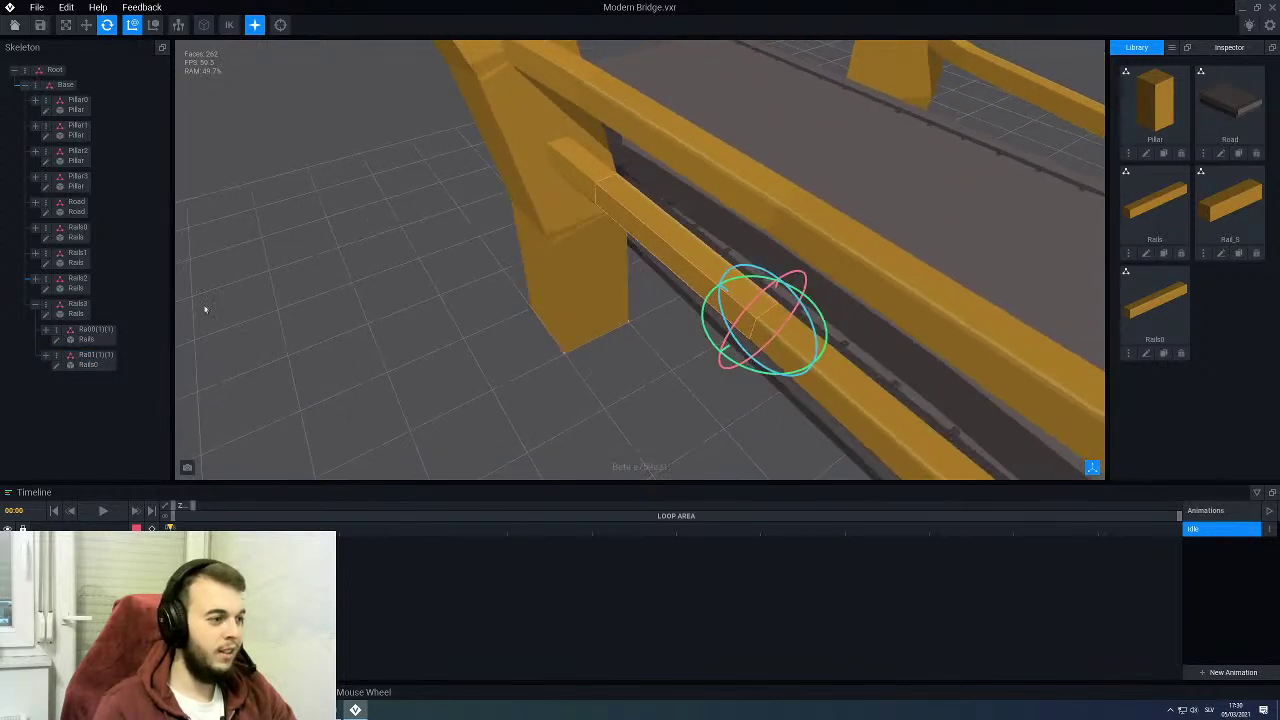
pyautogui.click(36, 278)
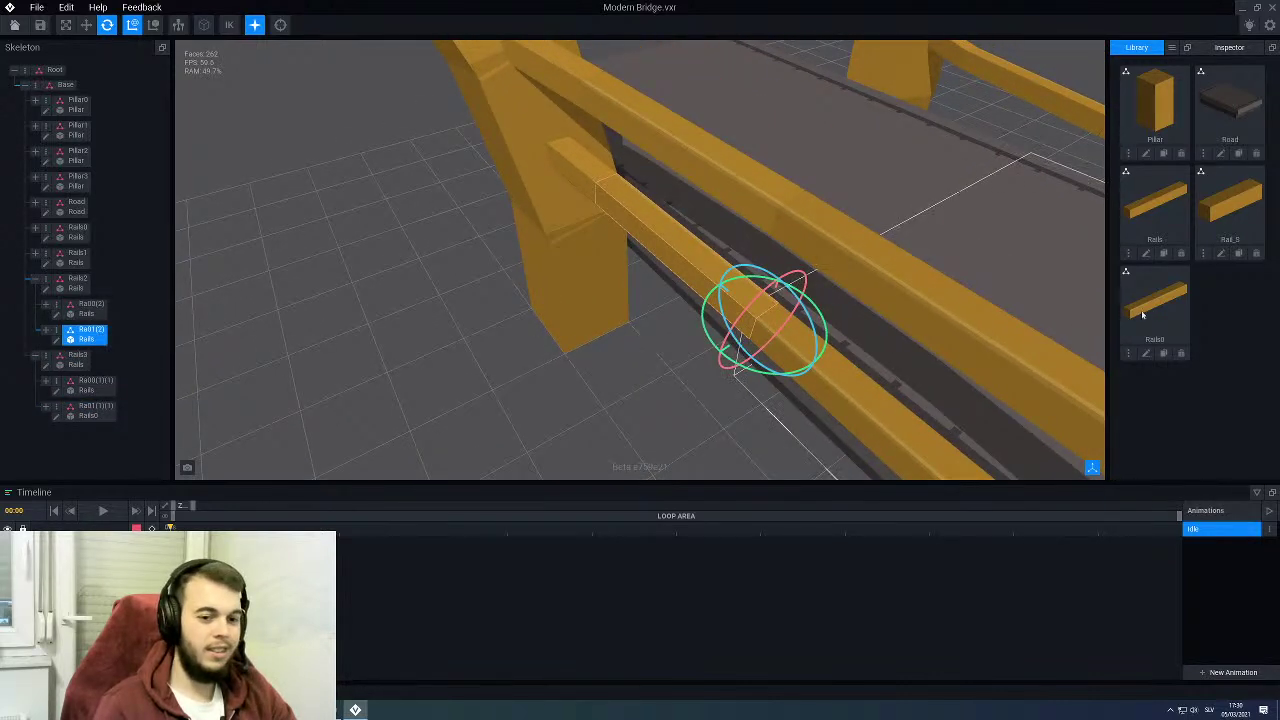
pyautogui.moveTo(1143, 314); pyautogui.dragTo(86, 338)
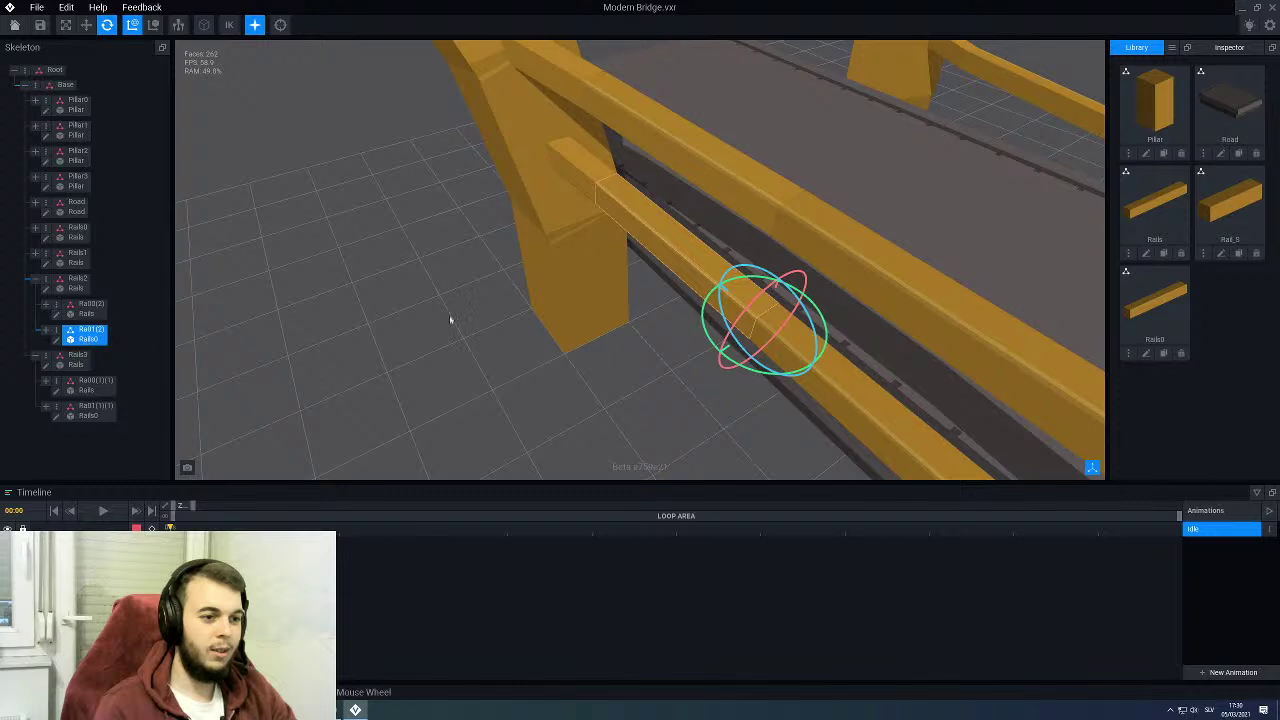
# Step: Assign the Rails0 model to the Ra01(1) segment under Rails1 in the upper rail on the other side of the bridge
pyautogui.scroll(-3, 452, 319)
pyautogui.moveTo(651, 209); pyautogui.dragTo(706, 222, button='right')
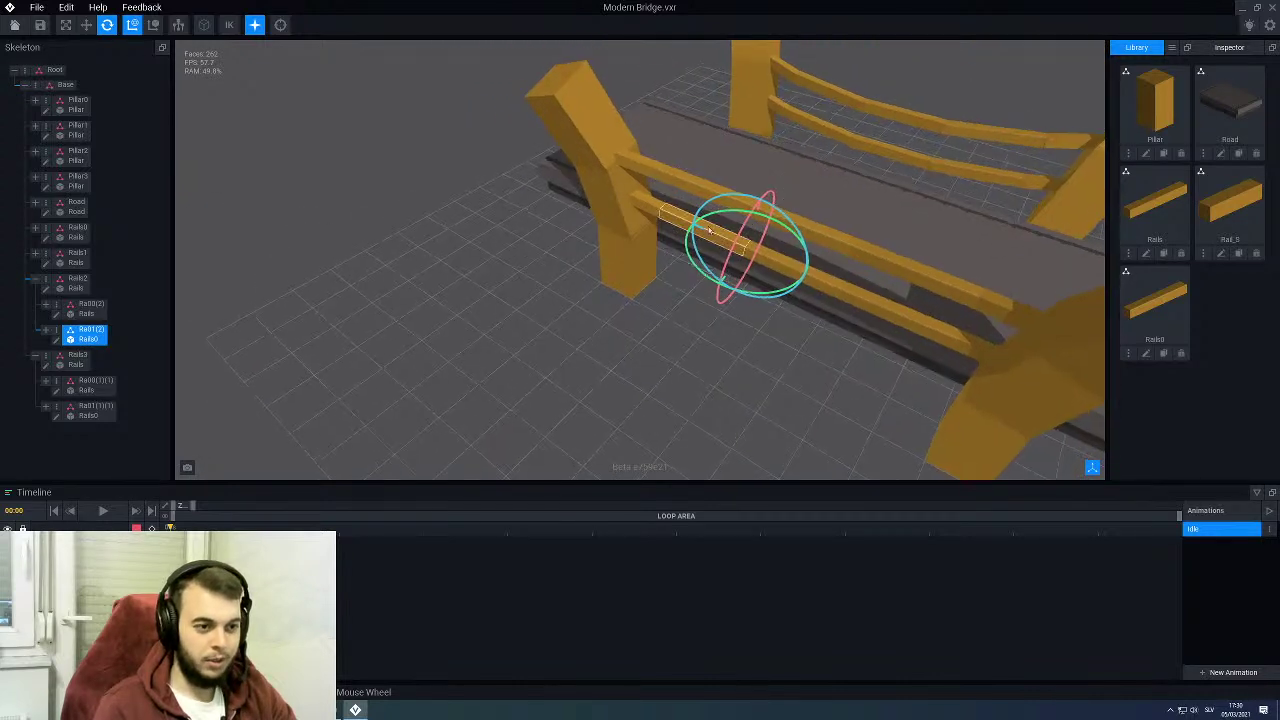
pyautogui.click(630, 260)
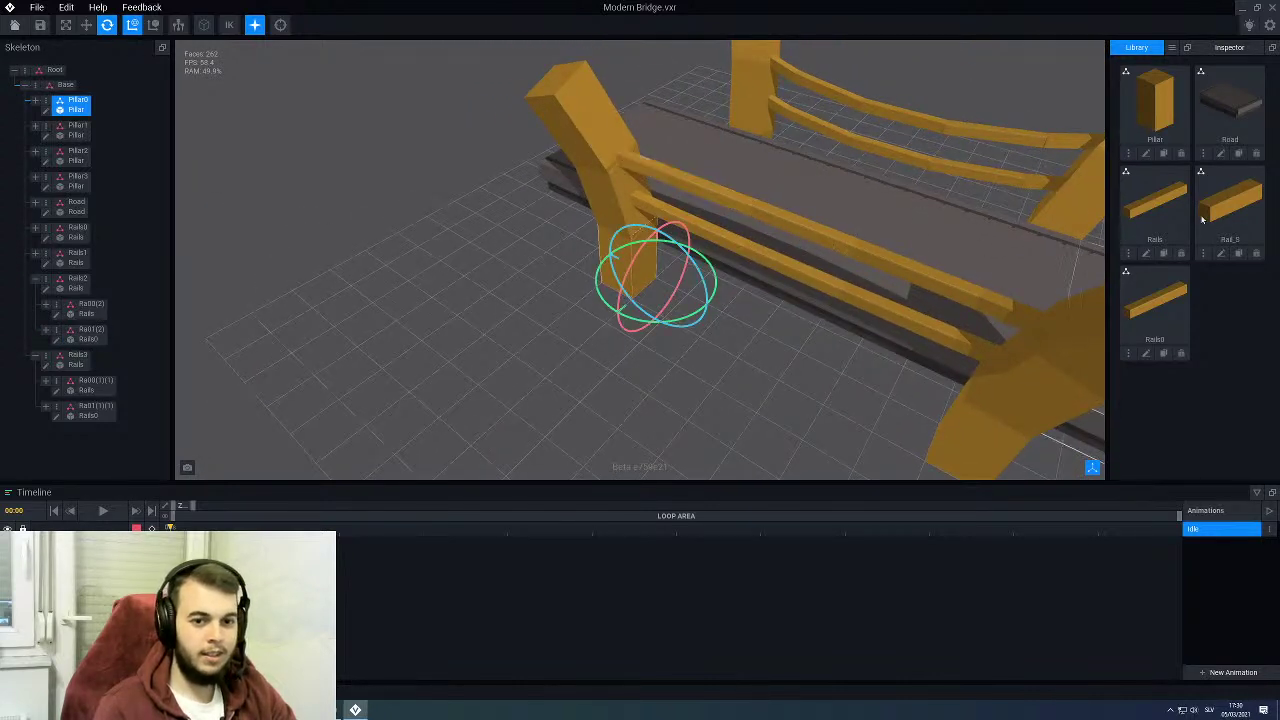
pyautogui.moveTo(930, 215); pyautogui.dragTo(715, 225, button='right')
pyautogui.moveTo(960, 243); pyautogui.dragTo(746, 258, button='middle')
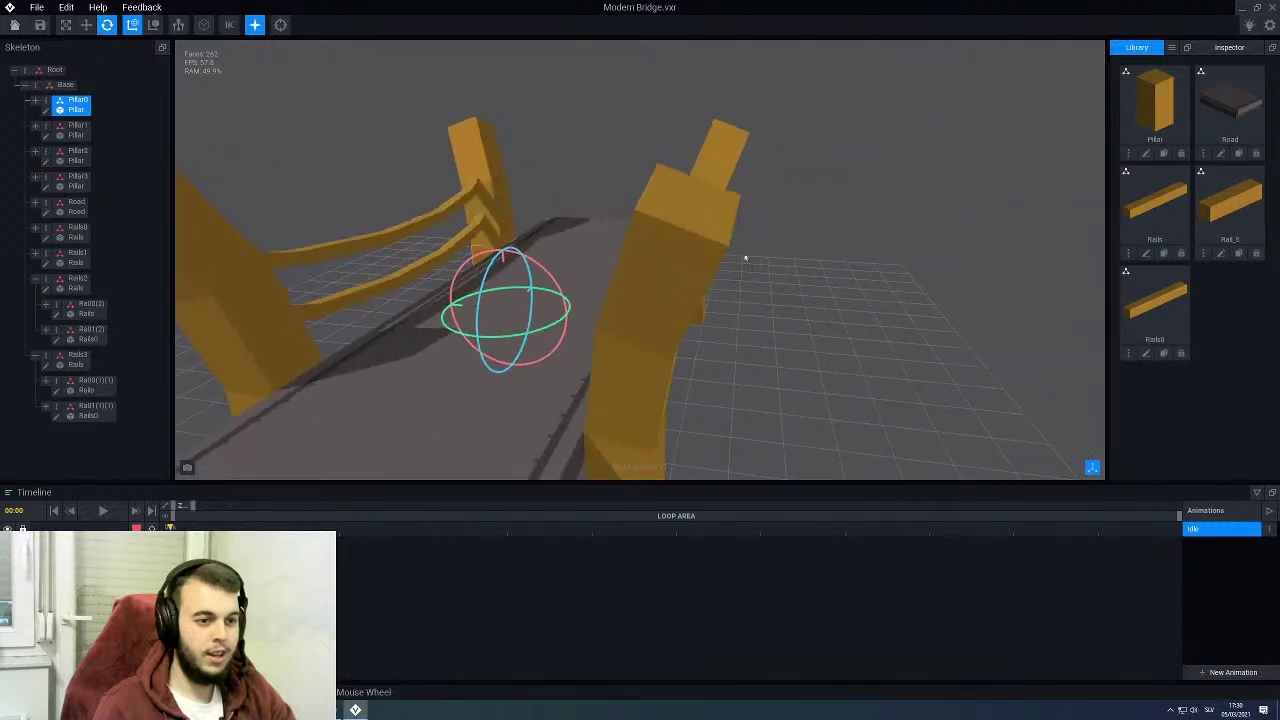
pyautogui.moveTo(745, 258); pyautogui.dragTo(656, 234, button='right')
pyautogui.click(566, 191)
pyautogui.scroll(1, 392, 268)
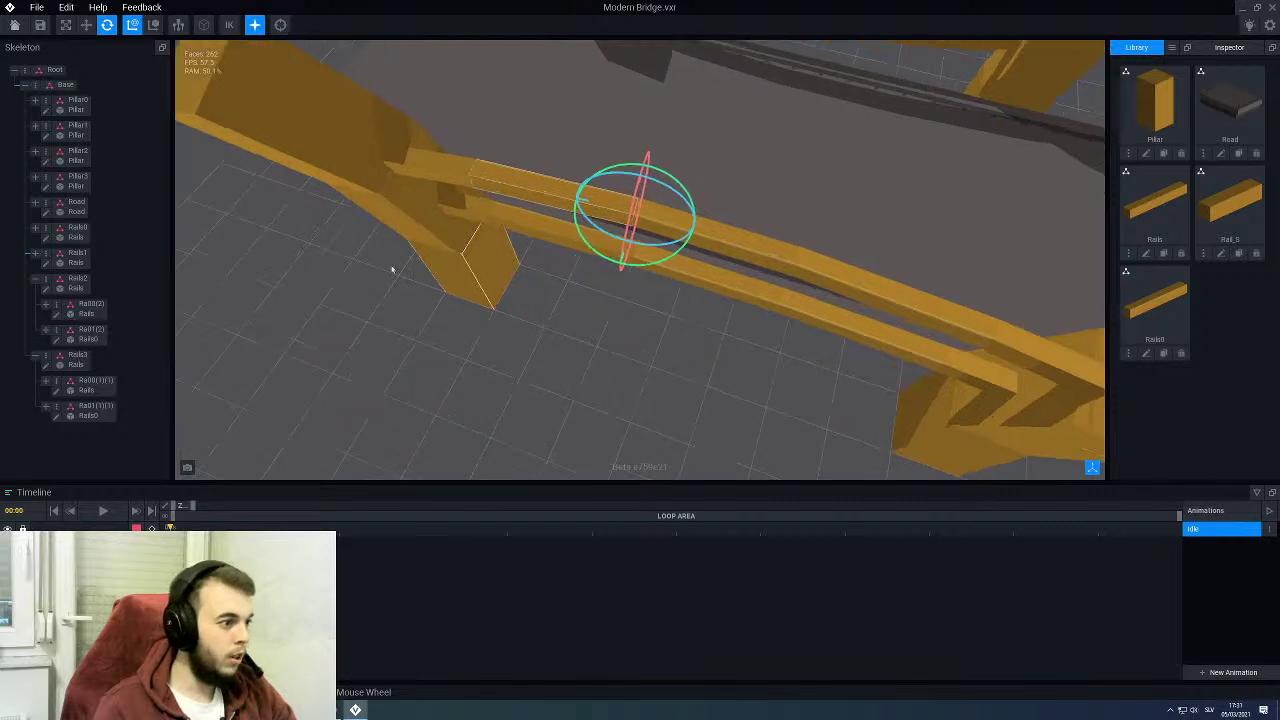
pyautogui.click(35, 253)
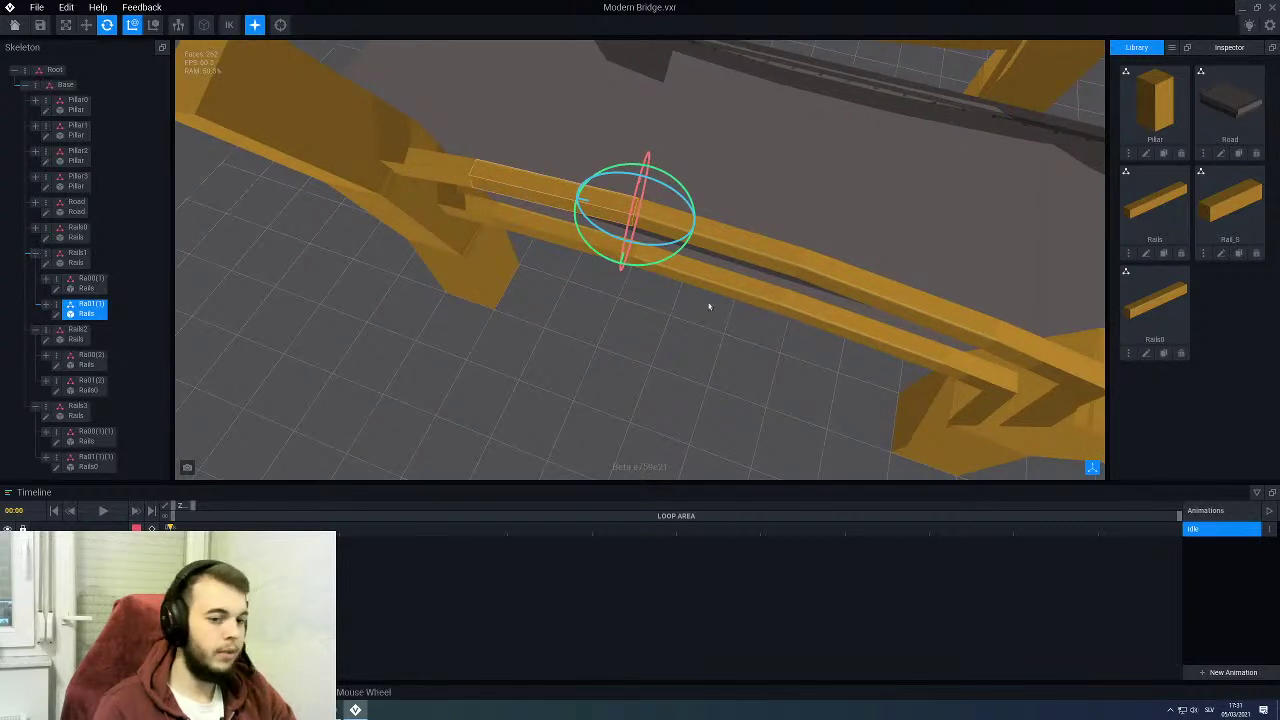
pyautogui.moveTo(1150, 300); pyautogui.dragTo(88, 314)
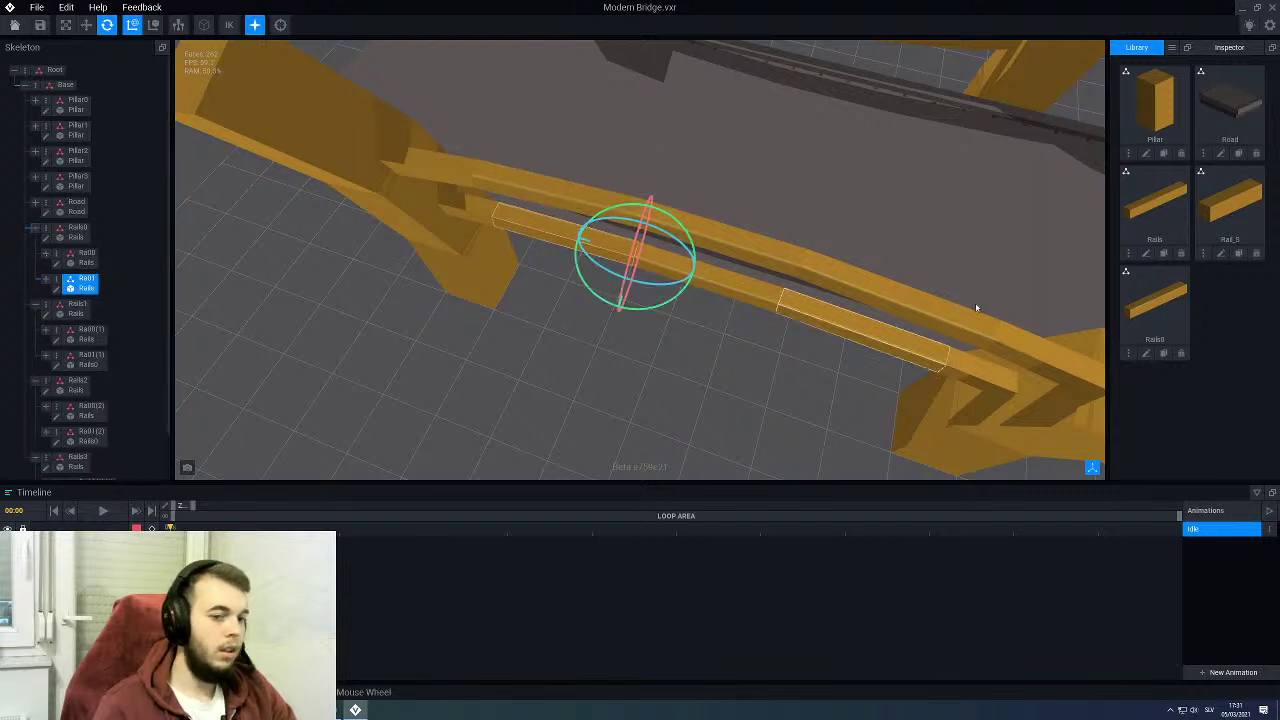
# Step: Assign the Rails0 model to the Ra01 segment under the Rails0 node in the lower rail, and deselect it
pyautogui.moveTo(1130, 307); pyautogui.dragTo(80, 290)
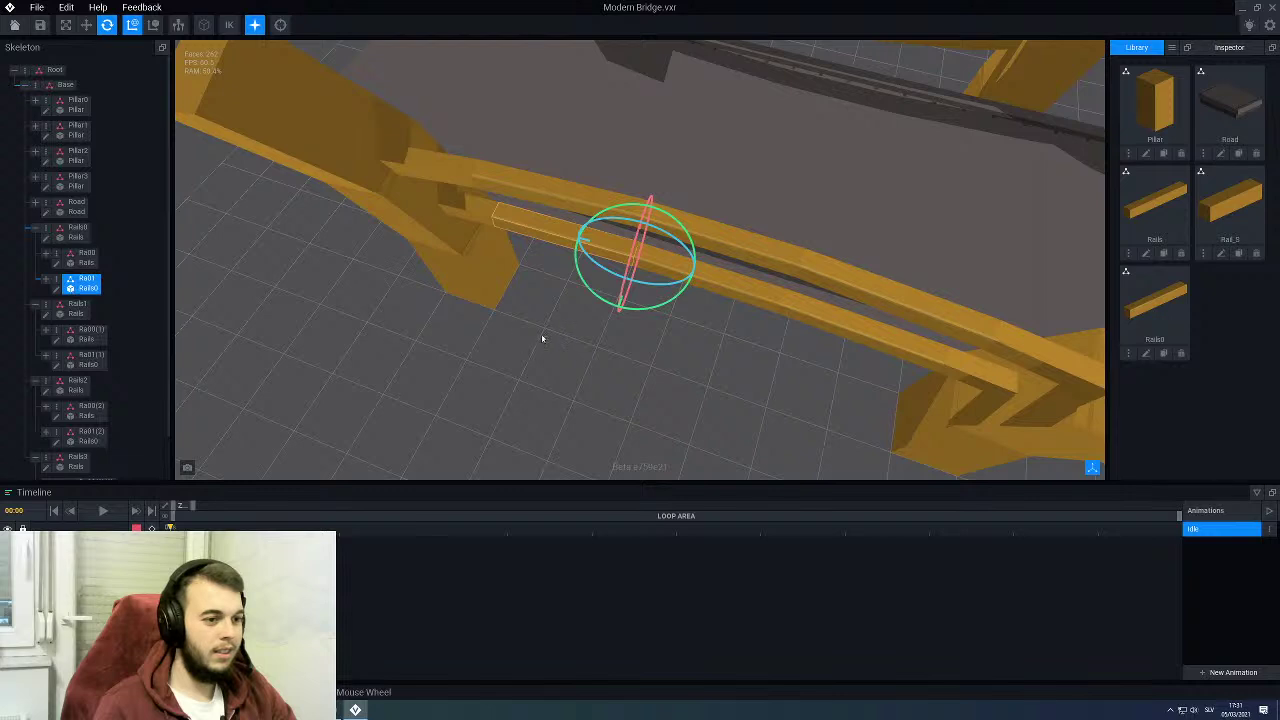
pyautogui.click(514, 309)
pyautogui.scroll(-3, 540, 306)
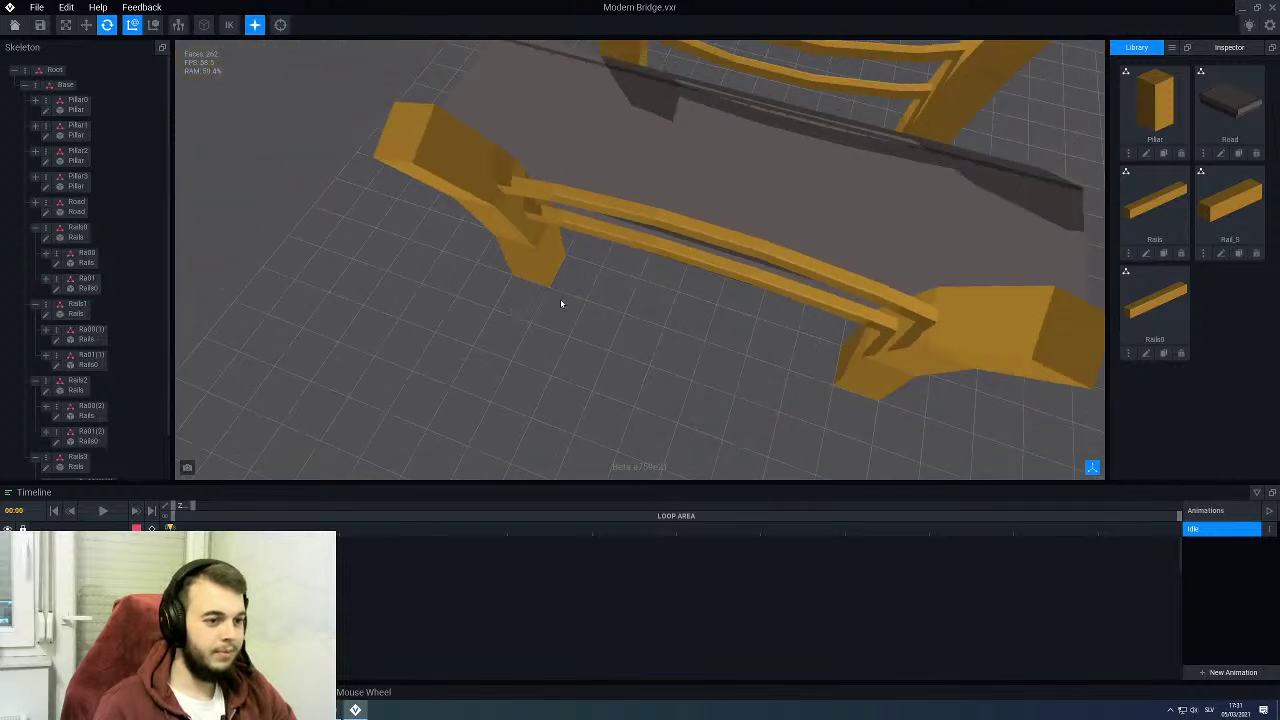
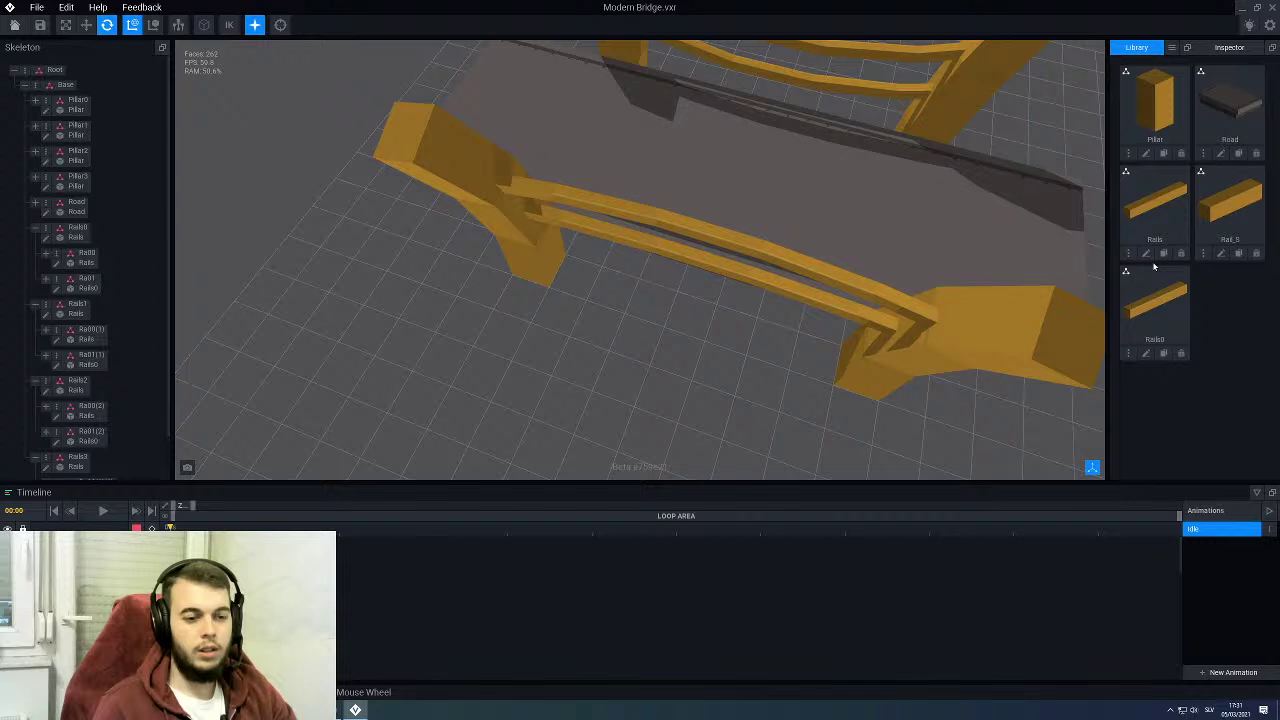
# Step: Paint a lighter orange (#E2AC44) line along one long upper edge of the Rail_S model with the Line tool, and save it
pyautogui.click(1239, 254)
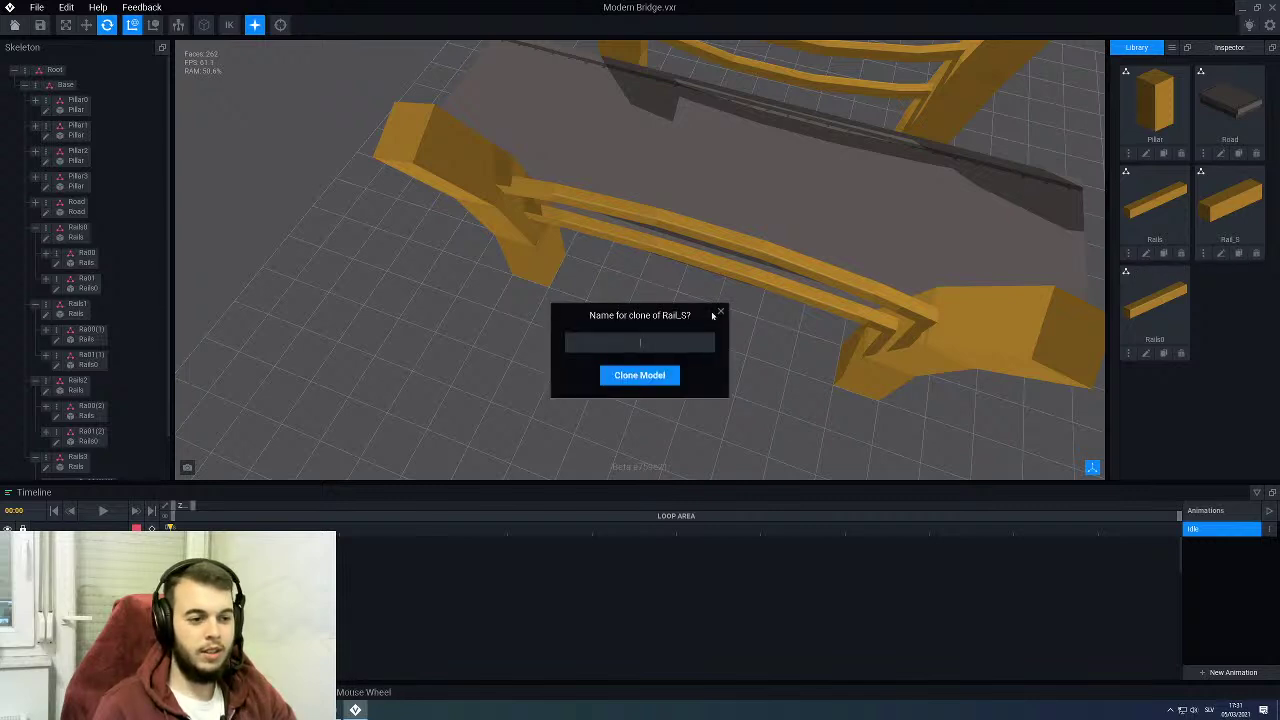
pyautogui.click(720, 312)
pyautogui.click(1220, 253)
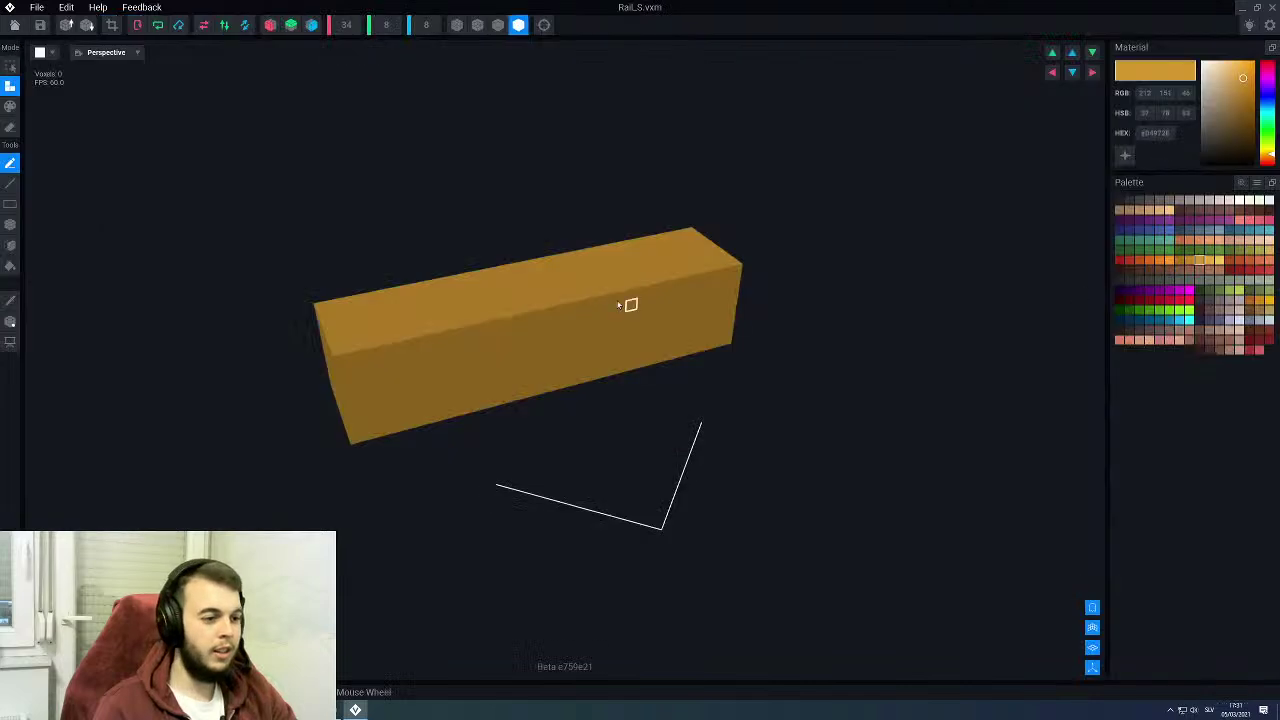
pyautogui.moveTo(618, 304); pyautogui.dragTo(780, 278, button='middle')
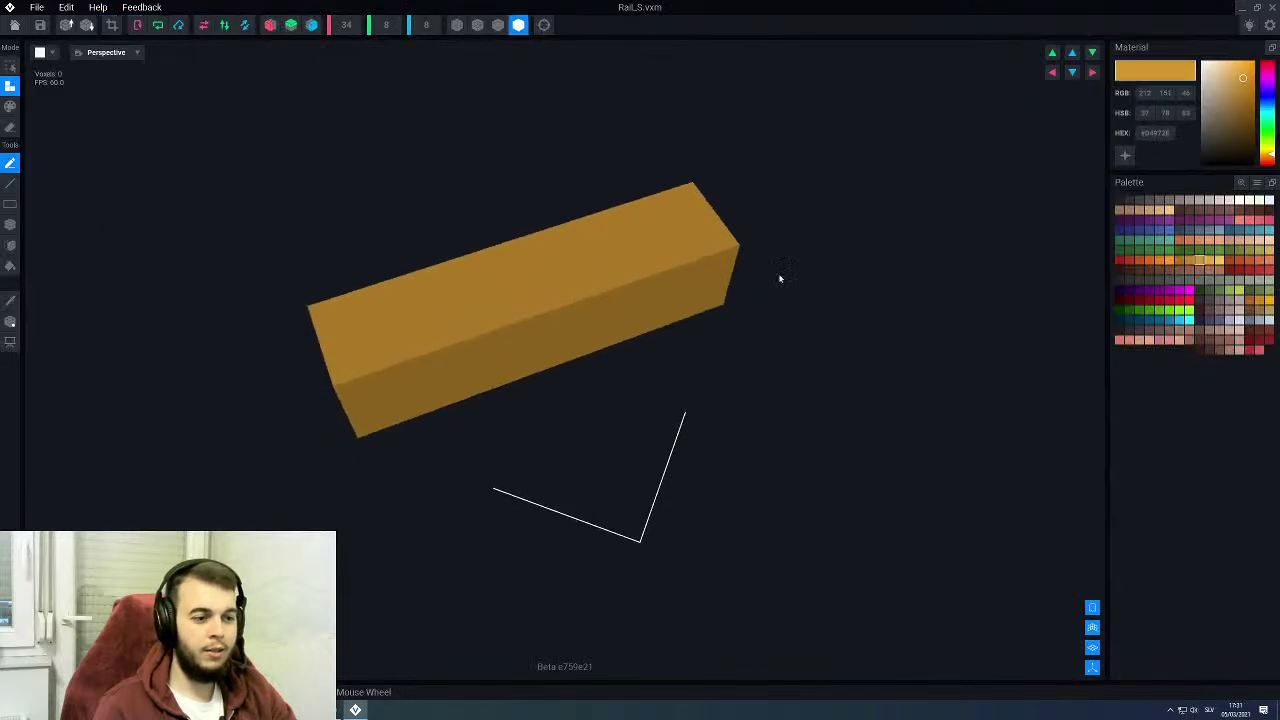
pyautogui.click(1213, 262)
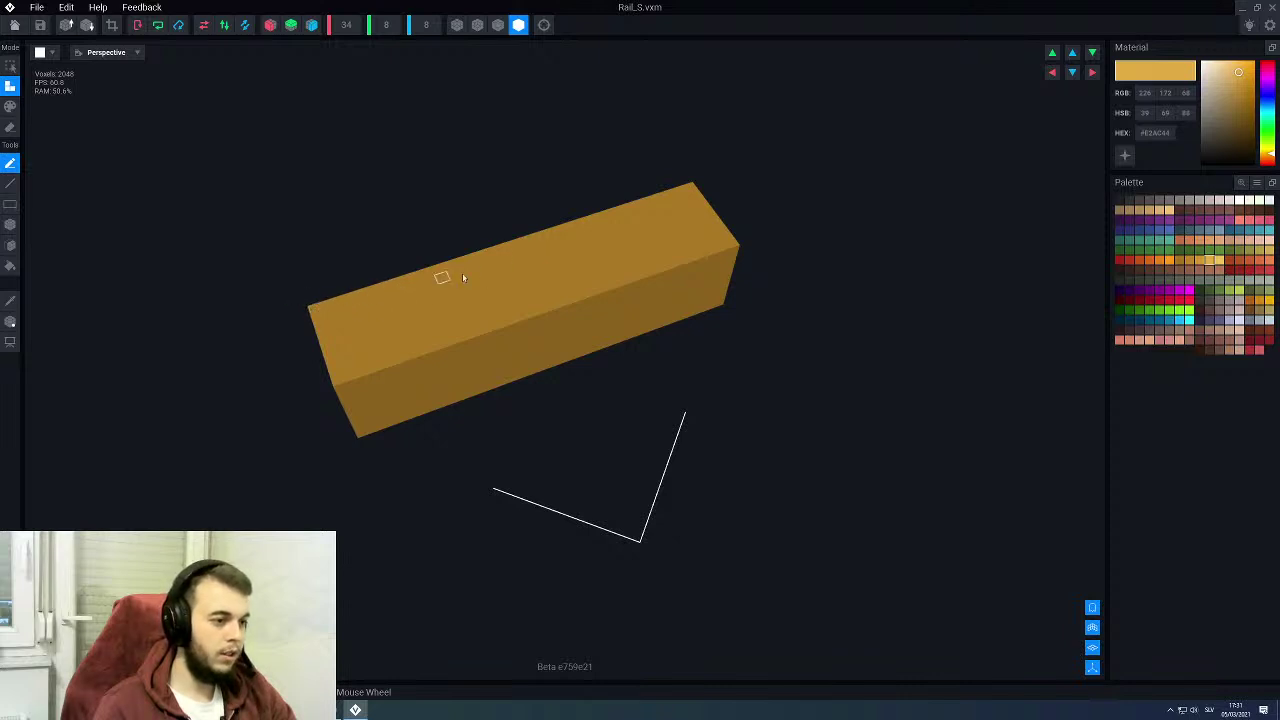
pyautogui.moveTo(347, 305); pyautogui.dragTo(183, 238, button='middle')
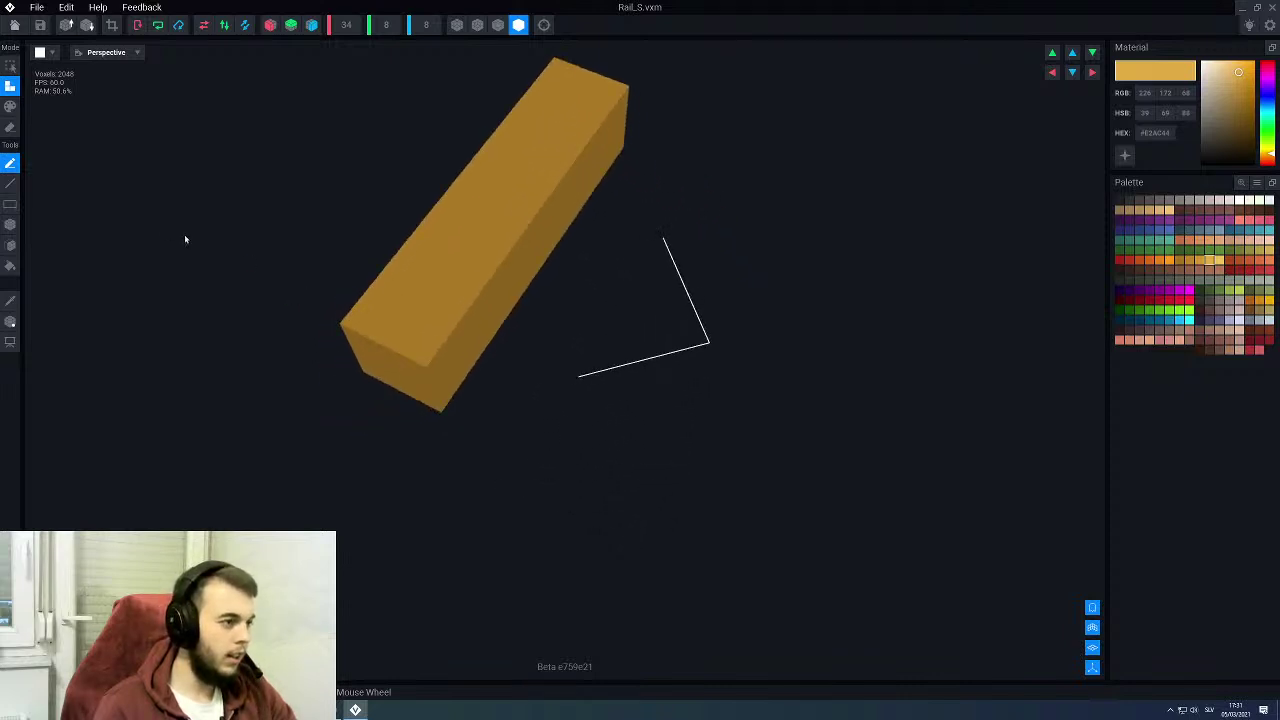
pyautogui.click(10, 108)
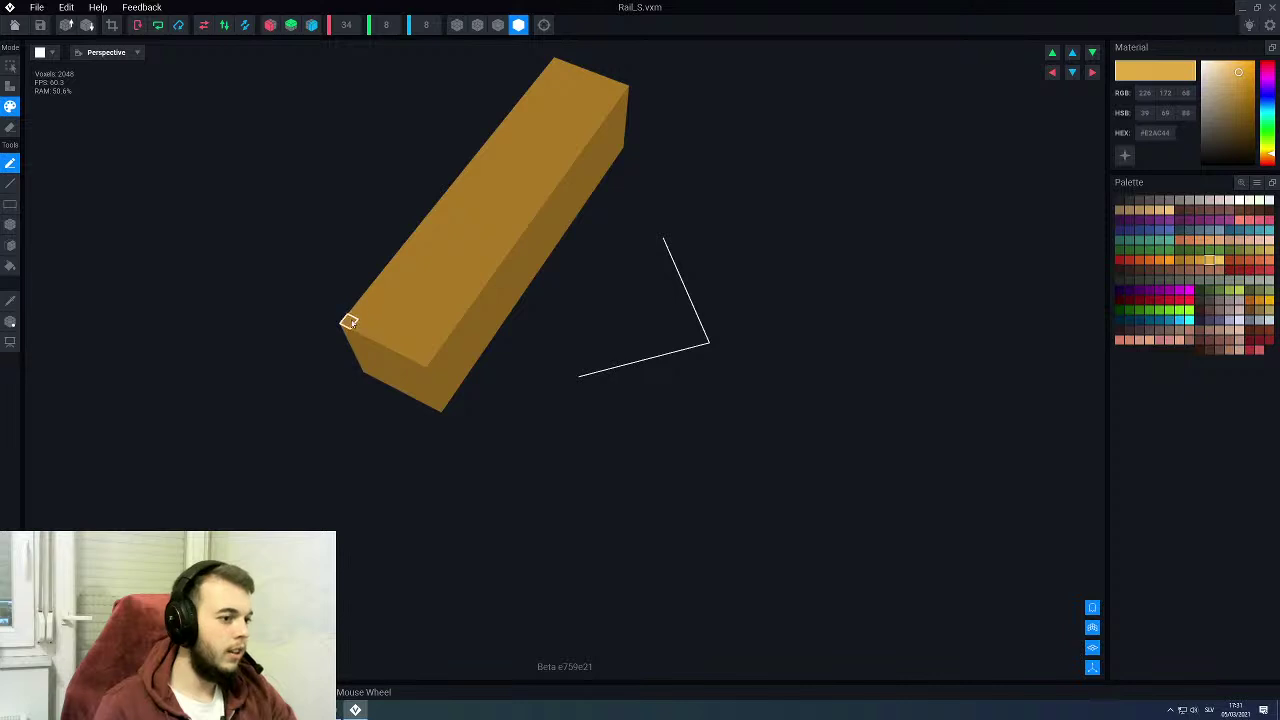
pyautogui.click(10, 183)
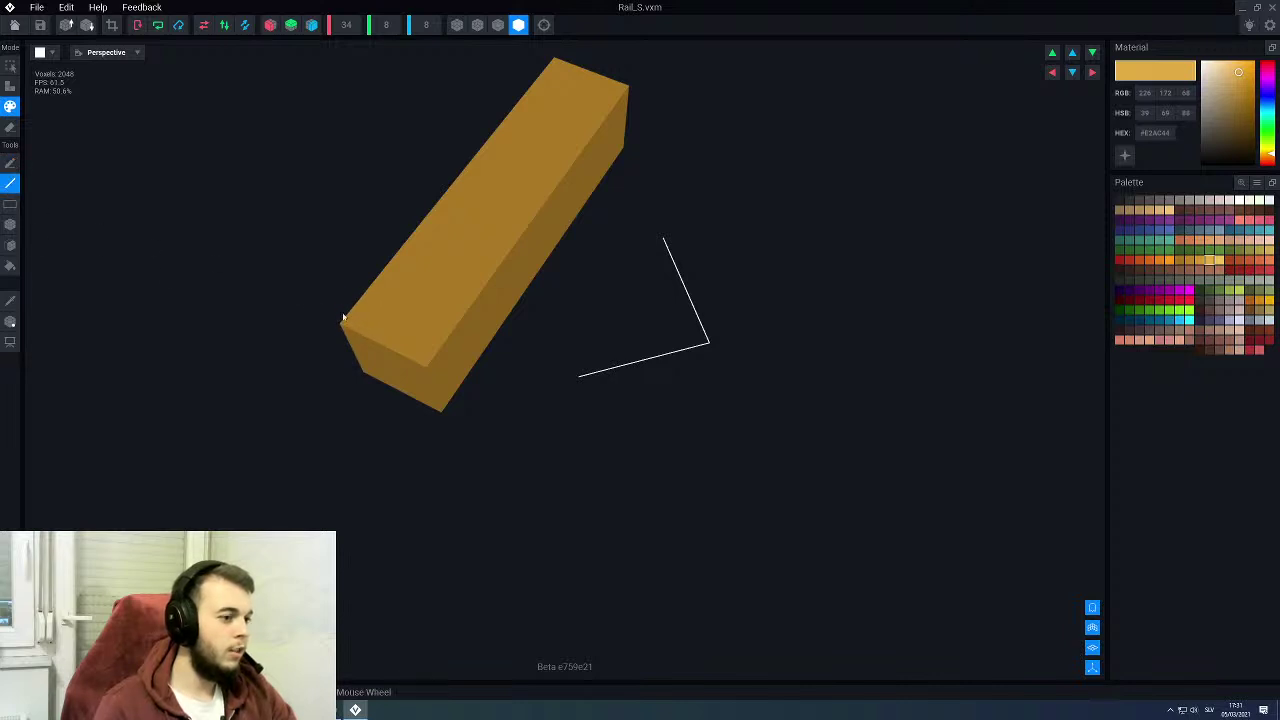
pyautogui.moveTo(345, 318); pyautogui.dragTo(556, 62)
pyautogui.click(15, 26)
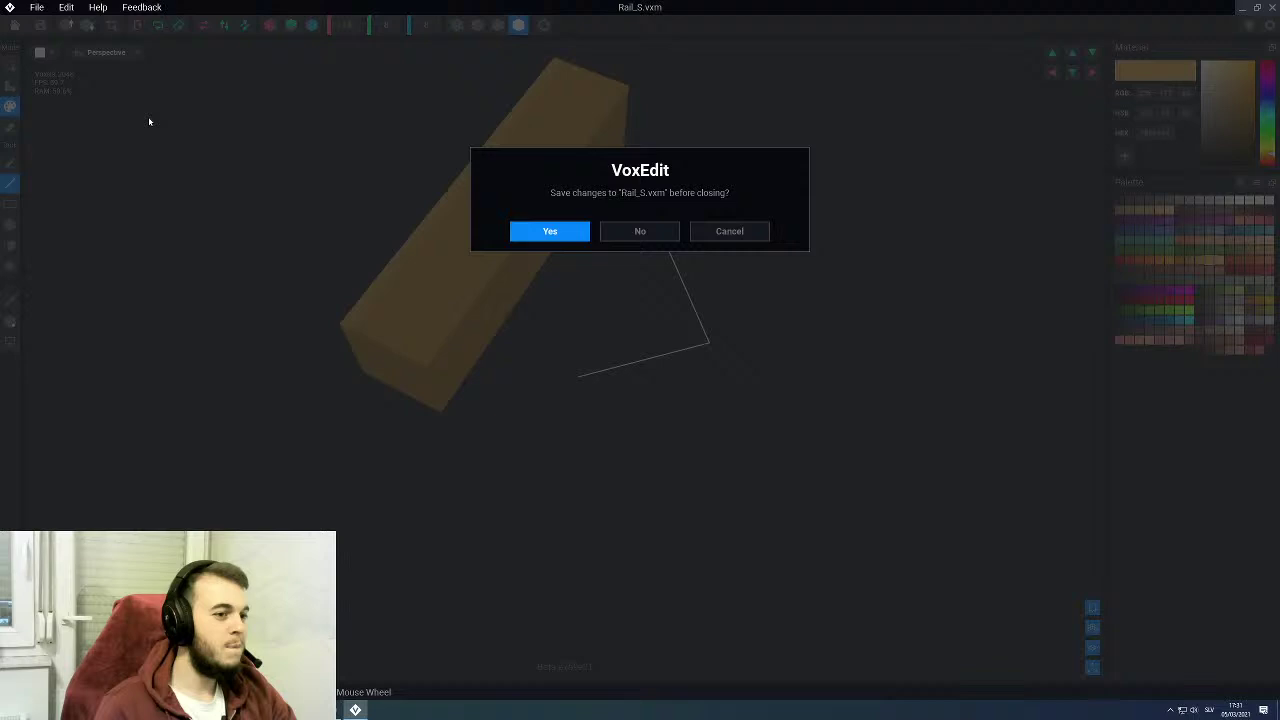
pyautogui.click(550, 231)
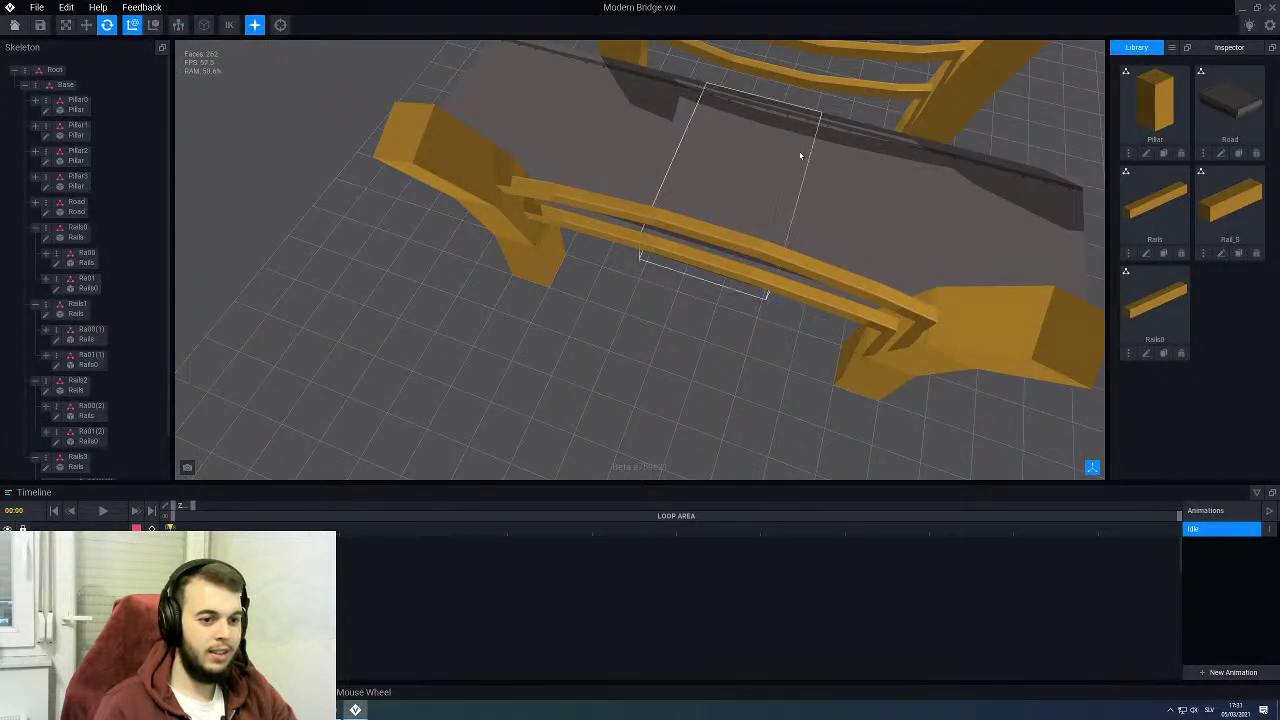
# Step: Clone the Rail_S model as Rail0_S and open the clone for voxel editing
pyautogui.moveTo(800, 155); pyautogui.dragTo(780, 290, button='middle')
pyautogui.moveTo(800, 157)
pyautogui.mouseDown(button='right')
pyautogui.moveTo(850, 162)
pyautogui.moveTo(705, 157)
pyautogui.moveTo(800, 172)
pyautogui.mouseUp(button='right')
pyautogui.moveTo(845, 390); pyautogui.dragTo(825, 290, button='middle')
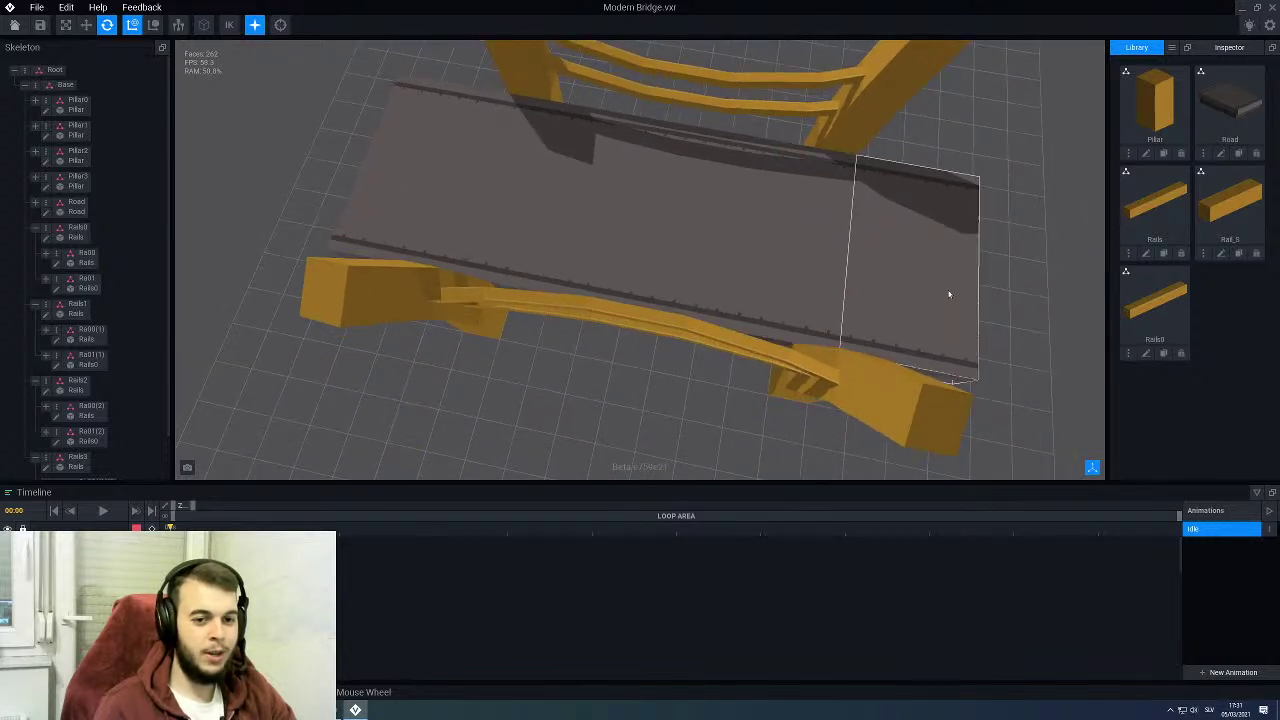
pyautogui.click(1238, 253)
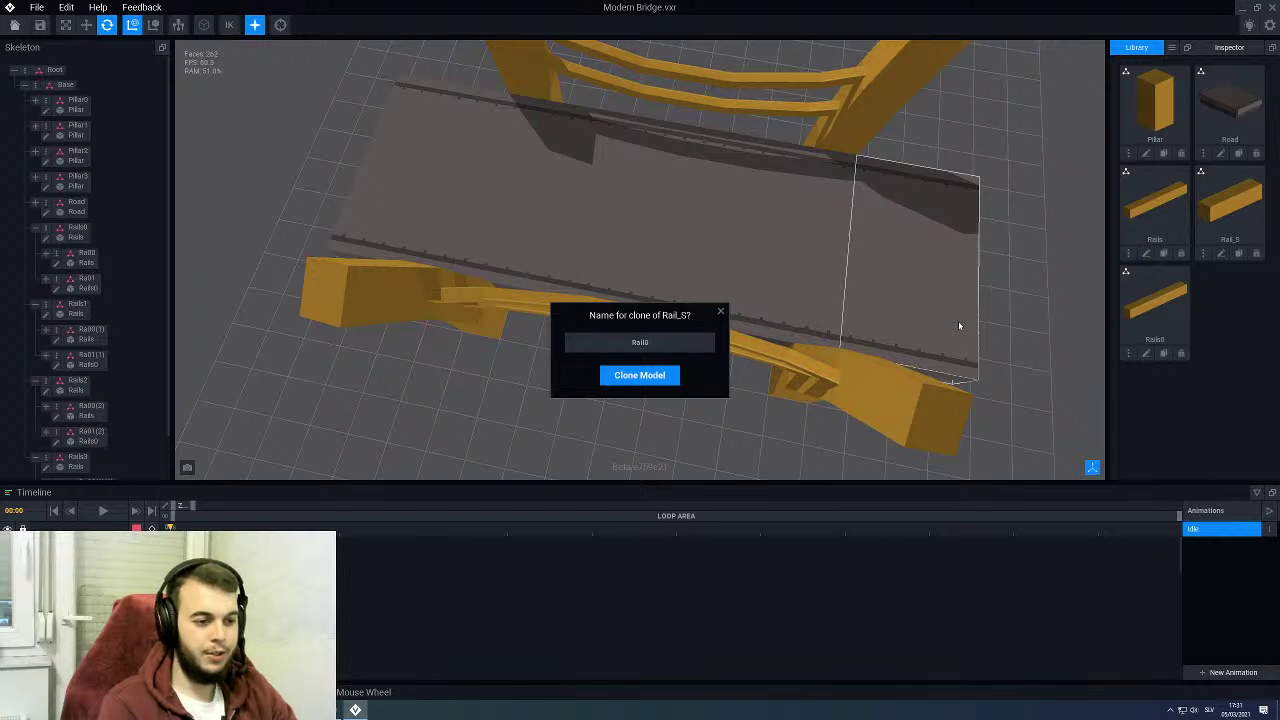
pyautogui.write('Rail0_S')
pyautogui.press('Return')
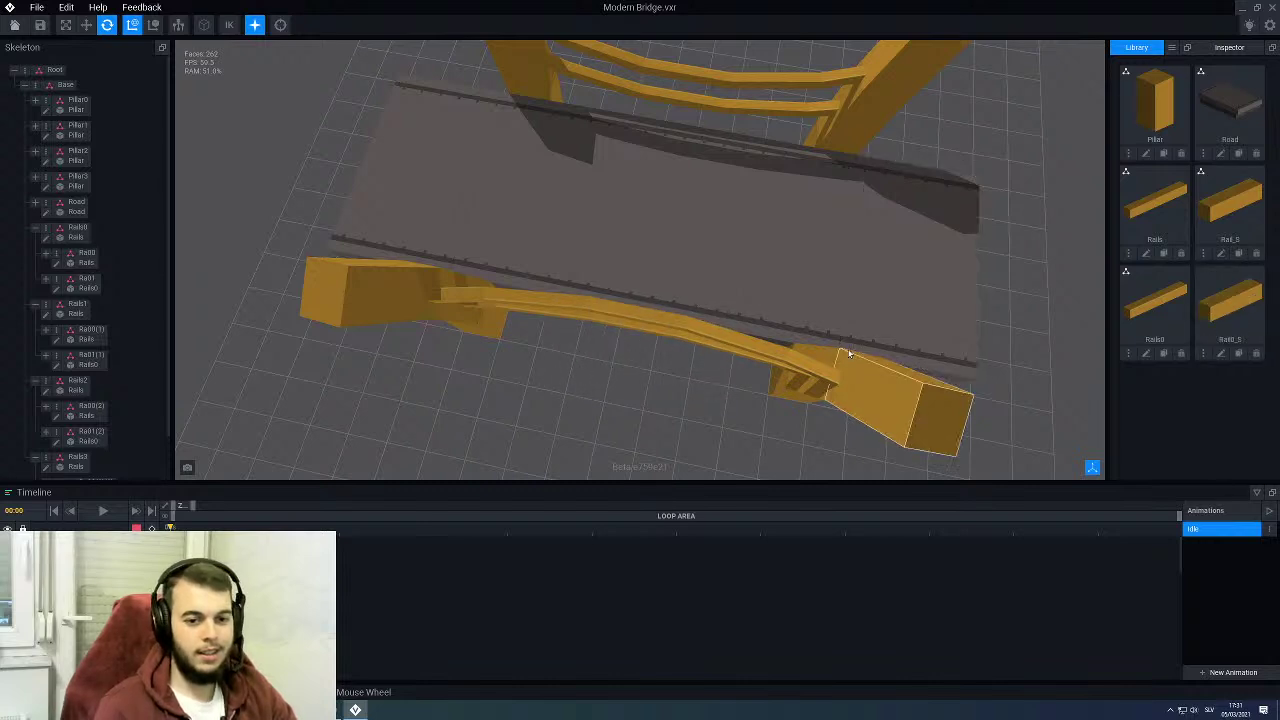
pyautogui.click(1220, 353)
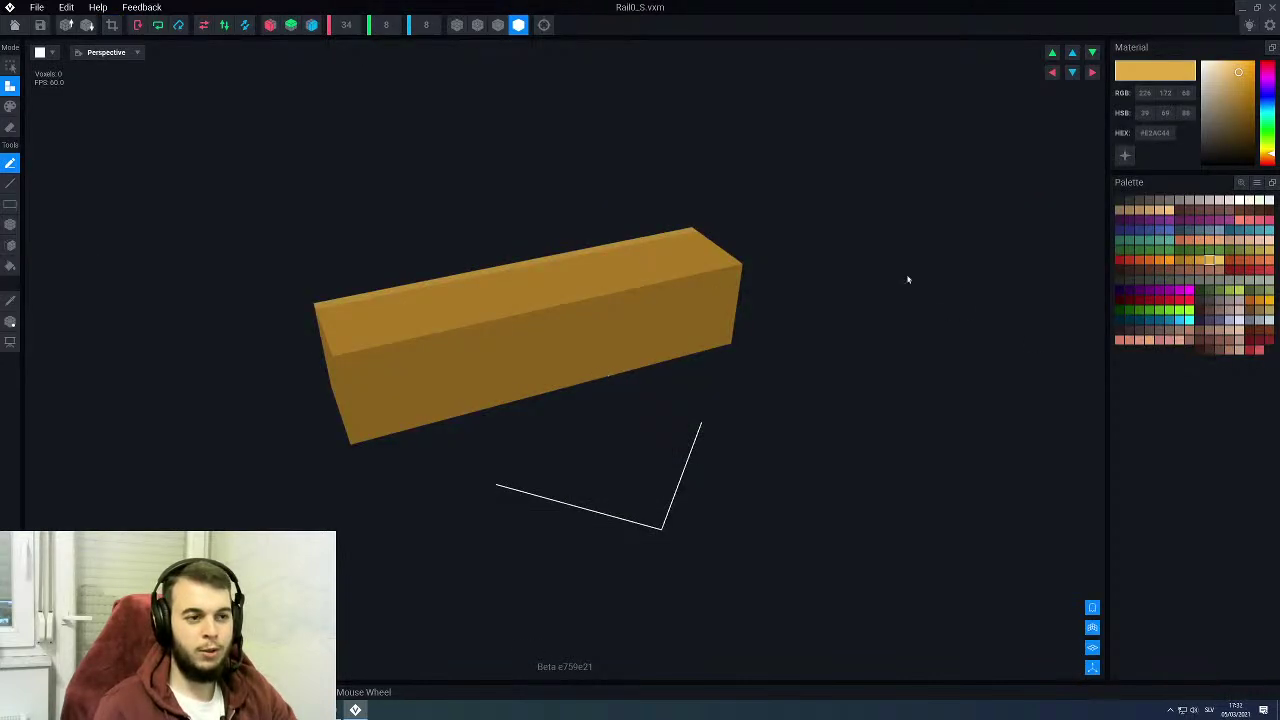
# Step: Mirror the Rail0_S model so its highlight line moves to the opposite long edge, save it and return to the bridge
pyautogui.click(244, 27)
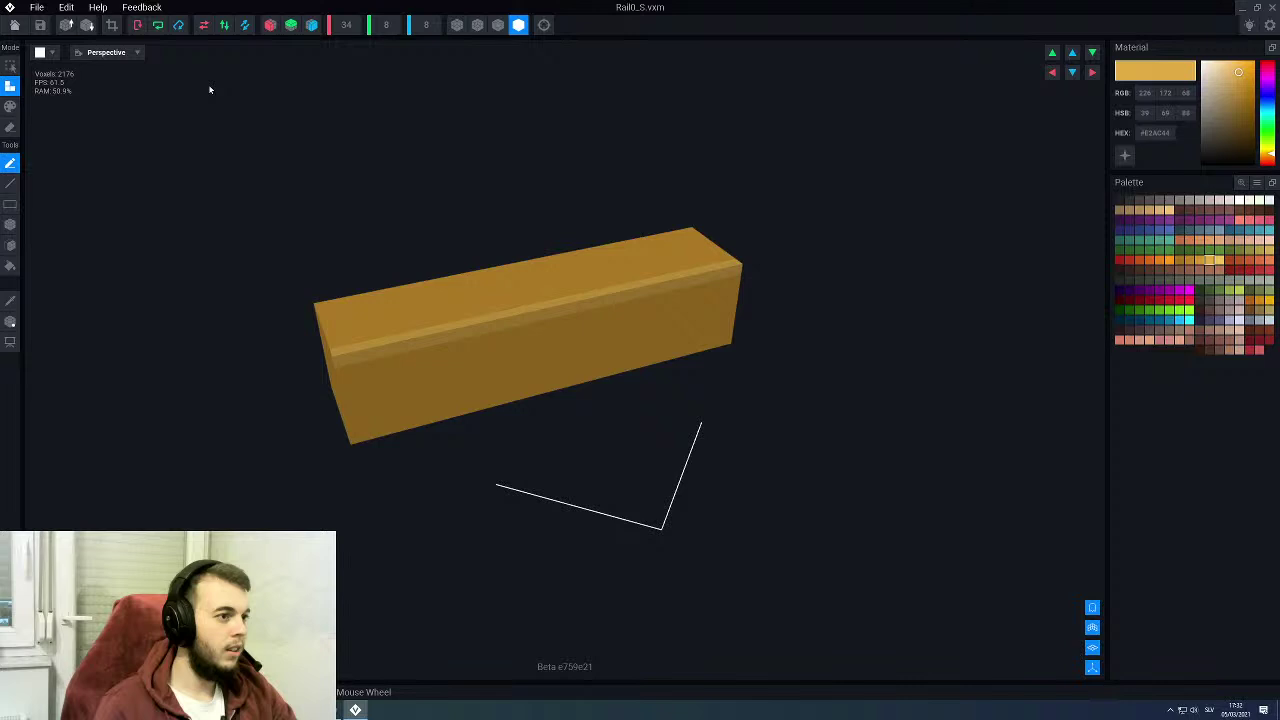
pyautogui.click(16, 27)
pyautogui.click(572, 233)
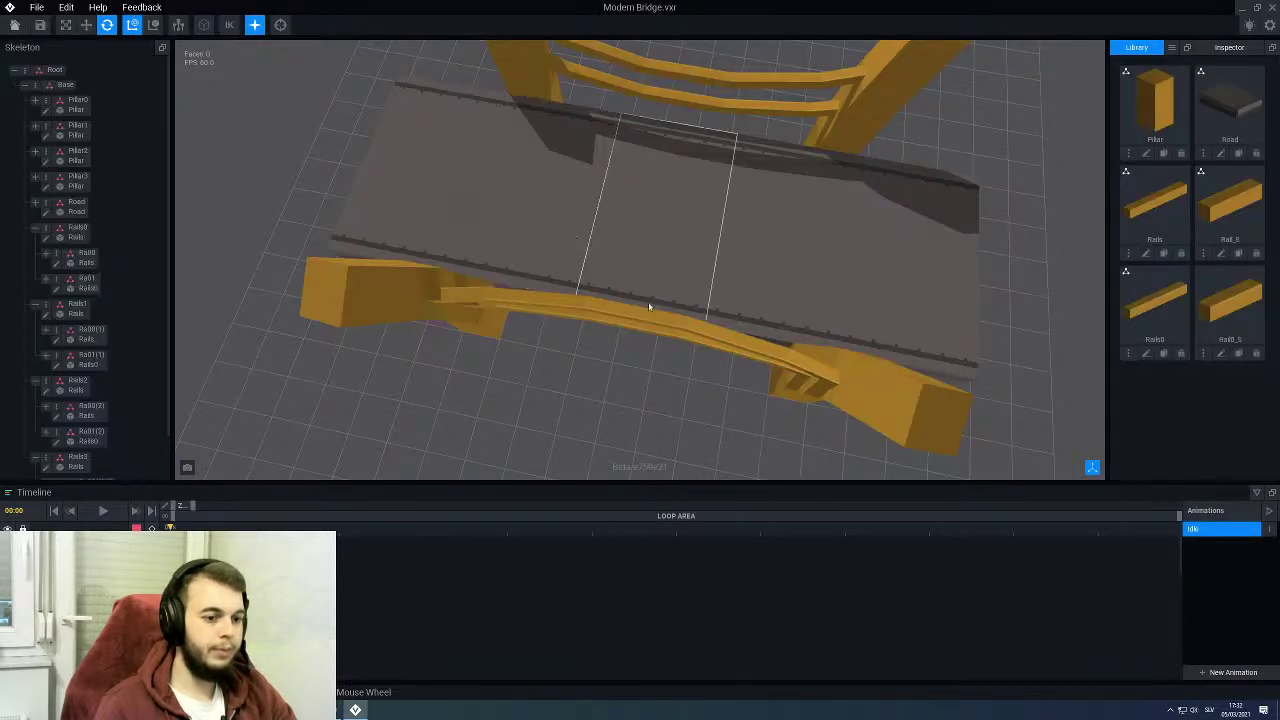
# Step: Assign the Rail0_S model to the Ra010(1) end segment under Rails1, and collapse the Rails1 node
pyautogui.scroll(5, 649, 306)
pyautogui.scroll(5, 632, 313)
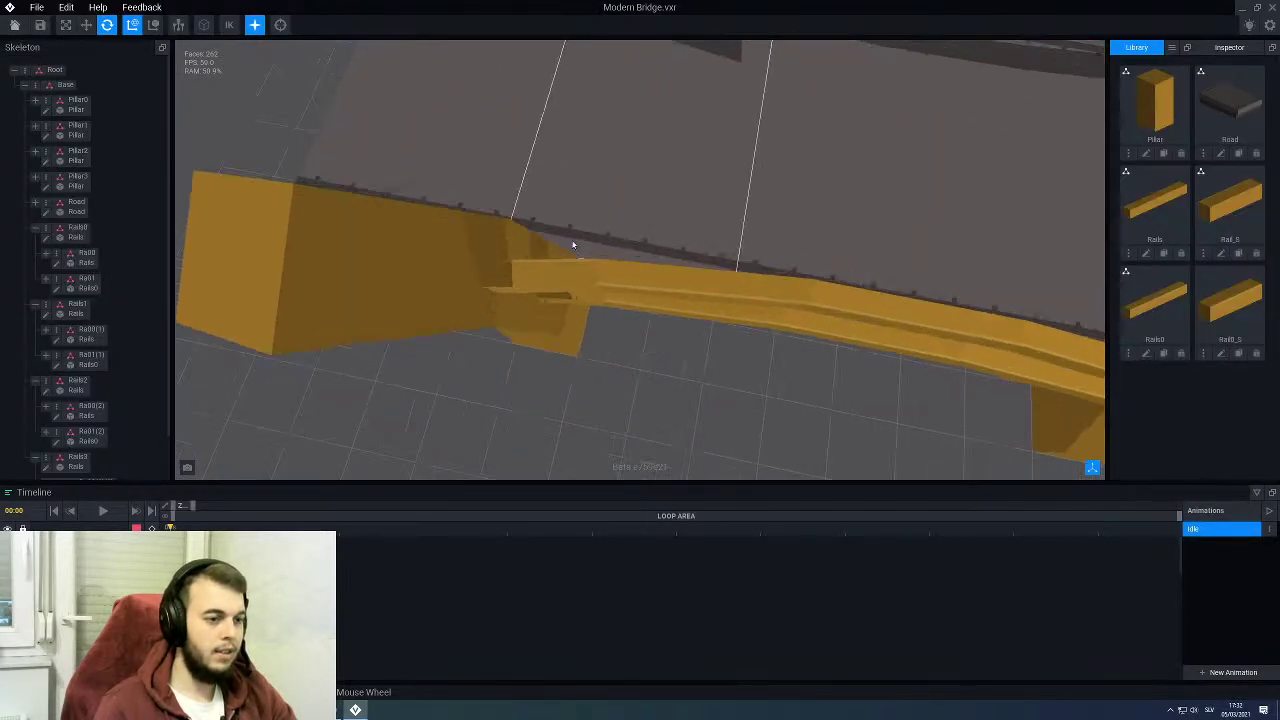
pyautogui.click(517, 278)
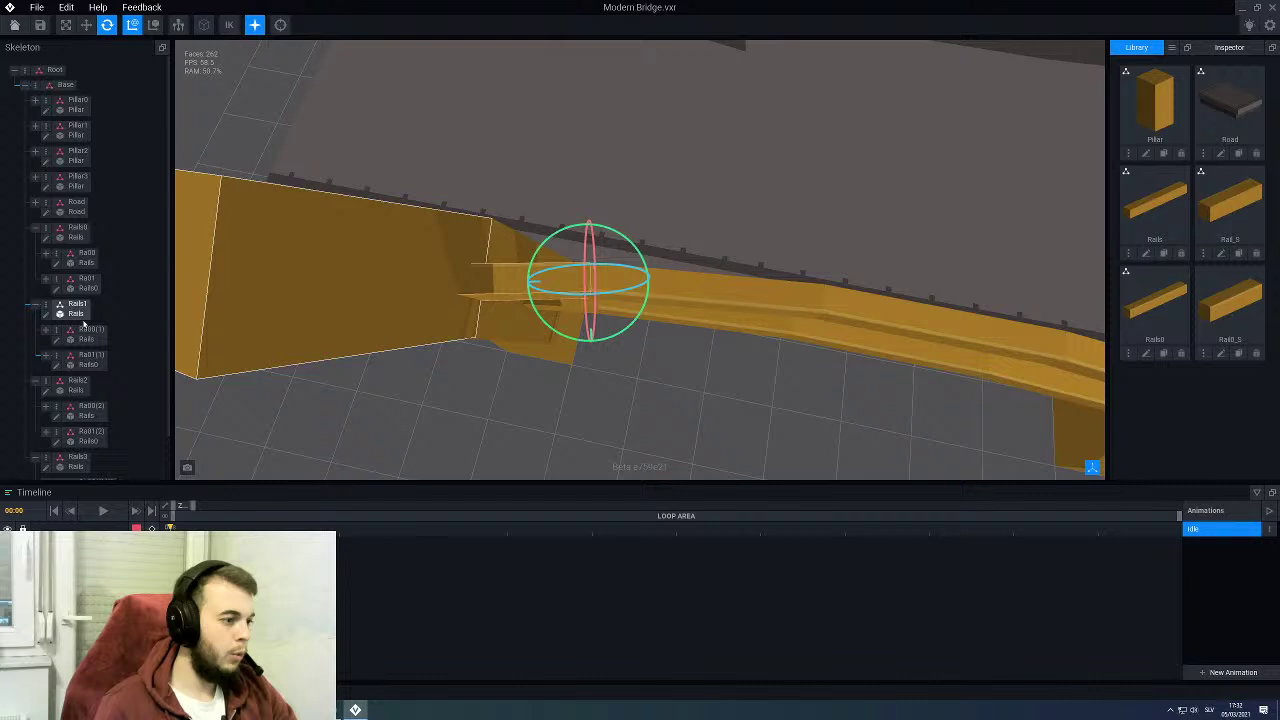
pyautogui.click(46, 356)
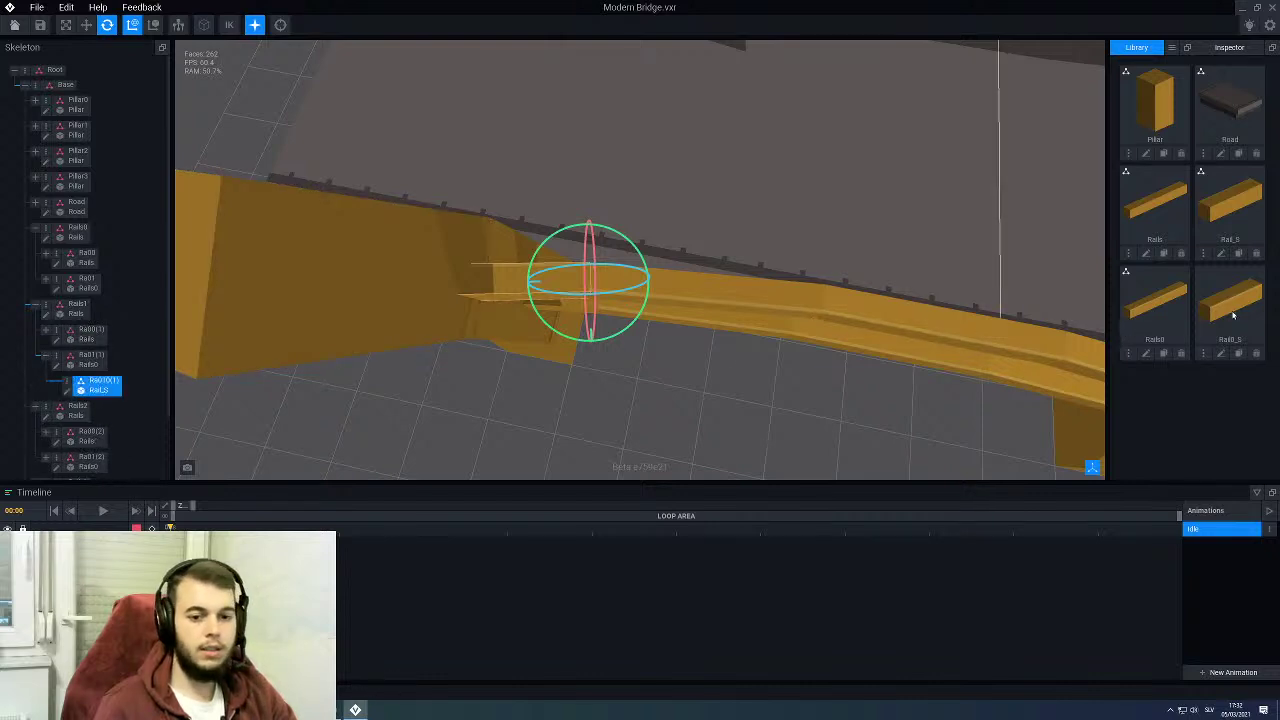
pyautogui.moveTo(1232, 315); pyautogui.dragTo(93, 387)
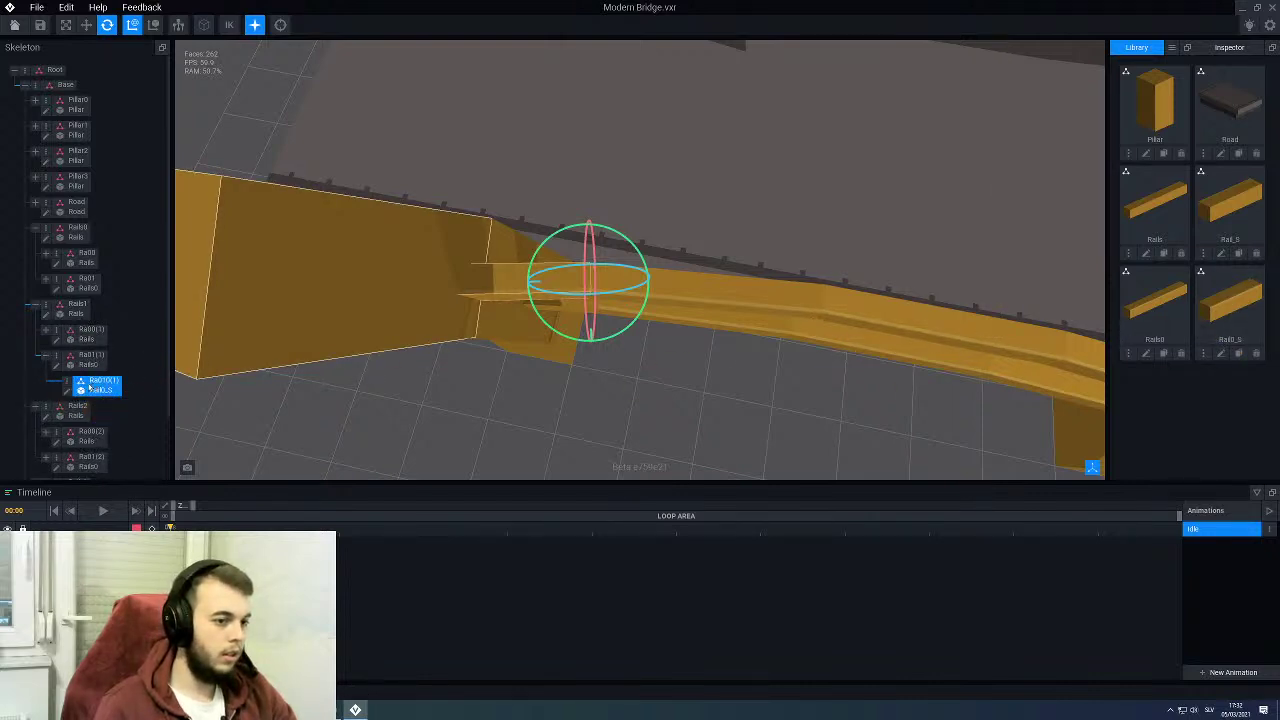
pyautogui.click(46, 356)
pyautogui.click(35, 304)
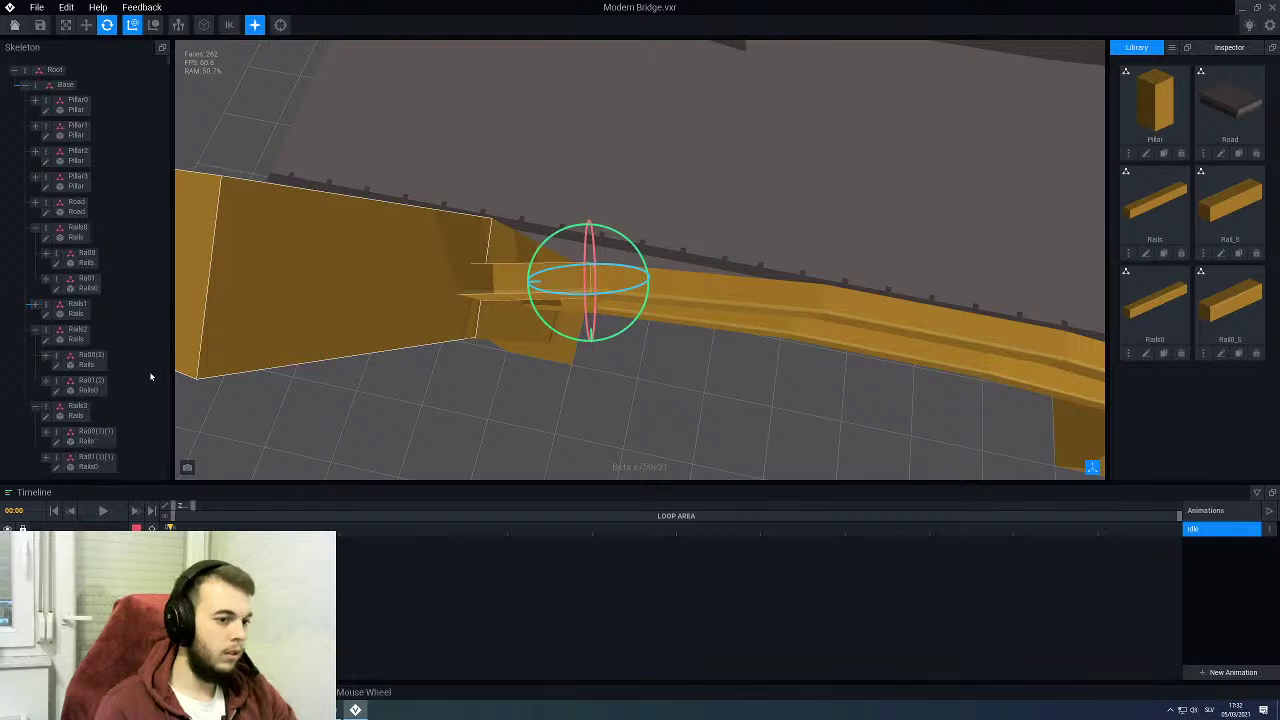
# Step: Assign the Rail0_S model to the Ra010 end segment under Rails0 in the lower rail, and deselect it
pyautogui.moveTo(554, 363); pyautogui.dragTo(571, 292, button='right')
pyautogui.click(596, 246)
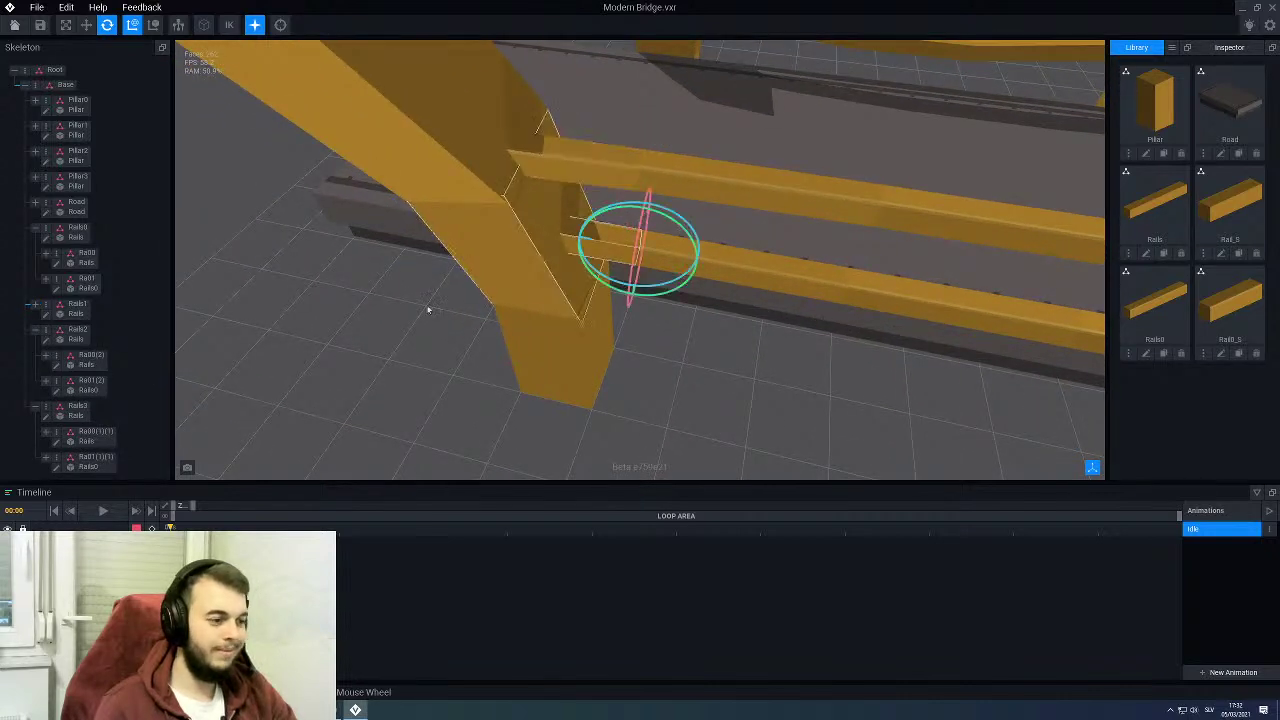
pyautogui.click(45, 278)
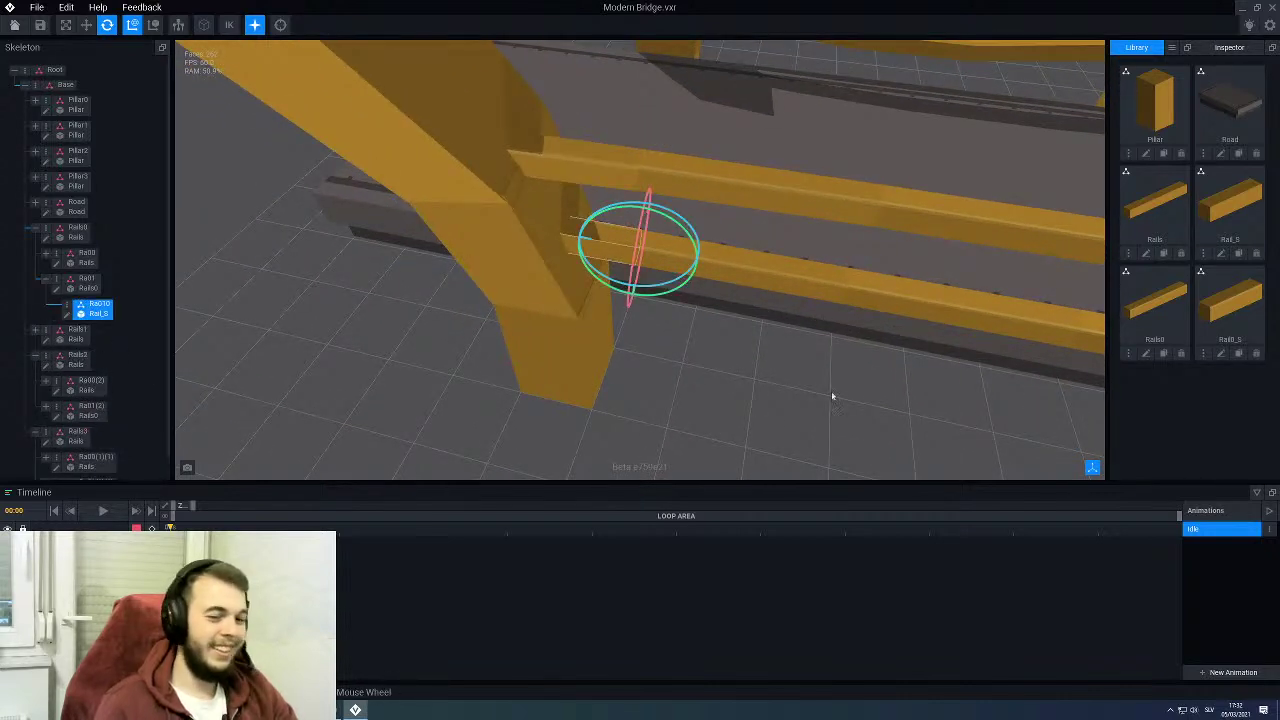
pyautogui.moveTo(1230, 300); pyautogui.dragTo(91, 313)
pyautogui.click(720, 387)
# Step: Assign the Rail0_S model to the Ra010(1)(1) end segment under Rails3 in the upper rail on the opposite side
pyautogui.scroll(-3, 721, 386)
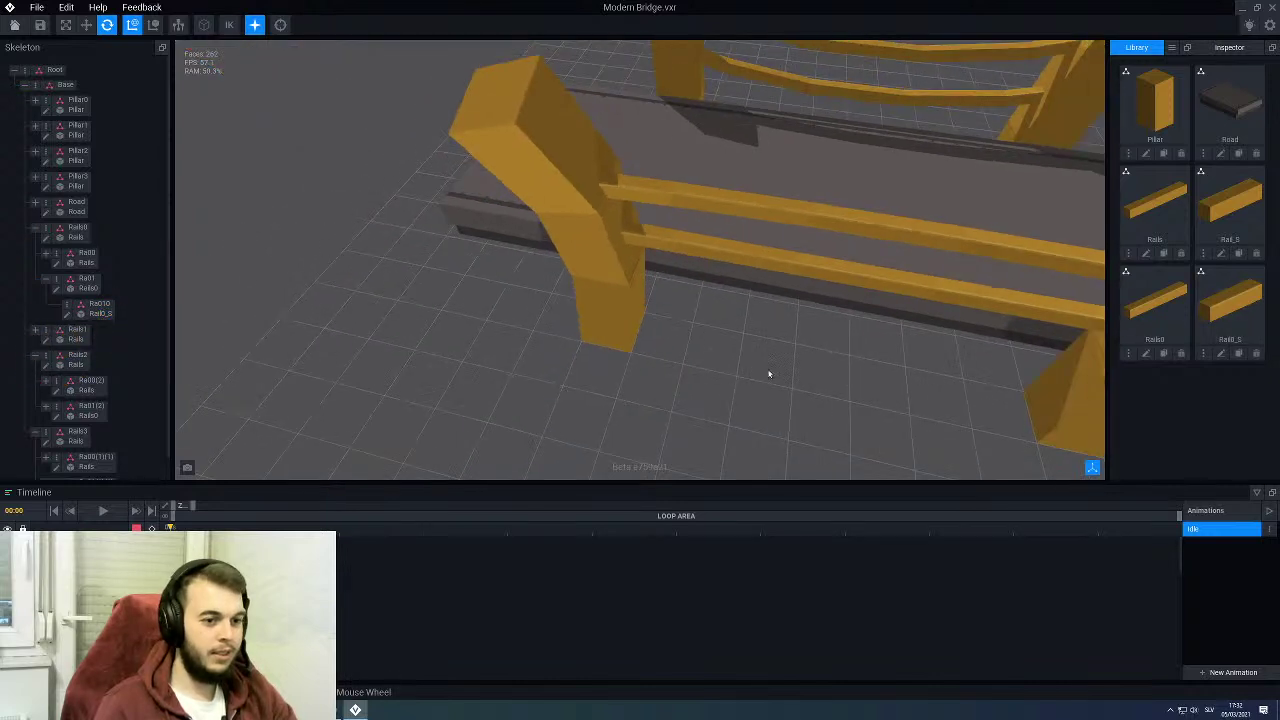
pyautogui.moveTo(1050, 355); pyautogui.dragTo(830, 350, button='middle')
pyautogui.moveTo(745, 75); pyautogui.dragTo(734, 143, button='middle')
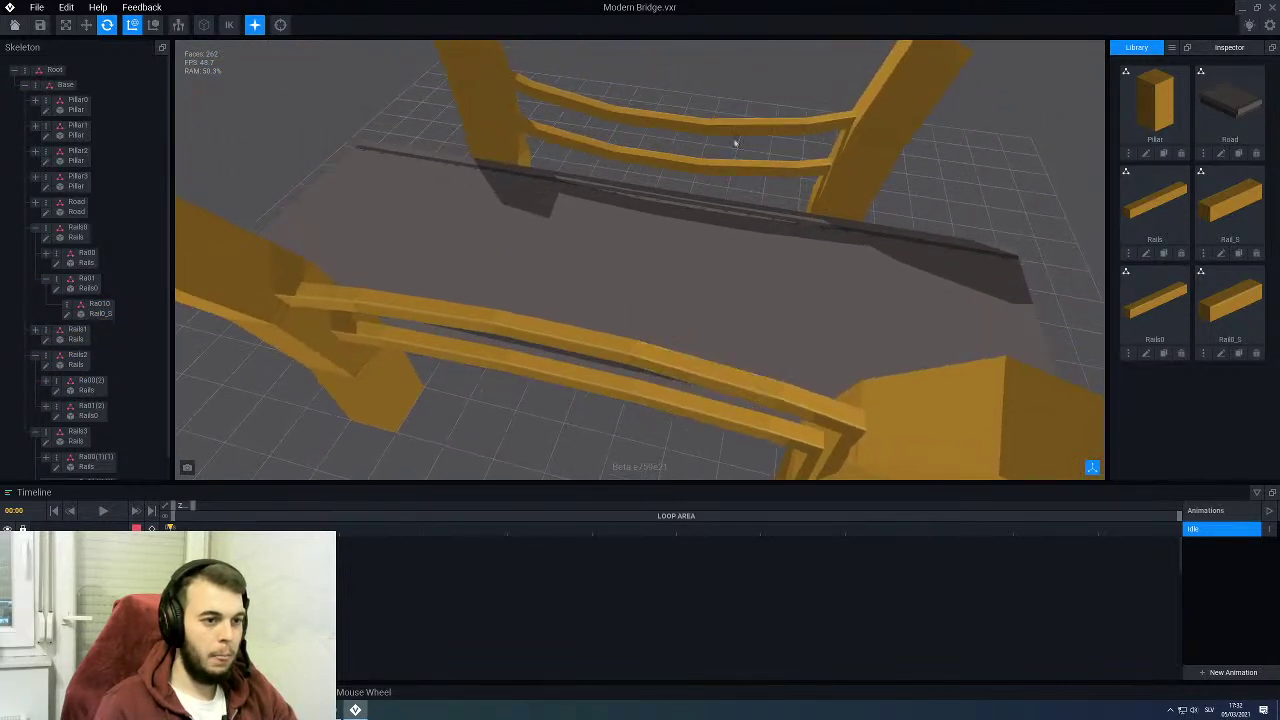
pyautogui.moveTo(734, 143); pyautogui.dragTo(763, 211, button='right')
pyautogui.moveTo(763, 211); pyautogui.dragTo(640, 305, button='middle')
pyautogui.scroll(-1, 731, 211)
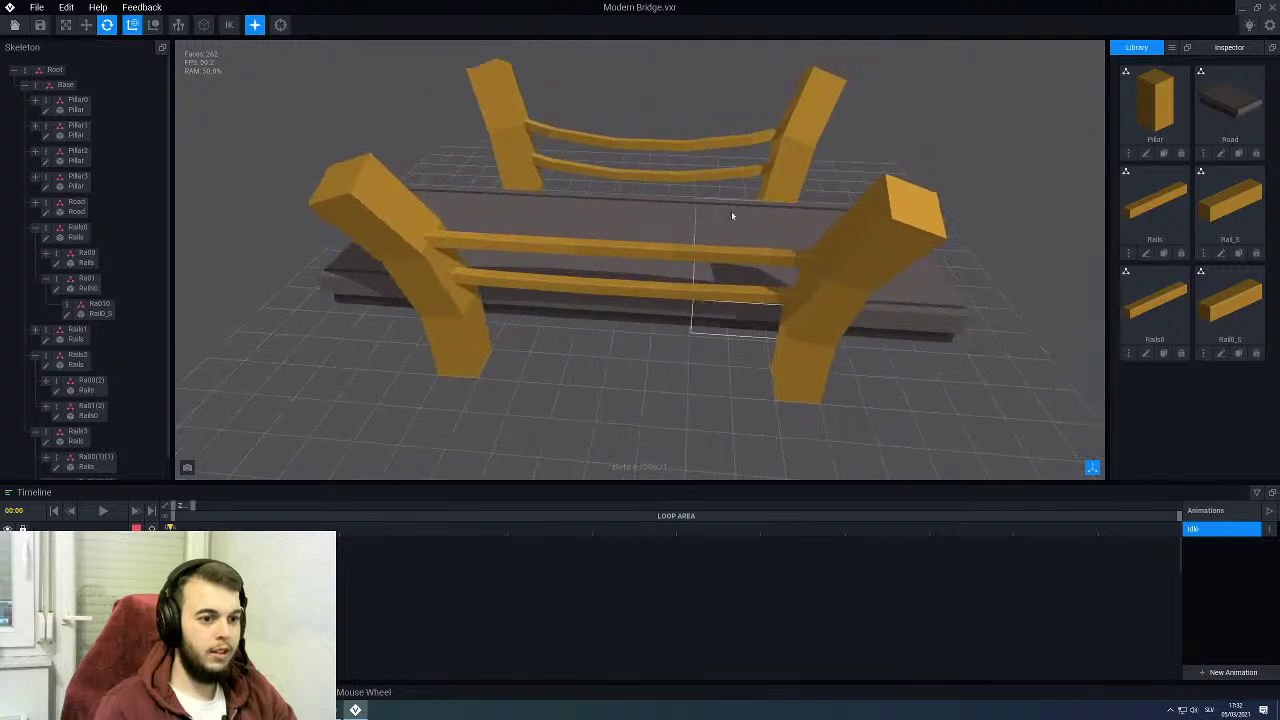
pyautogui.scroll(2, 731, 211)
pyautogui.click(310, 289)
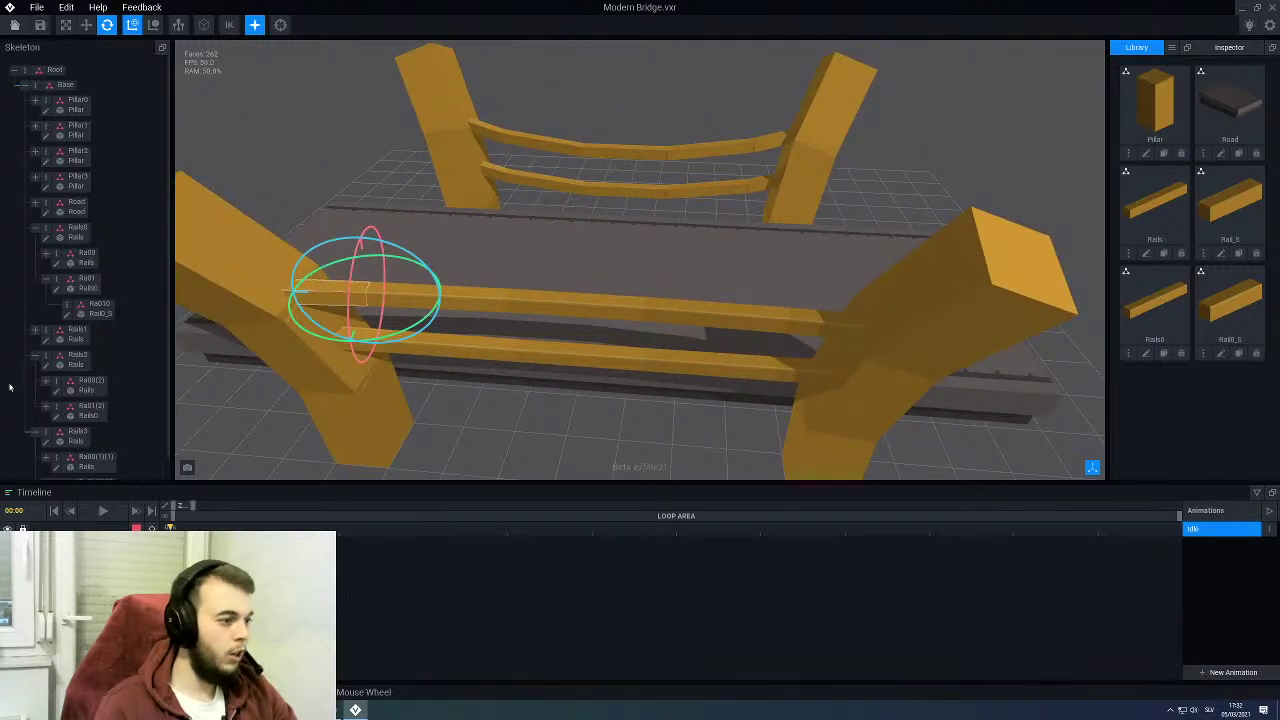
pyautogui.click(35, 355)
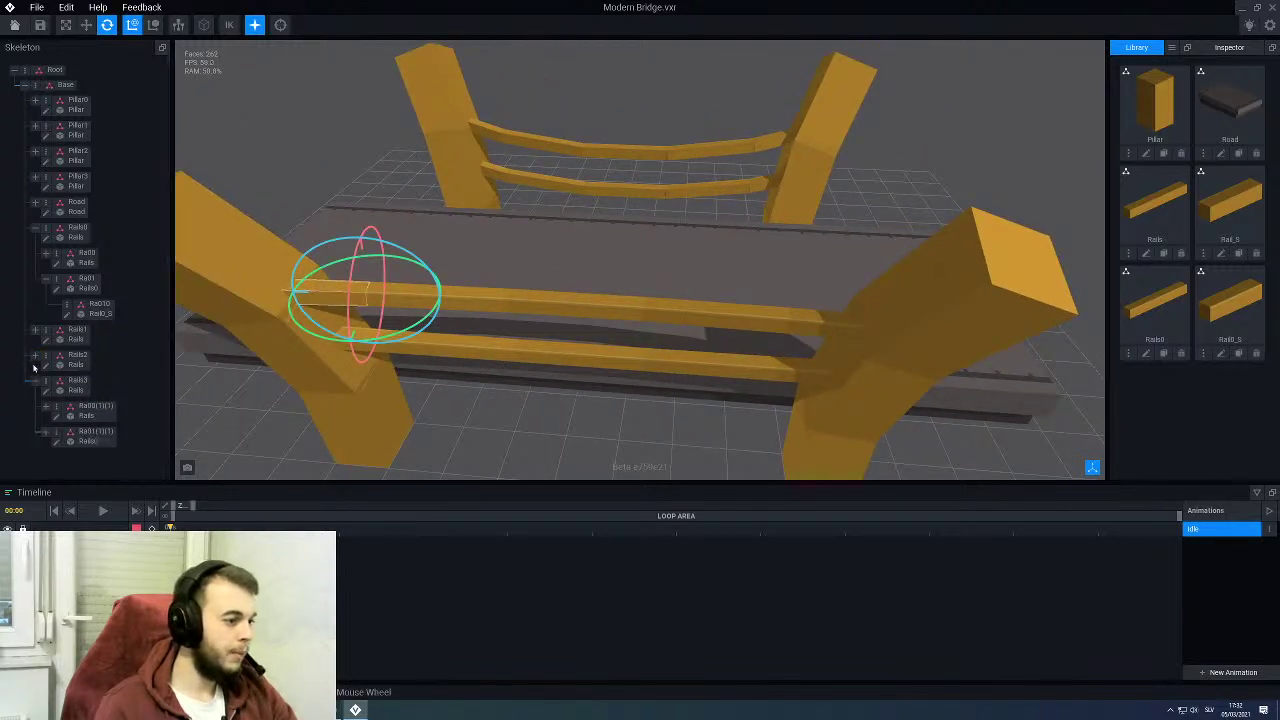
pyautogui.click(45, 432)
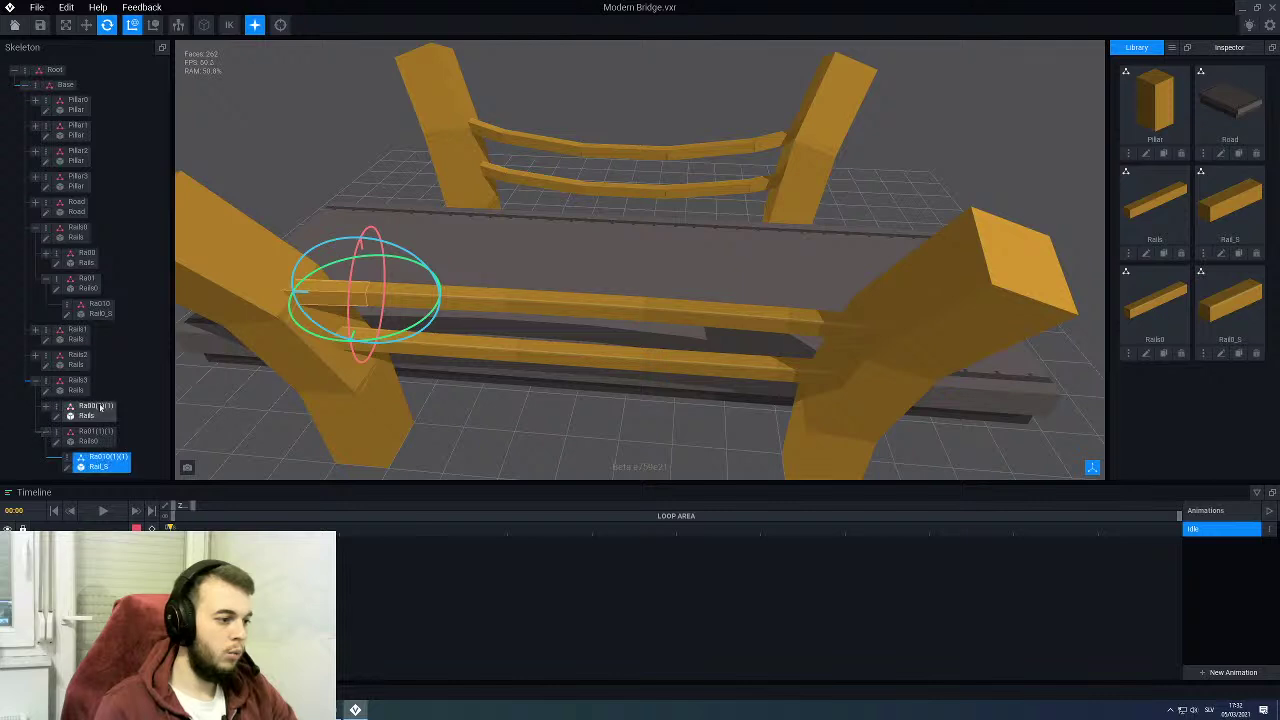
pyautogui.moveTo(1148, 302); pyautogui.dragTo(102, 462)
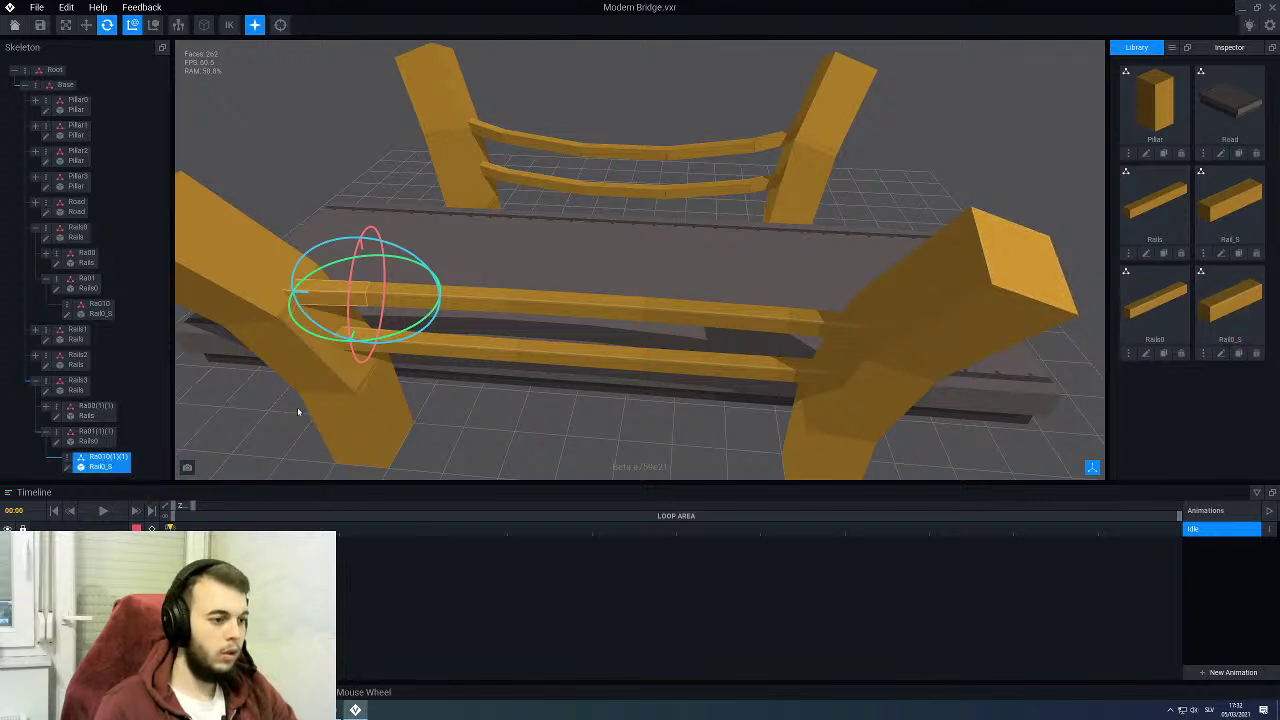
# Step: Assign the Rail0_S model to the Ra010(2) end segment under Rails2 in the lower rail, and deselect it
pyautogui.click(382, 347)
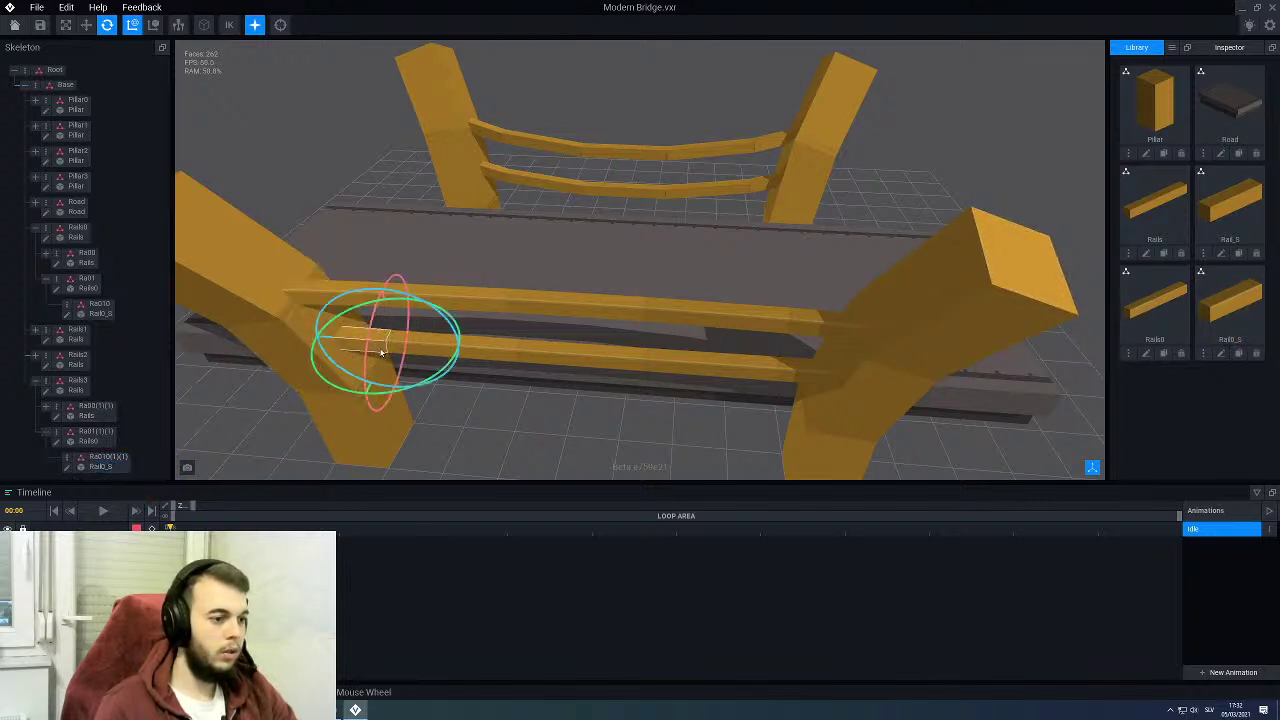
pyautogui.click(35, 355)
pyautogui.click(45, 407)
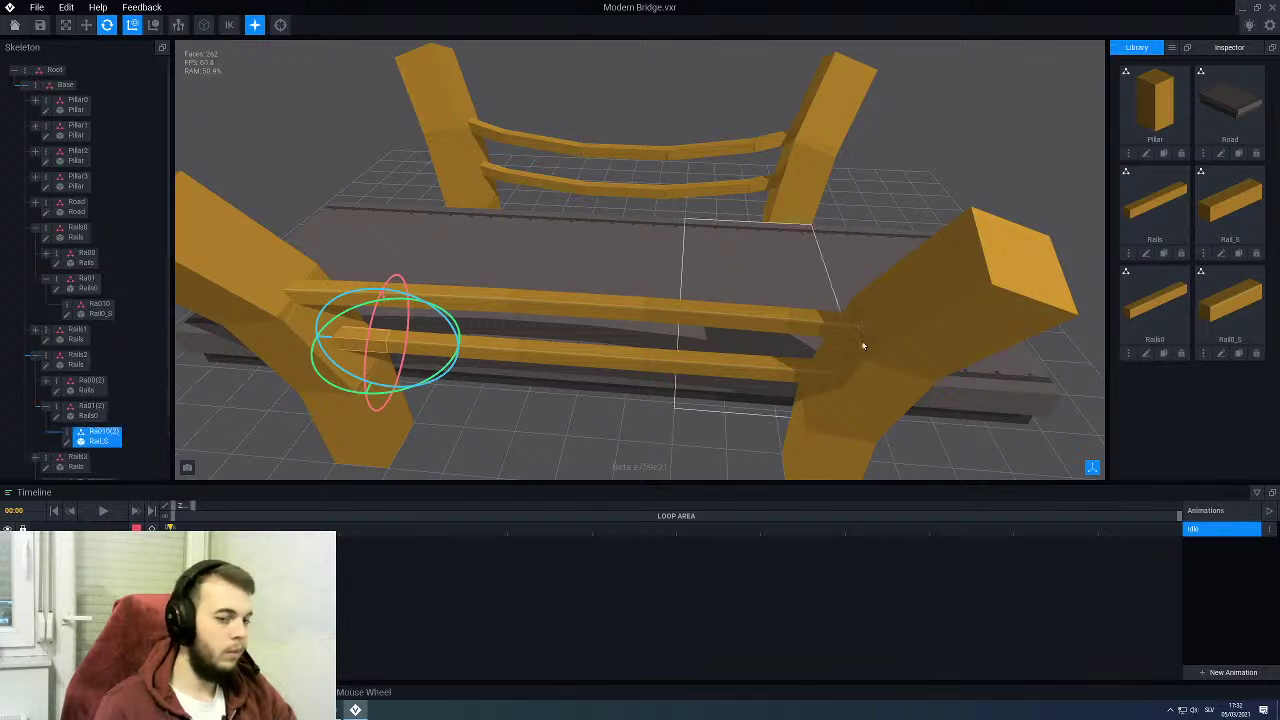
pyautogui.moveTo(1225, 315); pyautogui.dragTo(113, 440)
pyautogui.click(600, 413)
# Step: Collapse the Rails0, Rails2 and Rails3 nodes in the skeleton tree
pyautogui.scroll(-2, 585, 405)
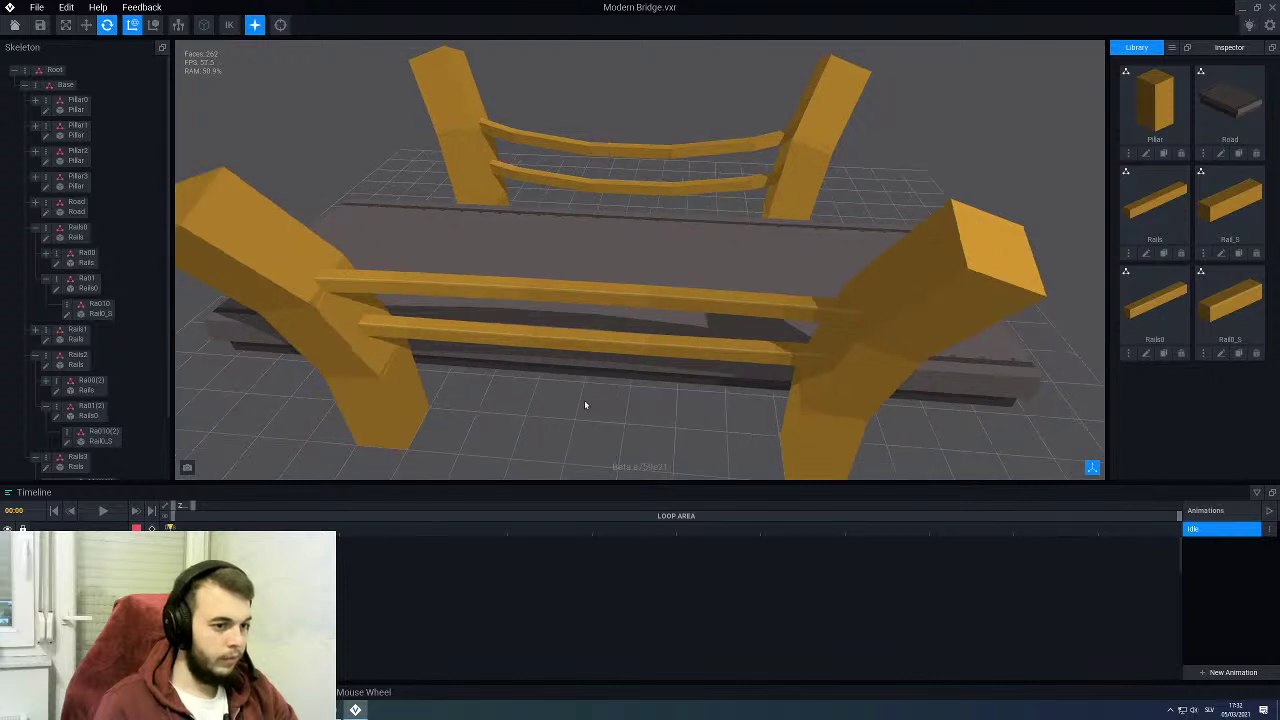
pyautogui.click(45, 407)
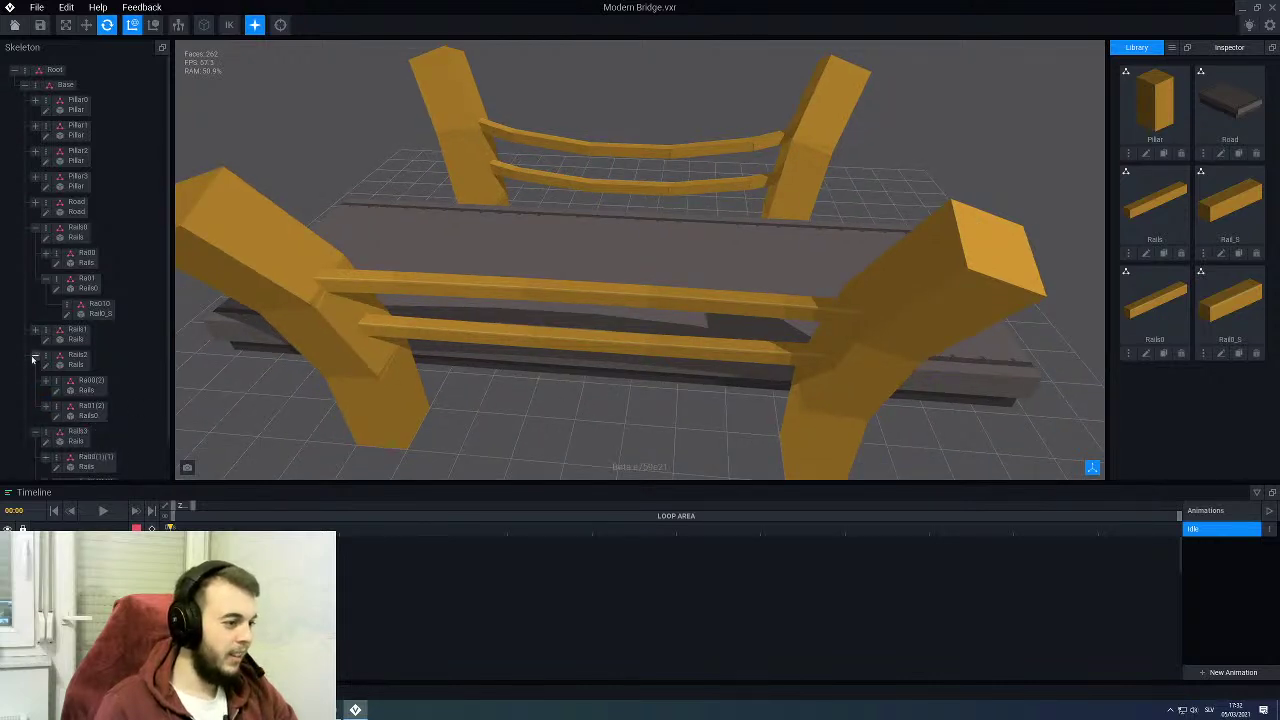
pyautogui.click(35, 355)
pyautogui.click(35, 380)
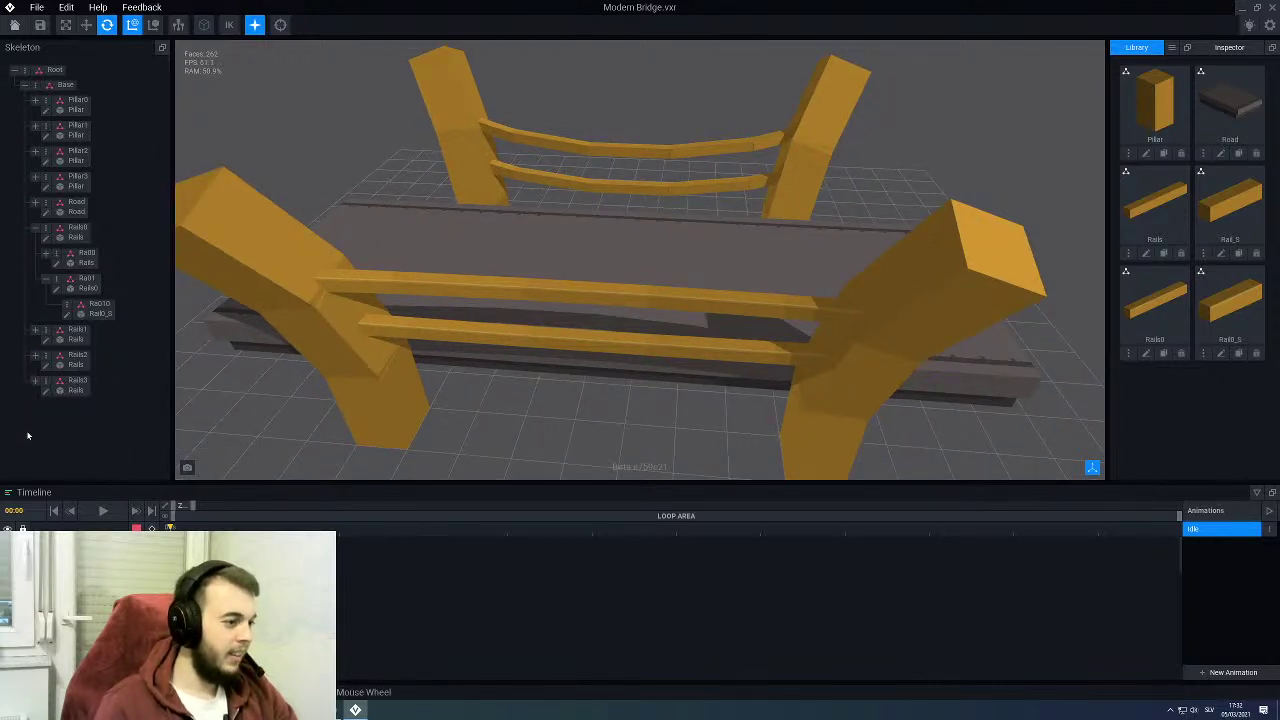
pyautogui.click(35, 228)
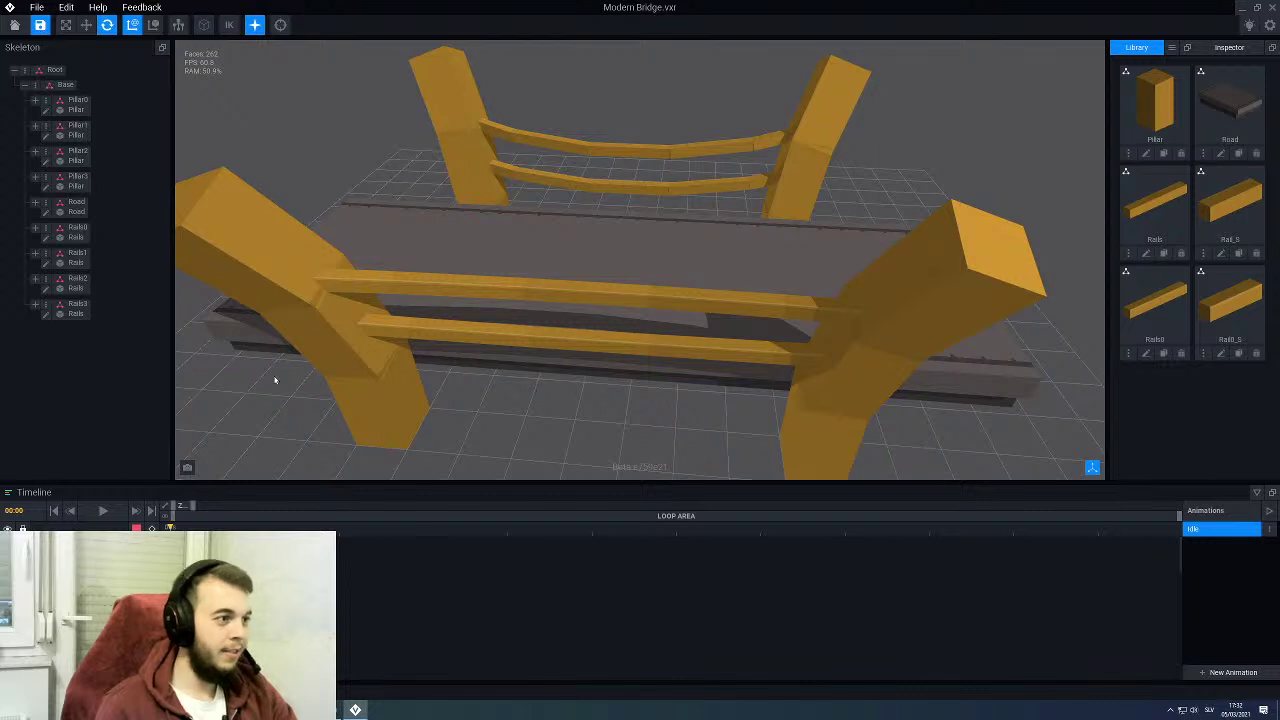
# Step: Open the Rails model for voxel editing, turn its highlighted side into view and choose the darker orange #BE8528
pyautogui.scroll(1, 275, 380)
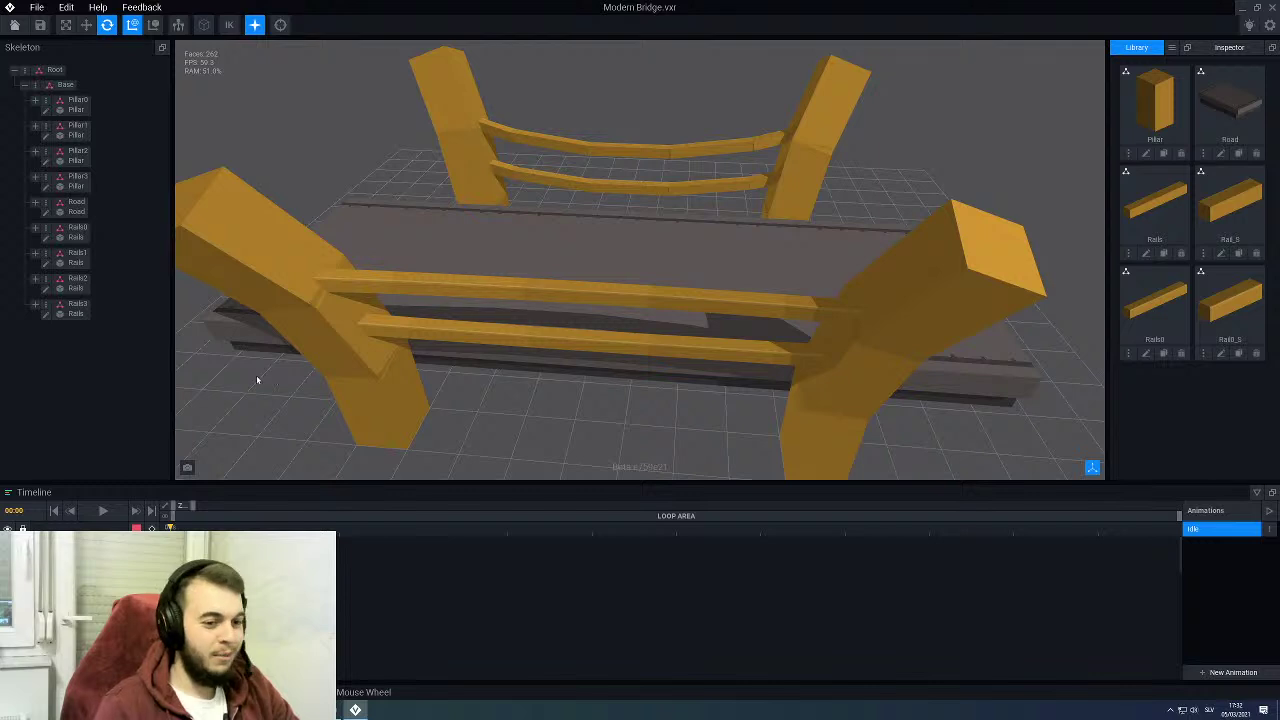
pyautogui.moveTo(543, 184); pyautogui.dragTo(910, 225, button='right')
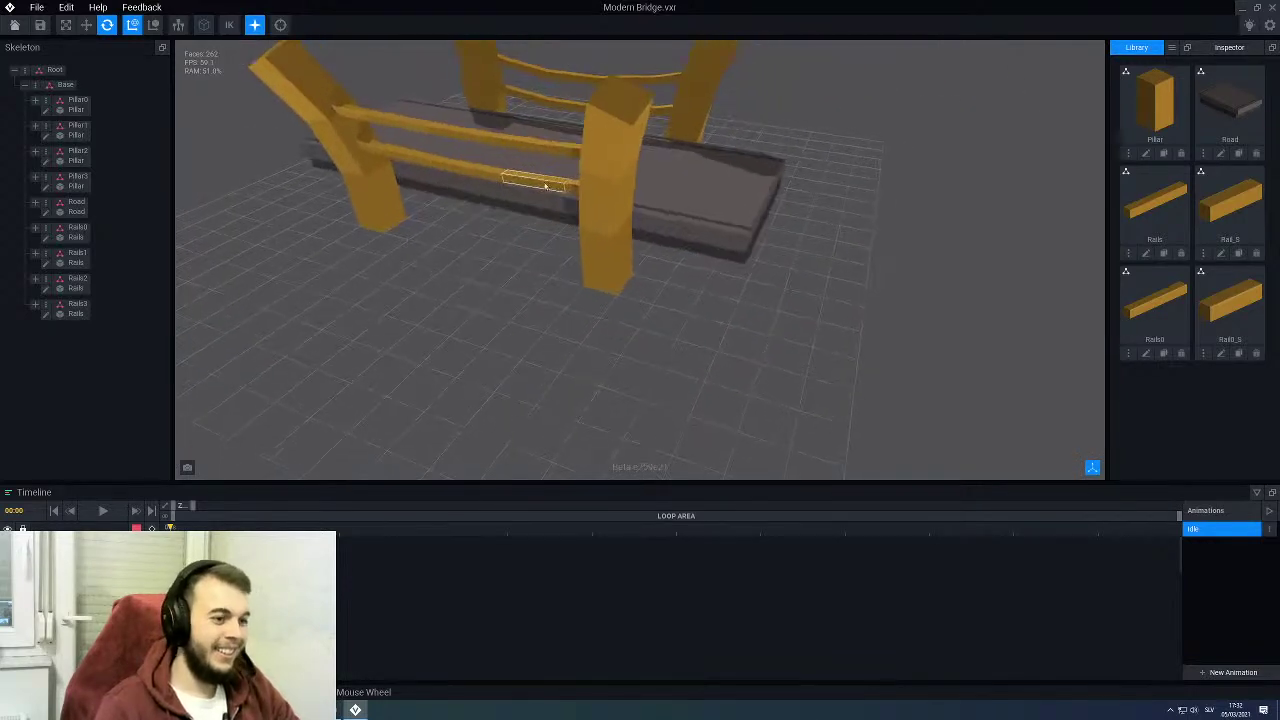
pyautogui.moveTo(545, 185); pyautogui.dragTo(478, 251, button='middle')
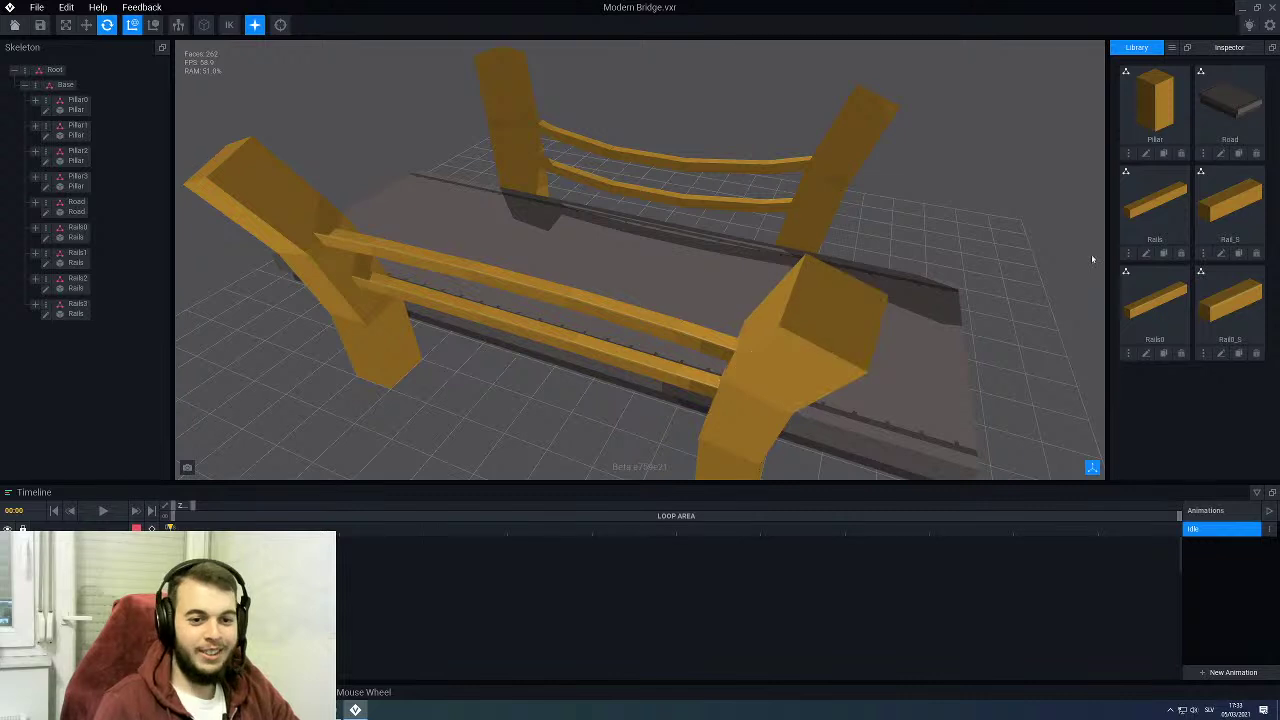
pyautogui.click(1146, 253)
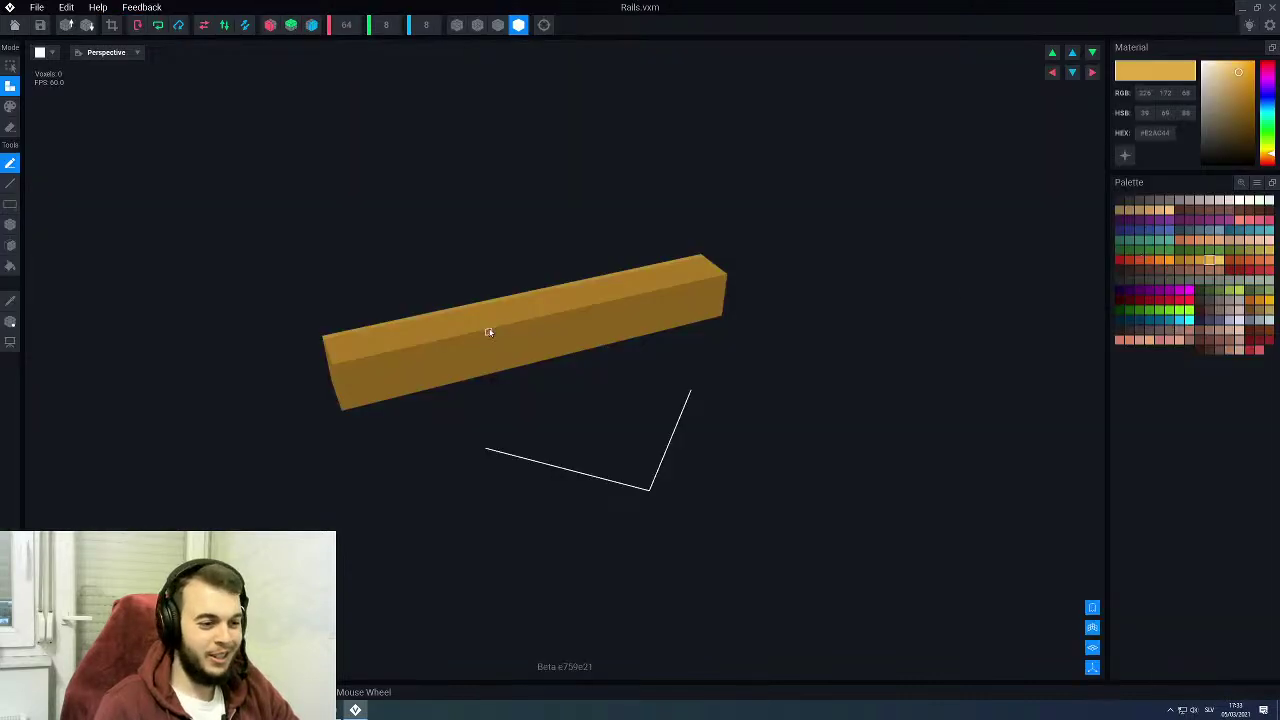
pyautogui.moveTo(489, 332); pyautogui.dragTo(487, 329, button='right')
pyautogui.scroll(2, 396, 342)
pyautogui.moveTo(408, 374); pyautogui.dragTo(425, 402, button='right')
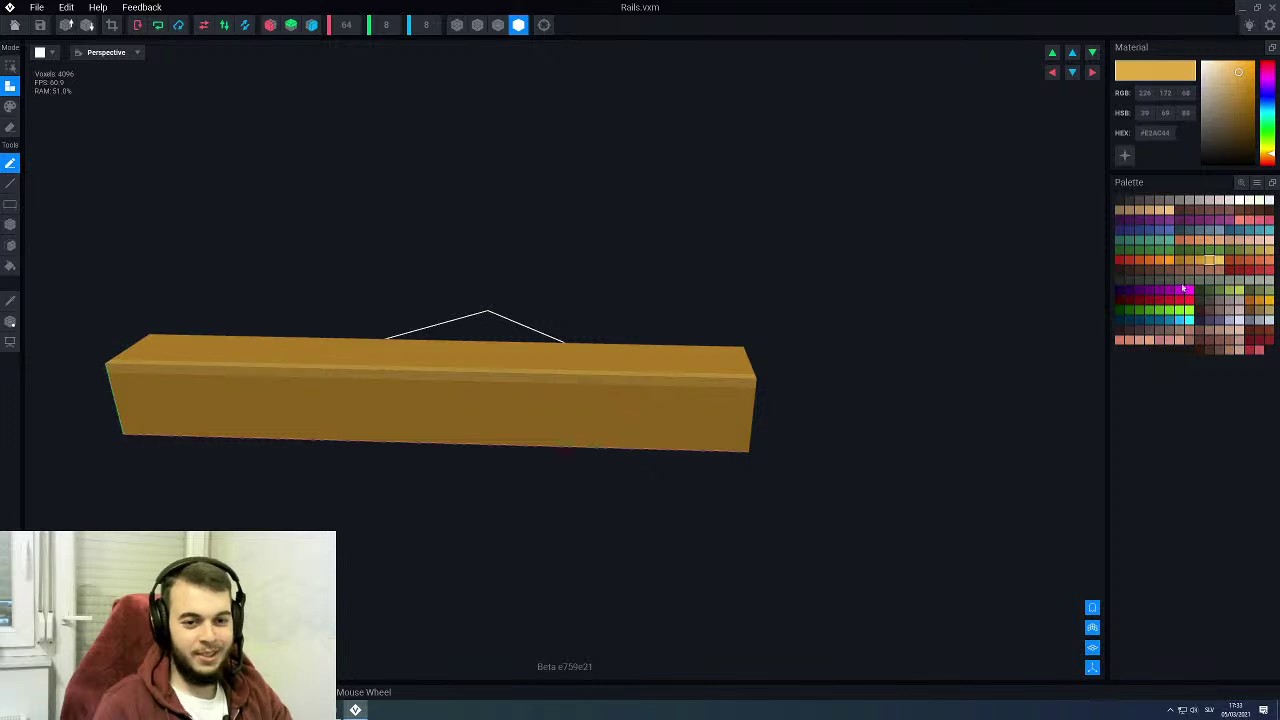
pyautogui.click(1190, 262)
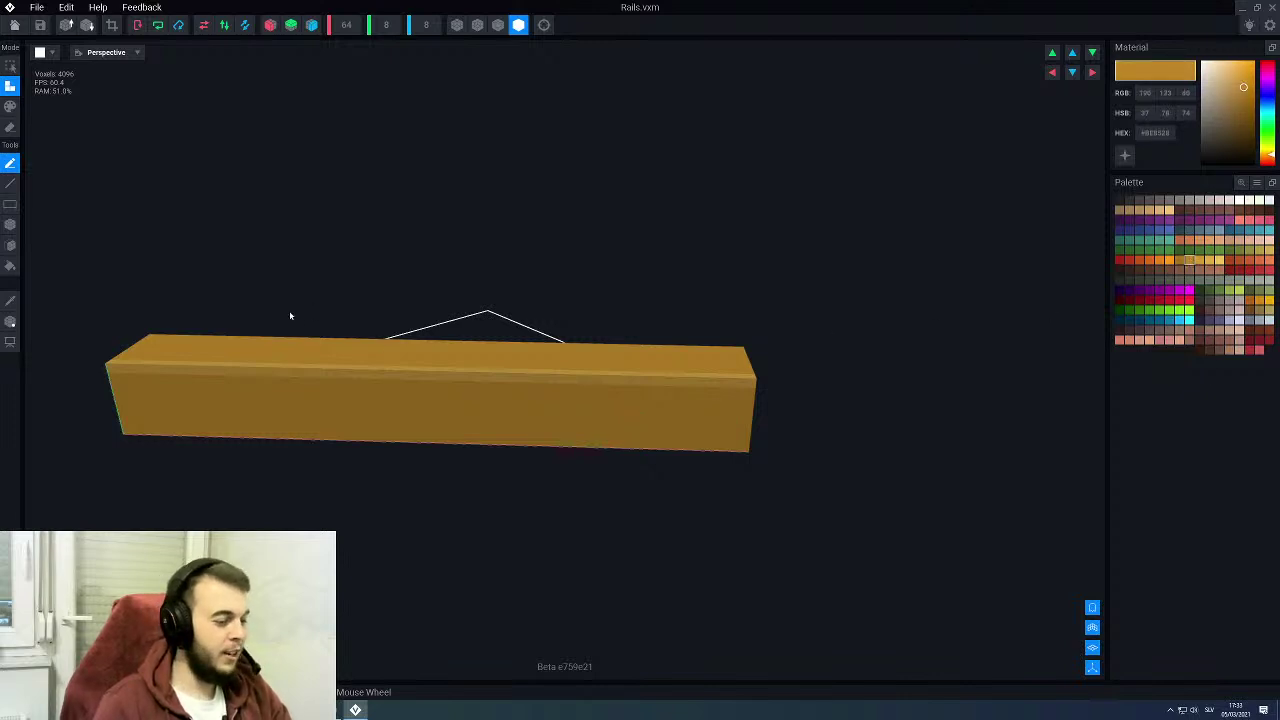
pyautogui.click(10, 321)
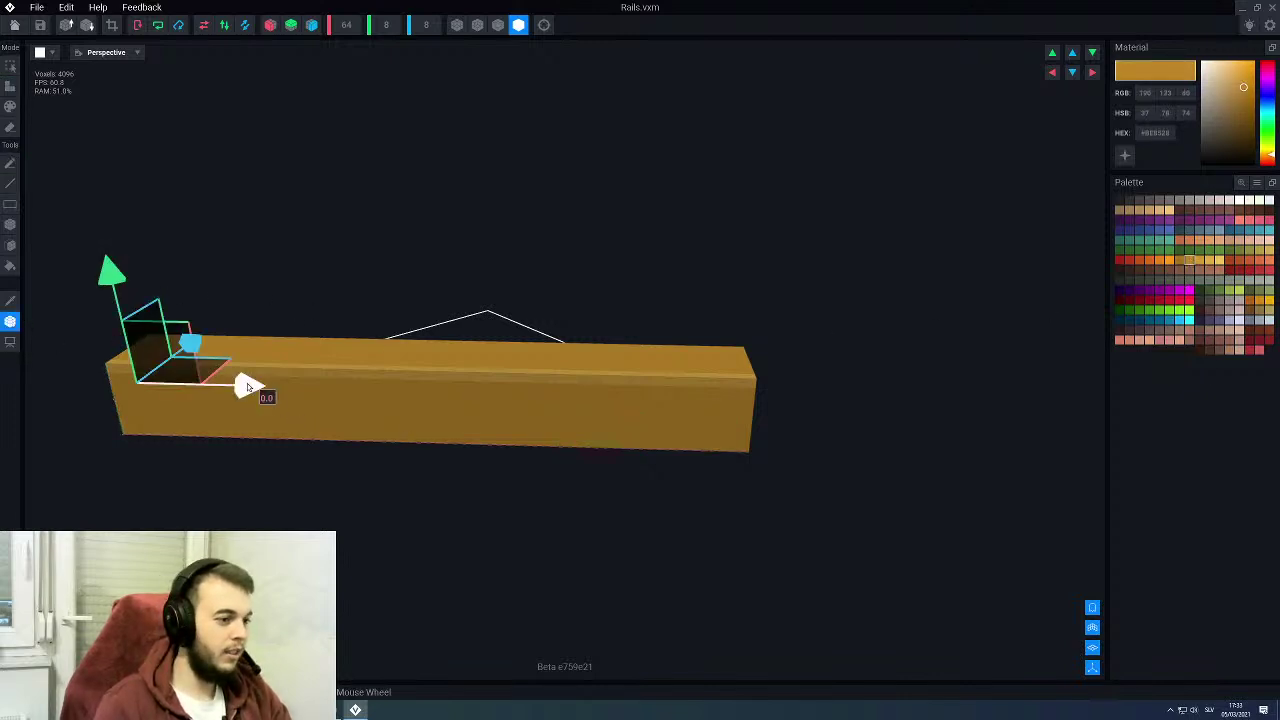
pyautogui.moveTo(248, 387); pyautogui.dragTo(253, 388)
pyautogui.click(10, 340)
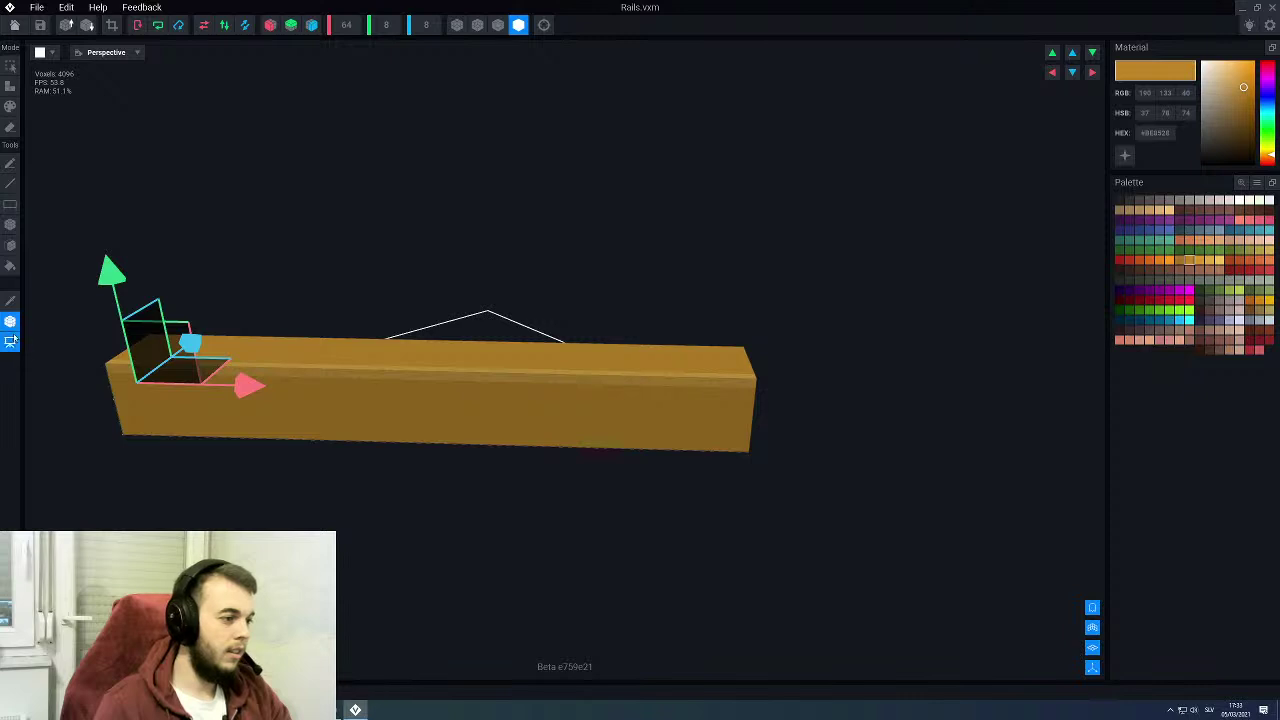
pyautogui.click(10, 325)
pyautogui.click(10, 341)
# Step: Paint a #BE8528 line along the lower long edge of the Rails model's highlighted side, save it and return to the bridge
pyautogui.moveTo(223, 397); pyautogui.dragTo(221, 392, button='middle')
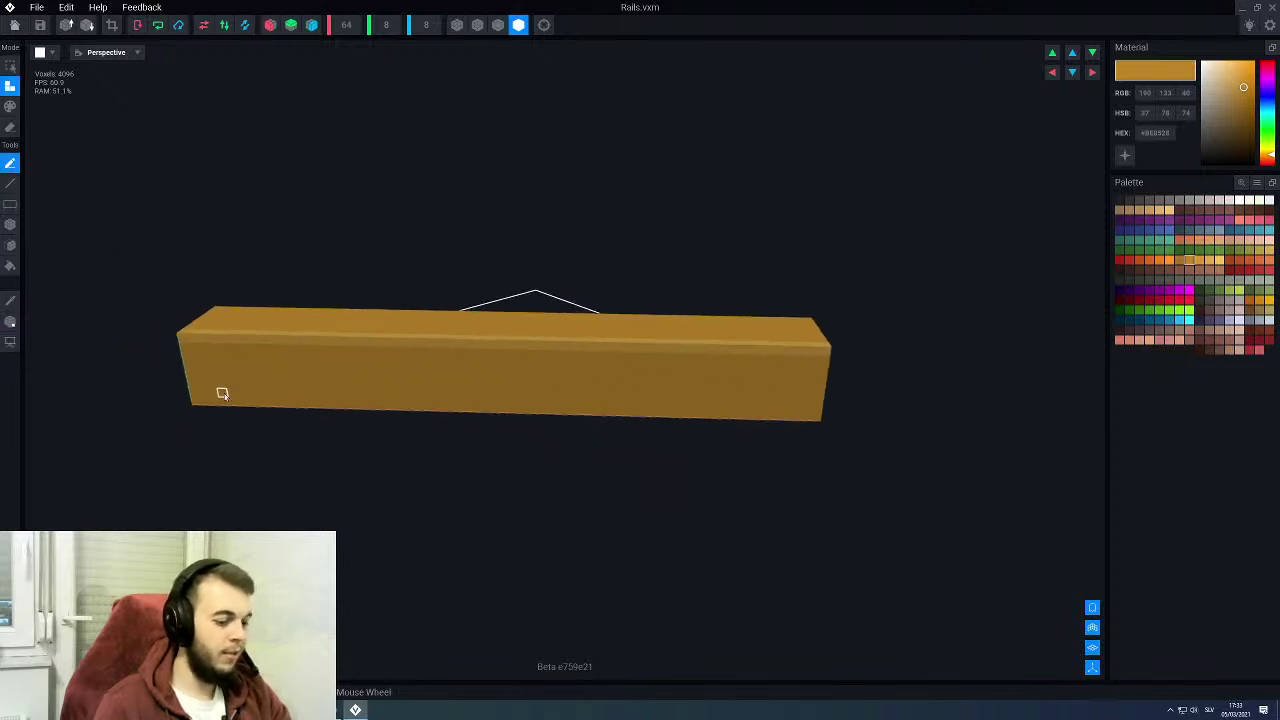
pyautogui.press('p')
pyautogui.press('l')
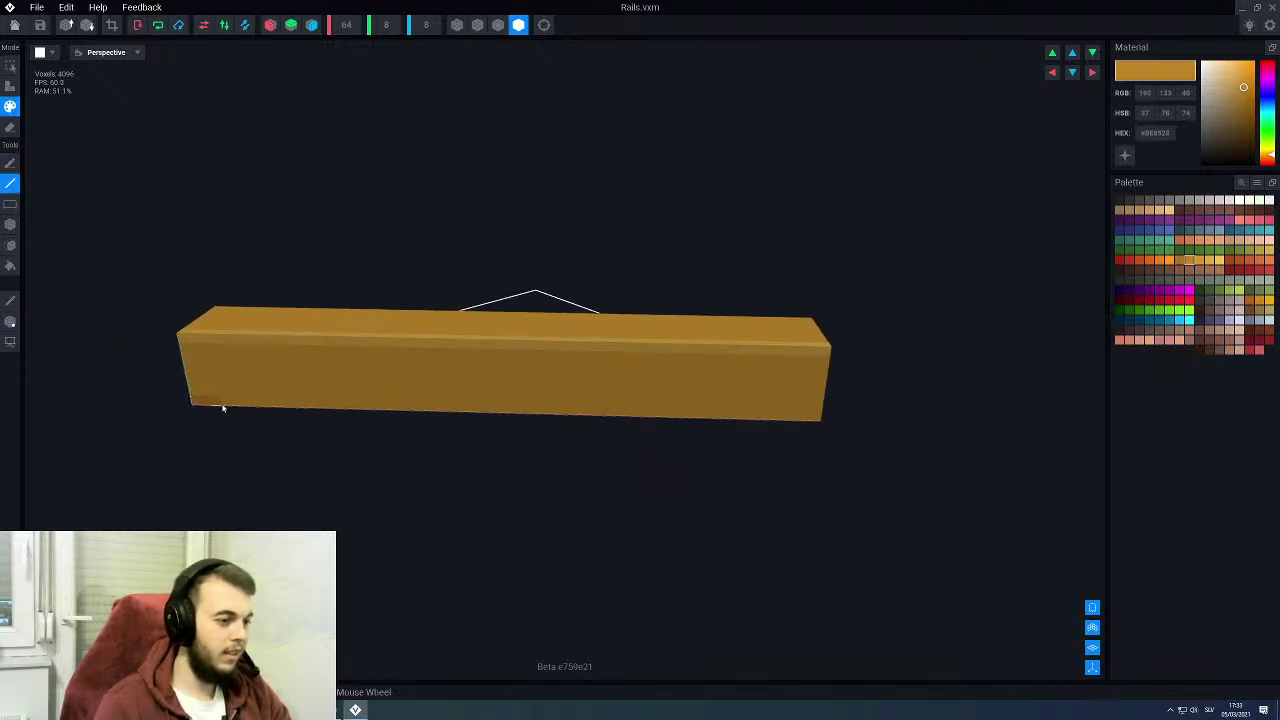
pyautogui.moveTo(223, 408); pyautogui.dragTo(795, 418)
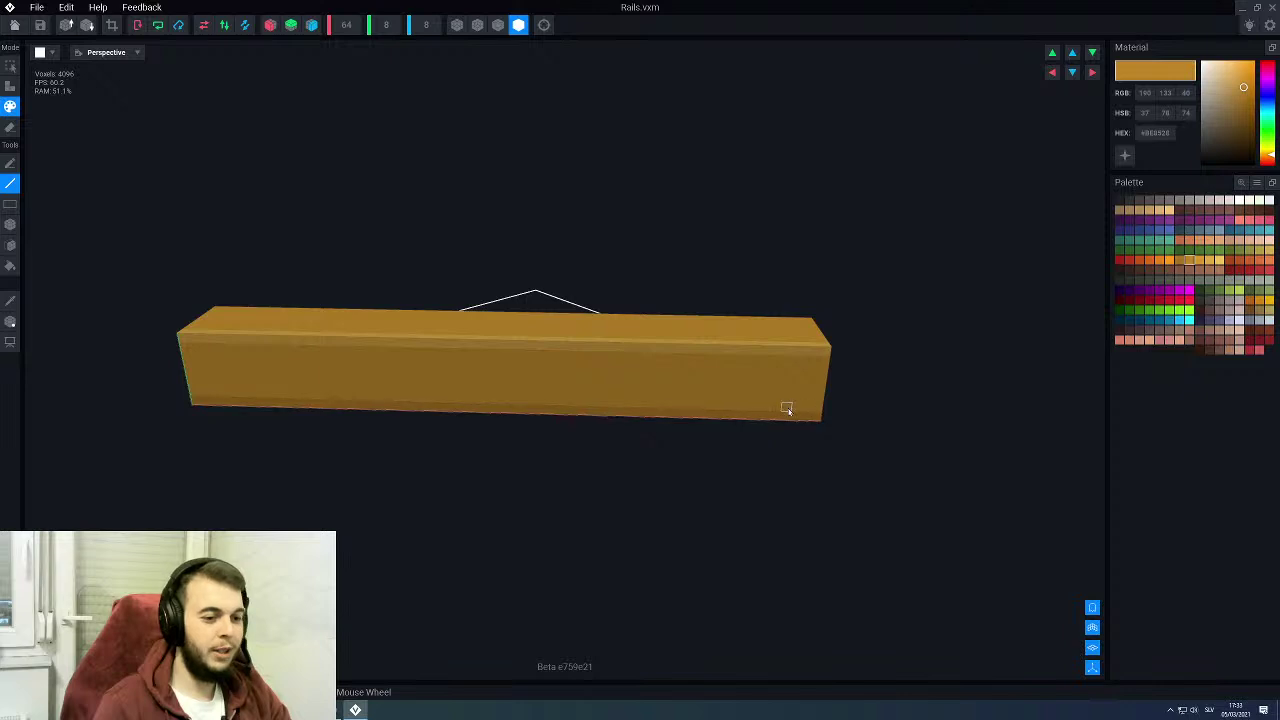
pyautogui.click(12, 25)
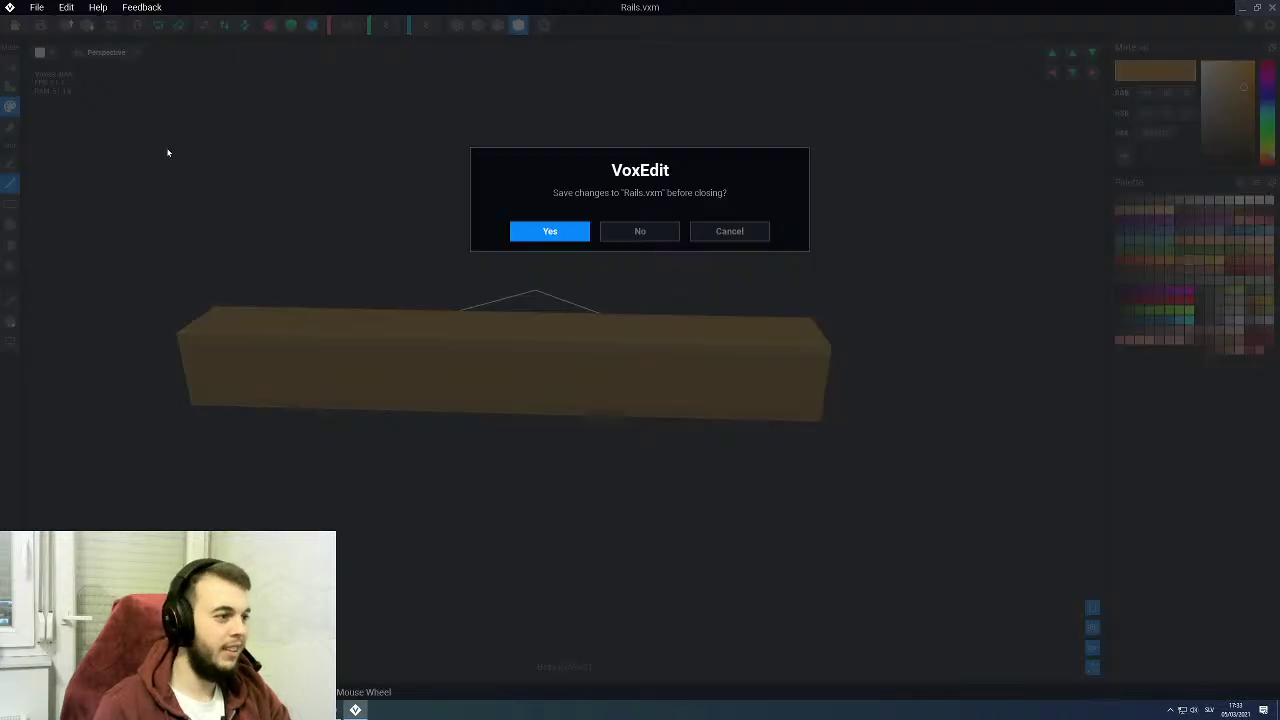
pyautogui.click(571, 234)
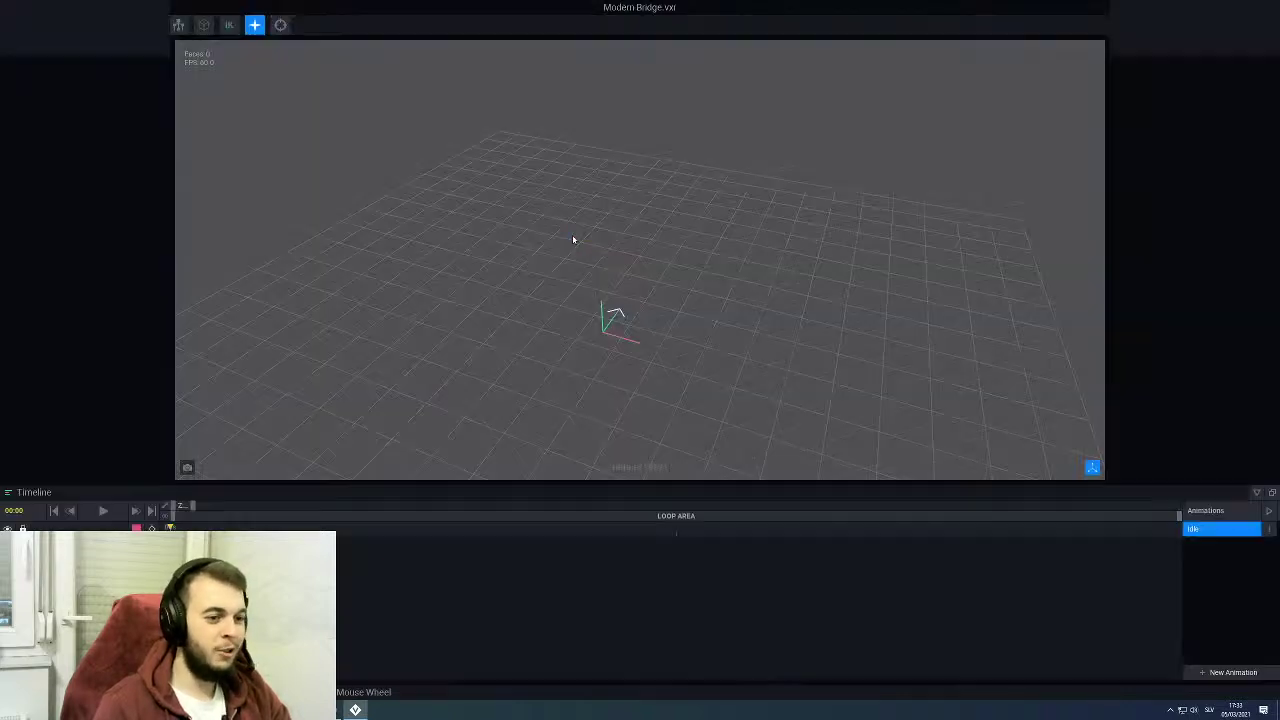
# Step: Open the Rail_S model for voxel editing, turn its highlighted side into view and choose the darker orange #BE8528
pyautogui.moveTo(577, 309); pyautogui.dragTo(449, 297, button='right')
pyautogui.click(1222, 254)
pyautogui.moveTo(510, 380); pyautogui.dragTo(457, 389, button='right')
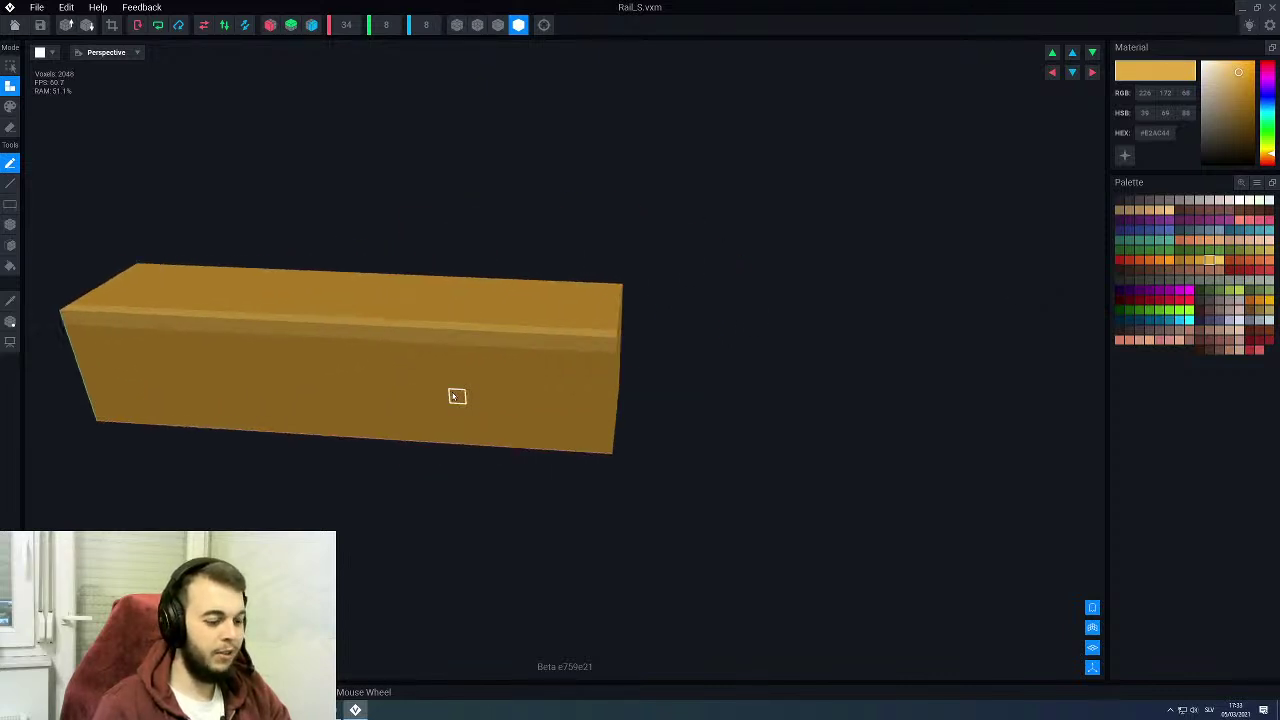
pyautogui.press('3')
pyautogui.press('a')
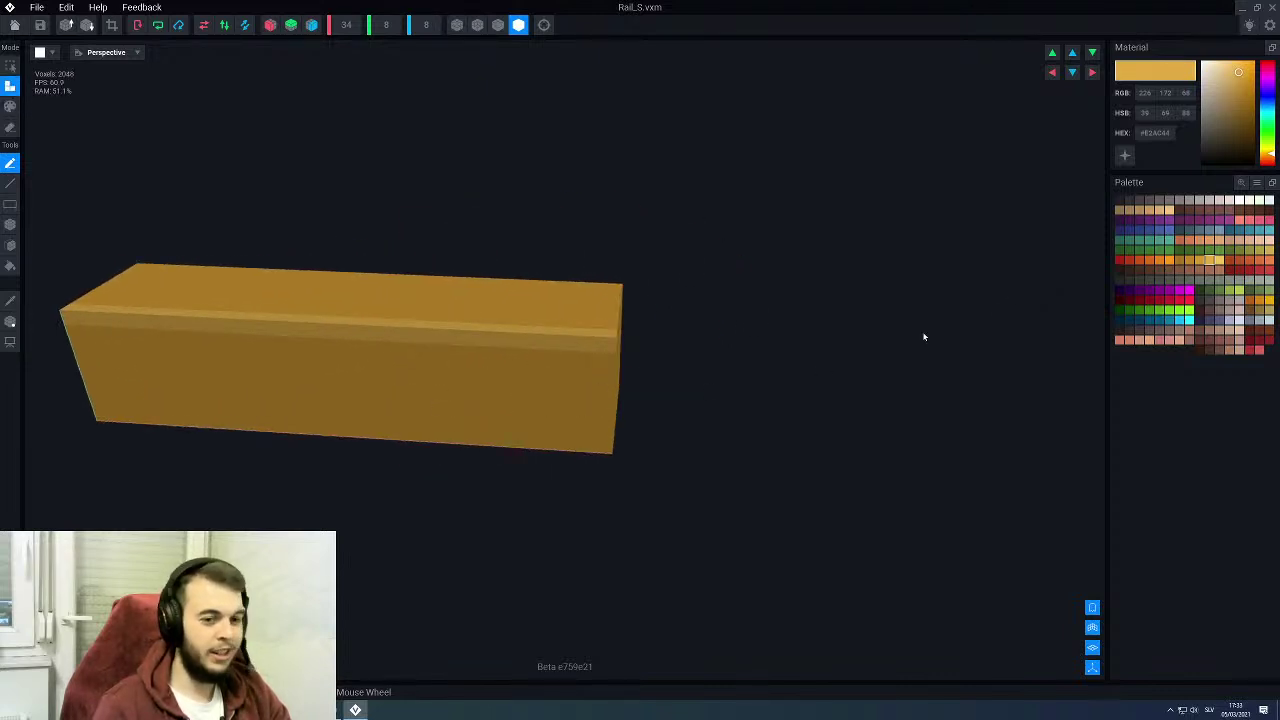
pyautogui.click(1190, 261)
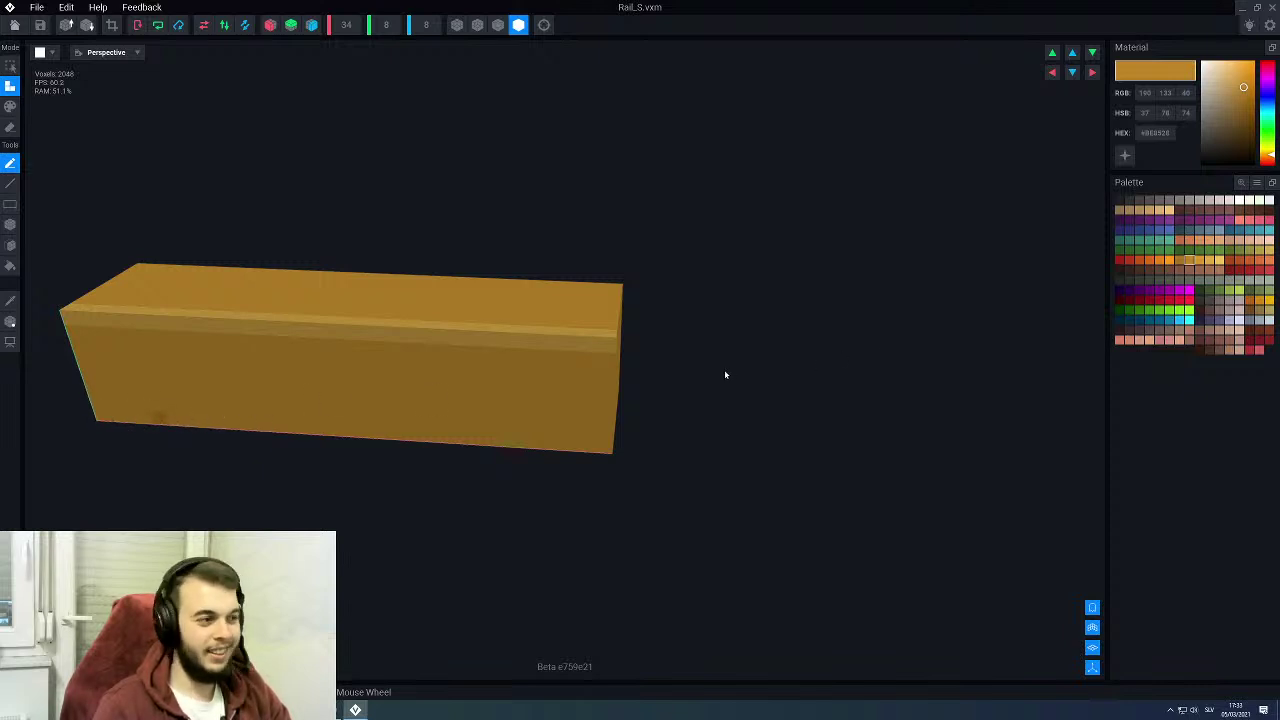
# Step: Paint a #BE8528 line along the lower long edge of Rail_S's highlighted side, save it and return to the bridge
pyautogui.press('p')
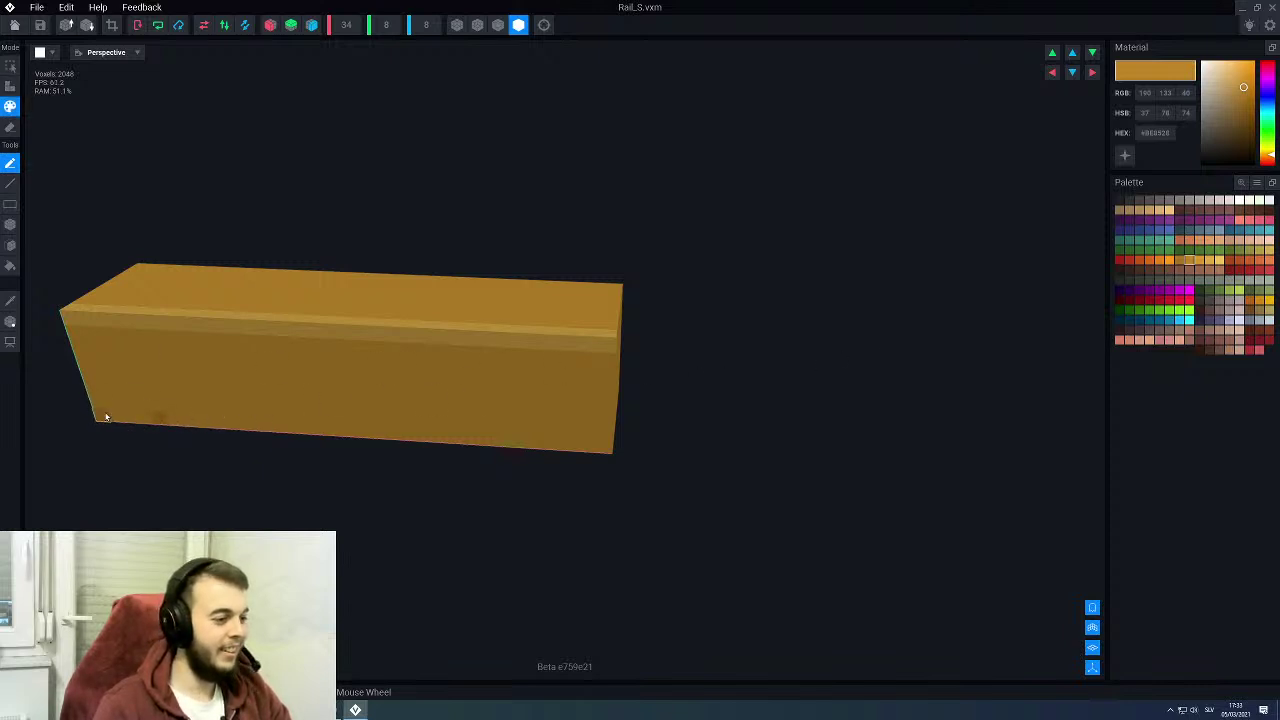
pyautogui.moveTo(106, 417); pyautogui.dragTo(604, 448)
pyautogui.moveTo(604, 448); pyautogui.dragTo(606, 450, button='right')
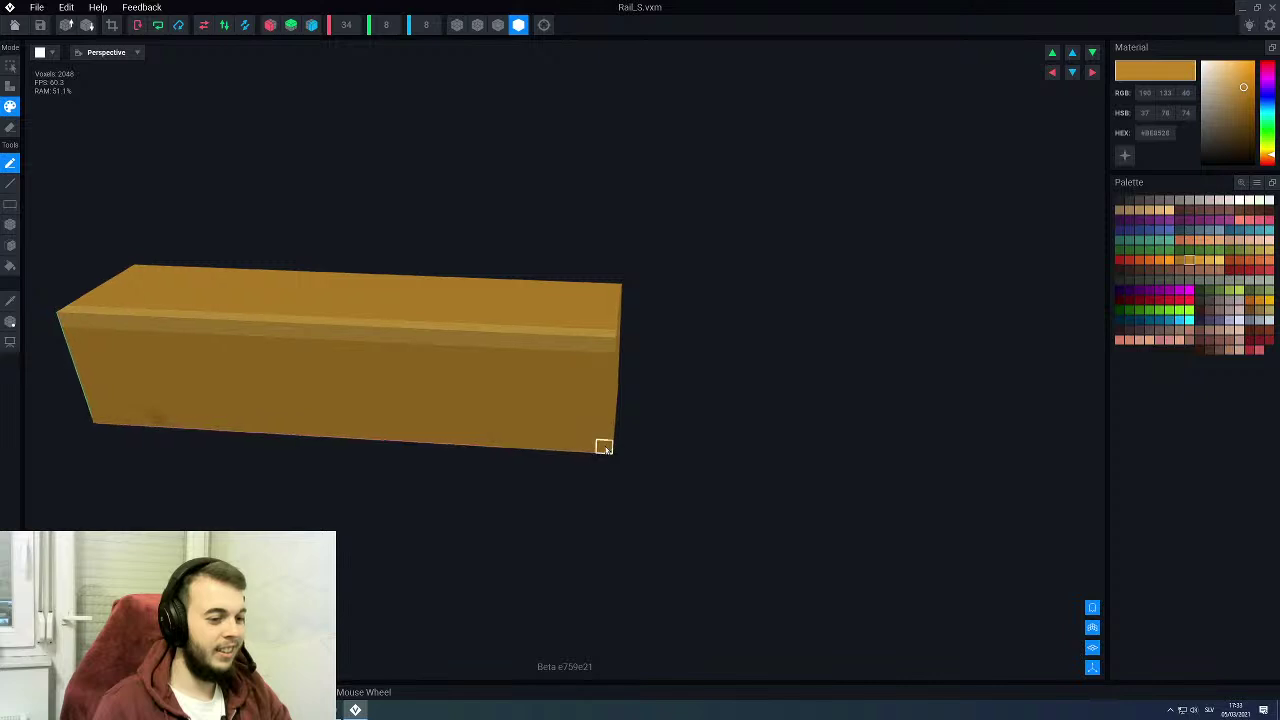
pyautogui.press('l')
pyautogui.moveTo(601, 443); pyautogui.dragTo(98, 418)
pyautogui.scroll(-3, 207, 386)
pyautogui.moveTo(286, 380); pyautogui.dragTo(368, 382, button='right')
pyautogui.click(6, 37)
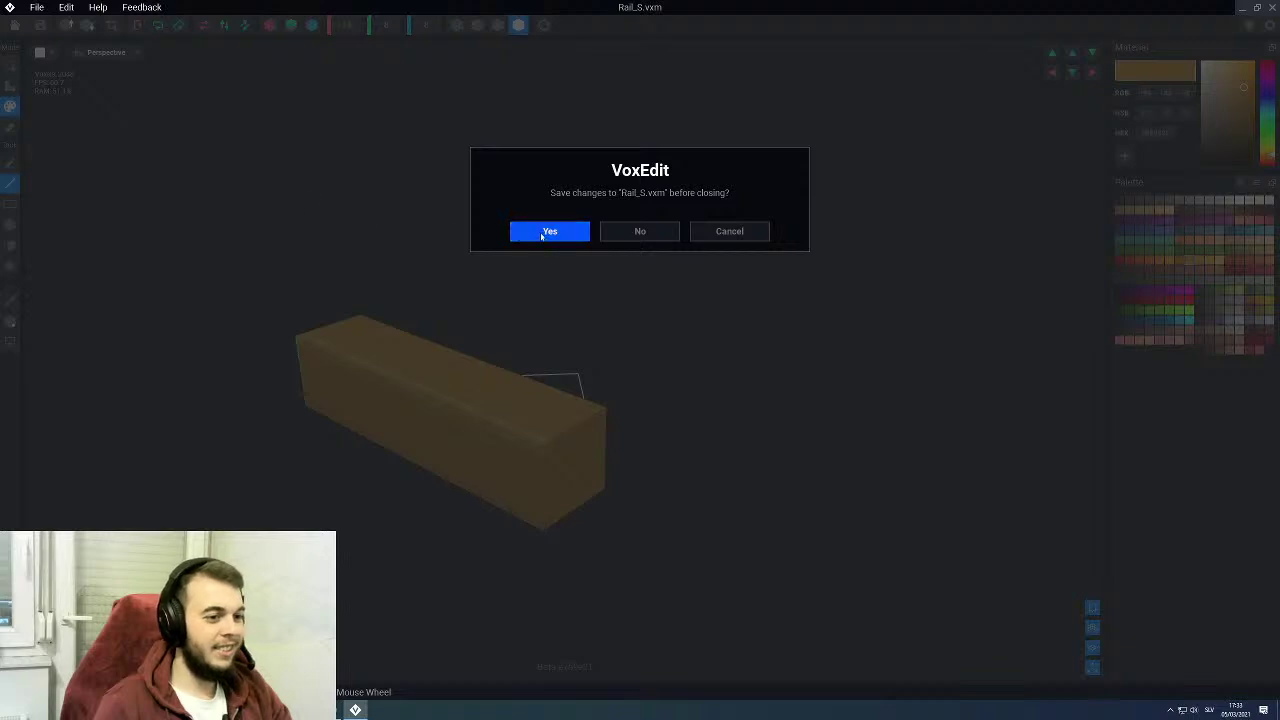
pyautogui.click(540, 232)
# Step: Paint a #BE8528 line along the lower long edge of the Rails0 model's highlighted side, save it and return to the bridge
pyautogui.moveTo(538, 394); pyautogui.dragTo(554, 403, button='right')
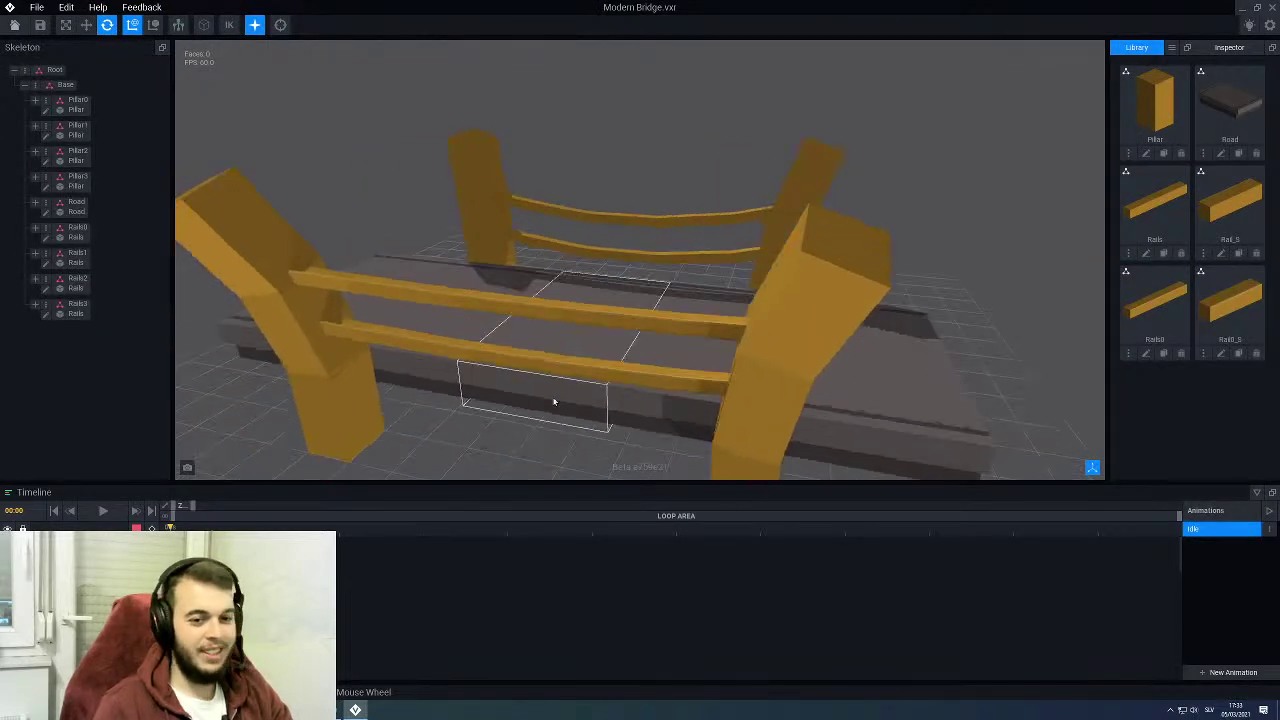
pyautogui.click(1147, 355)
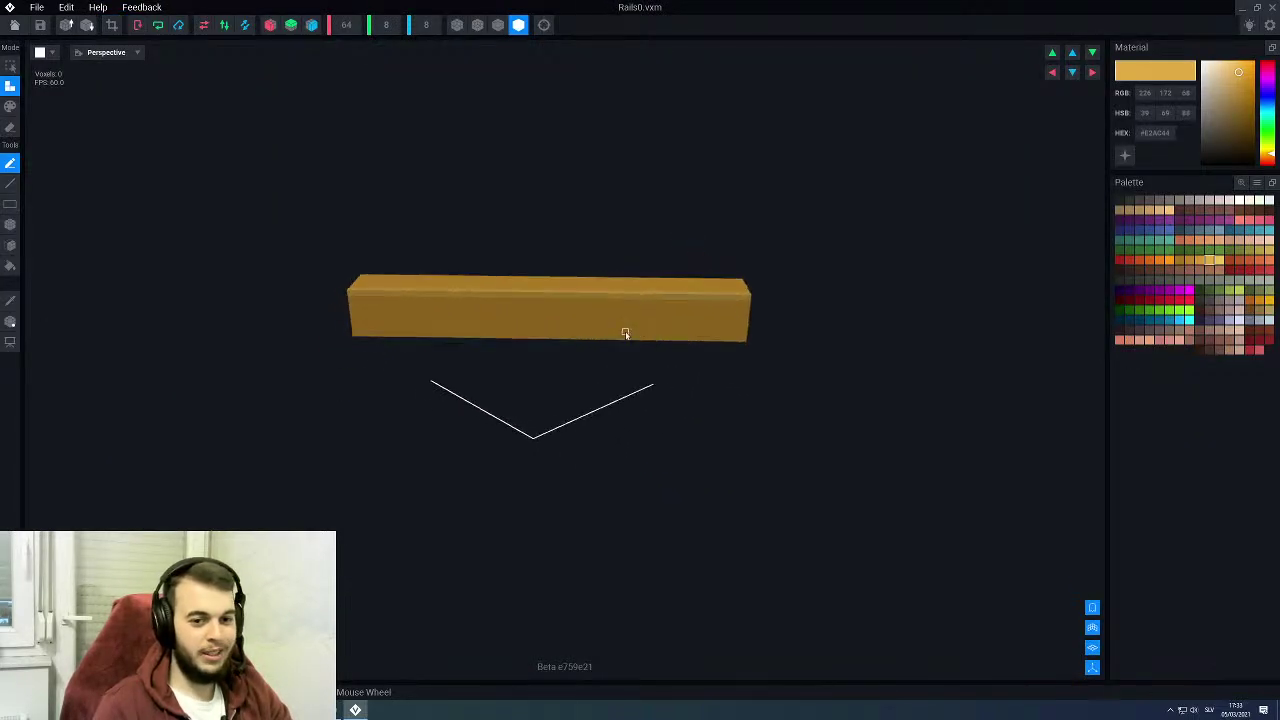
pyautogui.scroll(2, 626, 346)
pyautogui.click(1190, 260)
pyautogui.scroll(2, 636, 378)
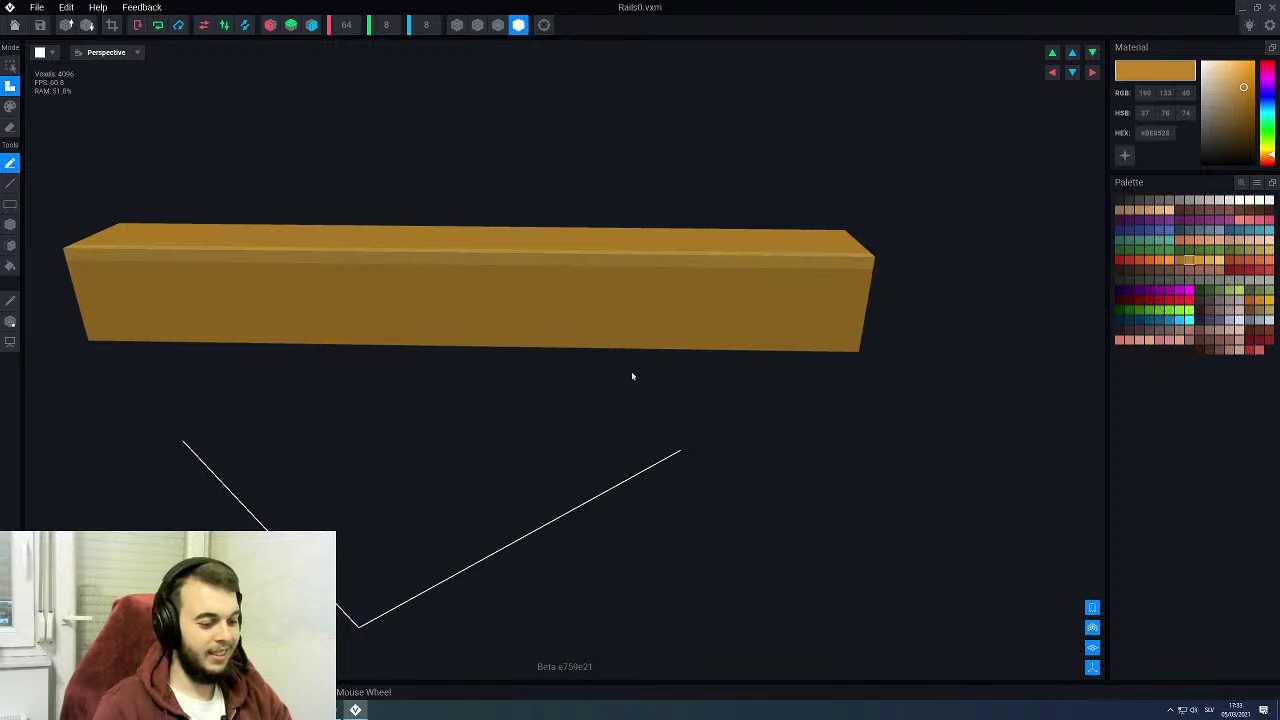
pyautogui.press('p')
pyautogui.press('l')
pyautogui.moveTo(101, 338); pyautogui.dragTo(849, 345)
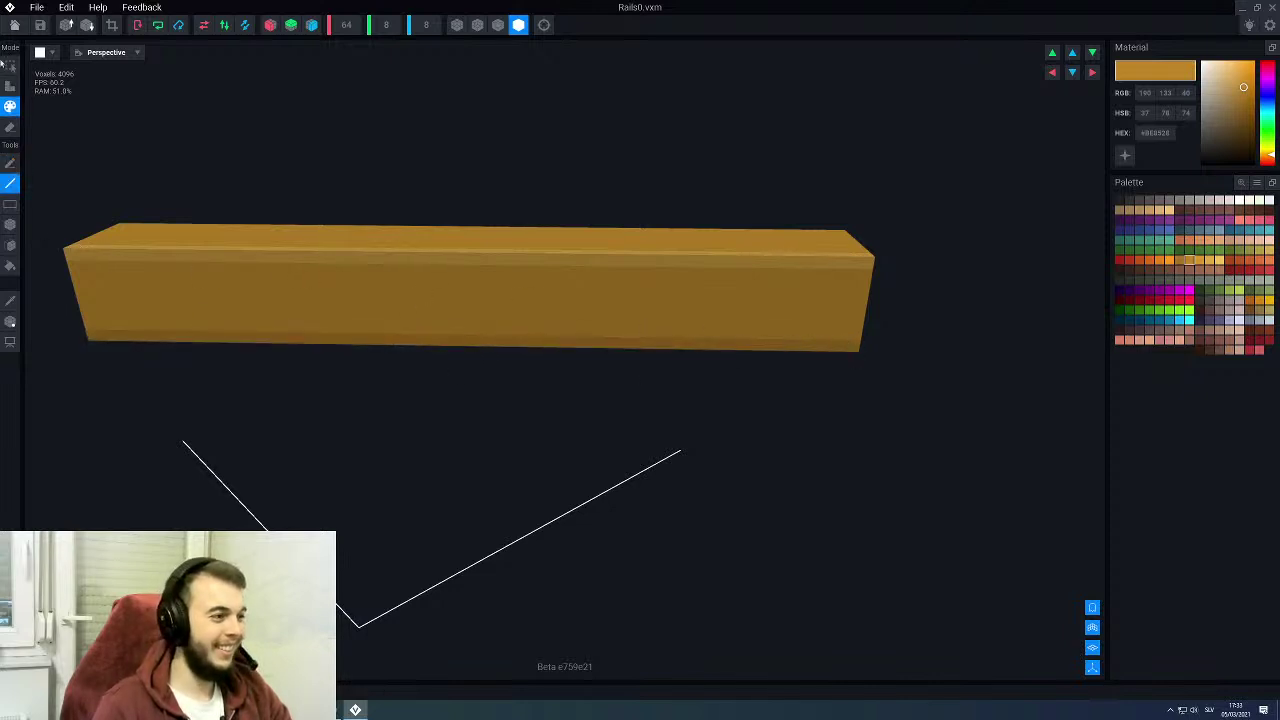
pyautogui.hotkey('alt', 'F4')
pyautogui.click(563, 231)
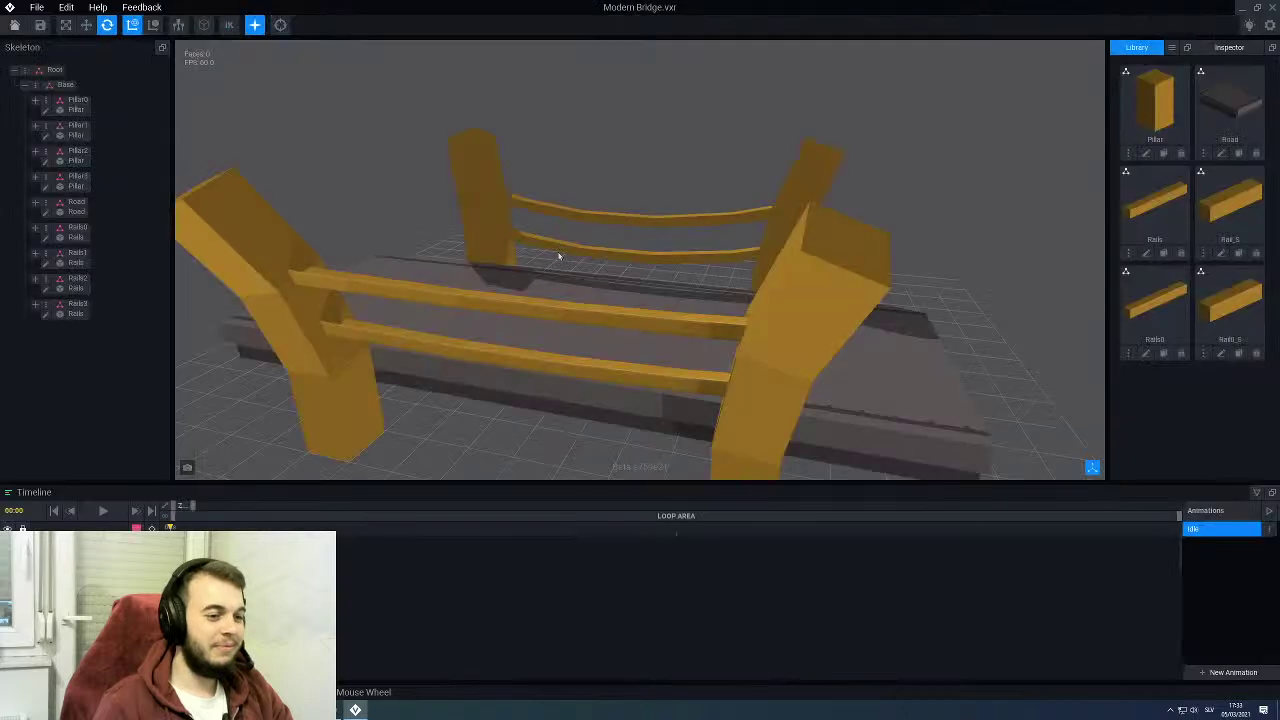
# Step: Paint a #BE8528 line along the lower long edge of the Rail0_S model's highlighted side, save it and return to the bridge
pyautogui.scroll(3, 677, 357)
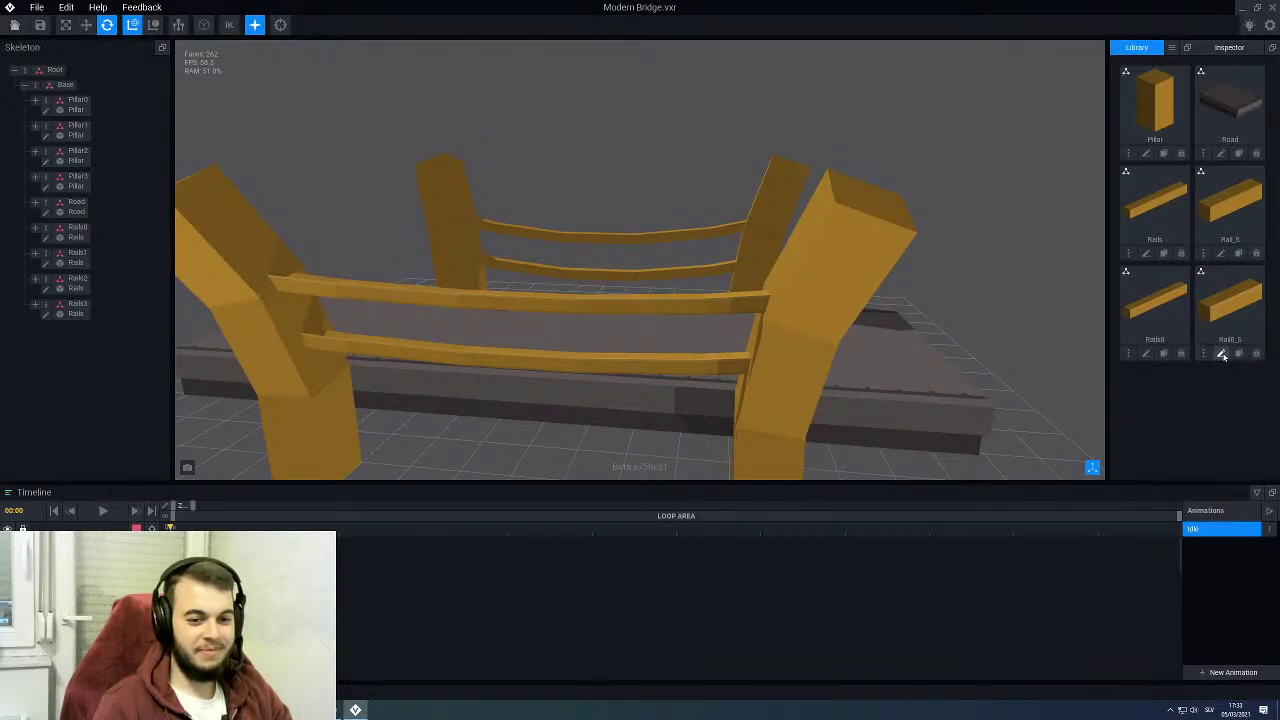
pyautogui.click(1220, 355)
pyautogui.click(1190, 261)
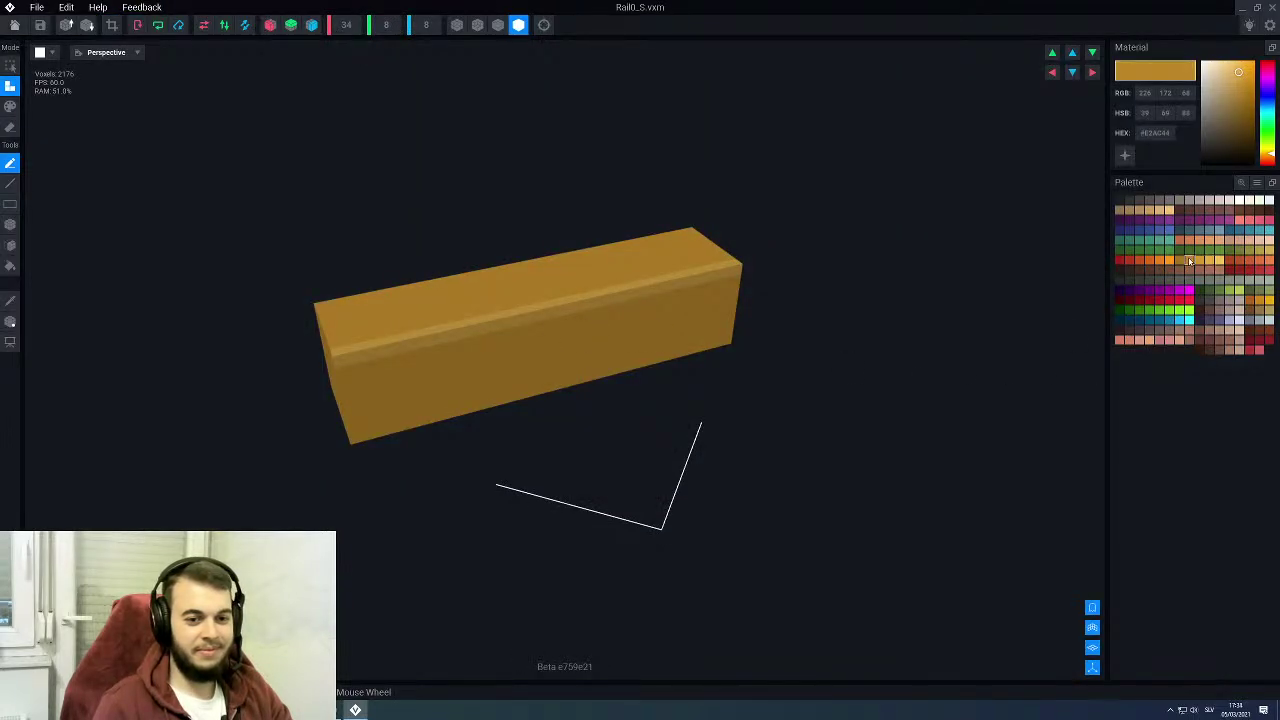
pyautogui.press('p')
pyautogui.press('l')
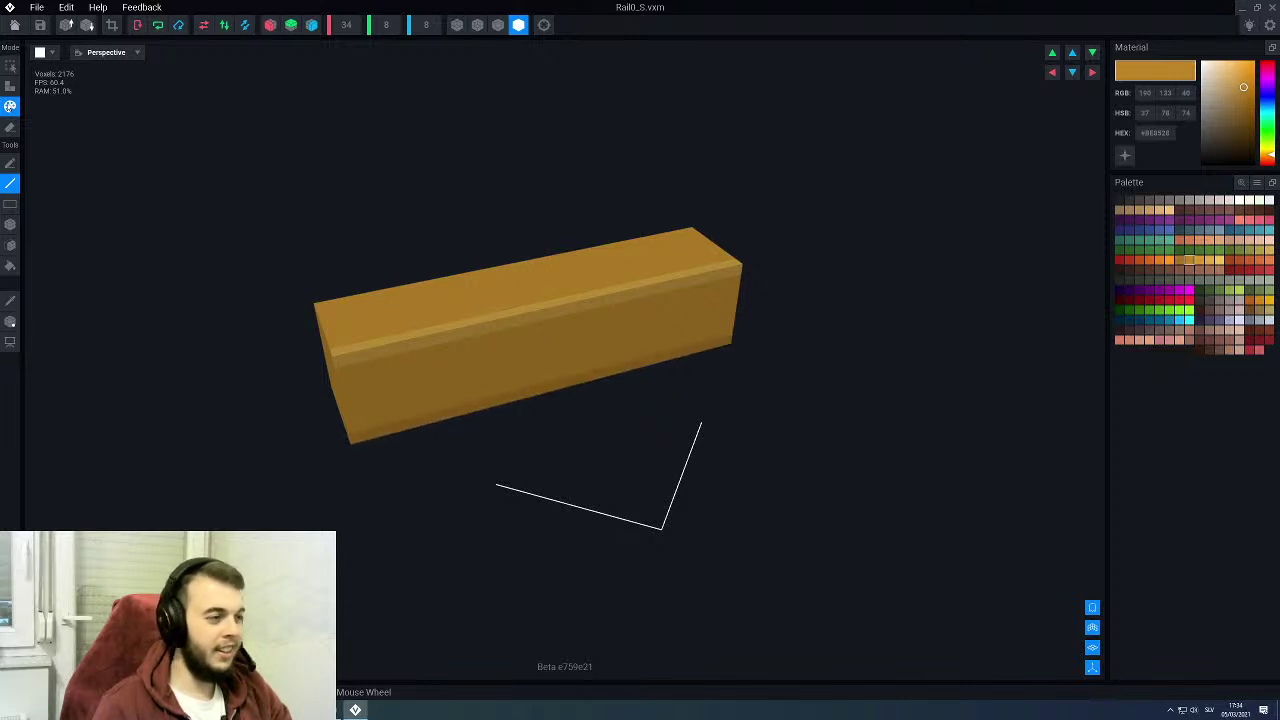
pyautogui.click(14, 24)
pyautogui.click(526, 235)
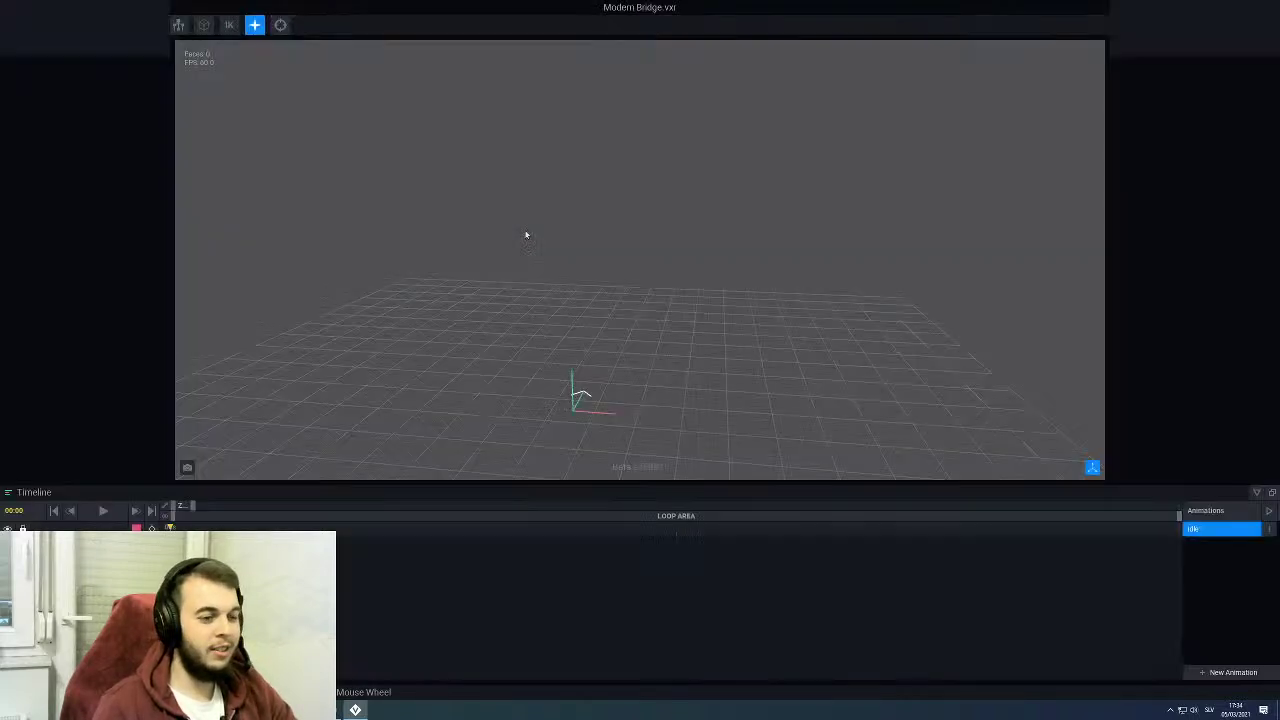
# Step: Select the middle Road segment of the bridge and open its model for voxel editing
pyautogui.scroll(-5, 584, 286)
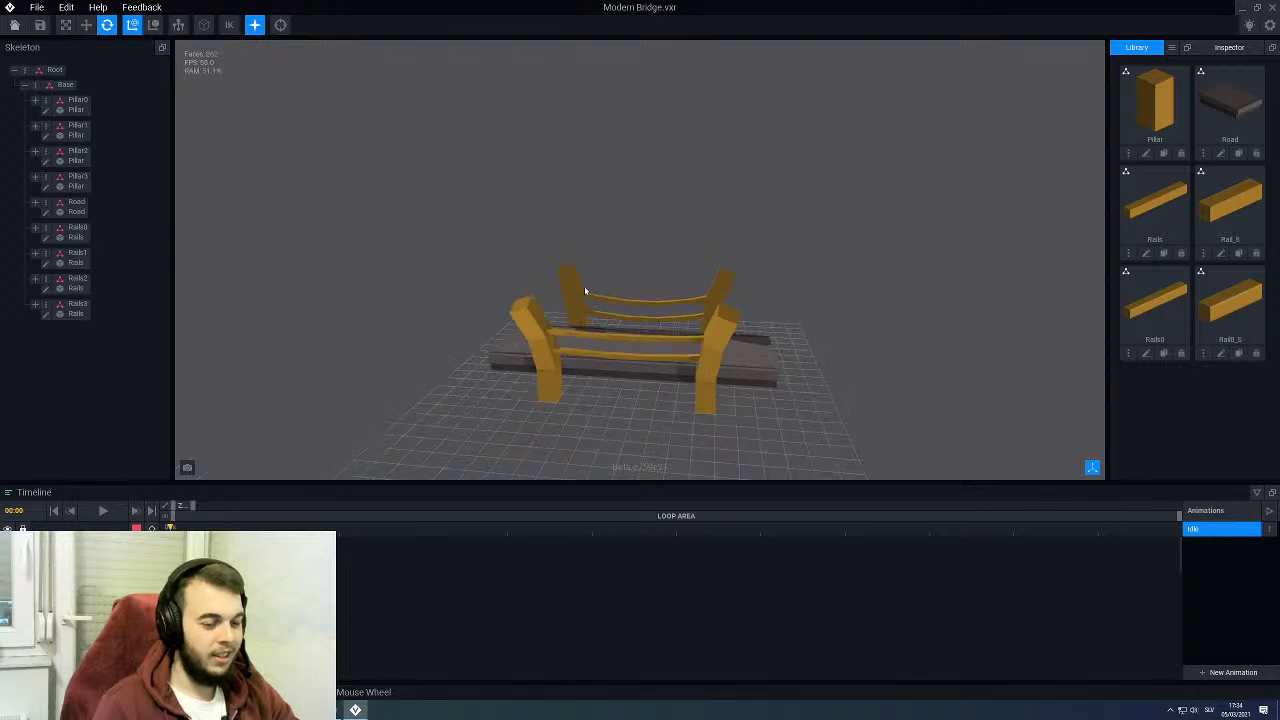
pyautogui.moveTo(661, 316); pyautogui.dragTo(360, 320, button='right')
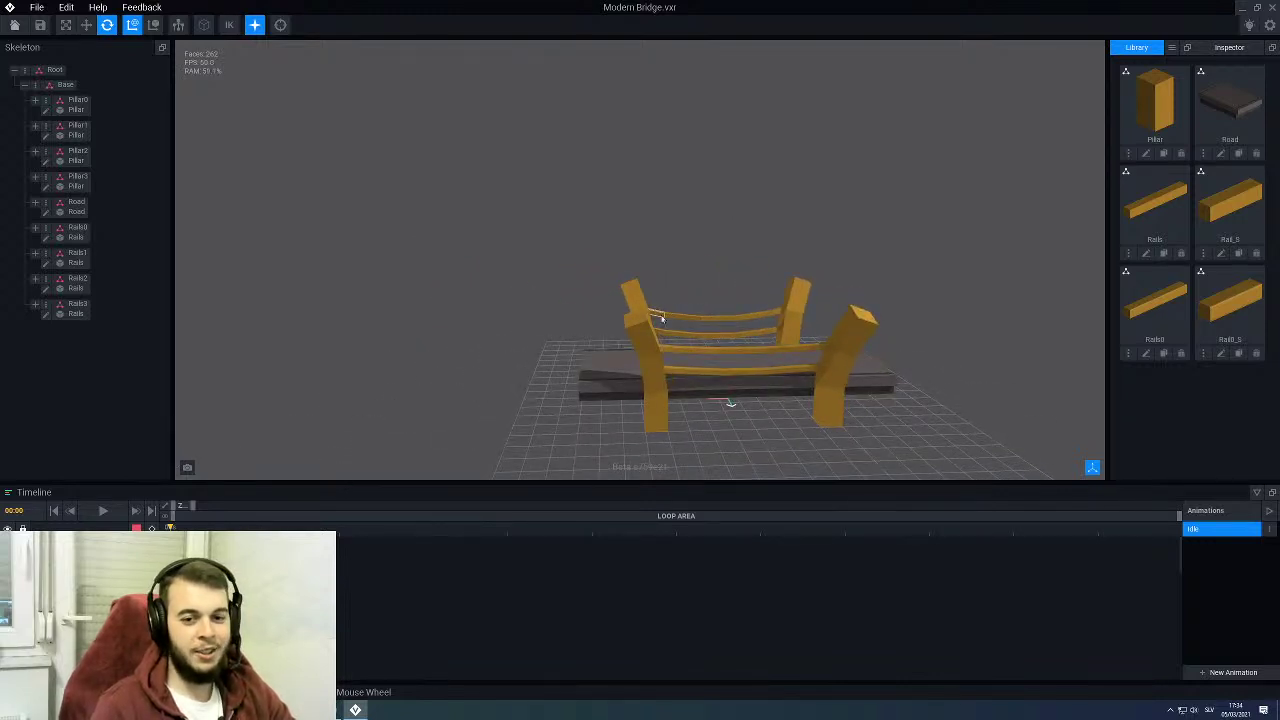
pyautogui.scroll(2, 662, 318)
pyautogui.moveTo(663, 319); pyautogui.dragTo(605, 270, button='middle')
pyautogui.moveTo(605, 270); pyautogui.dragTo(605, 400, button='right')
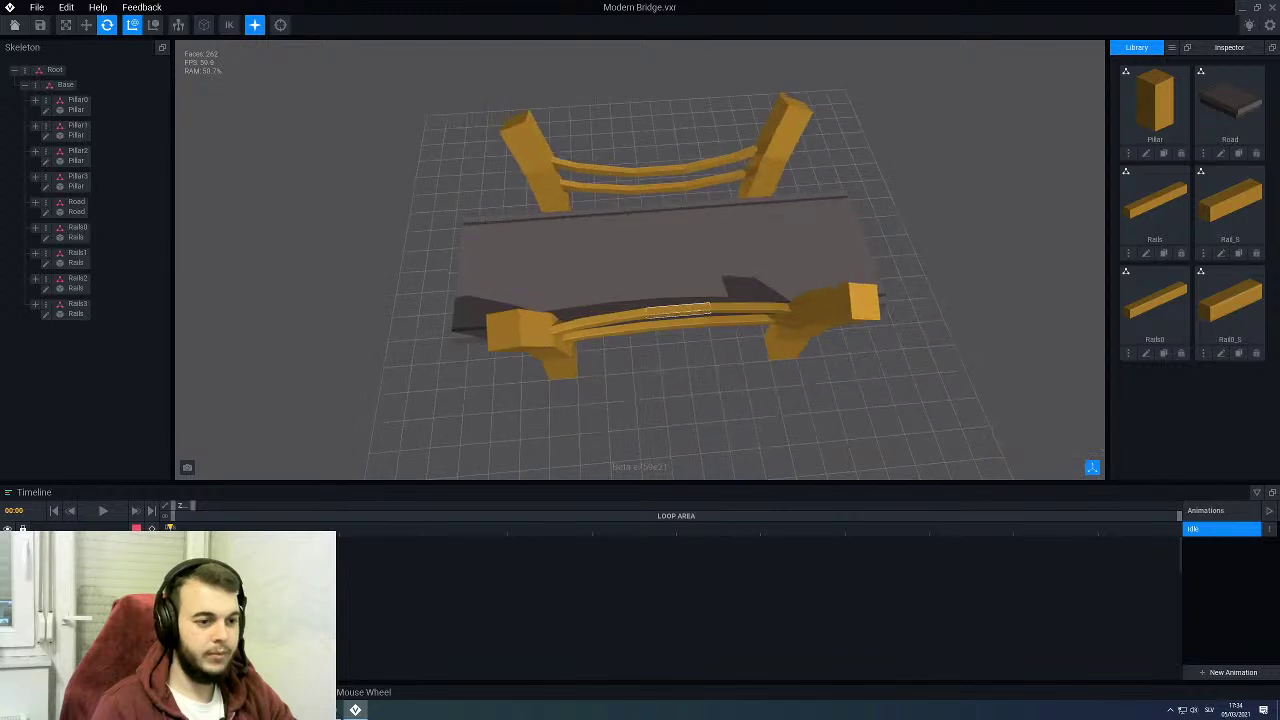
pyautogui.moveTo(680, 310); pyautogui.dragTo(657, 355, button='right')
pyautogui.click(631, 323)
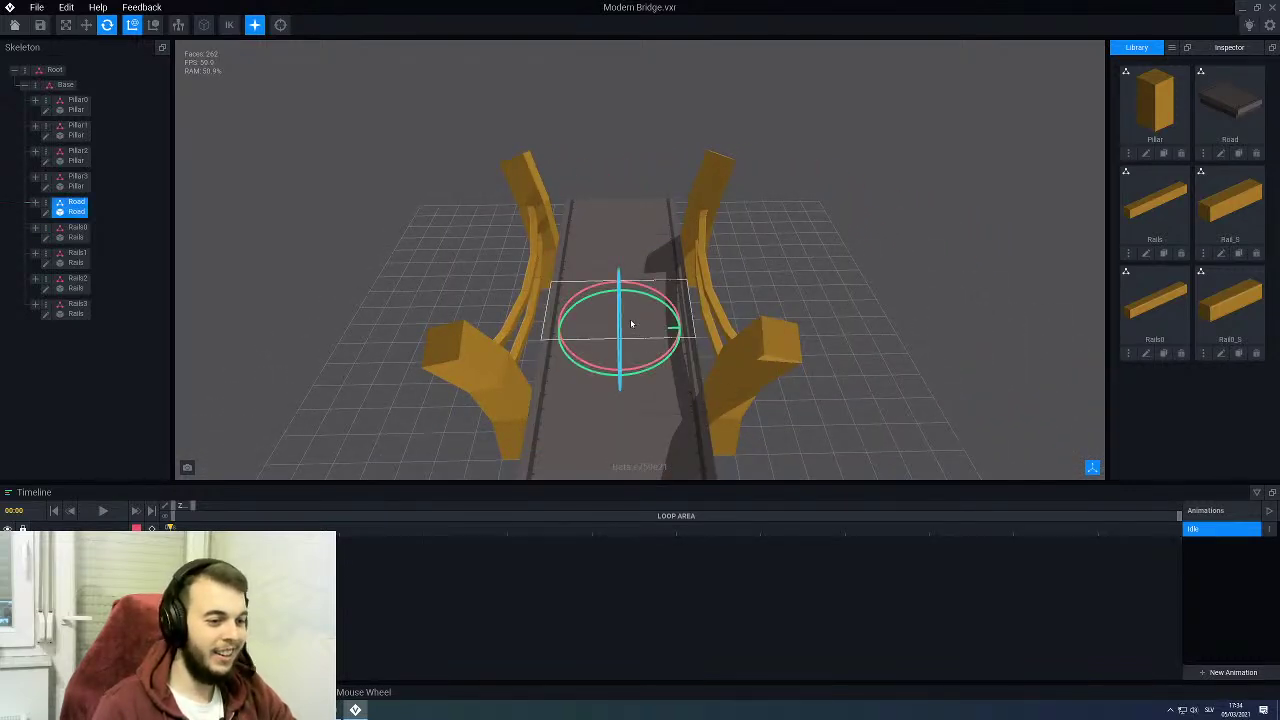
pyautogui.scroll(8, 631, 323)
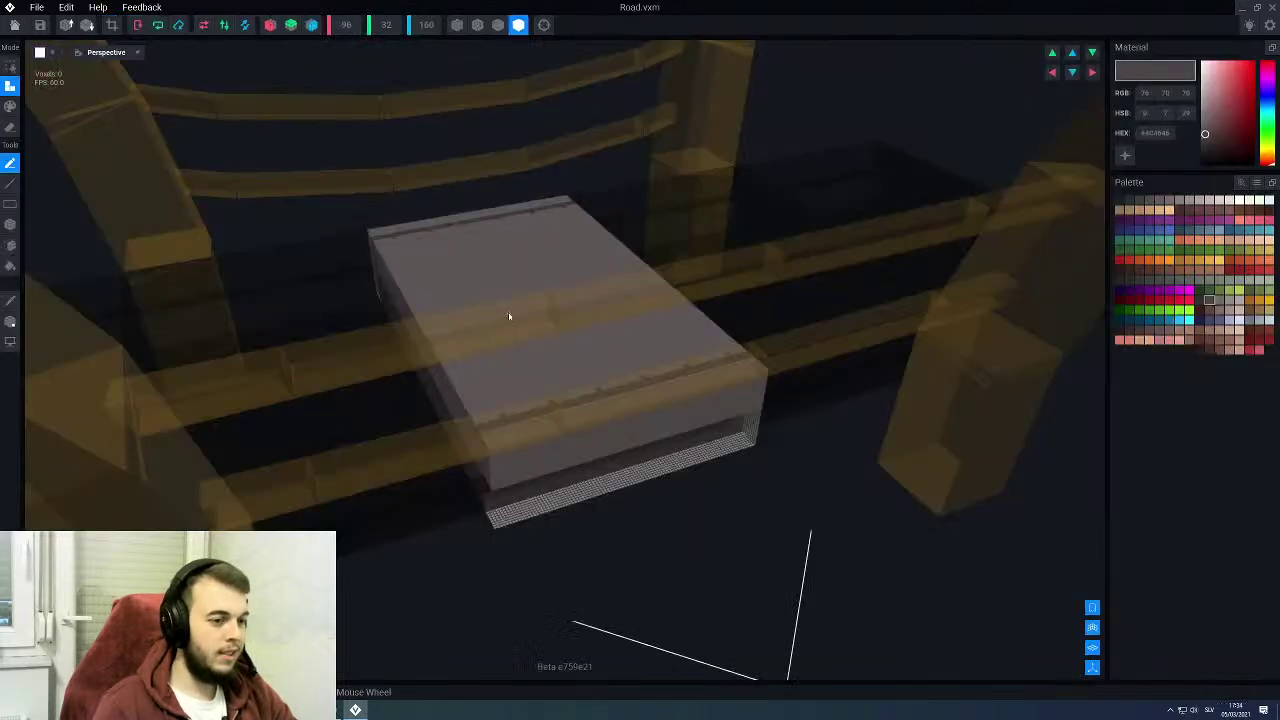
# Step: Pick up the road surface's lighter grey #746C6A beside one notched stripe and set up line painting
pyautogui.moveTo(509, 314); pyautogui.dragTo(509, 274, button='right')
pyautogui.scroll(4, 525, 278)
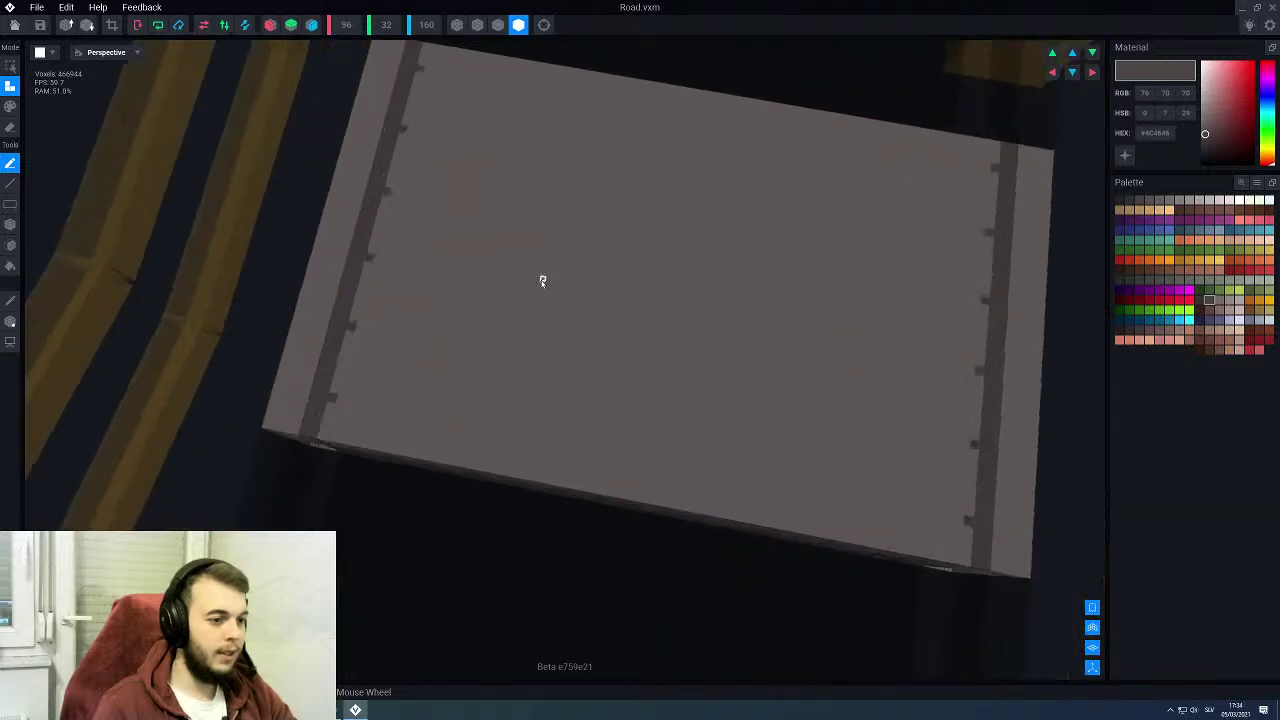
pyautogui.scroll(-3, 533, 275)
pyautogui.moveTo(948, 276); pyautogui.dragTo(719, 256, button='middle')
pyautogui.moveTo(719, 256); pyautogui.dragTo(577, 265, button='right')
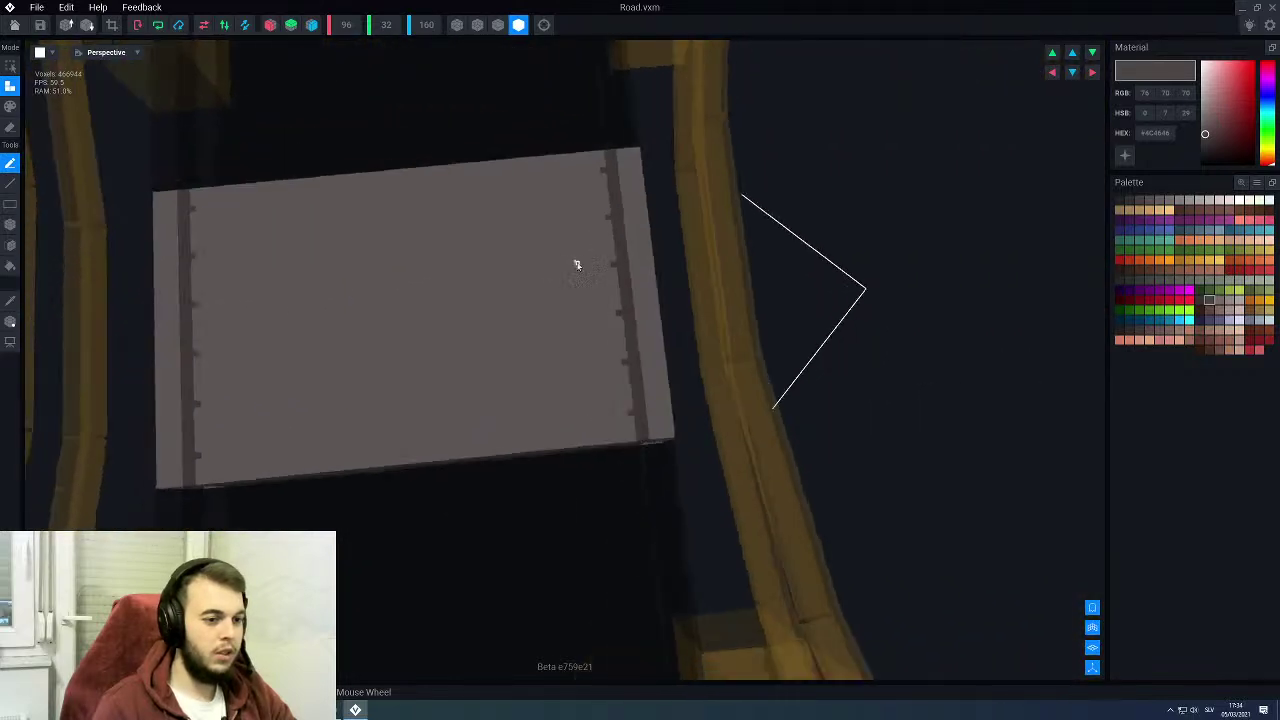
pyautogui.scroll(4, 643, 254)
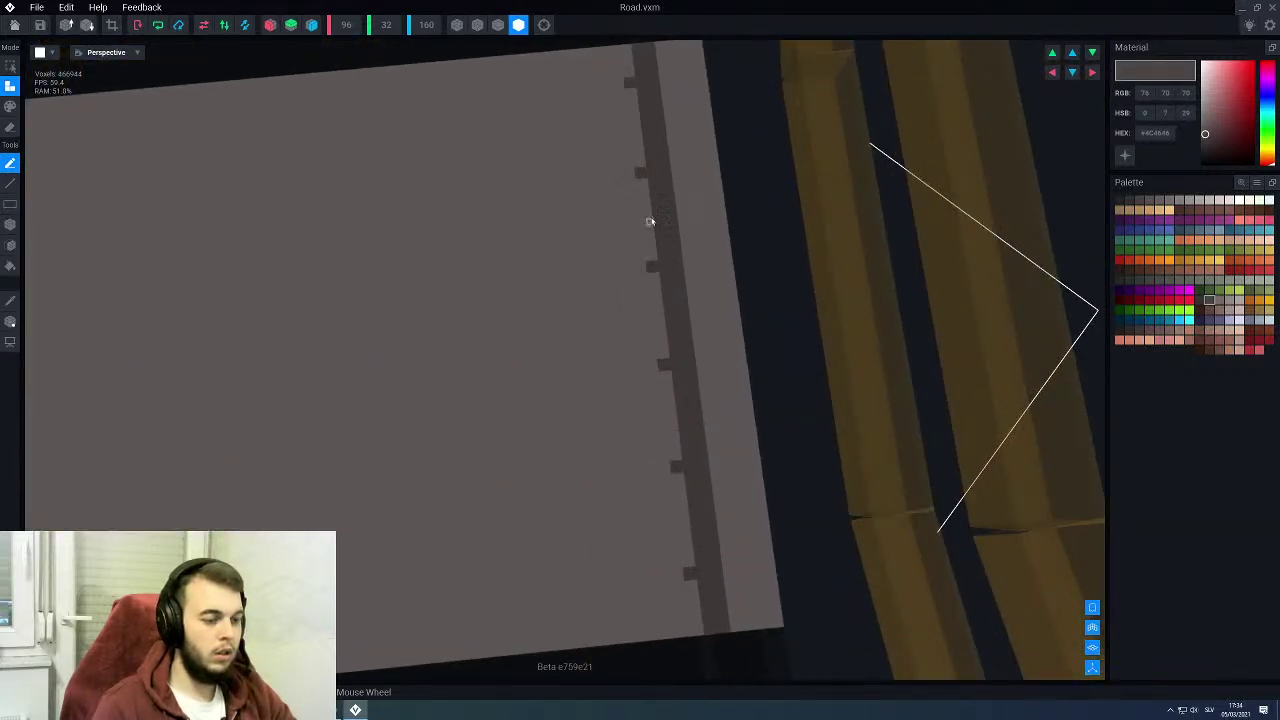
pyautogui.moveTo(645, 189); pyautogui.dragTo(477, 240, button='right')
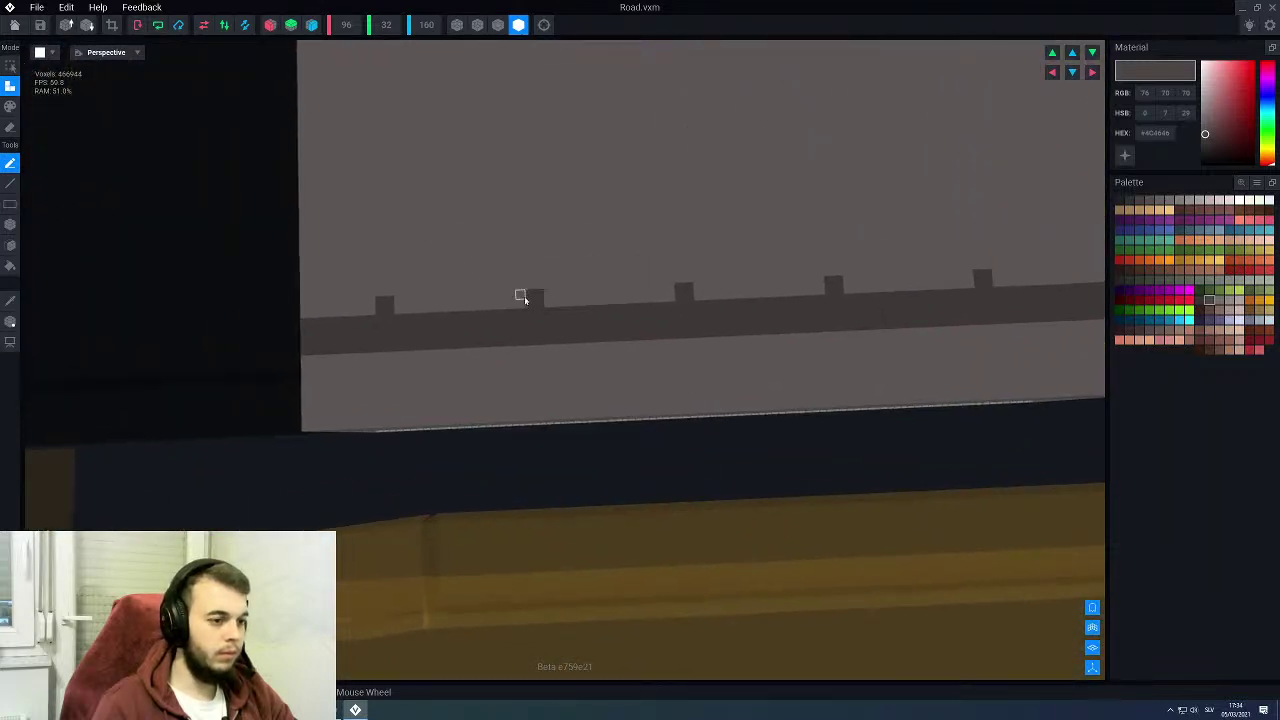
pyautogui.scroll(2, 520, 300)
pyautogui.click(472, 313)
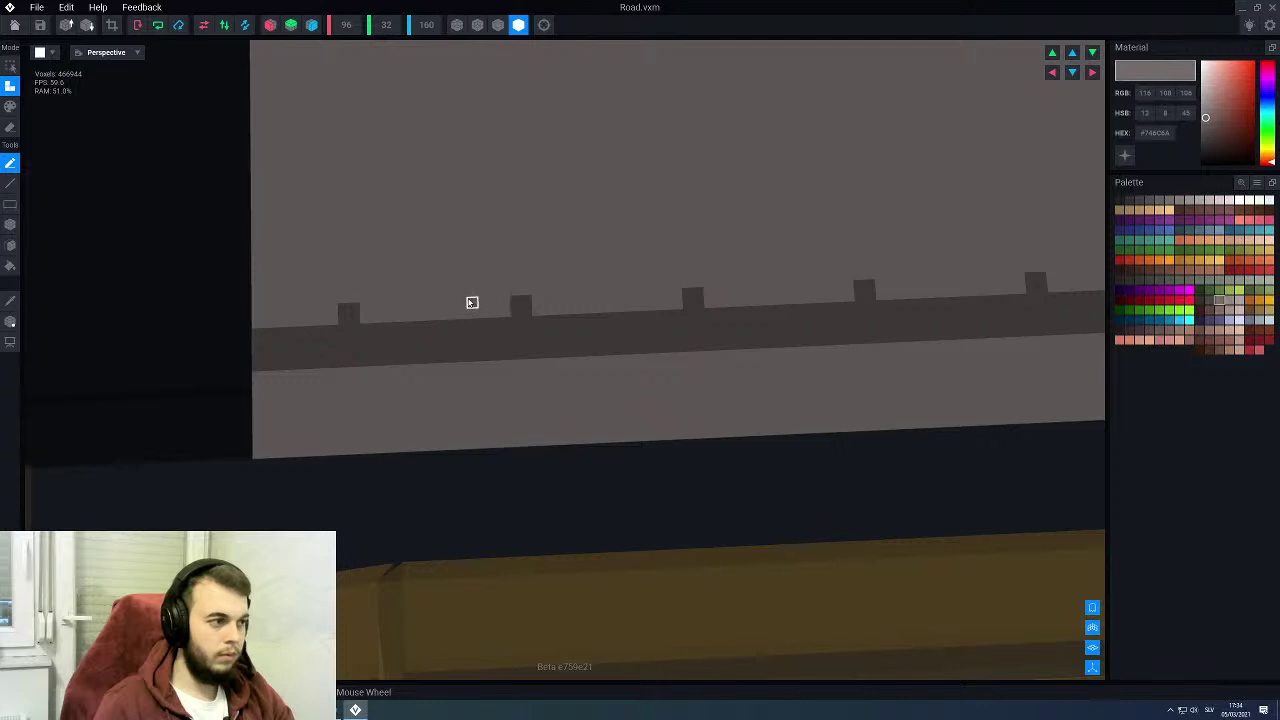
pyautogui.press('p')
pyautogui.press('l')
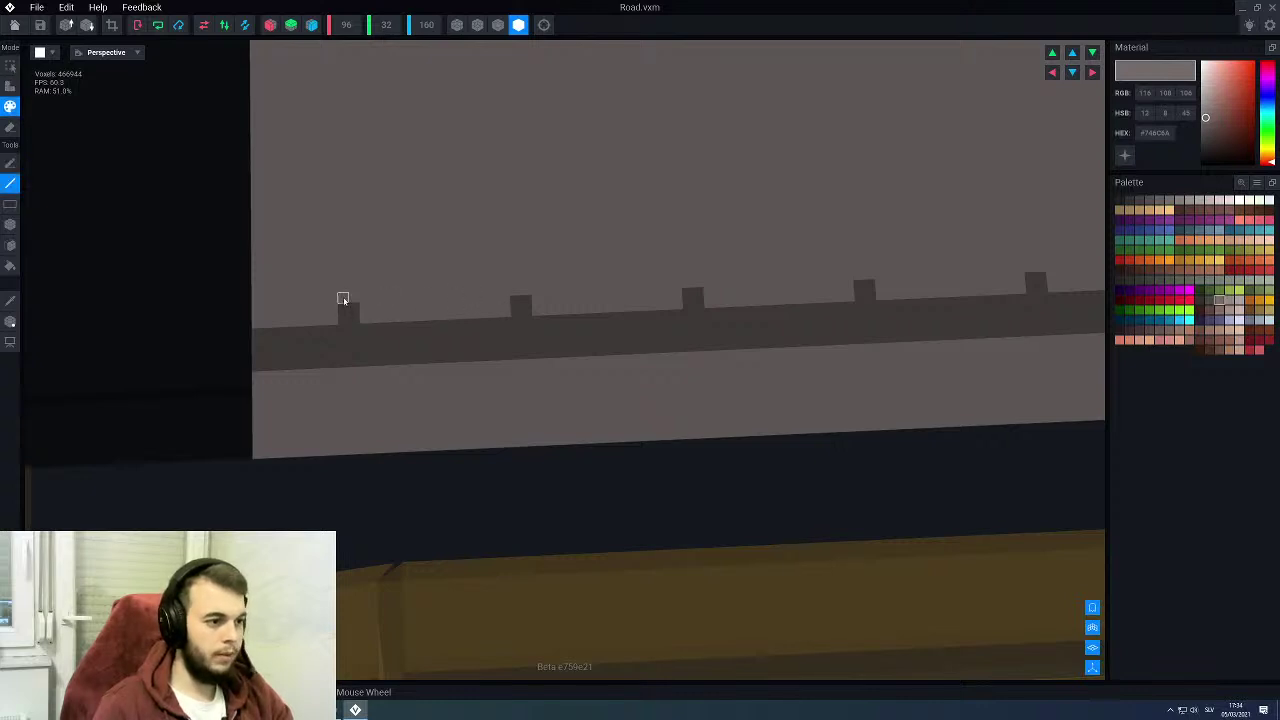
# Step: Shorten all notches on the stripe's inner side by painting over their tips with the surface grey #746C6A
pyautogui.moveTo(333, 310); pyautogui.dragTo(725, 294)
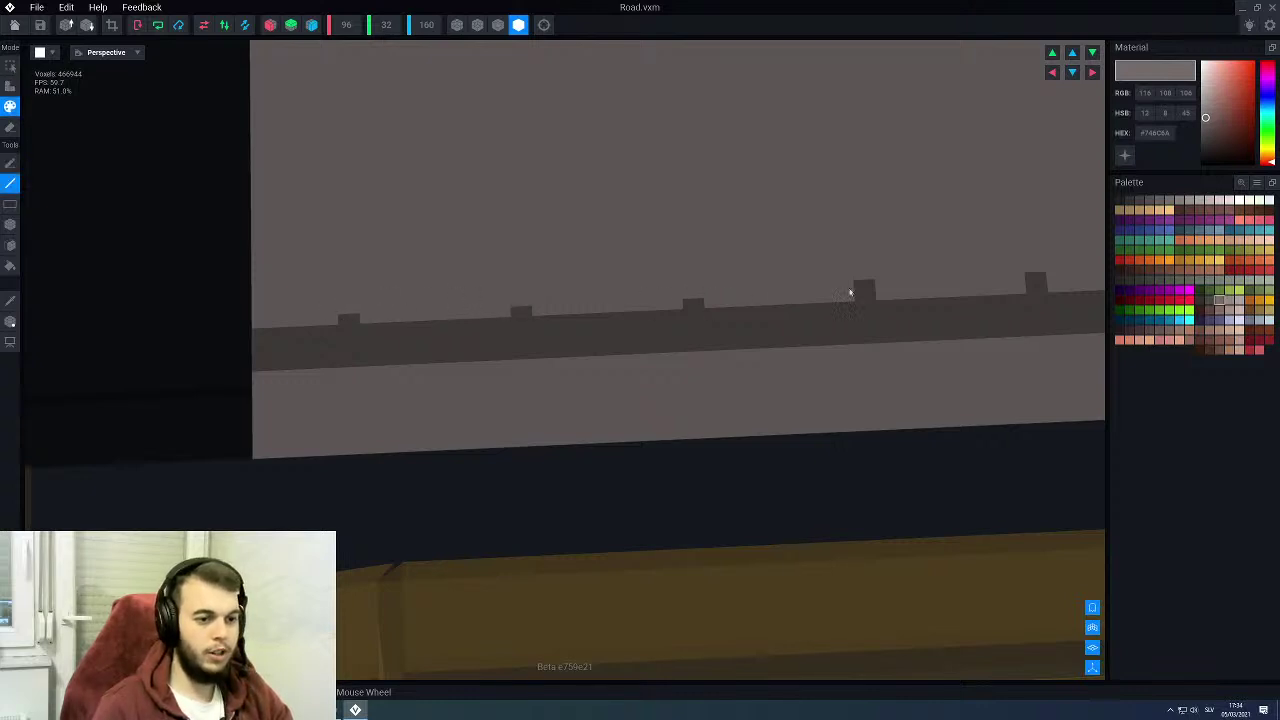
pyautogui.moveTo(850, 293); pyautogui.dragTo(909, 286)
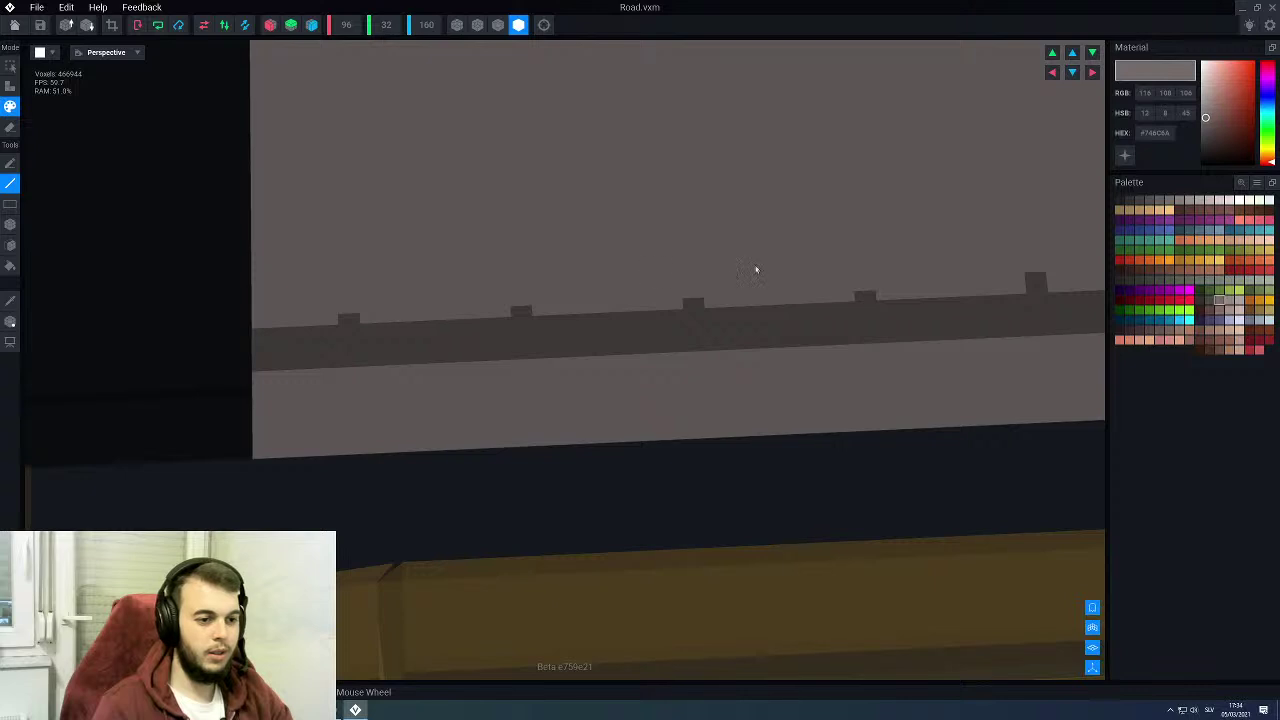
pyautogui.moveTo(756, 269); pyautogui.dragTo(611, 285, button='middle')
pyautogui.moveTo(682, 275); pyautogui.dragTo(745, 275)
pyautogui.moveTo(861, 272); pyautogui.dragTo(891, 272)
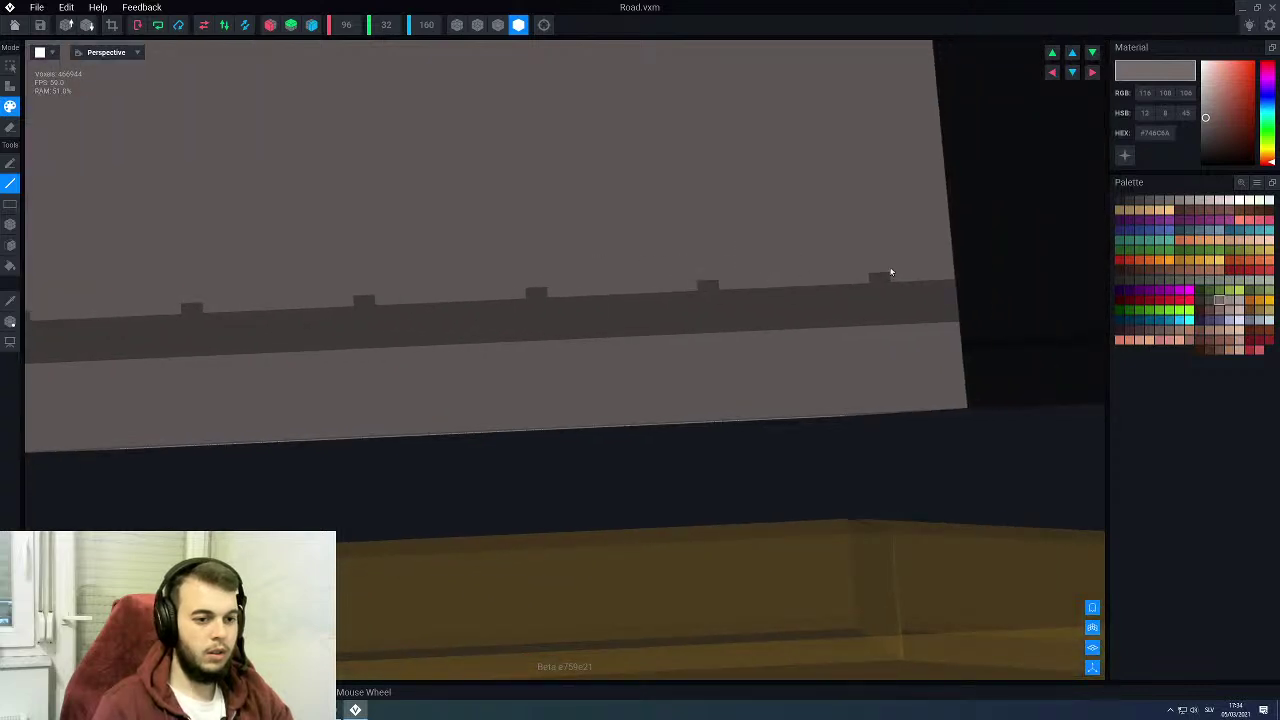
pyautogui.scroll(-2, 561, 295)
pyautogui.moveTo(246, 257); pyautogui.dragTo(514, 288, button='middle')
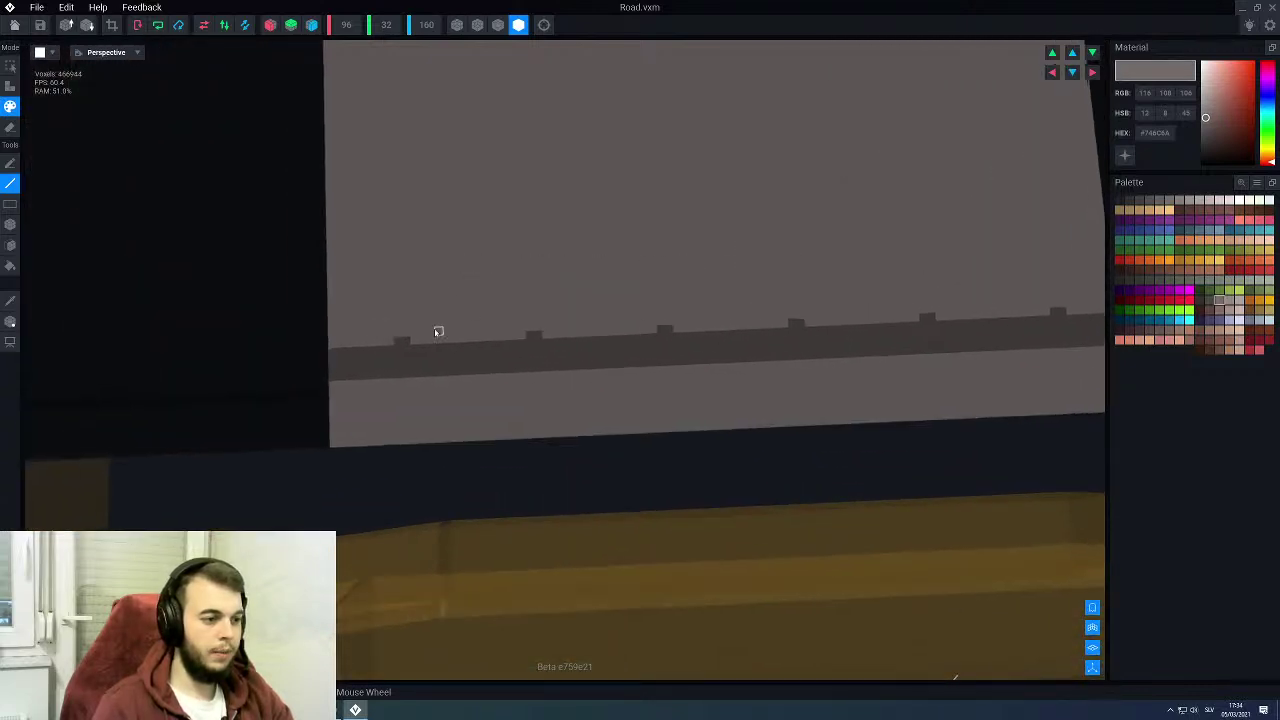
# Step: Pick up the dark grey #4C4646 and paint matching notches on the stripe's outer side opposite the first two inner ones
pyautogui.keyDown('alt'); pyautogui.click(403, 343); pyautogui.keyUp('alt')
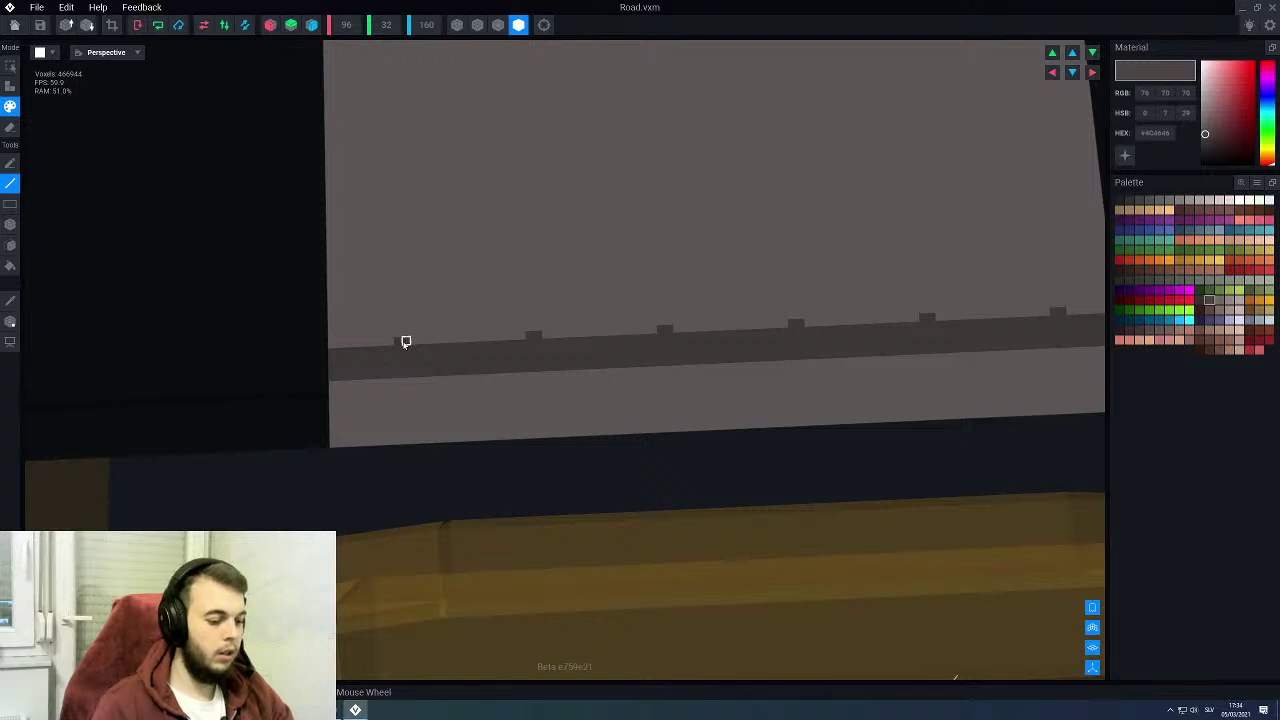
pyautogui.press('b')
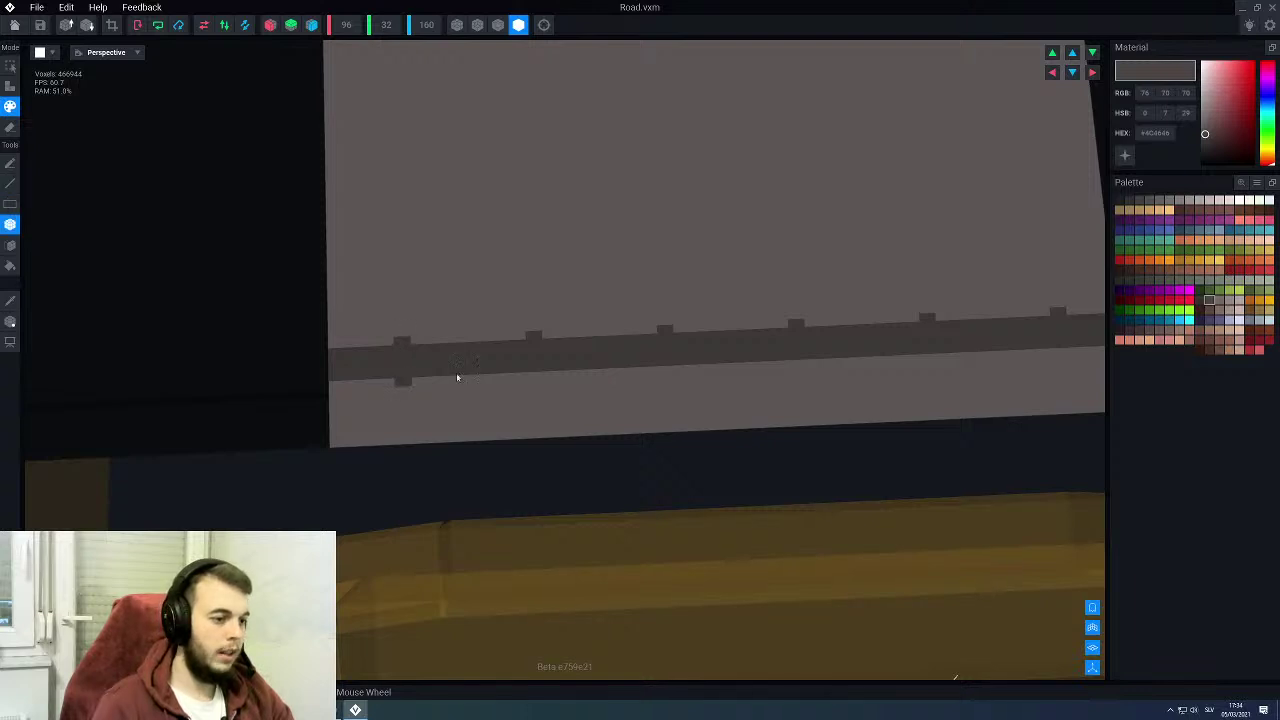
pyautogui.click(531, 376)
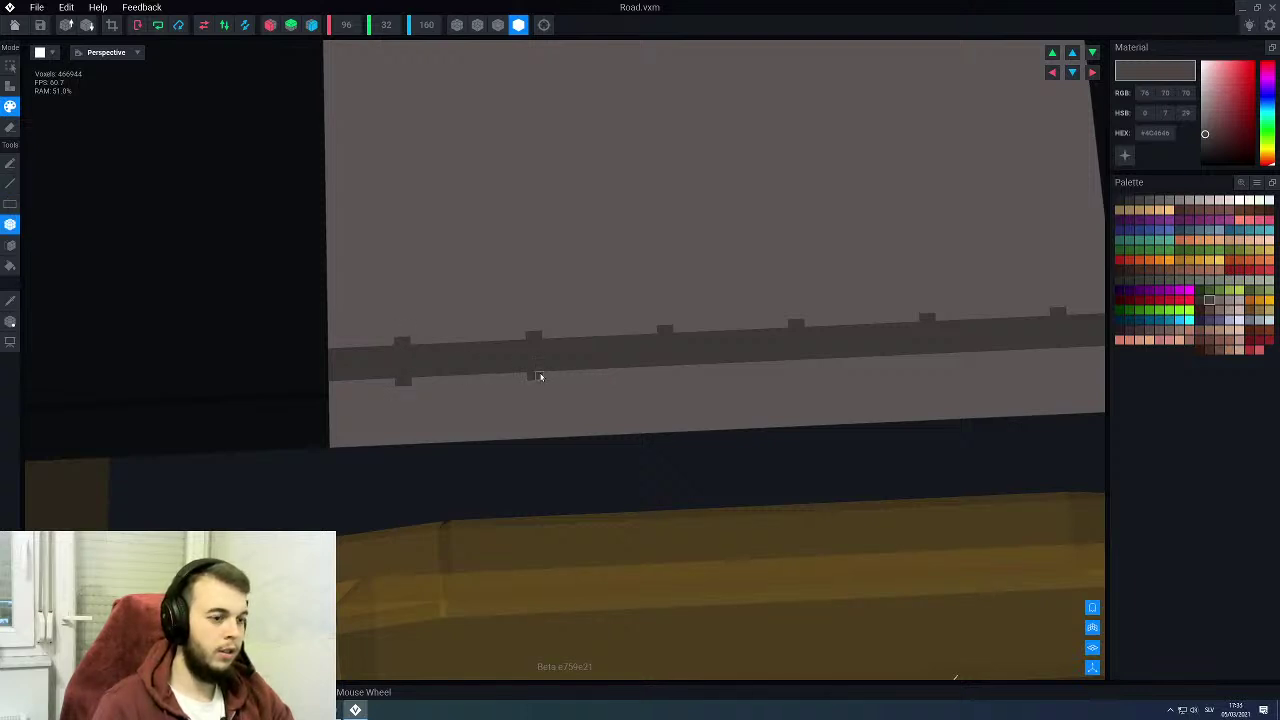
pyautogui.click(541, 377)
# Step: Turn on Z-axis mirroring and paint the remaining dark grey #4C4646 notches along the stripe's outer side
pyautogui.click(311, 26)
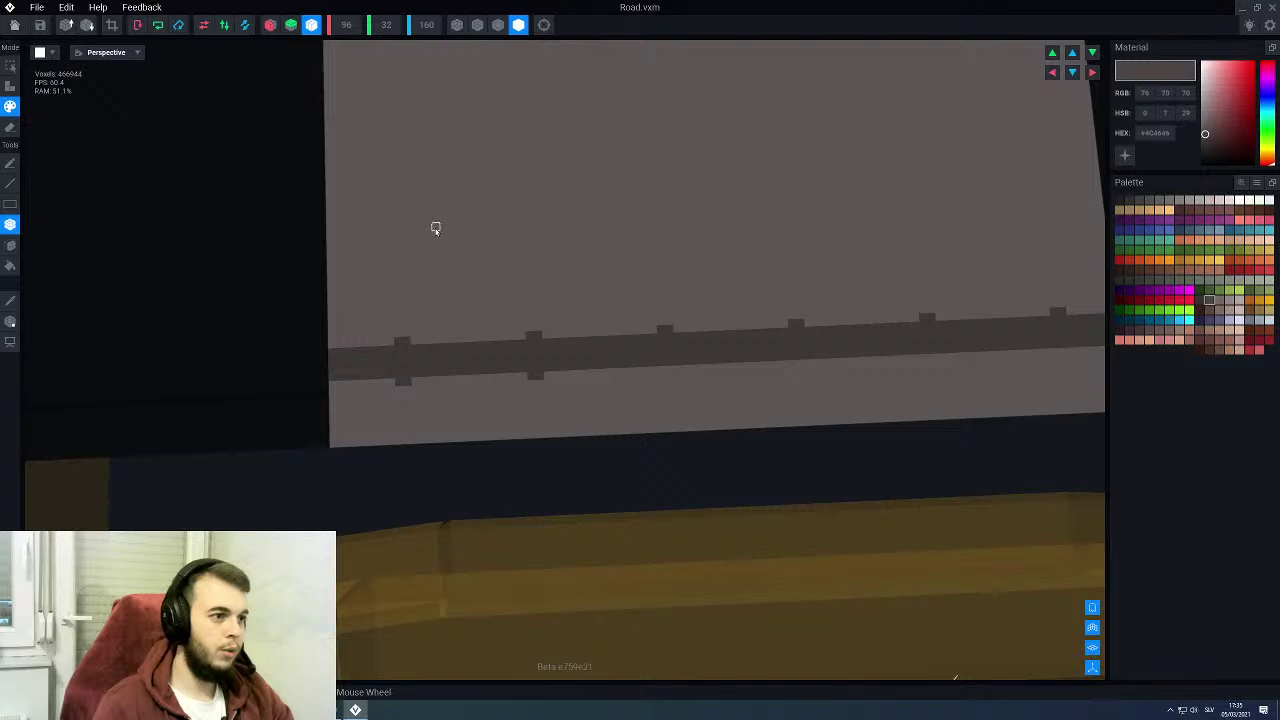
pyautogui.scroll(-6, 440, 216)
pyautogui.moveTo(464, 184); pyautogui.dragTo(514, 297, button='right')
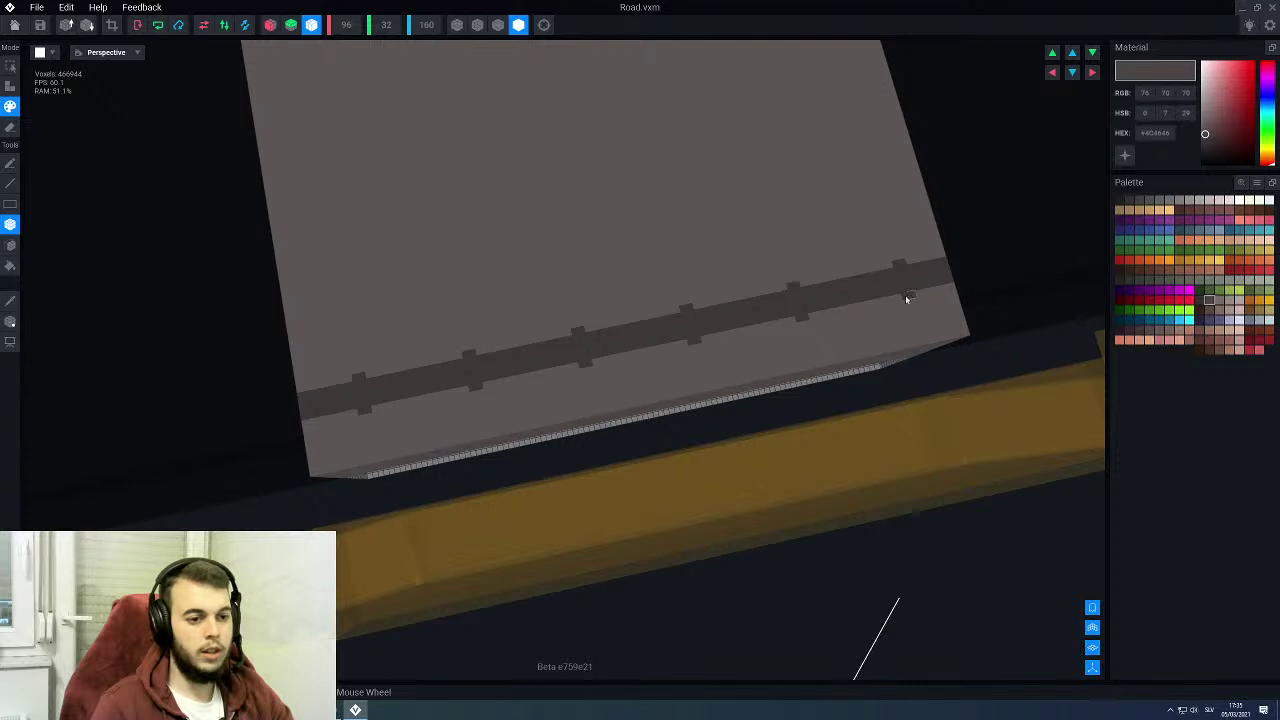
pyautogui.moveTo(769, 263); pyautogui.dragTo(507, 120, button='right')
pyautogui.moveTo(408, 252); pyautogui.dragTo(421, 195, button='middle')
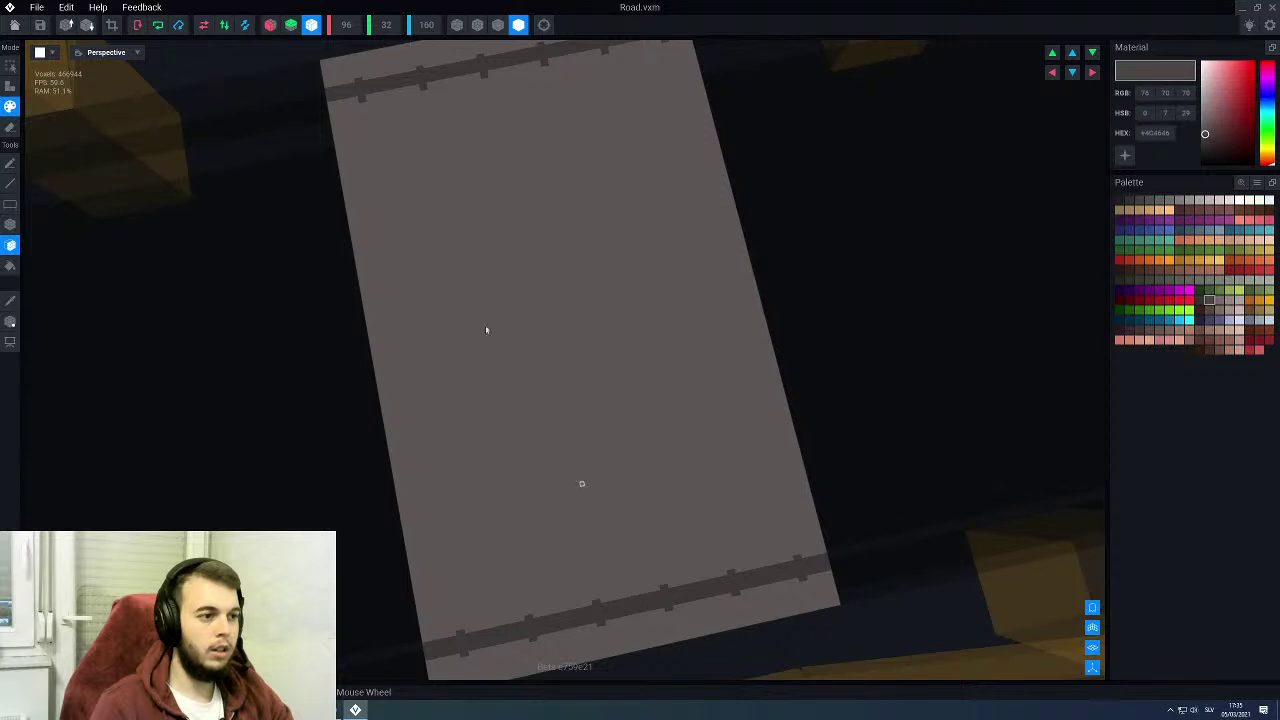
# Step: Set up face painting and pick up the road surface's lighter grey #746C6A
pyautogui.moveTo(399, 141); pyautogui.dragTo(458, 132, button='right')
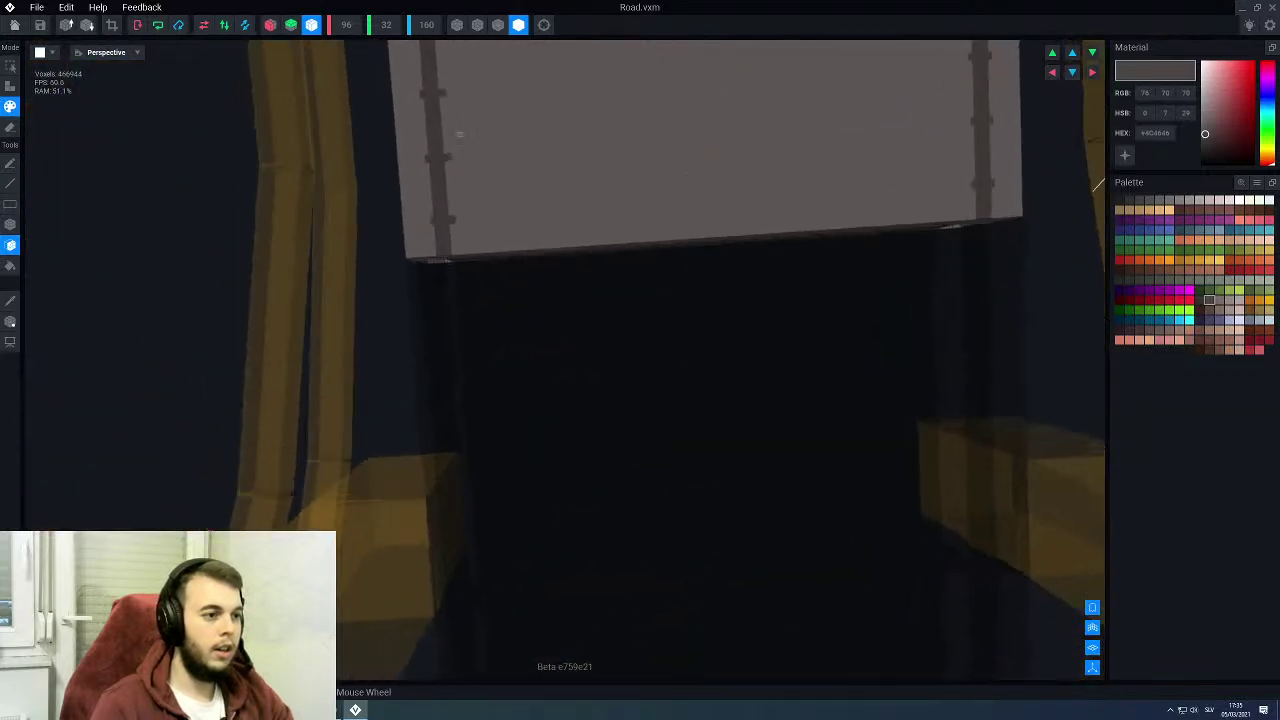
pyautogui.moveTo(458, 132); pyautogui.dragTo(273, 205, button='middle')
pyautogui.scroll(2, 514, 148)
pyautogui.click(557, 201)
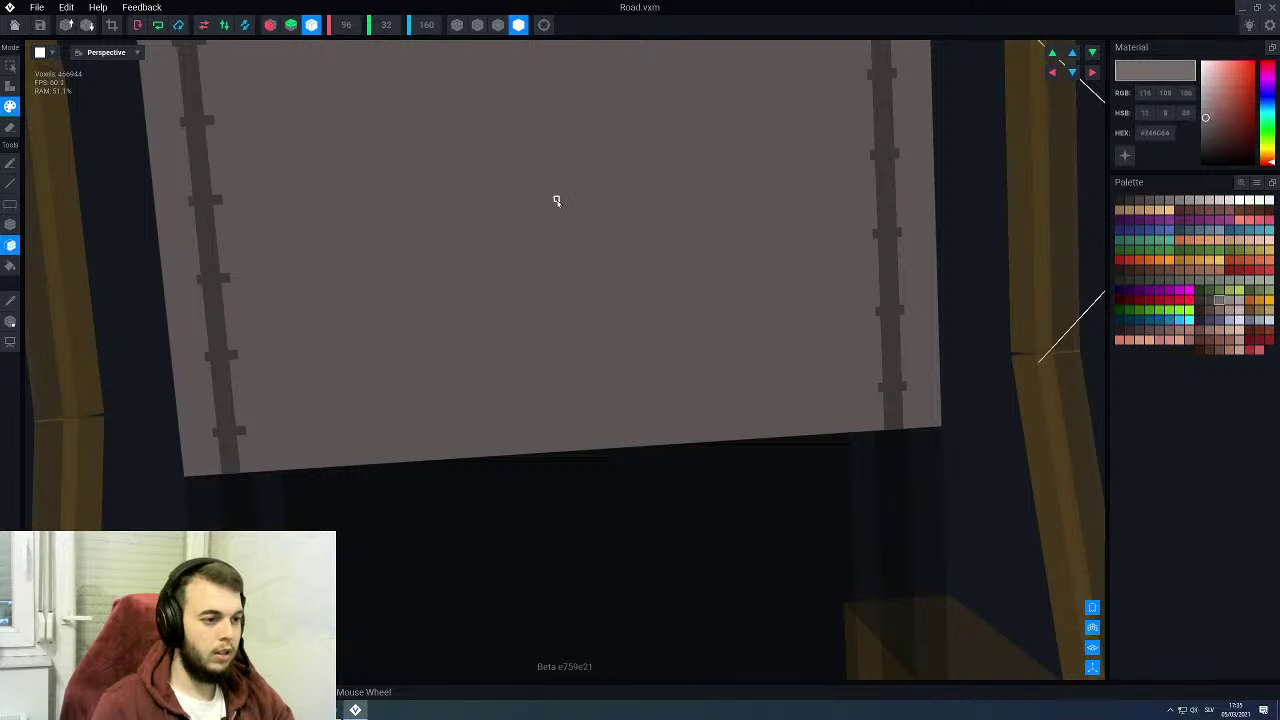
pyautogui.scroll(-4, 557, 211)
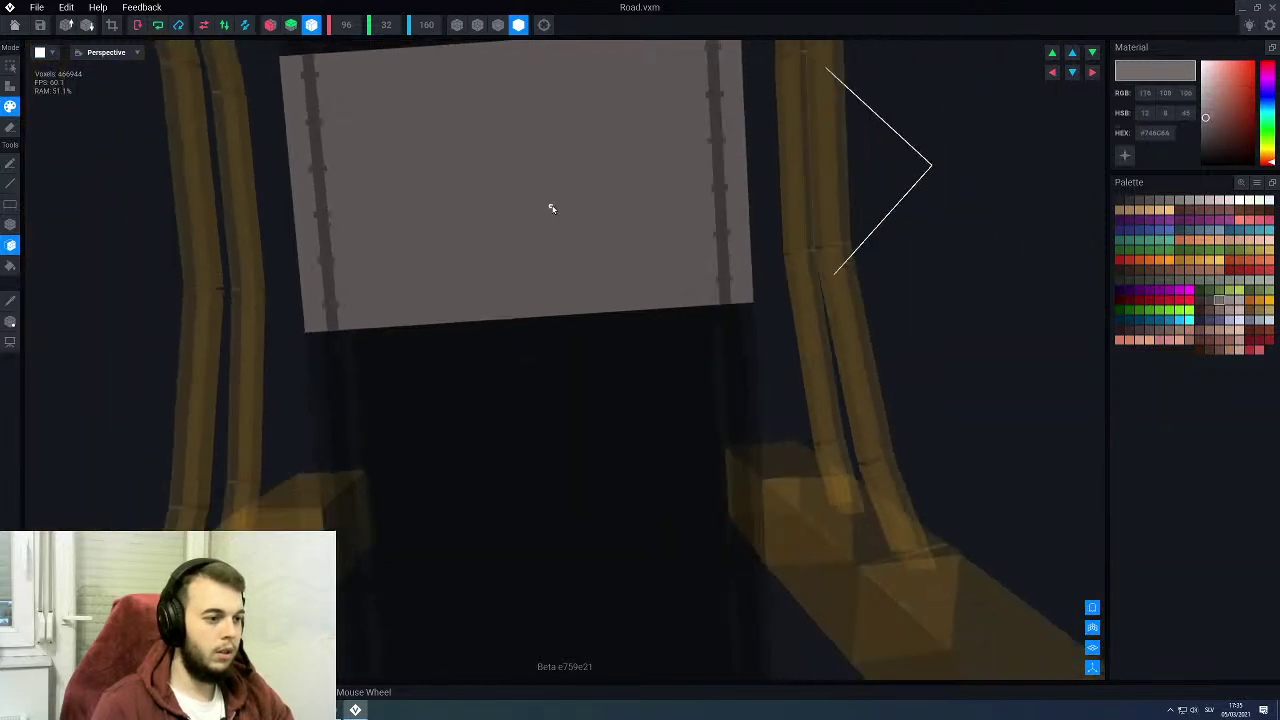
# Step: Pick up the grey #4C4646 from the road's side and switch to the darker palette grey #363131
pyautogui.moveTo(551, 206); pyautogui.dragTo(448, 311, button='right')
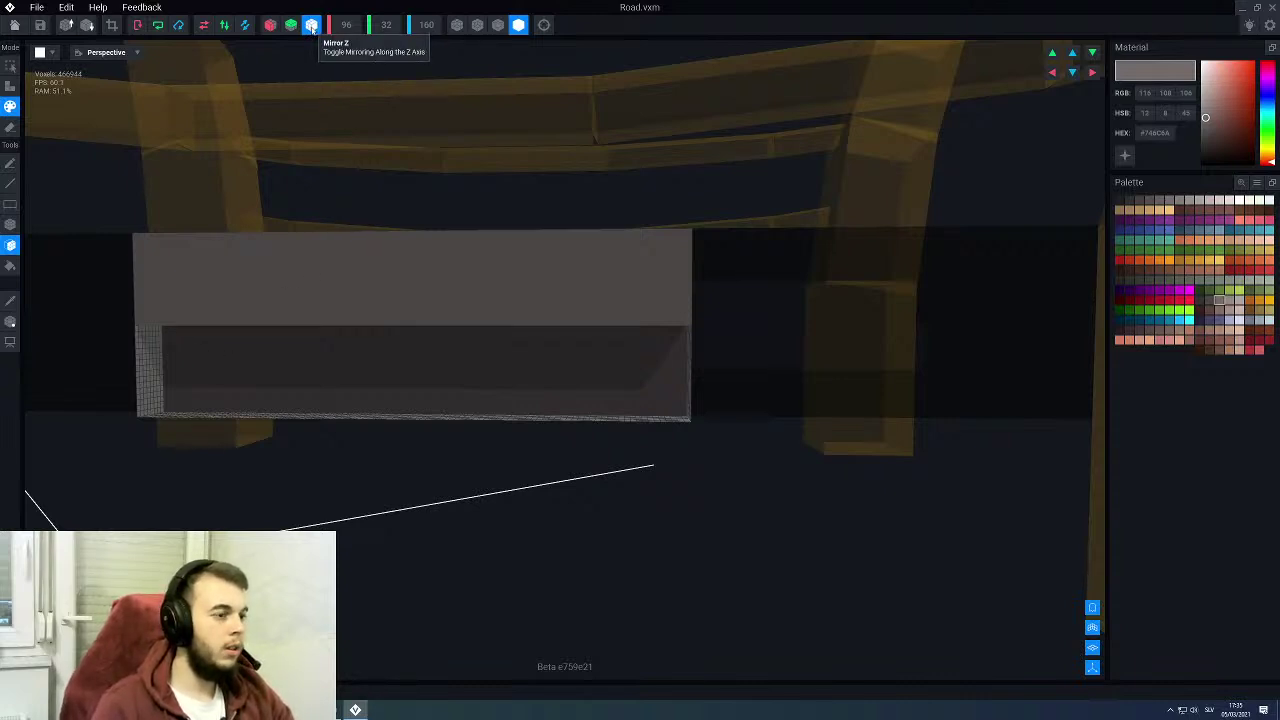
pyautogui.scroll(-1, 52, 272)
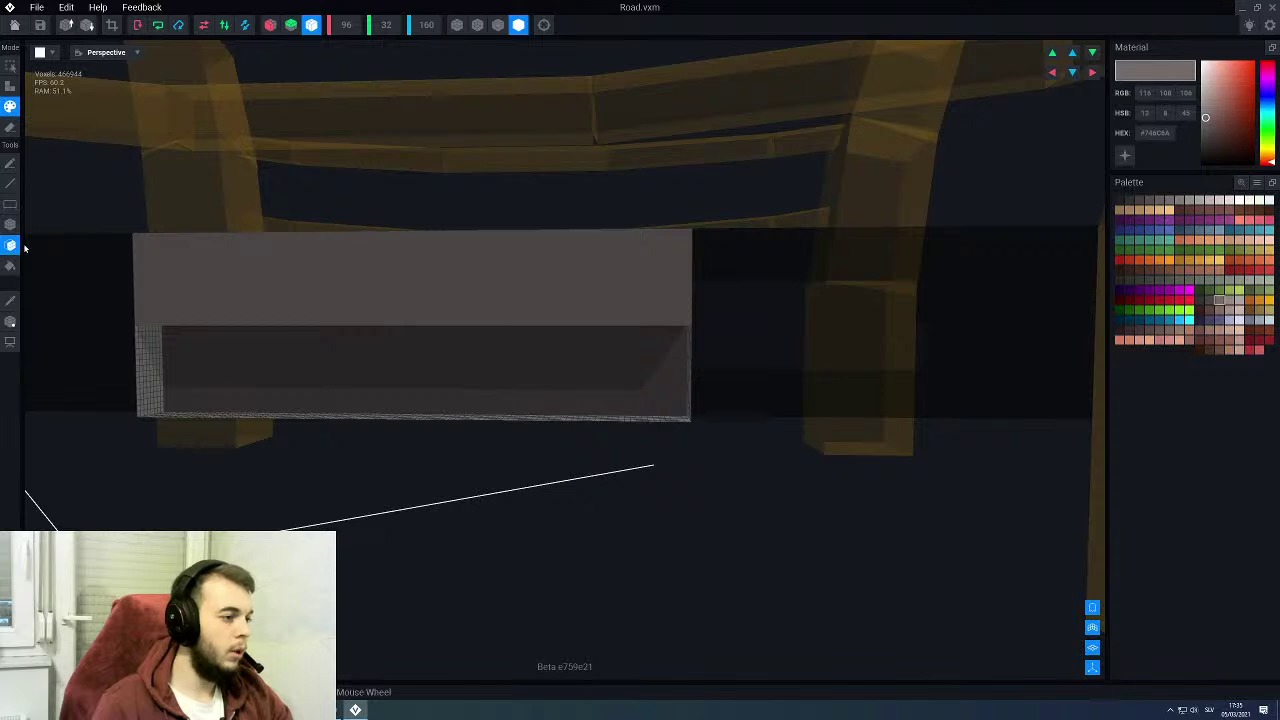
pyautogui.moveTo(188, 241); pyautogui.dragTo(226, 234, button='middle')
pyautogui.scroll(6, 349, 288)
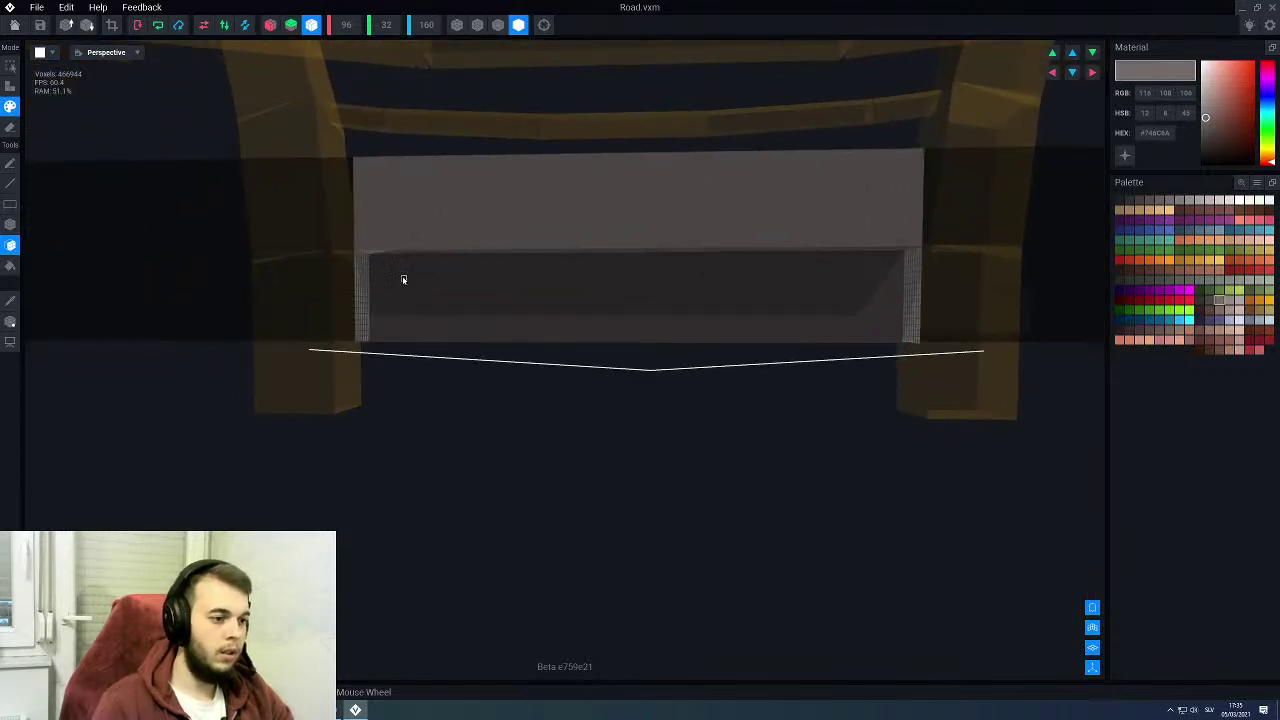
pyautogui.moveTo(405, 284); pyautogui.dragTo(458, 301, button='right')
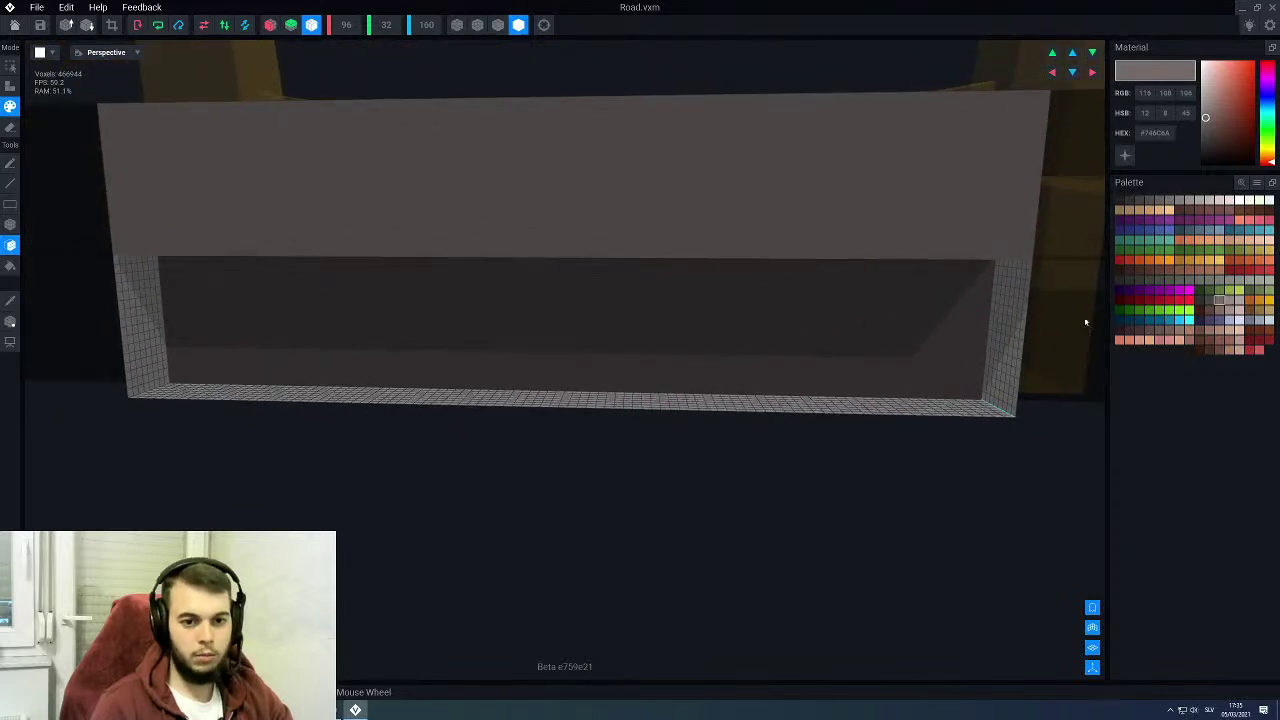
pyautogui.press('i')
pyautogui.click(637, 355)
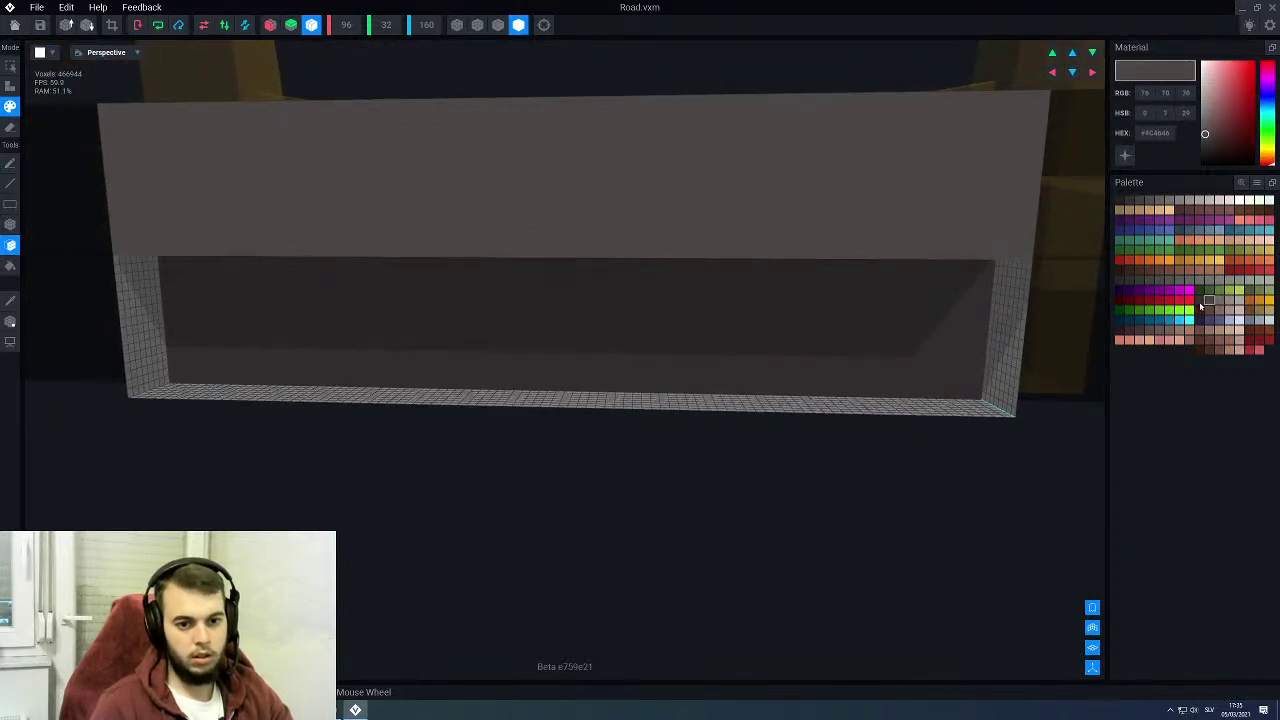
pyautogui.click(1200, 302)
pyautogui.press('e')
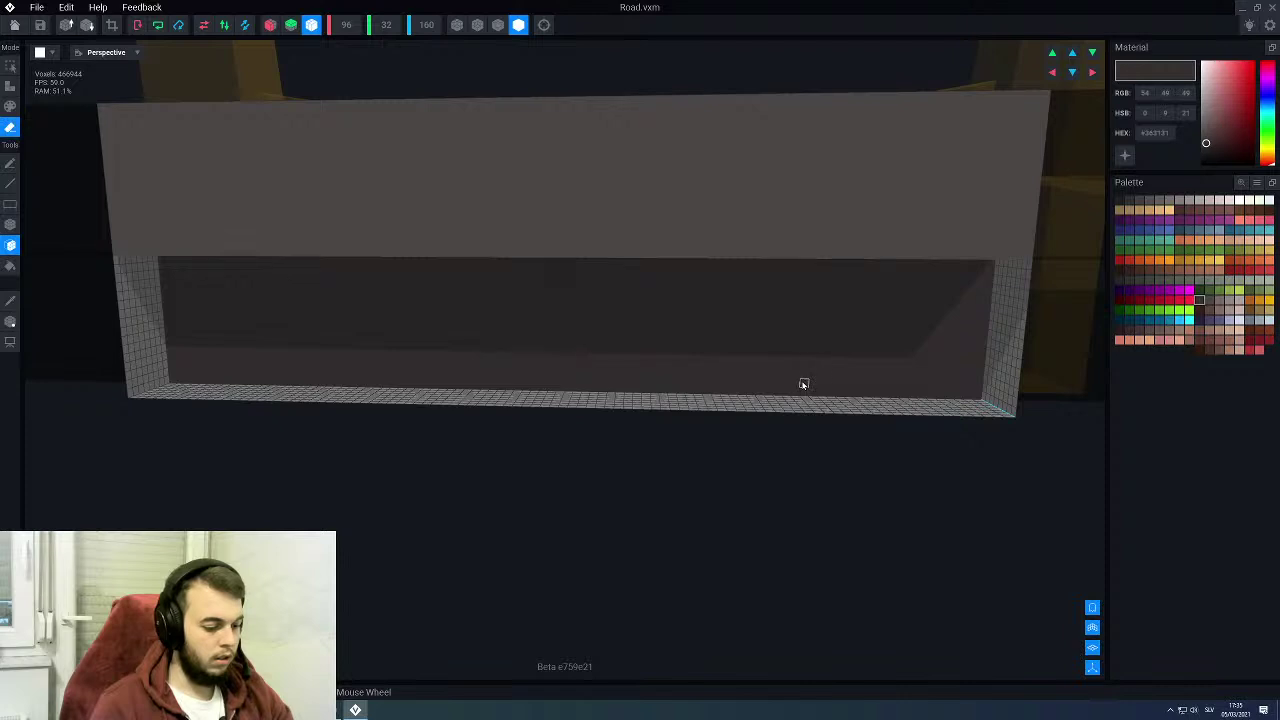
# Step: Paint #363131 bands along the upper and lower edges of the recessed panel on the road's side
pyautogui.press('p')
pyautogui.moveTo(291, 297); pyautogui.dragTo(257, 277, button='right')
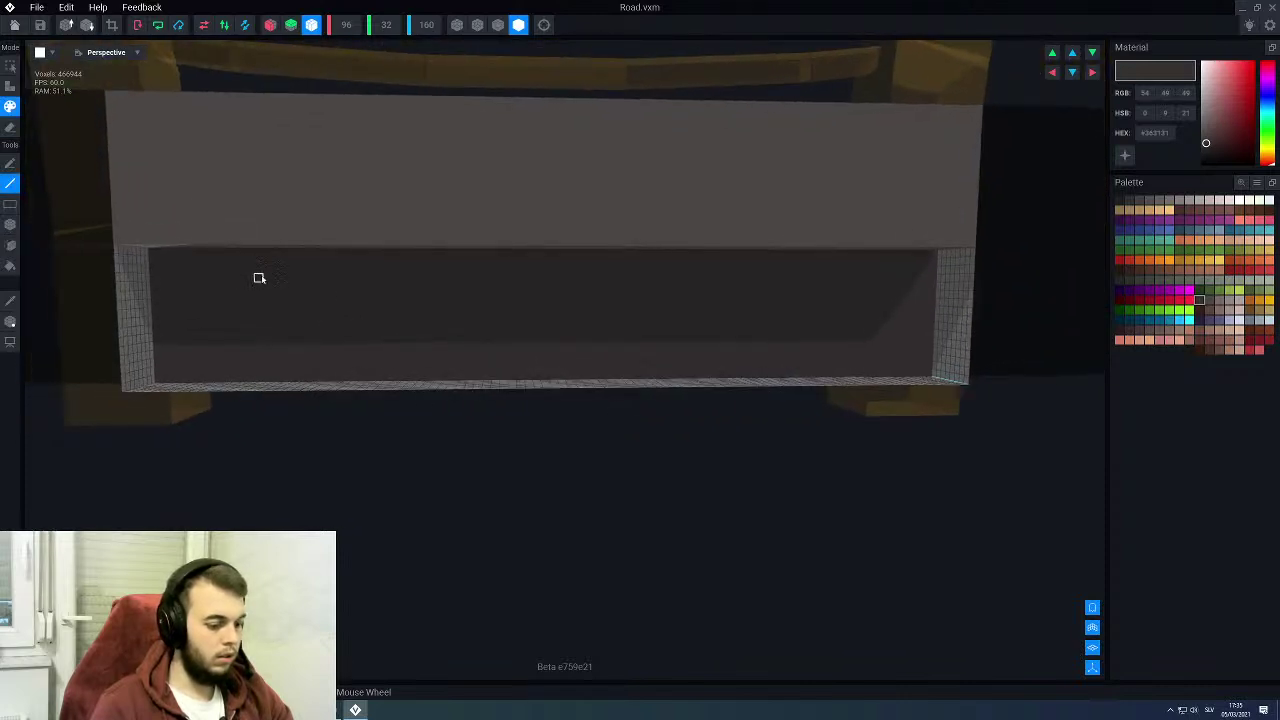
pyautogui.press('b')
pyautogui.moveTo(154, 257)
pyautogui.mouseDown()
pyautogui.moveTo(283, 277)
pyautogui.moveTo(777, 286)
pyautogui.moveTo(937, 264)
pyautogui.moveTo(935, 280)
pyautogui.mouseUp()
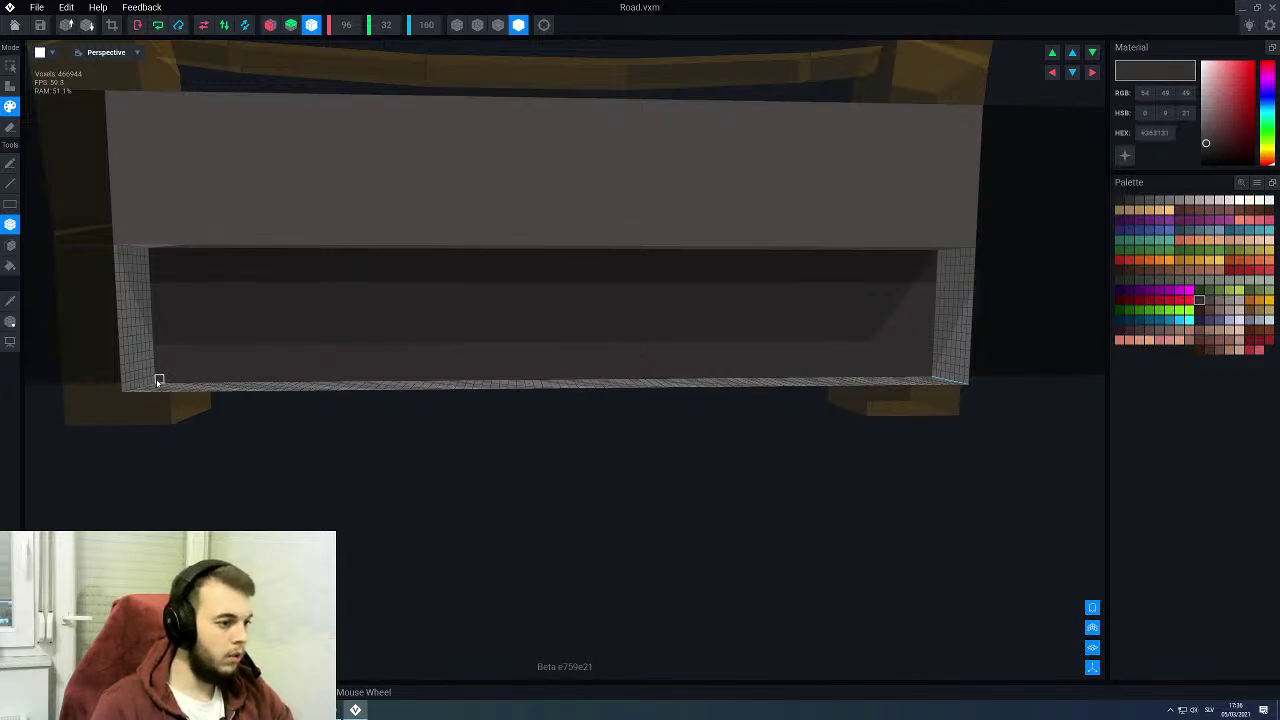
pyautogui.moveTo(158, 381)
pyautogui.mouseDown()
pyautogui.moveTo(371, 363)
pyautogui.moveTo(826, 380)
pyautogui.moveTo(923, 369)
pyautogui.moveTo(928, 356)
pyautogui.mouseUp()
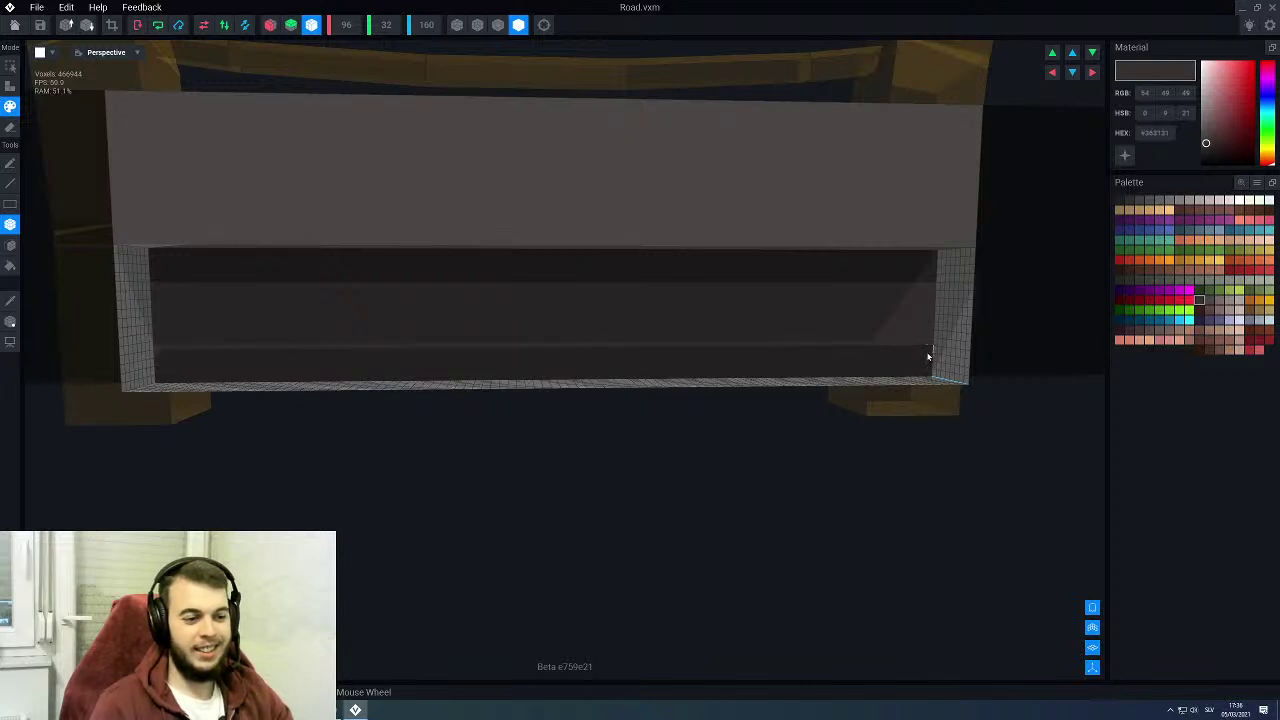
# Step: Turn on X-axis mirroring for the side panel and undo the trial box painted at its corner
pyautogui.moveTo(800, 338); pyautogui.dragTo(788, 338, button='right')
pyautogui.scroll(3, 164, 355)
pyautogui.moveTo(160, 352); pyautogui.dragTo(223, 368, button='right')
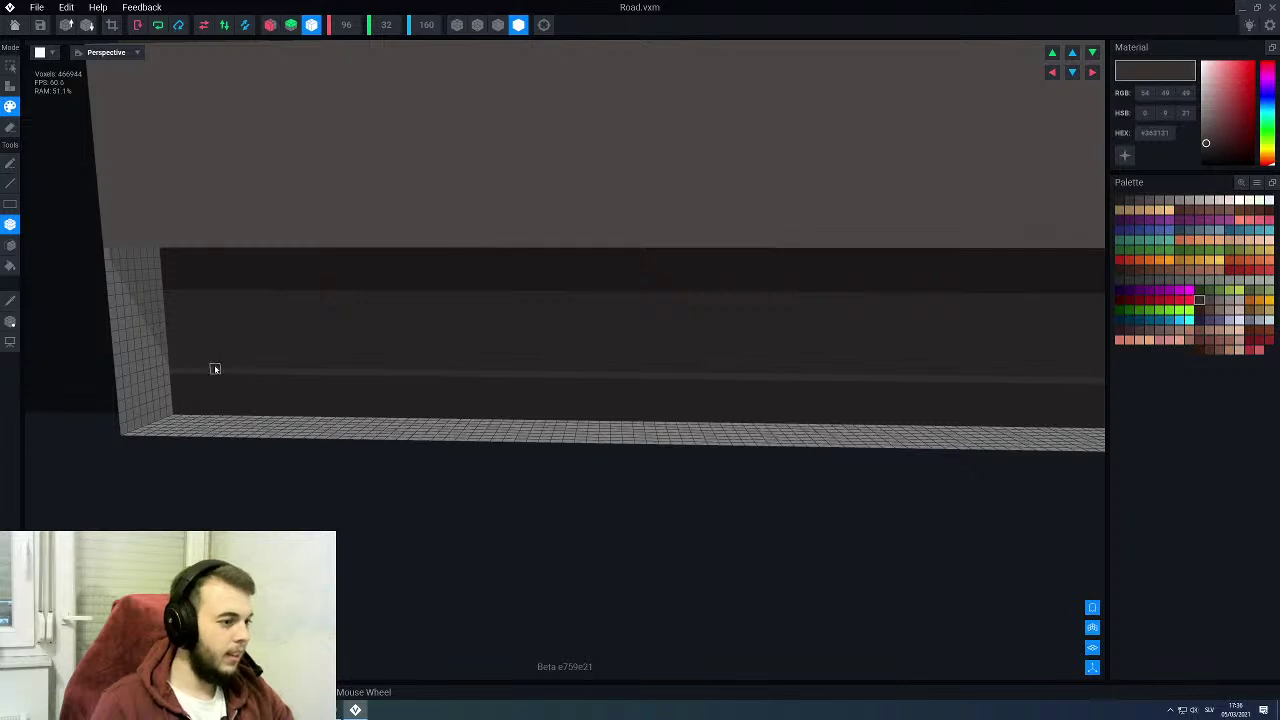
pyautogui.scroll(-3, 275, 336)
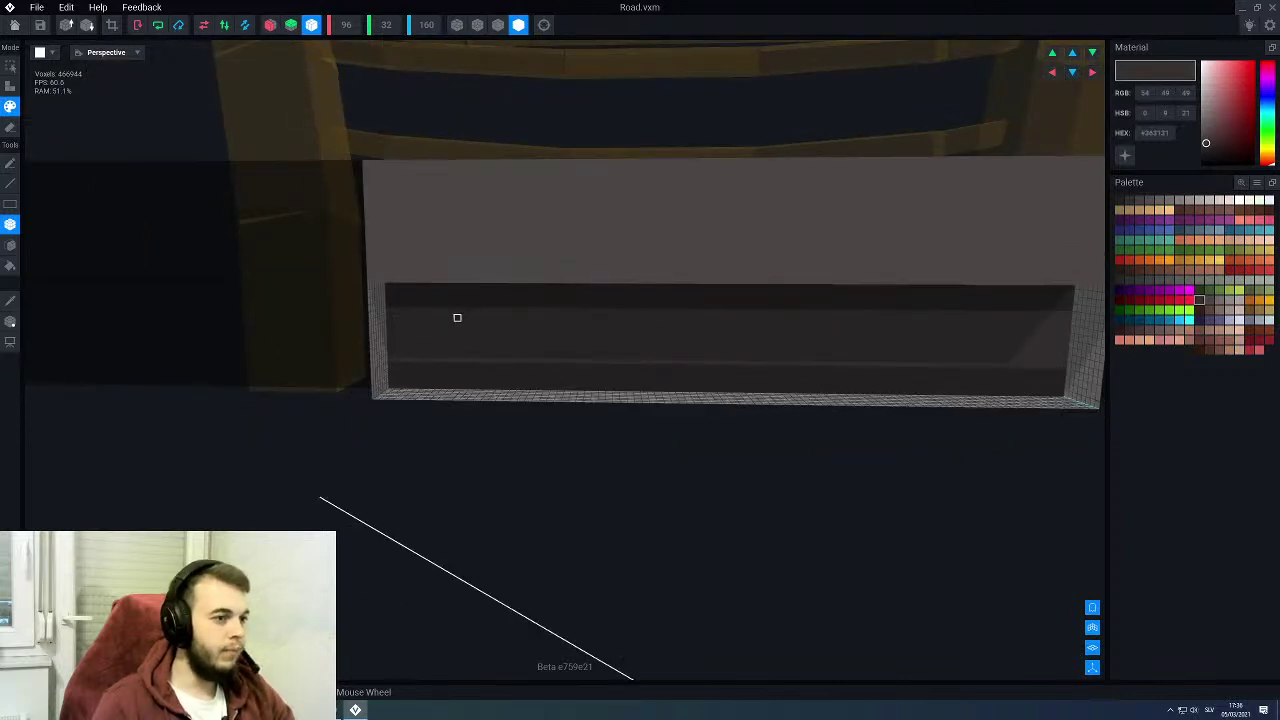
pyautogui.moveTo(457, 317); pyautogui.dragTo(443, 314, button='right')
pyautogui.moveTo(389, 357); pyautogui.dragTo(406, 360, button='right')
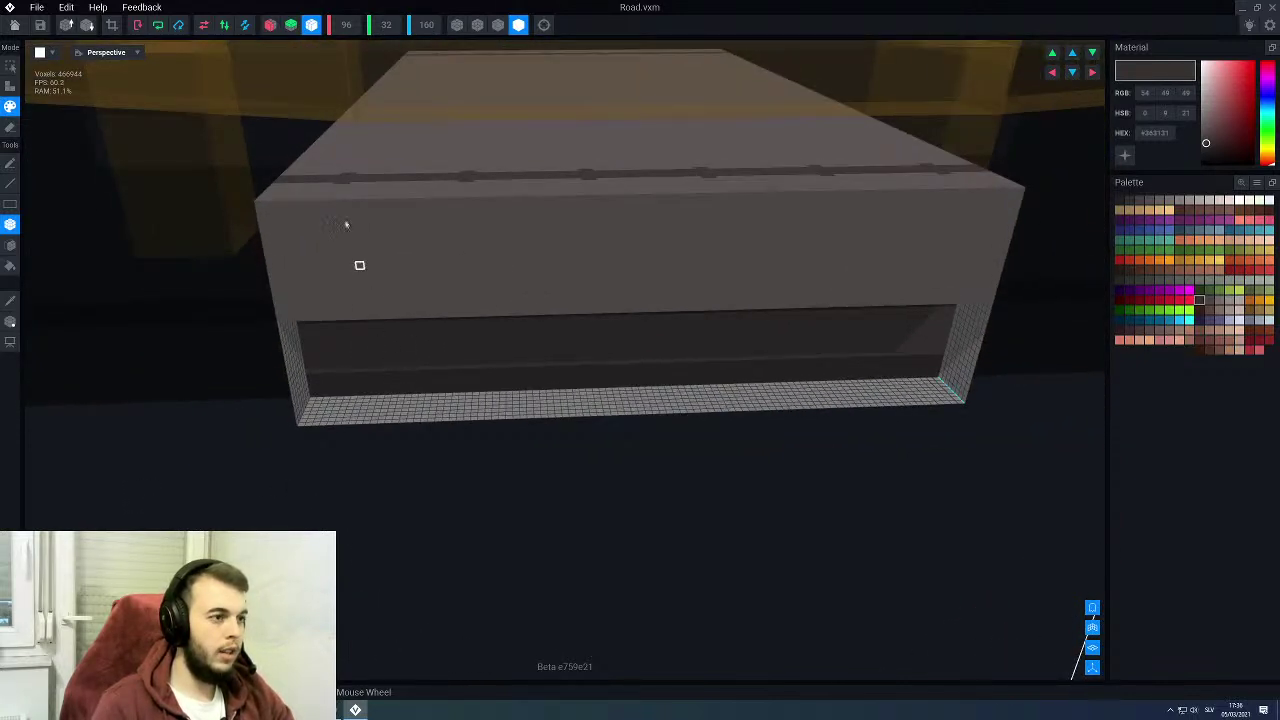
pyautogui.click(270, 24)
pyautogui.scroll(3, 451, 424)
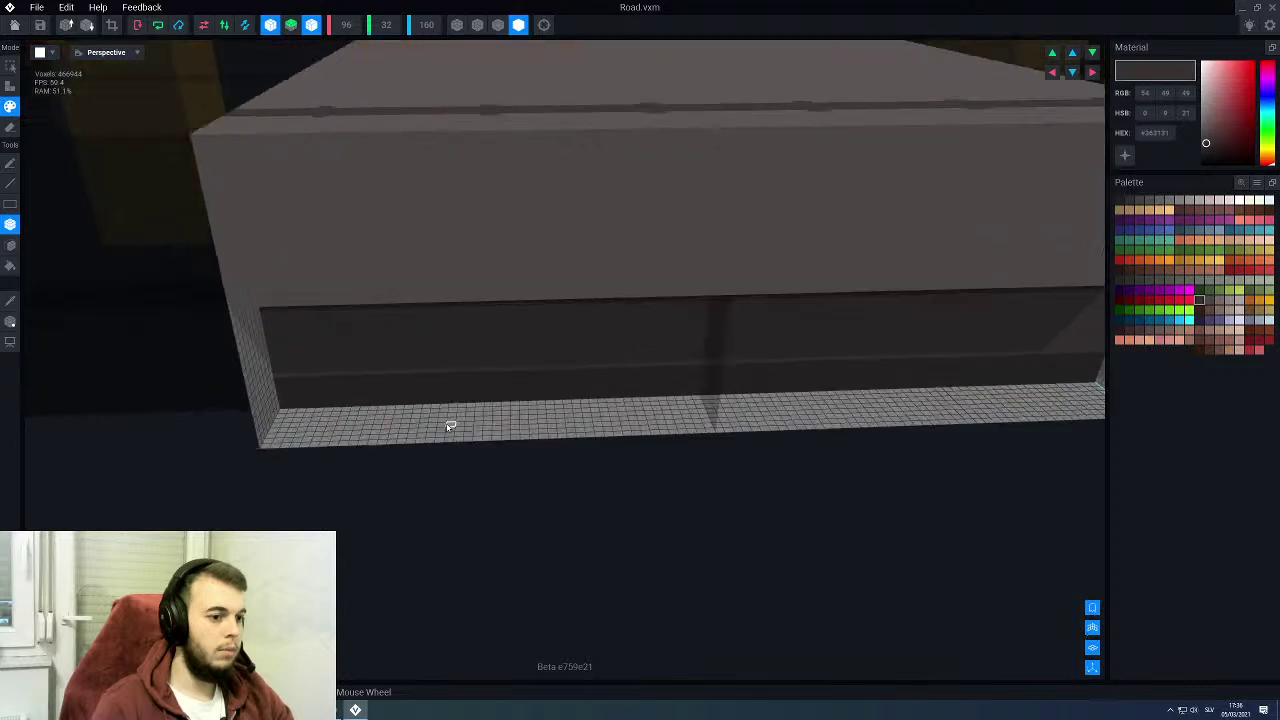
pyautogui.moveTo(559, 374); pyautogui.dragTo(217, 269, button='right')
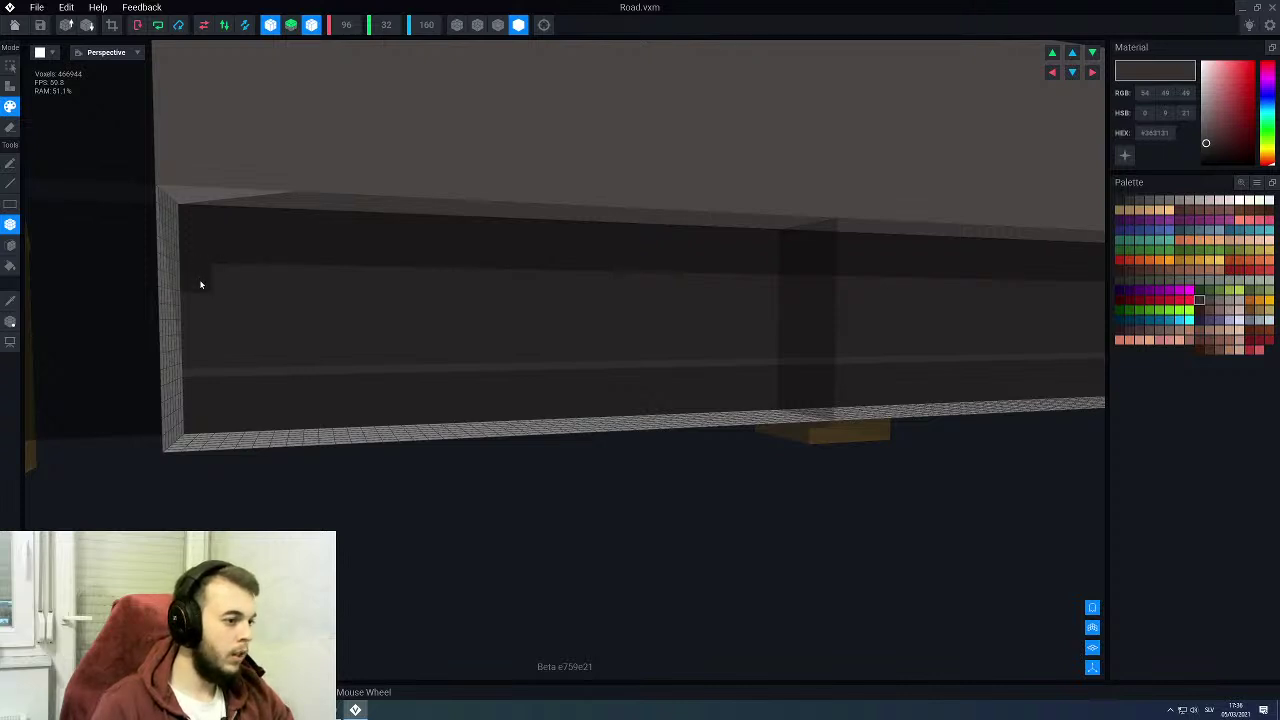
pyautogui.hotkey('ctrl', 'z')
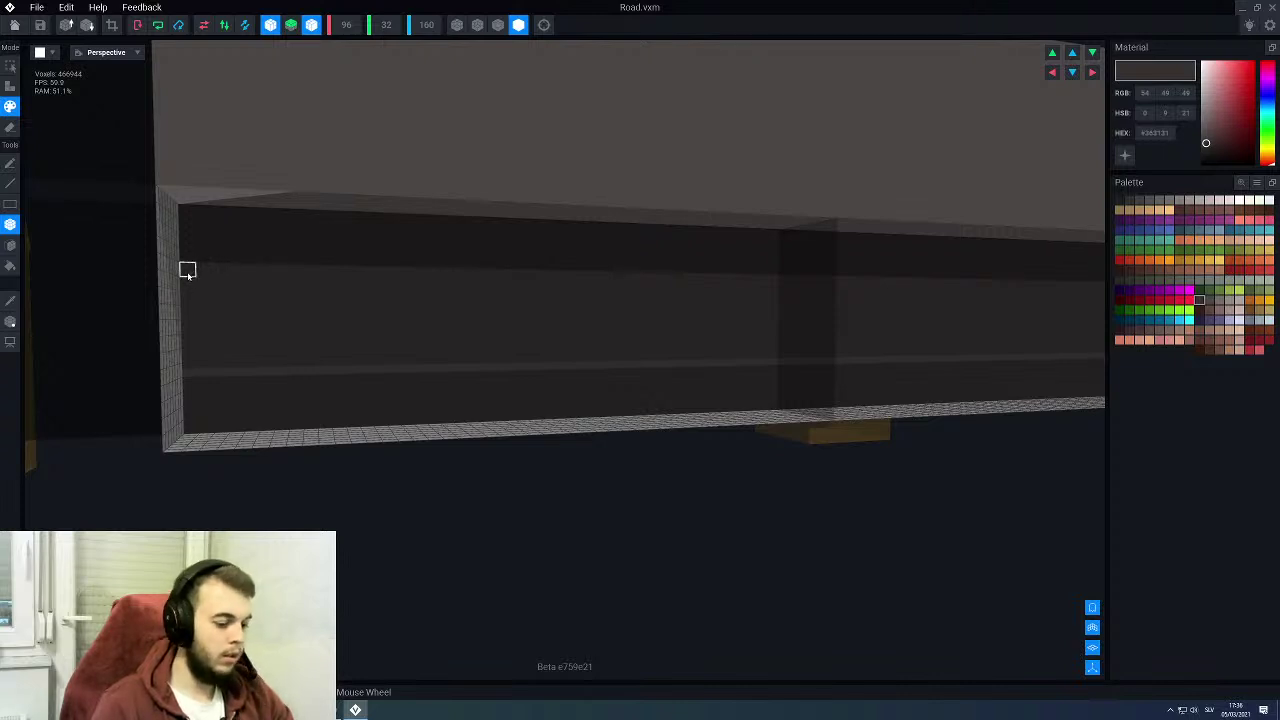
# Step: Draw a zigzag of diagonal #363131 lines between the two bands across the recessed side panel
pyautogui.press('l')
pyautogui.moveTo(226, 302); pyautogui.dragTo(280, 357)
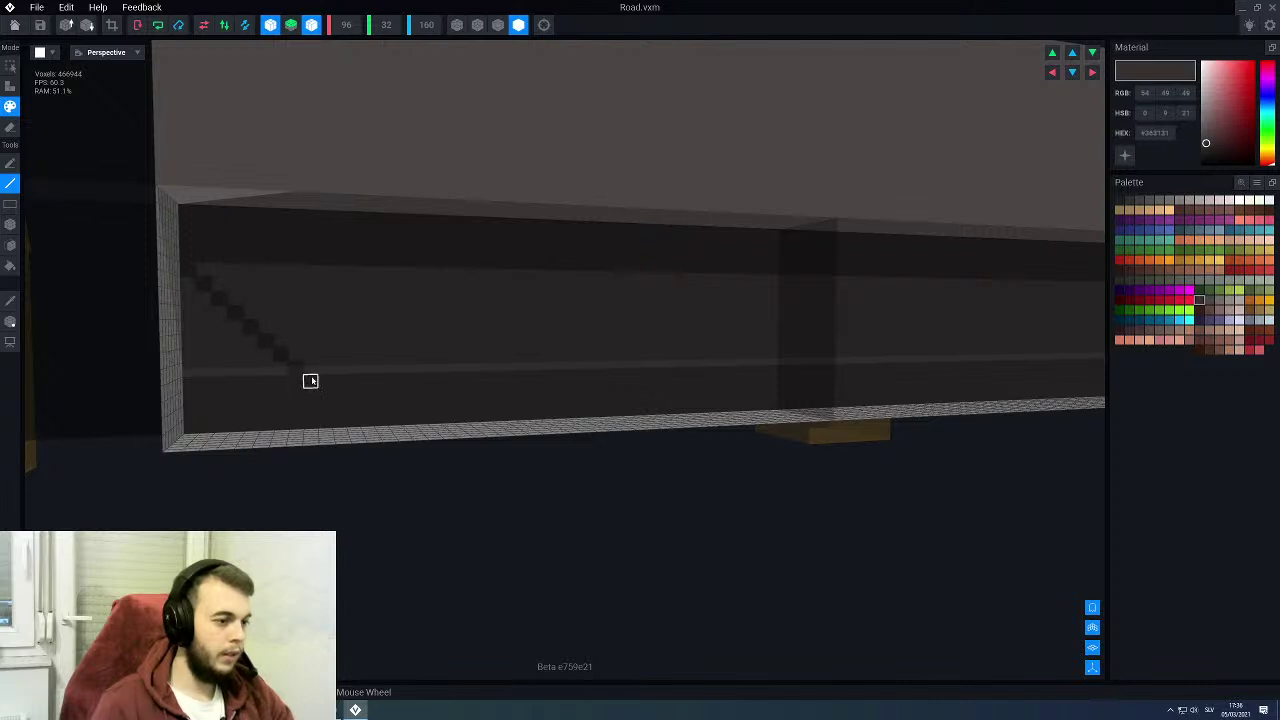
pyautogui.moveTo(314, 357)
pyautogui.mouseDown()
pyautogui.moveTo(415, 278)
pyautogui.moveTo(429, 298)
pyautogui.mouseUp()
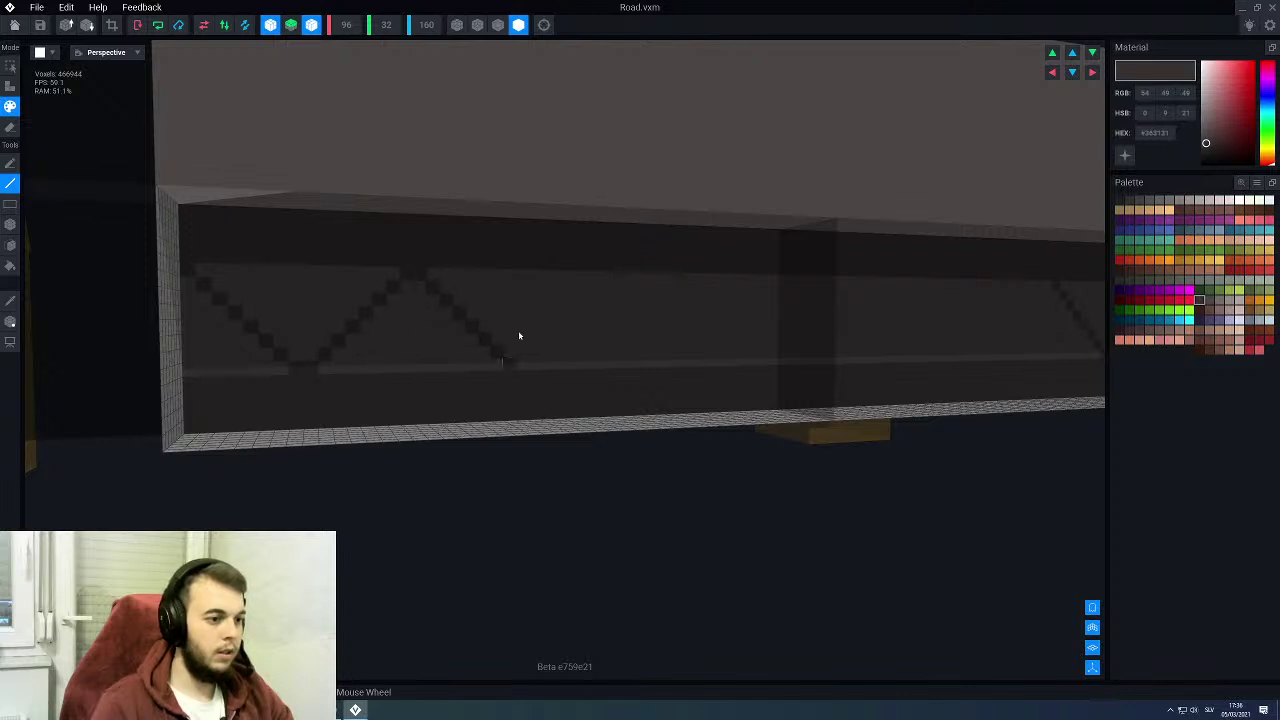
pyautogui.moveTo(518, 332); pyautogui.dragTo(471, 331, button='right')
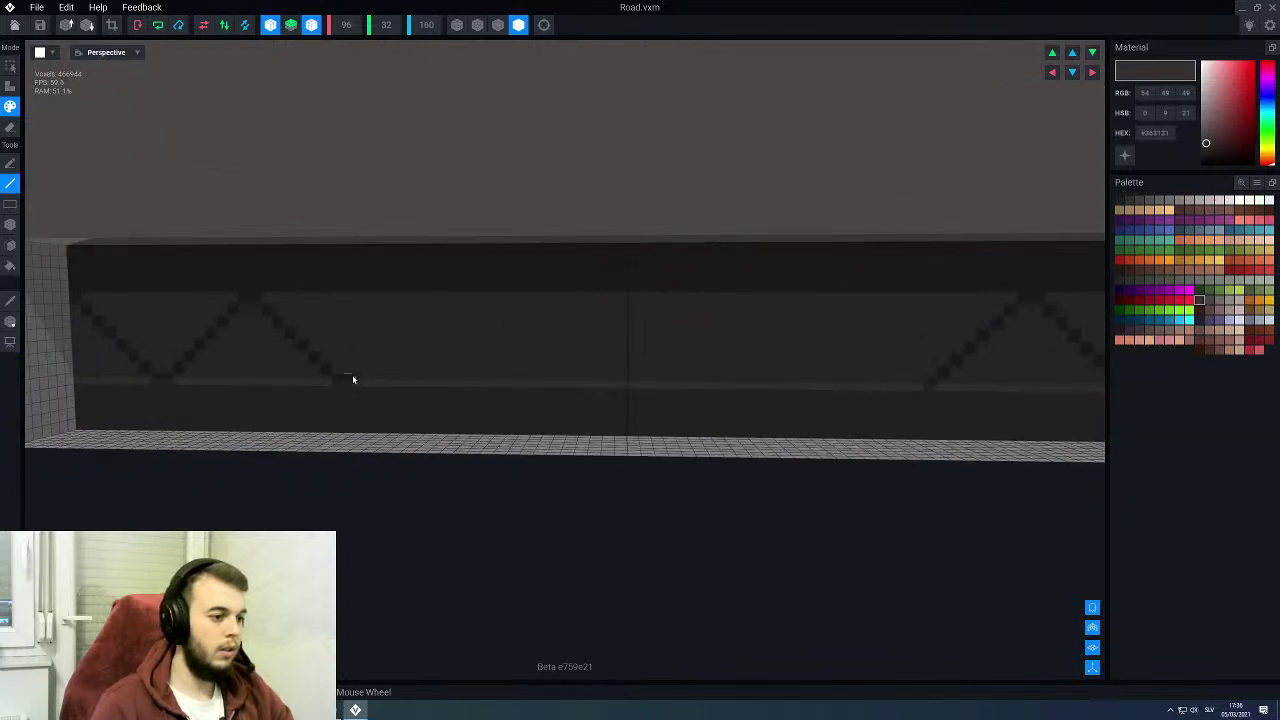
pyautogui.moveTo(352, 378)
pyautogui.mouseDown()
pyautogui.moveTo(443, 302)
pyautogui.moveTo(514, 386)
pyautogui.moveTo(617, 305)
pyautogui.mouseUp()
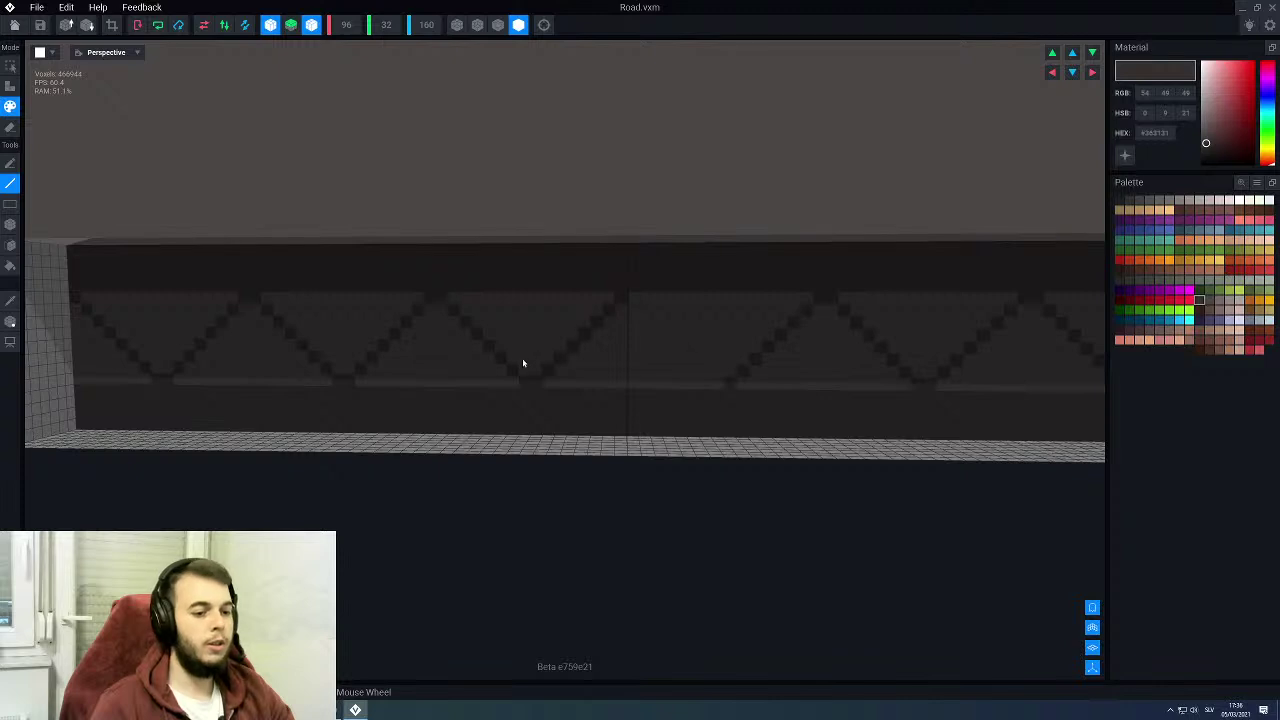
# Step: Thicken the zigzag's diagonals into truss beams by adding parallel #363131 lines along them
pyautogui.scroll(-5, 522, 363)
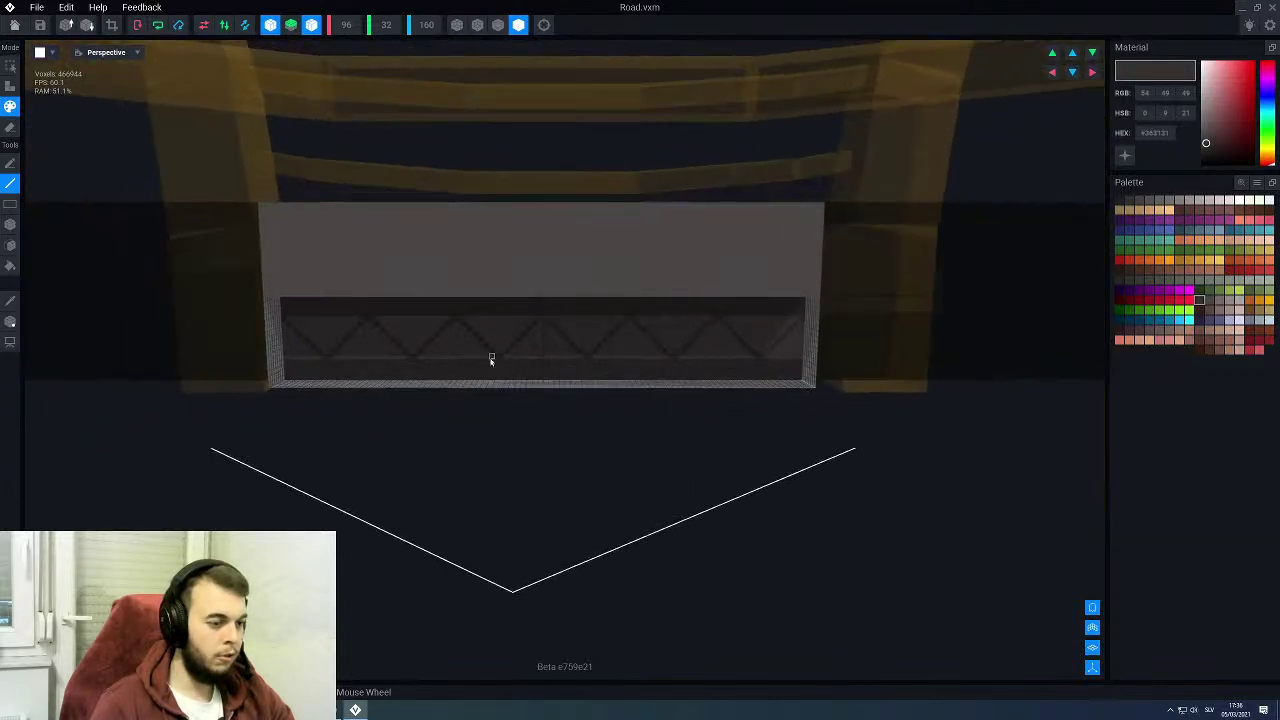
pyautogui.scroll(4, 490, 358)
pyautogui.scroll(-2, 477, 355)
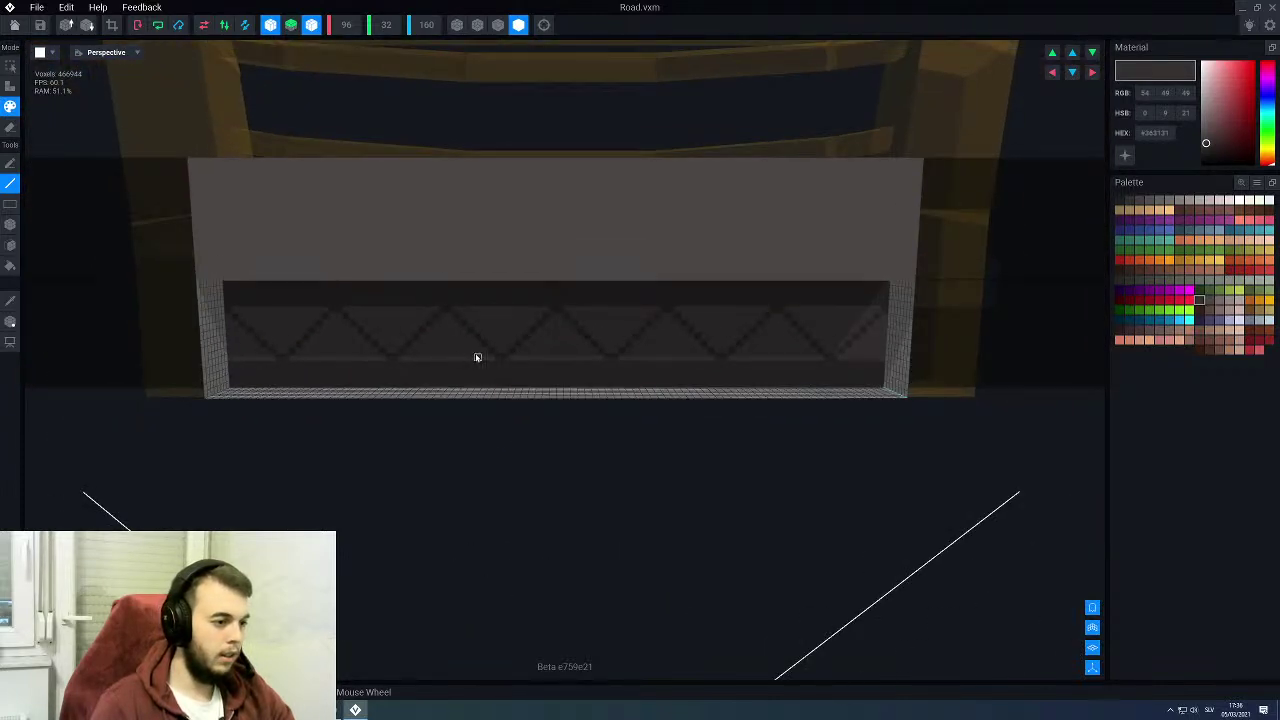
pyautogui.scroll(5, 291, 360)
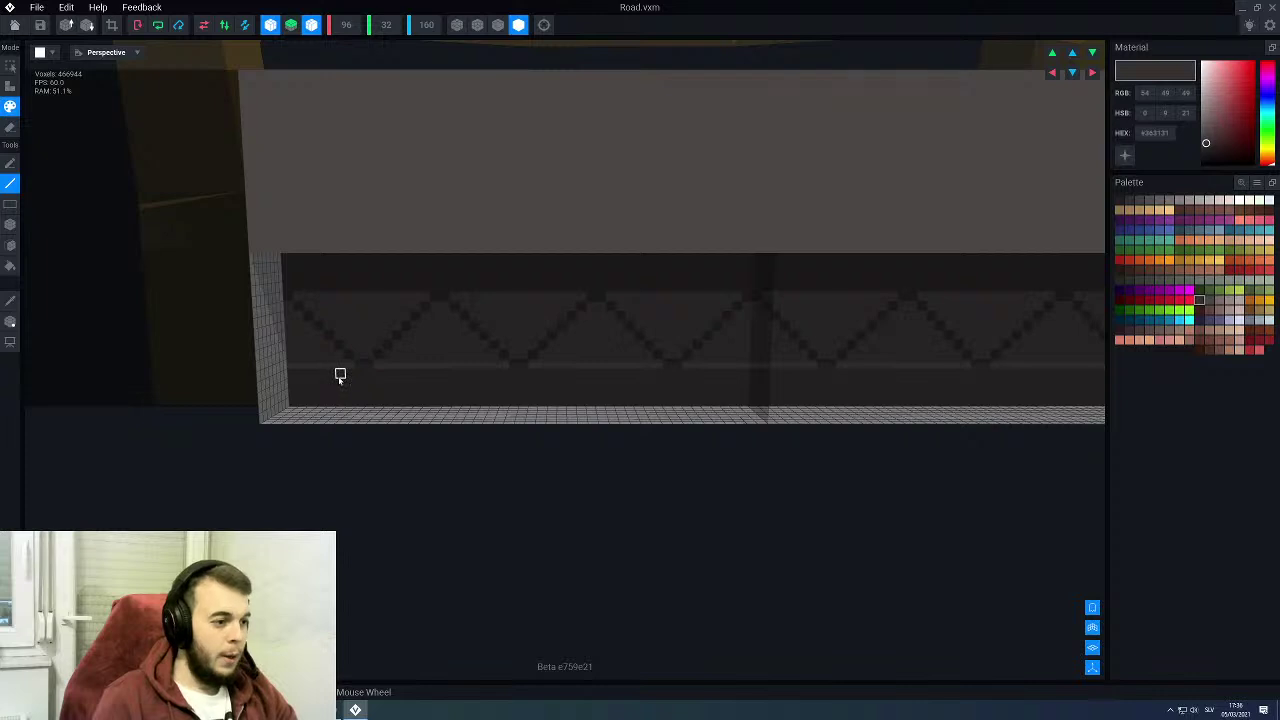
pyautogui.scroll(2, 316, 317)
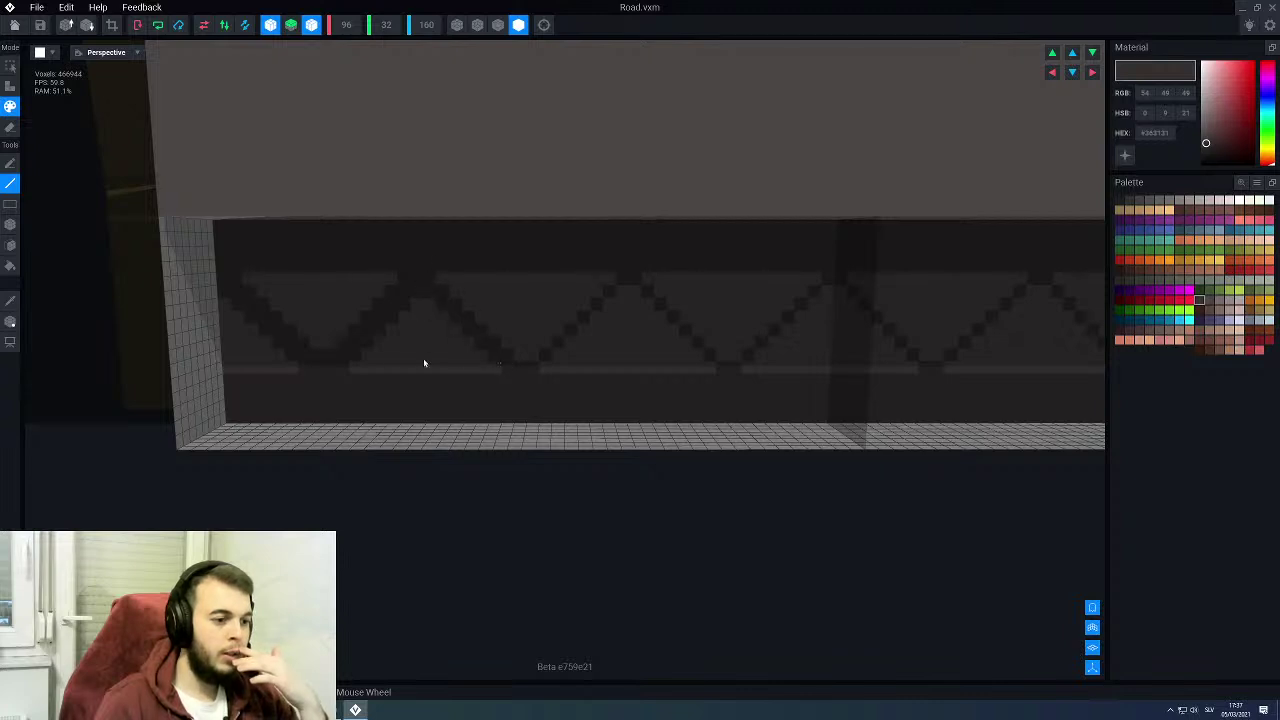
pyautogui.click(441, 277)
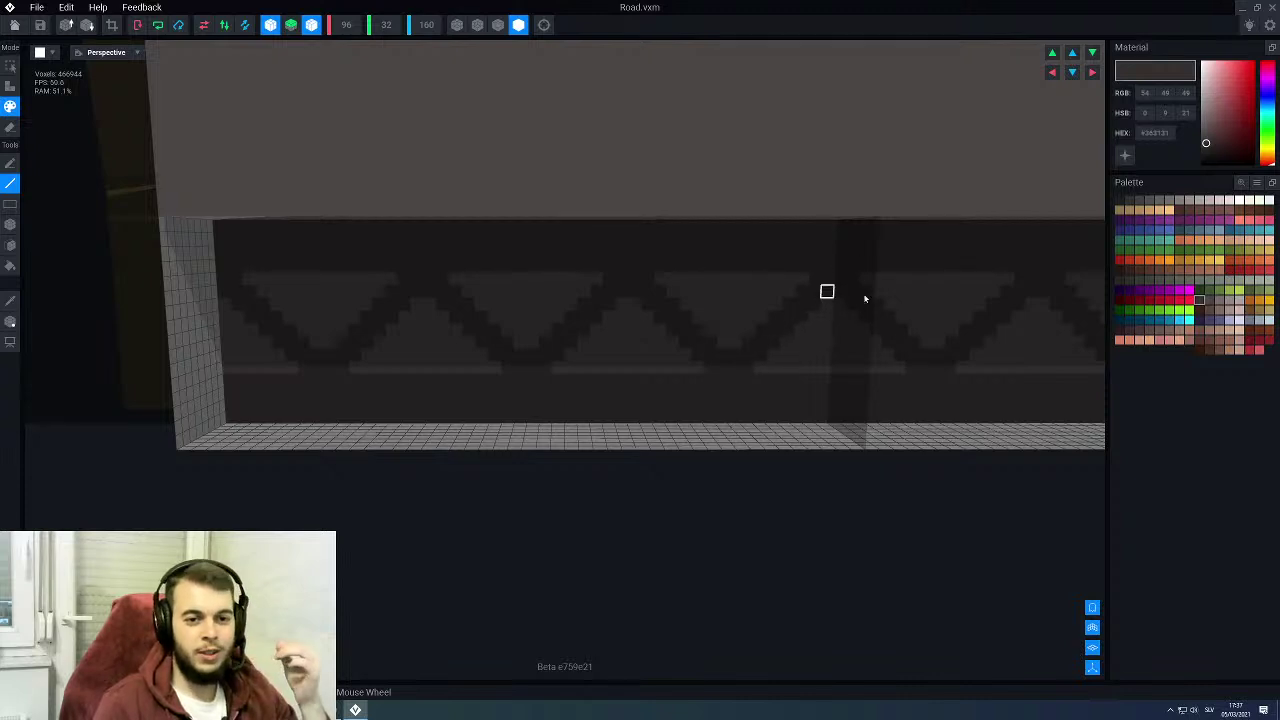
# Step: Try filling the triangular gaps between the truss beams on the road's side panel with #1F1F1F
pyautogui.click(1141, 203)
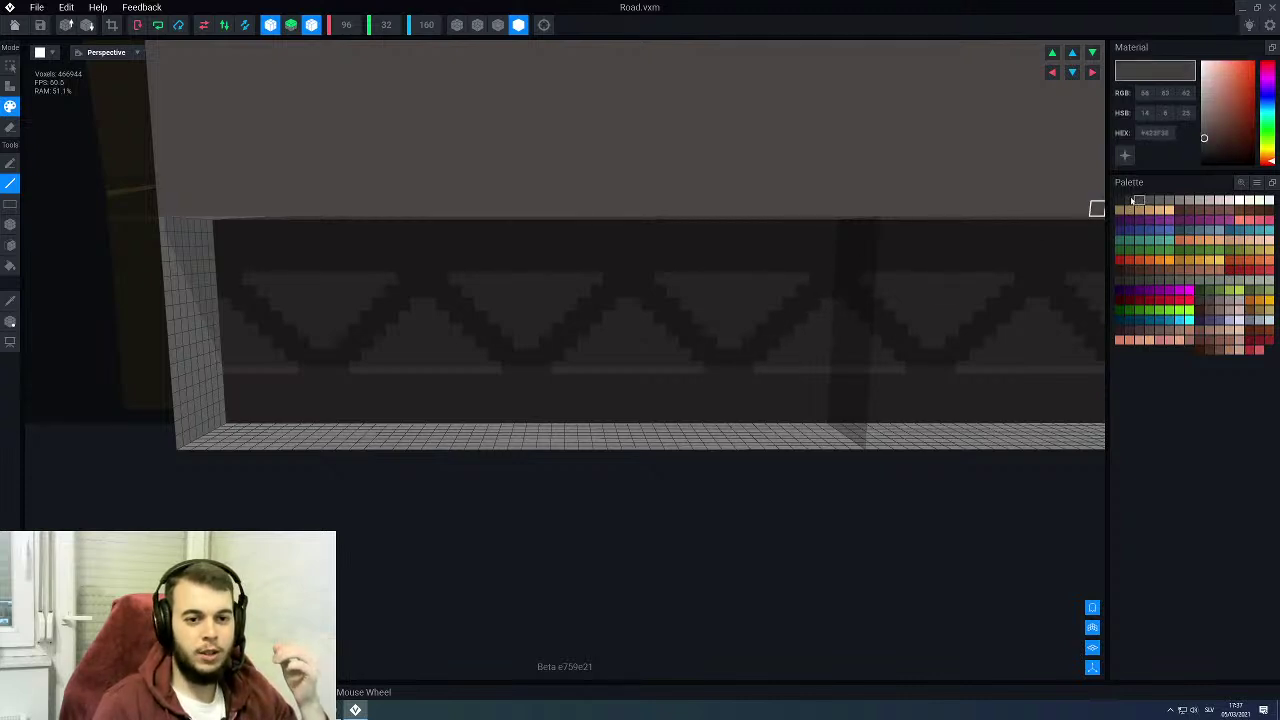
pyautogui.click(1130, 202)
pyautogui.click(1127, 201)
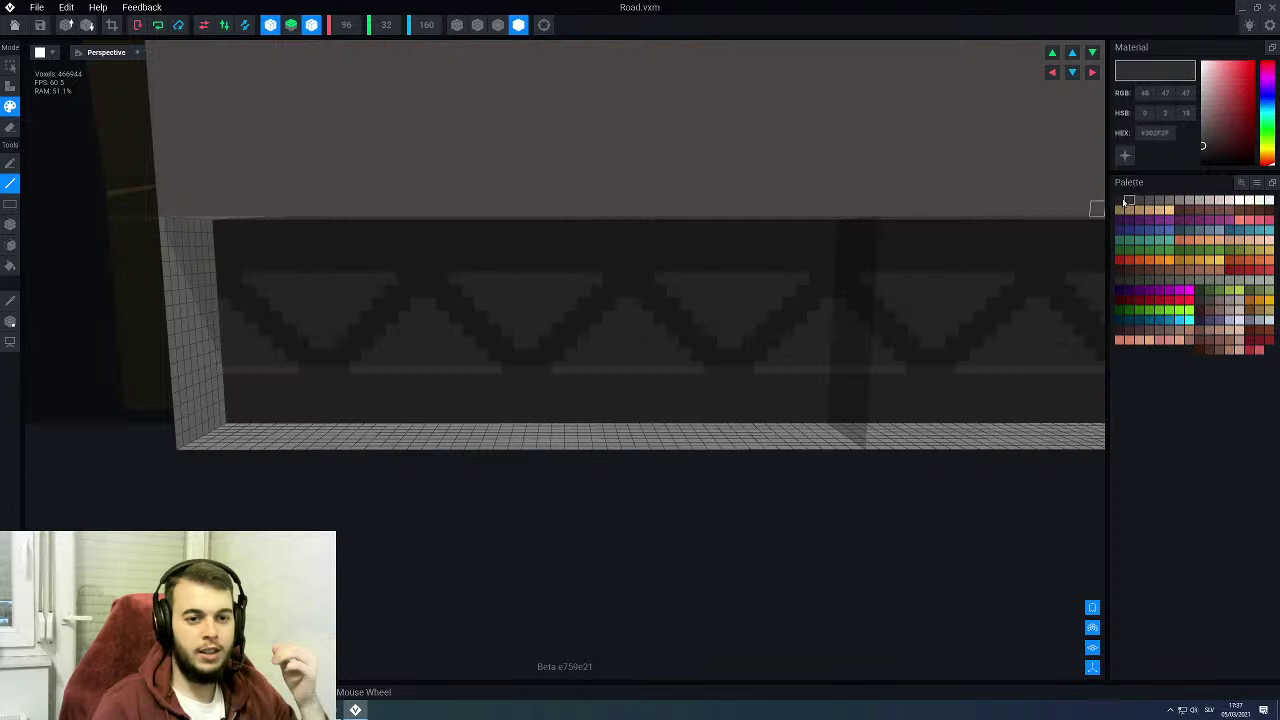
pyautogui.click(1120, 201)
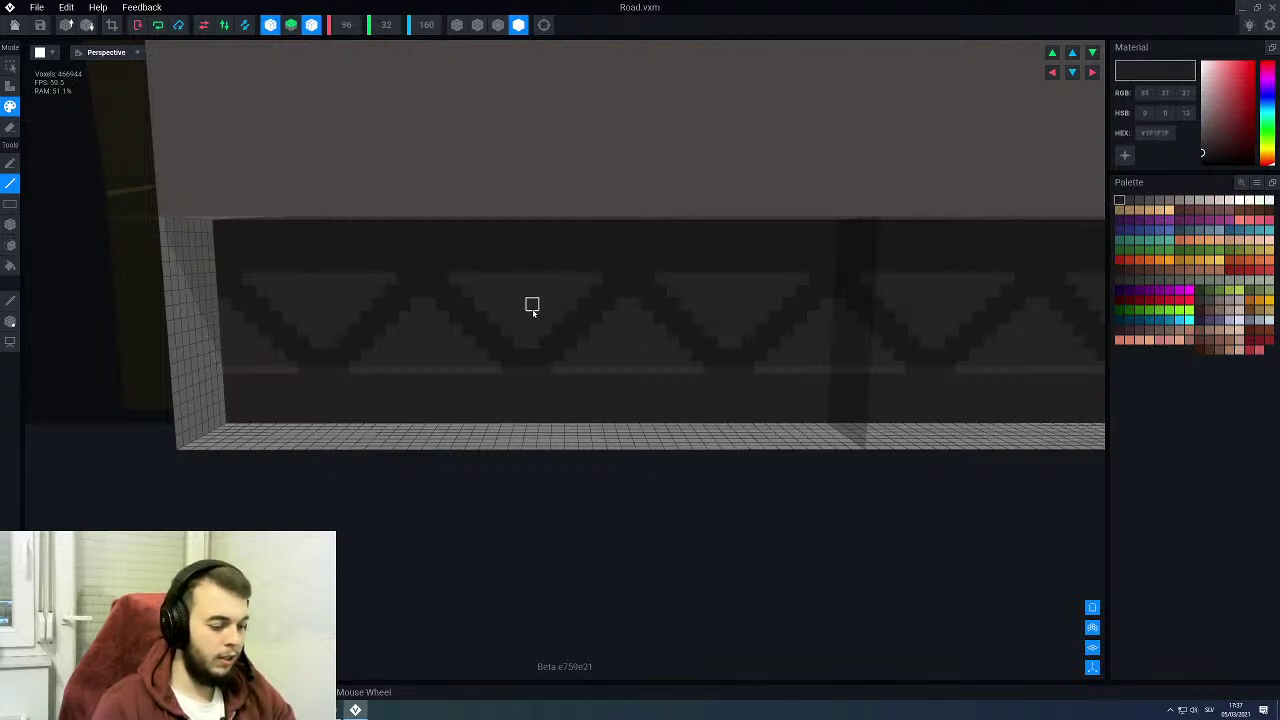
pyautogui.press('f')
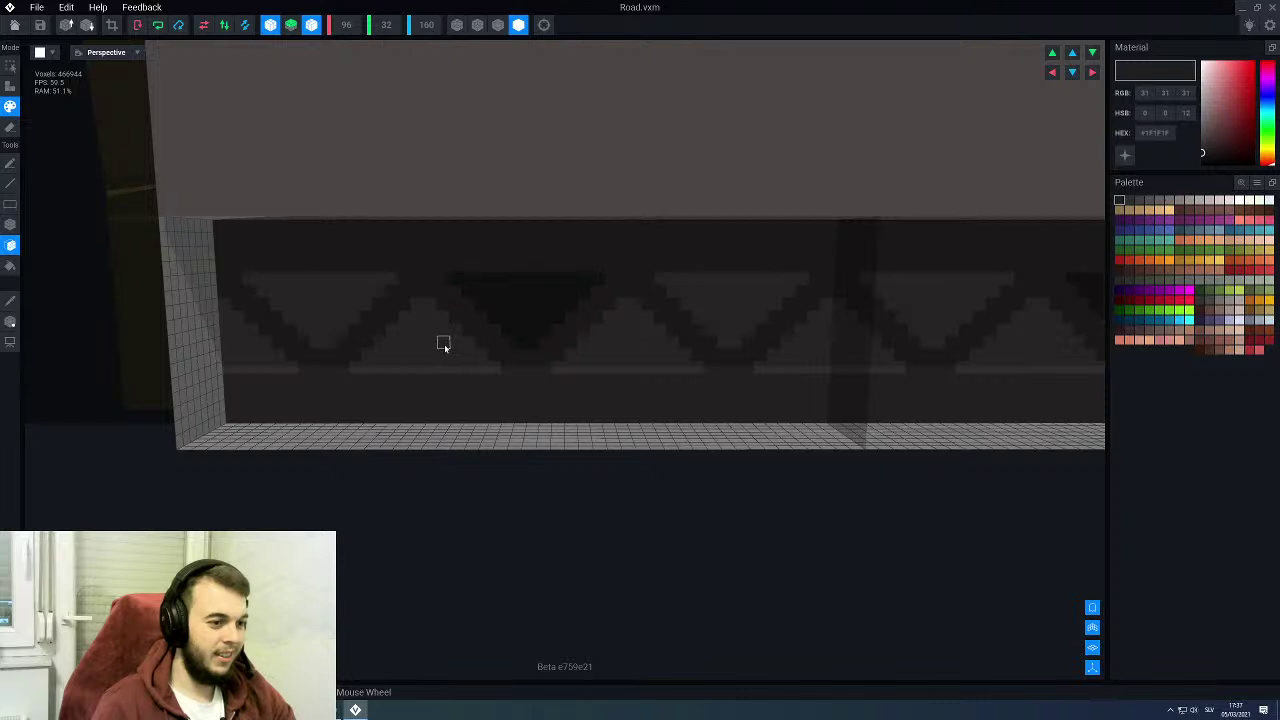
pyautogui.click(445, 345)
pyautogui.scroll(-6, 352, 308)
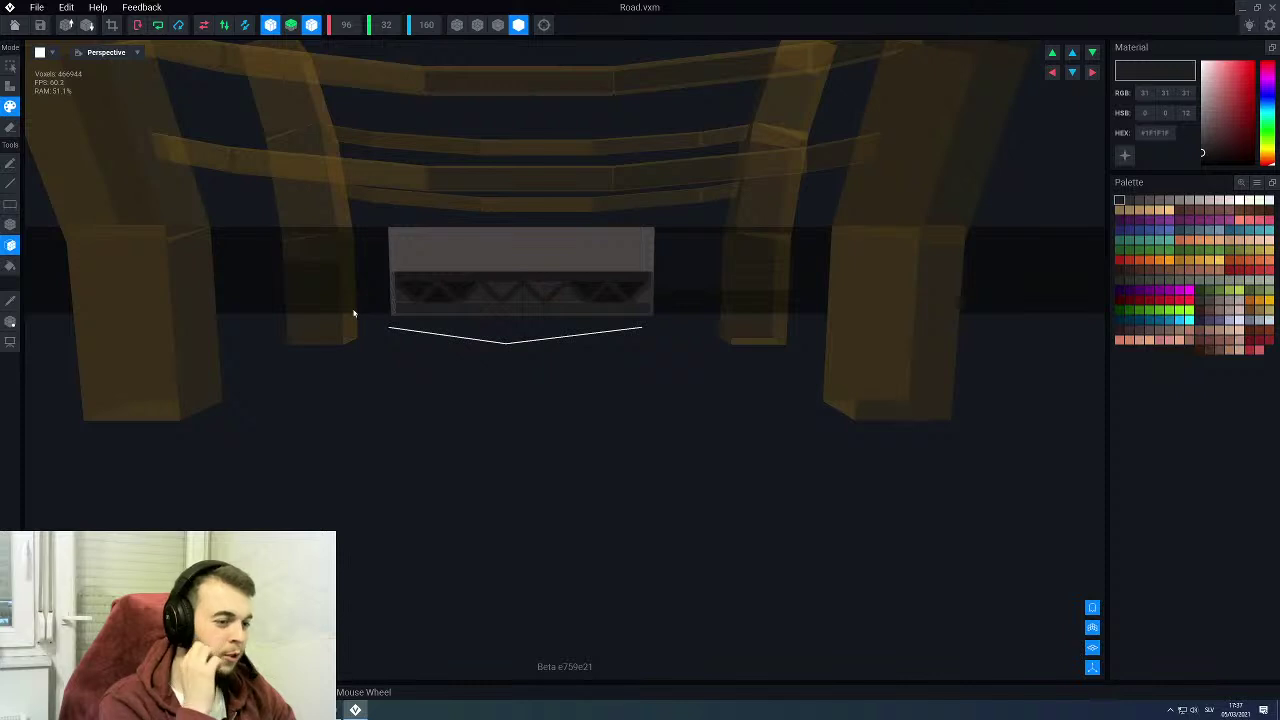
pyautogui.scroll(3, 353, 313)
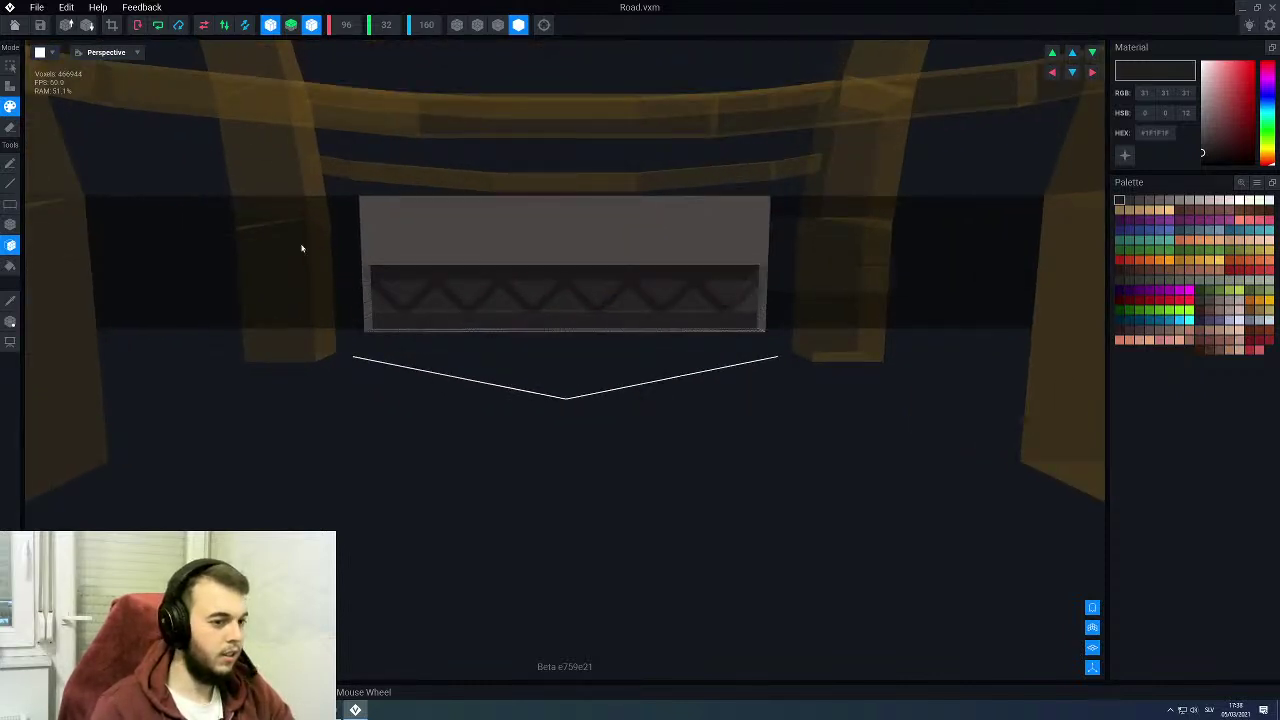
# Step: Save and close Road.vxm, and inspect the truss pattern on the assembled bridge's side
pyautogui.hotkey('alt', 'F4')
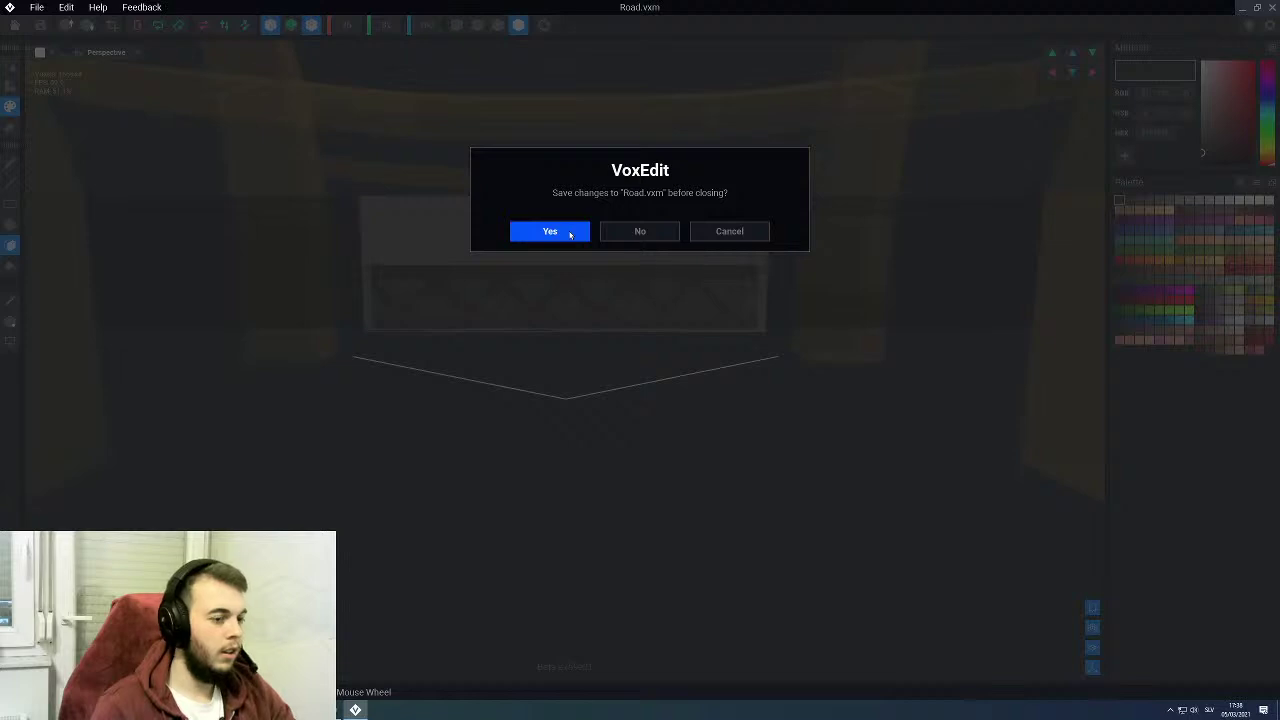
pyautogui.click(569, 235)
pyautogui.scroll(-5, 569, 236)
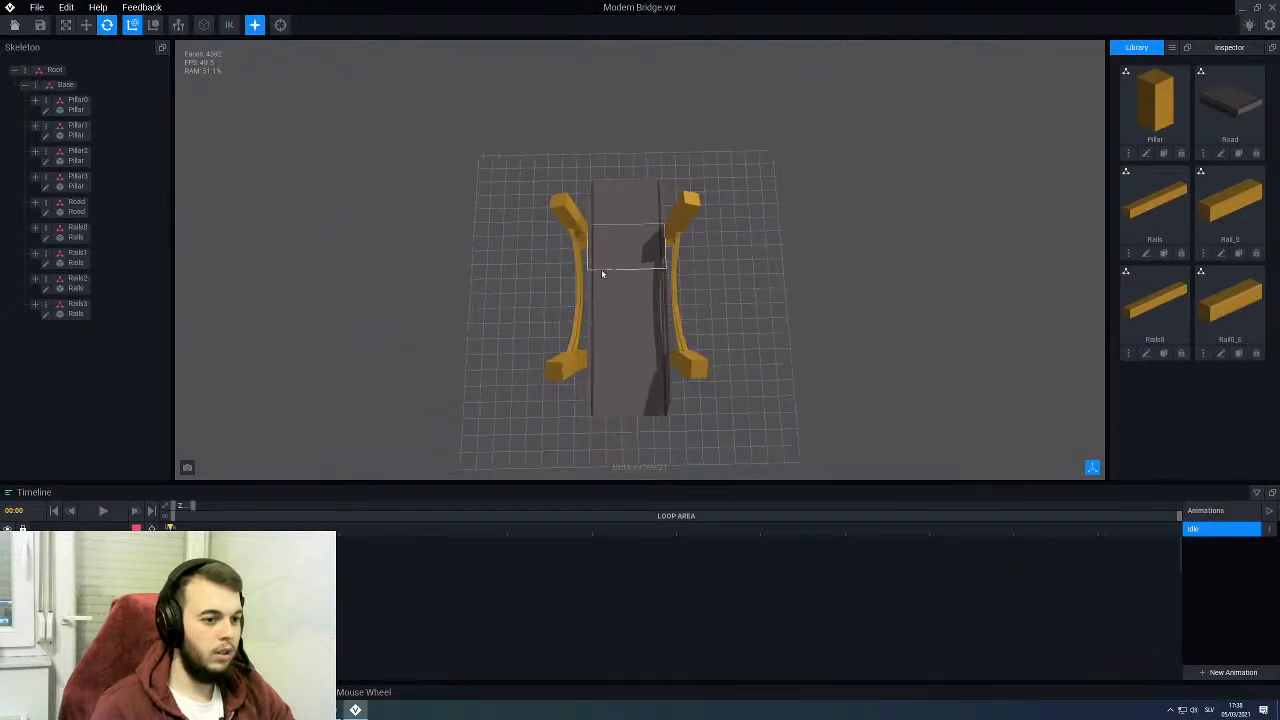
pyautogui.moveTo(602, 270); pyautogui.dragTo(484, 215, button='right')
pyautogui.moveTo(484, 325)
pyautogui.mouseDown(button='right')
pyautogui.moveTo(452, 295)
pyautogui.moveTo(469, 311)
pyautogui.mouseUp(button='right')
pyautogui.scroll(5, 469, 310)
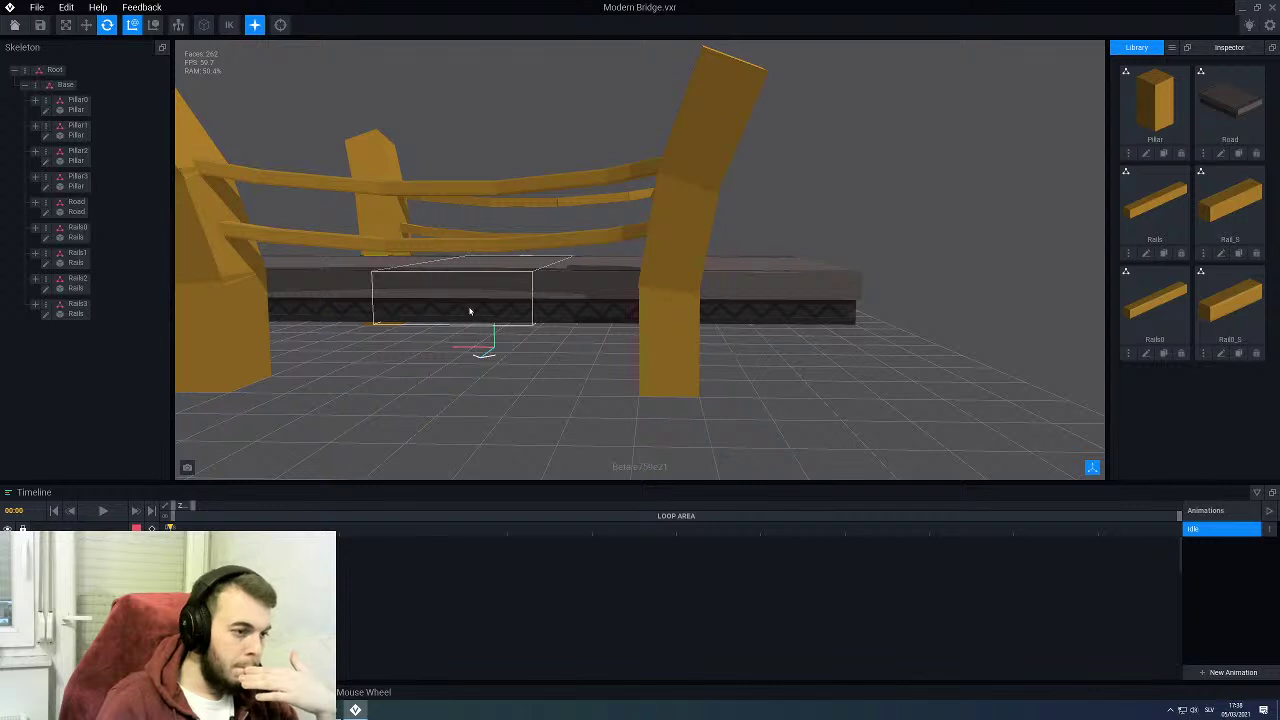
pyautogui.scroll(5, 470, 312)
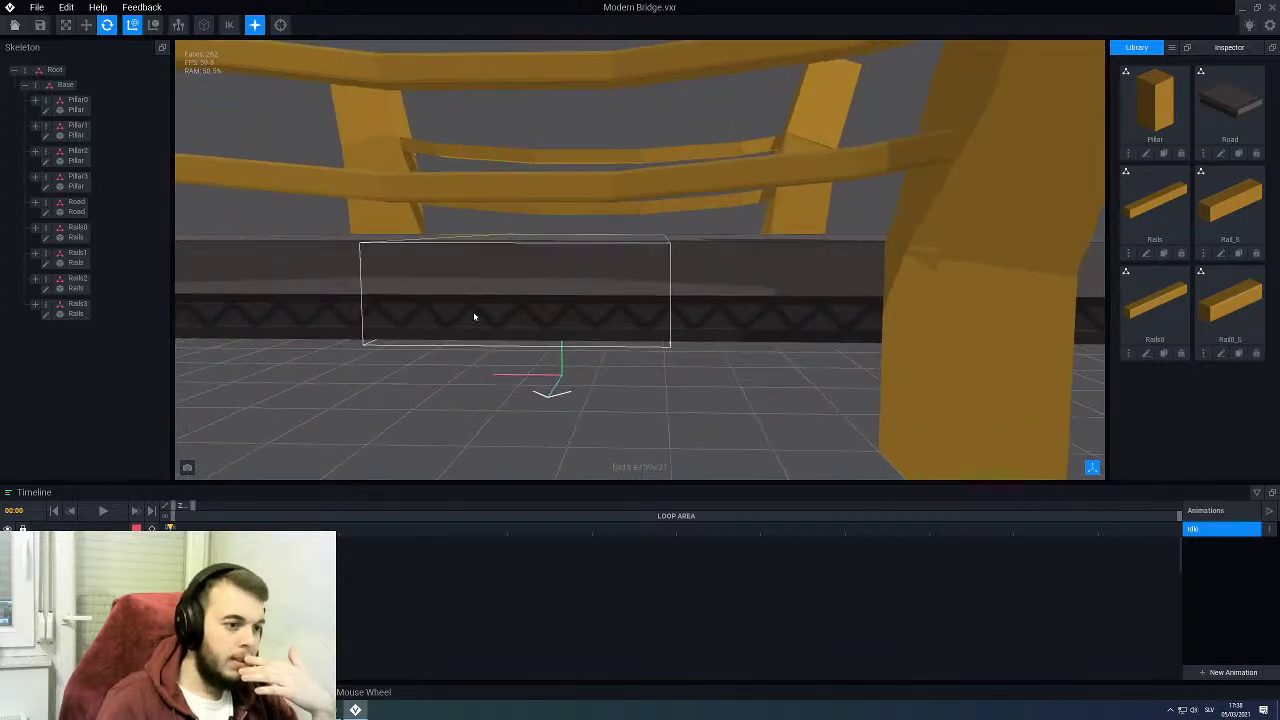
# Step: Reopen the road model for editing and sample the gap and beam colours of its truss panel
pyautogui.click(474, 316)
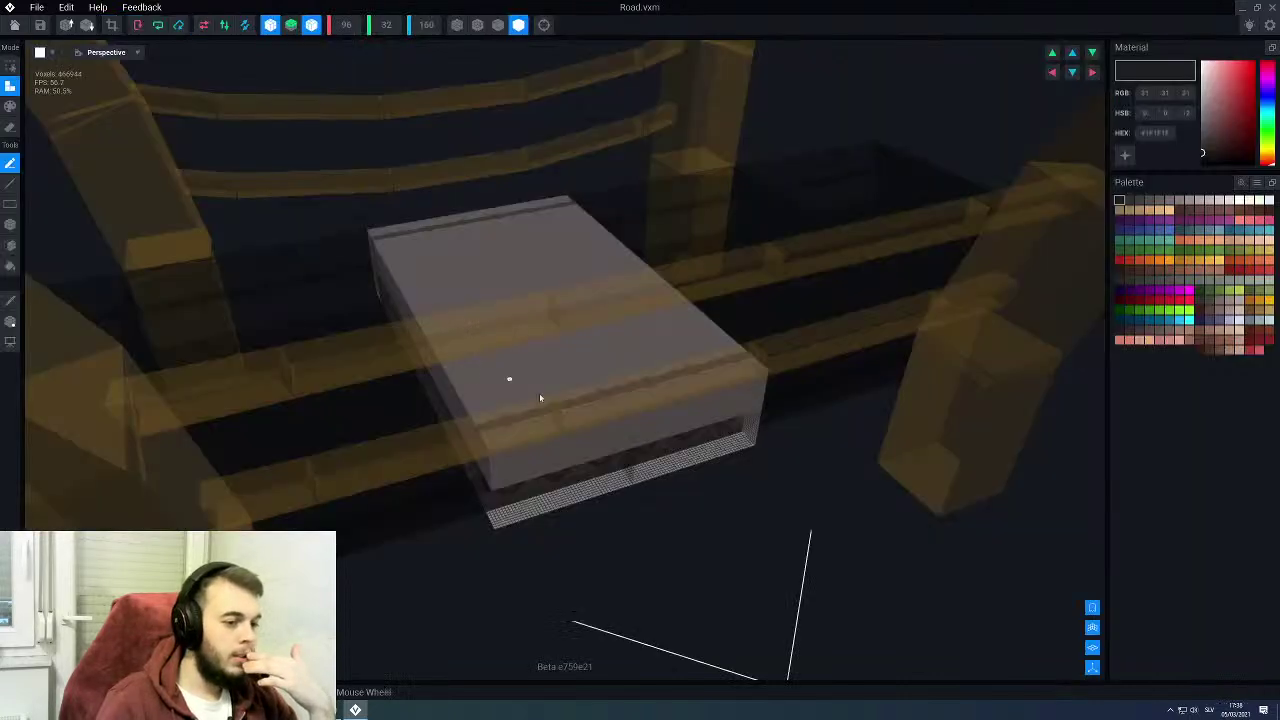
pyautogui.moveTo(539, 395); pyautogui.dragTo(554, 402, button='right')
pyautogui.scroll(6, 571, 477)
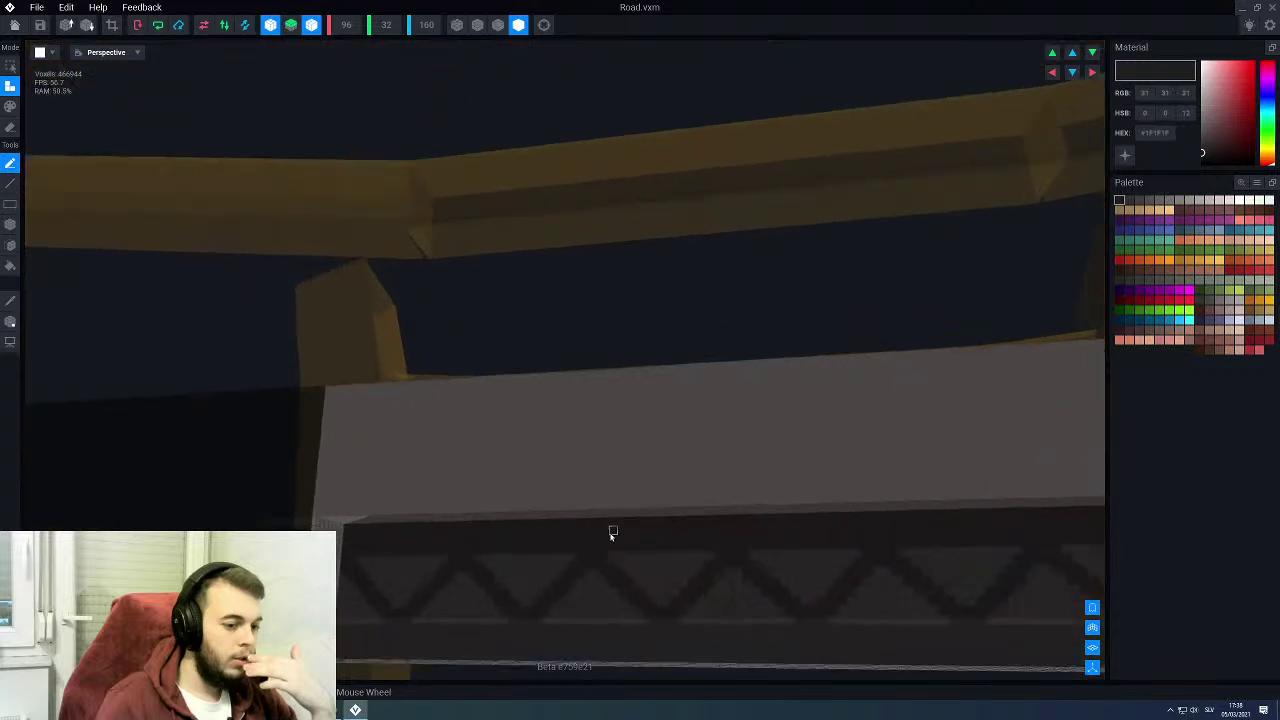
pyautogui.scroll(6, 605, 460)
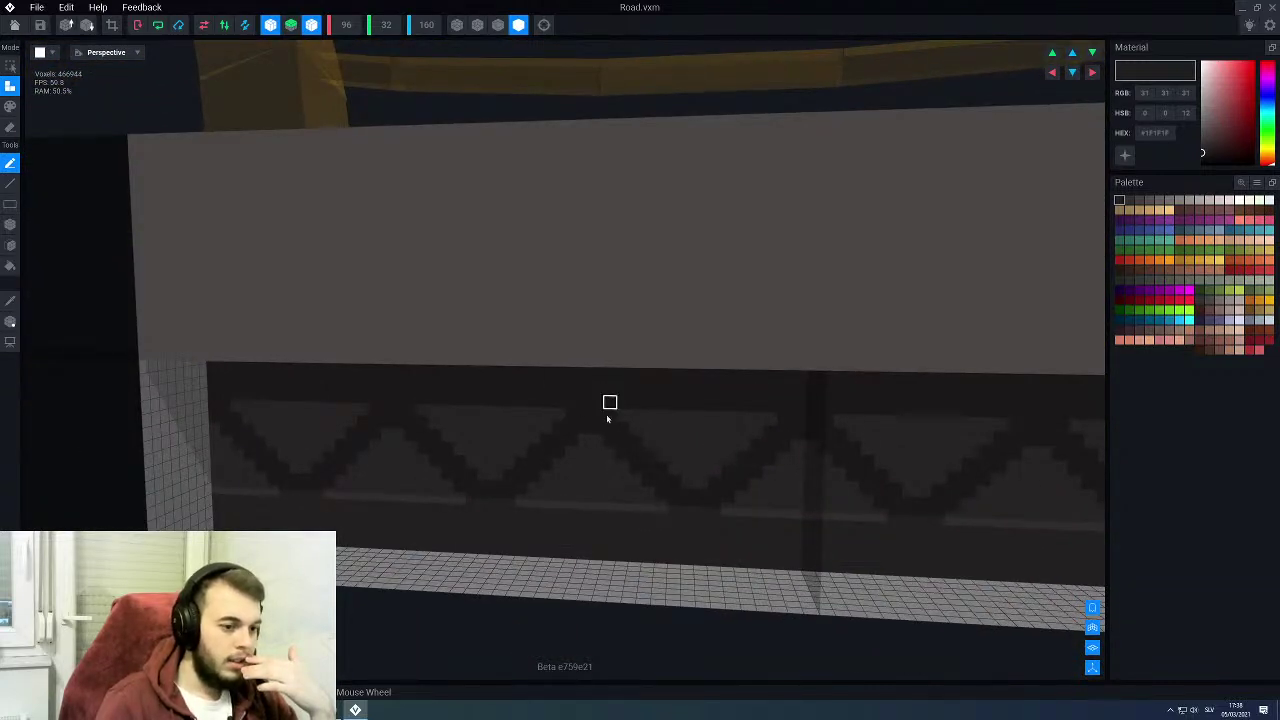
pyautogui.keyDown('alt'); pyautogui.click(600, 465); pyautogui.keyUp('alt')
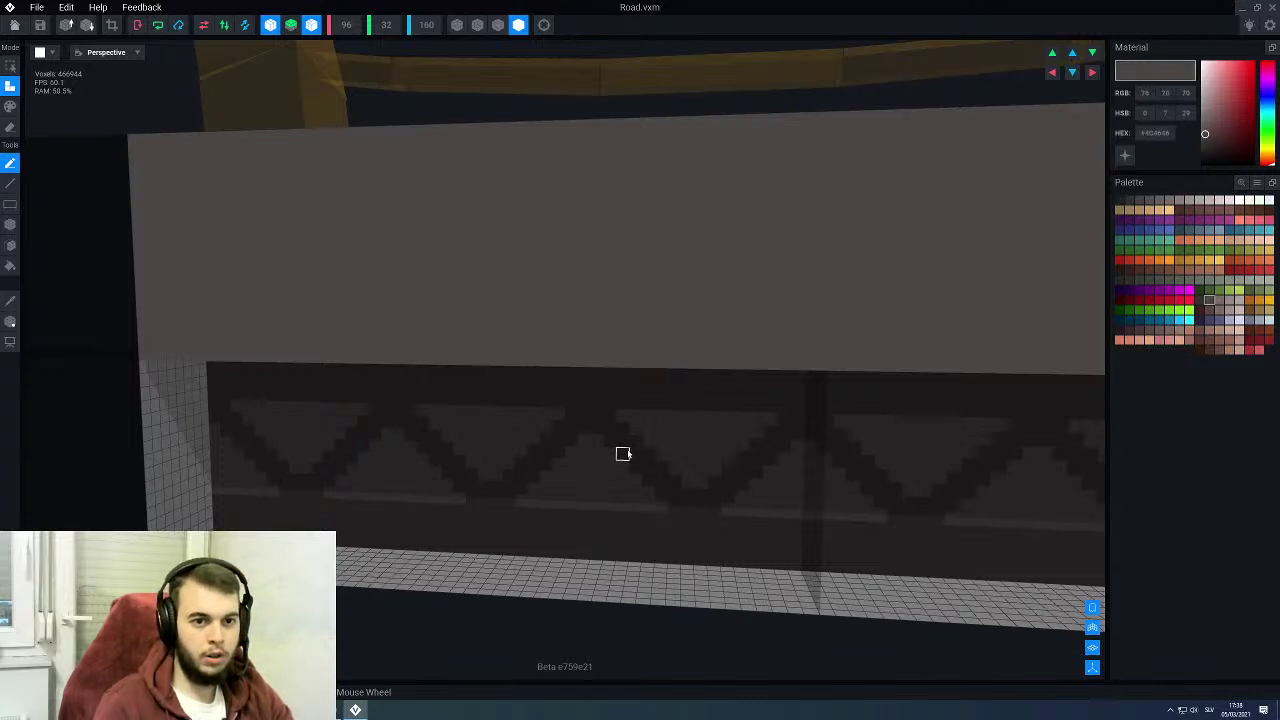
pyautogui.keyDown('alt'); pyautogui.click(597, 415); pyautogui.keyUp('alt')
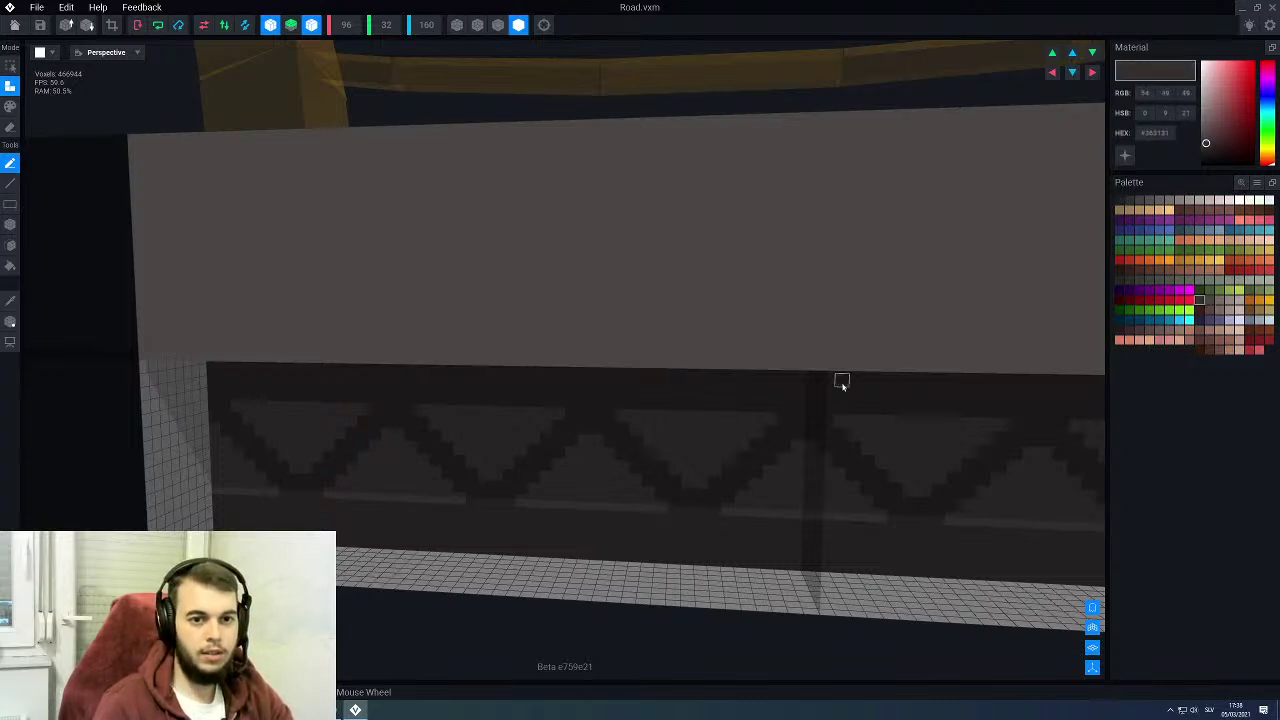
# Step: Paint #423F3E accent lines around the joints where the truss diagonals meet the side panel's upper band
pyautogui.click(1138, 201)
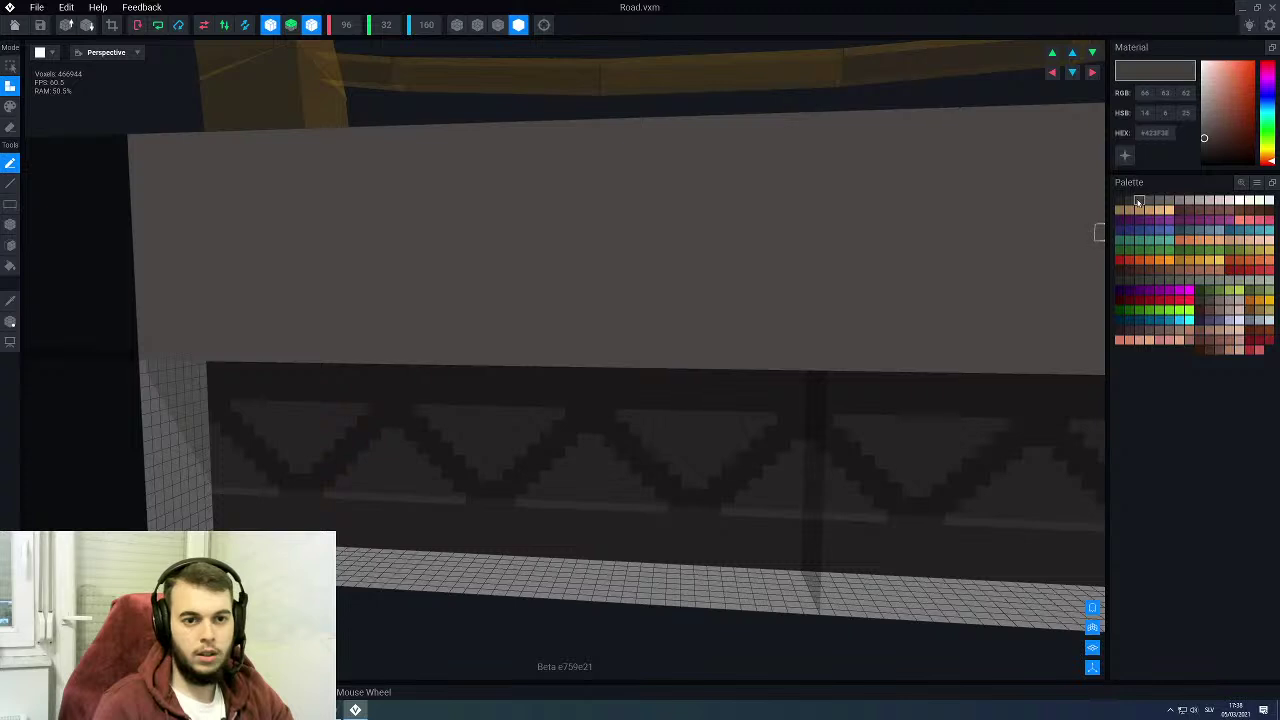
pyautogui.click(1131, 202)
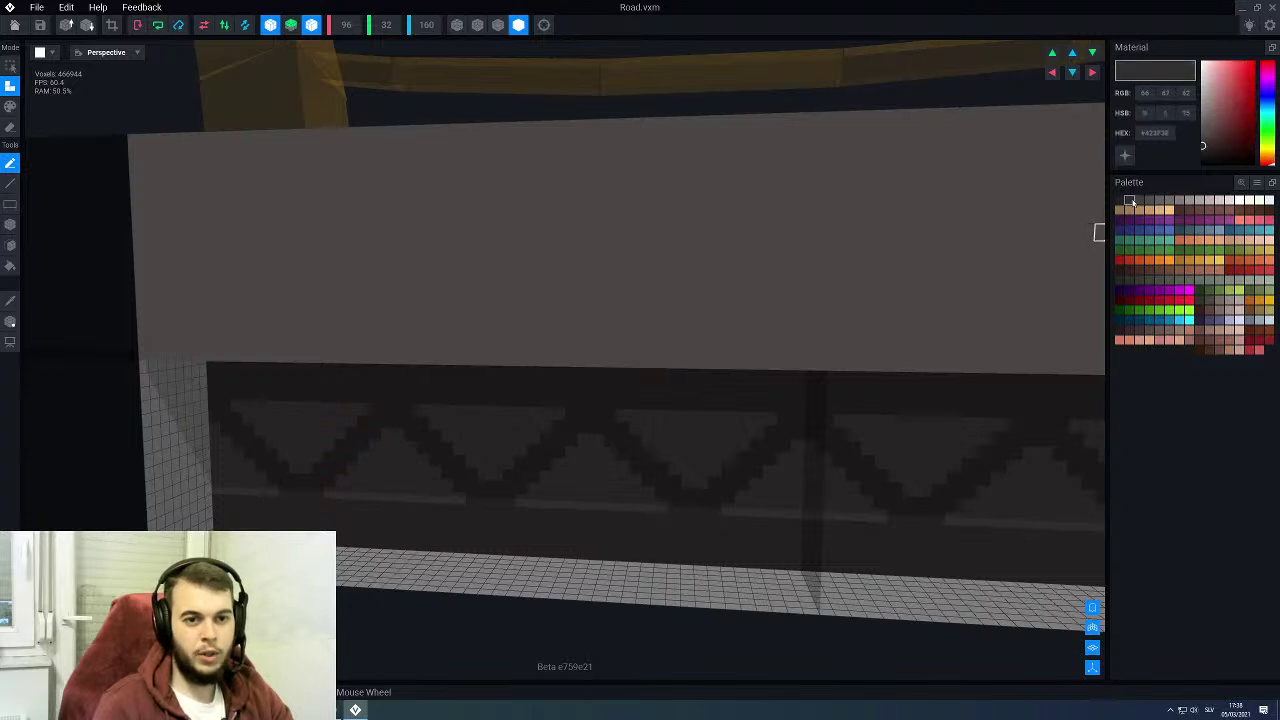
pyautogui.click(1149, 201)
pyautogui.click(1140, 202)
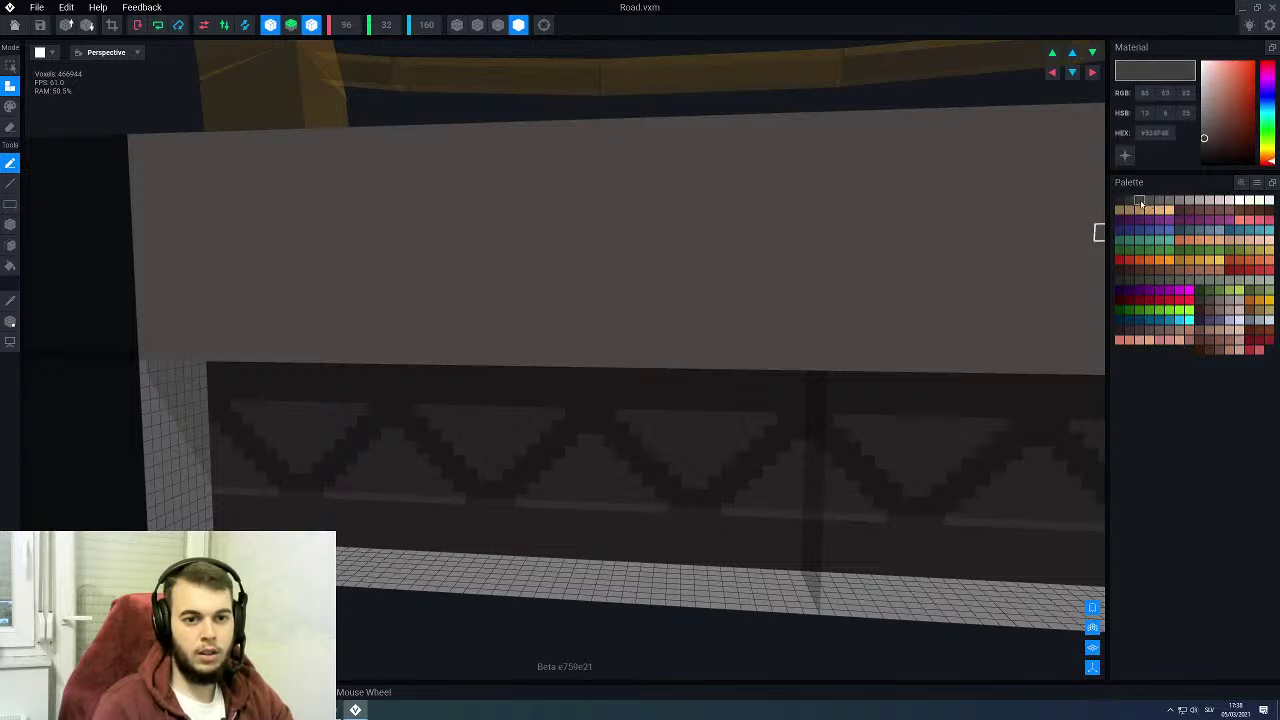
pyautogui.scroll(2, 571, 440)
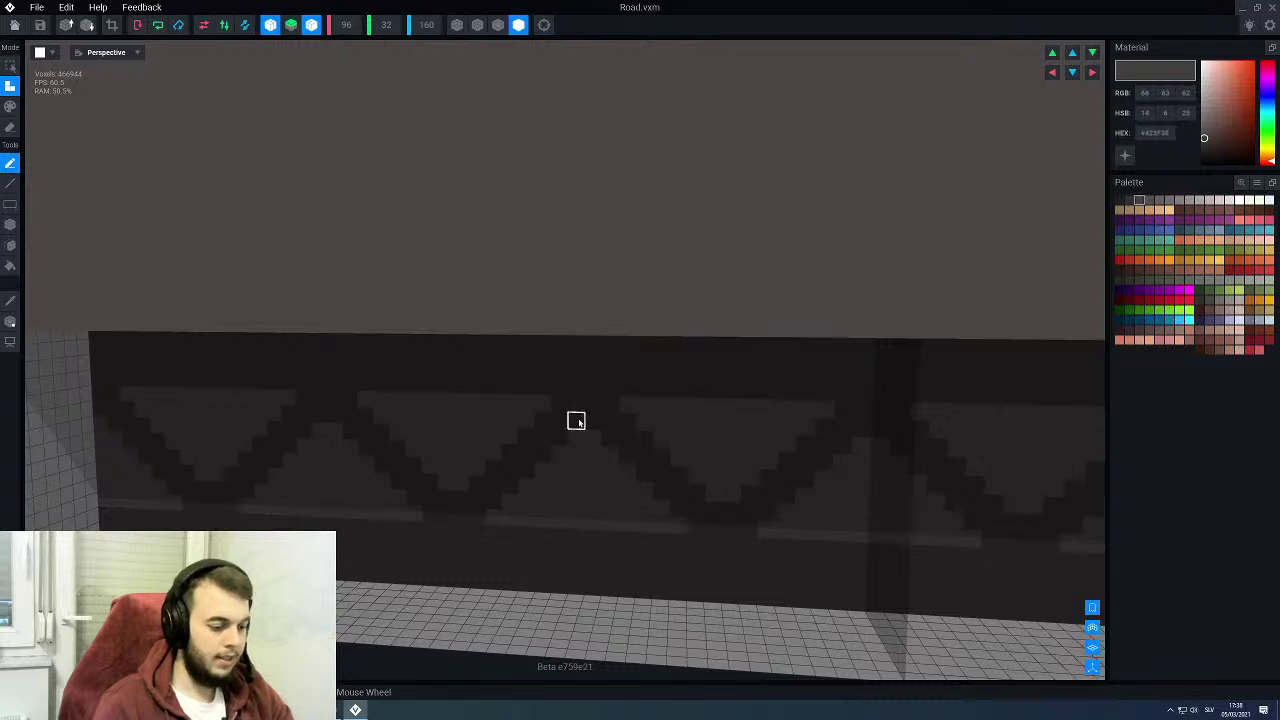
pyautogui.press('g')
pyautogui.press('l')
pyautogui.moveTo(559, 421); pyautogui.dragTo(587, 420)
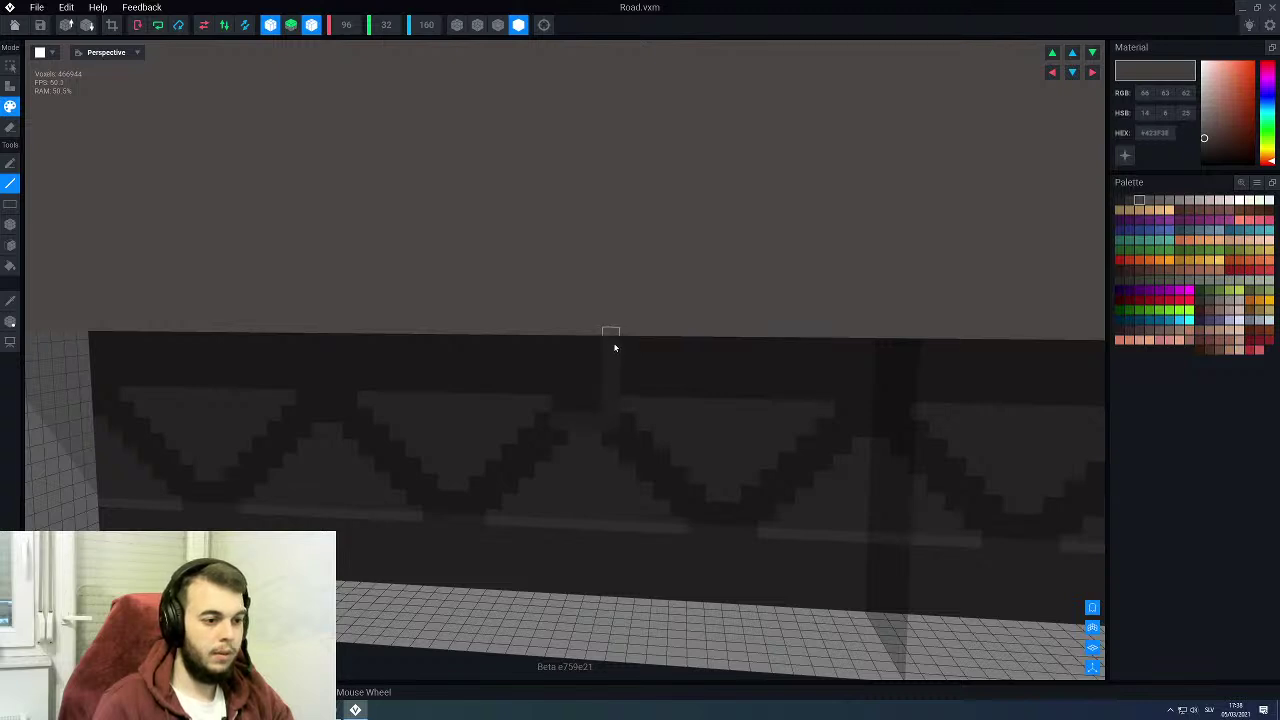
pyautogui.moveTo(608, 384); pyautogui.dragTo(557, 405, button='right')
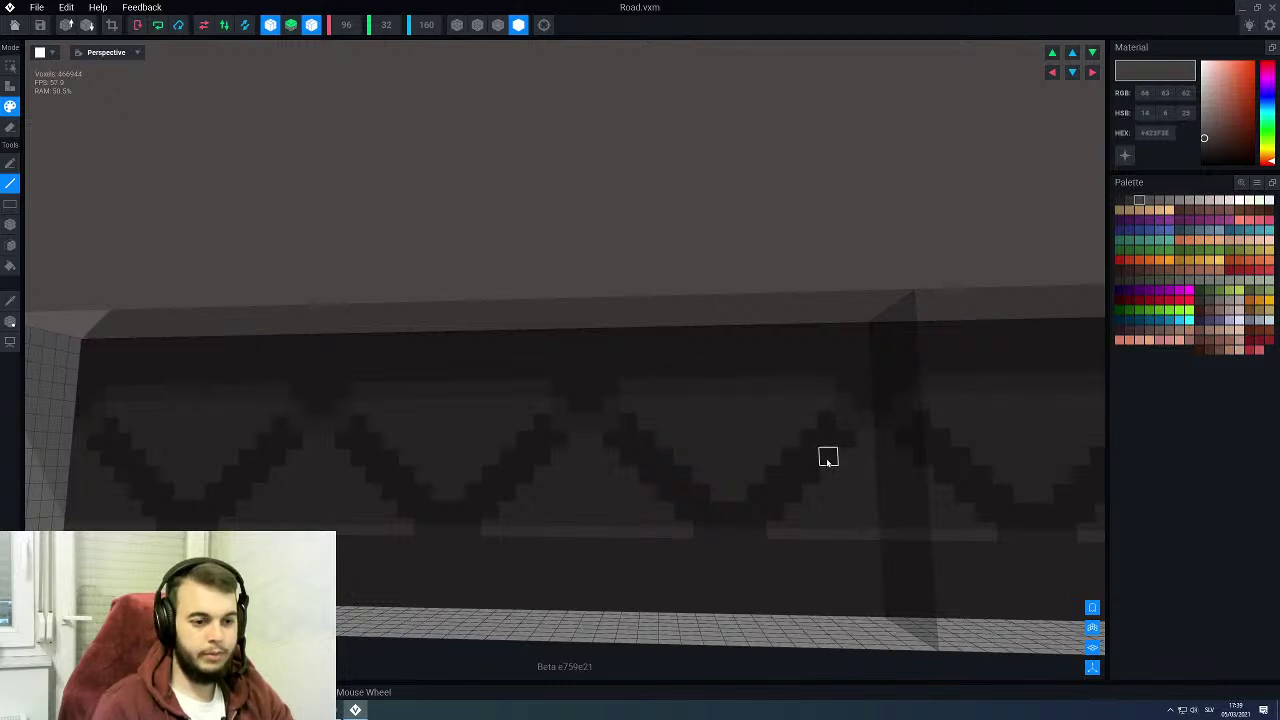
pyautogui.scroll(-8, 828, 457)
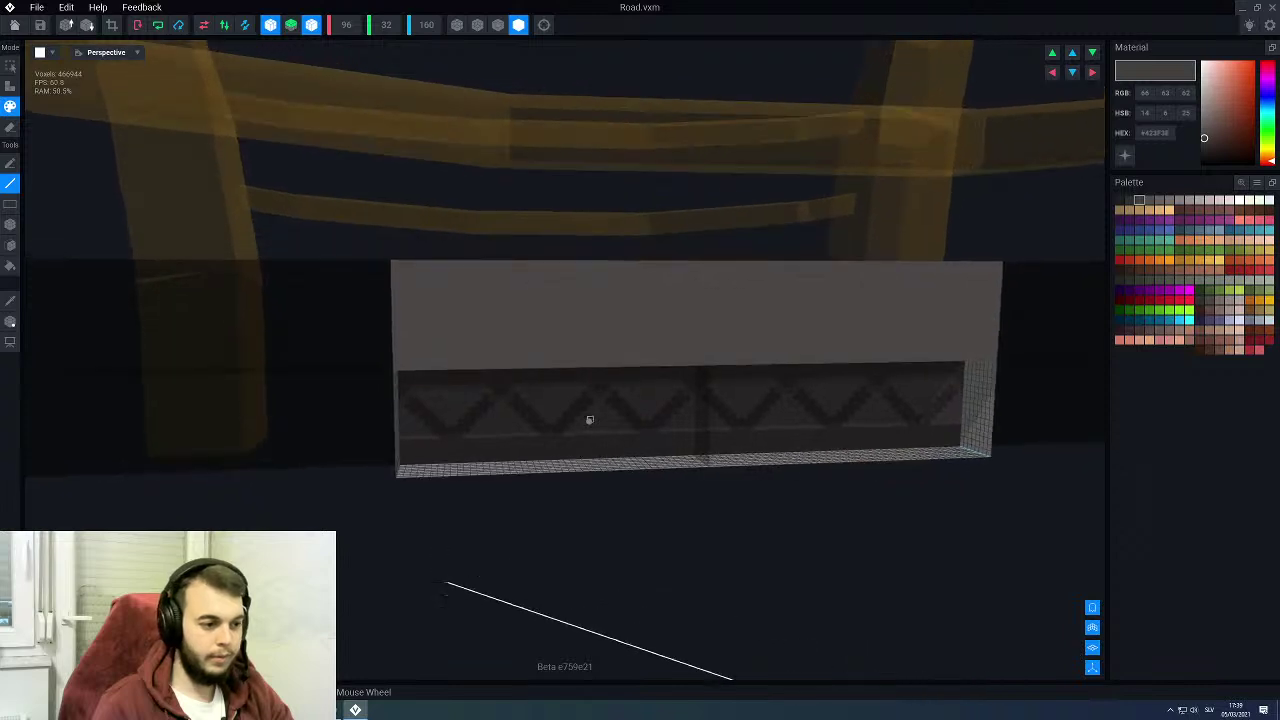
pyautogui.scroll(5, 585, 422)
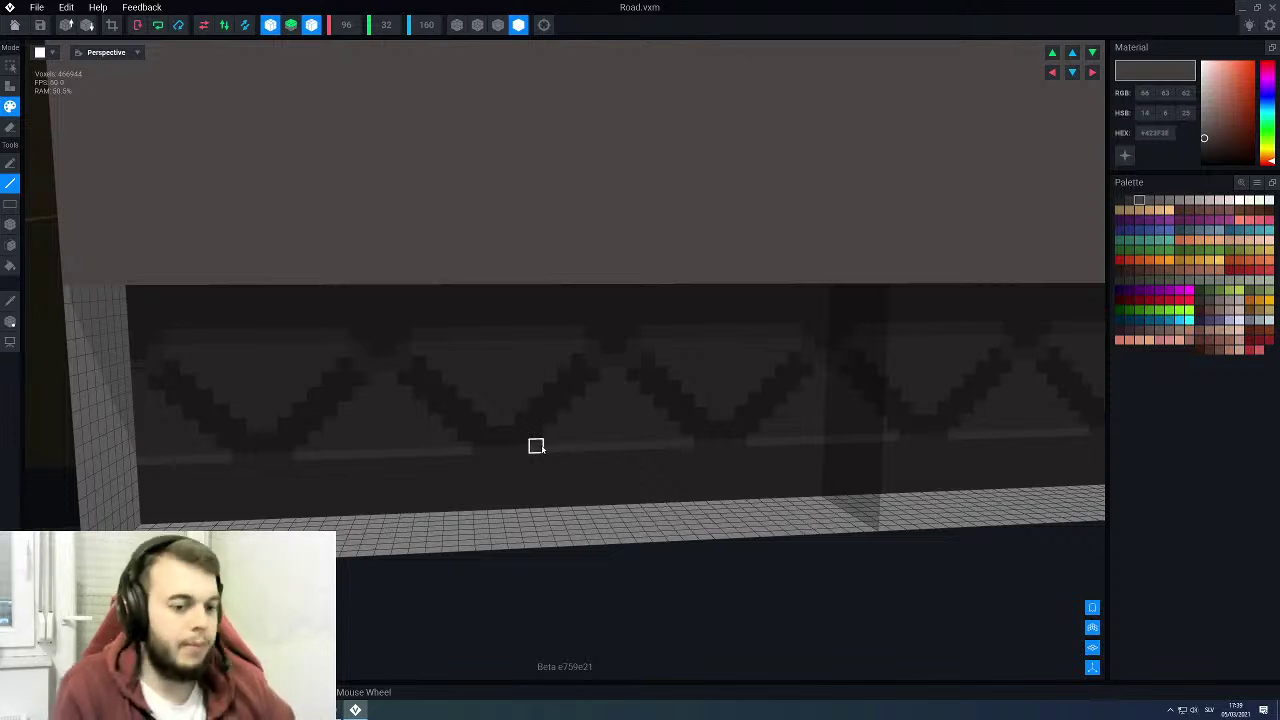
# Step: Save and close the road model and check the updated truss joints on the assembled bridge
pyautogui.click(15, 25)
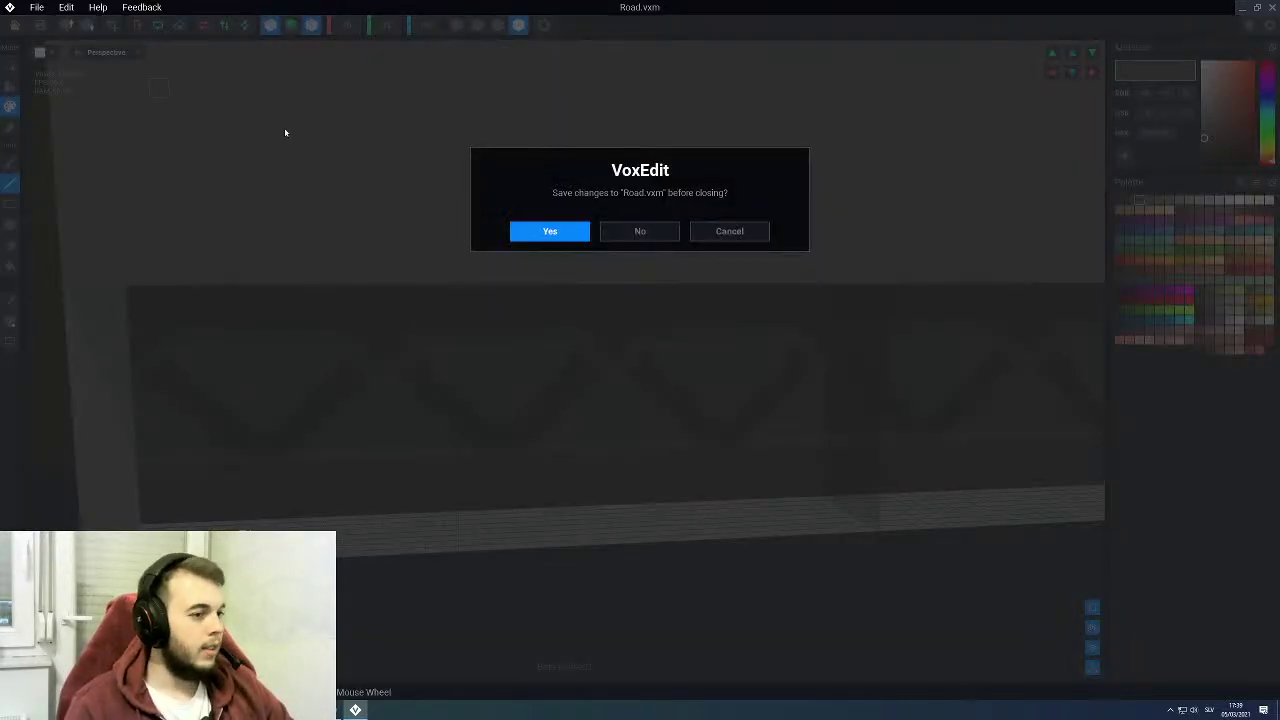
pyautogui.click(566, 232)
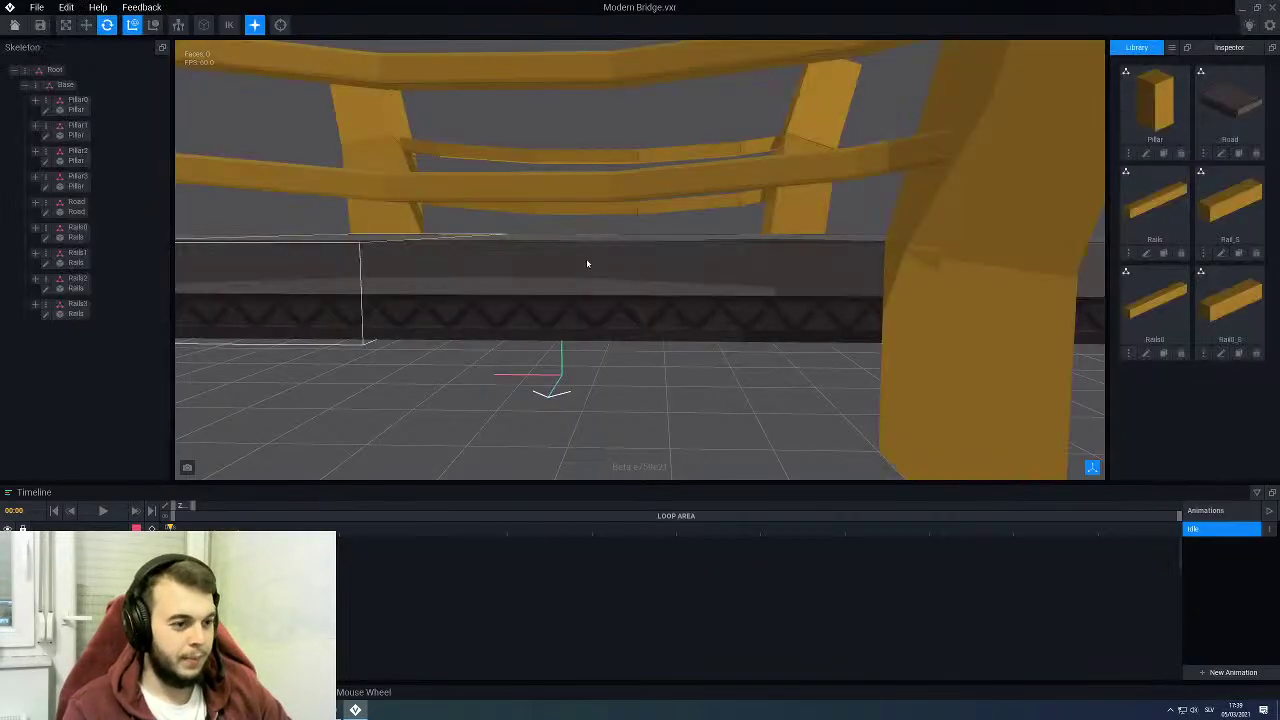
pyautogui.scroll(-3, 589, 362)
pyautogui.moveTo(540, 354); pyautogui.dragTo(469, 306, button='right')
# Step: Open the road for editing again and ready the face tool in paint mode with orange #D4972E for the truss panel
pyautogui.click(486, 318)
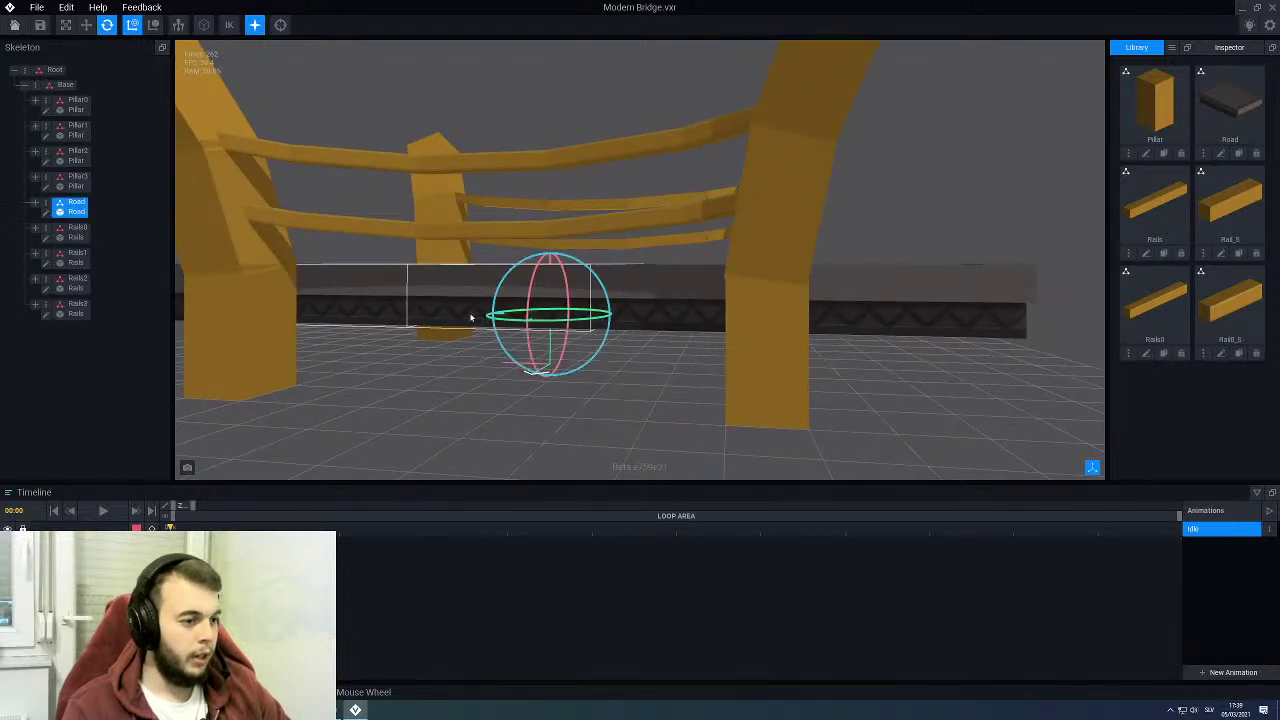
pyautogui.click(44, 212)
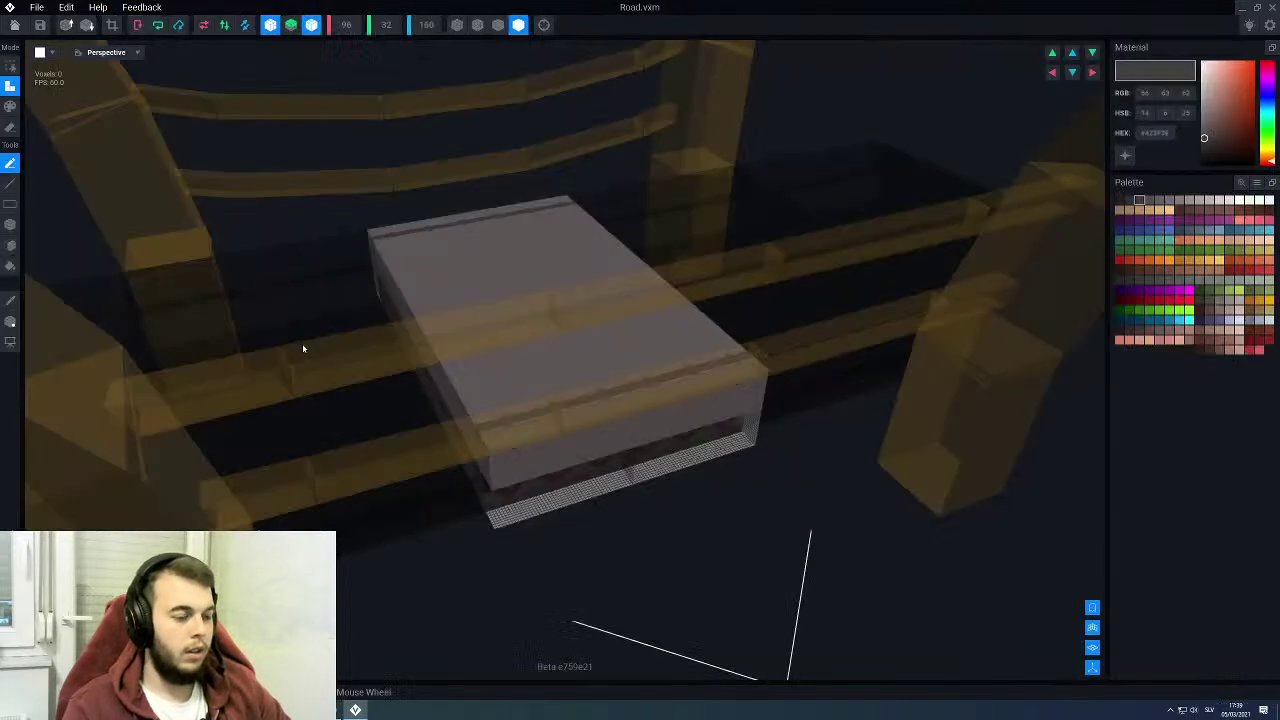
pyautogui.moveTo(549, 376); pyautogui.dragTo(586, 531, button='right')
pyautogui.scroll(3, 560, 440)
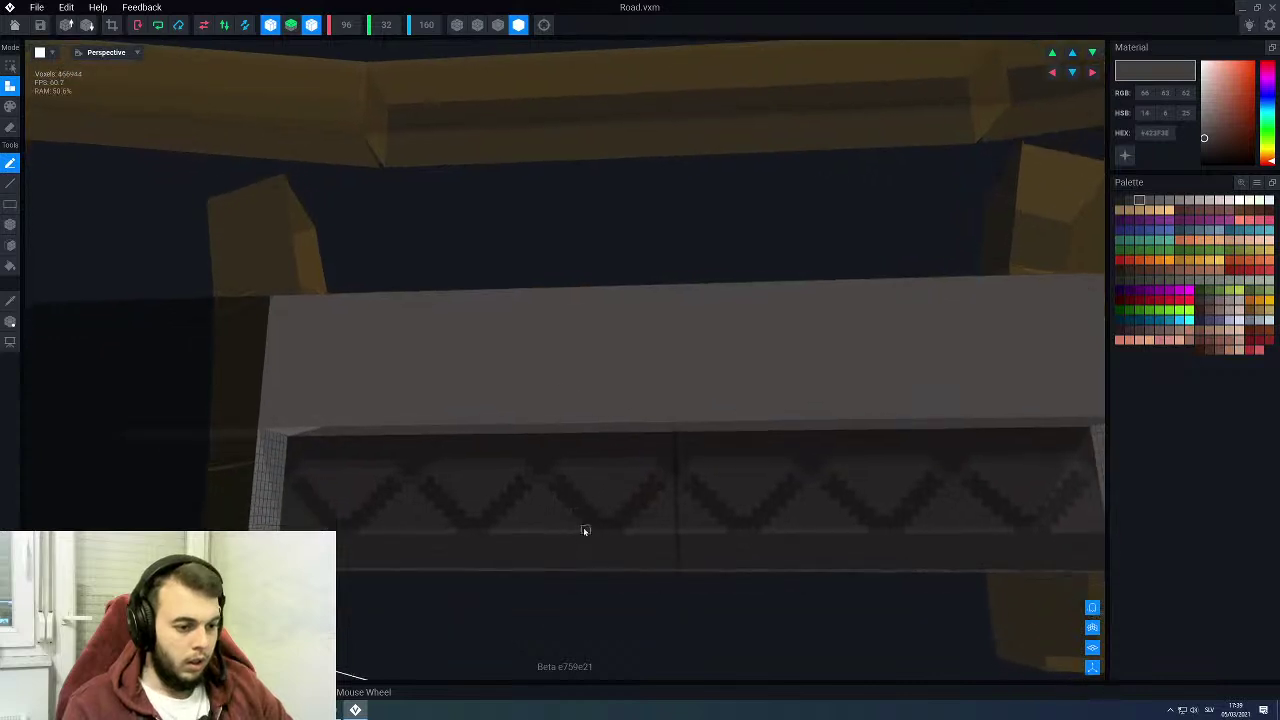
pyautogui.click(1199, 260)
pyautogui.scroll(4, 551, 523)
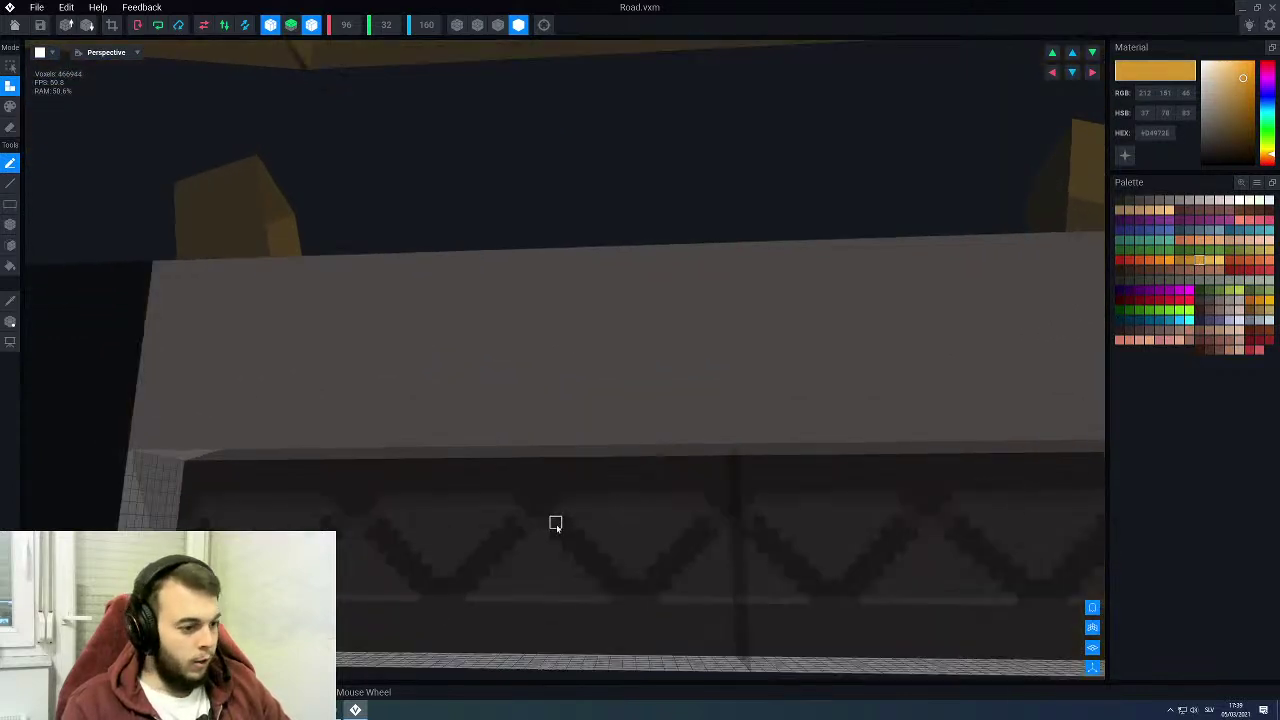
pyautogui.press('g')
pyautogui.press('f')
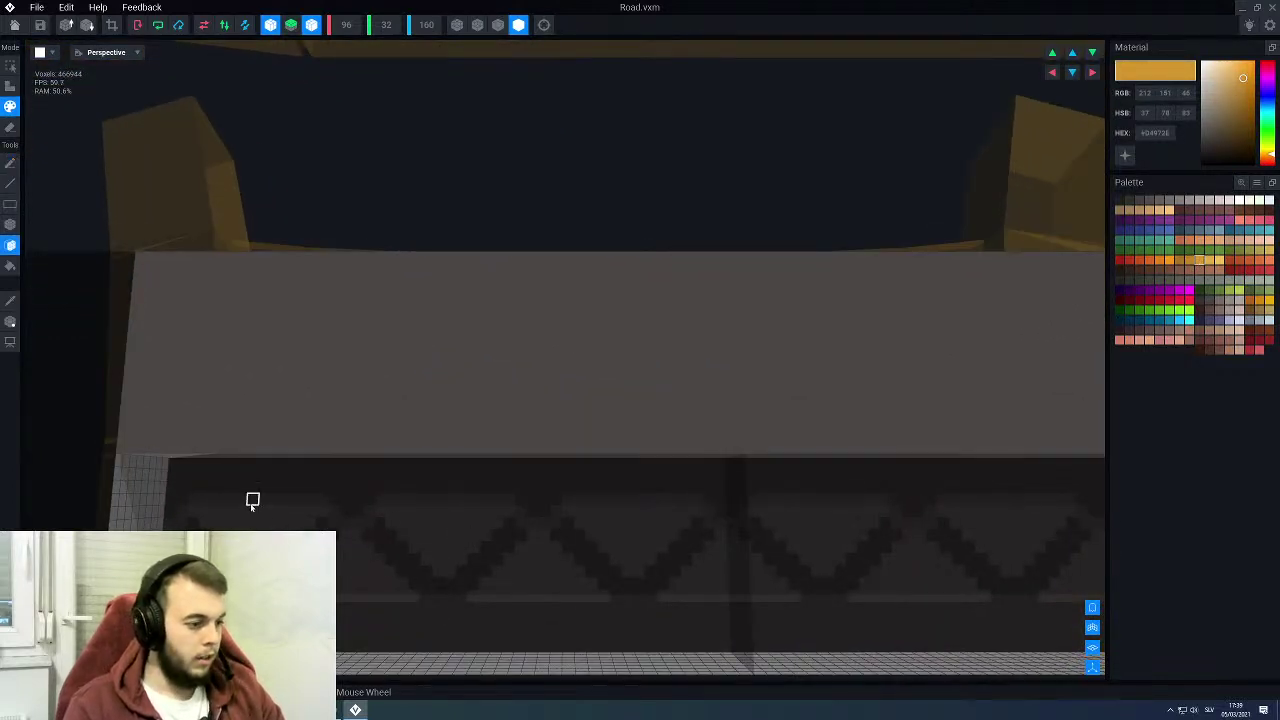
# Step: Recolour the stepped trim strip above the truss pattern on the road's side face in darker orange #BE8528
pyautogui.click(249, 501)
pyautogui.click(328, 524)
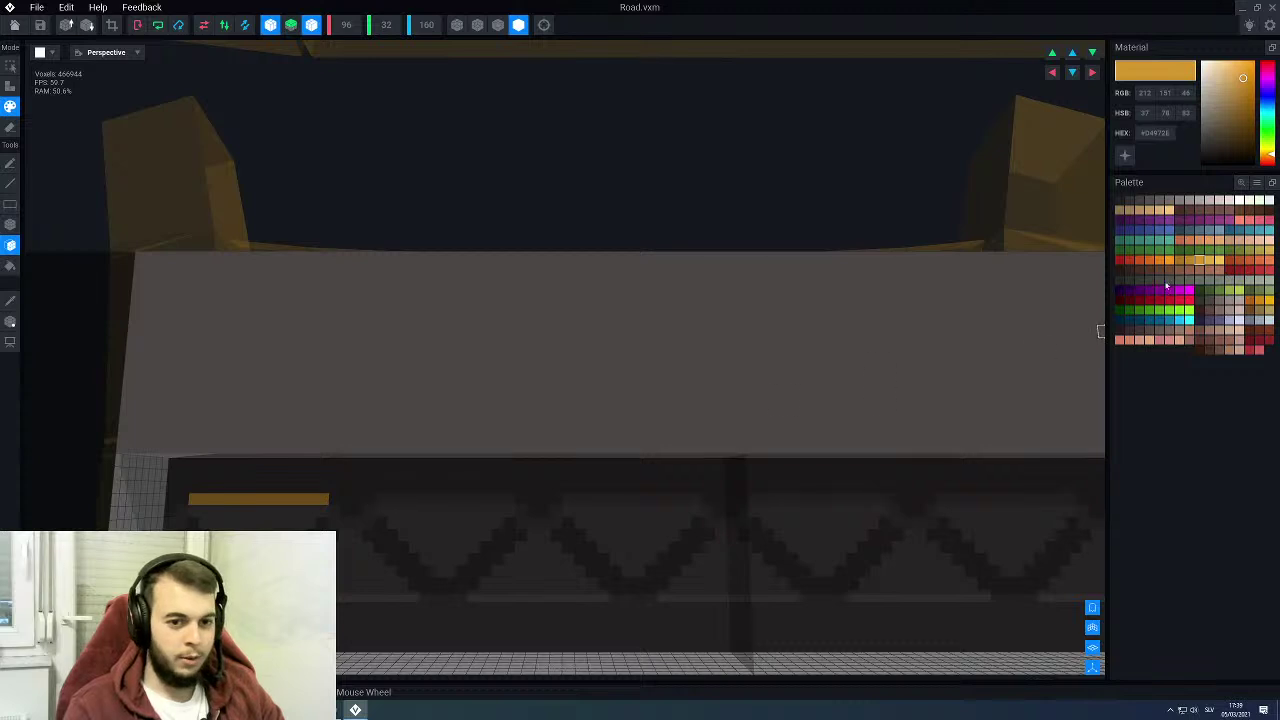
pyautogui.click(1189, 260)
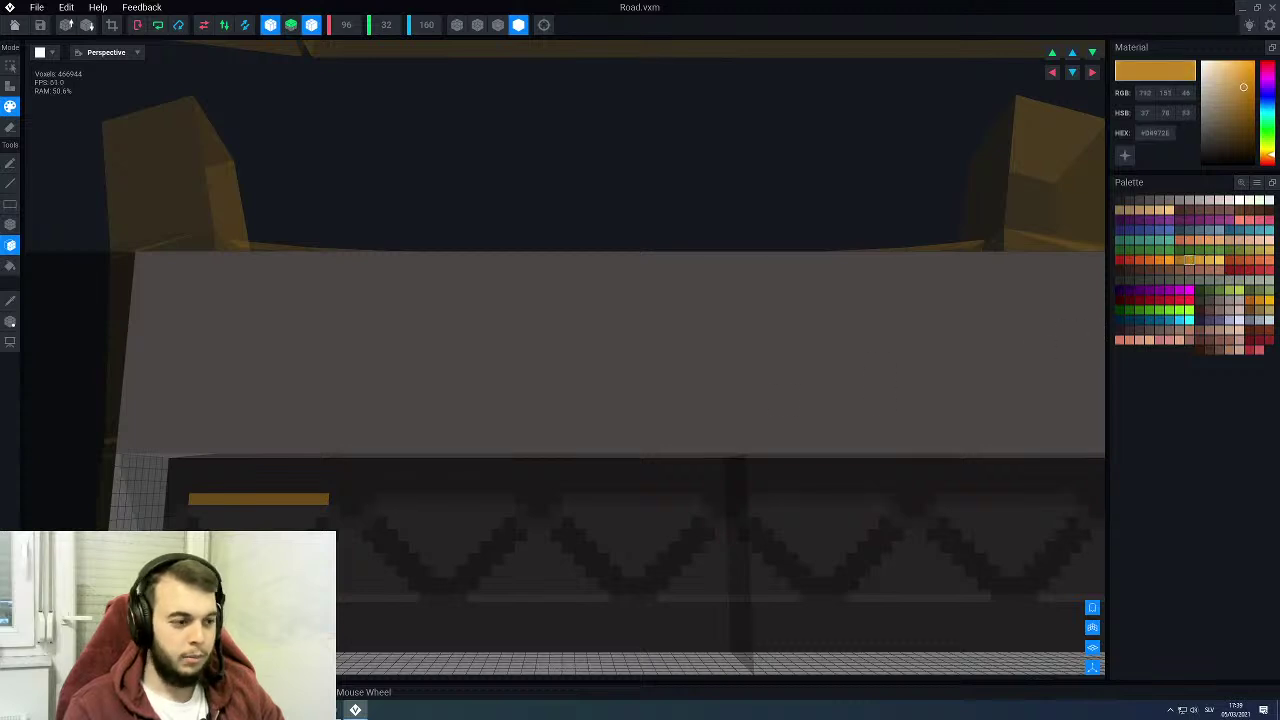
pyautogui.click(240, 497)
pyautogui.click(357, 524)
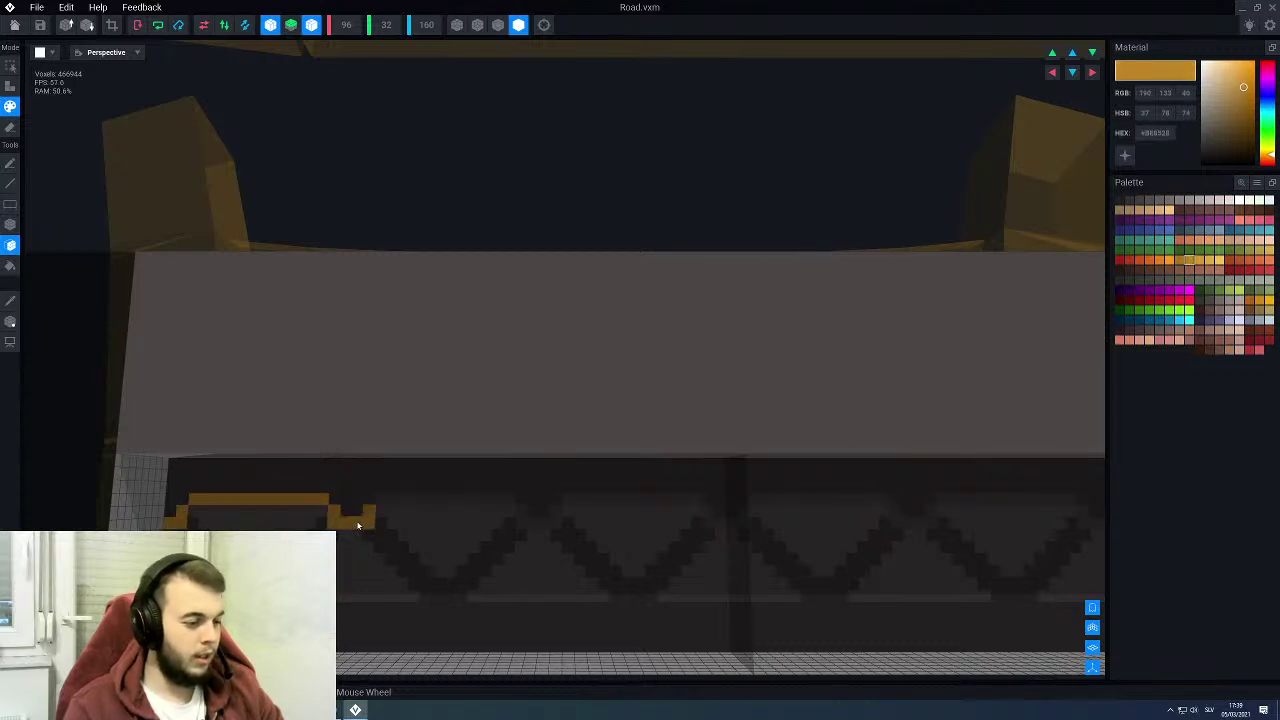
pyautogui.click(416, 499)
pyautogui.click(529, 522)
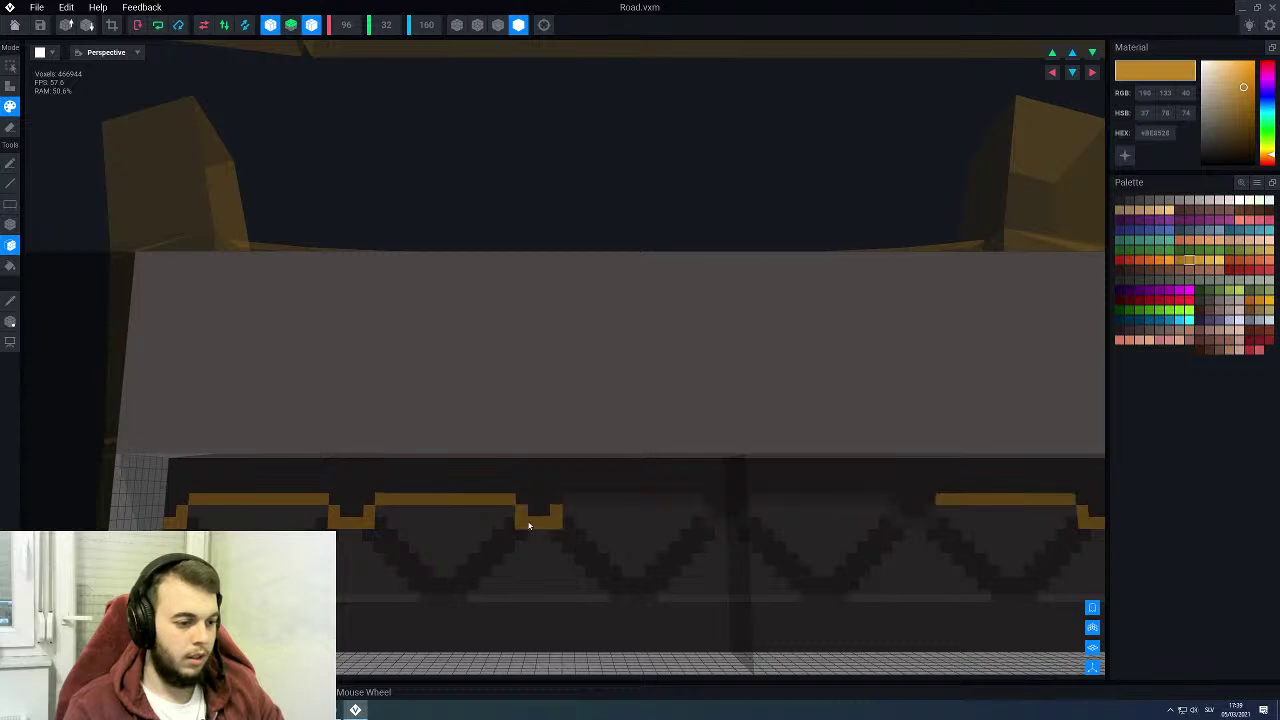
pyautogui.click(593, 503)
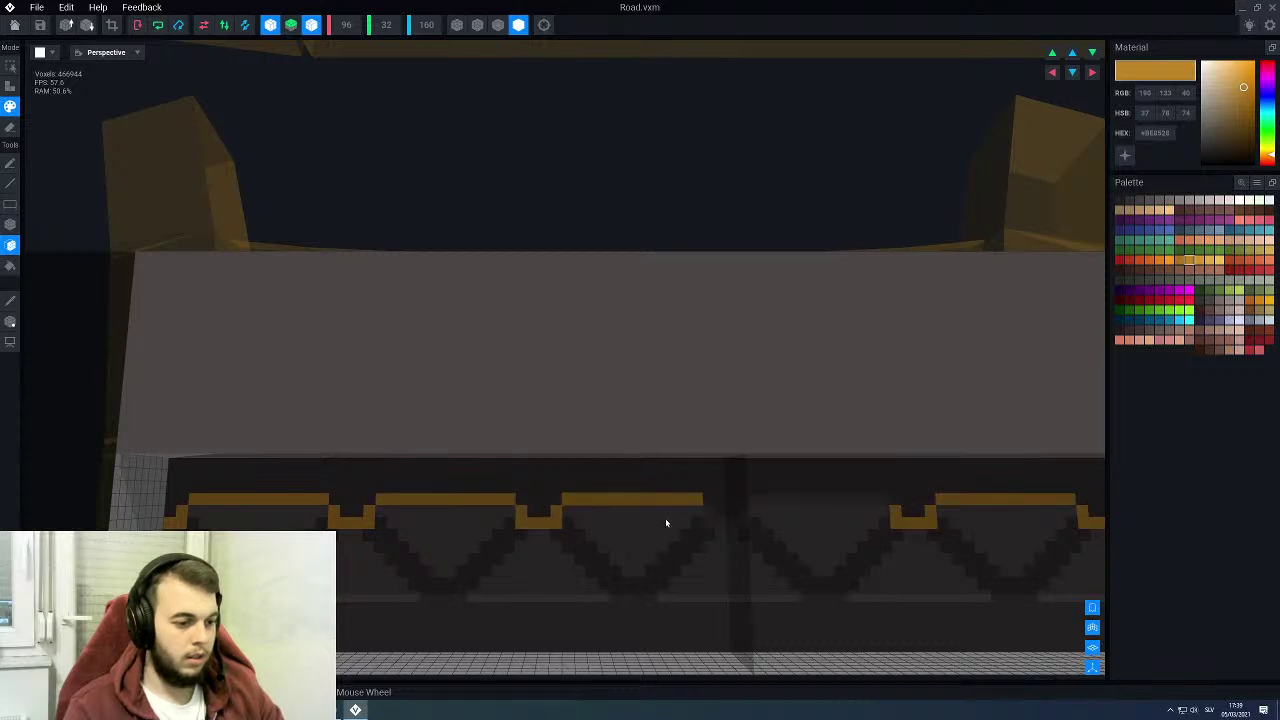
pyautogui.click(708, 522)
# Step: Close the Road model with its changes saved and inspect the new orange trim on the assembled Modern Bridge
pyautogui.scroll(-5, 520, 571)
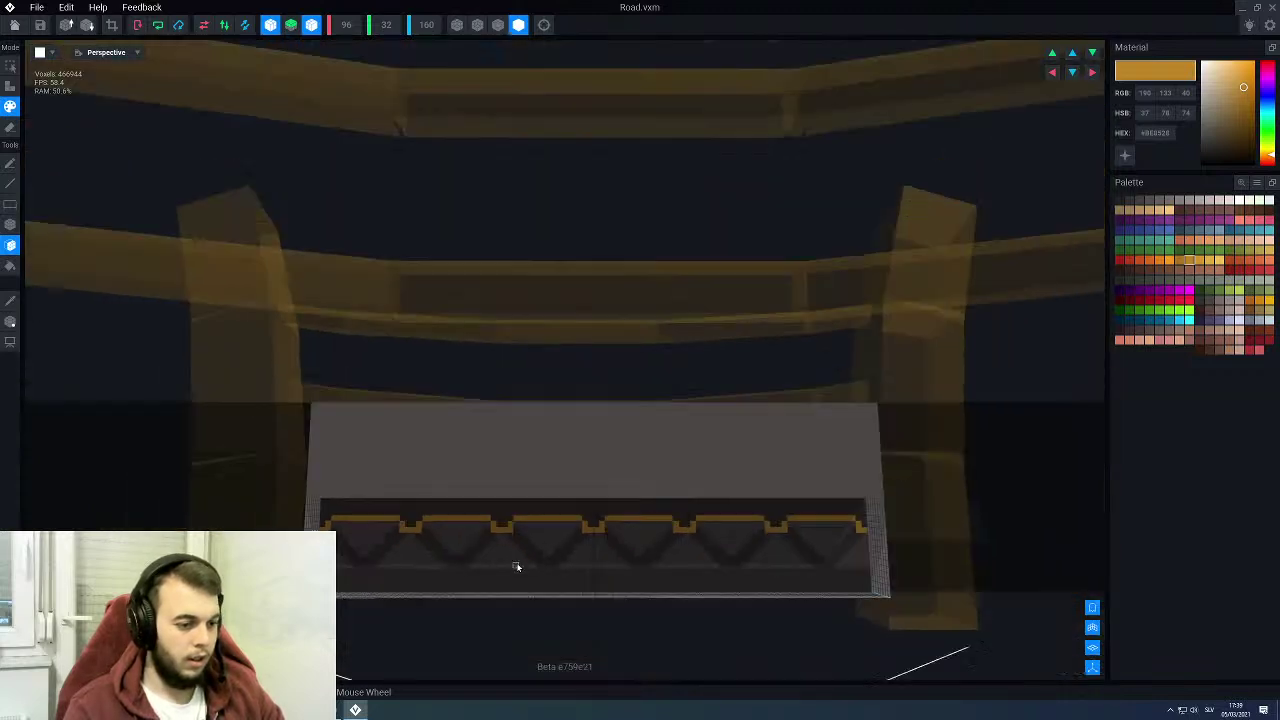
pyautogui.moveTo(517, 566); pyautogui.dragTo(517, 563, button='right')
pyautogui.click(12, 26)
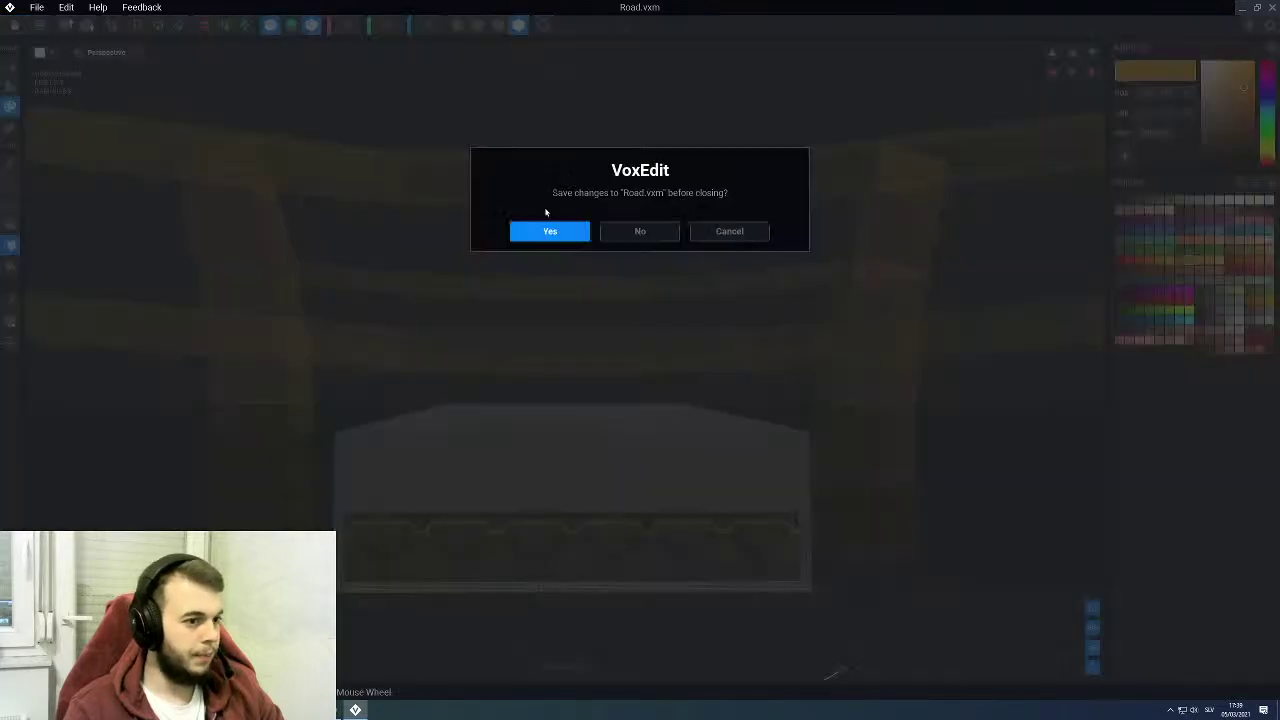
pyautogui.click(532, 234)
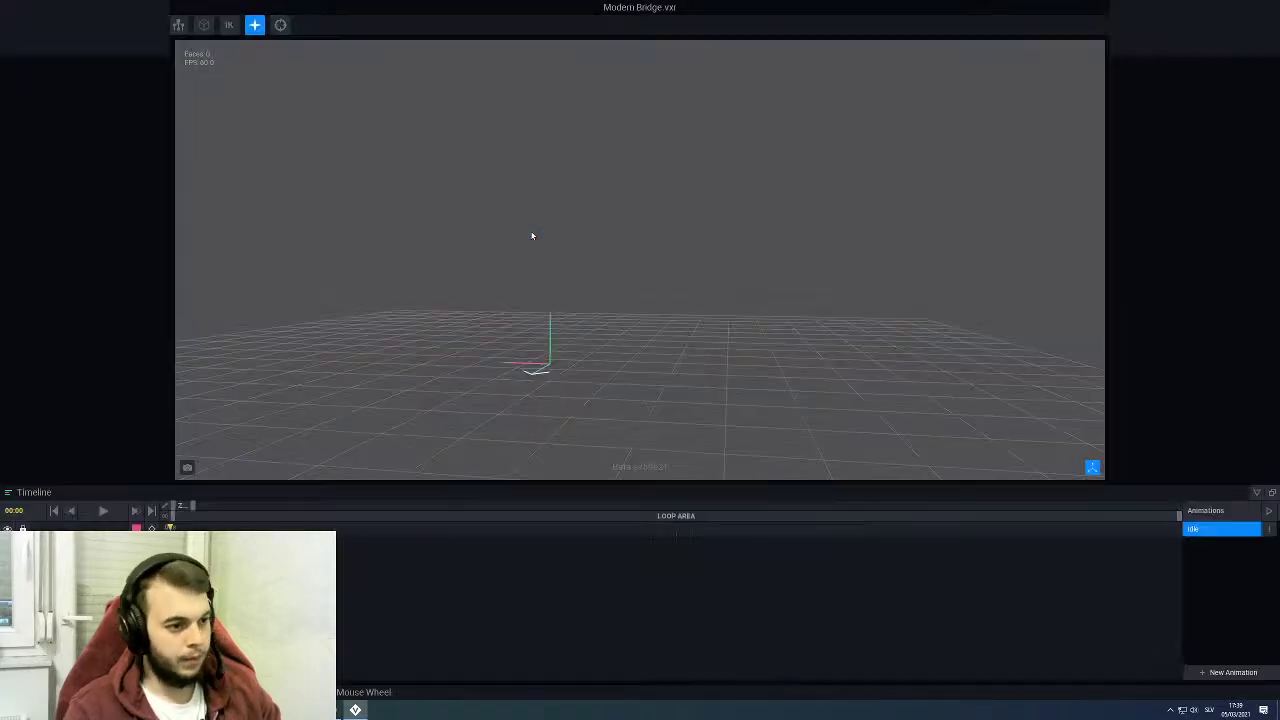
pyautogui.scroll(-10, 532, 234)
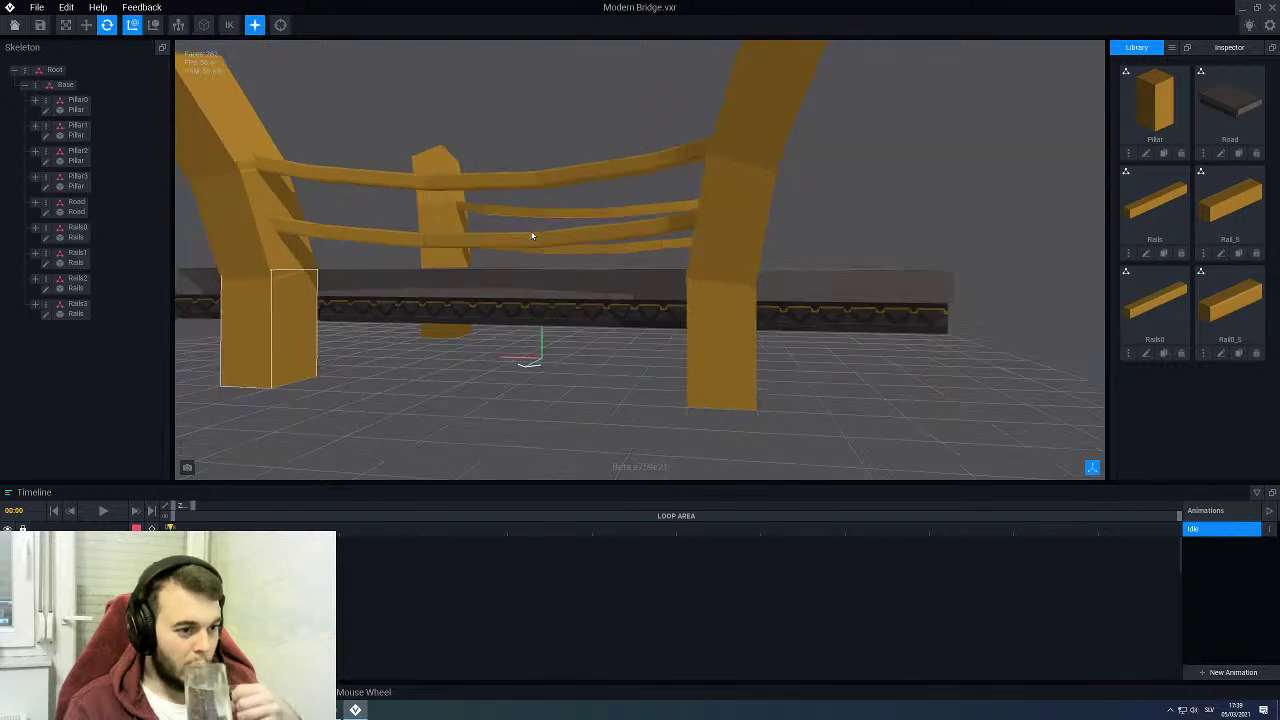
pyautogui.moveTo(532, 234); pyautogui.dragTo(428, 250, button='right')
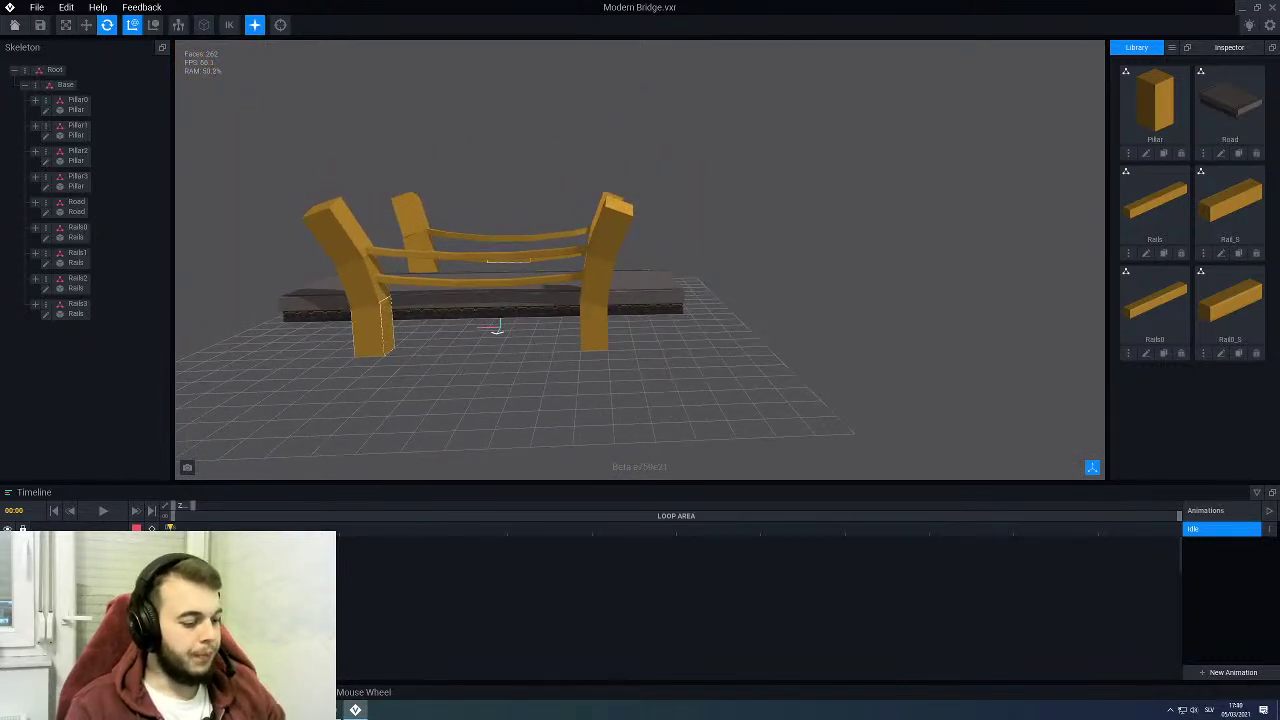
pyautogui.scroll(10, 523, 267)
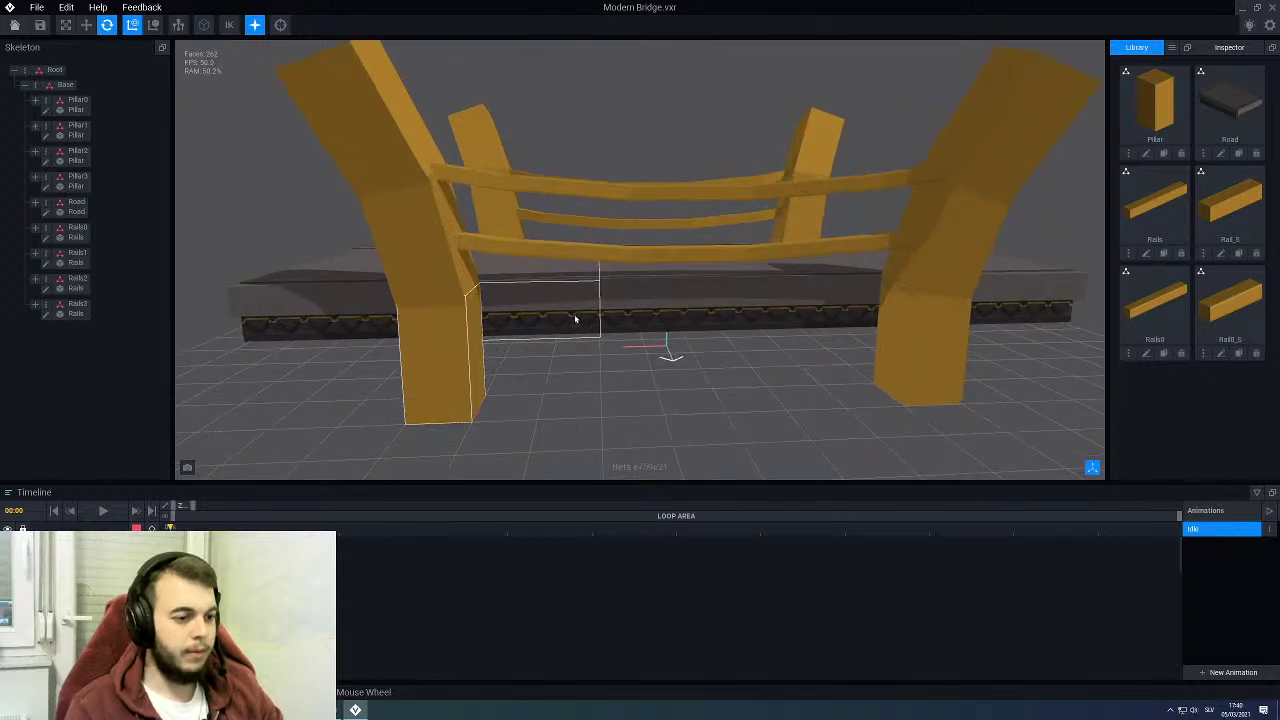
pyautogui.moveTo(659, 325); pyautogui.dragTo(604, 323, button='middle')
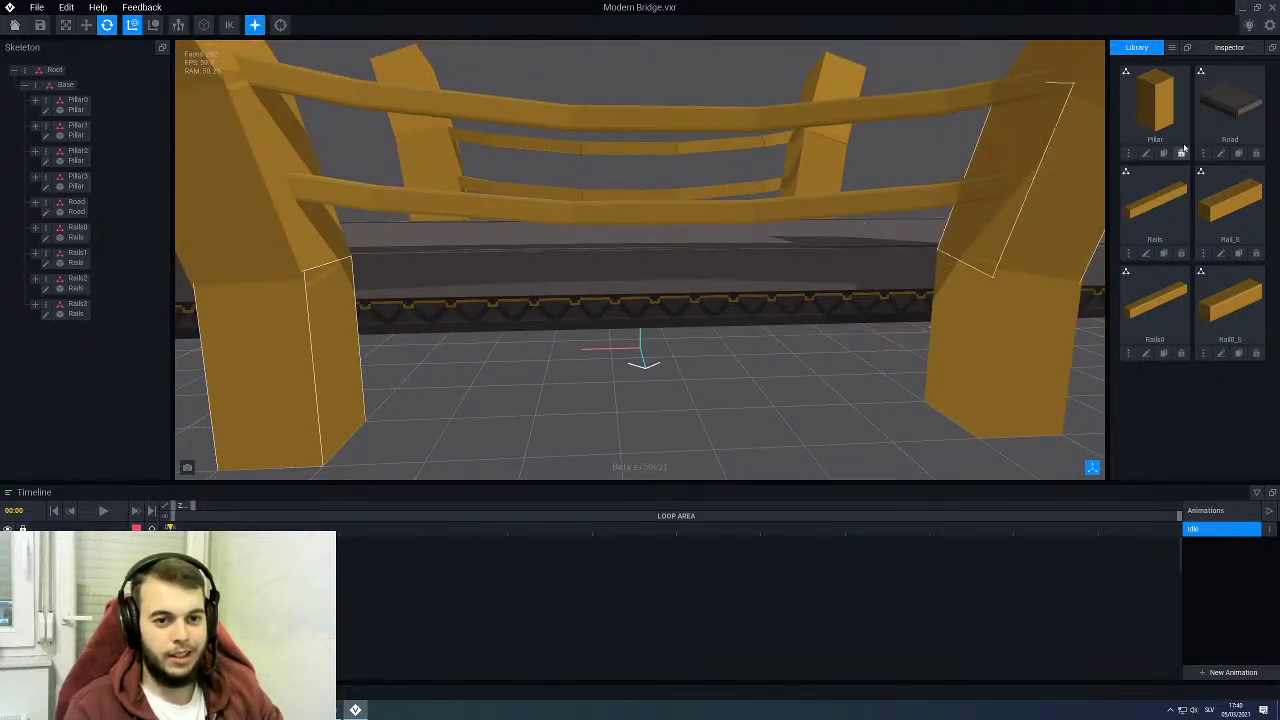
# Step: Reopen the Road model for voxel editing at the orange trim on its side face
pyautogui.click(1220, 153)
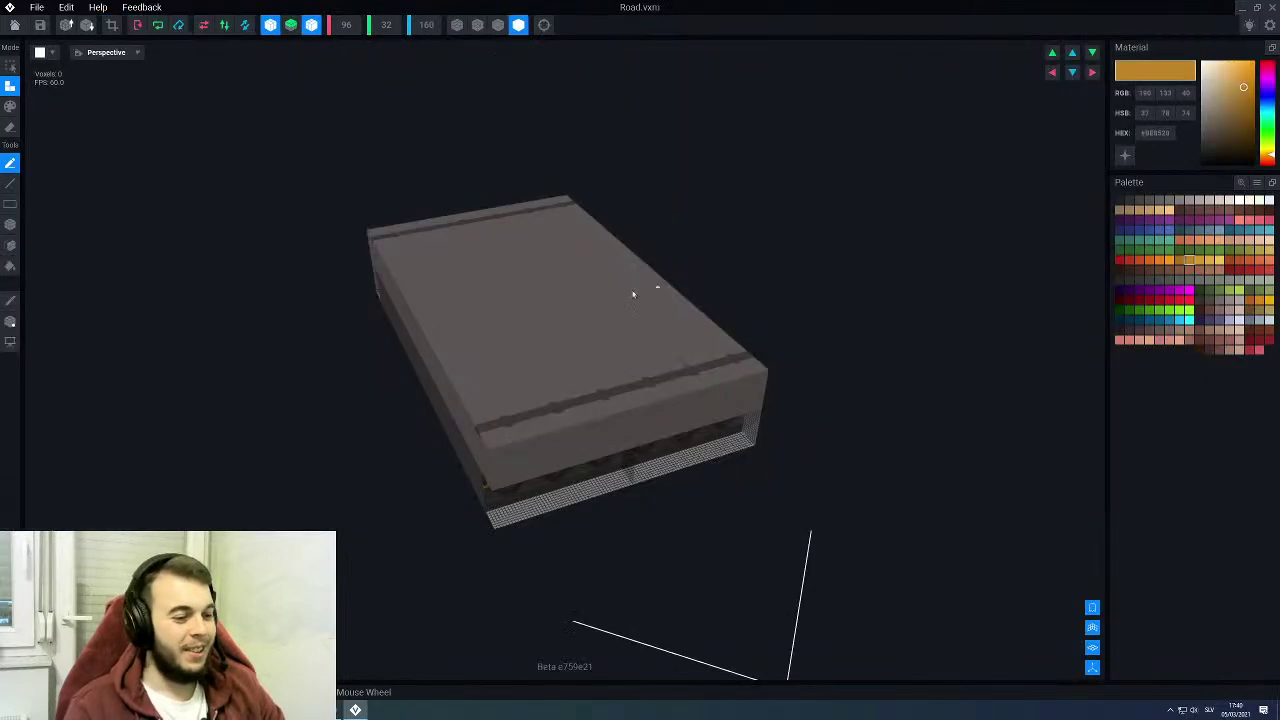
pyautogui.moveTo(634, 291); pyautogui.dragTo(614, 286, button='right')
pyautogui.scroll(6, 580, 349)
pyautogui.moveTo(547, 397); pyautogui.dragTo(545, 379, button='right')
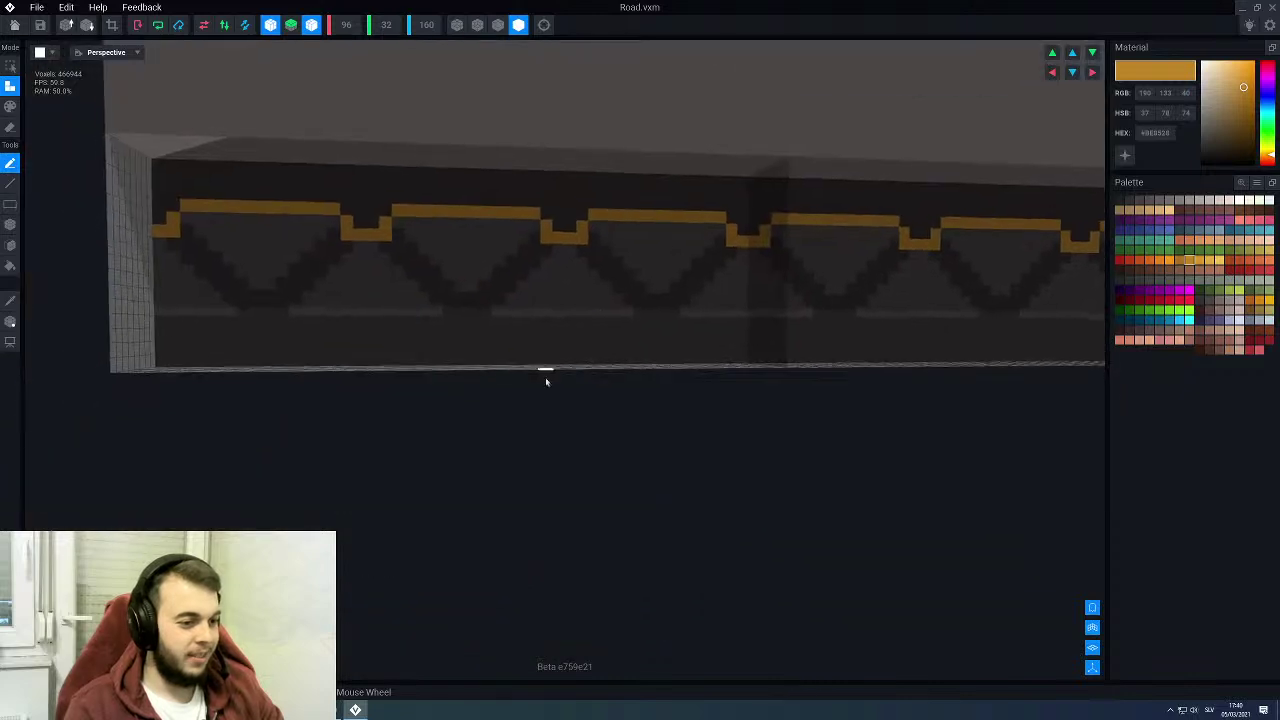
pyautogui.scroll(2, 519, 300)
pyautogui.moveTo(519, 300); pyautogui.dragTo(557, 271, button='right')
pyautogui.scroll(2, 557, 271)
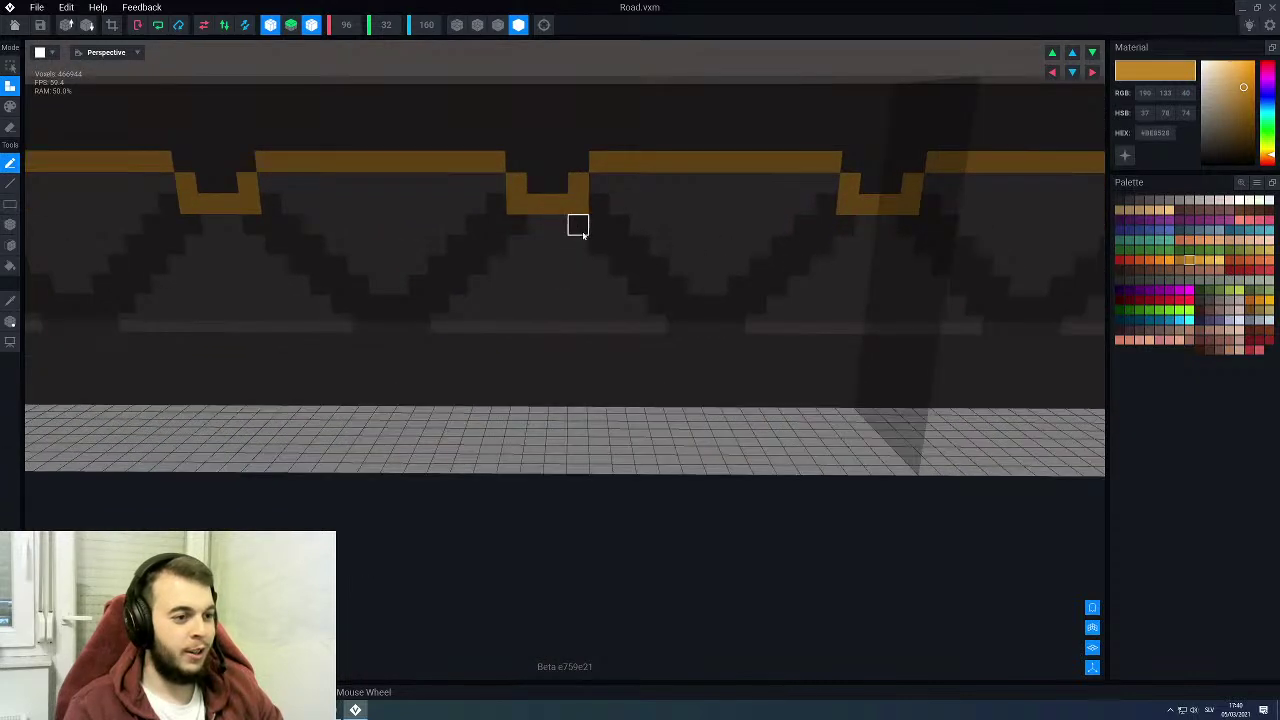
# Step: Sample the dark grey #363131 beside the trim and paint over the lower corner voxels of the orange notches with the Line tool
pyautogui.keyDown('alt'); pyautogui.click(584, 236); pyautogui.keyUp('alt')
pyautogui.press('p')
pyautogui.press('l')
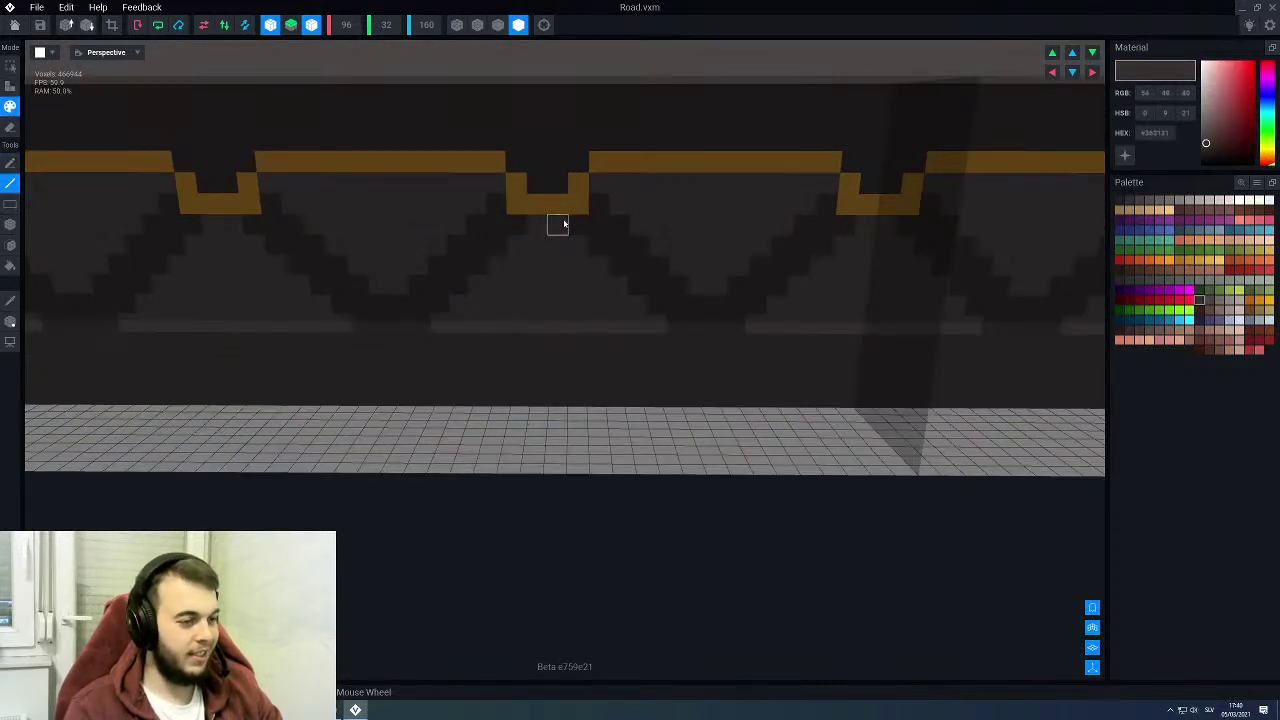
pyautogui.click(578, 205)
pyautogui.click(516, 204)
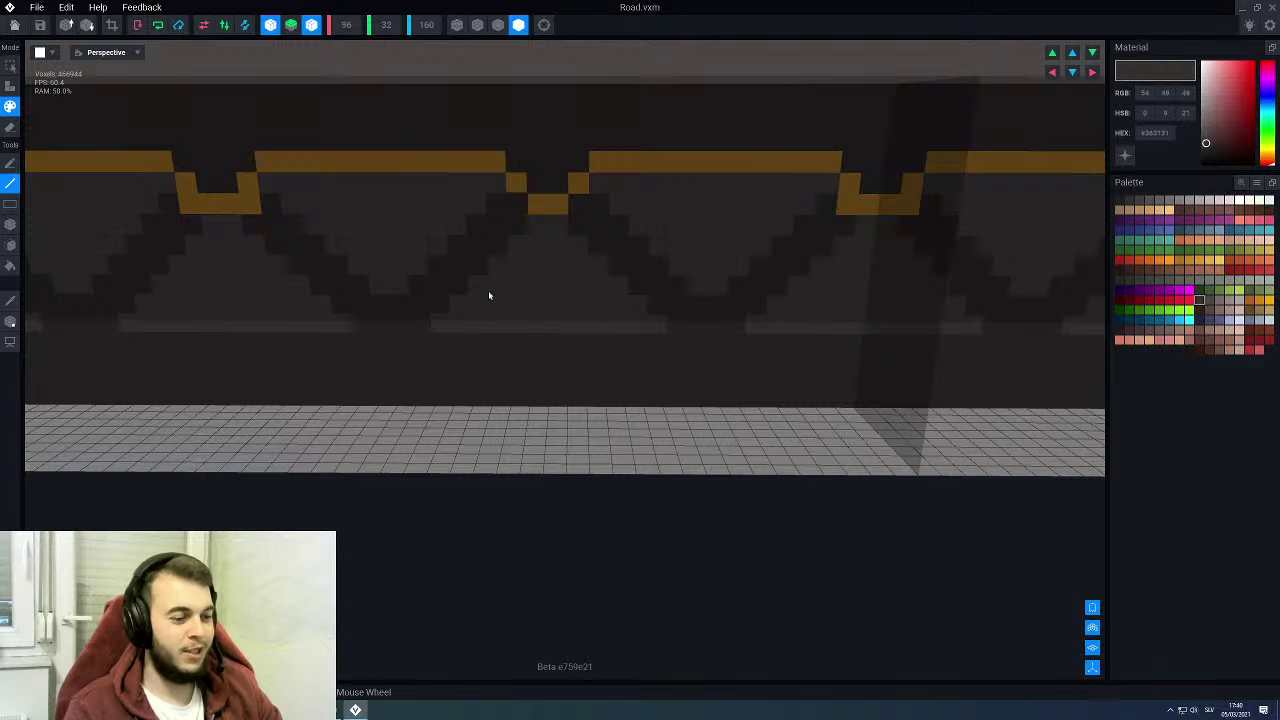
pyautogui.moveTo(488, 247); pyautogui.dragTo(625, 294, button='middle')
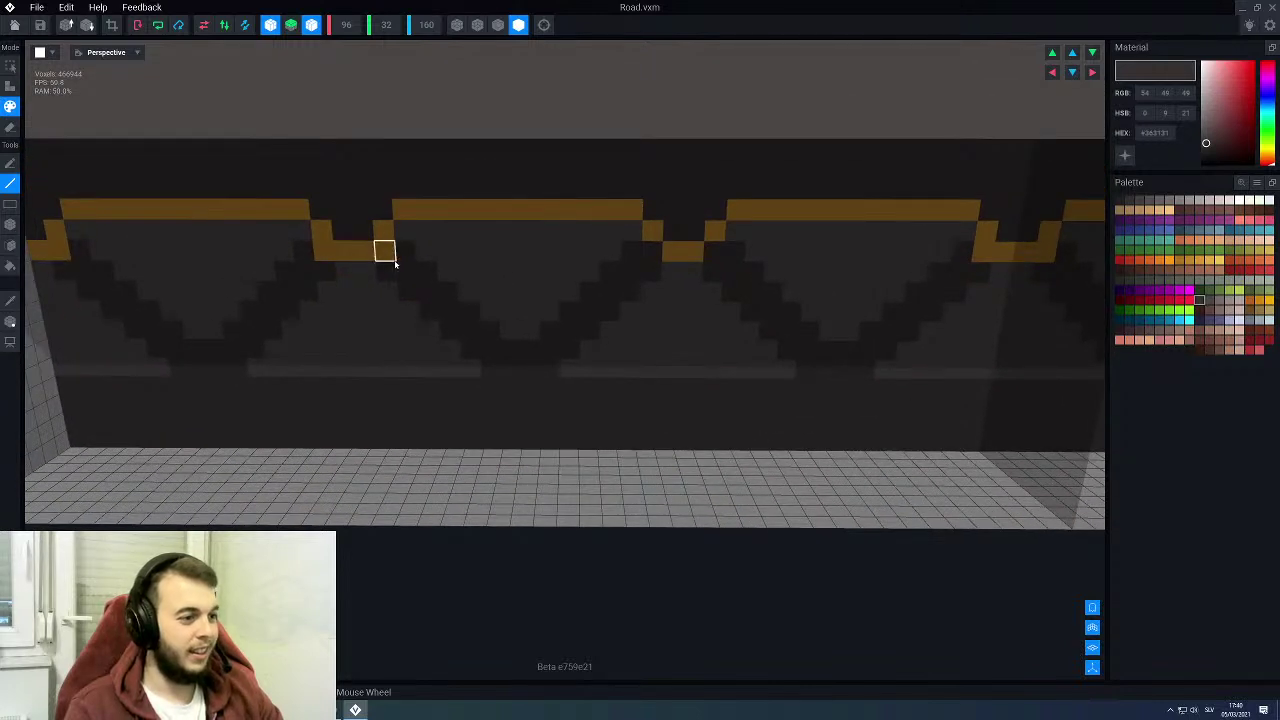
pyautogui.click(386, 255)
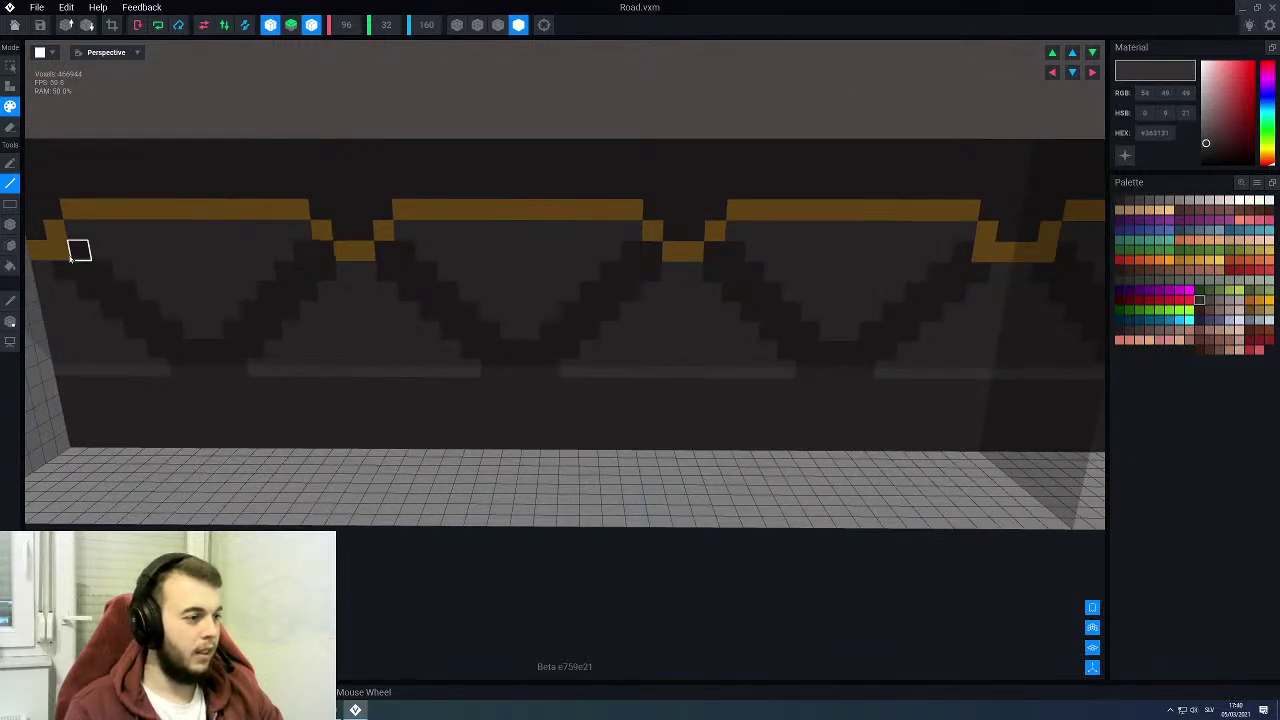
pyautogui.click(982, 253)
pyautogui.click(1044, 252)
# Step: Paint over the remaining bottom segments of the orange notches in dark grey #363131
pyautogui.moveTo(1078, 242); pyautogui.dragTo(912, 265, button='middle')
pyautogui.click(841, 278)
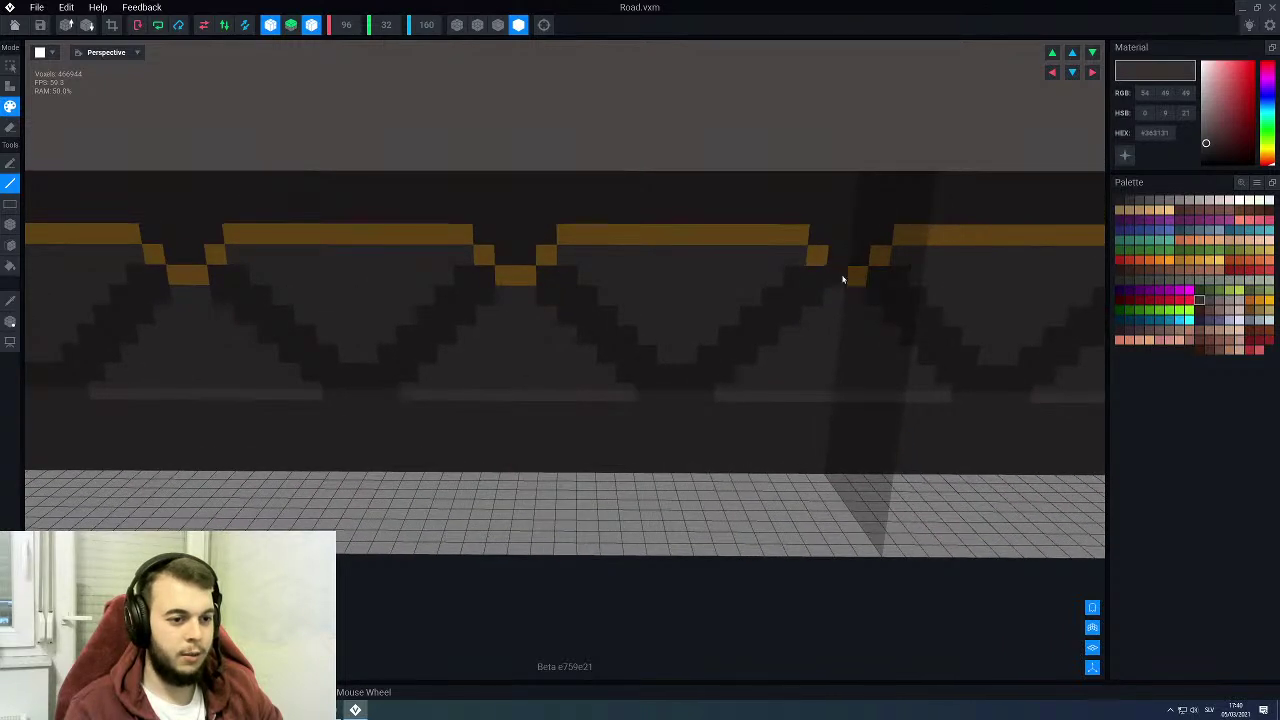
pyautogui.click(519, 276)
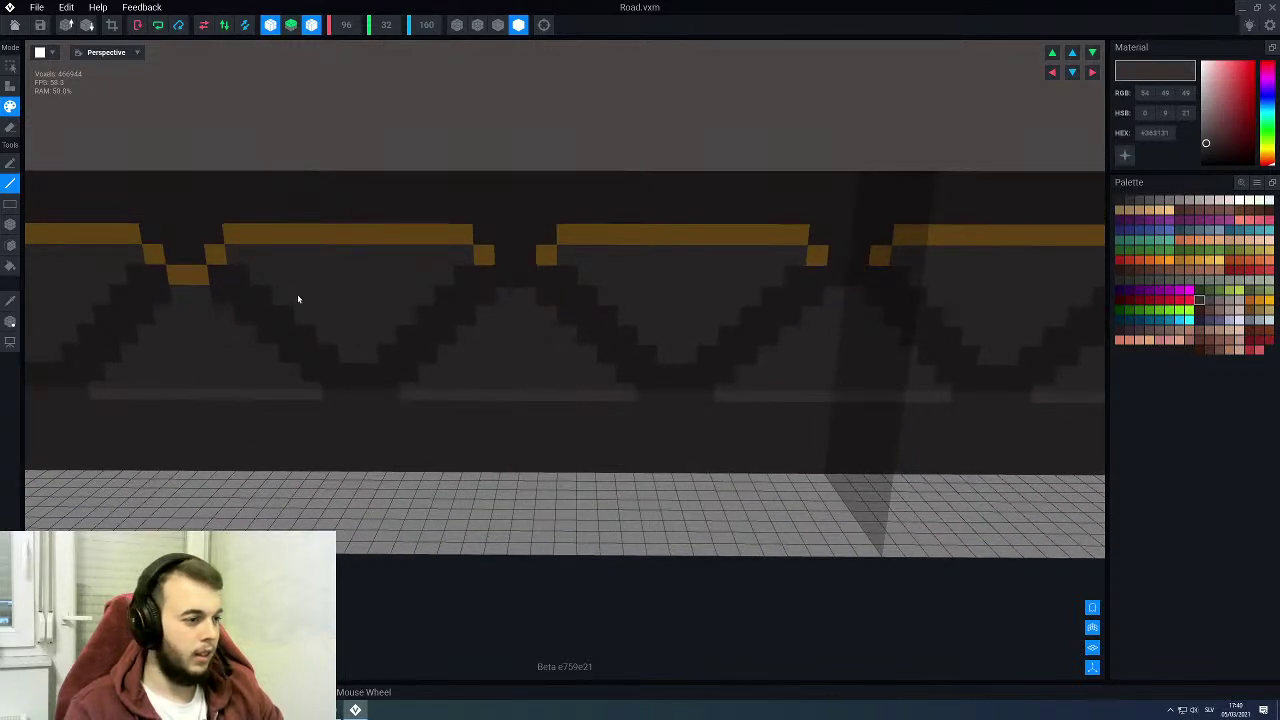
pyautogui.click(195, 278)
pyautogui.scroll(-2, 170, 275)
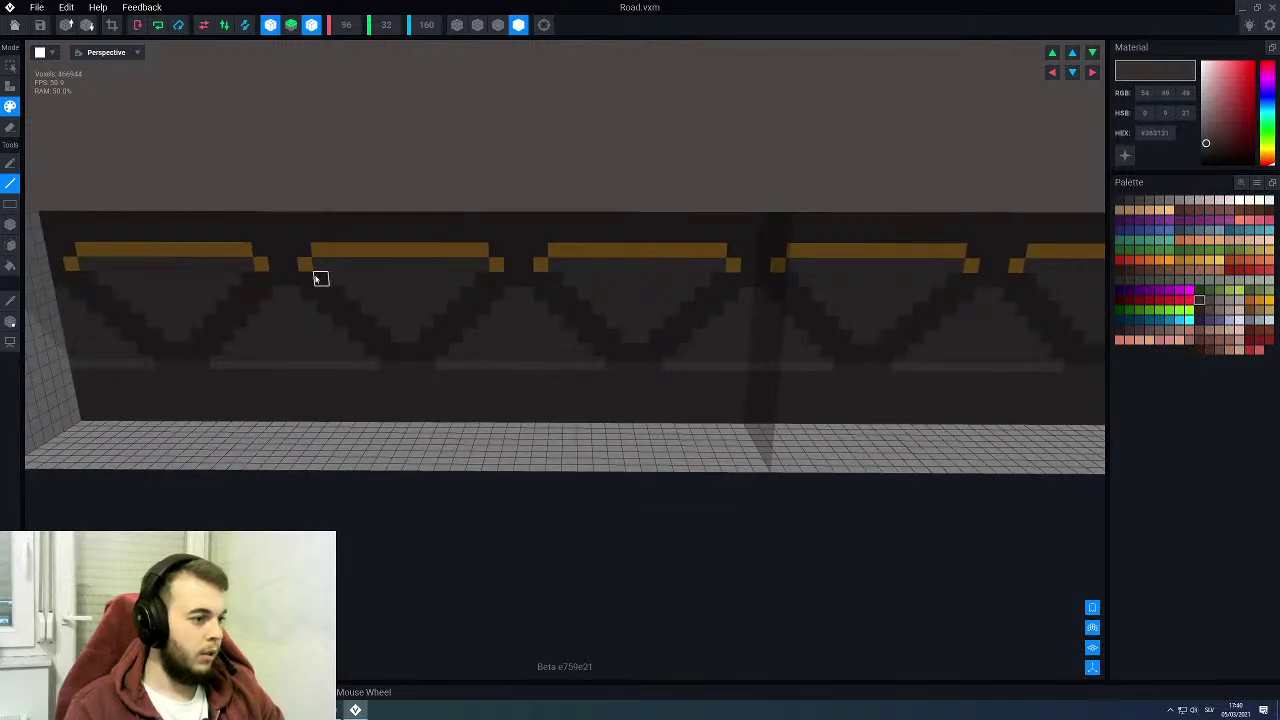
# Step: Sample the trim's orange #BE8528 and fill the gaps between the notch side voxels, joining them into flat one-row connectors
pyautogui.scroll(2, 320, 278)
pyautogui.keyDown('alt'); pyautogui.click(229, 257); pyautogui.keyUp('alt')
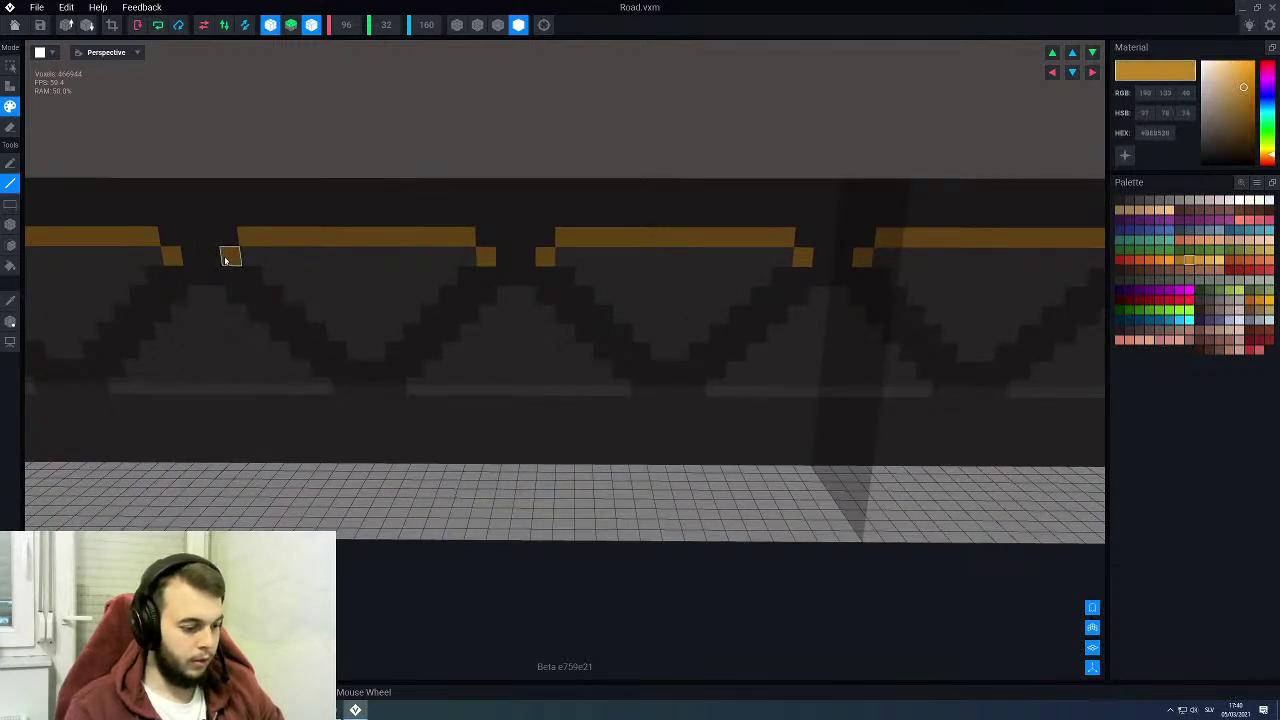
pyautogui.click(209, 262)
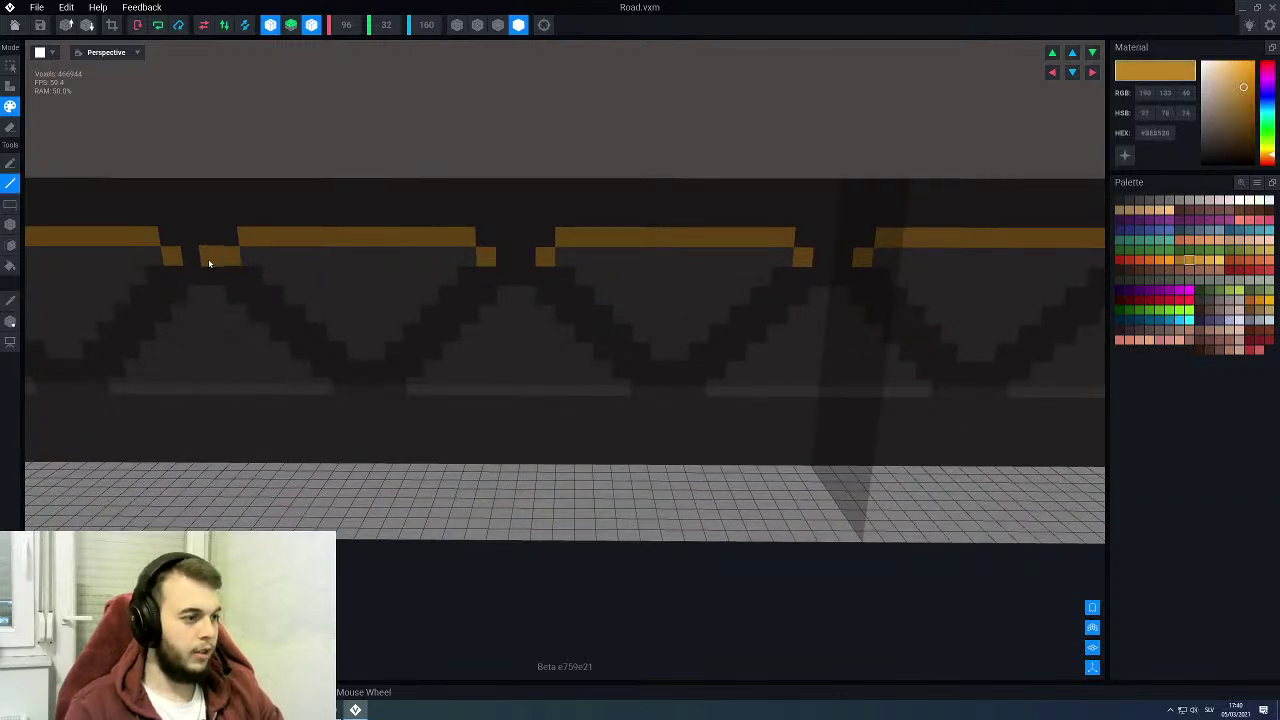
pyautogui.click(511, 263)
pyautogui.click(525, 259)
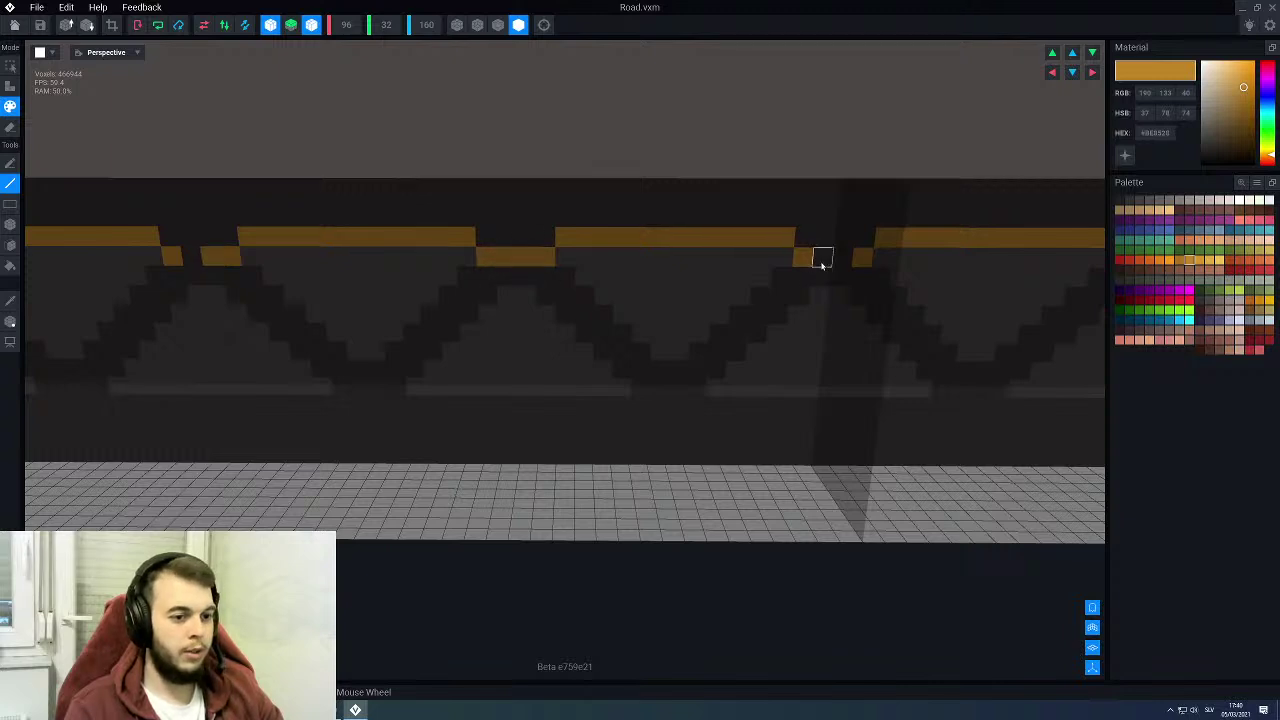
pyautogui.click(822, 262)
pyautogui.click(842, 258)
pyautogui.moveTo(451, 302); pyautogui.dragTo(597, 317, button='middle')
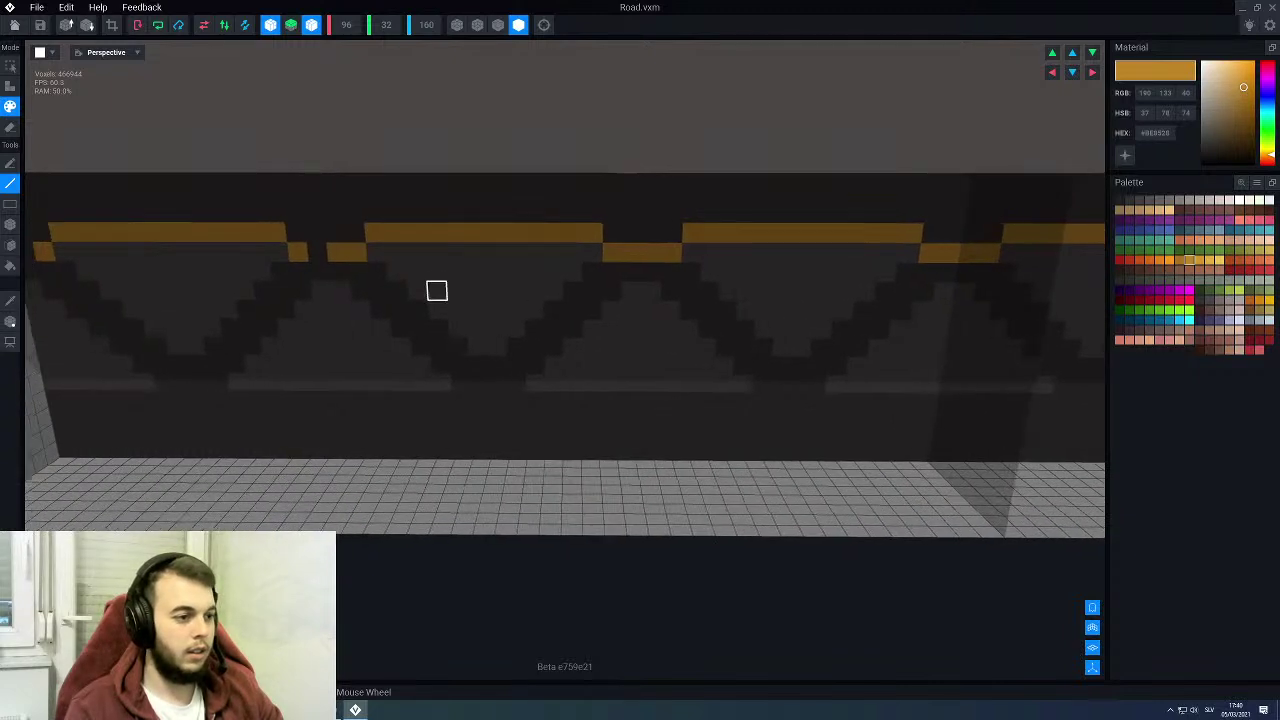
pyautogui.moveTo(437, 291); pyautogui.dragTo(526, 277, button='right')
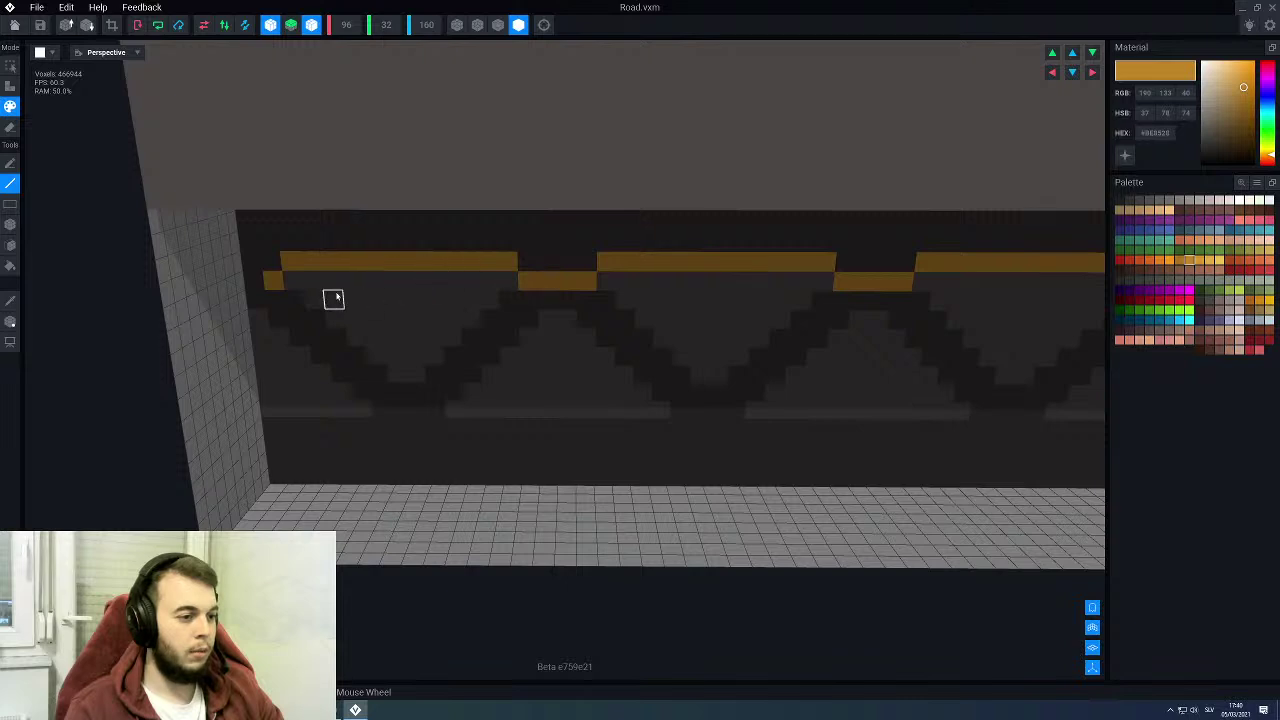
pyautogui.scroll(-5, 563, 294)
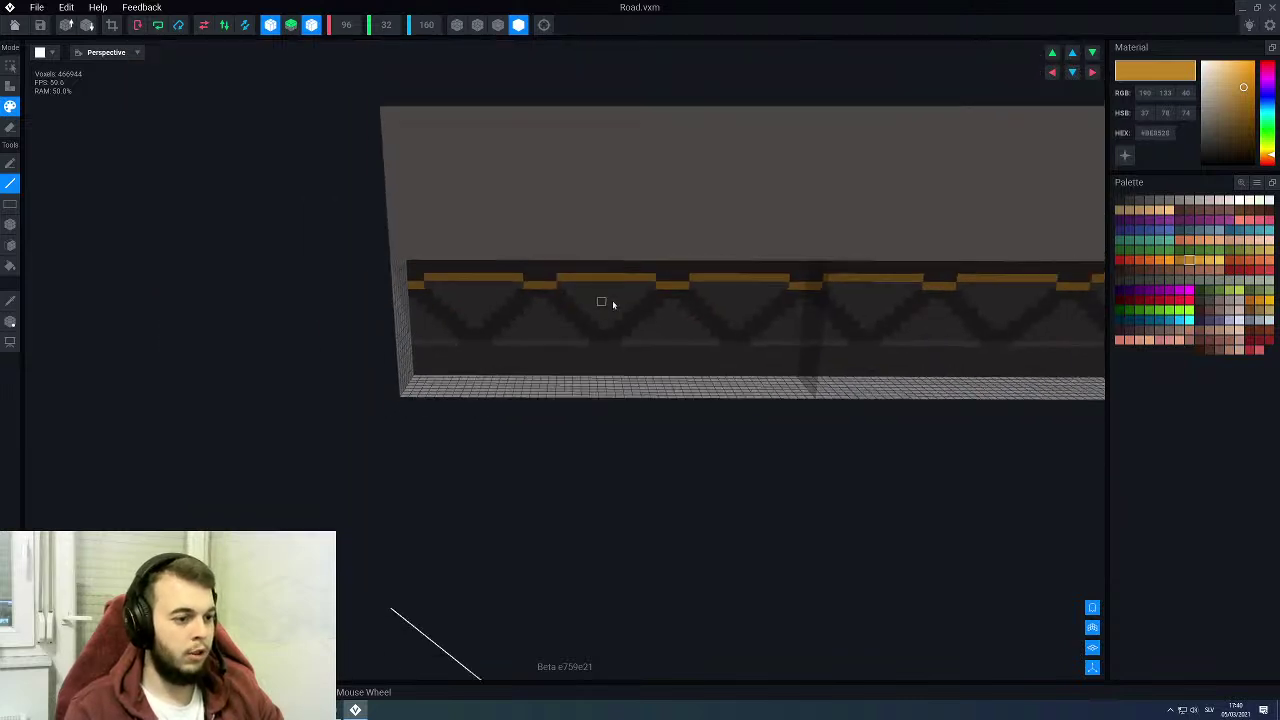
pyautogui.moveTo(606, 305); pyautogui.dragTo(562, 314, button='middle')
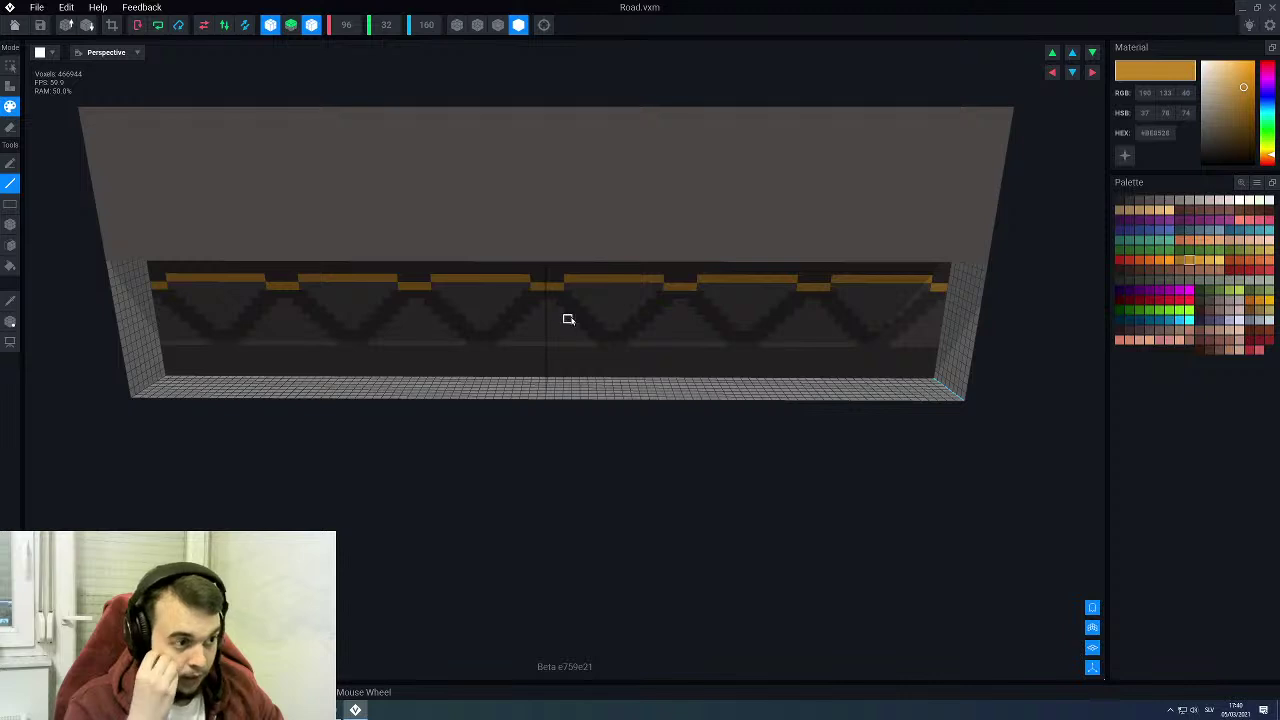
# Step: Sample the grey #4C4646 from a truss panel just below the orange trim on the road's side face
pyautogui.scroll(3, 567, 319)
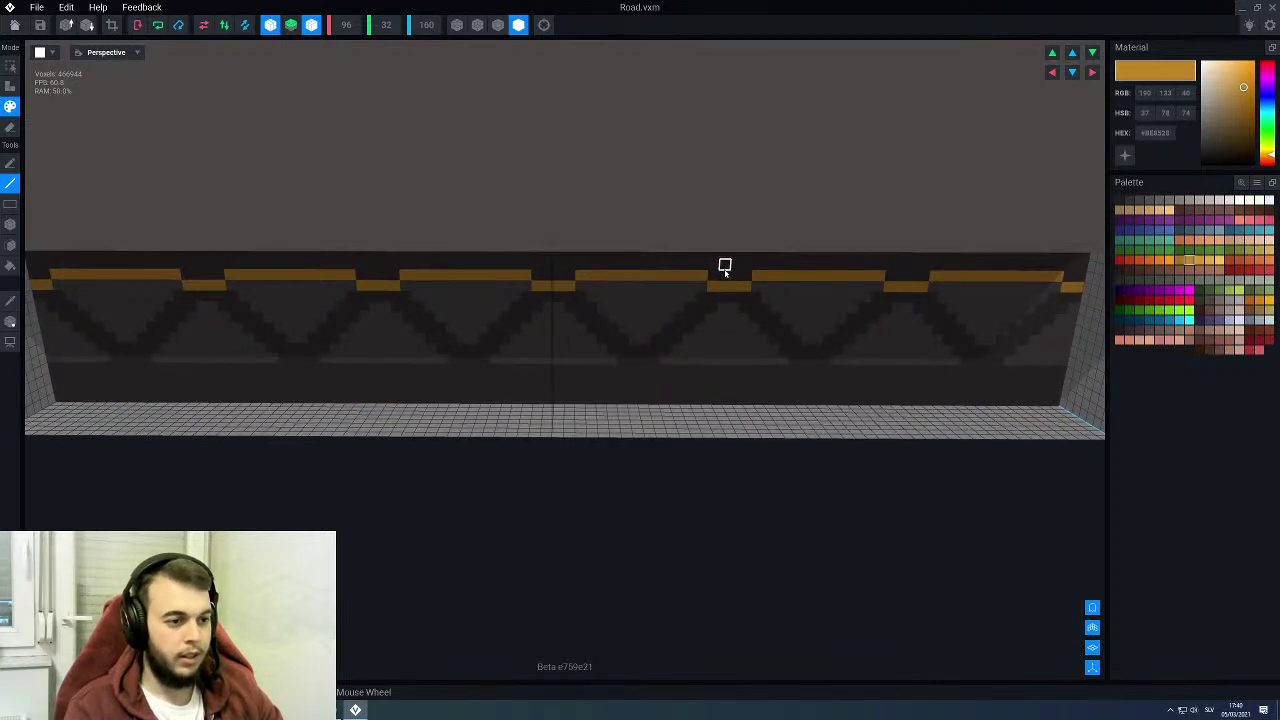
pyautogui.moveTo(725, 265); pyautogui.dragTo(329, 251, button='right')
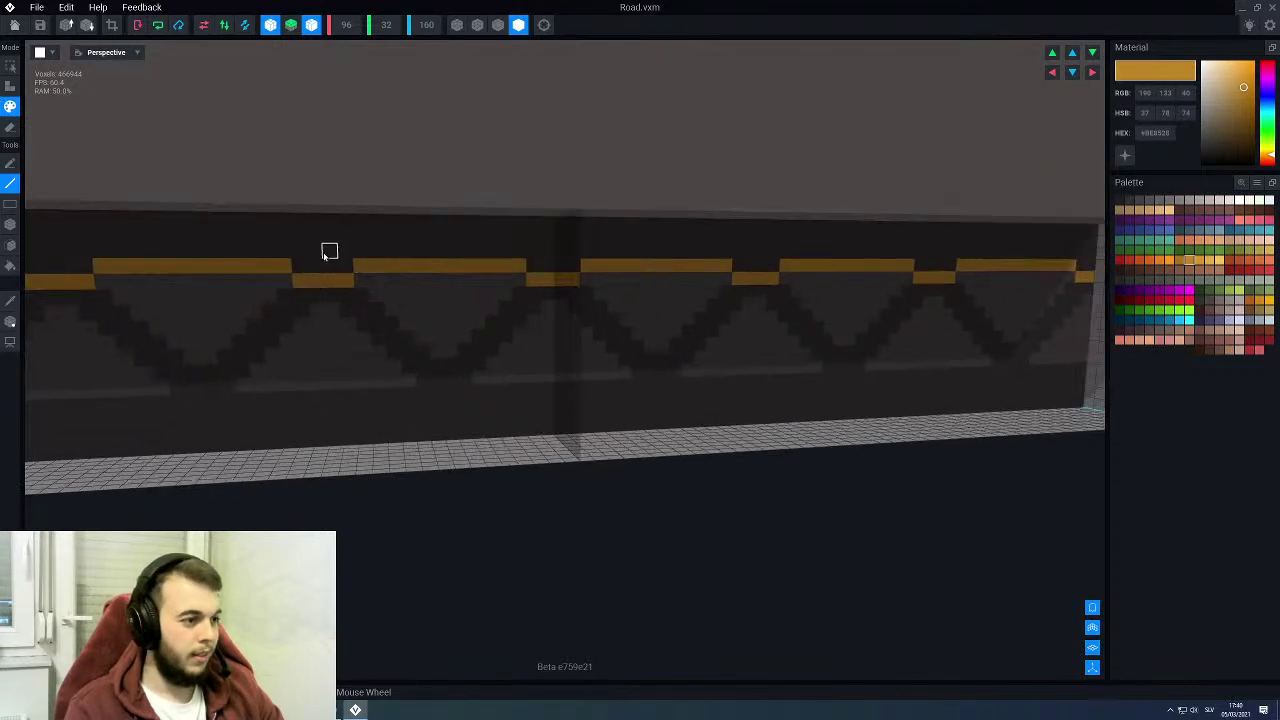
pyautogui.scroll(4, 343, 270)
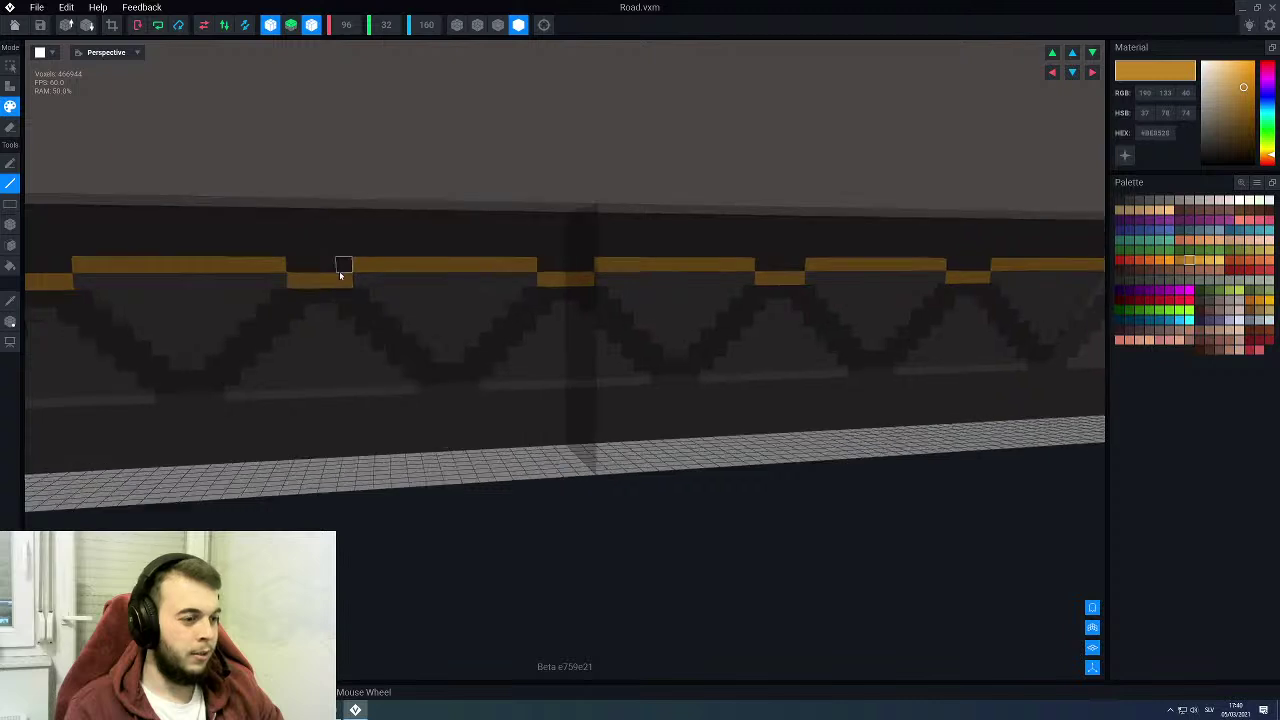
pyautogui.keyDown('alt'); pyautogui.click(338, 243); pyautogui.keyUp('alt')
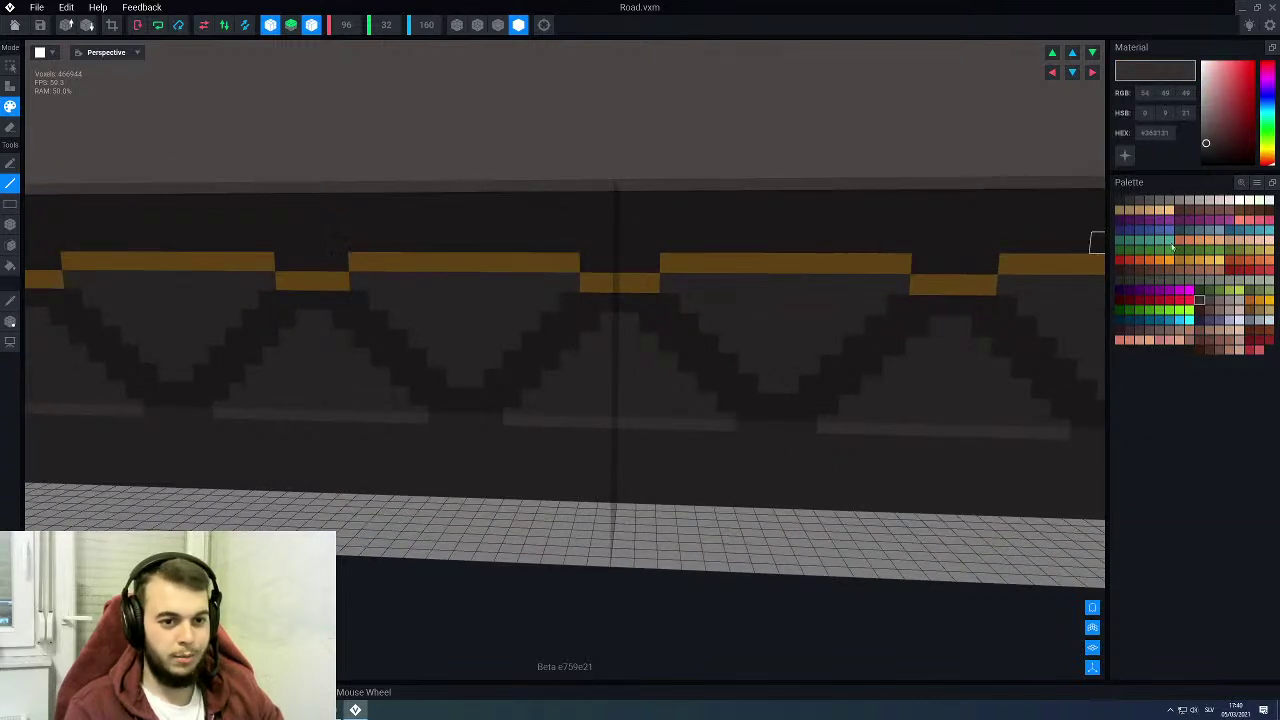
pyautogui.click(1120, 201)
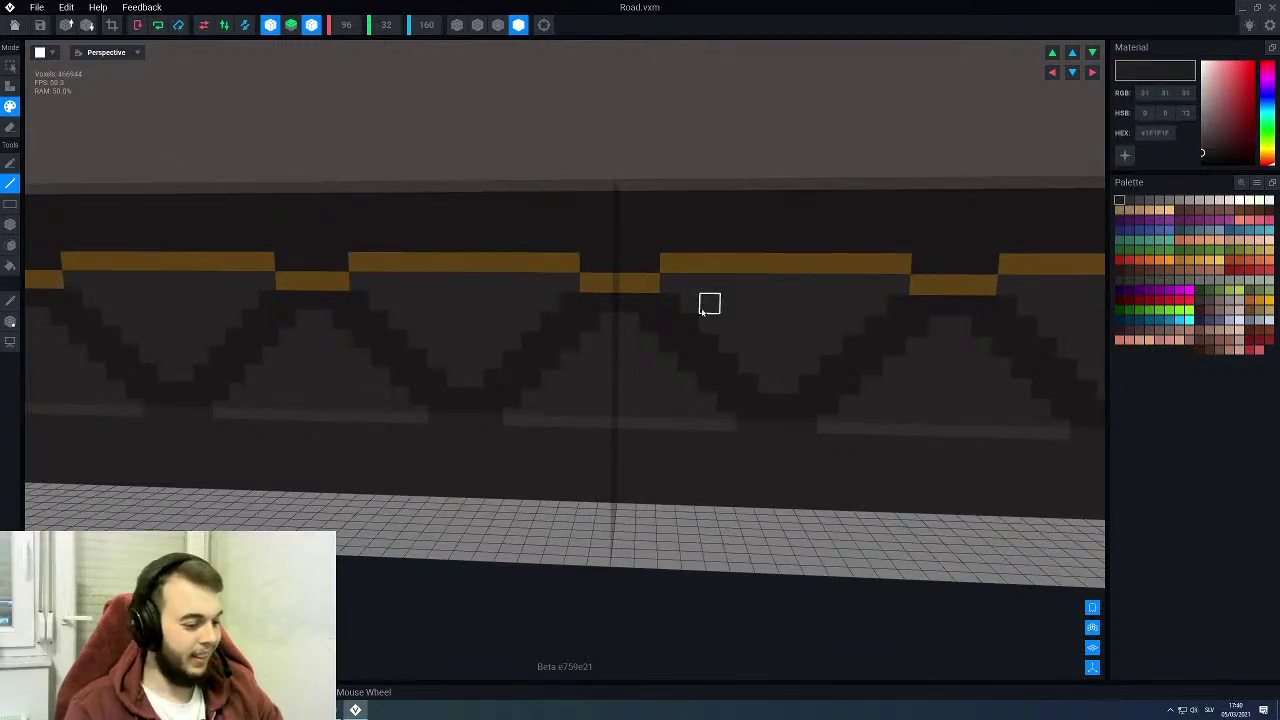
pyautogui.press('b')
pyautogui.moveTo(510, 316); pyautogui.dragTo(508, 317, button='right')
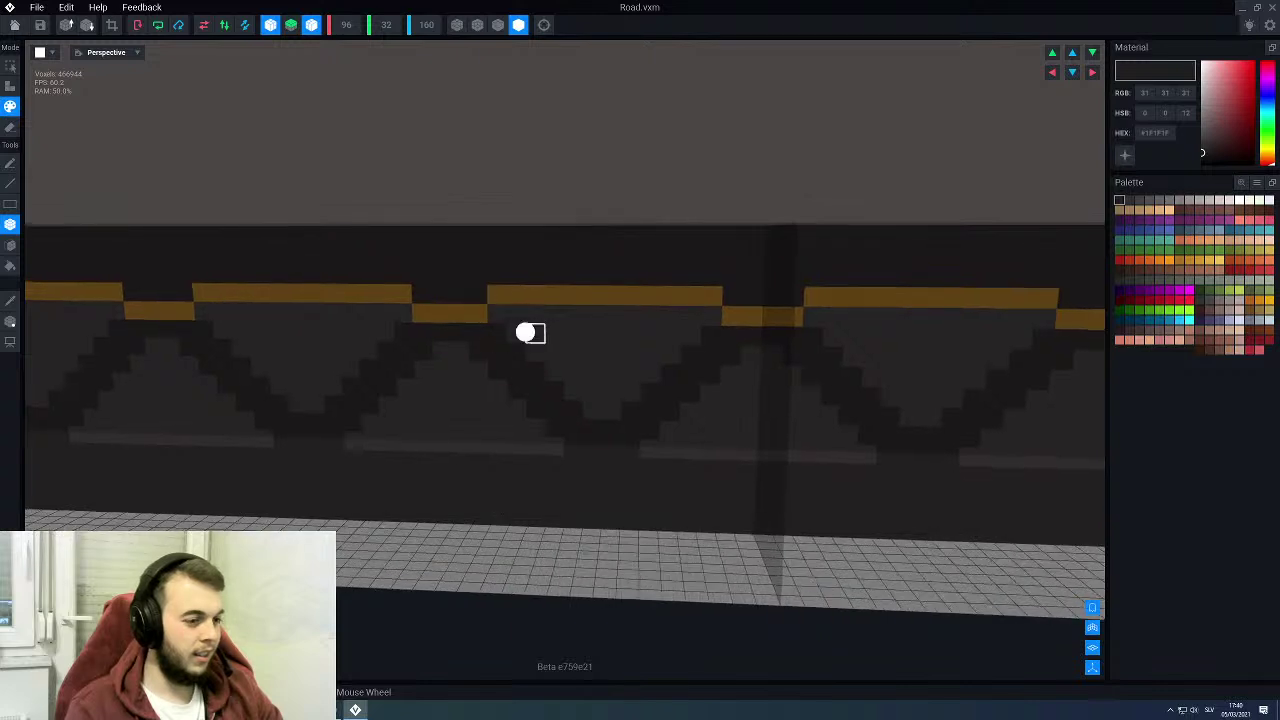
pyautogui.keyDown('alt'); pyautogui.click(525, 332); pyautogui.keyUp('alt')
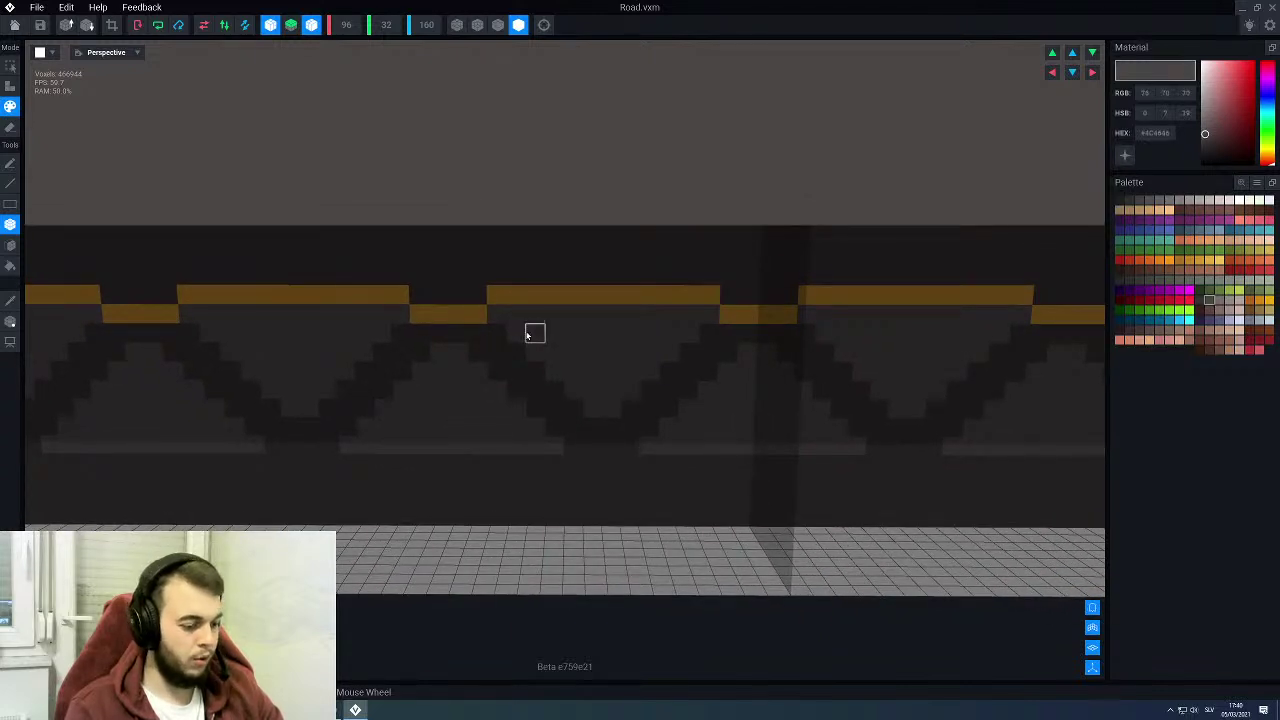
pyautogui.press('l')
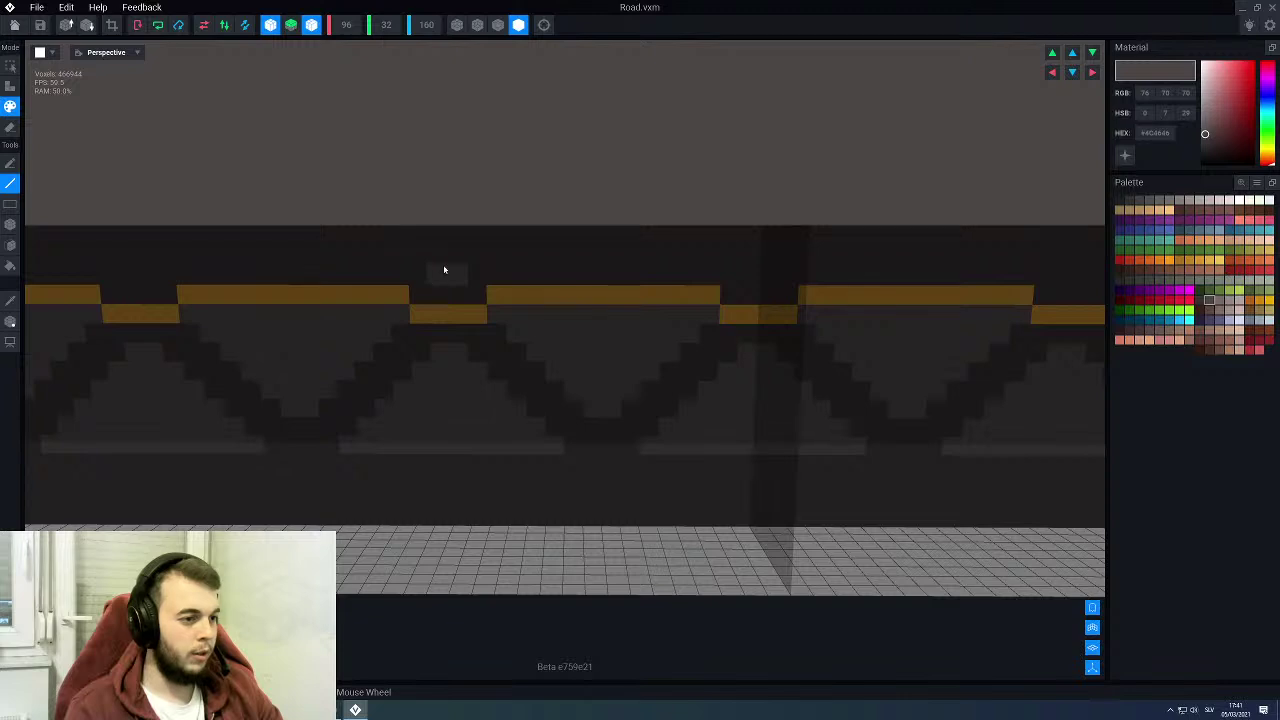
pyautogui.moveTo(444, 266); pyautogui.dragTo(443, 262)
pyautogui.hotkey('ctrl', 'z')
# Step: Paint a two-by-two voxel square in grey #4C4646 above each orange connector with the Box tool
pyautogui.press('b')
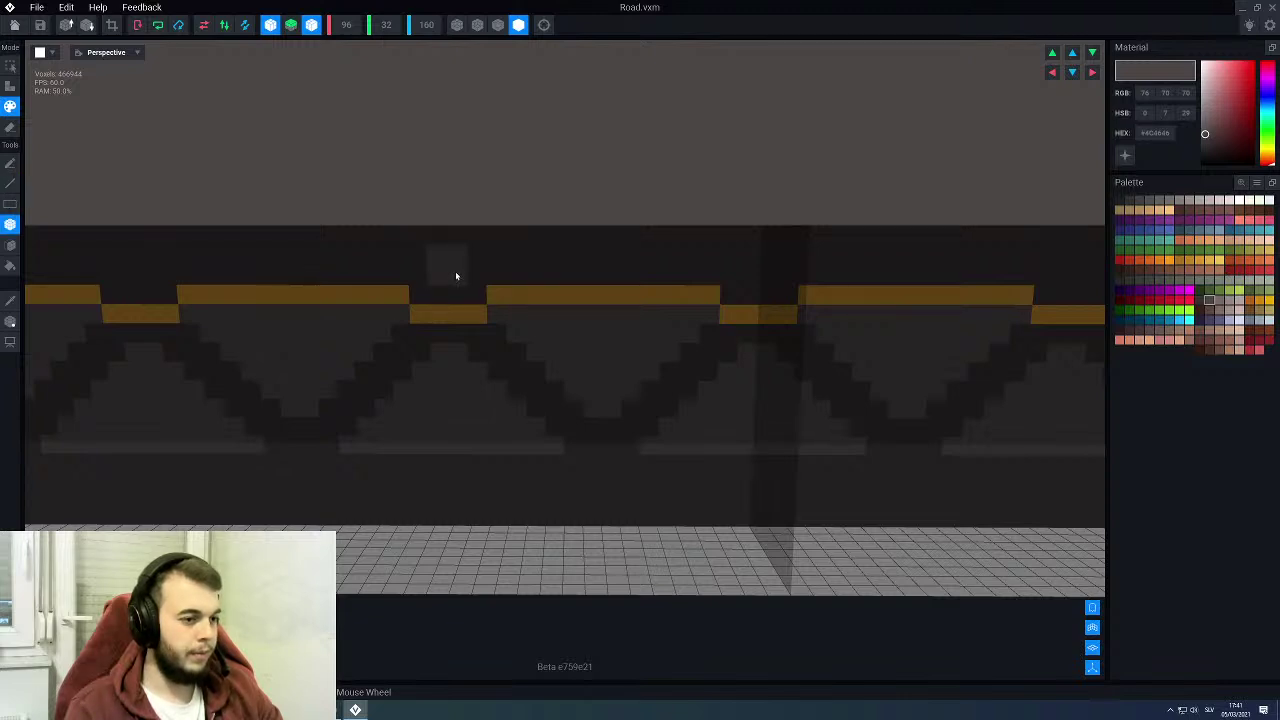
pyautogui.click(455, 271)
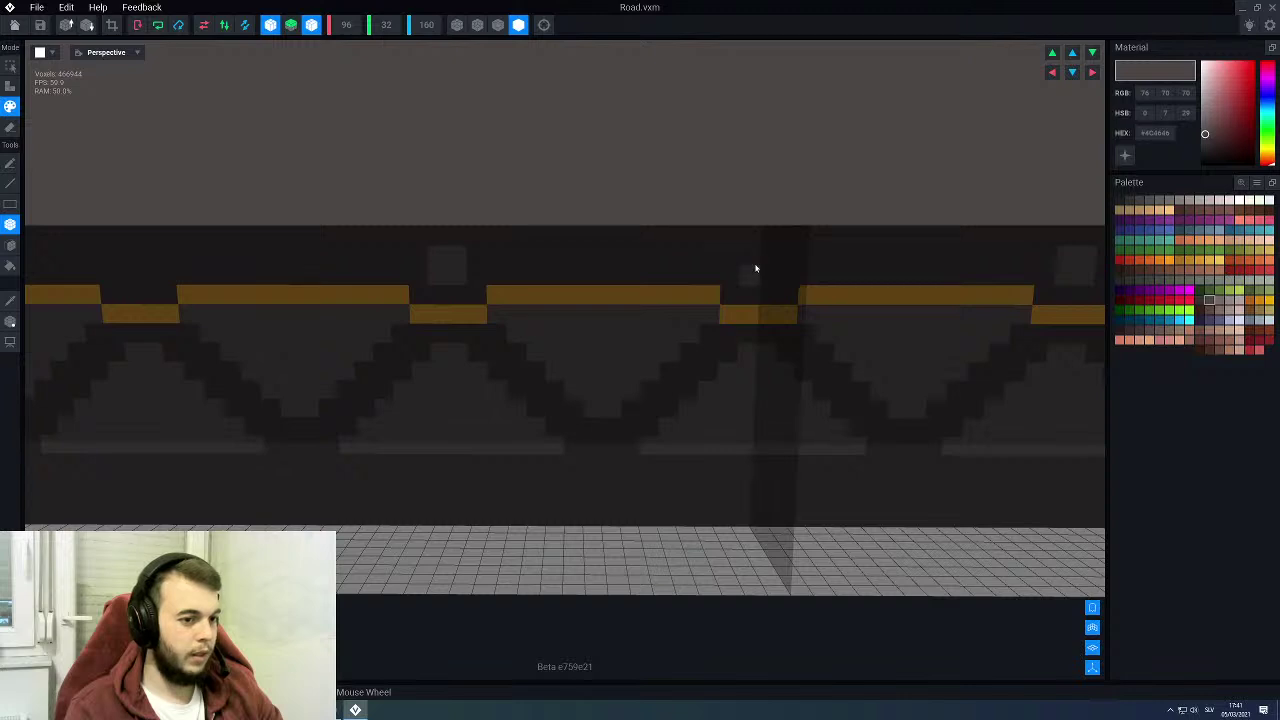
pyautogui.moveTo(462, 294); pyautogui.dragTo(875, 331, button='middle')
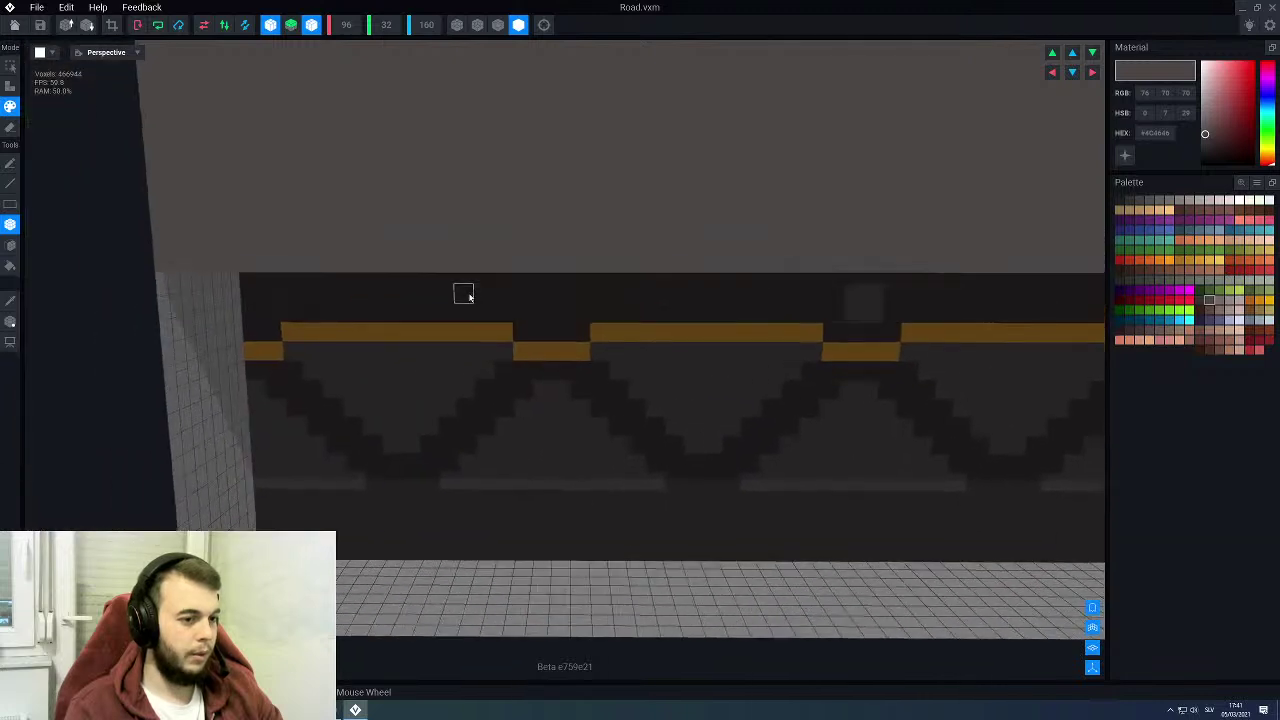
pyautogui.moveTo(565, 317); pyautogui.dragTo(539, 309)
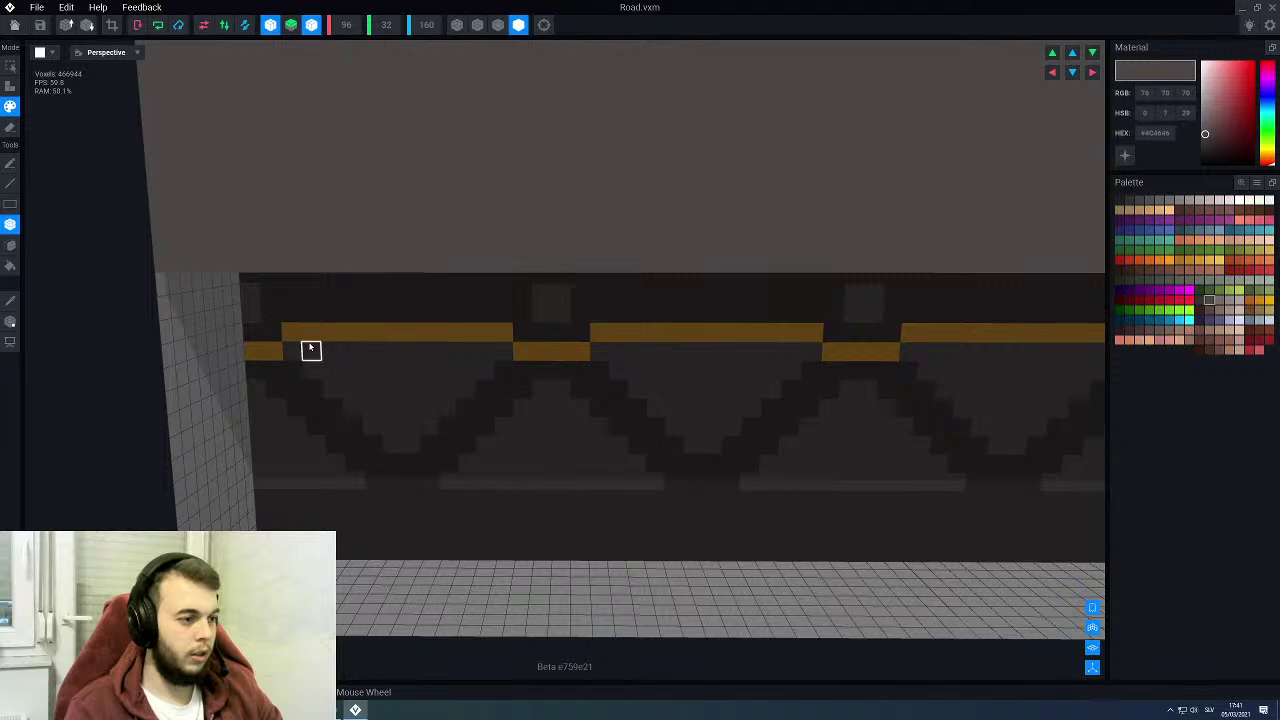
# Step: Save the changes to Road.vxm and return to the Modern Bridge rig
pyautogui.scroll(-8, 306, 340)
pyautogui.moveTo(569, 360); pyautogui.dragTo(549, 352, button='right')
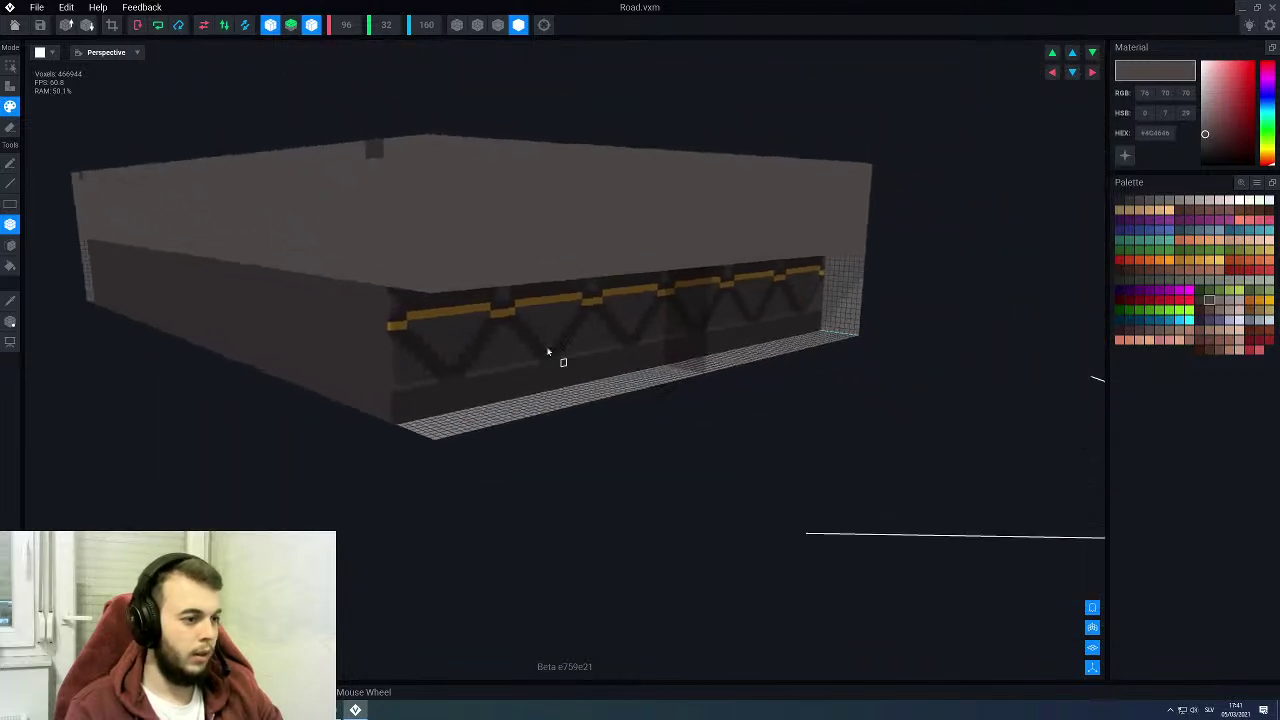
pyautogui.click(14, 25)
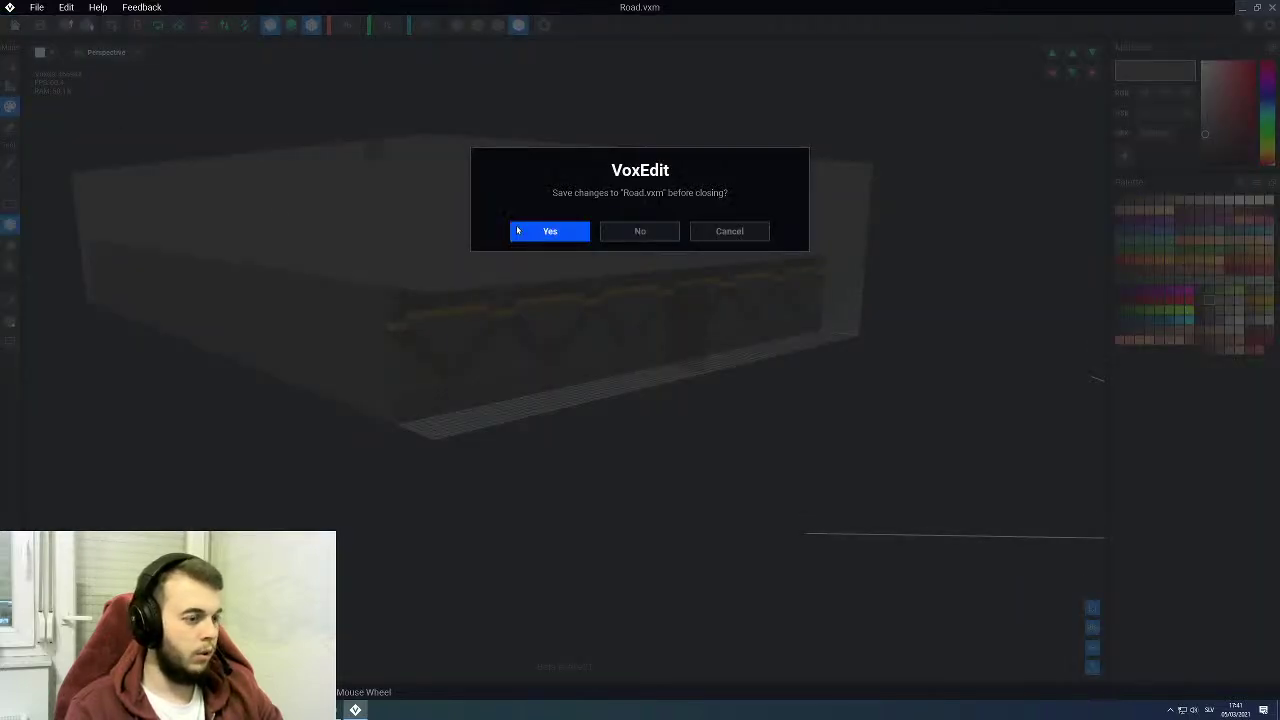
pyautogui.click(550, 231)
# Step: Examine the road's orange trim and truss pattern between the pillars on the assembled bridge
pyautogui.scroll(-5, 517, 257)
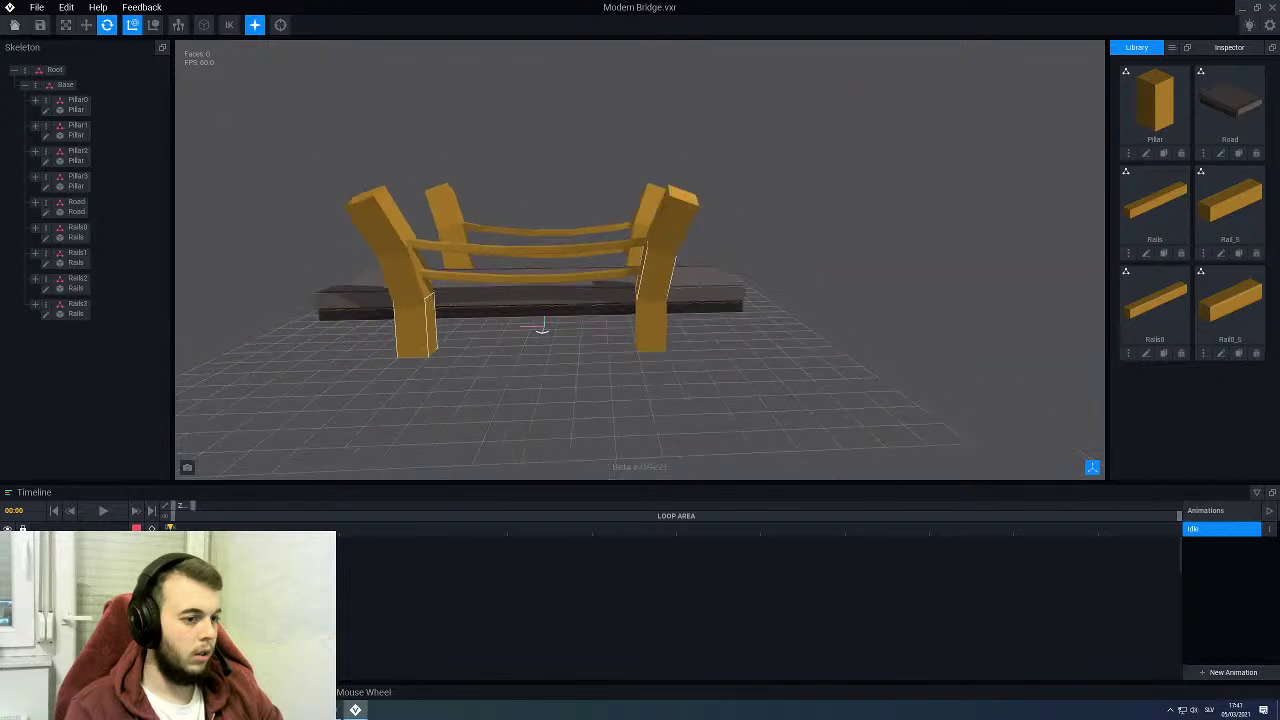
pyautogui.scroll(10, 508, 334)
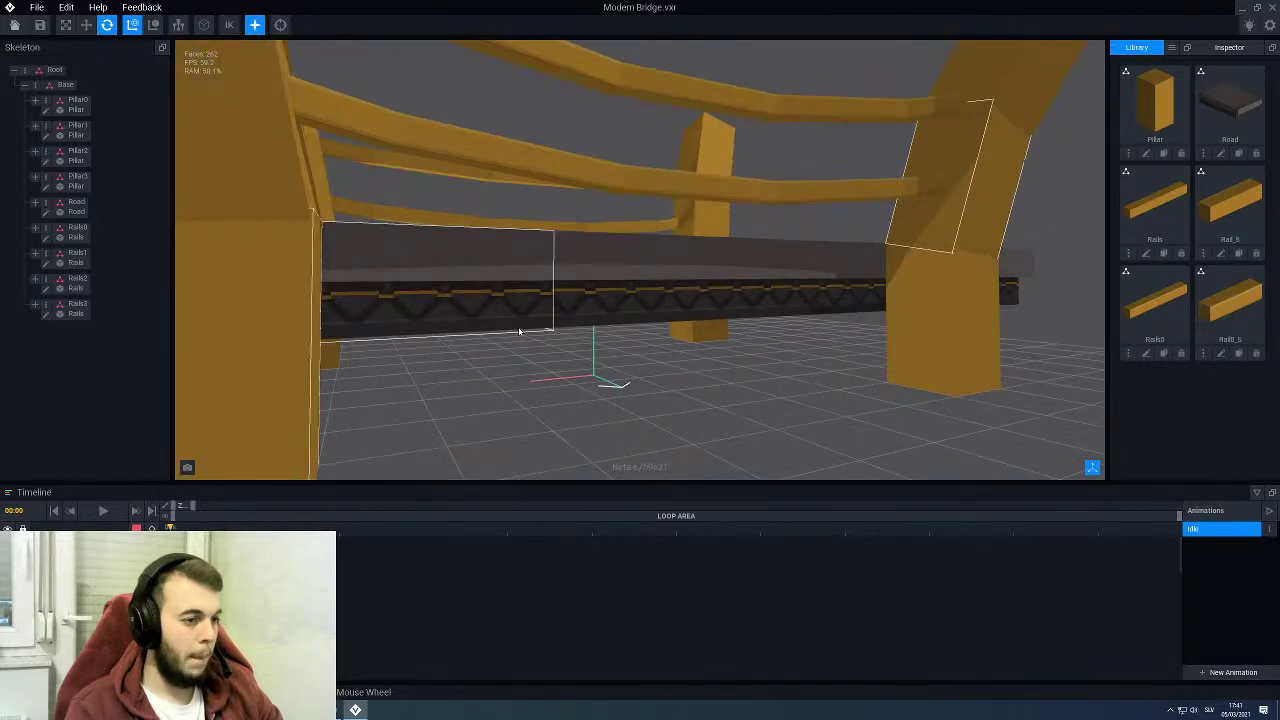
pyautogui.moveTo(515, 326); pyautogui.dragTo(631, 323, button='right')
pyautogui.scroll(2, 525, 311)
pyautogui.click(583, 338)
pyautogui.scroll(-4, 491, 349)
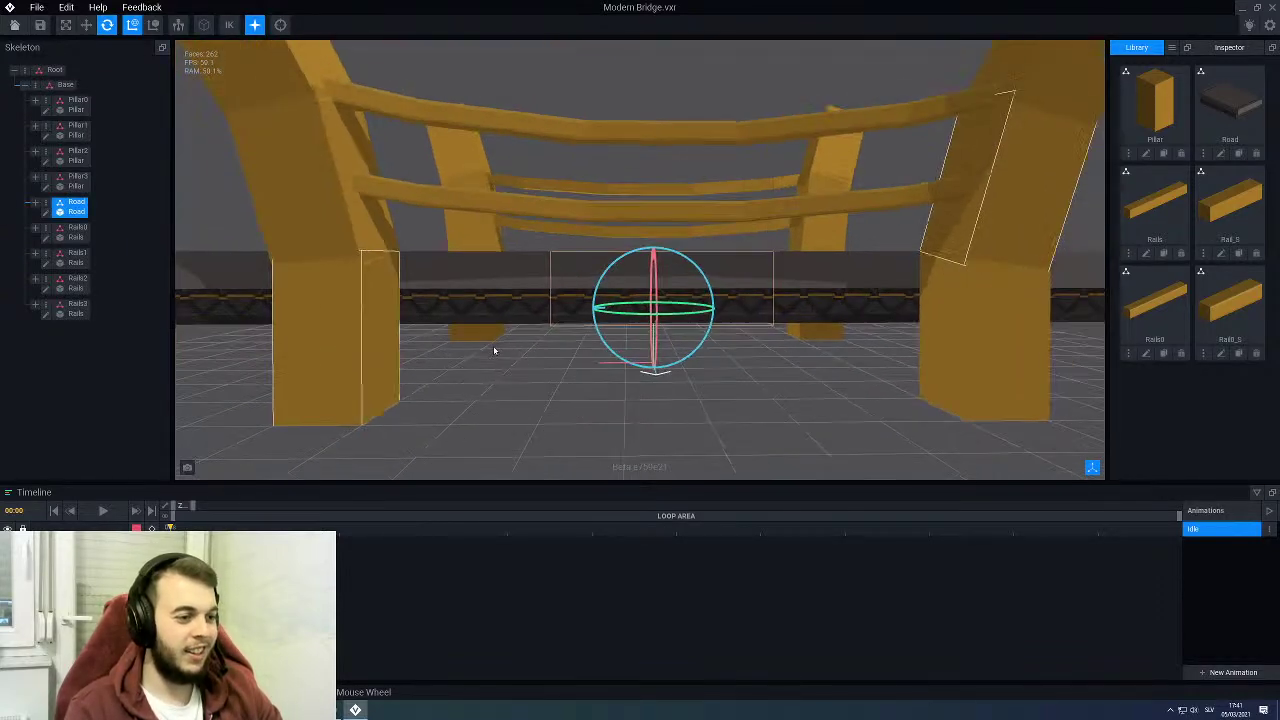
pyautogui.click(498, 353)
pyautogui.moveTo(498, 353)
pyautogui.mouseDown(button='right')
pyautogui.moveTo(604, 303)
pyautogui.moveTo(695, 300)
pyautogui.moveTo(575, 308)
pyautogui.moveTo(562, 385)
pyautogui.moveTo(610, 405)
pyautogui.moveTo(497, 350)
pyautogui.mouseUp(button='right')
pyautogui.scroll(5, 496, 350)
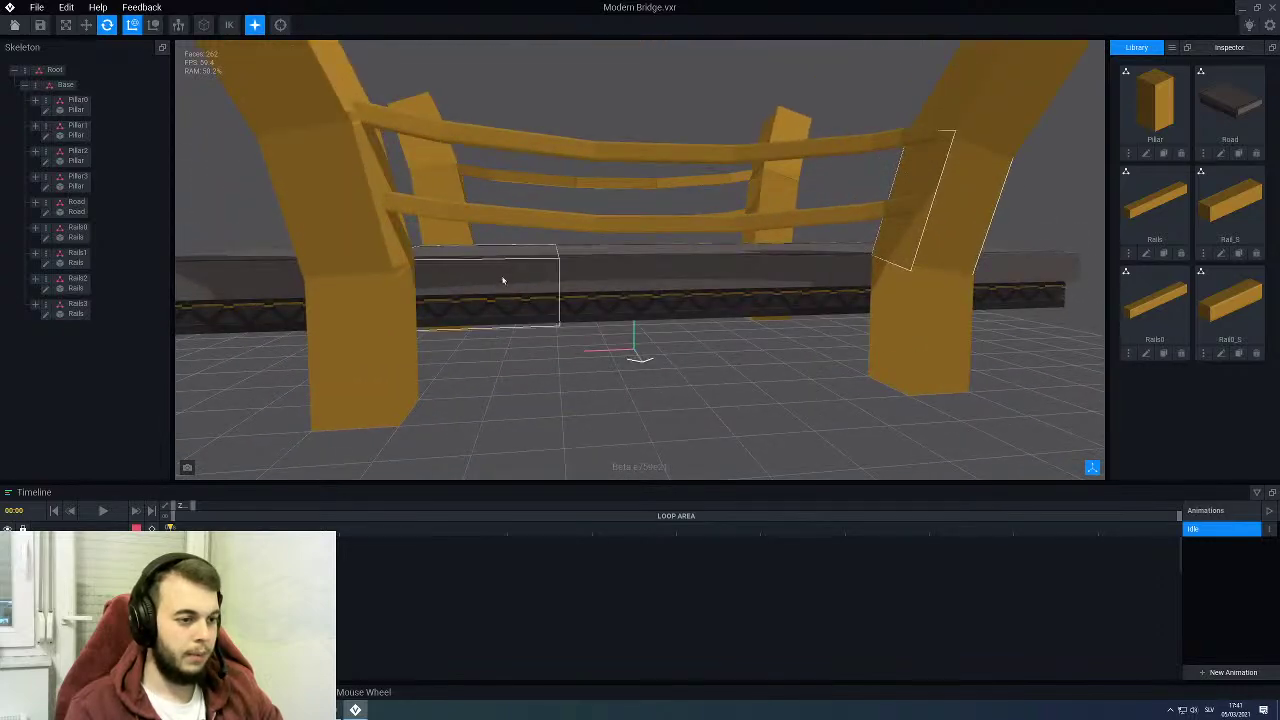
# Step: Reopen the Road model for voxel editing and turn off symmetry along the X axis
pyautogui.click(580, 277)
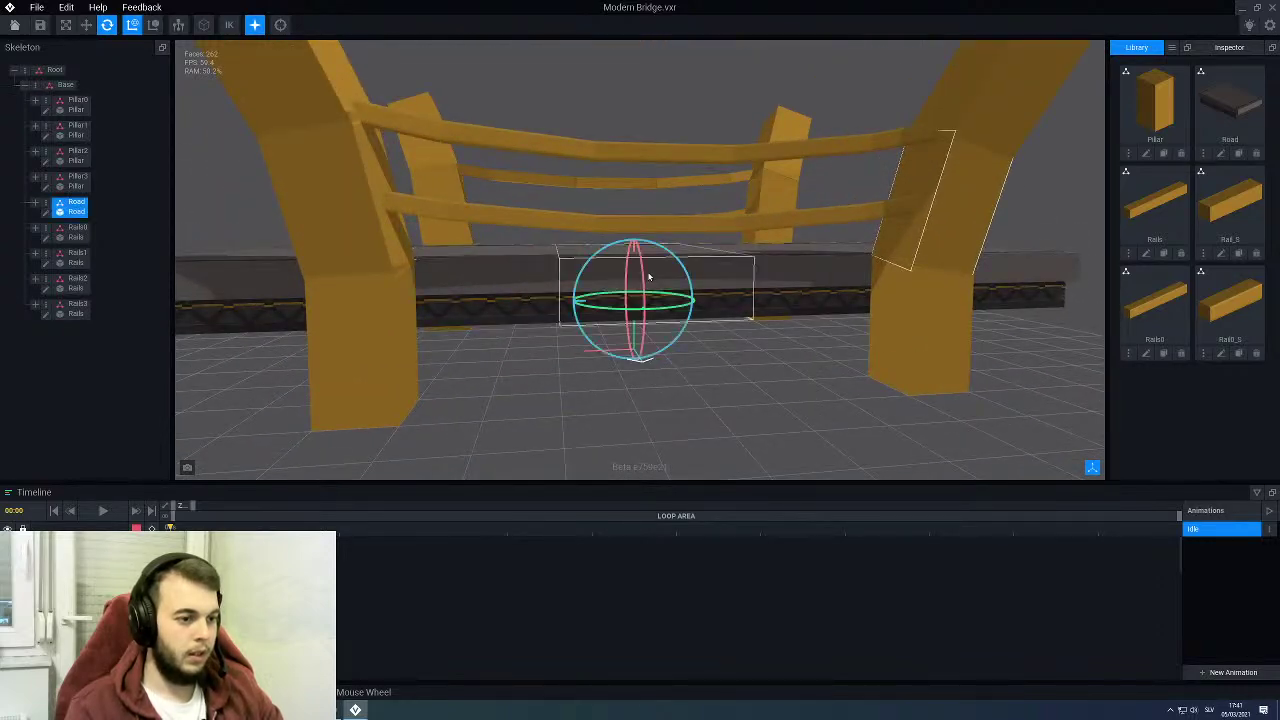
pyautogui.click(45, 214)
pyautogui.moveTo(590, 560); pyautogui.dragTo(600, 497, button='right')
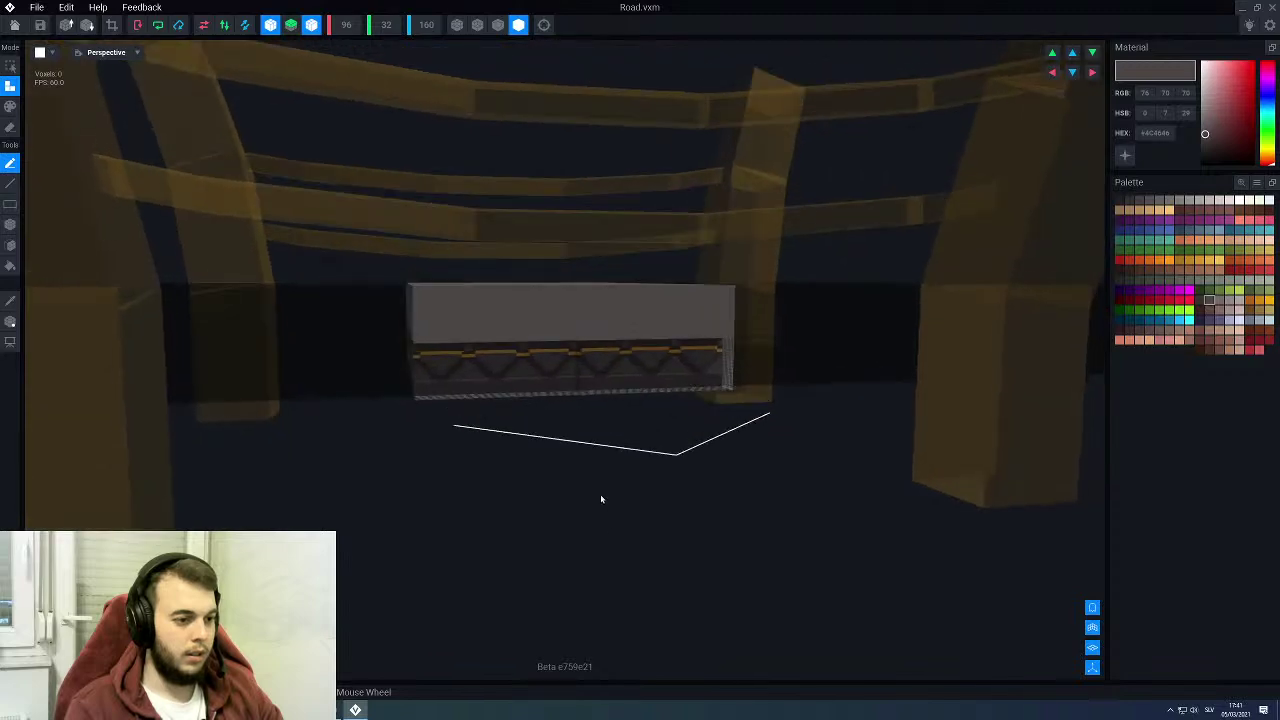
pyautogui.scroll(4, 535, 355)
pyautogui.scroll(2, 562, 328)
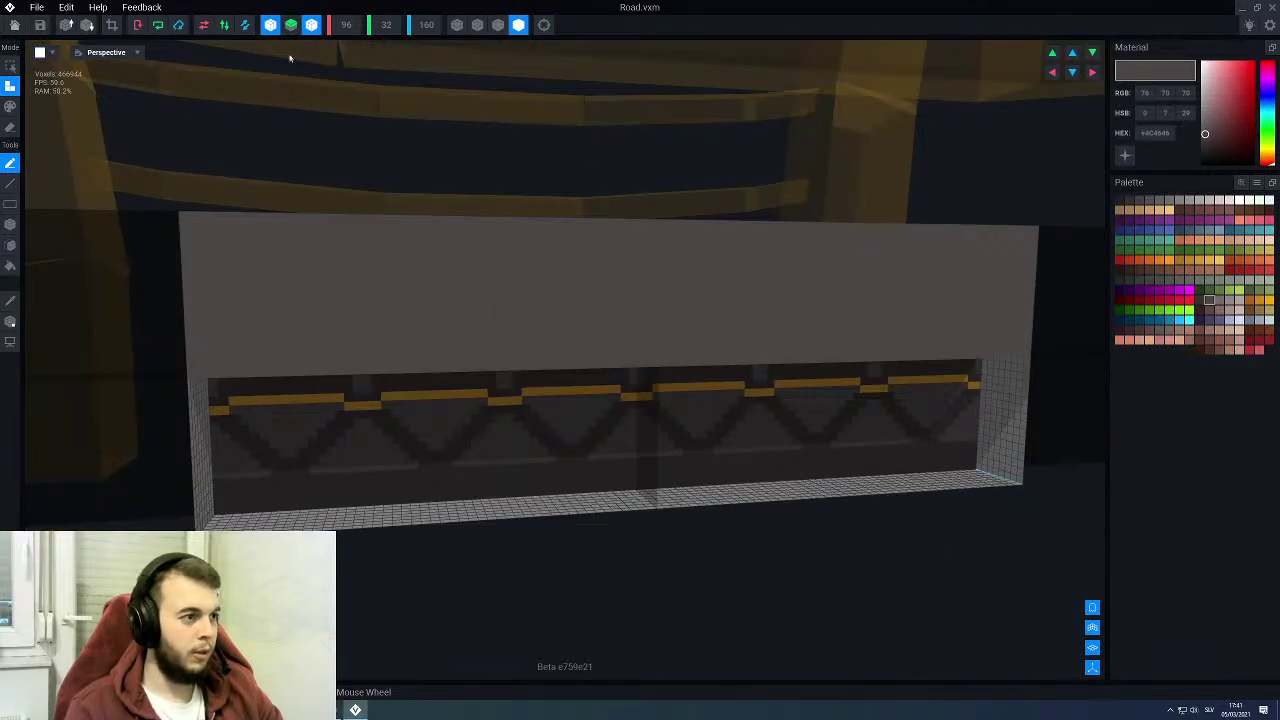
pyautogui.click(270, 25)
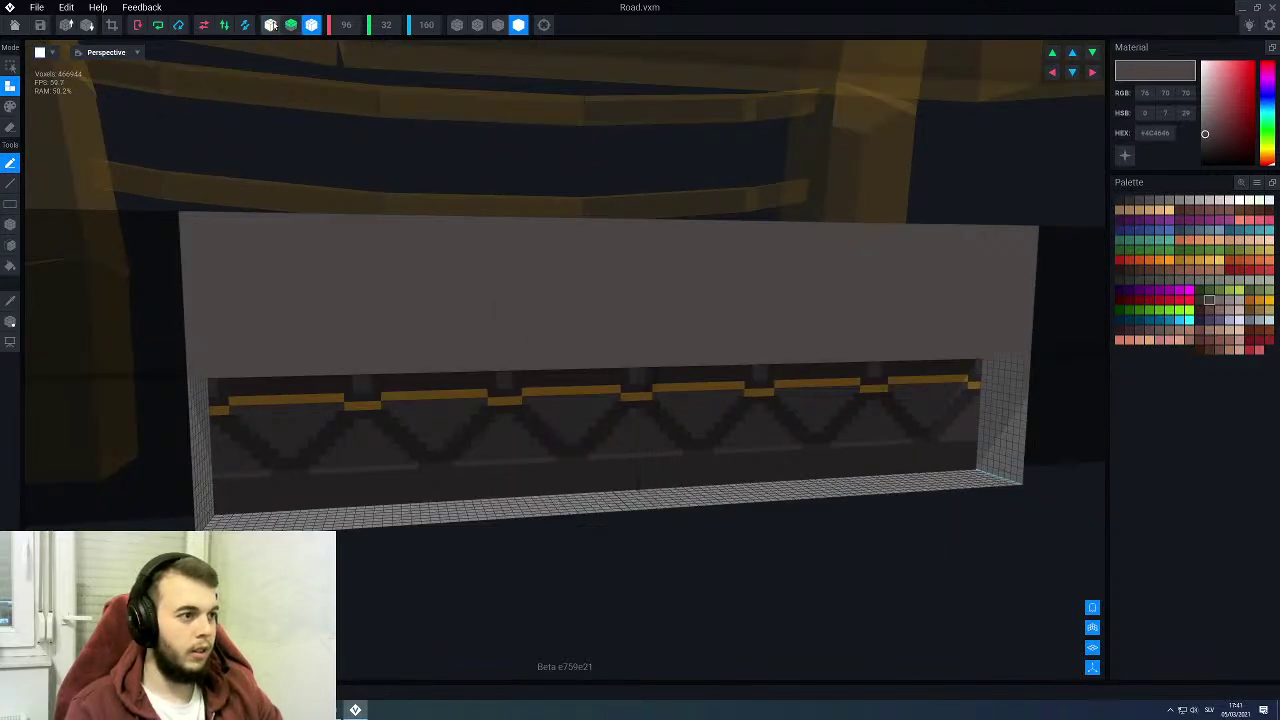
# Step: Paint six scattered single voxels in light grey #918987 across the plain upper panel of the side face
pyautogui.moveTo(621, 345); pyautogui.dragTo(606, 297, button='right')
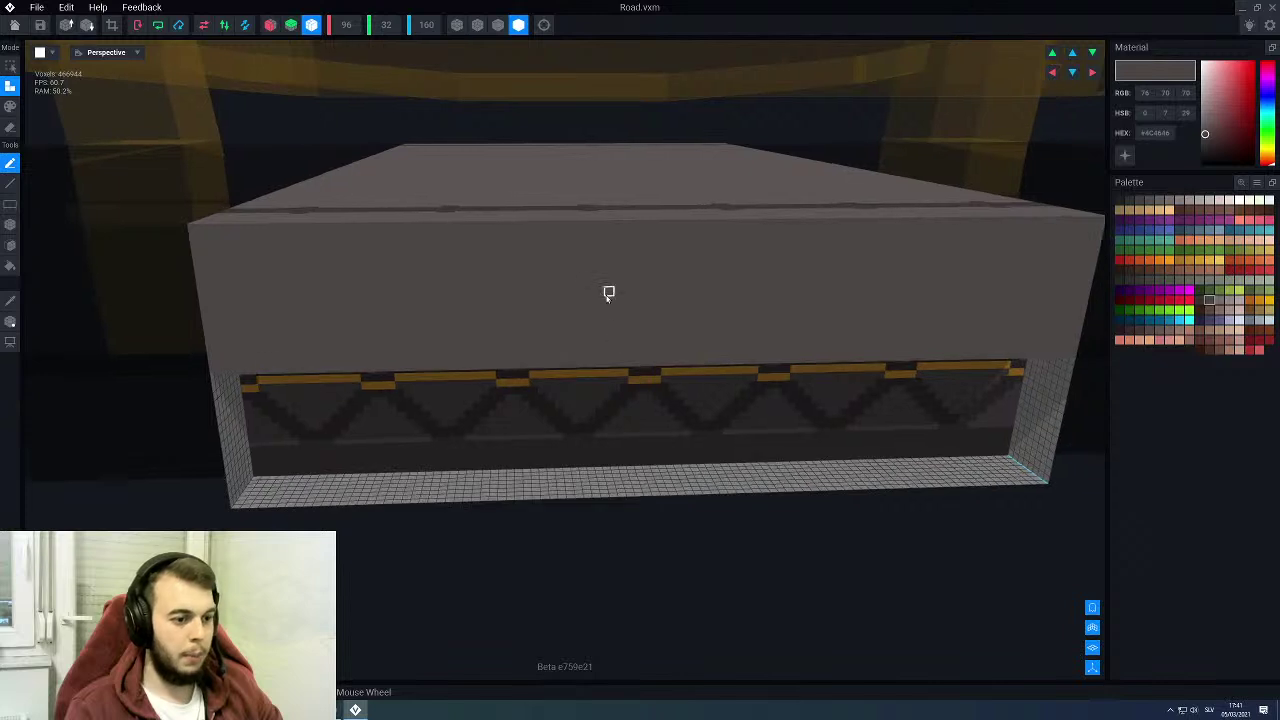
pyautogui.keyDown('alt'); pyautogui.click(607, 297); pyautogui.keyUp('alt')
pyautogui.click(1229, 303)
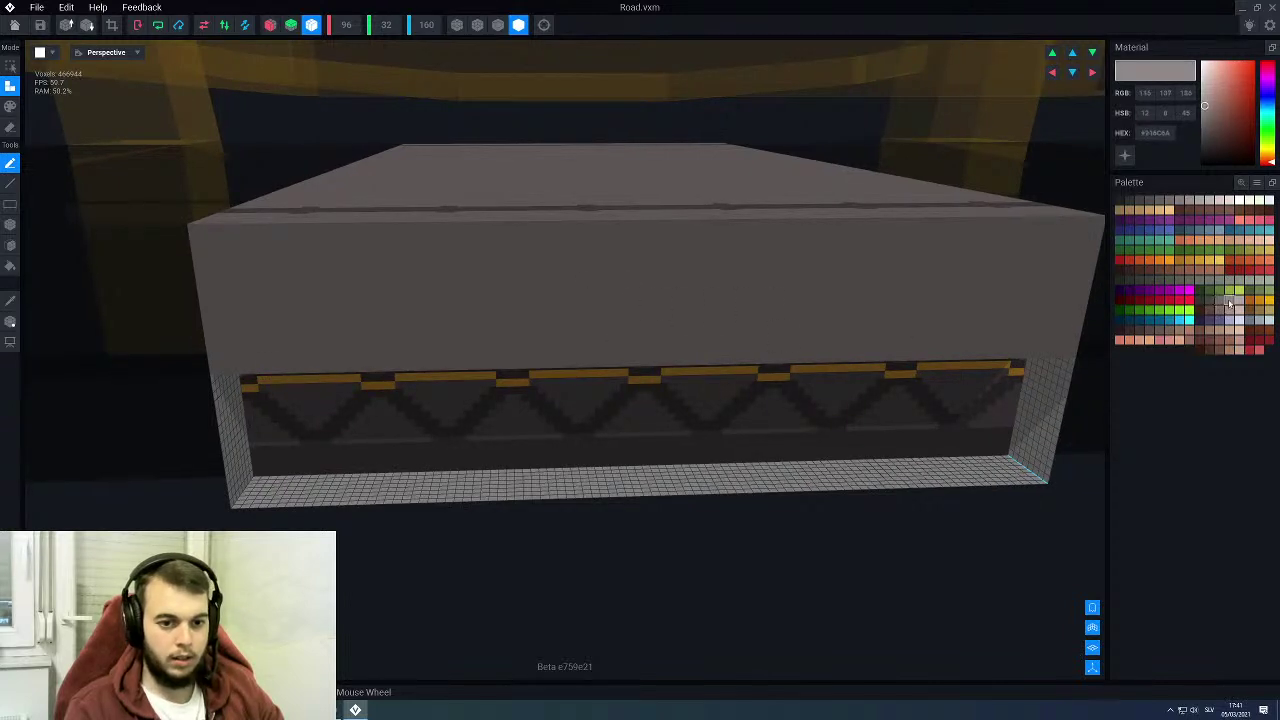
pyautogui.press('p')
pyautogui.press('l')
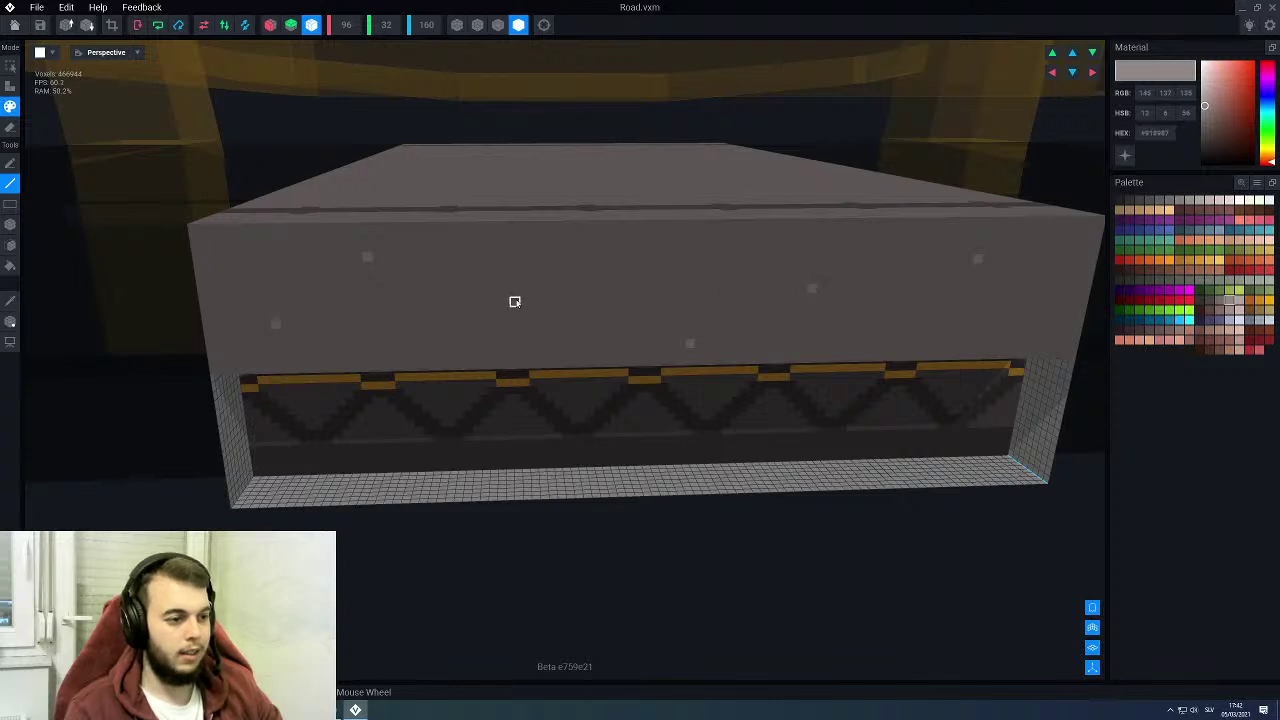
pyautogui.moveTo(691, 317); pyautogui.dragTo(659, 311, button='middle')
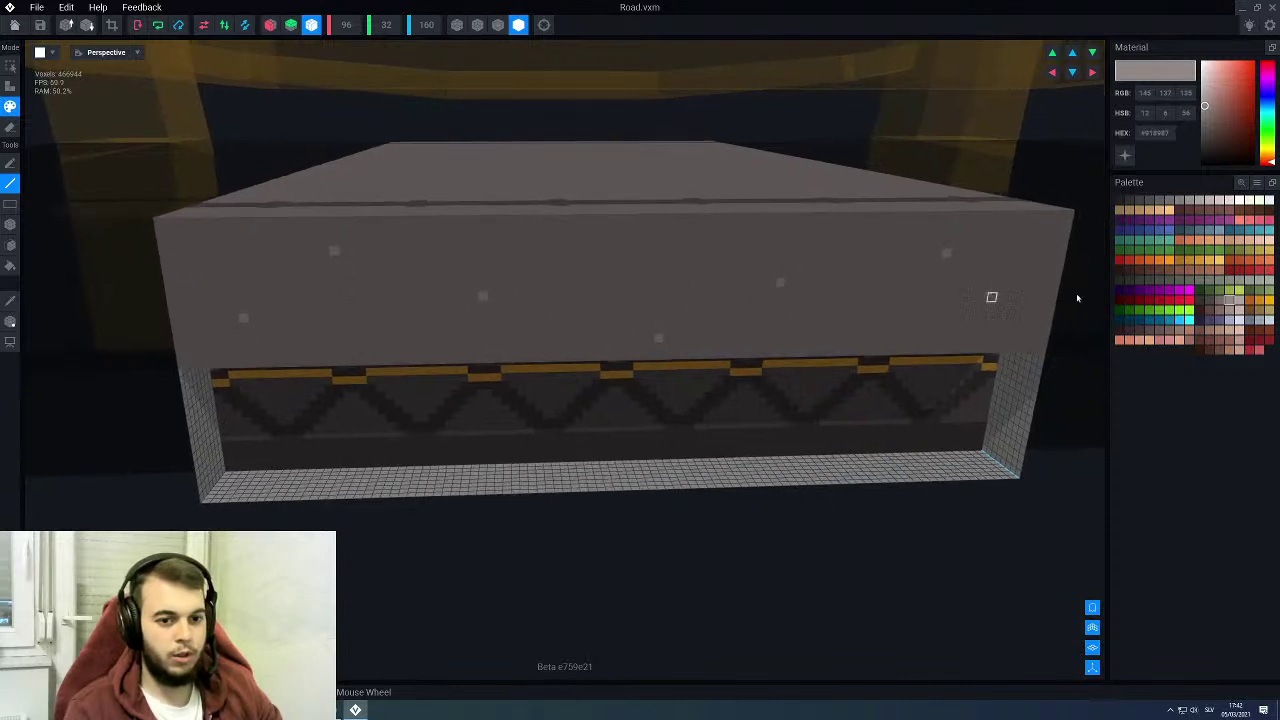
# Step: Paint five scattered single voxels in darker grey #4C4646 between the light specks on the upper side panel
pyautogui.click(1210, 300)
pyautogui.moveTo(840, 326); pyautogui.dragTo(676, 302, button='right')
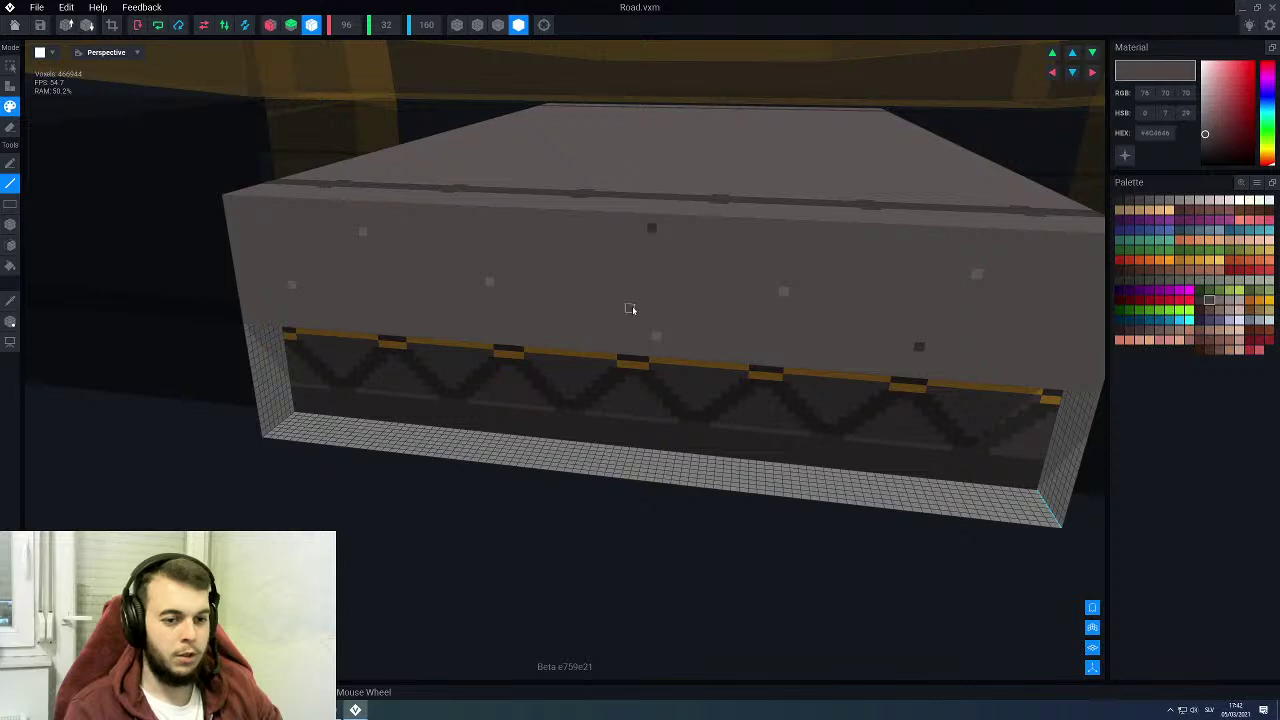
pyautogui.moveTo(609, 298); pyautogui.dragTo(620, 296, button='right')
pyautogui.scroll(2, 616, 298)
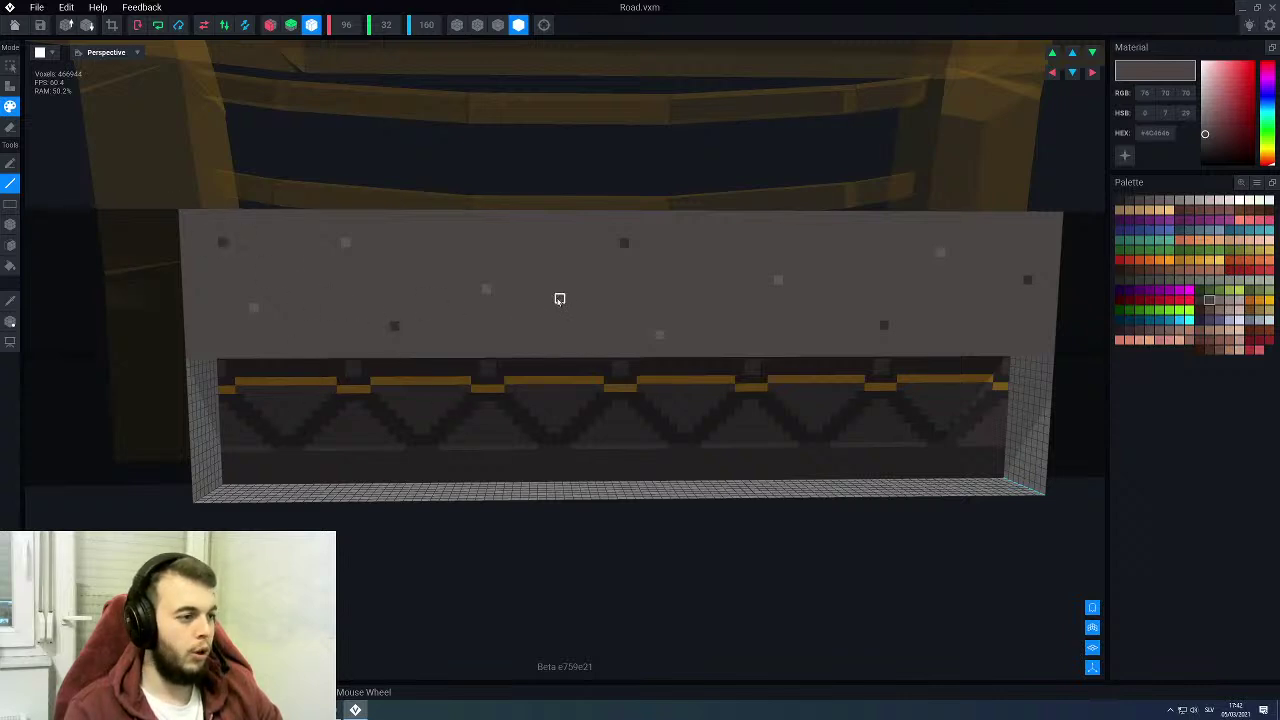
# Step: Check the road block from above, save the changes to Road.vxm and return to the bridge rig
pyautogui.moveTo(560, 298); pyautogui.dragTo(494, 226, button='right')
pyautogui.scroll(-4, 430, 170)
pyautogui.moveTo(397, 140); pyautogui.dragTo(474, 200, button='middle')
pyautogui.moveTo(474, 200); pyautogui.dragTo(568, 199, button='right')
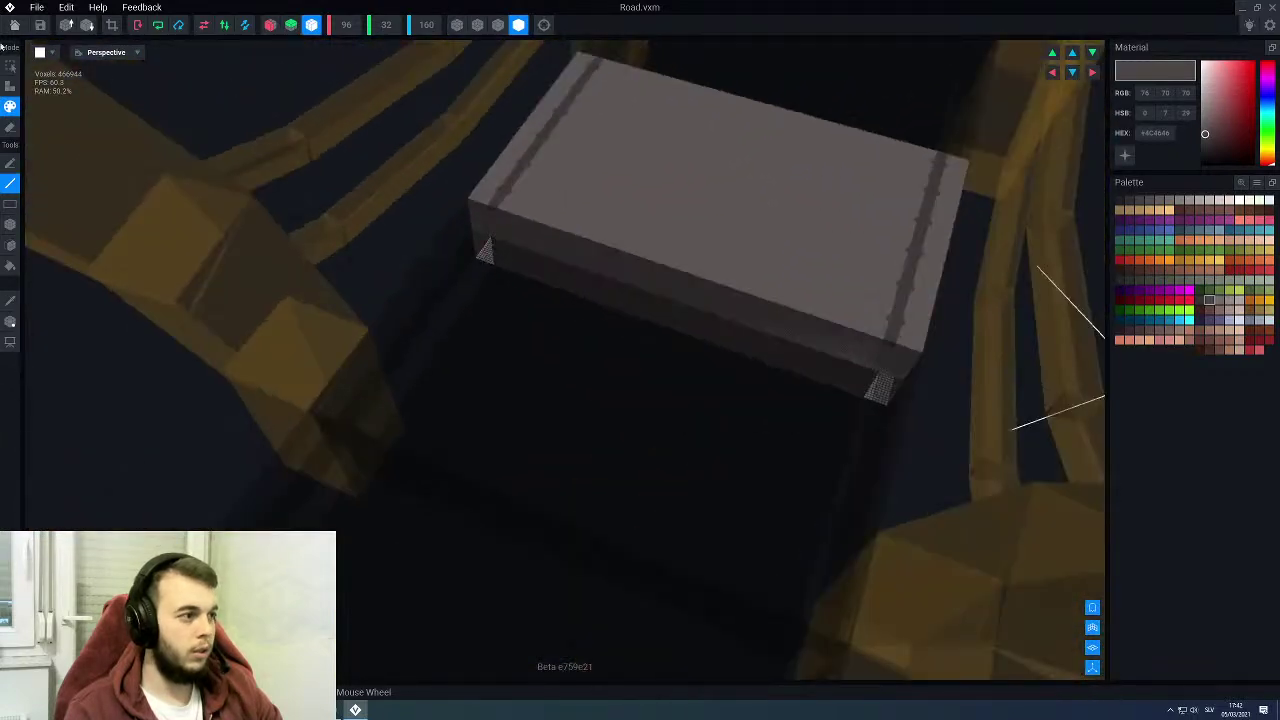
pyautogui.click(15, 25)
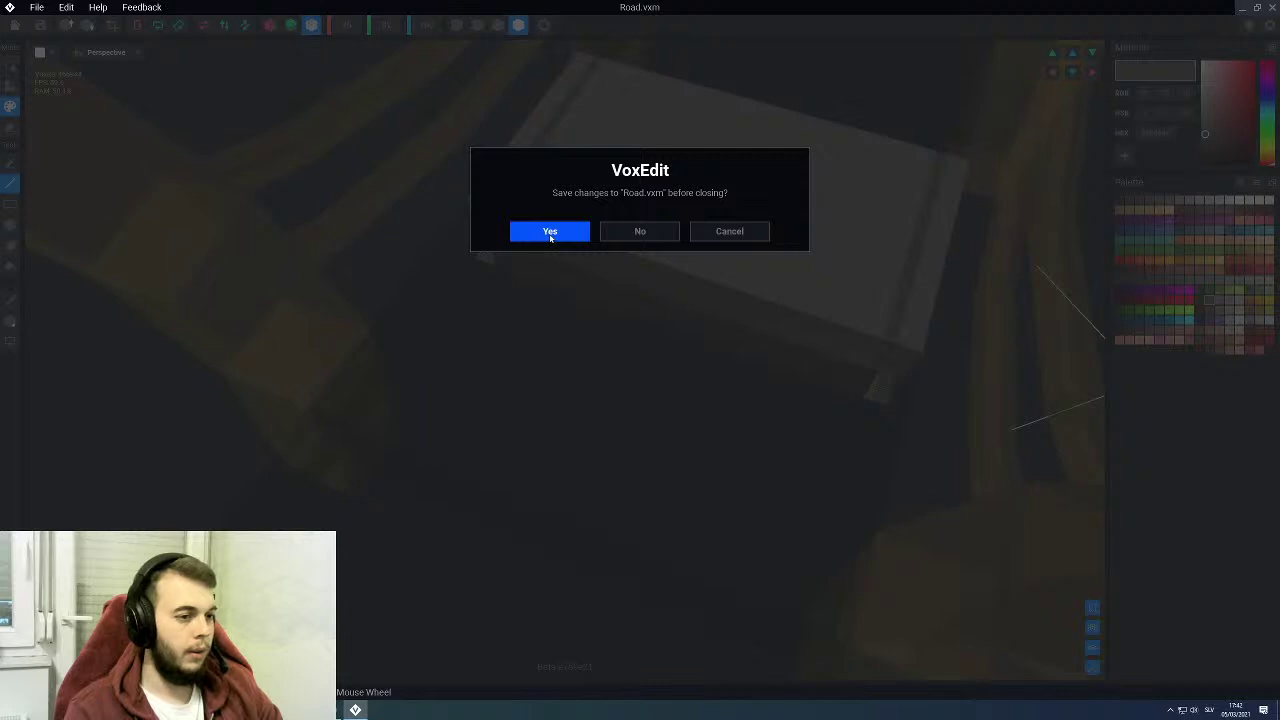
pyautogui.click(550, 236)
# Step: Examine the speckled side panel and road surface on the assembled bridge and select the middle Road part
pyautogui.scroll(-5, 548, 237)
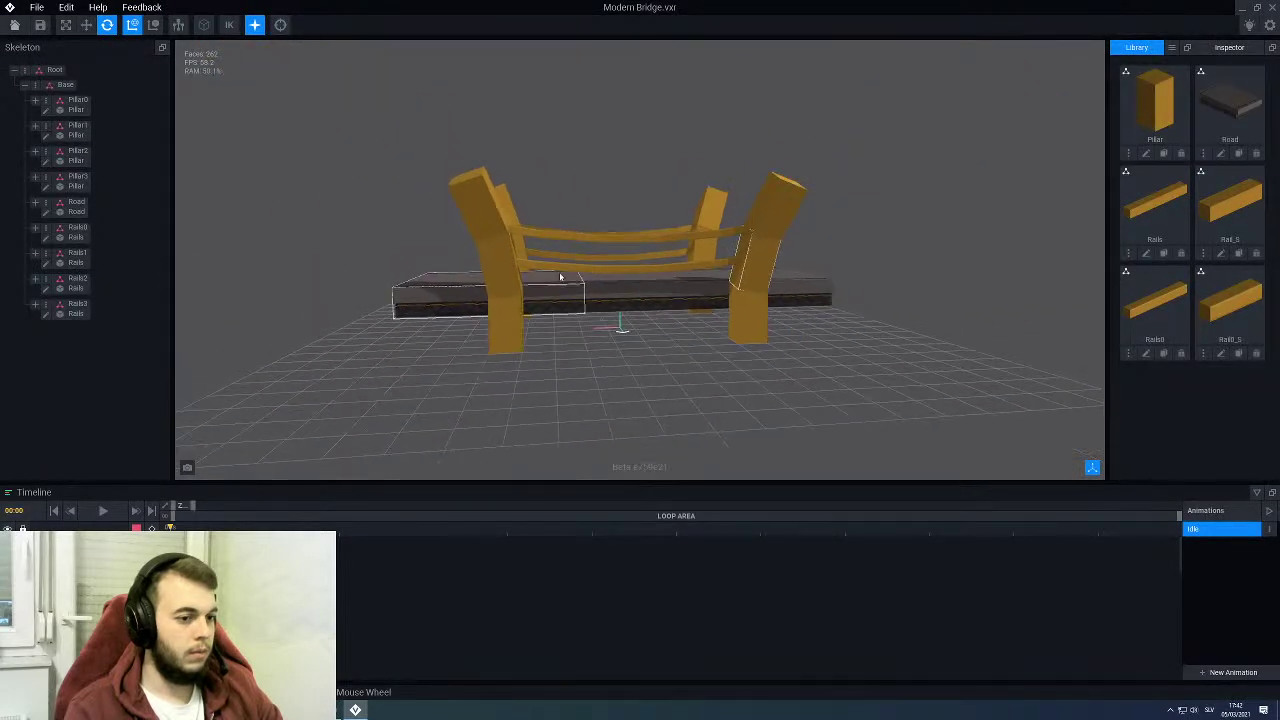
pyautogui.scroll(6, 560, 276)
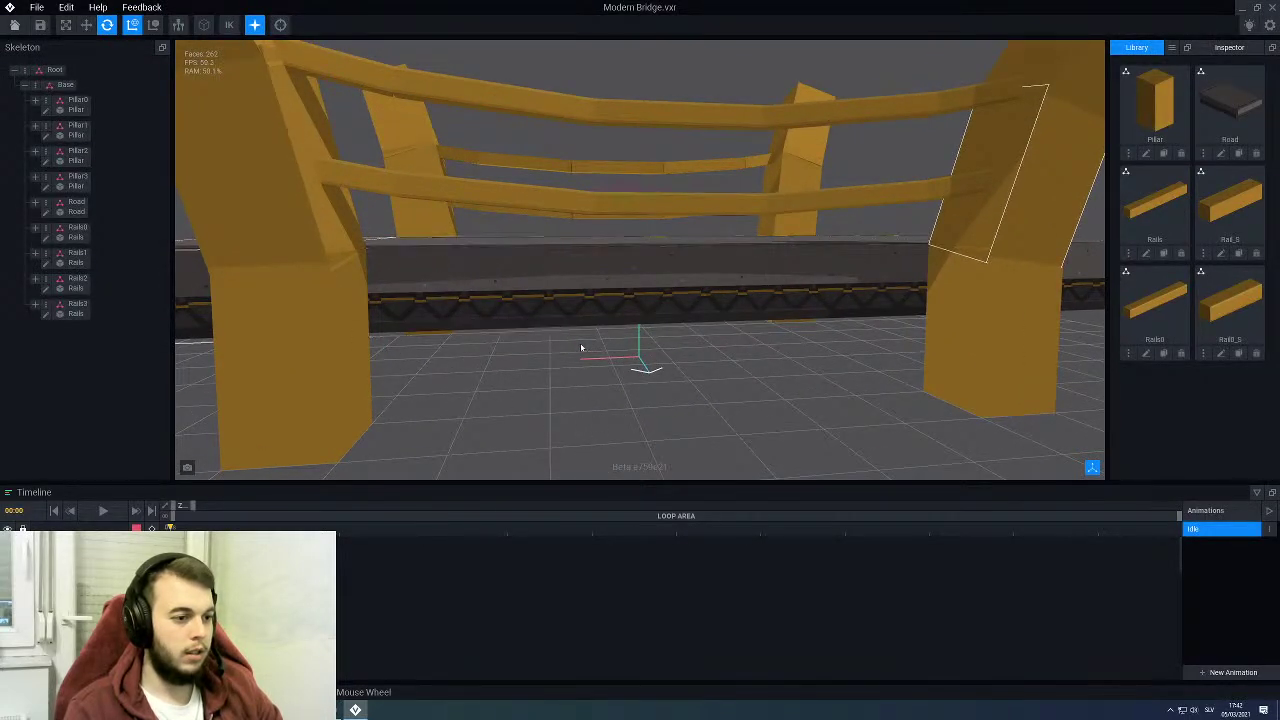
pyautogui.scroll(-3, 581, 347)
pyautogui.moveTo(581, 347); pyautogui.dragTo(640, 470, button='right')
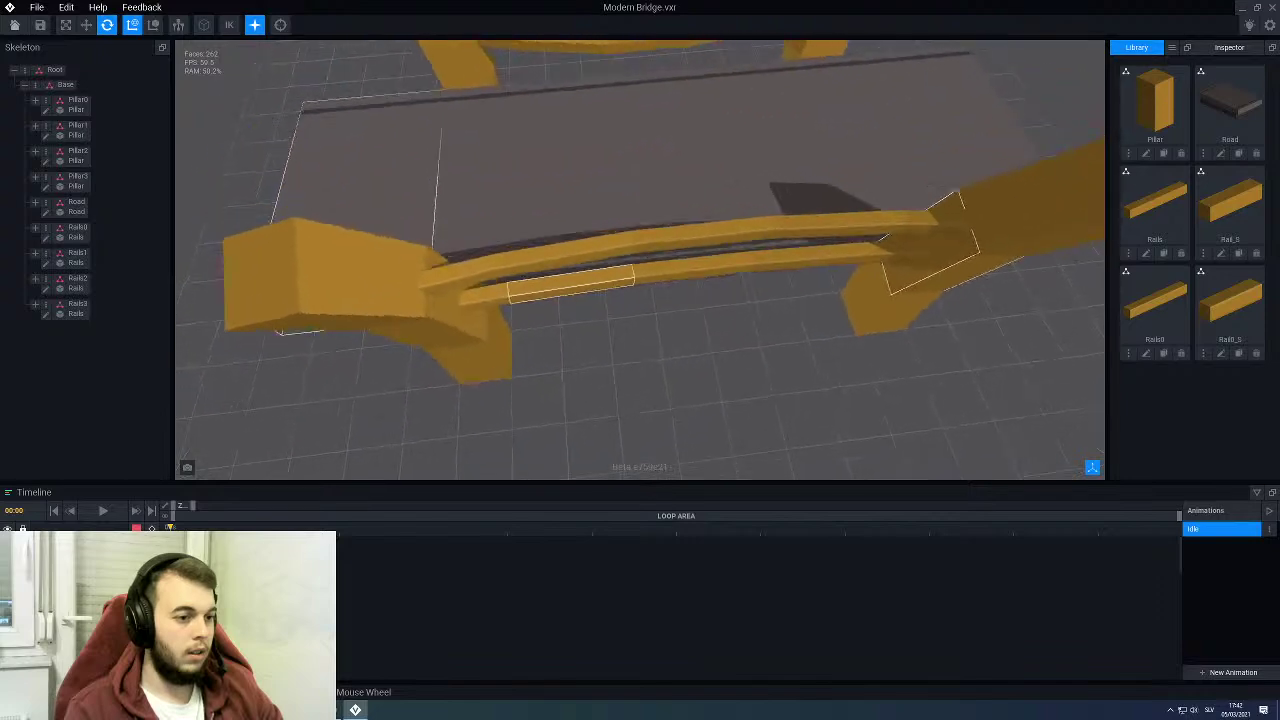
pyautogui.moveTo(600, 300); pyautogui.dragTo(655, 302, button='right')
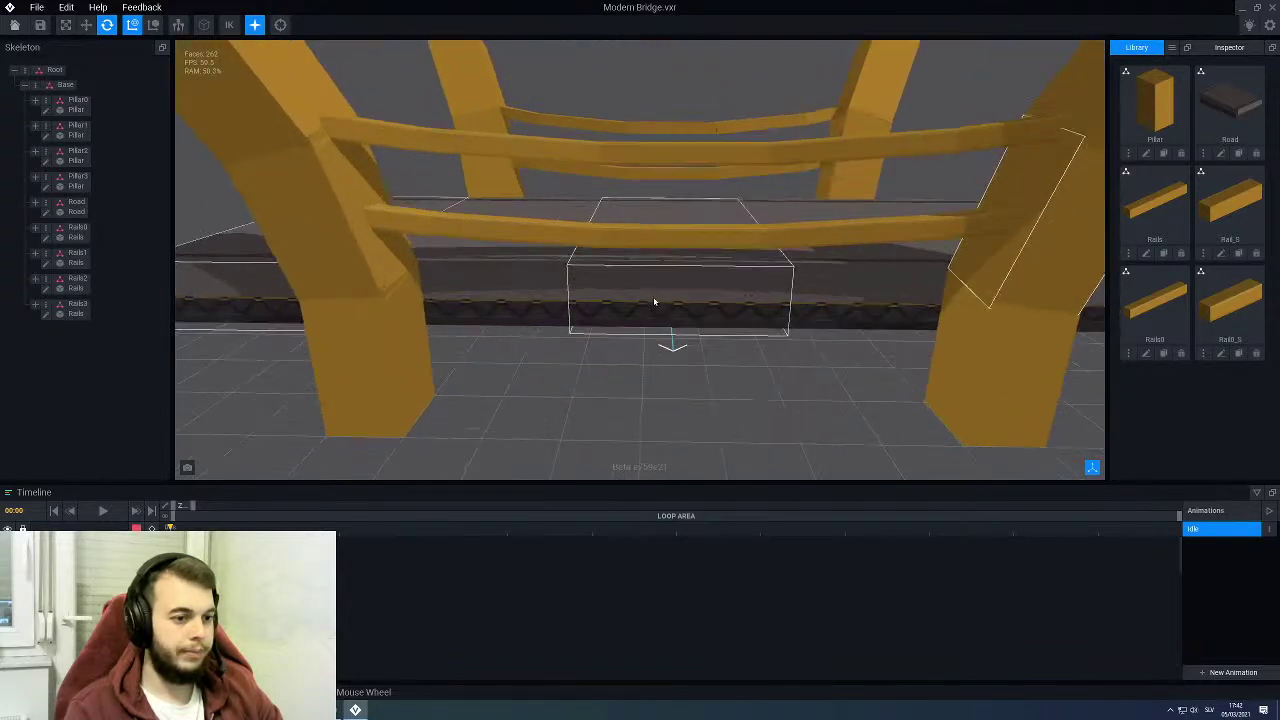
pyautogui.click(655, 302)
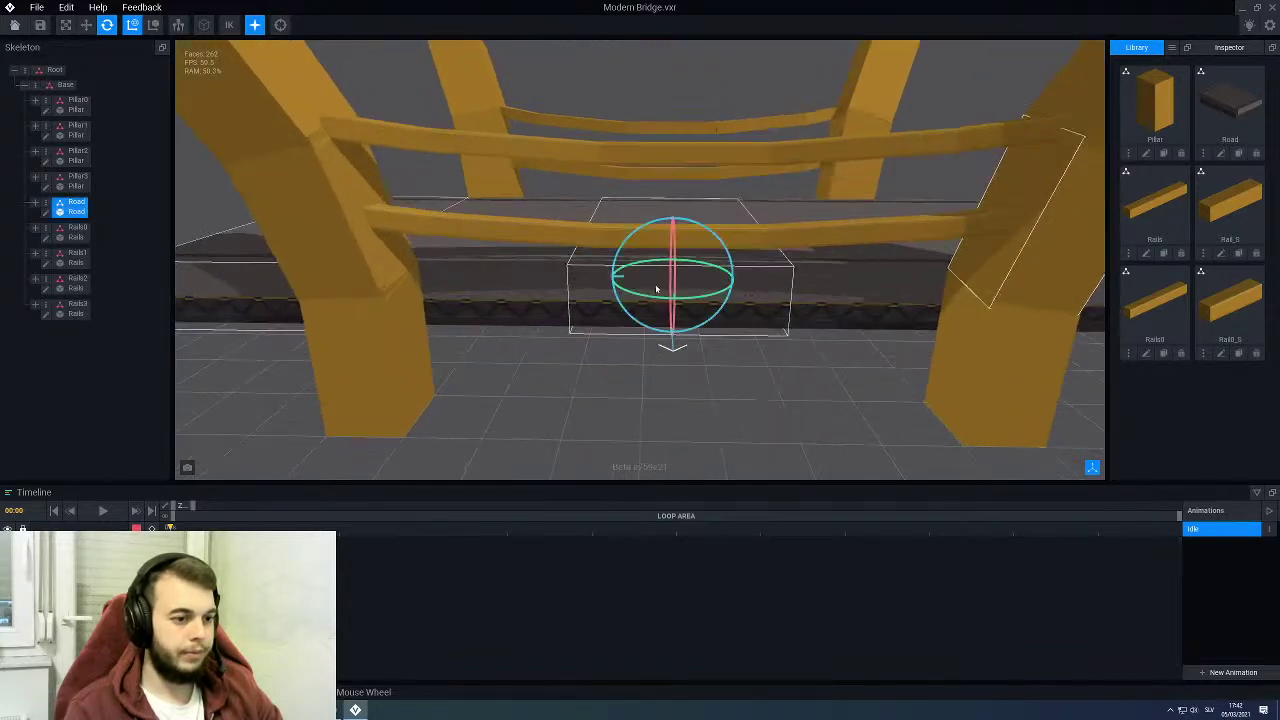
# Step: Open the Road model for editing and paint three scattered light grey #918987 specks along the outer edge strip of its top surface
pyautogui.click(45, 213)
pyautogui.moveTo(524, 406); pyautogui.dragTo(684, 377, button='right')
pyautogui.scroll(4, 540, 418)
pyautogui.scroll(-5, 540, 417)
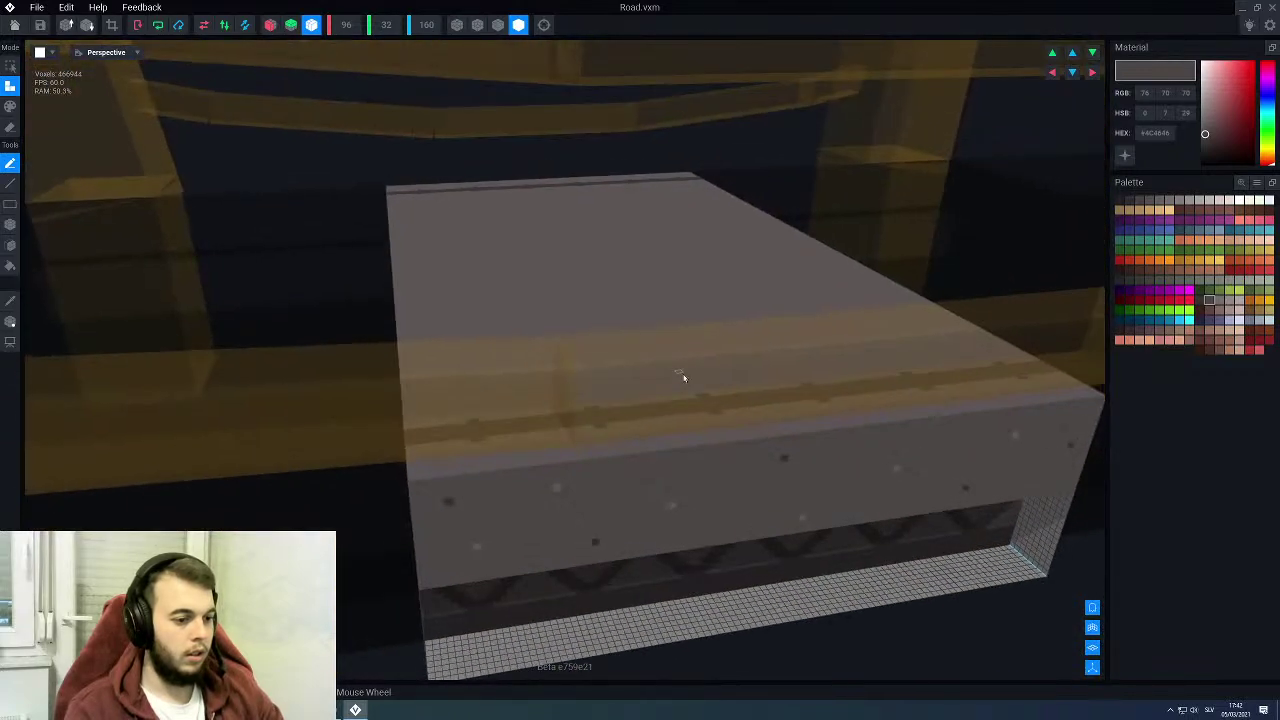
pyautogui.keyDown('alt'); pyautogui.click(556, 488); pyautogui.keyUp('alt')
pyautogui.press('p')
pyautogui.press('l')
pyautogui.moveTo(526, 453); pyautogui.dragTo(525, 444, button='right')
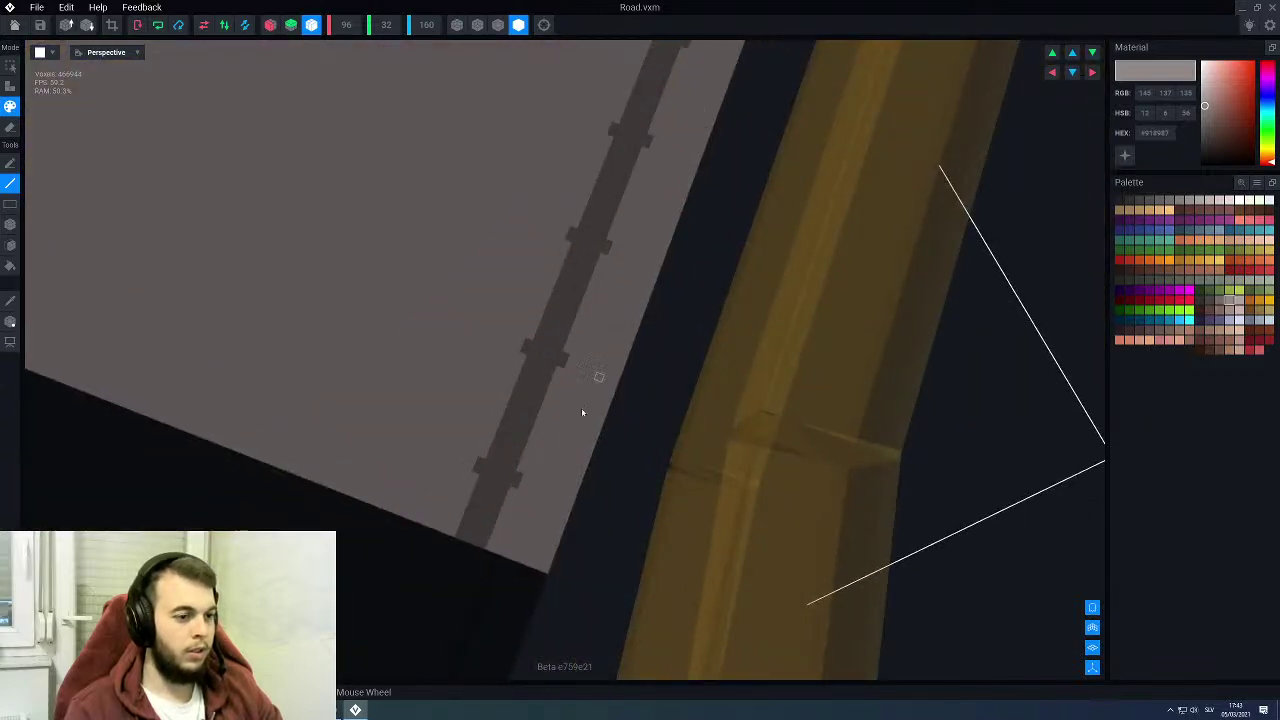
pyautogui.scroll(2, 571, 397)
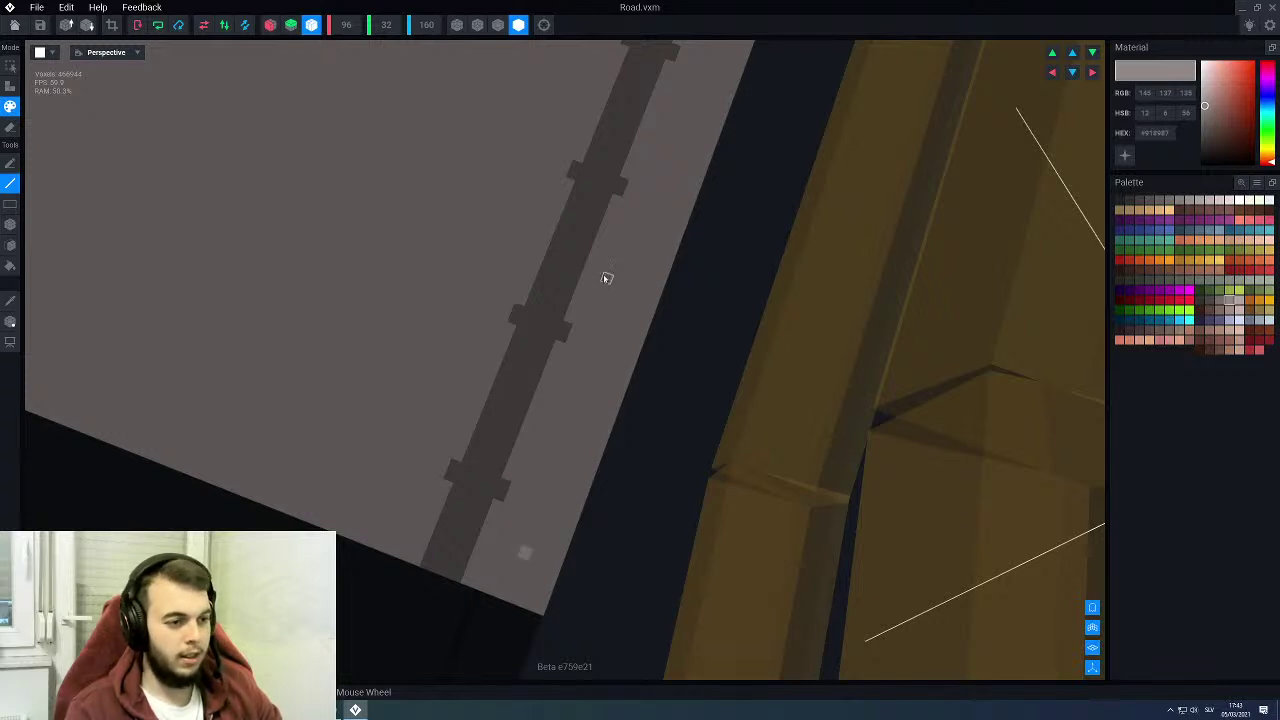
pyautogui.scroll(1, 615, 240)
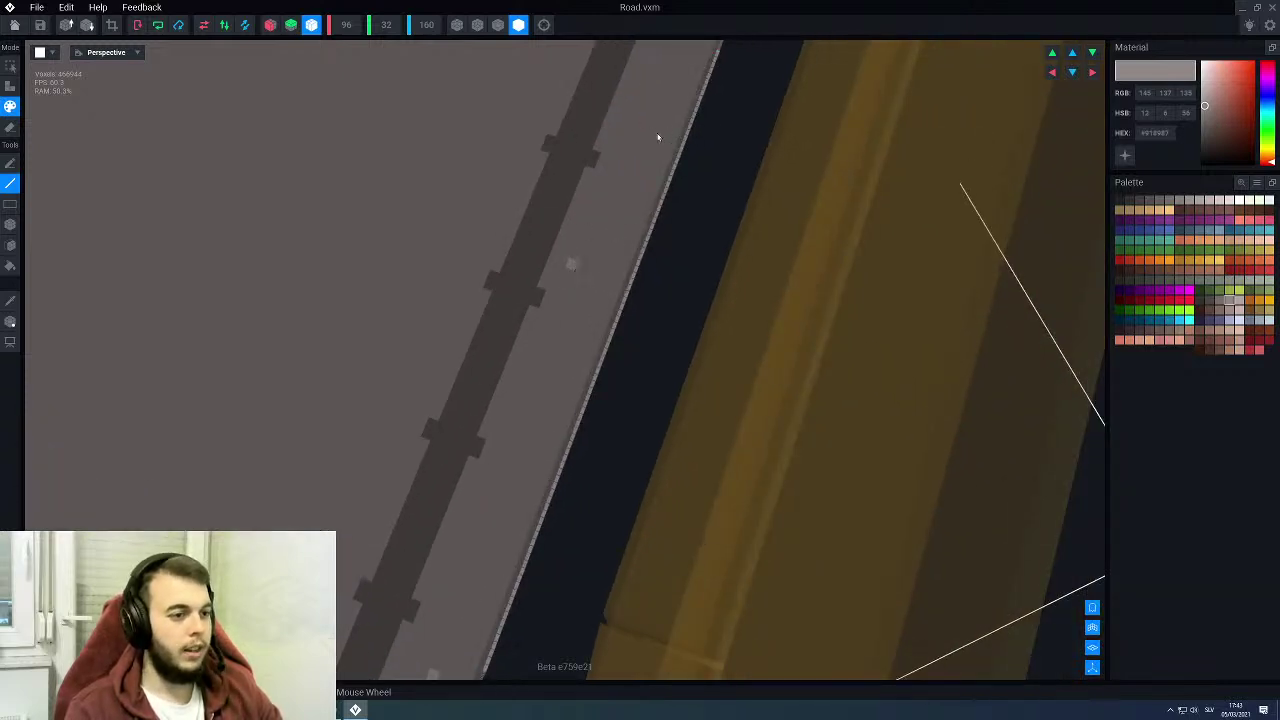
pyautogui.scroll(-4, 658, 137)
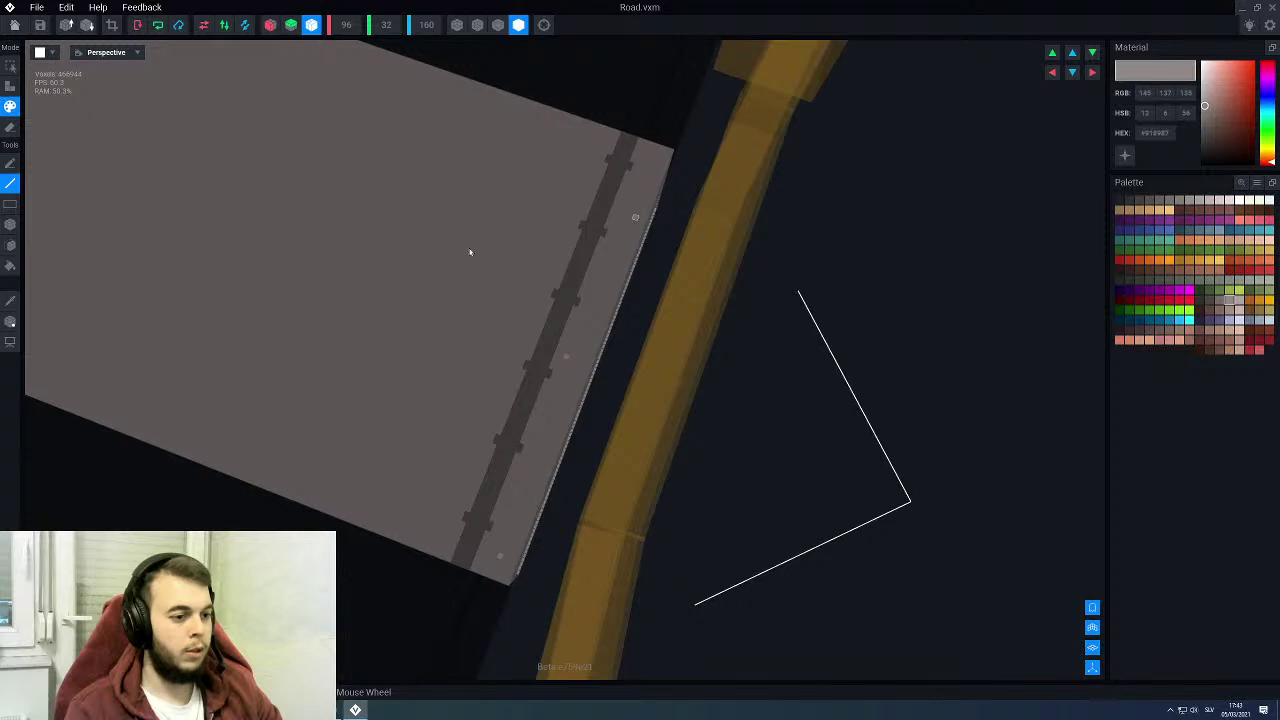
pyautogui.scroll(2, 486, 249)
pyautogui.moveTo(501, 272); pyautogui.dragTo(497, 263, button='middle')
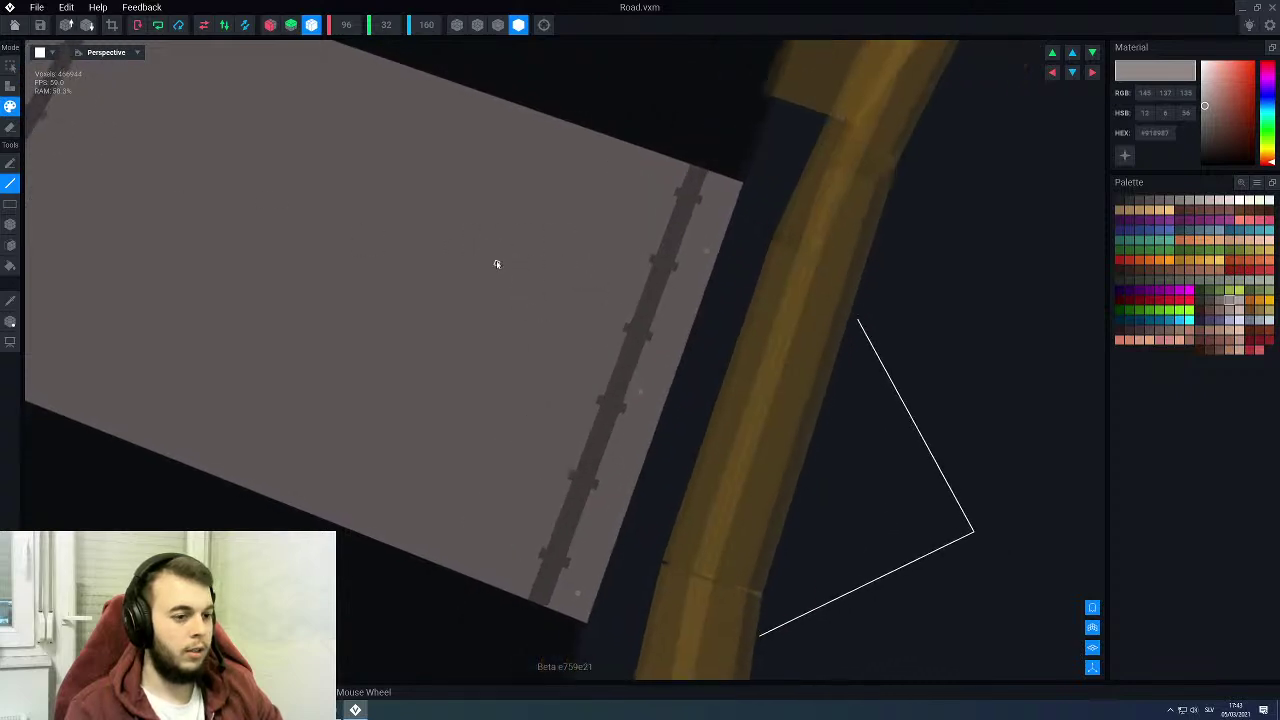
# Step: Paint four darker grey #4C4646 specks between the light ones on the outer edge strip of the road's top
pyautogui.moveTo(498, 265); pyautogui.dragTo(543, 299, button='right')
pyautogui.scroll(2, 543, 299)
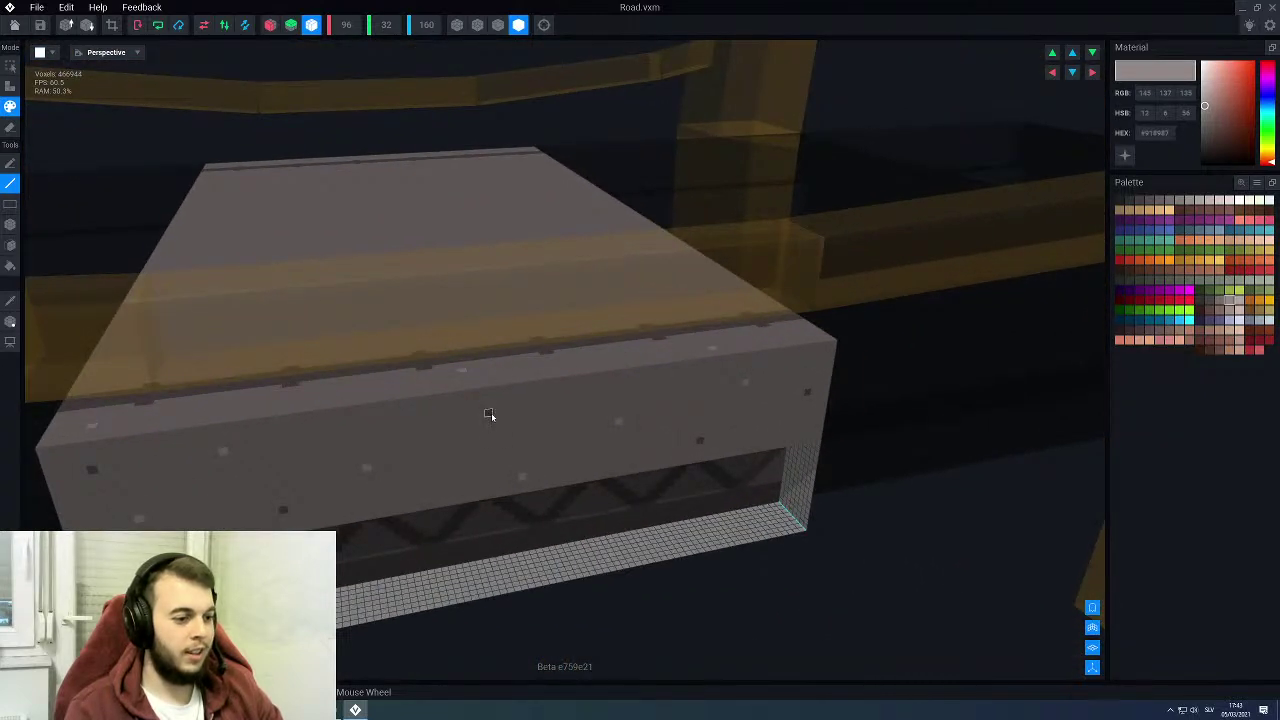
pyautogui.keyDown('alt'); pyautogui.click(489, 414); pyautogui.keyUp('alt')
pyautogui.moveTo(391, 393); pyautogui.dragTo(483, 429, button='right')
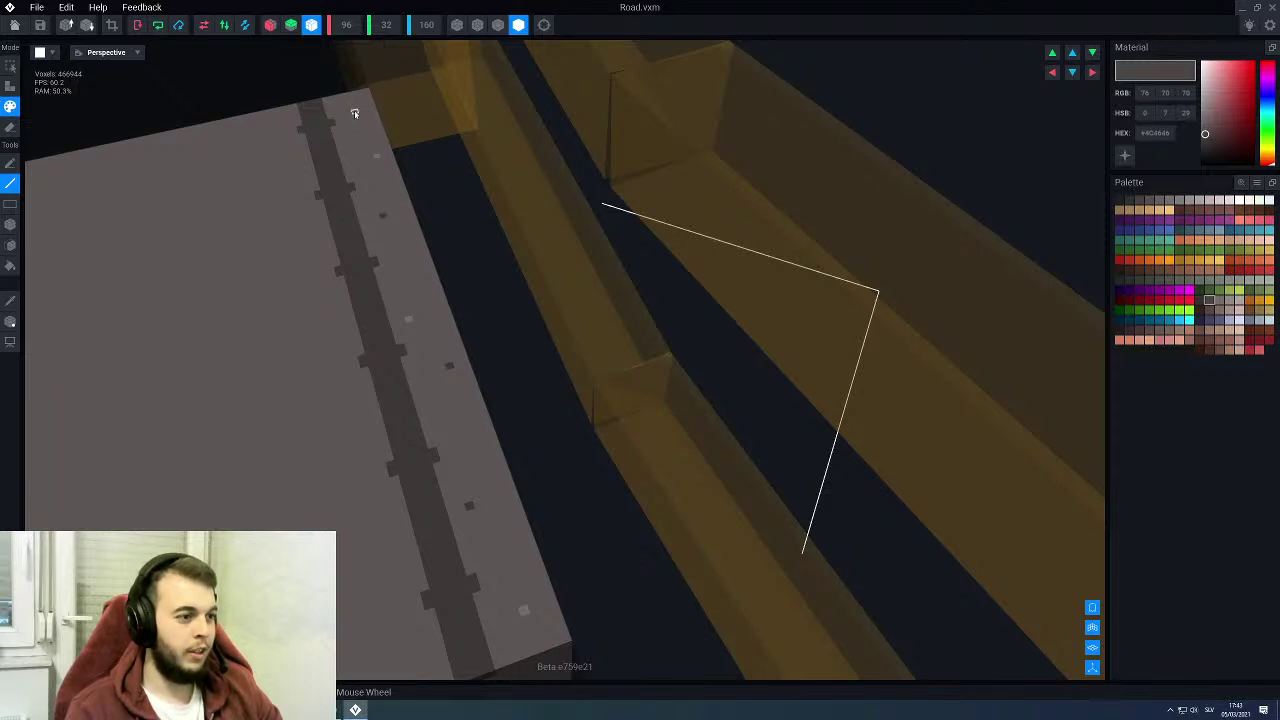
# Step: Paint the first two segments and notches along the inner edge of the dark road strip in orange #D4972E
pyautogui.scroll(-6, 358, 318)
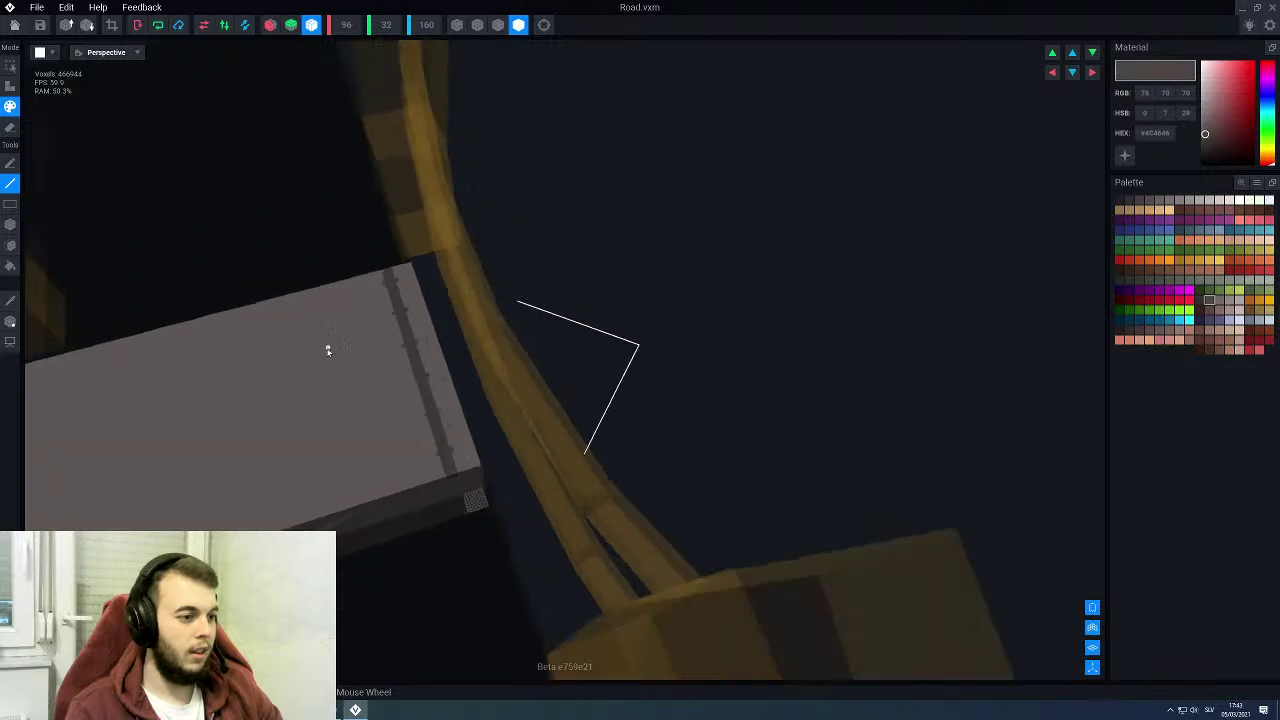
pyautogui.moveTo(329, 351); pyautogui.dragTo(334, 346, button='middle')
pyautogui.moveTo(317, 438); pyautogui.dragTo(618, 339, button='right')
pyautogui.scroll(5, 630, 342)
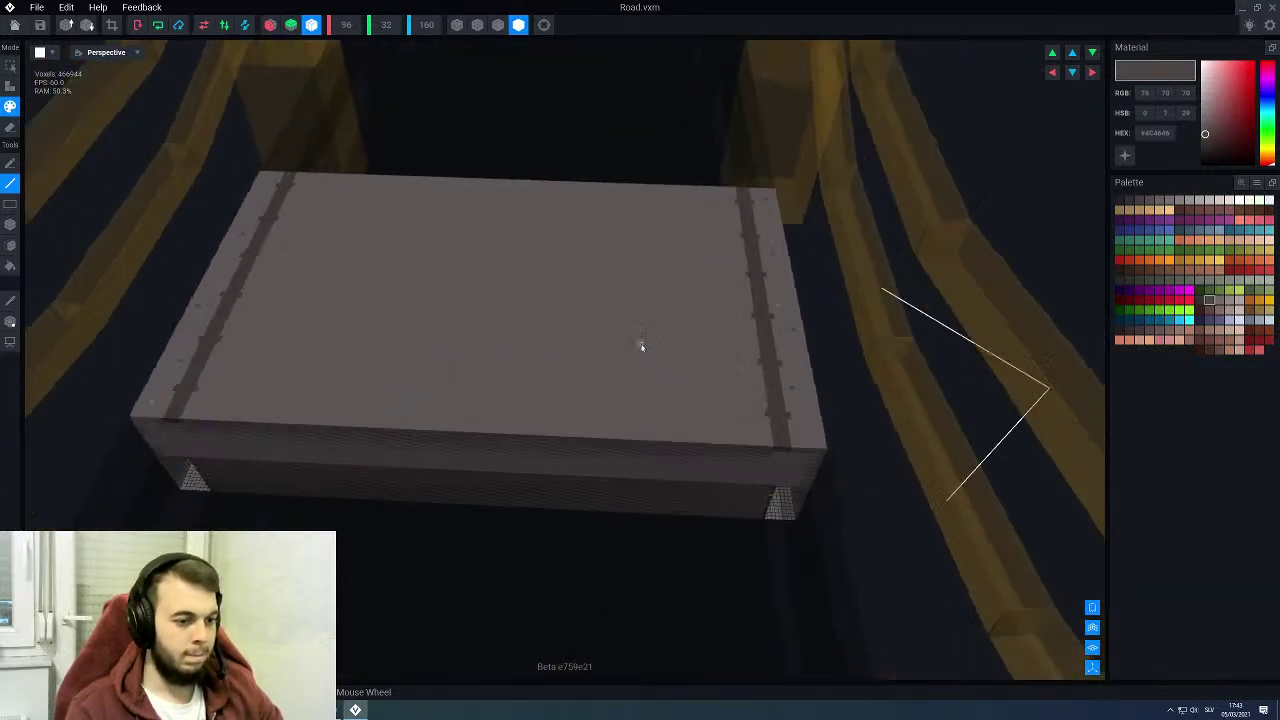
pyautogui.scroll(-1, 675, 371)
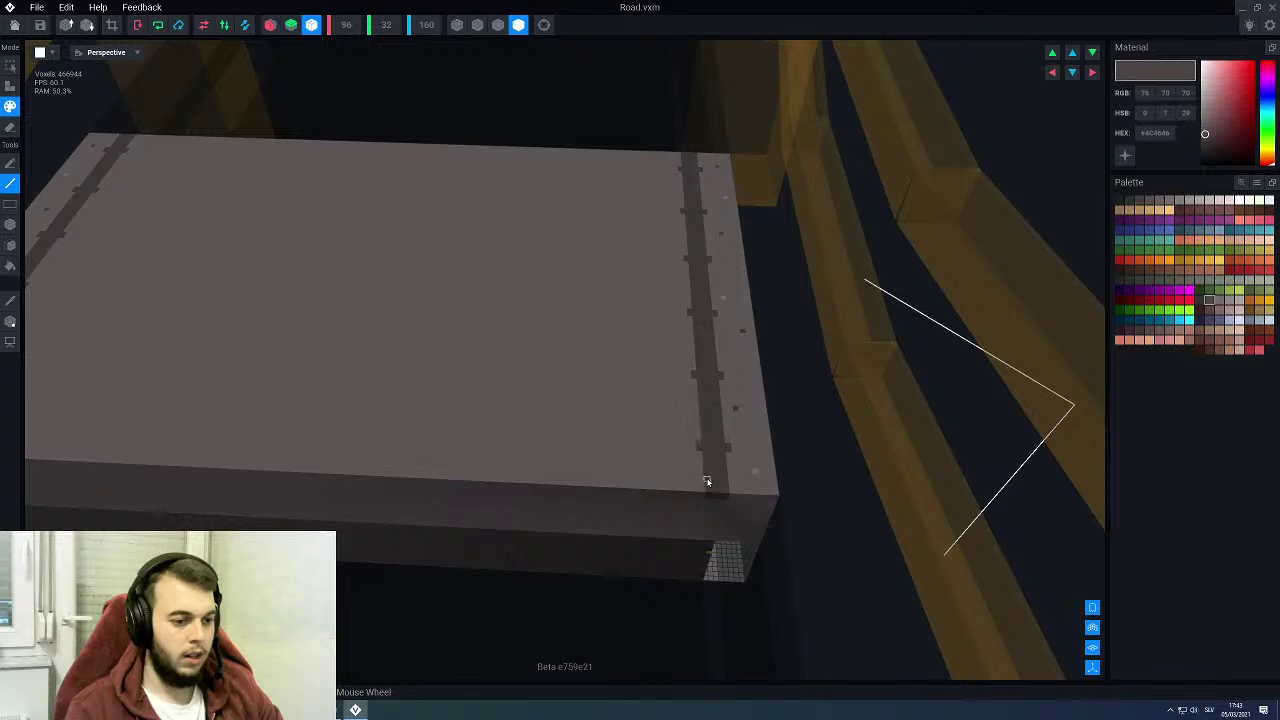
pyautogui.scroll(6, 707, 482)
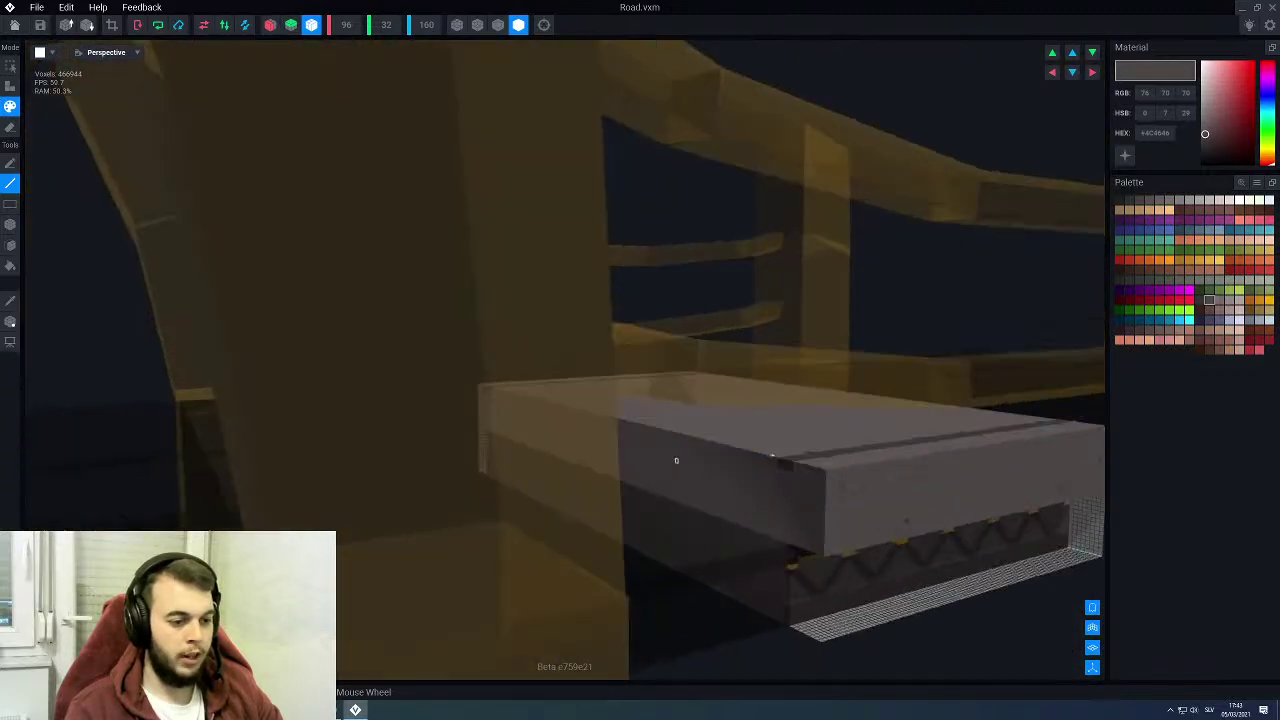
pyautogui.moveTo(676, 460); pyautogui.dragTo(1024, 330, button='right')
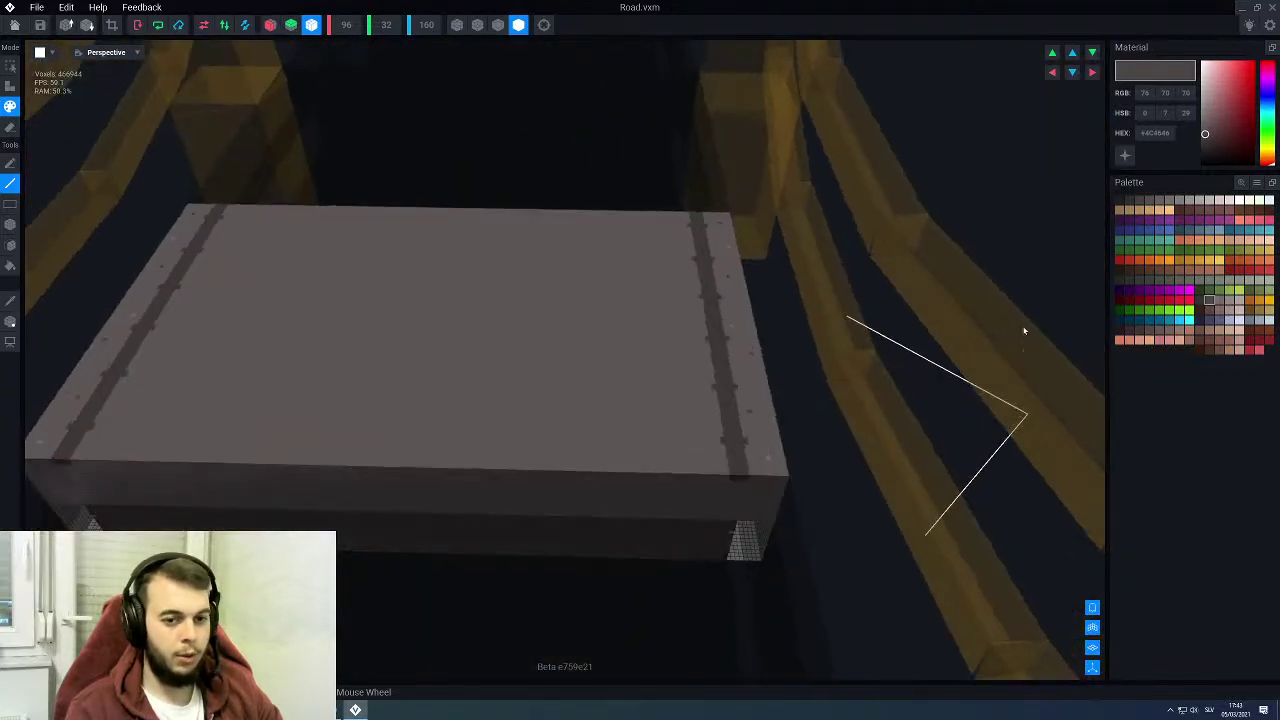
pyautogui.click(1198, 261)
pyautogui.scroll(3, 700, 448)
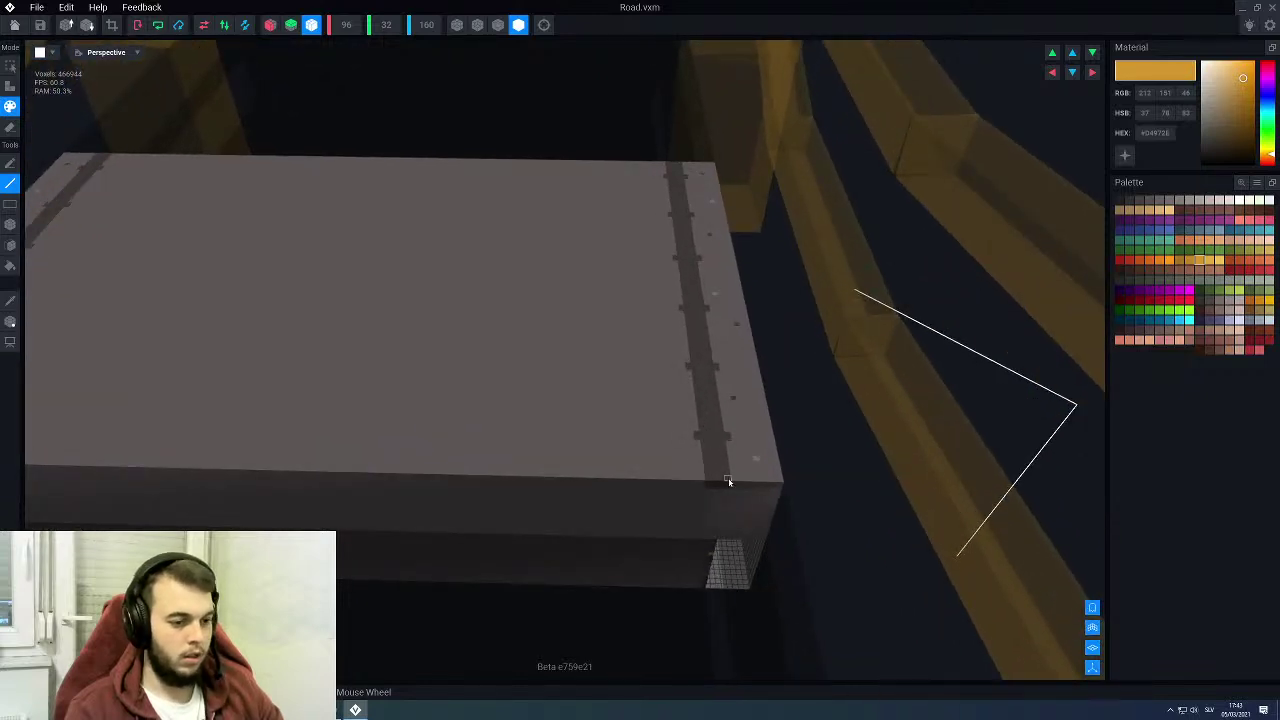
pyautogui.moveTo(708, 480); pyautogui.dragTo(705, 445)
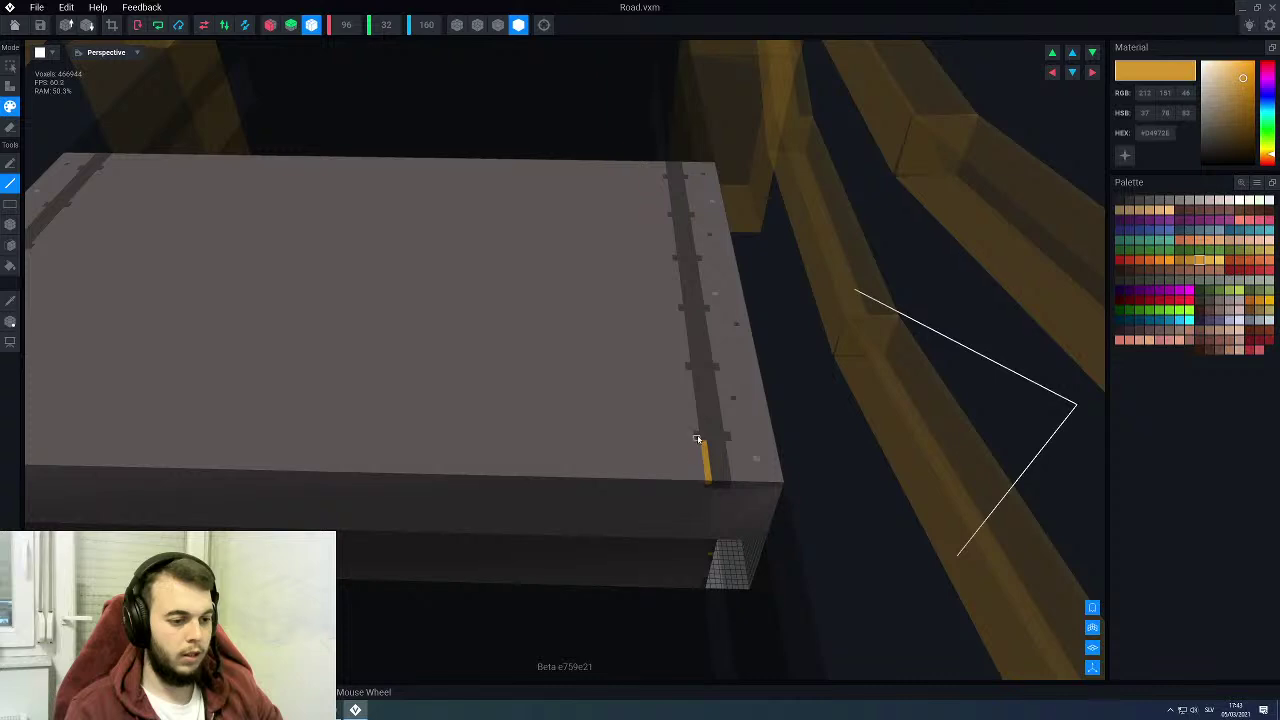
pyautogui.scroll(-3, 314, 409)
pyautogui.scroll(5, 564, 425)
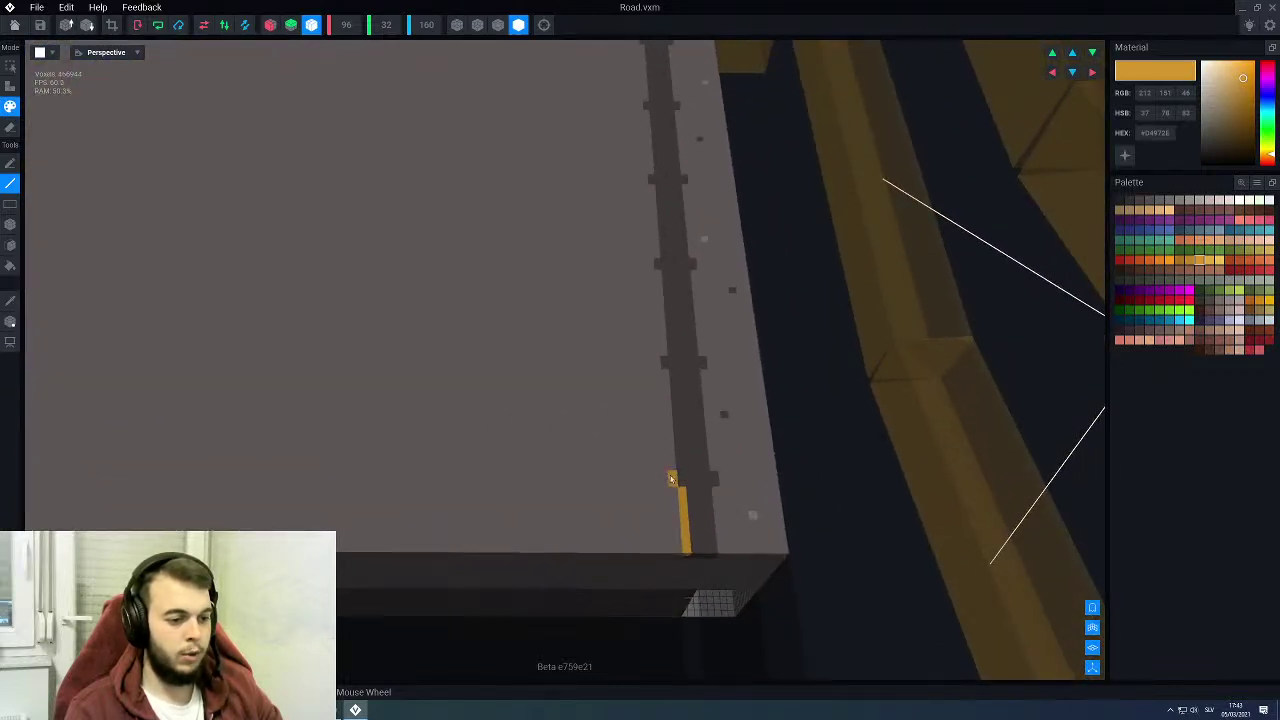
pyautogui.moveTo(679, 468); pyautogui.dragTo(672, 383)
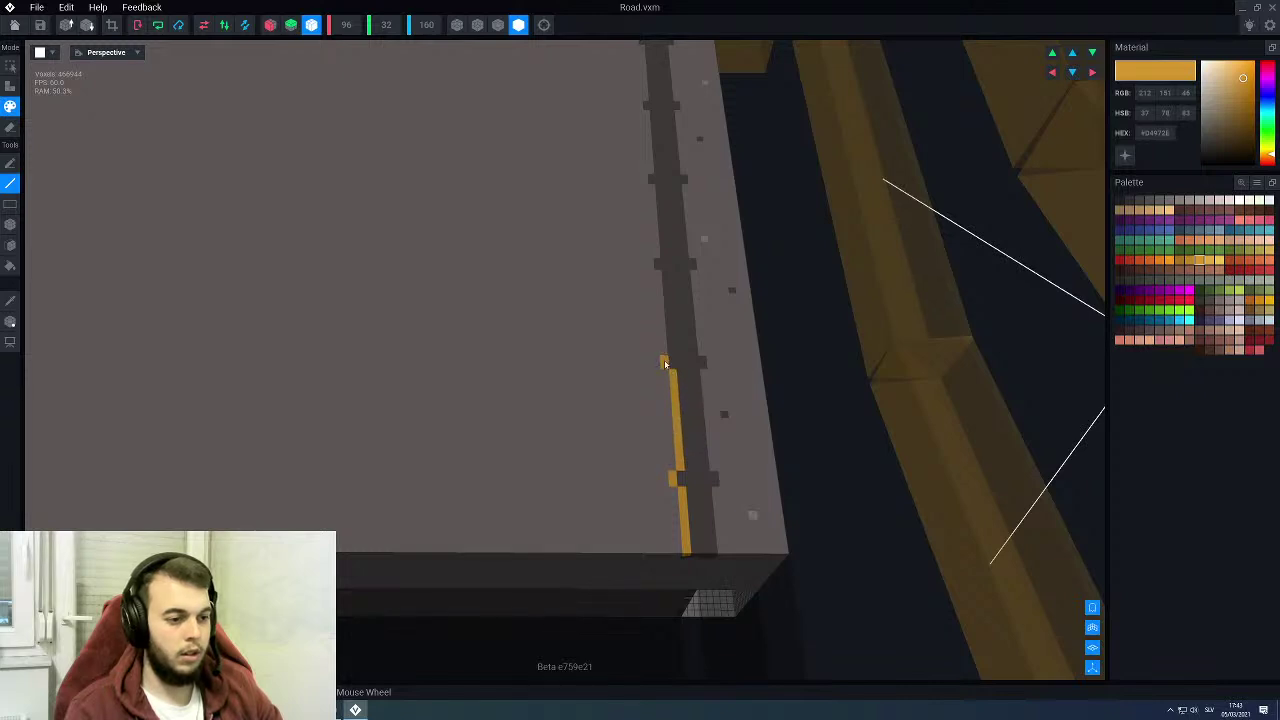
# Step: Continue the orange line along the strip's inner edge, including the protruding notches, to the far end of the road block
pyautogui.moveTo(673, 346); pyautogui.dragTo(665, 273)
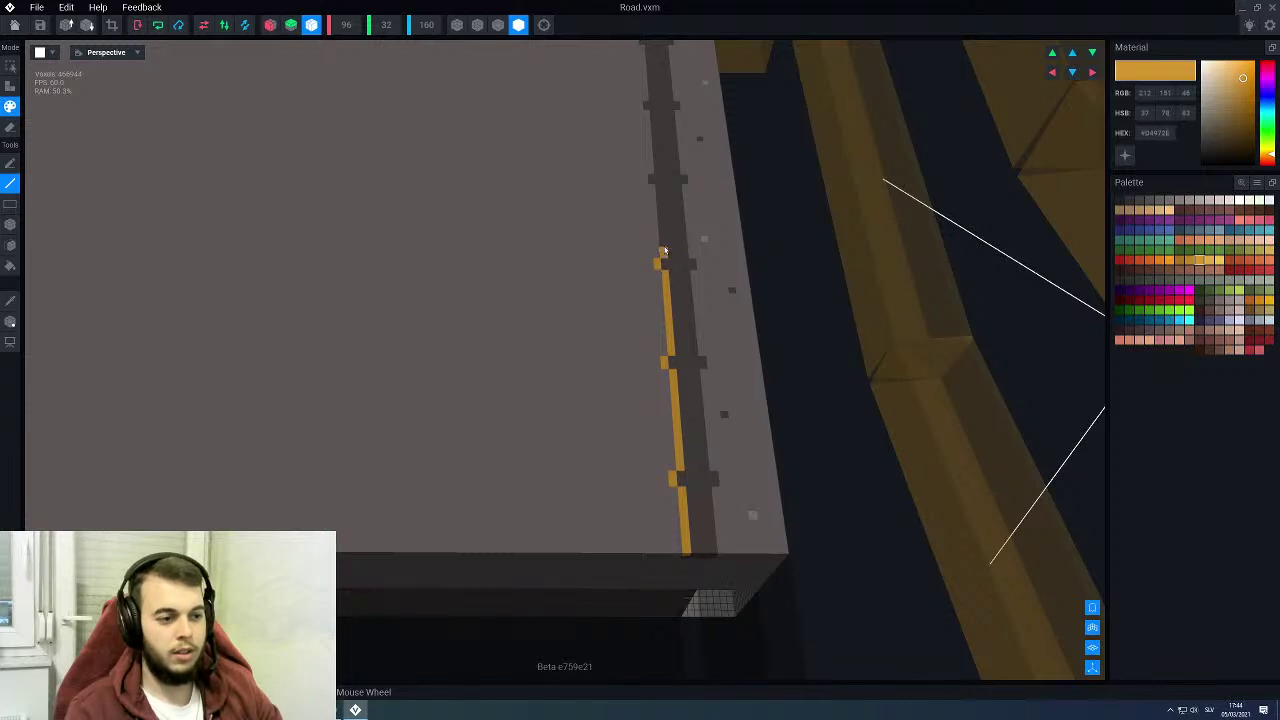
pyautogui.moveTo(663, 251); pyautogui.dragTo(661, 193)
pyautogui.scroll(-2, 615, 271)
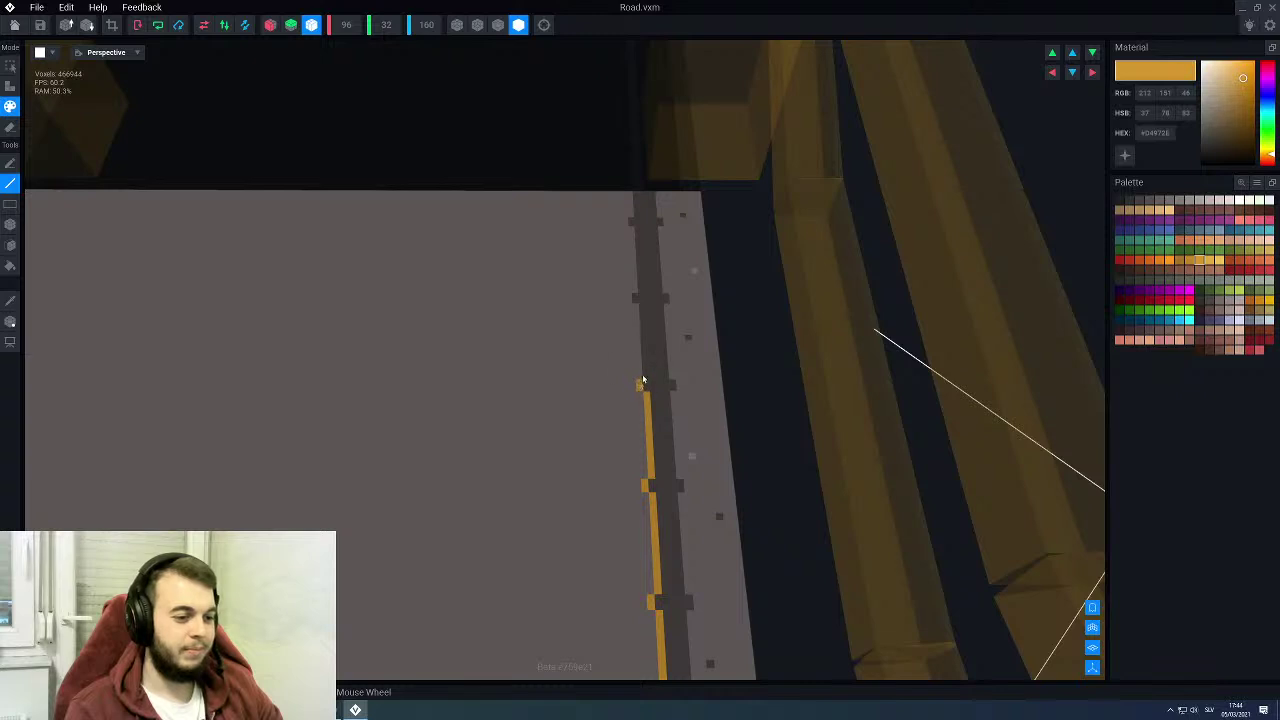
pyautogui.moveTo(645, 379); pyautogui.dragTo(641, 305)
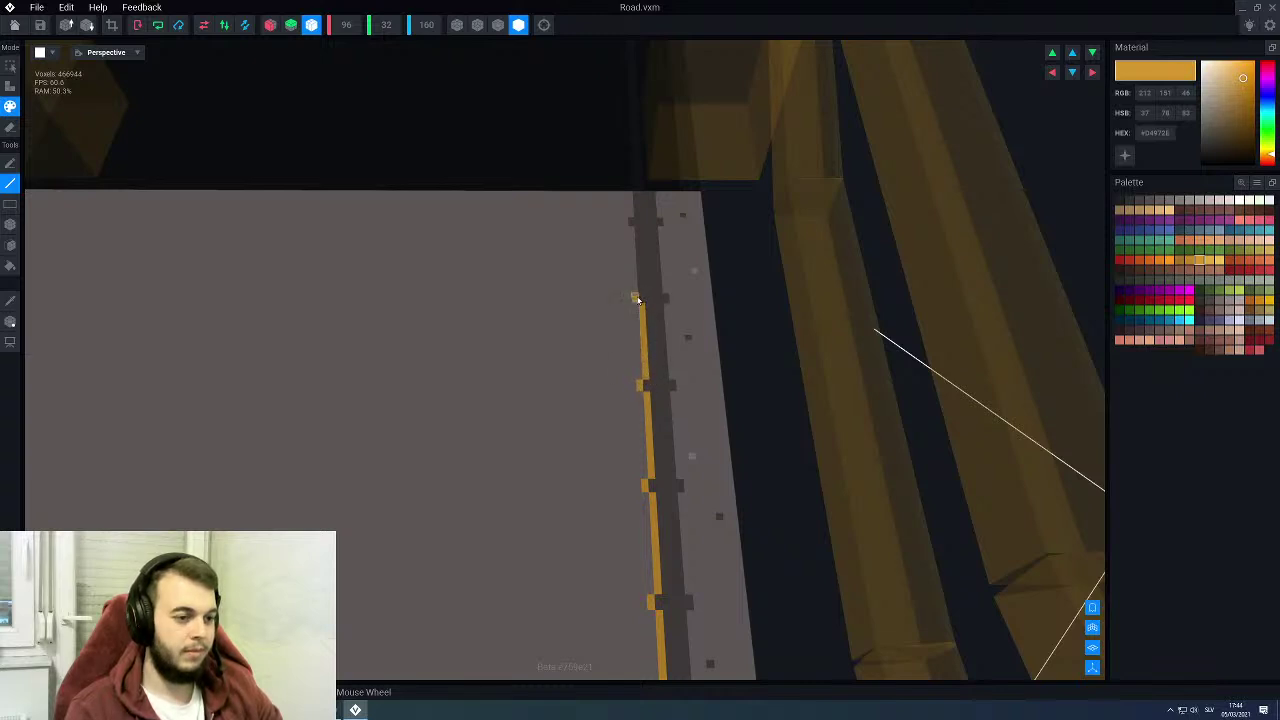
pyautogui.moveTo(643, 296); pyautogui.dragTo(641, 232)
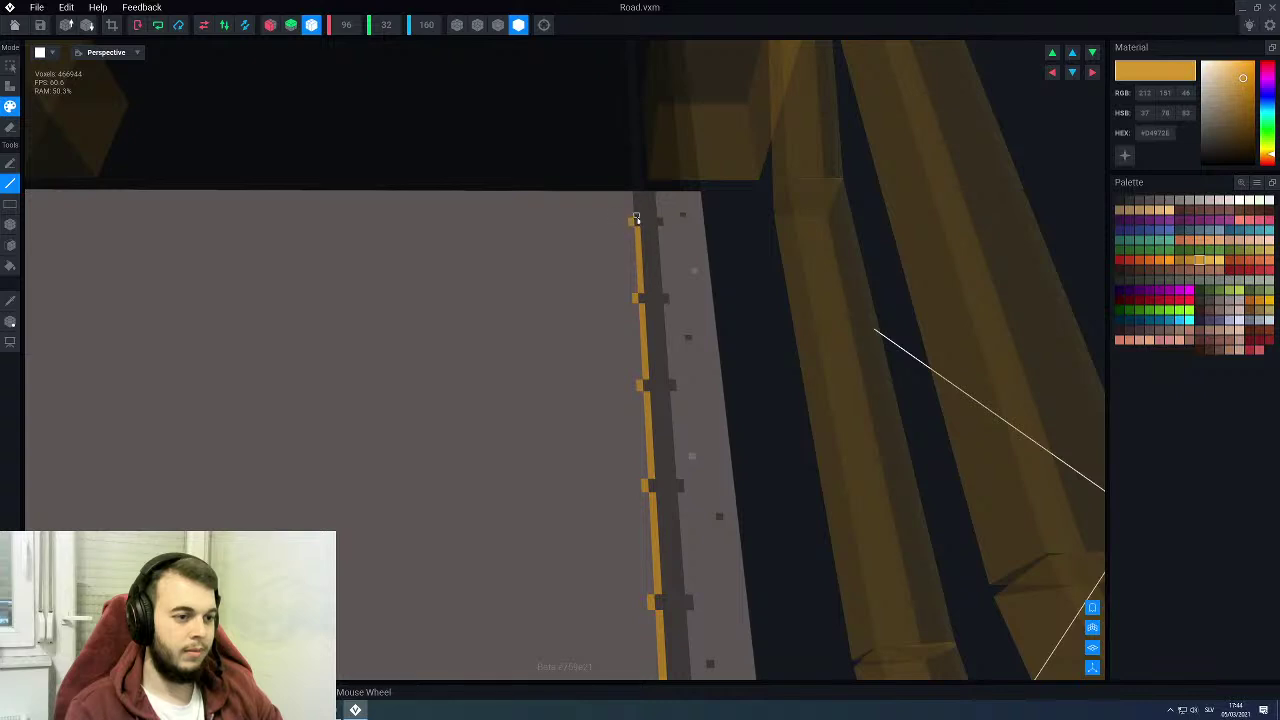
# Step: Check the orange lines on the whole road block, save the changes to Road.vxm and return to the bridge rig
pyautogui.scroll(-5, 619, 311)
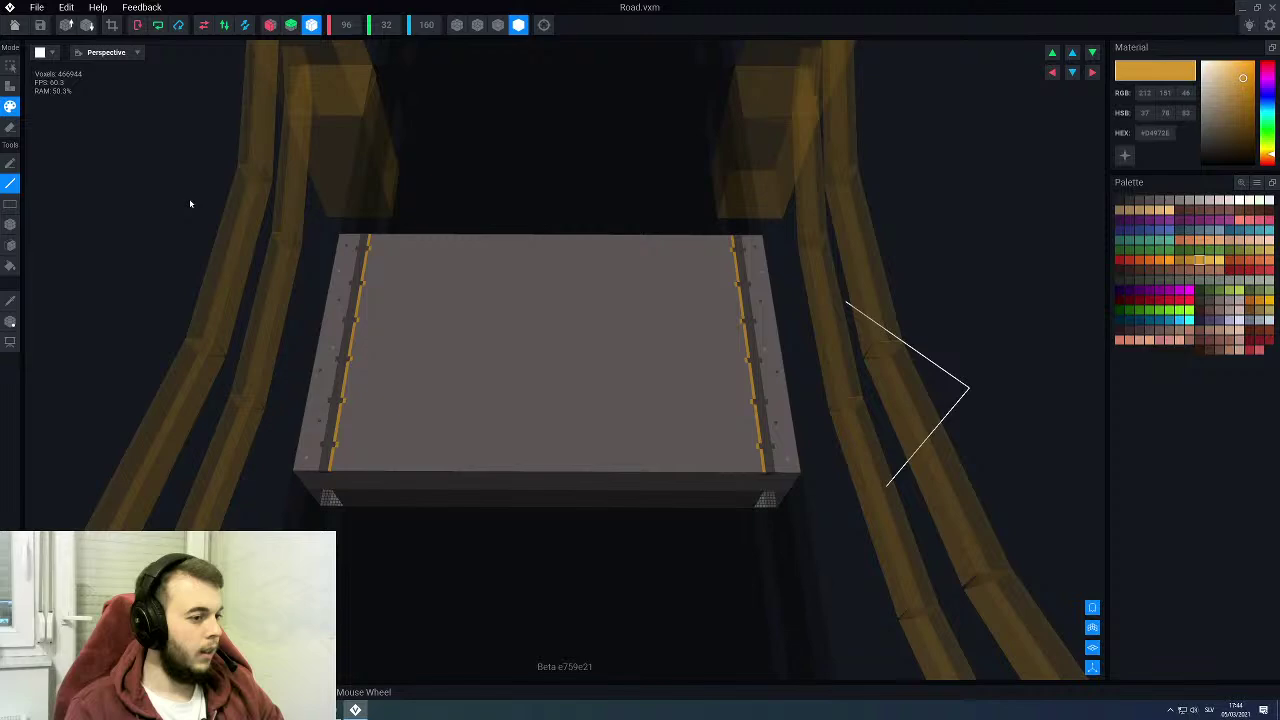
pyautogui.click(14, 24)
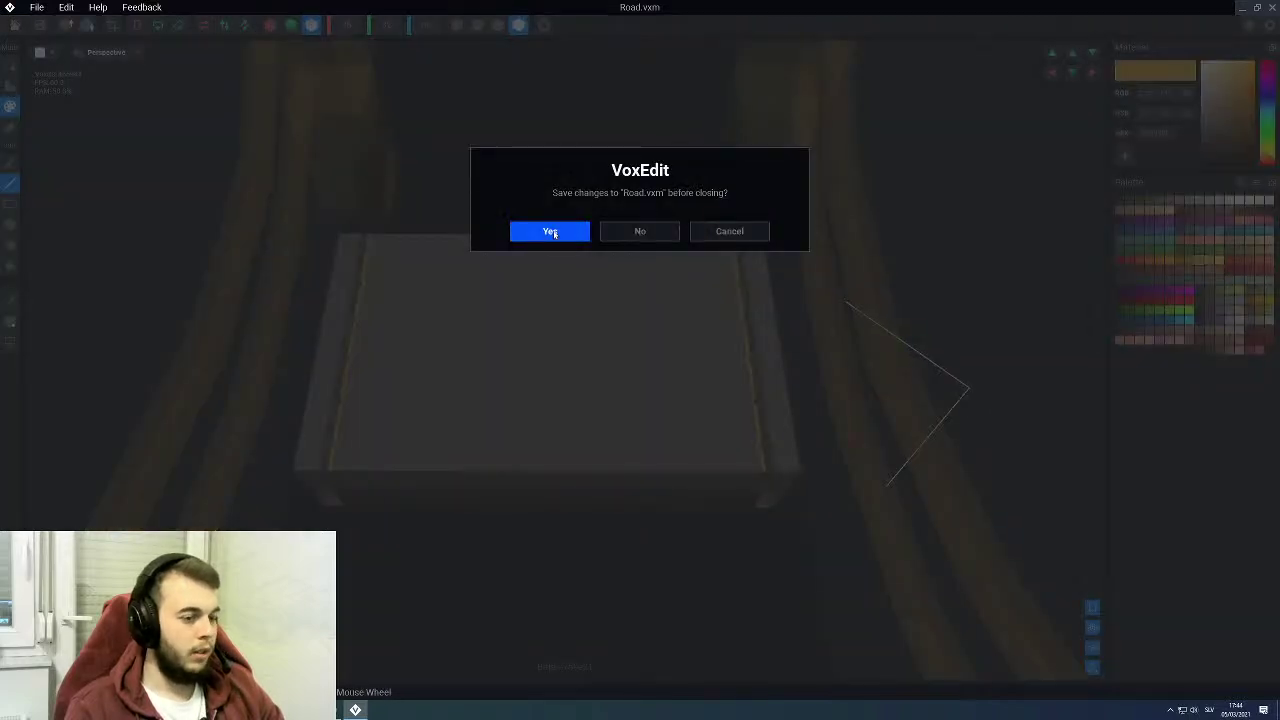
pyautogui.click(550, 231)
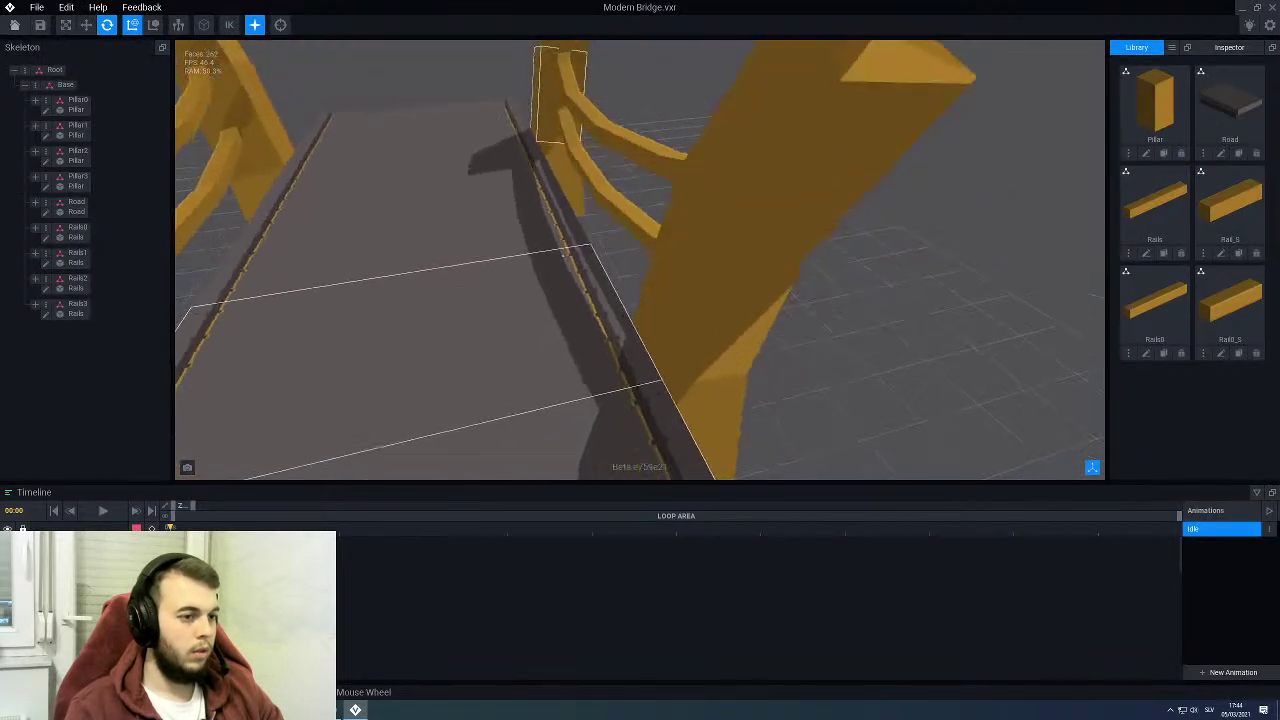
# Step: Examine the orange edge lines on the assembled road surface from above and along its length
pyautogui.scroll(-5, 519, 268)
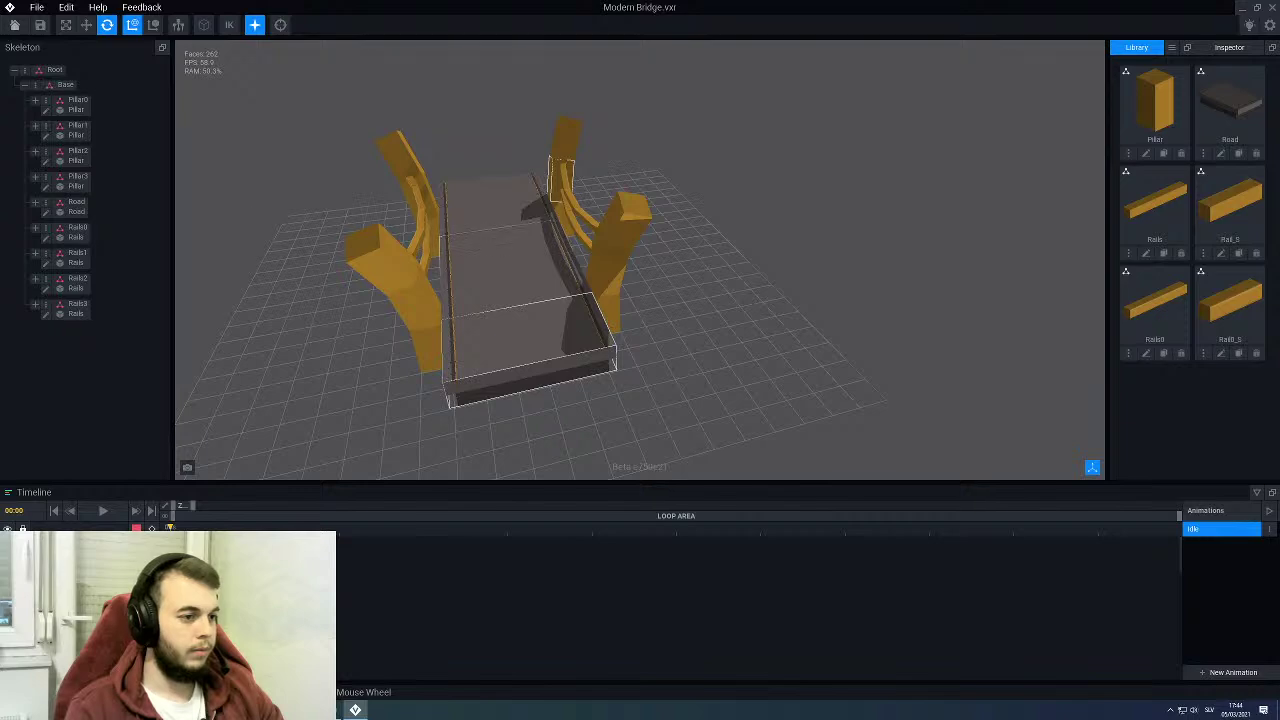
pyautogui.moveTo(450, 248); pyautogui.dragTo(410, 290, button='right')
pyautogui.moveTo(600, 340)
pyautogui.mouseDown(button='right')
pyautogui.moveTo(620, 320)
pyautogui.moveTo(457, 294)
pyautogui.moveTo(575, 340)
pyautogui.mouseUp(button='right')
pyautogui.scroll(5, 486, 246)
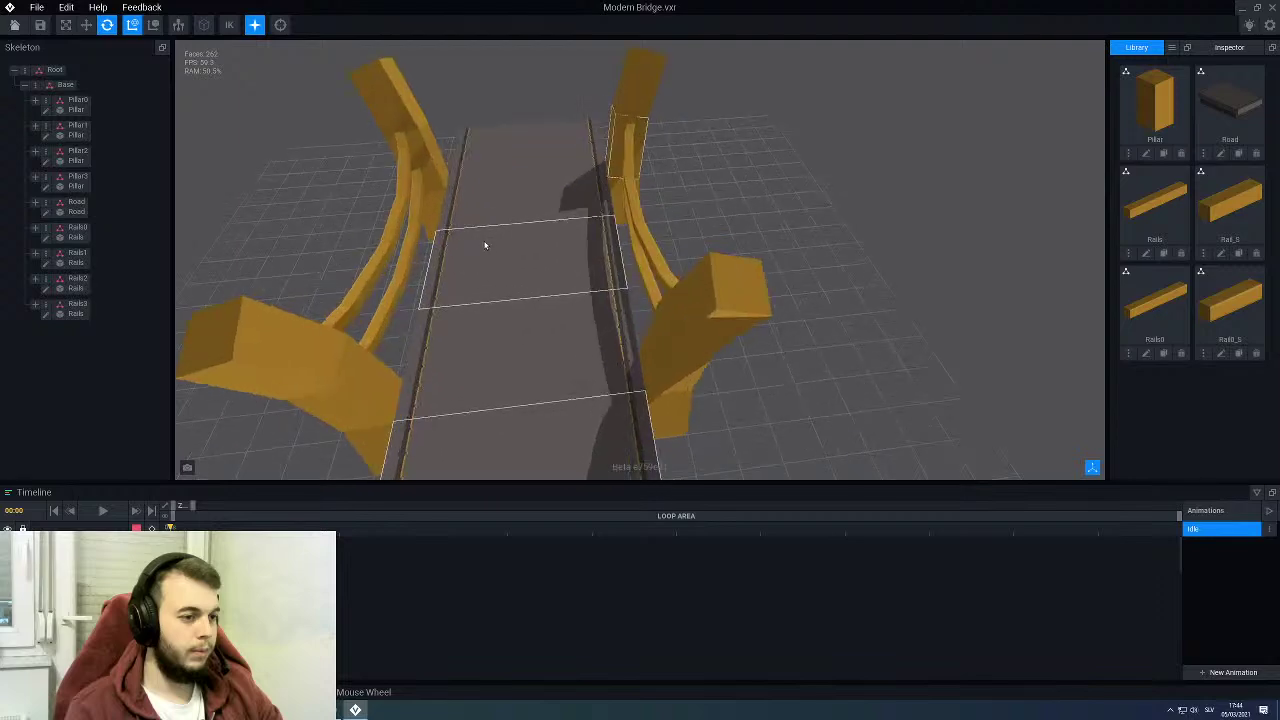
pyautogui.moveTo(595, 231)
pyautogui.mouseDown(button='right')
pyautogui.moveTo(490, 175)
pyautogui.moveTo(570, 150)
pyautogui.moveTo(600, 235)
pyautogui.moveTo(480, 210)
pyautogui.moveTo(520, 200)
pyautogui.moveTo(577, 224)
pyautogui.mouseUp(button='right')
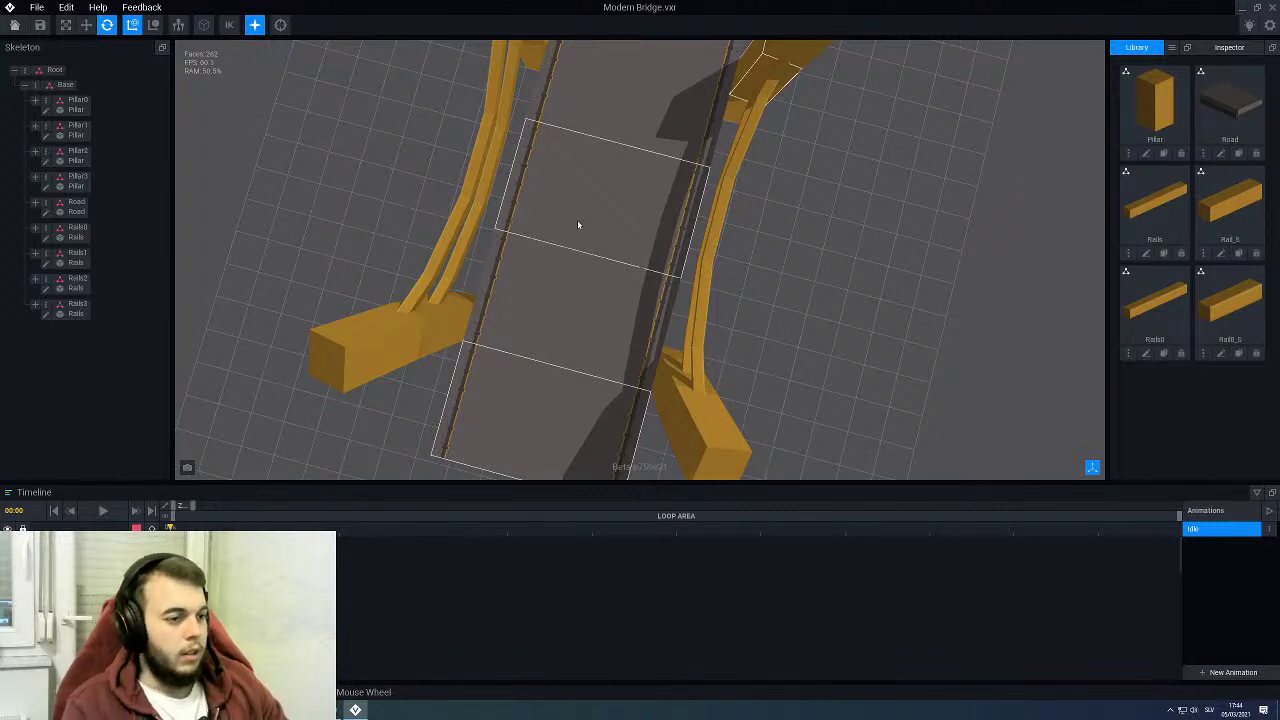
pyautogui.moveTo(609, 262); pyautogui.dragTo(540, 240, button='right')
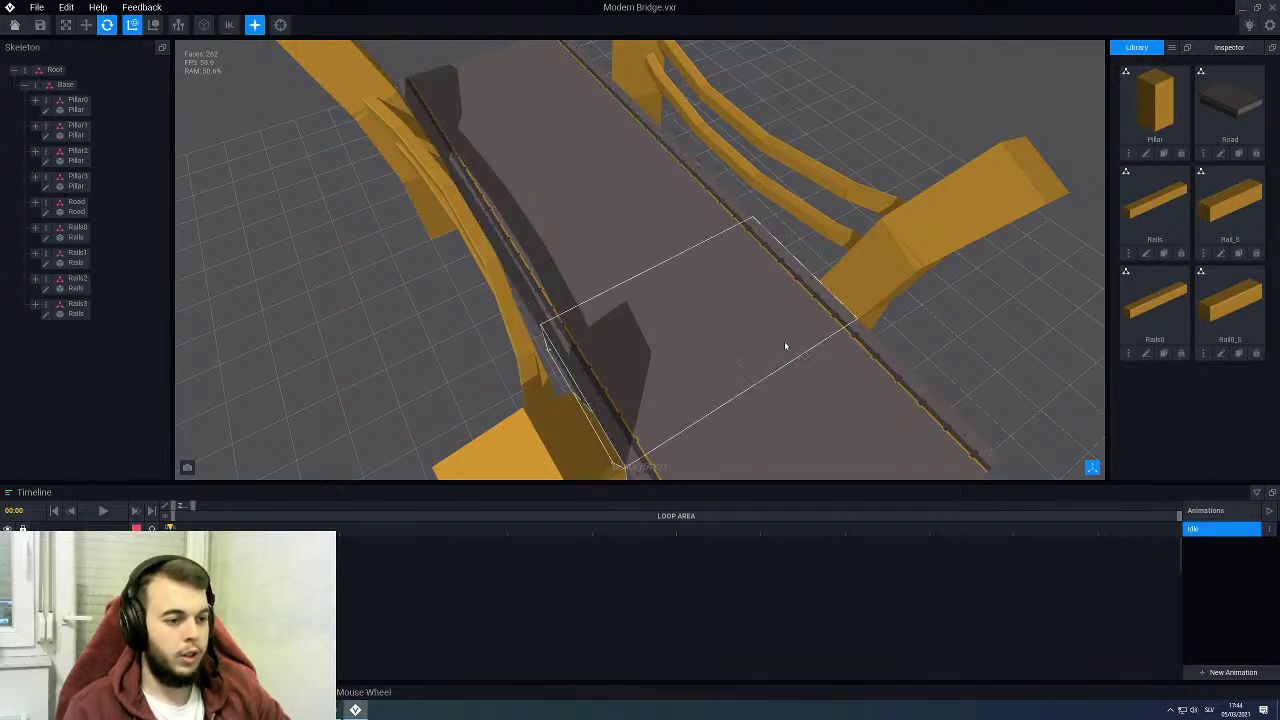
# Step: Examine the whole bridge from the sides, ends and above, comparing the detailed road with the plain pillars and rails
pyautogui.moveTo(609, 322); pyautogui.dragTo(694, 258, button='right')
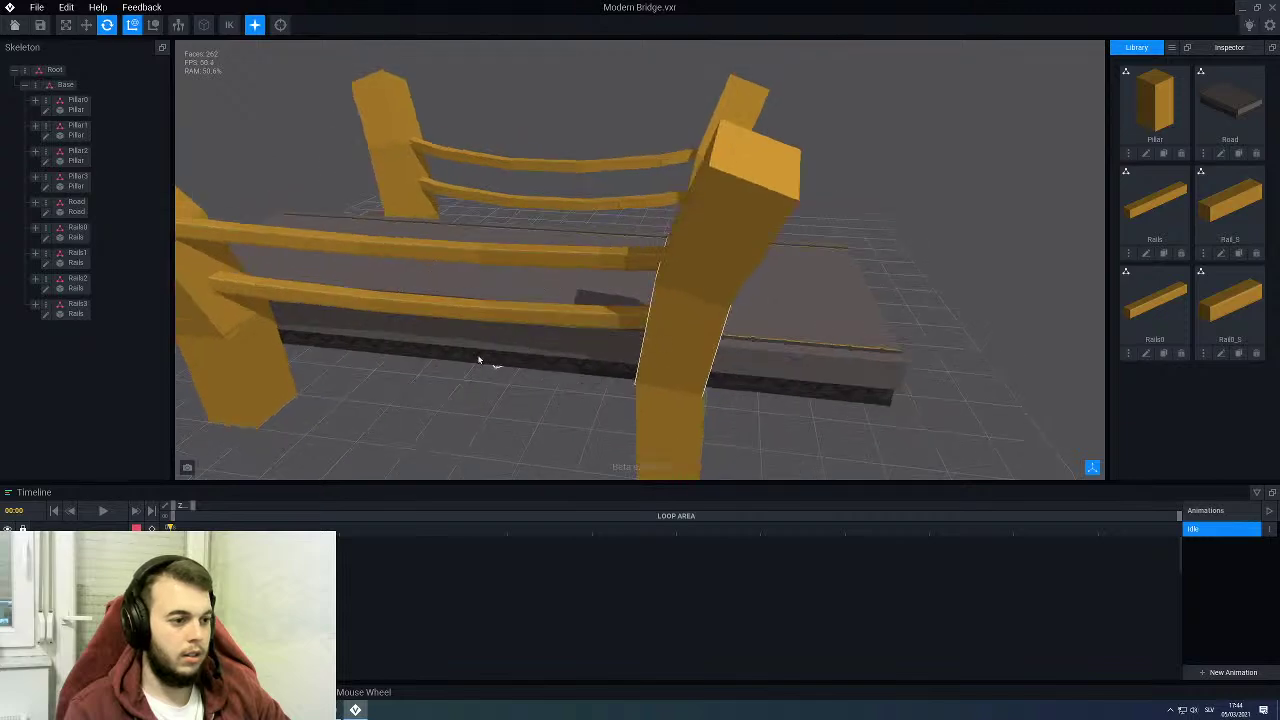
pyautogui.moveTo(498, 365); pyautogui.dragTo(586, 249, button='right')
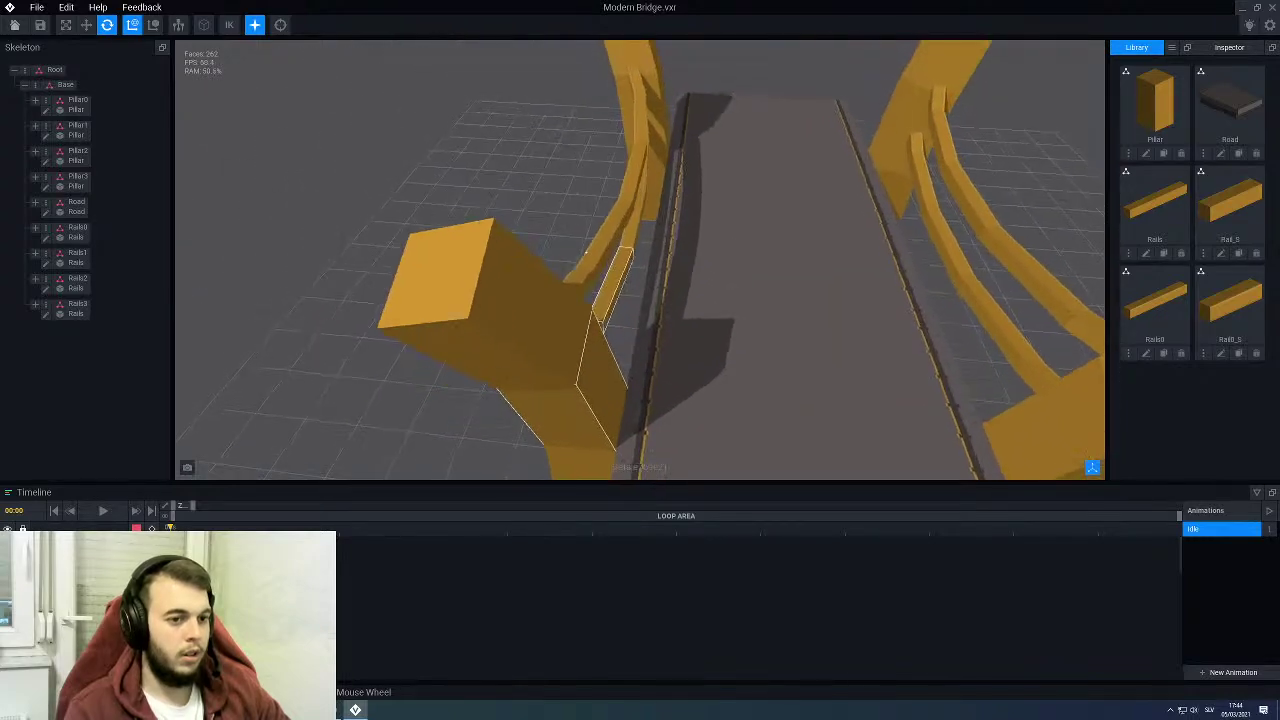
pyautogui.moveTo(686, 371); pyautogui.dragTo(648, 383, button='right')
pyautogui.scroll(-5, 646, 384)
pyautogui.moveTo(572, 452); pyautogui.dragTo(640, 378, button='middle')
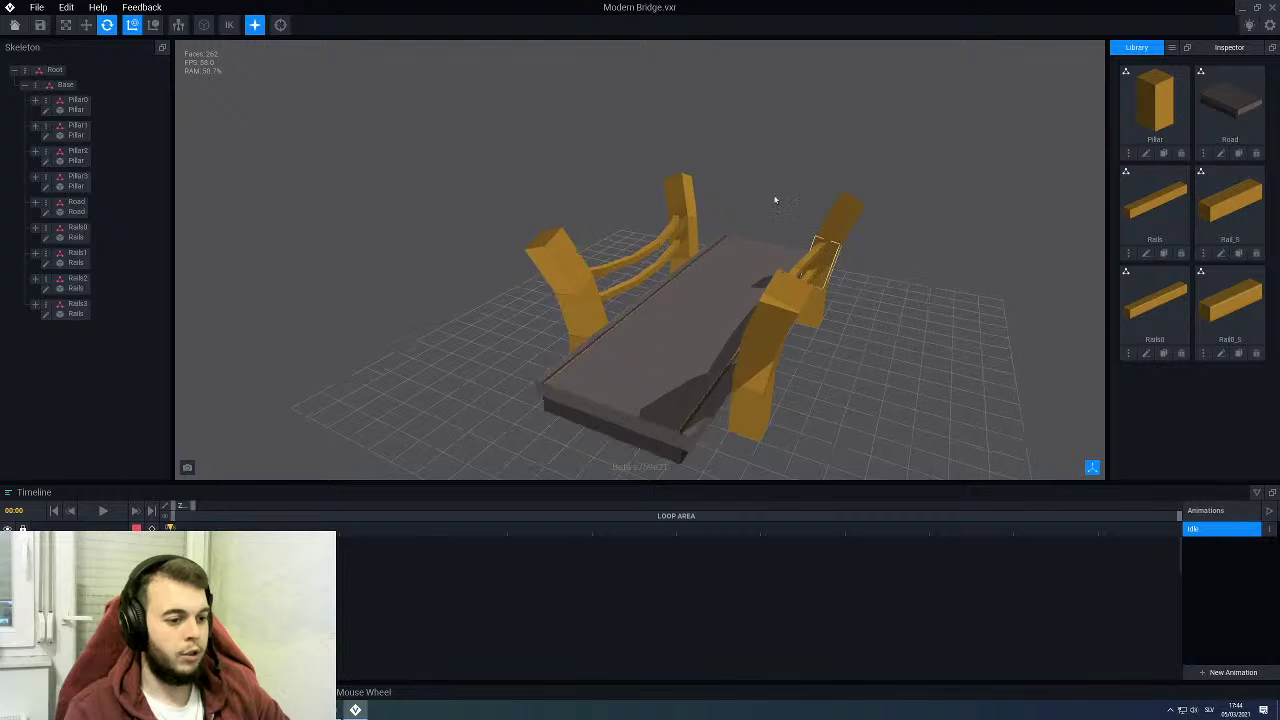
pyautogui.moveTo(766, 283); pyautogui.dragTo(727, 307, button='right')
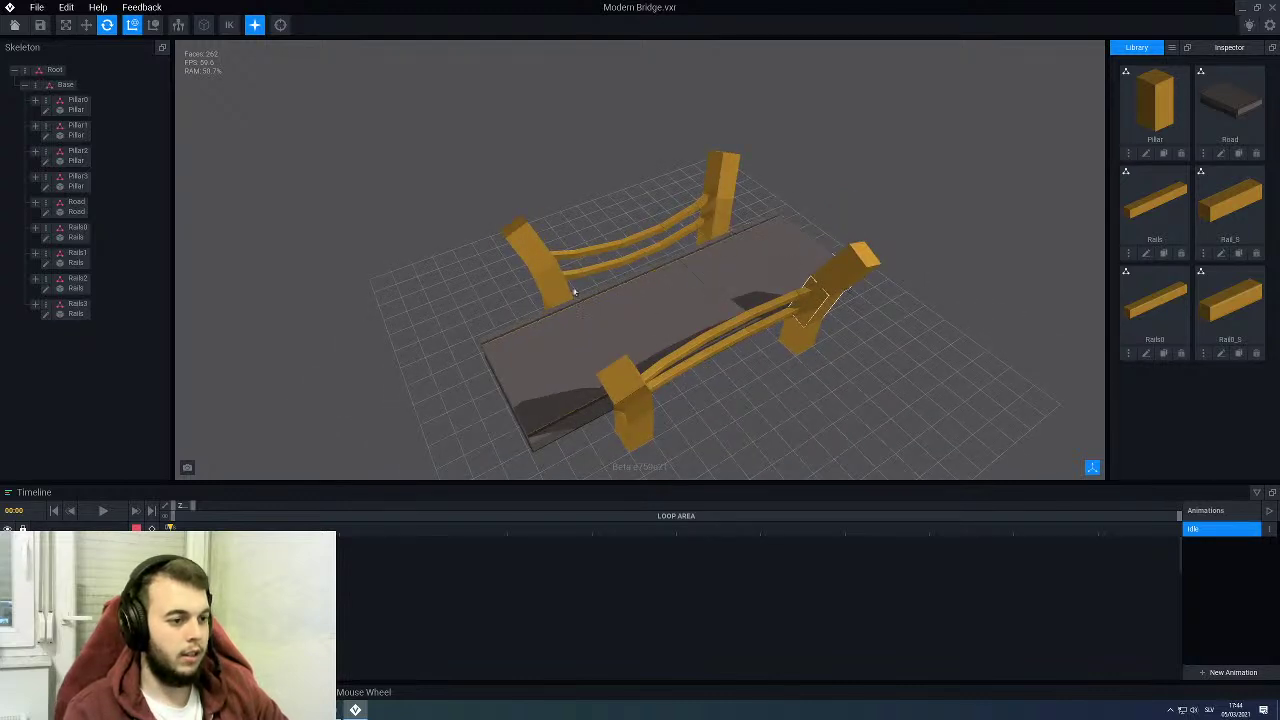
pyautogui.moveTo(596, 331); pyautogui.dragTo(500, 292, button='right')
pyautogui.moveTo(726, 458); pyautogui.dragTo(671, 349, button='middle')
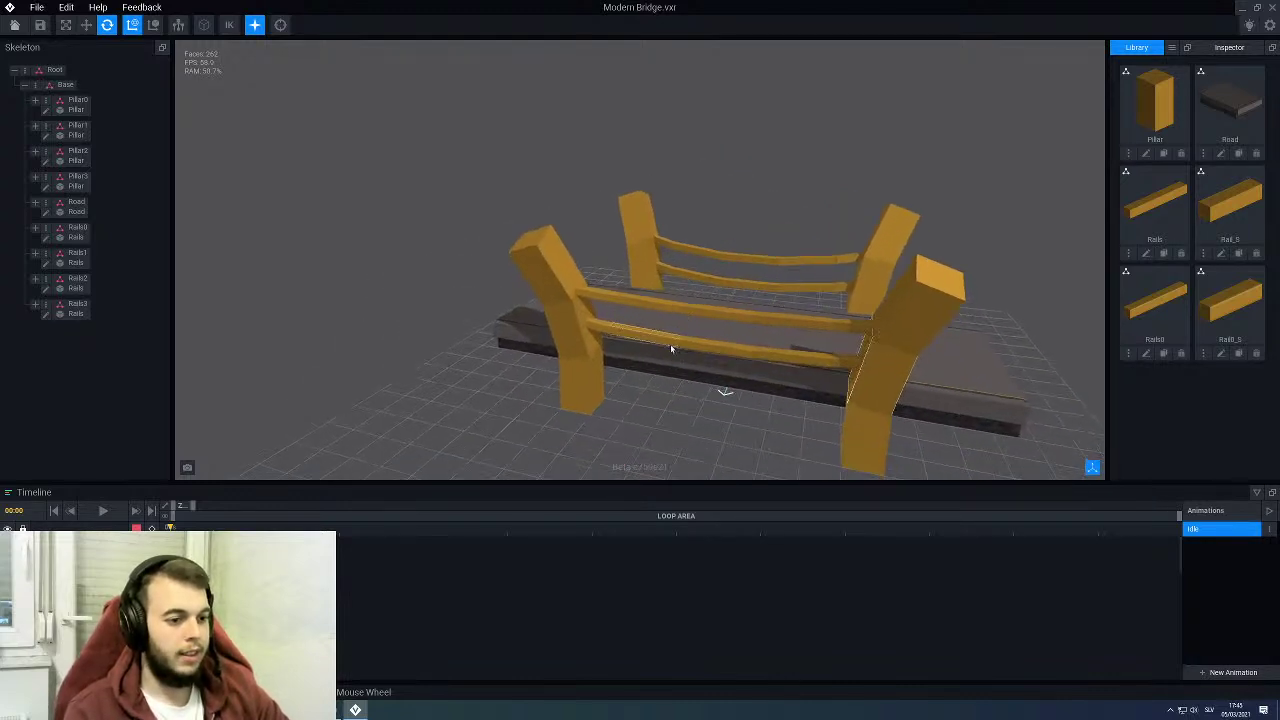
pyautogui.moveTo(671, 349); pyautogui.dragTo(794, 360, button='right')
pyautogui.scroll(5, 635, 359)
pyautogui.scroll(-5, 635, 359)
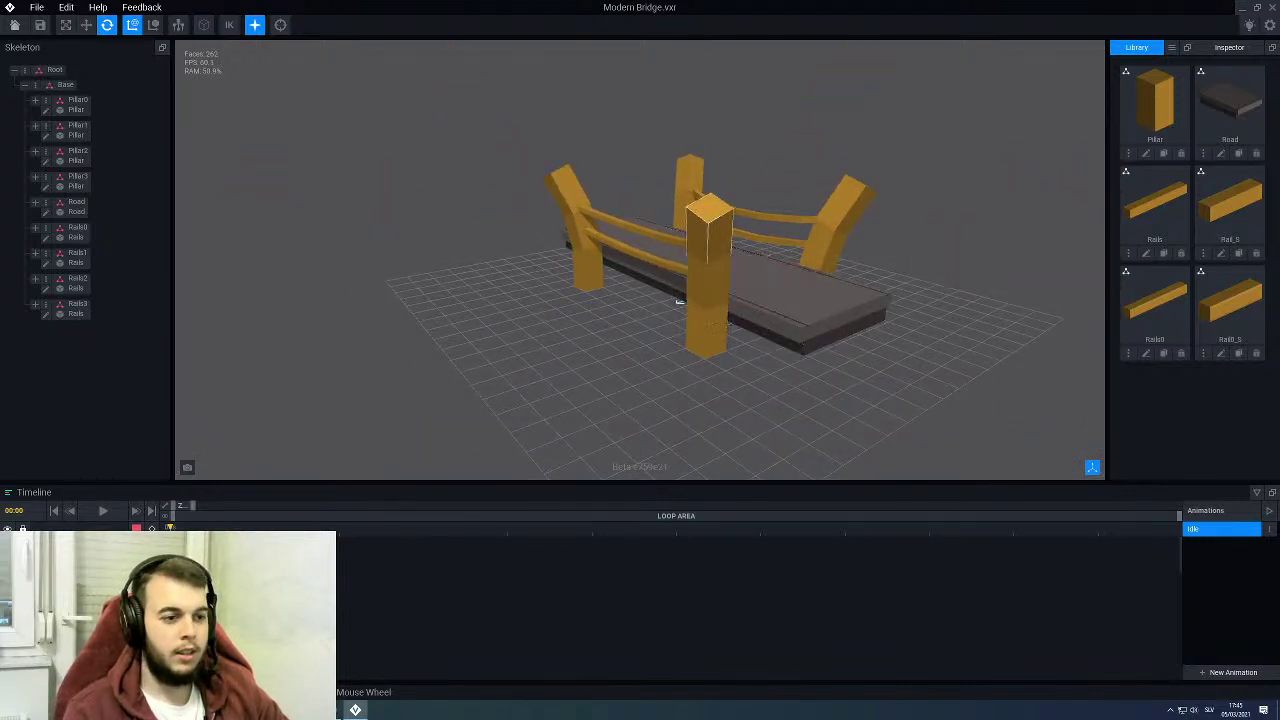
pyautogui.moveTo(734, 286); pyautogui.dragTo(712, 210, button='right')
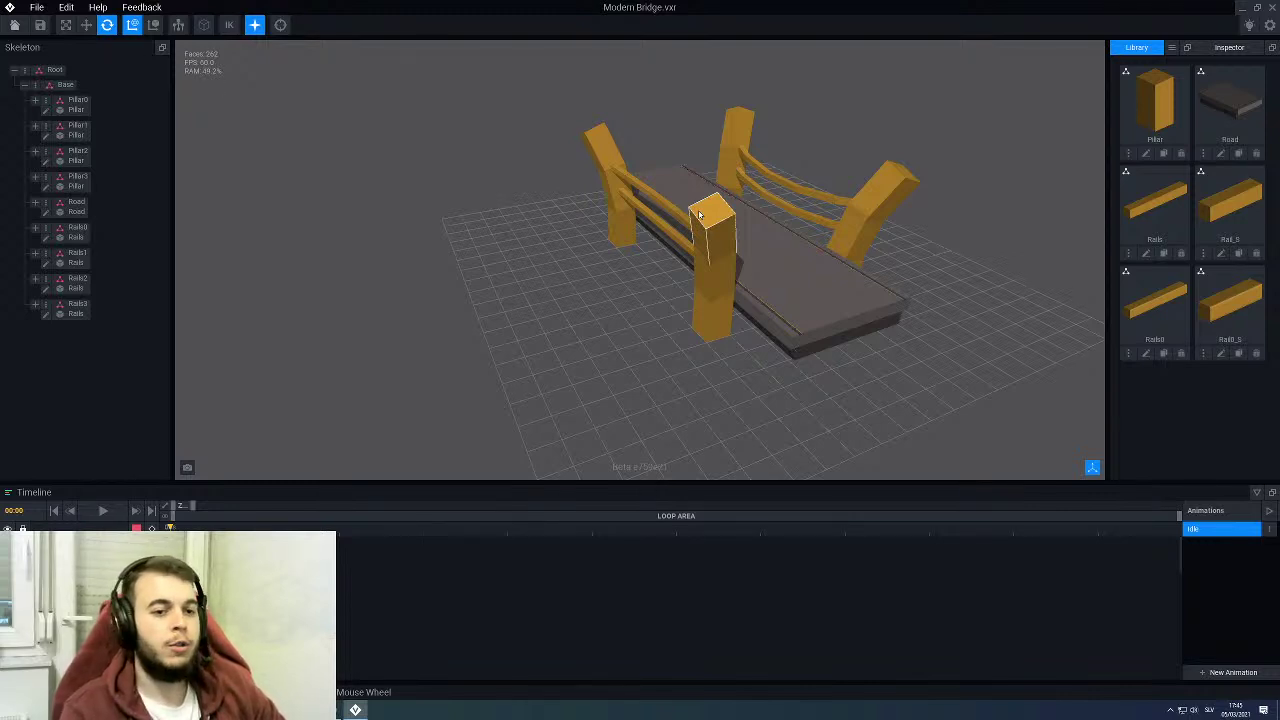
# Step: Clone the Pillar model in the library under the name Sphere
pyautogui.scroll(2, 700, 214)
pyautogui.click(1163, 153)
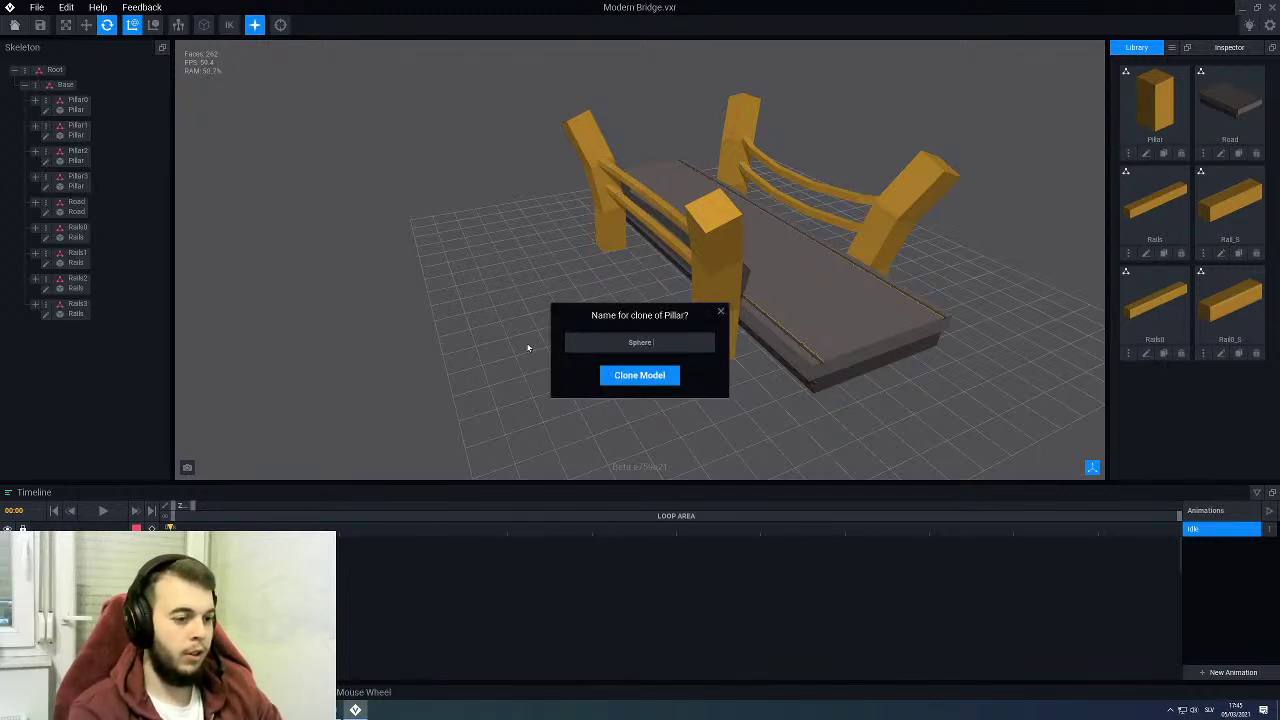
pyautogui.press('Return')
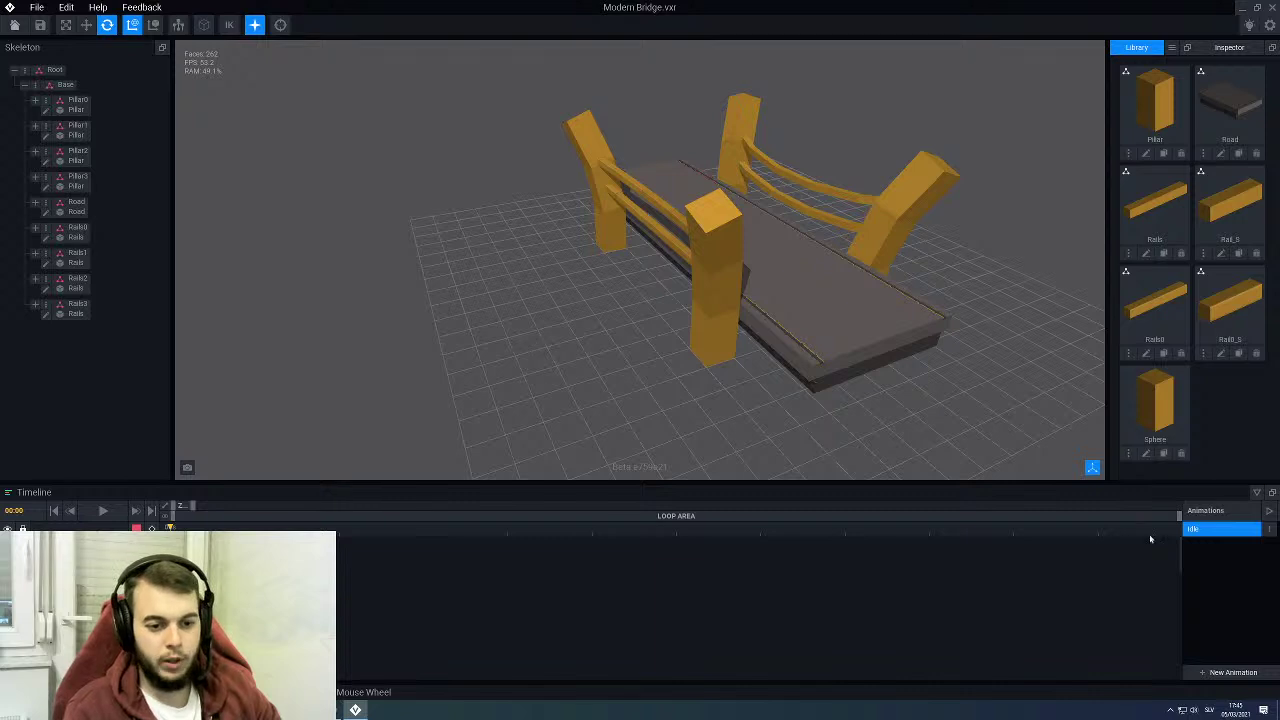
# Step: Open the Sphere model for editing and set its Y height to 32 voxels
pyautogui.click(1146, 454)
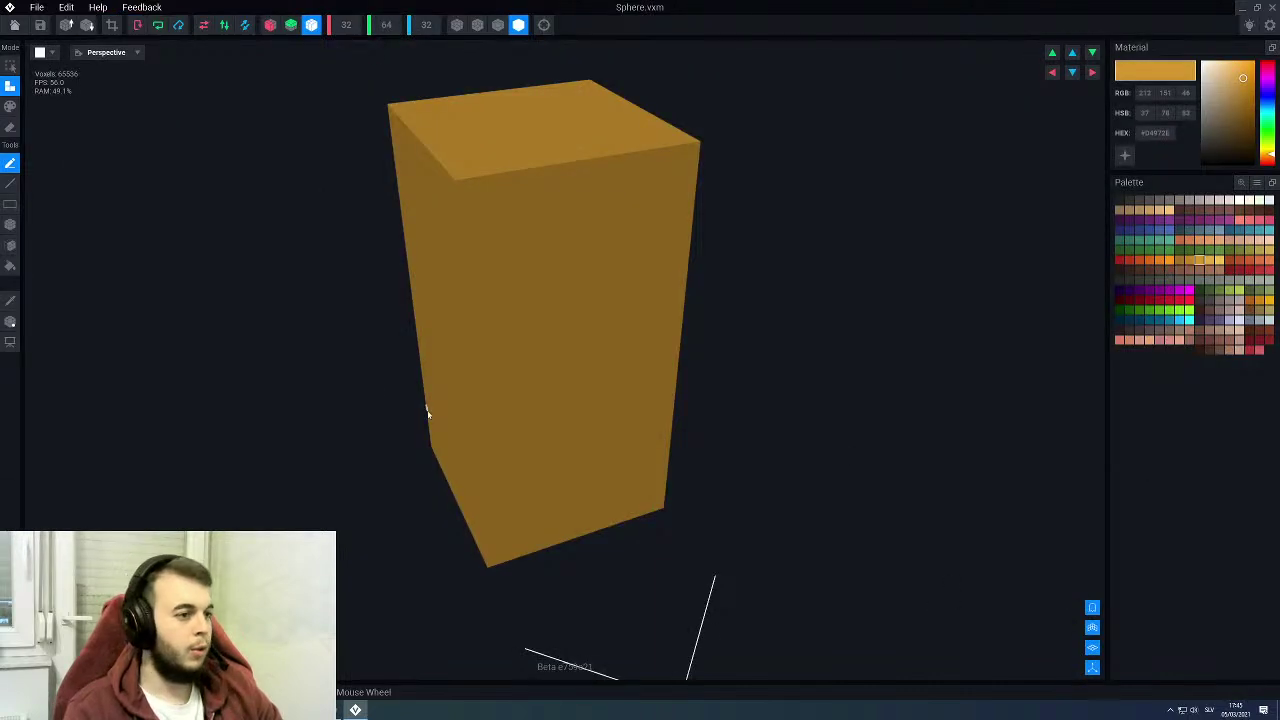
pyautogui.click(377, 32)
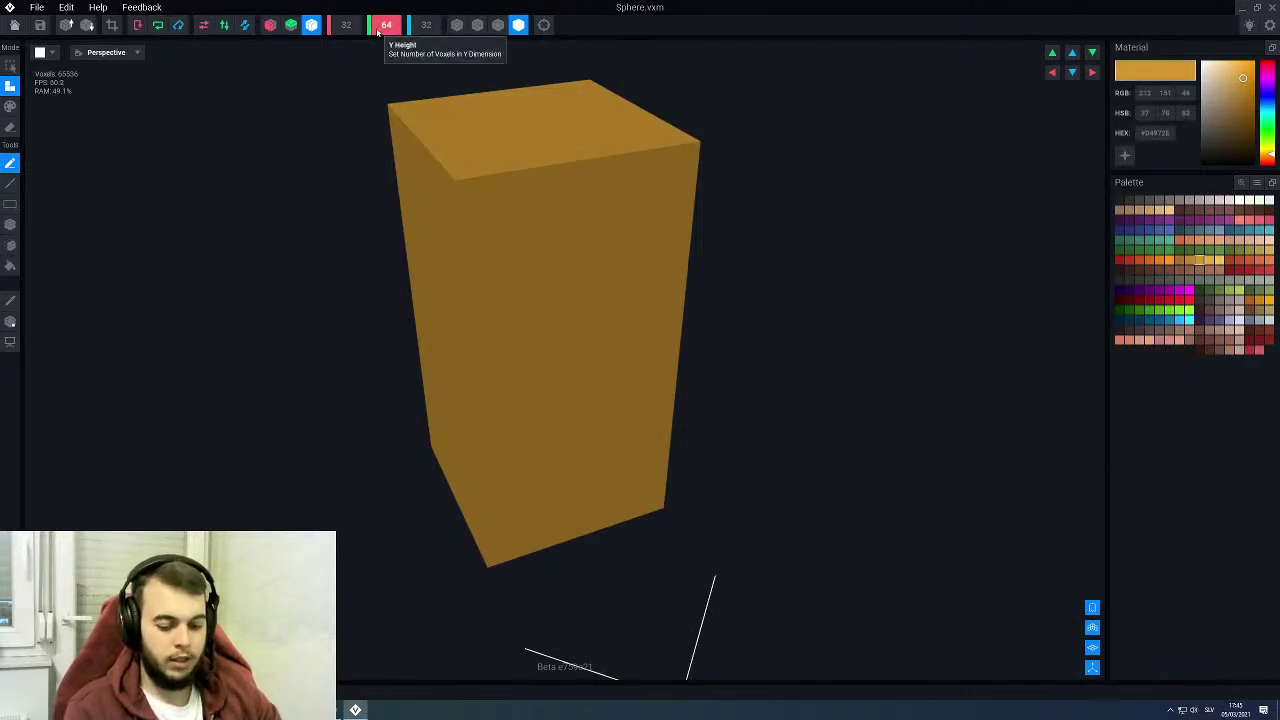
pyautogui.write('32')
pyautogui.press('Return')
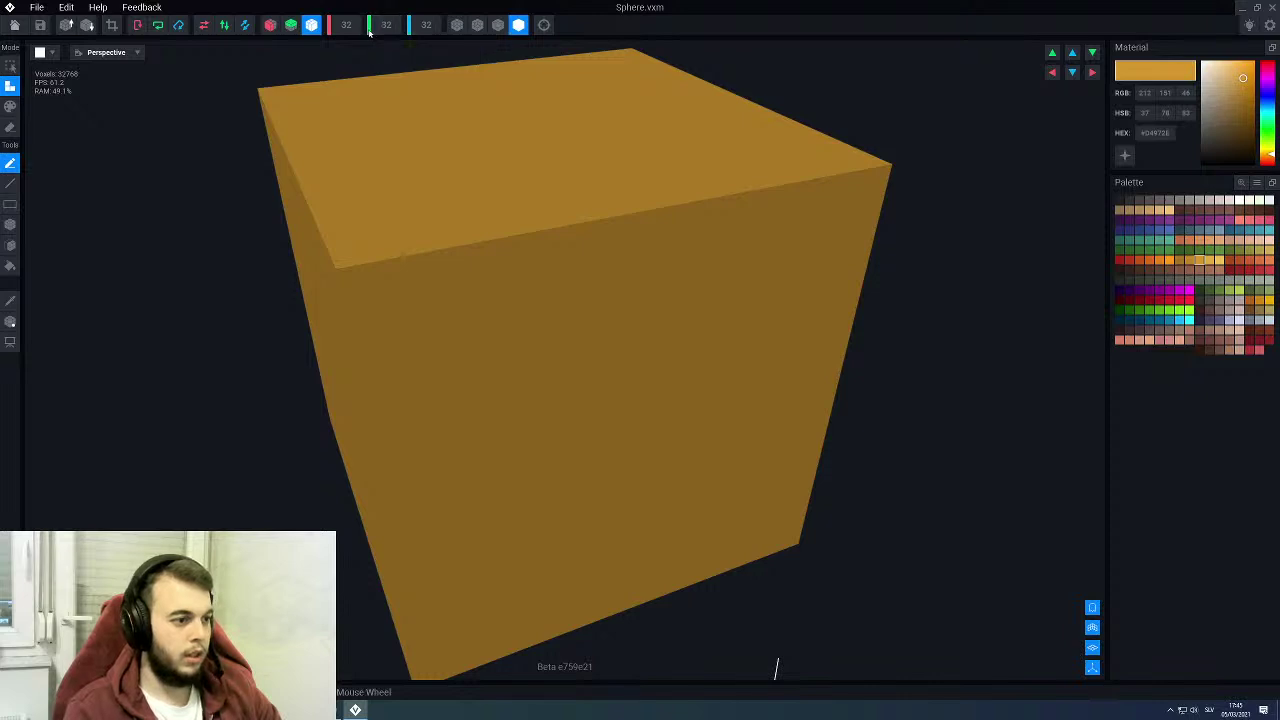
pyautogui.scroll(-2, 411, 290)
pyautogui.scroll(3, 411, 293)
pyautogui.scroll(-3, 411, 293)
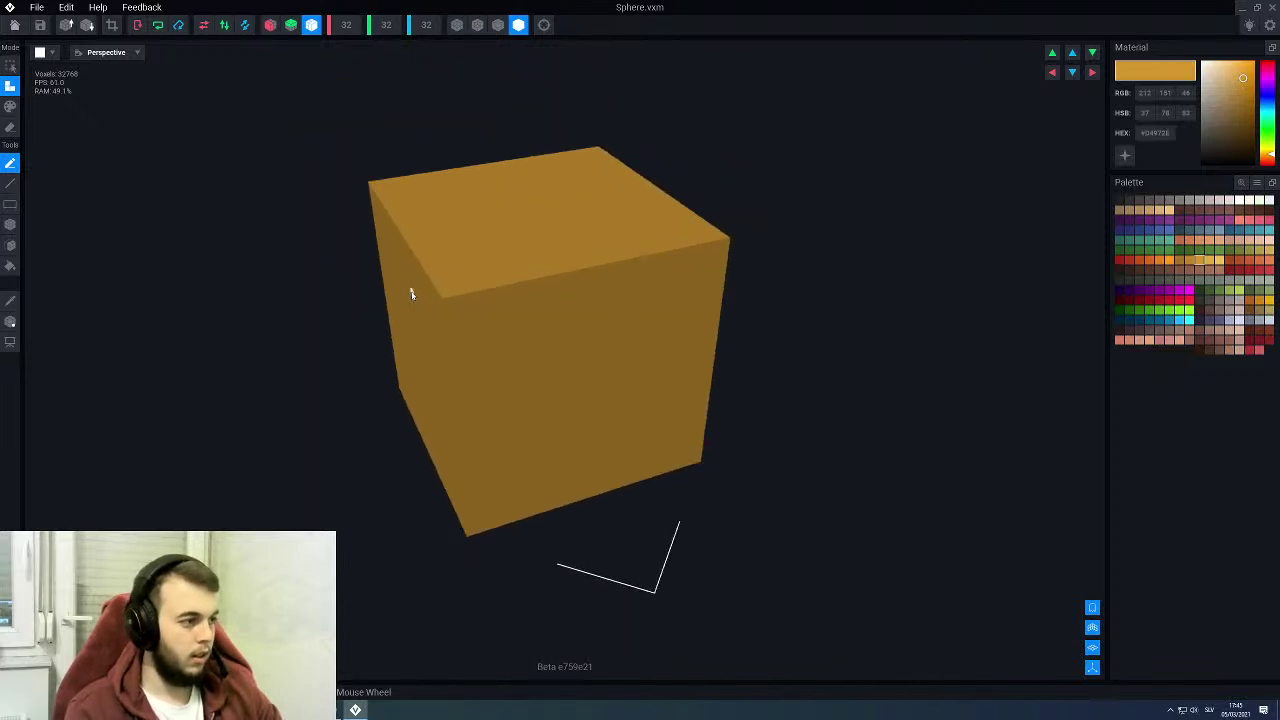
pyautogui.click(10, 322)
pyautogui.moveTo(502, 365); pyautogui.dragTo(501, 365)
pyautogui.press('Escape')
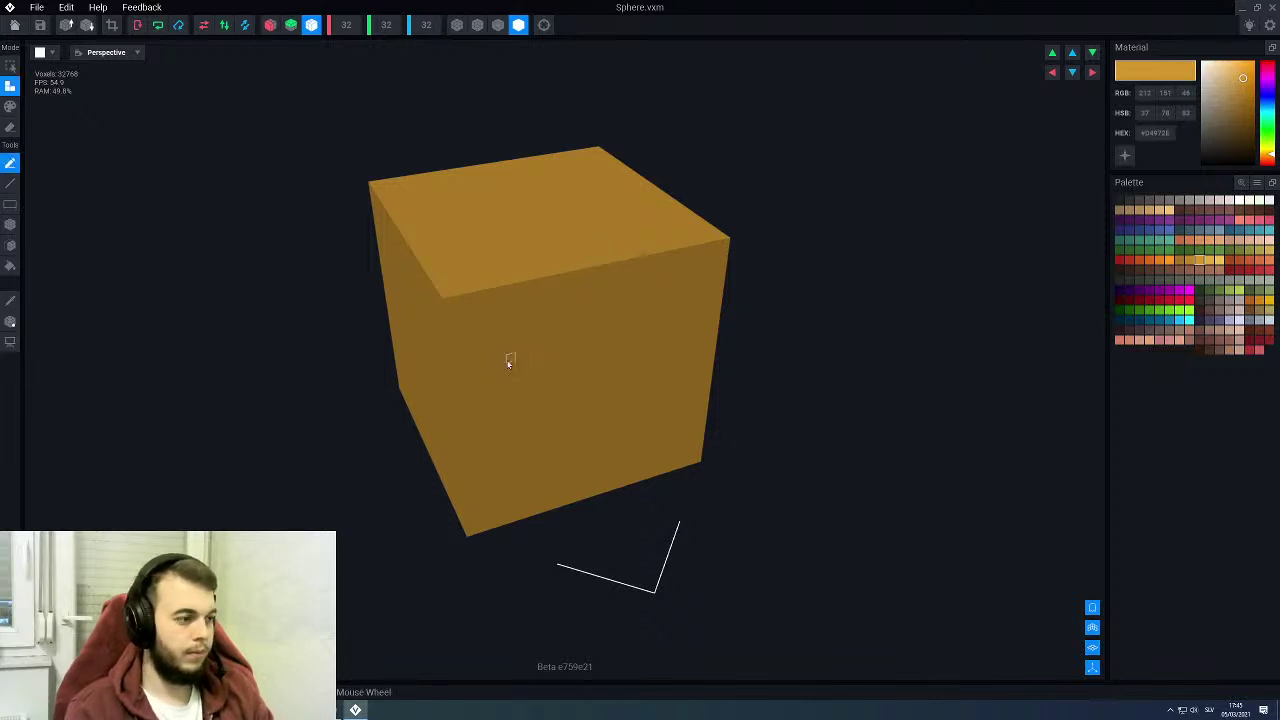
# Step: Set up box erasing on the cube with mirroring enabled on the X, Y and Z axes
pyautogui.press('e')
pyautogui.press('b')
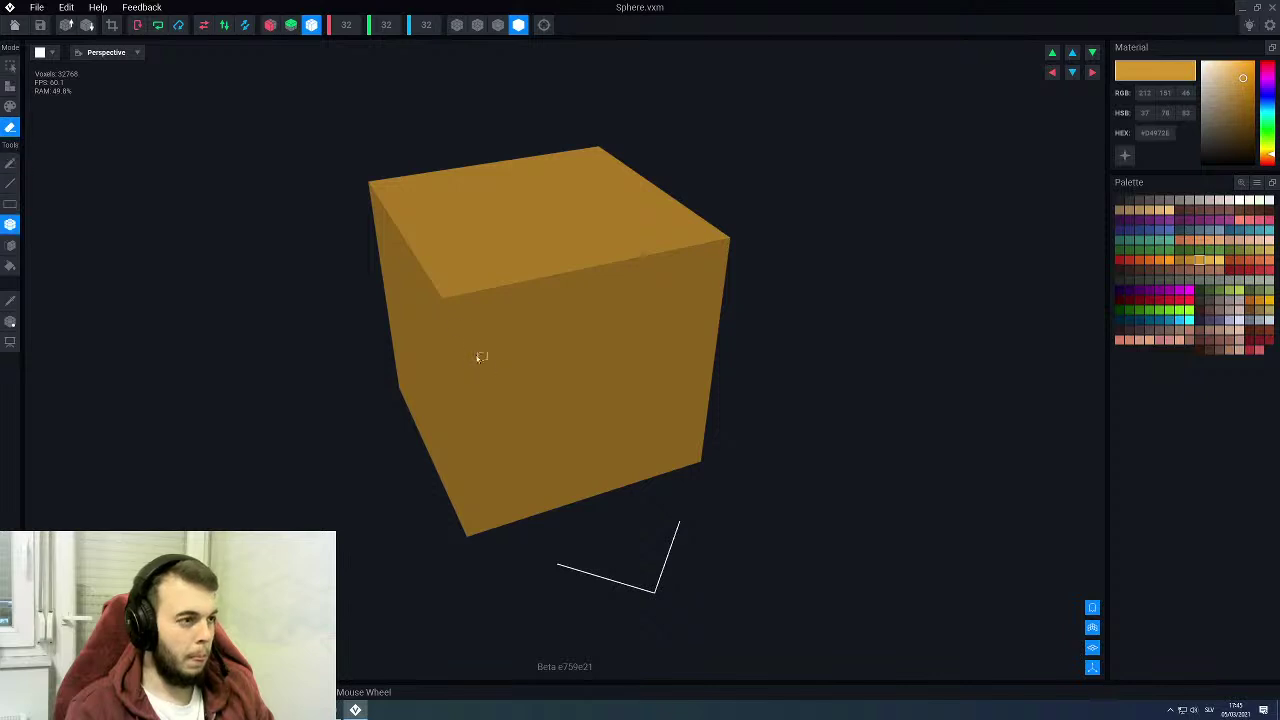
pyautogui.click(290, 24)
pyautogui.click(270, 24)
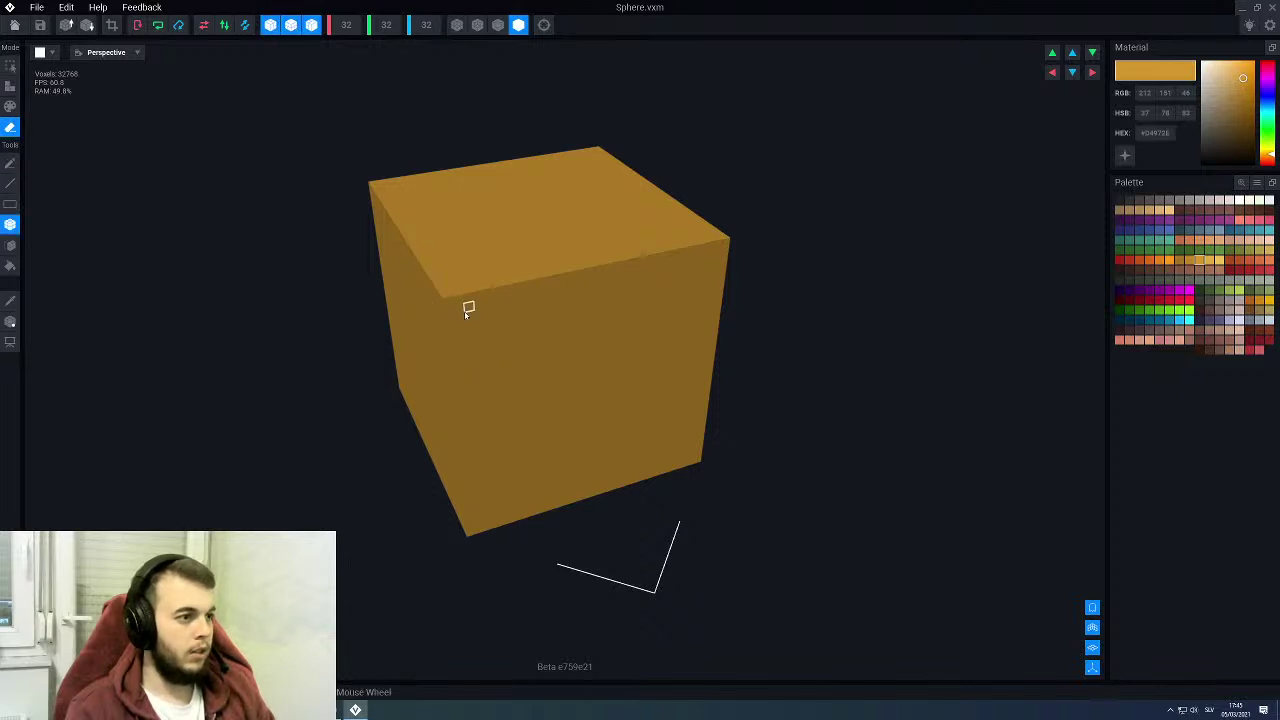
pyautogui.scroll(-3, 465, 314)
pyautogui.moveTo(465, 314); pyautogui.dragTo(473, 272, button='right')
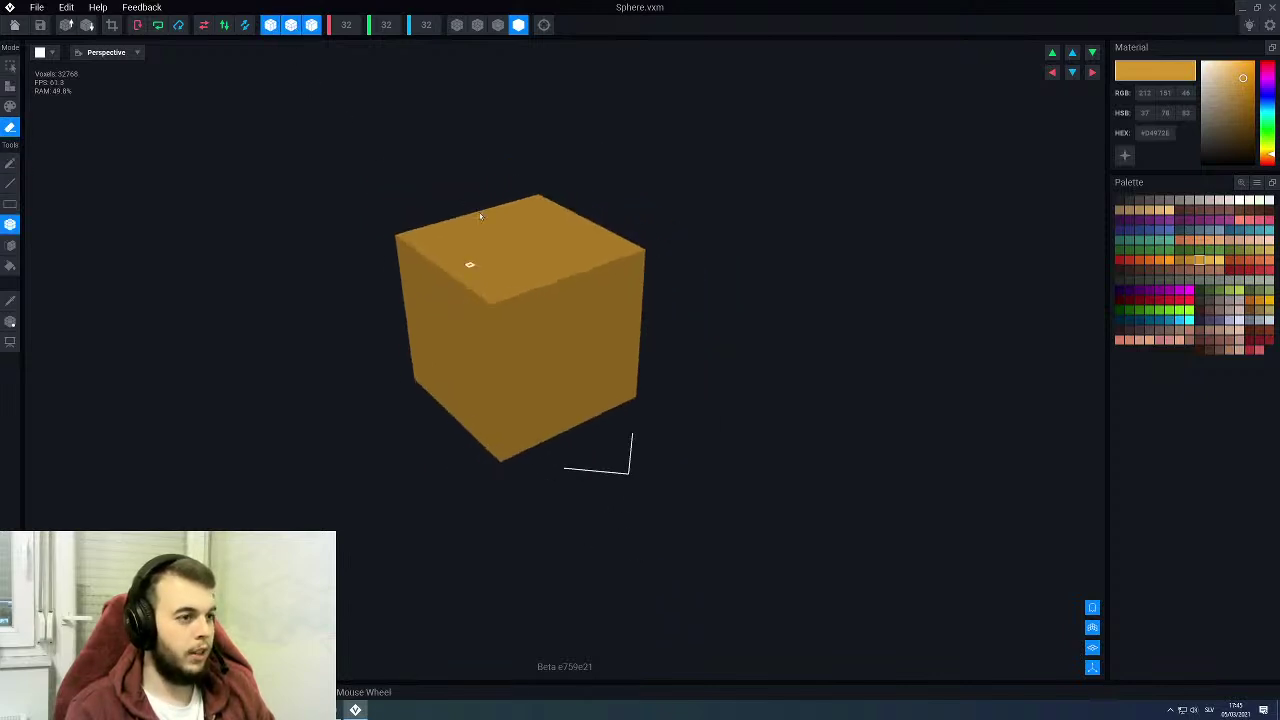
# Step: Display the cube's edge outlines and halve the model to 16 voxels in each dimension
pyautogui.click(498, 25)
pyautogui.scroll(5, 522, 291)
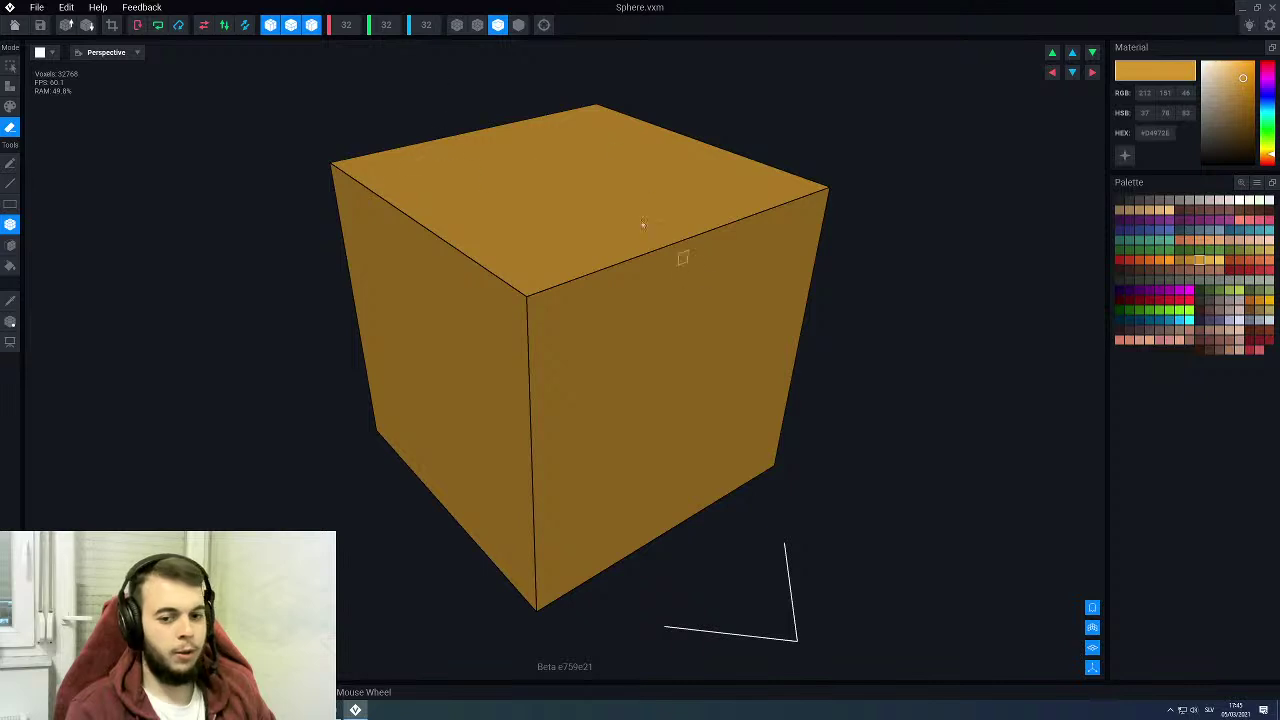
pyautogui.scroll(2, 524, 316)
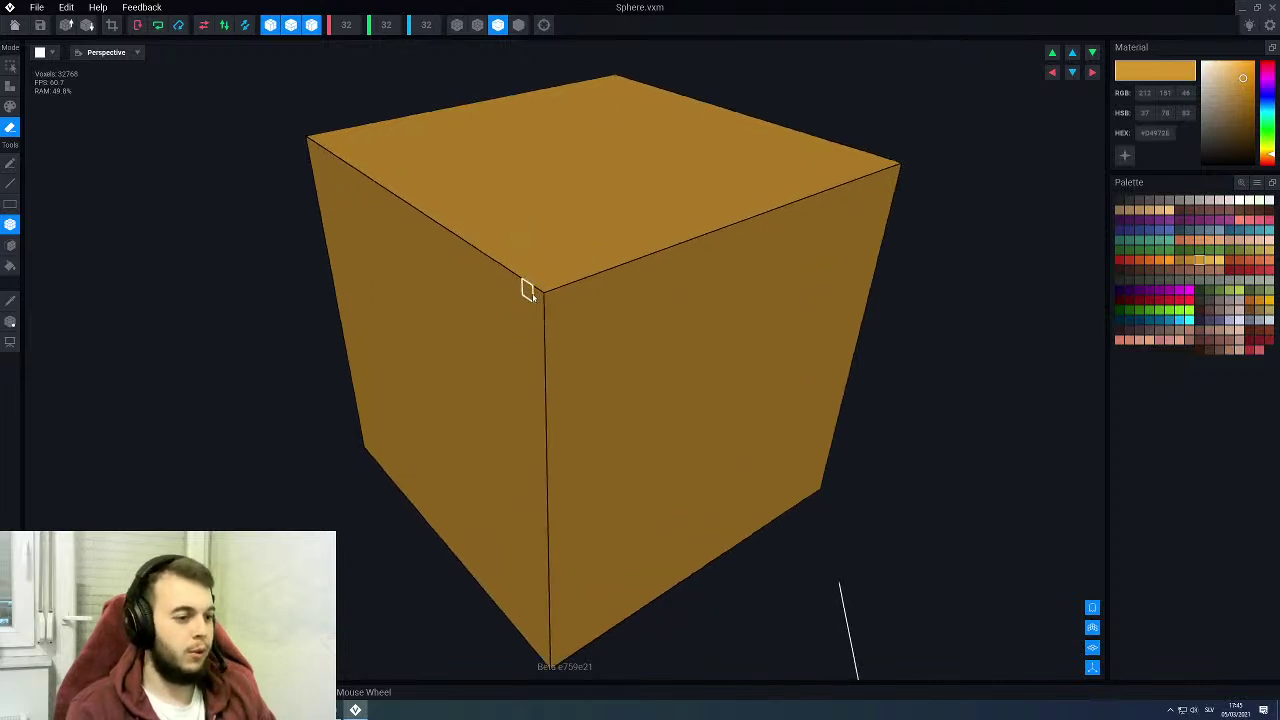
pyautogui.moveTo(530, 293); pyautogui.dragTo(531, 294, button='right')
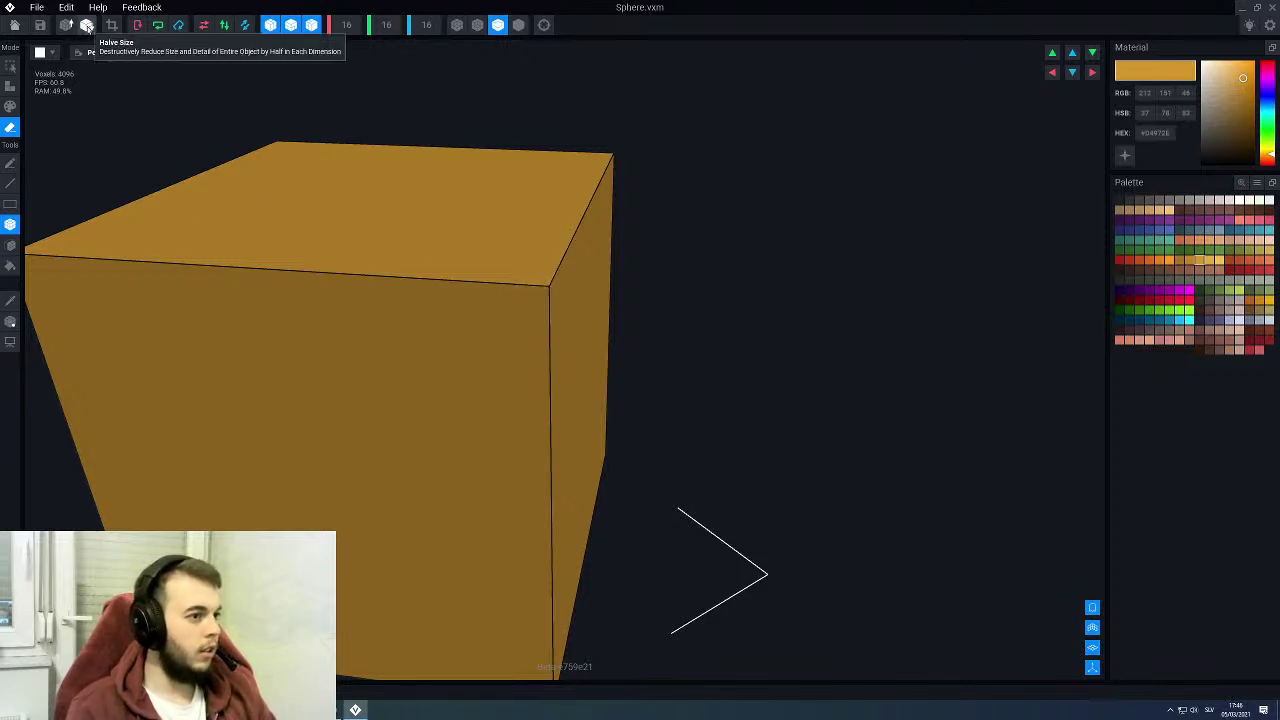
pyautogui.moveTo(591, 330); pyautogui.dragTo(614, 290, button='right')
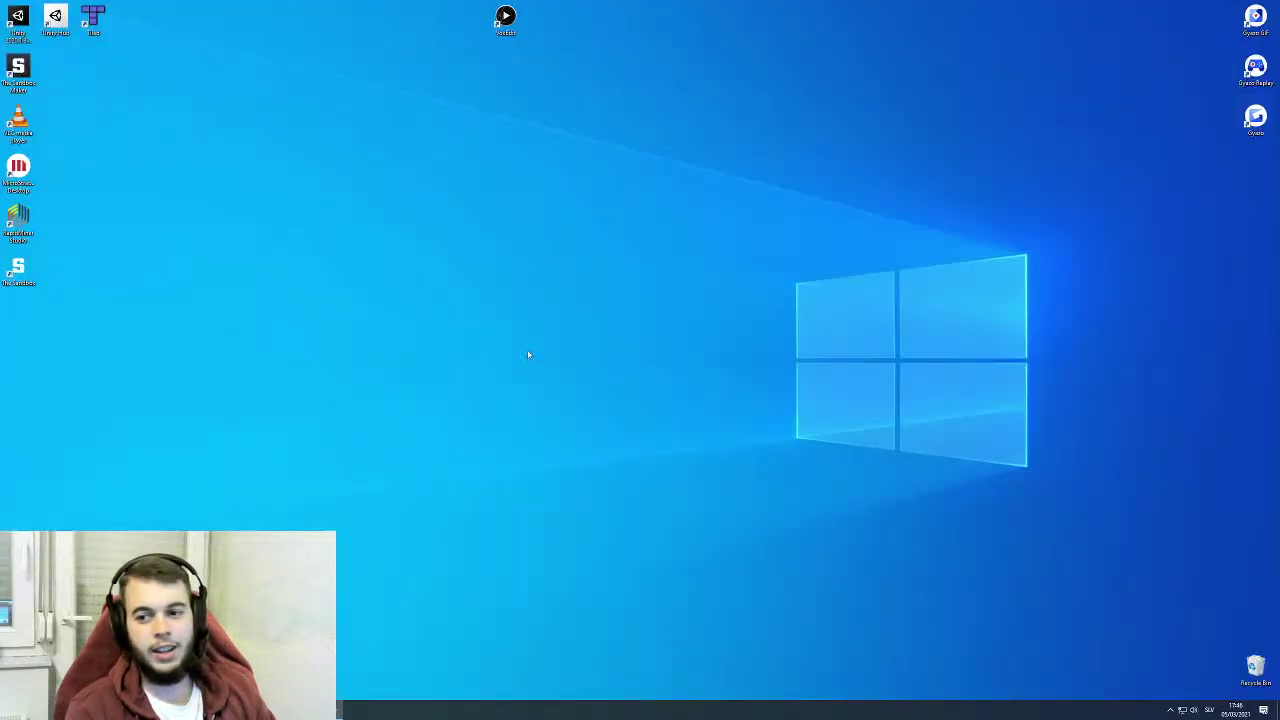
# Step: Relaunch VoxEdit and reopen the Modern Bridge project in the animator
pyautogui.click(506, 20)
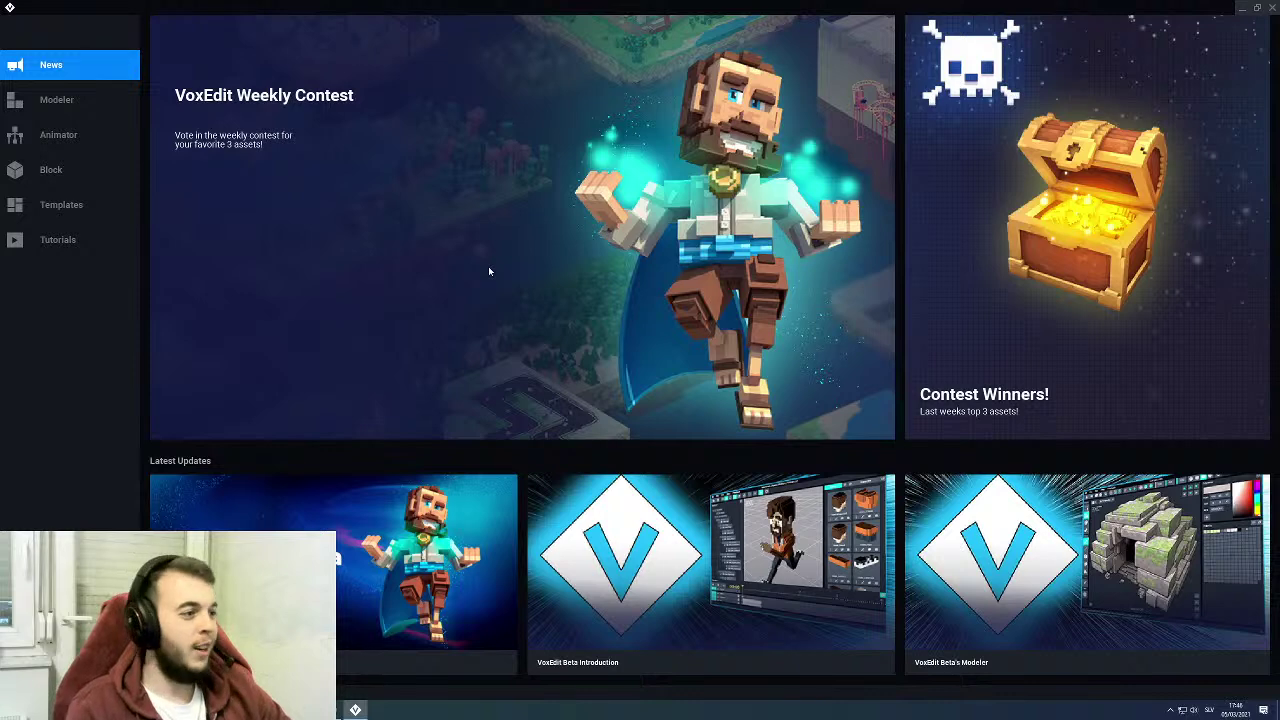
pyautogui.click(45, 135)
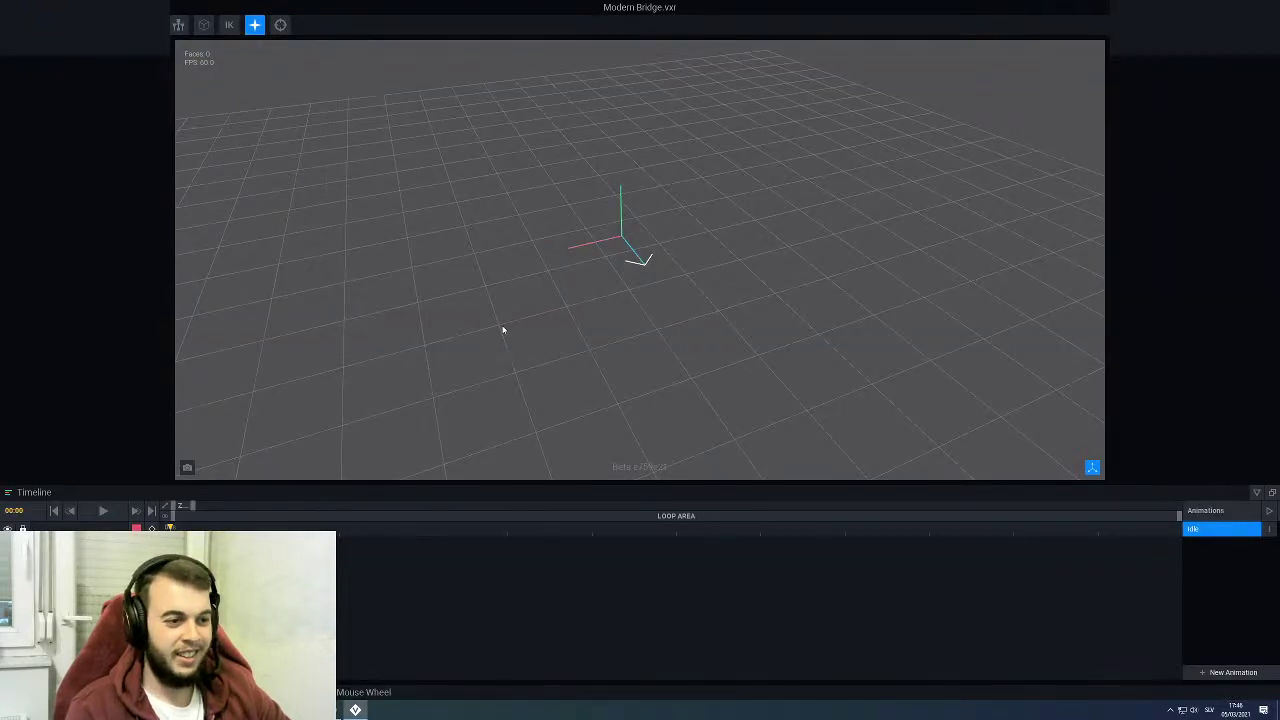
pyautogui.scroll(-5, 522, 298)
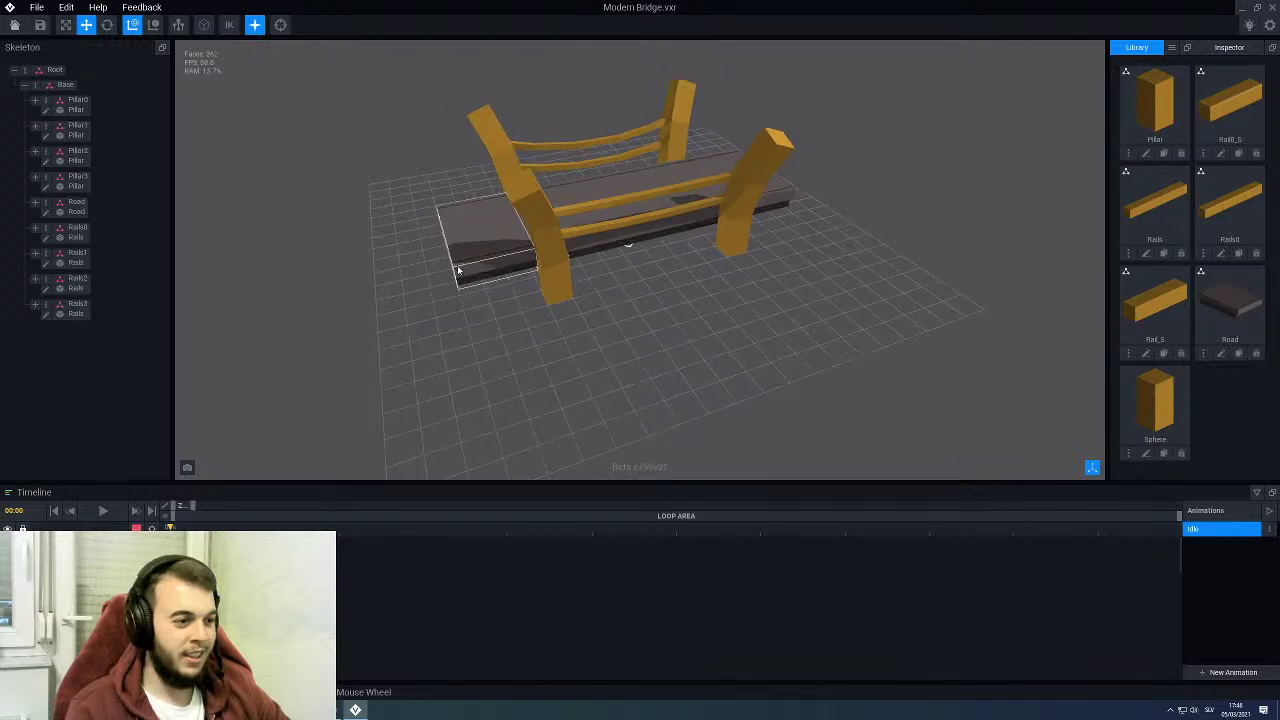
pyautogui.moveTo(457, 269); pyautogui.dragTo(459, 270, button='right')
pyautogui.moveTo(353, 173); pyautogui.dragTo(597, 297, button='right')
pyautogui.scroll(3, 682, 289)
pyautogui.moveTo(682, 289); pyautogui.dragTo(740, 270, button='right')
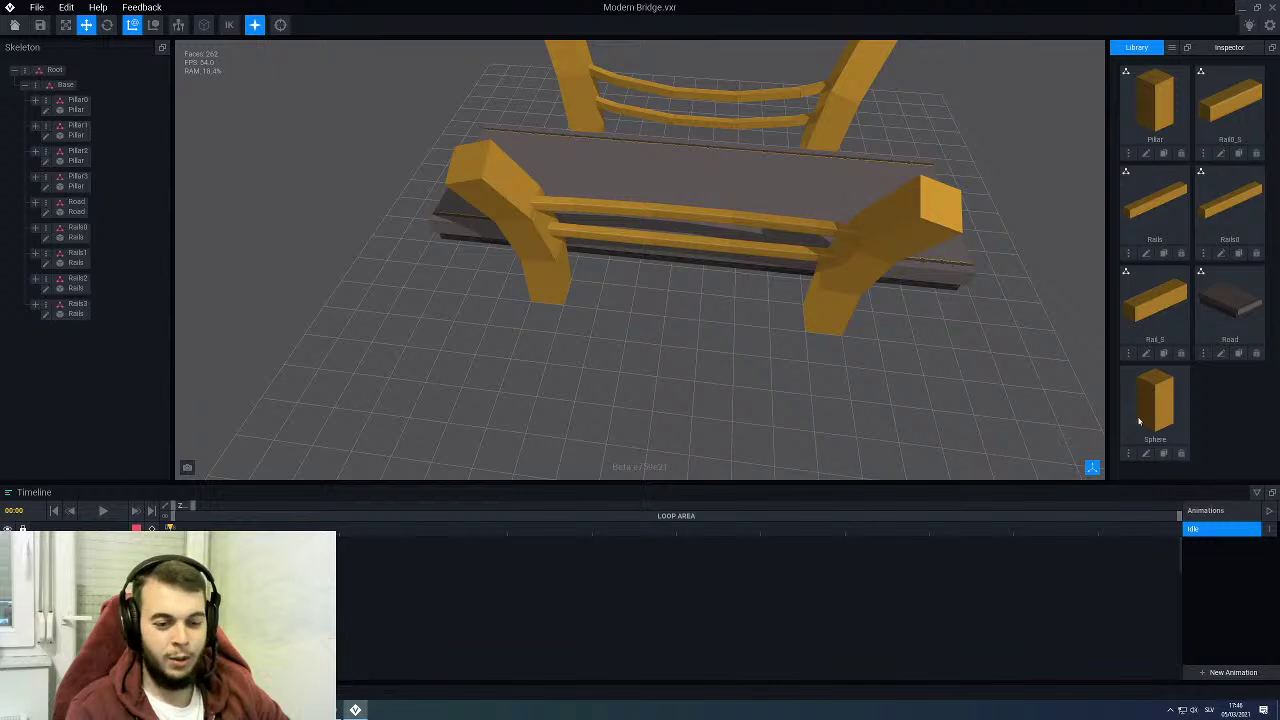
# Step: Set the Sphere model's Y height to 32 voxels, halve its size to 8 × 8 × 8, and save it
pyautogui.click(1146, 454)
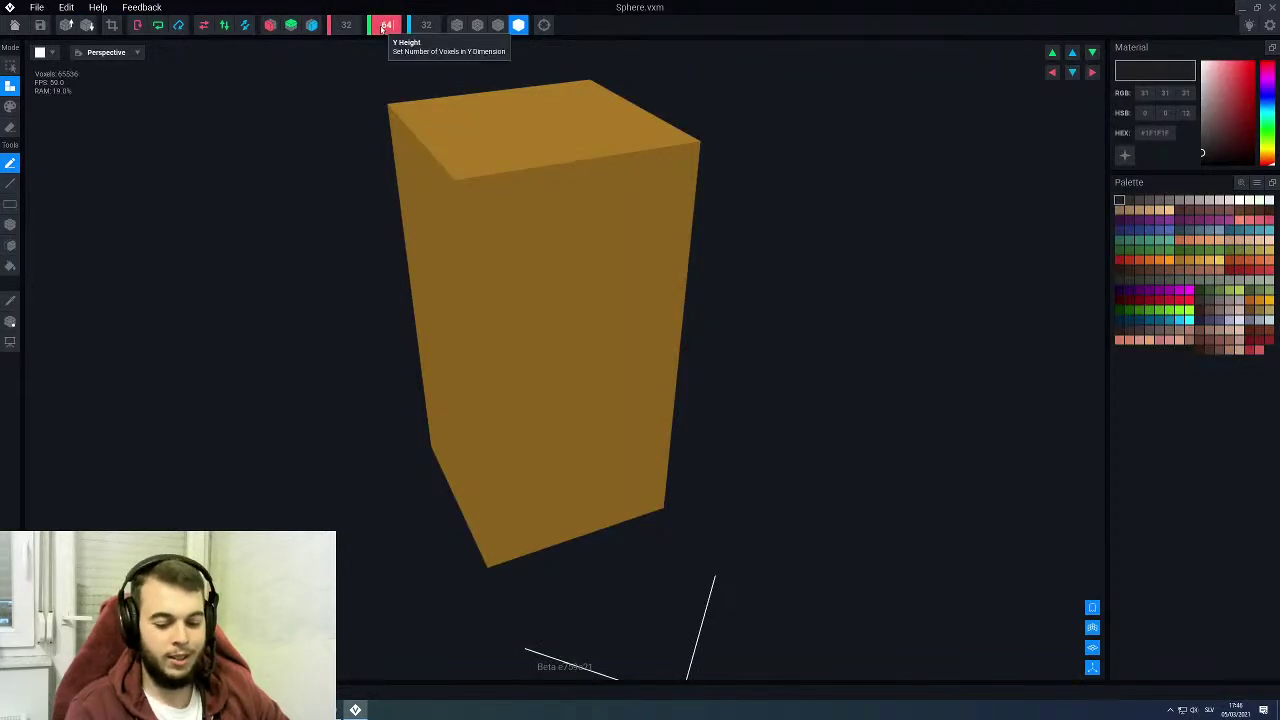
pyautogui.write('32')
pyautogui.press('Return')
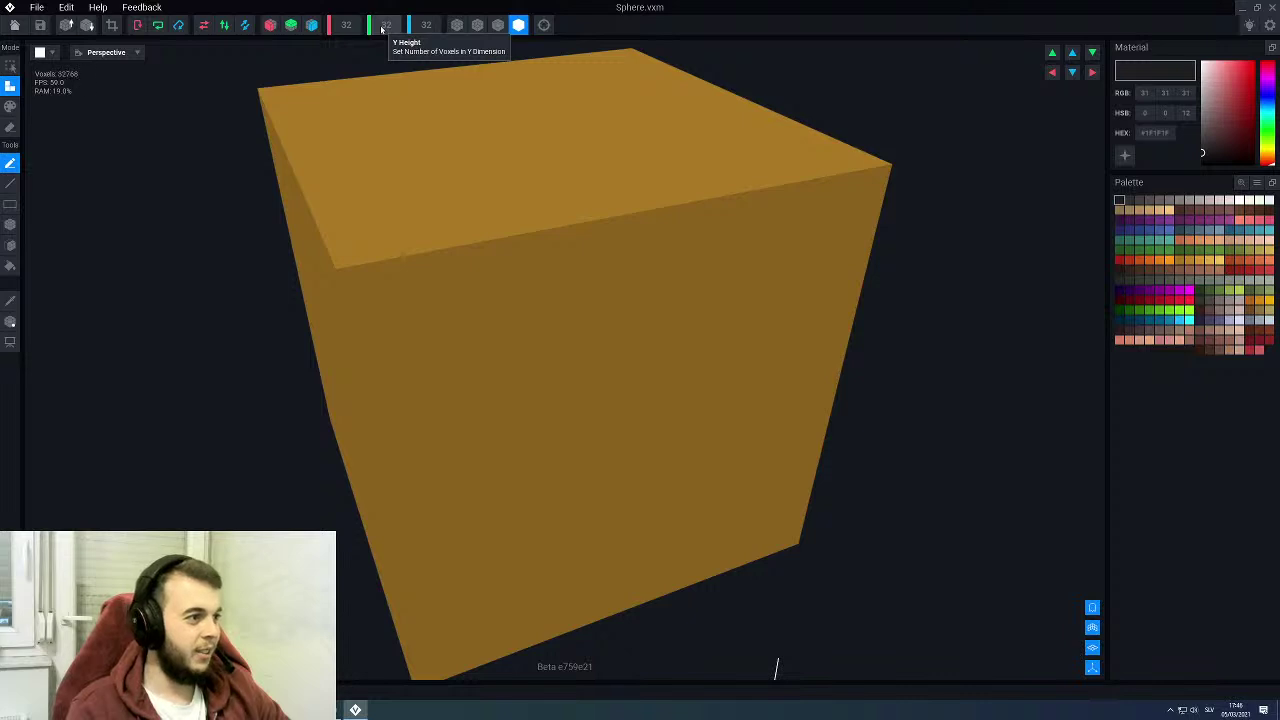
pyautogui.click(86, 27)
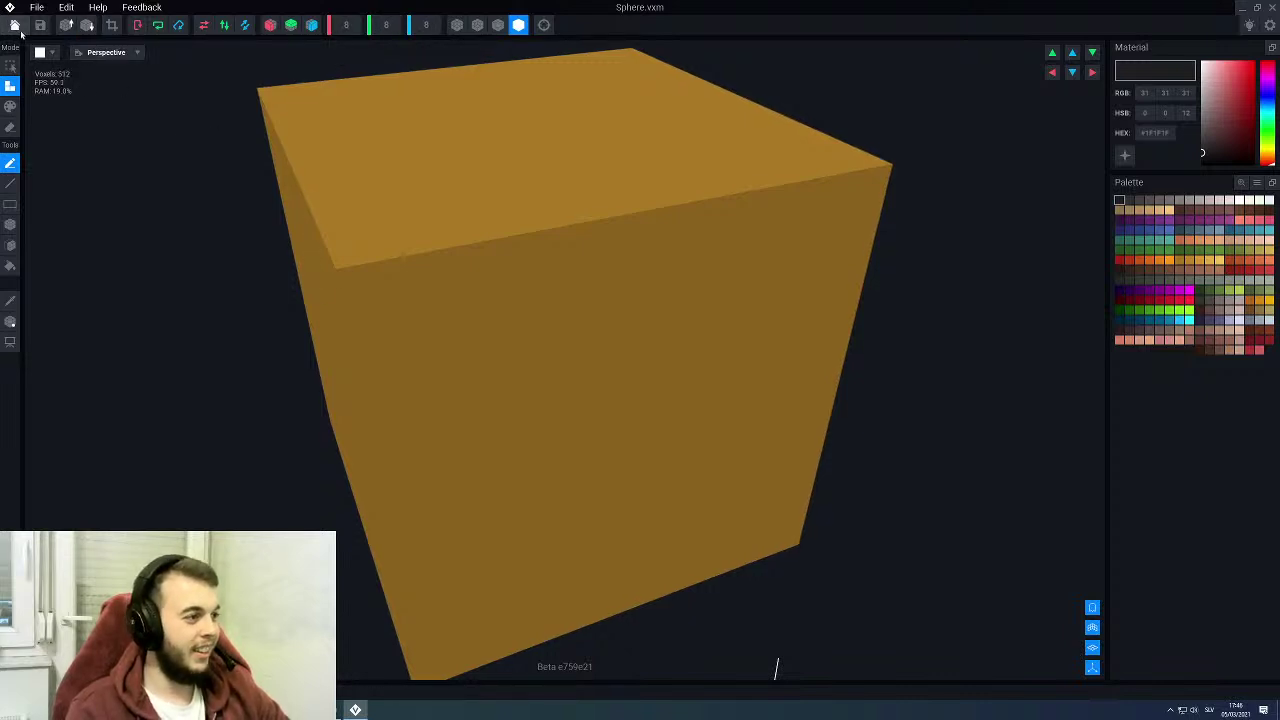
pyautogui.hotkey('ctrl', 's')
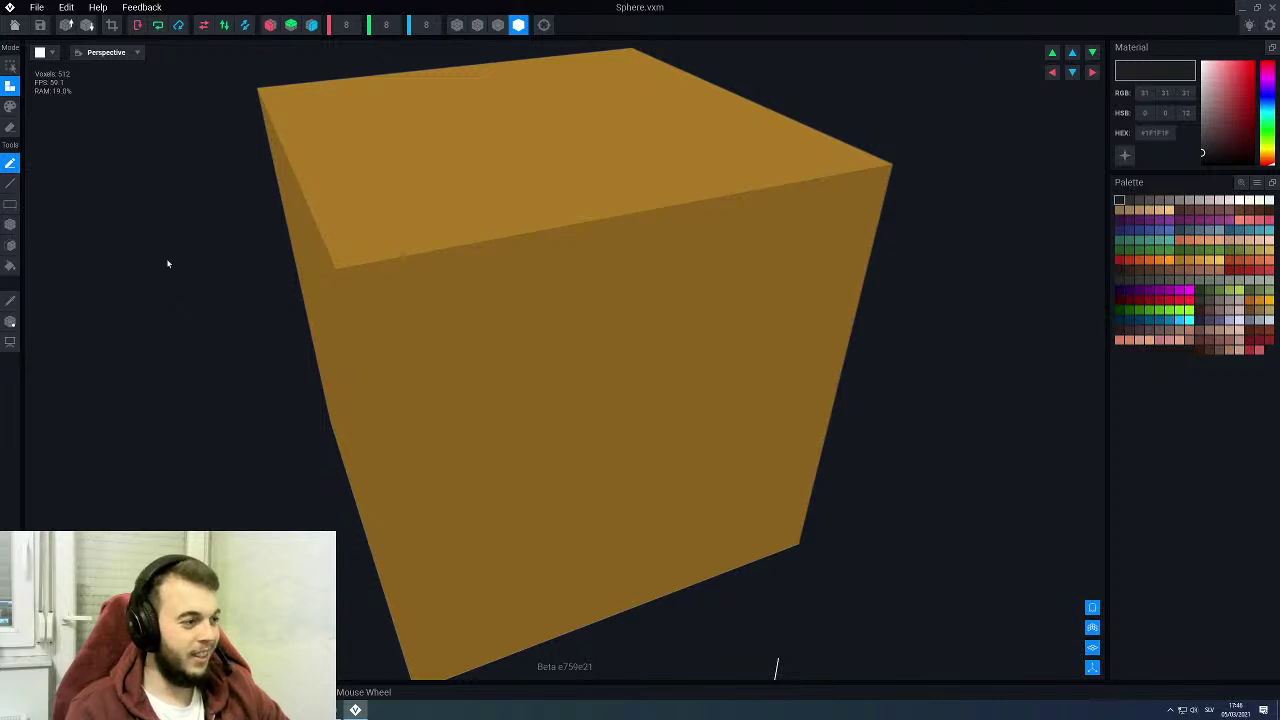
# Step: Erase the voxel at every corner of the cube with the line tool, mirrored on all three axes
pyautogui.press('e')
pyautogui.click(10, 183)
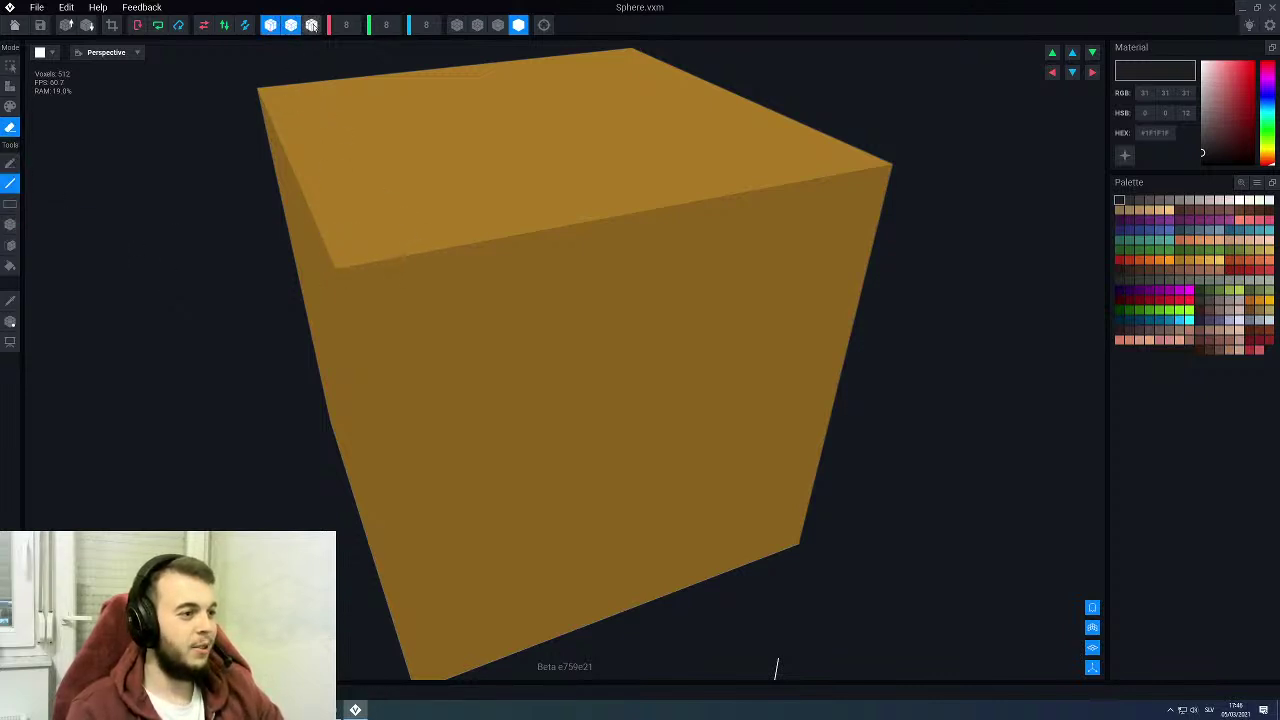
pyautogui.click(311, 25)
pyautogui.click(365, 325)
pyautogui.scroll(-5, 358, 329)
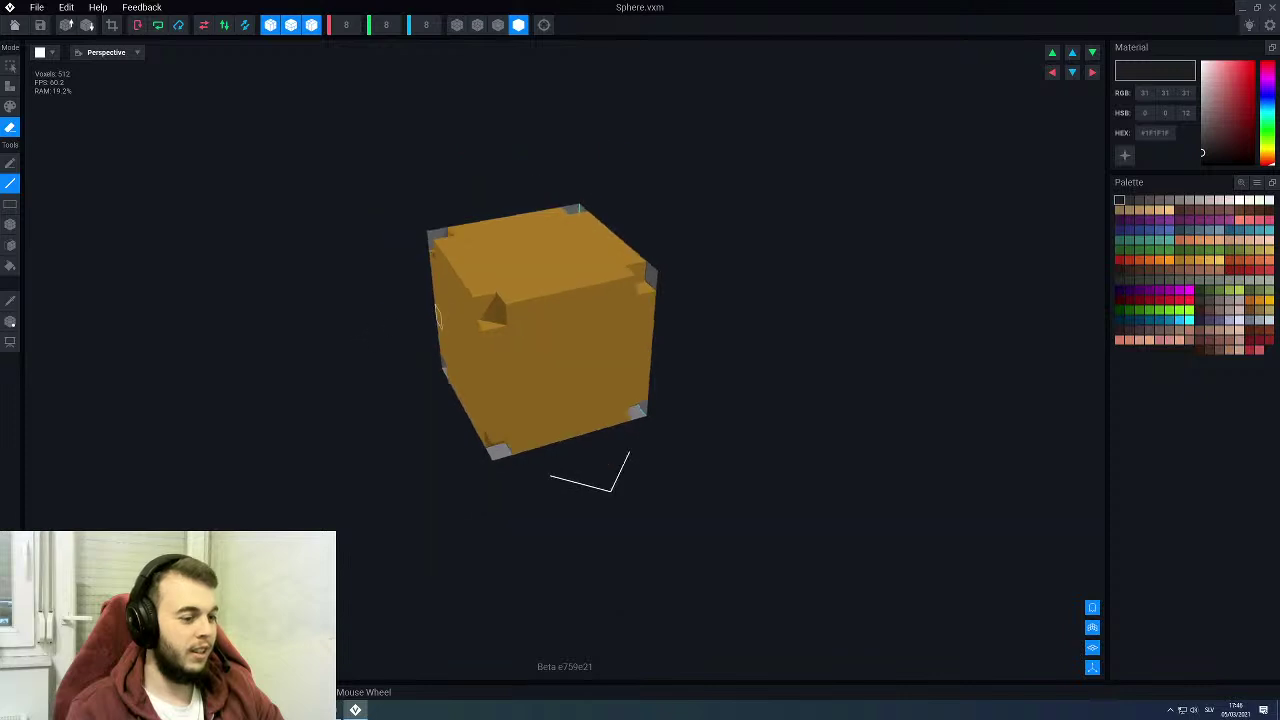
# Step: Erase the neighbouring voxel along each of the three edges that meet at the cube's corners
pyautogui.moveTo(438, 318); pyautogui.dragTo(480, 306, button='right')
pyautogui.scroll(4, 470, 304)
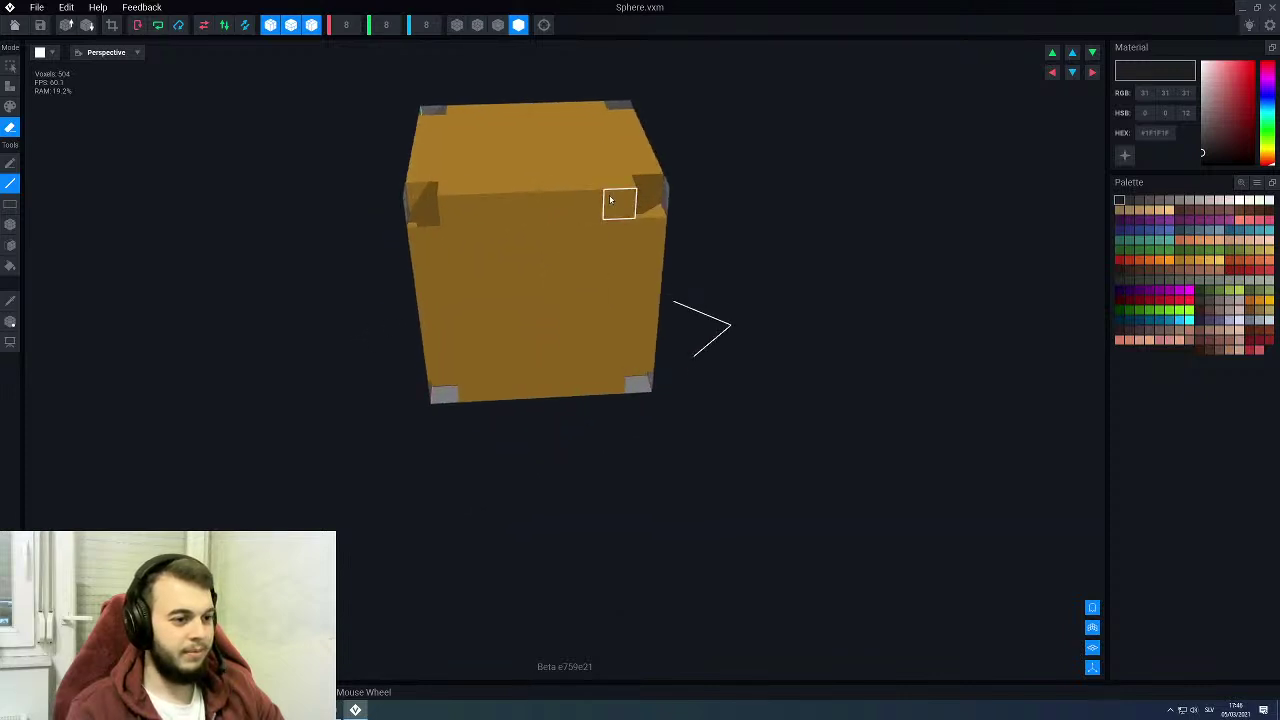
pyautogui.click(610, 200)
pyautogui.click(641, 177)
pyautogui.click(646, 219)
pyautogui.moveTo(604, 268)
pyautogui.mouseDown(button='right')
pyautogui.moveTo(504, 268)
pyautogui.moveTo(600, 266)
pyautogui.moveTo(614, 237)
pyautogui.mouseUp(button='right')
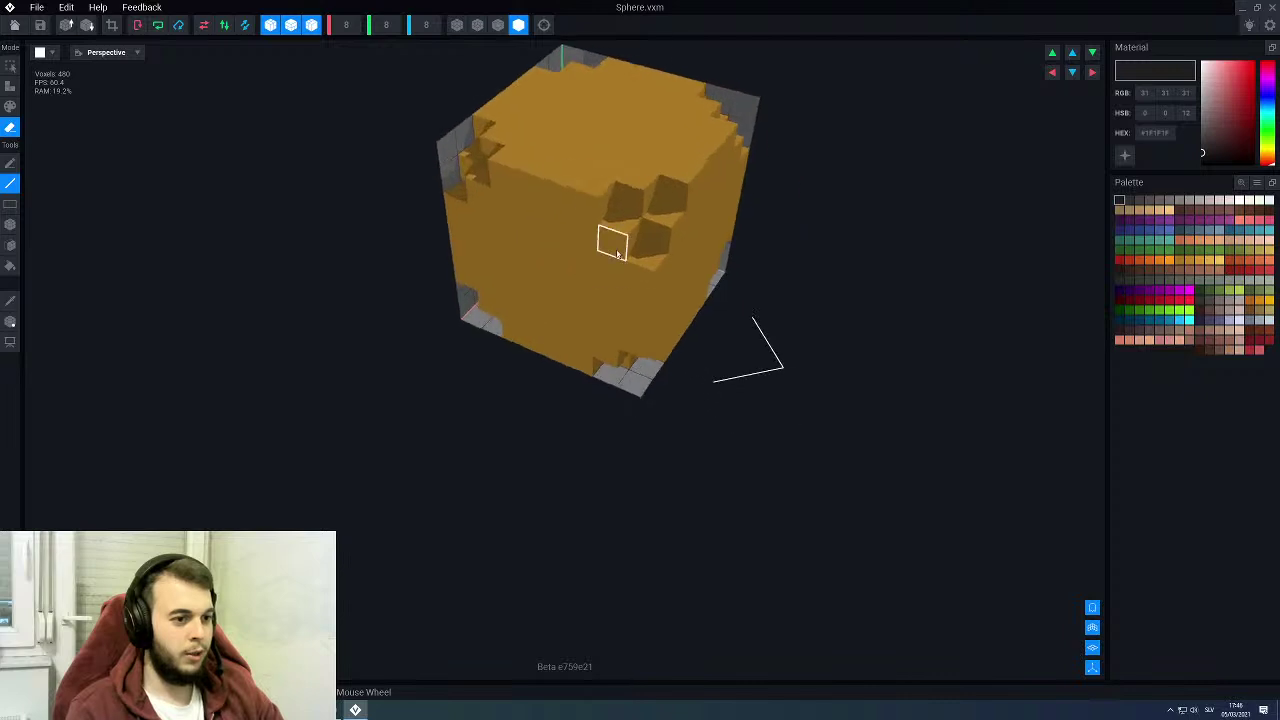
# Step: Undo the last mirrored erase and remove the vertical-edge voxel beside each corner again
pyautogui.hotkey('ctrl', 'z')
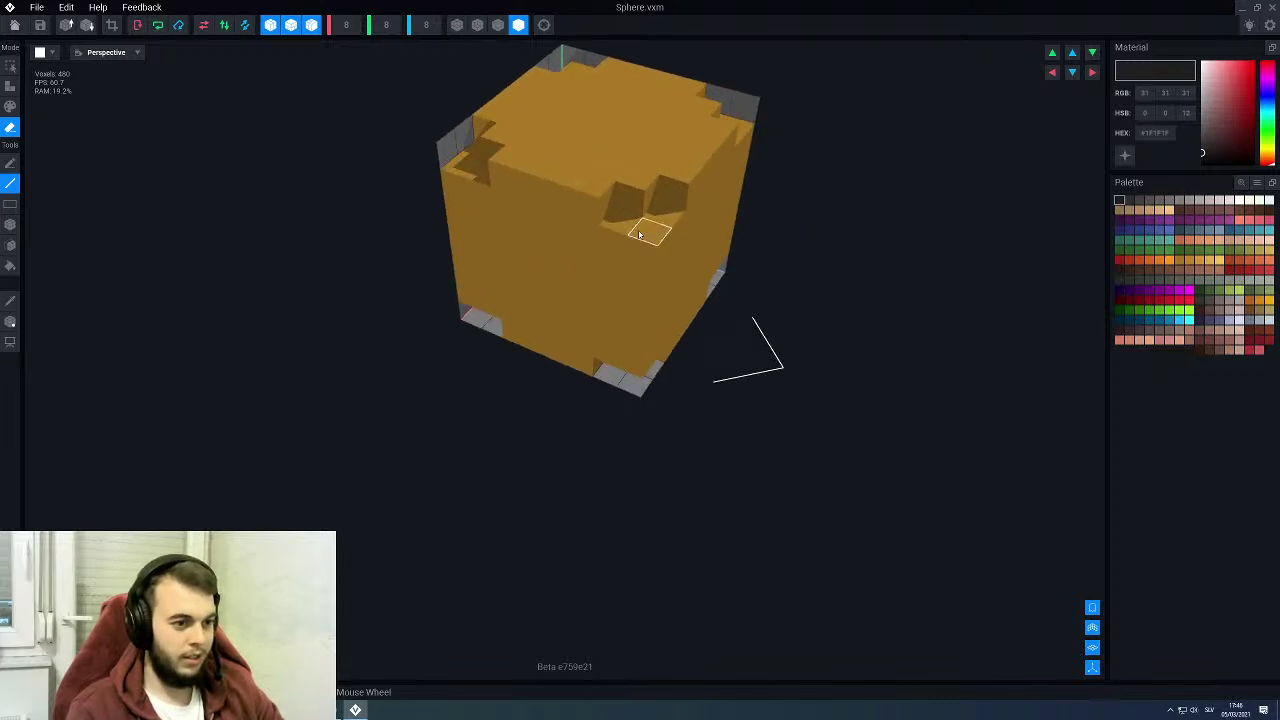
pyautogui.scroll(3, 640, 233)
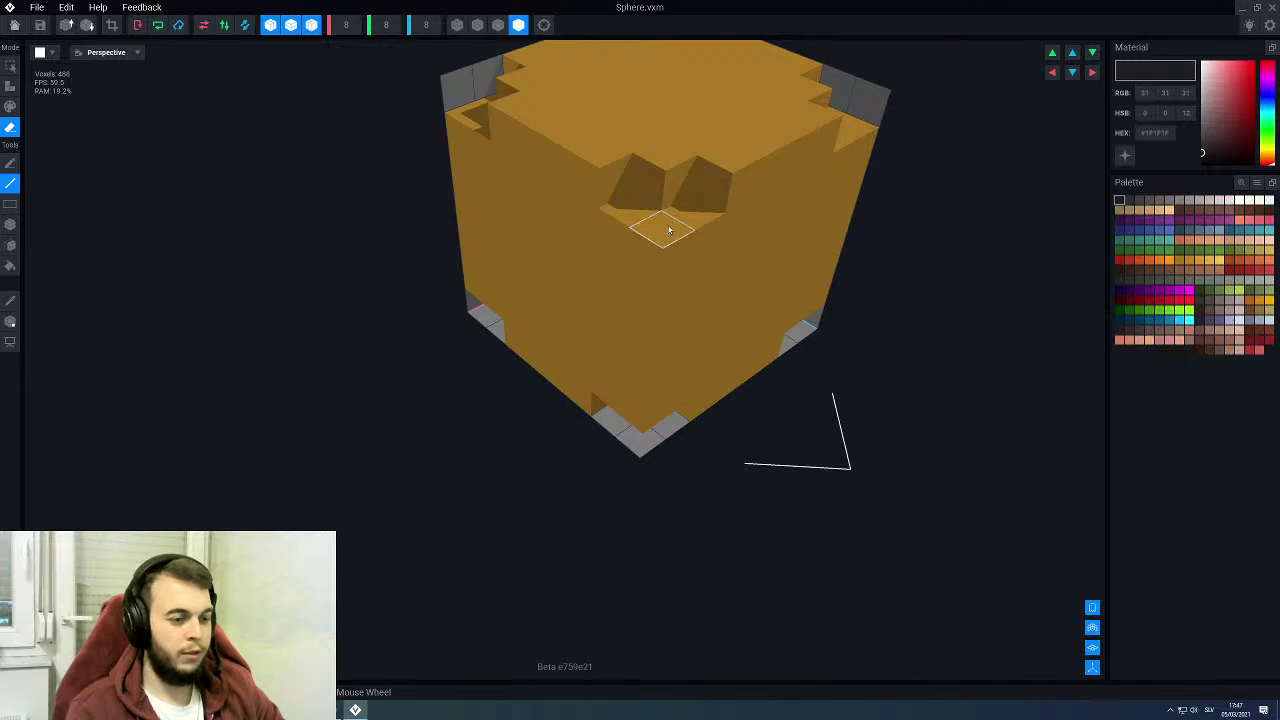
pyautogui.click(658, 244)
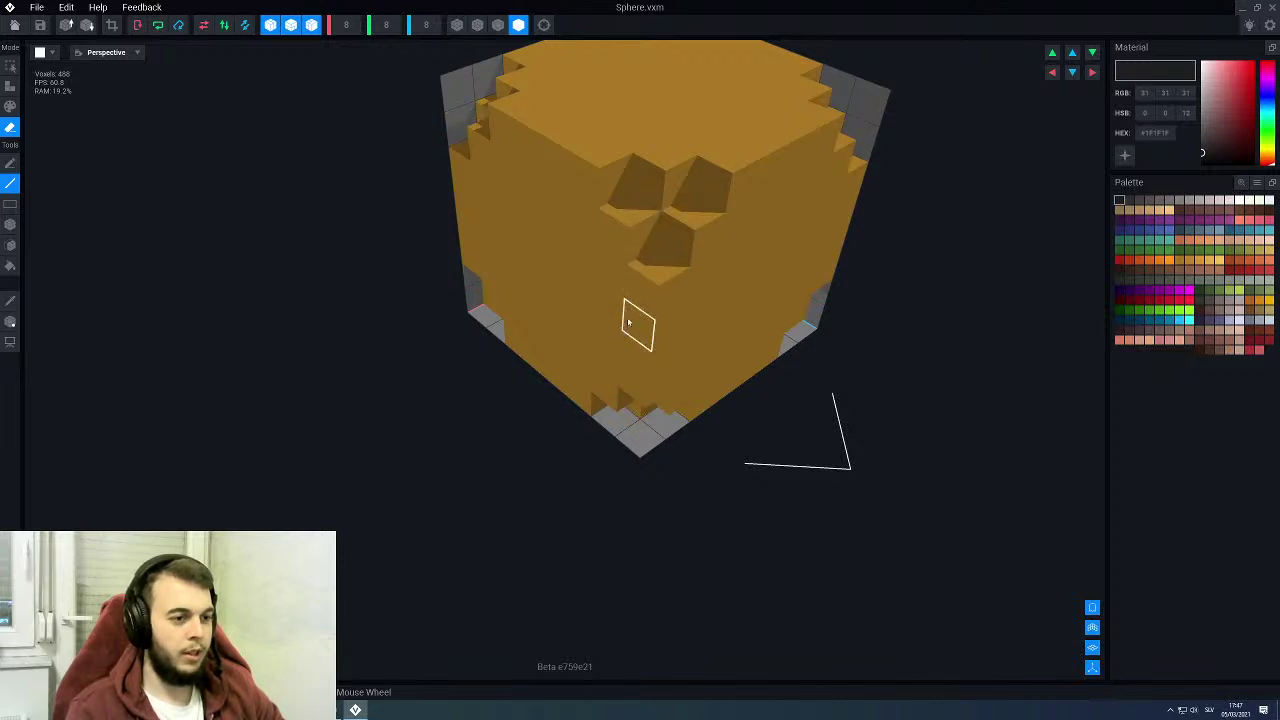
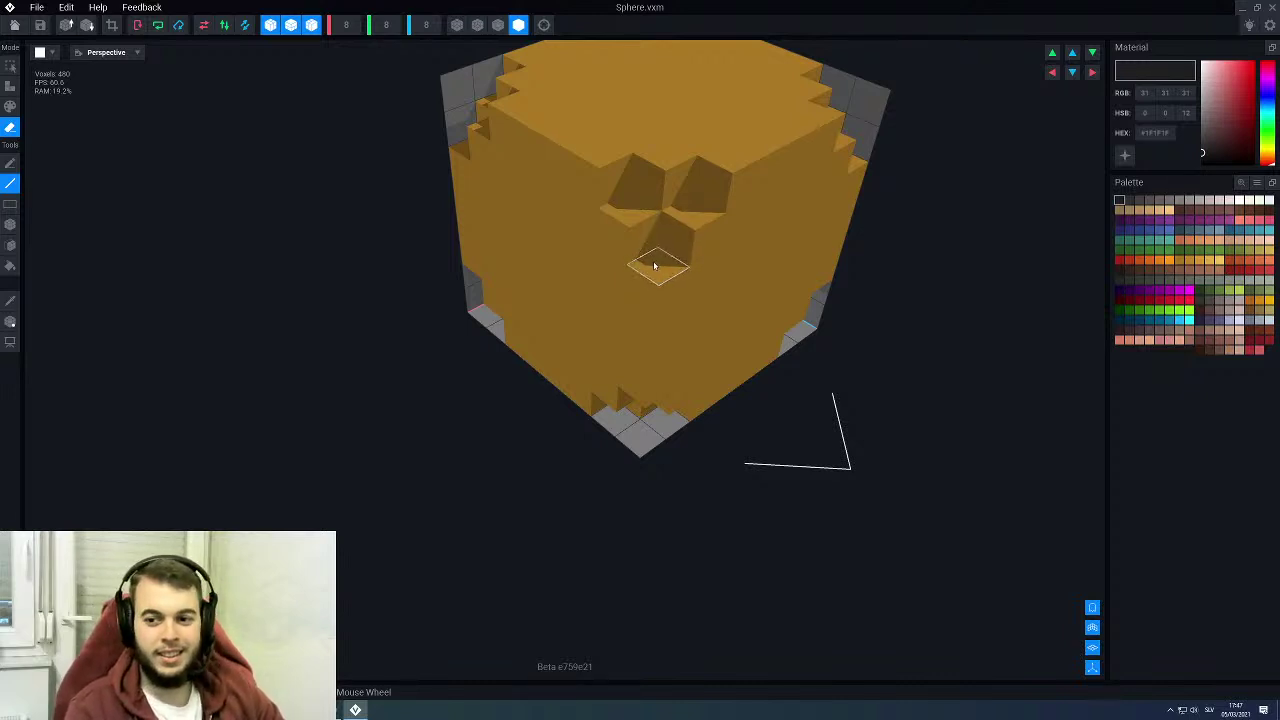
# Step: Double the notched cube's resolution to 16 × 16 × 16 voxels and display its edge outlines
pyautogui.moveTo(626, 236); pyautogui.dragTo(631, 232, button='right')
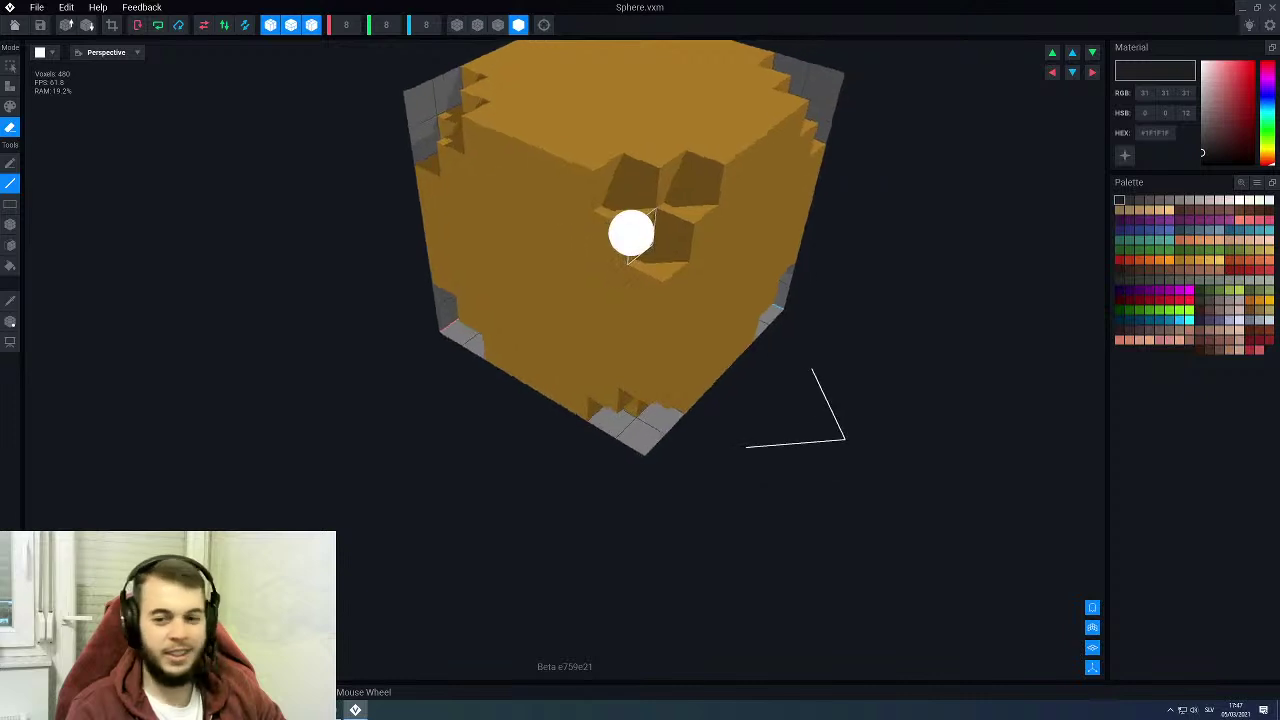
pyautogui.moveTo(515, 260)
pyautogui.mouseDown(button='right')
pyautogui.moveTo(480, 246)
pyautogui.moveTo(512, 254)
pyautogui.mouseUp(button='right')
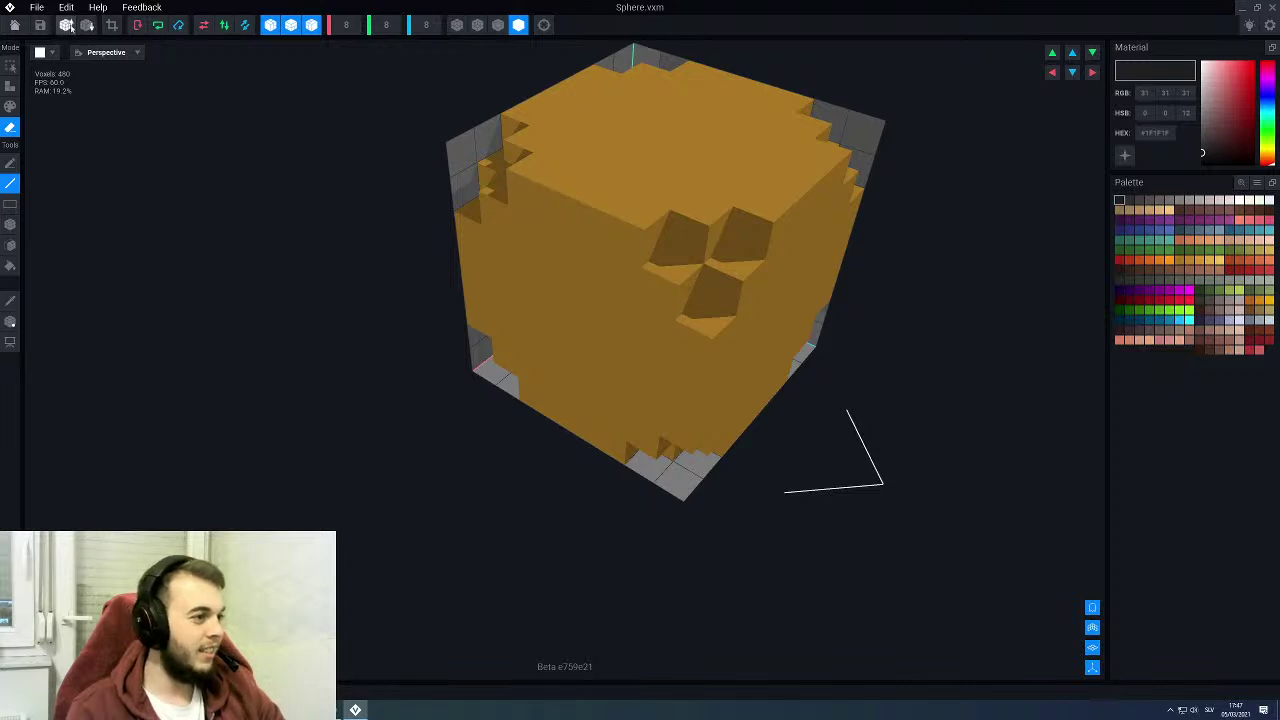
pyautogui.scroll(2, 293, 206)
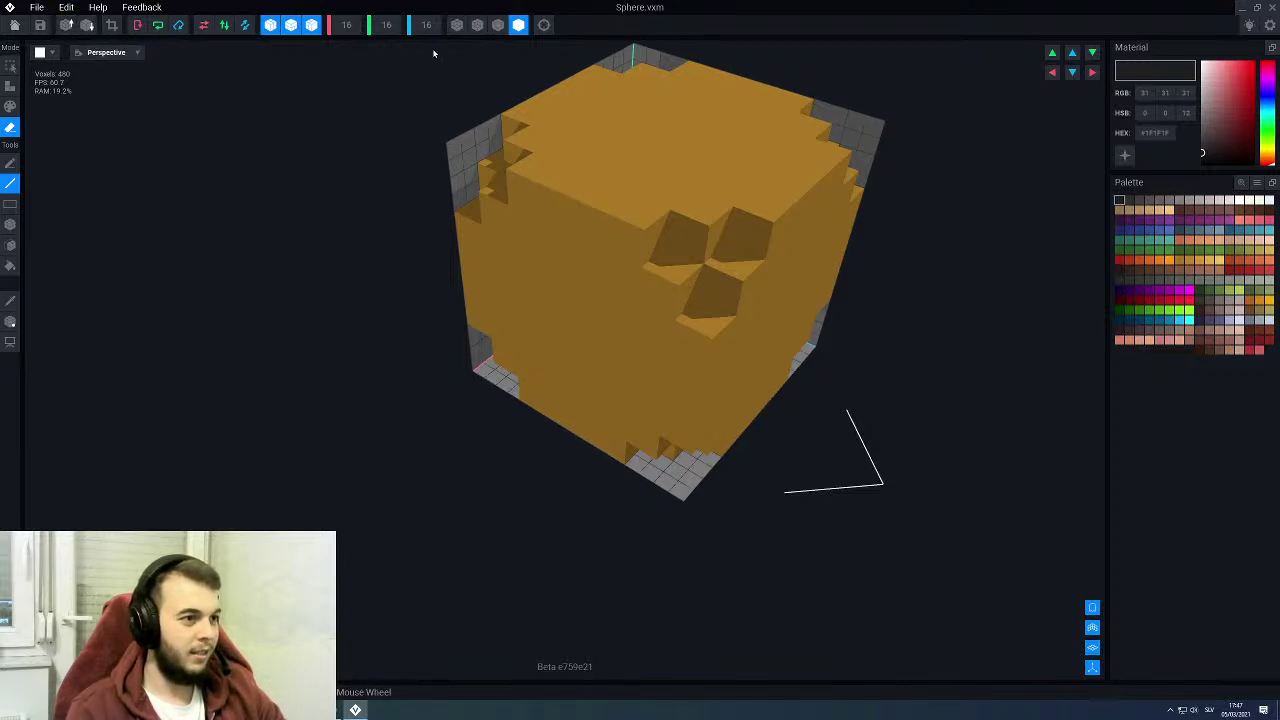
pyautogui.click(497, 25)
pyautogui.scroll(-3, 666, 238)
pyautogui.moveTo(670, 243); pyautogui.dragTo(642, 223, button='right')
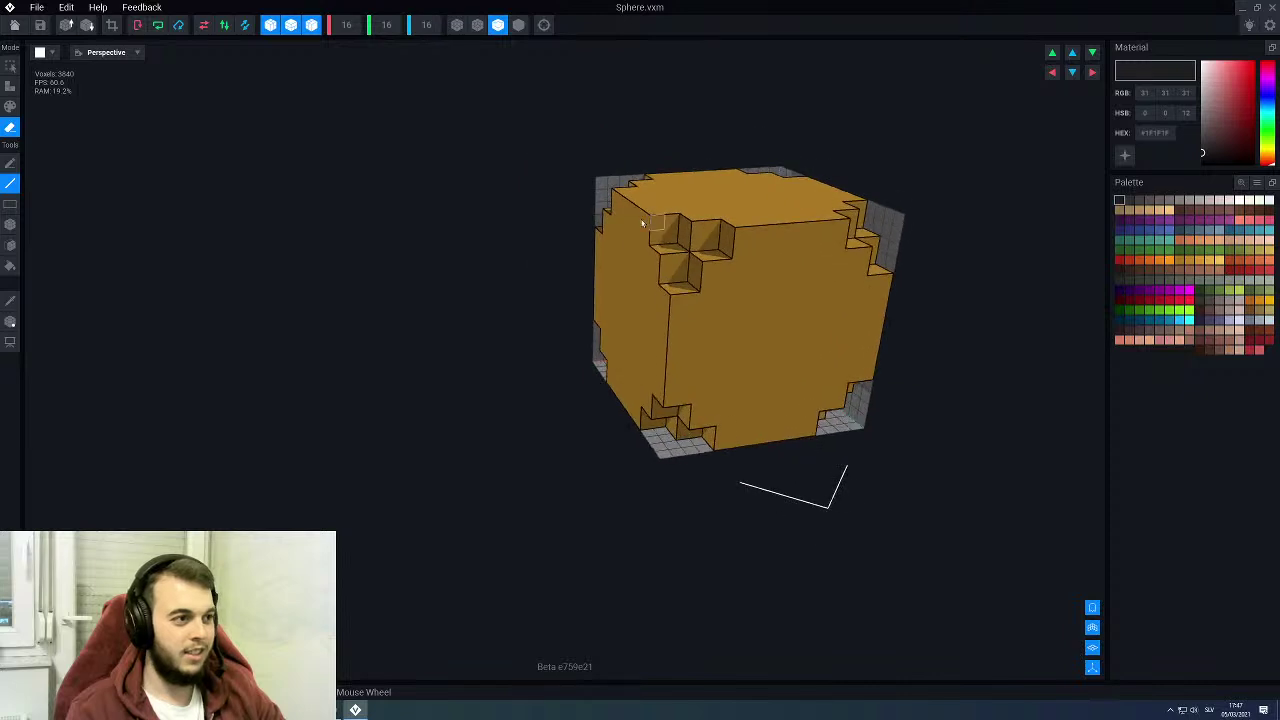
pyautogui.scroll(3, 830, 396)
pyautogui.moveTo(750, 354); pyautogui.dragTo(690, 411, button='right')
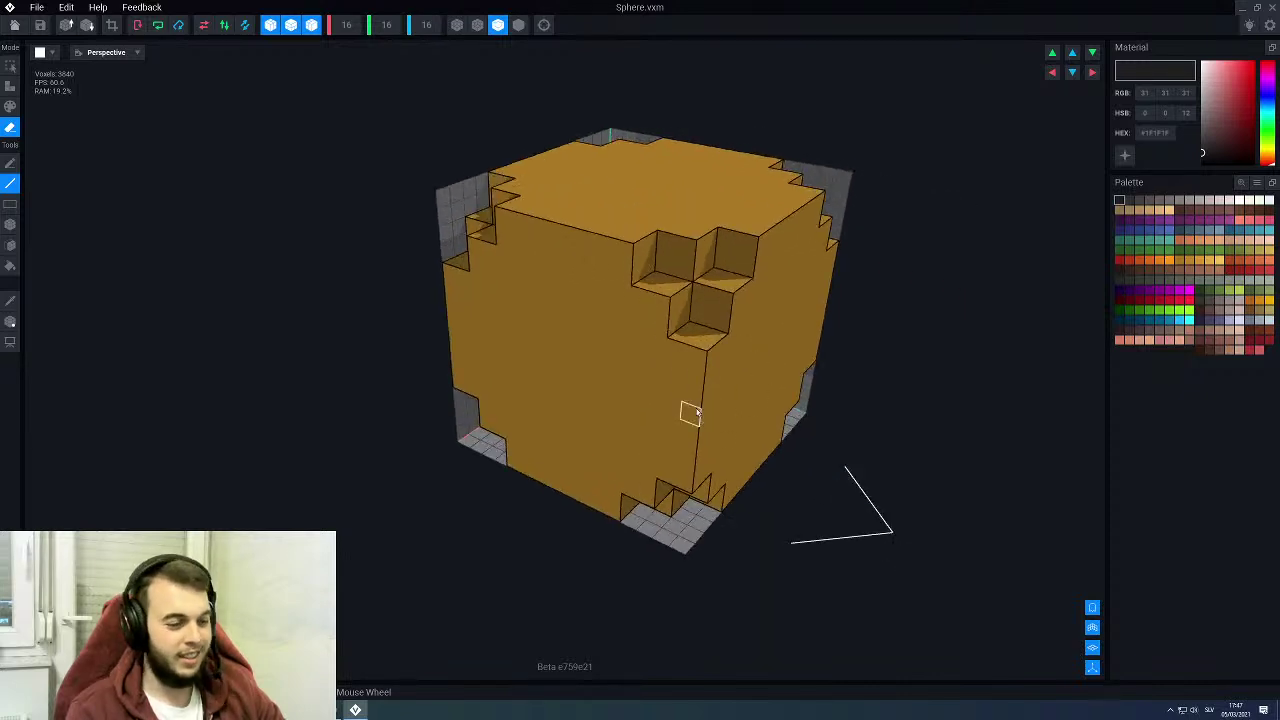
# Step: Move the notched cube's pivot to 8.0 along the Z axis and shift it along the X axis too
pyautogui.scroll(3, 689, 408)
pyautogui.moveTo(644, 375); pyautogui.dragTo(627, 336, button='middle')
pyautogui.moveTo(627, 336)
pyautogui.mouseDown(button='right')
pyautogui.moveTo(637, 289)
pyautogui.moveTo(674, 283)
pyautogui.moveTo(663, 329)
pyautogui.moveTo(648, 328)
pyautogui.mouseUp(button='right')
pyautogui.scroll(-4, 640, 290)
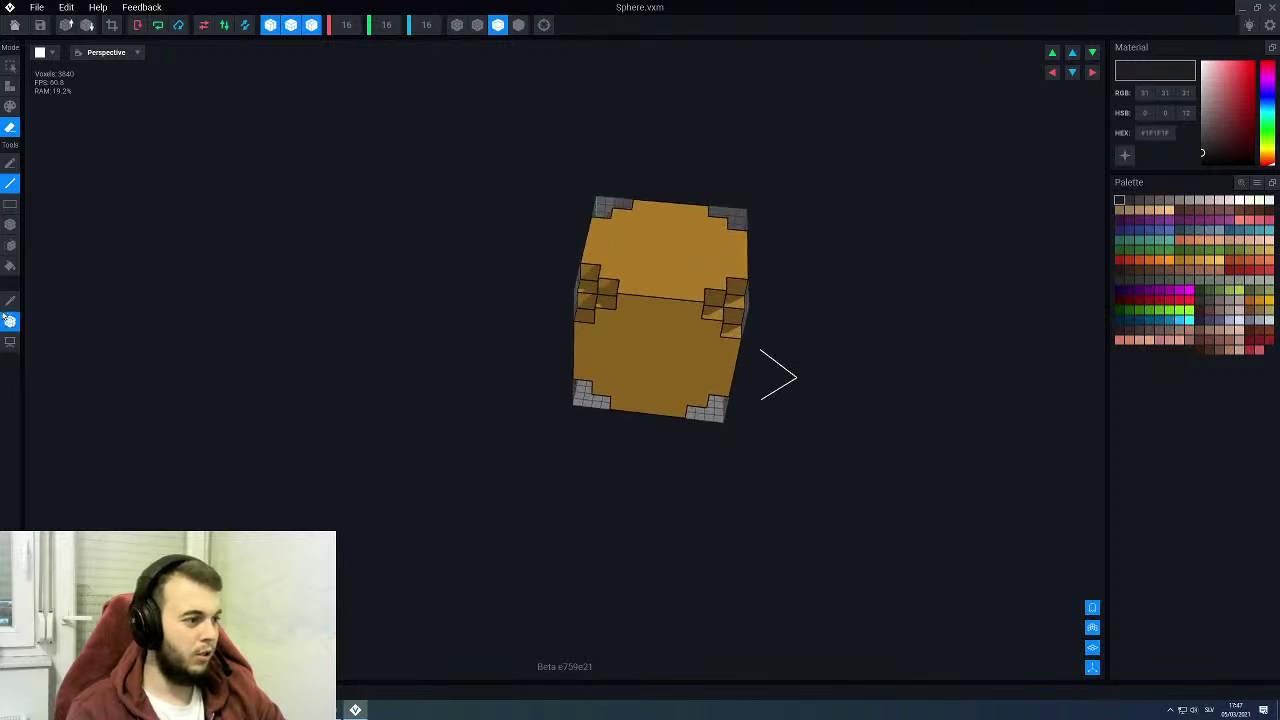
pyautogui.click(5, 318)
pyautogui.moveTo(582, 380); pyautogui.dragTo(586, 376, button='right')
pyautogui.moveTo(693, 383); pyautogui.dragTo(759, 385)
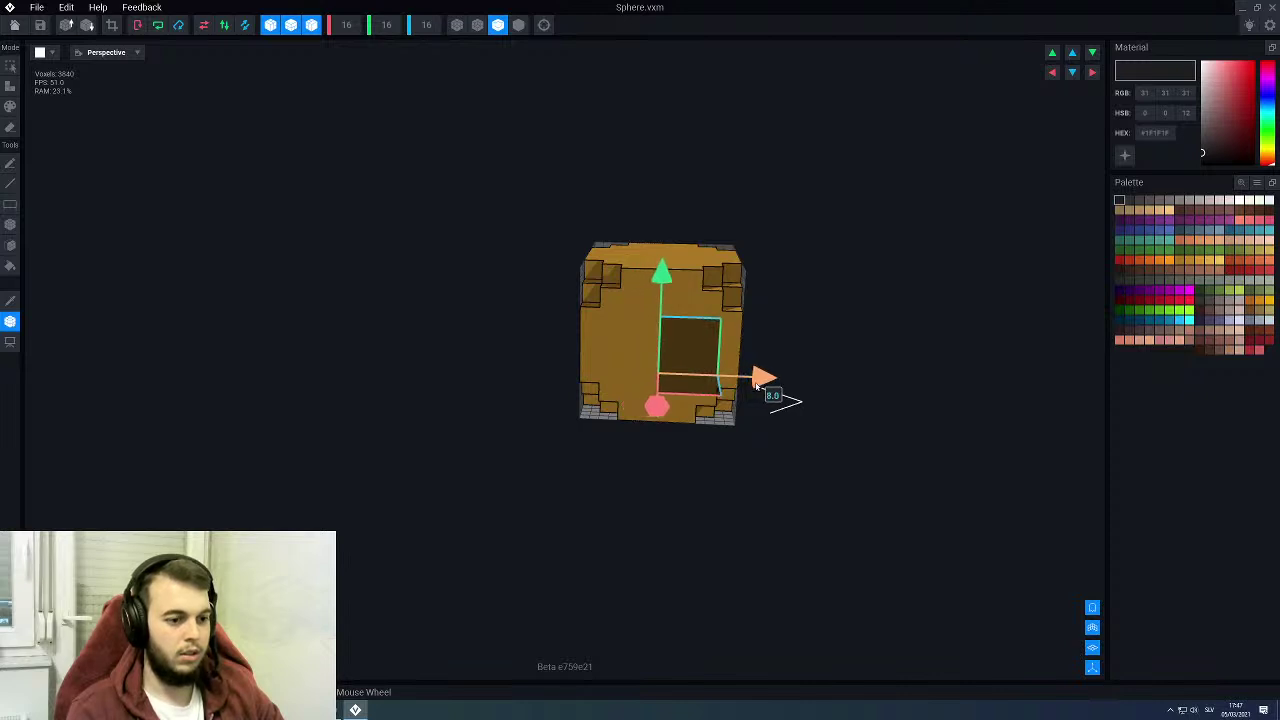
pyautogui.moveTo(657, 404); pyautogui.dragTo(658, 438)
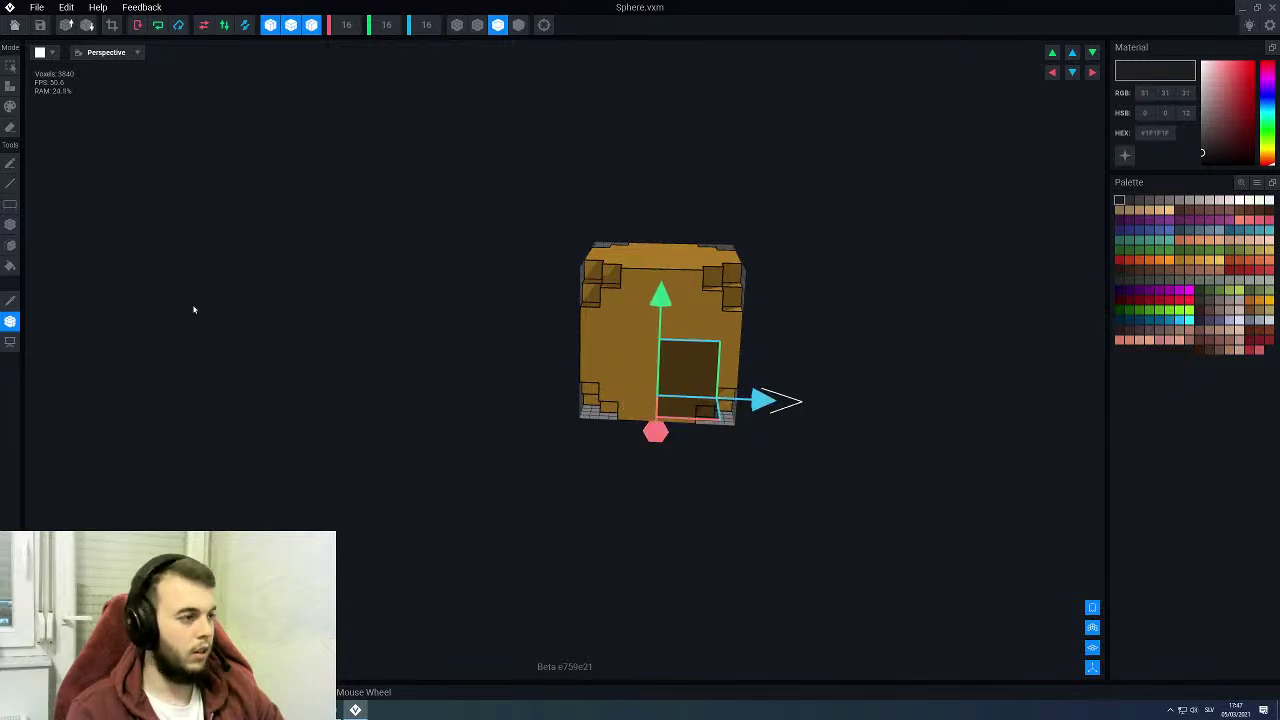
# Step: Double the sphere model's resolution to 32 × 32 × 32 voxels, then save it and return to the bridge assembly
pyautogui.click(64, 26)
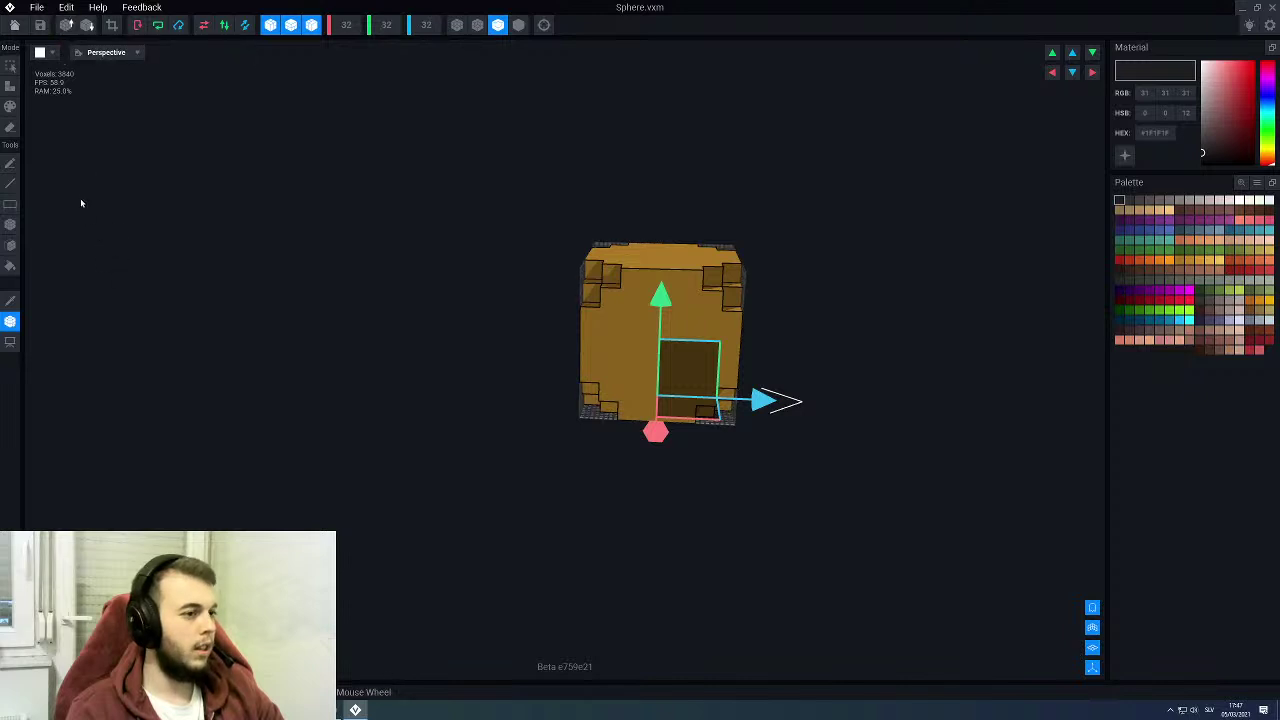
pyautogui.click(14, 24)
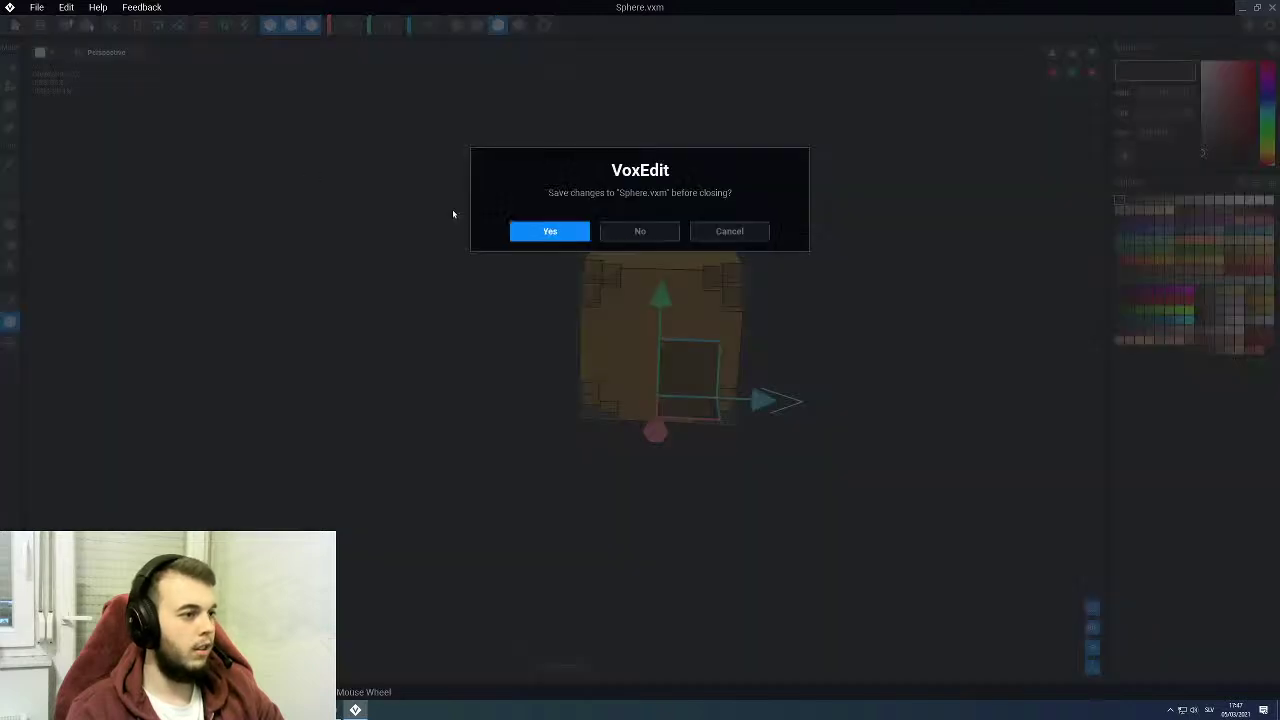
pyautogui.click(550, 231)
# Step: Create a child node named Sphere0 under Pillar0's P02 segment and assign the Sphere model to it
pyautogui.scroll(-3, 814, 189)
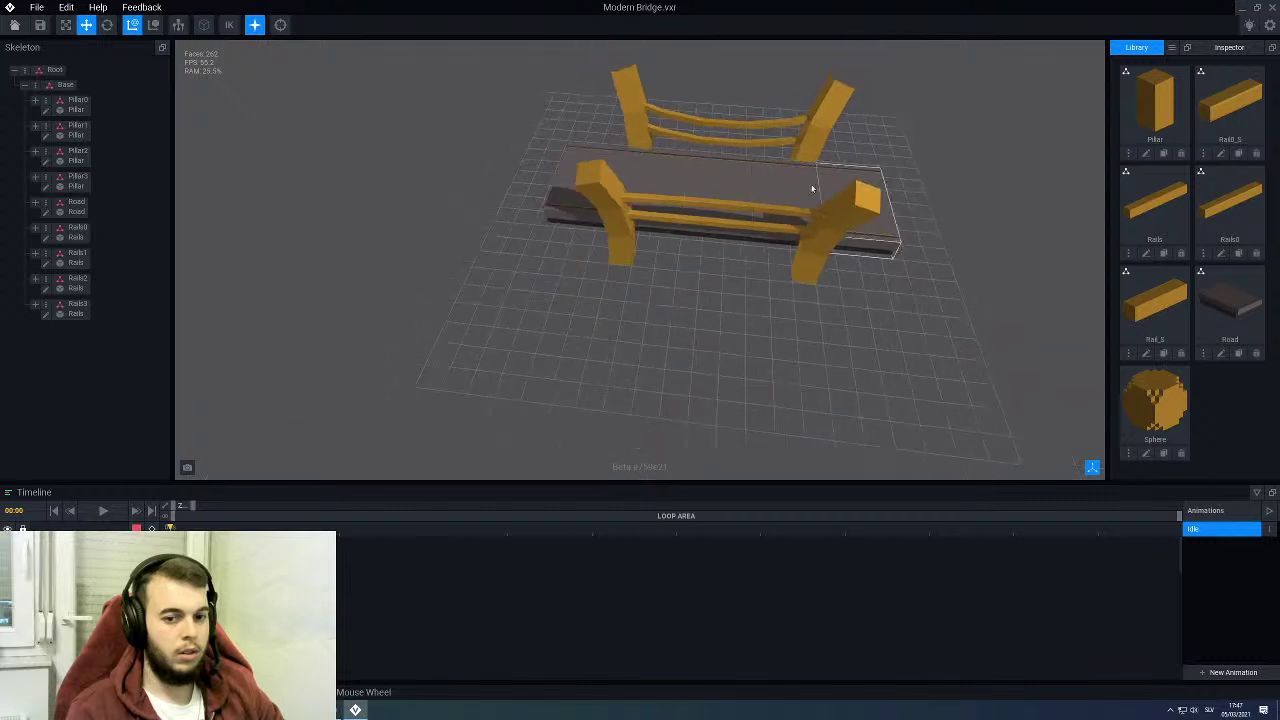
pyautogui.moveTo(814, 189); pyautogui.dragTo(771, 252, button='middle')
pyautogui.moveTo(808, 258); pyautogui.dragTo(762, 252, button='right')
pyautogui.moveTo(763, 253); pyautogui.dragTo(491, 143, button='middle')
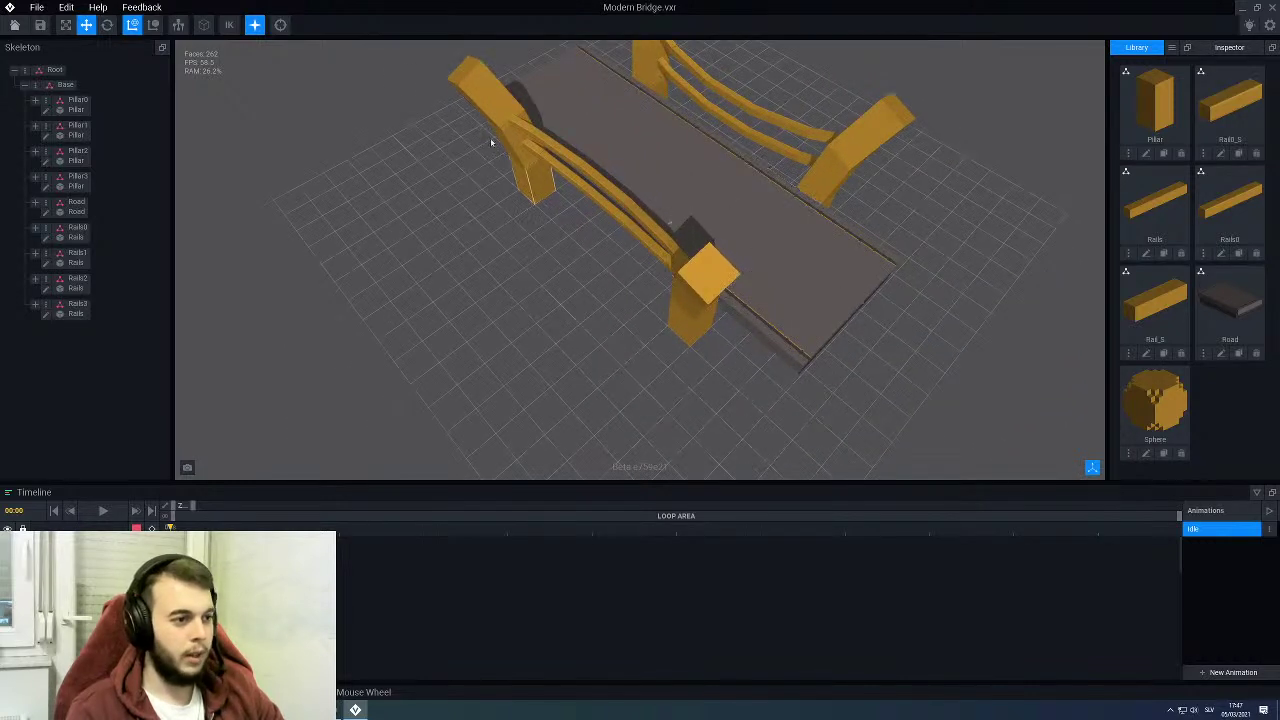
pyautogui.click(480, 73)
pyautogui.click(35, 101)
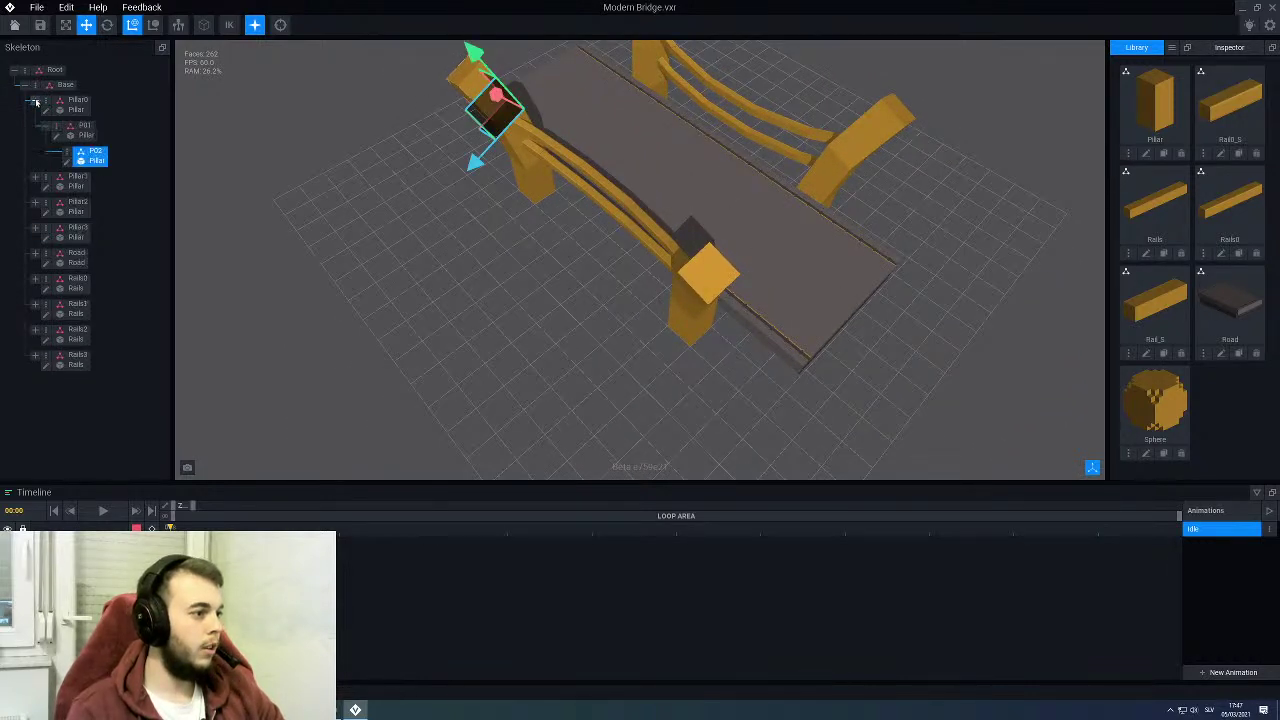
pyautogui.rightClick(70, 157)
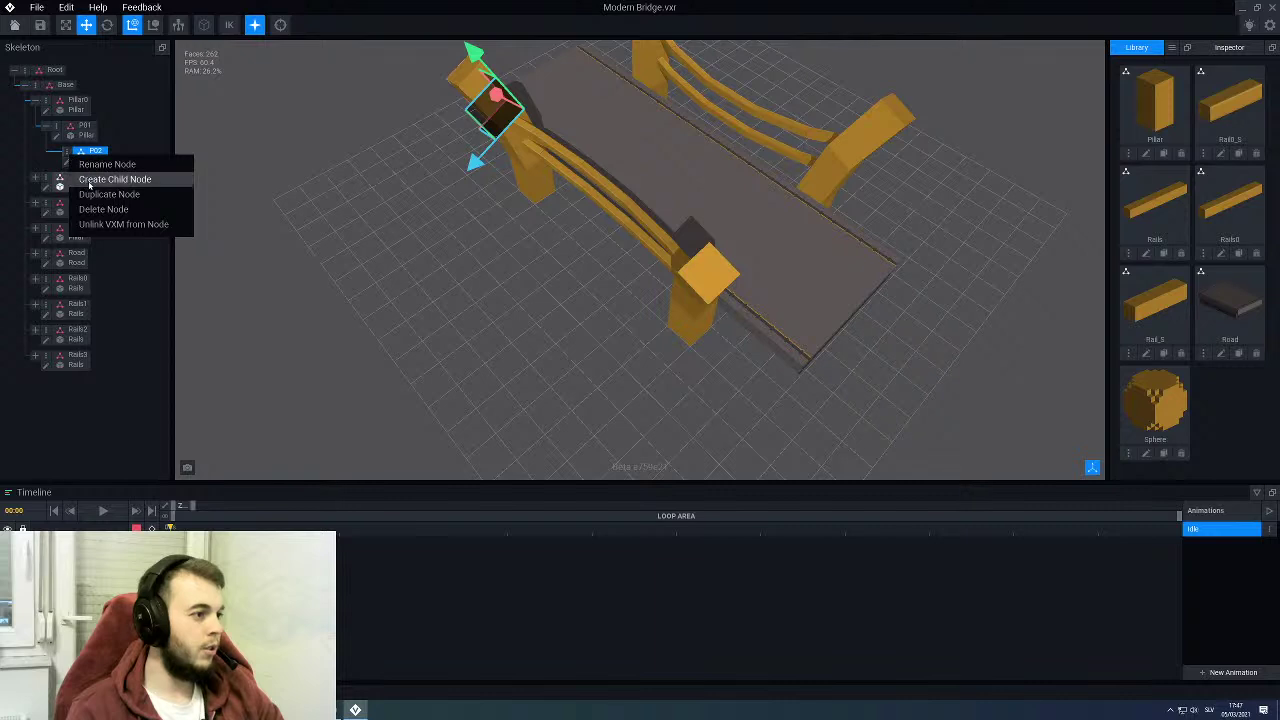
pyautogui.click(94, 182)
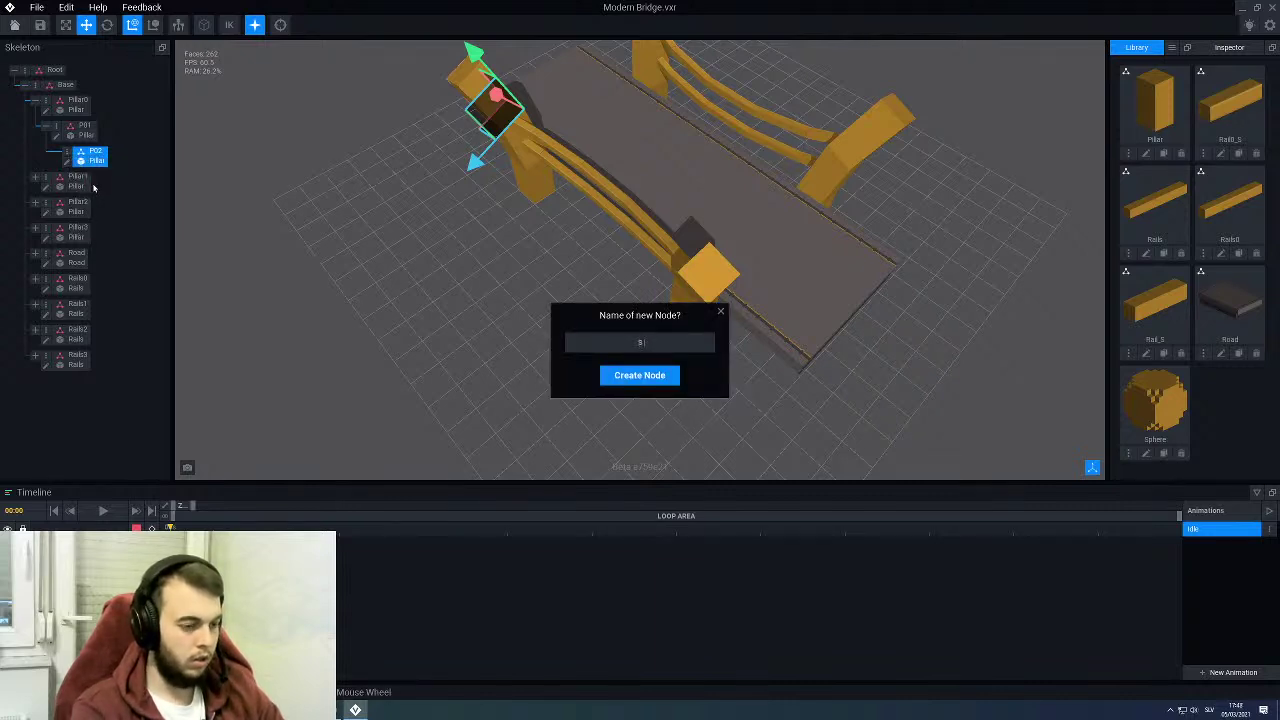
pyautogui.press('Return')
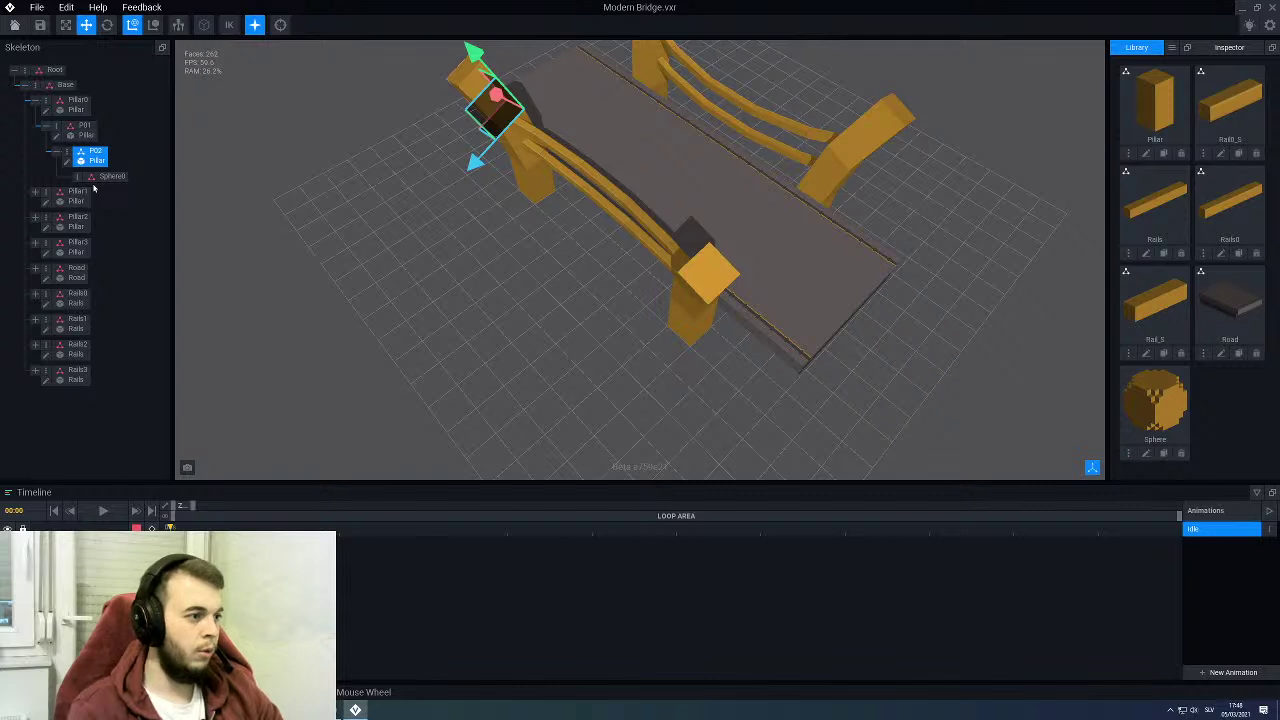
pyautogui.moveTo(1172, 418); pyautogui.dragTo(105, 177)
pyautogui.scroll(2, 386, 203)
pyautogui.scroll(4, 623, 258)
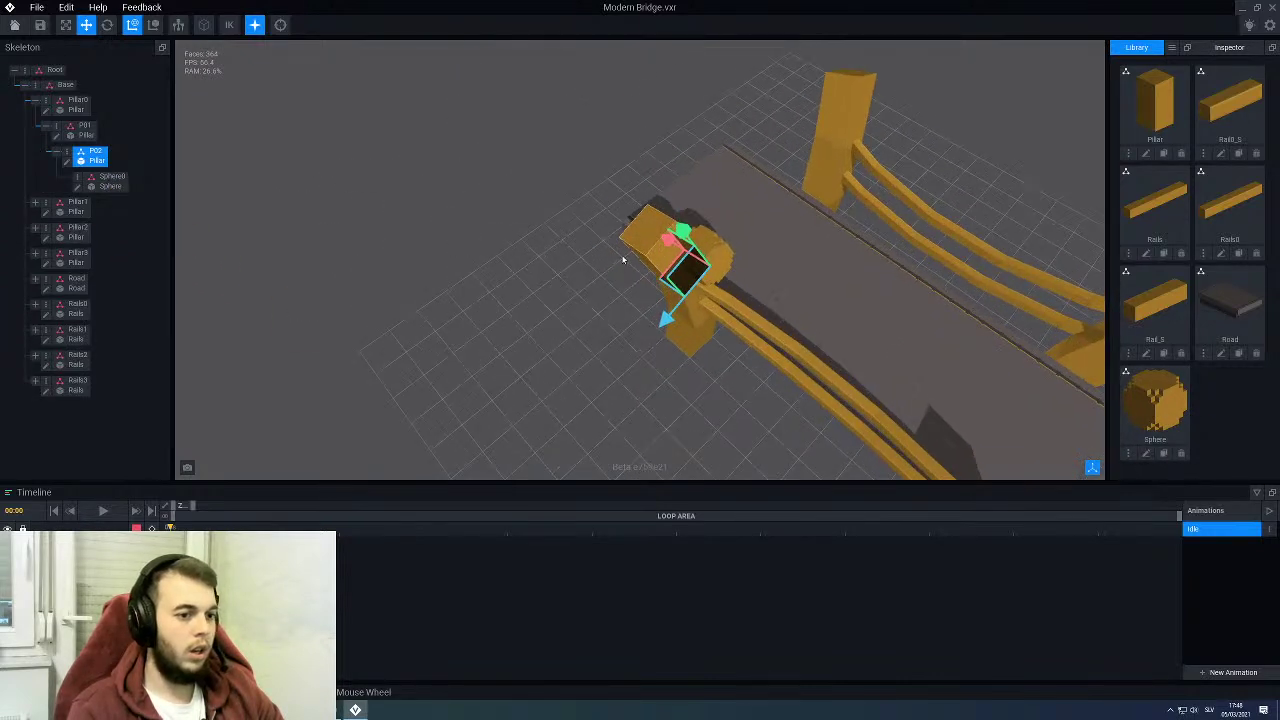
pyautogui.moveTo(634, 327); pyautogui.dragTo(620, 338)
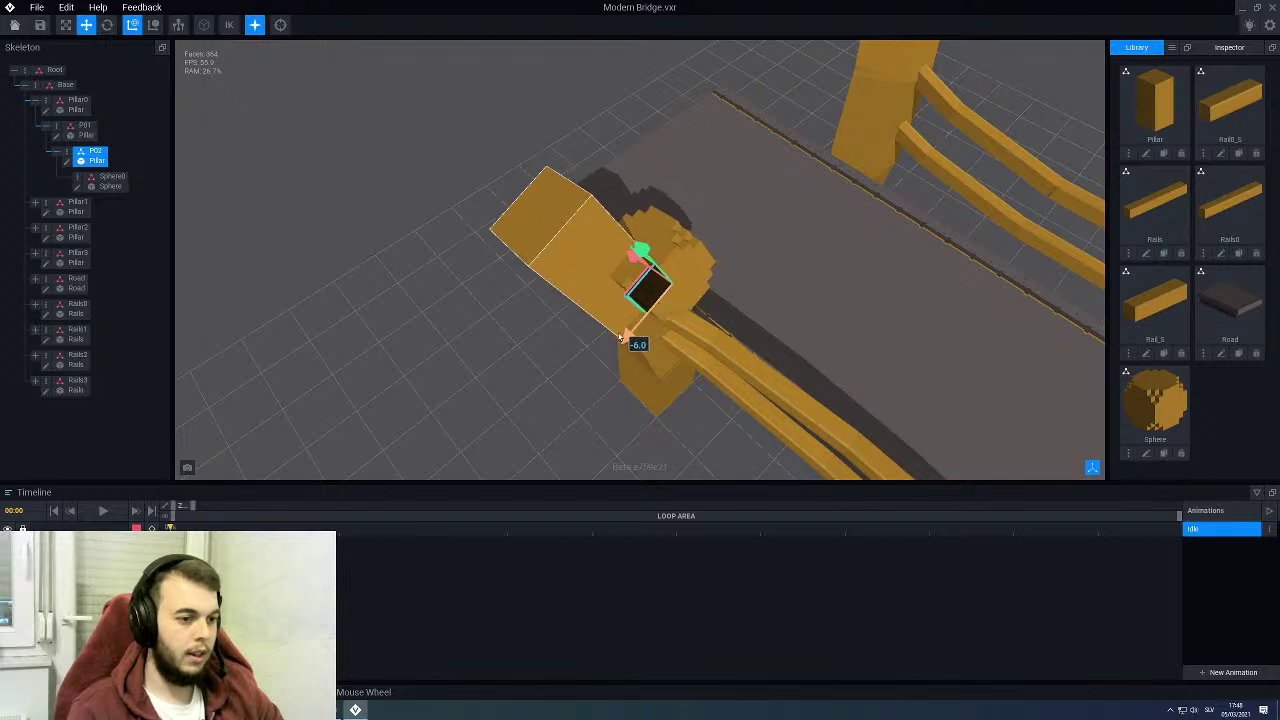
pyautogui.hotkey('ctrl', 'z')
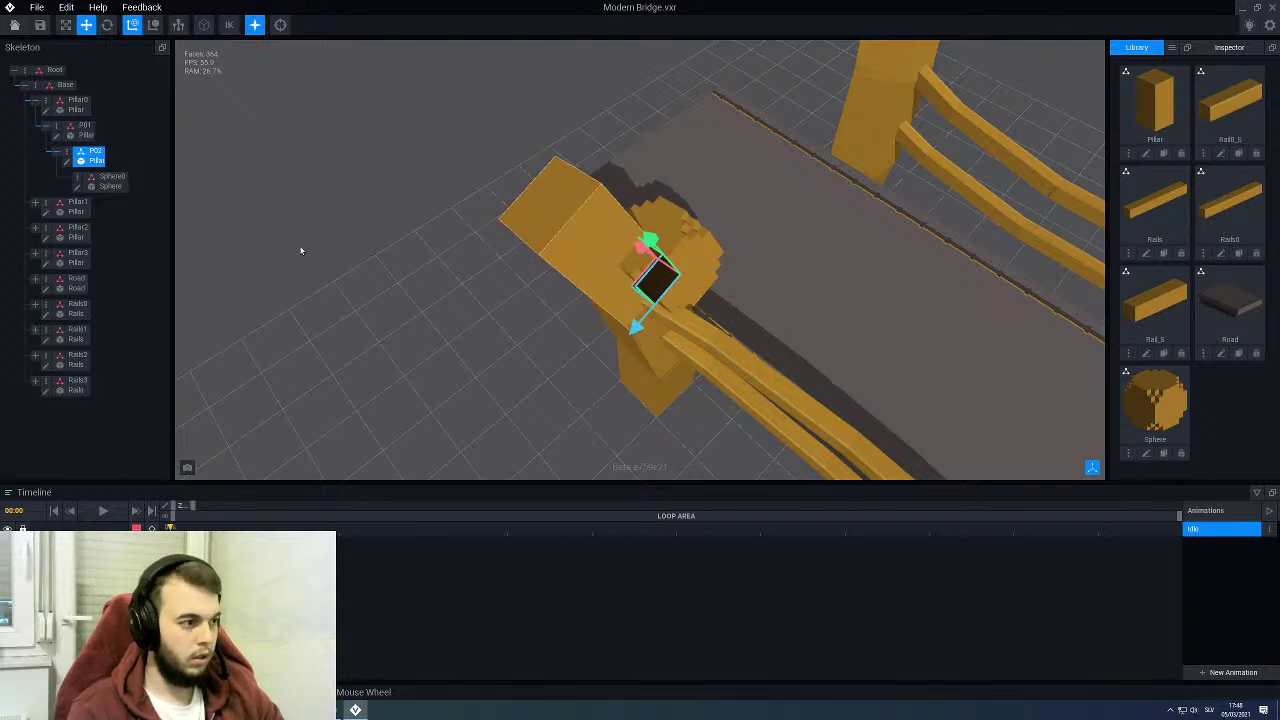
# Step: Move Sphere0 onto the upper end of Pillar0, at 64.0 on the Y axis and 16.0 on the Z axis
pyautogui.click(114, 184)
pyautogui.moveTo(634, 327); pyautogui.dragTo(604, 340)
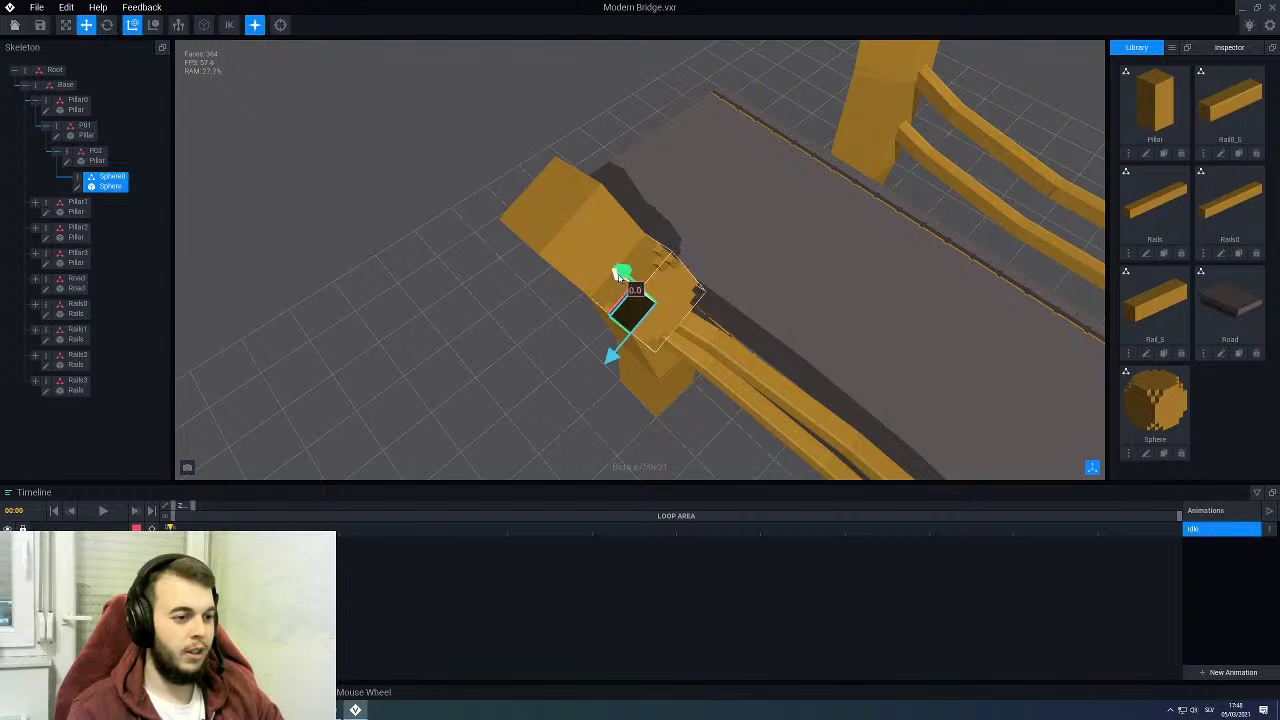
pyautogui.moveTo(620, 275); pyautogui.dragTo(410, 305, button='middle')
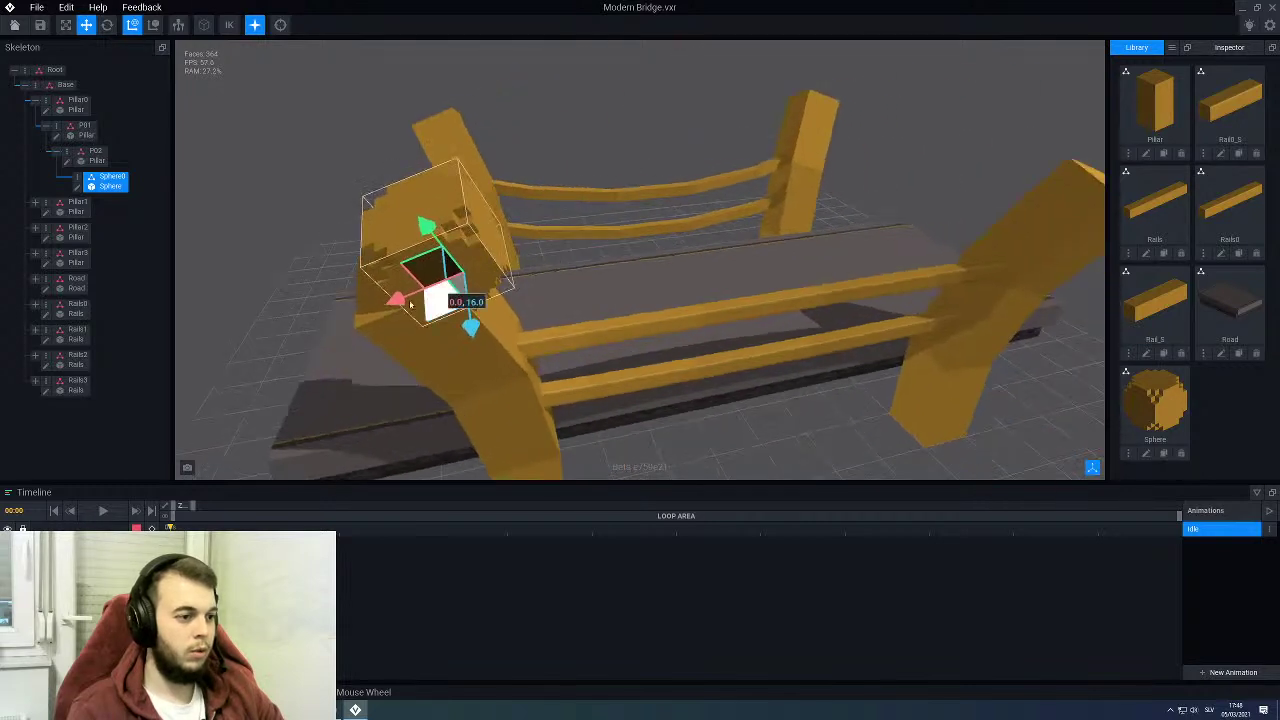
pyautogui.moveTo(410, 305); pyautogui.dragTo(349, 311)
pyautogui.moveTo(435, 318); pyautogui.dragTo(669, 377, button='middle')
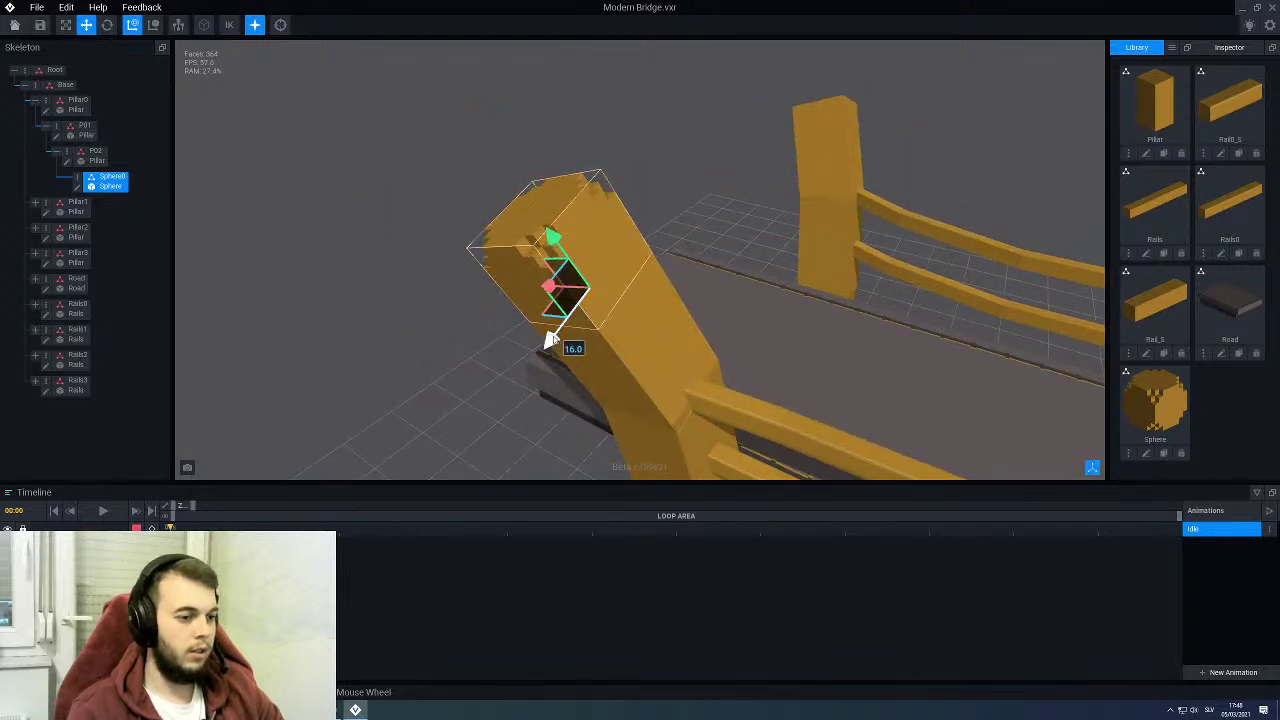
pyautogui.moveTo(558, 247); pyautogui.dragTo(529, 224)
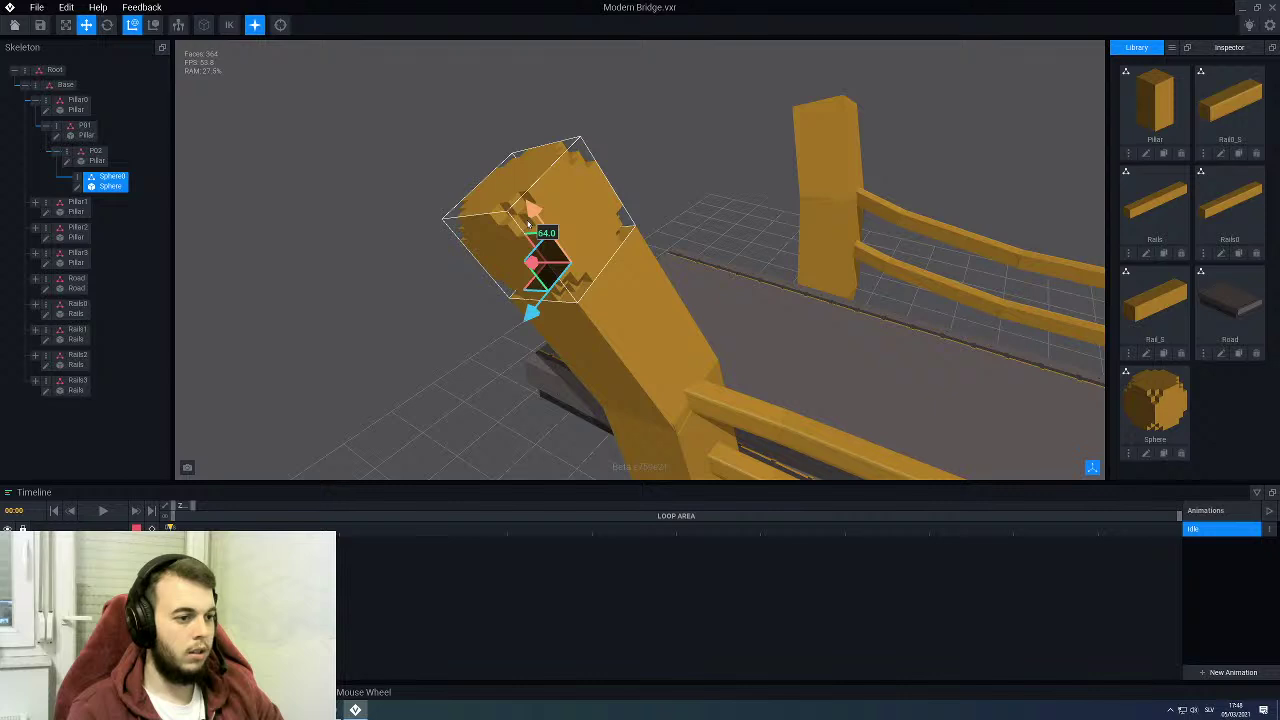
pyautogui.moveTo(529, 224); pyautogui.dragTo(375, 446, button='middle')
pyautogui.click(517, 318)
pyautogui.moveTo(530, 335); pyautogui.dragTo(895, 410, button='middle')
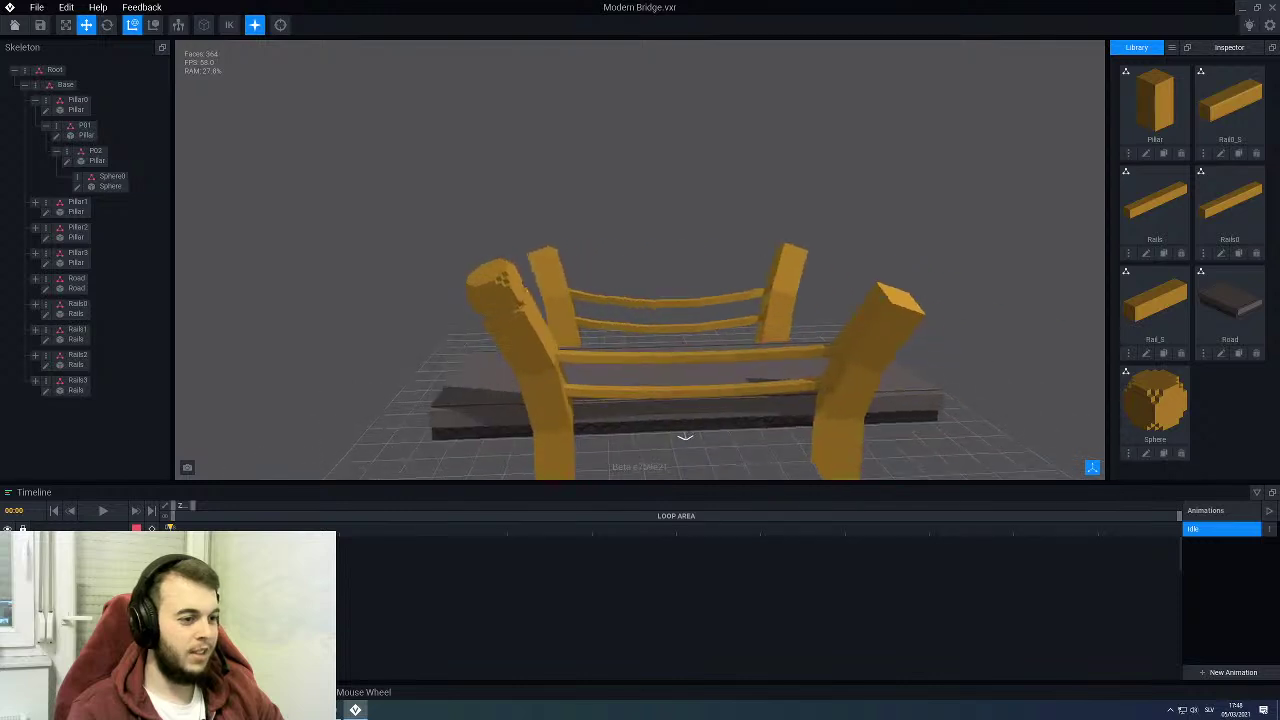
# Step: Create a child node named Sphere1 under Pillar1's P02(1) segment and assign the Sphere model to it
pyautogui.moveTo(485, 296); pyautogui.dragTo(622, 284, button='middle')
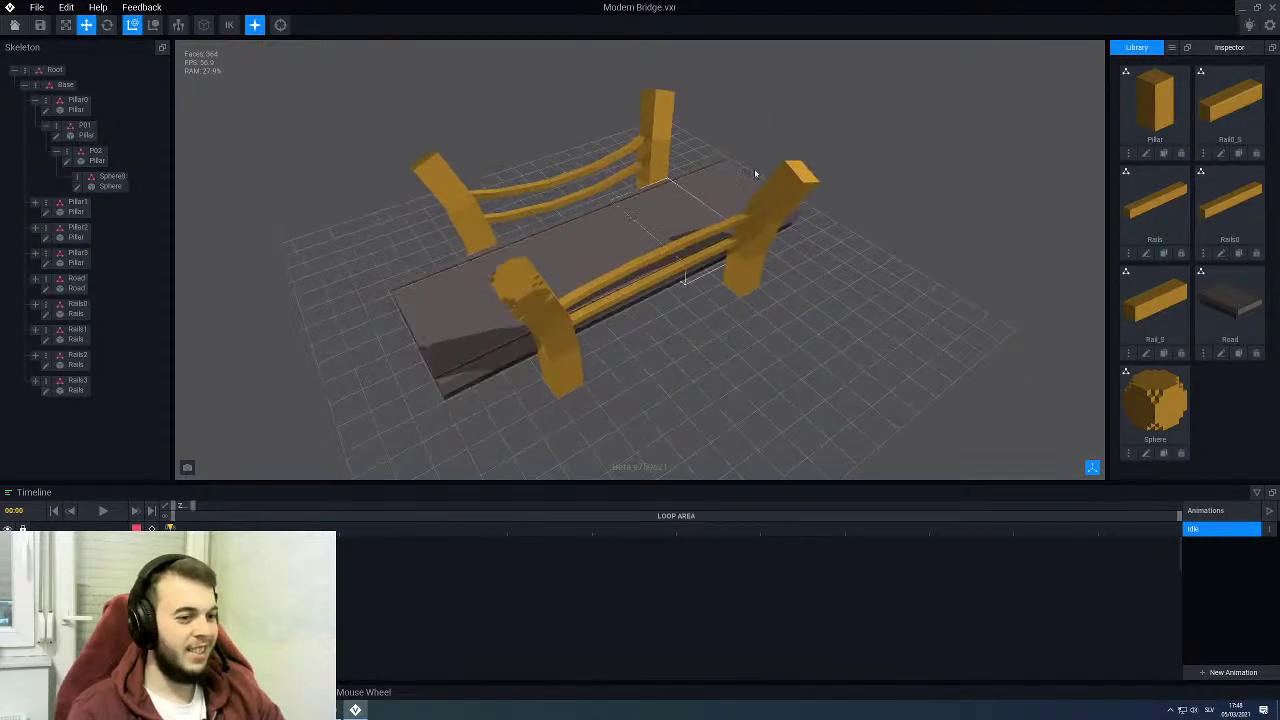
pyautogui.click(765, 186)
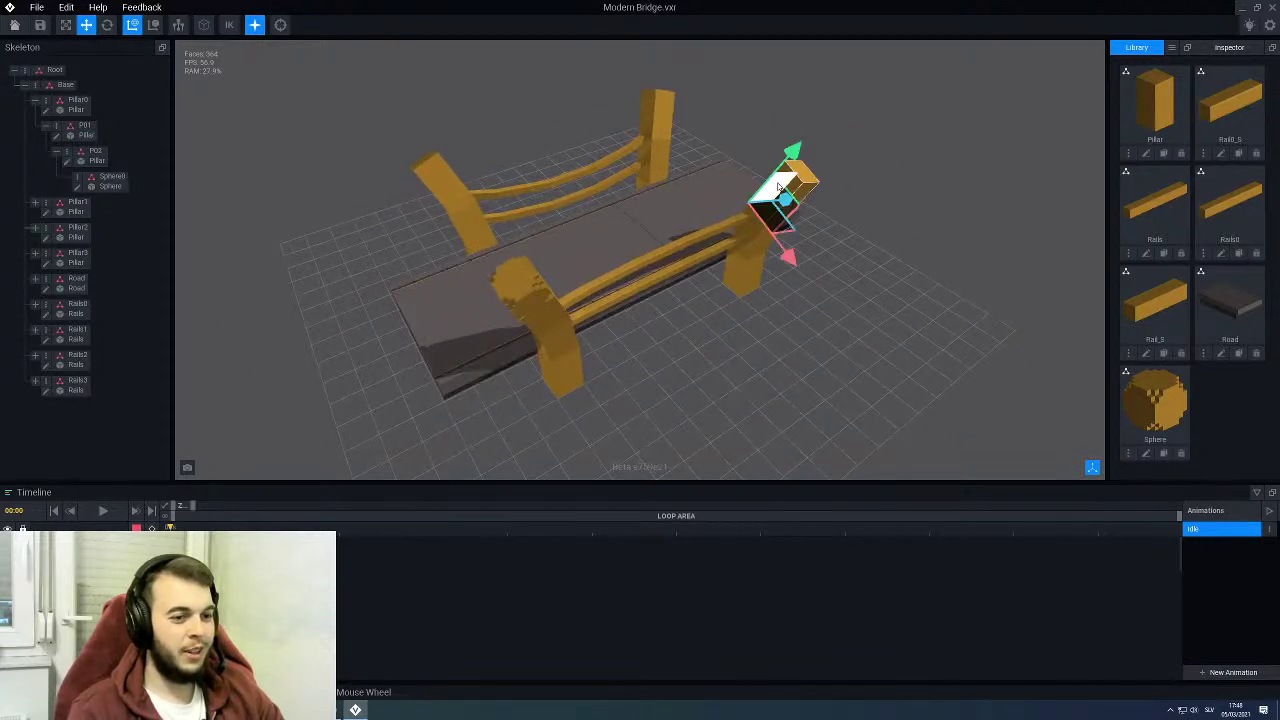
pyautogui.click(35, 202)
pyautogui.rightClick(67, 254)
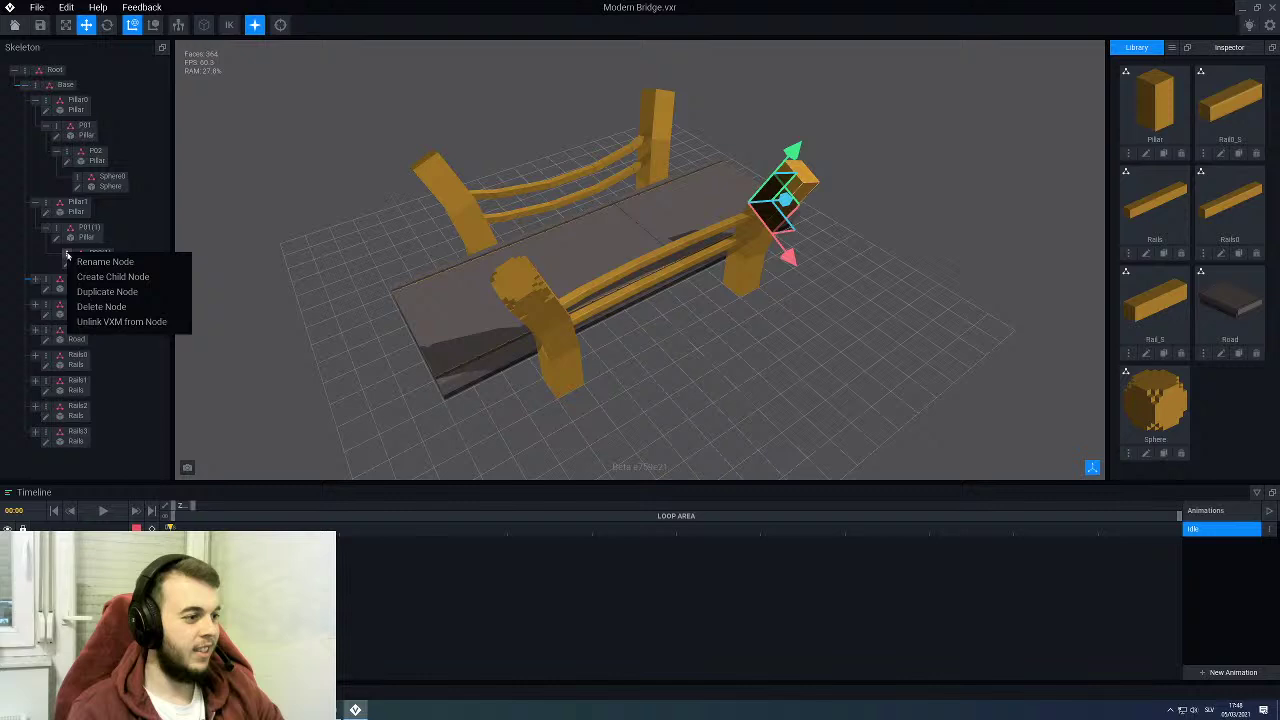
pyautogui.click(112, 277)
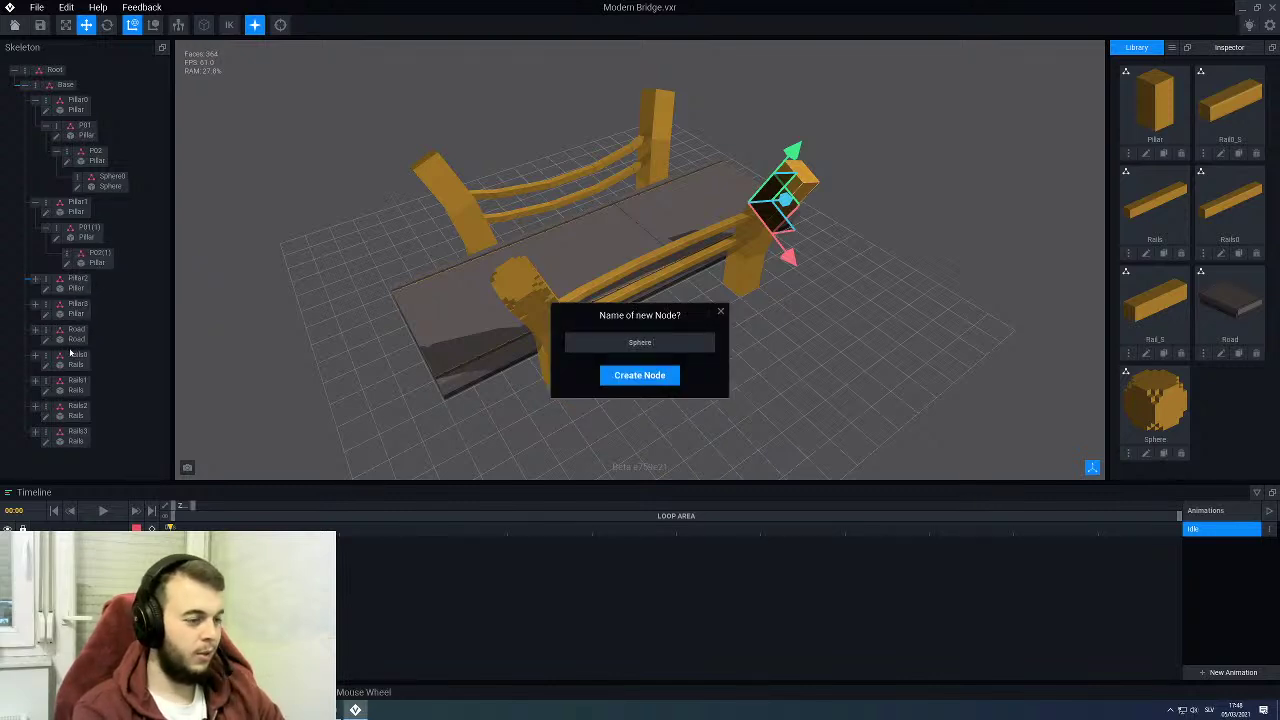
pyautogui.write('Sphere1')
pyautogui.press('Return')
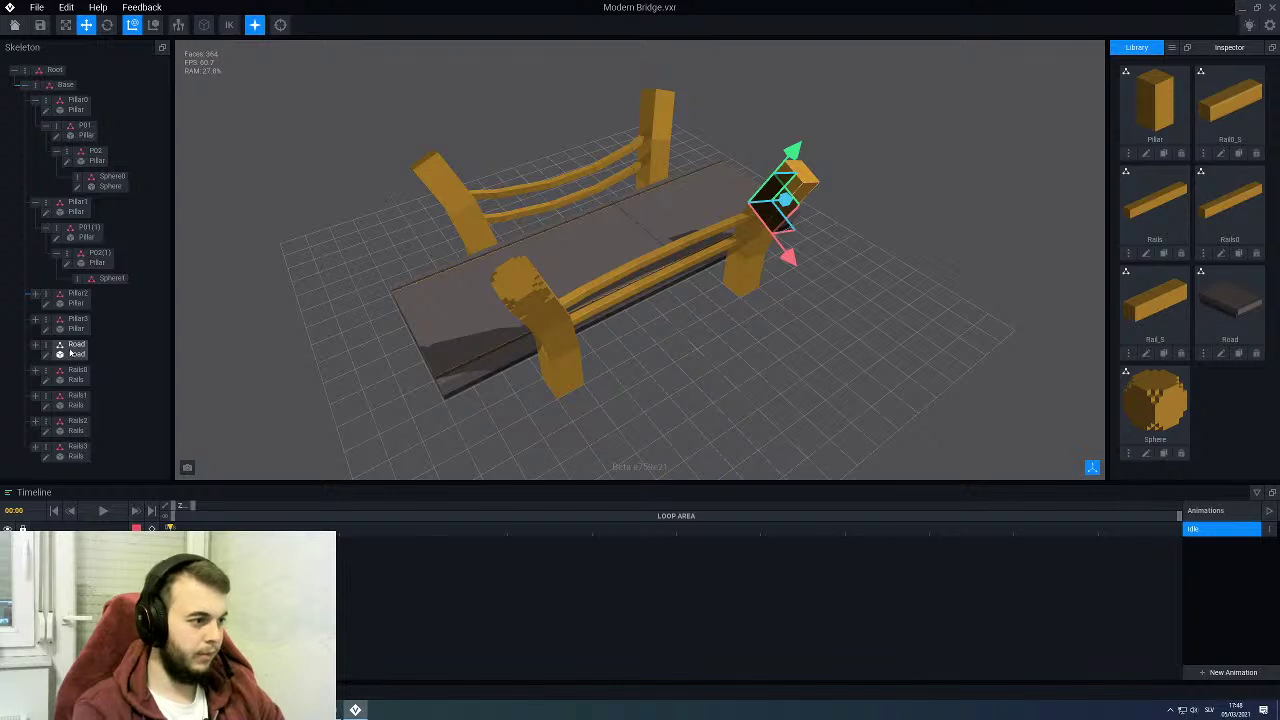
pyautogui.moveTo(1160, 400); pyautogui.dragTo(112, 282)
# Step: Move Sphere1 along its axes until it caps the upper end of Pillar1
pyautogui.scroll(8, 294, 214)
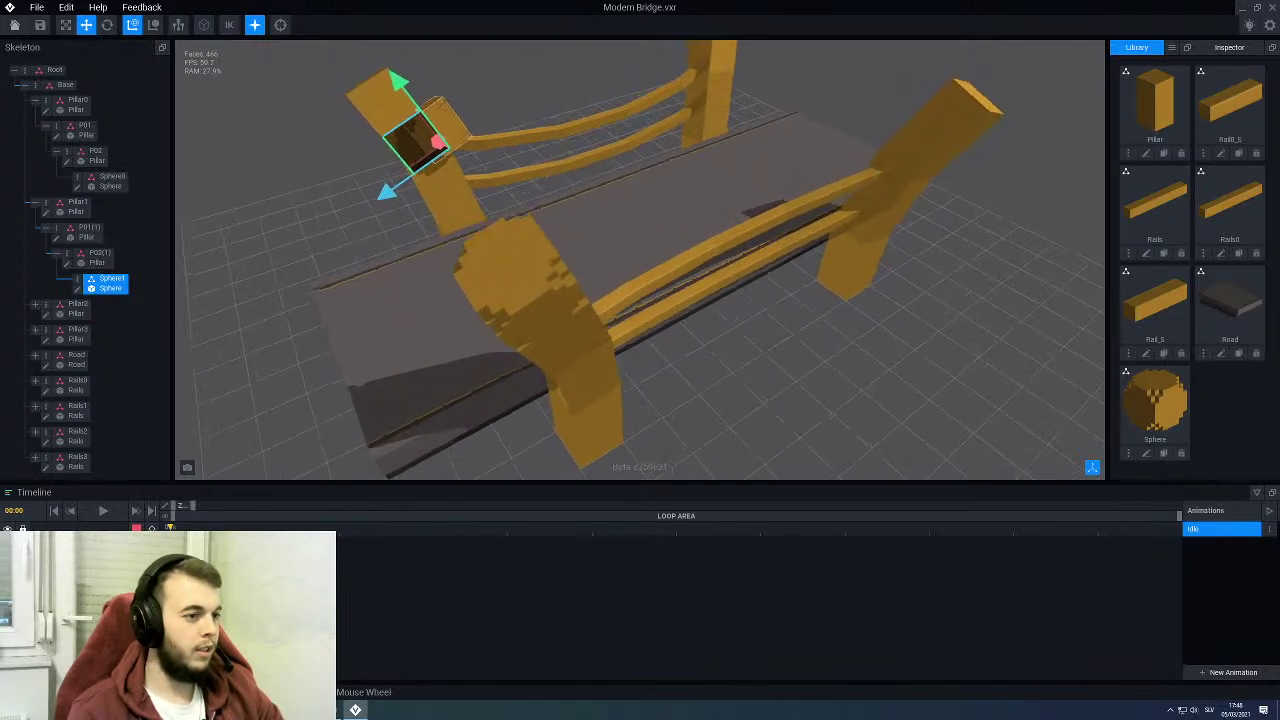
pyautogui.scroll(1, 487, 245)
pyautogui.moveTo(615, 269); pyautogui.dragTo(600, 291)
pyautogui.moveTo(598, 290); pyautogui.dragTo(576, 242, button='right')
pyautogui.moveTo(574, 243); pyautogui.dragTo(541, 246)
pyautogui.moveTo(578, 196); pyautogui.dragTo(474, 145)
pyautogui.click(432, 168)
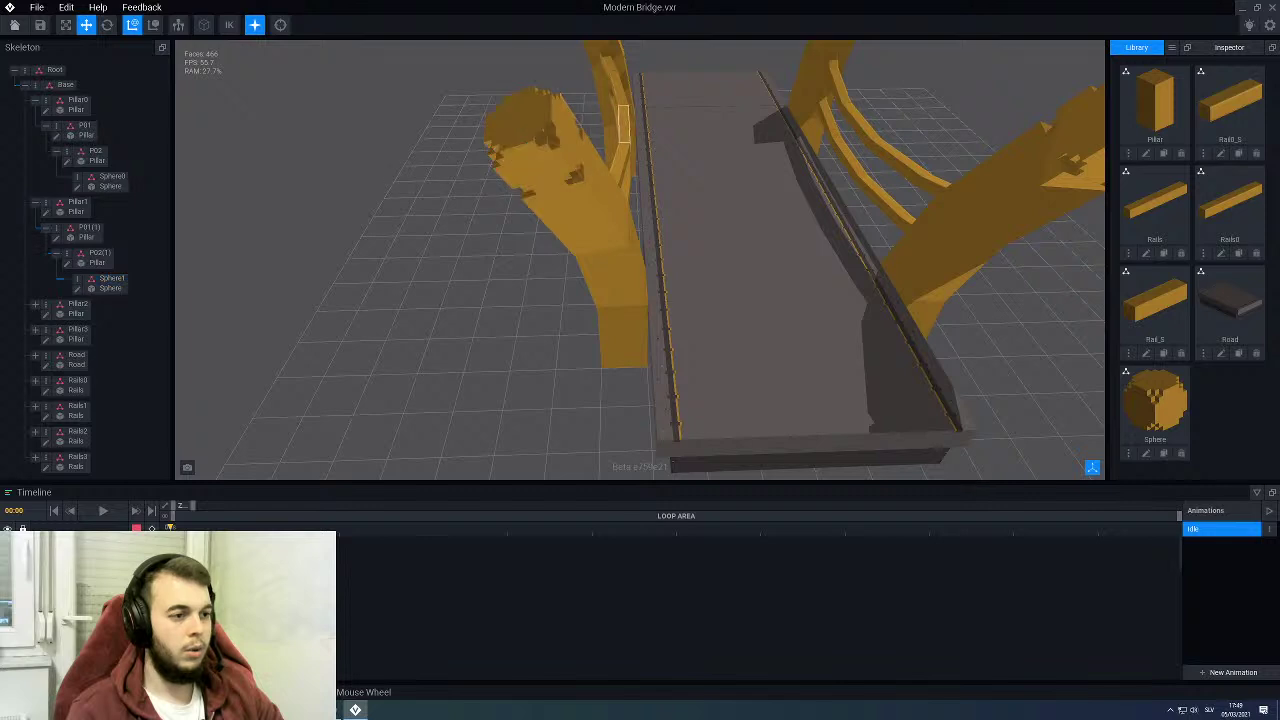
# Step: Create a child node named Sphere2 under Pillar2's P02(2) segment and assign the Sphere model to it
pyautogui.moveTo(1043, 126); pyautogui.dragTo(480, 165, button='right')
pyautogui.click(706, 154)
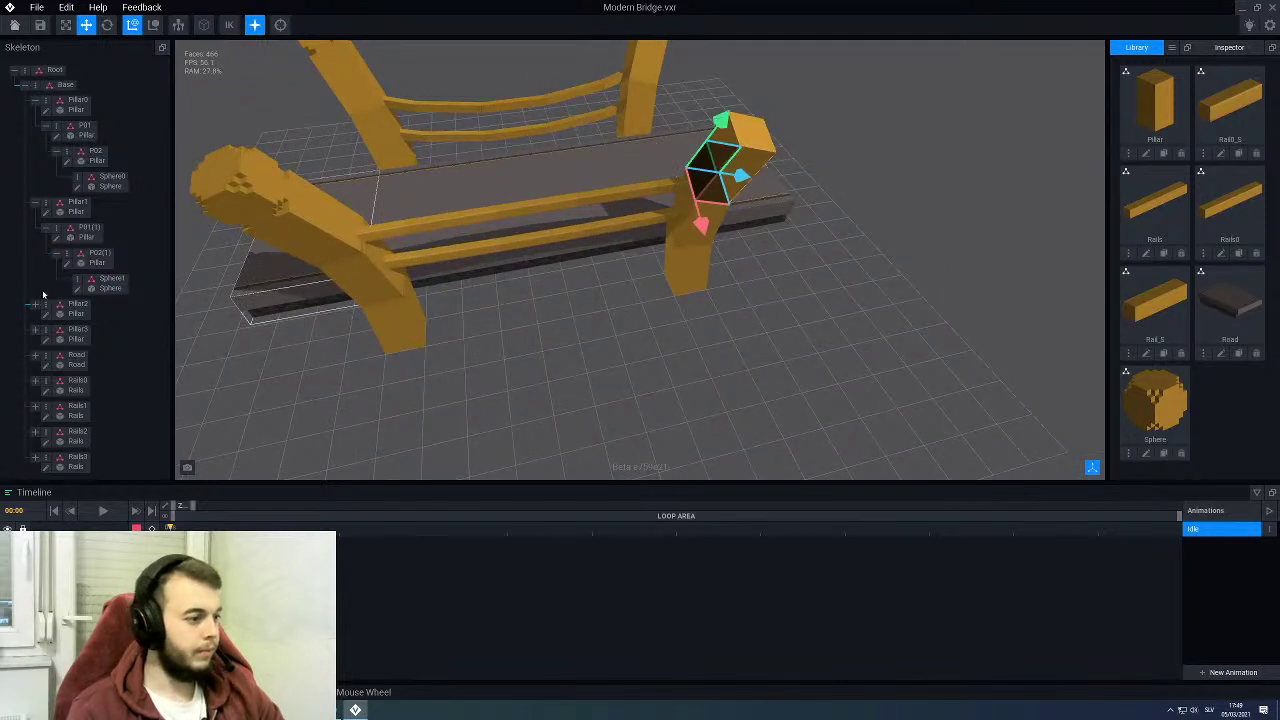
pyautogui.click(36, 203)
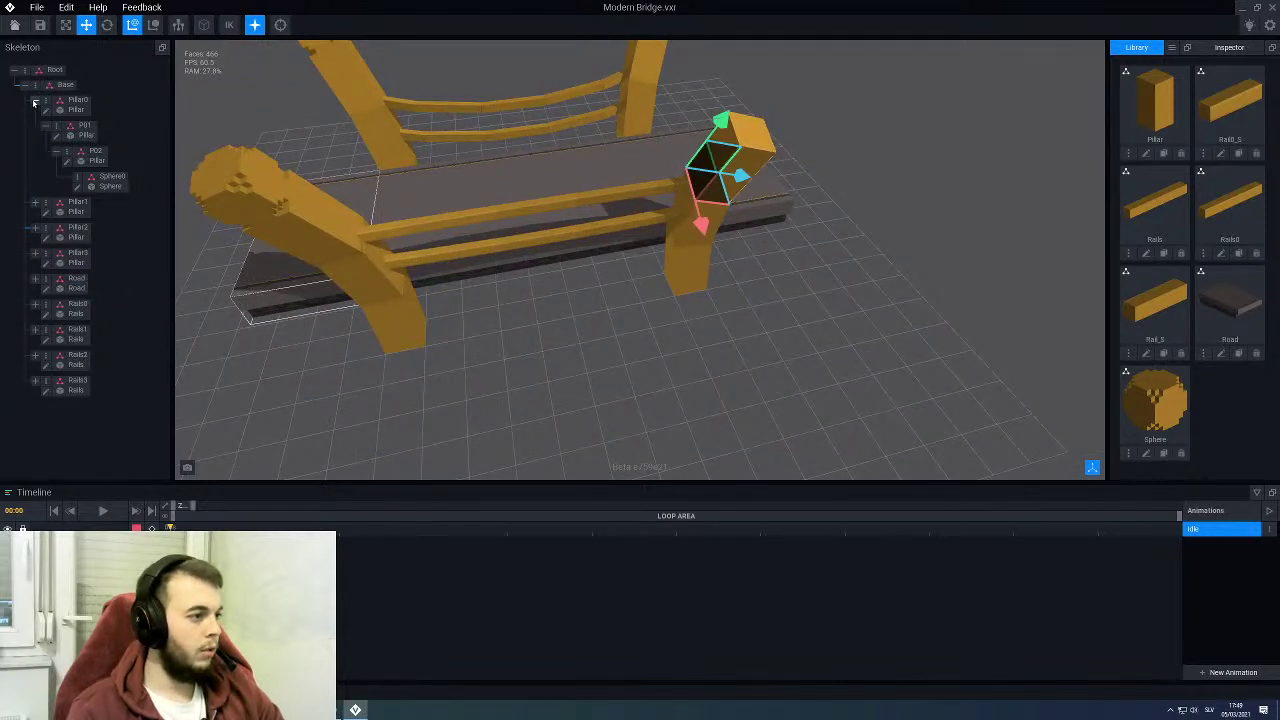
pyautogui.click(35, 102)
pyautogui.click(35, 153)
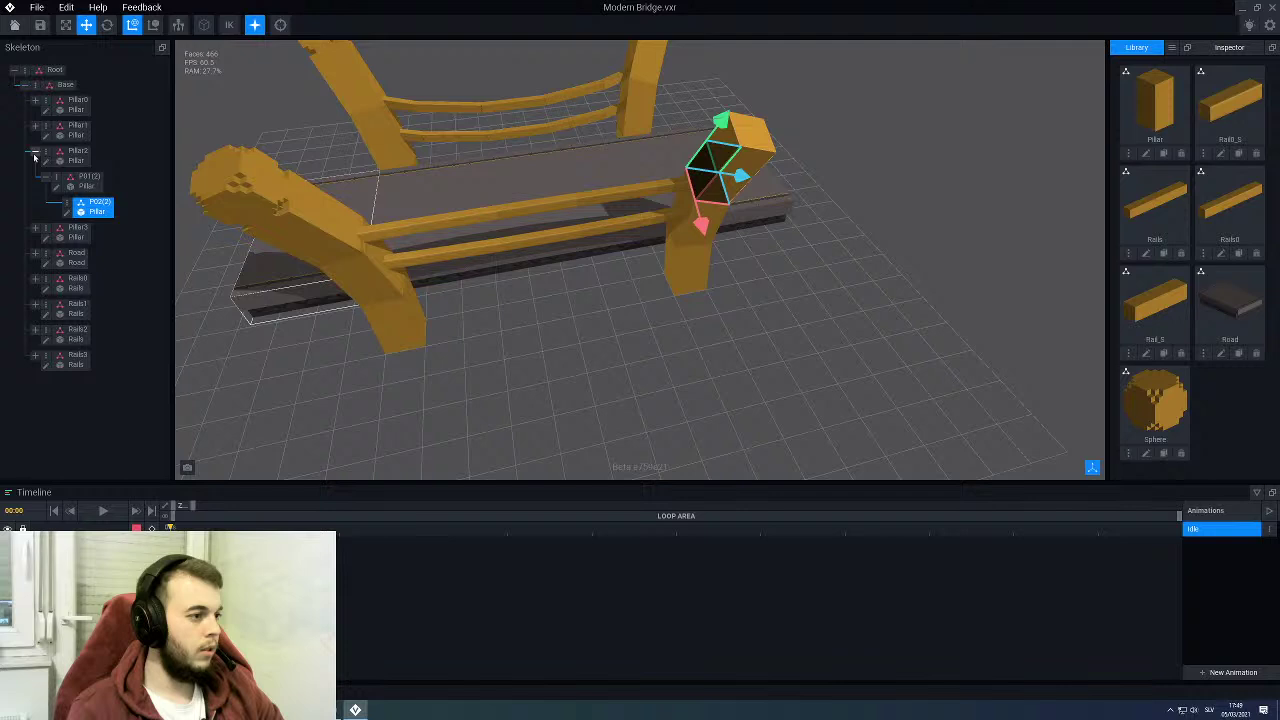
pyautogui.rightClick(64, 205)
pyautogui.click(93, 232)
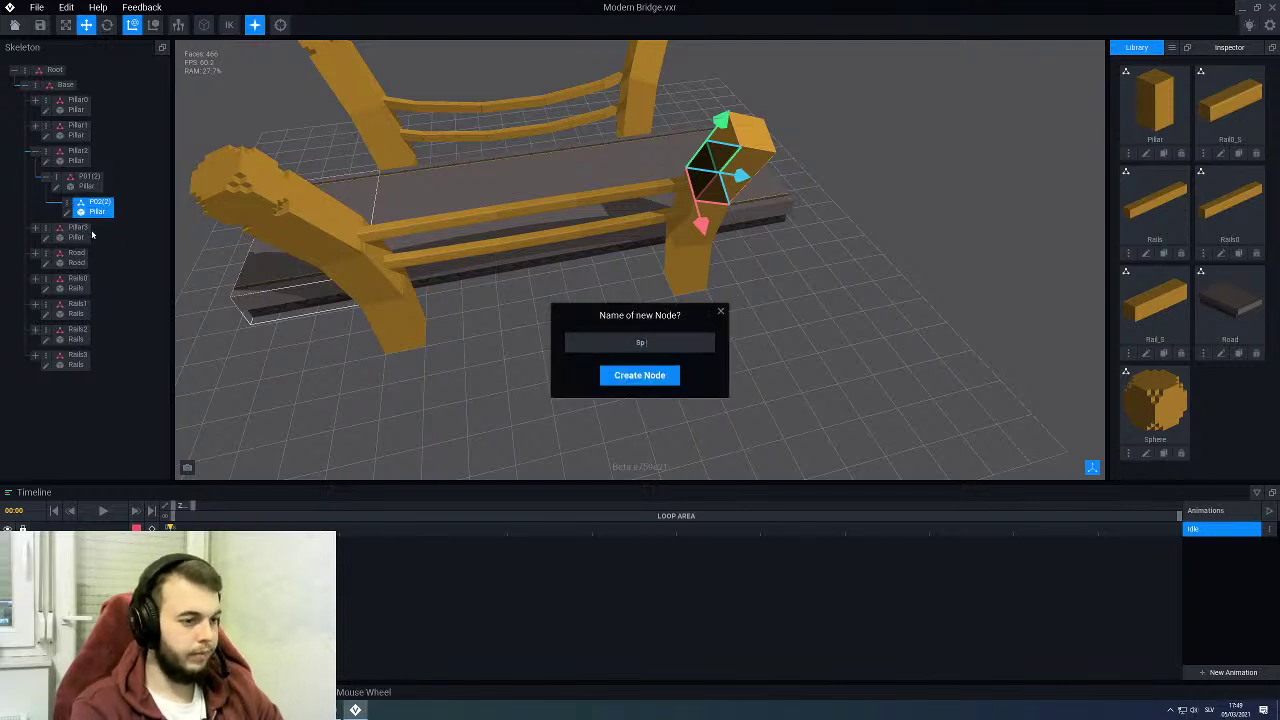
pyautogui.press('Return')
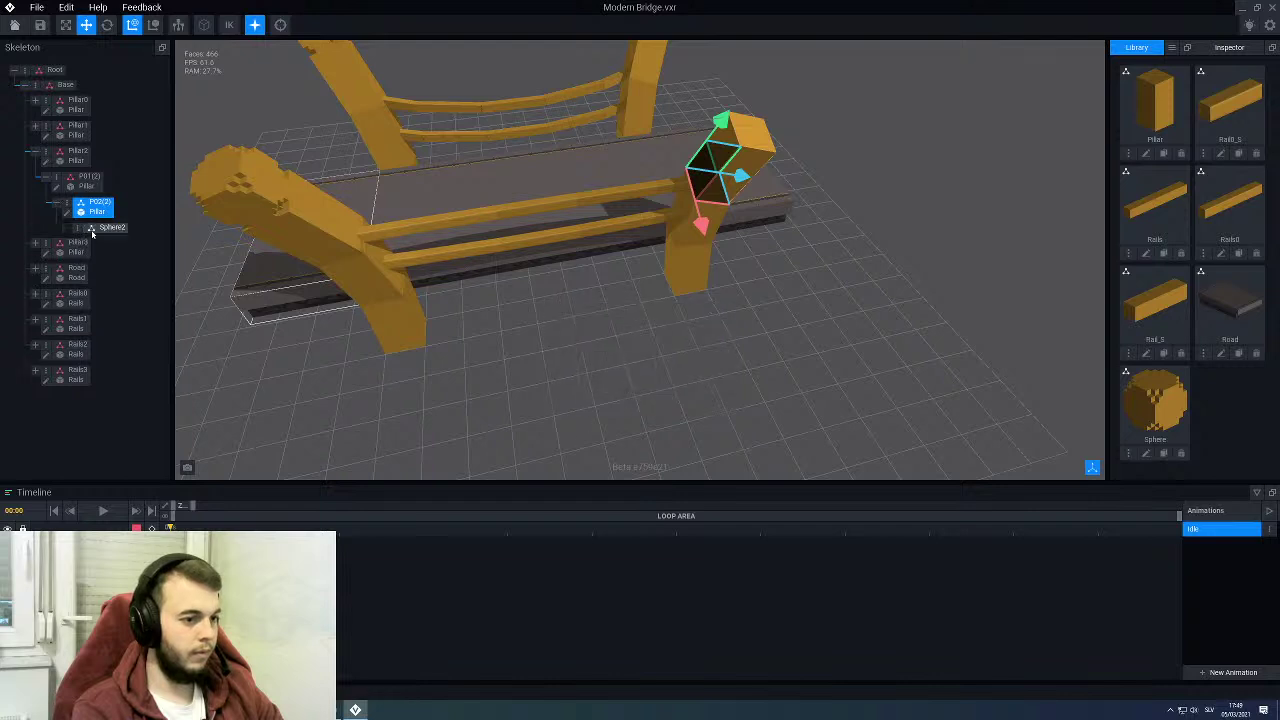
pyautogui.moveTo(1155, 400); pyautogui.dragTo(107, 232)
# Step: Move Sphere2 along its axes until it caps the upper end of Pillar2
pyautogui.click(107, 232)
pyautogui.scroll(3, 777, 283)
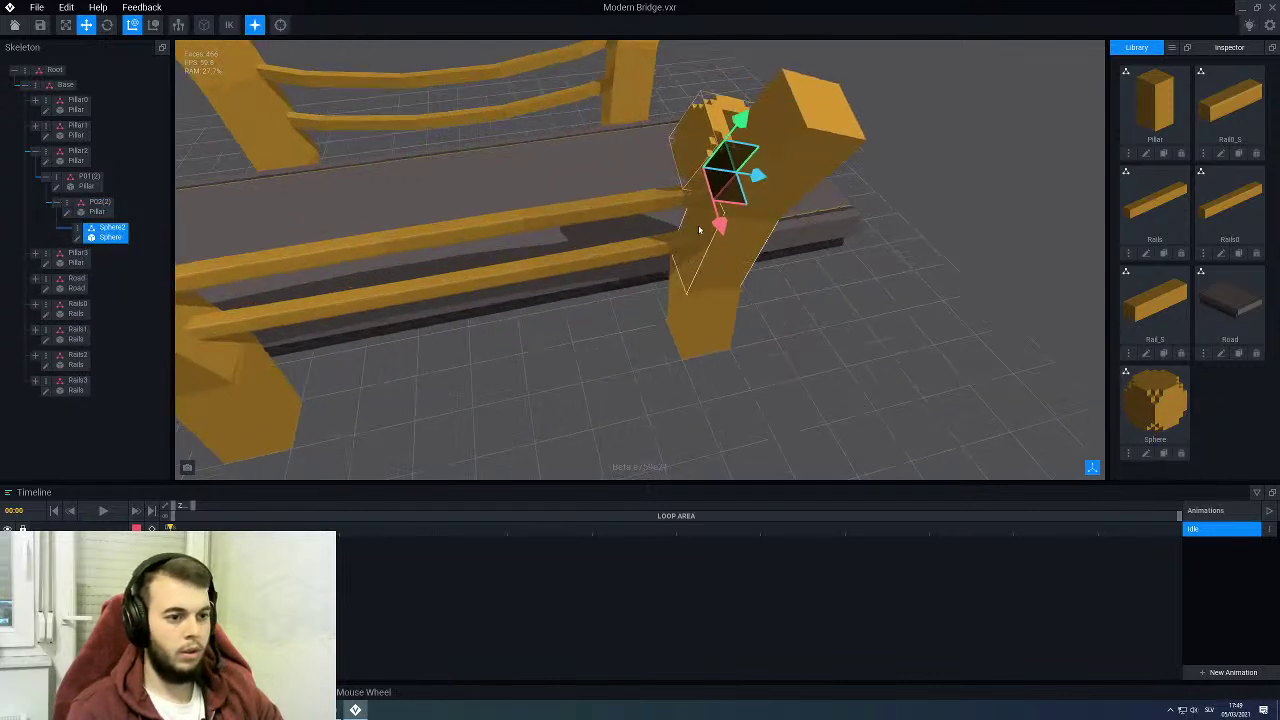
pyautogui.moveTo(721, 226); pyautogui.dragTo(903, 57)
pyautogui.scroll(-6, 649, 134)
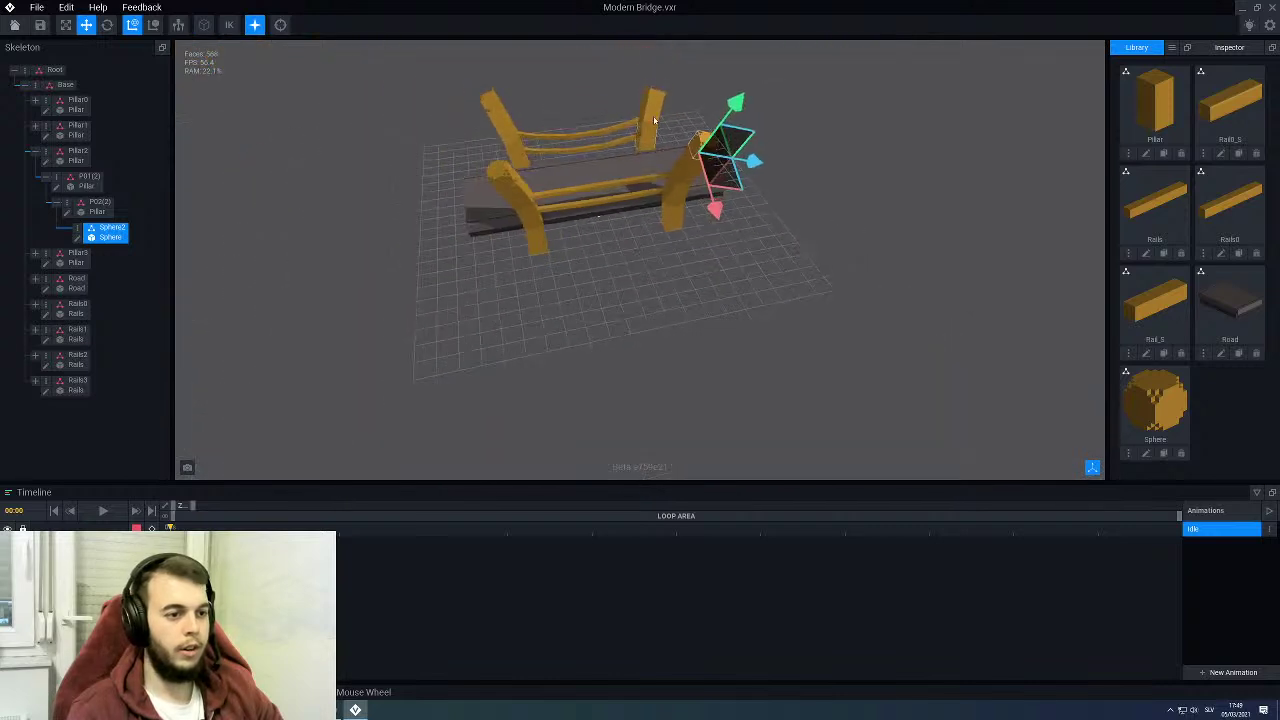
# Step: Create a child node named Sphere3 under Pillar3's P02(1)(1) segment and assign the Sphere model to it
pyautogui.moveTo(649, 134); pyautogui.dragTo(450, 150, button='right')
pyautogui.moveTo(634, 108); pyautogui.dragTo(617, 186, button='middle')
pyautogui.scroll(5, 620, 188)
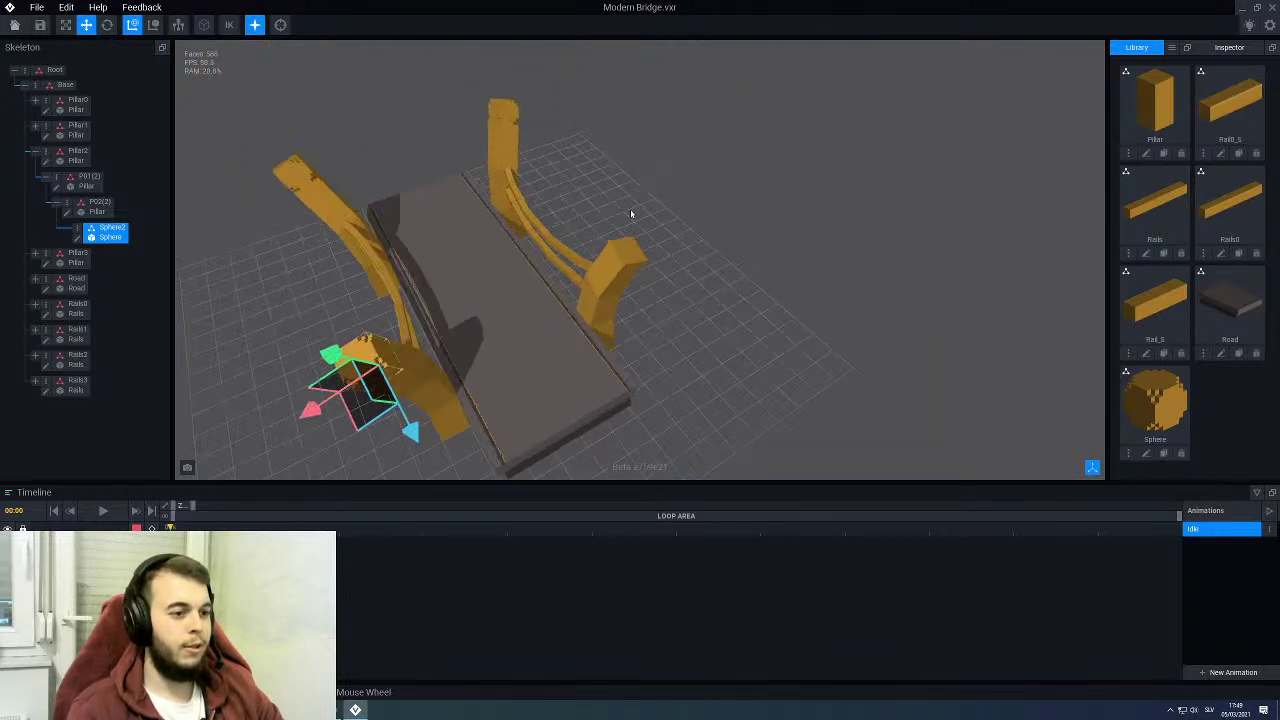
pyautogui.click(617, 270)
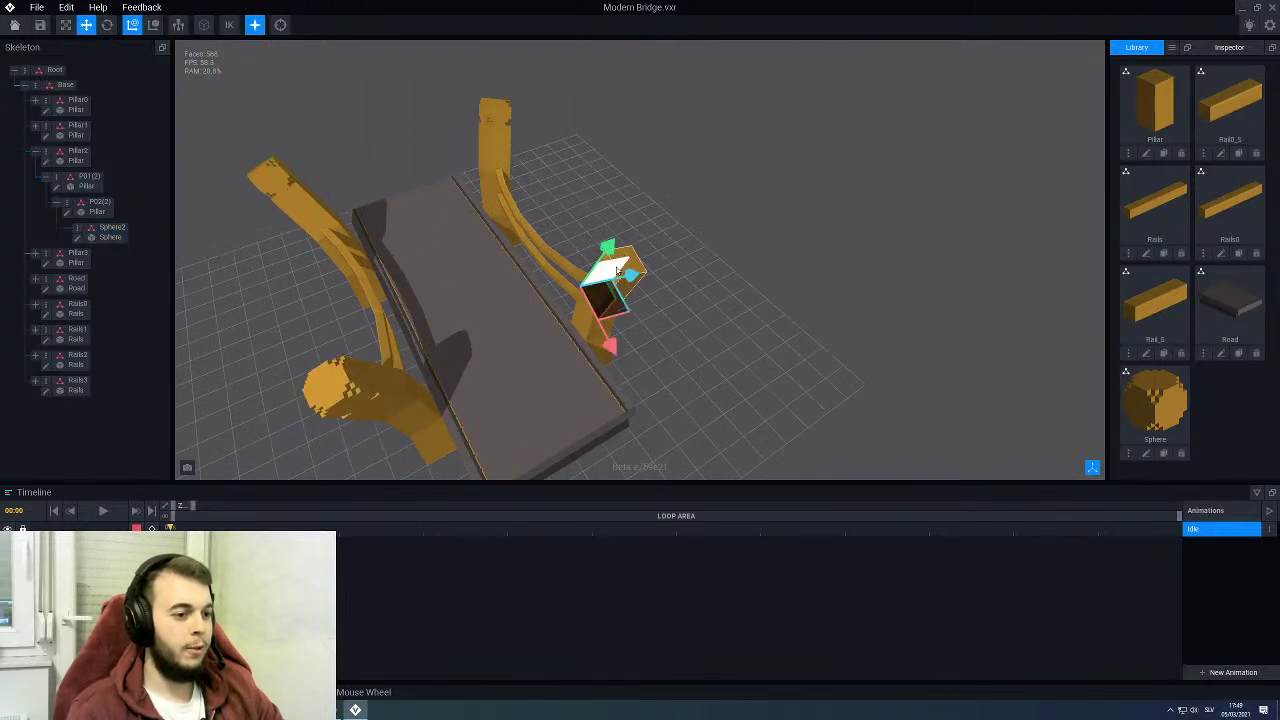
pyautogui.click(34, 153)
pyautogui.click(35, 178)
pyautogui.rightClick(66, 228)
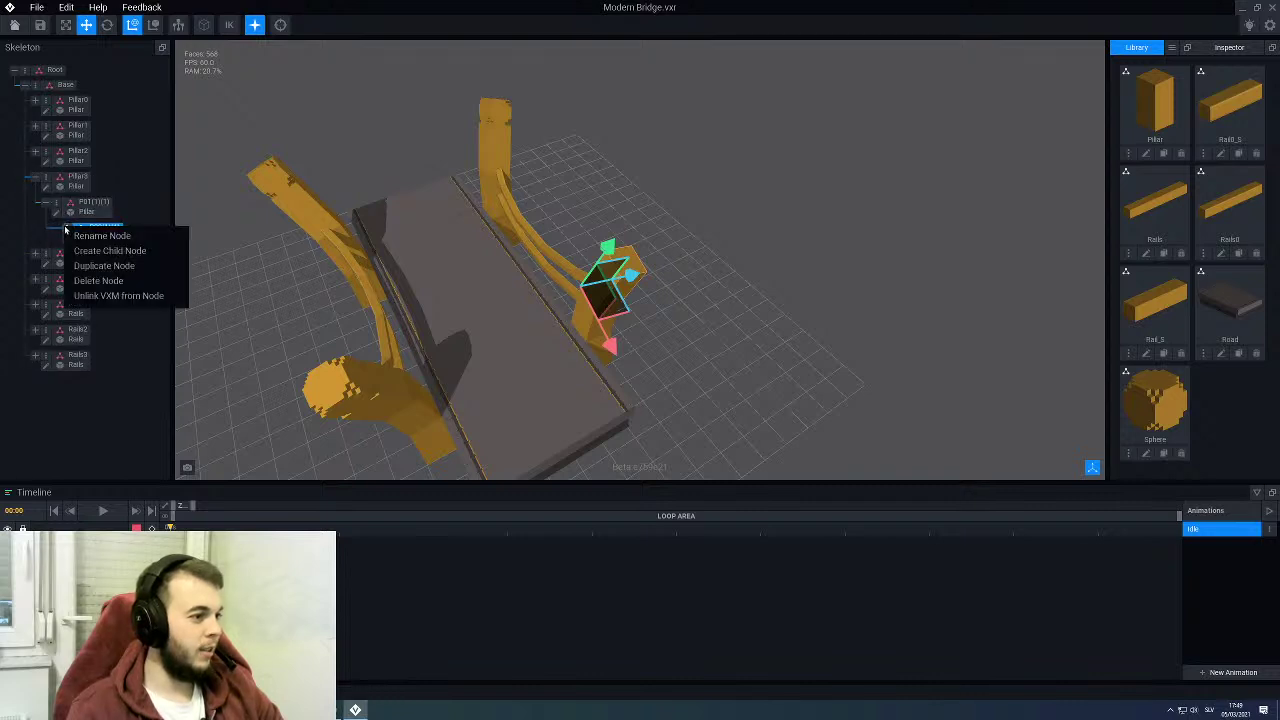
pyautogui.click(80, 250)
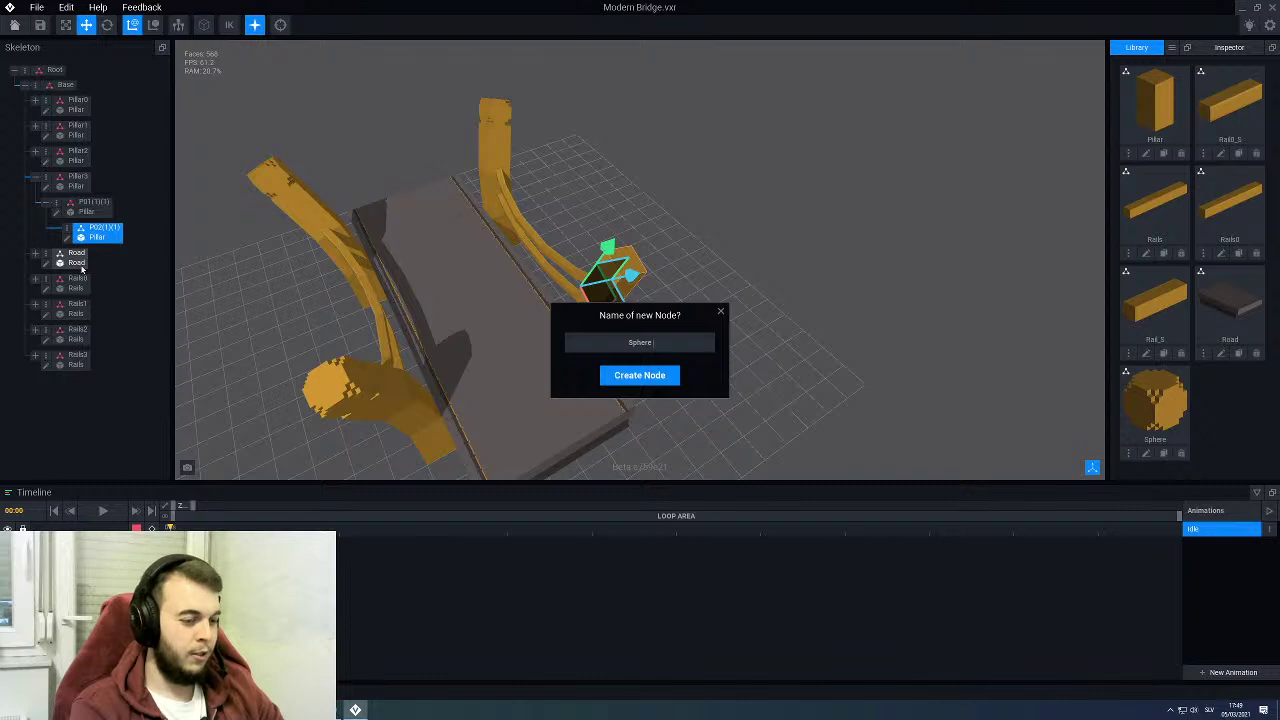
pyautogui.write('3')
pyautogui.press('Return')
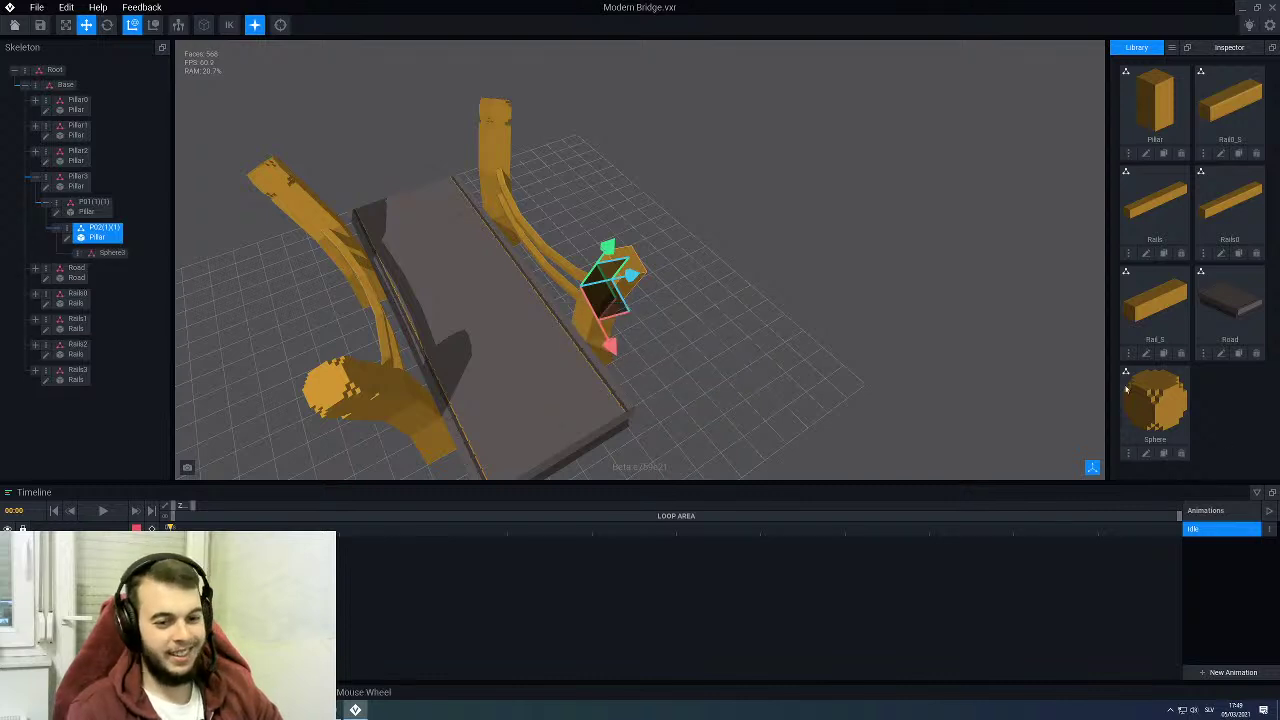
pyautogui.moveTo(1127, 390); pyautogui.dragTo(107, 258)
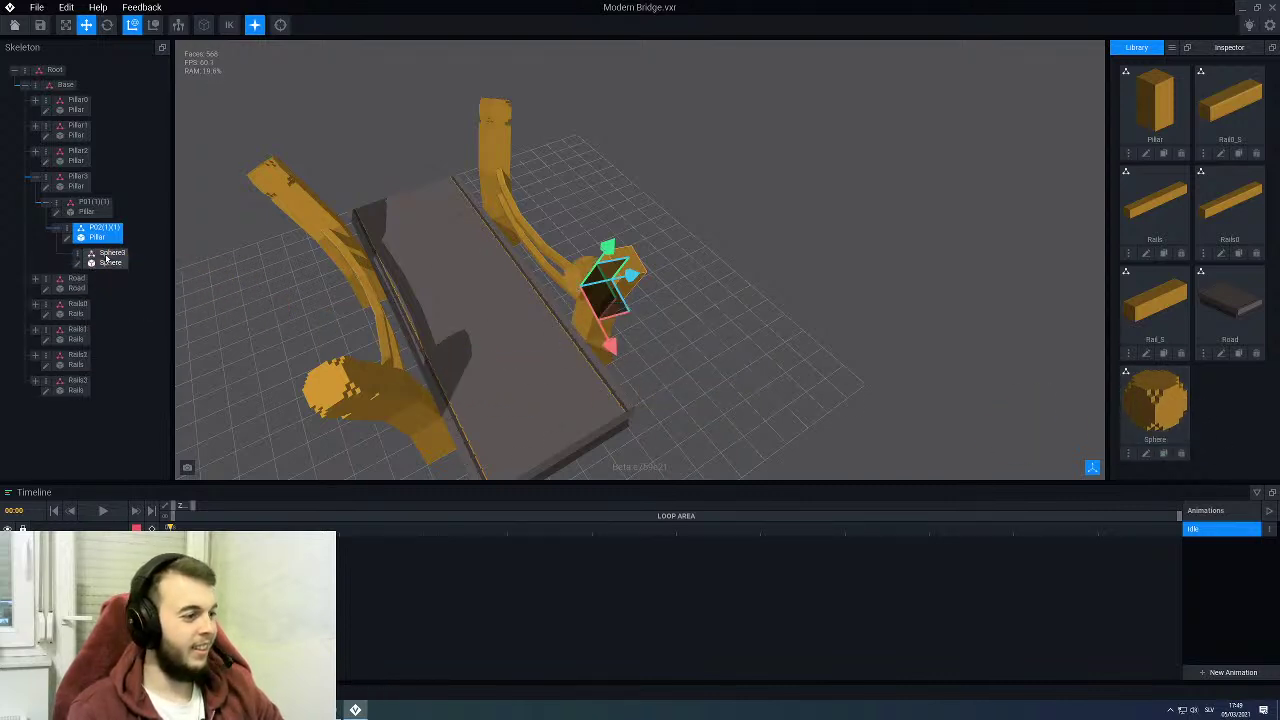
# Step: Move Sphere3 along its axes until it caps the upper end of Pillar3, and save the bridge
pyautogui.click(107, 258)
pyautogui.scroll(3, 623, 378)
pyautogui.moveTo(611, 380); pyautogui.dragTo(594, 263, button='middle')
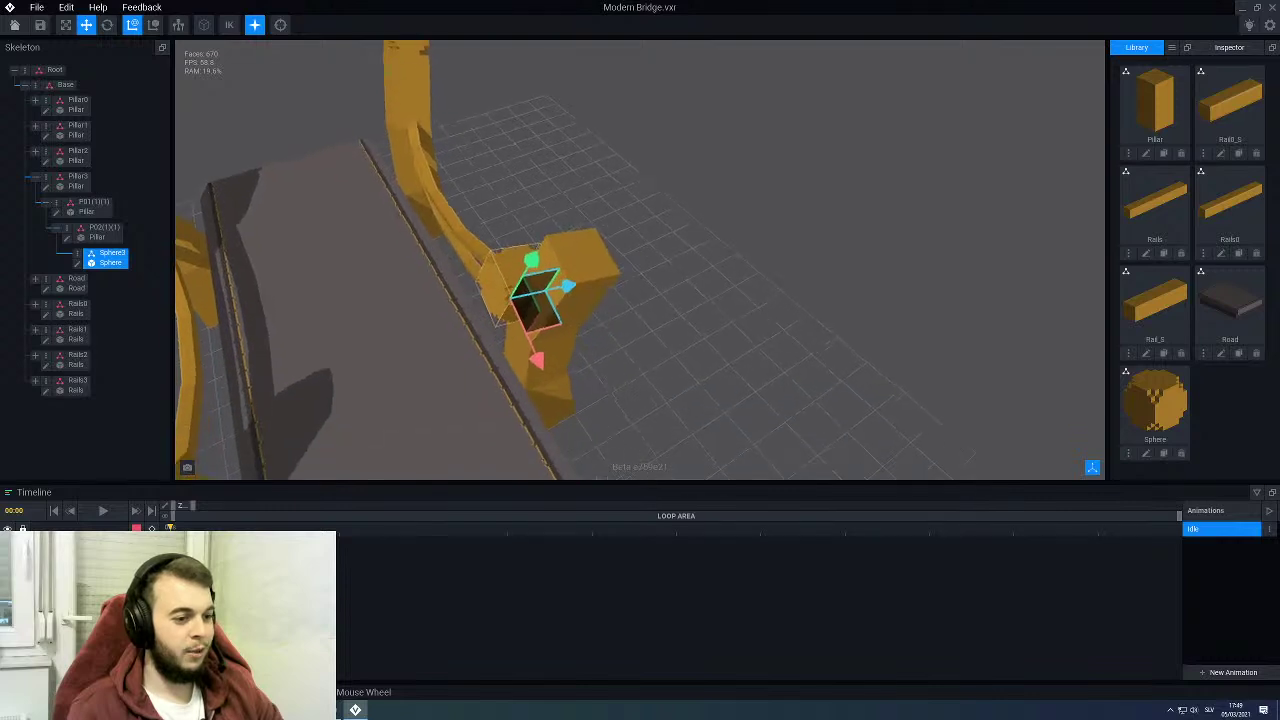
pyautogui.moveTo(534, 358); pyautogui.dragTo(550, 386)
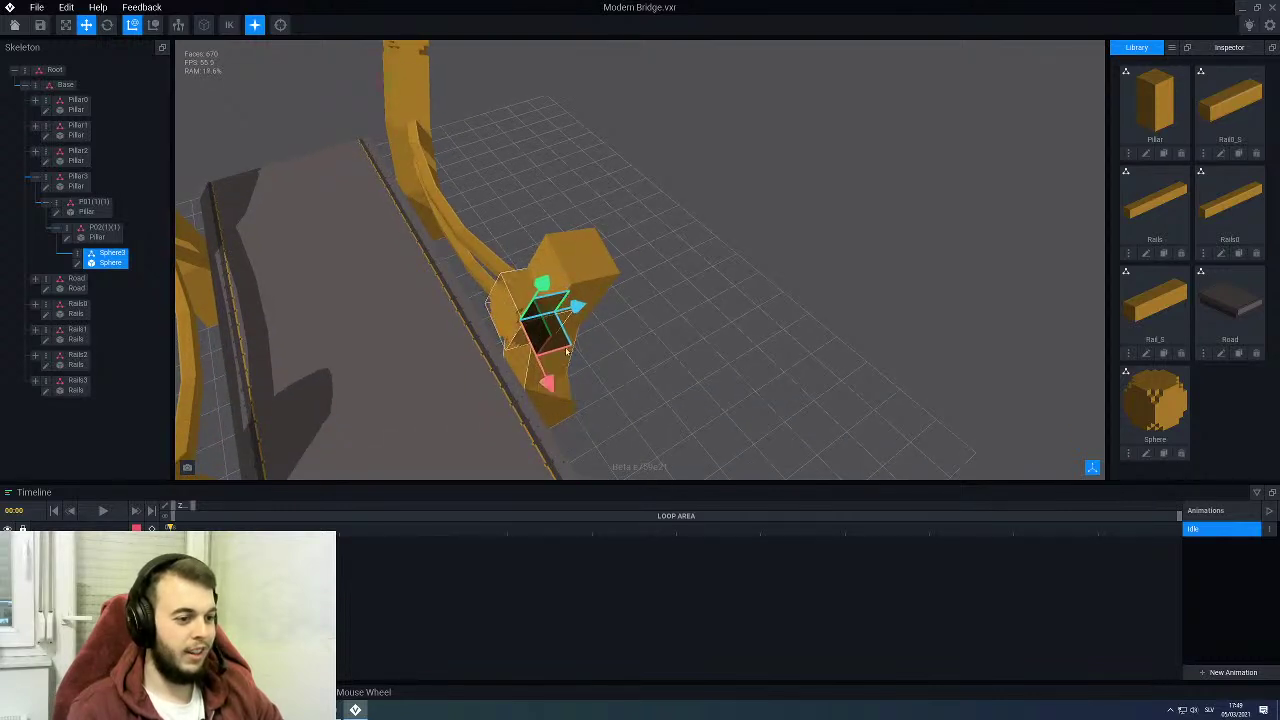
pyautogui.moveTo(580, 306); pyautogui.dragTo(626, 208)
pyautogui.click(594, 191)
pyautogui.scroll(-6, 531, 257)
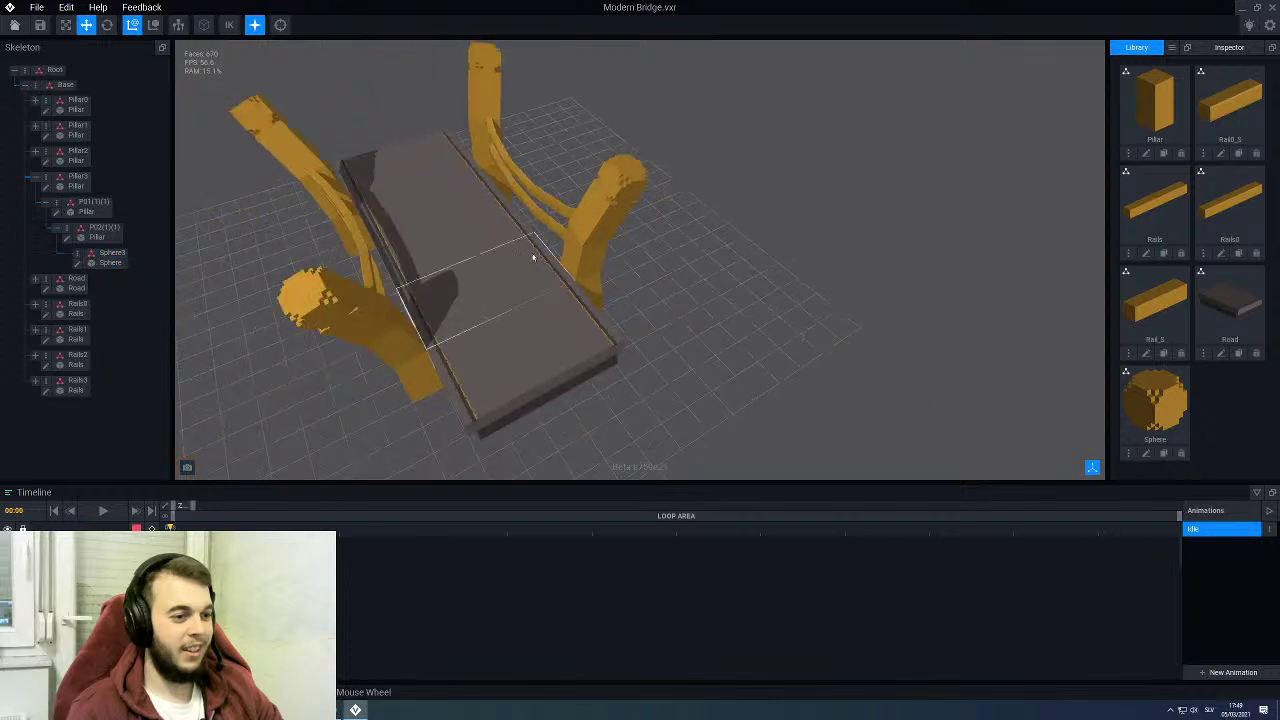
pyautogui.moveTo(527, 255); pyautogui.dragTo(535, 300, button='right')
pyautogui.scroll(3, 489, 222)
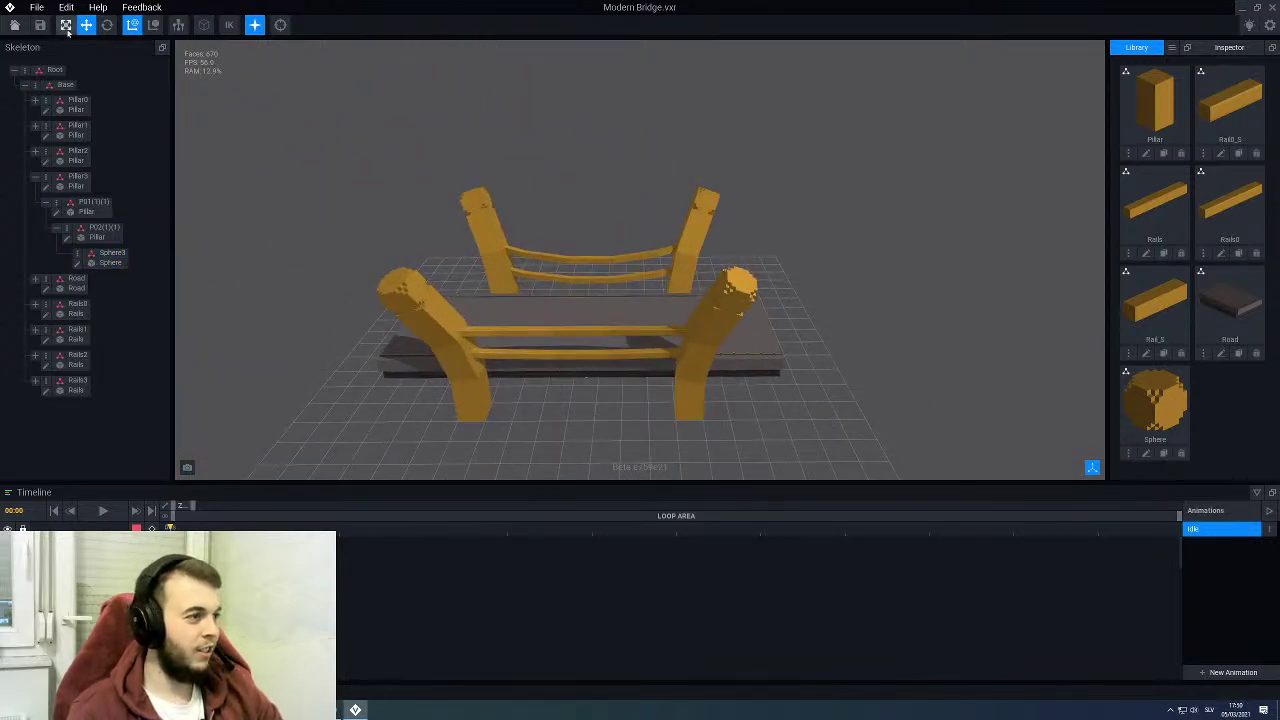
pyautogui.hotkey('ctrl', 's')
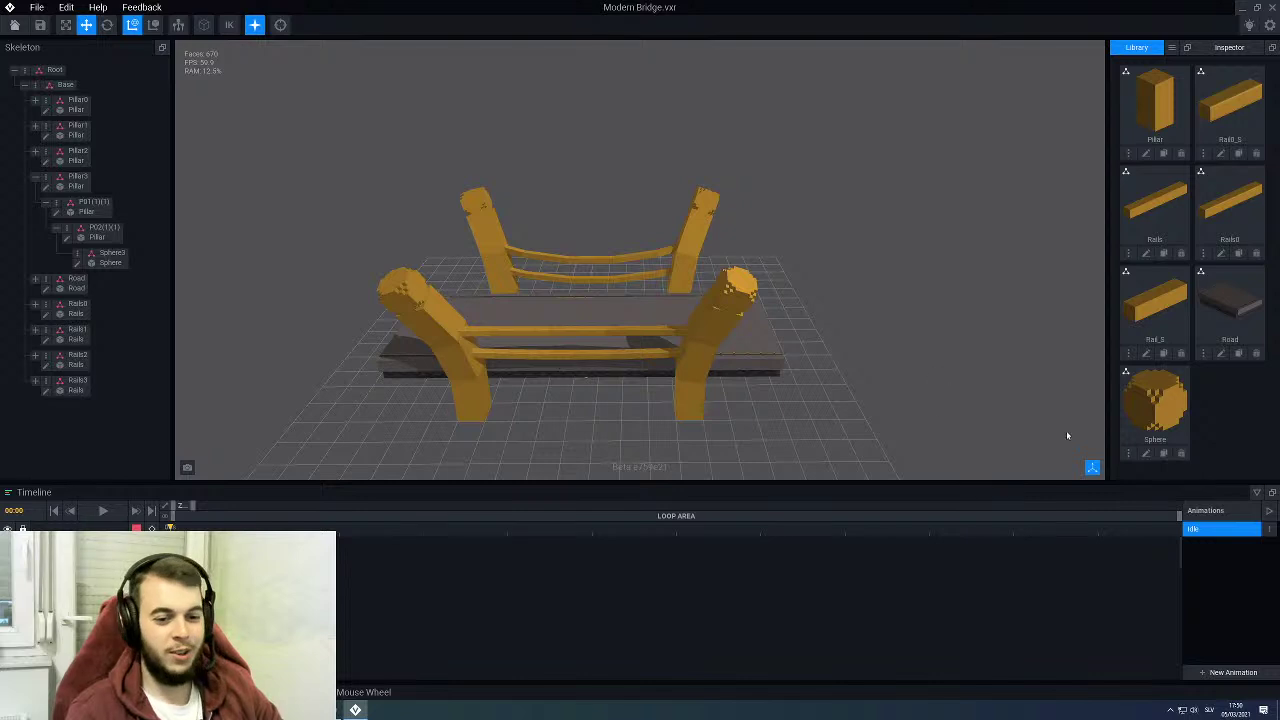
# Step: Halve the Sphere model's resolution to 16 × 16 × 16 voxels and return to the Modern Bridge project
pyautogui.click(1146, 454)
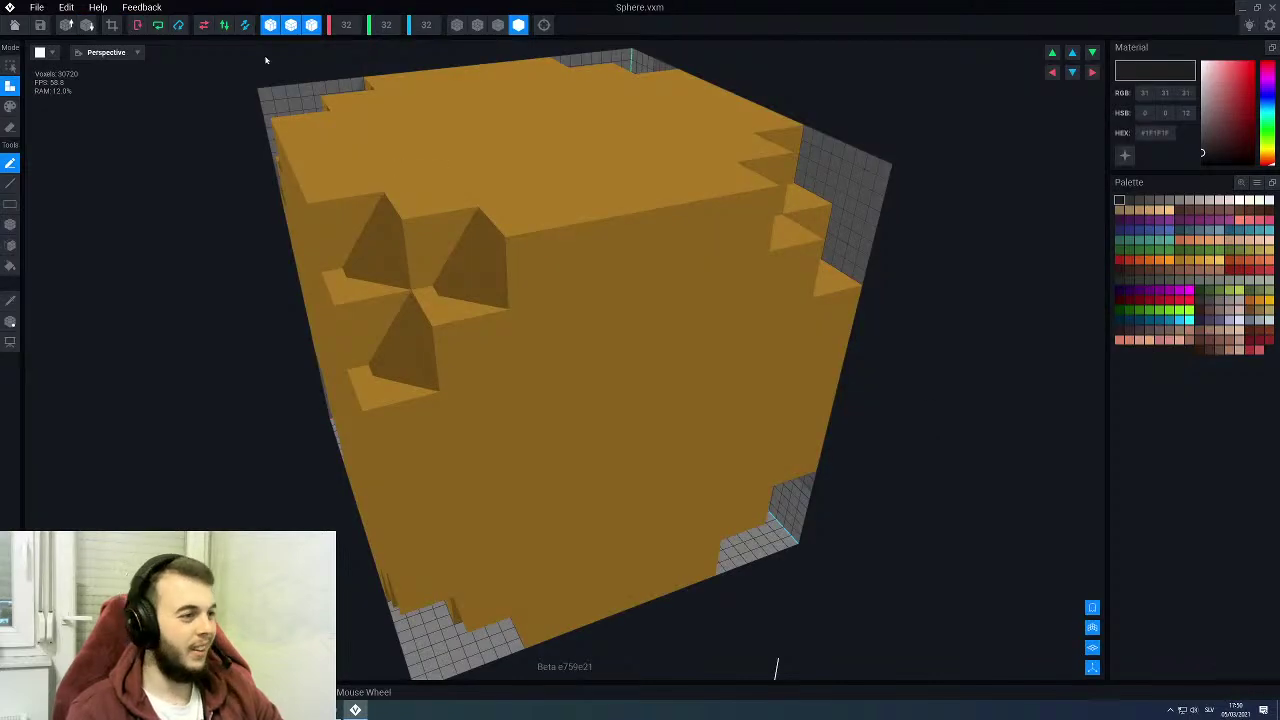
pyautogui.click(87, 26)
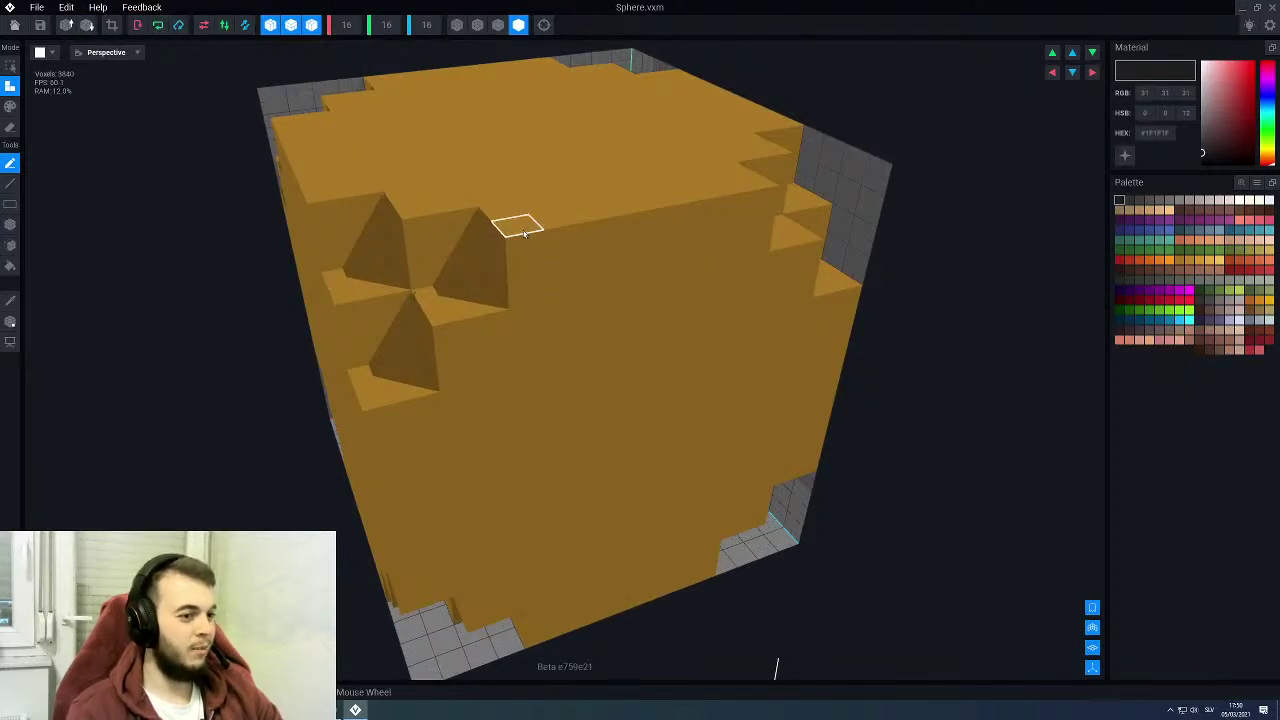
pyautogui.scroll(-3, 522, 233)
pyautogui.moveTo(522, 233); pyautogui.dragTo(570, 235, button='right')
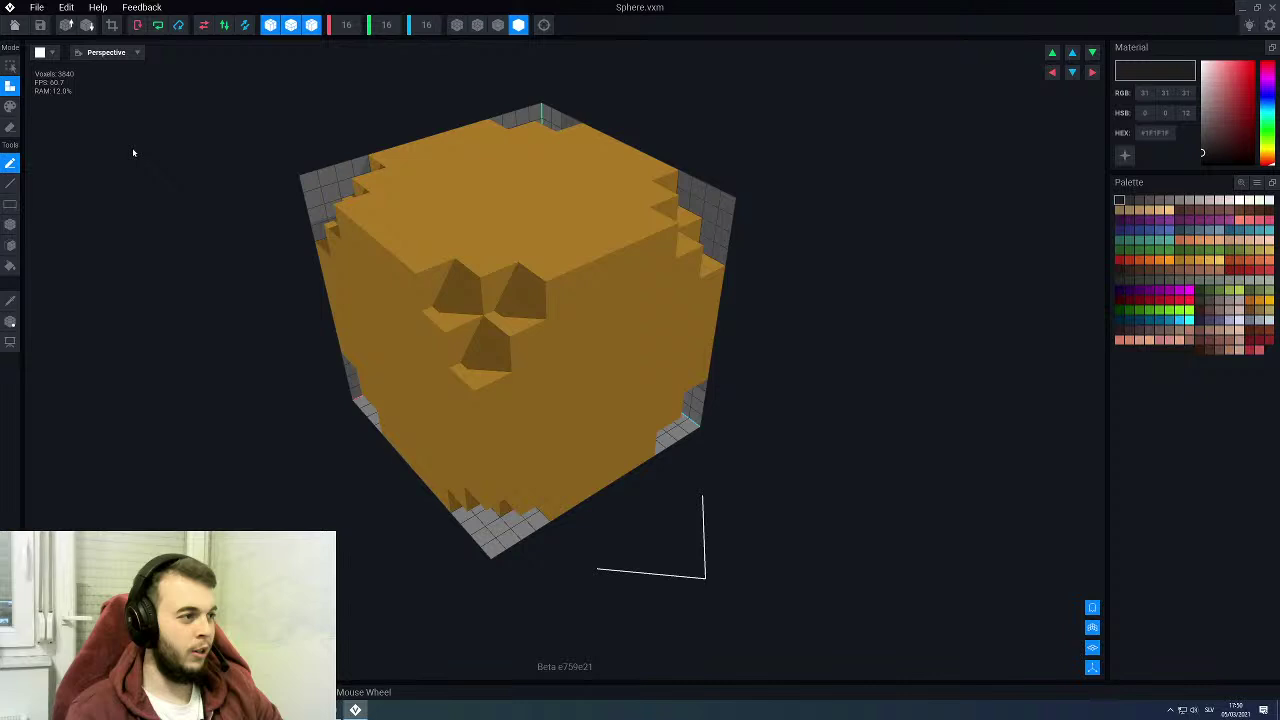
pyautogui.click(14, 25)
pyautogui.click(550, 233)
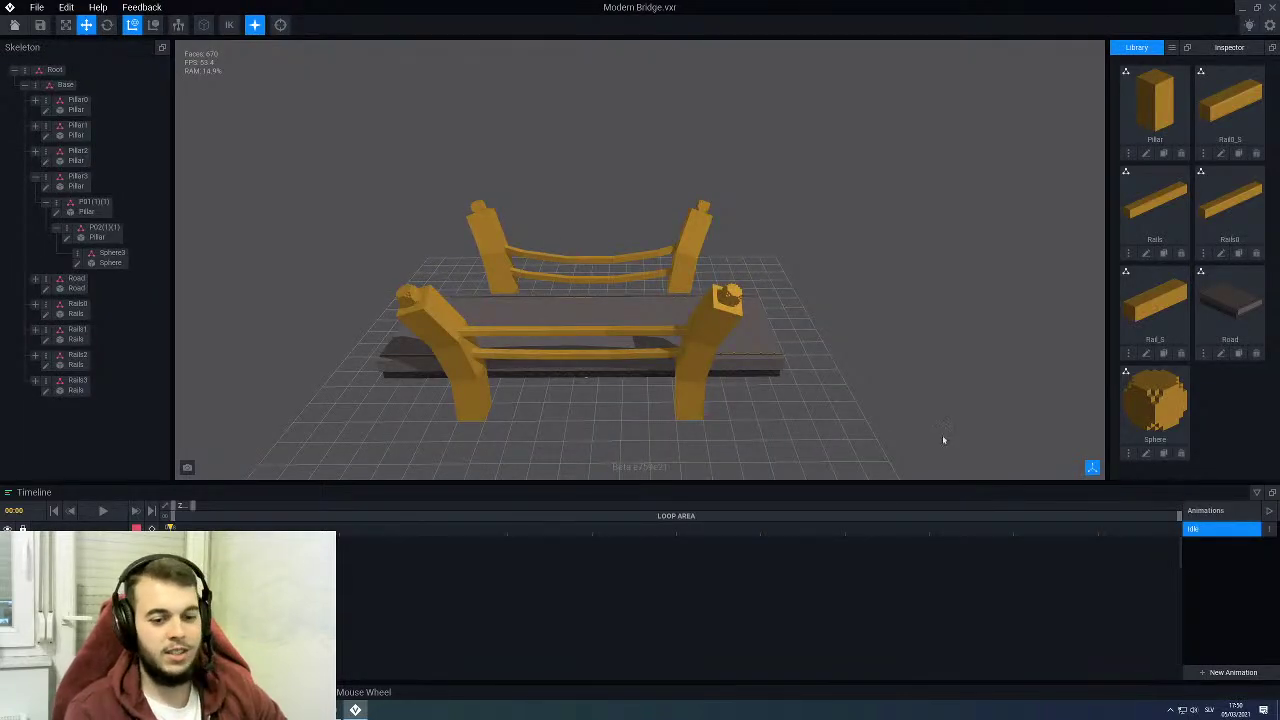
# Step: Reopen the Sphere model for editing and switch its display to outlined edges
pyautogui.click(1145, 453)
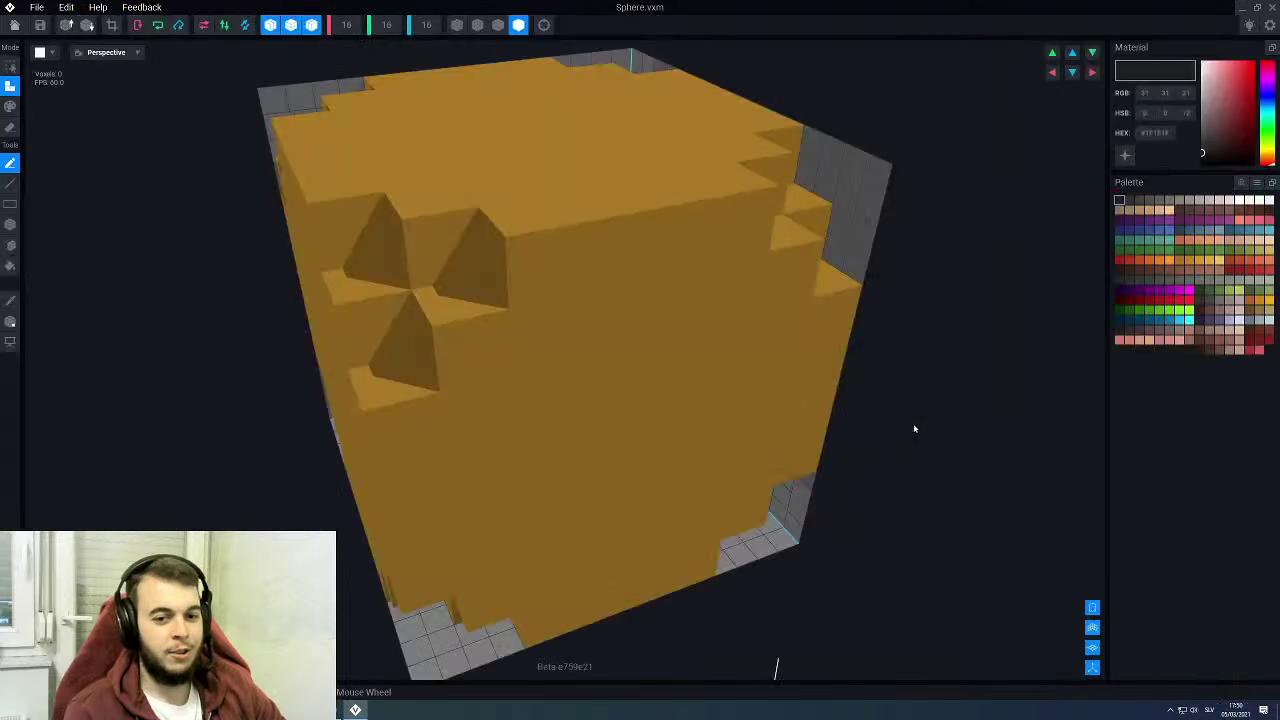
pyautogui.moveTo(423, 237); pyautogui.dragTo(449, 257, button='right')
pyautogui.scroll(2, 449, 257)
pyautogui.moveTo(518, 310); pyautogui.dragTo(517, 306, button='right')
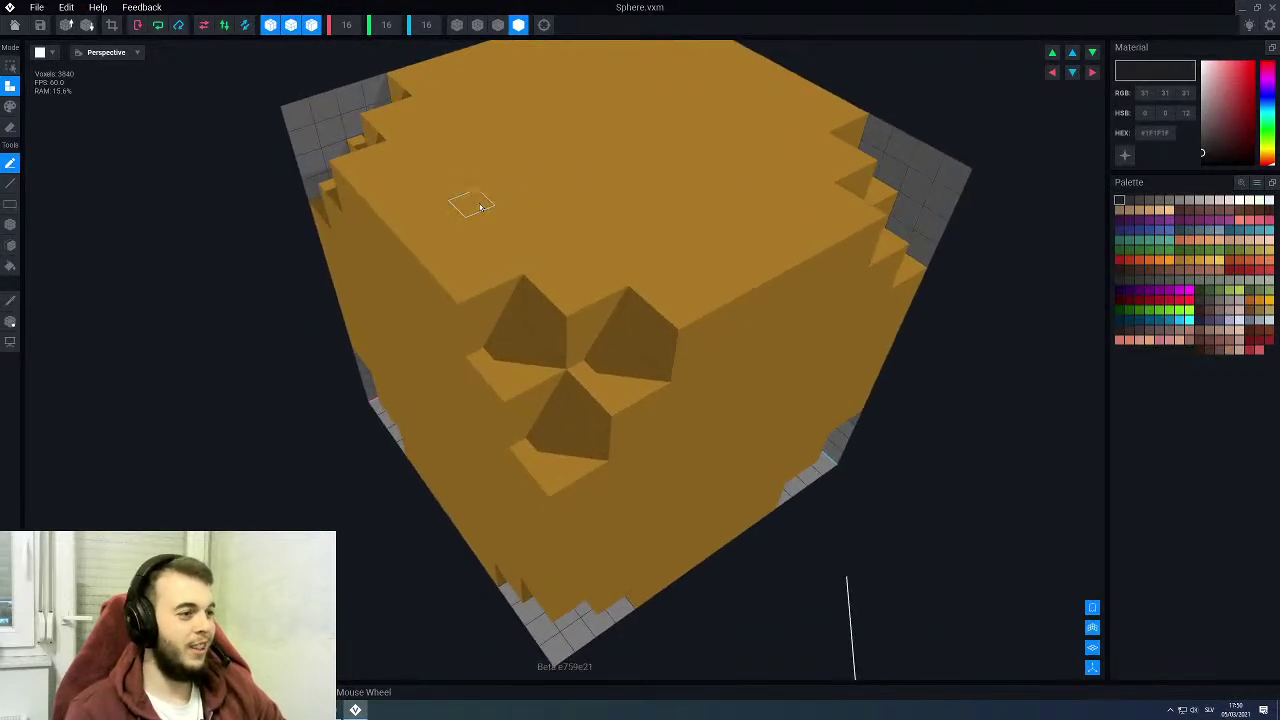
pyautogui.click(497, 25)
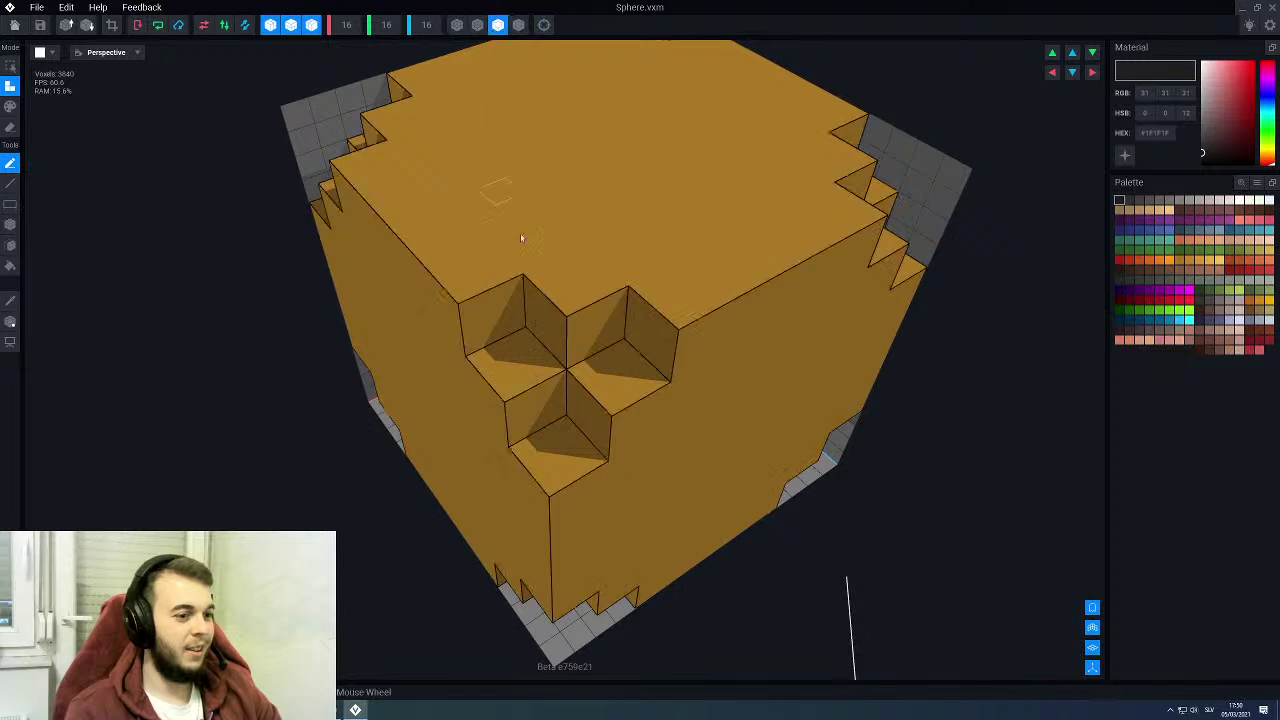
pyautogui.moveTo(524, 246); pyautogui.dragTo(533, 254, button='right')
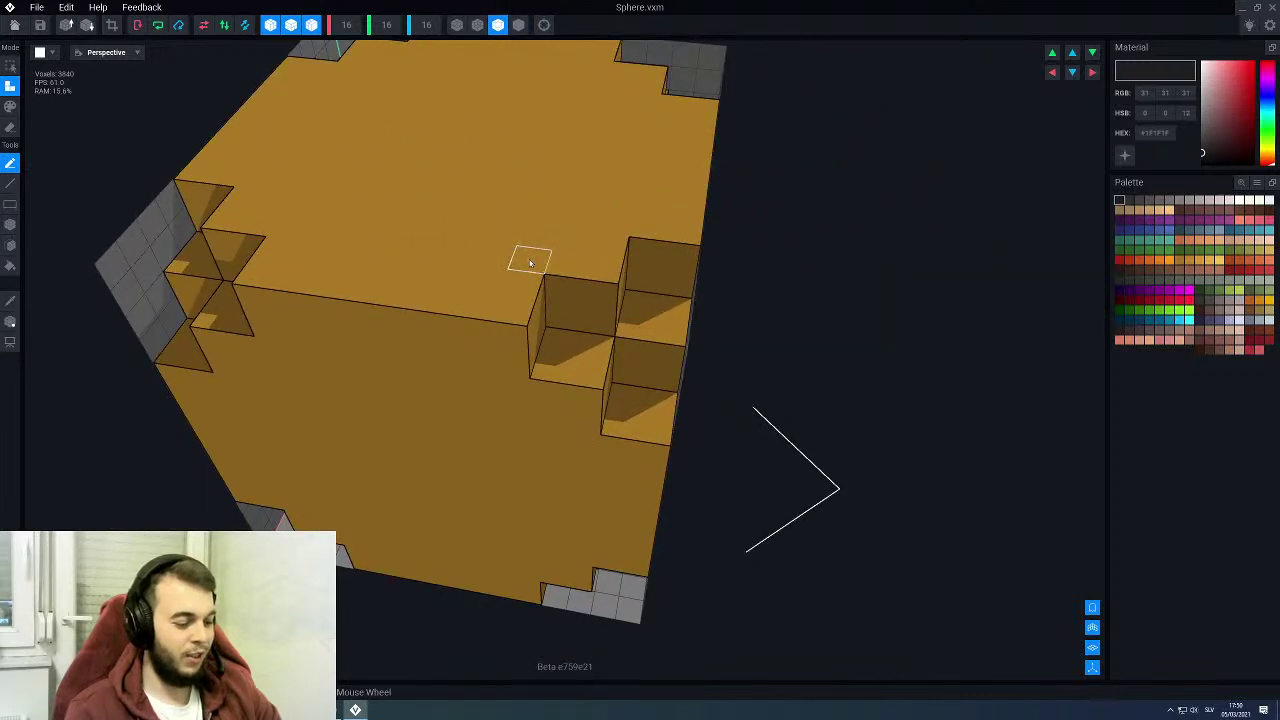
# Step: Erase a box-shaped strip of voxels along one upper edge of the sphere between its corner notches
pyautogui.press('e')
pyautogui.press('b')
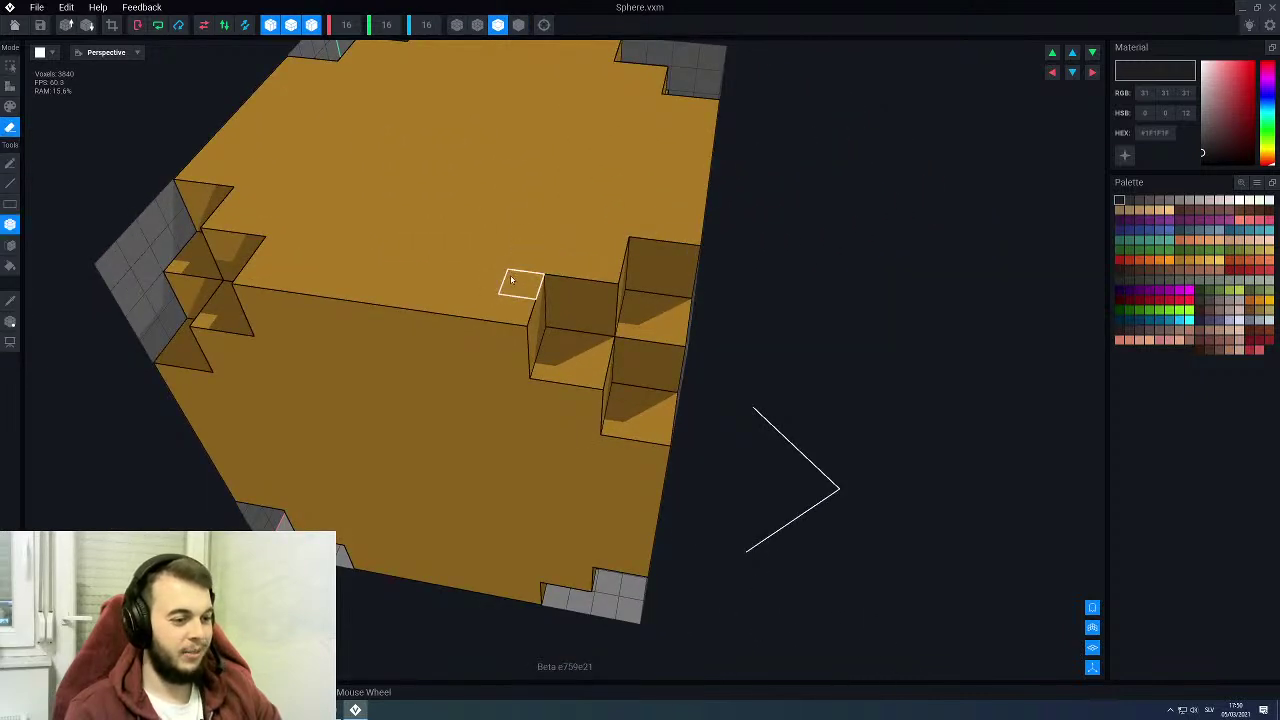
pyautogui.moveTo(509, 307)
pyautogui.mouseDown()
pyautogui.moveTo(340, 275)
pyautogui.moveTo(383, 266)
pyautogui.mouseUp()
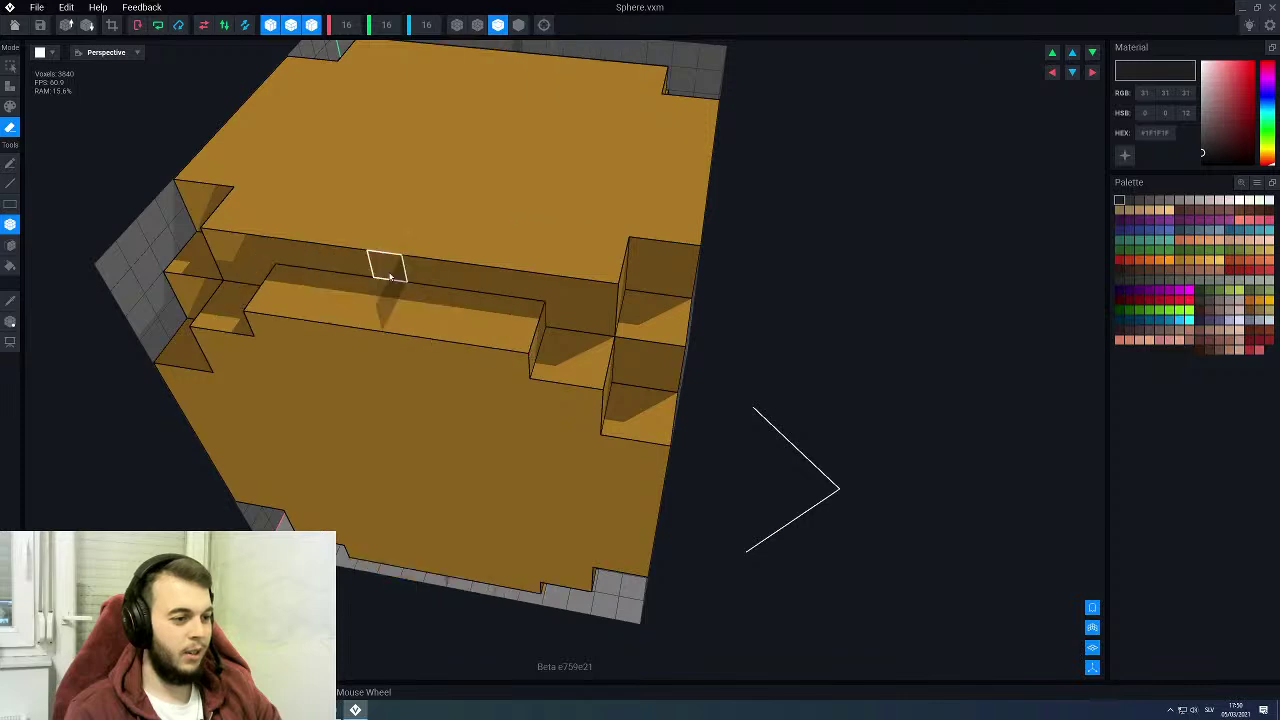
# Step: Try to erase box-shaped strips along the sphere's adjacent upper edge and its vertical edge, and undo both cuts
pyautogui.moveTo(516, 275); pyautogui.dragTo(385, 272, button='right')
pyautogui.moveTo(668, 322); pyautogui.dragTo(804, 292)
pyautogui.moveTo(773, 313); pyautogui.dragTo(692, 332, button='right')
pyautogui.moveTo(623, 363); pyautogui.dragTo(608, 338, button='right')
pyautogui.moveTo(595, 335); pyautogui.dragTo(603, 580)
pyautogui.moveTo(642, 408); pyautogui.dragTo(646, 414, button='right')
pyautogui.moveTo(644, 317); pyautogui.dragTo(631, 300, button='right')
pyautogui.scroll(-4, 623, 260)
pyautogui.scroll(3, 630, 304)
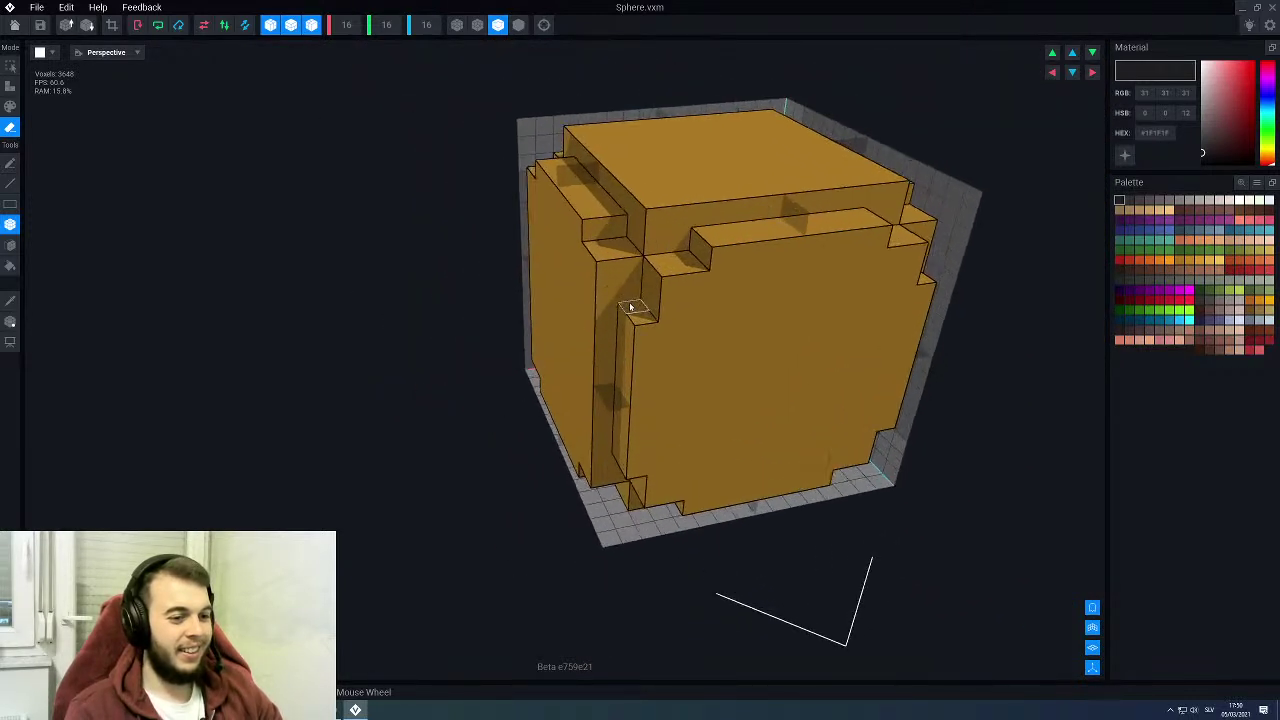
pyautogui.hotkey('ctrl', 'z')
pyautogui.hotkey('ctrl', 'z')
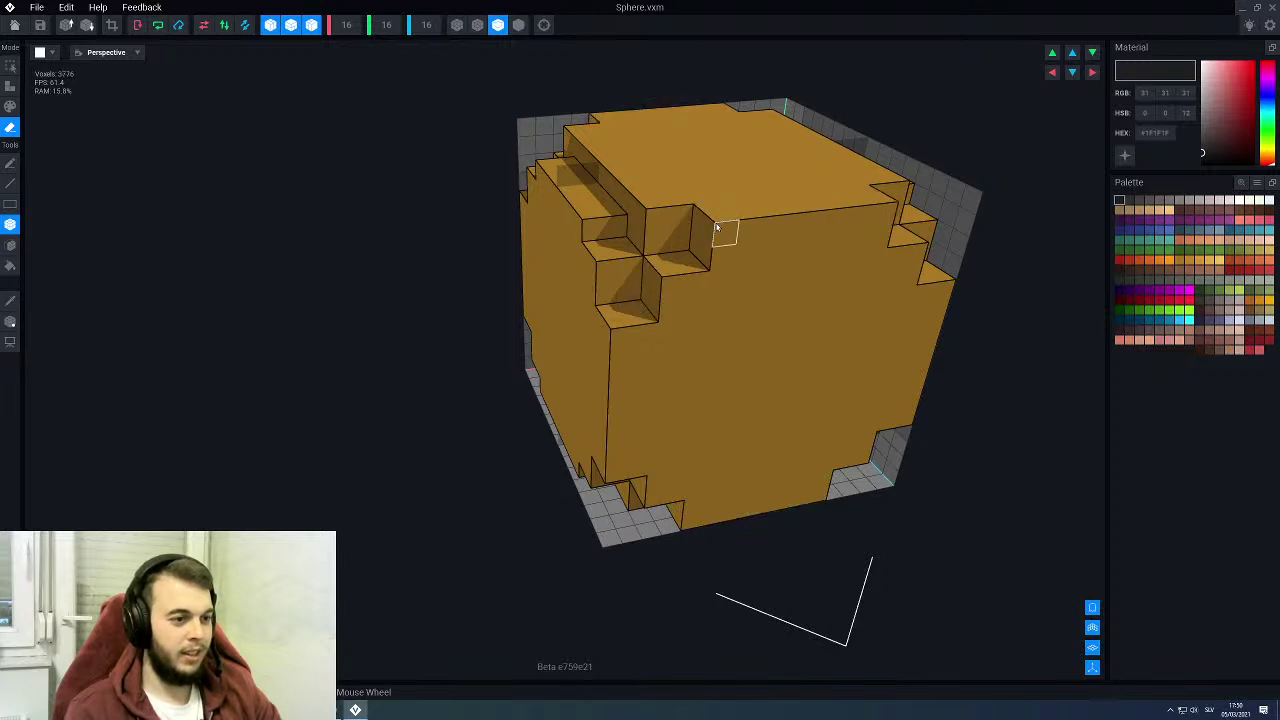
# Step: Erase a box-shaped strip of voxels along the sphere's adjacent upper edge between its corner notches
pyautogui.moveTo(716, 228); pyautogui.dragTo(795, 202)
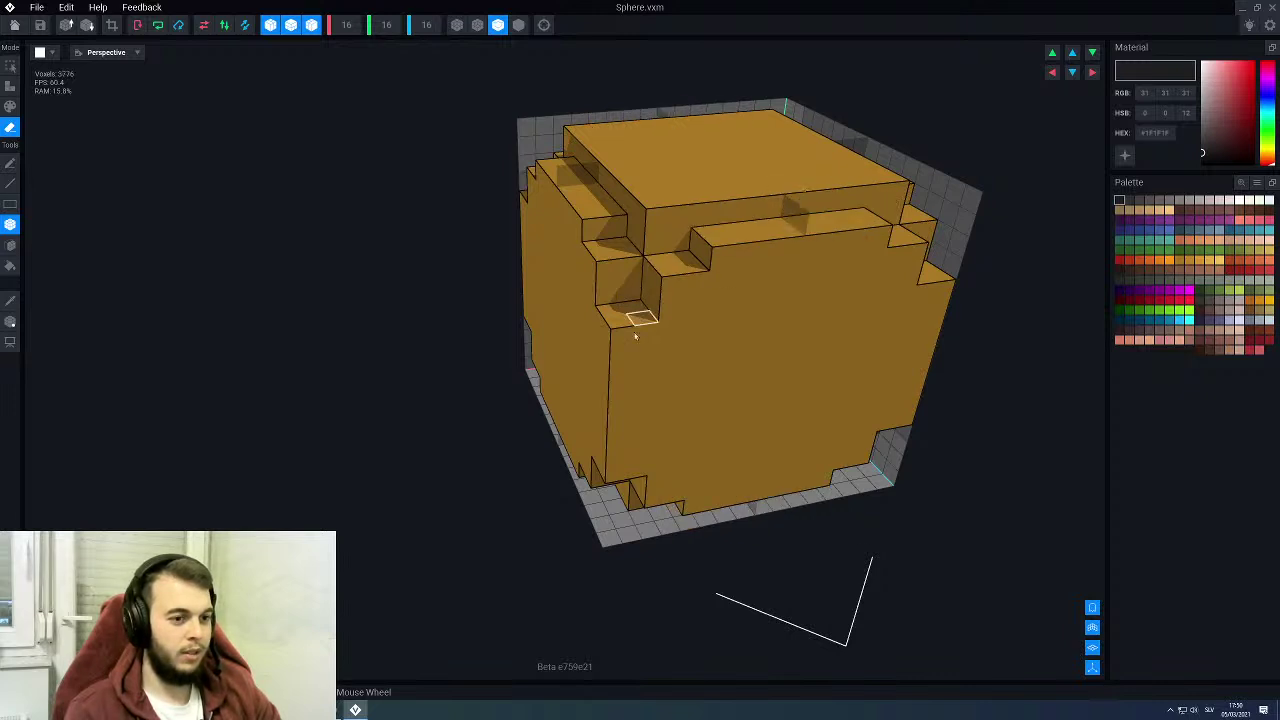
# Step: Try to erase voxel columns on both sides of the sphere's vertical edge, and undo these cuts
pyautogui.moveTo(634, 336); pyautogui.dragTo(640, 349, button='right')
pyautogui.moveTo(640, 349)
pyautogui.mouseDown()
pyautogui.moveTo(628, 390)
pyautogui.moveTo(644, 486)
pyautogui.mouseUp()
pyautogui.moveTo(618, 412); pyautogui.dragTo(634, 408, button='right')
pyautogui.moveTo(609, 326)
pyautogui.mouseDown()
pyautogui.moveTo(606, 467)
pyautogui.moveTo(586, 386)
pyautogui.mouseUp()
pyautogui.moveTo(586, 386)
pyautogui.mouseDown(button='right')
pyautogui.moveTo(600, 349)
pyautogui.moveTo(583, 349)
pyautogui.moveTo(557, 264)
pyautogui.mouseUp(button='right')
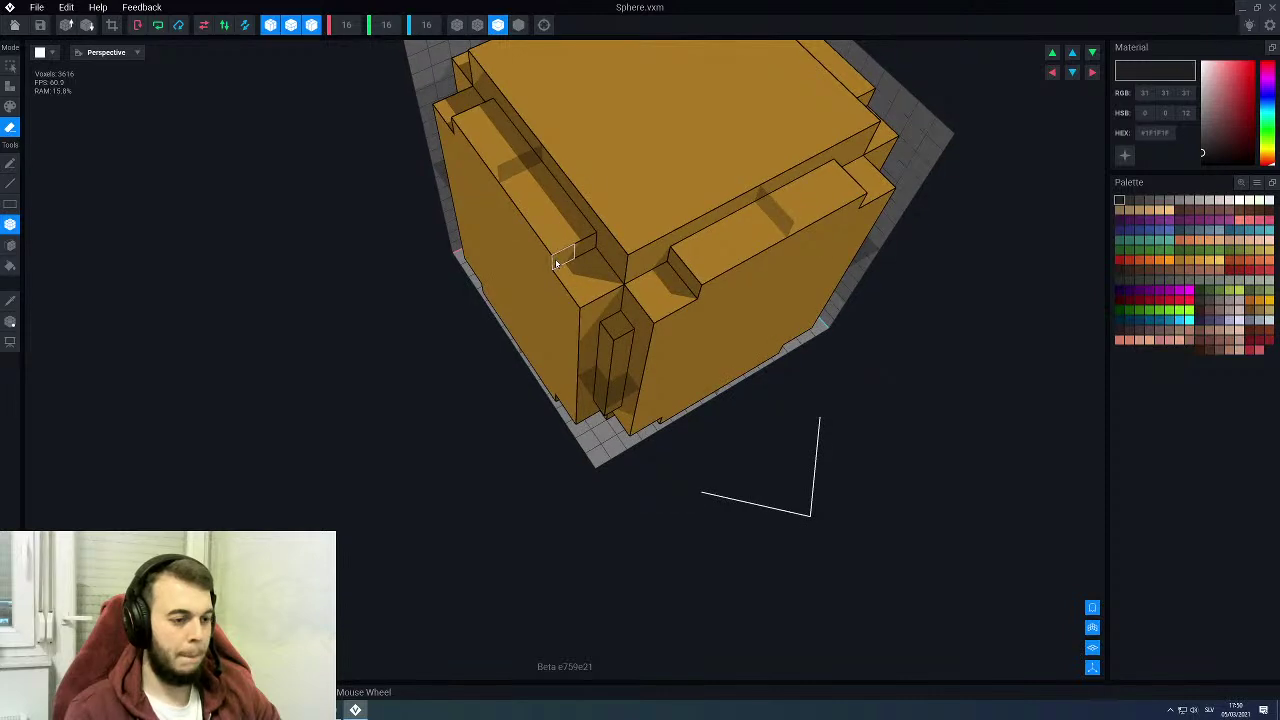
pyautogui.hotkey('ctrl', 'z')
pyautogui.hotkey('ctrl', 'z')
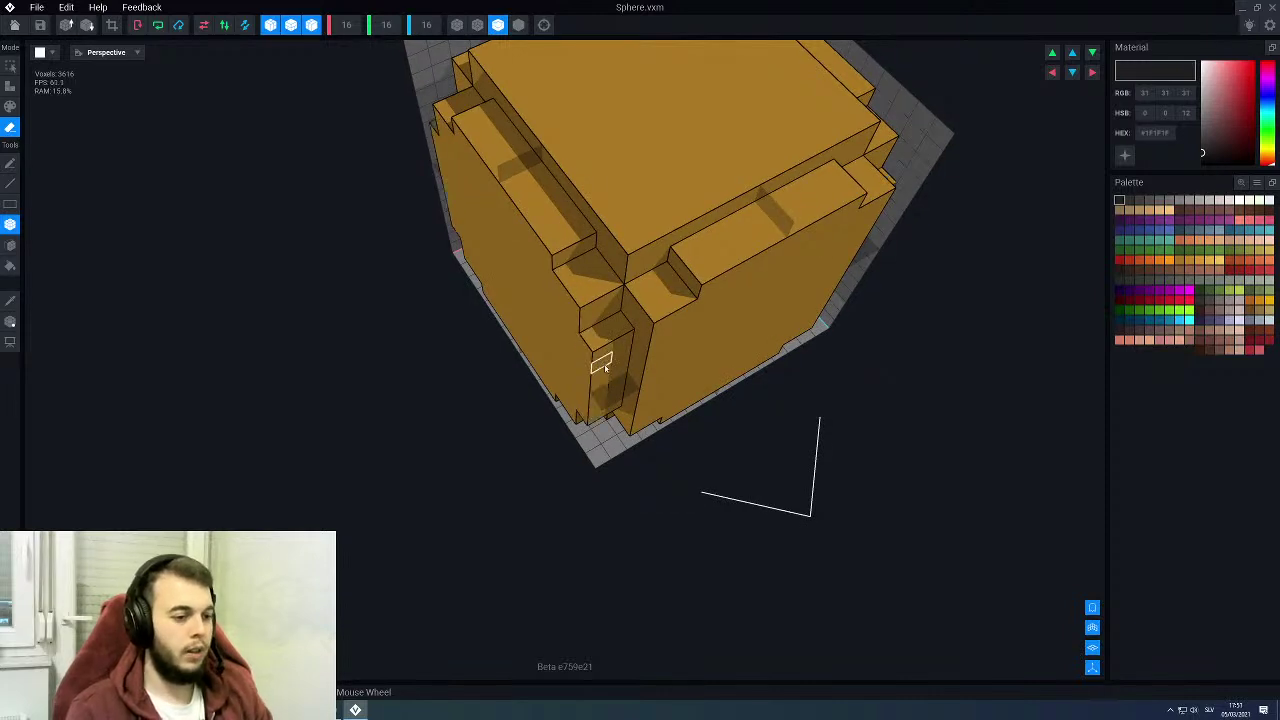
# Step: Erase the single-voxel column along the sphere's vertical edge between the upper and lower corner notches
pyautogui.moveTo(601, 365); pyautogui.dragTo(611, 305, button='middle')
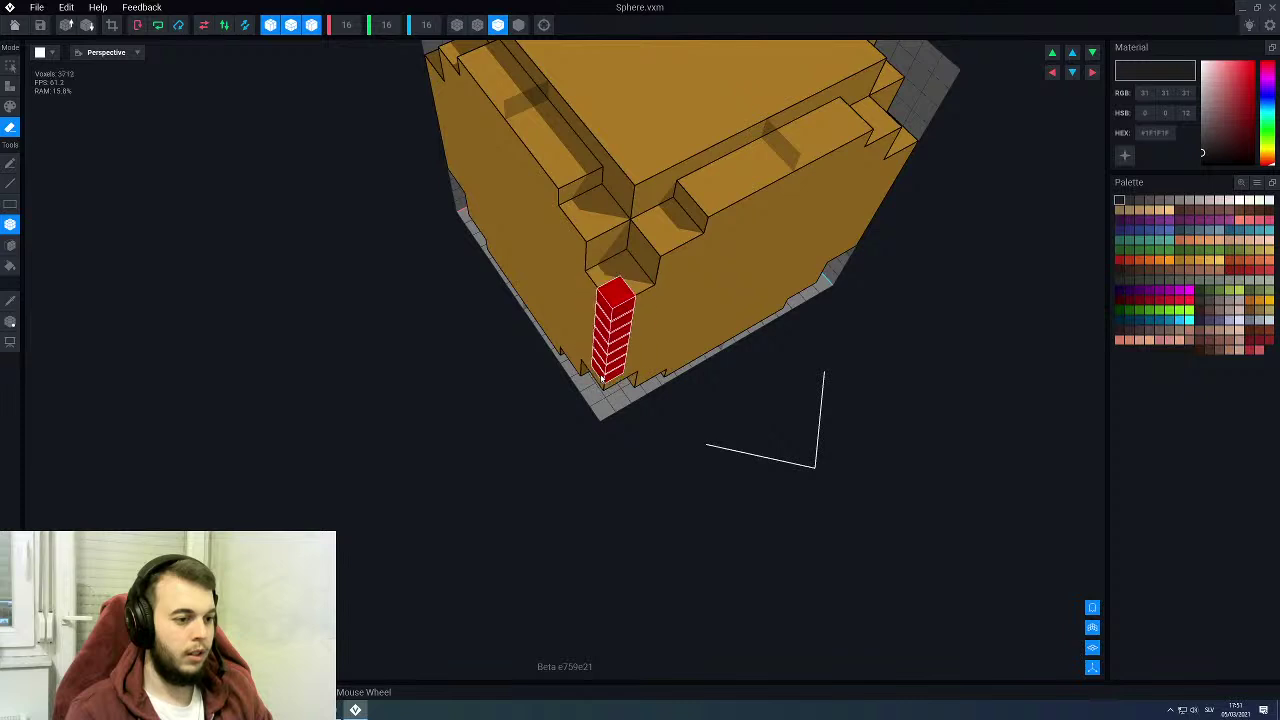
pyautogui.click(601, 378)
pyautogui.moveTo(601, 378)
pyautogui.mouseDown(button='right')
pyautogui.moveTo(589, 337)
pyautogui.moveTo(613, 340)
pyautogui.mouseUp(button='right')
pyautogui.moveTo(612, 338); pyautogui.dragTo(615, 338, button='right')
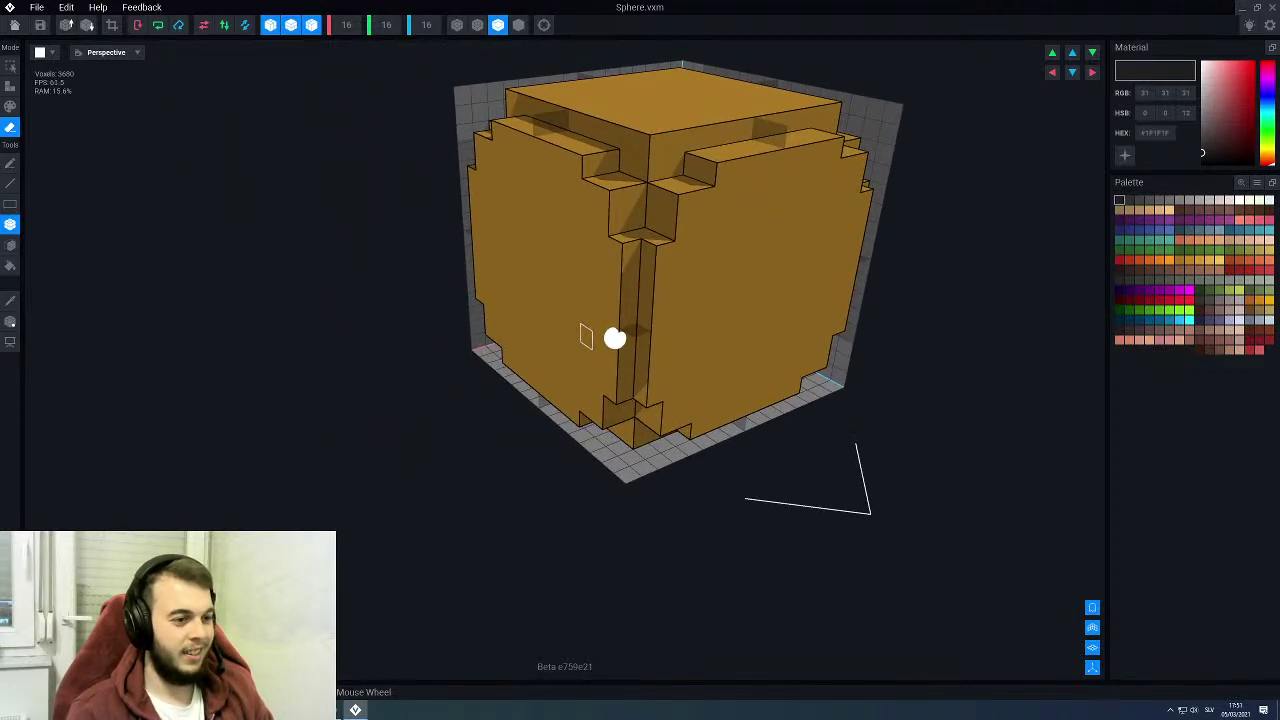
# Step: Sample the sphere's orange-brown colour and fill a line of voxels back in along both cut upper edges
pyautogui.moveTo(598, 275); pyautogui.dragTo(598, 334, button='middle')
pyautogui.moveTo(598, 334); pyautogui.dragTo(599, 266, button='right')
pyautogui.scroll(2, 560, 246)
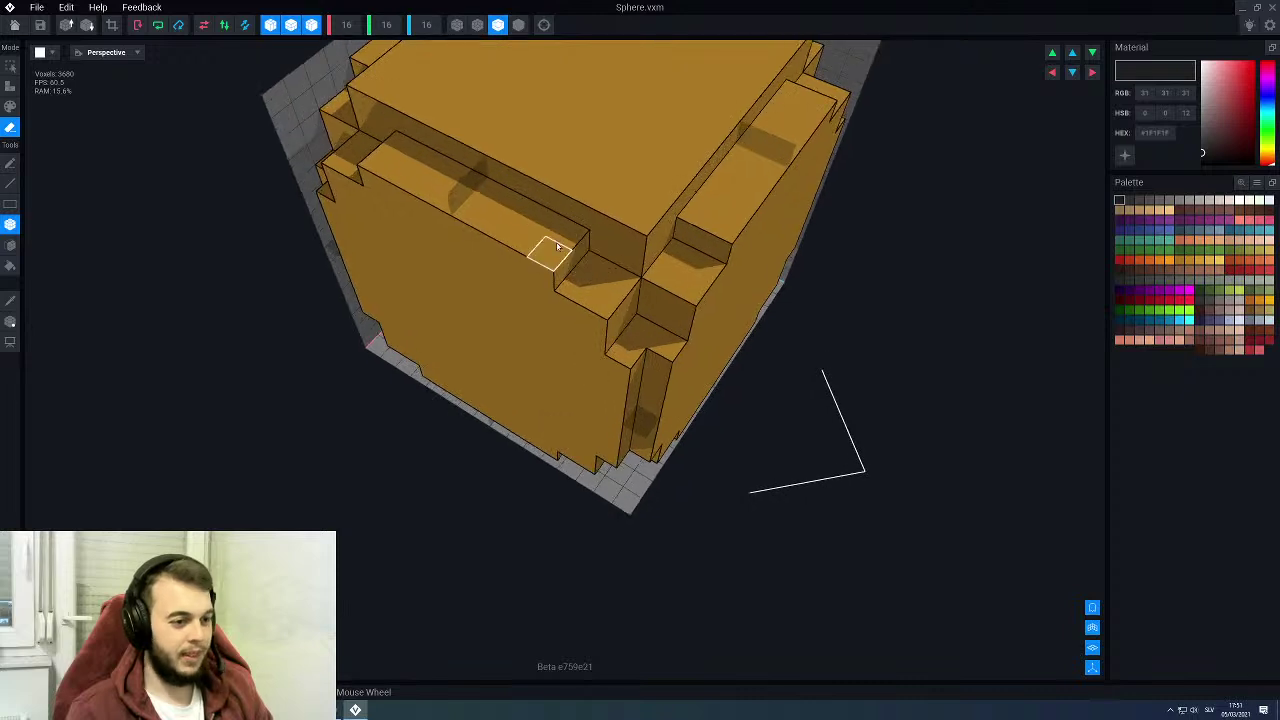
pyautogui.press('i')
pyautogui.keyDown('alt'); pyautogui.click(558, 247); pyautogui.keyUp('alt')
pyautogui.press('l')
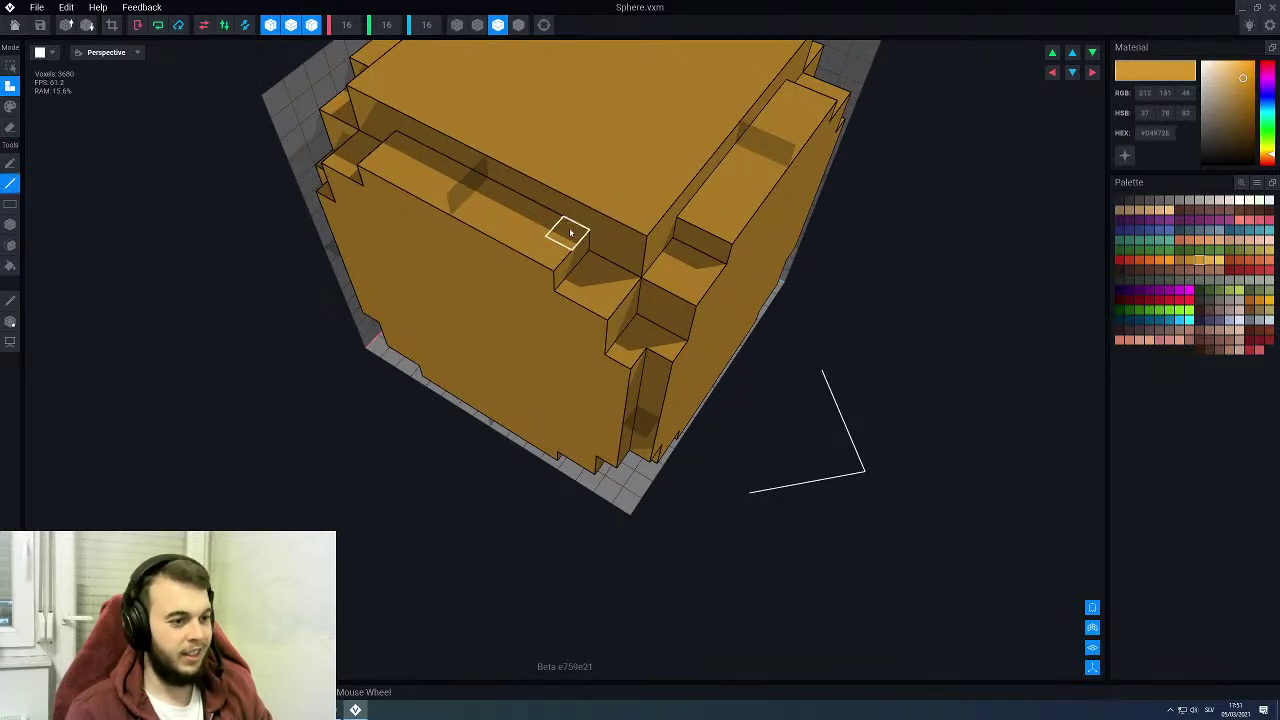
pyautogui.moveTo(570, 233); pyautogui.dragTo(484, 184)
pyautogui.moveTo(694, 220); pyautogui.dragTo(739, 146)
# Step: Erase a line of voxels on each side of the grooves along the sphere's two upper edges
pyautogui.scroll(-3, 705, 220)
pyautogui.moveTo(694, 243)
pyautogui.mouseDown(button='right')
pyautogui.moveTo(652, 305)
pyautogui.moveTo(646, 226)
pyautogui.moveTo(586, 211)
pyautogui.moveTo(630, 215)
pyautogui.mouseUp(button='right')
pyautogui.scroll(3, 660, 302)
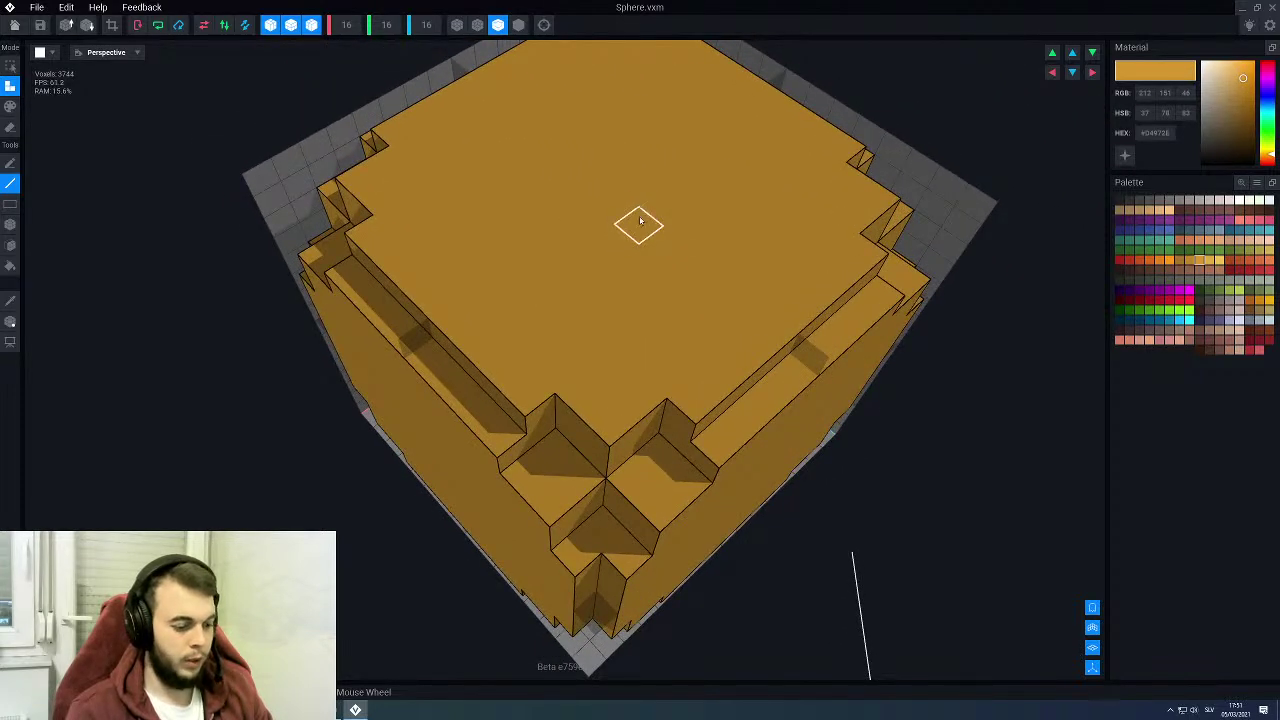
pyautogui.press('e')
pyautogui.moveTo(537, 395); pyautogui.dragTo(445, 308)
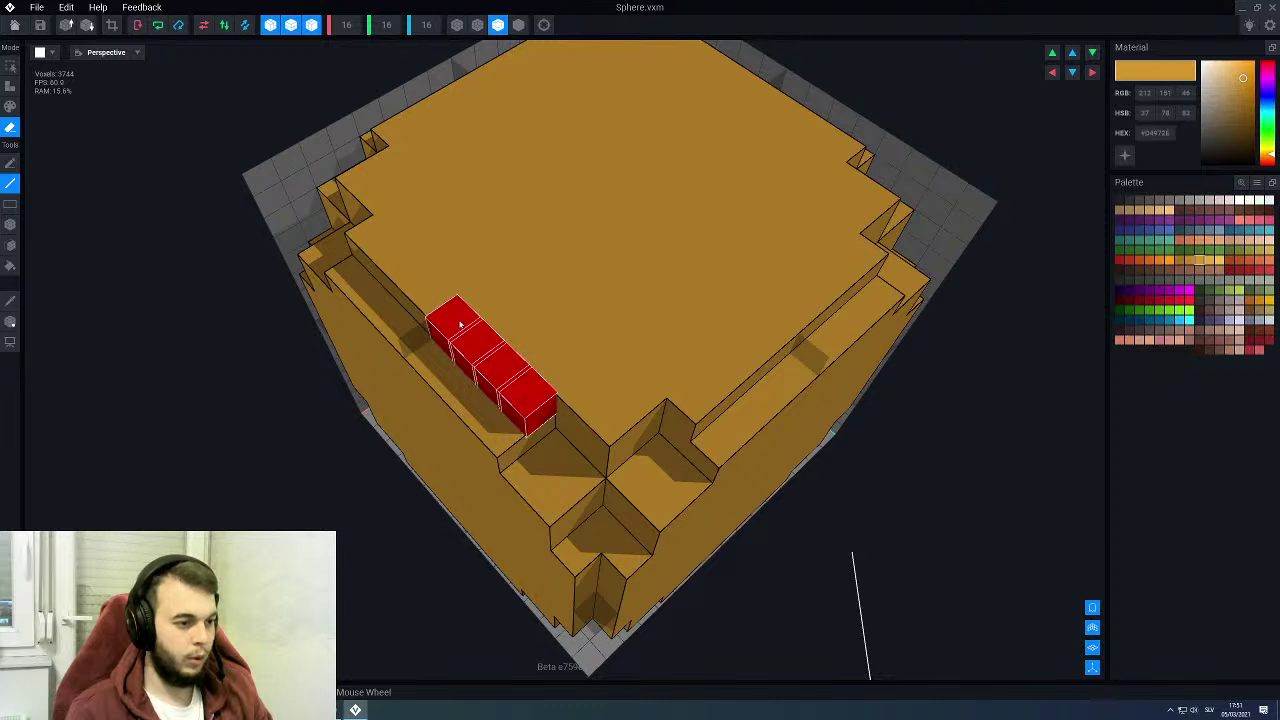
pyautogui.moveTo(500, 440)
pyautogui.mouseDown()
pyautogui.moveTo(450, 385)
pyautogui.moveTo(415, 373)
pyautogui.mouseUp()
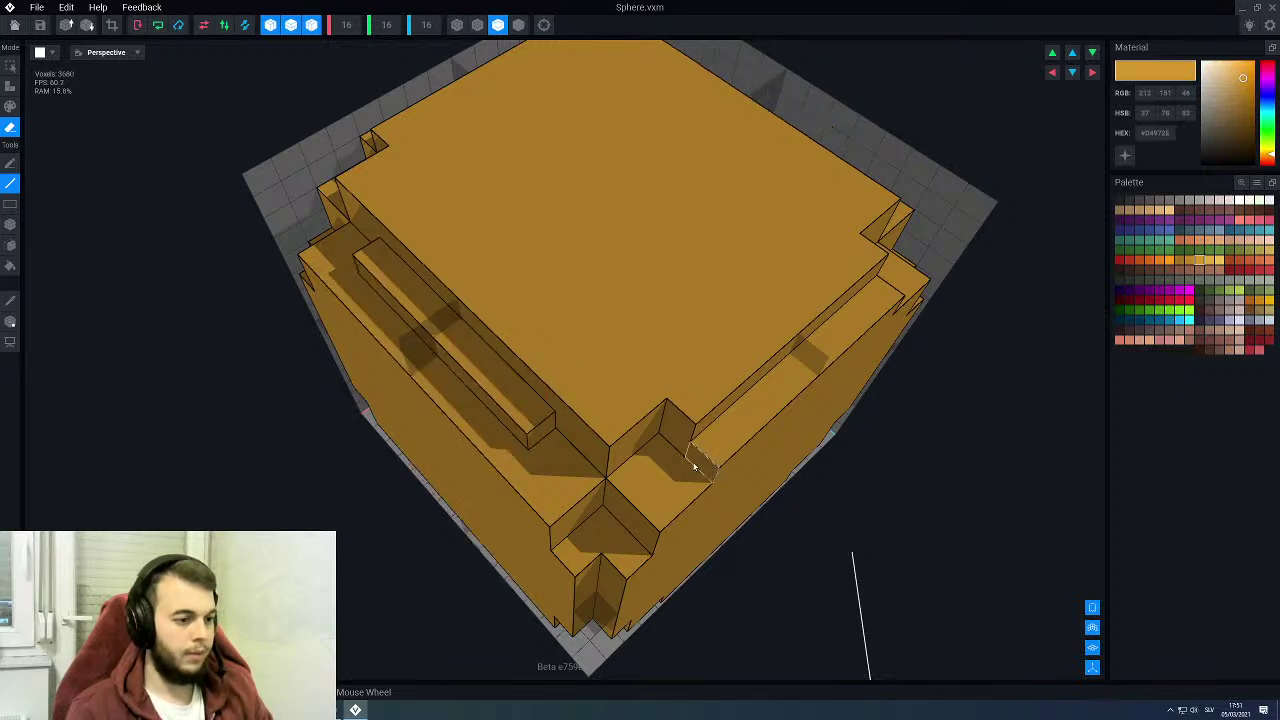
pyautogui.moveTo(670, 415); pyautogui.dragTo(790, 322)
pyautogui.moveTo(705, 445); pyautogui.dragTo(810, 365)
# Step: Erase a line of voxels on each side of the groove along the sphere's vertical edge
pyautogui.moveTo(709, 433)
pyautogui.mouseDown(button='right')
pyautogui.moveTo(640, 402)
pyautogui.moveTo(426, 399)
pyautogui.mouseUp(button='right')
pyautogui.moveTo(473, 392); pyautogui.dragTo(482, 485)
pyautogui.moveTo(514, 370); pyautogui.dragTo(517, 480)
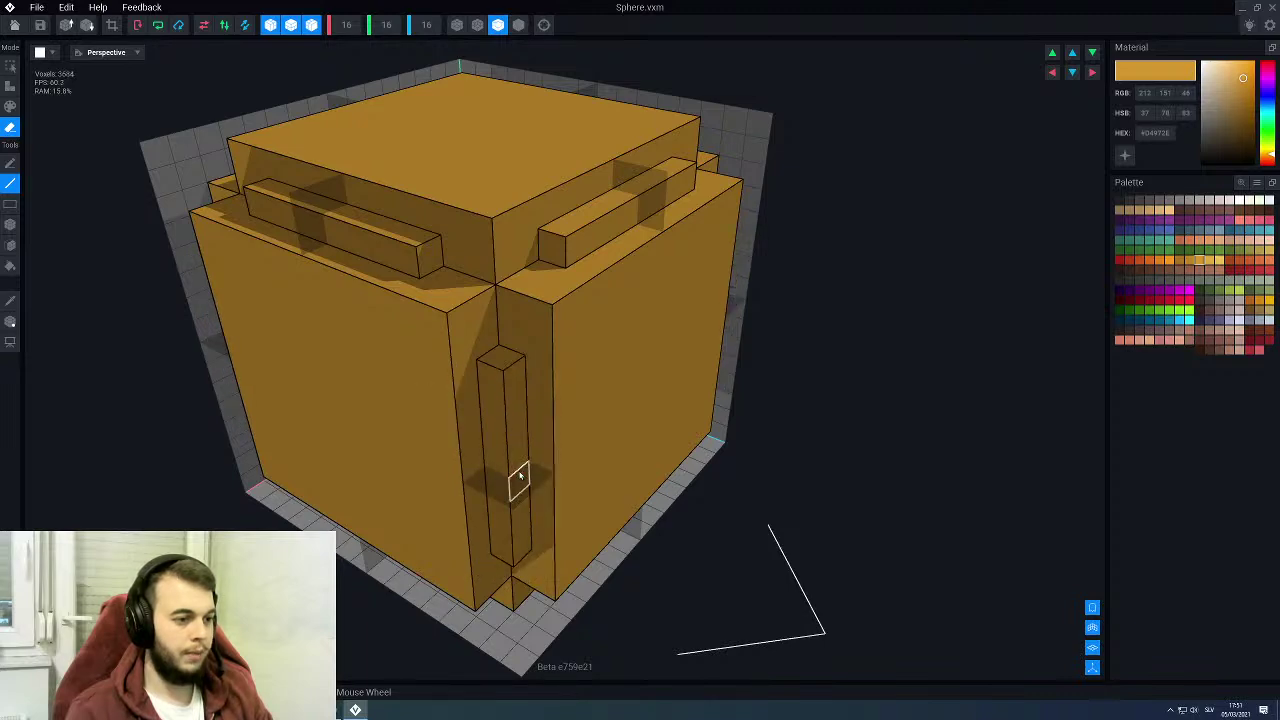
# Step: Erase box-shaped strips of voxels around the borders of the sphere's faces, leaving a raised square panel centred on each face
pyautogui.moveTo(517, 480)
pyautogui.mouseDown(button='right')
pyautogui.moveTo(533, 328)
pyautogui.moveTo(477, 354)
pyautogui.moveTo(487, 358)
pyautogui.moveTo(514, 297)
pyautogui.moveTo(509, 409)
pyautogui.moveTo(522, 438)
pyautogui.moveTo(565, 352)
pyautogui.mouseUp(button='right')
pyautogui.moveTo(565, 352)
pyautogui.mouseDown()
pyautogui.moveTo(682, 290)
pyautogui.moveTo(690, 262)
pyautogui.mouseUp()
pyautogui.moveTo(589, 277)
pyautogui.mouseDown()
pyautogui.moveTo(490, 305)
pyautogui.moveTo(508, 316)
pyautogui.mouseUp()
pyautogui.moveTo(508, 316); pyautogui.dragTo(665, 313, button='right')
pyautogui.scroll(3, 665, 313)
pyautogui.moveTo(677, 371); pyautogui.dragTo(698, 500)
pyautogui.moveTo(723, 366); pyautogui.dragTo(707, 403)
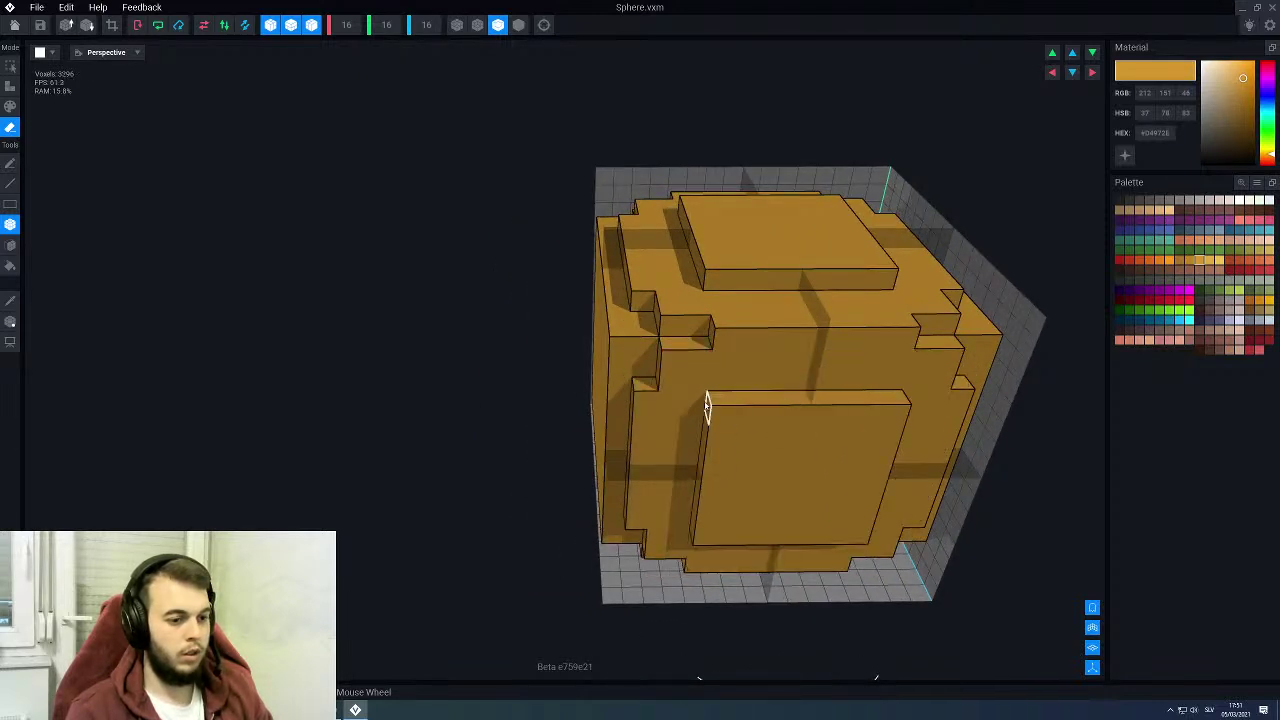
pyautogui.moveTo(690, 385)
pyautogui.mouseDown(button='right')
pyautogui.moveTo(709, 380)
pyautogui.moveTo(634, 374)
pyautogui.mouseUp(button='right')
pyautogui.moveTo(660, 370); pyautogui.dragTo(540, 398)
pyautogui.moveTo(648, 426); pyautogui.dragTo(626, 496)
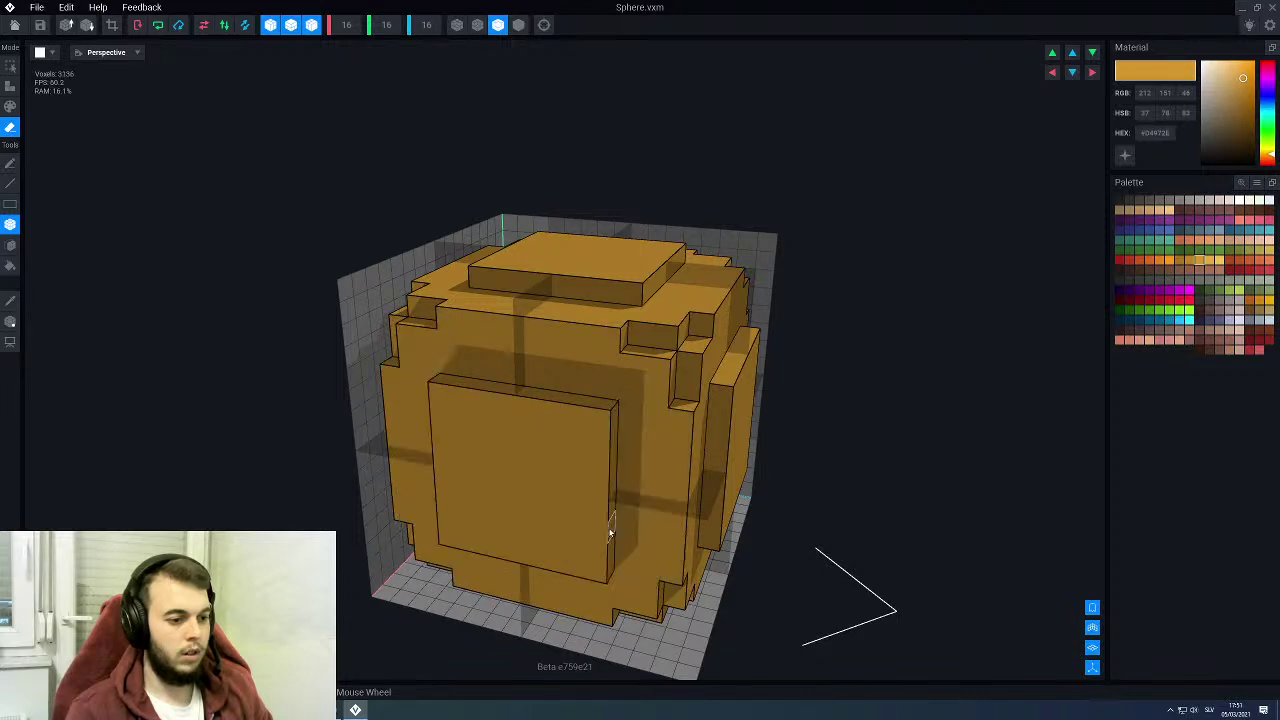
# Step: Close the Sphere model with its changes saved and return to the Modern Bridge scene
pyautogui.scroll(-3, 616, 434)
pyautogui.moveTo(617, 433); pyautogui.dragTo(583, 393, button='right')
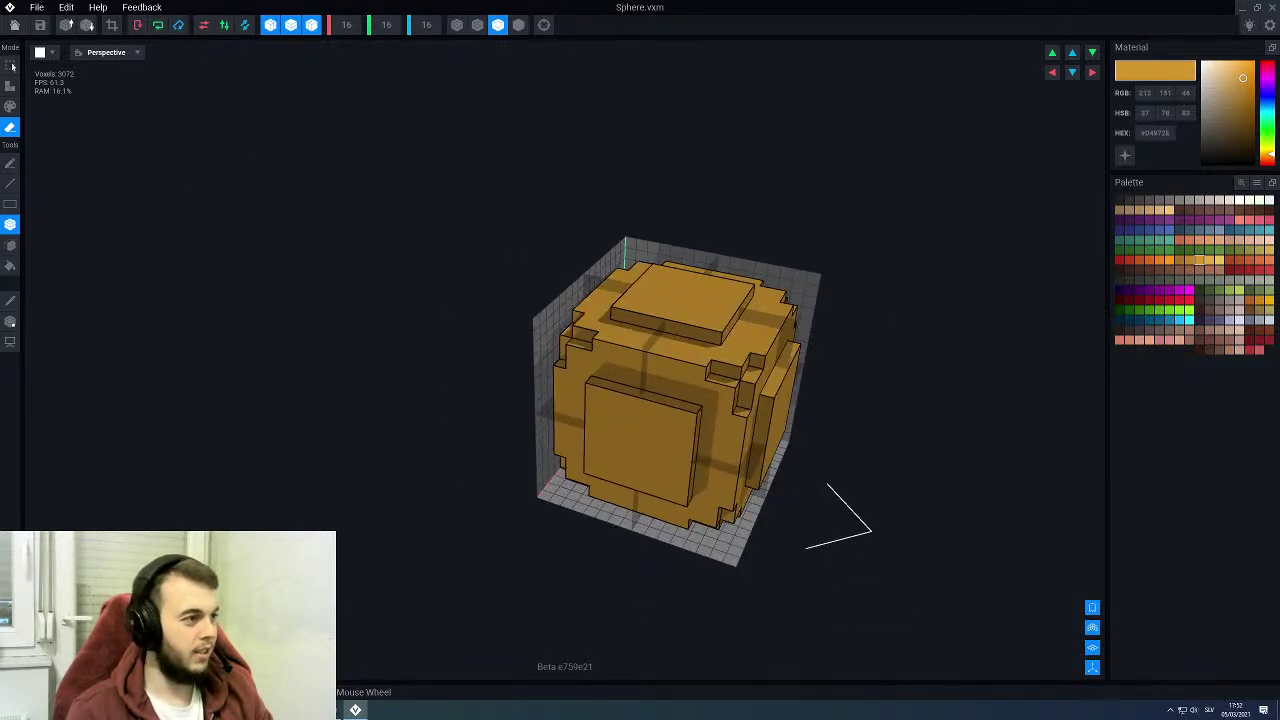
pyautogui.click(14, 28)
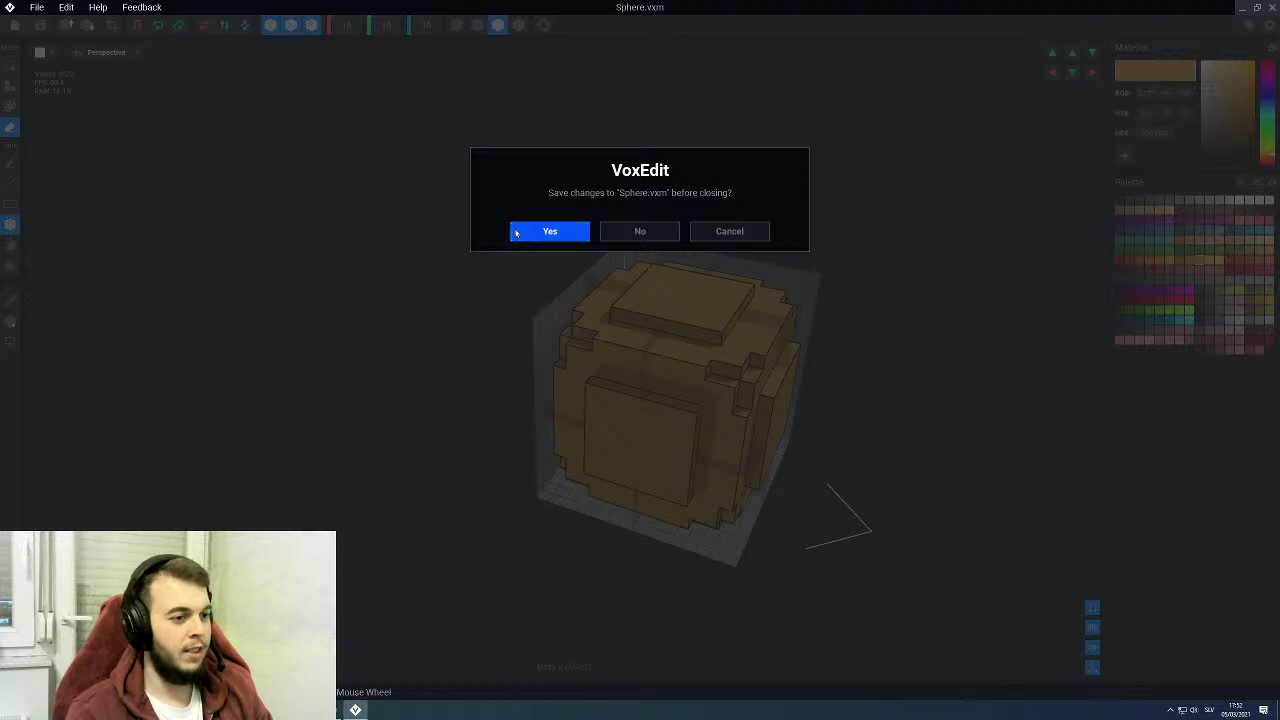
pyautogui.click(548, 231)
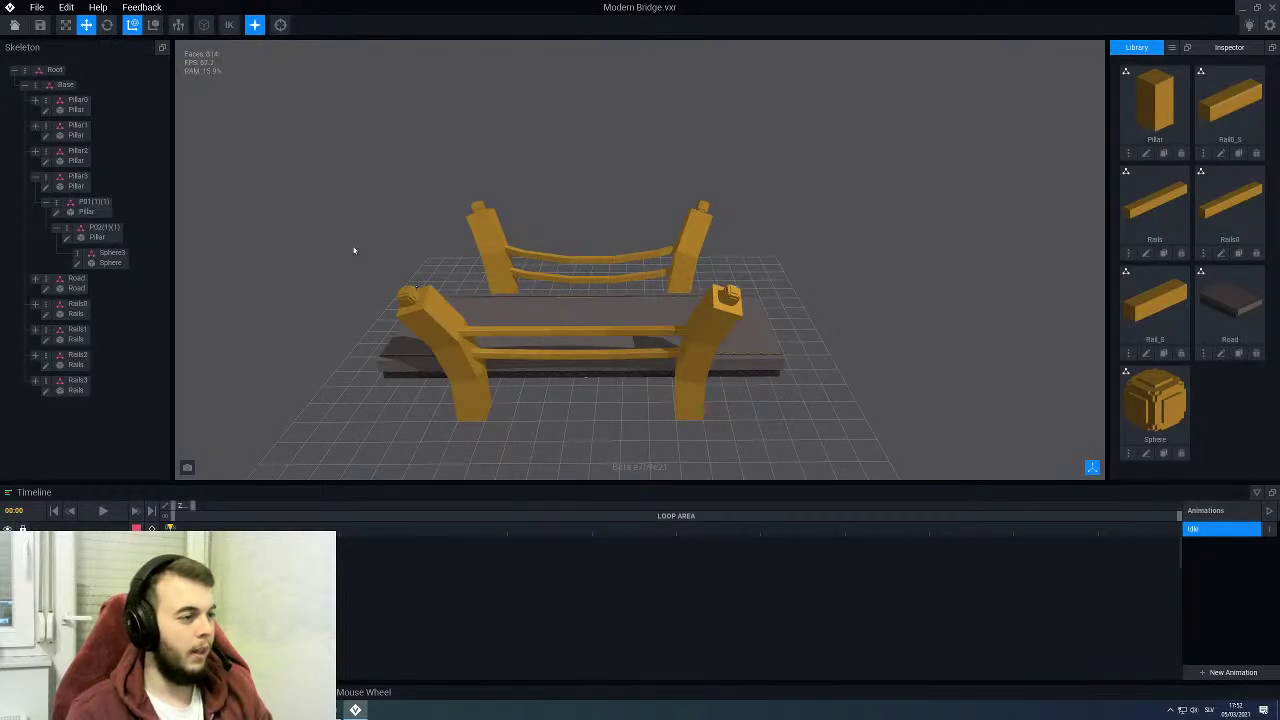
# Step: Reopen the Sphere model, double its resolution to 32, and save it back to the bridge scene
pyautogui.moveTo(612, 356); pyautogui.dragTo(674, 280, button='right')
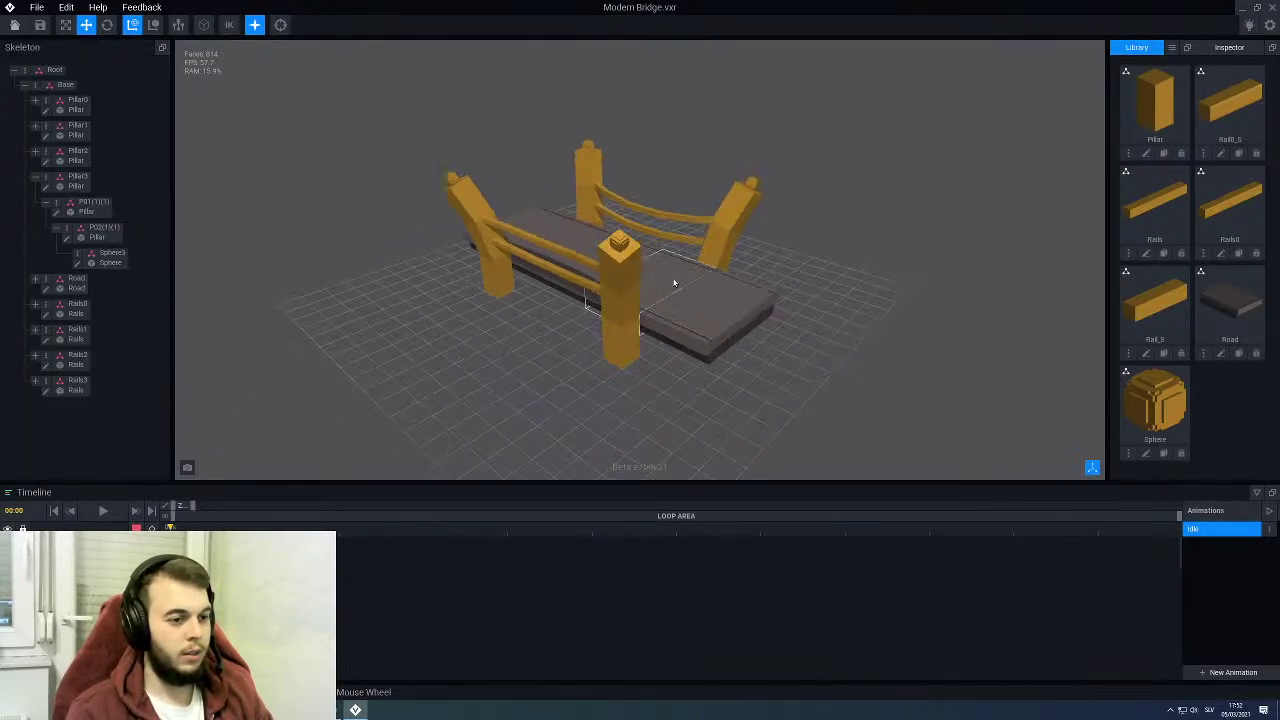
pyautogui.scroll(5, 671, 286)
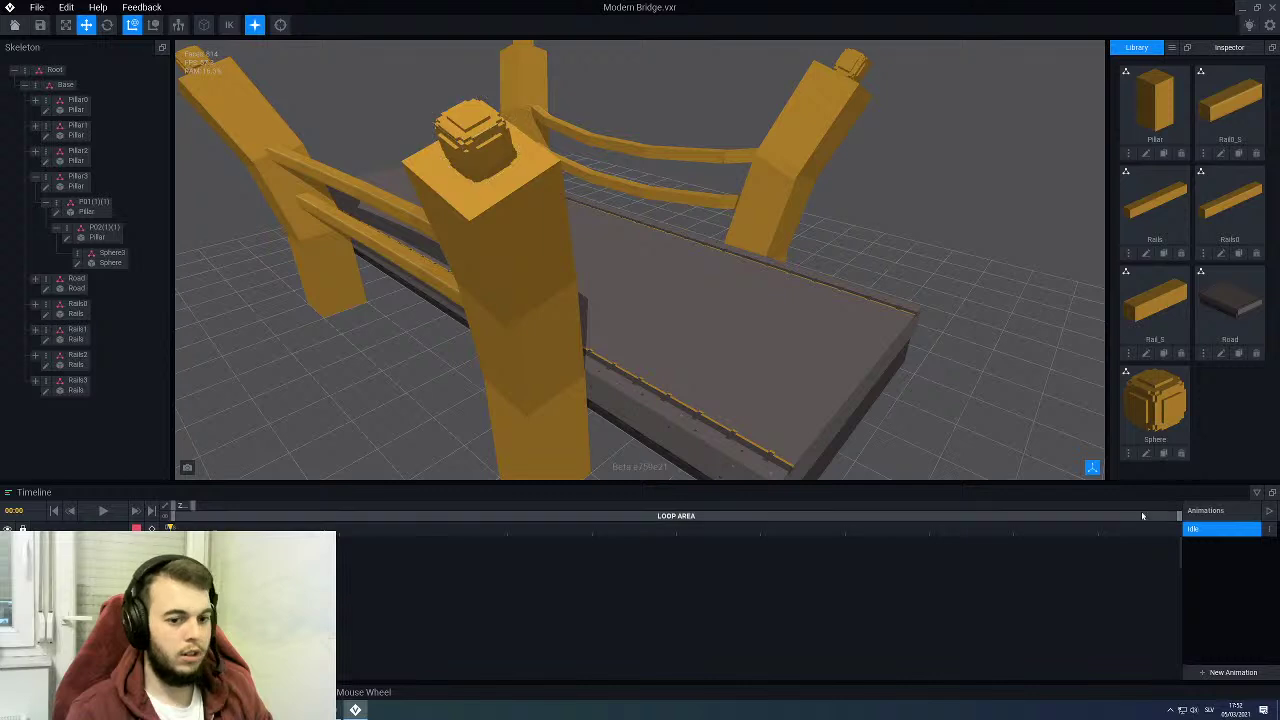
pyautogui.click(1146, 453)
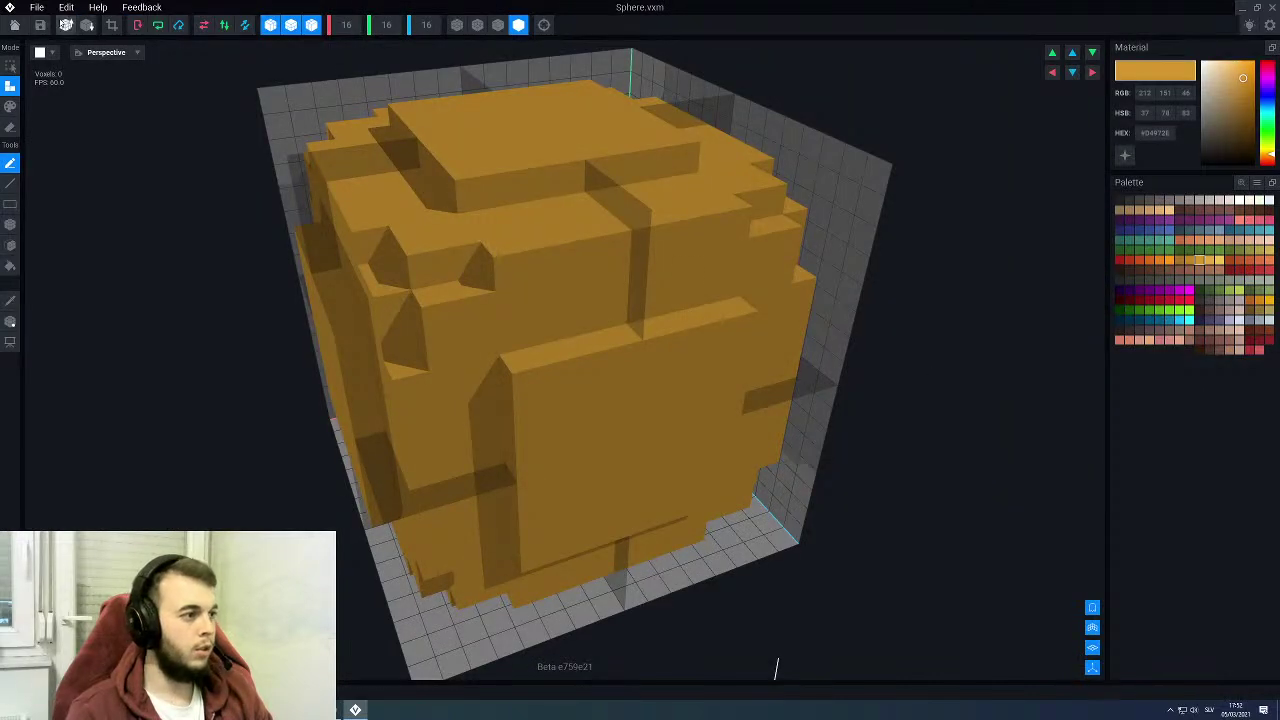
pyautogui.click(14, 25)
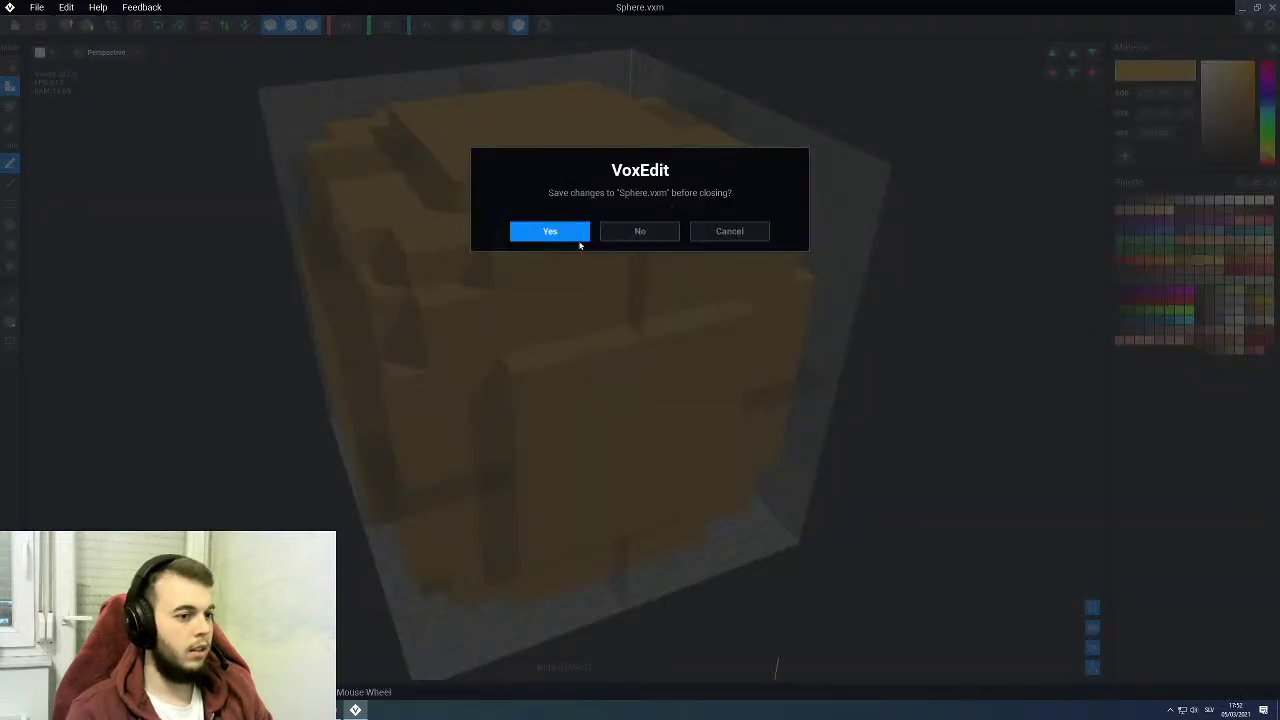
pyautogui.click(550, 231)
# Step: Check the enlarged sphere caps on the bridge pillars, reopen the Sphere model and halve its resolution to 16
pyautogui.scroll(-5, 600, 286)
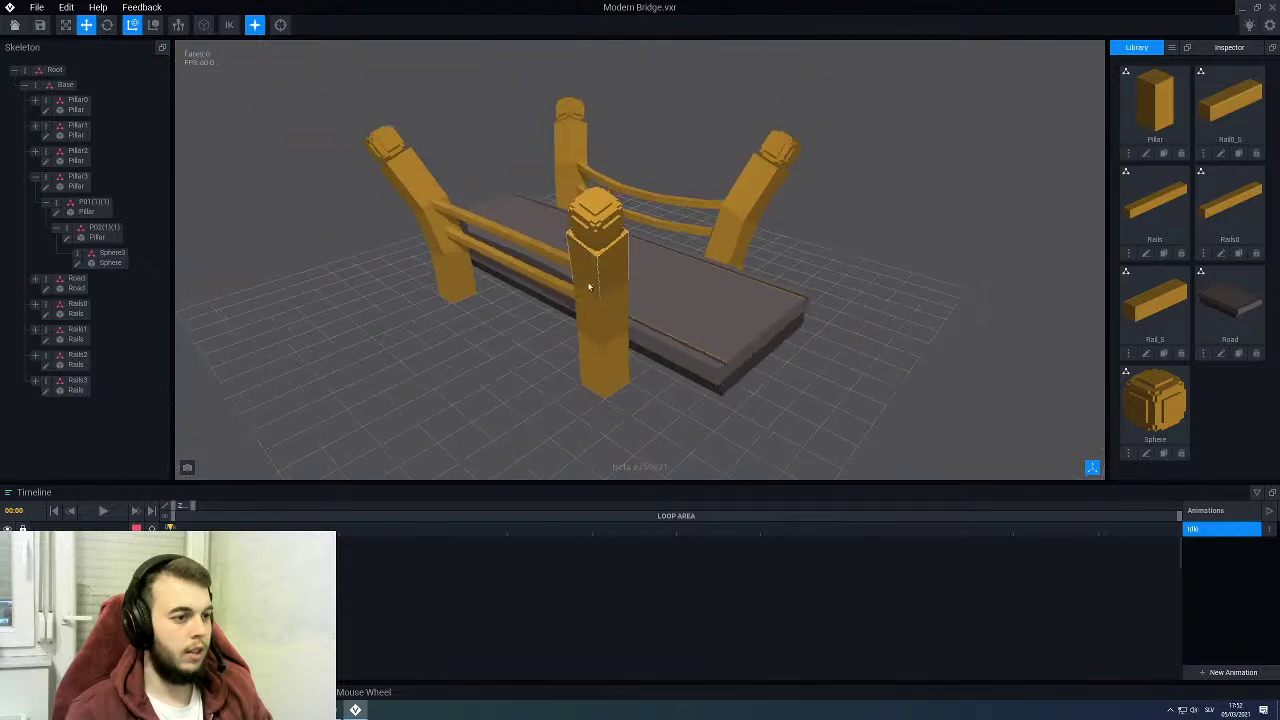
pyautogui.moveTo(551, 275); pyautogui.dragTo(510, 285, button='right')
pyautogui.moveTo(603, 321); pyautogui.dragTo(510, 350, button='right')
pyautogui.scroll(3, 720, 229)
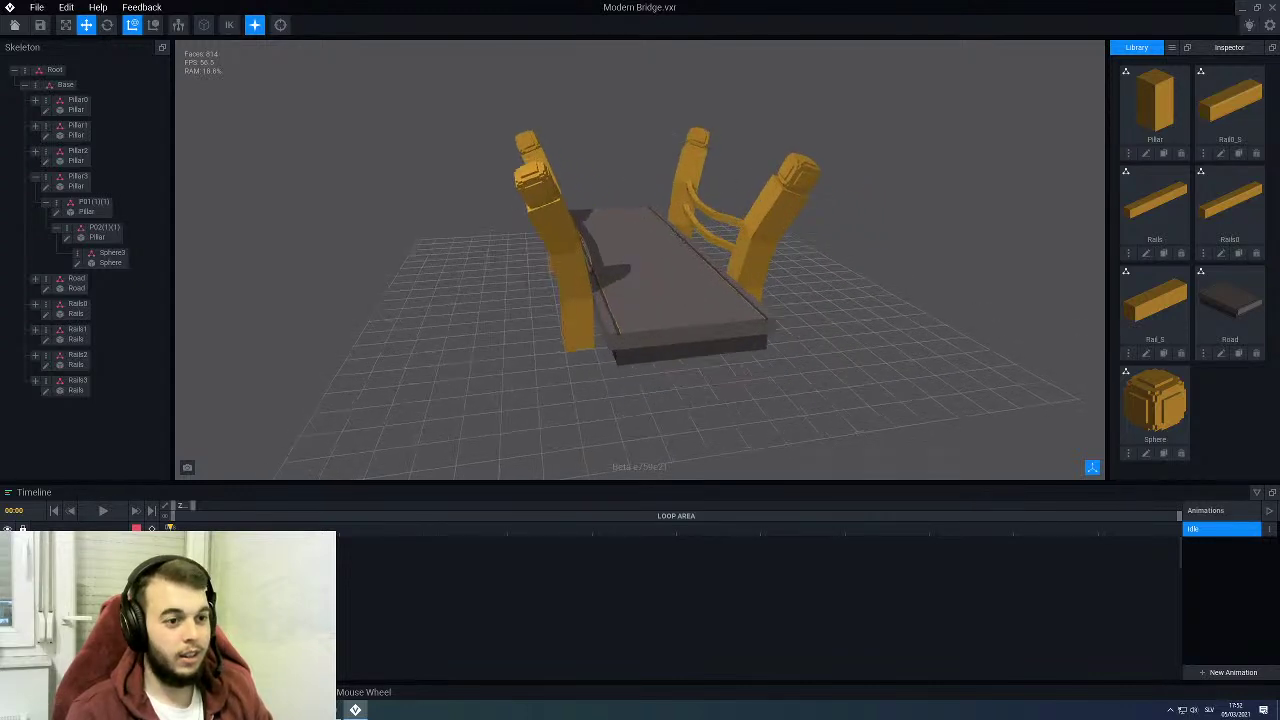
pyautogui.moveTo(720, 229); pyautogui.dragTo(731, 191, button='right')
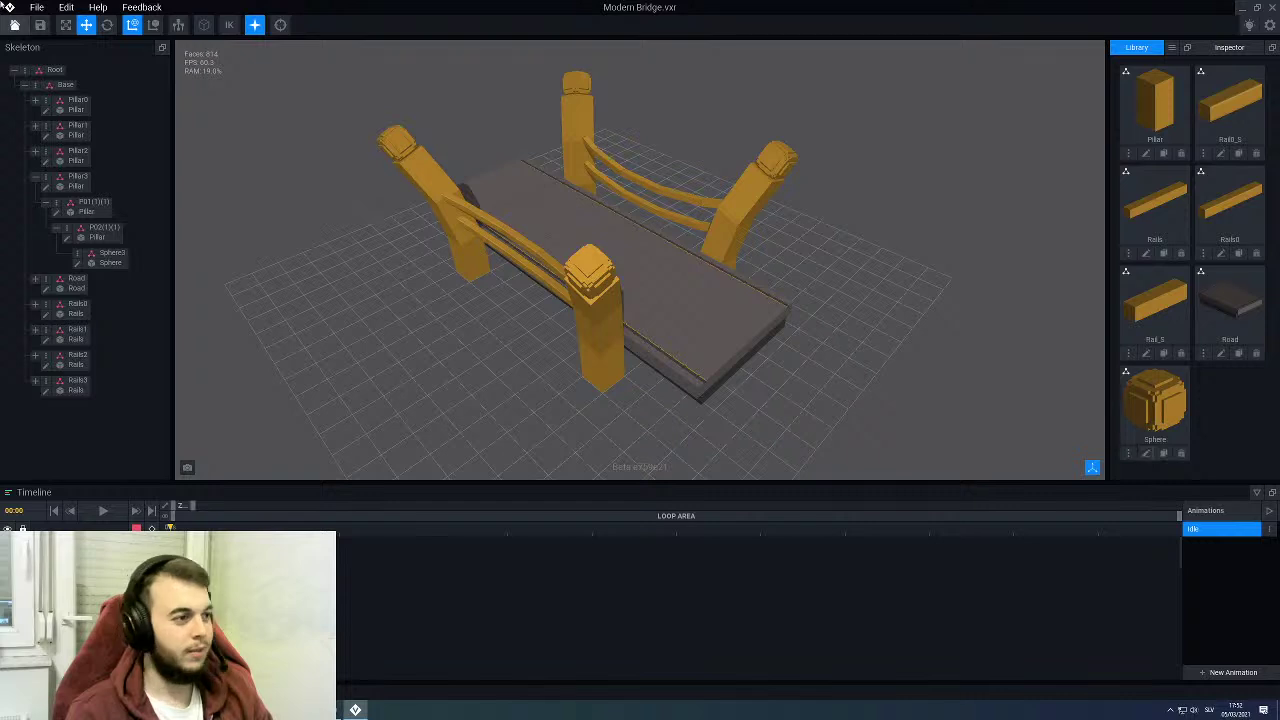
pyautogui.click(1145, 454)
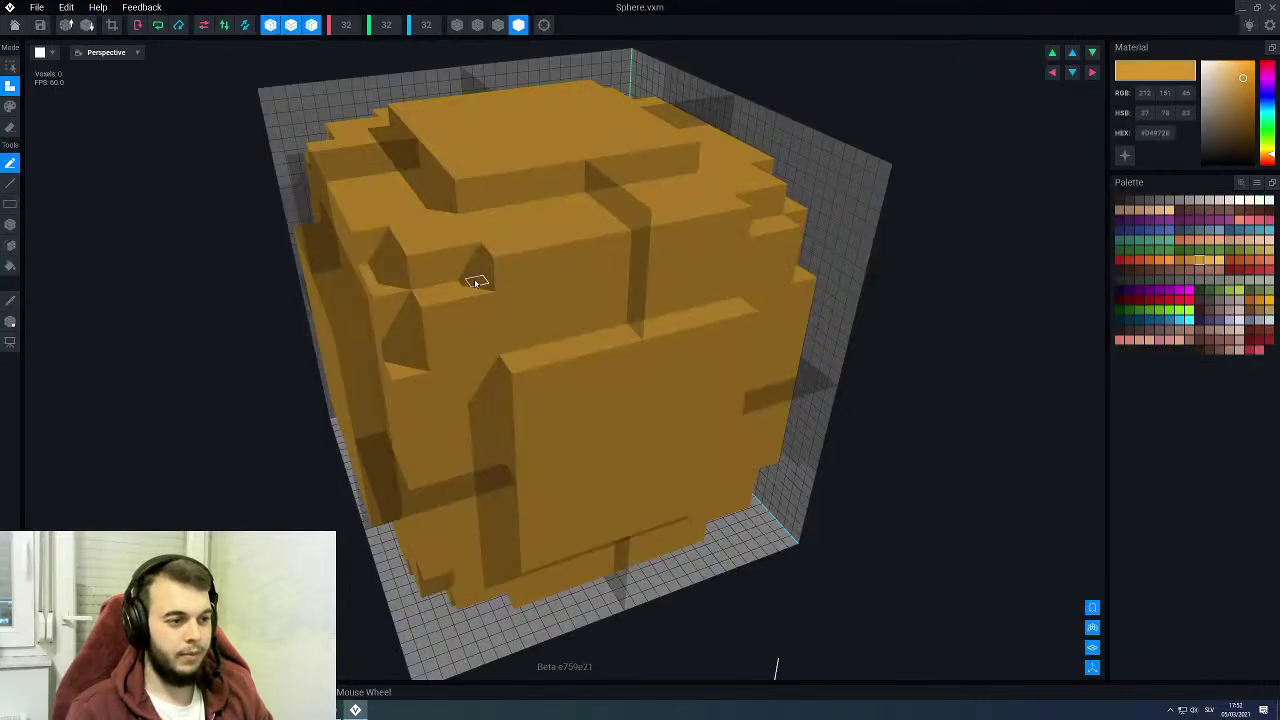
pyautogui.moveTo(471, 277); pyautogui.dragTo(551, 317, button='right')
pyautogui.scroll(3, 515, 360)
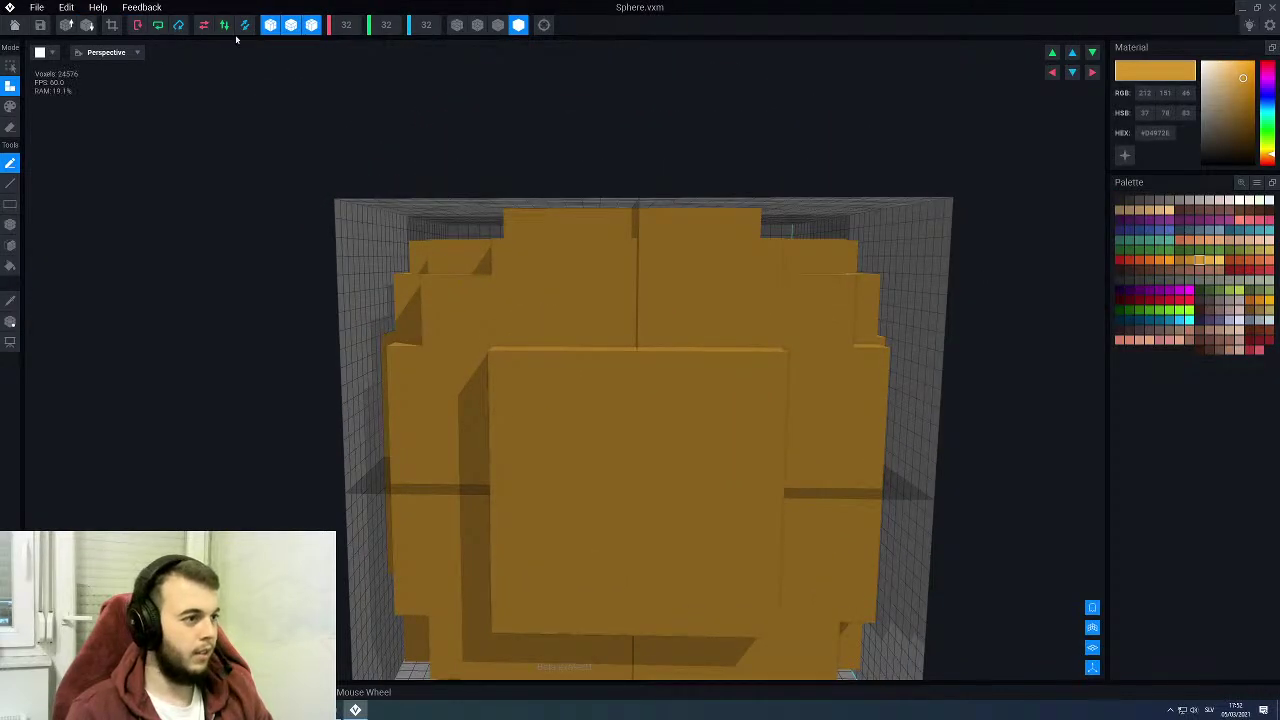
pyautogui.click(94, 26)
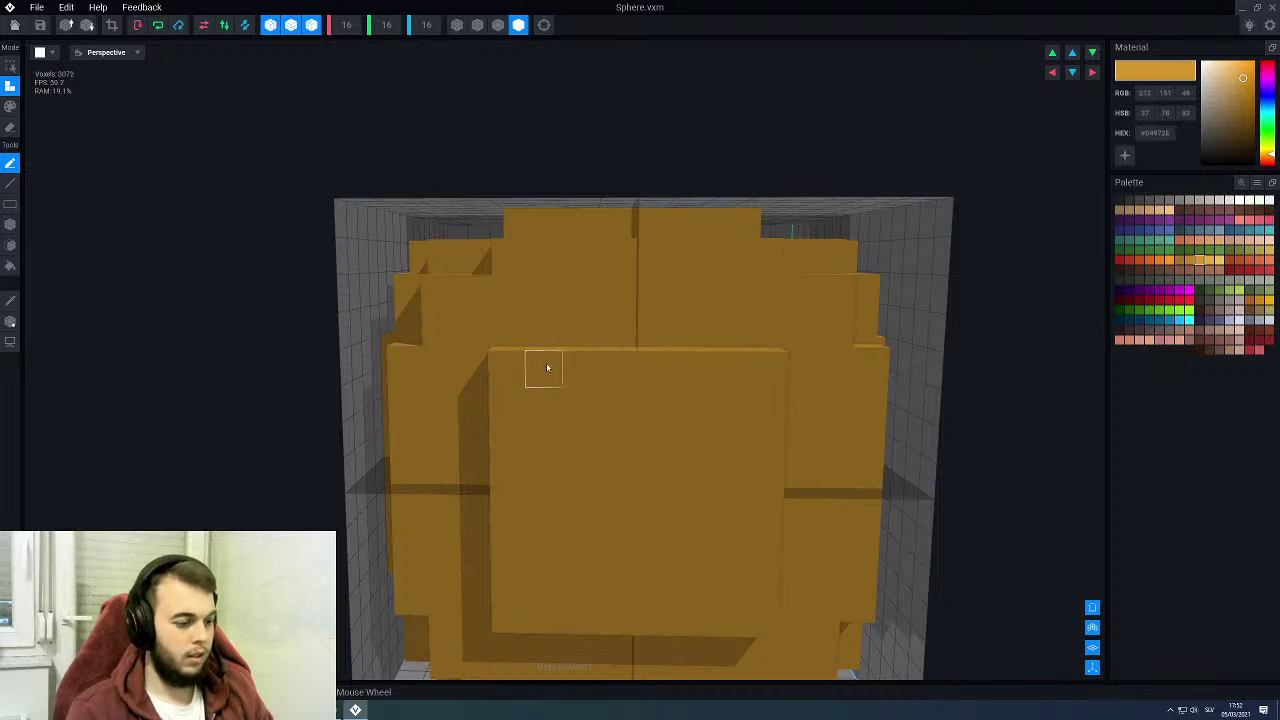
# Step: Erase the single corner voxels of the raised square panels on the sphere's faces and display the voxel outlines
pyautogui.press('b')
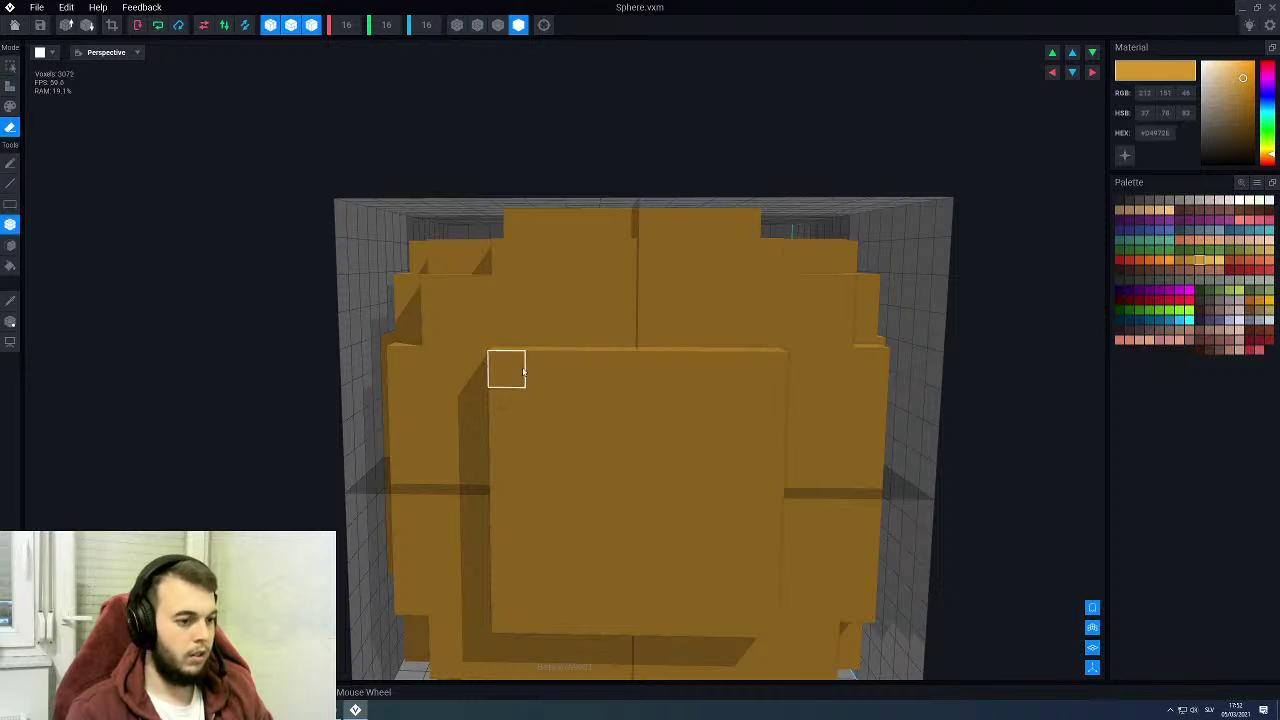
pyautogui.moveTo(520, 369); pyautogui.dragTo(531, 395)
pyautogui.press('Escape')
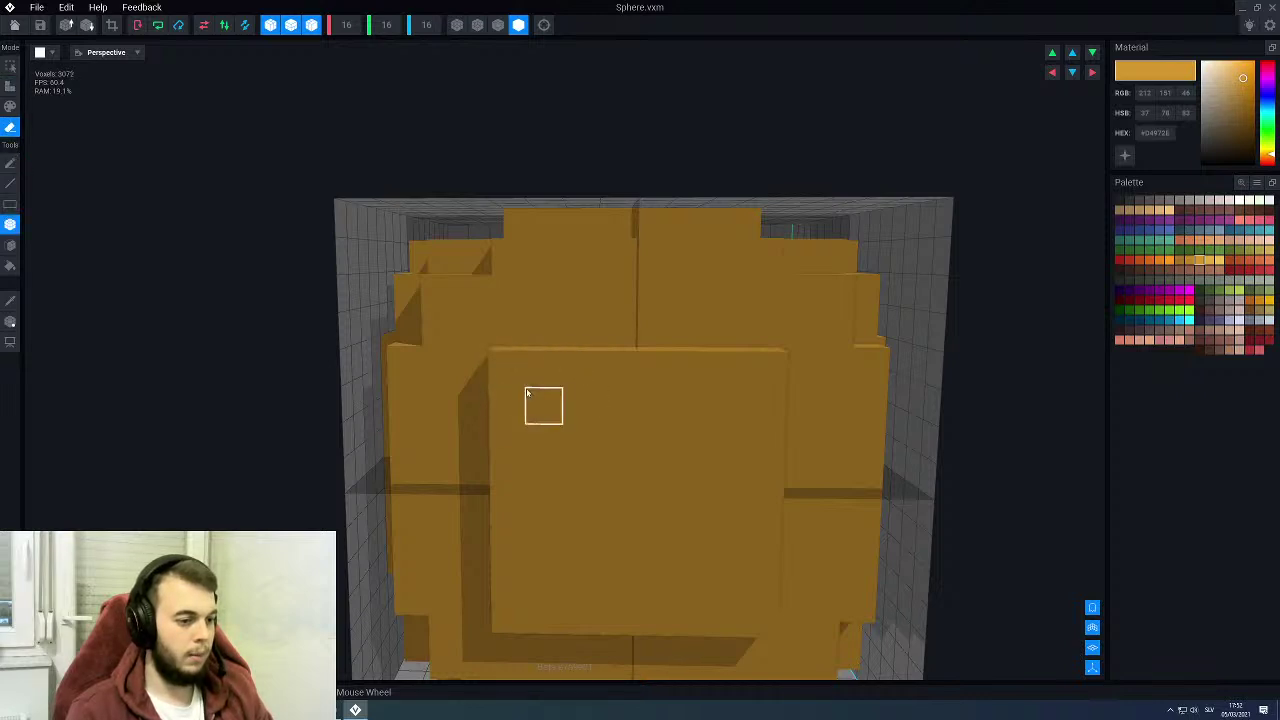
pyautogui.click(516, 382)
pyautogui.scroll(-3, 643, 403)
pyautogui.moveTo(643, 403)
pyautogui.mouseDown(button='right')
pyautogui.moveTo(488, 322)
pyautogui.moveTo(523, 226)
pyautogui.mouseUp(button='right')
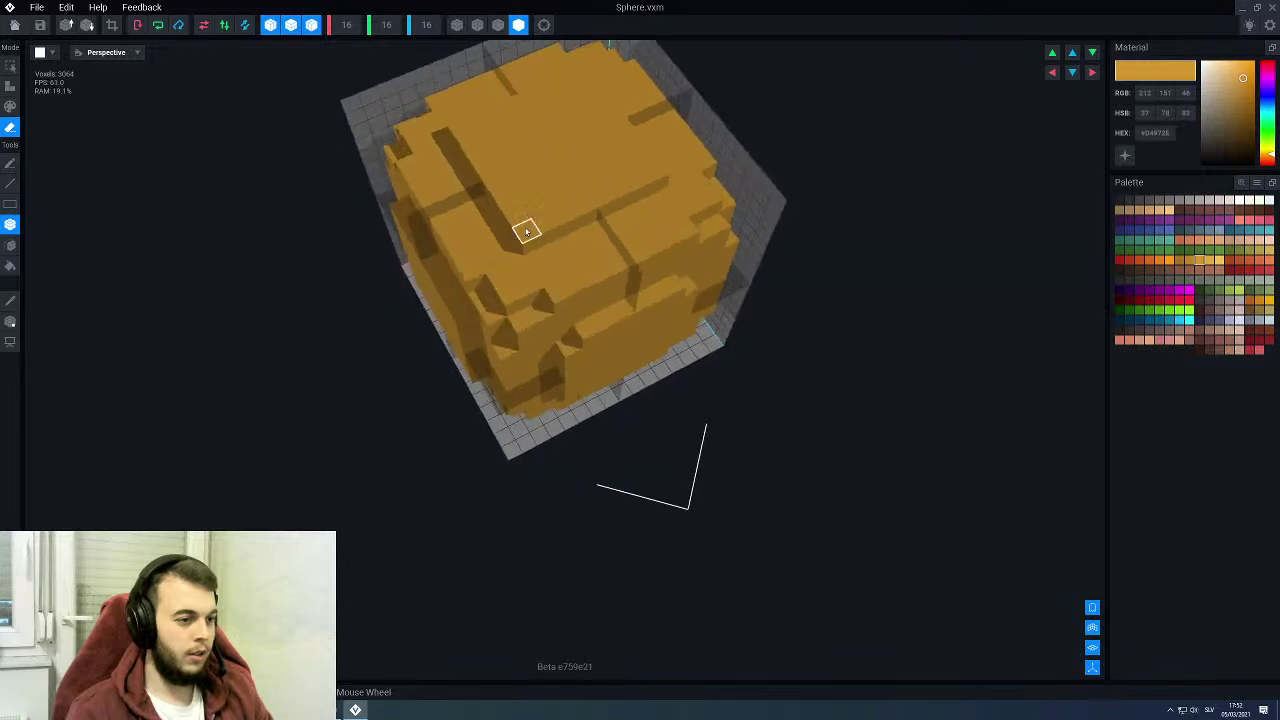
pyautogui.moveTo(494, 318)
pyautogui.mouseDown(button='right')
pyautogui.moveTo(440, 358)
pyautogui.moveTo(443, 371)
pyautogui.moveTo(414, 323)
pyautogui.moveTo(487, 335)
pyautogui.mouseUp(button='right')
pyautogui.click(498, 25)
pyautogui.scroll(3, 487, 335)
pyautogui.moveTo(650, 285); pyautogui.dragTo(630, 281, button='right')
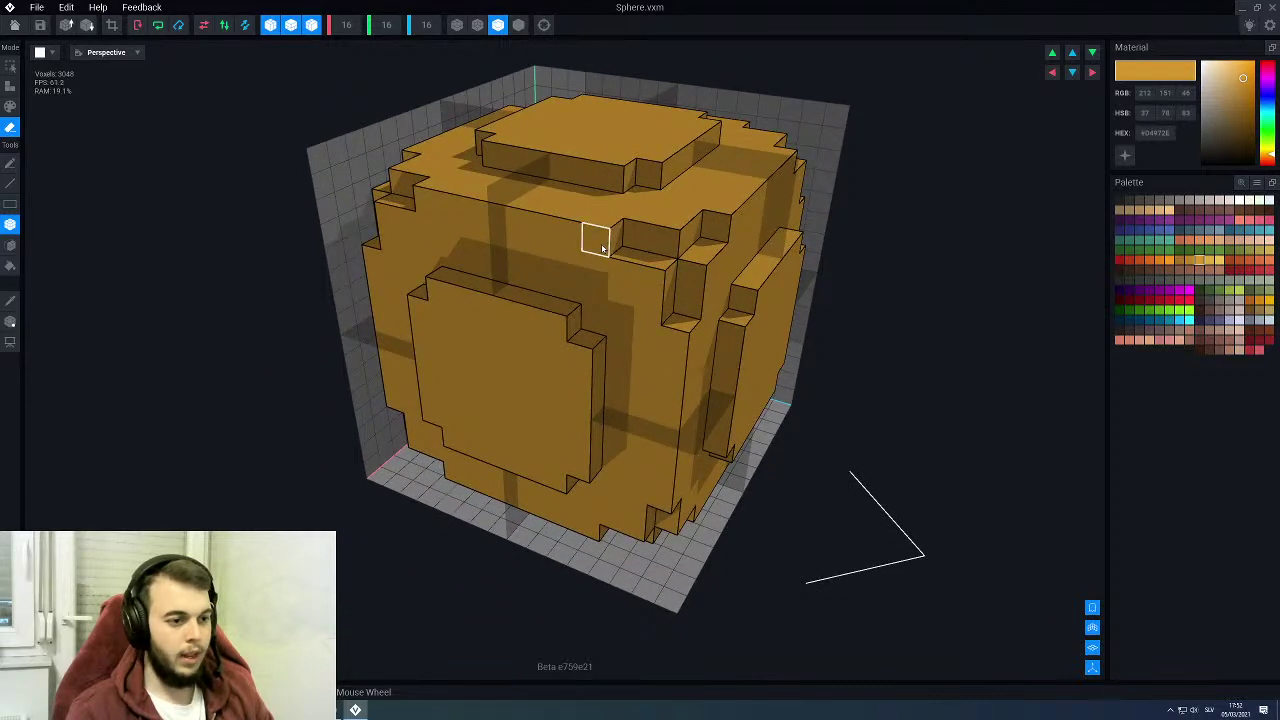
# Step: Erase voxels beside the sphere's corner notches to extend them and cut stepped corners
pyautogui.moveTo(602, 248); pyautogui.dragTo(651, 325)
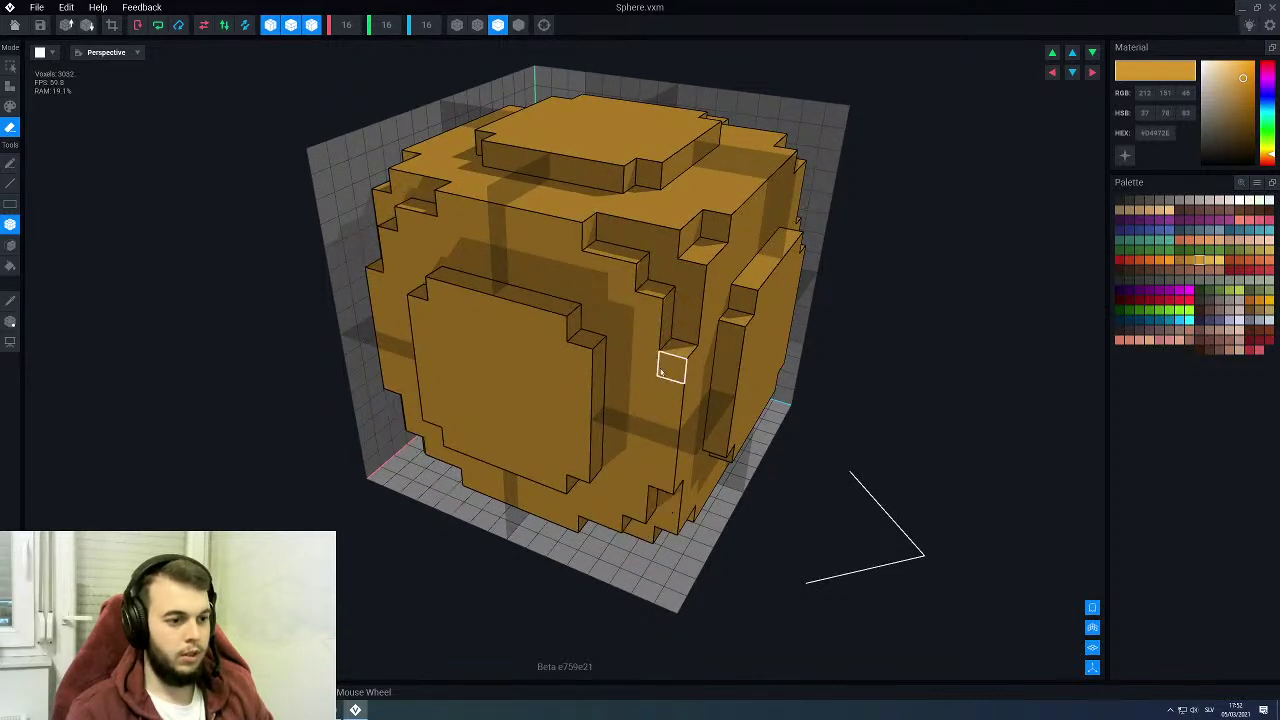
pyautogui.moveTo(674, 361); pyautogui.dragTo(661, 365, button='right')
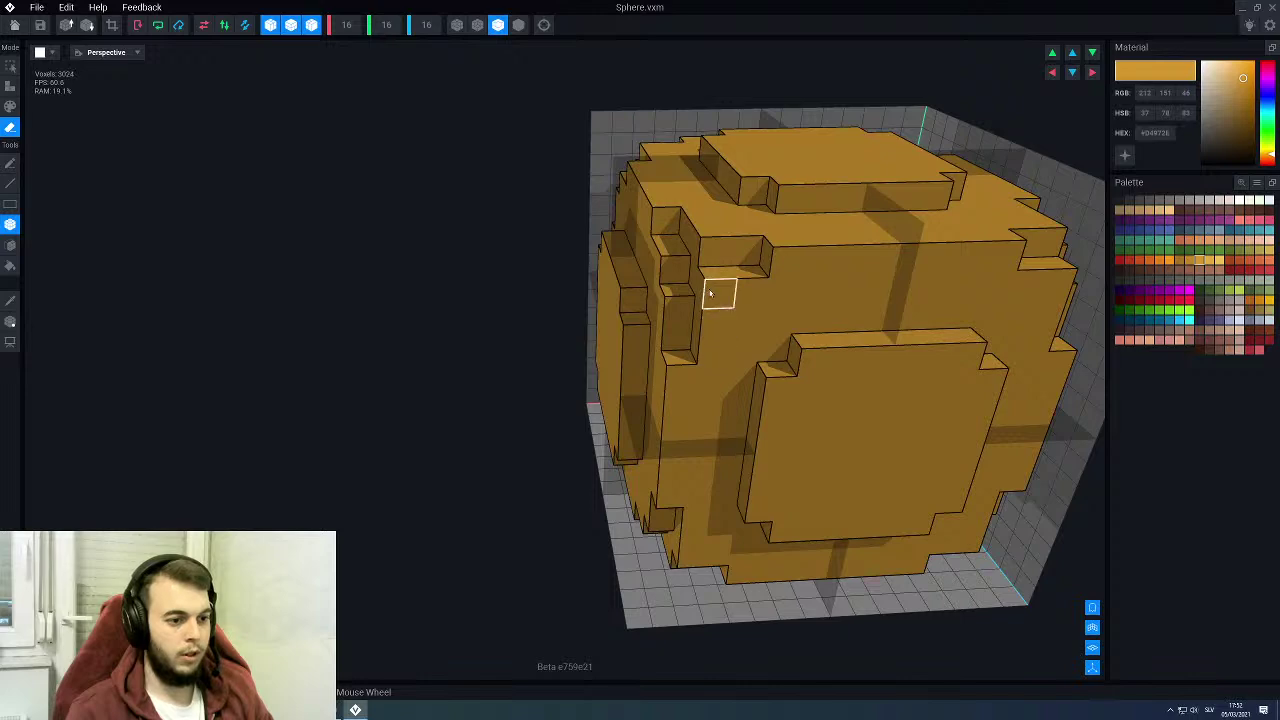
pyautogui.click(712, 292)
pyautogui.click(771, 263)
pyautogui.moveTo(670, 500); pyautogui.dragTo(700, 337, button='middle')
pyautogui.moveTo(700, 337); pyautogui.dragTo(673, 214, button='right')
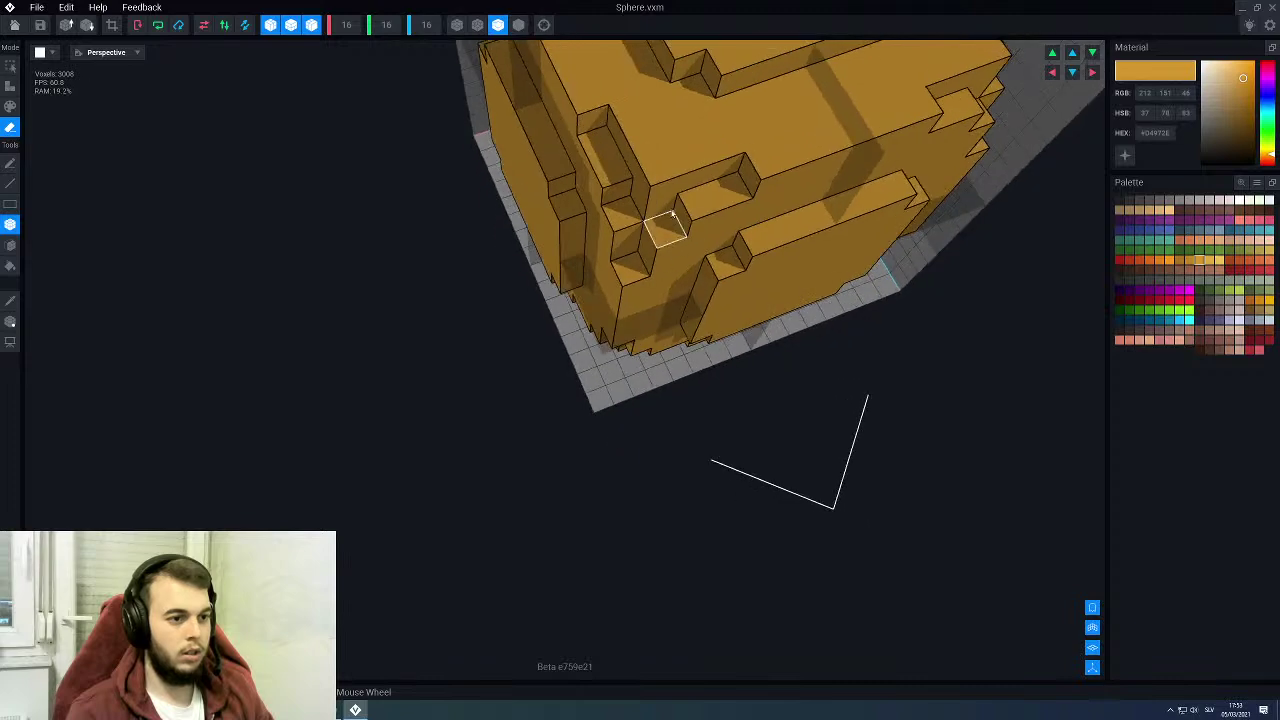
pyautogui.click(665, 190)
# Step: Double the Sphere model's resolution to 32, save it and return to the Modern Bridge scene
pyautogui.scroll(-3, 612, 371)
pyautogui.moveTo(612, 371)
pyautogui.mouseDown(button='right')
pyautogui.moveTo(697, 271)
pyautogui.moveTo(736, 262)
pyautogui.moveTo(725, 240)
pyautogui.moveTo(729, 266)
pyautogui.moveTo(655, 300)
pyautogui.mouseUp(button='right')
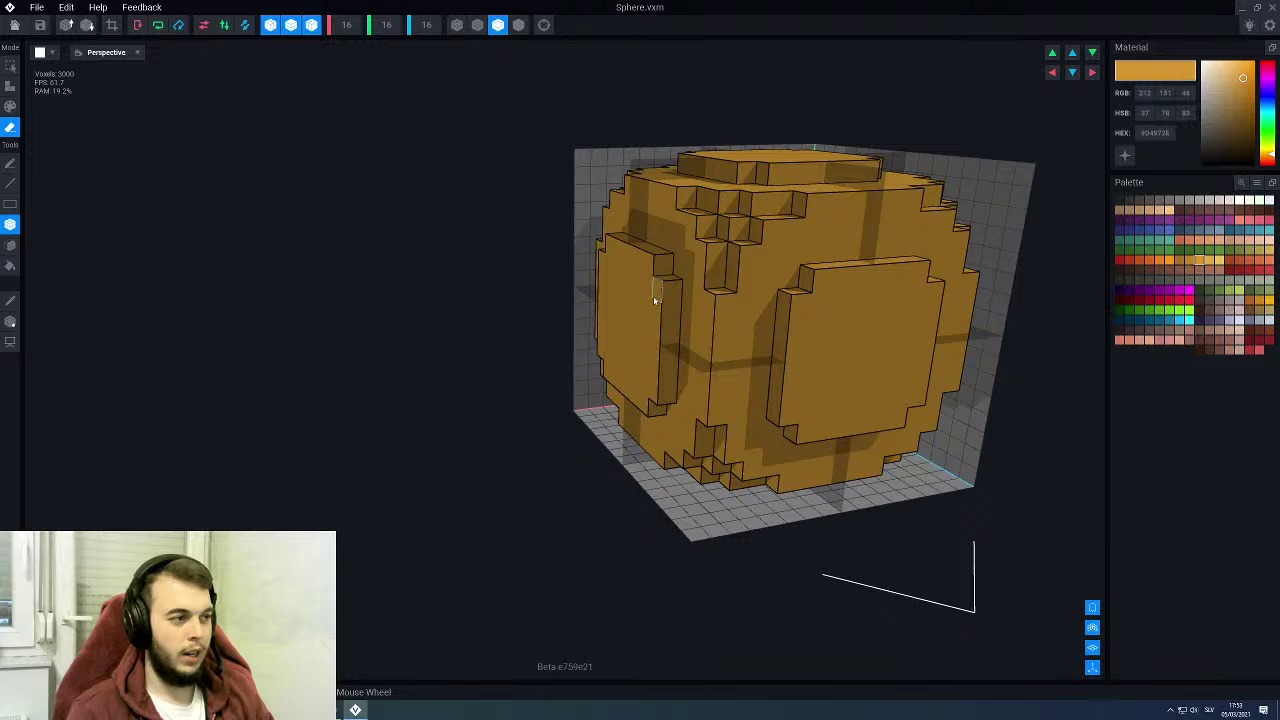
pyautogui.click(14, 24)
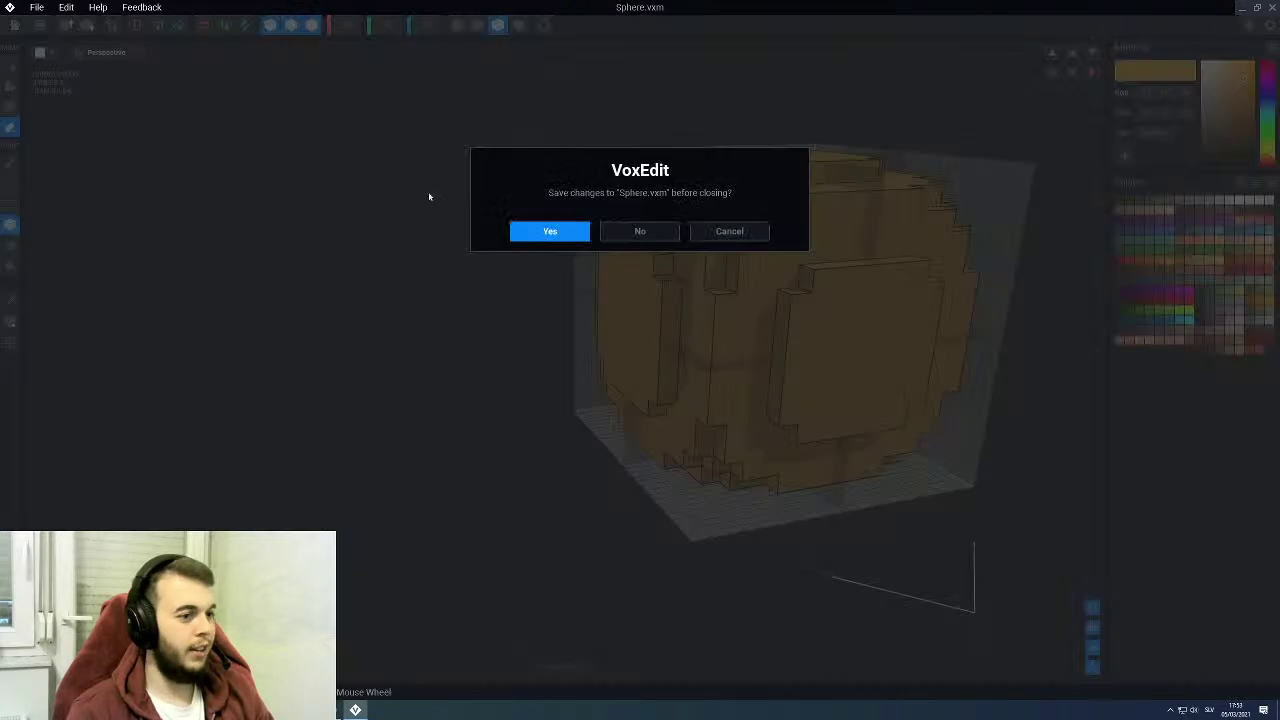
pyautogui.click(531, 235)
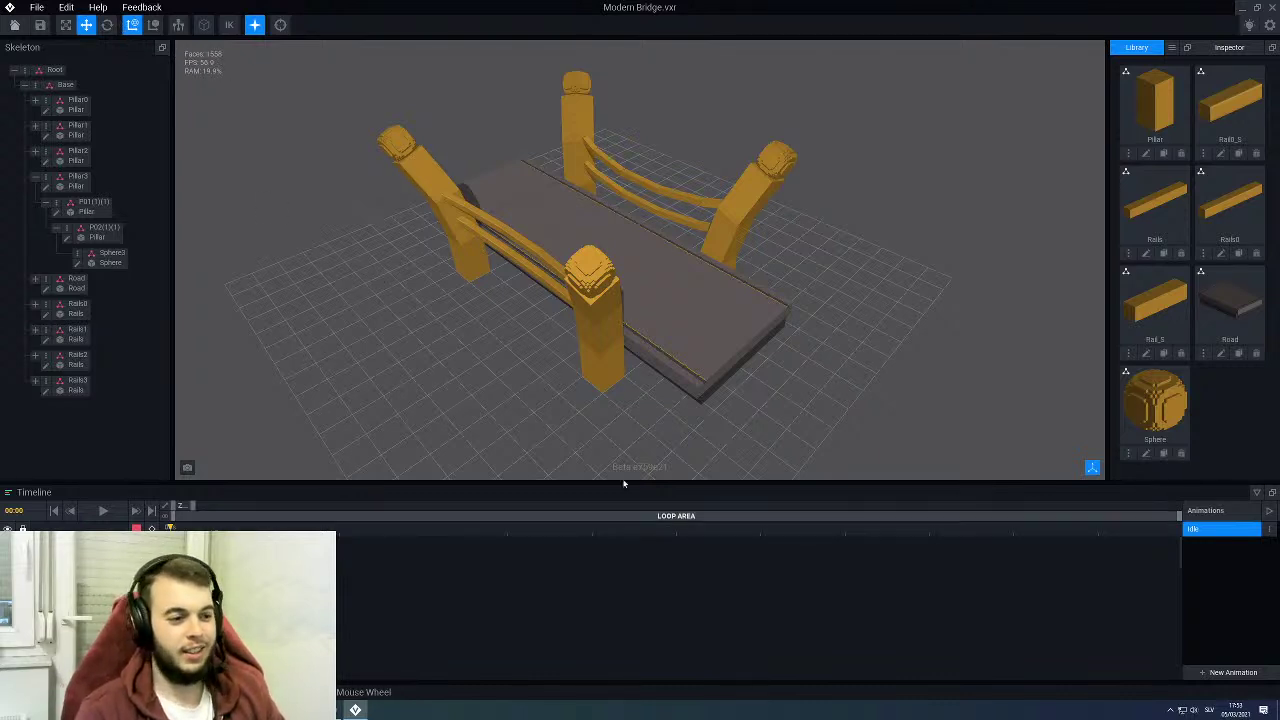
# Step: Inspect the rounded pillar caps, reopen the Sphere model with voxel outlines shown, and halve its resolution to 16
pyautogui.moveTo(600, 390); pyautogui.dragTo(588, 285, button='right')
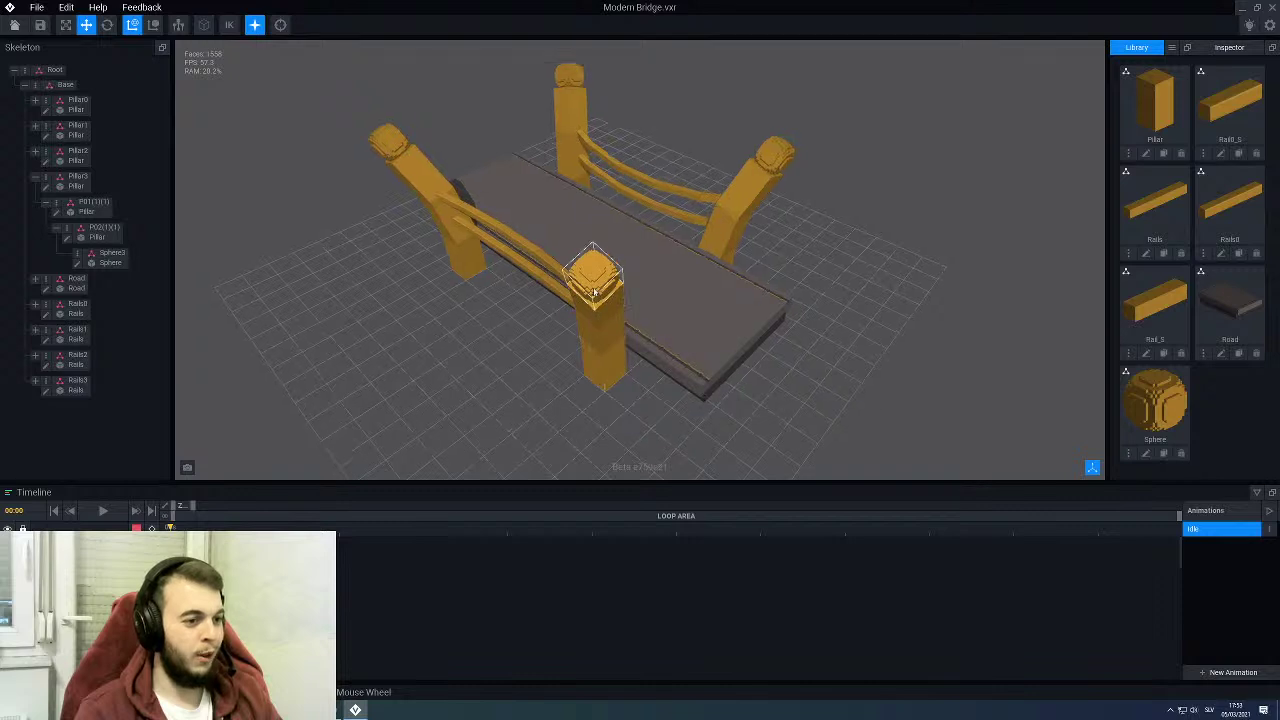
pyautogui.scroll(3, 595, 245)
pyautogui.moveTo(593, 230); pyautogui.dragTo(630, 305, button='middle')
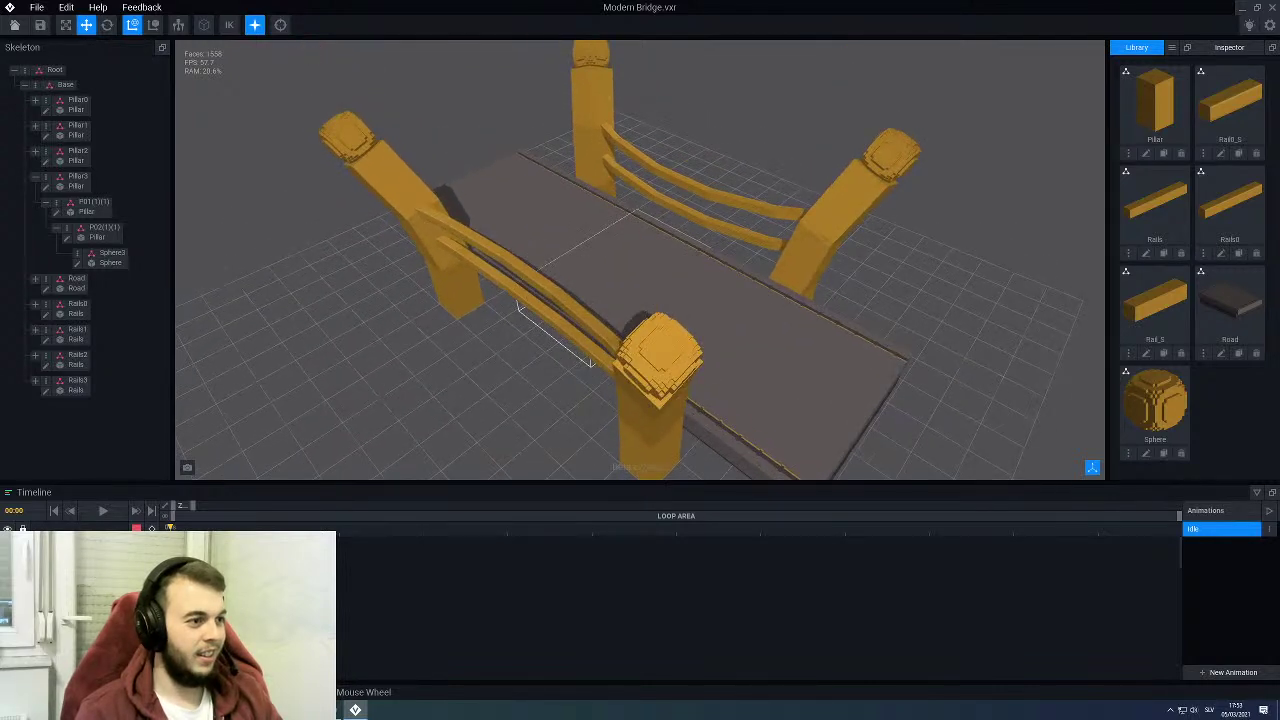
pyautogui.click(1146, 455)
pyautogui.scroll(6, 391, 291)
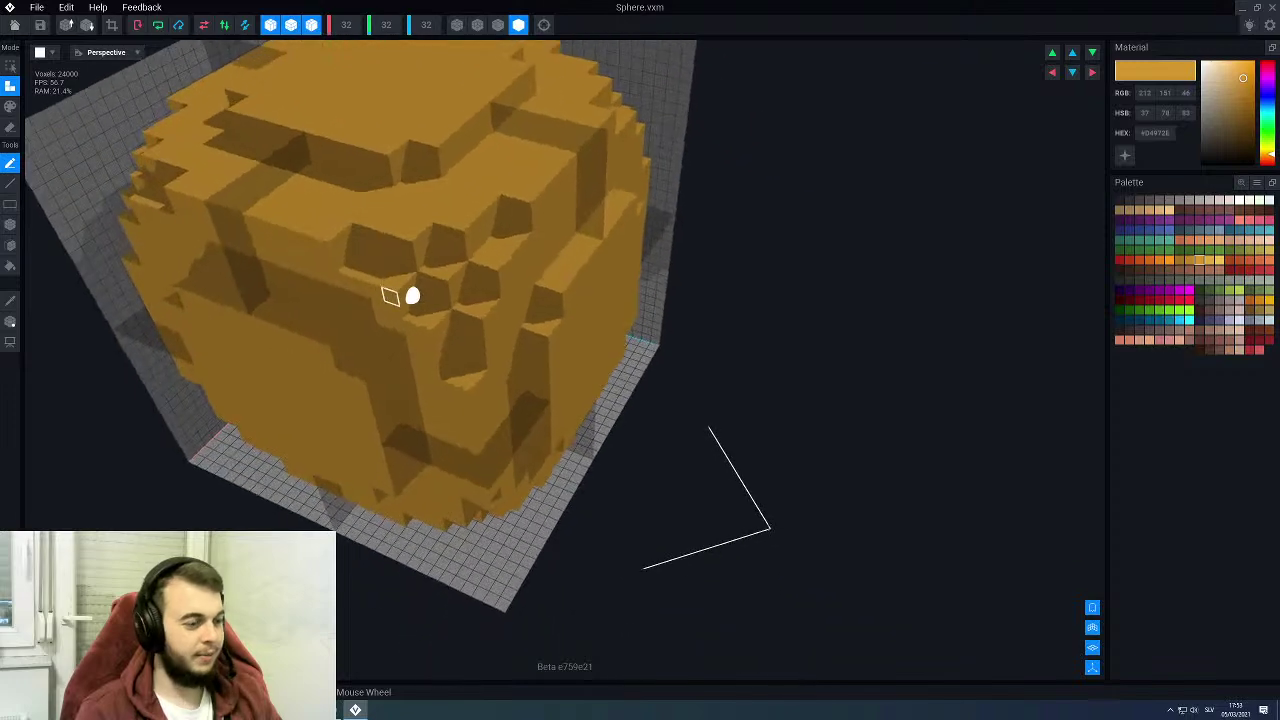
pyautogui.moveTo(384, 291)
pyautogui.mouseDown(button='right')
pyautogui.moveTo(366, 280)
pyautogui.moveTo(396, 291)
pyautogui.mouseUp(button='right')
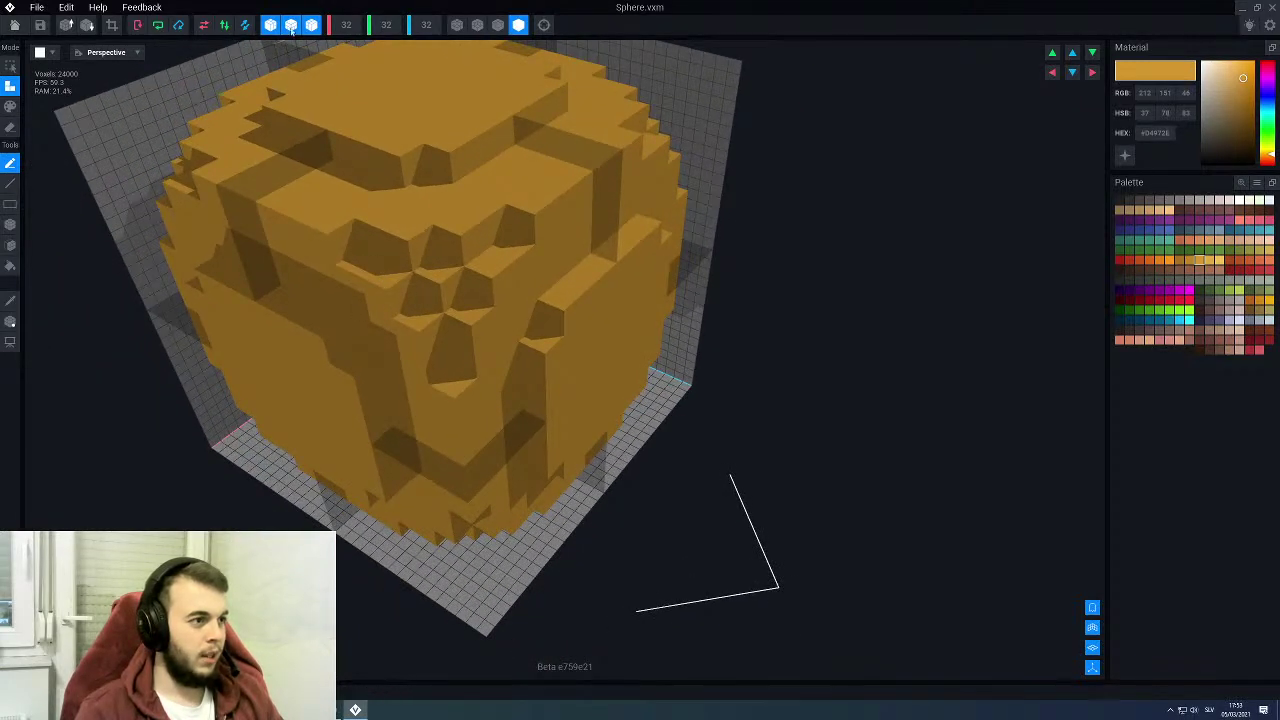
pyautogui.click(495, 26)
pyautogui.scroll(-2, 545, 240)
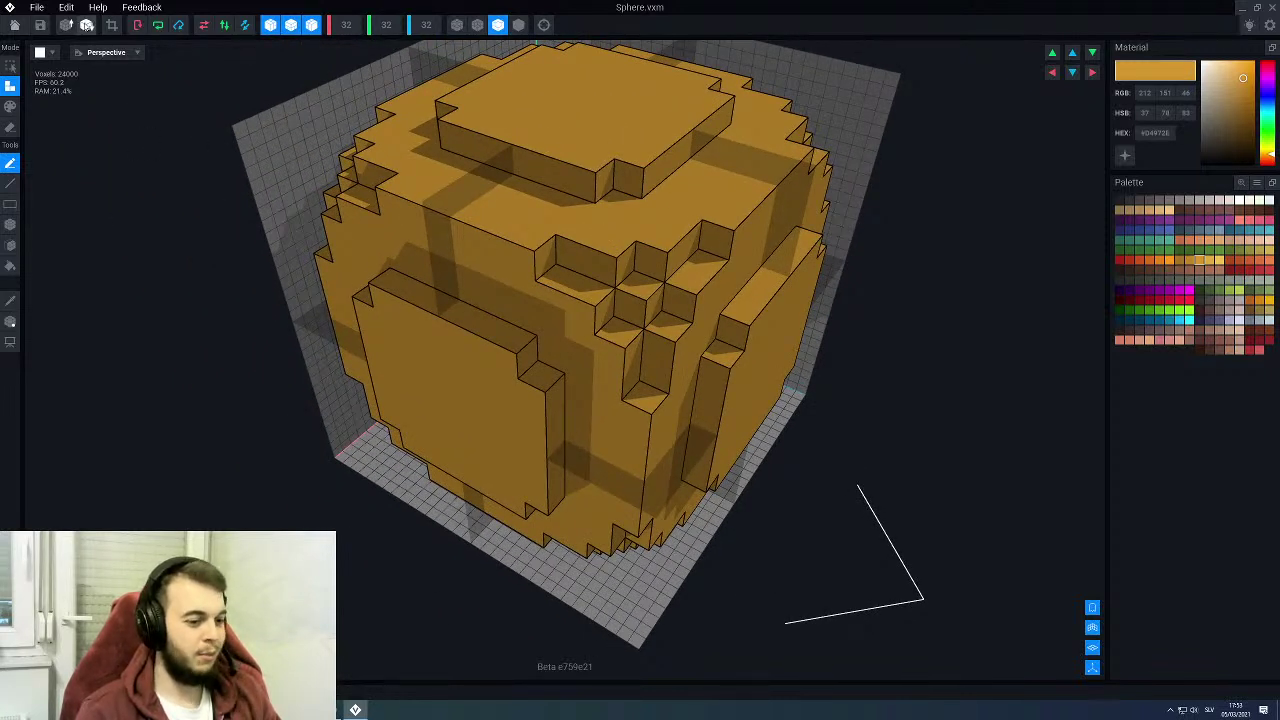
pyautogui.click(92, 27)
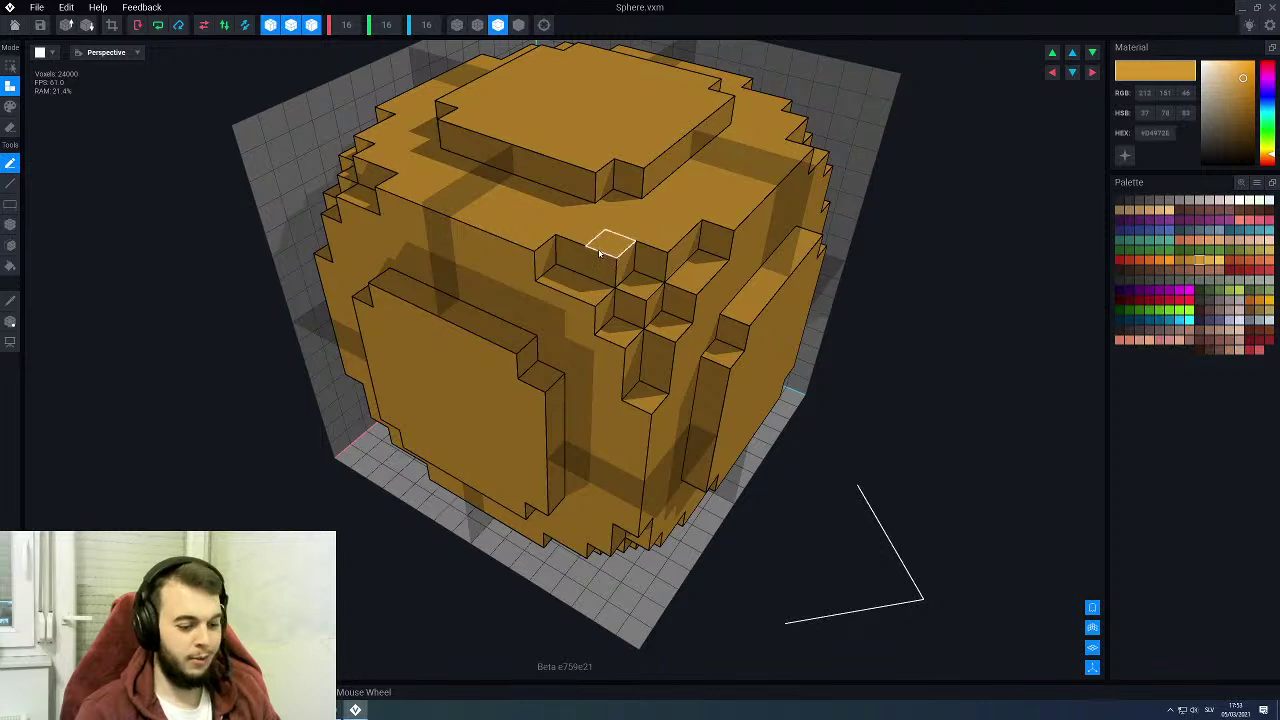
# Step: Fill the three innermost stepped voxels back in at the sphere's corner notches with the Line tool
pyautogui.press('l')
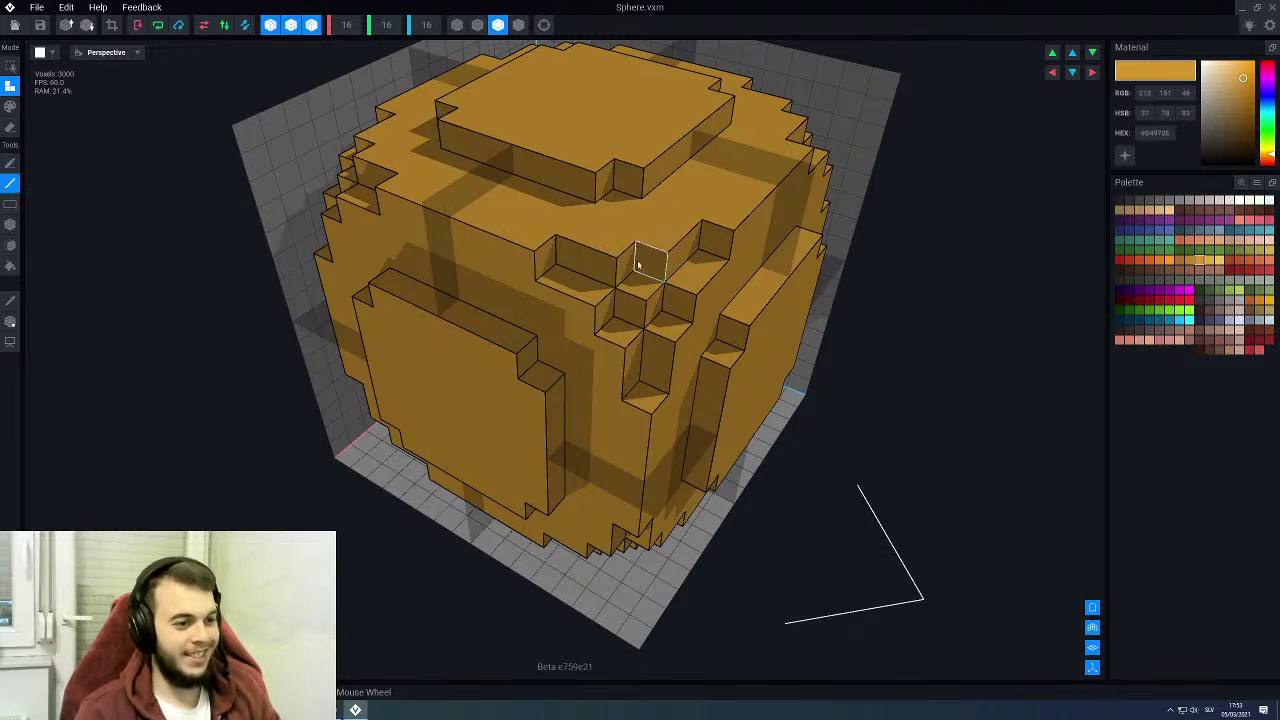
pyautogui.click(638, 281)
pyautogui.click(623, 305)
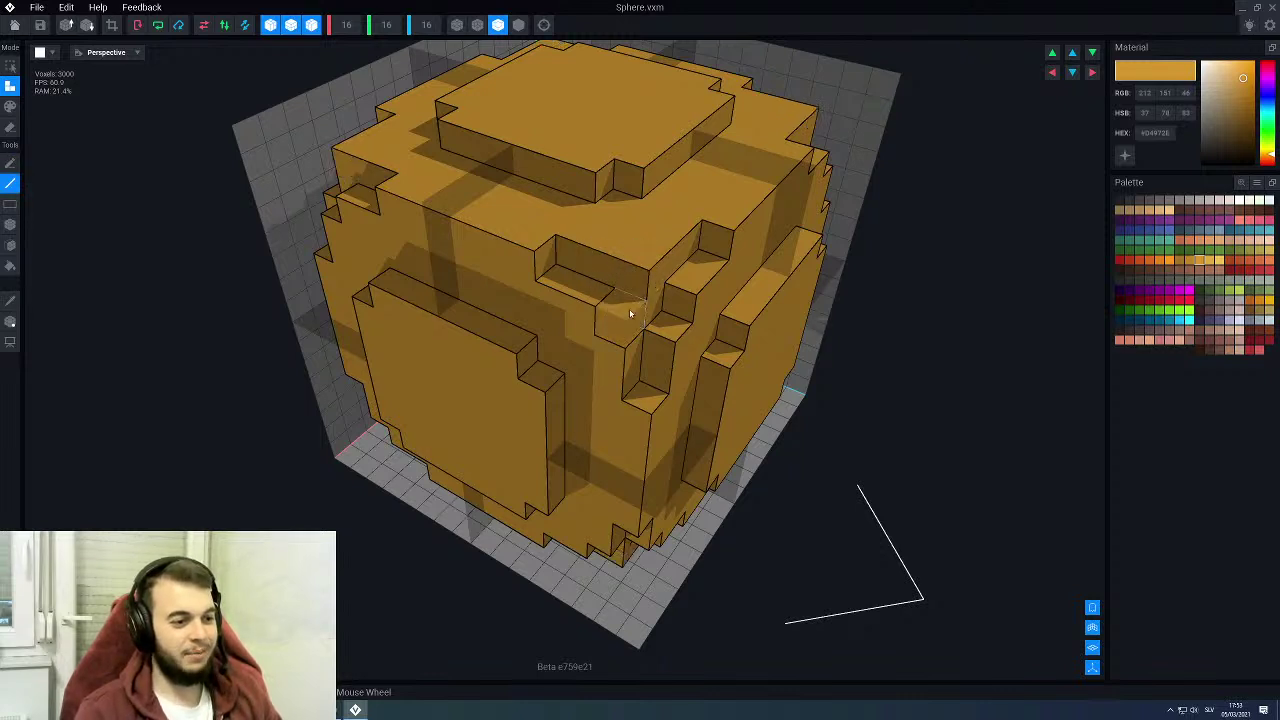
pyautogui.click(661, 323)
pyautogui.scroll(-3, 636, 381)
pyautogui.moveTo(600, 367); pyautogui.dragTo(600, 367, button='right')
pyautogui.moveTo(600, 368)
pyautogui.mouseDown(button='middle')
pyautogui.moveTo(590, 373)
pyautogui.moveTo(587, 354)
pyautogui.mouseUp(button='middle')
pyautogui.scroll(3, 553, 319)
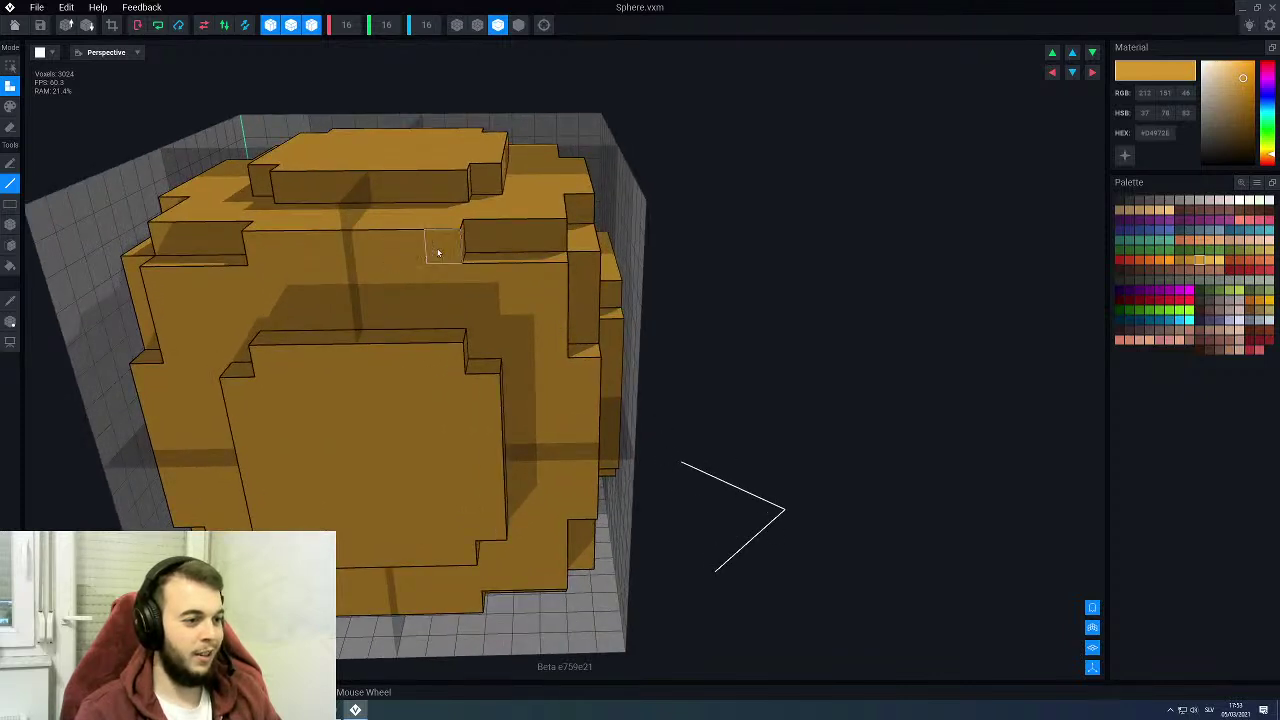
pyautogui.moveTo(511, 255); pyautogui.dragTo(506, 303, button='middle')
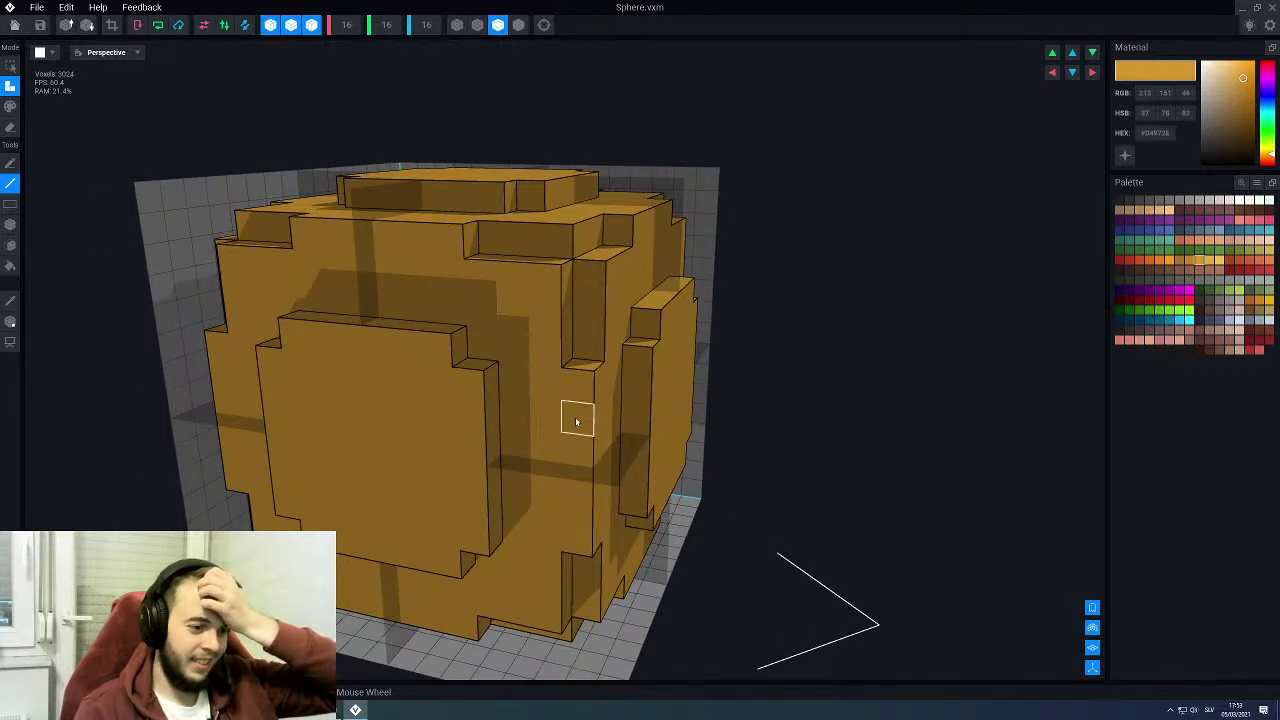
# Step: Erase the end voxels of the sphere's corner notches to lengthen each notch by one voxel
pyautogui.scroll(-3, 557, 352)
pyautogui.moveTo(557, 352)
pyautogui.mouseDown(button='middle')
pyautogui.moveTo(538, 332)
pyautogui.moveTo(550, 337)
pyautogui.mouseUp(button='middle')
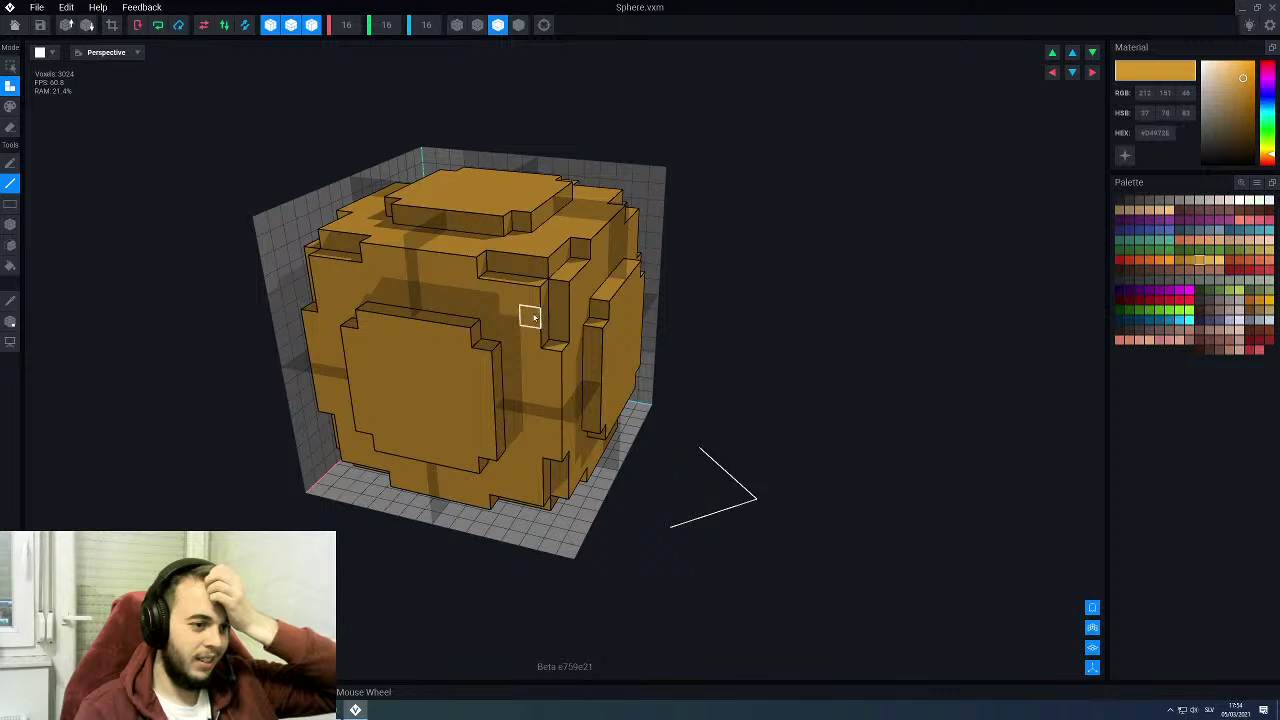
pyautogui.scroll(3, 530, 316)
pyautogui.press('e')
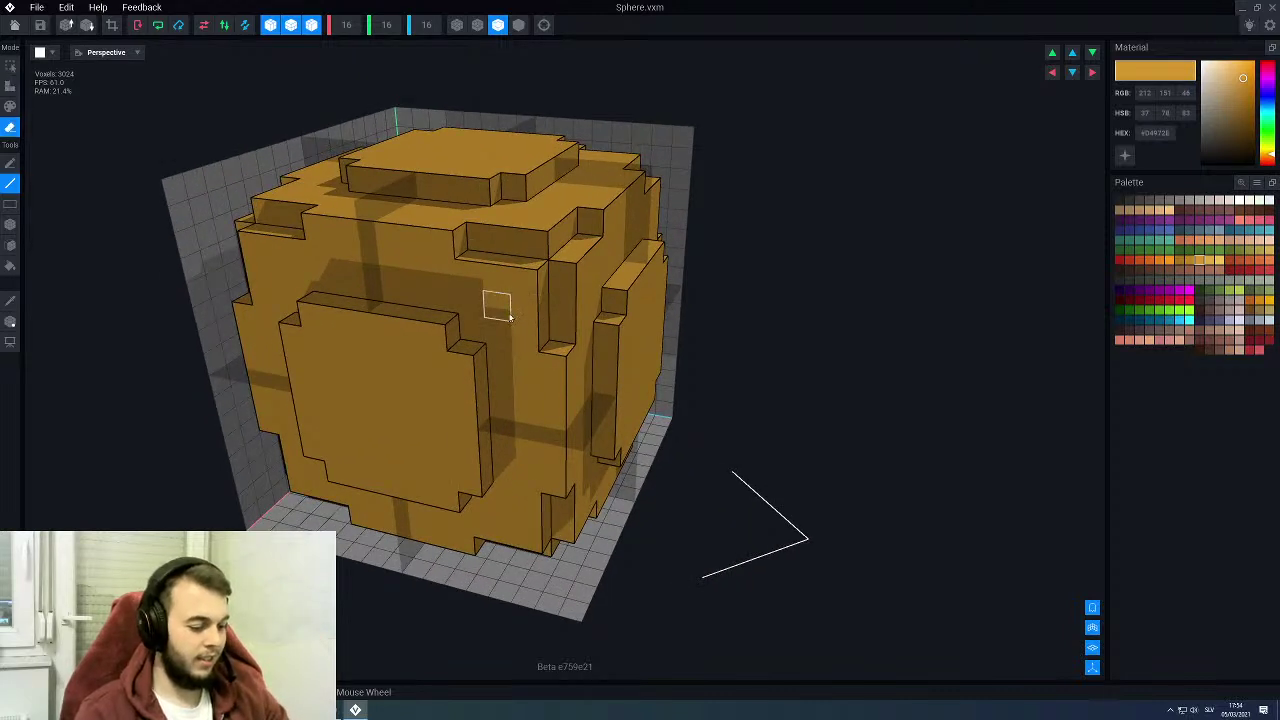
pyautogui.moveTo(528, 313)
pyautogui.mouseDown()
pyautogui.moveTo(526, 286)
pyautogui.moveTo(506, 291)
pyautogui.mouseUp()
pyautogui.moveTo(506, 291); pyautogui.dragTo(500, 303, button='right')
pyautogui.moveTo(500, 302); pyautogui.dragTo(505, 336, button='middle')
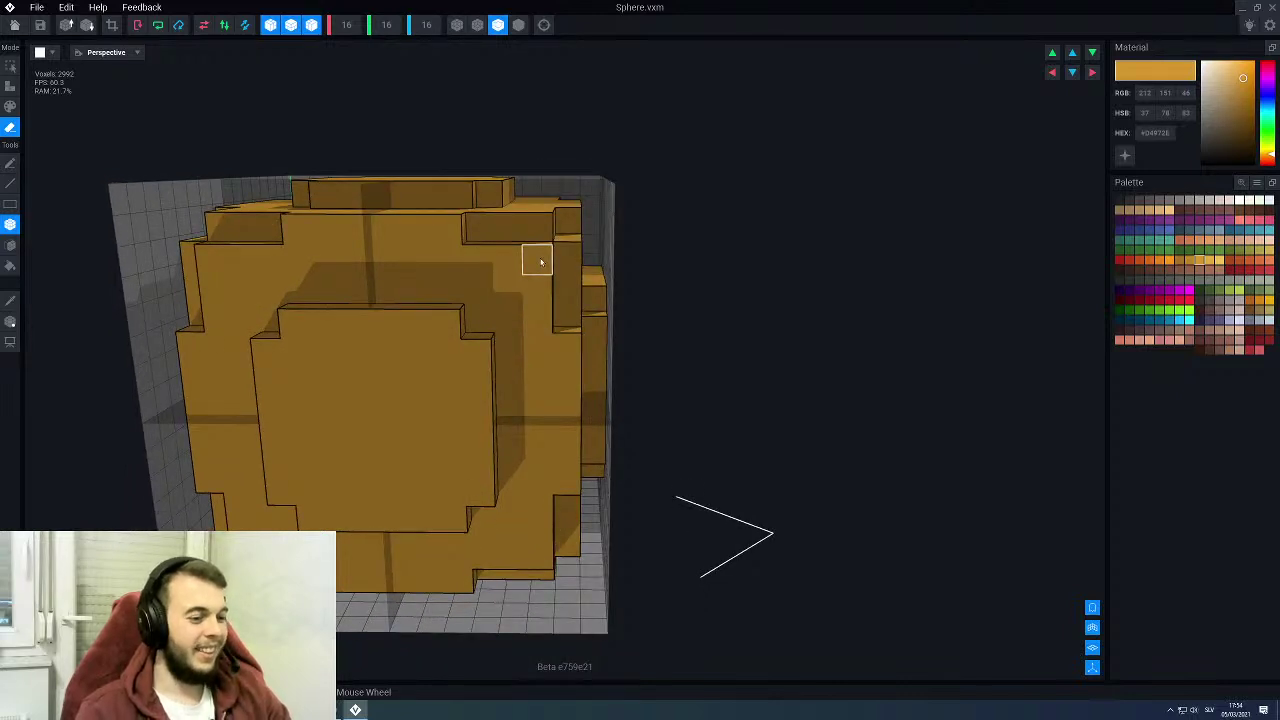
pyautogui.click(560, 356)
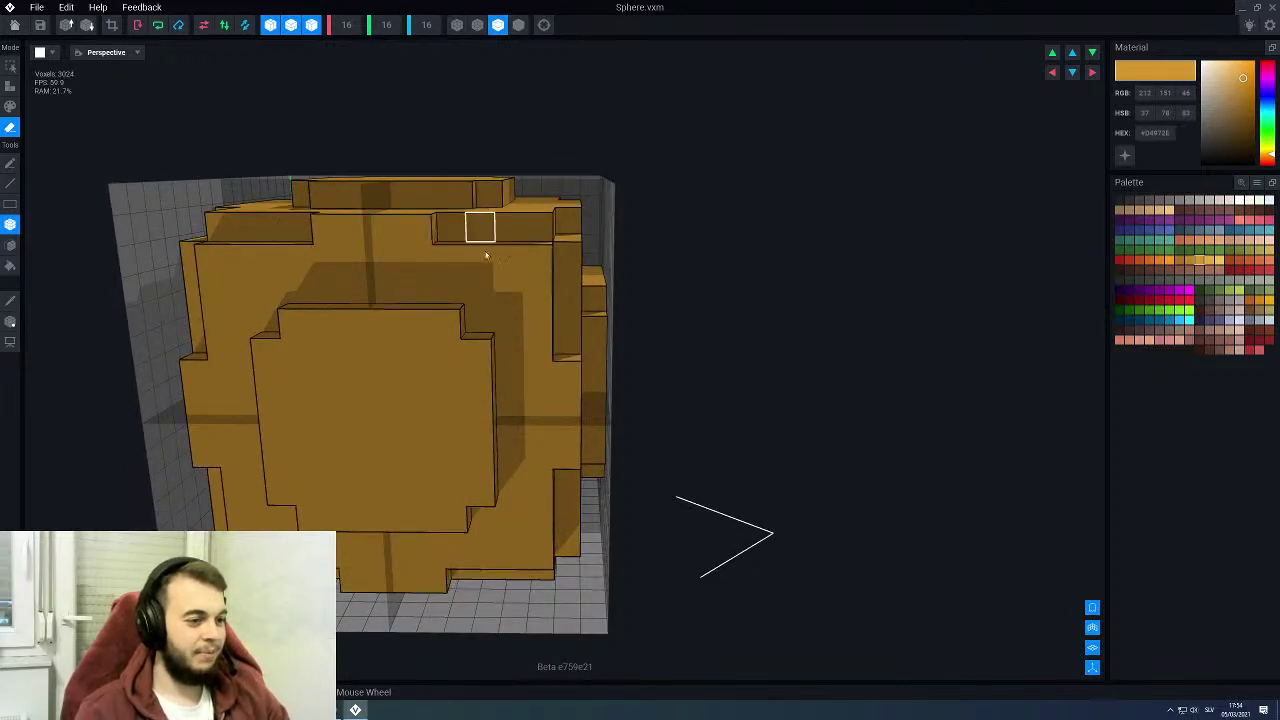
# Step: Erase the voxels where the sphere's corner notches meet to form small stepped corners
pyautogui.moveTo(486, 257)
pyautogui.mouseDown(button='middle')
pyautogui.moveTo(527, 296)
pyautogui.moveTo(630, 244)
pyautogui.mouseUp(button='middle')
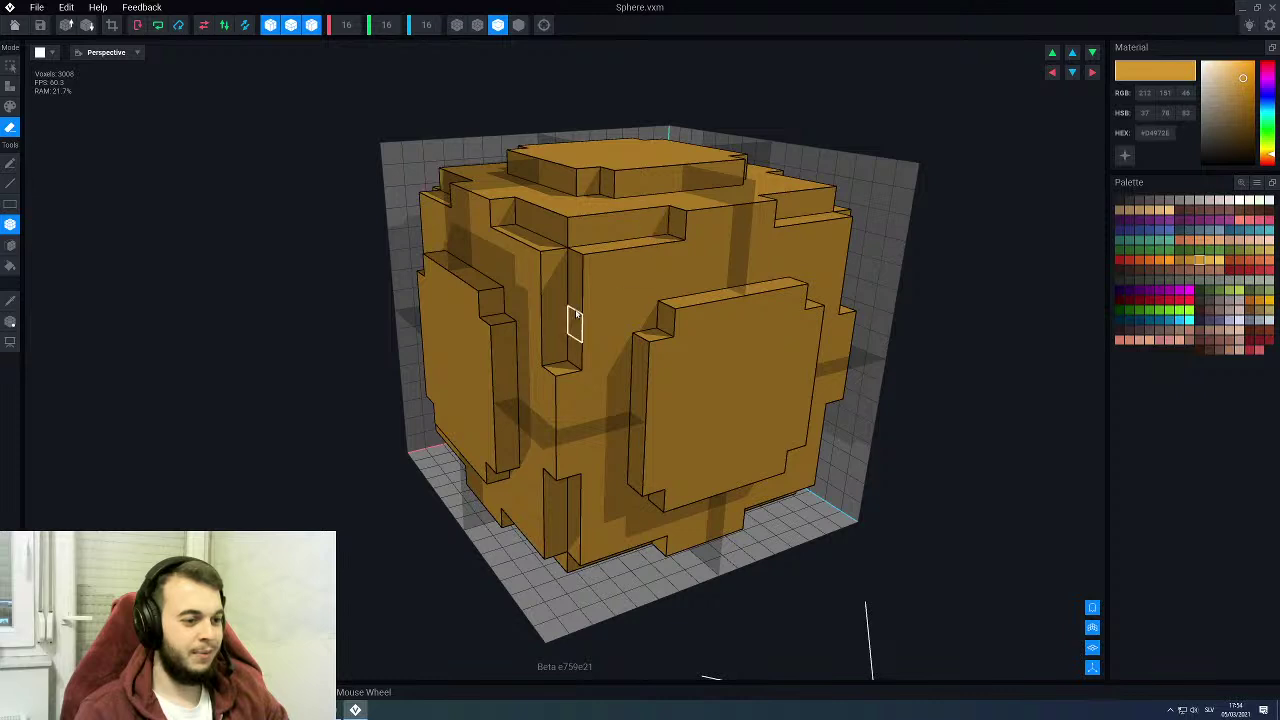
pyautogui.click(593, 284)
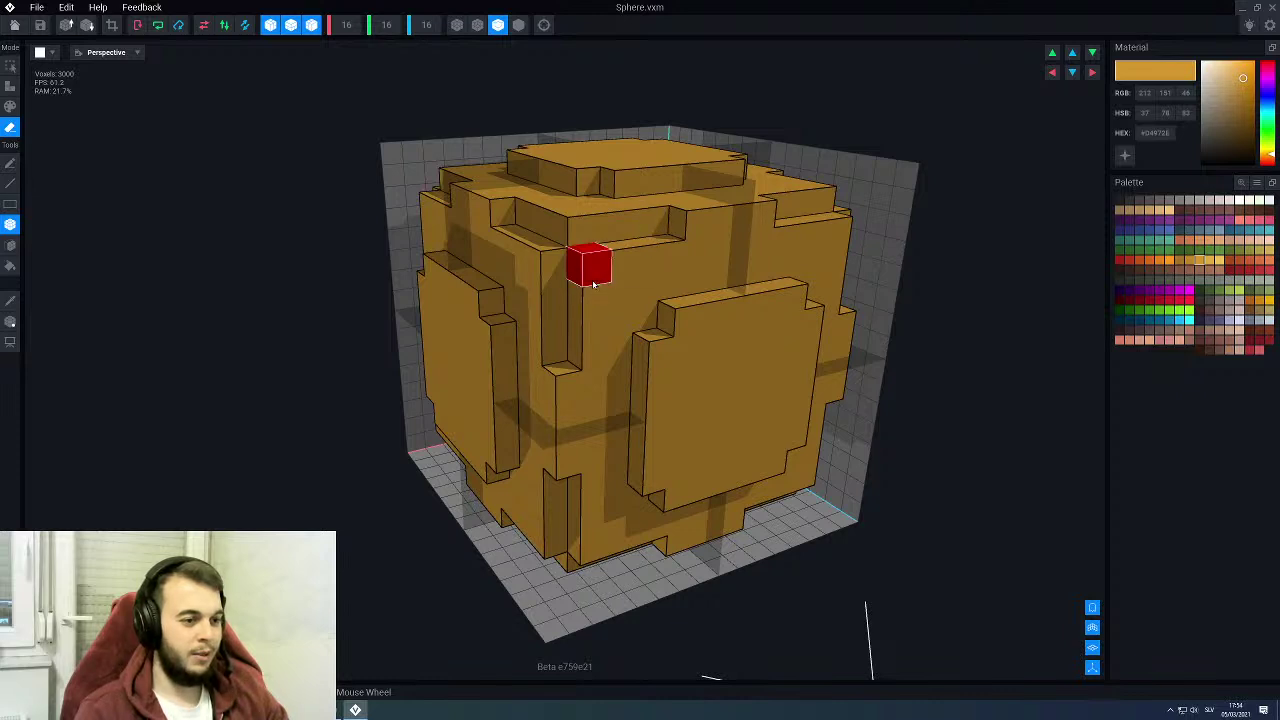
pyautogui.click(577, 232)
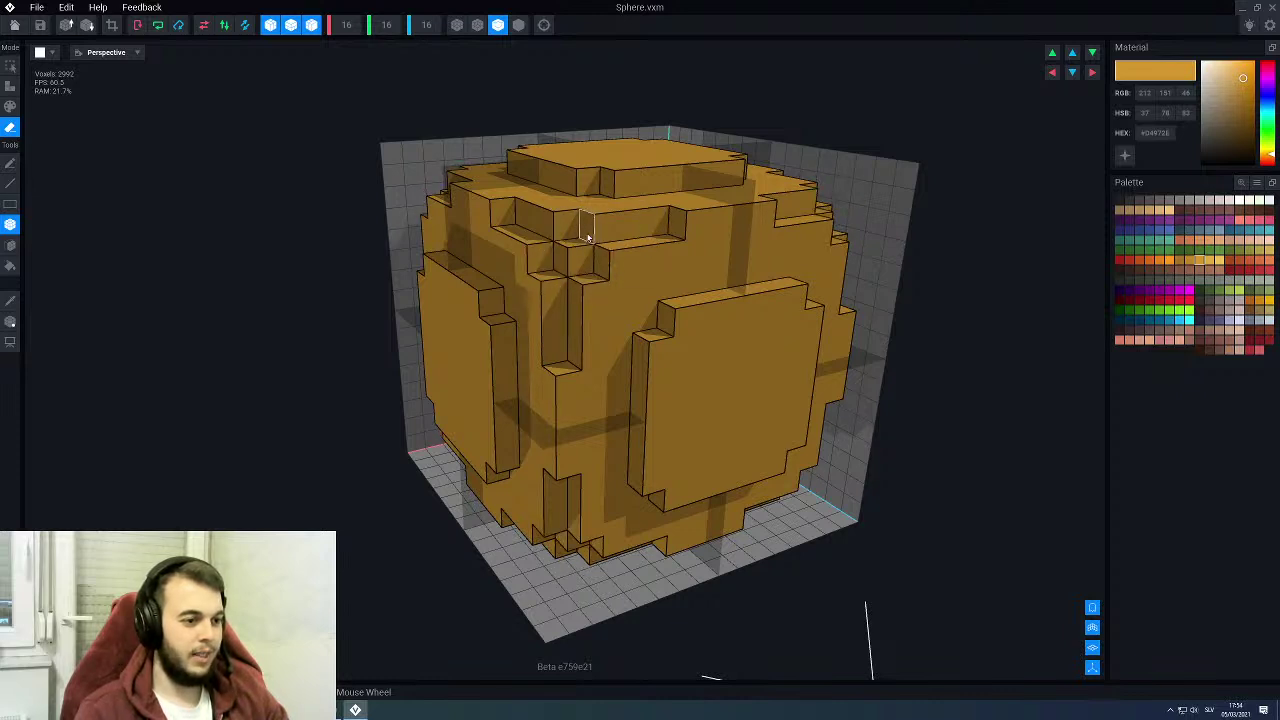
pyautogui.moveTo(500, 322)
pyautogui.mouseDown(button='middle')
pyautogui.moveTo(529, 317)
pyautogui.moveTo(500, 322)
pyautogui.mouseUp(button='middle')
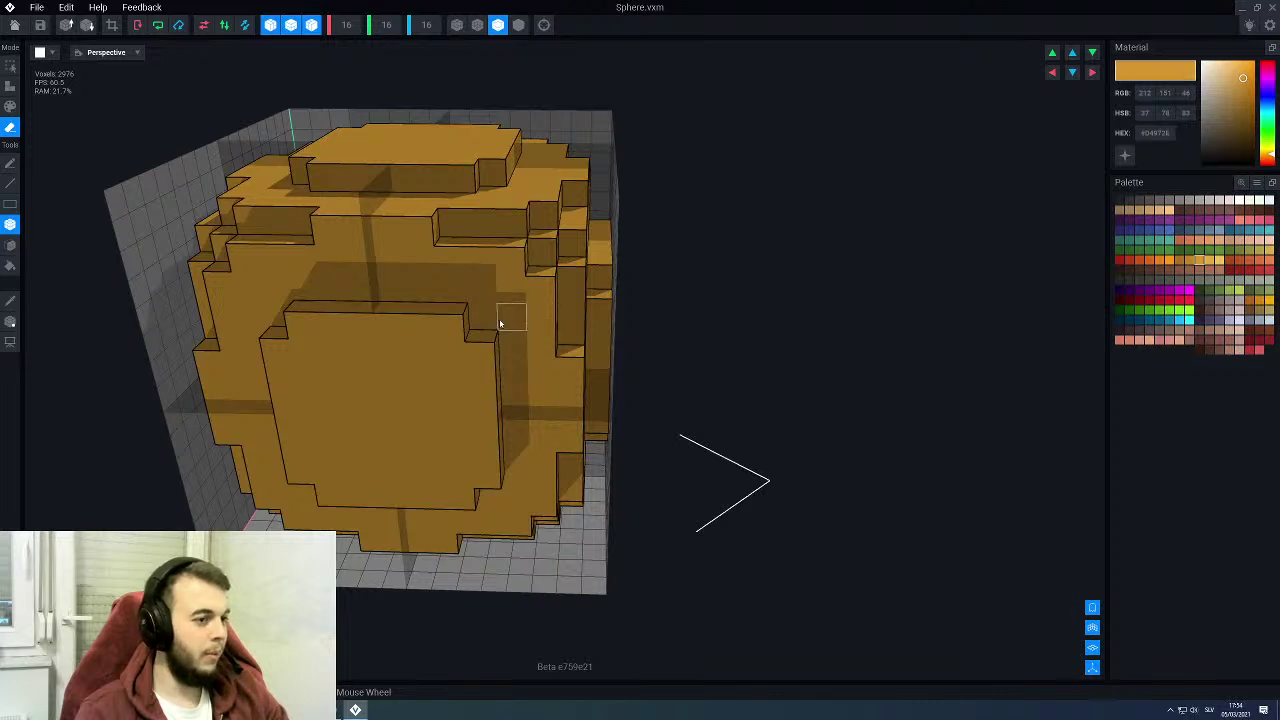
# Step: Save the Sphere model and inspect the pillar cap in the Modern Bridge scene
pyautogui.click(10, 26)
pyautogui.click(533, 230)
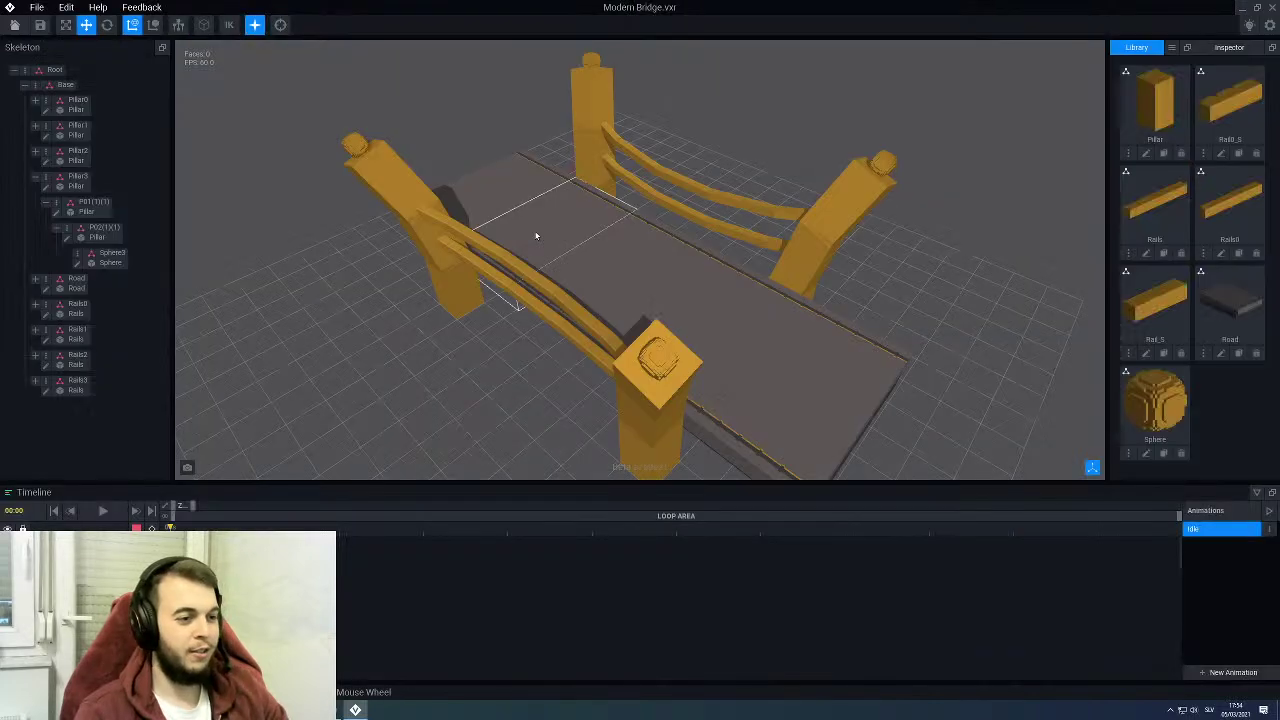
pyautogui.click(630, 414)
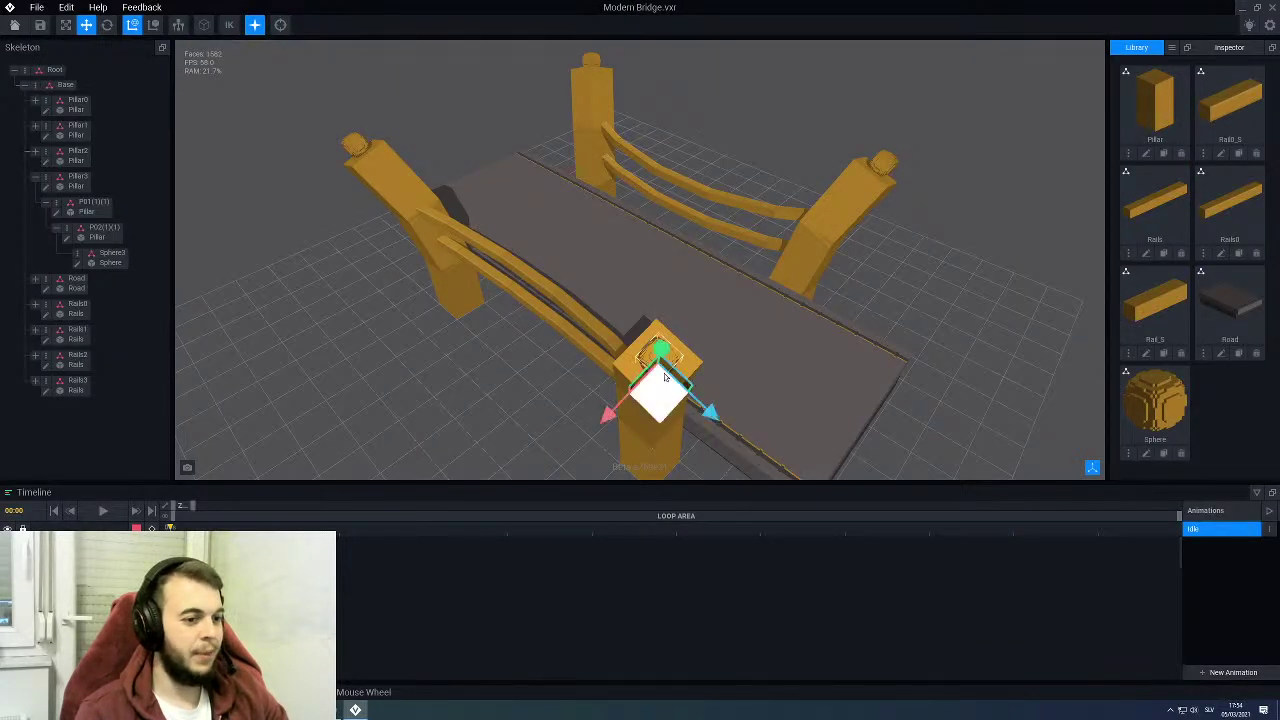
# Step: Reopen the Sphere model with voxel outlines shown and erase stepped voxels on one side of the corner notches with the Line tool
pyautogui.click(1145, 455)
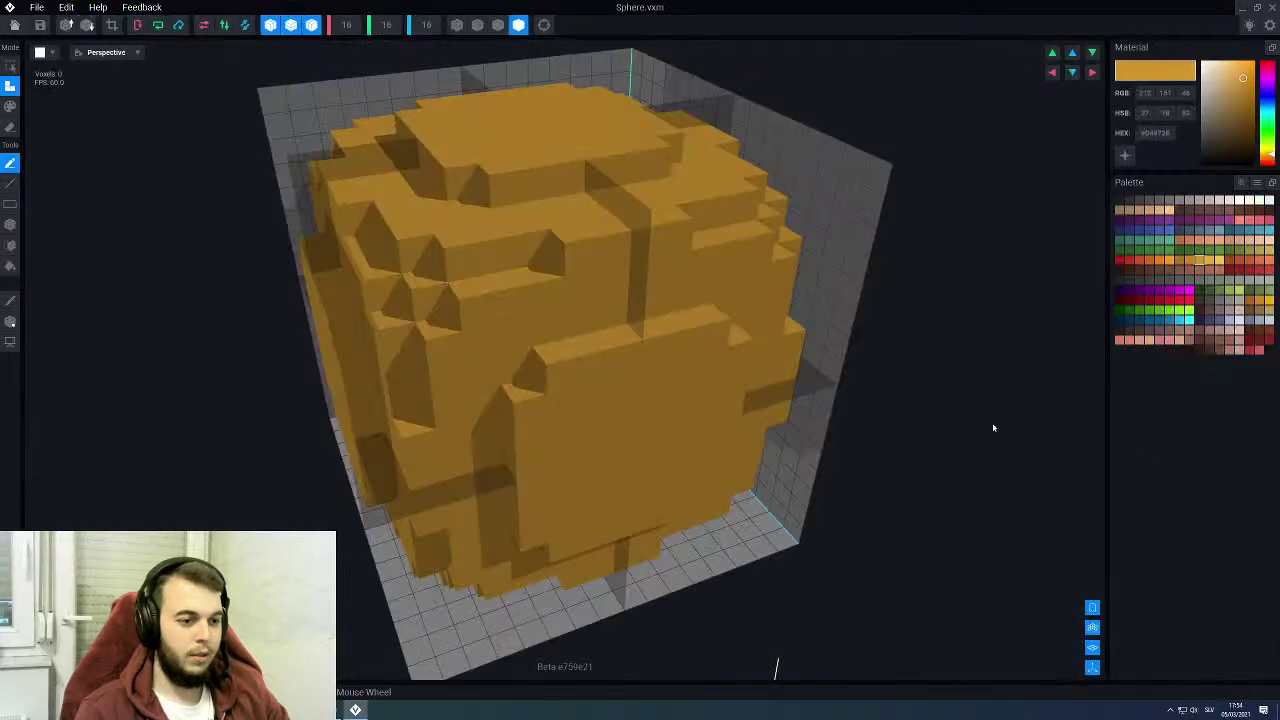
pyautogui.scroll(5, 491, 291)
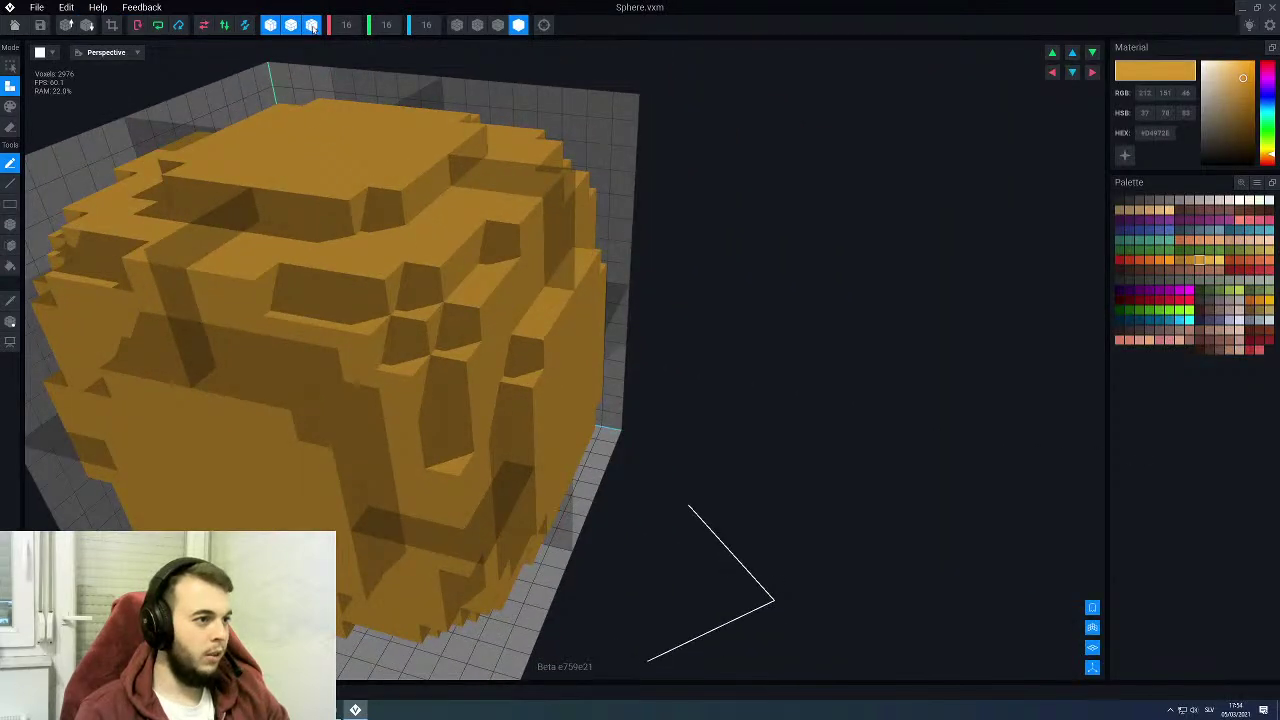
pyautogui.click(495, 26)
pyautogui.moveTo(401, 238); pyautogui.dragTo(511, 213, button='middle')
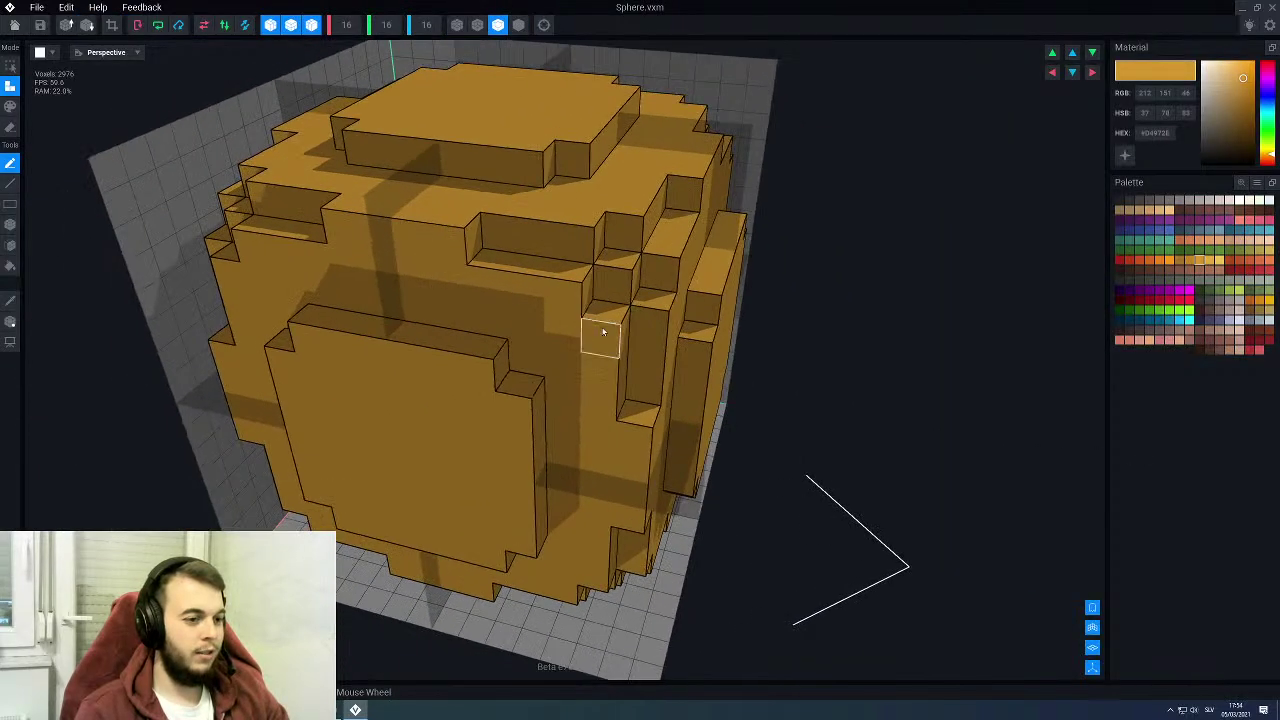
pyautogui.moveTo(603, 331)
pyautogui.mouseDown(button='right')
pyautogui.moveTo(440, 305)
pyautogui.moveTo(595, 285)
pyautogui.moveTo(600, 350)
pyautogui.moveTo(565, 366)
pyautogui.mouseUp(button='right')
pyautogui.press('e')
pyautogui.press('l')
pyautogui.click(590, 328)
pyautogui.click(561, 300)
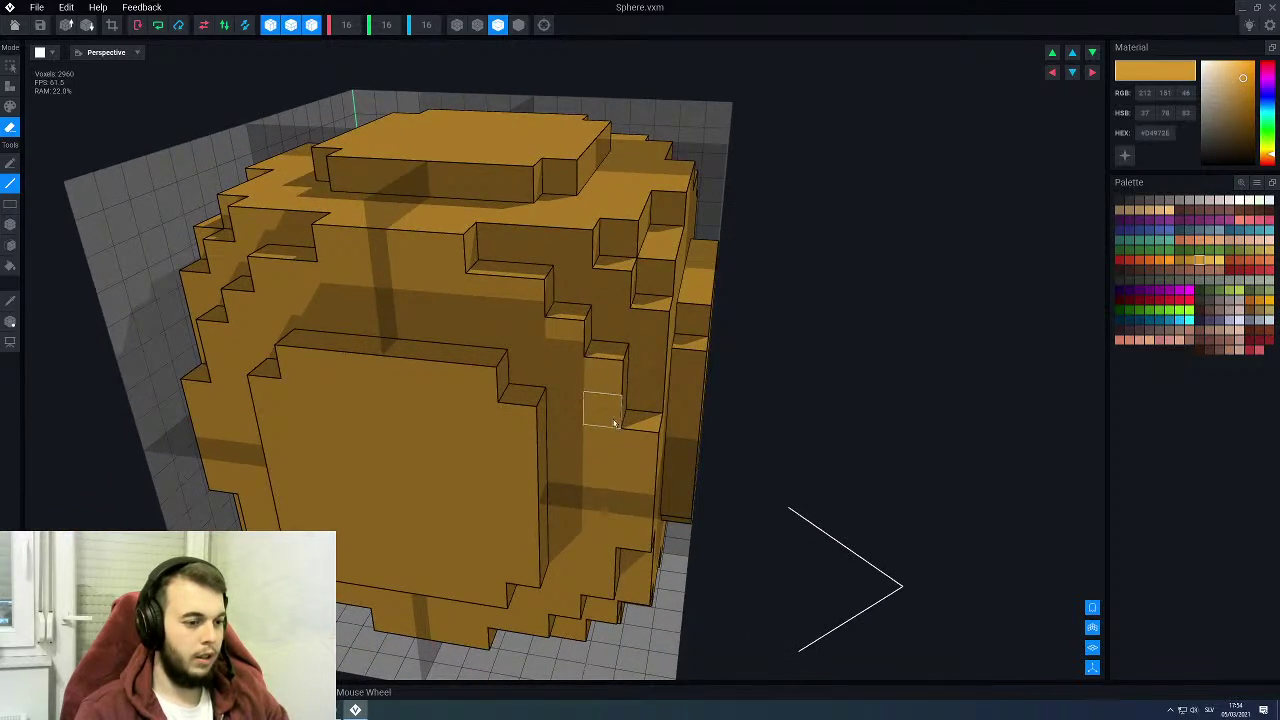
# Step: Erase matching stepped voxels on the sphere's top and adjacent side at the corner notches
pyautogui.moveTo(526, 294); pyautogui.dragTo(546, 270, button='right')
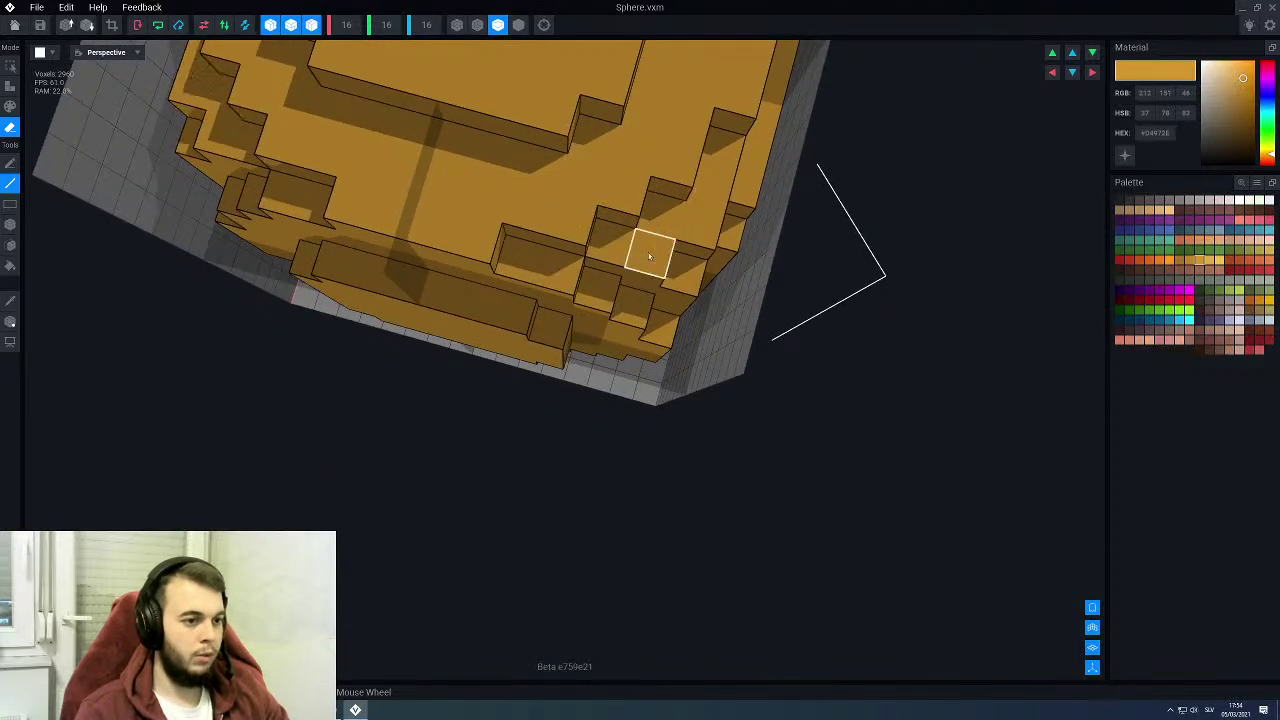
pyautogui.moveTo(648, 251); pyautogui.dragTo(714, 277, button='right')
pyautogui.scroll(5, 714, 285)
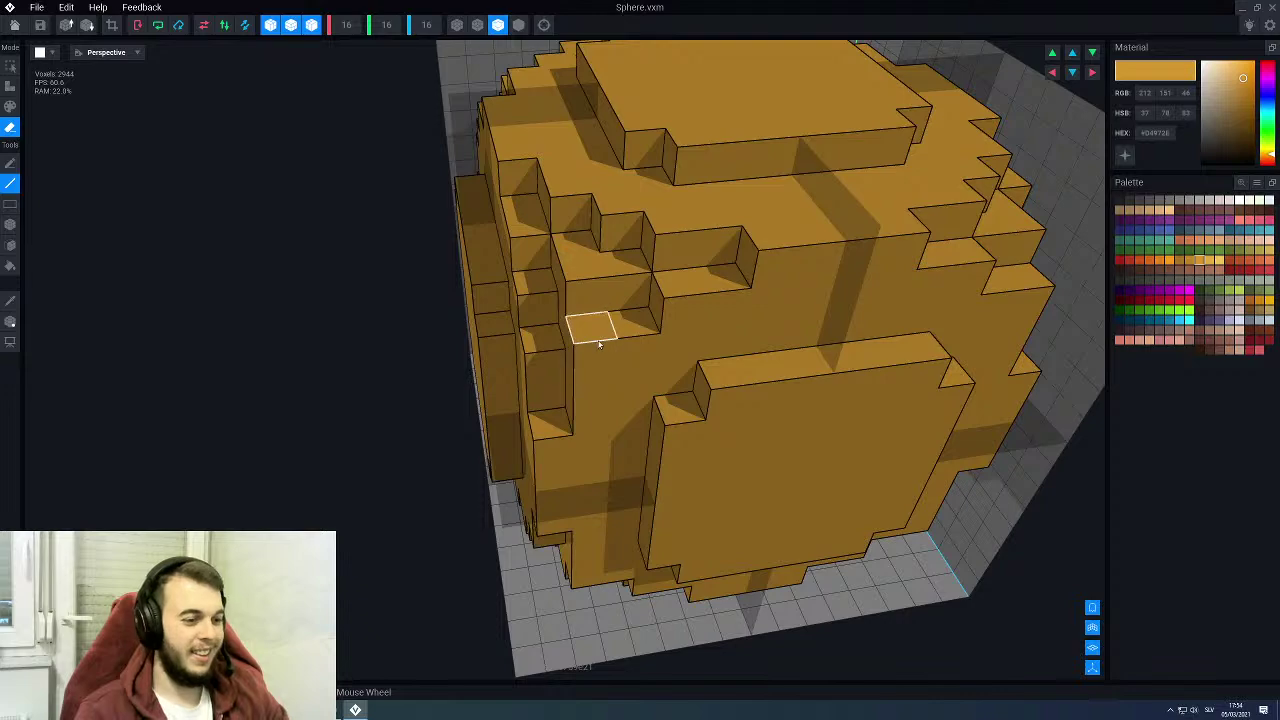
pyautogui.moveTo(588, 362)
pyautogui.mouseDown(button='right')
pyautogui.moveTo(885, 662)
pyautogui.moveTo(597, 369)
pyautogui.mouseUp(button='right')
pyautogui.scroll(-6, 598, 370)
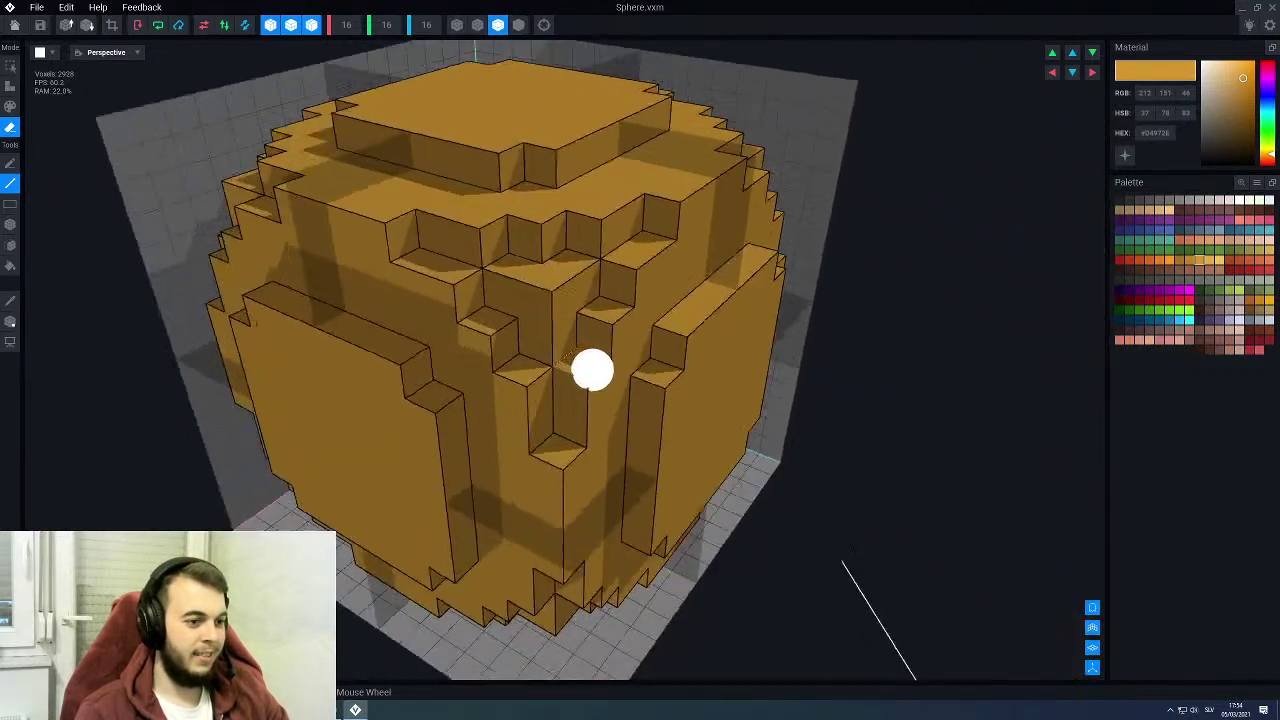
# Step: Save the Sphere model, check the caps in the Modern Bridge scene and reopen the model with voxel outlines shown
pyautogui.hotkey('alt', 'F4')
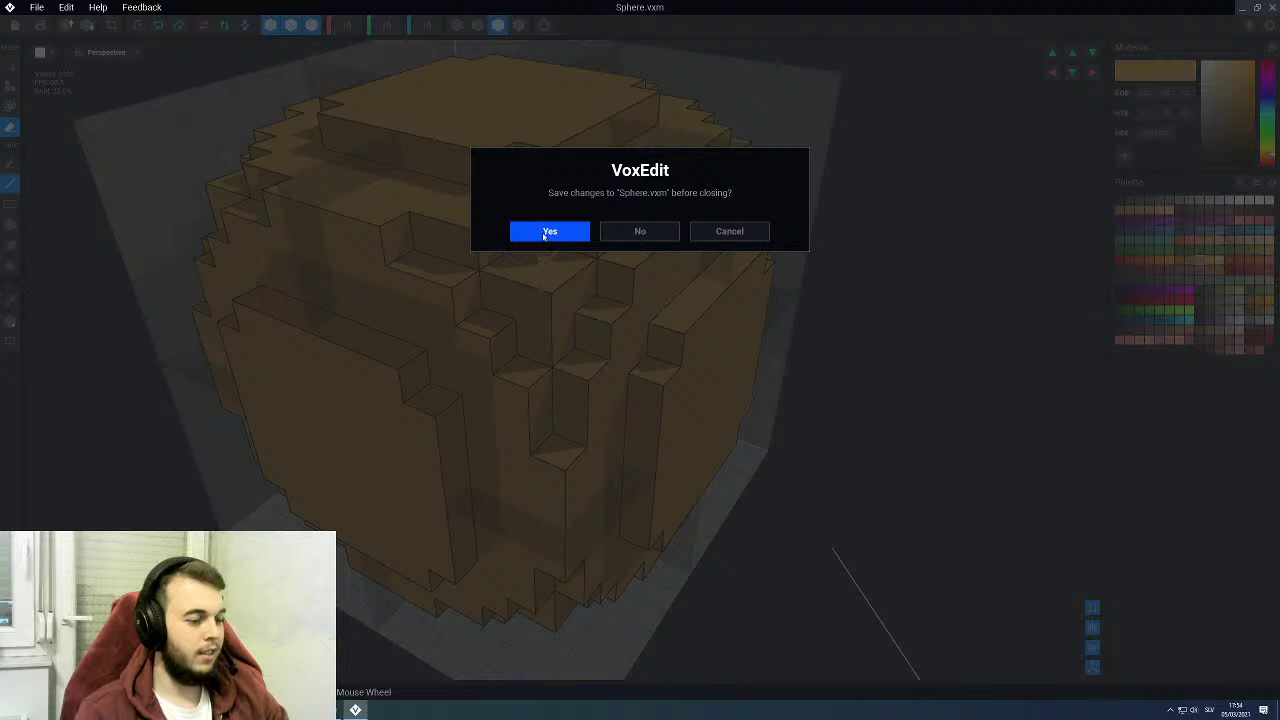
pyautogui.press('Return')
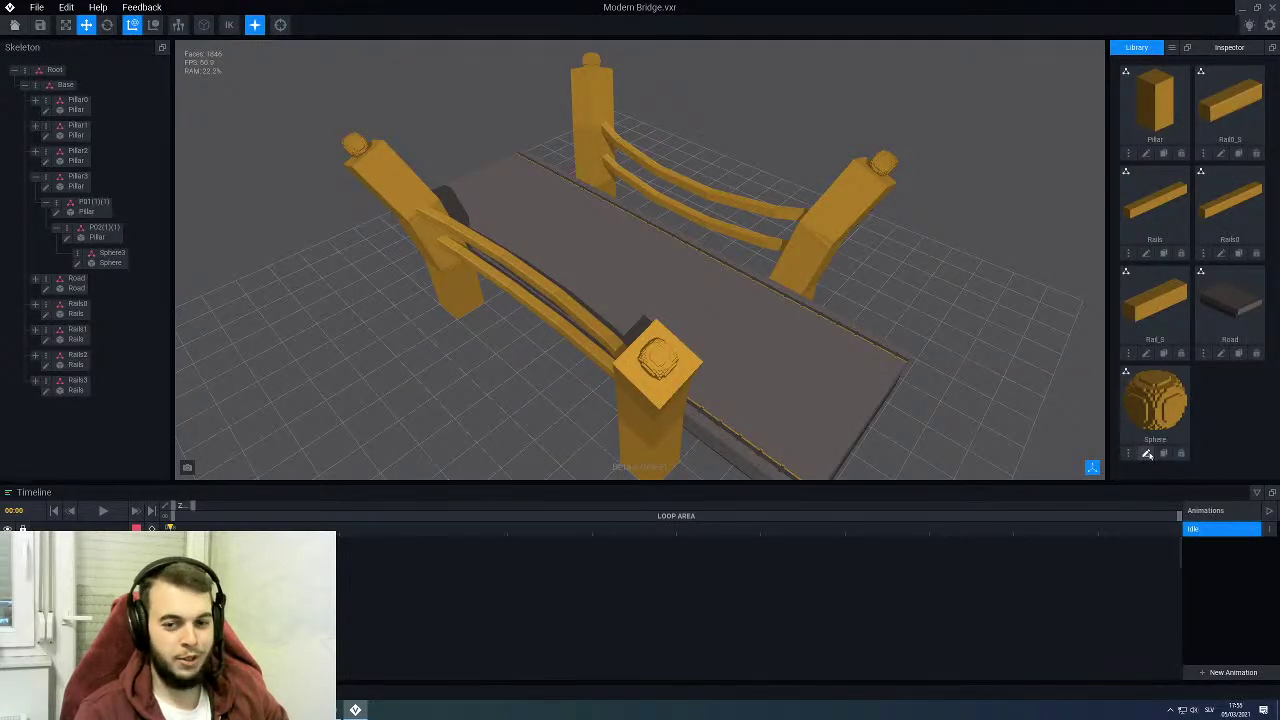
pyautogui.click(1147, 454)
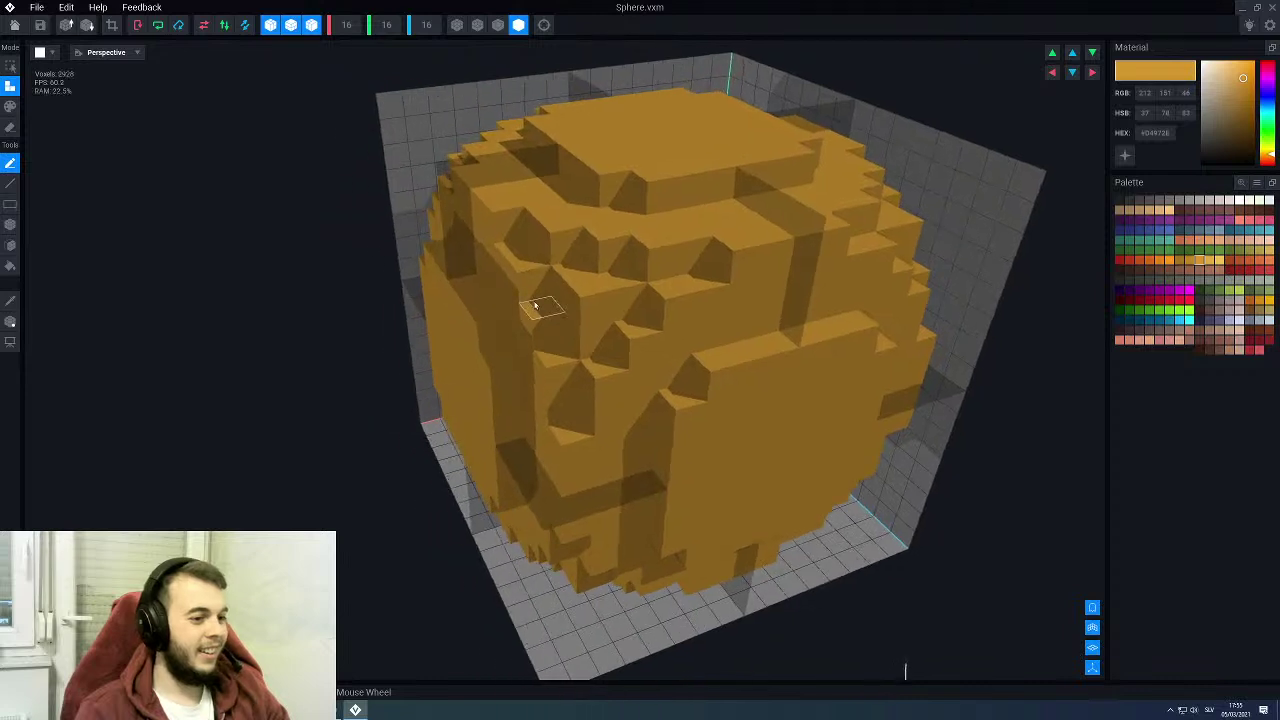
pyautogui.click(498, 25)
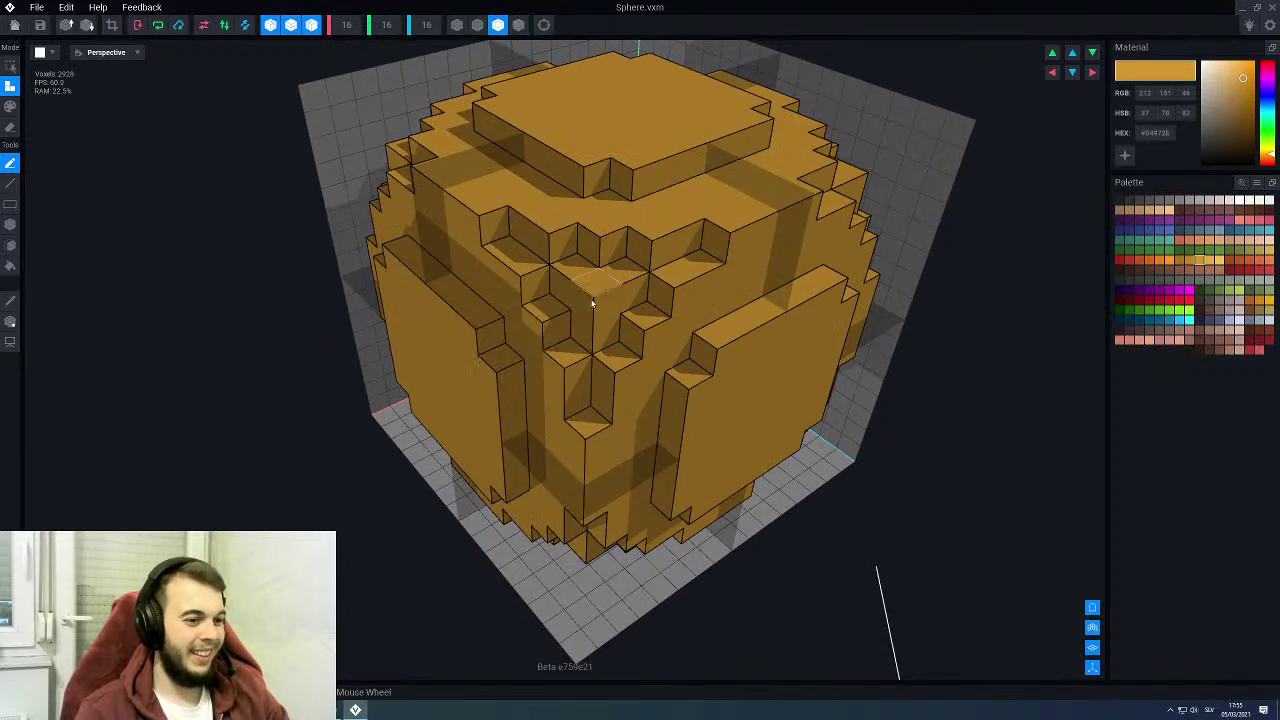
# Step: Fill the stepped voxels back in around the sphere's corners with the Line tool, leaving only the straight notches
pyautogui.scroll(2, 614, 348)
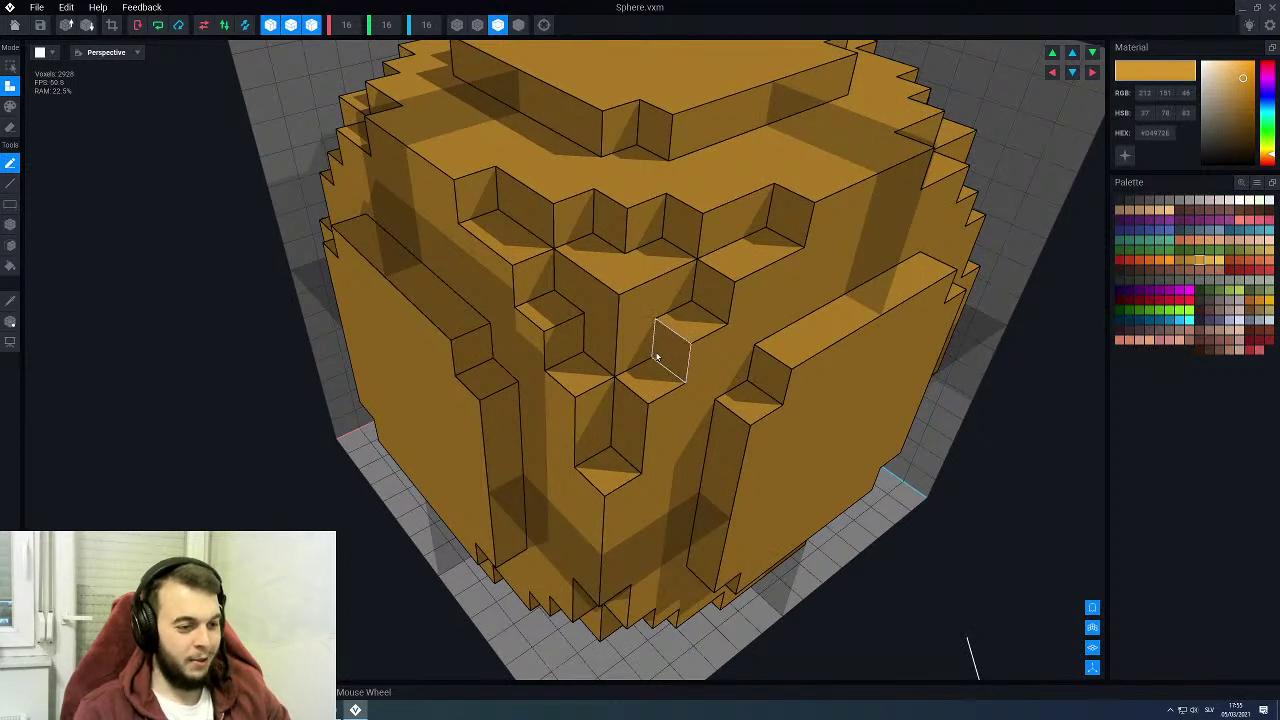
pyautogui.press('l')
pyautogui.click(643, 352)
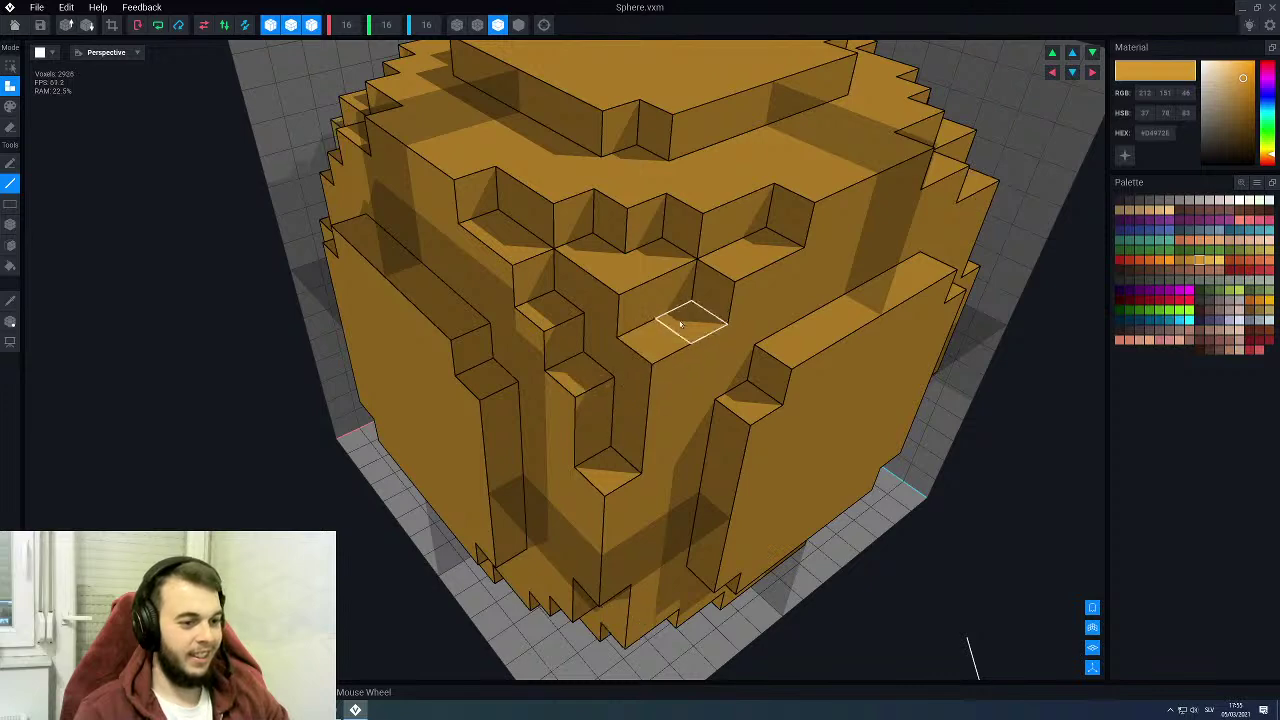
pyautogui.click(690, 320)
pyautogui.click(584, 368)
pyautogui.click(552, 310)
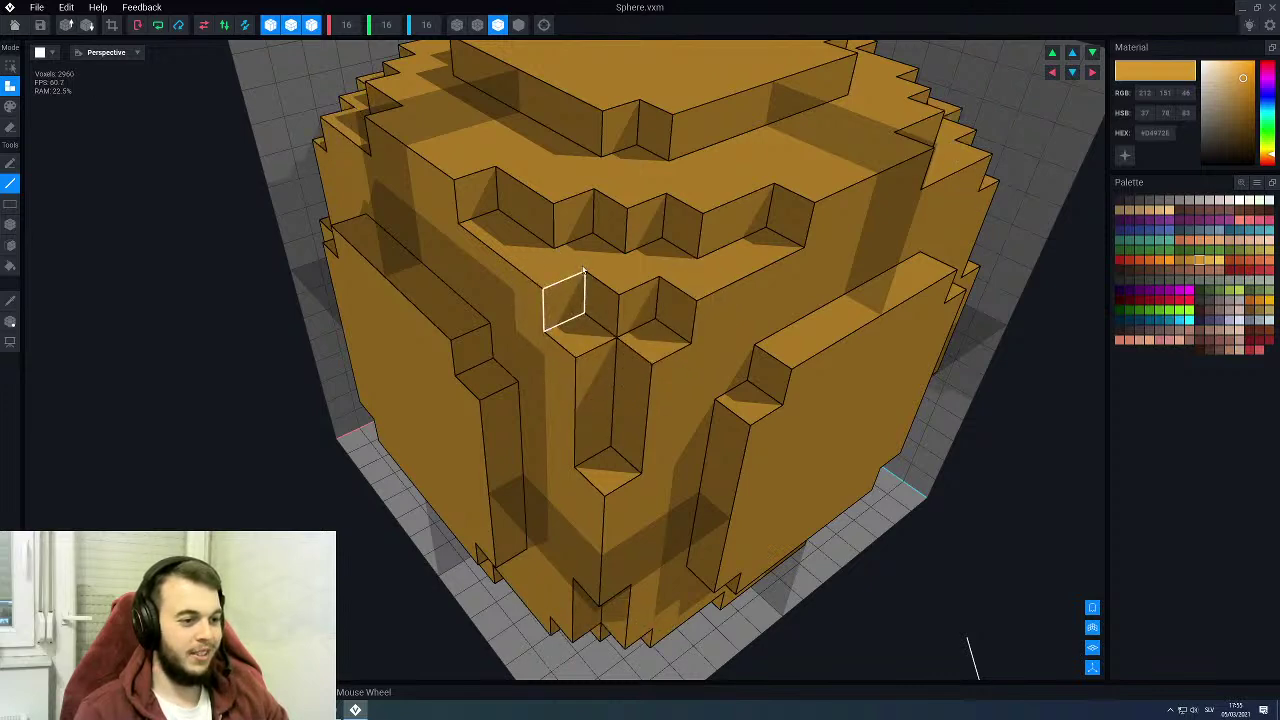
pyautogui.click(594, 236)
pyautogui.click(658, 241)
pyautogui.scroll(-4, 571, 341)
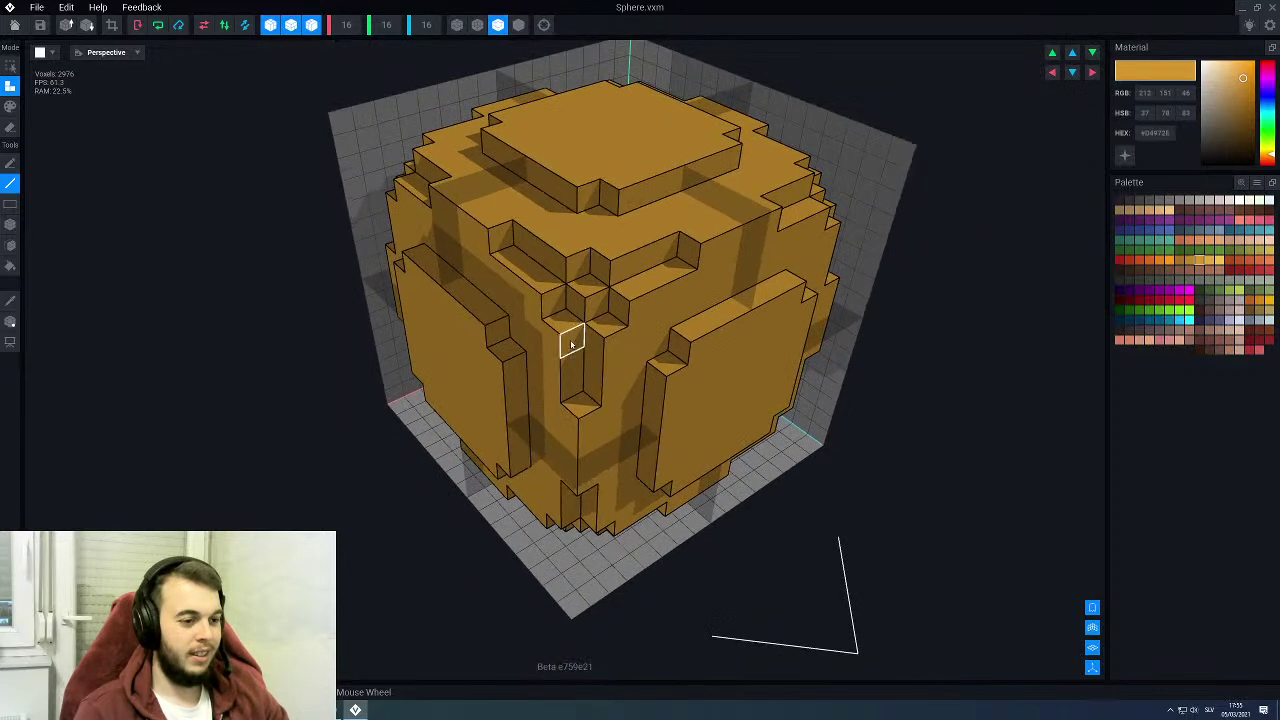
pyautogui.moveTo(571, 341); pyautogui.dragTo(572, 340, button='right')
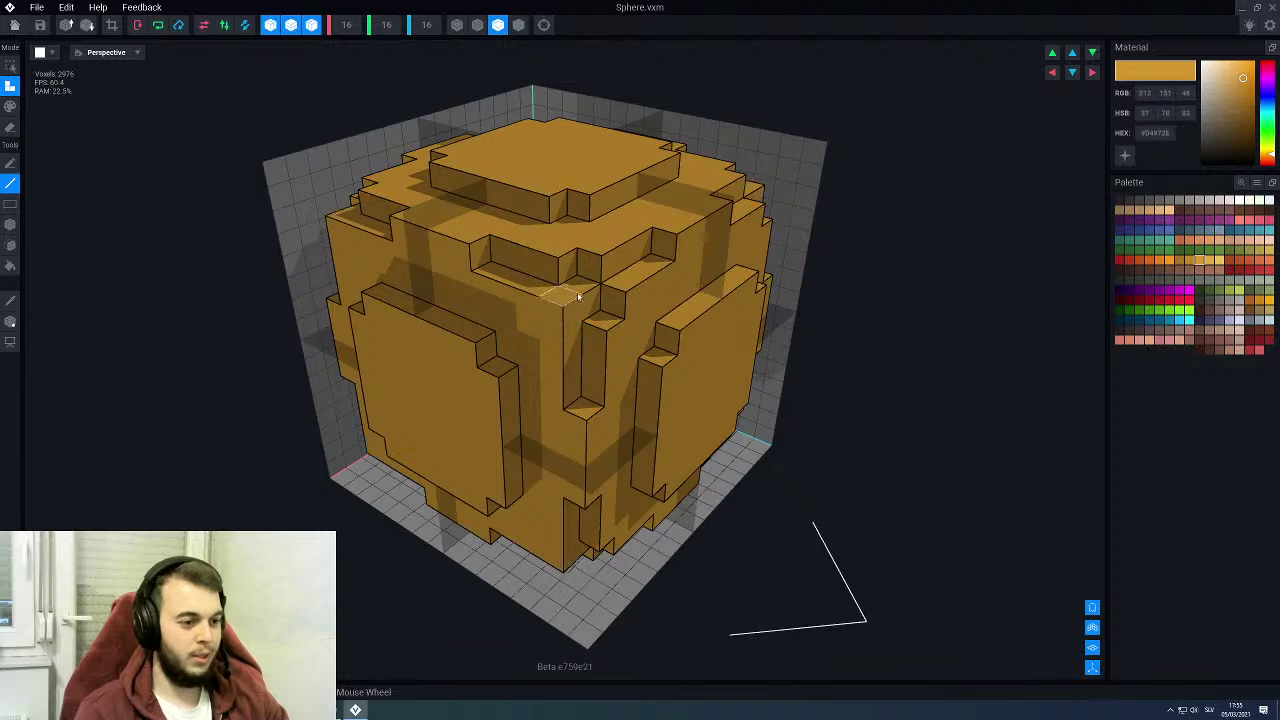
pyautogui.moveTo(591, 386); pyautogui.dragTo(570, 375, button='right')
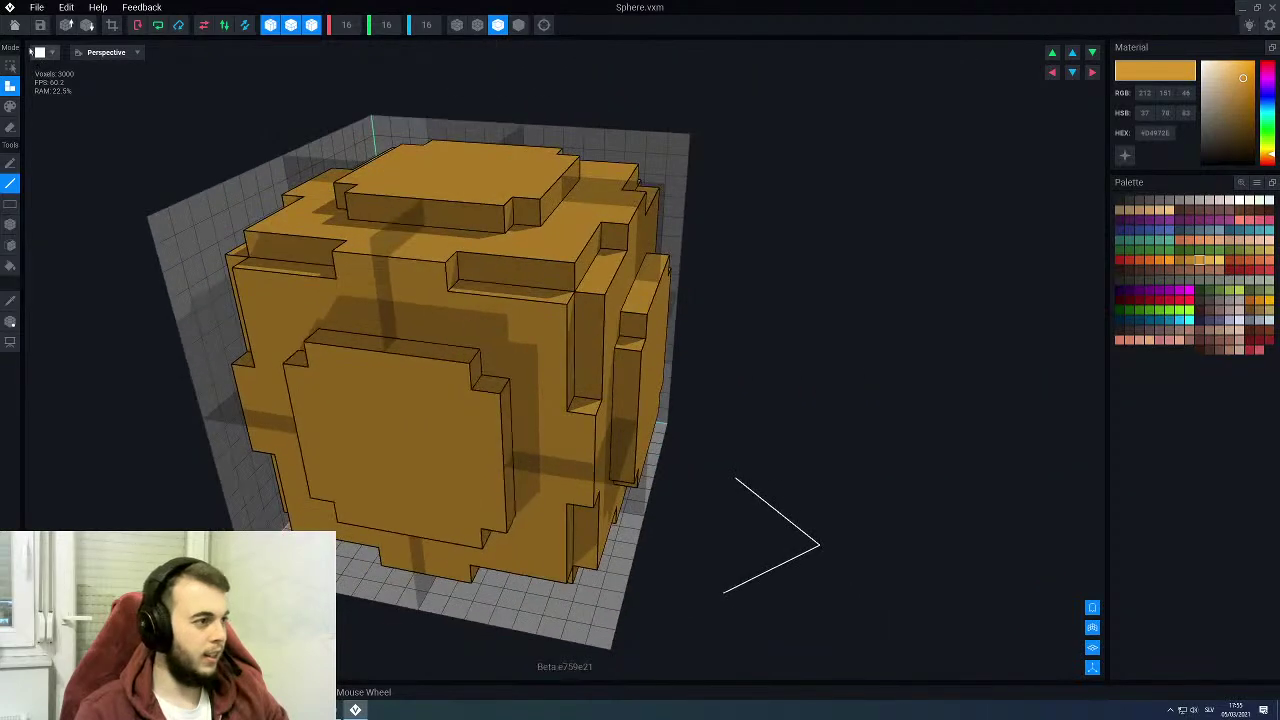
# Step: Save the Sphere model, reopen it to double its resolution to 32, and return to the Modern Bridge scene with it saved
pyautogui.click(15, 27)
pyautogui.click(552, 232)
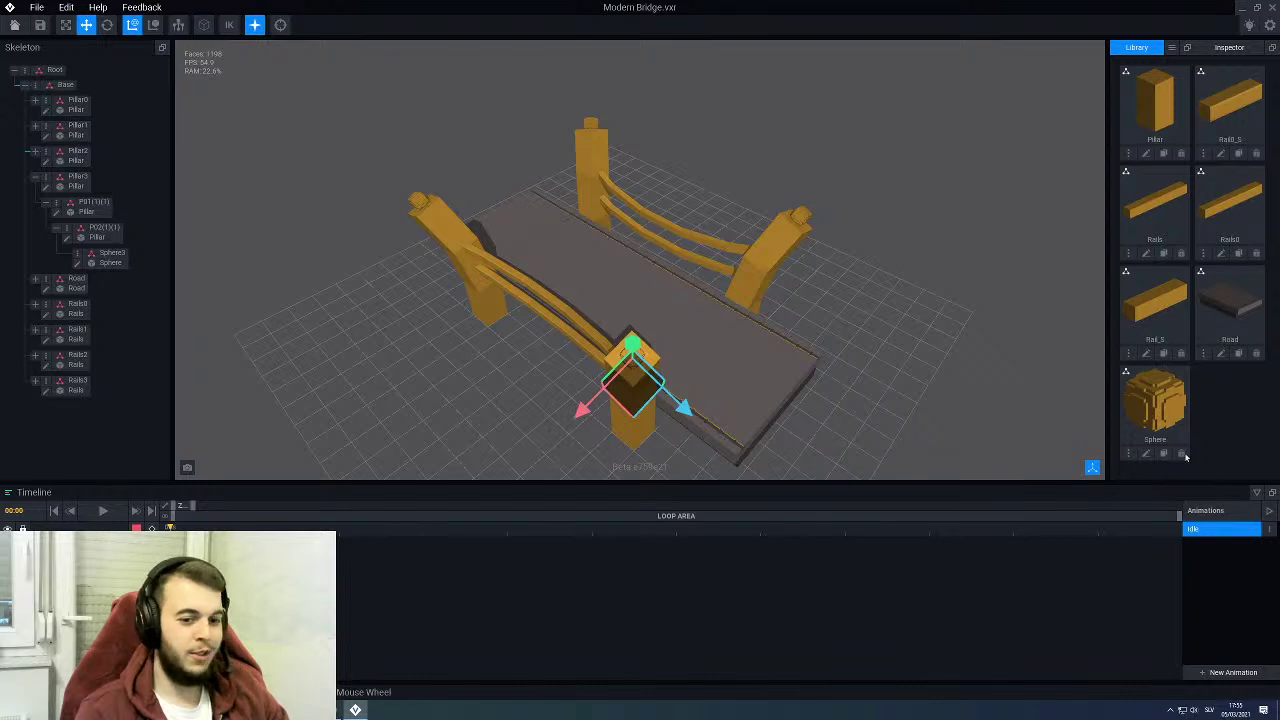
pyautogui.click(1146, 453)
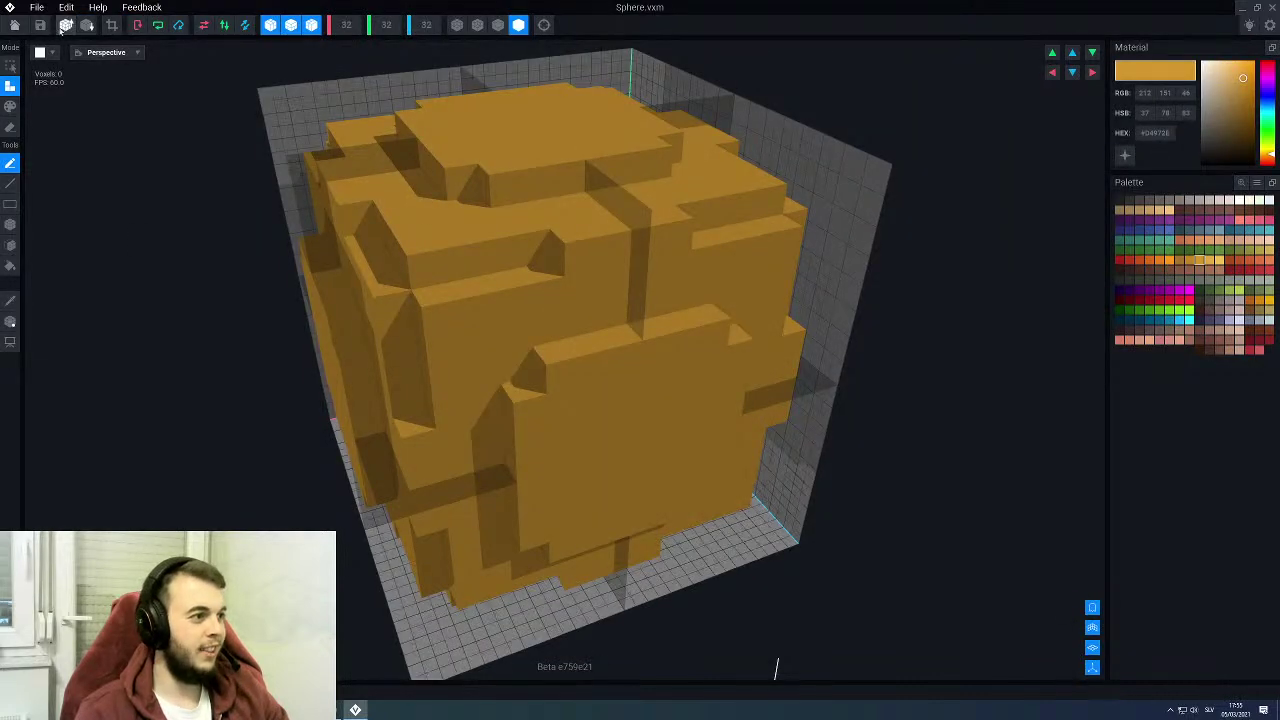
pyautogui.click(15, 25)
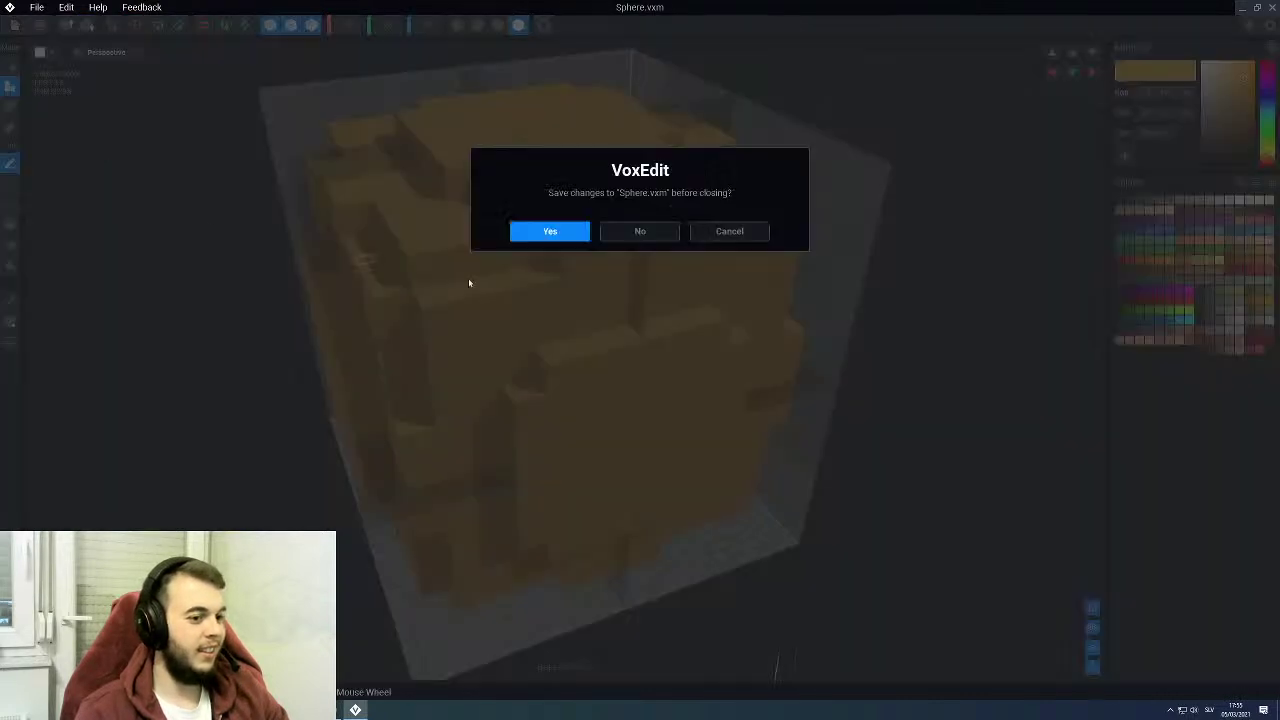
pyautogui.click(569, 240)
# Step: Inspect the sphere caps on the bridge's four pillars from low and close angles
pyautogui.moveTo(740, 395); pyautogui.dragTo(618, 294)
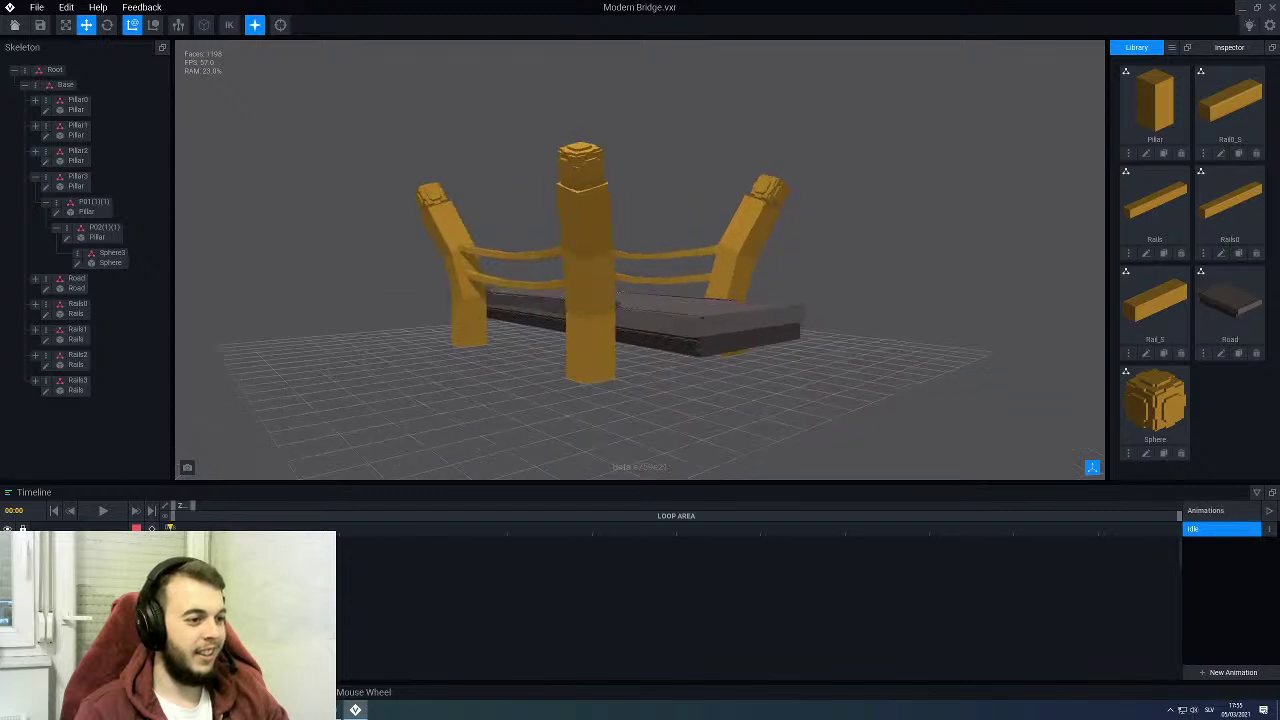
pyautogui.moveTo(400, 345); pyautogui.dragTo(425, 333, button='right')
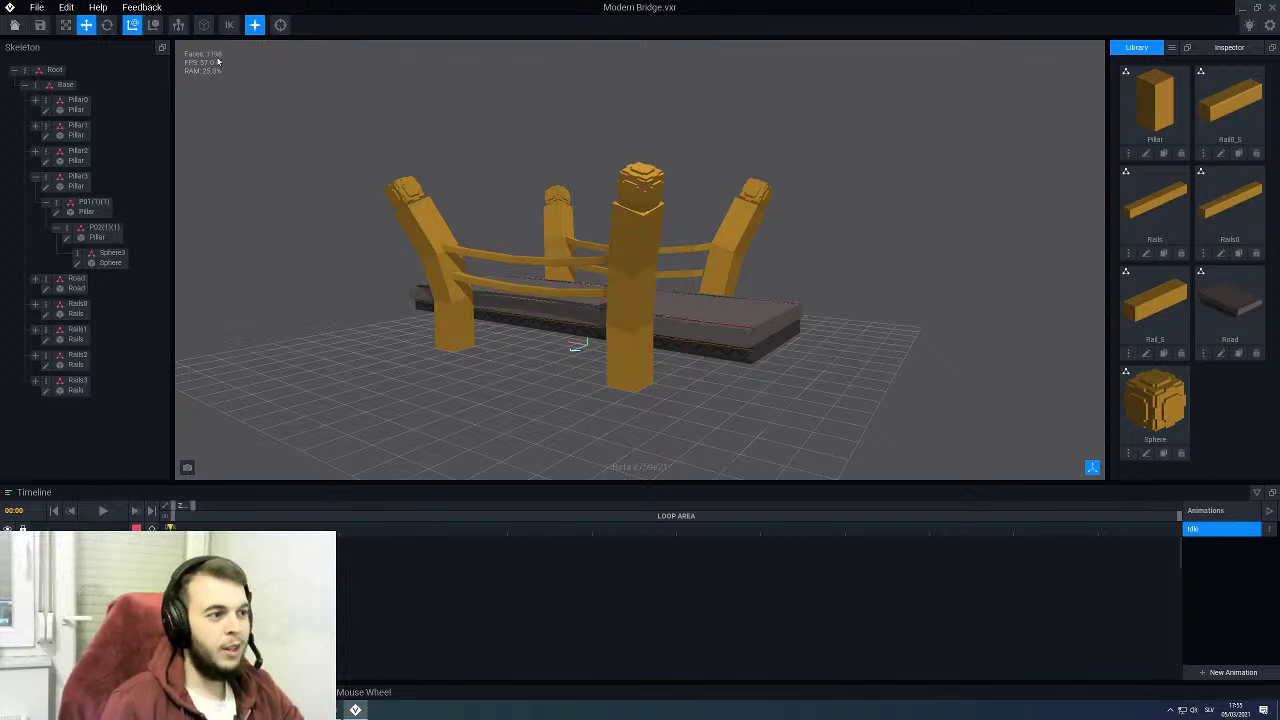
pyautogui.moveTo(524, 230); pyautogui.dragTo(597, 254, button='right')
pyautogui.scroll(3, 597, 254)
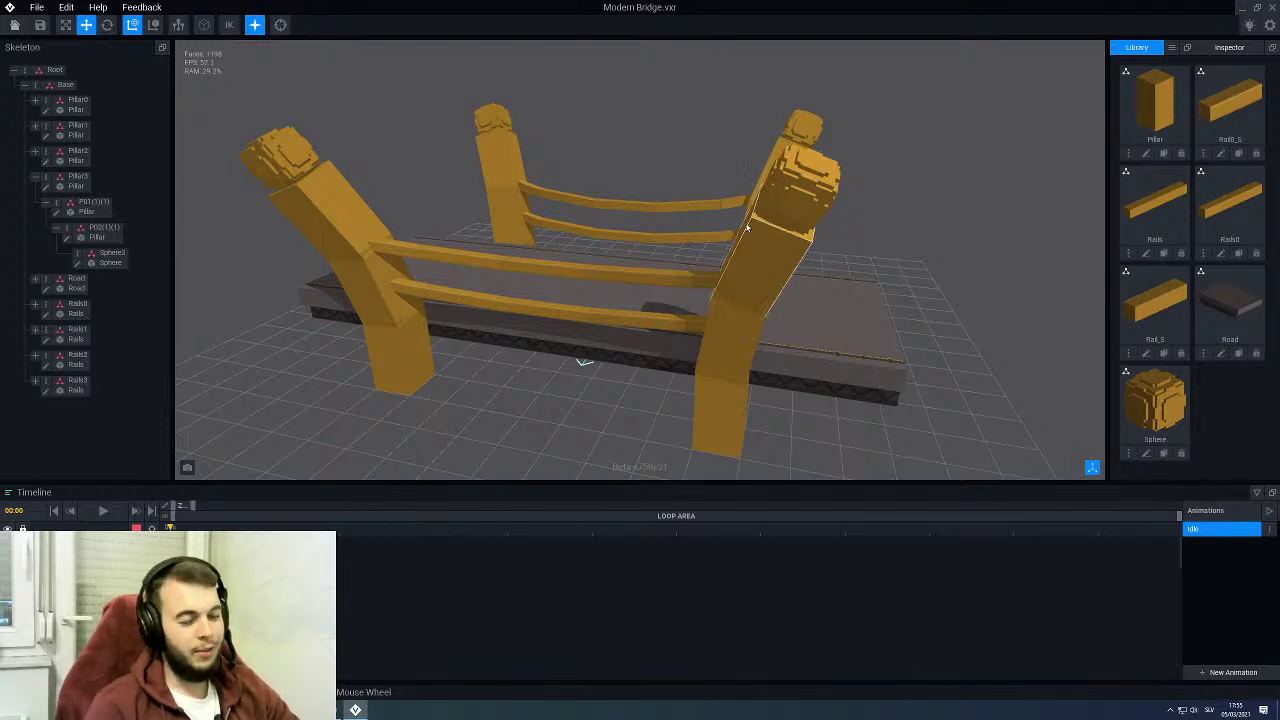
# Step: Open the Sphere model for editing with voxel outlines shown and bring an upper corner into close view
pyautogui.click(1146, 454)
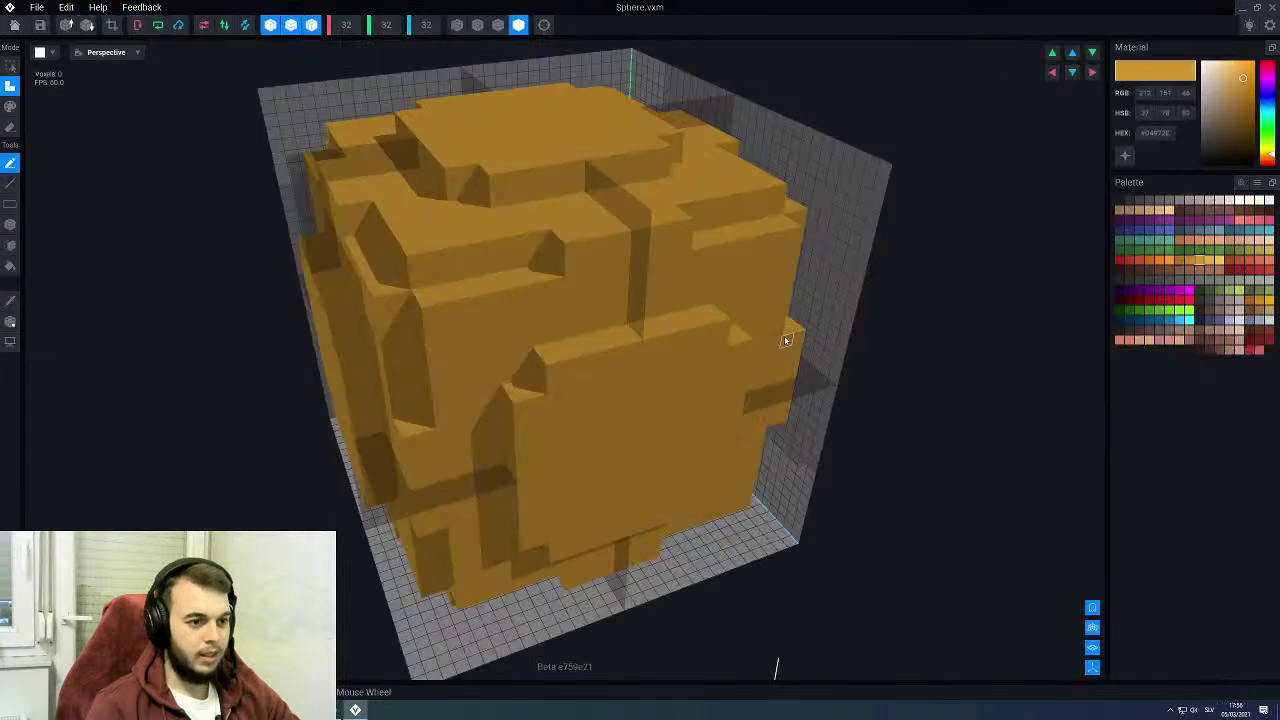
pyautogui.scroll(5, 585, 309)
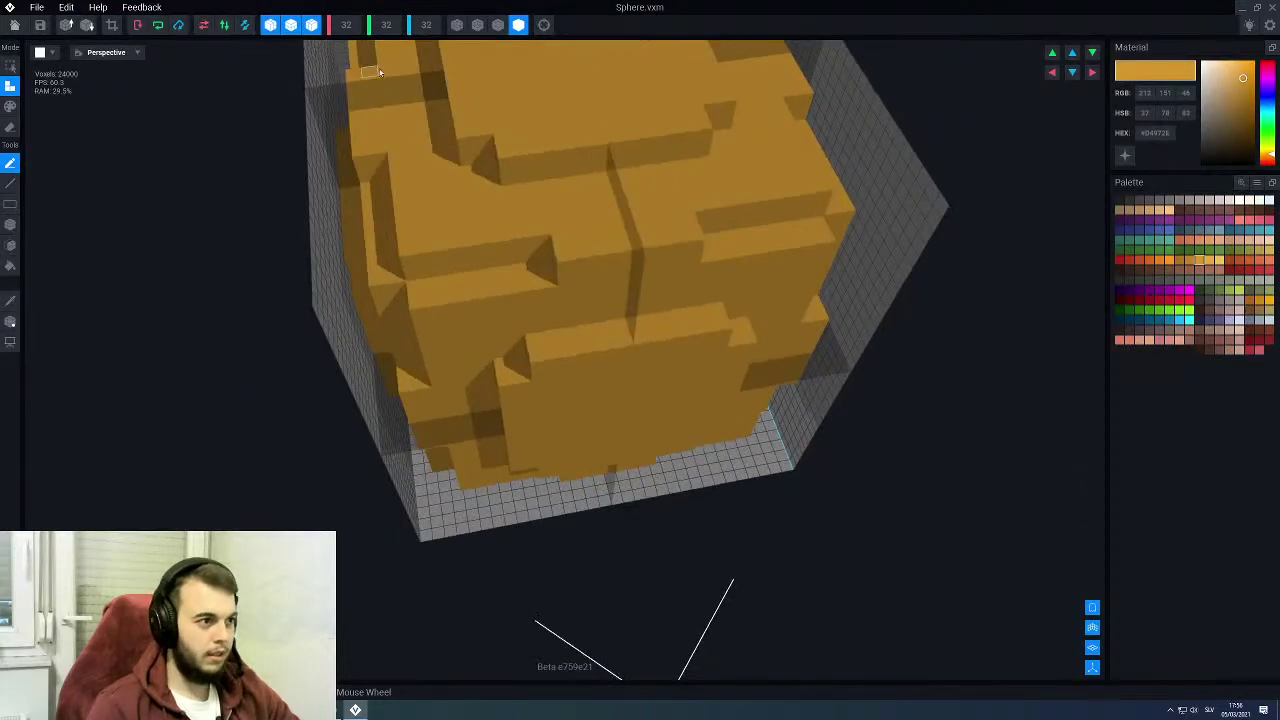
pyautogui.click(497, 25)
pyautogui.moveTo(740, 229); pyautogui.dragTo(757, 226, button='right')
pyautogui.moveTo(757, 226); pyautogui.dragTo(658, 301, button='middle')
pyautogui.scroll(1, 650, 302)
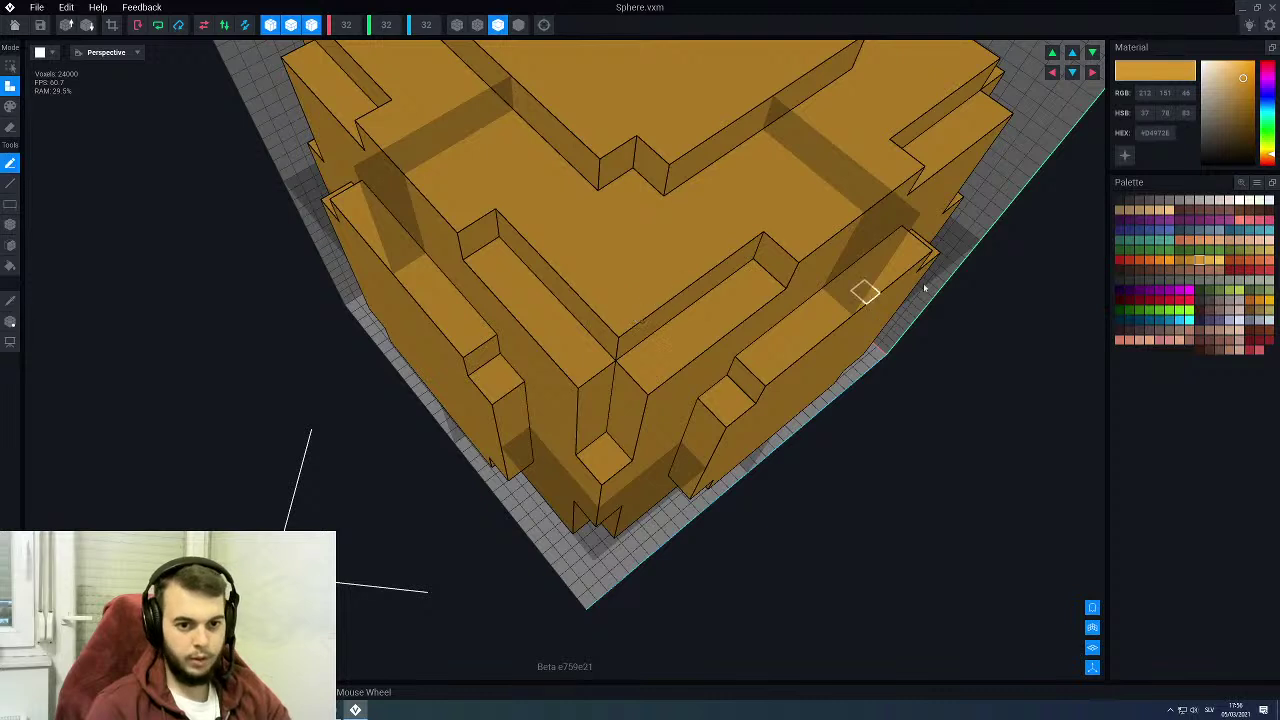
# Step: Paint light gold (#E2AC44) highlight lines along the sphere's upper edges and corners with the Line tool
pyautogui.click(1209, 262)
pyautogui.press('g')
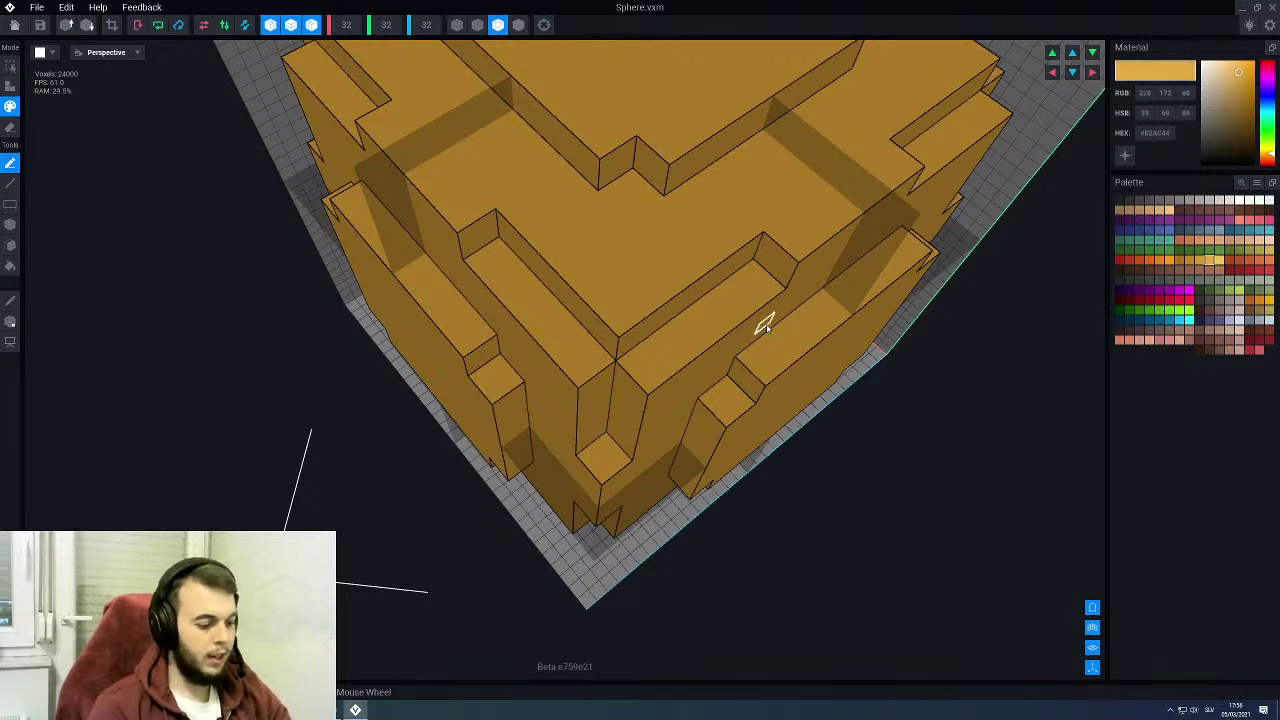
pyautogui.press('l')
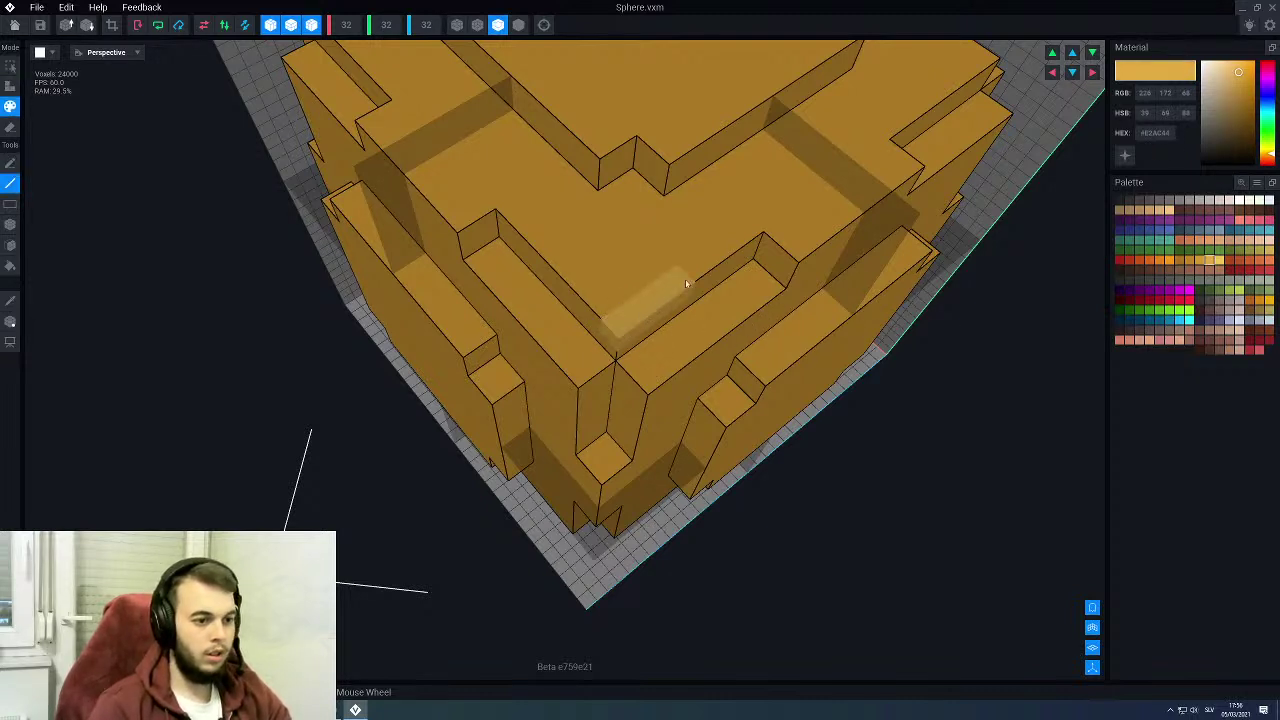
pyautogui.moveTo(614, 311); pyautogui.dragTo(571, 281)
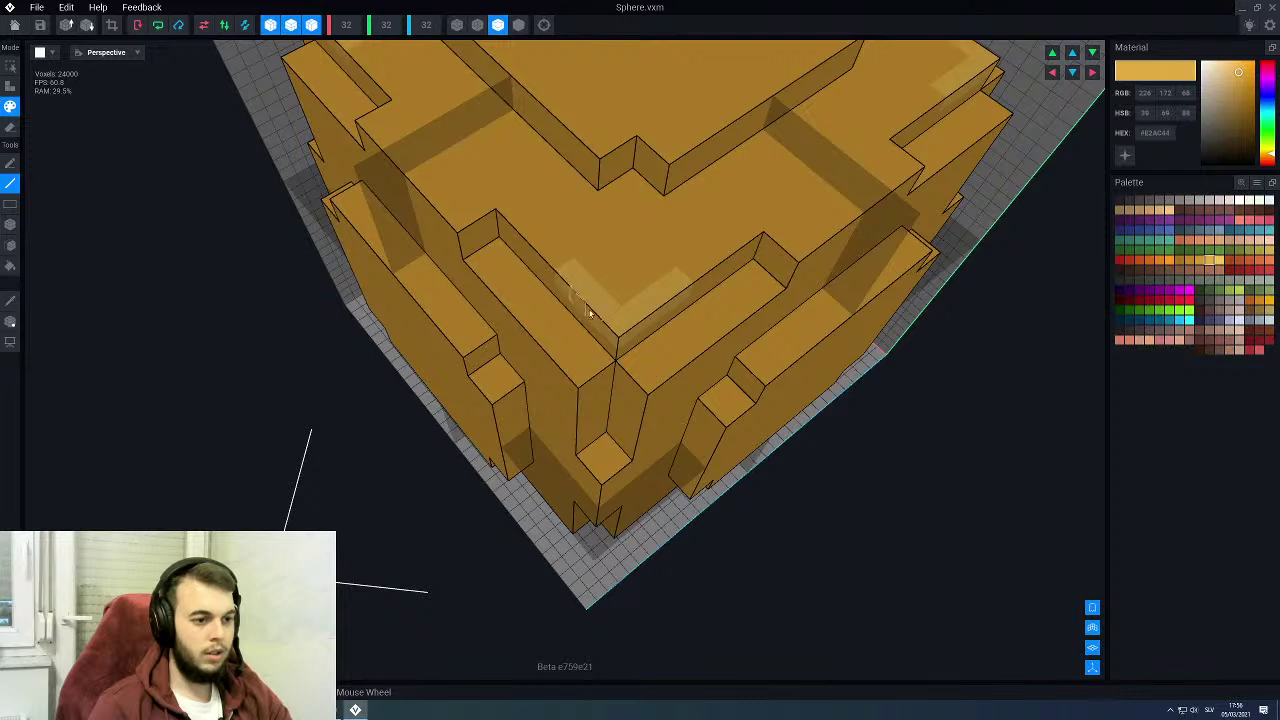
pyautogui.moveTo(529, 231); pyautogui.dragTo(509, 234, button='right')
pyautogui.moveTo(448, 269); pyautogui.dragTo(423, 268)
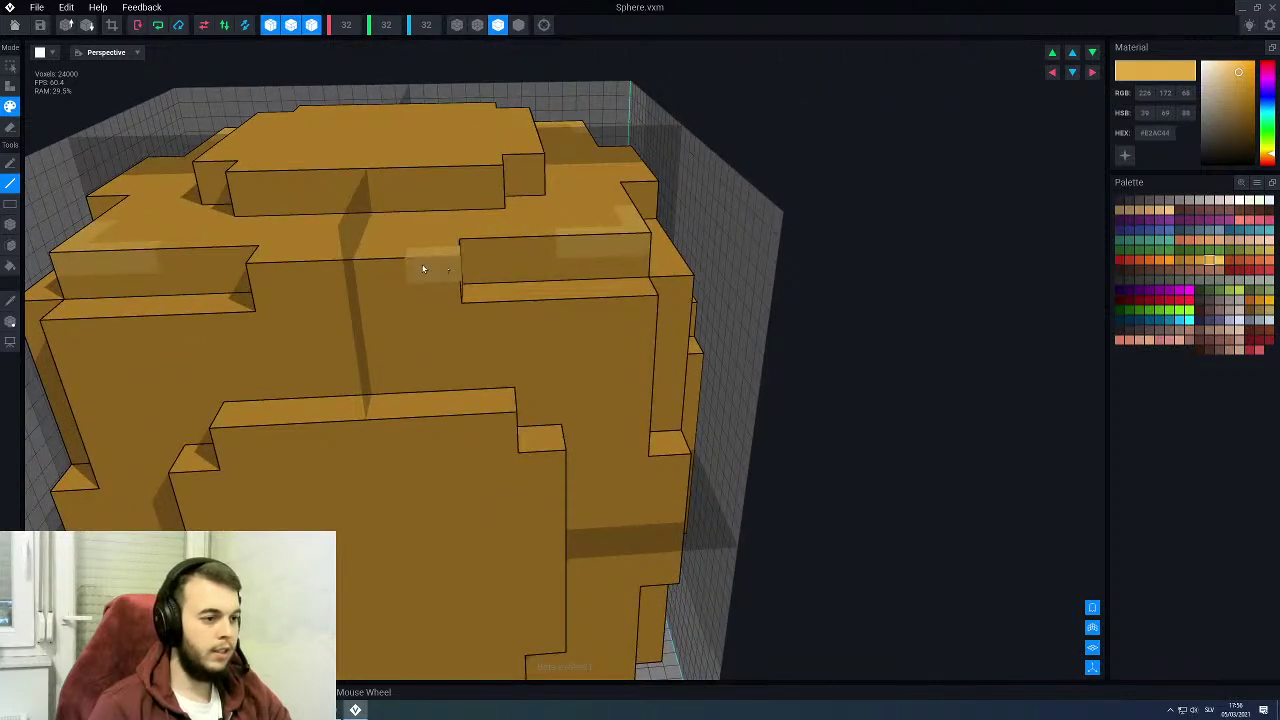
# Step: Paint light gold highlights around the tops and ends of the vertical corner notches, and turn off the vertical (Y) symmetry
pyautogui.scroll(-3, 380, 266)
pyautogui.moveTo(594, 329); pyautogui.dragTo(583, 308, button='middle')
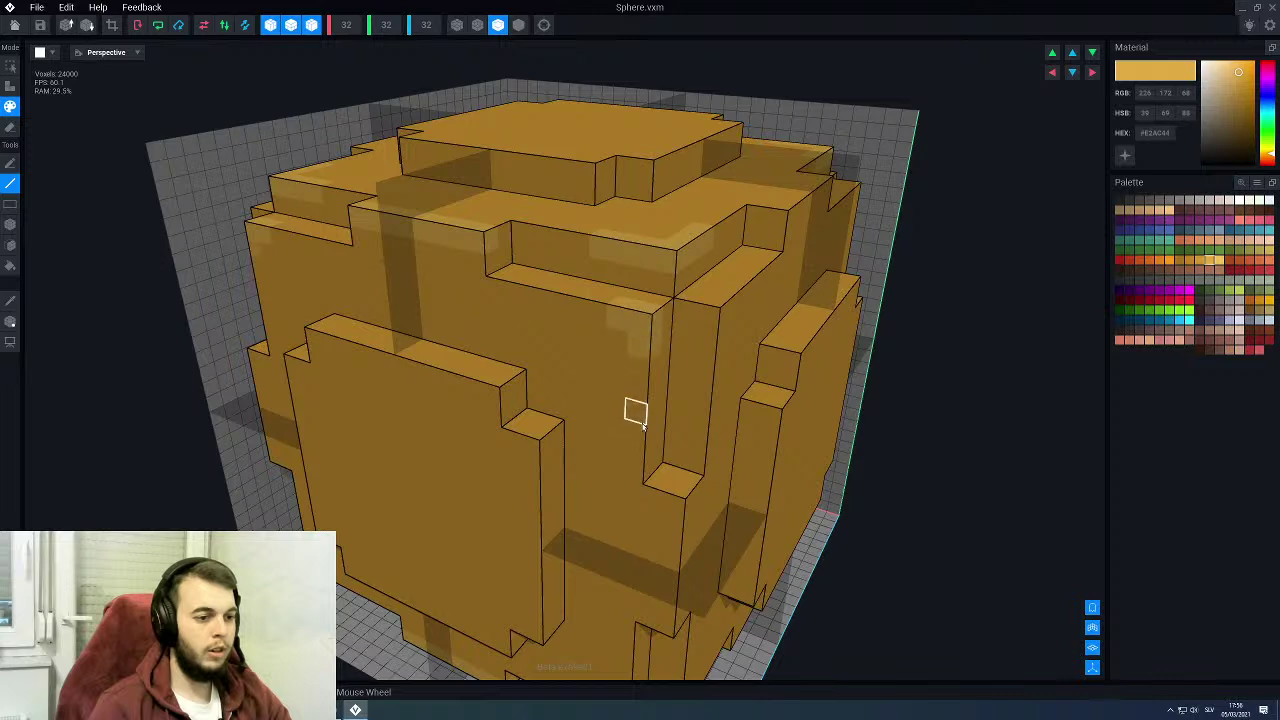
pyautogui.moveTo(634, 411)
pyautogui.mouseDown(button='middle')
pyautogui.moveTo(662, 343)
pyautogui.moveTo(707, 343)
pyautogui.moveTo(662, 249)
pyautogui.mouseUp(button='middle')
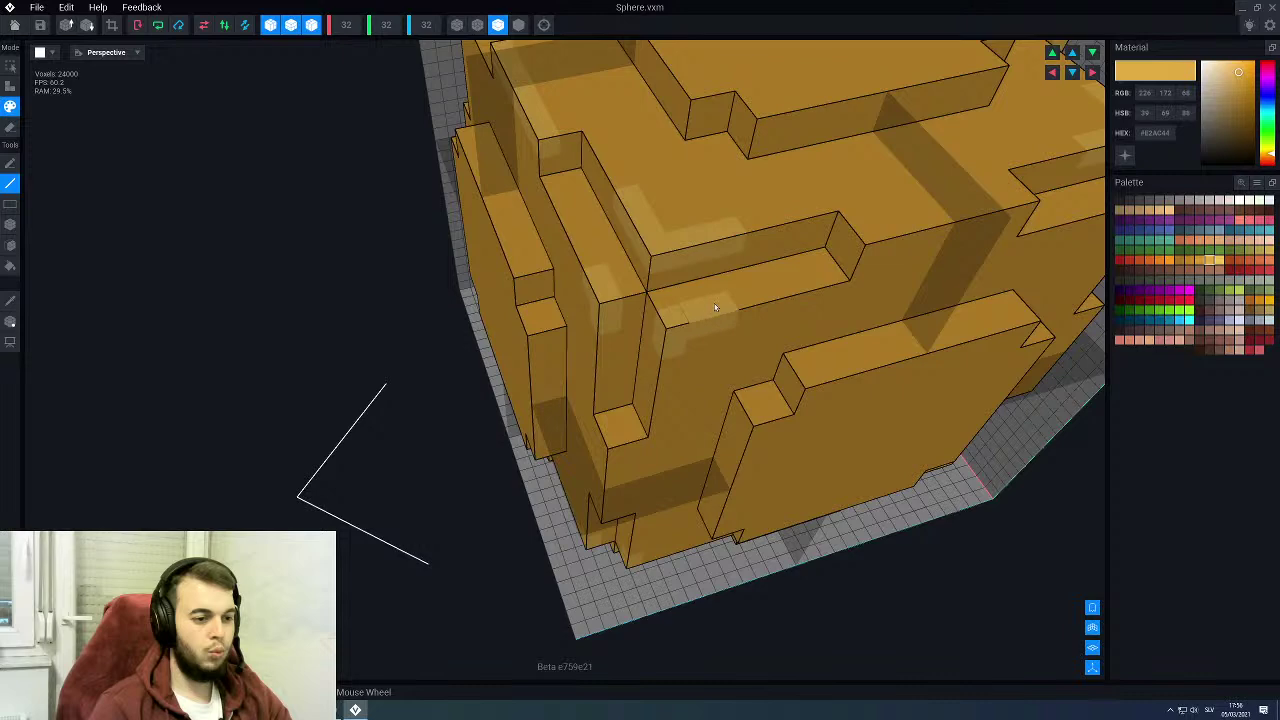
pyautogui.scroll(-3, 627, 308)
pyautogui.moveTo(627, 308); pyautogui.dragTo(638, 353, button='middle')
pyautogui.scroll(-5, 680, 450)
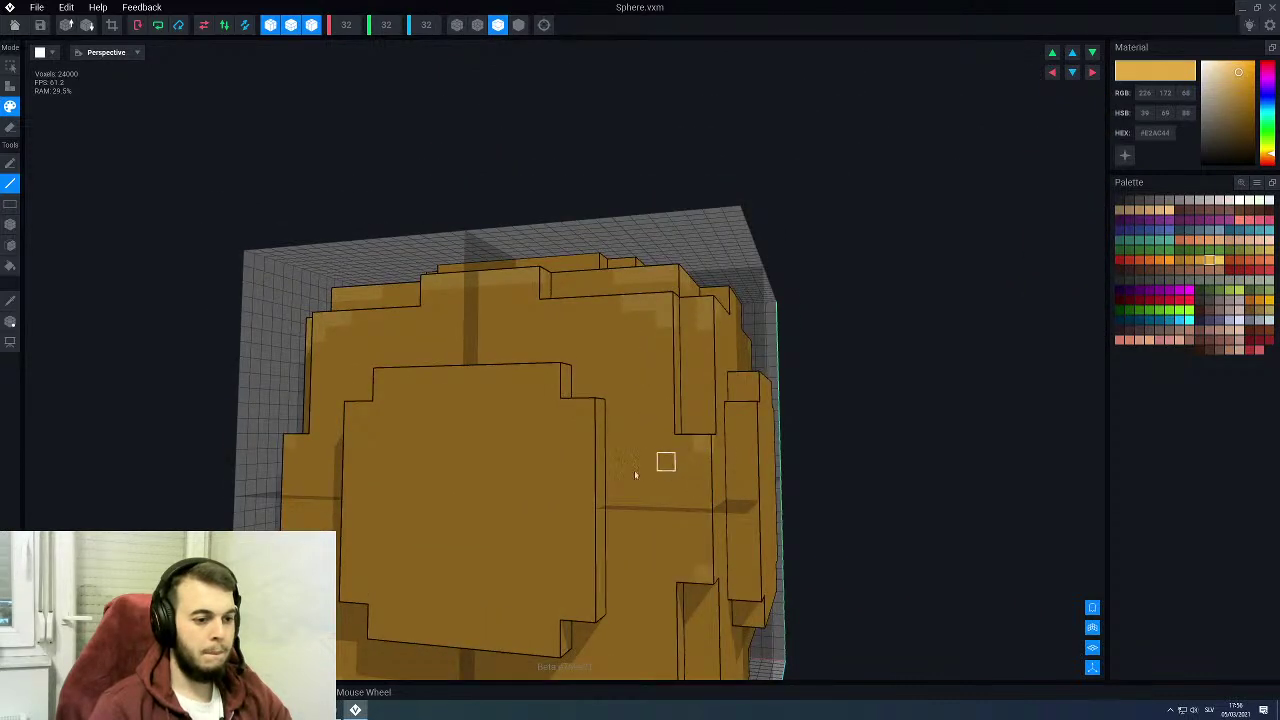
pyautogui.moveTo(629, 375); pyautogui.dragTo(624, 376, button='middle')
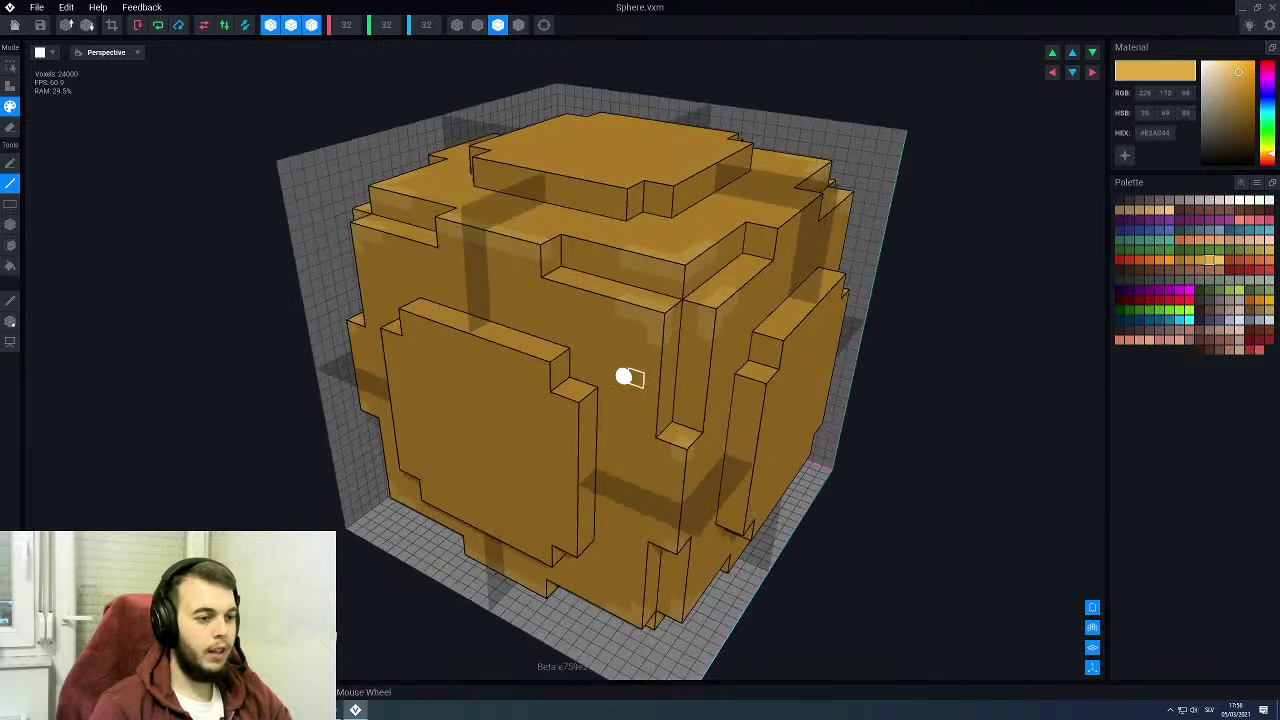
pyautogui.click(289, 30)
# Step: Try painting out the highlight above the lower corner notch with the base gold #D4972E, undo it and resample the light gold
pyautogui.scroll(2, 565, 378)
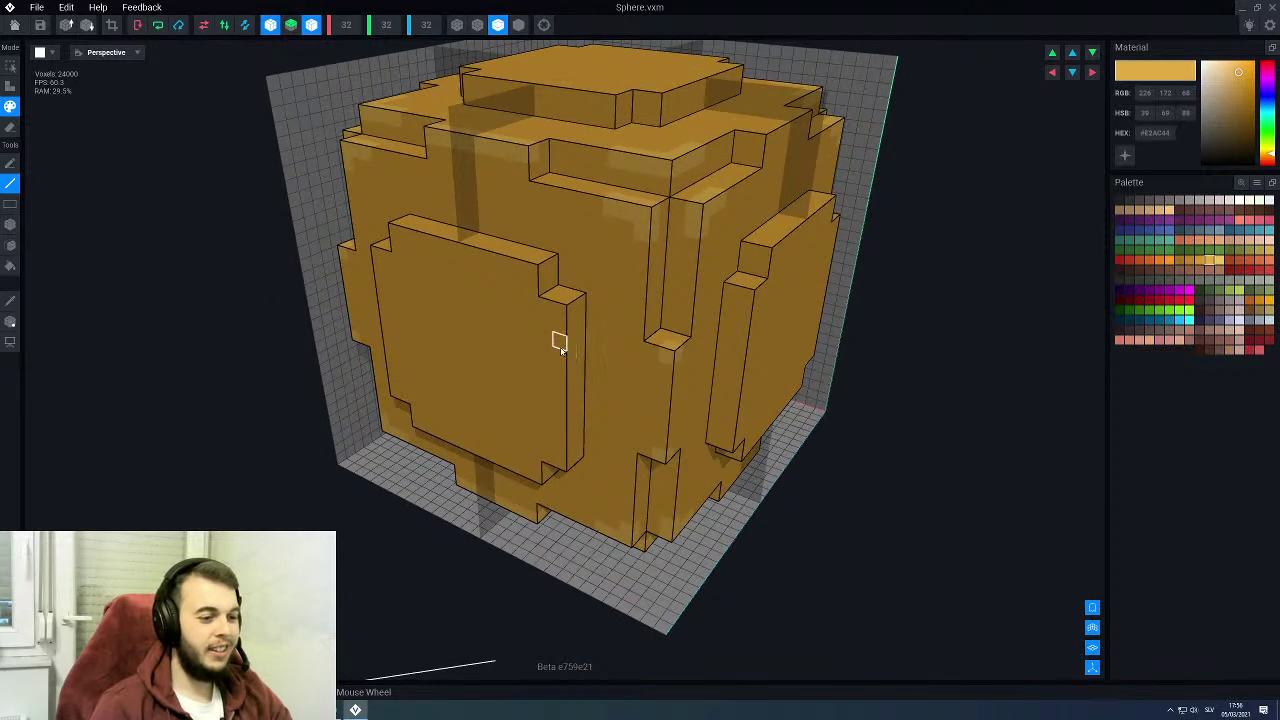
pyautogui.moveTo(712, 440); pyautogui.dragTo(623, 331, button='right')
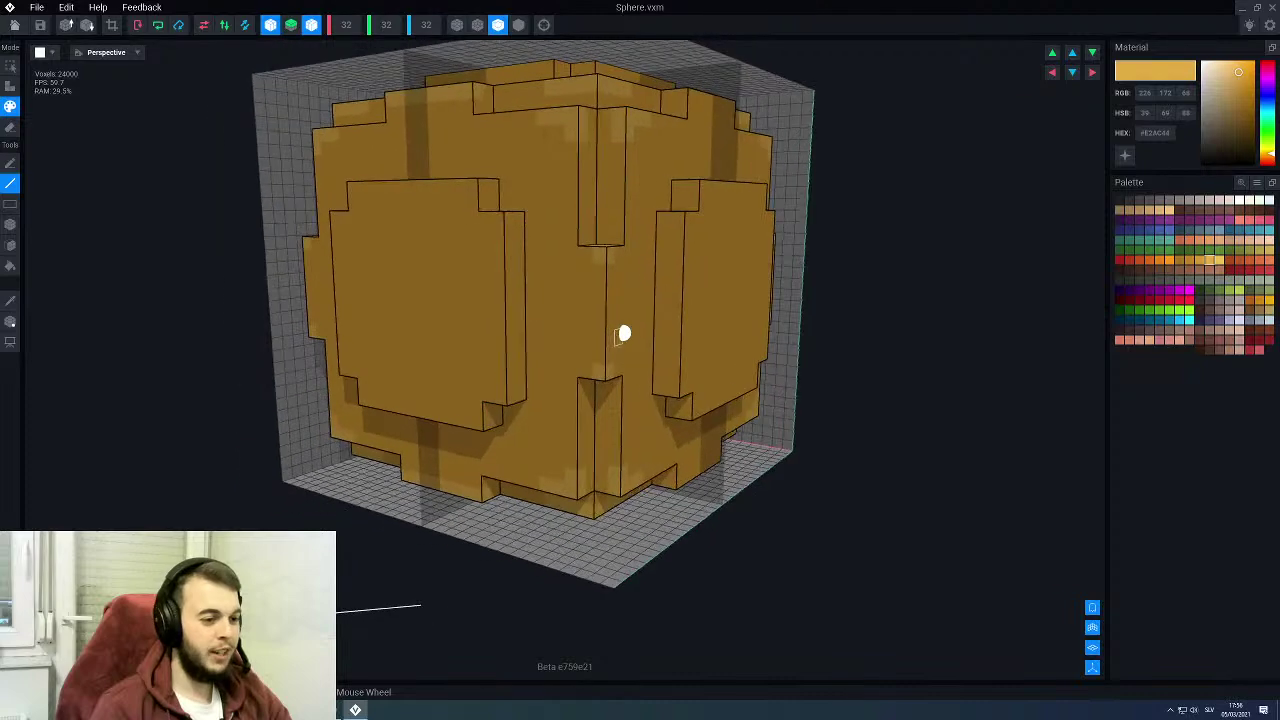
pyautogui.scroll(3, 600, 340)
pyautogui.keyDown('alt'); pyautogui.click(598, 355); pyautogui.keyUp('alt')
pyautogui.click(589, 389)
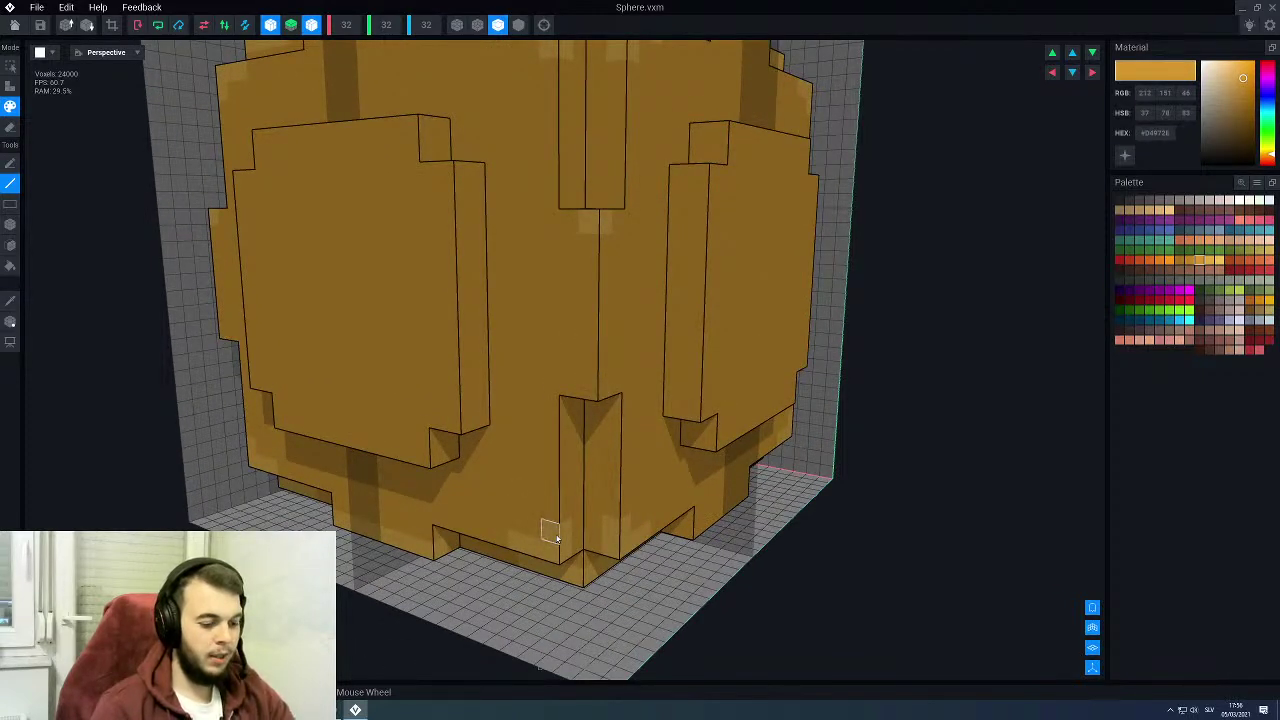
pyautogui.hotkey('ctrl', 'z')
pyautogui.moveTo(534, 346); pyautogui.dragTo(535, 331, button='right')
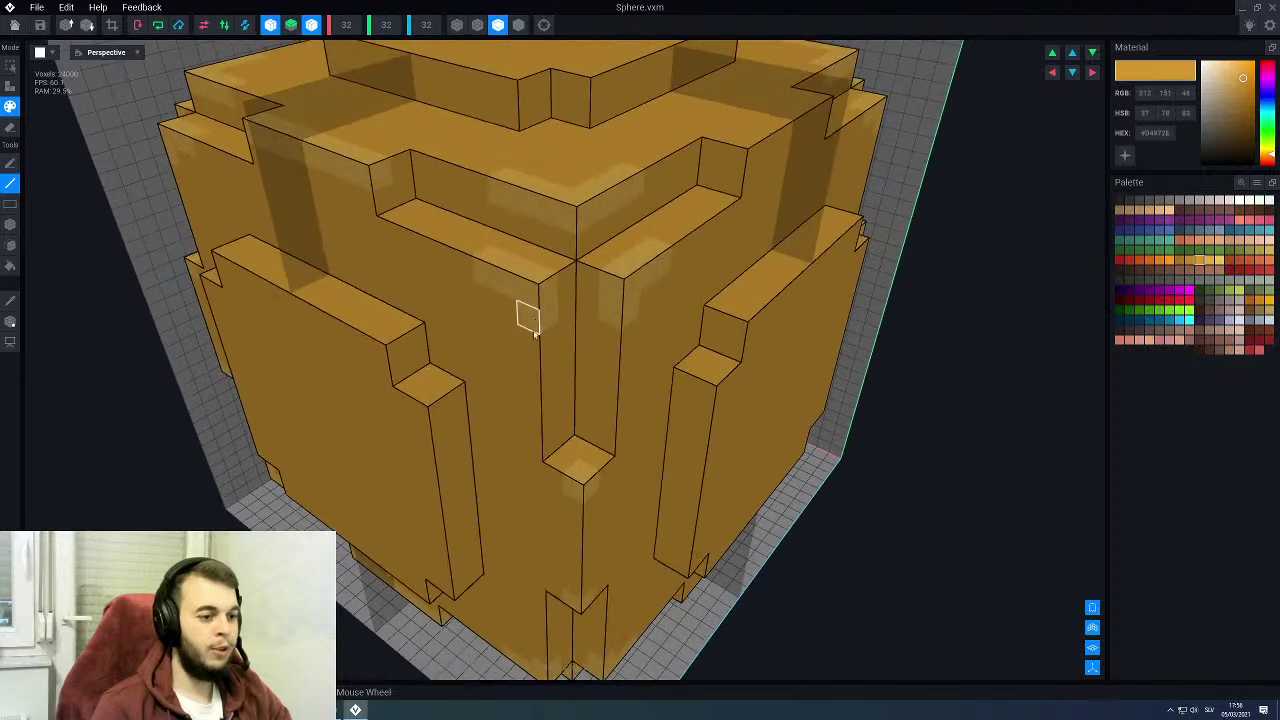
pyautogui.keyDown('alt'); pyautogui.click(533, 320); pyautogui.keyUp('alt')
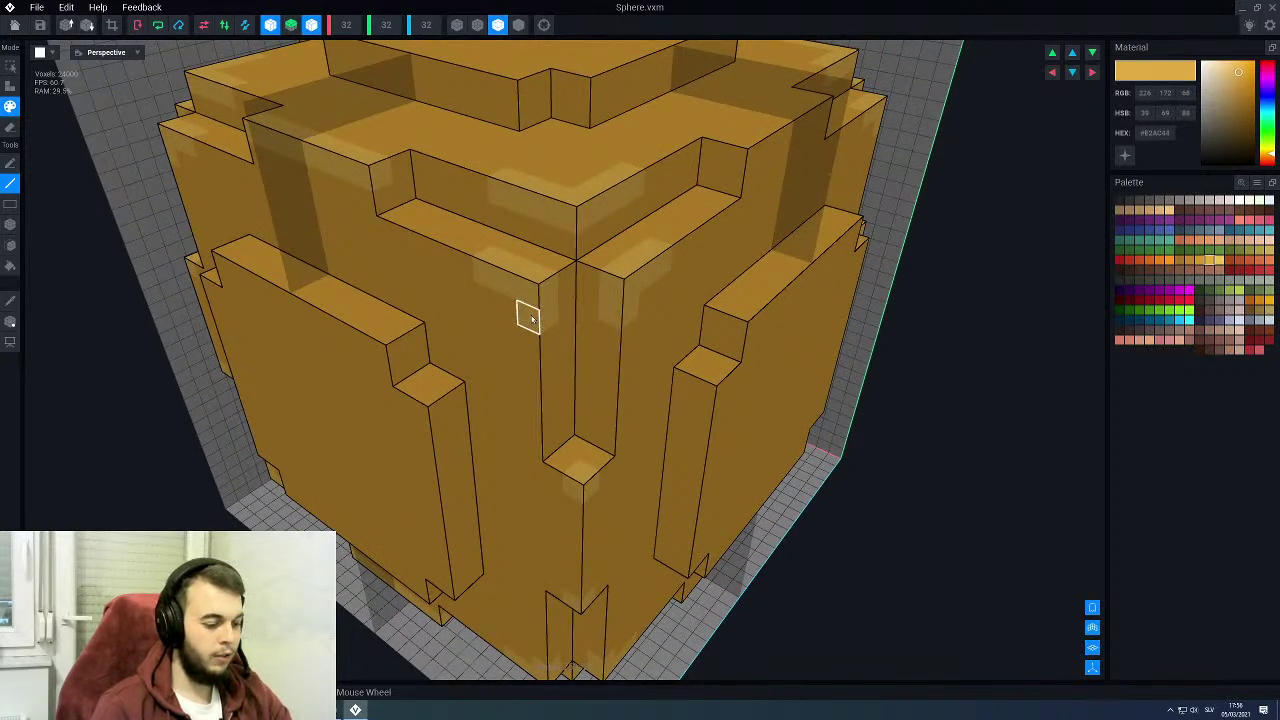
# Step: Paint light gold highlights along the middle of the sphere's upper side edges and the top edges of its raised side plates
pyautogui.scroll(-3, 531, 320)
pyautogui.moveTo(509, 234); pyautogui.dragTo(703, 220, button='right')
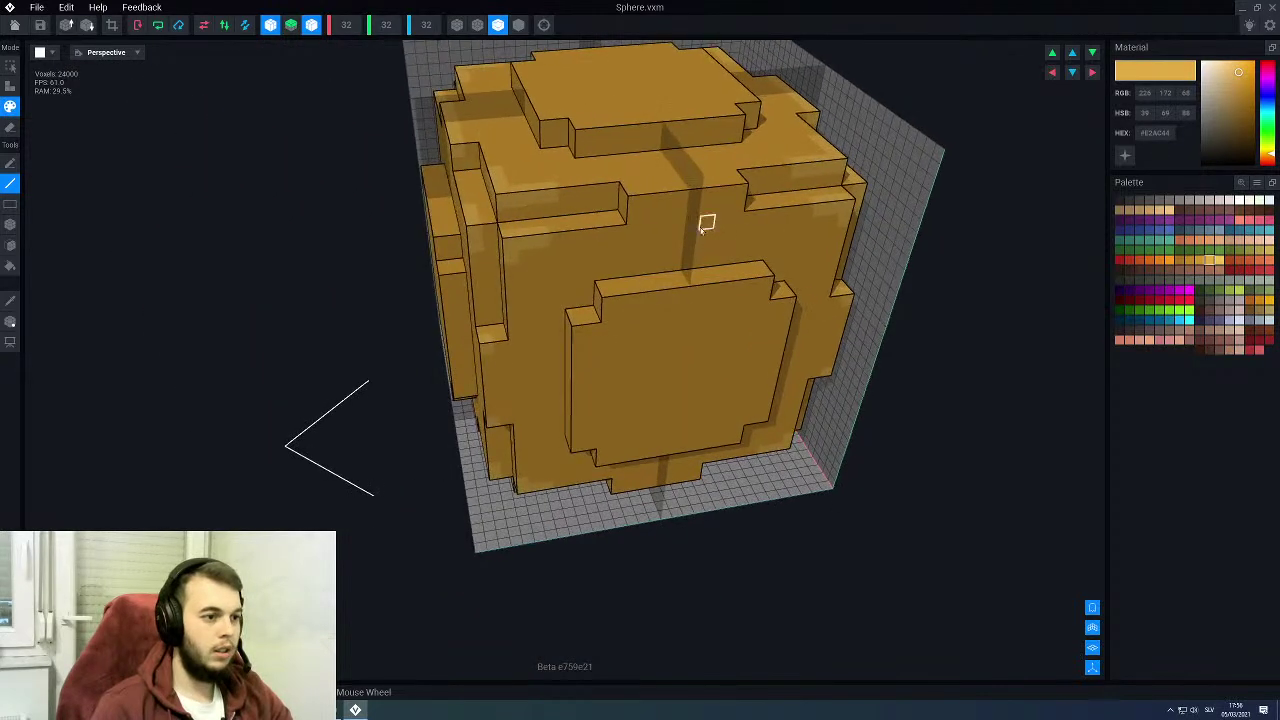
pyautogui.scroll(3, 620, 175)
pyautogui.scroll(-3, 620, 175)
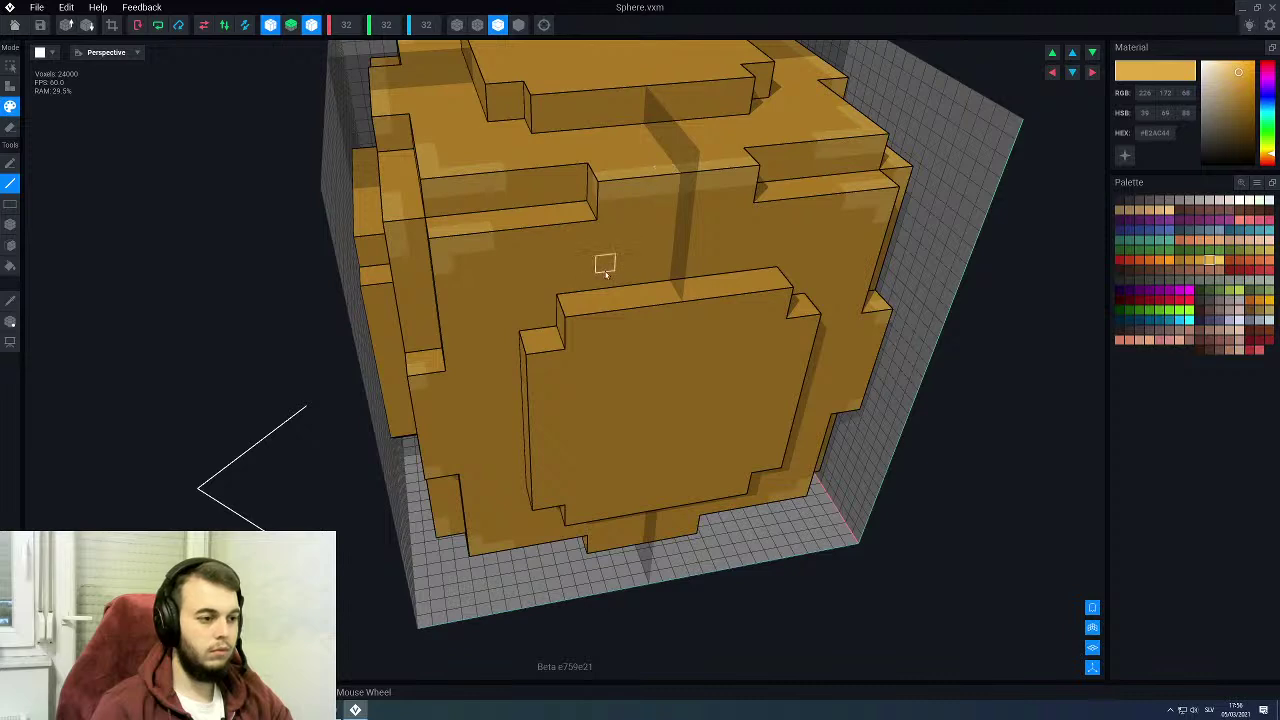
pyautogui.moveTo(603, 263); pyautogui.dragTo(610, 265, button='right')
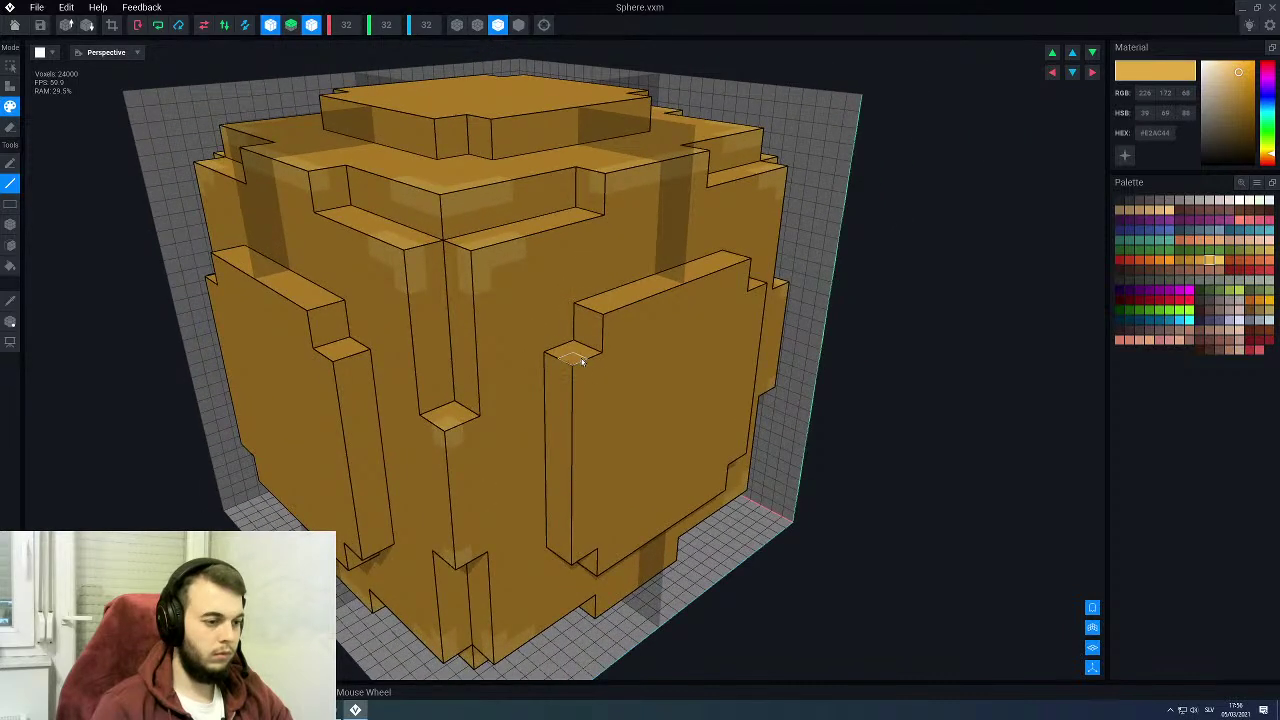
pyautogui.moveTo(570, 272); pyautogui.dragTo(570, 273, button='right')
pyautogui.moveTo(546, 335); pyautogui.dragTo(542, 332, button='middle')
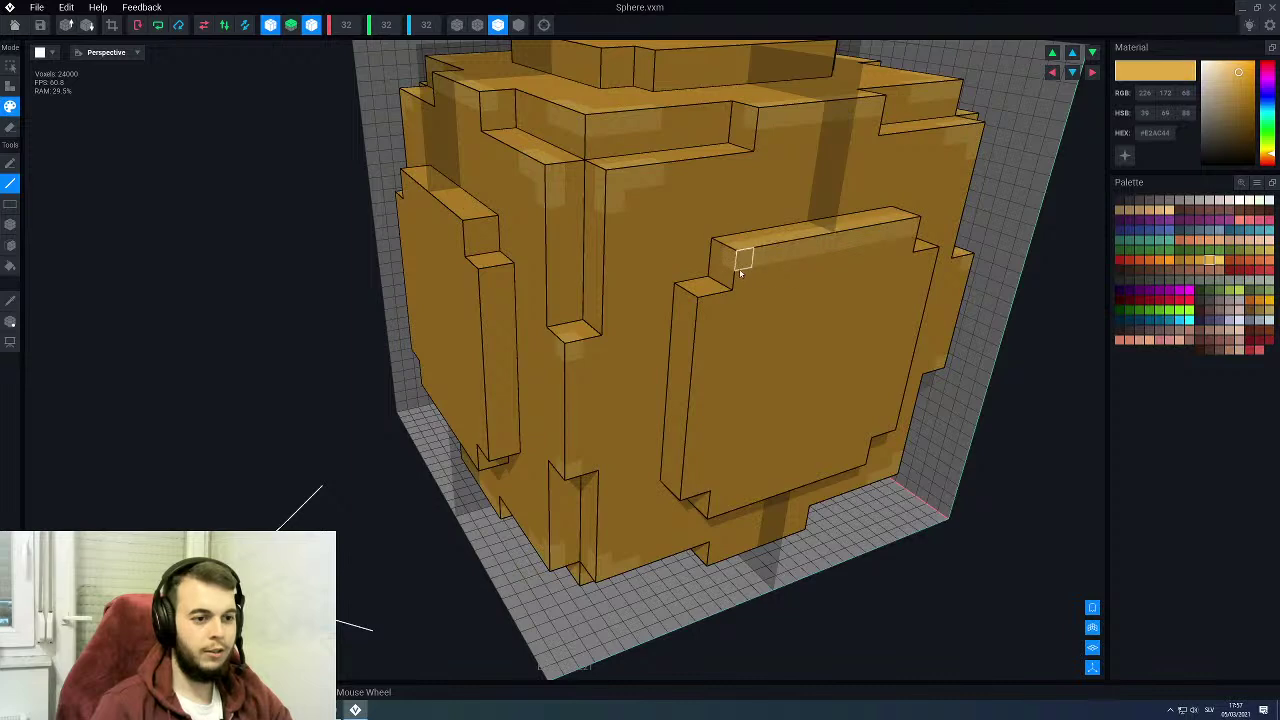
# Step: Highlight the upper stepped corners of the raised side plates and add single light gold voxels beneath them along the plate edges
pyautogui.moveTo(737, 277); pyautogui.dragTo(729, 316, button='right')
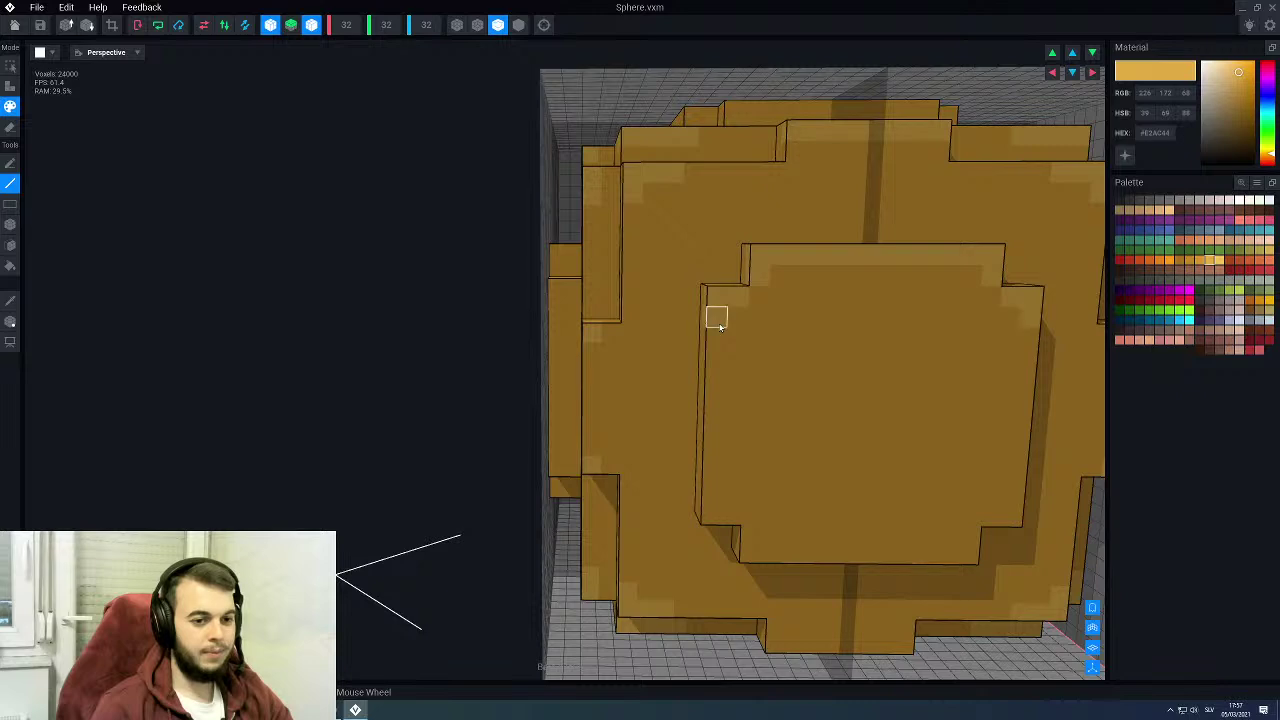
pyautogui.moveTo(640, 379); pyautogui.dragTo(620, 371, button='right')
pyautogui.scroll(3, 383, 249)
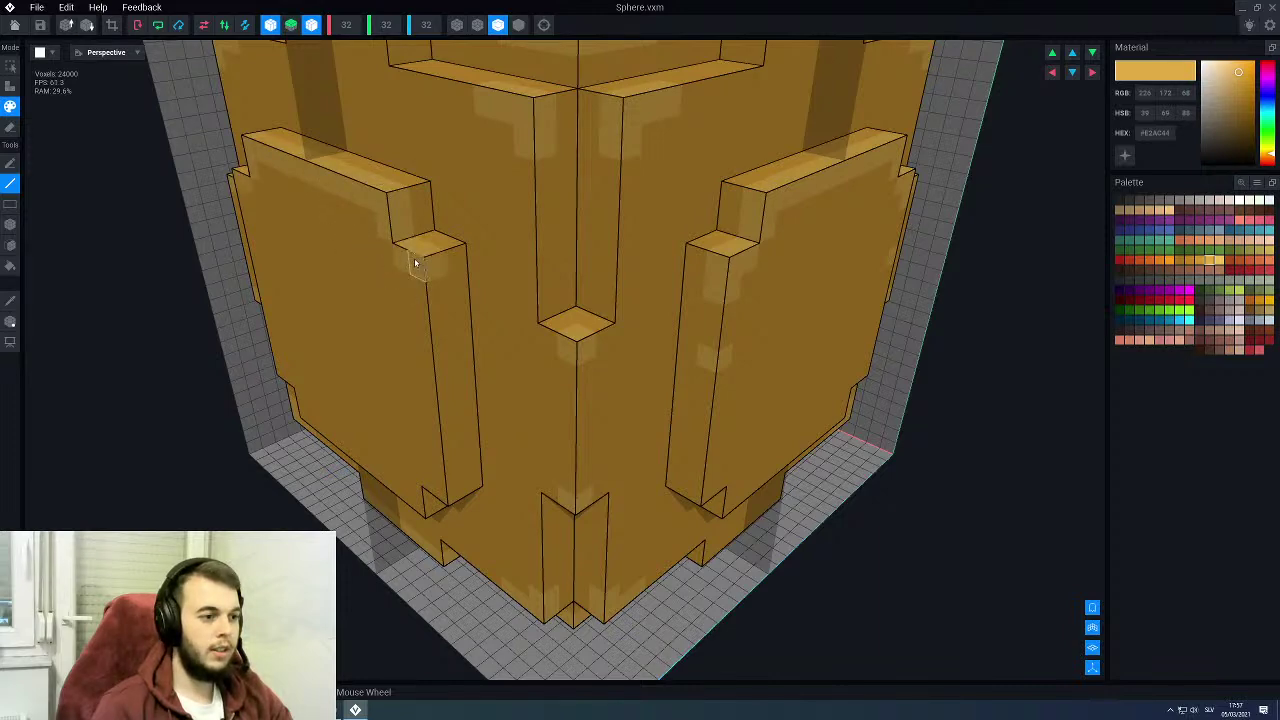
pyautogui.click(428, 357)
pyautogui.scroll(-3, 426, 366)
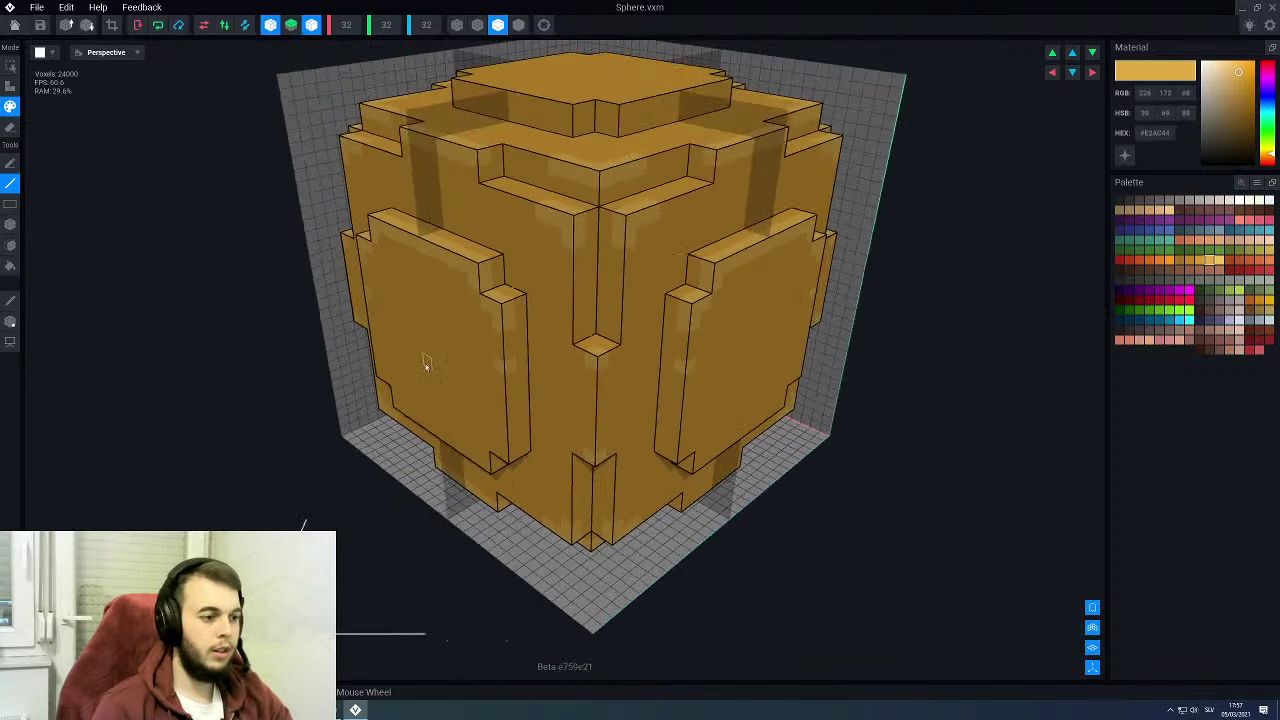
# Step: Paint a light gold highlight border around the edges and stepped corners of the sphere's raised top plate
pyautogui.moveTo(426, 366)
pyautogui.mouseDown(button='right')
pyautogui.moveTo(423, 314)
pyautogui.moveTo(540, 270)
pyautogui.moveTo(535, 298)
pyautogui.mouseUp(button='right')
pyautogui.scroll(3, 514, 254)
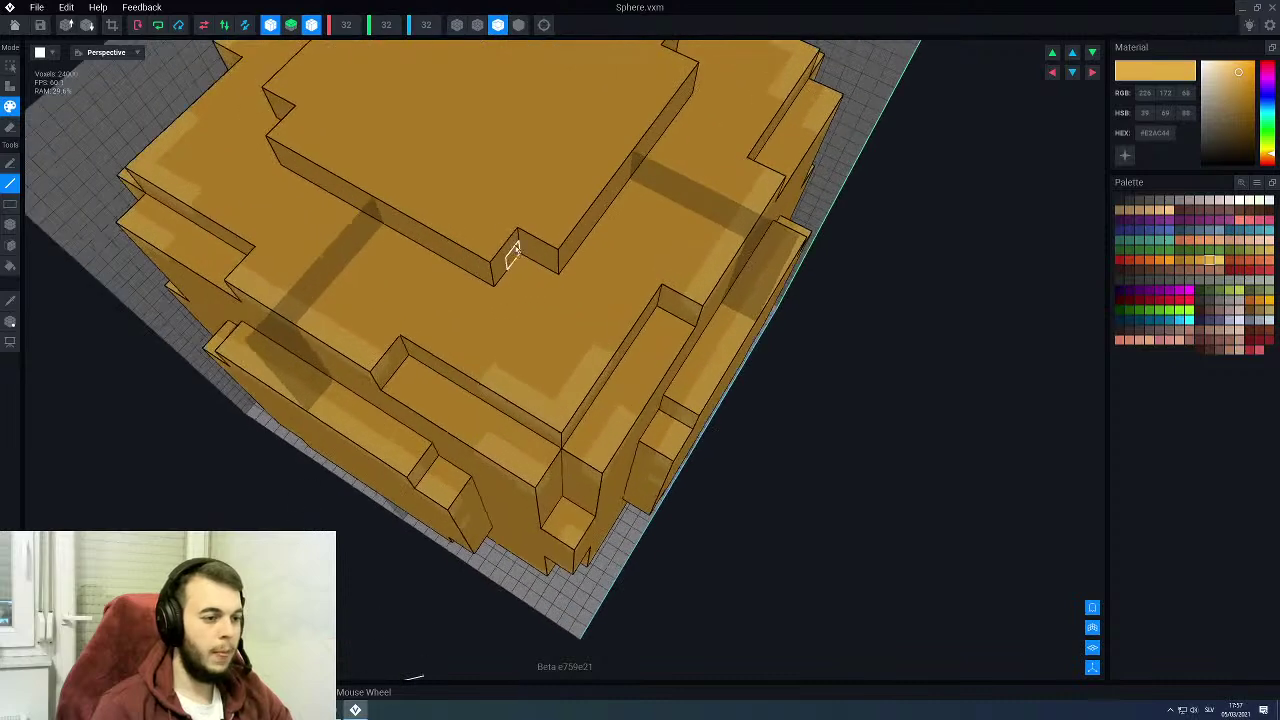
pyautogui.click(504, 236)
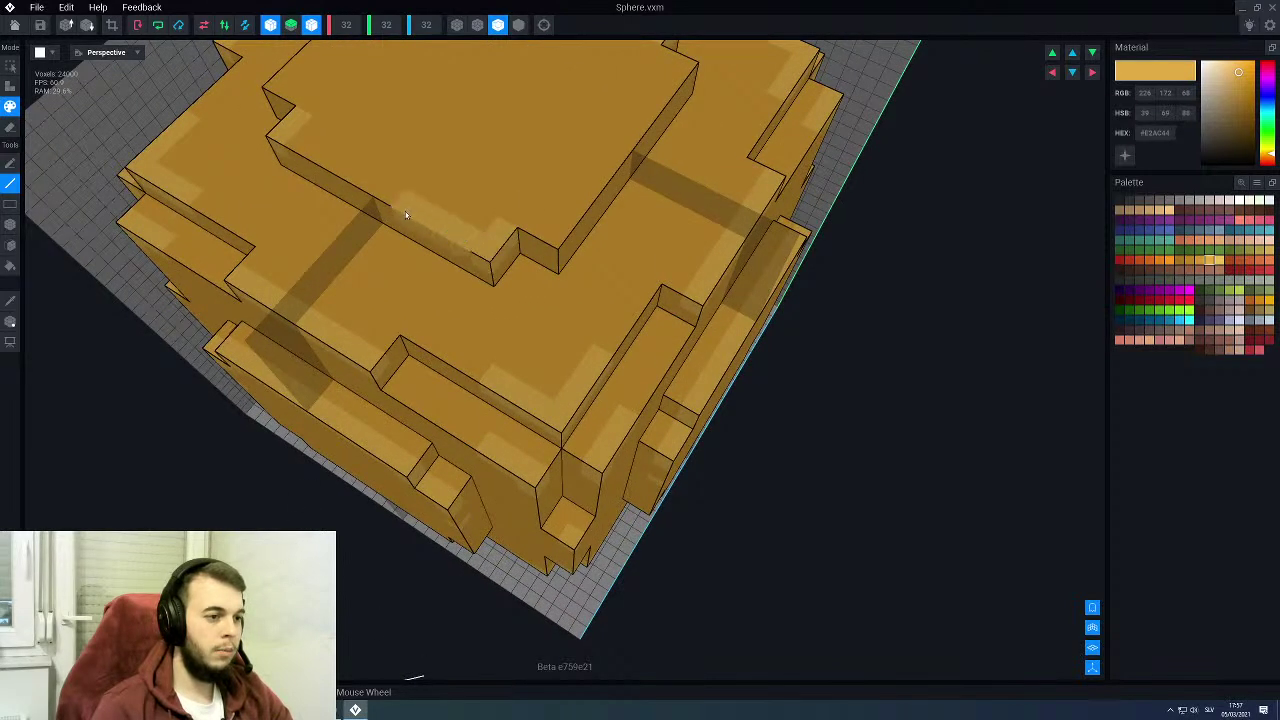
pyautogui.scroll(-2, 534, 229)
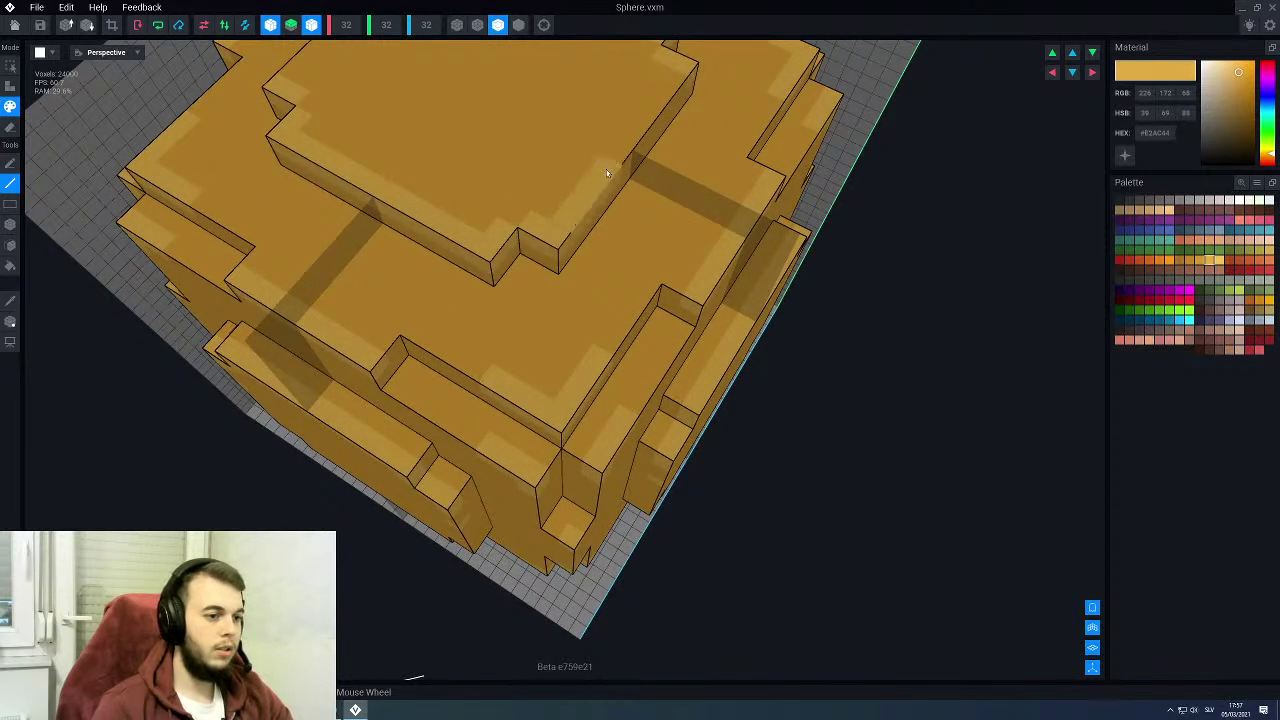
pyautogui.scroll(-3, 549, 223)
pyautogui.moveTo(539, 256); pyautogui.dragTo(534, 282, button='right')
# Step: Add isolated light gold voxels beside the highlights along the sphere's upper layer and just below the horizontal notches
pyautogui.scroll(5, 540, 300)
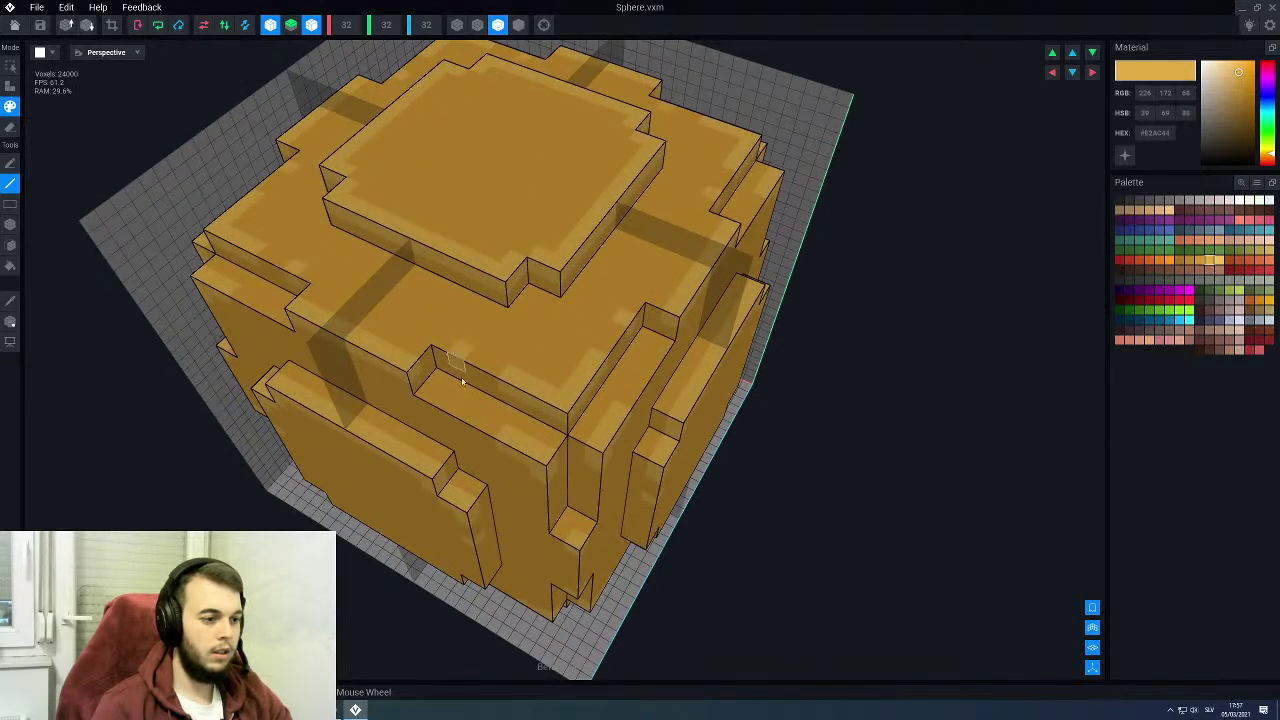
pyautogui.moveTo(527, 387); pyautogui.dragTo(455, 437, button='right')
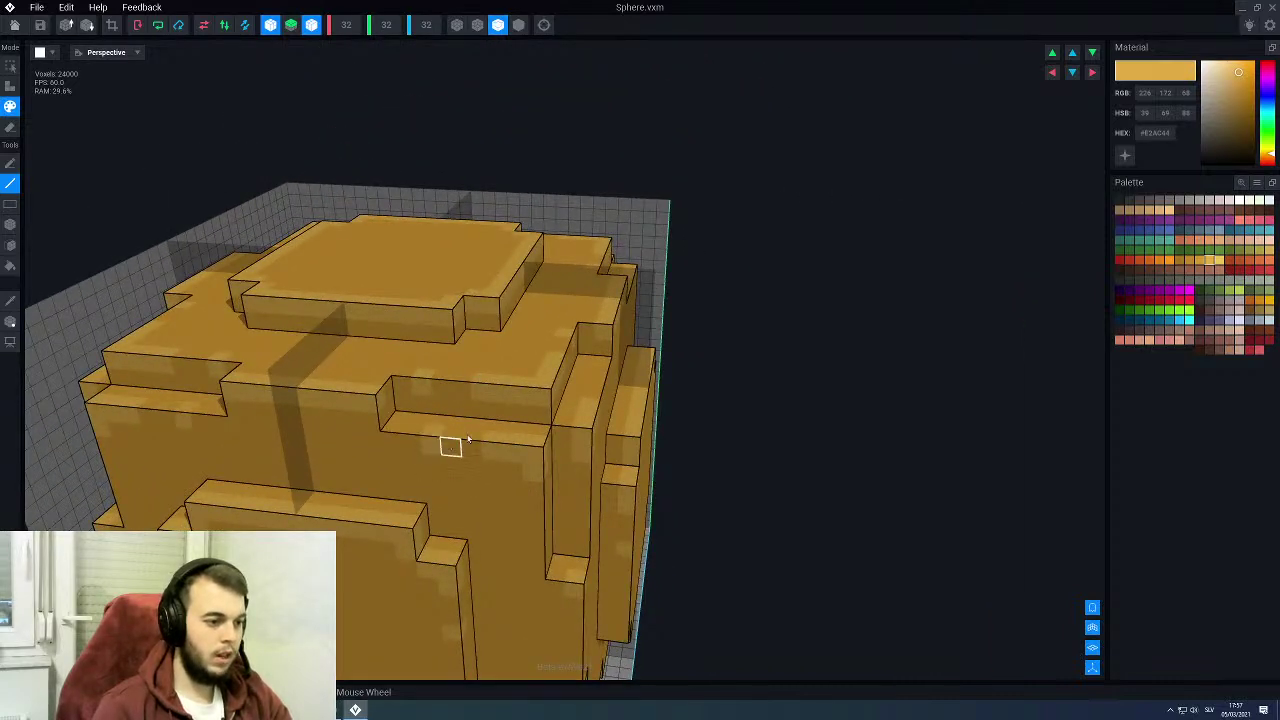
pyautogui.moveTo(449, 443); pyautogui.dragTo(503, 468, button='right')
pyautogui.scroll(-3, 578, 460)
pyautogui.moveTo(503, 468); pyautogui.dragTo(497, 455, button='middle')
pyautogui.scroll(4, 497, 455)
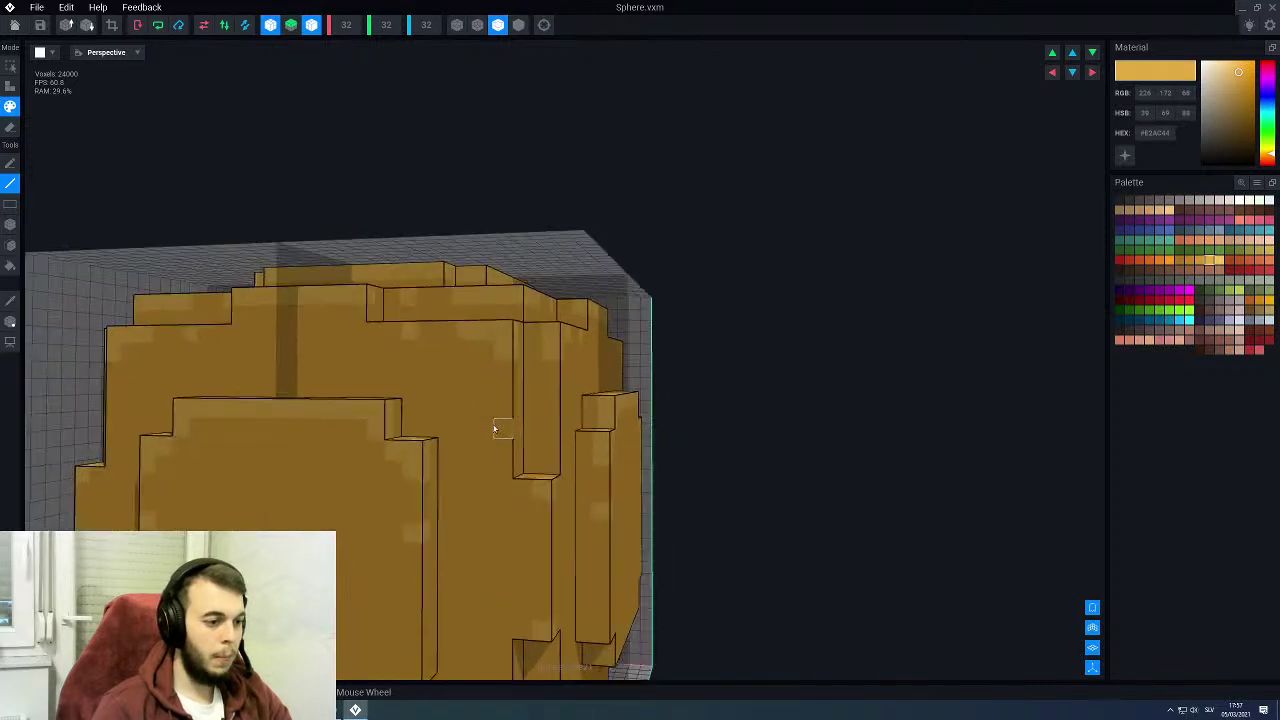
# Step: Add single light gold voxels beside the upper vertical corner notches and check the highlights from the side
pyautogui.scroll(-3, 505, 378)
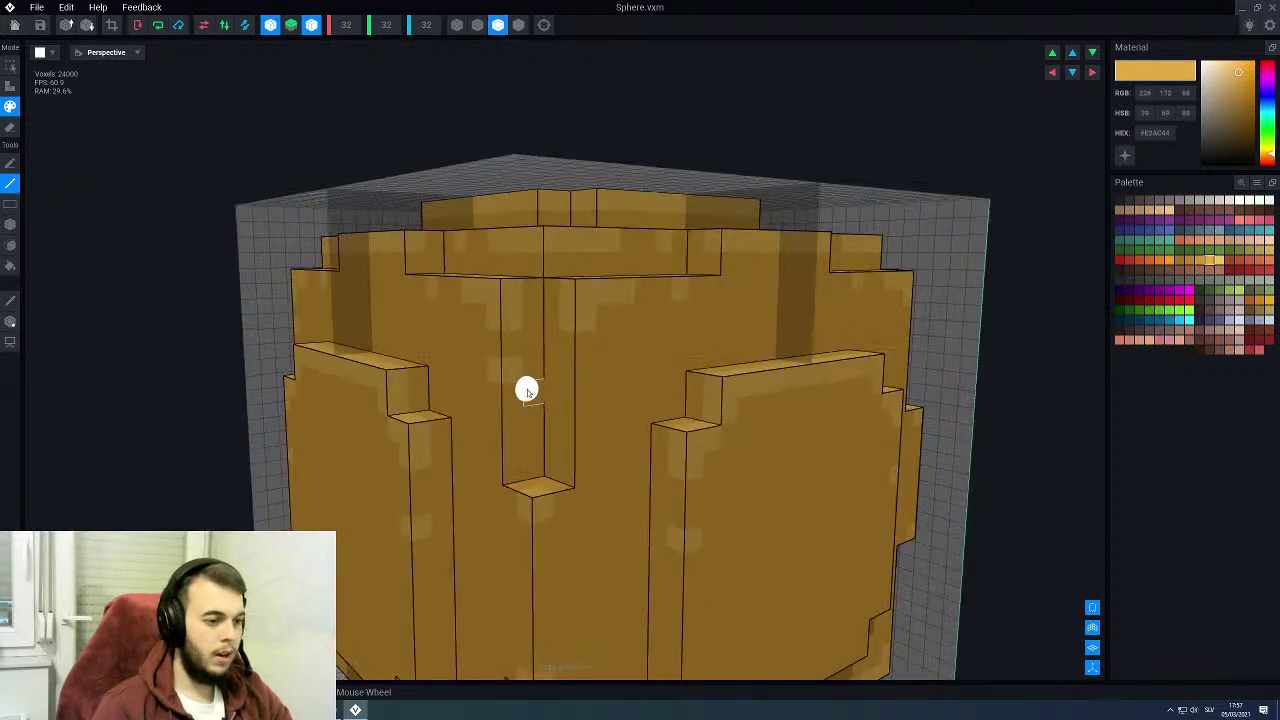
pyautogui.scroll(-4, 525, 445)
pyautogui.moveTo(498, 434); pyautogui.dragTo(476, 436, button='right')
pyautogui.moveTo(476, 436); pyautogui.dragTo(477, 431, button='middle')
pyautogui.moveTo(552, 440); pyautogui.dragTo(548, 443, button='right')
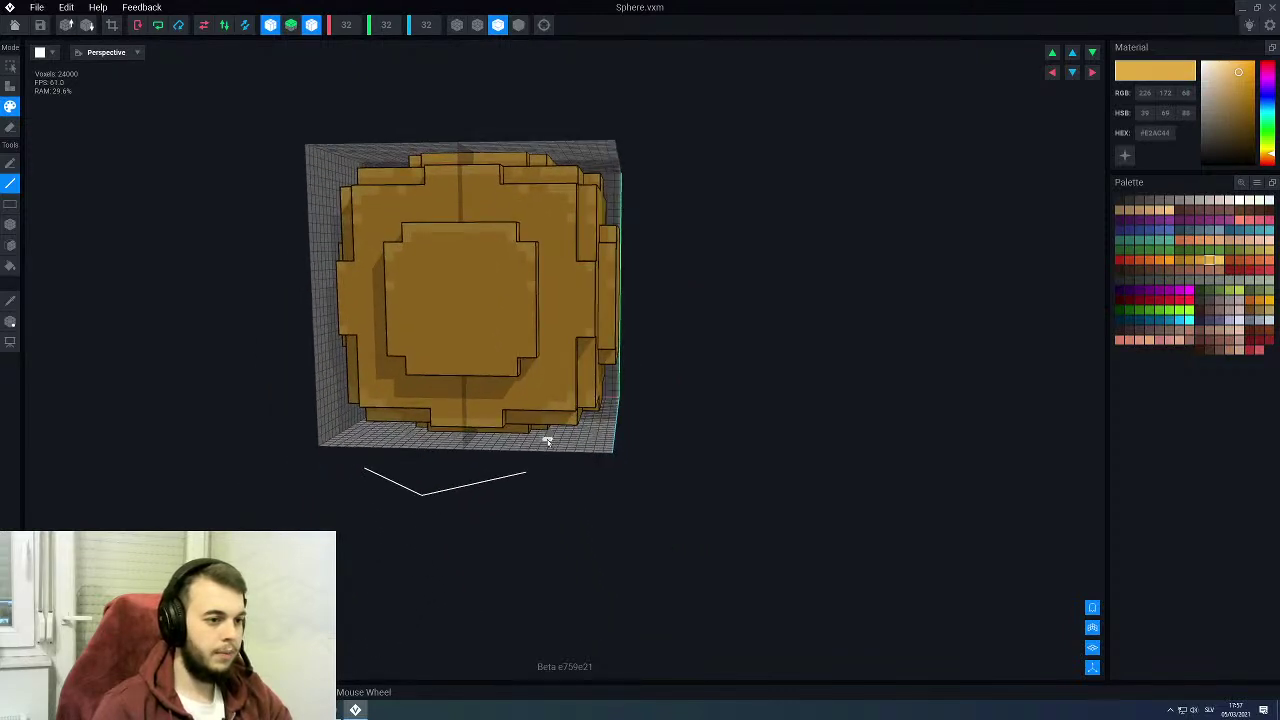
pyautogui.scroll(2, 540, 415)
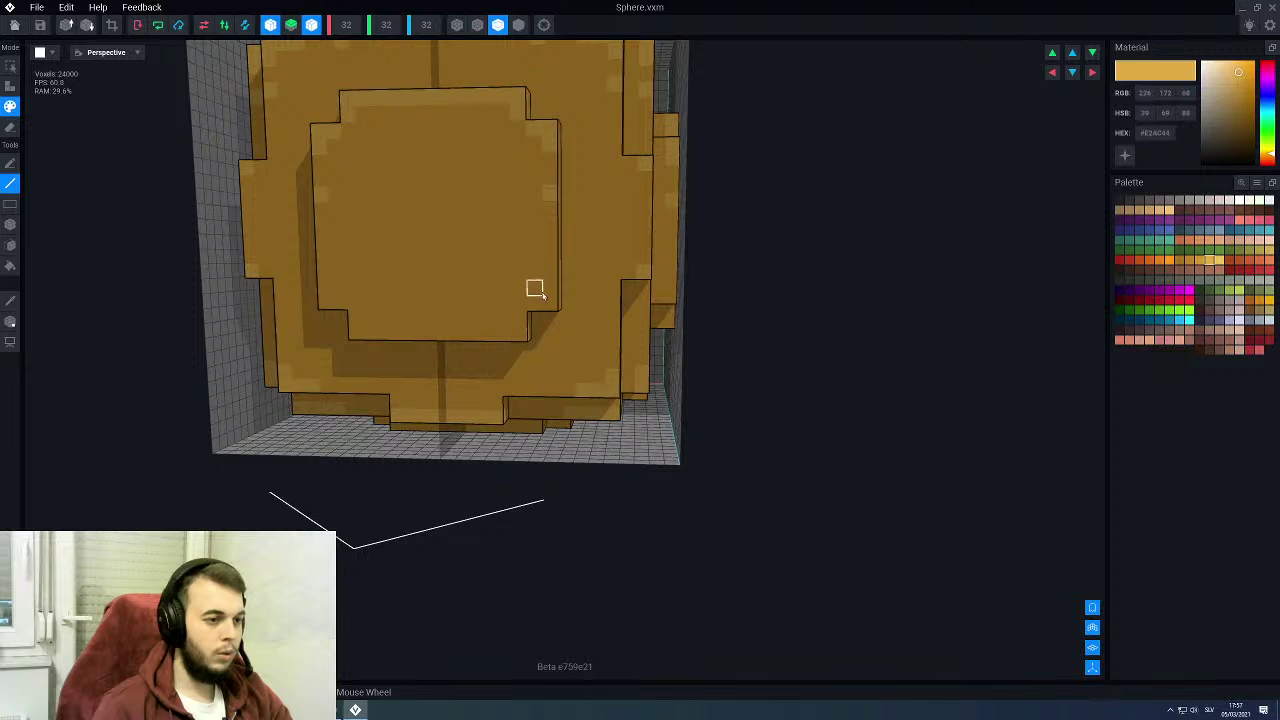
pyautogui.moveTo(539, 262); pyautogui.dragTo(551, 311, button='middle')
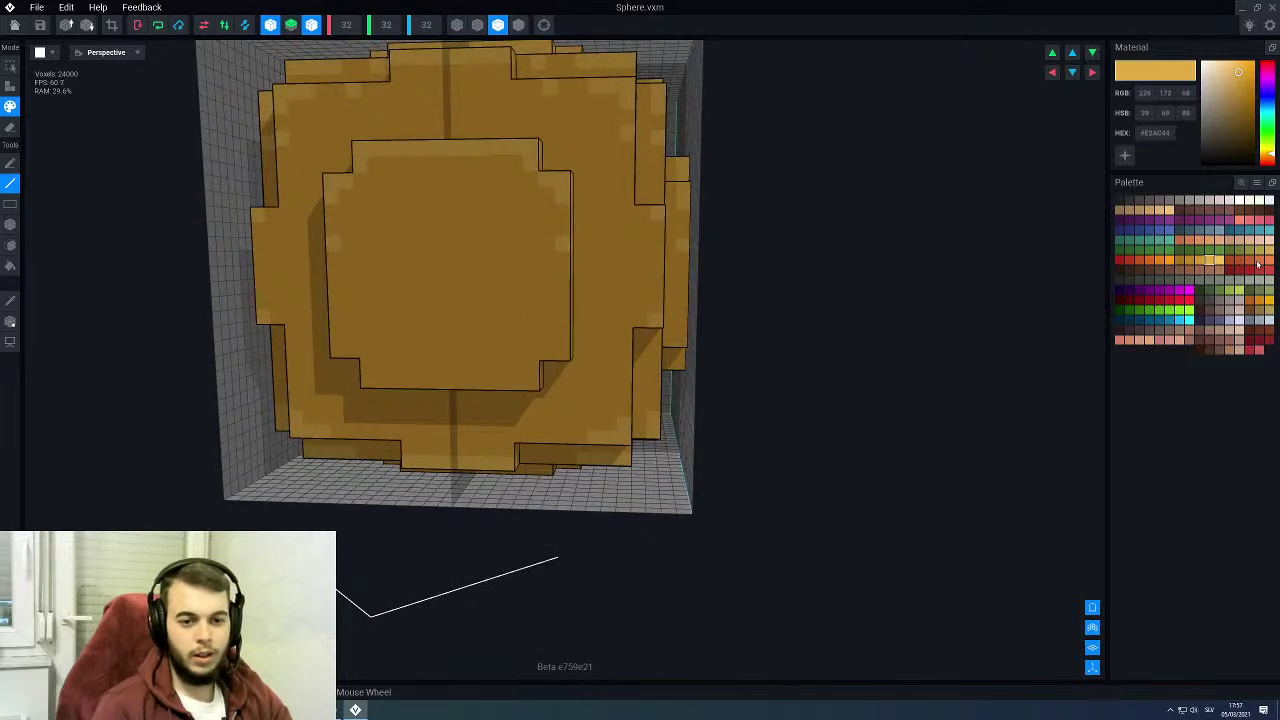
# Step: Choose dark gold (#BE8528) and shade the lower stepped corners and bottom edge of the sphere's raised side plate
pyautogui.click(1190, 260)
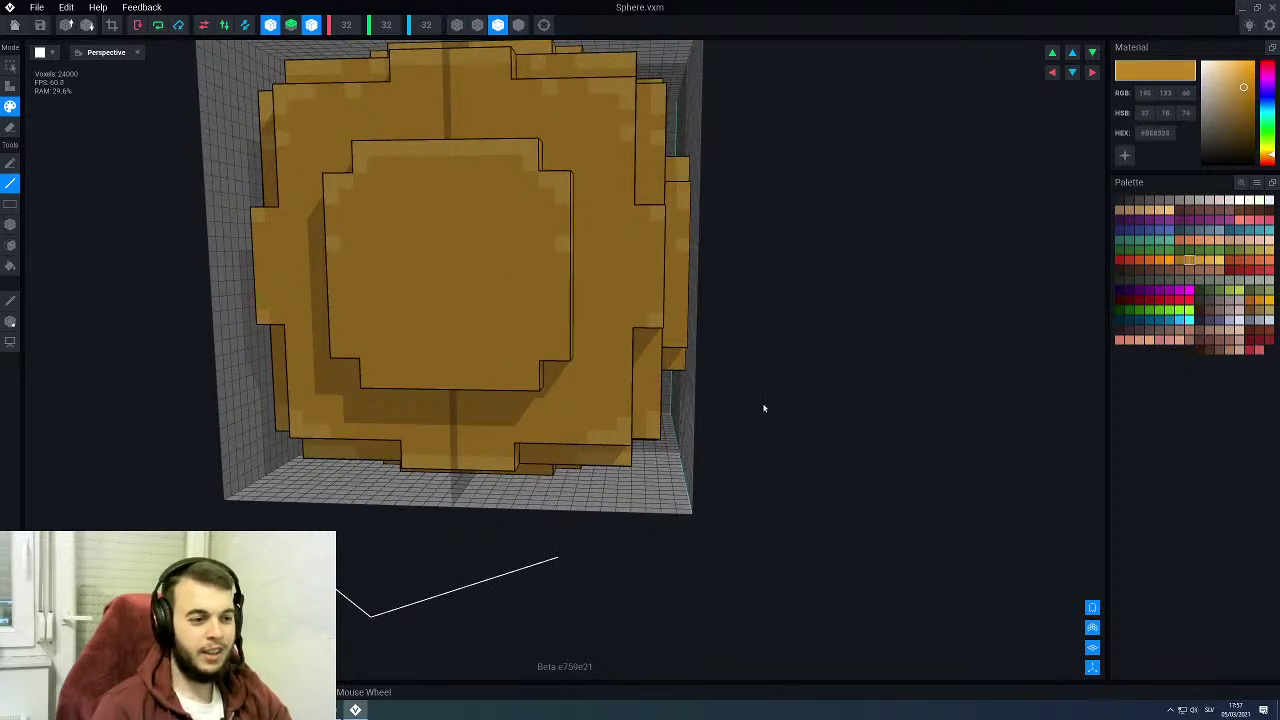
pyautogui.press('r')
pyautogui.press('g')
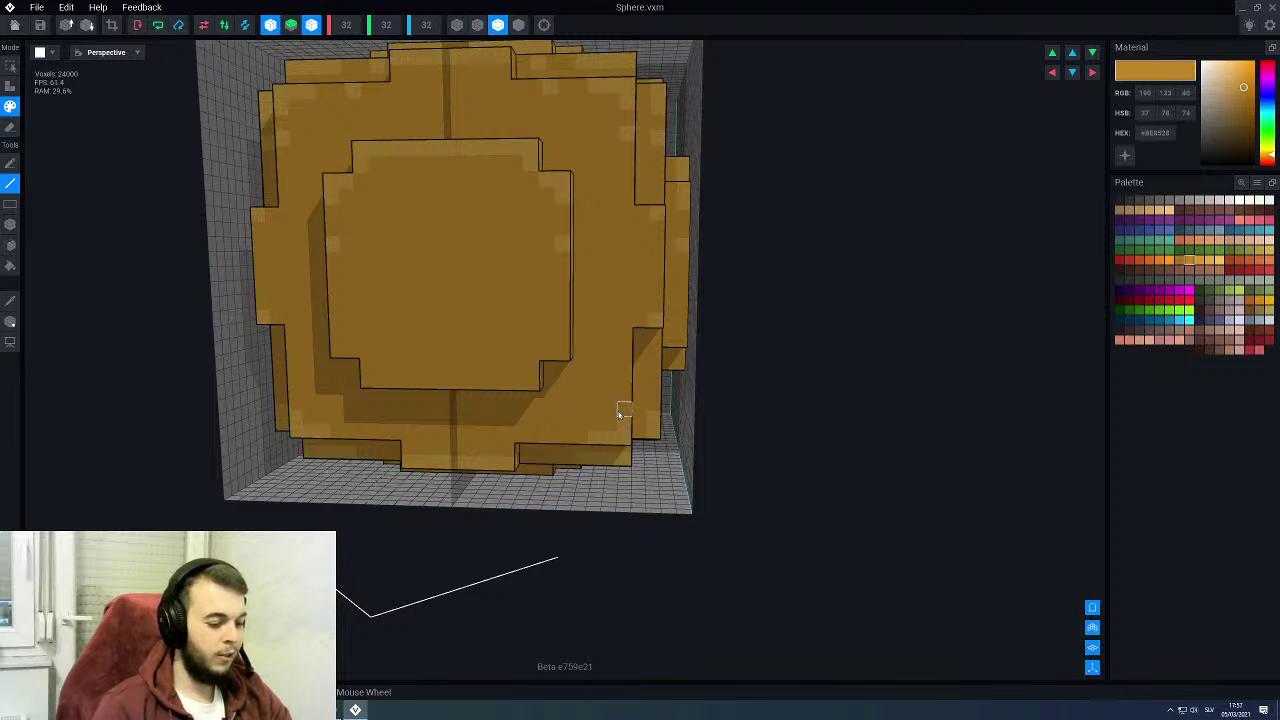
pyautogui.press('b')
pyautogui.press('l')
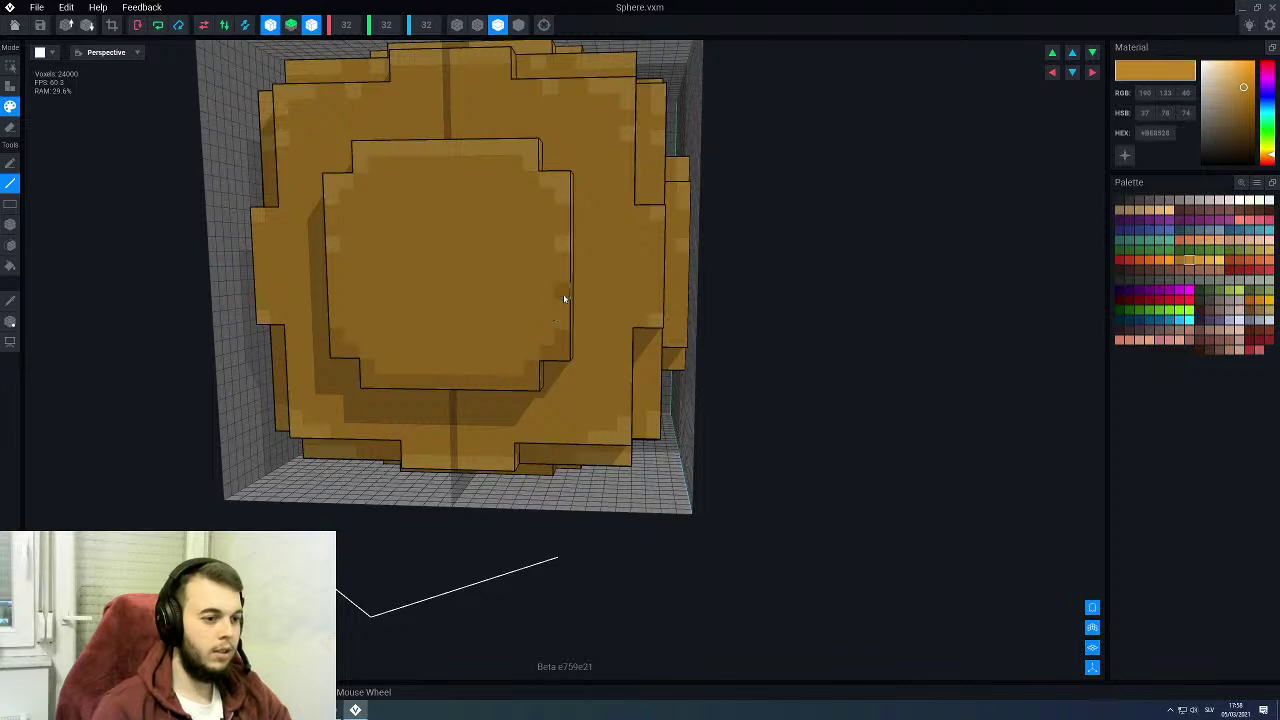
# Step: Recolor the light gold highlights along the lower edges and bottom corners of the sphere's main body to dark gold
pyautogui.scroll(-4, 536, 393)
pyautogui.moveTo(536, 393); pyautogui.dragTo(577, 430, button='right')
pyautogui.scroll(3, 574, 411)
pyautogui.moveTo(577, 430); pyautogui.dragTo(609, 377, button='middle')
pyautogui.scroll(3, 609, 377)
pyautogui.moveTo(520, 377); pyautogui.dragTo(536, 359, button='right')
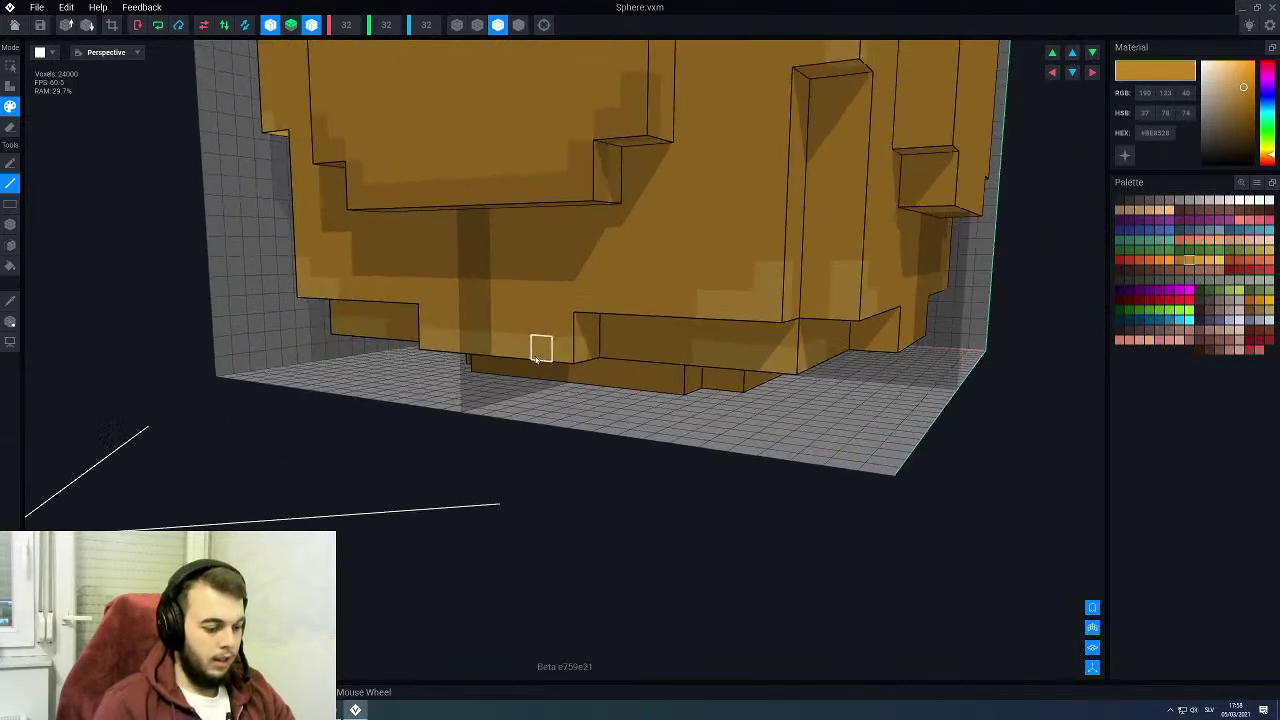
pyautogui.press('f')
pyautogui.click(500, 346)
pyautogui.click(748, 305)
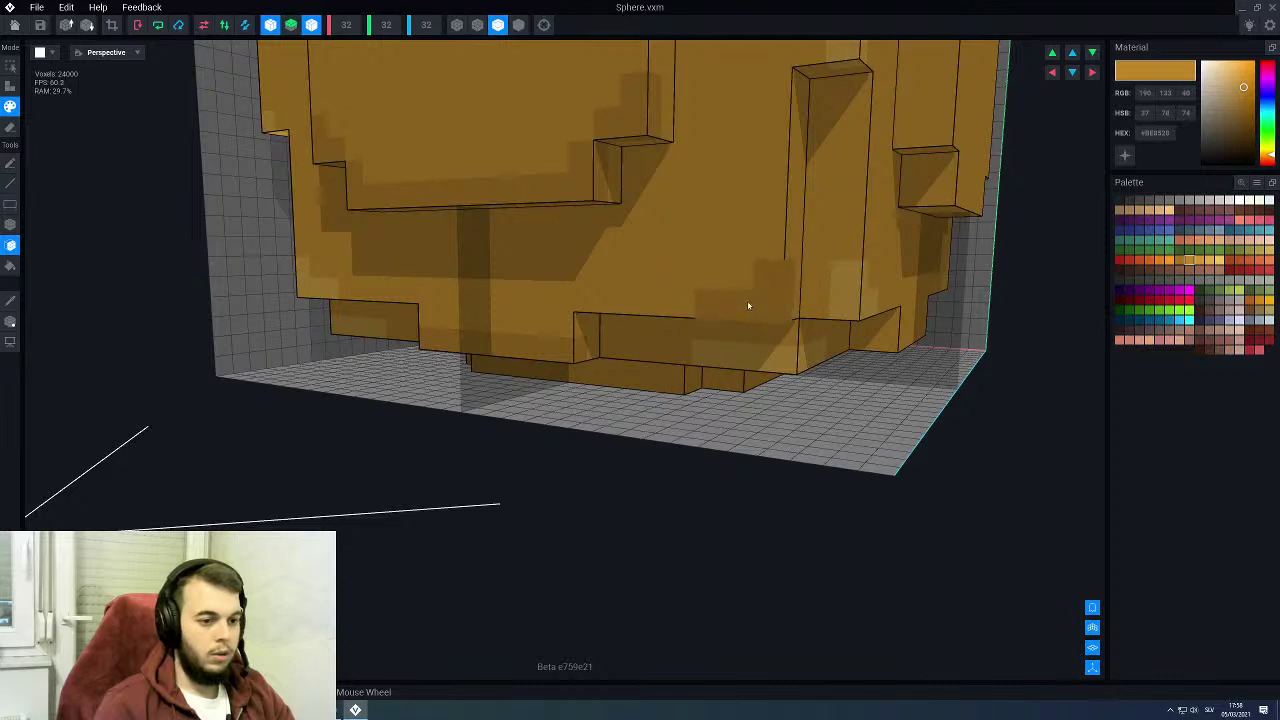
pyautogui.click(863, 303)
pyautogui.moveTo(757, 358)
pyautogui.mouseDown(button='right')
pyautogui.moveTo(773, 357)
pyautogui.moveTo(729, 366)
pyautogui.moveTo(666, 140)
pyautogui.mouseUp(button='right')
pyautogui.click(773, 357)
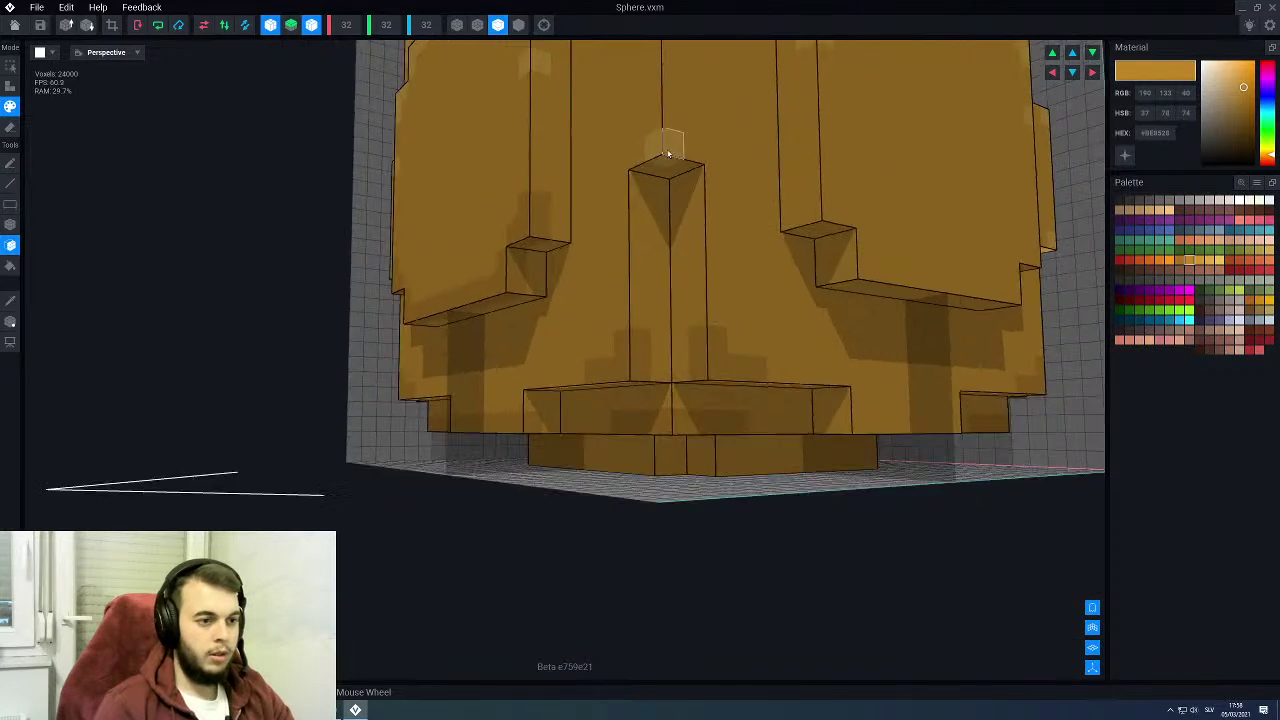
# Step: Add dark gold voxels above the lower vertical corner notches of the sphere
pyautogui.scroll(-6, 674, 217)
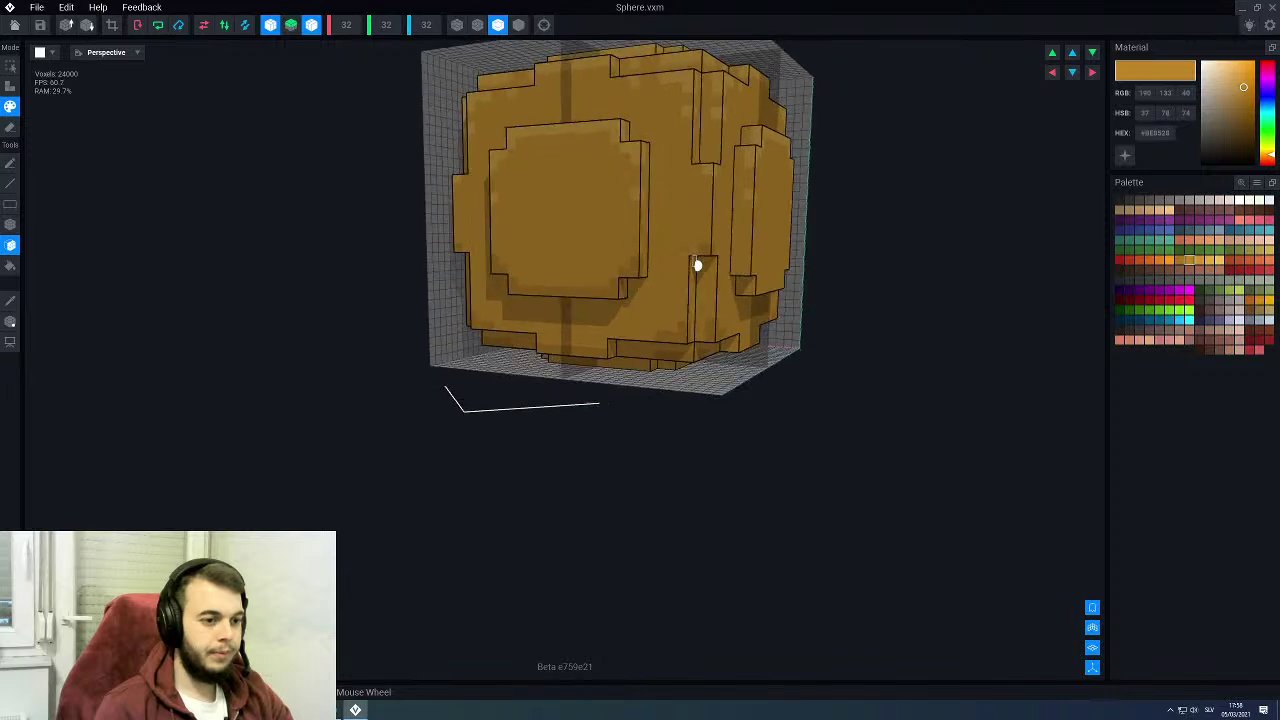
pyautogui.moveTo(709, 262); pyautogui.dragTo(689, 277, button='middle')
pyautogui.moveTo(689, 277); pyautogui.dragTo(666, 306, button='right')
pyautogui.scroll(3, 666, 306)
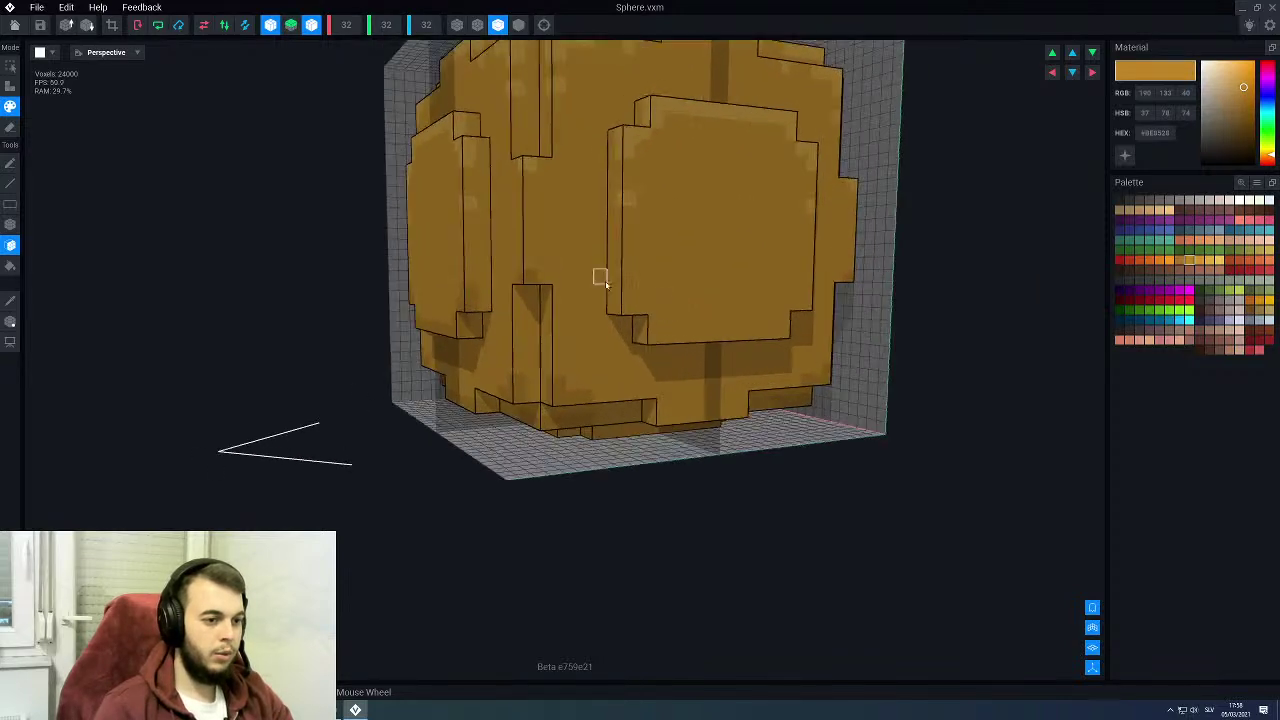
pyautogui.scroll(2, 624, 304)
pyautogui.press('l')
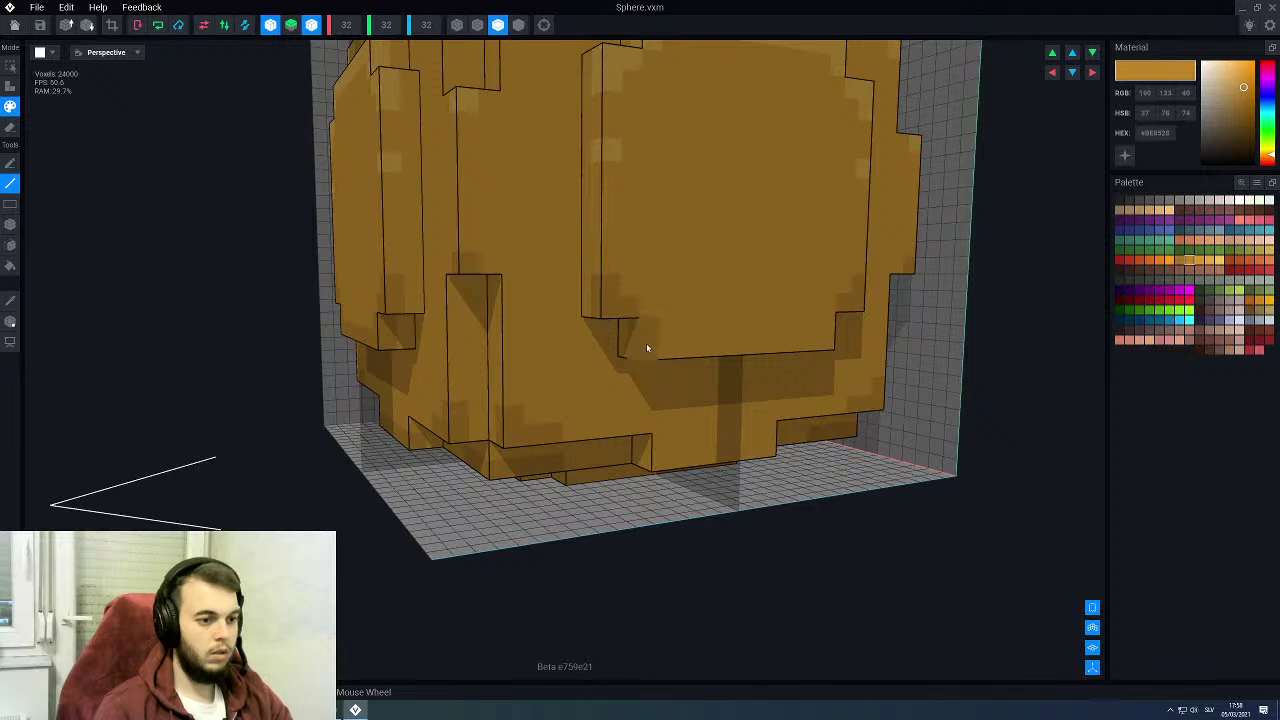
# Step: Paint isolated dark gold voxels beside the lower vertical corner notches on the sphere's sides
pyautogui.scroll(-3, 660, 350)
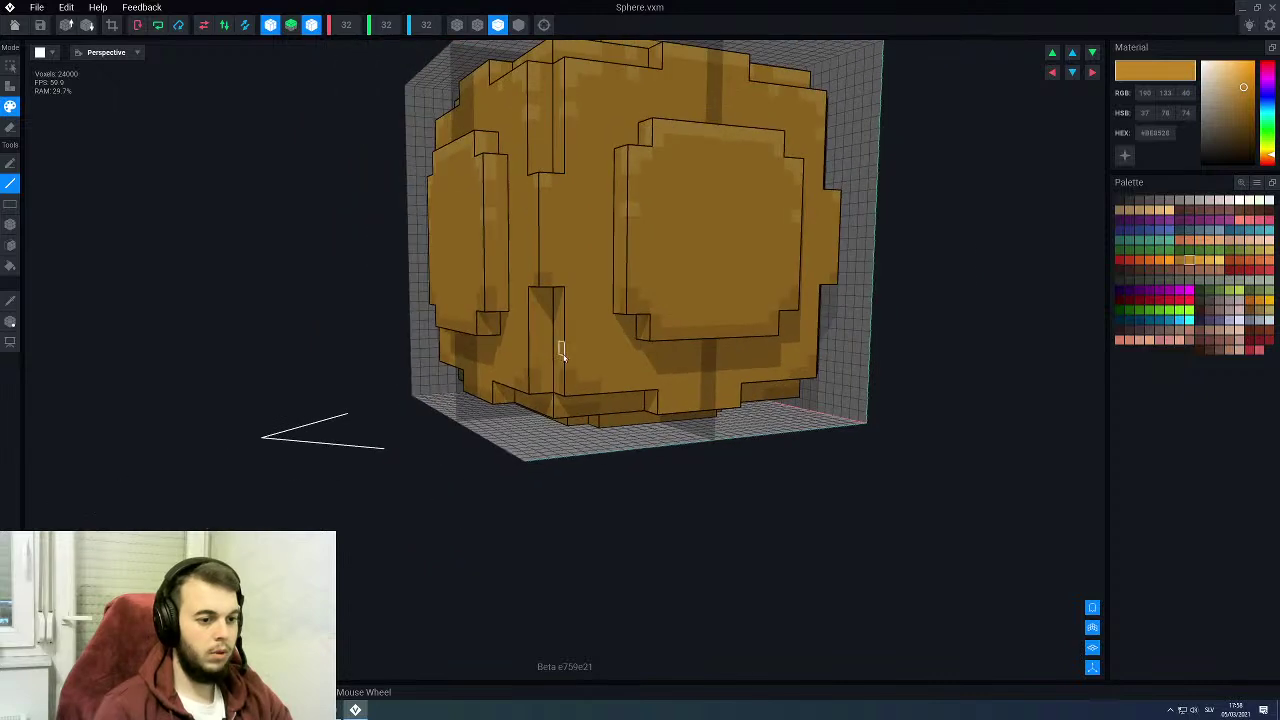
pyautogui.moveTo(530, 350); pyautogui.dragTo(563, 353, button='right')
pyautogui.moveTo(544, 344); pyautogui.dragTo(558, 342, button='middle')
pyautogui.scroll(2, 558, 340)
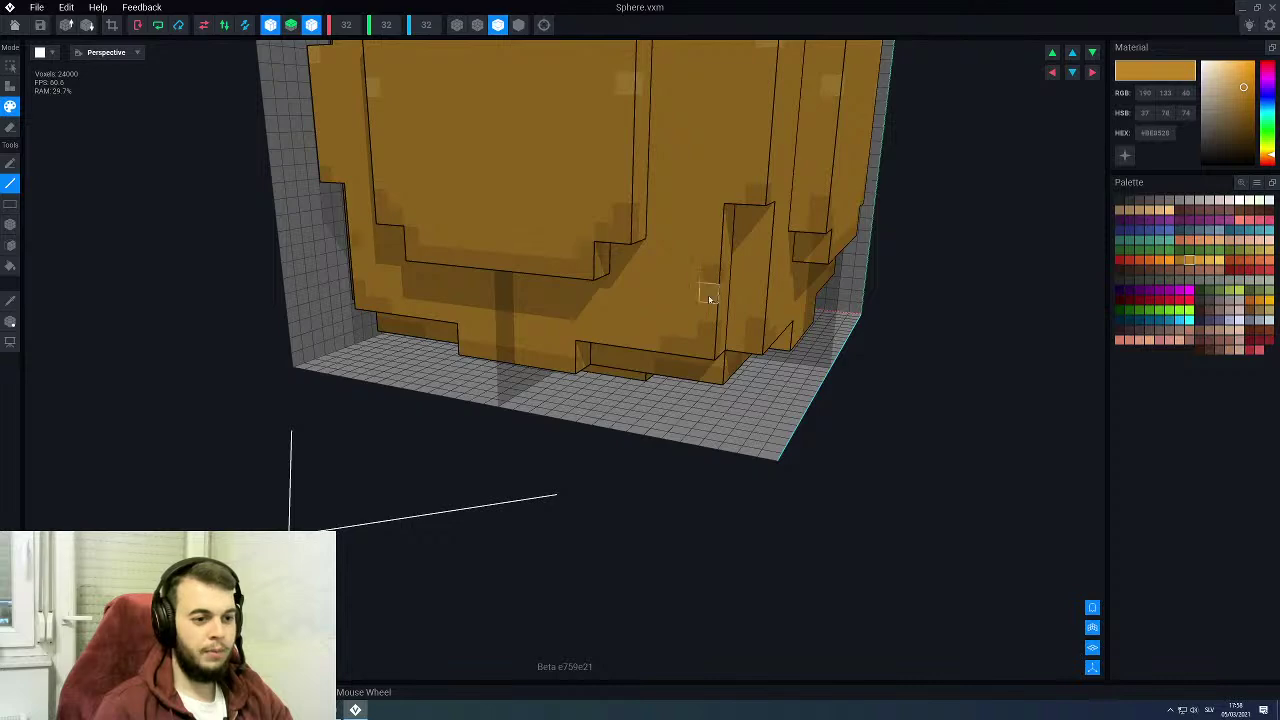
# Step: Recolor the raised bottom plate on the sphere's underside to dark gold
pyautogui.scroll(-3, 663, 297)
pyautogui.moveTo(657, 312); pyautogui.dragTo(597, 426, button='right')
pyautogui.moveTo(597, 426); pyautogui.dragTo(597, 423, button='middle')
pyautogui.scroll(3, 595, 418)
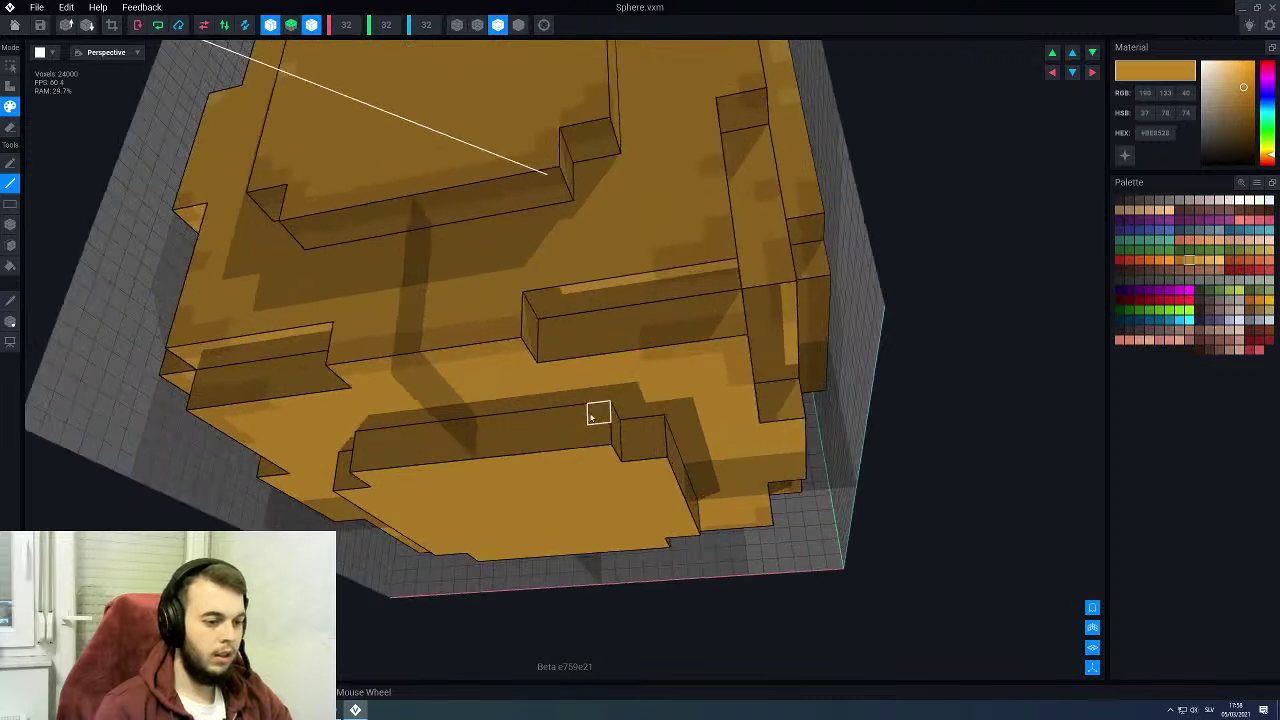
pyautogui.press('b')
pyautogui.press('f')
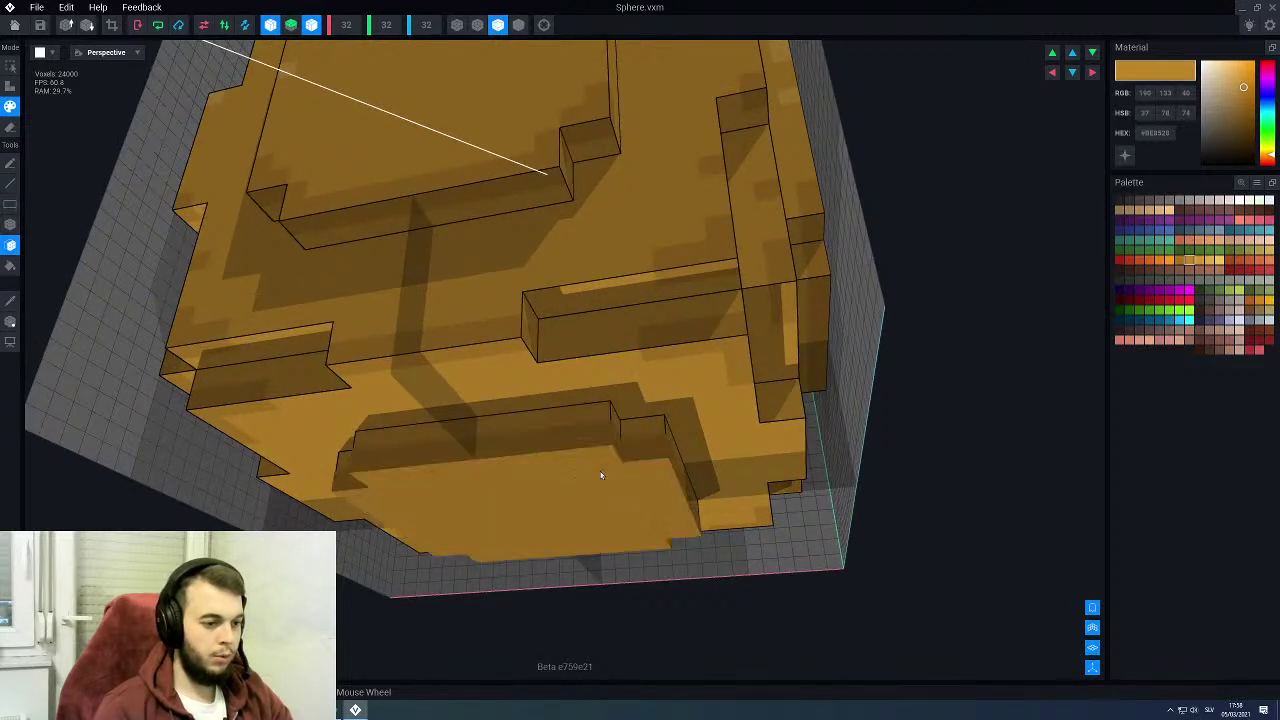
pyautogui.moveTo(637, 464); pyautogui.dragTo(628, 465, button='right')
pyautogui.press('b')
pyautogui.moveTo(491, 426); pyautogui.dragTo(676, 502)
# Step: Examine the sphere's dark and light edge shading from the sides, corners and underside
pyautogui.moveTo(676, 502); pyautogui.dragTo(685, 430, button='right')
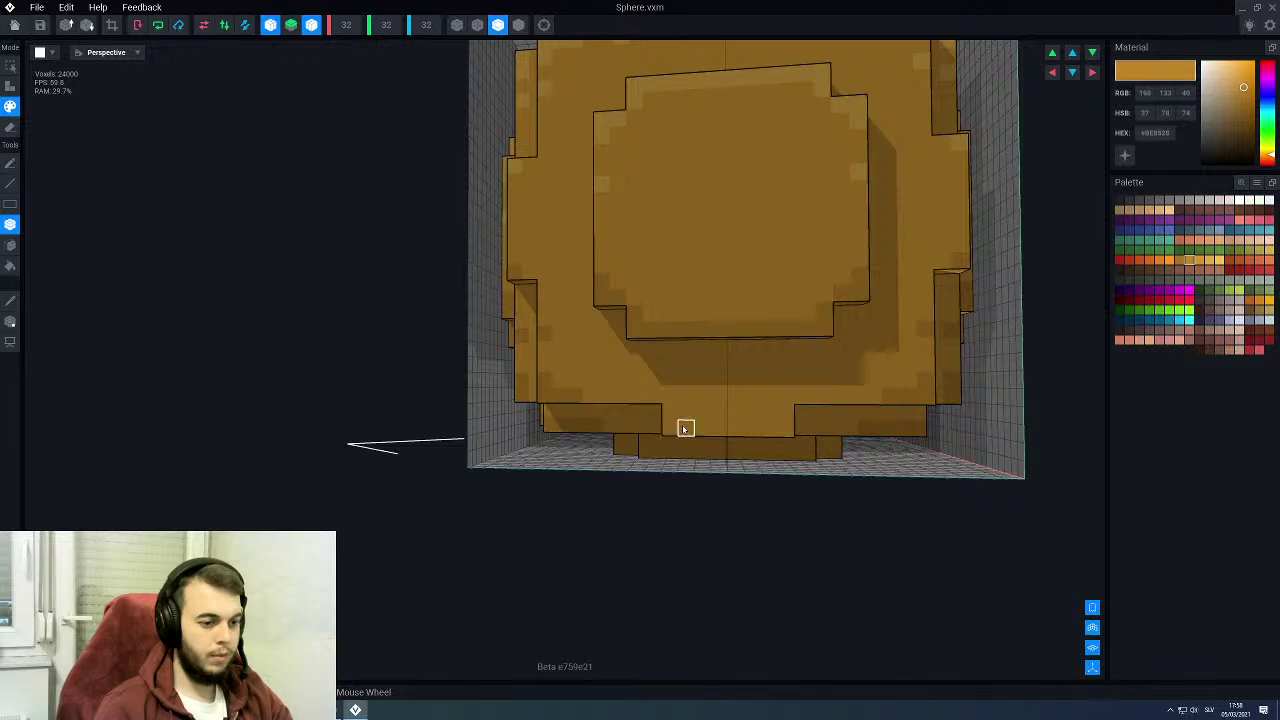
pyautogui.moveTo(719, 432); pyautogui.dragTo(543, 466, button='right')
pyautogui.scroll(2, 445, 420)
pyautogui.moveTo(445, 418); pyautogui.dragTo(514, 491, button='right')
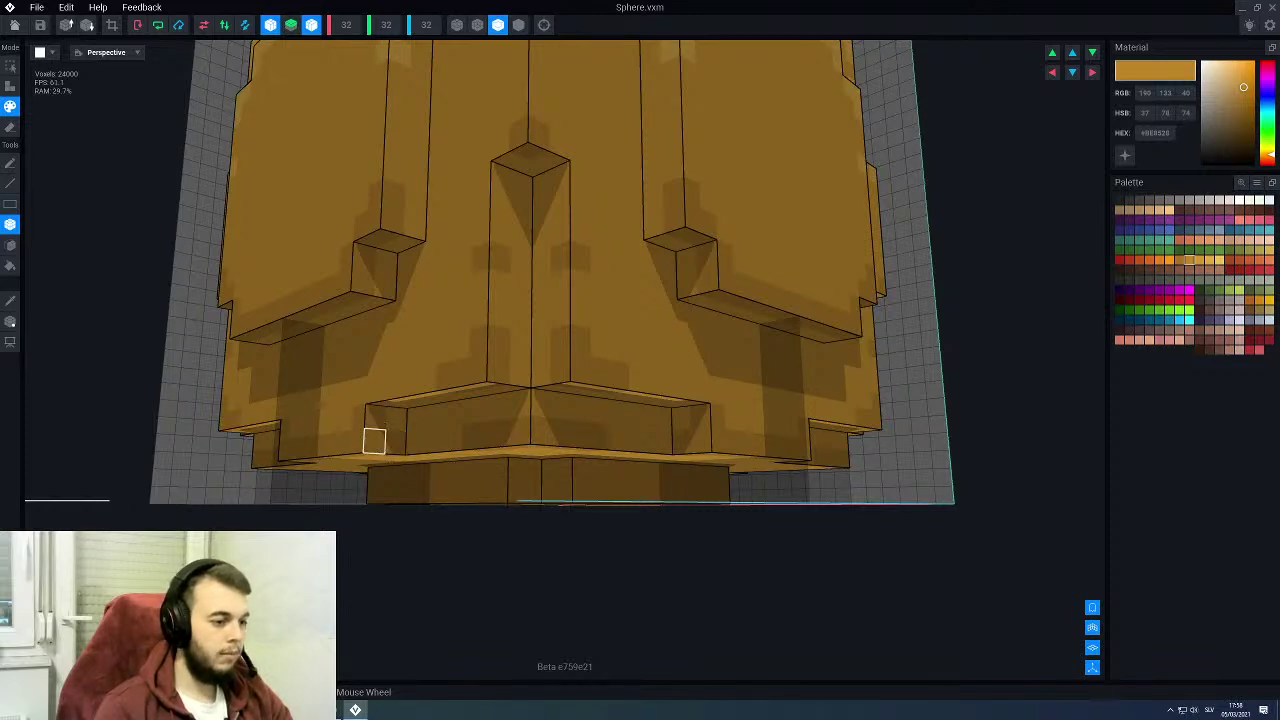
pyautogui.moveTo(371, 440); pyautogui.dragTo(425, 428, button='right')
pyautogui.scroll(-2, 395, 435)
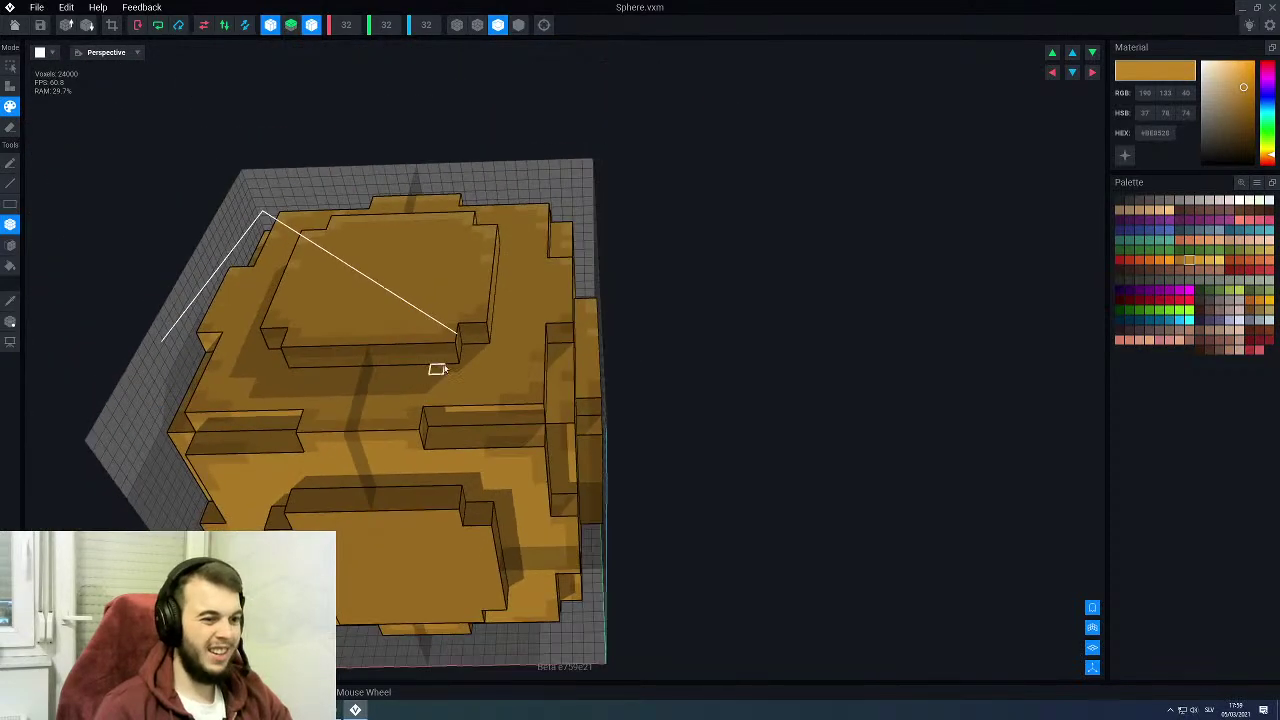
pyautogui.moveTo(451, 356); pyautogui.dragTo(396, 363, button='right')
pyautogui.scroll(-2, 446, 363)
pyautogui.moveTo(453, 327); pyautogui.dragTo(405, 327, button='right')
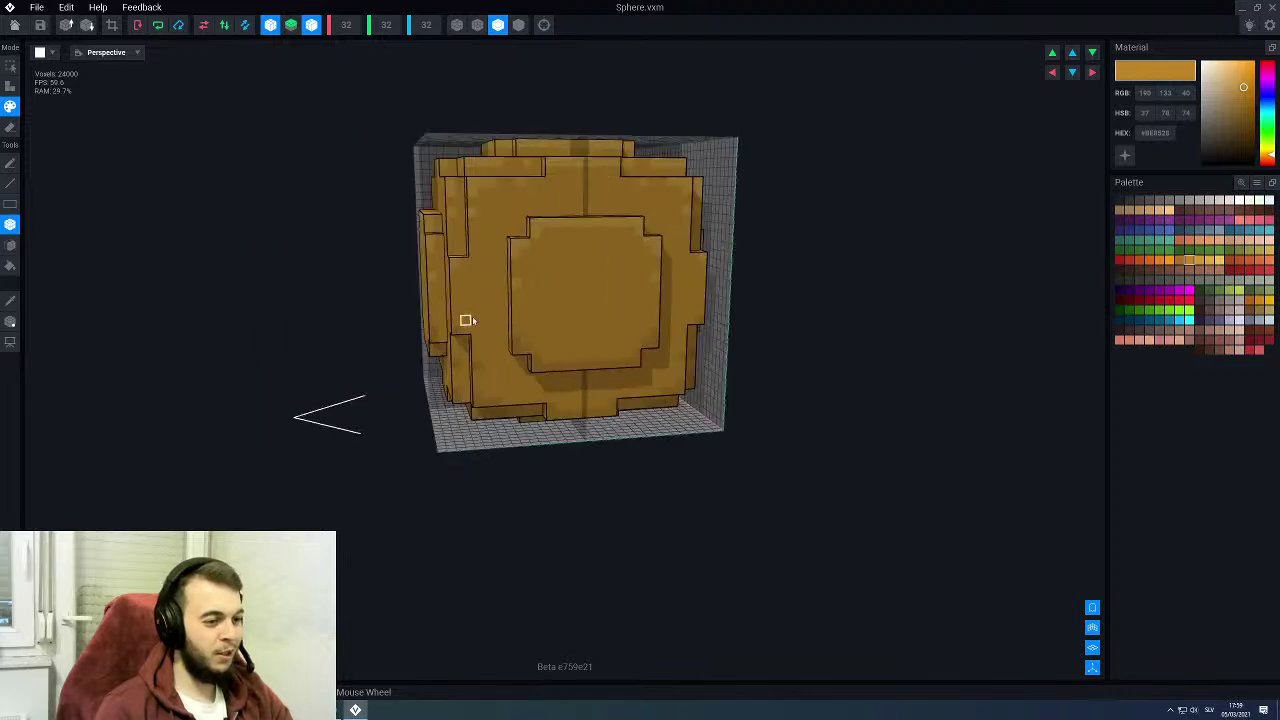
pyautogui.moveTo(475, 298); pyautogui.dragTo(570, 395, button='middle')
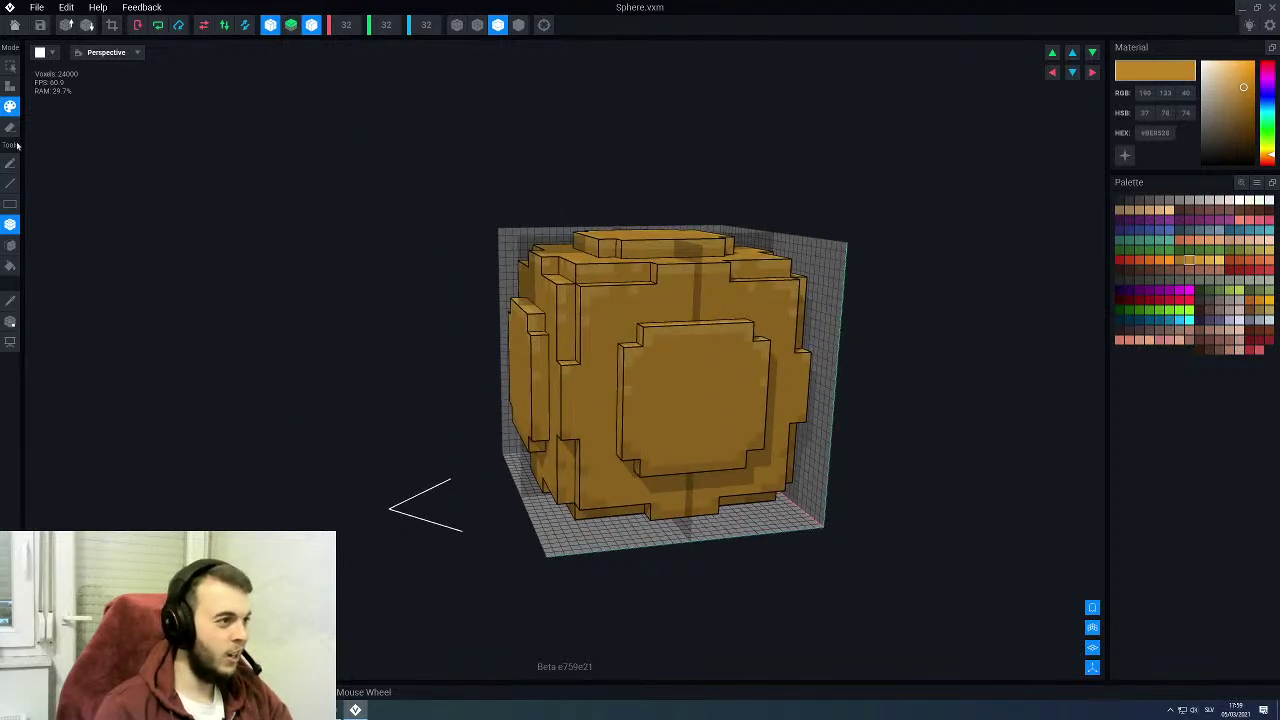
# Step: Return to the Modern Bridge project and examine the shaded sphere caps, pillars and rails from several angles
pyautogui.click(14, 24)
pyautogui.click(551, 232)
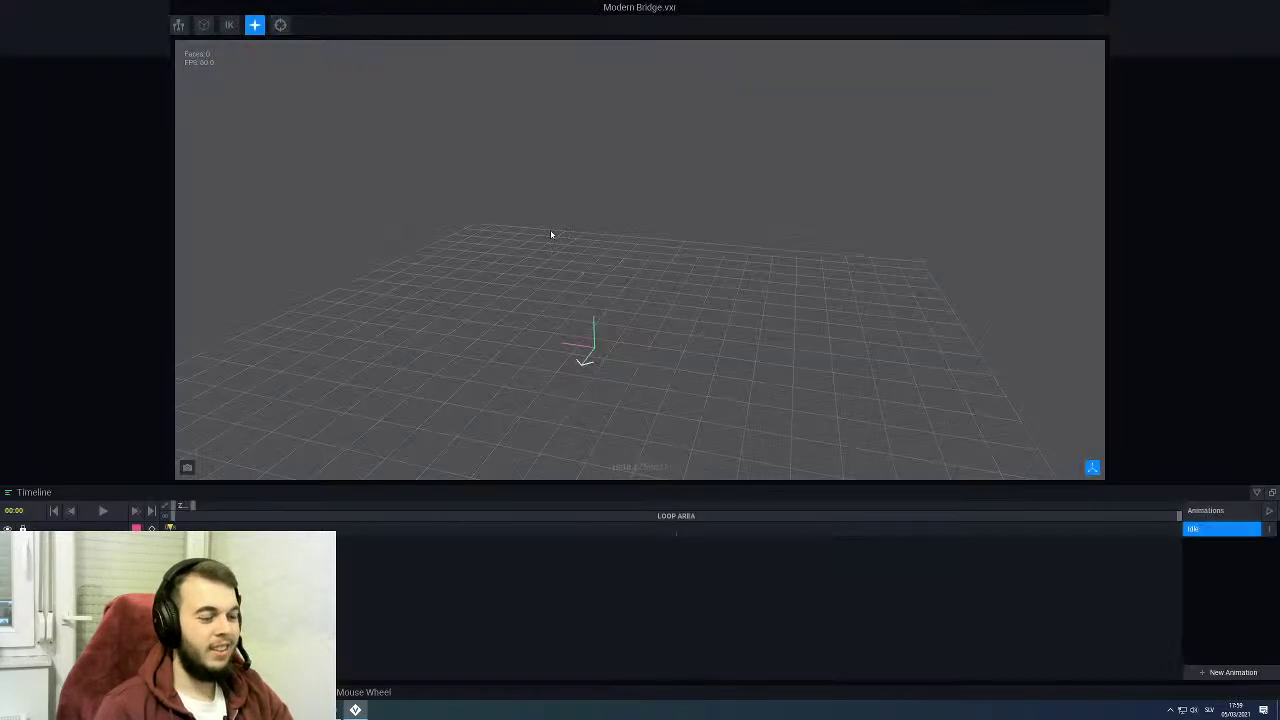
pyautogui.moveTo(551, 234); pyautogui.dragTo(636, 240, button='right')
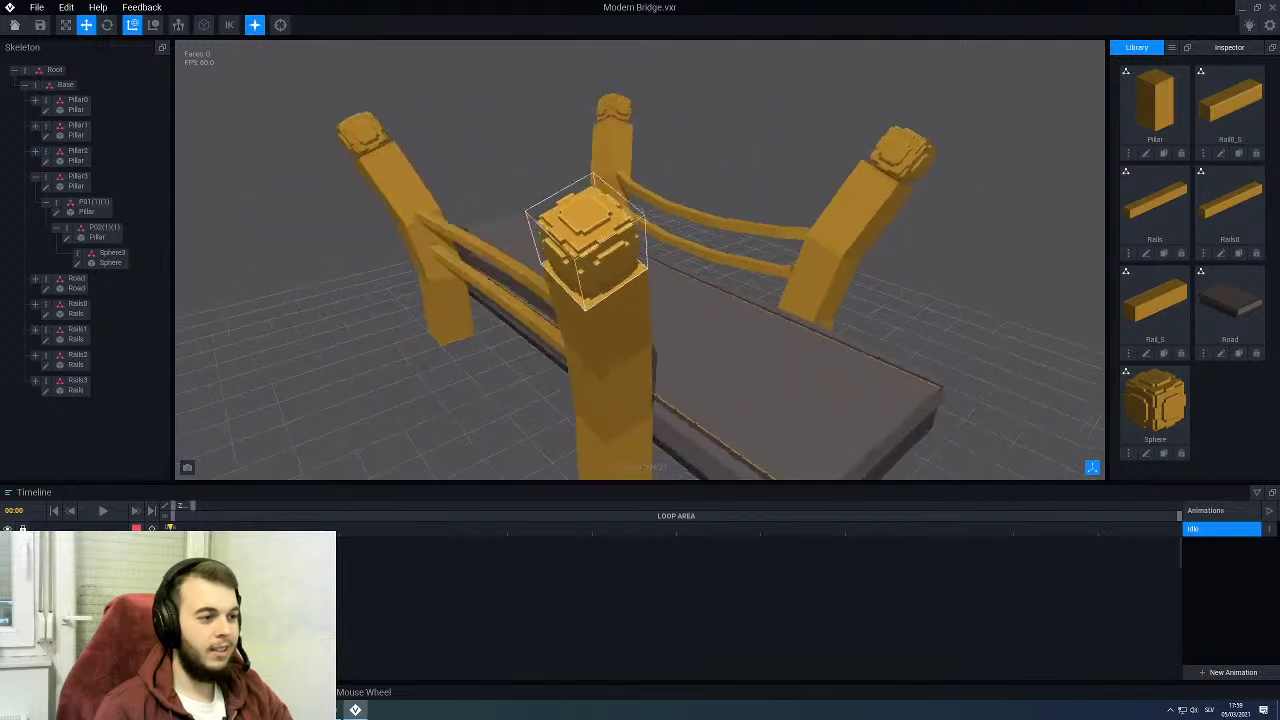
pyautogui.scroll(-10, 527, 222)
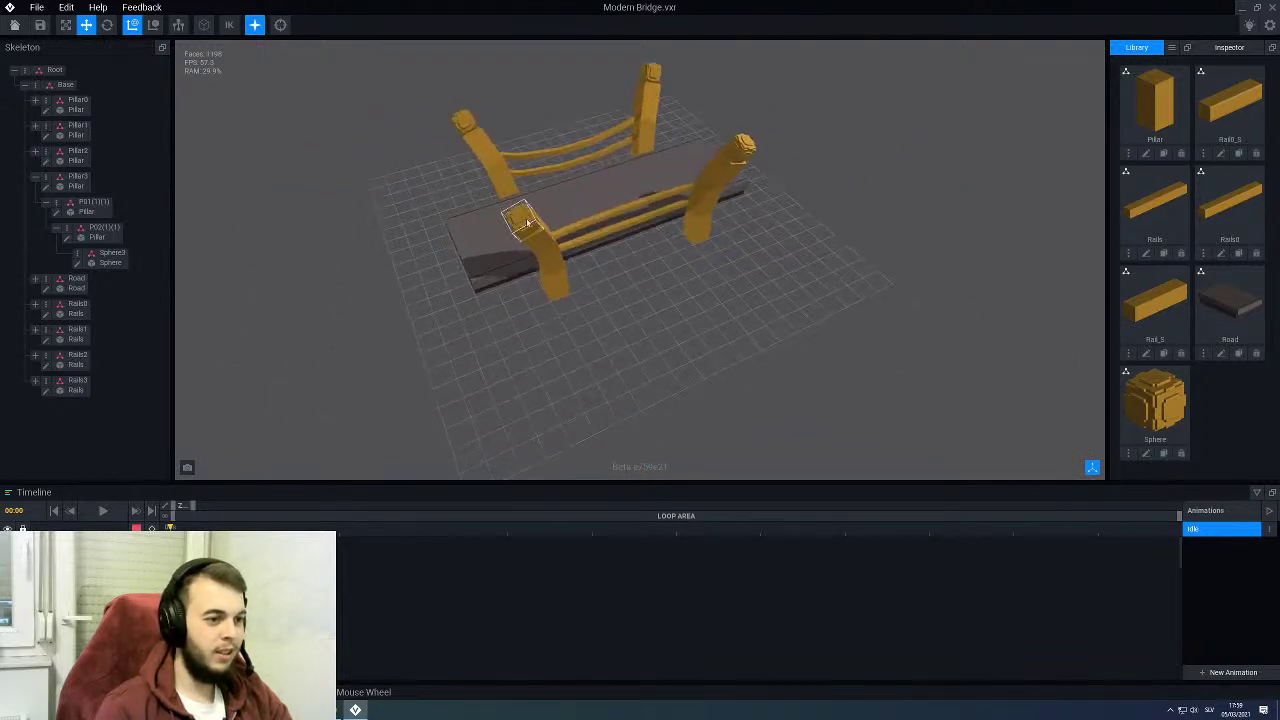
pyautogui.moveTo(527, 222); pyautogui.dragTo(394, 271, button='right')
pyautogui.scroll(5, 543, 206)
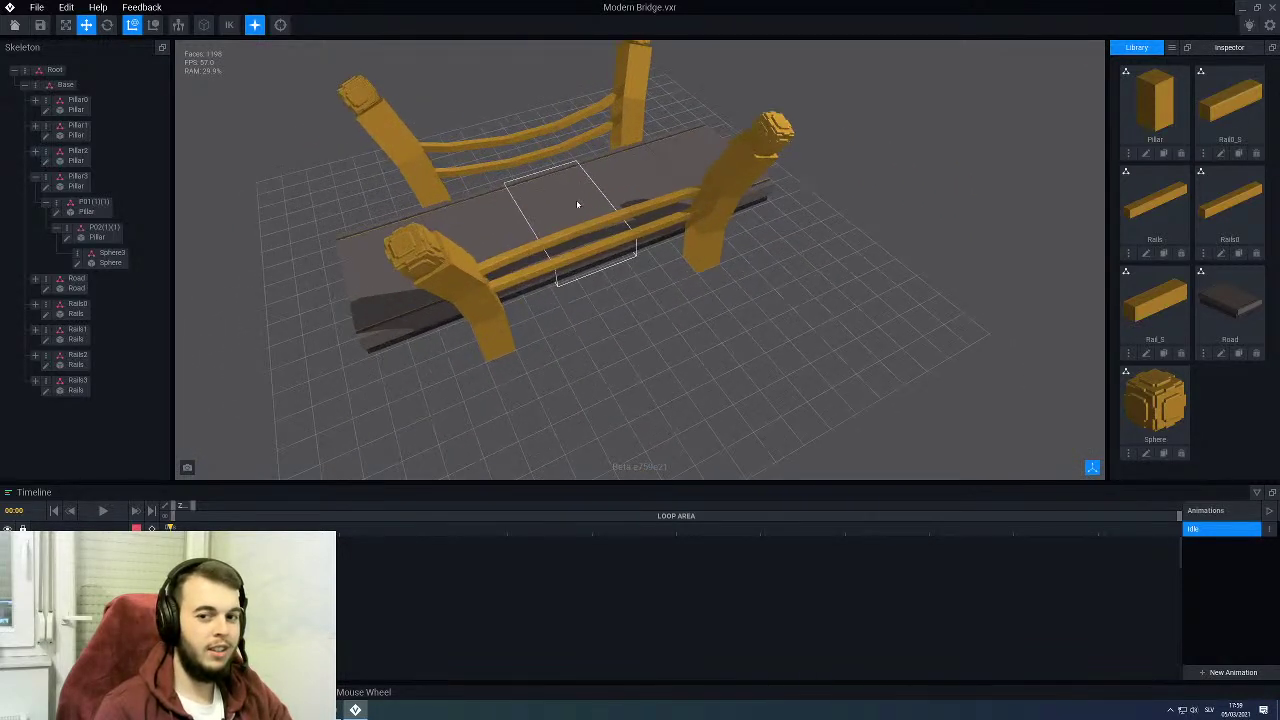
pyautogui.moveTo(628, 199); pyautogui.dragTo(552, 180, button='right')
pyautogui.scroll(3, 577, 163)
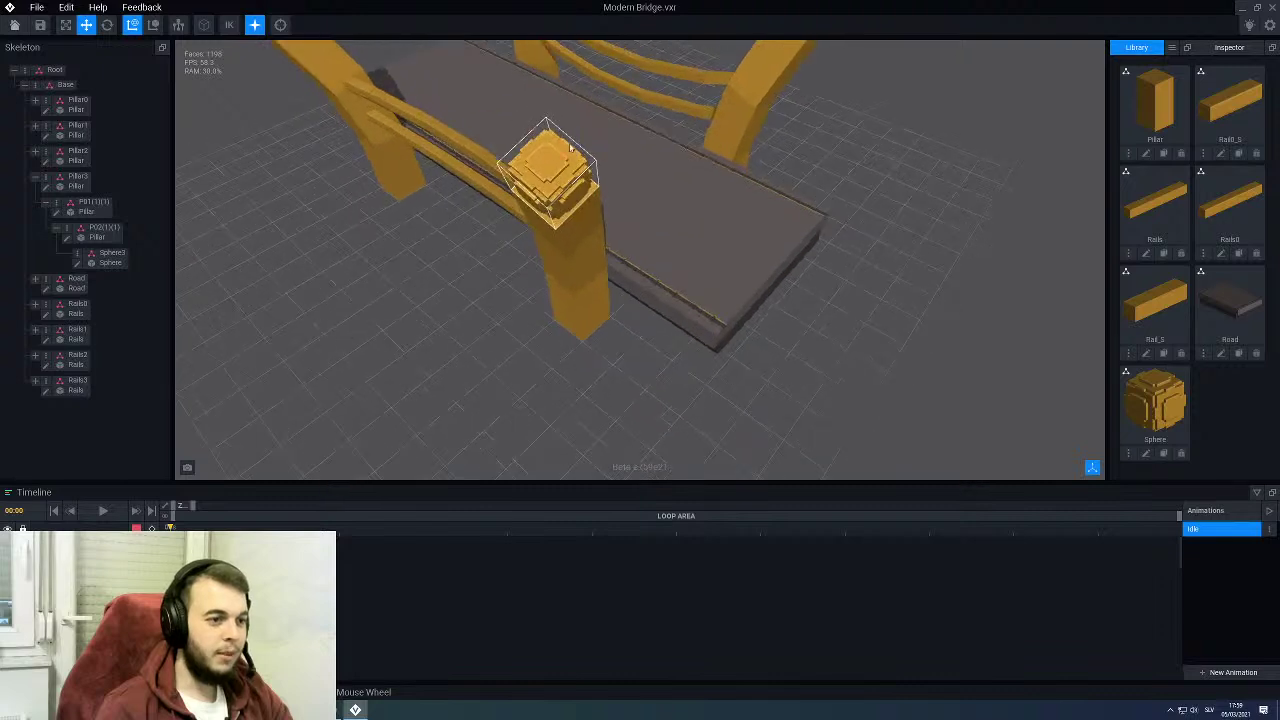
pyautogui.moveTo(486, 192); pyautogui.dragTo(520, 208, button='middle')
pyautogui.moveTo(520, 208); pyautogui.dragTo(478, 224, button='right')
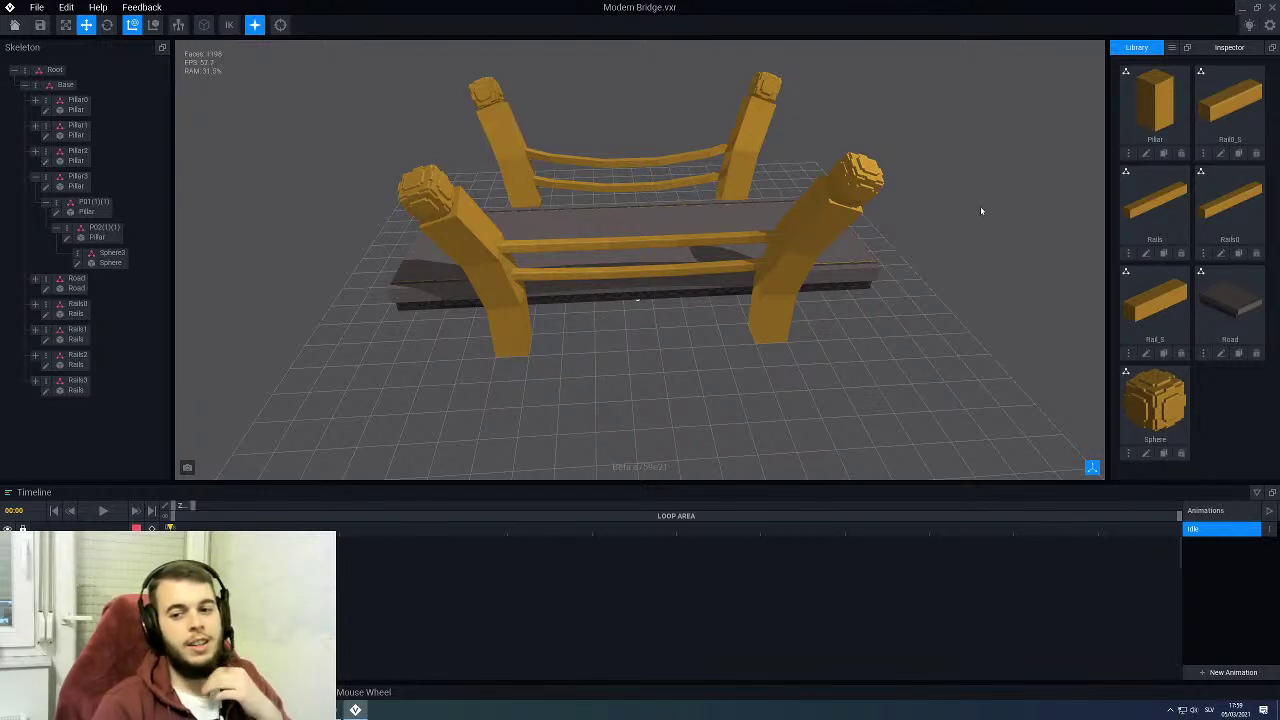
pyautogui.click(482, 91)
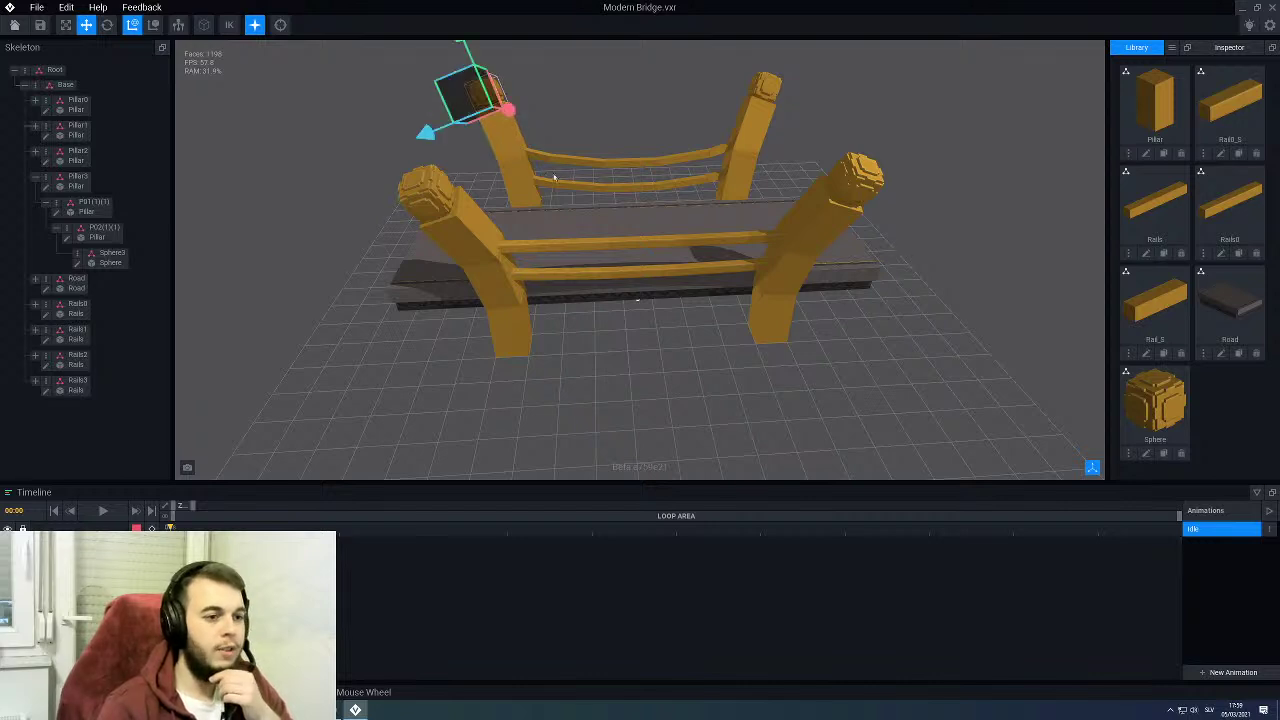
pyautogui.click(568, 165)
pyautogui.click(639, 161)
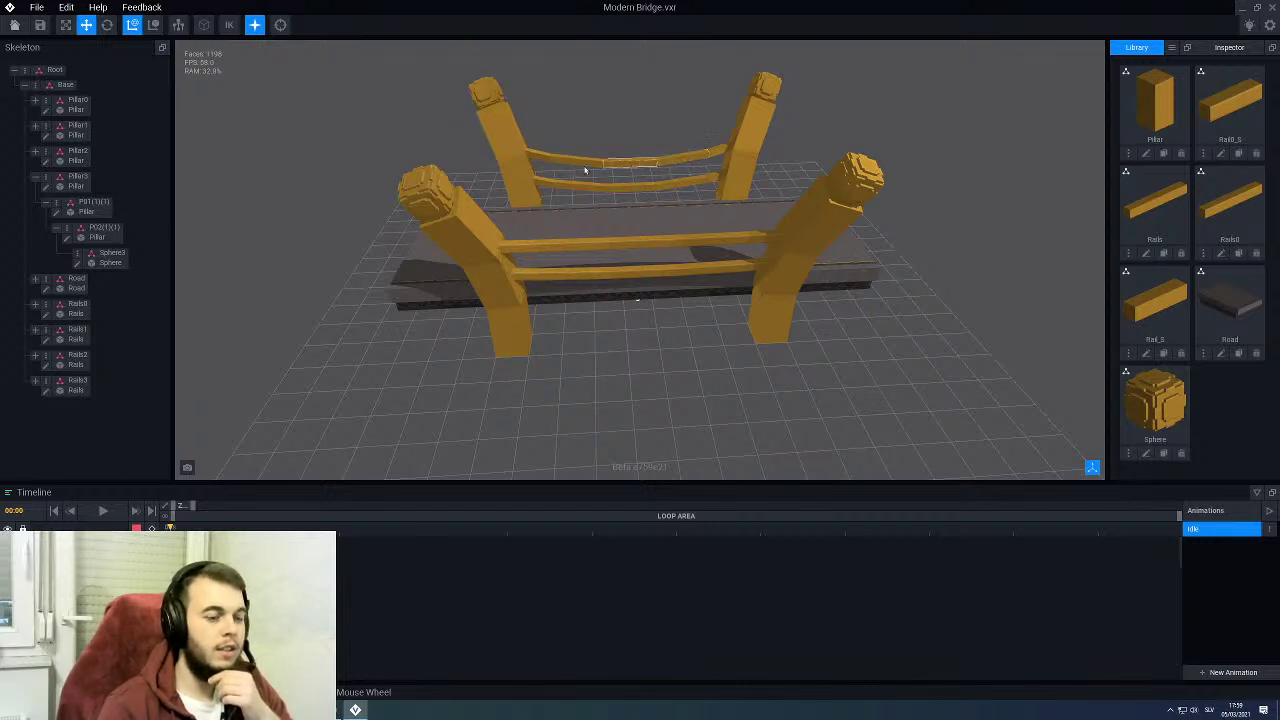
pyautogui.moveTo(637, 298); pyautogui.dragTo(726, 159, button='right')
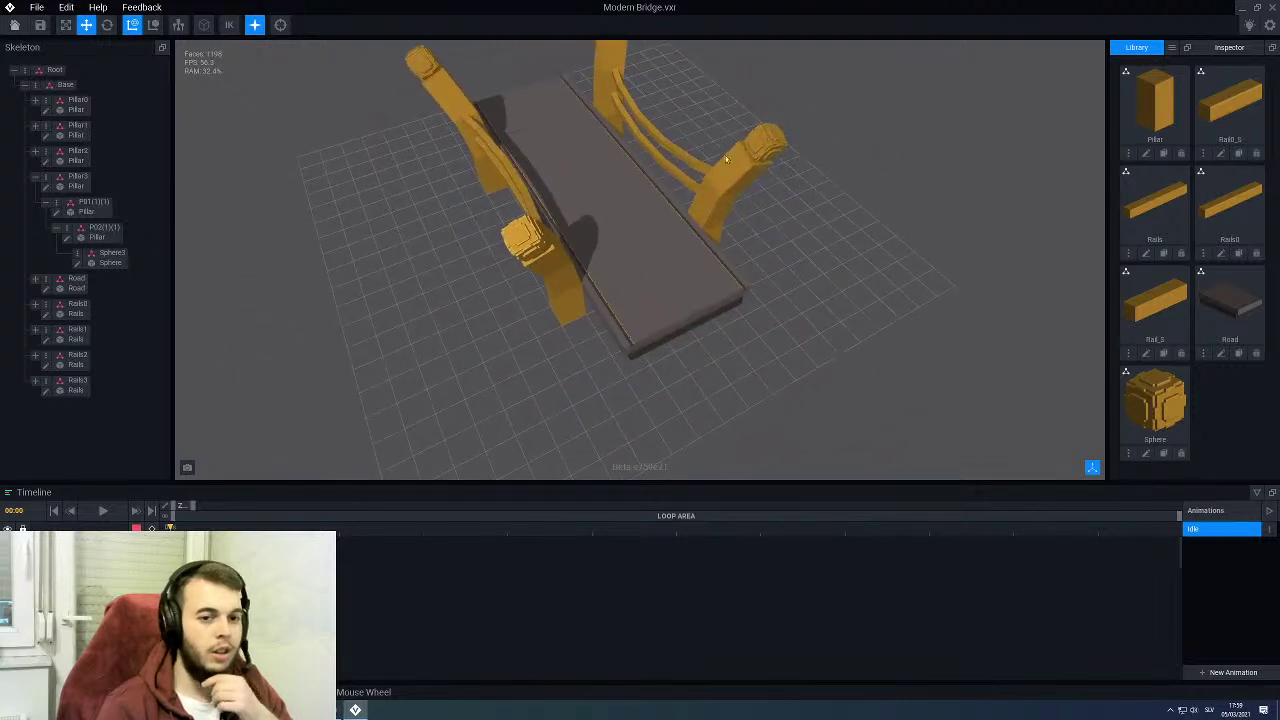
# Step: Open the Pillar model for editing and fill the whole block with burnt orange (RGB 201, 89, 44)
pyautogui.click(1146, 153)
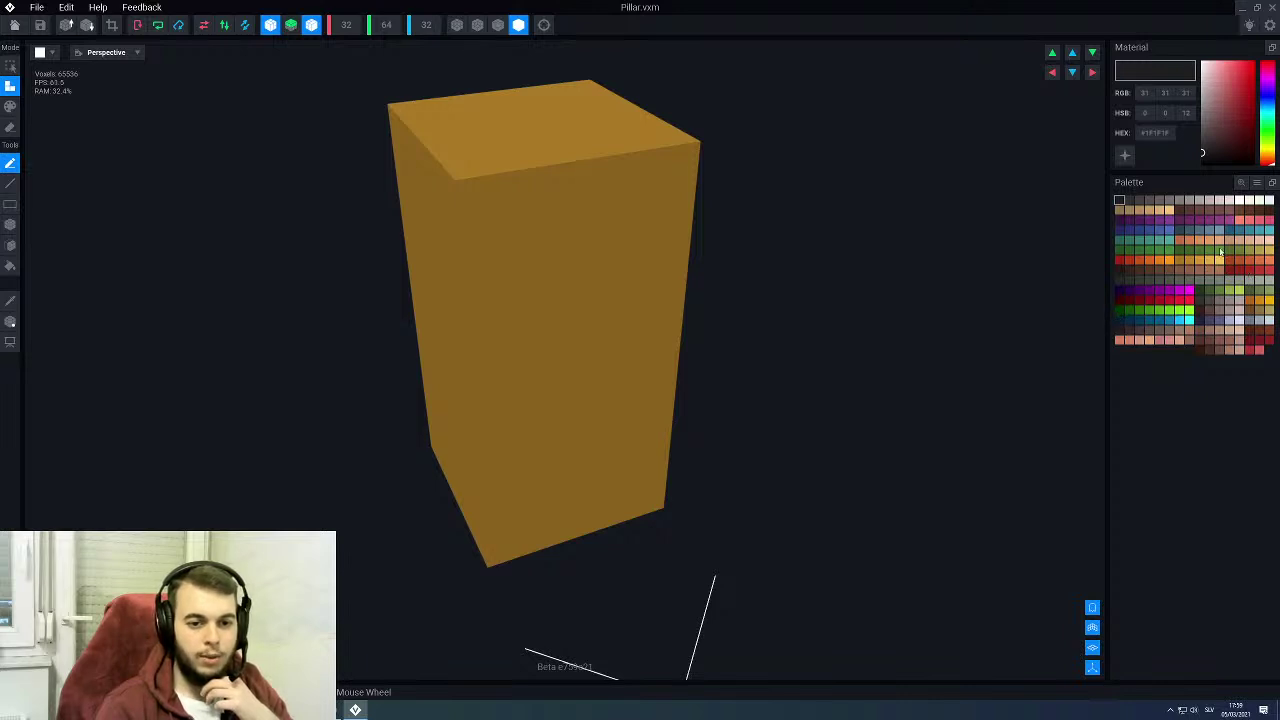
pyautogui.click(1249, 261)
pyautogui.press('p')
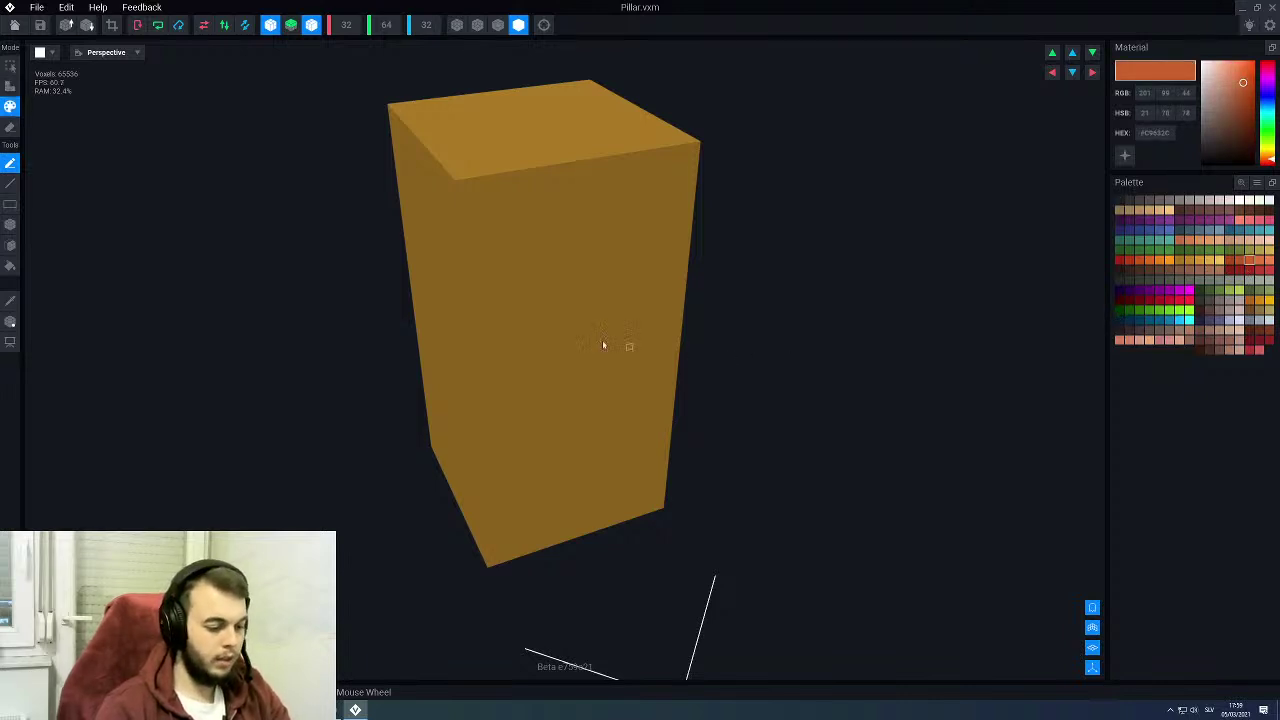
pyautogui.press('f')
pyautogui.click(578, 331)
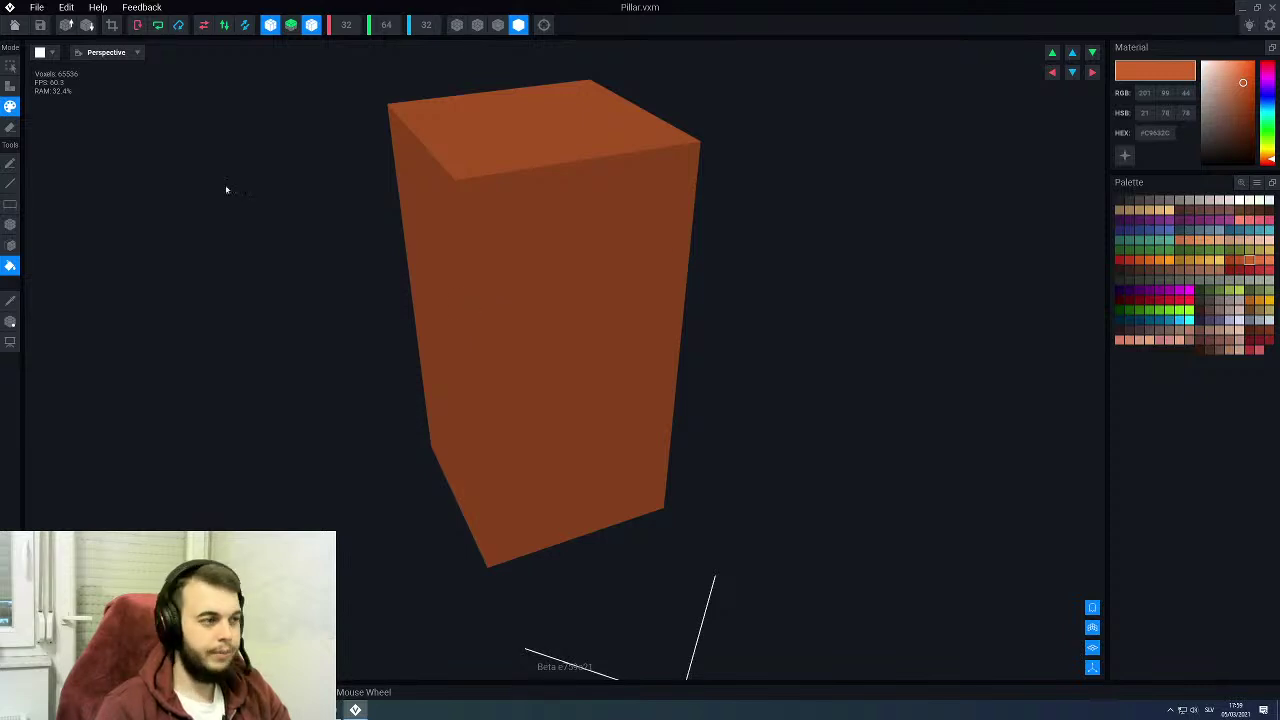
# Step: Go back to the Modern Bridge project and check the recolored pillars against the gold spheres and rails
pyautogui.click(20, 27)
pyautogui.click(530, 236)
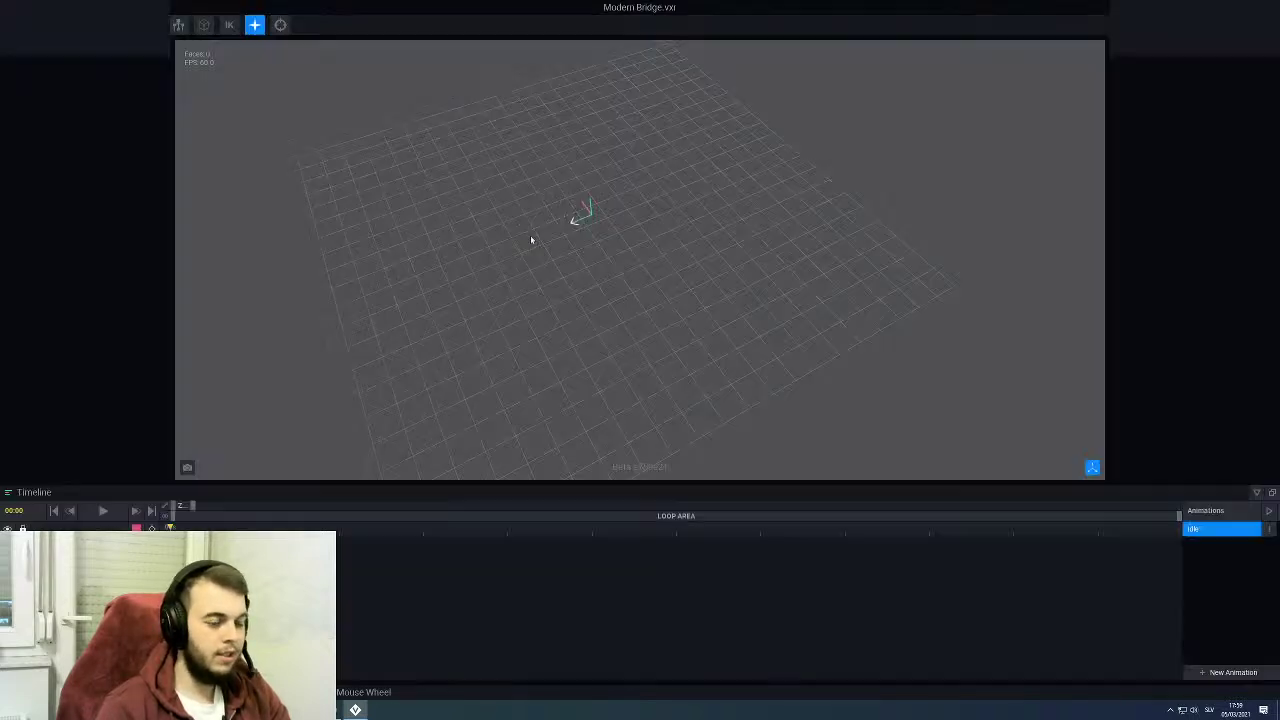
pyautogui.moveTo(527, 240); pyautogui.dragTo(690, 282, button='right')
pyautogui.moveTo(568, 224); pyautogui.dragTo(715, 241, button='right')
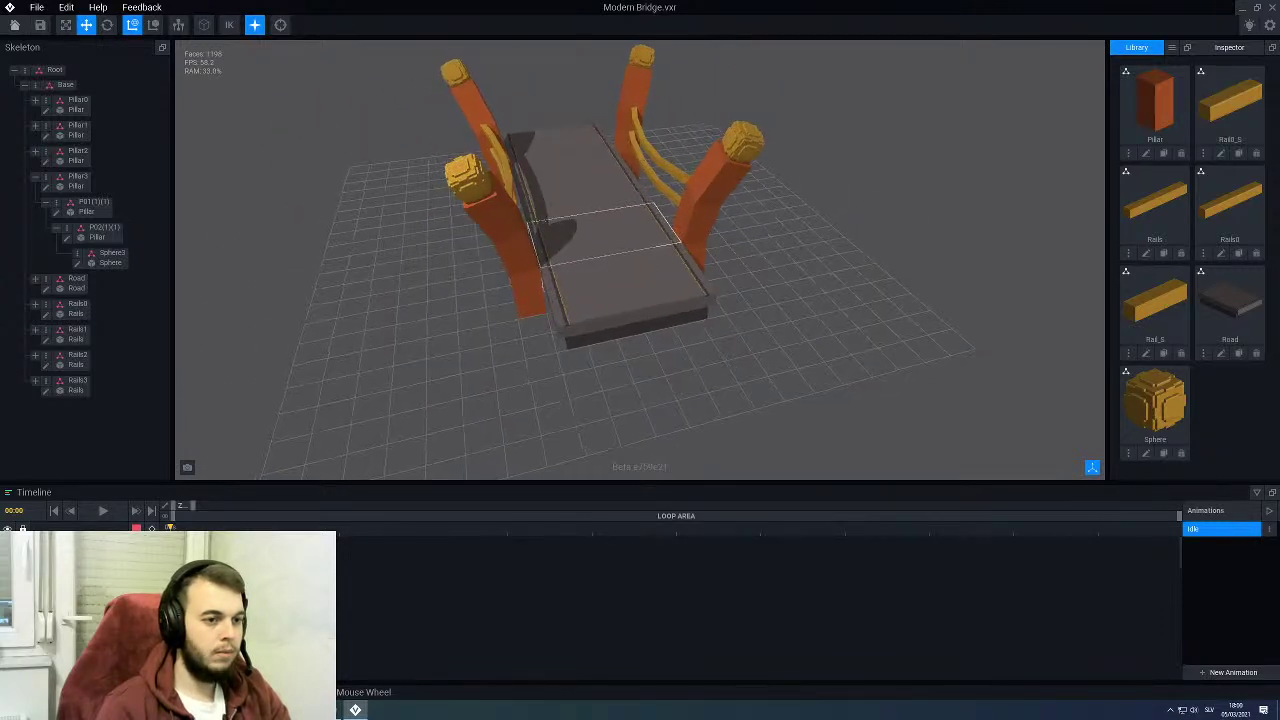
# Step: Open the Pillar model for editing, fill the whole block with dark red, and save it back to the bridge
pyautogui.click(1146, 153)
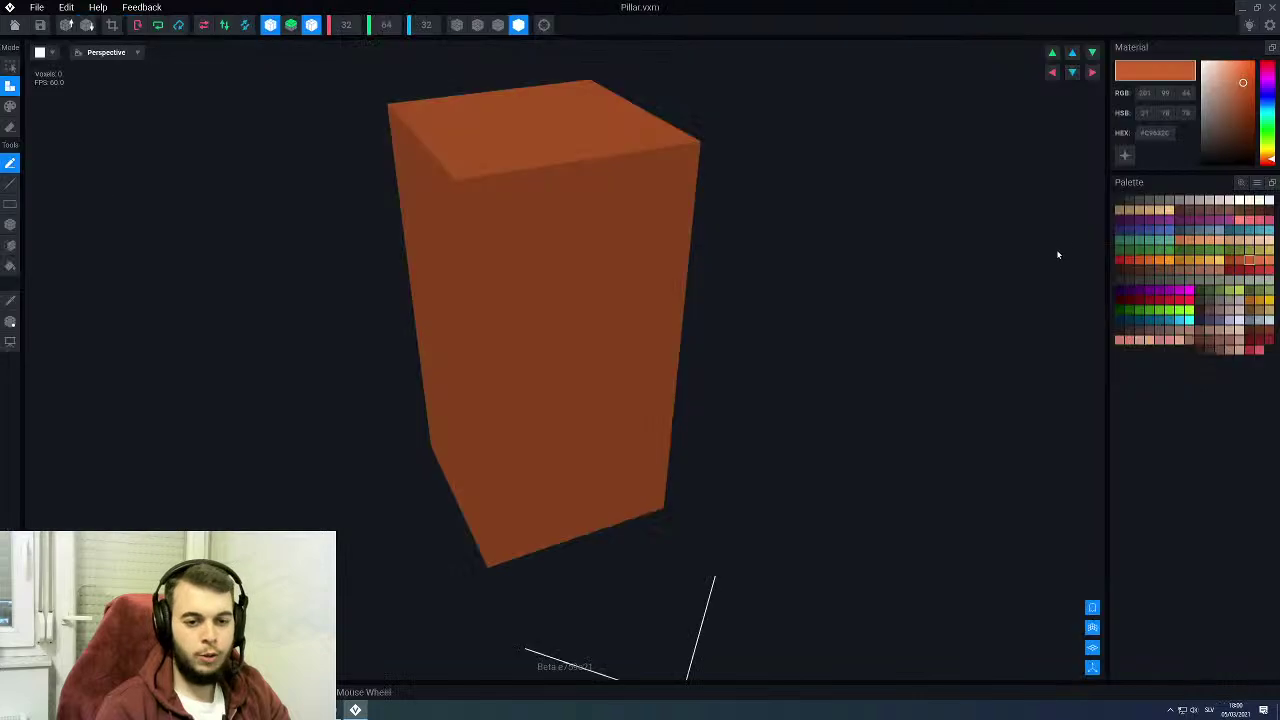
pyautogui.click(1161, 301)
pyautogui.press('p')
pyautogui.press('f')
pyautogui.click(592, 295)
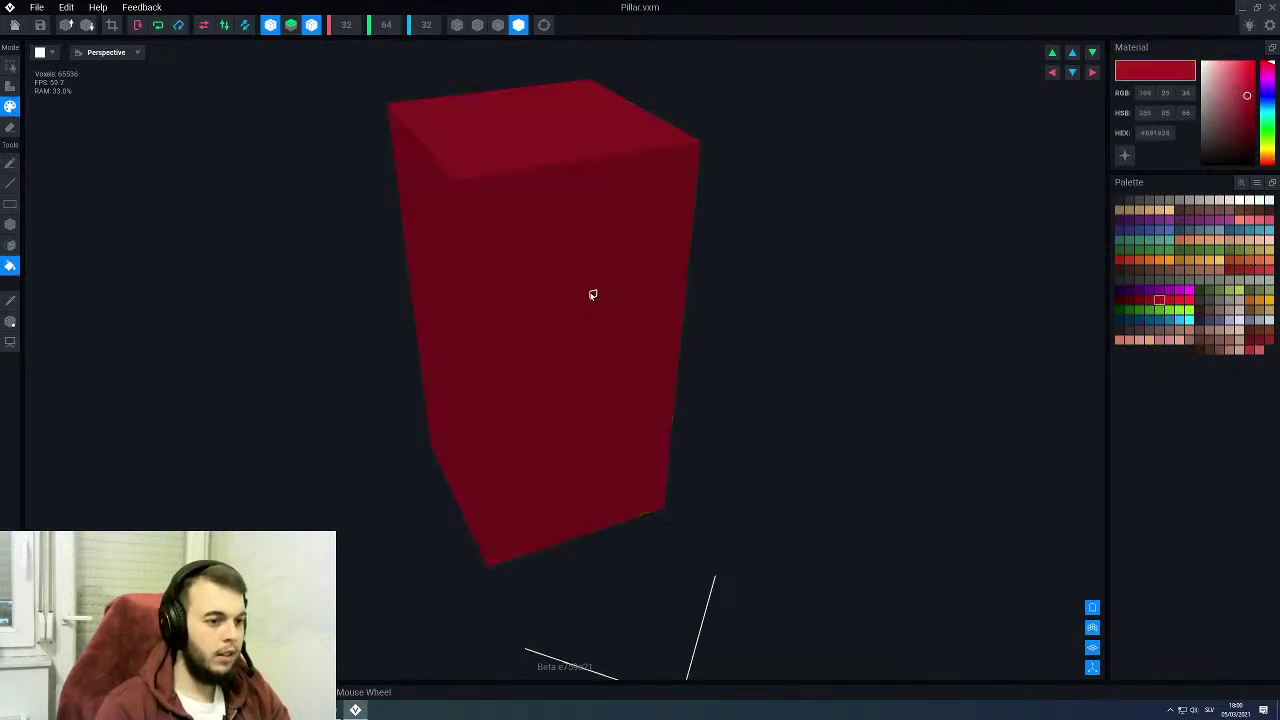
pyautogui.click(14, 25)
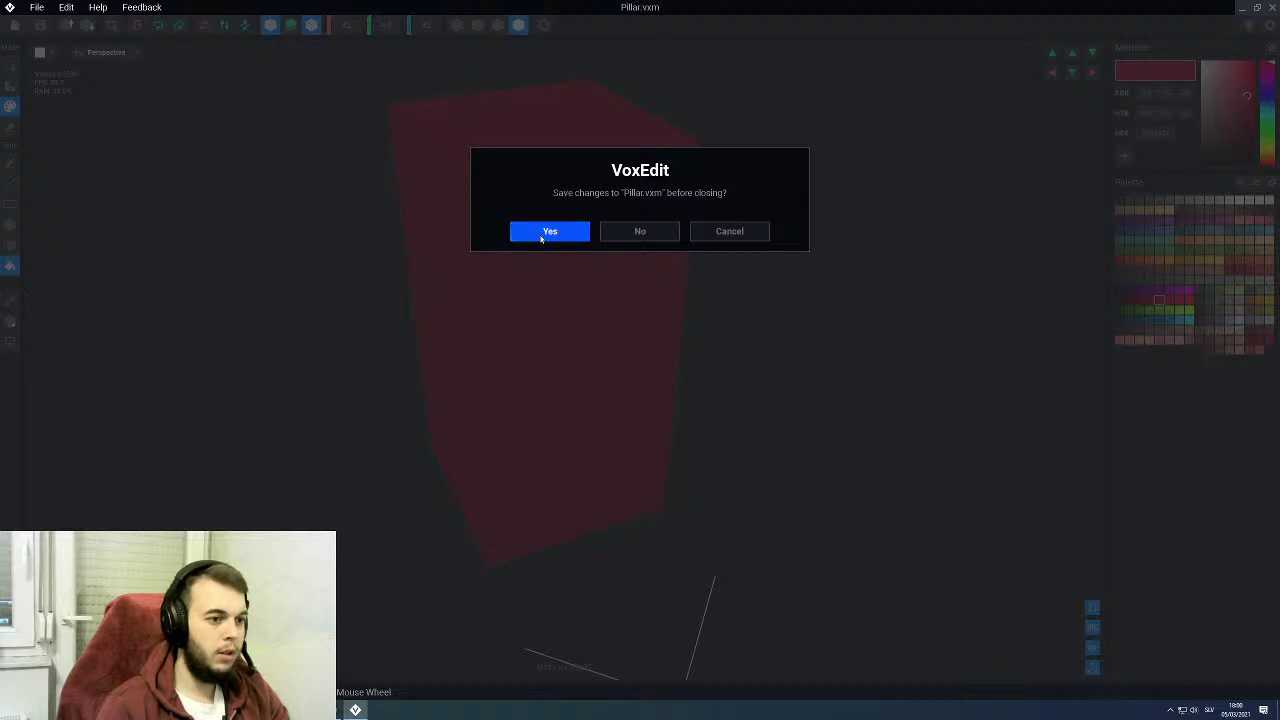
pyautogui.click(548, 232)
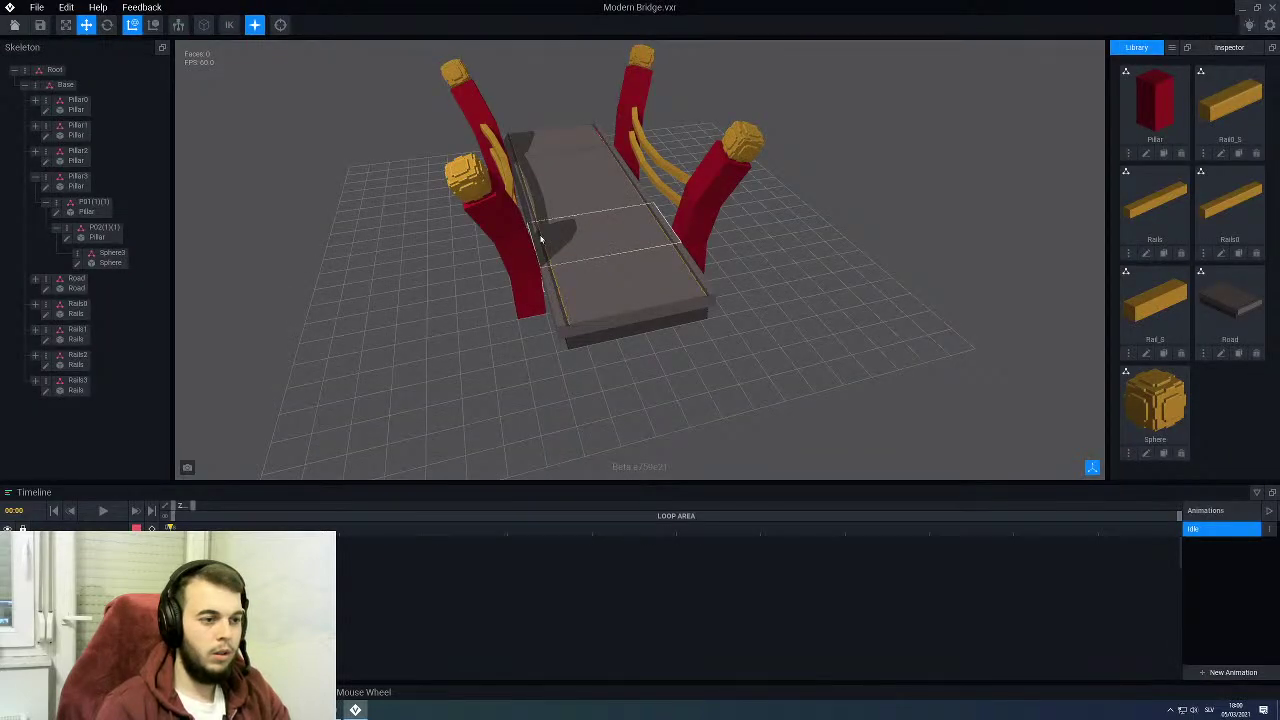
# Step: Reopen the Pillar model, fill it with orange #D7691A, and save it back to the bridge
pyautogui.moveTo(541, 239); pyautogui.dragTo(634, 251, button='right')
pyautogui.scroll(4, 634, 251)
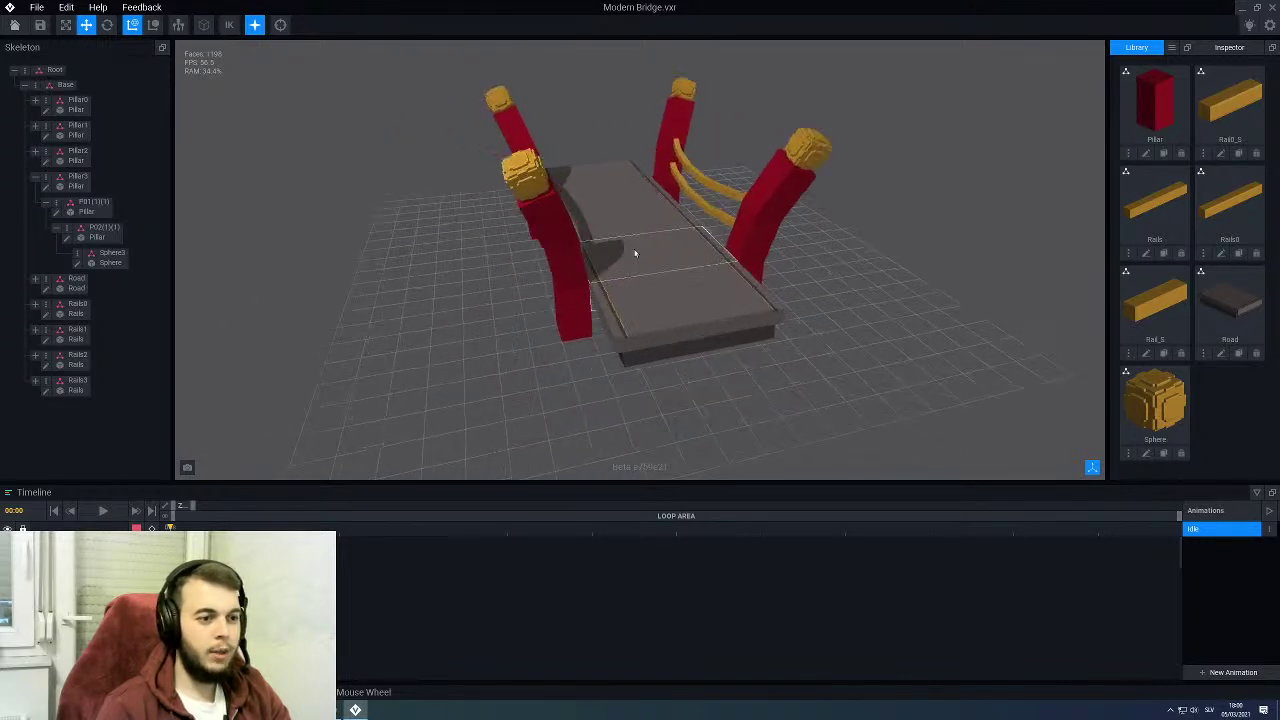
pyautogui.scroll(-3, 634, 251)
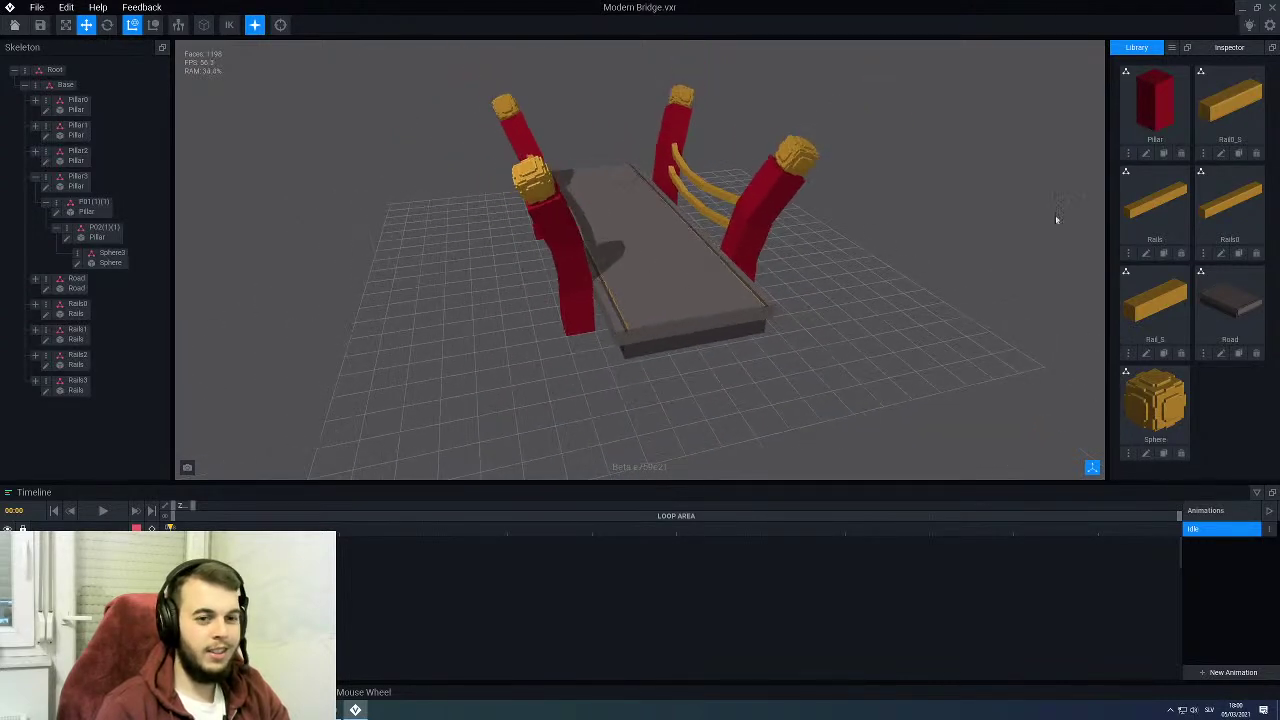
pyautogui.click(1146, 154)
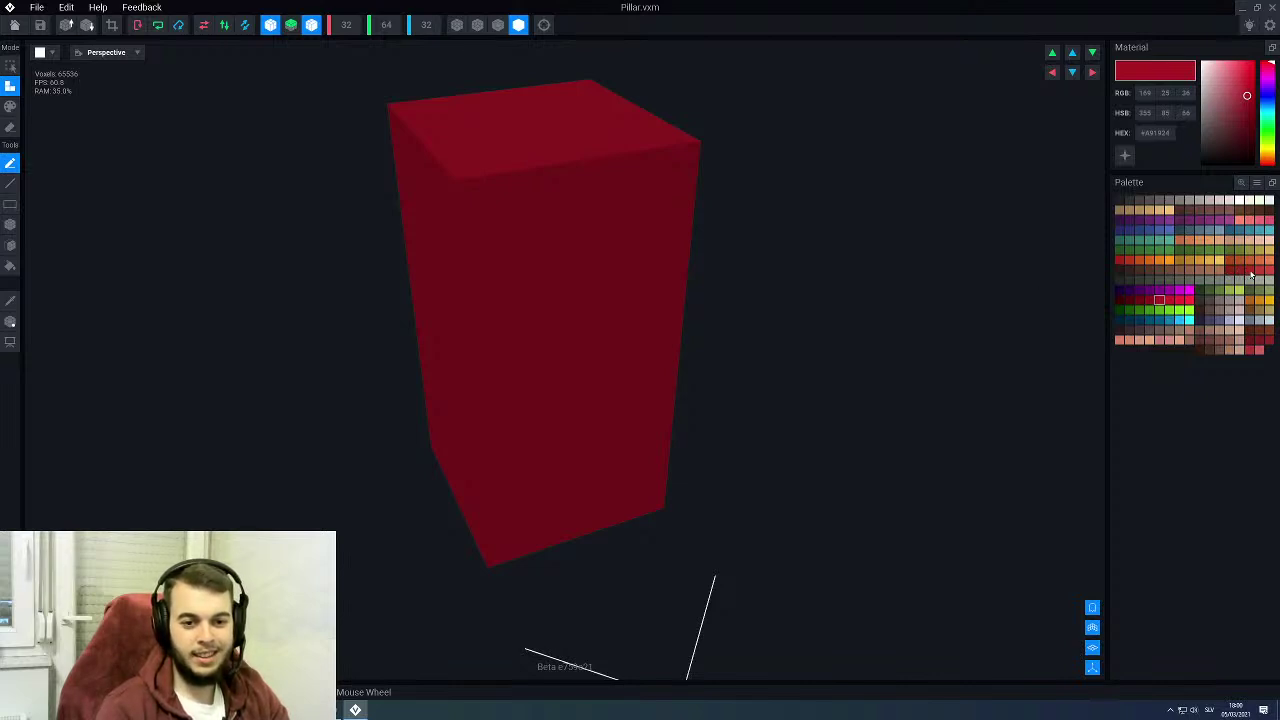
pyautogui.click(1148, 261)
pyautogui.press('p')
pyautogui.press('f')
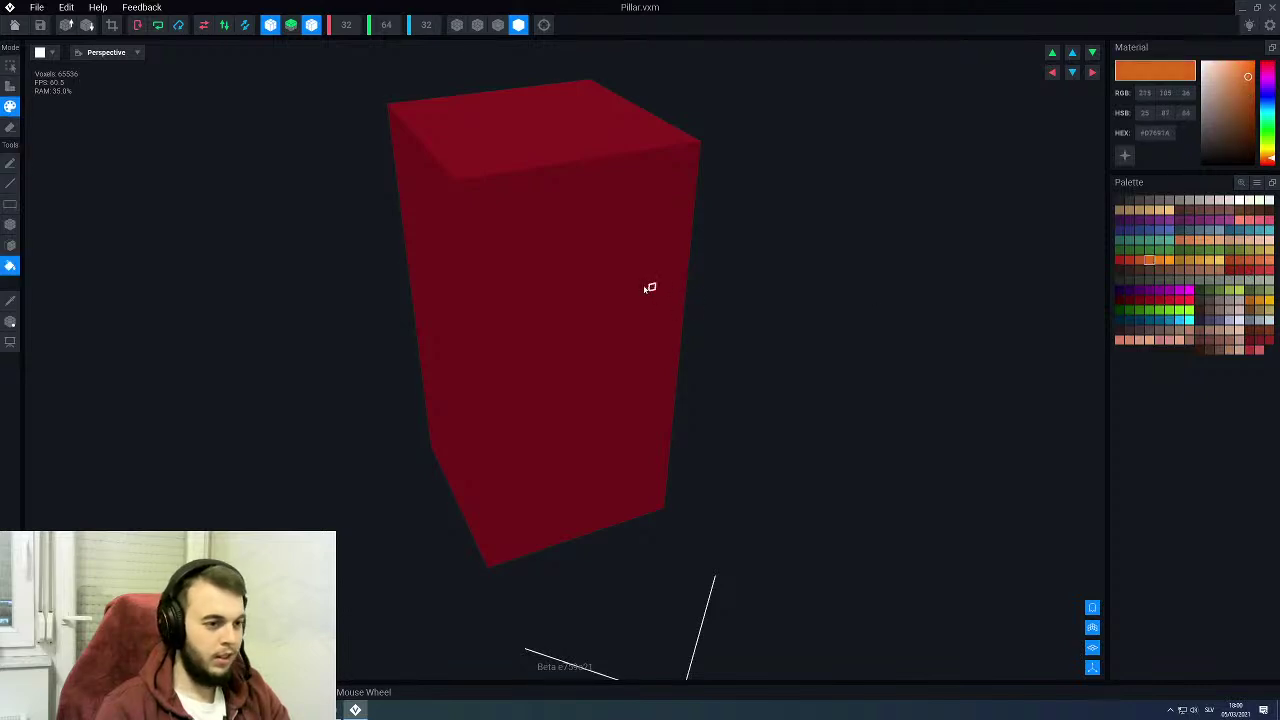
pyautogui.click(649, 288)
pyautogui.click(14, 24)
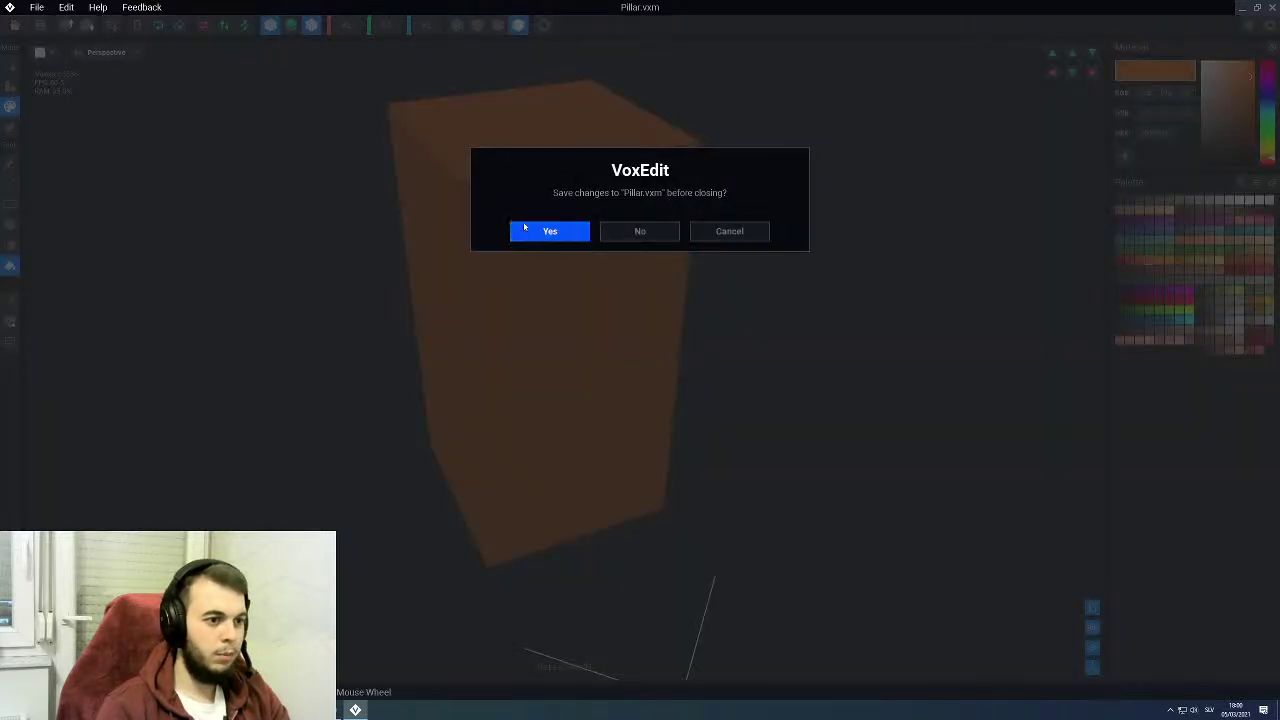
pyautogui.click(549, 231)
# Step: Open the Pillar model and paint a first darker orange #C5521A speck on one side face with the Line tool
pyautogui.moveTo(528, 228); pyautogui.dragTo(365, 210, button='right')
pyautogui.moveTo(680, 248); pyautogui.dragTo(757, 189, button='middle')
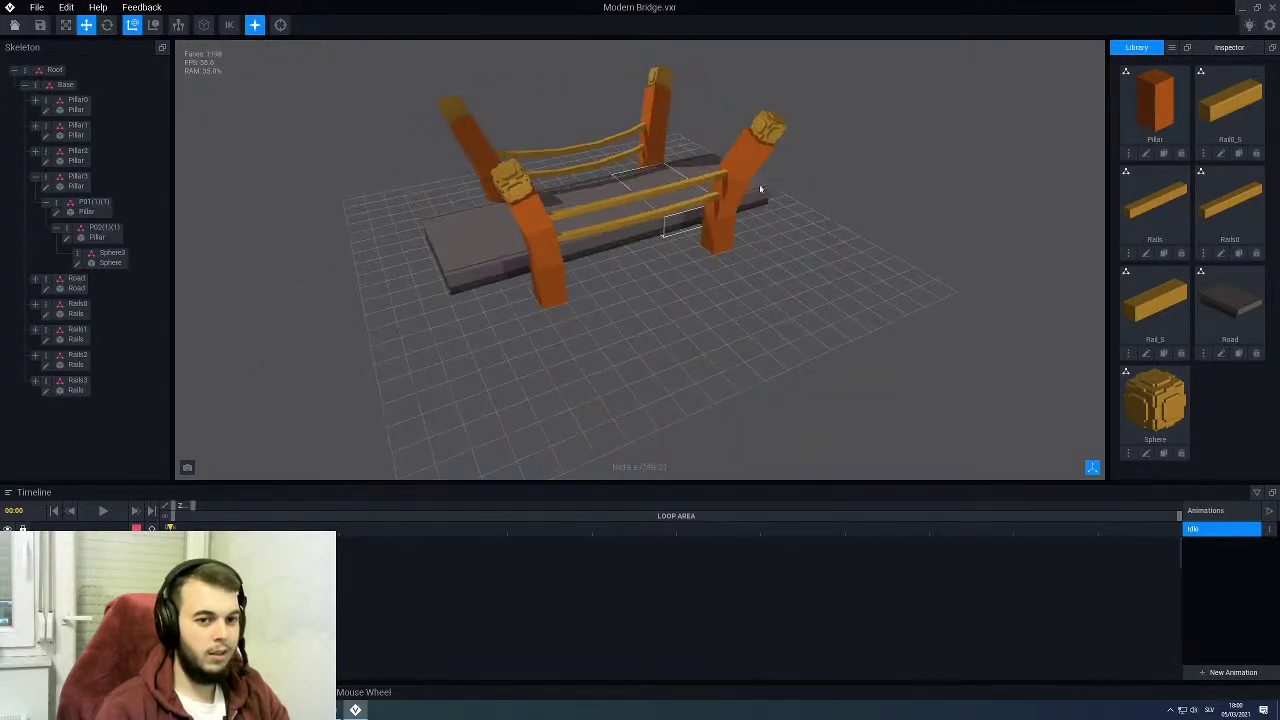
pyautogui.click(1146, 153)
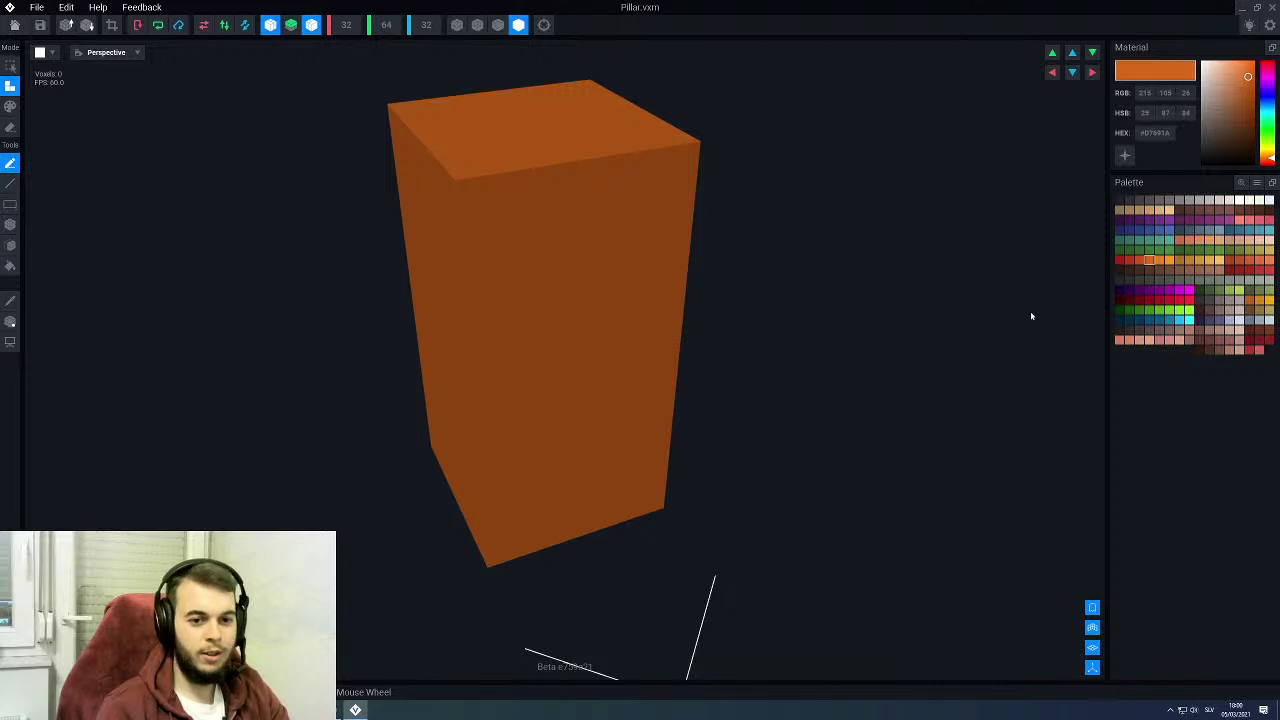
pyautogui.click(1140, 261)
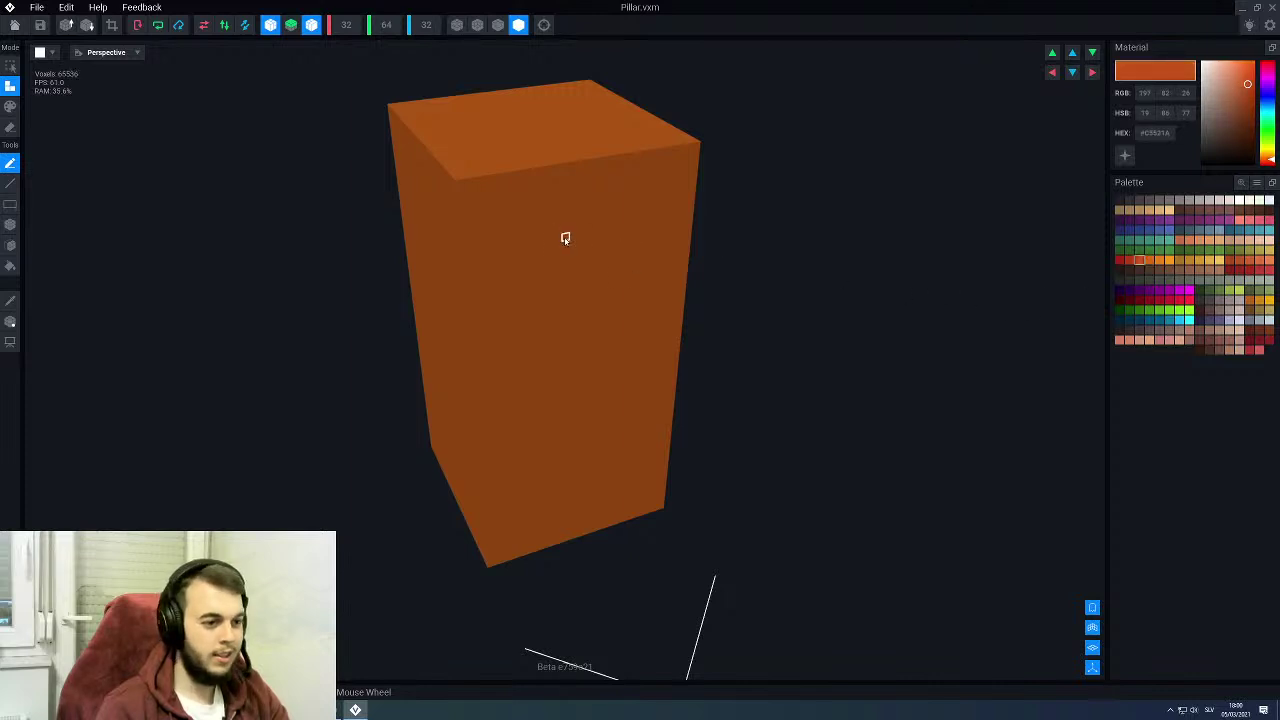
pyautogui.moveTo(565, 238); pyautogui.dragTo(557, 238, button='middle')
pyautogui.press('p')
pyautogui.press('l')
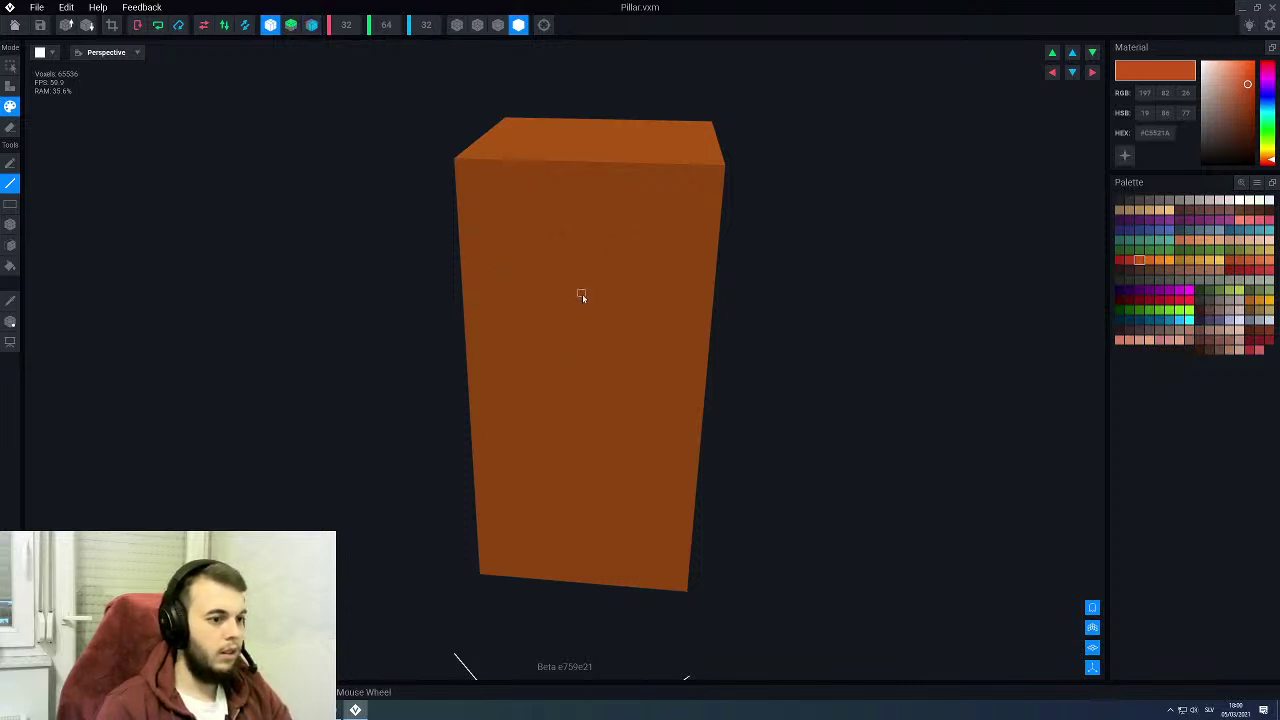
pyautogui.moveTo(558, 327); pyautogui.dragTo(518, 252, button='middle')
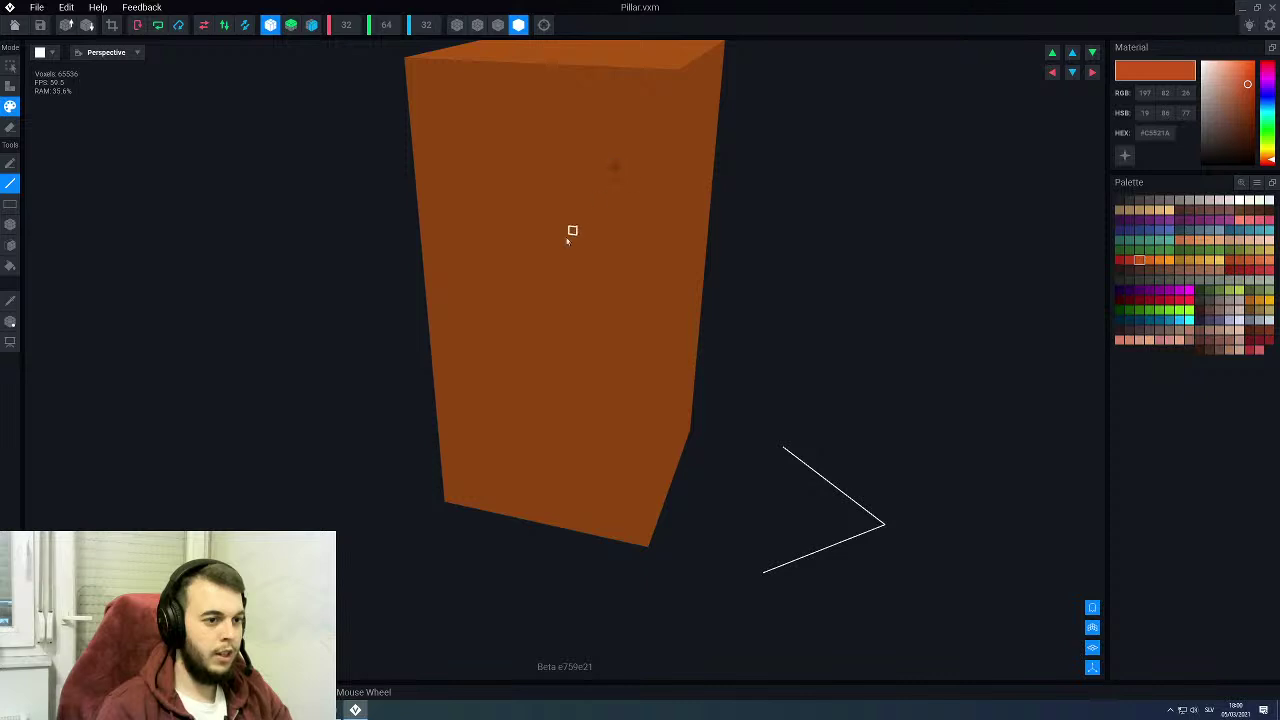
# Step: Show the block's edge outlines and scatter more darker orange #C5521A specks over the same side face, undoing a misplaced one
pyautogui.click(497, 27)
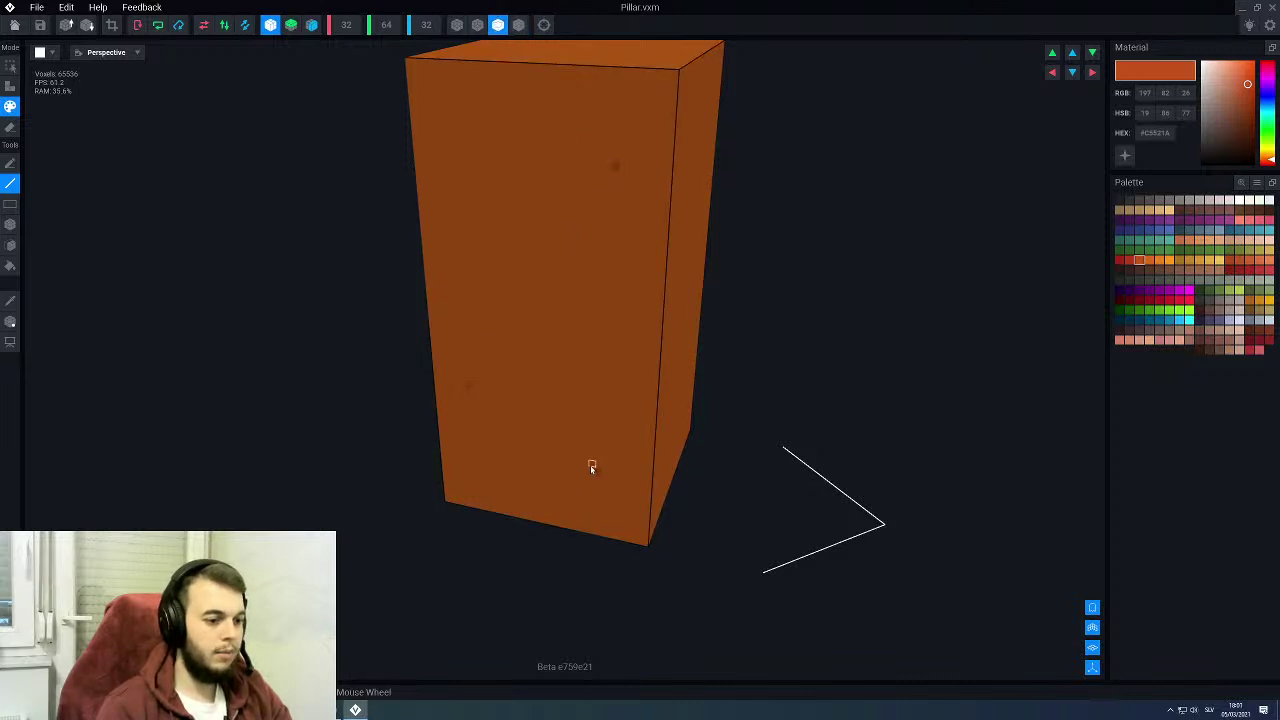
pyautogui.moveTo(509, 264); pyautogui.dragTo(522, 231, button='right')
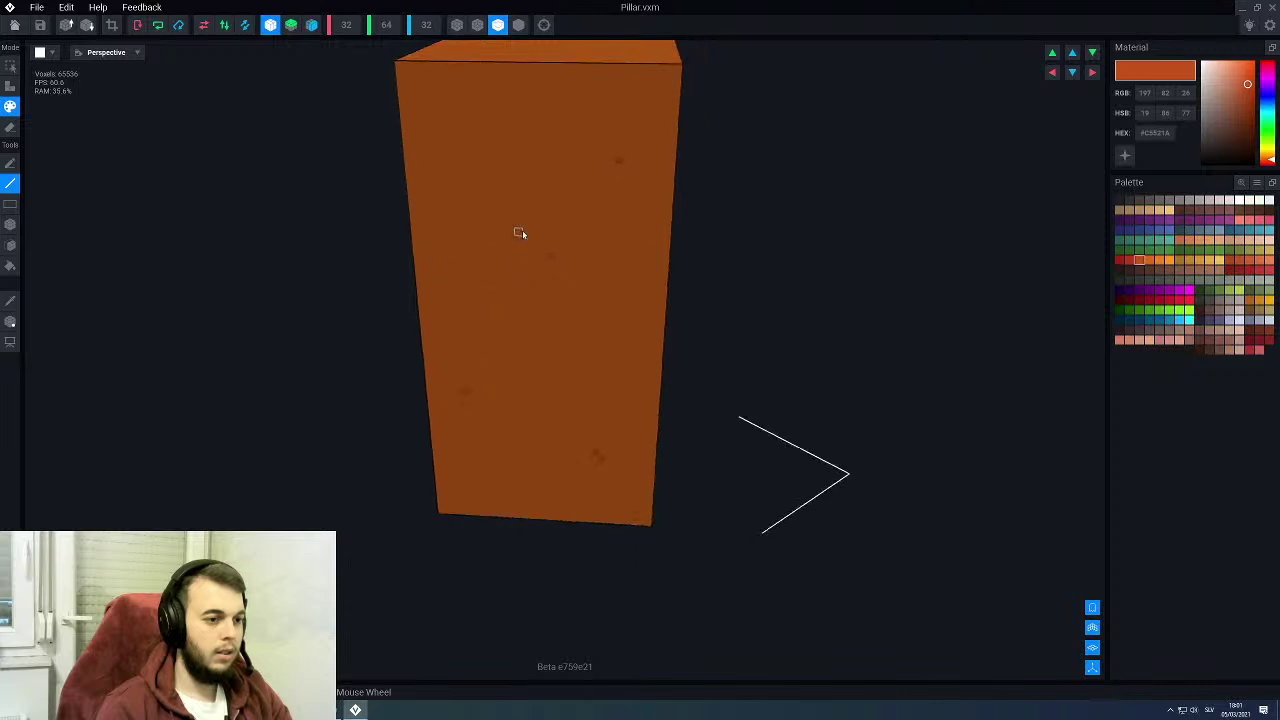
pyautogui.moveTo(480, 171); pyautogui.dragTo(517, 238, button='middle')
pyautogui.scroll(2, 516, 240)
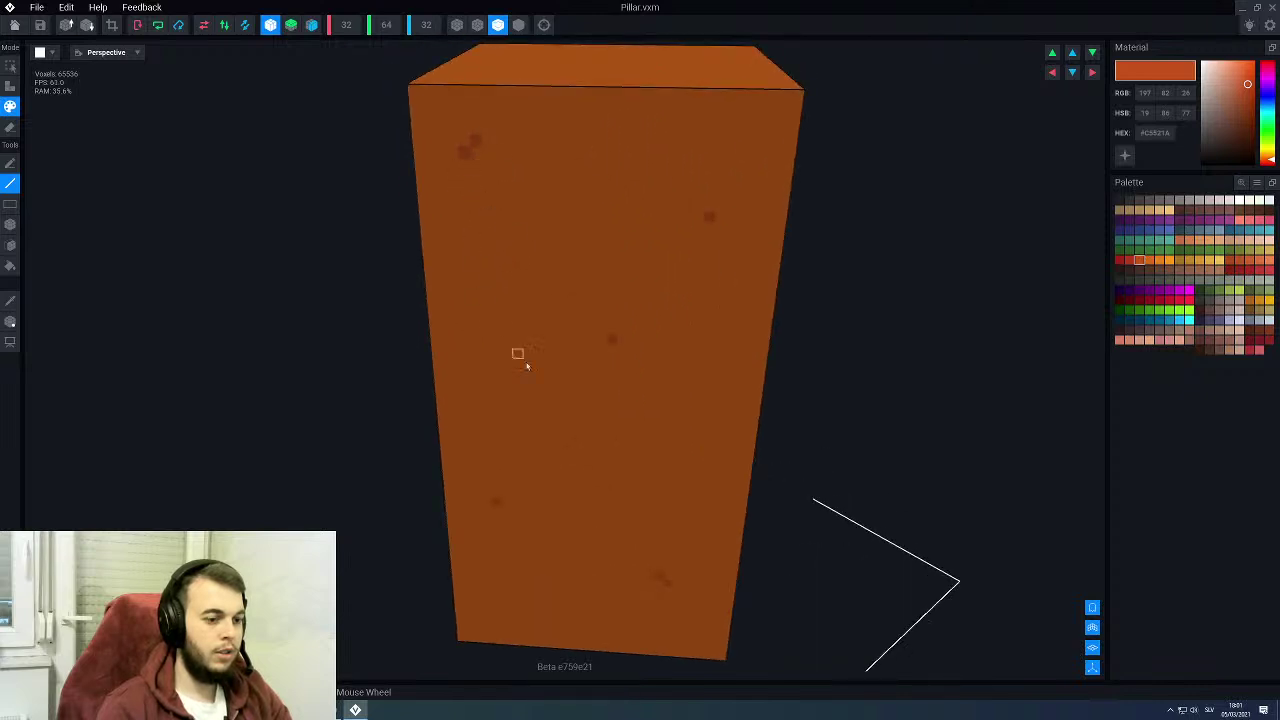
pyautogui.moveTo(536, 331); pyautogui.dragTo(557, 300, button='middle')
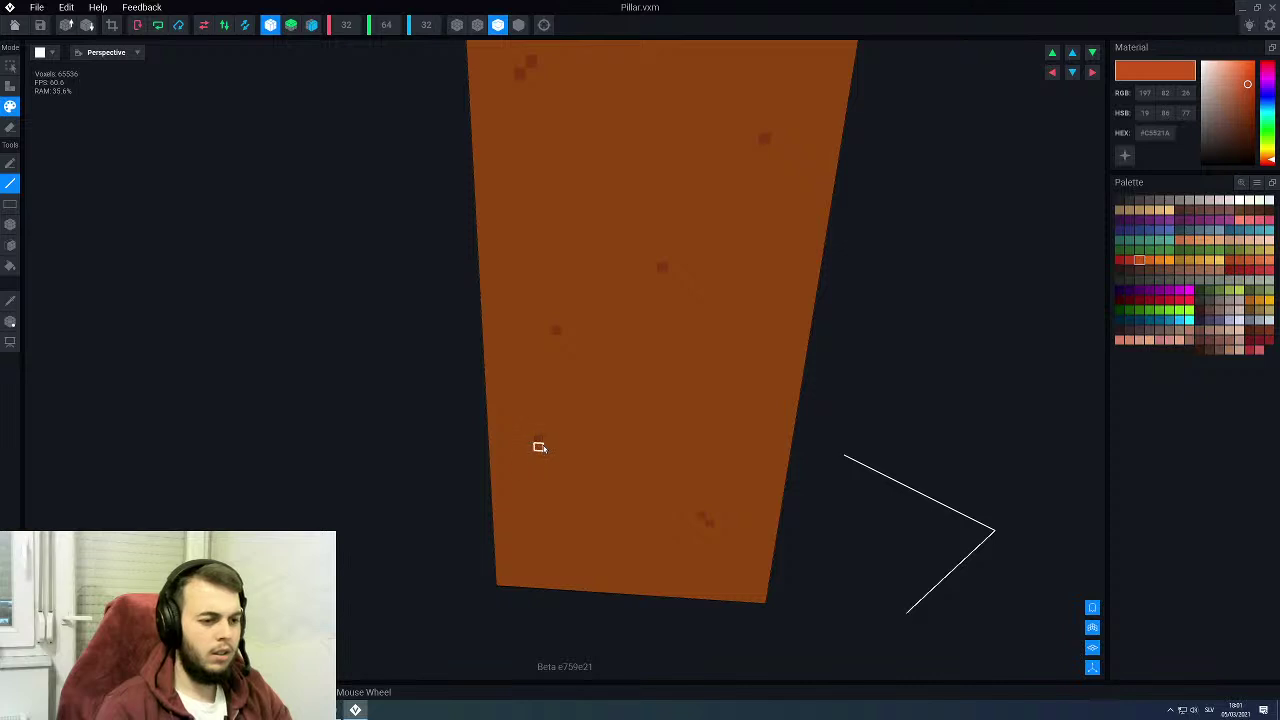
pyautogui.moveTo(602, 192); pyautogui.dragTo(605, 184)
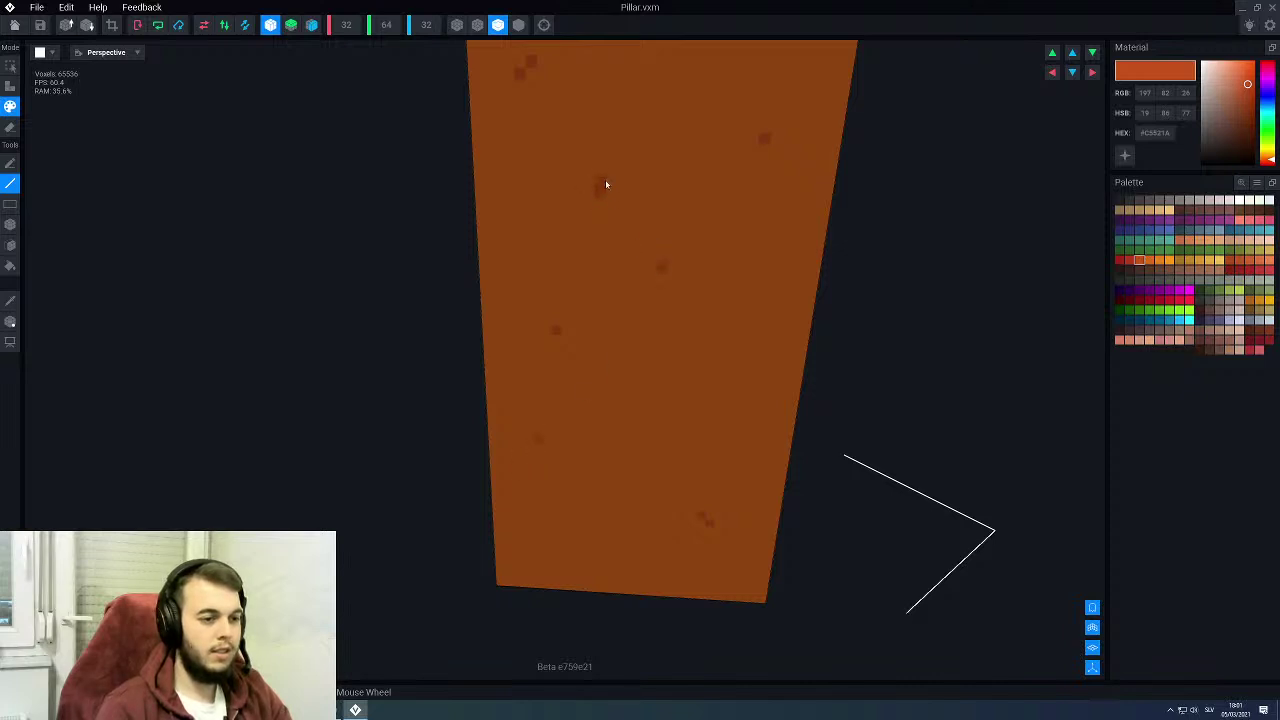
pyautogui.scroll(-3, 596, 298)
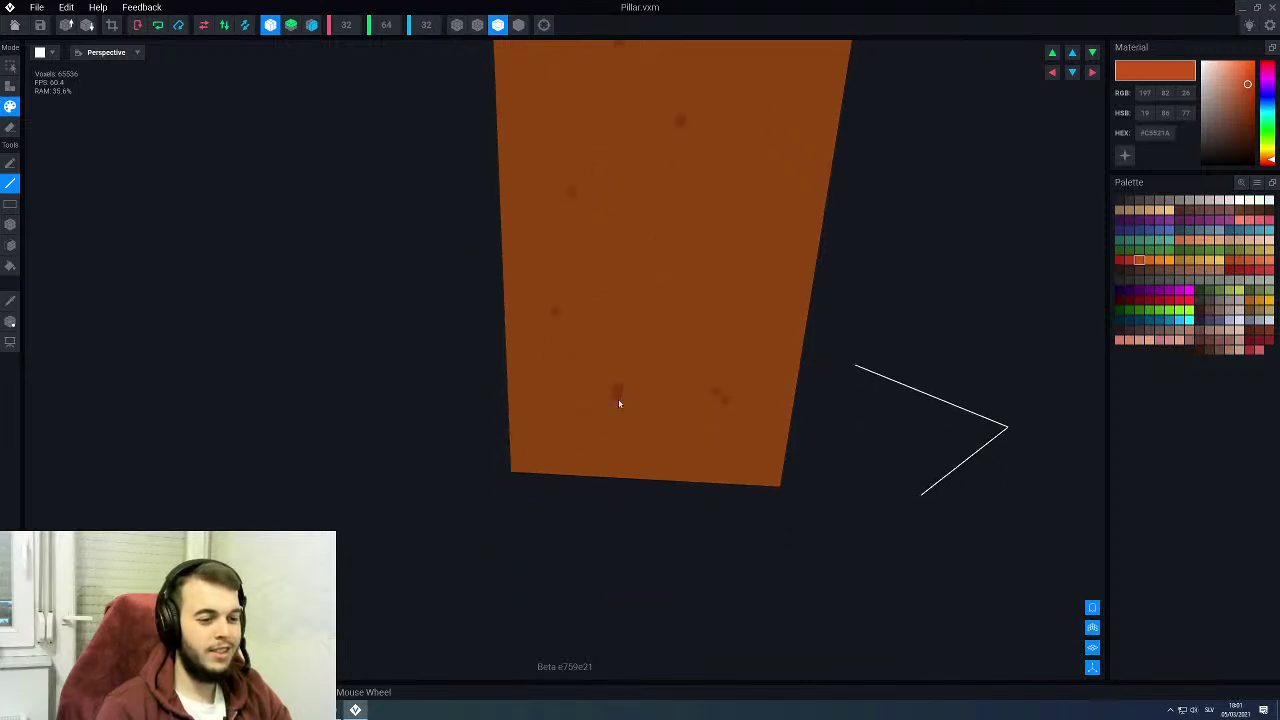
pyautogui.hotkey('ctrl', 'z')
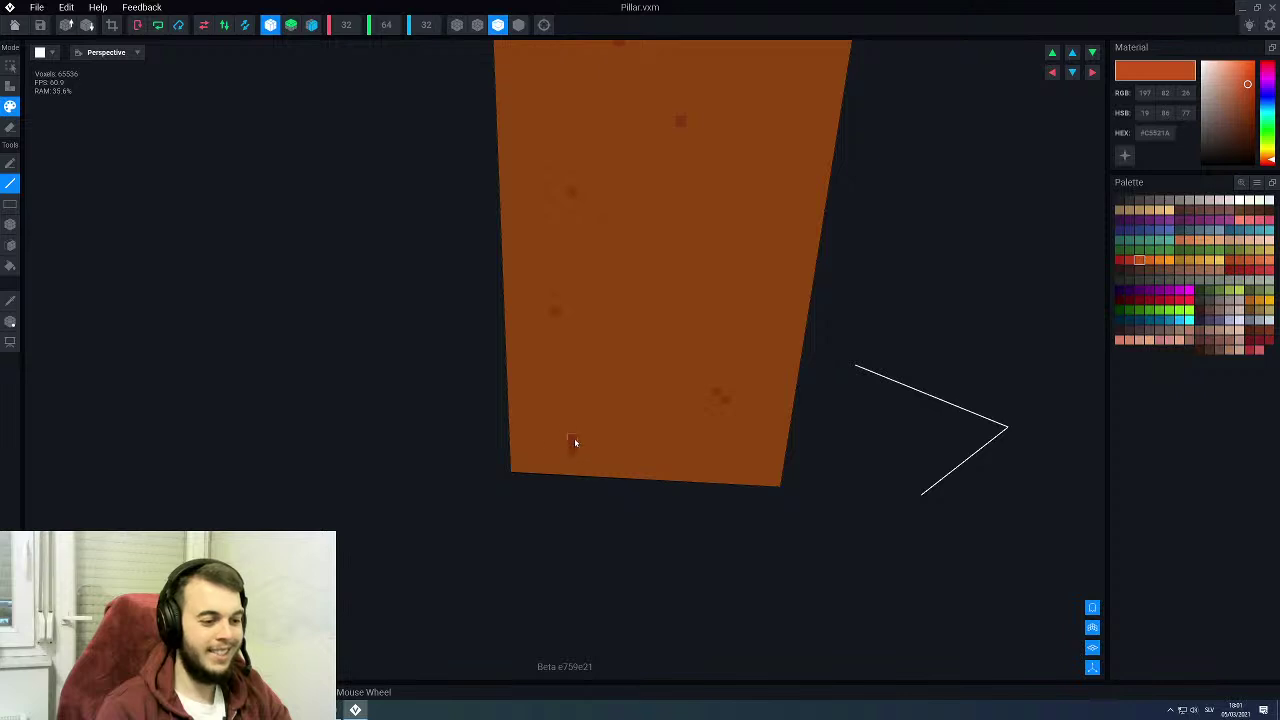
pyautogui.moveTo(654, 295); pyautogui.dragTo(598, 420, button='middle')
pyautogui.click(685, 423)
# Step: Scatter lighter orange #E8811B specks over the same pillar face and save the model back to the bridge
pyautogui.moveTo(690, 211); pyautogui.dragTo(620, 358, button='middle')
pyautogui.moveTo(621, 359); pyautogui.dragTo(608, 369, button='right')
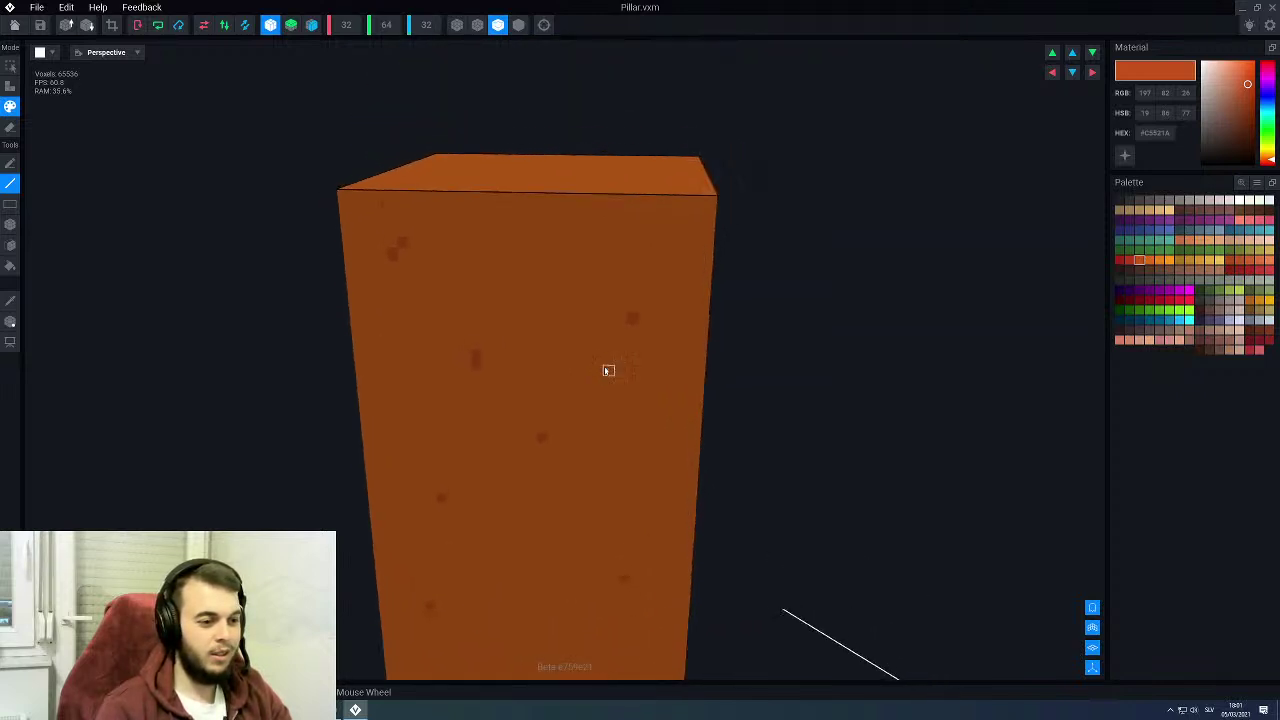
pyautogui.click(1162, 263)
pyautogui.moveTo(697, 353); pyautogui.dragTo(788, 273, button='middle')
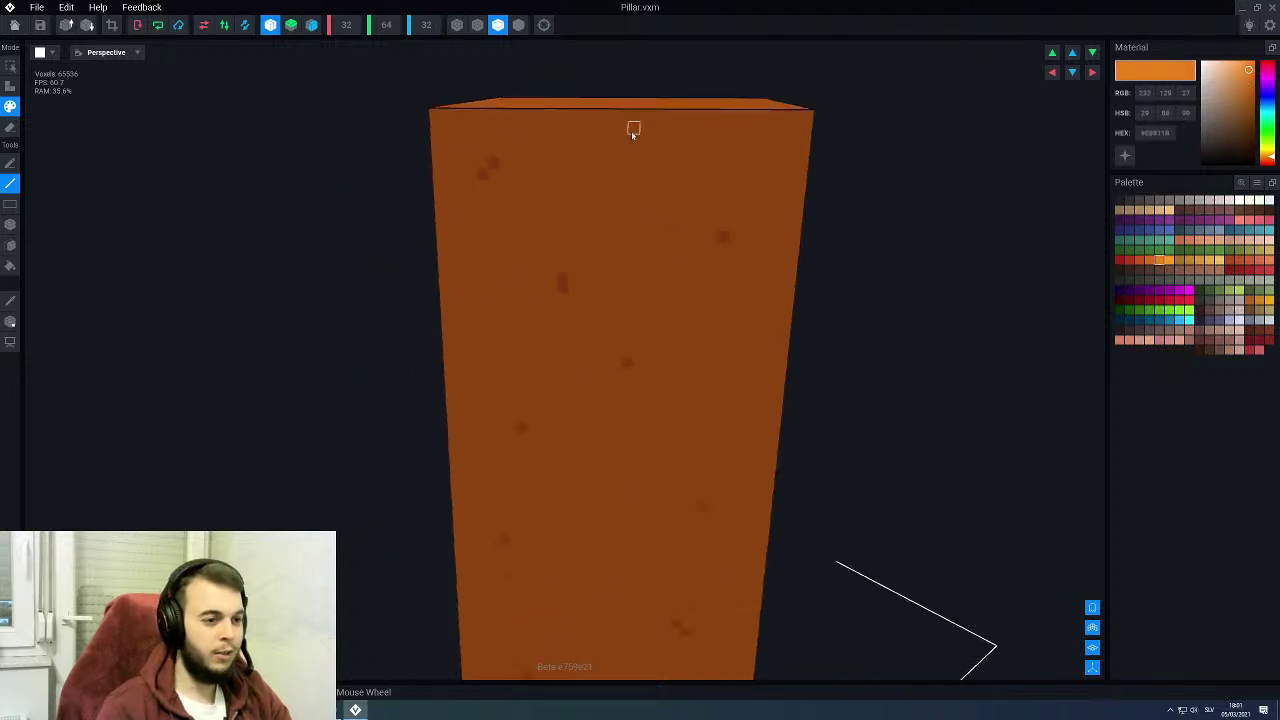
pyautogui.scroll(-3, 660, 354)
pyautogui.moveTo(660, 354); pyautogui.dragTo(703, 400, button='right')
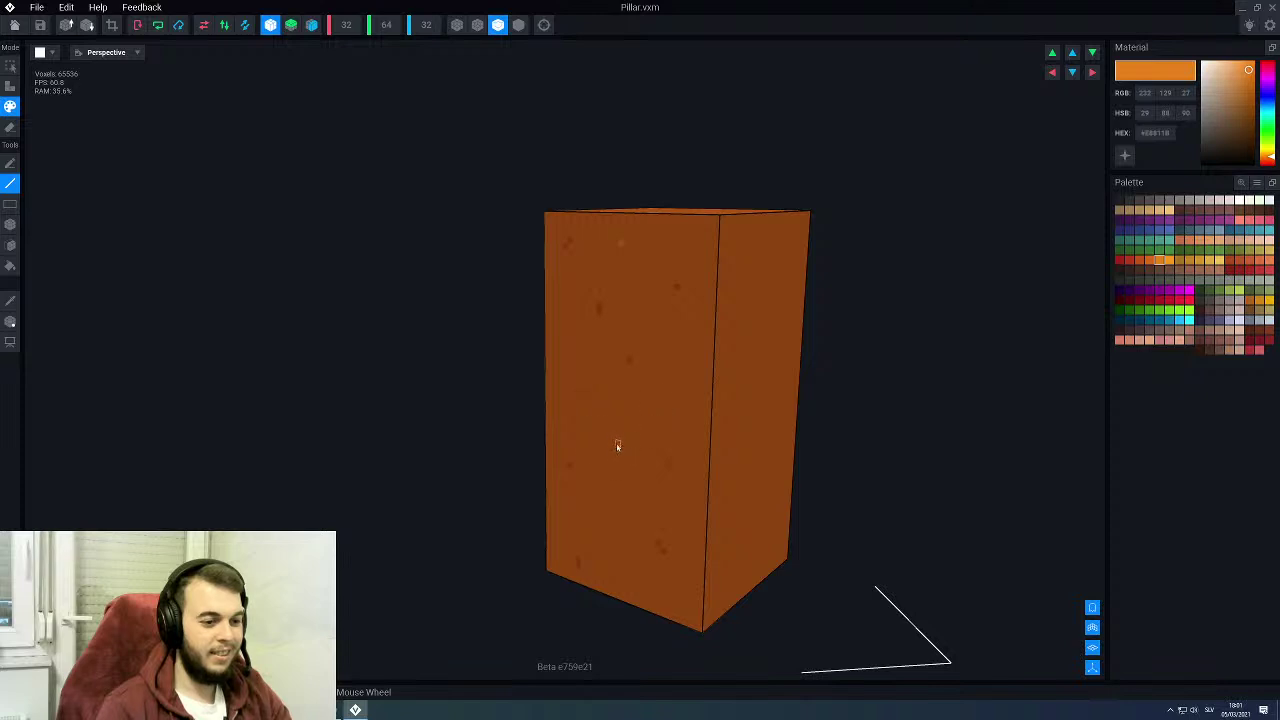
pyautogui.scroll(4, 622, 450)
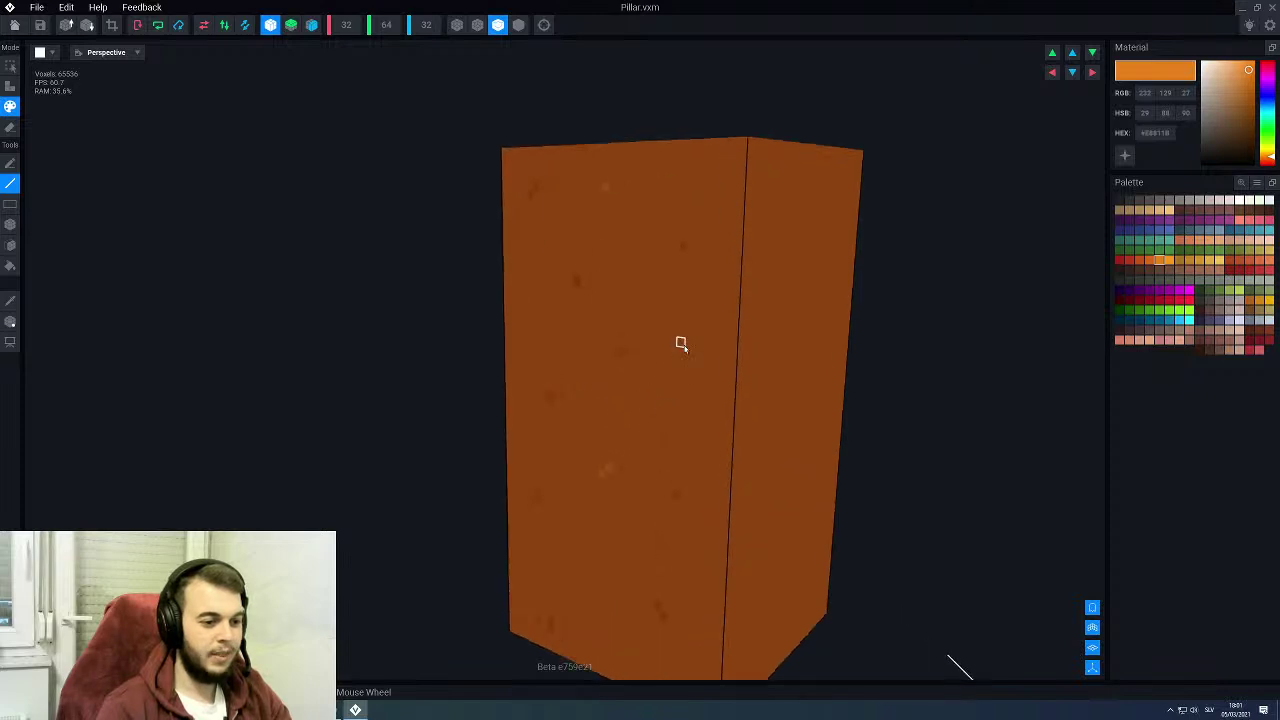
pyautogui.scroll(-3, 586, 400)
pyautogui.moveTo(587, 401); pyautogui.dragTo(584, 397, button='right')
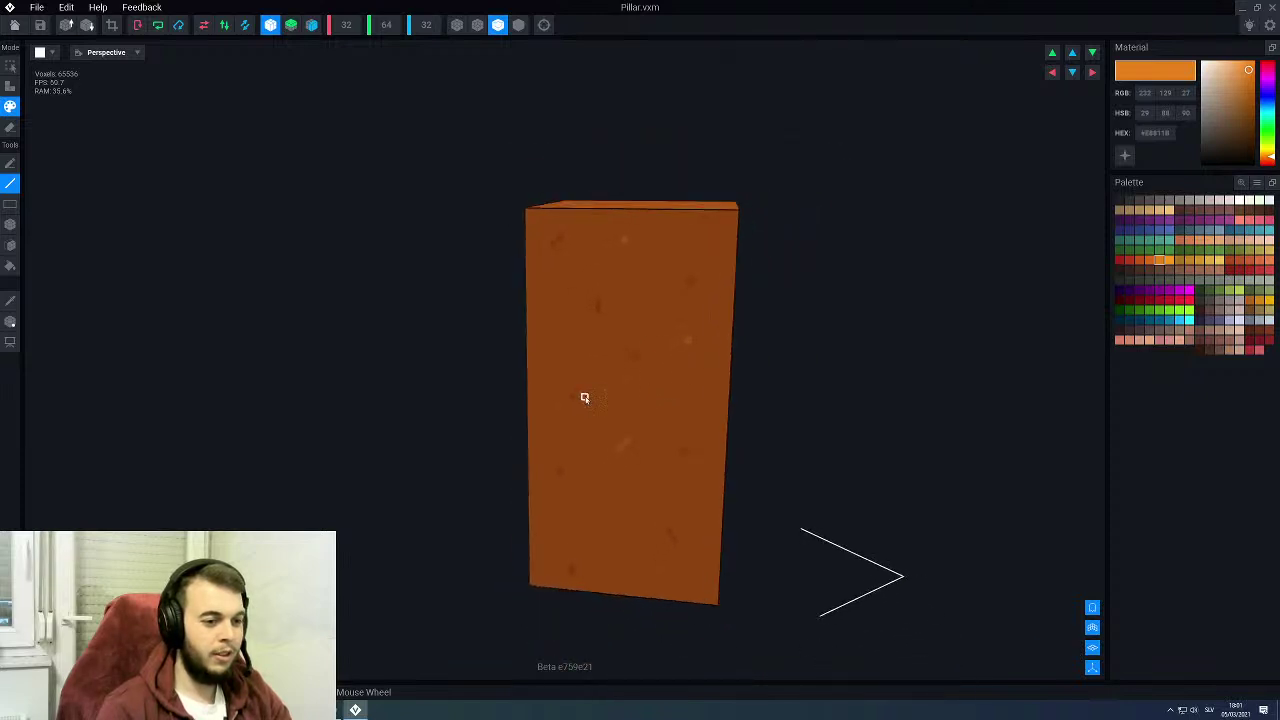
pyautogui.scroll(3, 581, 381)
pyautogui.moveTo(570, 495); pyautogui.dragTo(603, 404, button='middle')
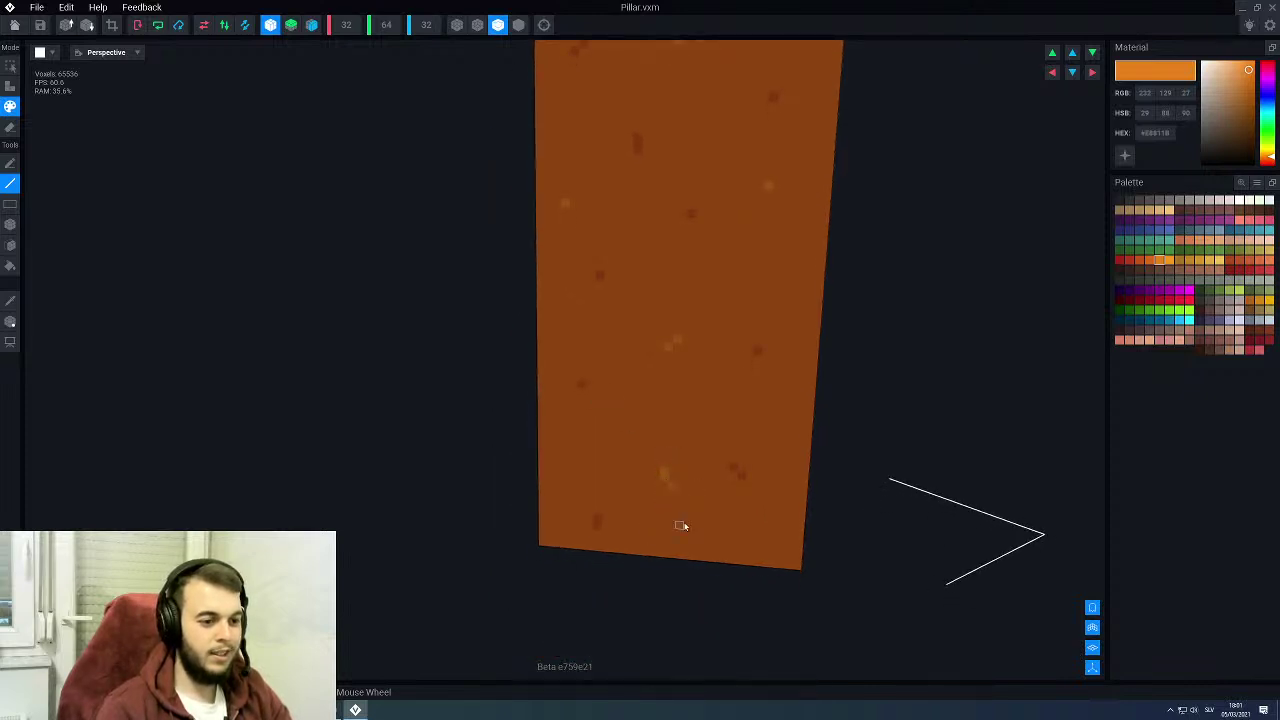
pyautogui.scroll(-3, 663, 438)
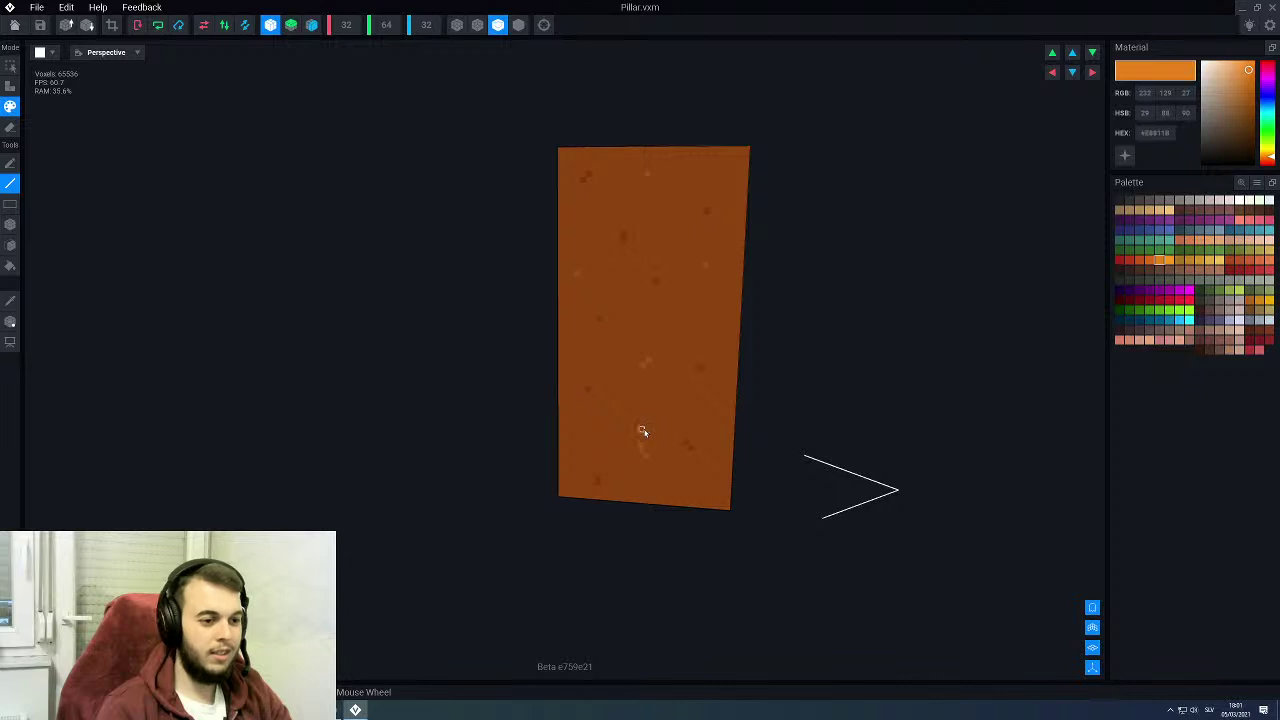
pyautogui.scroll(3, 649, 494)
pyautogui.scroll(-3, 674, 471)
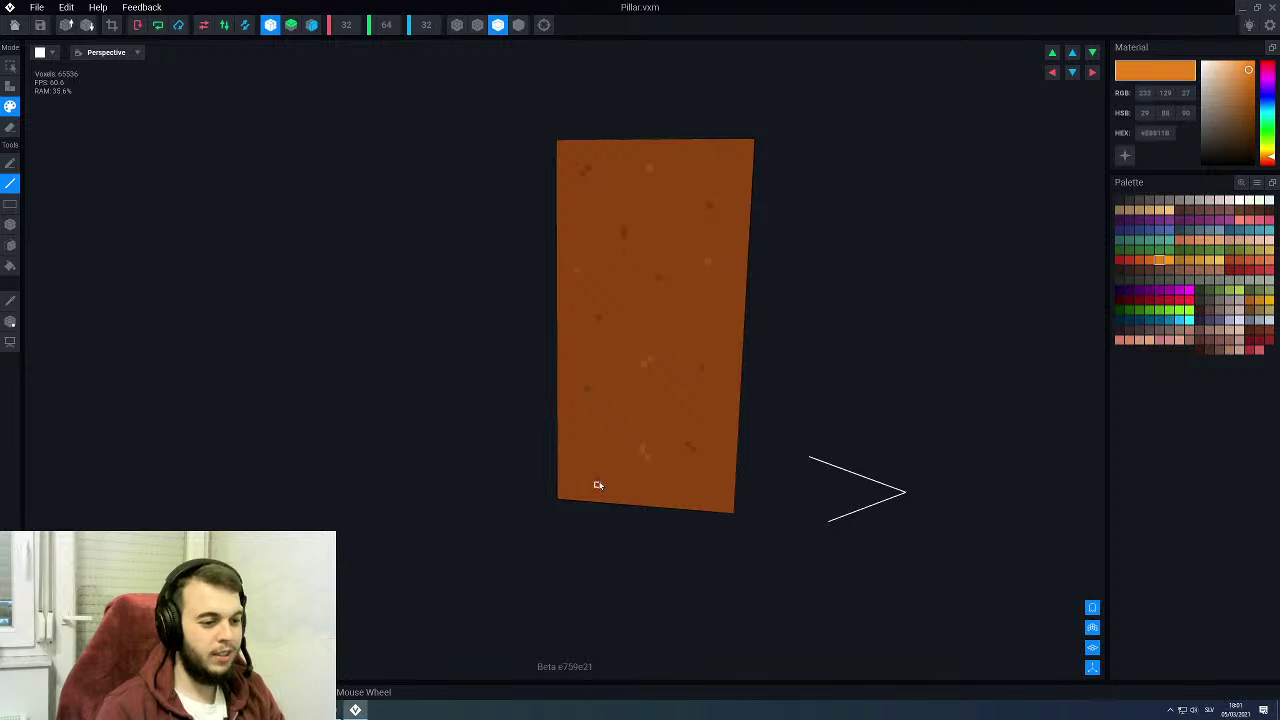
pyautogui.click(14, 24)
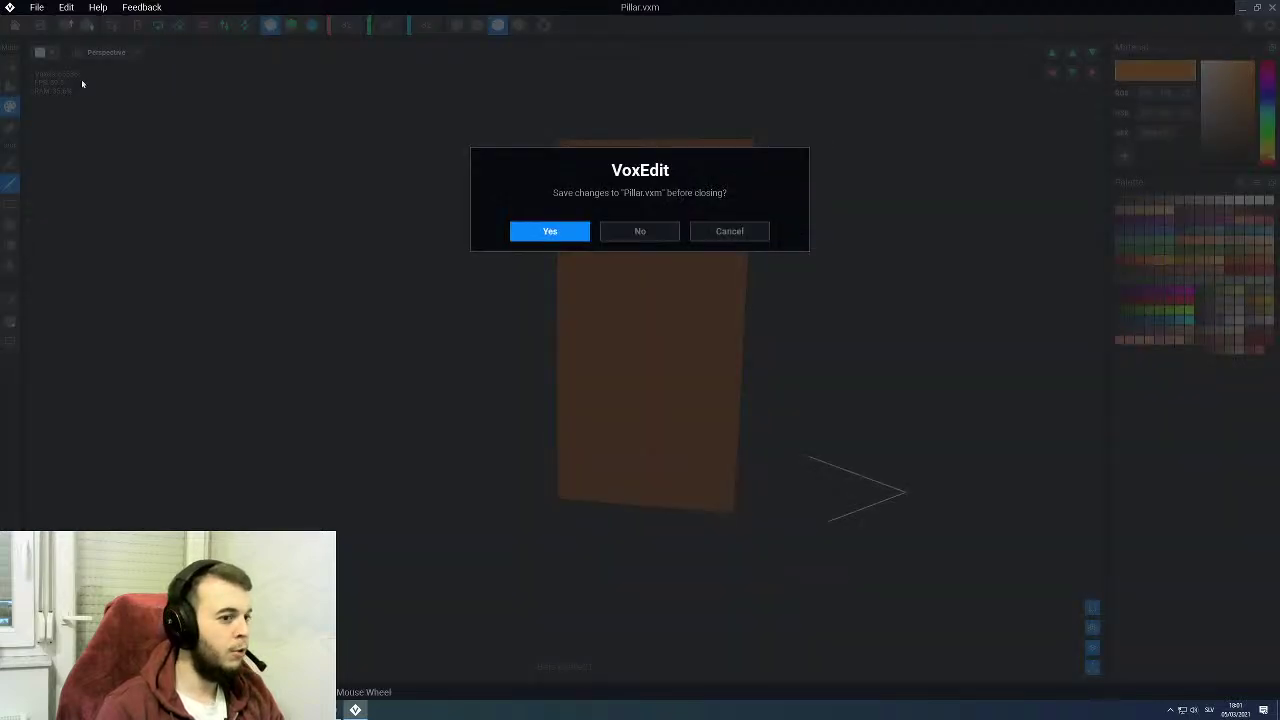
pyautogui.click(530, 228)
# Step: Examine the speckled pillars on the bridge from several angles, close up and from the road side
pyautogui.scroll(5, 572, 216)
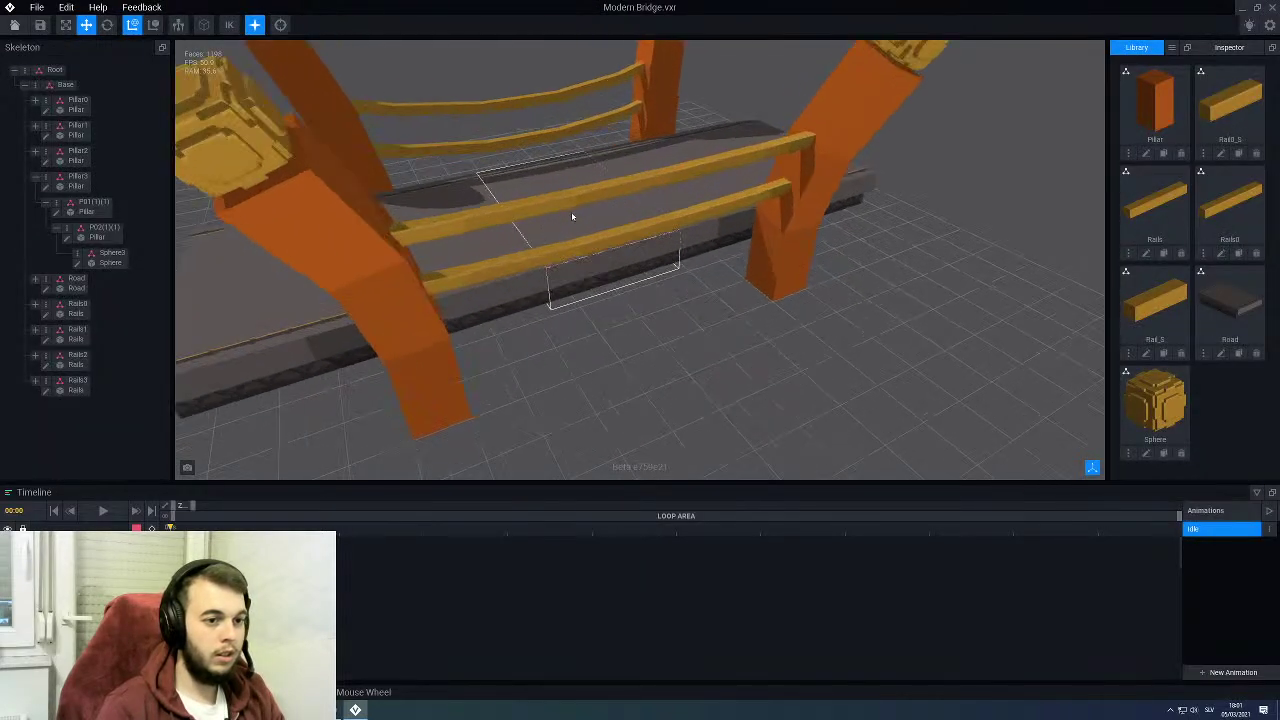
pyautogui.moveTo(770, 148); pyautogui.dragTo(608, 112, button='right')
pyautogui.scroll(3, 606, 112)
pyautogui.moveTo(573, 114); pyautogui.dragTo(650, 248, button='middle')
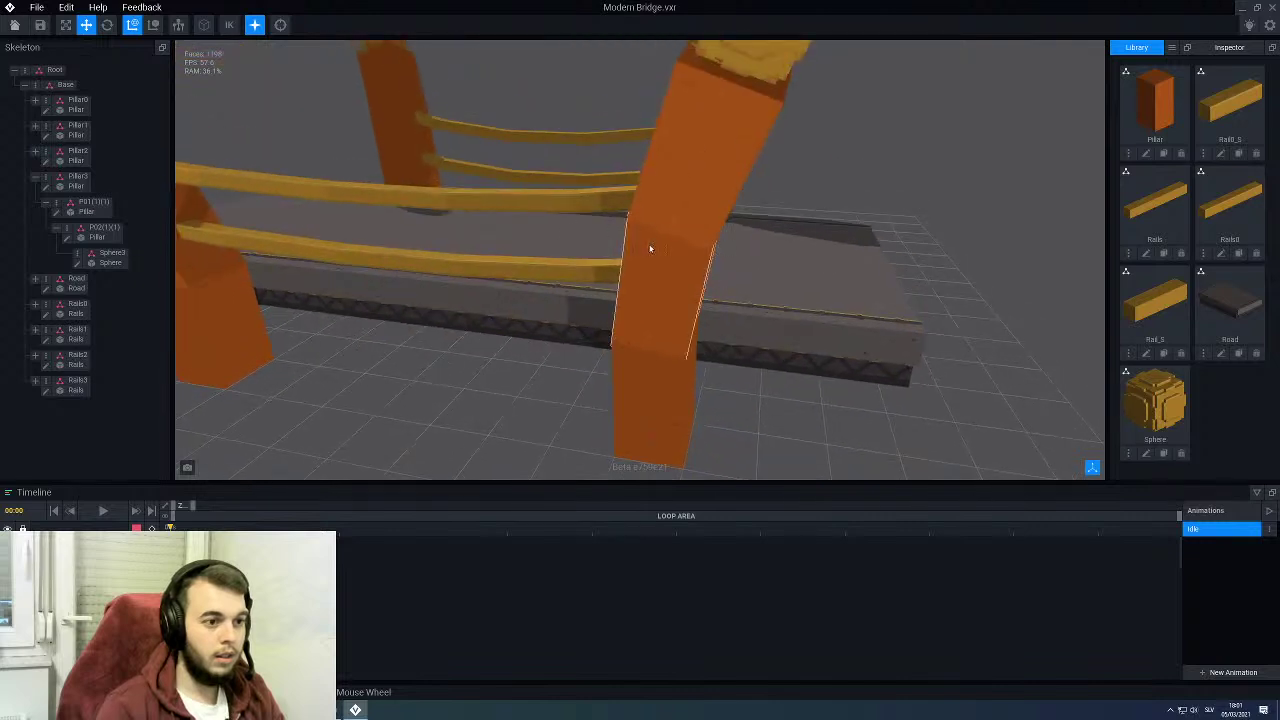
pyautogui.scroll(4, 650, 248)
pyautogui.moveTo(650, 248); pyautogui.dragTo(673, 202, button='right')
pyautogui.moveTo(673, 202); pyautogui.dragTo(628, 208, button='middle')
pyautogui.scroll(-3, 628, 208)
pyautogui.moveTo(600, 310); pyautogui.dragTo(414, 177, button='right')
pyautogui.scroll(-3, 443, 281)
pyautogui.scroll(3, 440, 284)
pyautogui.moveTo(329, 317); pyautogui.dragTo(415, 300, button='right')
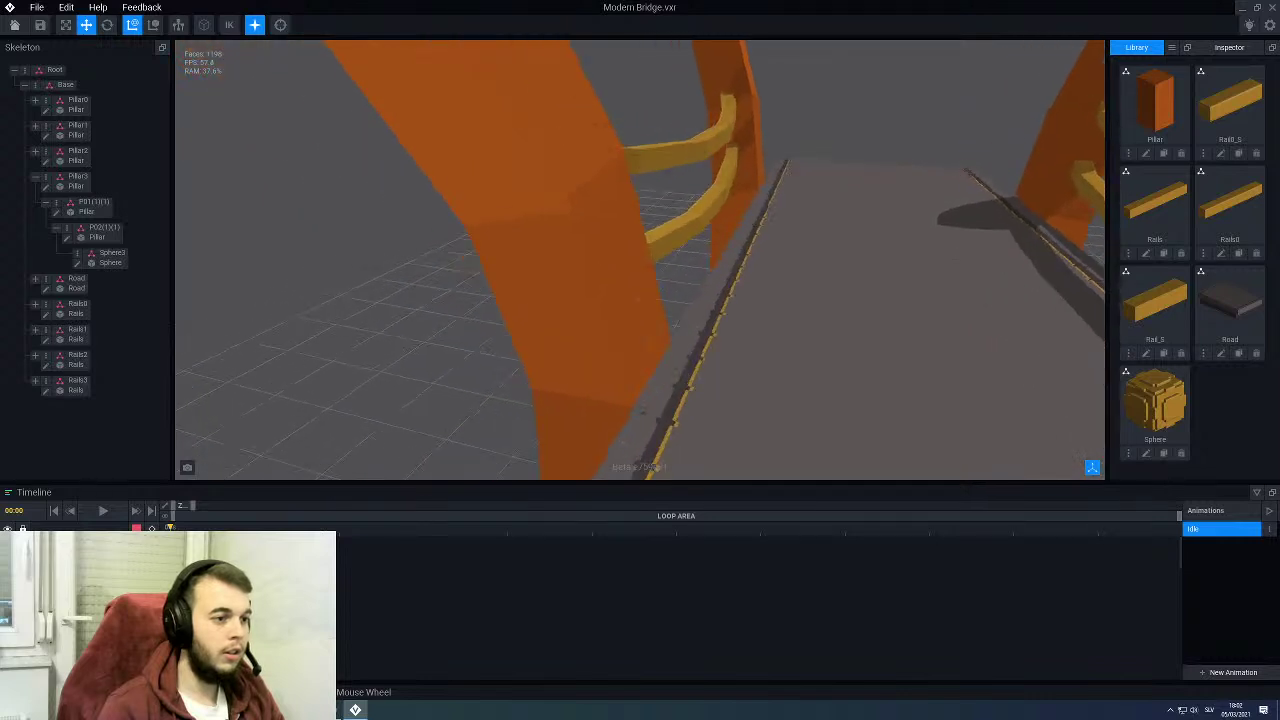
# Step: Open the Pillar model for editing from the P02(1) node under Pillar1, with its blank side face in view
pyautogui.moveTo(510, 150); pyautogui.dragTo(606, 262, button='middle')
pyautogui.click(611, 246)
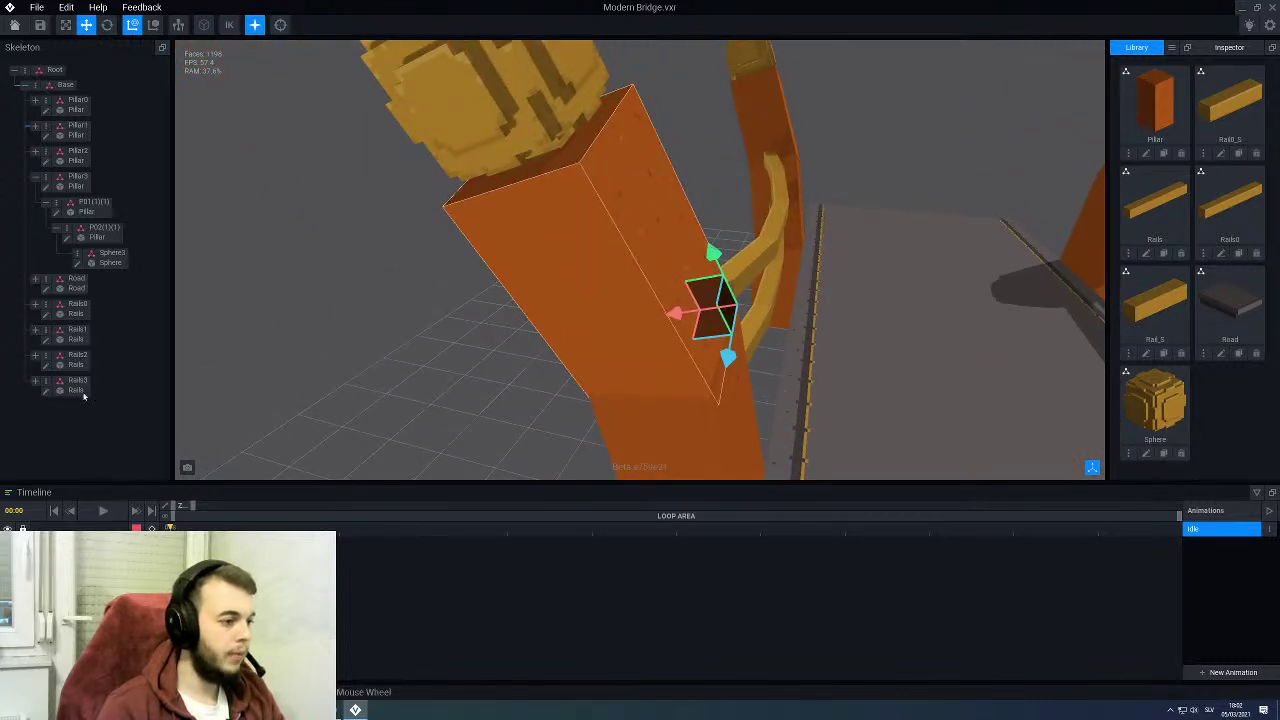
pyautogui.click(35, 125)
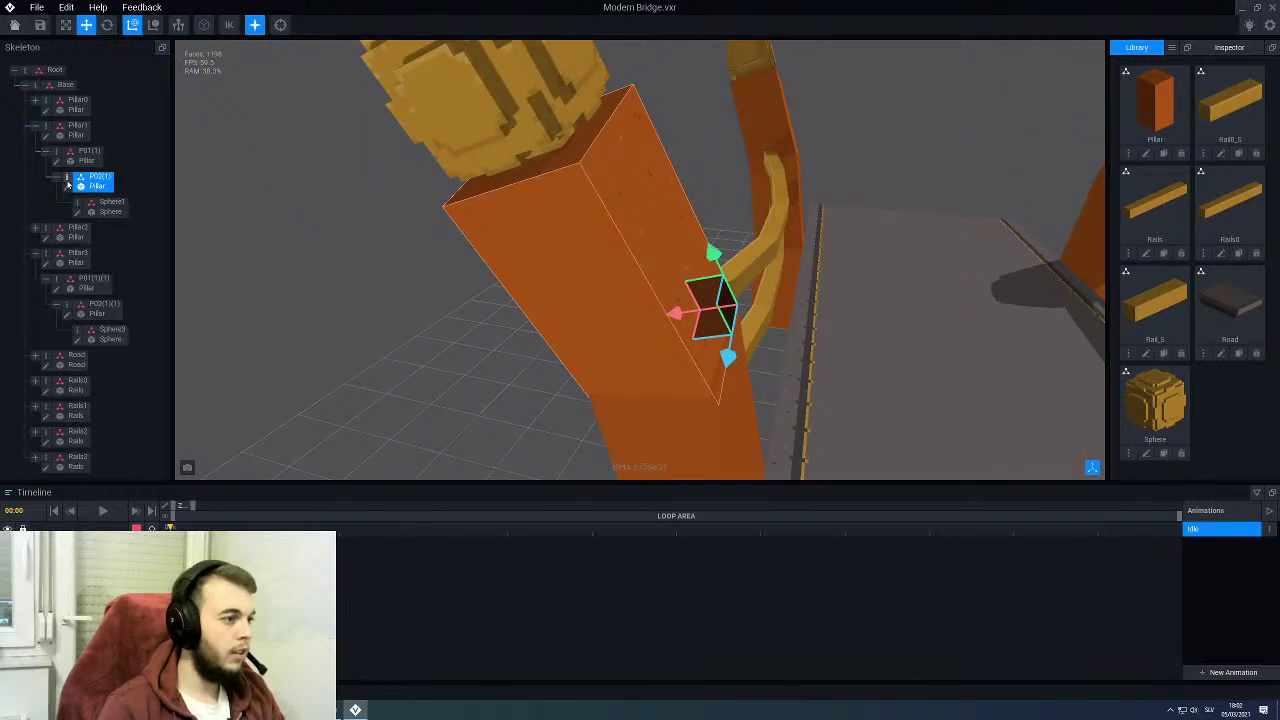
pyautogui.click(66, 187)
pyautogui.moveTo(521, 297); pyautogui.dragTo(527, 437, button='right')
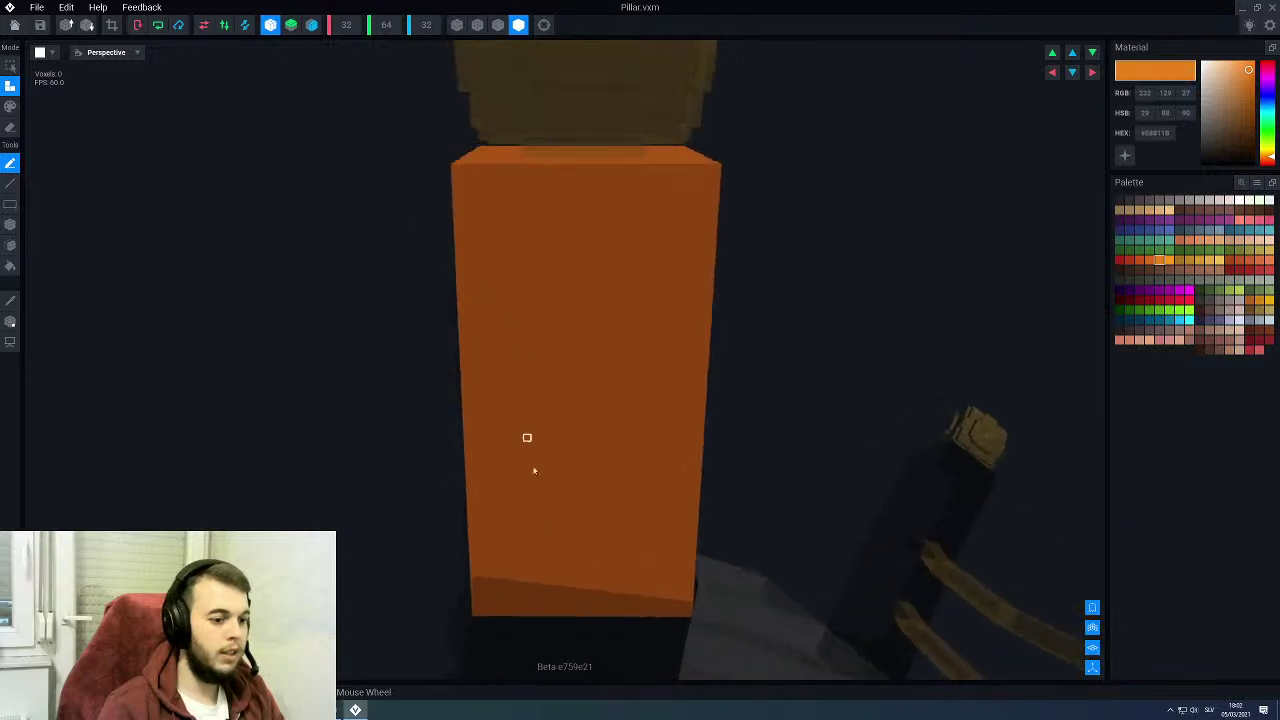
pyautogui.moveTo(549, 528); pyautogui.dragTo(651, 449, button='middle')
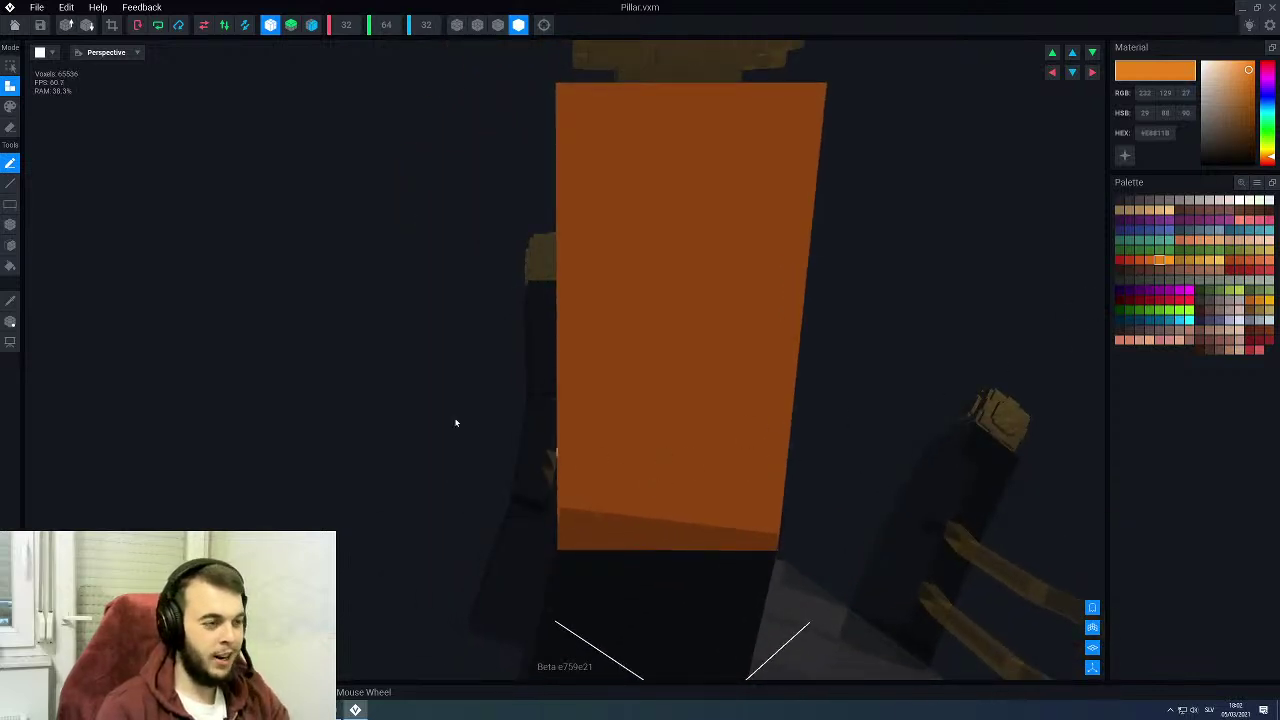
# Step: Scatter lighter orange #E8811B specks over the blank pillar face with the Line tool in Paint mode, and show the block's edge outlines
pyautogui.click(311, 24)
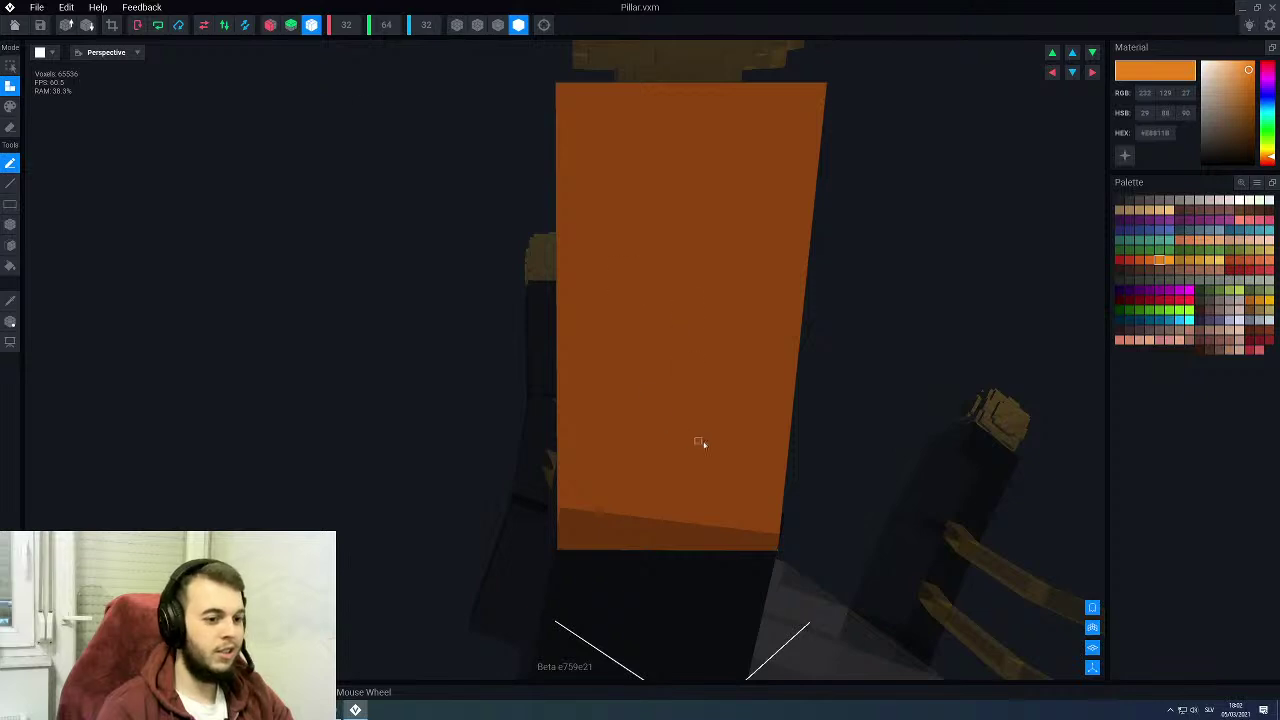
pyautogui.press('p')
pyautogui.press('l')
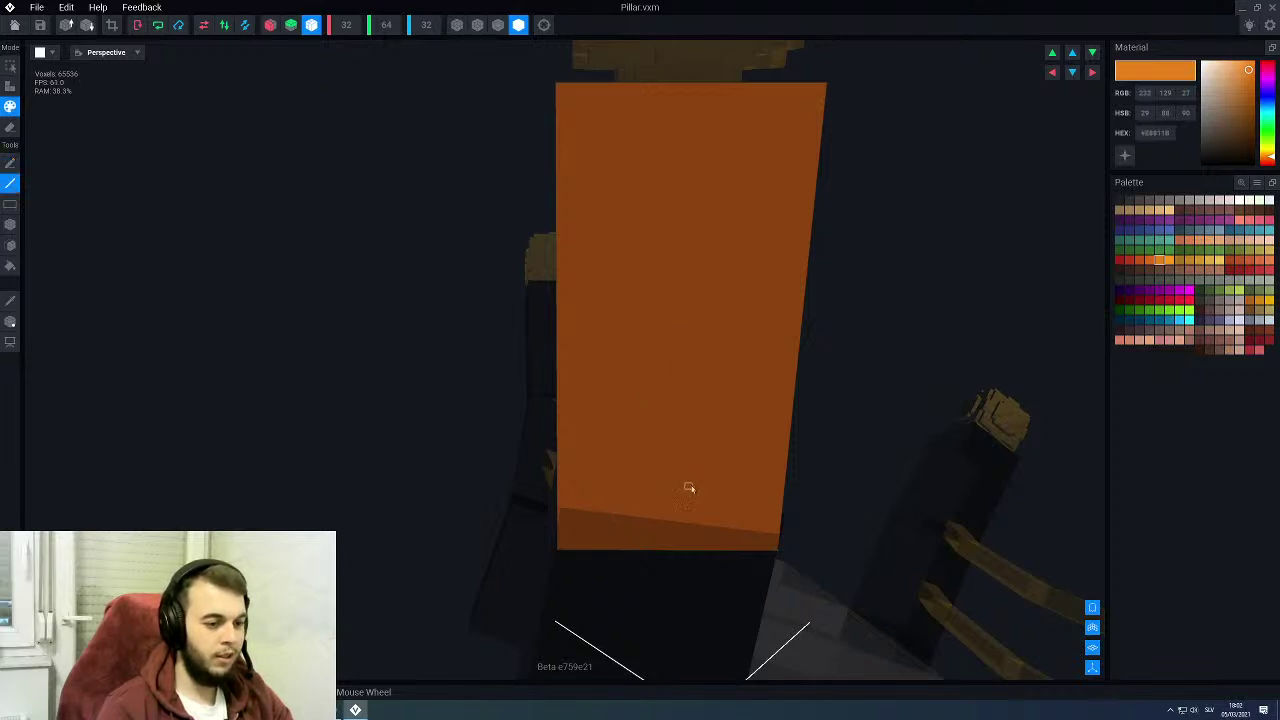
pyautogui.moveTo(685, 398); pyautogui.dragTo(660, 391, button='middle')
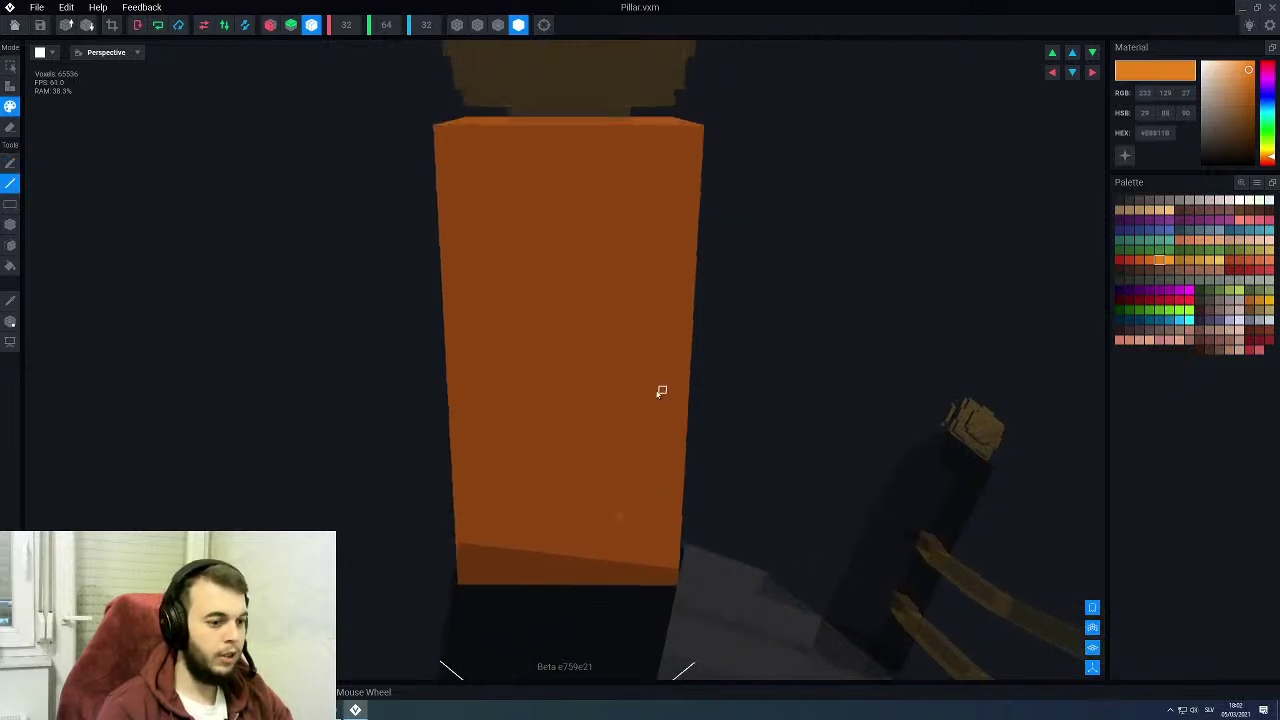
pyautogui.scroll(1, 488, 489)
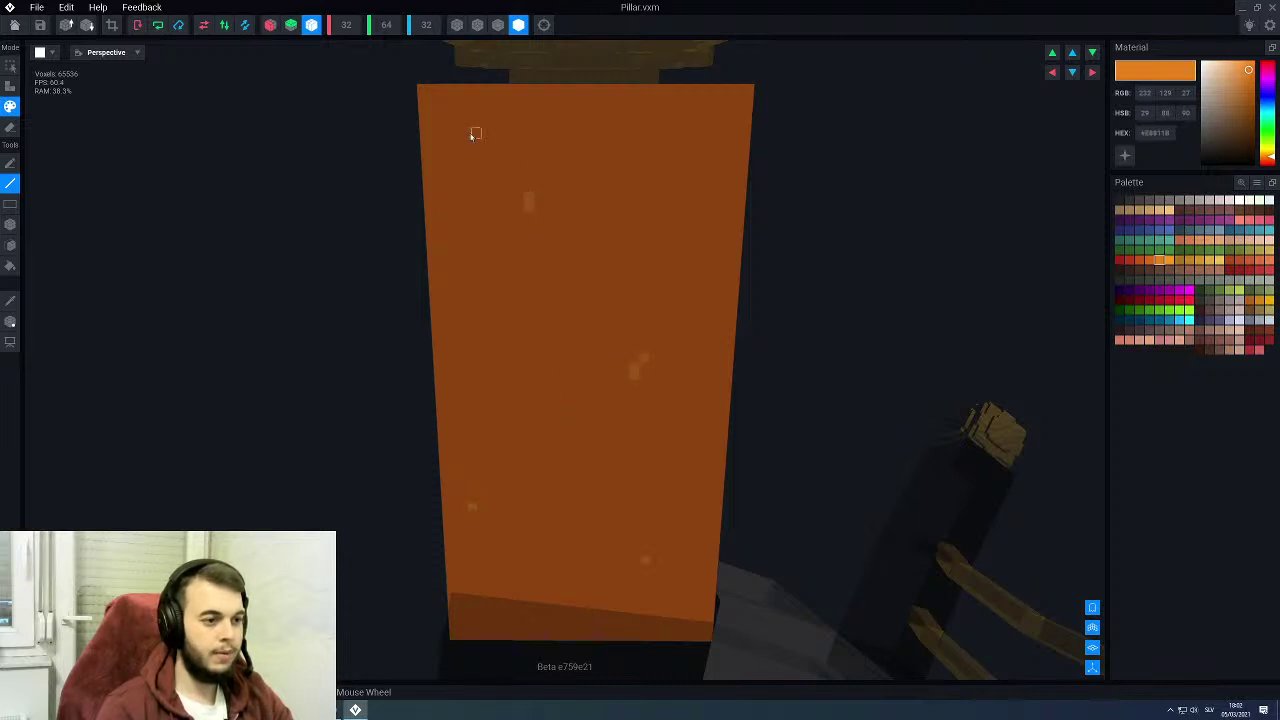
pyautogui.click(672, 134)
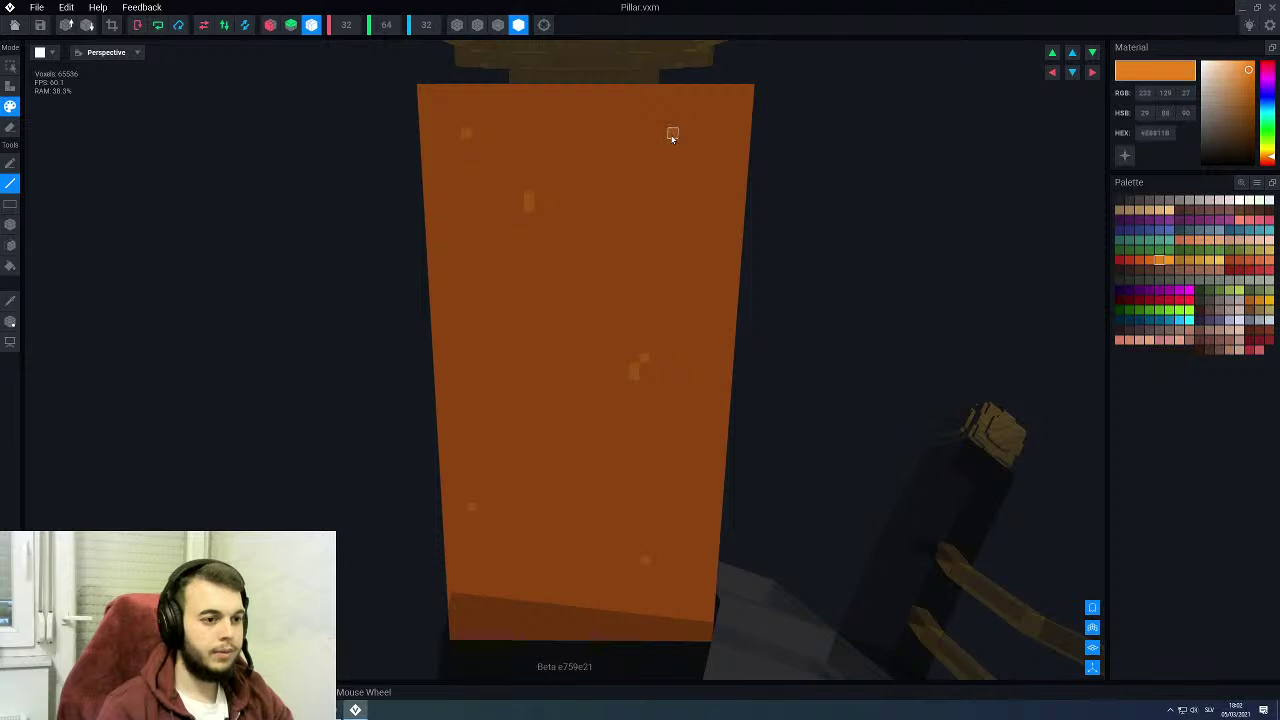
pyautogui.click(540, 401)
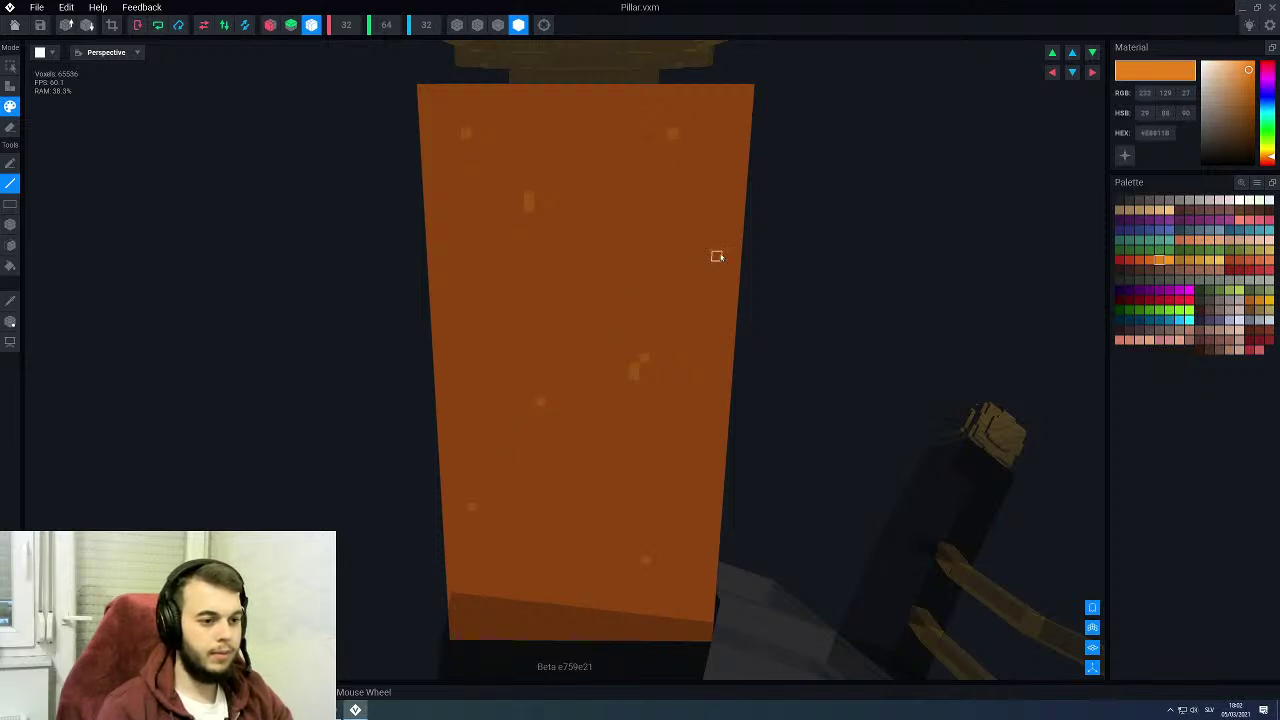
pyautogui.moveTo(677, 214); pyautogui.dragTo(680, 216, button='right')
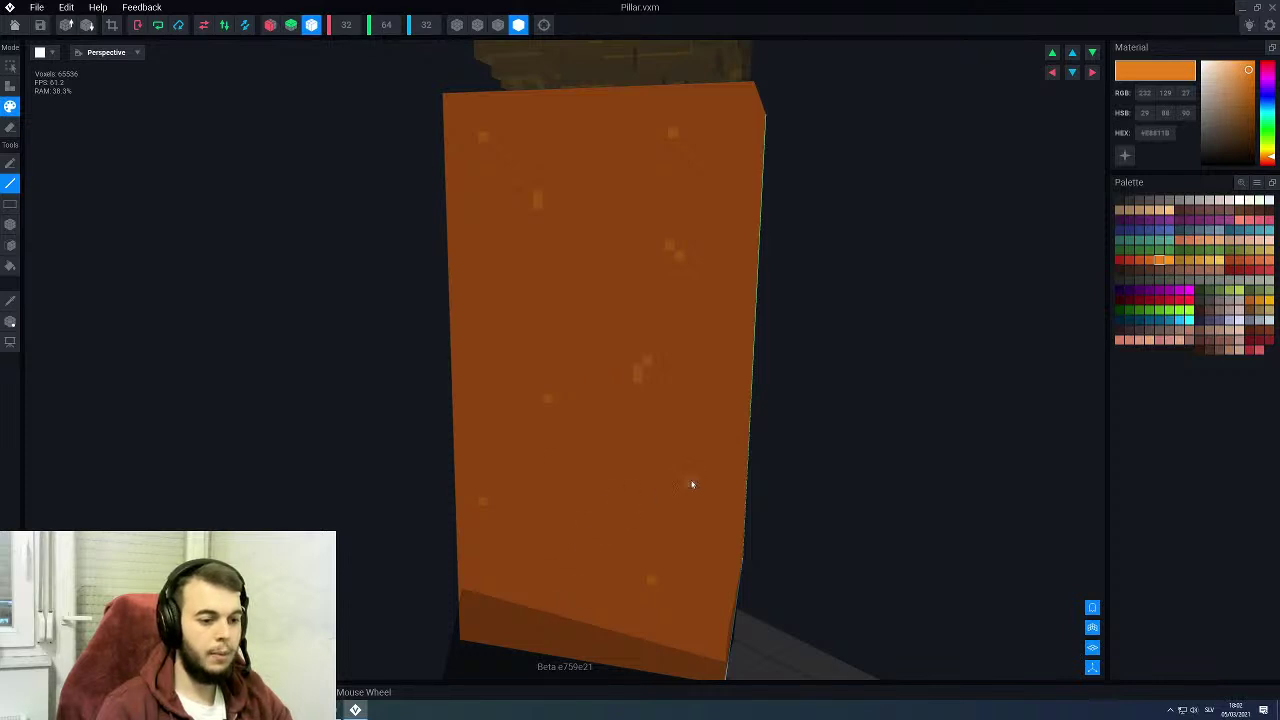
pyautogui.click(497, 25)
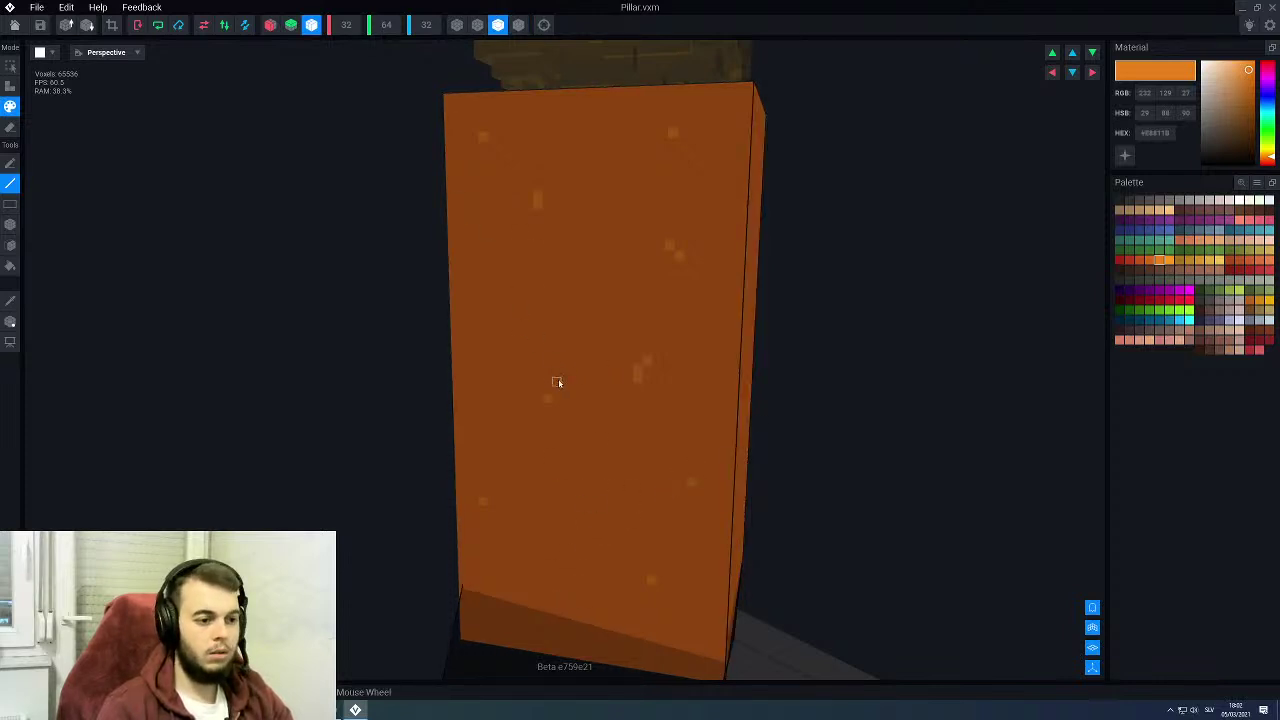
pyautogui.moveTo(557, 383); pyautogui.dragTo(471, 297, button='right')
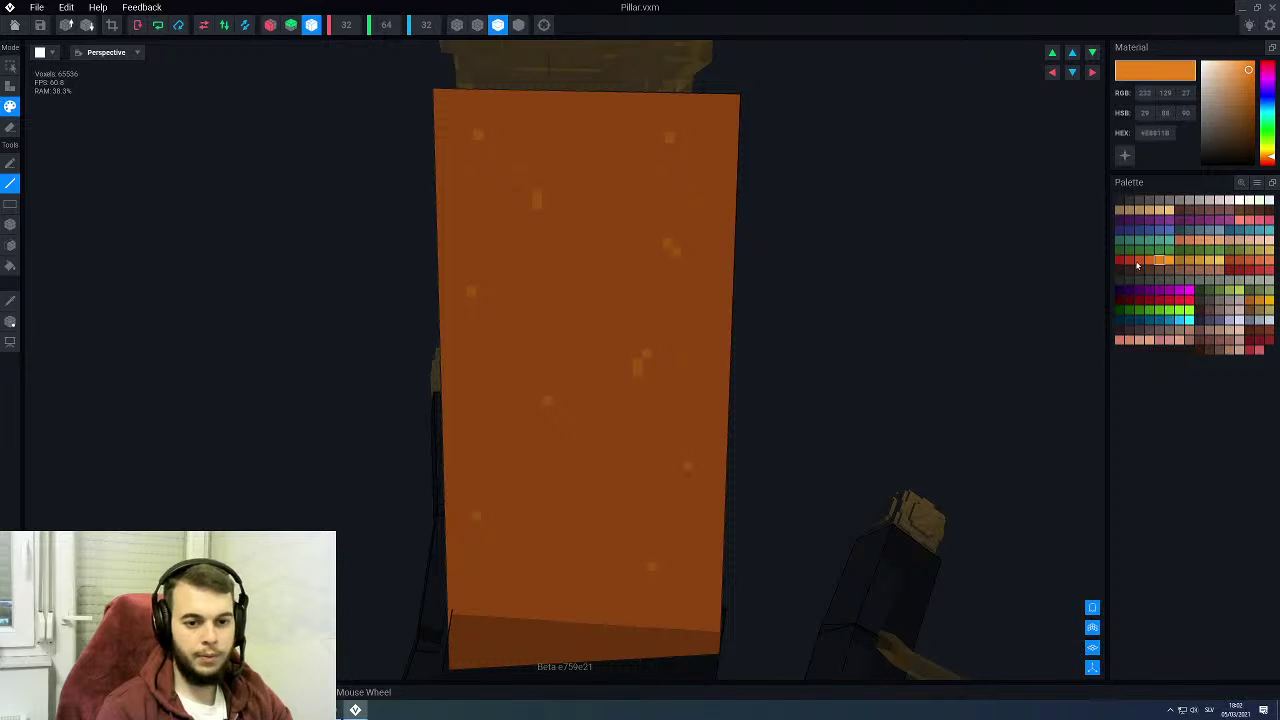
# Step: Scatter darker orange #C5521A specks over the same pillar face and save the Pillar model back to the bridge
pyautogui.click(1140, 261)
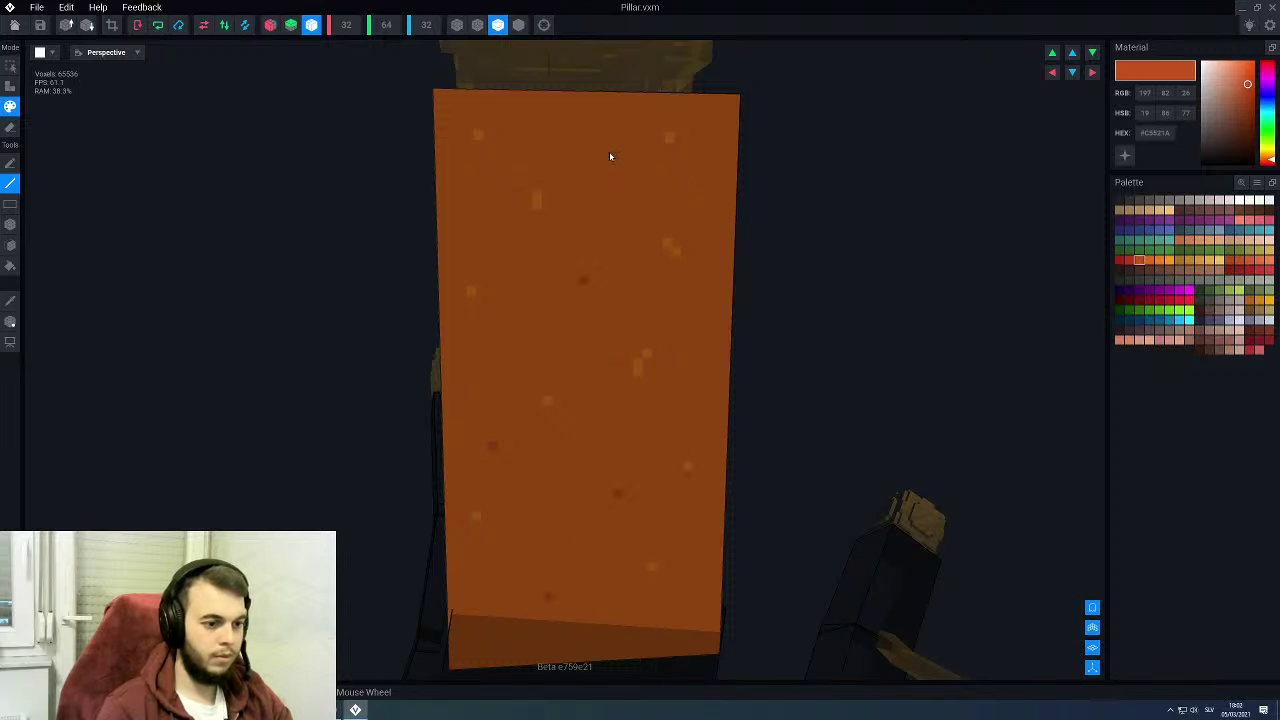
pyautogui.scroll(-6, 520, 437)
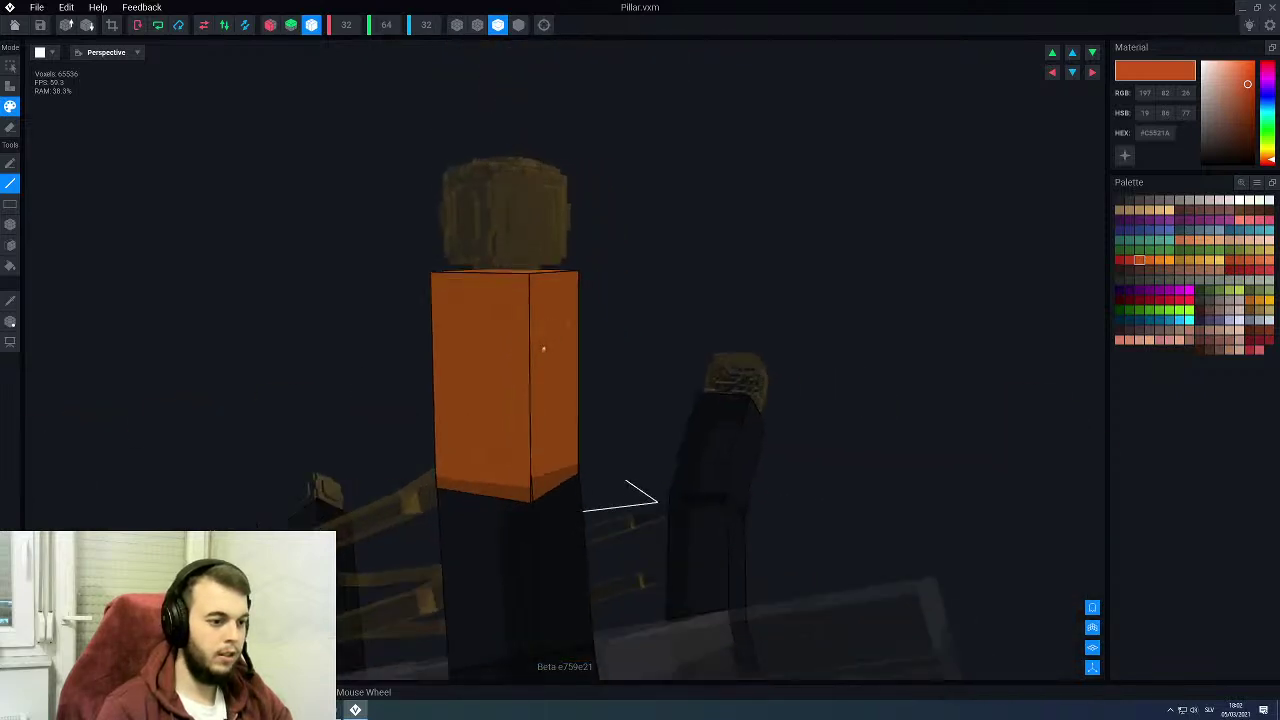
pyautogui.moveTo(543, 349); pyautogui.dragTo(516, 362, button='right')
pyautogui.scroll(5, 600, 423)
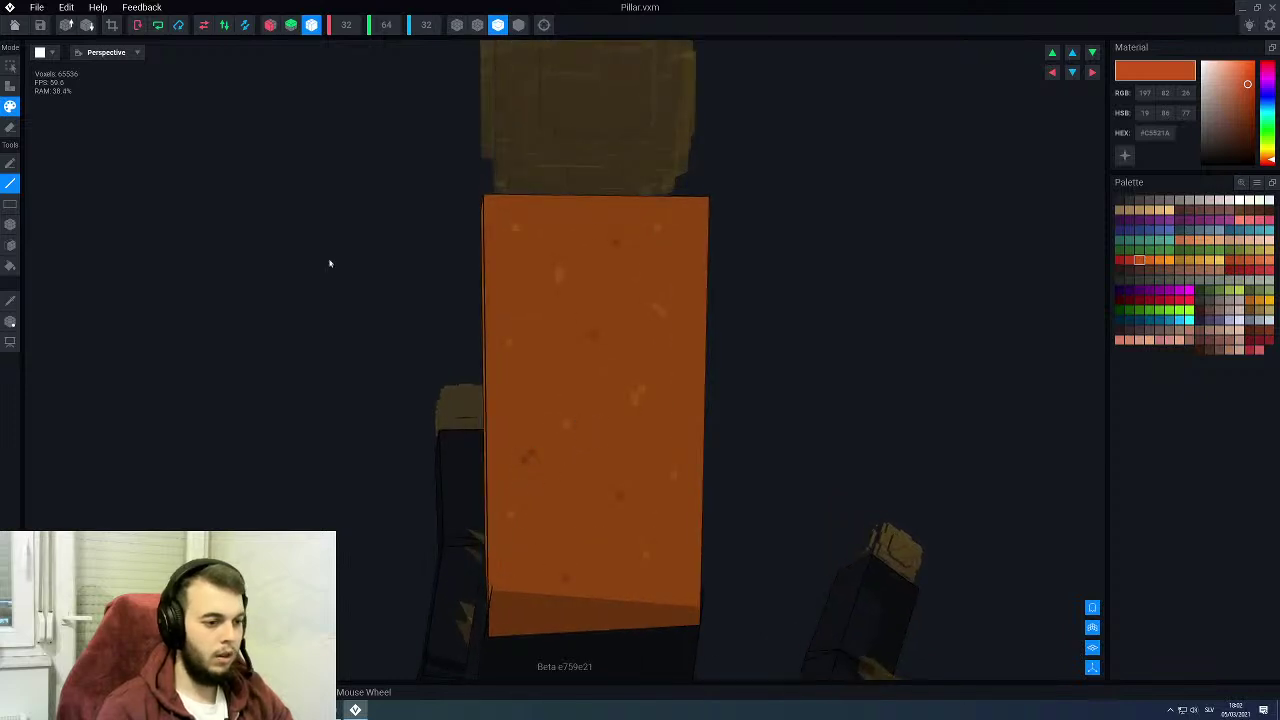
pyautogui.click(14, 27)
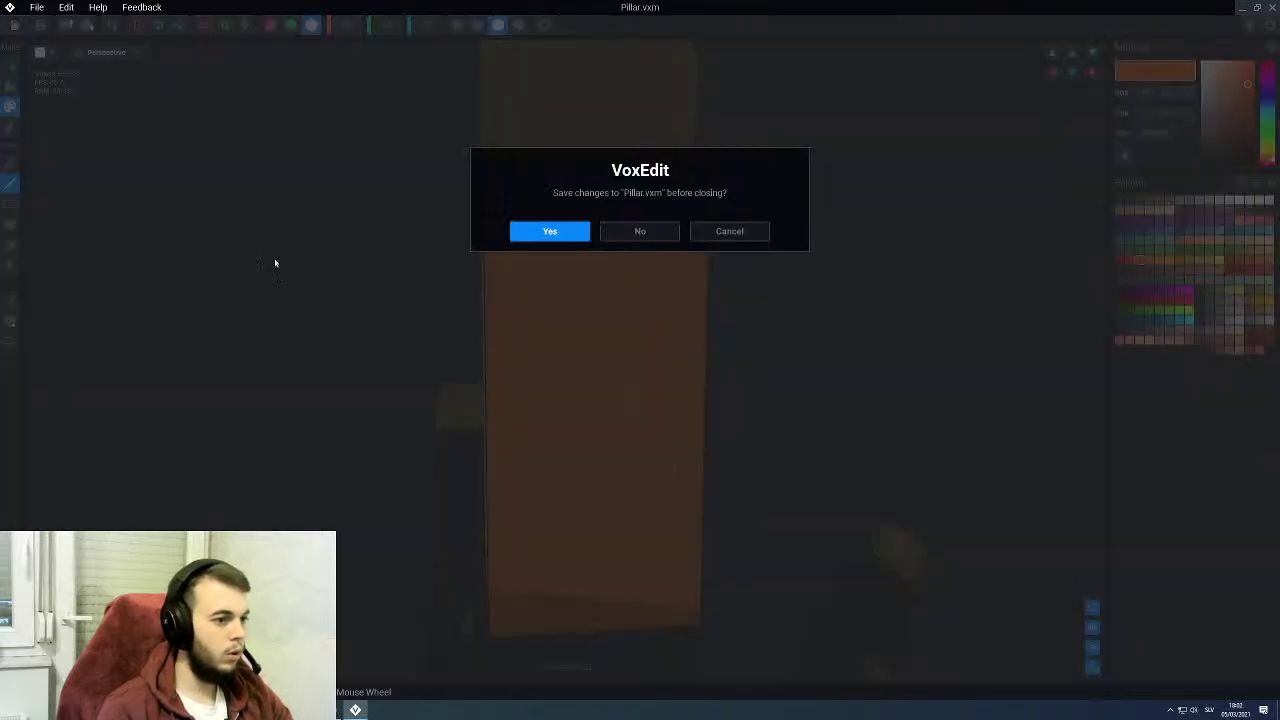
pyautogui.click(549, 231)
# Step: Examine the whole bridge from both long sides, from above and from the road end to check the textured pillars and the road ends
pyautogui.moveTo(611, 300); pyautogui.dragTo(358, 300, button='right')
pyautogui.scroll(-3, 363, 302)
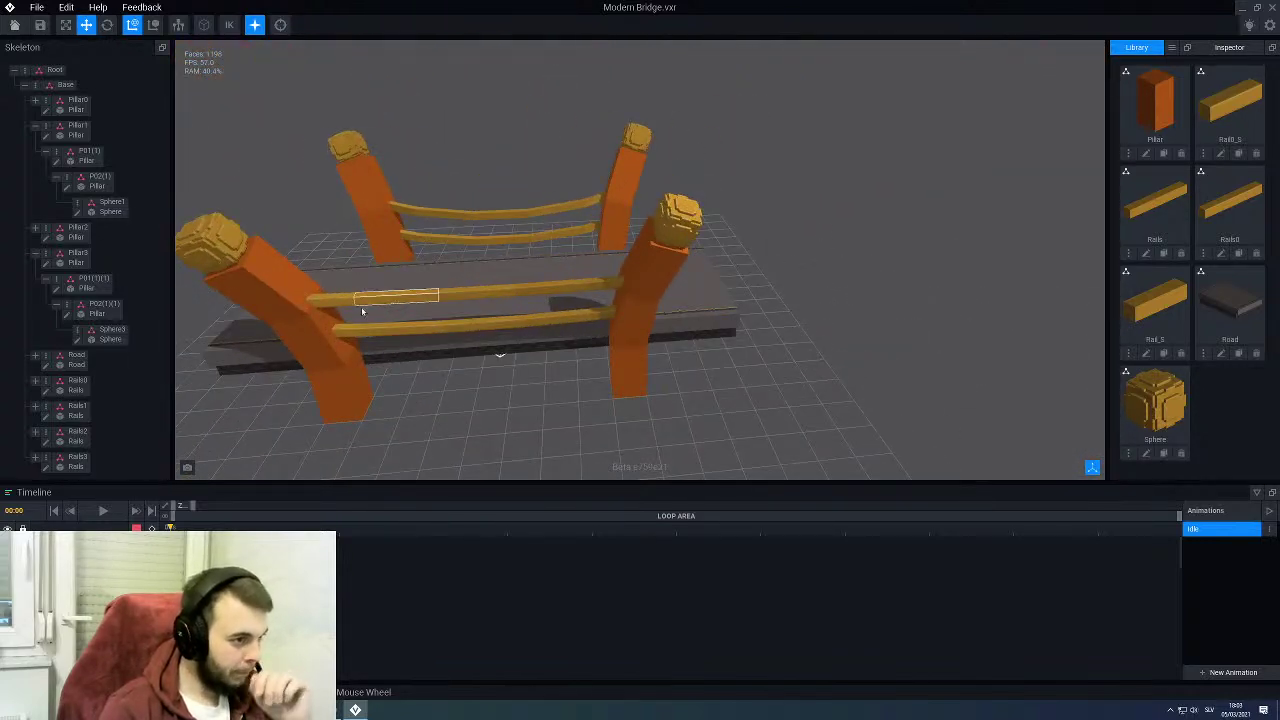
pyautogui.scroll(3, 362, 312)
pyautogui.scroll(-3, 339, 318)
pyautogui.moveTo(339, 318); pyautogui.dragTo(417, 354, button='right')
pyautogui.scroll(2, 417, 354)
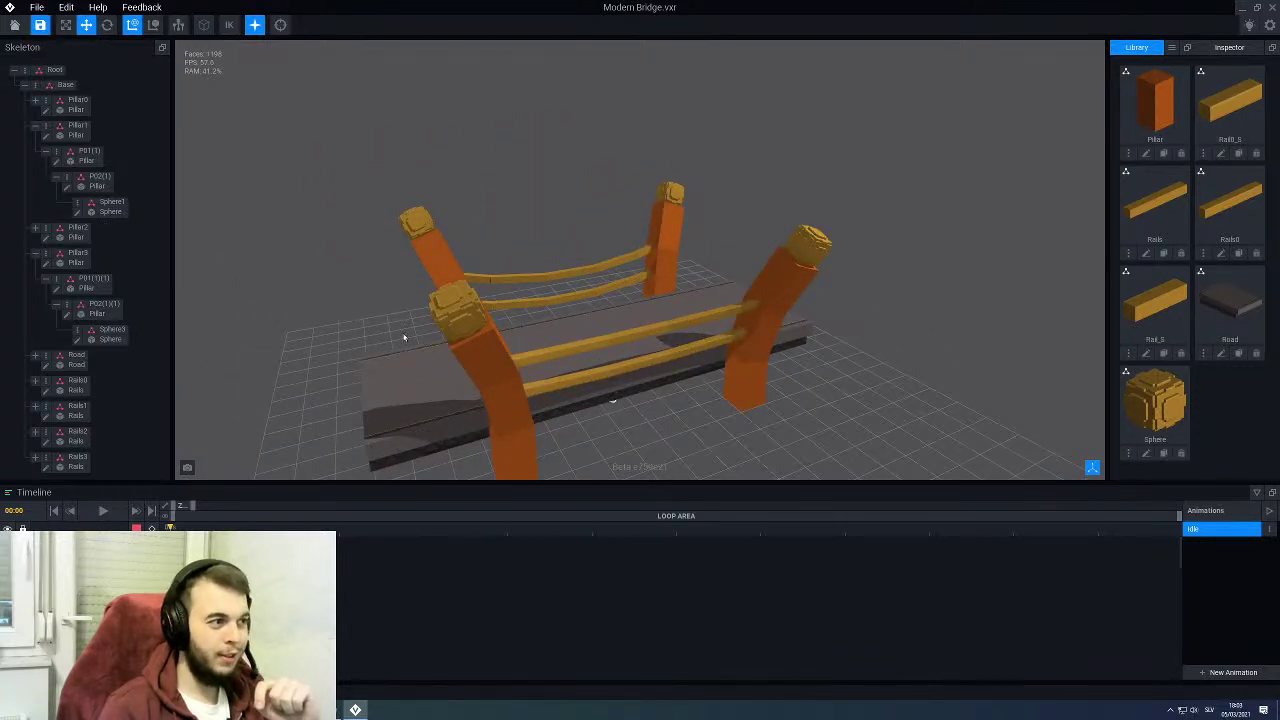
pyautogui.scroll(-1, 404, 337)
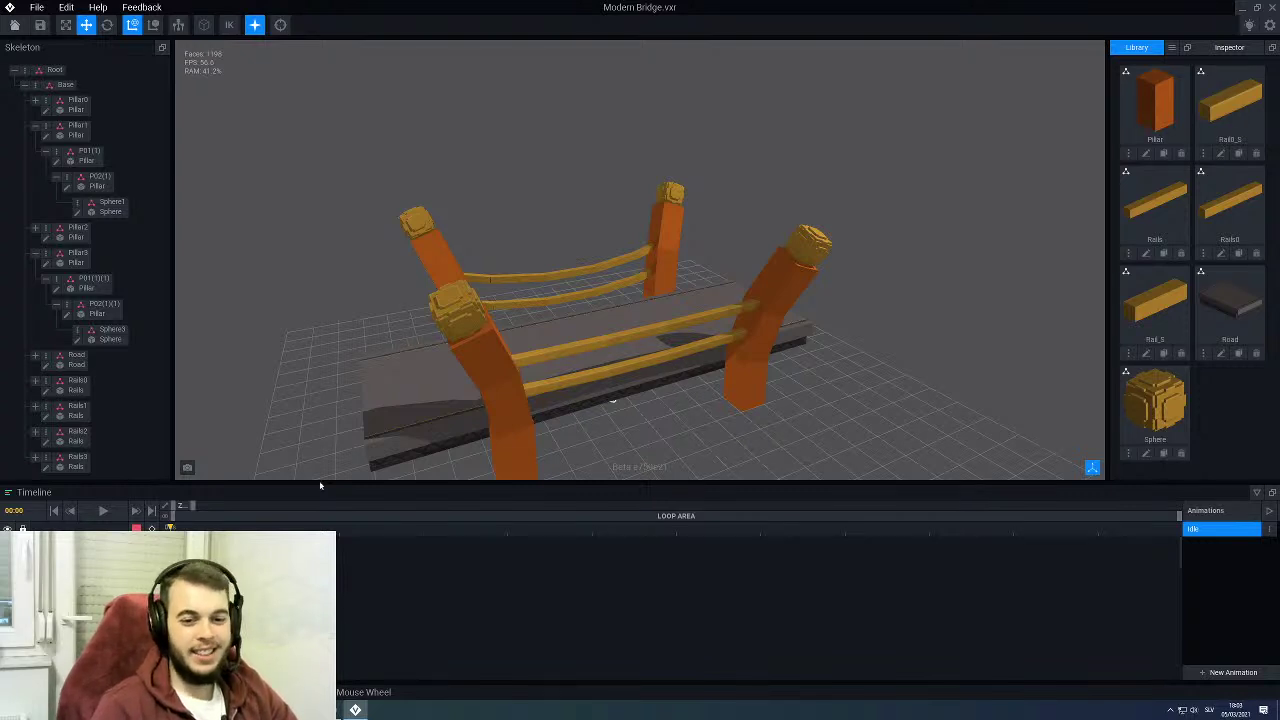
pyautogui.moveTo(374, 371); pyautogui.dragTo(580, 300, button='middle')
pyautogui.moveTo(580, 300); pyautogui.dragTo(755, 158, button='right')
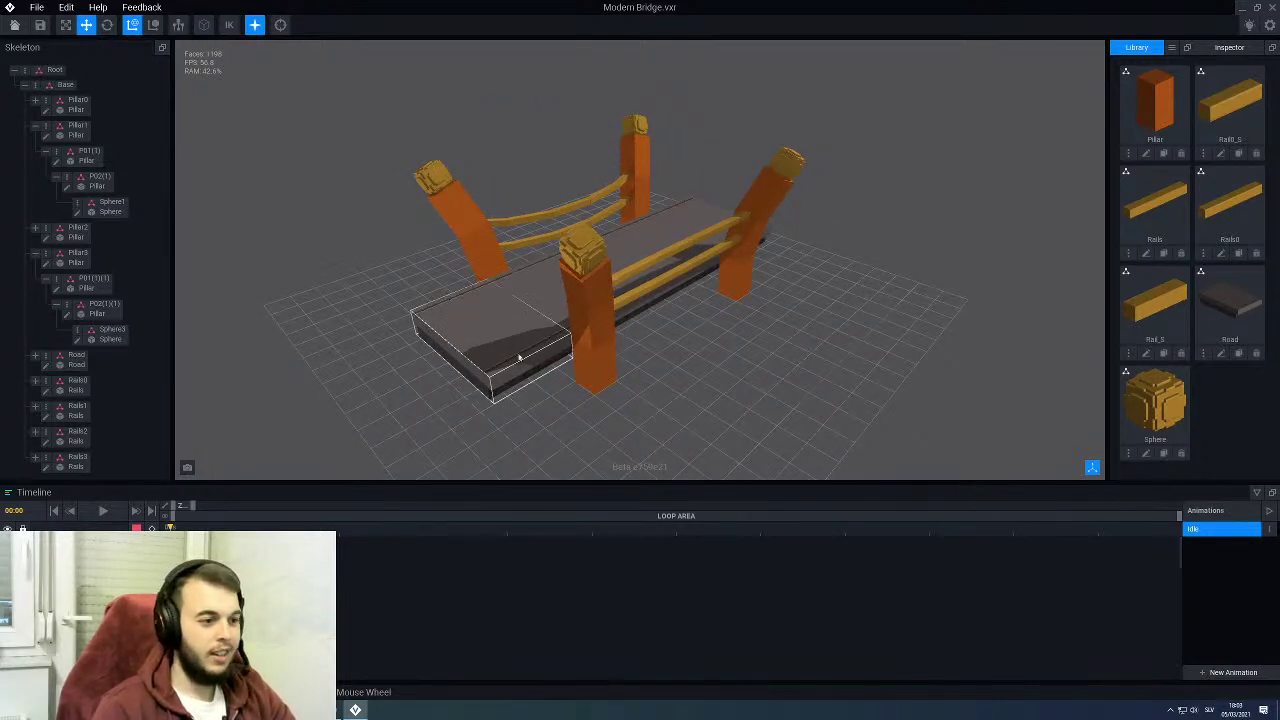
pyautogui.moveTo(505, 346); pyautogui.dragTo(775, 200, button='right')
pyautogui.scroll(3, 687, 235)
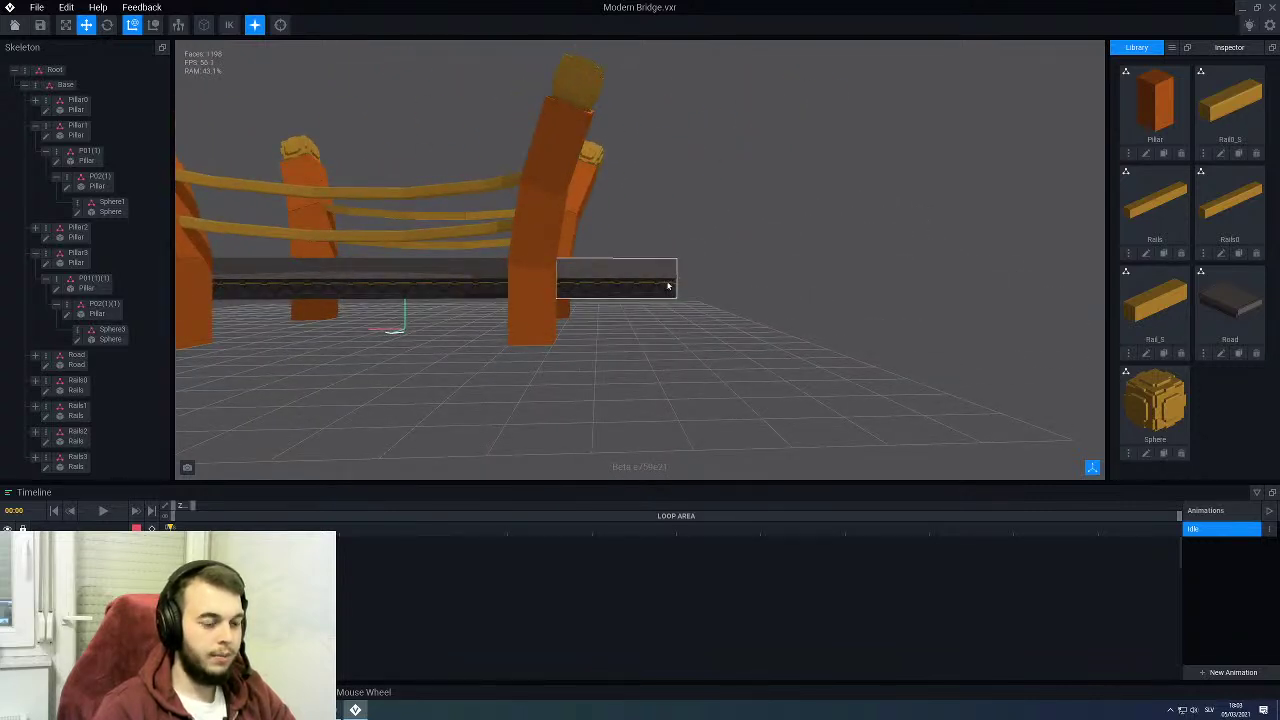
pyautogui.moveTo(665, 300); pyautogui.dragTo(430, 280, button='right')
pyautogui.moveTo(570, 290); pyautogui.dragTo(710, 261, button='right')
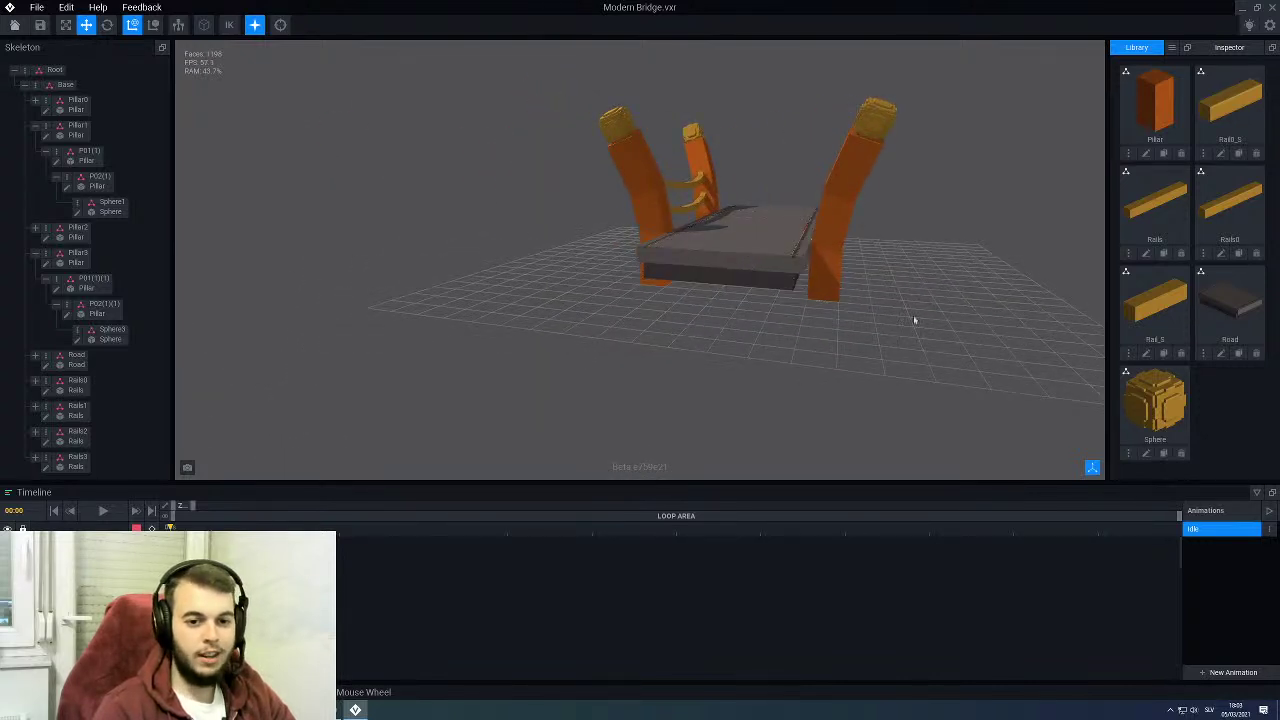
# Step: Clone the Road model as Road0 and save the opened clone back to the bridge
pyautogui.click(1245, 357)
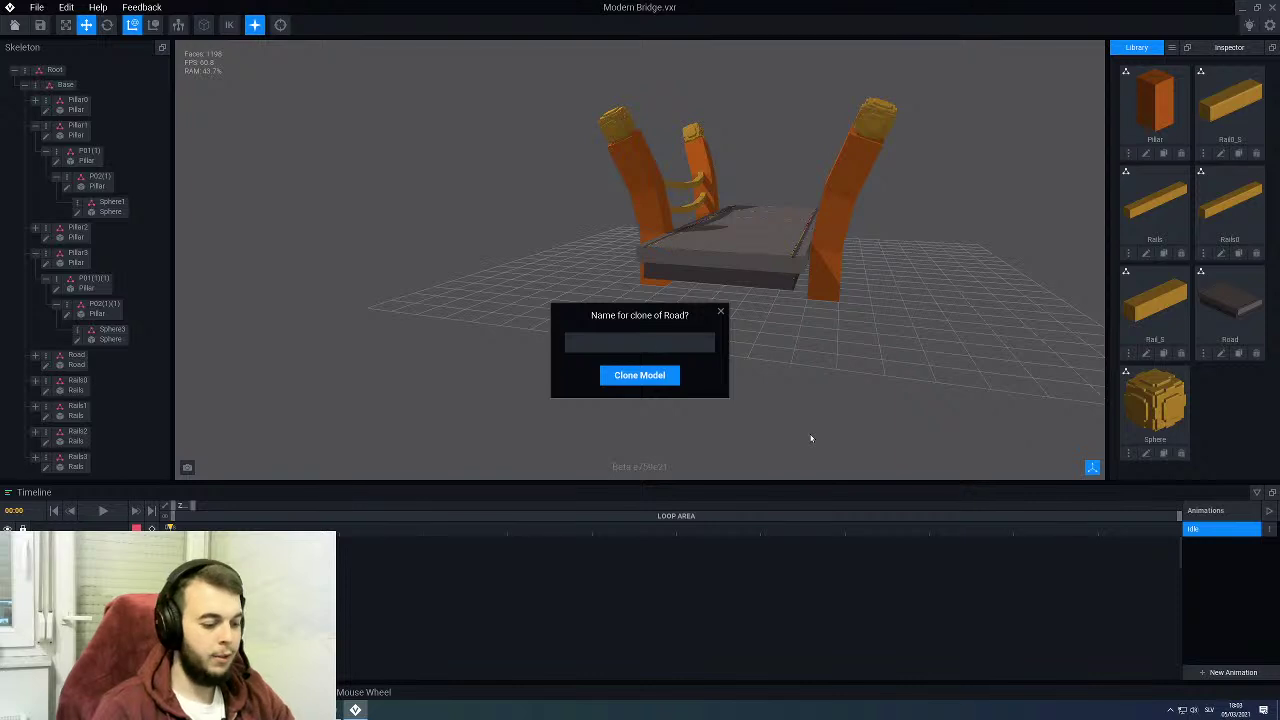
pyautogui.write('ad0')
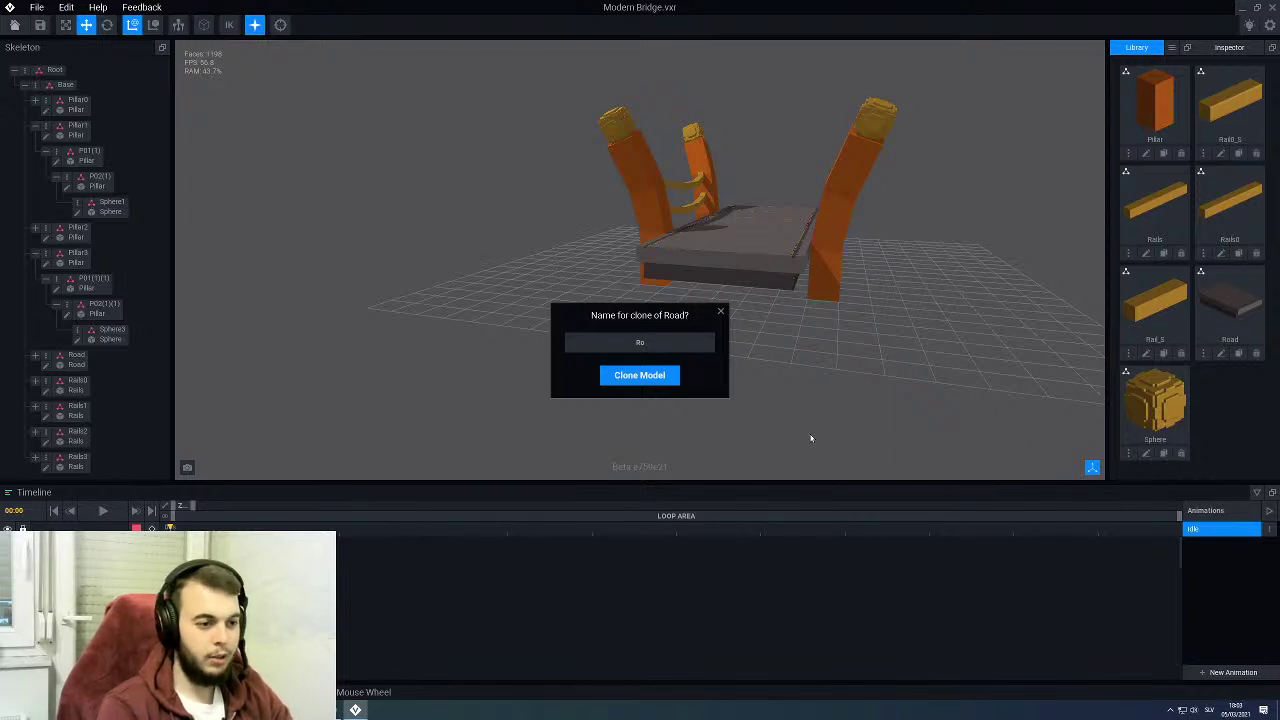
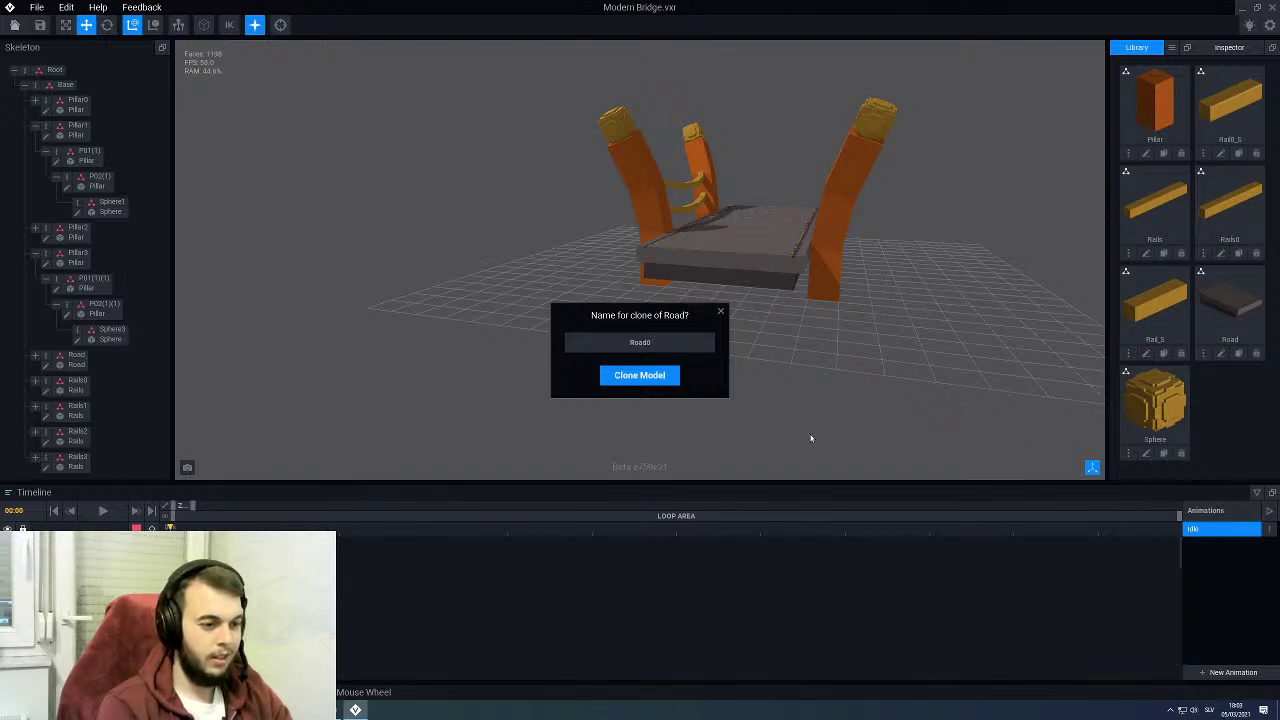
pyautogui.press('Return')
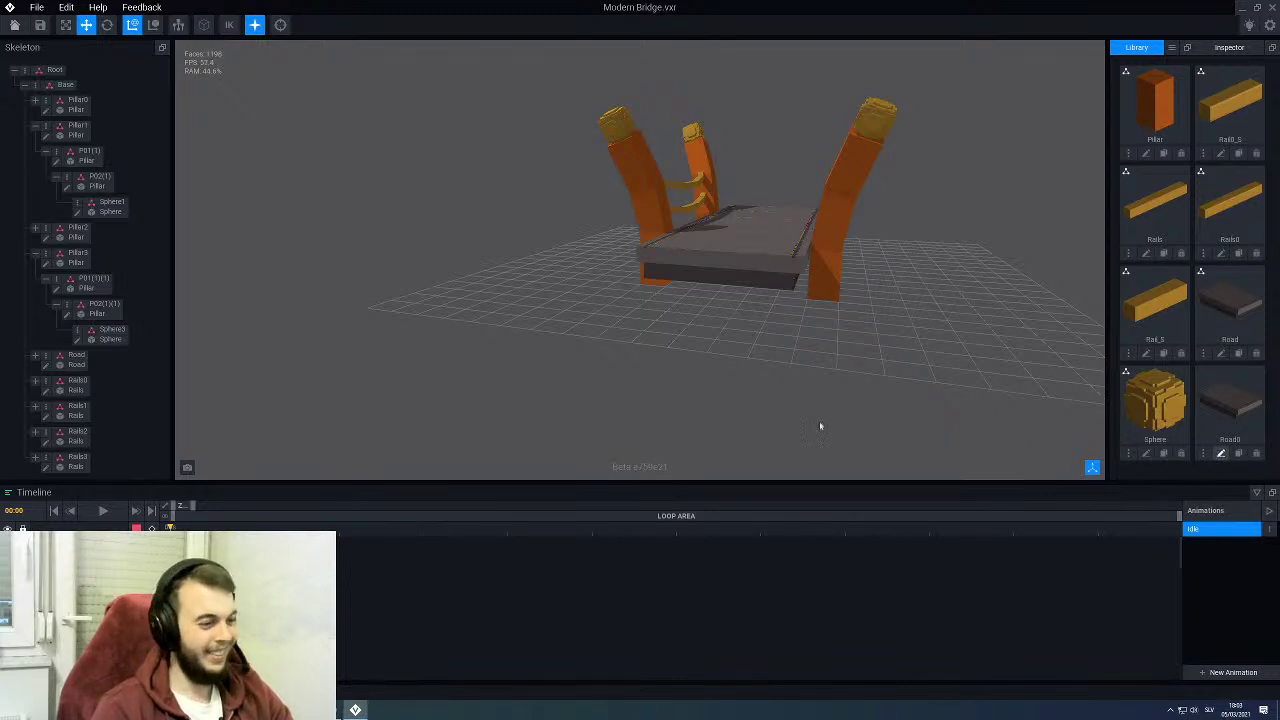
pyautogui.scroll(2, 507, 404)
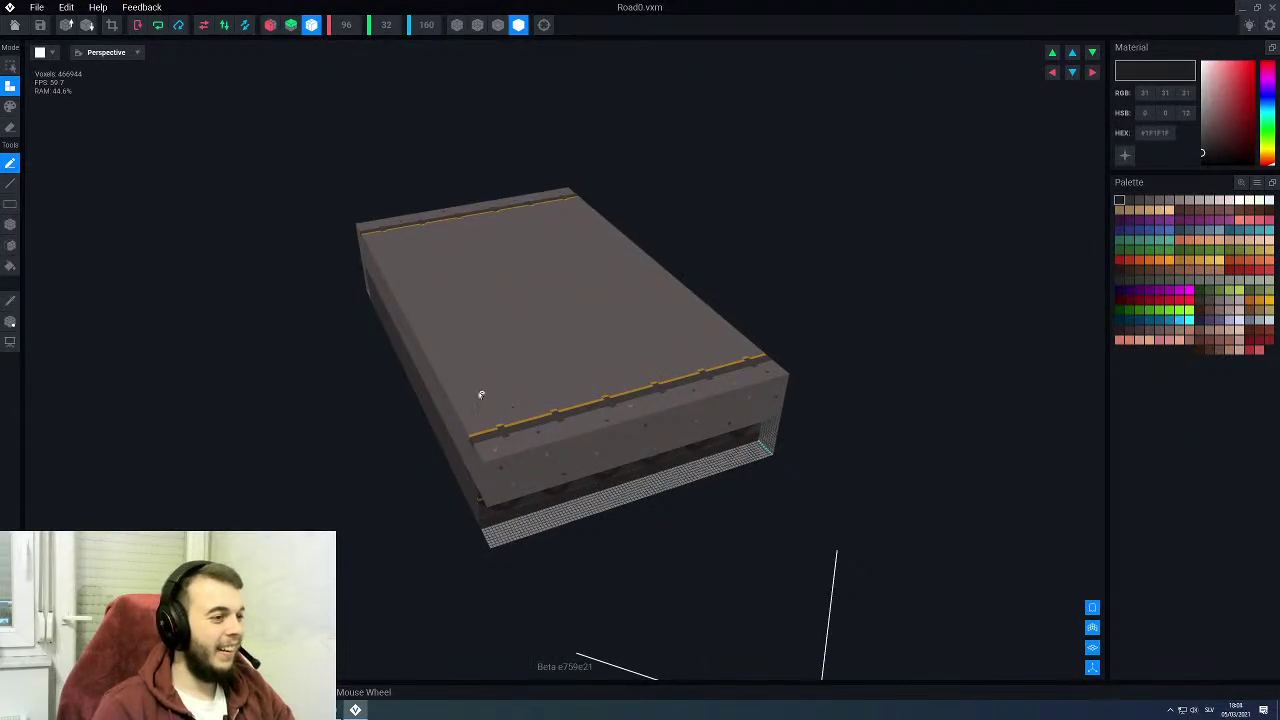
pyautogui.click(14, 25)
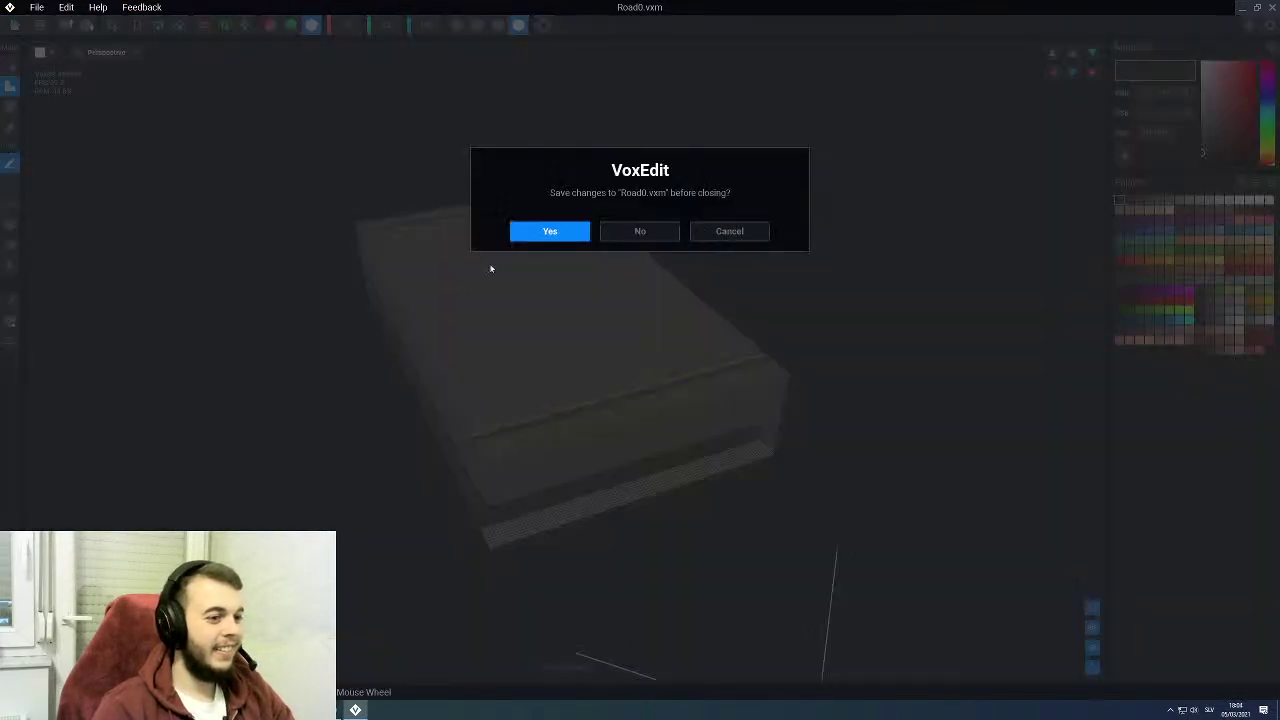
pyautogui.click(551, 232)
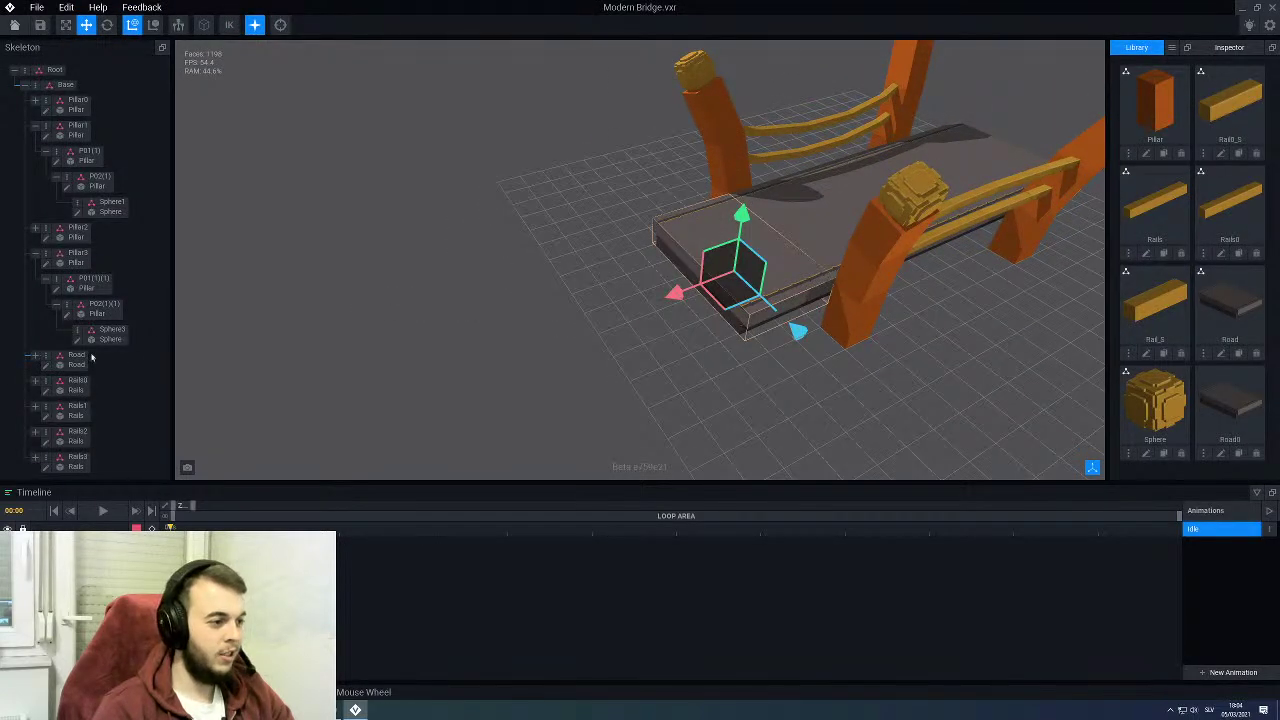
# Step: Assign the Road0 model to the end road segment R01(1) and open it for editing at its patterned side
pyautogui.click(35, 355)
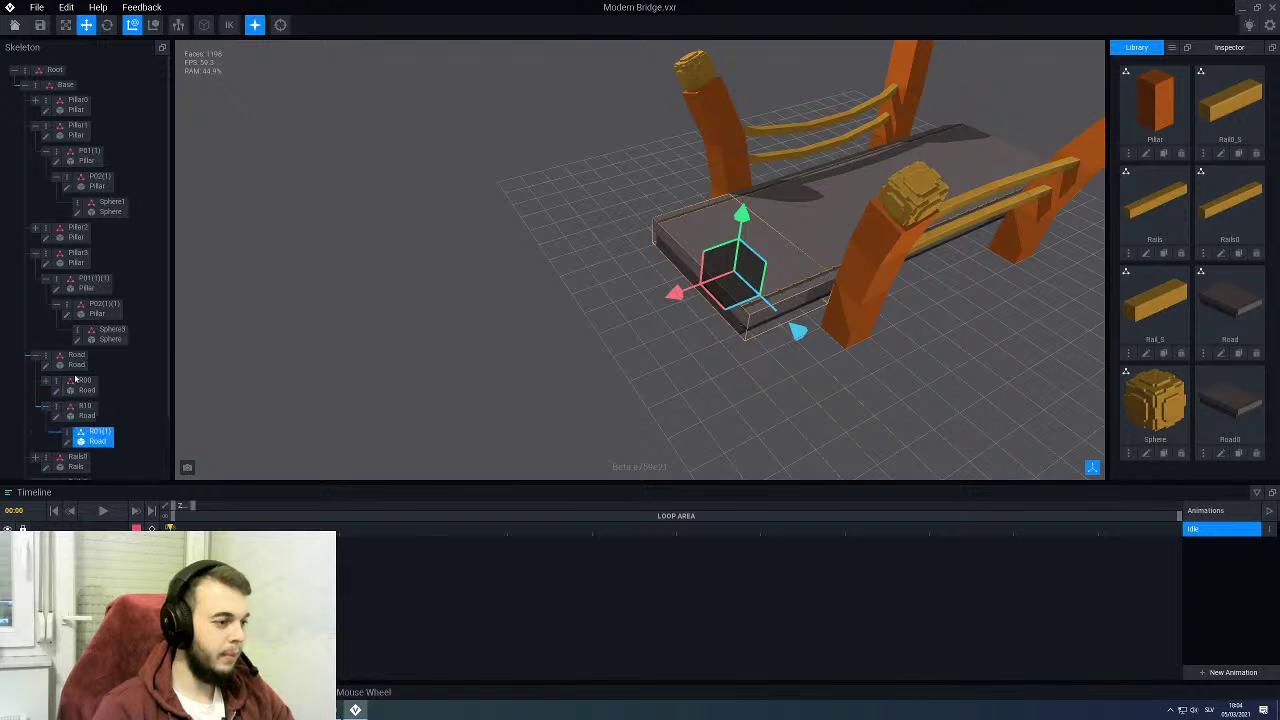
pyautogui.moveTo(1230, 400); pyautogui.dragTo(91, 440)
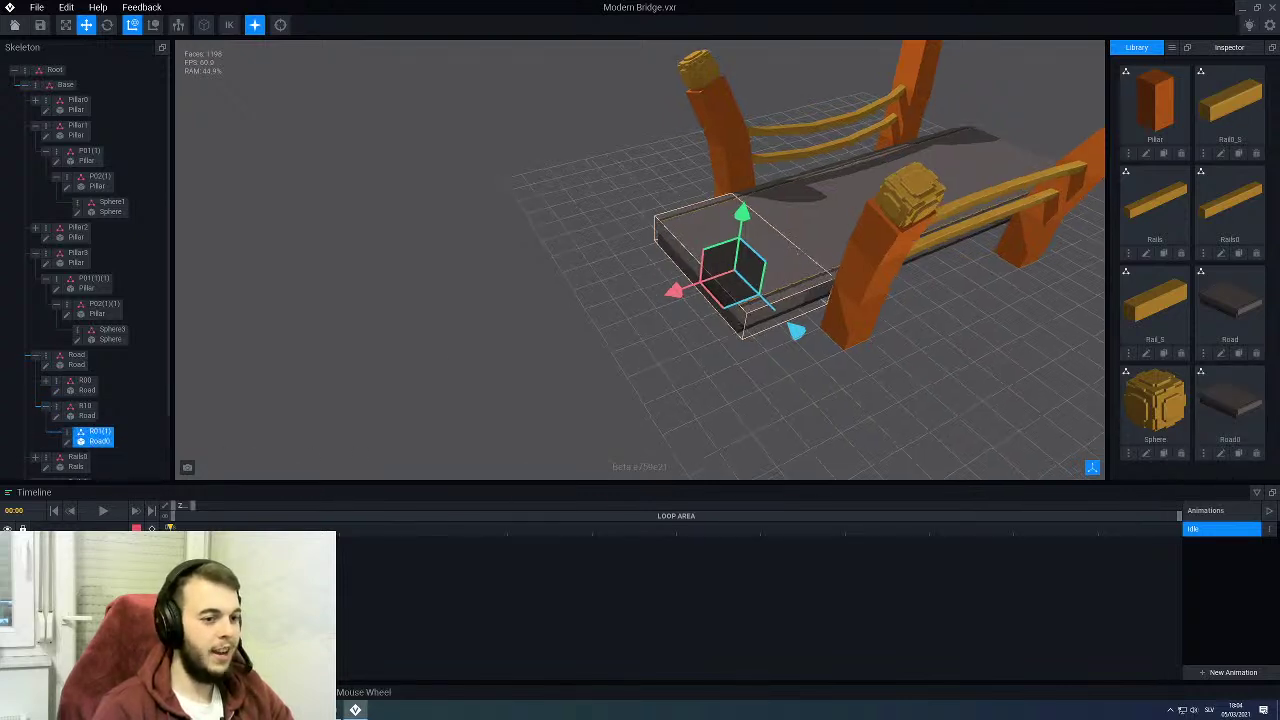
pyautogui.scroll(5, 616, 241)
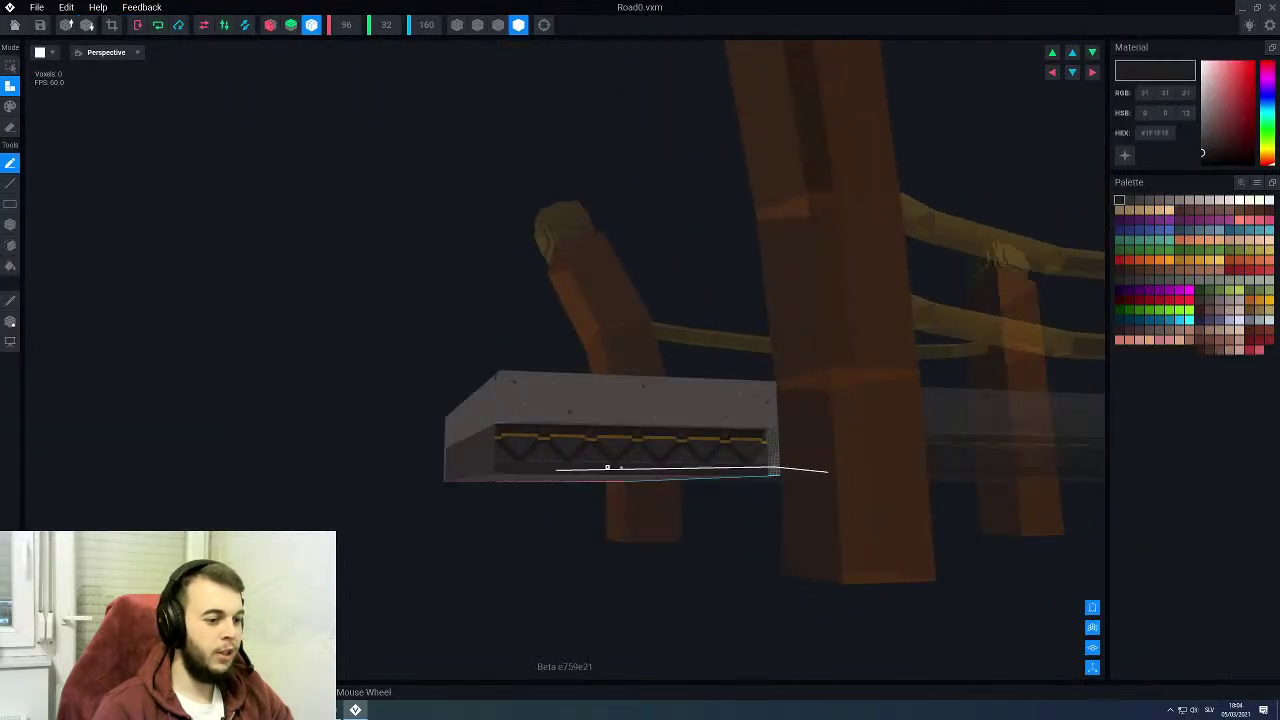
pyautogui.scroll(5, 606, 466)
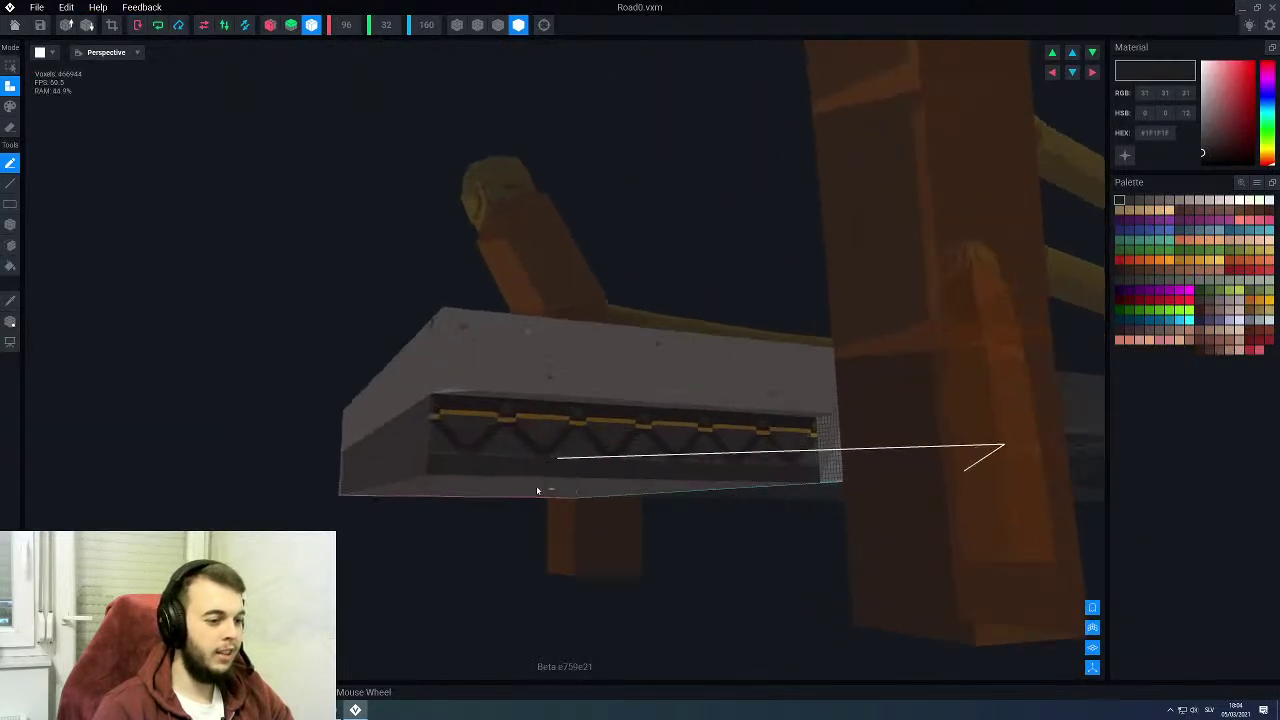
pyautogui.moveTo(462, 463); pyautogui.dragTo(577, 514, button='right')
pyautogui.scroll(3, 593, 515)
pyautogui.scroll(4, 617, 486)
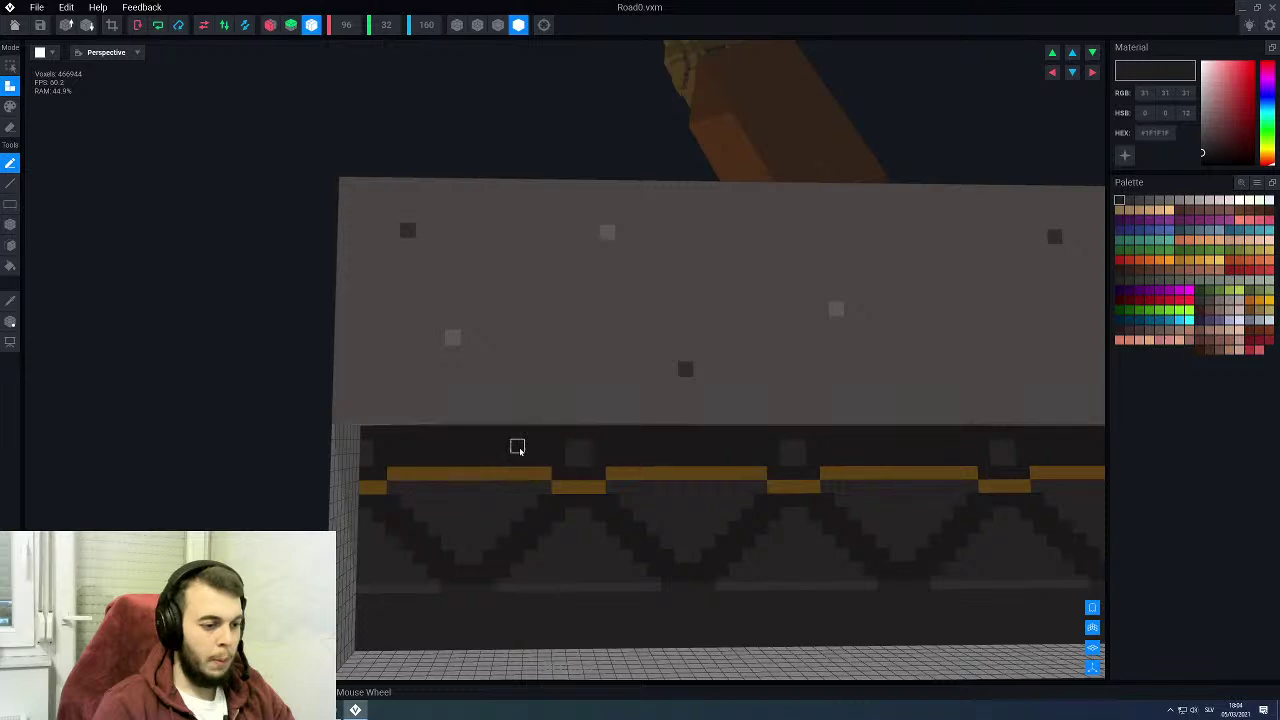
pyautogui.moveTo(436, 457); pyautogui.dragTo(530, 472, button='right')
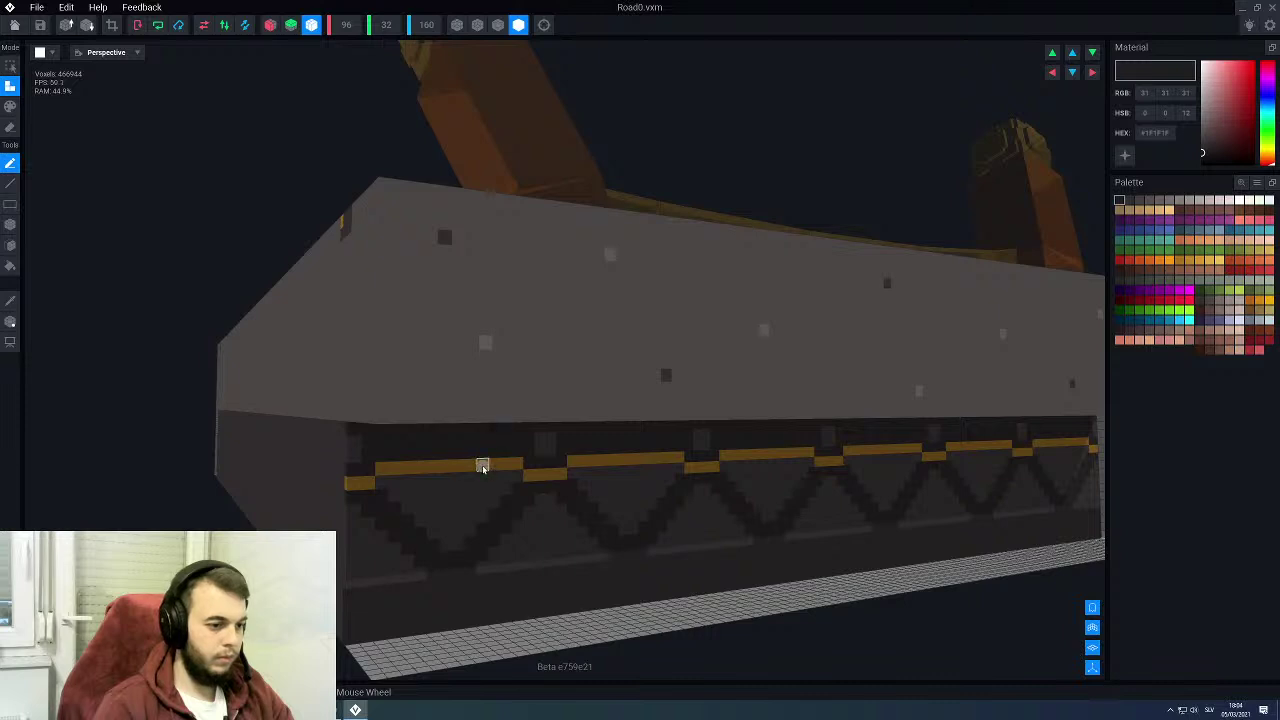
pyautogui.click(10, 321)
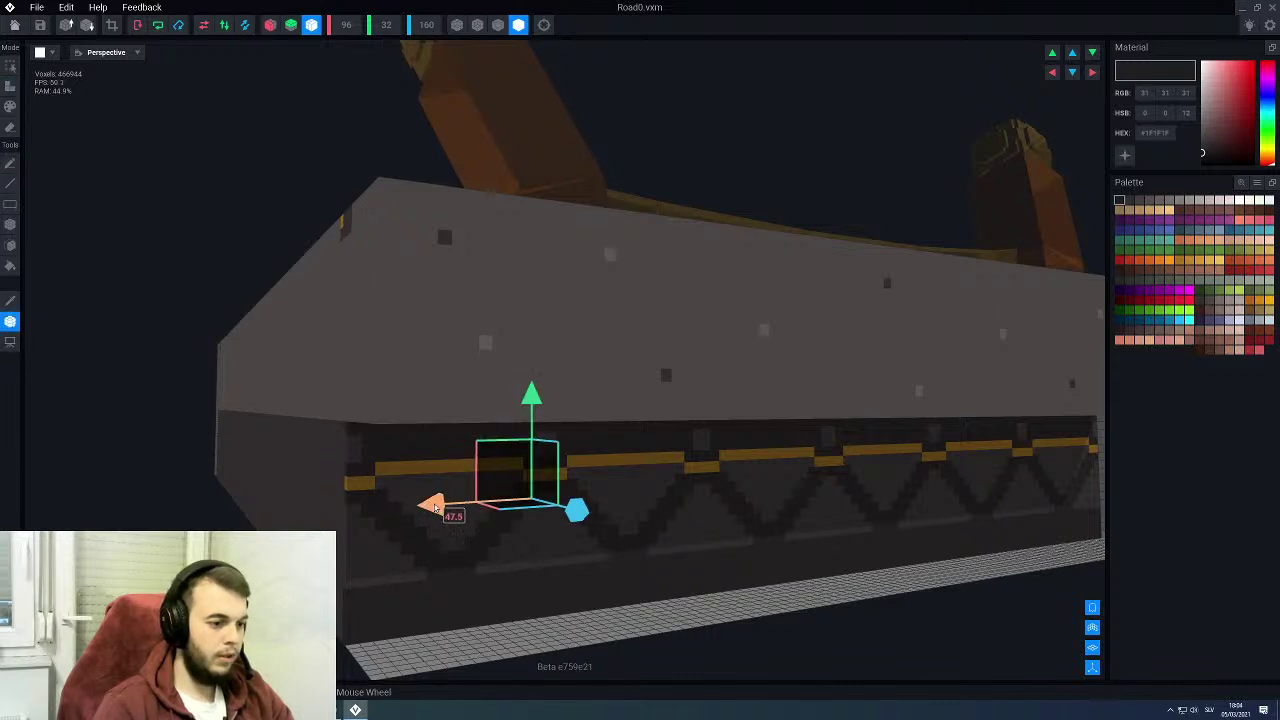
pyautogui.scroll(-2, 432, 508)
pyautogui.click(13, 328)
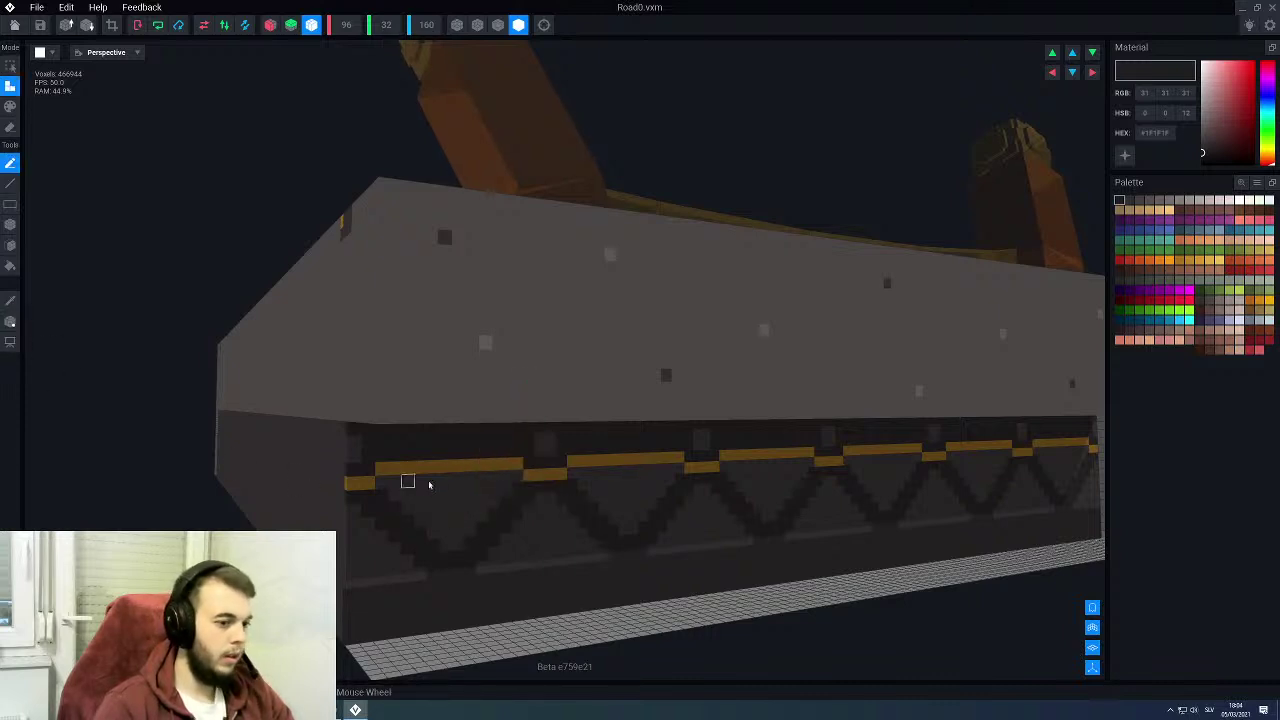
# Step: Erase a full-width box from the near end of the dark patterned underside beneath the road deck
pyautogui.press('e')
pyautogui.press('l')
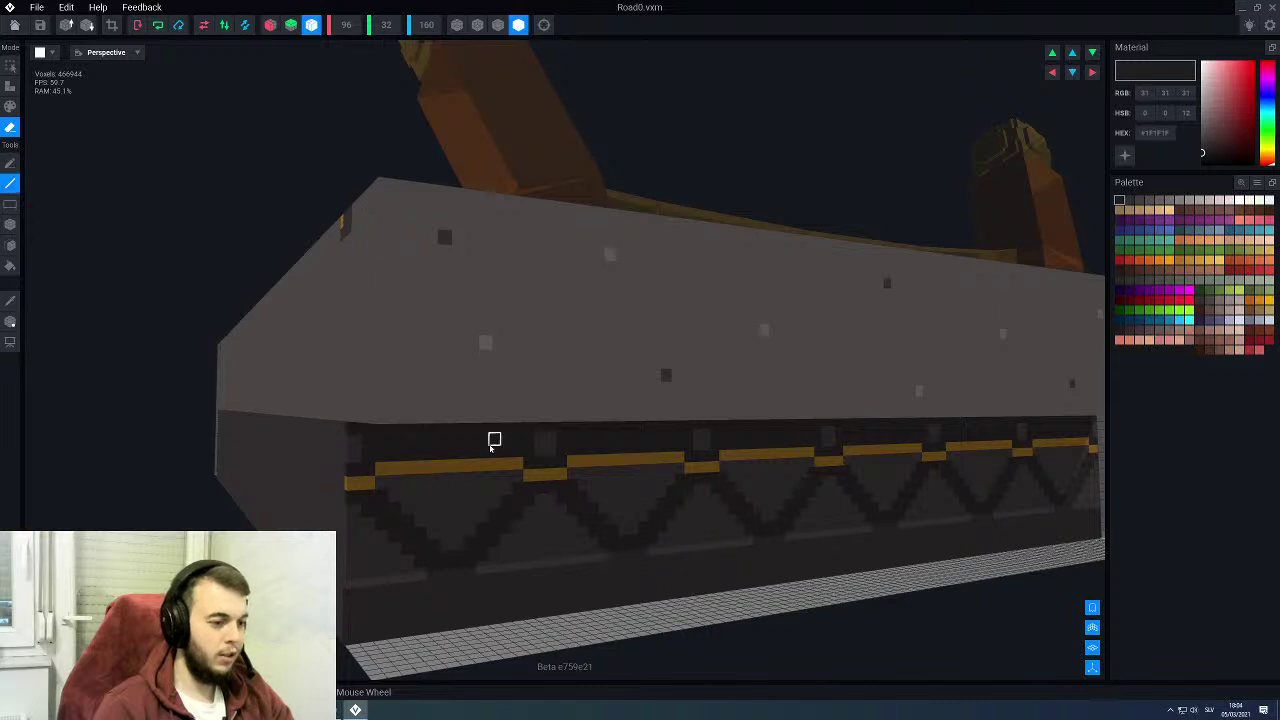
pyautogui.moveTo(505, 434)
pyautogui.mouseDown()
pyautogui.moveTo(449, 543)
pyautogui.moveTo(375, 596)
pyautogui.mouseUp()
pyautogui.moveTo(375, 596); pyautogui.dragTo(379, 594, button='right')
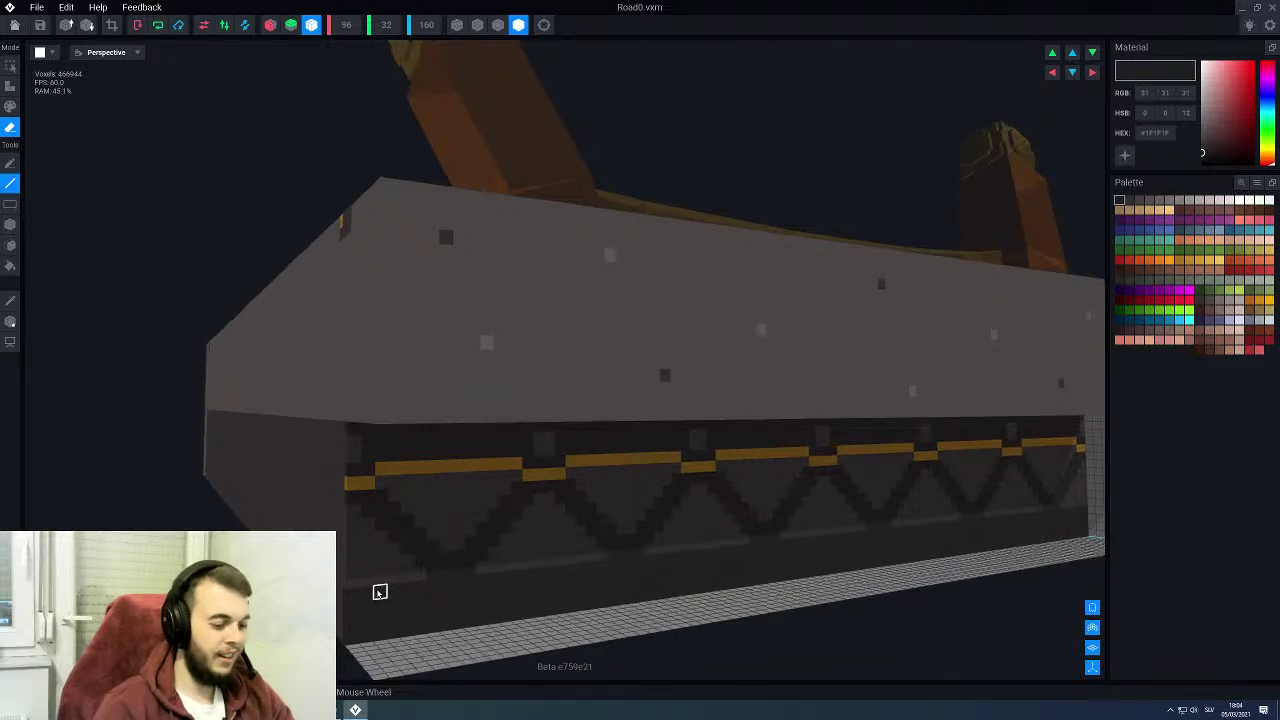
pyautogui.press('b')
pyautogui.moveTo(505, 427)
pyautogui.mouseDown()
pyautogui.moveTo(357, 560)
pyautogui.moveTo(275, 600)
pyautogui.moveTo(232, 560)
pyautogui.moveTo(229, 504)
pyautogui.mouseUp()
pyautogui.scroll(4, 560, 510)
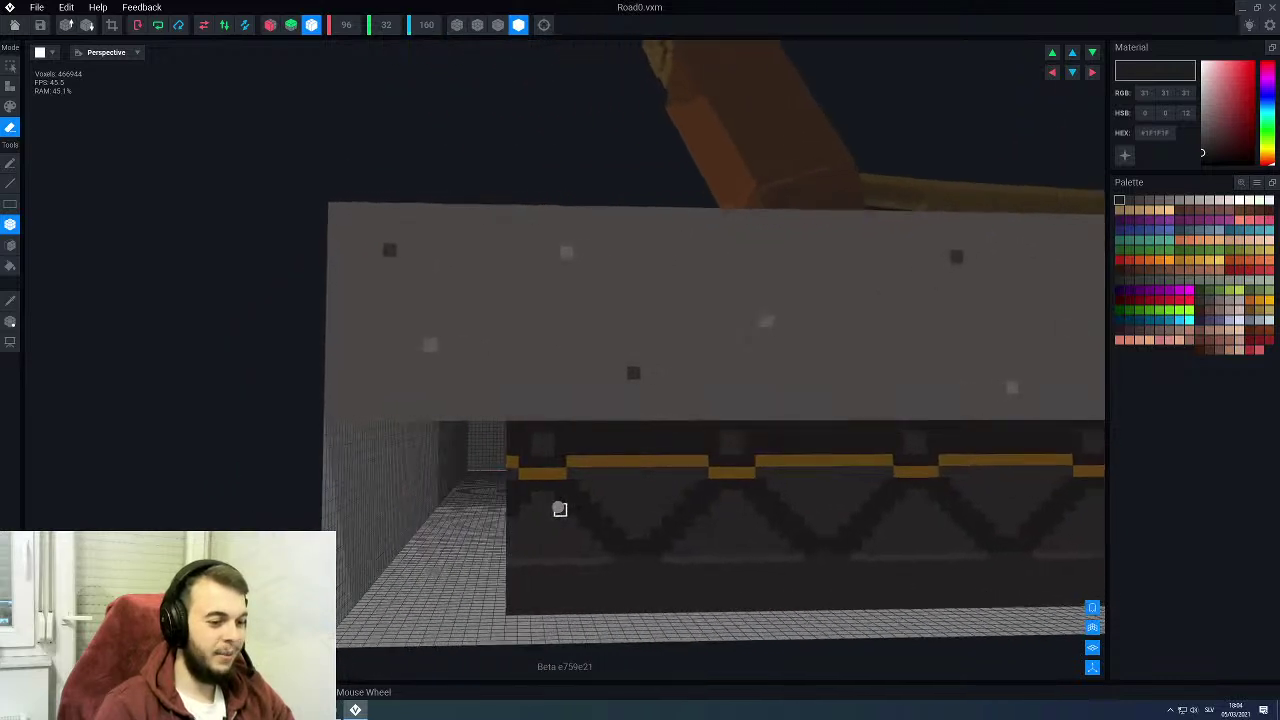
# Step: Erase shallow voxel columns at the underside's end corner, below the yellow band and beside the dark zigzag
pyautogui.moveTo(538, 485)
pyautogui.mouseDown()
pyautogui.moveTo(491, 605)
pyautogui.moveTo(491, 650)
pyautogui.mouseUp()
pyautogui.moveTo(501, 582); pyautogui.dragTo(505, 575)
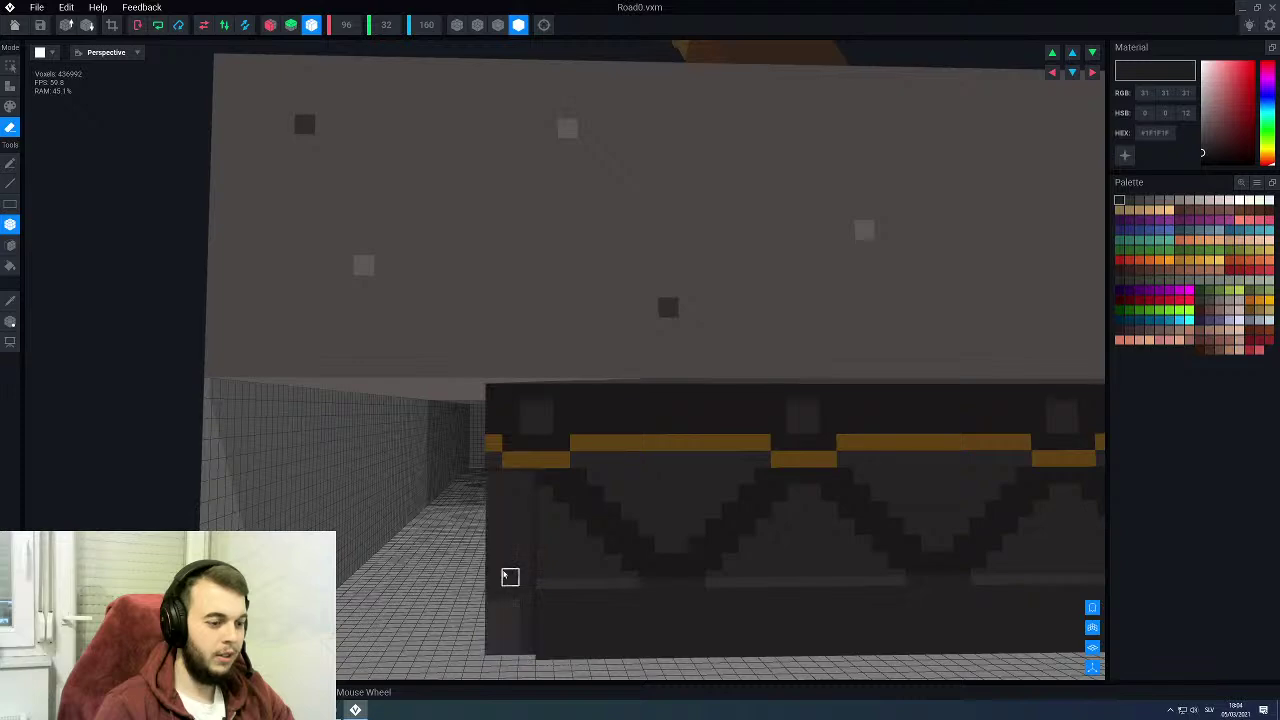
pyautogui.moveTo(507, 573)
pyautogui.mouseDown(button='right')
pyautogui.moveTo(540, 568)
pyautogui.moveTo(545, 550)
pyautogui.mouseUp(button='right')
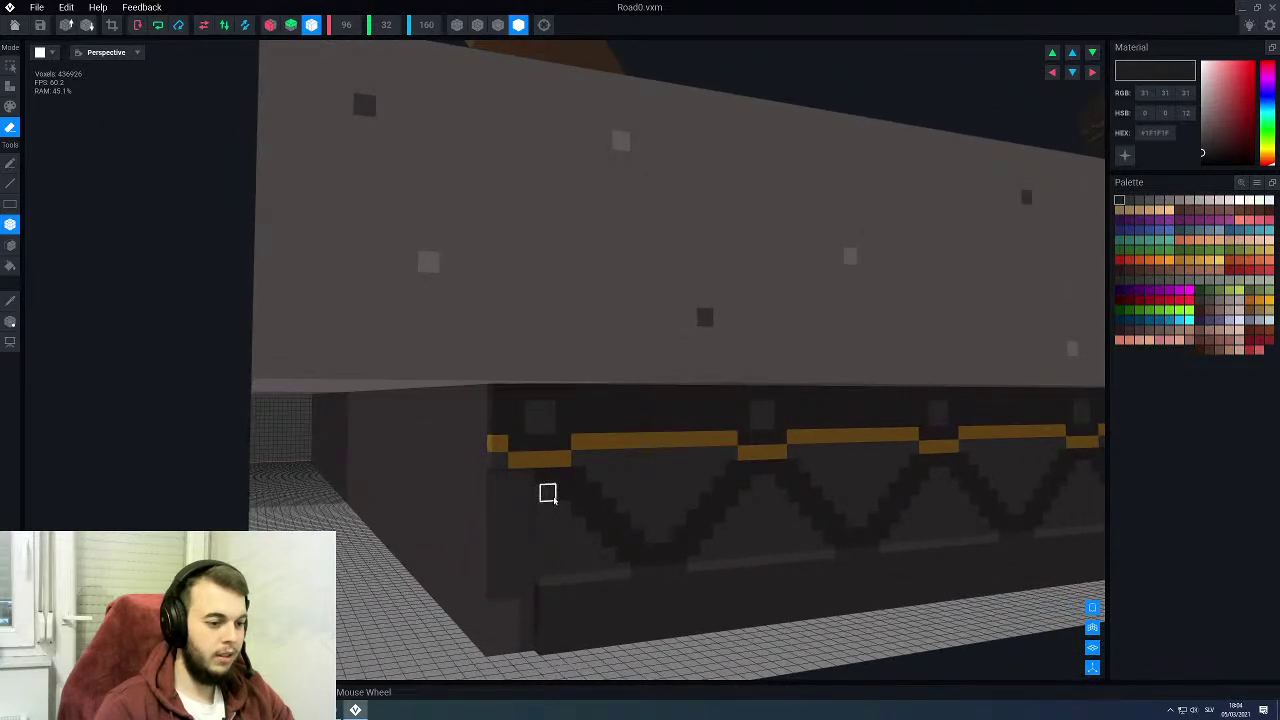
pyautogui.moveTo(548, 493); pyautogui.dragTo(543, 607)
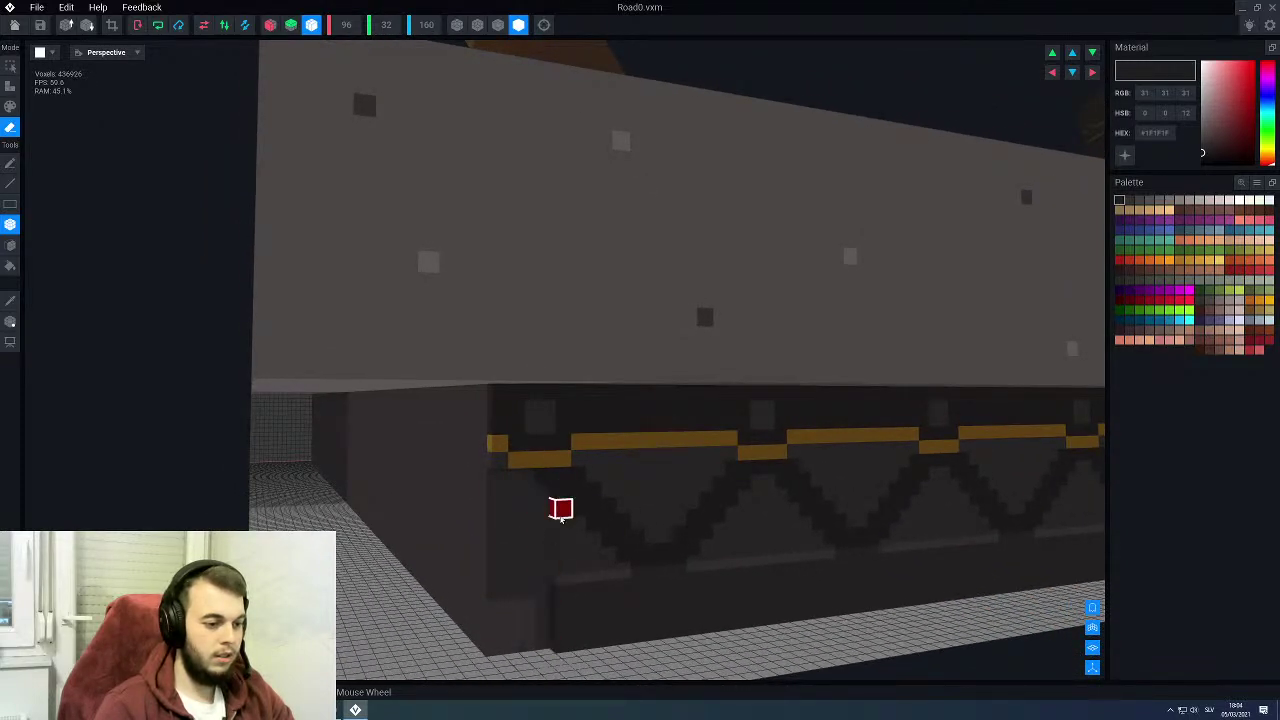
pyautogui.moveTo(562, 509); pyautogui.dragTo(560, 645)
pyautogui.moveTo(526, 523); pyautogui.dragTo(523, 477, button='right')
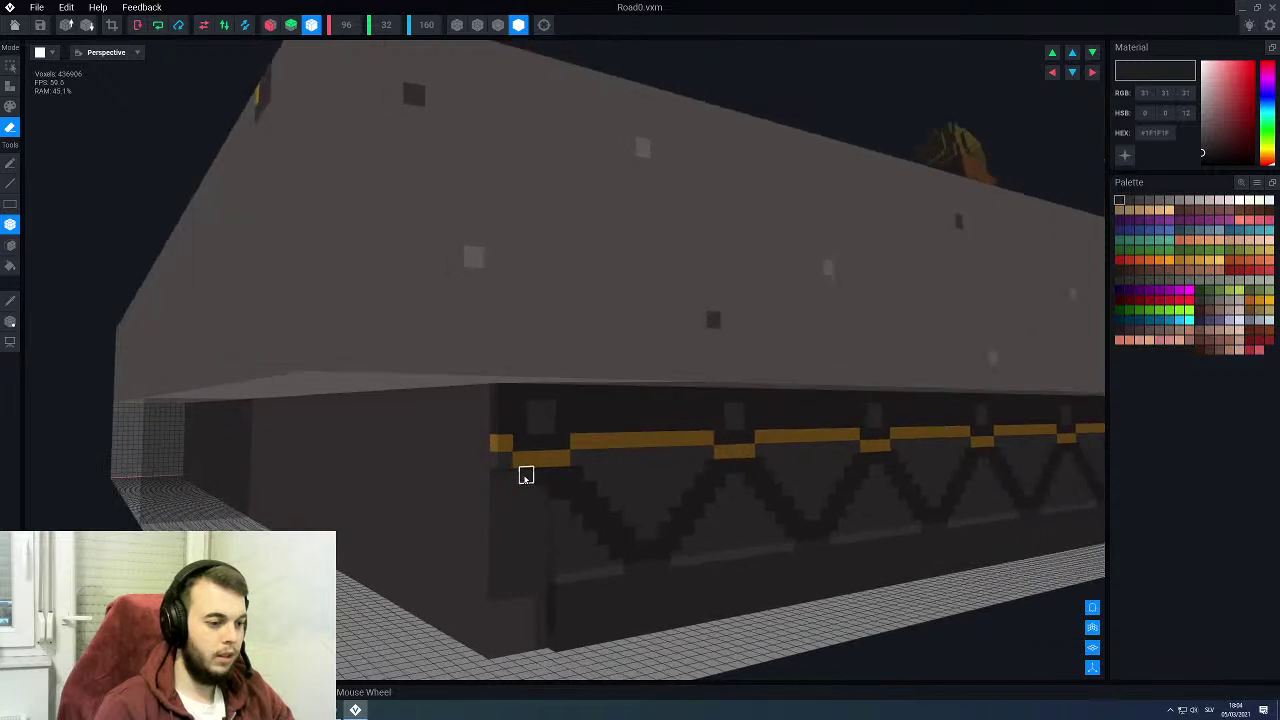
# Step: Erase box sections across the underside's full width below the yellow band, stepping inward along the first zigzag diagonal
pyautogui.moveTo(523, 477)
pyautogui.mouseDown()
pyautogui.moveTo(294, 520)
pyautogui.moveTo(230, 515)
pyautogui.mouseUp()
pyautogui.moveTo(562, 509); pyautogui.dragTo(225, 525)
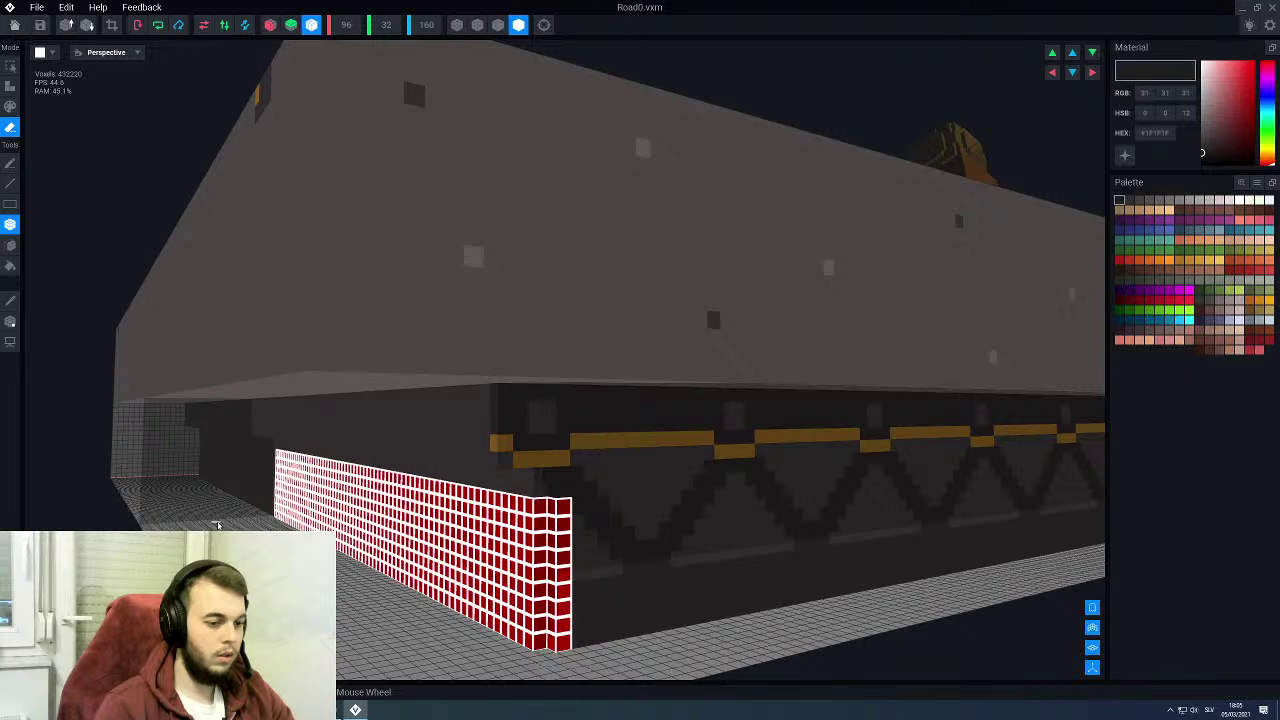
pyautogui.click(215, 521)
pyautogui.moveTo(588, 538)
pyautogui.mouseDown()
pyautogui.moveTo(540, 522)
pyautogui.moveTo(225, 515)
pyautogui.mouseUp()
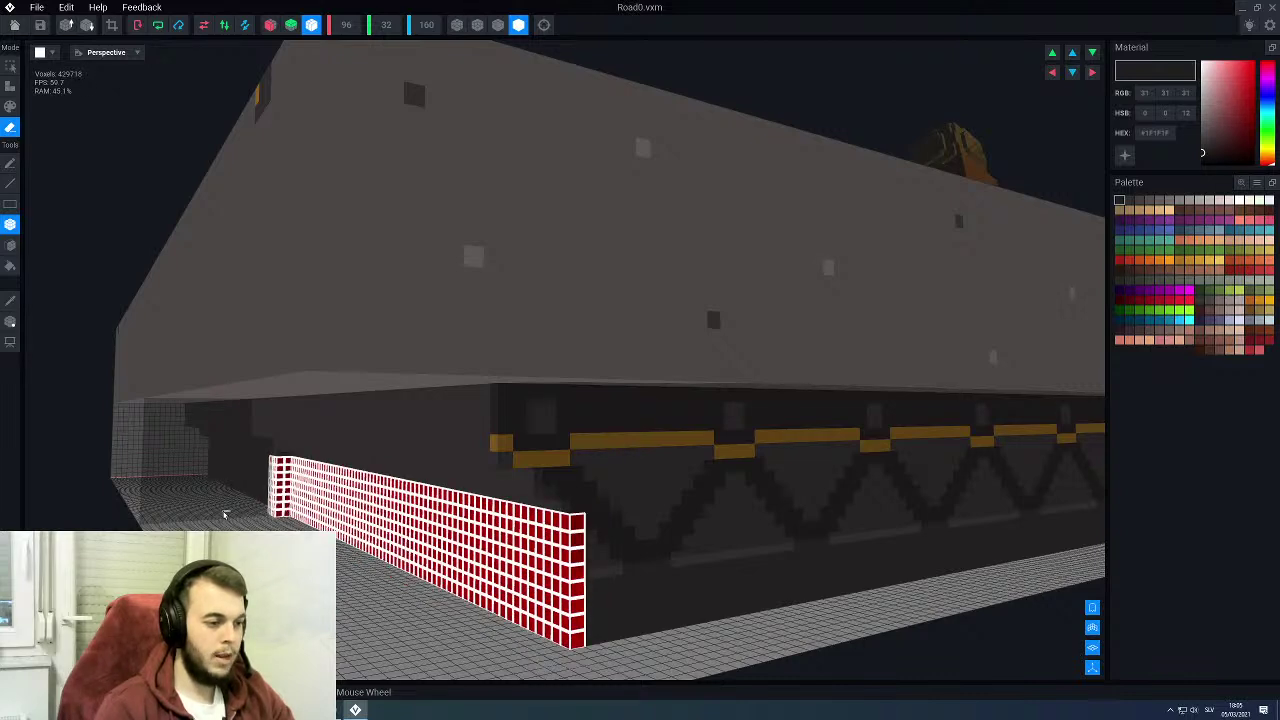
pyautogui.click(500, 604)
# Step: Erase leftover voxel rows on the ledges of the underside's end face, beneath the yellow band
pyautogui.moveTo(466, 577); pyautogui.dragTo(347, 486, button='right')
pyautogui.scroll(3, 178, 474)
pyautogui.moveTo(178, 474); pyautogui.dragTo(210, 479, button='right')
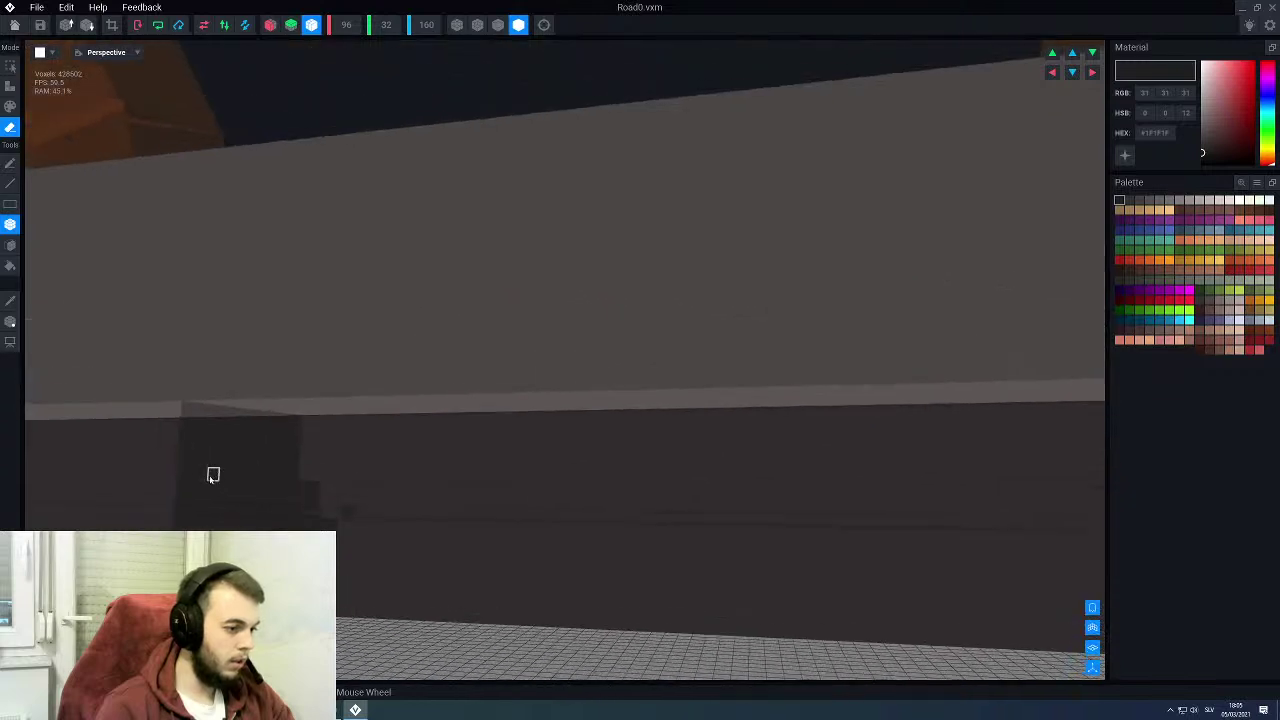
pyautogui.scroll(2, 383, 535)
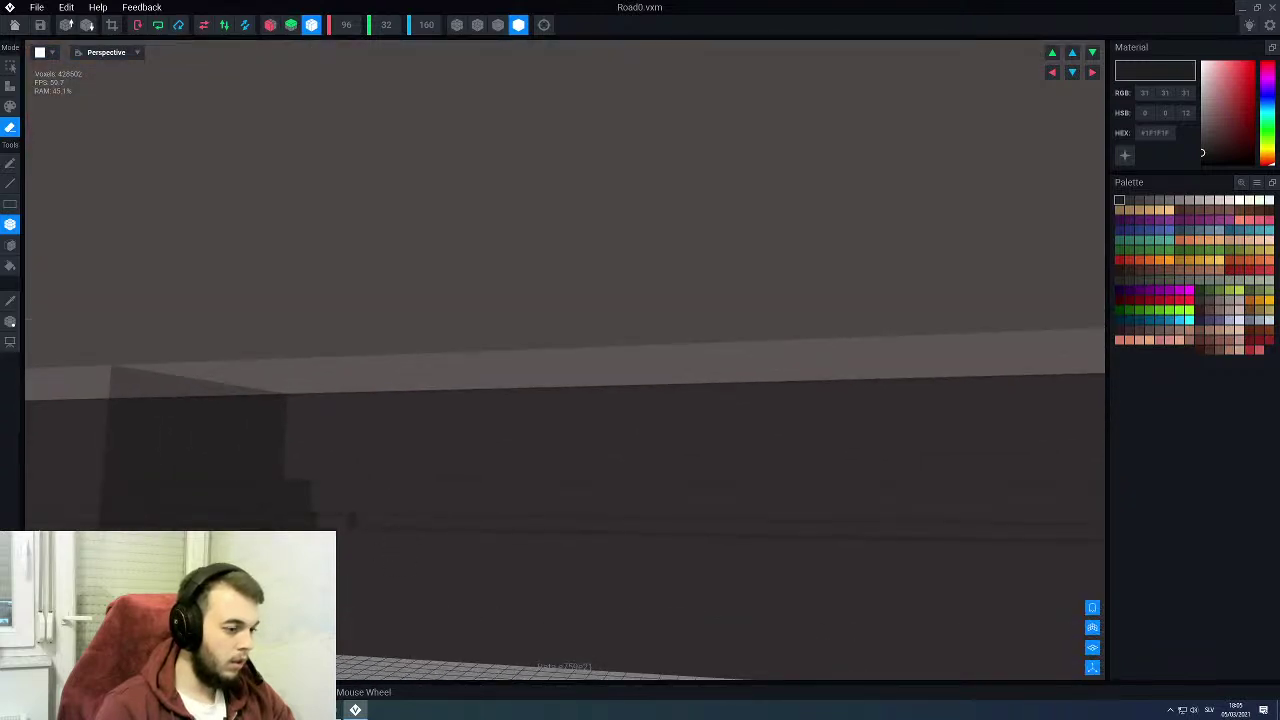
pyautogui.scroll(5, 351, 520)
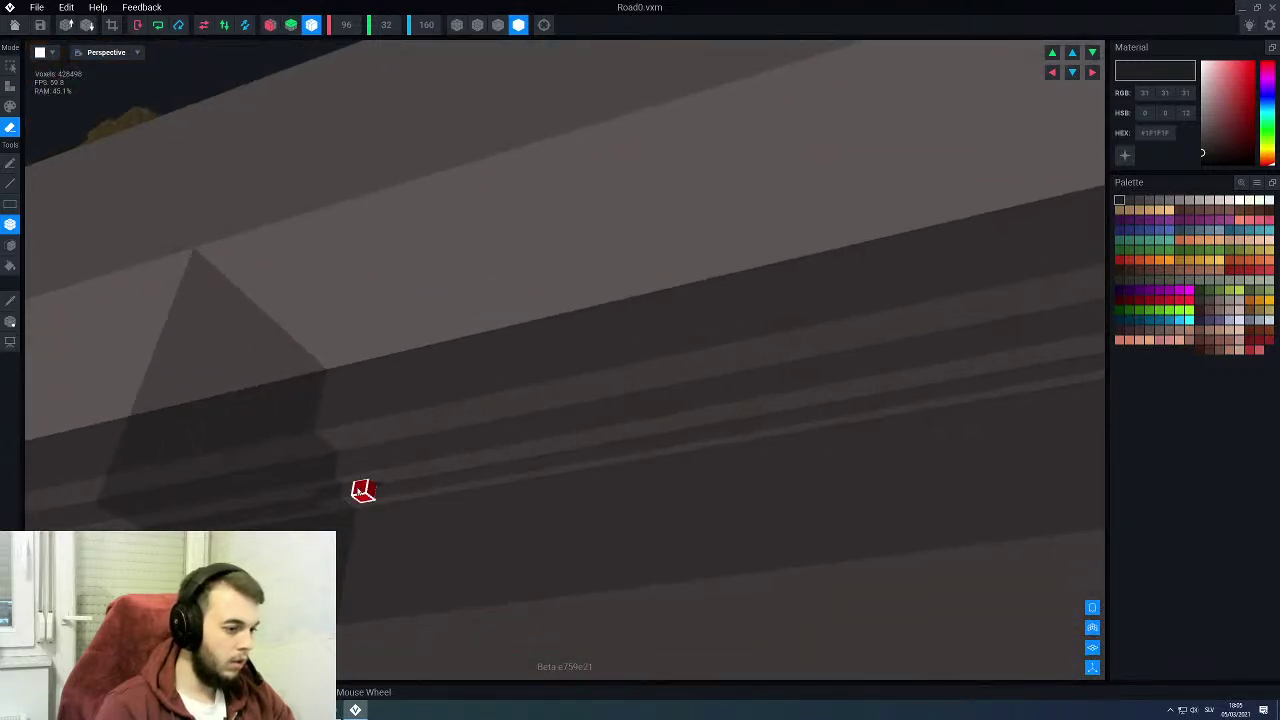
pyautogui.click(375, 491)
pyautogui.moveTo(375, 491); pyautogui.dragTo(374, 487, button='right')
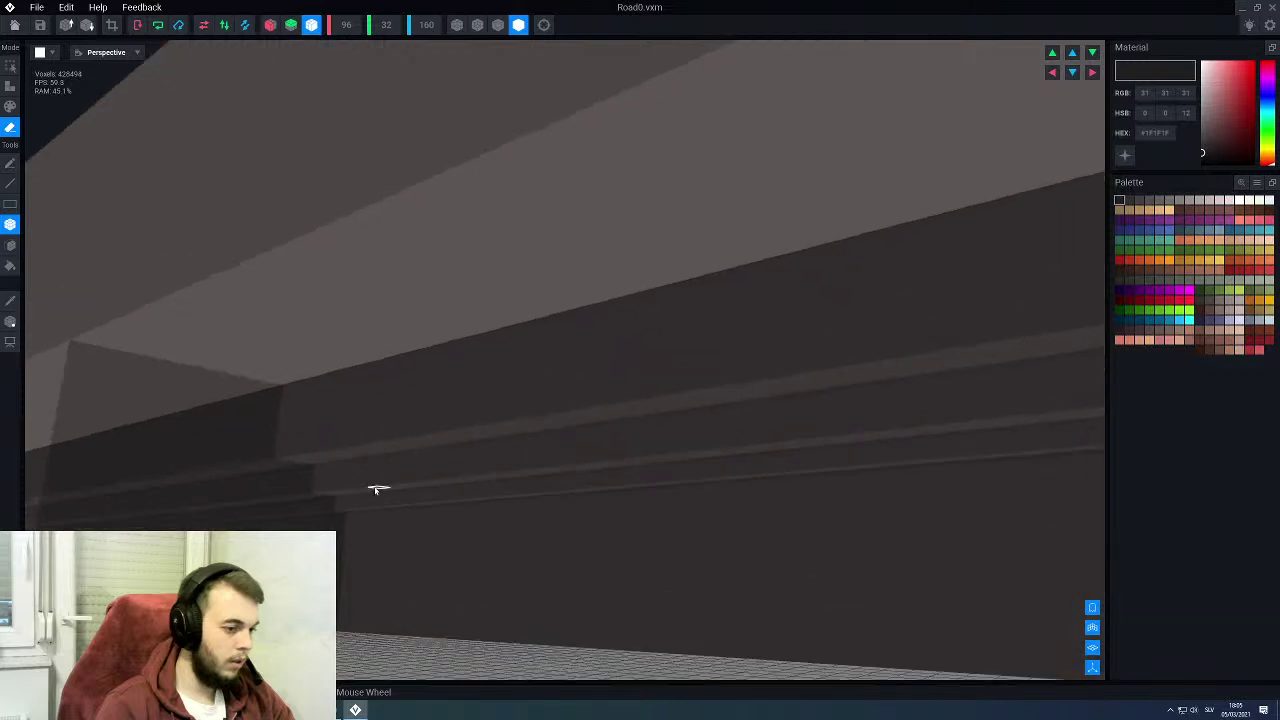
pyautogui.scroll(-4, 375, 490)
pyautogui.moveTo(682, 503); pyautogui.dragTo(683, 505, button='right')
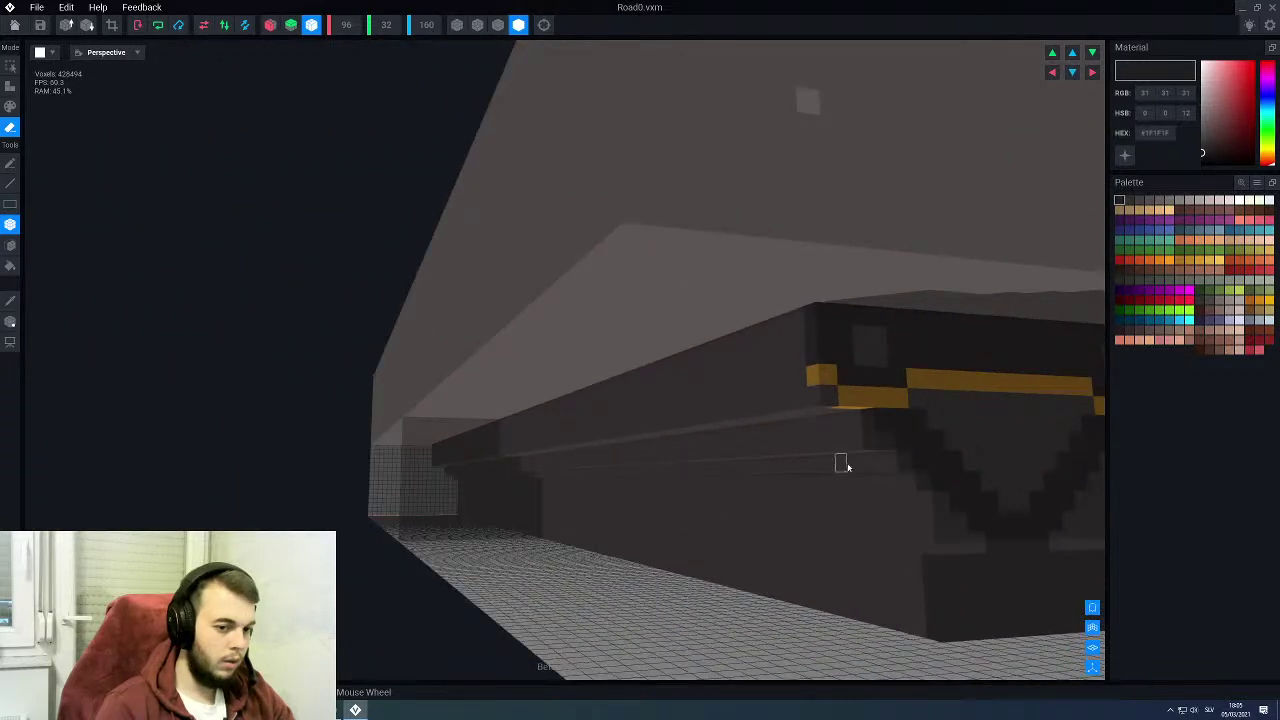
pyautogui.moveTo(816, 452)
pyautogui.mouseDown()
pyautogui.moveTo(550, 465)
pyautogui.moveTo(537, 489)
pyautogui.mouseUp()
# Step: Continue erasing full-width steps along the zigzag diagonal down to the plain bottom strip of the underside
pyautogui.moveTo(766, 488); pyautogui.dragTo(703, 479, button='middle')
pyautogui.moveTo(640, 478); pyautogui.dragTo(838, 516, button='right')
pyautogui.moveTo(800, 525); pyautogui.dragTo(282, 498)
pyautogui.moveTo(514, 574); pyautogui.dragTo(520, 572)
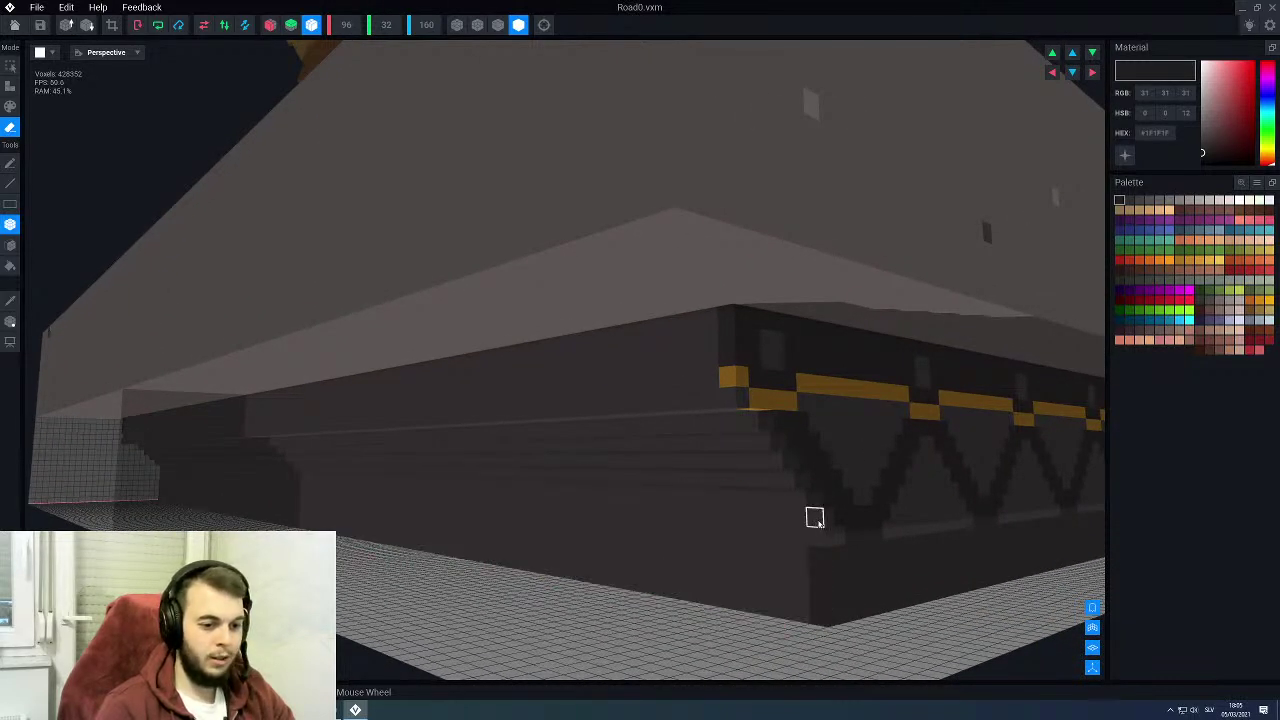
pyautogui.moveTo(814, 517); pyautogui.dragTo(290, 500)
pyautogui.moveTo(420, 556); pyautogui.dragTo(422, 556)
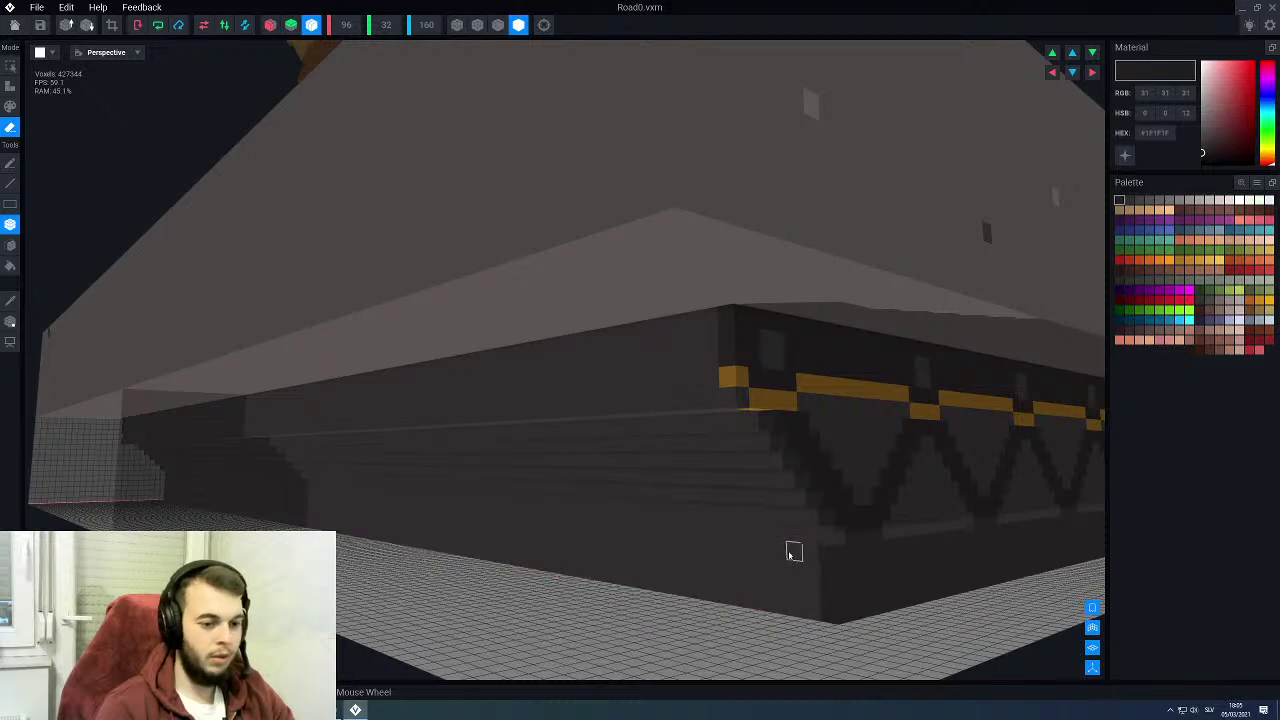
pyautogui.moveTo(789, 549); pyautogui.dragTo(290, 529)
# Step: Erase the dark voxel row directly under the yellow band's end corner across the underside's full width
pyautogui.scroll(-3, 743, 531)
pyautogui.moveTo(743, 531); pyautogui.dragTo(741, 535, button='right')
pyautogui.scroll(3, 719, 447)
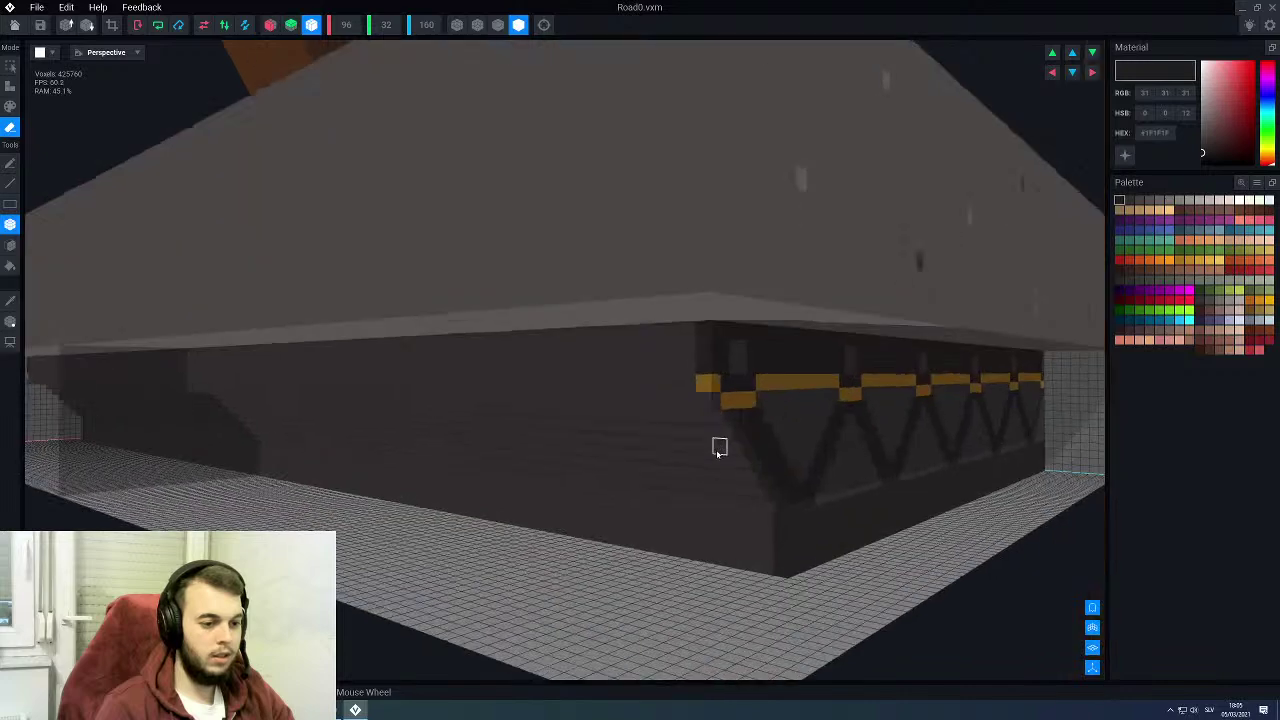
pyautogui.scroll(1, 719, 447)
pyautogui.moveTo(704, 387); pyautogui.dragTo(583, 373)
pyautogui.moveTo(583, 373); pyautogui.dragTo(681, 388, button='right')
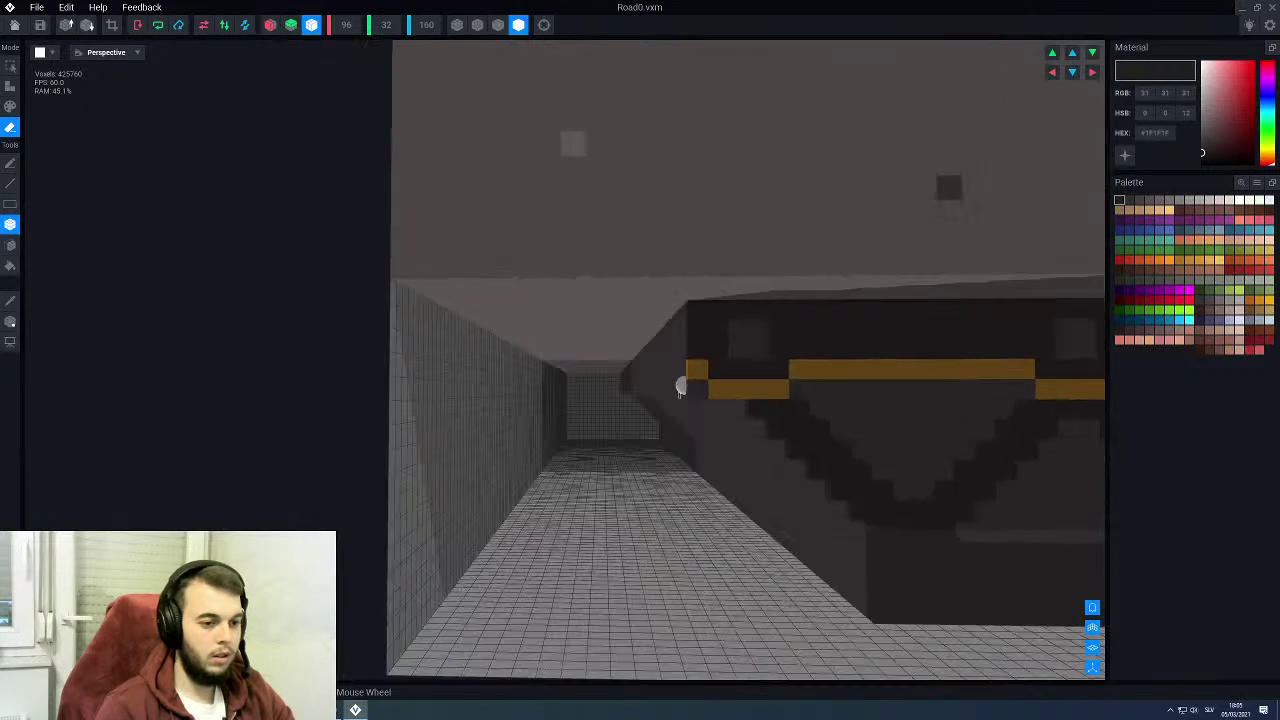
pyautogui.scroll(-8, 683, 386)
pyautogui.moveTo(700, 389); pyautogui.dragTo(50, 374)
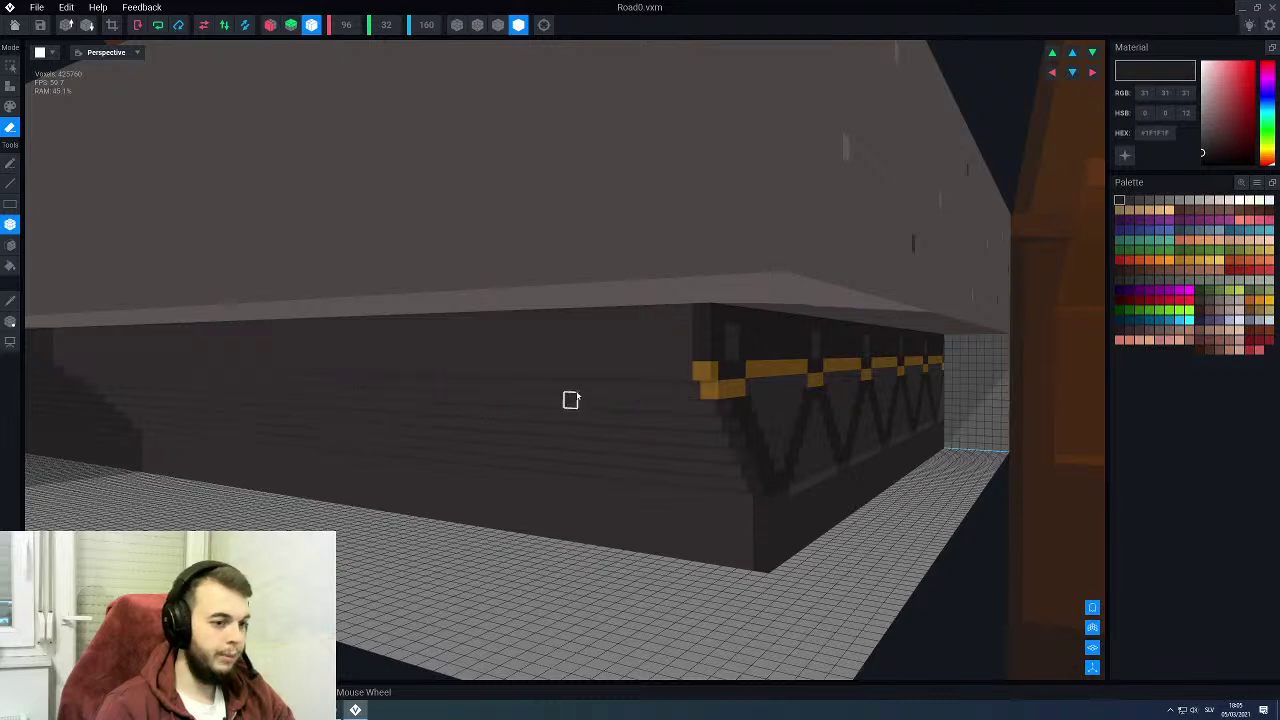
pyautogui.moveTo(680, 393); pyautogui.dragTo(577, 386, button='right')
pyautogui.scroll(3, 580, 386)
# Step: Sample the band's yellow #BE8528 and paint a vertical line up the underside's corner edge to the deck
pyautogui.keyDown('alt'); pyautogui.click(692, 362); pyautogui.keyUp('alt')
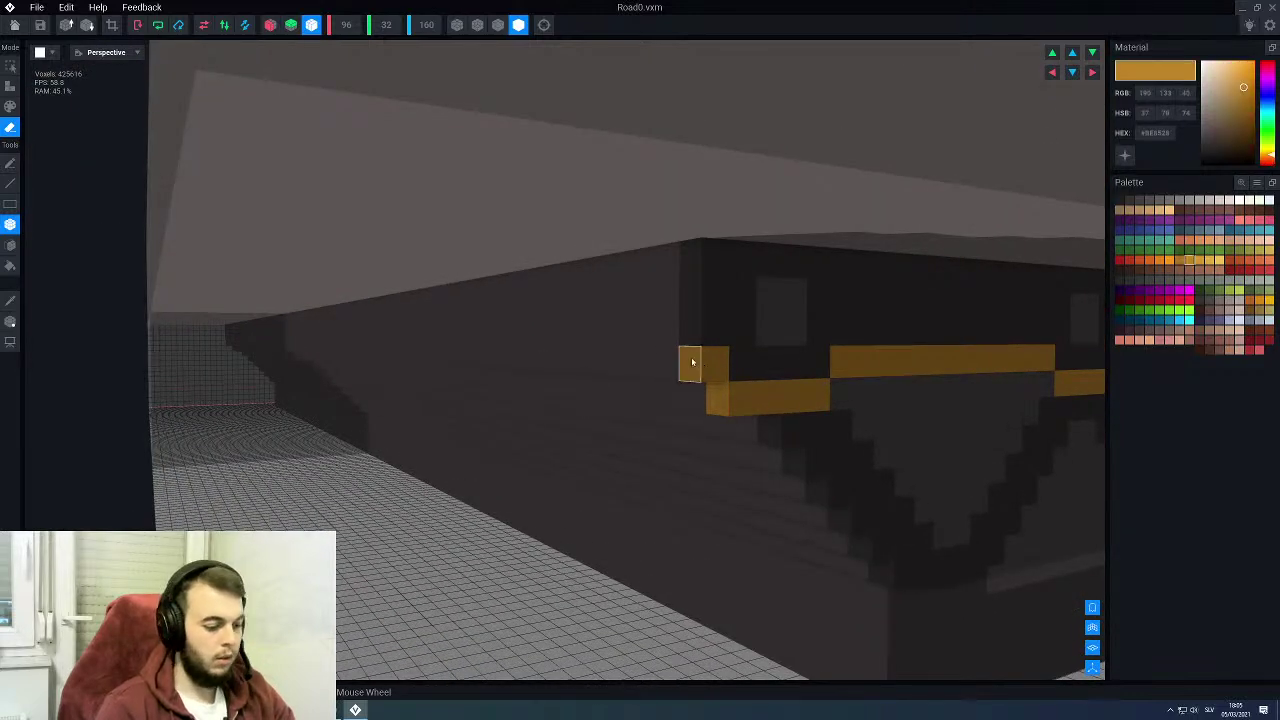
pyautogui.press('p')
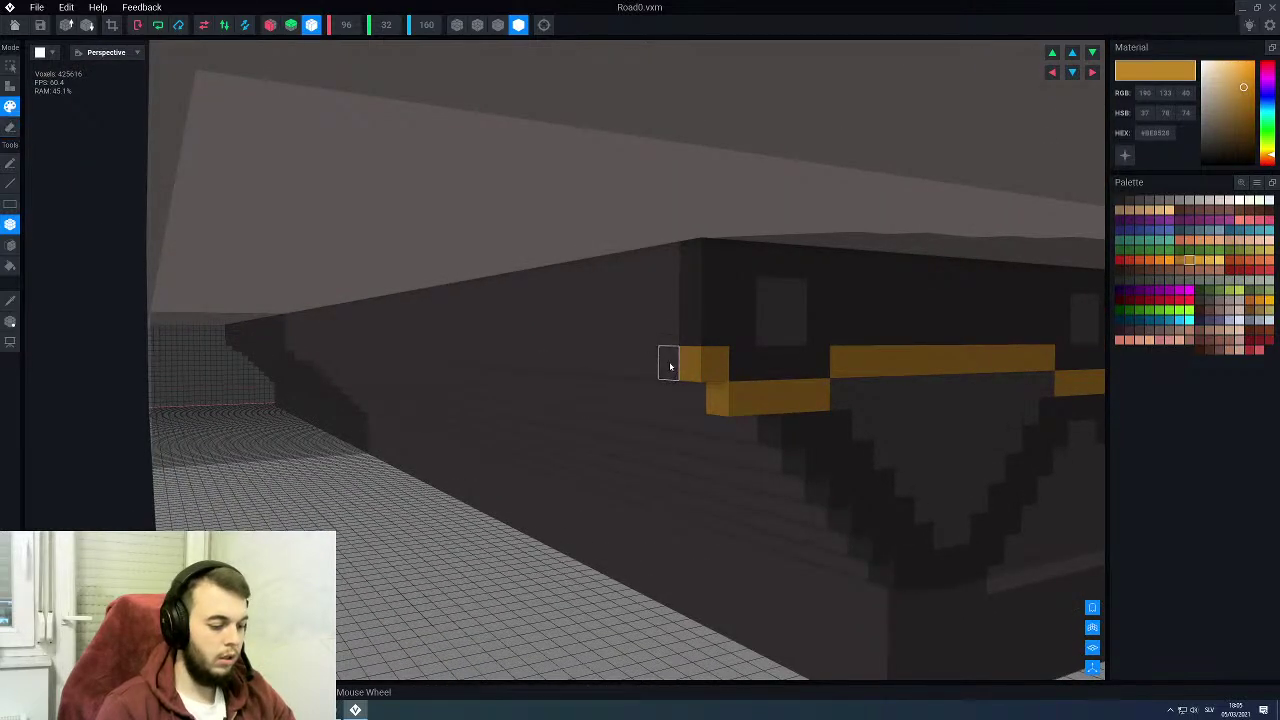
pyautogui.press('l')
pyautogui.moveTo(694, 346); pyautogui.dragTo(695, 277)
pyautogui.scroll(-10, 695, 360)
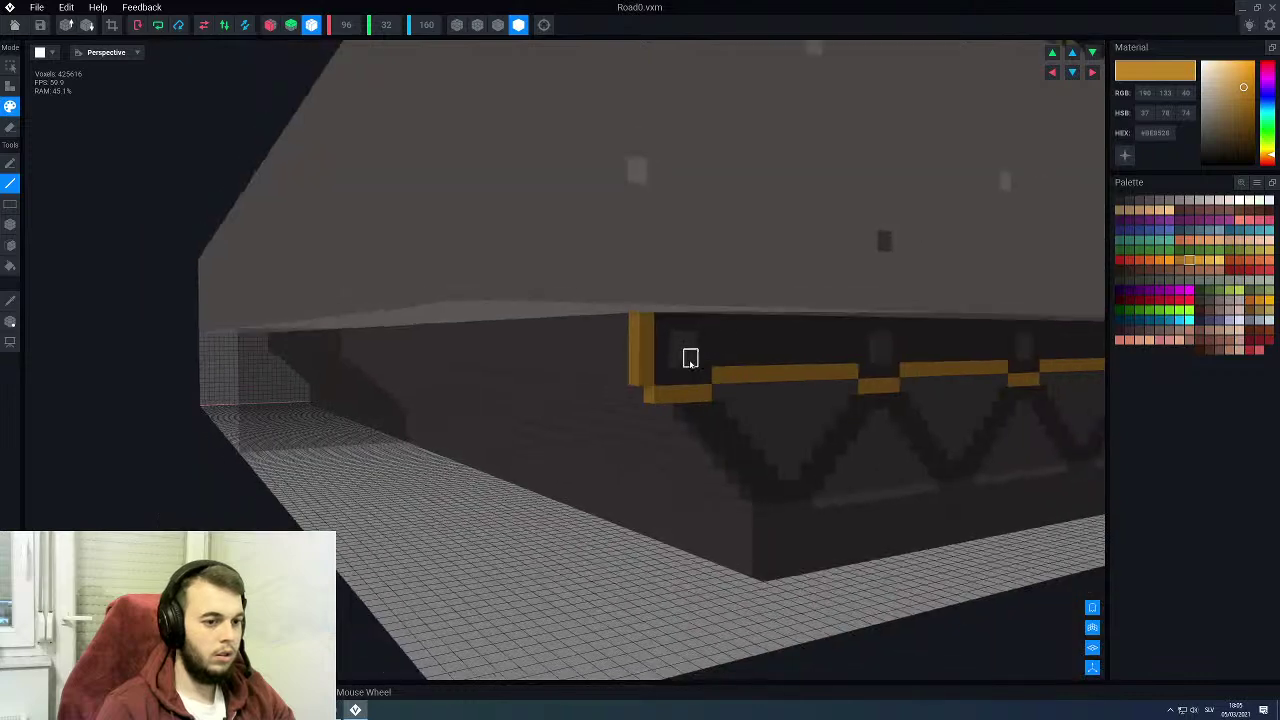
# Step: Examine the road deck's end face and overall shape from above and the side, sampling its grey #746C6A
pyautogui.moveTo(654, 397); pyautogui.dragTo(565, 384, button='right')
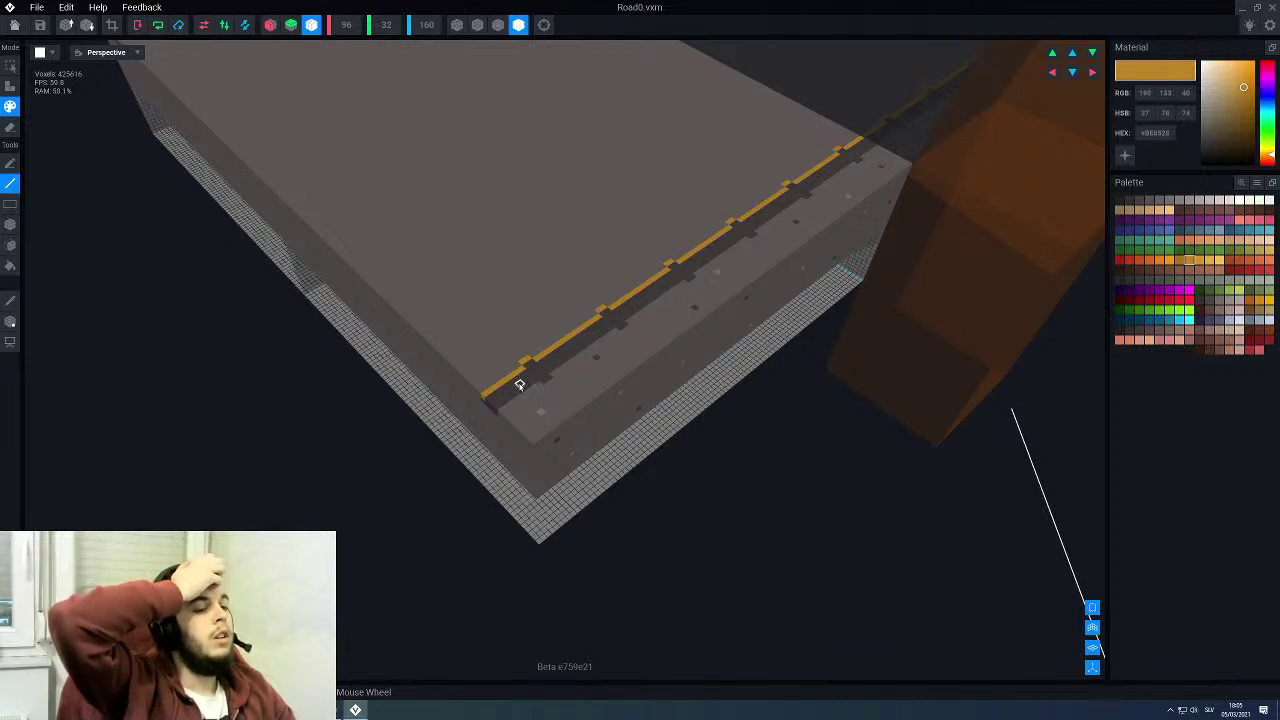
pyautogui.moveTo(510, 329); pyautogui.dragTo(636, 310, button='middle')
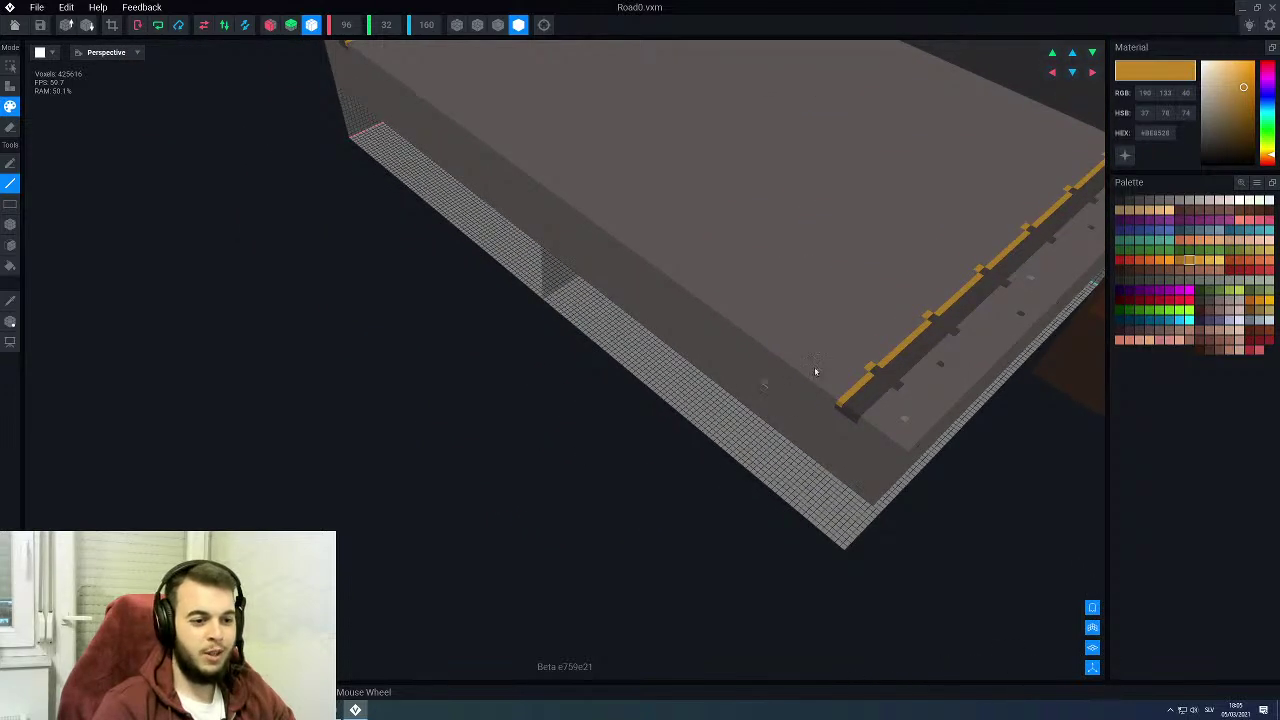
pyautogui.moveTo(815, 371); pyautogui.dragTo(605, 425, button='right')
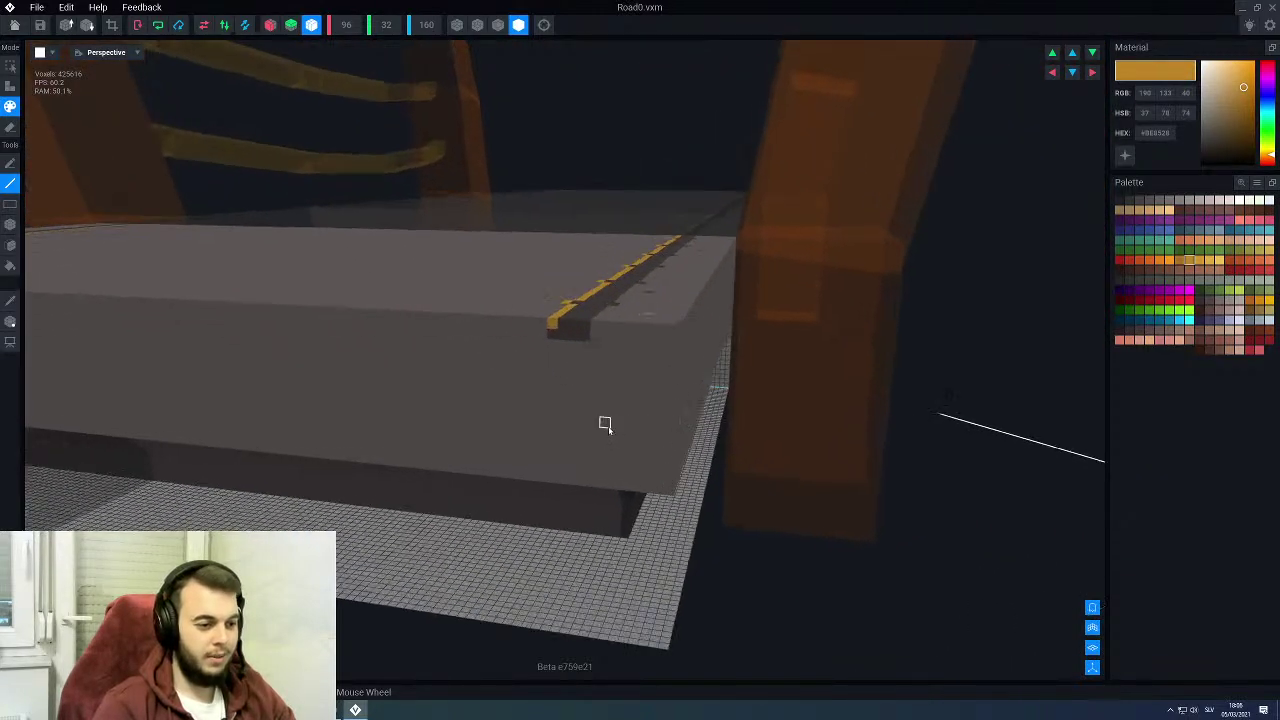
pyautogui.scroll(1, 605, 425)
pyautogui.keyDown('alt'); pyautogui.click(606, 428); pyautogui.keyUp('alt')
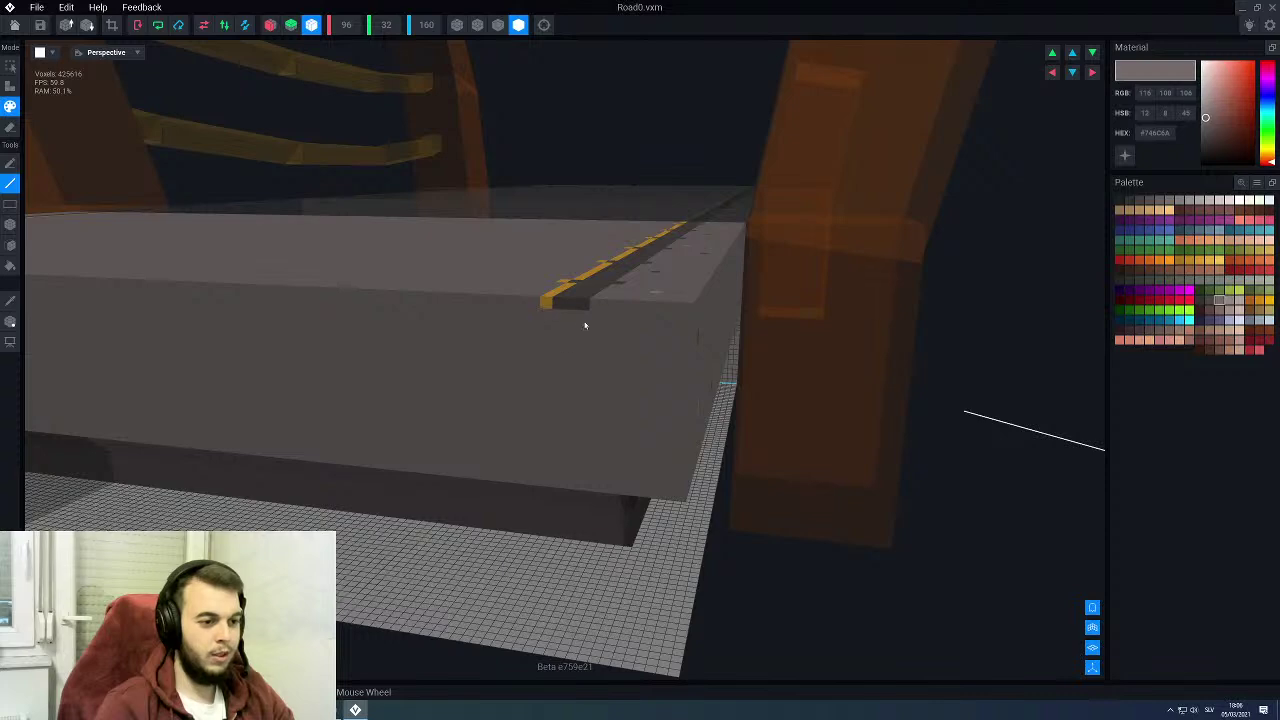
pyautogui.scroll(-10, 451, 397)
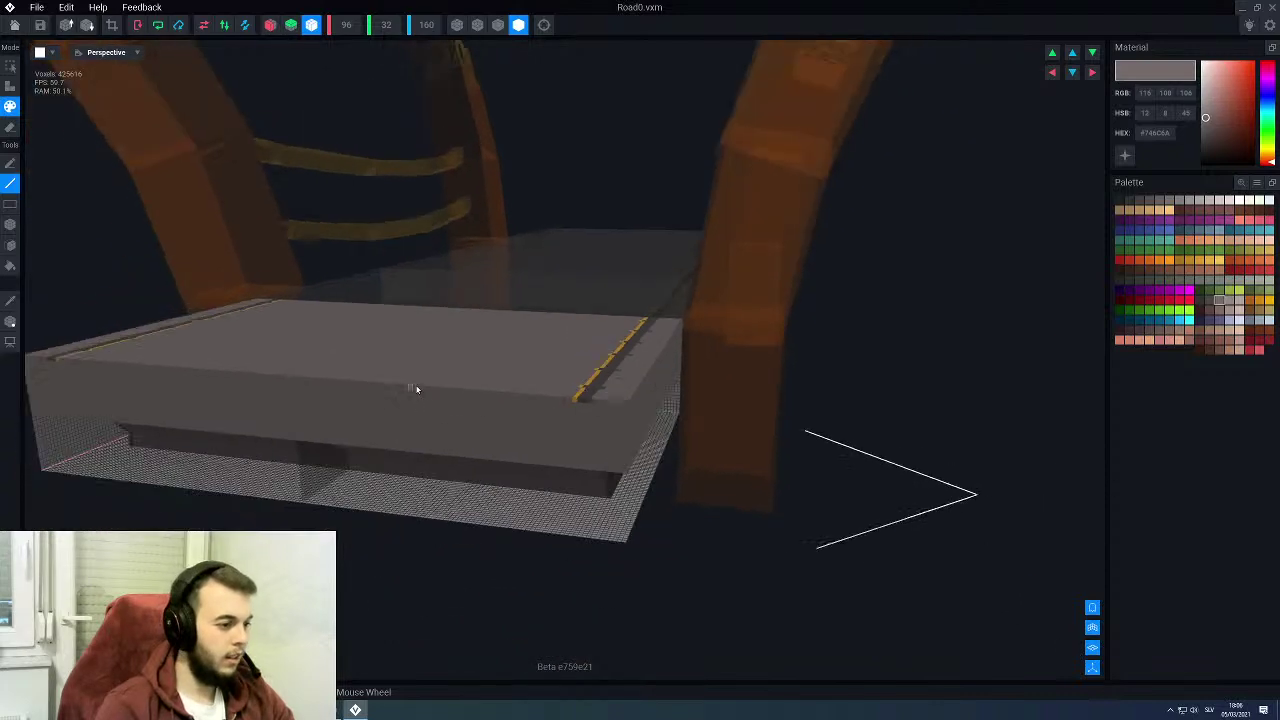
pyautogui.moveTo(406, 393); pyautogui.dragTo(404, 399, button='right')
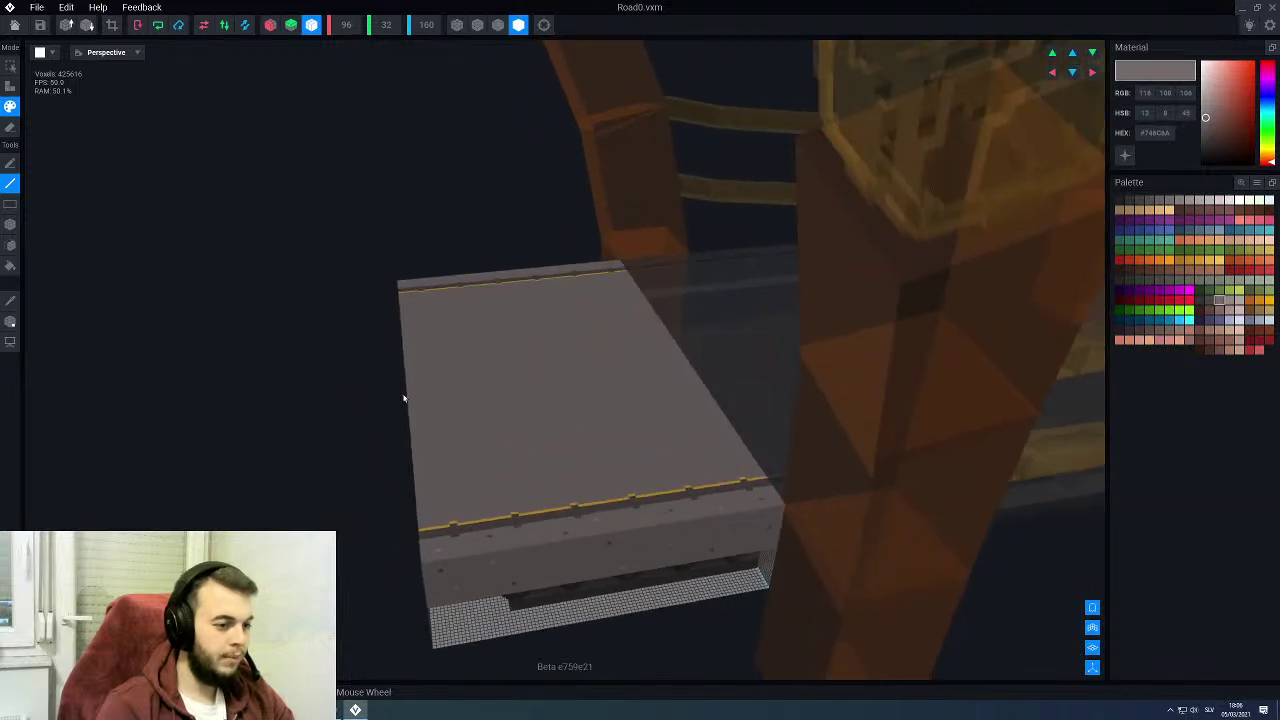
# Step: Return from Road0 to the Modern Bridge and check the reshaped road end in the assembly
pyautogui.click(13, 27)
pyautogui.click(548, 231)
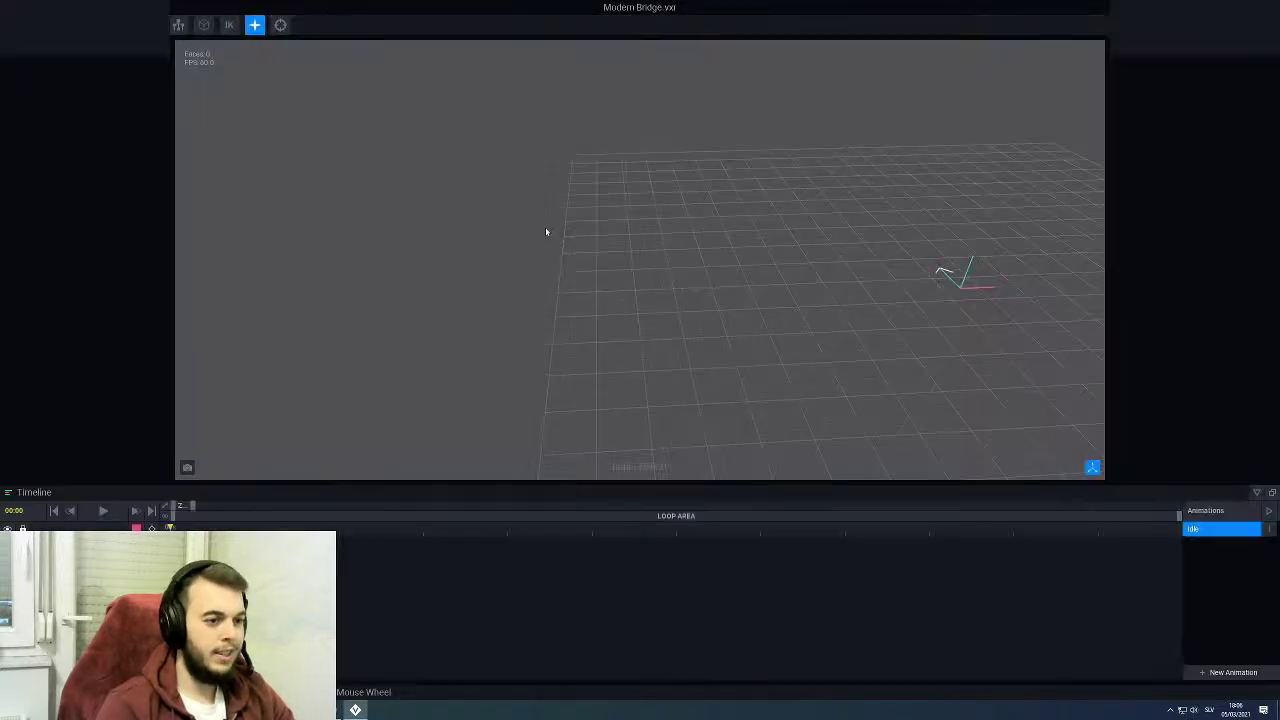
pyautogui.moveTo(640, 300); pyautogui.dragTo(700, 315, button='right')
pyautogui.moveTo(840, 237); pyautogui.dragTo(696, 284, button='right')
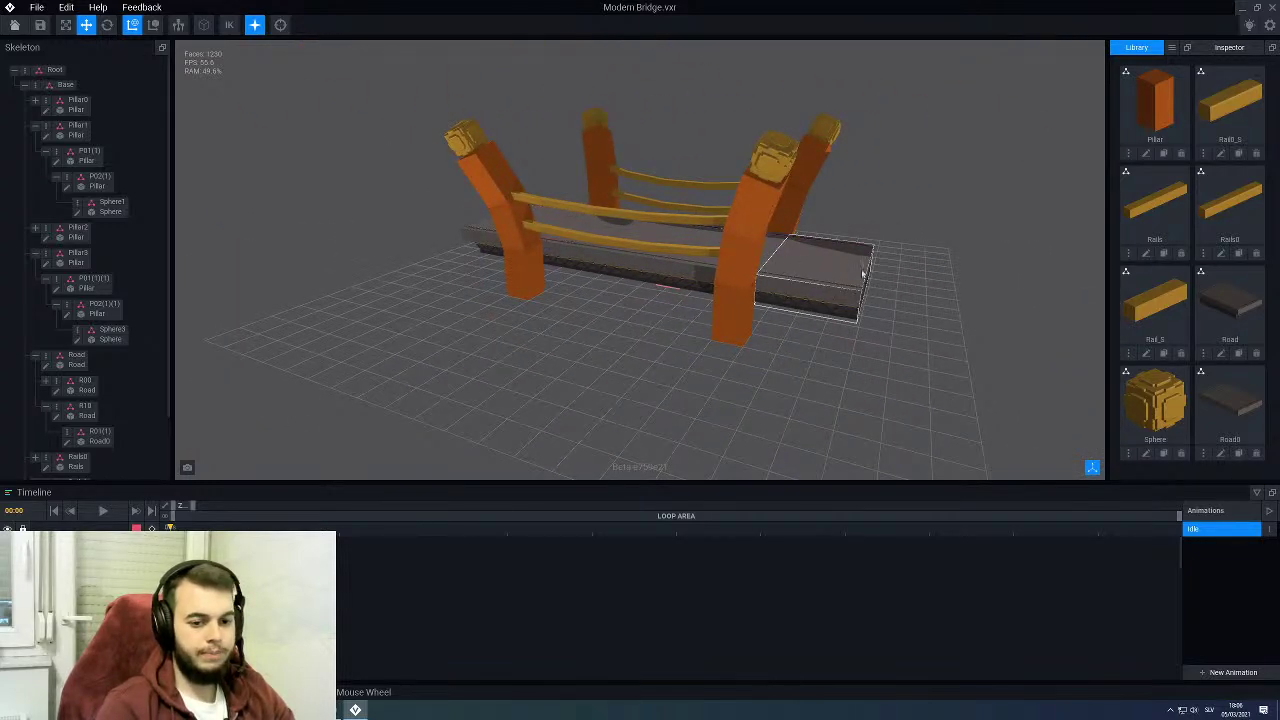
pyautogui.moveTo(863, 275); pyautogui.dragTo(757, 280, button='right')
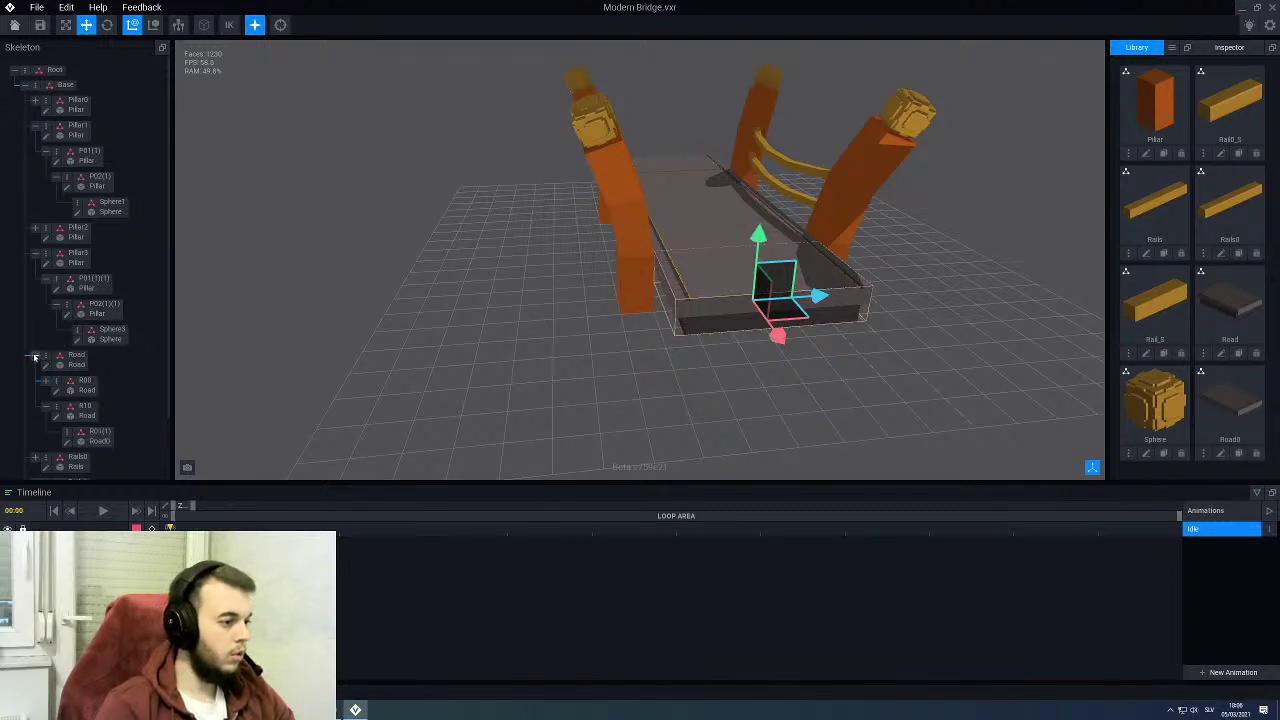
# Step: Replace the R01 road node's model with Road0 so this end segment uses the reshaped road end
pyautogui.click(45, 383)
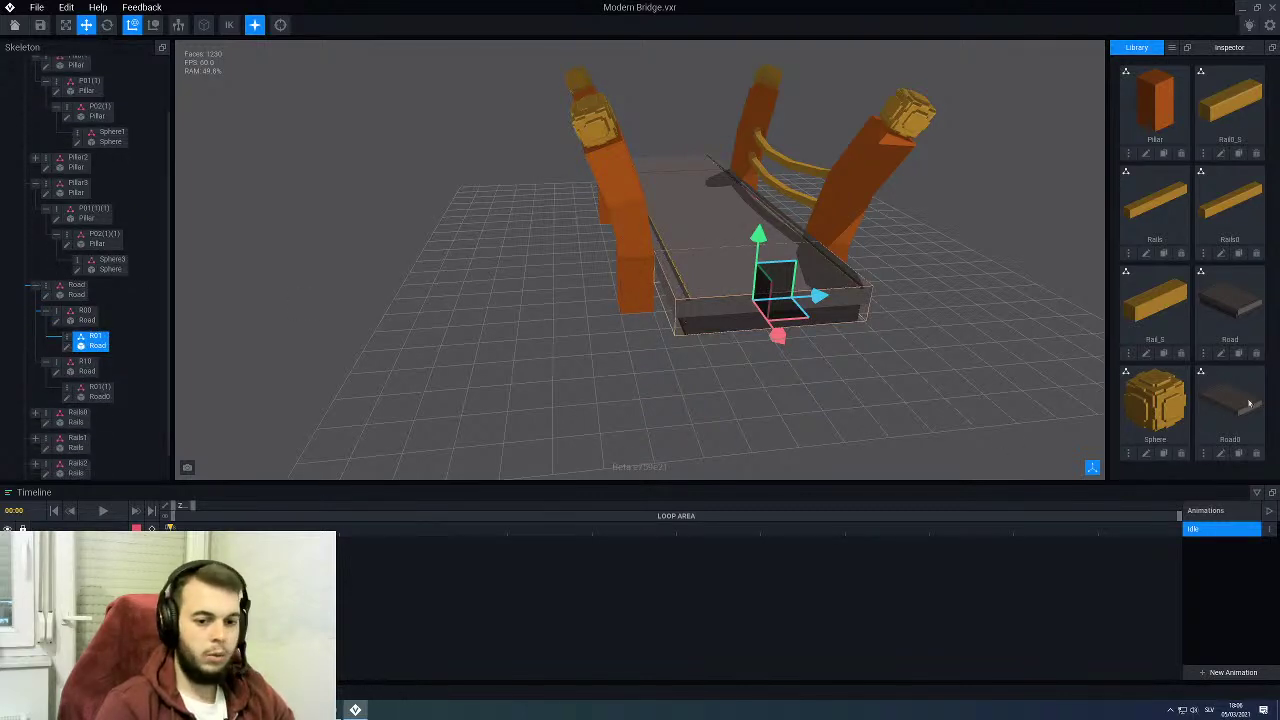
pyautogui.moveTo(1230, 399); pyautogui.dragTo(91, 346)
pyautogui.moveTo(600, 400); pyautogui.dragTo(744, 417, button='right')
pyautogui.click(744, 417)
pyautogui.scroll(3, 787, 369)
pyautogui.scroll(2, 787, 369)
pyautogui.scroll(-3, 730, 320)
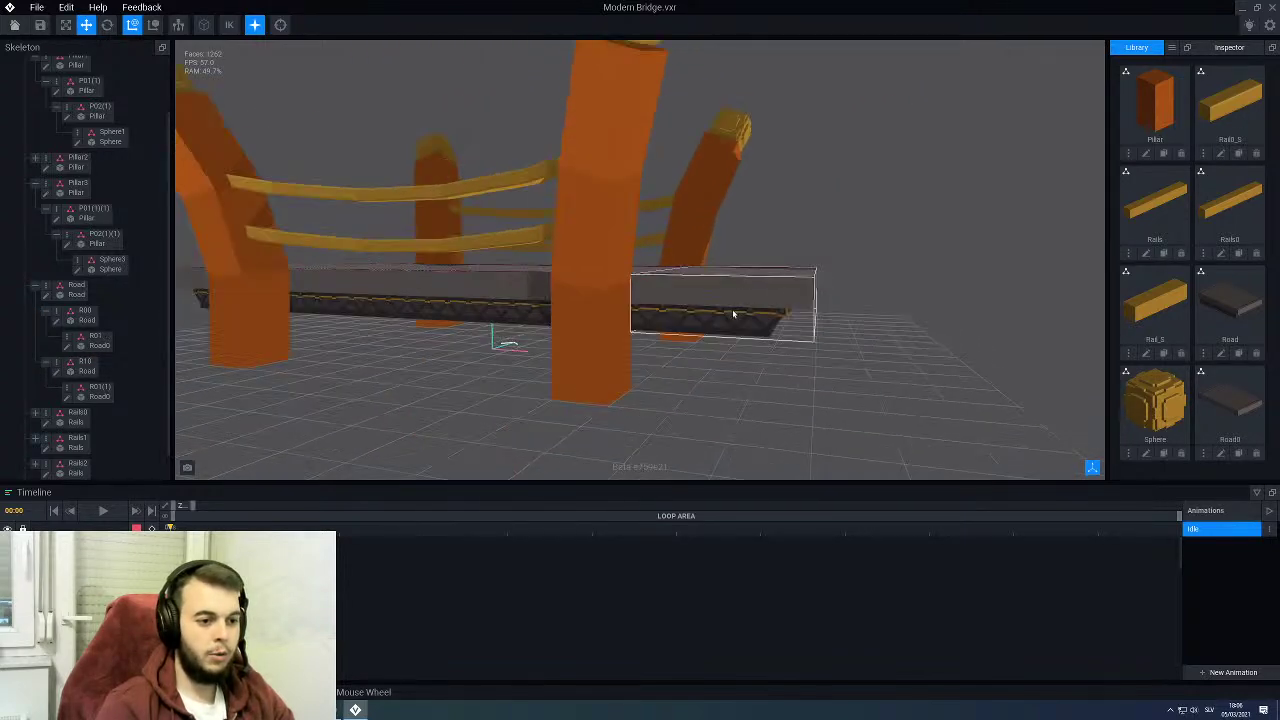
pyautogui.moveTo(729, 314); pyautogui.dragTo(640, 320, button='right')
pyautogui.scroll(-3, 717, 300)
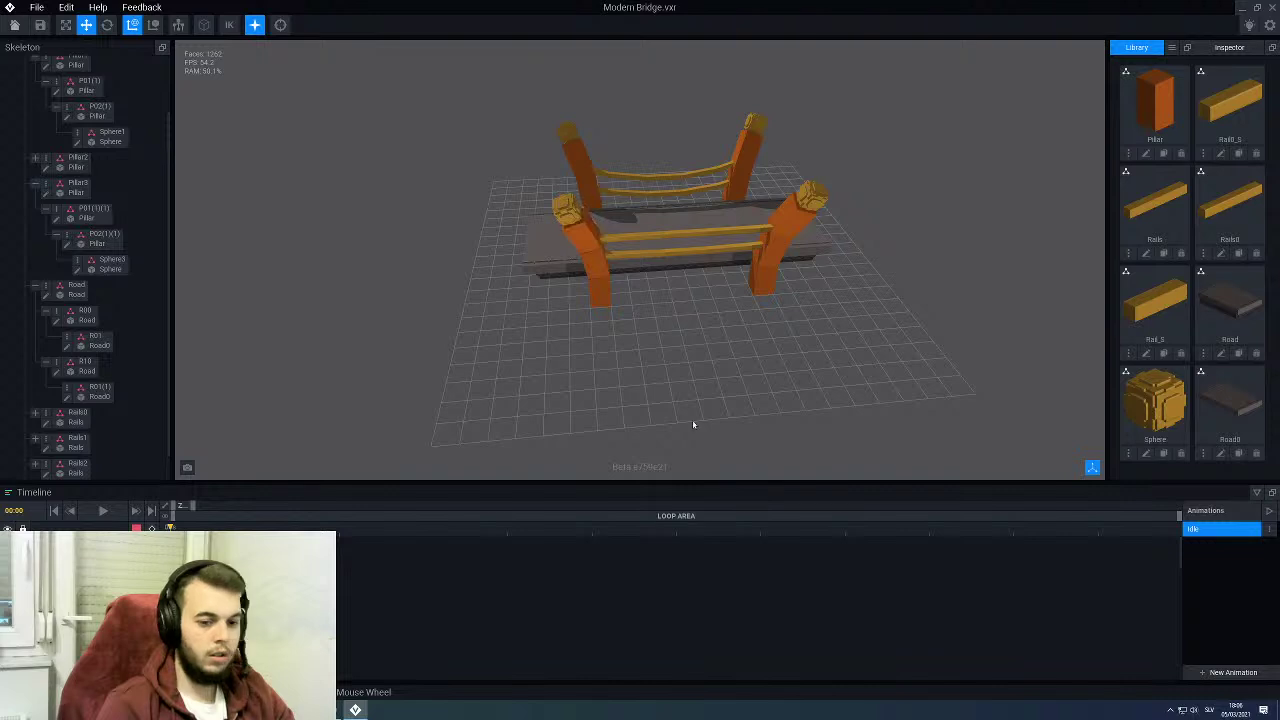
# Step: Examine the whole bridge from several angles, then look closely at the sphere cap on the near pillar
pyautogui.scroll(4, 717, 197)
pyautogui.scroll(-2, 710, 200)
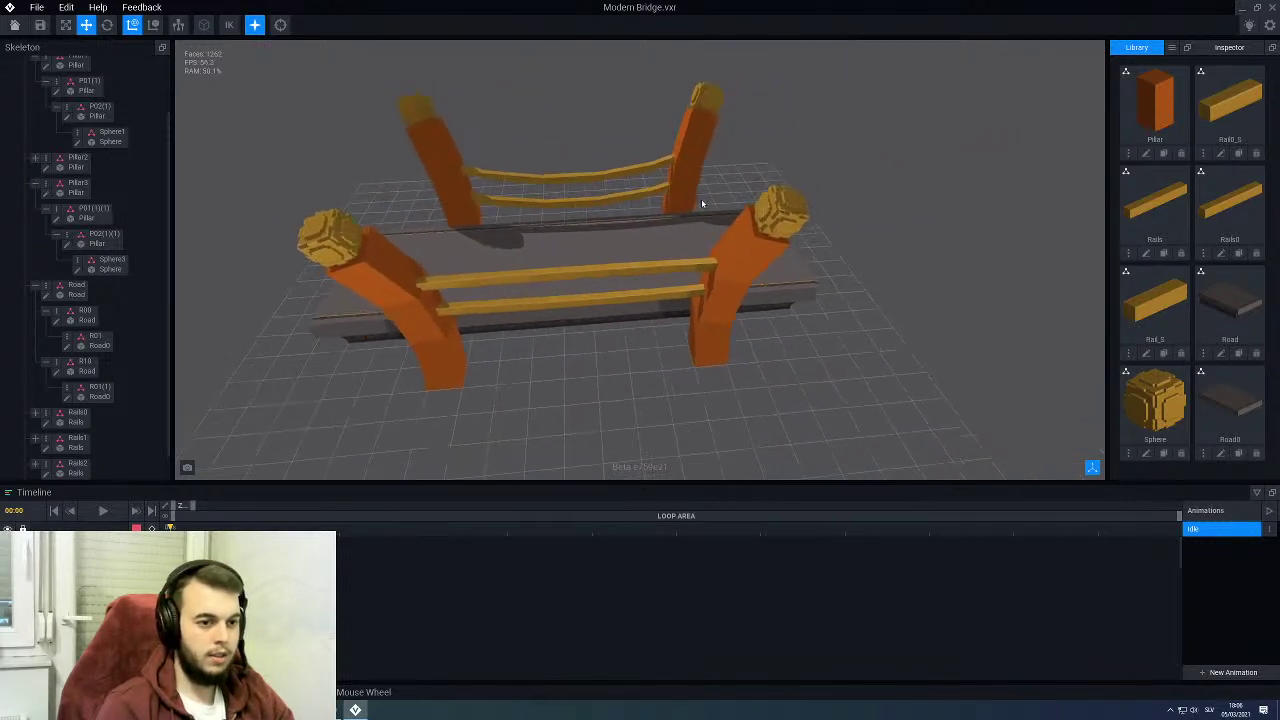
pyautogui.moveTo(703, 203); pyautogui.dragTo(800, 212, button='right')
pyautogui.moveTo(600, 238); pyautogui.dragTo(602, 238, button='right')
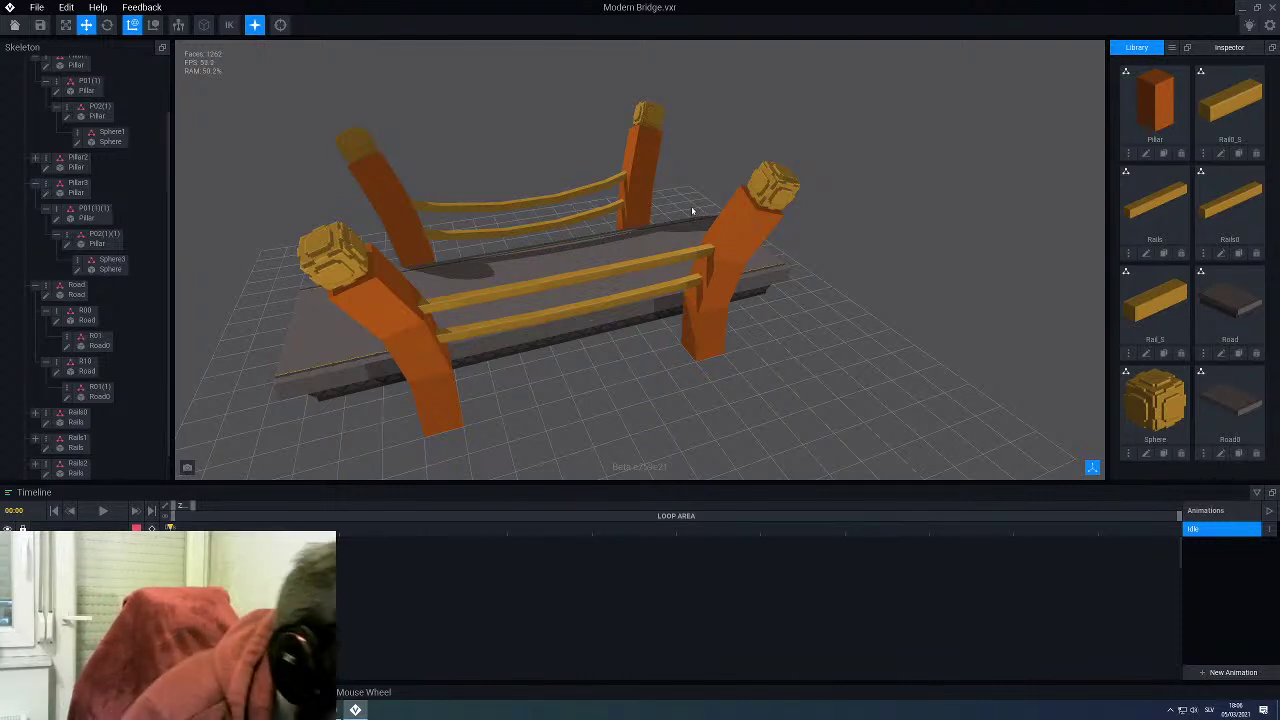
pyautogui.click(333, 276)
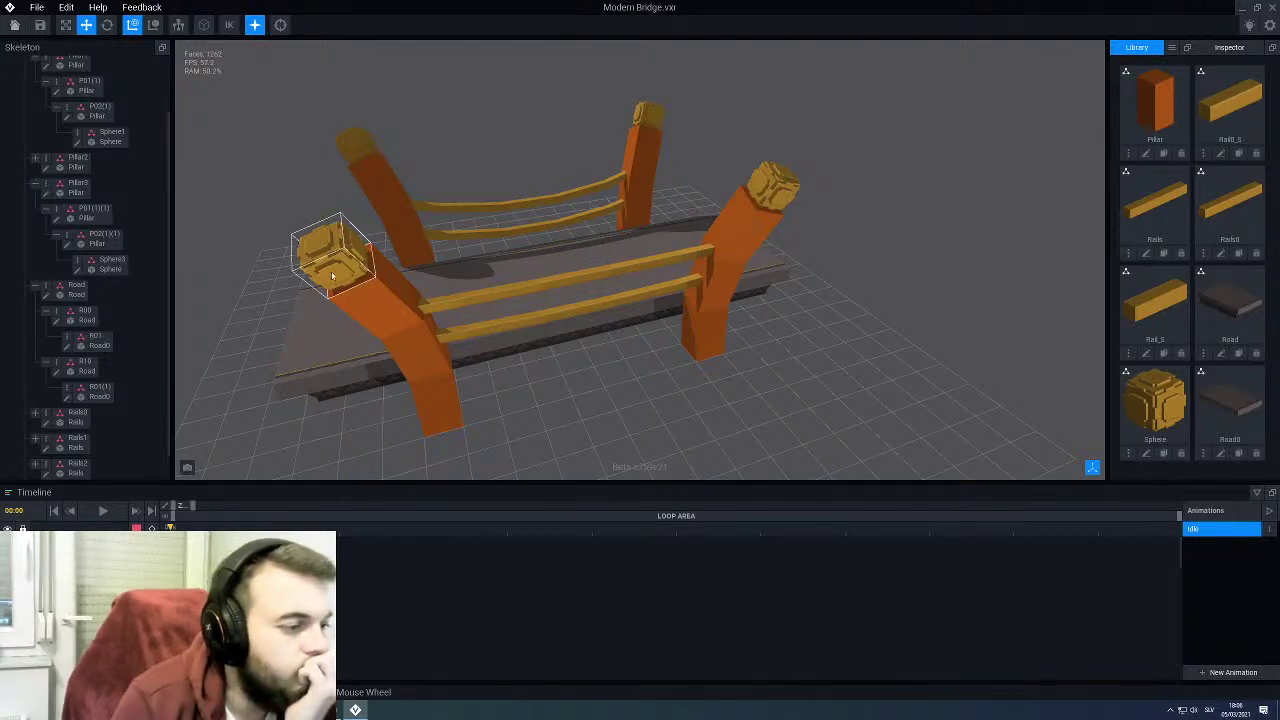
pyautogui.moveTo(333, 276); pyautogui.dragTo(334, 274, button='right')
pyautogui.moveTo(334, 274); pyautogui.dragTo(574, 303, button='middle')
pyautogui.moveTo(574, 303); pyautogui.dragTo(715, 286, button='right')
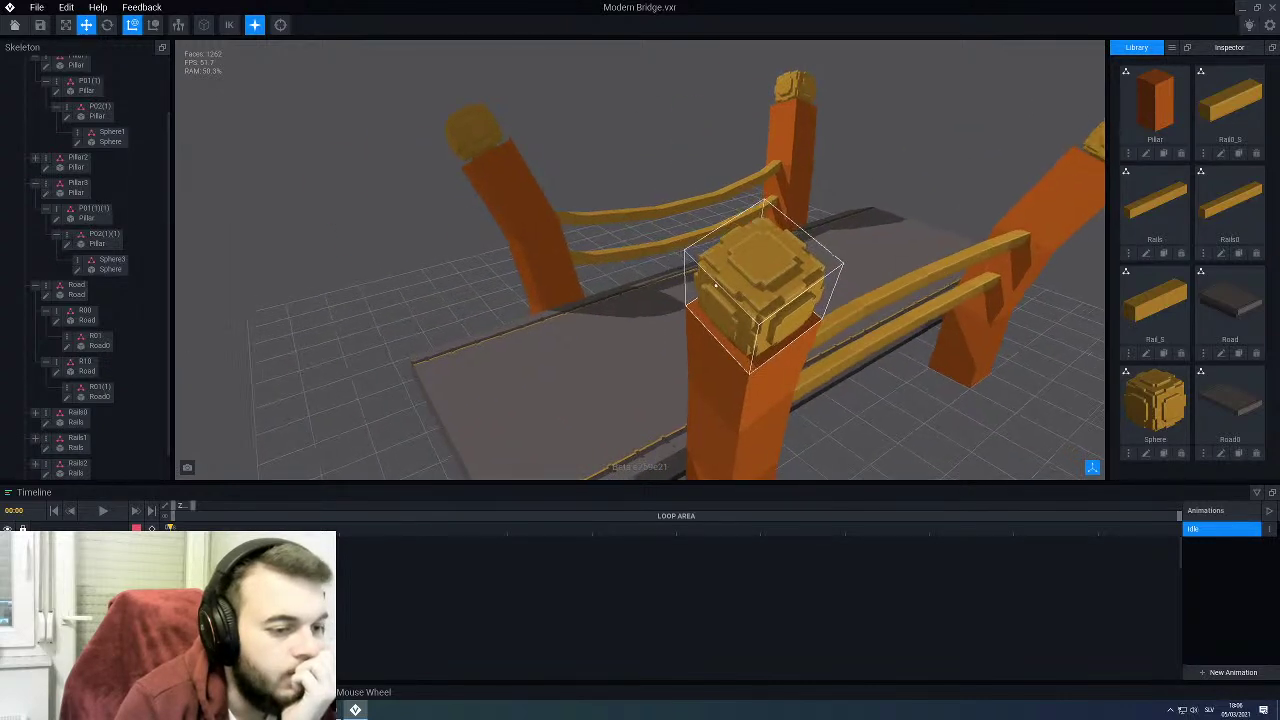
# Step: Open the Sphere model, turn off Z-axis symmetry, sample the light yellow #E2AC44 and paint scattered spots across its upper faces
pyautogui.click(1146, 453)
pyautogui.scroll(3, 713, 338)
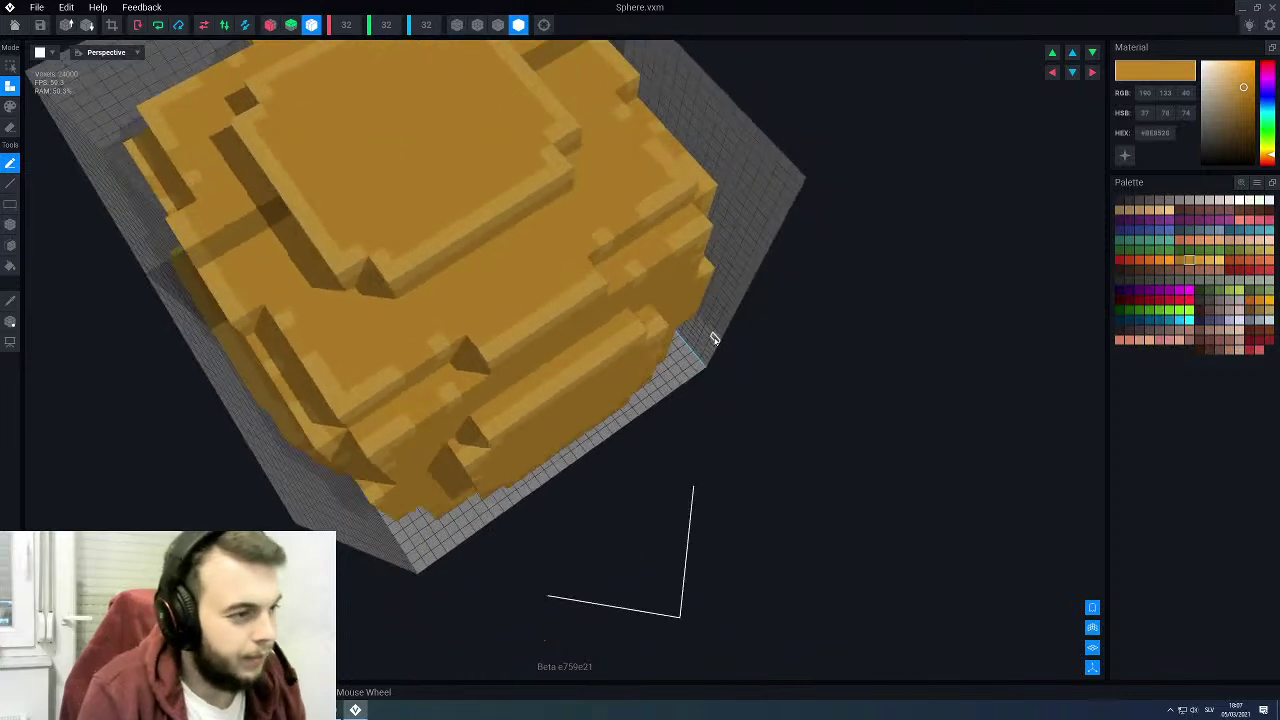
pyautogui.click(311, 25)
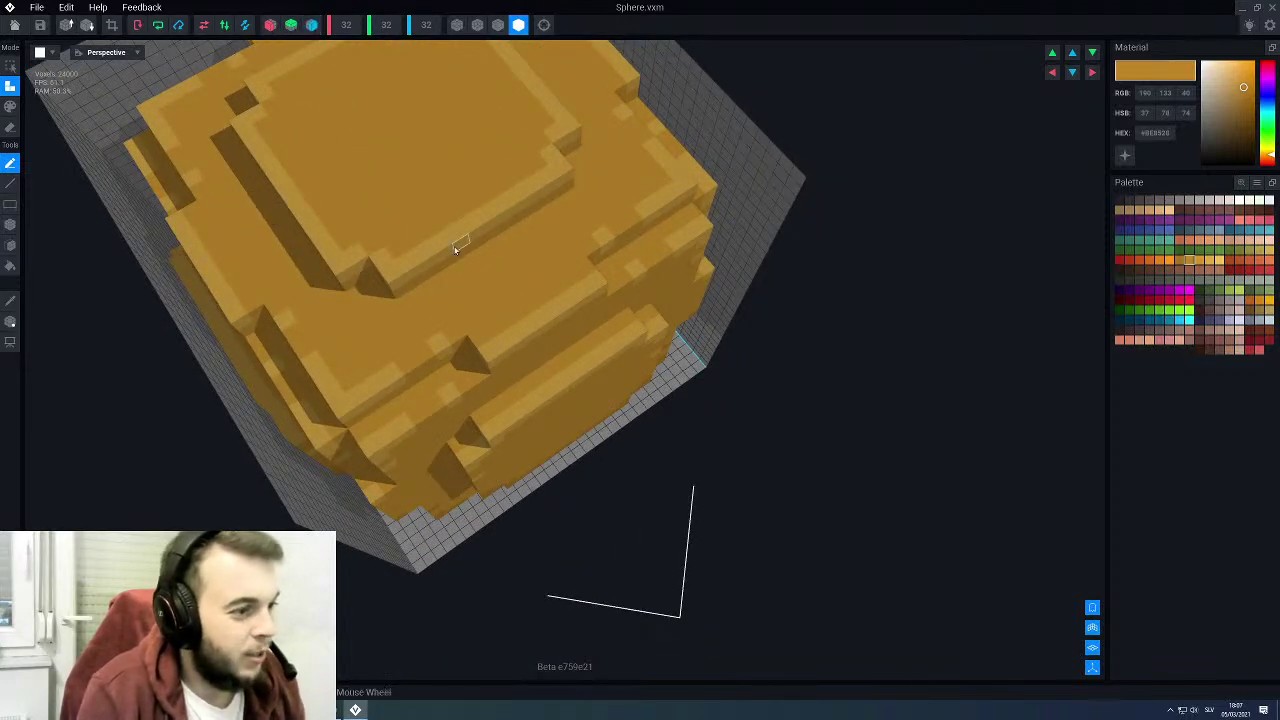
pyautogui.keyDown('alt'); pyautogui.click(452, 243); pyautogui.keyUp('alt')
pyautogui.press('p')
pyautogui.press('l')
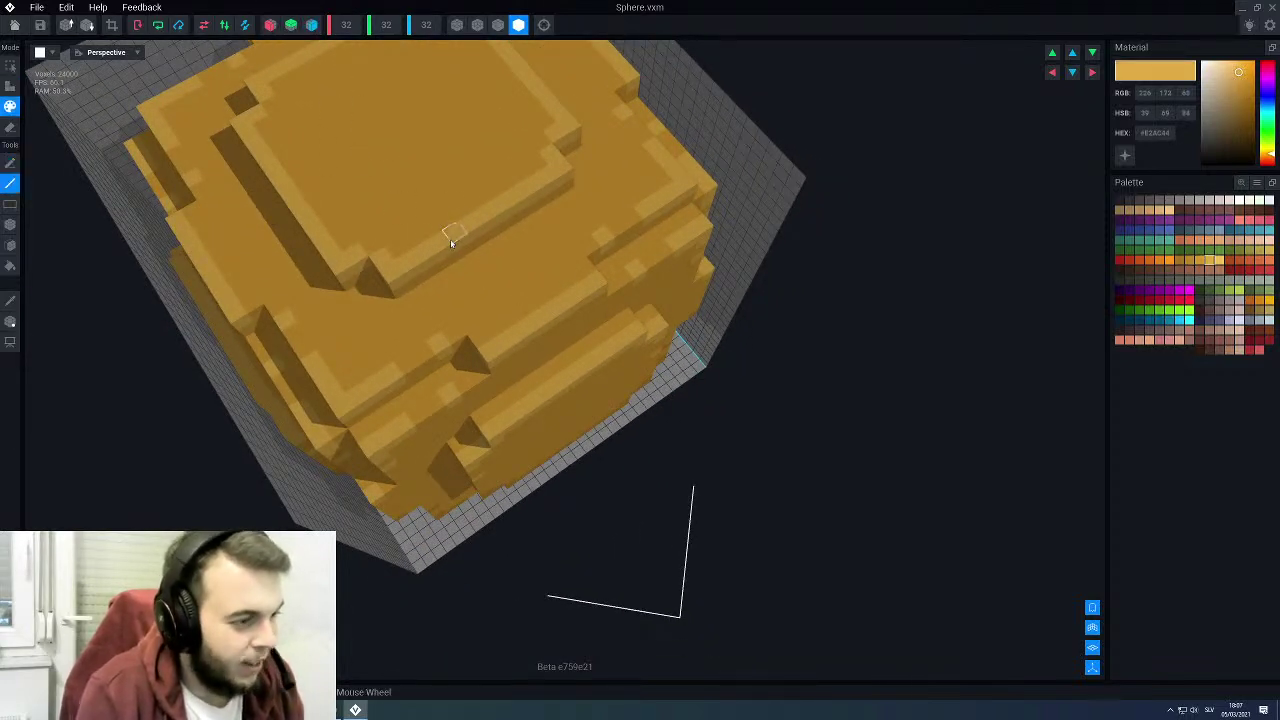
pyautogui.moveTo(451, 241); pyautogui.dragTo(809, 396, button='middle')
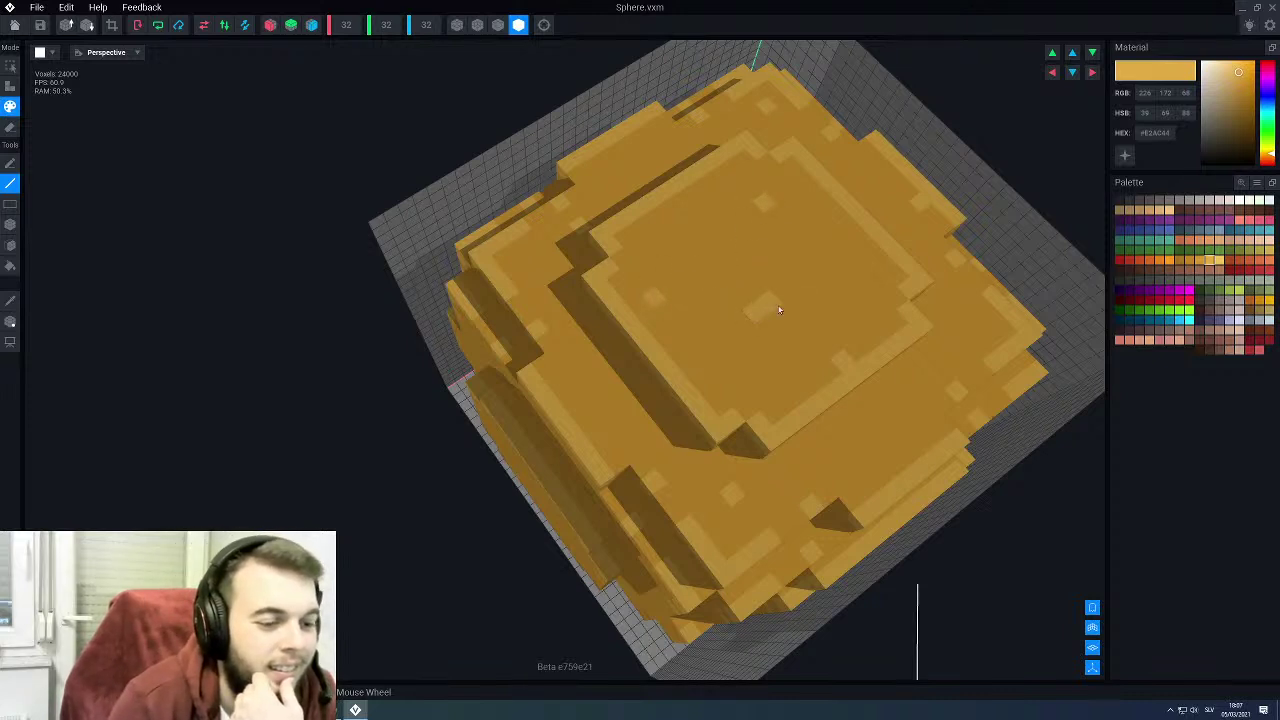
pyautogui.scroll(-5, 781, 311)
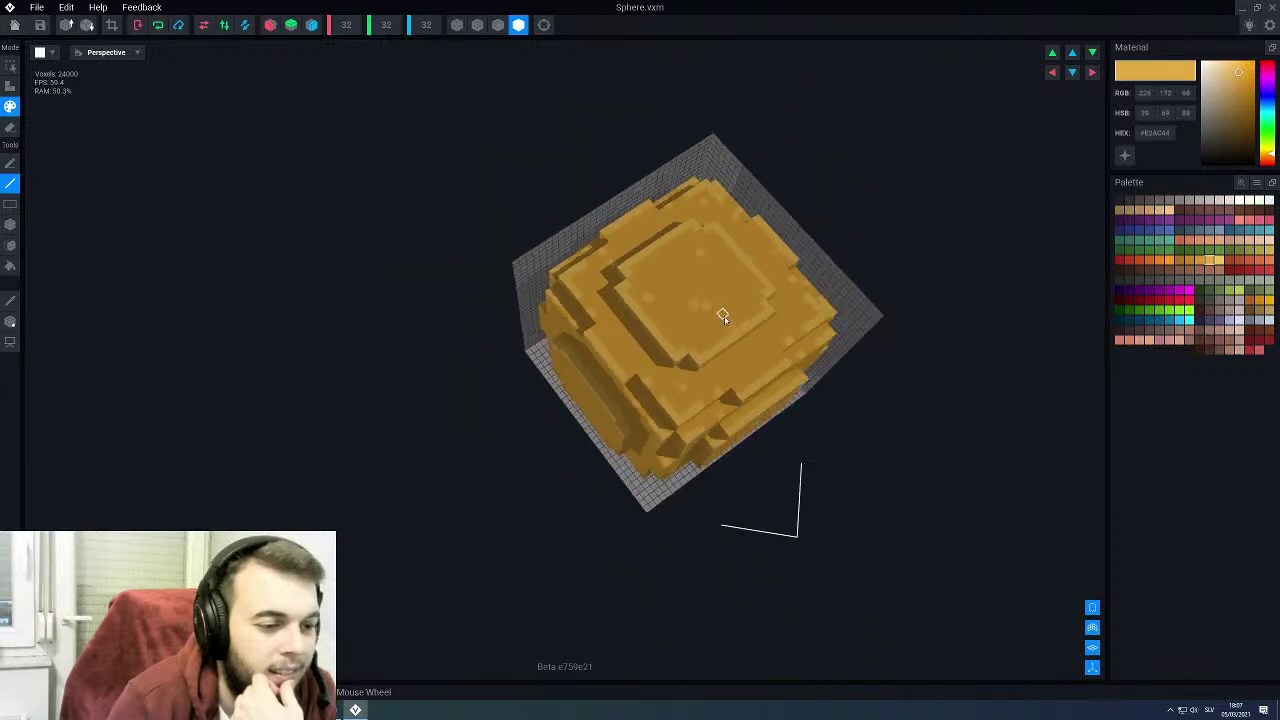
pyautogui.moveTo(723, 314); pyautogui.dragTo(690, 327, button='right')
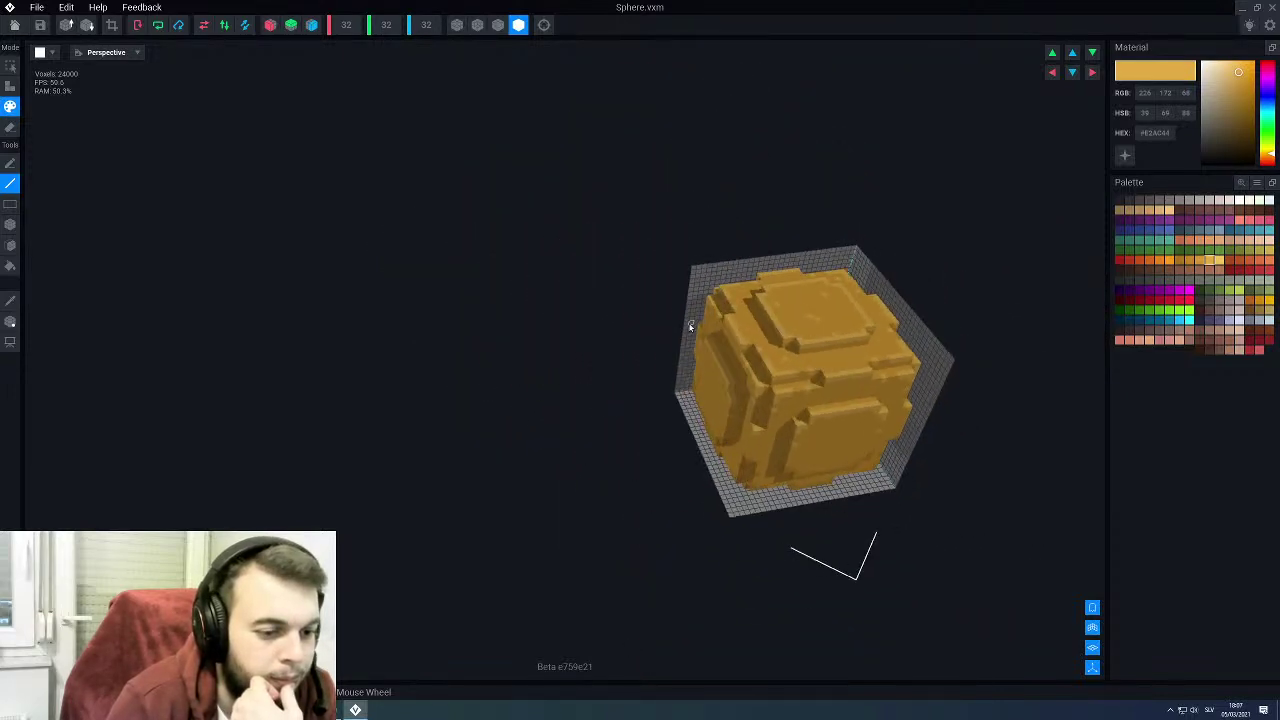
# Step: Return to the Modern Bridge assembly and examine the pillars, sphere caps, rails and road from all around
pyautogui.click(13, 30)
pyautogui.click(528, 228)
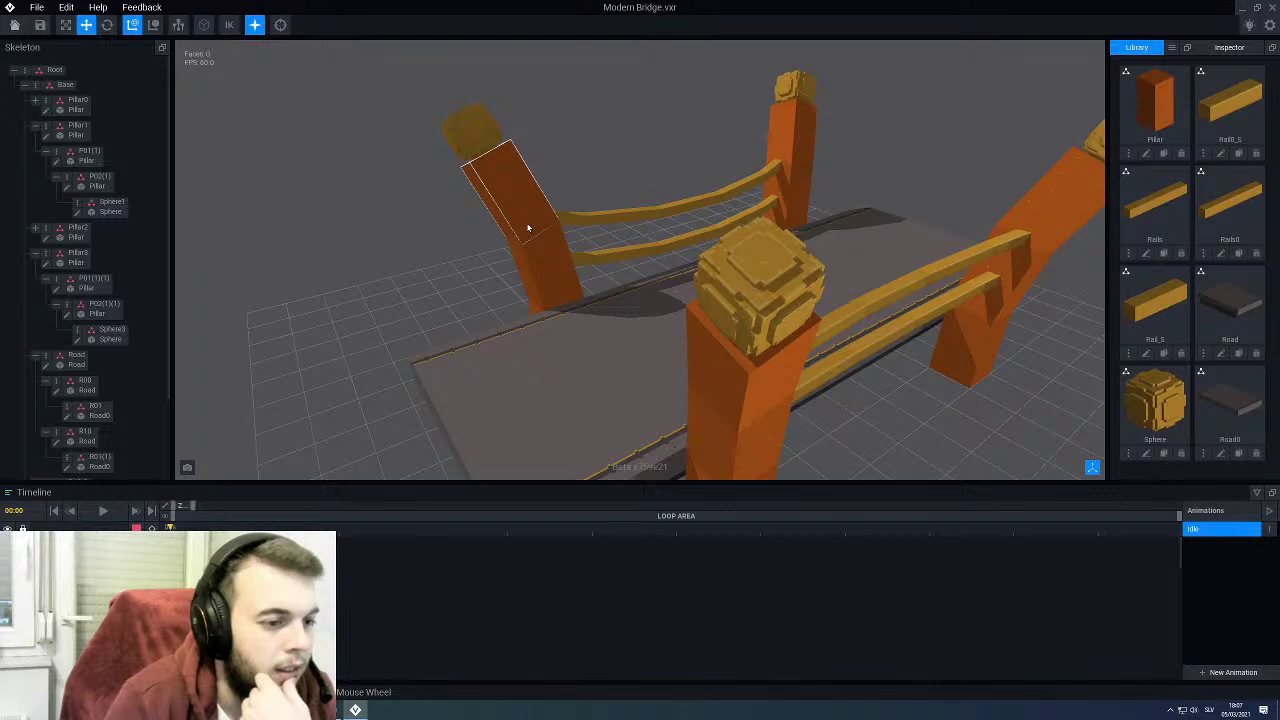
pyautogui.moveTo(528, 228); pyautogui.dragTo(663, 214, button='right')
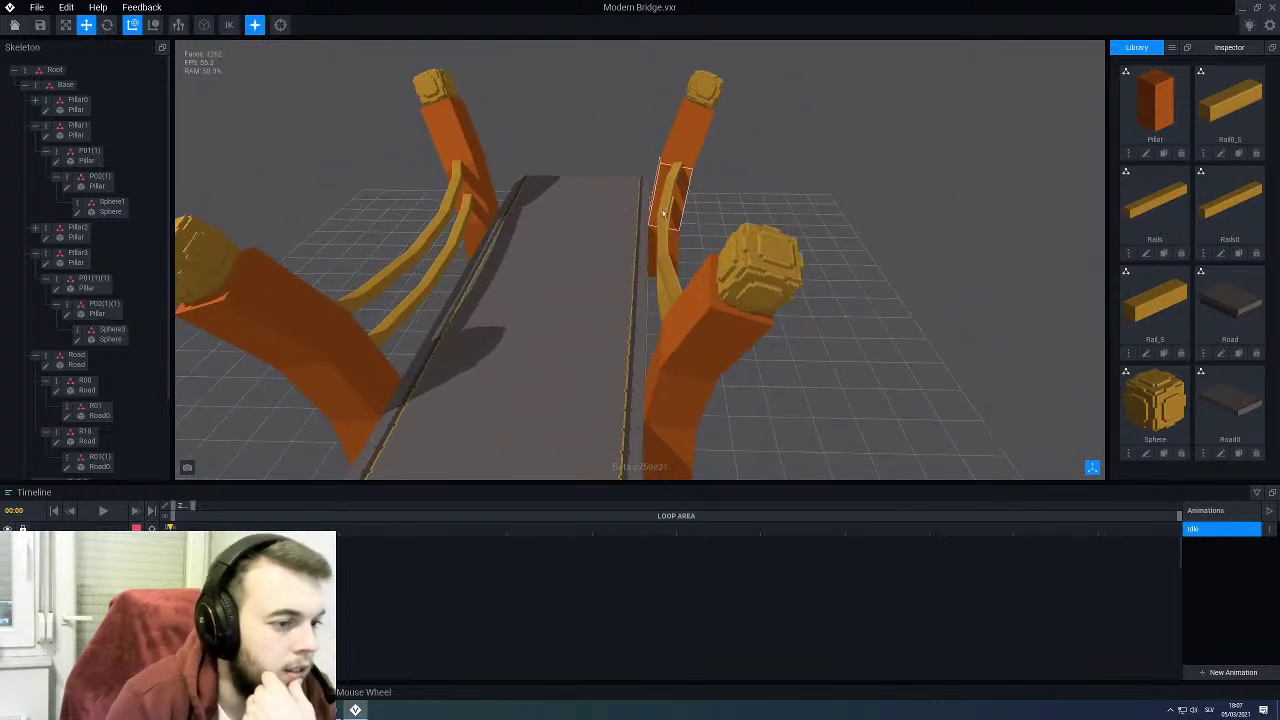
pyautogui.scroll(-3, 571, 251)
pyautogui.moveTo(571, 251); pyautogui.dragTo(718, 285, button='right')
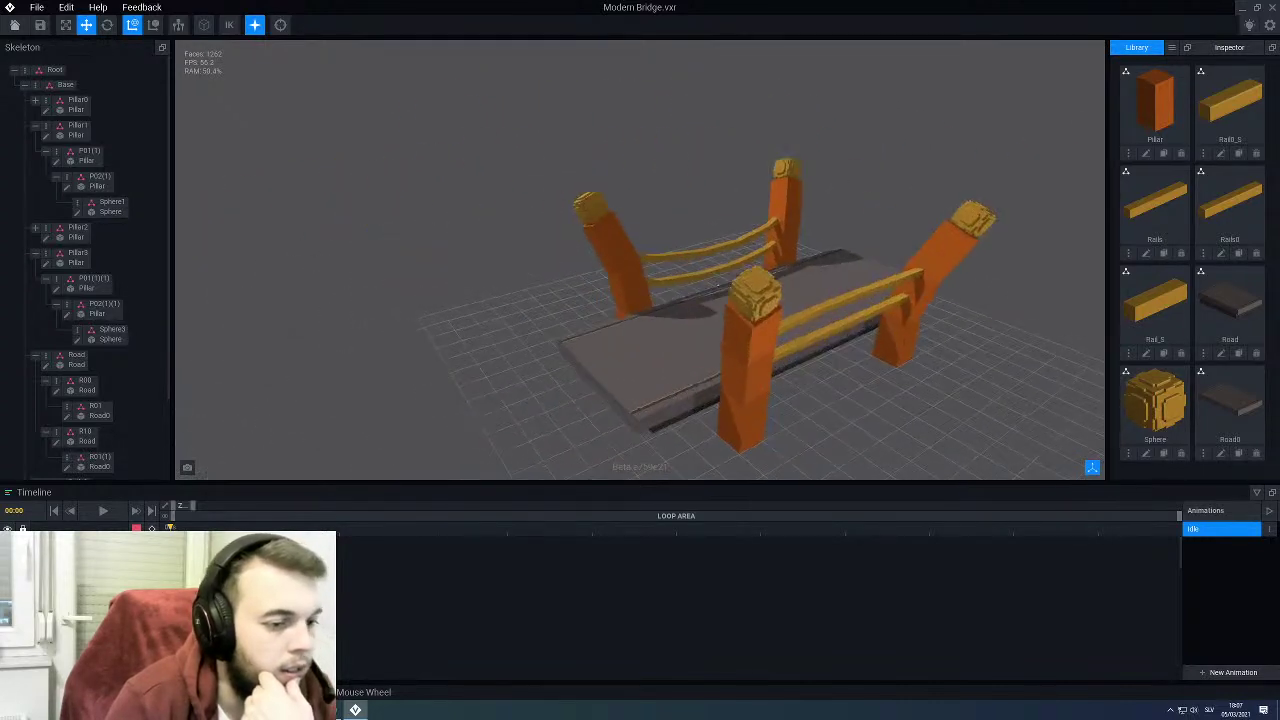
pyautogui.moveTo(470, 250); pyautogui.dragTo(458, 250, button='right')
pyautogui.moveTo(700, 318)
pyautogui.mouseDown(button='right')
pyautogui.moveTo(580, 308)
pyautogui.moveTo(620, 285)
pyautogui.moveTo(530, 285)
pyautogui.mouseUp(button='right')
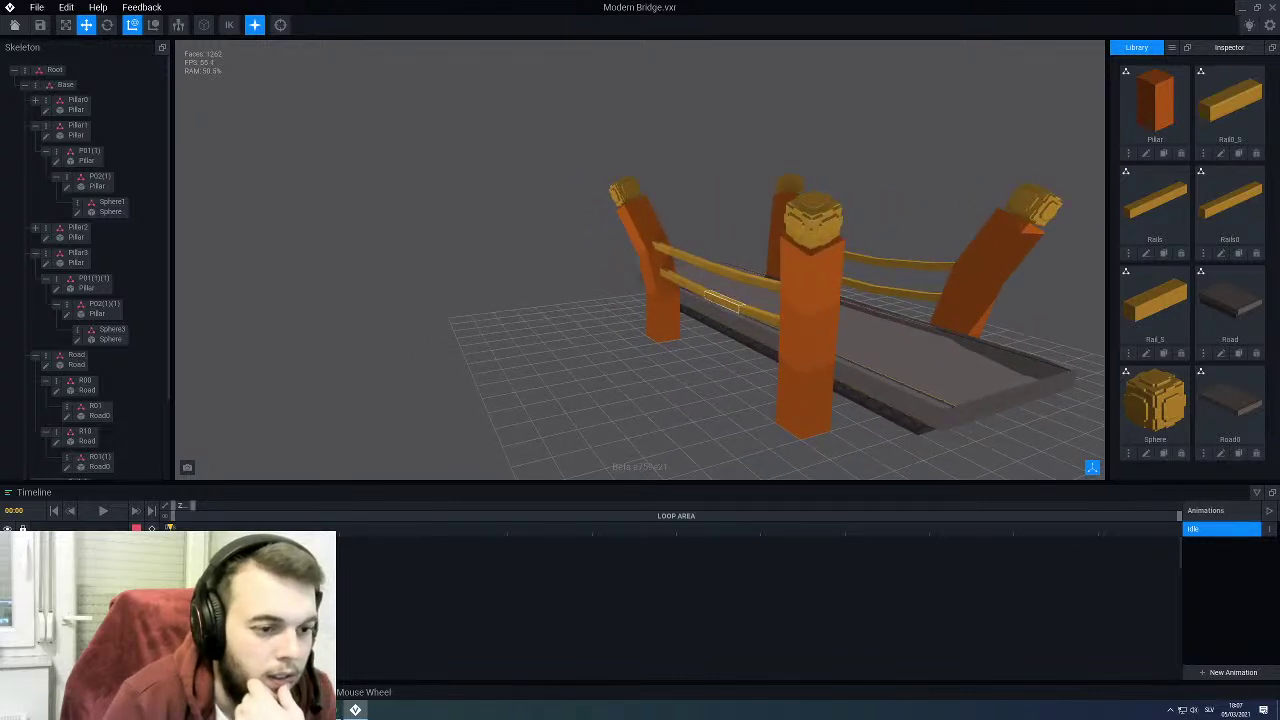
pyautogui.moveTo(722, 299)
pyautogui.mouseDown(button='right')
pyautogui.moveTo(850, 299)
pyautogui.moveTo(765, 299)
pyautogui.moveTo(800, 299)
pyautogui.mouseUp(button='right')
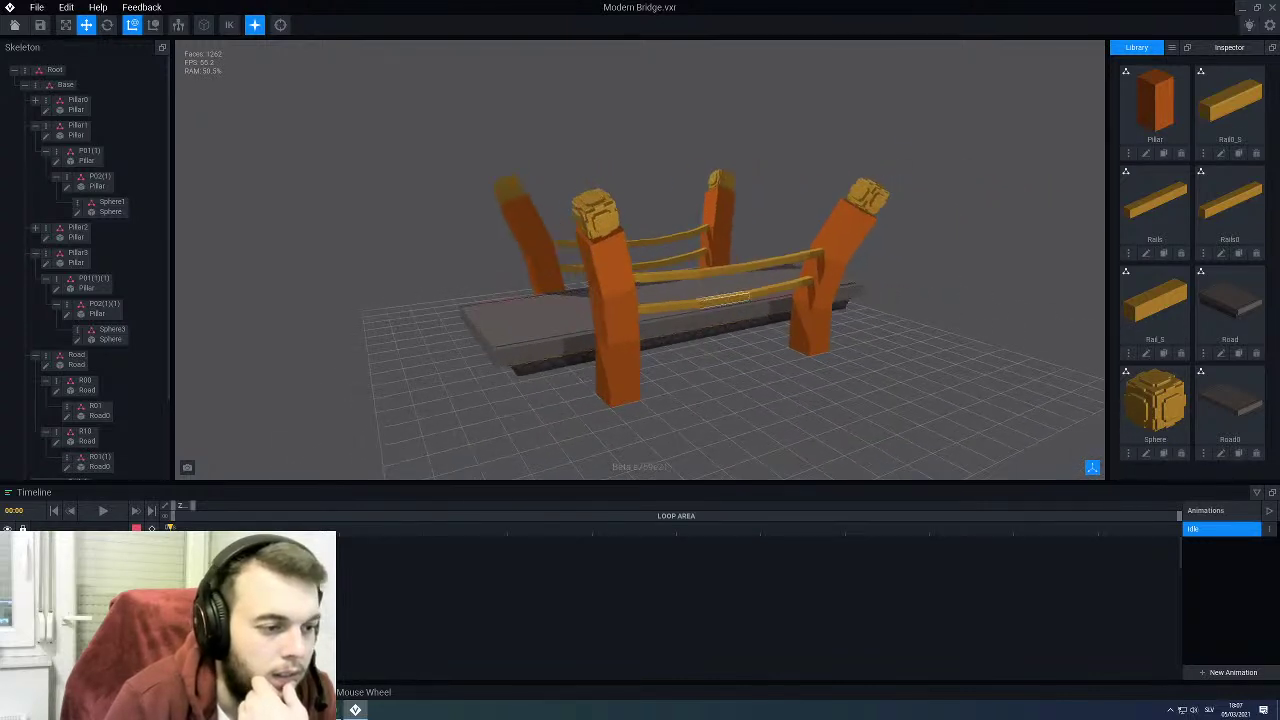
pyautogui.moveTo(600, 297); pyautogui.dragTo(340, 318, button='right')
# Step: Save the changes to Modern Bridge.vxr and close the project
pyautogui.click(13, 26)
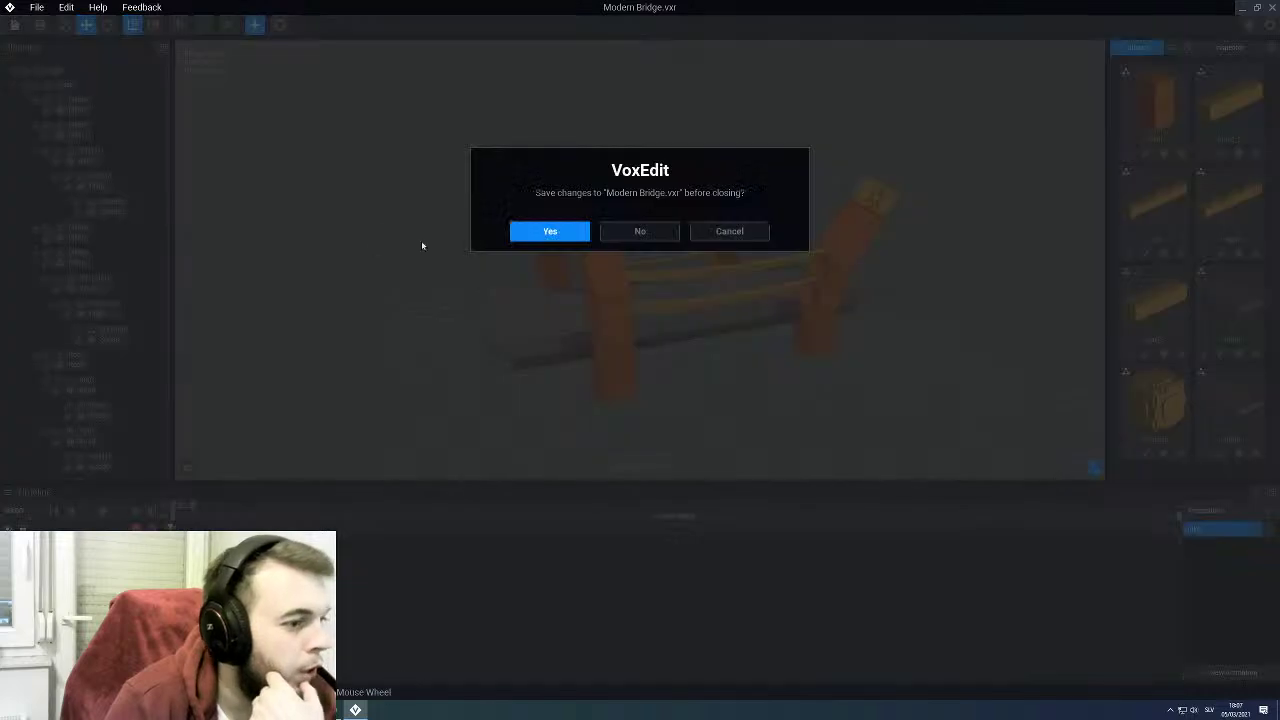
pyautogui.click(517, 230)
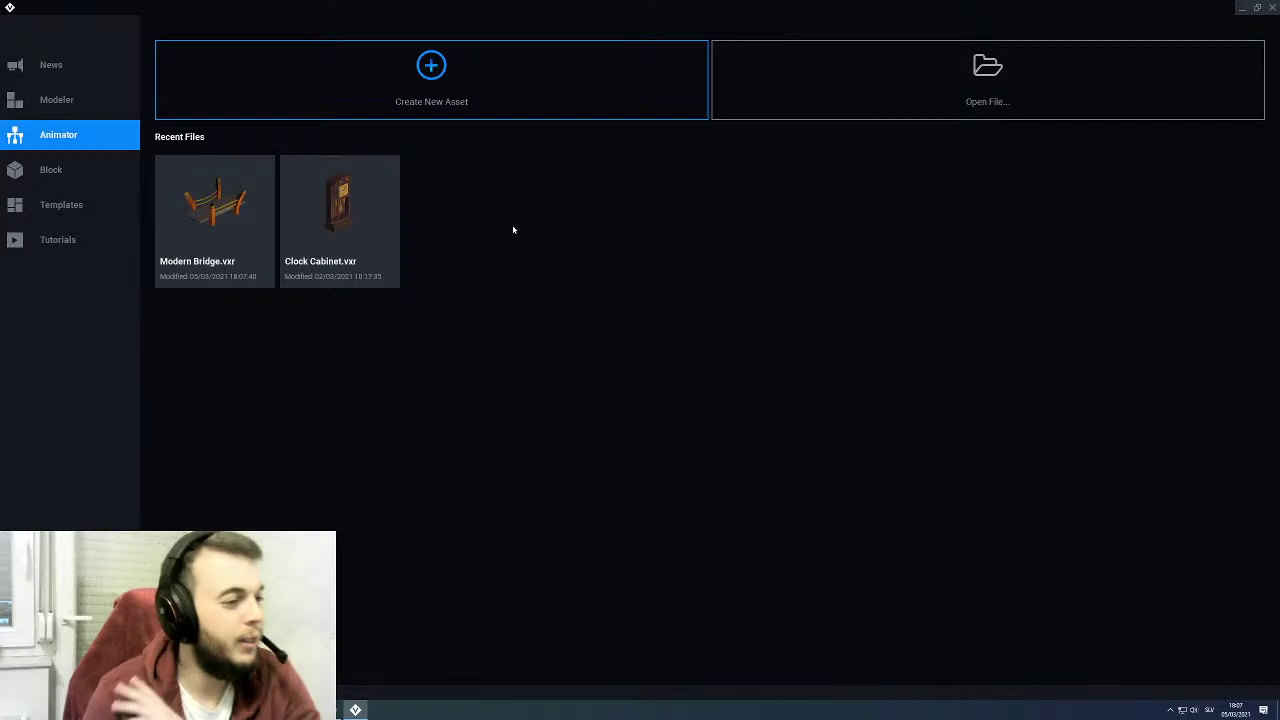
# Step: Create a new project from the Large Human template, saved in the Projects folder as "Riot Robot"
pyautogui.click(60, 204)
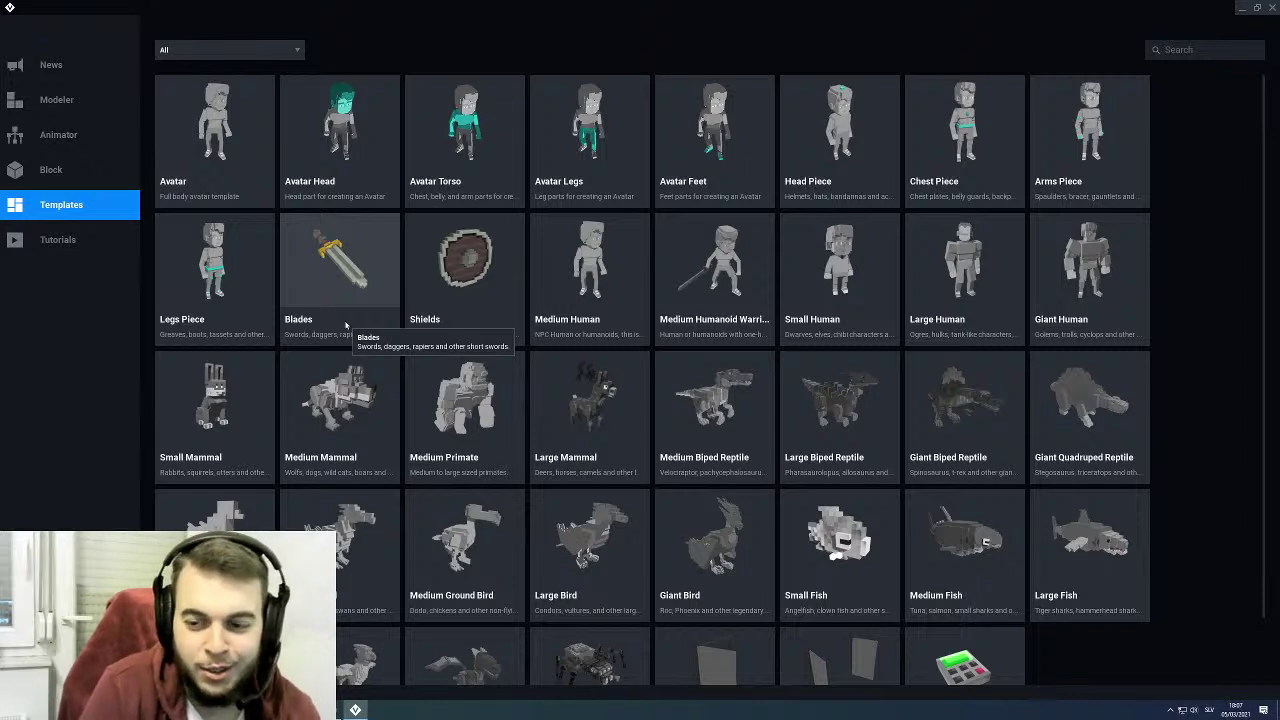
pyautogui.click(947, 288)
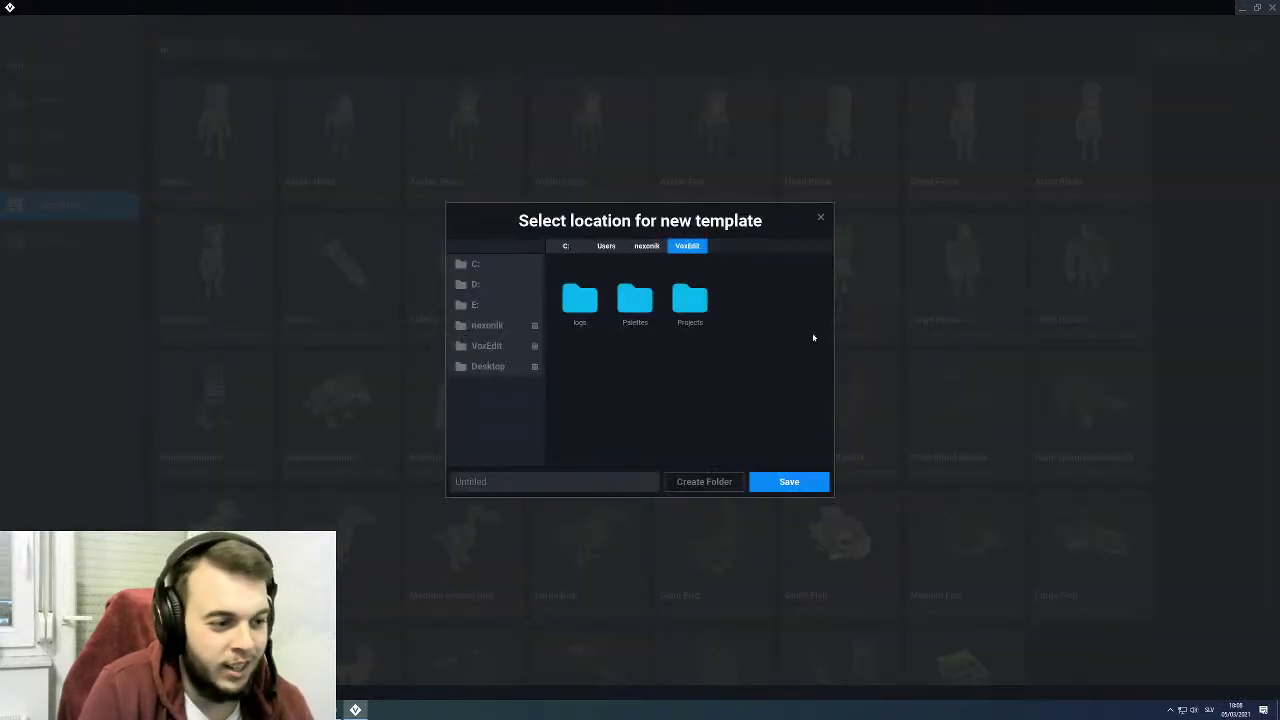
pyautogui.doubleClick(690, 300)
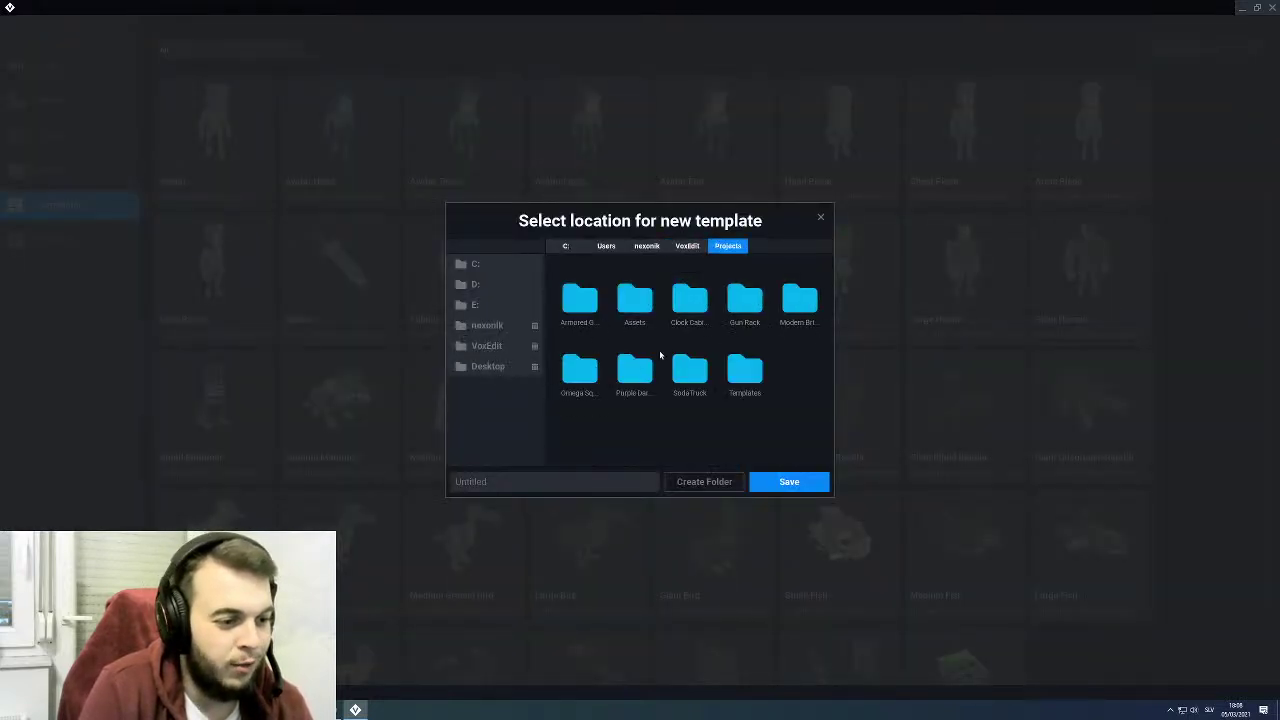
pyautogui.click(552, 478)
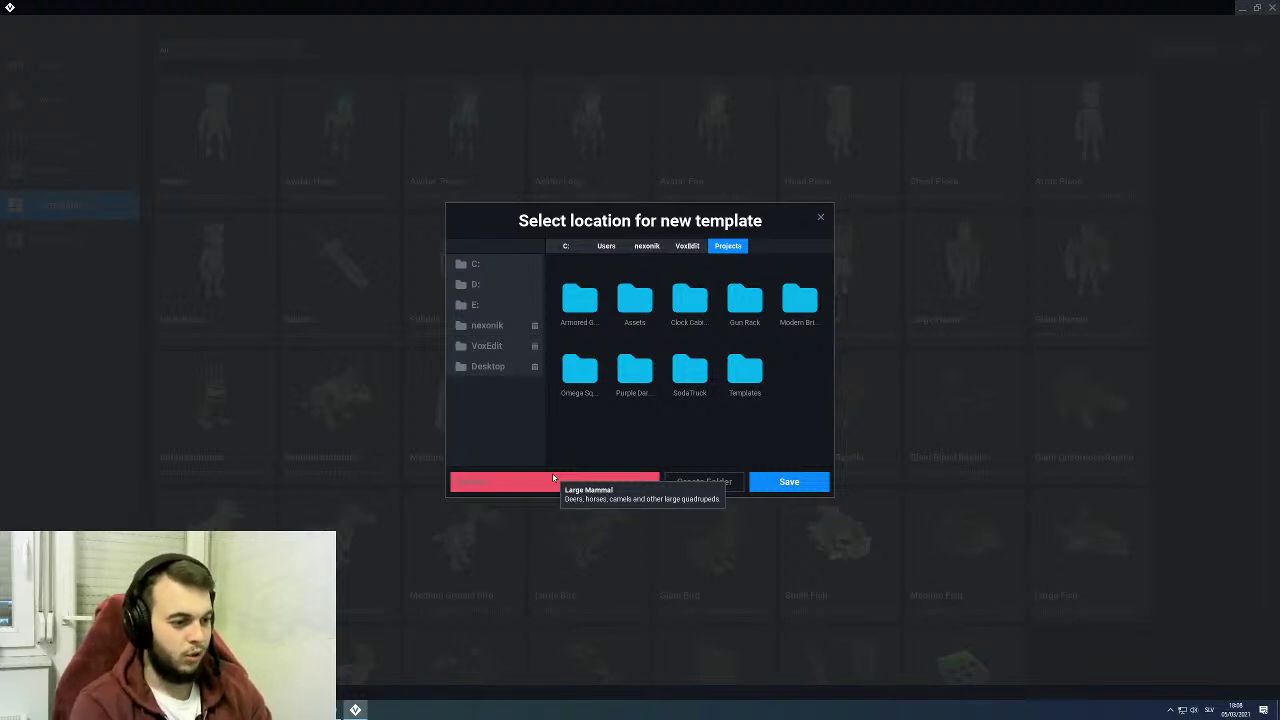
pyautogui.write('H')
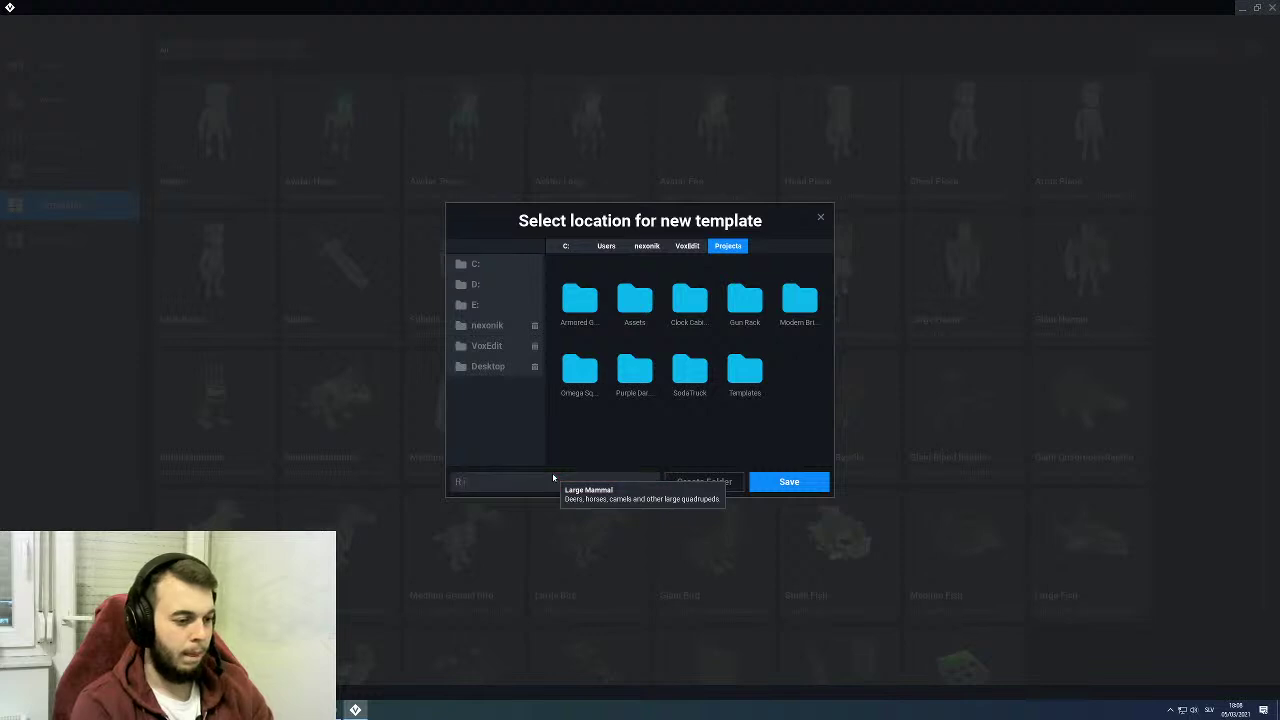
pyautogui.write('iot ho')
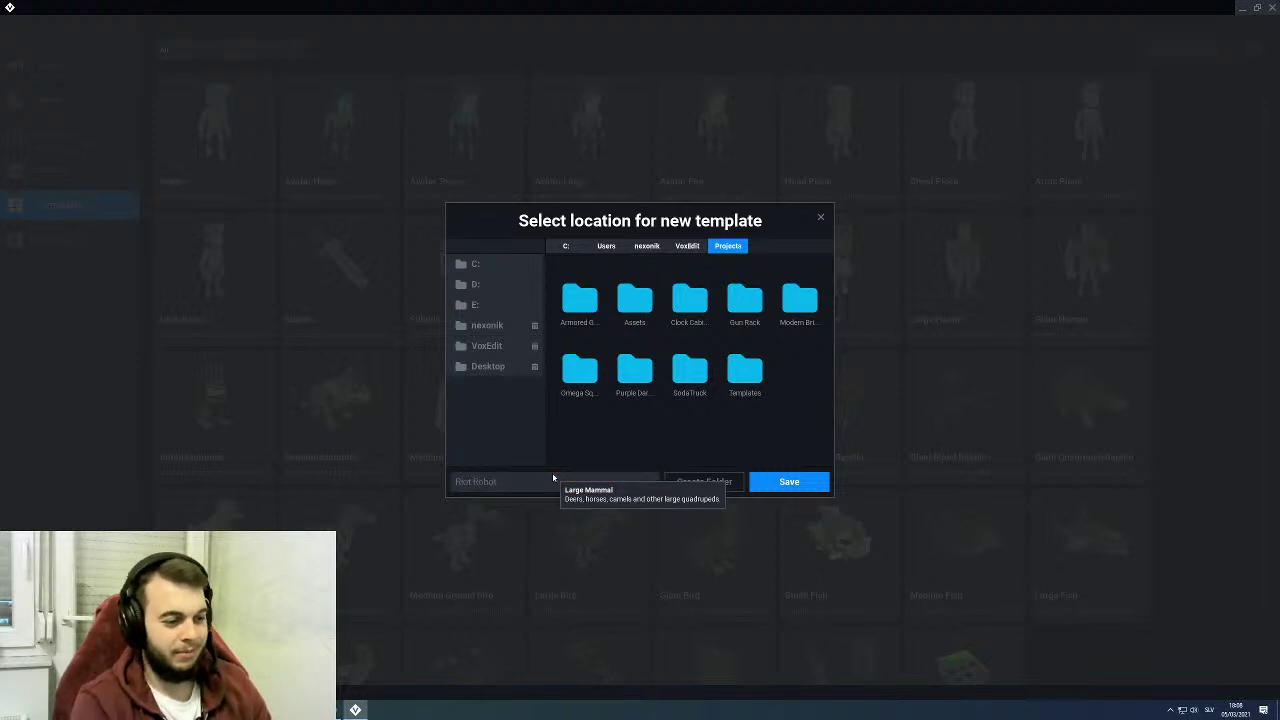
pyautogui.click(789, 482)
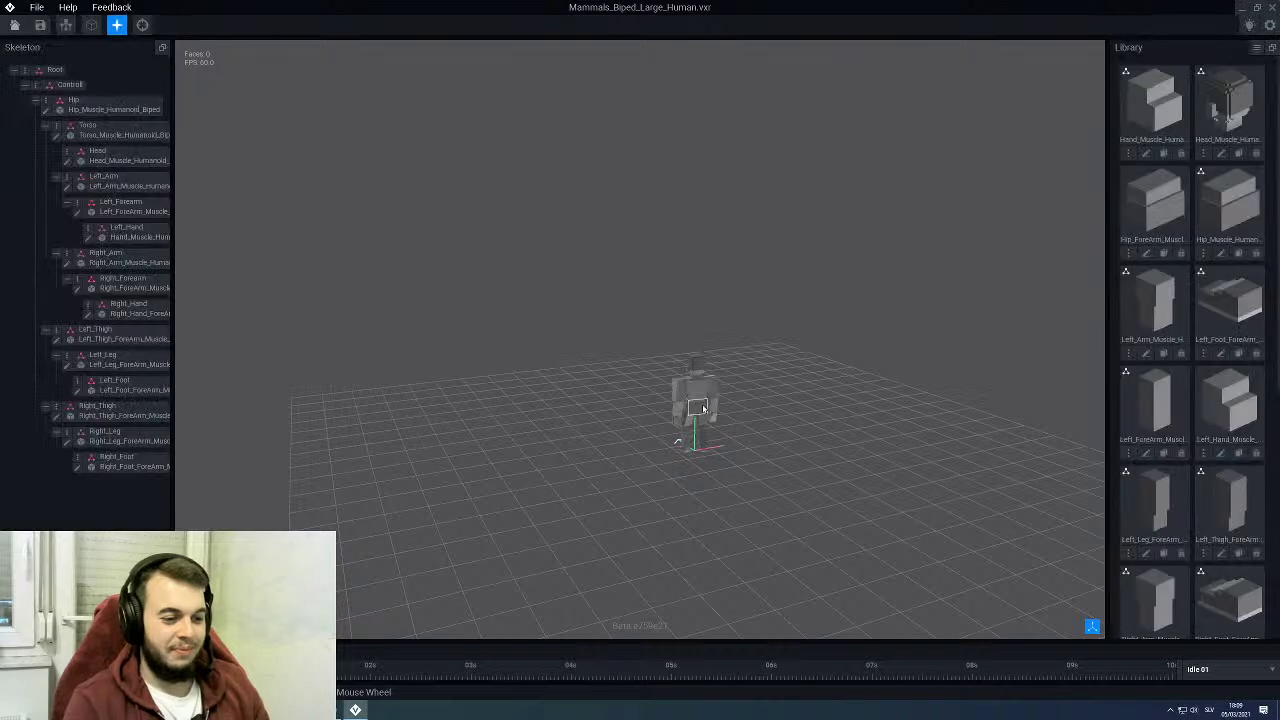
# Step: Examine the Large Human figure up close, selecting its head and reading the body part names in the skeleton
pyautogui.scroll(2, 663, 410)
pyautogui.moveTo(560, 410); pyautogui.dragTo(605, 380, button='right')
pyautogui.scroll(3, 663, 410)
pyautogui.scroll(6, 663, 410)
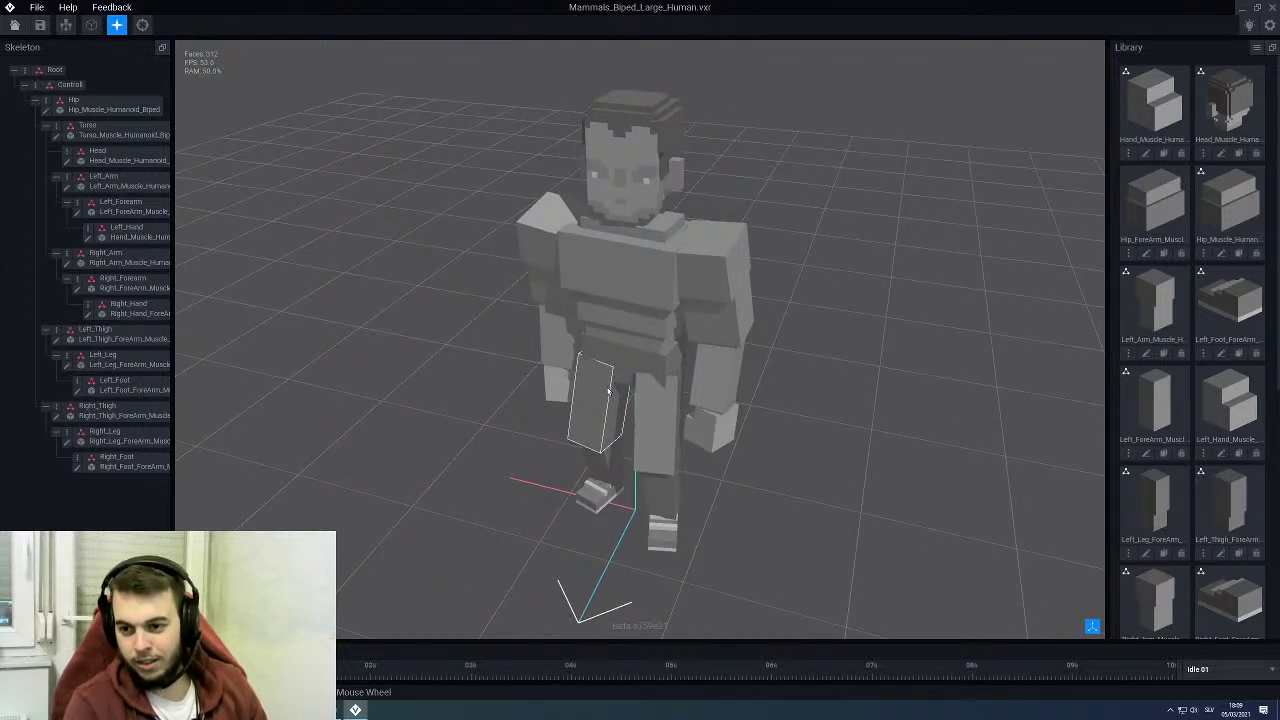
pyautogui.moveTo(606, 374); pyautogui.dragTo(655, 386, button='middle')
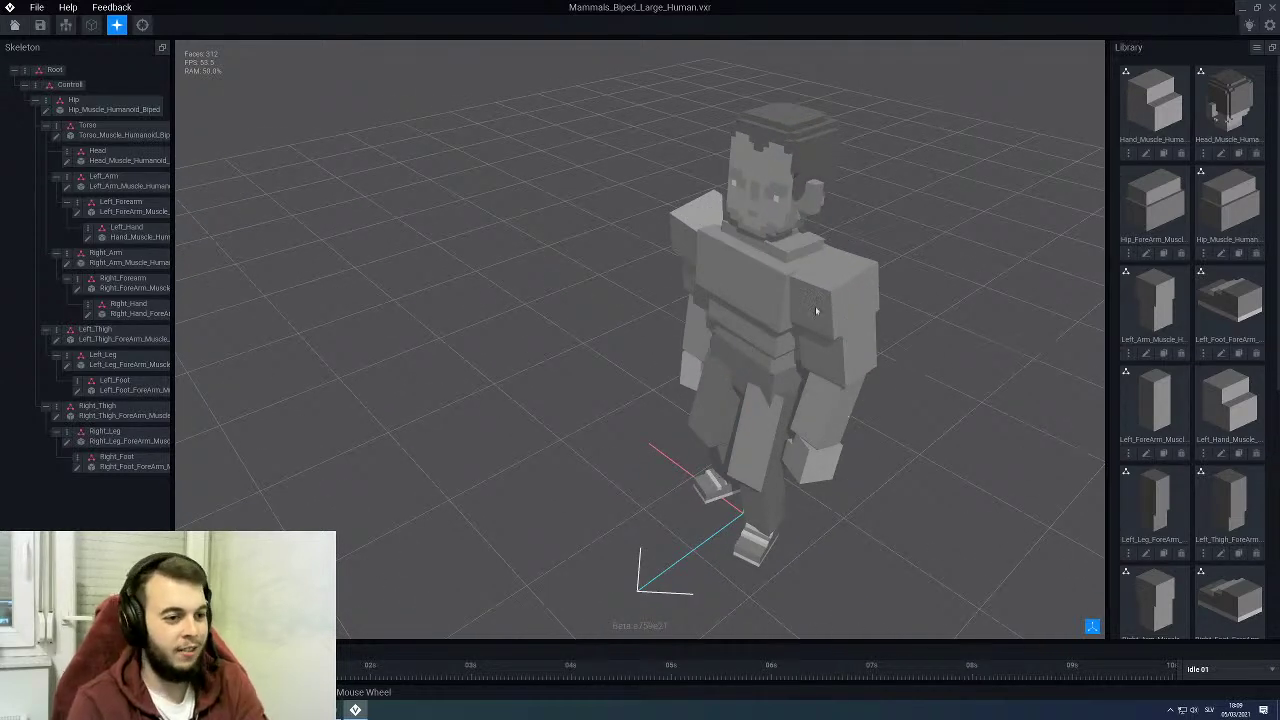
pyautogui.moveTo(705, 255); pyautogui.dragTo(755, 246, button='right')
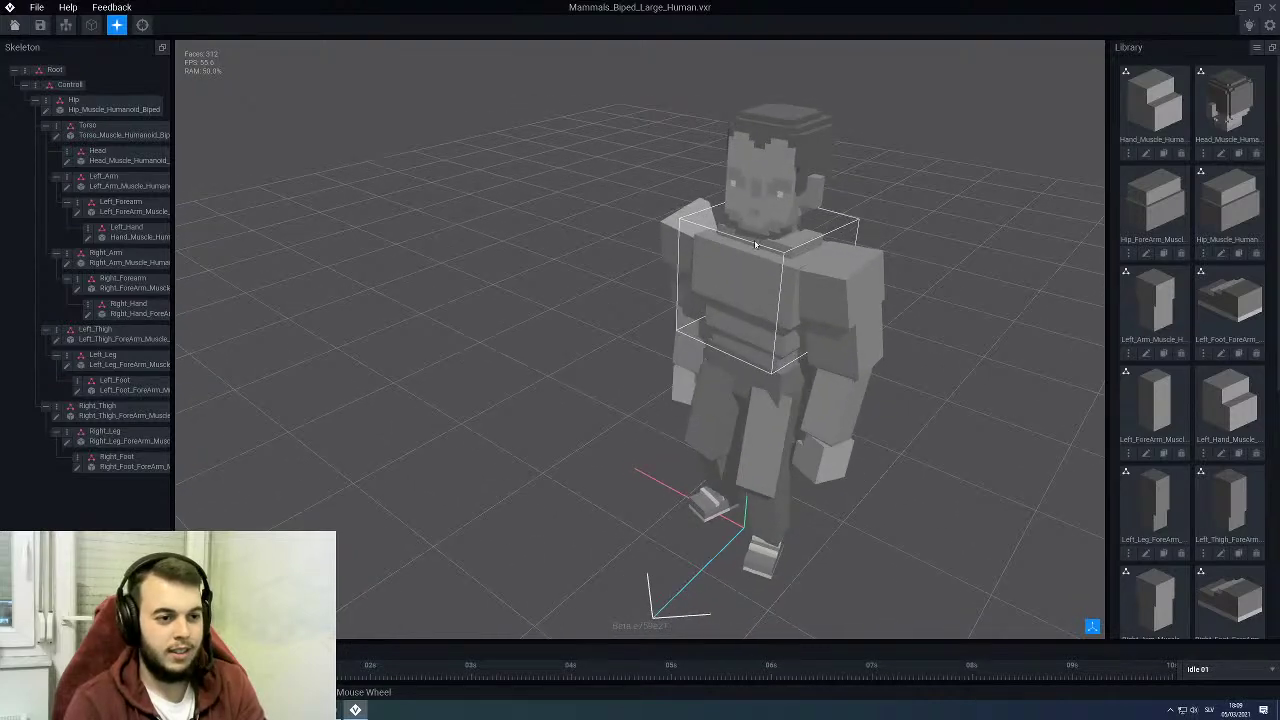
pyautogui.click(766, 166)
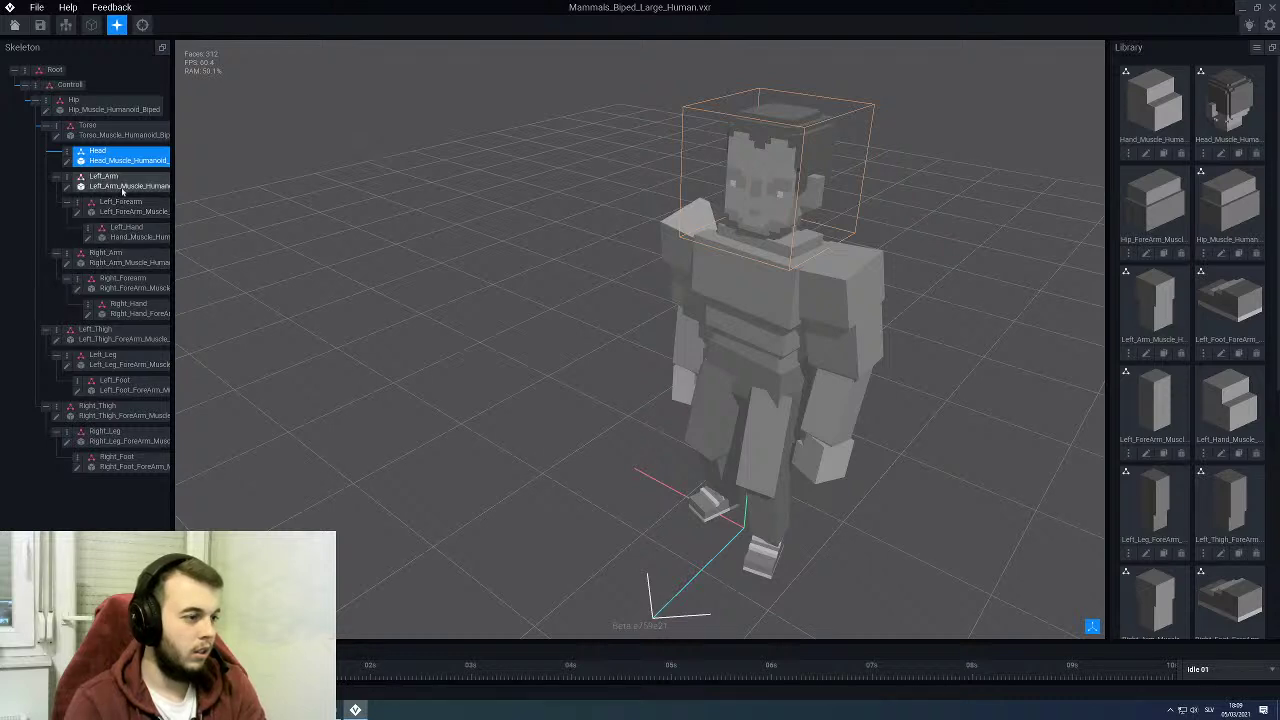
pyautogui.hscroll(3, 107, 249)
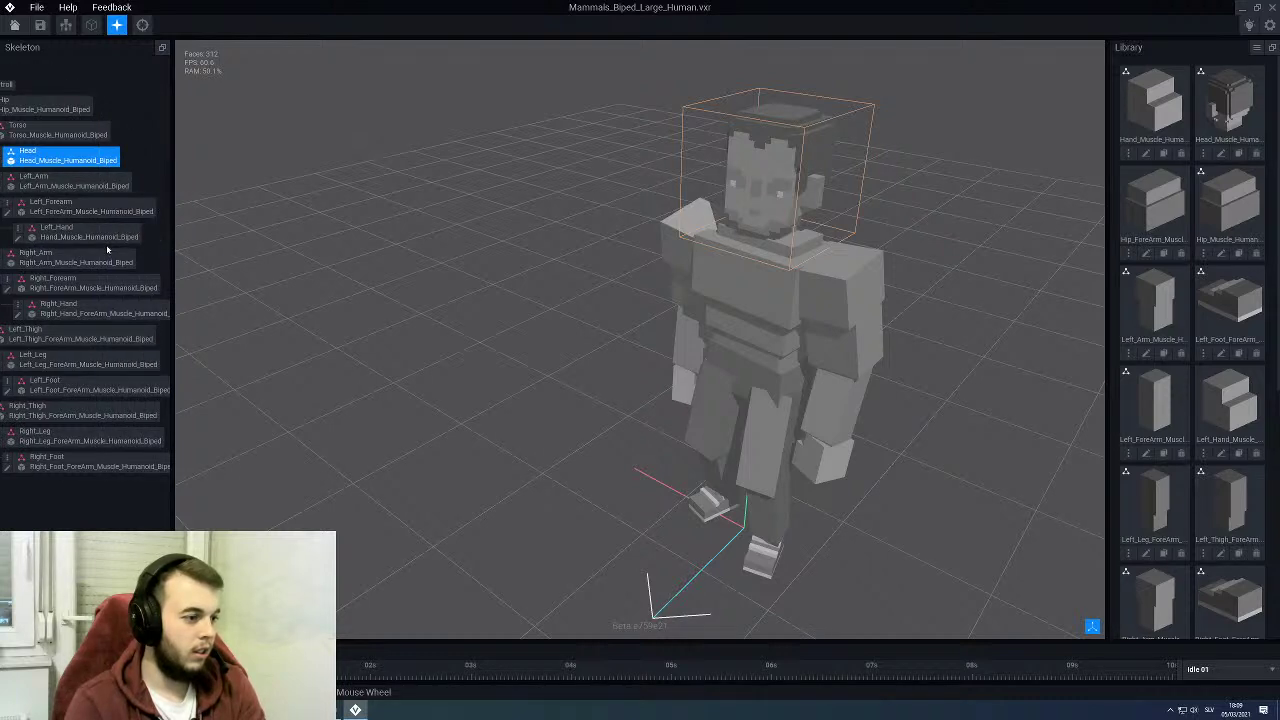
pyautogui.hscroll(-3, 100, 256)
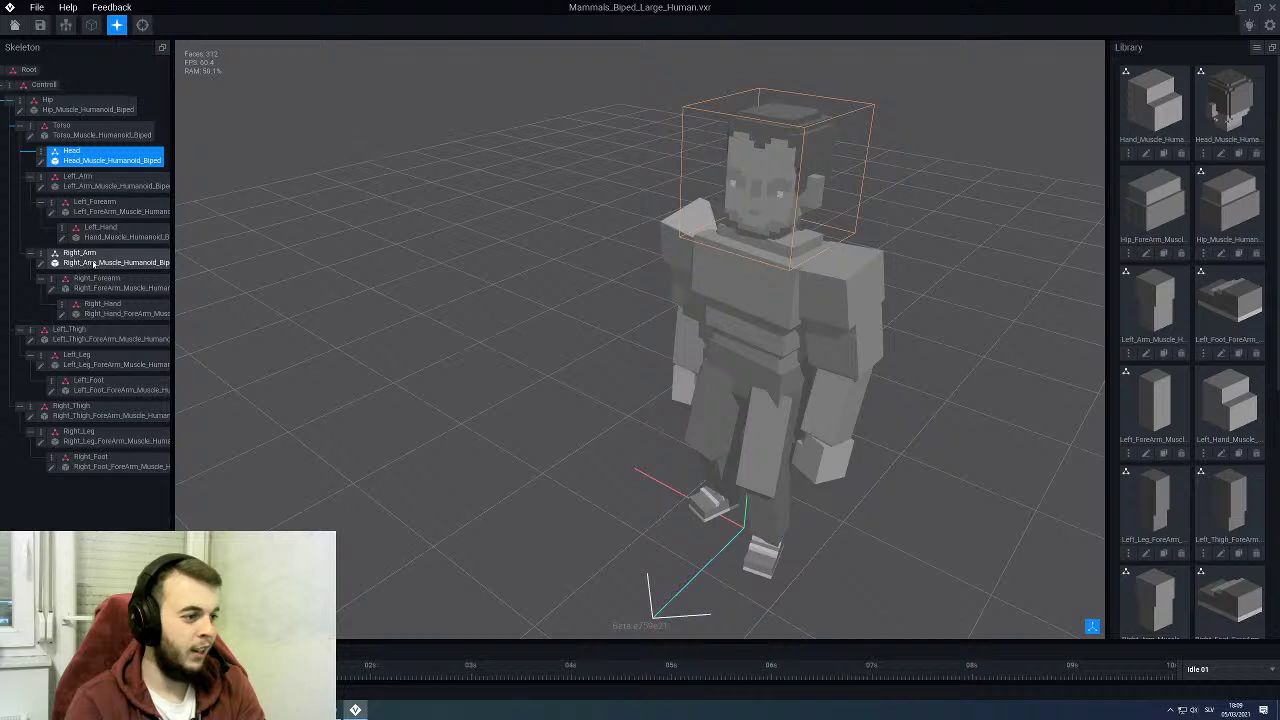
pyautogui.hscroll(-1, 94, 264)
pyautogui.moveTo(868, 286); pyautogui.dragTo(702, 271, button='middle')
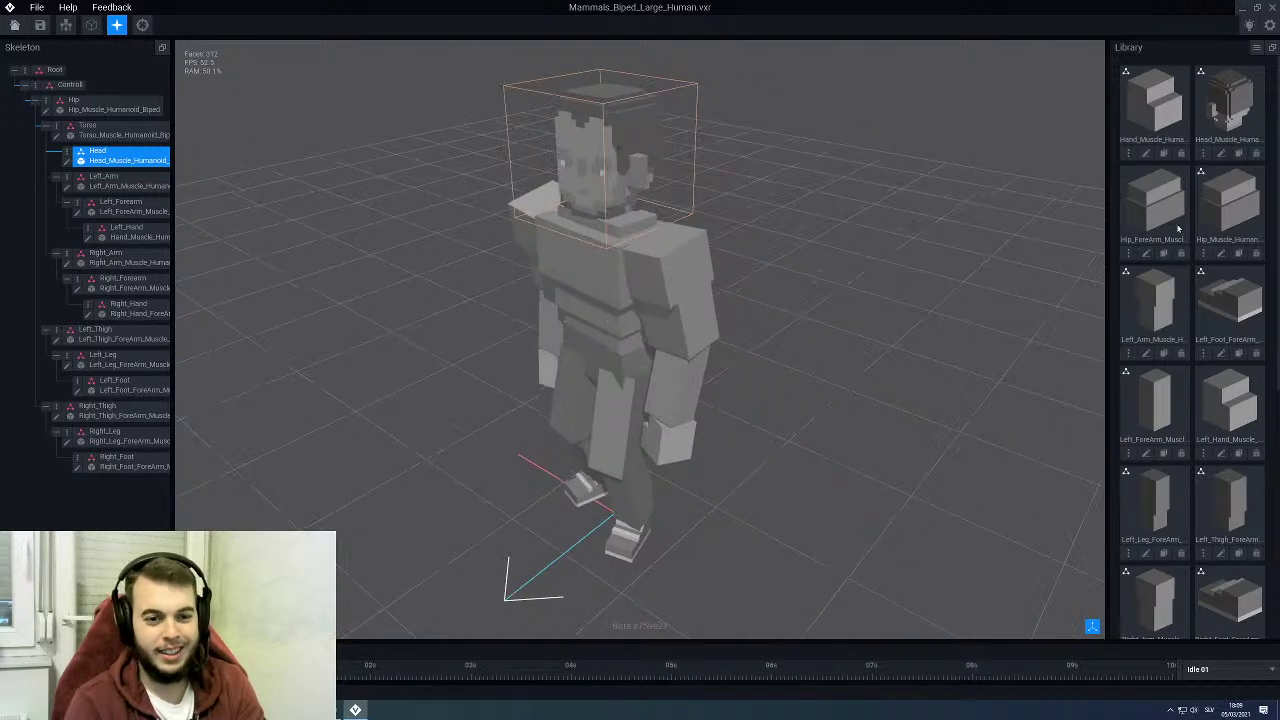
pyautogui.scroll(3, 517, 251)
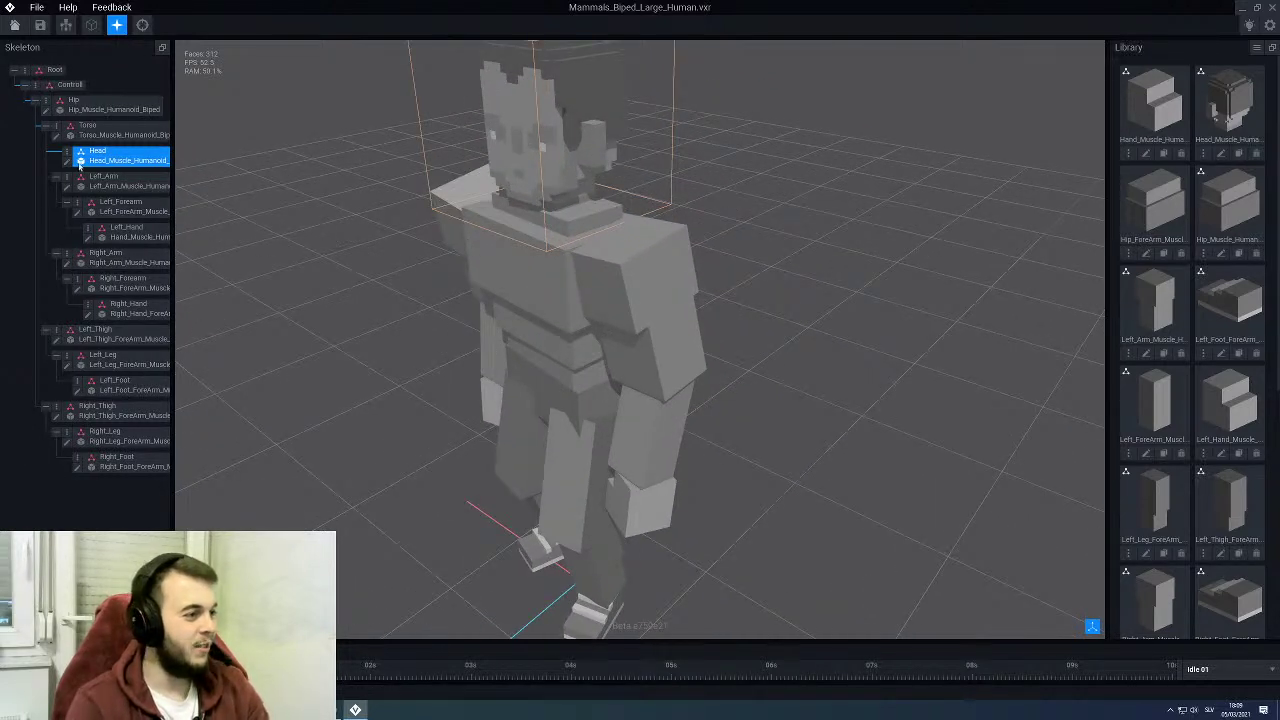
# Step: Open the Large Human's head model, examine its hair and face up close, and return to the figure, saving the model
pyautogui.click(78, 163)
pyautogui.scroll(4, 515, 225)
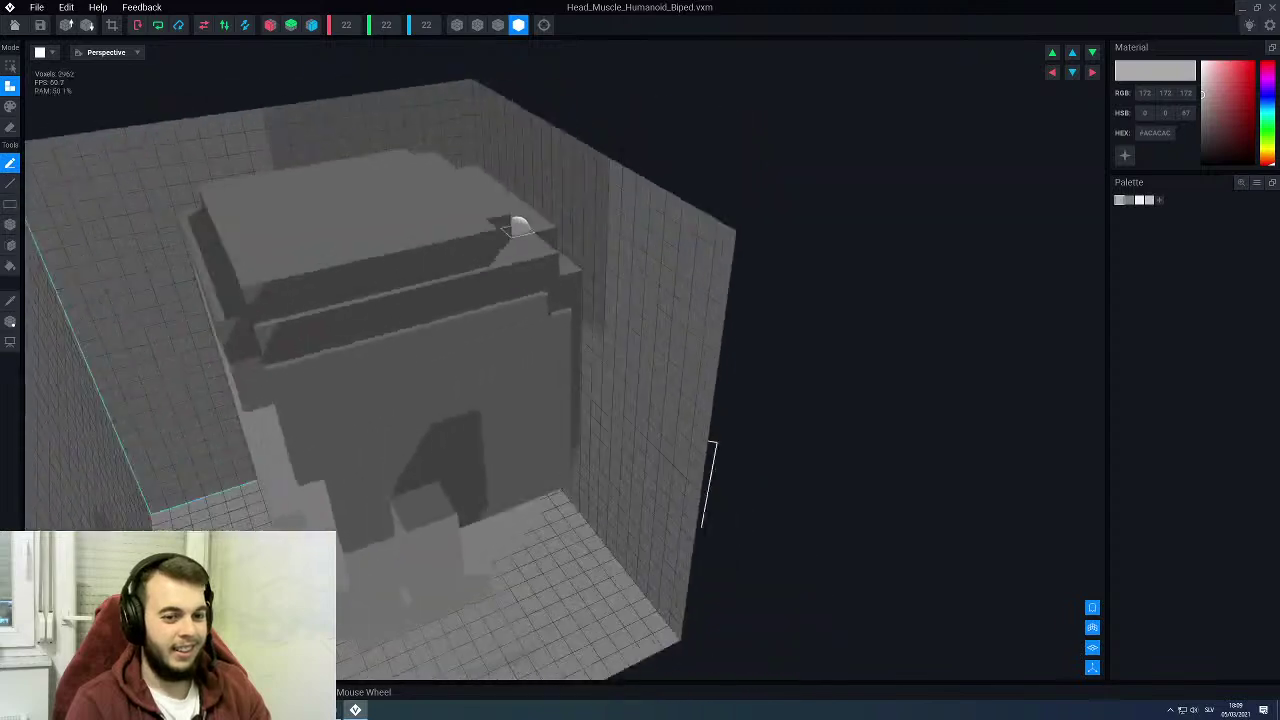
pyautogui.scroll(5, 515, 228)
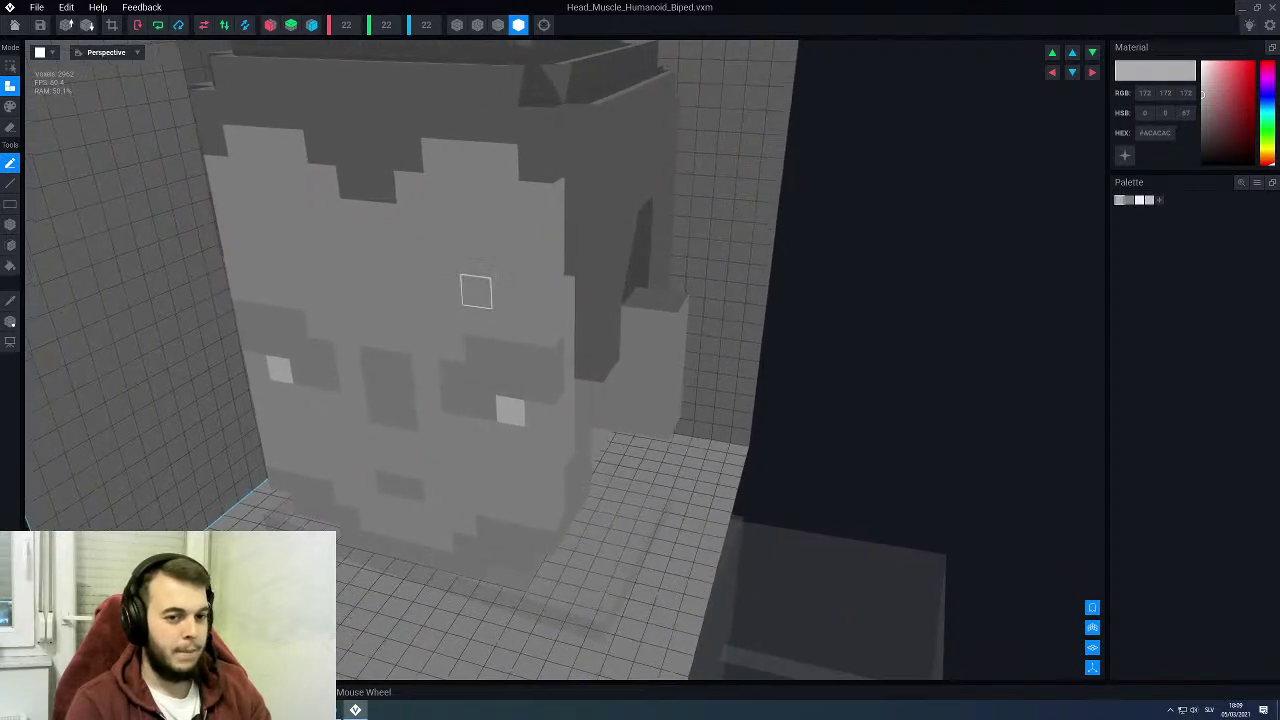
pyautogui.moveTo(470, 289); pyautogui.dragTo(486, 289, button='middle')
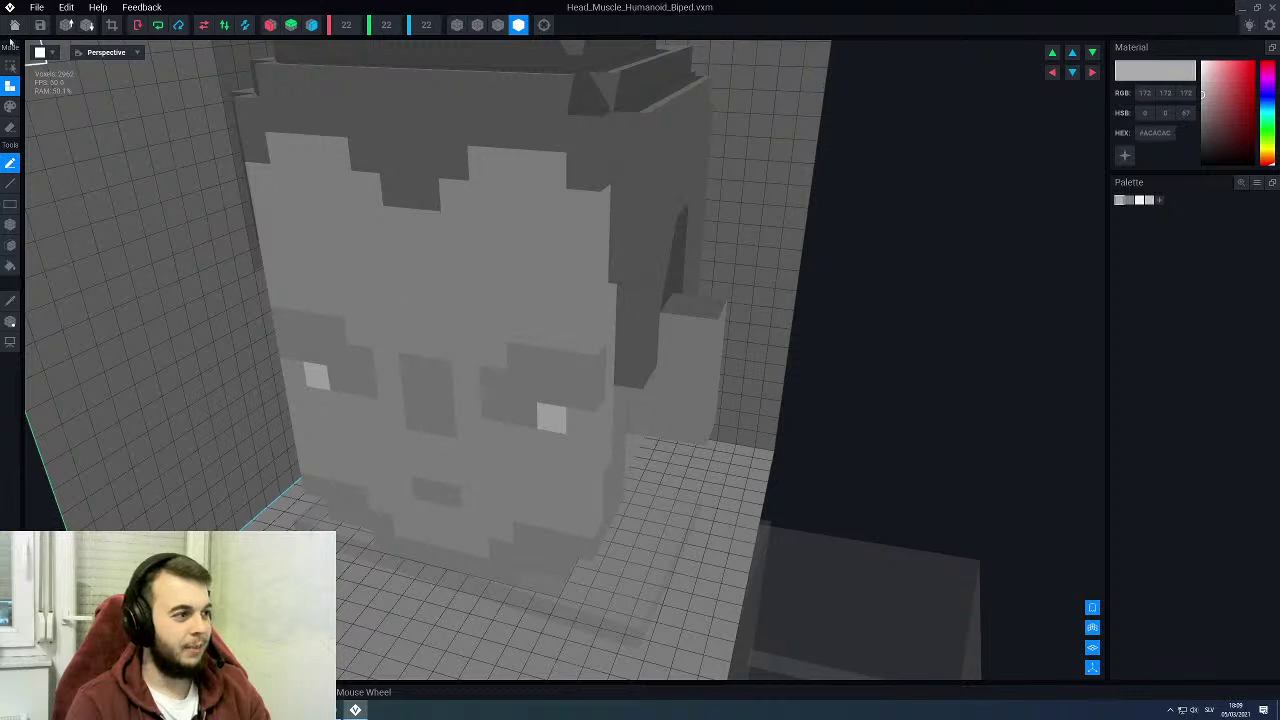
pyautogui.click(14, 25)
pyautogui.click(549, 229)
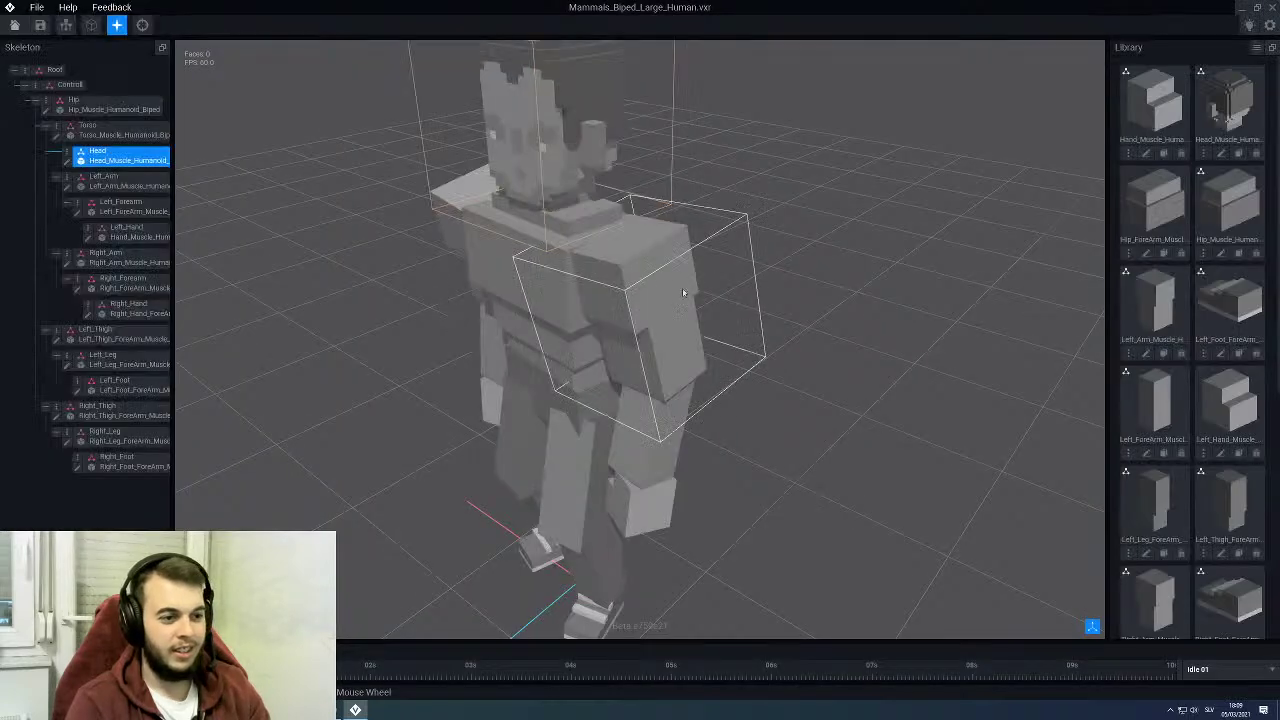
# Step: Open the Large Human's left arm model to examine it, and return to the figure, saving the model
pyautogui.click(684, 292)
pyautogui.click(67, 186)
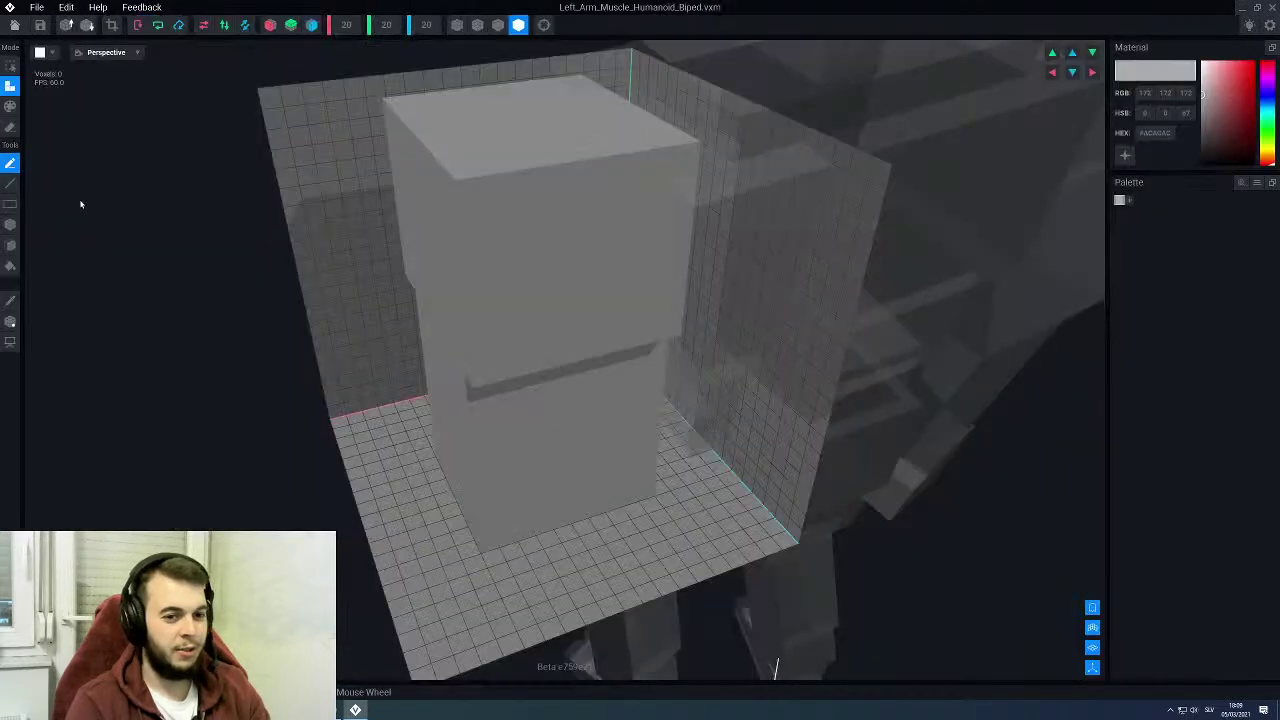
pyautogui.click(14, 25)
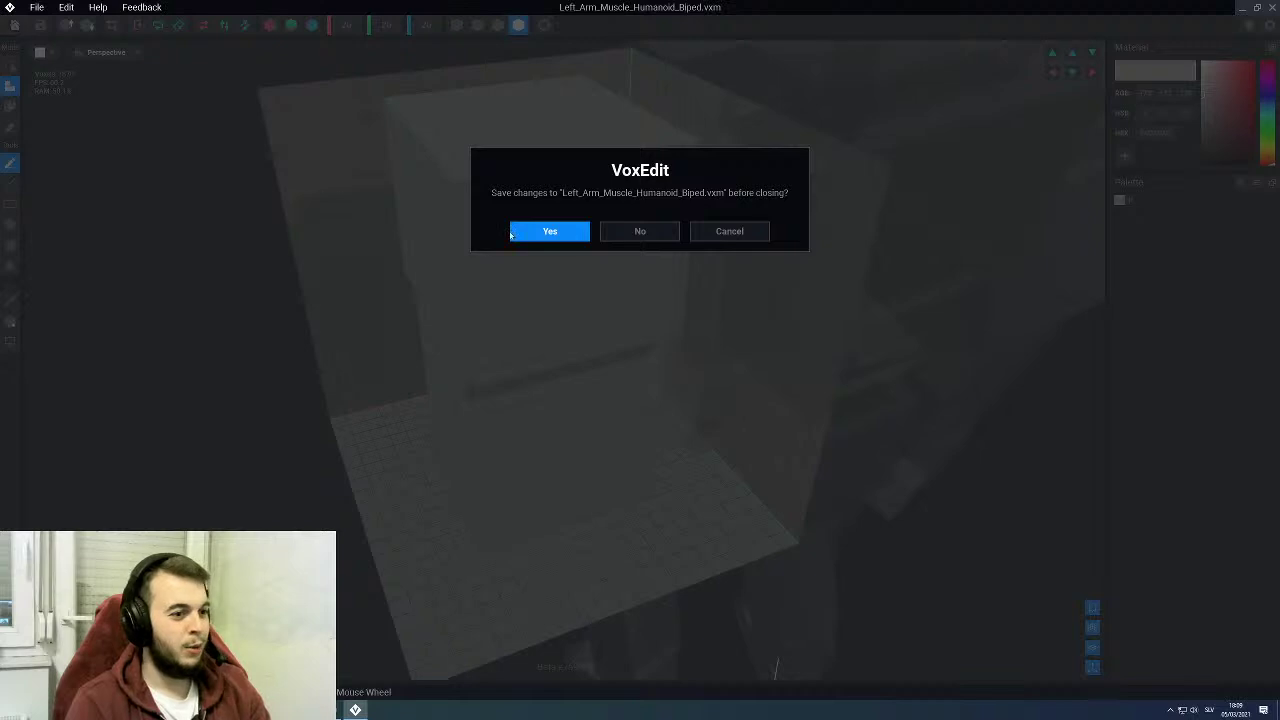
pyautogui.click(530, 236)
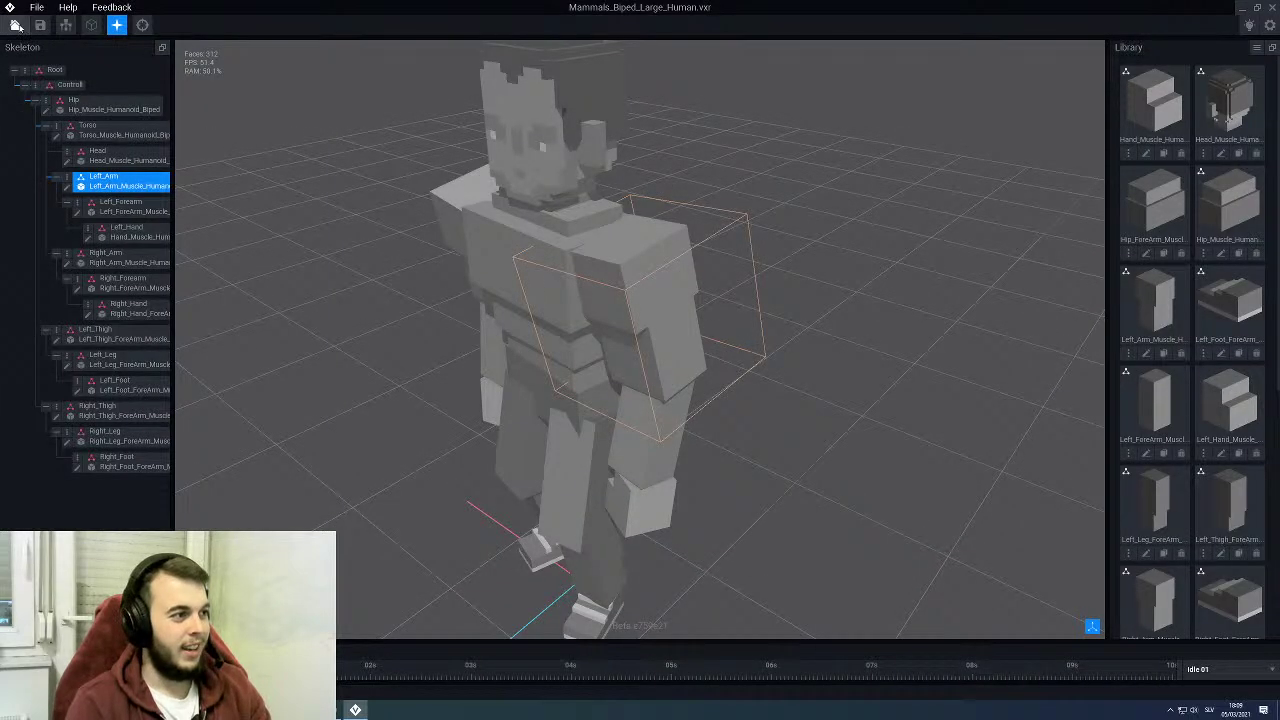
# Step: Save and close the Large Human project, and create a Medium Human template project named "MediumHuman" in the Projects folder
pyautogui.click(15, 25)
pyautogui.click(527, 231)
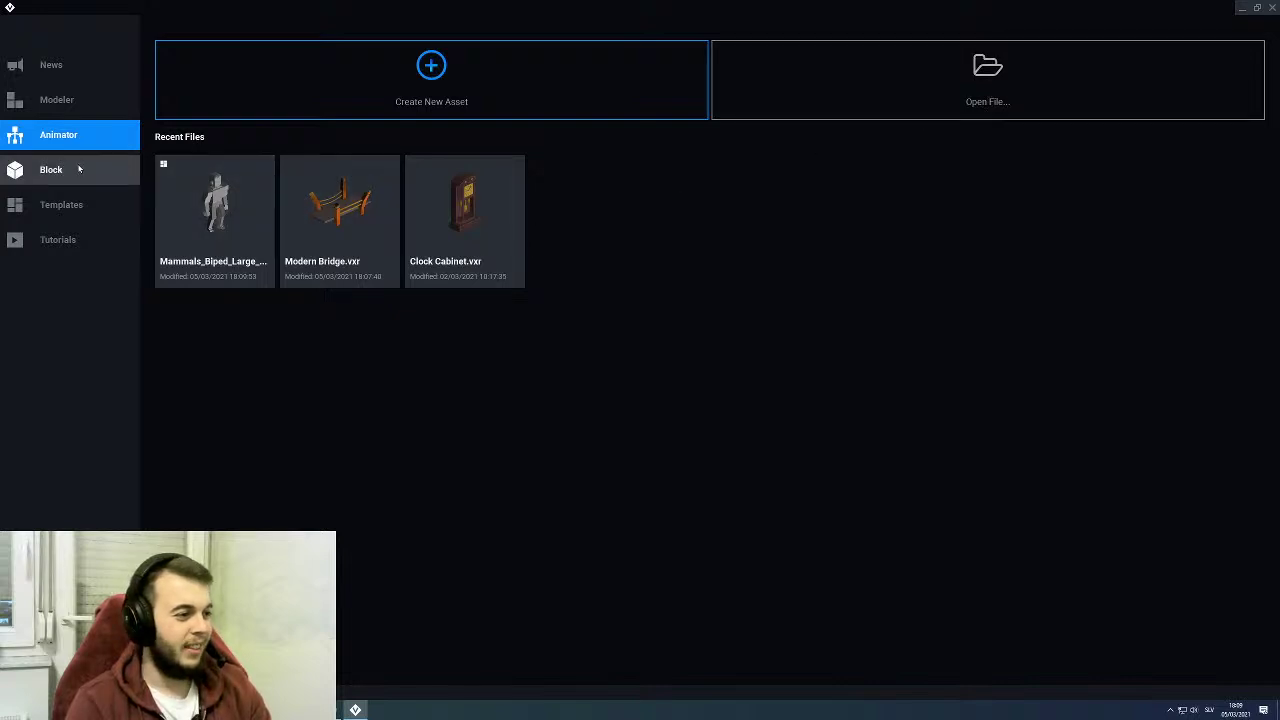
pyautogui.click(70, 204)
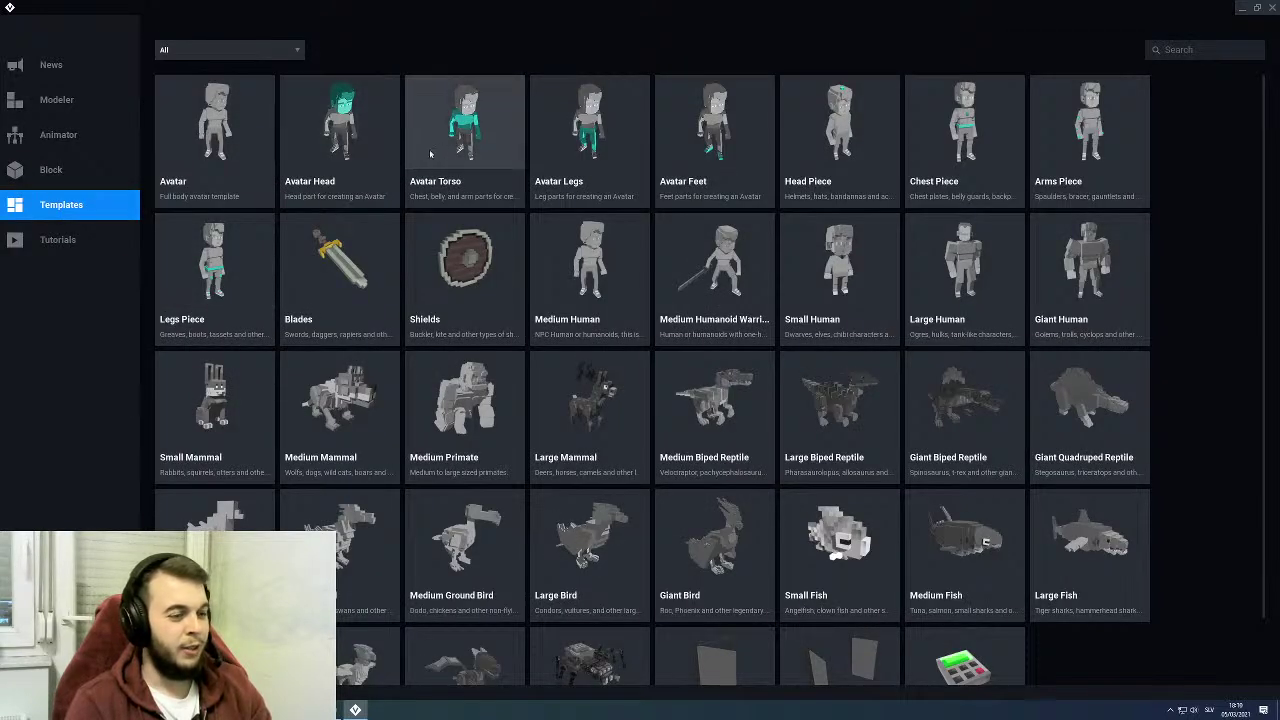
pyautogui.click(600, 290)
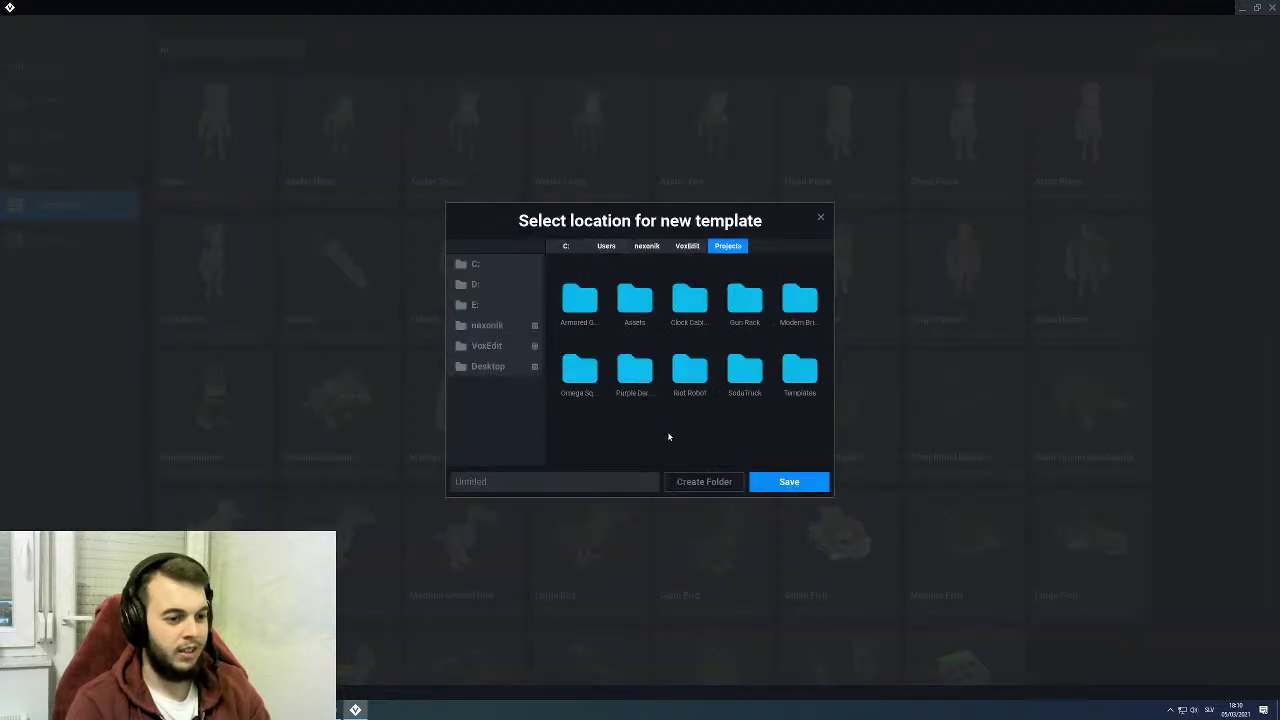
pyautogui.click(578, 484)
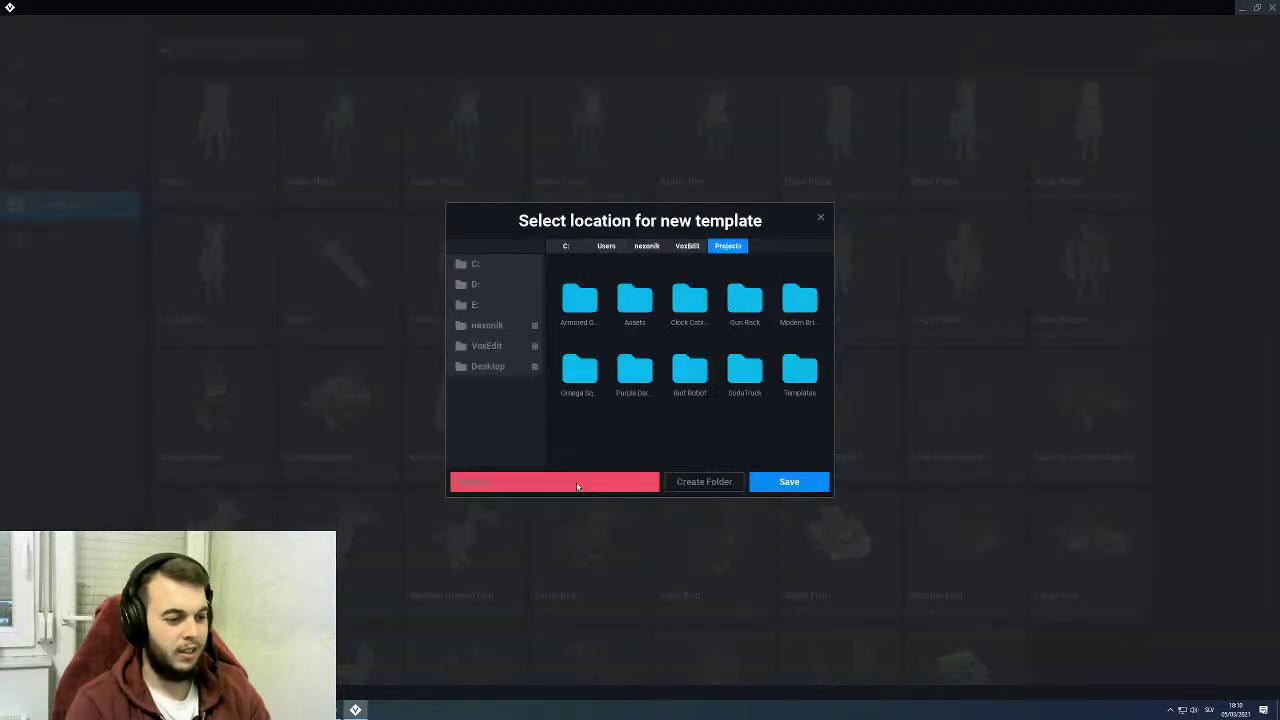
pyautogui.write('Medium')
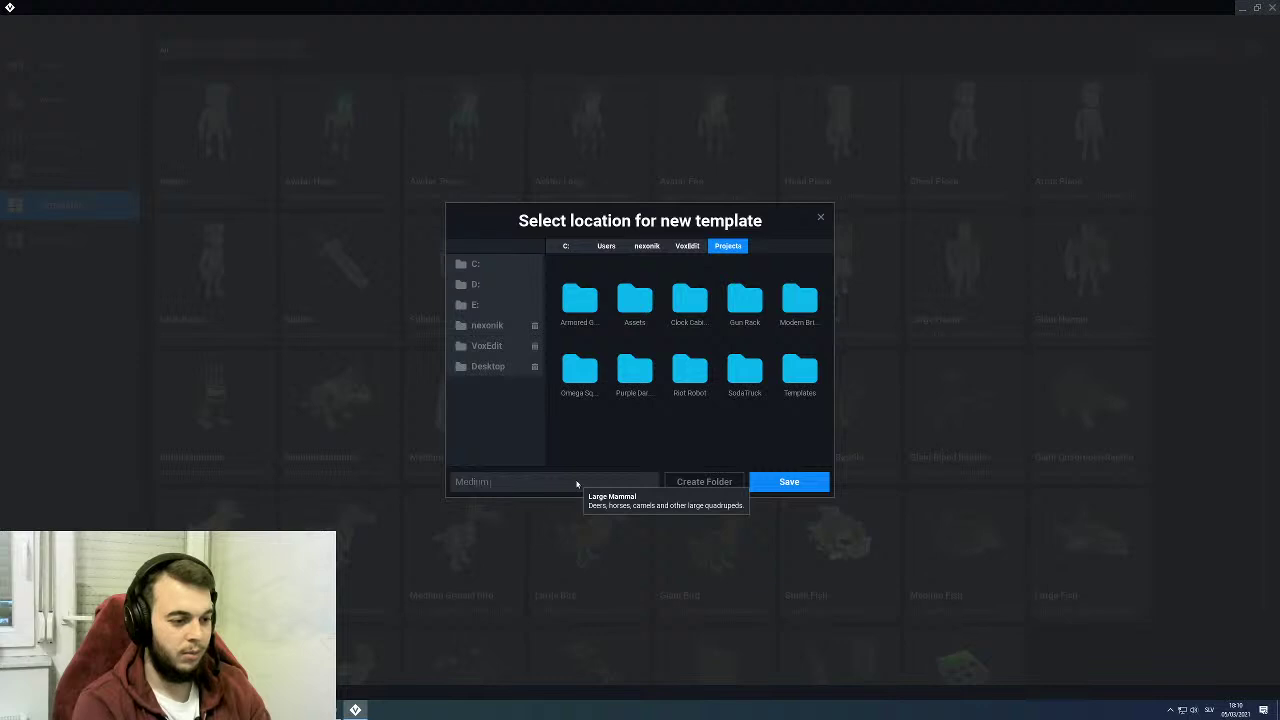
pyautogui.write('Human')
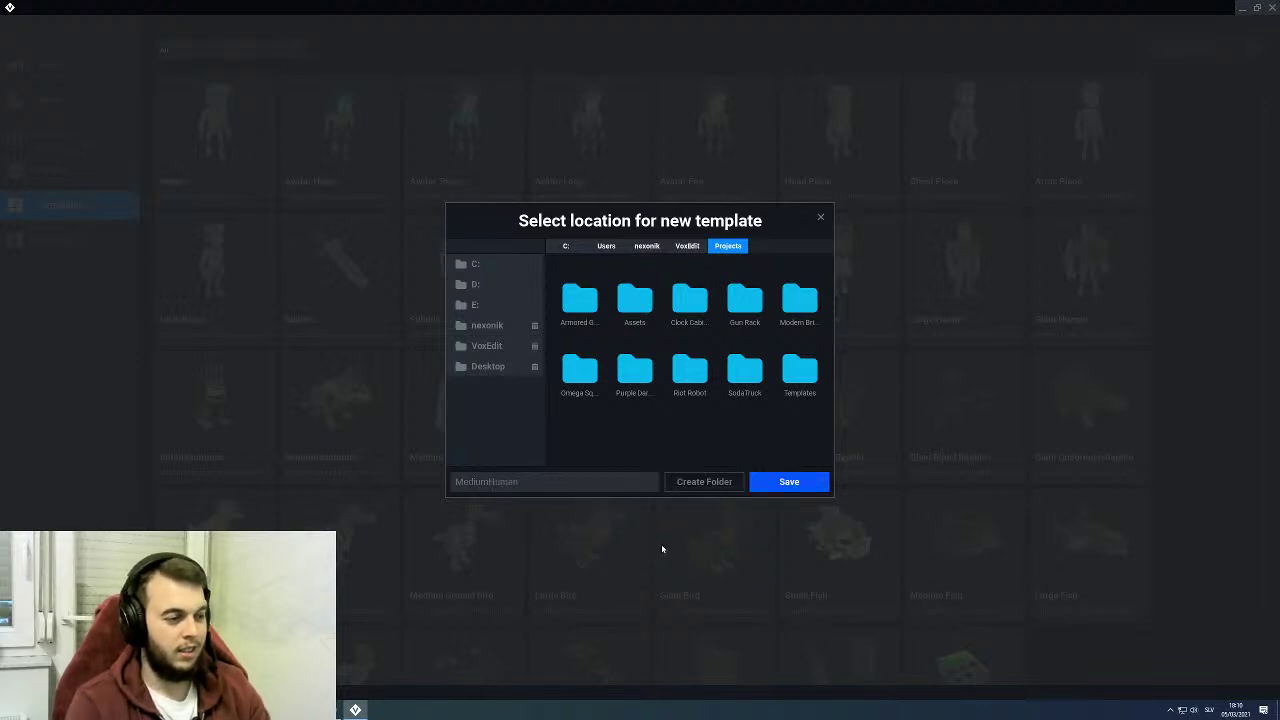
pyautogui.press('Return')
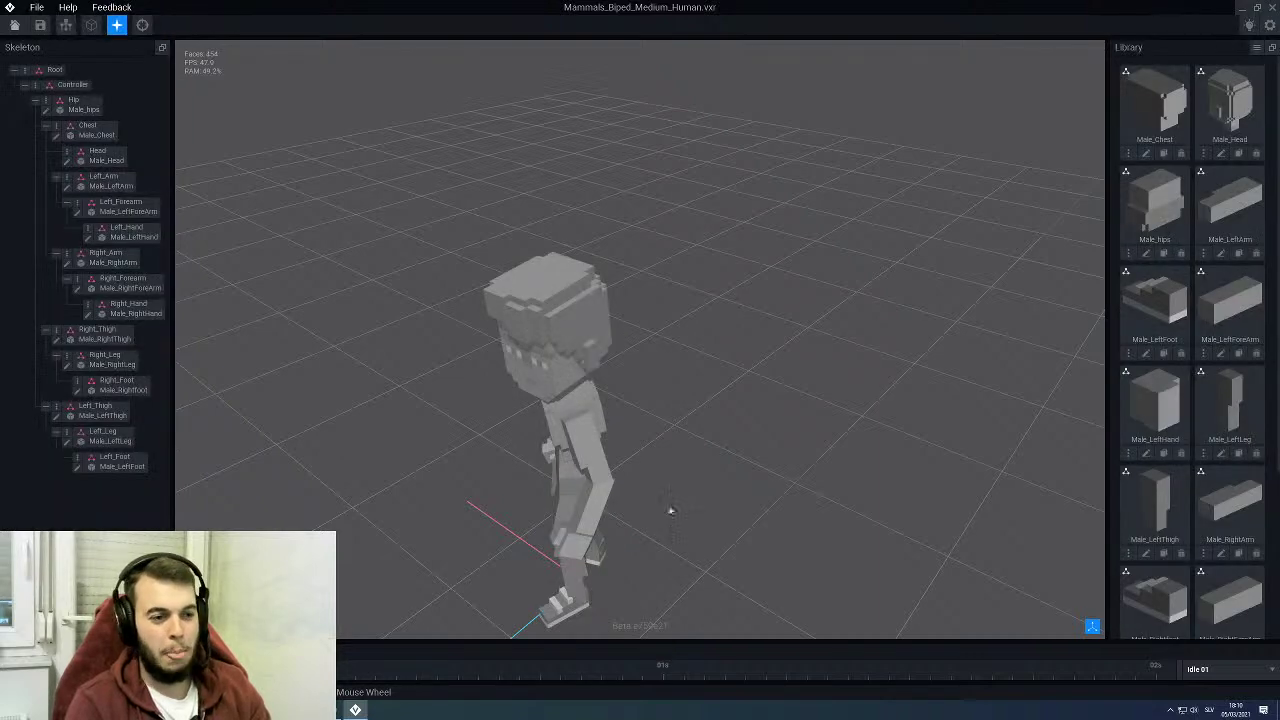
# Step: Open the Male_Chest model to examine it, and return to the Medium Human figure, saving the model
pyautogui.click(1146, 153)
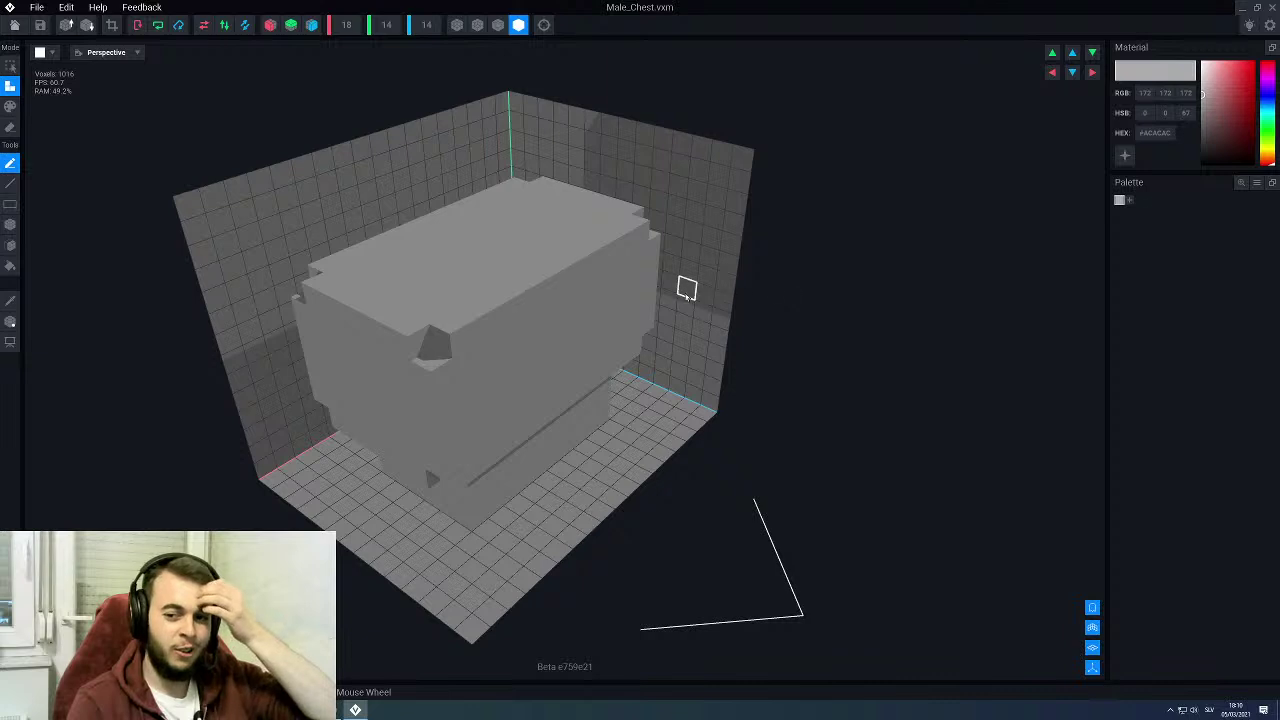
pyautogui.click(14, 26)
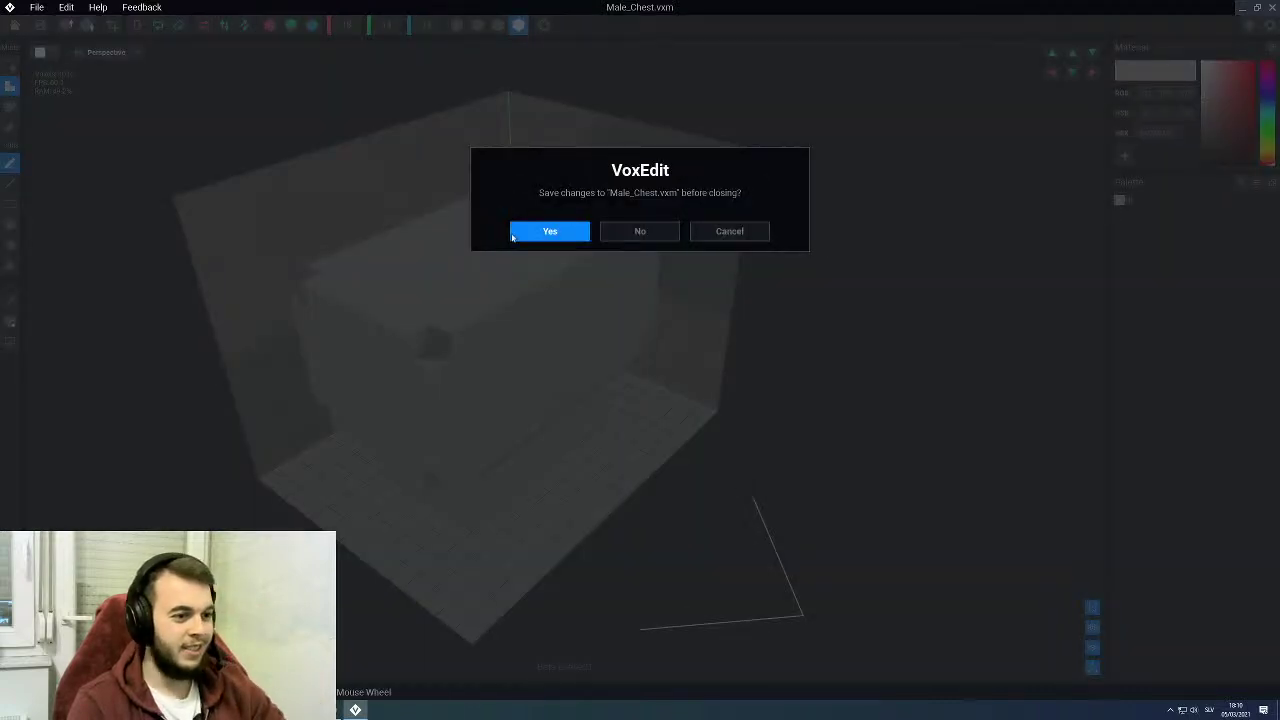
pyautogui.click(522, 234)
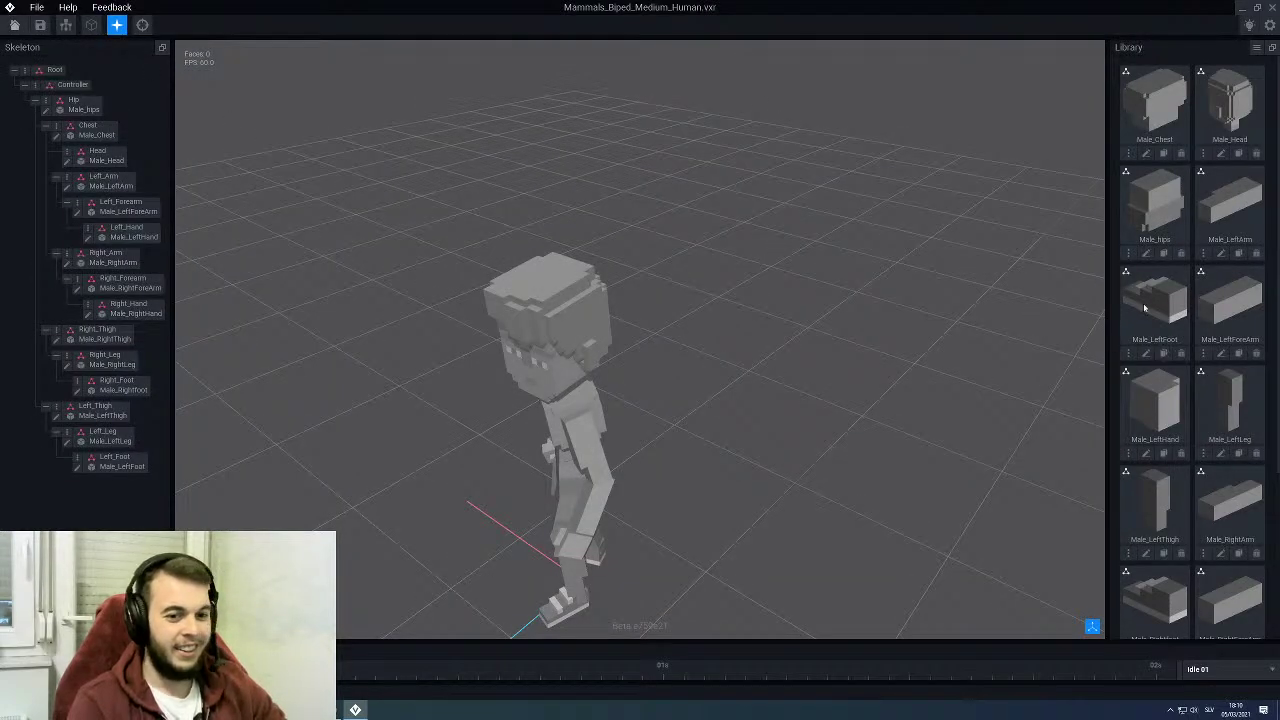
# Step: Open the Male_Head model and try drawing freehand voxels across the side of the head
pyautogui.click(1220, 153)
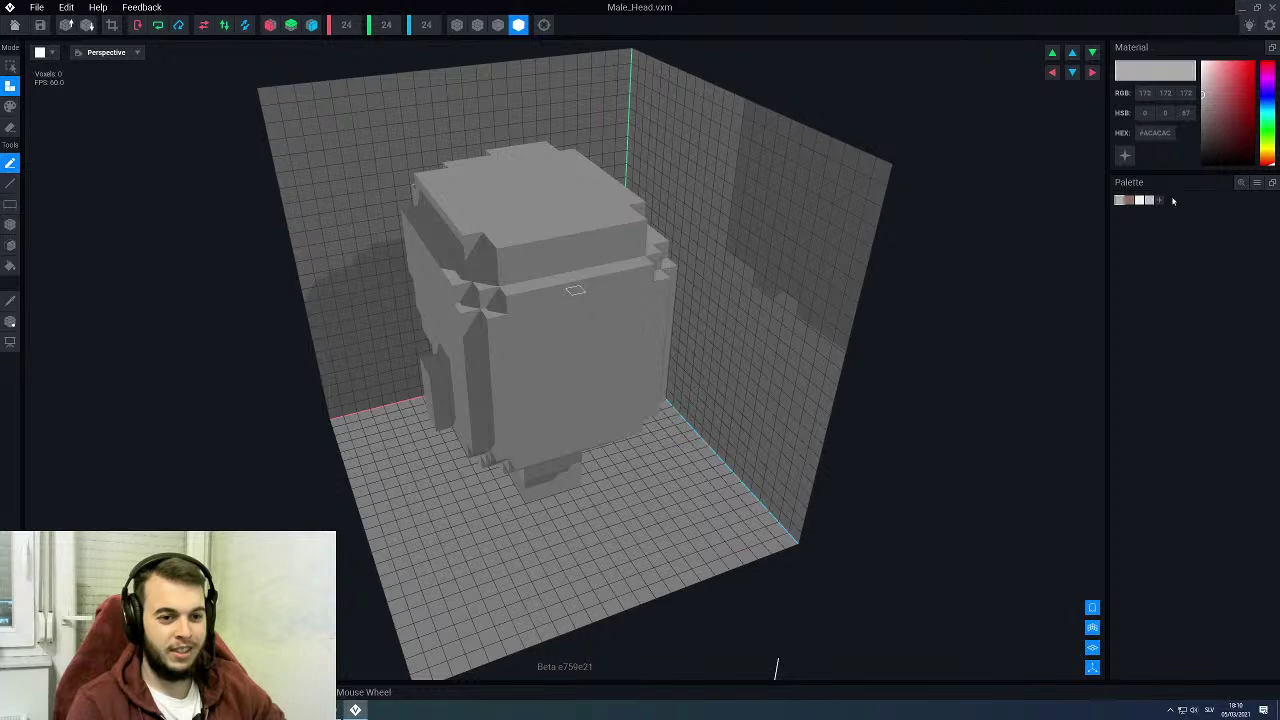
pyautogui.moveTo(429, 280); pyautogui.dragTo(429, 280, button='right')
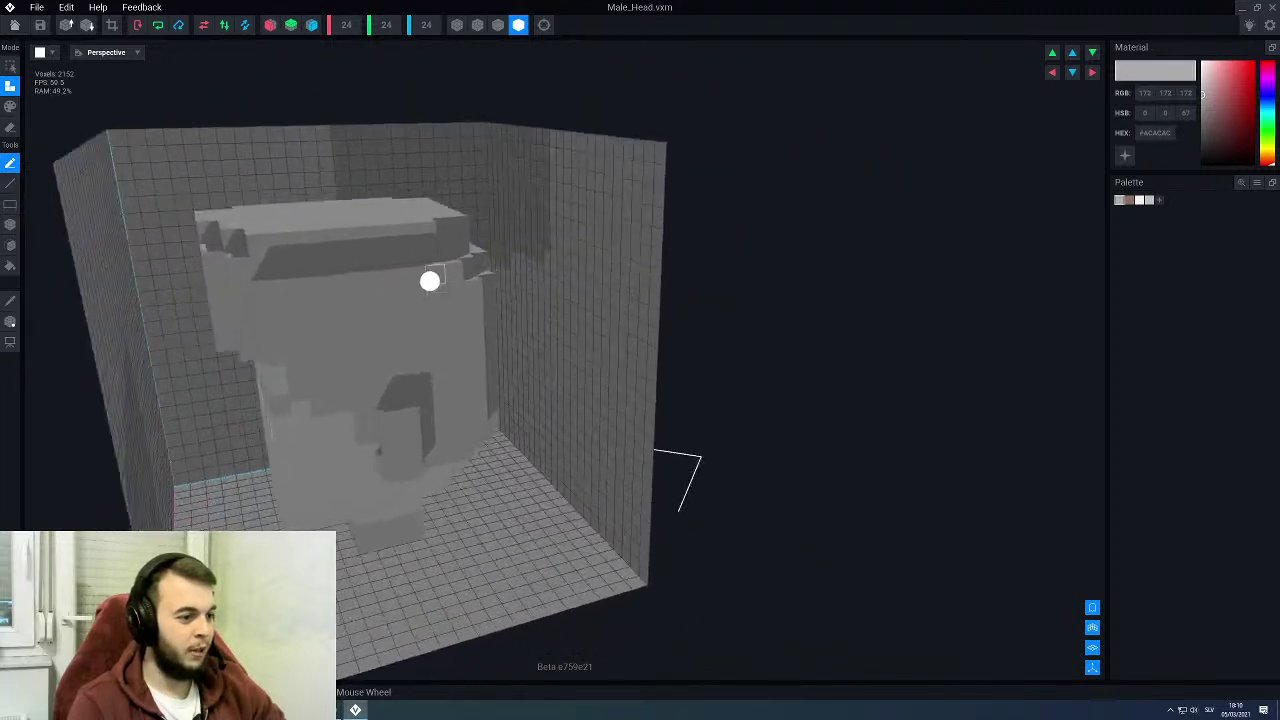
pyautogui.scroll(3, 418, 284)
pyautogui.scroll(2, 408, 293)
pyautogui.moveTo(311, 283); pyautogui.dragTo(492, 391)
pyautogui.hotkey('ctrl', 'z')
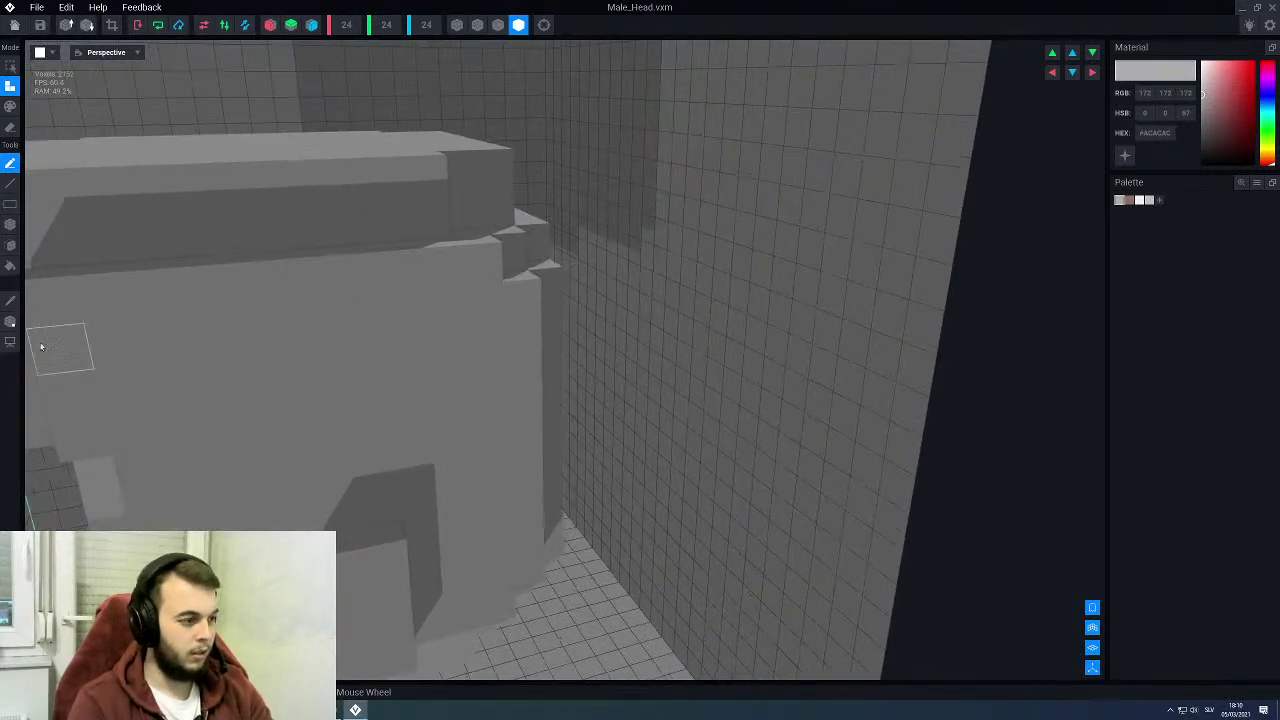
# Step: Try erasing a box-shaped area from the side of the head, and return to the figure without saving the model
pyautogui.click(8, 128)
pyautogui.click(10, 224)
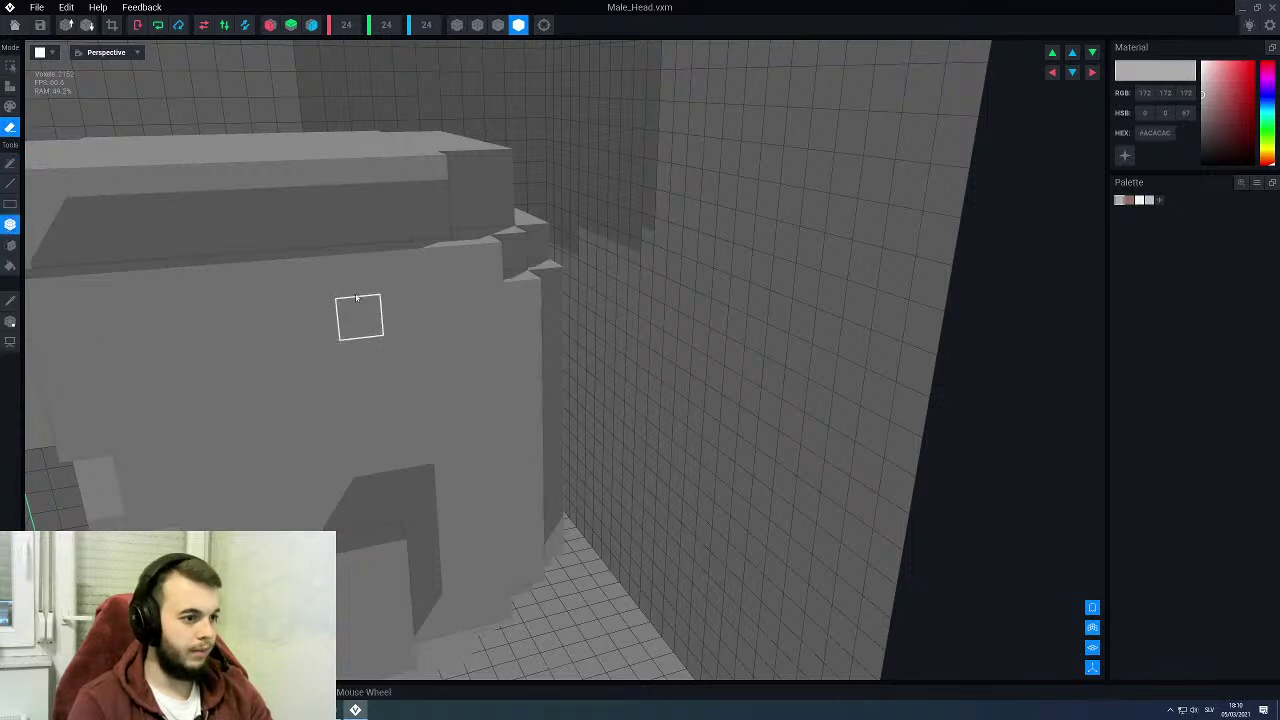
pyautogui.moveTo(352, 268); pyautogui.dragTo(490, 390)
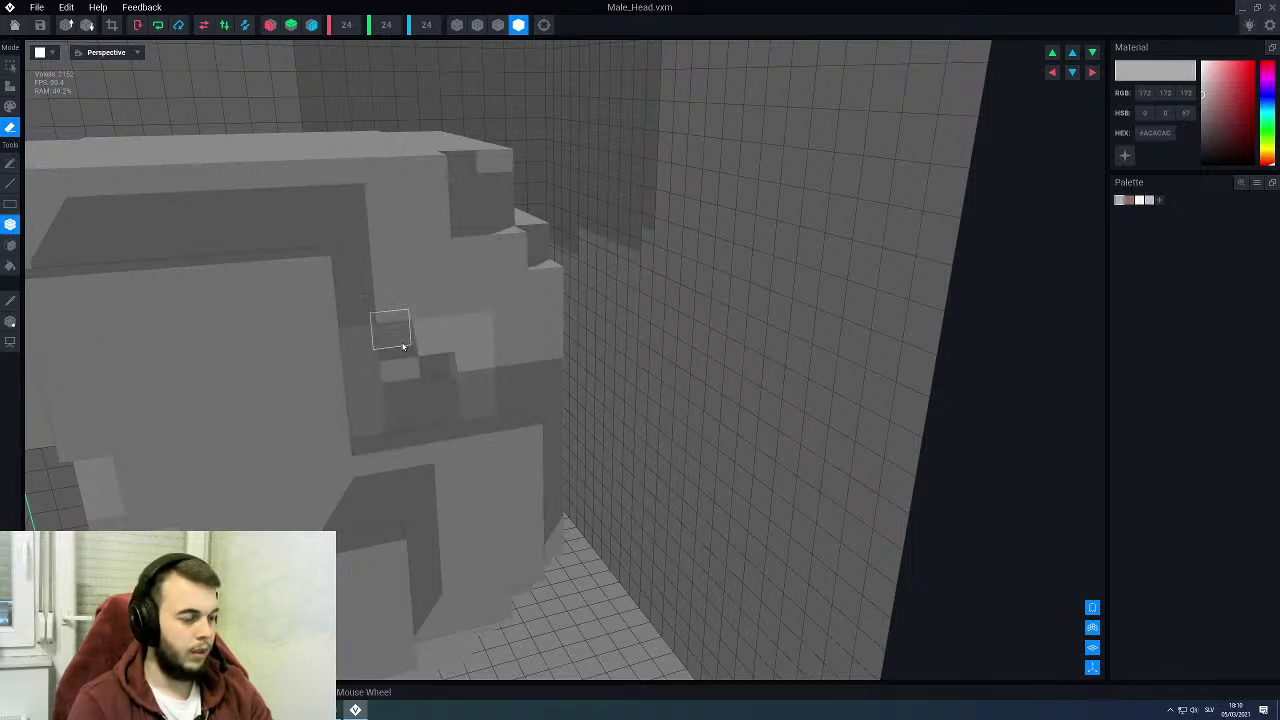
pyautogui.scroll(-2, 448, 377)
pyautogui.moveTo(448, 377); pyautogui.dragTo(421, 374, button='right')
pyautogui.scroll(2, 421, 374)
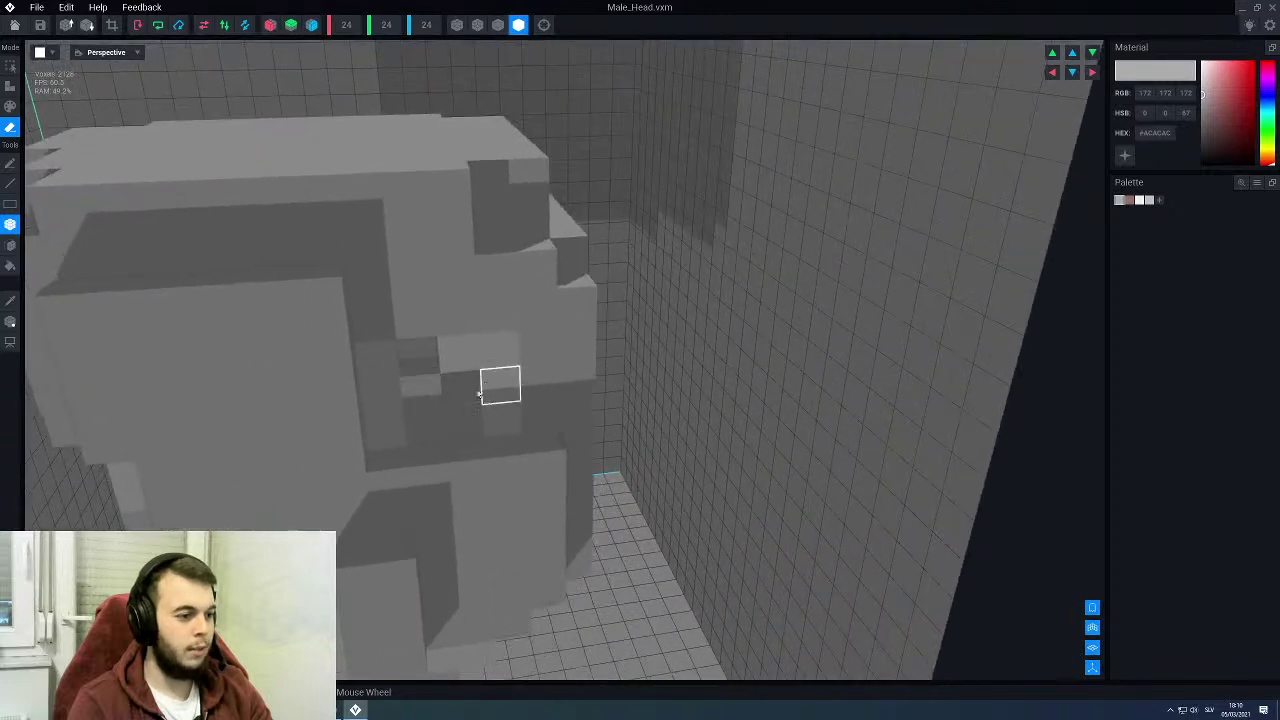
pyautogui.click(15, 25)
pyautogui.click(638, 232)
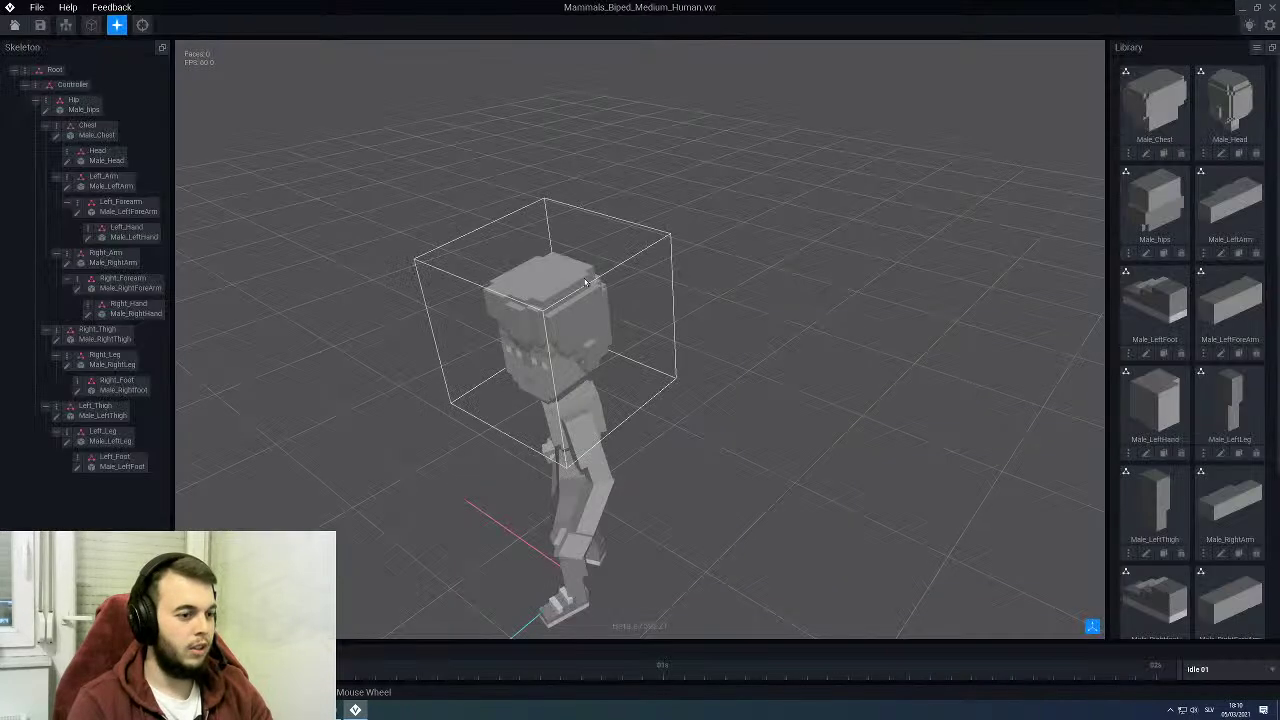
# Step: Save and close the Medium Human project, and create a project from the Avatar template named "Avatar" in the Projects folder
pyautogui.click(14, 24)
pyautogui.click(546, 229)
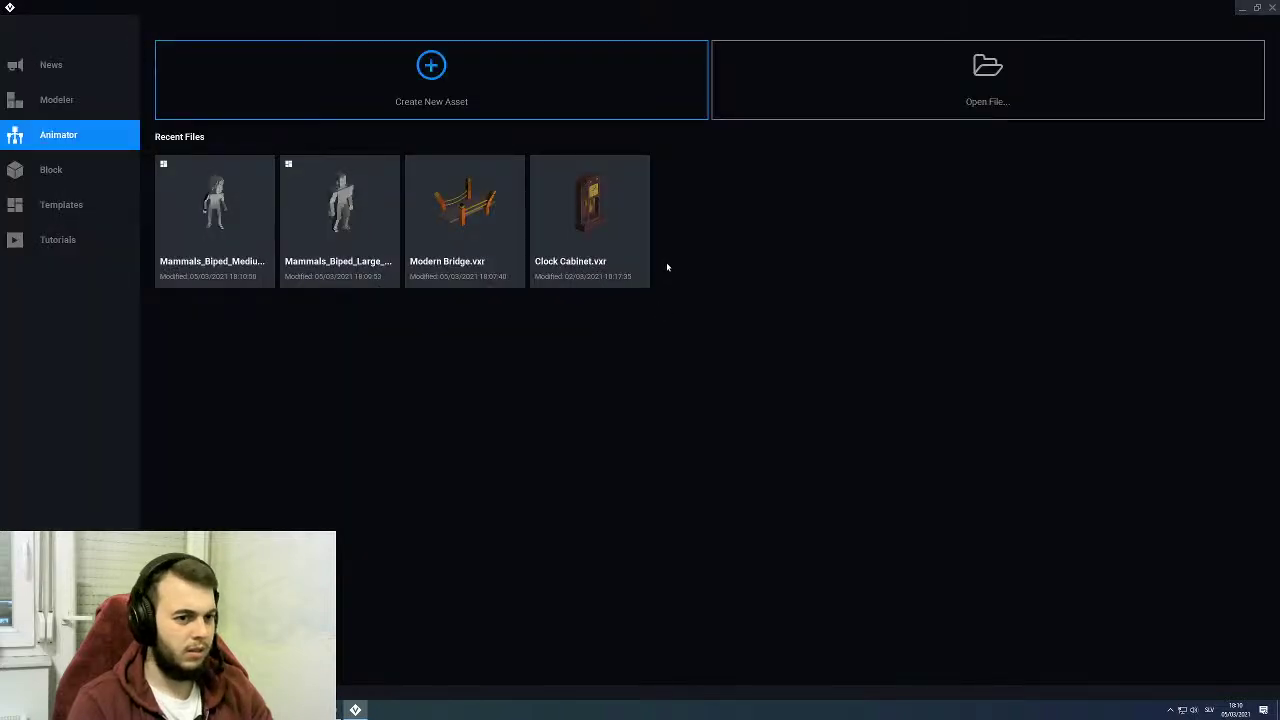
pyautogui.click(42, 204)
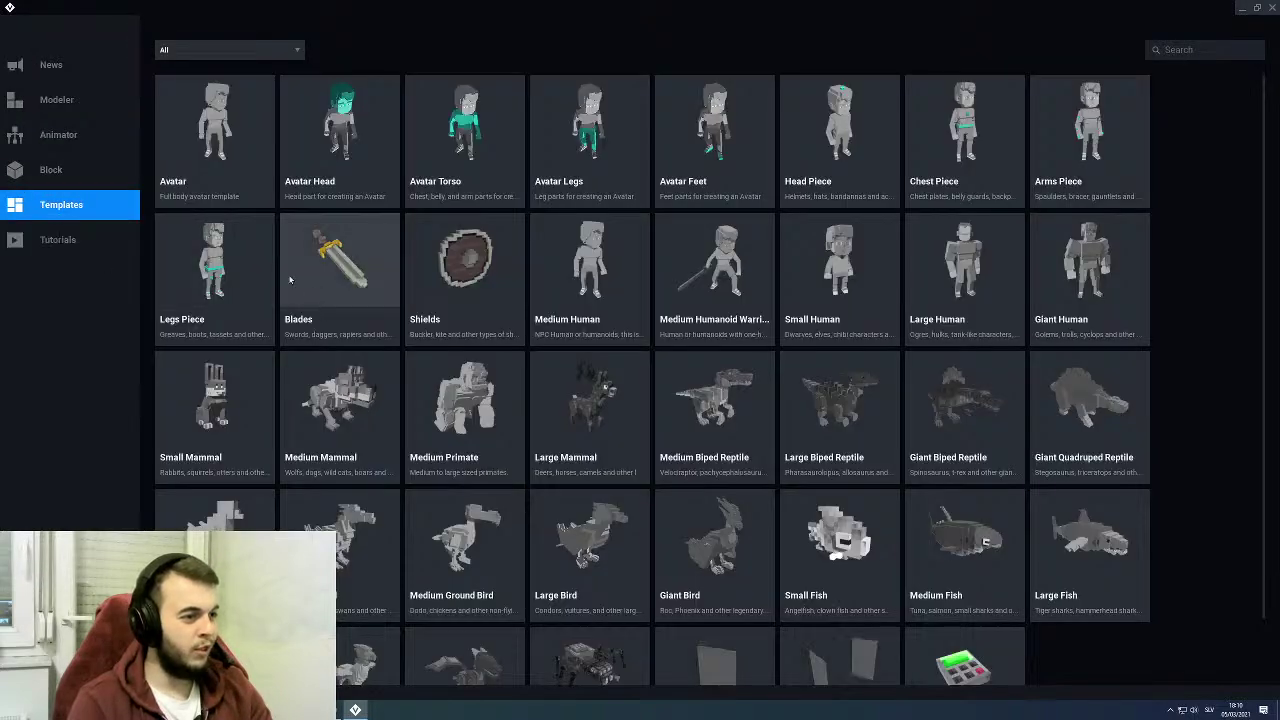
pyautogui.click(211, 121)
pyautogui.click(780, 482)
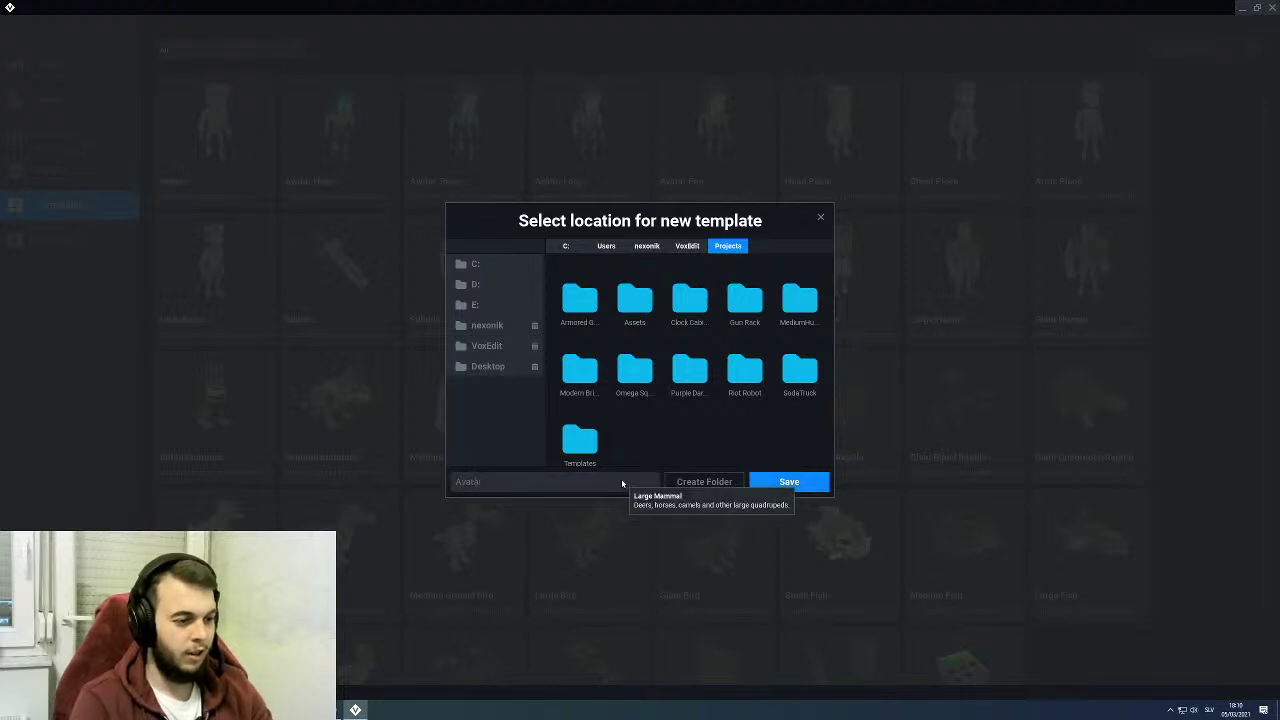
pyautogui.click(802, 487)
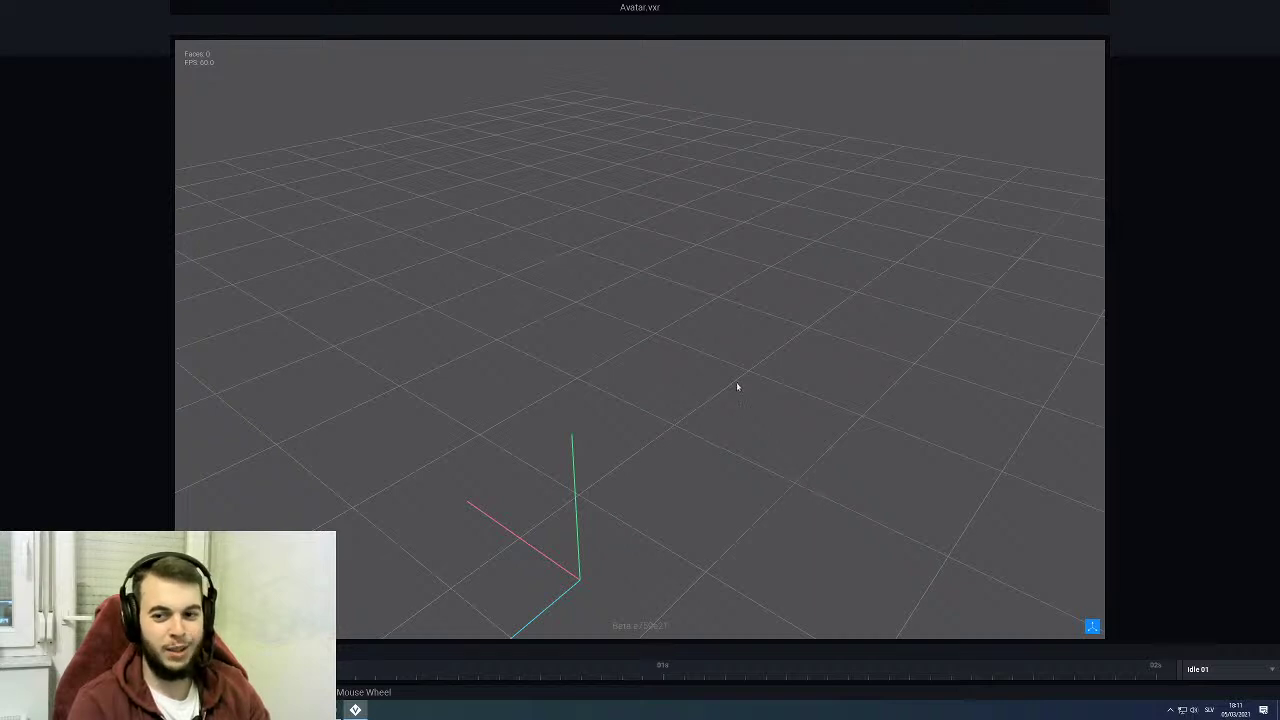
# Step: View the avatar from the front, select its head and open the Head_A model for editing
pyautogui.moveTo(749, 377); pyautogui.dragTo(606, 357, button='right')
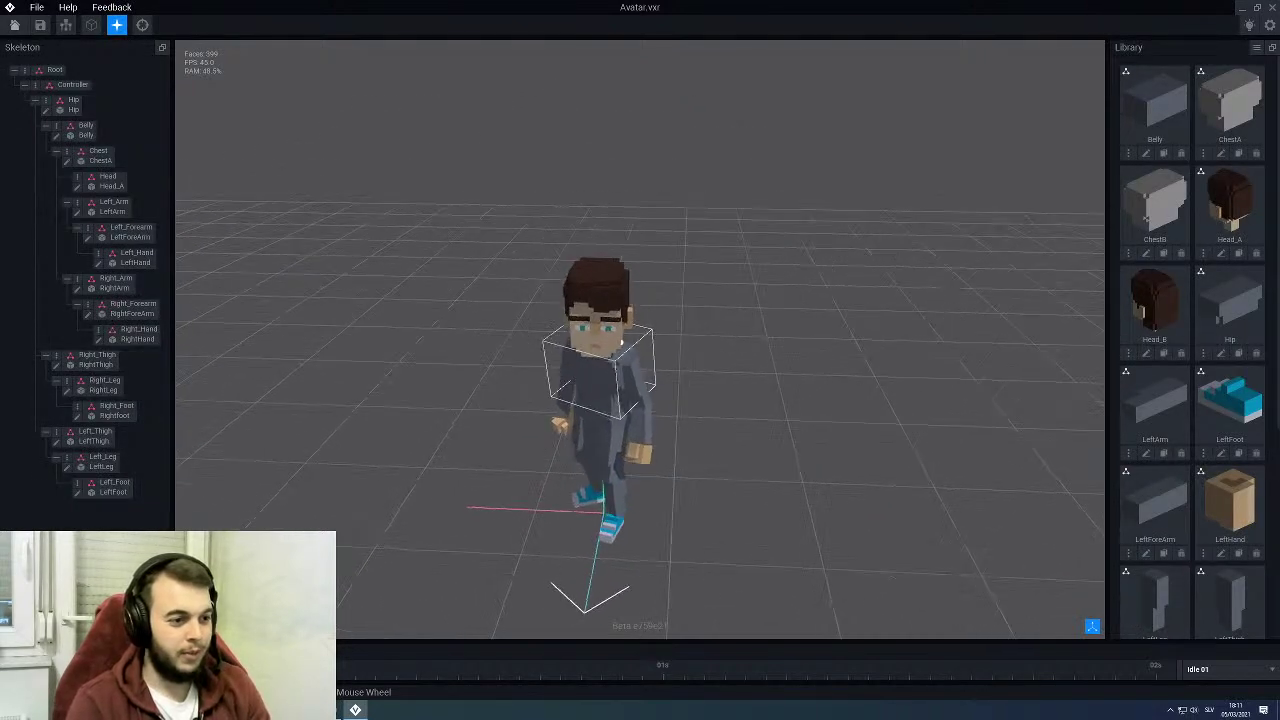
pyautogui.click(605, 327)
pyautogui.click(80, 187)
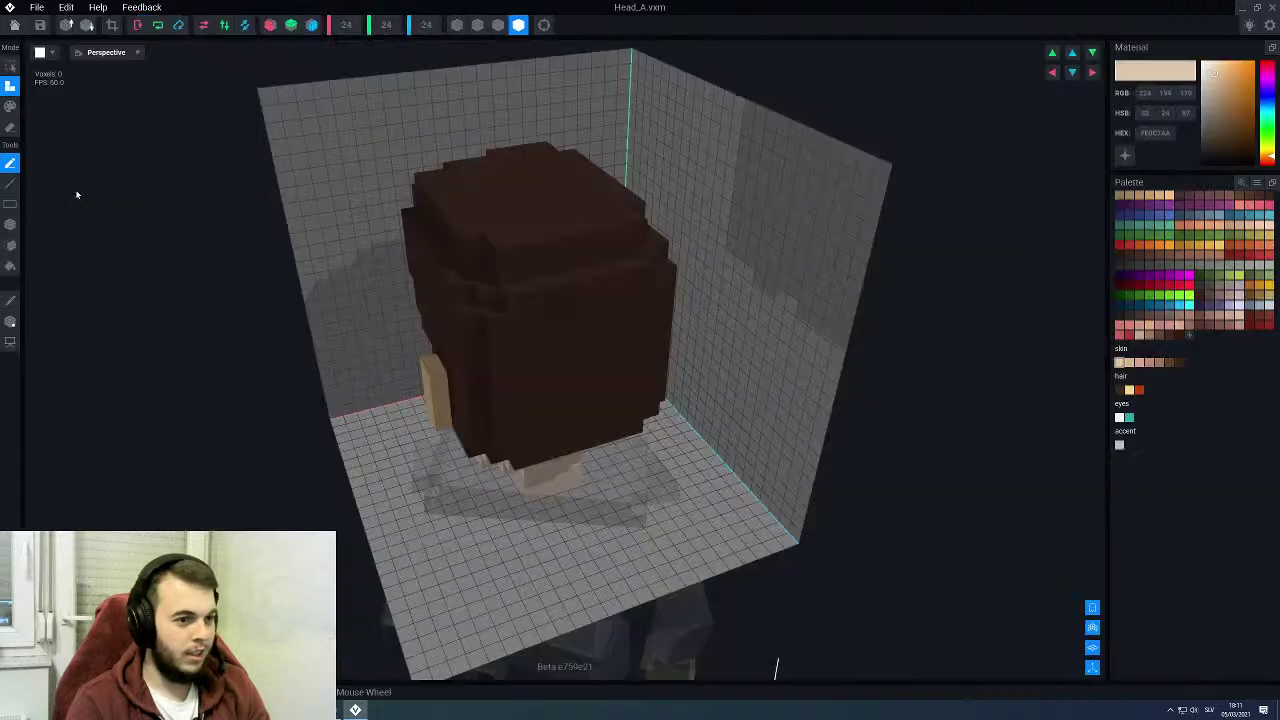
# Step: Preview blue, purple and green swatches in the Head_A palette, and return to the avatar, saving the model
pyautogui.click(1155, 308)
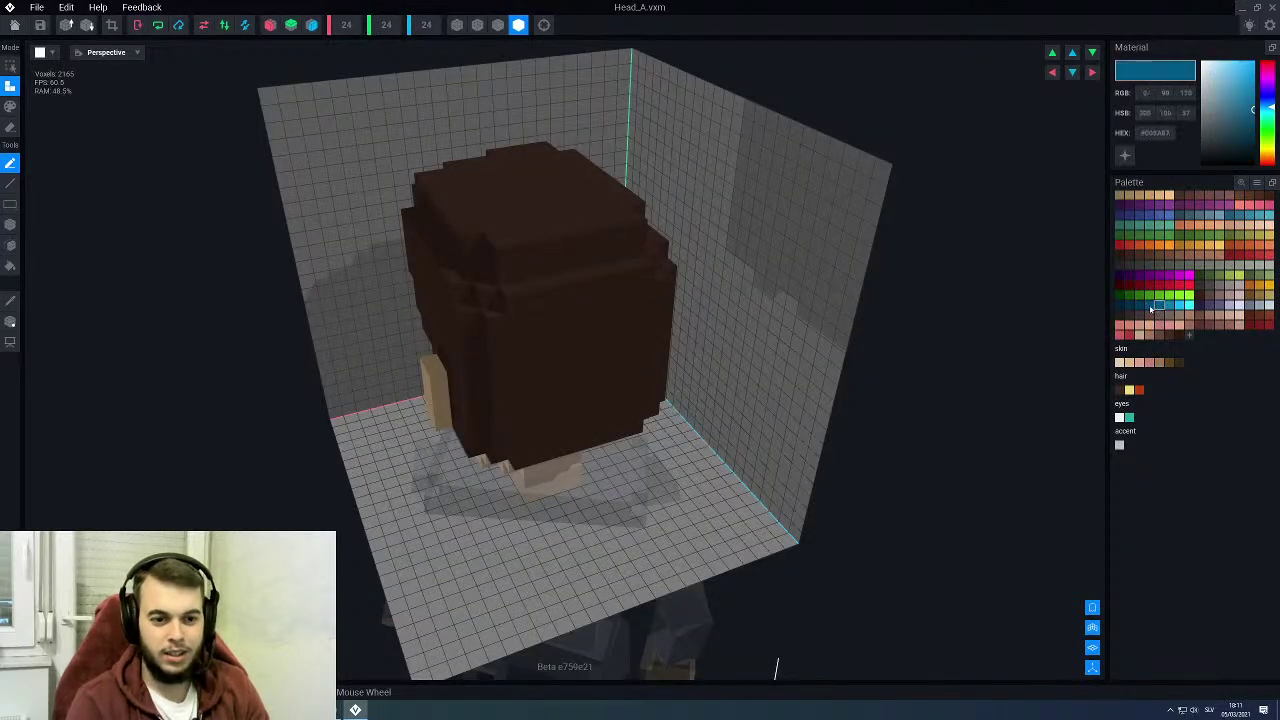
pyautogui.click(1159, 274)
pyautogui.click(1160, 236)
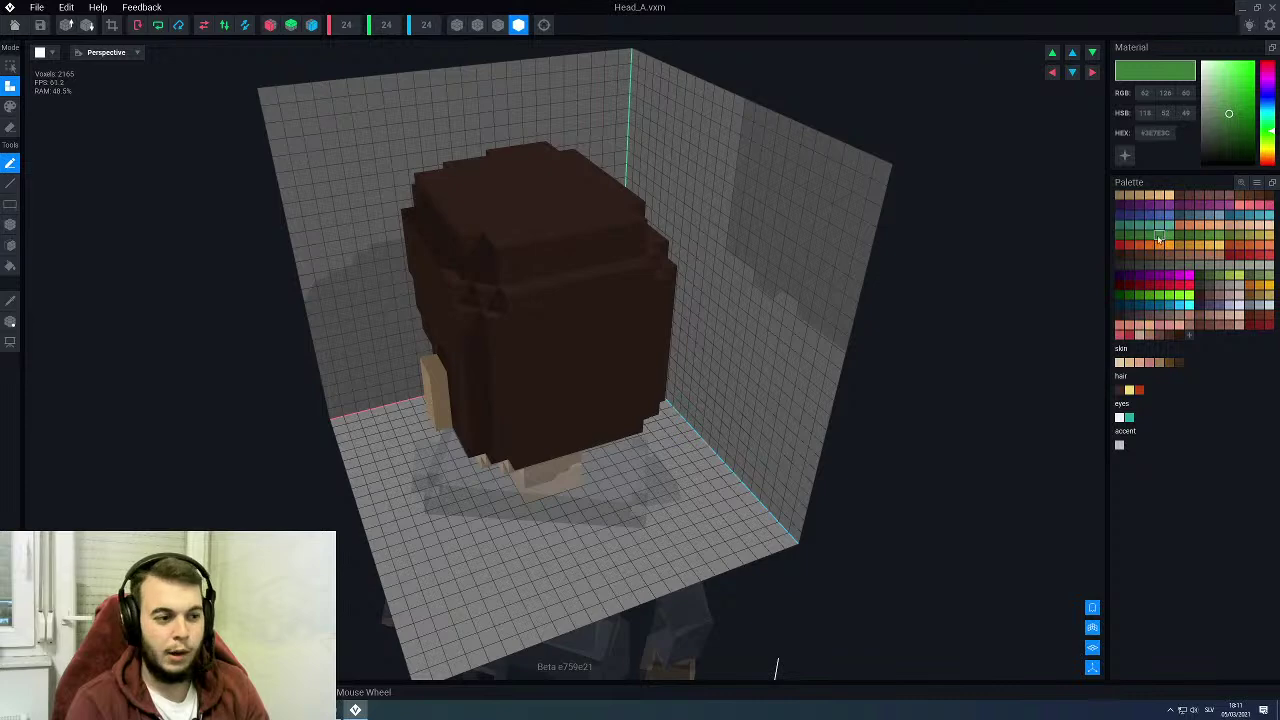
pyautogui.click(1160, 276)
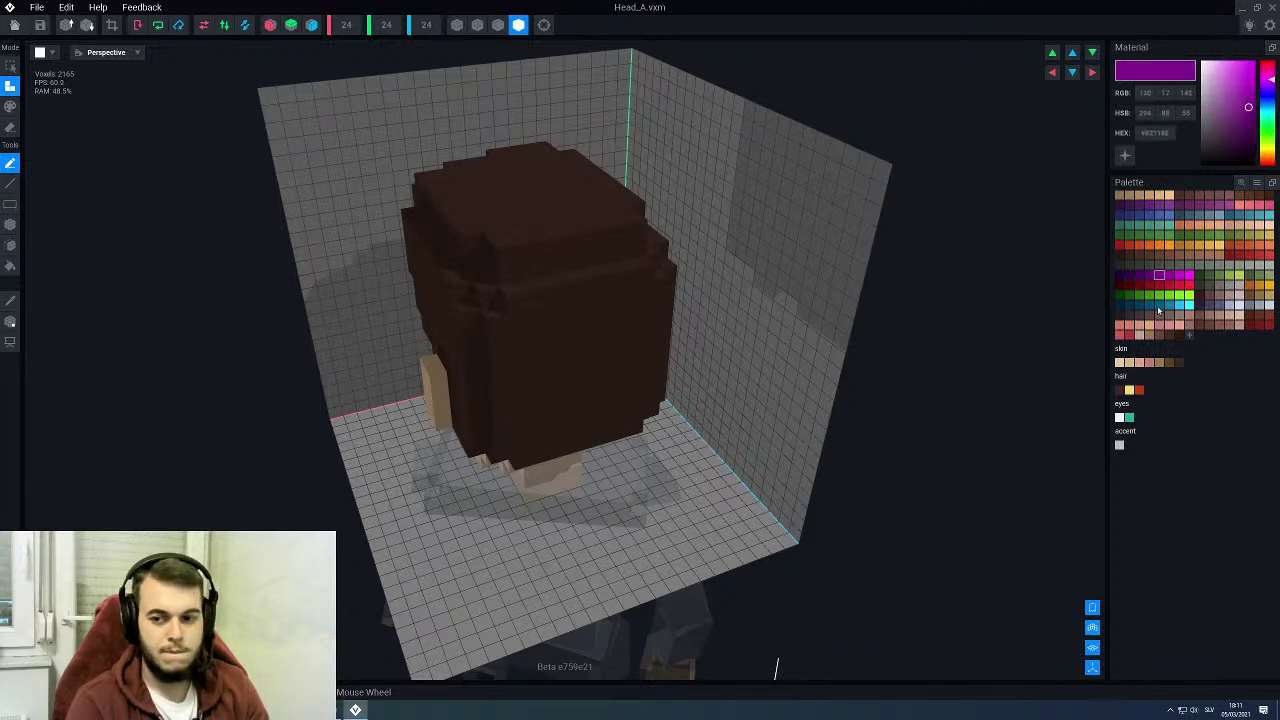
pyautogui.scroll(-3, 589, 335)
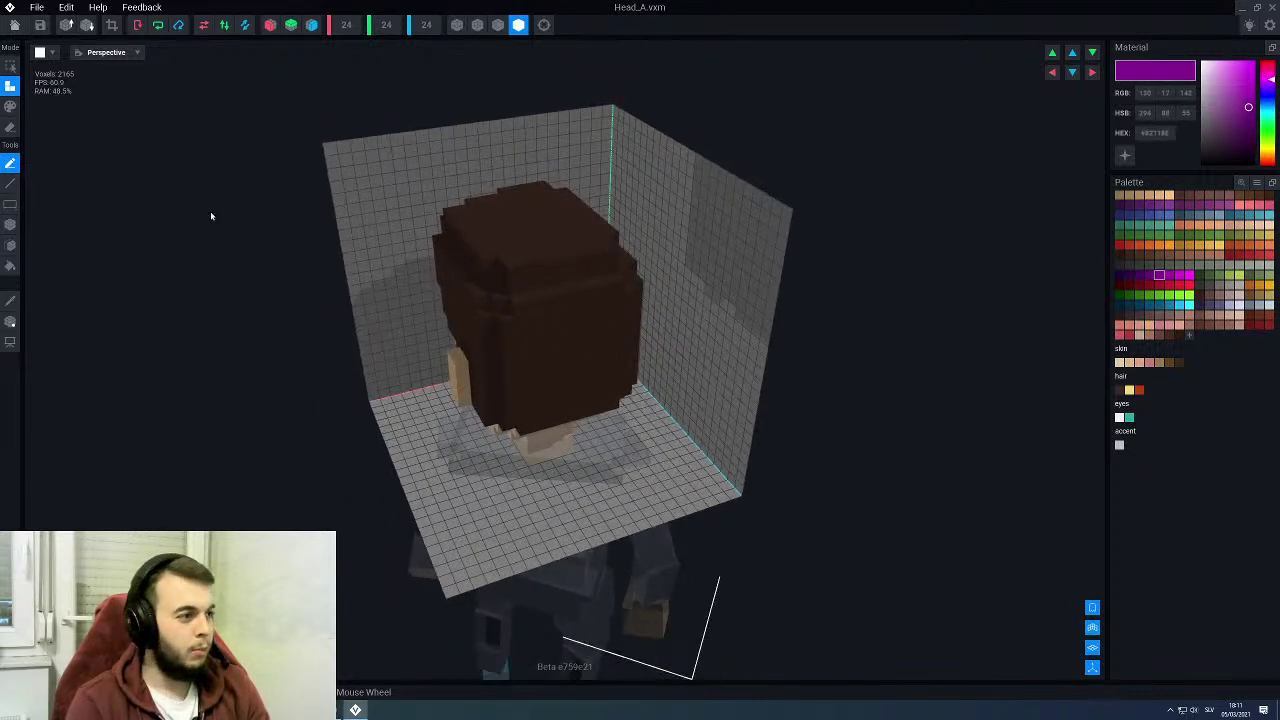
pyautogui.click(14, 26)
pyautogui.click(561, 236)
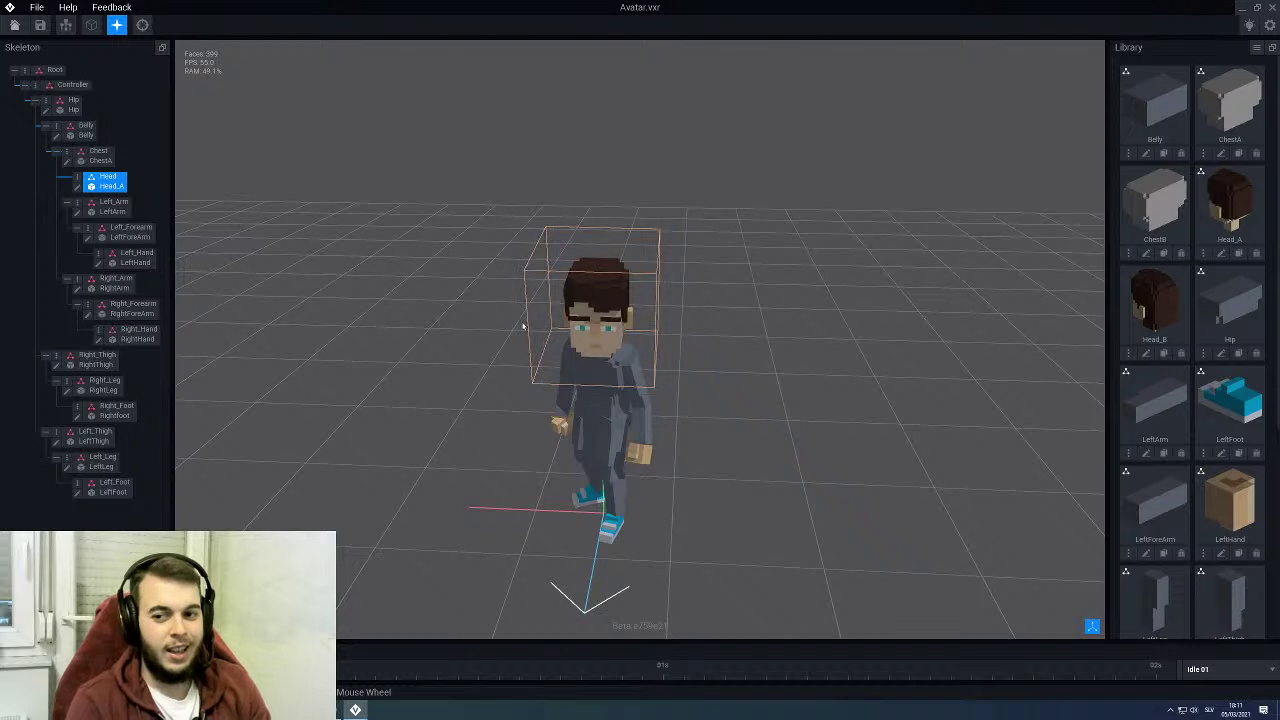
# Step: Save and close the Avatar project, and open the Gun Rack file from the Gun Rack folder in Projects
pyautogui.hotkey('alt', 'F4')
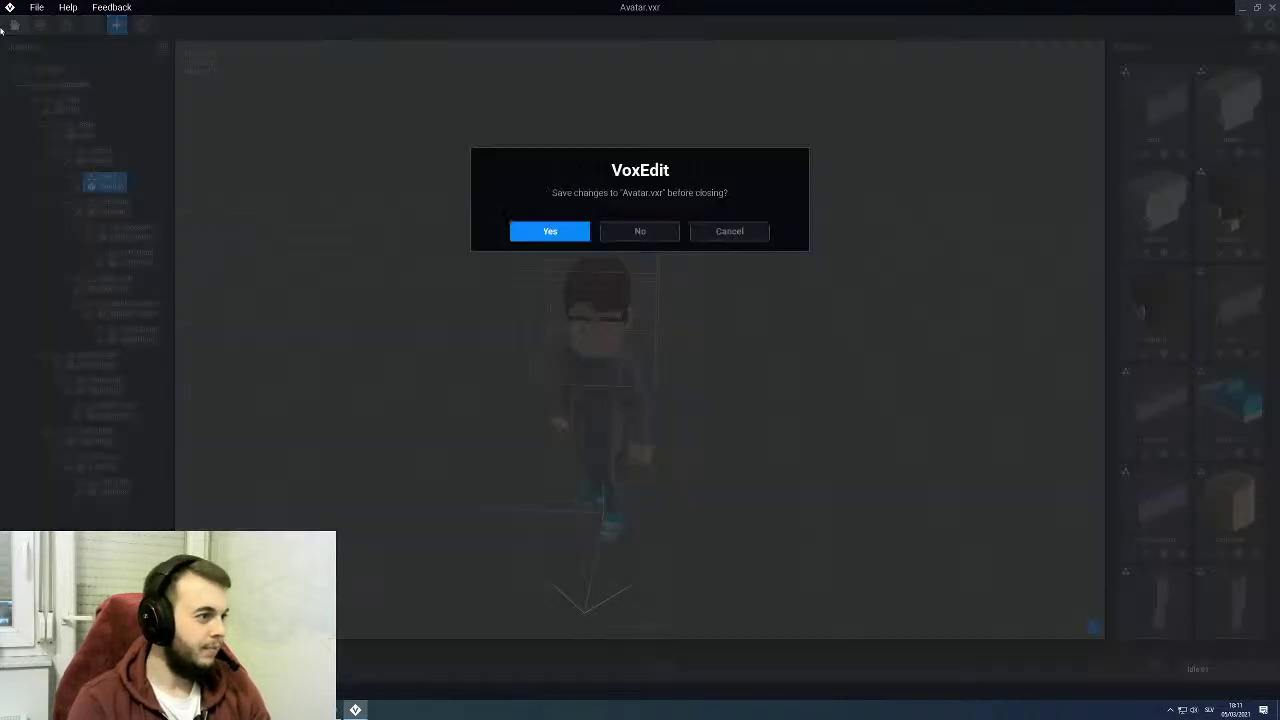
pyautogui.click(541, 231)
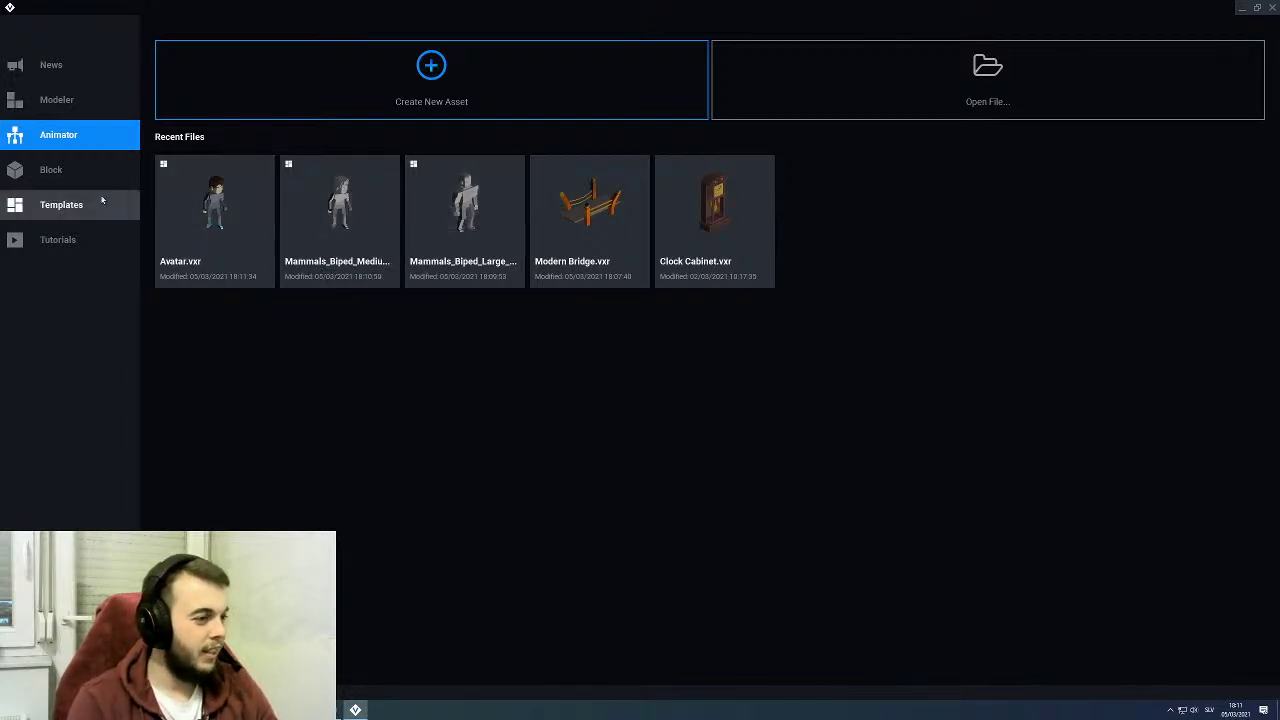
pyautogui.click(990, 105)
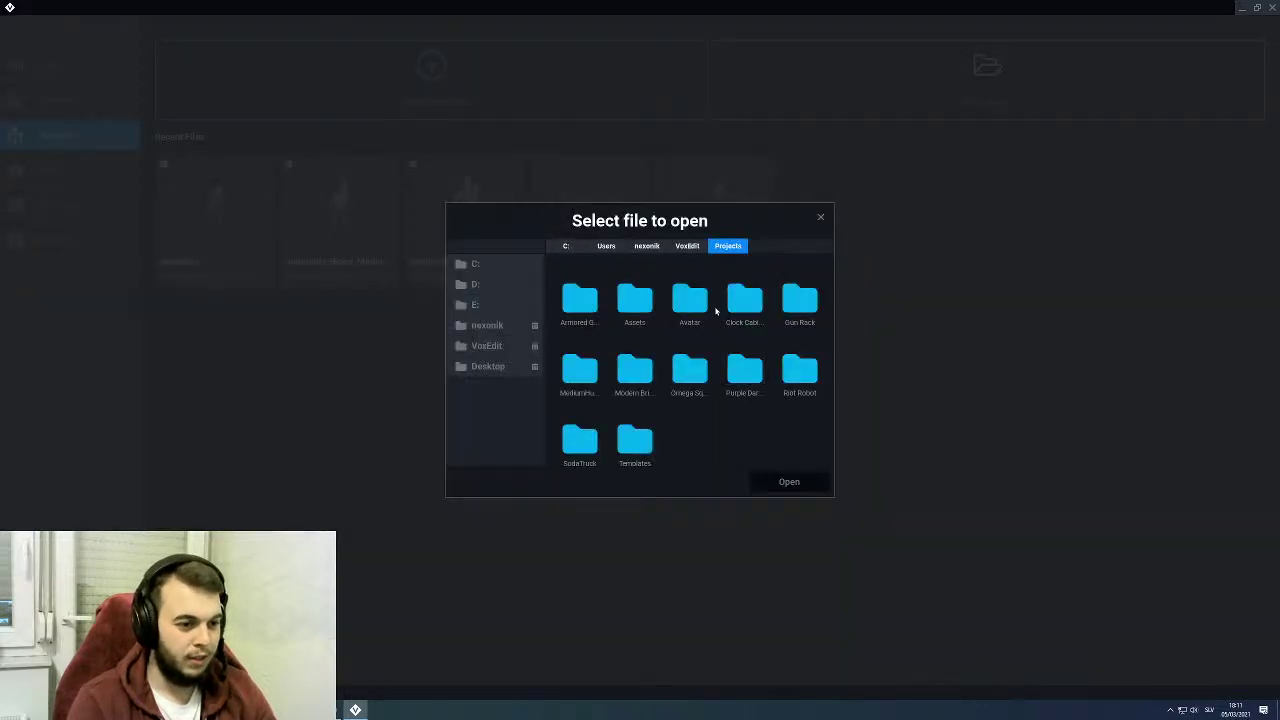
pyautogui.doubleClick(800, 300)
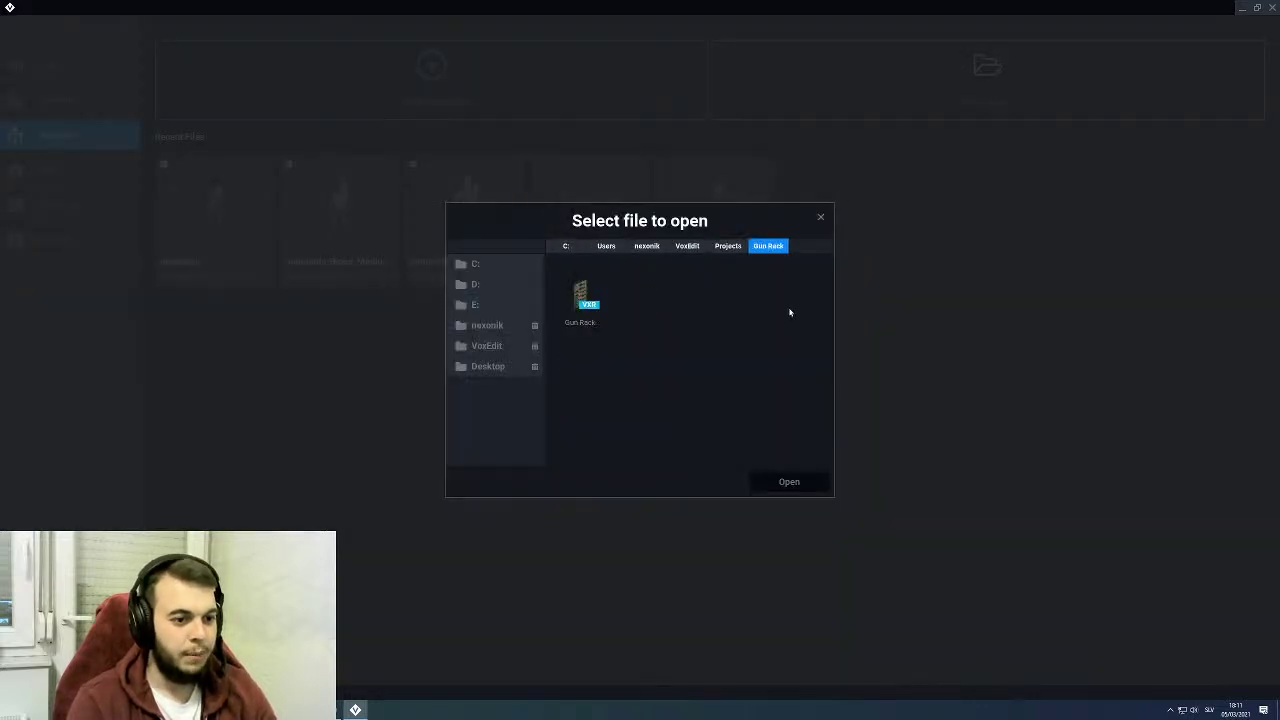
pyautogui.click(591, 293)
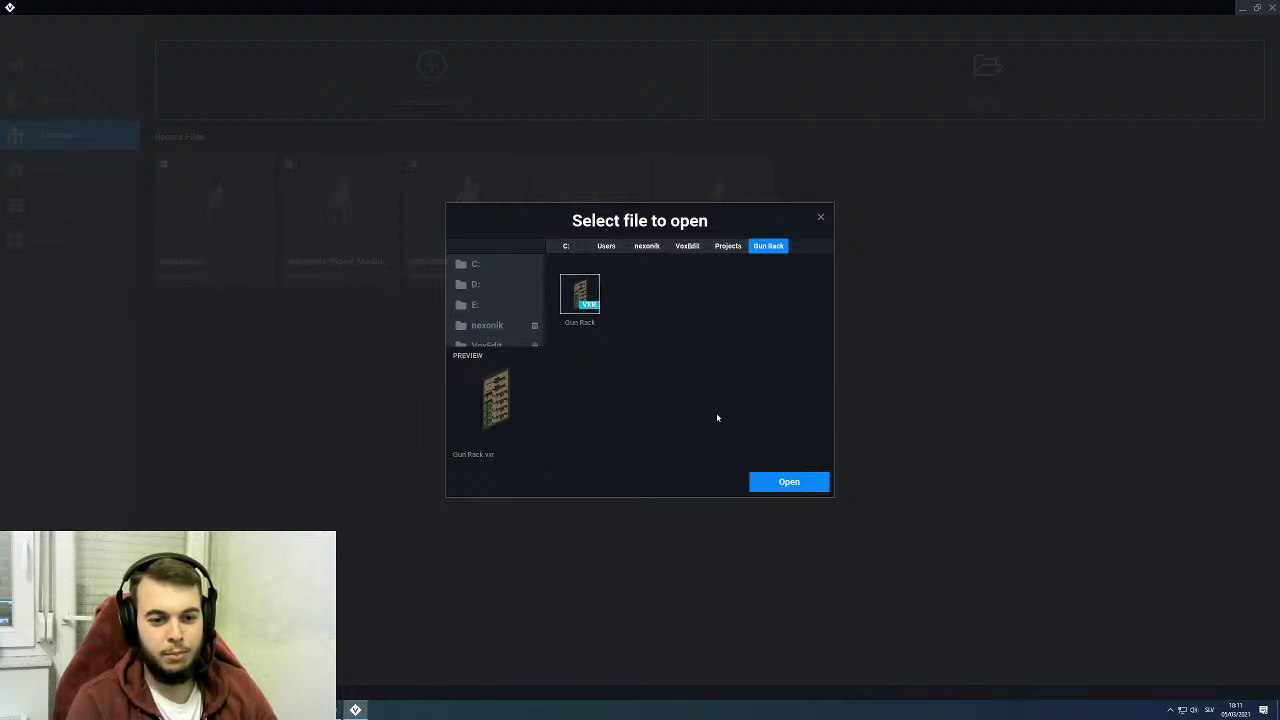
pyautogui.click(786, 481)
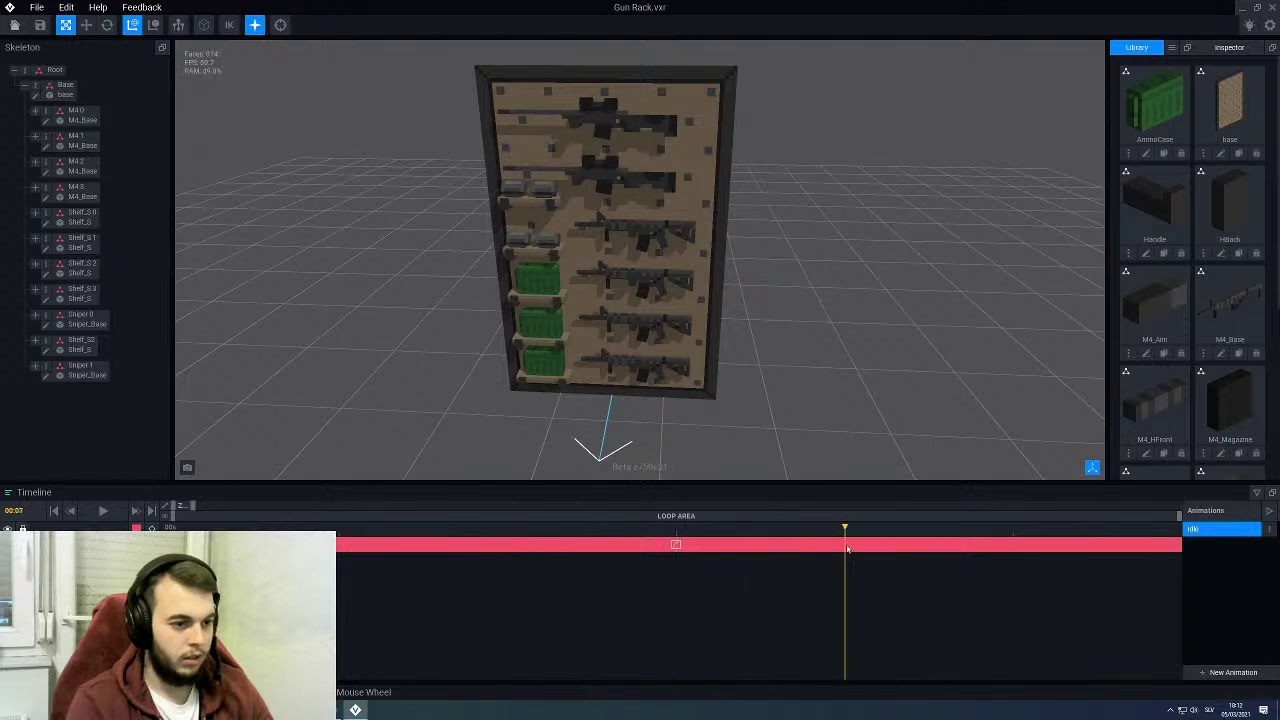
# Step: Examine the gun rack's rifles, shelves and ammo cases from several angles and distances, and look through its model library
pyautogui.scroll(-3, 572, 284)
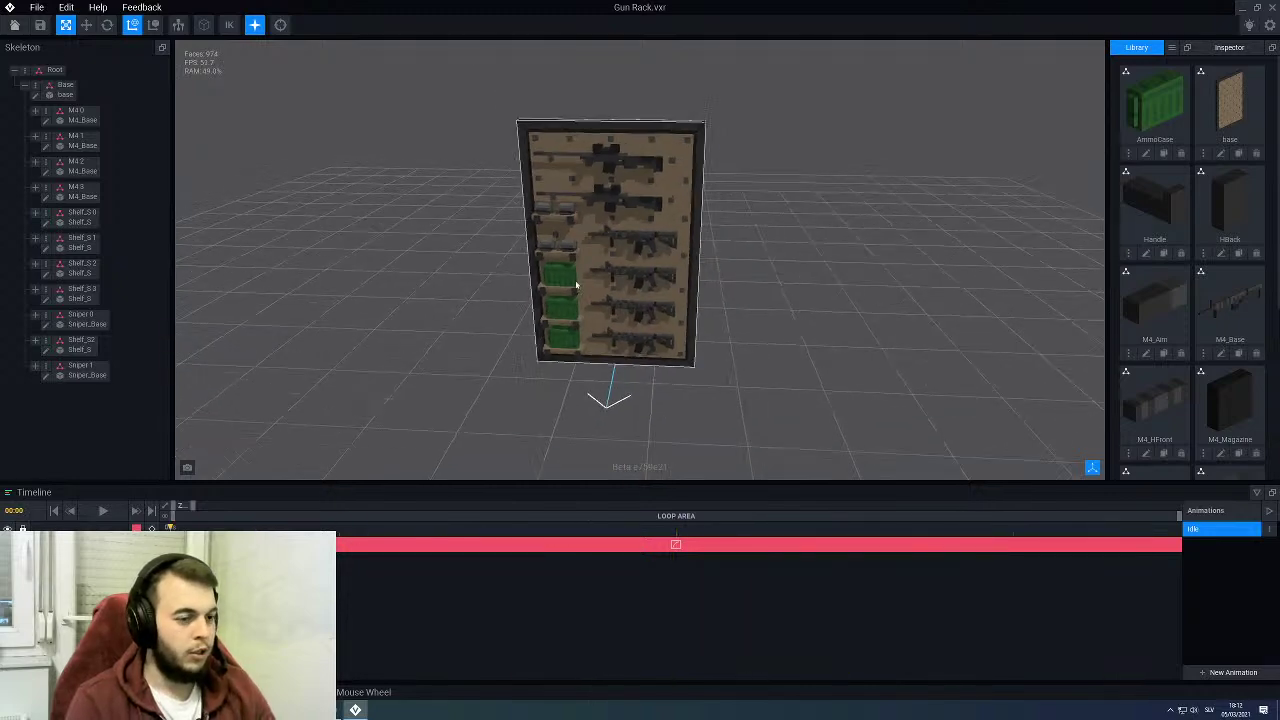
pyautogui.moveTo(575, 284); pyautogui.dragTo(600, 275, button='right')
pyautogui.scroll(3, 640, 279)
pyautogui.scroll(2, 585, 232)
pyautogui.scroll(-2, 585, 232)
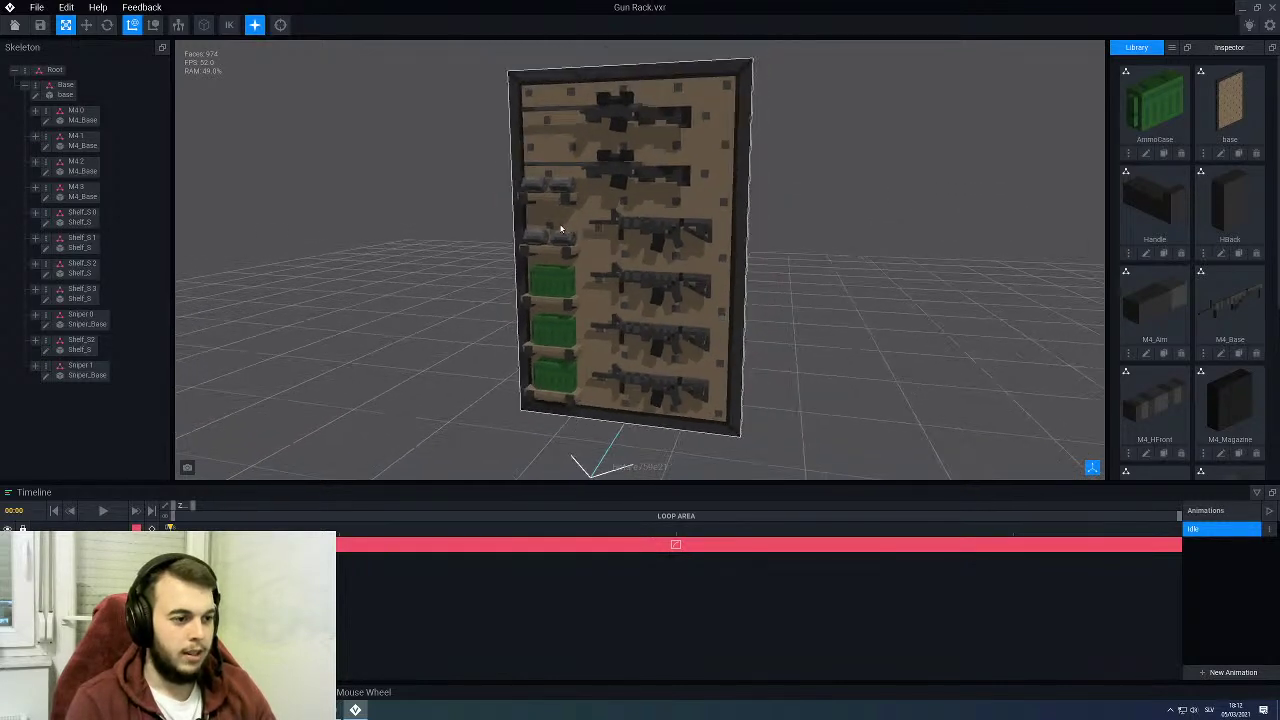
pyautogui.moveTo(563, 203); pyautogui.dragTo(622, 178, button='right')
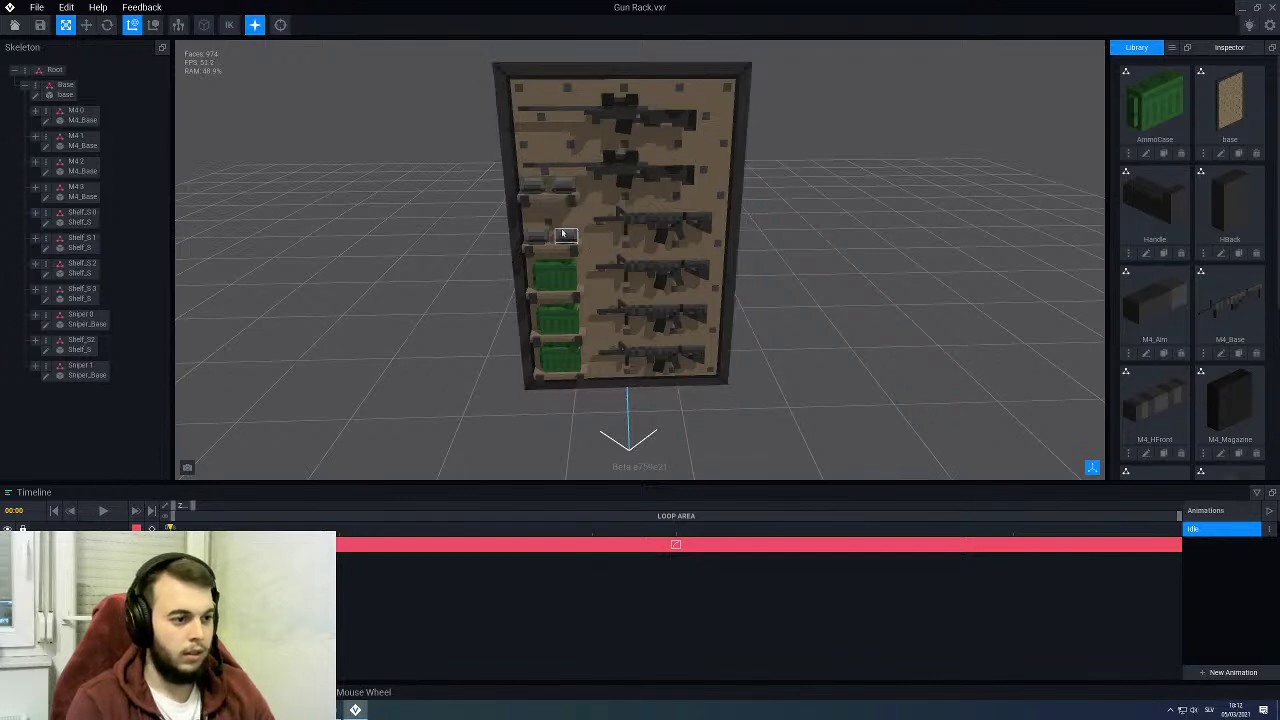
pyautogui.moveTo(575, 245); pyautogui.dragTo(575, 282, button='right')
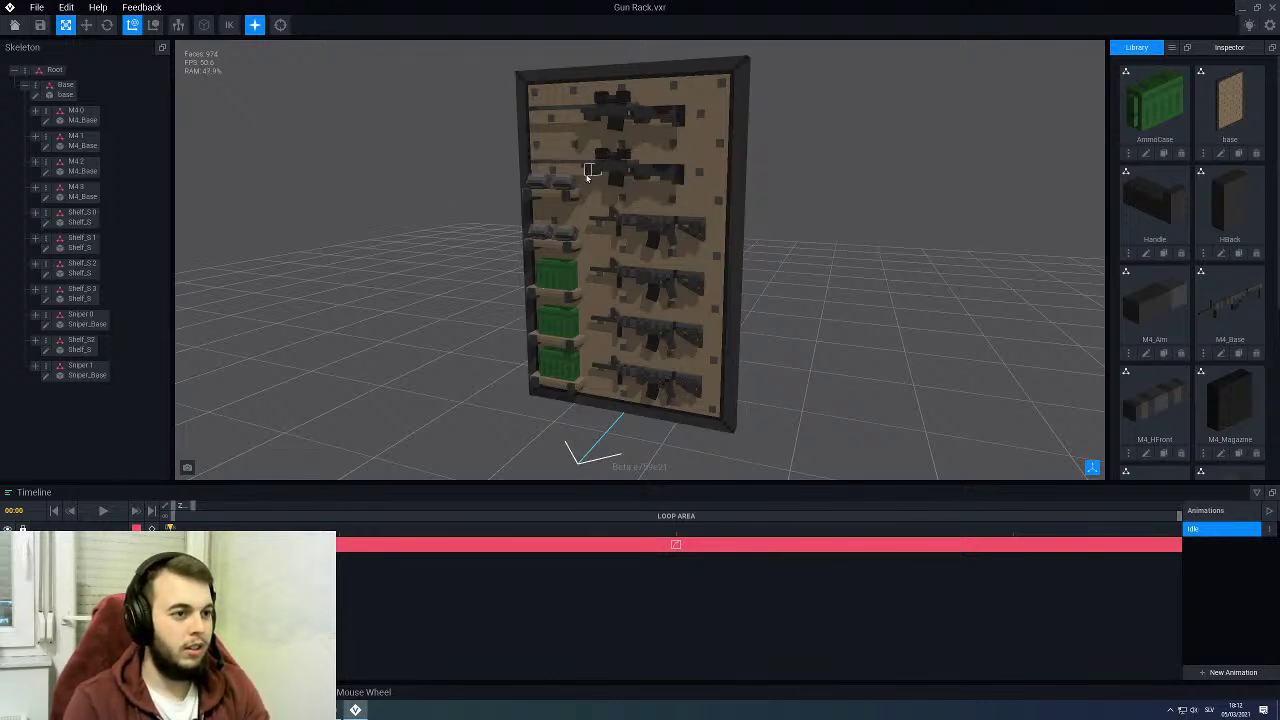
pyautogui.moveTo(597, 220); pyautogui.dragTo(618, 248, button='right')
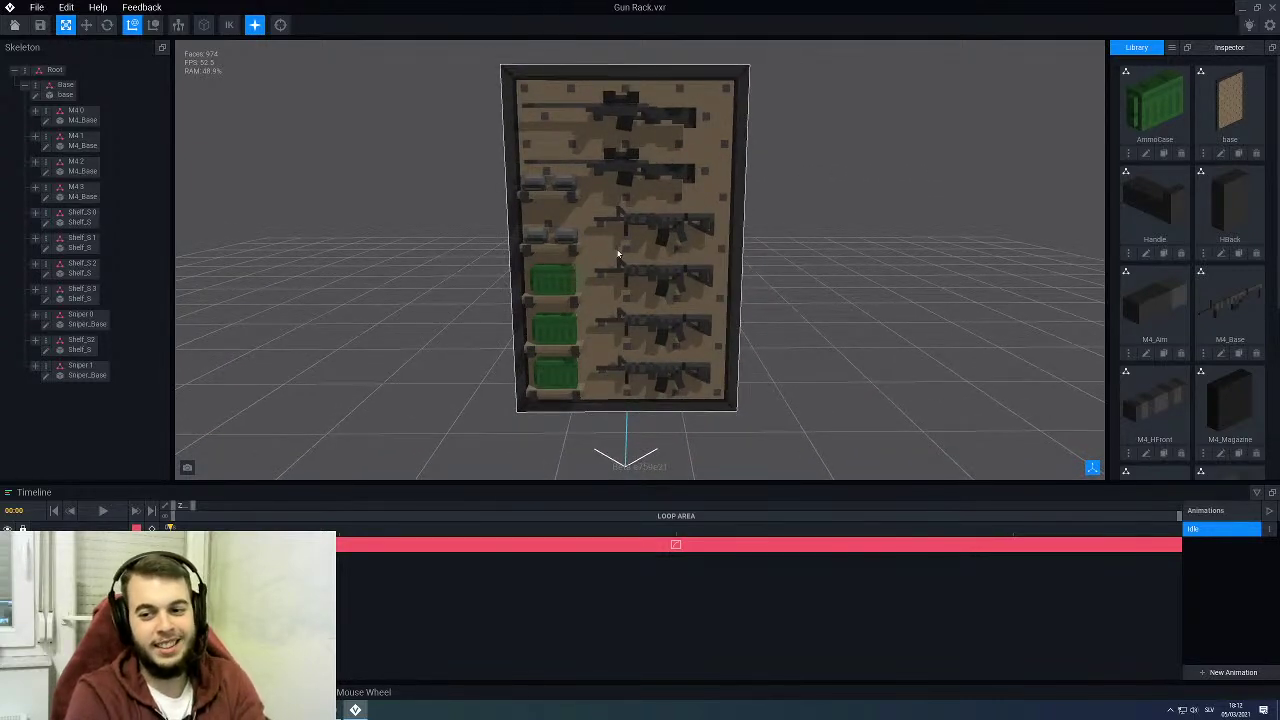
pyautogui.scroll(5, 617, 254)
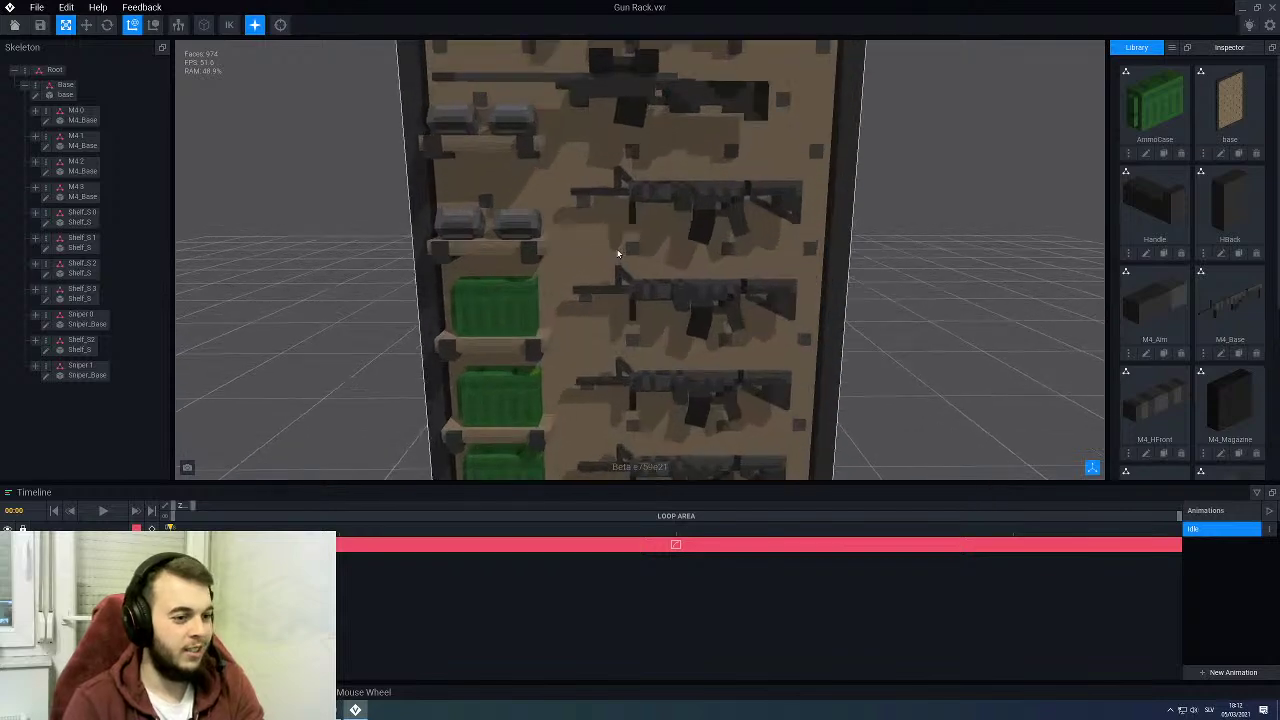
pyautogui.scroll(-5, 617, 254)
pyautogui.moveTo(617, 251); pyautogui.dragTo(640, 189, button='right')
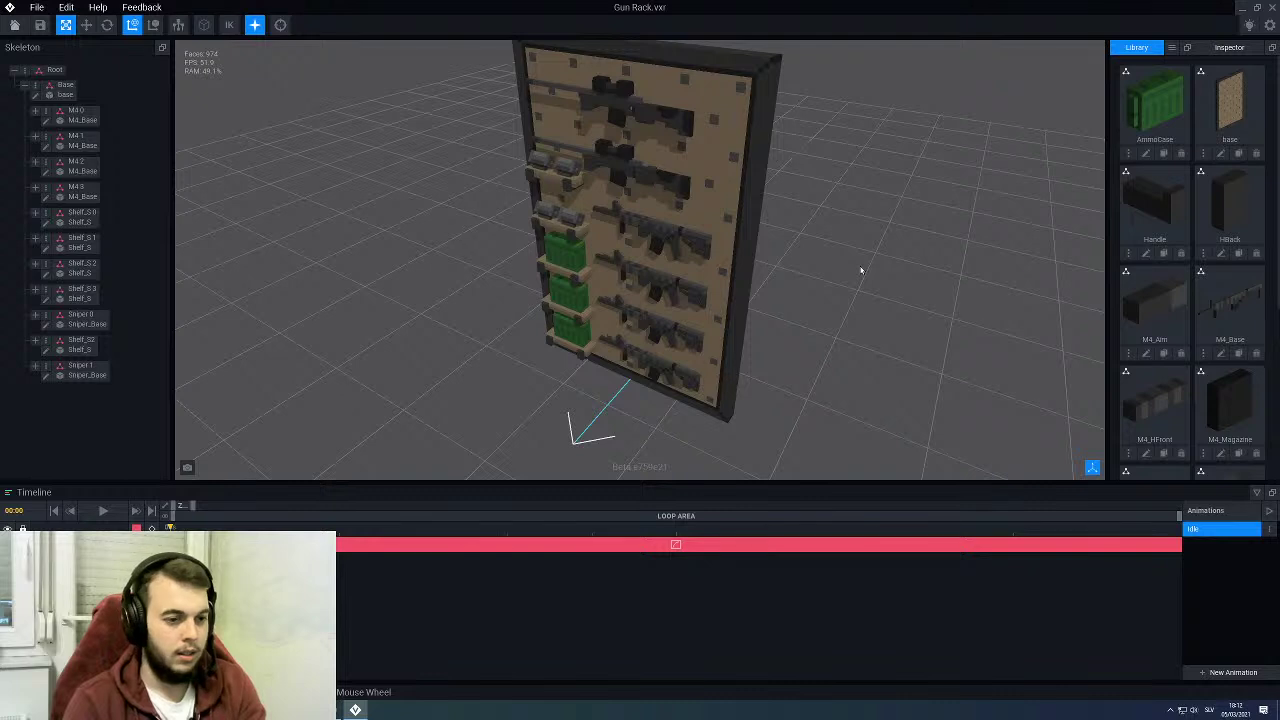
pyautogui.moveTo(724, 300); pyautogui.dragTo(712, 285, button='right')
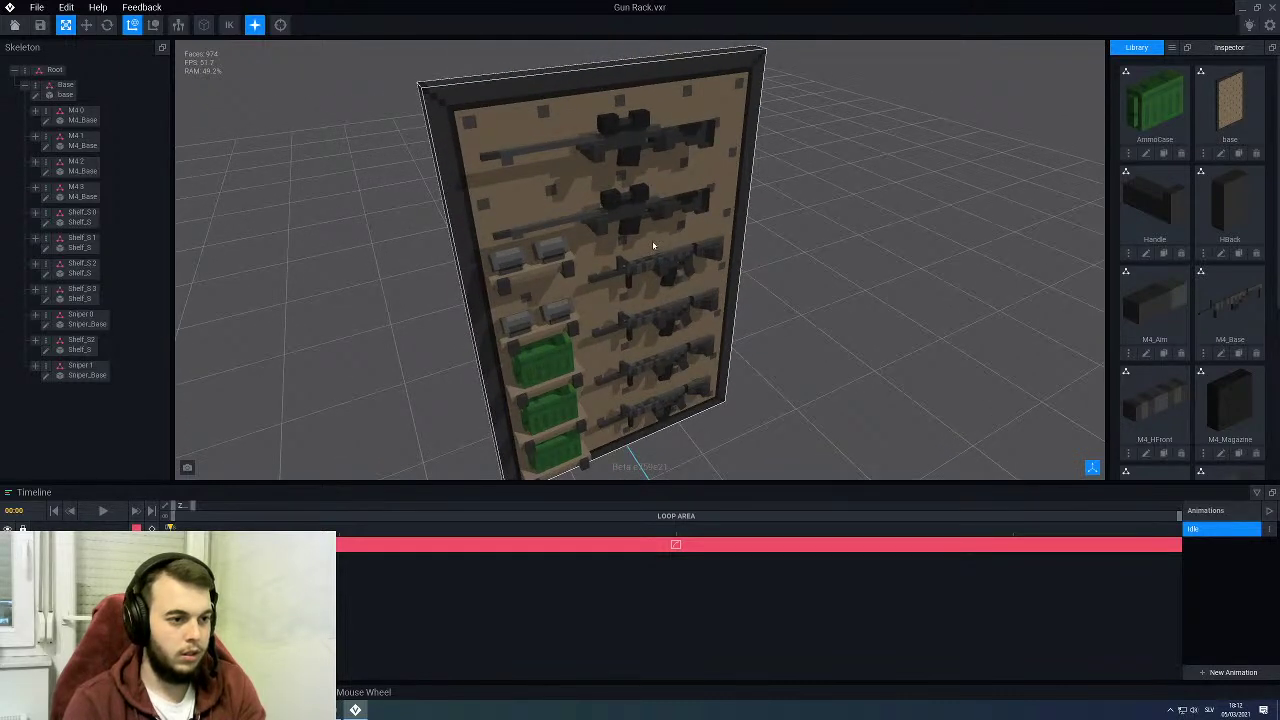
pyautogui.scroll(3, 653, 245)
pyautogui.scroll(-3, 1200, 385)
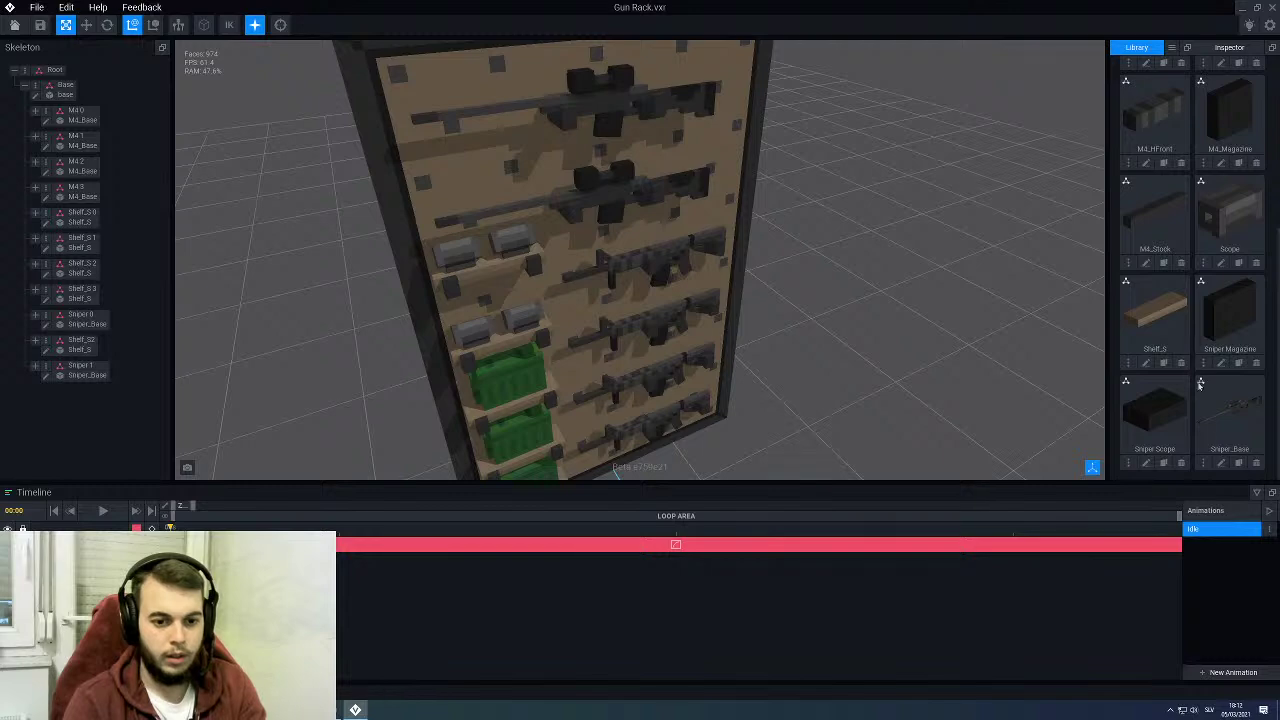
pyautogui.moveTo(660, 118)
pyautogui.mouseDown(button='right')
pyautogui.moveTo(681, 118)
pyautogui.moveTo(666, 115)
pyautogui.mouseUp(button='right')
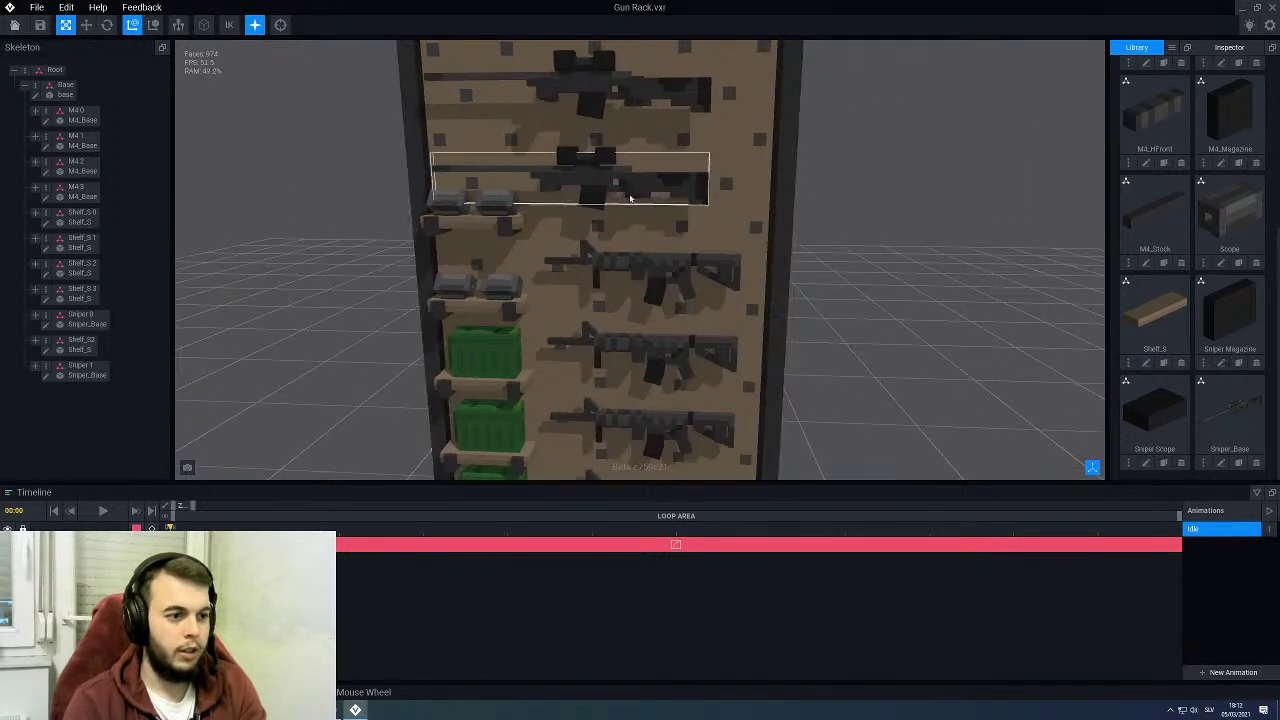
pyautogui.scroll(-3, 630, 198)
pyautogui.moveTo(614, 186); pyautogui.dragTo(632, 226, button='middle')
pyautogui.moveTo(632, 226); pyautogui.dragTo(645, 199, button='right')
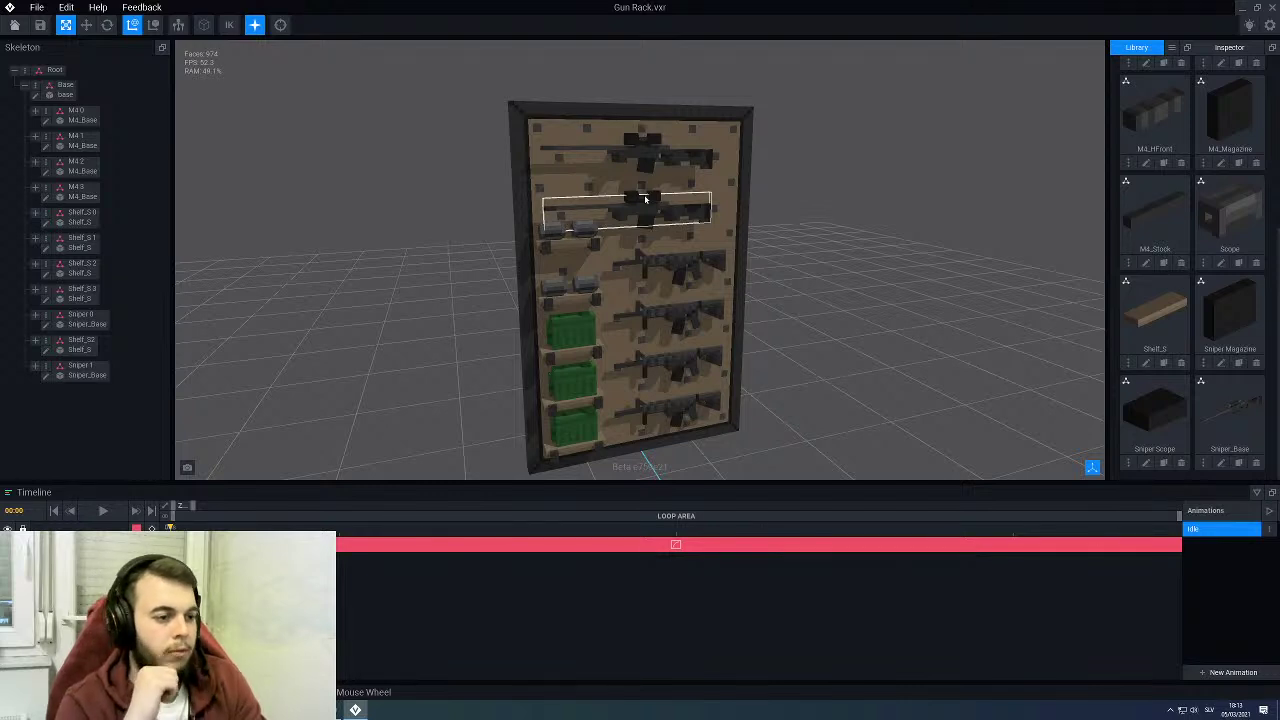
# Step: Delete the Scope model from the library, removing its copies from the two upper shelves
pyautogui.scroll(3, 520, 229)
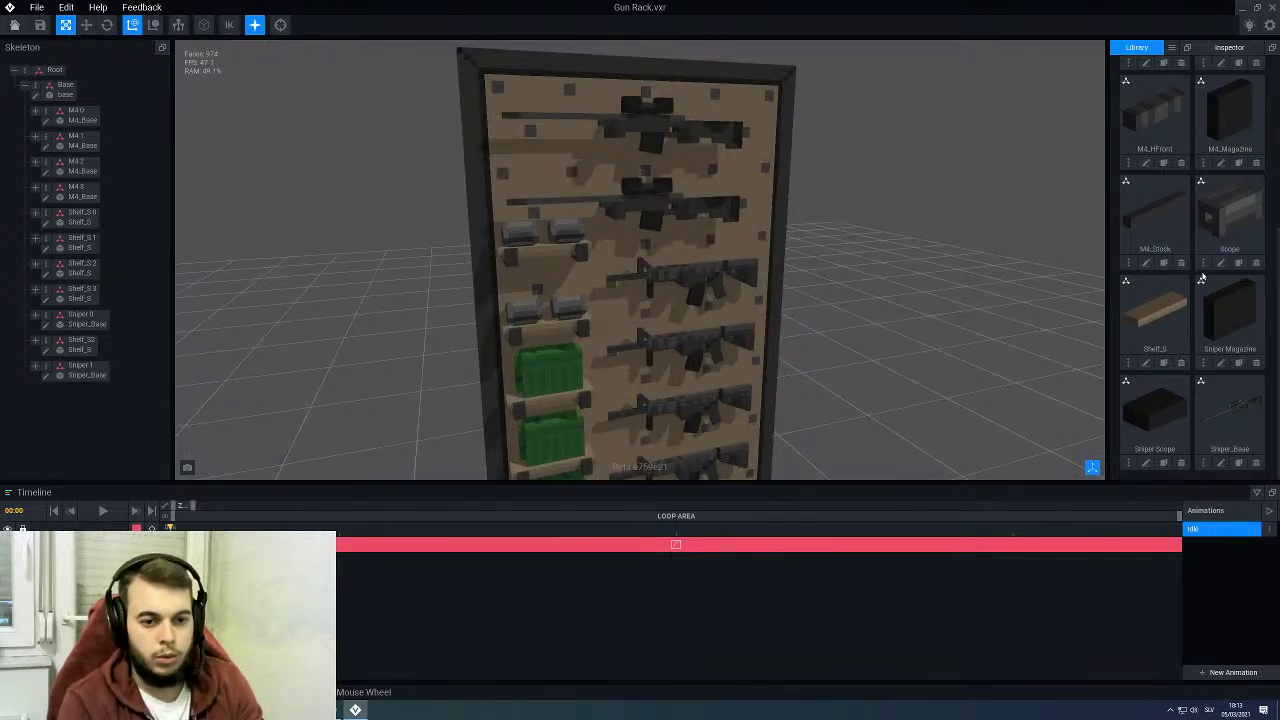
pyautogui.click(1256, 266)
pyautogui.click(589, 233)
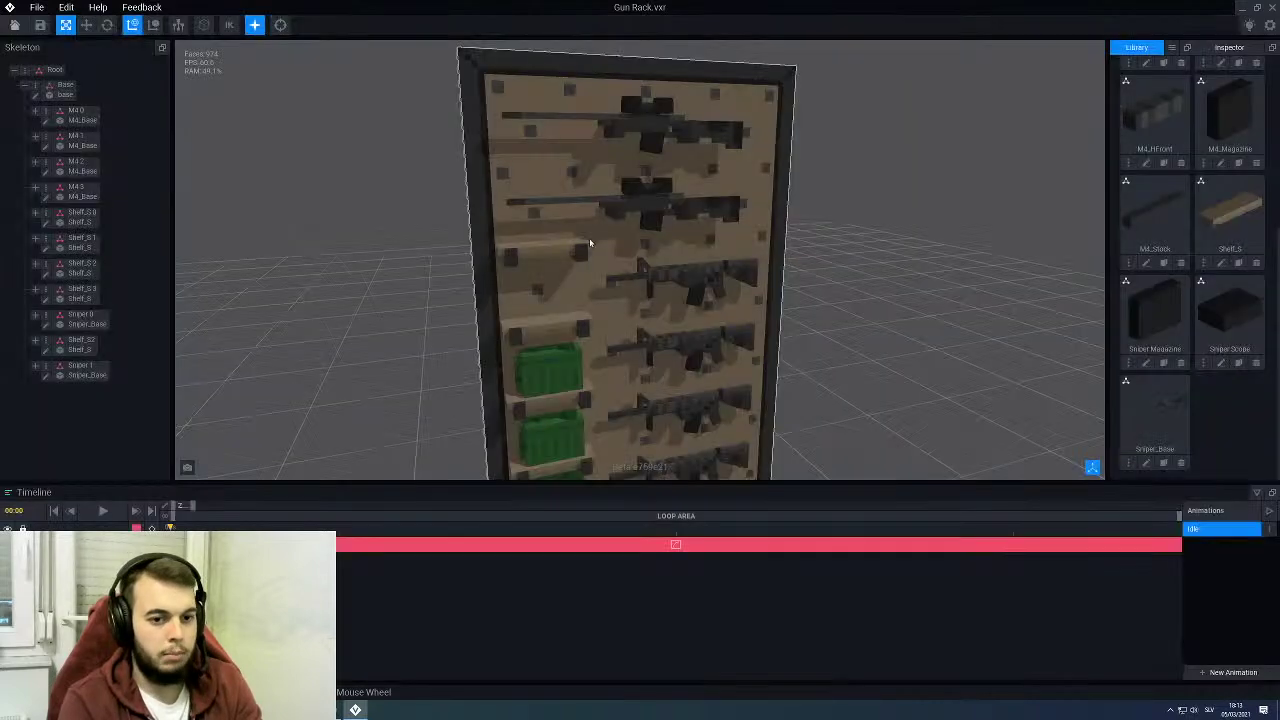
# Step: Clone the M4_Stock model under the name "Pistol_Base"
pyautogui.moveTo(631, 249); pyautogui.dragTo(631, 300, button='right')
pyautogui.scroll(3, 571, 255)
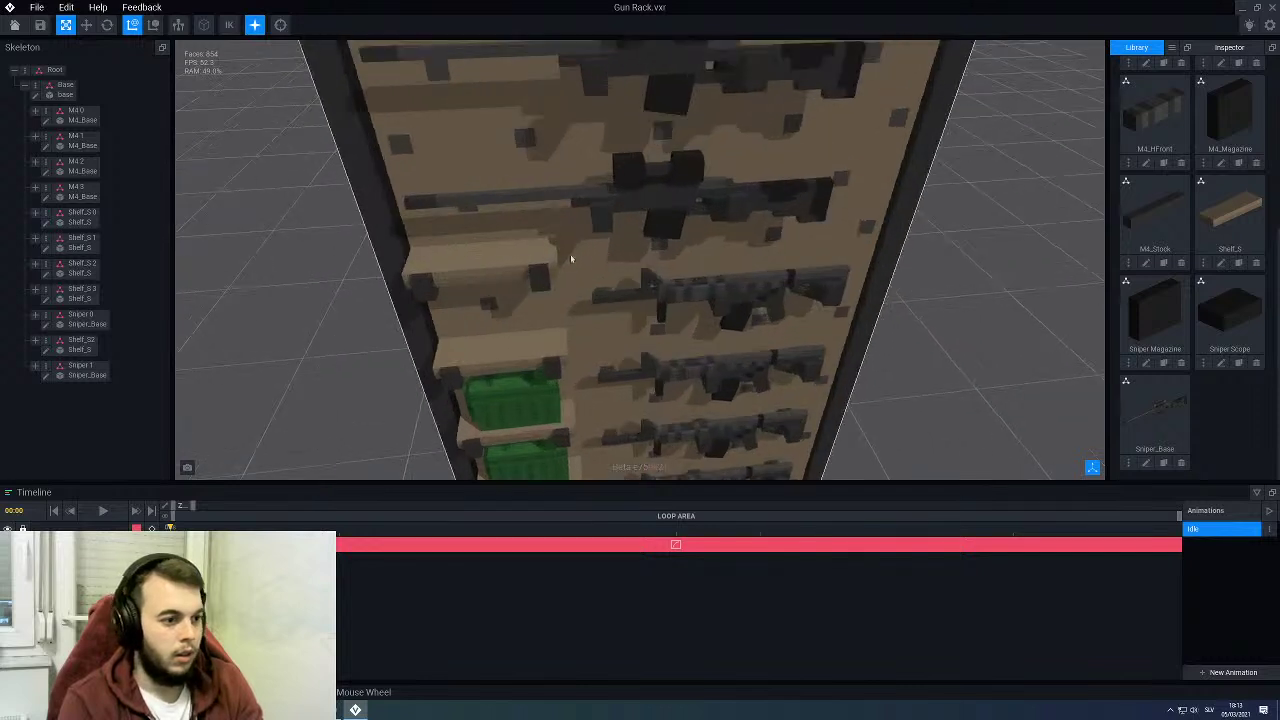
pyautogui.moveTo(514, 254); pyautogui.dragTo(614, 261, button='middle')
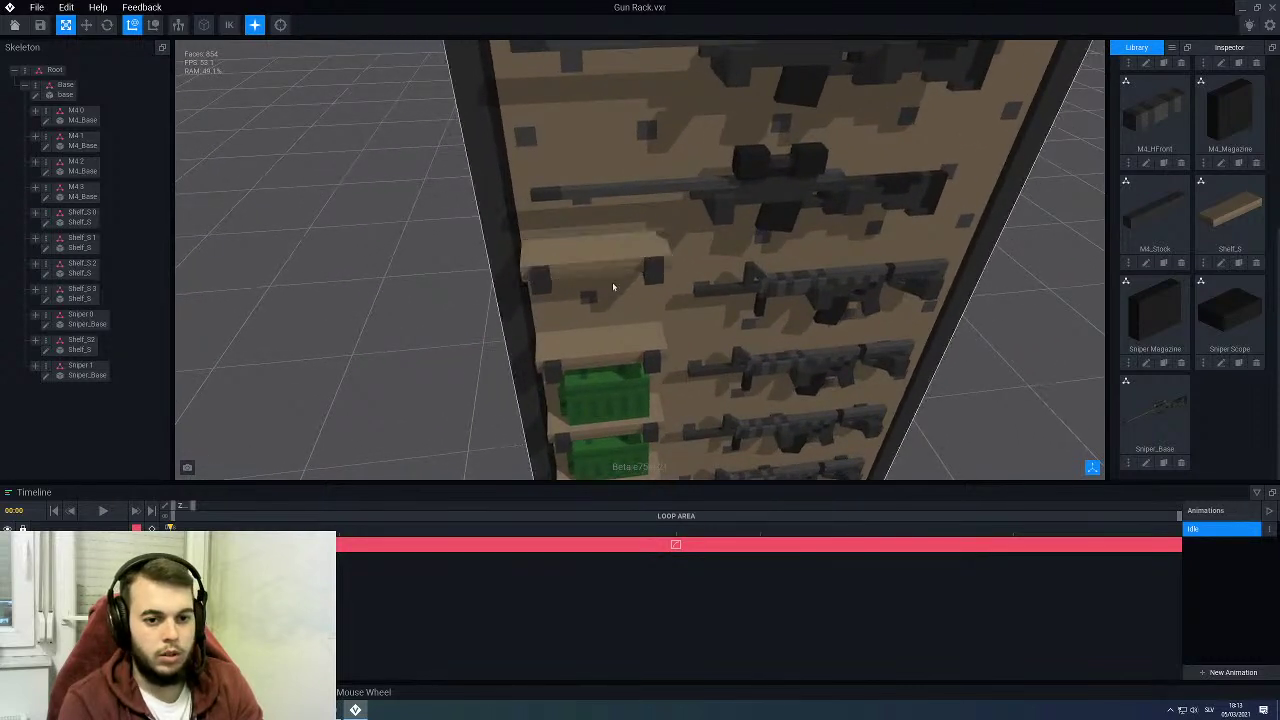
pyautogui.click(1164, 263)
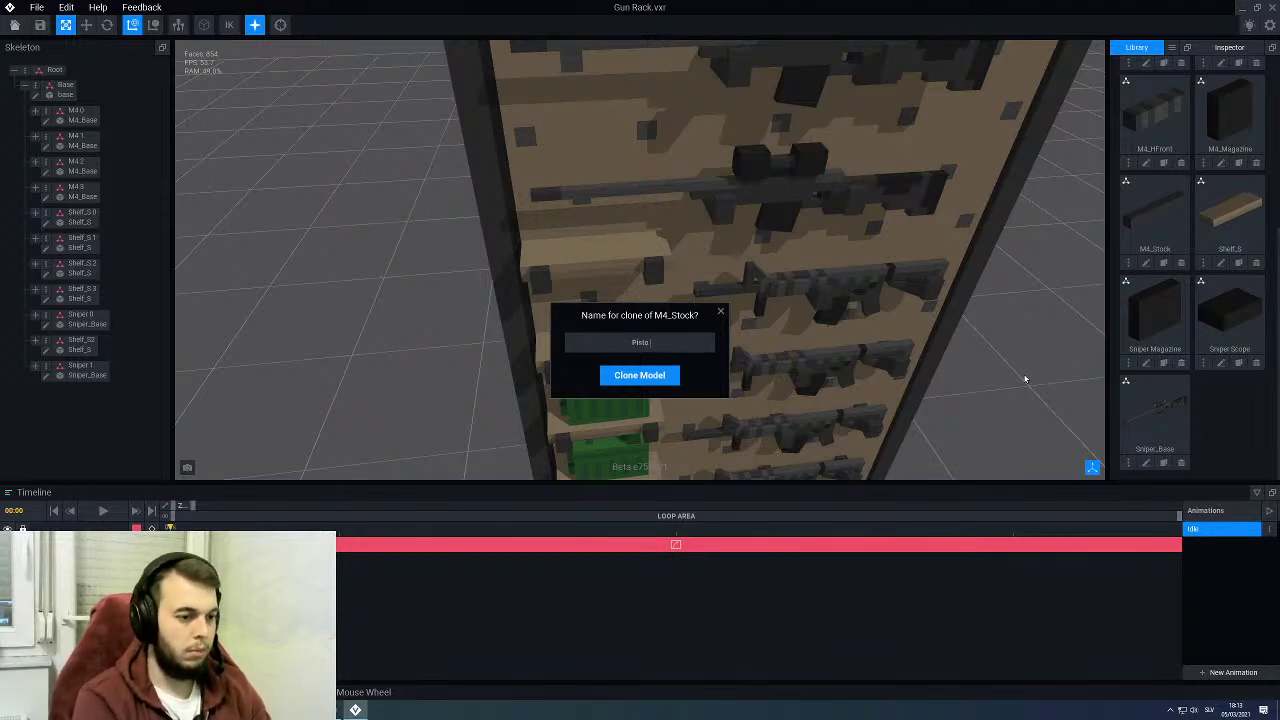
pyautogui.write('Pistol_Base')
pyautogui.press('Return')
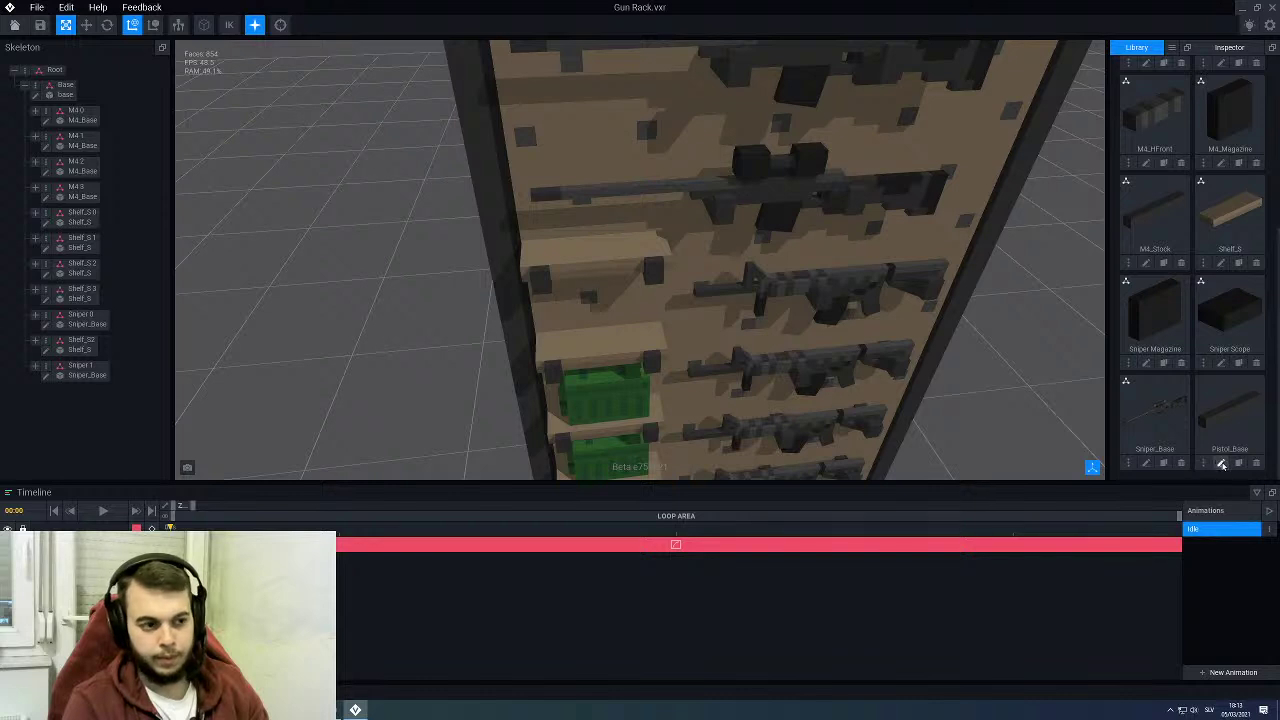
# Step: Open the uppermost shelf's Shelf_S model for a look, and return to the gun rack, saving the model
pyautogui.click(592, 252)
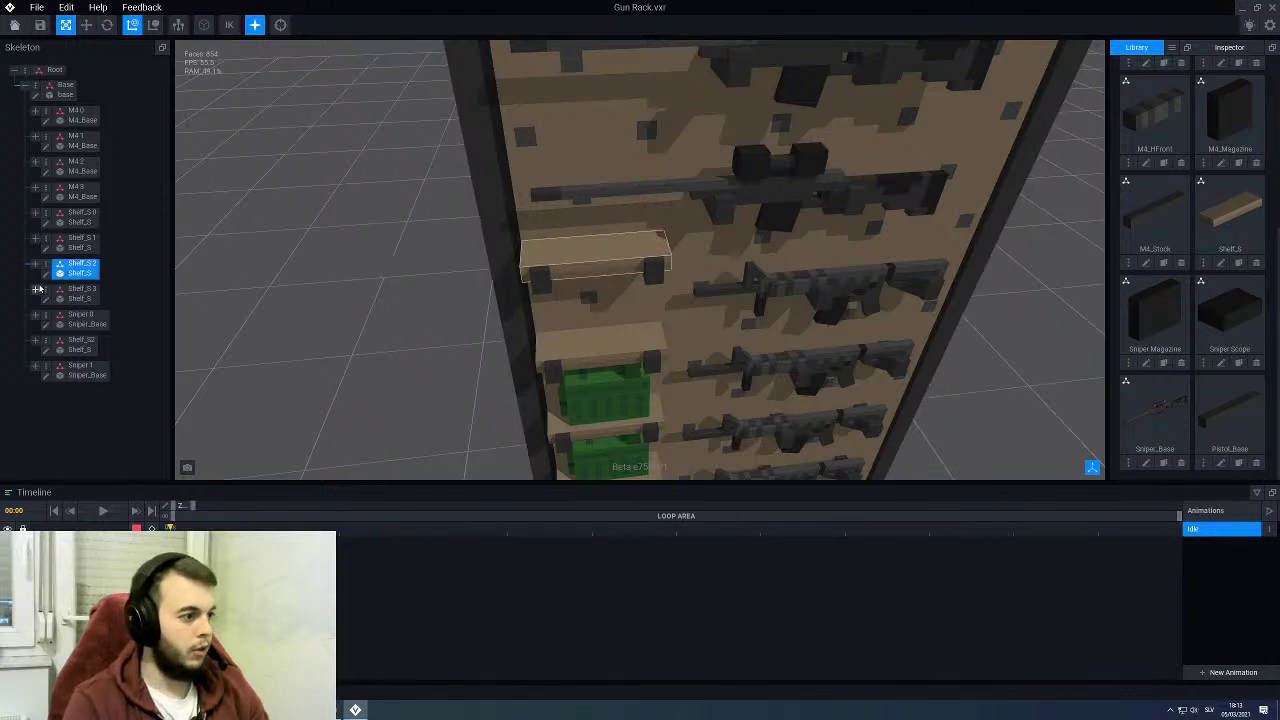
pyautogui.click(45, 275)
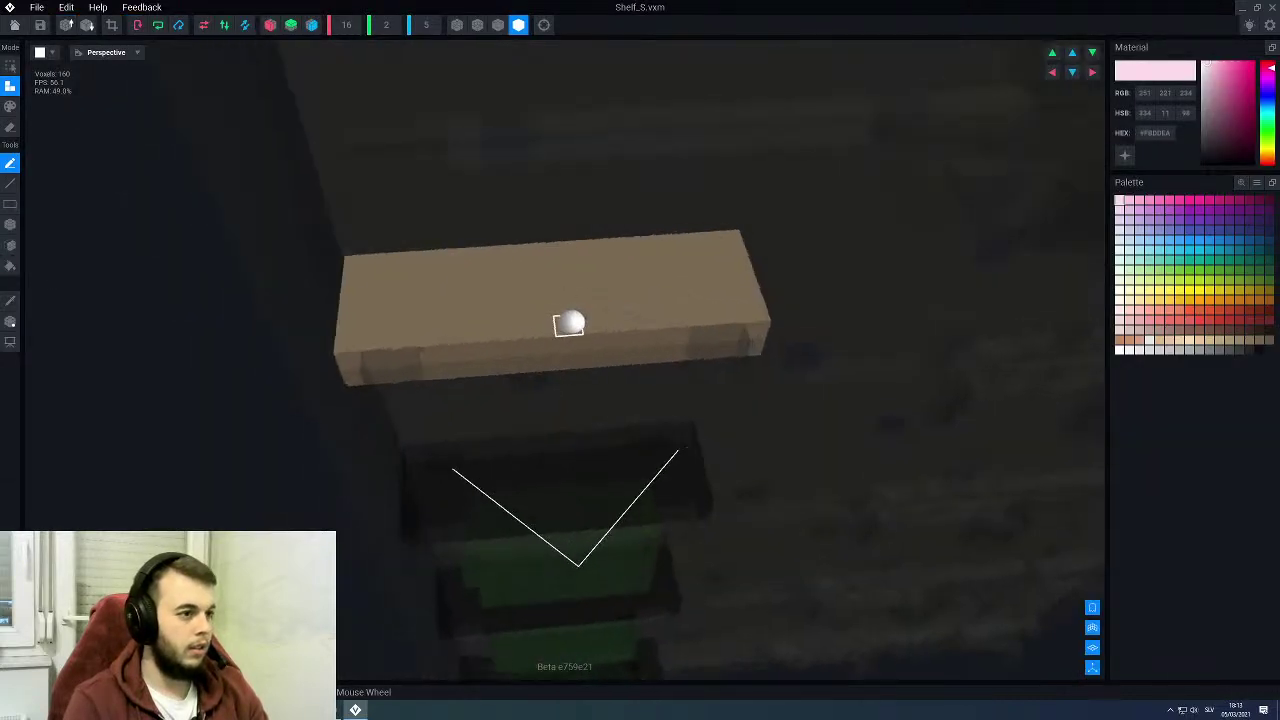
pyautogui.click(14, 24)
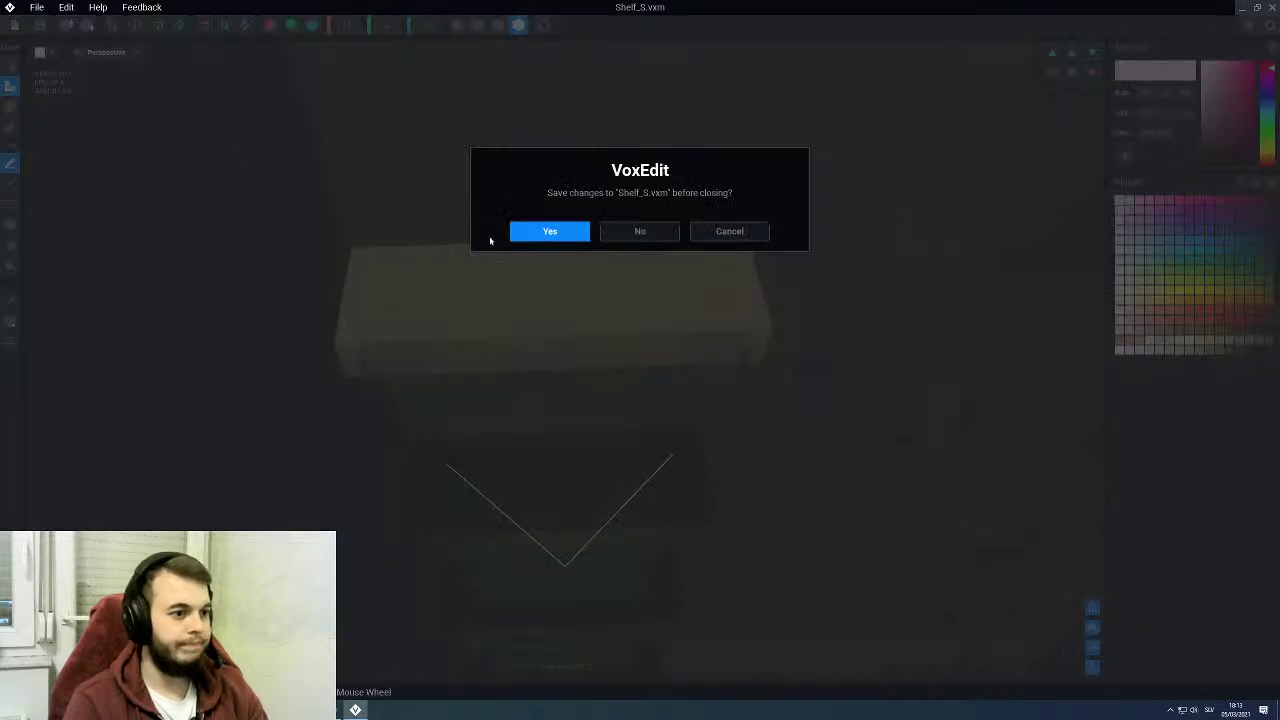
pyautogui.click(522, 235)
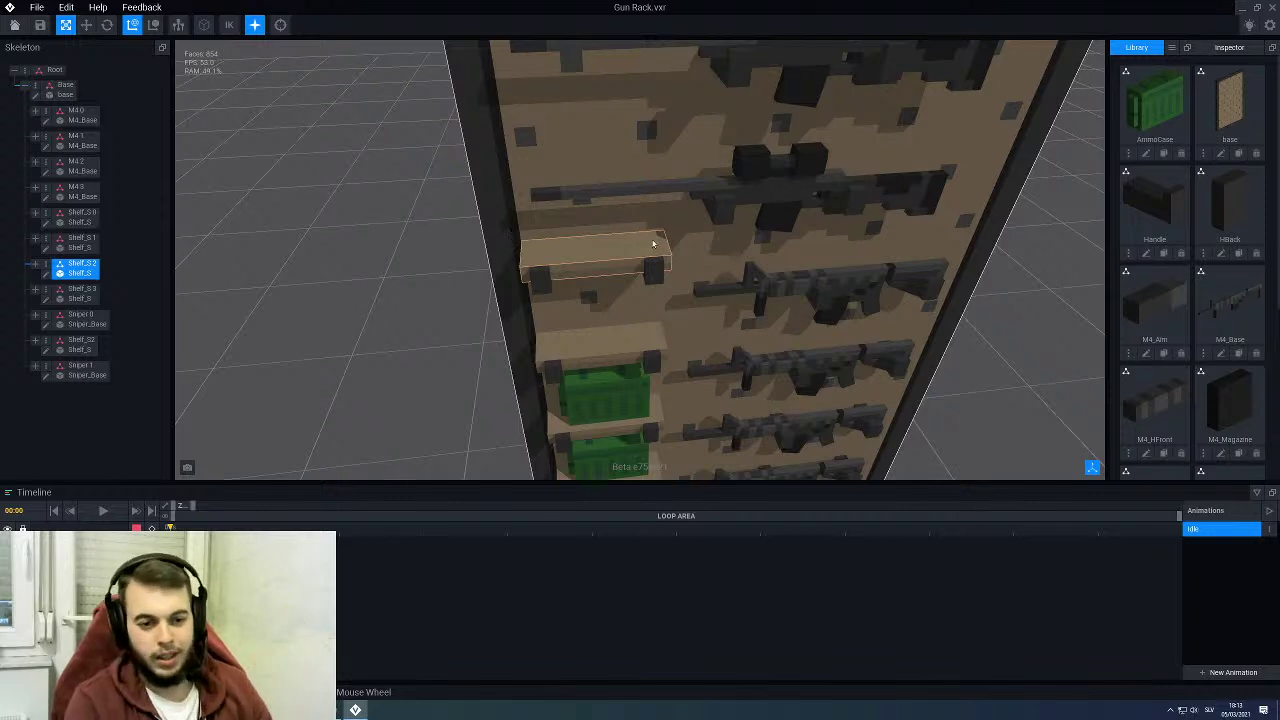
# Step: Open the Pistol_Base model for editing and enlarge its volume to 12 voxels long and 8 voxels high
pyautogui.scroll(-3, 1231, 311)
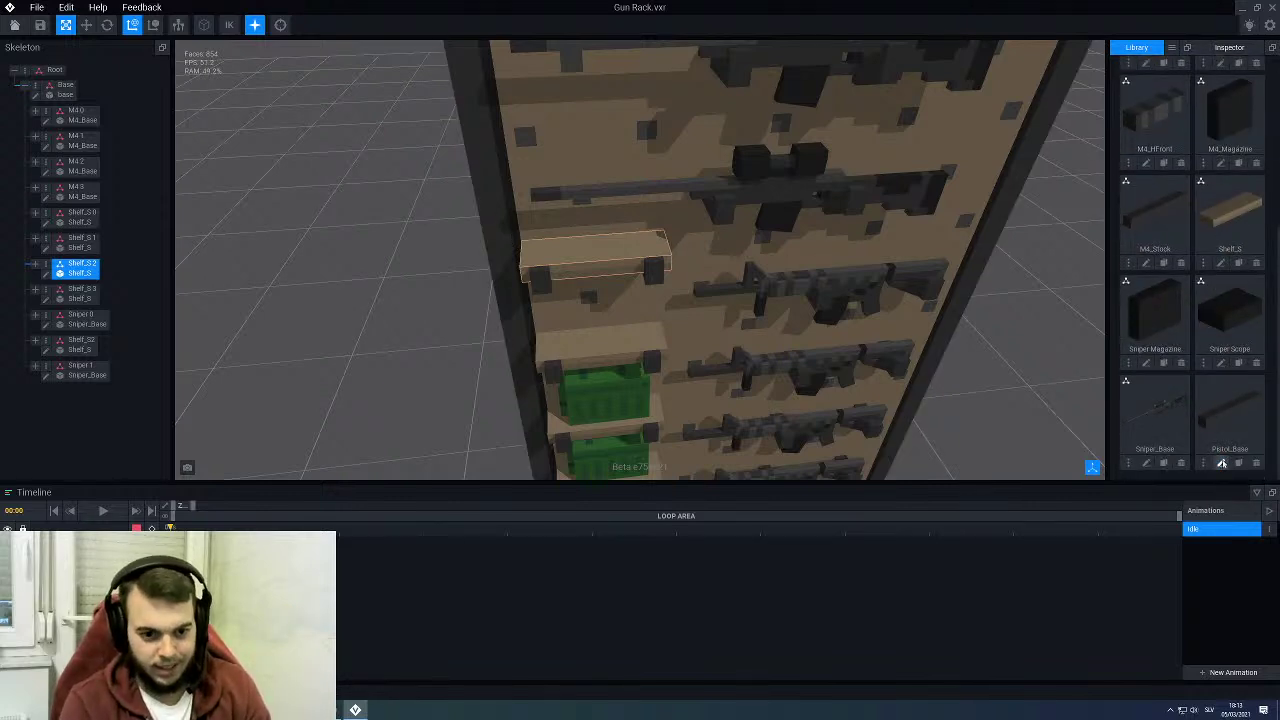
pyautogui.click(1221, 463)
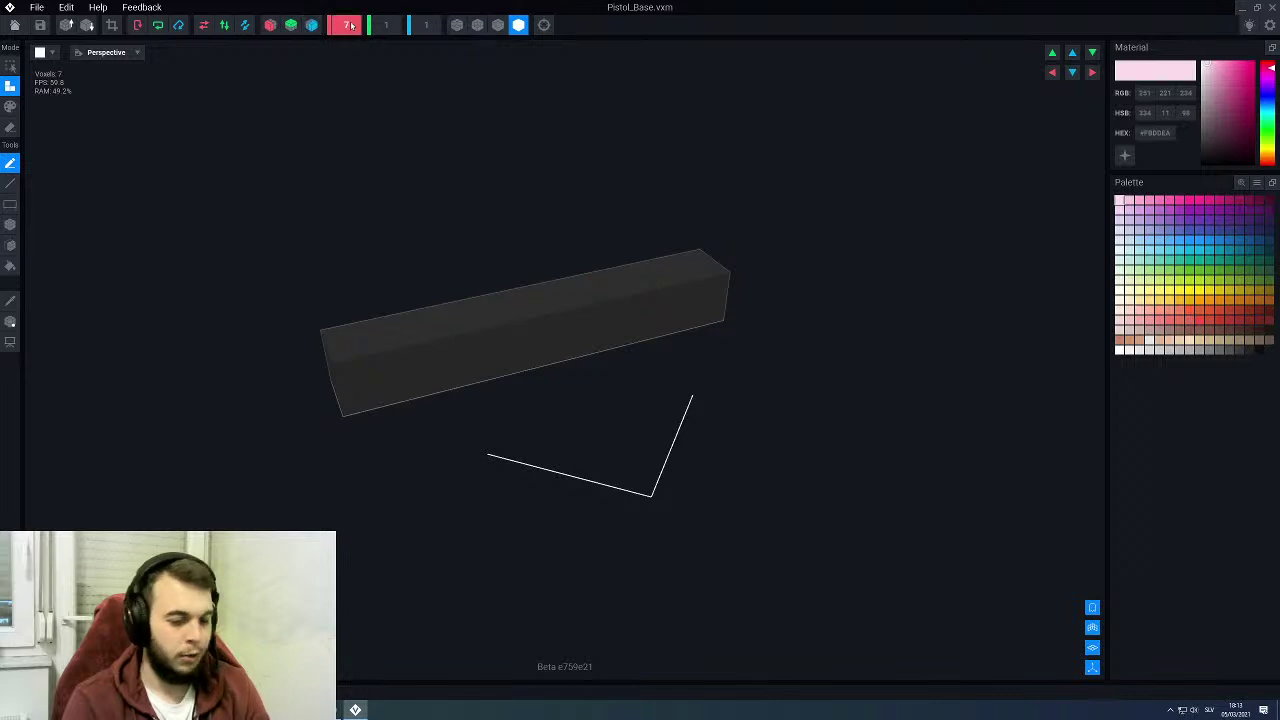
pyautogui.write('12')
pyautogui.press('Return')
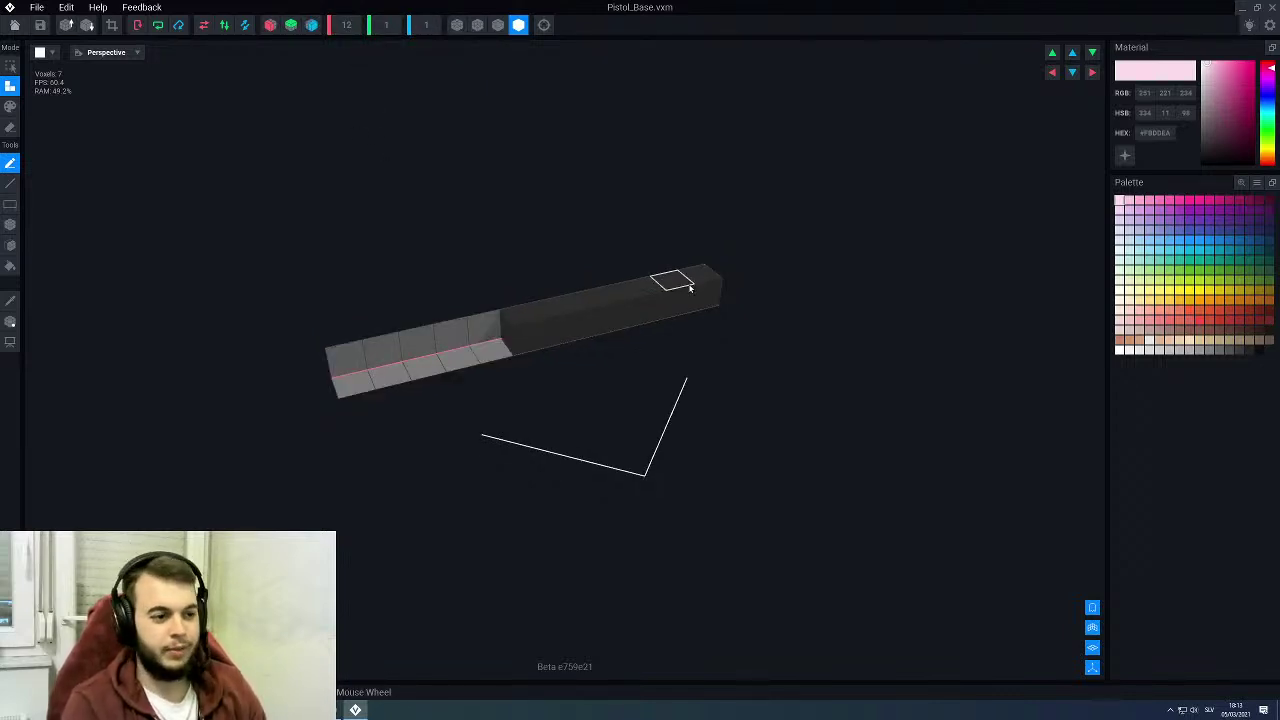
pyautogui.moveTo(600, 330); pyautogui.dragTo(515, 315, button='right')
pyautogui.click(387, 26)
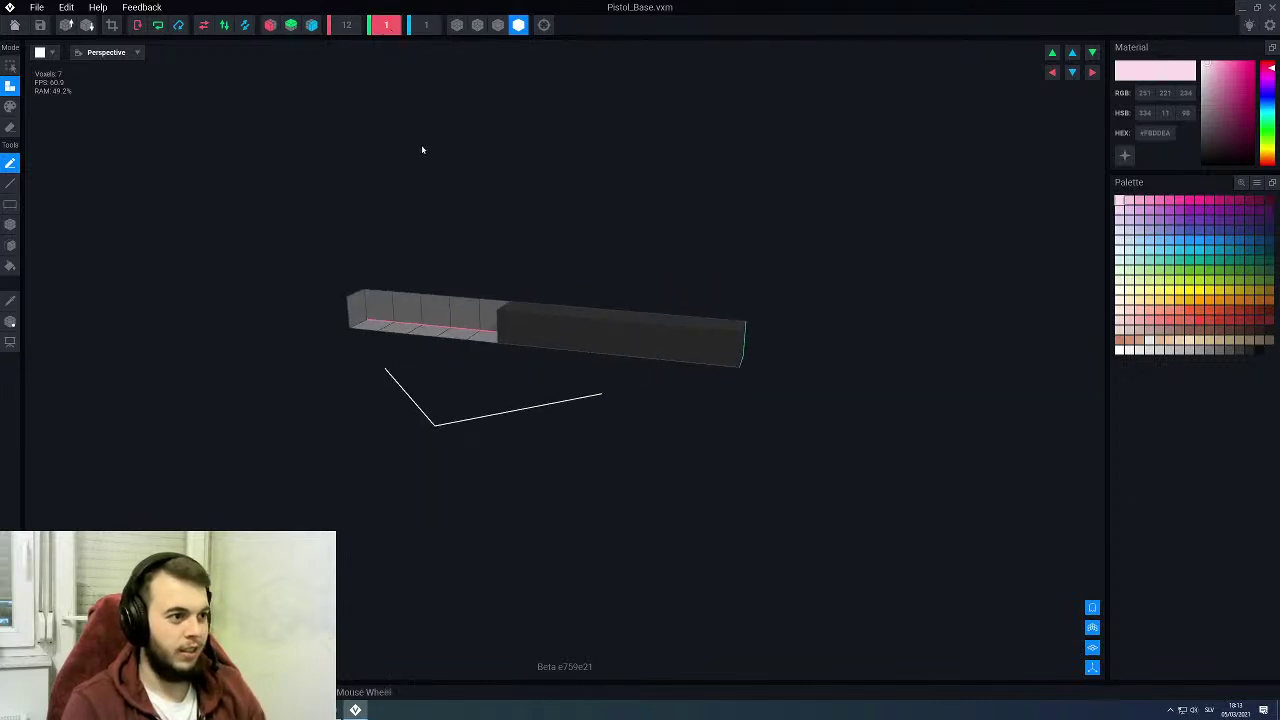
pyautogui.write('8')
pyautogui.press('Return')
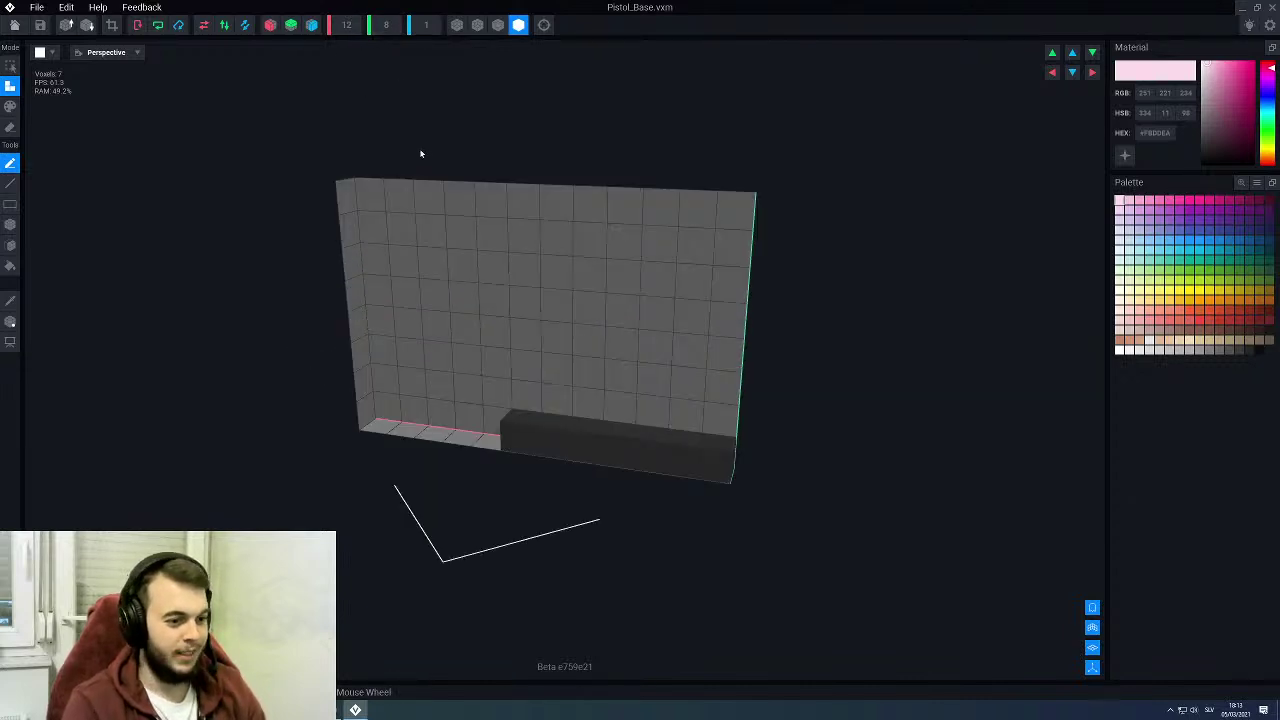
# Step: Move the dark bar of voxels in Pistol_Base up by six voxels
pyautogui.click(1053, 54)
pyautogui.click(1053, 54)
pyautogui.click(1053, 54)
pyautogui.click(1053, 54)
pyautogui.click(1053, 54)
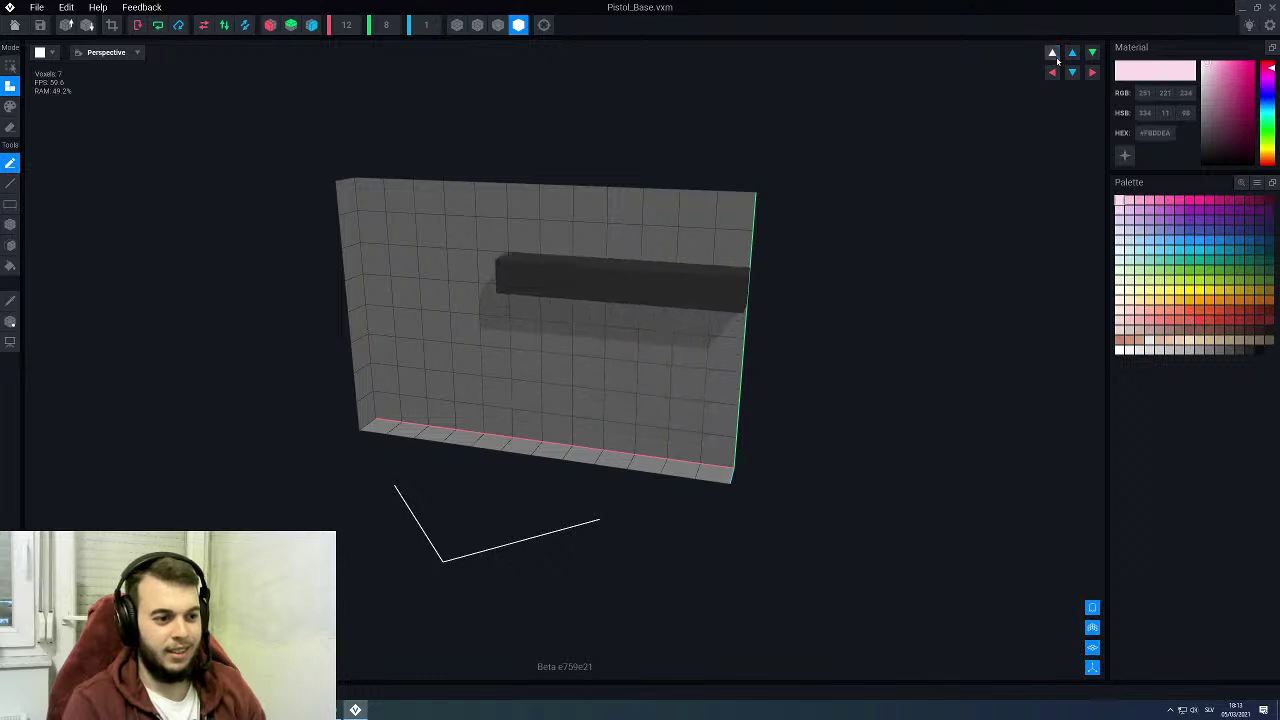
pyautogui.click(1053, 54)
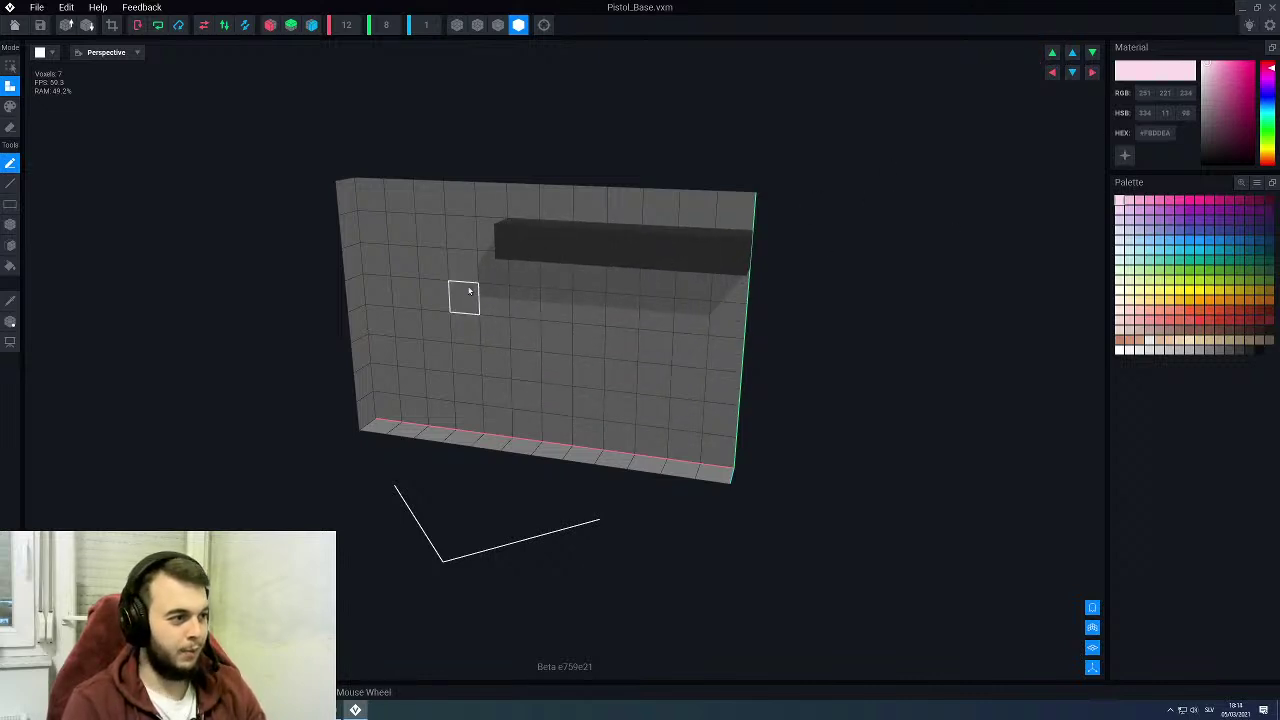
pyautogui.click(10, 323)
pyautogui.click(11, 325)
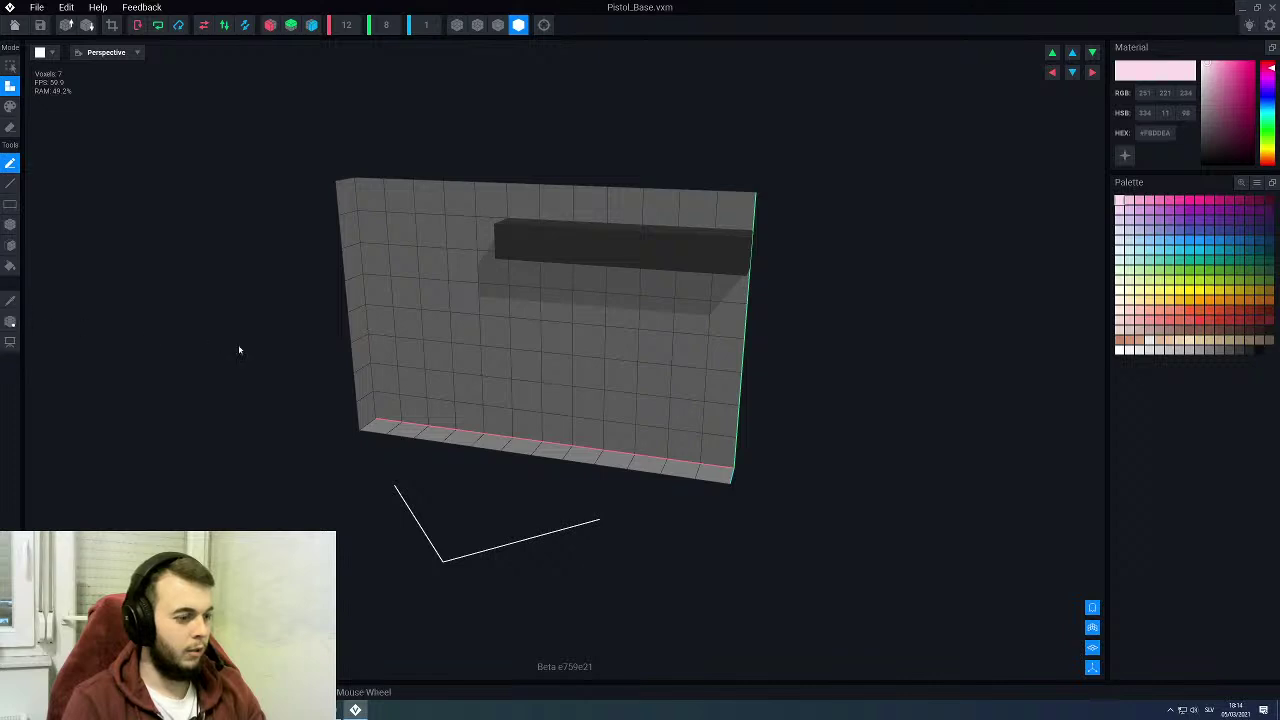
pyautogui.click(10, 321)
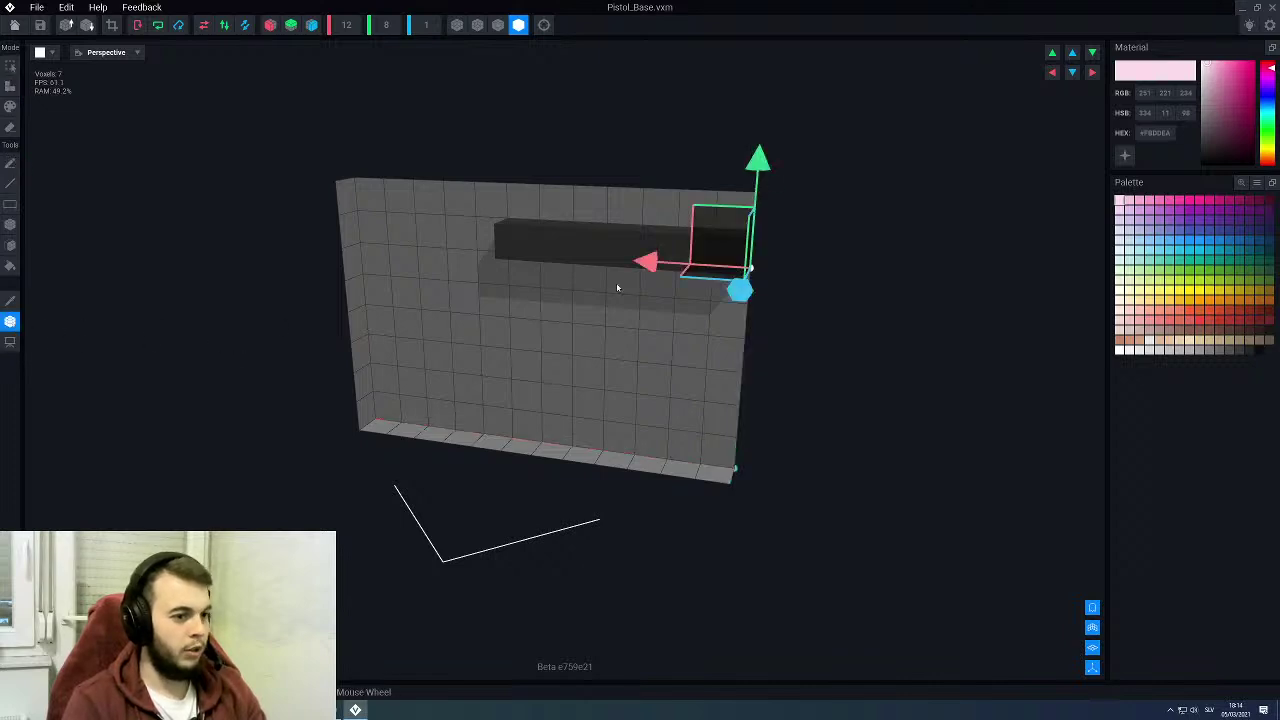
pyautogui.moveTo(638, 260); pyautogui.dragTo(656, 262)
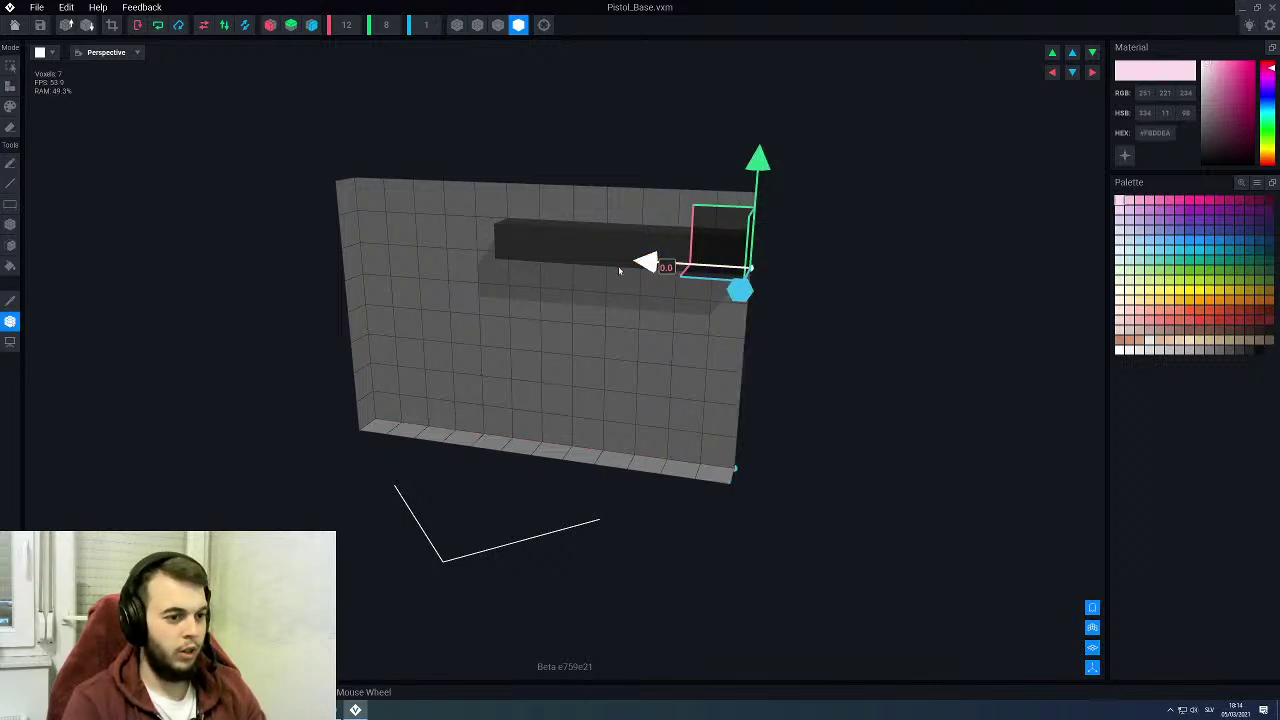
pyautogui.click(10, 321)
# Step: Pick the bar's dark grey, extend the bar to the front end of the volume and add one voxel on top of that end
pyautogui.press('l')
pyautogui.press('f')
pyautogui.press('b')
pyautogui.moveTo(275, 348); pyautogui.dragTo(376, 323, button='right')
pyautogui.scroll(3, 464, 262)
pyautogui.keyDown('alt'); pyautogui.click(527, 215); pyautogui.keyUp('alt')
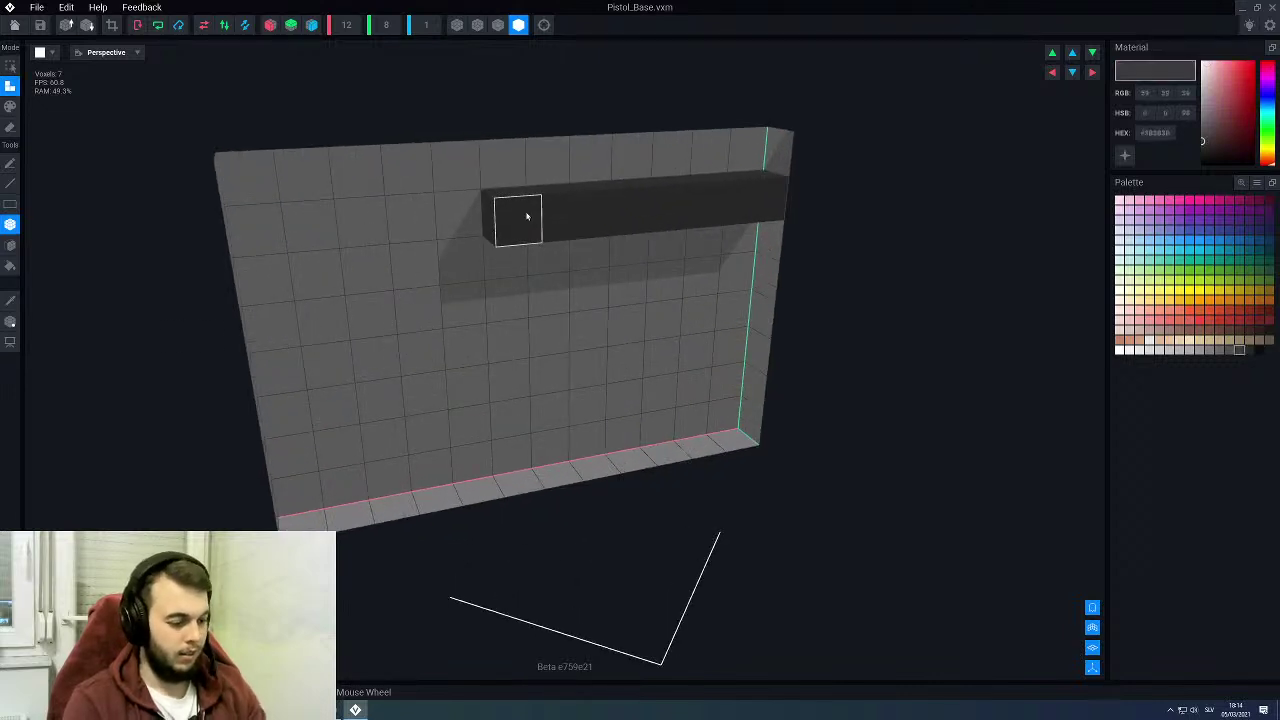
pyautogui.moveTo(527, 215); pyautogui.dragTo(238, 212)
# Step: Add a line of eight dark voxels directly beneath the bar, running to the rear edge of the volume
pyautogui.press('l')
pyautogui.moveTo(373, 394); pyautogui.dragTo(440, 333, button='right')
pyautogui.scroll(2, 430, 328)
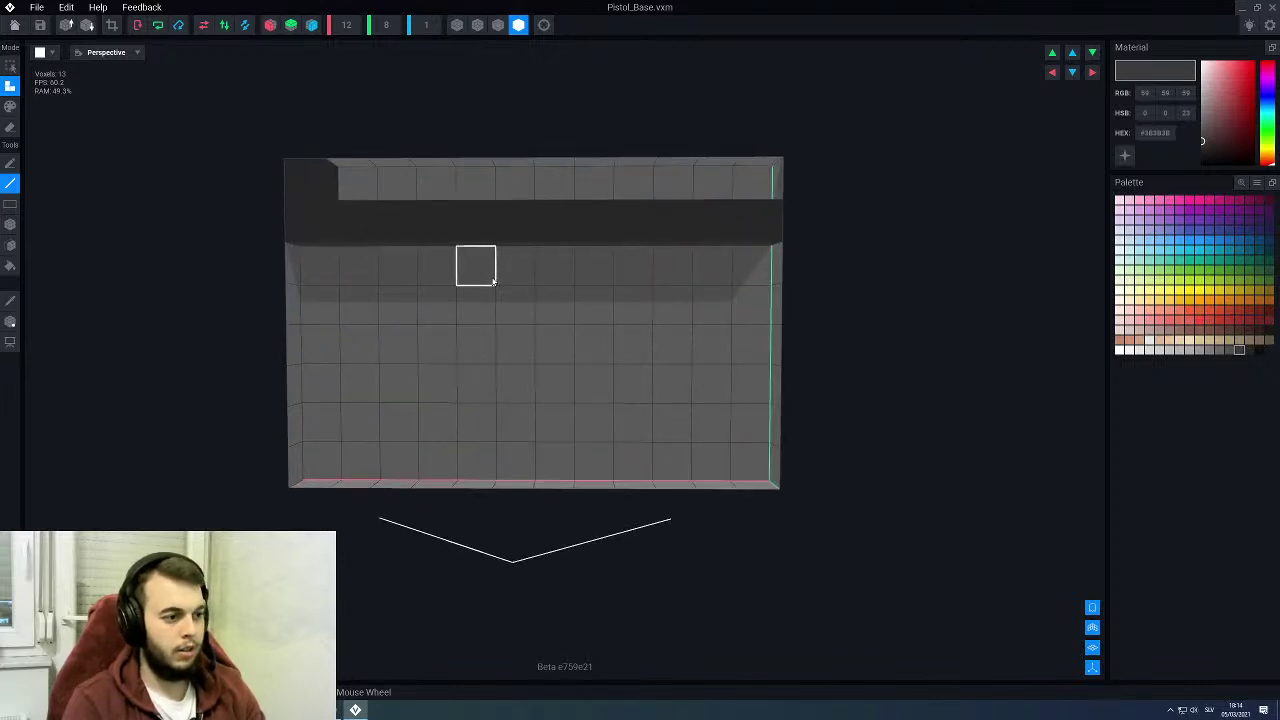
pyautogui.moveTo(482, 279); pyautogui.dragTo(741, 273)
# Step: Erase the rearmost voxel of the pistol's upper row
pyautogui.moveTo(598, 345); pyautogui.dragTo(659, 283, button='right')
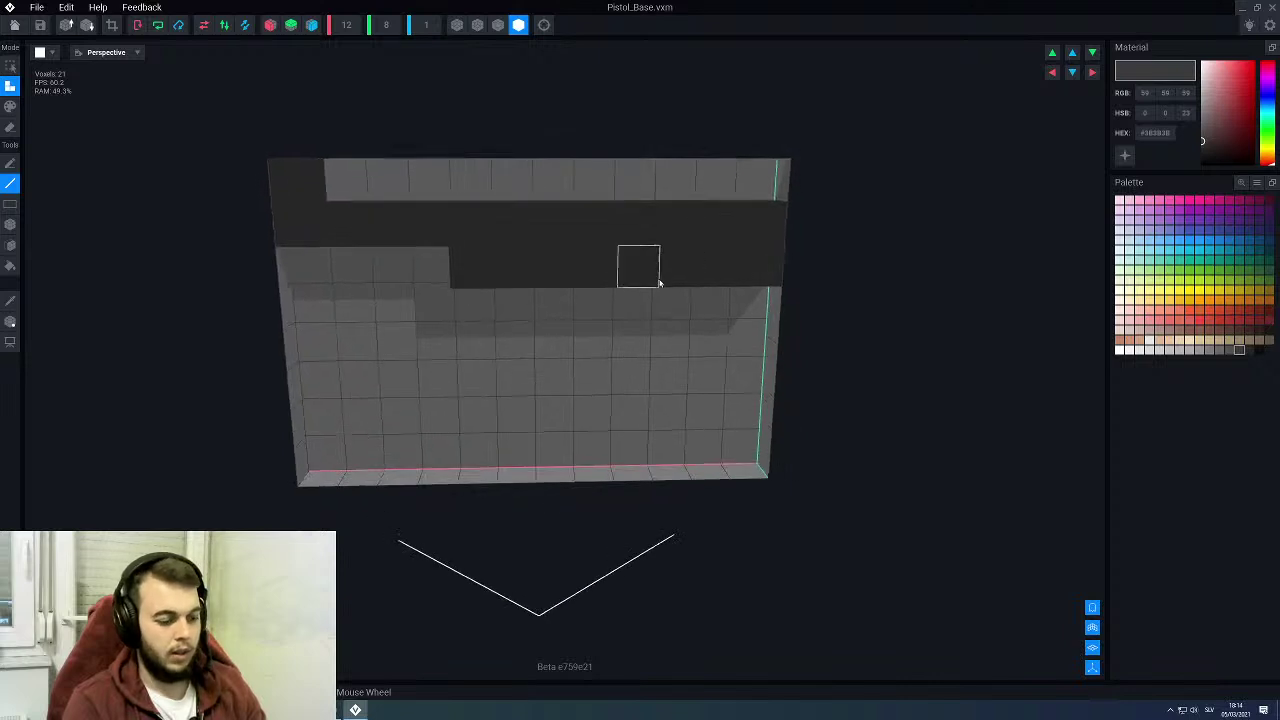
pyautogui.press('e')
pyautogui.click(763, 220)
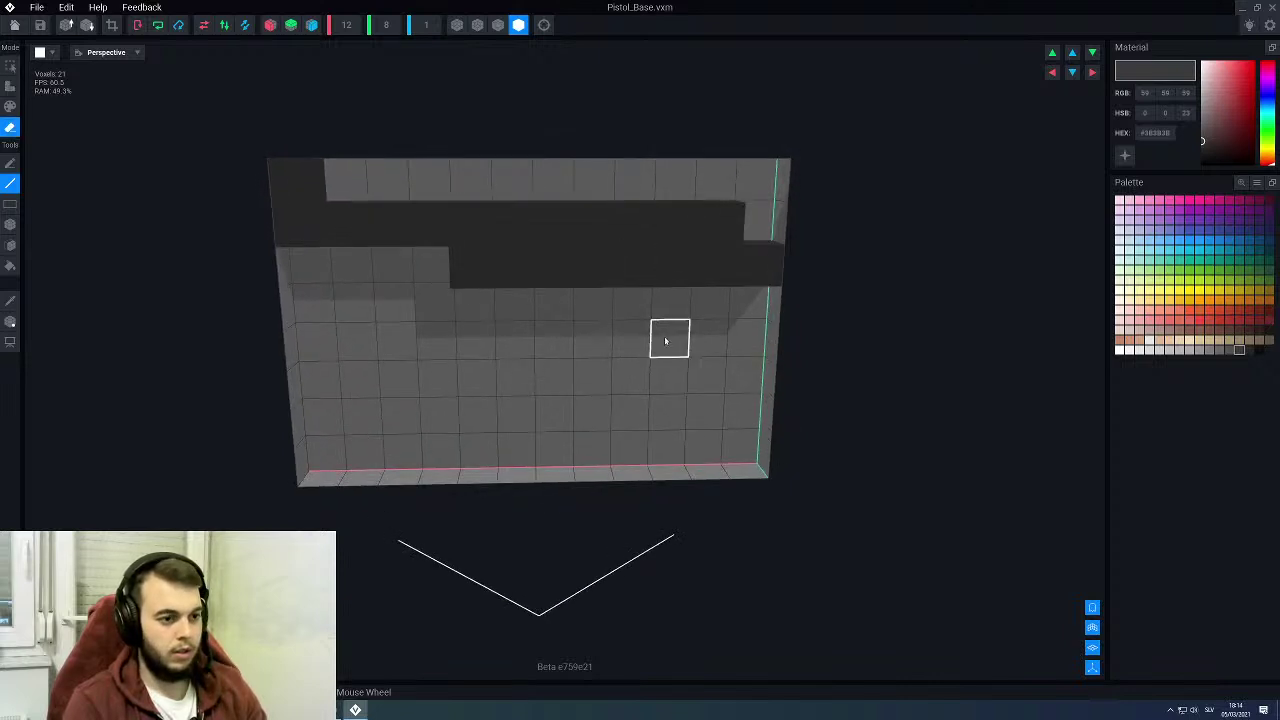
pyautogui.click(606, 270)
pyautogui.press('t')
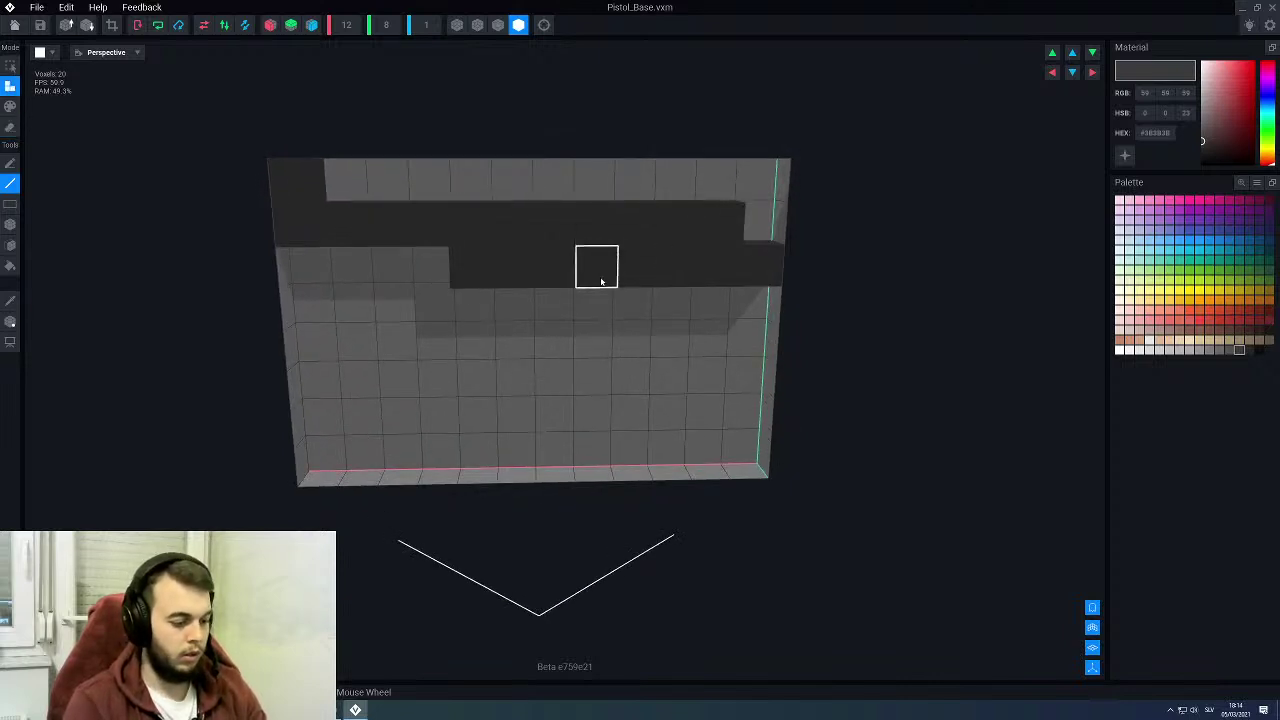
# Step: Erase two more voxels from the rear end of both the upper and the lower row
pyautogui.moveTo(661, 316); pyautogui.dragTo(534, 326, button='right')
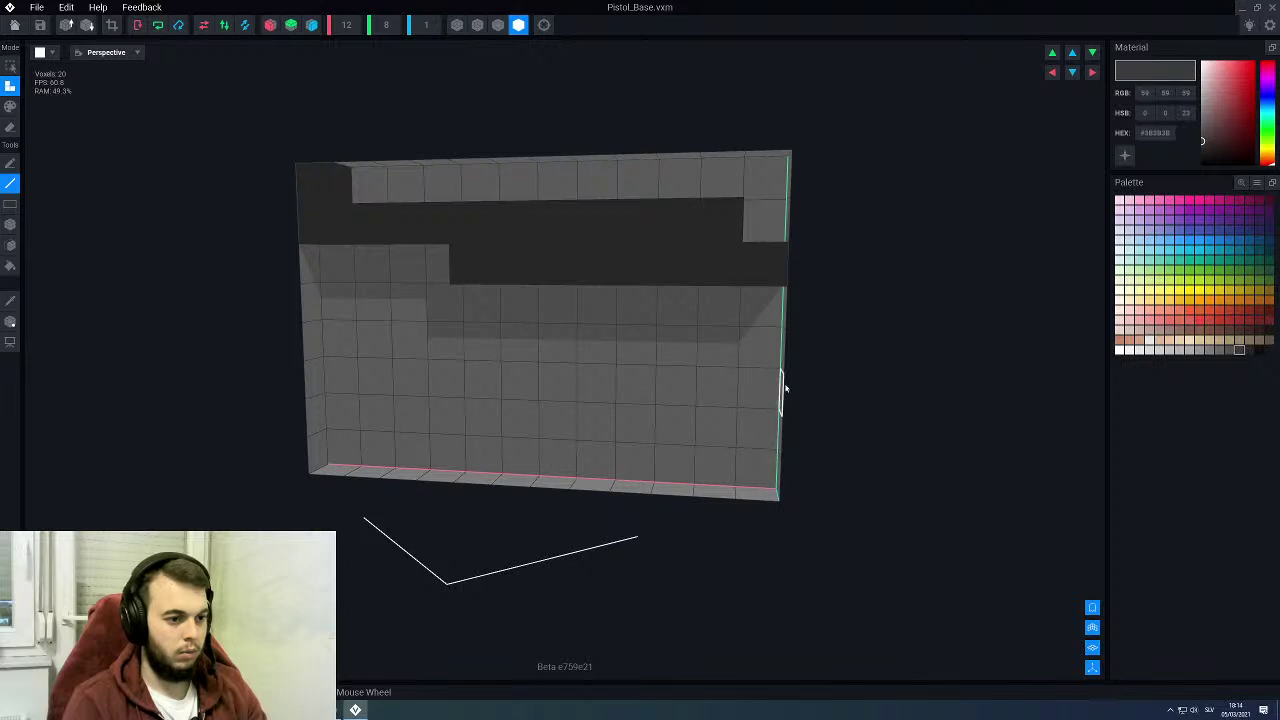
pyautogui.moveTo(632, 360); pyautogui.dragTo(597, 310, button='right')
pyautogui.press('r')
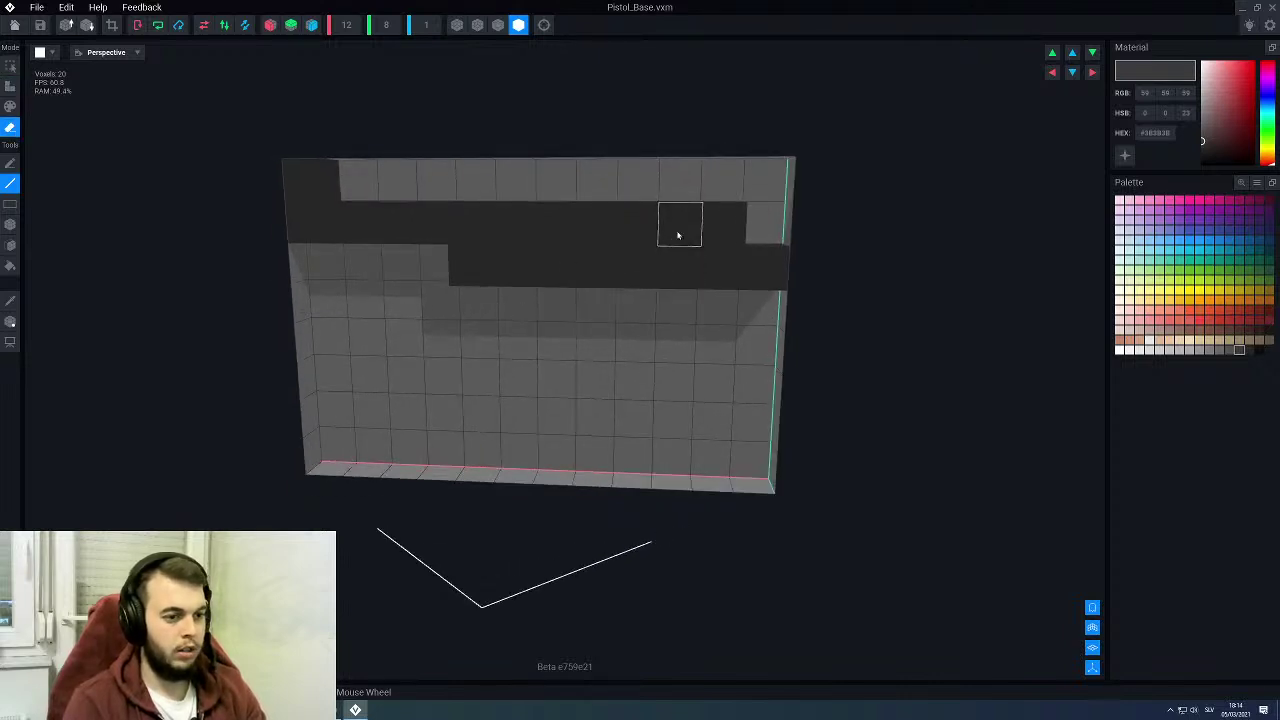
pyautogui.moveTo(677, 234); pyautogui.dragTo(763, 272)
# Step: Lengthen the pistol's lower row by two voxels towards the front
pyautogui.scroll(-3, 640, 345)
pyautogui.moveTo(634, 349); pyautogui.dragTo(534, 323, button='right')
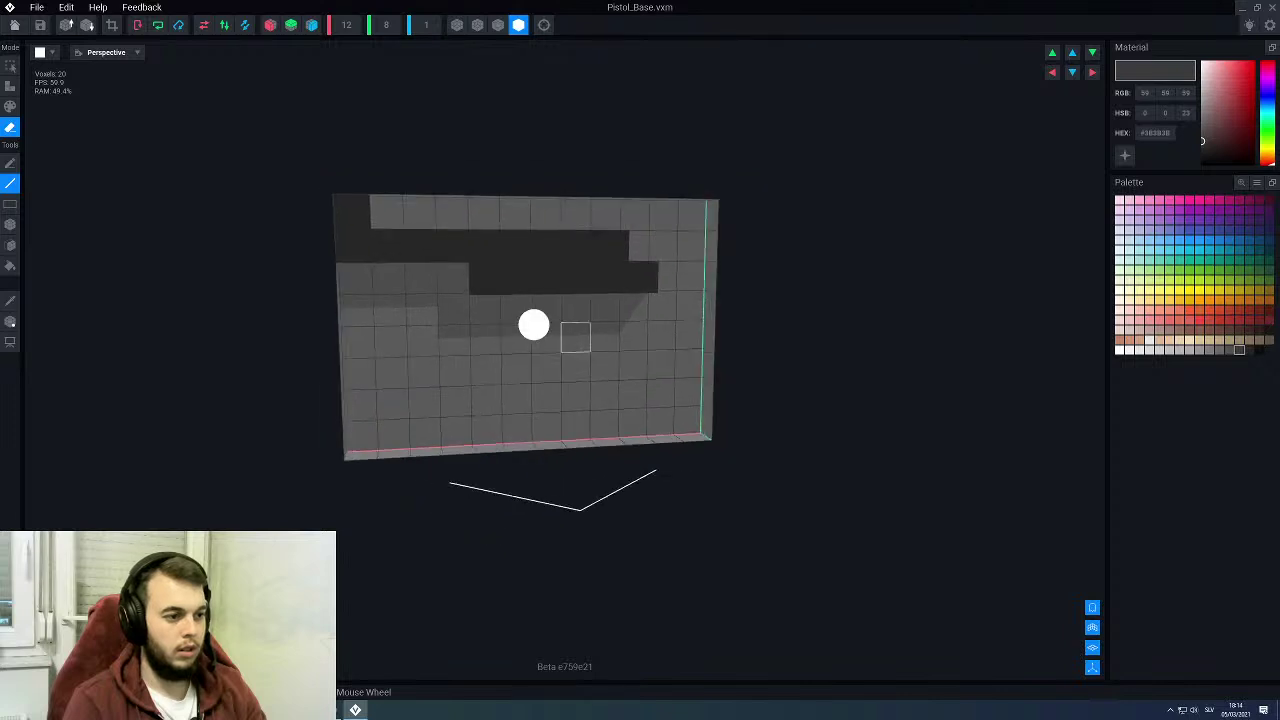
pyautogui.scroll(4, 540, 306)
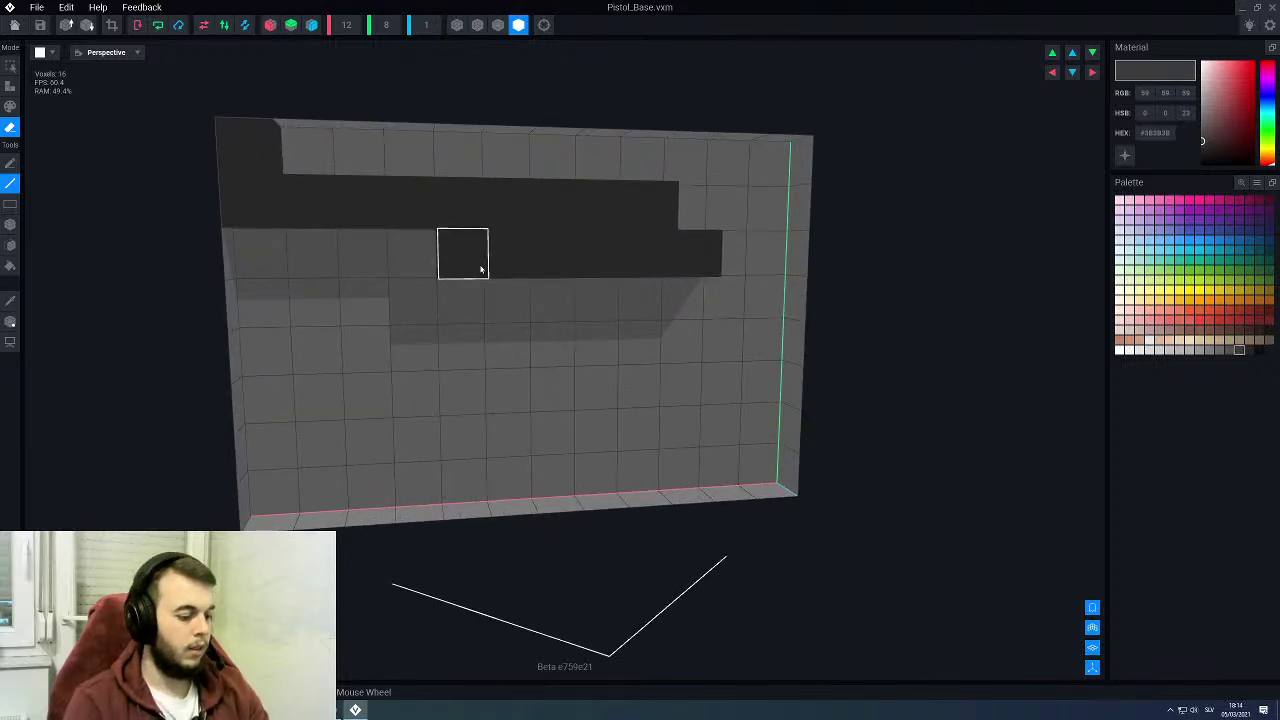
pyautogui.press('2')
pyautogui.click(419, 256)
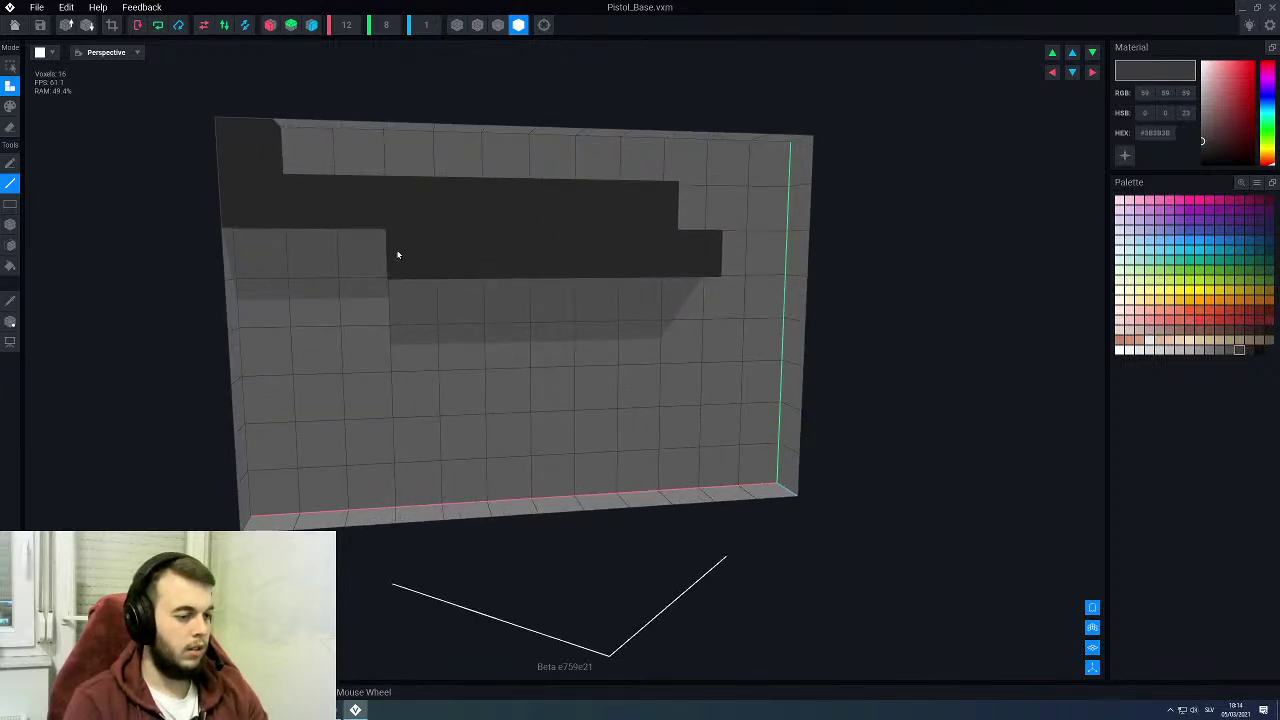
pyautogui.moveTo(397, 254); pyautogui.dragTo(375, 251)
# Step: Add a trigger guard of two diagonally adjoining voxels beneath the lower row, the second one lower and further back
pyautogui.scroll(-3, 509, 324)
pyautogui.moveTo(592, 312)
pyautogui.mouseDown(button='right')
pyautogui.moveTo(545, 290)
pyautogui.moveTo(610, 327)
pyautogui.mouseUp(button='right')
pyautogui.scroll(3, 611, 328)
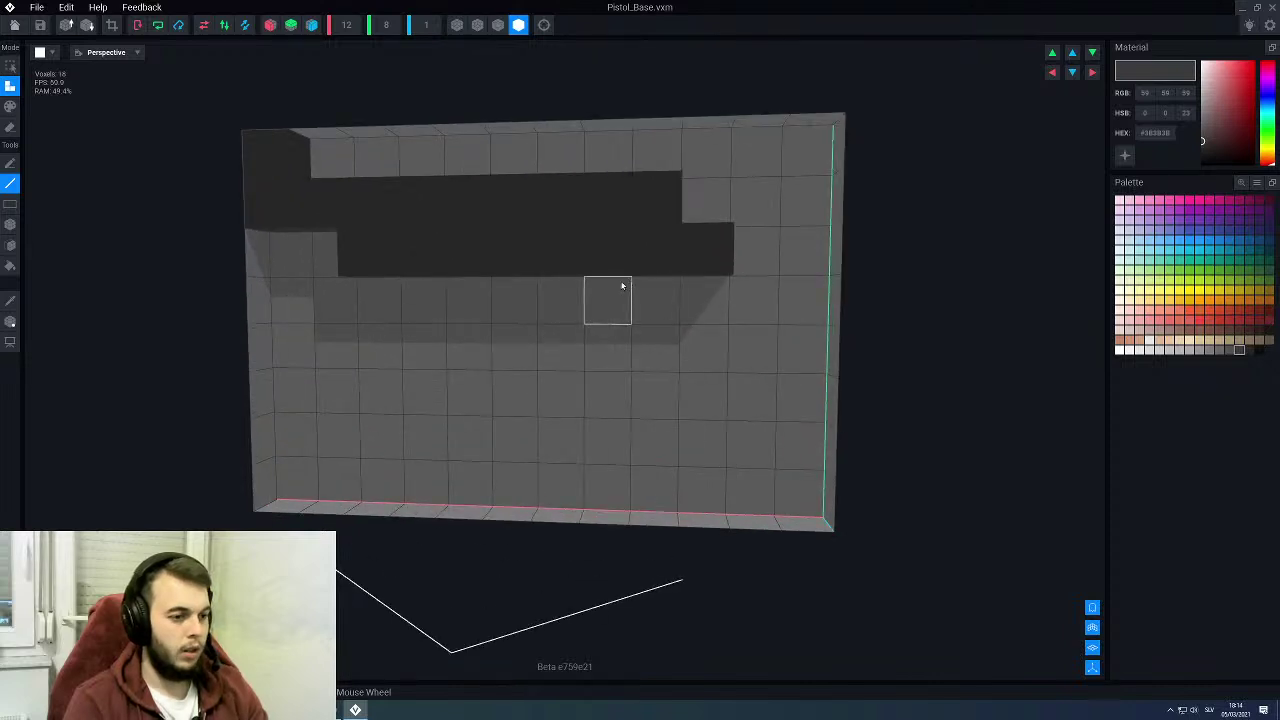
pyautogui.click(545, 290)
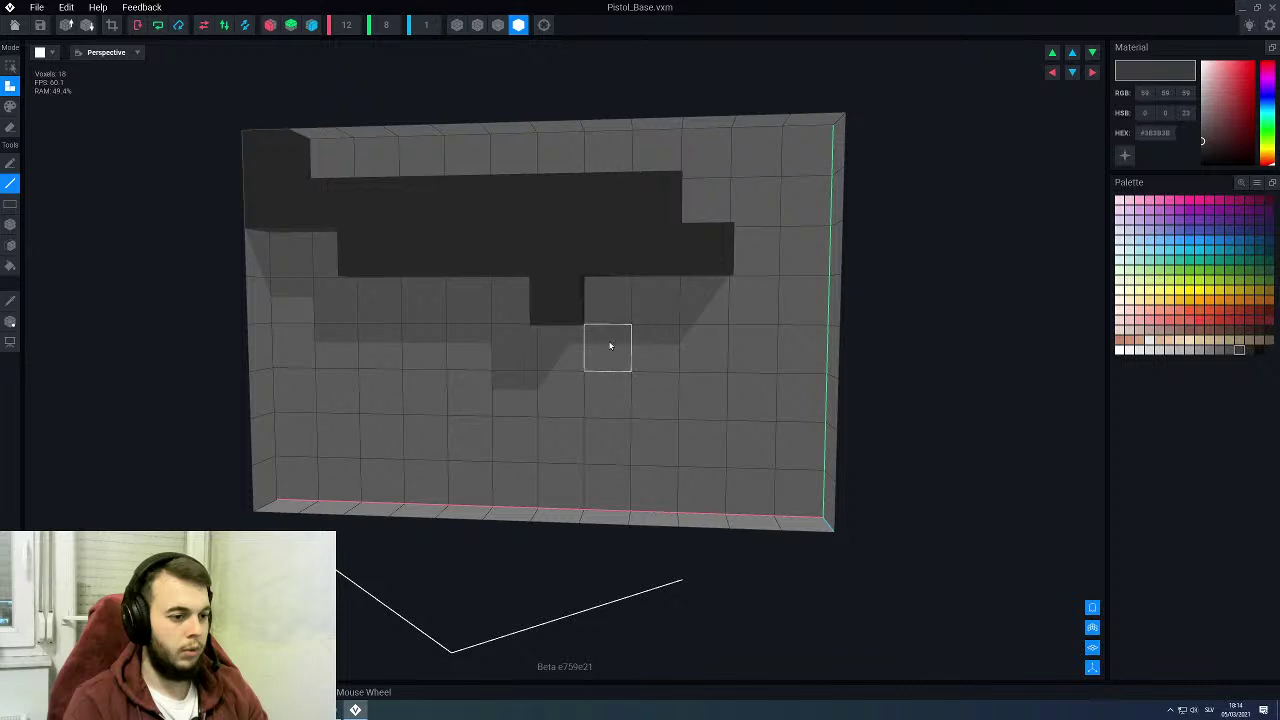
pyautogui.click(610, 346)
# Step: Add a single voxel behind the upper row, leaving a one-voxel gap, and crop the volume to fit the model
pyautogui.moveTo(557, 391)
pyautogui.mouseDown(button='right')
pyautogui.moveTo(470, 396)
pyautogui.moveTo(484, 396)
pyautogui.mouseUp(button='right')
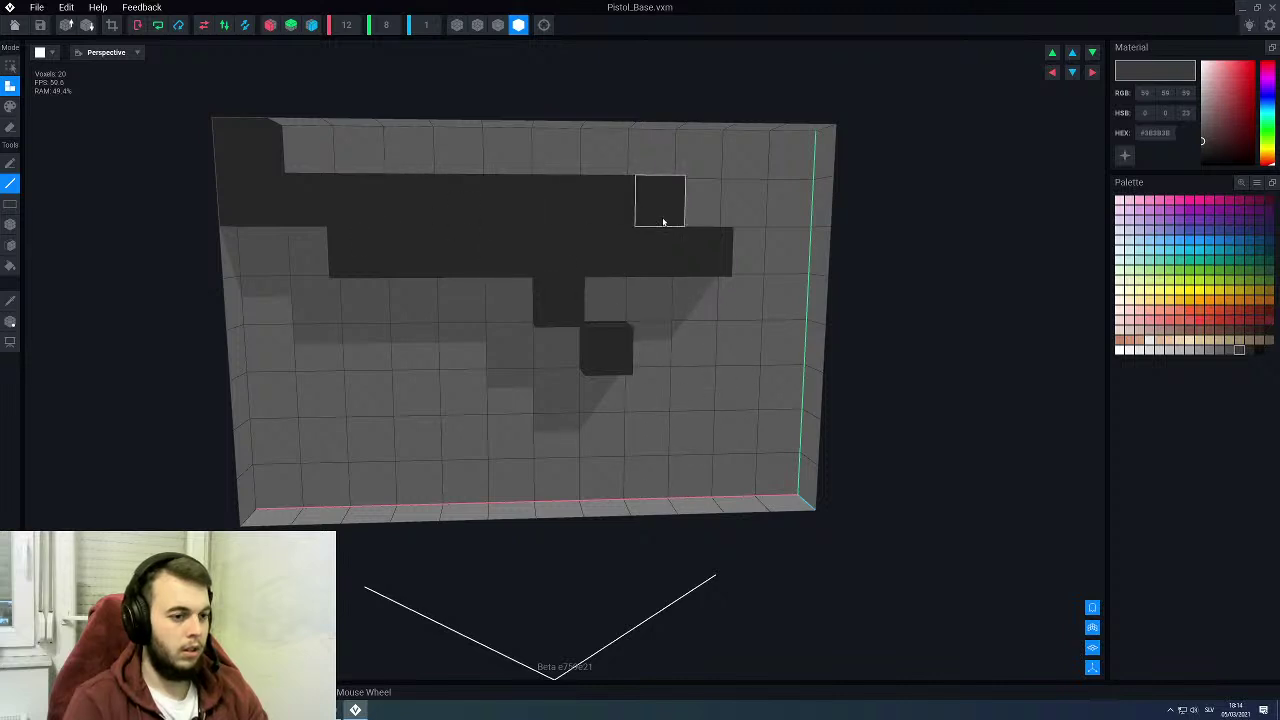
pyautogui.click(737, 206)
pyautogui.scroll(-3, 598, 382)
pyautogui.scroll(-3, 598, 382)
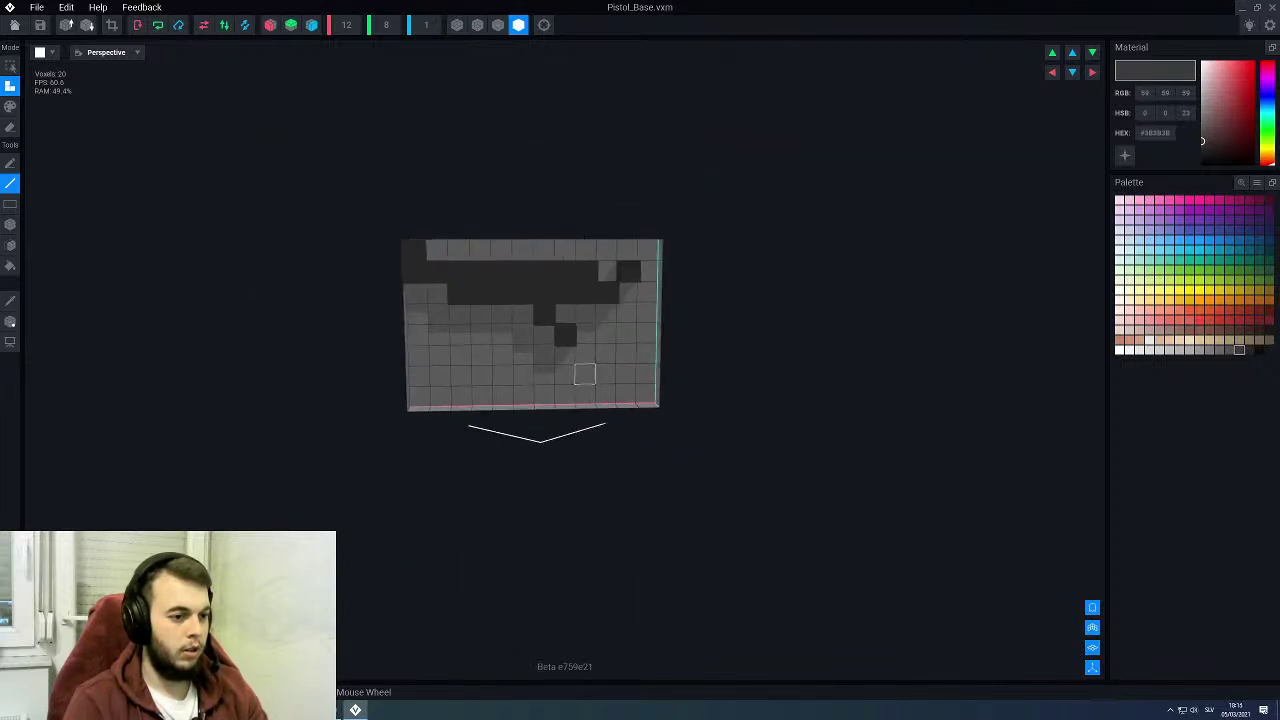
pyautogui.moveTo(590, 380)
pyautogui.mouseDown(button='right')
pyautogui.moveTo(568, 374)
pyautogui.moveTo(594, 381)
pyautogui.mouseUp(button='right')
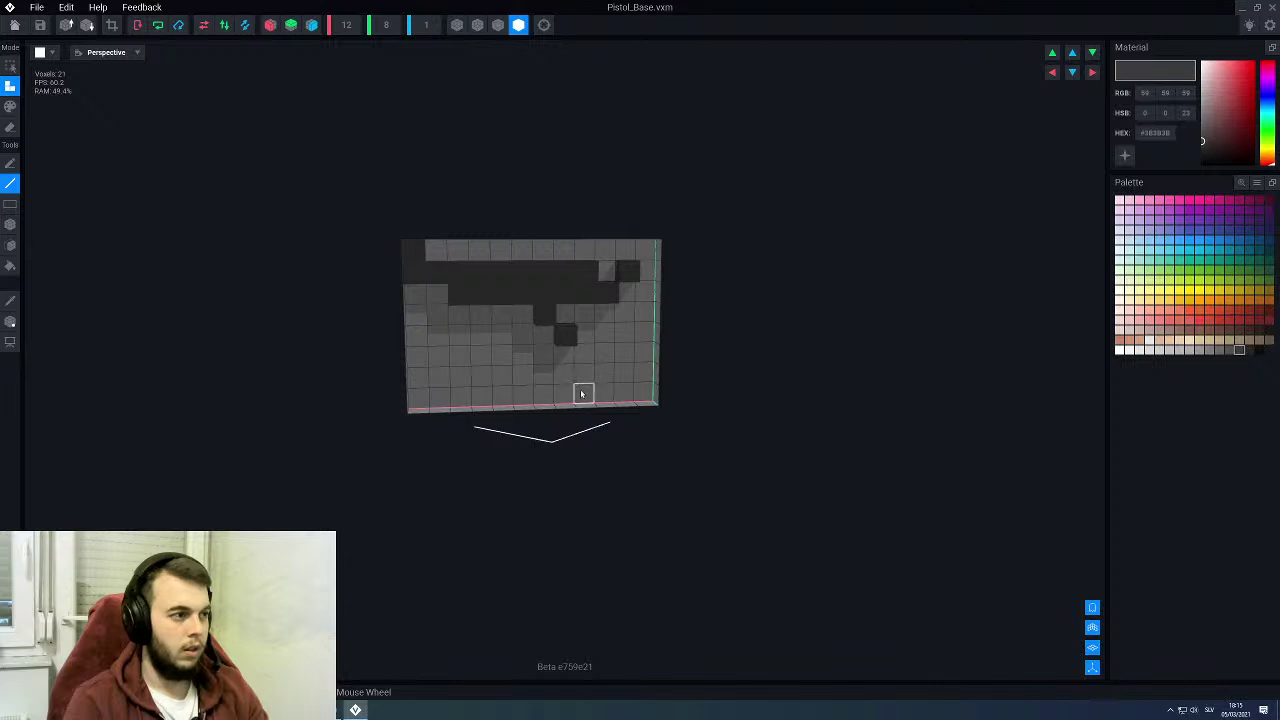
pyautogui.click(112, 24)
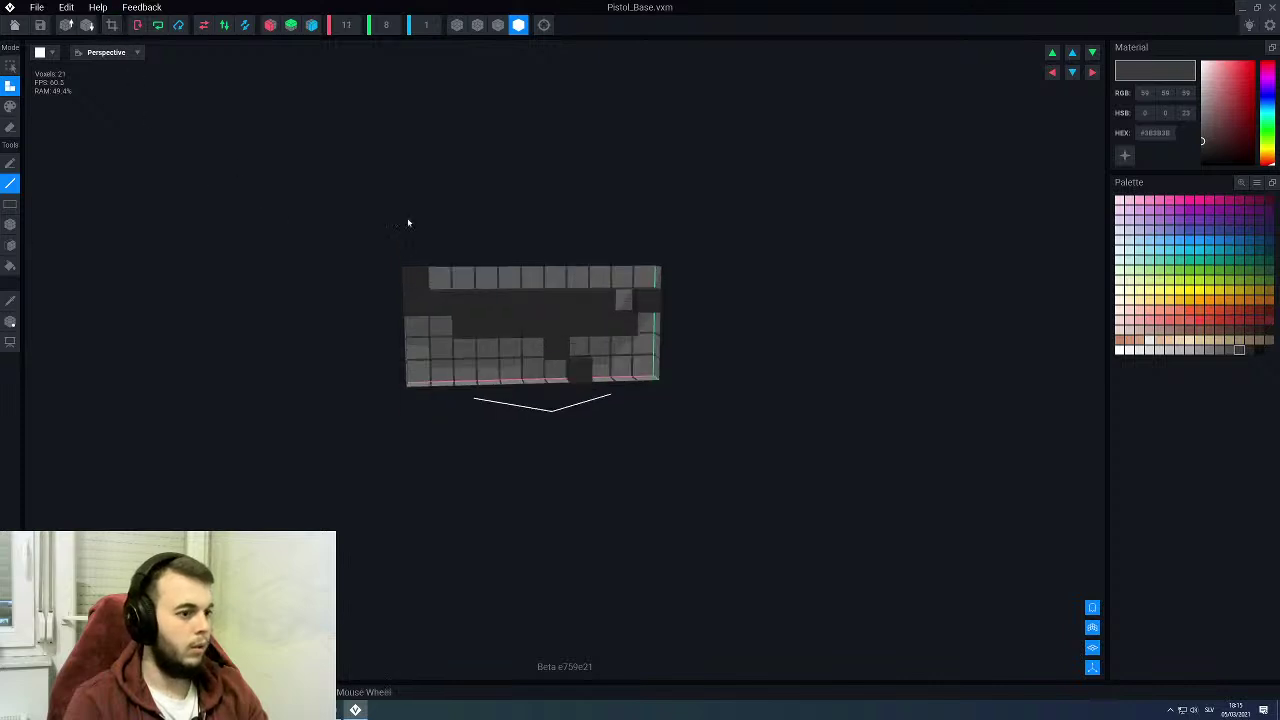
# Step: Move the Pistol_Base pivot along the body to above the trigger guard and lower it
pyautogui.click(9, 322)
pyautogui.moveTo(609, 314); pyautogui.dragTo(503, 326)
pyautogui.scroll(2, 565, 318)
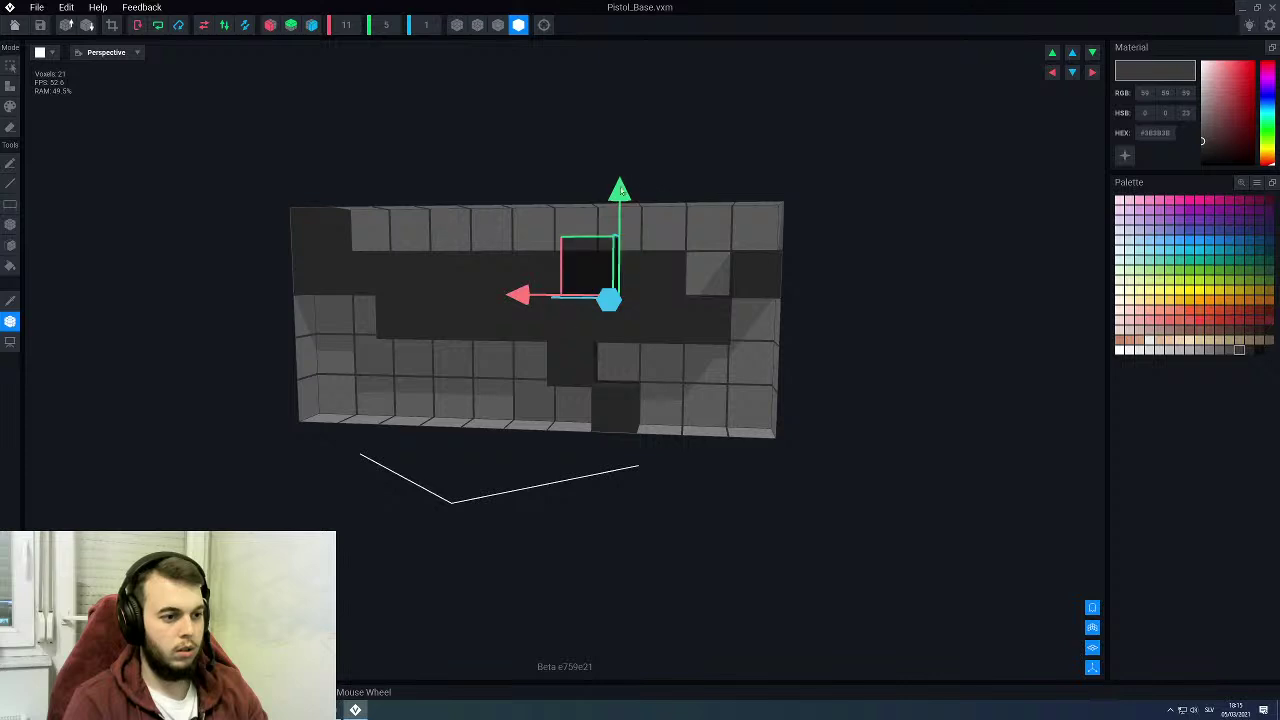
pyautogui.moveTo(616, 198); pyautogui.dragTo(613, 260)
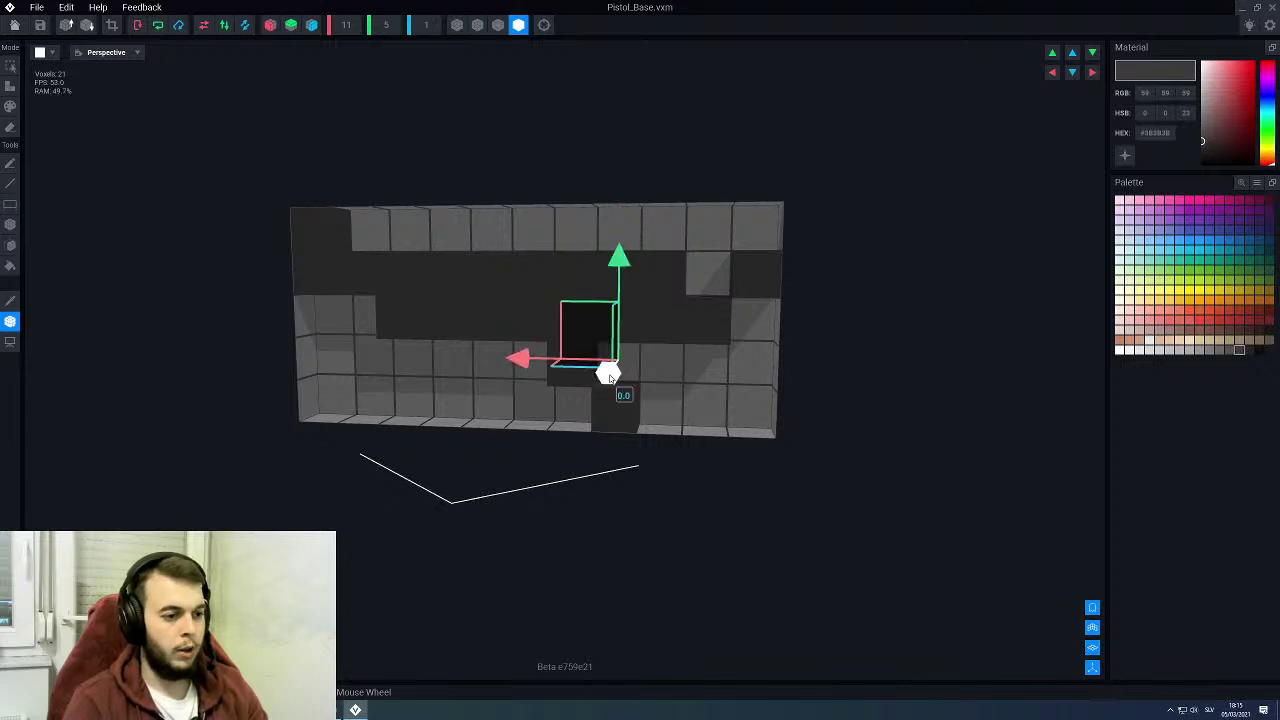
# Step: Return to the Gun Rack and rename the first scope node under Shelf_S 2 as "Pistol3"
pyautogui.click(14, 25)
pyautogui.click(563, 232)
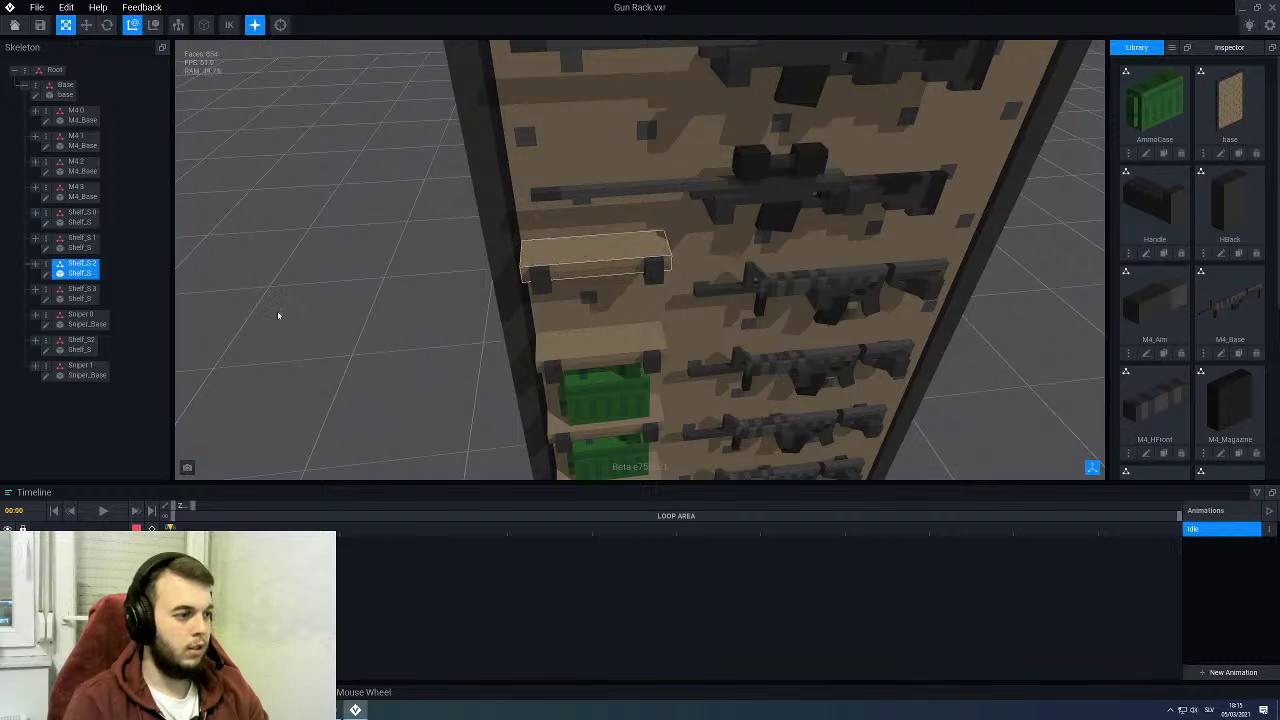
pyautogui.click(36, 265)
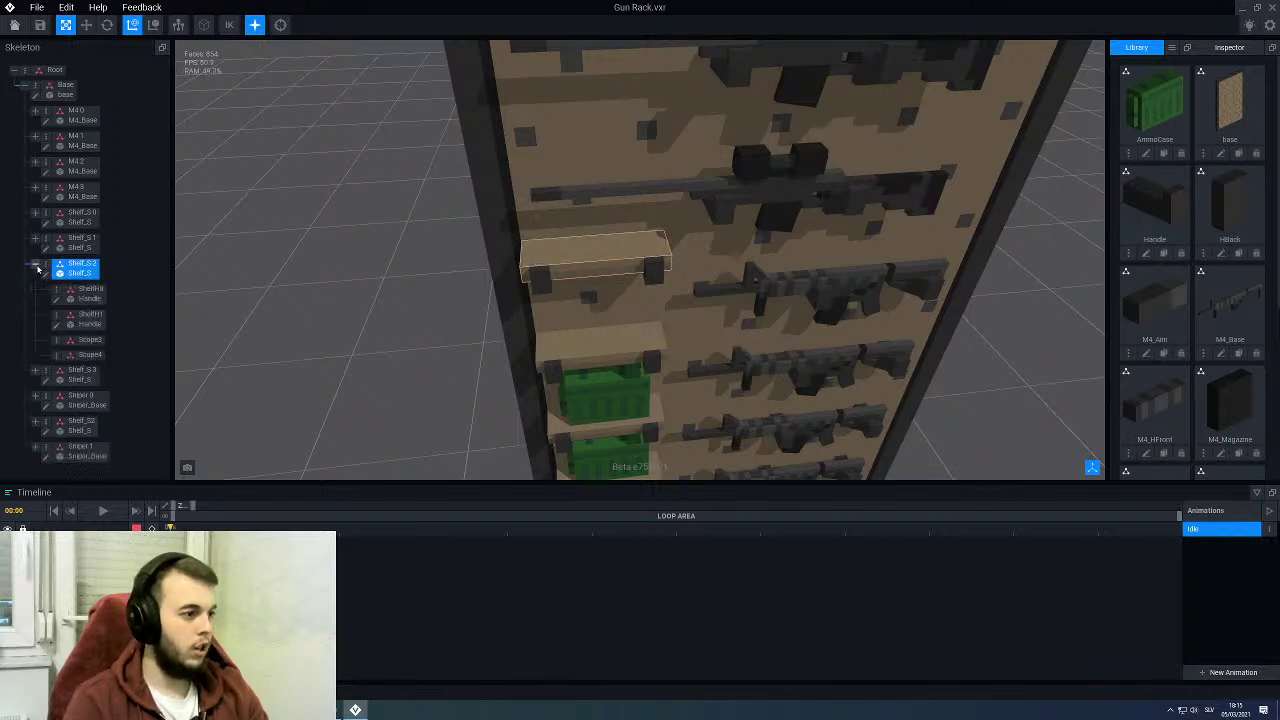
pyautogui.click(76, 345)
pyautogui.rightClick(63, 342)
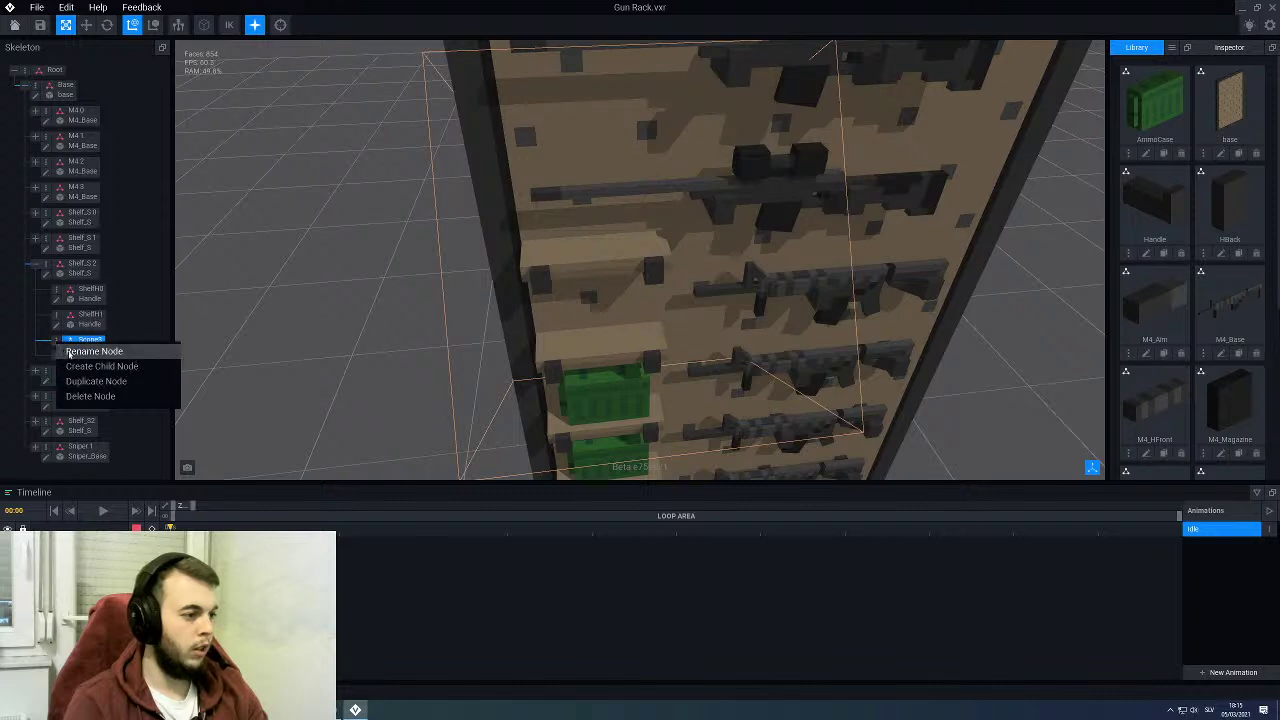
pyautogui.click(72, 352)
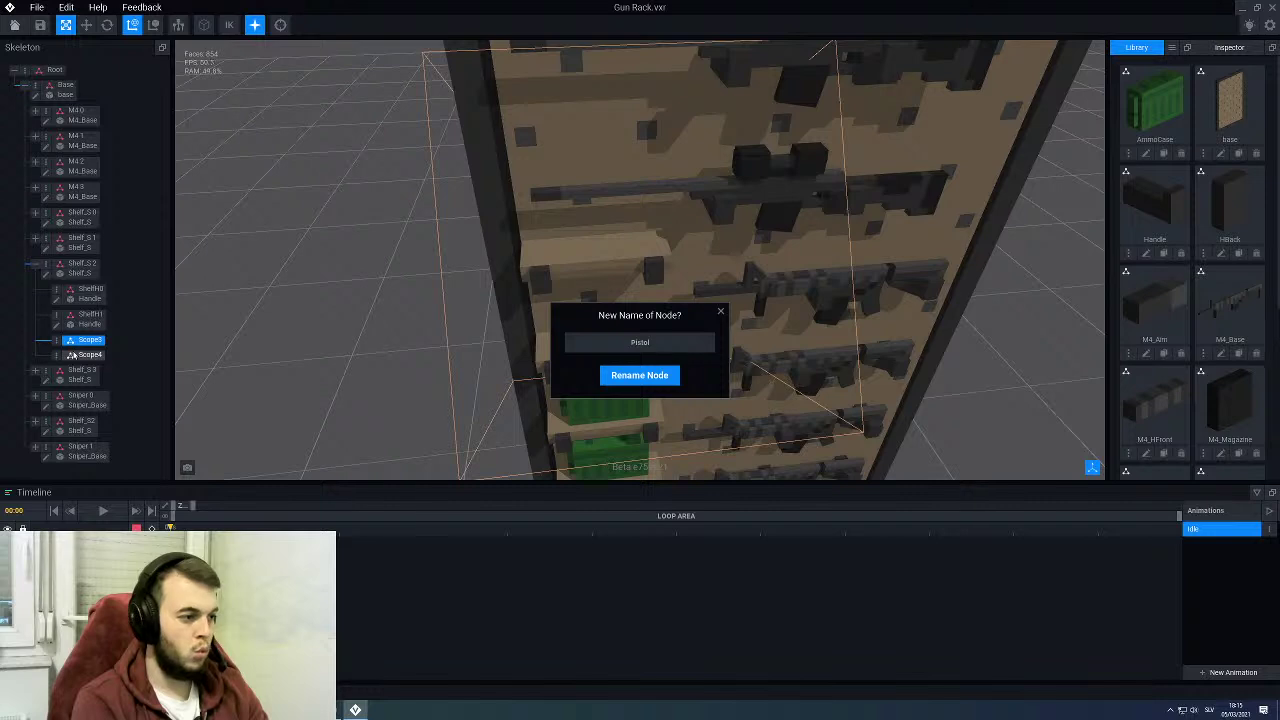
pyautogui.press('Return')
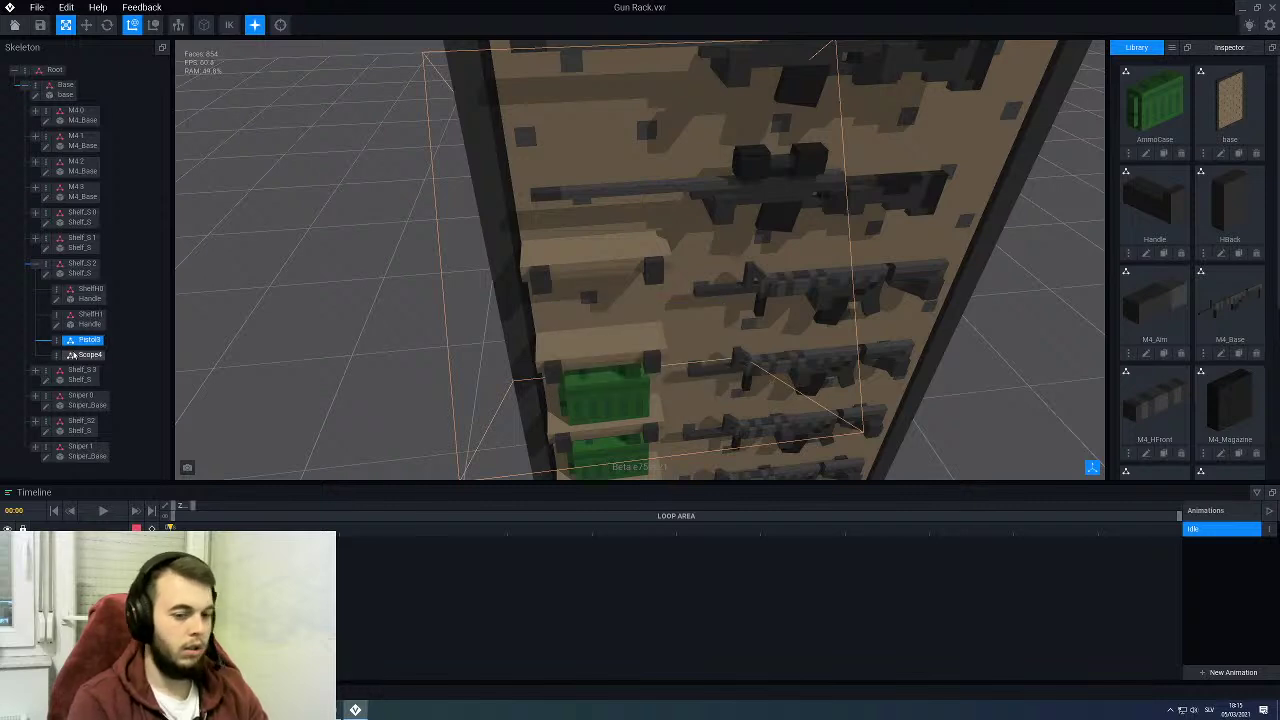
# Step: Attach the Pistol_Base model to the Pistol3 node, raise it above the shelf and shift it slightly along the shelf
pyautogui.scroll(-3, 1180, 276)
pyautogui.moveTo(1229, 410); pyautogui.dragTo(82, 343)
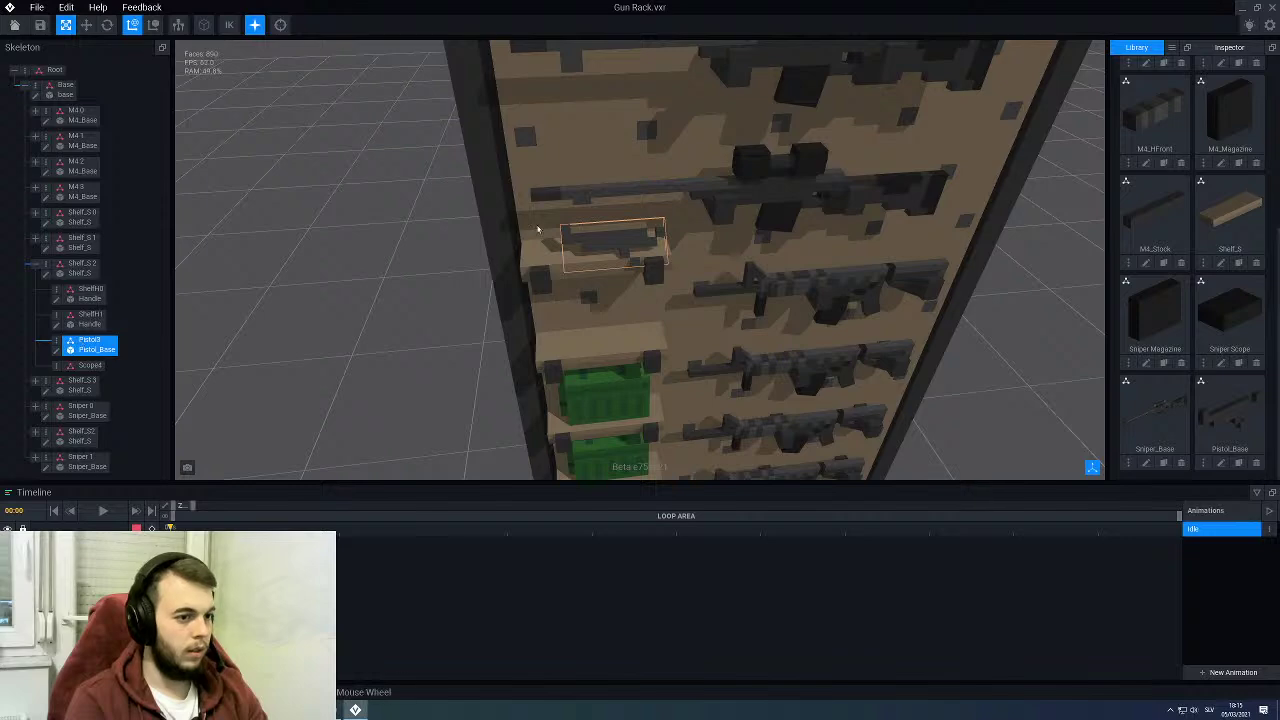
pyautogui.scroll(5, 576, 227)
pyautogui.moveTo(562, 232)
pyautogui.mouseDown(button='right')
pyautogui.moveTo(700, 240)
pyautogui.moveTo(557, 229)
pyautogui.moveTo(575, 238)
pyautogui.mouseUp(button='right')
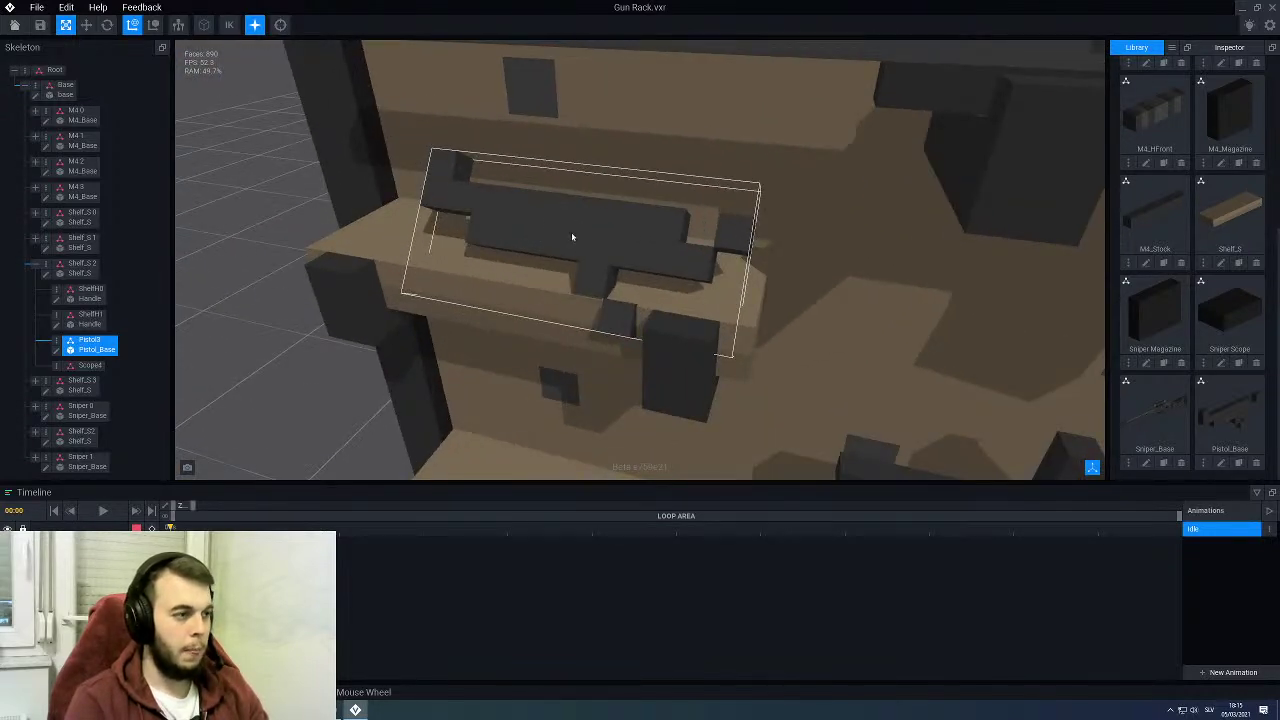
pyautogui.press('w')
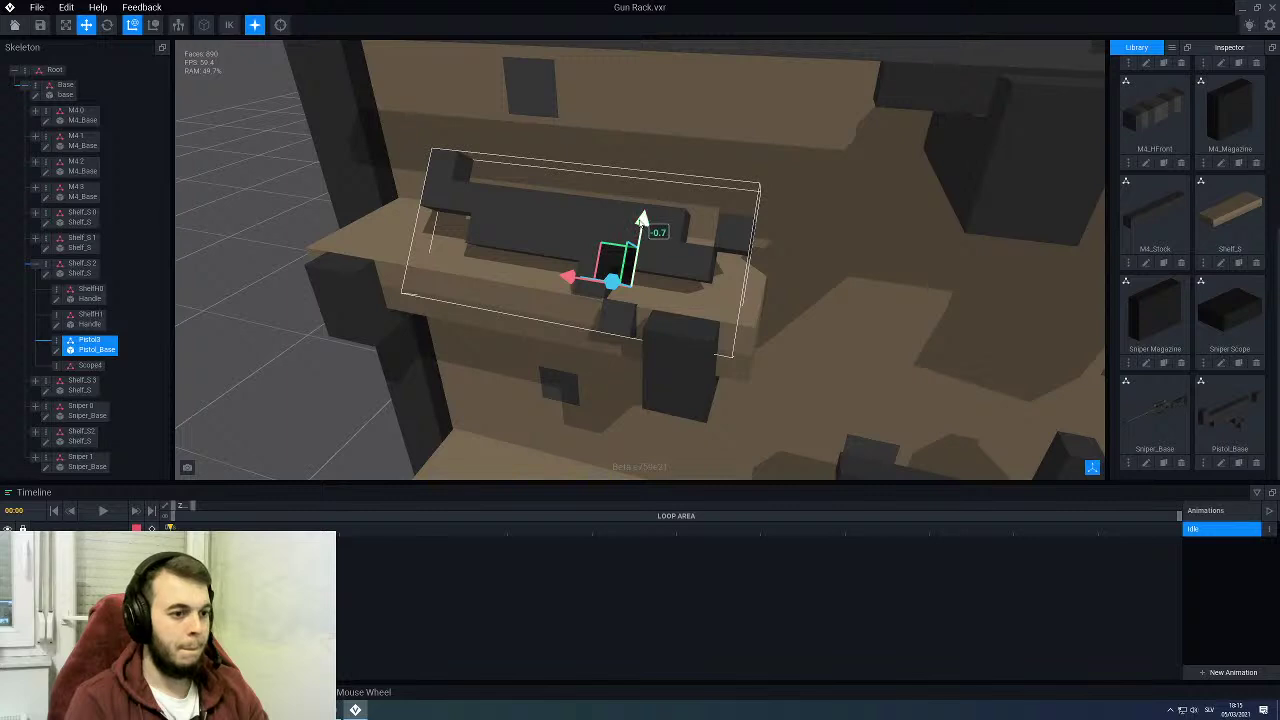
pyautogui.moveTo(642, 218); pyautogui.dragTo(657, 108)
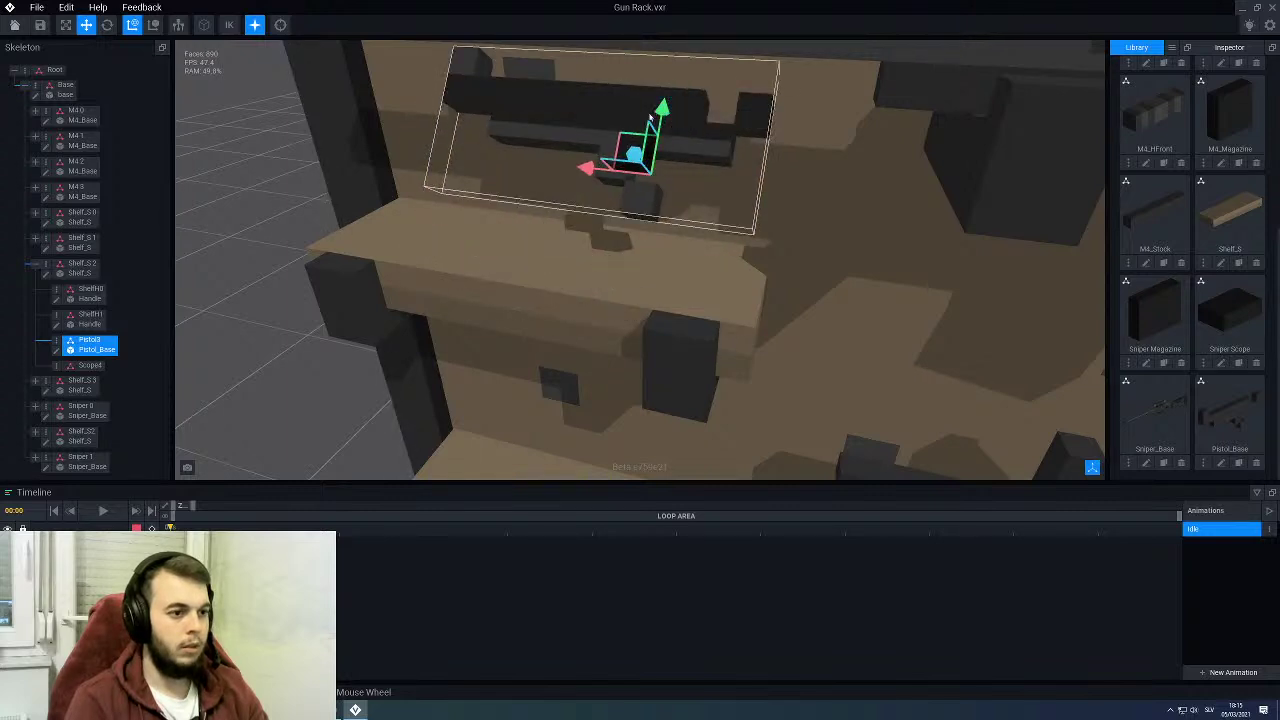
pyautogui.moveTo(586, 167)
pyautogui.mouseDown()
pyautogui.moveTo(529, 168)
pyautogui.moveTo(592, 170)
pyautogui.mouseUp()
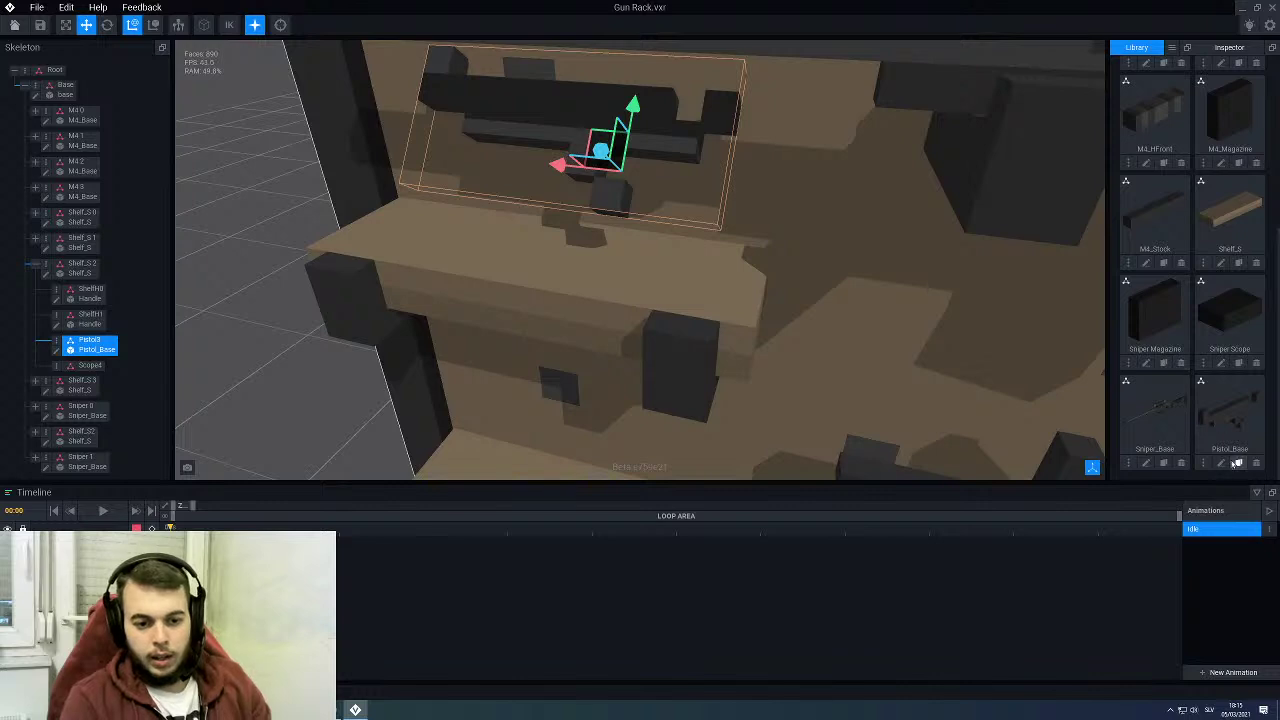
# Step: Clone the Pistol_Base model under the name "Pistol_Butt" and open the clone for editing
pyautogui.click(1239, 464)
pyautogui.write('Pistol_Butt')
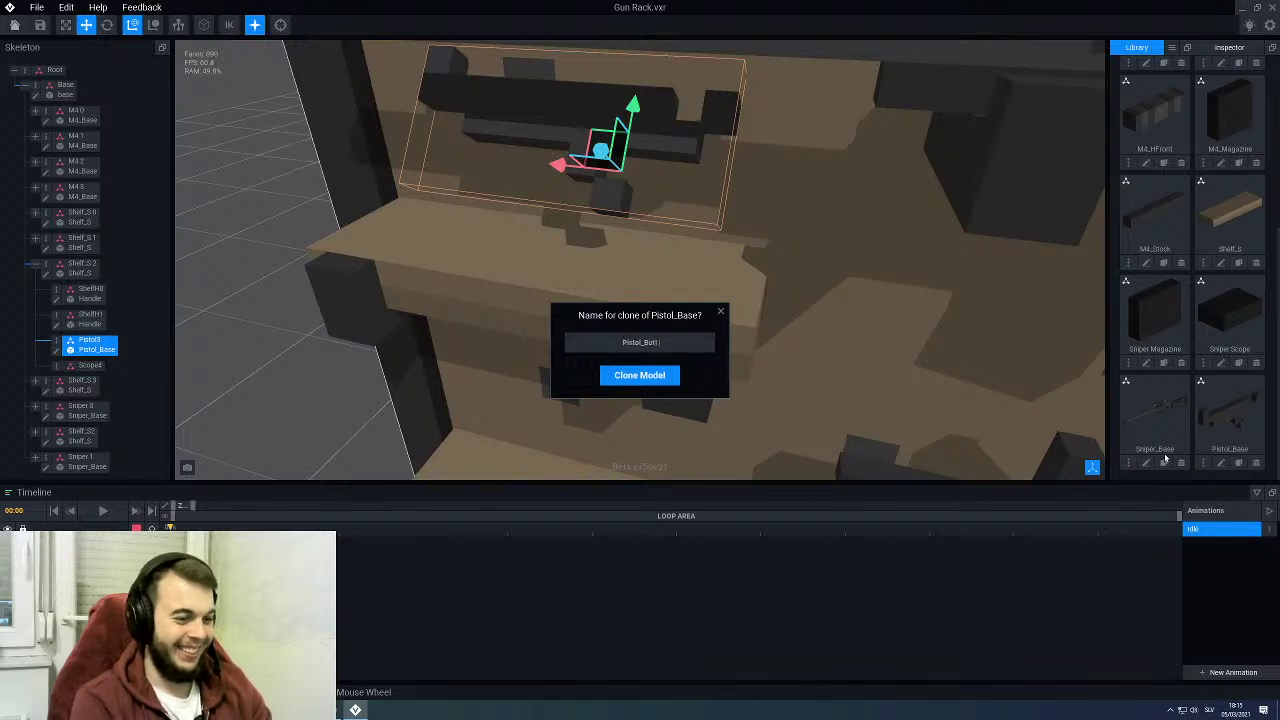
pyautogui.press('Return')
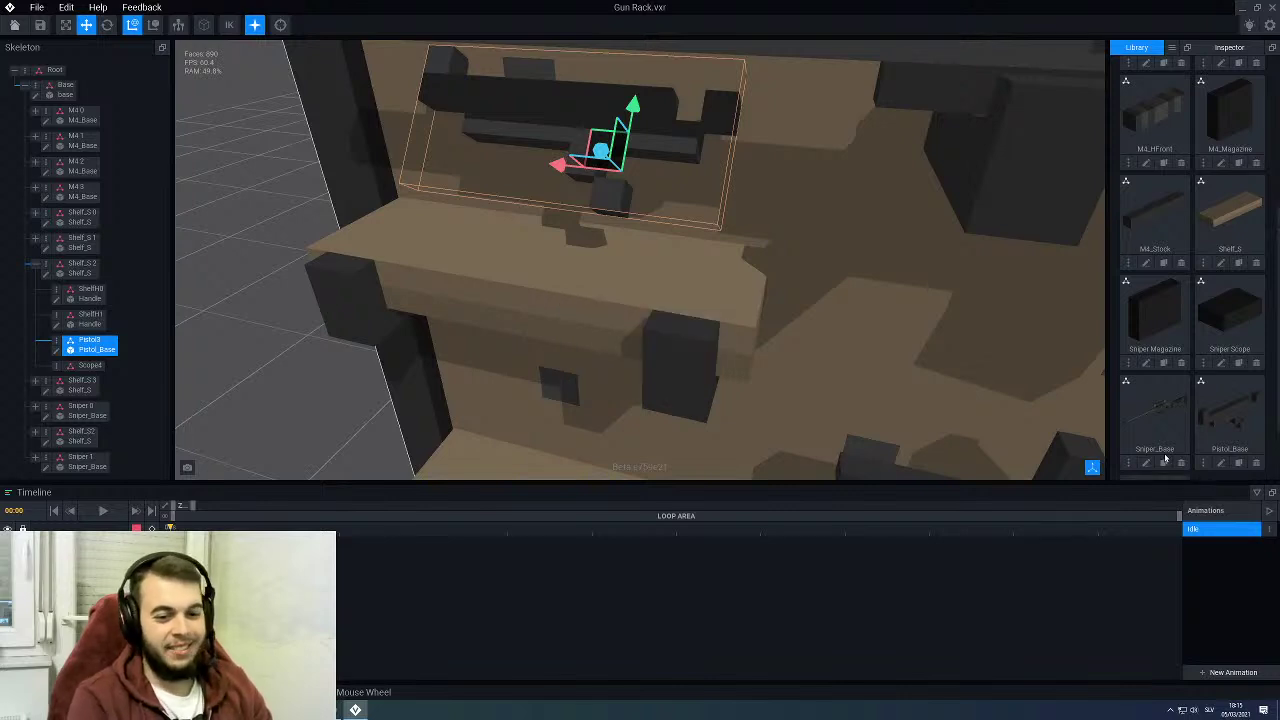
pyautogui.scroll(-2, 1152, 329)
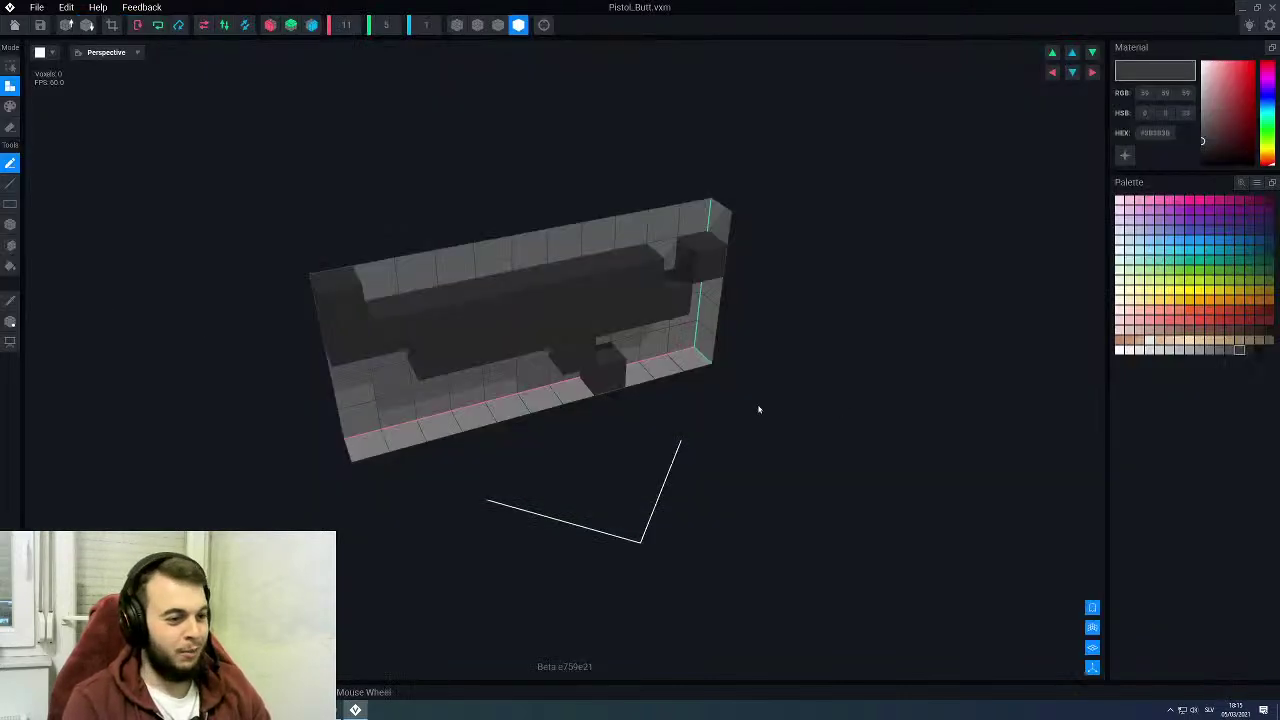
pyautogui.moveTo(757, 409); pyautogui.dragTo(606, 290, button='right')
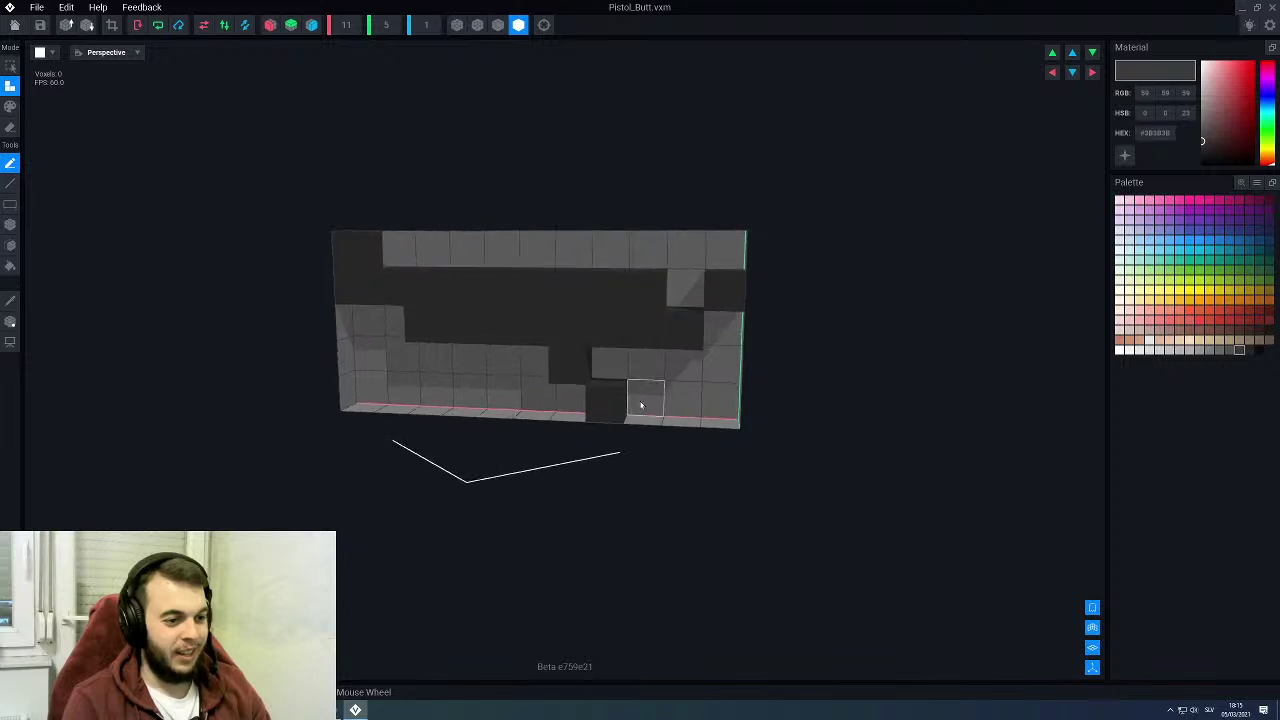
pyautogui.scroll(2, 658, 393)
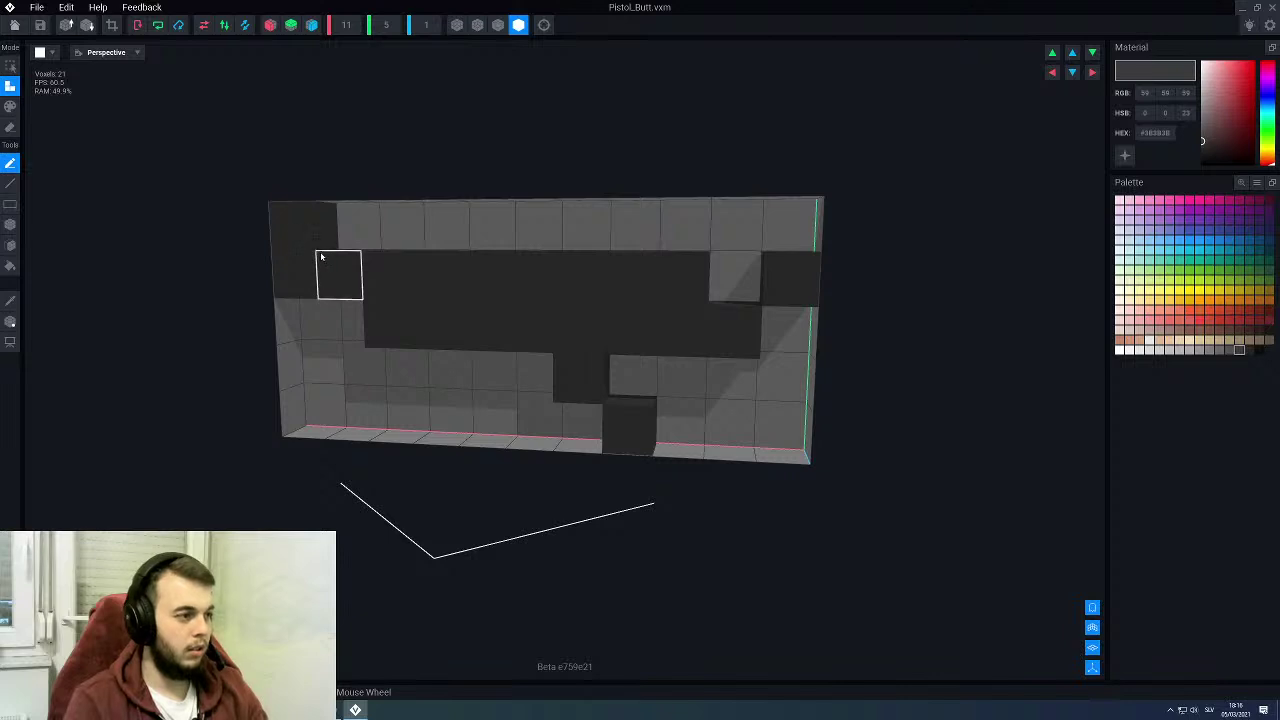
pyautogui.click(10, 321)
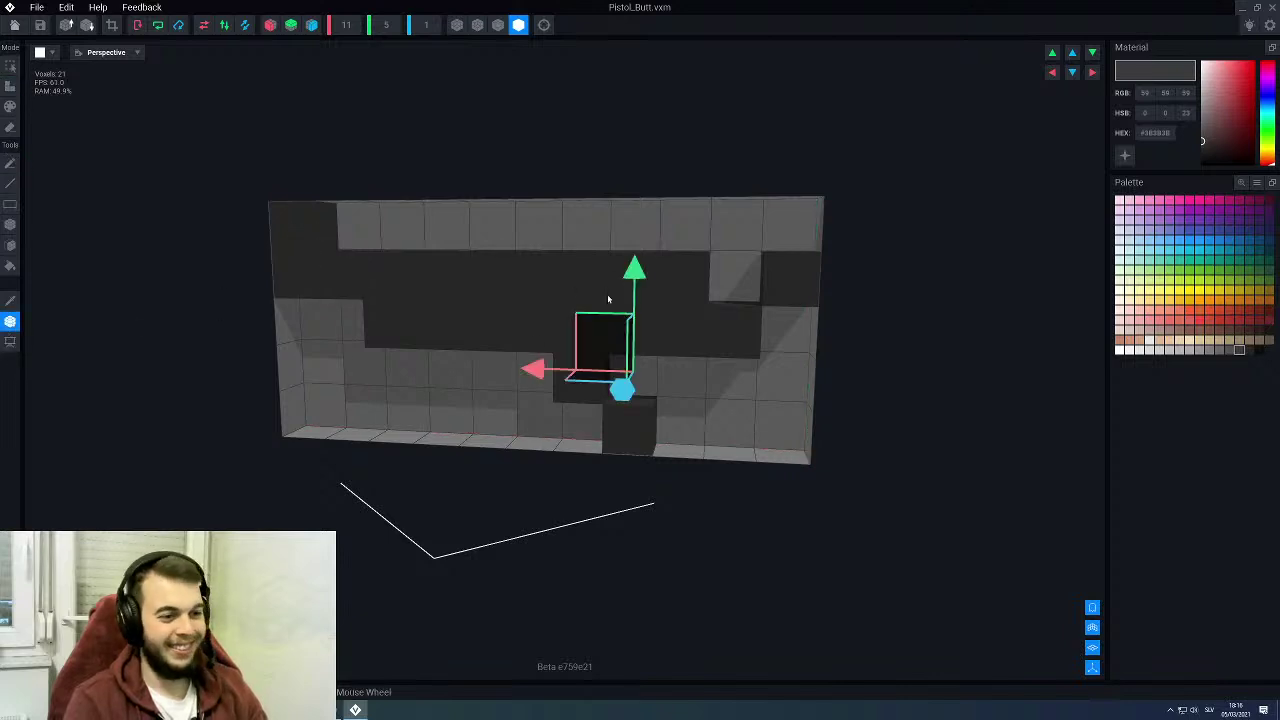
pyautogui.moveTo(634, 274); pyautogui.dragTo(636, 199)
pyautogui.click(10, 321)
# Step: Box-erase all Pistol_Butt voxels except a 5 by 2 block of the body, and crop the volume to it
pyautogui.press('Tab')
pyautogui.press('Tab')
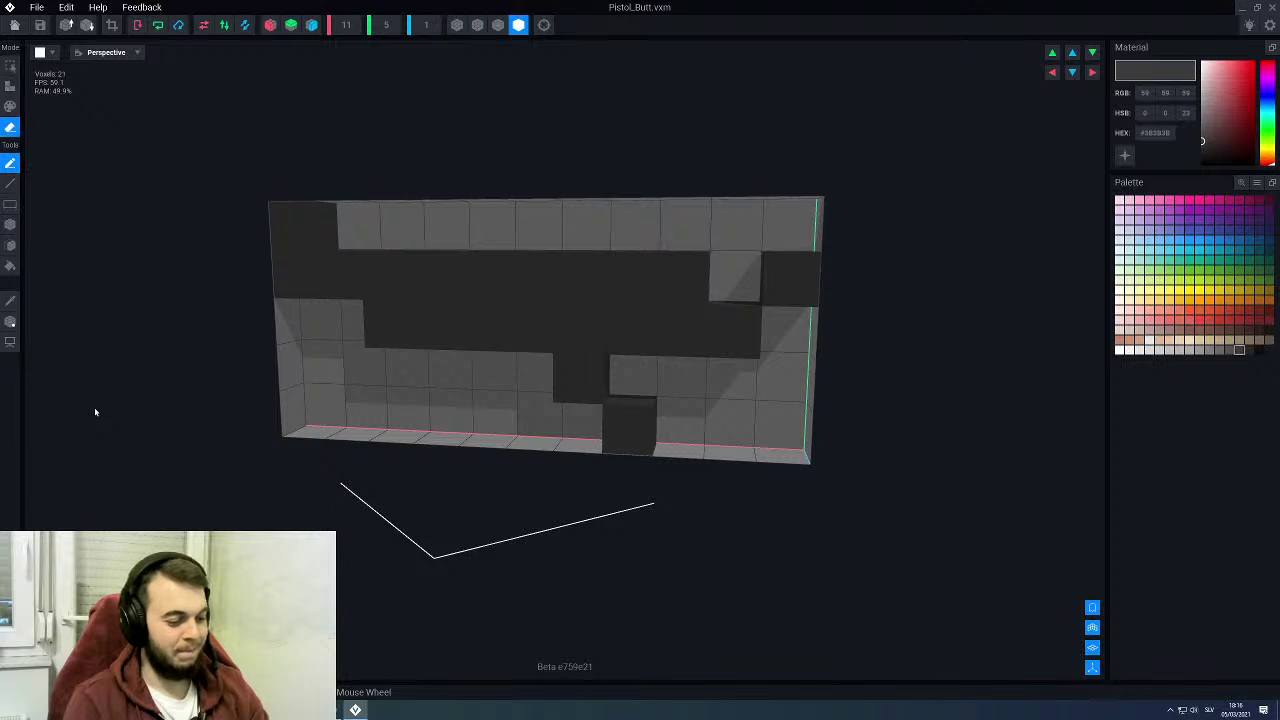
pyautogui.press('b')
pyautogui.moveTo(296, 228); pyautogui.dragTo(307, 280)
pyautogui.click(341, 280)
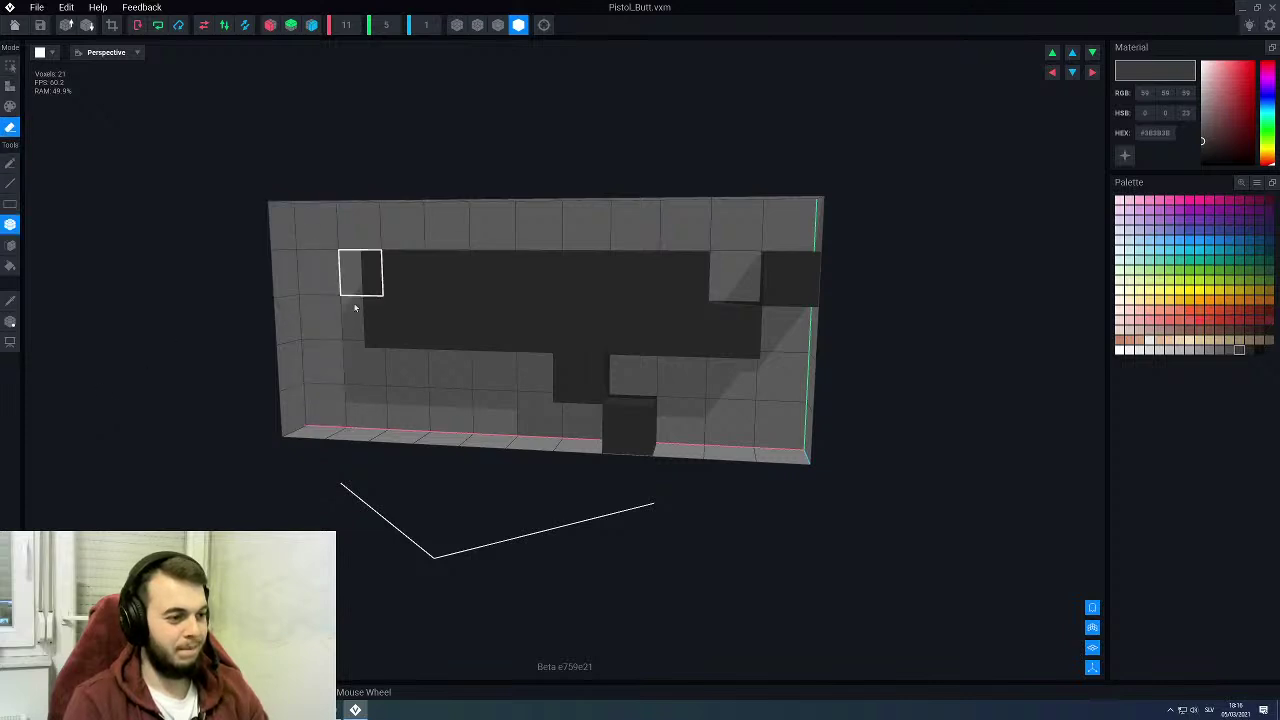
pyautogui.moveTo(572, 377); pyautogui.dragTo(636, 434)
pyautogui.moveTo(741, 318); pyautogui.dragTo(788, 280)
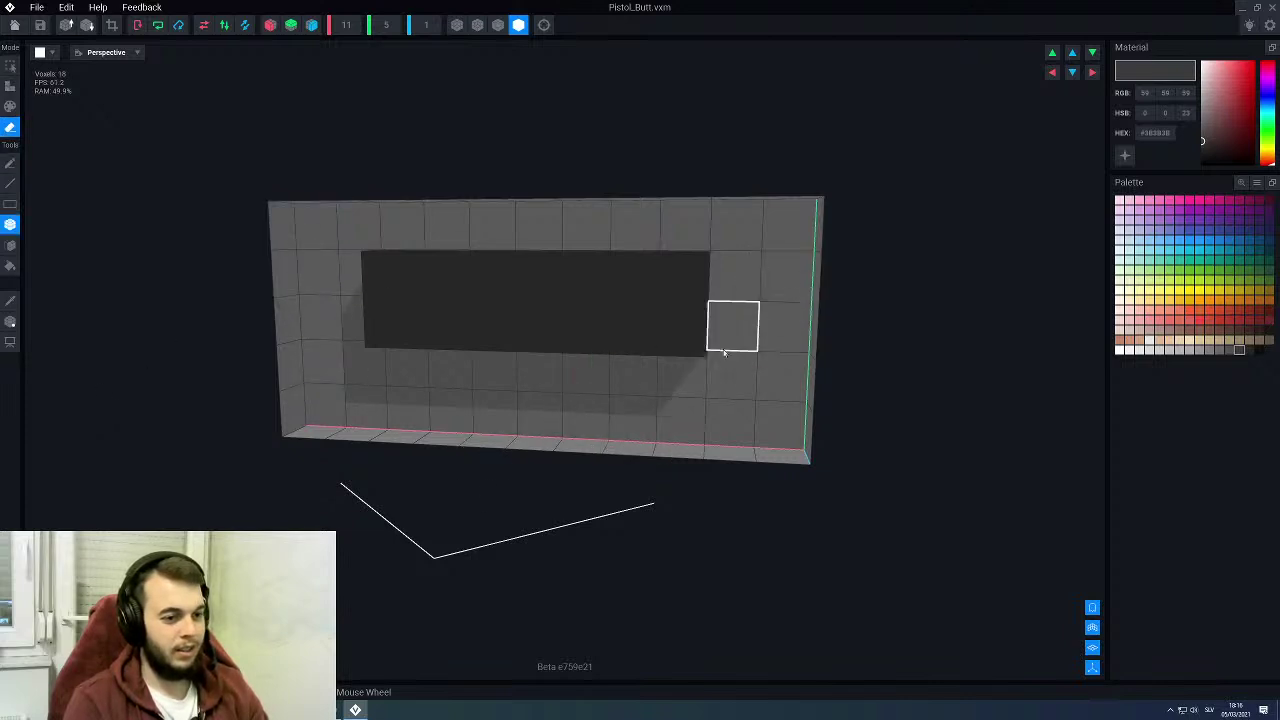
pyautogui.moveTo(686, 368); pyautogui.dragTo(750, 350, button='right')
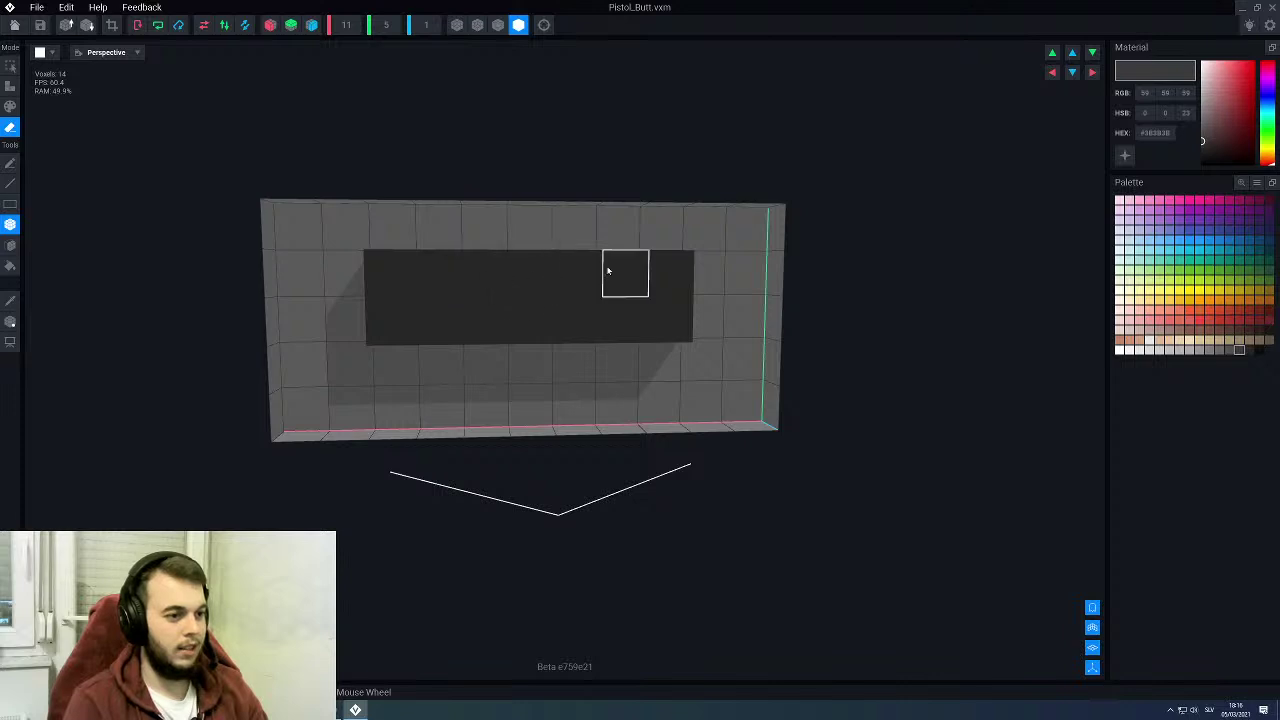
pyautogui.moveTo(614, 274); pyautogui.dragTo(660, 320)
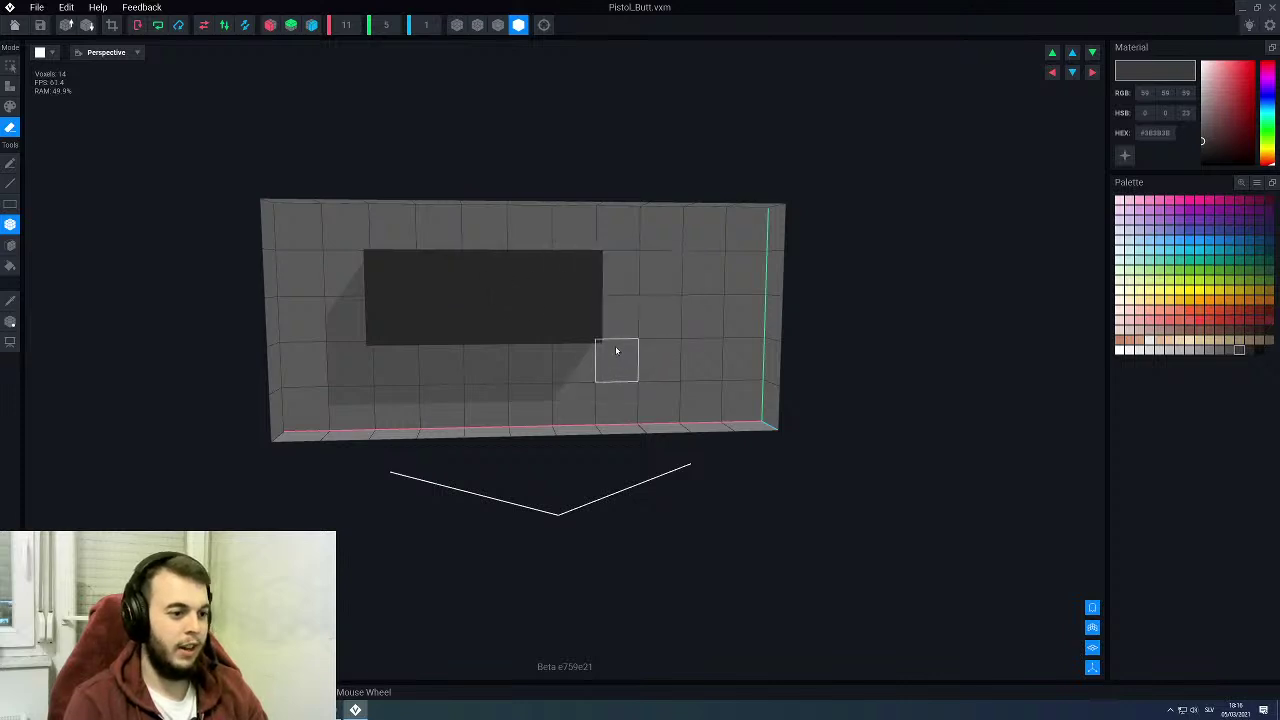
pyautogui.click(112, 25)
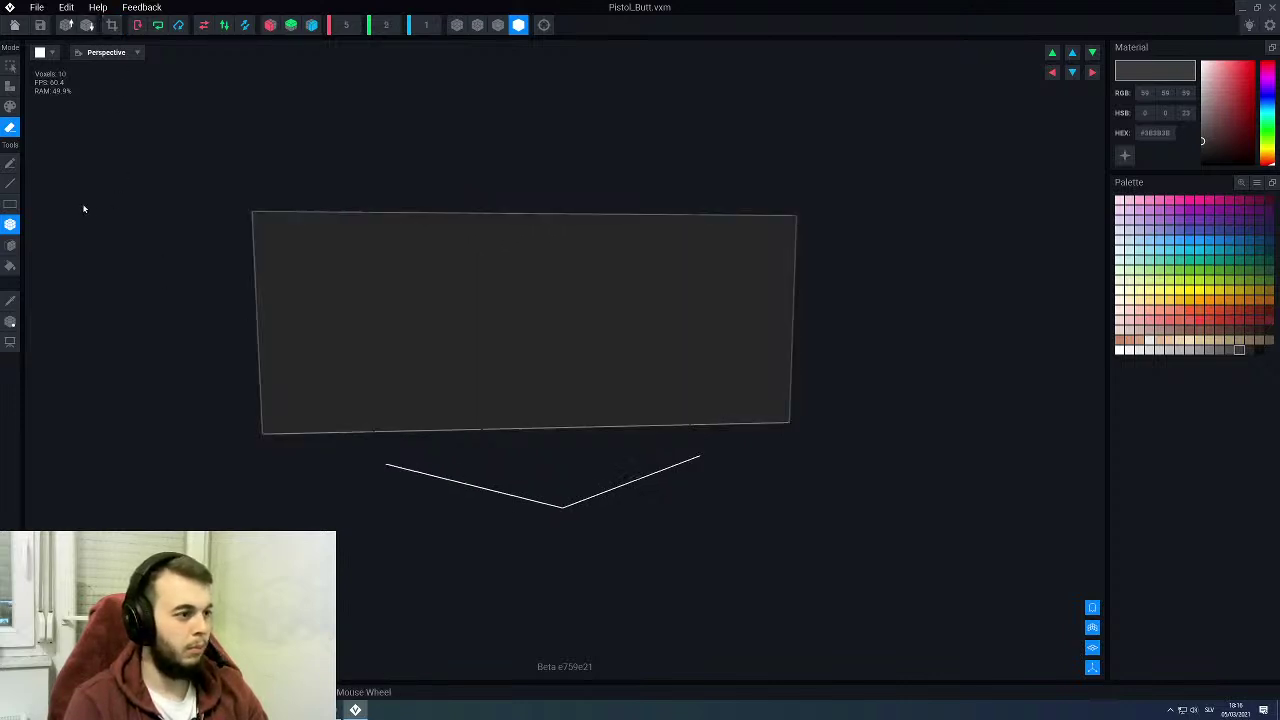
# Step: Move the Pistol_Butt pivot to the lower corner at the rear end of the block
pyautogui.click(10, 322)
pyautogui.scroll(-3, 491, 303)
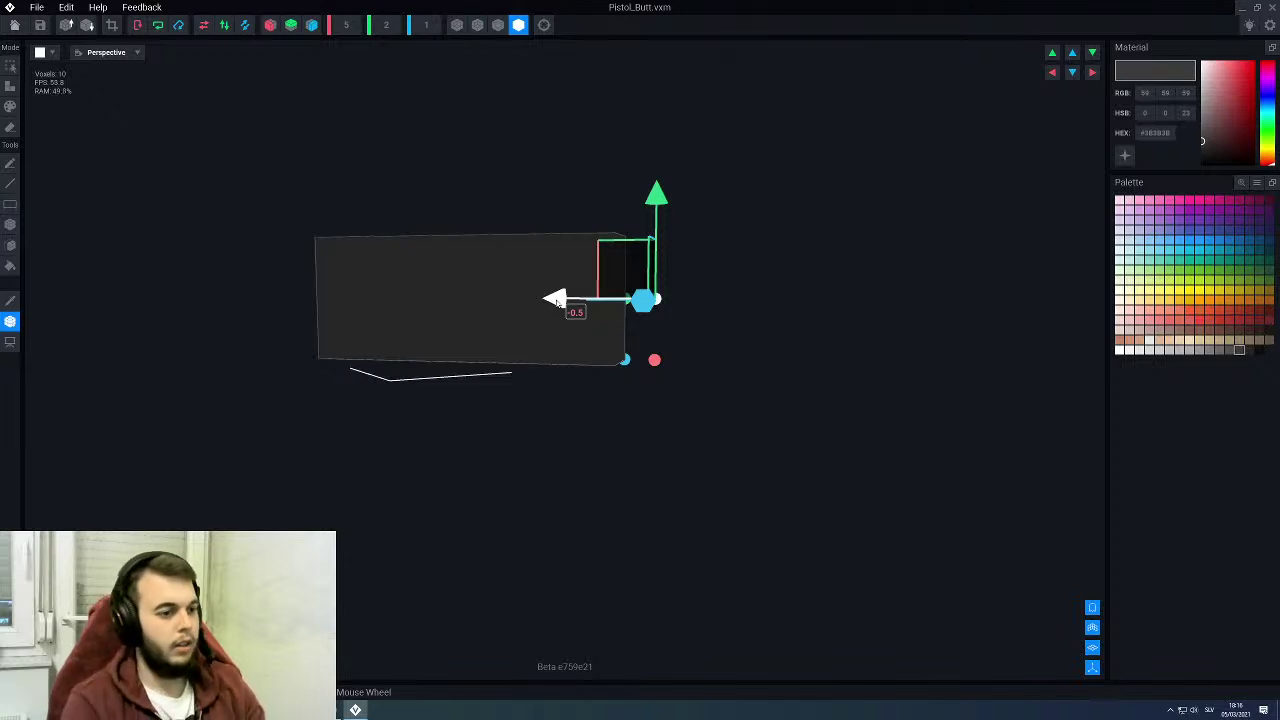
pyautogui.moveTo(656, 203); pyautogui.dragTo(650, 279)
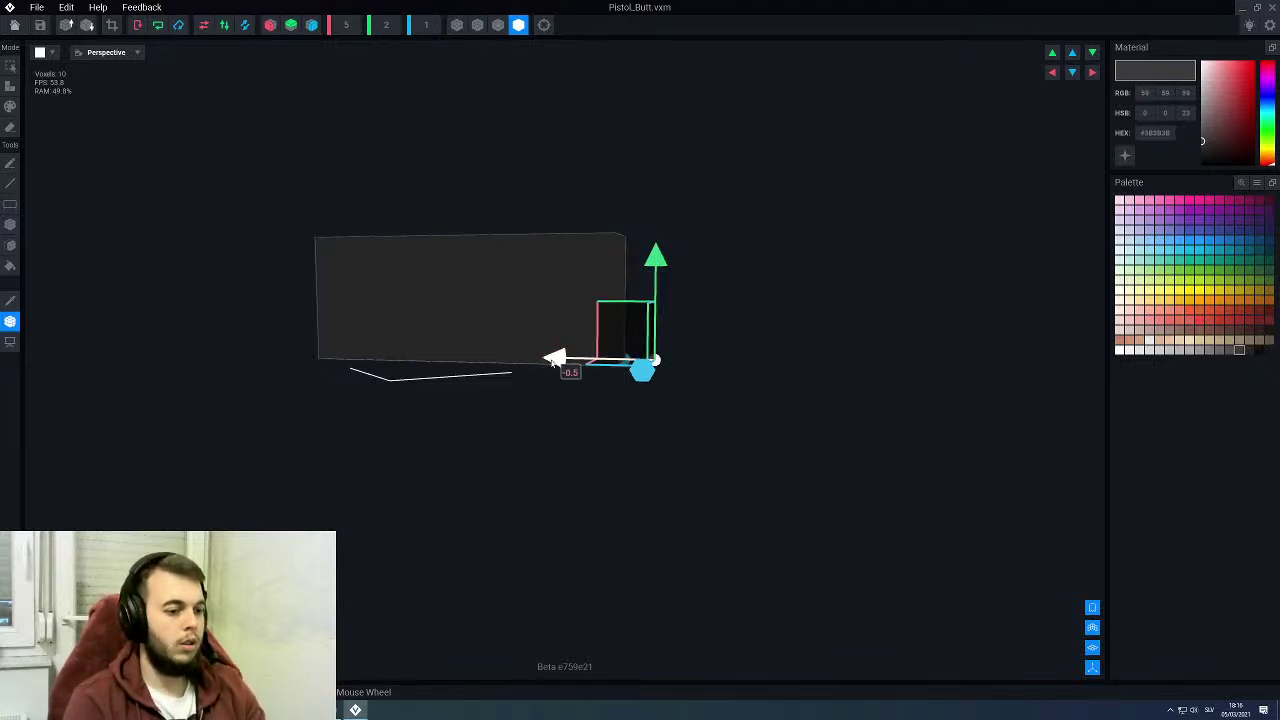
pyautogui.moveTo(553, 358); pyautogui.dragTo(522, 360)
pyautogui.moveTo(624, 358); pyautogui.dragTo(557, 314, button='right')
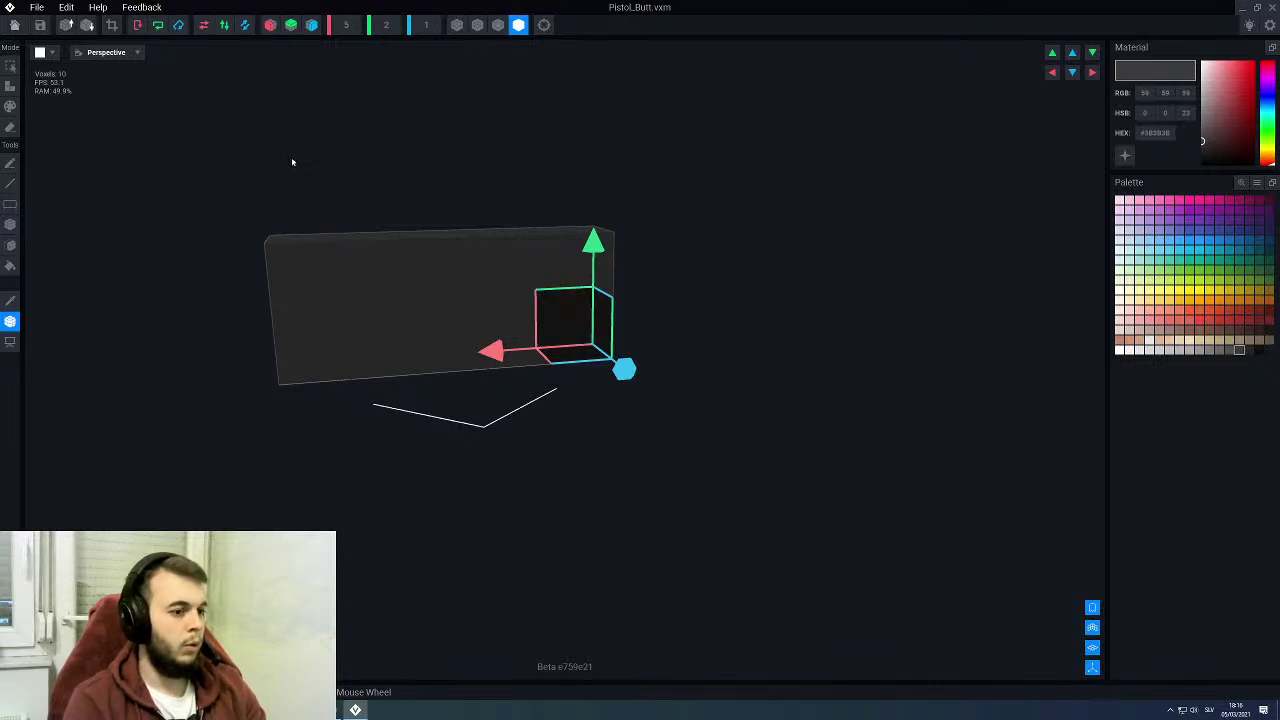
# Step: Rotate the Pistol_Butt block three times by 90 degrees around Z so it stands upright, and return to the Gun Rack, saving it
pyautogui.click(243, 27)
pyautogui.click(243, 27)
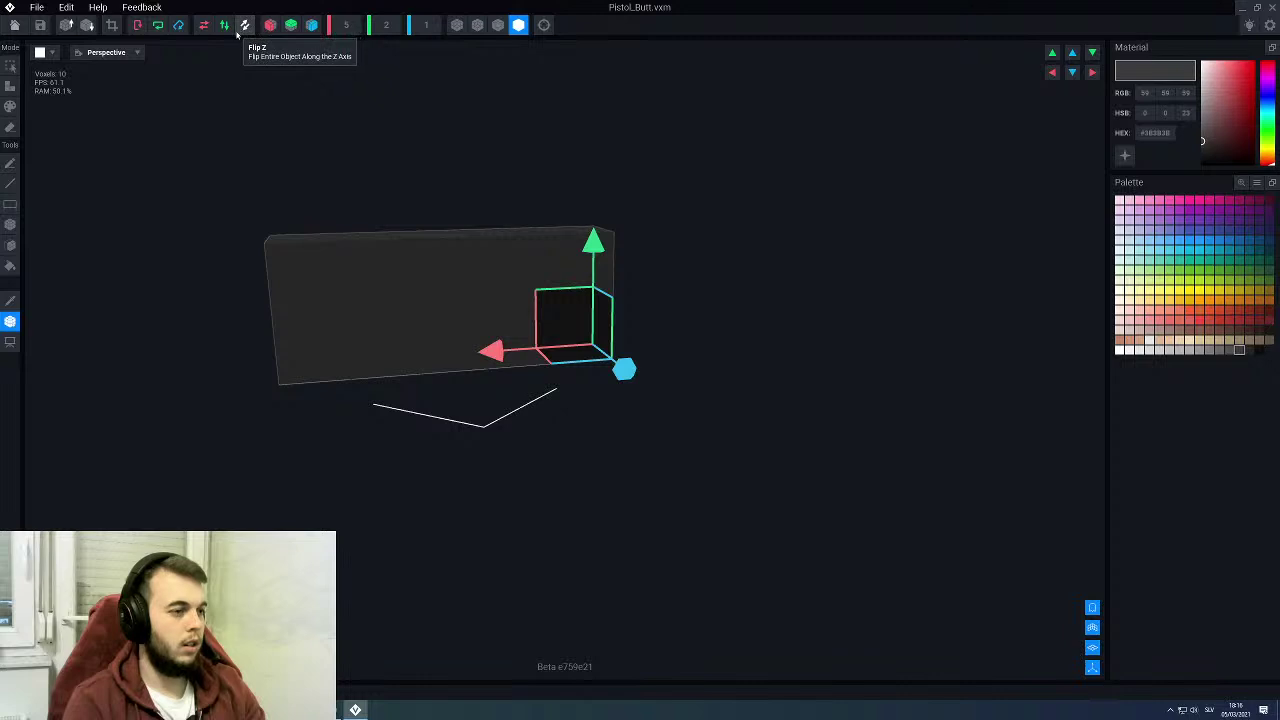
pyautogui.click(179, 25)
pyautogui.click(179, 25)
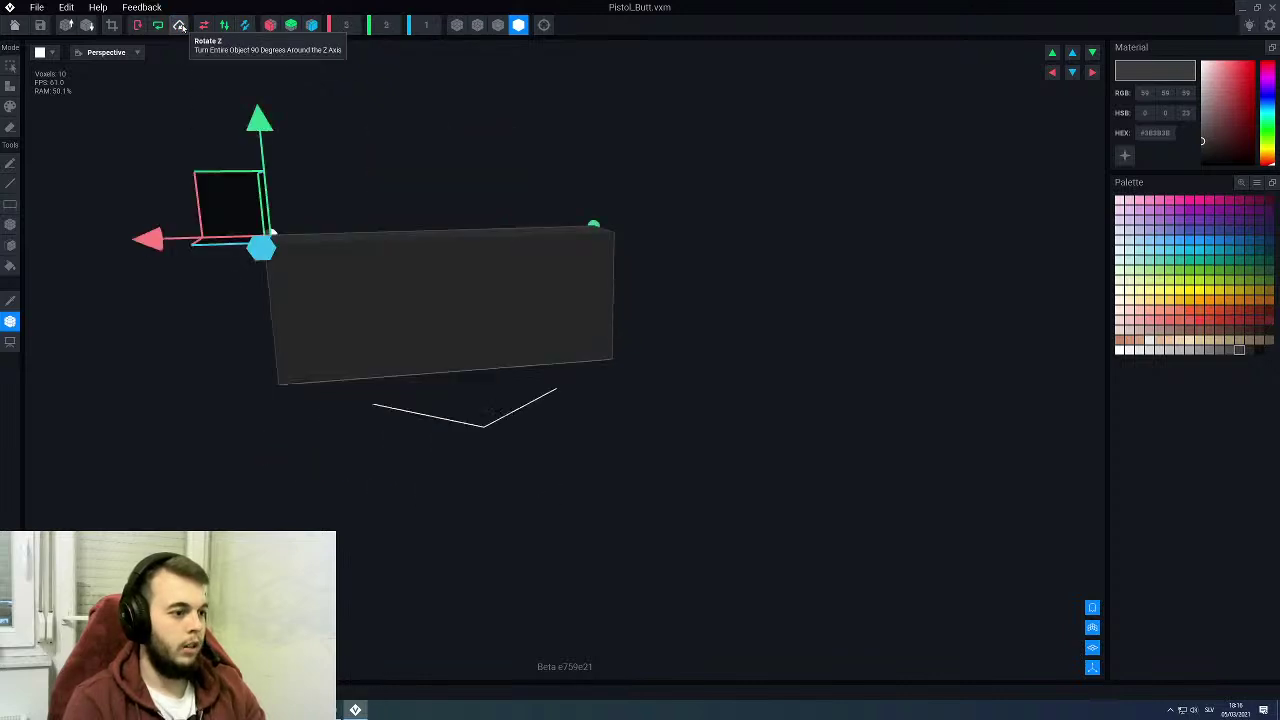
pyautogui.click(179, 25)
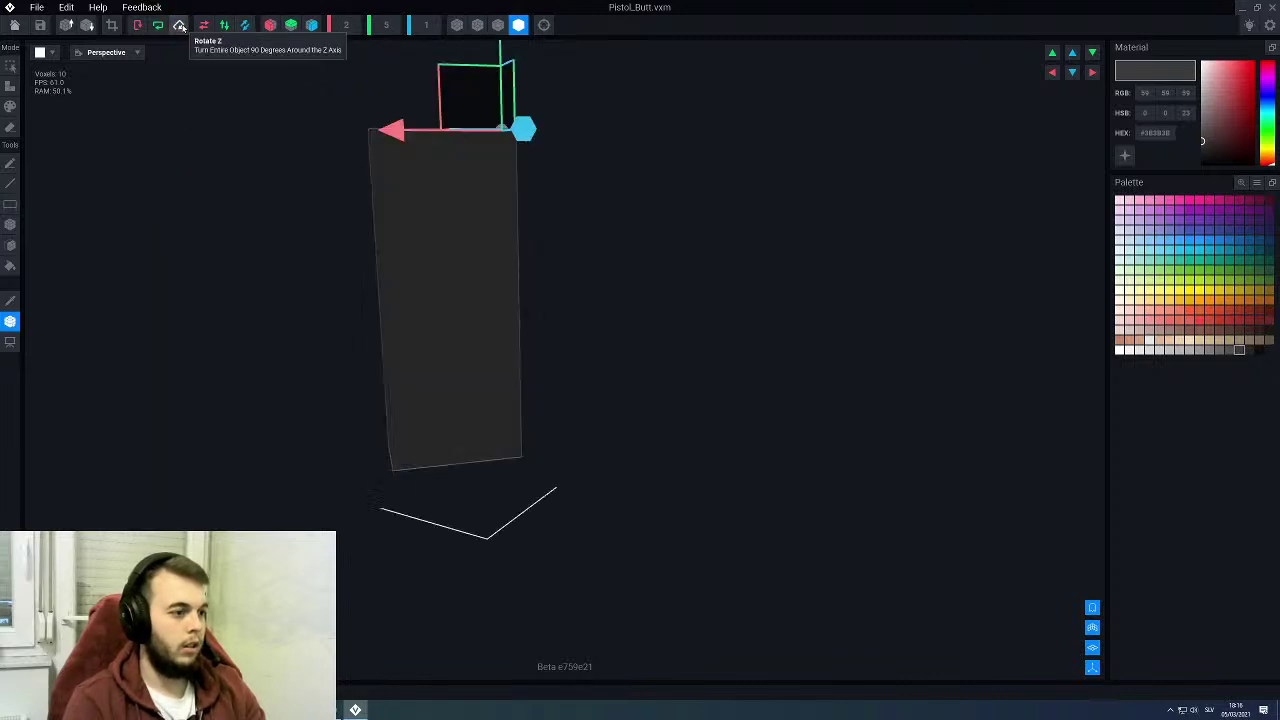
pyautogui.click(13, 26)
pyautogui.click(549, 231)
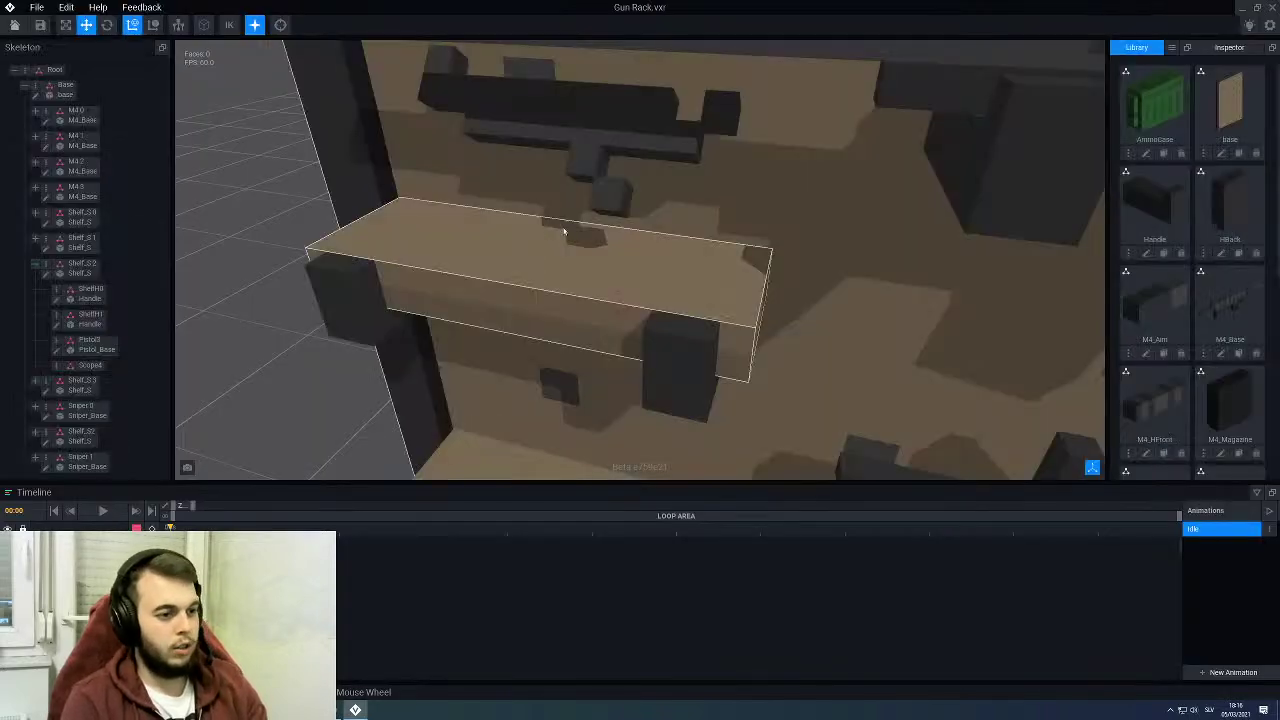
# Step: Delete the remaining scope node under Shelf_S 2 and create a child node named "Butt3" under Pistol3
pyautogui.click(636, 148)
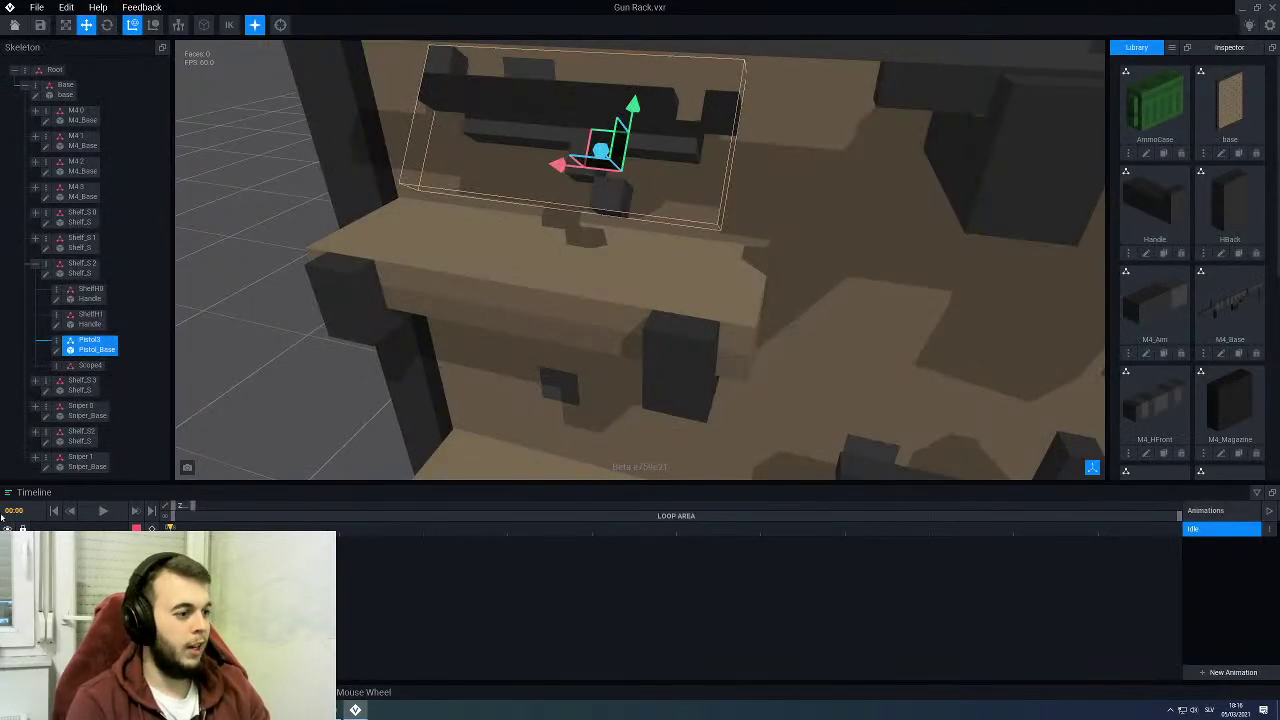
pyautogui.rightClick(55, 368)
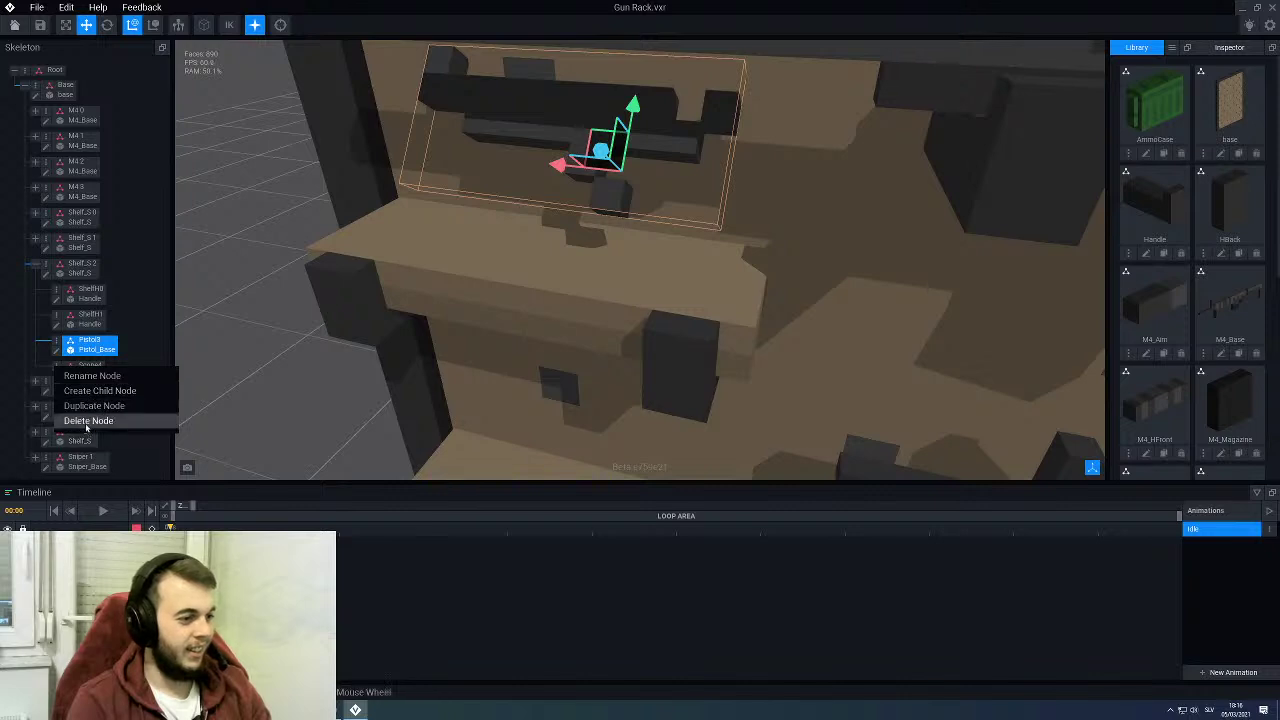
pyautogui.click(95, 424)
pyautogui.rightClick(56, 342)
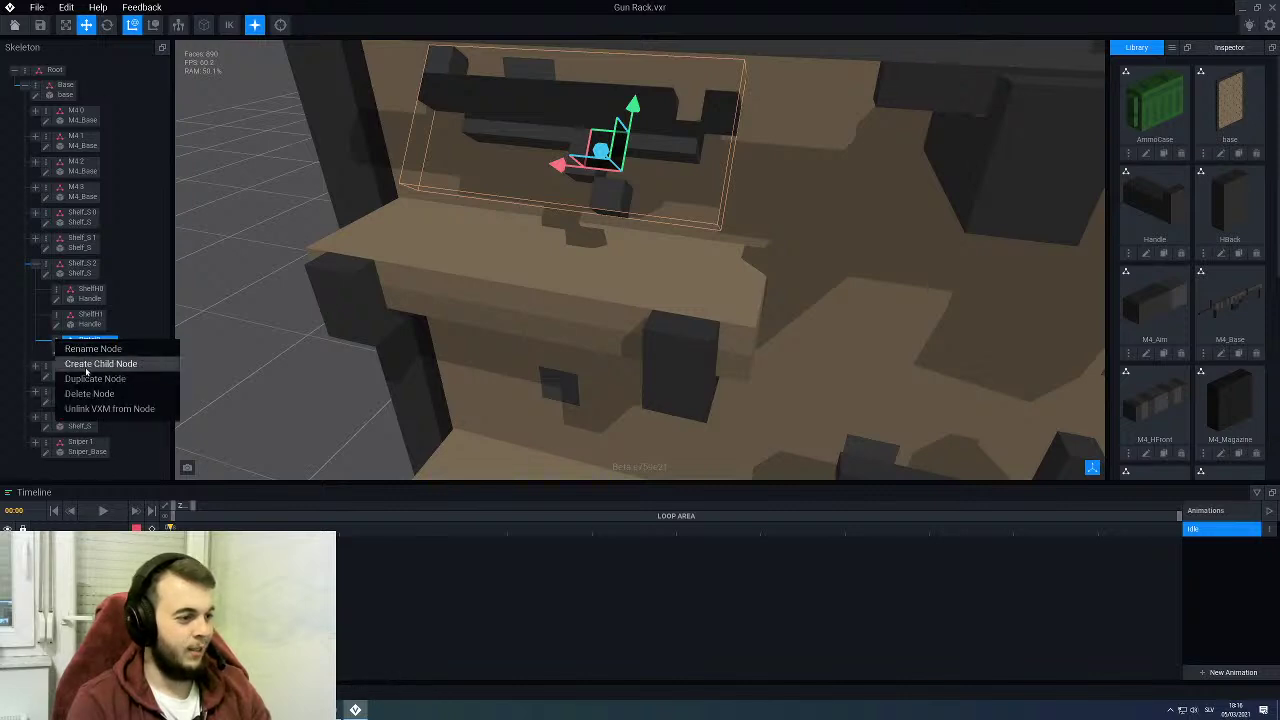
pyautogui.click(88, 365)
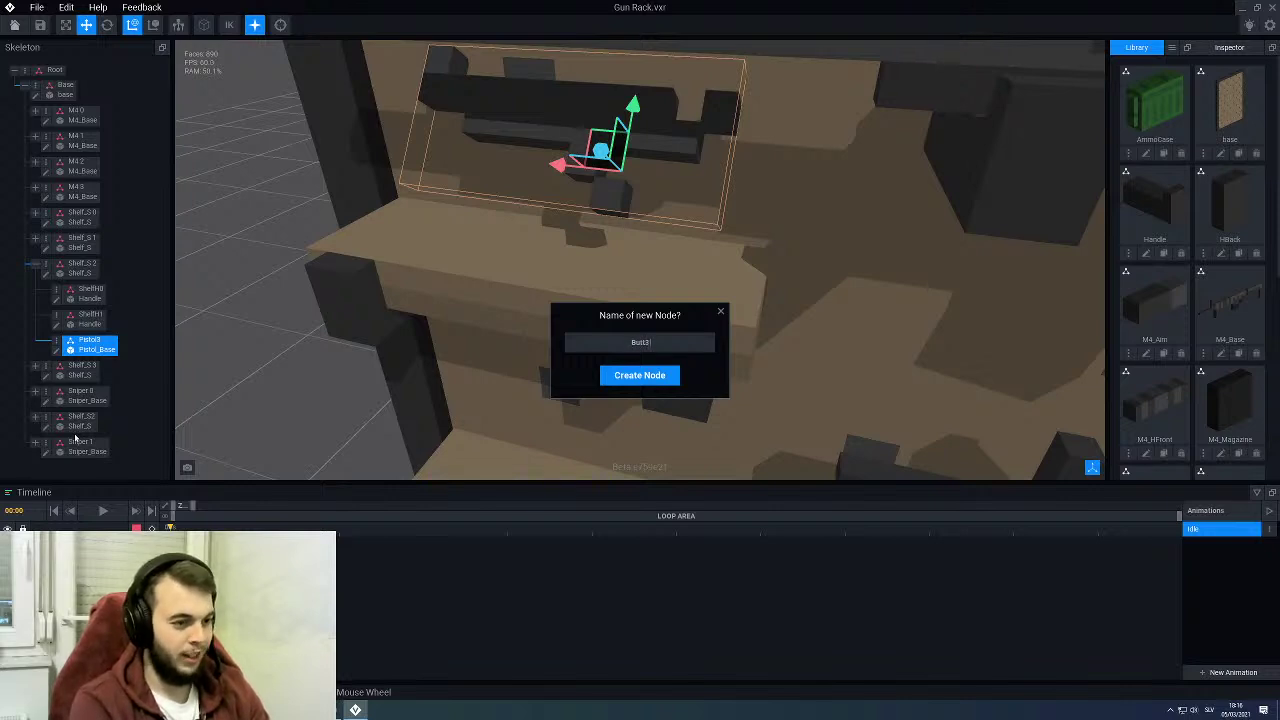
pyautogui.press('Return')
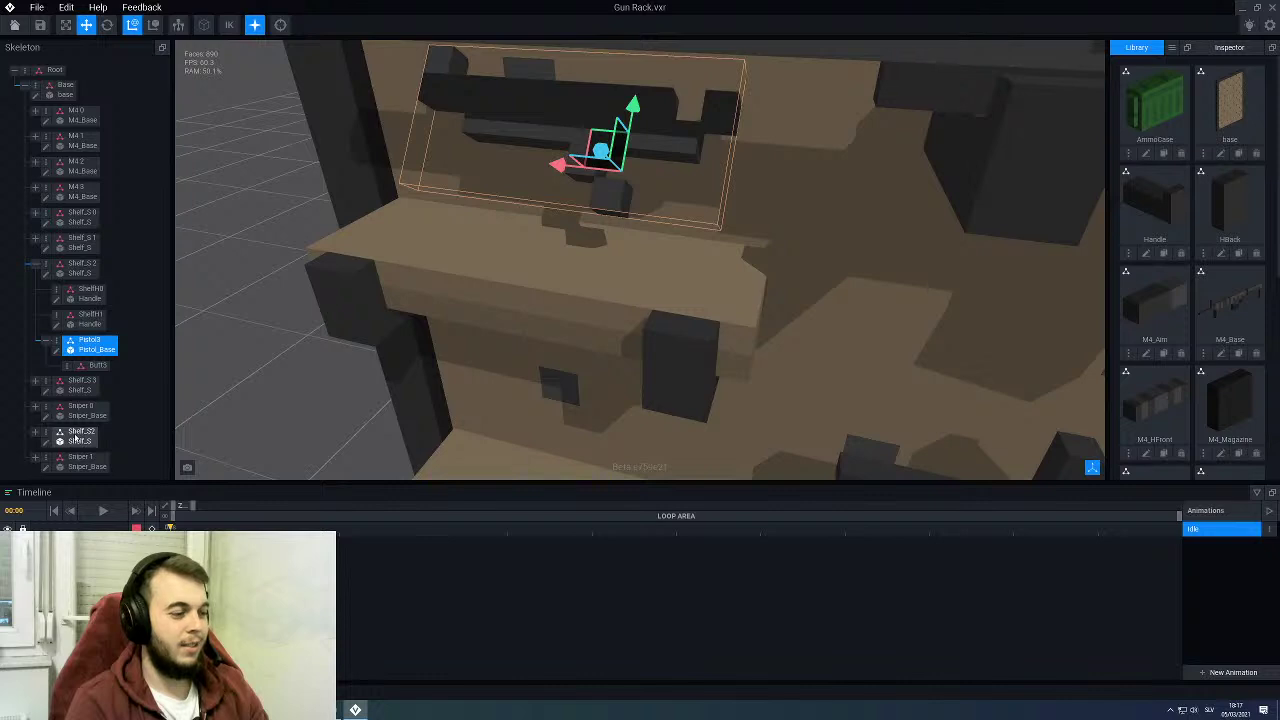
# Step: Attach the Pistol_Butt model to the Butt3 node and slide it along the body to the rear of the pistol
pyautogui.scroll(-5, 1162, 363)
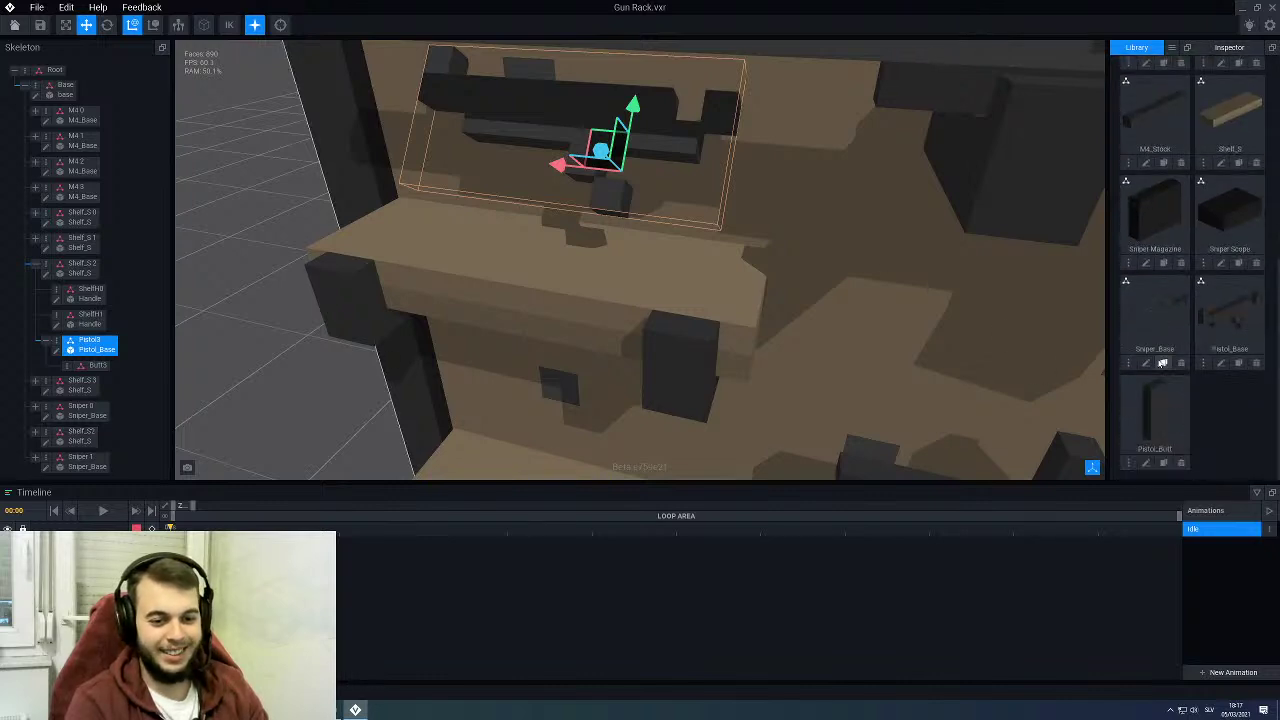
pyautogui.moveTo(1155, 402); pyautogui.dragTo(97, 367)
pyautogui.scroll(6, 557, 232)
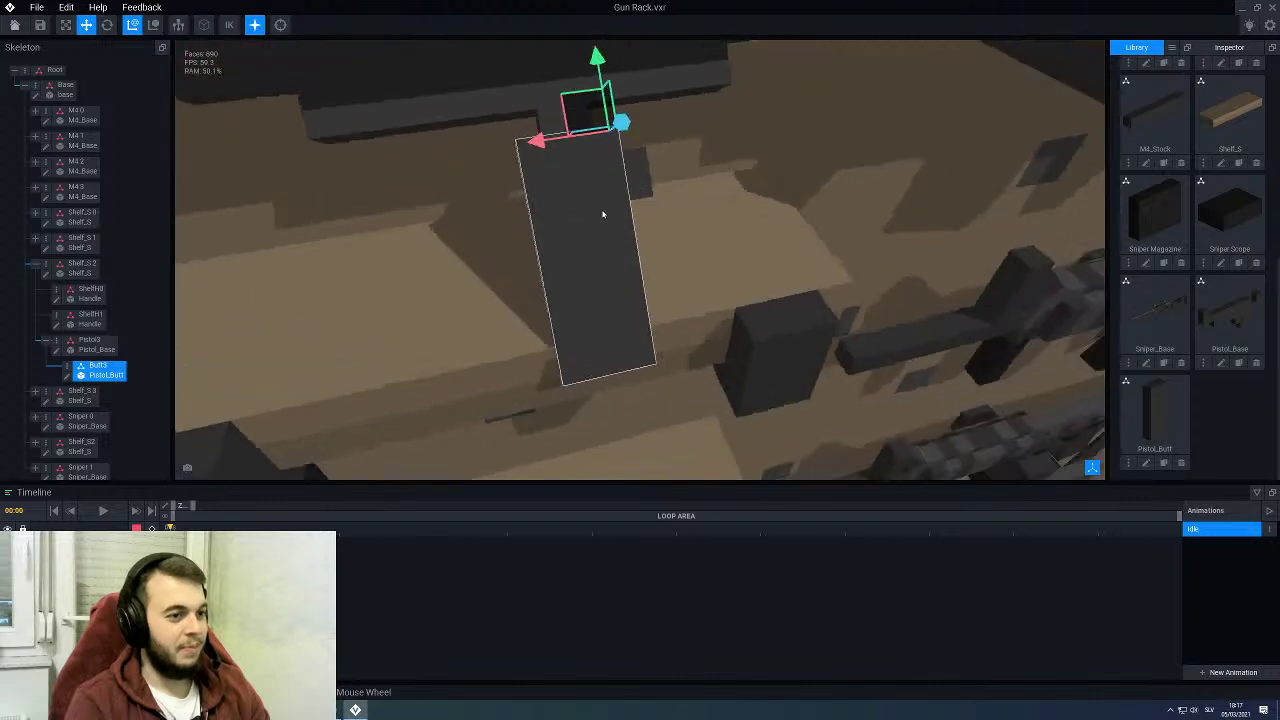
pyautogui.moveTo(483, 167); pyautogui.dragTo(623, 175)
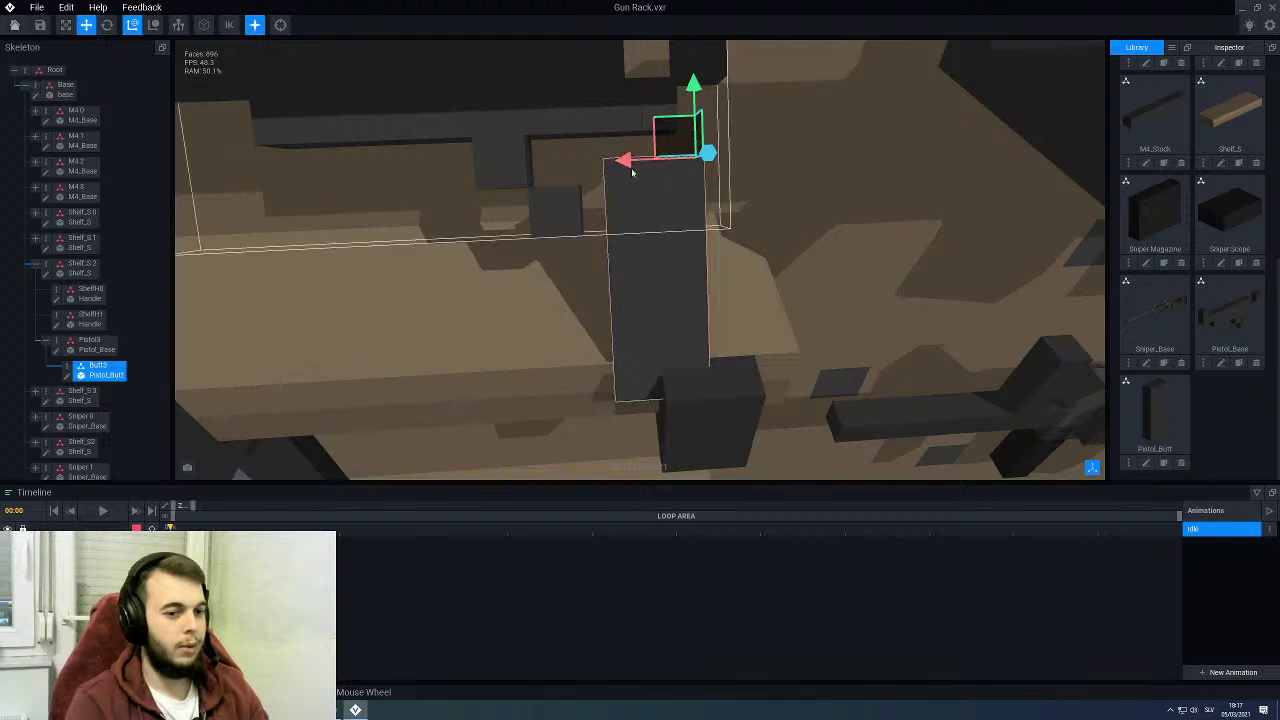
# Step: Shift the Pistol_Base pivot half a voxel along the body toward the muzzle and save the model
pyautogui.click(1220, 363)
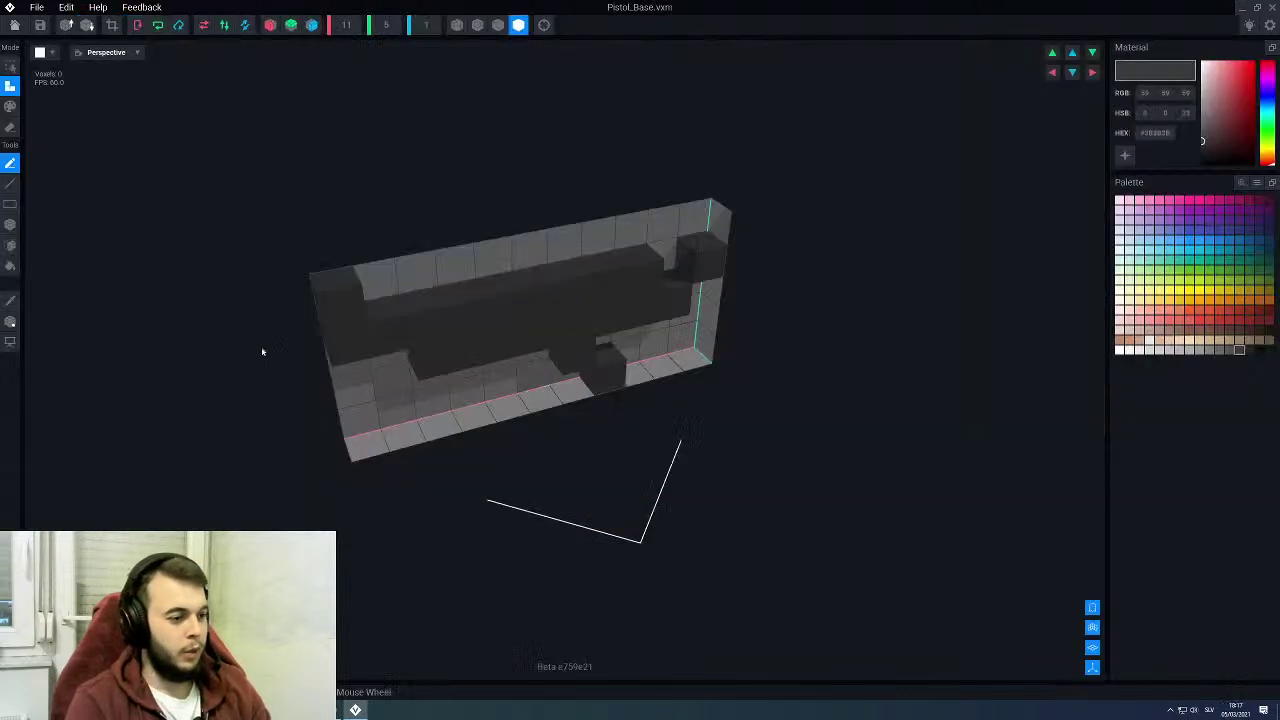
pyautogui.click(10, 321)
pyautogui.moveTo(529, 440); pyautogui.dragTo(529, 377, button='right')
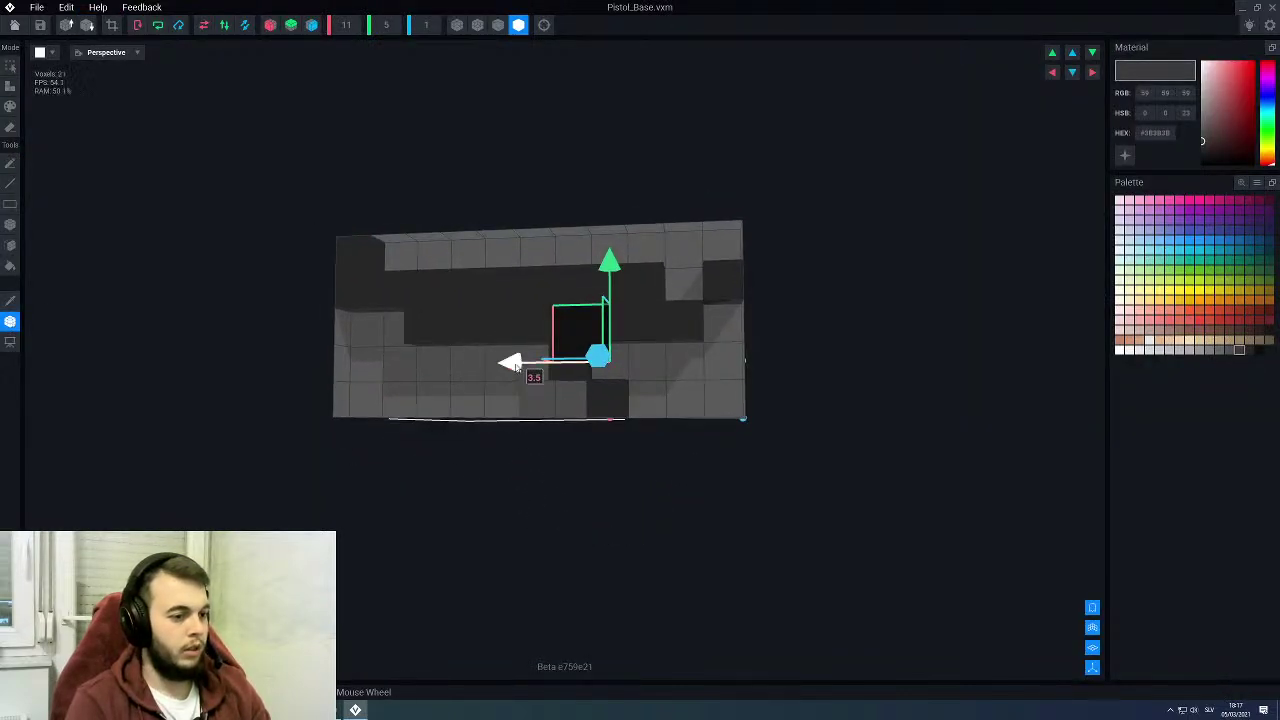
pyautogui.moveTo(536, 374); pyautogui.dragTo(517, 371)
pyautogui.click(15, 25)
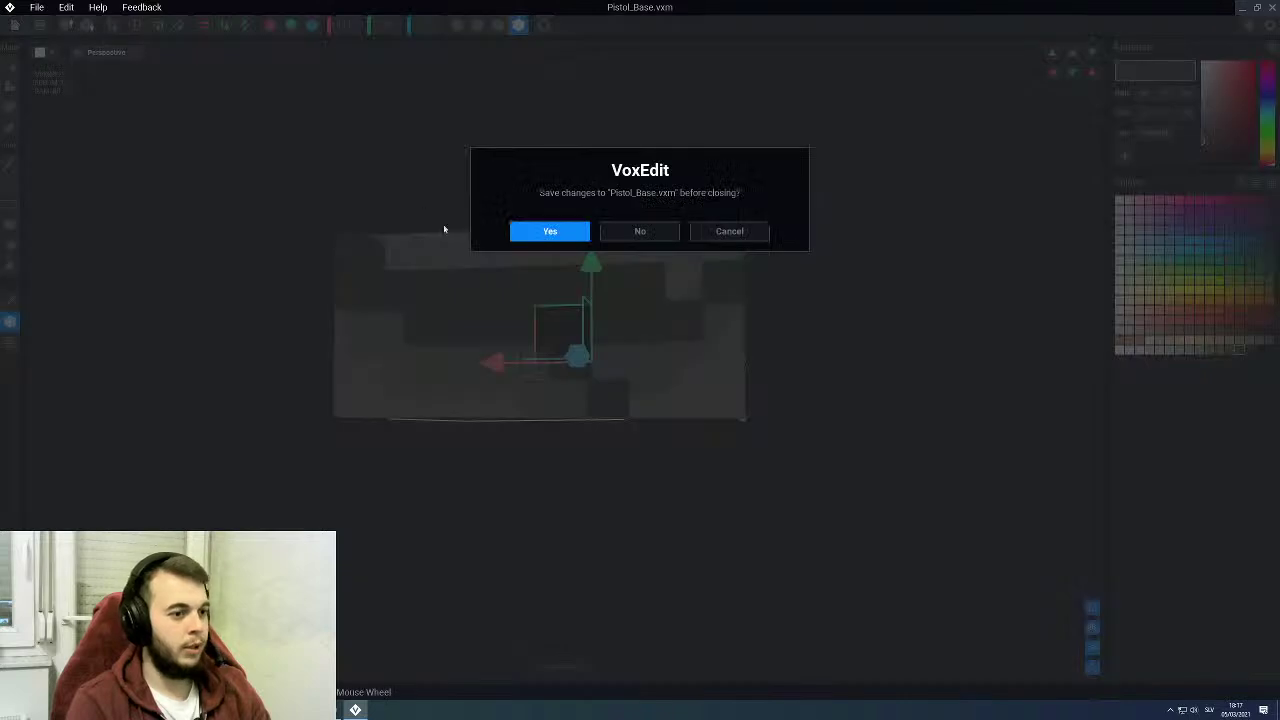
pyautogui.click(541, 231)
# Step: Raise the Butt3 part until its upper end overlaps the underside of the pistol body
pyautogui.scroll(2, 550, 238)
pyautogui.moveTo(557, 243); pyautogui.dragTo(599, 208, button='right')
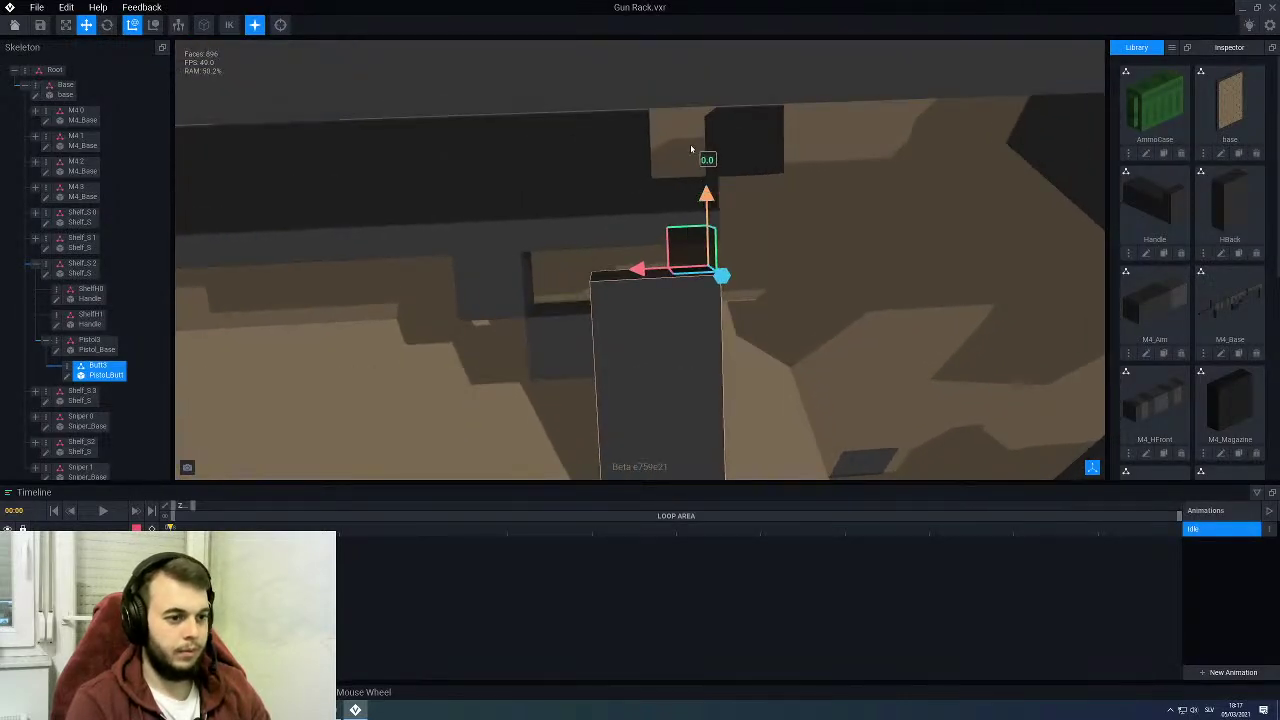
pyautogui.moveTo(690, 148); pyautogui.dragTo(690, 86)
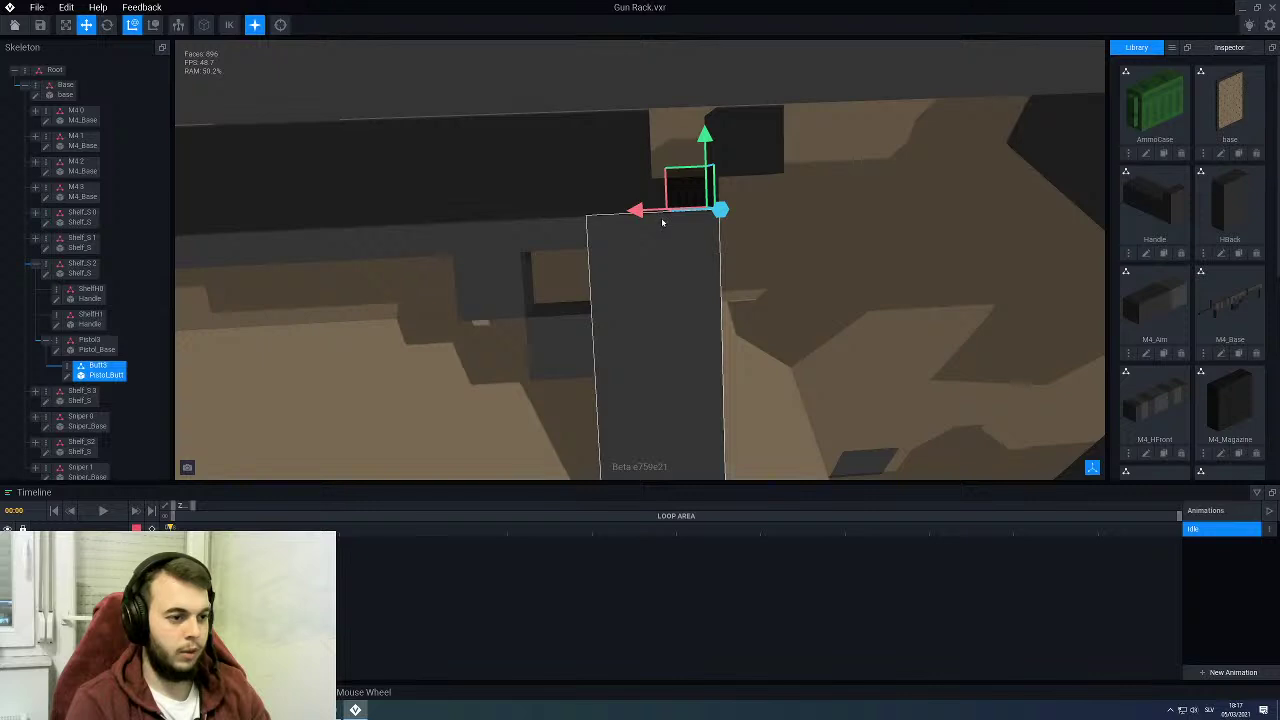
pyautogui.moveTo(636, 230); pyautogui.dragTo(620, 157, button='middle')
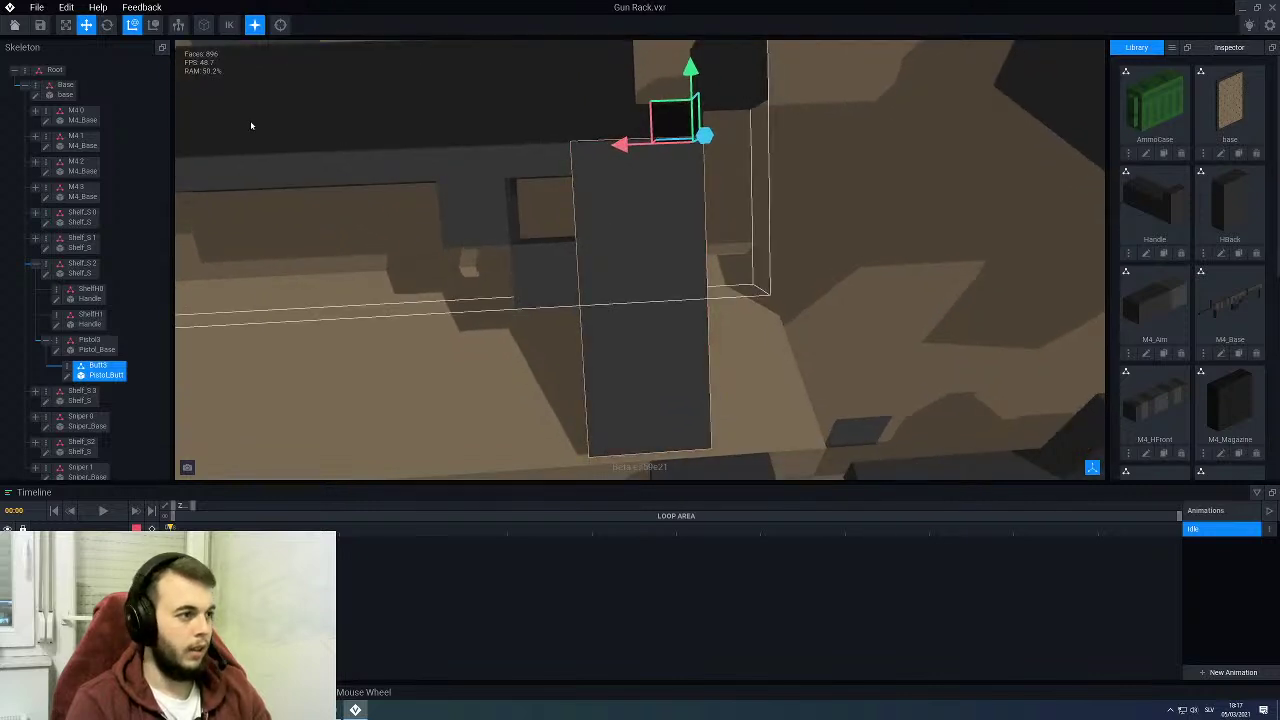
pyautogui.click(107, 25)
pyautogui.moveTo(664, 201); pyautogui.dragTo(674, 204)
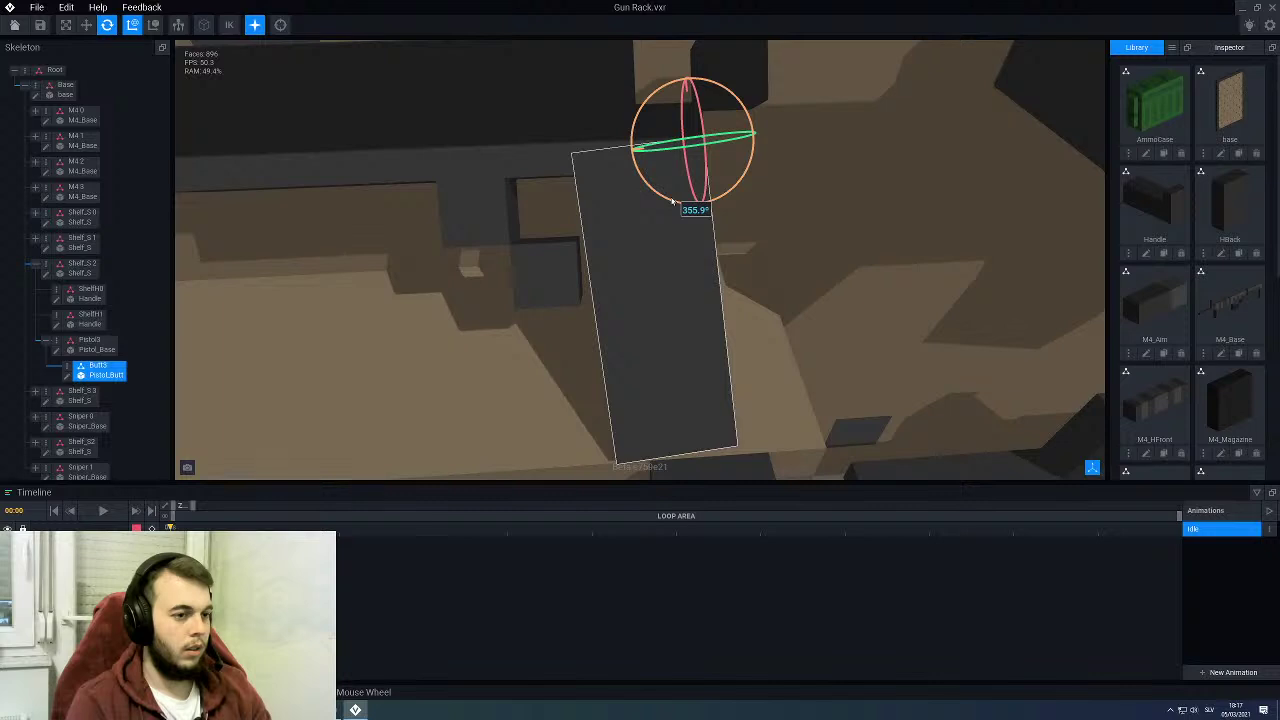
pyautogui.moveTo(674, 203); pyautogui.dragTo(668, 198)
# Step: Move the Butt3 part slightly toward the trigger guard and tilt its lower end a few degrees backward
pyautogui.press('w')
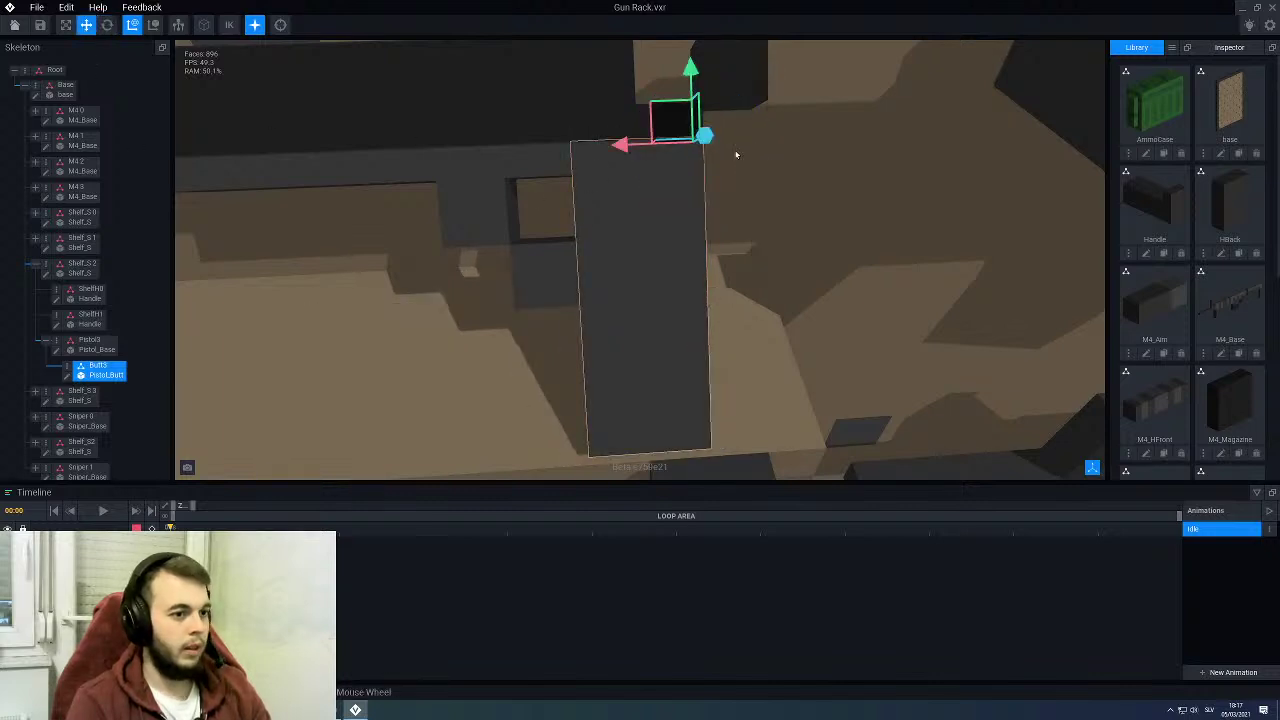
pyautogui.moveTo(628, 145); pyautogui.dragTo(594, 150)
pyautogui.click(107, 25)
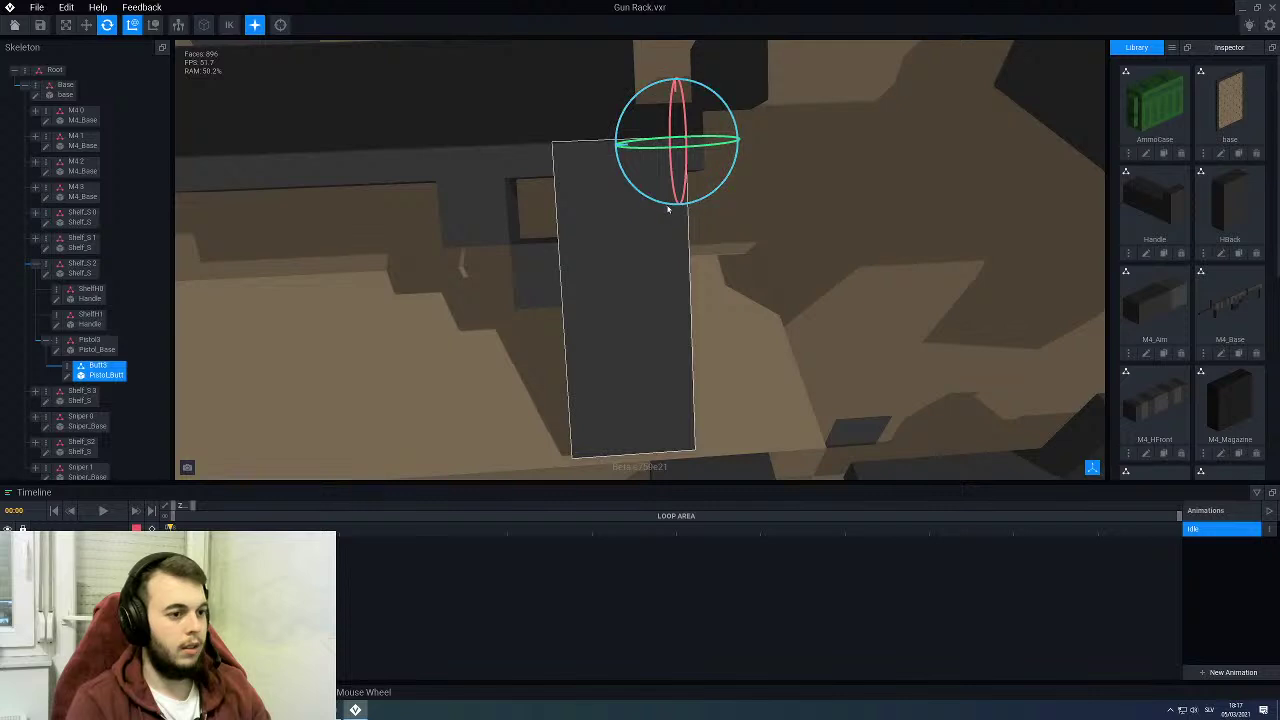
pyautogui.moveTo(648, 206)
pyautogui.mouseDown()
pyautogui.moveTo(684, 206)
pyautogui.moveTo(661, 204)
pyautogui.mouseUp()
# Step: Rotate the Sniper 1 rifle on the upper part of the rack so it hangs diagonally with its barrel pointing up
pyautogui.scroll(-5, 646, 220)
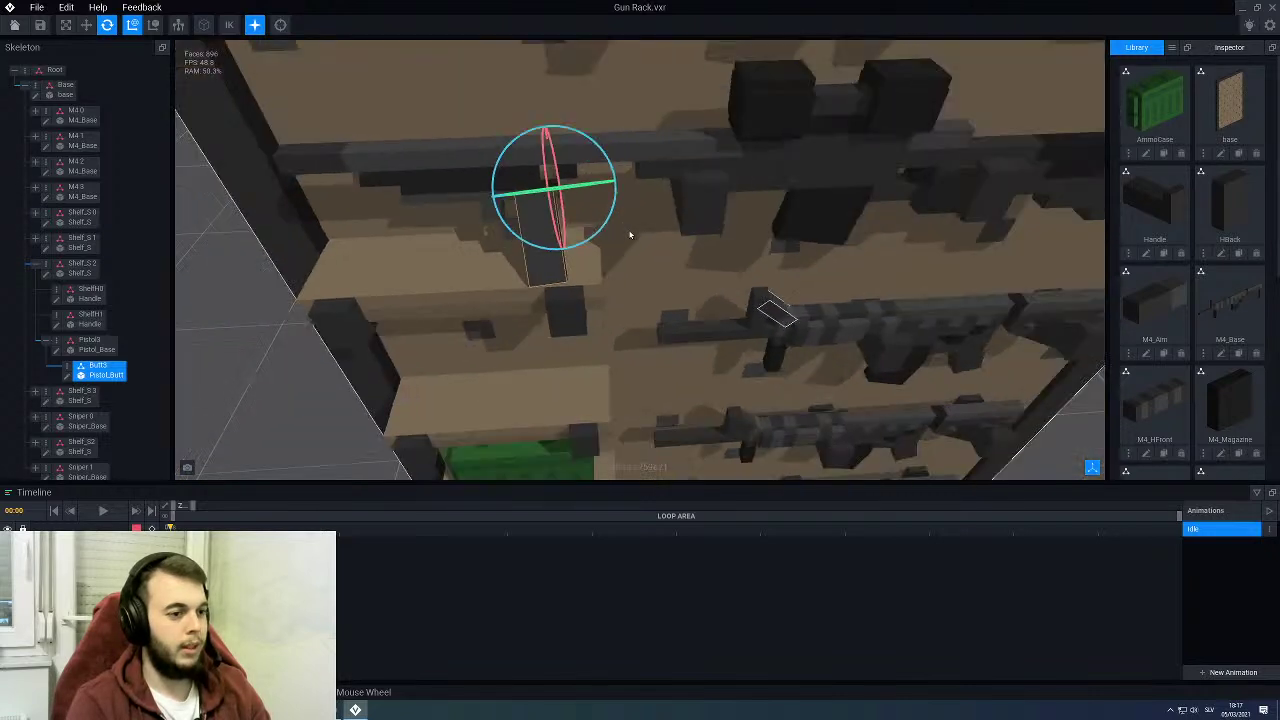
pyautogui.click(625, 231)
pyautogui.scroll(-2, 623, 231)
pyautogui.click(653, 175)
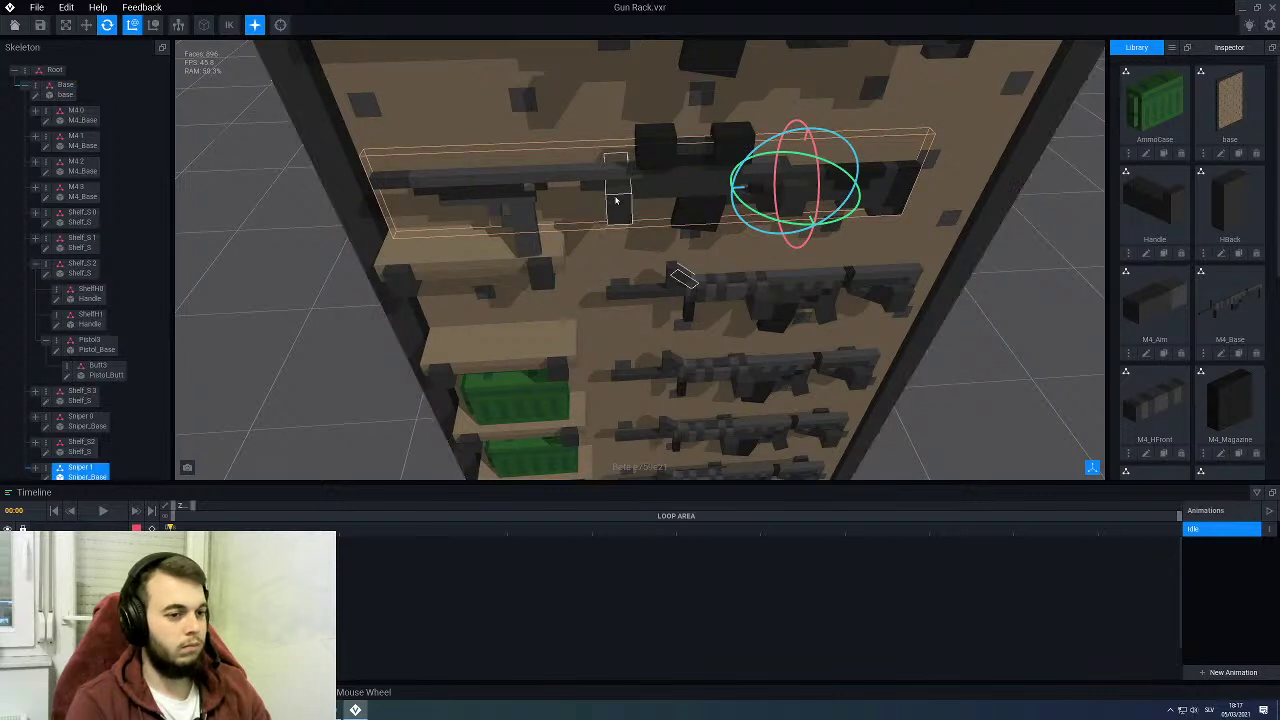
pyautogui.moveTo(772, 144); pyautogui.dragTo(797, 130)
pyautogui.scroll(2, 614, 214)
pyautogui.scroll(5, 529, 243)
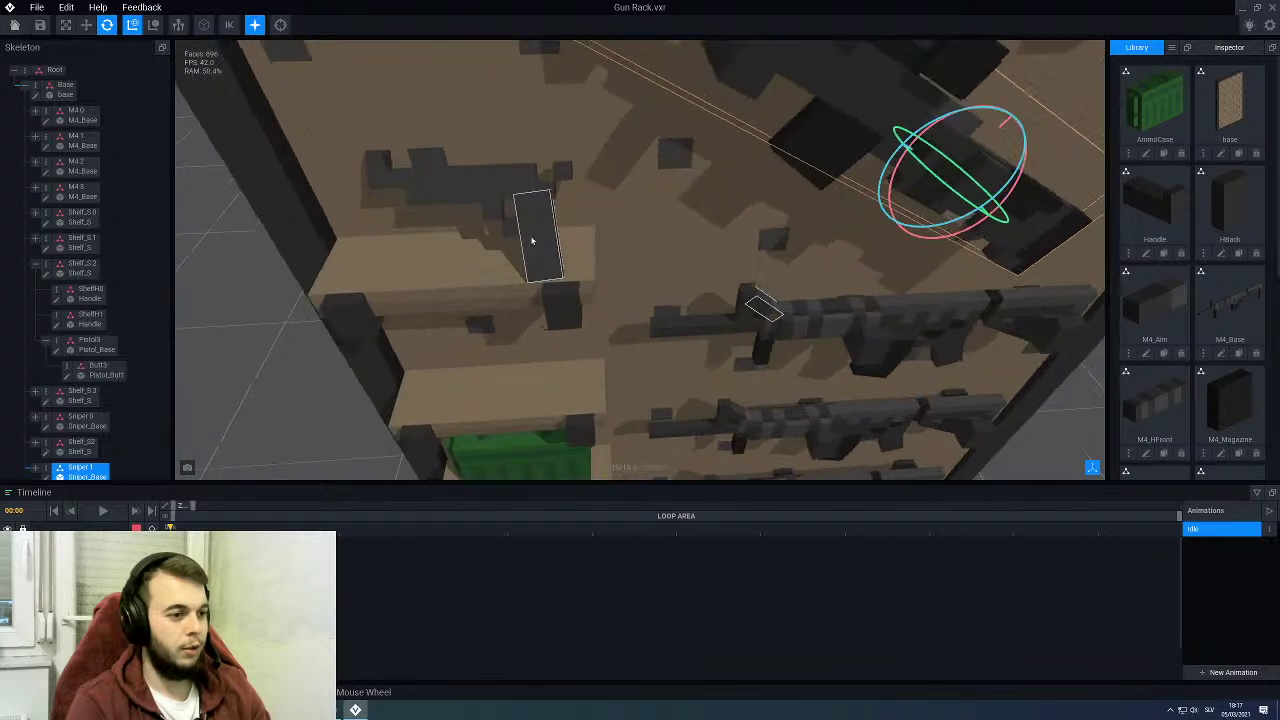
# Step: Open Pistol_Butt for editing, erase its lowest row of voxels and return to the rack
pyautogui.click(479, 171)
pyautogui.scroll(-3, 482, 211)
pyautogui.moveTo(486, 212)
pyautogui.mouseDown(button='right')
pyautogui.moveTo(660, 175)
pyautogui.moveTo(486, 212)
pyautogui.mouseUp(button='right')
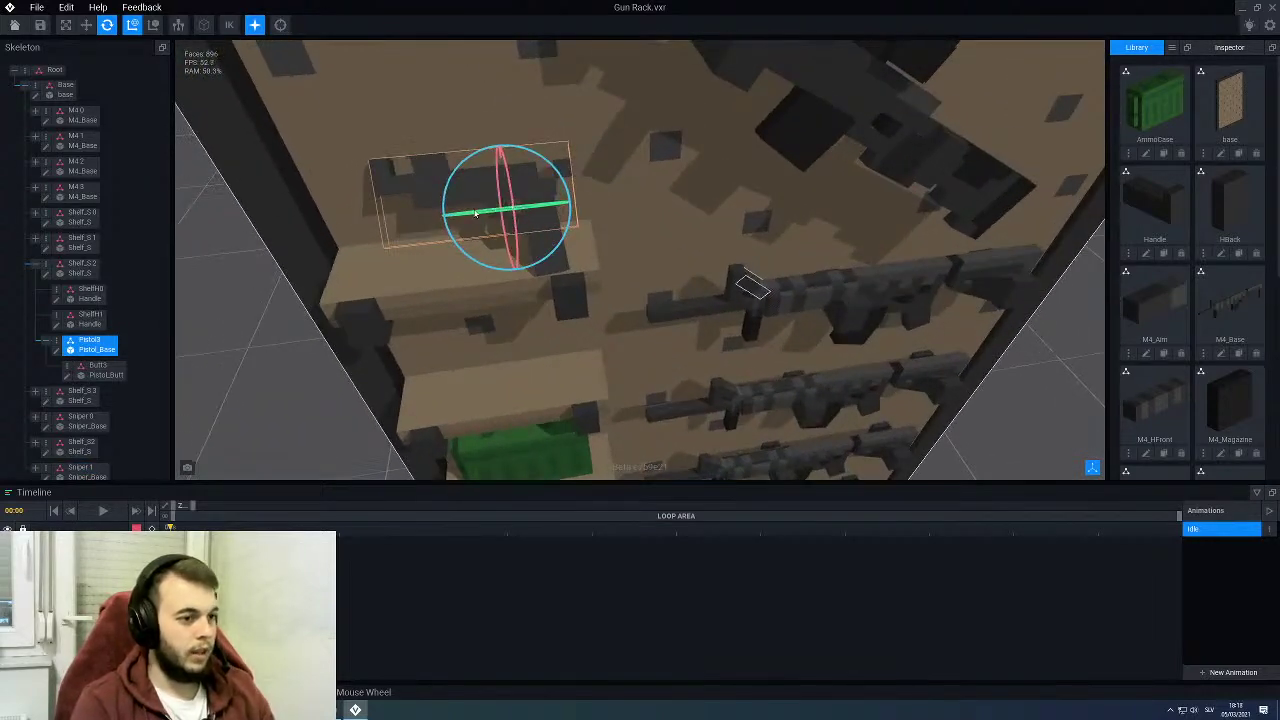
pyautogui.scroll(2, 485, 213)
pyautogui.scroll(2, 485, 213)
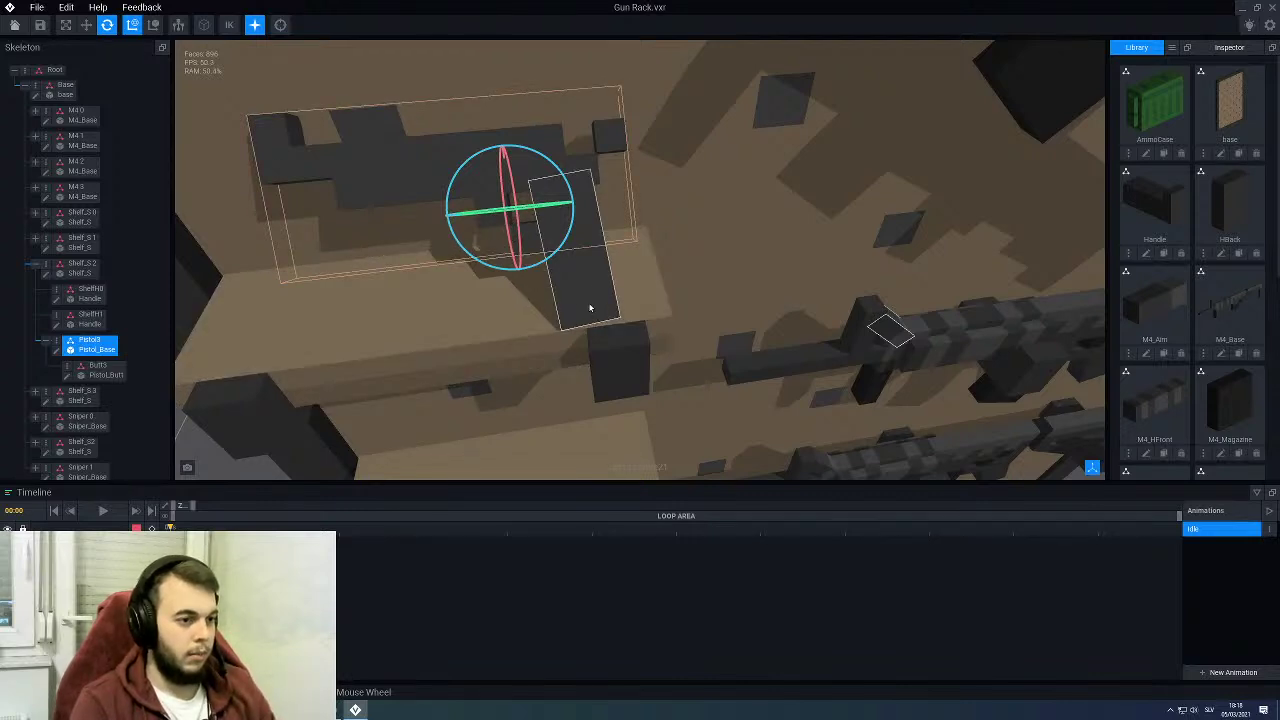
pyautogui.click(69, 375)
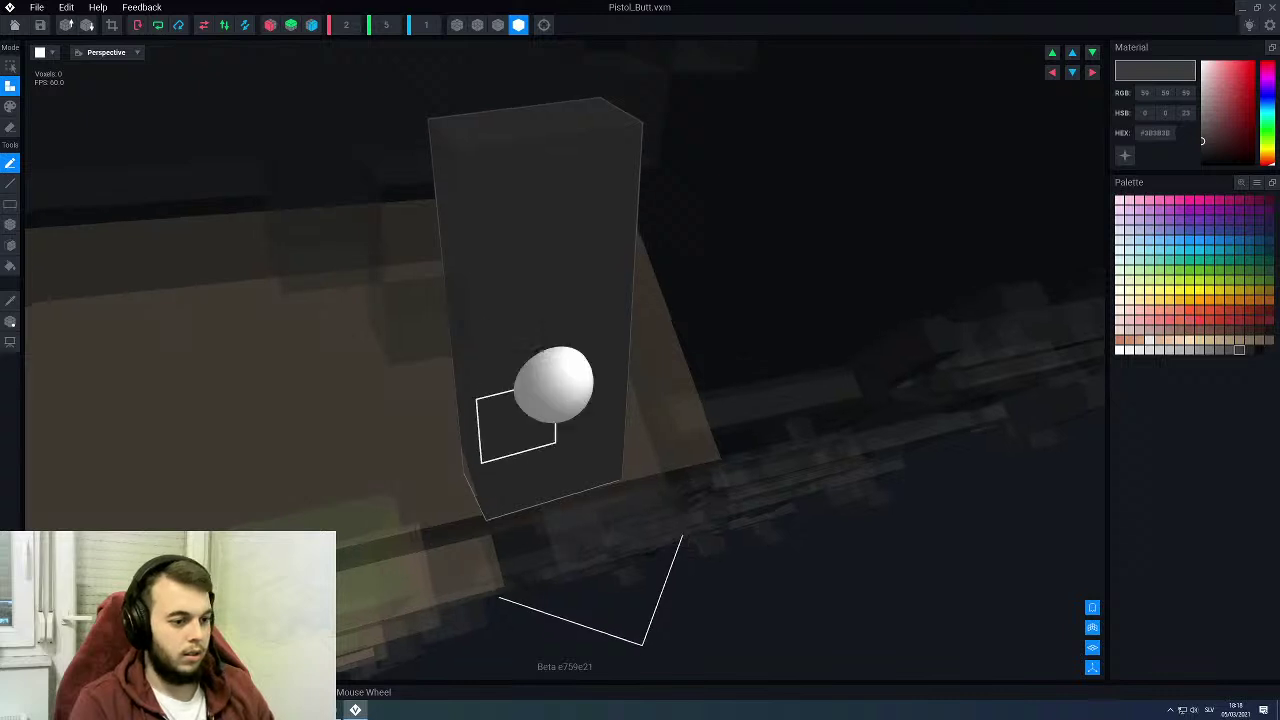
pyautogui.scroll(3, 598, 440)
pyautogui.moveTo(598, 440); pyautogui.dragTo(568, 399, button='middle')
pyautogui.press('e')
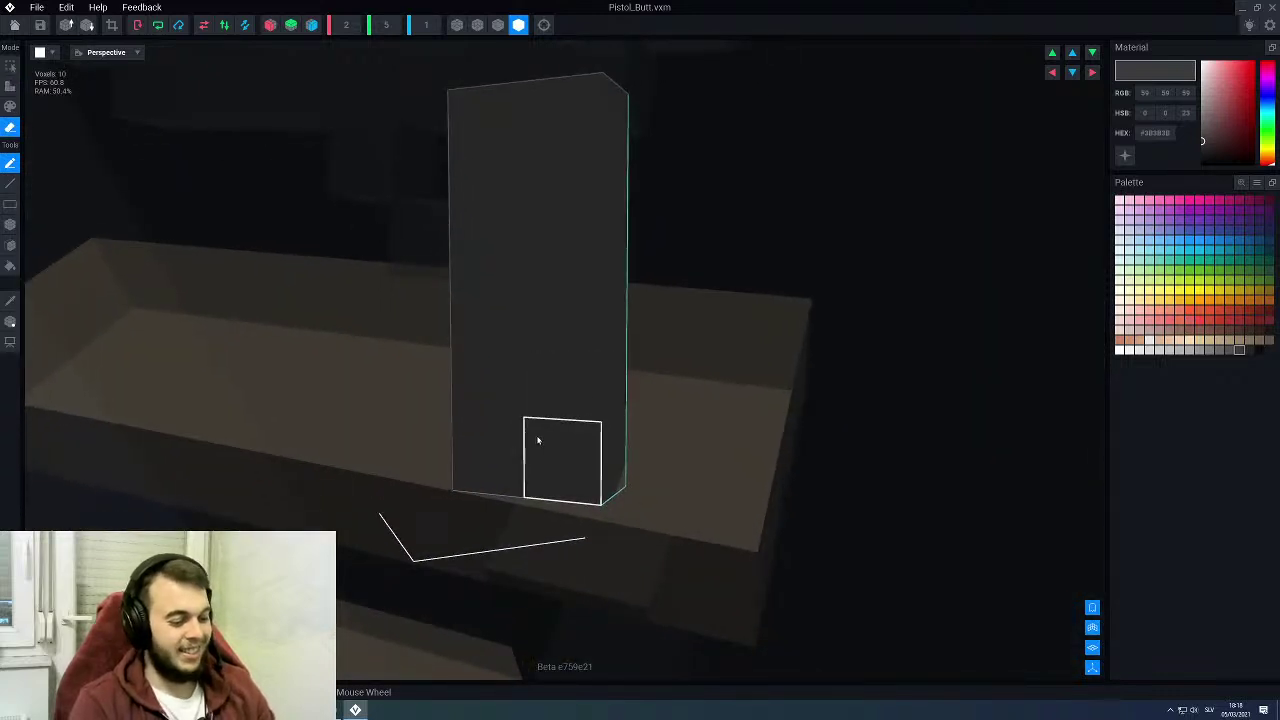
pyautogui.press('l')
pyautogui.moveTo(538, 440); pyautogui.dragTo(510, 446)
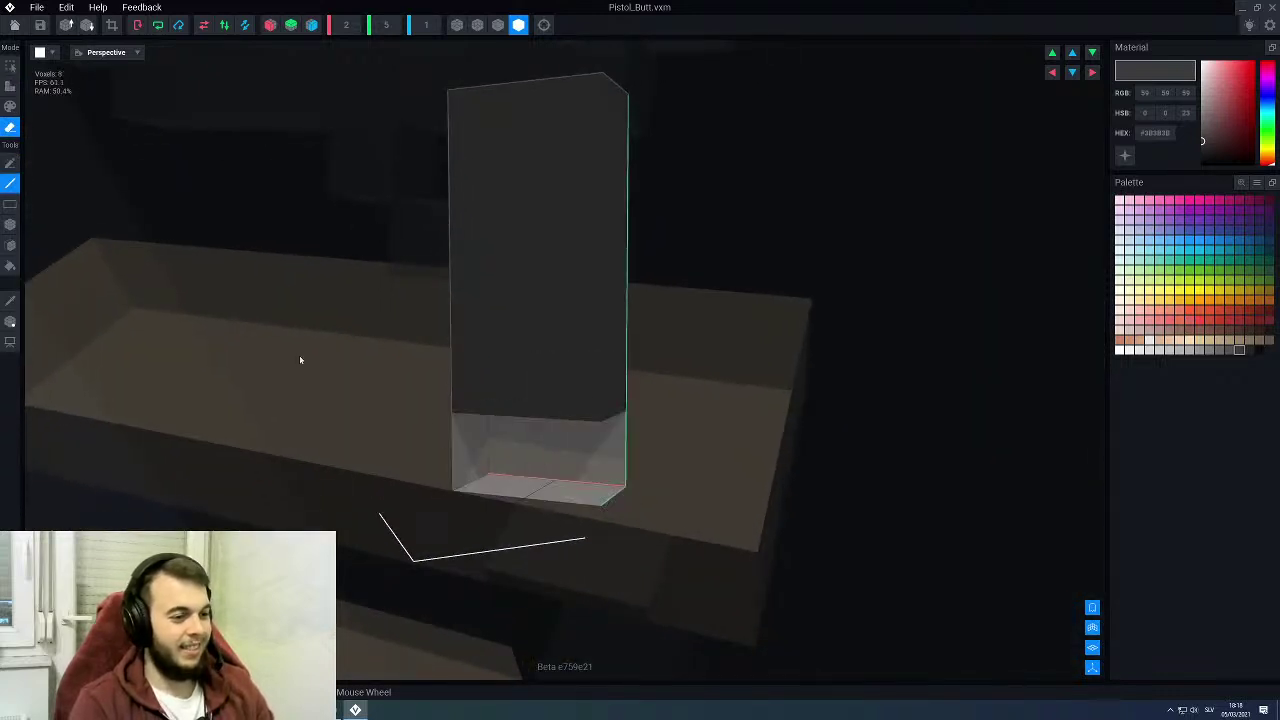
pyautogui.click(15, 24)
# Step: Reopen Pistol_Butt and refill the erased lowest row with the same dark grey voxels
pyautogui.click(549, 231)
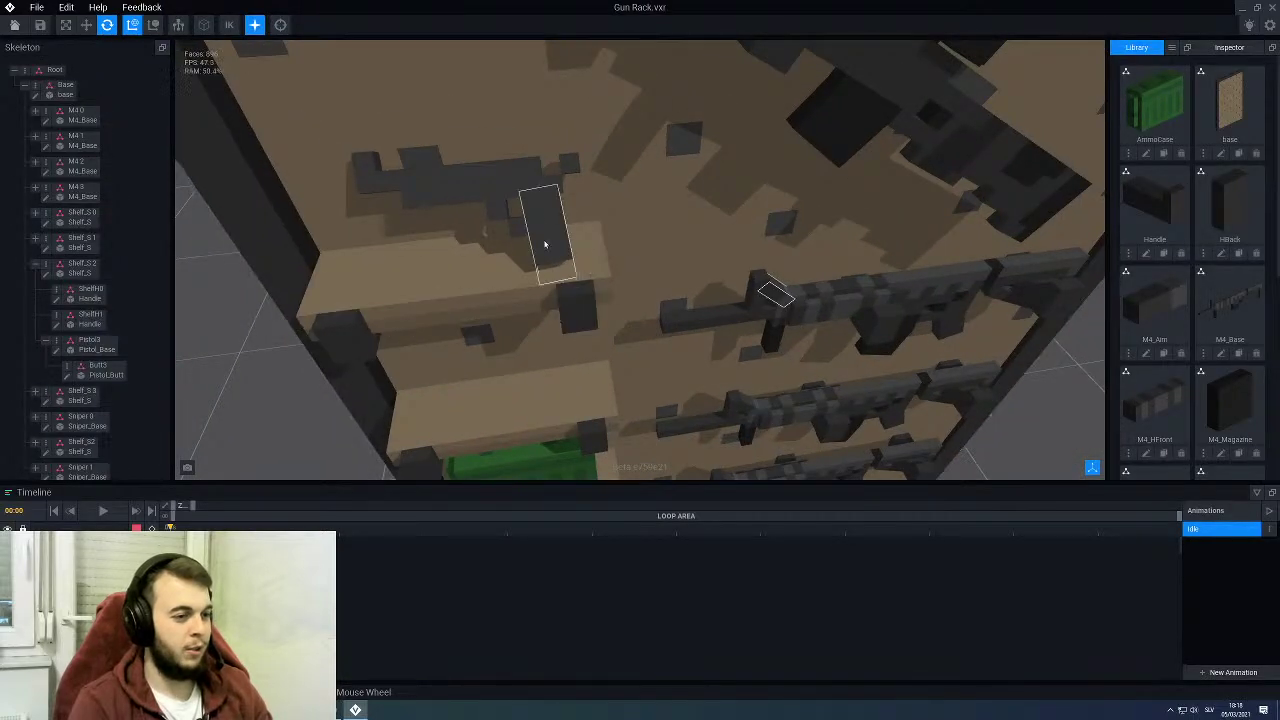
pyautogui.click(548, 235)
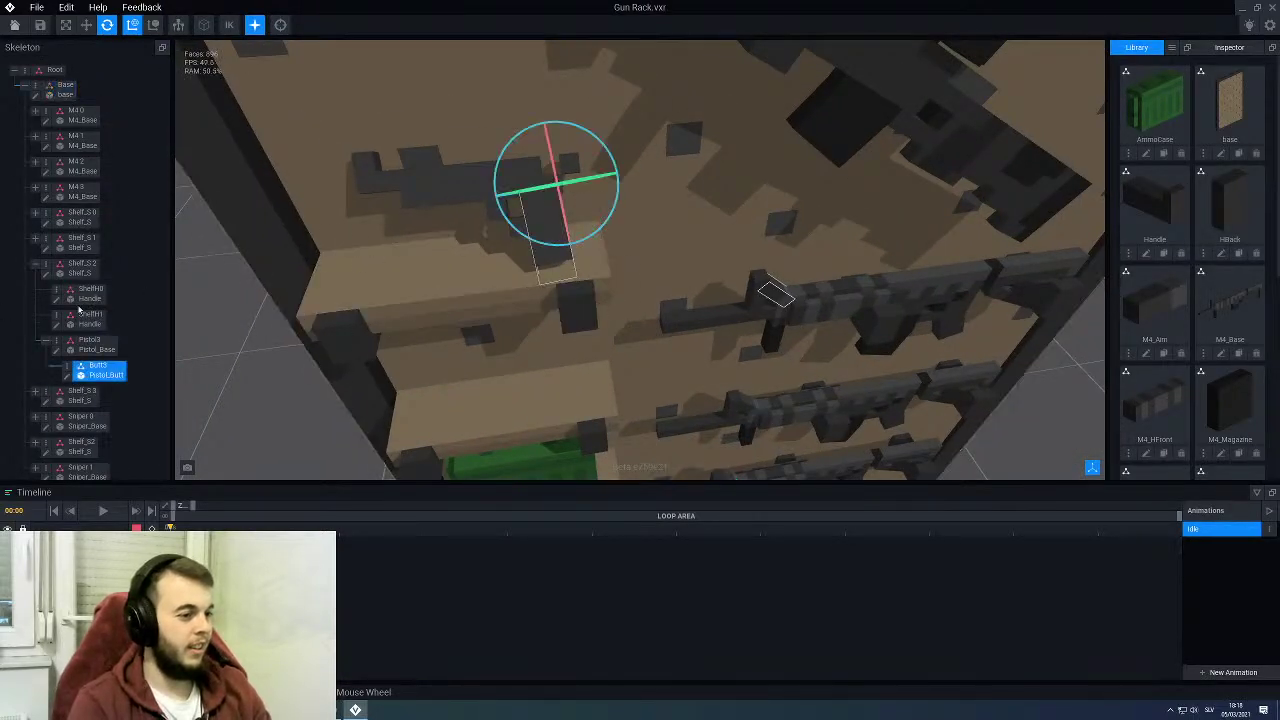
pyautogui.click(67, 373)
pyautogui.scroll(2, 600, 463)
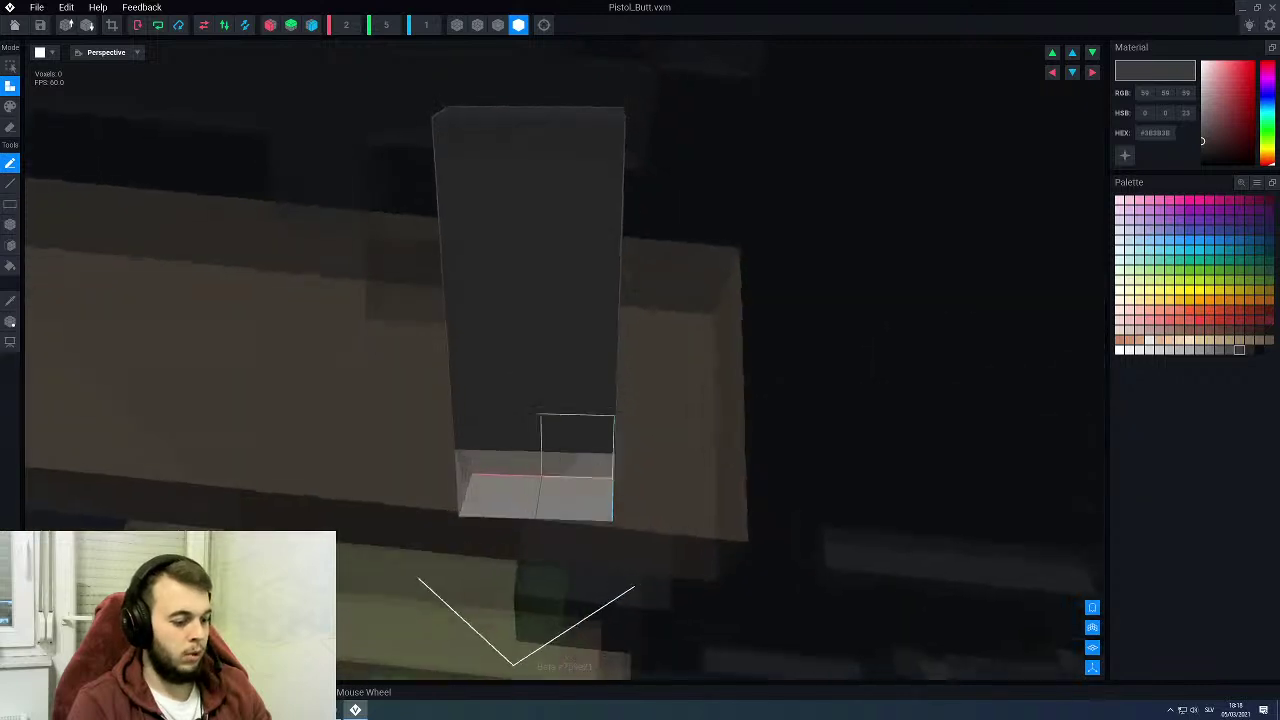
pyautogui.moveTo(561, 492); pyautogui.dragTo(520, 490)
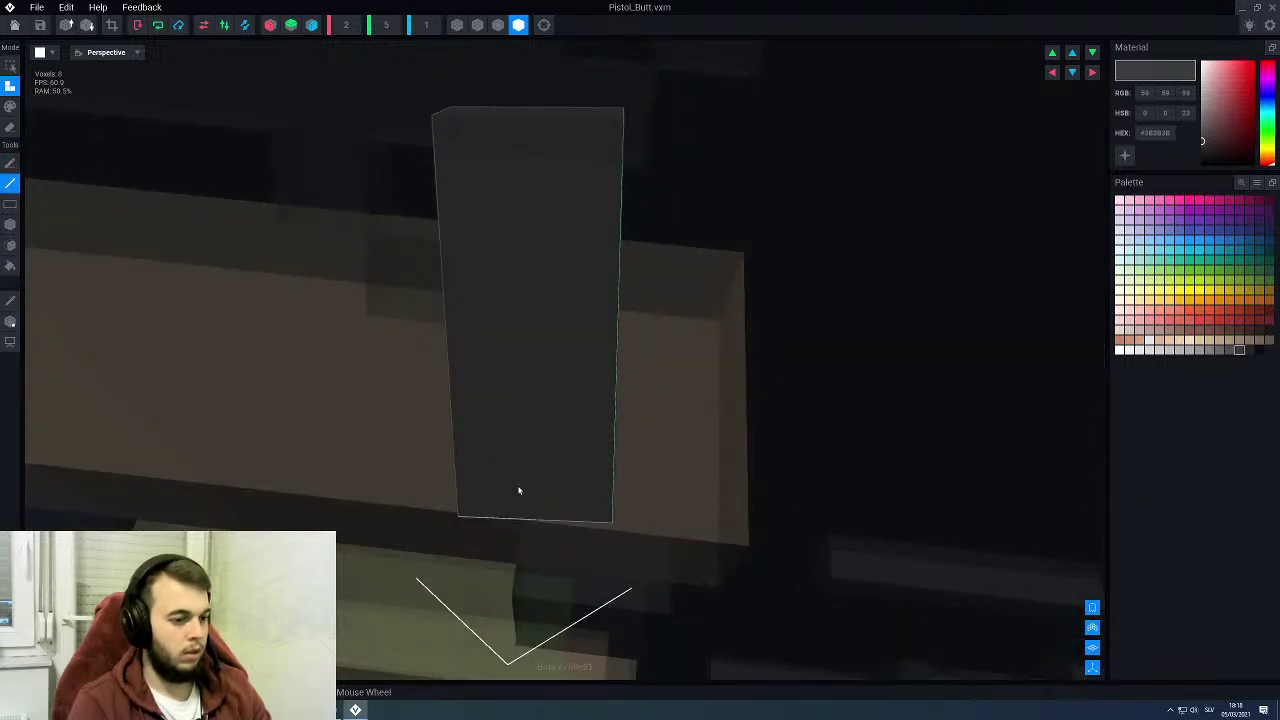
pyautogui.scroll(2, 478, 329)
pyautogui.scroll(-3, 472, 318)
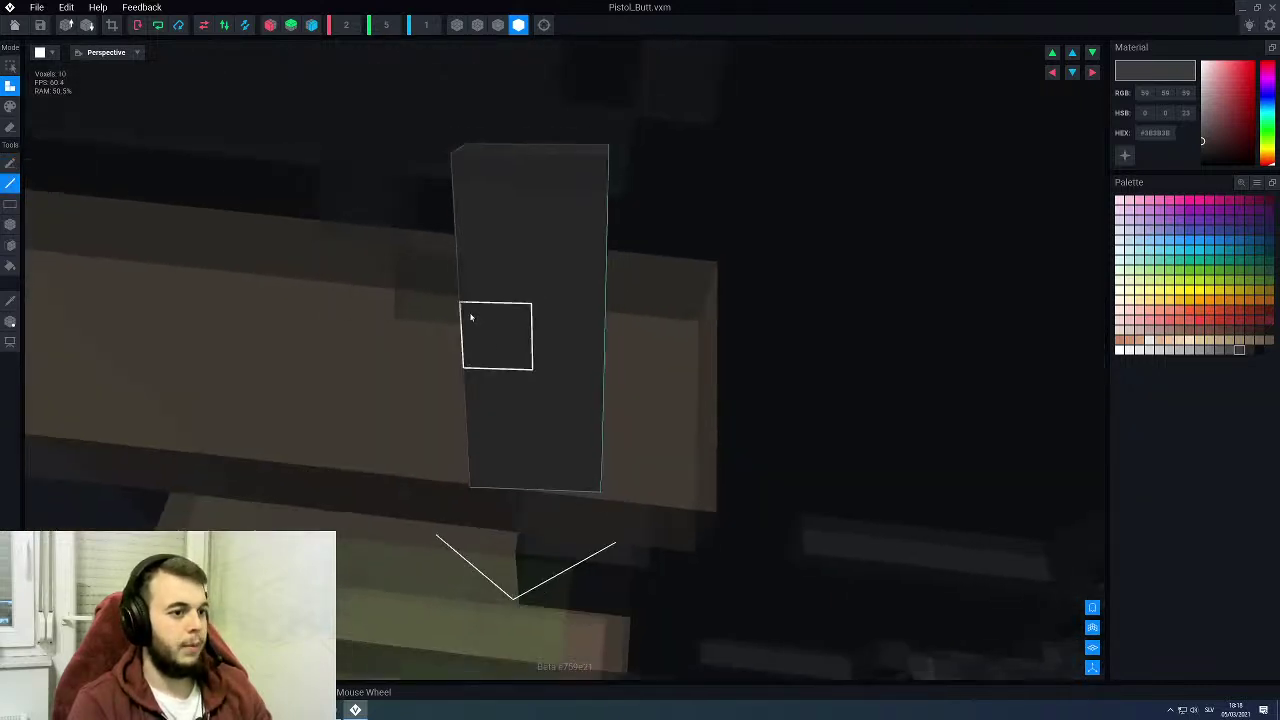
# Step: Lower the Pistol_Butt pivot half a voxel, to 4.5 on the vertical axis, and return to the rack
pyautogui.click(10, 320)
pyautogui.moveTo(457, 124); pyautogui.dragTo(456, 222, button='middle')
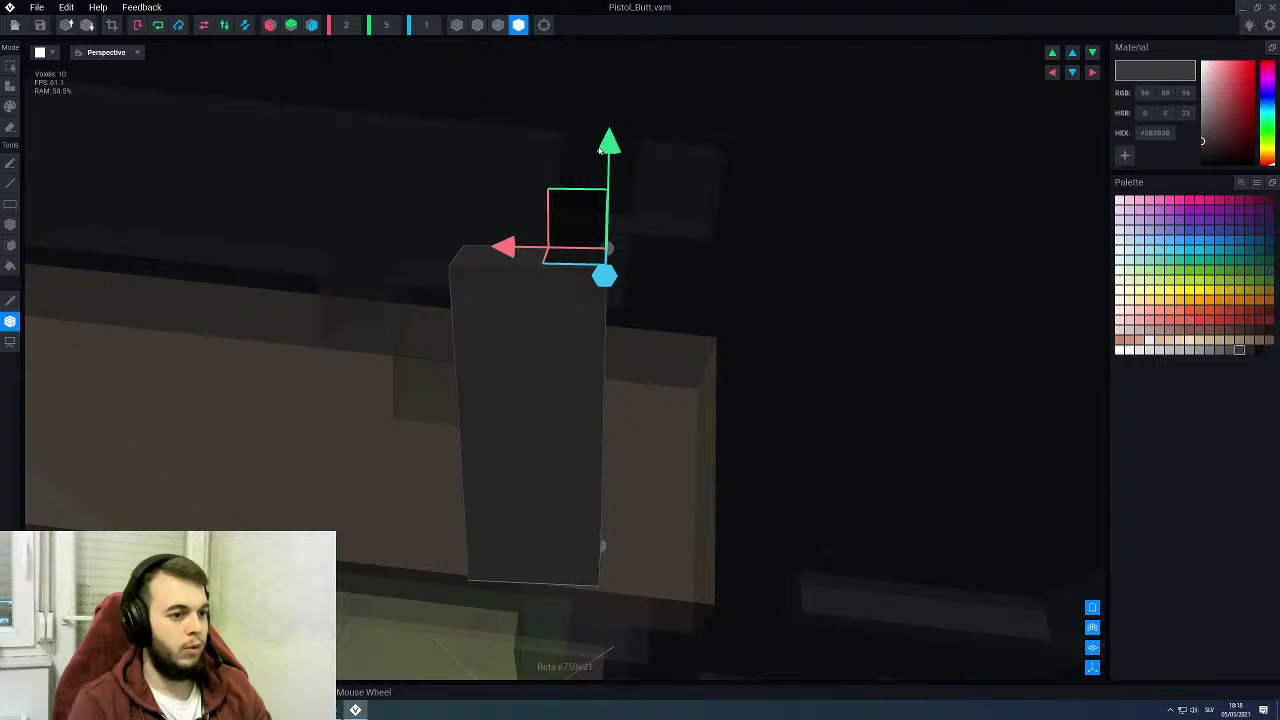
pyautogui.moveTo(603, 156); pyautogui.dragTo(596, 175)
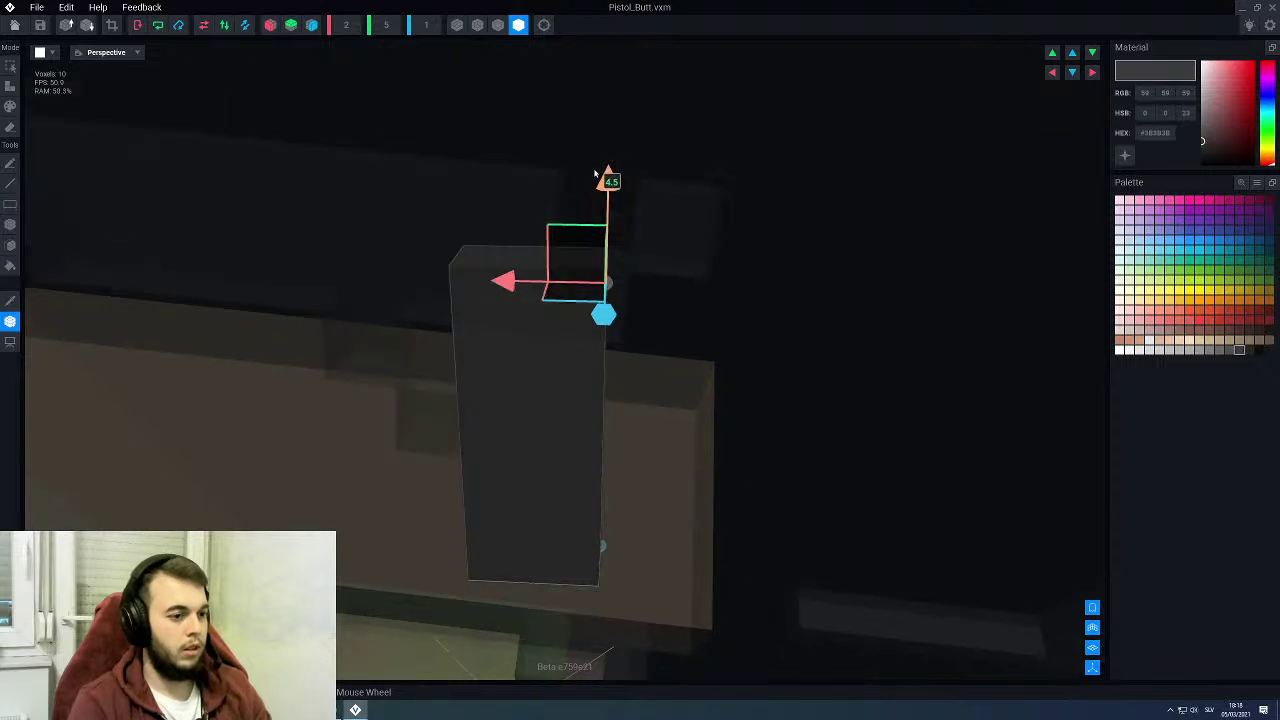
pyautogui.moveTo(600, 207)
pyautogui.mouseDown(button='right')
pyautogui.moveTo(596, 196)
pyautogui.moveTo(617, 192)
pyautogui.mouseUp(button='right')
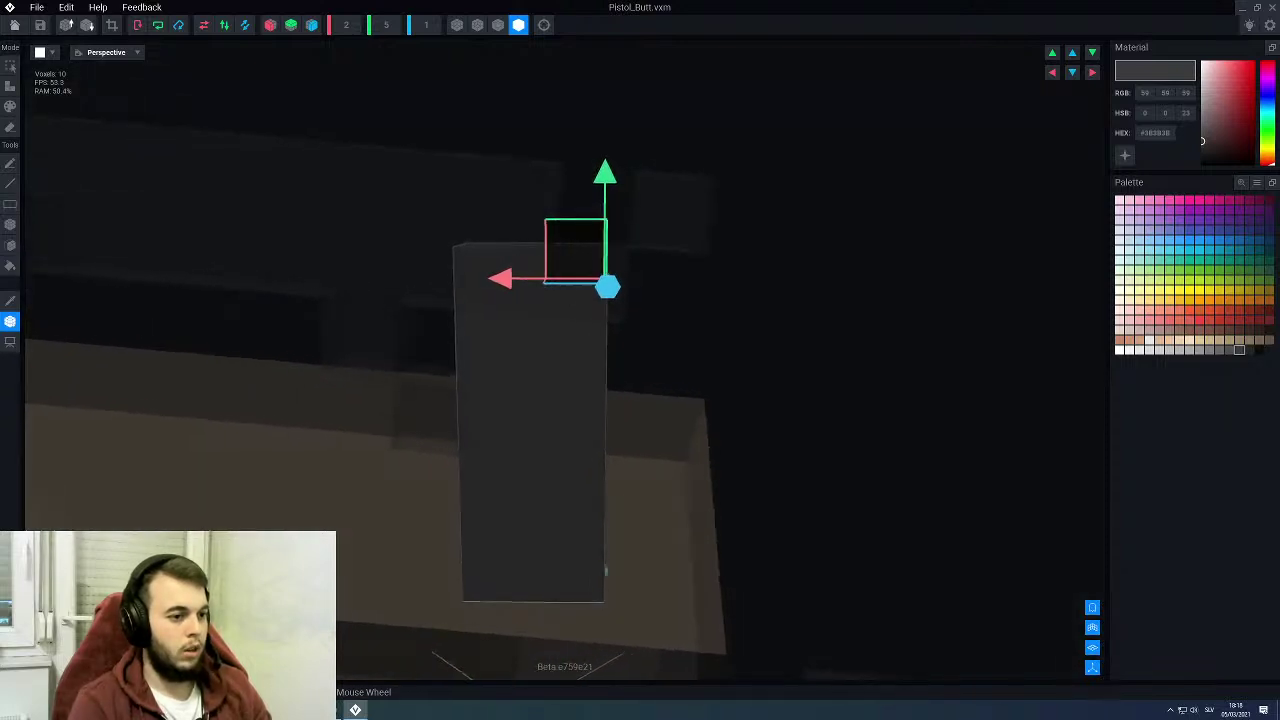
pyautogui.moveTo(616, 191); pyautogui.dragTo(613, 173)
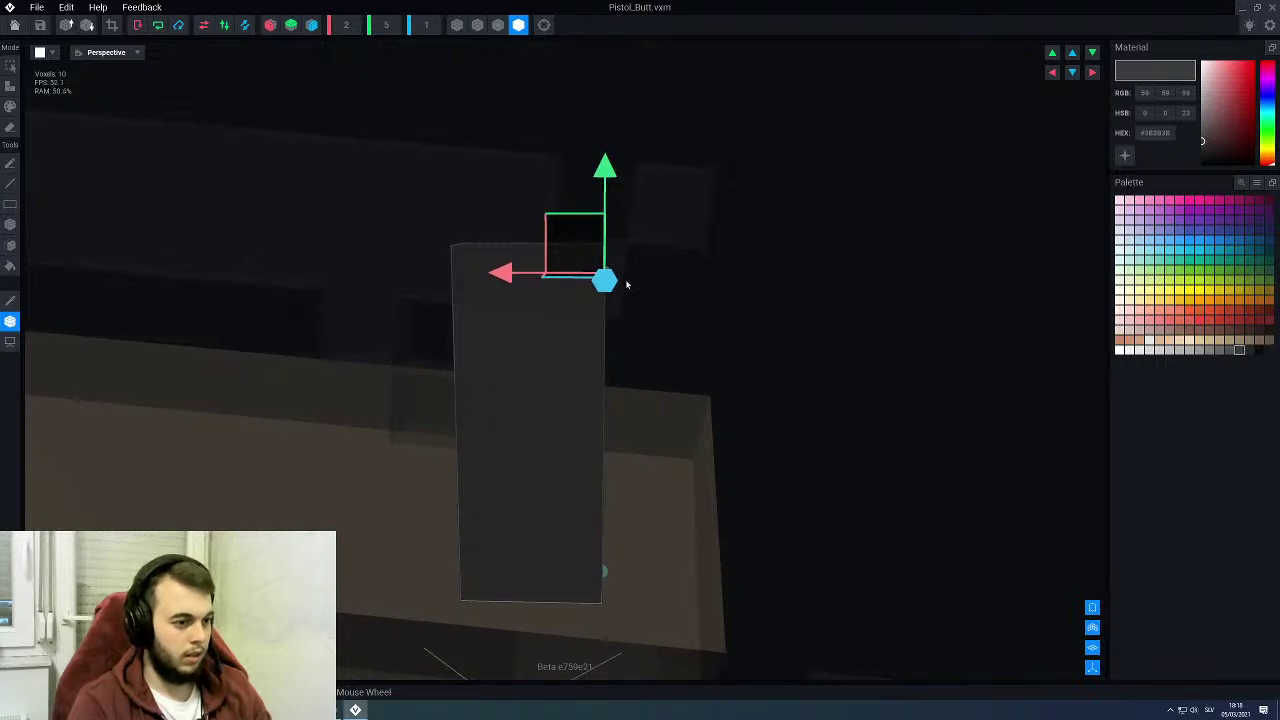
pyautogui.click(14, 24)
# Step: Move the whole pistol slightly along the shelf in the direction of its muzzle
pyautogui.click(552, 234)
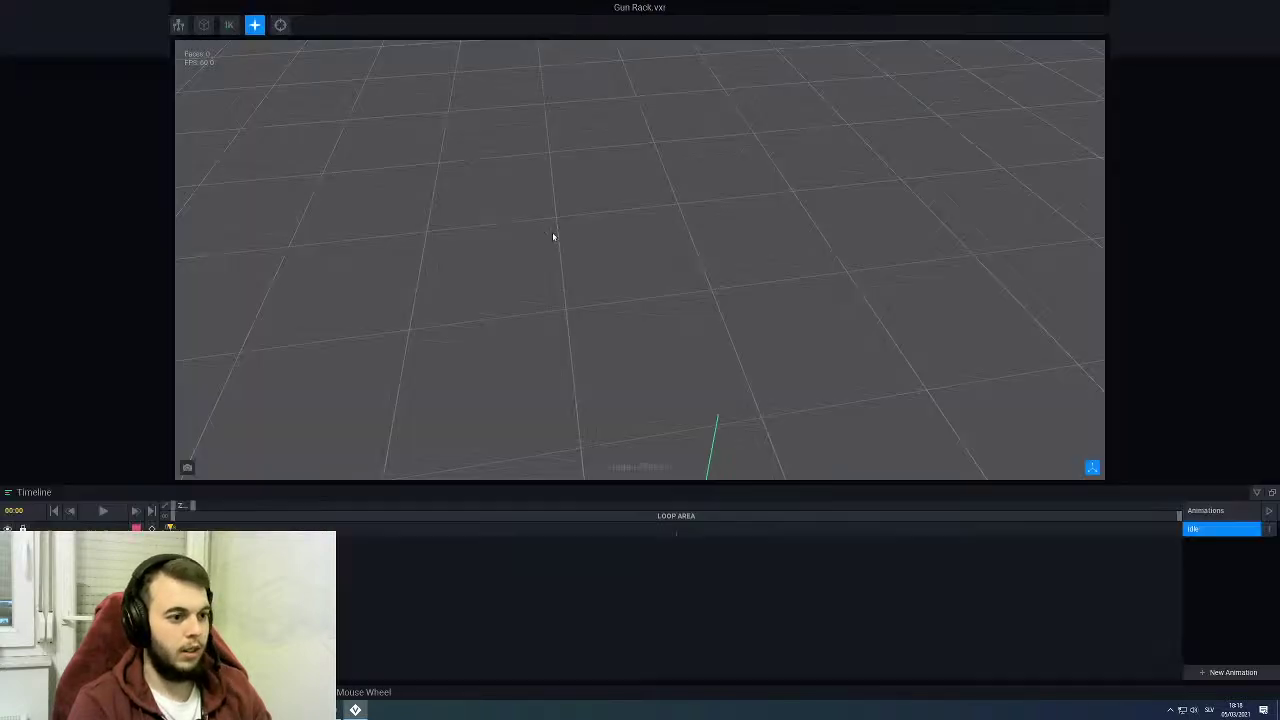
pyautogui.scroll(-5, 552, 234)
pyautogui.scroll(6, 600, 225)
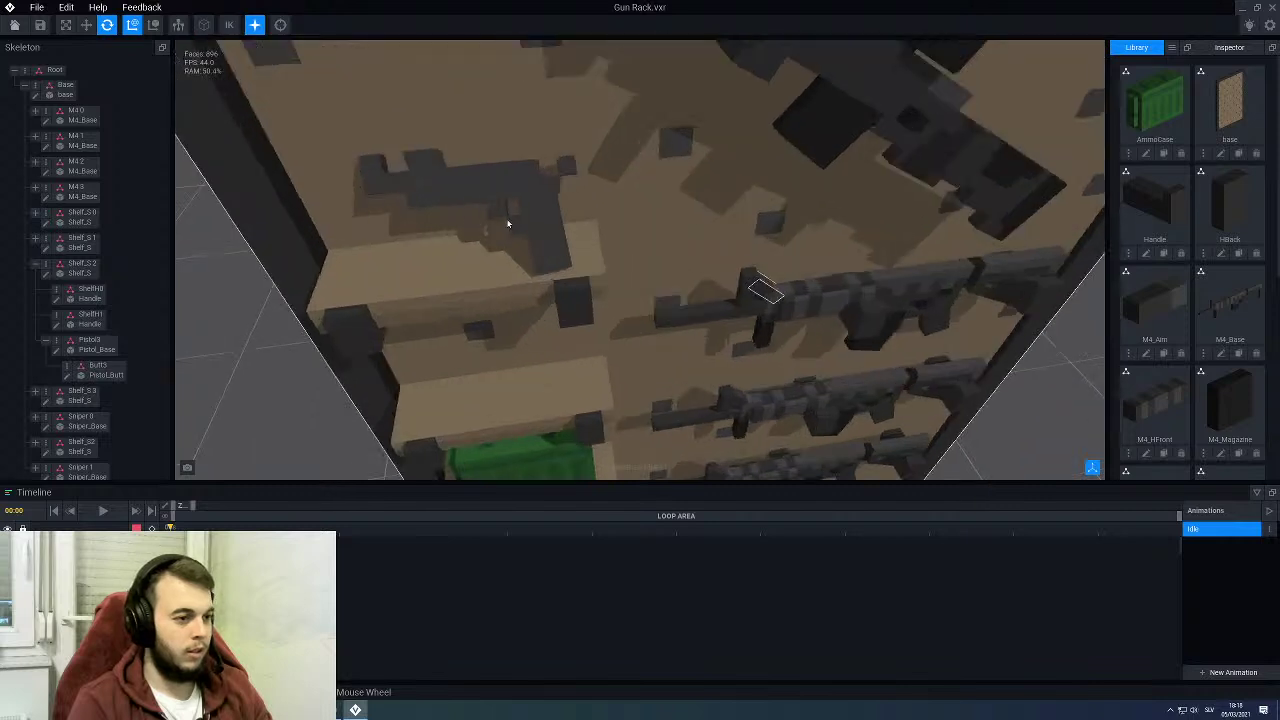
pyautogui.scroll(-3, 569, 226)
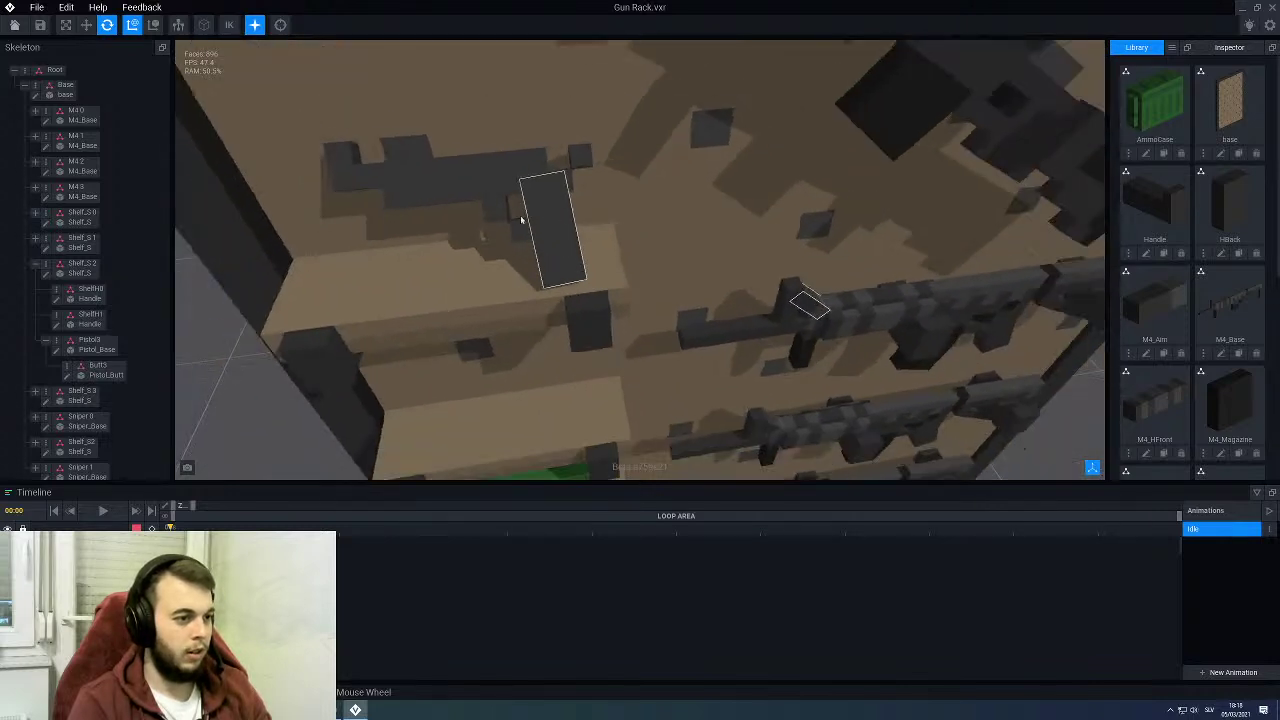
pyautogui.click(423, 194)
pyautogui.click(87, 25)
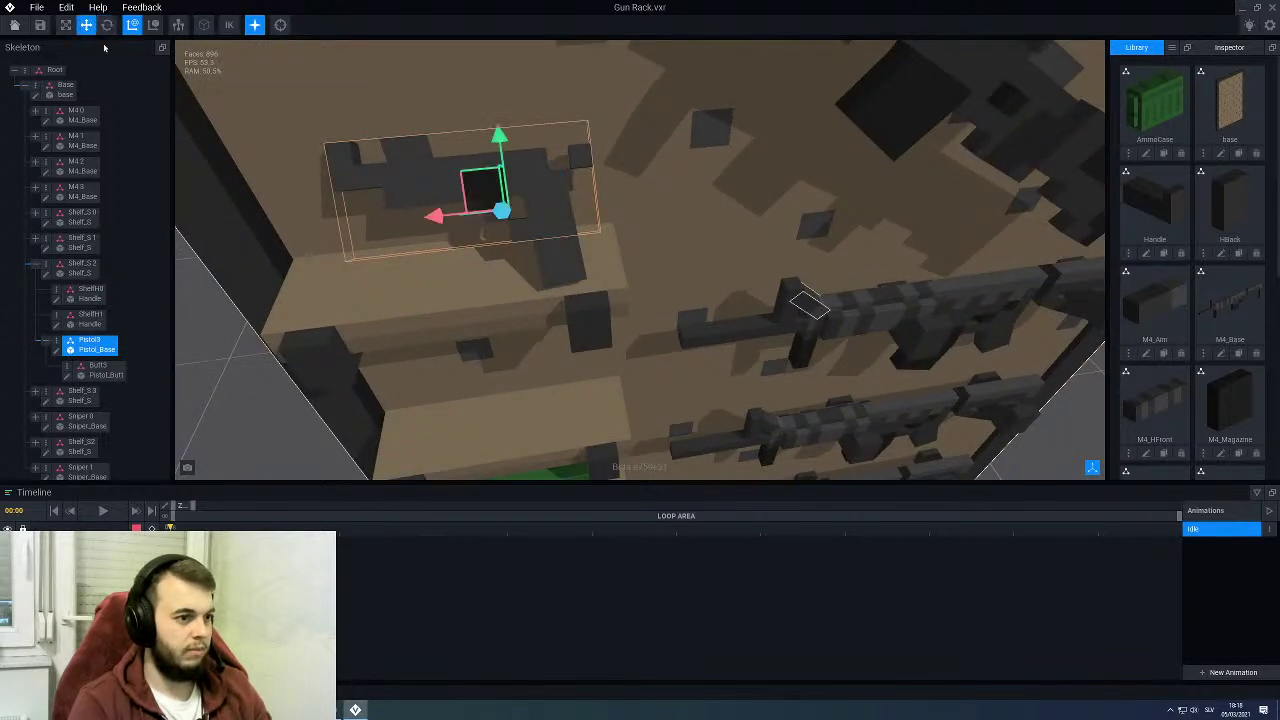
pyautogui.moveTo(439, 215); pyautogui.dragTo(397, 221)
pyautogui.moveTo(379, 223); pyautogui.dragTo(489, 251, button='middle')
pyautogui.moveTo(489, 251); pyautogui.dragTo(715, 215, button='right')
pyautogui.moveTo(512, 222); pyautogui.dragTo(556, 198, button='right')
pyautogui.moveTo(461, 208)
pyautogui.mouseDown(button='right')
pyautogui.moveTo(290, 222)
pyautogui.moveTo(456, 207)
pyautogui.mouseUp(button='right')
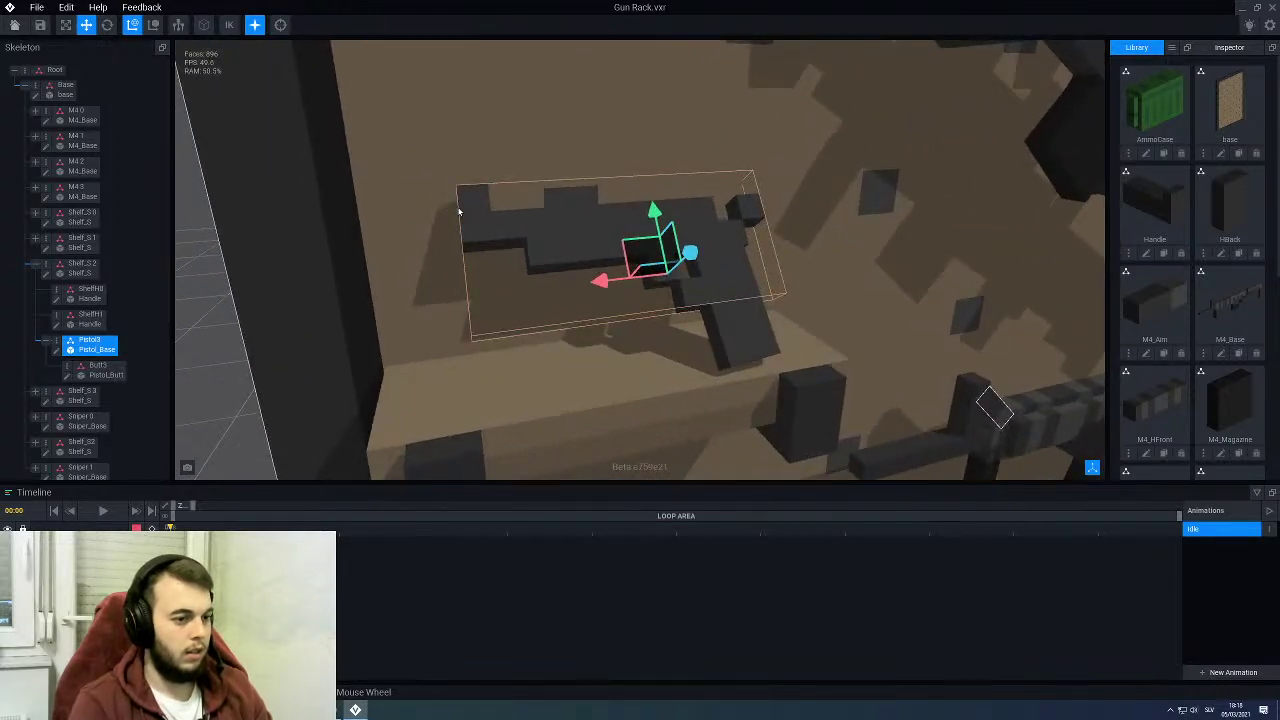
pyautogui.scroll(-5, 459, 209)
pyautogui.click(417, 257)
pyautogui.moveTo(532, 266)
pyautogui.mouseDown(button='right')
pyautogui.moveTo(540, 290)
pyautogui.moveTo(512, 262)
pyautogui.mouseUp(button='right')
pyautogui.scroll(3, 515, 254)
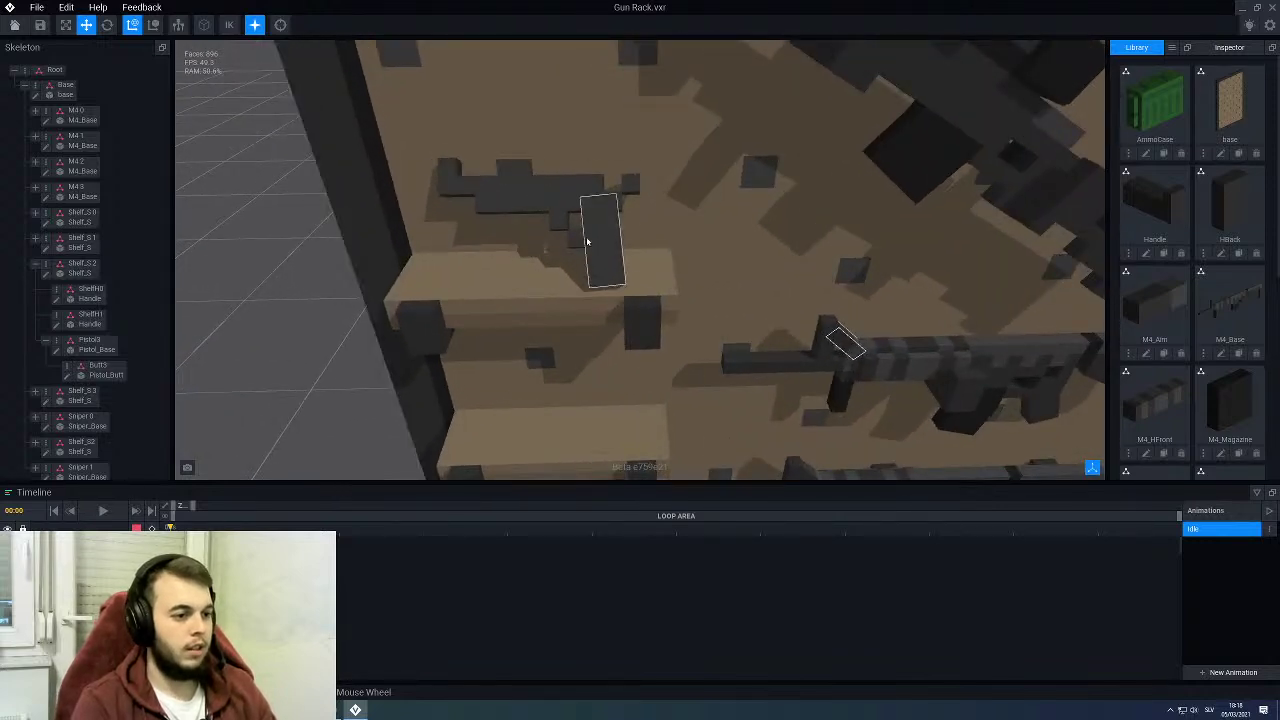
pyautogui.moveTo(583, 238); pyautogui.dragTo(571, 237, button='right')
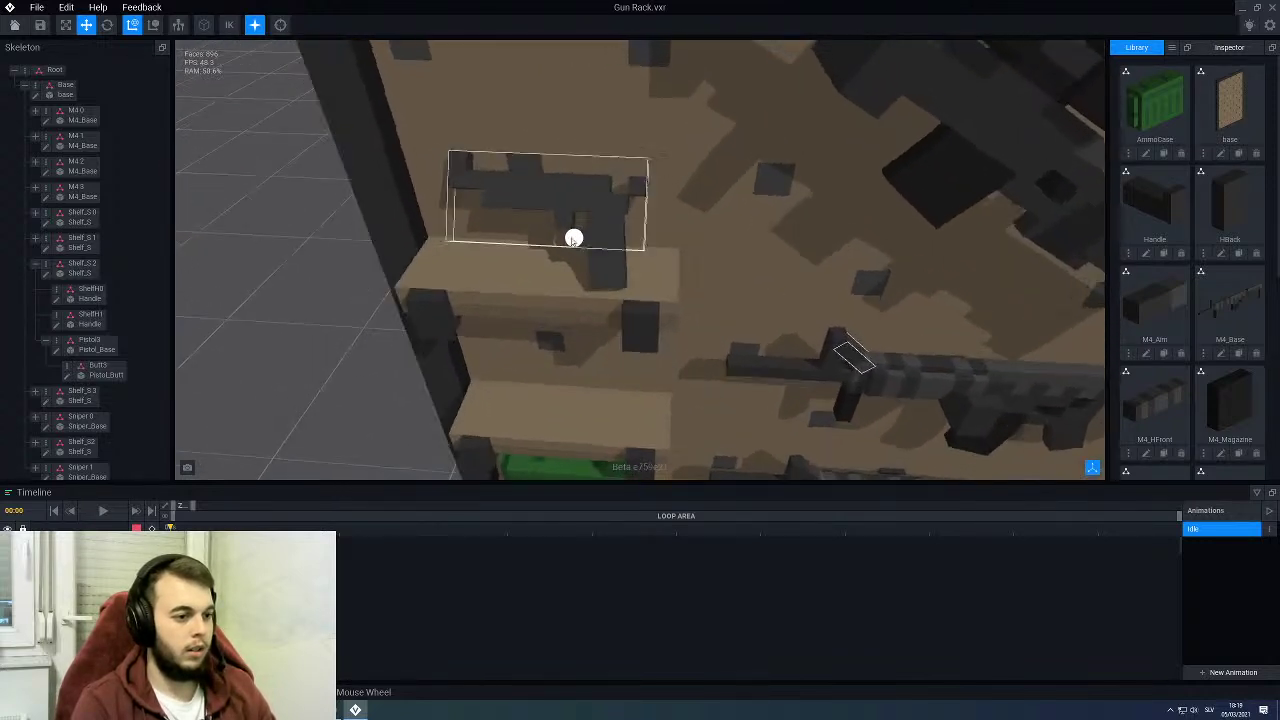
# Step: Open Pistol_Base and paint the front three voxels of the barrel row and the front sight in grey #686868
pyautogui.scroll(3, 575, 245)
pyautogui.click(583, 233)
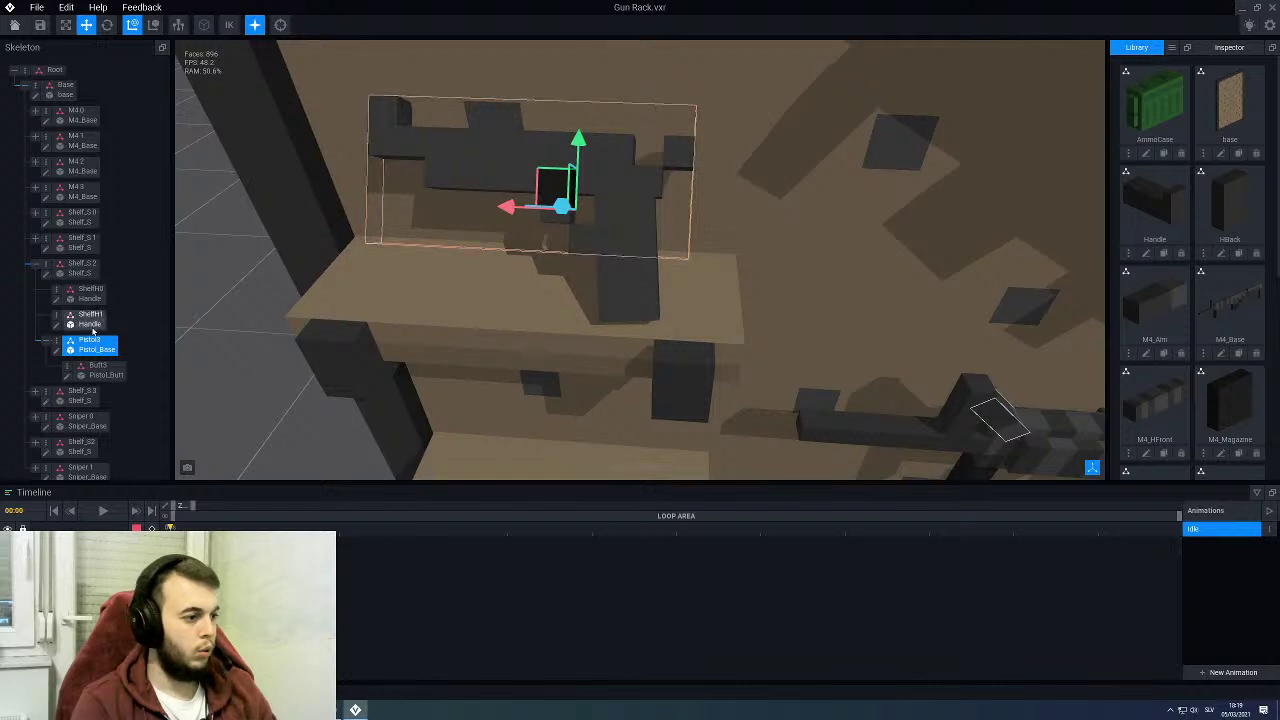
pyautogui.click(57, 353)
pyautogui.moveTo(548, 343); pyautogui.dragTo(544, 338, button='right')
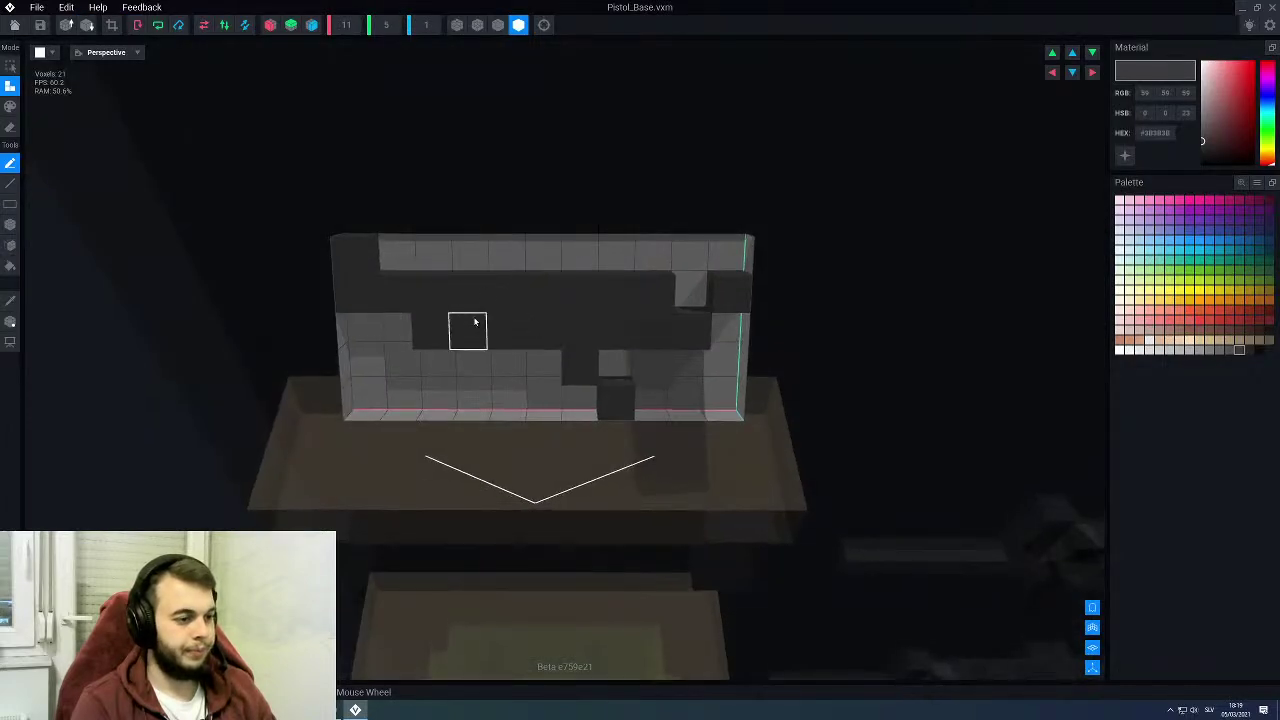
pyautogui.scroll(2, 450, 324)
pyautogui.moveTo(288, 270); pyautogui.dragTo(503, 276)
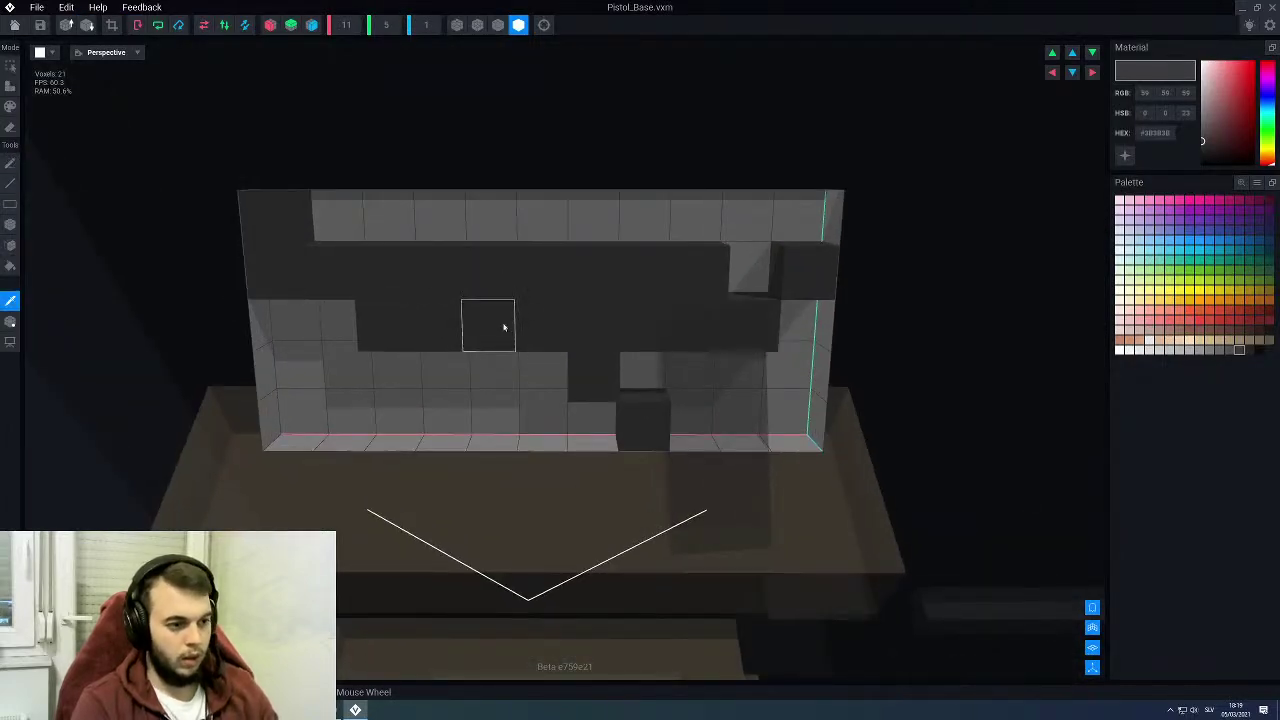
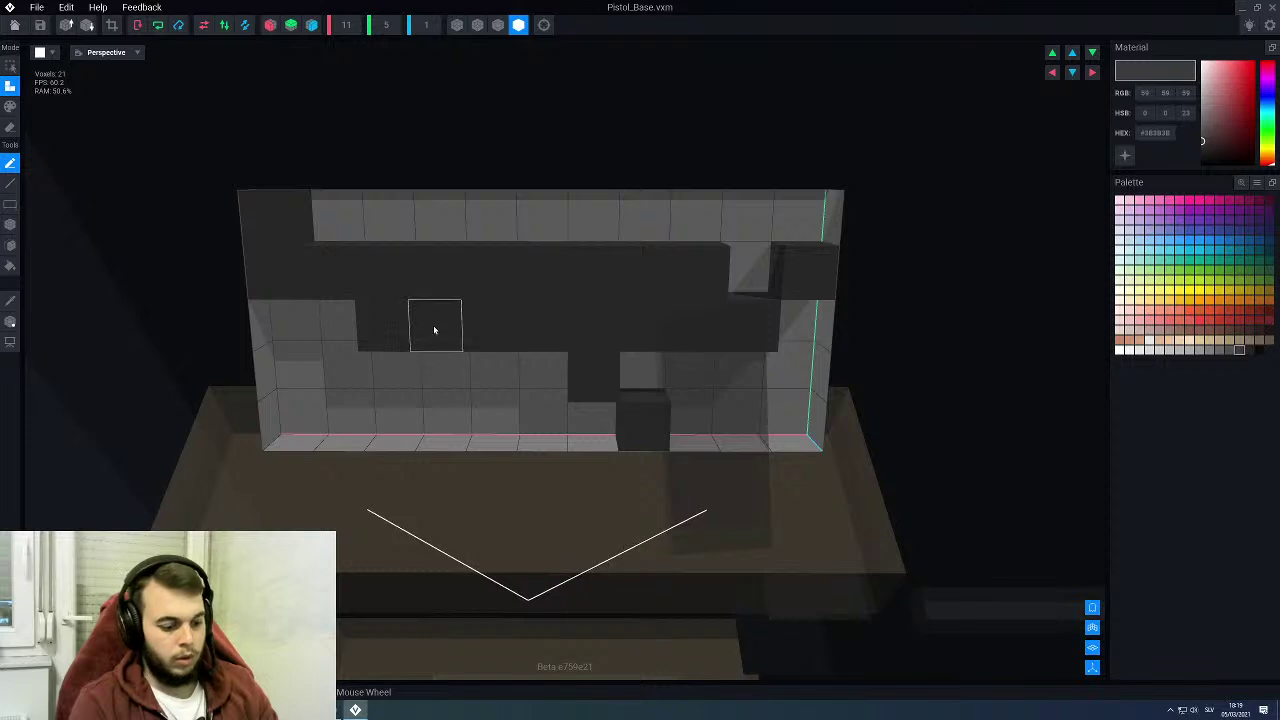
pyautogui.click(1219, 351)
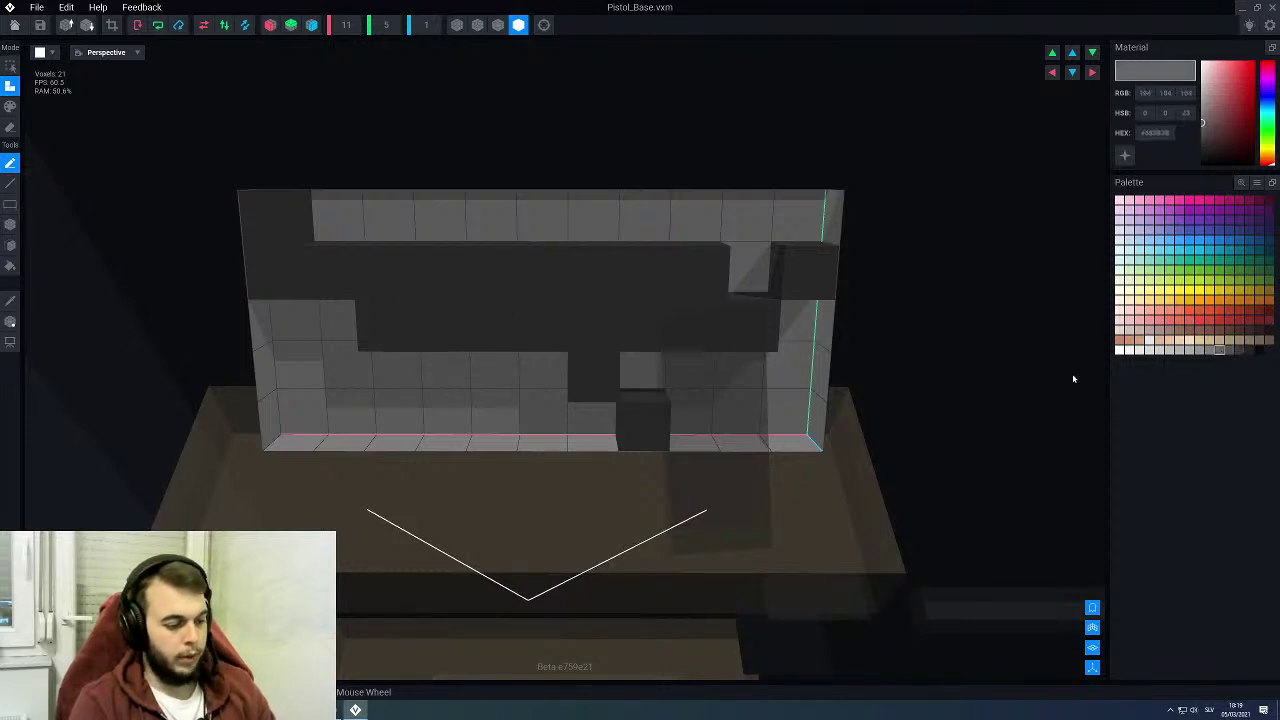
pyautogui.press('g')
pyautogui.press('l')
pyautogui.moveTo(285, 285)
pyautogui.mouseDown()
pyautogui.moveTo(455, 266)
pyautogui.moveTo(564, 272)
pyautogui.mouseUp()
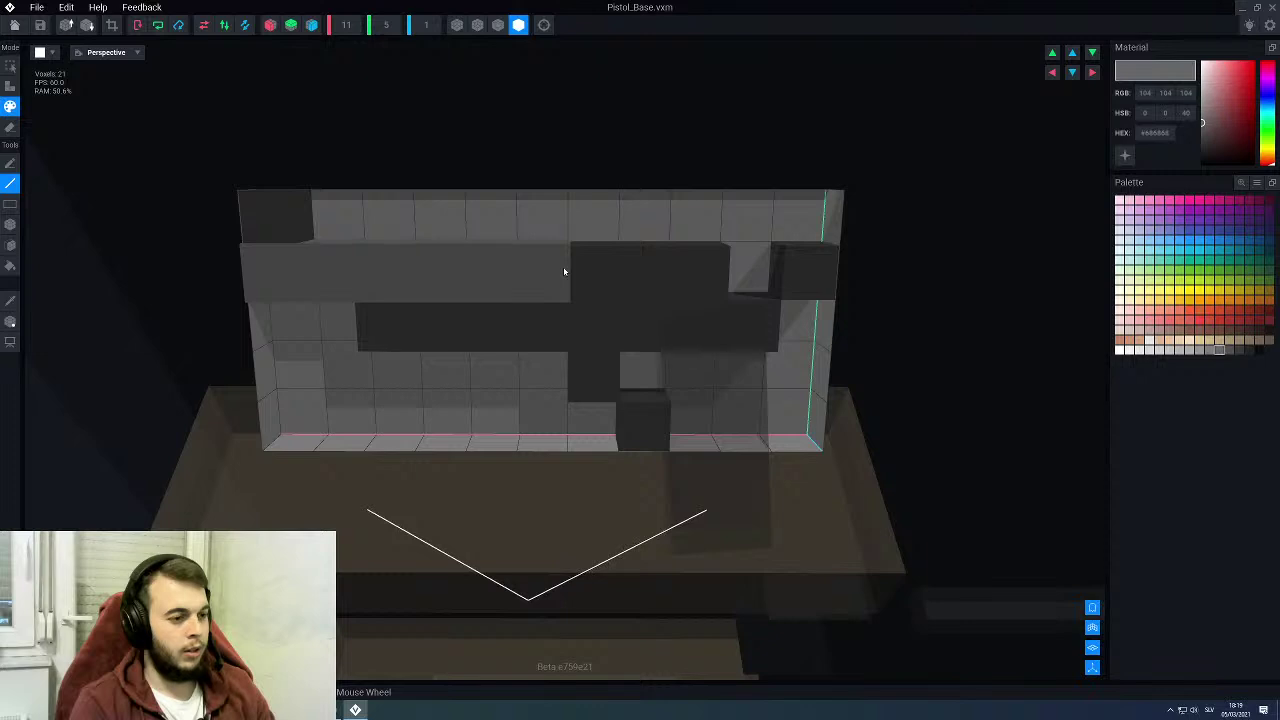
pyautogui.moveTo(564, 272)
pyautogui.mouseDown()
pyautogui.moveTo(351, 274)
pyautogui.moveTo(380, 274)
pyautogui.mouseUp()
pyautogui.click(289, 226)
pyautogui.scroll(-3, 354, 303)
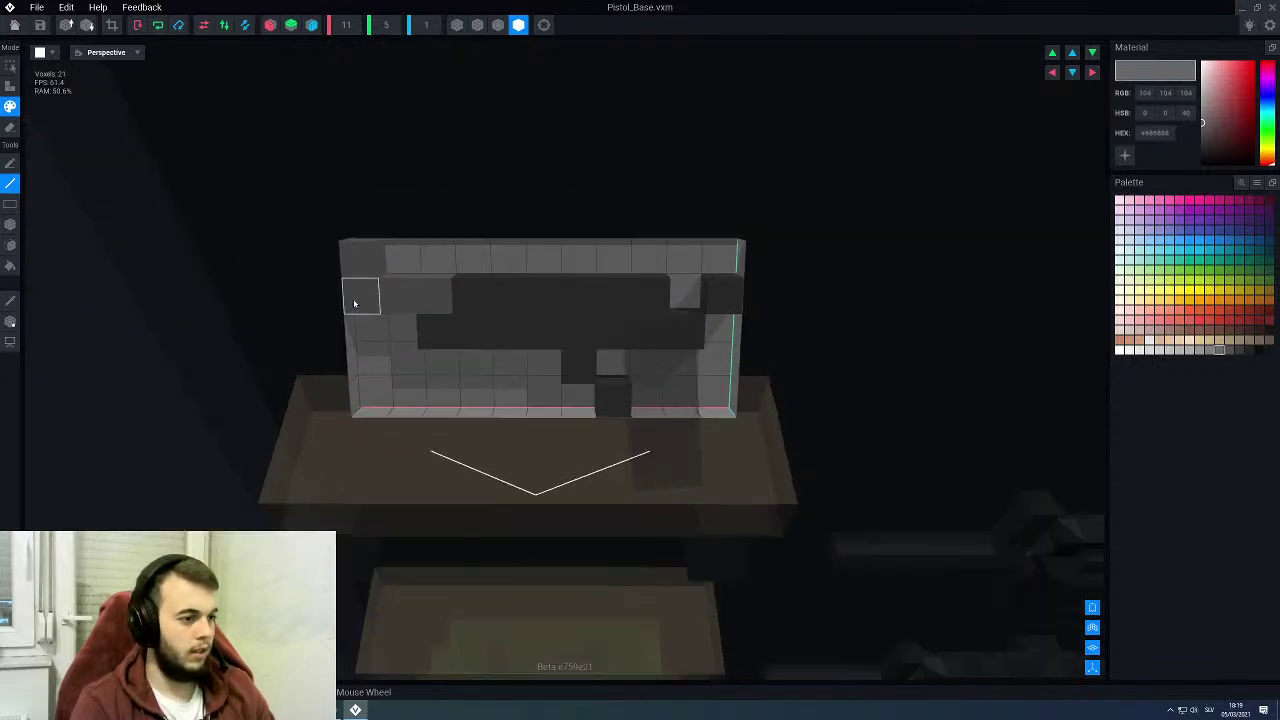
pyautogui.moveTo(354, 303)
pyautogui.mouseDown(button='right')
pyautogui.moveTo(366, 295)
pyautogui.moveTo(280, 298)
pyautogui.mouseUp(button='right')
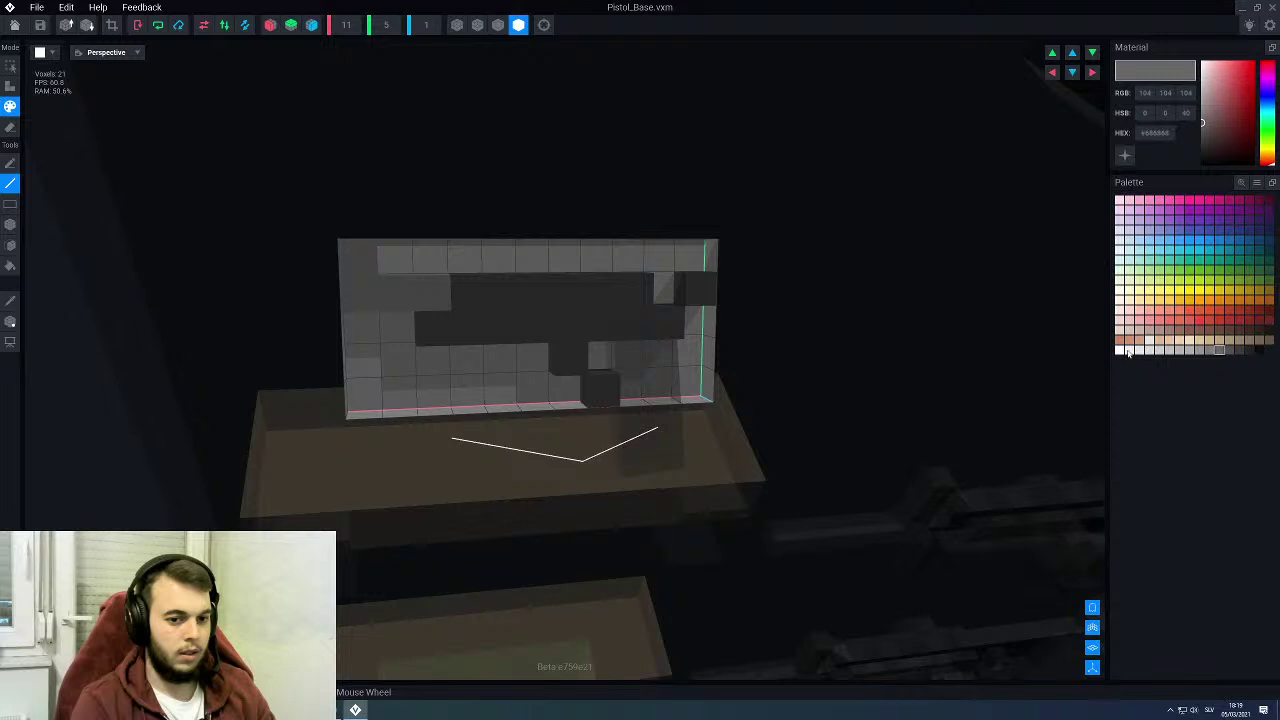
pyautogui.click(1229, 350)
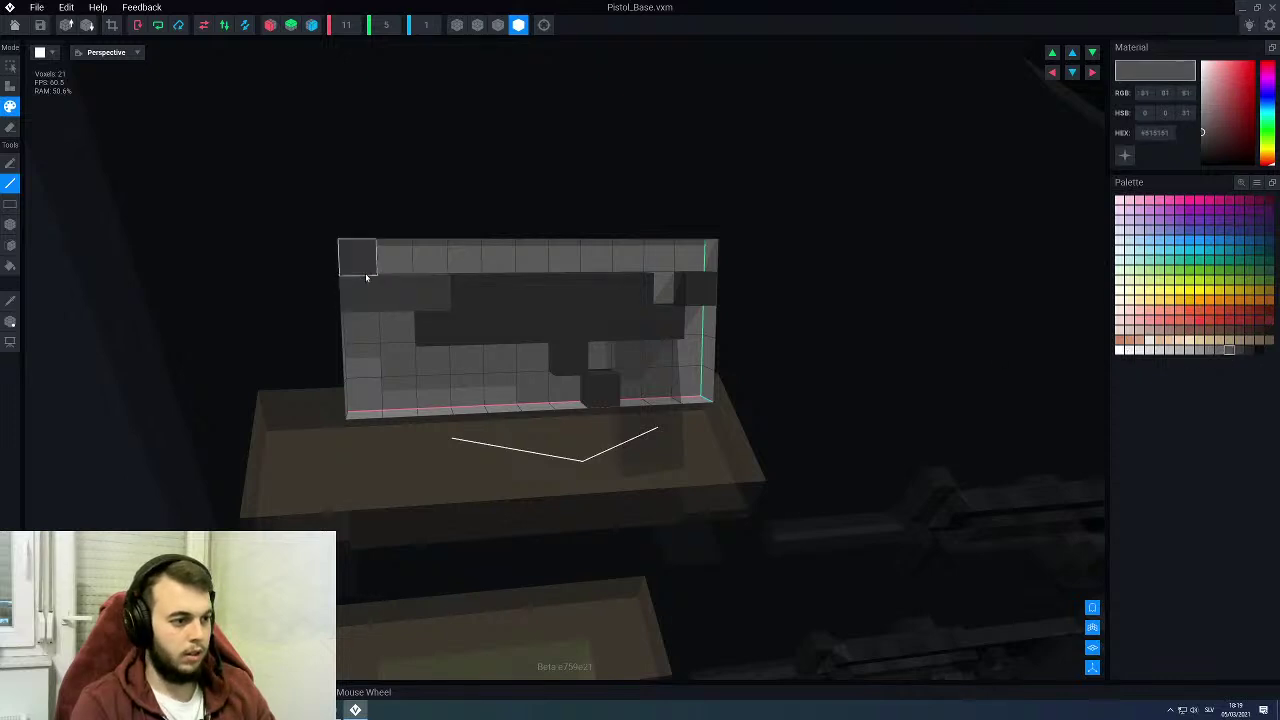
pyautogui.moveTo(448, 319)
pyautogui.mouseDown(button='right')
pyautogui.moveTo(451, 306)
pyautogui.moveTo(453, 318)
pyautogui.mouseUp(button='right')
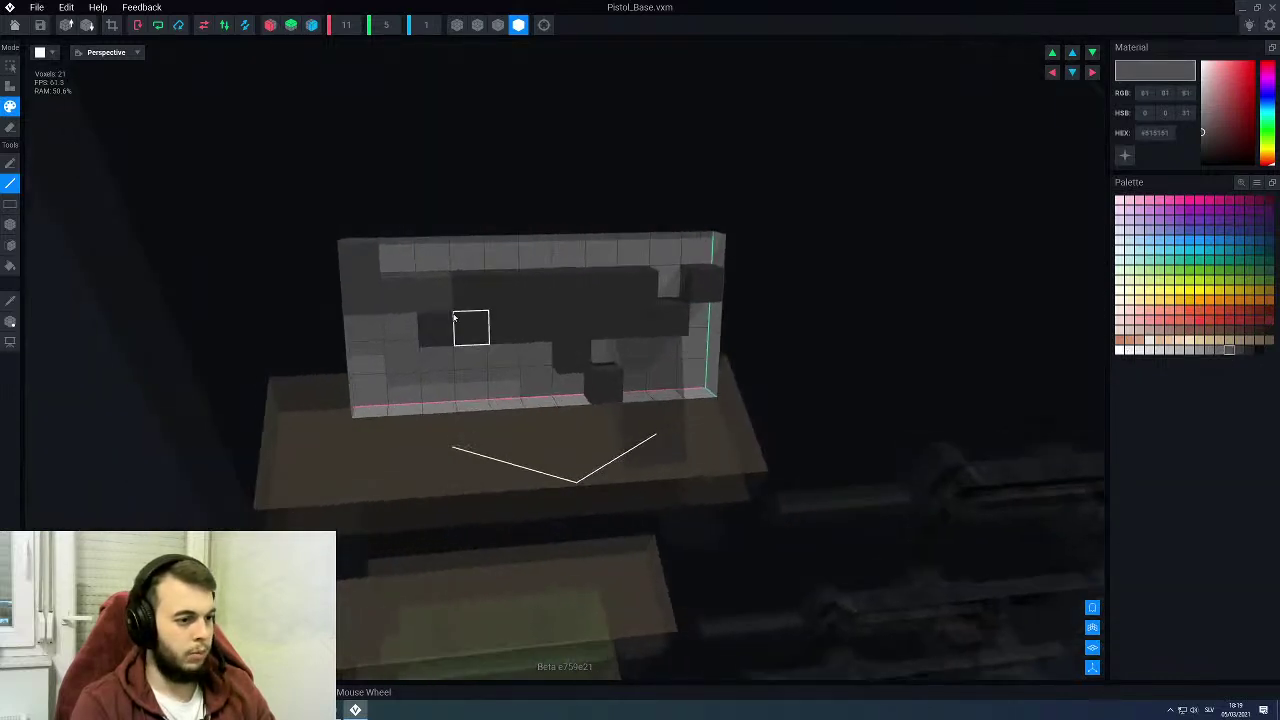
pyautogui.click(1218, 350)
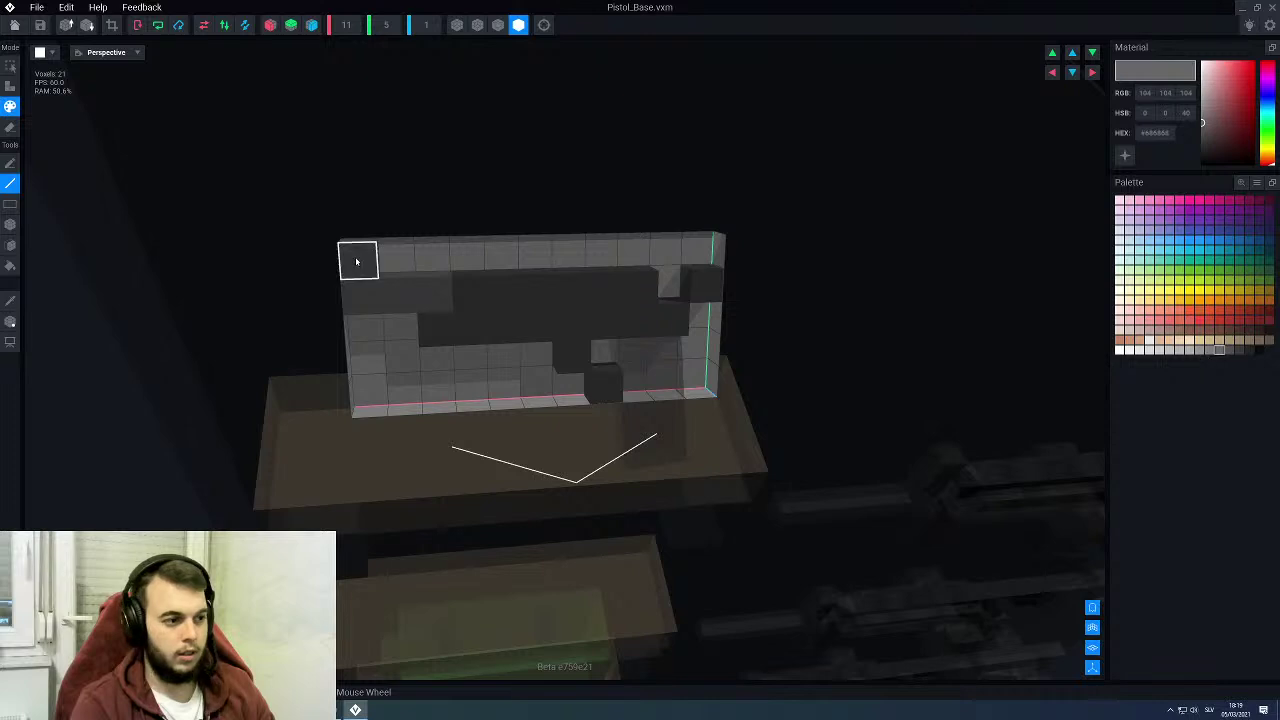
pyautogui.moveTo(441, 300); pyautogui.dragTo(466, 289, button='right')
# Step: Paint two voxels of Pistol_Base's upper row, one mid-row and one at its rear end, in dark grey #242424
pyautogui.scroll(5, 537, 323)
pyautogui.moveTo(623, 320); pyautogui.dragTo(614, 320, button='right')
pyautogui.scroll(-3, 400, 322)
pyautogui.scroll(3, 470, 326)
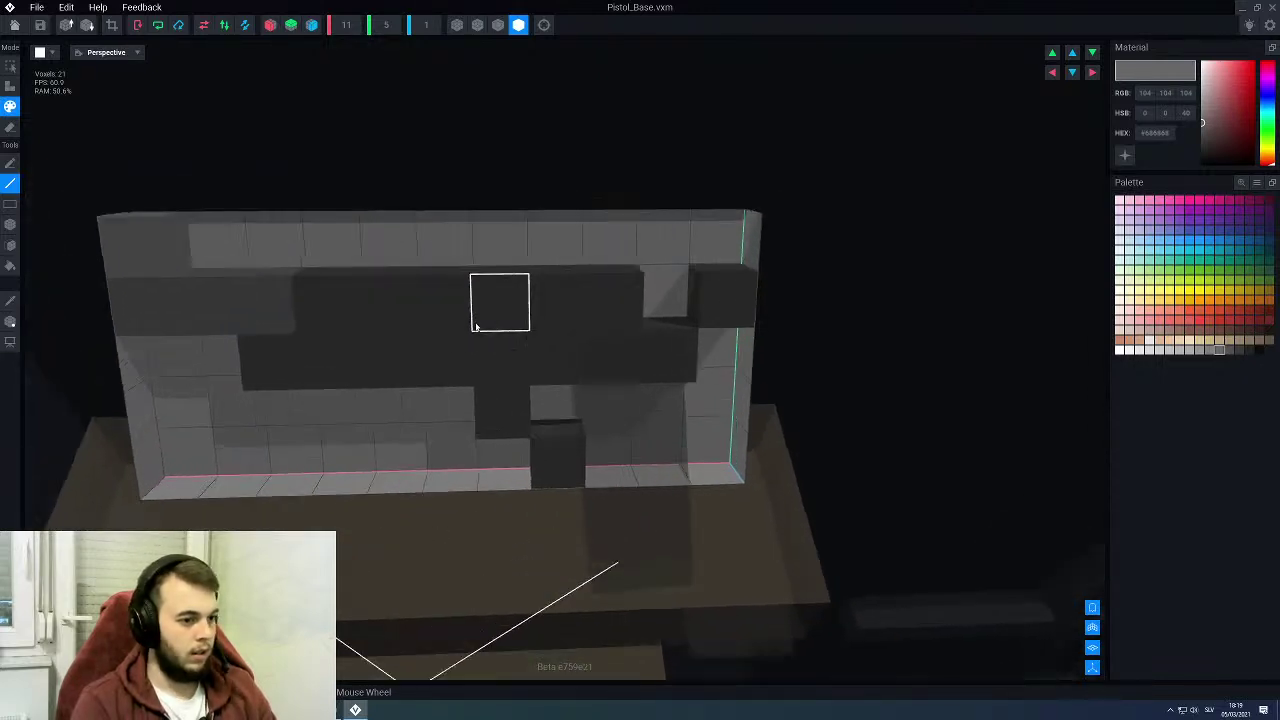
pyautogui.scroll(1, 476, 327)
pyautogui.keyDown('alt'); pyautogui.click(476, 327); pyautogui.keyUp('alt')
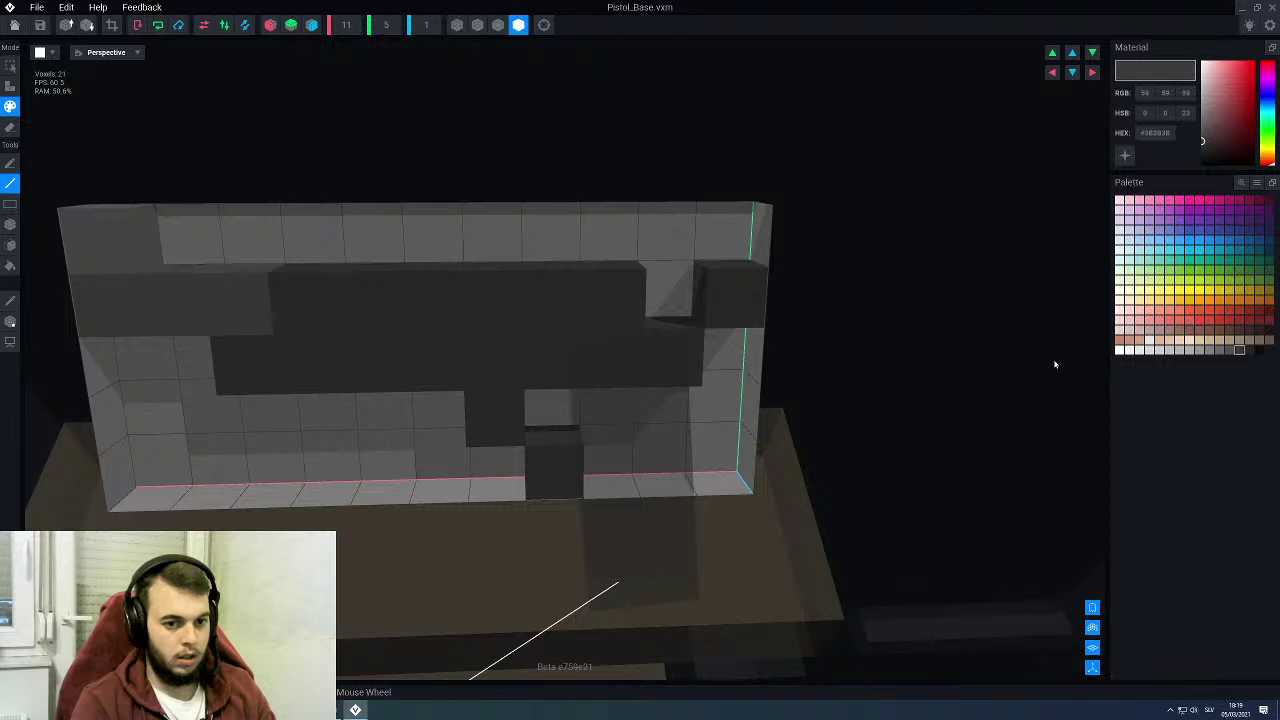
pyautogui.click(1249, 349)
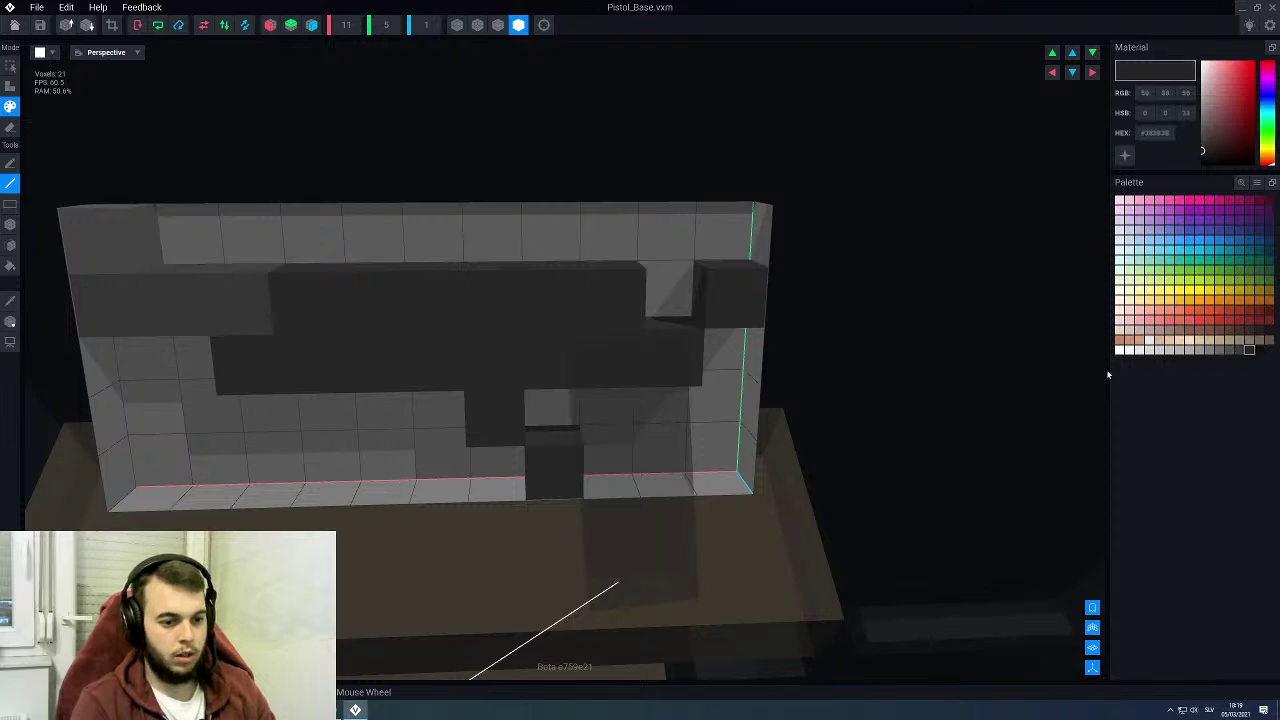
pyautogui.click(403, 312)
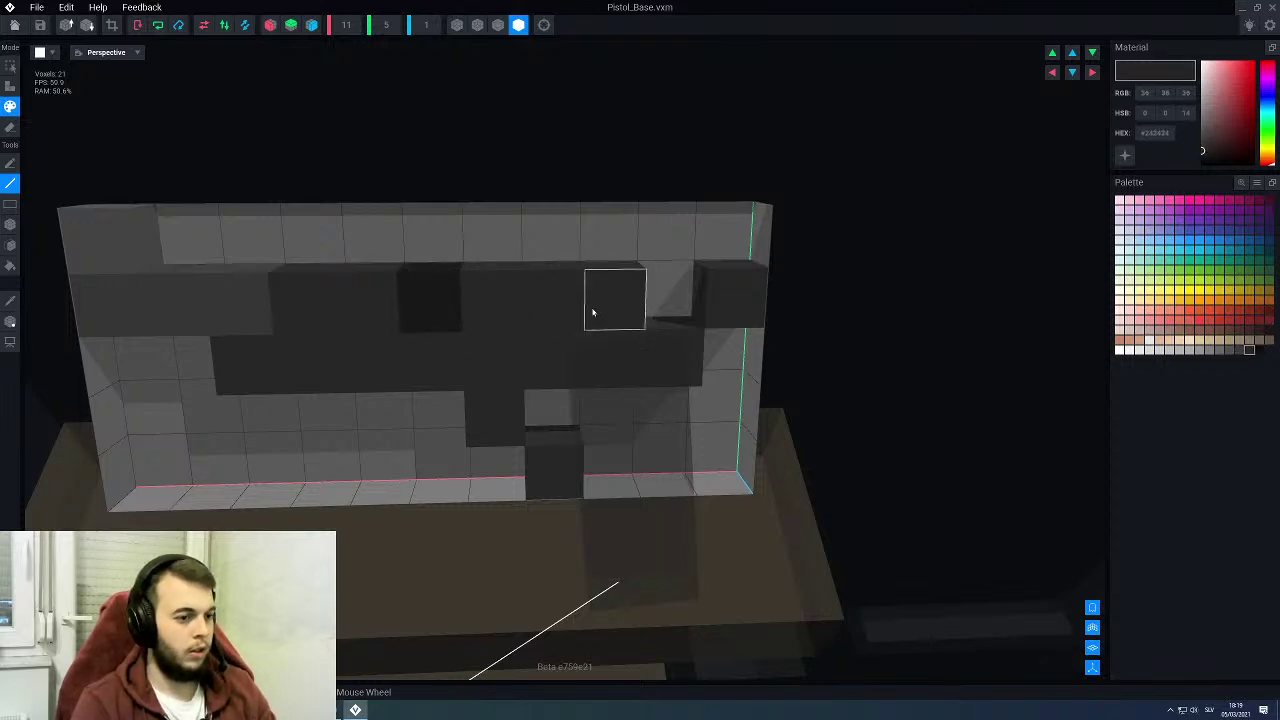
pyautogui.click(592, 312)
# Step: Paint the two voxels below the body of Pistol_Base in #242424, save the model and return to the rack
pyautogui.scroll(-5, 565, 342)
pyautogui.moveTo(489, 339)
pyautogui.mouseDown(button='right')
pyautogui.moveTo(590, 342)
pyautogui.moveTo(480, 337)
pyautogui.moveTo(489, 342)
pyautogui.mouseUp(button='right')
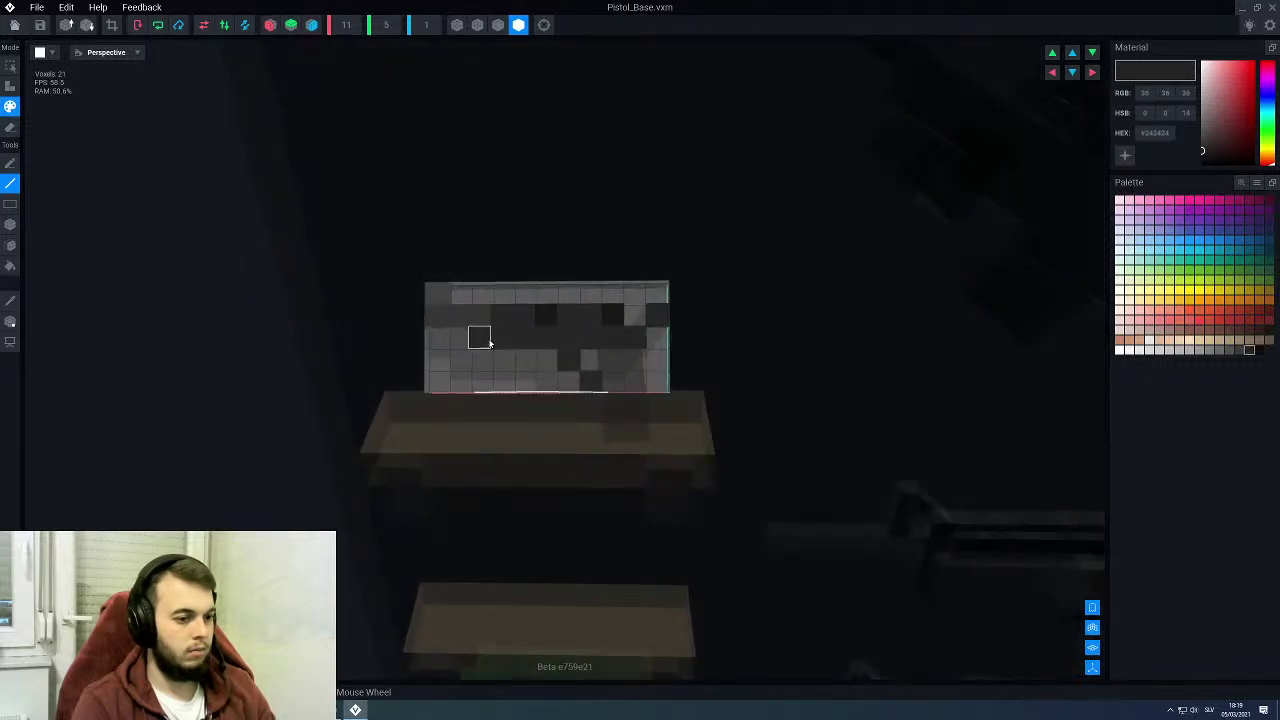
pyautogui.scroll(5, 489, 342)
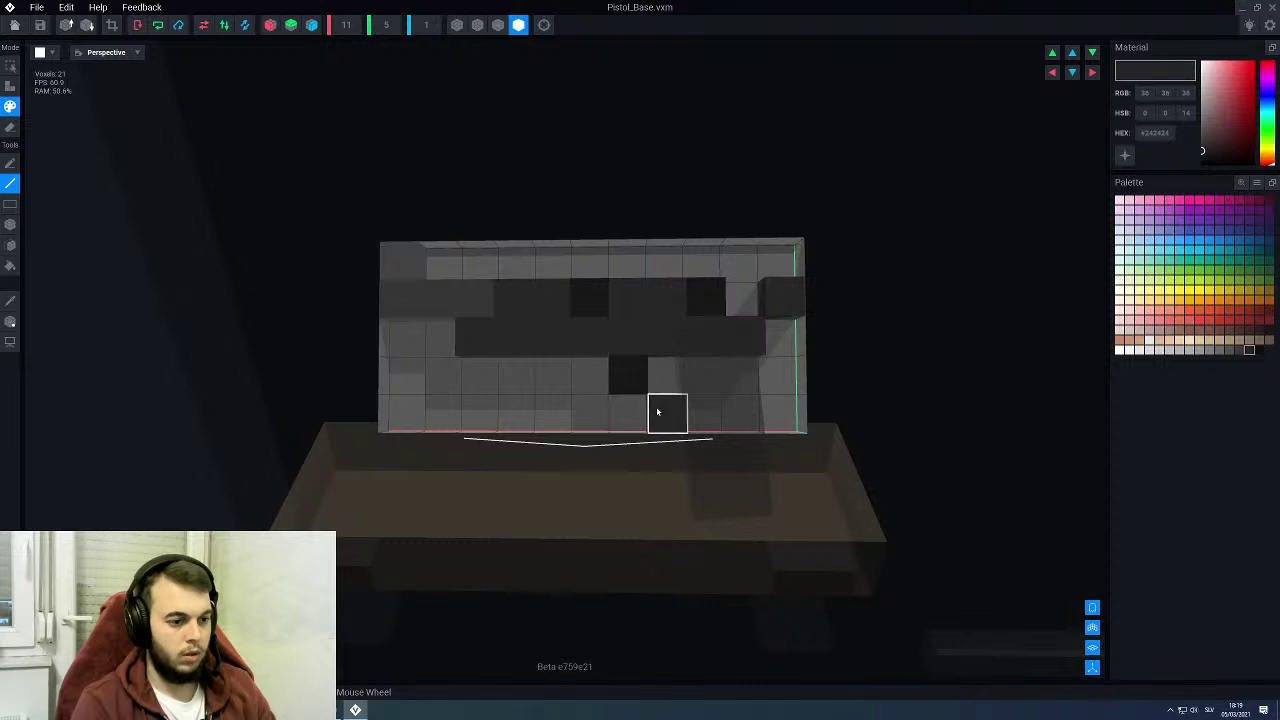
pyautogui.click(657, 411)
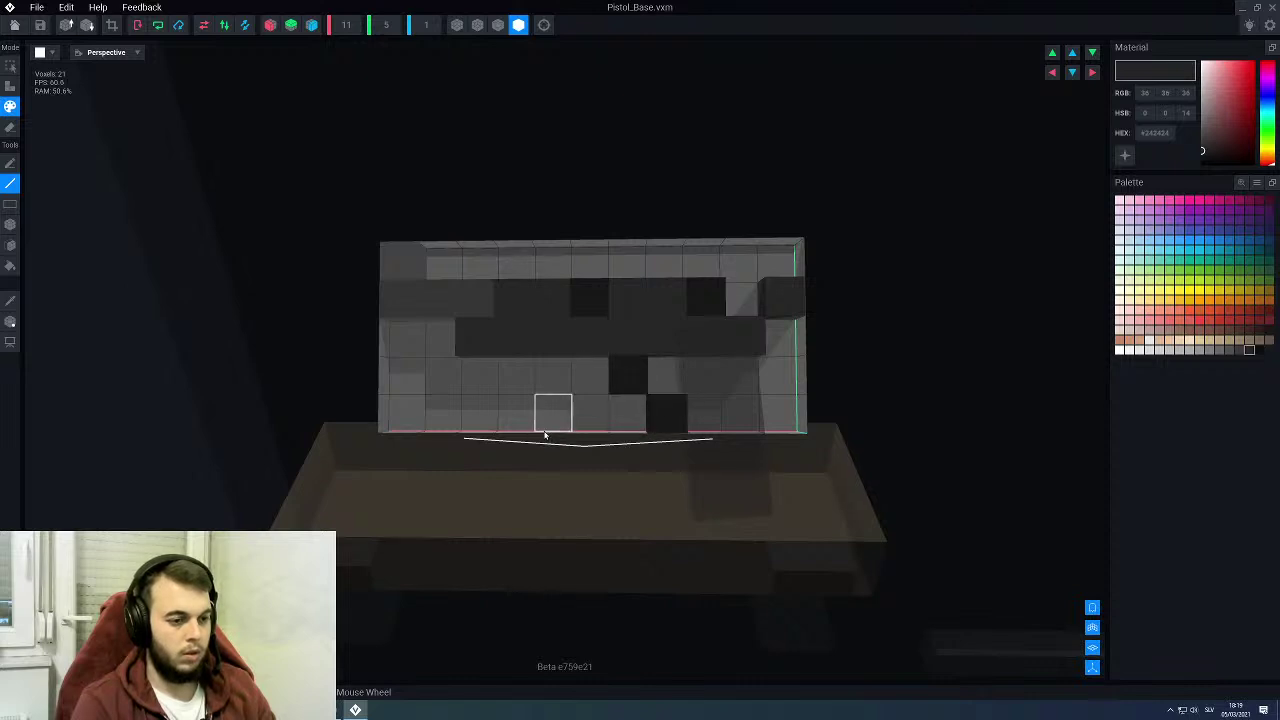
pyautogui.click(15, 26)
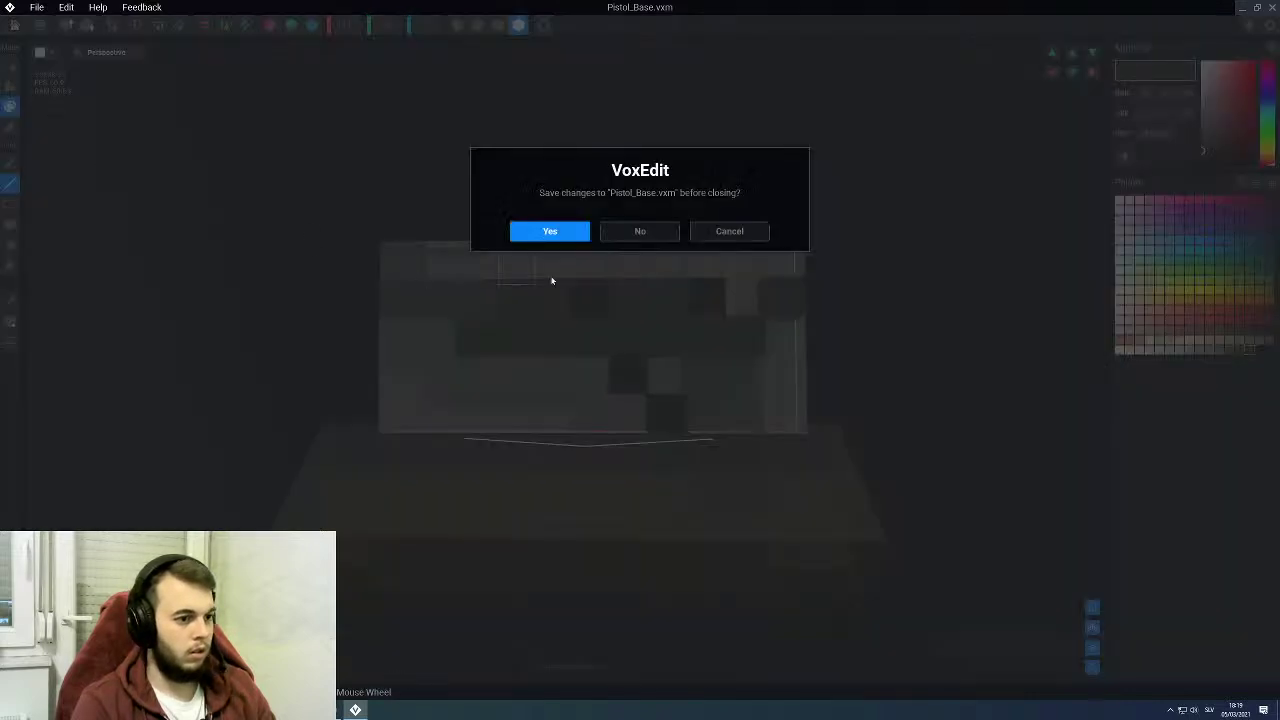
pyautogui.click(553, 230)
# Step: Reopen Pistol_Base and repaint the two darkened upper-row voxels with the surrounding body grey #3B3B3B
pyautogui.moveTo(594, 260); pyautogui.dragTo(594, 257, button='right')
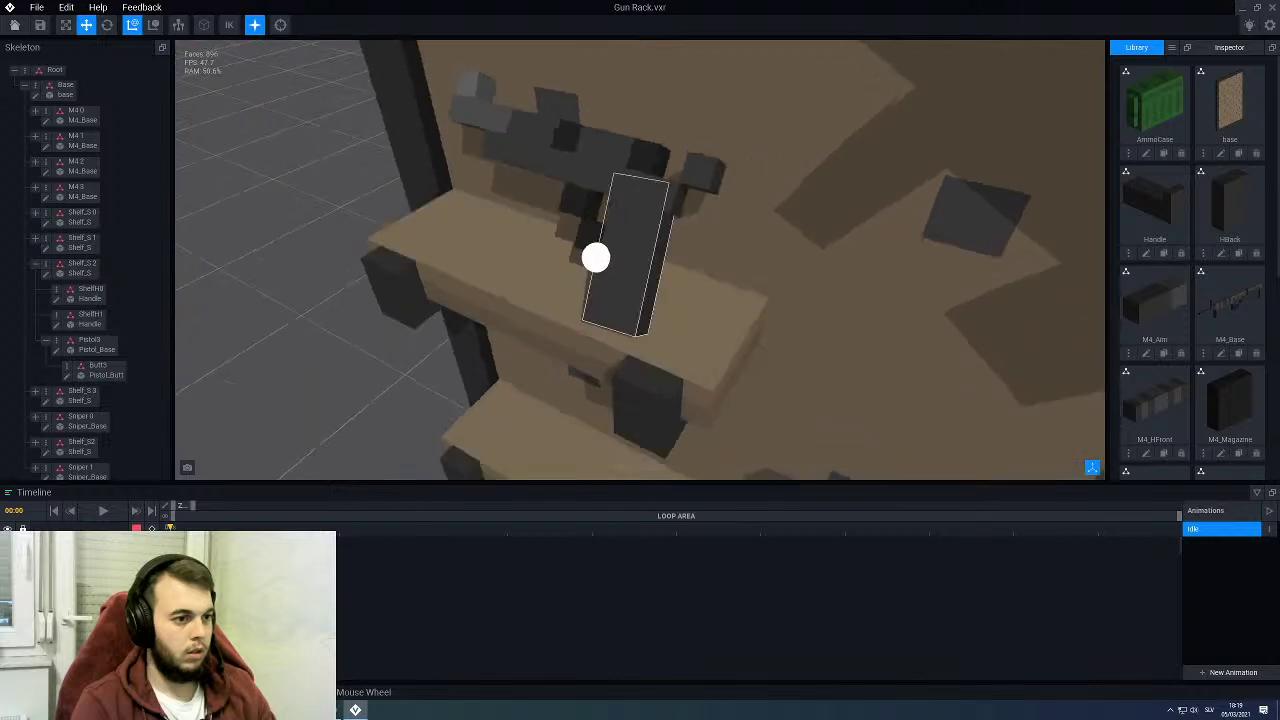
pyautogui.click(566, 155)
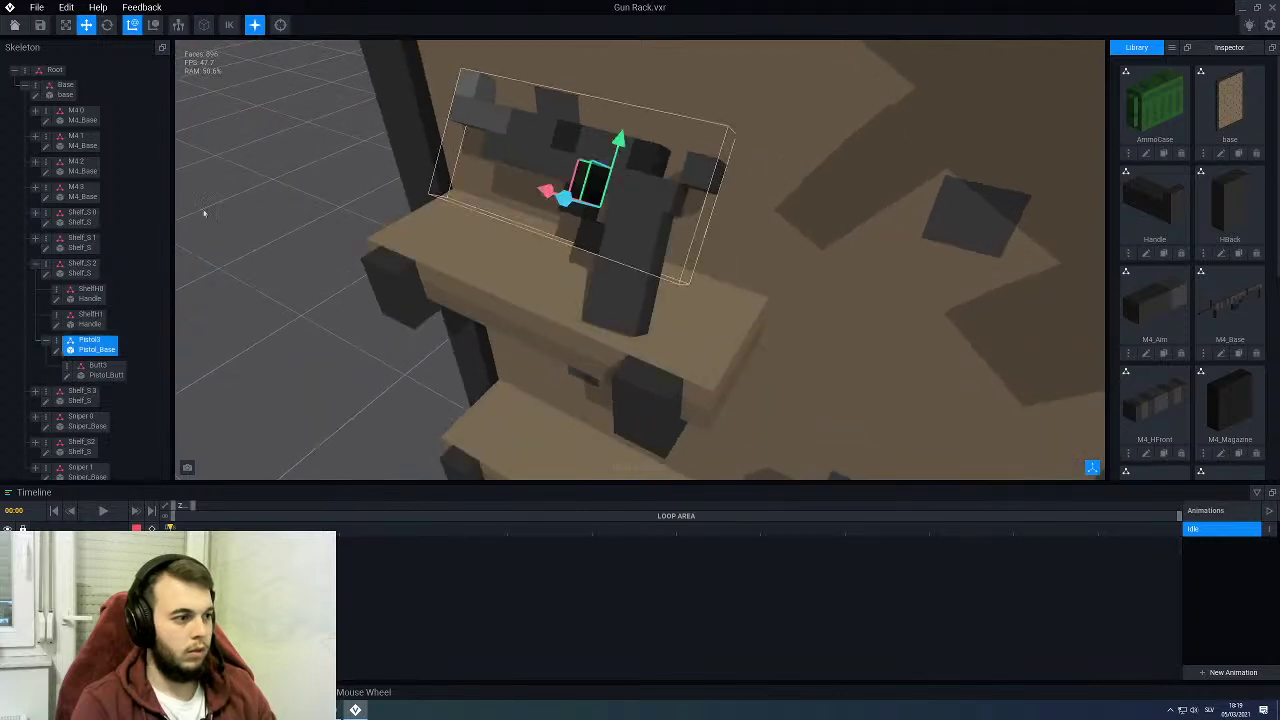
pyautogui.click(57, 350)
pyautogui.scroll(5, 583, 297)
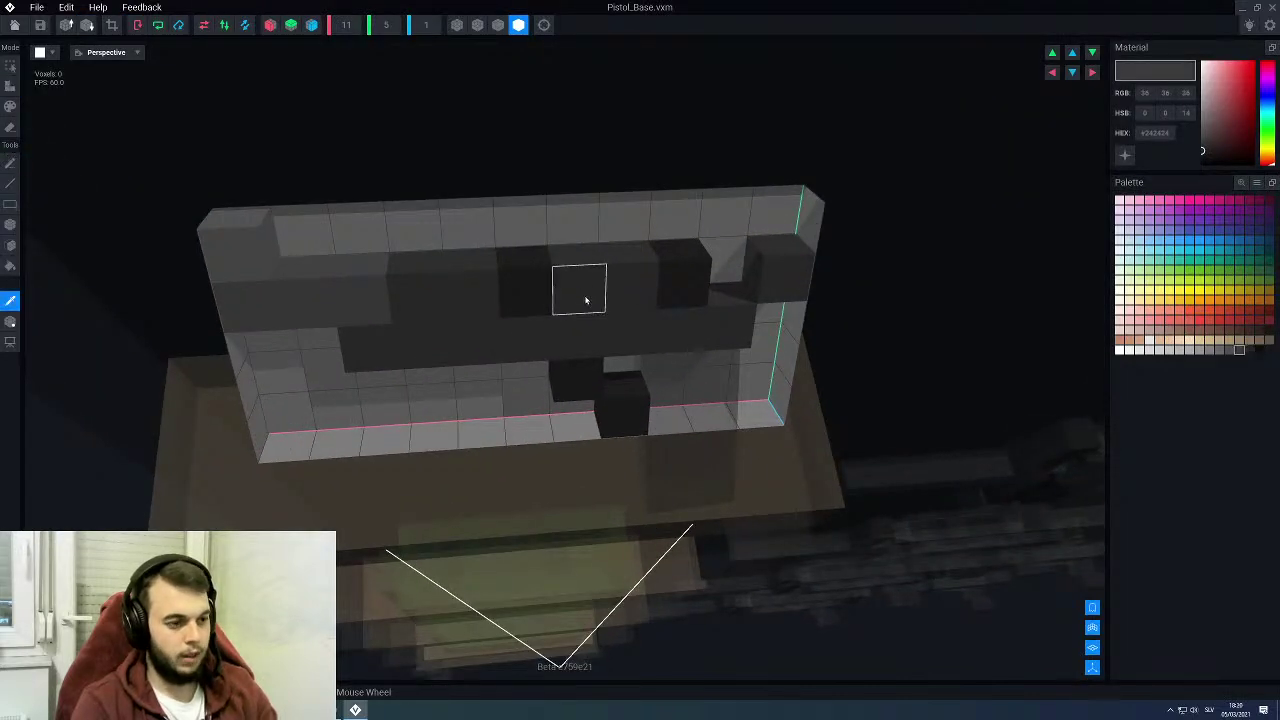
pyautogui.click(586, 299)
pyautogui.press('p')
pyautogui.click(664, 293)
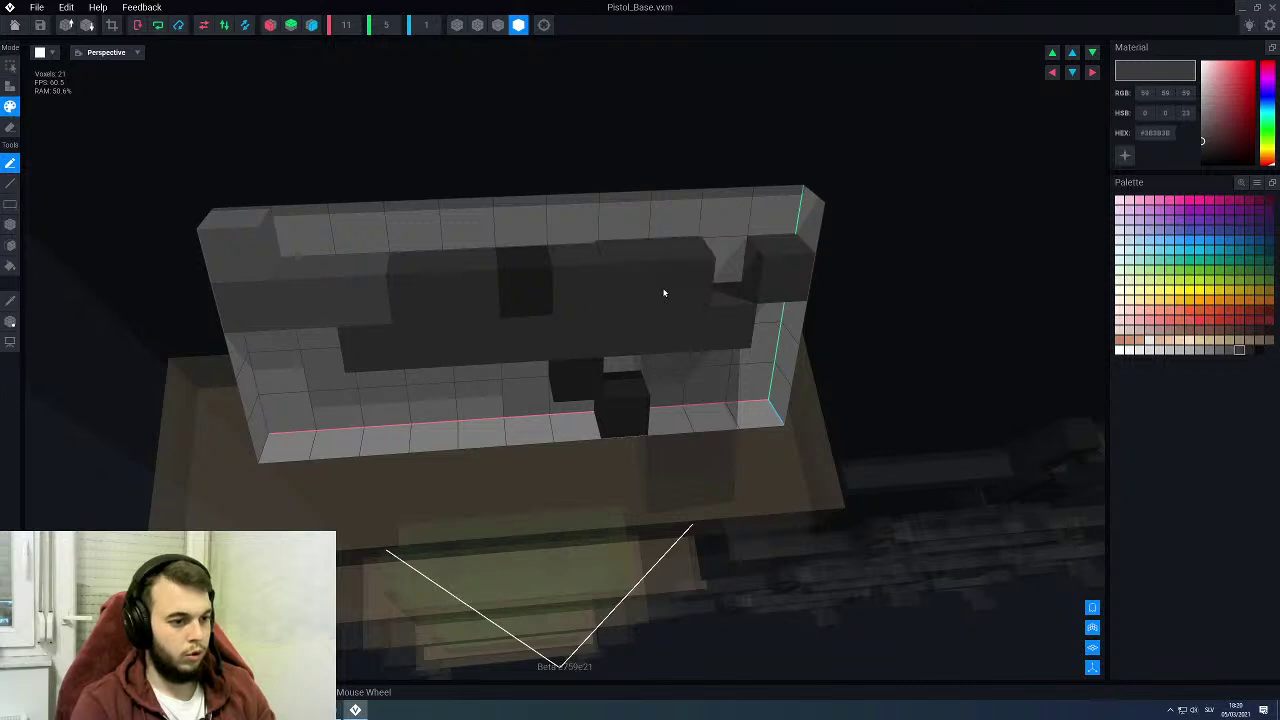
pyautogui.click(527, 288)
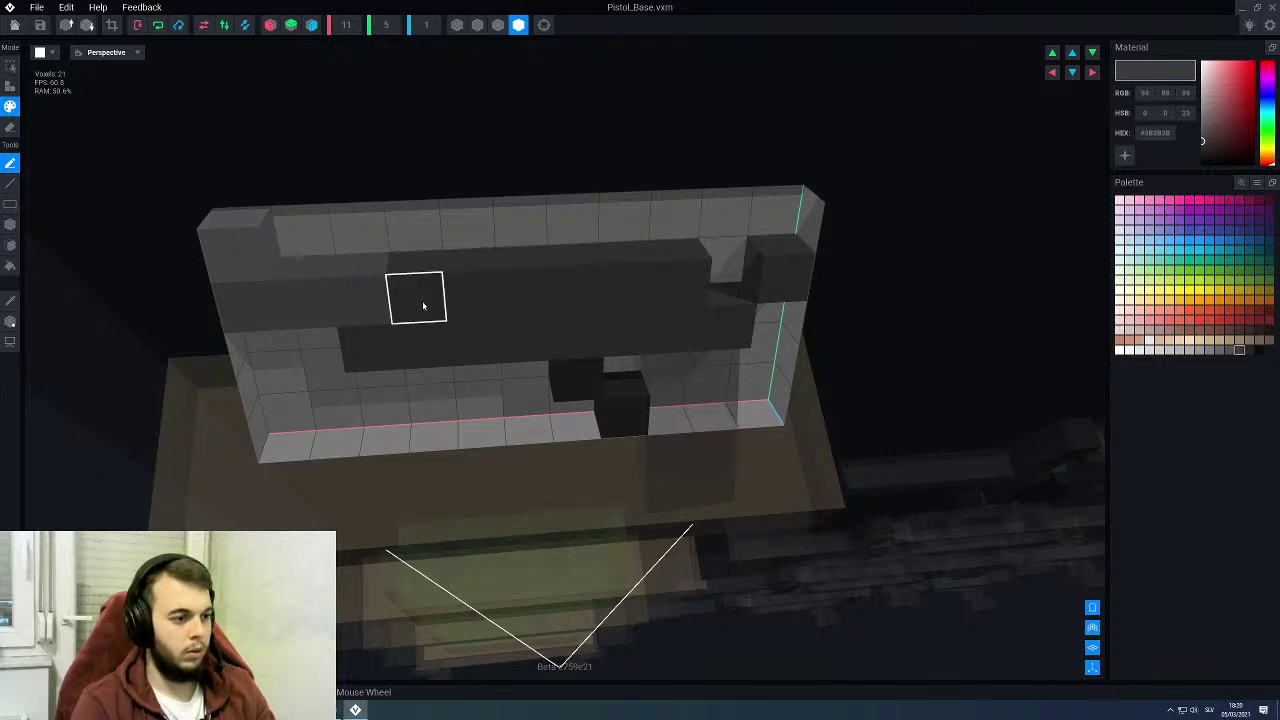
# Step: Paint the rearmost voxel of Pistol_Base with the barrel's grey #515151, save the model and return to the rack
pyautogui.press('i')
pyautogui.click(377, 299)
pyautogui.click(791, 256)
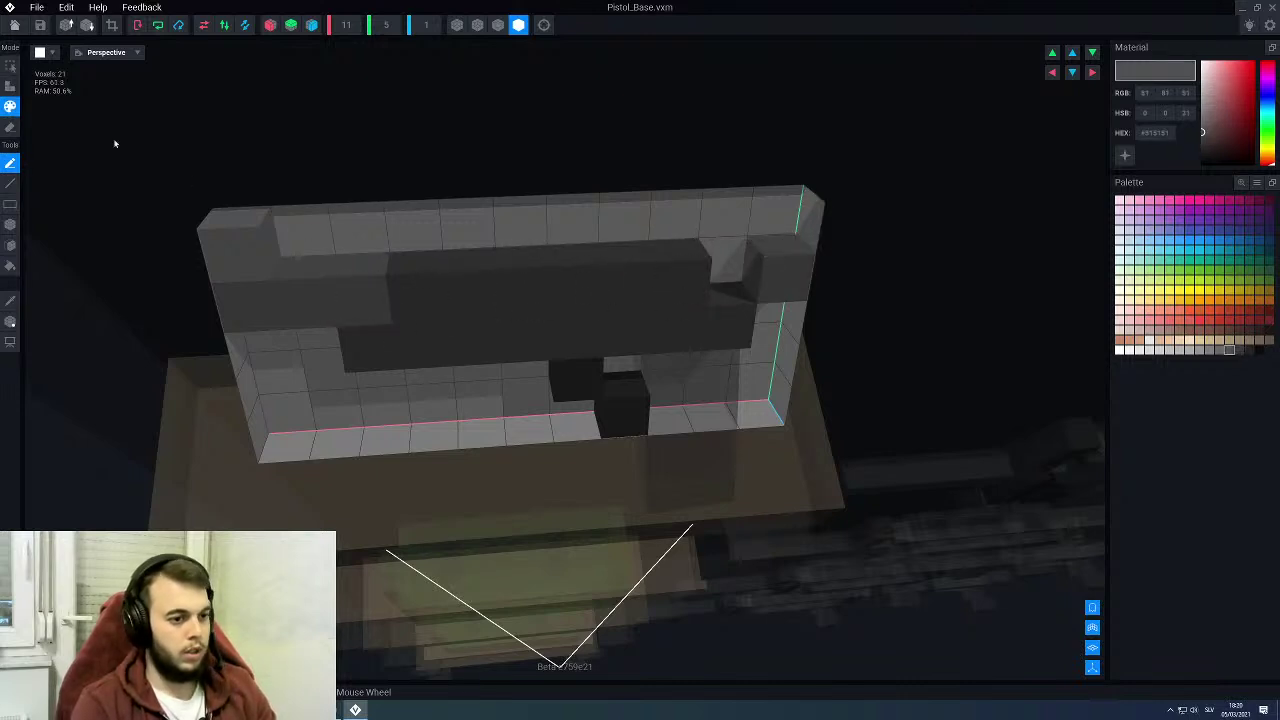
pyautogui.click(12, 26)
pyautogui.click(518, 231)
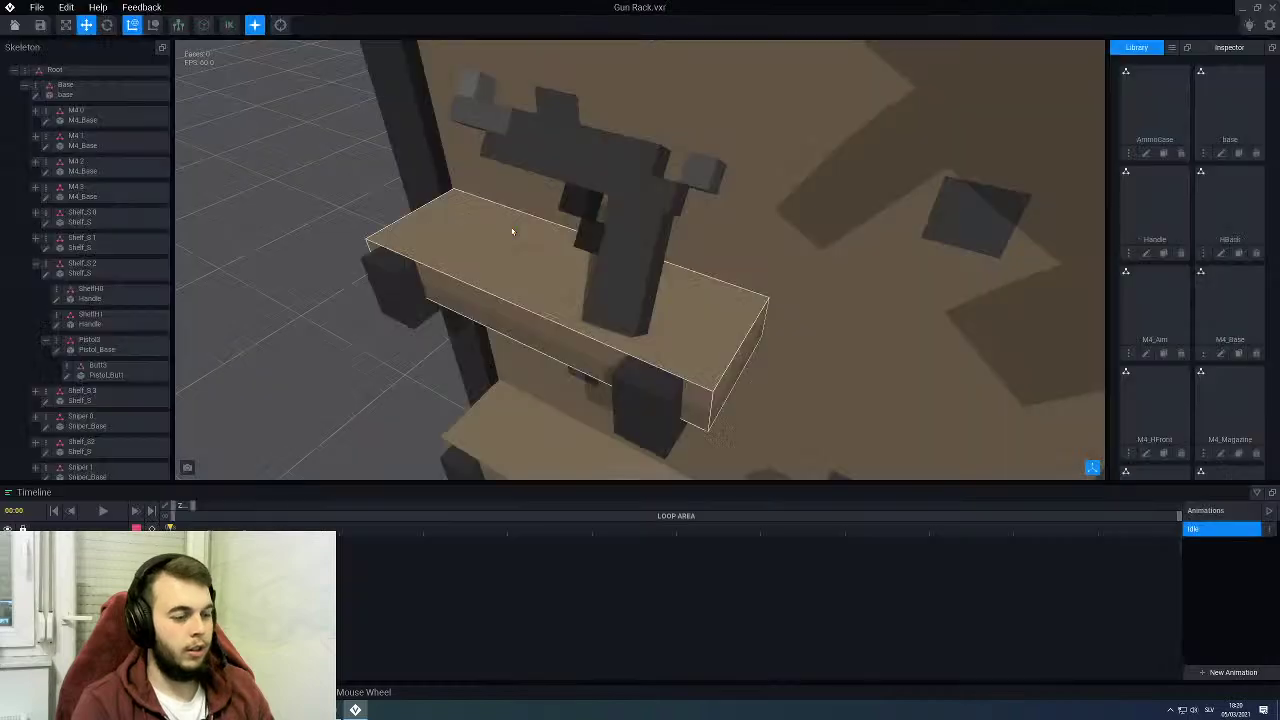
pyautogui.moveTo(585, 225); pyautogui.dragTo(695, 162, button='right')
pyautogui.click(607, 228)
pyautogui.scroll(3, 607, 228)
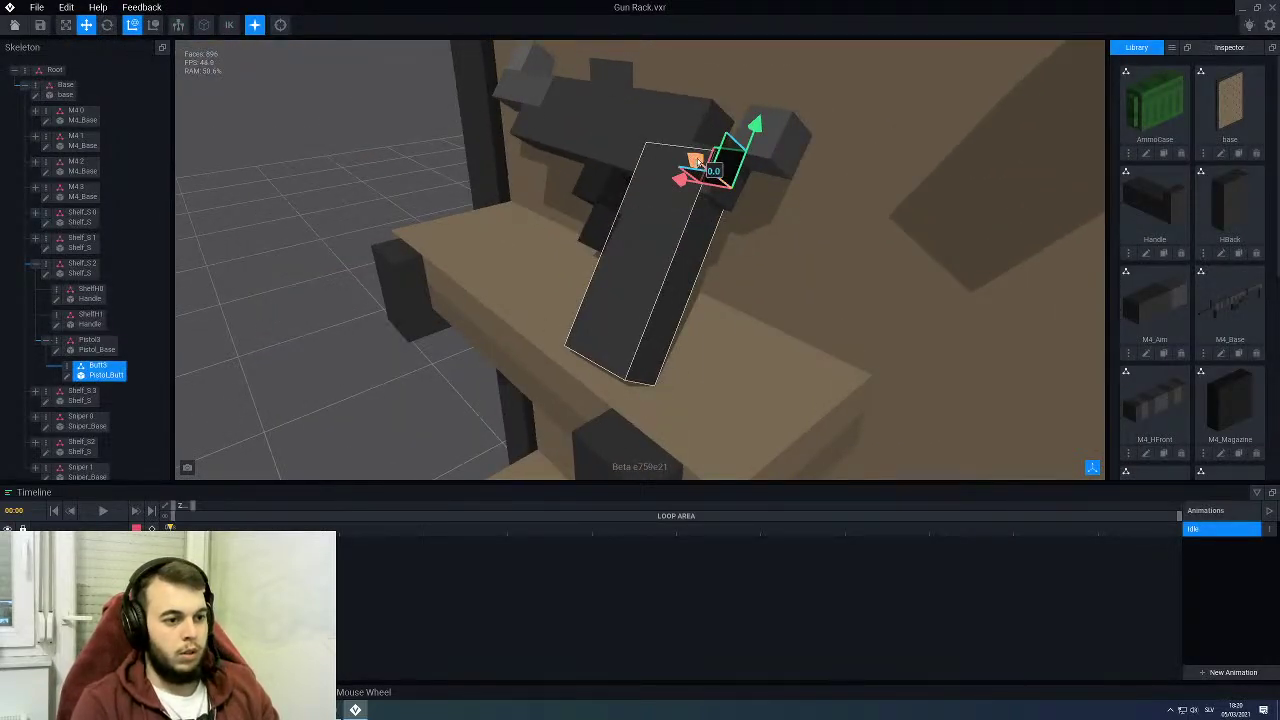
pyautogui.moveTo(698, 160); pyautogui.dragTo(700, 162)
pyautogui.scroll(3, 604, 266)
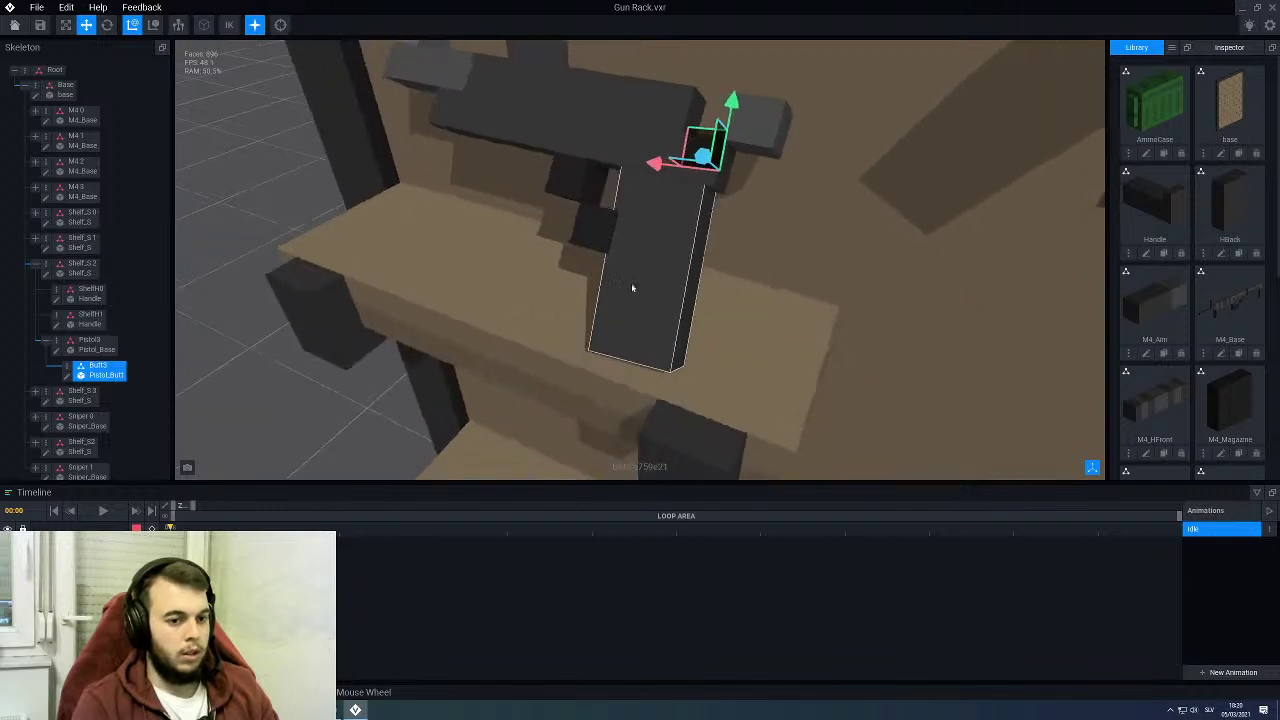
# Step: Open Pistol_Butt, repaint the whole grip in dark grey #242424, save the model and return to the rack
pyautogui.scroll(-5, 1135, 257)
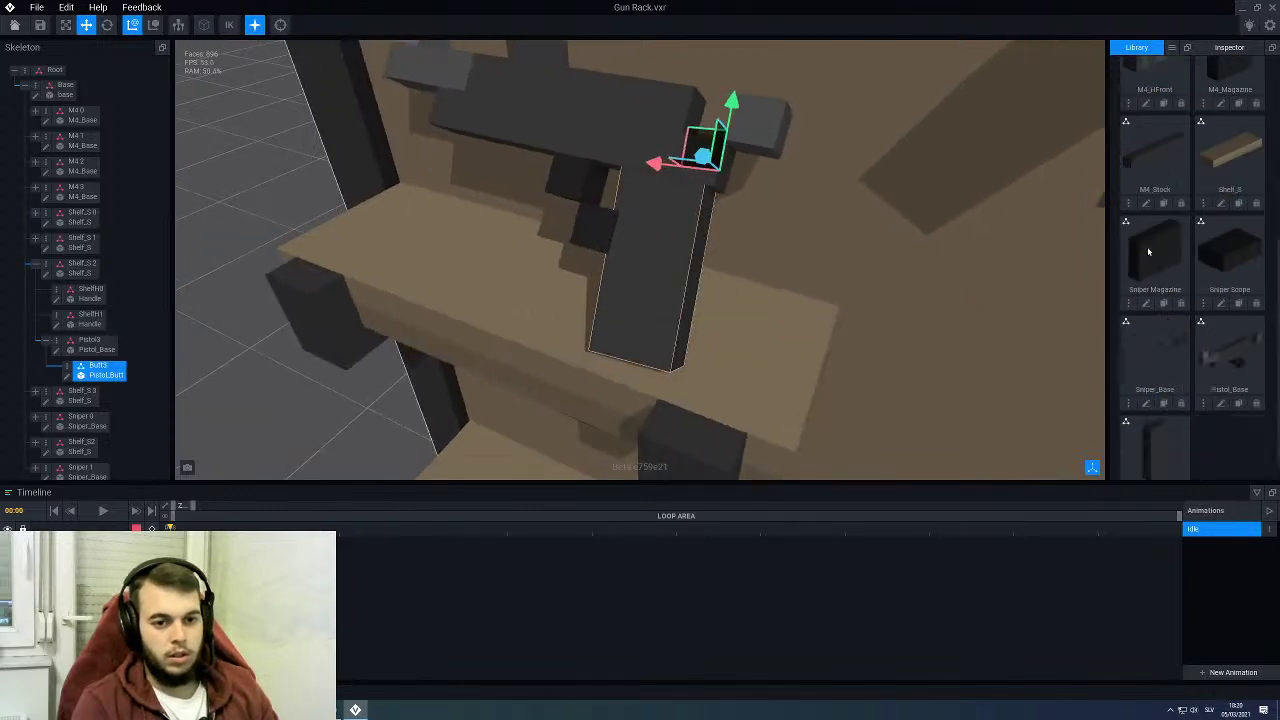
pyautogui.click(1145, 462)
pyautogui.moveTo(740, 317); pyautogui.dragTo(643, 293, button='right')
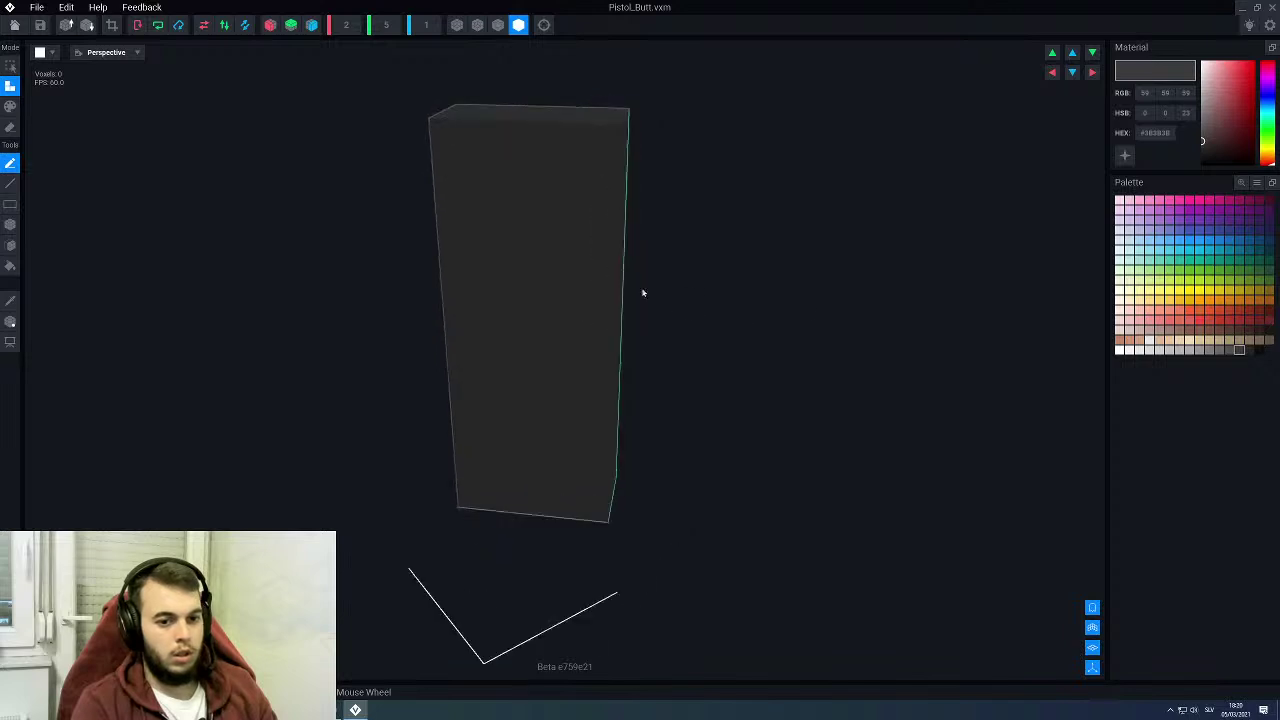
pyautogui.click(1248, 350)
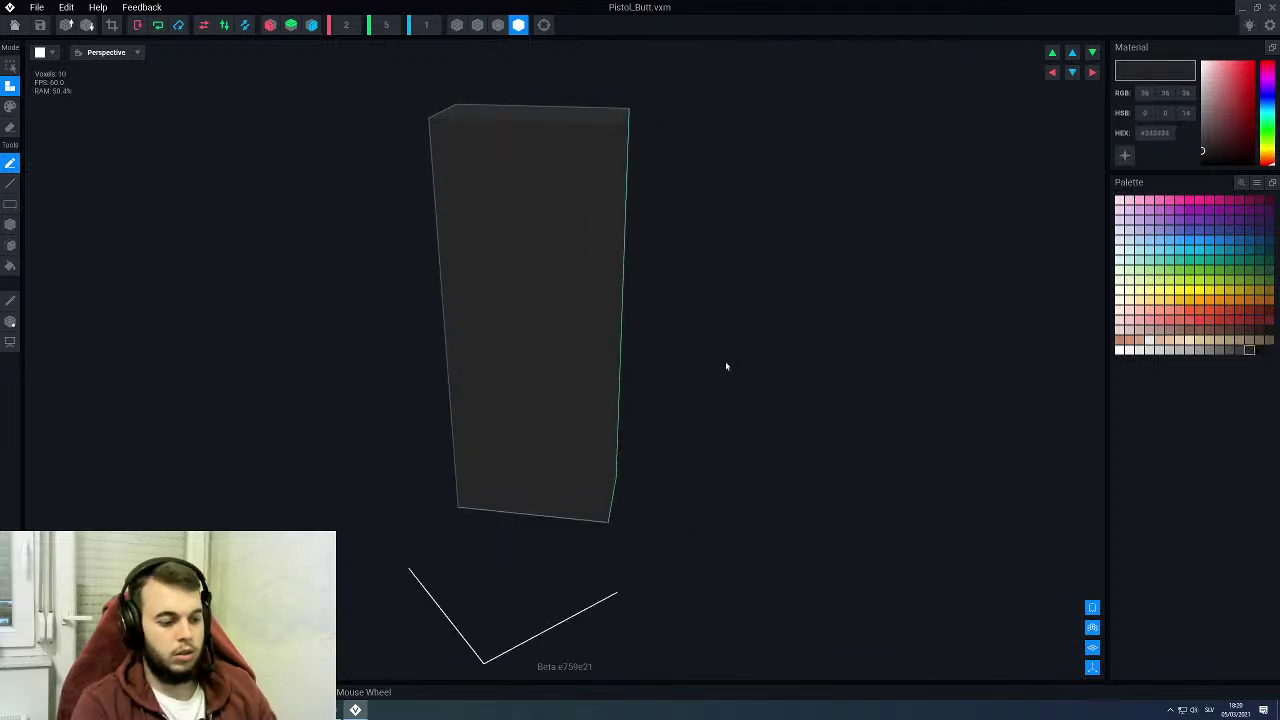
pyautogui.press('f')
pyautogui.click(580, 298)
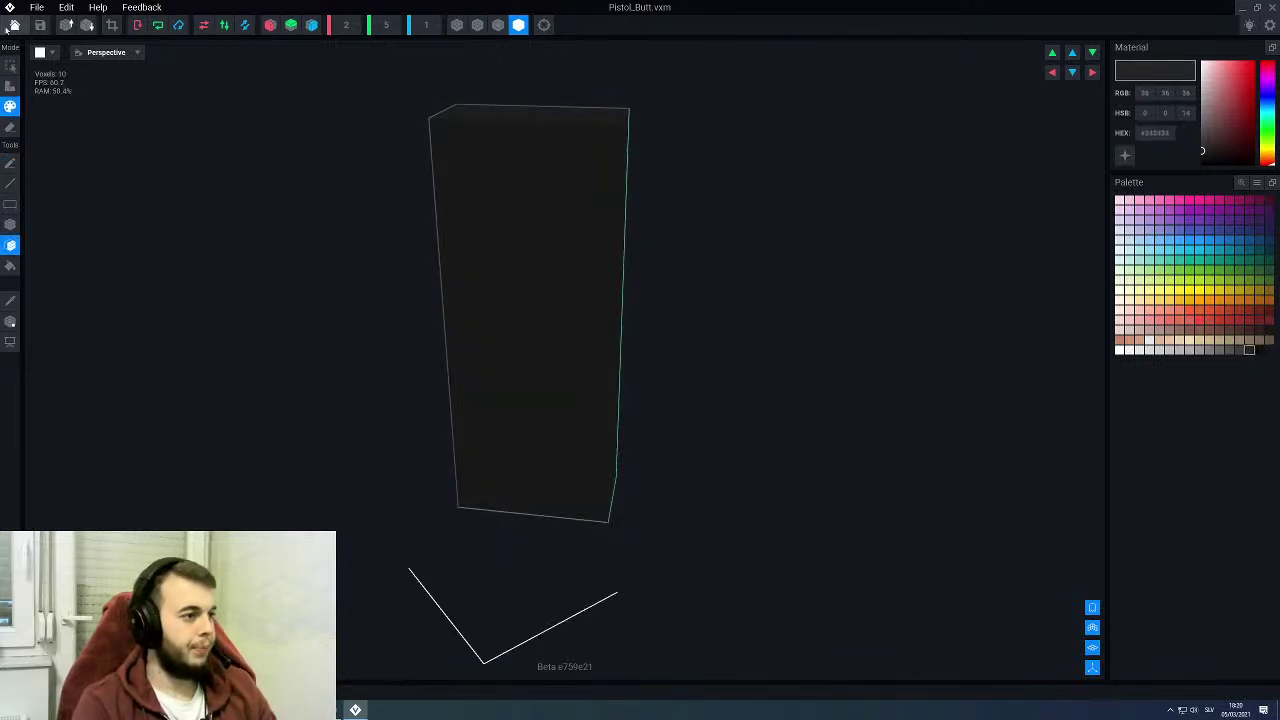
pyautogui.click(14, 26)
pyautogui.click(513, 233)
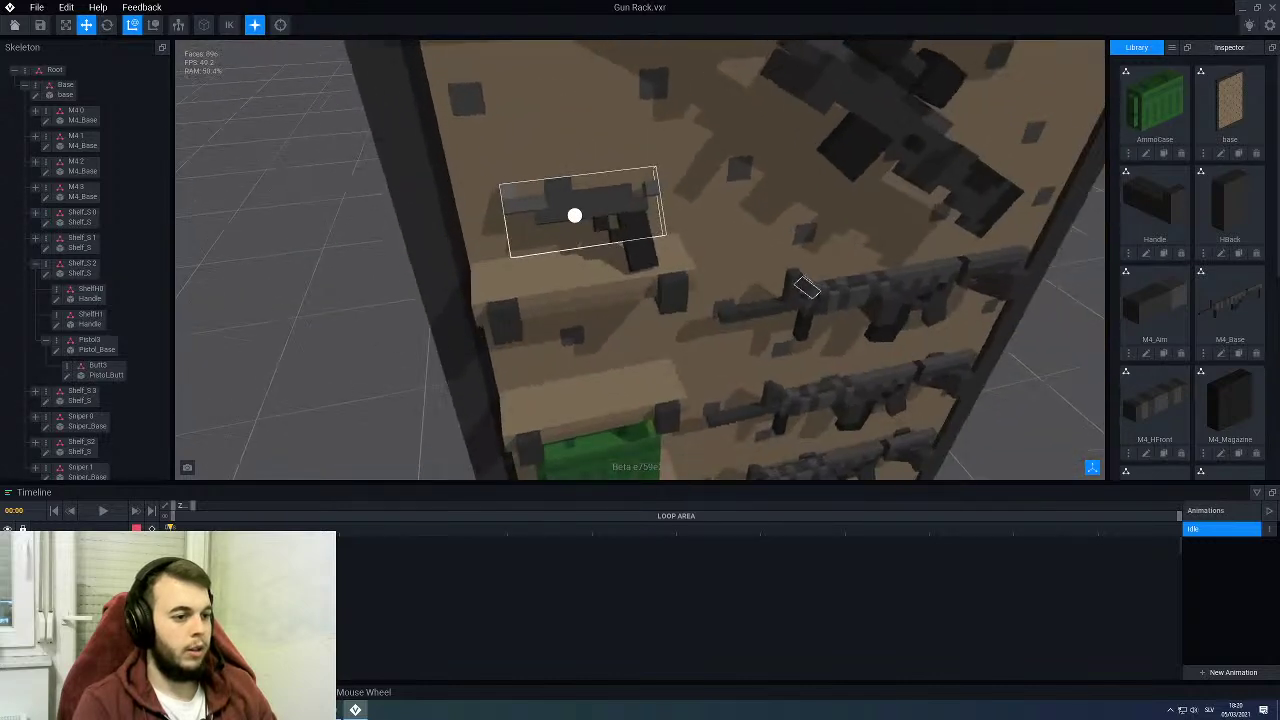
# Step: Check the pistol's shading on the rack and reopen Pistol_Base for editing
pyautogui.scroll(-4, 611, 241)
pyautogui.moveTo(534, 226); pyautogui.dragTo(552, 226, button='right')
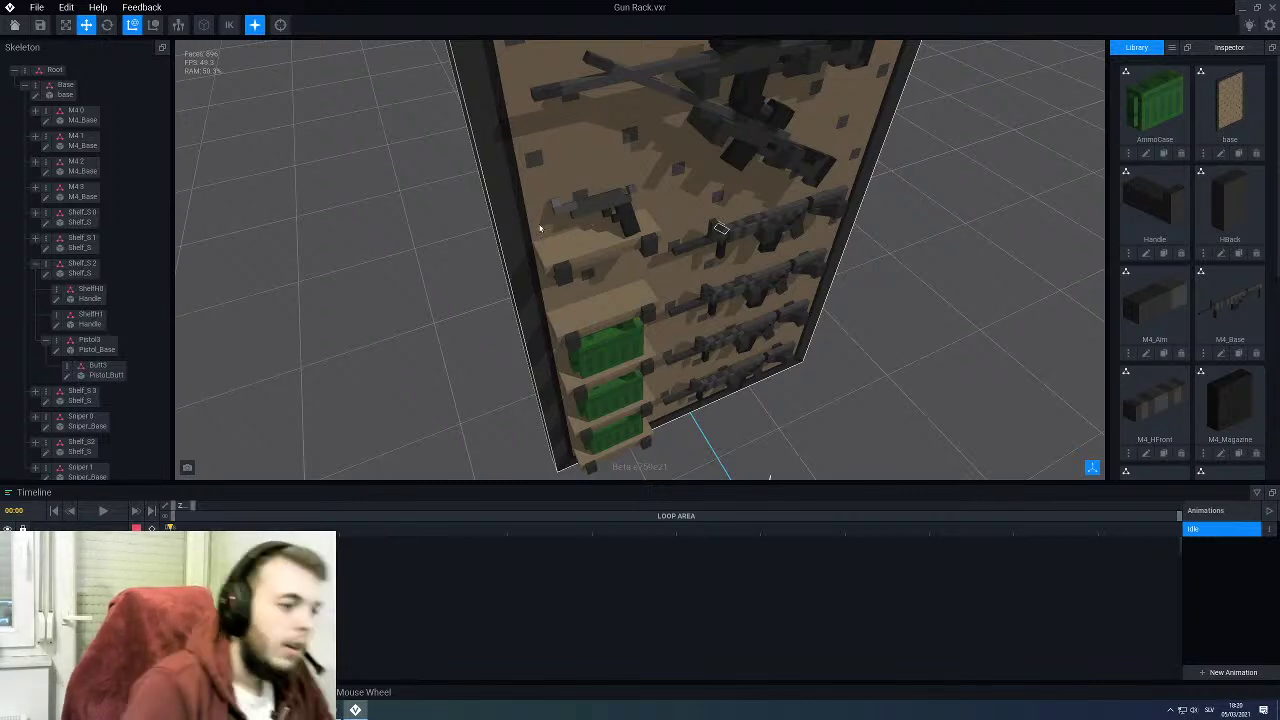
pyautogui.scroll(3, 540, 227)
pyautogui.moveTo(564, 223); pyautogui.dragTo(564, 222, button='right')
pyautogui.scroll(2, 585, 222)
pyautogui.moveTo(590, 222); pyautogui.dragTo(547, 234, button='middle')
pyautogui.moveTo(547, 214); pyautogui.dragTo(543, 200, button='right')
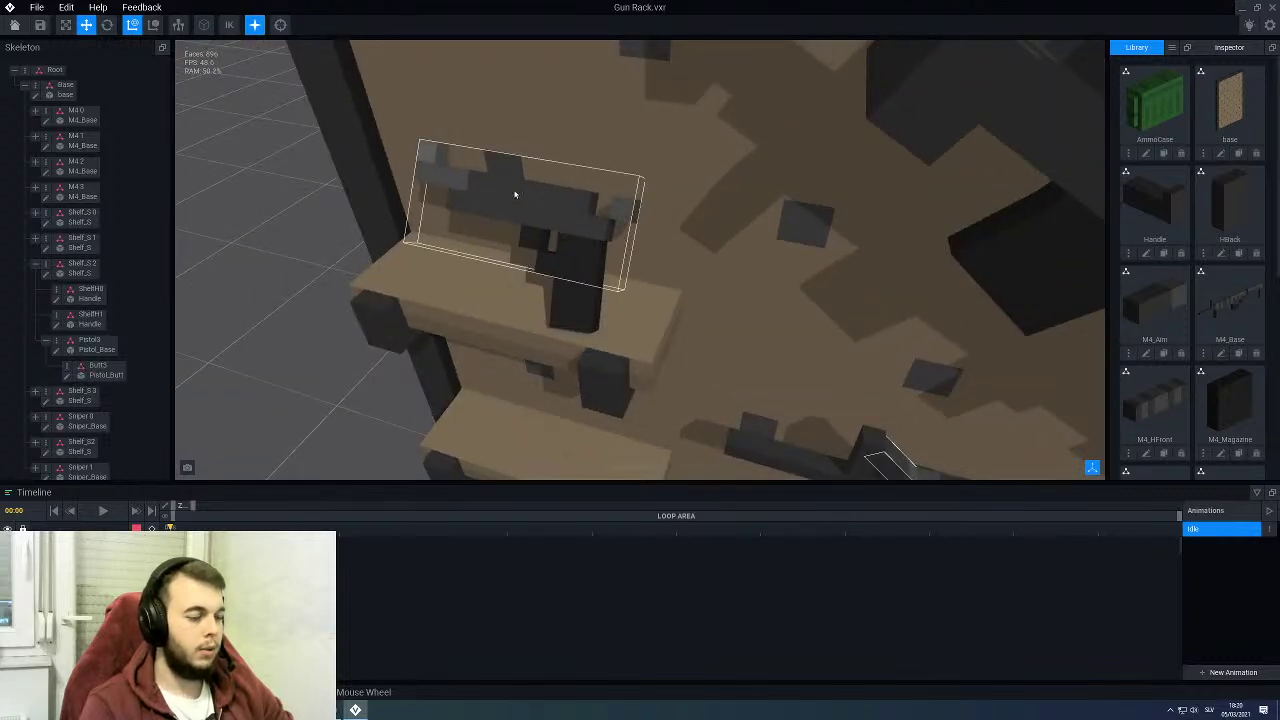
pyautogui.click(515, 195)
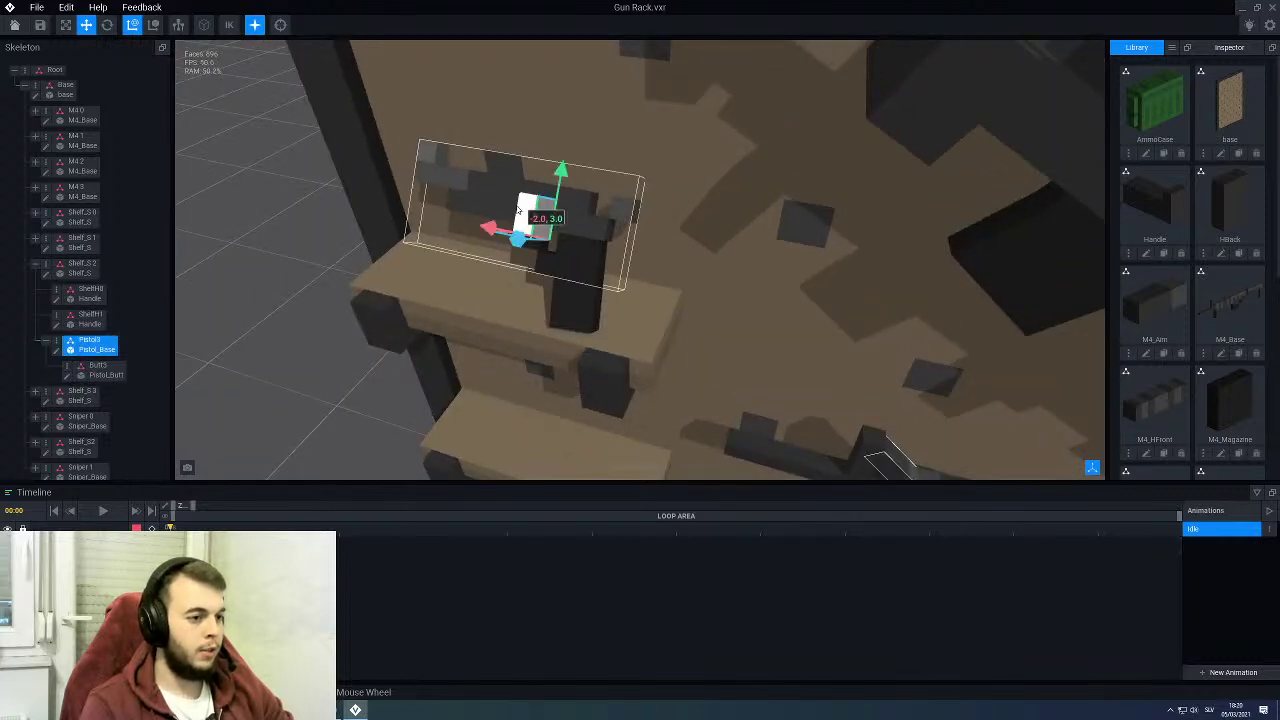
pyautogui.click(57, 350)
pyautogui.scroll(3, 488, 316)
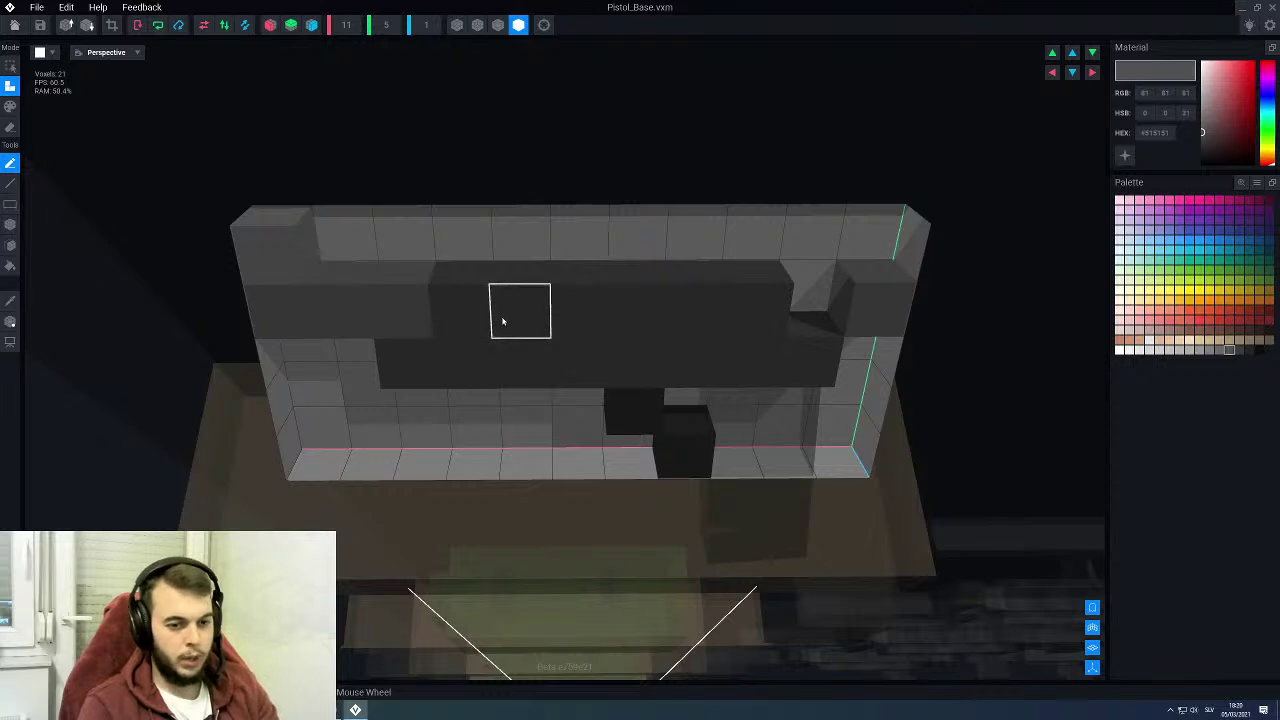
# Step: Repaint the pistol's whole main body grey (RGB 104) with the face Fill tool
pyautogui.keyDown('alt'); pyautogui.click(503, 321); pyautogui.keyUp('alt')
pyautogui.click(1218, 351)
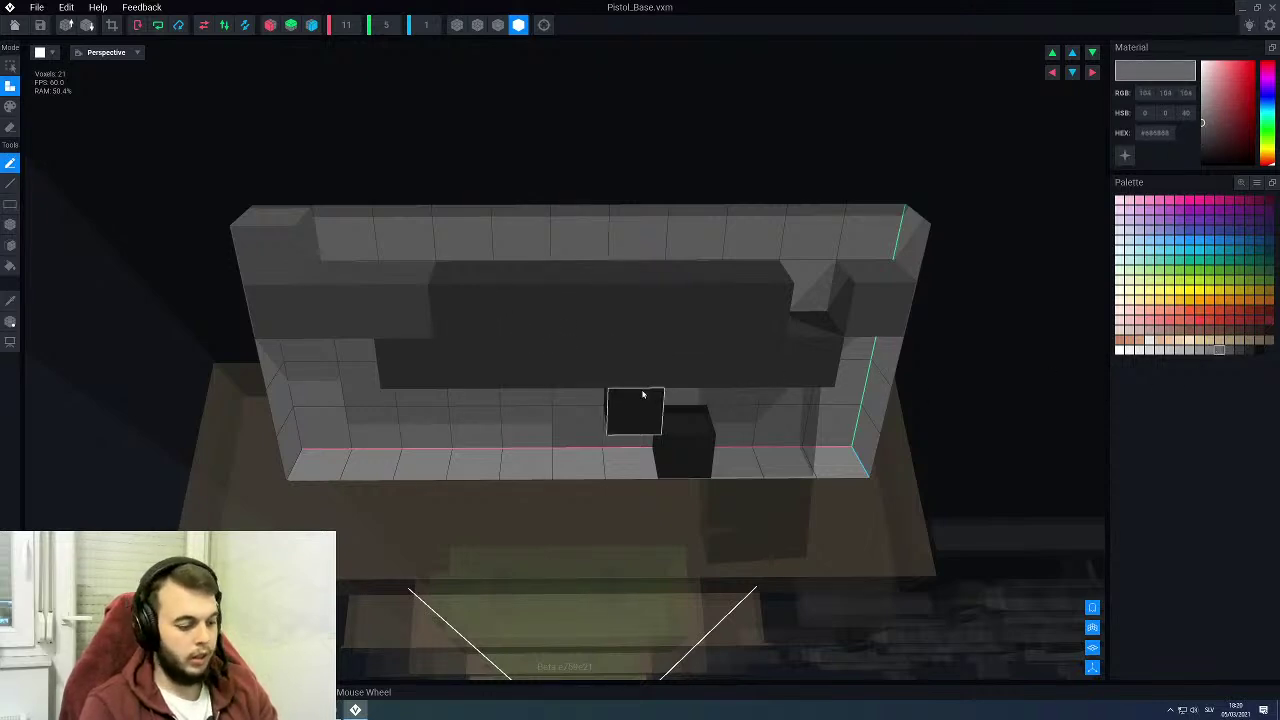
pyautogui.press('g')
pyautogui.press('f')
pyautogui.click(636, 366)
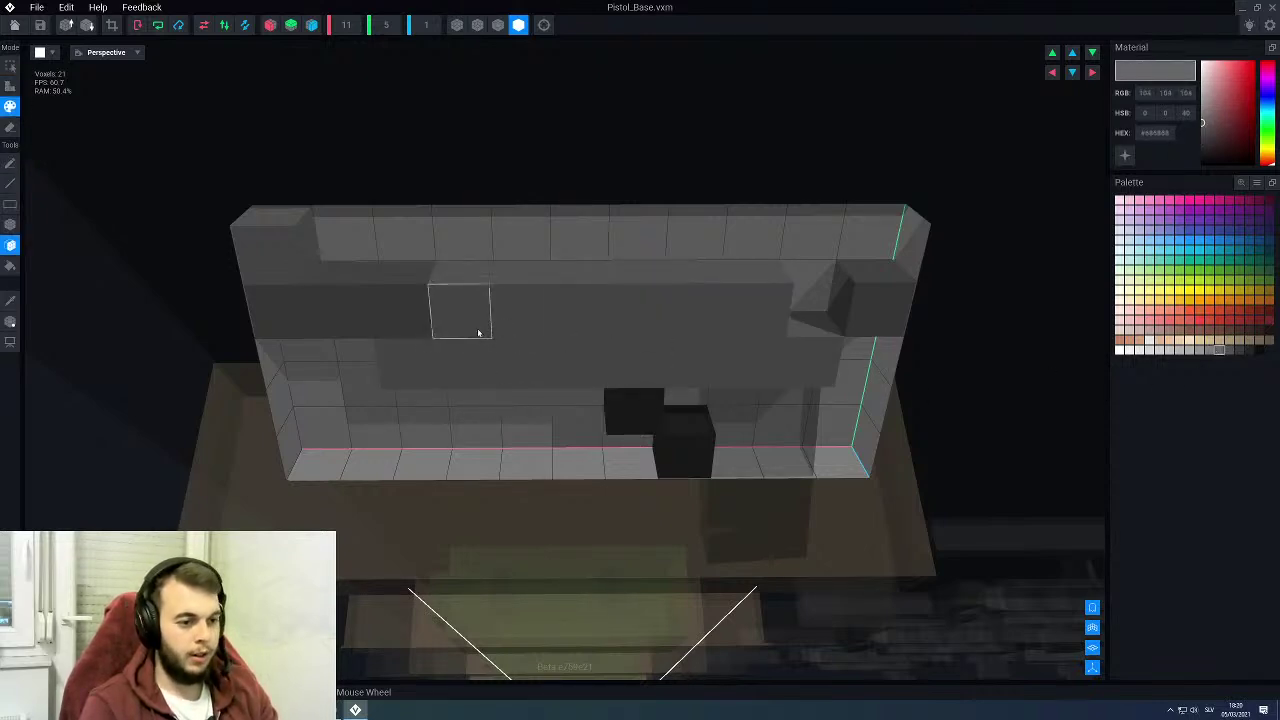
# Step: Repaint the barrel and the rear sight block lighter grey (RGB 126), and the front sight one palette shade lighter
pyautogui.click(1208, 353)
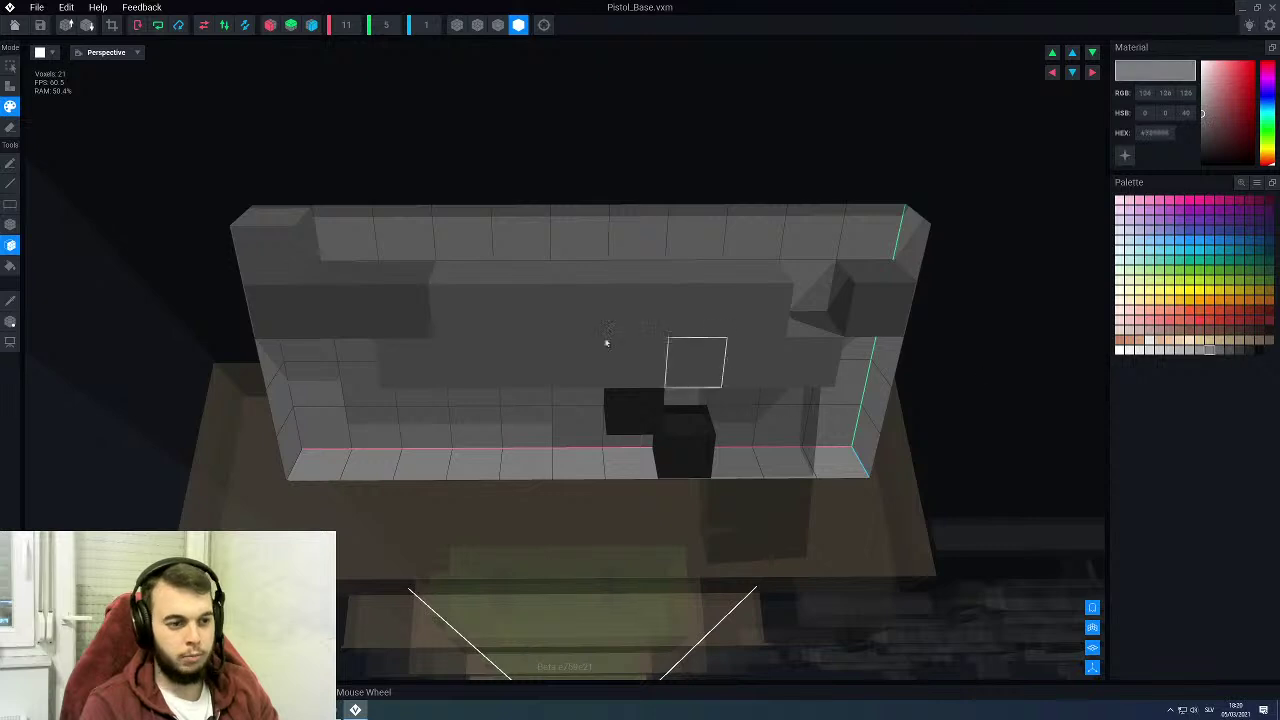
pyautogui.click(380, 313)
pyautogui.click(1199, 351)
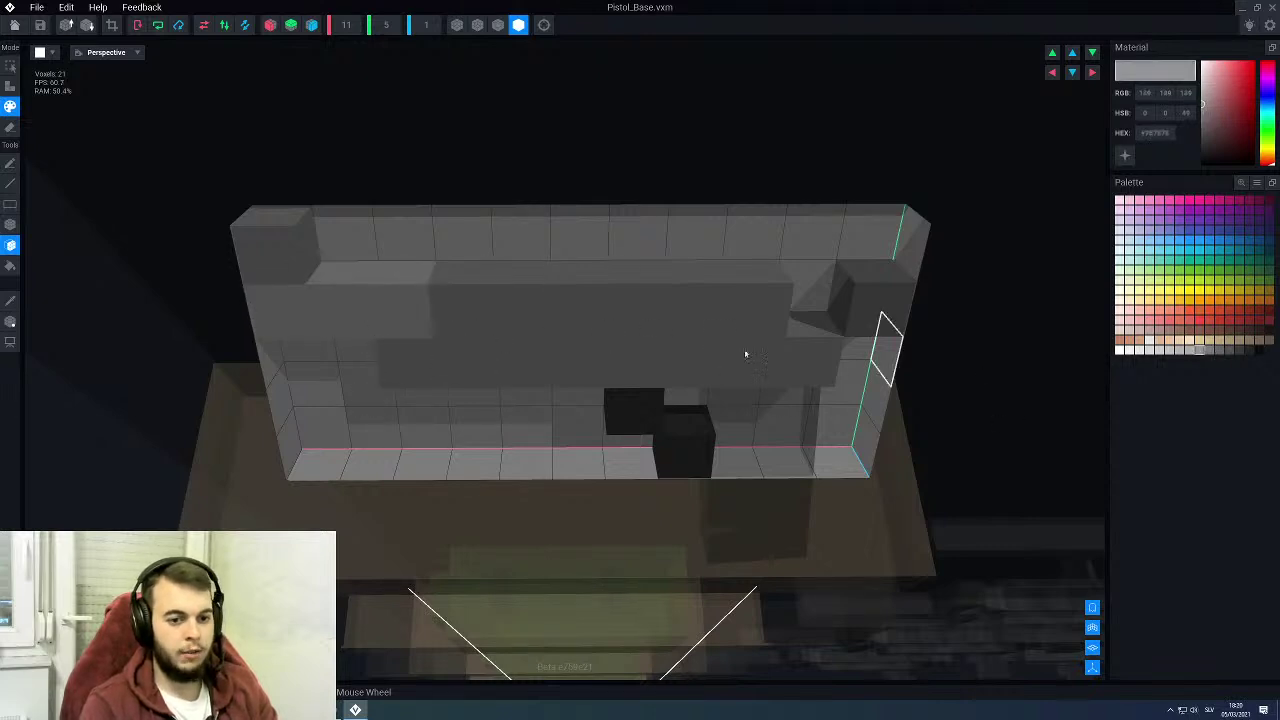
pyautogui.click(247, 253)
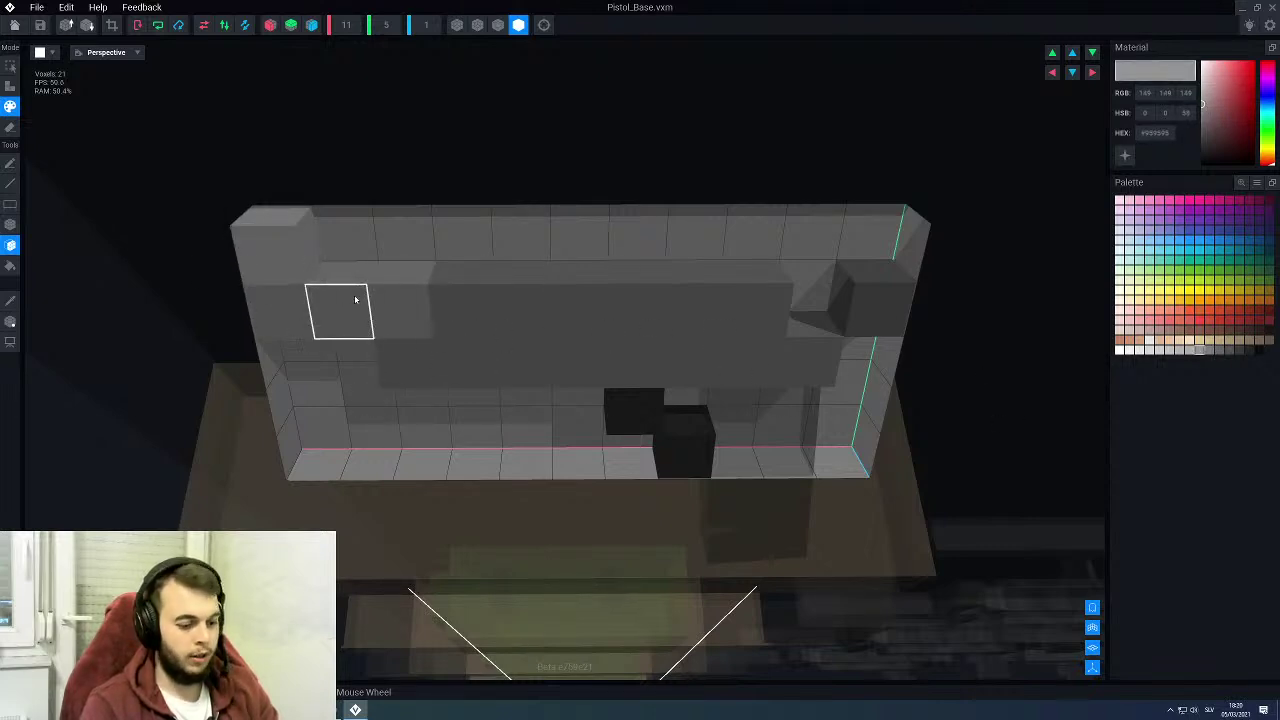
pyautogui.keyDown('alt'); pyautogui.click(361, 300); pyautogui.keyUp('alt')
pyautogui.click(900, 282)
# Step: Repaint the trigger guard voxels below the body dark grey (RGB 81), then save the model and return to the gun rack scene
pyautogui.scroll(-2, 700, 345)
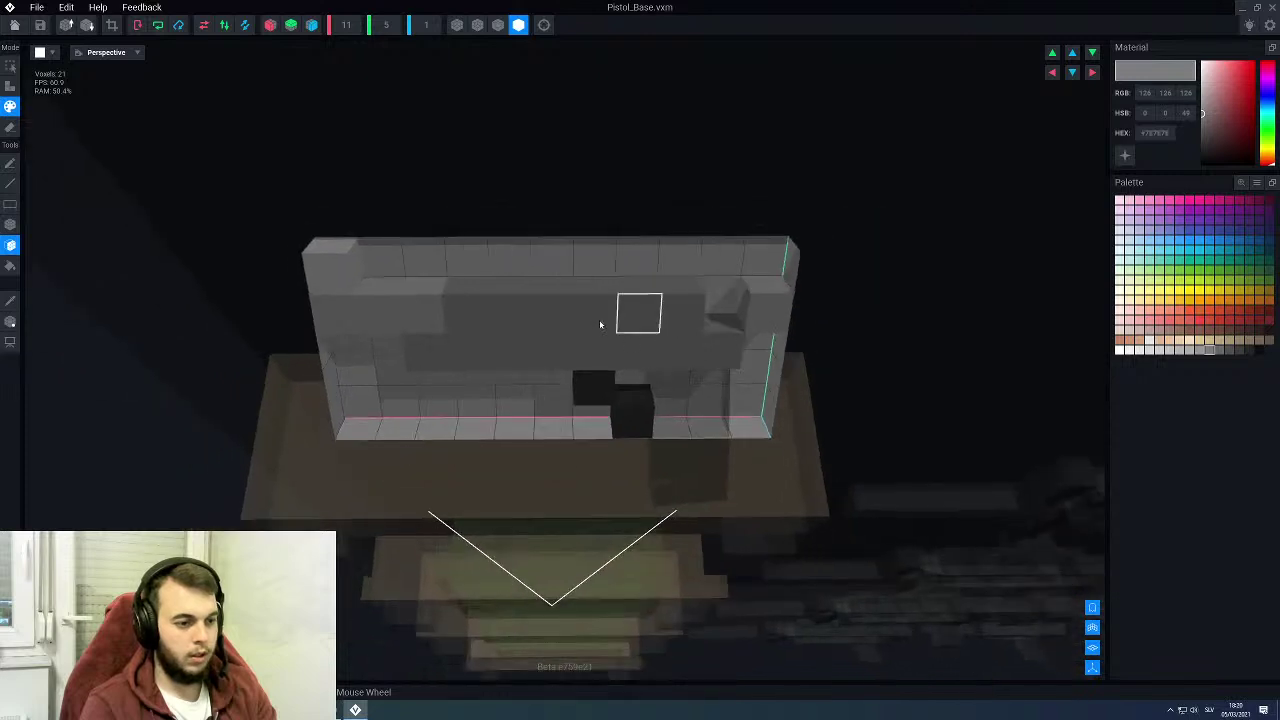
pyautogui.moveTo(600, 324); pyautogui.dragTo(585, 318, button='right')
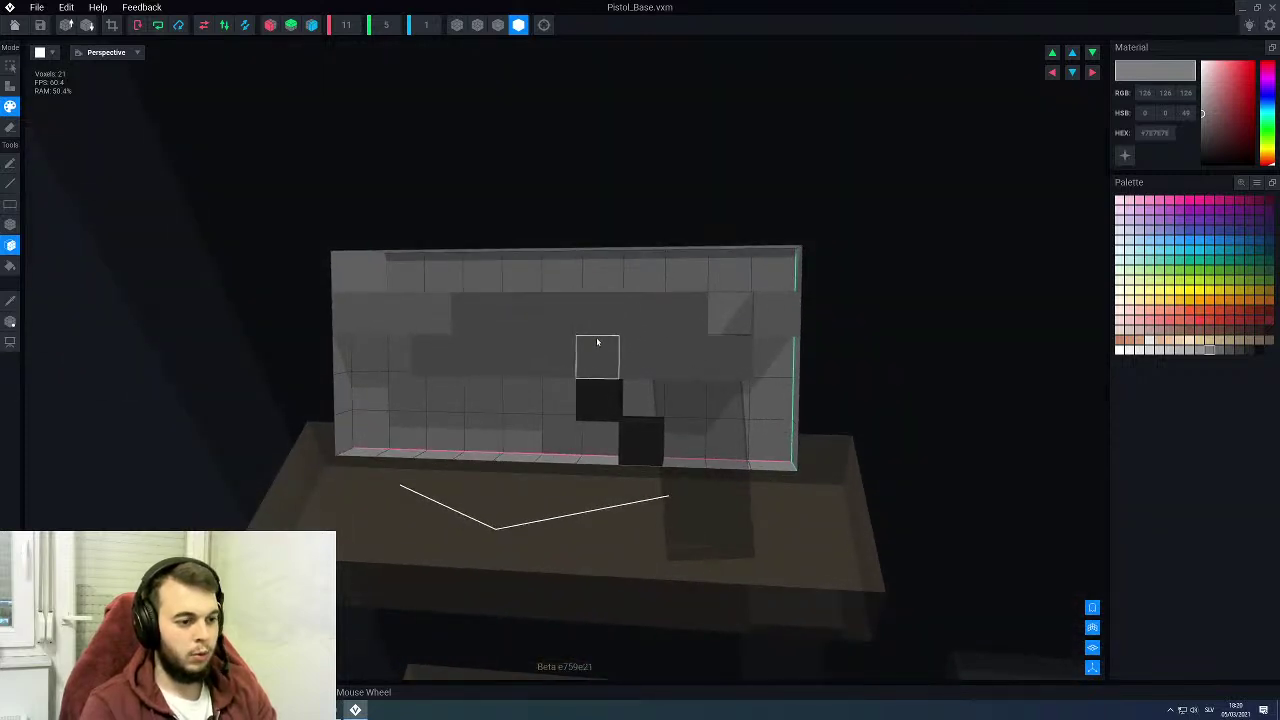
pyautogui.keyDown('alt'); pyautogui.click(600, 343); pyautogui.keyUp('alt')
pyautogui.click(1228, 349)
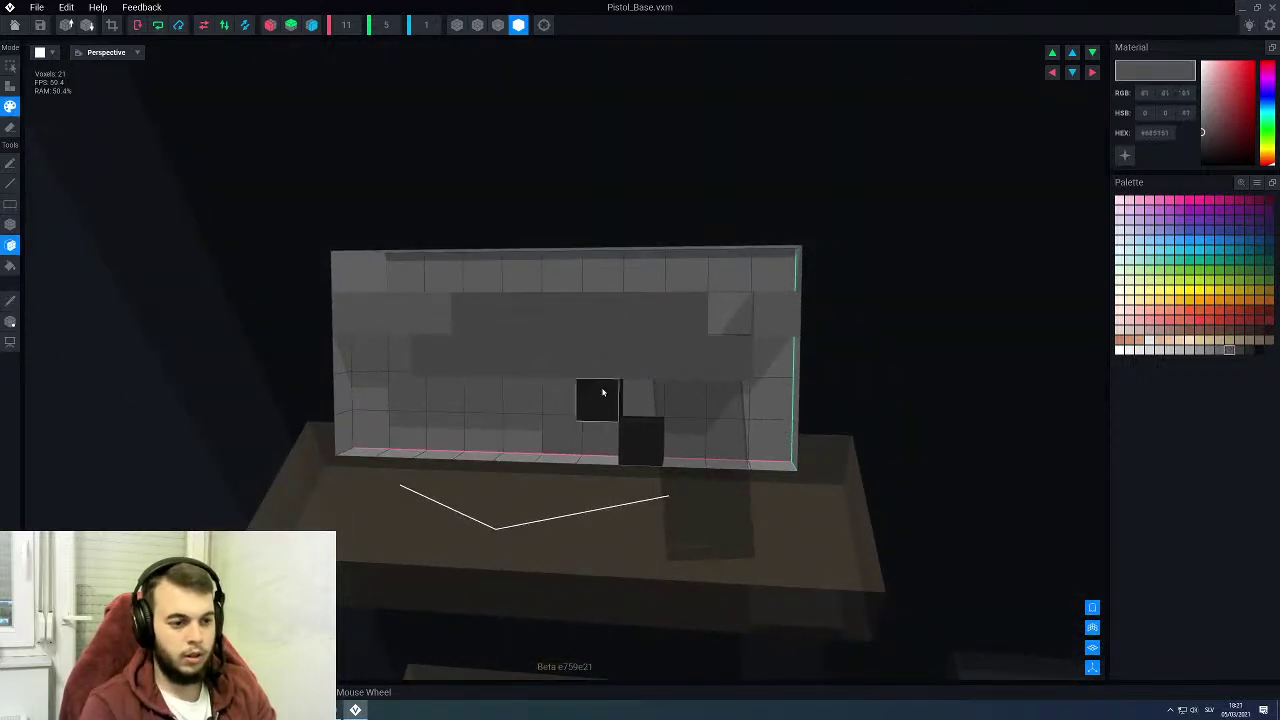
pyautogui.click(647, 440)
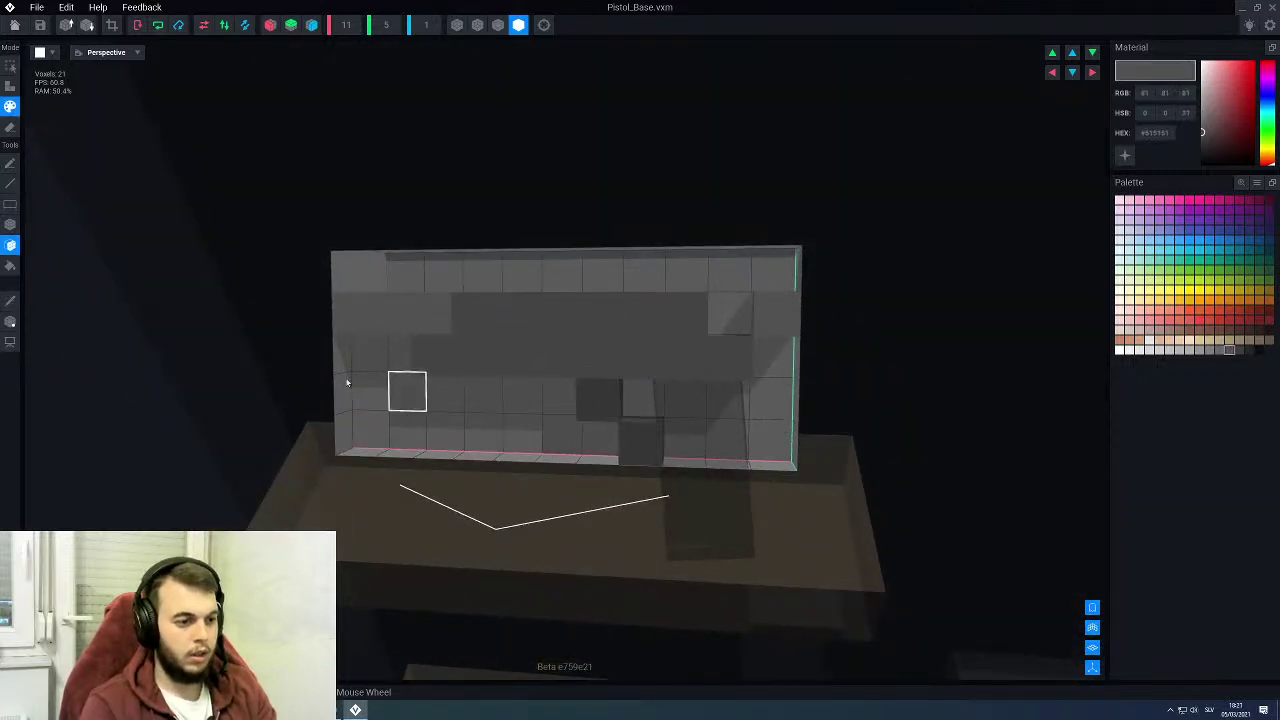
pyautogui.click(14, 25)
pyautogui.click(551, 229)
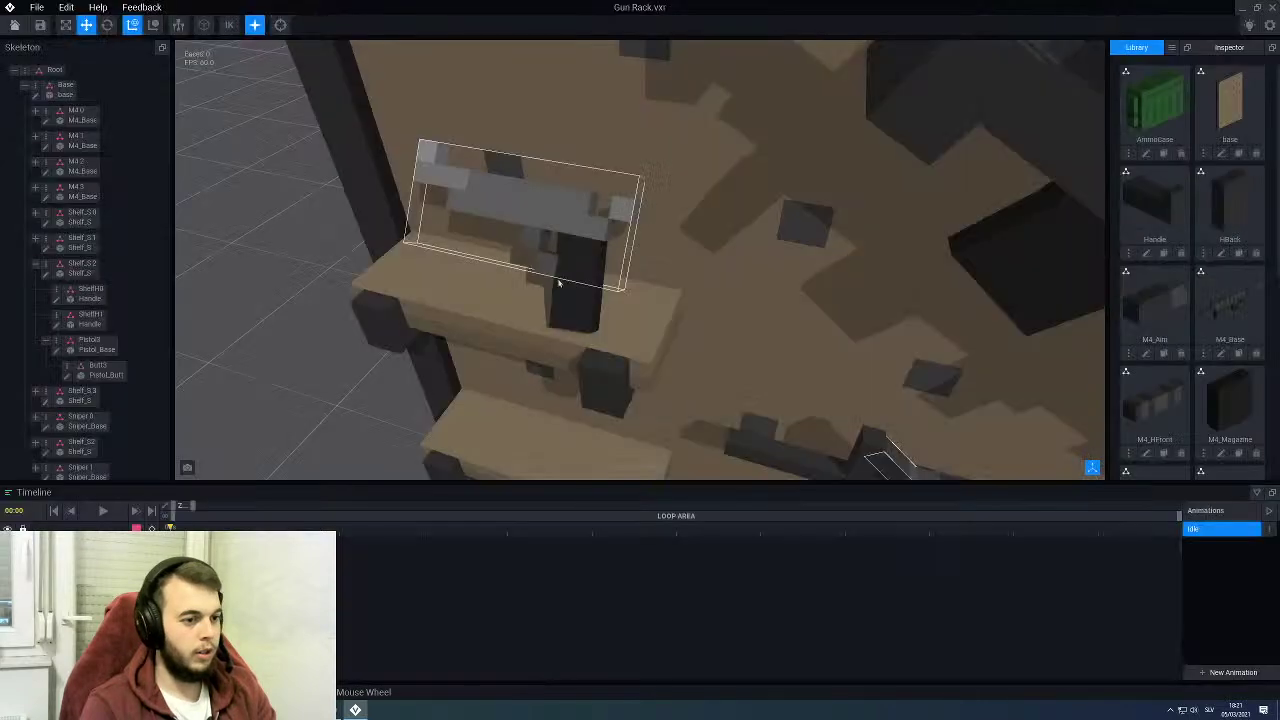
pyautogui.click(84, 345)
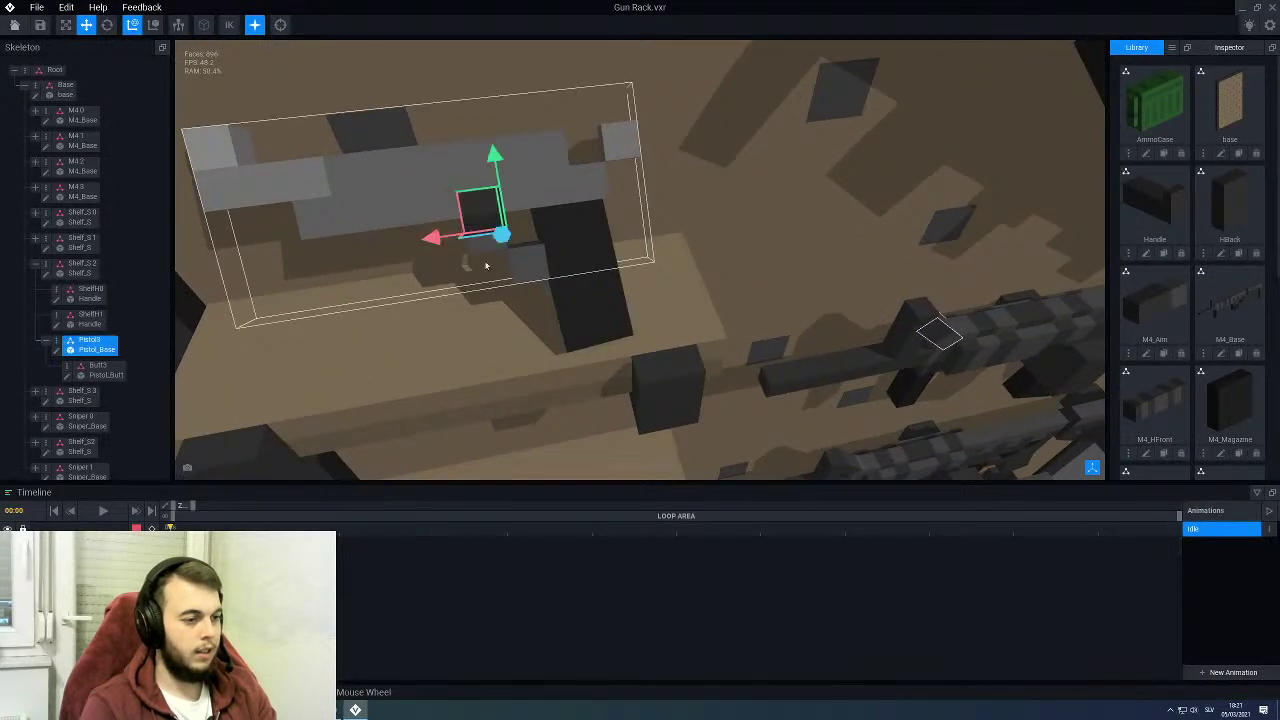
pyautogui.click(57, 350)
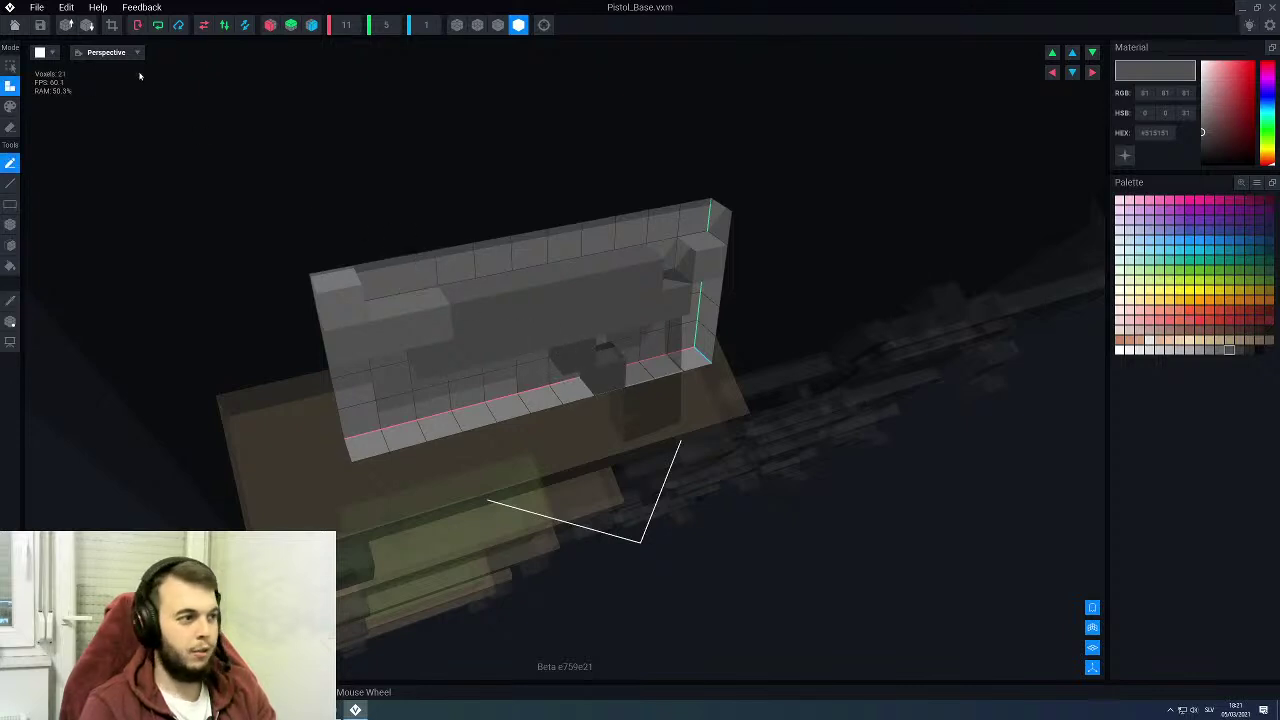
pyautogui.click(14, 25)
pyautogui.click(549, 231)
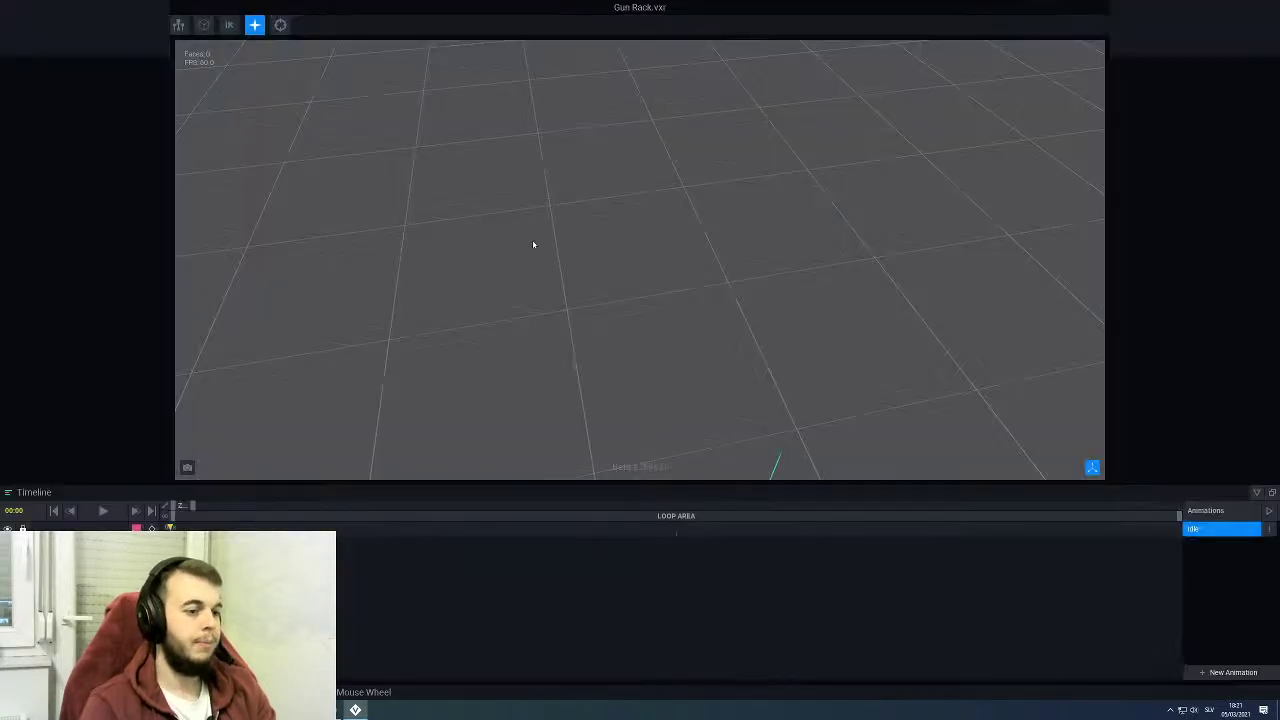
# Step: Select the pistol's butt on the shelf and open its Pistol_Butt model for voxel editing
pyautogui.click(591, 284)
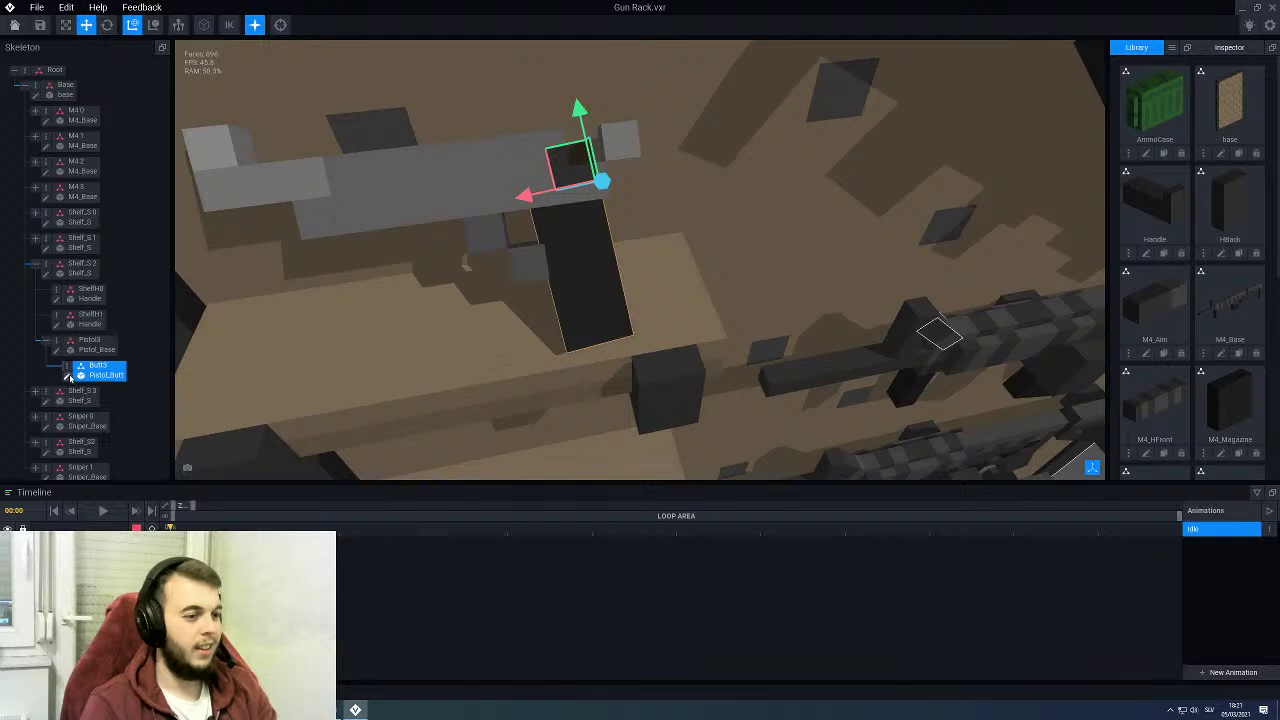
pyautogui.scroll(-4, 594, 266)
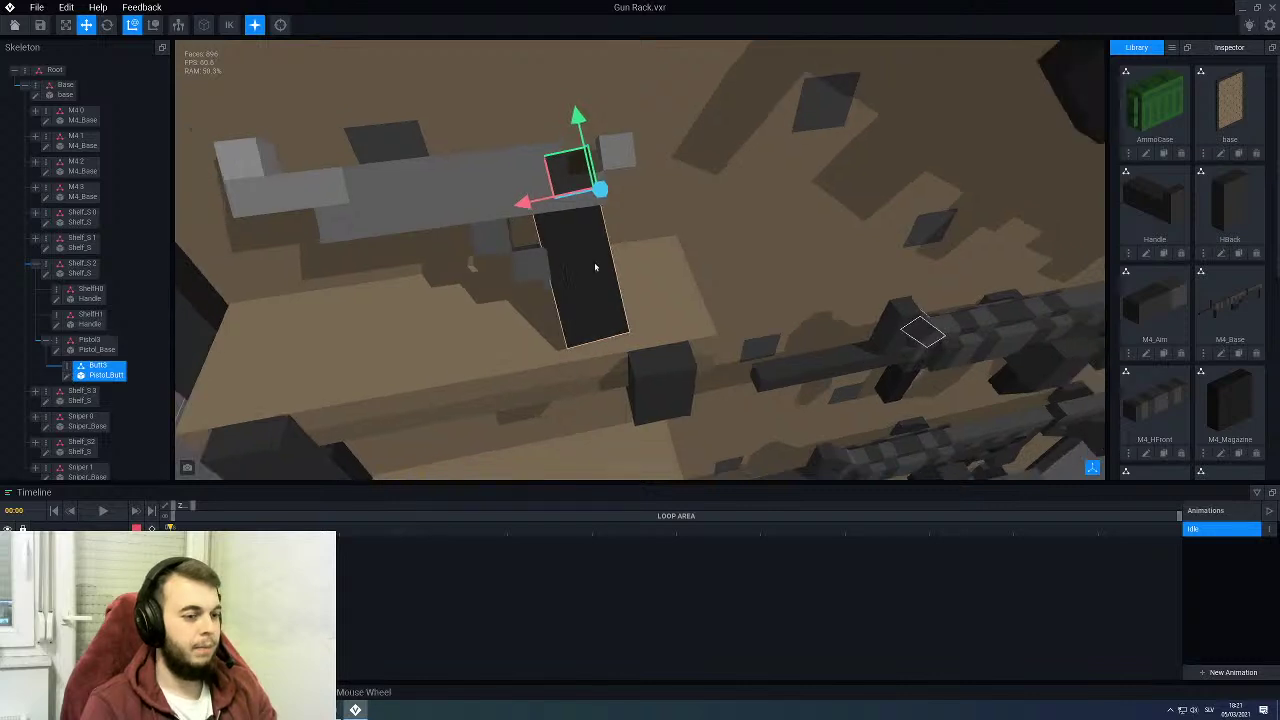
pyautogui.moveTo(594, 266); pyautogui.dragTo(563, 274, button='right')
pyautogui.moveTo(563, 274); pyautogui.dragTo(571, 274, button='middle')
pyautogui.scroll(5, 566, 265)
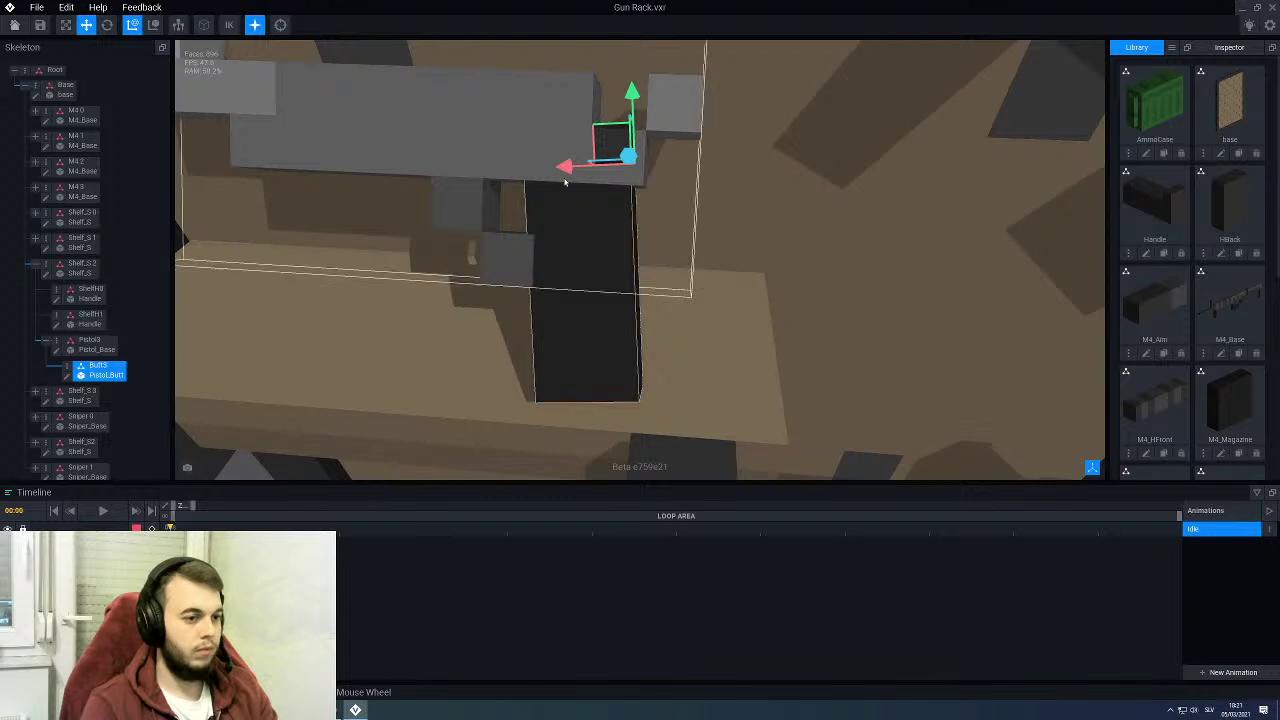
pyautogui.moveTo(569, 168); pyautogui.dragTo(572, 169)
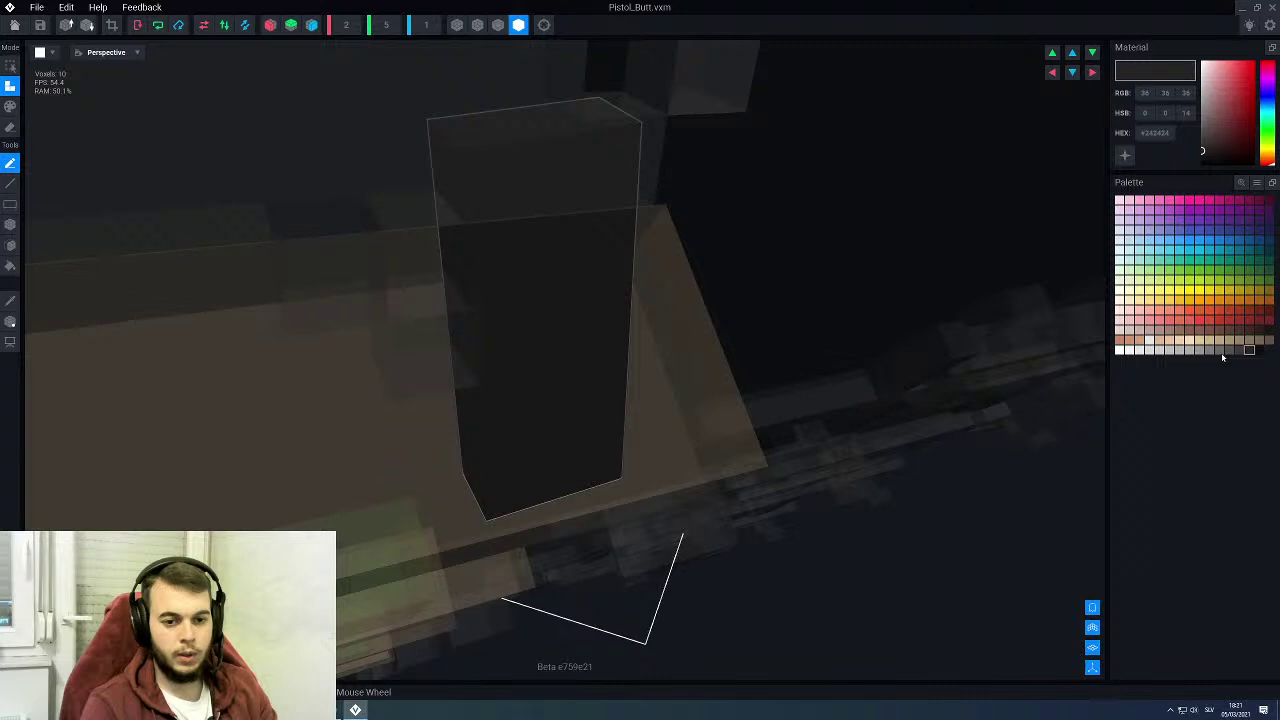
# Step: Repaint the entire butt dark grey (RGB 81), then save the model and return to the gun rack scene
pyautogui.click(1229, 350)
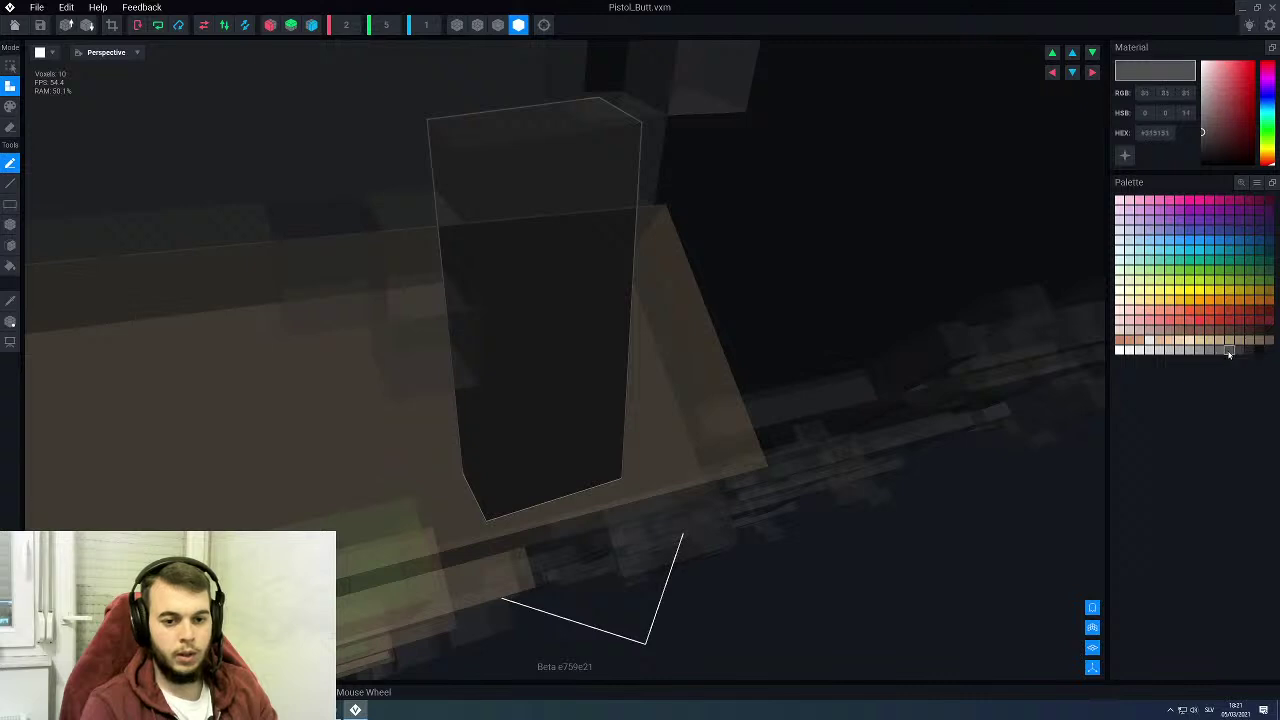
pyautogui.press('g')
pyautogui.press('f')
pyautogui.click(591, 311)
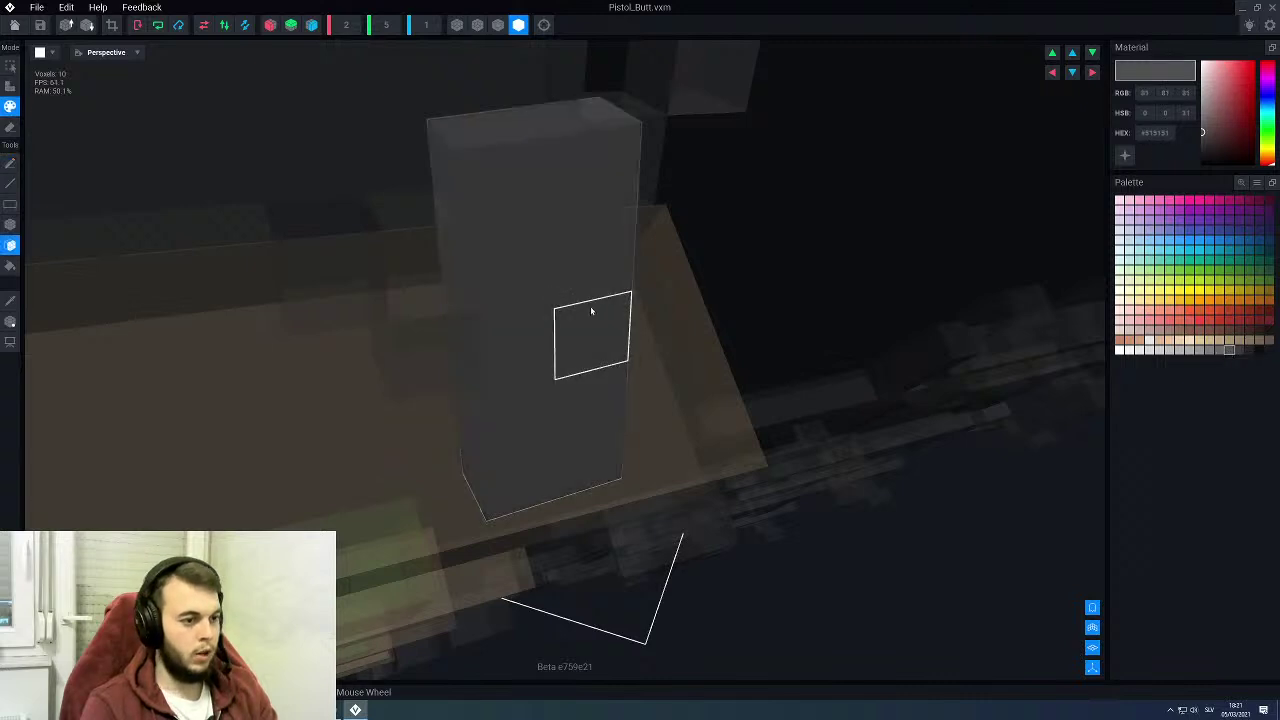
pyautogui.click(15, 25)
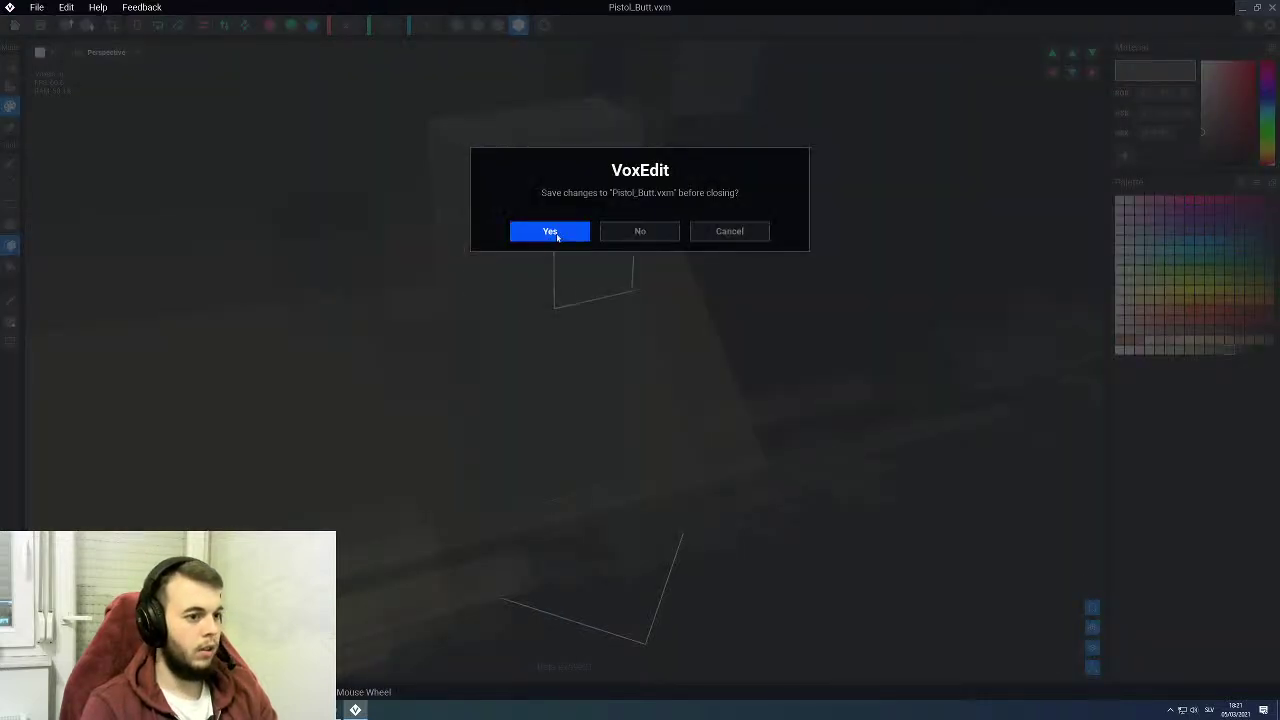
pyautogui.click(552, 232)
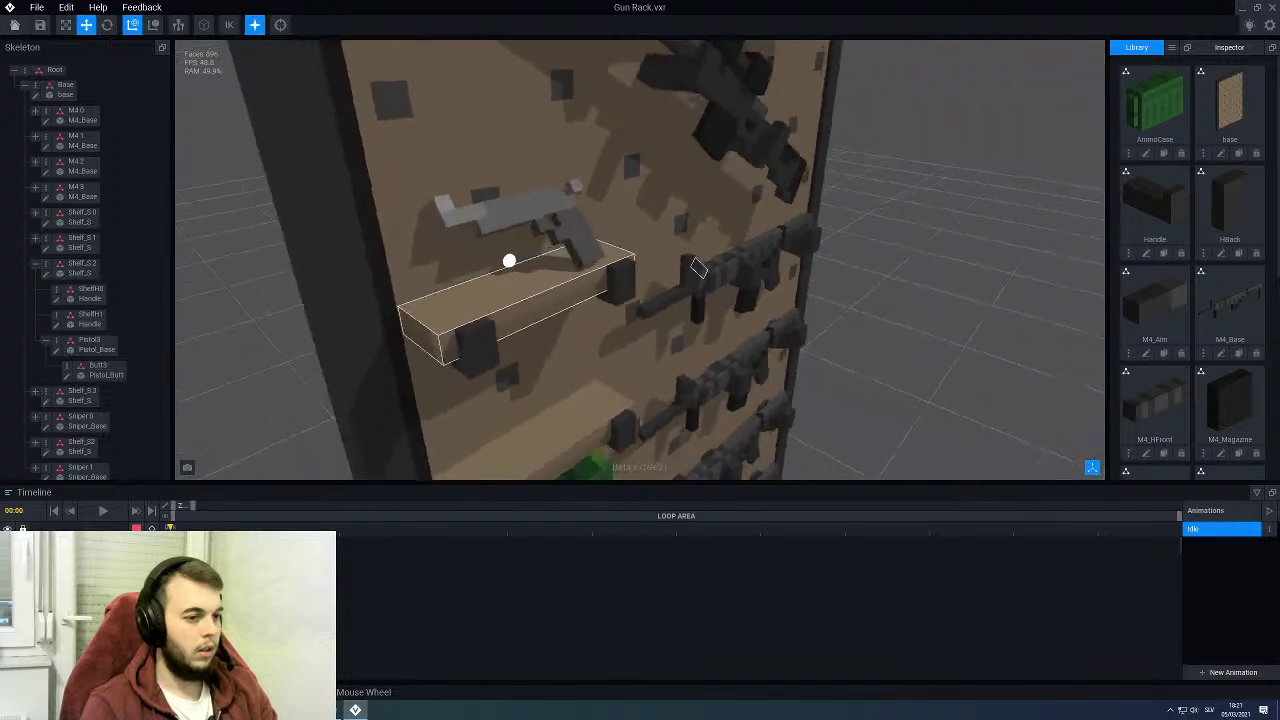
# Step: Check the recoloured pistol on the rack and reopen its Pistol_Base model for editing
pyautogui.moveTo(509, 260)
pyautogui.mouseDown(button='right')
pyautogui.moveTo(589, 260)
pyautogui.moveTo(509, 260)
pyautogui.moveTo(534, 266)
pyautogui.moveTo(530, 300)
pyautogui.moveTo(570, 305)
pyautogui.moveTo(530, 268)
pyautogui.moveTo(505, 269)
pyautogui.moveTo(515, 272)
pyautogui.mouseUp(button='right')
pyautogui.scroll(-5, 534, 266)
pyautogui.scroll(-4, 534, 266)
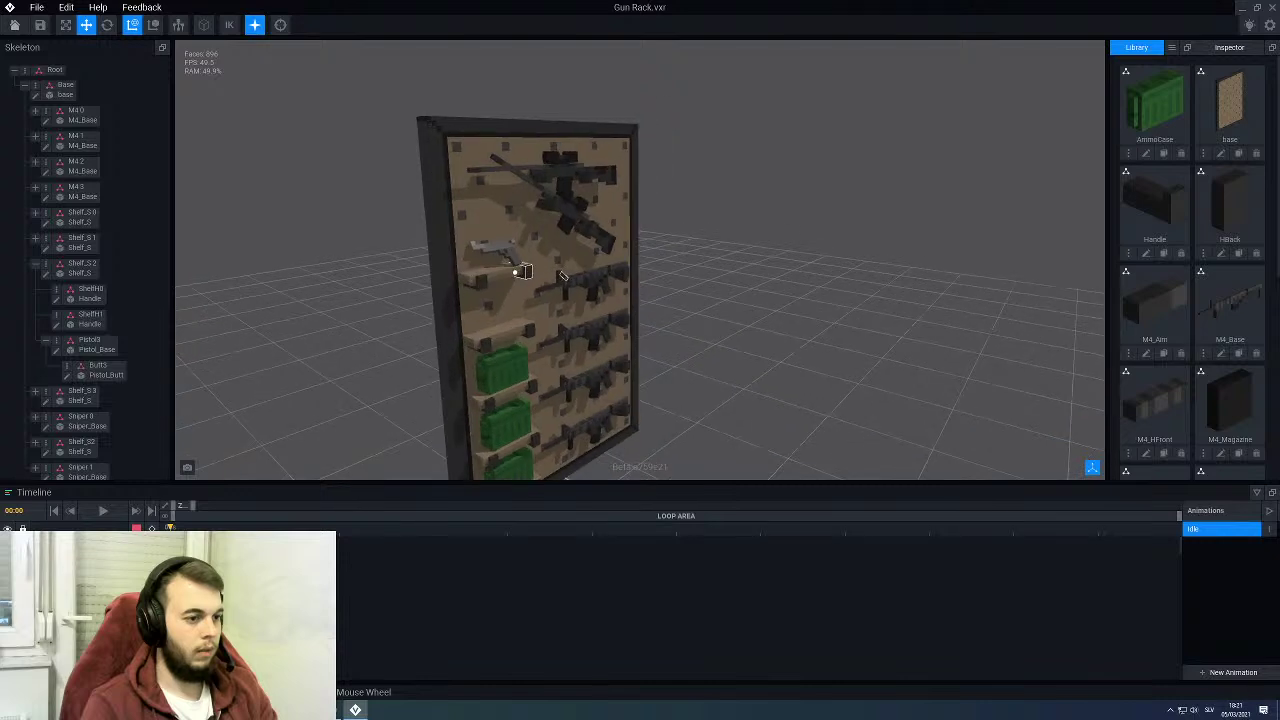
pyautogui.scroll(8, 516, 271)
pyautogui.click(464, 227)
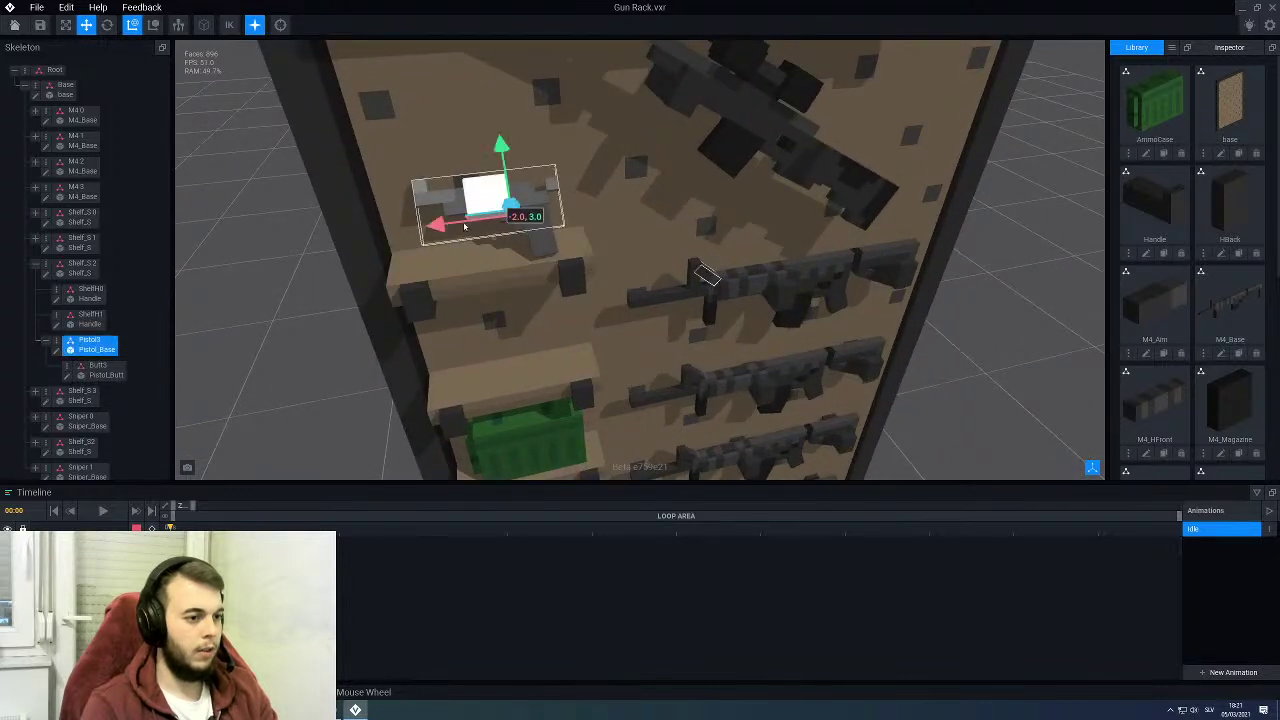
pyautogui.click(55, 350)
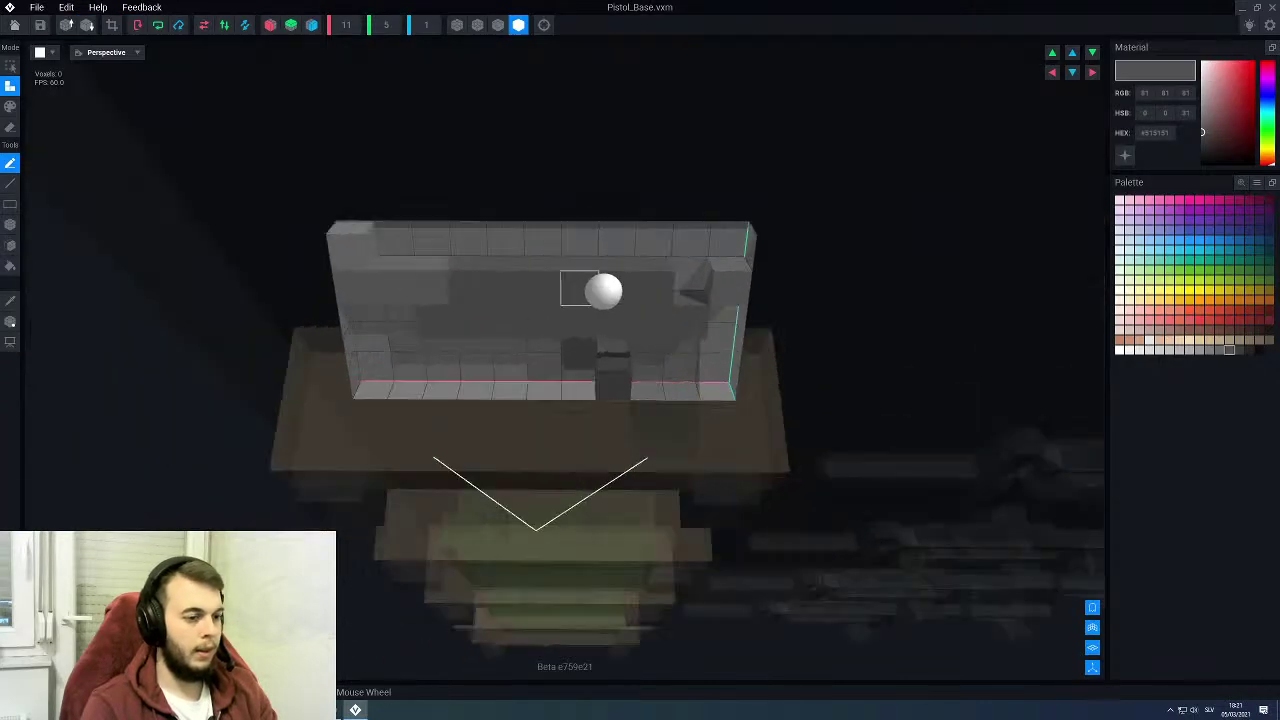
# Step: Try painting the front voxel of the body's upper row dark grey (RGB 81) with the Line tool
pyautogui.scroll(5, 595, 302)
pyautogui.scroll(1, 595, 302)
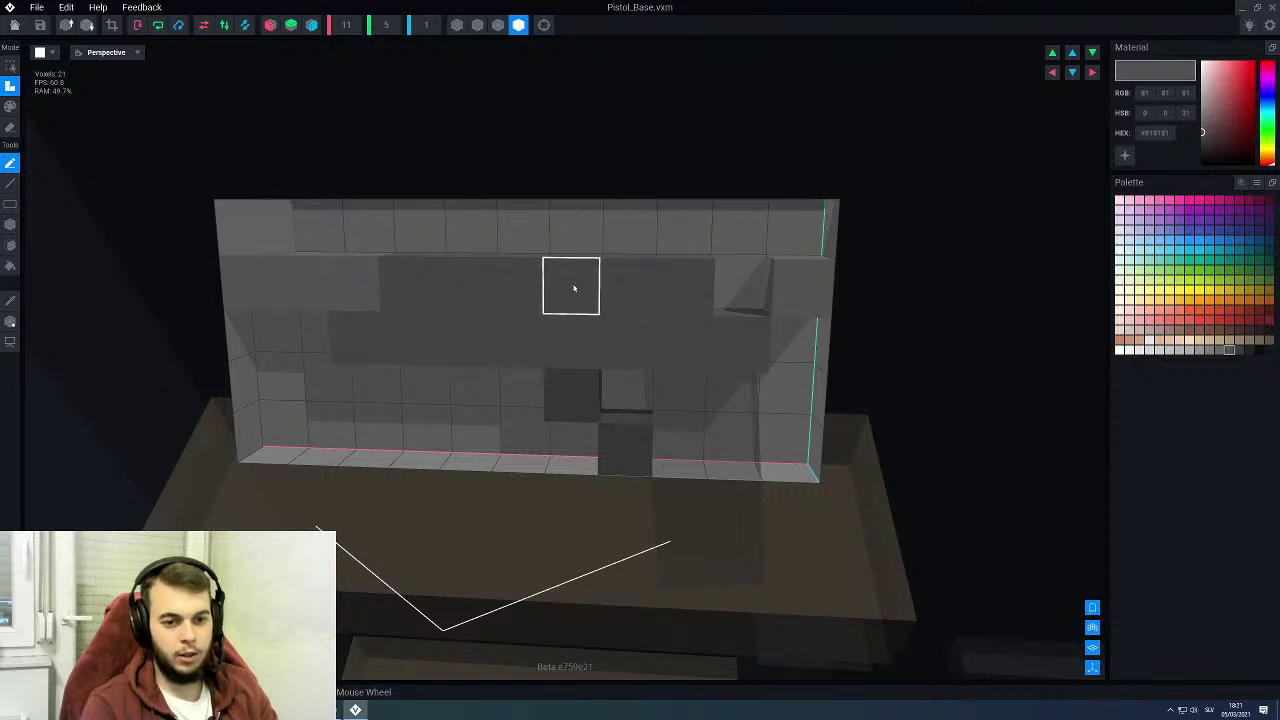
pyautogui.moveTo(563, 301); pyautogui.dragTo(540, 304, button='right')
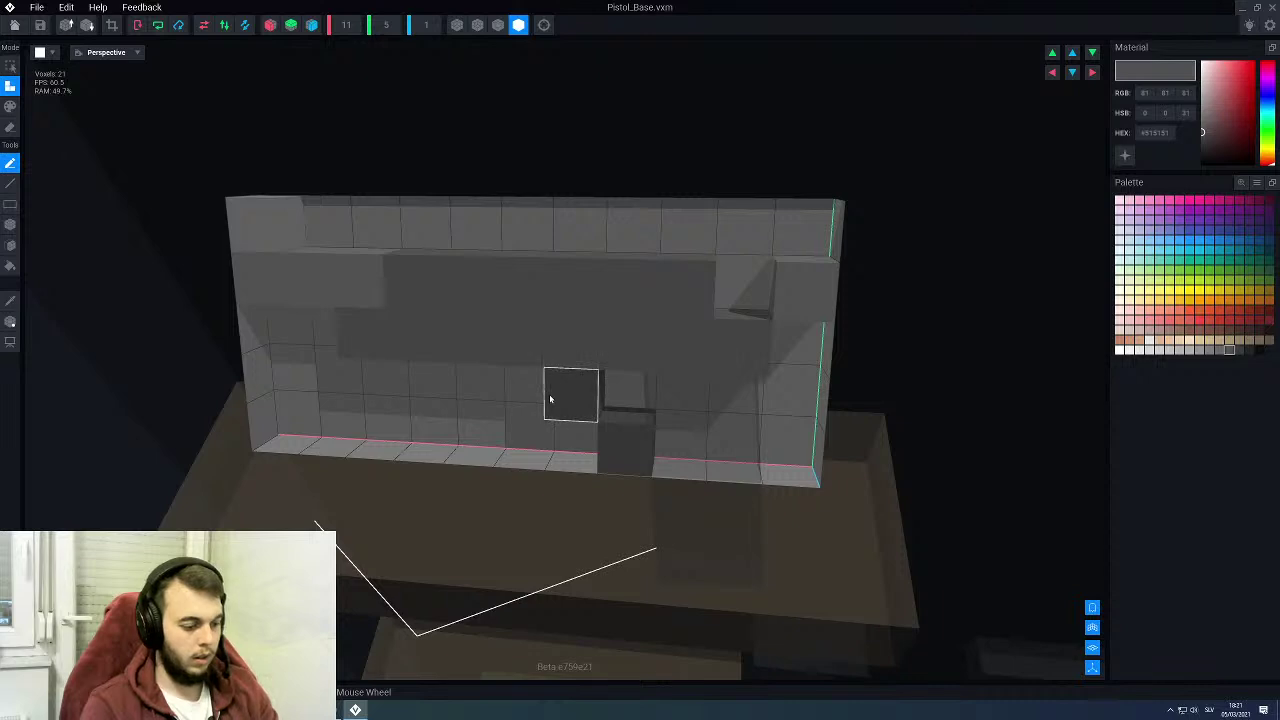
pyautogui.press('p')
pyautogui.click(408, 292)
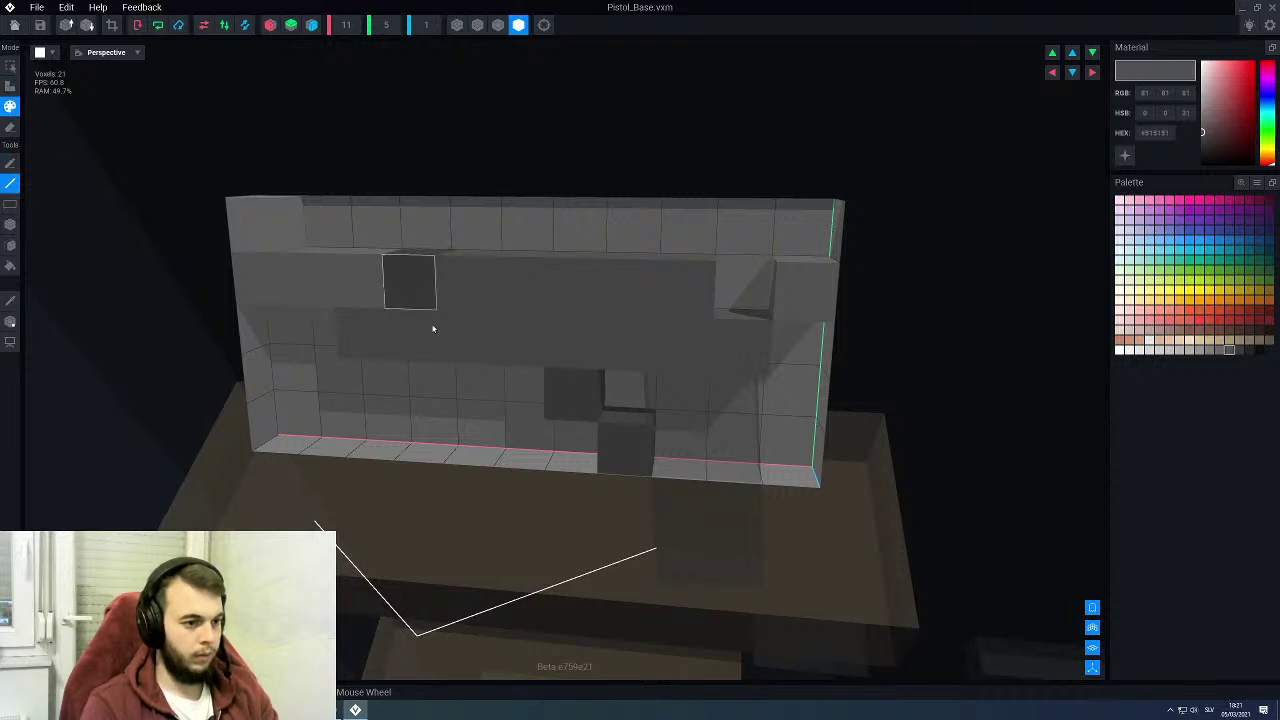
pyautogui.moveTo(500, 380)
pyautogui.mouseDown(button='right')
pyautogui.moveTo(514, 337)
pyautogui.moveTo(517, 369)
pyautogui.mouseUp(button='right')
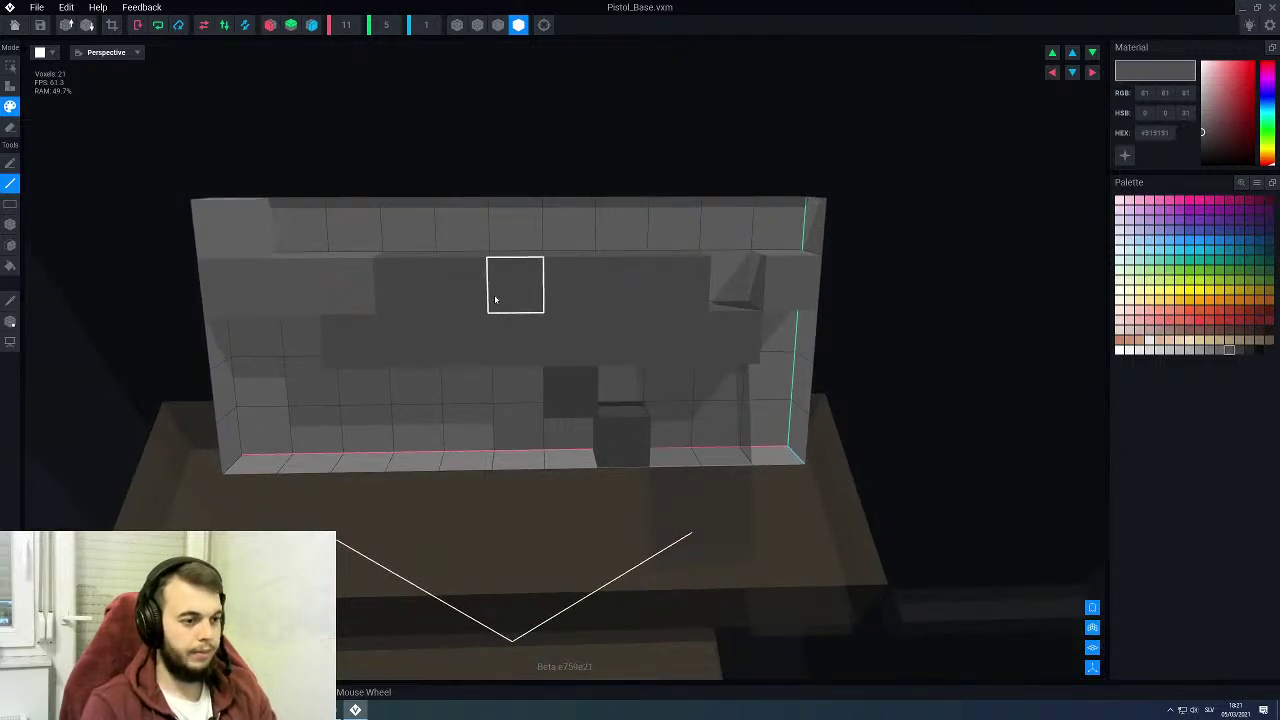
# Step: Try dark grey accents on the front voxel of the body's upper row and the front voxels of its lower row
pyautogui.click(413, 293)
pyautogui.click(365, 332)
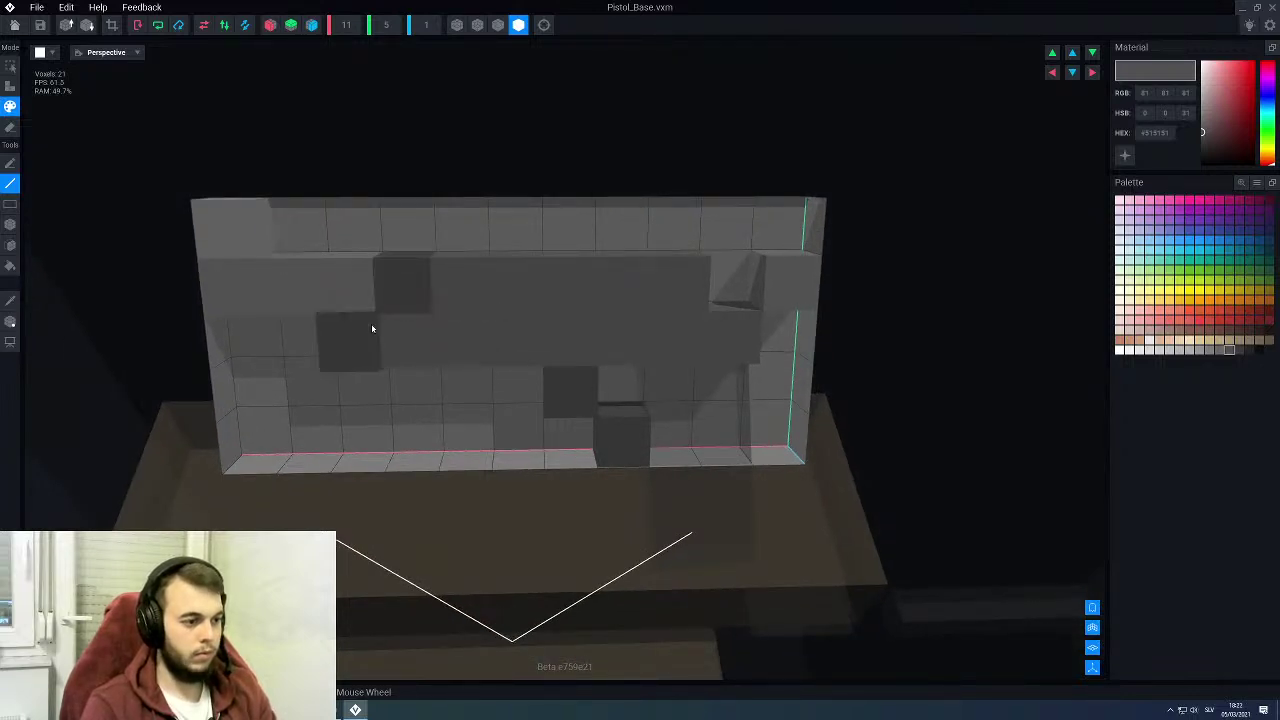
pyautogui.click(408, 339)
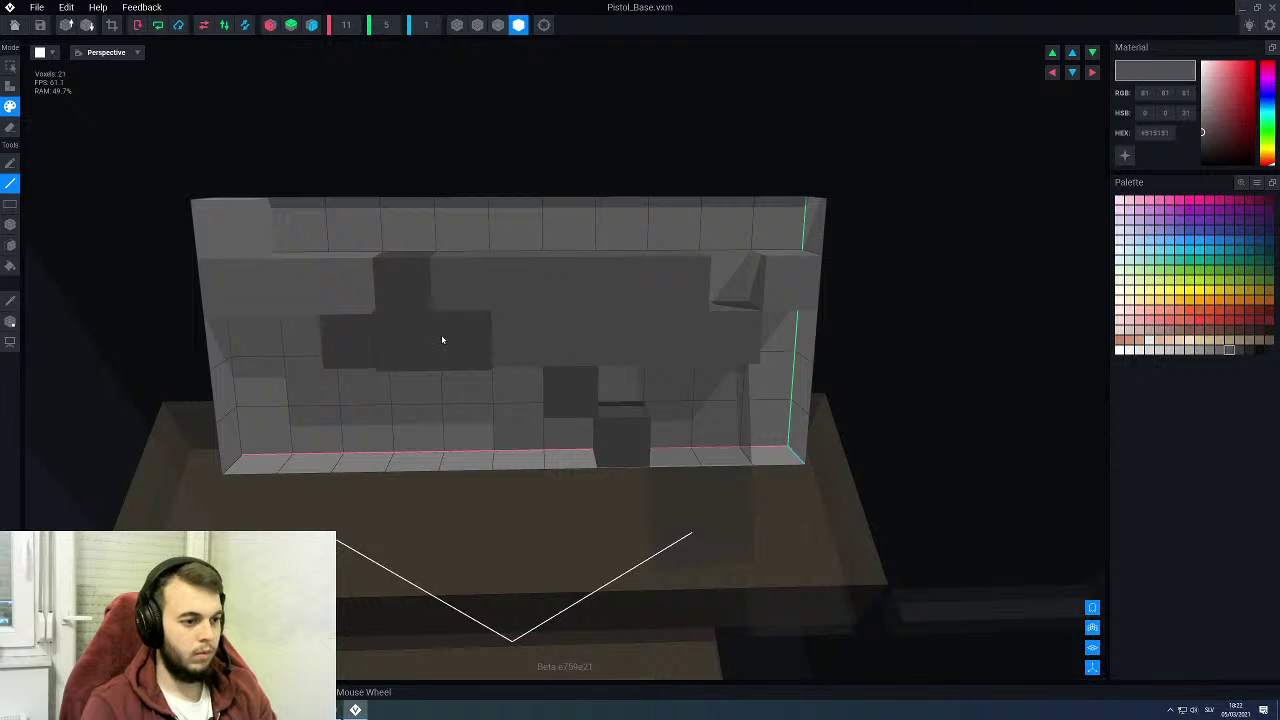
pyautogui.scroll(-3, 437, 338)
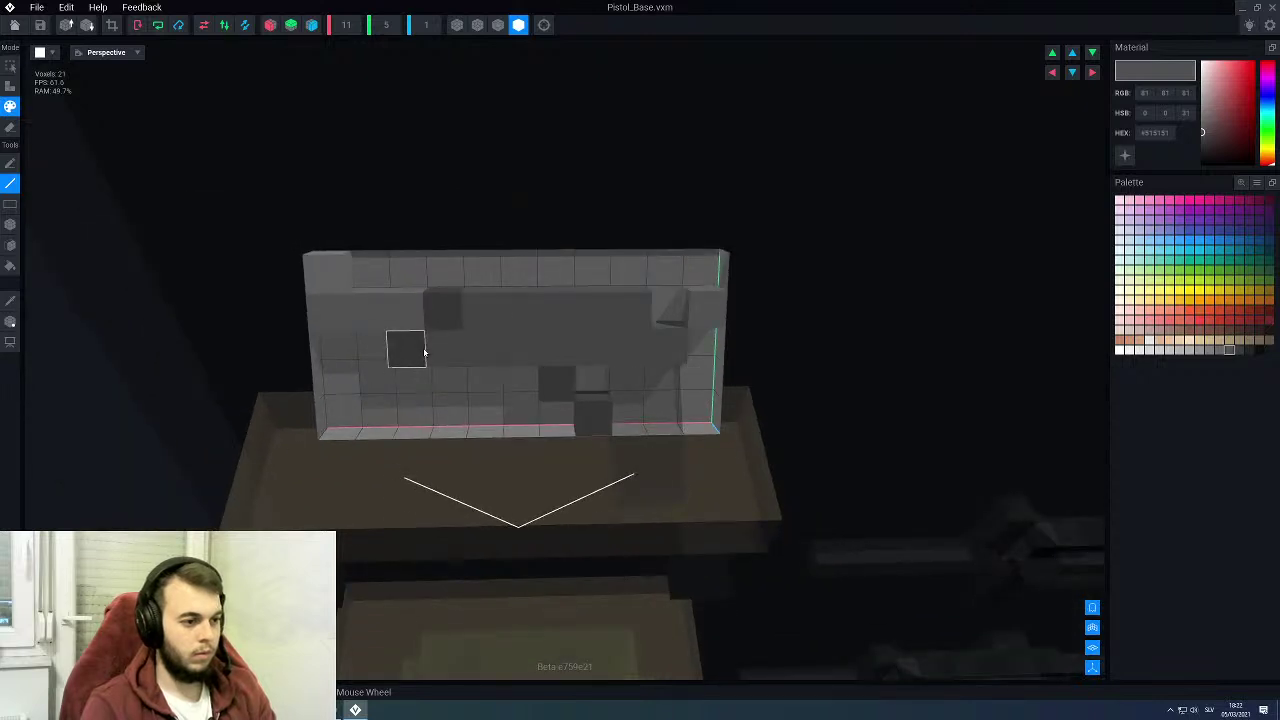
pyautogui.scroll(-1, 434, 372)
pyautogui.scroll(-2, 434, 372)
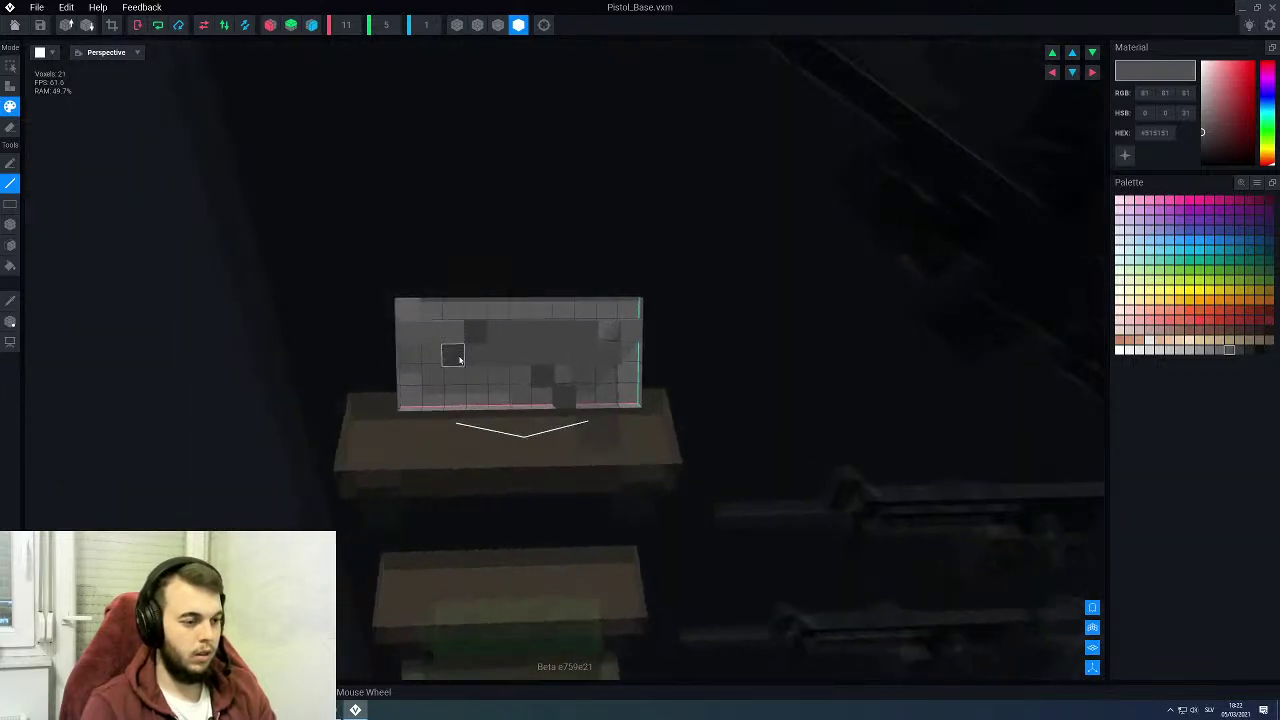
pyautogui.scroll(2, 499, 341)
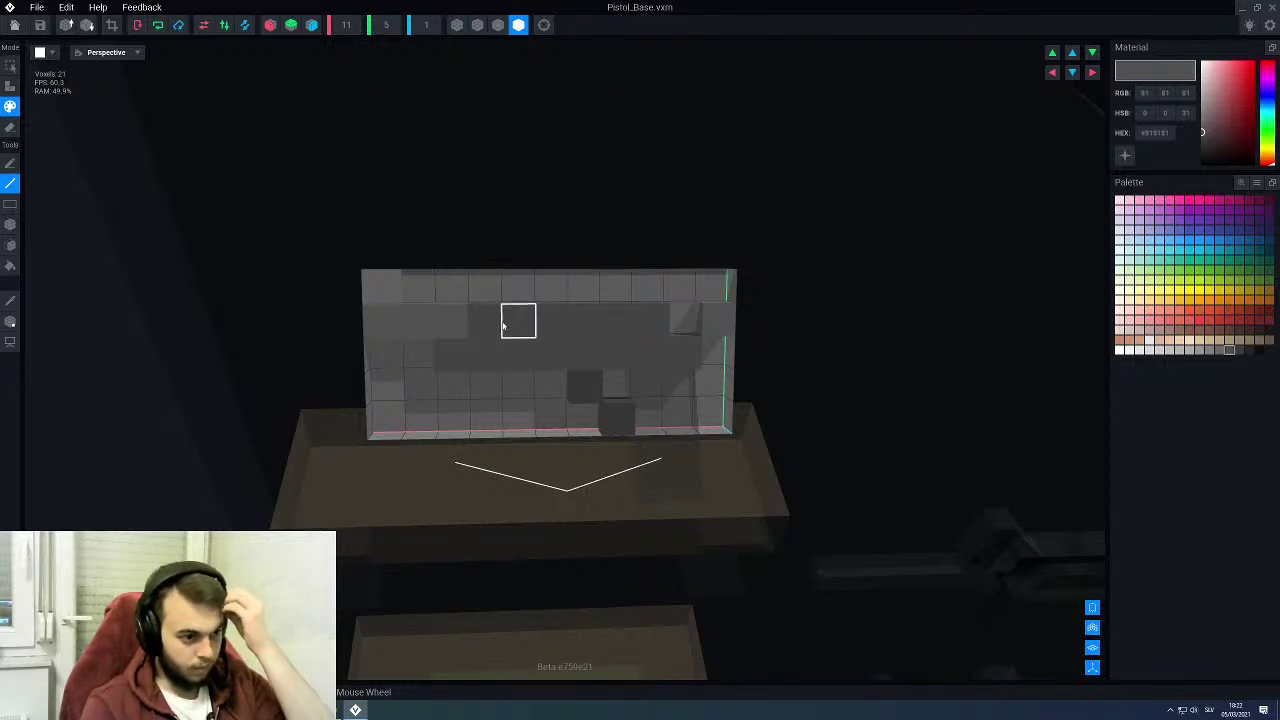
# Step: Paint two adjacent voxels in the body's lower row dark grey (RGB 81), then save Pistol_Base and return to the gun rack scene
pyautogui.moveTo(464, 359); pyautogui.dragTo(488, 357)
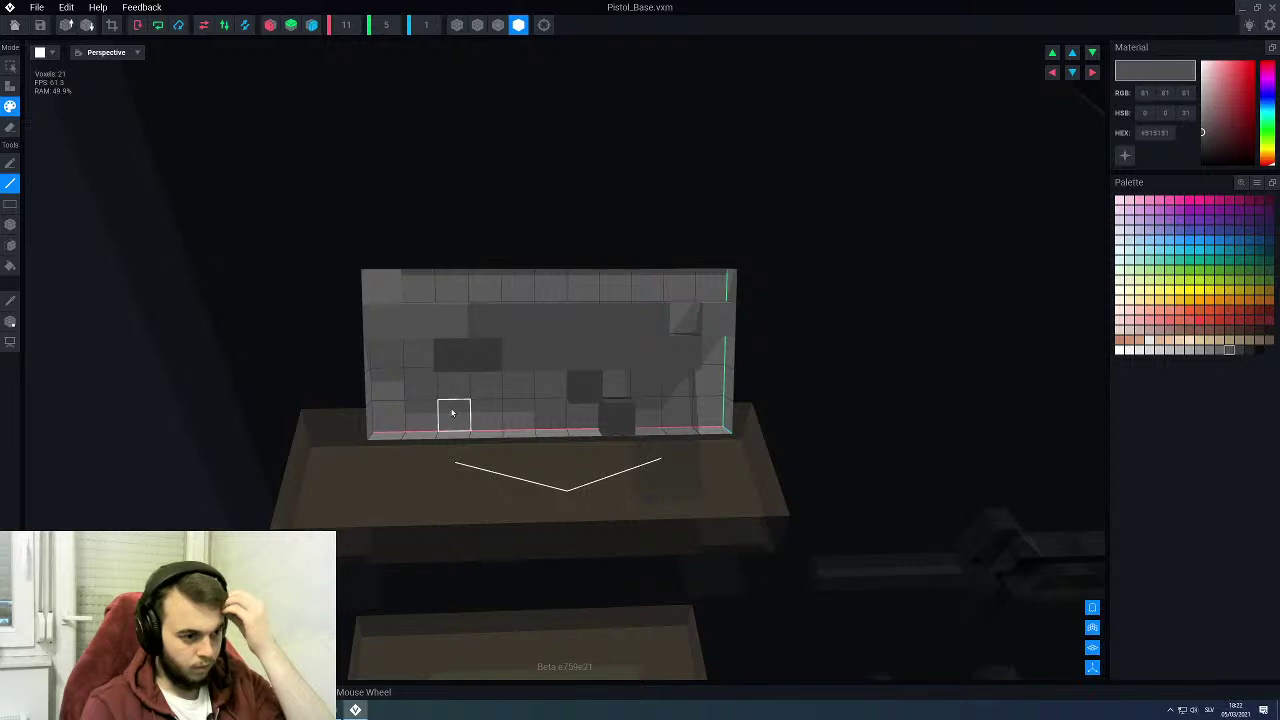
pyautogui.click(14, 25)
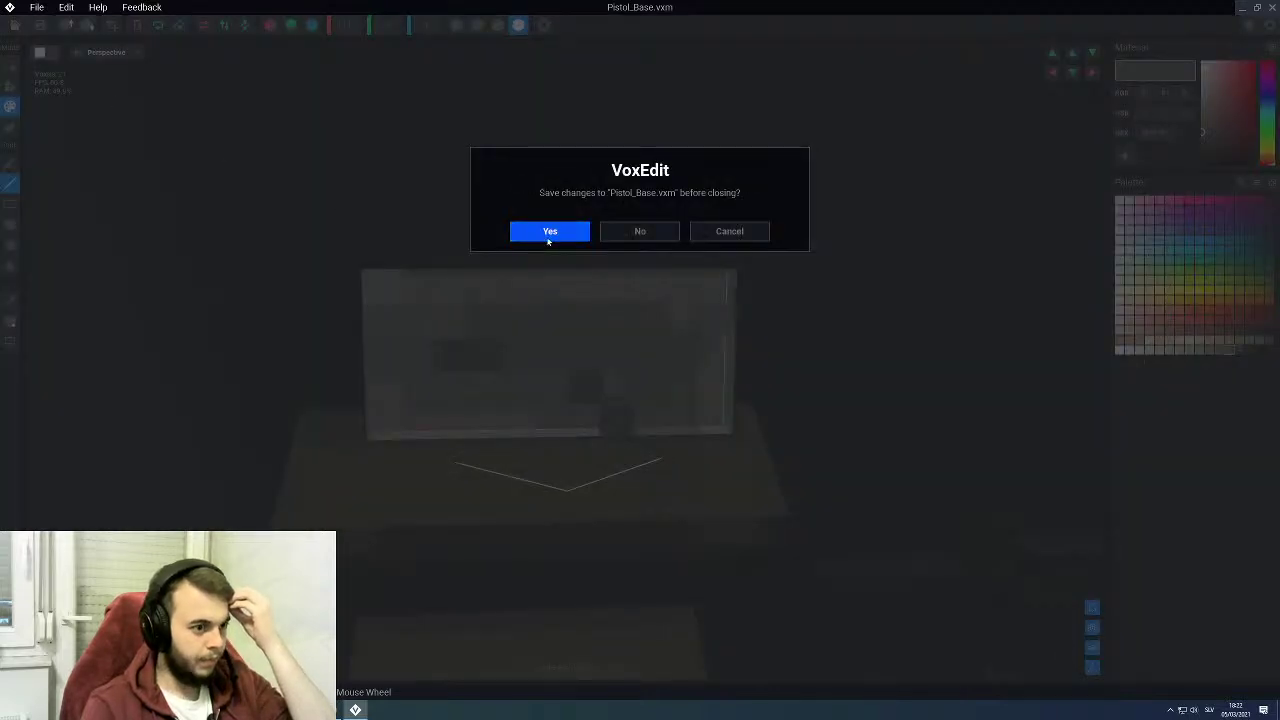
pyautogui.click(549, 230)
# Step: Examine the recoloured pistol on the rack, both from a distance and close up
pyautogui.scroll(-3, 547, 241)
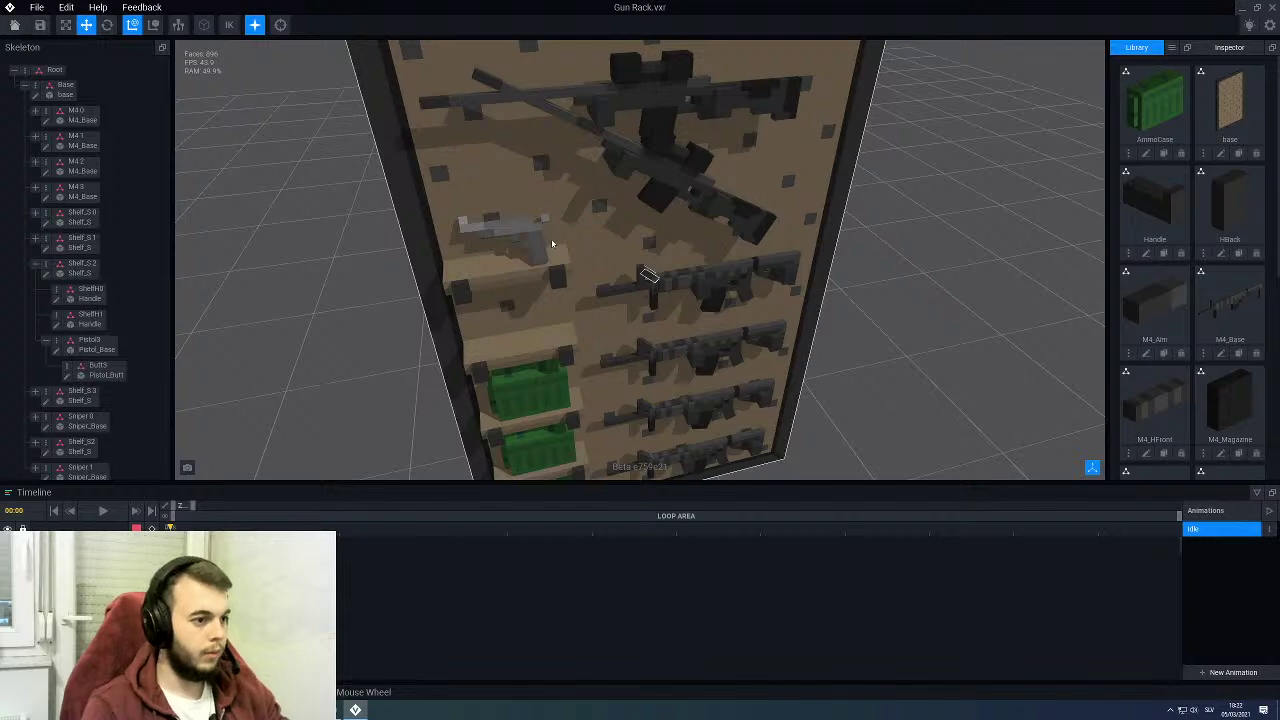
pyautogui.scroll(-4, 551, 243)
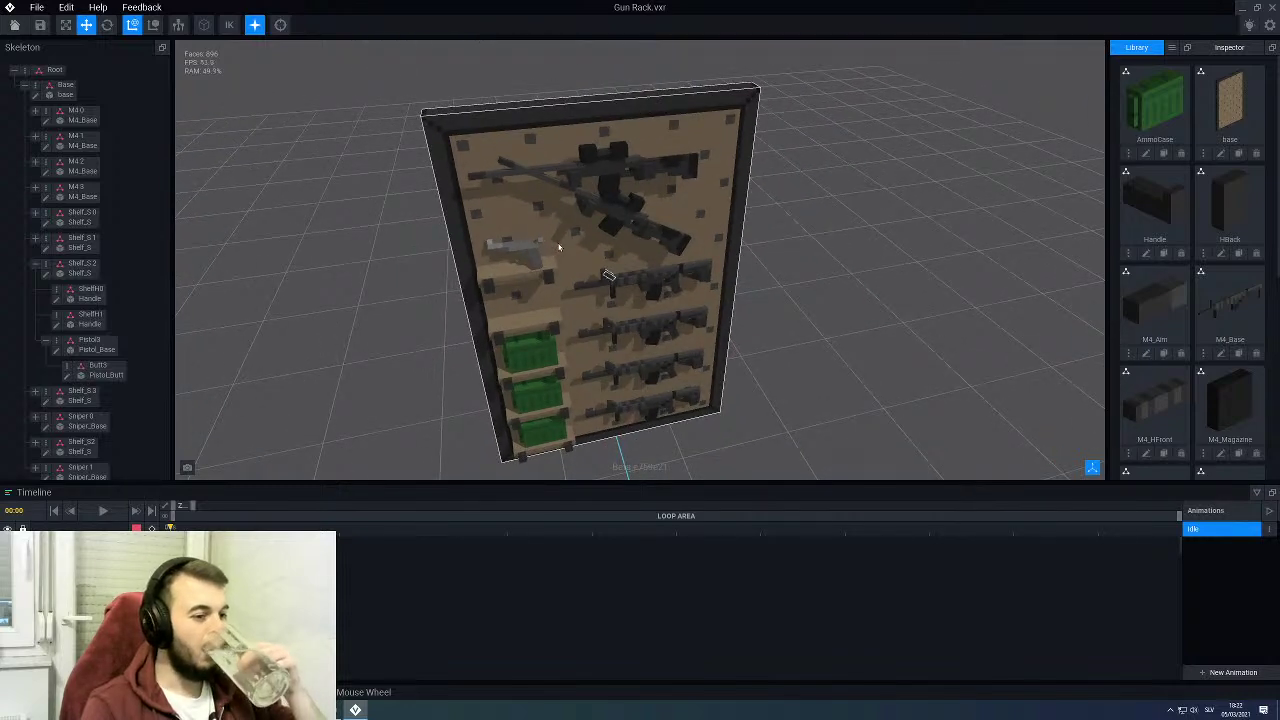
pyautogui.moveTo(558, 247); pyautogui.dragTo(543, 250, button='right')
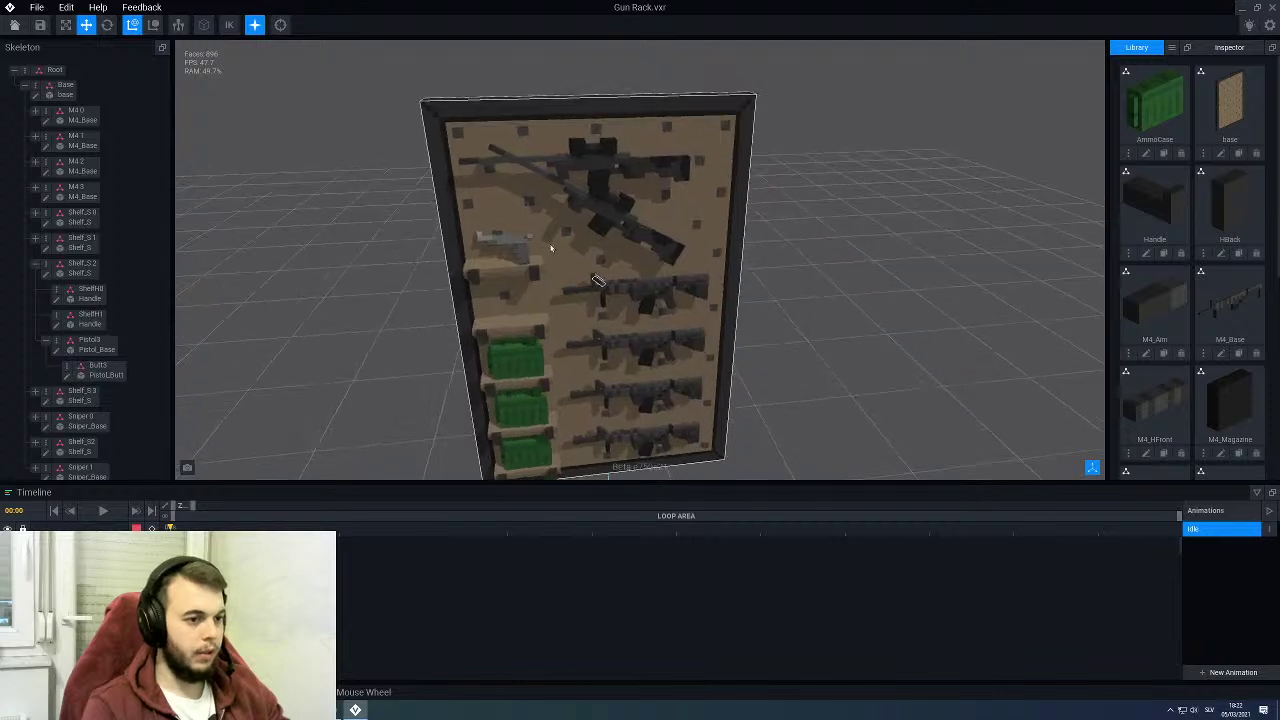
pyautogui.scroll(3, 537, 250)
pyautogui.scroll(2, 537, 250)
pyautogui.moveTo(473, 243); pyautogui.dragTo(626, 209, button='middle')
pyautogui.moveTo(626, 209); pyautogui.dragTo(622, 225, button='right')
pyautogui.click(625, 230)
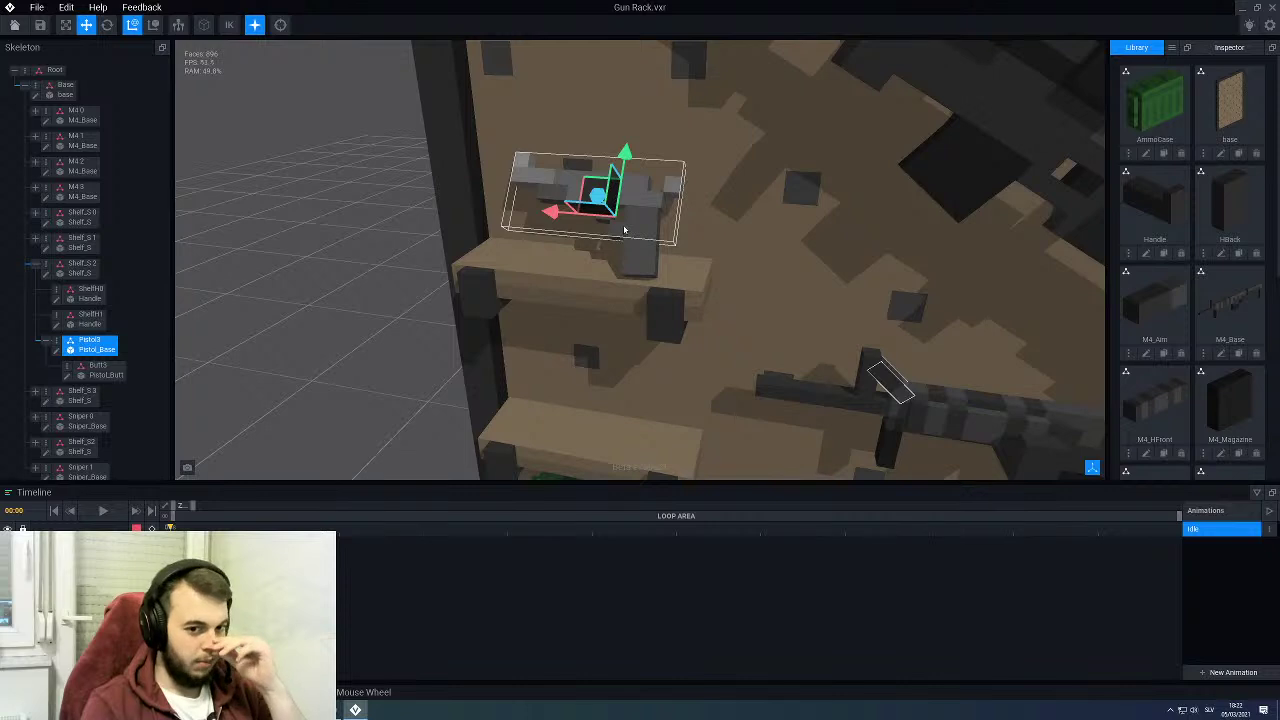
# Step: Open the Pistol_Butt model to inspect its colour, then save it and return to the gun rack scene
pyautogui.scroll(-5, 1183, 381)
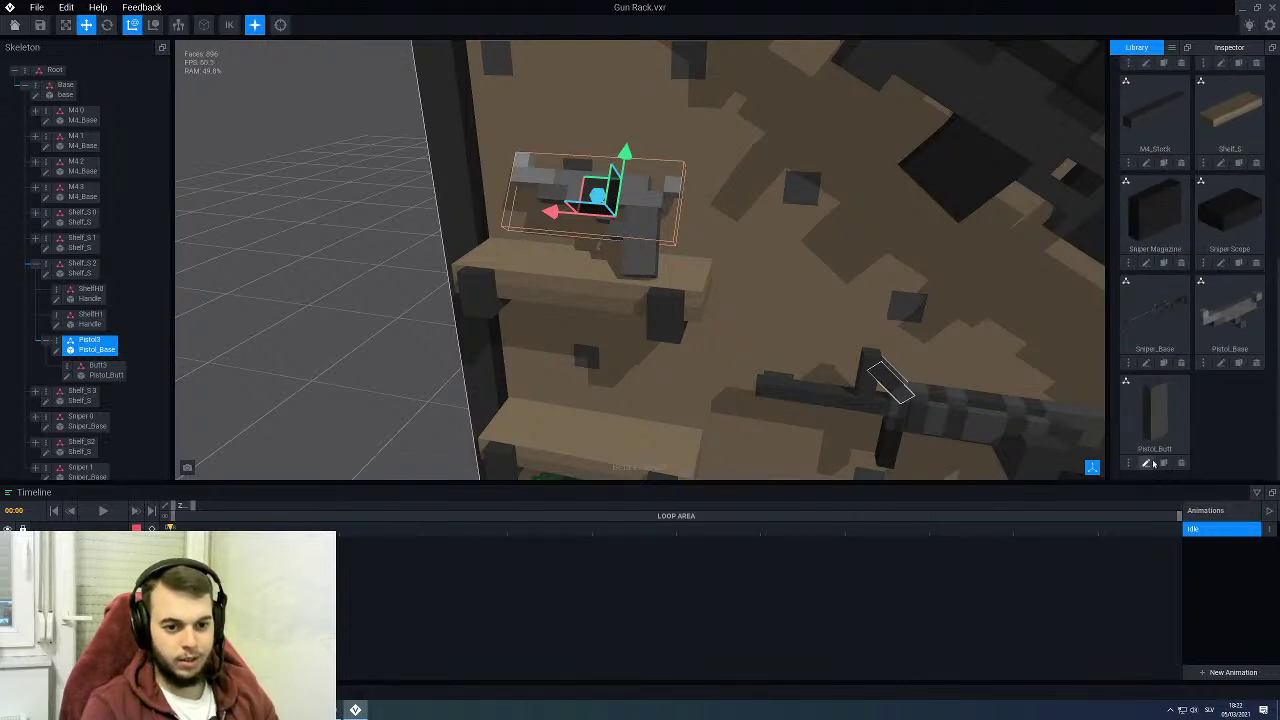
pyautogui.click(1147, 463)
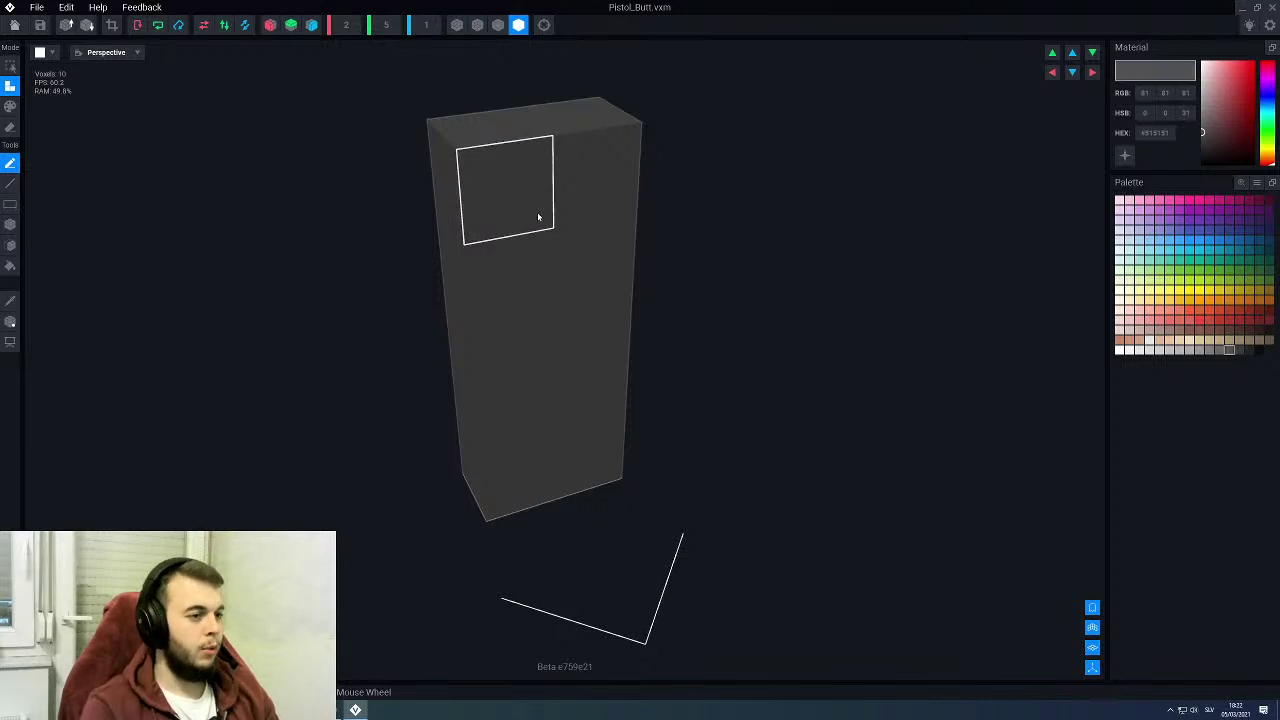
pyautogui.click(15, 25)
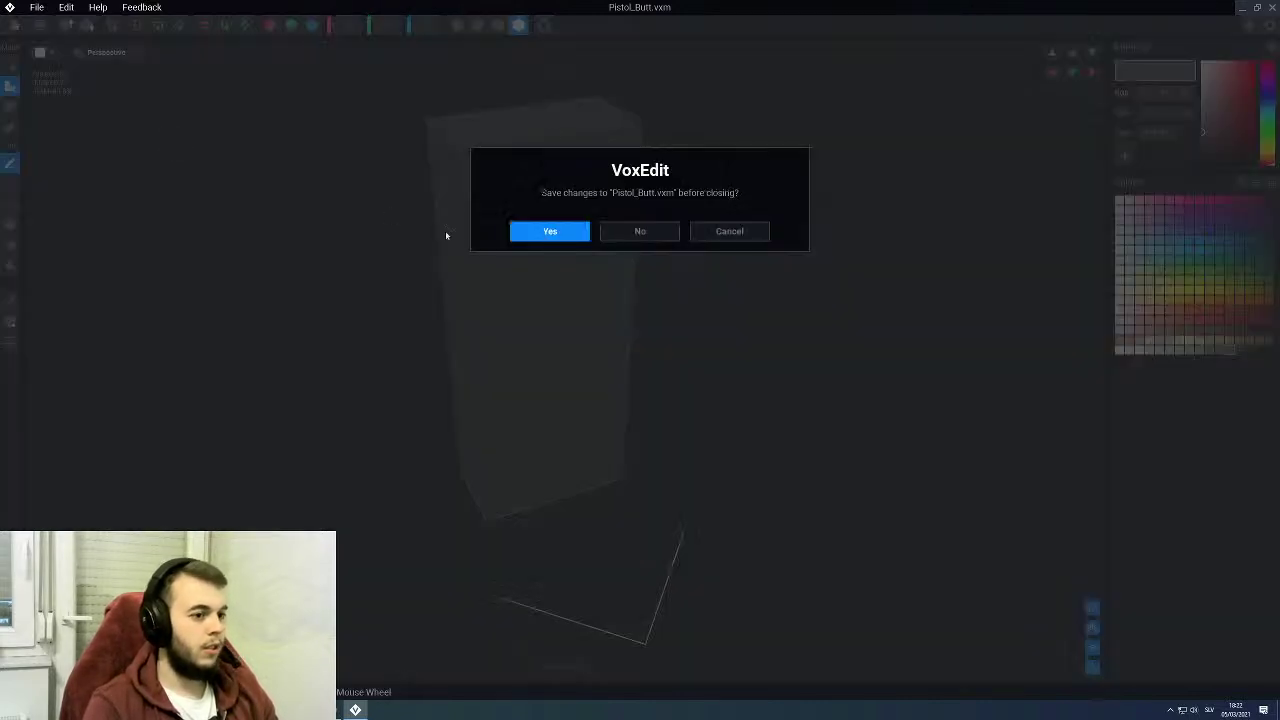
pyautogui.click(548, 231)
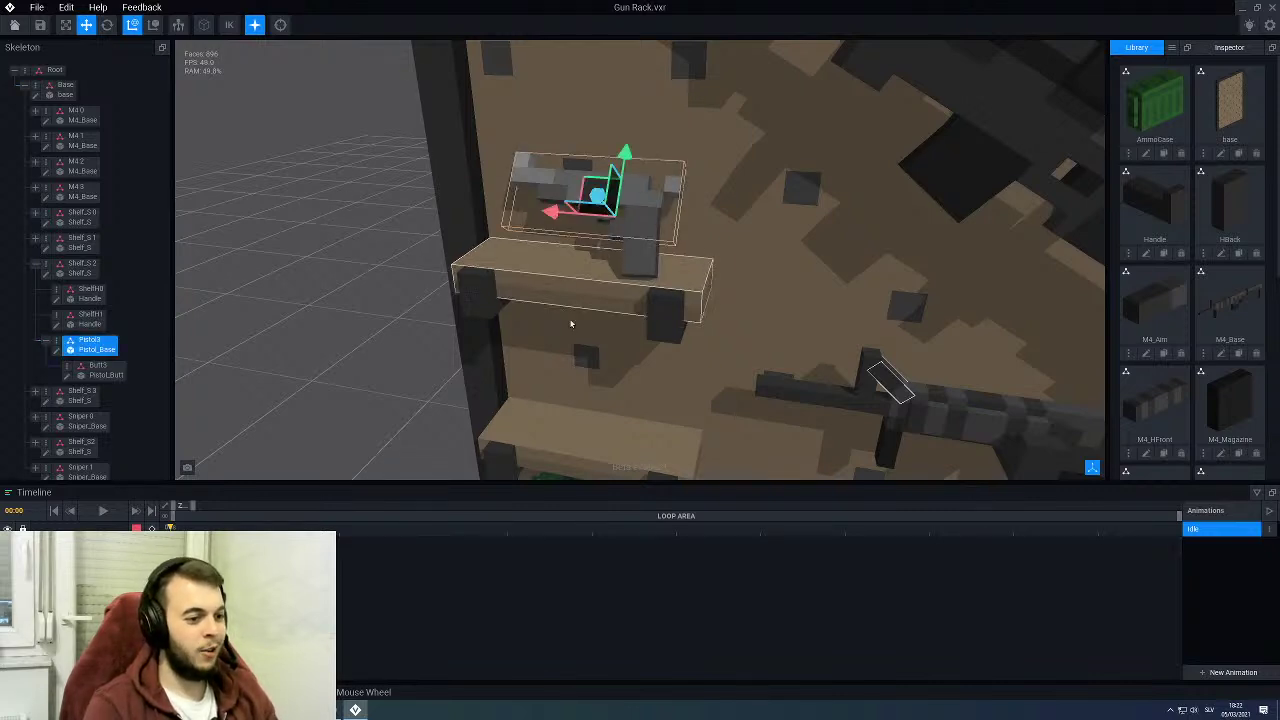
# Step: Delete the Scope1 node from the Shelf_S 3 shelf, the empty shelf below the pistol
pyautogui.moveTo(572, 323); pyautogui.dragTo(563, 297, button='middle')
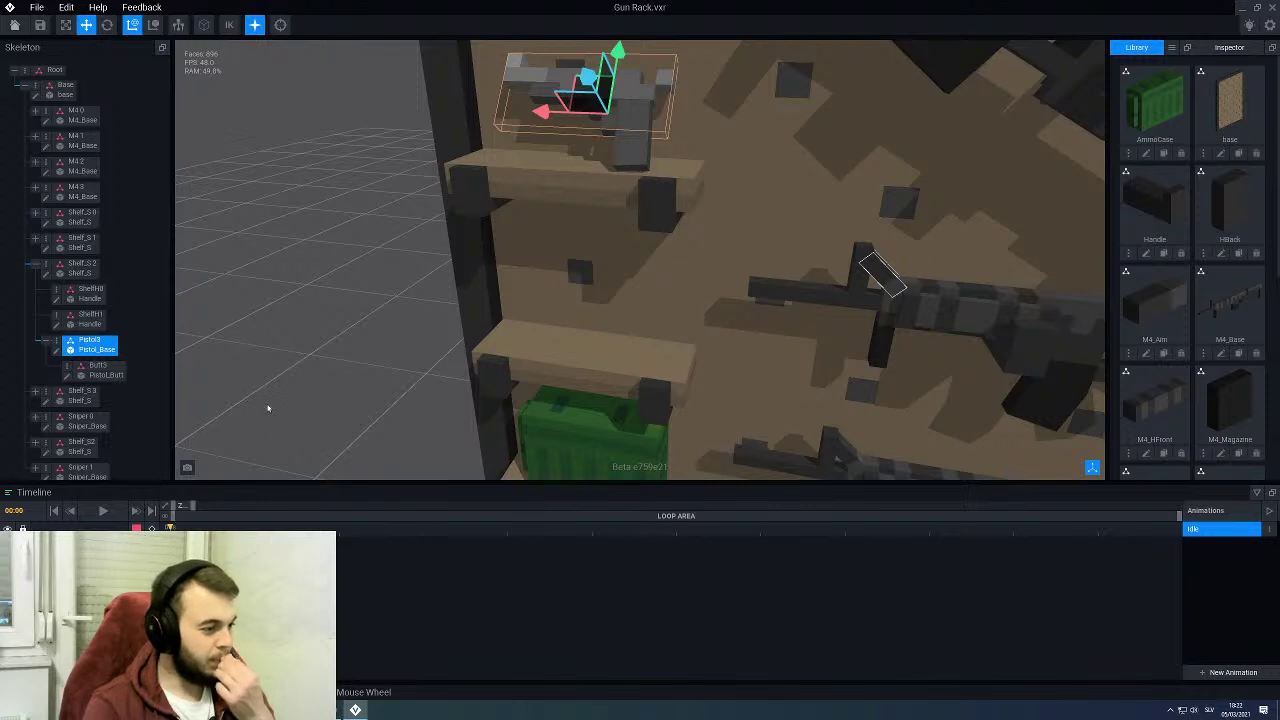
pyautogui.click(520, 348)
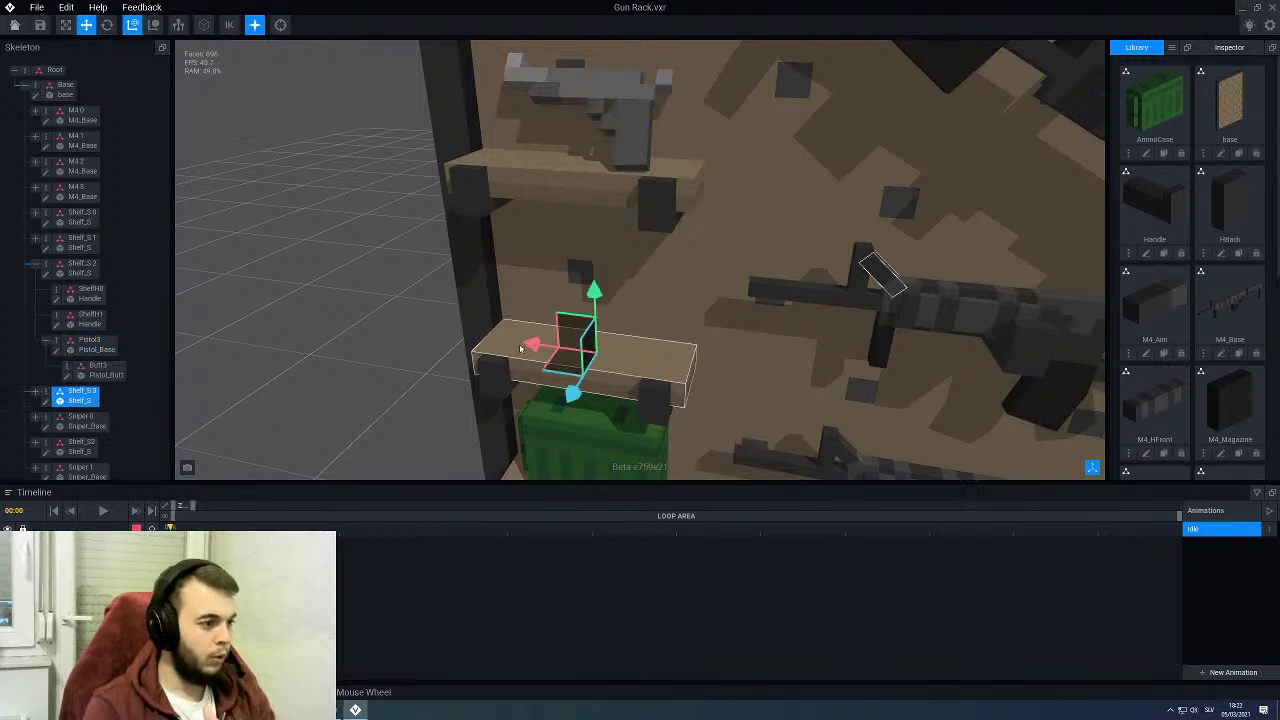
pyautogui.click(35, 393)
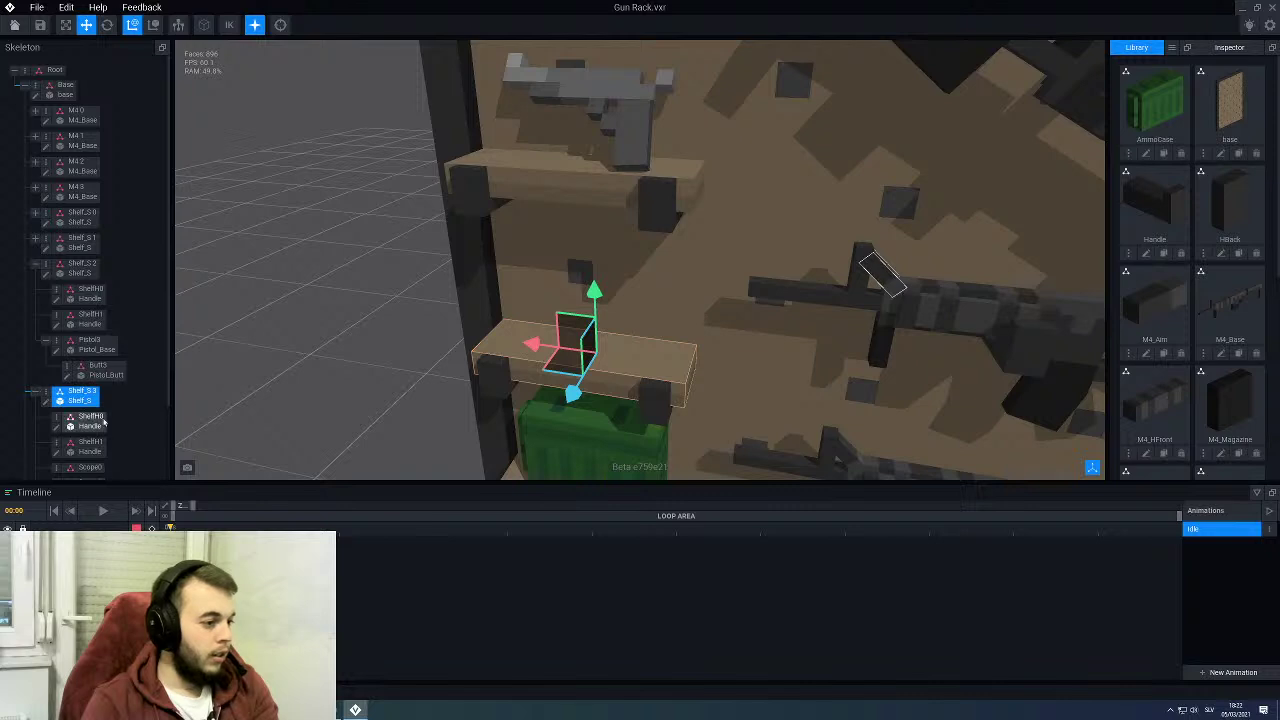
pyautogui.scroll(-2, 104, 423)
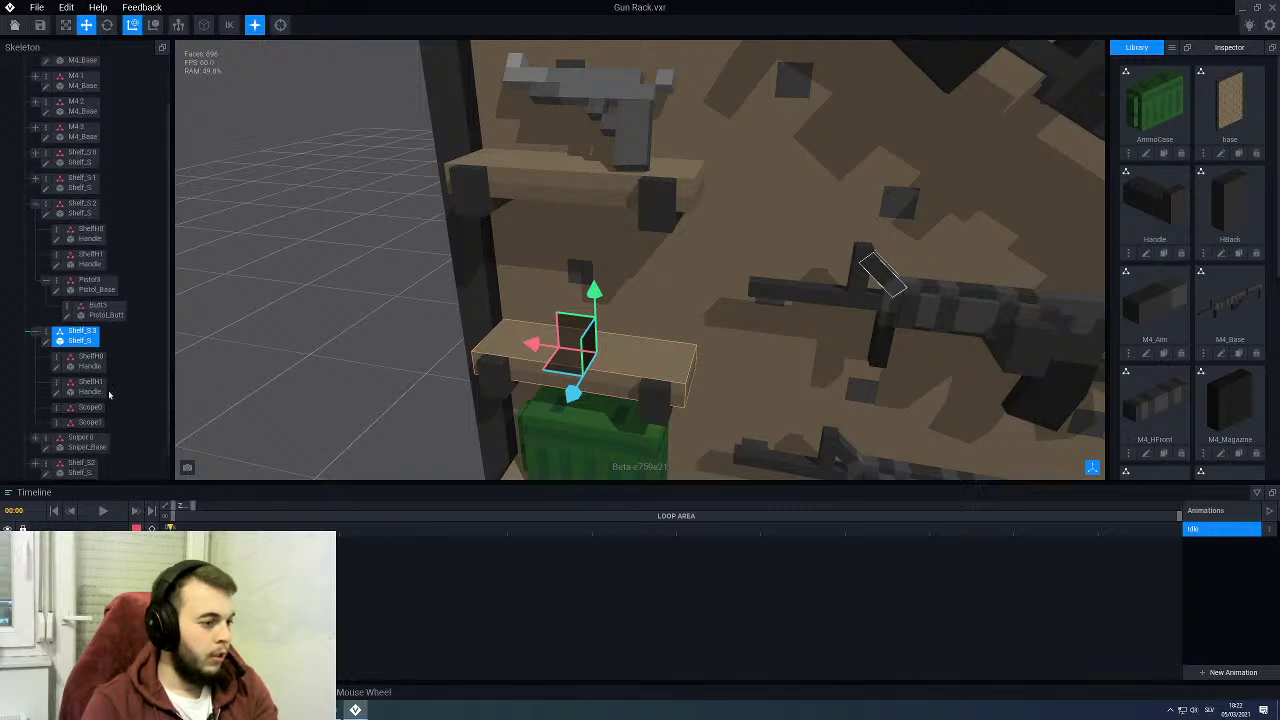
pyautogui.rightClick(57, 424)
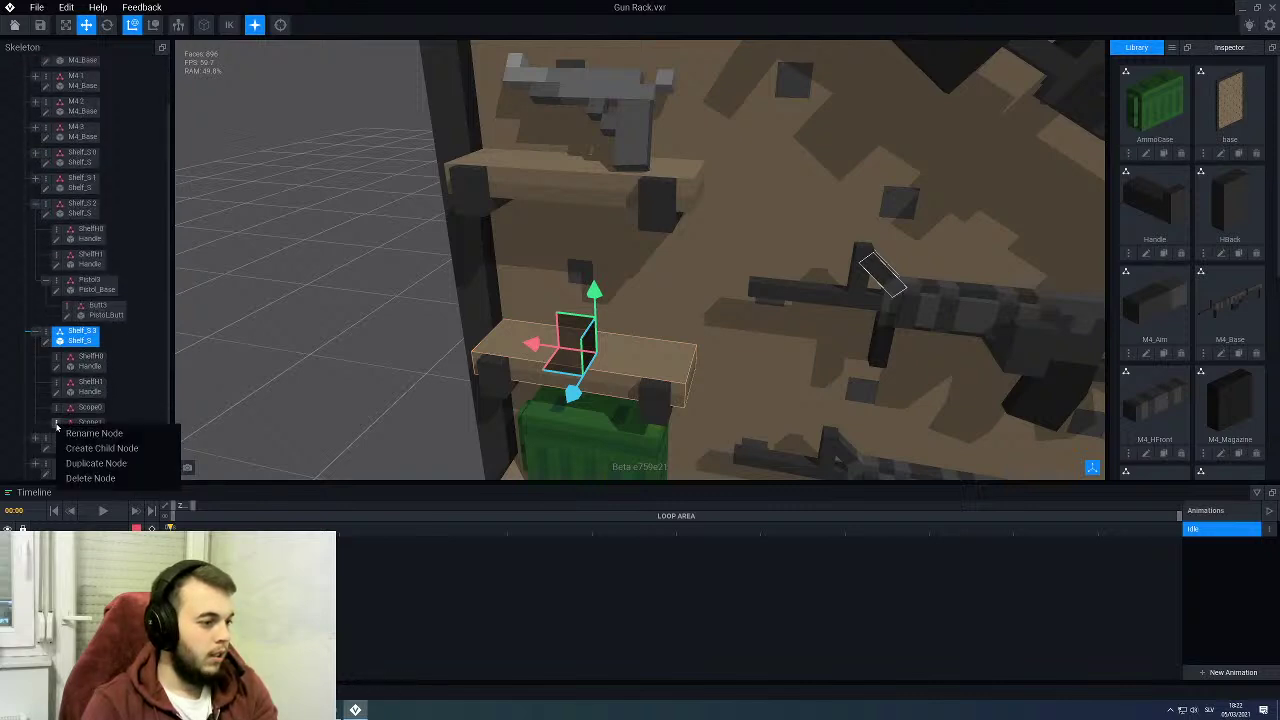
pyautogui.click(78, 477)
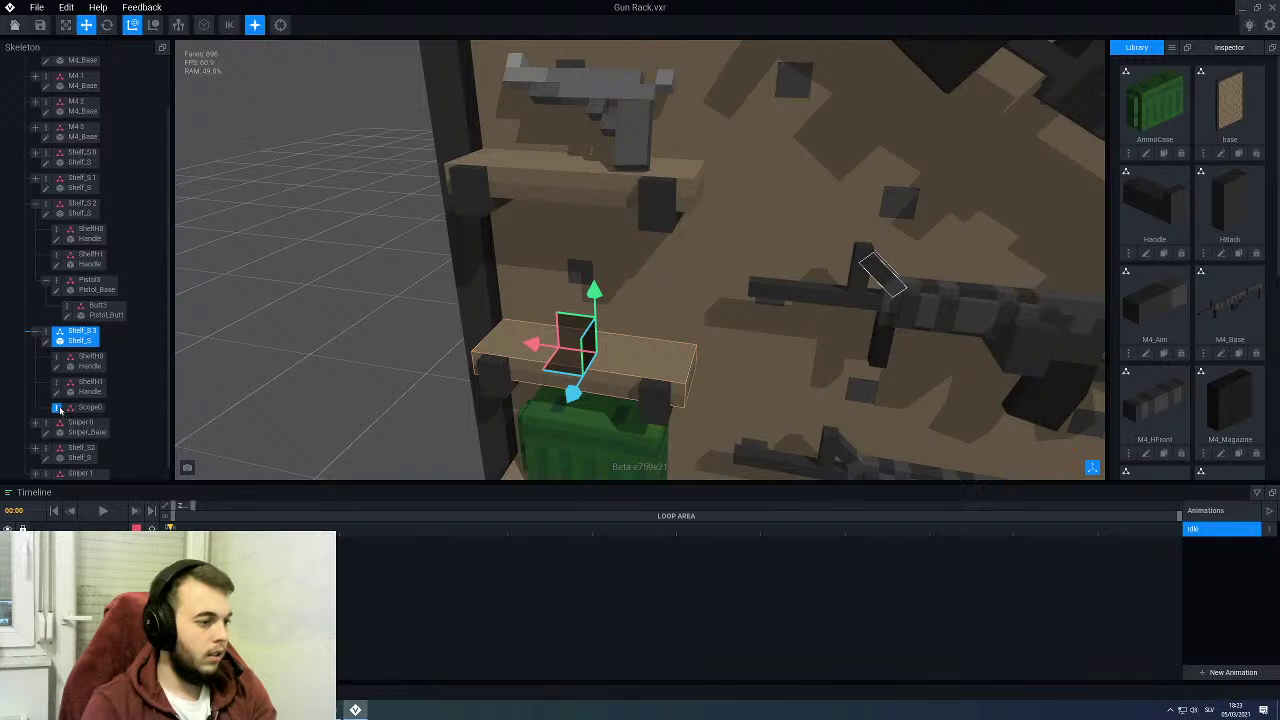
# Step: Rename the shelf's remaining Scope0 node to Pistol1
pyautogui.rightClick(60, 409)
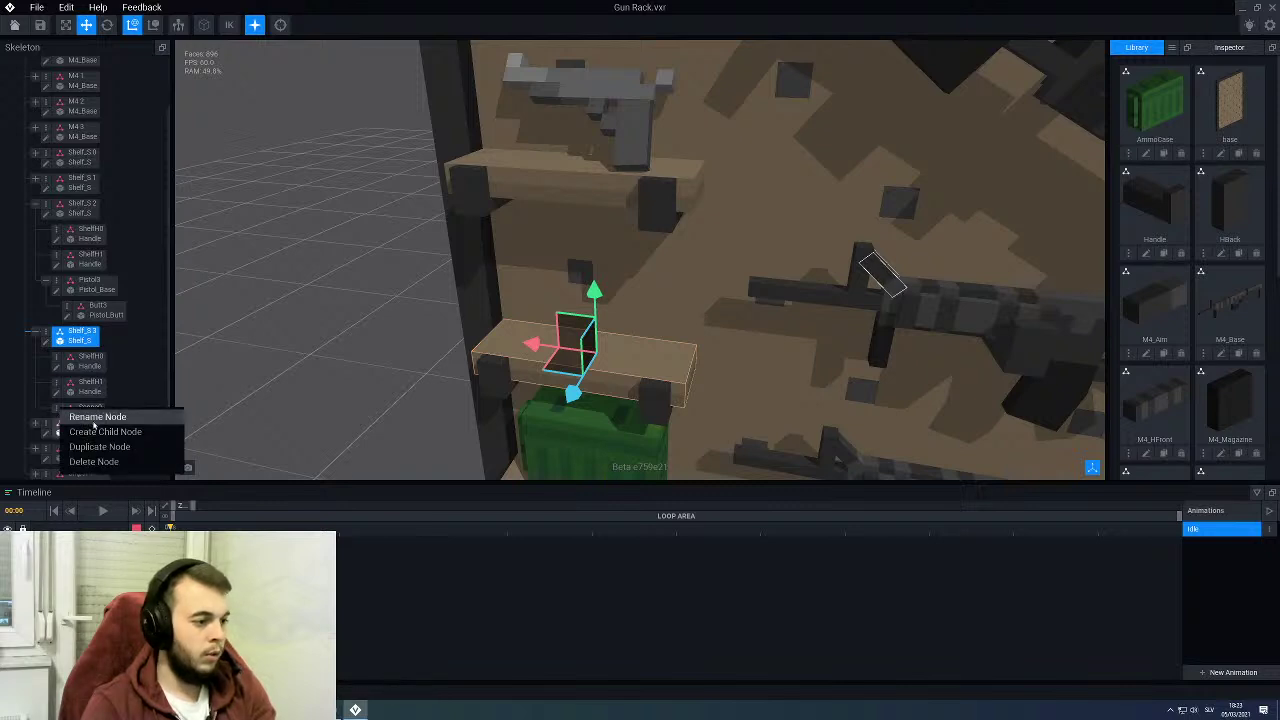
pyautogui.click(94, 419)
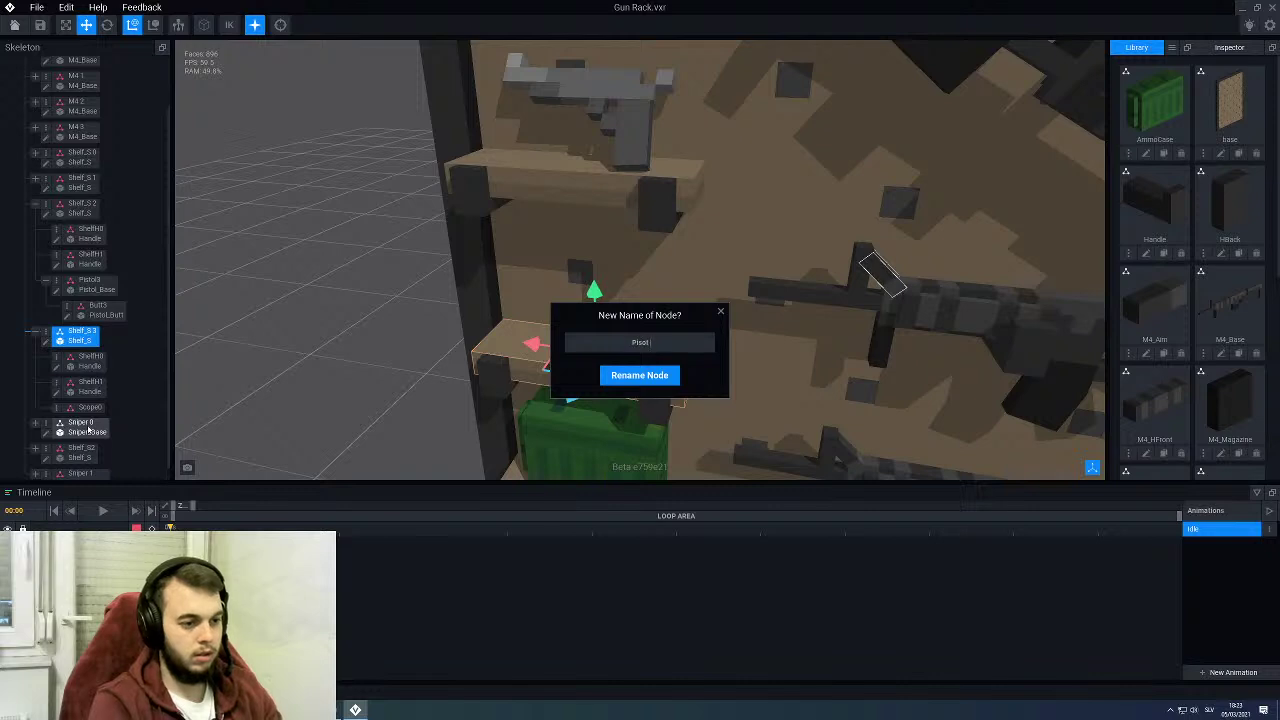
pyautogui.write('Pistol')
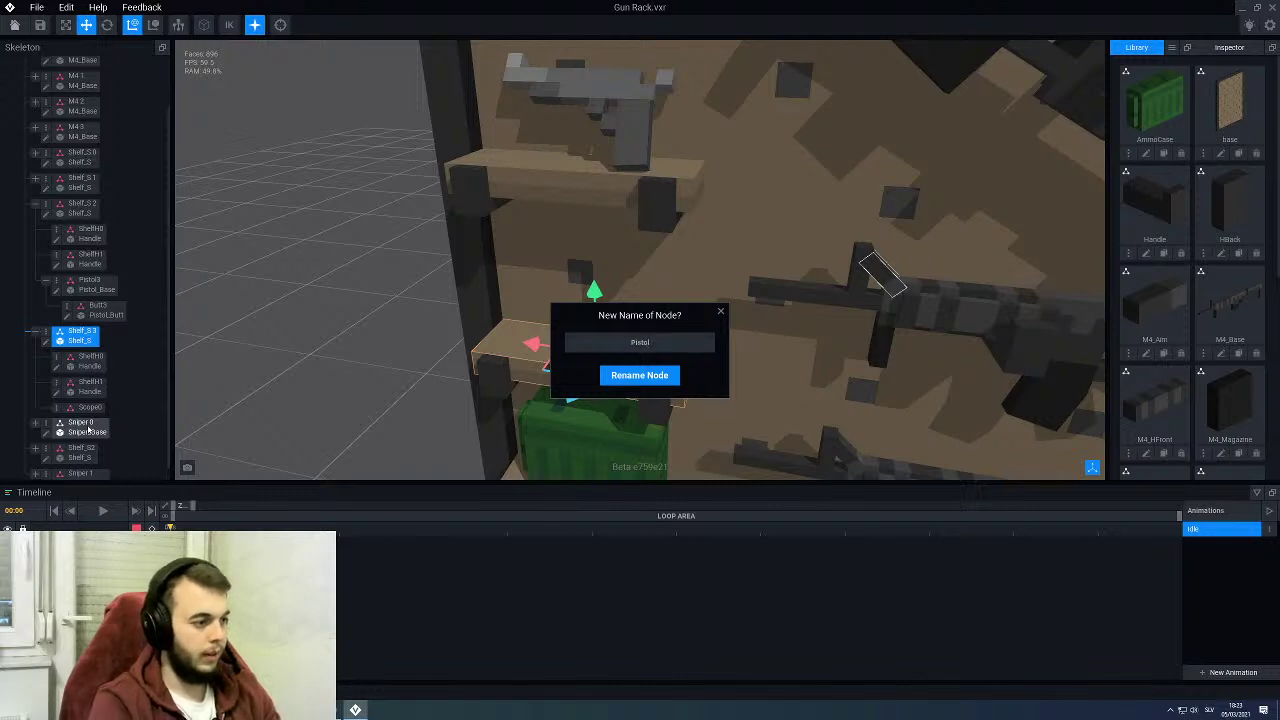
pyautogui.write('1')
pyautogui.press('Return')
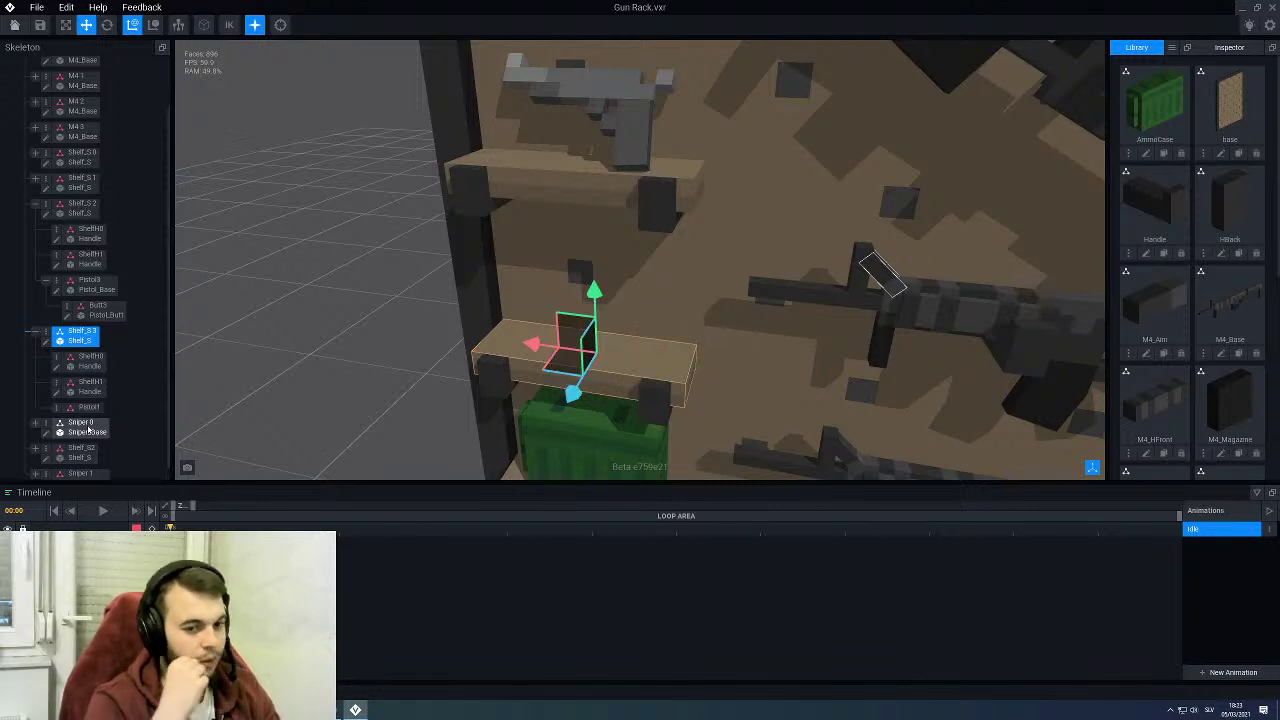
# Step: Assign the Pistol_Base model from the library to the Pistol1 node
pyautogui.scroll(-3, 1162, 376)
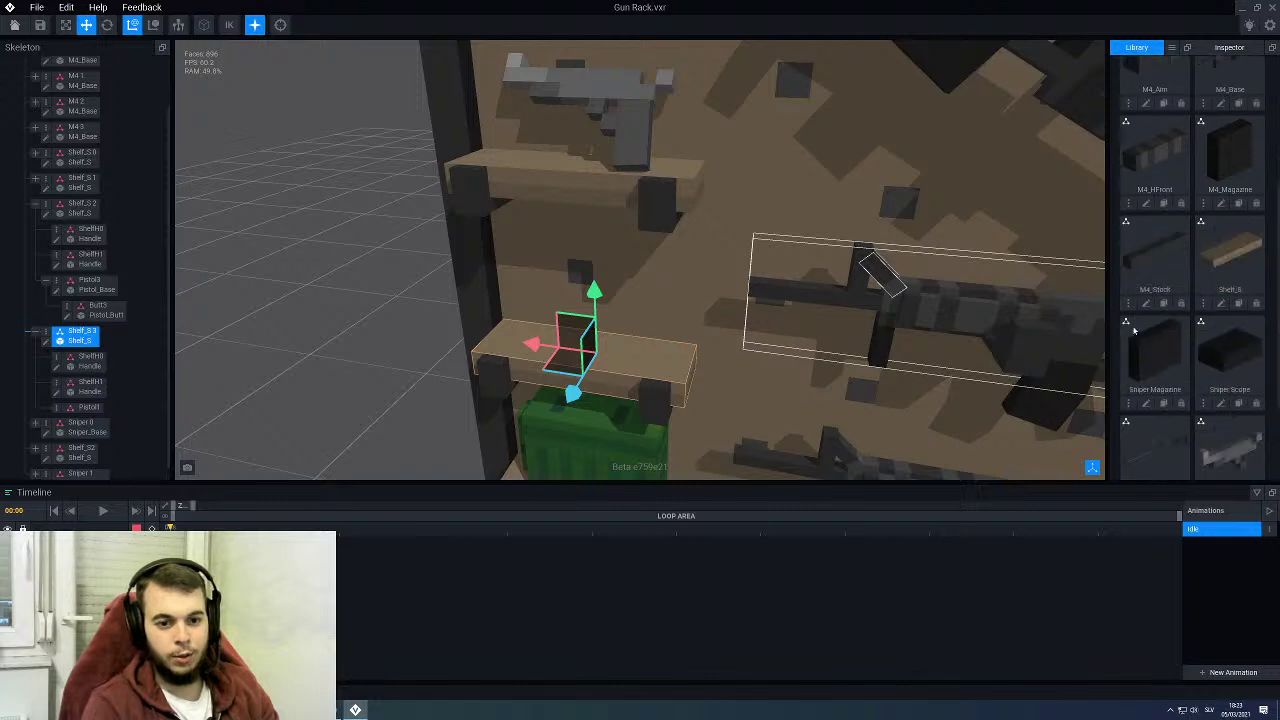
pyautogui.scroll(-1, 1162, 376)
pyautogui.scroll(2, 777, 374)
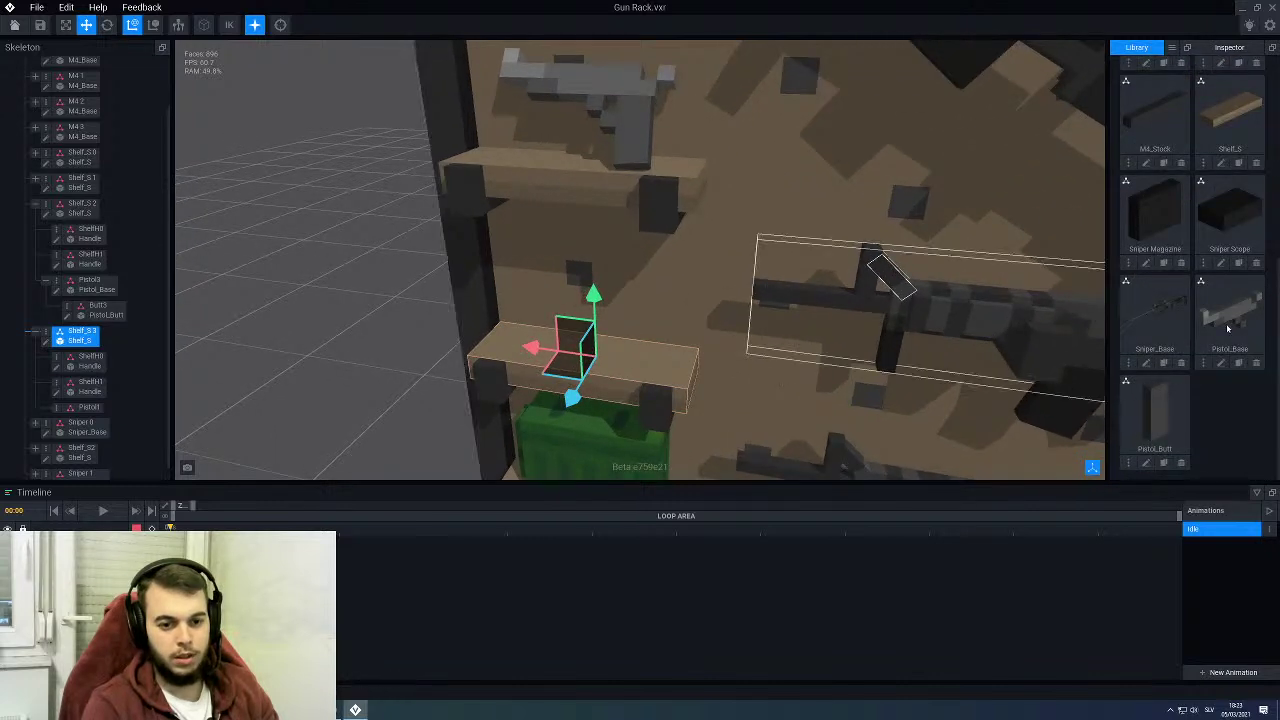
pyautogui.moveTo(341, 462); pyautogui.dragTo(93, 410)
pyautogui.click(94, 410)
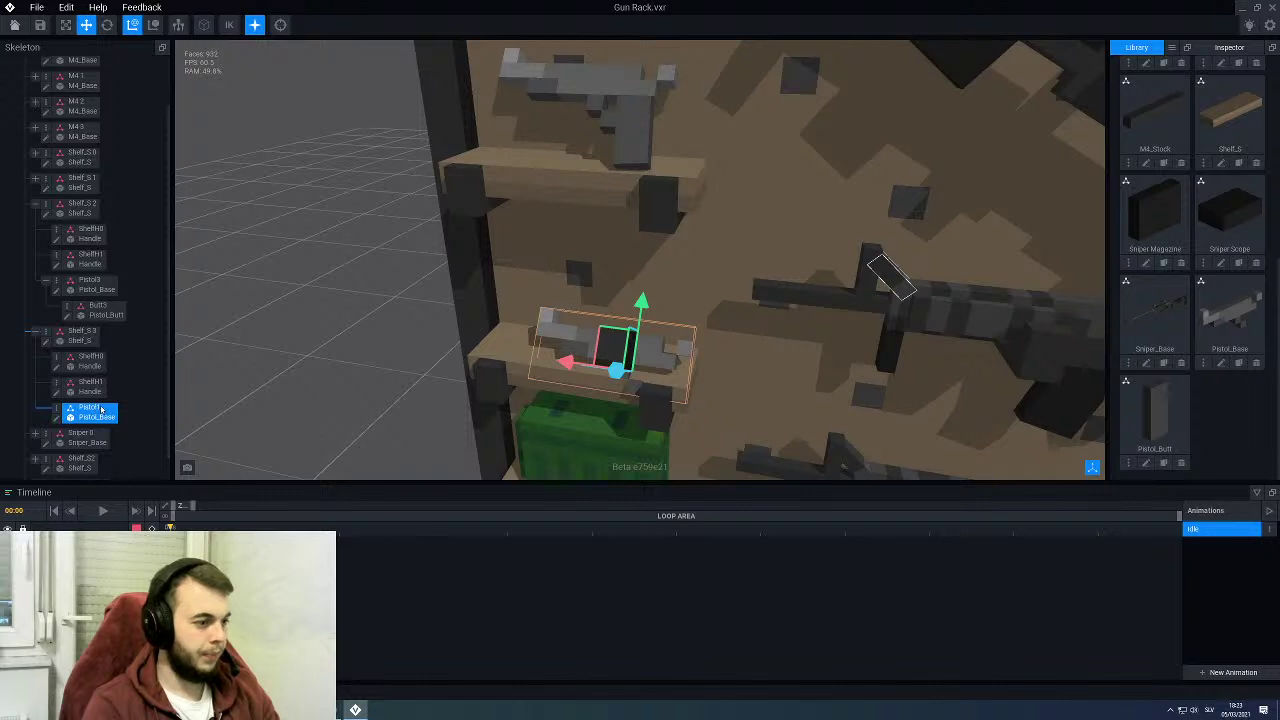
# Step: Duplicate the upper pistol's Butt3 node as Butt1 and make the copy a child of Pistol1
pyautogui.click(99, 308)
pyautogui.rightClick(66, 311)
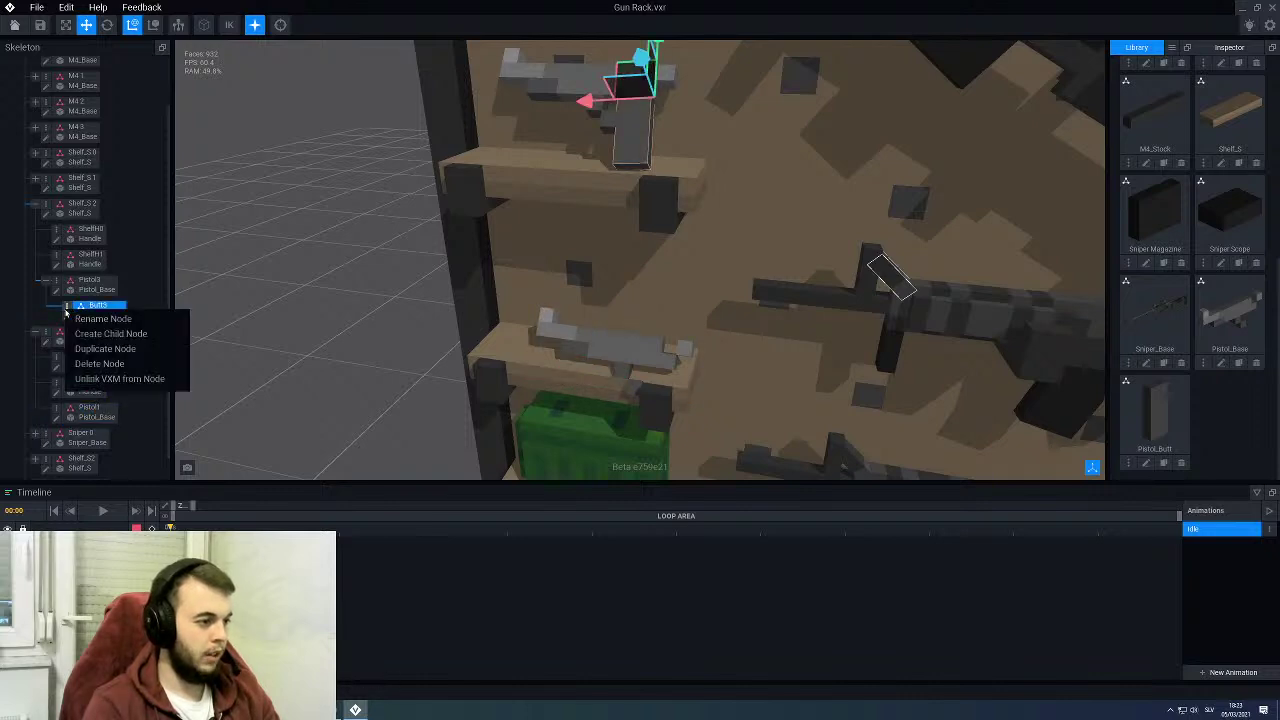
pyautogui.click(102, 348)
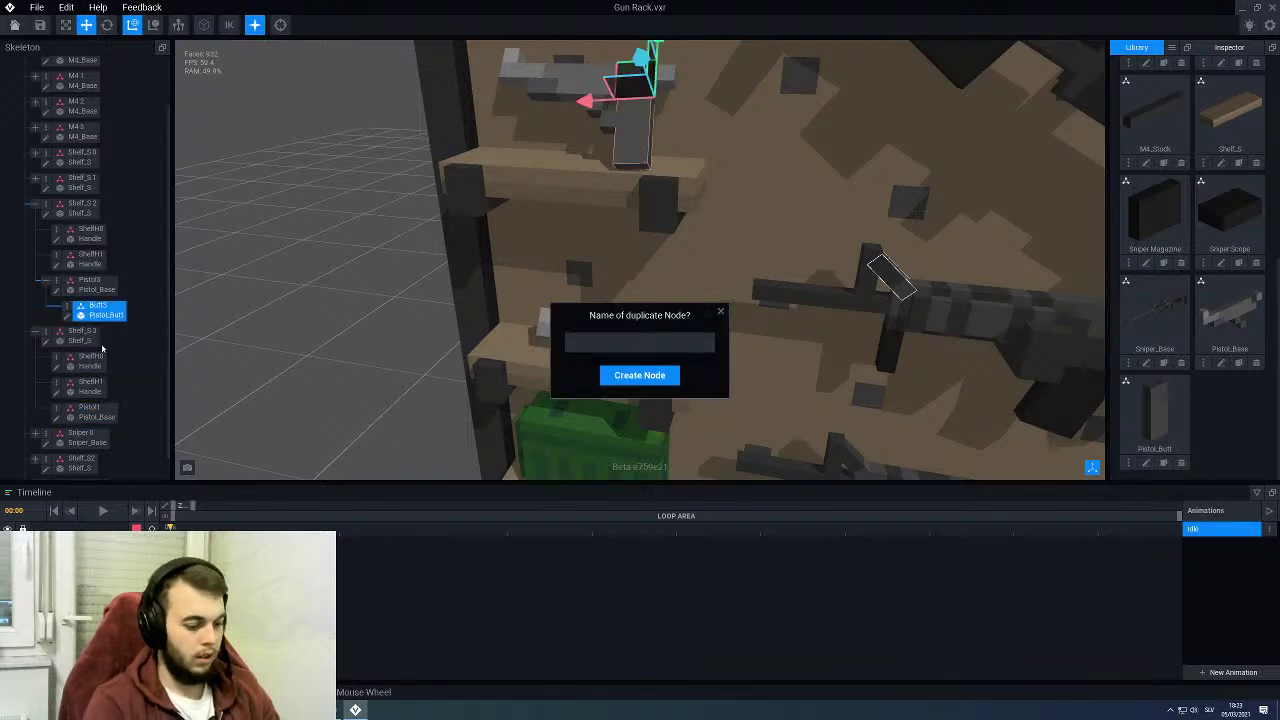
pyautogui.write('Butt1')
pyautogui.press('Return')
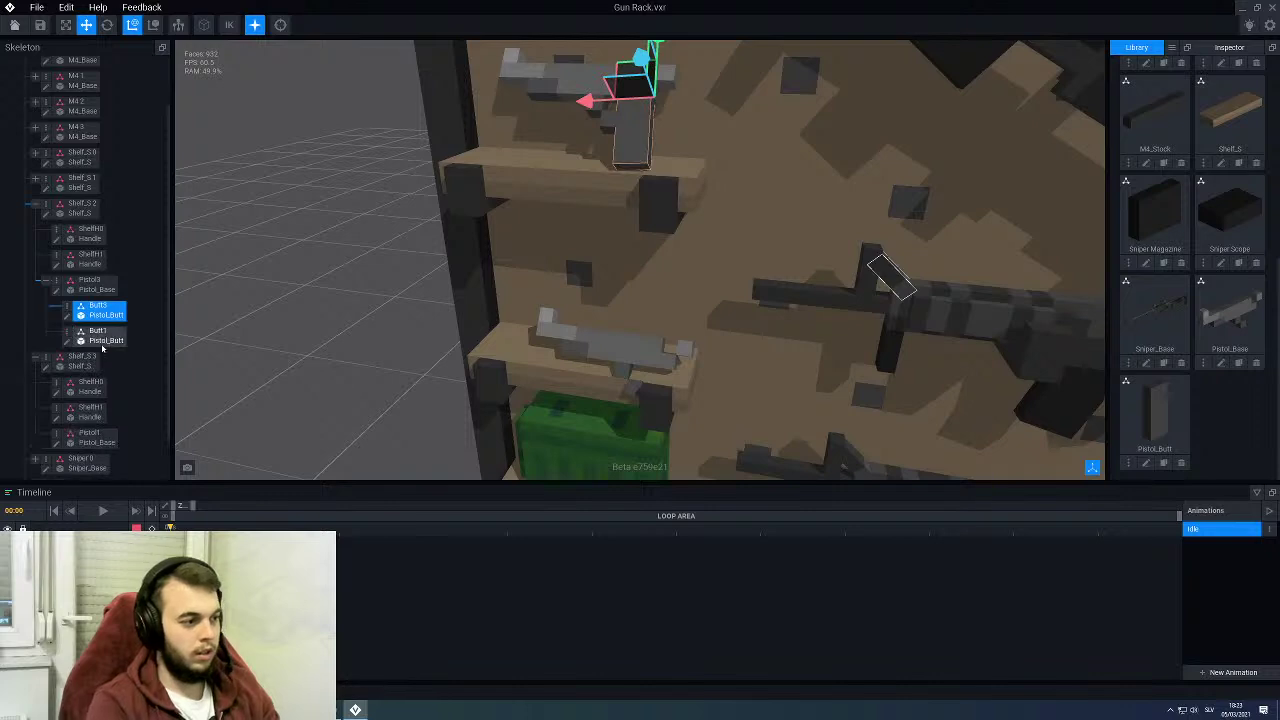
pyautogui.moveTo(102, 350); pyautogui.dragTo(102, 447)
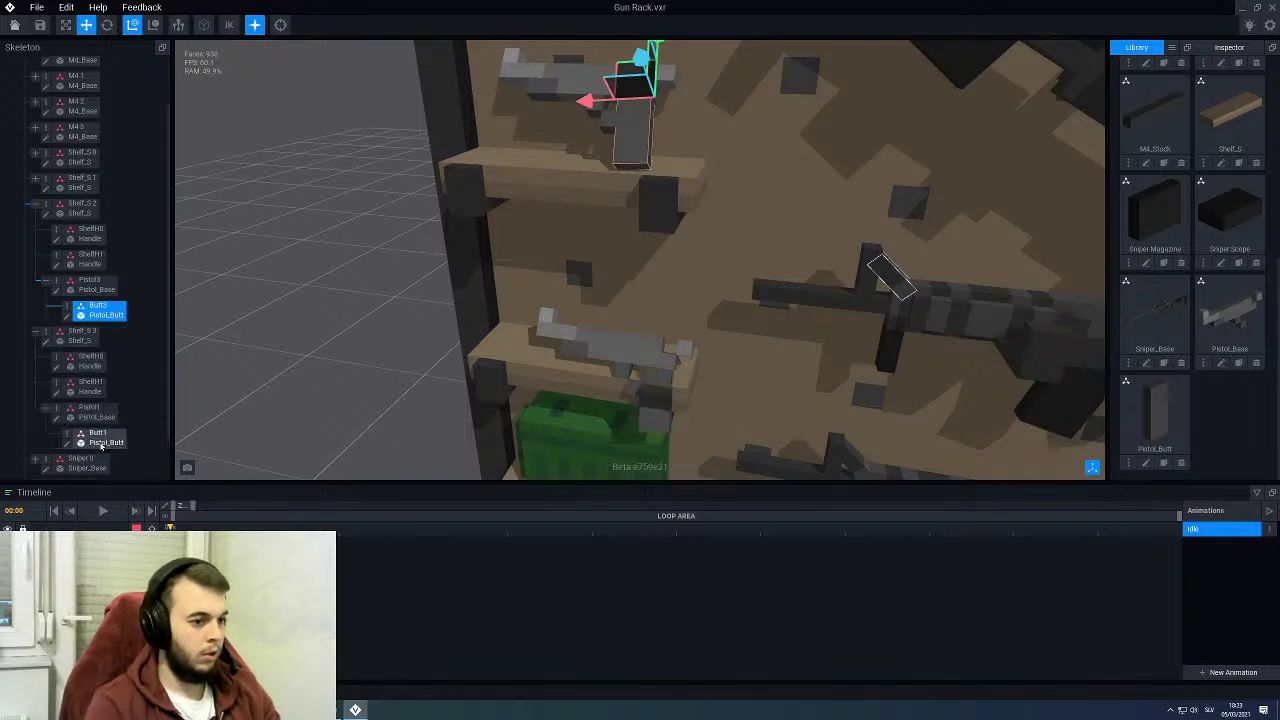
# Step: Raise Pistol1 above its shelf and shift it sideways along the shelf, using the upper pistol's position as reference
pyautogui.click(90, 284)
pyautogui.scroll(2, 588, 69)
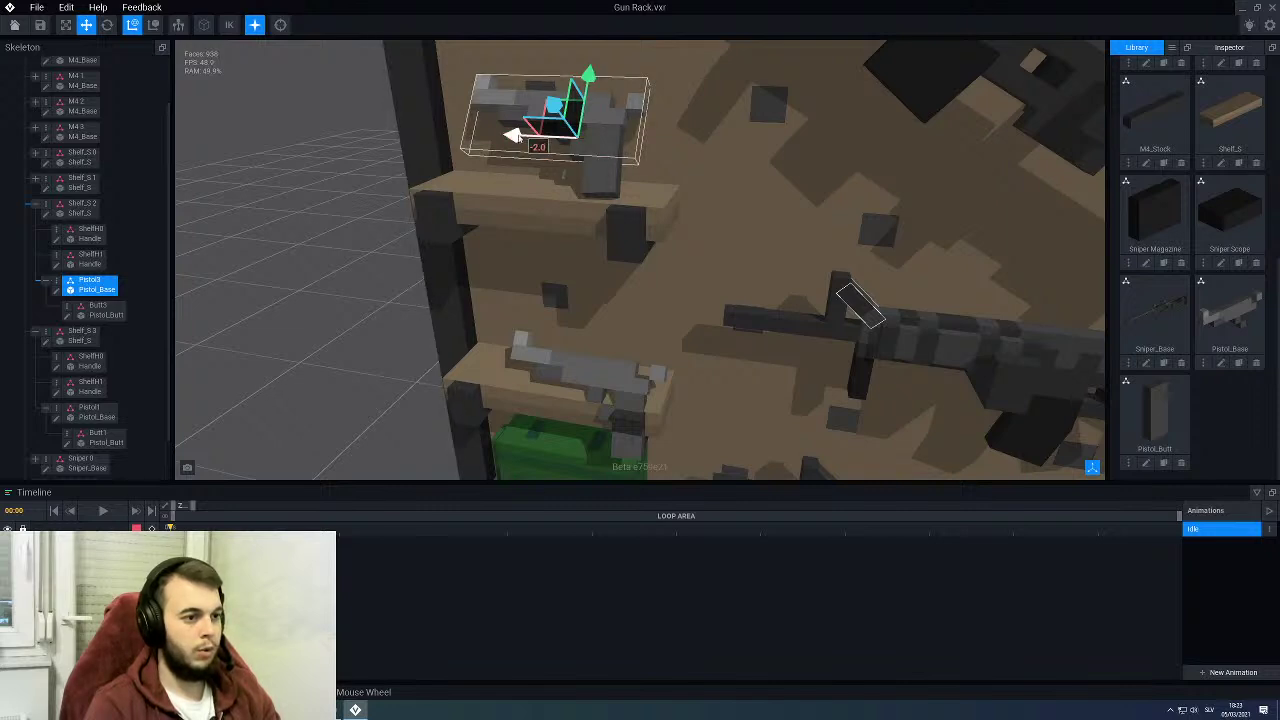
pyautogui.click(95, 412)
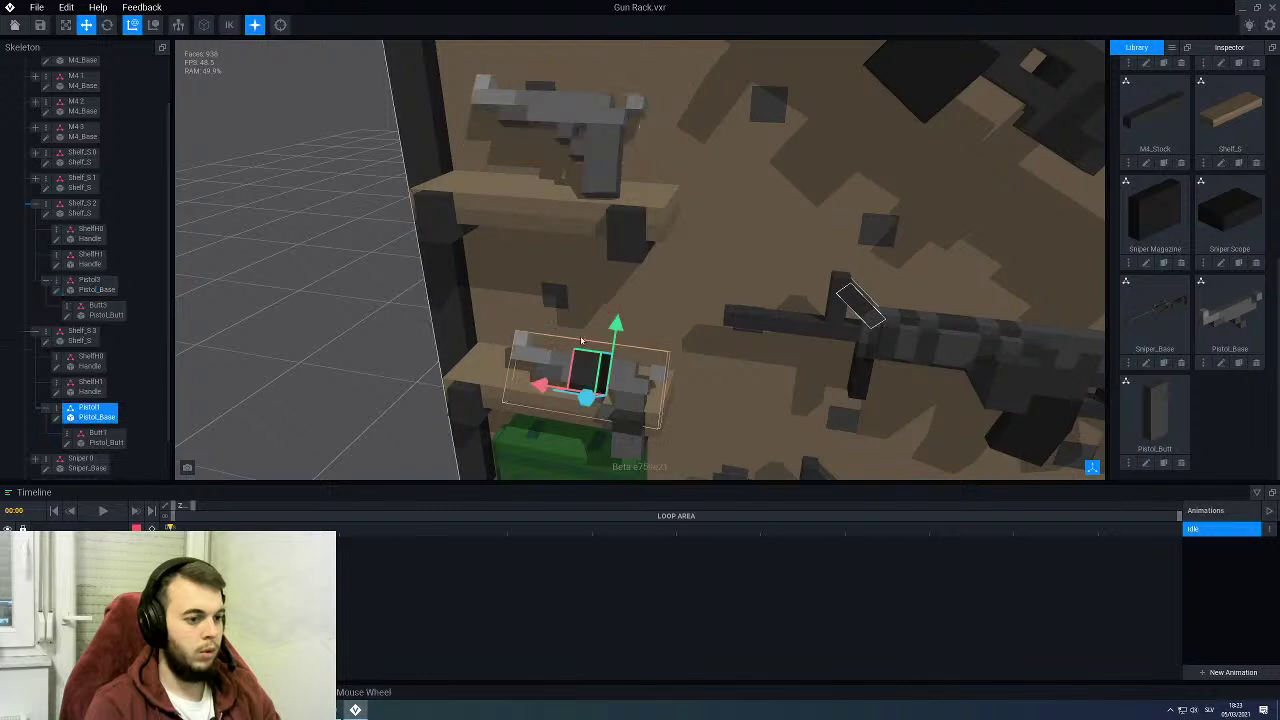
pyautogui.moveTo(624, 322); pyautogui.dragTo(647, 280)
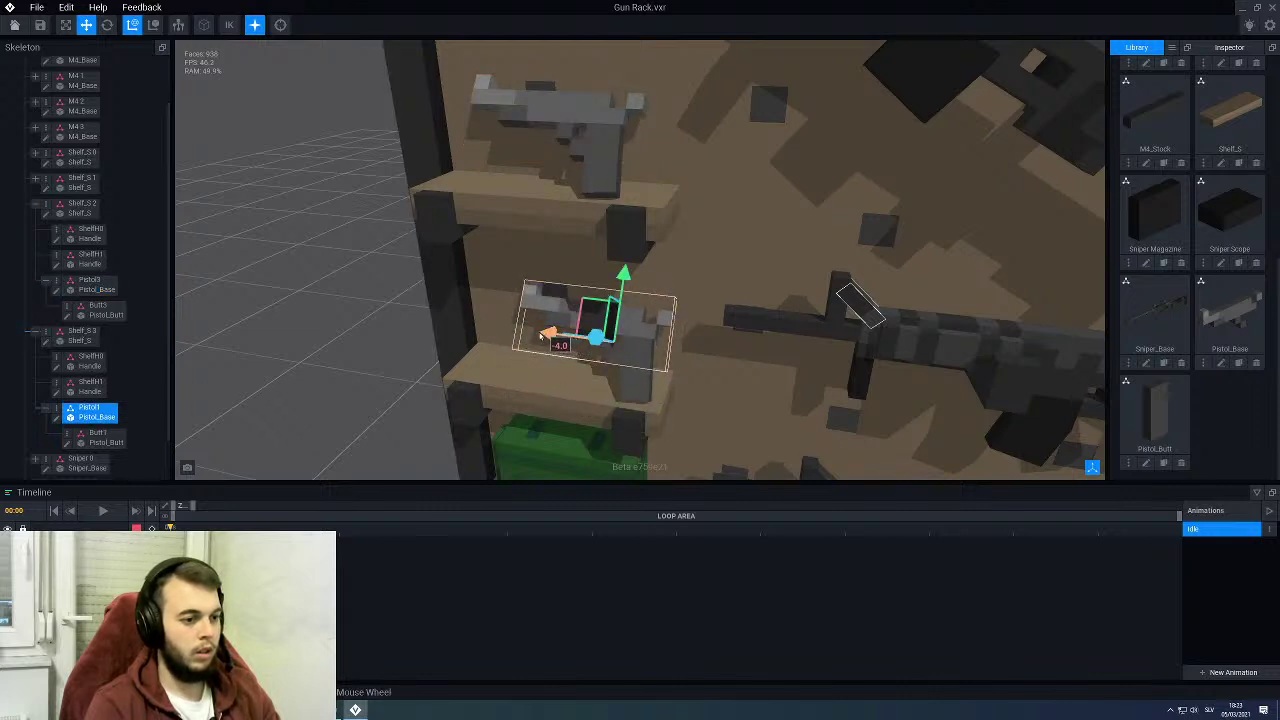
pyautogui.moveTo(541, 334); pyautogui.dragTo(524, 330)
pyautogui.scroll(-5, 334, 288)
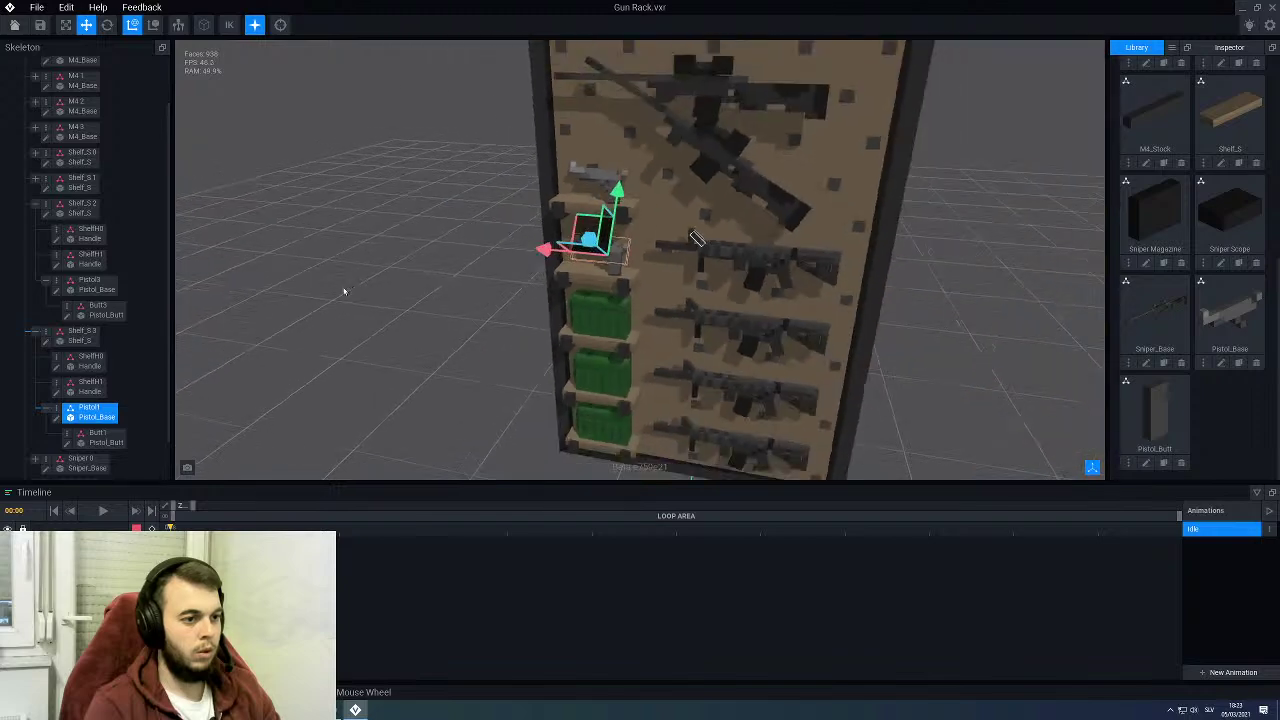
# Step: Check the placement of both pistols on their shelves from the side, from the front and in the full rack view
pyautogui.click(406, 291)
pyautogui.moveTo(346, 291); pyautogui.dragTo(530, 262, button='right')
pyautogui.moveTo(657, 222); pyautogui.dragTo(760, 236, button='right')
pyautogui.scroll(5, 614, 226)
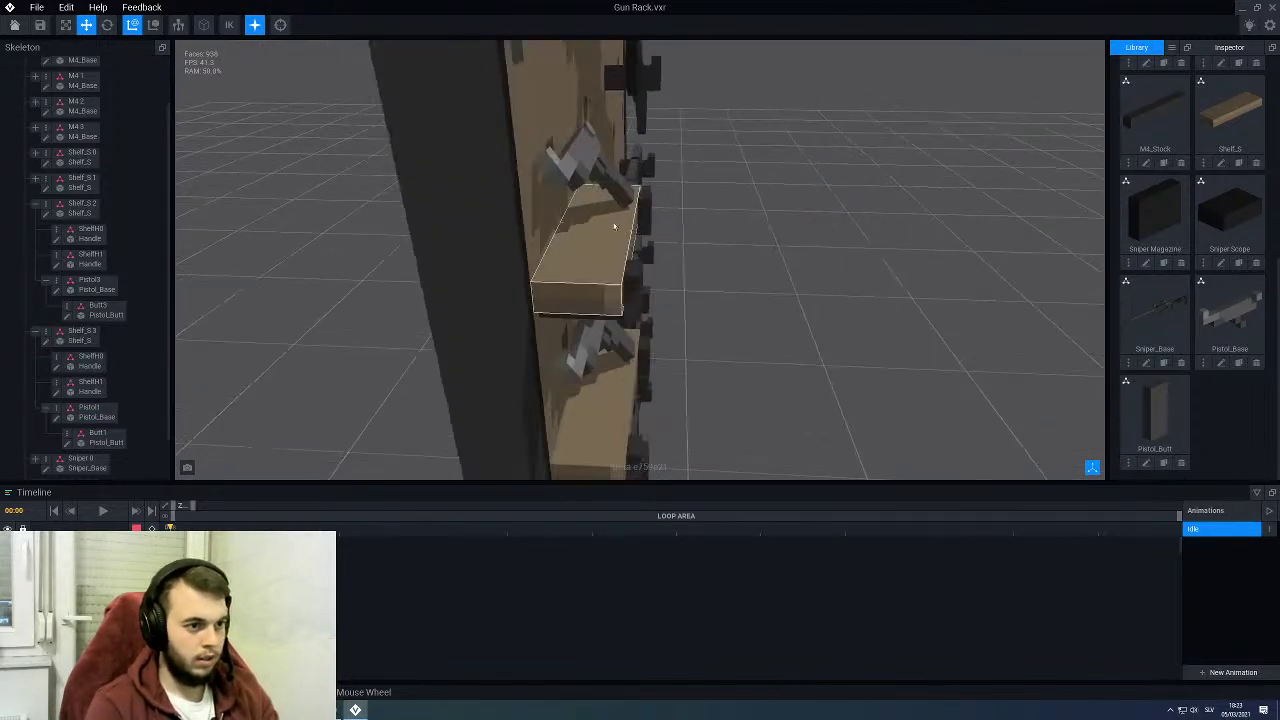
pyautogui.moveTo(549, 189)
pyautogui.mouseDown(button='right')
pyautogui.moveTo(610, 180)
pyautogui.moveTo(551, 199)
pyautogui.moveTo(520, 230)
pyautogui.moveTo(520, 257)
pyautogui.moveTo(480, 263)
pyautogui.moveTo(468, 248)
pyautogui.moveTo(466, 260)
pyautogui.moveTo(557, 331)
pyautogui.moveTo(544, 196)
pyautogui.mouseUp(button='right')
pyautogui.click(551, 199)
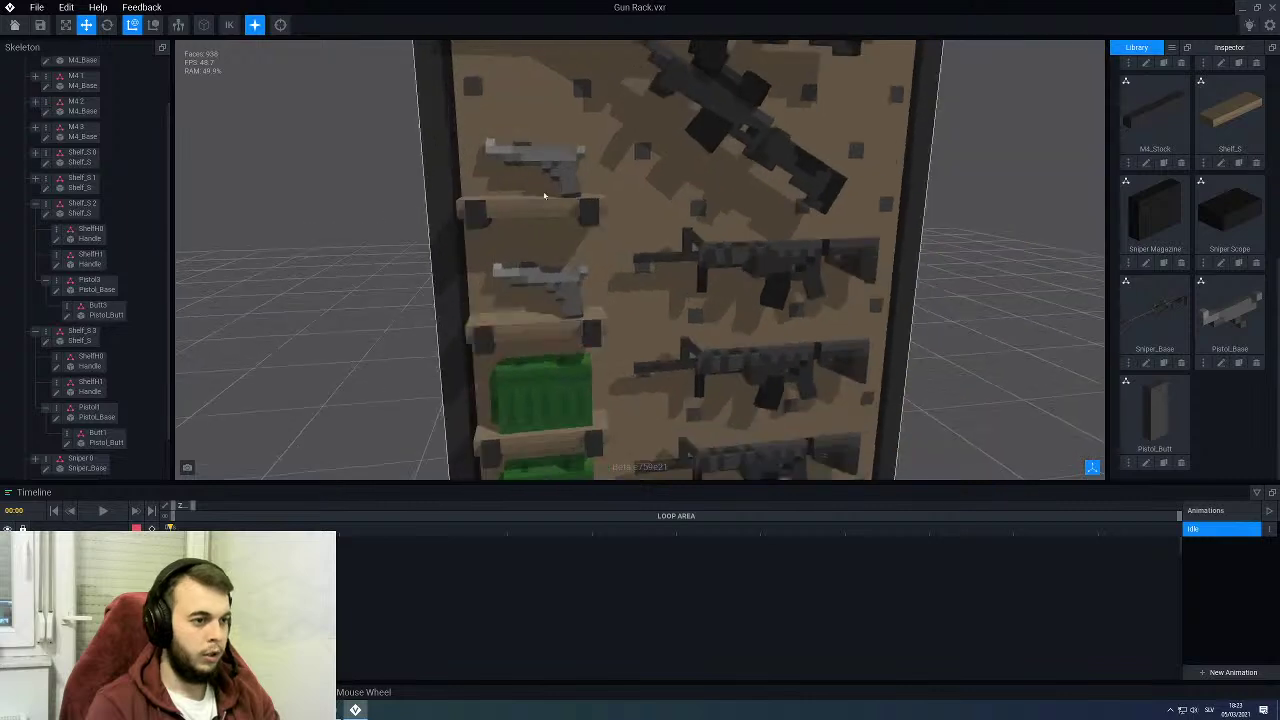
pyautogui.scroll(-5, 544, 196)
pyautogui.scroll(1, 536, 322)
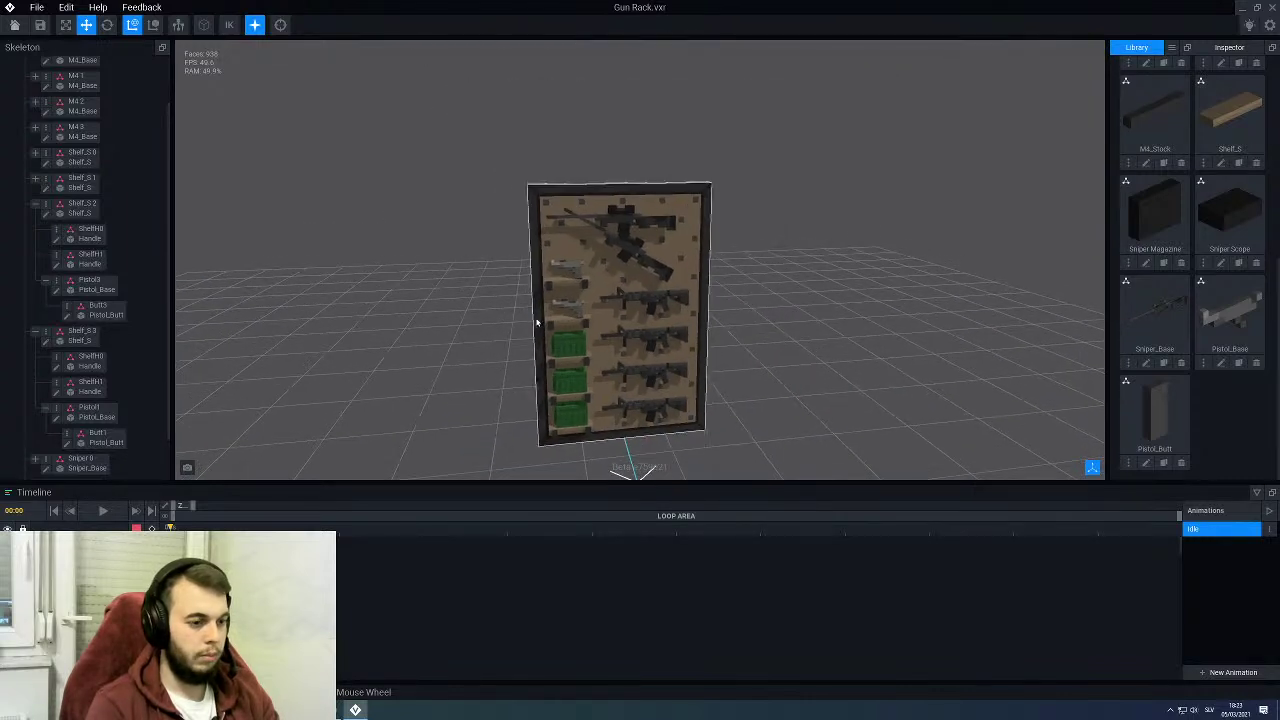
pyautogui.scroll(5, 557, 373)
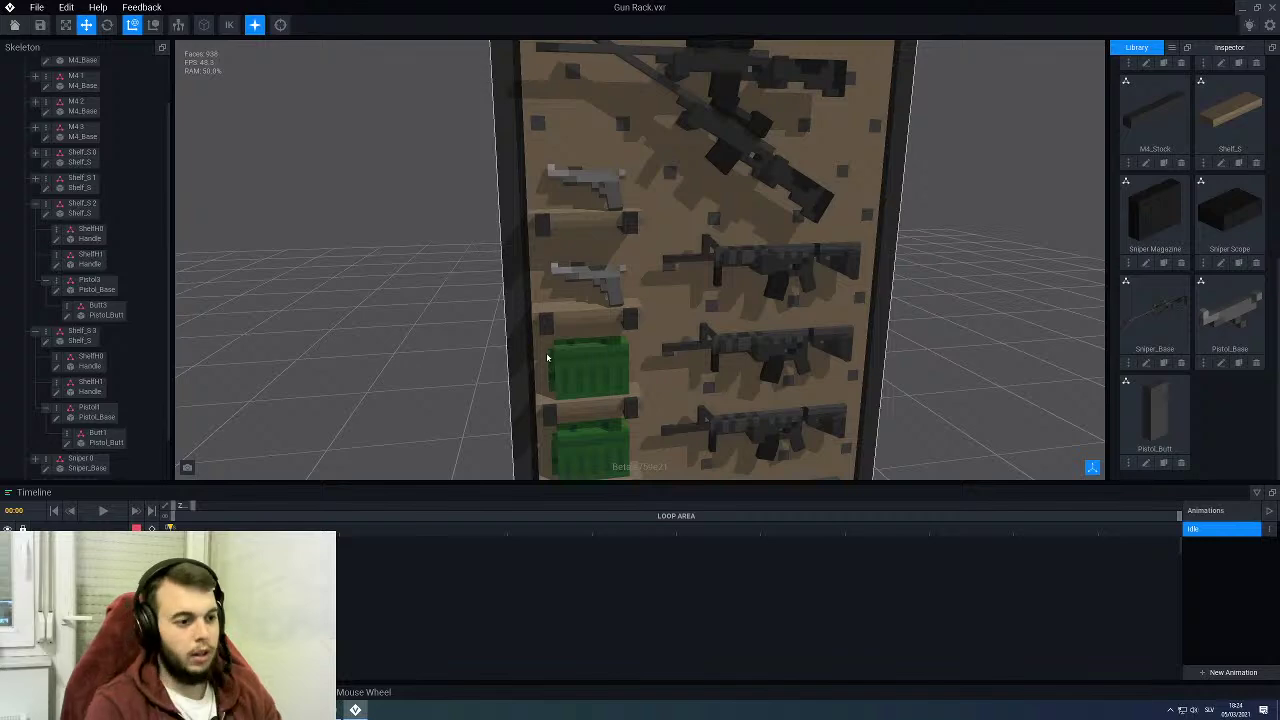
# Step: Rotate Pistol1 on the lower pistol shelf so that its muzzle tilts down toward the shelf
pyautogui.scroll(-4, 546, 352)
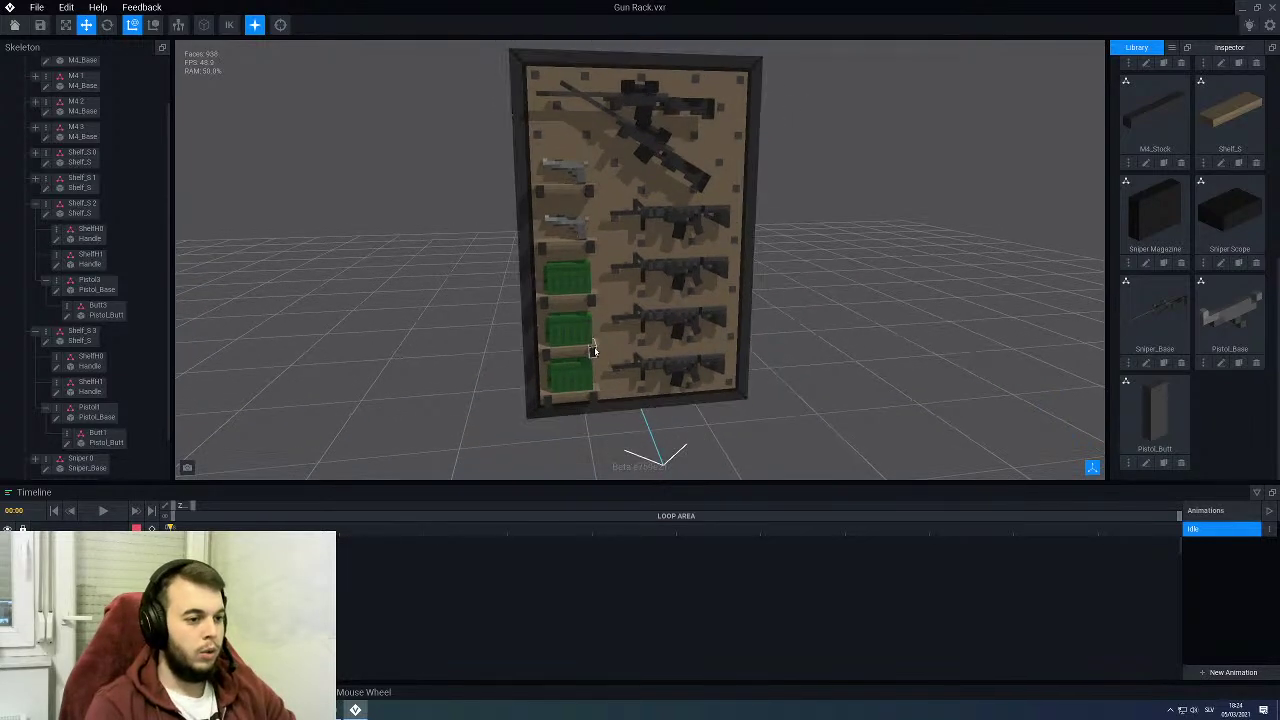
pyautogui.scroll(5, 589, 257)
pyautogui.scroll(3, 589, 257)
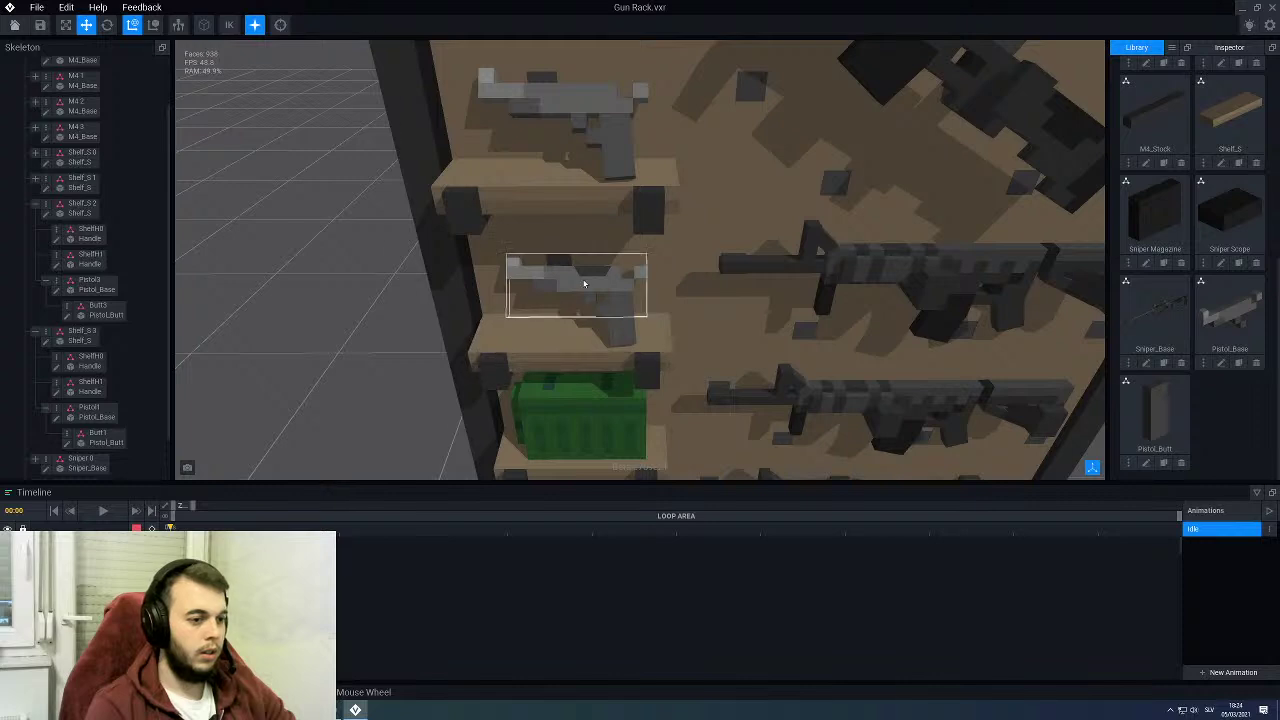
pyautogui.click(582, 282)
pyautogui.click(107, 25)
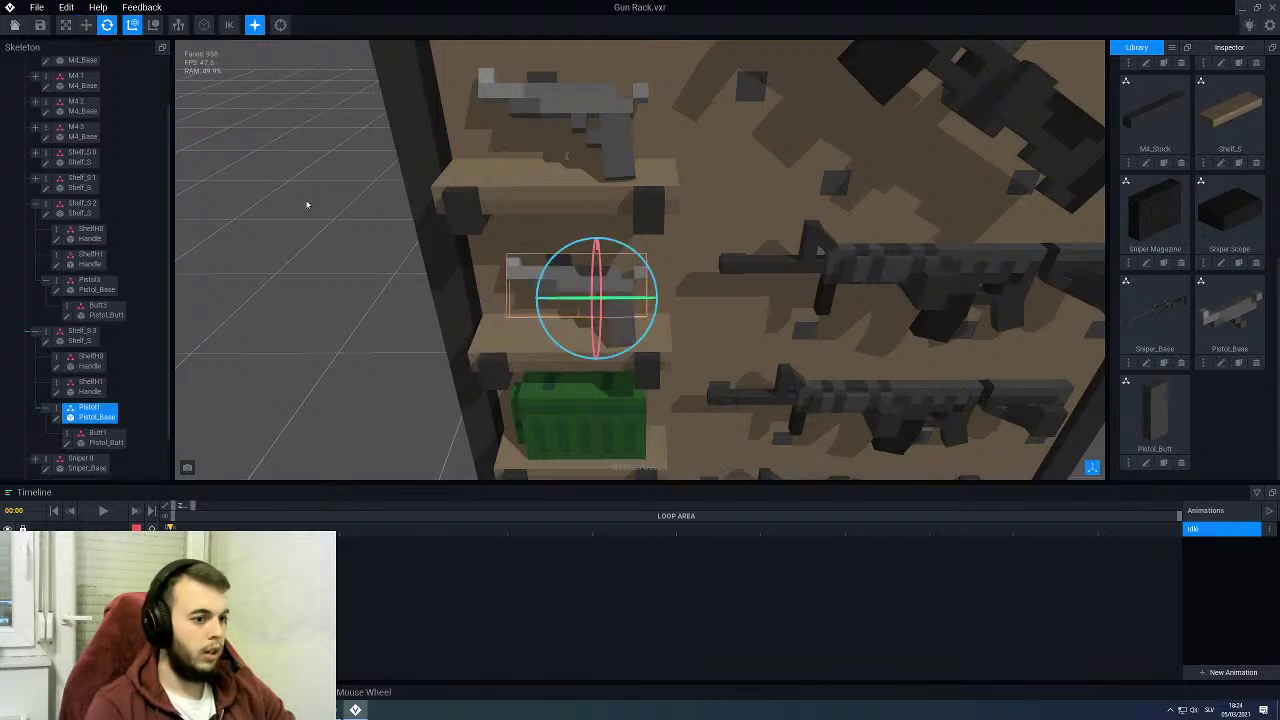
pyautogui.click(555, 344)
pyautogui.click(541, 277)
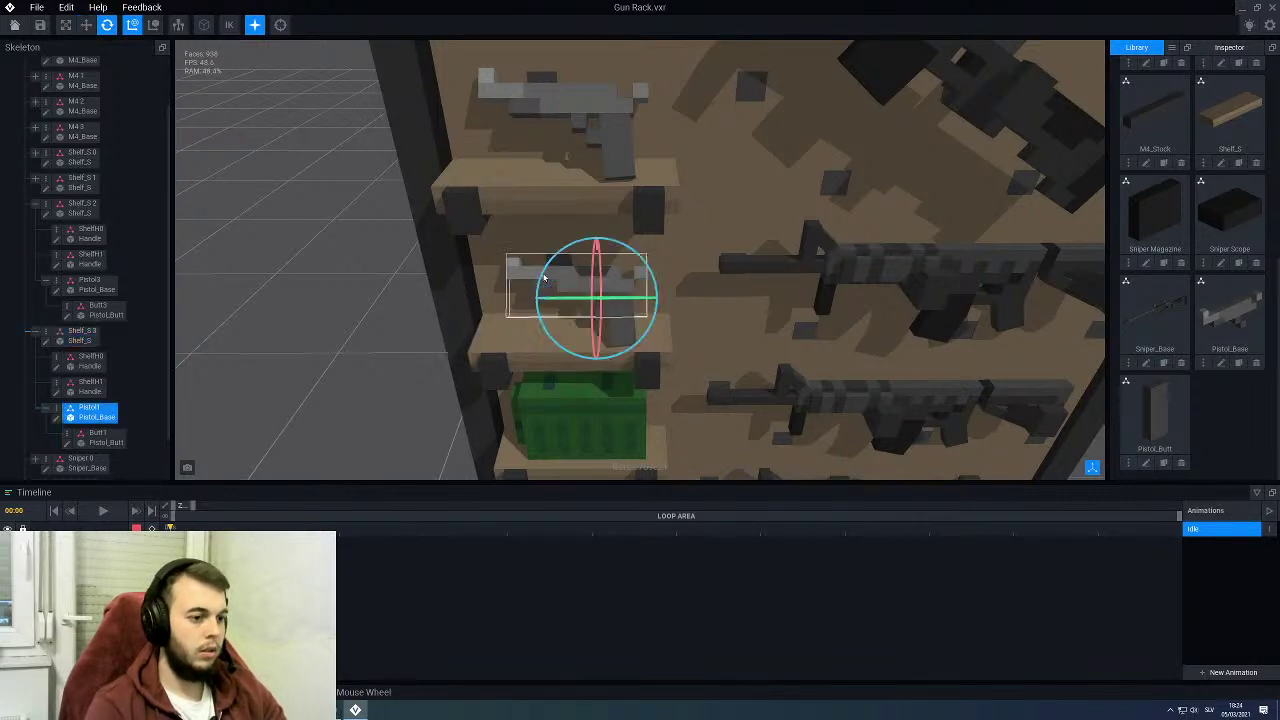
pyautogui.moveTo(543, 325); pyautogui.dragTo(569, 346)
pyautogui.scroll(3, 568, 345)
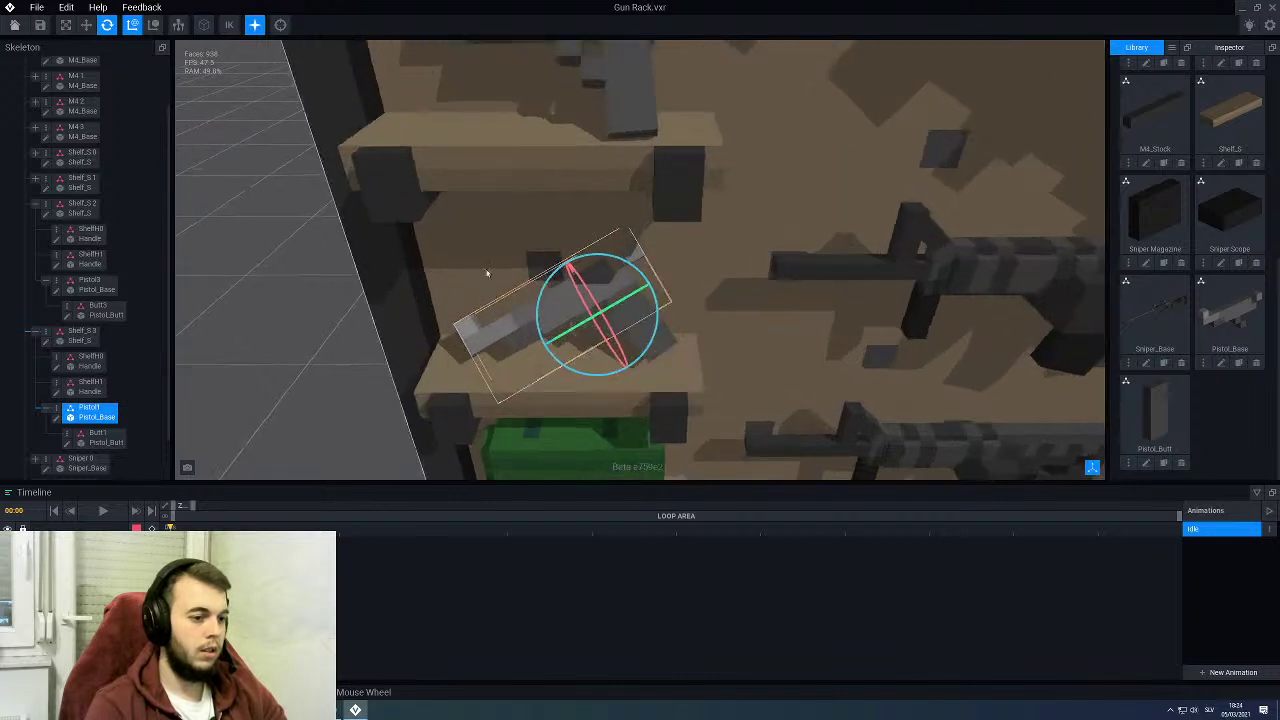
# Step: Move the tilted Pistol1 down and along its shelf until its muzzle and butt rest on the board
pyautogui.click(86, 25)
pyautogui.scroll(4, 472, 294)
pyautogui.moveTo(472, 294); pyautogui.dragTo(568, 86, button='middle')
pyautogui.moveTo(455, 263); pyautogui.dragTo(594, 250, button='right')
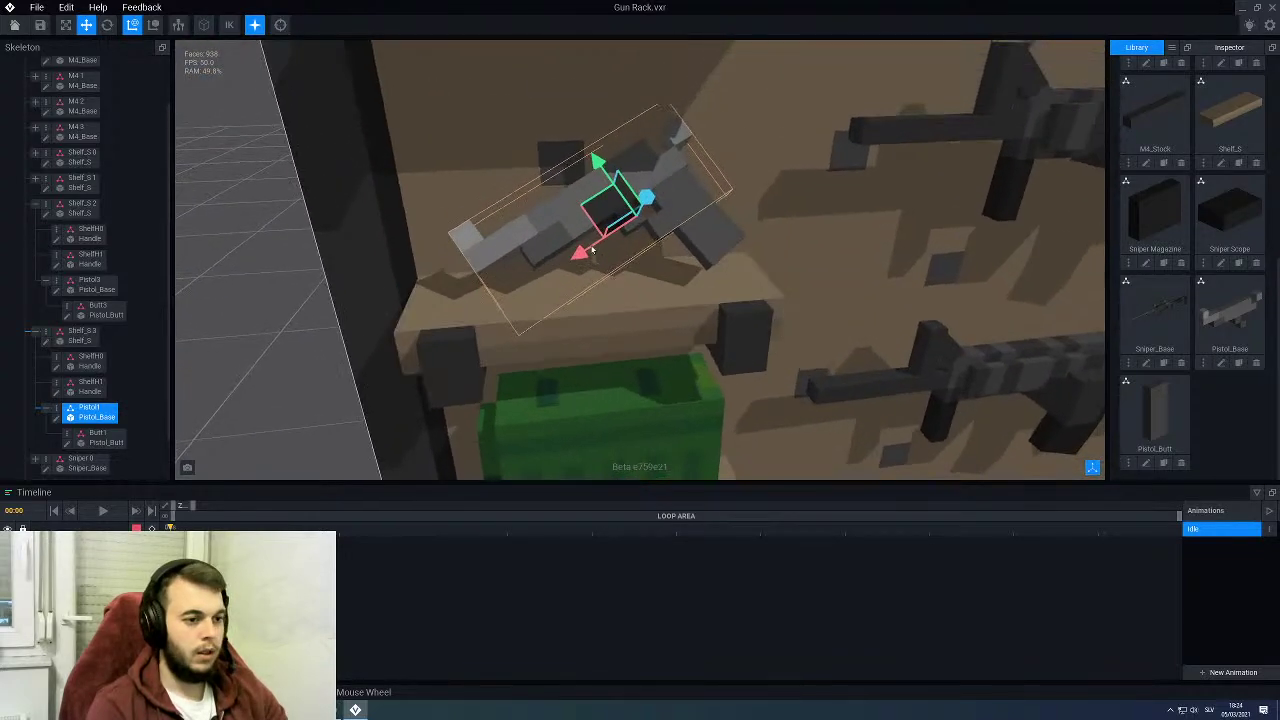
pyautogui.scroll(3, 594, 250)
pyautogui.moveTo(627, 240); pyautogui.dragTo(606, 262)
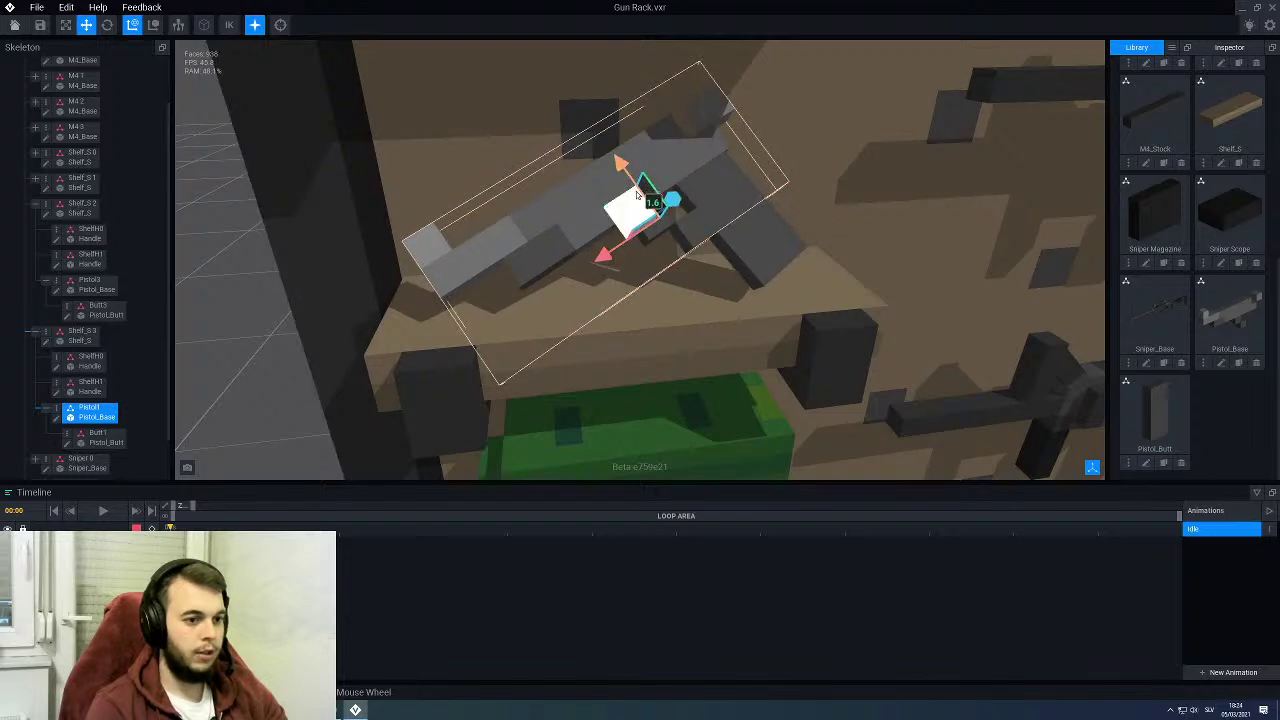
pyautogui.moveTo(636, 195); pyautogui.dragTo(640, 198)
pyautogui.moveTo(600, 280); pyautogui.dragTo(820, 210, button='right')
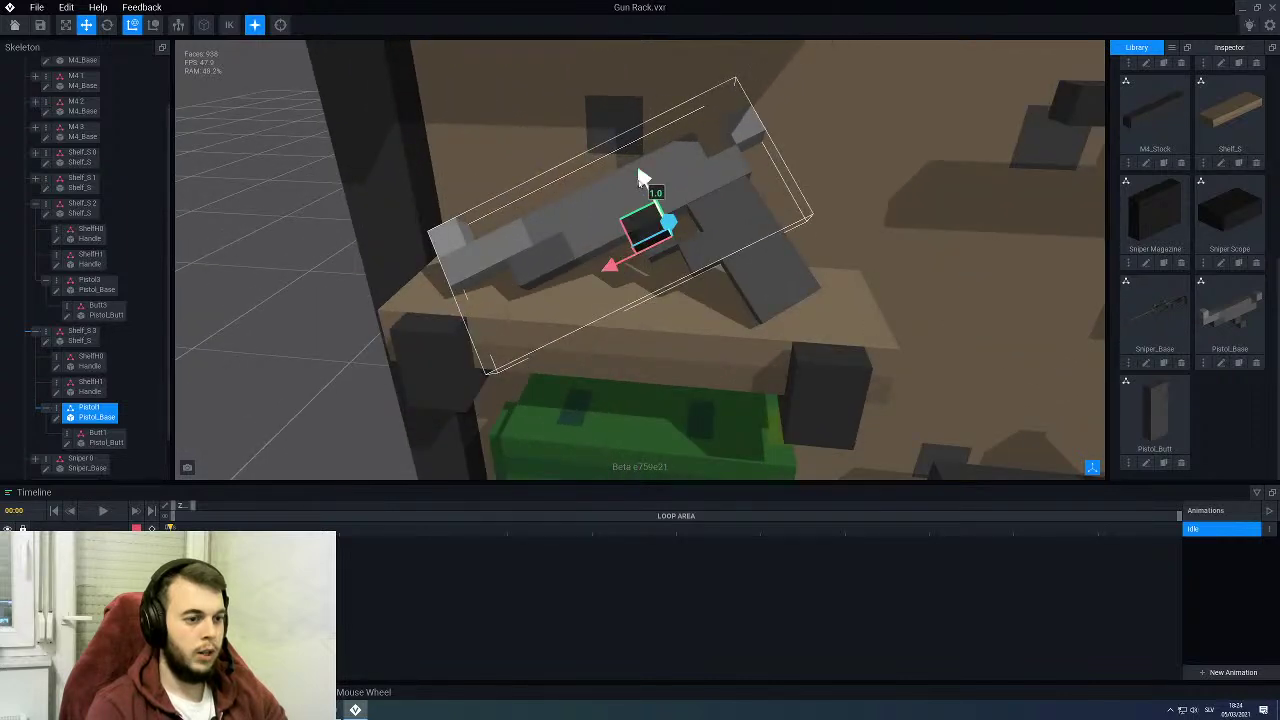
# Step: Rotate Pistol3 on the upper shelf muzzle-down, to about the same tilt as the lower pistol
pyautogui.scroll(-5, 640, 178)
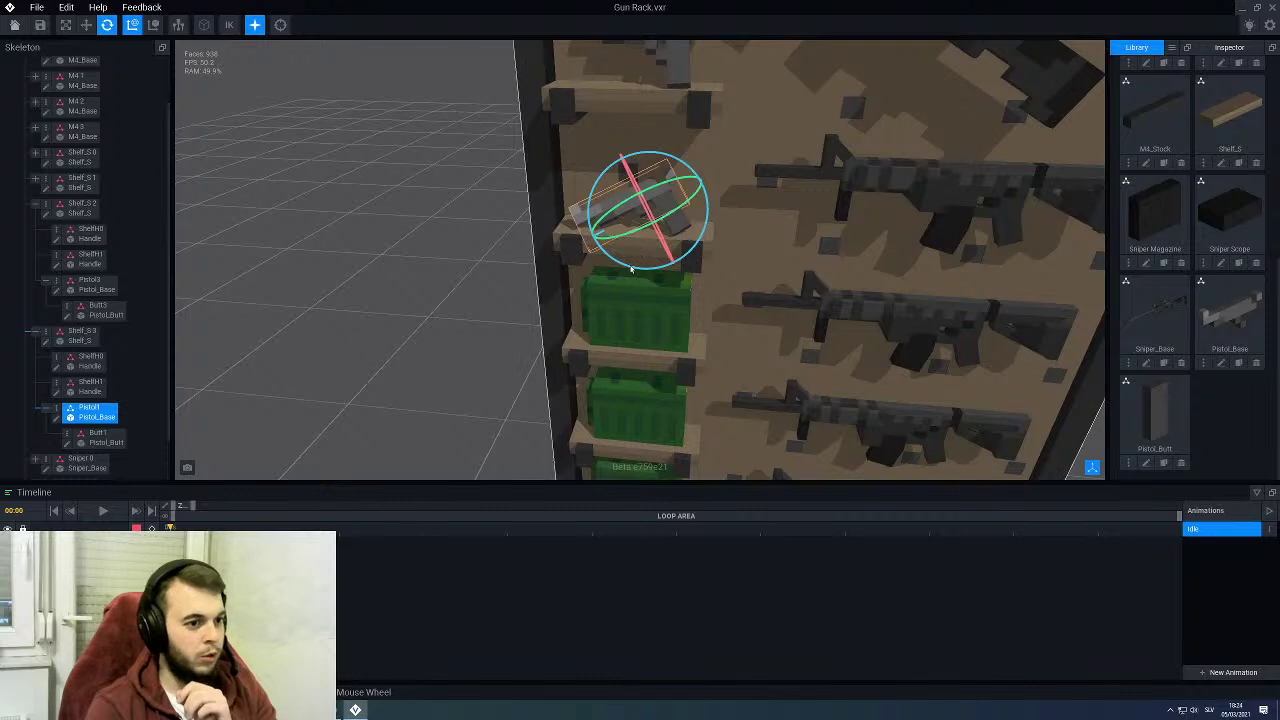
pyautogui.moveTo(622, 180); pyautogui.dragTo(617, 210, button='right')
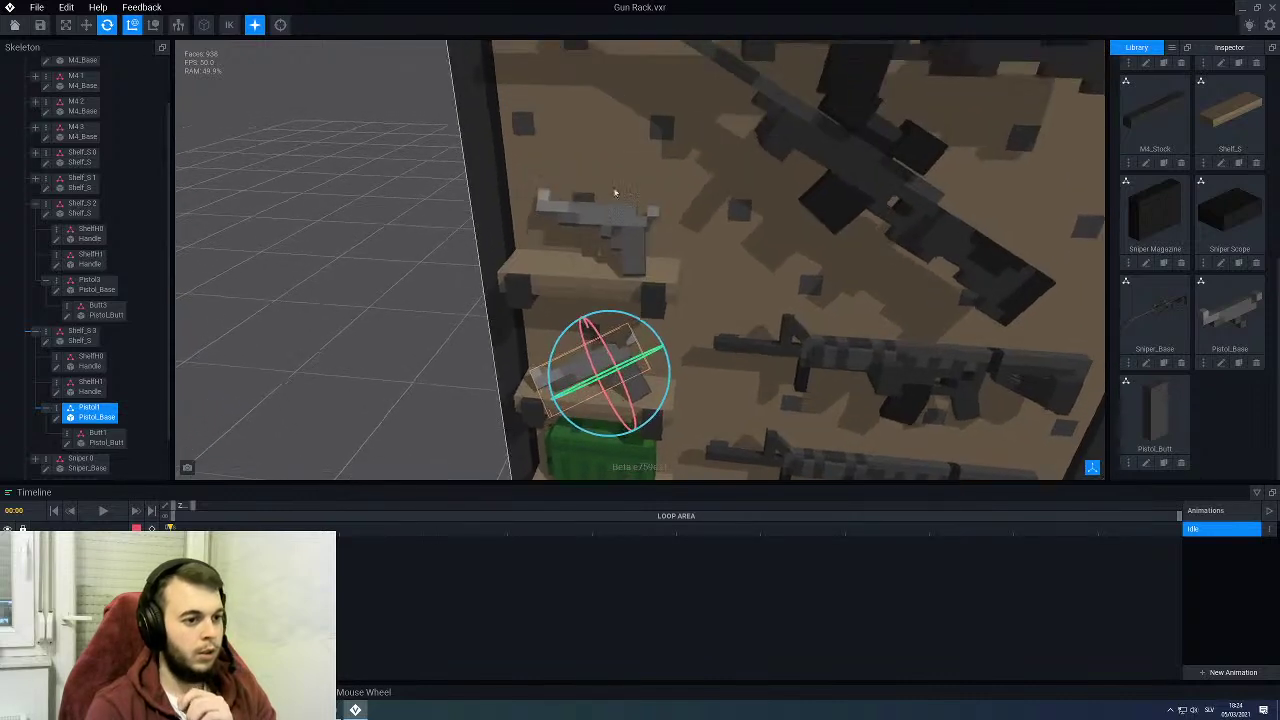
pyautogui.click(617, 210)
pyautogui.moveTo(582, 287); pyautogui.dragTo(613, 285)
pyautogui.scroll(3, 576, 258)
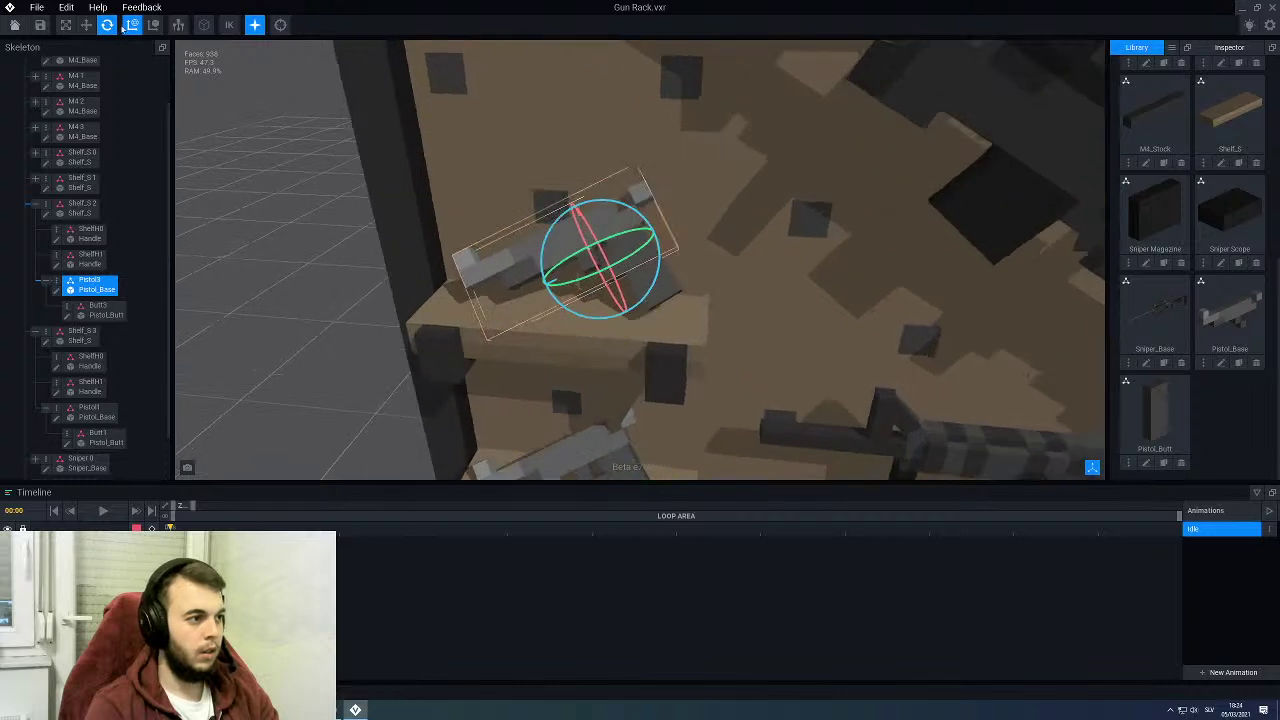
# Step: Lower the tilted Pistol3 and shift it along the barrel direction so that it rests on the upper shelf
pyautogui.press('w')
pyautogui.moveTo(570, 198); pyautogui.dragTo(576, 222)
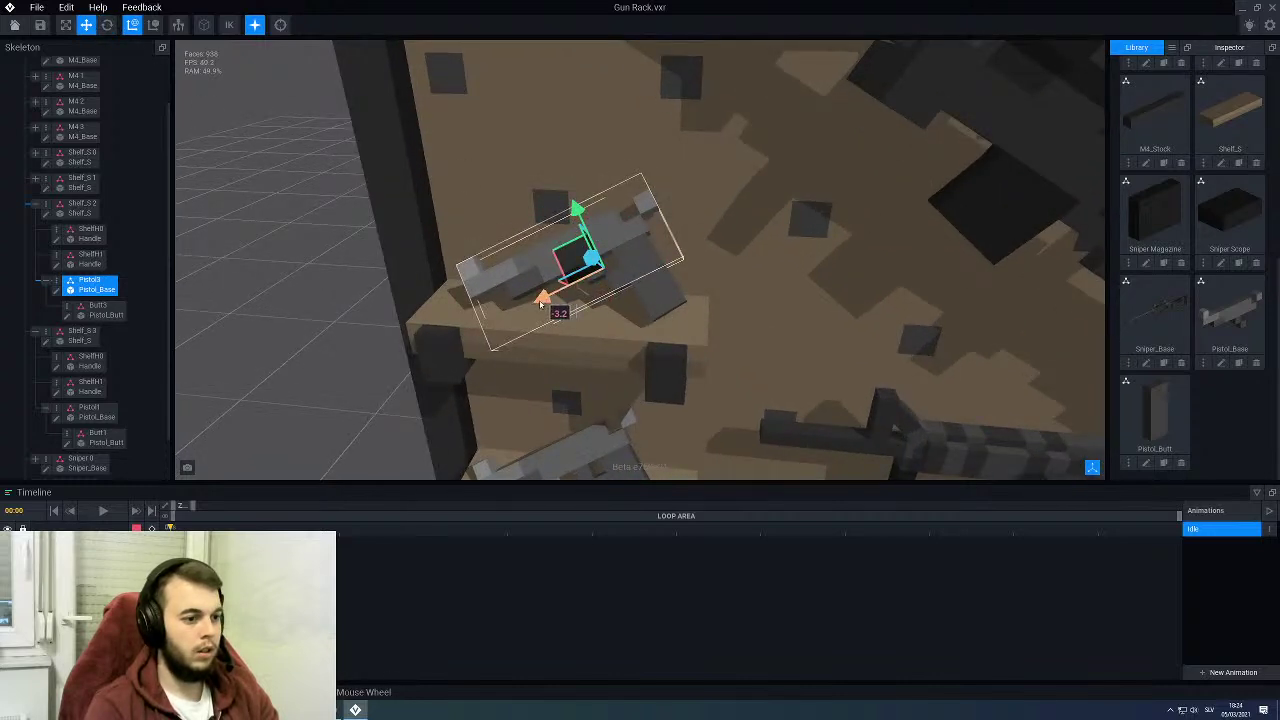
pyautogui.moveTo(541, 305)
pyautogui.mouseDown()
pyautogui.moveTo(543, 294)
pyautogui.moveTo(543, 309)
pyautogui.mouseUp()
pyautogui.click(330, 288)
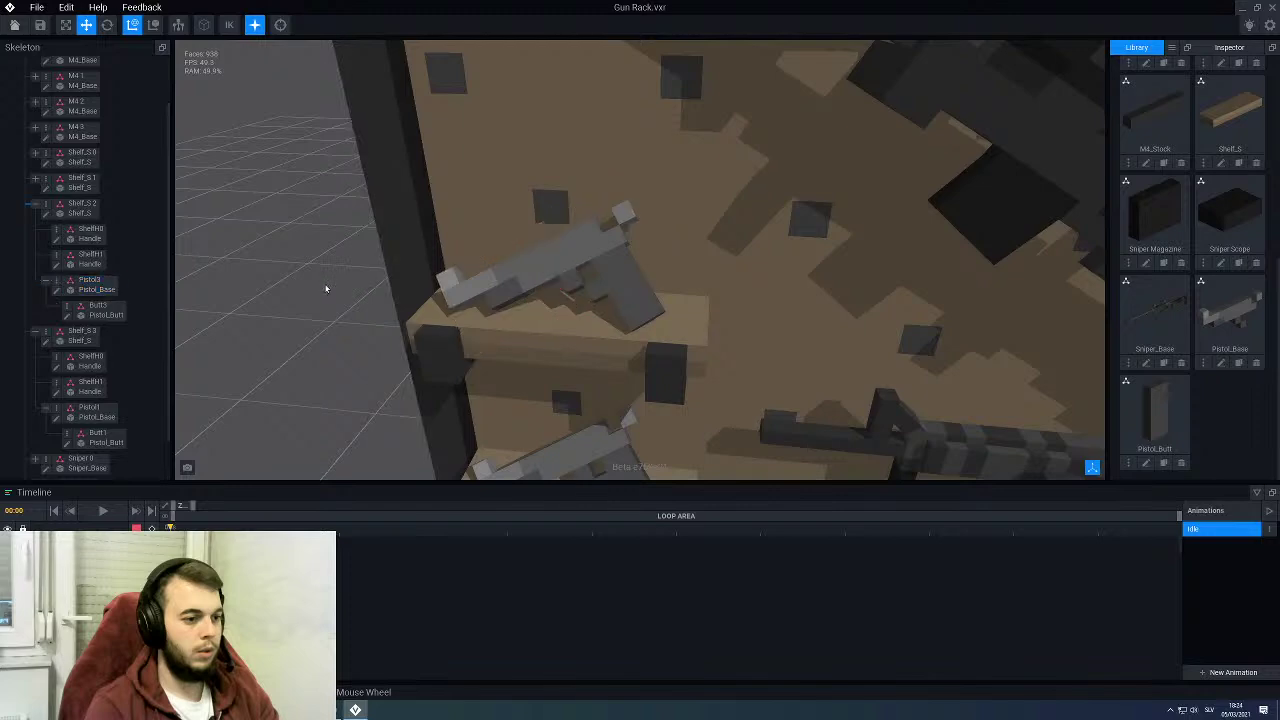
# Step: Adjust the depth of Pistol3 on its shelf from a side view and compare it with the depth of Pistol1
pyautogui.scroll(-8, 326, 288)
pyautogui.moveTo(460, 294); pyautogui.dragTo(665, 235, button='right')
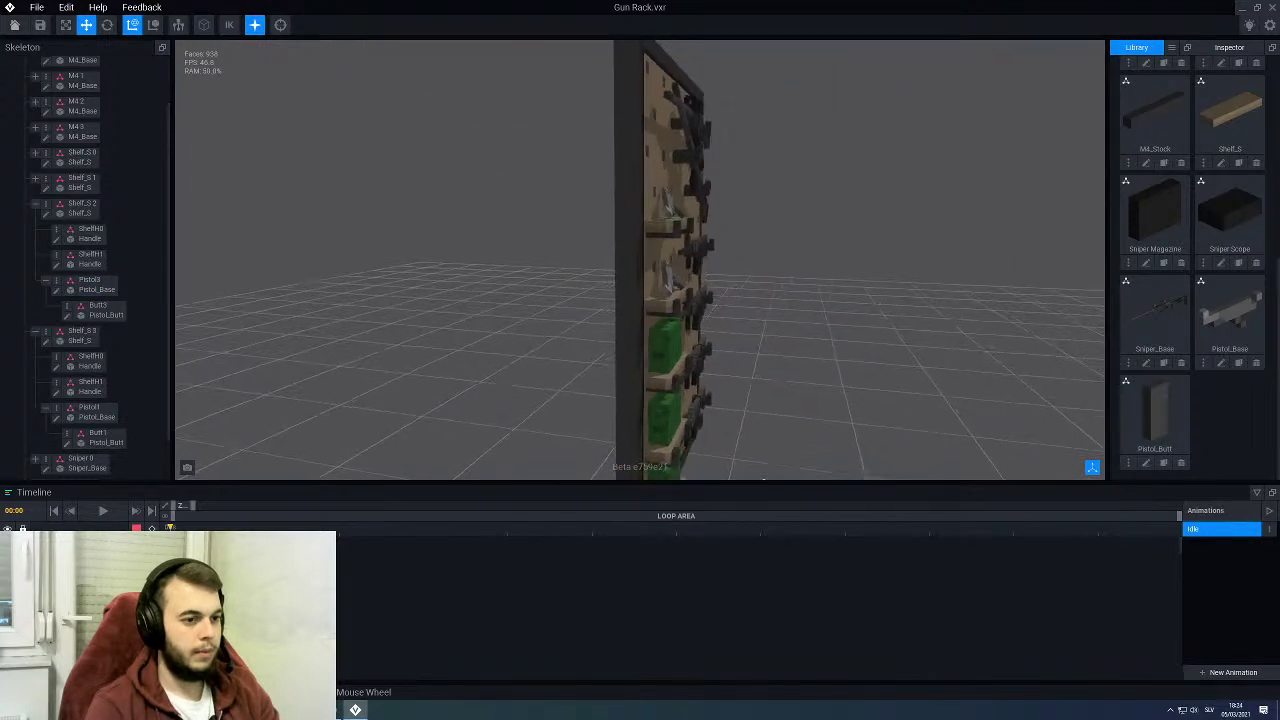
pyautogui.scroll(8, 829, 206)
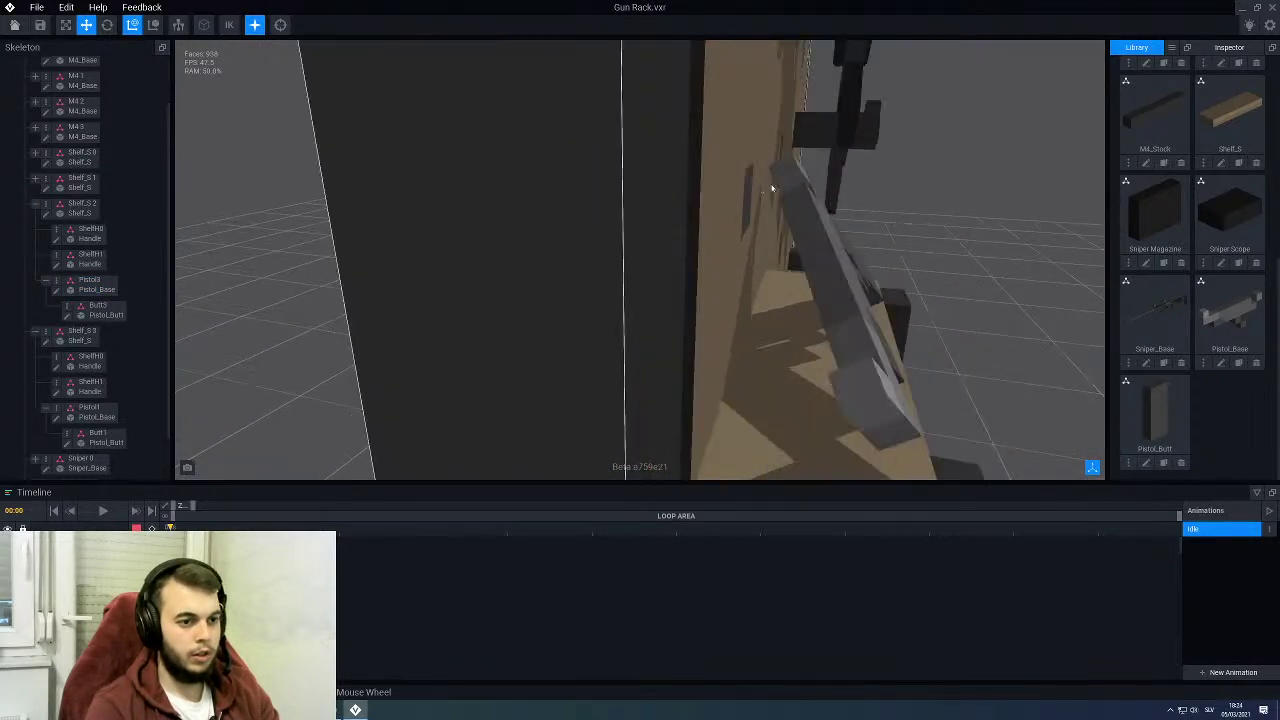
pyautogui.moveTo(793, 191); pyautogui.dragTo(734, 209, button='right')
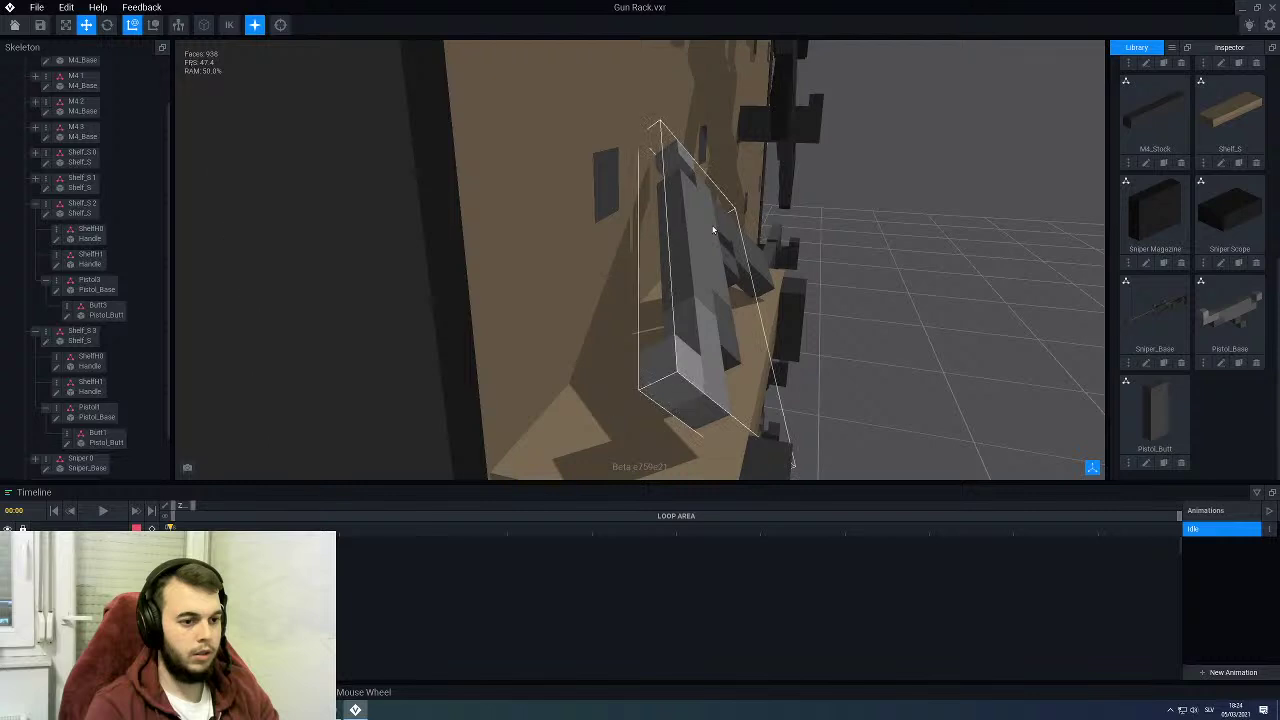
pyautogui.click(713, 231)
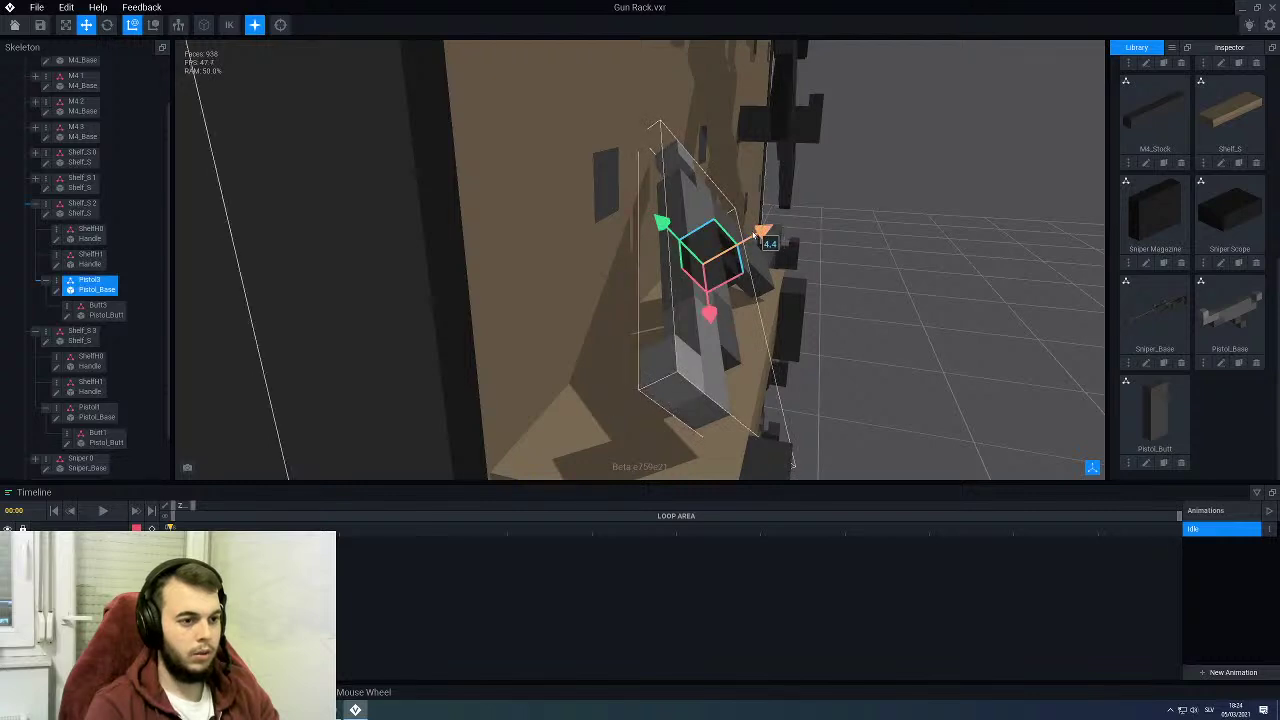
pyautogui.moveTo(731, 238); pyautogui.dragTo(753, 229)
pyautogui.scroll(-5, 750, 234)
pyautogui.moveTo(748, 240); pyautogui.dragTo(700, 335, button='right')
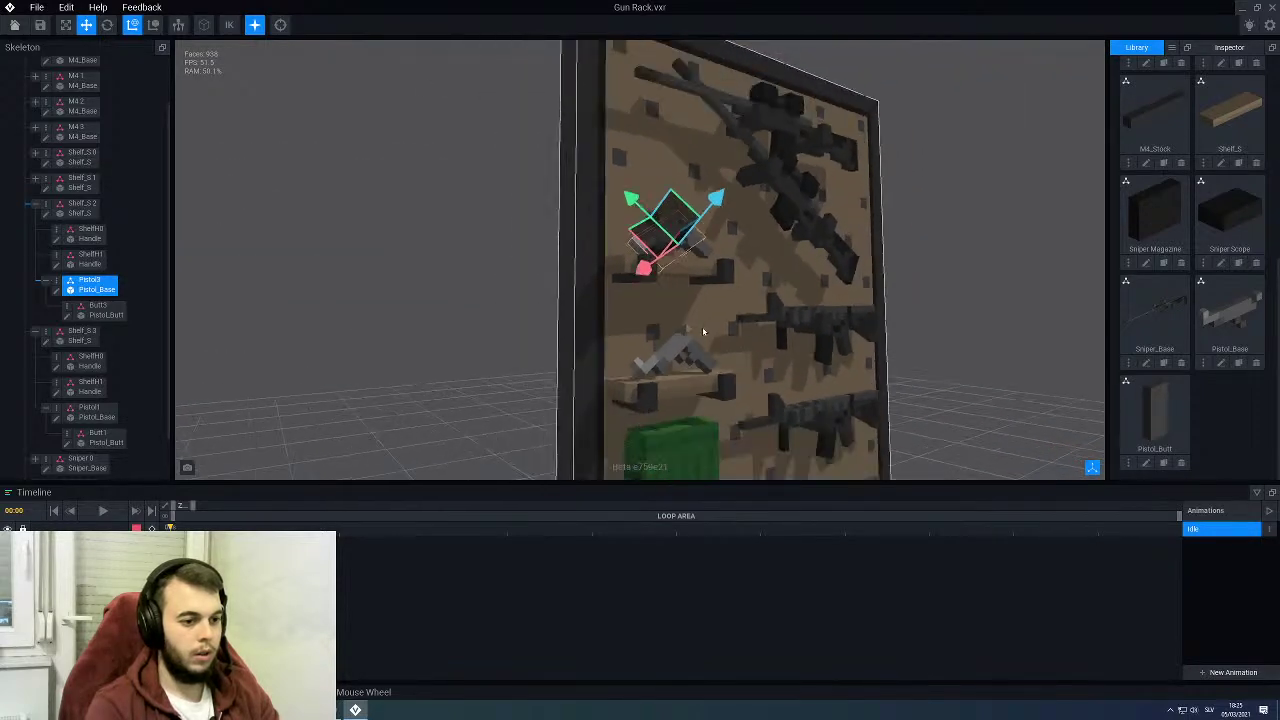
pyautogui.click(680, 352)
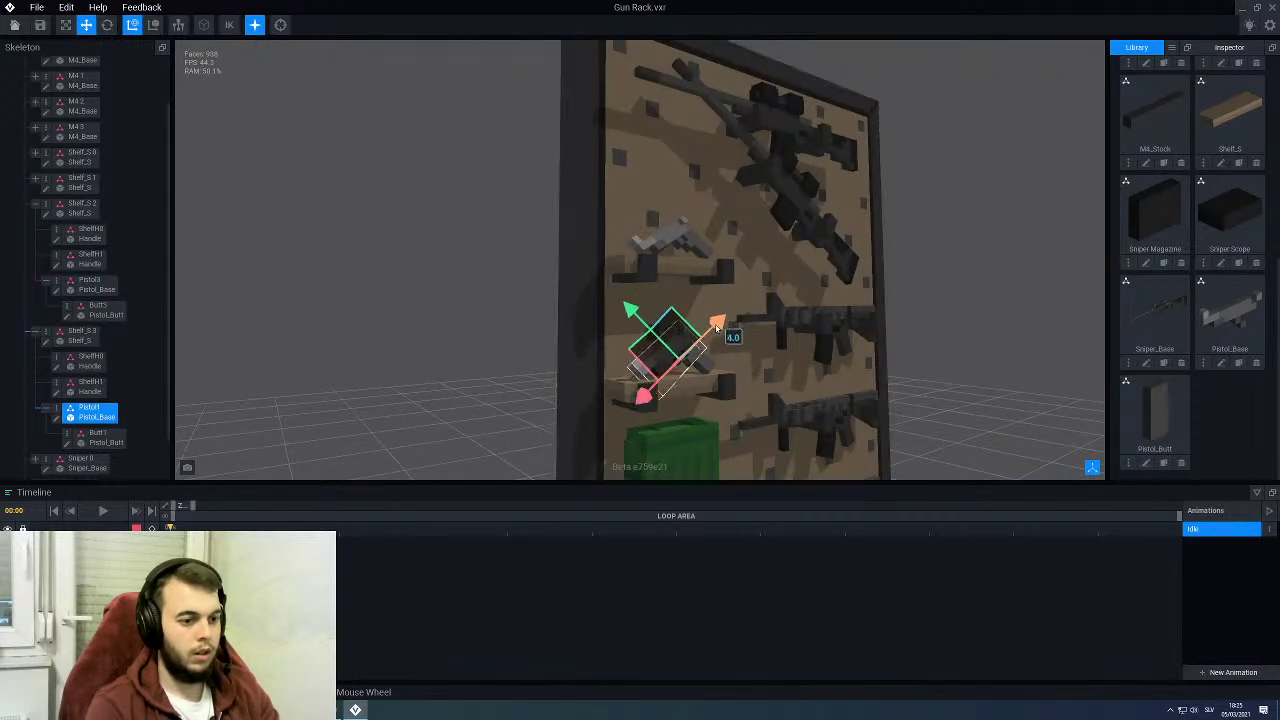
# Step: Examine both tilted pistols on their shelves from the front, in the full rack view and close up
pyautogui.click(388, 293)
pyautogui.scroll(-4, 631, 300)
pyautogui.moveTo(631, 300); pyautogui.dragTo(540, 262, button='middle')
pyautogui.moveTo(600, 255); pyautogui.dragTo(560, 302, button='right')
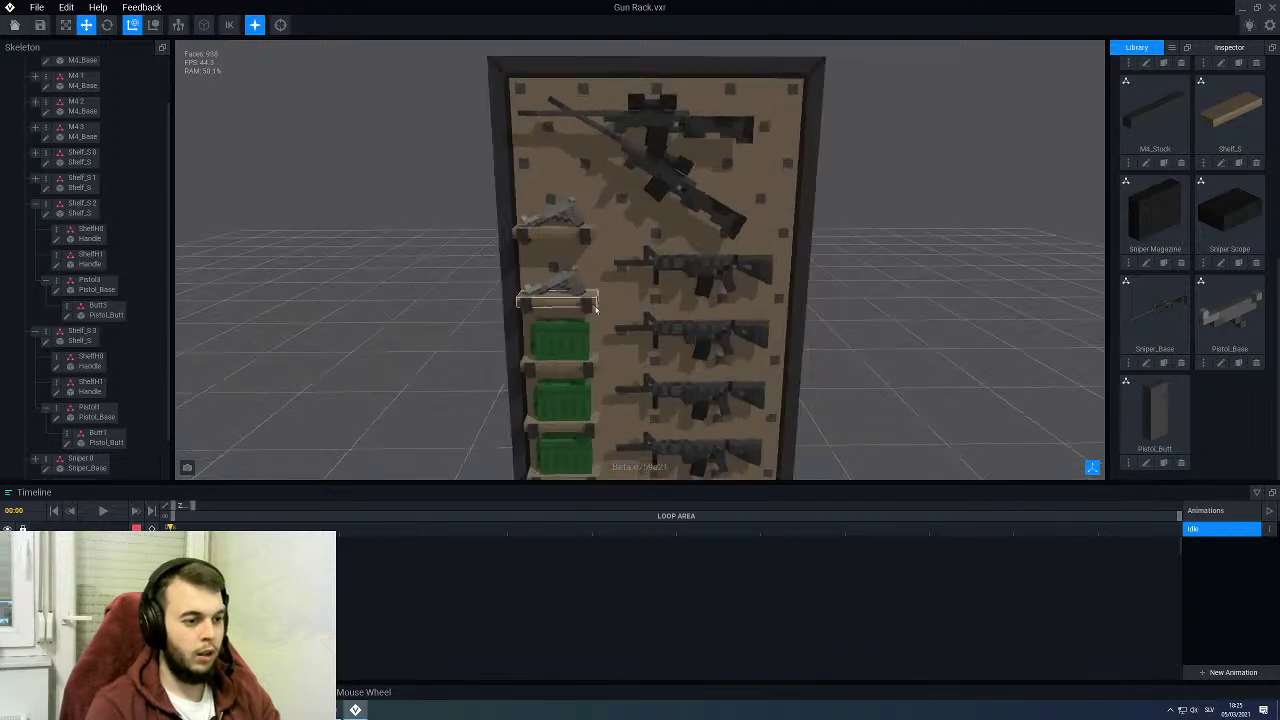
pyautogui.moveTo(556, 462); pyautogui.dragTo(580, 350, button='middle')
pyautogui.moveTo(582, 214); pyautogui.dragTo(587, 234, button='right')
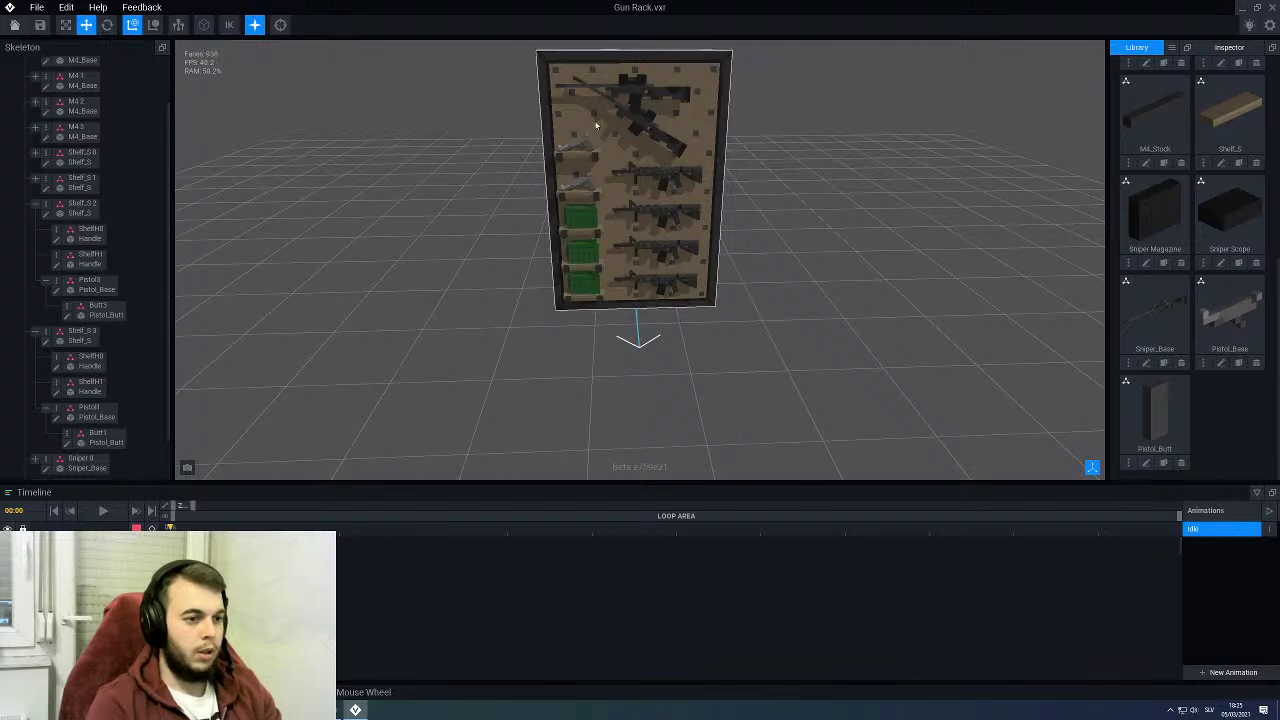
pyautogui.scroll(5, 596, 125)
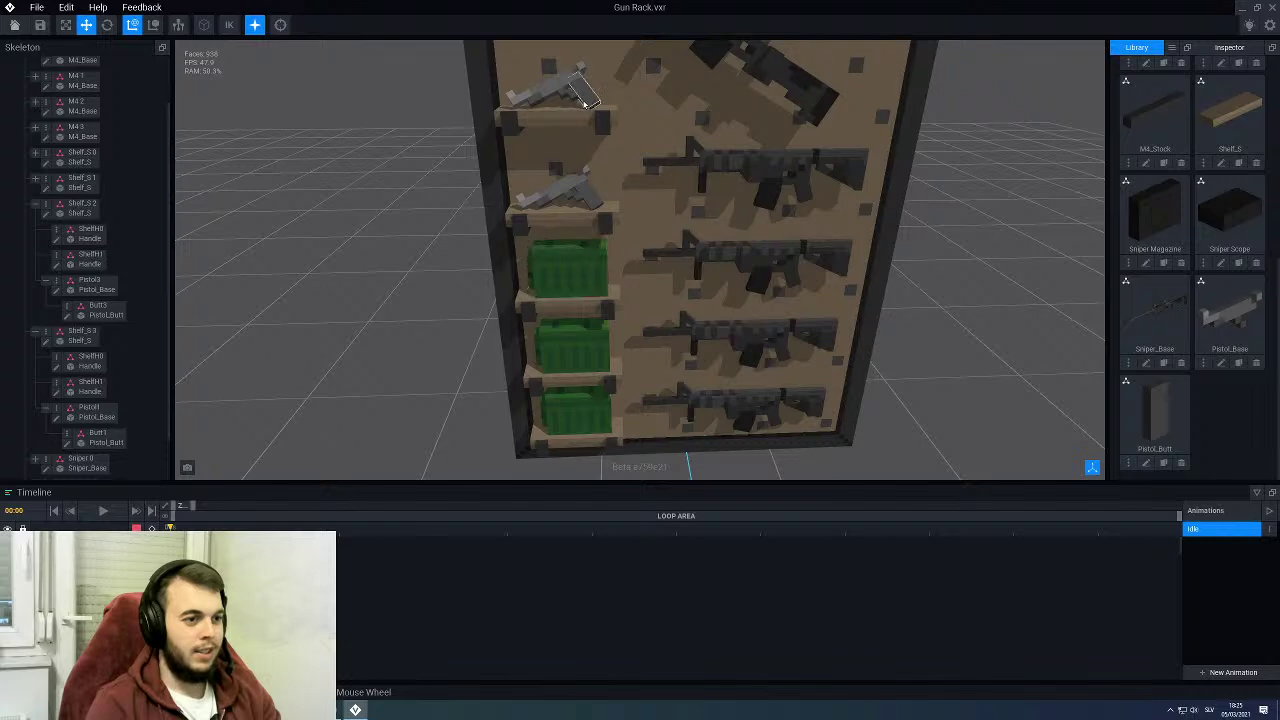
pyautogui.moveTo(585, 104); pyautogui.dragTo(551, 60, button='right')
# Step: Open the Pistol_Base model for editing, paint a single voxel above the trigger dark grey, and return to the rack with the changes saved
pyautogui.click(555, 90)
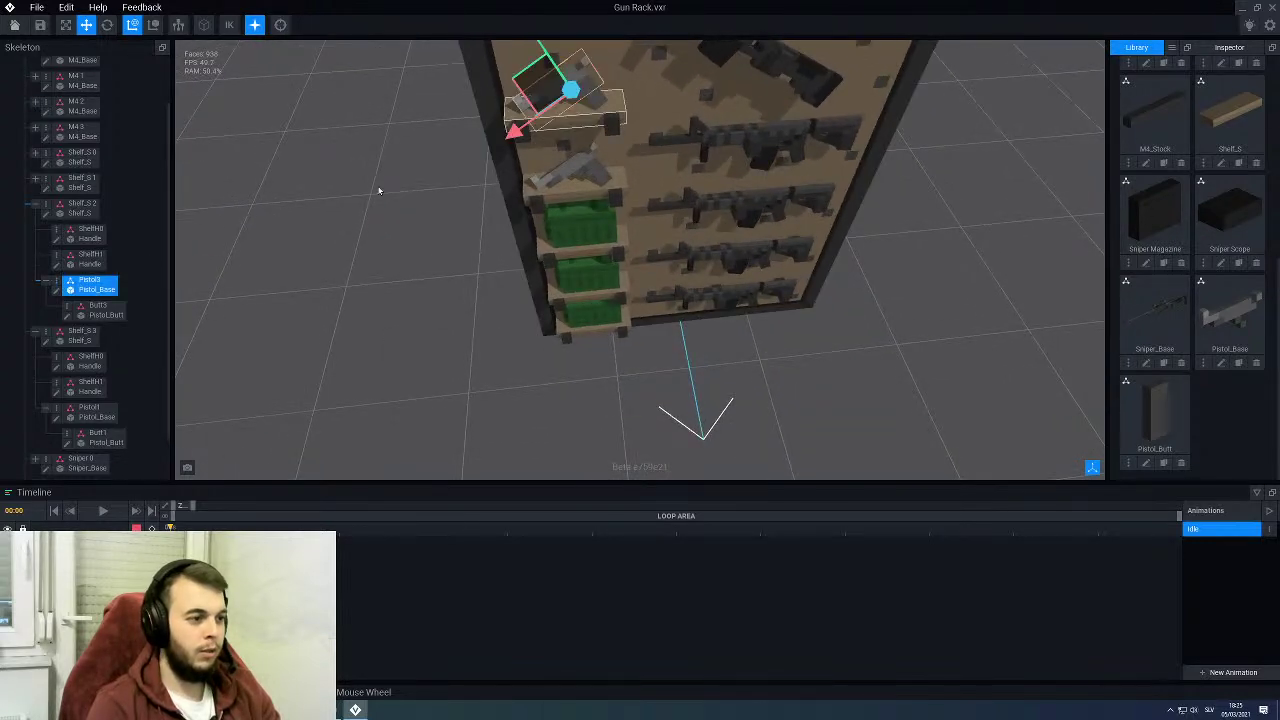
pyautogui.click(56, 291)
pyautogui.moveTo(571, 340); pyautogui.dragTo(500, 326, button='right')
pyautogui.scroll(3, 495, 325)
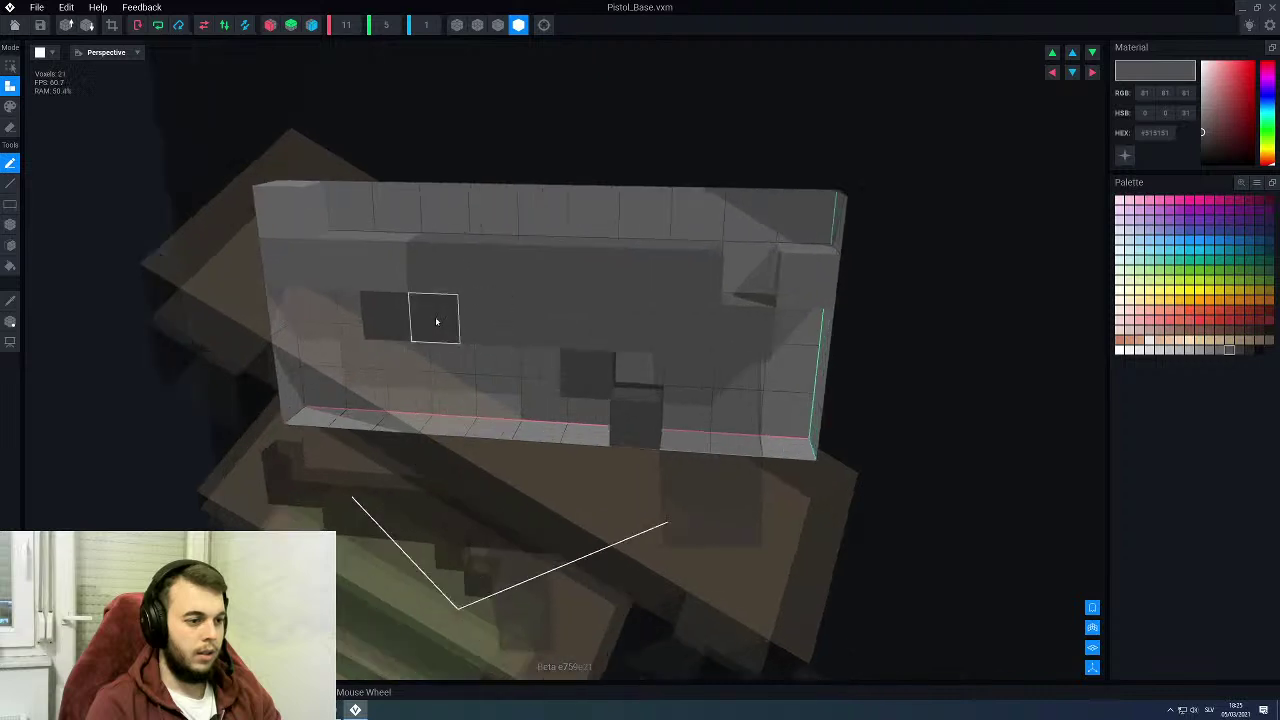
pyautogui.press('p')
pyautogui.press('l')
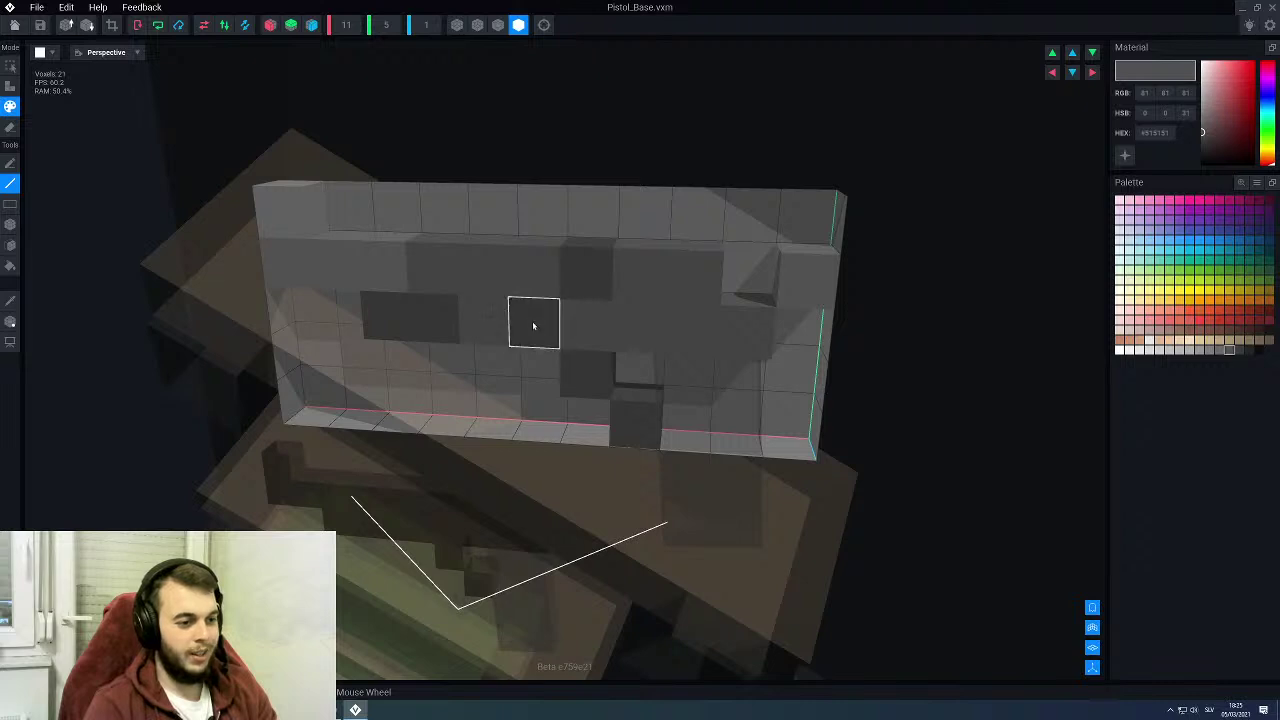
pyautogui.click(654, 291)
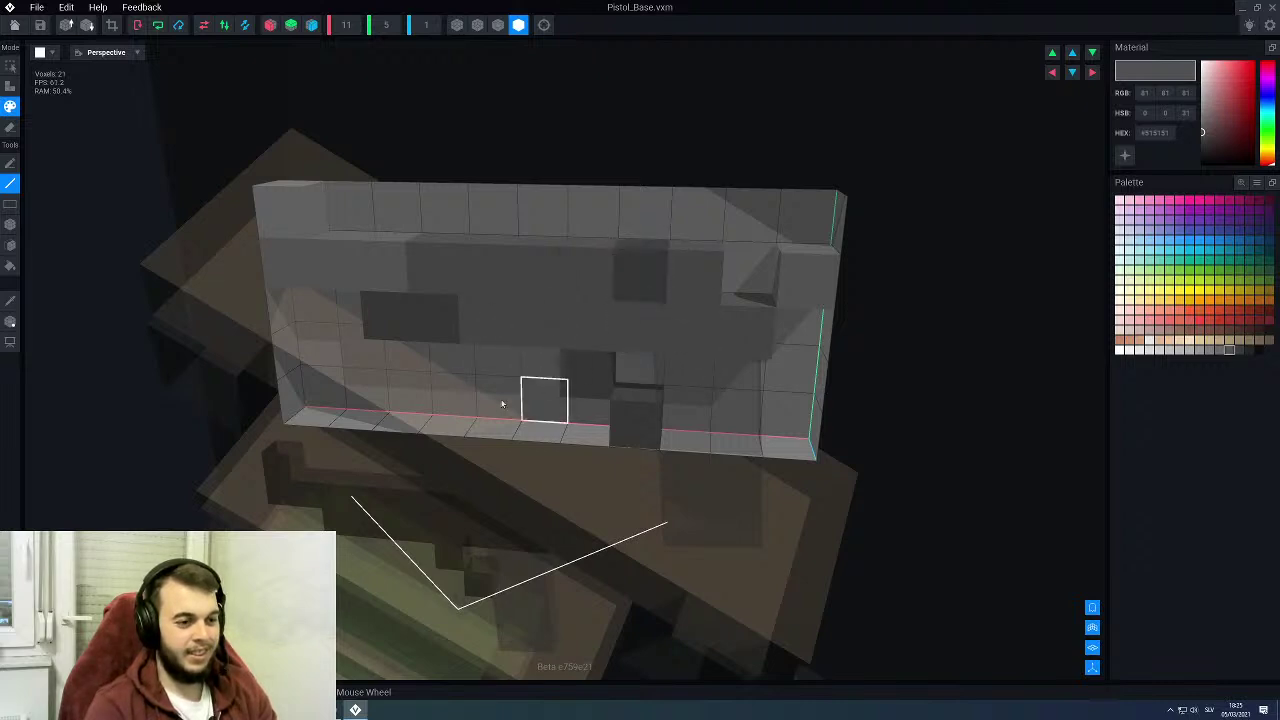
pyautogui.click(16, 26)
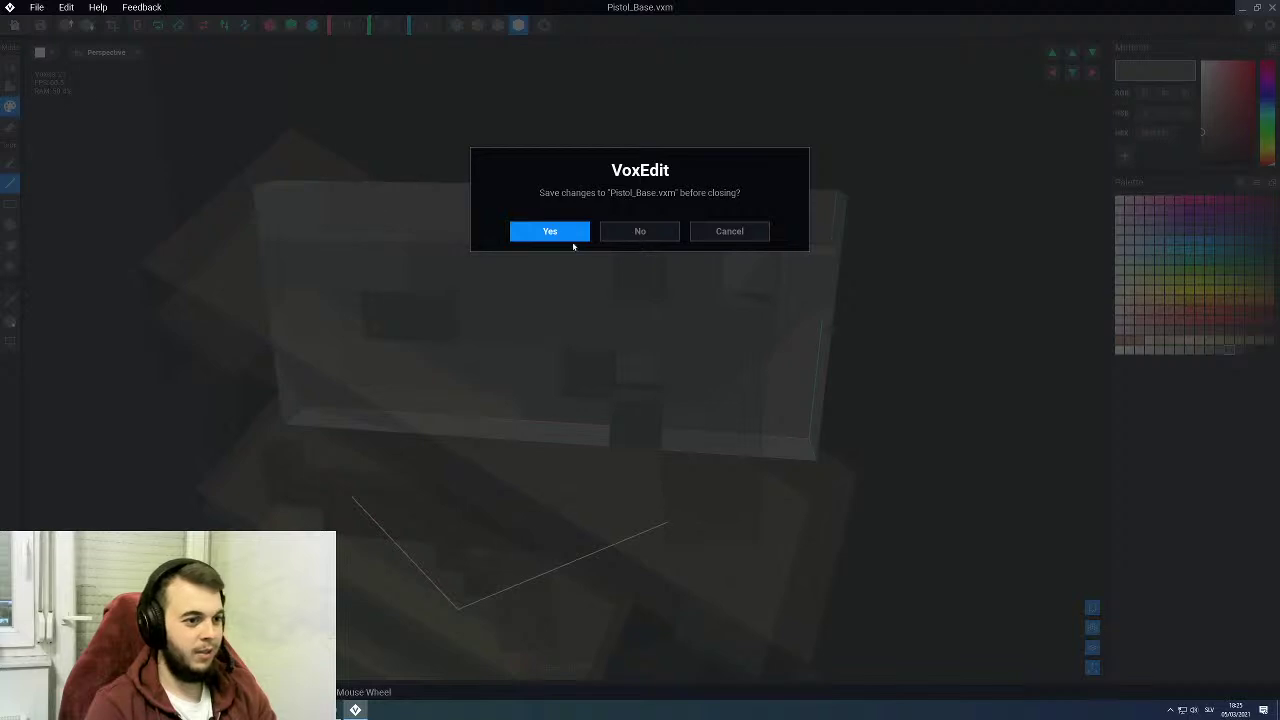
pyautogui.click(570, 236)
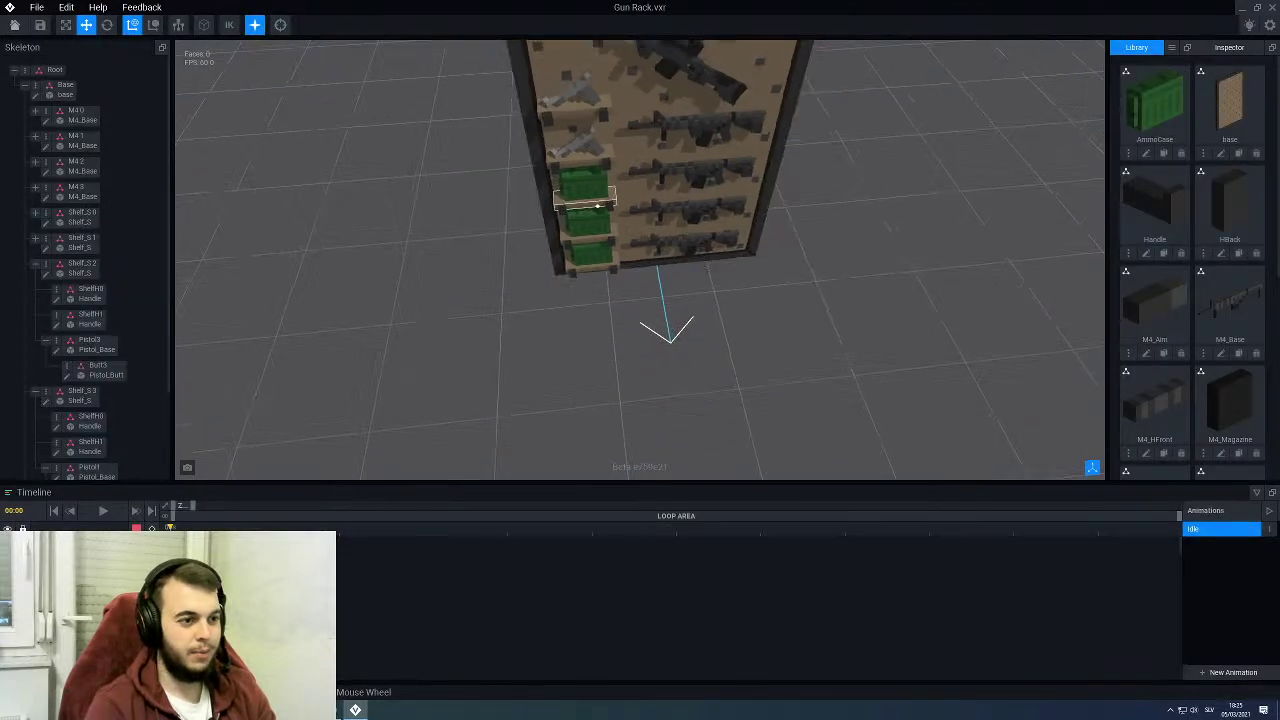
# Step: Rotate the diagonal sniper rifle until it lies horizontal beneath the other sniper rifle
pyautogui.moveTo(597, 206); pyautogui.dragTo(586, 166, button='right')
pyautogui.moveTo(586, 166); pyautogui.dragTo(586, 188, button='middle')
pyautogui.scroll(3, 584, 200)
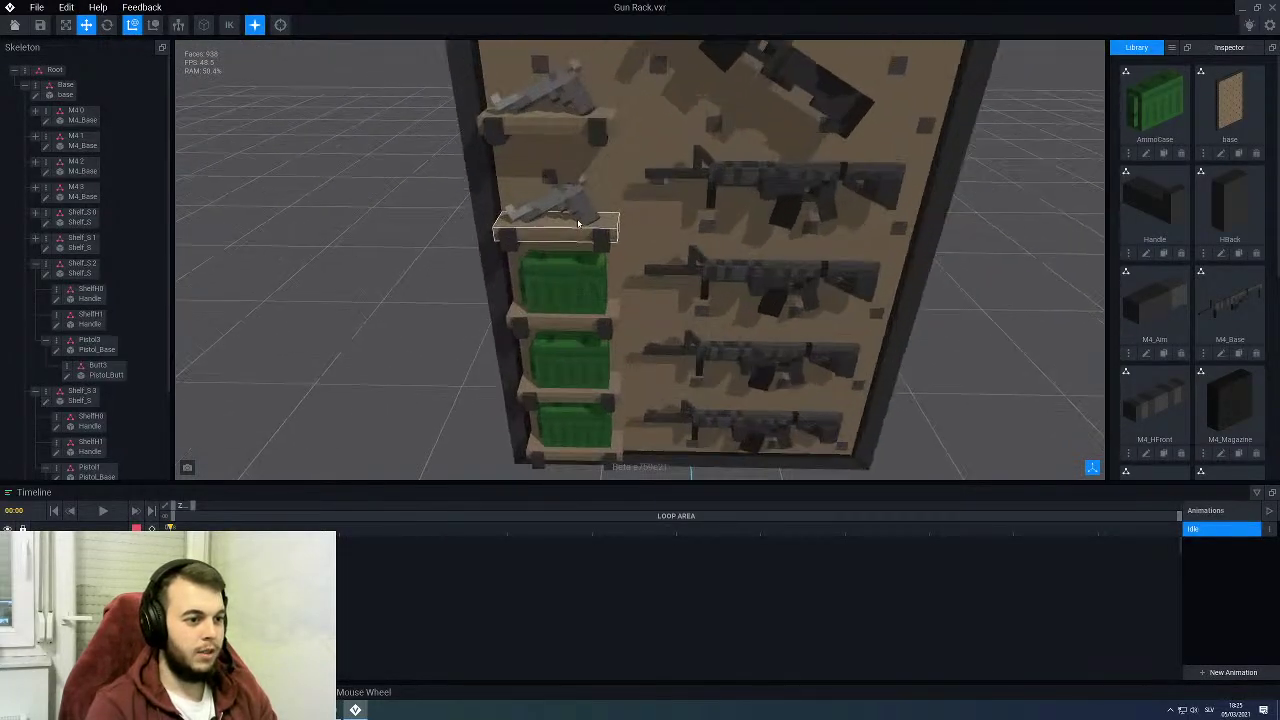
pyautogui.scroll(-10, 578, 224)
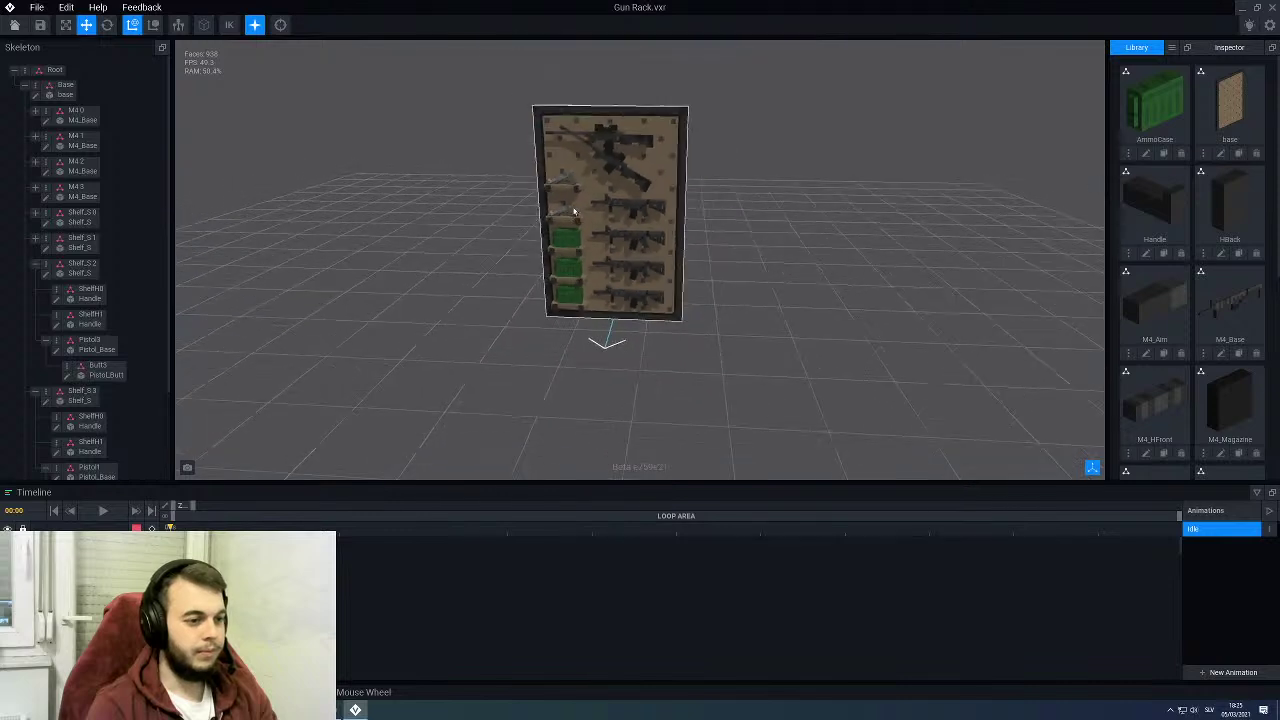
pyautogui.scroll(4, 568, 293)
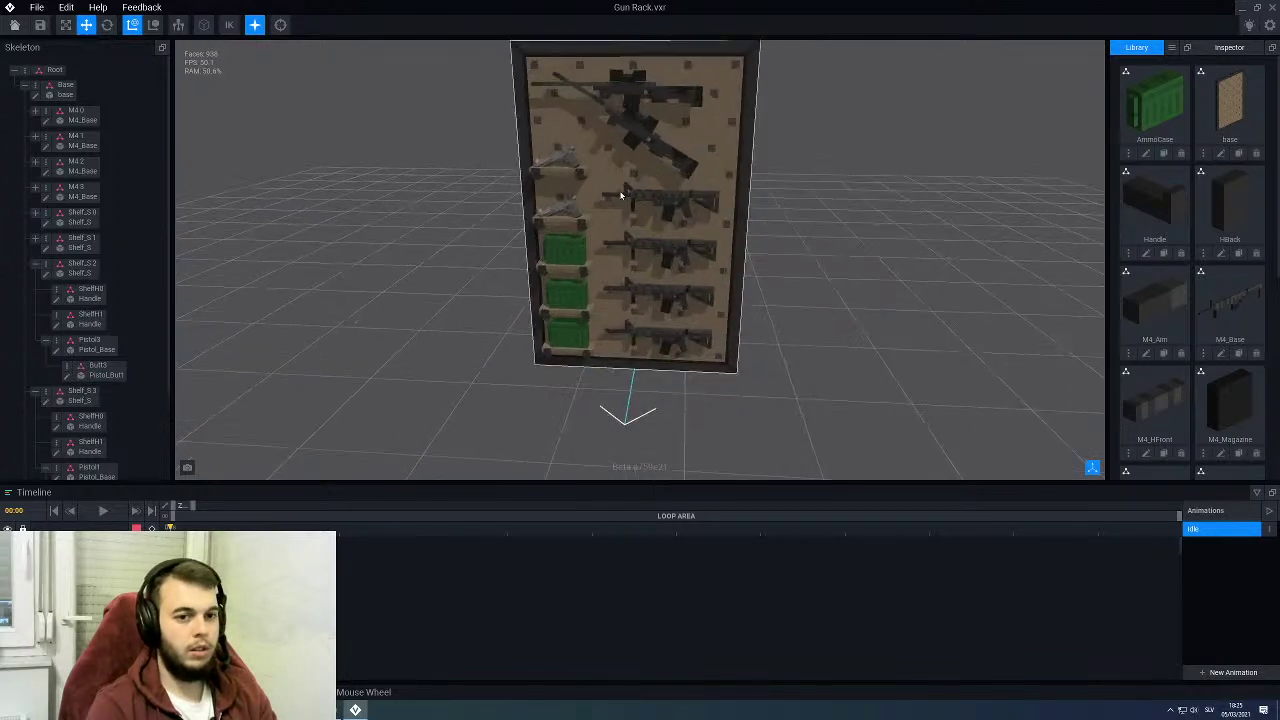
pyautogui.scroll(3, 614, 233)
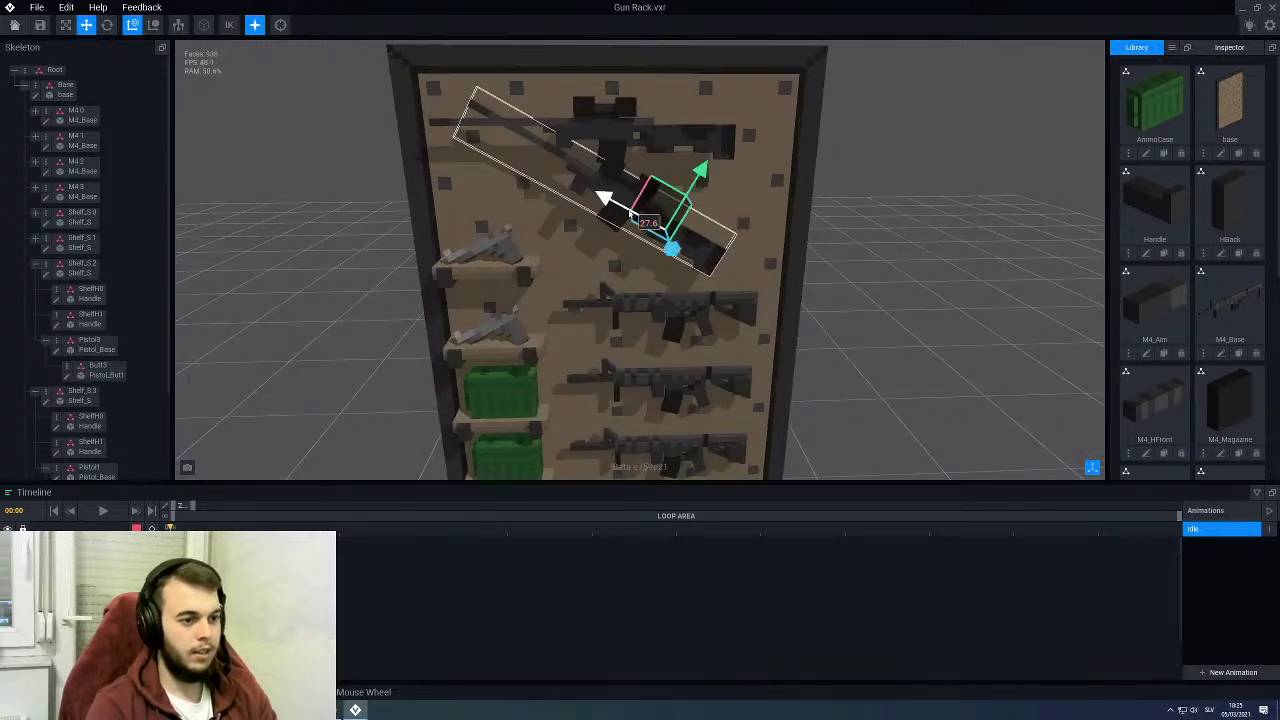
pyautogui.click(107, 25)
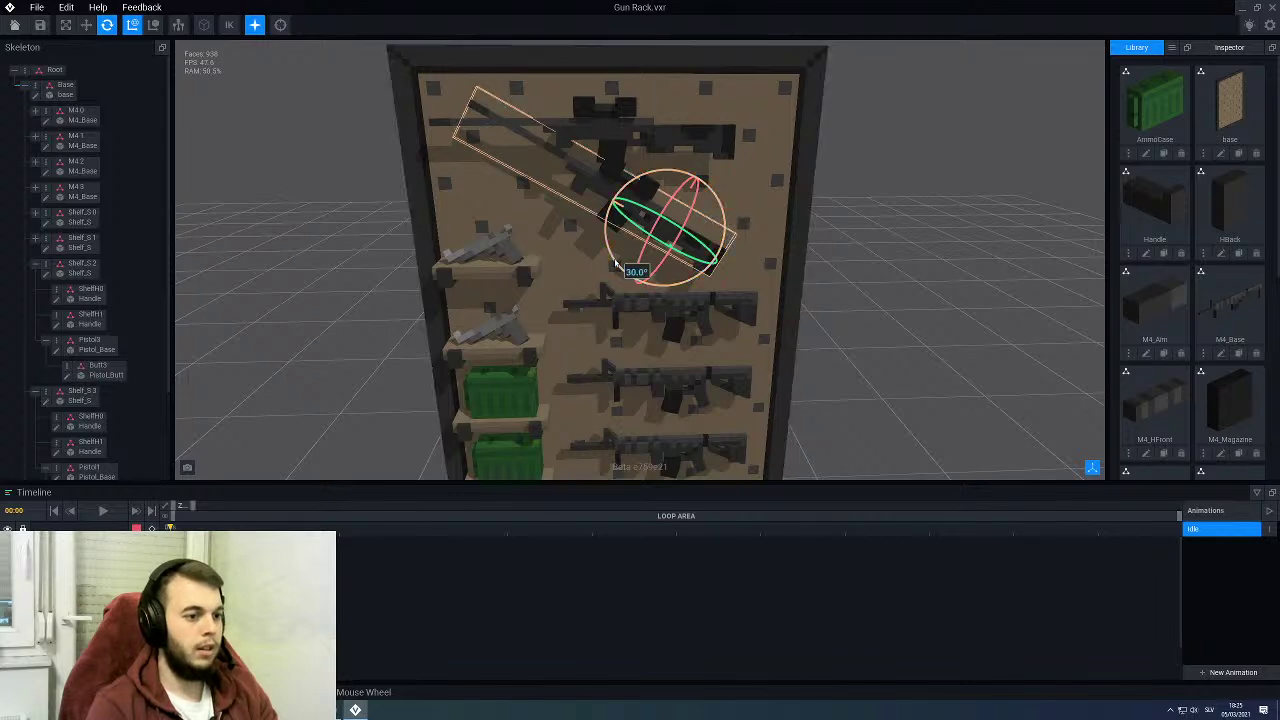
pyautogui.moveTo(637, 272)
pyautogui.mouseDown()
pyautogui.moveTo(617, 288)
pyautogui.moveTo(637, 290)
pyautogui.mouseUp()
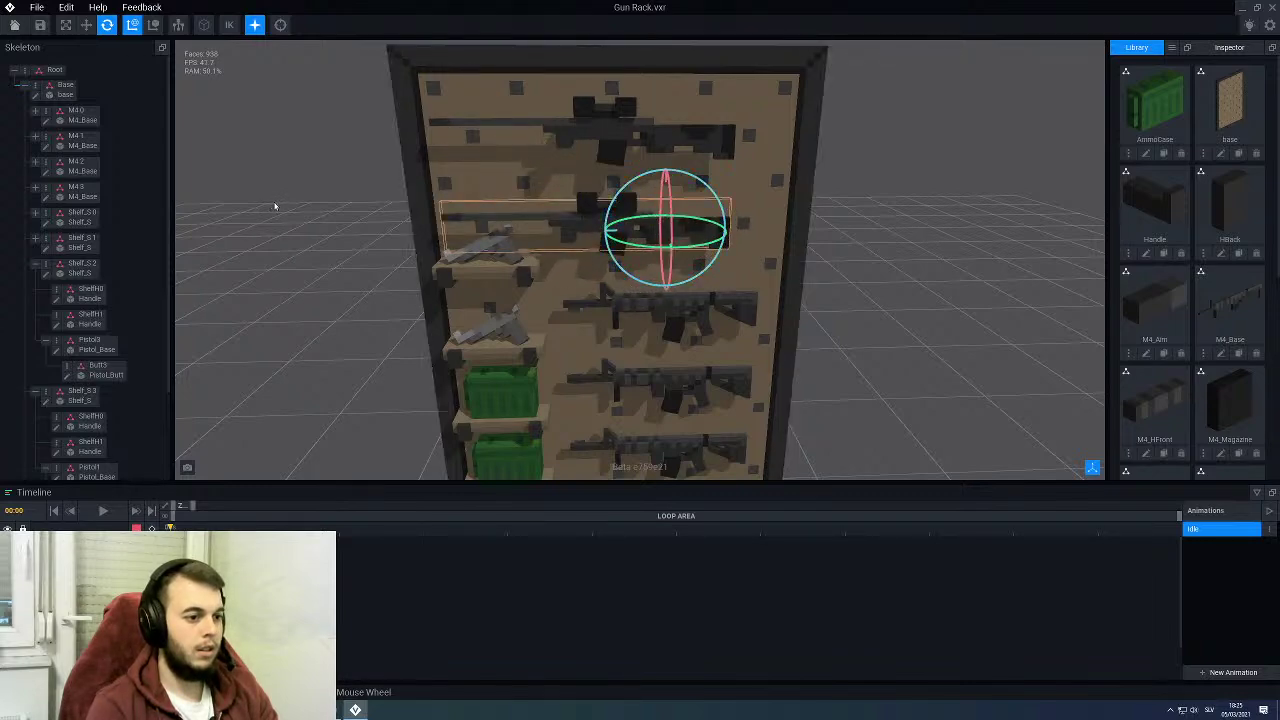
pyautogui.scroll(-5, 443, 274)
pyautogui.moveTo(443, 274); pyautogui.dragTo(398, 313, button='right')
pyautogui.click(398, 313)
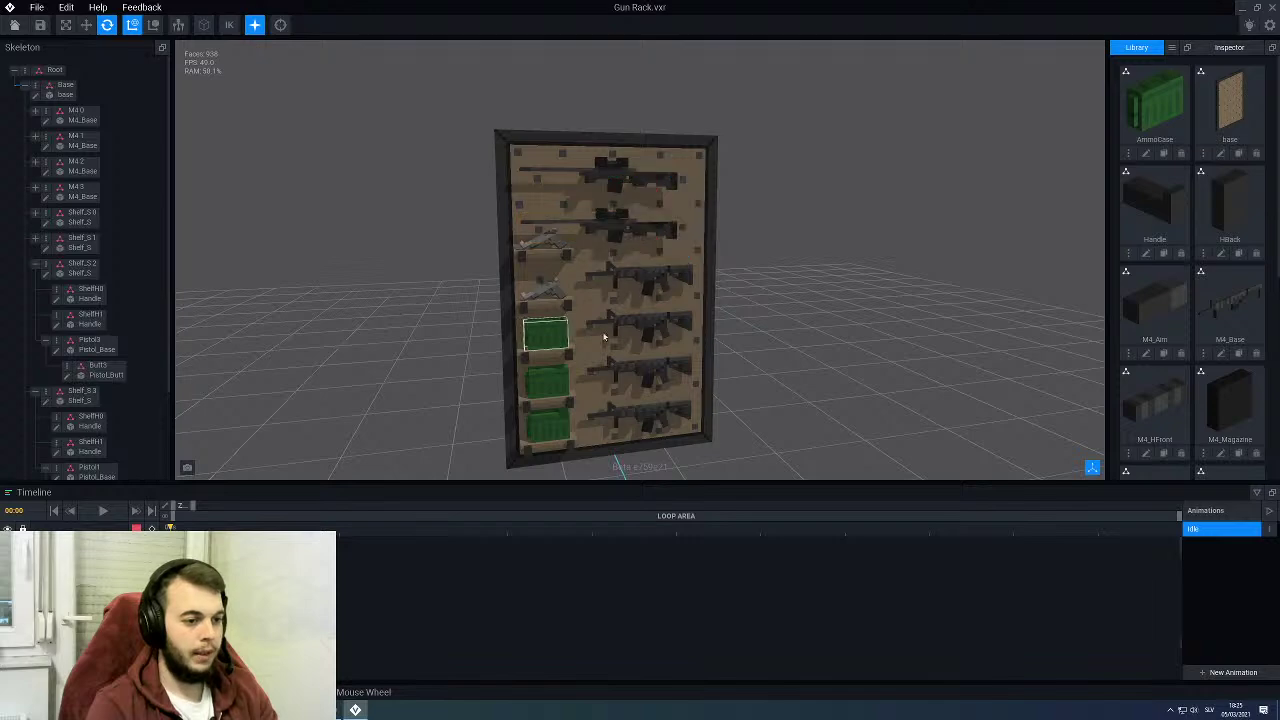
# Step: Open the M4_Magazine model for editing and set its Z depth to 3 voxels
pyautogui.moveTo(637, 360); pyautogui.dragTo(589, 289, button='middle')
pyautogui.scroll(5, 580, 271)
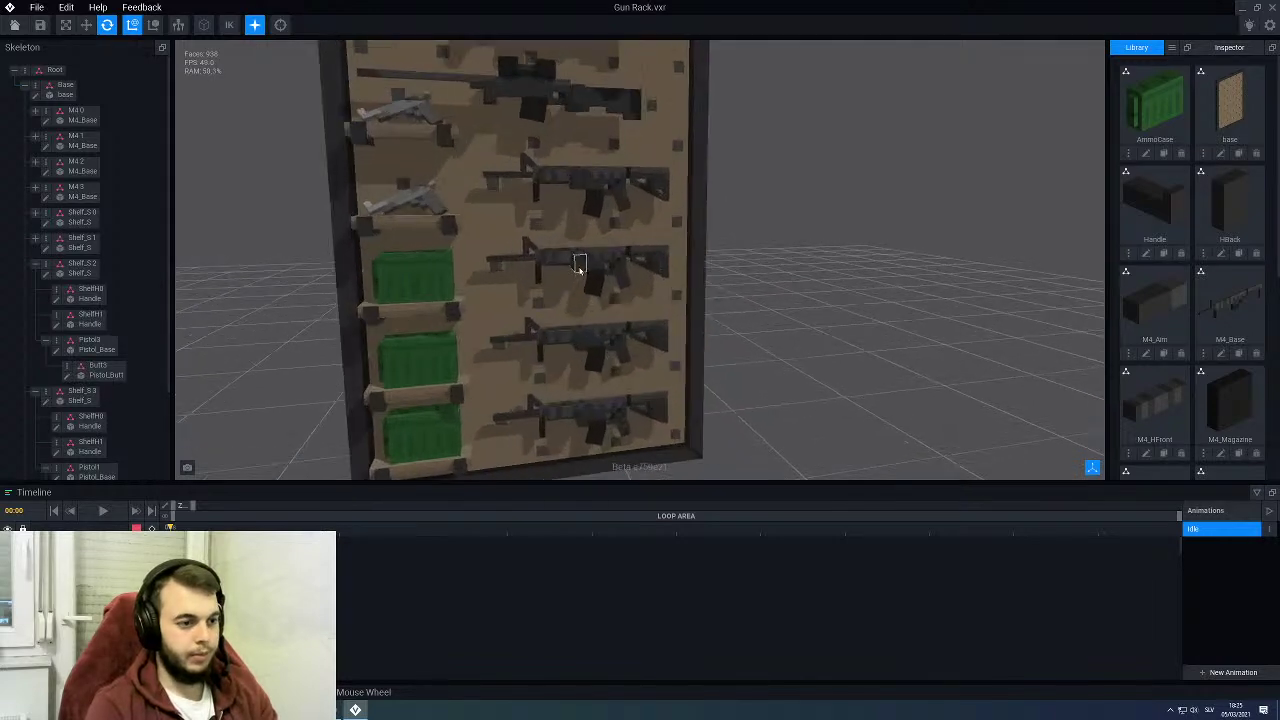
pyautogui.moveTo(574, 271); pyautogui.dragTo(590, 330, button='right')
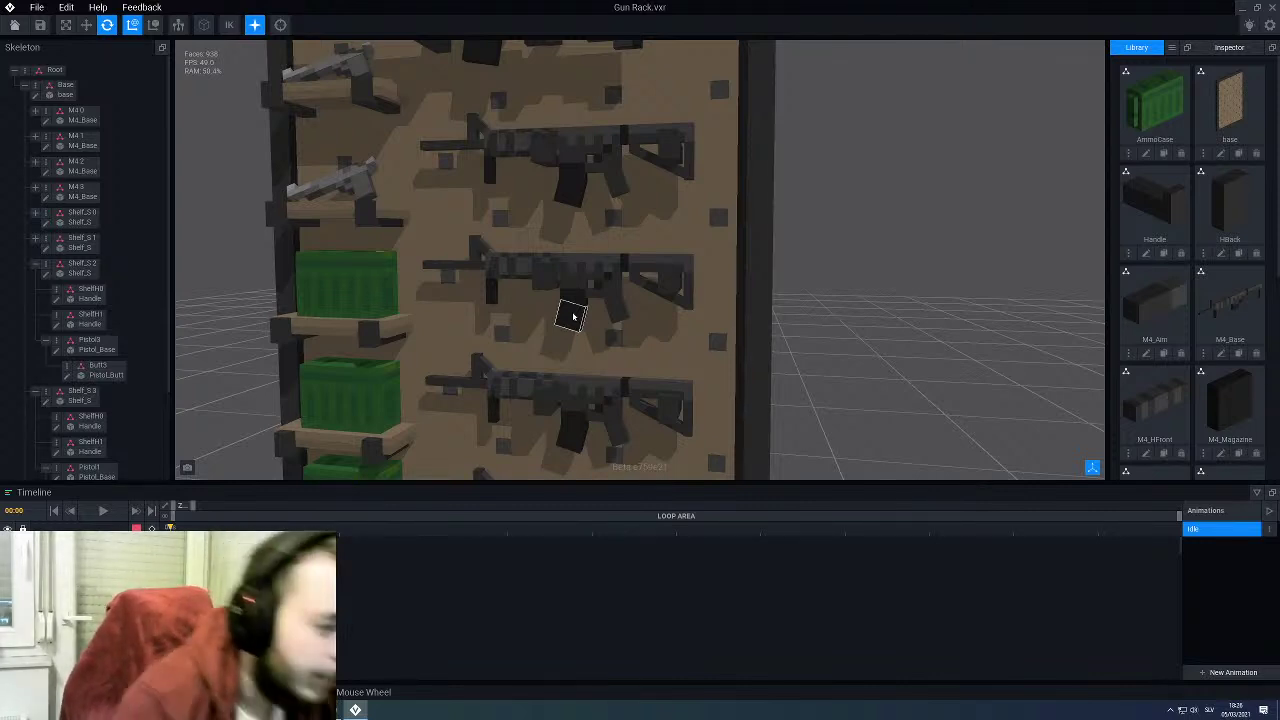
pyautogui.scroll(2, 571, 313)
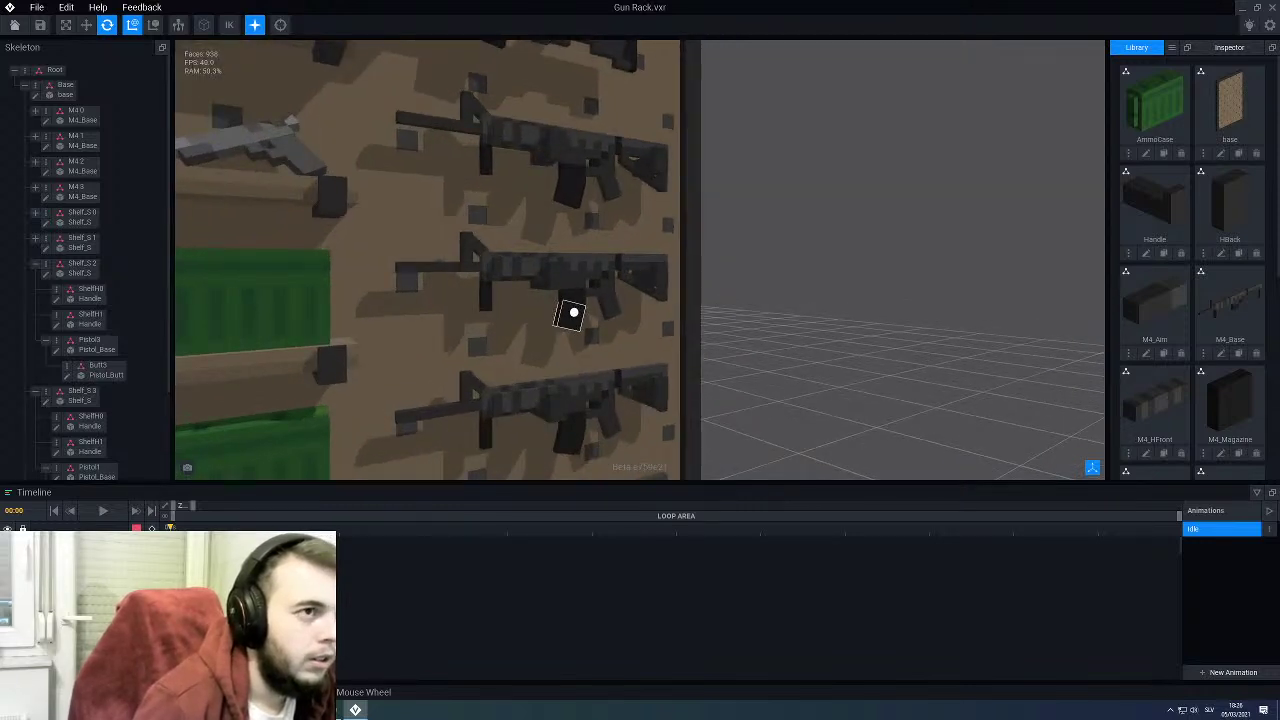
pyautogui.moveTo(573, 313); pyautogui.dragTo(573, 316, button='right')
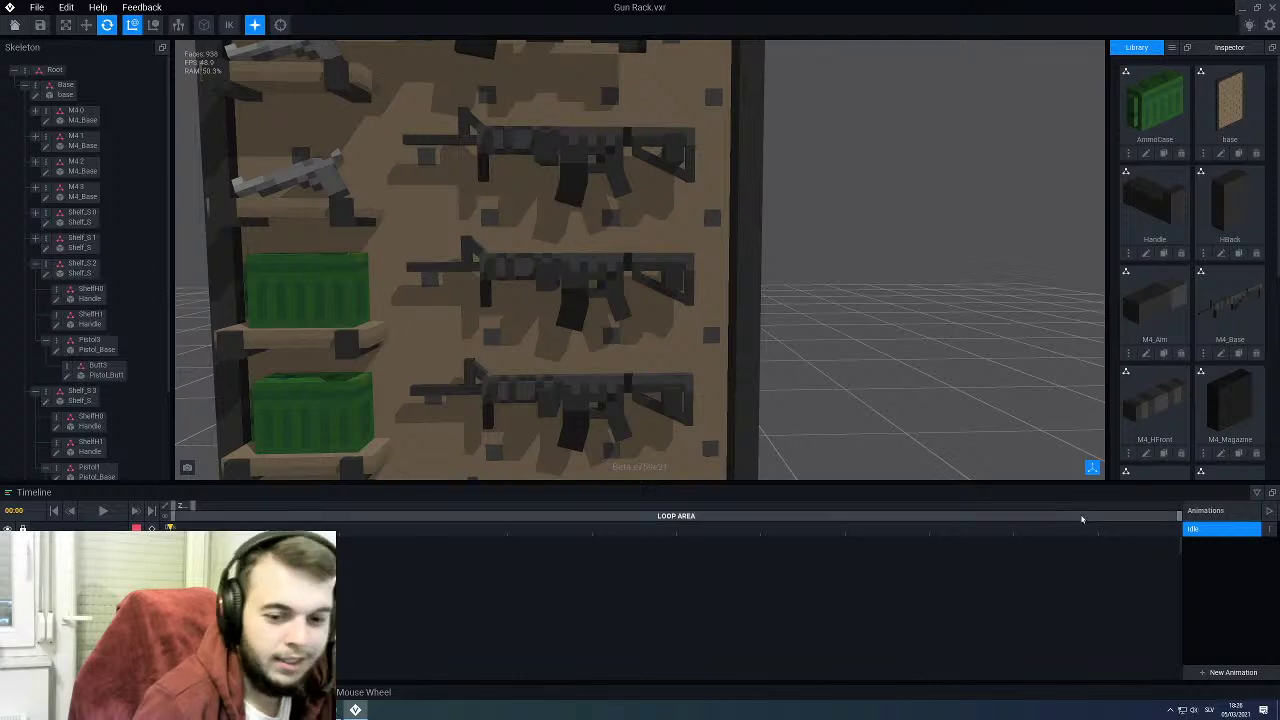
pyautogui.click(1221, 455)
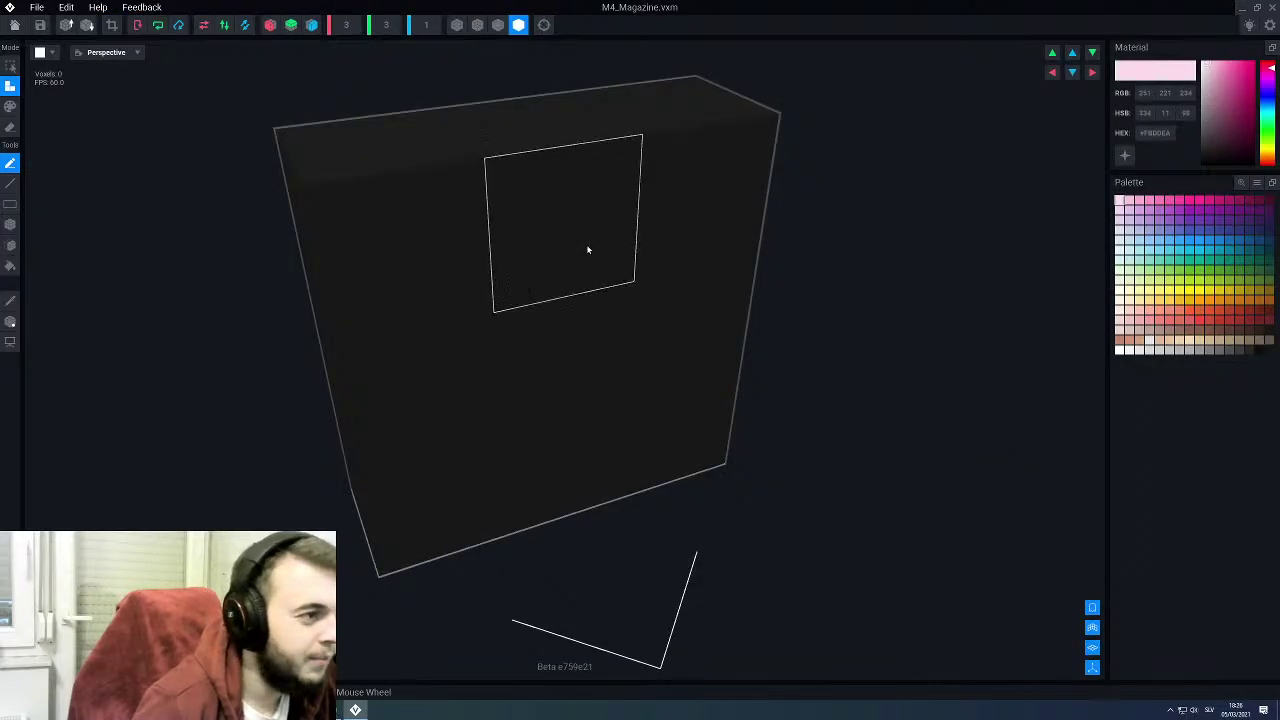
pyautogui.scroll(-2, 588, 249)
pyautogui.moveTo(493, 304)
pyautogui.mouseDown(button='right')
pyautogui.moveTo(590, 304)
pyautogui.moveTo(550, 304)
pyautogui.mouseUp(button='right')
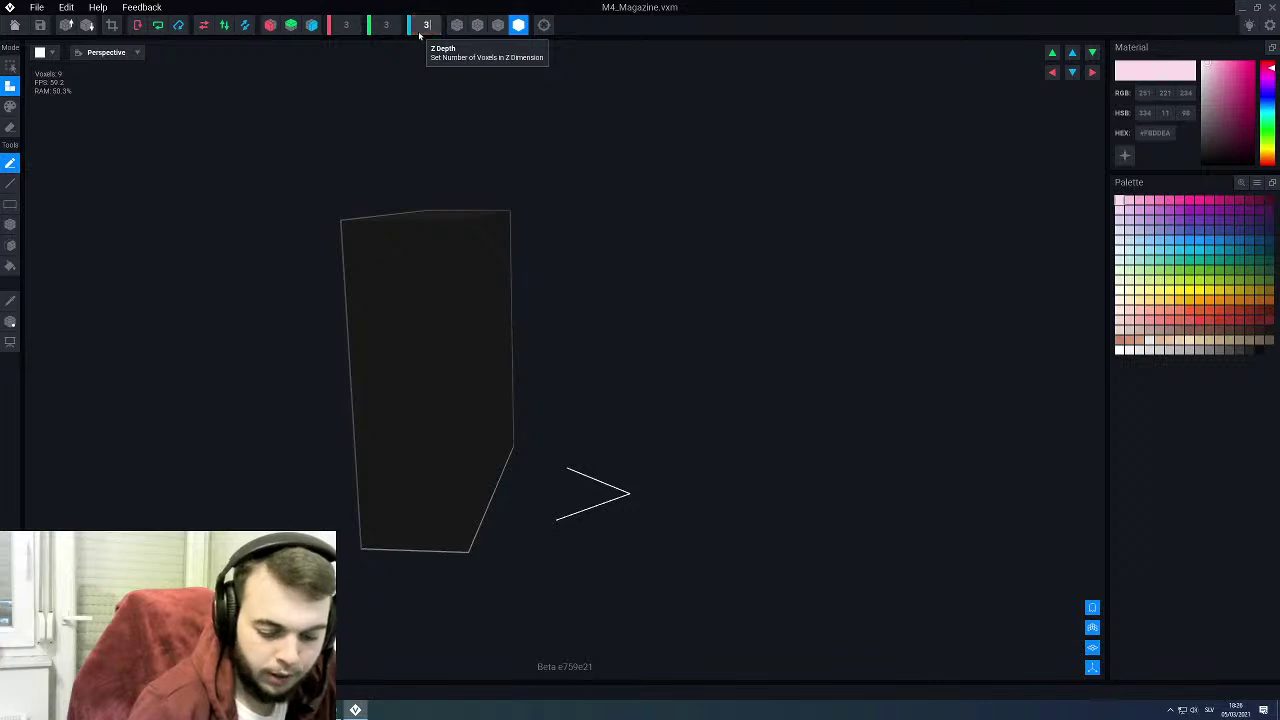
pyautogui.press('Return')
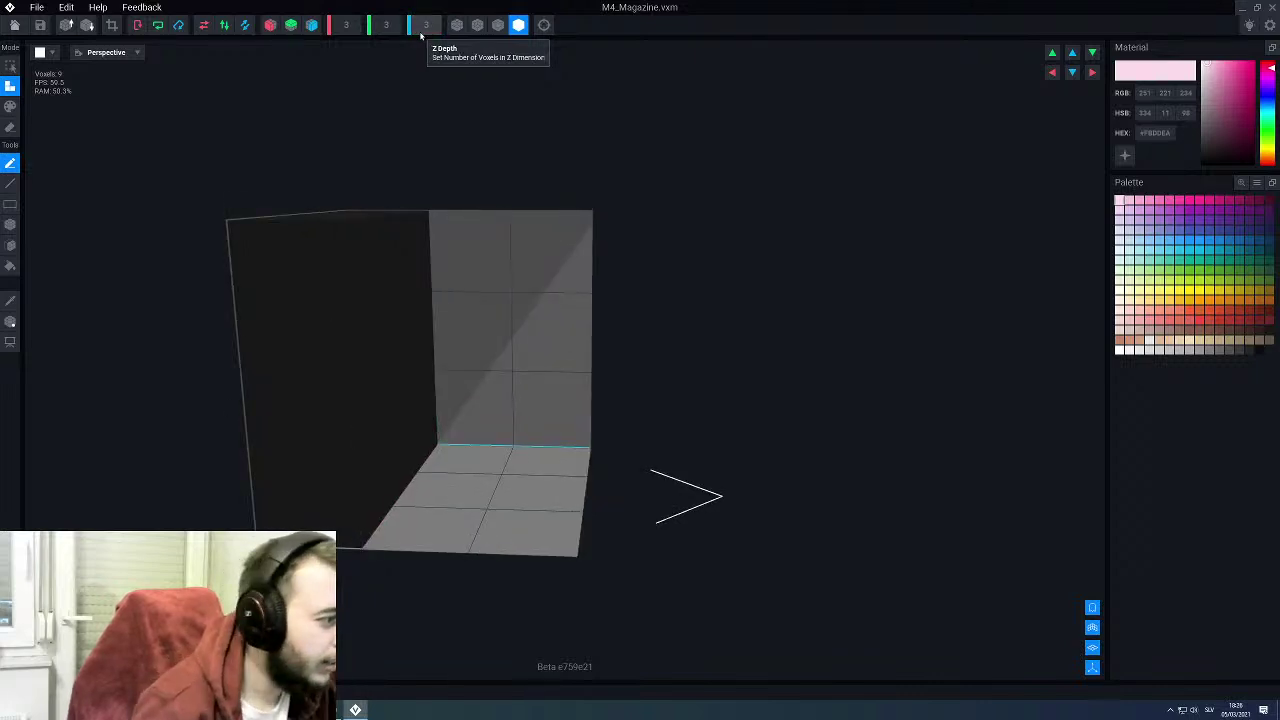
# Step: Shift the magazine model's pivot point along the Z axis towards the added depth
pyautogui.click(10, 321)
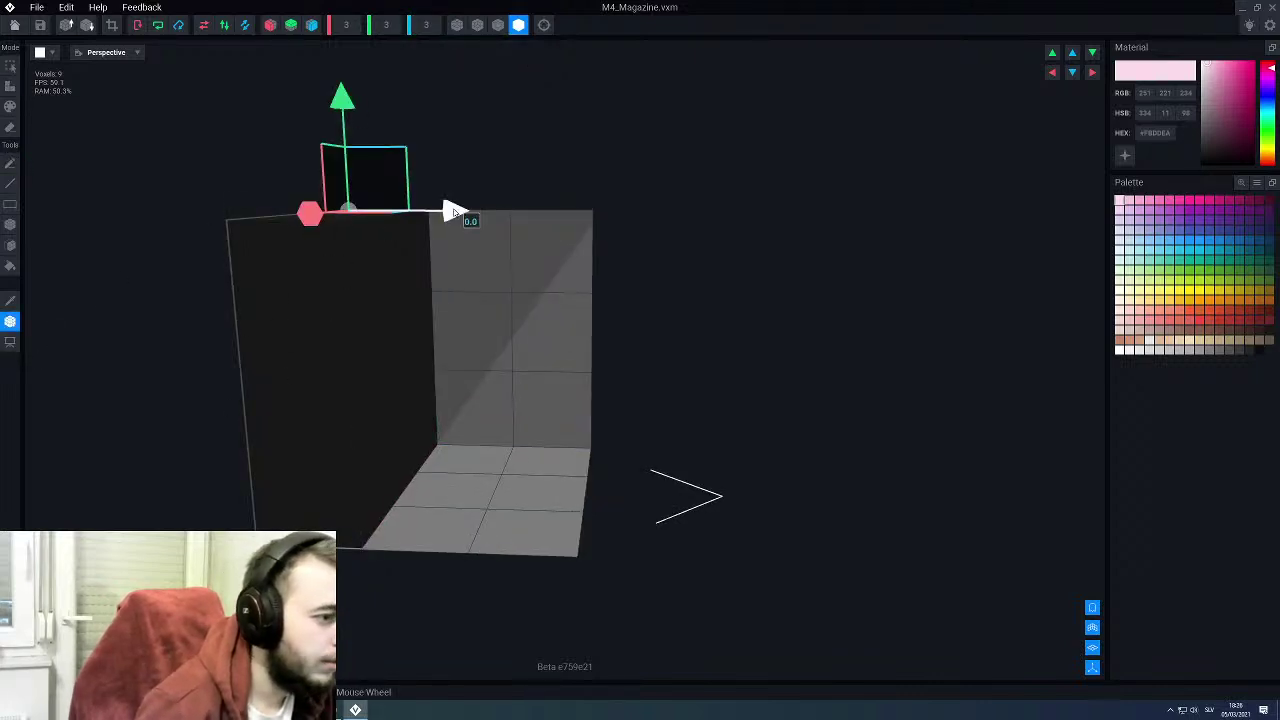
pyautogui.moveTo(453, 212); pyautogui.dragTo(566, 216)
pyautogui.click(8, 327)
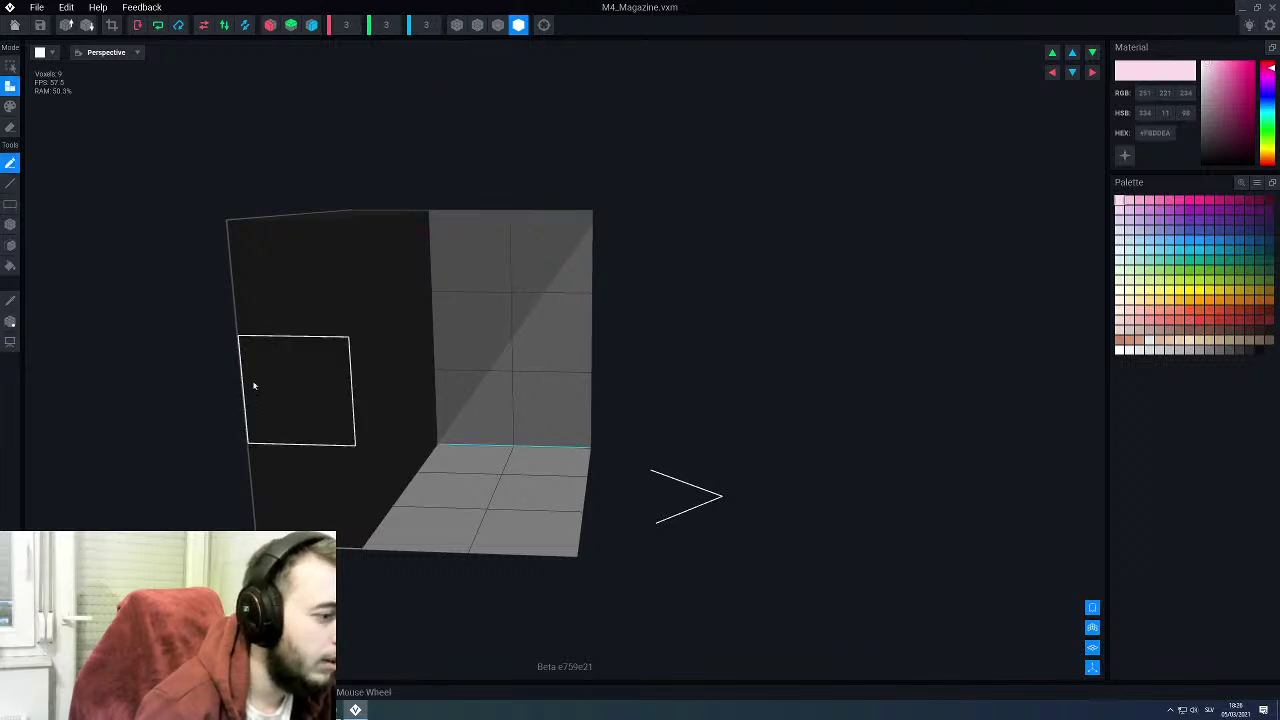
pyautogui.moveTo(254, 386); pyautogui.dragTo(354, 393, button='right')
pyautogui.moveTo(349, 494); pyautogui.dragTo(503, 470)
pyautogui.hotkey('ctrl', 'z')
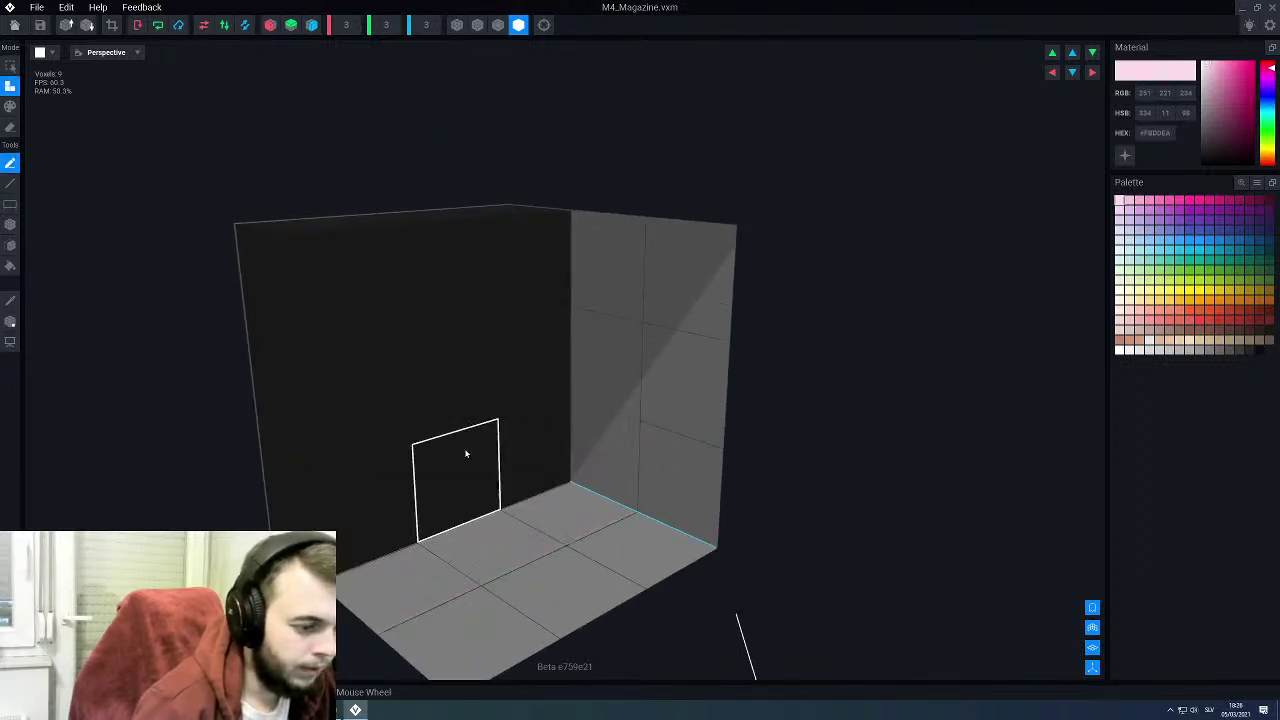
# Step: Sample the magazine's #242424 colour, fill the empty depth with the Box tool, and return to the rack with the changes saved
pyautogui.keyDown('alt'); pyautogui.click(462, 450); pyautogui.keyUp('alt')
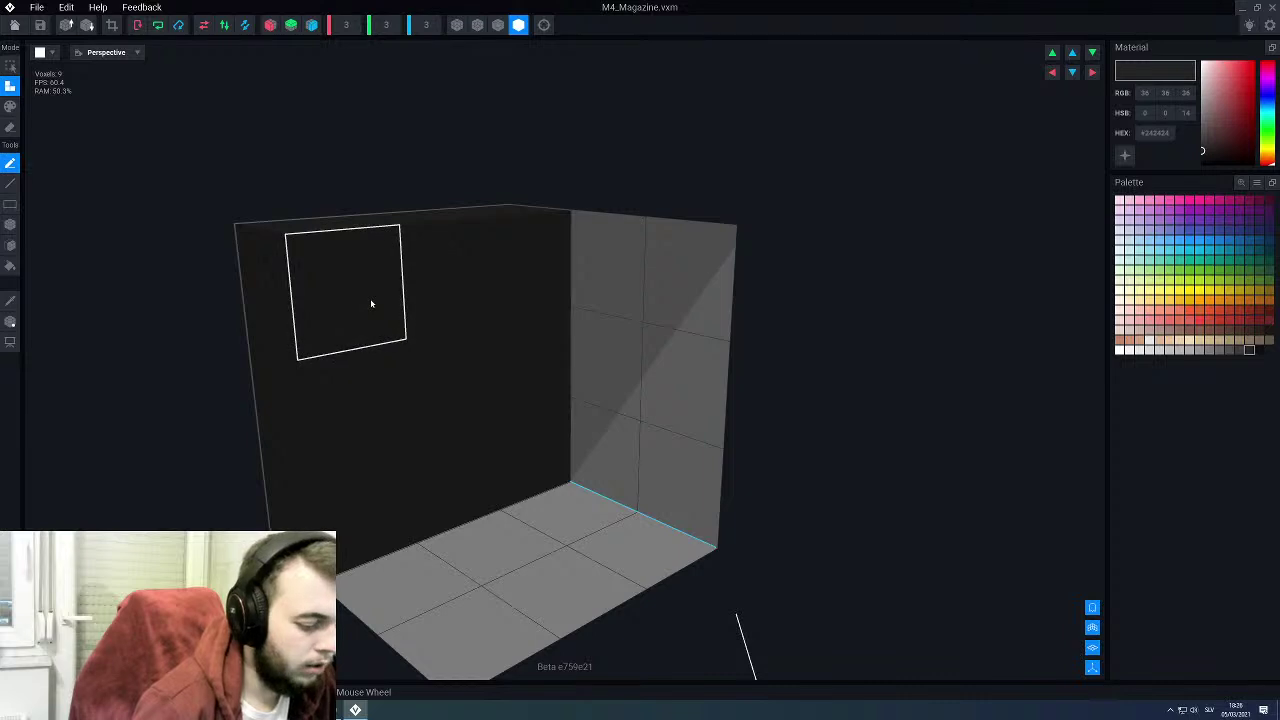
pyautogui.press('b')
pyautogui.moveTo(371, 300); pyautogui.dragTo(665, 532)
pyautogui.scroll(-3, 572, 468)
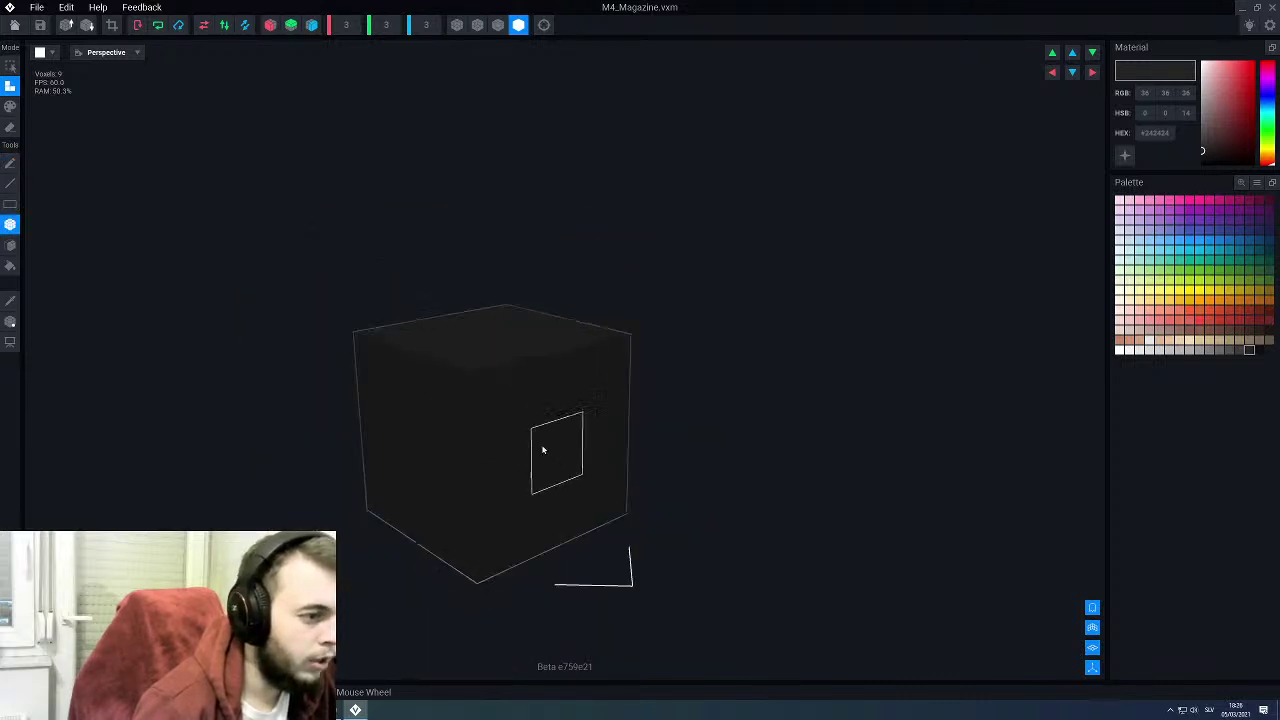
pyautogui.click(15, 25)
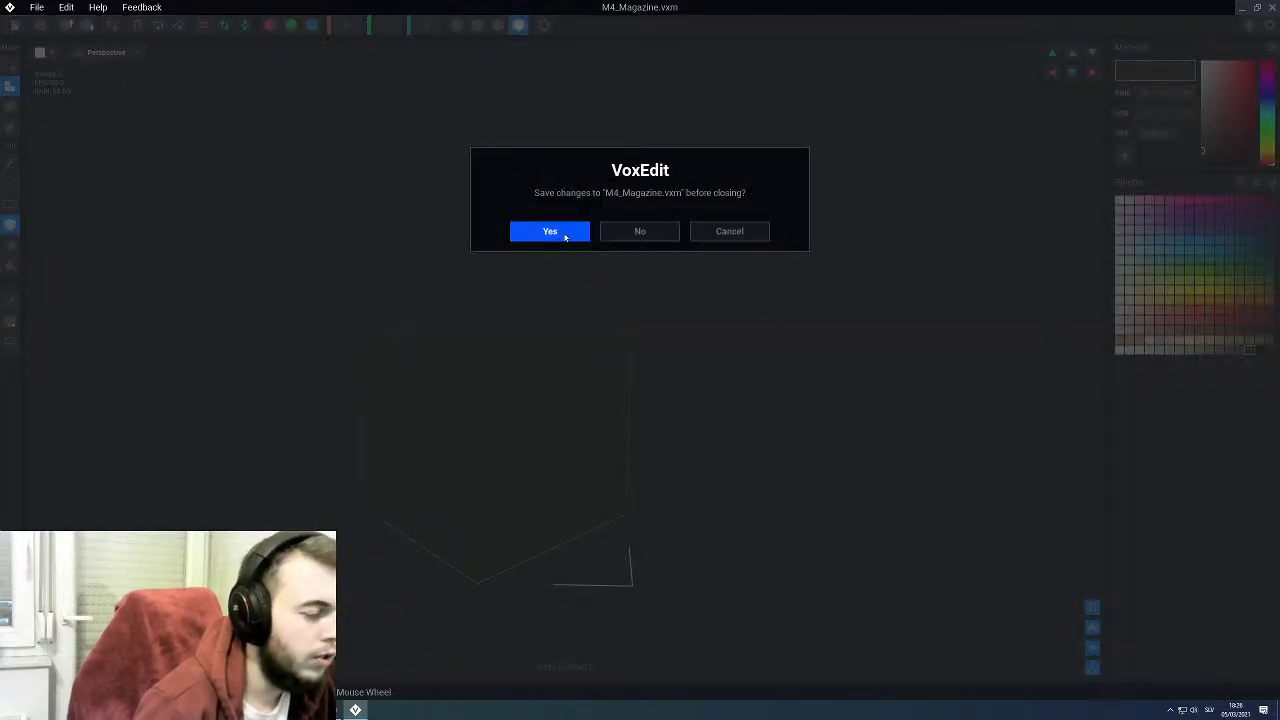
pyautogui.click(550, 231)
# Step: Move the magazine of rifle M4 2 in depth to Z 0.5 vx so it lines up with the rifle body
pyautogui.scroll(5, 572, 274)
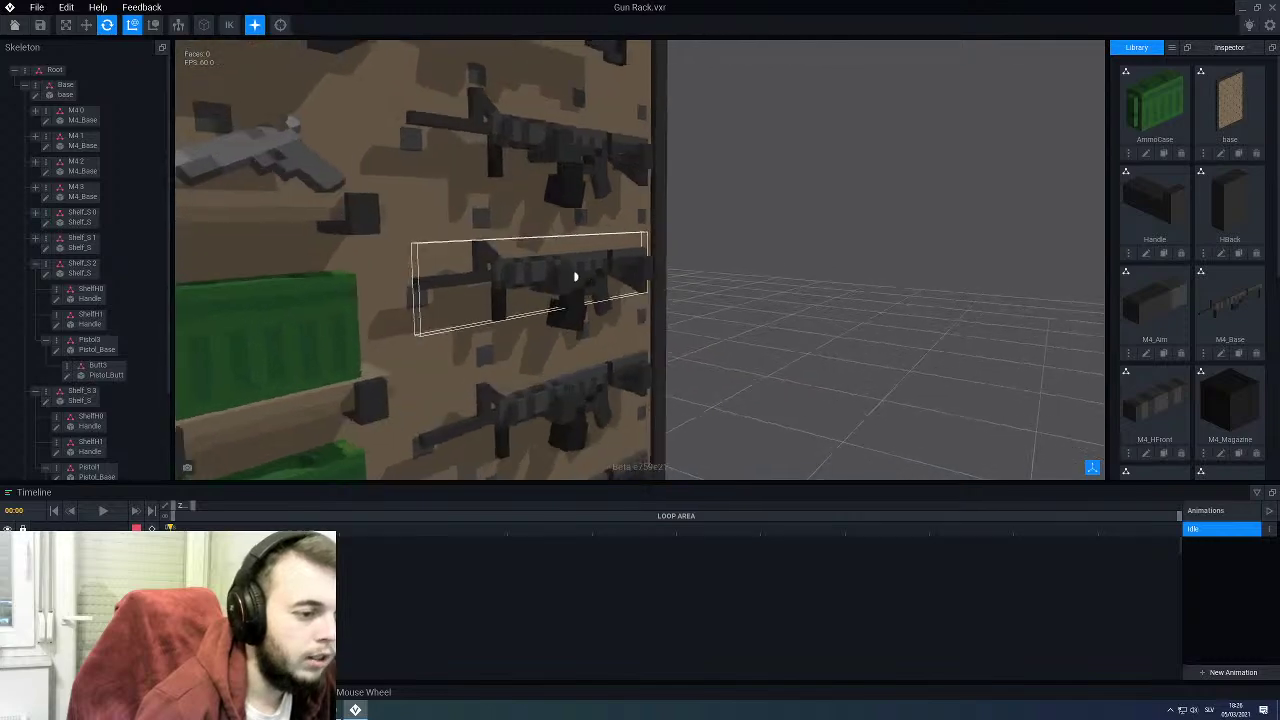
pyautogui.scroll(5, 575, 278)
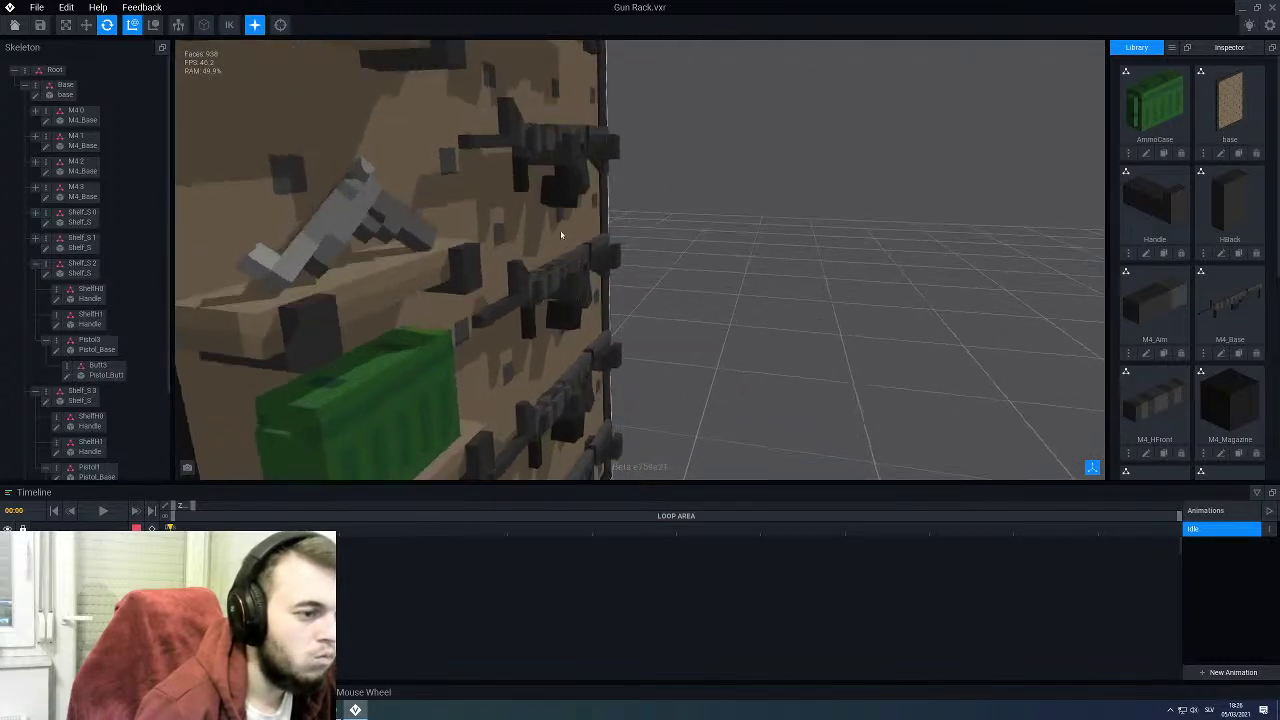
pyautogui.scroll(5, 525, 199)
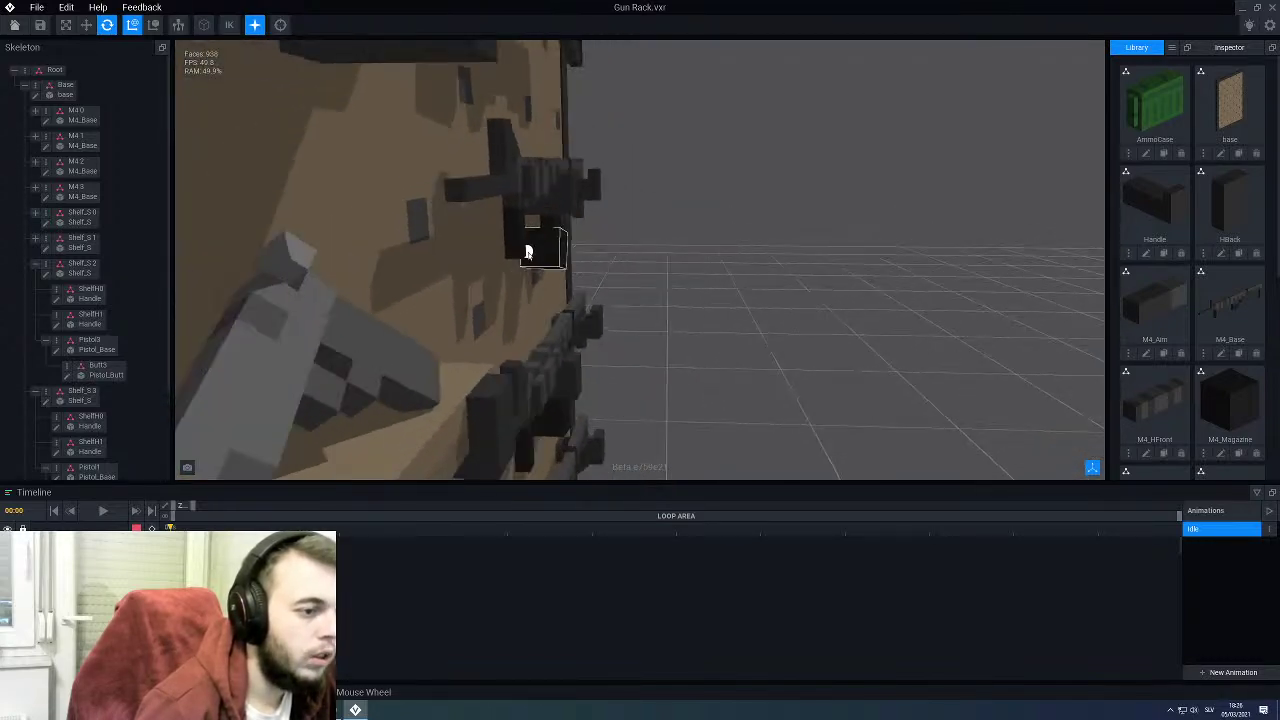
pyautogui.click(531, 253)
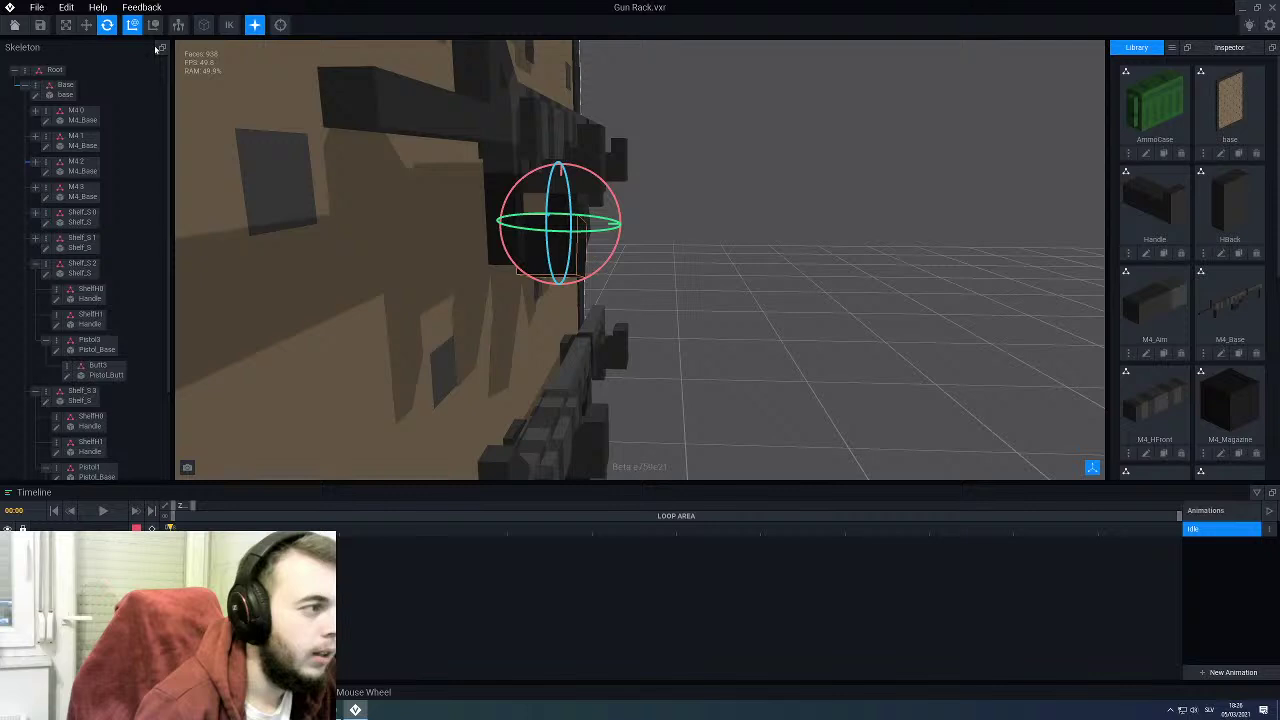
pyautogui.click(87, 25)
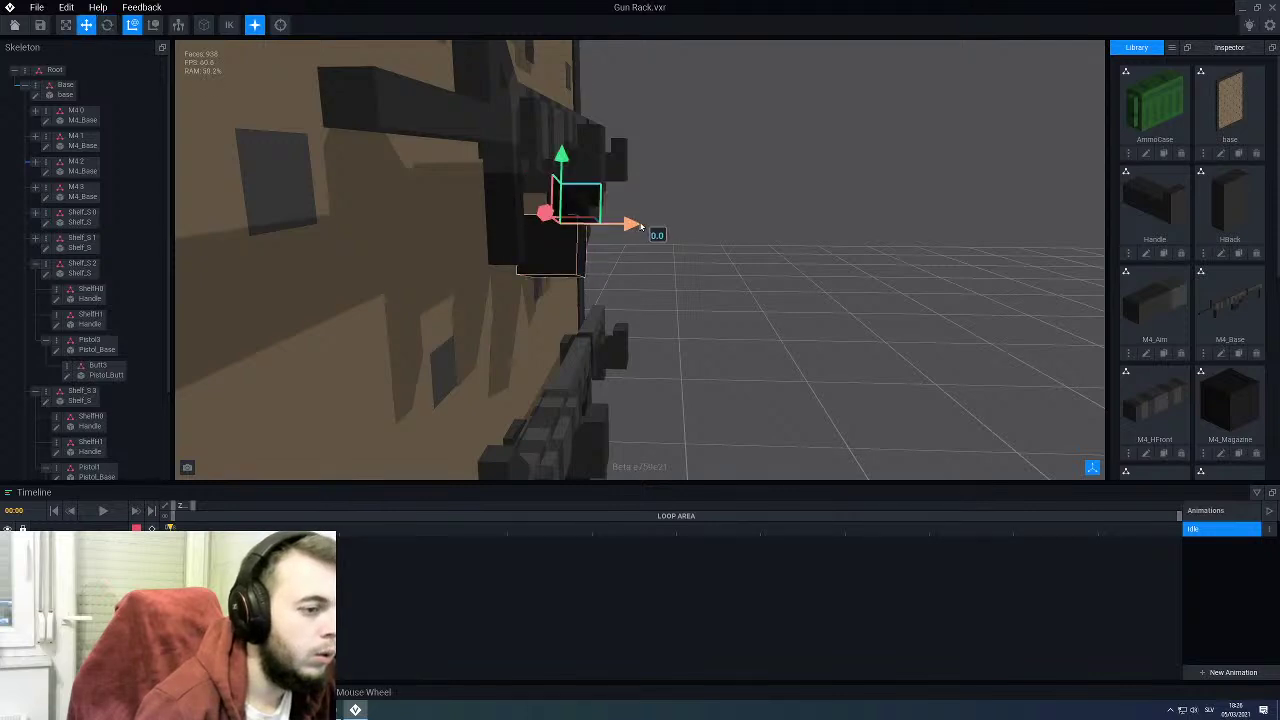
pyautogui.moveTo(648, 228); pyautogui.dragTo(631, 228)
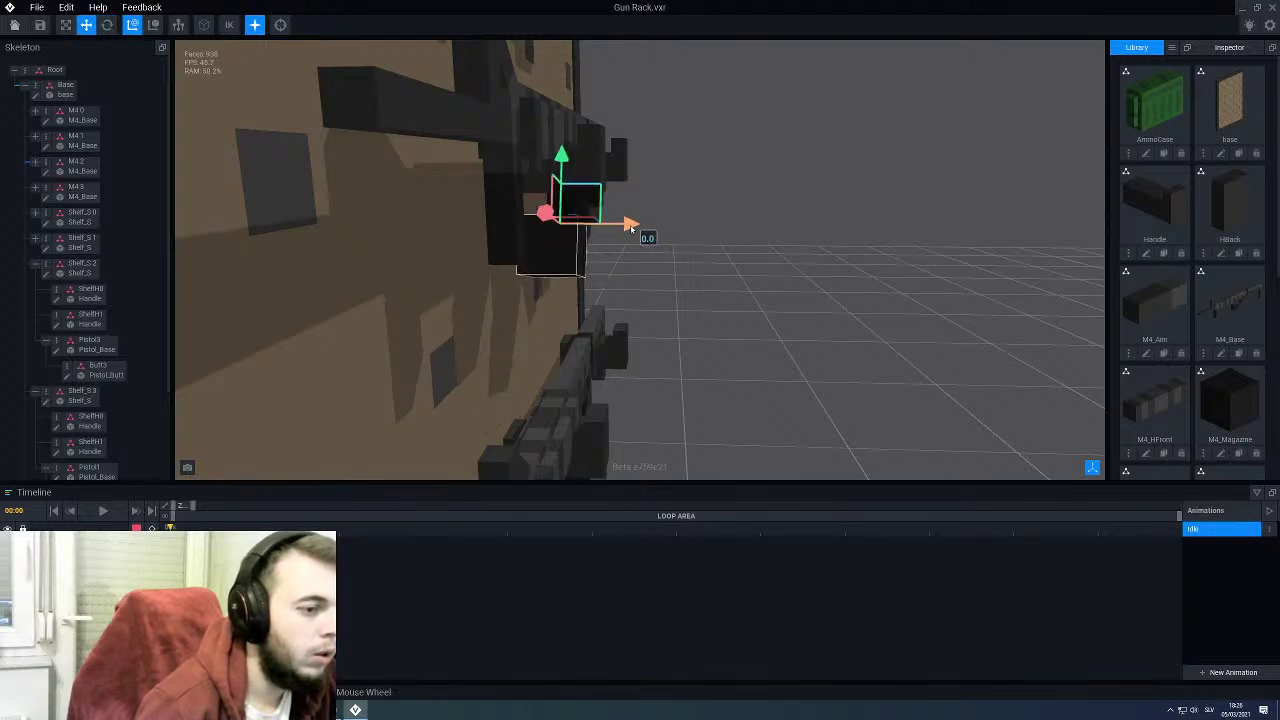
pyautogui.moveTo(660, 281)
pyautogui.mouseDown()
pyautogui.moveTo(820, 281)
pyautogui.moveTo(646, 277)
pyautogui.mouseUp()
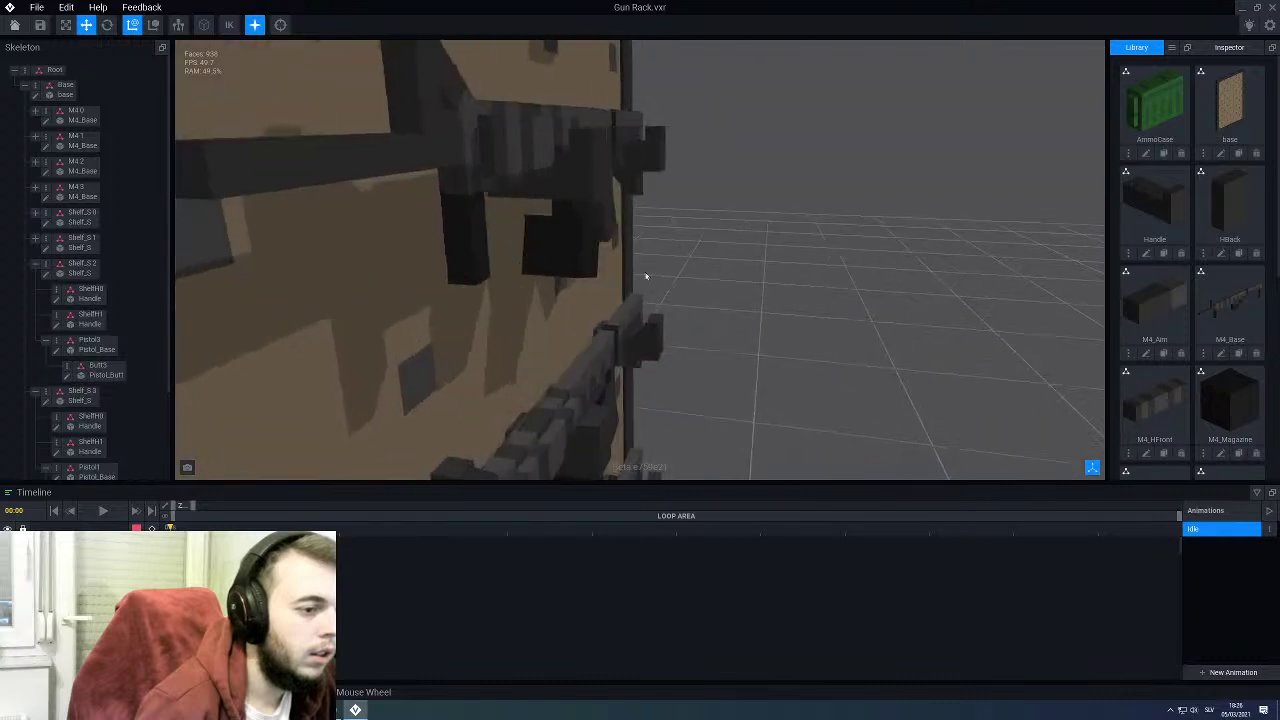
pyautogui.scroll(2, 564, 247)
pyautogui.moveTo(652, 216); pyautogui.dragTo(662, 218)
pyautogui.moveTo(662, 218); pyautogui.dragTo(700, 248, button='right')
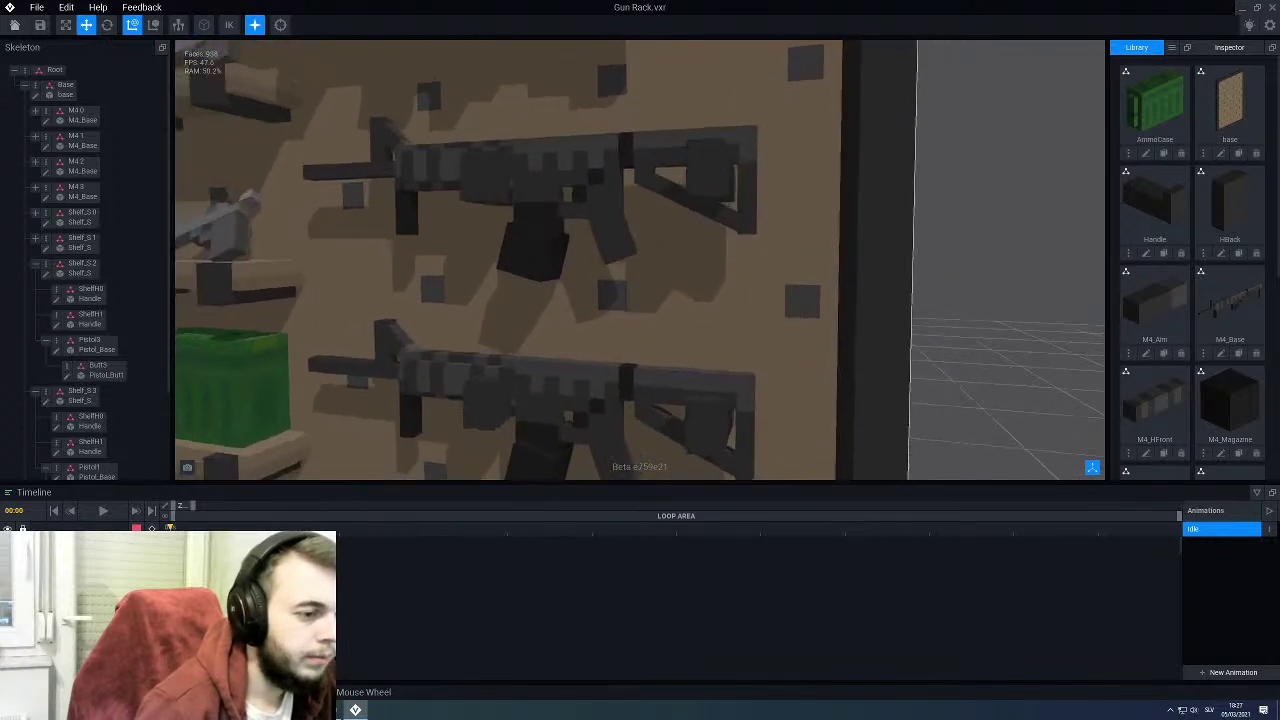
# Step: Reset the rotation of the same rifle's magazine and raise it to Y -1.0 vx
pyautogui.scroll(-3, 586, 297)
pyautogui.click(556, 252)
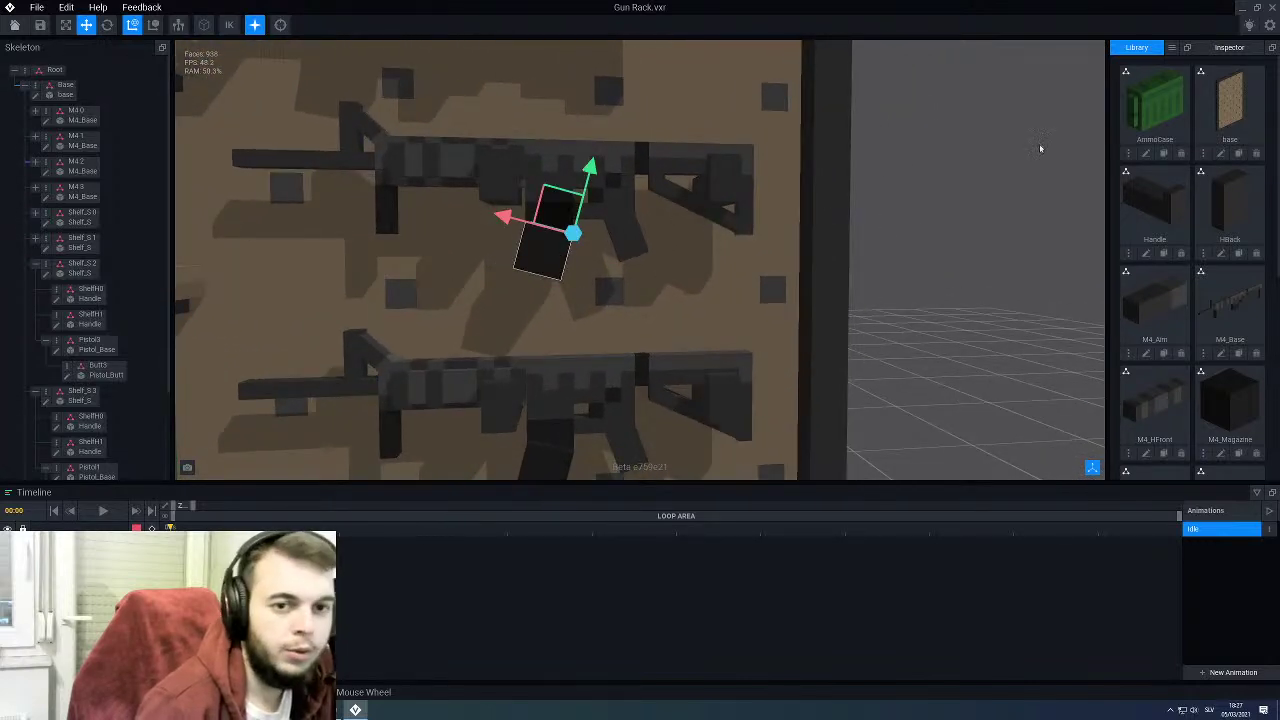
pyautogui.click(1170, 48)
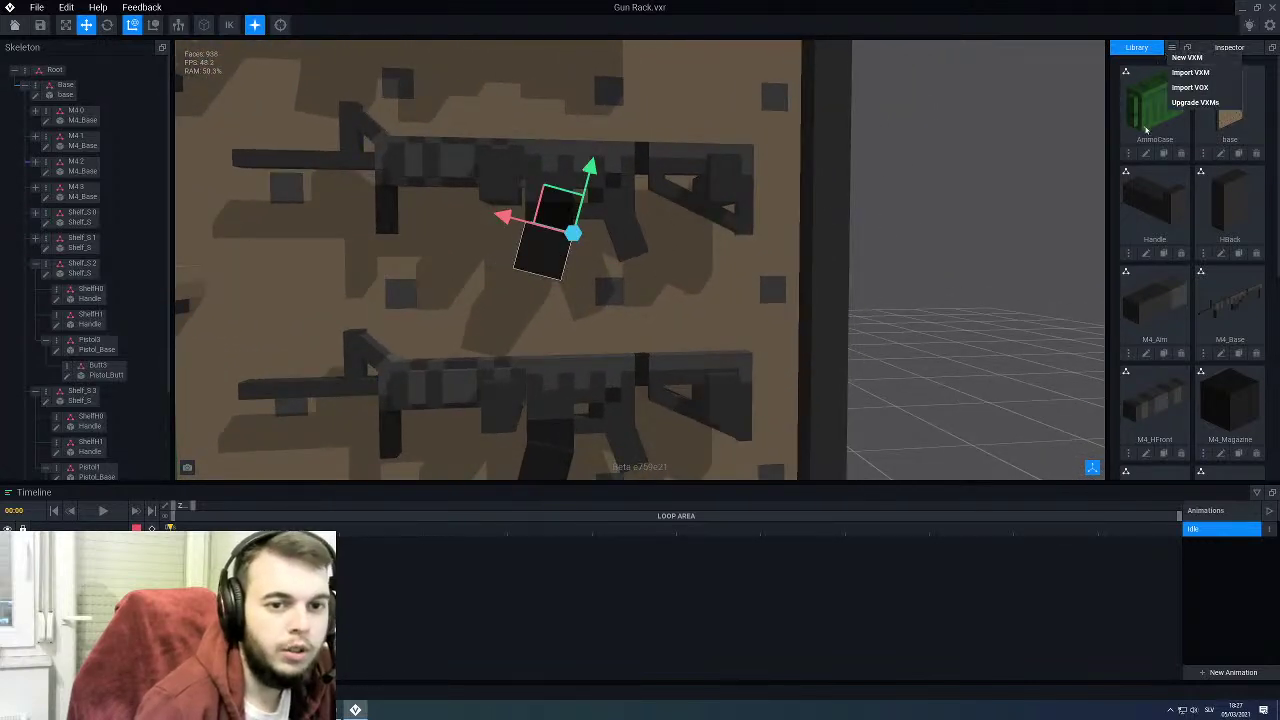
pyautogui.click(1229, 47)
pyautogui.click(1199, 154)
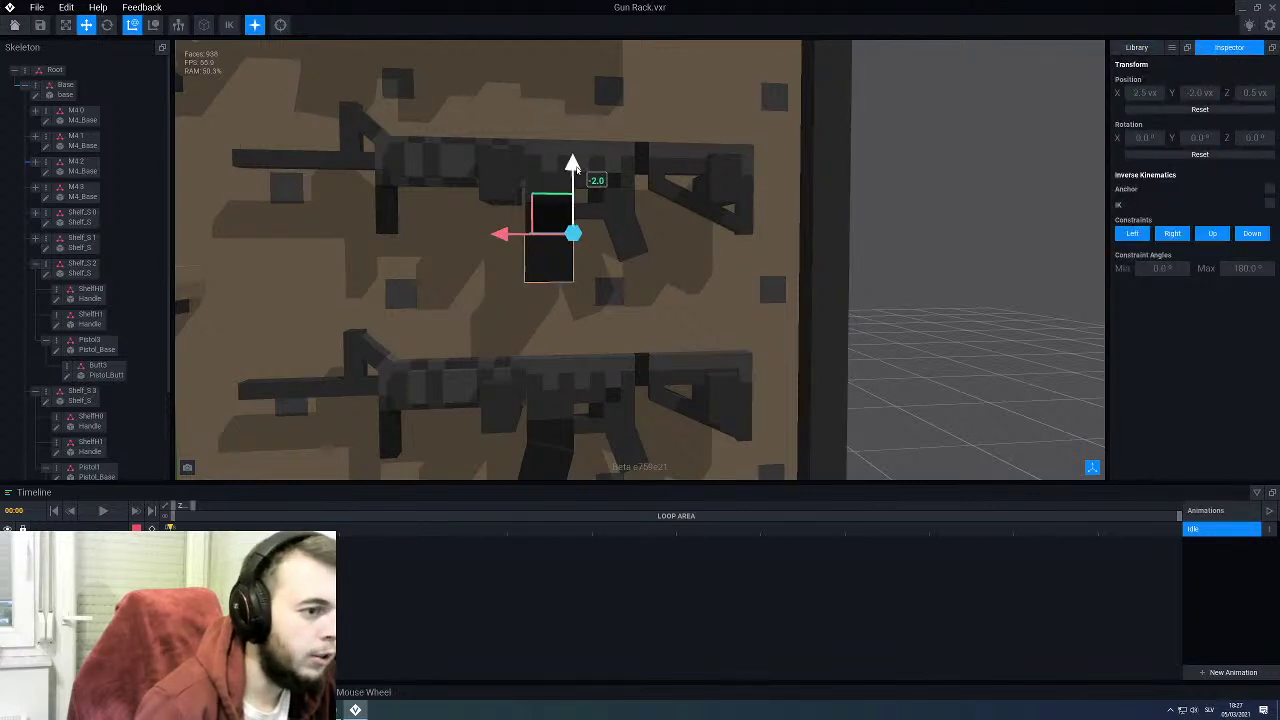
pyautogui.moveTo(574, 163); pyautogui.dragTo(578, 148)
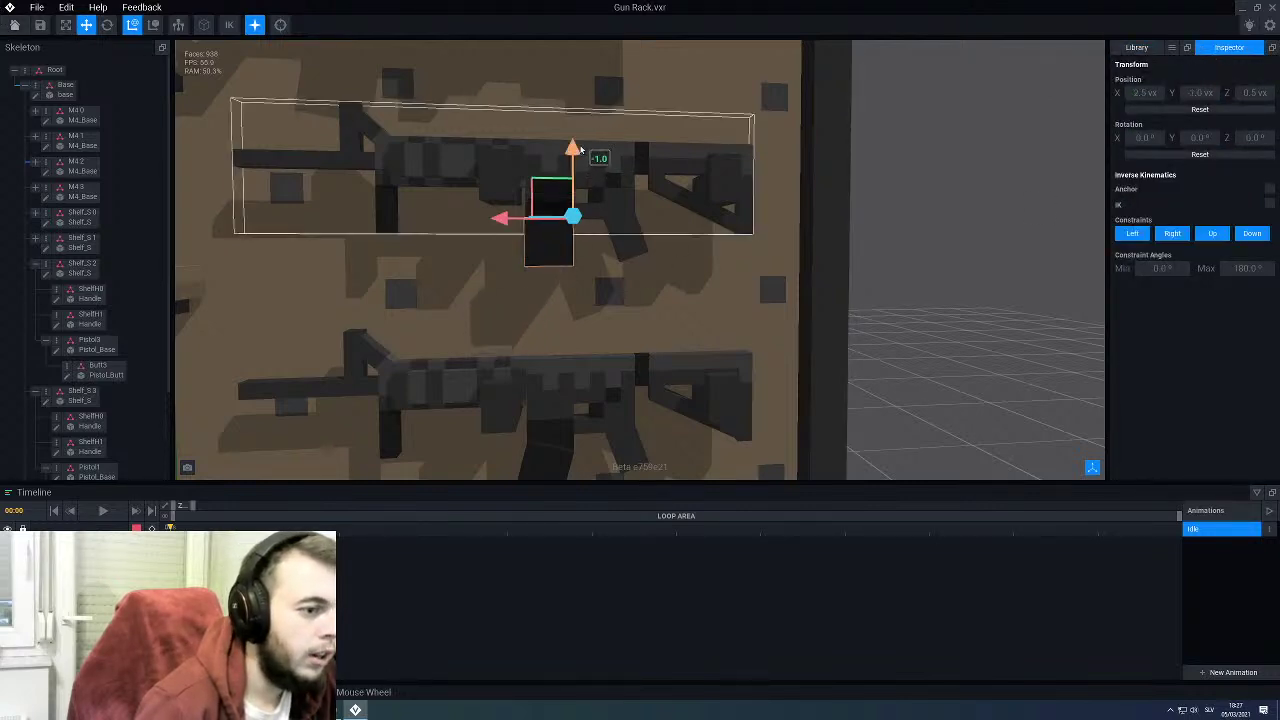
pyautogui.click(967, 248)
# Step: Reopen the M4_Magazine model for editing from the model library
pyautogui.moveTo(740, 254); pyautogui.dragTo(586, 246, button='right')
pyautogui.click(1143, 50)
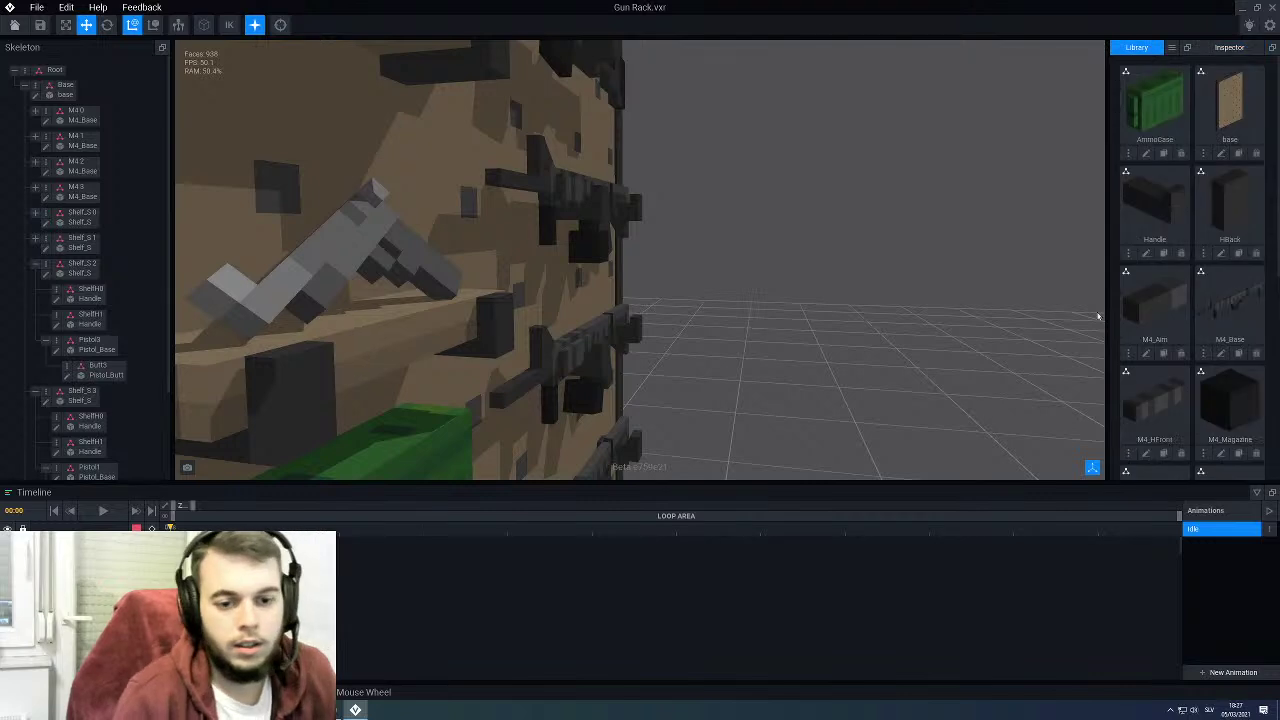
pyautogui.scroll(-5, 1181, 340)
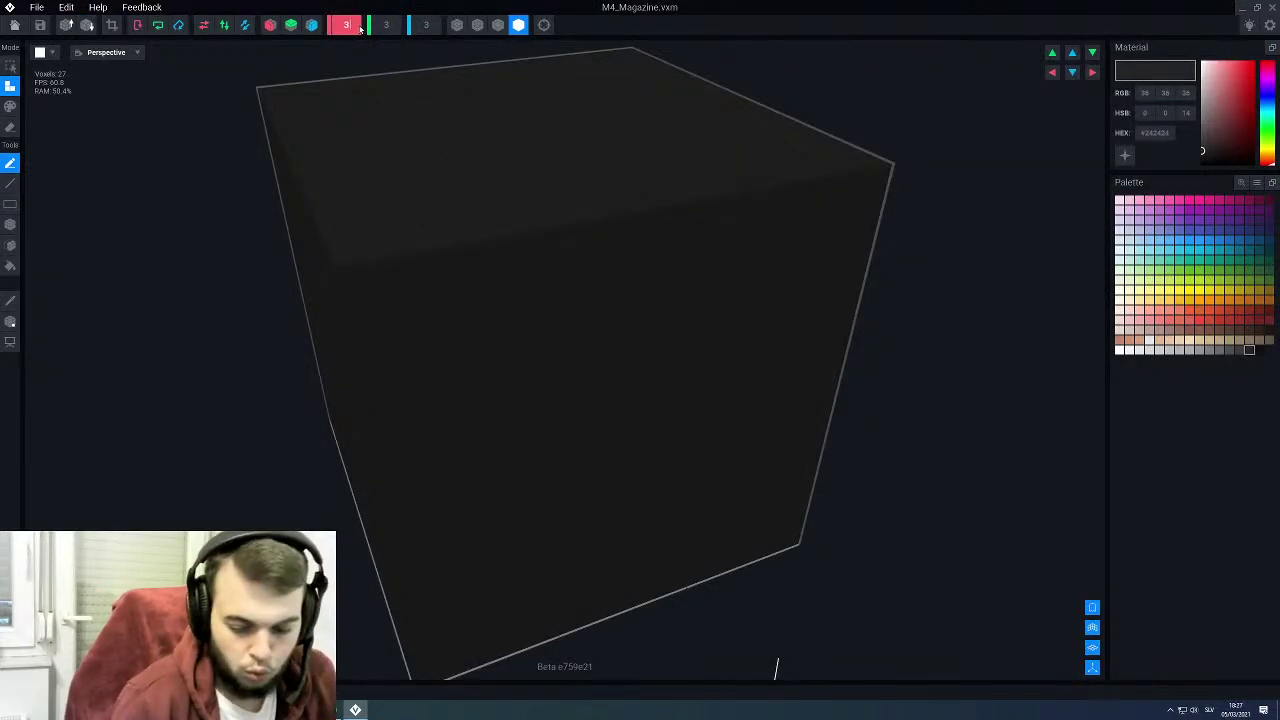
pyautogui.press('BackSpace')
pyautogui.write('5')
pyautogui.press('Return')
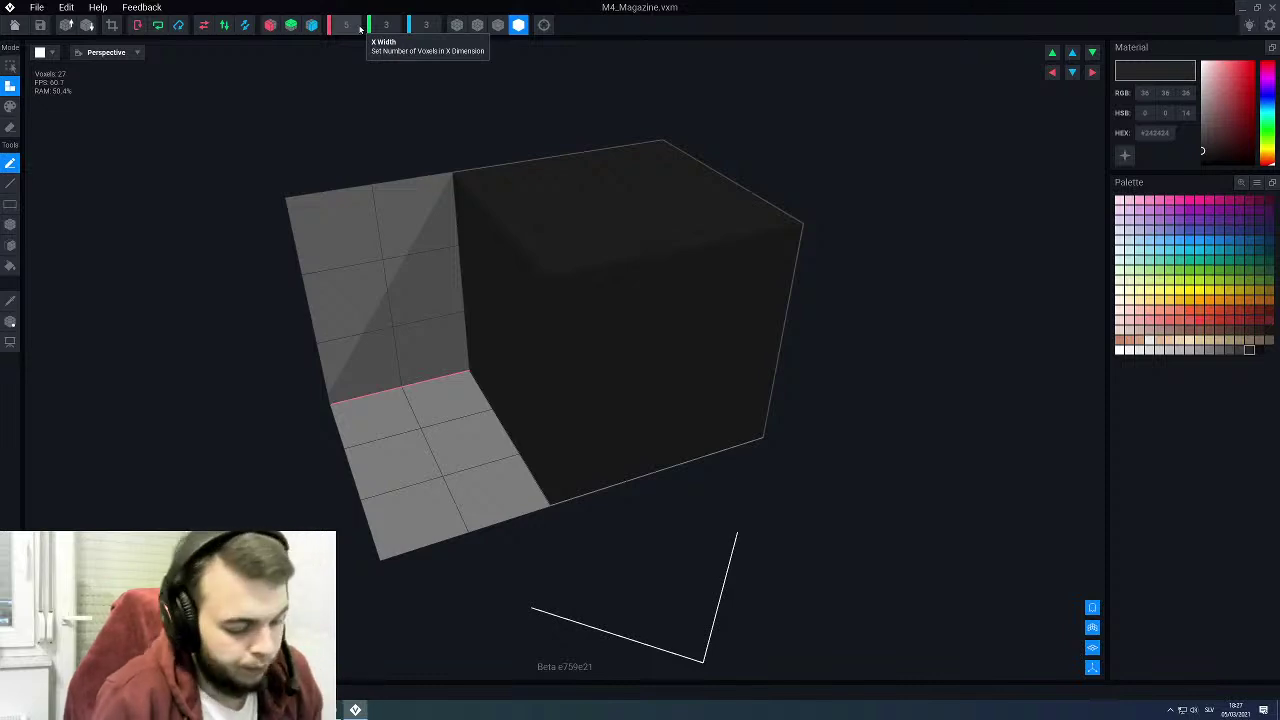
pyautogui.scroll(-2, 360, 27)
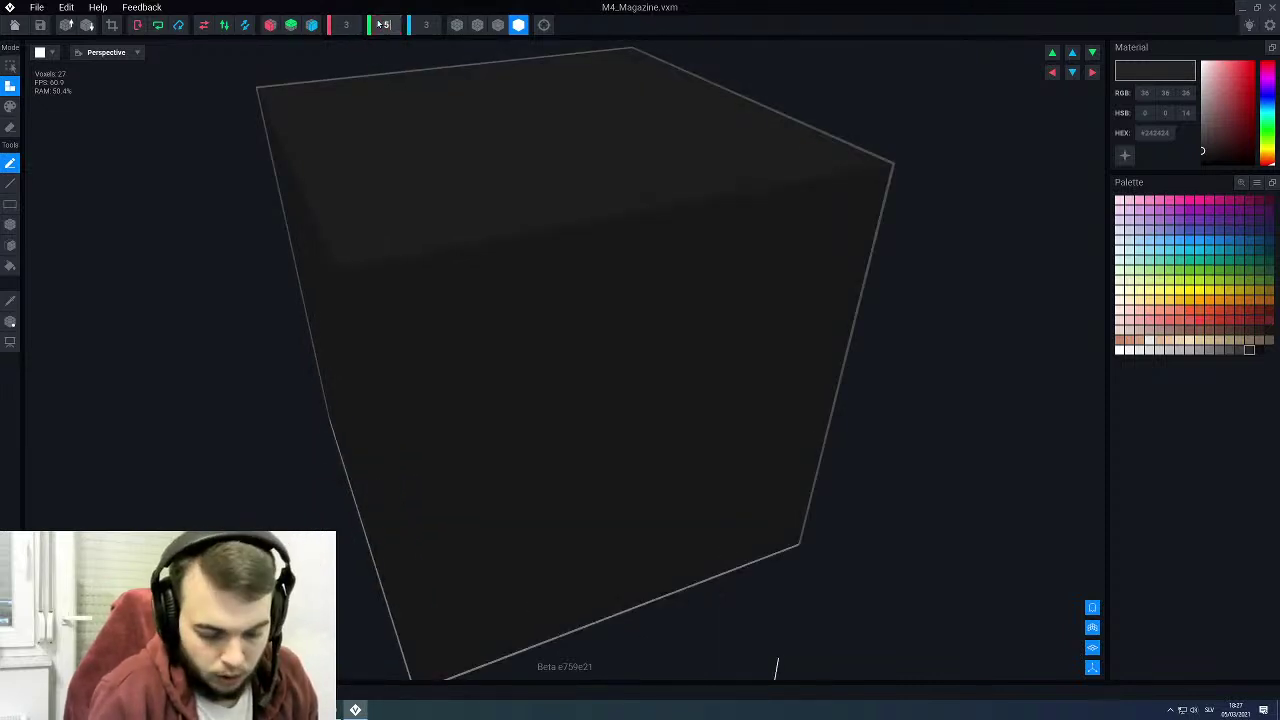
# Step: Set the magazine model's Y height and Z depth to 5 voxels each
pyautogui.click(380, 25)
pyautogui.scroll(2, 380, 25)
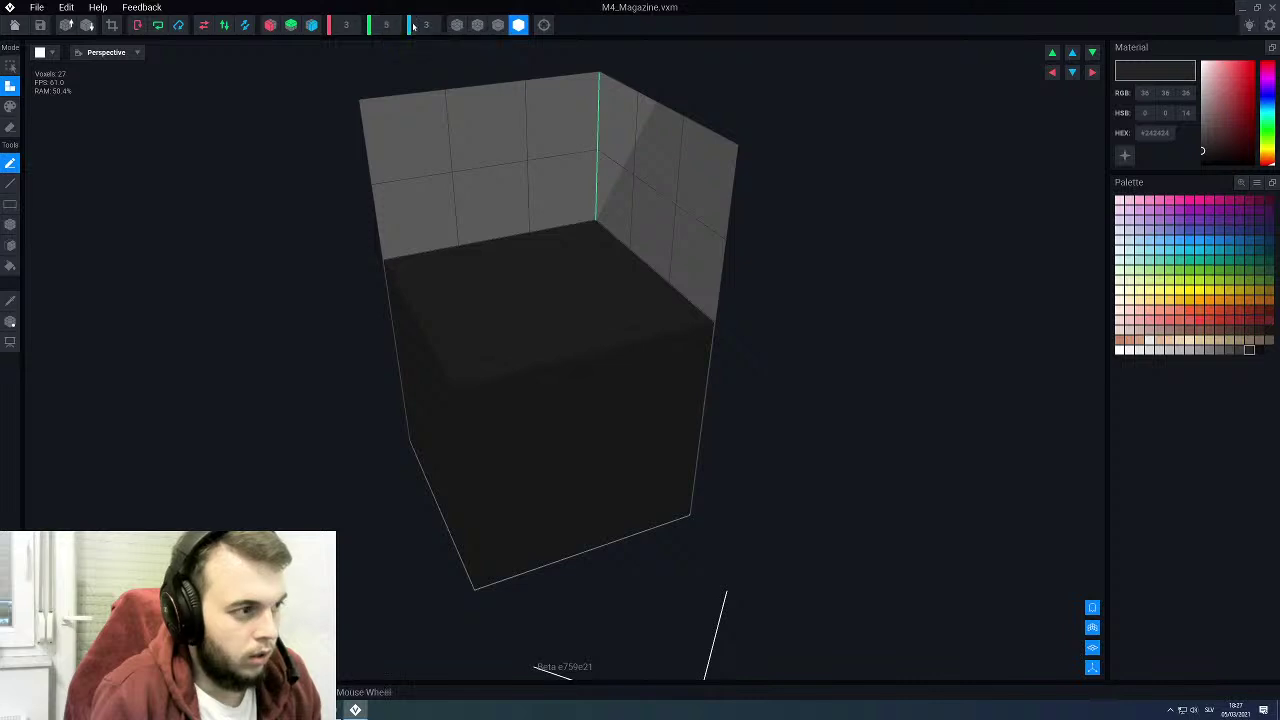
pyautogui.scroll(2, 425, 25)
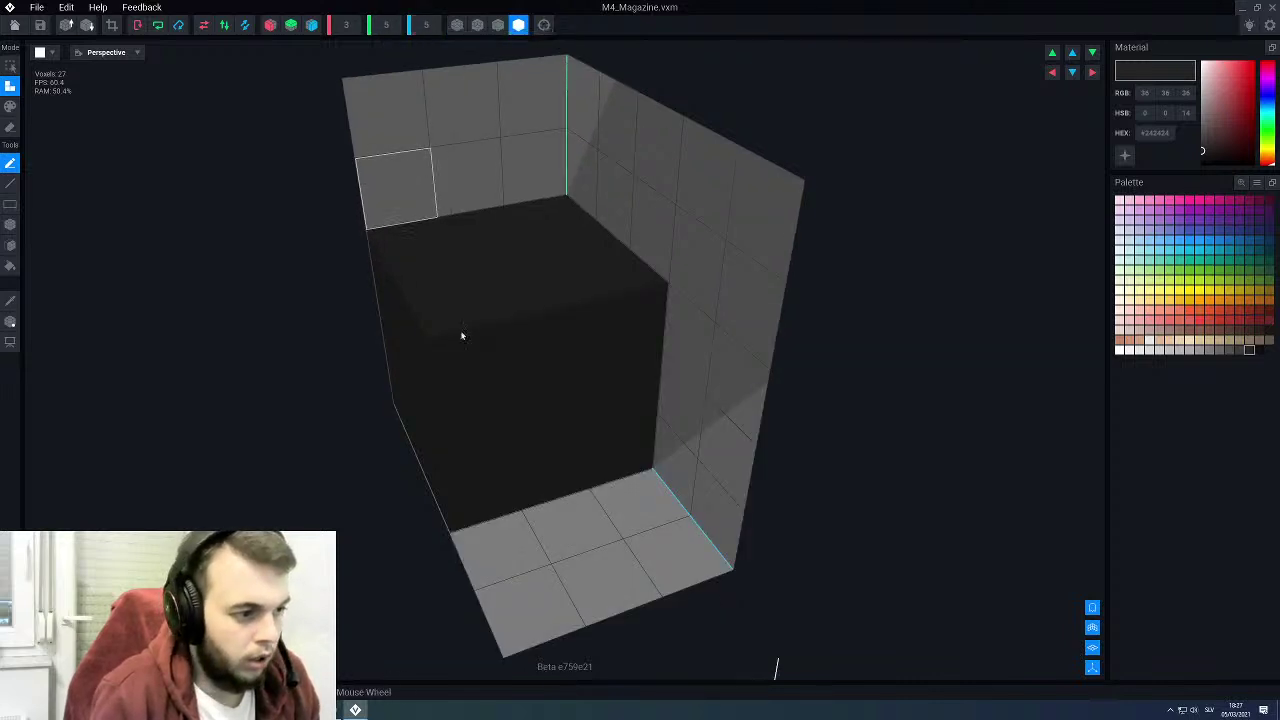
# Step: Centre the dark block in the enlarged volume by shifting it one voxel up and one voxel along the depth
pyautogui.moveTo(606, 303); pyautogui.dragTo(923, 203, button='right')
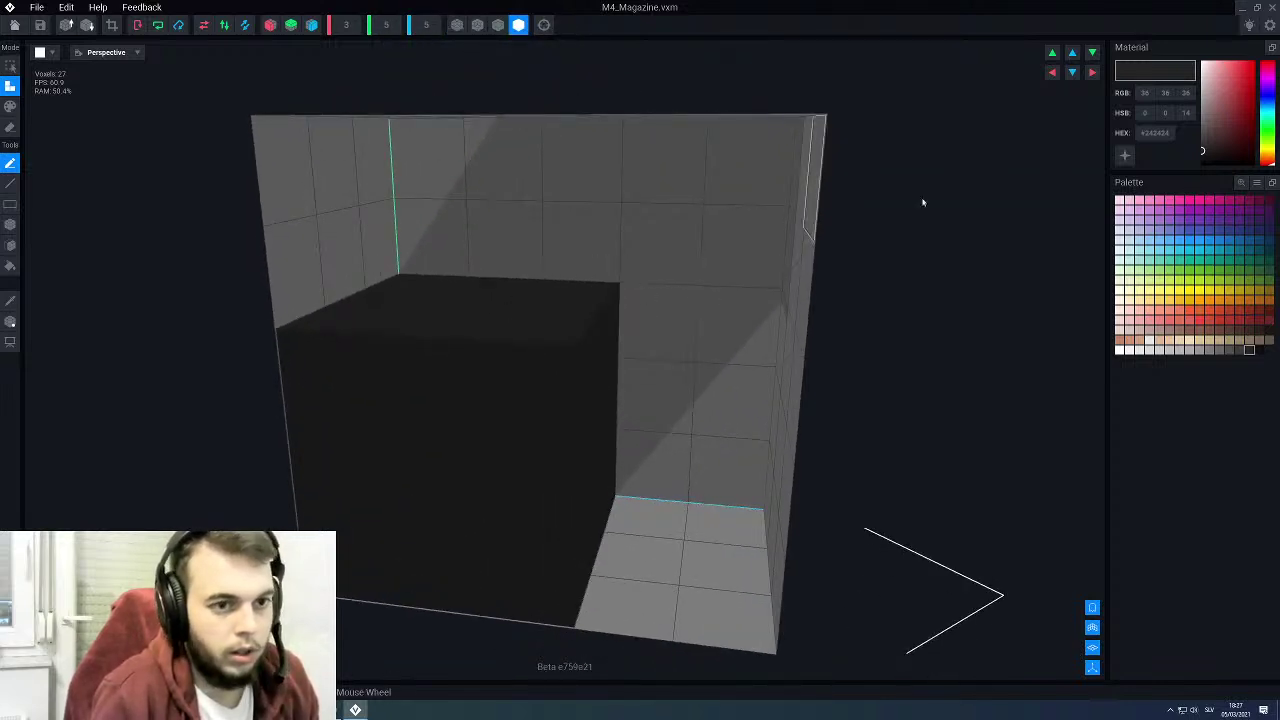
pyautogui.click(1051, 55)
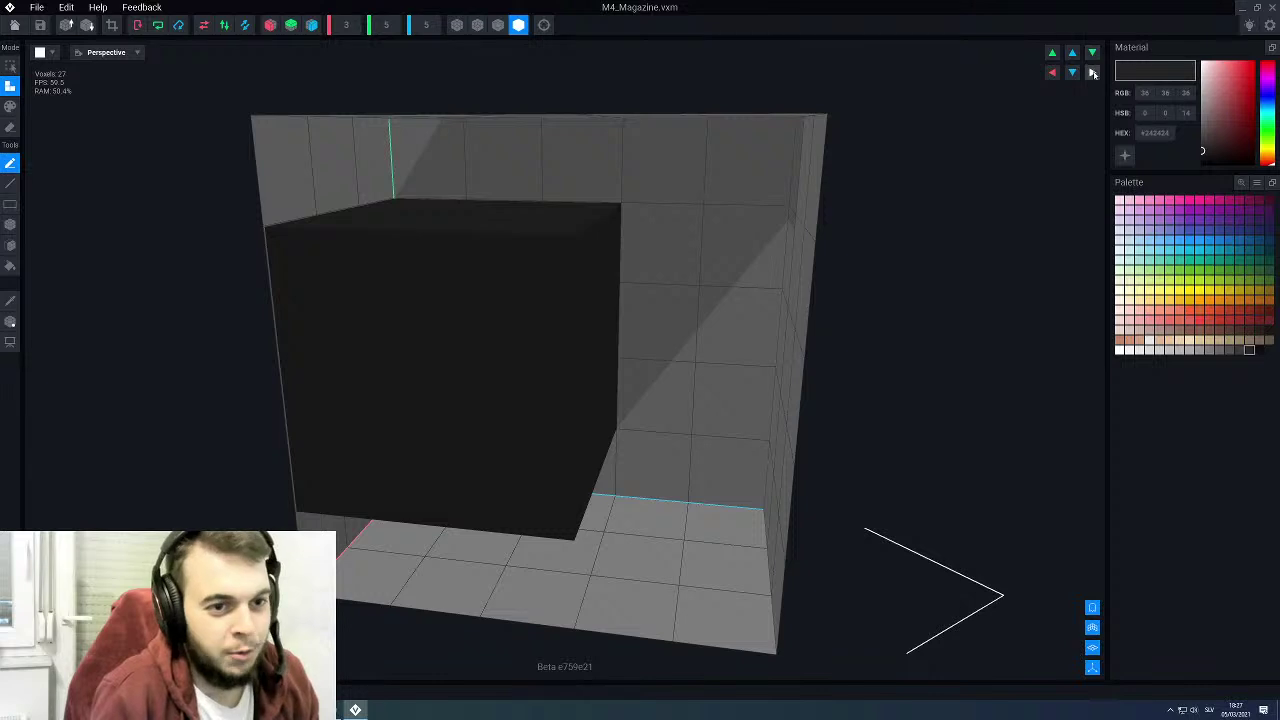
pyautogui.click(1073, 73)
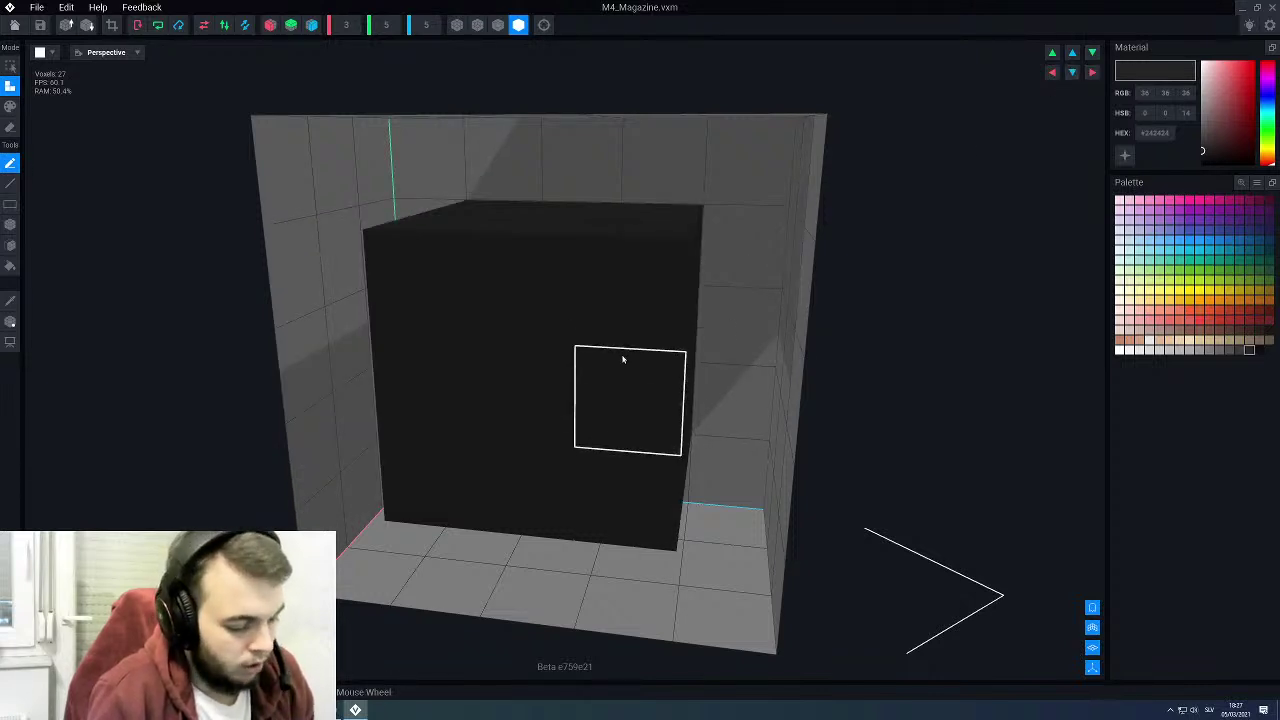
# Step: Add one dark voxel layer to each Y and Z face of the centred block, leaving the corner edges empty, and save and close the magazine model
pyautogui.moveTo(574, 366); pyautogui.dragTo(611, 413, button='right')
pyautogui.click(543, 483)
pyautogui.press('b')
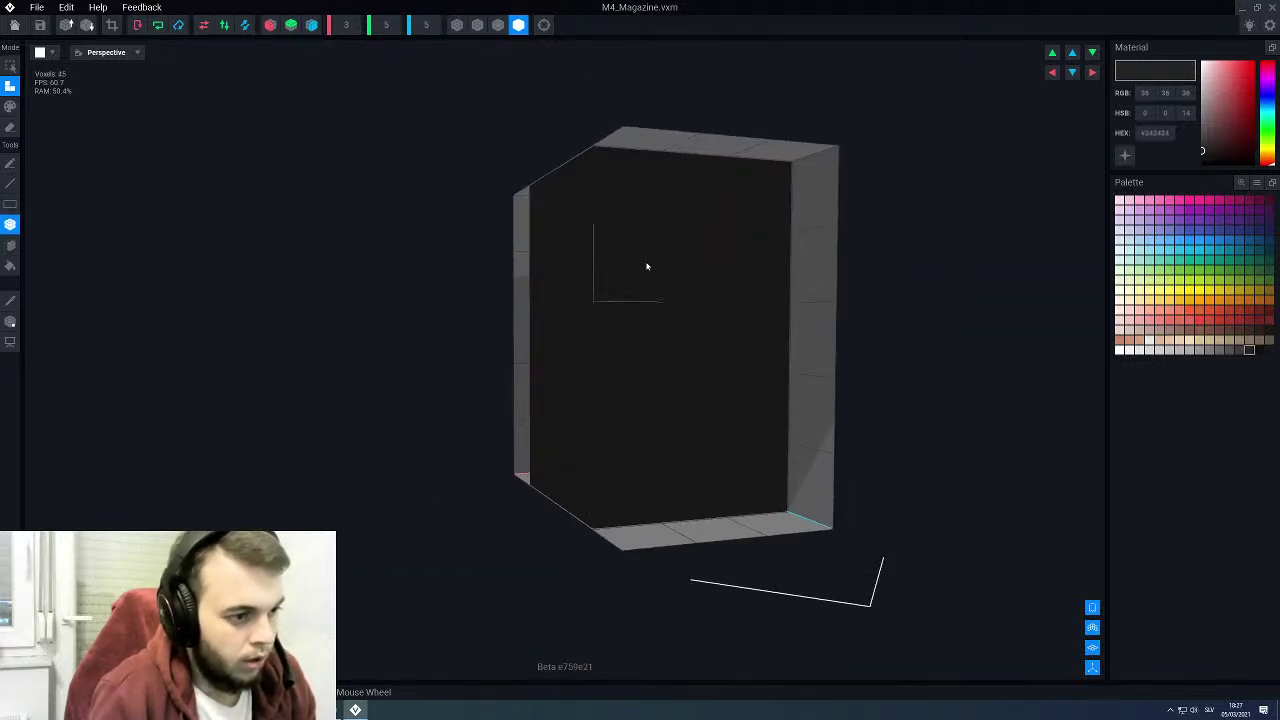
pyautogui.moveTo(646, 266); pyautogui.dragTo(614, 330, button='right')
pyautogui.scroll(-3, 602, 342)
pyautogui.moveTo(474, 346); pyautogui.dragTo(560, 354, button='right')
pyautogui.moveTo(298, 292); pyautogui.dragTo(443, 406)
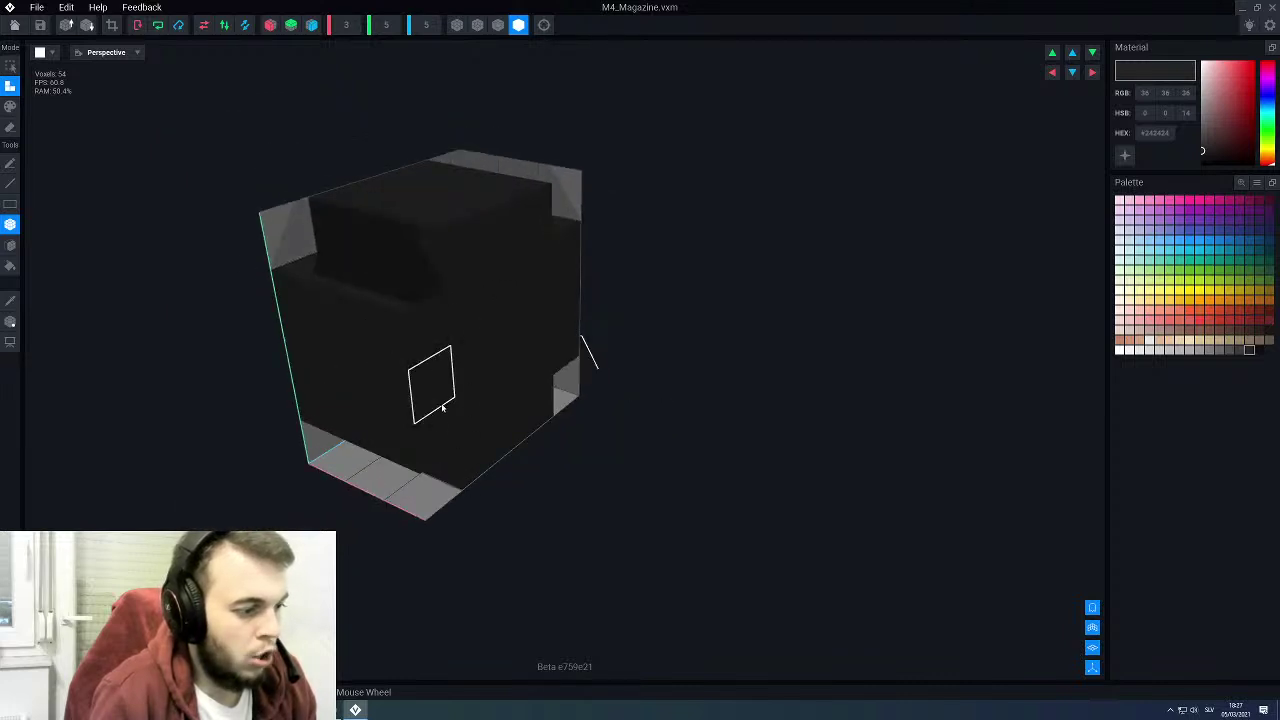
pyautogui.scroll(-3, 440, 407)
pyautogui.moveTo(437, 409); pyautogui.dragTo(474, 375, button='right')
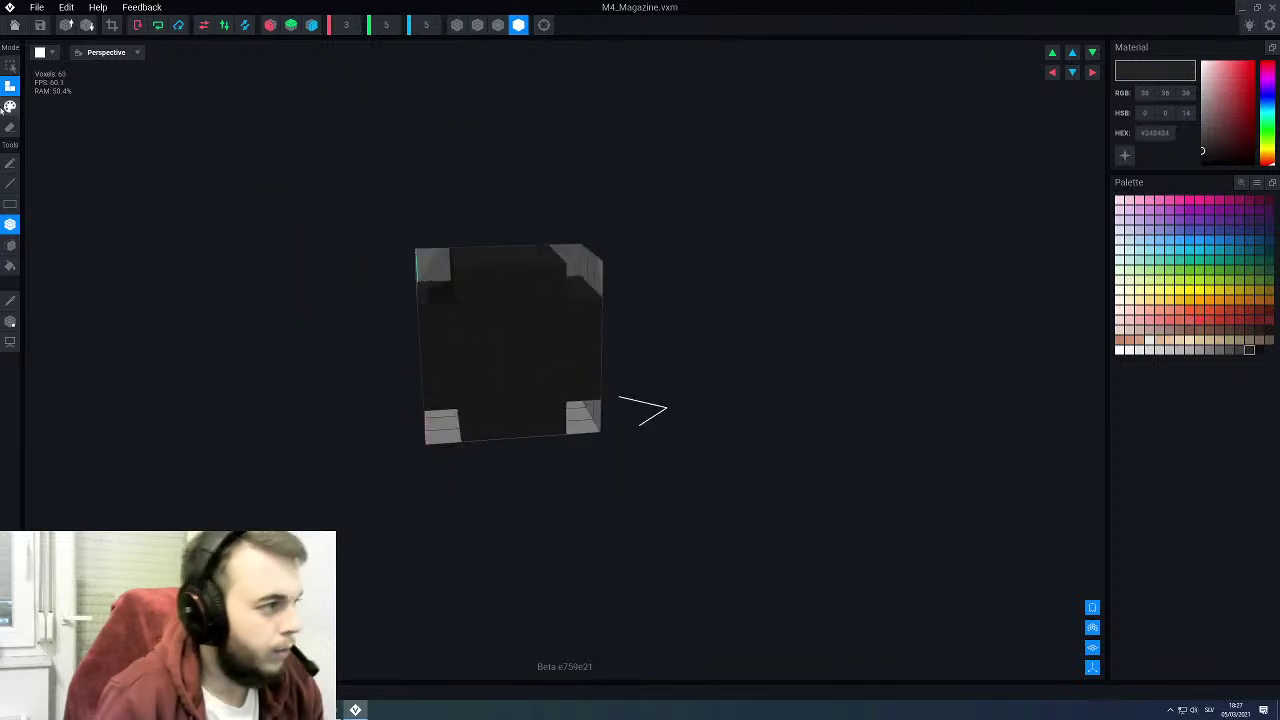
pyautogui.hotkey('alt', 'F4')
pyautogui.click(545, 232)
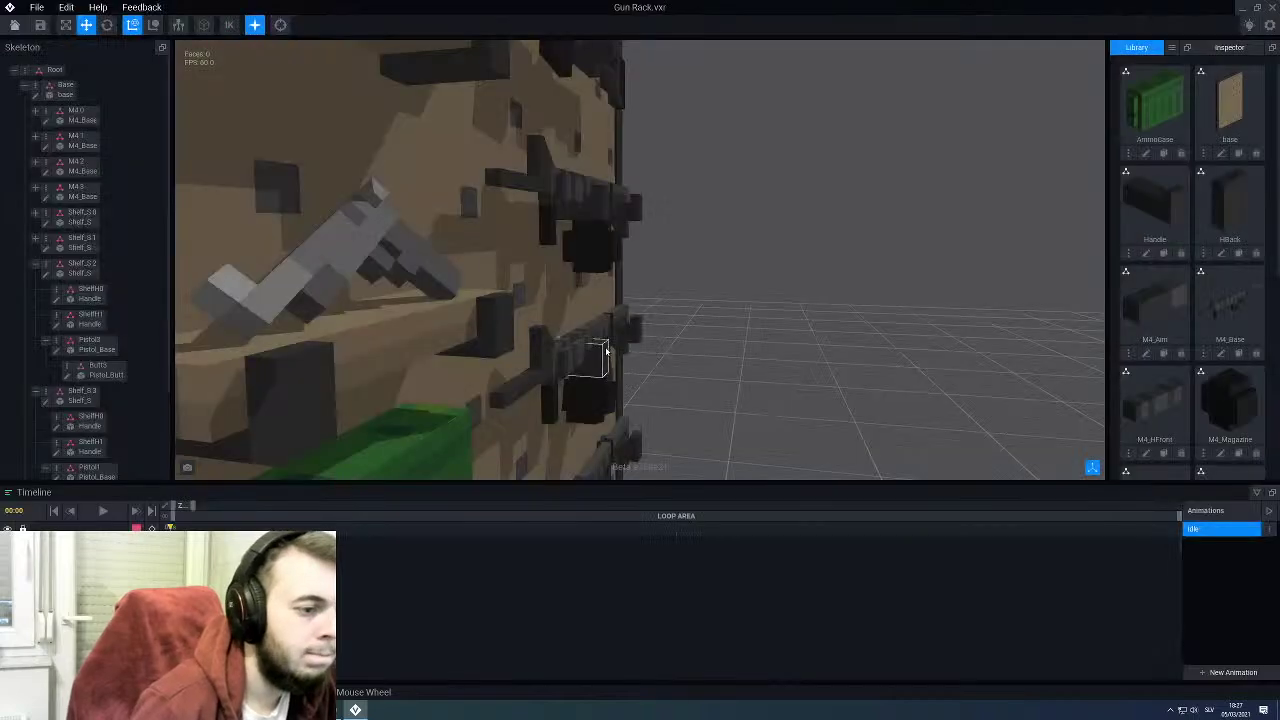
# Step: Reopen the M4_Magazine model, shift its pivot along the X axis to the model's edge, and return to the rack with the change saved
pyautogui.moveTo(610, 268); pyautogui.dragTo(606, 266, button='middle')
pyautogui.scroll(3, 353, 222)
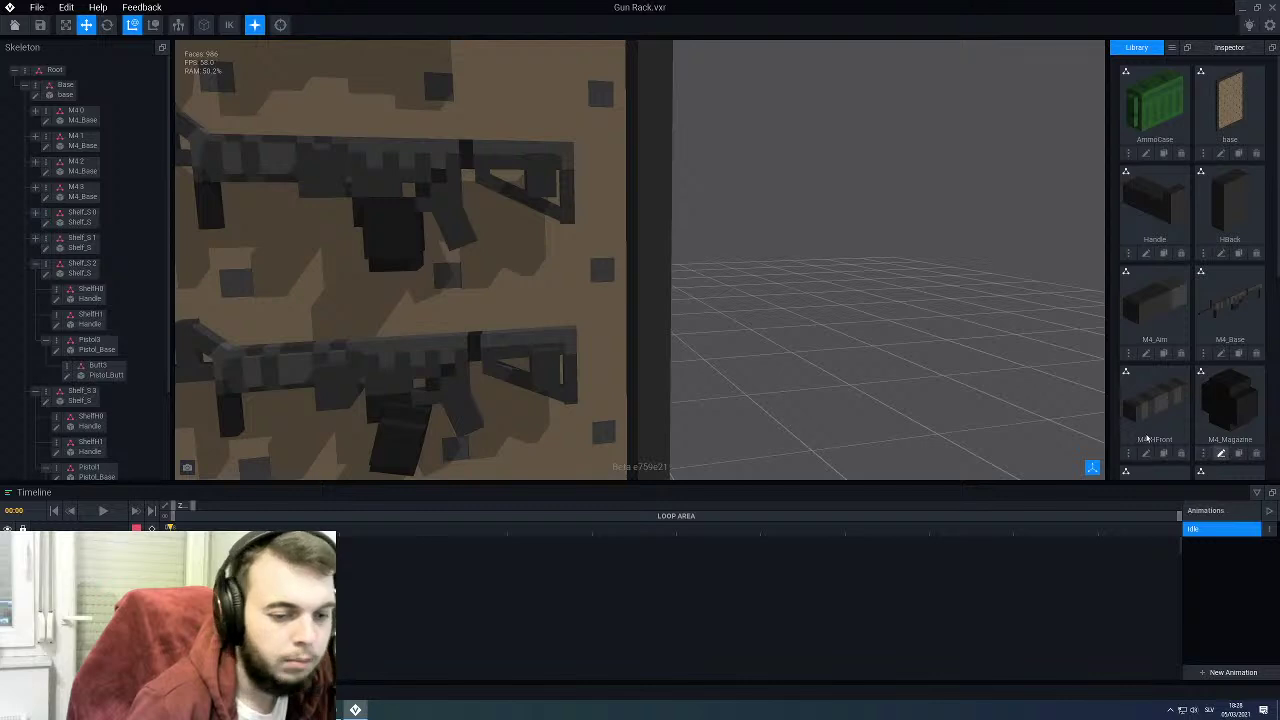
pyautogui.click(1220, 453)
pyautogui.scroll(3, 549, 268)
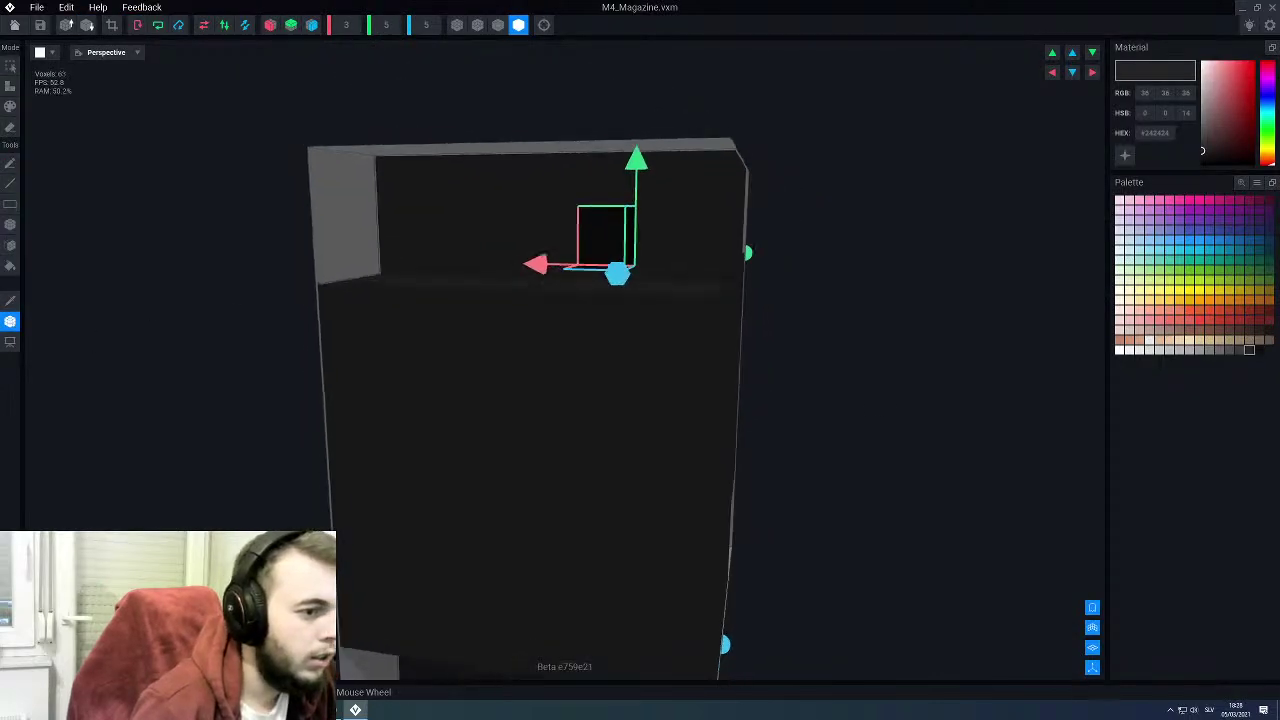
pyautogui.moveTo(544, 269); pyautogui.dragTo(636, 276)
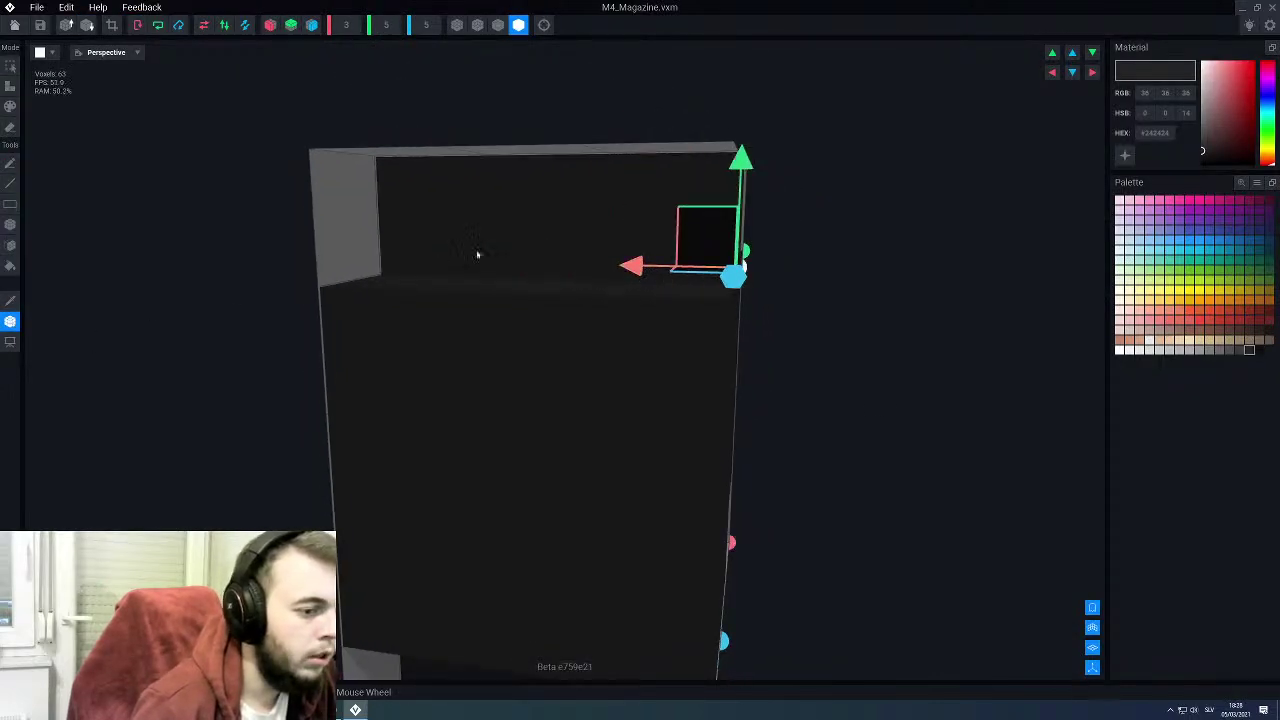
pyautogui.click(17, 27)
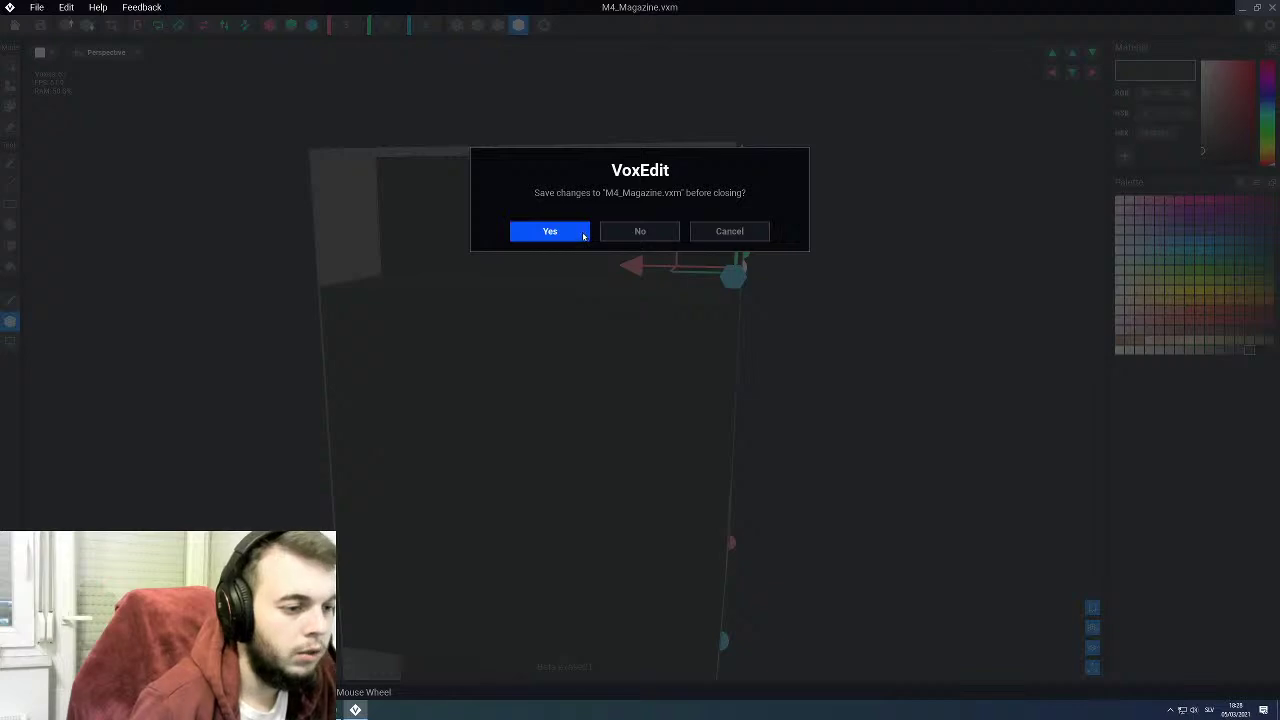
pyautogui.click(583, 235)
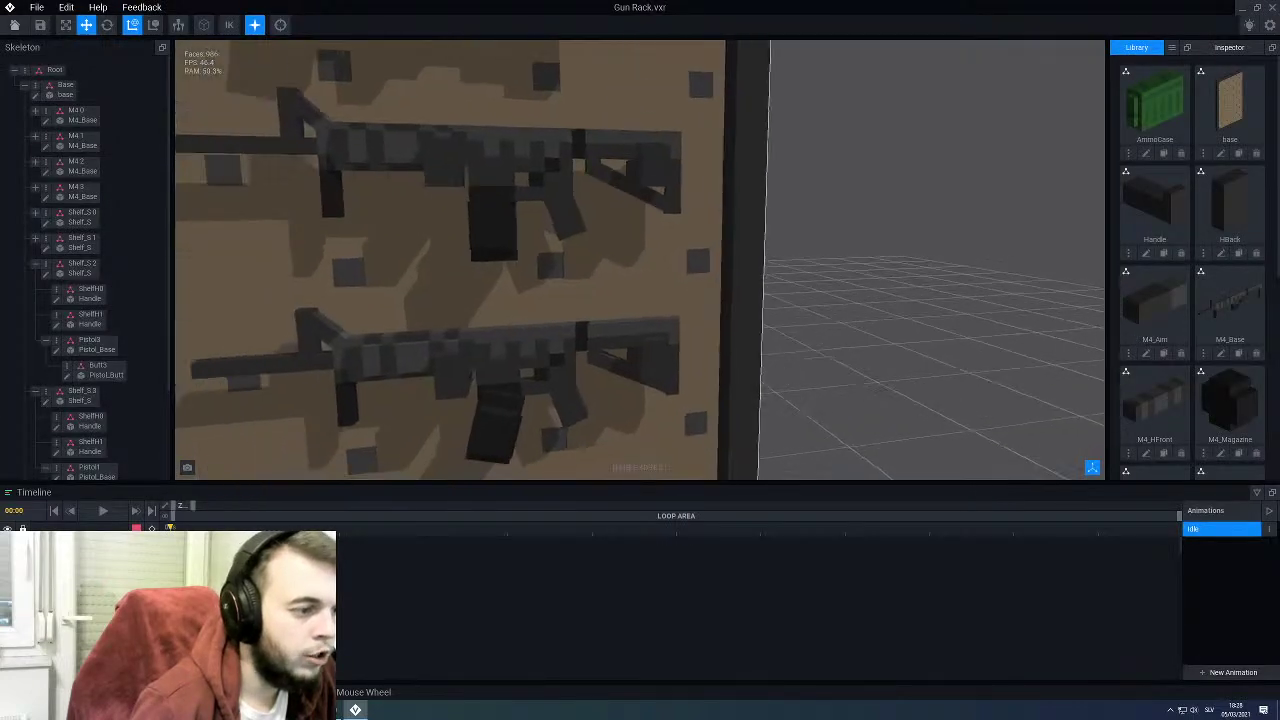
# Step: Shift the M4 2 rifle's magazine along its X axis to 3.0 vx so it sits under the receiver
pyautogui.moveTo(532, 248)
pyautogui.mouseDown(button='right')
pyautogui.moveTo(620, 250)
pyautogui.moveTo(465, 250)
pyautogui.moveTo(532, 248)
pyautogui.moveTo(545, 223)
pyautogui.moveTo(620, 222)
pyautogui.moveTo(523, 229)
pyautogui.mouseUp(button='right')
pyautogui.scroll(-4, 530, 293)
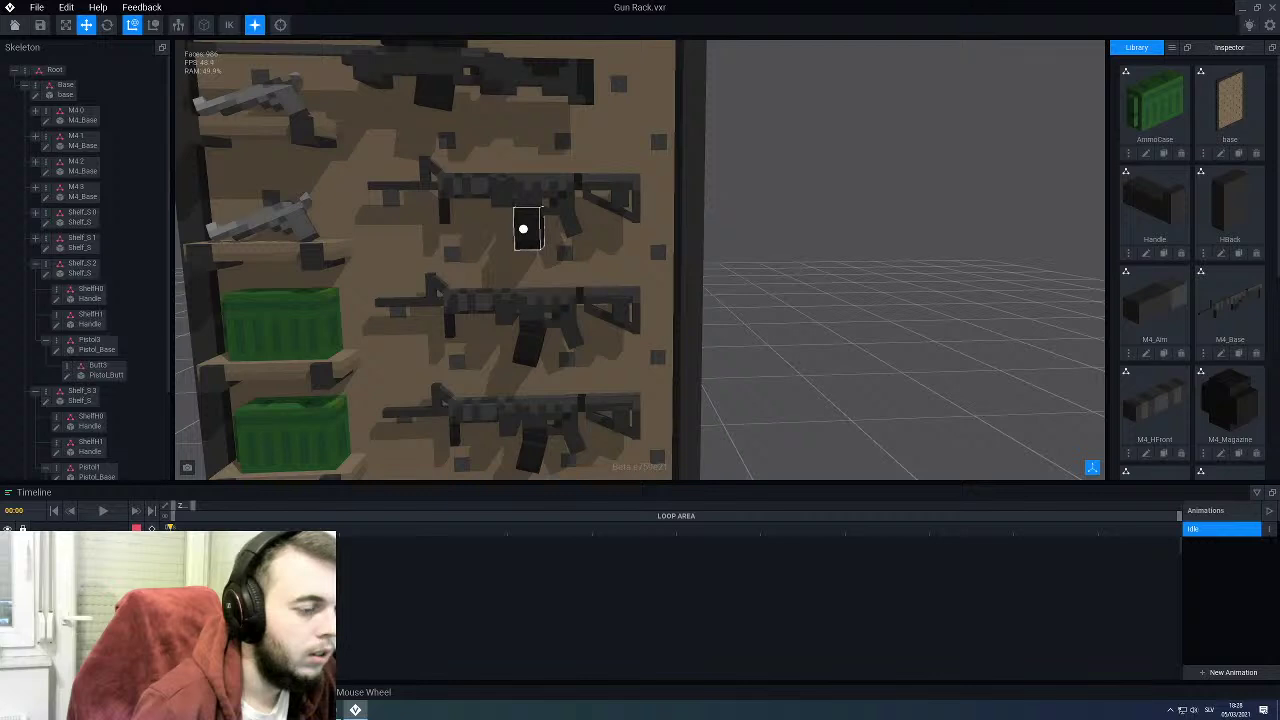
pyautogui.moveTo(523, 229); pyautogui.dragTo(520, 229, button='right')
pyautogui.scroll(5, 511, 300)
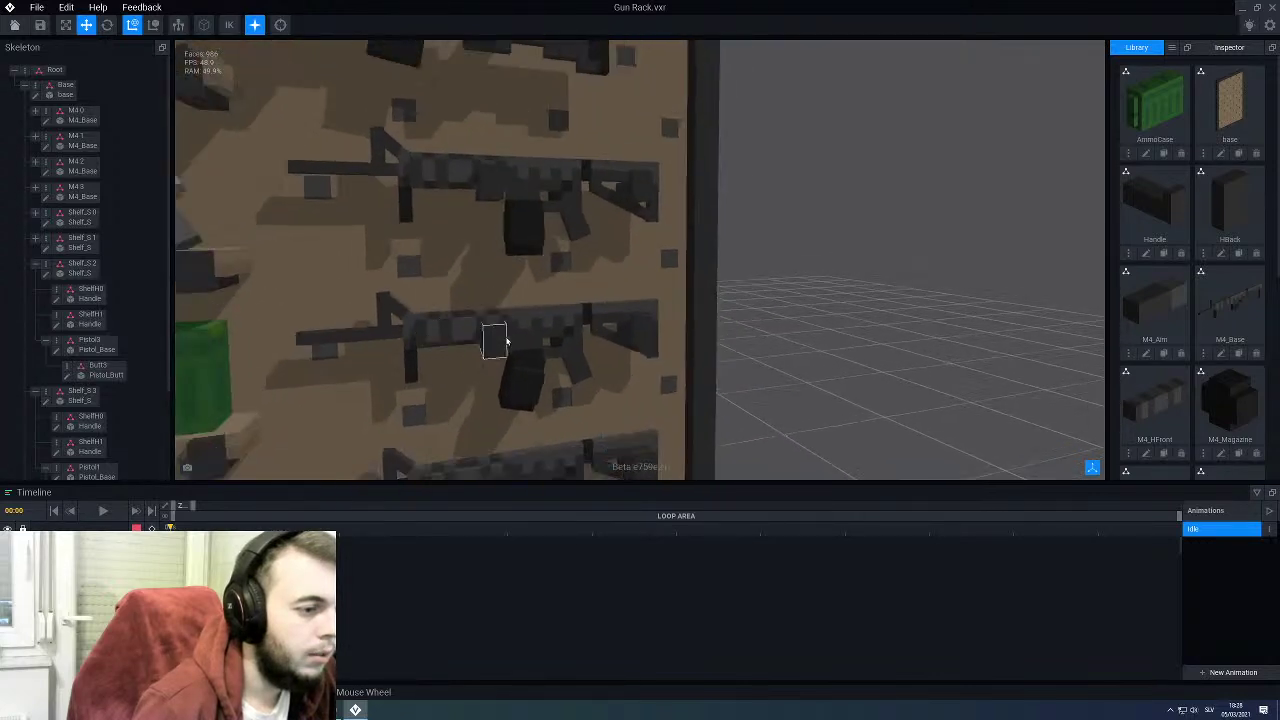
pyautogui.scroll(-3, 507, 340)
pyautogui.scroll(2, 509, 337)
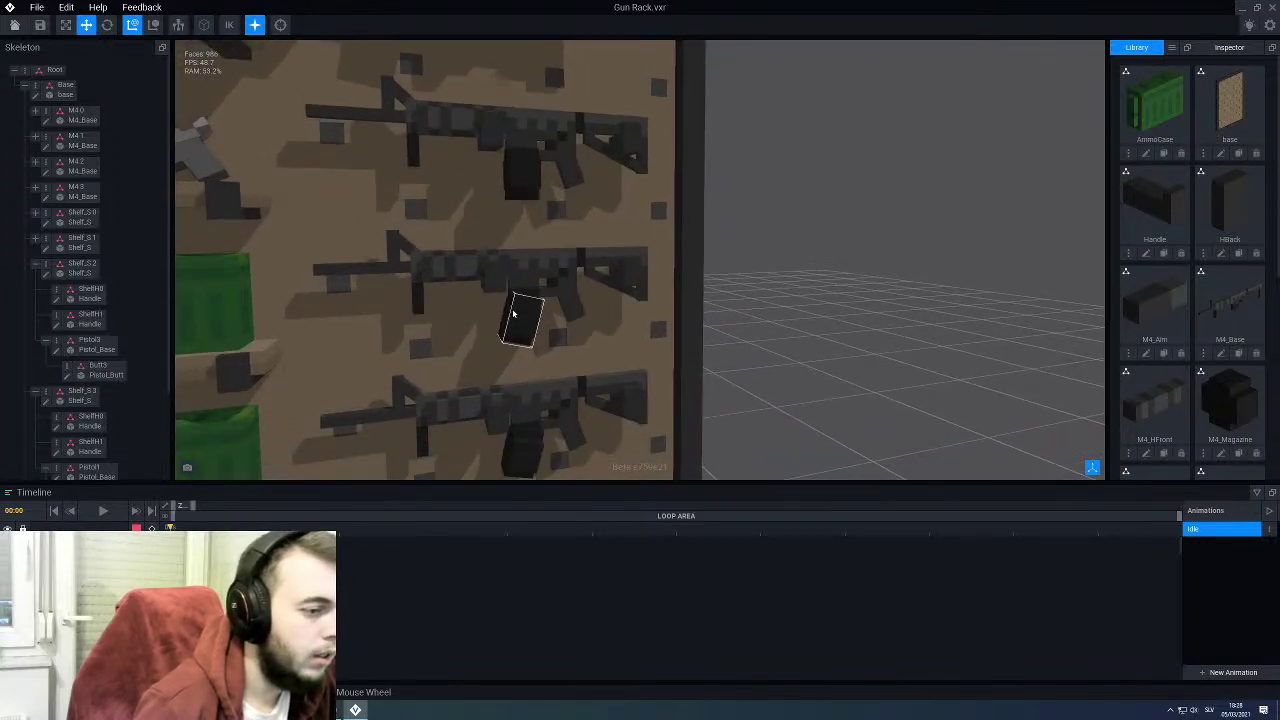
pyautogui.click(520, 176)
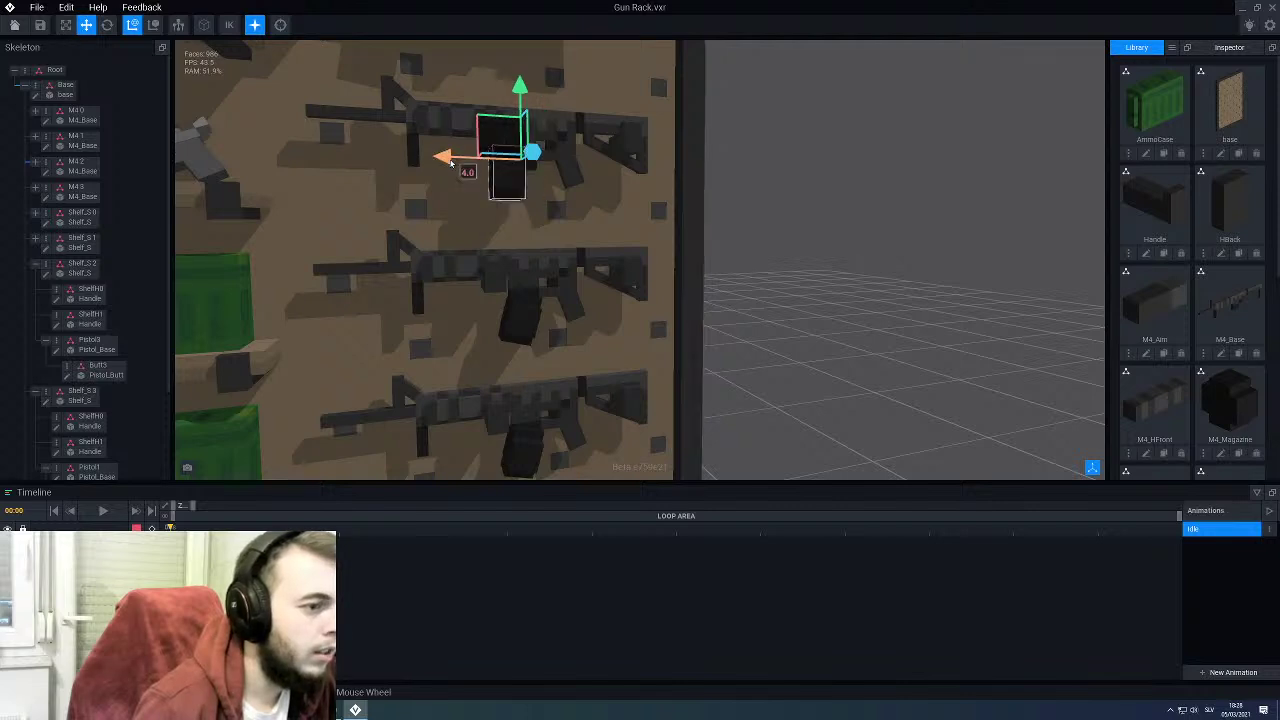
pyautogui.scroll(3, 537, 177)
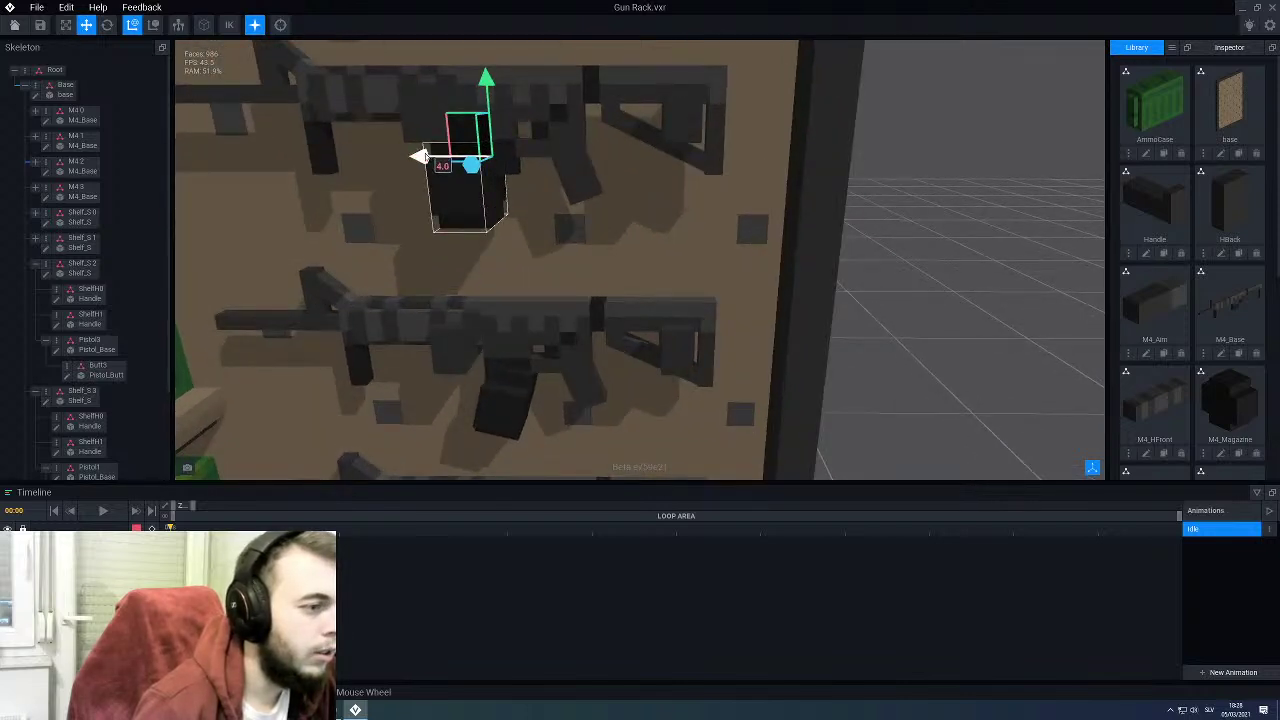
pyautogui.moveTo(419, 157); pyautogui.dragTo(441, 158)
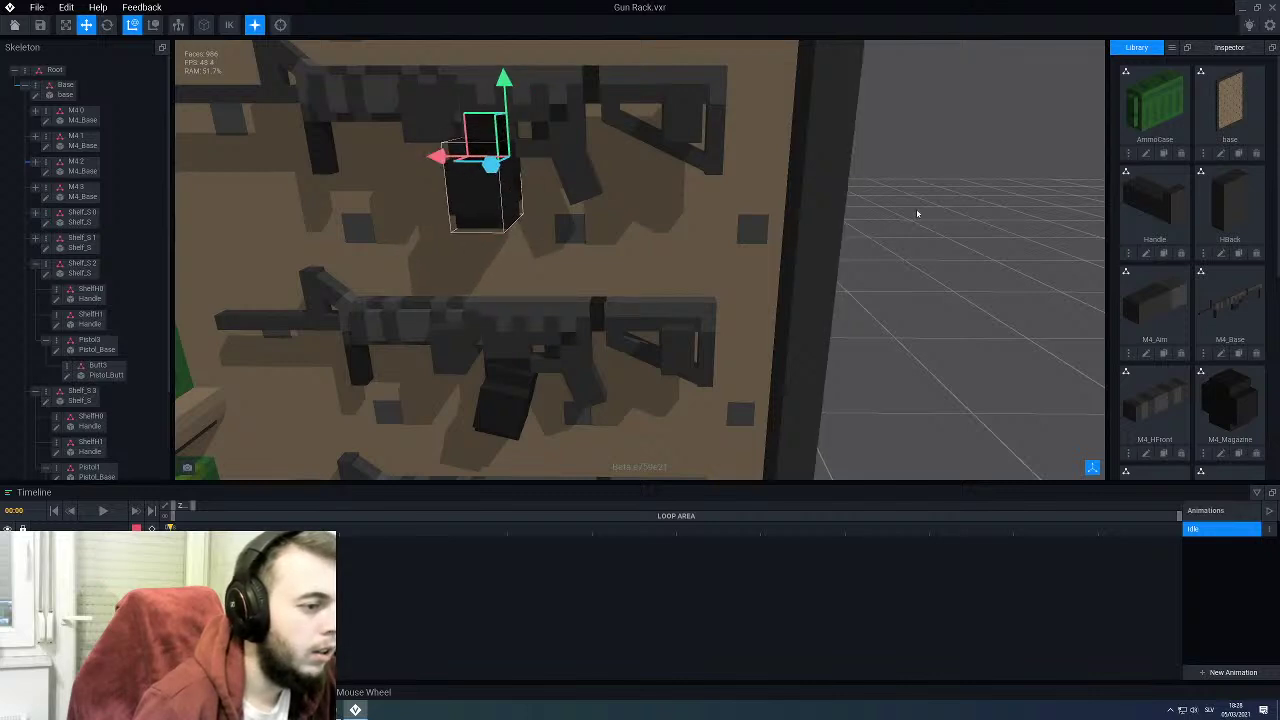
# Step: Reset the rotation of the M4 3 rifle's magazine and move it up and along X to align it under the receiver
pyautogui.moveTo(916, 208); pyautogui.dragTo(556, 229, button='right')
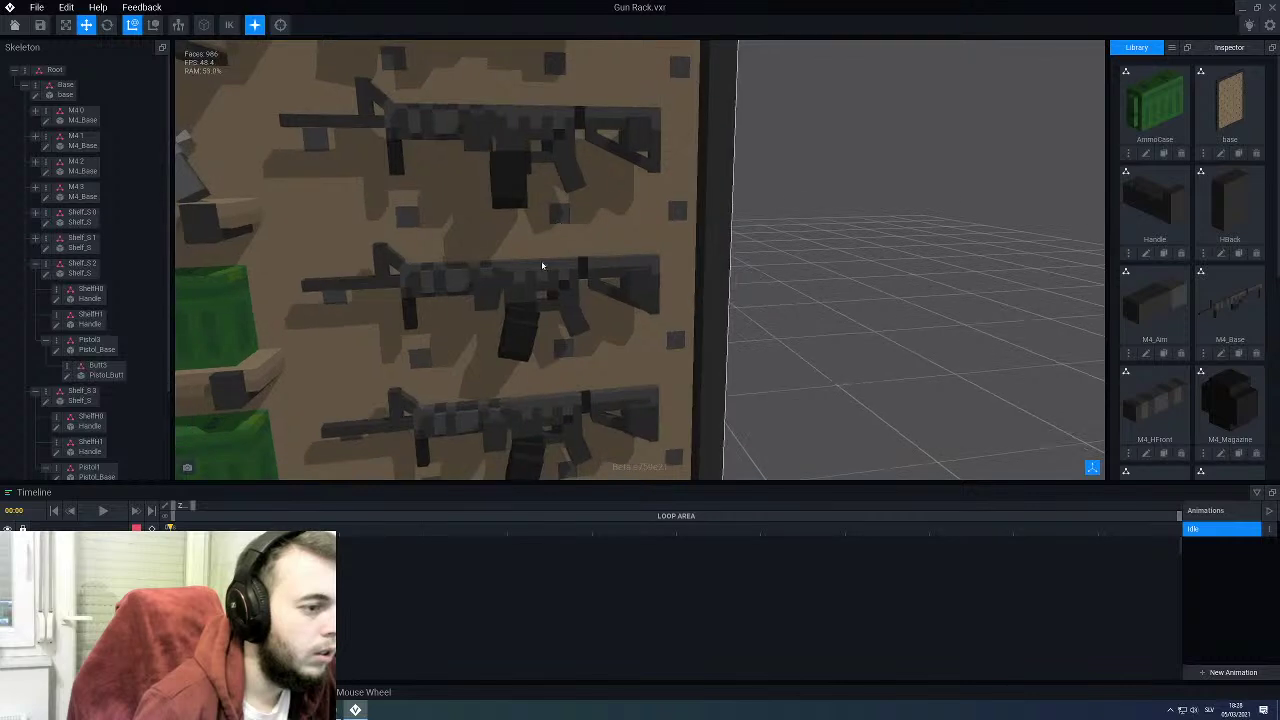
pyautogui.moveTo(543, 312); pyautogui.dragTo(543, 268, button='middle')
pyautogui.click(531, 285)
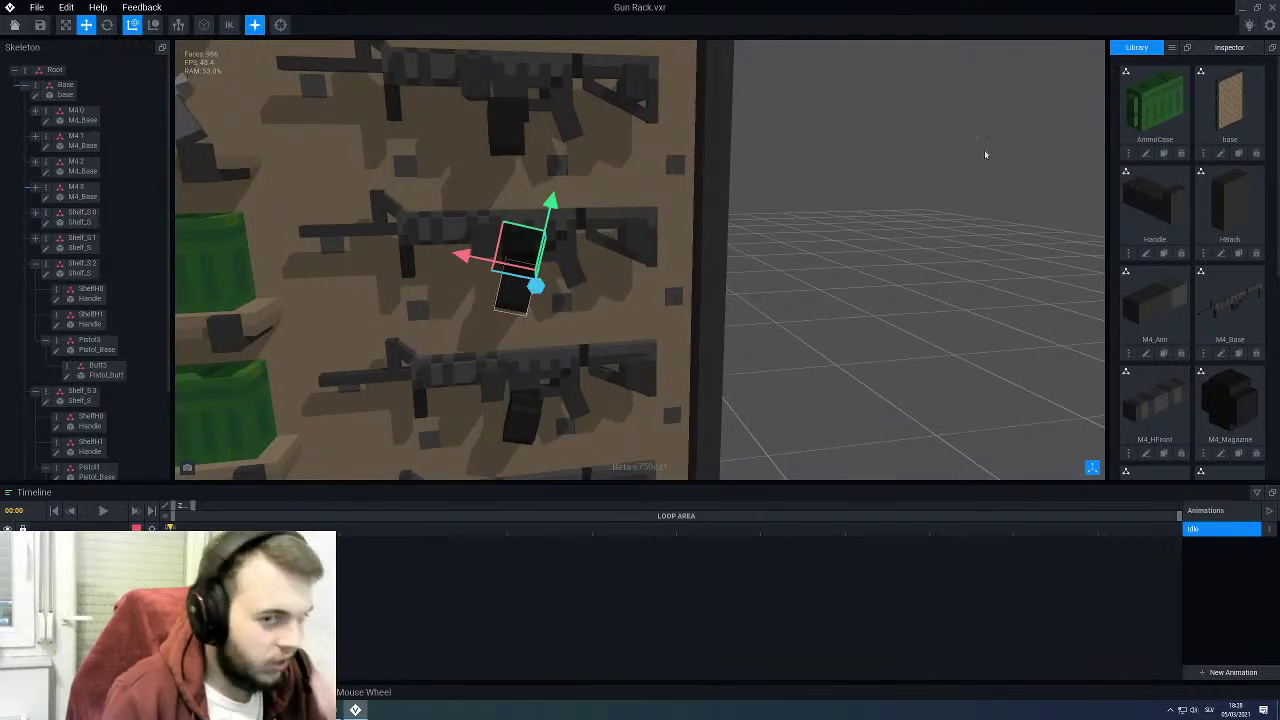
pyautogui.click(1227, 50)
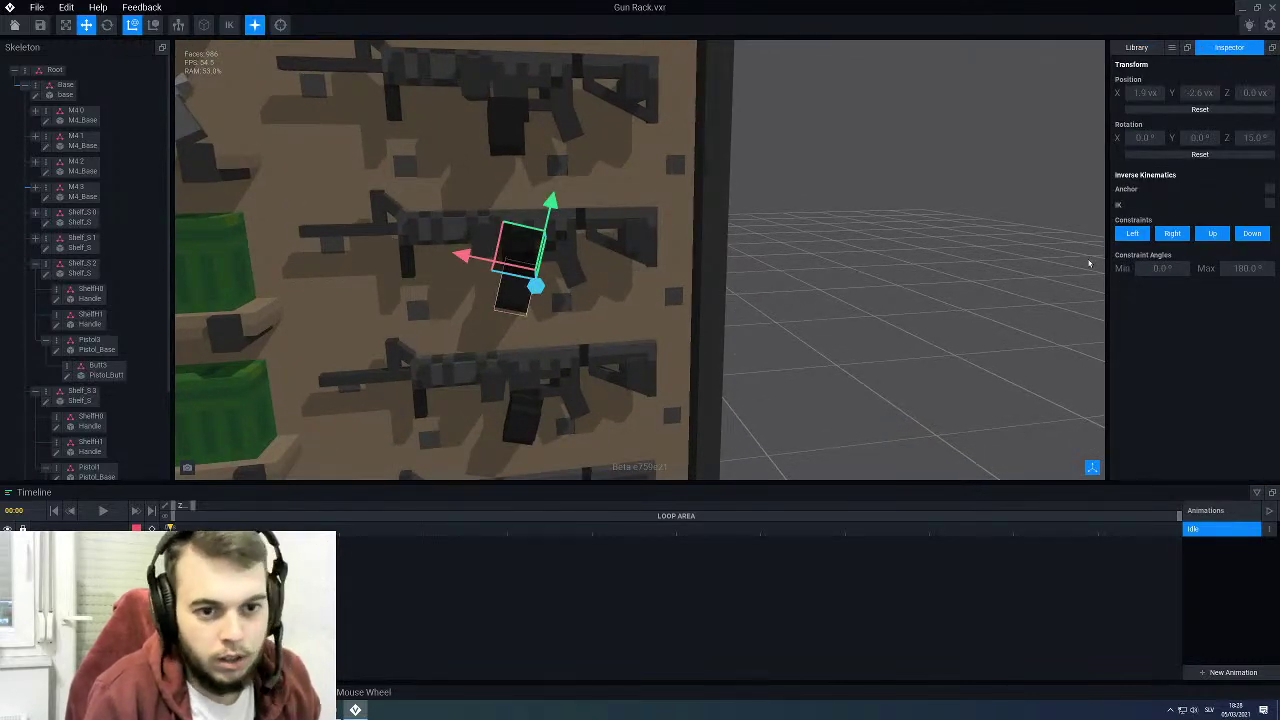
pyautogui.click(1150, 155)
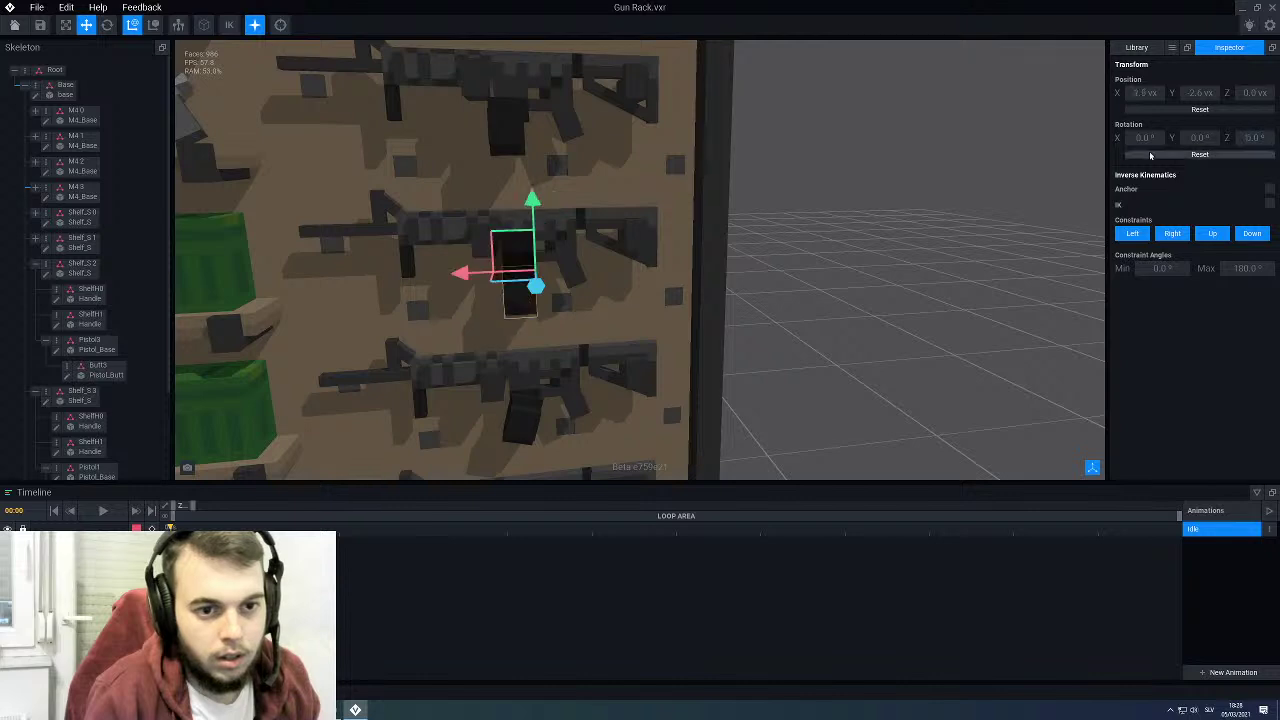
pyautogui.moveTo(533, 197); pyautogui.dragTo(538, 190)
pyautogui.moveTo(458, 263)
pyautogui.mouseDown()
pyautogui.moveTo(443, 263)
pyautogui.moveTo(455, 264)
pyautogui.mouseUp()
pyautogui.click(751, 320)
pyautogui.moveTo(751, 320); pyautogui.dragTo(606, 306, button='right')
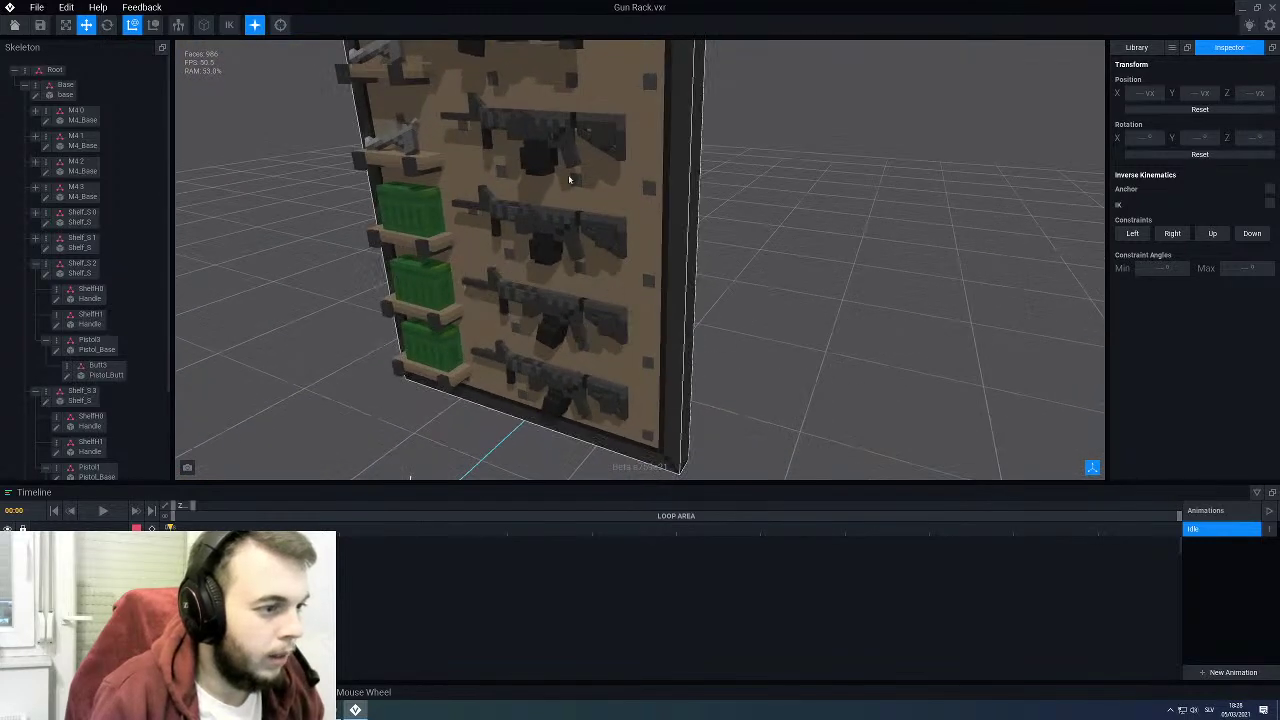
# Step: Reset the rotation of the M4 0 rifle's magazine and move it to X 3.0 vx and Y -1.0 vx
pyautogui.click(536, 157)
pyautogui.scroll(4, 536, 157)
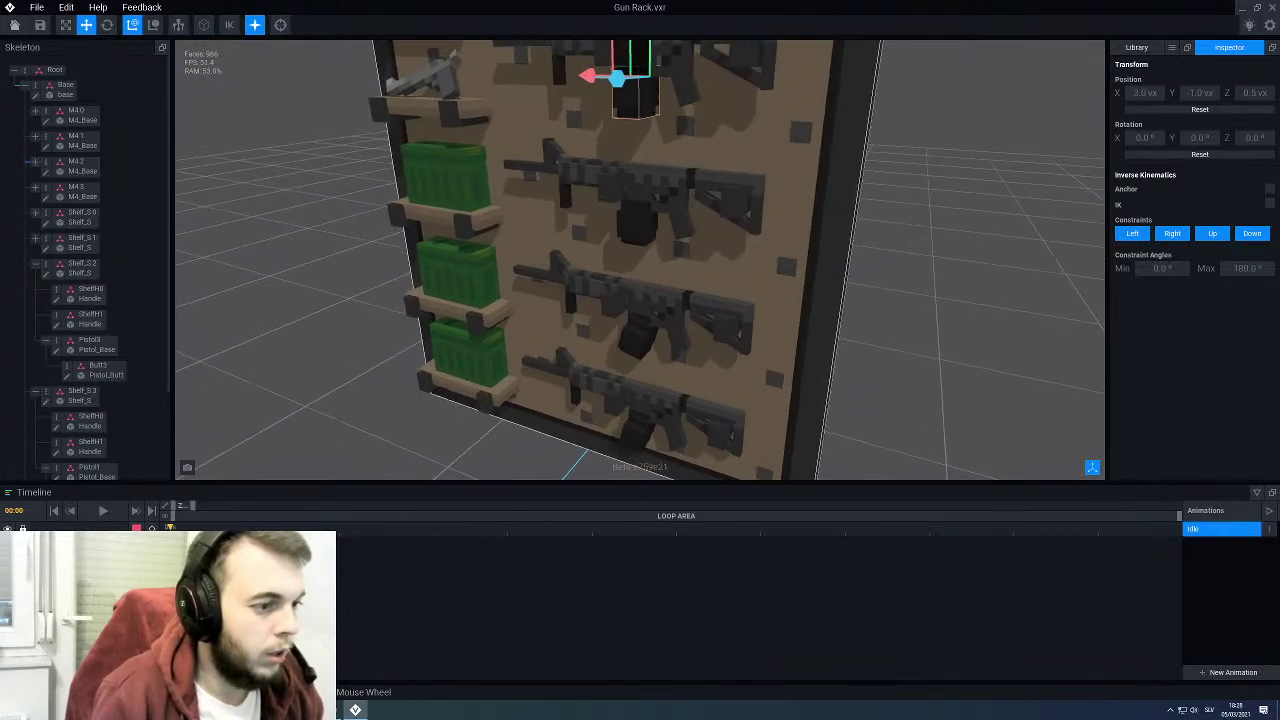
pyautogui.moveTo(656, 197); pyautogui.dragTo(628, 300, button='right')
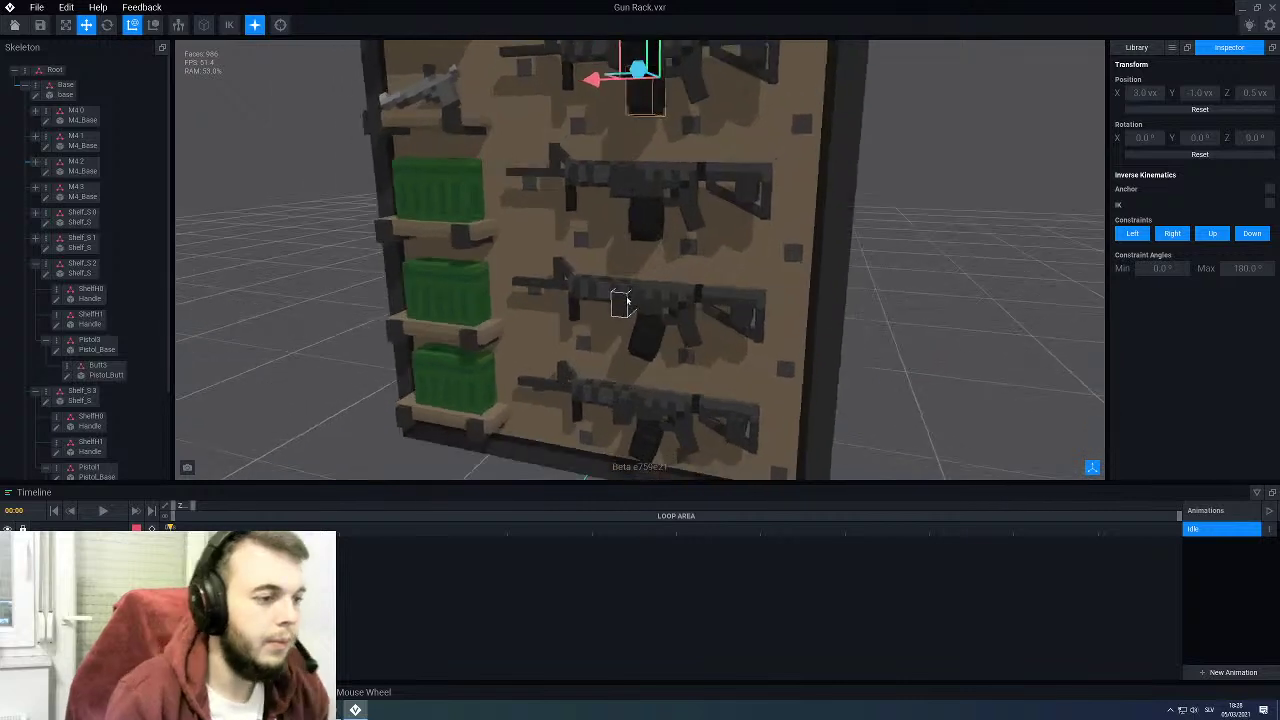
pyautogui.click(643, 344)
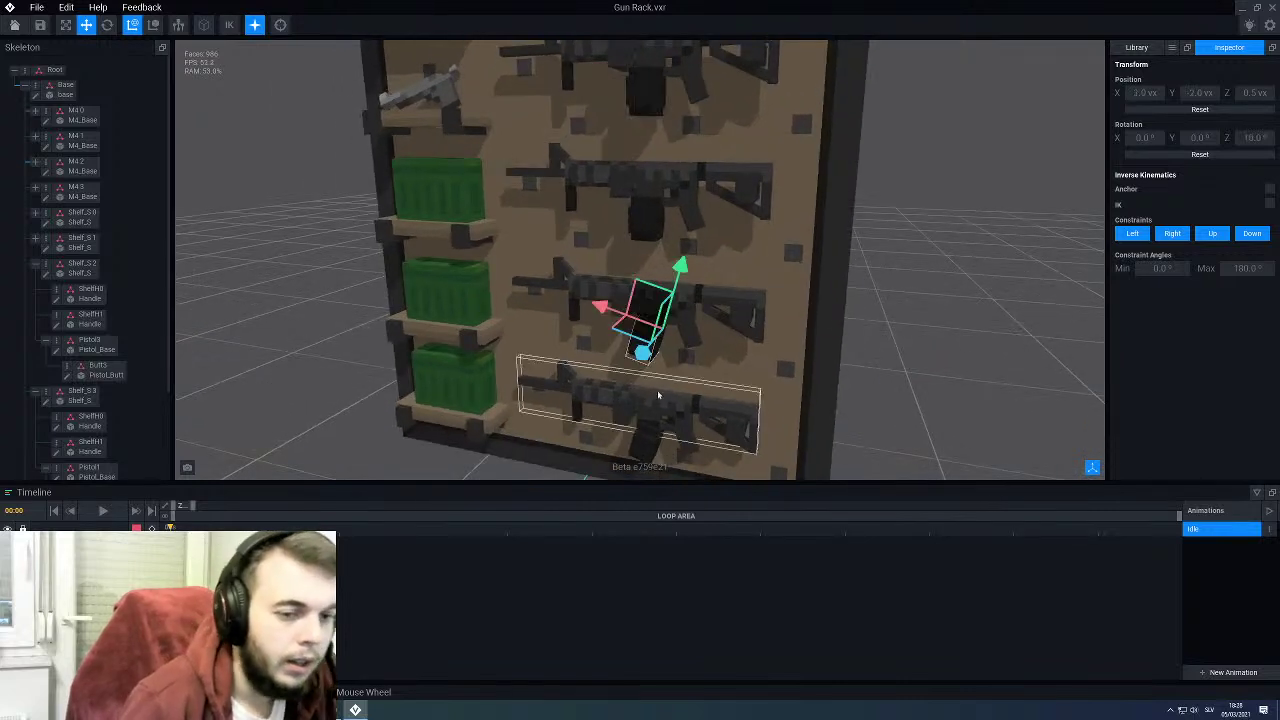
pyautogui.click(1172, 157)
pyautogui.scroll(2, 671, 271)
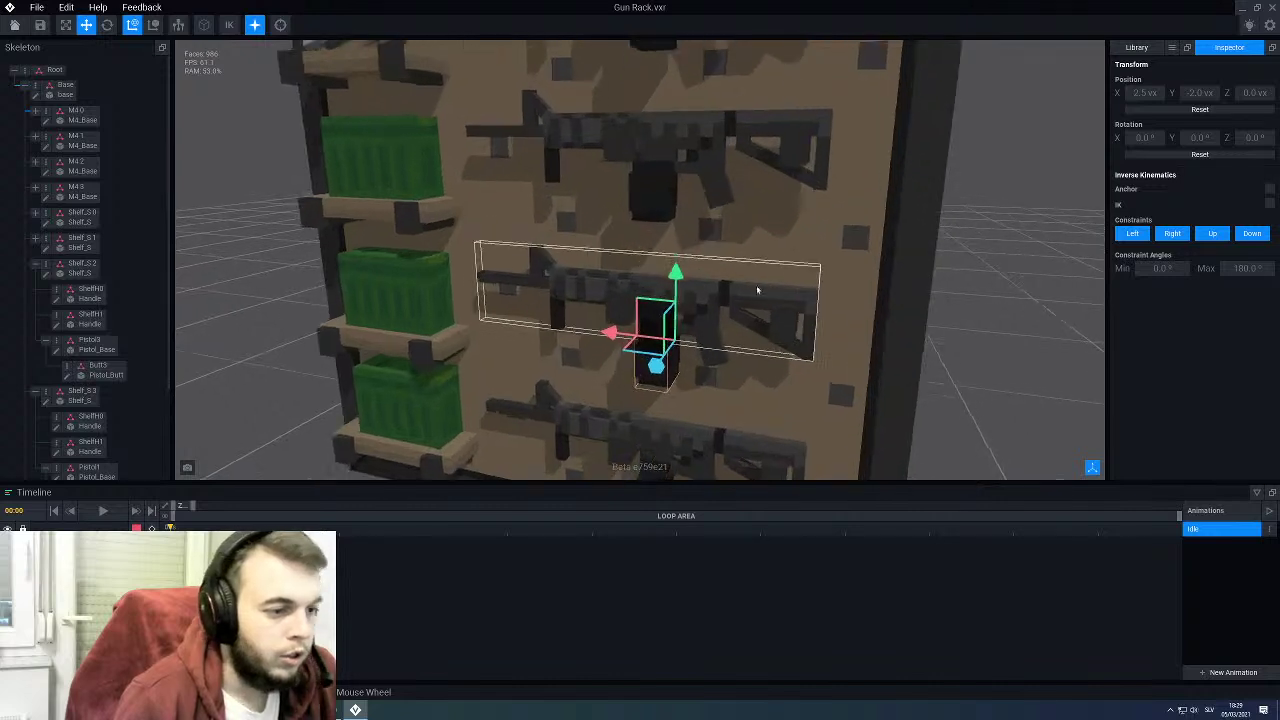
pyautogui.moveTo(681, 268); pyautogui.dragTo(680, 255)
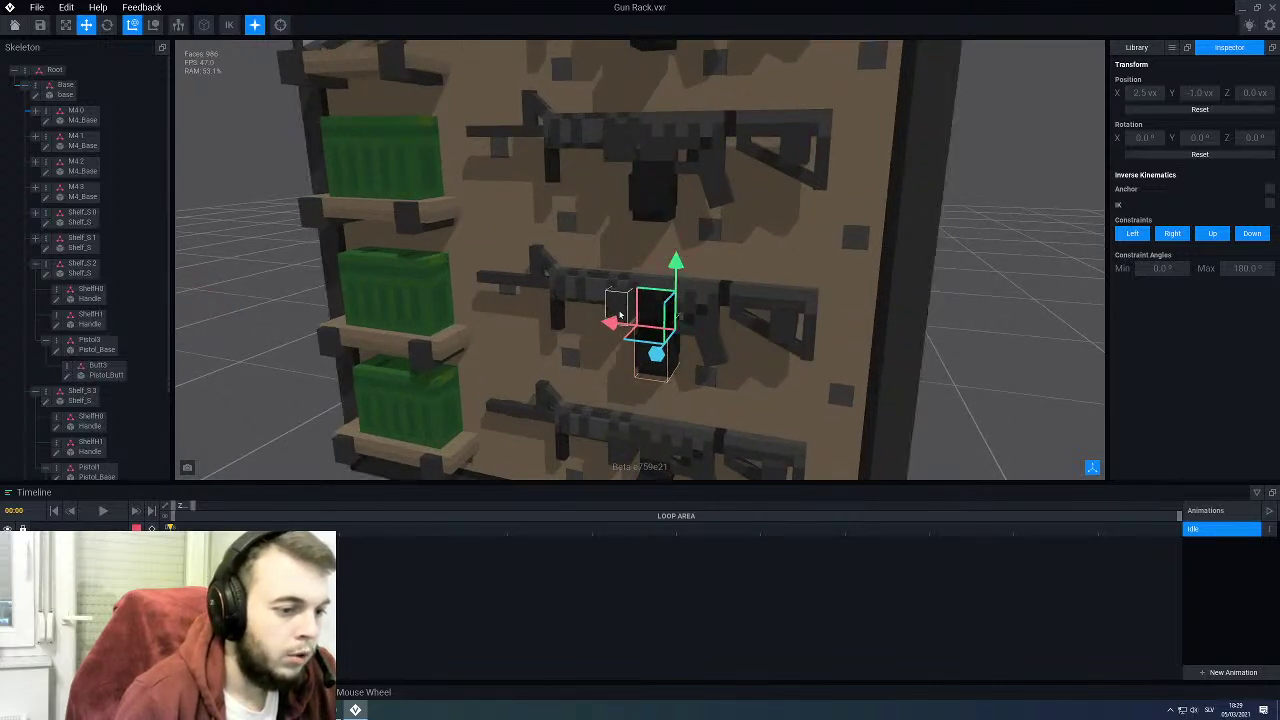
pyautogui.moveTo(617, 325); pyautogui.dragTo(617, 325)
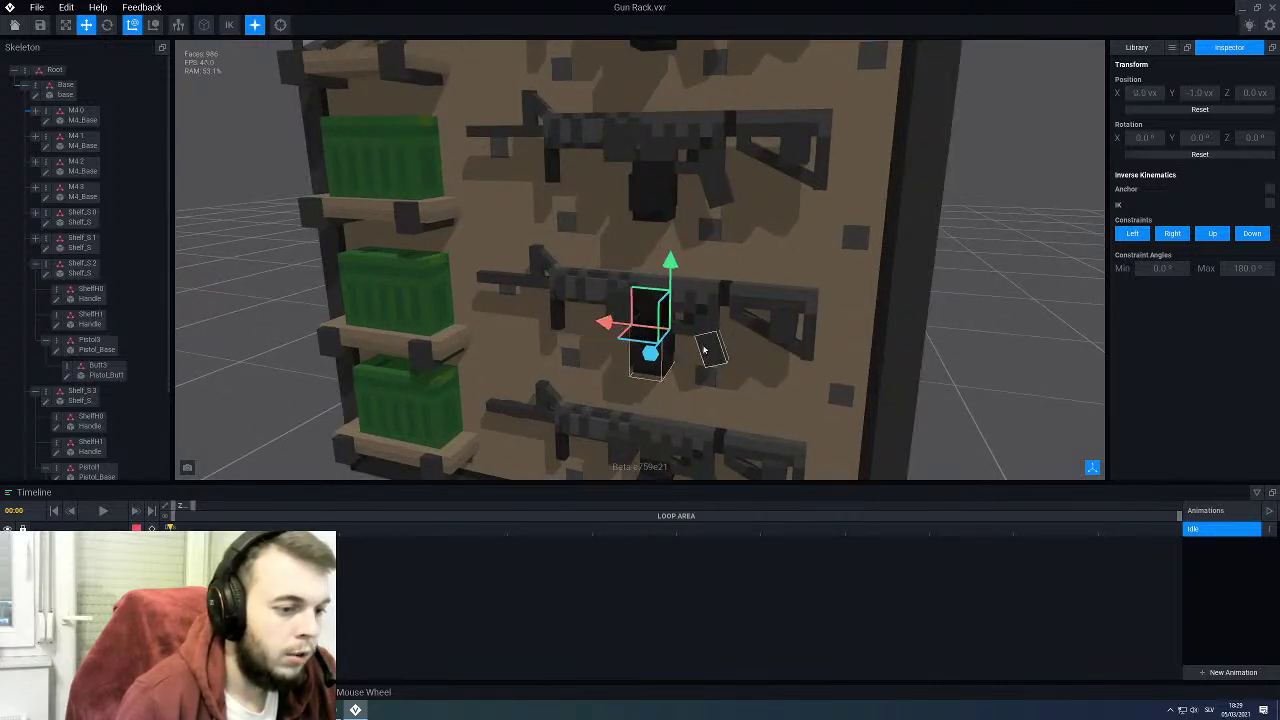
# Step: Reset the rotation of the M4 1 rifle's magazine, move it to X 3.0 vx and Y -1.0 vx, and deselect it
pyautogui.scroll(-2, 705, 350)
pyautogui.click(666, 372)
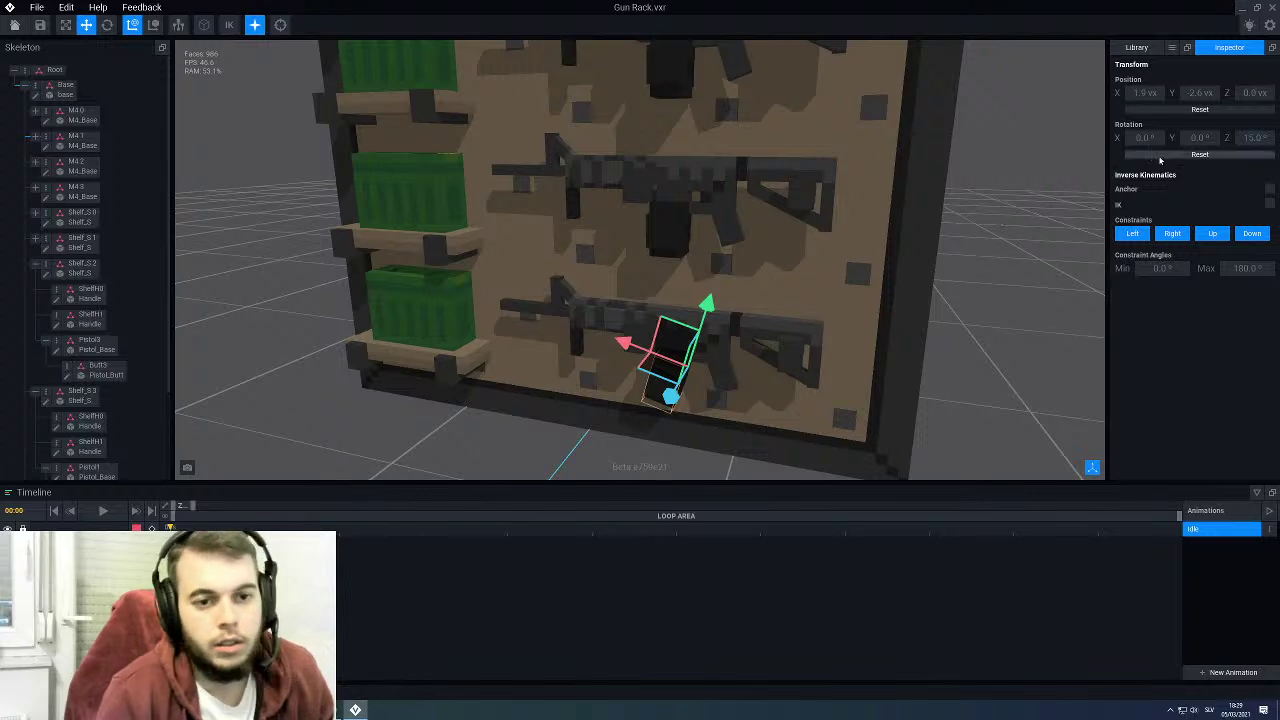
pyautogui.click(1162, 157)
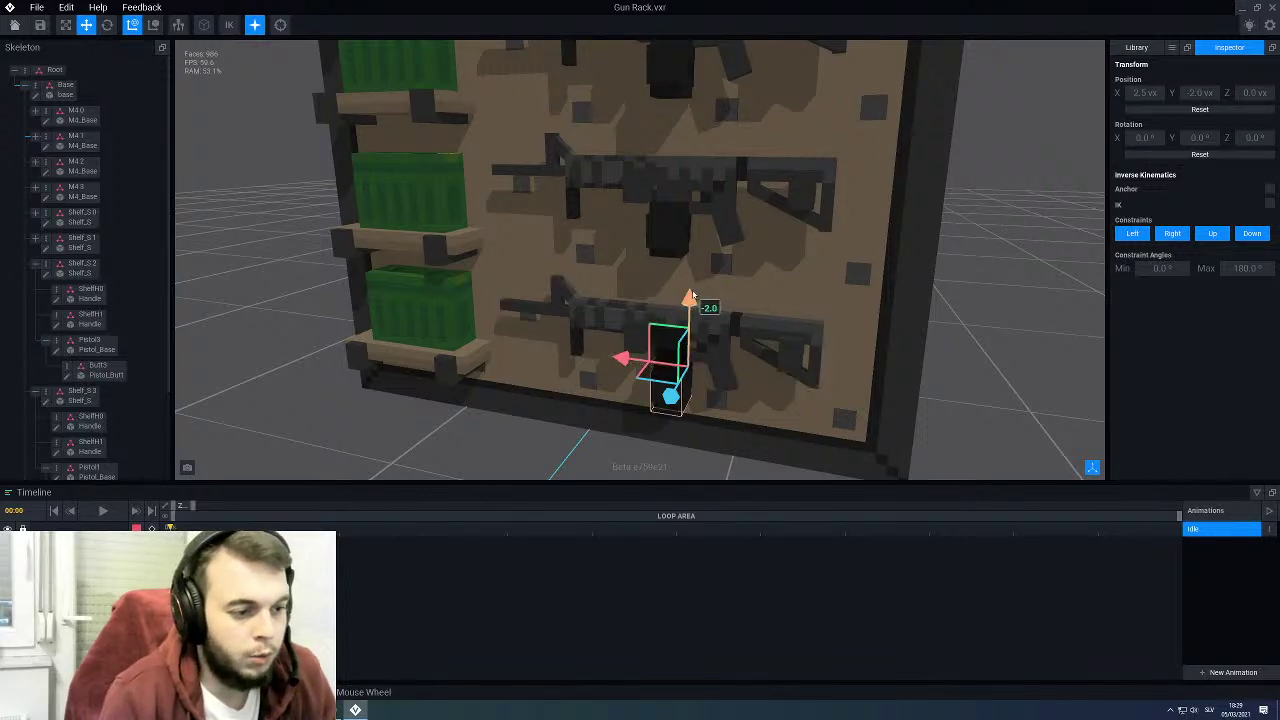
pyautogui.moveTo(691, 298); pyautogui.dragTo(690, 287)
pyautogui.moveTo(624, 350); pyautogui.dragTo(619, 349)
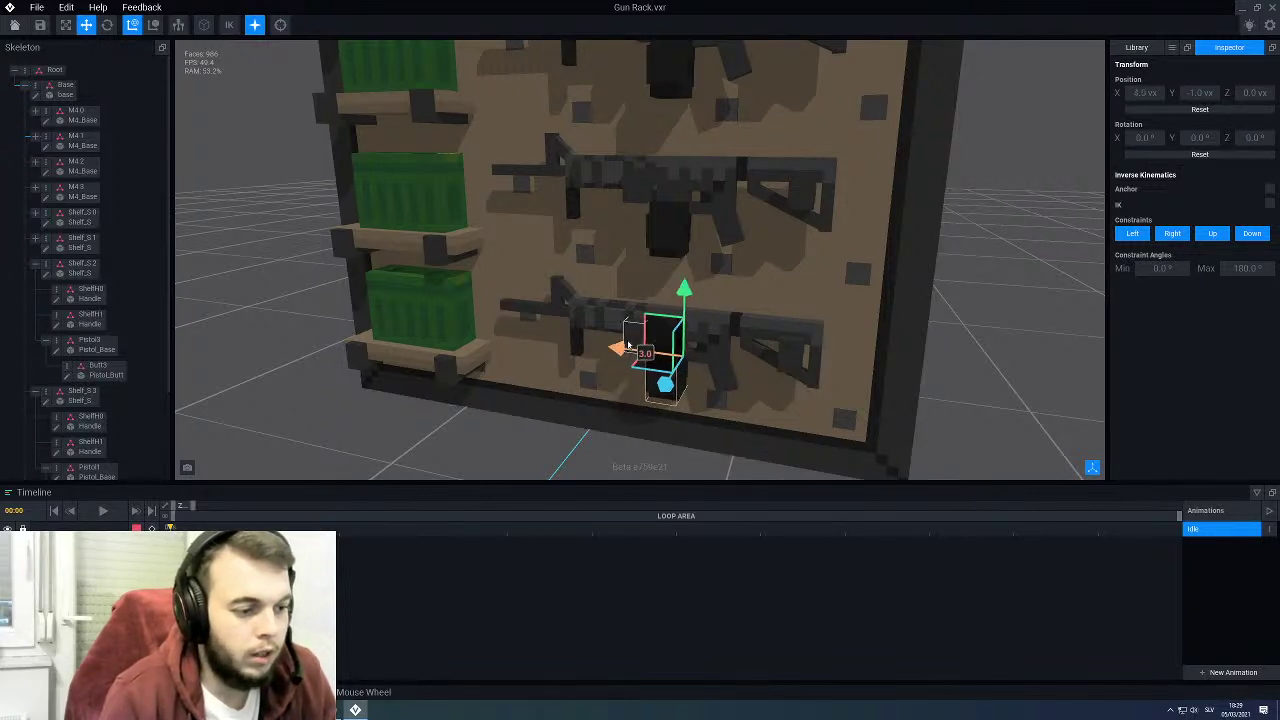
pyautogui.click(507, 436)
# Step: Open the M4_Base model from the library to examine the rifle body, and return to the gun rack, saving the model on closing
pyautogui.scroll(-3, 590, 355)
pyautogui.moveTo(590, 357); pyautogui.dragTo(630, 305, button='right')
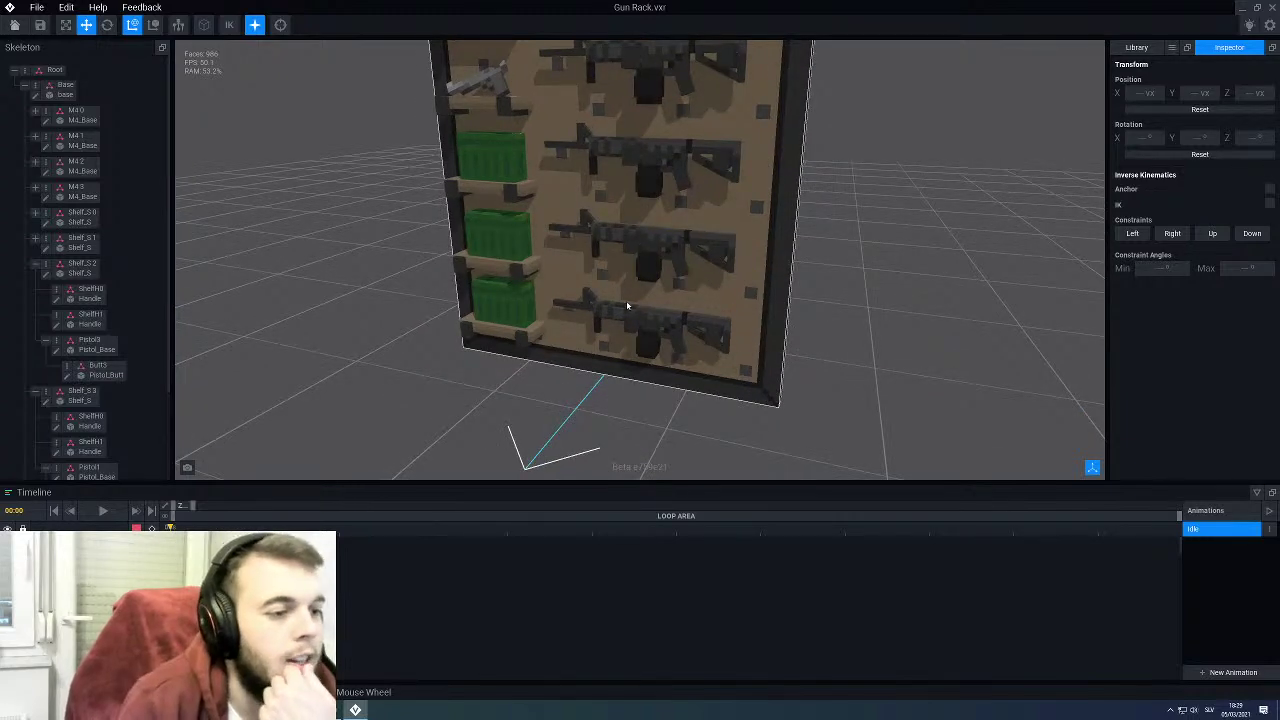
pyautogui.scroll(-3, 627, 306)
pyautogui.moveTo(611, 266); pyautogui.dragTo(652, 234, button='right')
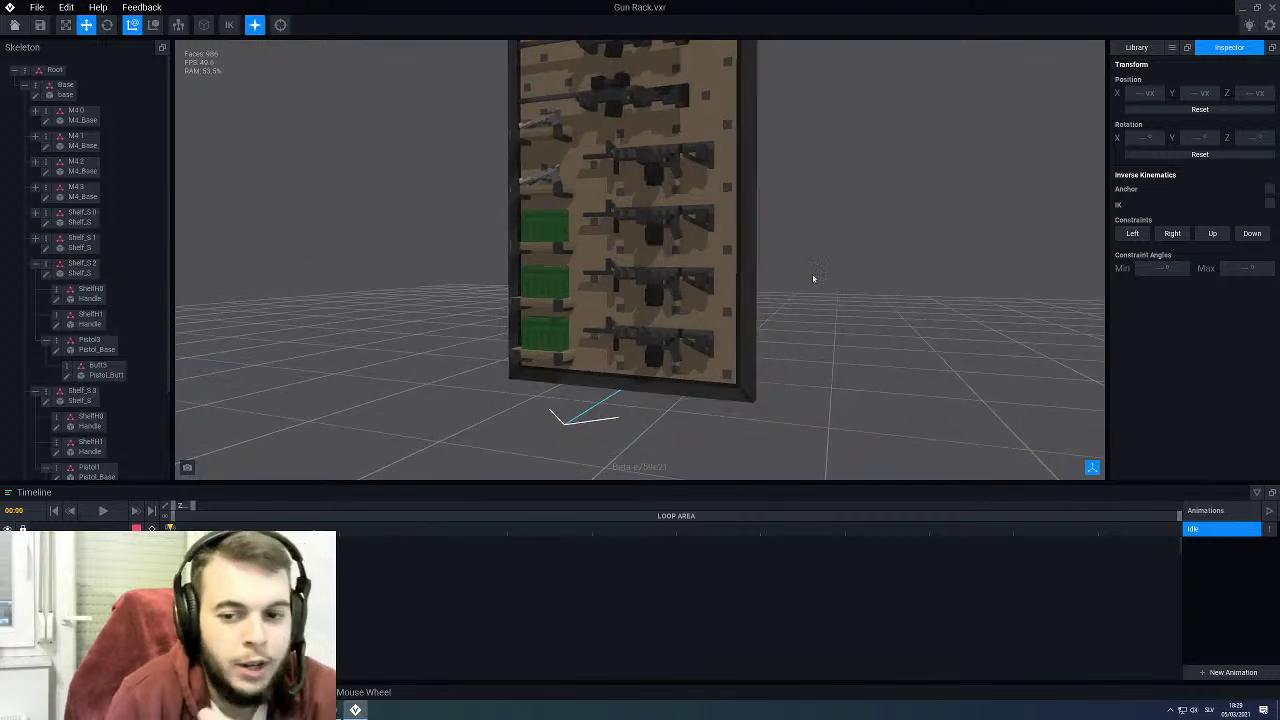
pyautogui.click(1134, 48)
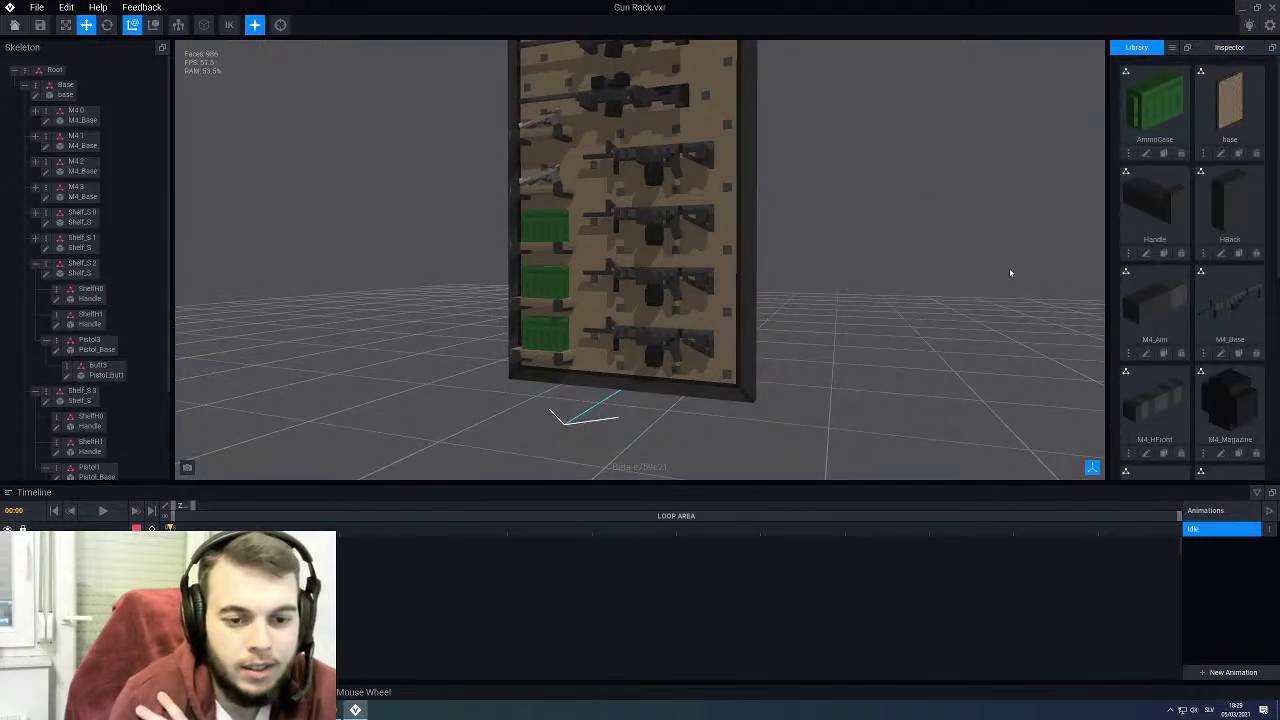
pyautogui.click(1220, 354)
pyautogui.scroll(3, 628, 320)
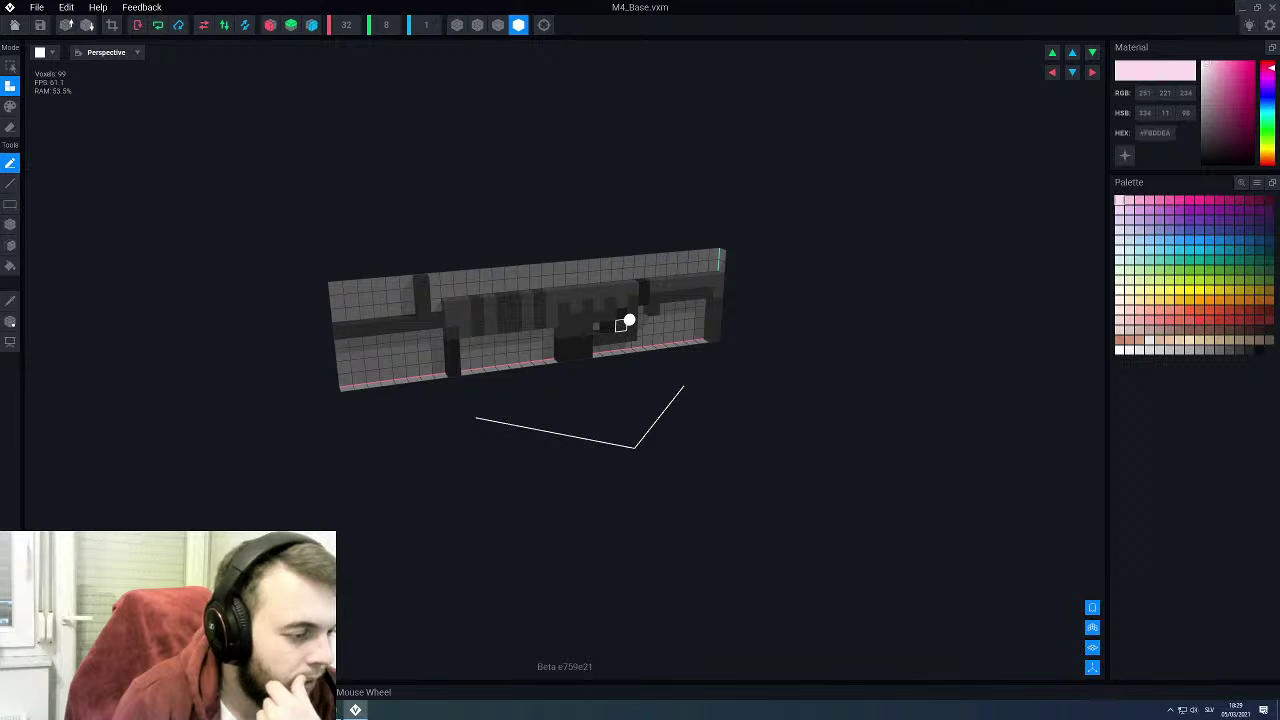
pyautogui.click(14, 26)
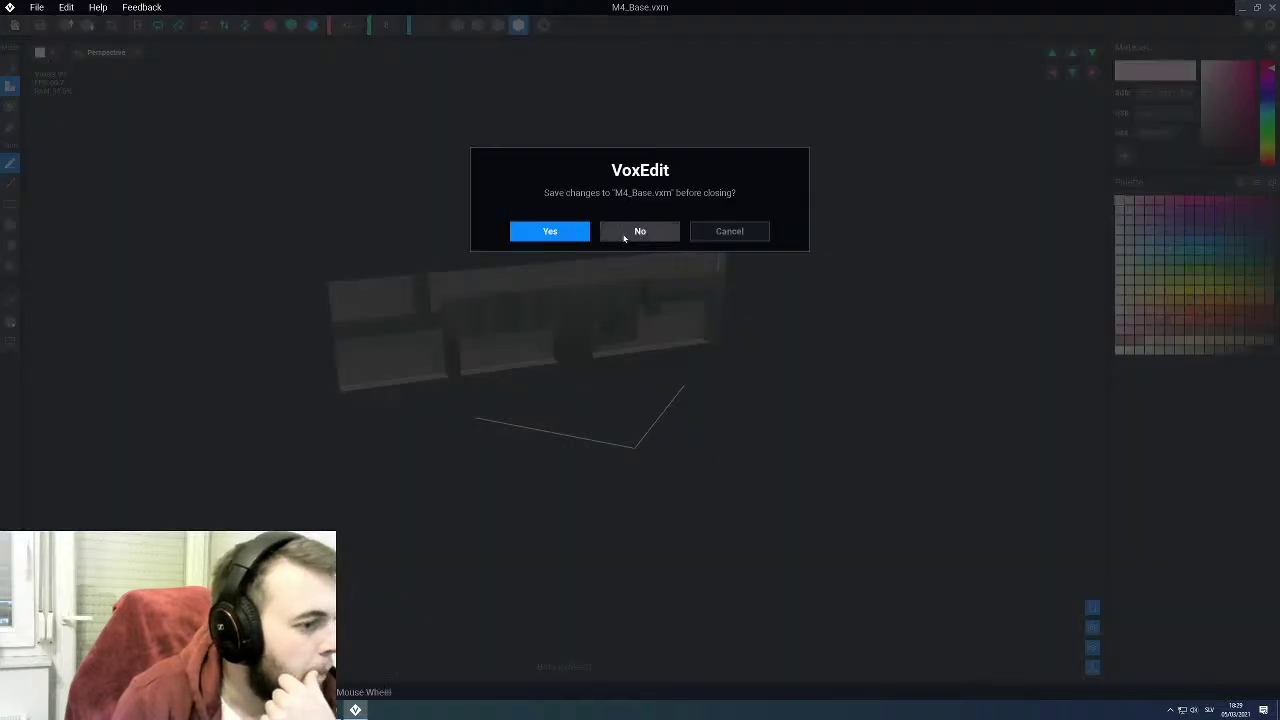
pyautogui.click(573, 237)
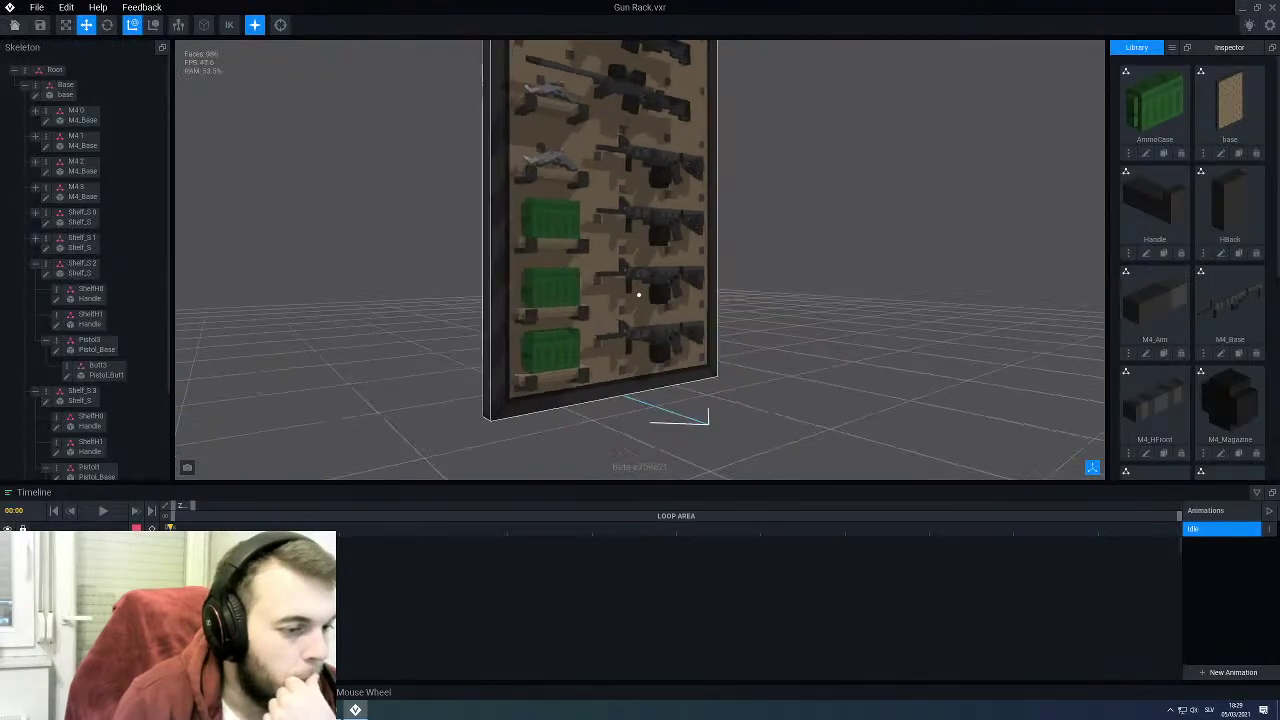
# Step: Open the M4_Magazine model and paint the stepped corner voxels along its upper edges #3B3B3B
pyautogui.moveTo(639, 295); pyautogui.dragTo(644, 295, button='right')
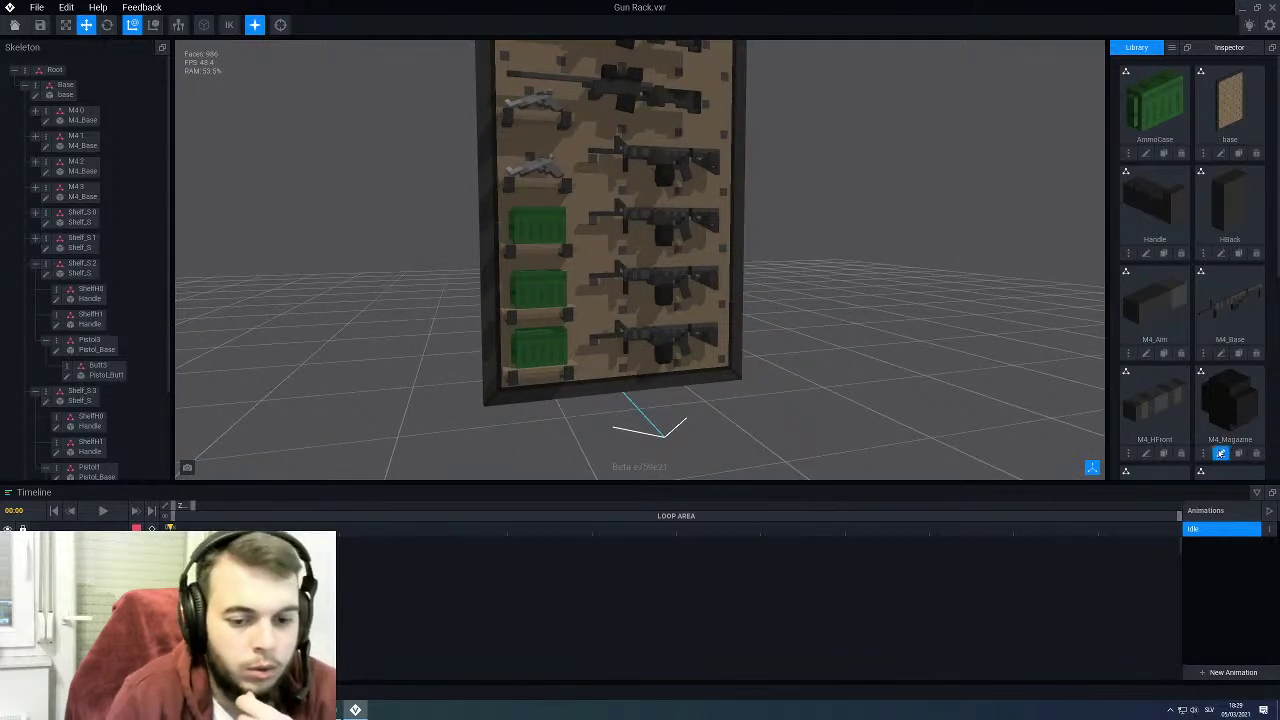
pyautogui.click(1221, 453)
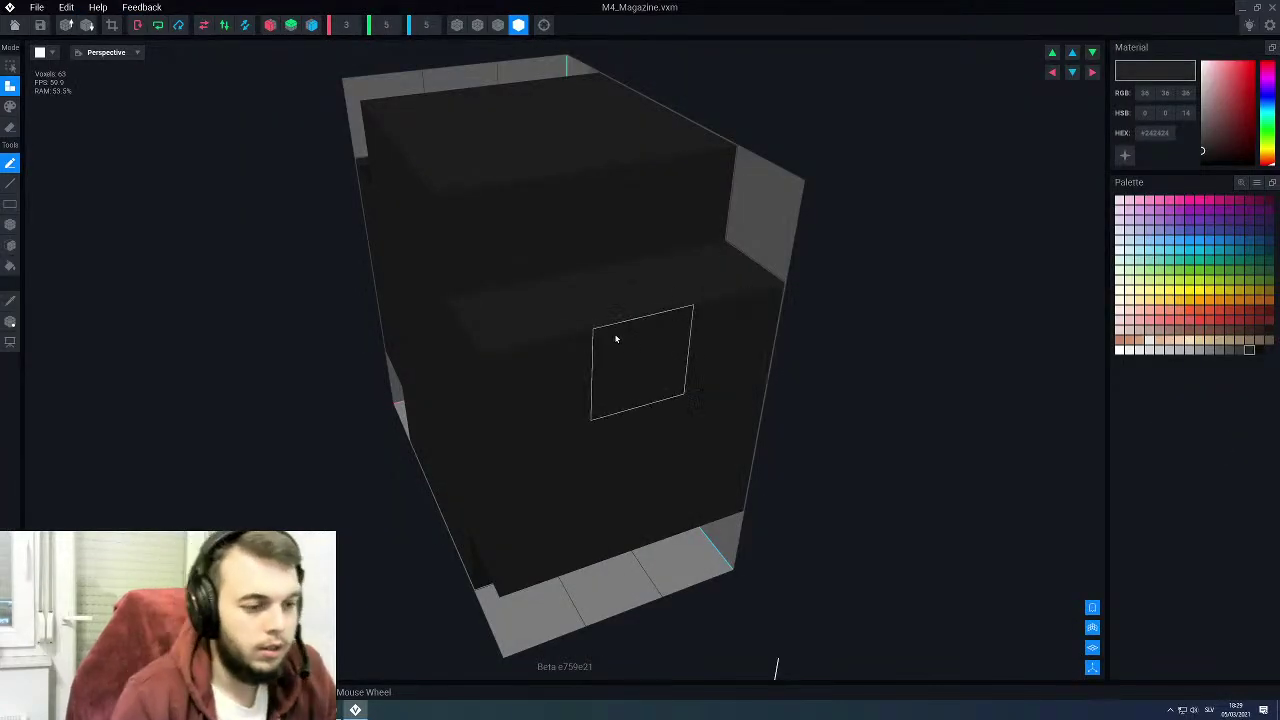
pyautogui.click(1240, 351)
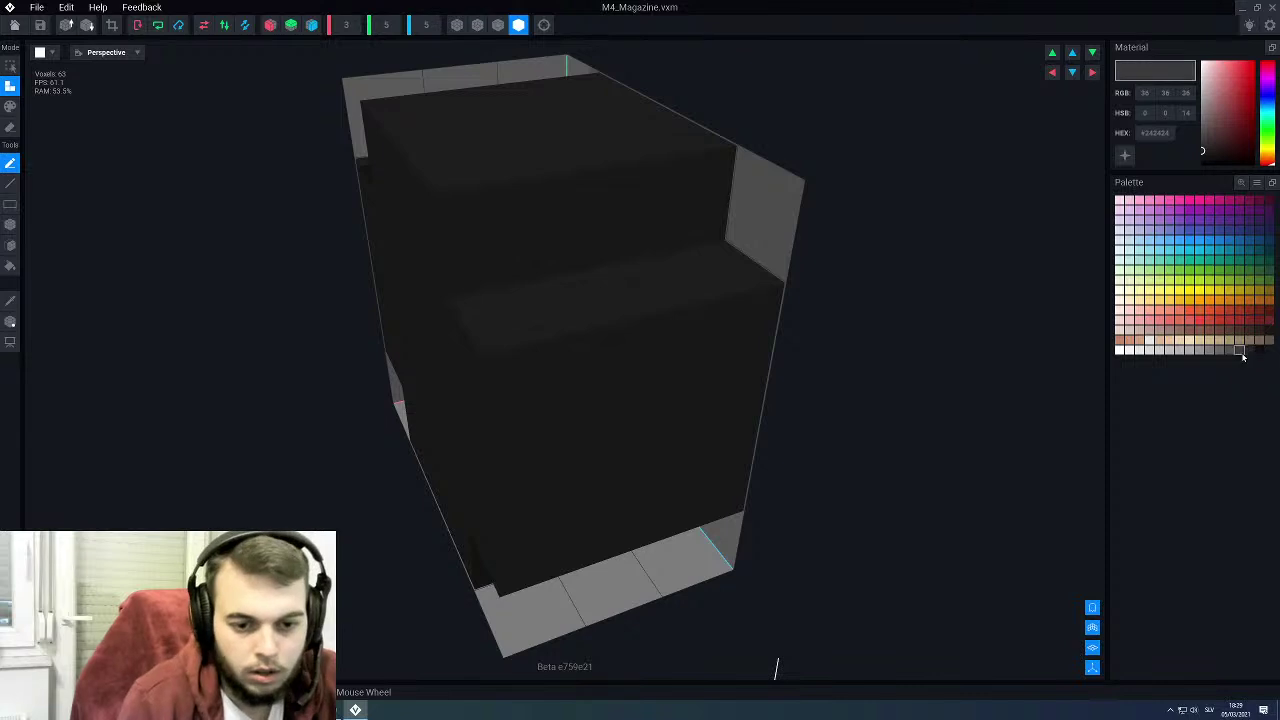
pyautogui.press('p')
pyautogui.click(463, 233)
pyautogui.click(494, 346)
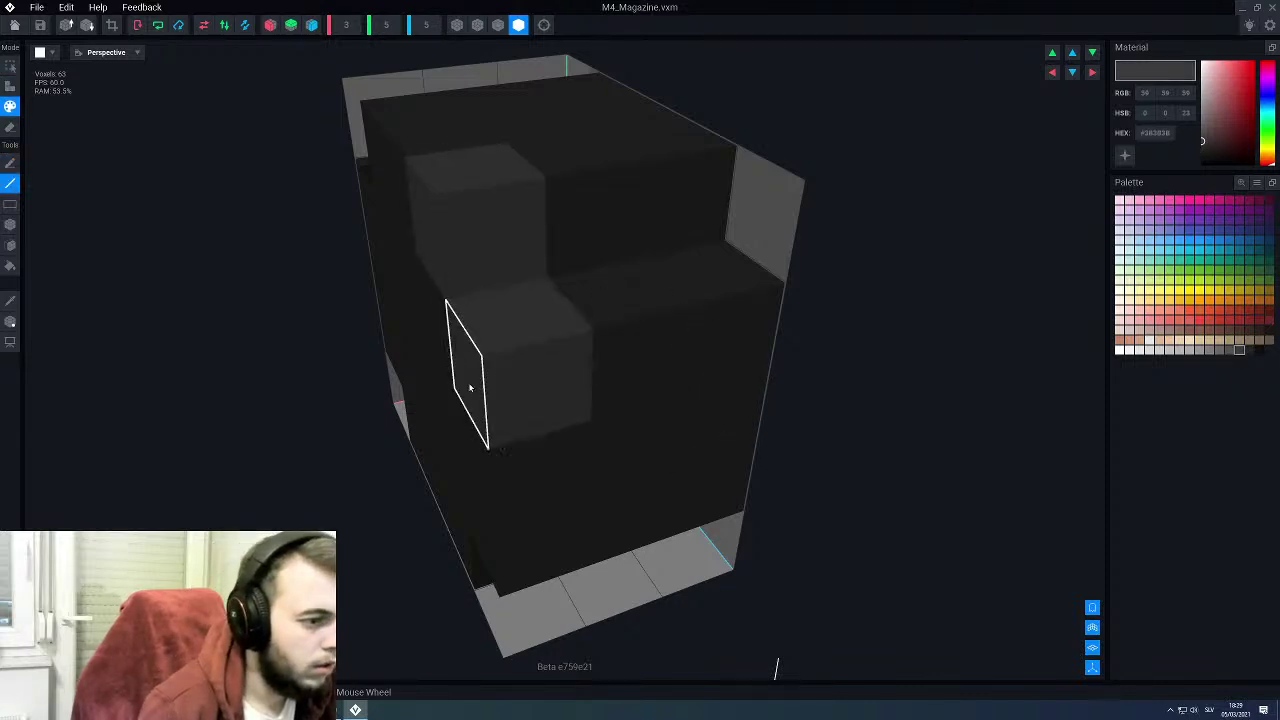
pyautogui.moveTo(470, 388); pyautogui.dragTo(383, 369, button='right')
pyautogui.moveTo(383, 369); pyautogui.dragTo(518, 314, button='middle')
pyautogui.click(377, 261)
pyautogui.click(236, 390)
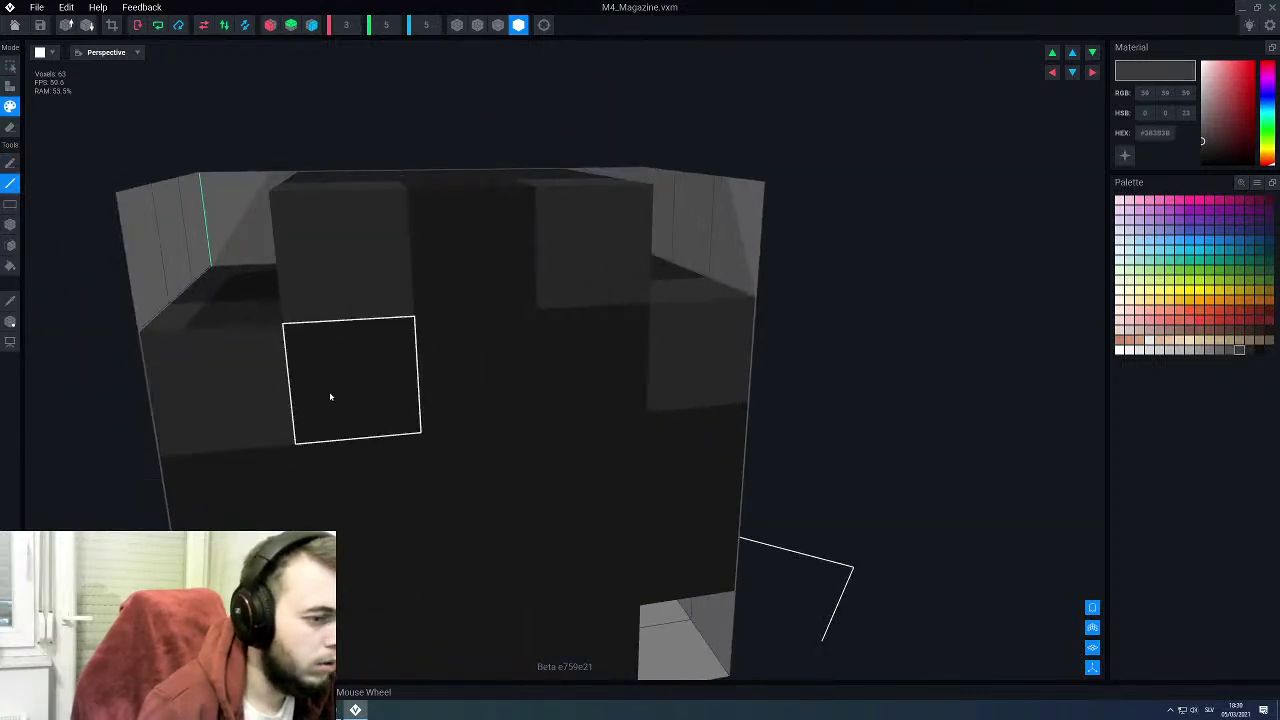
pyautogui.scroll(-3, 330, 396)
pyautogui.moveTo(585, 411)
pyautogui.mouseDown(button='right')
pyautogui.moveTo(494, 398)
pyautogui.moveTo(582, 414)
pyautogui.mouseUp(button='right')
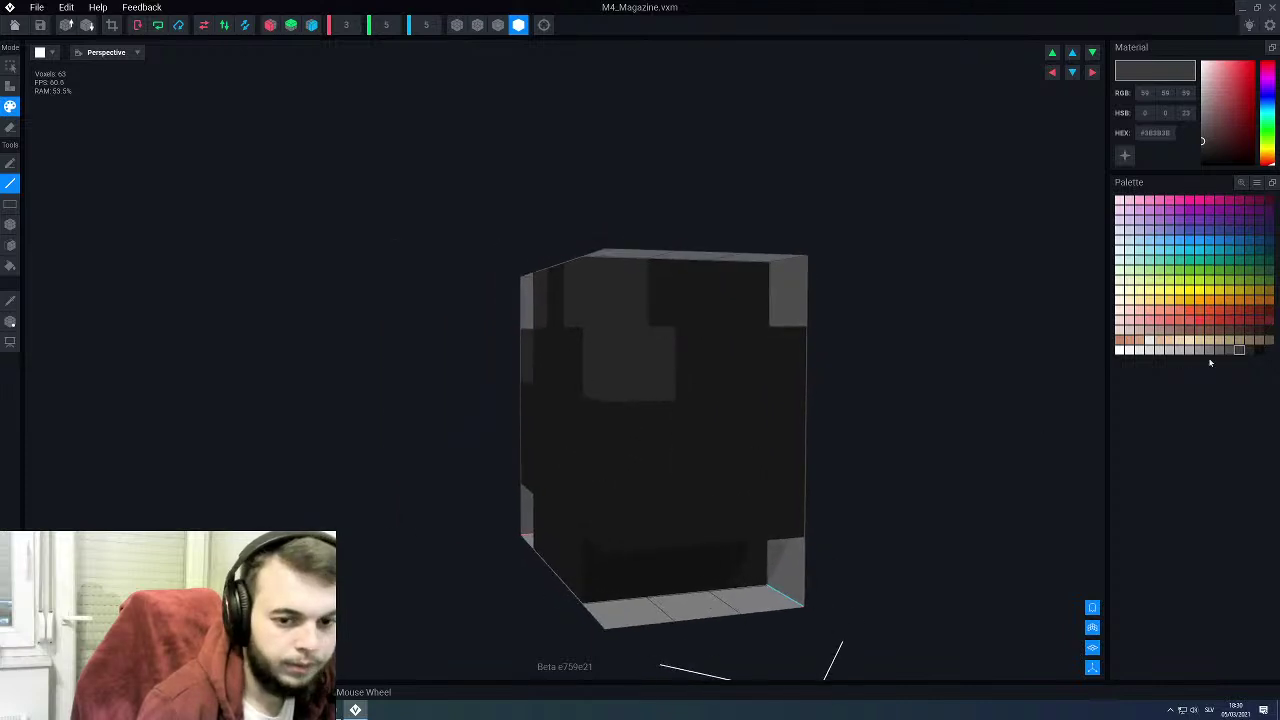
# Step: Paint the magazine's lower corner and bottom edge voxels #0D0D0D, and save the model on returning to the gun rack
pyautogui.click(1258, 350)
pyautogui.click(596, 512)
pyautogui.moveTo(565, 537); pyautogui.dragTo(580, 543, button='right')
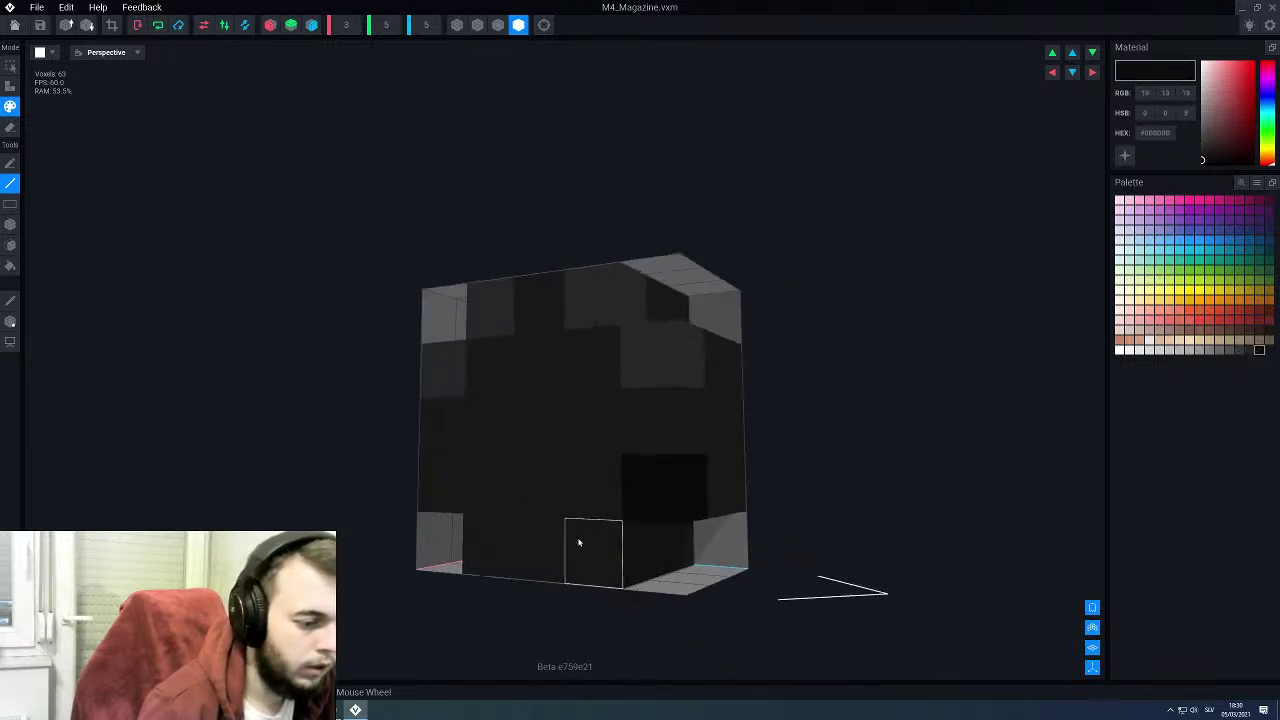
pyautogui.click(580, 543)
pyautogui.click(519, 549)
pyautogui.click(506, 551)
pyautogui.click(457, 505)
pyautogui.scroll(-3, 594, 483)
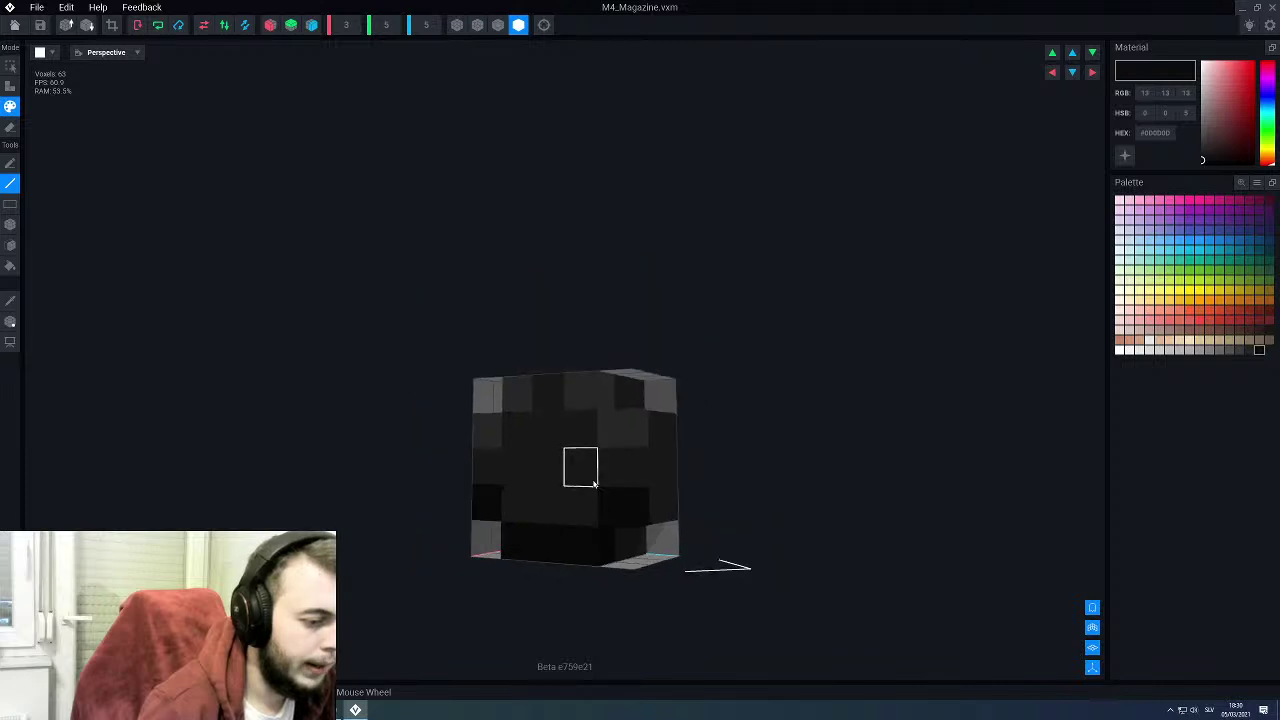
pyautogui.moveTo(594, 483); pyautogui.dragTo(566, 487, button='right')
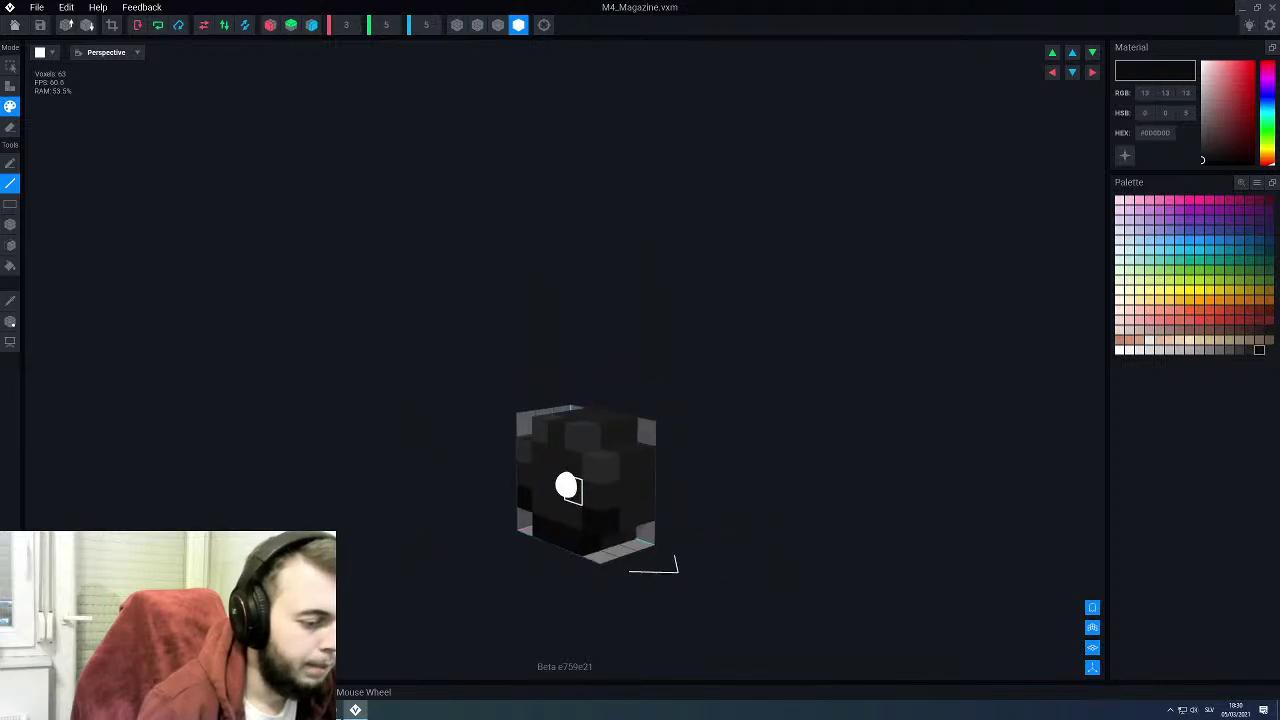
pyautogui.click(14, 25)
pyautogui.click(557, 240)
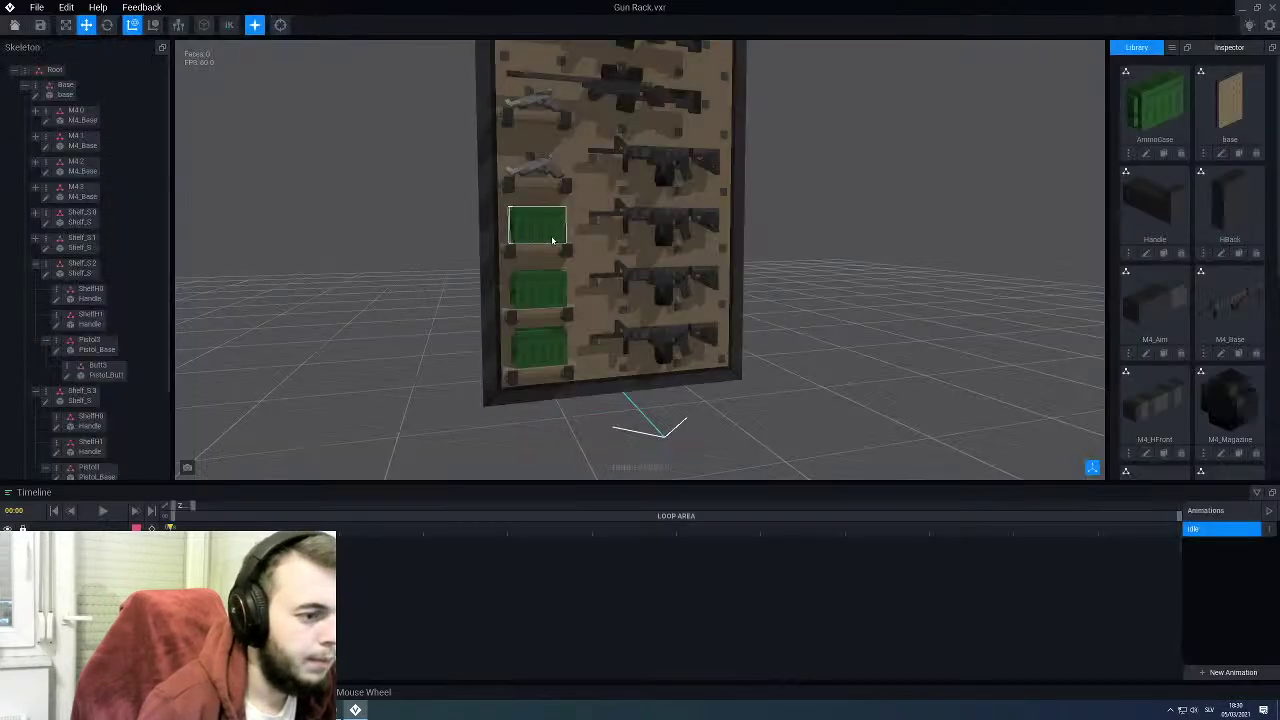
# Step: Repaint the entire M4_Magazine model uniformly #242424 and save it on returning to the gun rack
pyautogui.moveTo(591, 251); pyautogui.dragTo(626, 260, button='right')
pyautogui.scroll(3, 641, 262)
pyautogui.scroll(3, 641, 262)
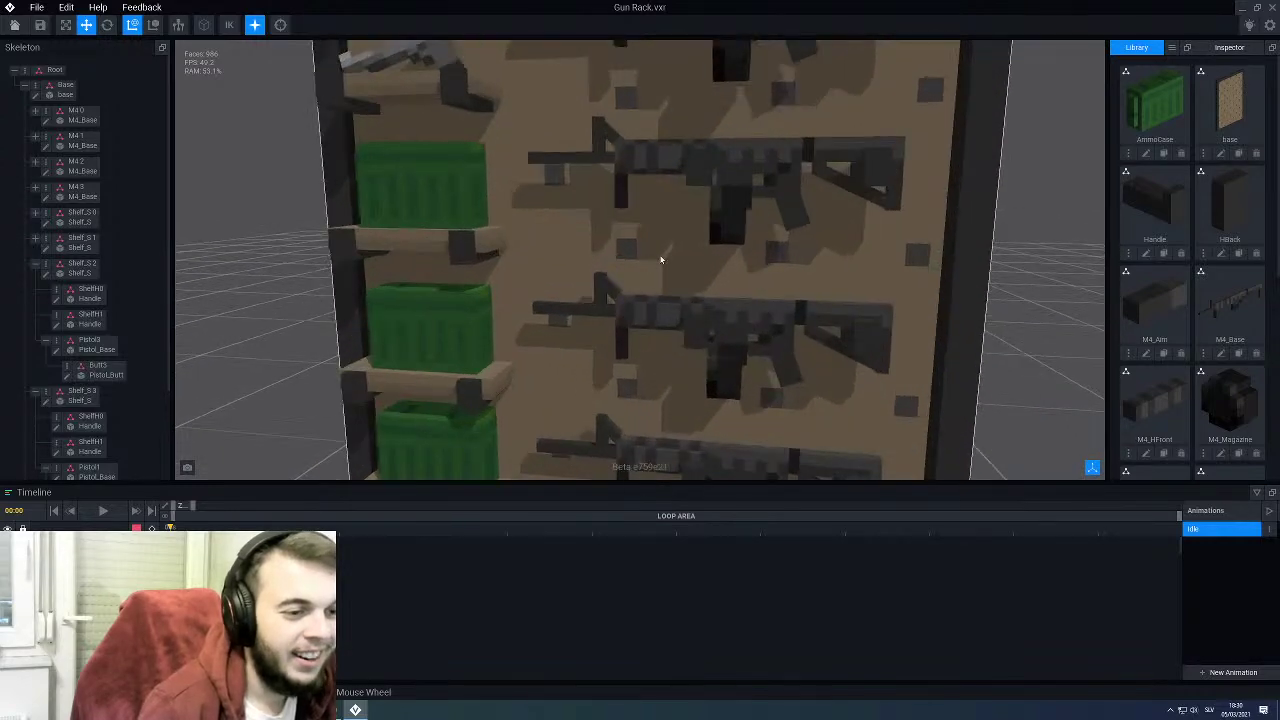
pyautogui.click(1220, 453)
pyautogui.scroll(-2, 621, 347)
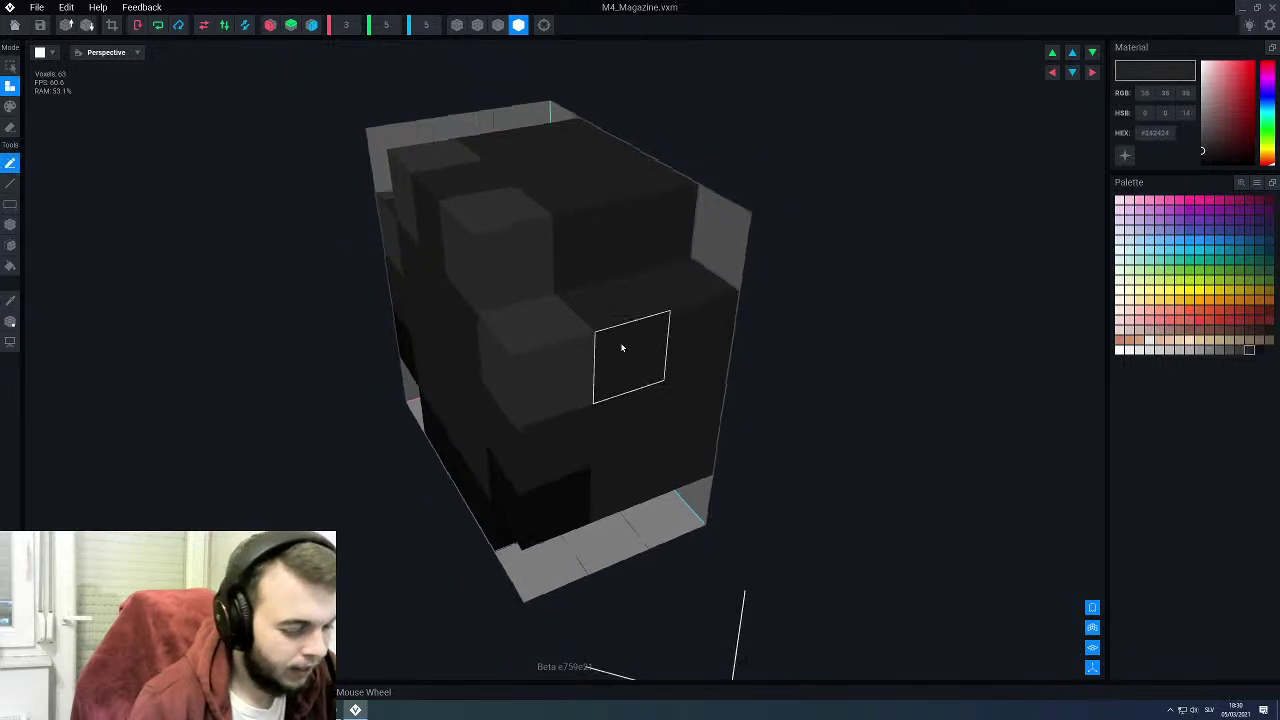
pyautogui.press('g')
pyautogui.press('b')
pyautogui.moveTo(606, 346)
pyautogui.mouseDown(button='right')
pyautogui.moveTo(594, 320)
pyautogui.moveTo(360, 297)
pyautogui.mouseUp(button='right')
pyautogui.moveTo(360, 297); pyautogui.dragTo(538, 535)
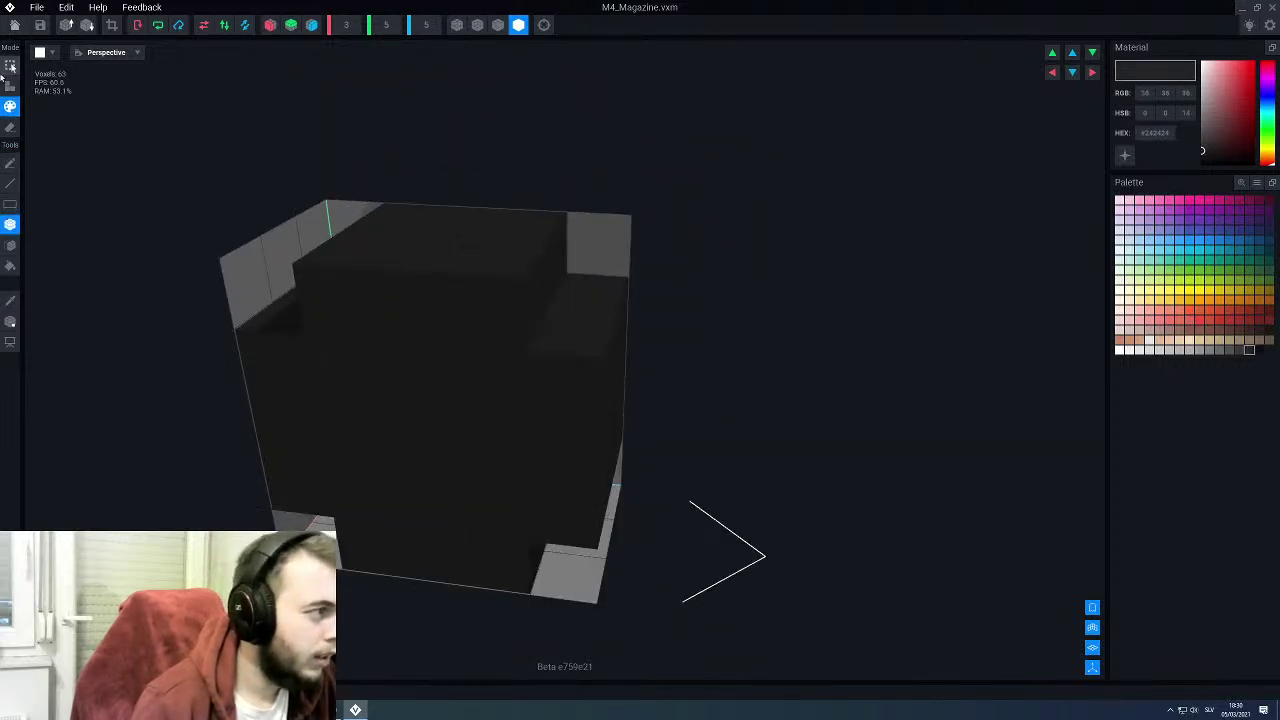
pyautogui.click(12, 26)
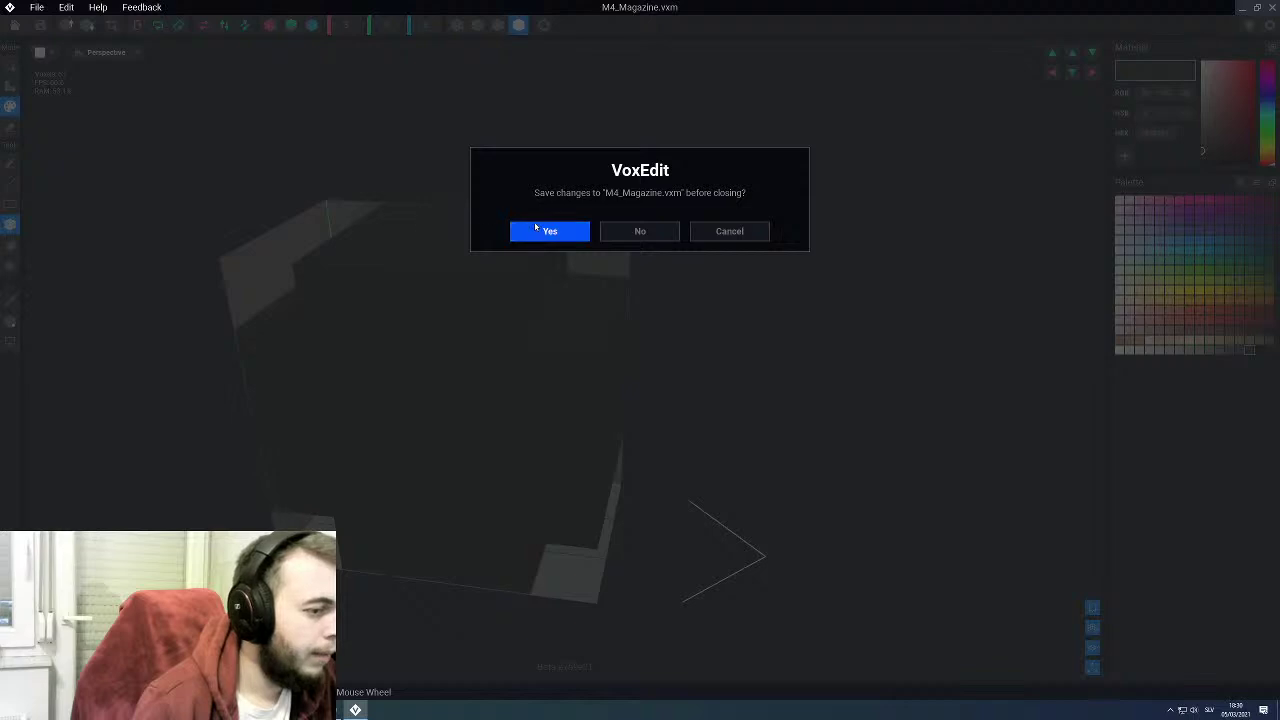
pyautogui.click(549, 231)
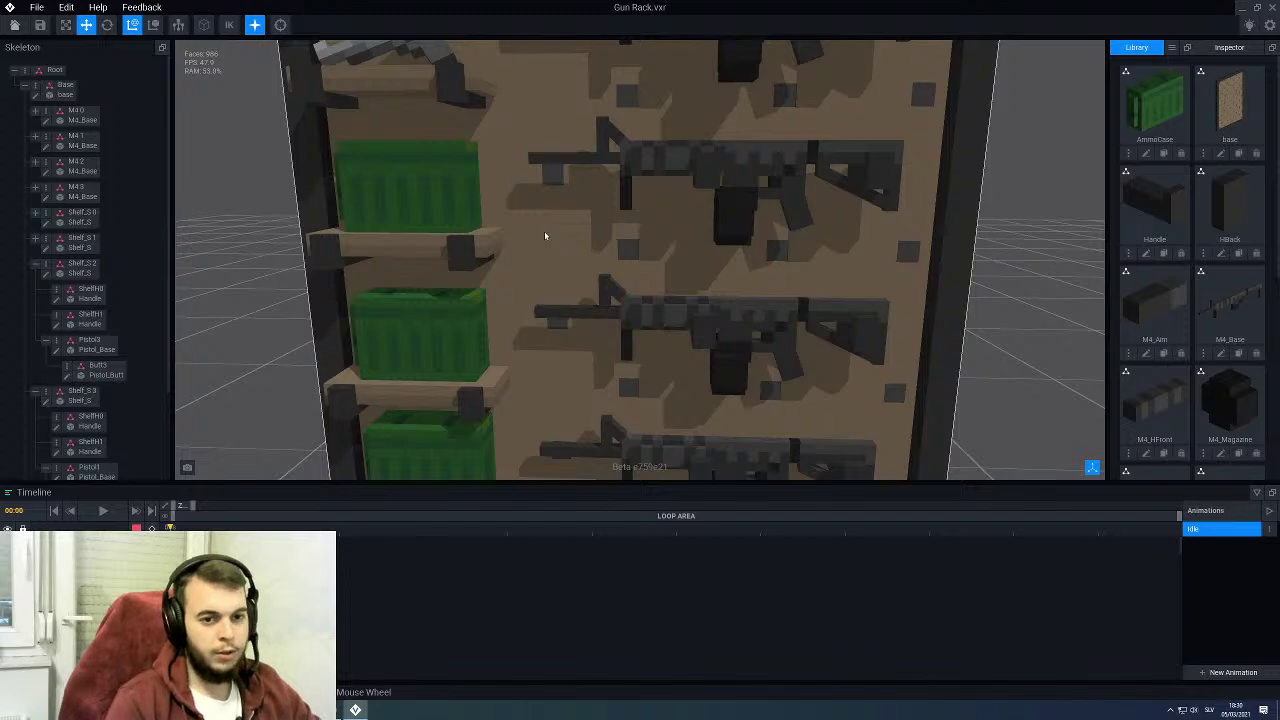
# Step: Open the M4_Base model and add a row of three #3B3B3B voxels on top of the receiver as a rear sight
pyautogui.scroll(-5, 545, 236)
pyautogui.moveTo(545, 234); pyautogui.dragTo(574, 181, button='right')
pyautogui.moveTo(574, 181); pyautogui.dragTo(574, 256, button='middle')
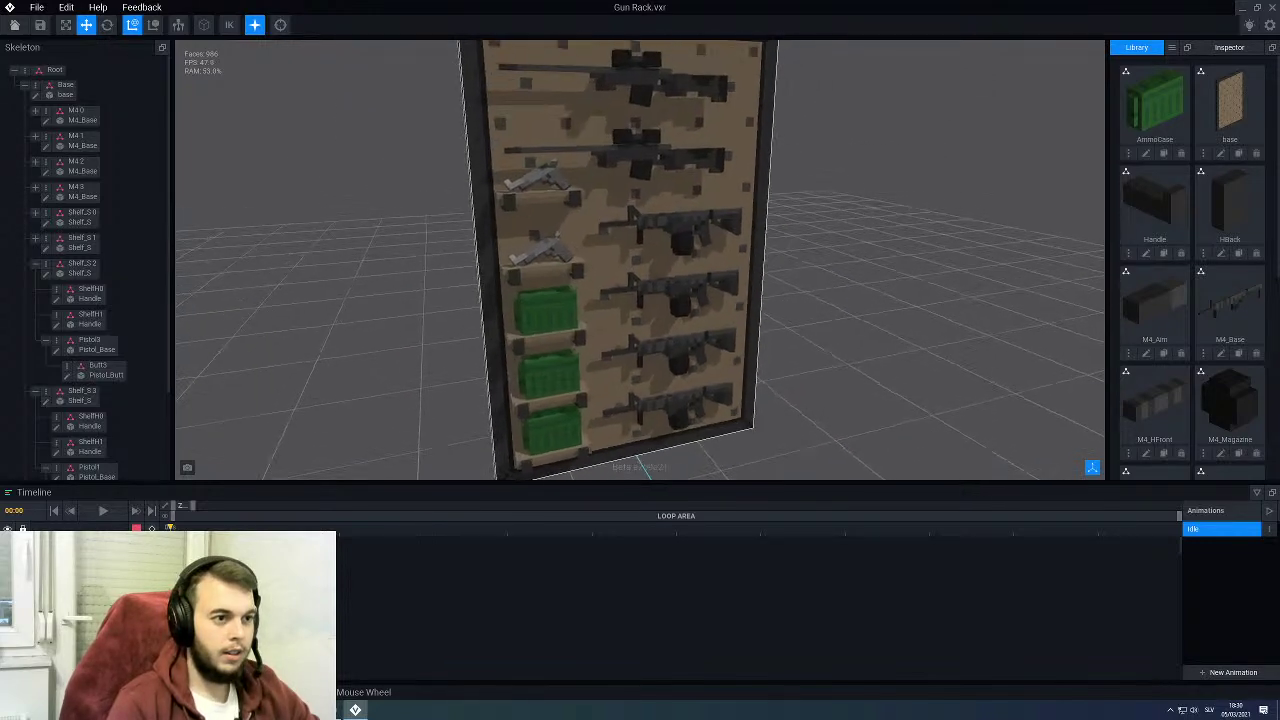
pyautogui.moveTo(574, 256); pyautogui.dragTo(654, 314, button='right')
pyautogui.scroll(5, 669, 332)
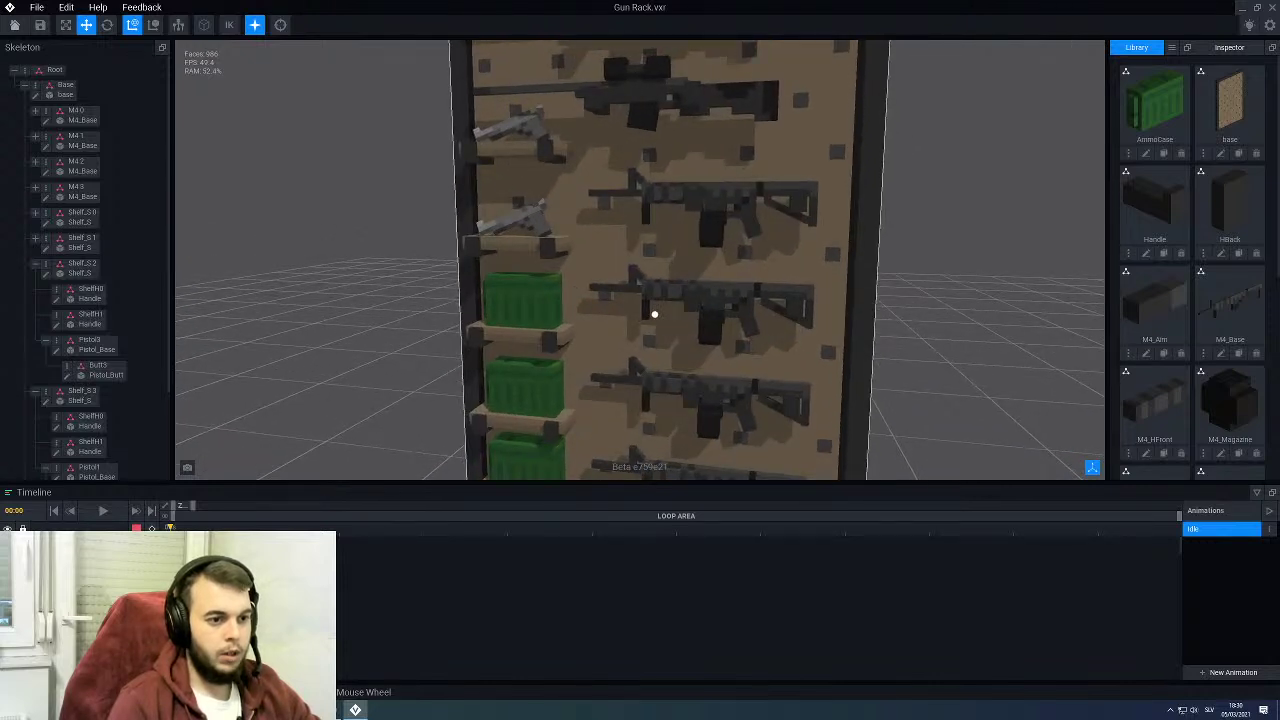
pyautogui.click(1221, 354)
pyautogui.scroll(3, 377, 362)
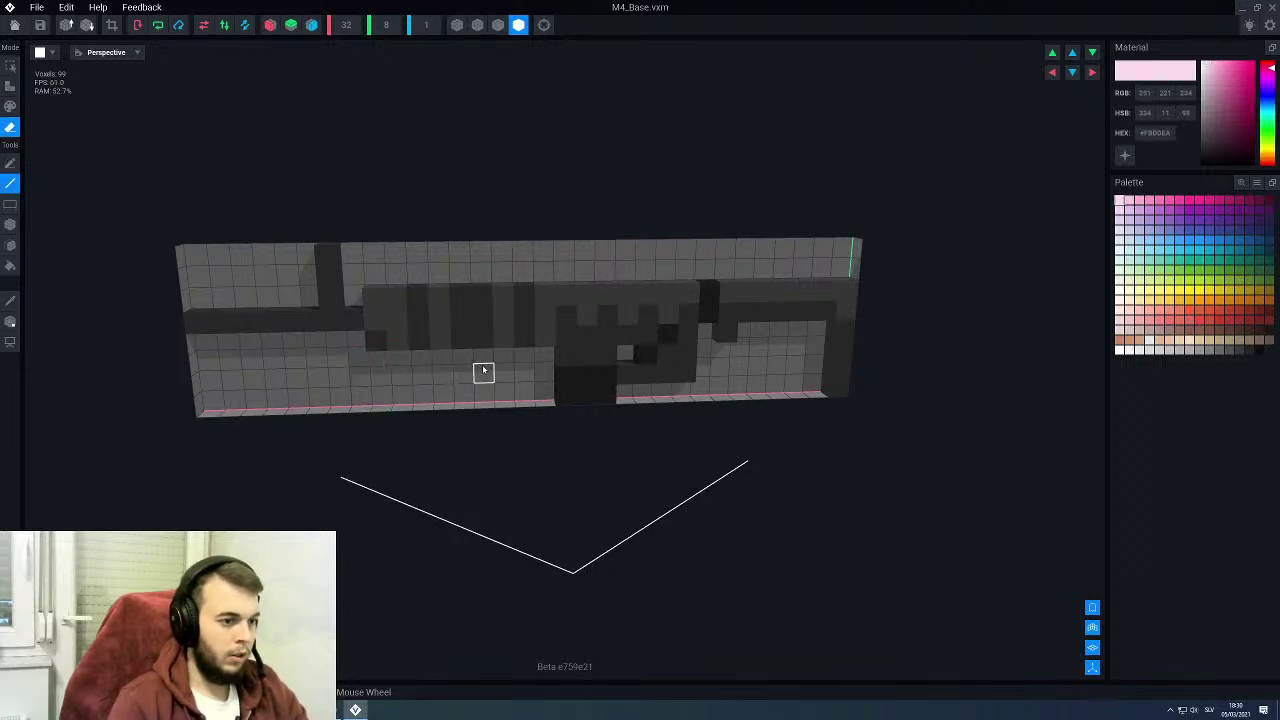
pyautogui.moveTo(483, 371); pyautogui.dragTo(665, 328, button='right')
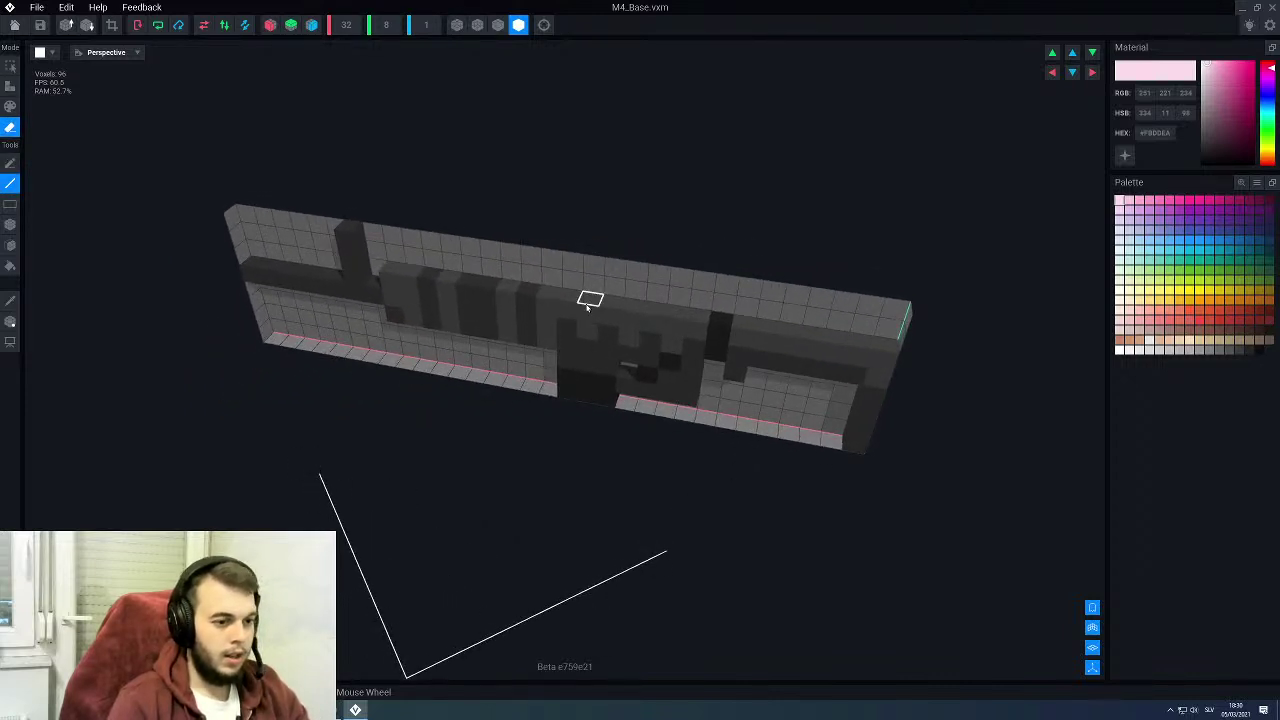
pyautogui.scroll(2, 588, 305)
pyautogui.keyDown('alt'); pyautogui.click(624, 363); pyautogui.keyUp('alt')
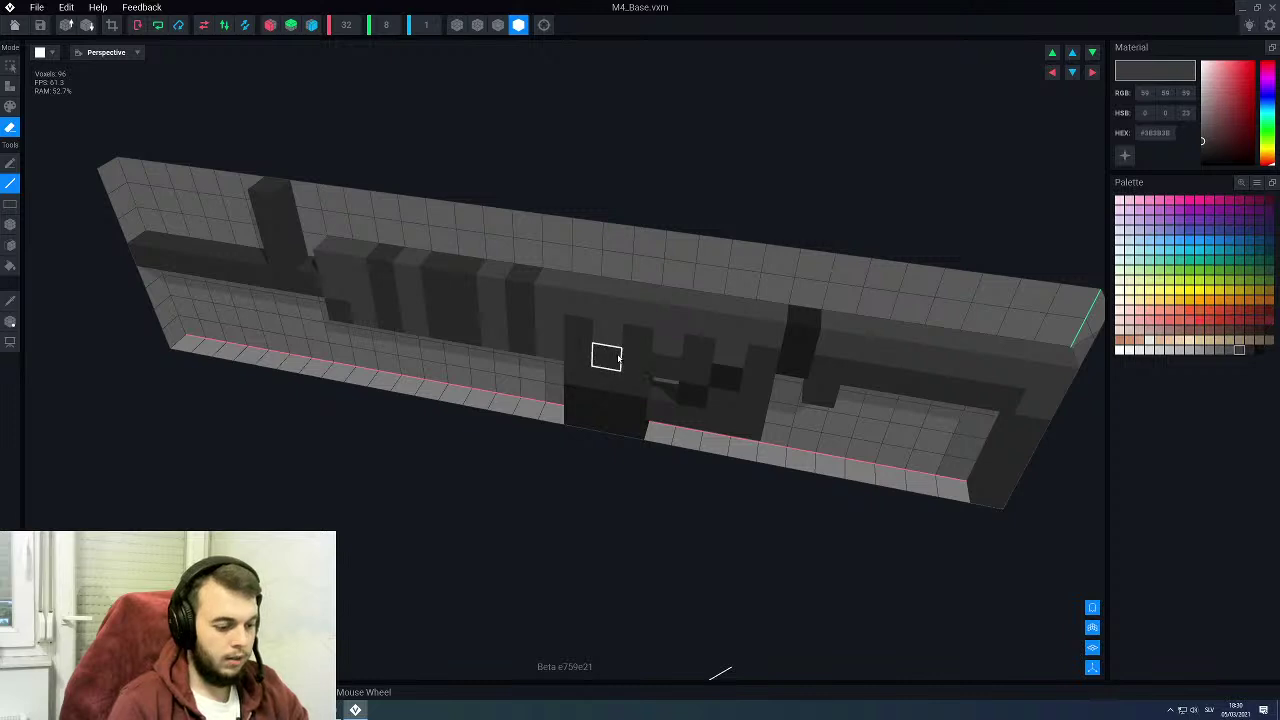
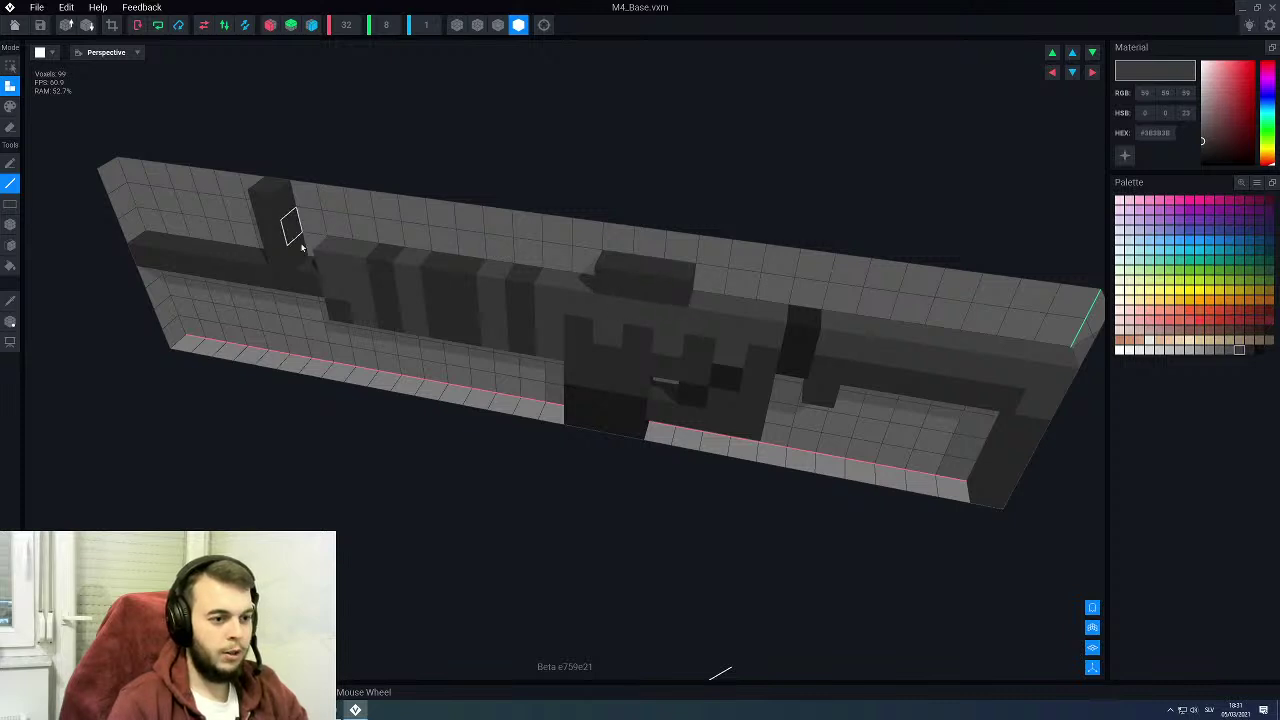
# Step: Stack two more voxels on the front of the rear sight row, and save M4_Base on returning to the gun rack
pyautogui.moveTo(720, 272)
pyautogui.mouseDown(button='right')
pyautogui.moveTo(790, 225)
pyautogui.moveTo(960, 235)
pyautogui.moveTo(790, 235)
pyautogui.moveTo(703, 278)
pyautogui.mouseUp(button='right')
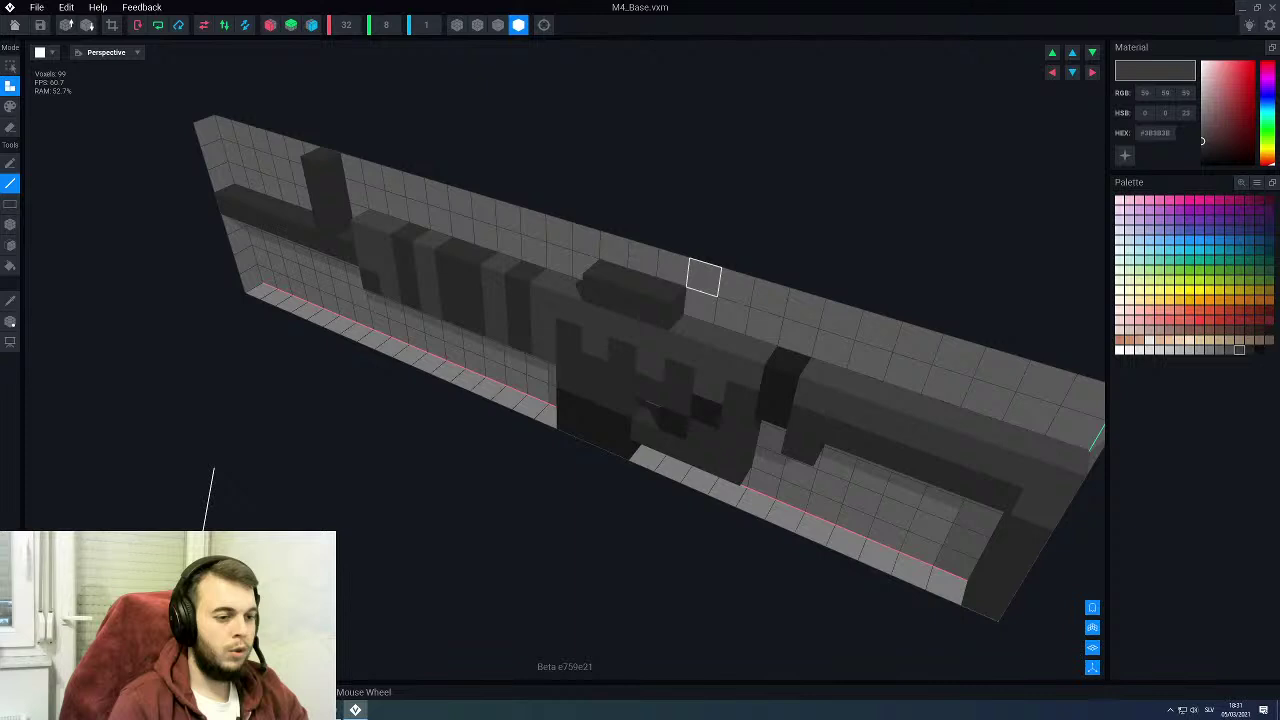
pyautogui.click(639, 265)
pyautogui.moveTo(623, 299); pyautogui.dragTo(626, 298, button='right')
pyautogui.moveTo(633, 299); pyautogui.dragTo(371, 346, button='middle')
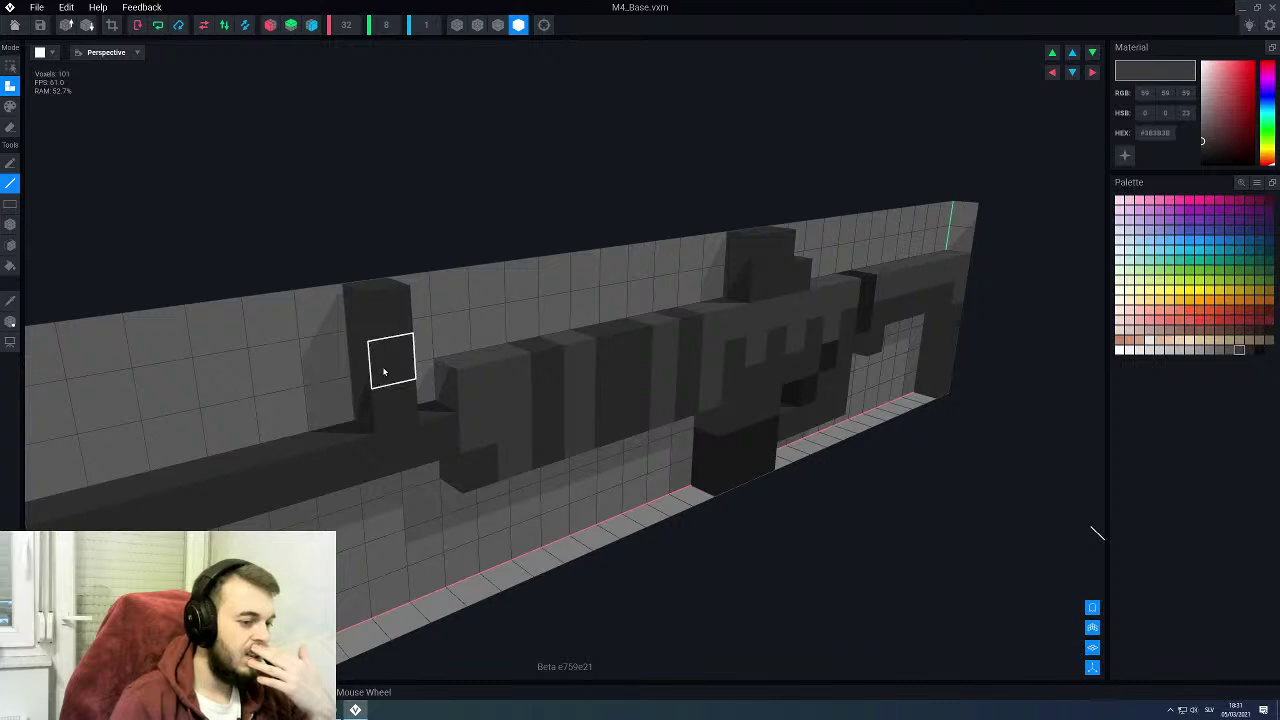
pyautogui.moveTo(488, 482); pyautogui.dragTo(364, 440, button='middle')
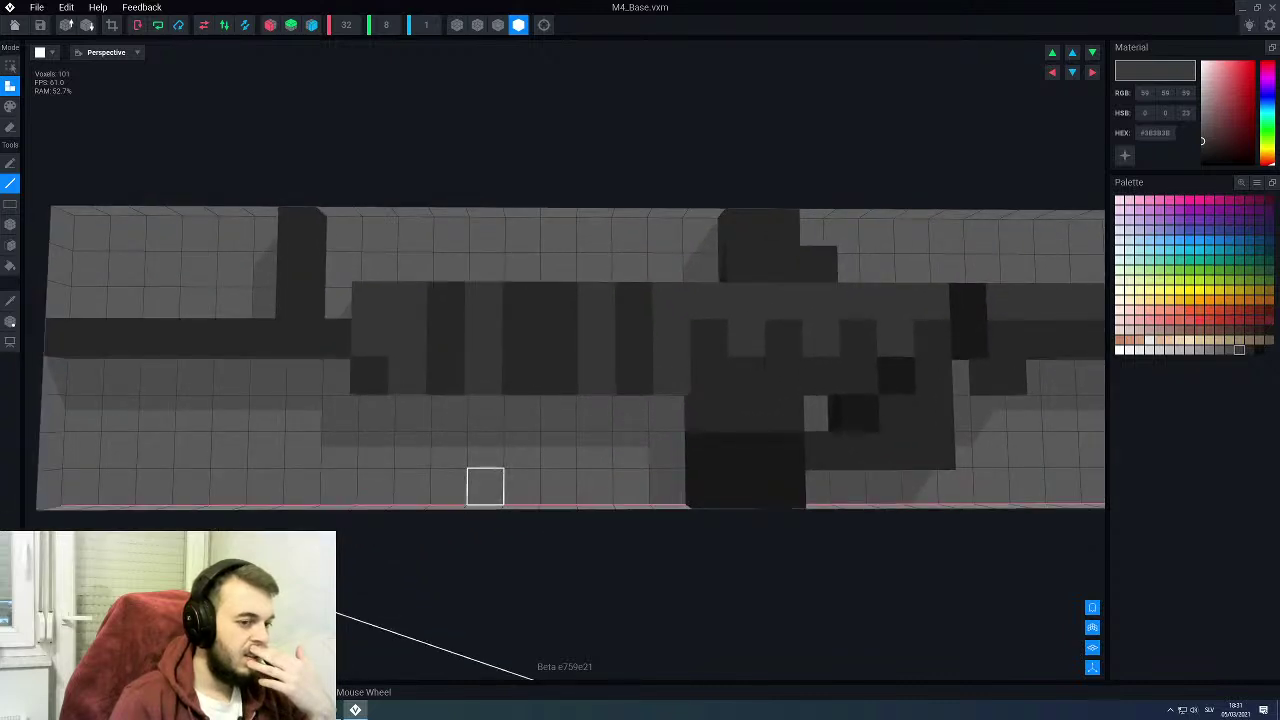
pyautogui.moveTo(485, 487); pyautogui.dragTo(476, 497, button='middle')
pyautogui.click(14, 25)
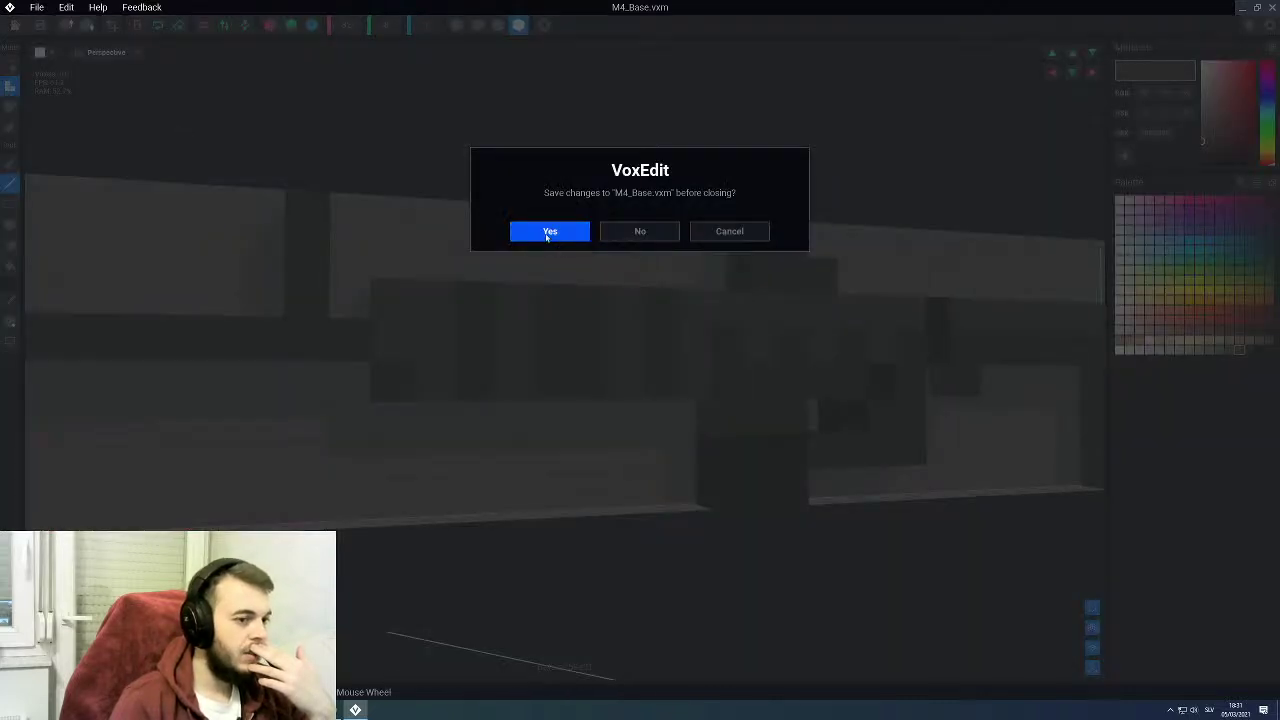
pyautogui.click(548, 233)
# Step: Reopen M4_Base from the M4 2 rifle and lengthen both rows of the rear sight backward by one voxel
pyautogui.moveTo(554, 237); pyautogui.dragTo(622, 190, button='middle')
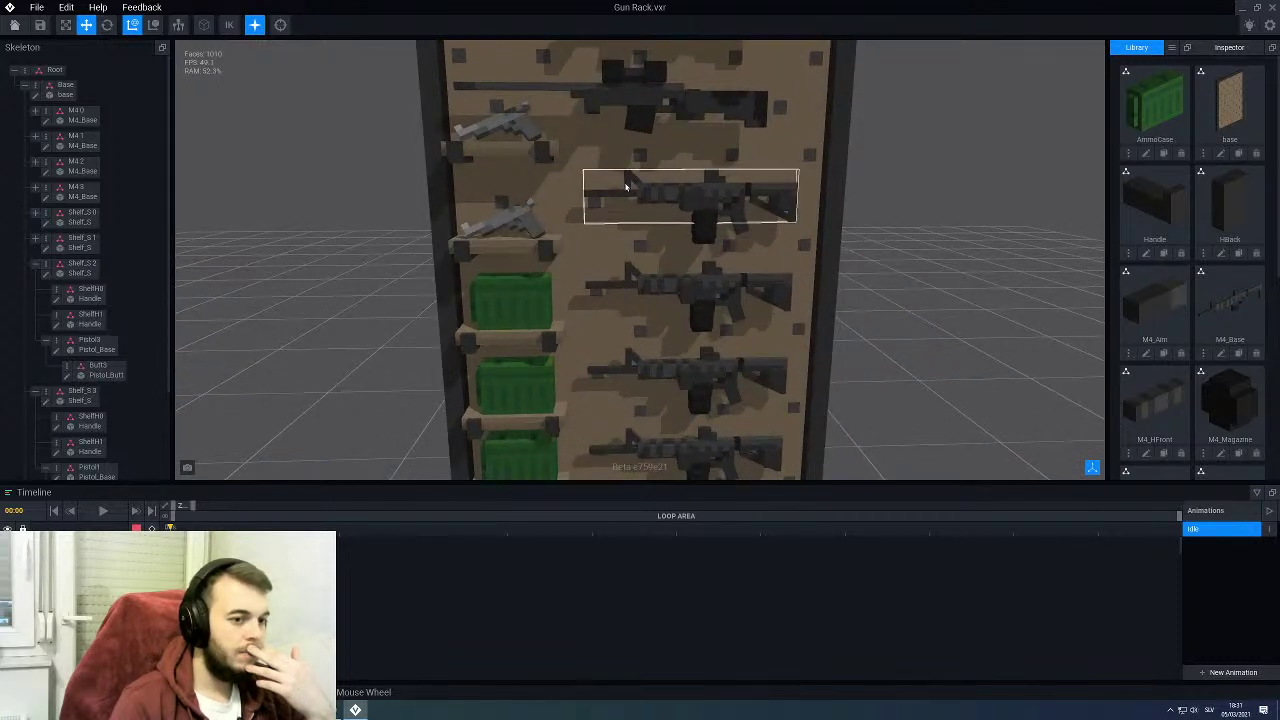
pyautogui.moveTo(651, 191); pyautogui.dragTo(723, 191, button='middle')
pyautogui.scroll(7, 726, 189)
pyautogui.click(722, 190)
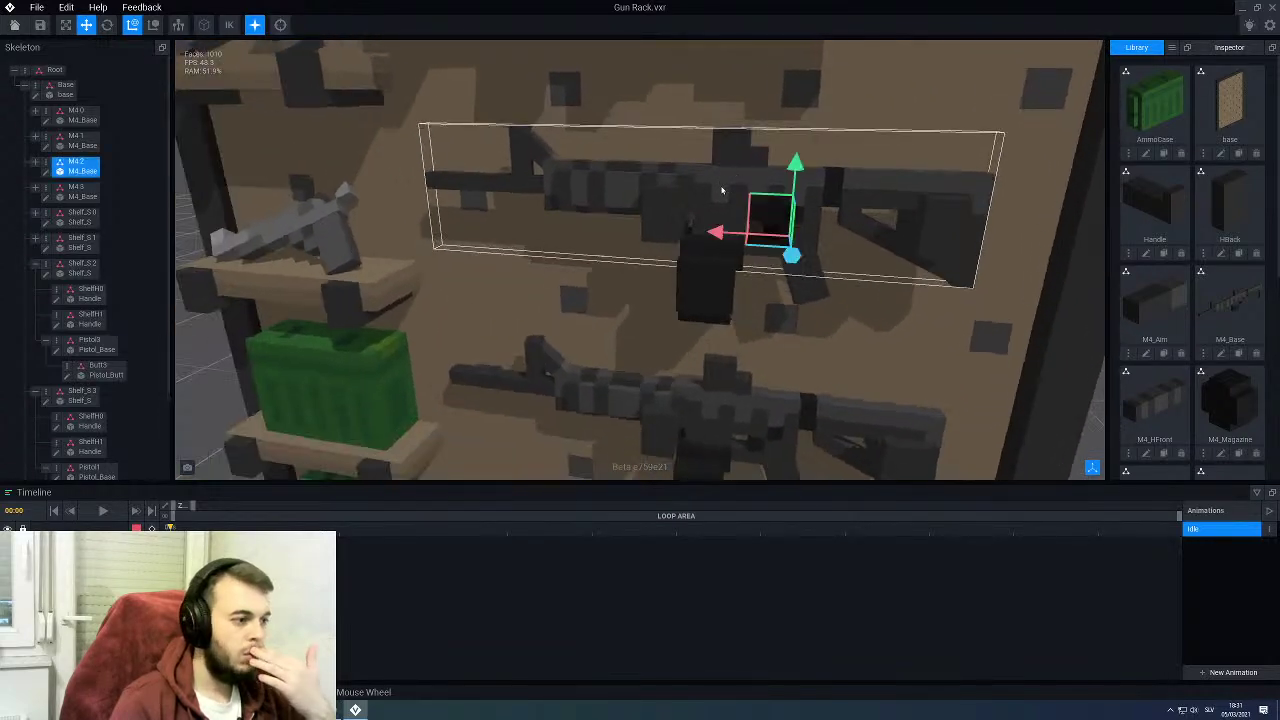
pyautogui.doubleClick(46, 172)
pyautogui.moveTo(492, 285); pyautogui.dragTo(543, 294, button='middle')
pyautogui.scroll(5, 543, 294)
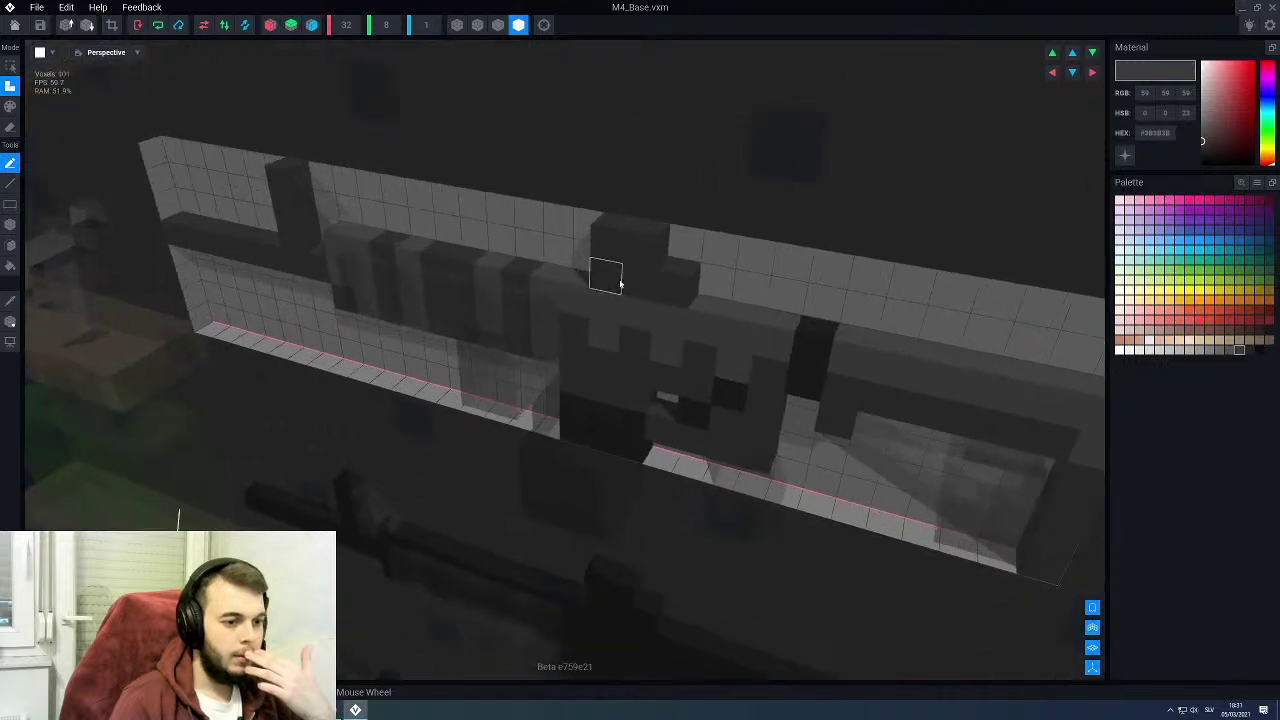
pyautogui.press('l')
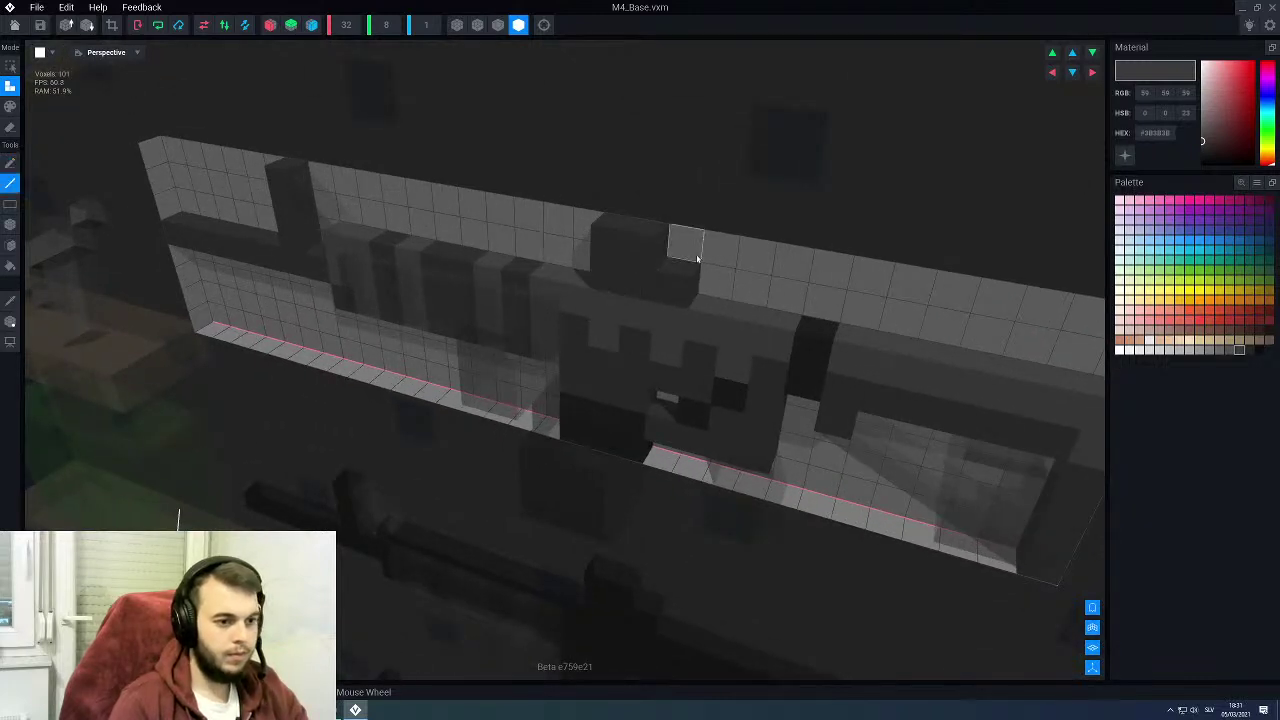
pyautogui.moveTo(696, 259); pyautogui.dragTo(724, 291)
pyautogui.moveTo(673, 316); pyautogui.dragTo(541, 297, button='middle')
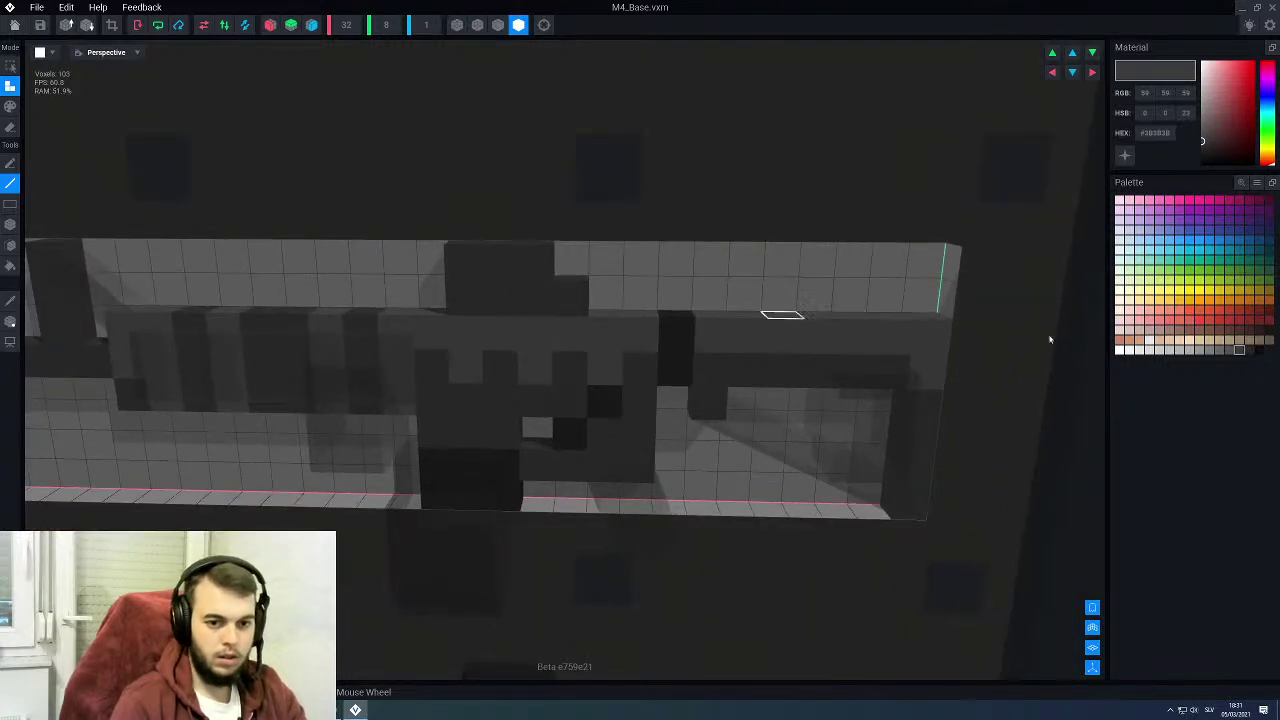
# Step: Try painting the top row of the rear sight #515151, and undo the paint
pyautogui.click(1231, 350)
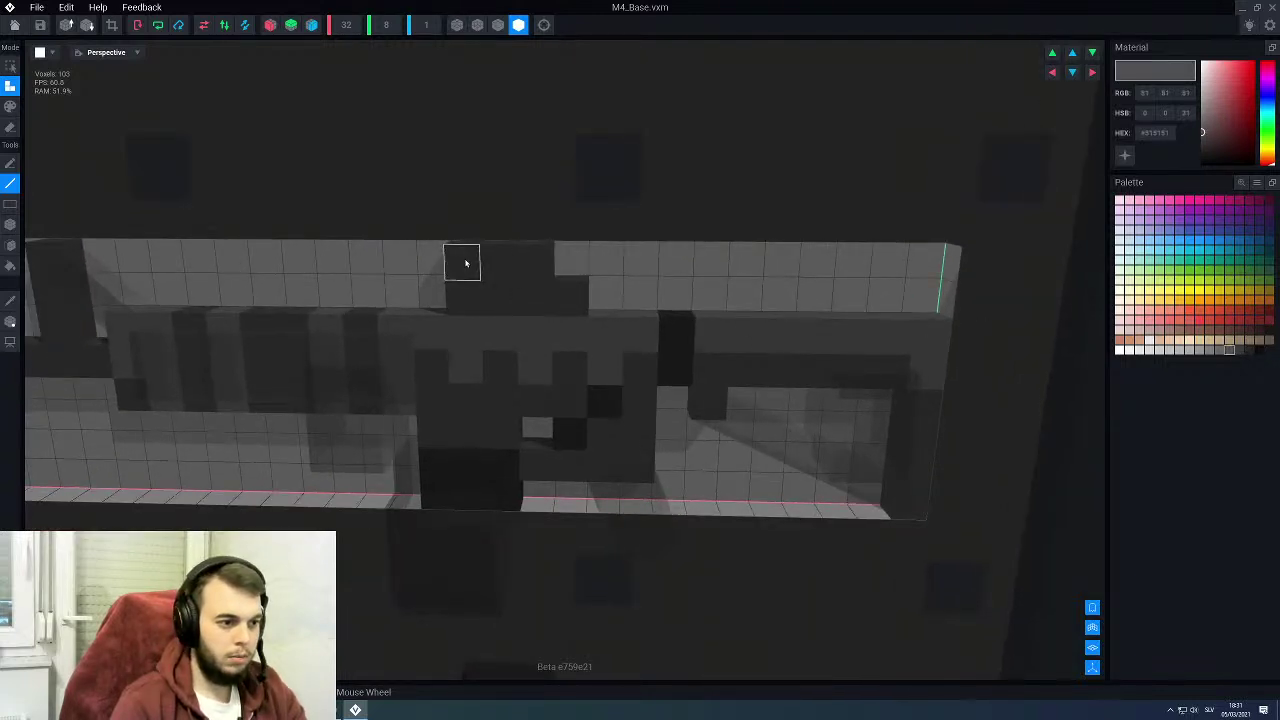
pyautogui.press('g')
pyautogui.moveTo(466, 263); pyautogui.dragTo(531, 258)
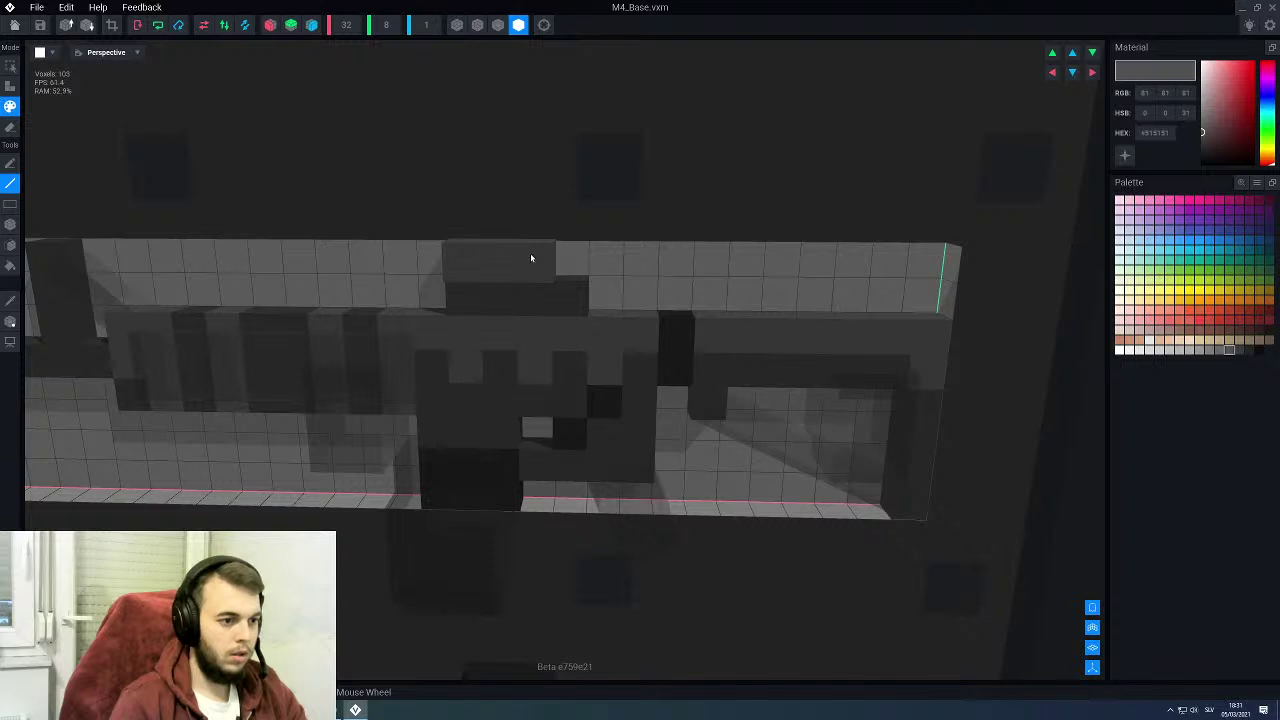
pyautogui.hotkey('ctrl', 'z')
# Step: Save M4_Base on returning to the gun rack, and select the front sight of the M4 2 rifle
pyautogui.click(14, 24)
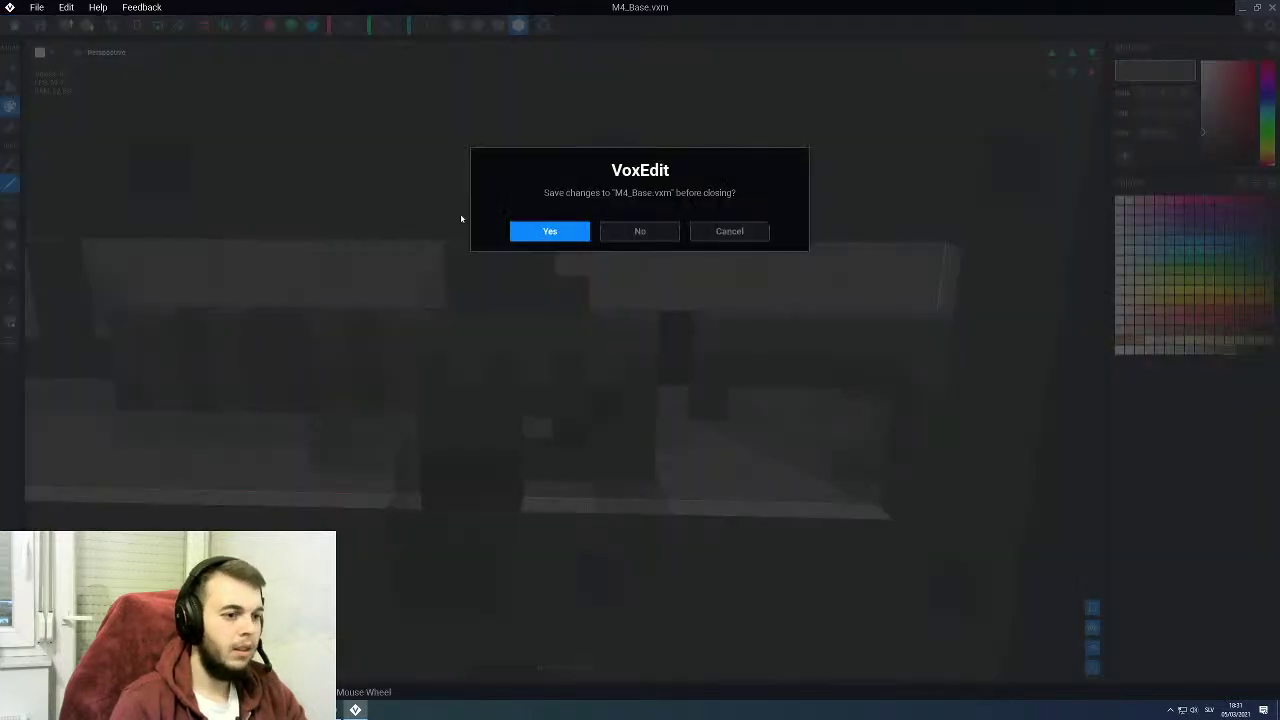
pyautogui.click(540, 232)
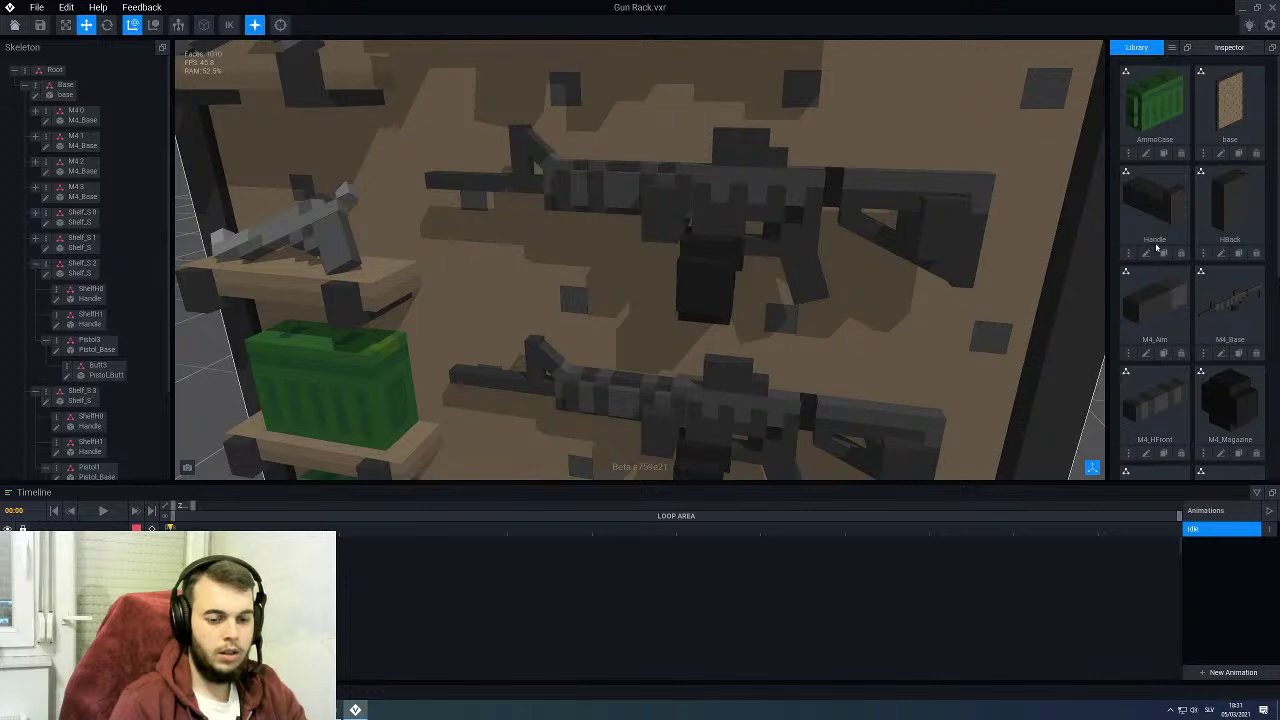
pyautogui.click(525, 140)
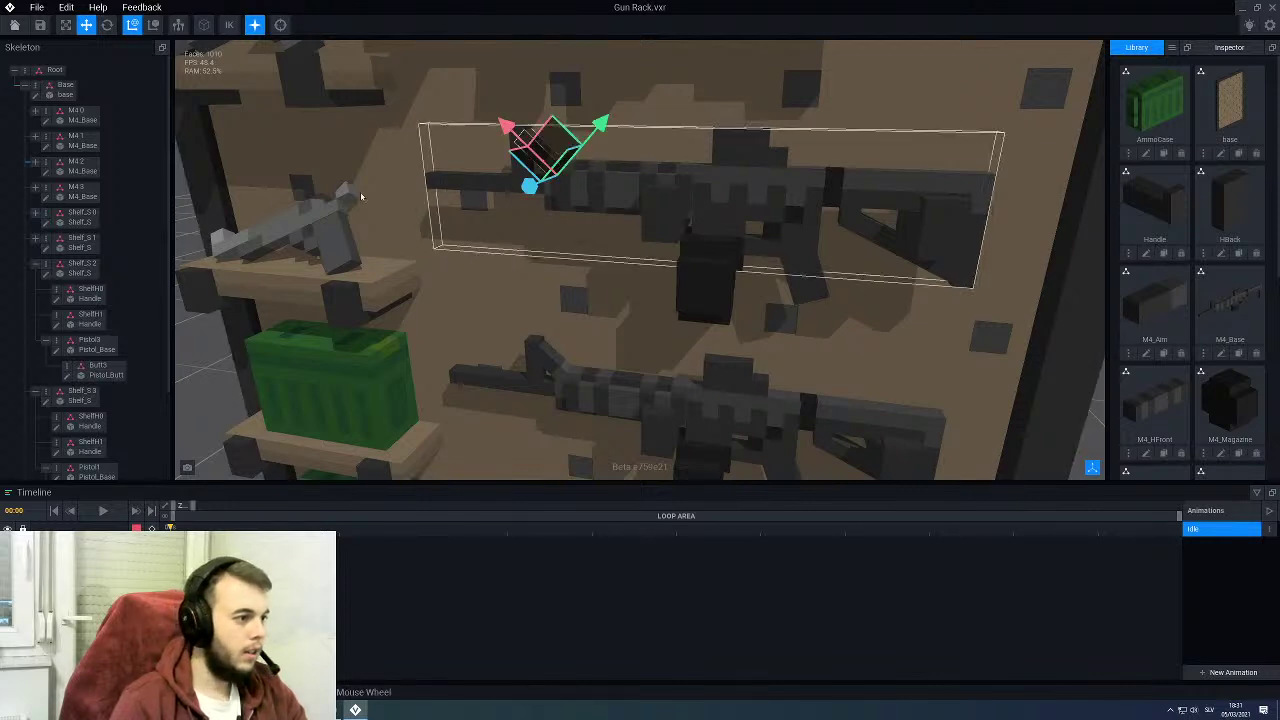
# Step: Delete the front sight nodes (Aim0) from the M4 2 and M4 1 rifles in the skeleton
pyautogui.click(36, 163)
pyautogui.rightClick(58, 195)
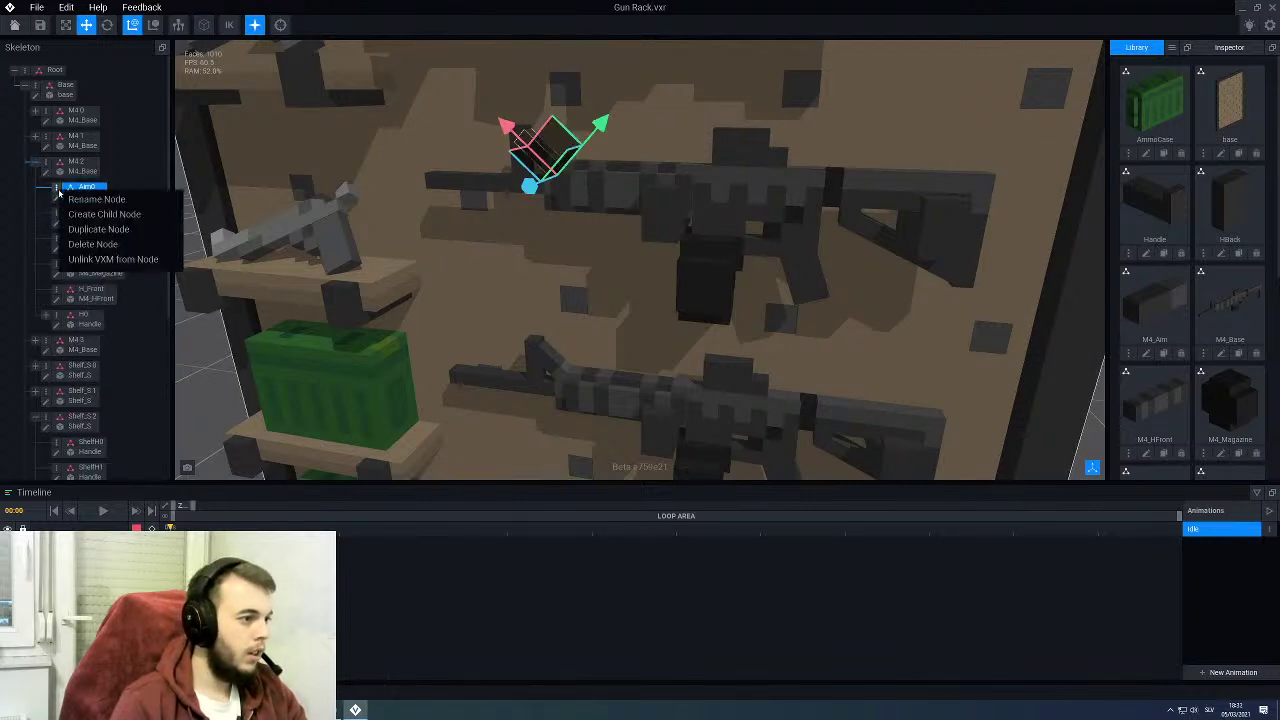
pyautogui.click(84, 245)
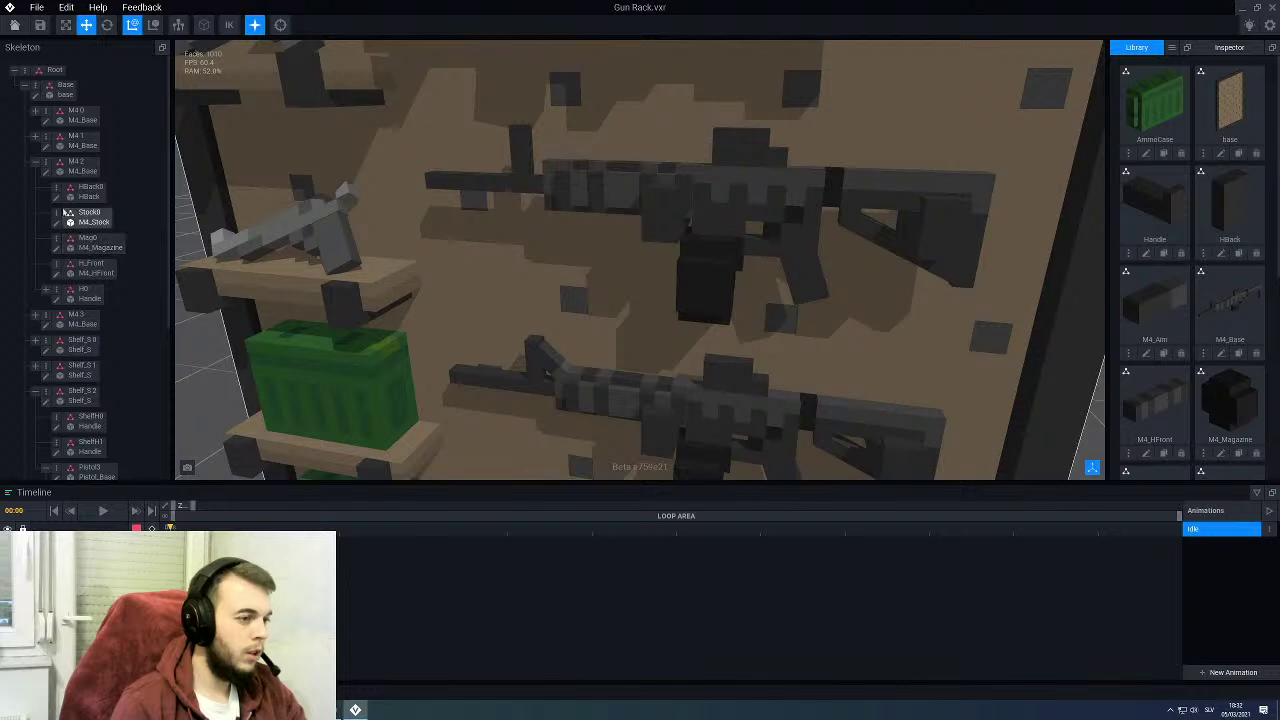
pyautogui.click(36, 163)
pyautogui.click(36, 137)
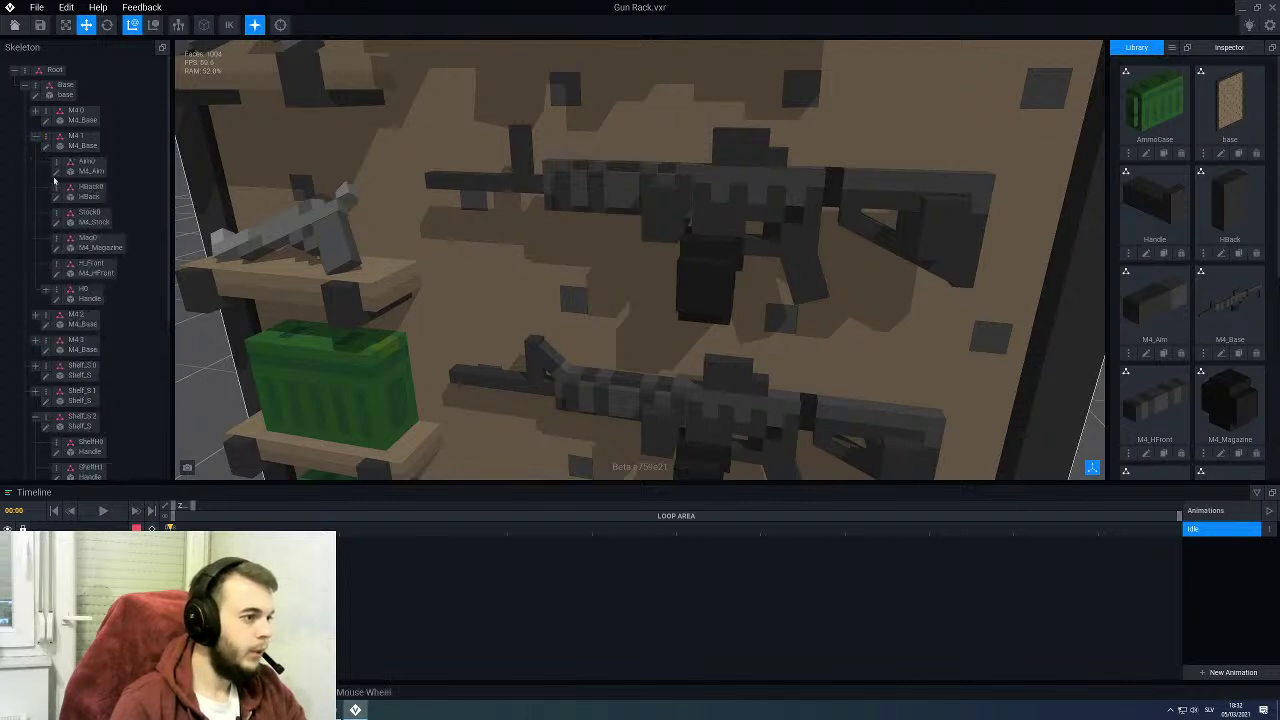
pyautogui.rightClick(54, 162)
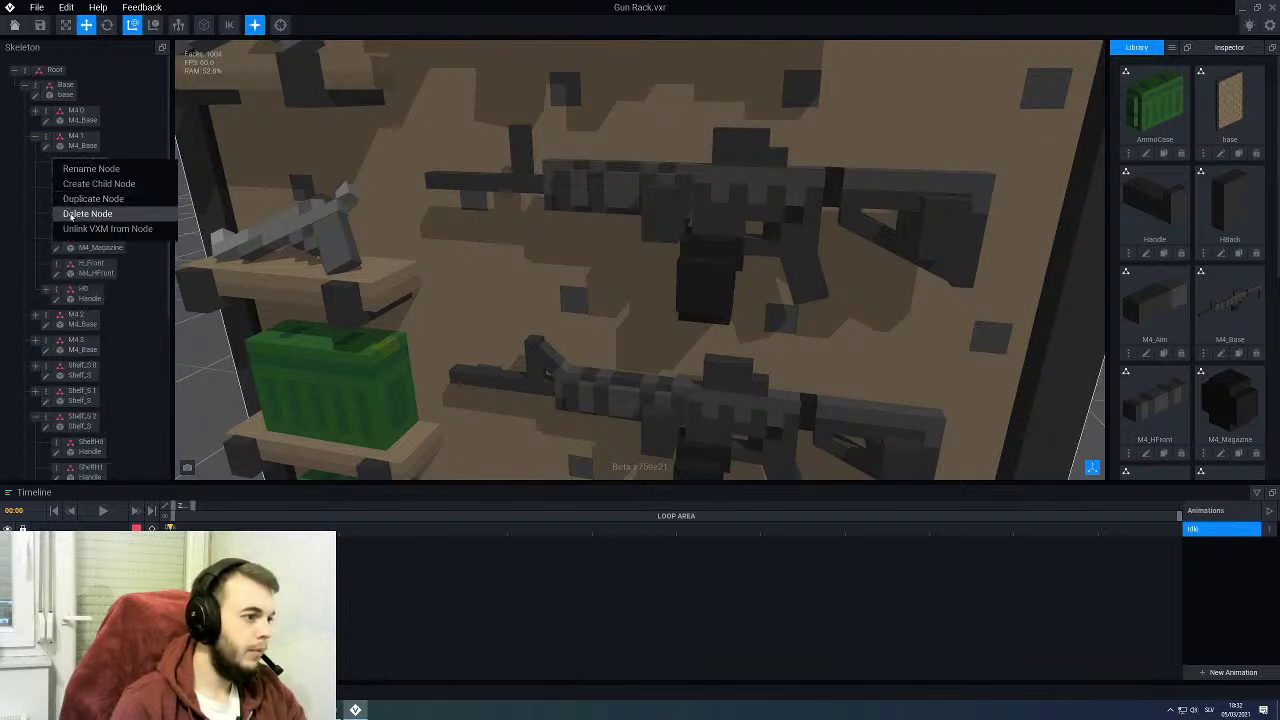
pyautogui.click(76, 213)
pyautogui.click(36, 137)
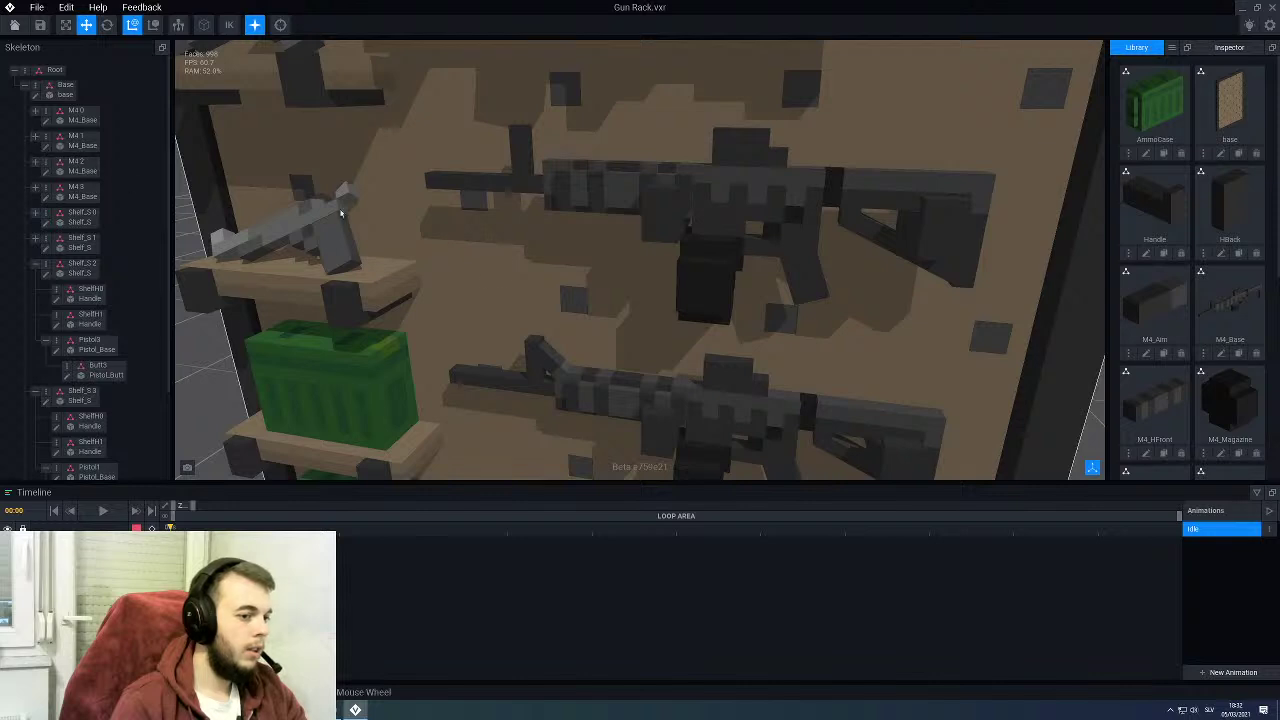
# Step: Delete the front sight node from the M4 0 rifle, and check the child nodes of M4 1
pyautogui.moveTo(340, 213); pyautogui.dragTo(389, 243, button='middle')
pyautogui.scroll(-4, 389, 243)
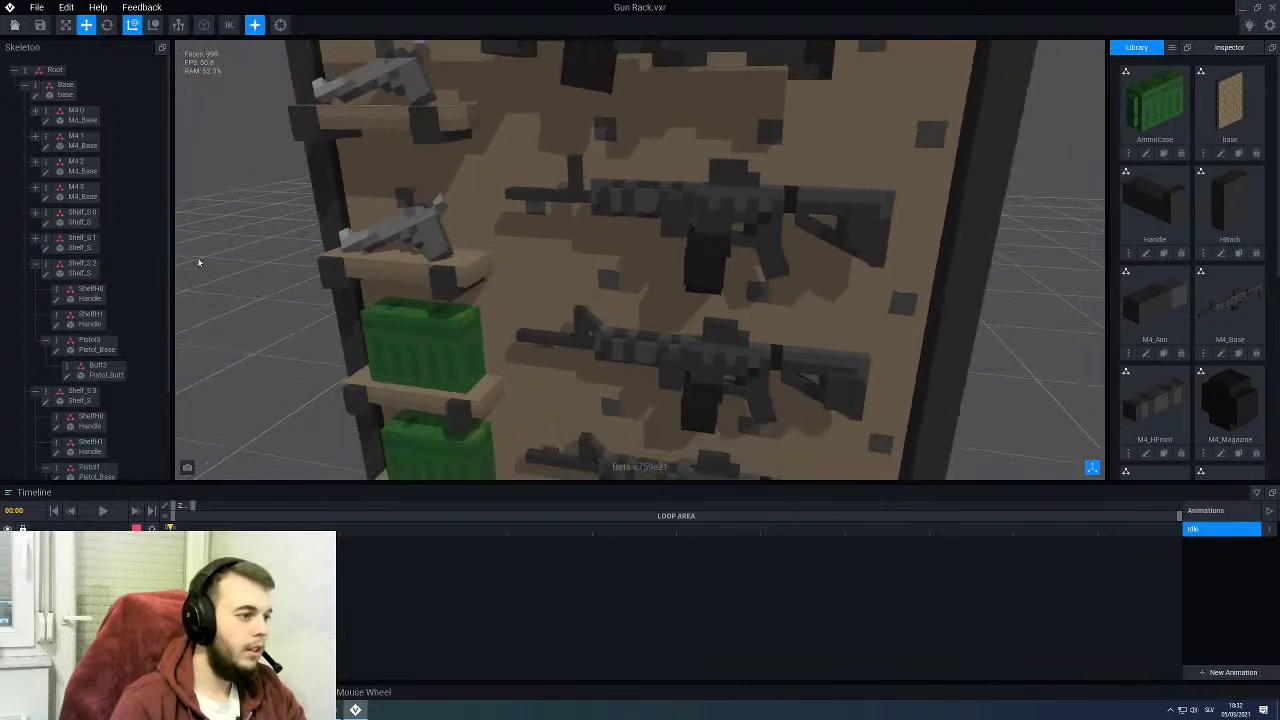
pyautogui.click(35, 112)
pyautogui.rightClick(54, 139)
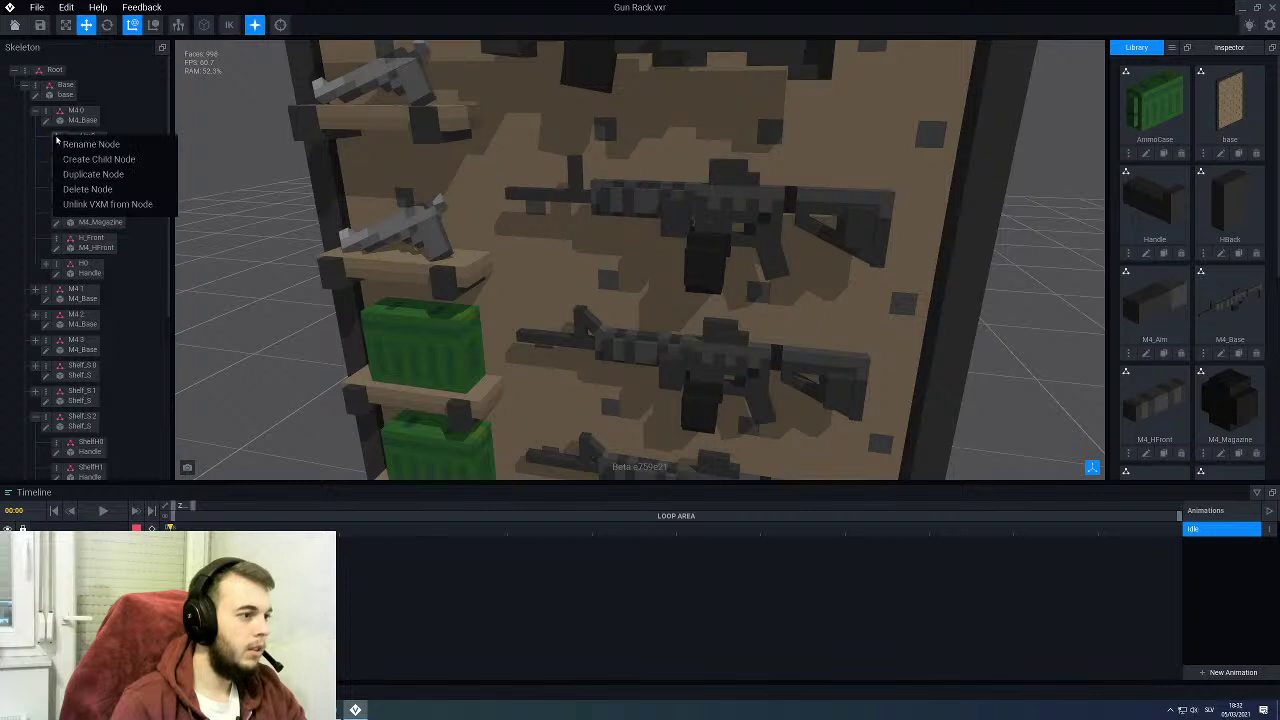
pyautogui.click(95, 186)
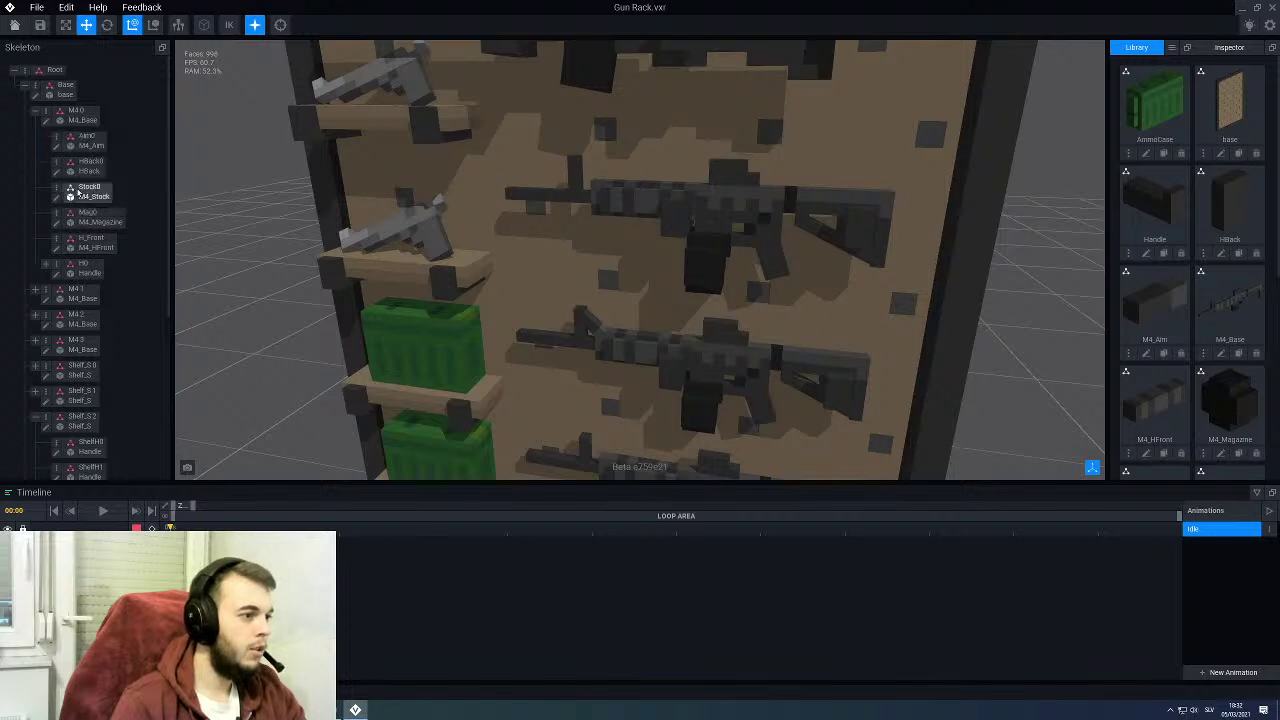
pyautogui.click(35, 112)
pyautogui.click(35, 137)
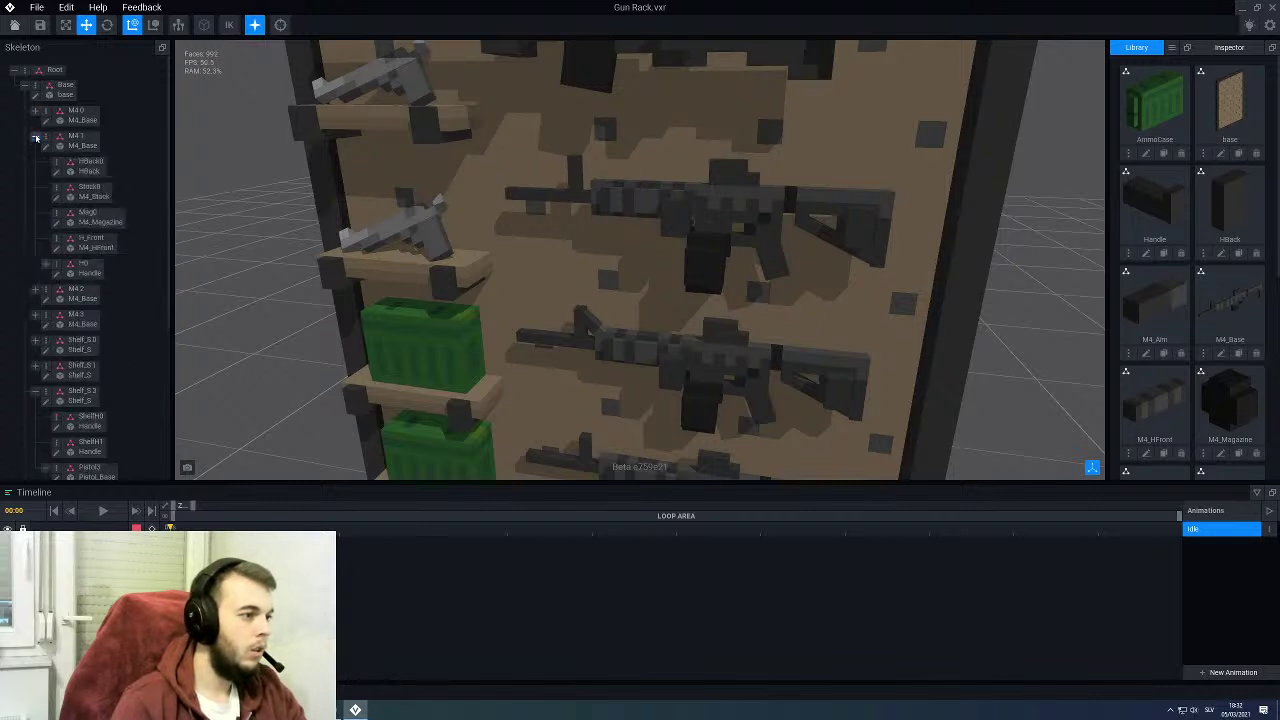
pyautogui.click(36, 138)
# Step: Delete the front sight node from the M4 3 rifle, and permanently remove the M4_Aim model from the library
pyautogui.scroll(-3, 343, 252)
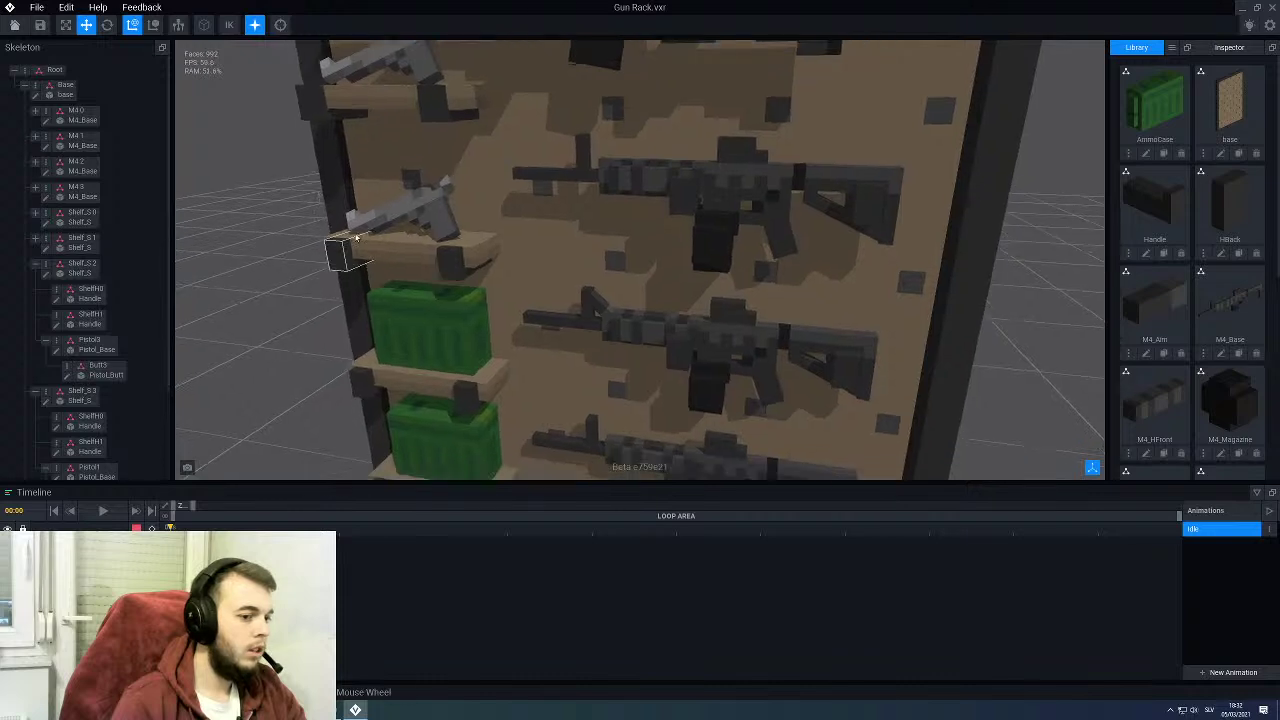
pyautogui.moveTo(480, 420); pyautogui.dragTo(538, 280, button='middle')
pyautogui.moveTo(725, 262); pyautogui.dragTo(583, 450, button='middle')
pyautogui.scroll(1, 594, 320)
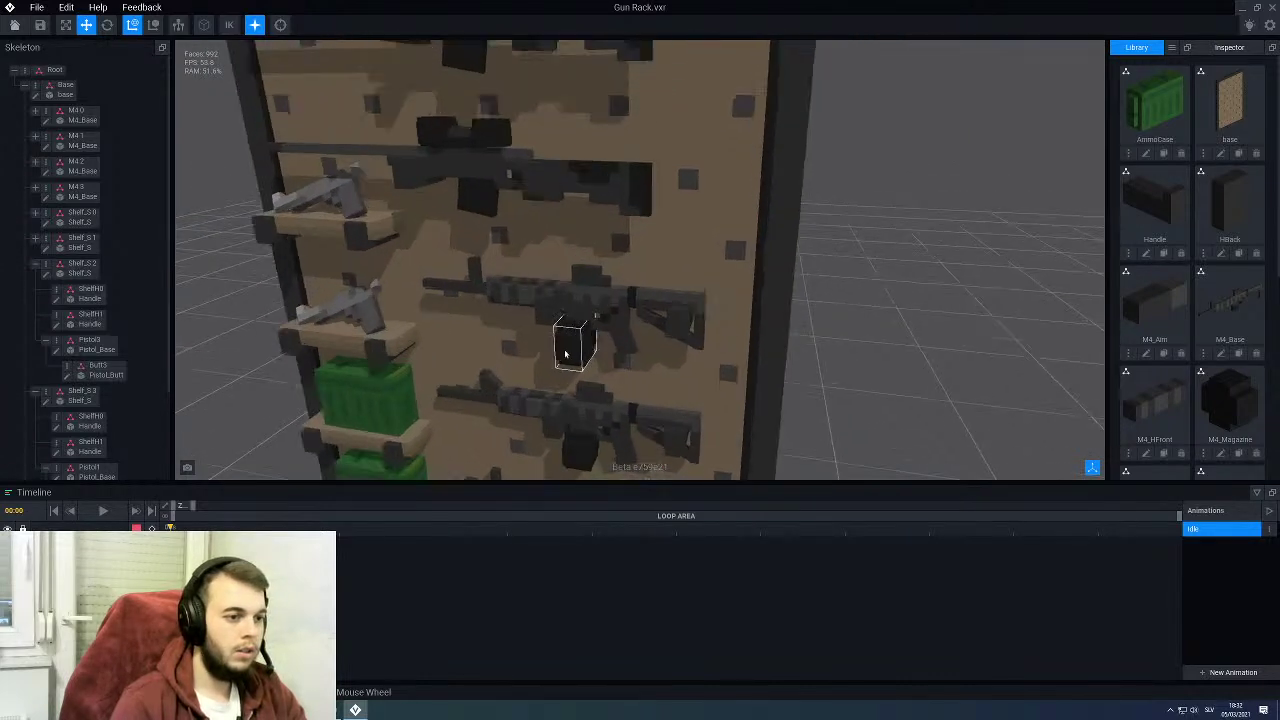
pyautogui.click(492, 383)
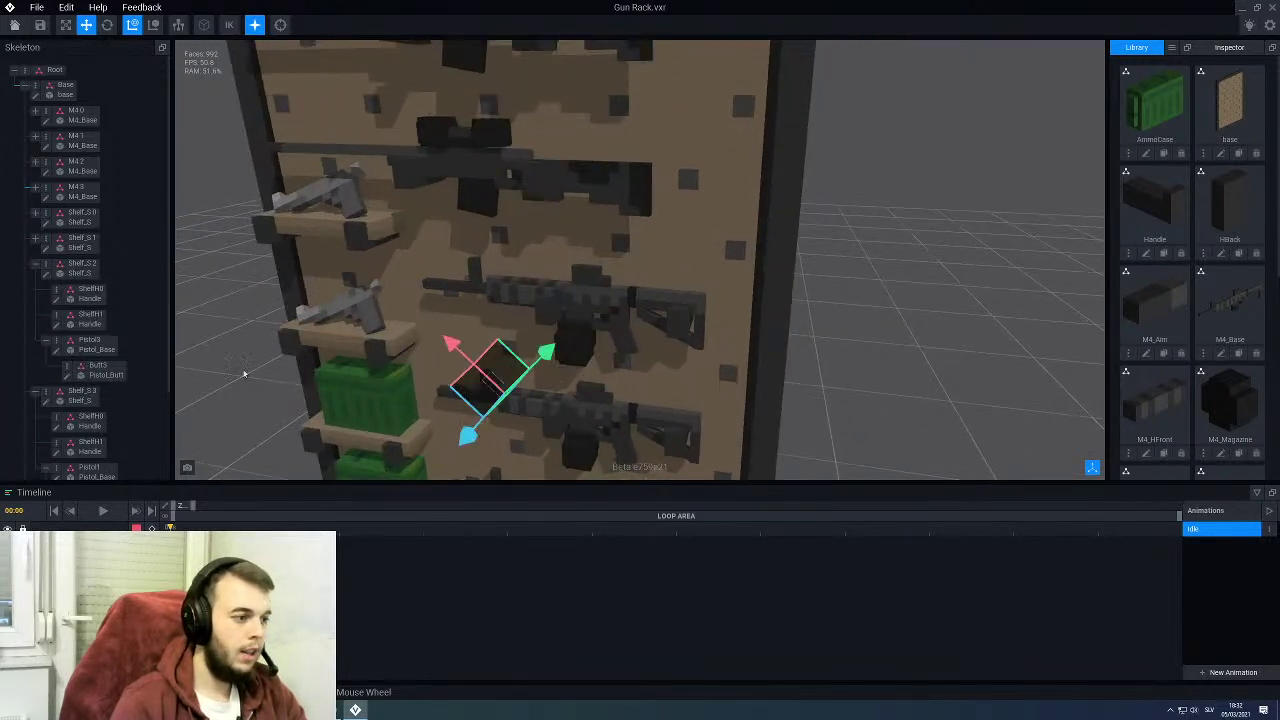
pyautogui.click(35, 187)
pyautogui.rightClick(56, 214)
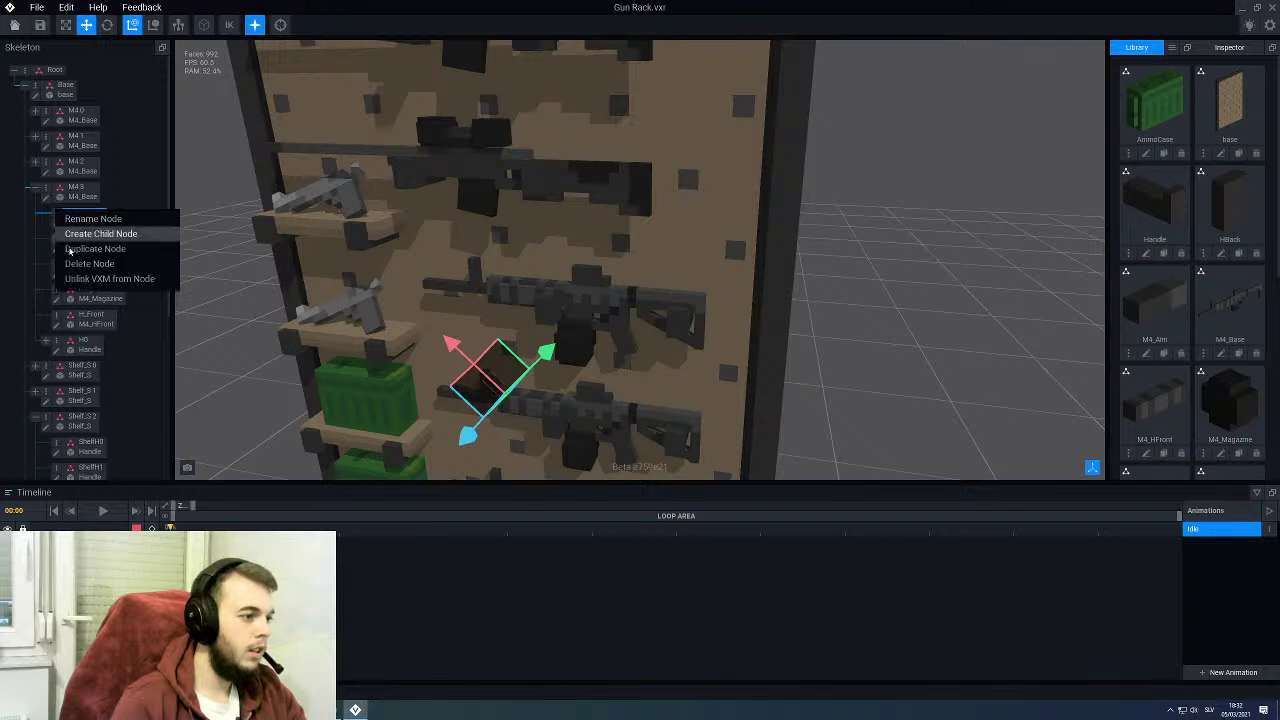
pyautogui.click(85, 251)
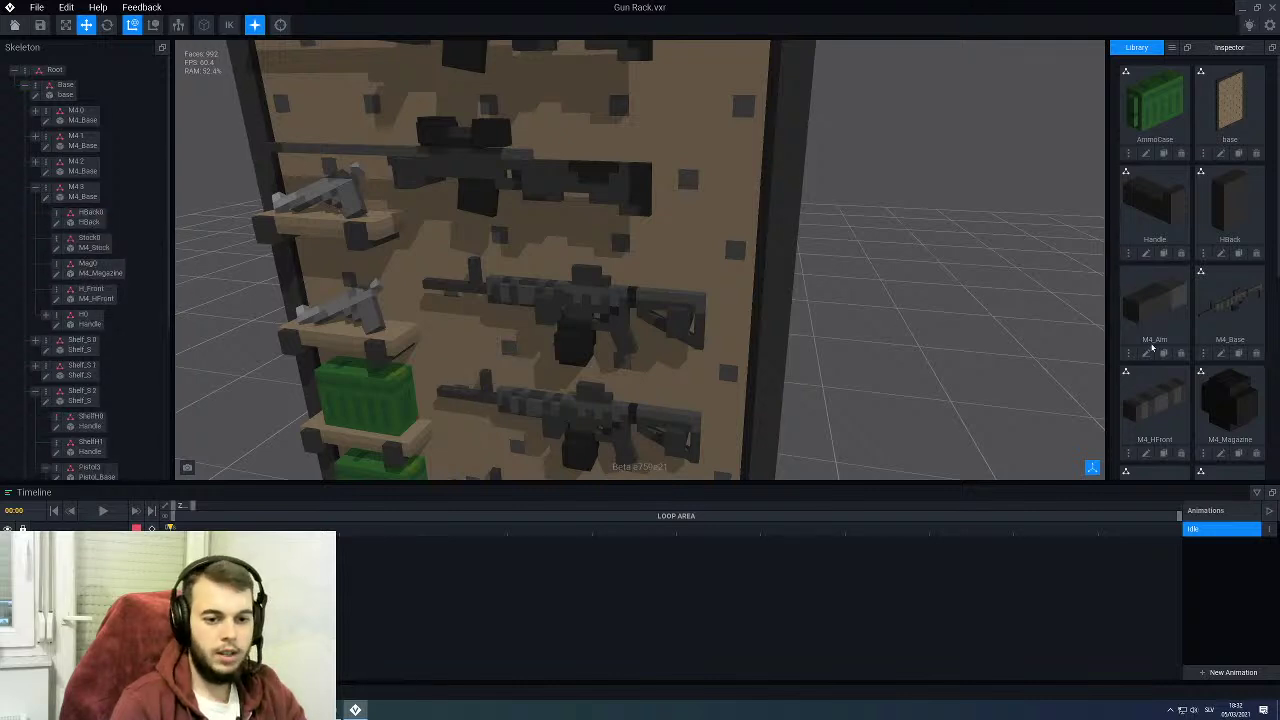
pyautogui.click(1181, 353)
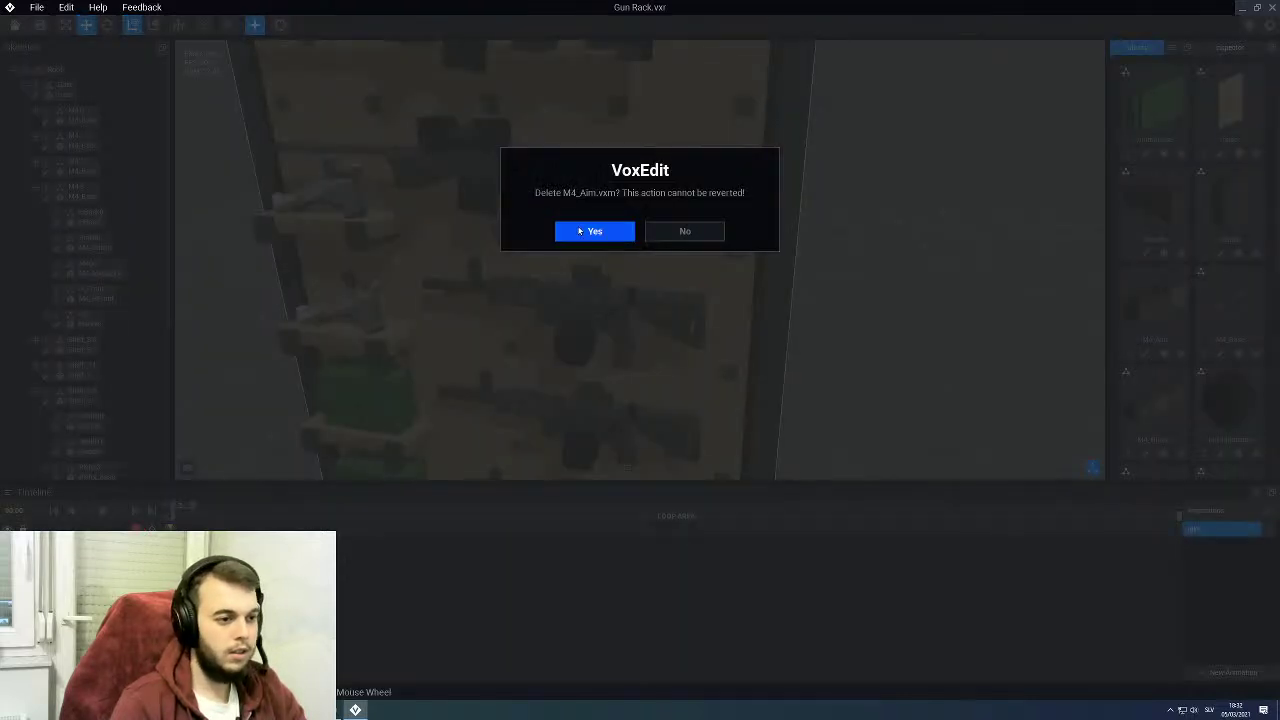
pyautogui.click(595, 231)
# Step: Open M4_Base from the M4 2 rifle, erase the upright front sight post on the barrel, and save on returning to the gun rack
pyautogui.scroll(-2, 565, 258)
pyautogui.moveTo(565, 263); pyautogui.dragTo(590, 256, button='right')
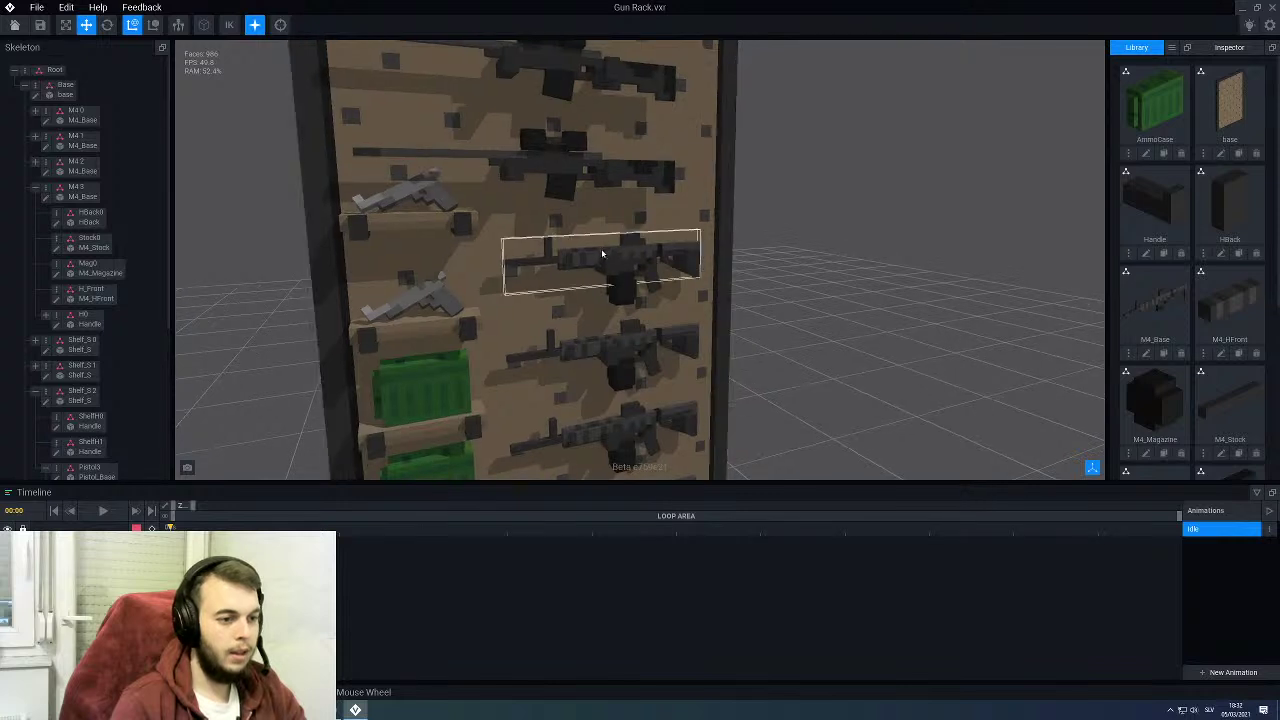
pyautogui.scroll(5, 568, 251)
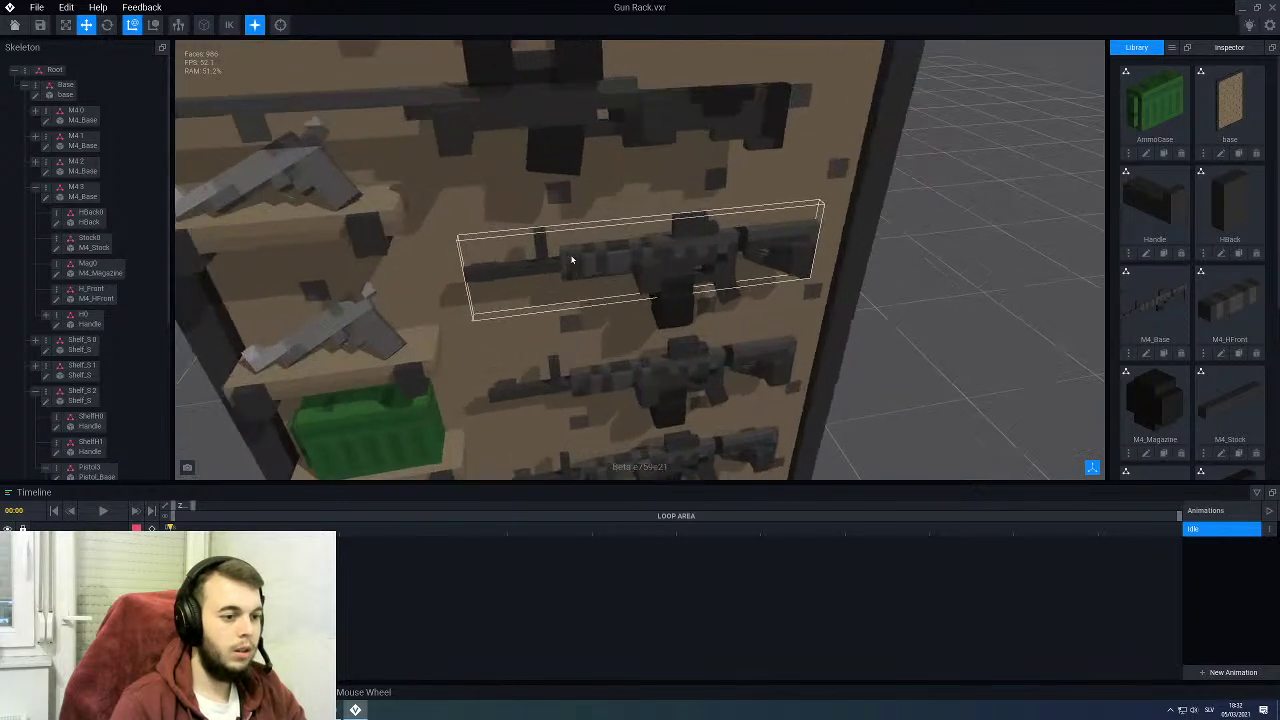
pyautogui.click(582, 248)
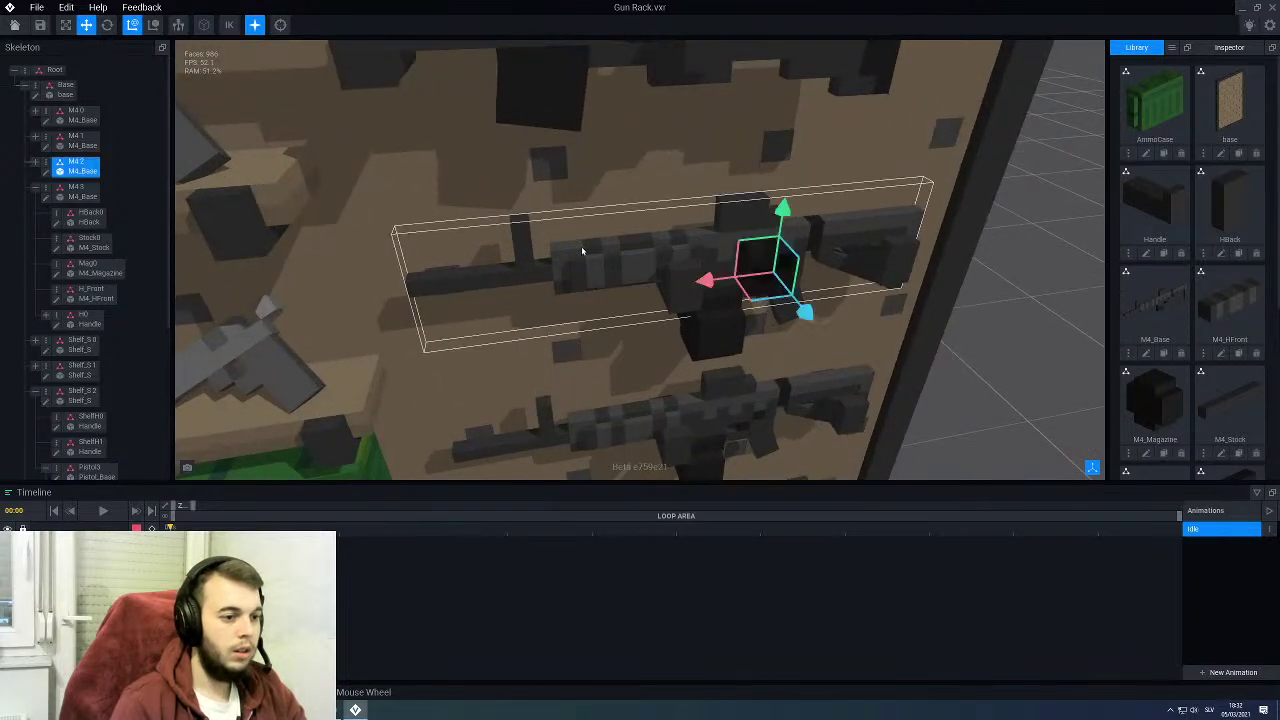
pyautogui.click(44, 172)
pyautogui.moveTo(446, 292); pyautogui.dragTo(391, 304, button='right')
pyautogui.scroll(3, 391, 304)
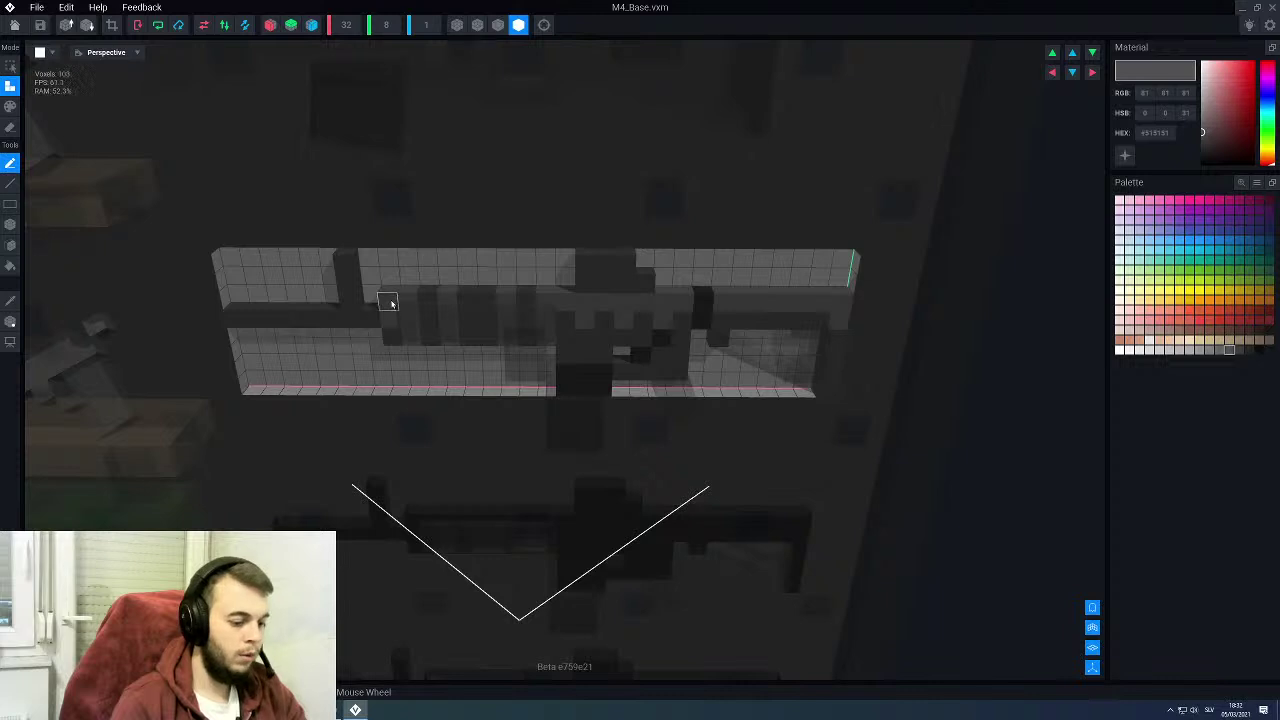
pyautogui.press('e')
pyautogui.press('l')
pyautogui.moveTo(349, 302); pyautogui.dragTo(349, 260)
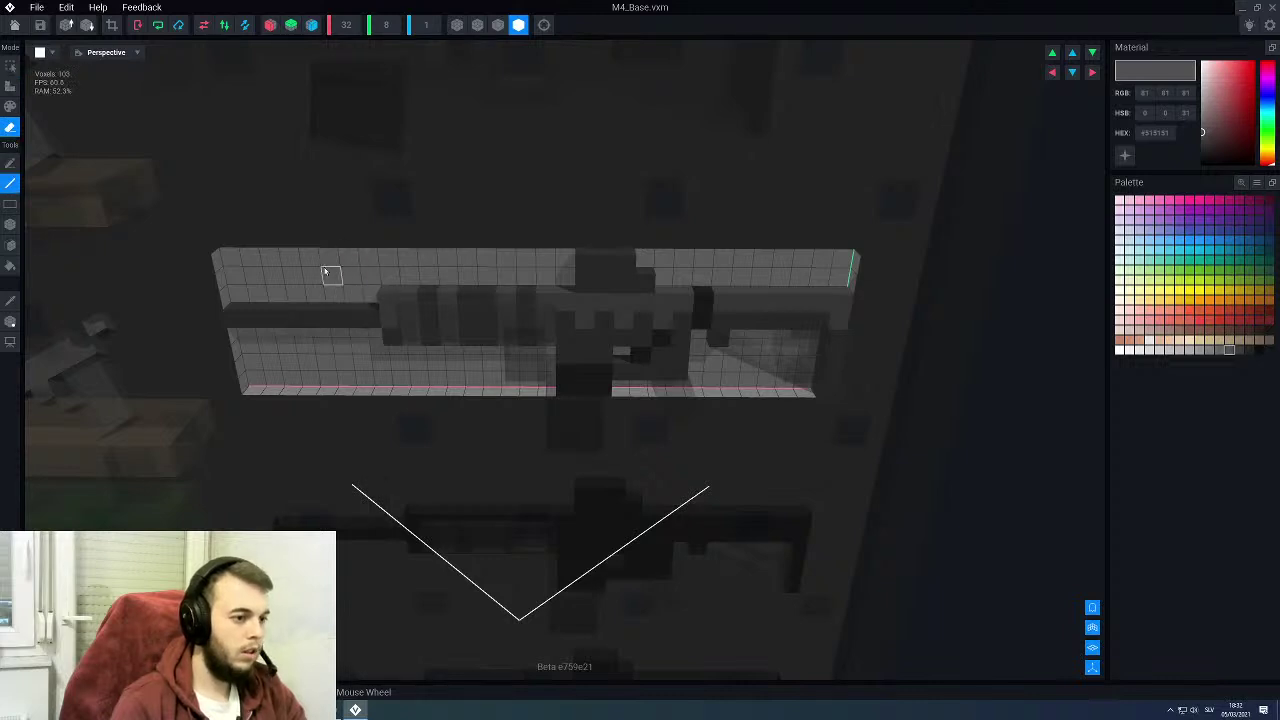
pyautogui.moveTo(324, 271); pyautogui.dragTo(251, 210, button='right')
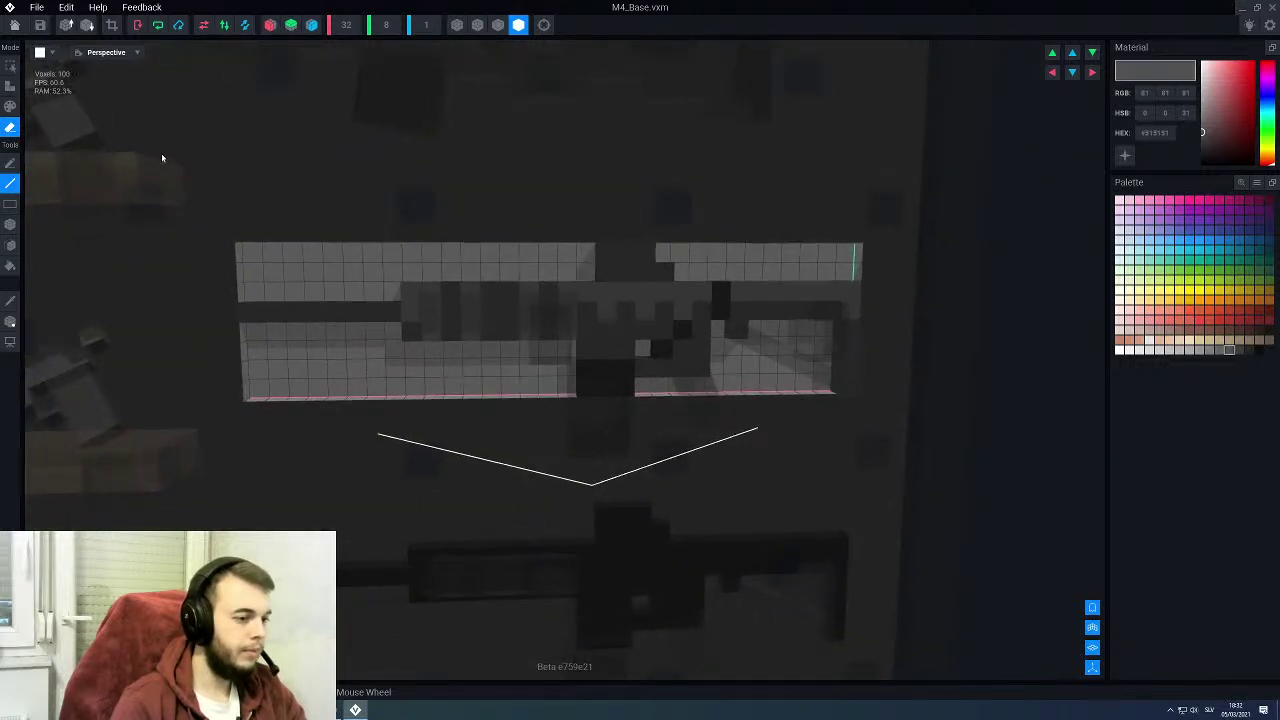
pyautogui.click(14, 24)
pyautogui.click(550, 232)
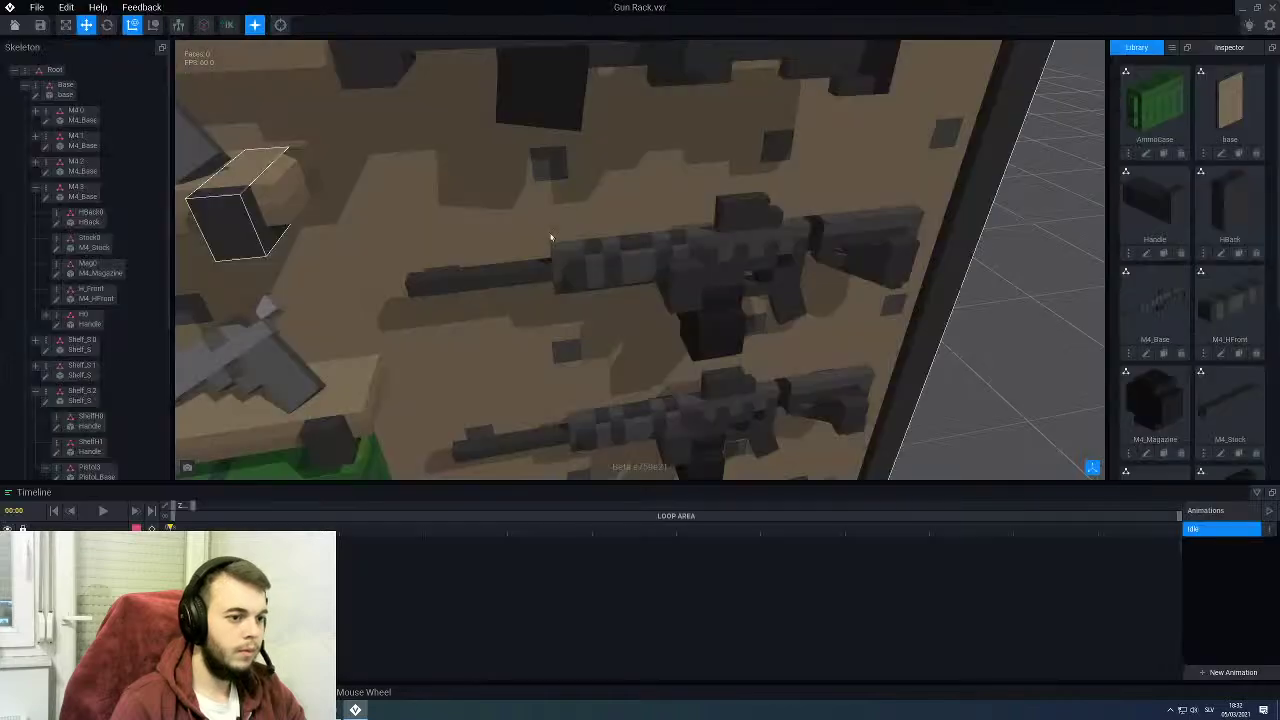
# Step: Clone the M4_Magazine model in the library under the name Silencer
pyautogui.scroll(-5, 551, 237)
pyautogui.moveTo(574, 286); pyautogui.dragTo(568, 278, button='right')
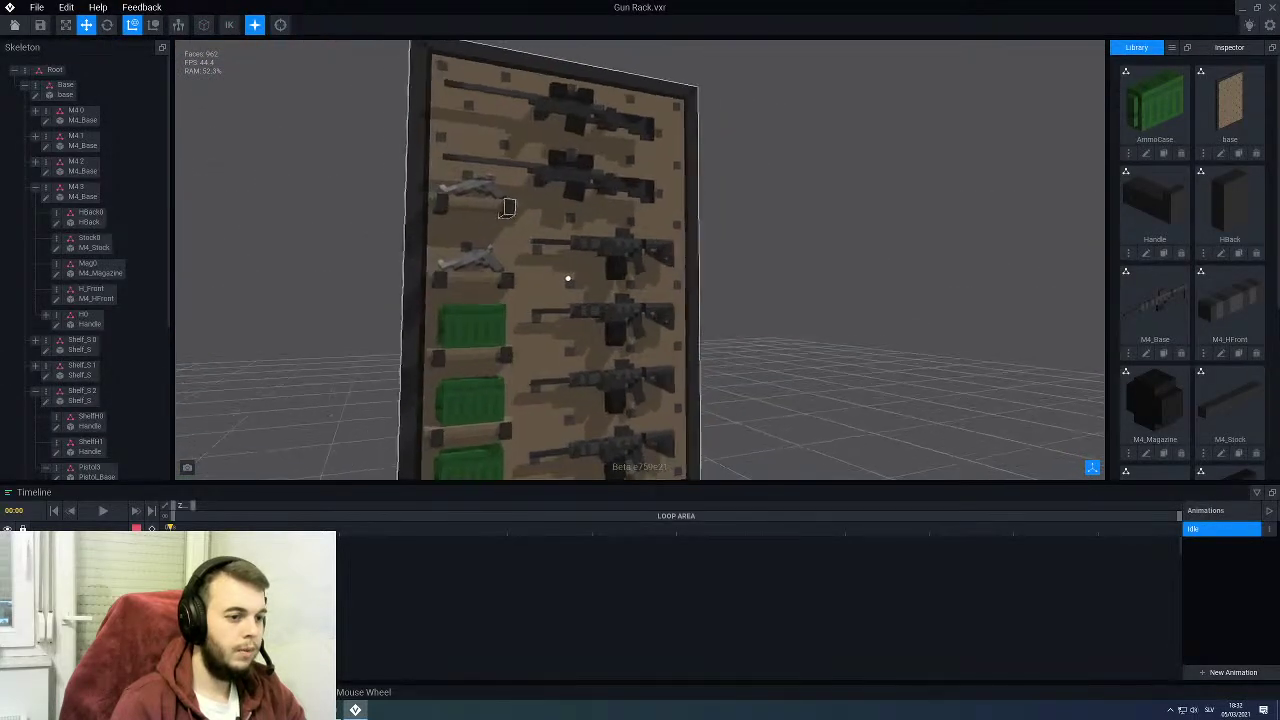
pyautogui.moveTo(507, 207)
pyautogui.mouseDown(button='middle')
pyautogui.moveTo(450, 212)
pyautogui.moveTo(499, 213)
pyautogui.mouseUp(button='middle')
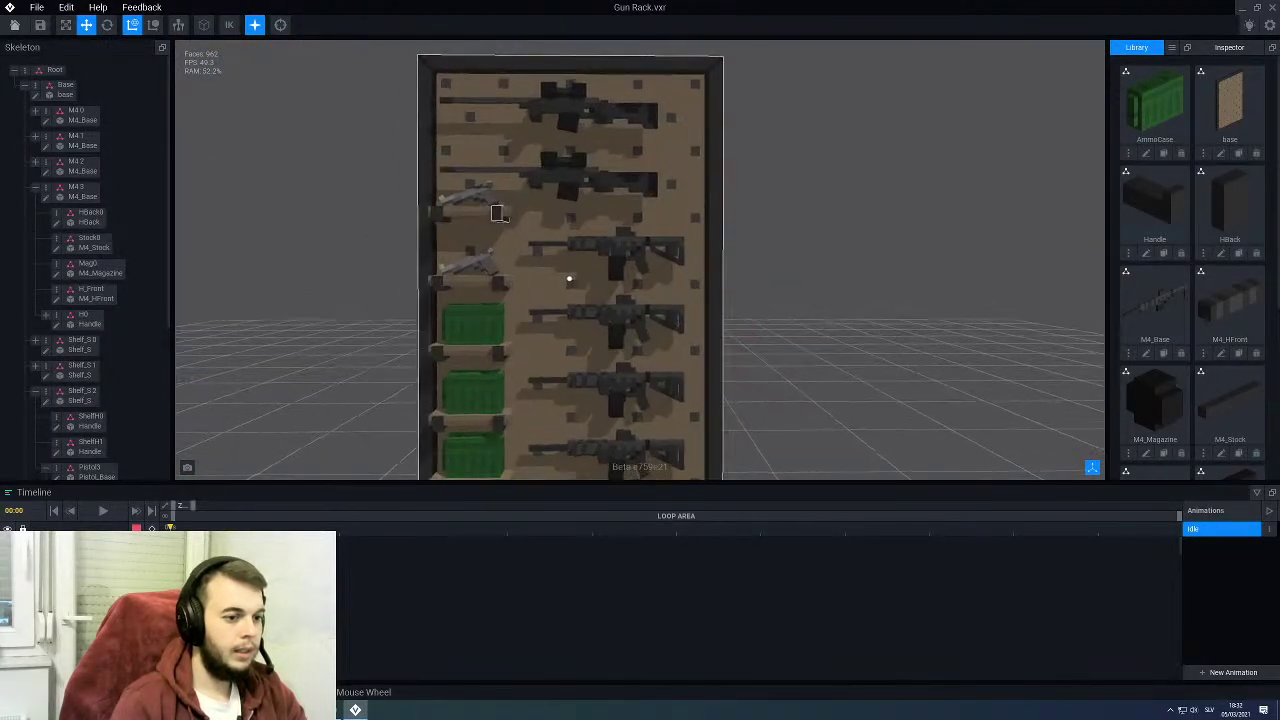
pyautogui.moveTo(569, 278); pyautogui.dragTo(580, 246, button='right')
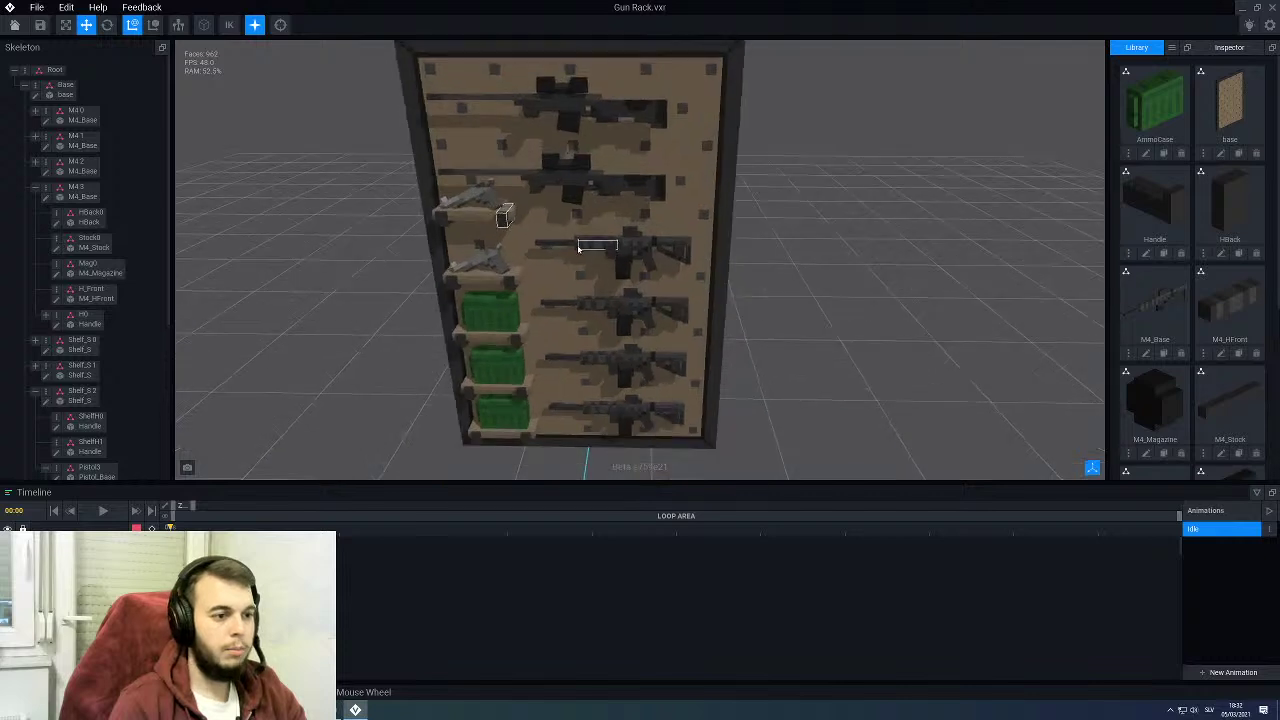
pyautogui.scroll(3, 579, 250)
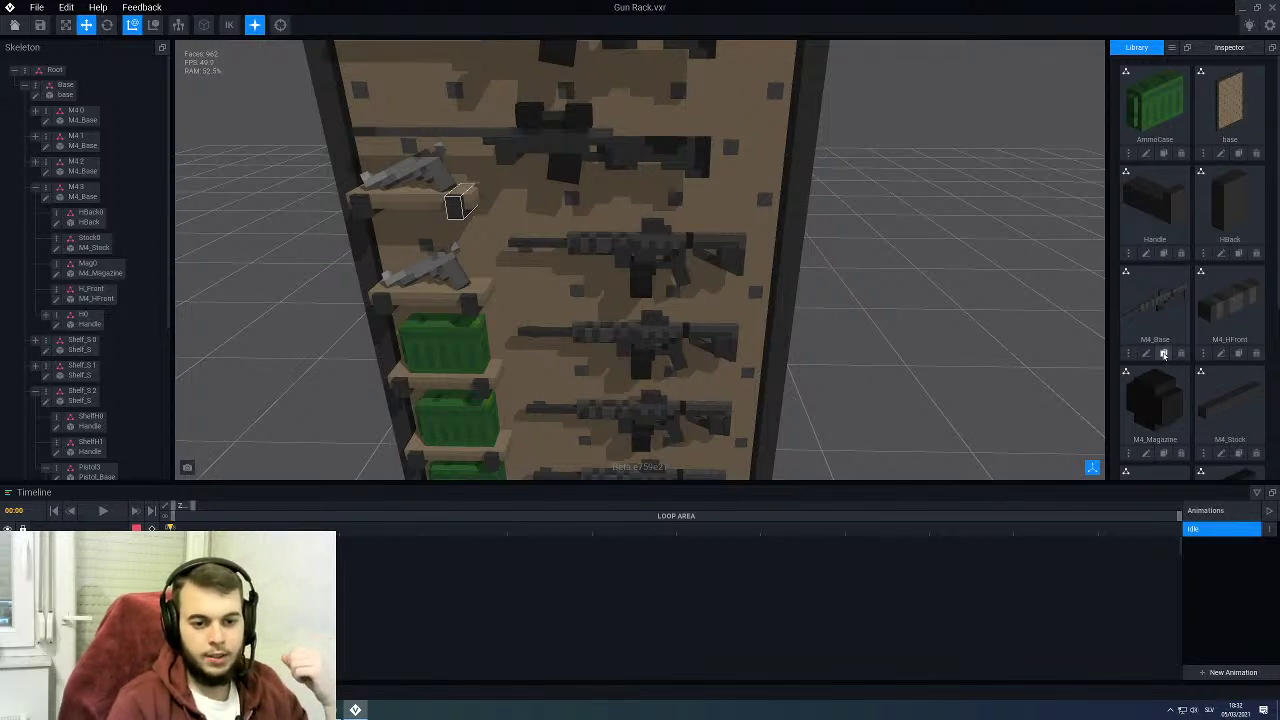
pyautogui.click(1164, 454)
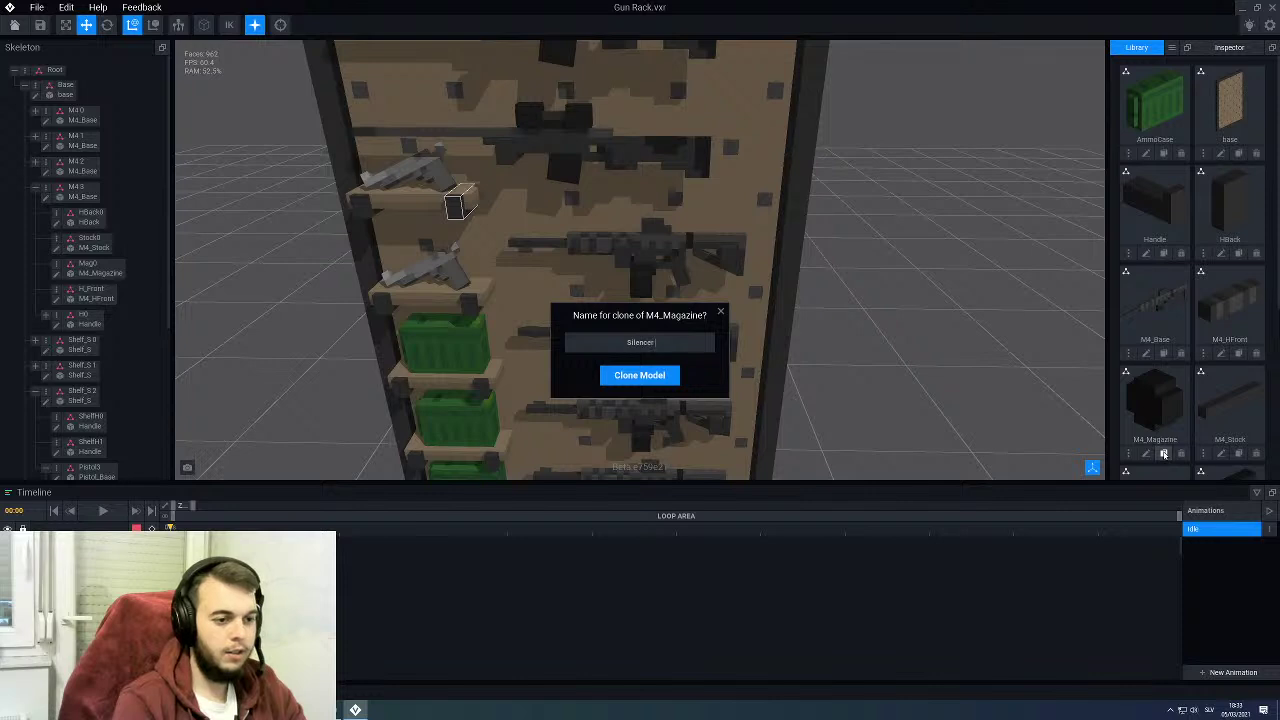
pyautogui.press('Return')
# Step: Open the Silencer model, reduce its height and depth to 2 voxels each, and fill the empty bottom row with #242424 voxels
pyautogui.scroll(-5, 1164, 454)
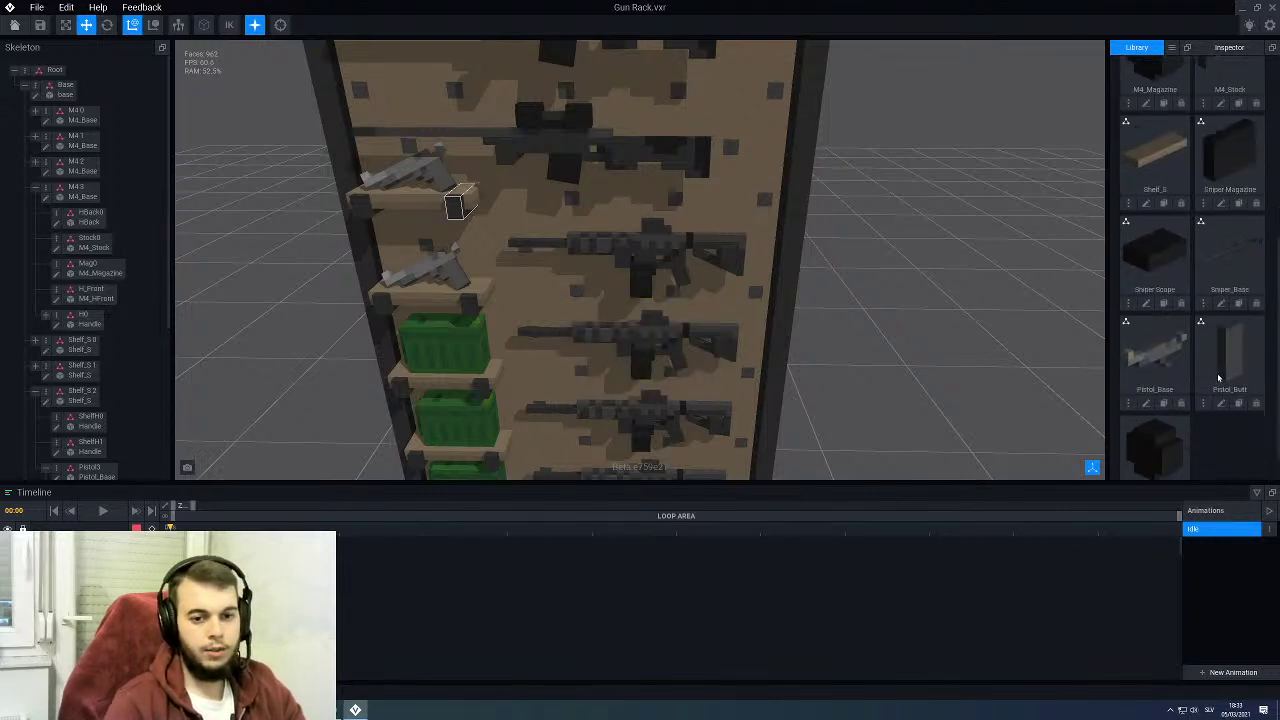
pyautogui.click(1146, 463)
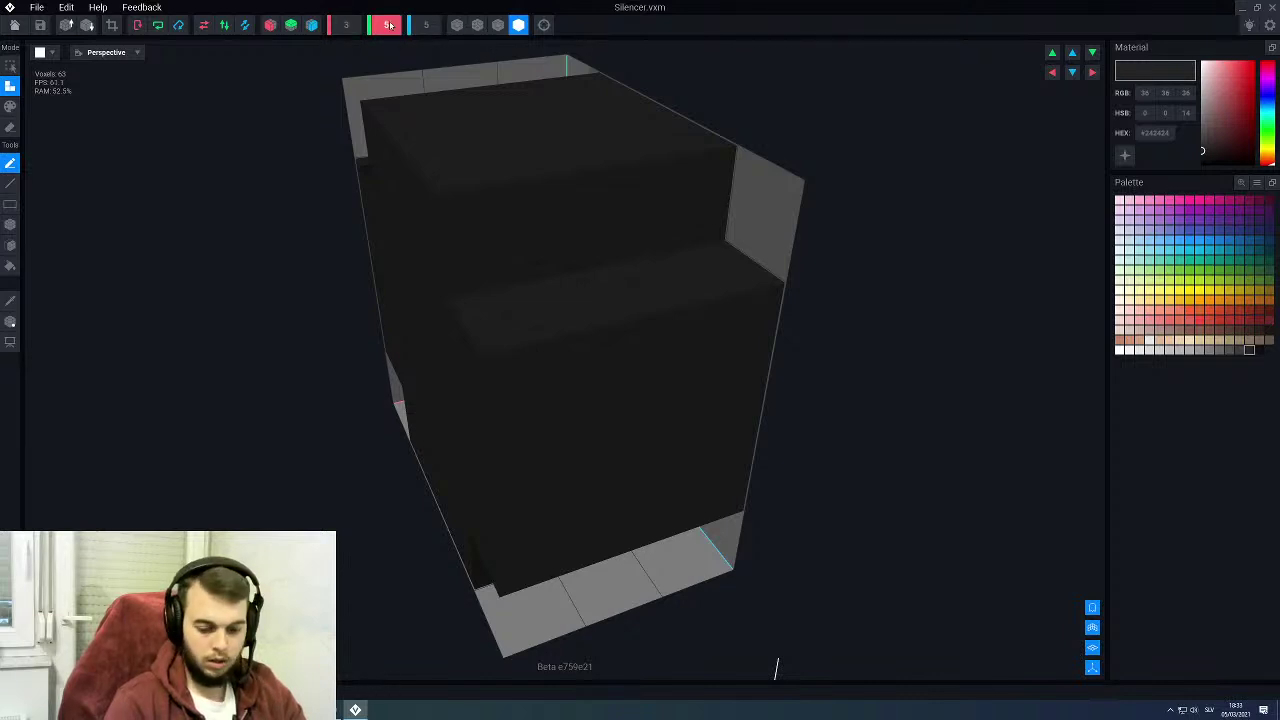
pyautogui.write('2')
pyautogui.press('Return')
pyautogui.click(428, 25)
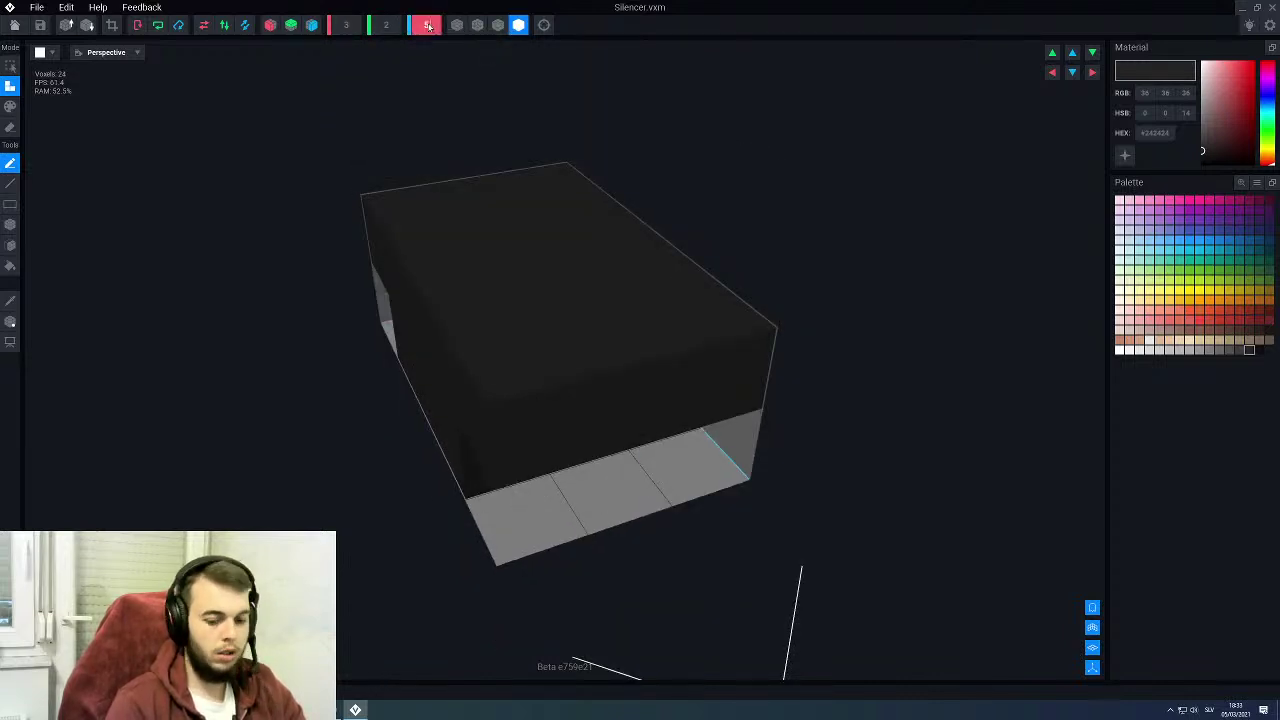
pyautogui.write('3')
pyautogui.press('Return')
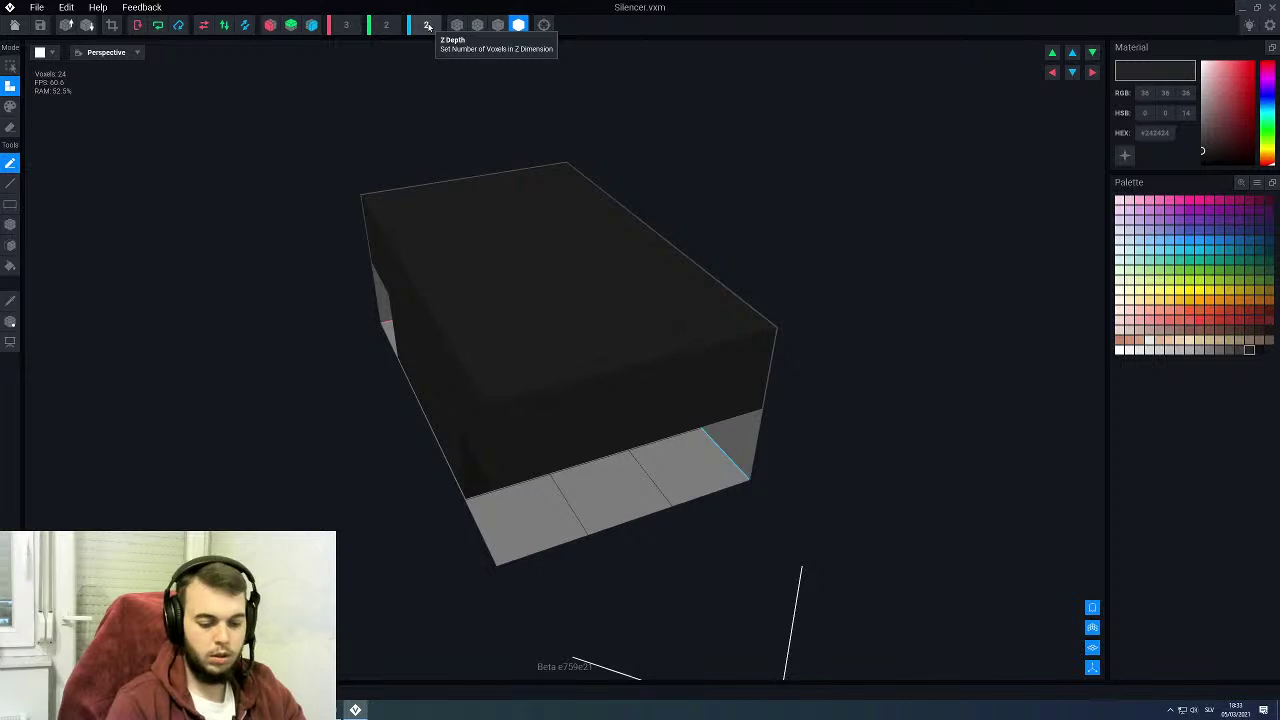
pyautogui.moveTo(430, 371); pyautogui.dragTo(466, 443, button='right')
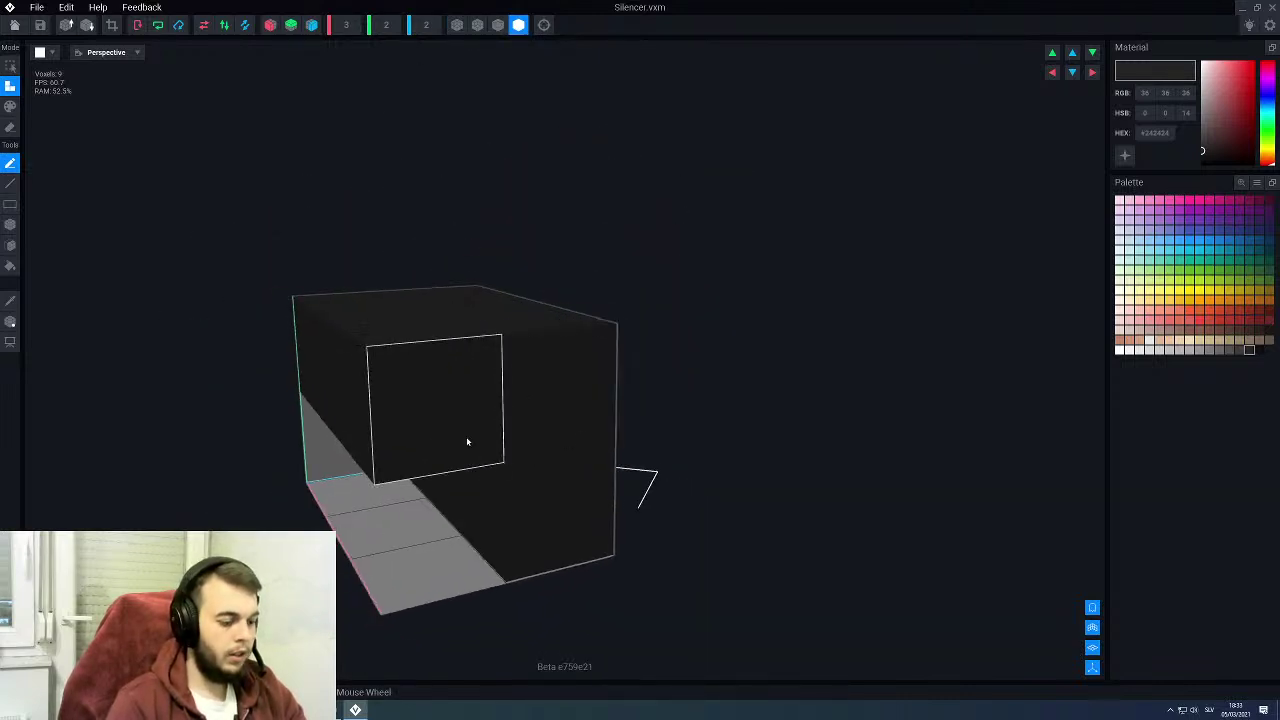
pyautogui.moveTo(341, 481); pyautogui.dragTo(429, 566)
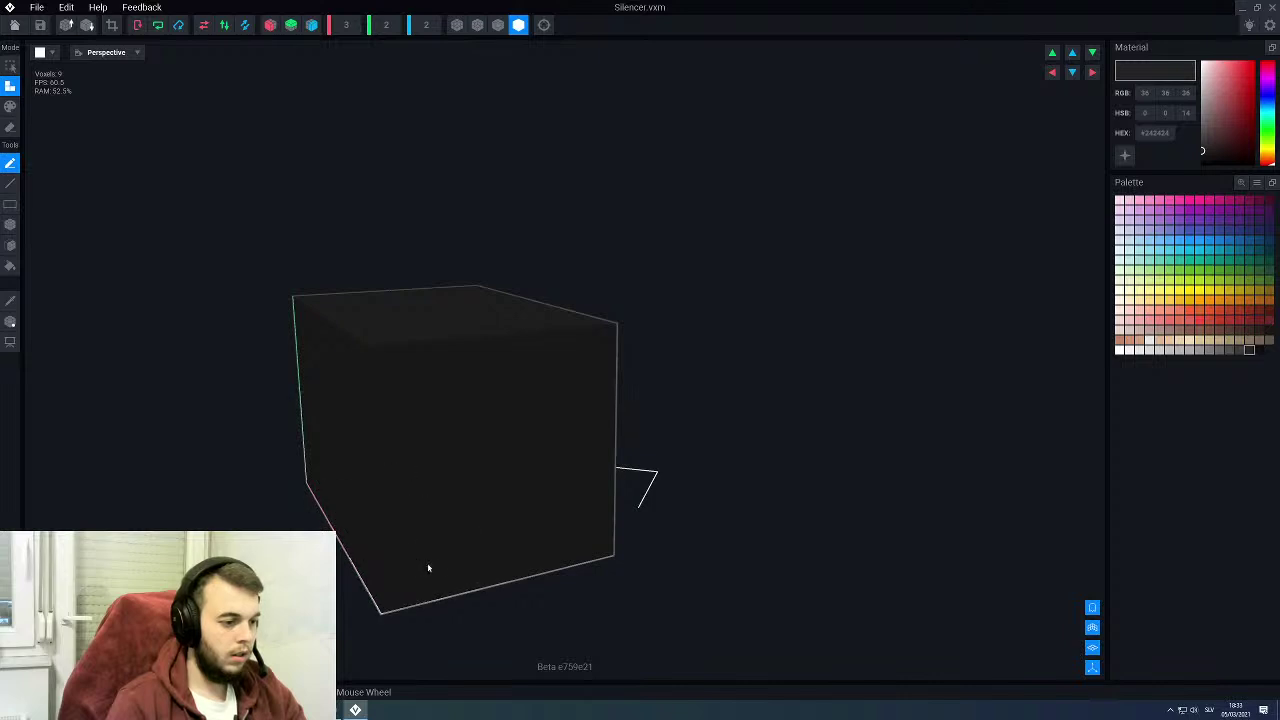
# Step: Save the Silencer model on returning to the gun rack, and select the M4 2 rifle
pyautogui.click(14, 25)
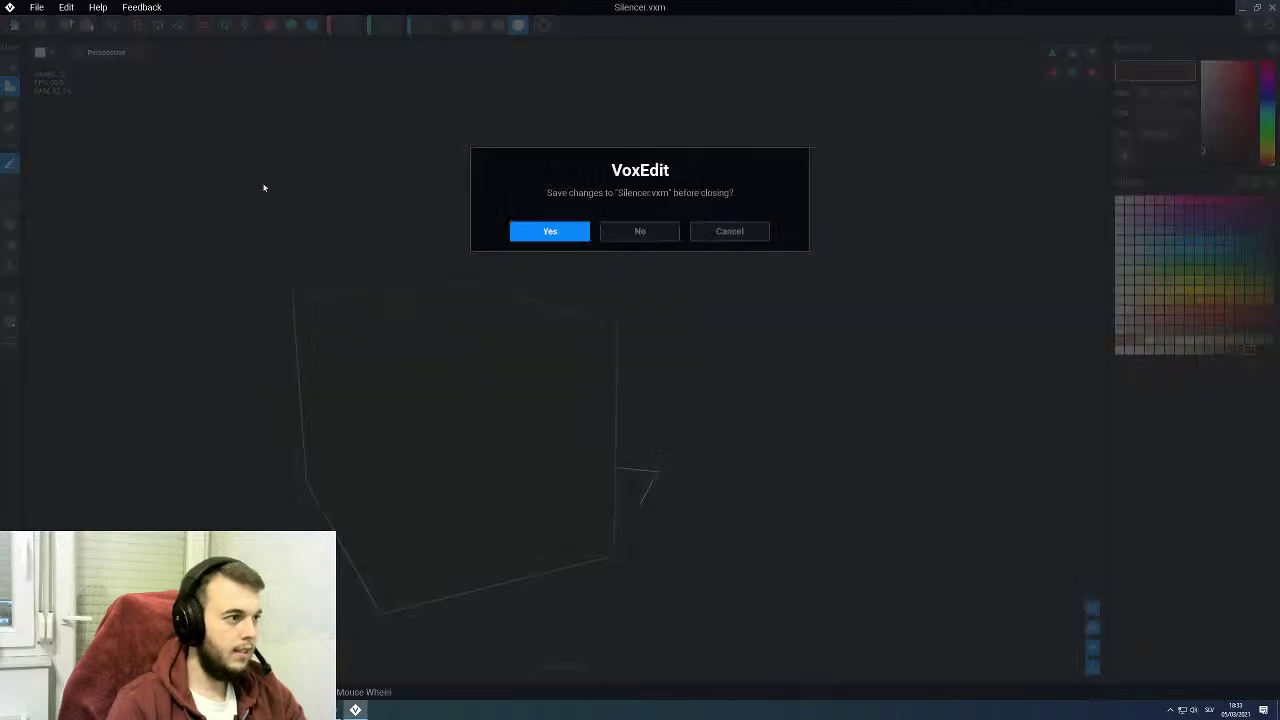
pyautogui.click(548, 232)
pyautogui.click(557, 255)
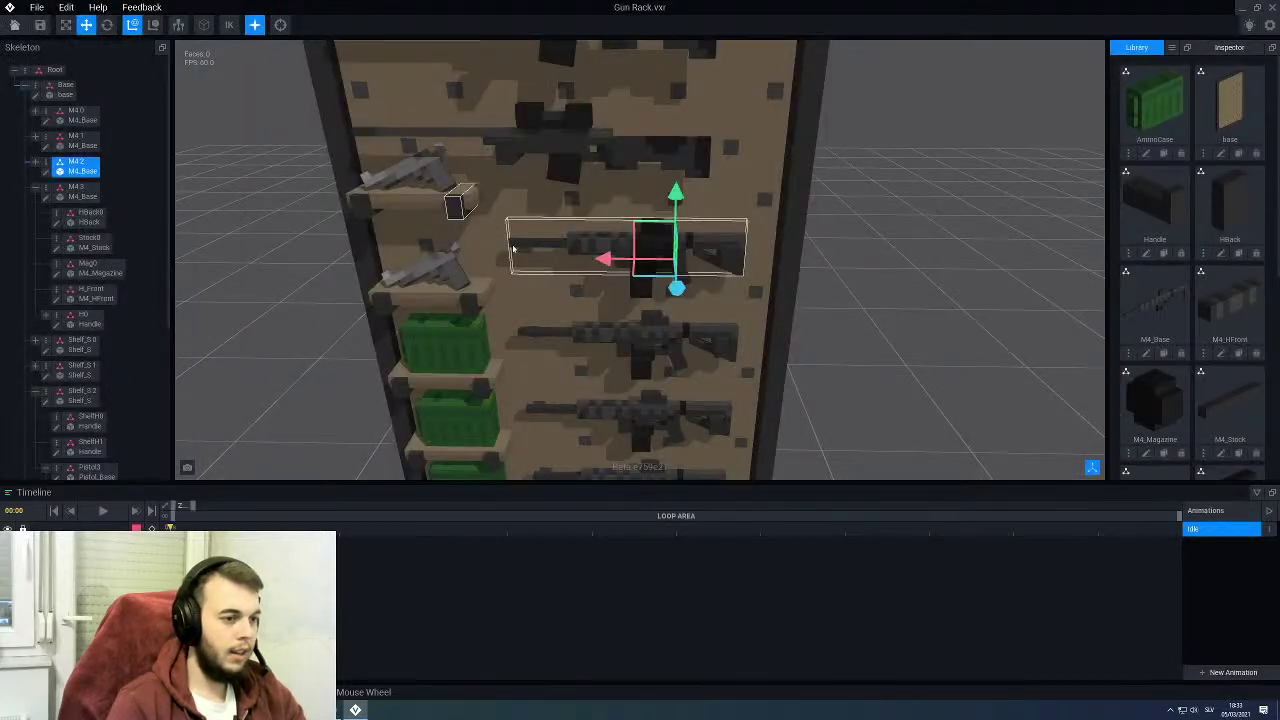
# Step: Open M4_Base from the M4 2 rifle to examine its voxels, and save it on returning to the gun rack
pyautogui.click(45, 174)
pyautogui.scroll(4, 380, 365)
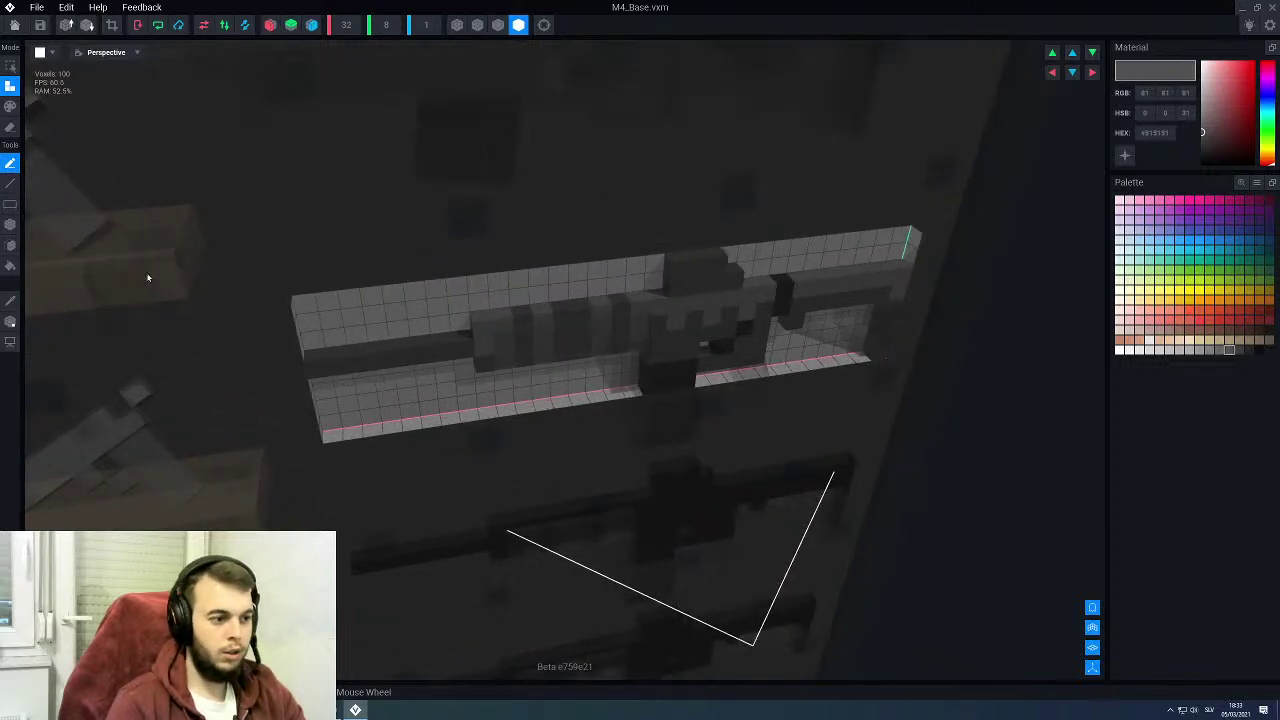
pyautogui.hotkey('alt', 'F4')
pyautogui.click(549, 232)
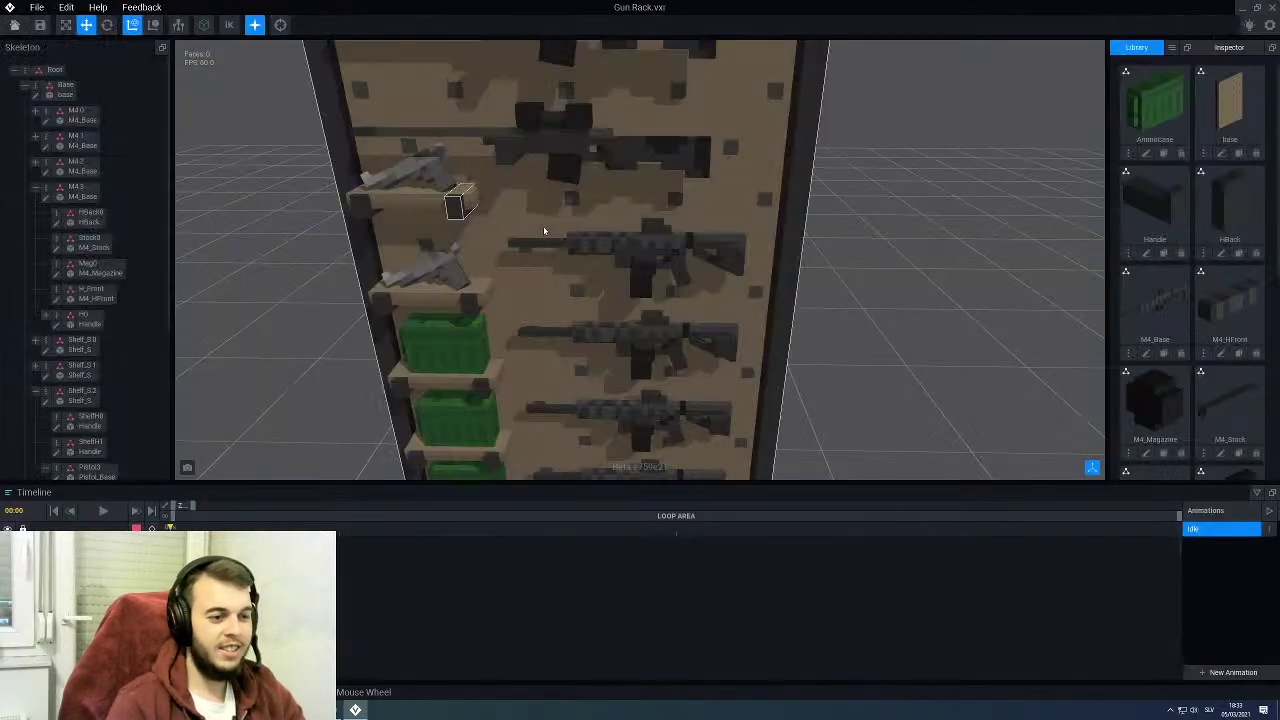
# Step: Open the Silencer model from the library and centre its pivot point on the block's end face
pyautogui.scroll(-5, 1184, 328)
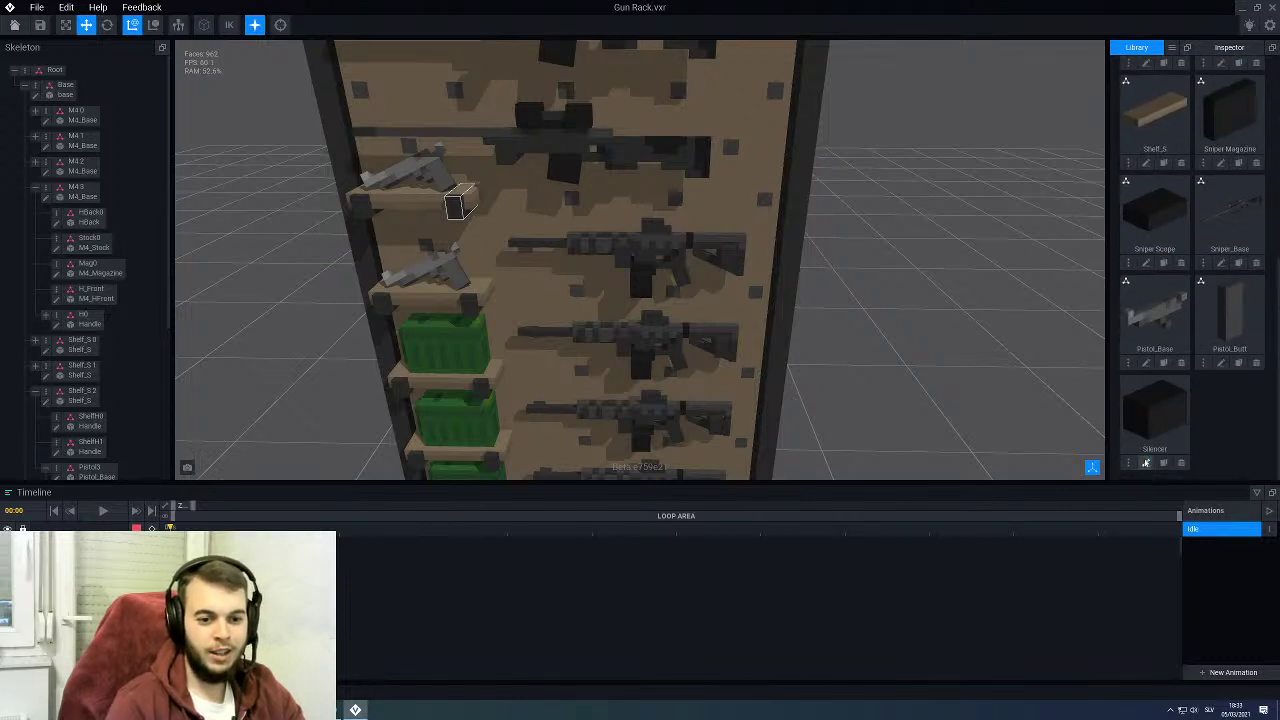
pyautogui.click(1146, 462)
pyautogui.click(1230, 351)
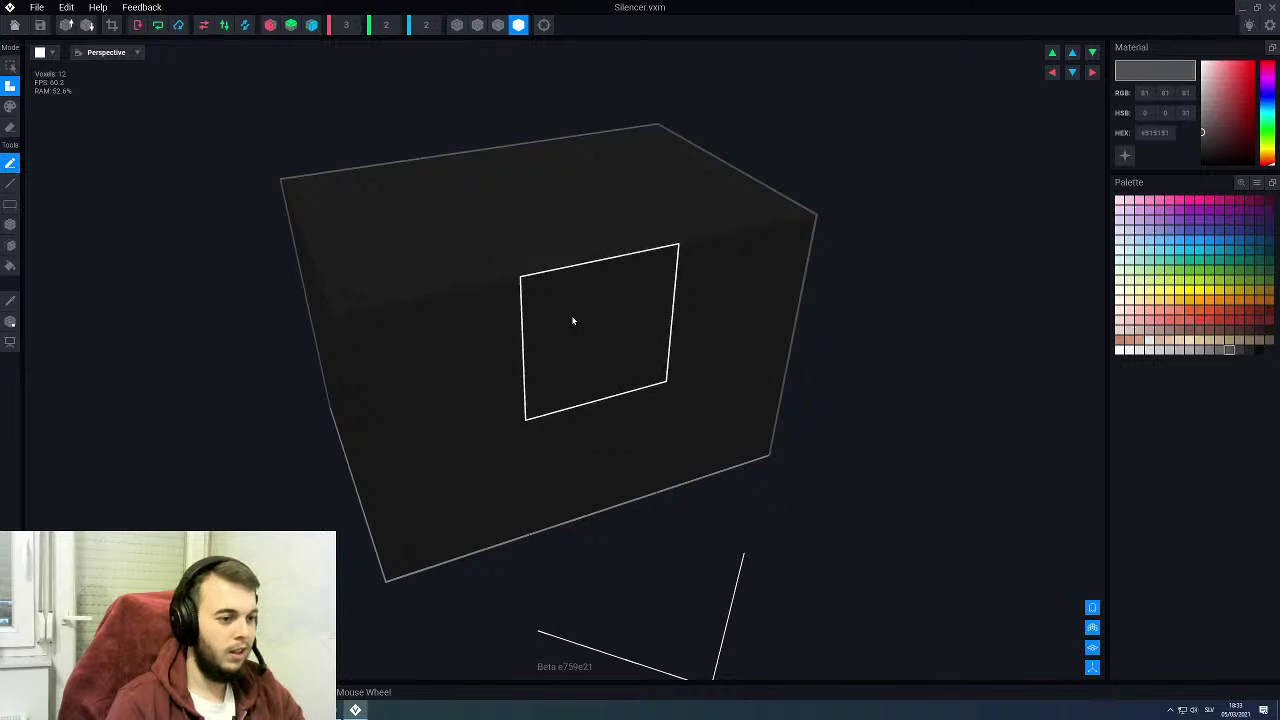
pyautogui.click(10, 321)
pyautogui.scroll(-5, 600, 394)
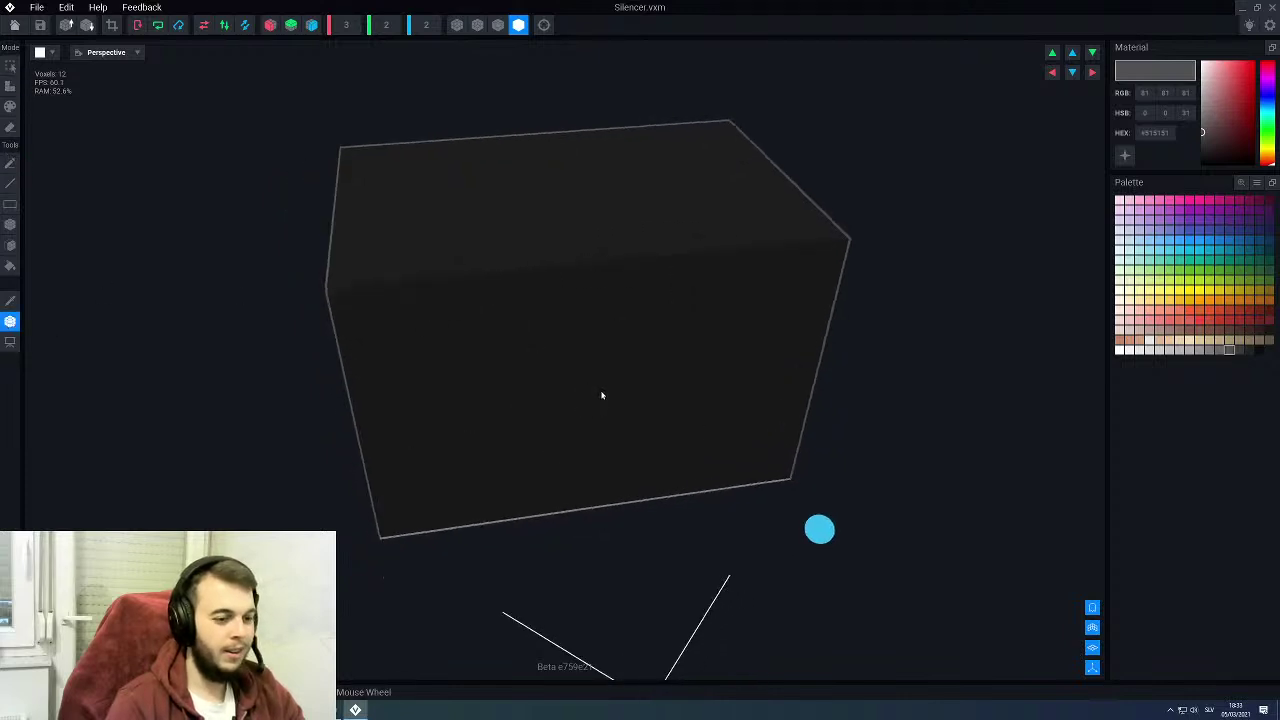
pyautogui.moveTo(711, 162); pyautogui.dragTo(684, 334)
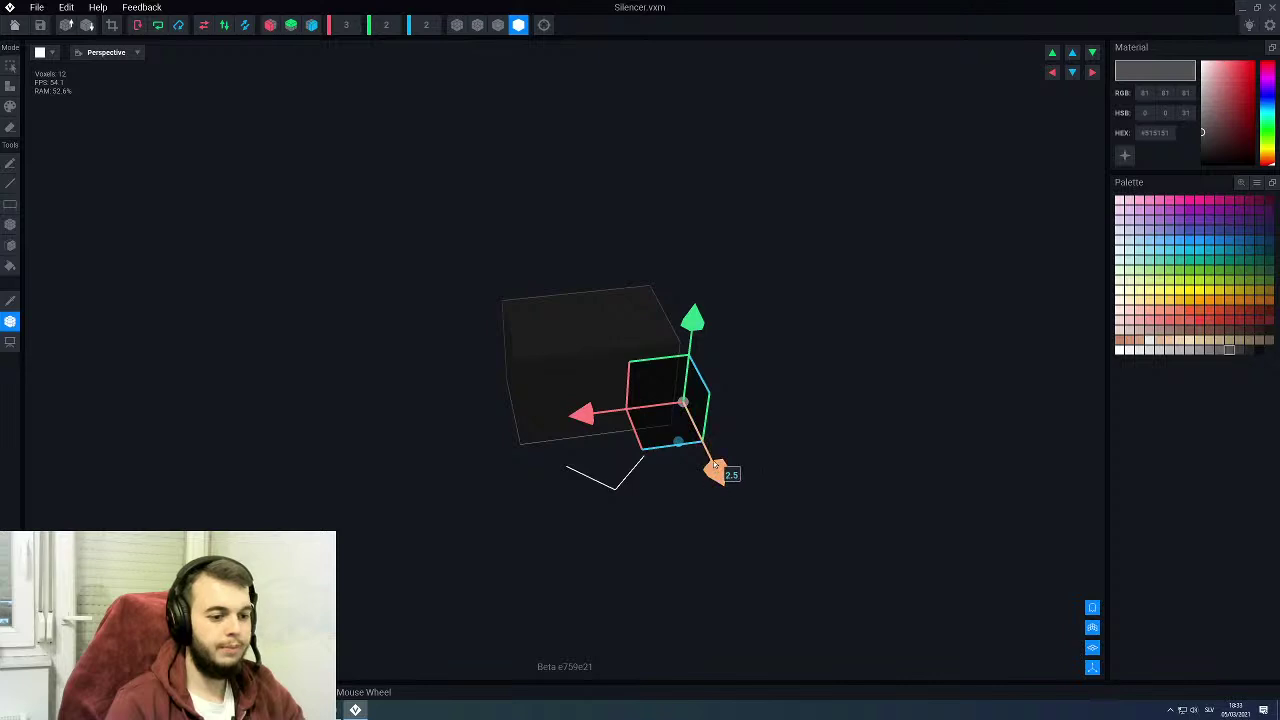
pyautogui.moveTo(718, 462); pyautogui.dragTo(678, 417)
pyautogui.scroll(3, 557, 389)
pyautogui.click(10, 321)
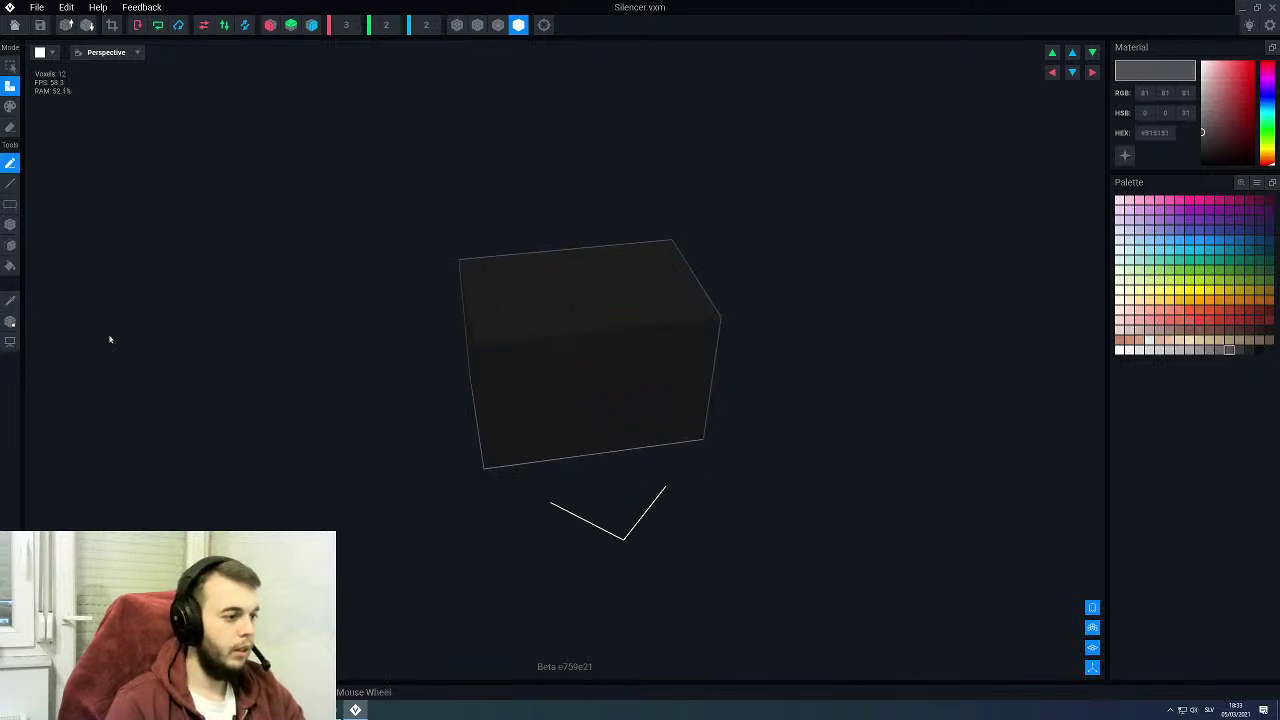
# Step: Recolour the whole Silencer block with the grey #515151 and save the model on returning to the gun rack
pyautogui.scroll(3, 325, 370)
pyautogui.press('f')
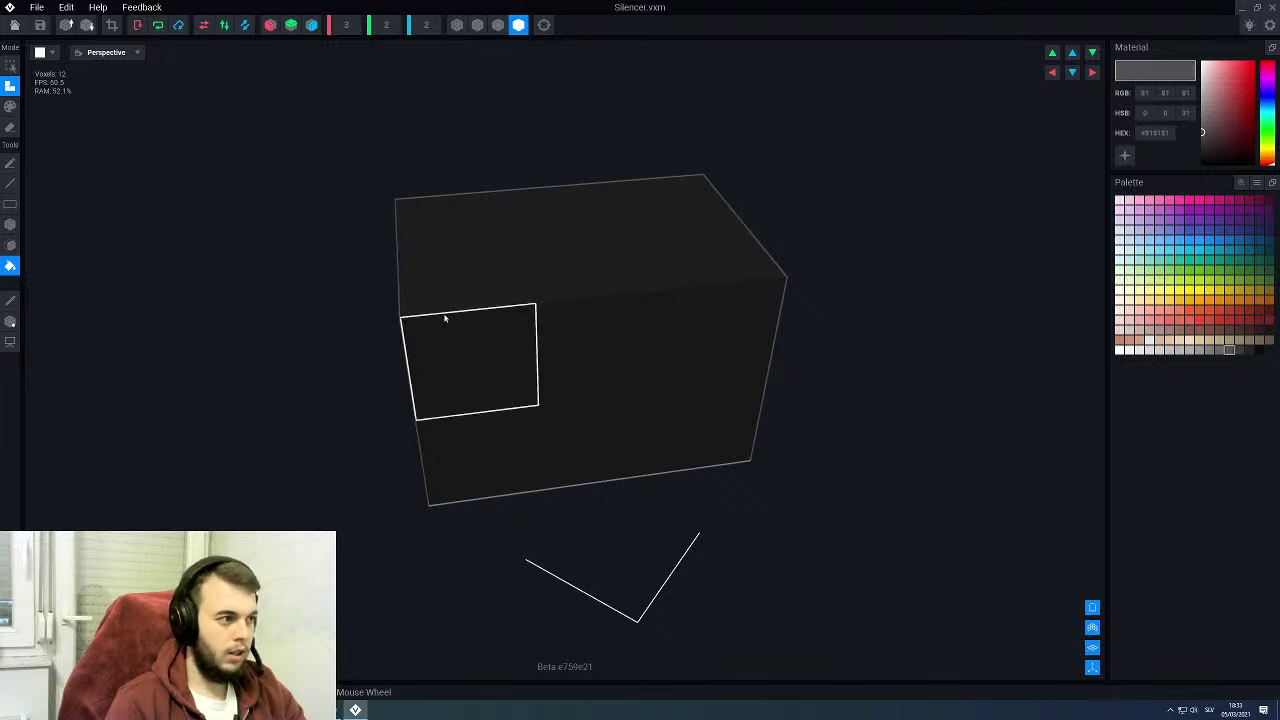
pyautogui.click(465, 318)
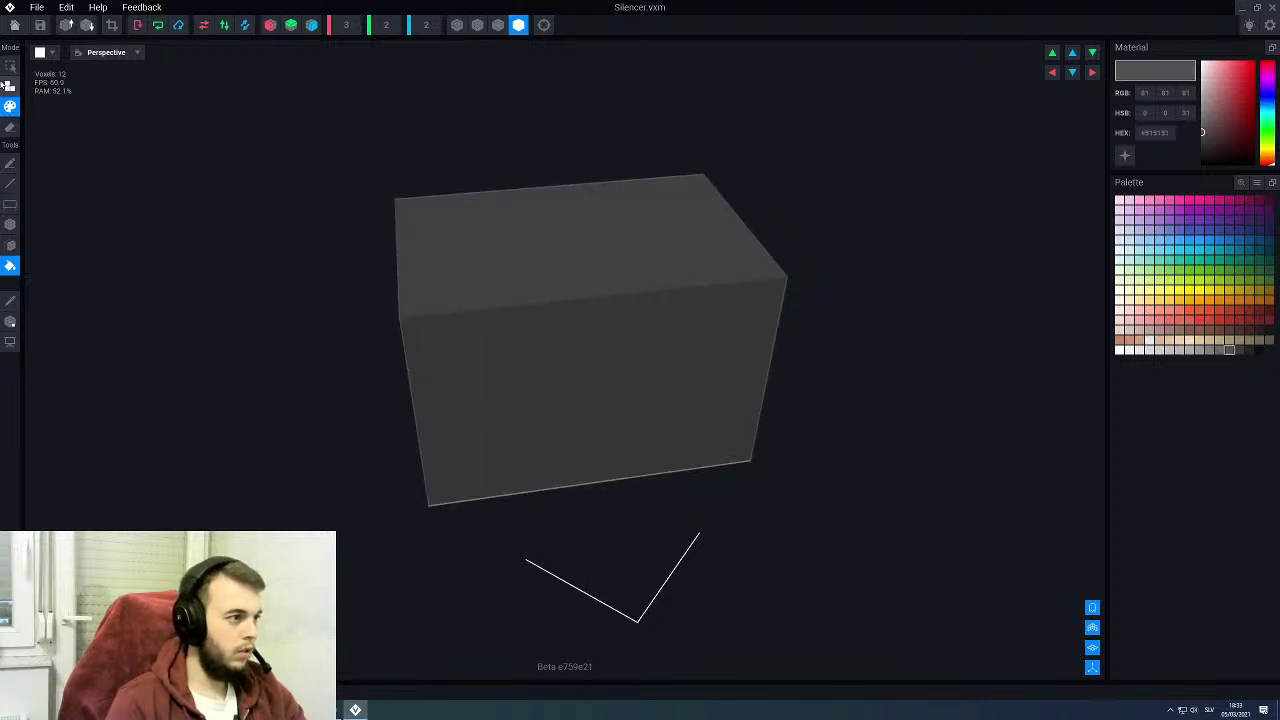
pyautogui.click(12, 26)
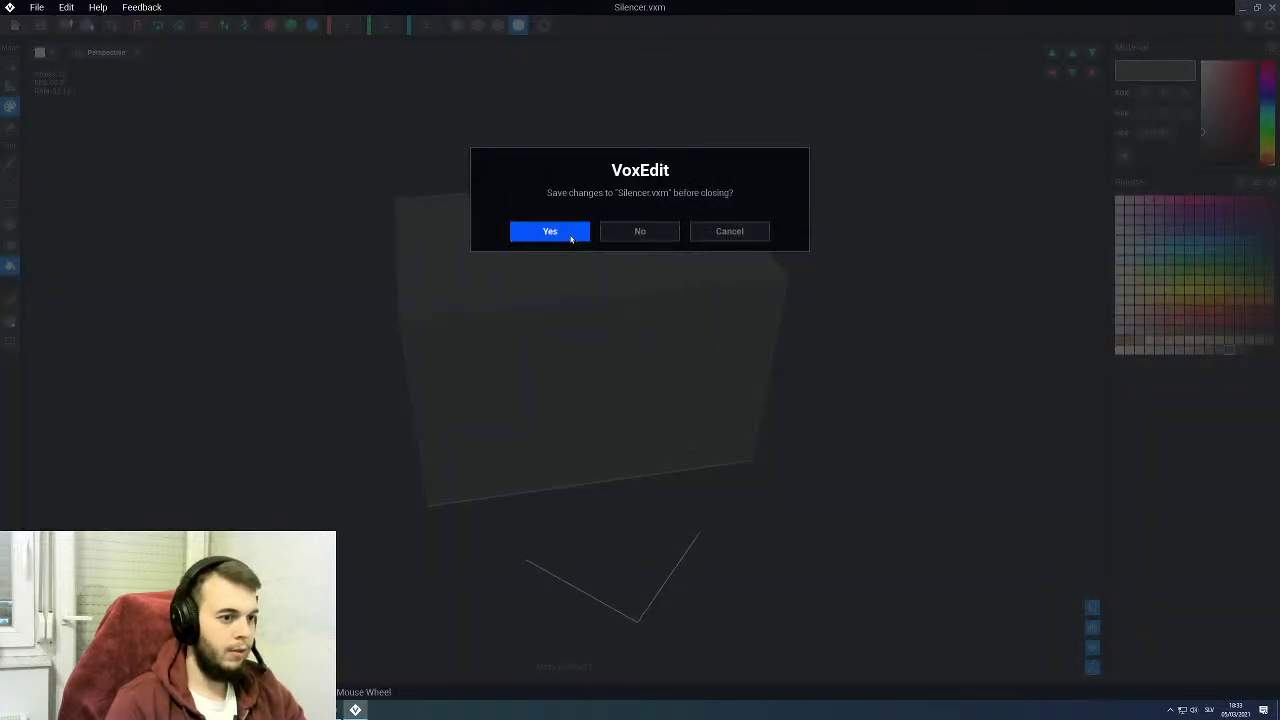
pyautogui.click(571, 238)
pyautogui.click(572, 242)
pyautogui.click(574, 246)
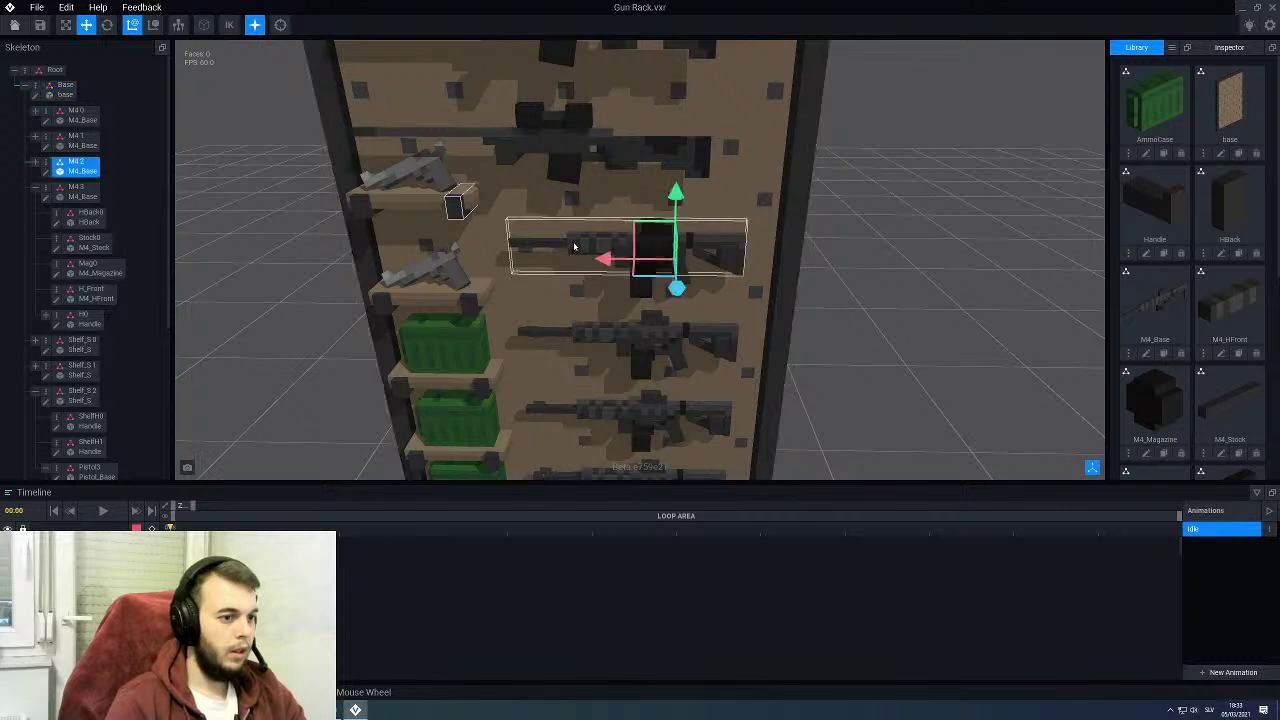
# Step: Create a child node named Sil0 under the M4 0 rifle and assign the Silencer model to it
pyautogui.click(35, 112)
pyautogui.click(57, 120)
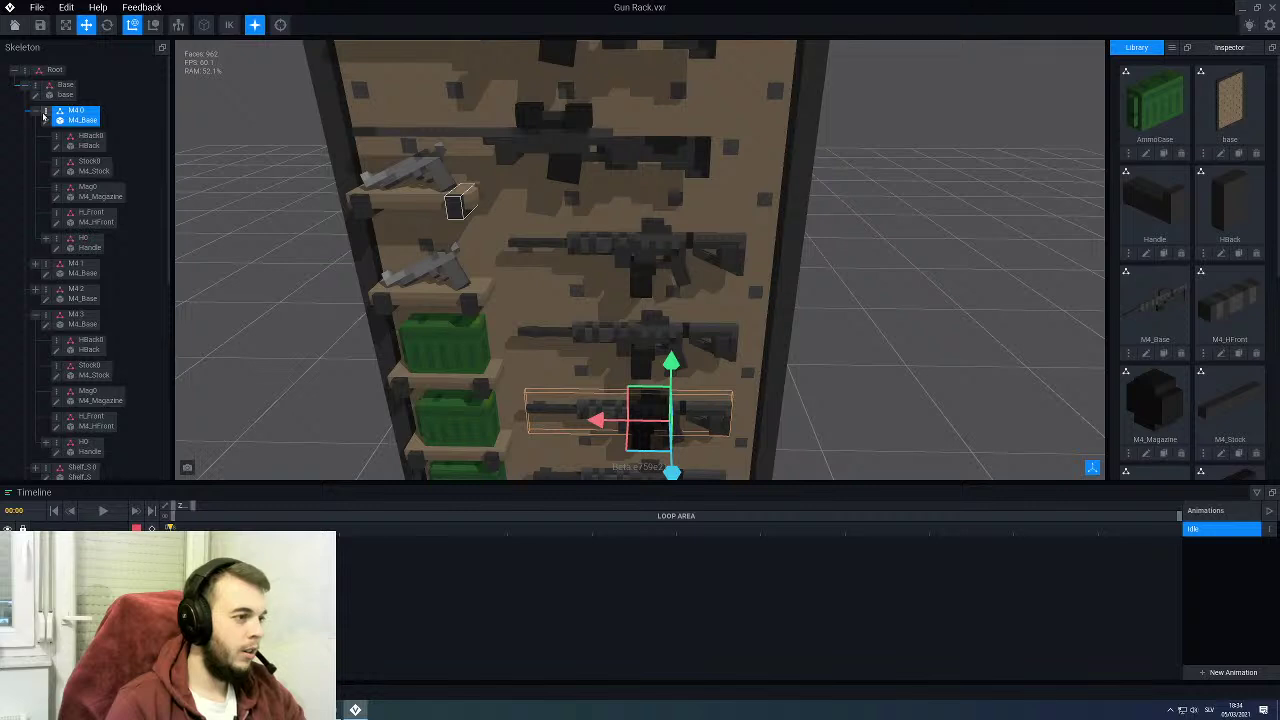
pyautogui.click(44, 114)
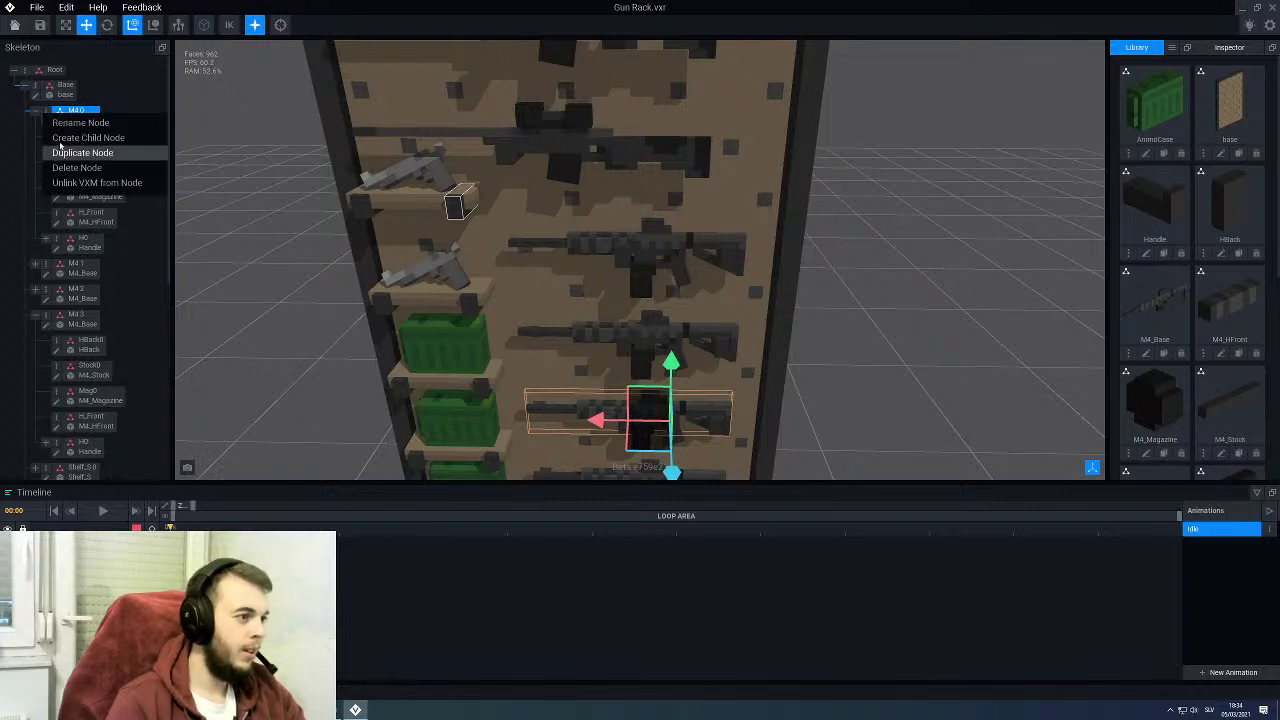
pyautogui.click(62, 152)
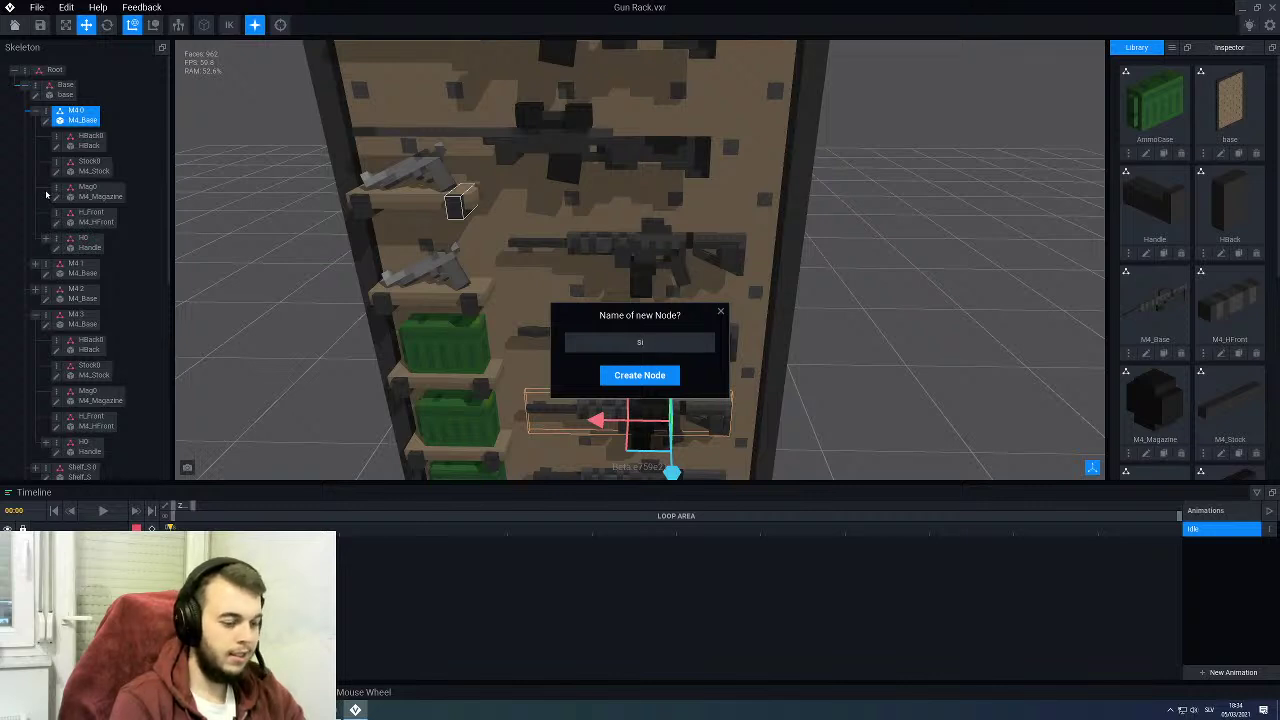
pyautogui.write('Sil0')
pyautogui.press('Return')
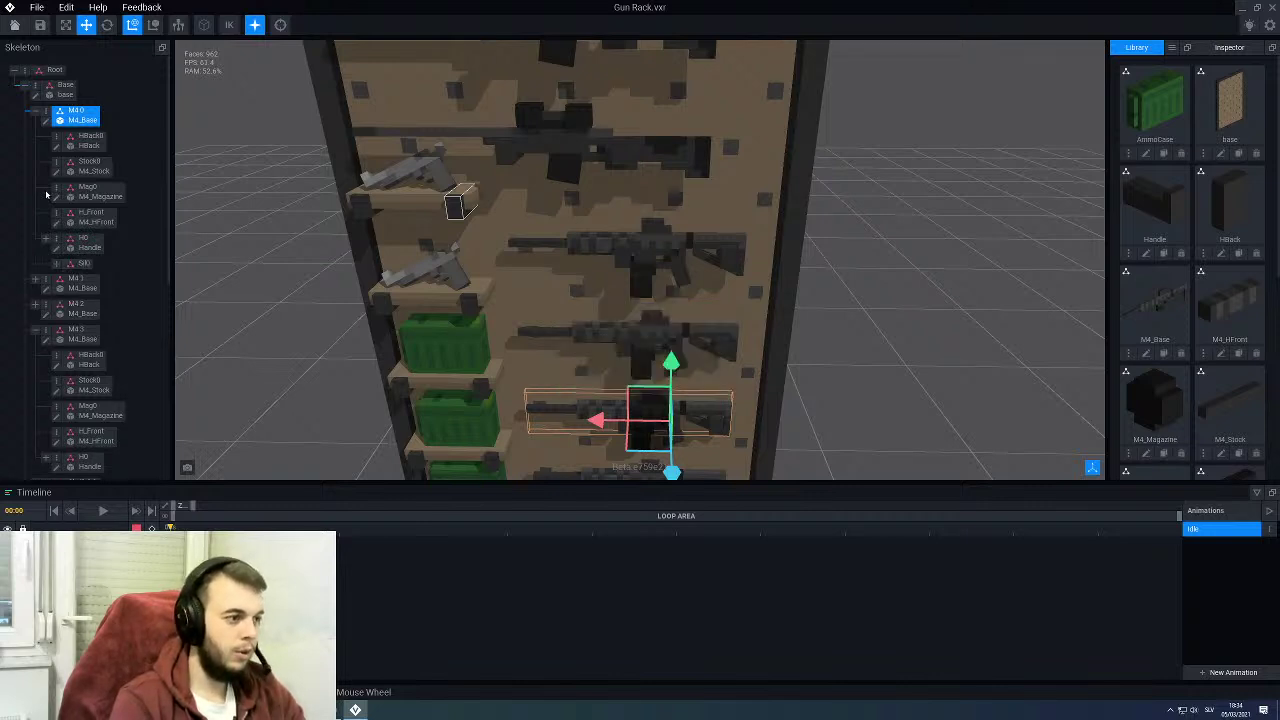
pyautogui.scroll(-5, 1190, 300)
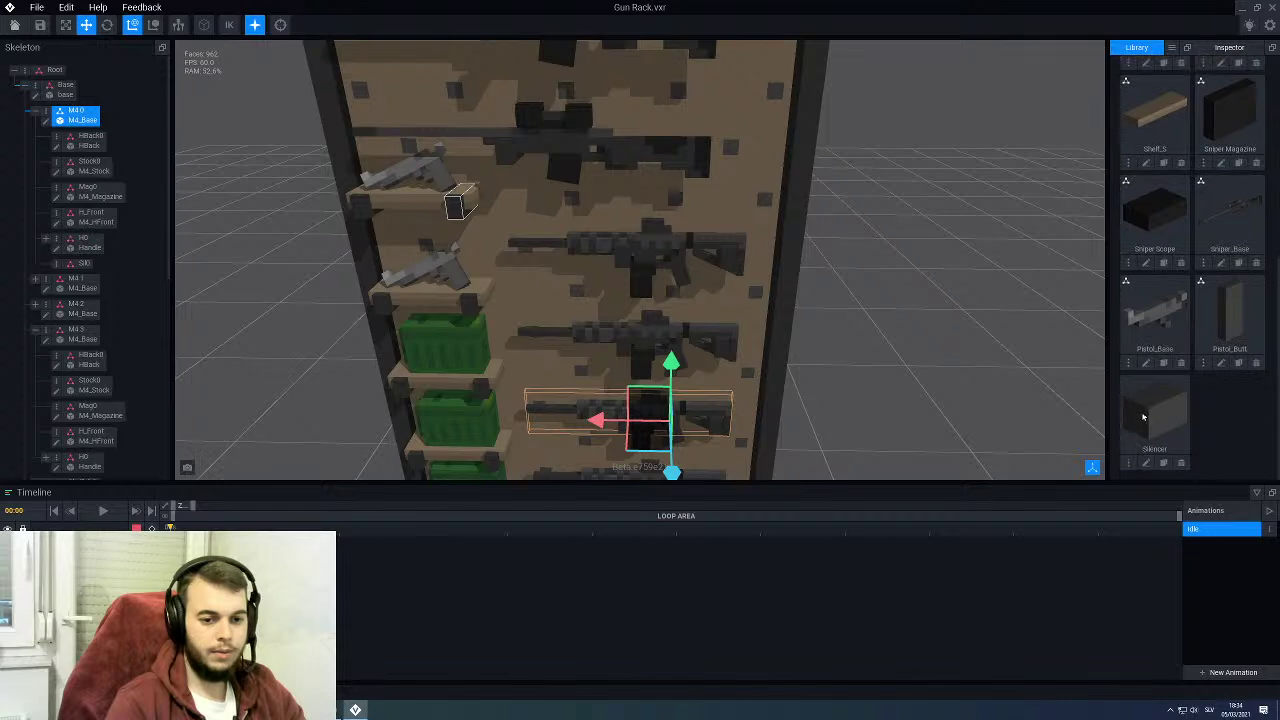
pyautogui.moveTo(1155, 410); pyautogui.dragTo(84, 265)
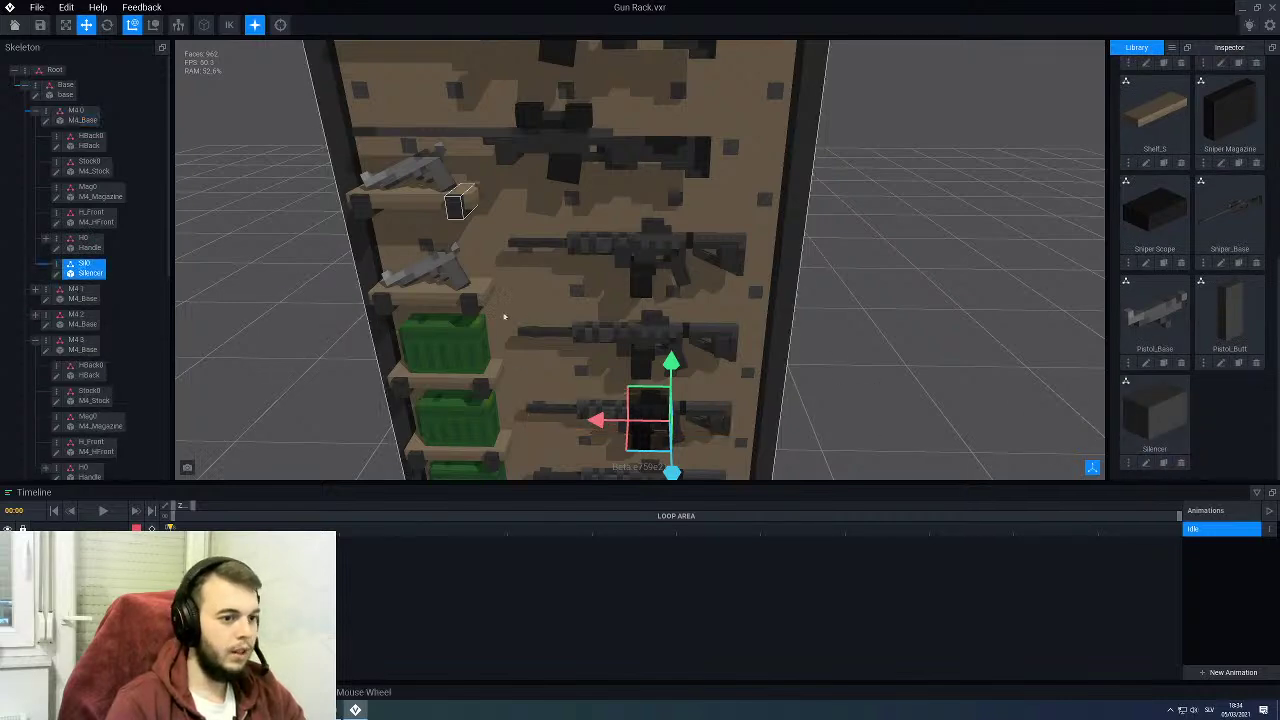
# Step: Move the Sil0 silencer to the muzzle of the M4 0 rifle so it lines up with the barrel
pyautogui.scroll(-2, 505, 316)
pyautogui.scroll(6, 507, 318)
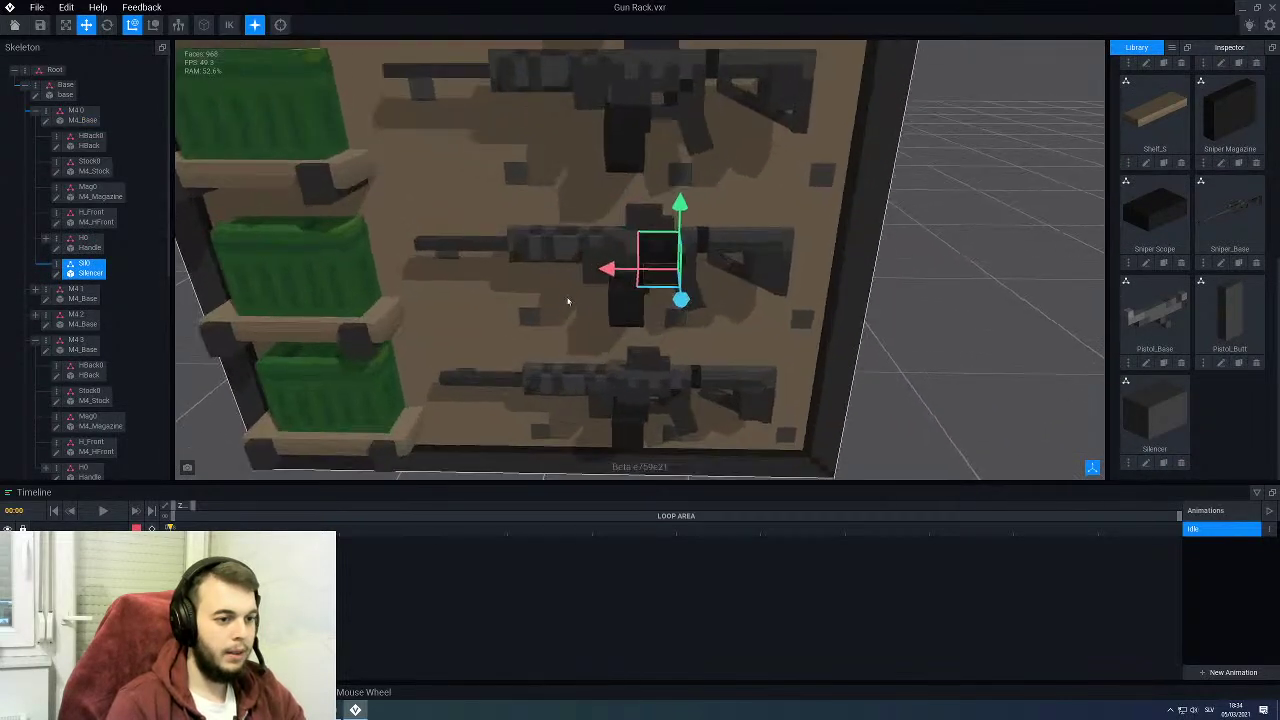
pyautogui.moveTo(607, 272); pyautogui.dragTo(380, 276)
pyautogui.moveTo(436, 203); pyautogui.dragTo(436, 203)
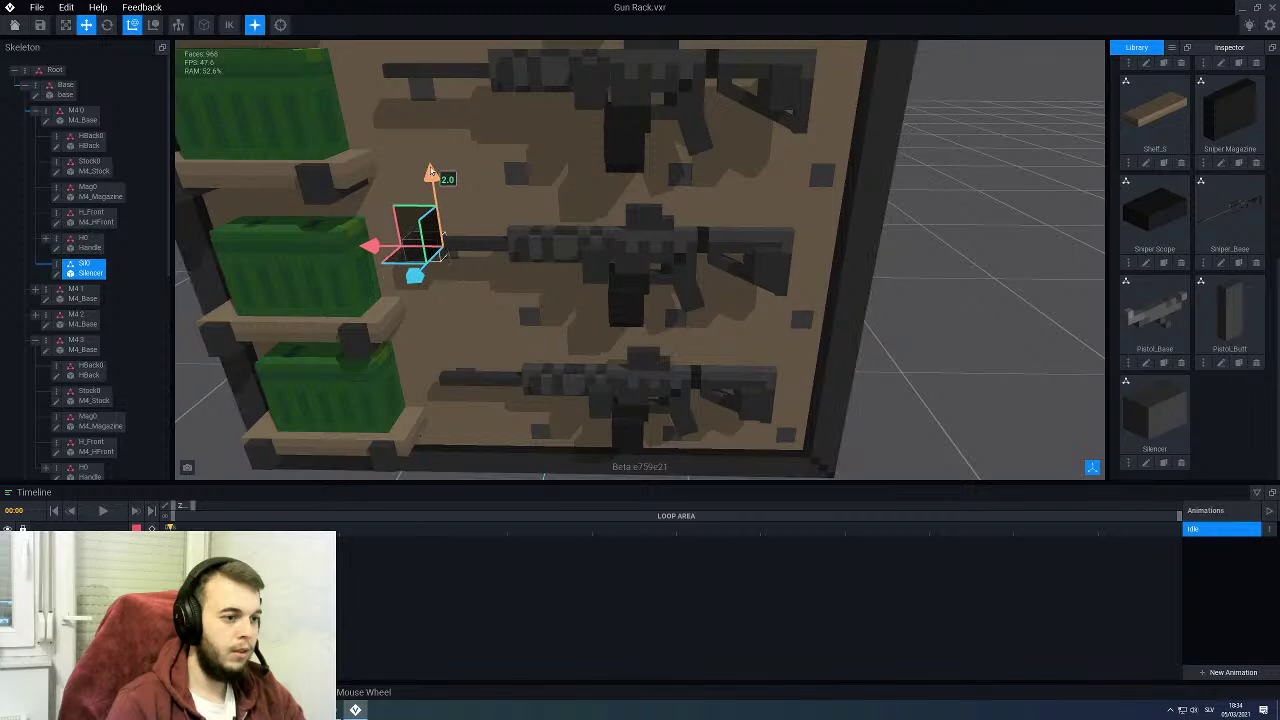
pyautogui.scroll(3, 419, 256)
pyautogui.scroll(8, 391, 246)
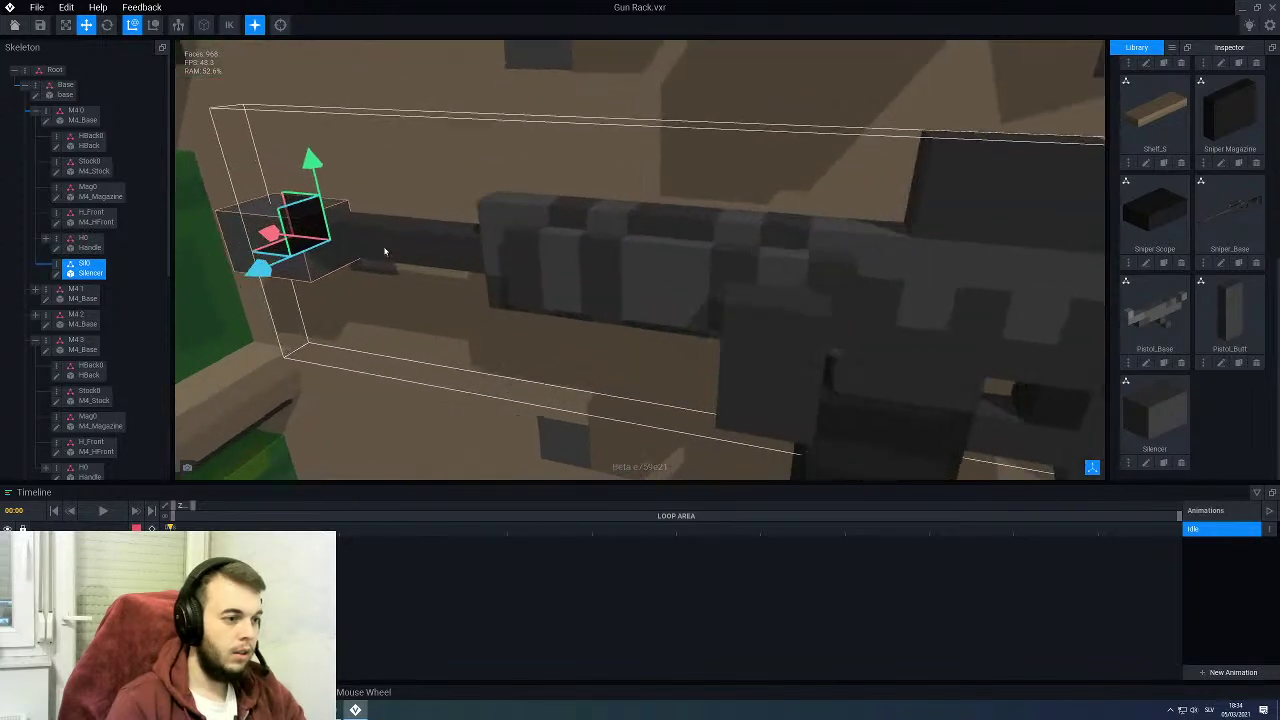
pyautogui.moveTo(460, 285); pyautogui.dragTo(430, 280, button='right')
pyautogui.moveTo(426, 268); pyautogui.dragTo(400, 272)
pyautogui.moveTo(472, 187); pyautogui.dragTo(479, 164)
pyautogui.scroll(-4, 488, 231)
pyautogui.moveTo(449, 273); pyautogui.dragTo(717, 291, button='right')
pyautogui.scroll(-3, 489, 290)
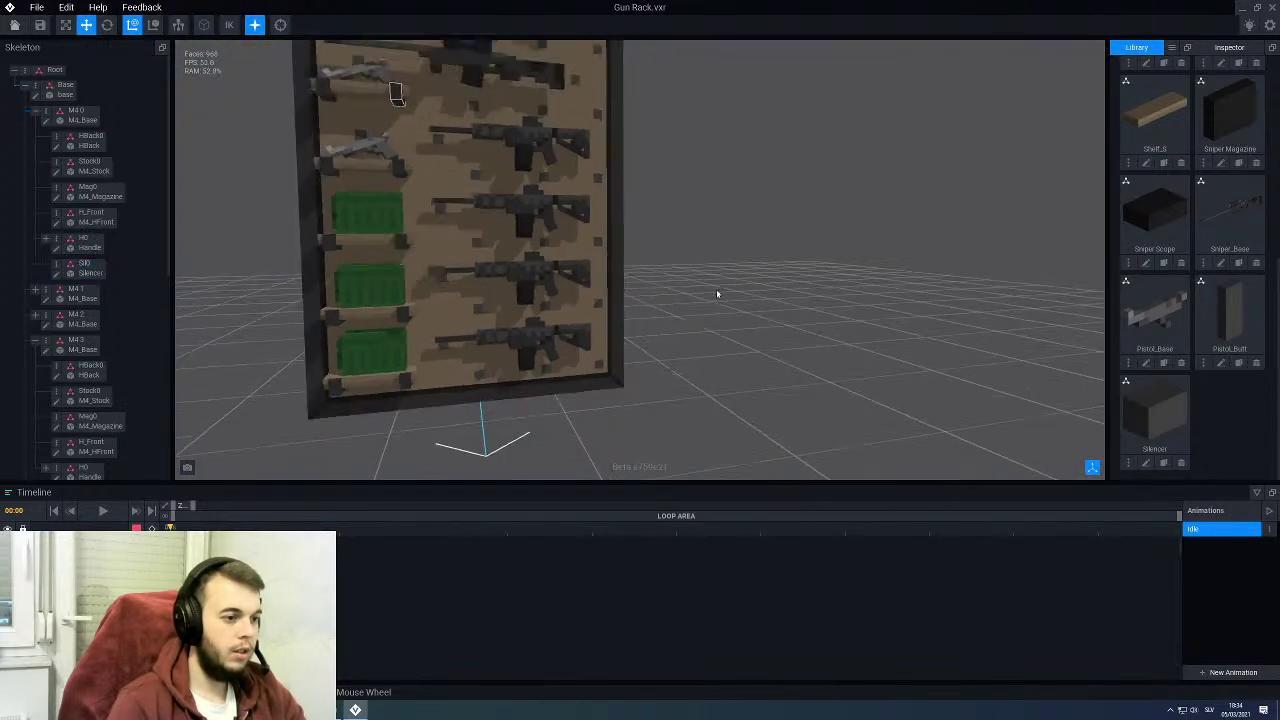
# Step: Examine up close how the Sil0 silencer sits on the muzzle of the M4 0 rifle
pyautogui.scroll(2, 600, 300)
pyautogui.scroll(2, 471, 309)
pyautogui.scroll(3, 454, 310)
pyautogui.moveTo(454, 310)
pyautogui.mouseDown(button='right')
pyautogui.moveTo(469, 318)
pyautogui.moveTo(444, 316)
pyautogui.moveTo(460, 310)
pyautogui.mouseUp(button='right')
pyautogui.click(432, 302)
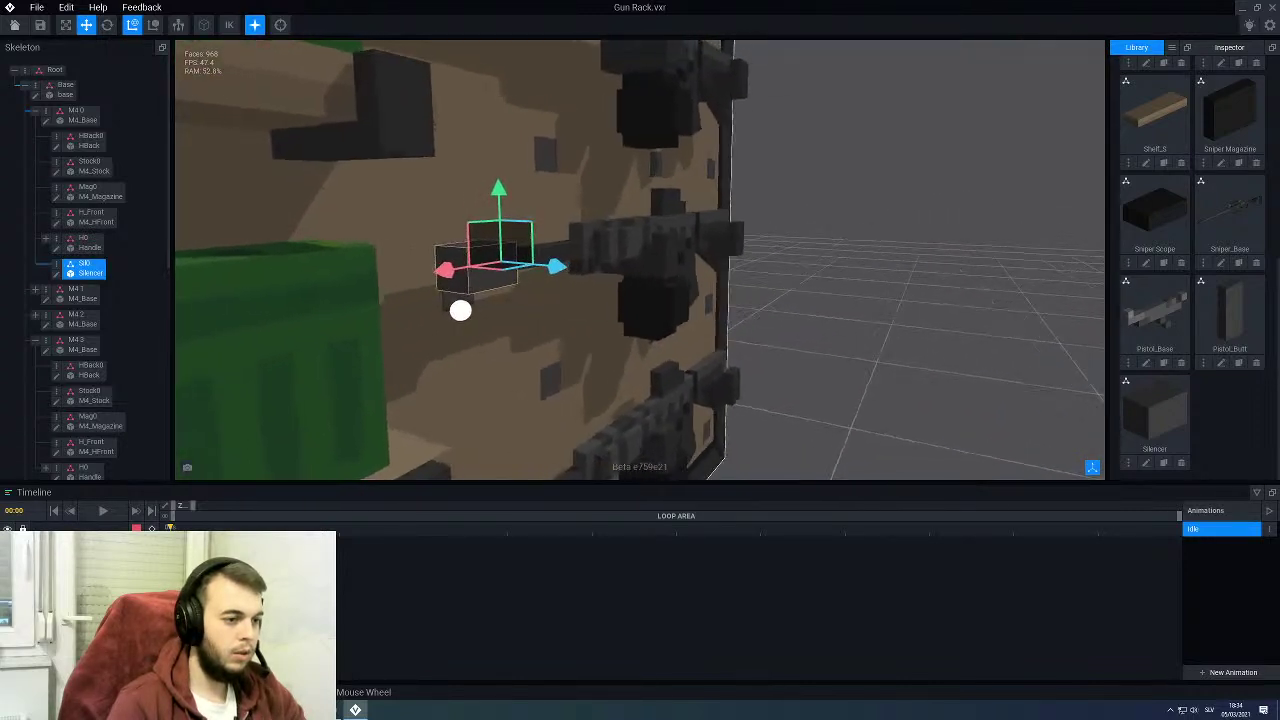
pyautogui.scroll(-5, 460, 310)
pyautogui.click(799, 299)
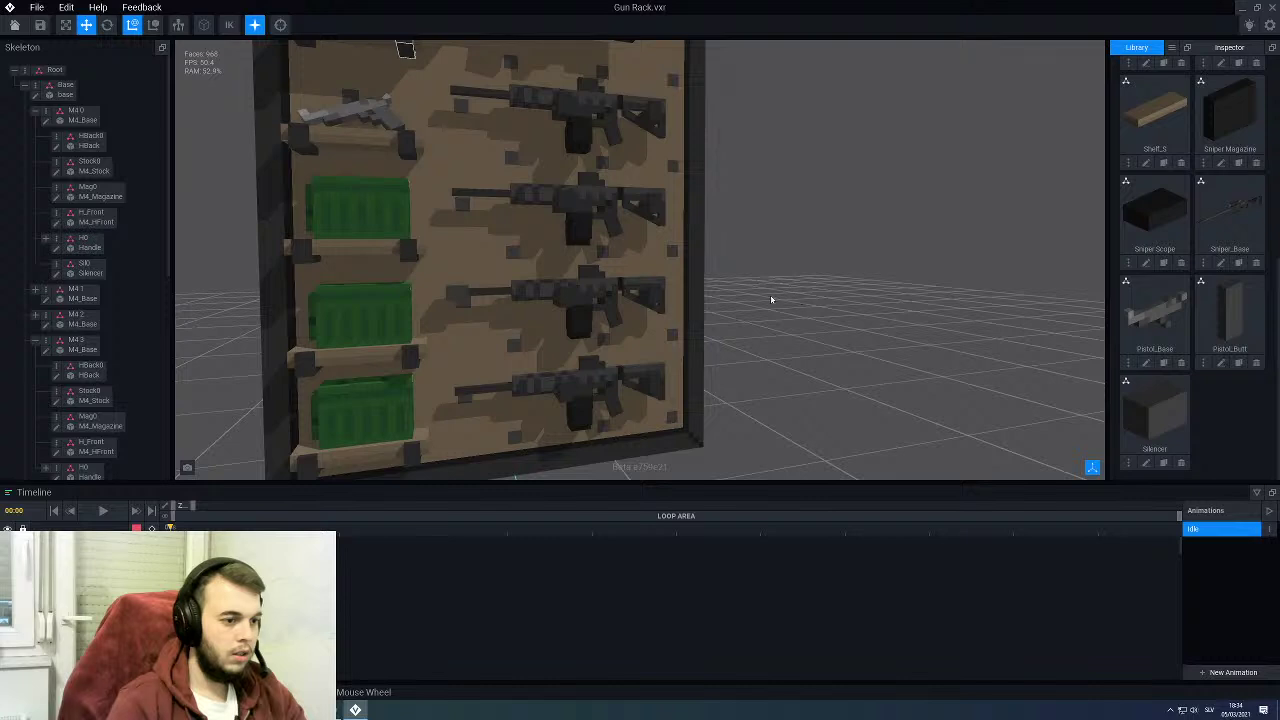
# Step: Duplicate the Sil0 node as Sil1 and move the copy under the M4 1 rifle
pyautogui.moveTo(771, 299)
pyautogui.mouseDown(button='right')
pyautogui.moveTo(457, 297)
pyautogui.moveTo(486, 314)
pyautogui.moveTo(763, 303)
pyautogui.mouseUp(button='right')
pyautogui.scroll(3, 506, 326)
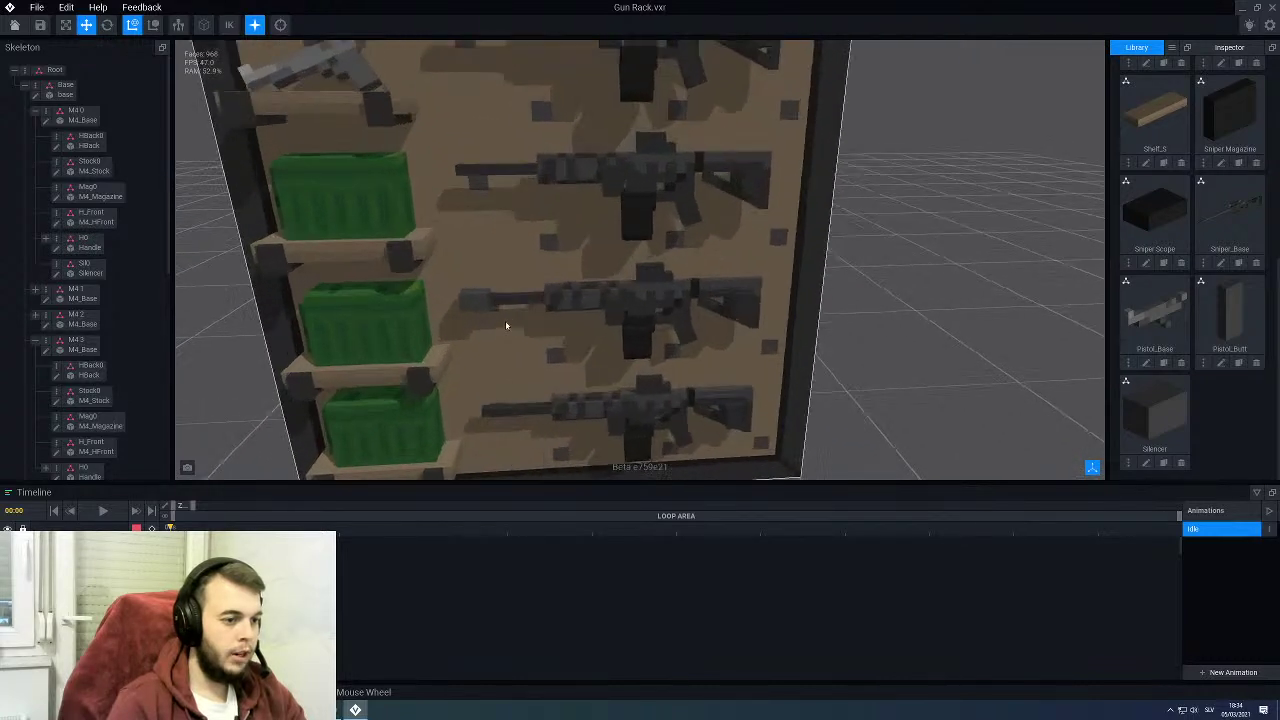
pyautogui.click(470, 293)
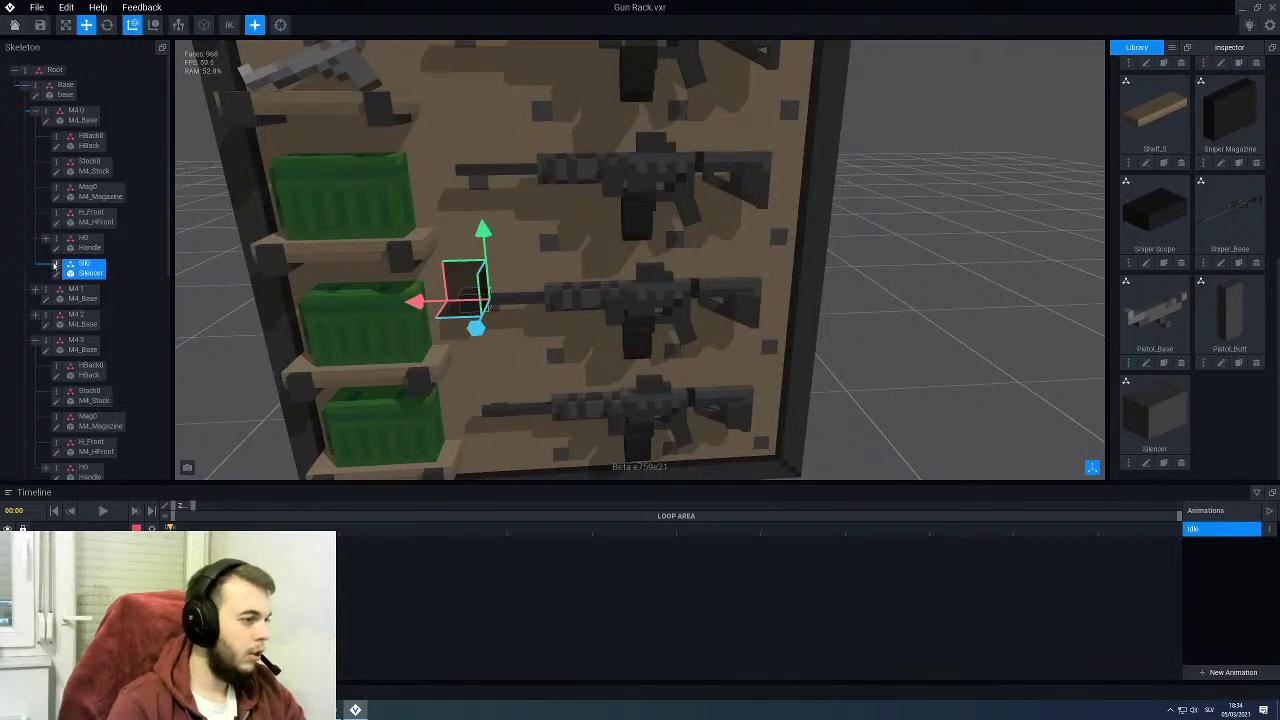
pyautogui.rightClick(55, 265)
pyautogui.click(98, 300)
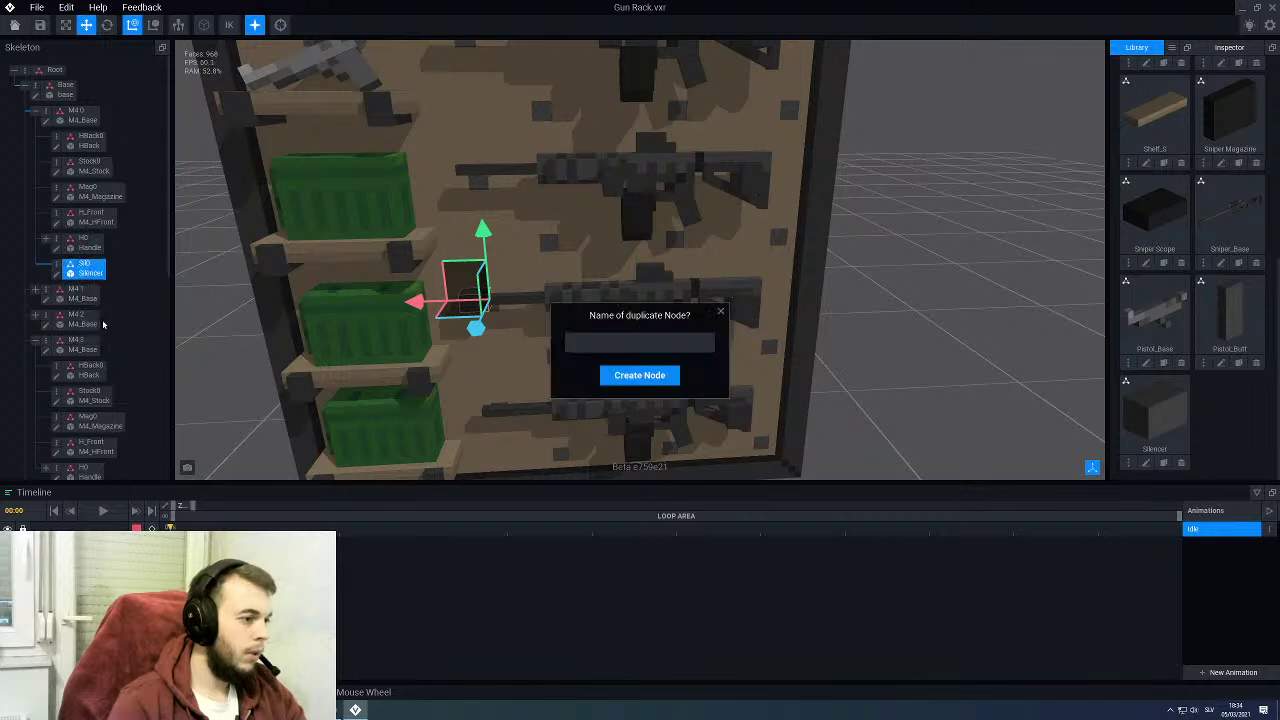
pyautogui.press('Return')
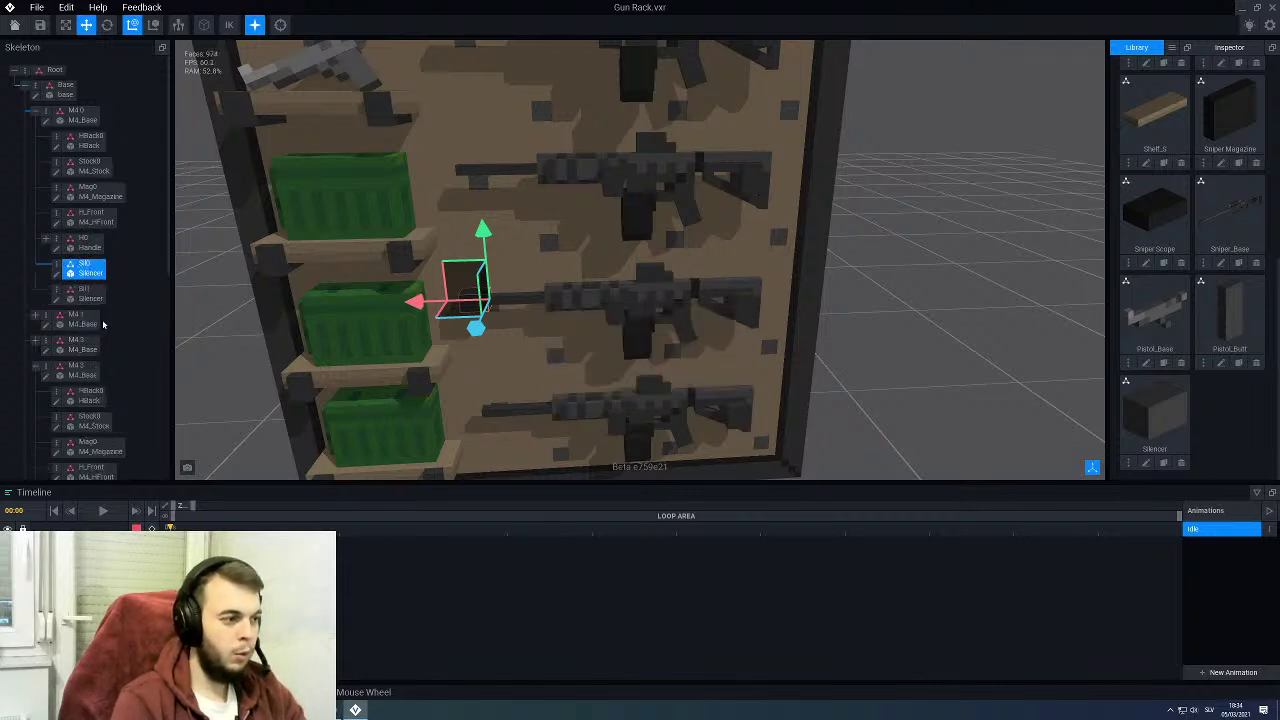
pyautogui.moveTo(80, 321); pyautogui.dragTo(79, 322)
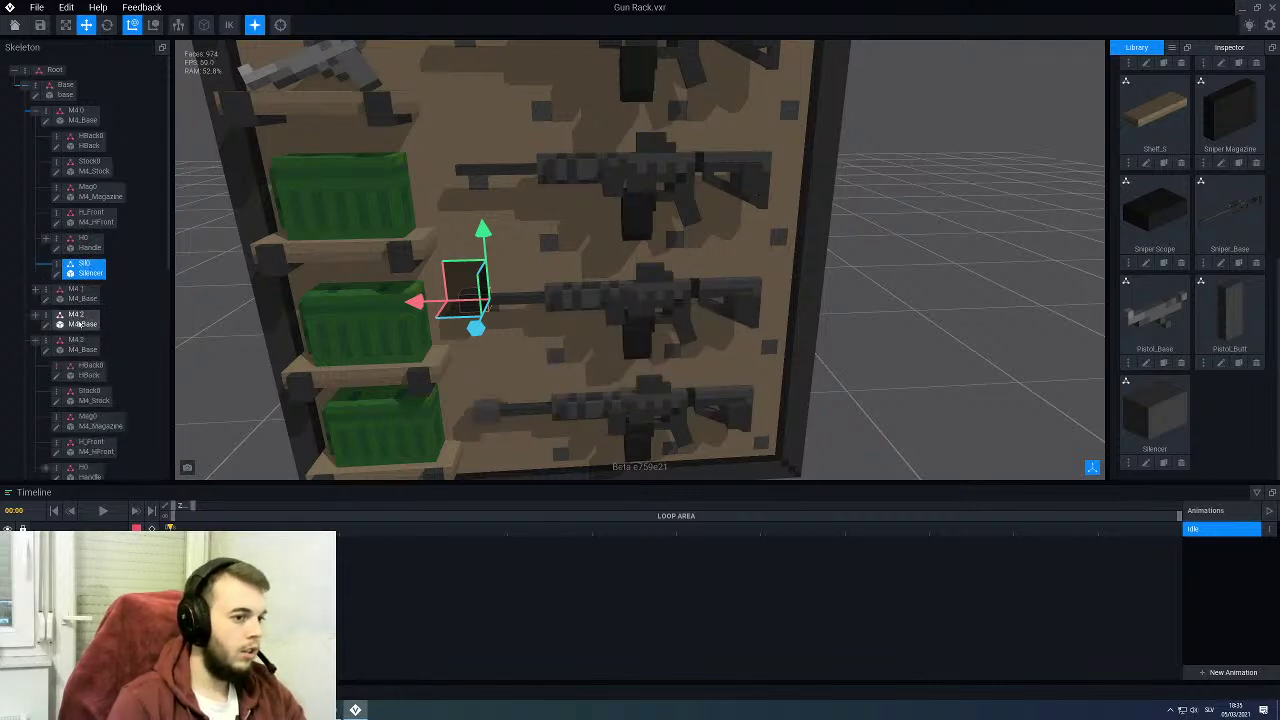
# Step: Duplicate the Sil0 node as Sil2 and move the copy under the M4 2 rifle
pyautogui.rightClick(57, 266)
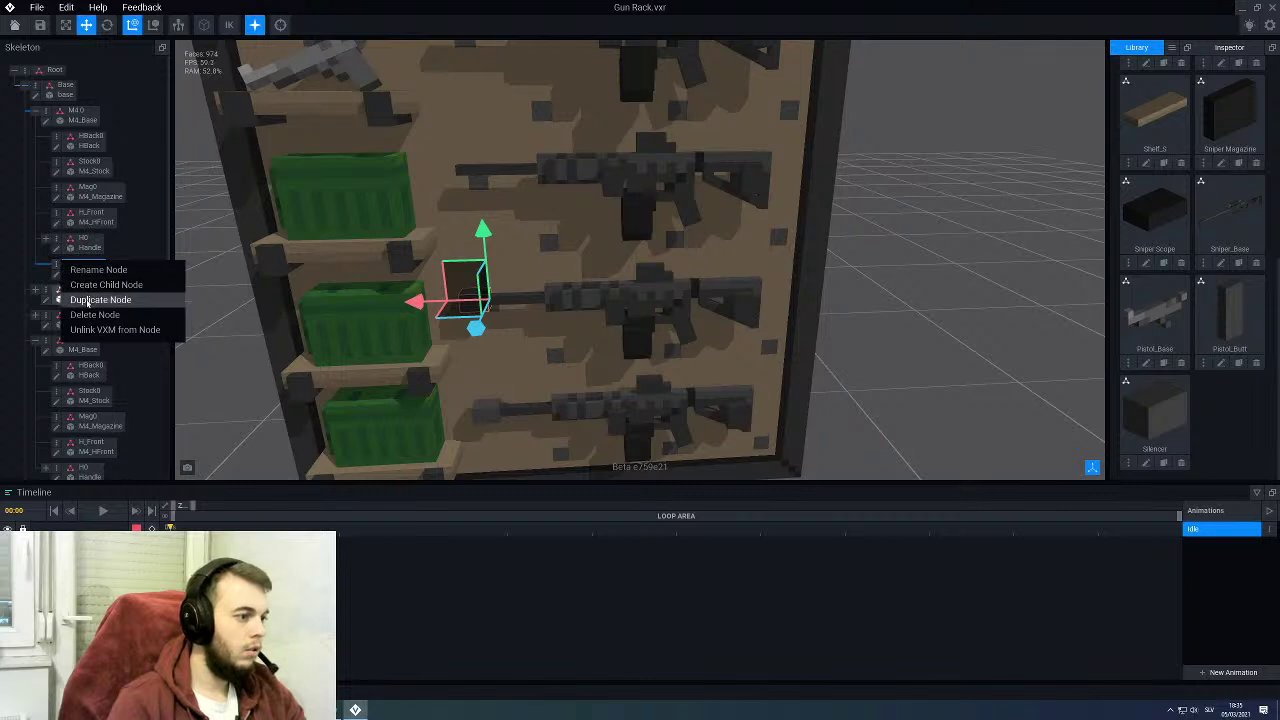
pyautogui.click(88, 302)
pyautogui.press('Return')
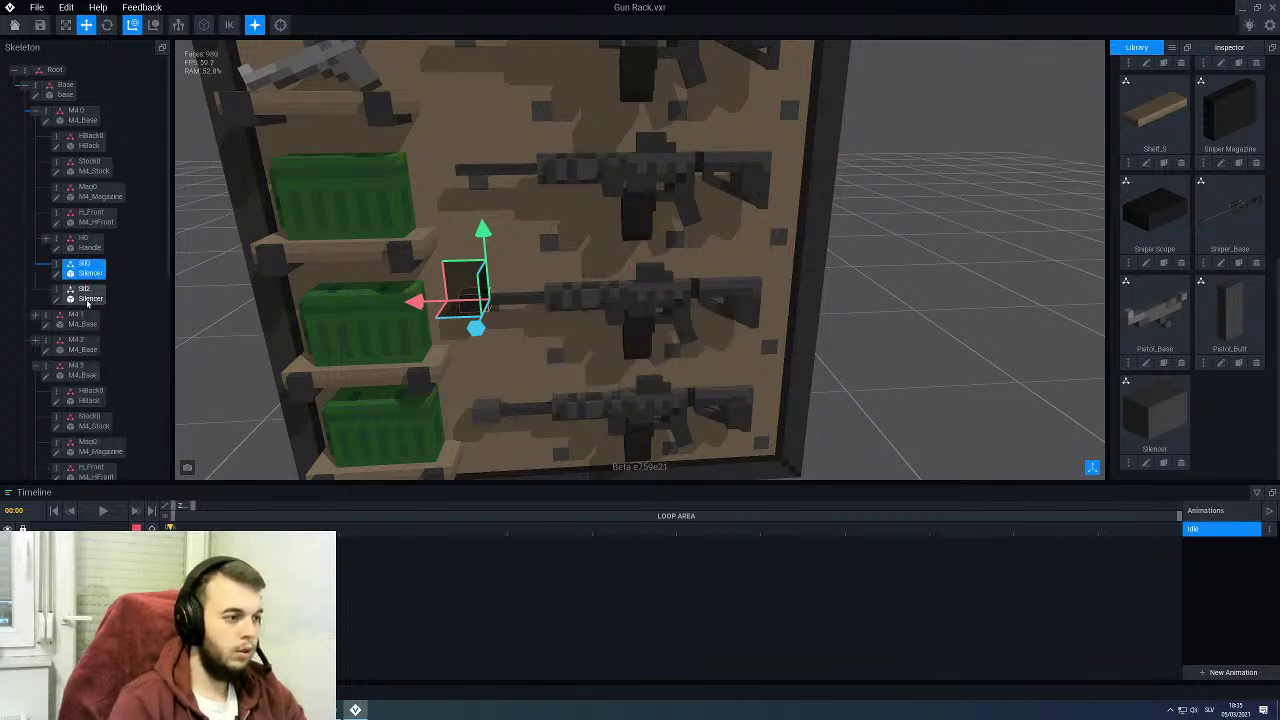
pyautogui.moveTo(84, 302); pyautogui.dragTo(82, 348)
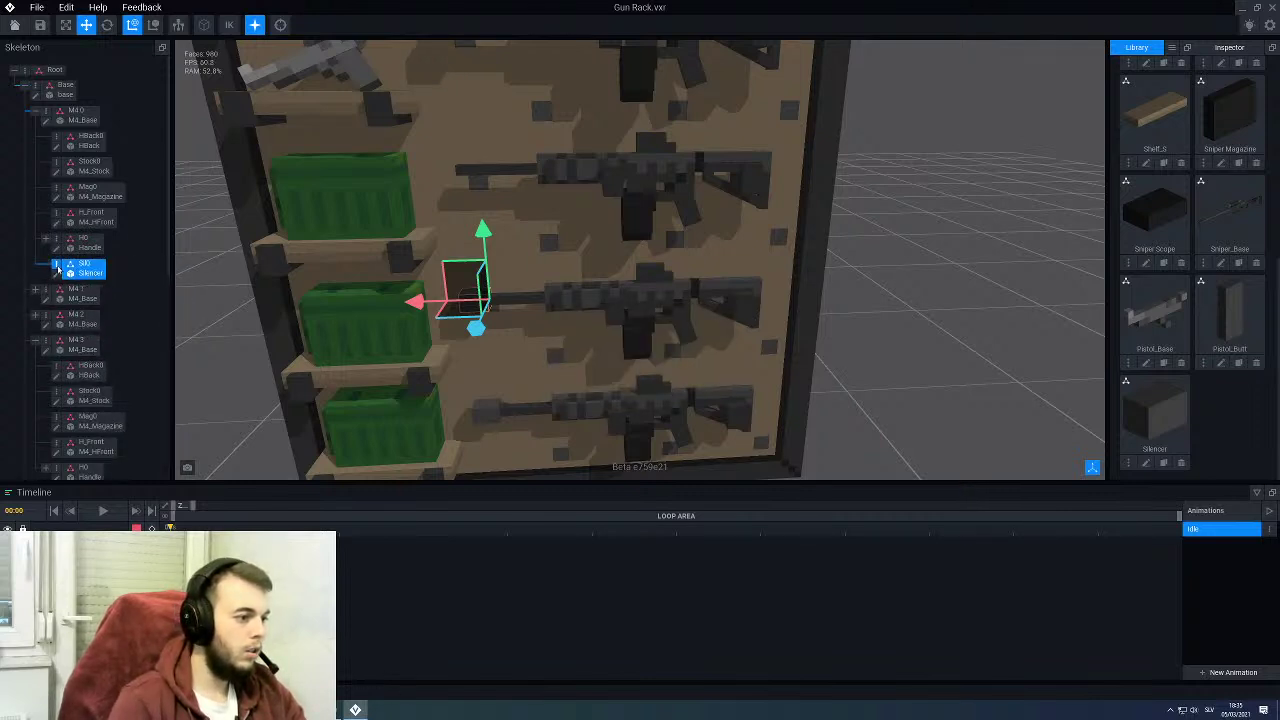
# Step: Duplicate the Sil0 node as Sil3, move the copy under the M4 3 rifle, and clear the selection
pyautogui.rightClick(57, 268)
pyautogui.click(70, 309)
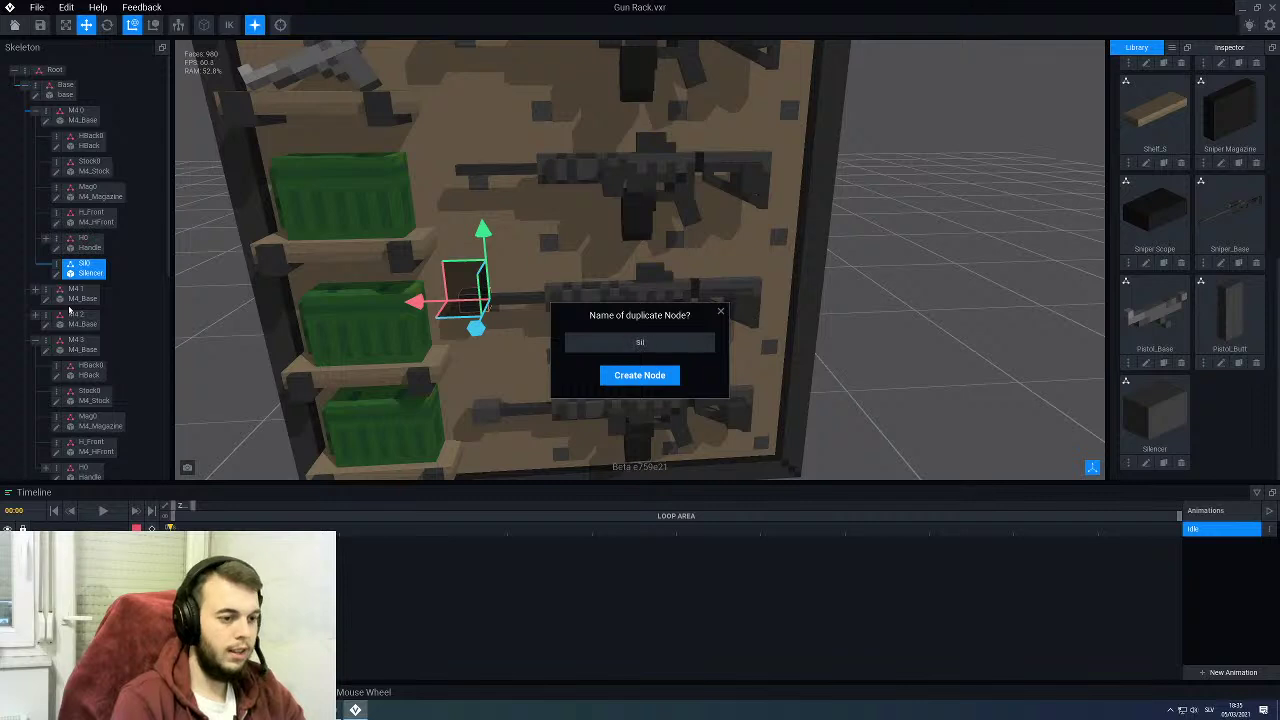
pyautogui.write('Sil3')
pyautogui.press('Return')
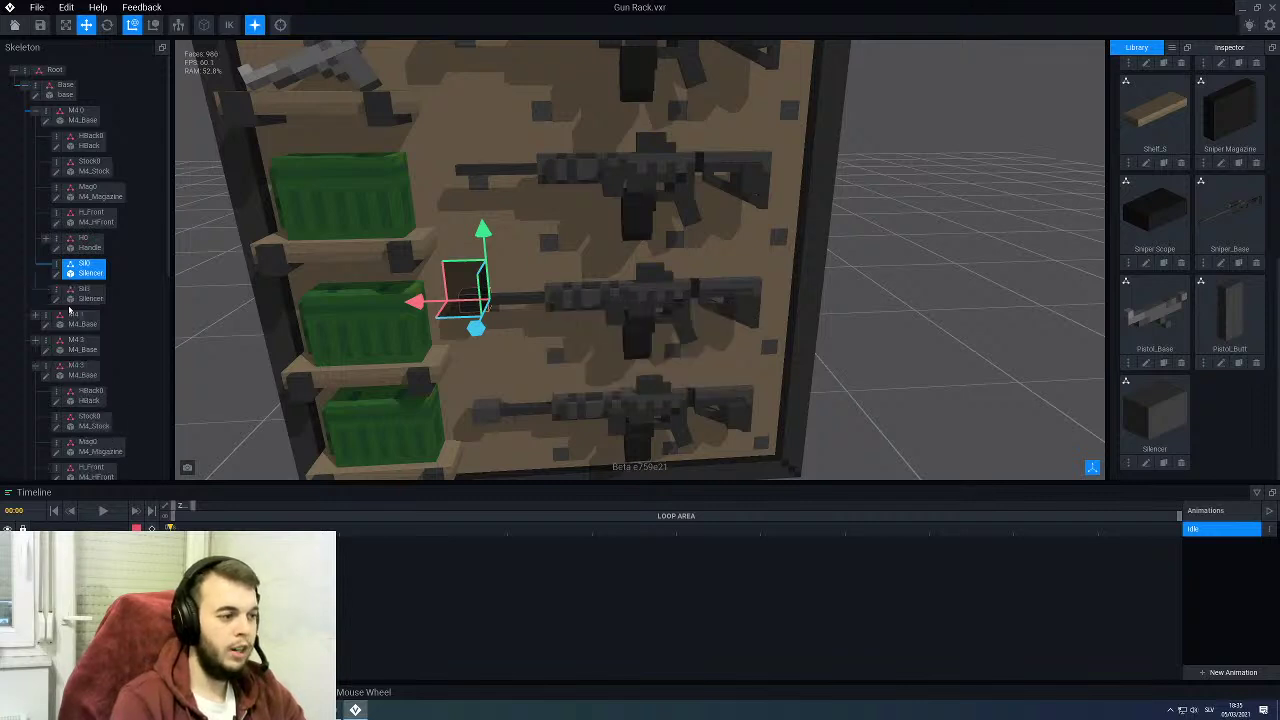
pyautogui.moveTo(78, 298); pyautogui.dragTo(82, 371)
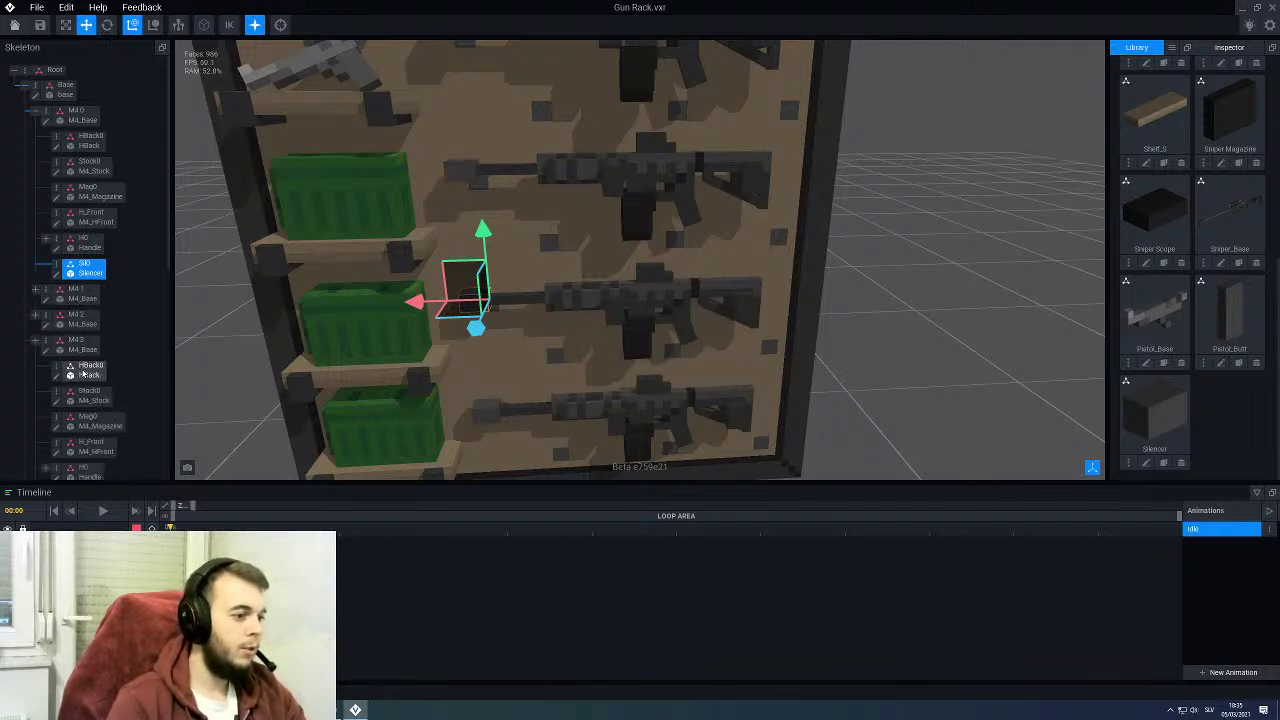
pyautogui.scroll(-6, 566, 224)
pyautogui.click(717, 229)
pyautogui.moveTo(469, 311)
pyautogui.mouseDown(button='right')
pyautogui.moveTo(720, 303)
pyautogui.moveTo(458, 307)
pyautogui.moveTo(490, 320)
pyautogui.mouseUp(button='right')
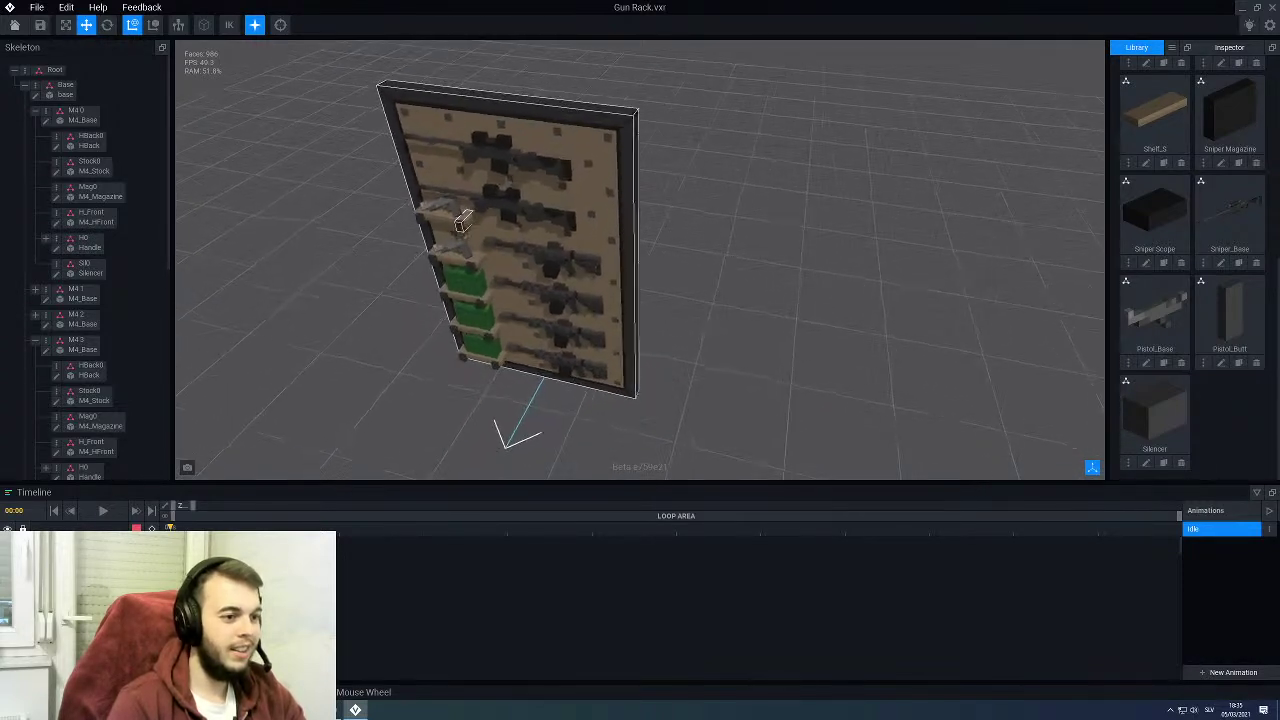
# Step: Delete the Sniper_Base model from the library
pyautogui.scroll(5, 587, 243)
pyautogui.scroll(-5, 587, 243)
pyautogui.moveTo(587, 243); pyautogui.dragTo(569, 230, button='right')
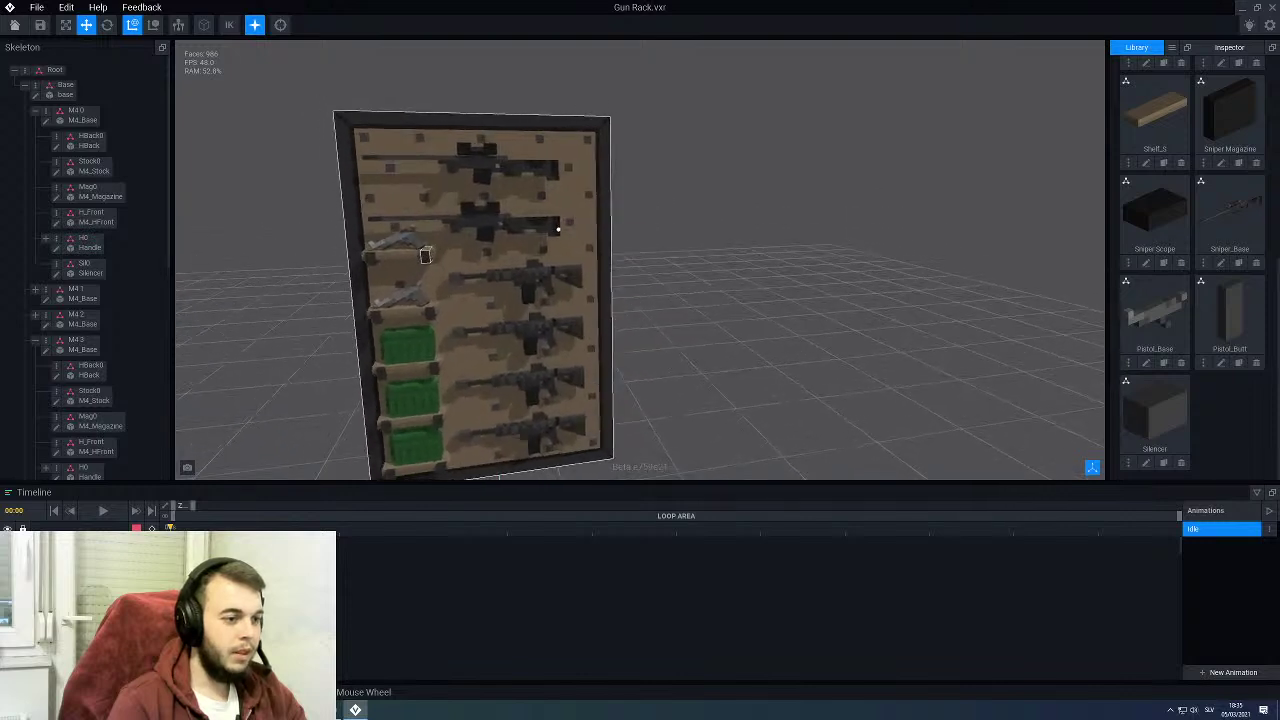
pyautogui.scroll(4, 569, 230)
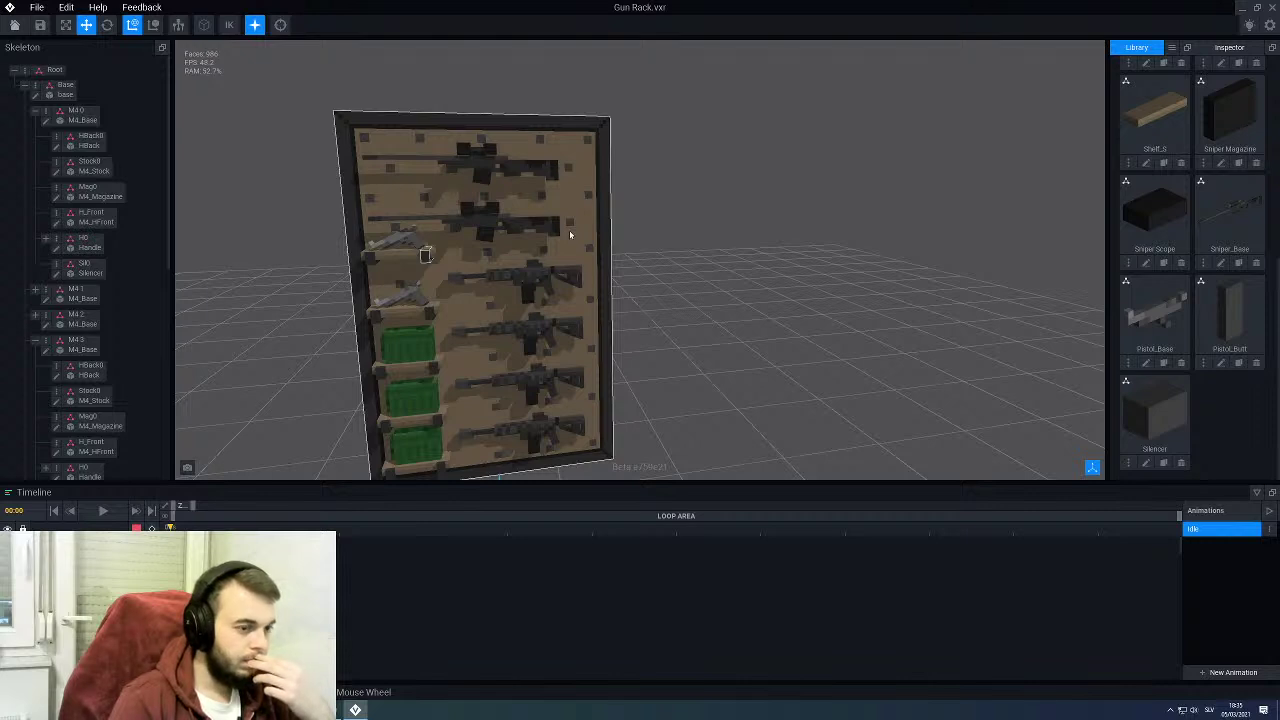
pyautogui.click(489, 227)
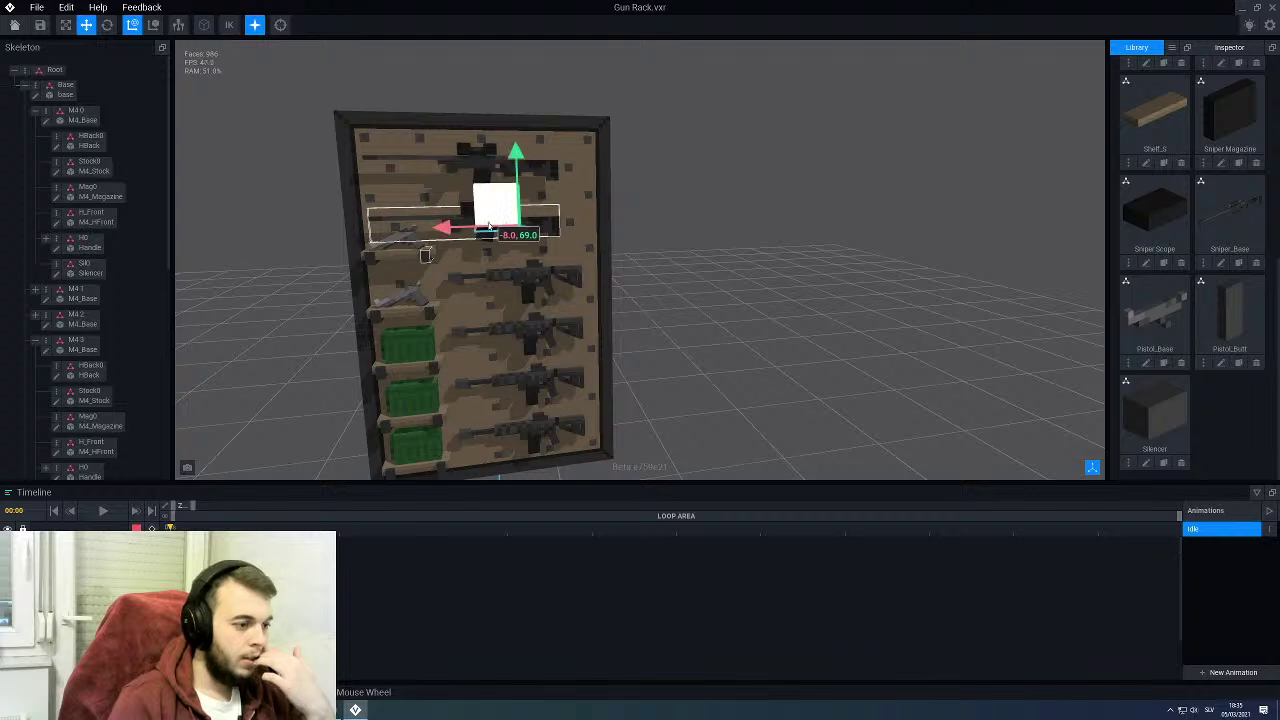
pyautogui.scroll(1, 1193, 333)
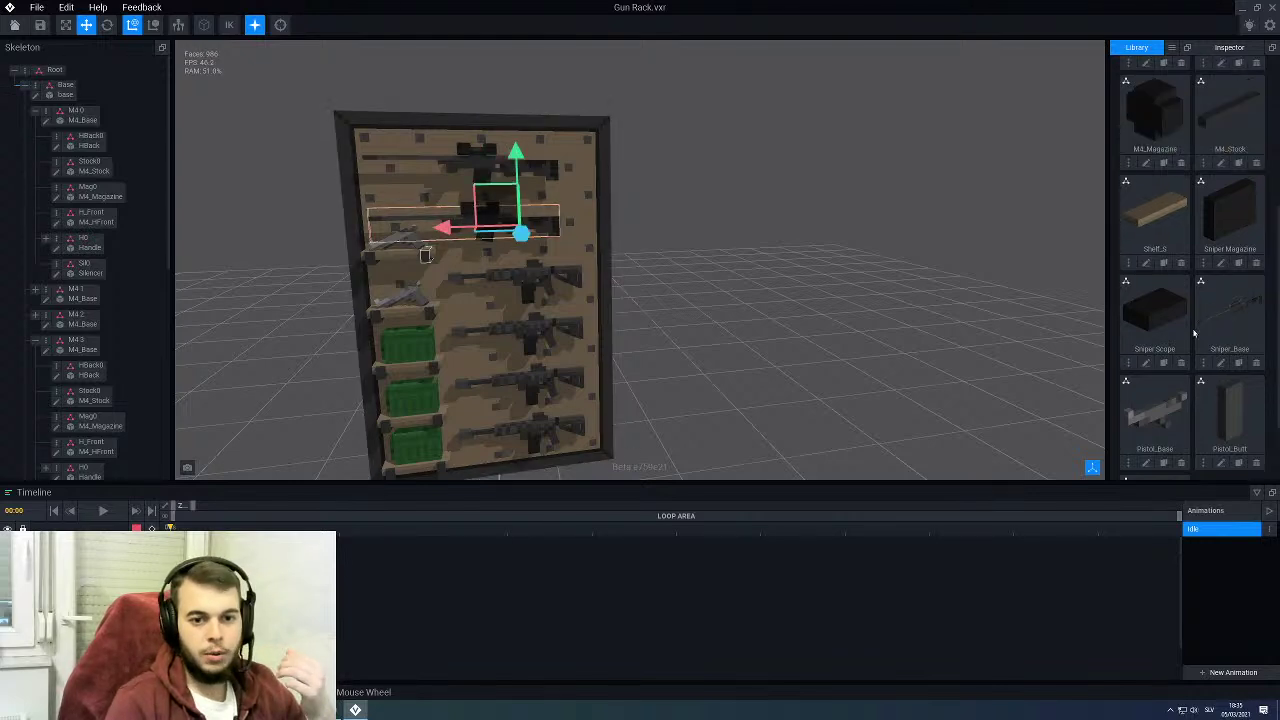
pyautogui.click(1257, 364)
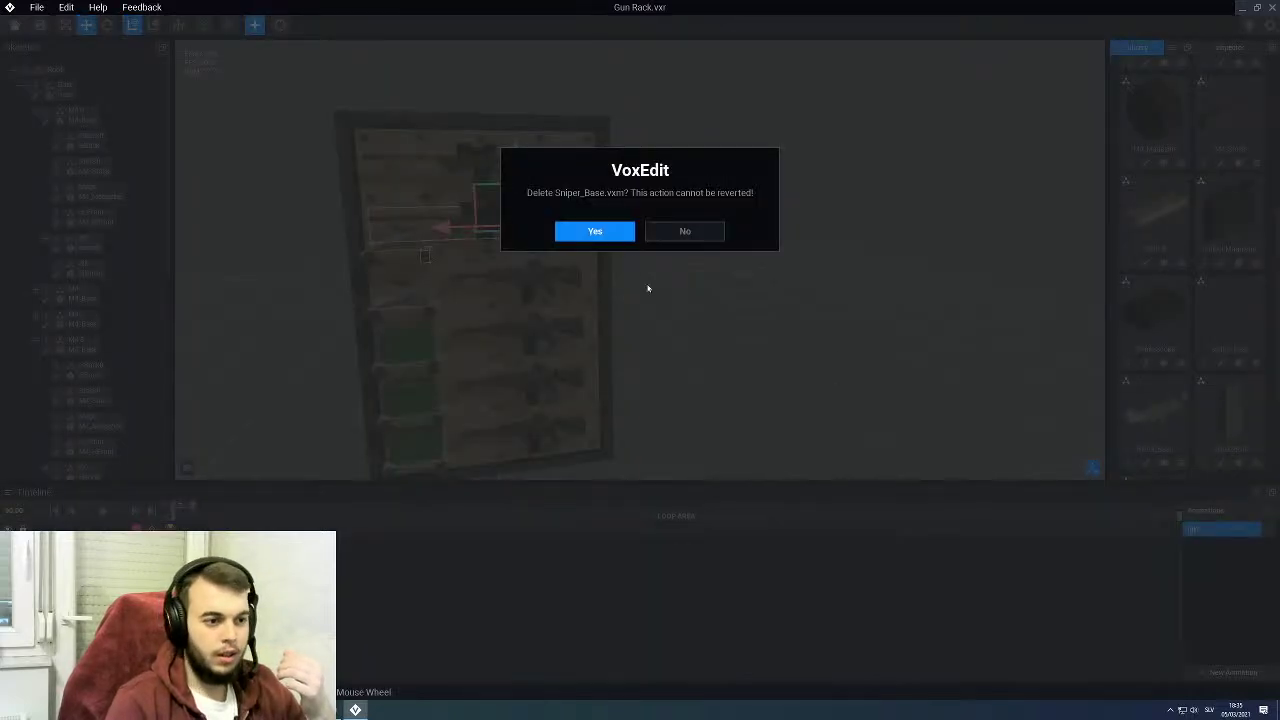
pyautogui.click(594, 229)
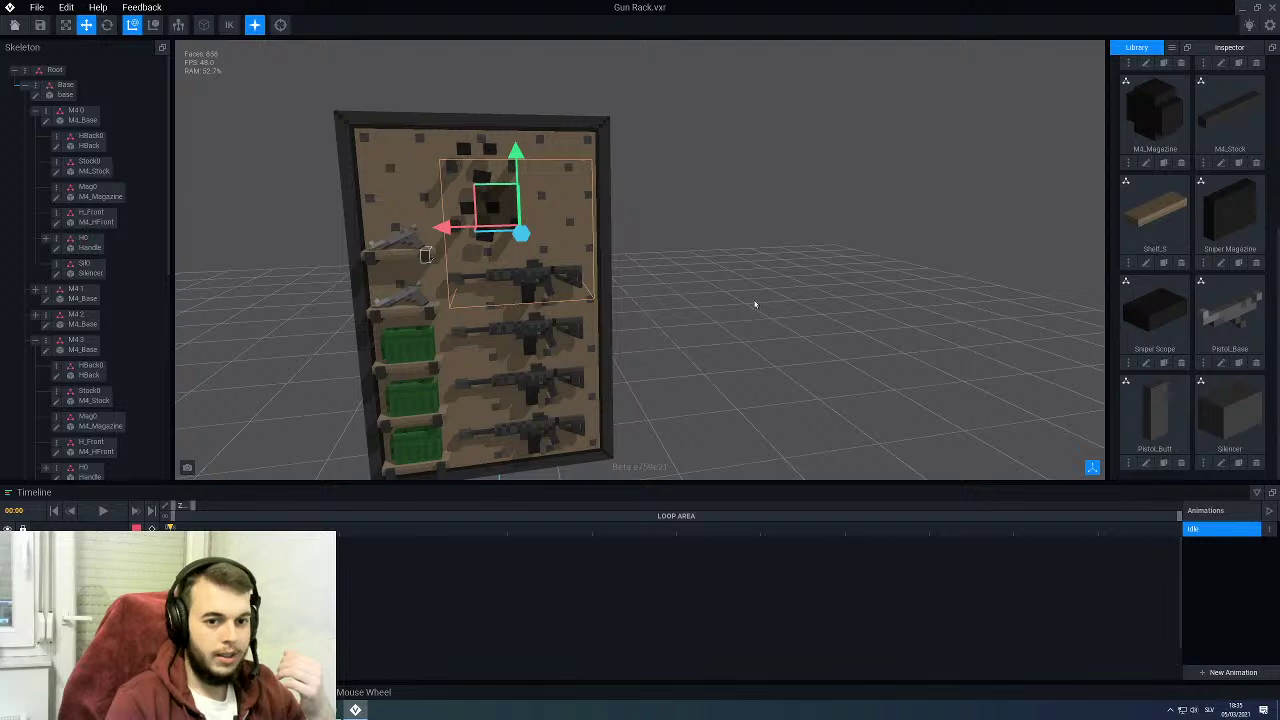
# Step: Delete the Sniper Magazine and Sniper Scope models from the library and clear the selection
pyautogui.click(1255, 263)
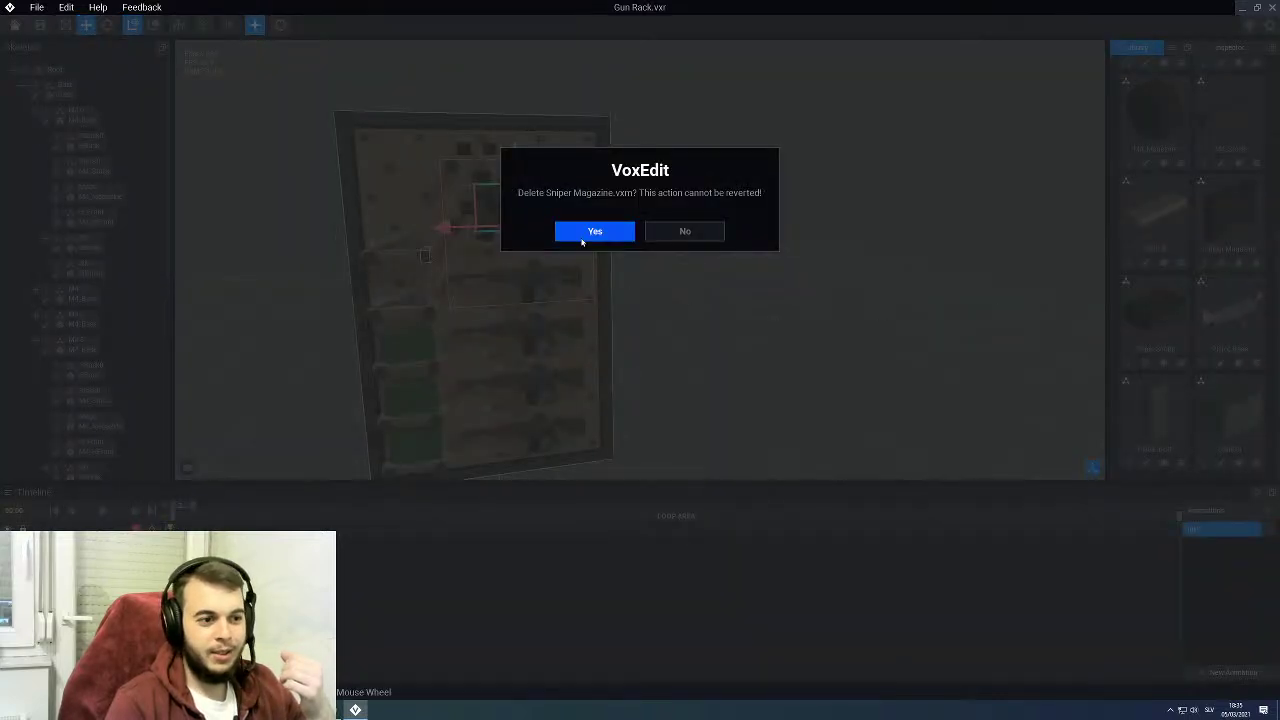
pyautogui.click(585, 236)
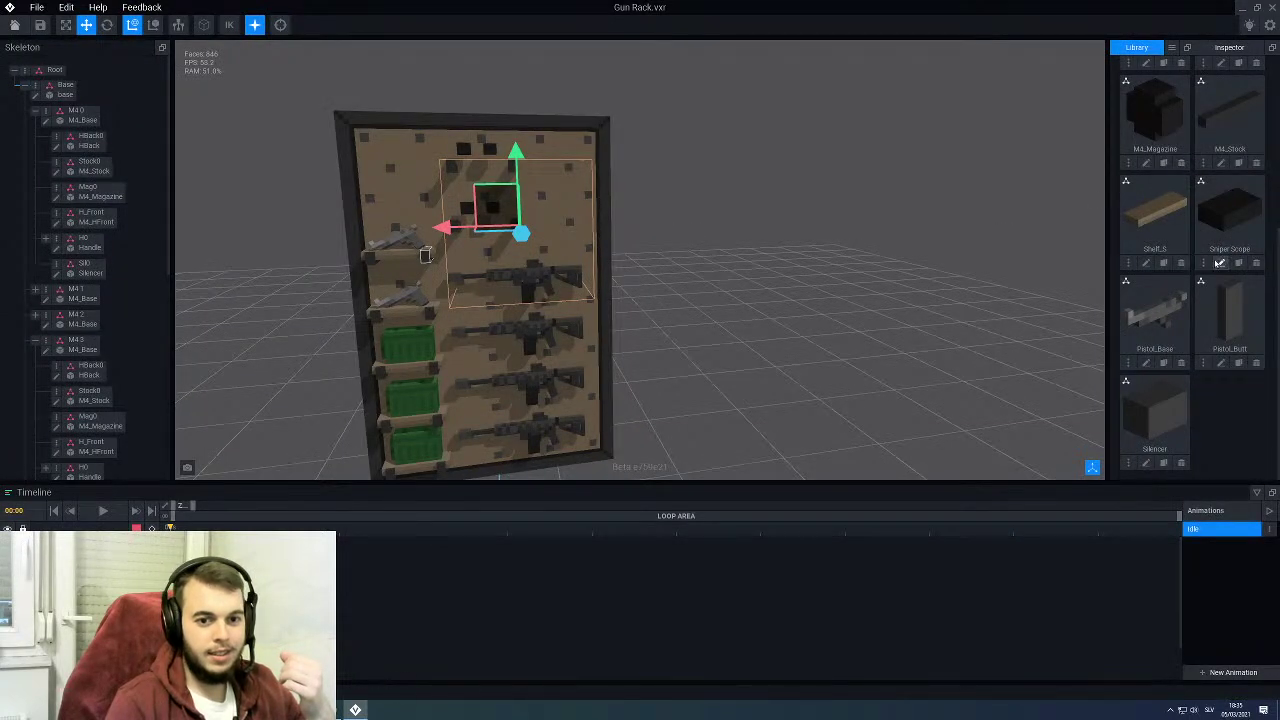
pyautogui.click(1256, 264)
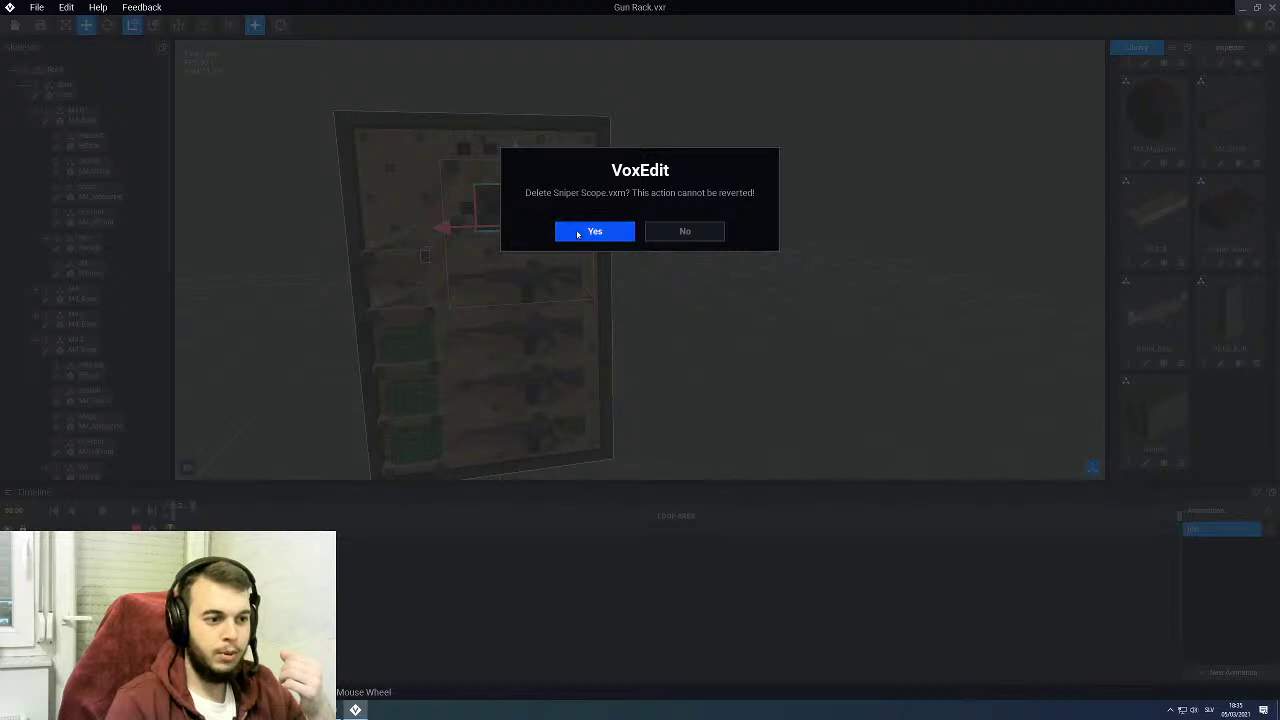
pyautogui.click(578, 234)
pyautogui.click(689, 217)
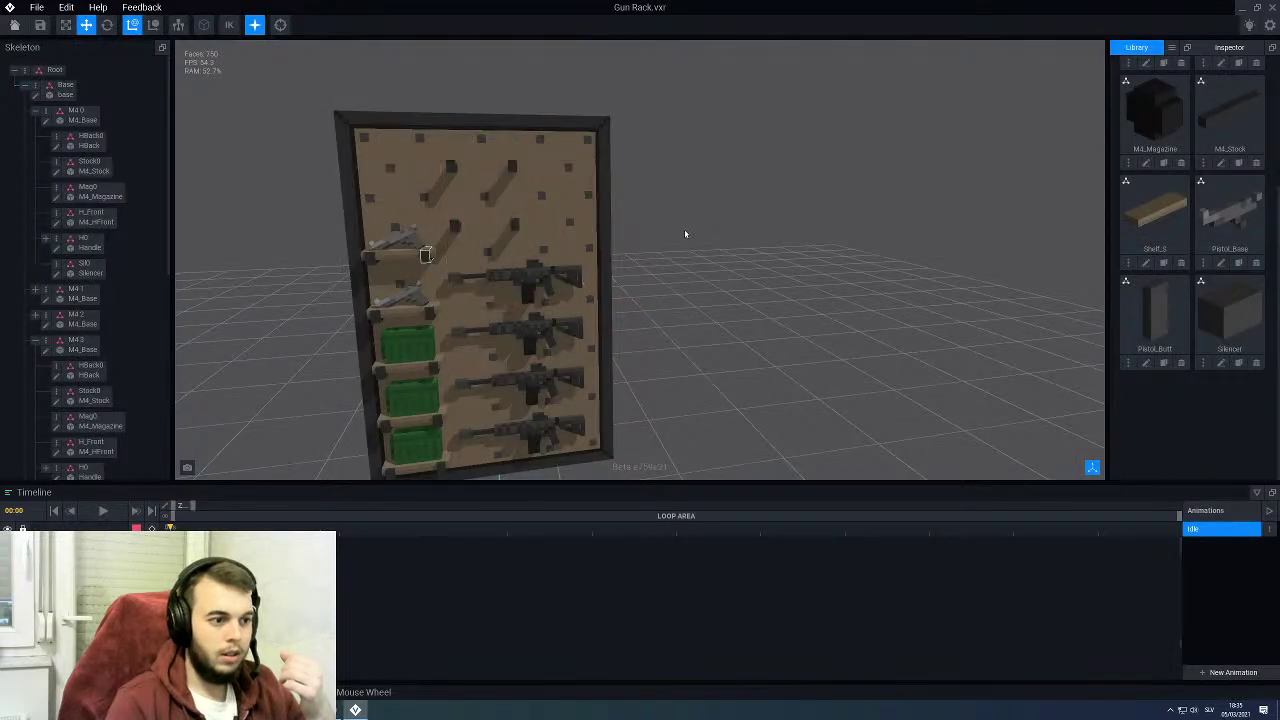
# Step: Delete the two leftover sniper nodes, with their wall handles, from the skeleton
pyautogui.moveTo(684, 231); pyautogui.dragTo(576, 231, button='right')
pyautogui.scroll(3, 576, 232)
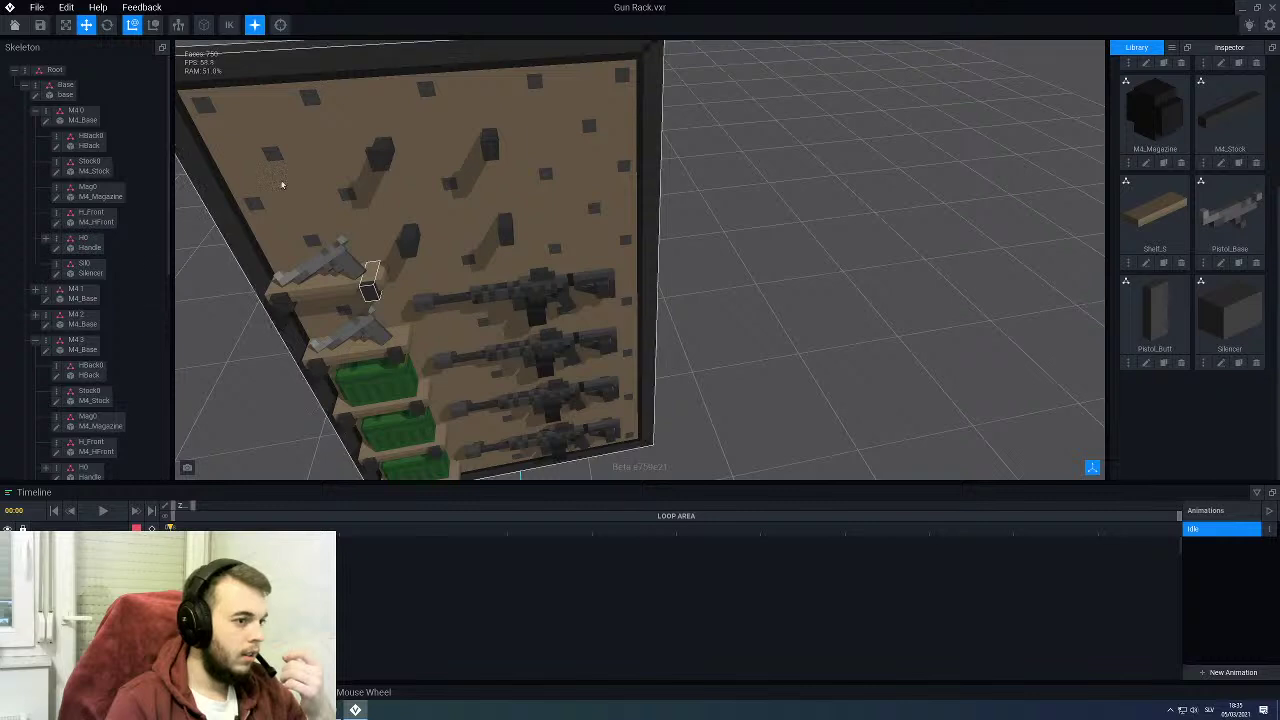
pyautogui.click(72, 120)
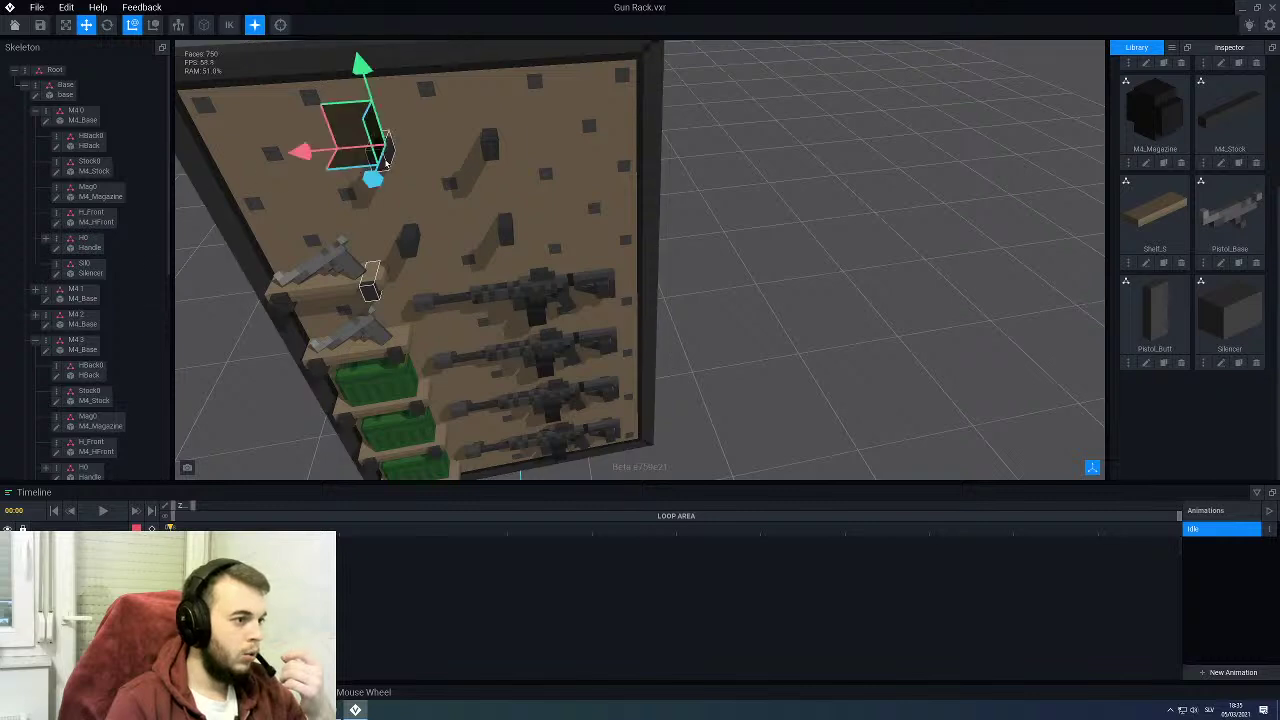
pyautogui.click(25, 87)
pyautogui.click(23, 86)
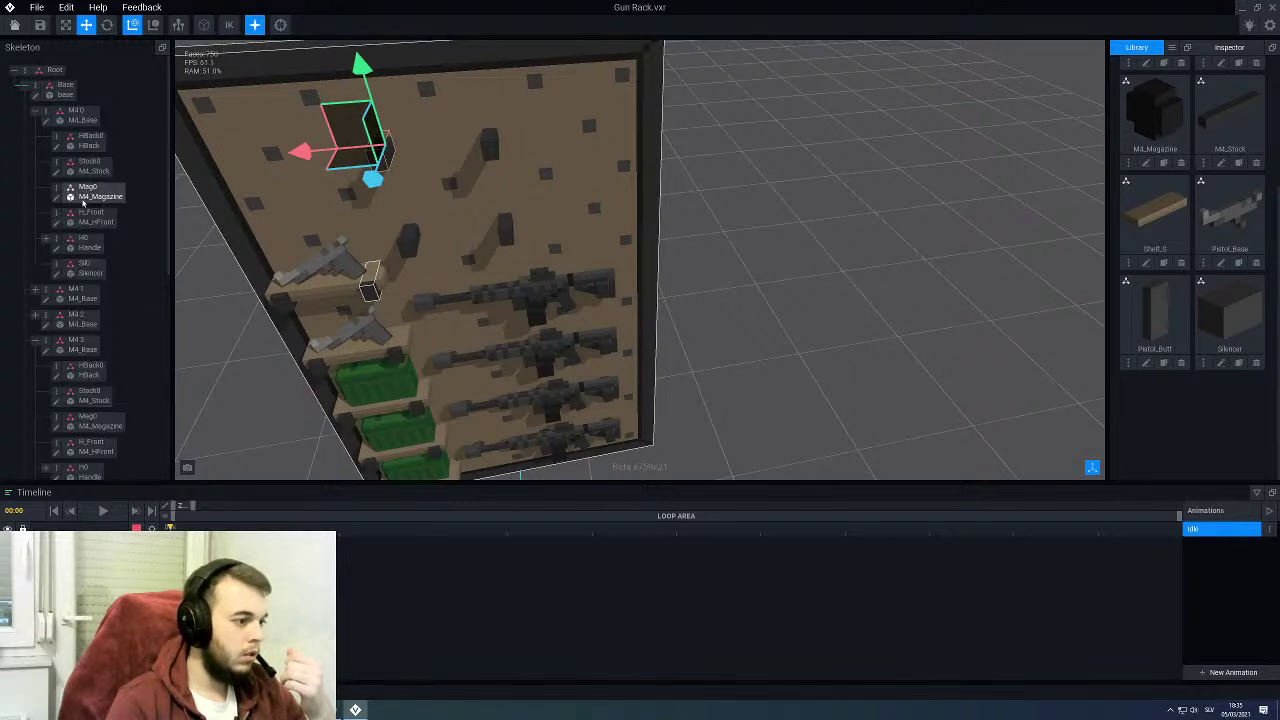
pyautogui.scroll(-5, 480, 319)
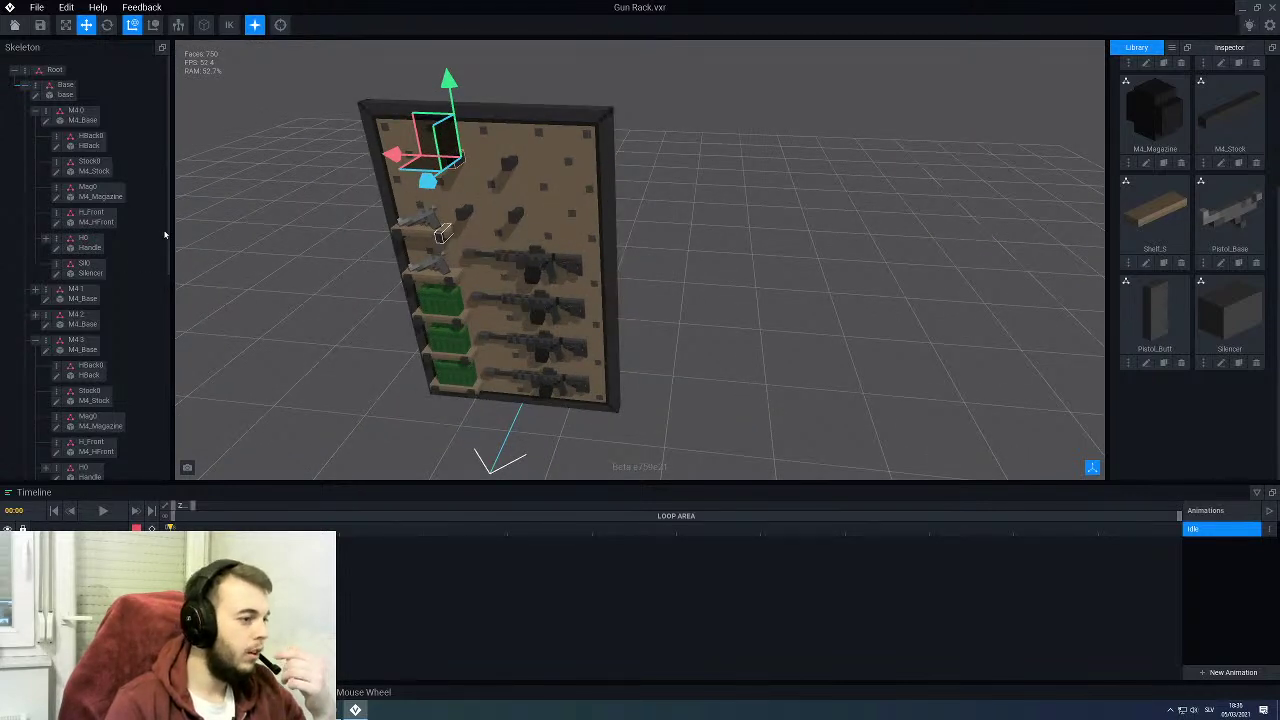
pyautogui.moveTo(168, 237); pyautogui.dragTo(148, 457)
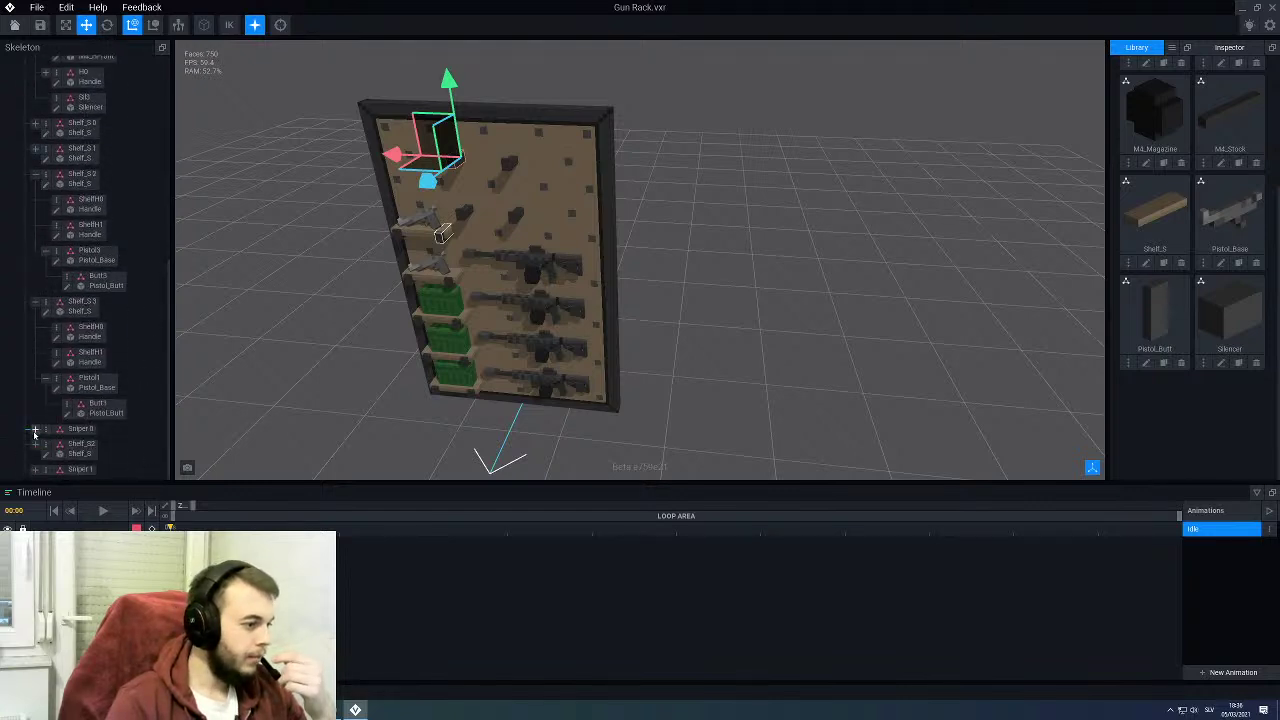
pyautogui.rightClick(45, 433)
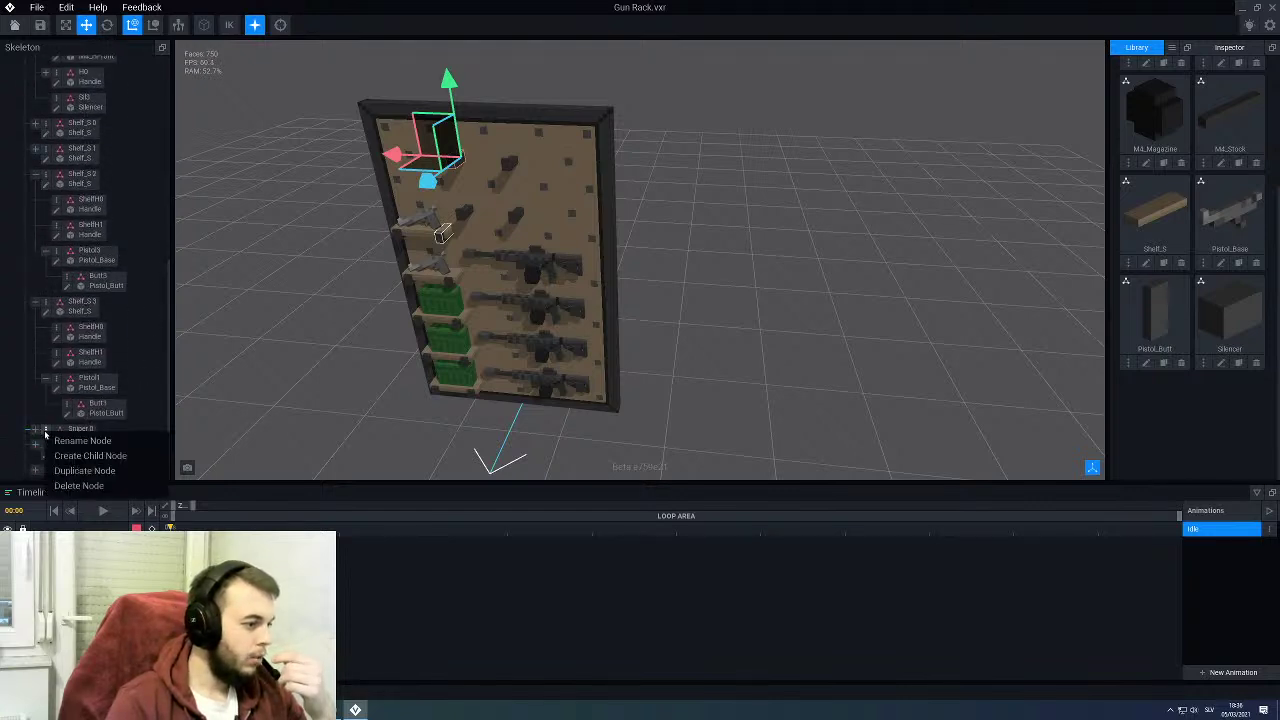
pyautogui.click(68, 486)
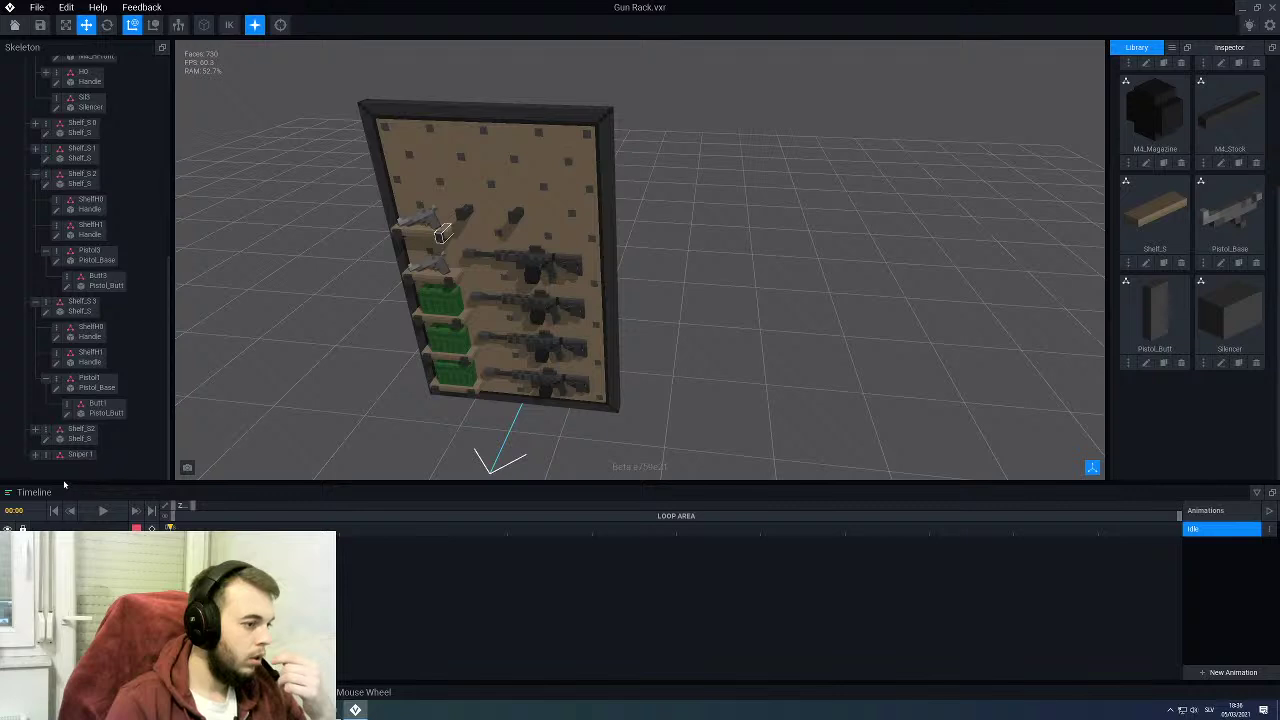
pyautogui.click(70, 455)
pyautogui.rightClick(46, 455)
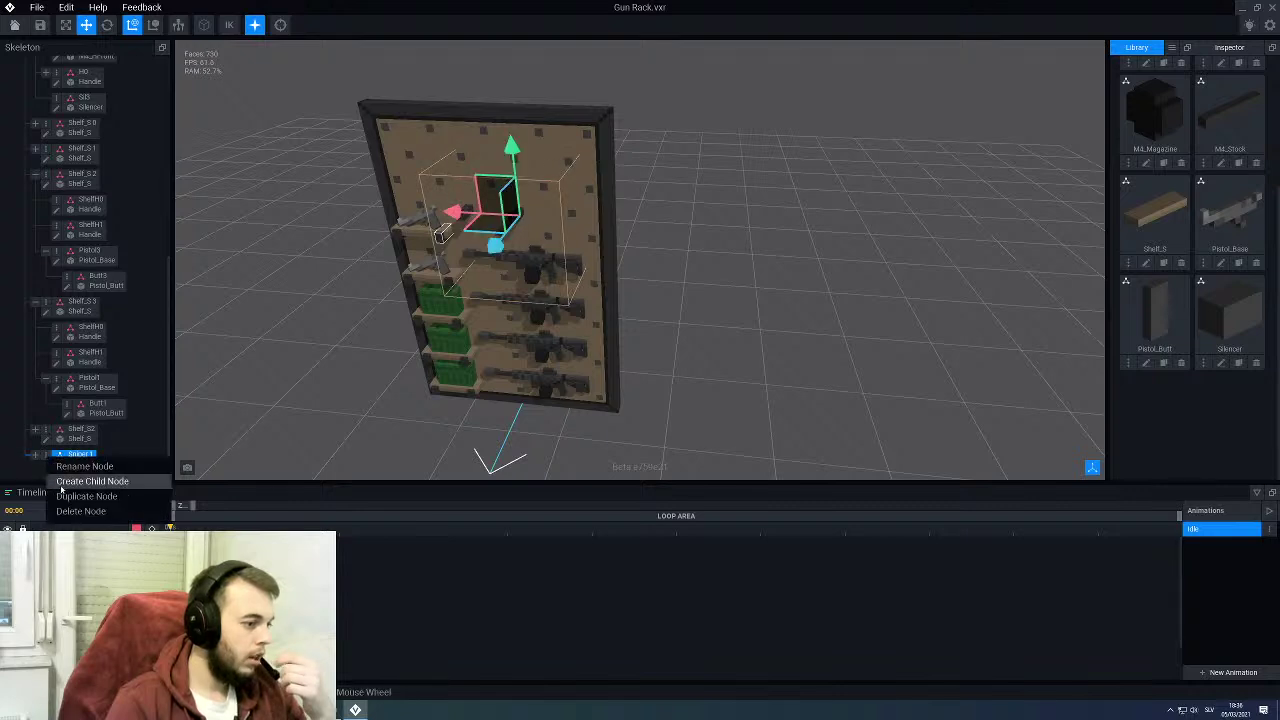
pyautogui.click(68, 508)
# Step: Collapse the Shelf_S 2, Shelf_S 3 and M4 3 branches in the skeleton
pyautogui.moveTo(334, 450); pyautogui.dragTo(311, 386, button='right')
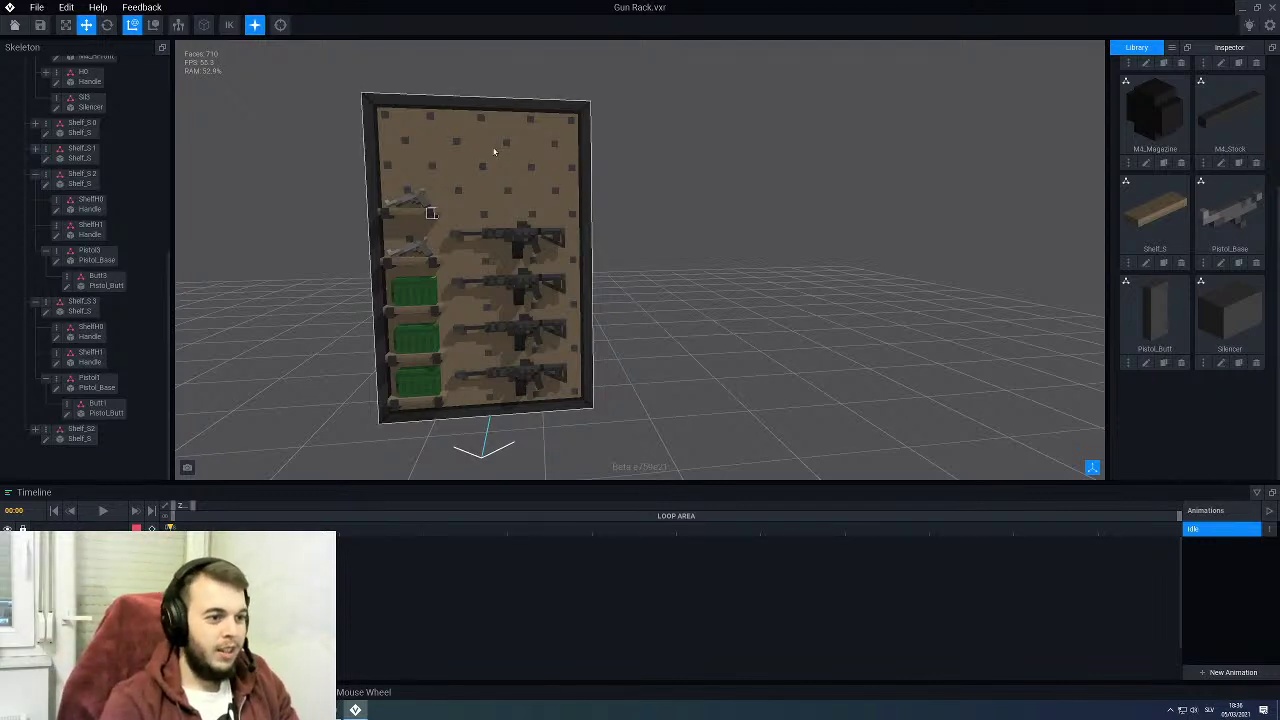
pyautogui.scroll(5, 413, 155)
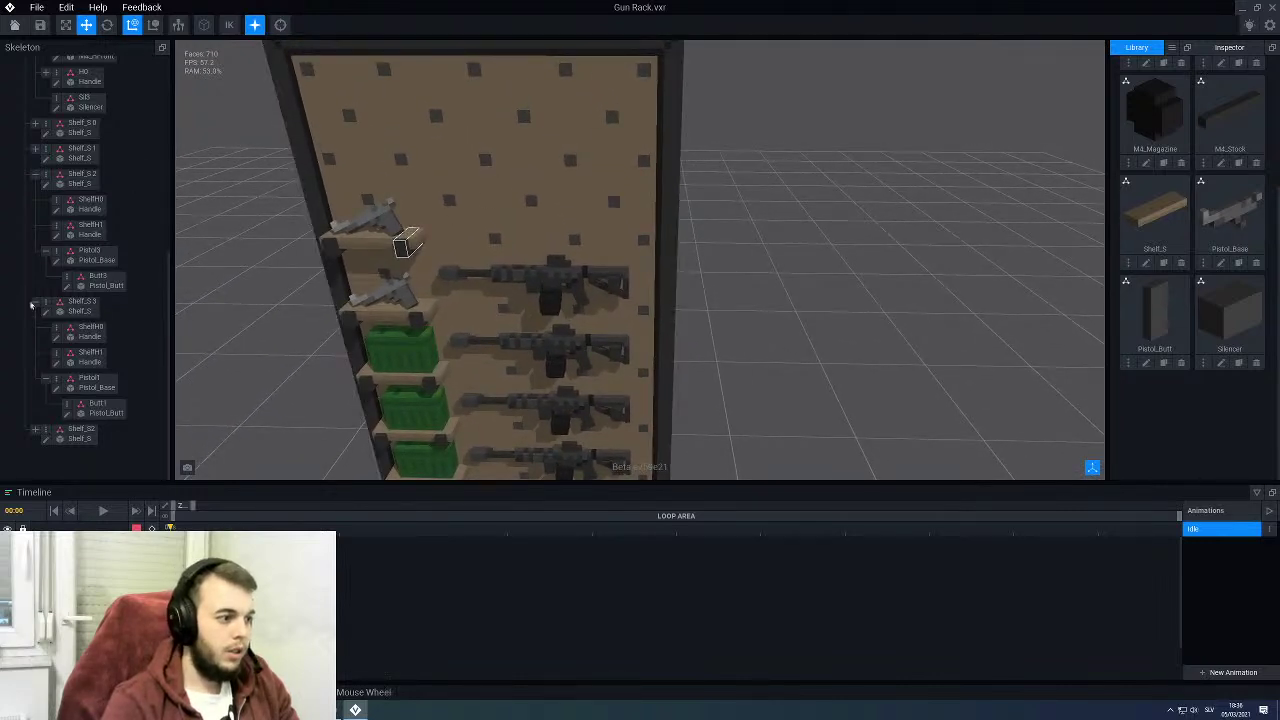
pyautogui.click(36, 177)
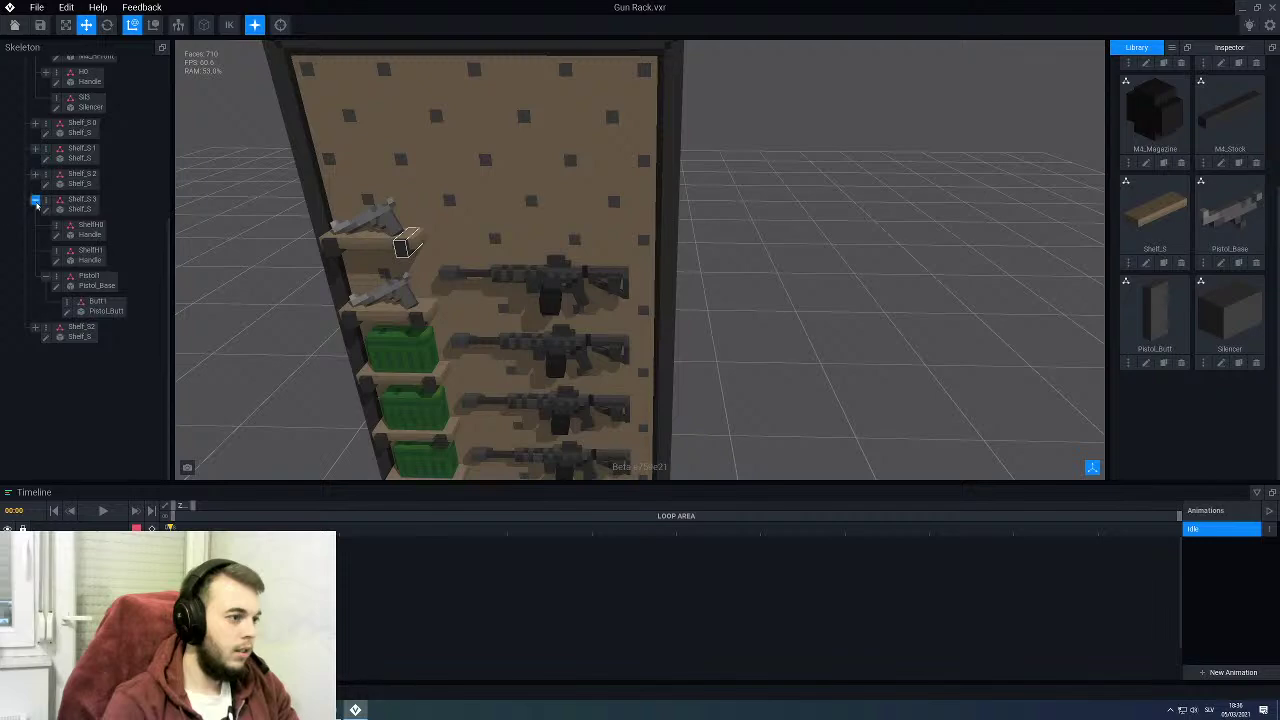
pyautogui.click(36, 200)
pyautogui.scroll(2, 40, 245)
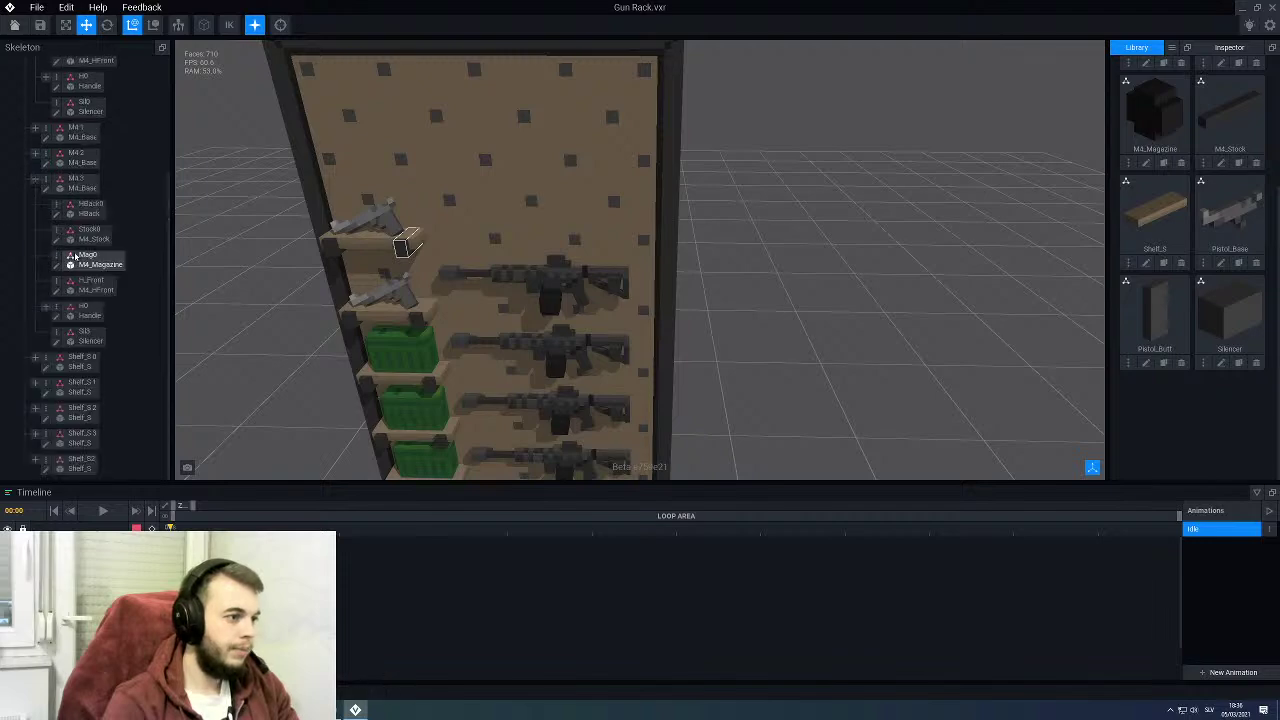
pyautogui.click(36, 180)
pyautogui.moveTo(440, 300)
pyautogui.mouseDown(button='right')
pyautogui.moveTo(434, 280)
pyautogui.moveTo(456, 271)
pyautogui.moveTo(543, 310)
pyautogui.moveTo(500, 283)
pyautogui.moveTo(463, 294)
pyautogui.mouseUp(button='right')
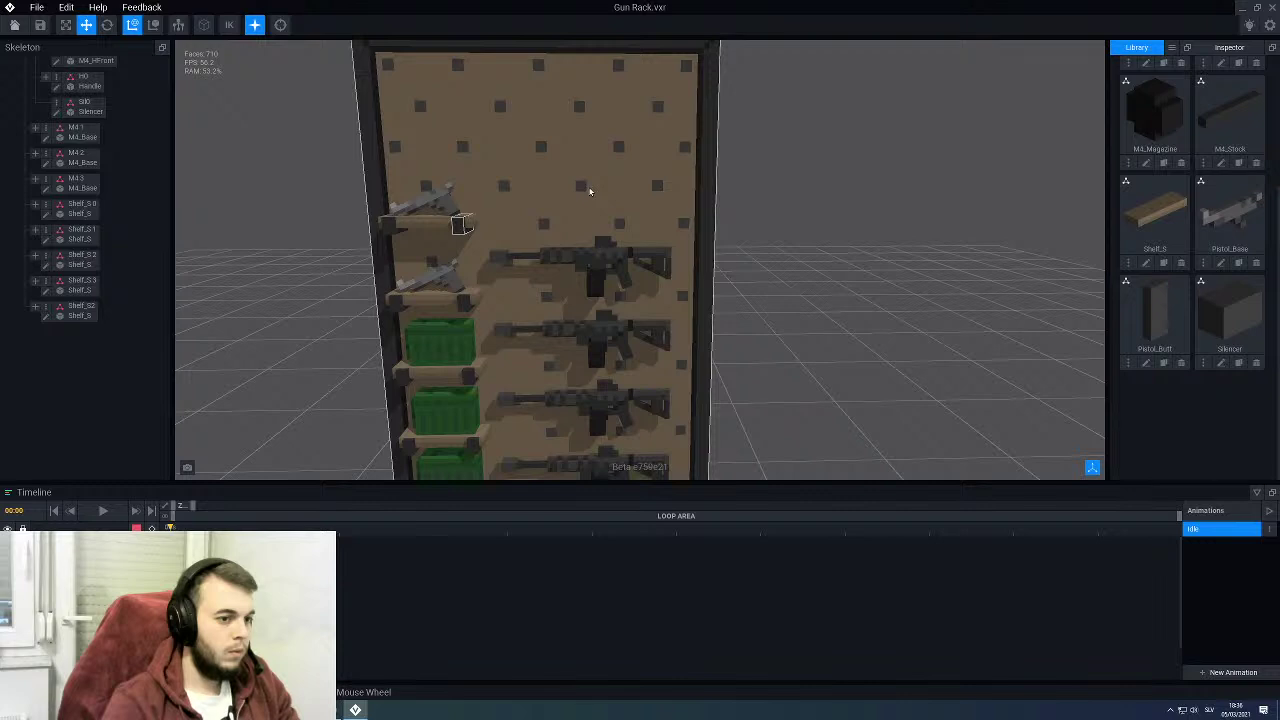
# Step: Duplicate the M4 3 rifle node under the name M4 4
pyautogui.click(86, 187)
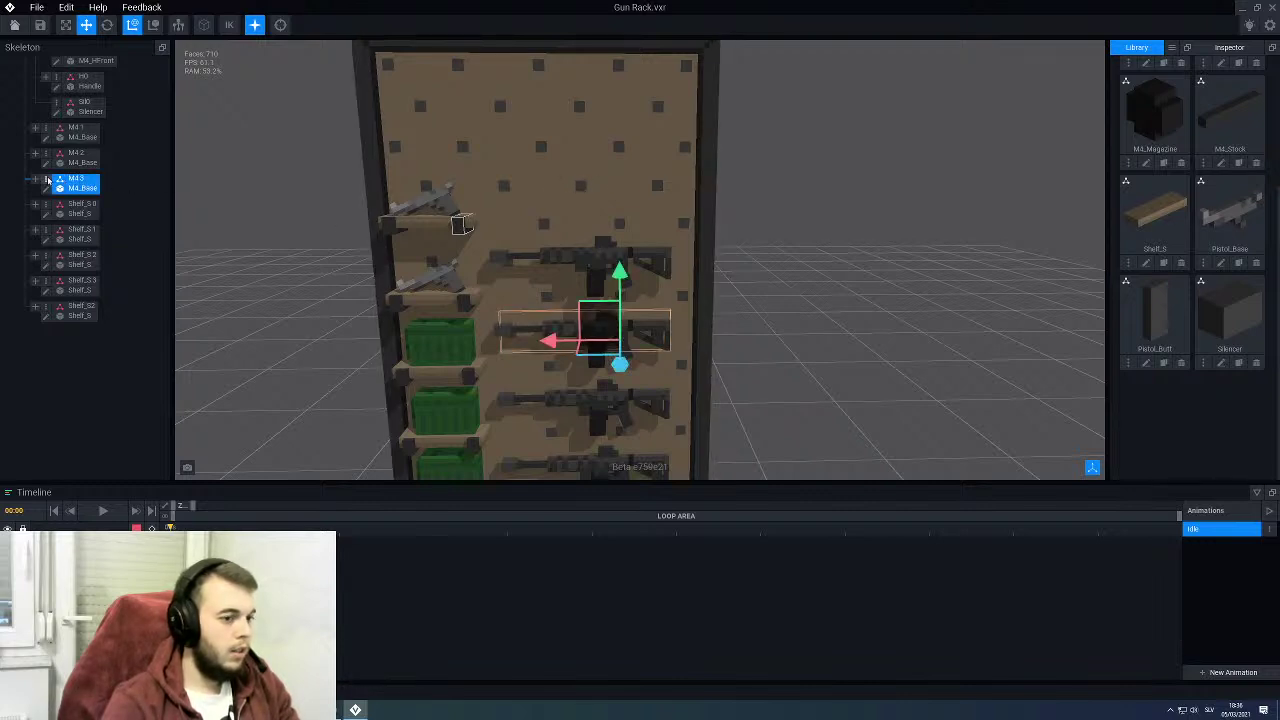
pyautogui.rightClick(48, 180)
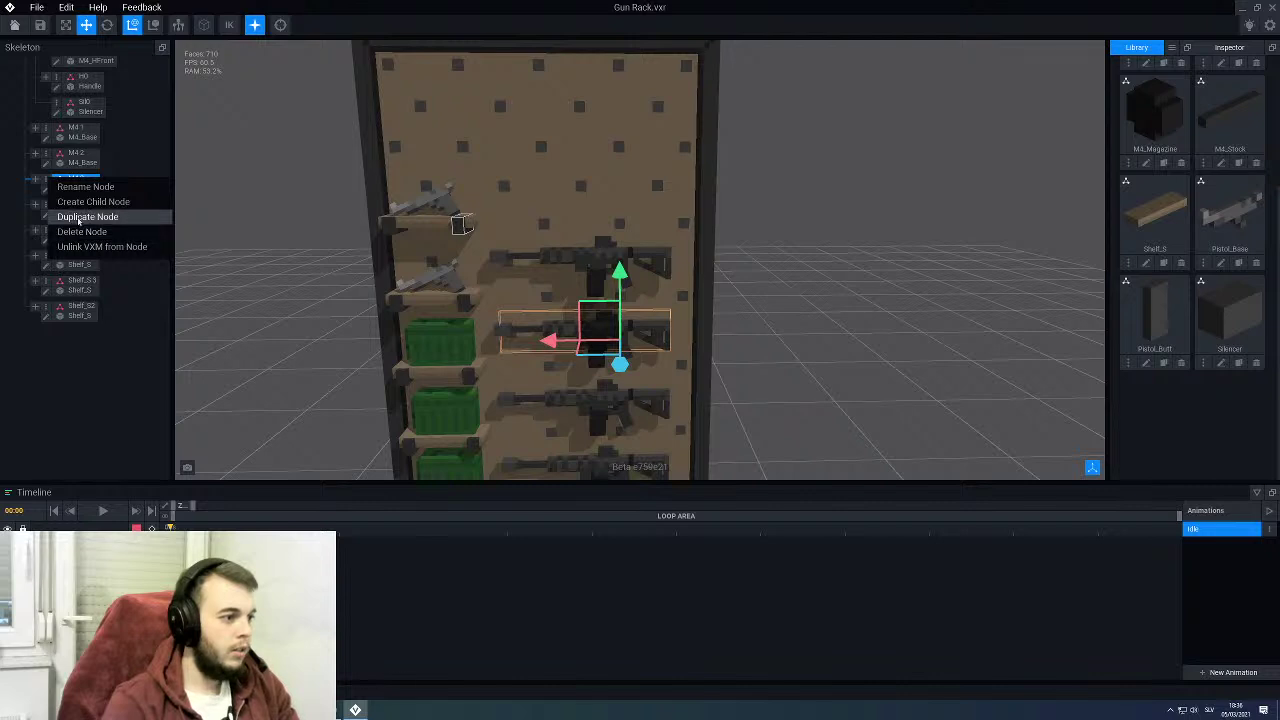
pyautogui.click(80, 216)
pyautogui.write('M4')
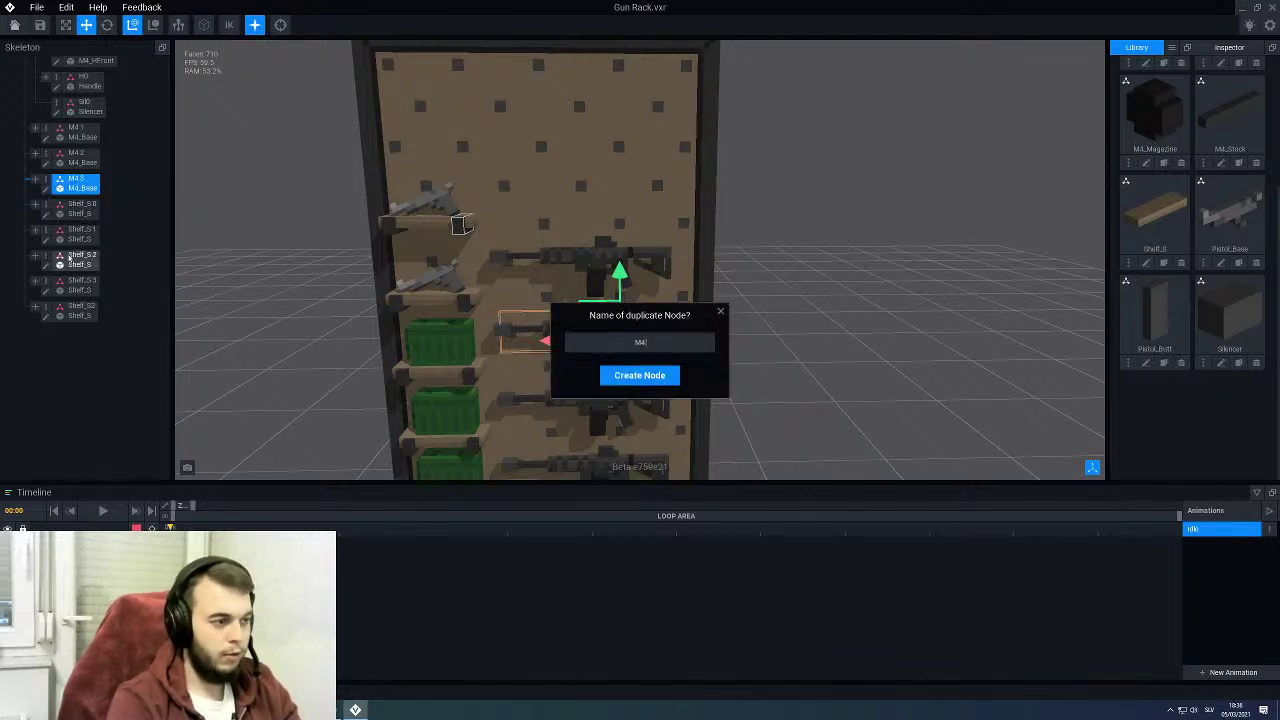
pyautogui.write('.4')
pyautogui.press('Return')
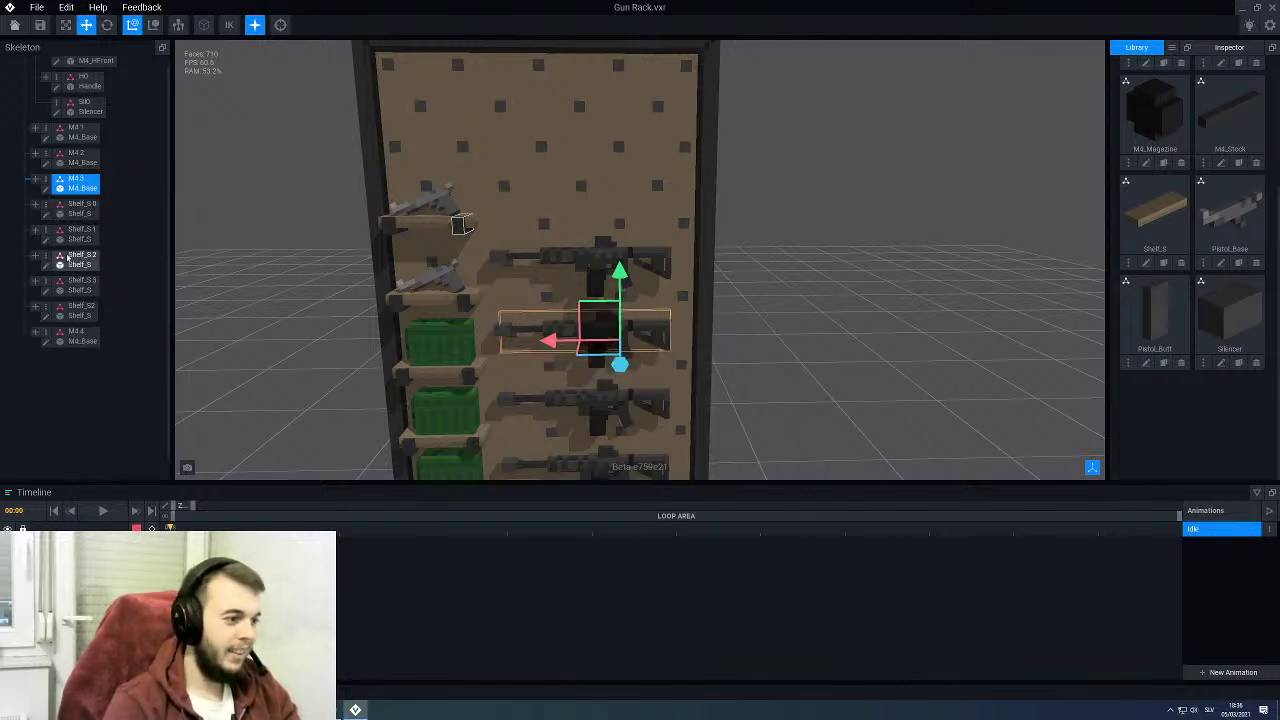
# Step: Raise the M4 4 rifle to a height of 67 so it hangs above the other four, and clear the selection
pyautogui.click(78, 335)
pyautogui.click(35, 333)
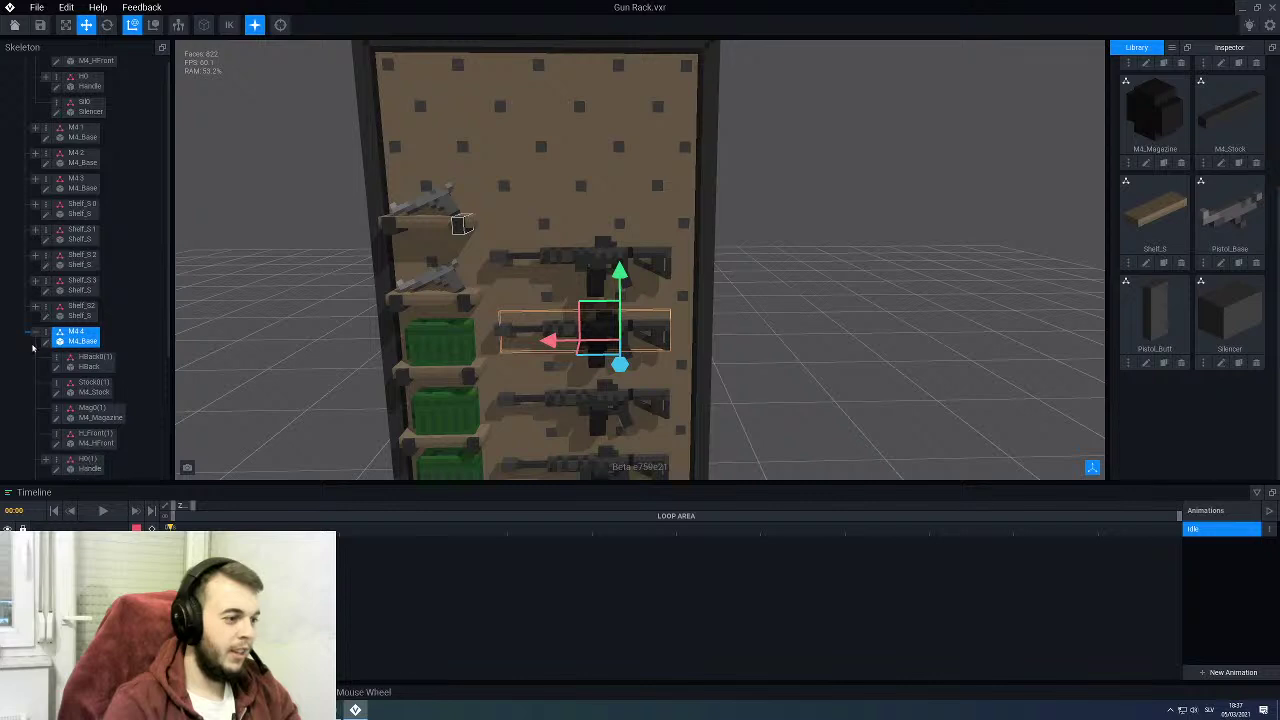
pyautogui.click(35, 334)
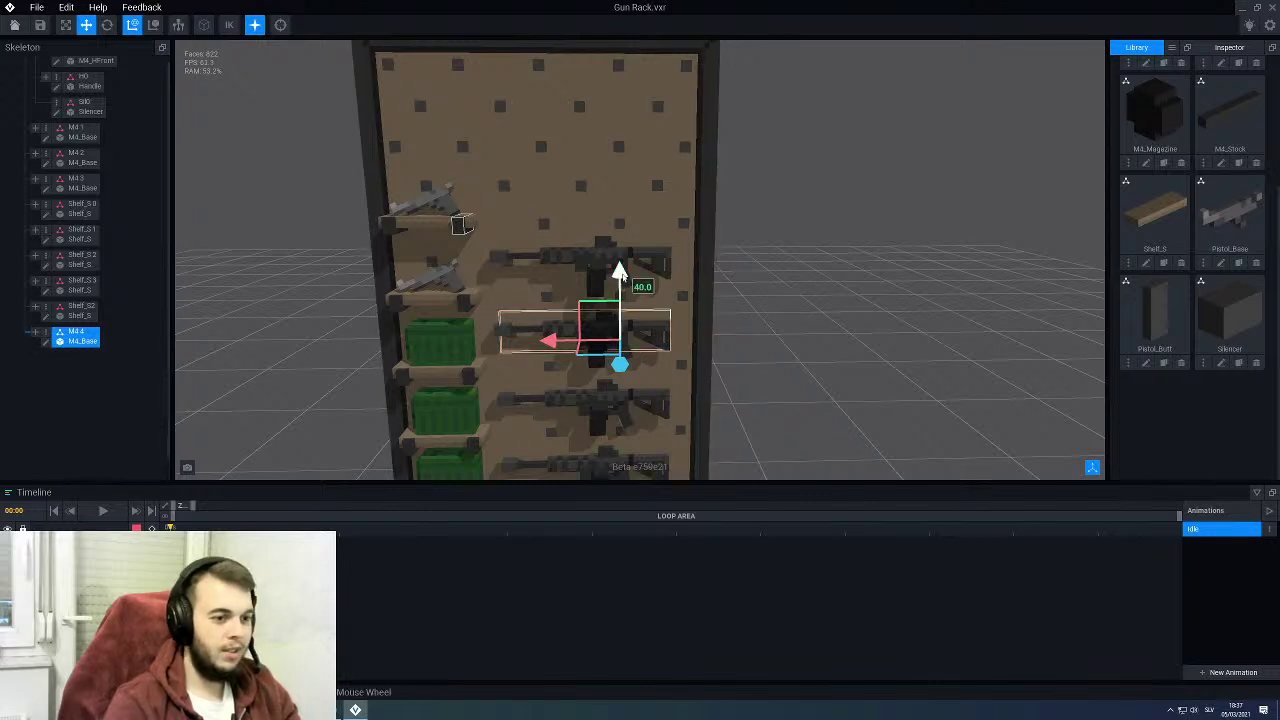
pyautogui.moveTo(619, 275); pyautogui.dragTo(617, 124)
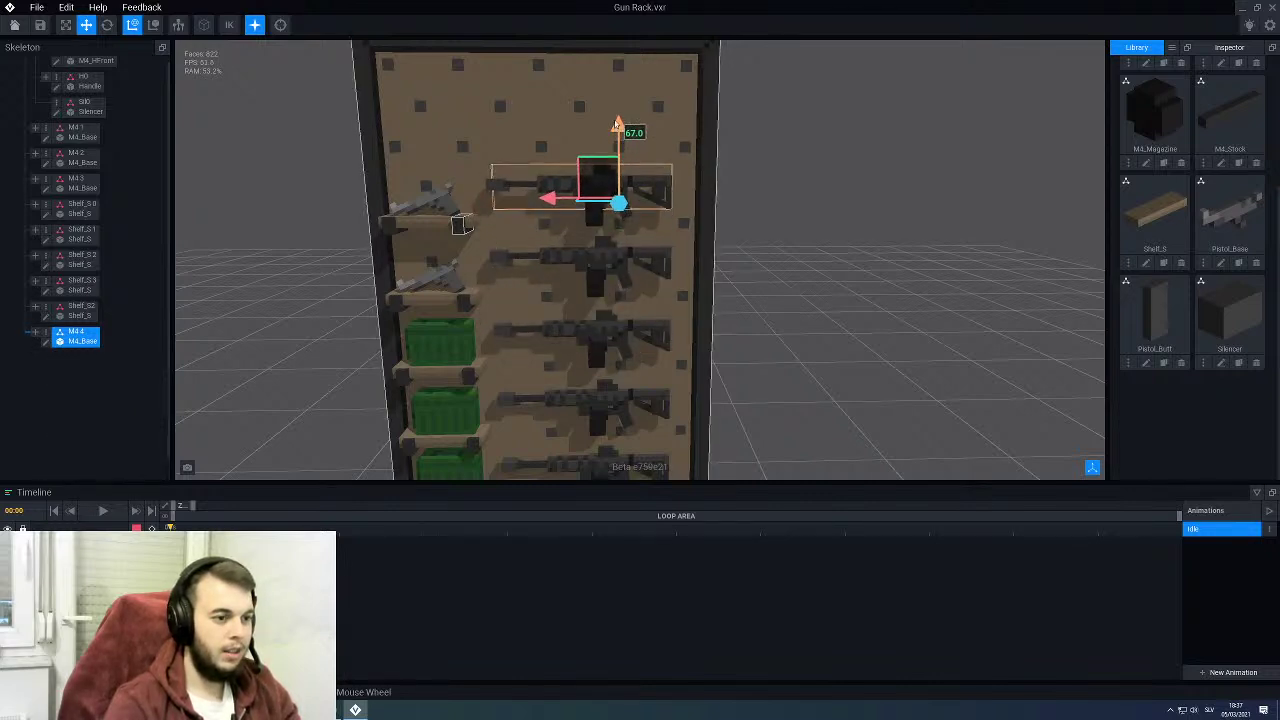
pyautogui.moveTo(619, 140); pyautogui.dragTo(470, 140, button='right')
pyautogui.scroll(4, 620, 146)
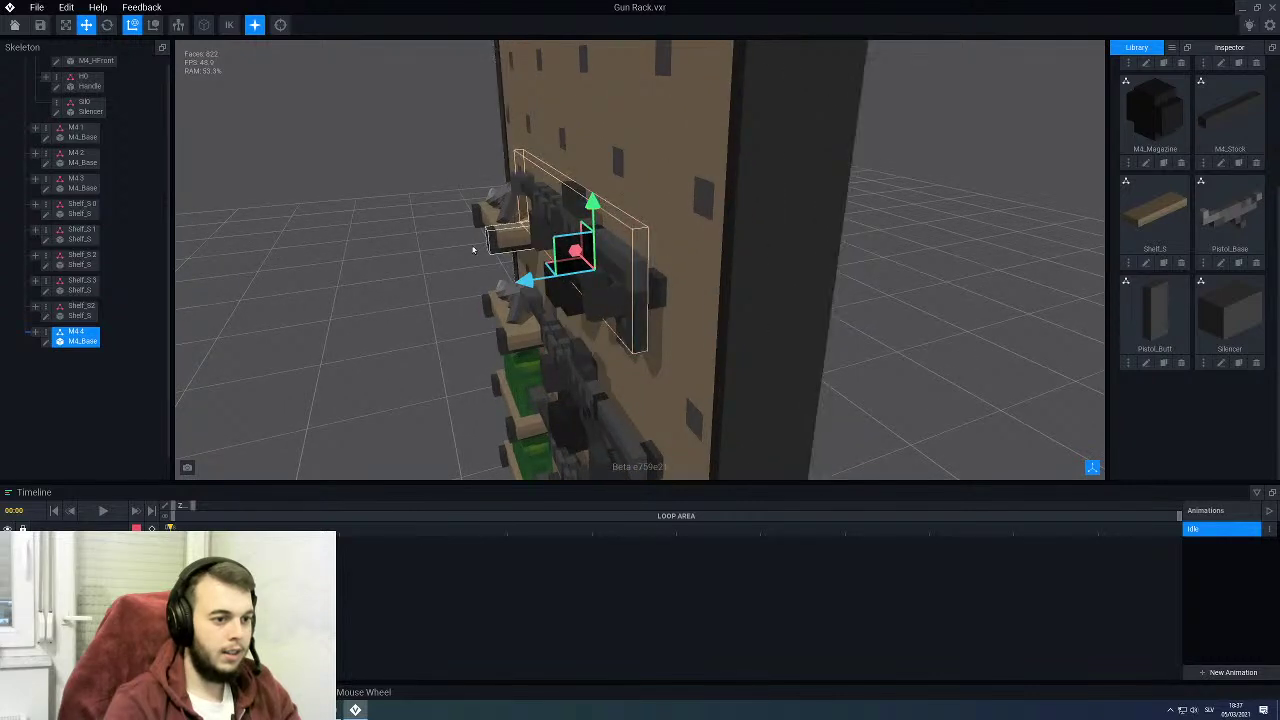
pyautogui.click(350, 243)
# Step: Examine the rifle layout across the whole rack and look through the models in the library
pyautogui.scroll(-4, 468, 280)
pyautogui.scroll(4, 468, 280)
pyautogui.moveTo(468, 280); pyautogui.dragTo(573, 179, button='right')
pyautogui.scroll(-6, 460, 280)
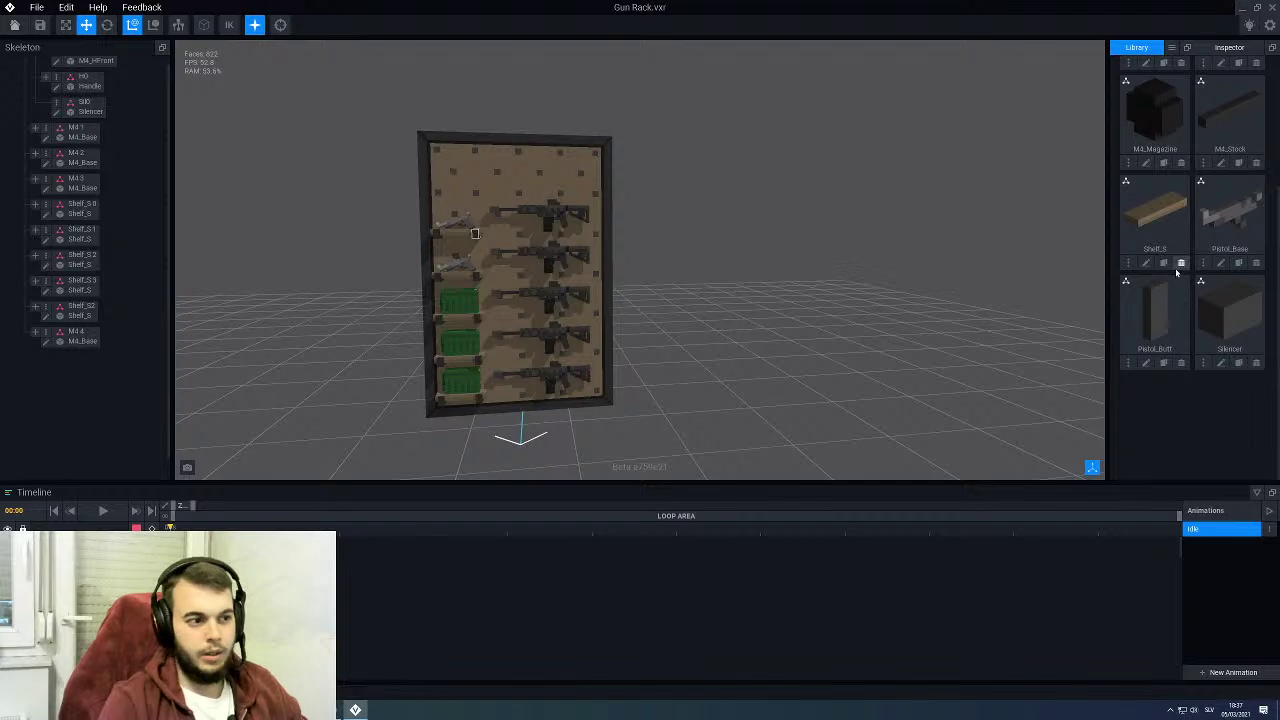
pyautogui.moveTo(491, 206); pyautogui.dragTo(503, 181, button='middle')
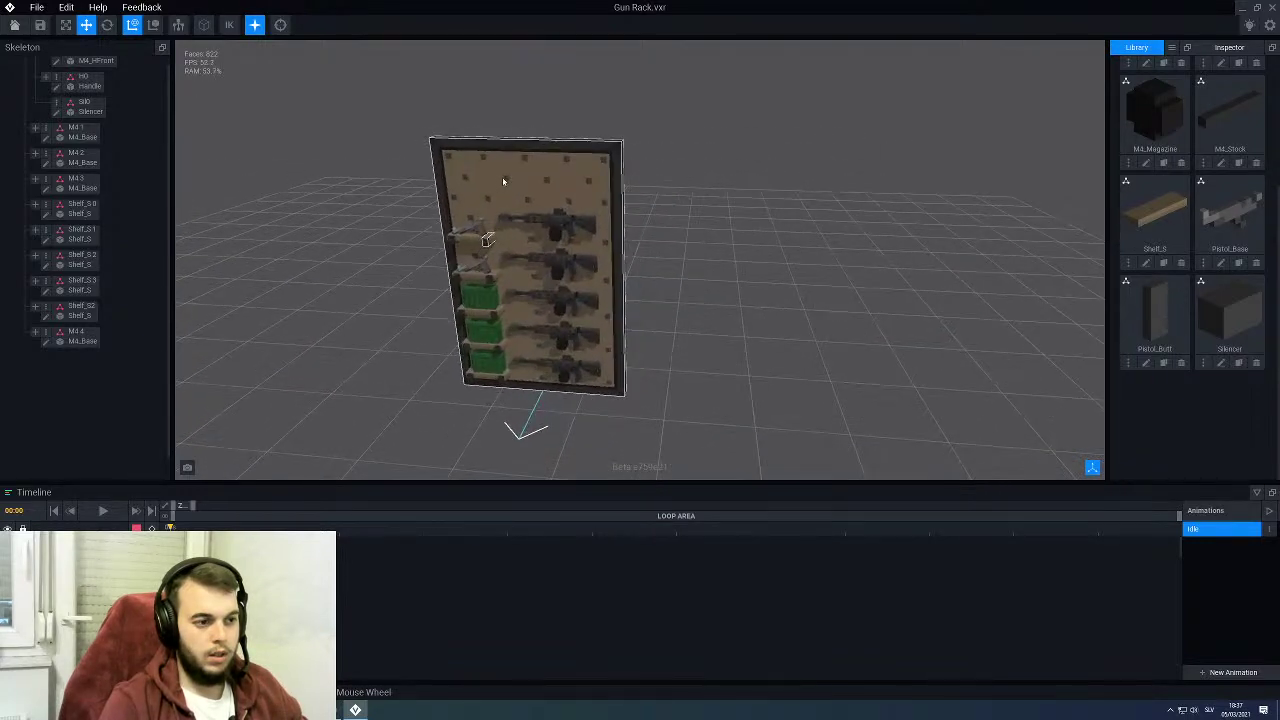
pyautogui.scroll(3, 503, 181)
pyautogui.scroll(3, 1212, 236)
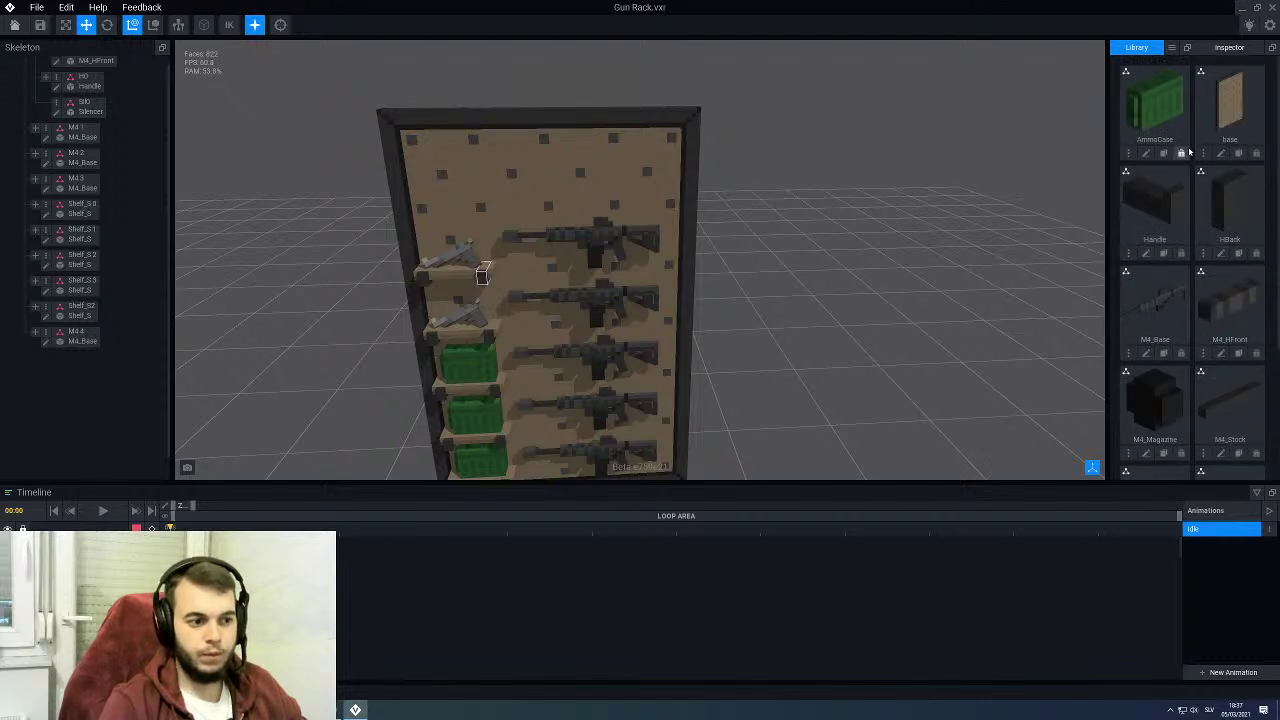
pyautogui.scroll(2, 1191, 254)
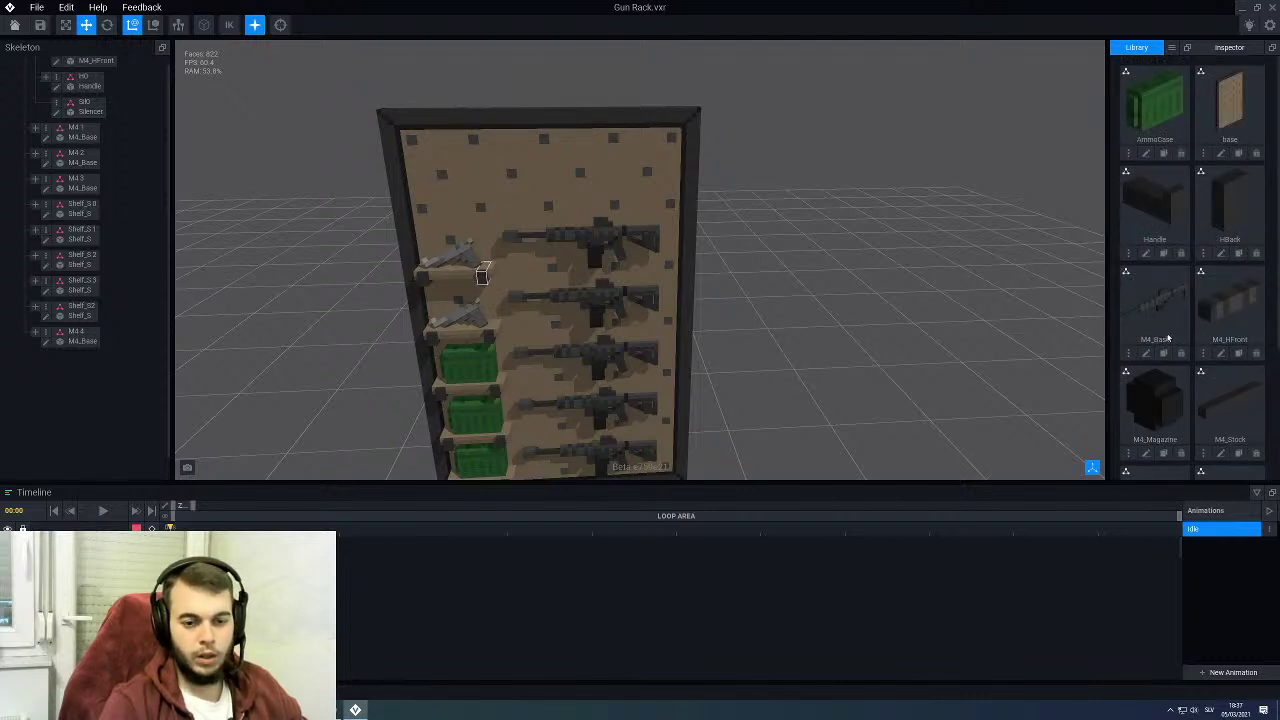
# Step: Clone the M4_Stock model in the library under the name Rocket Launcher
pyautogui.scroll(-4, 1198, 228)
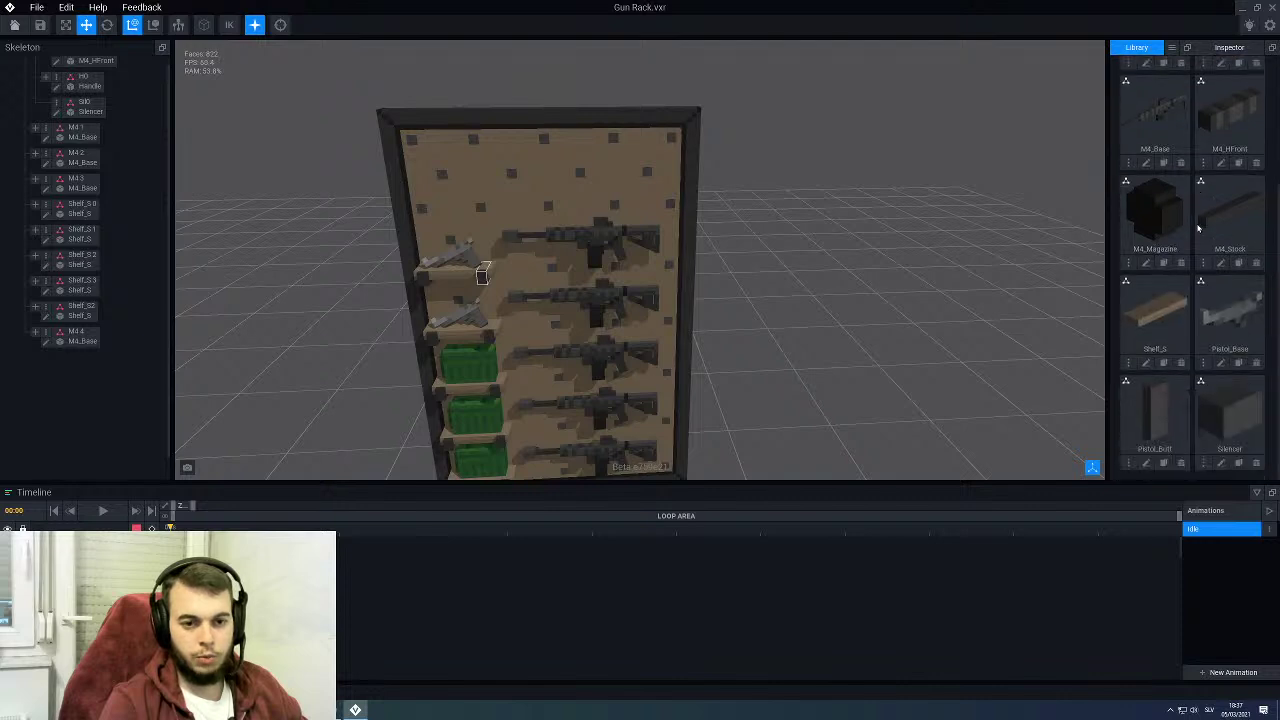
pyautogui.click(1238, 263)
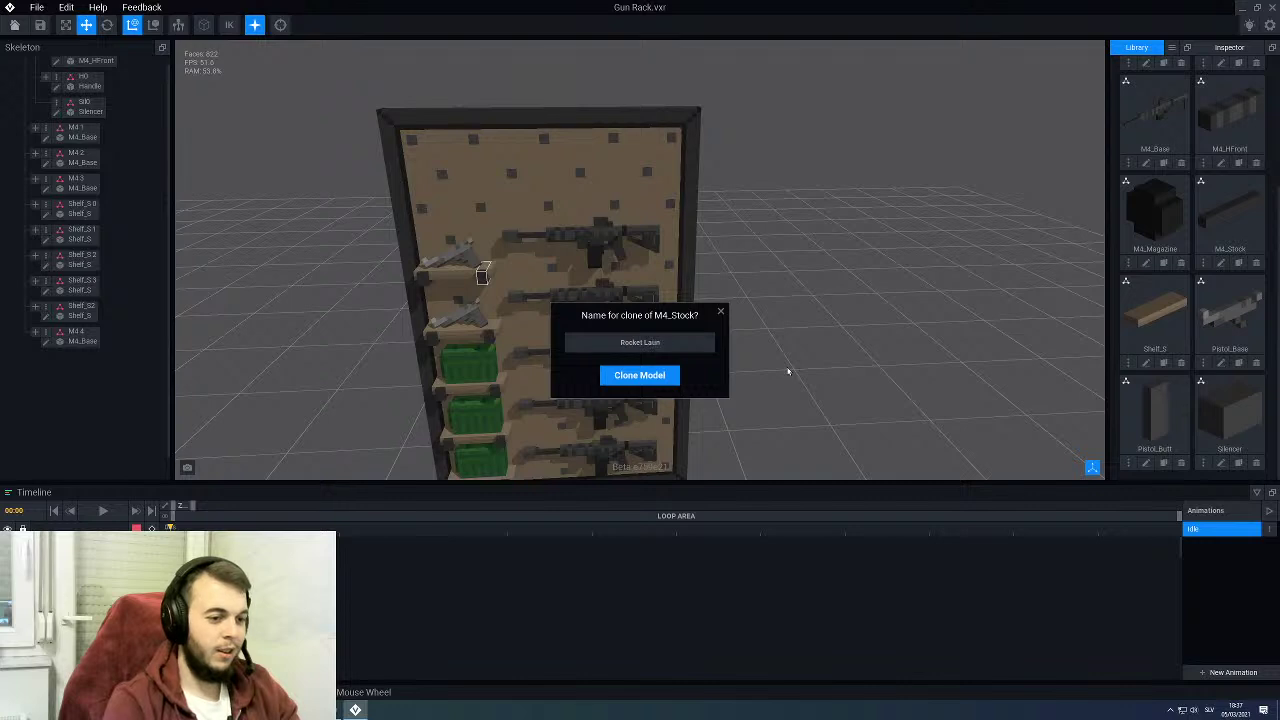
pyautogui.press('Return')
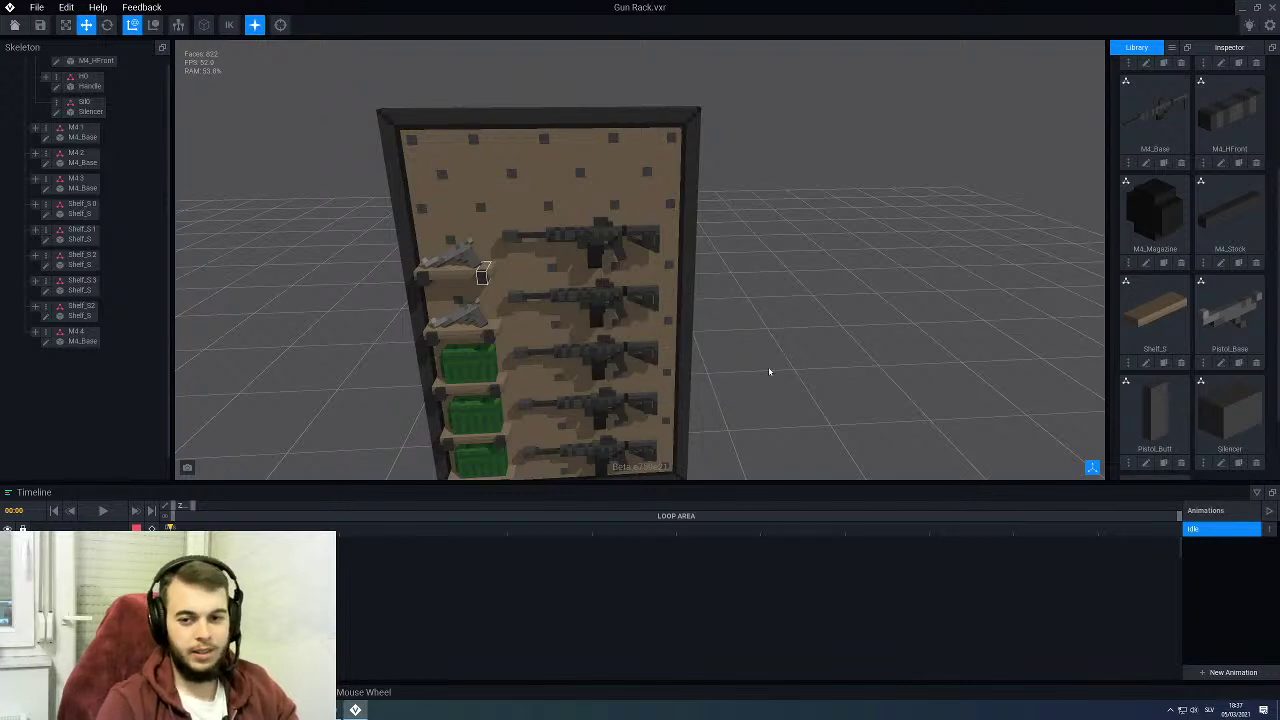
pyautogui.scroll(-2, 1140, 295)
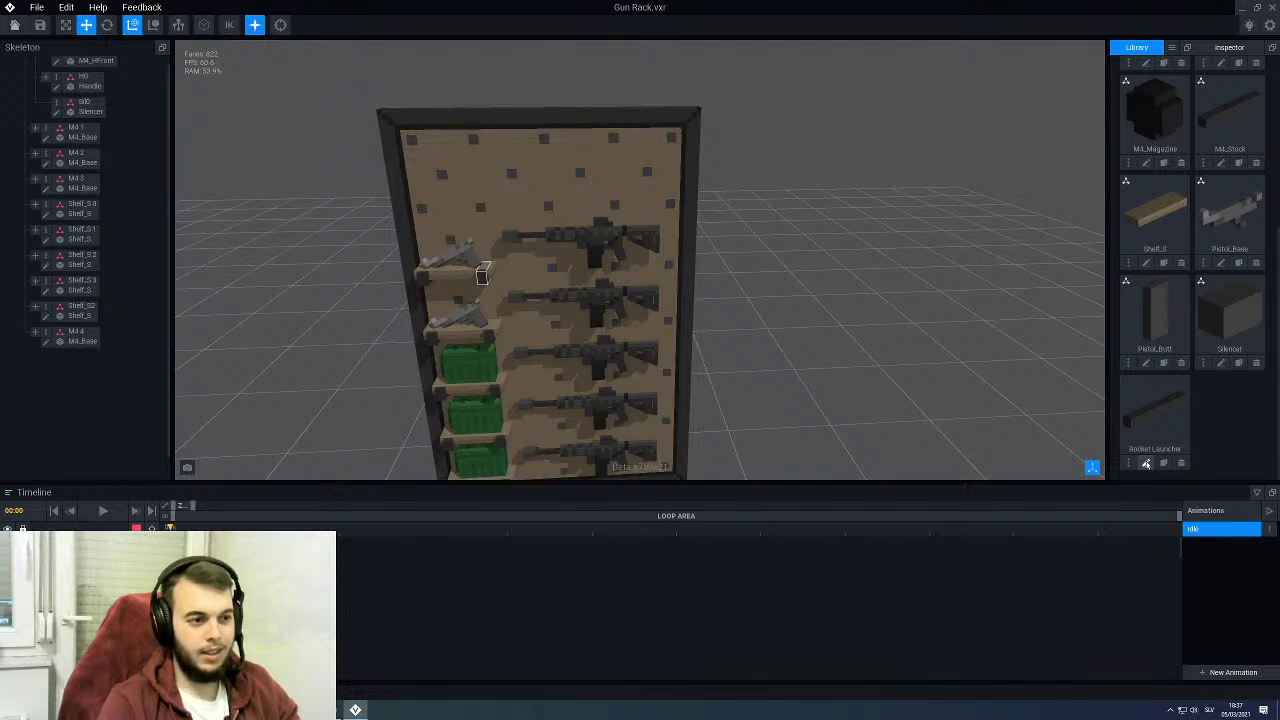
# Step: Open the rack's base model to check its voxel dimensions, and return to the gun rack scene
pyautogui.click(534, 145)
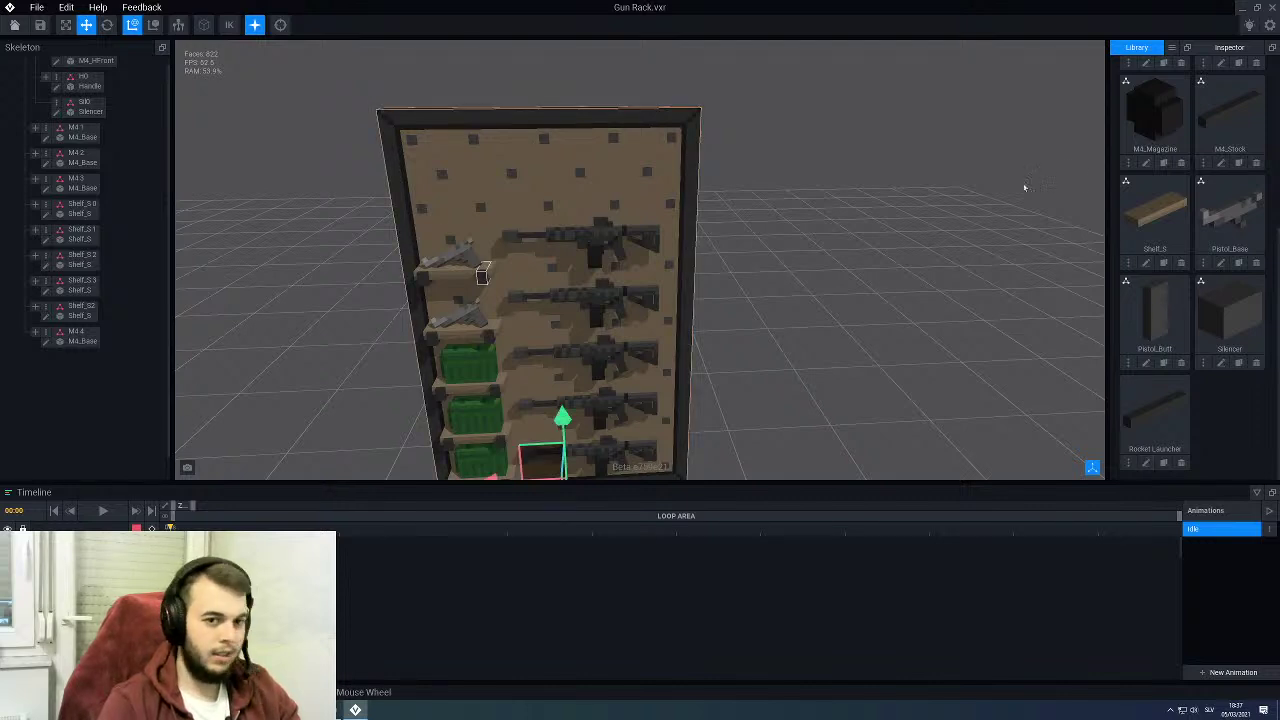
pyautogui.scroll(3, 1172, 215)
pyautogui.click(1220, 153)
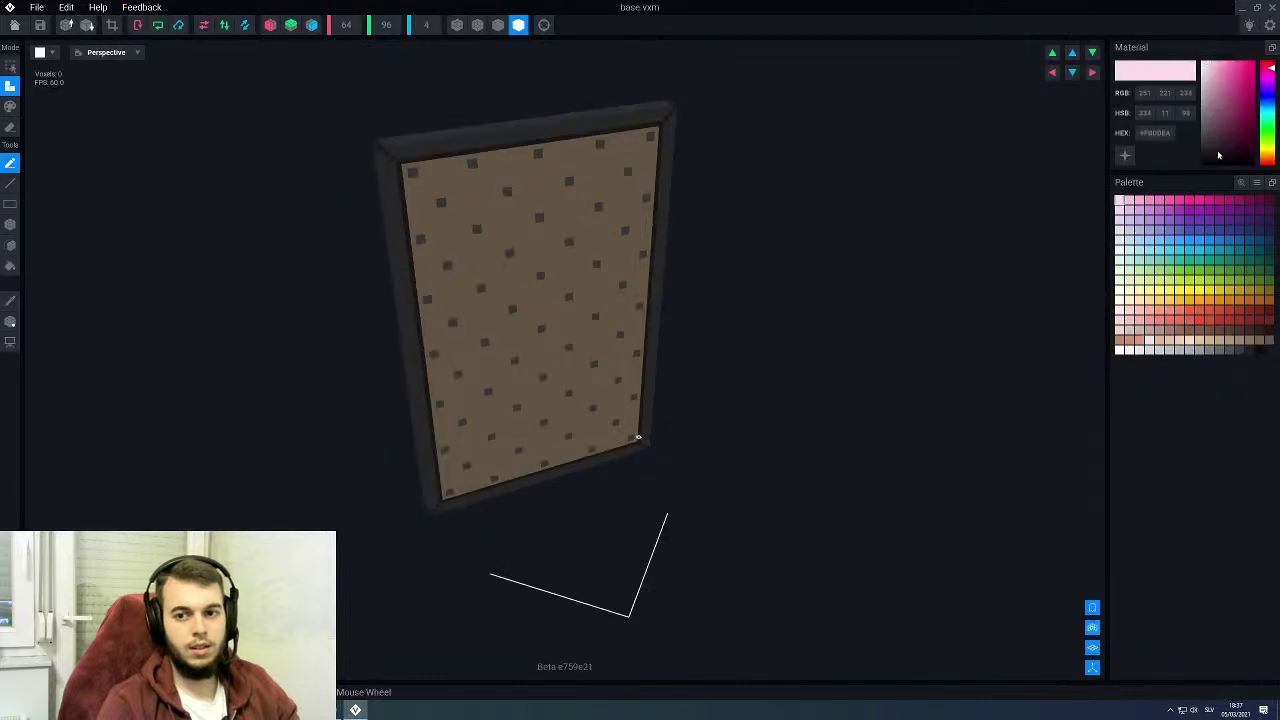
pyautogui.moveTo(636, 208); pyautogui.dragTo(636, 208, button='right')
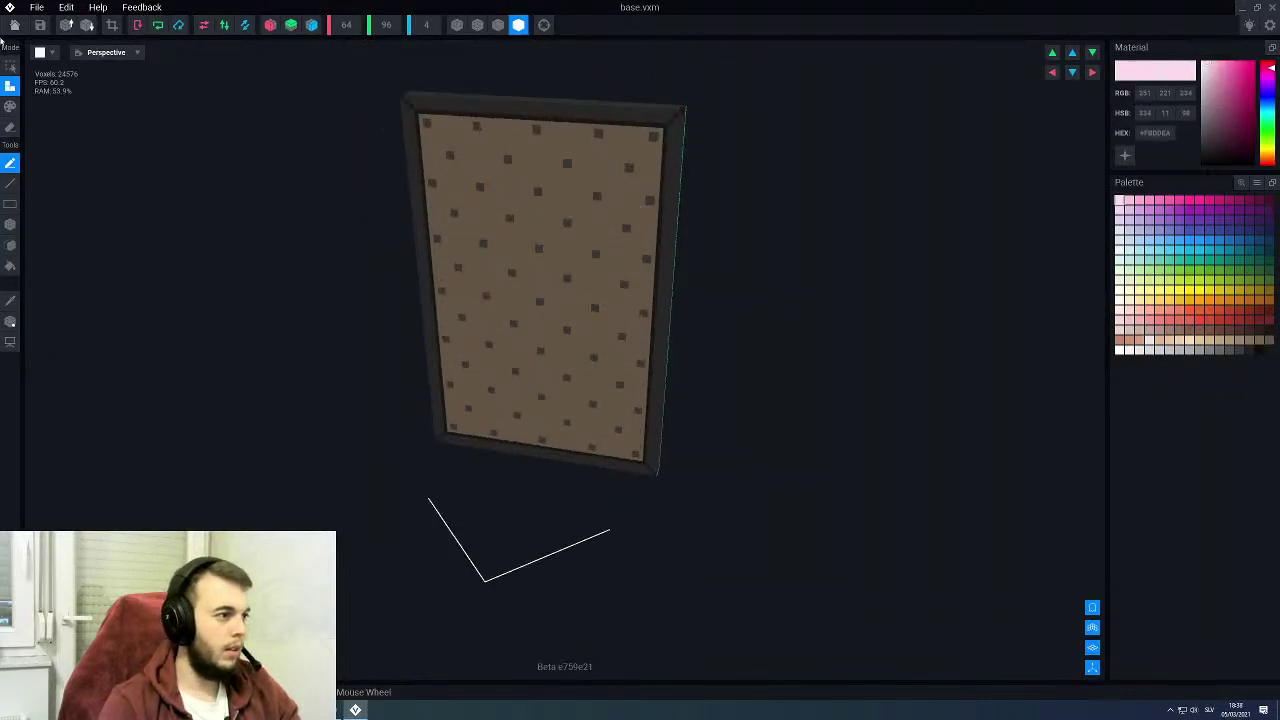
pyautogui.click(14, 24)
pyautogui.click(563, 237)
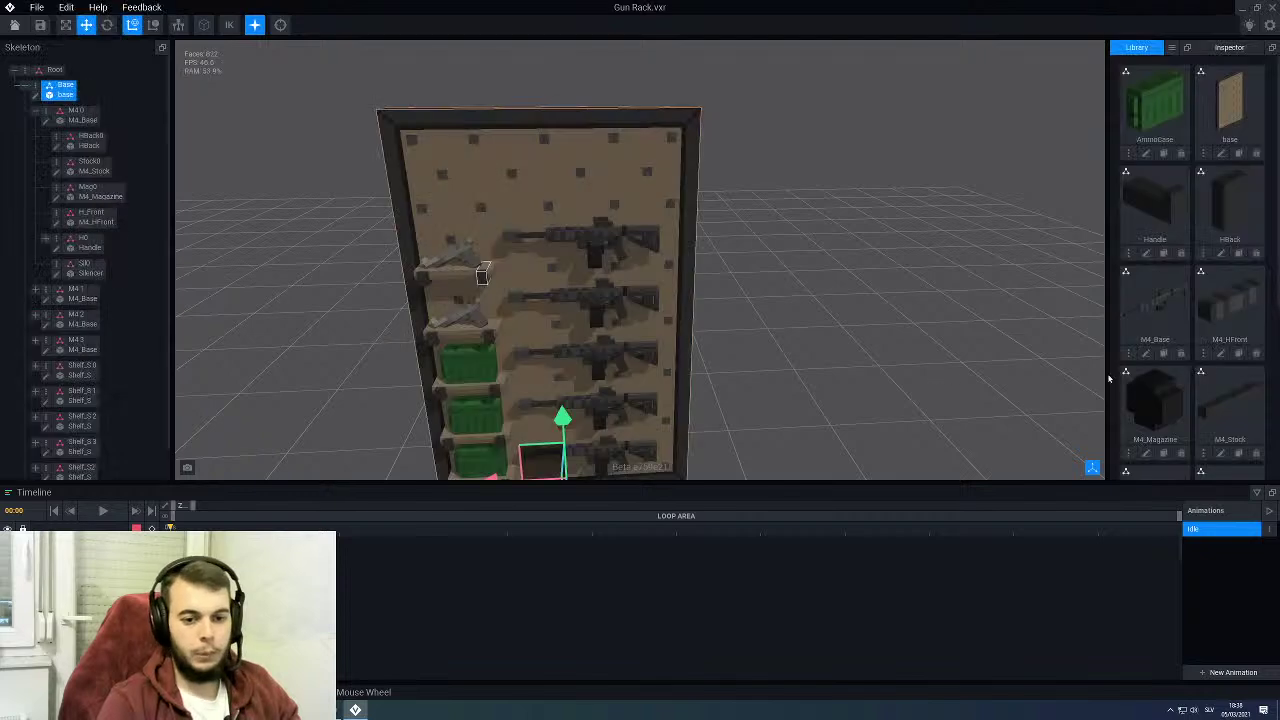
# Step: Open the Rocket Launcher model for editing and set its volume to 48 × 6 × 6 voxels
pyautogui.scroll(-3, 1185, 338)
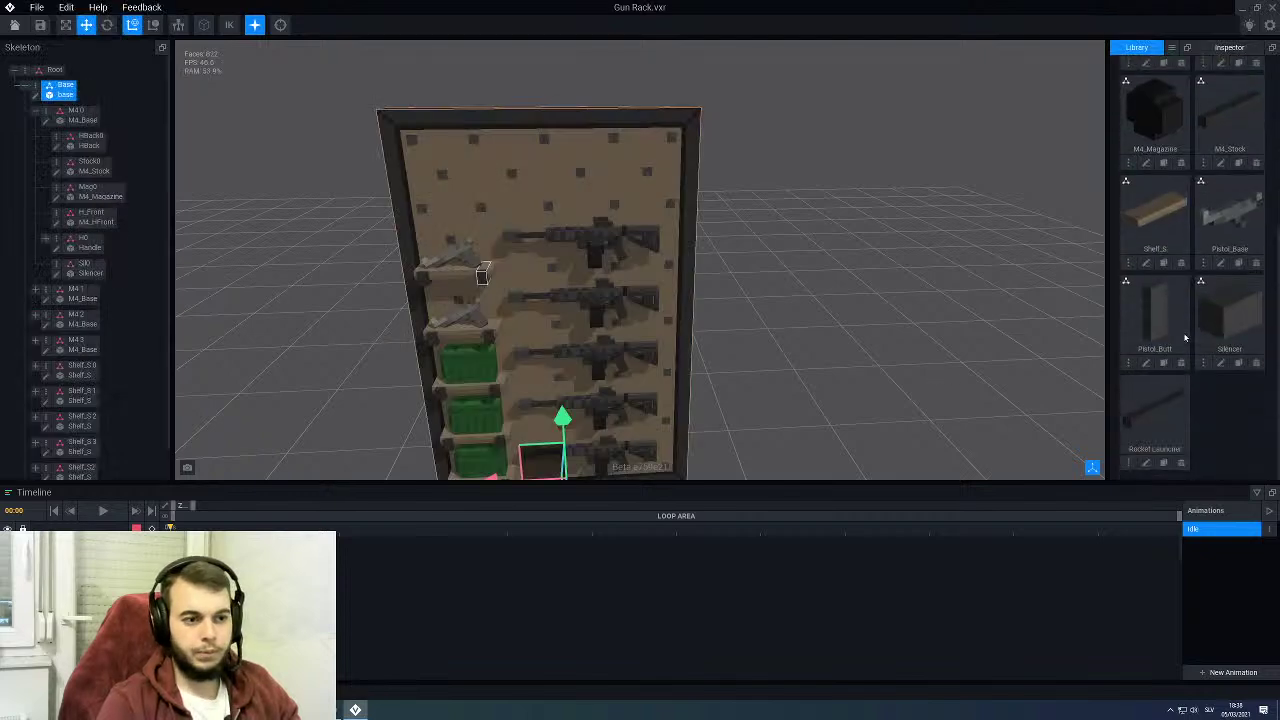
pyautogui.click(1148, 463)
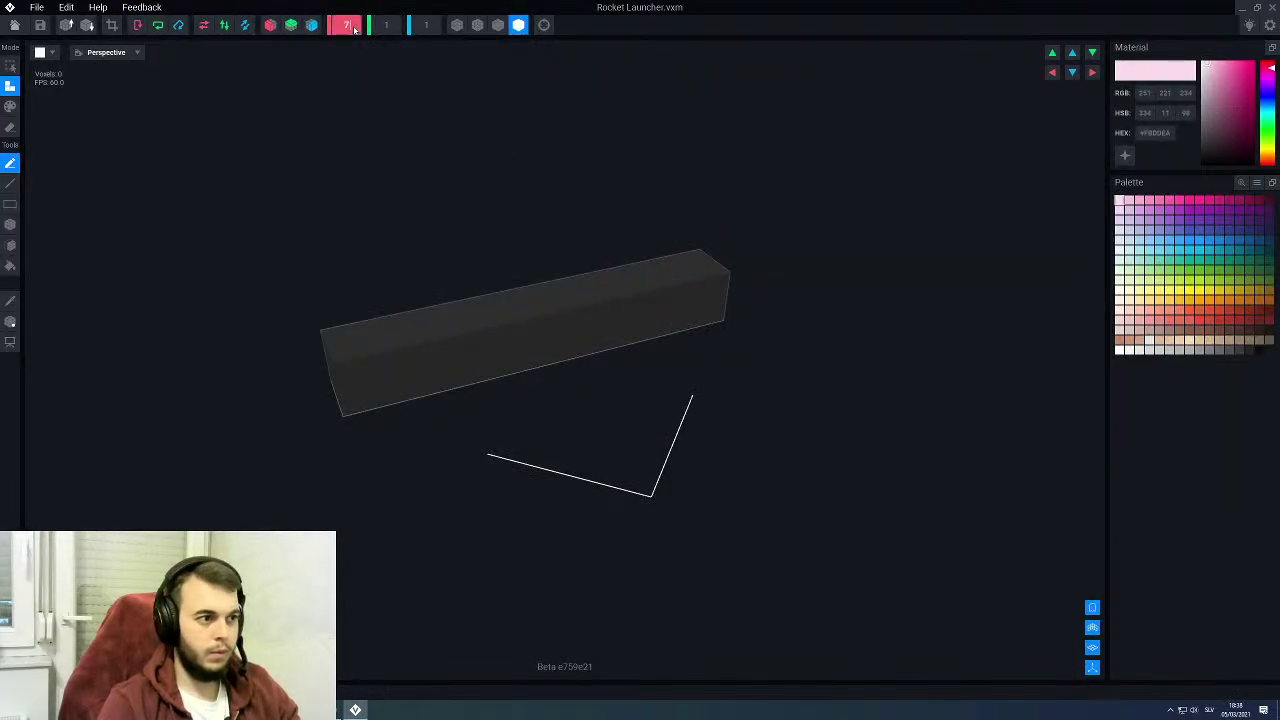
pyautogui.write('48')
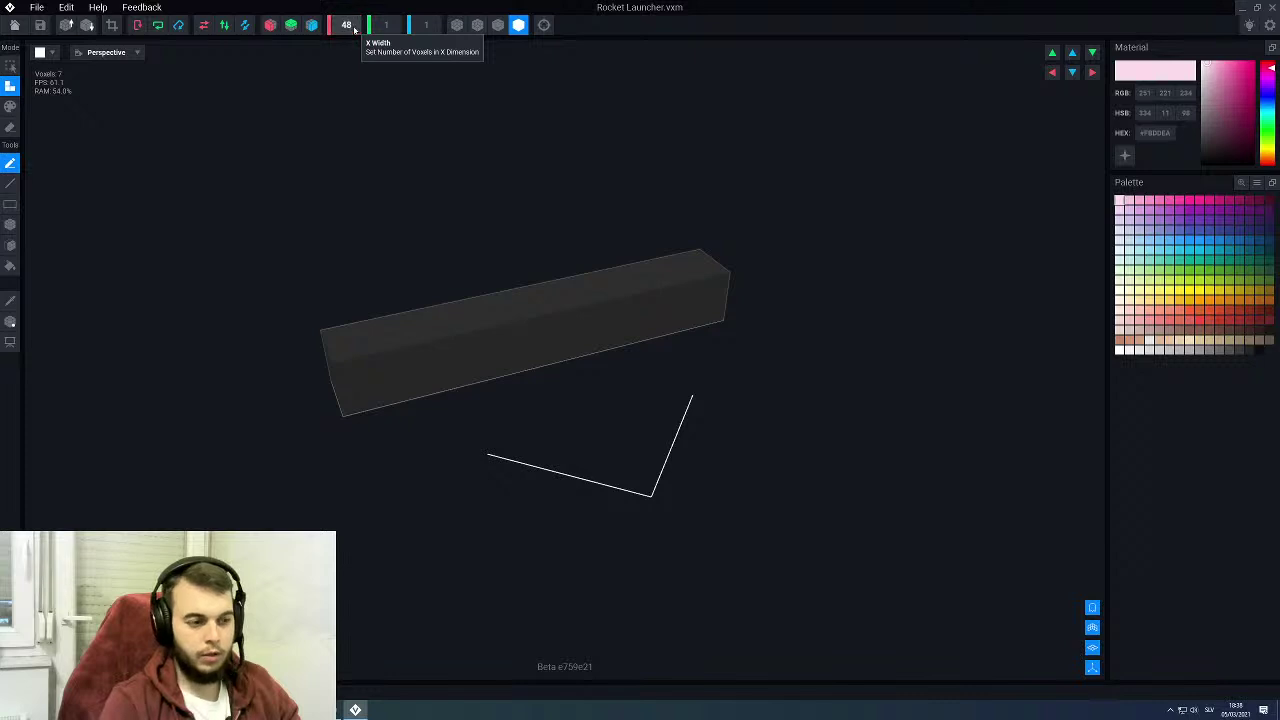
pyautogui.press('Return')
pyautogui.click(385, 31)
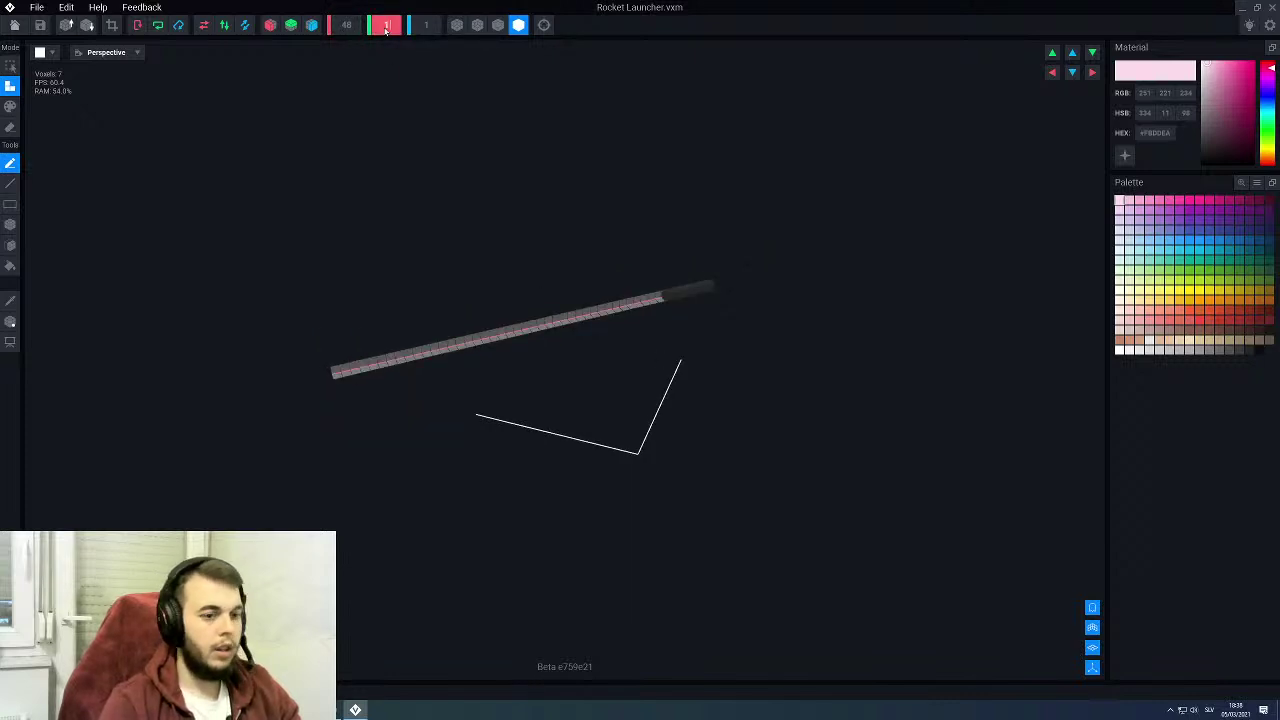
pyautogui.write('6')
pyautogui.press('Return')
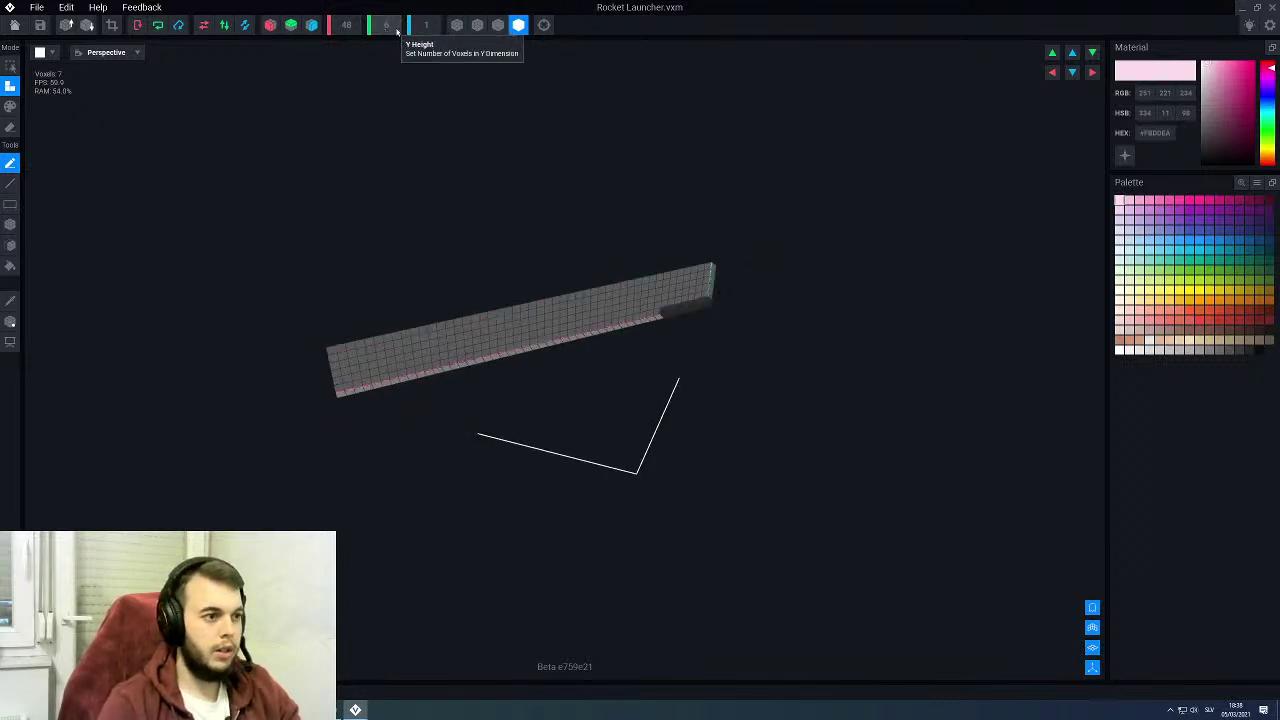
pyautogui.click(422, 27)
pyautogui.write('6')
pyautogui.press('Return')
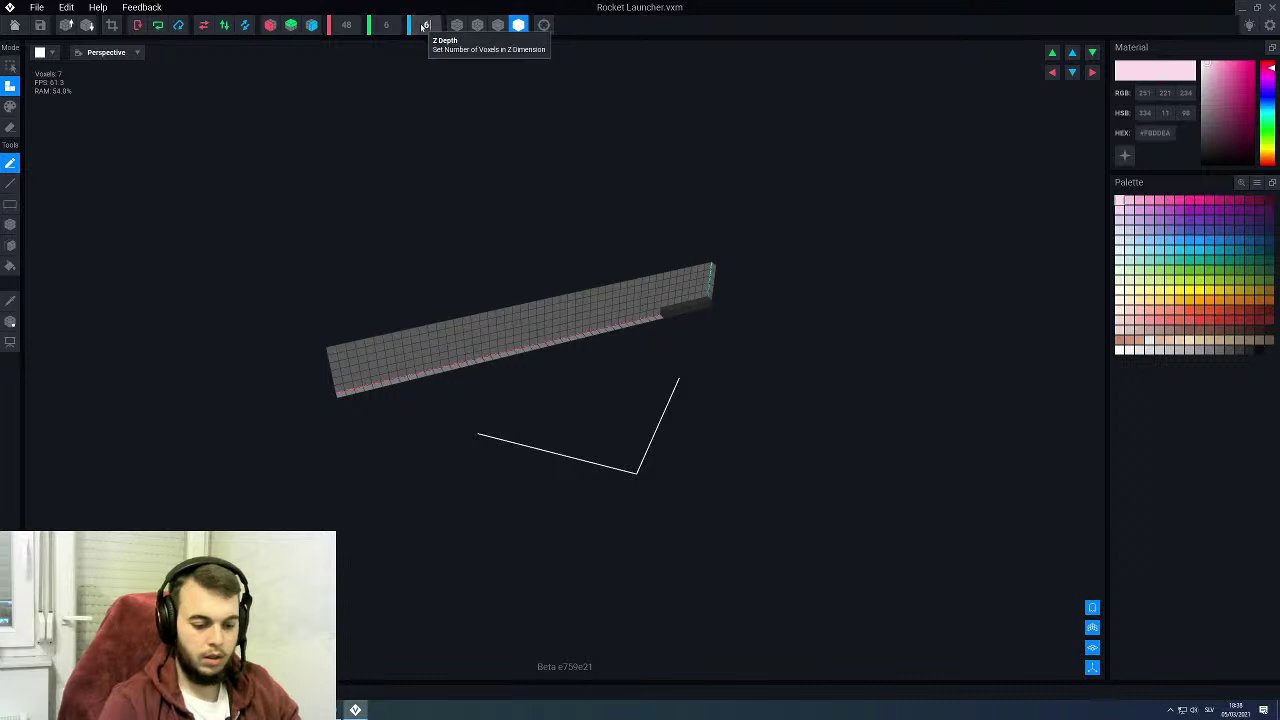
# Step: Erase the leftover row of stock voxels from the Rocket Launcher model and return to the gun rack scene
pyautogui.scroll(3, 643, 328)
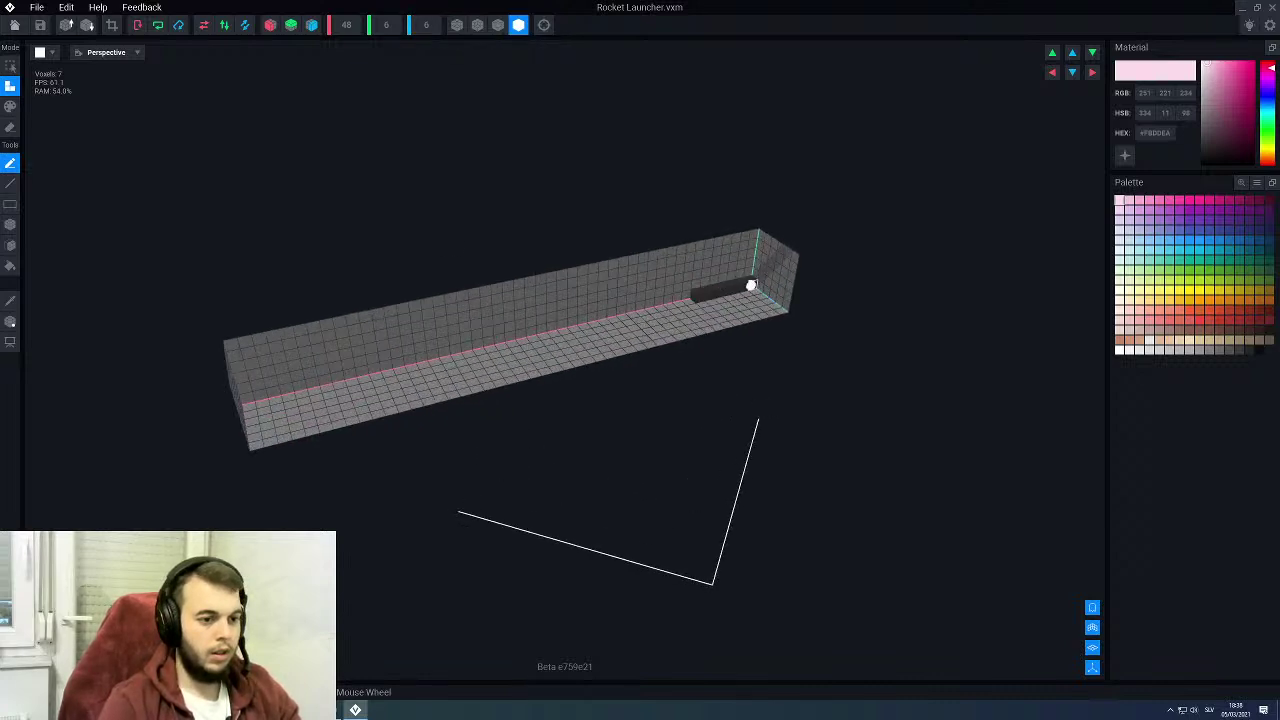
pyautogui.click(10, 127)
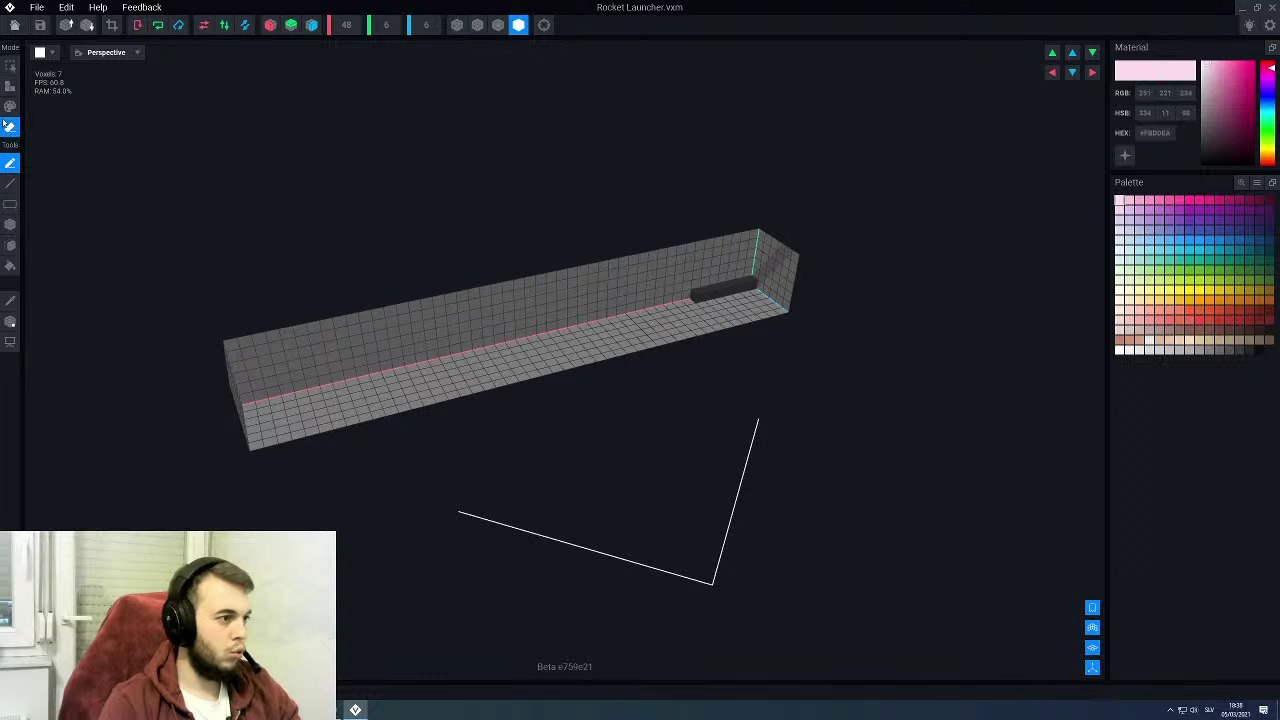
pyautogui.click(10, 184)
pyautogui.moveTo(694, 297); pyautogui.dragTo(753, 287)
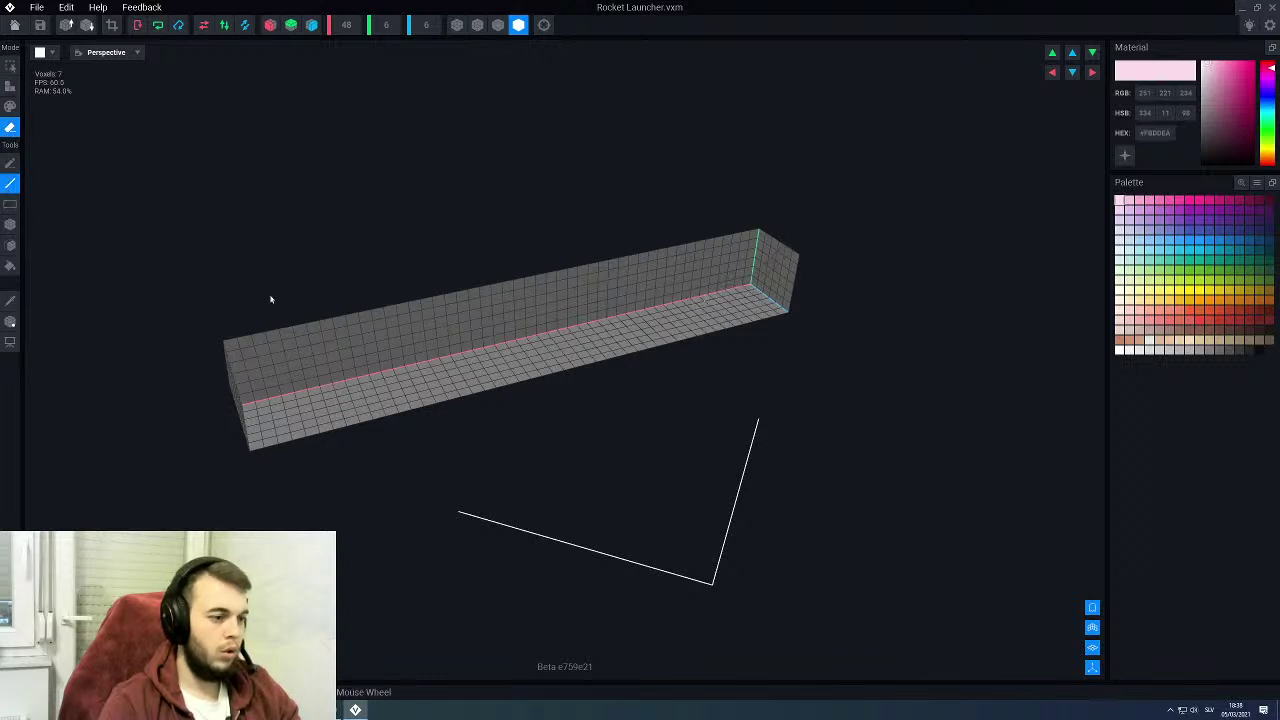
pyautogui.click(15, 25)
pyautogui.click(550, 231)
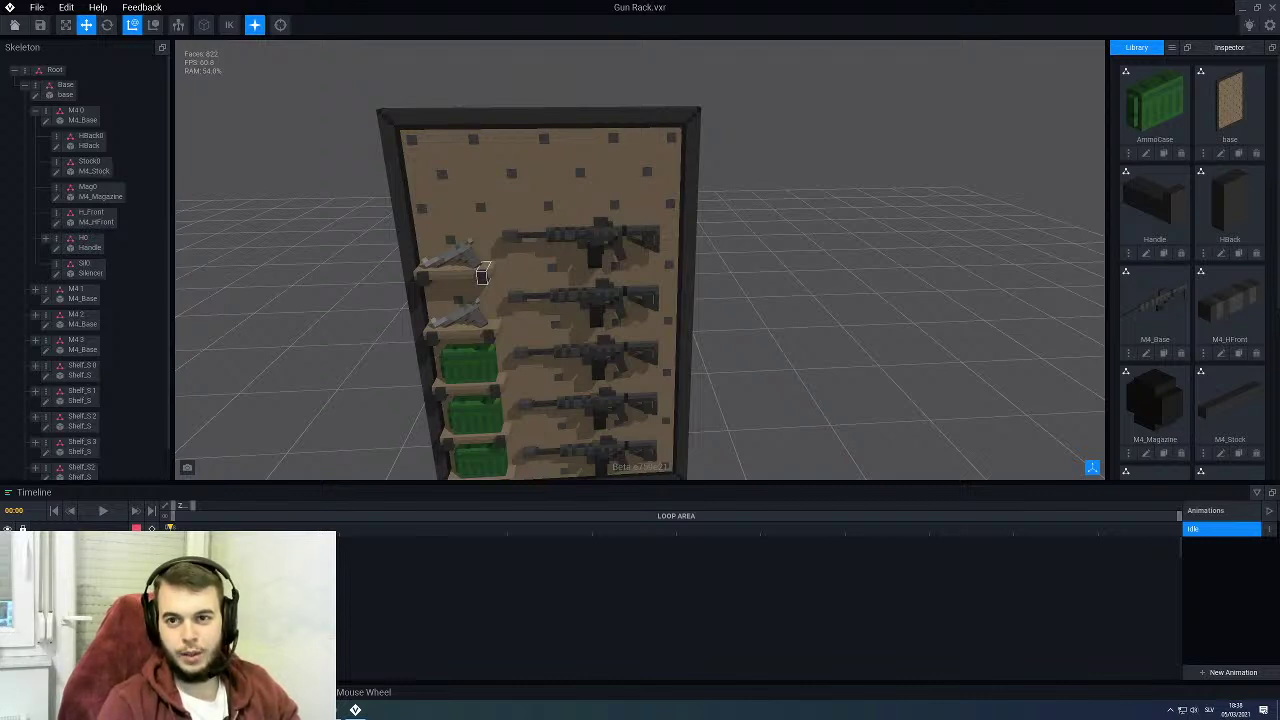
# Step: Switch to the browser, examine the rocket launcher reference images, including the 1:1 scale RPG-7, and go back to the gun rack
pyautogui.moveTo(1279, 150); pyautogui.dragTo(785, 145)
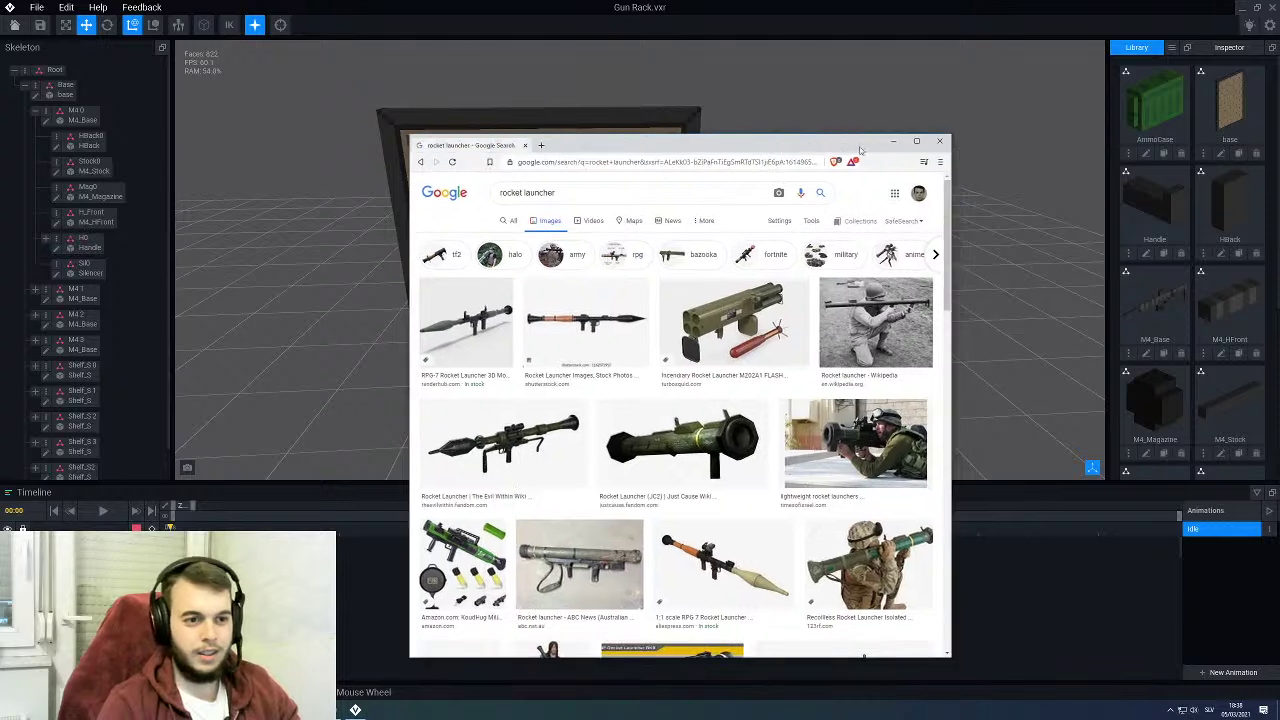
pyautogui.click(917, 142)
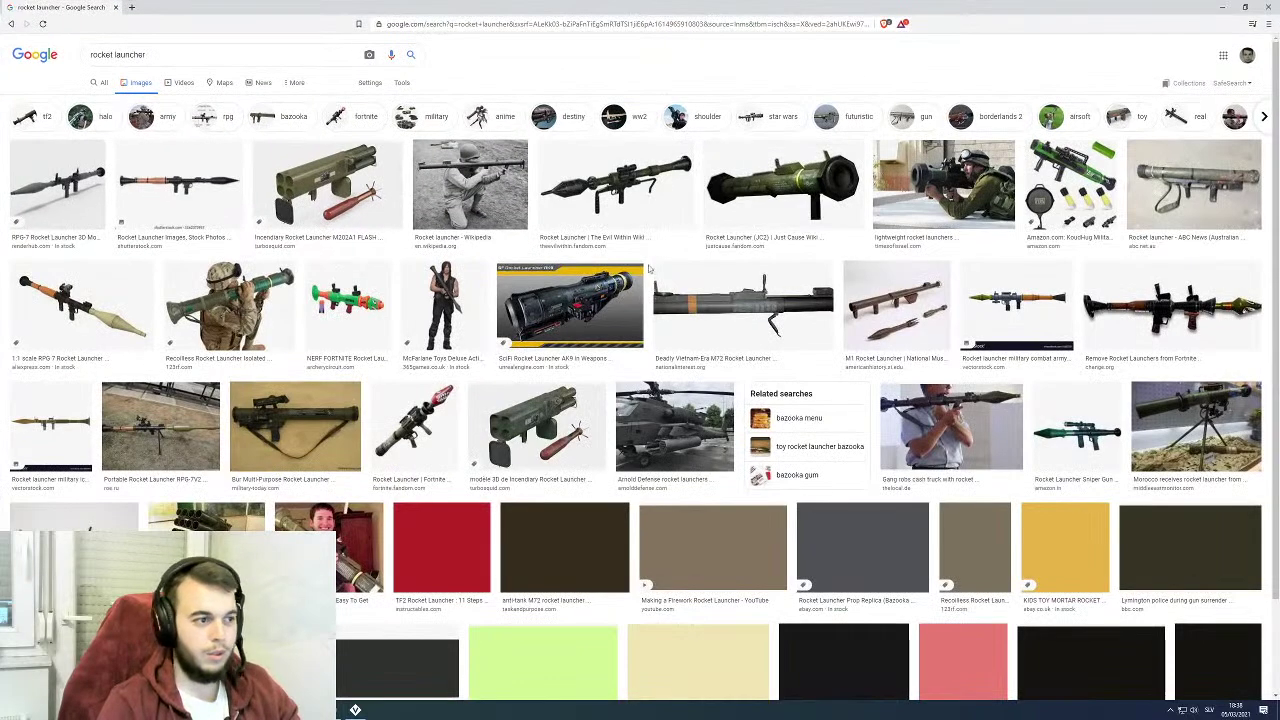
pyautogui.click(178, 185)
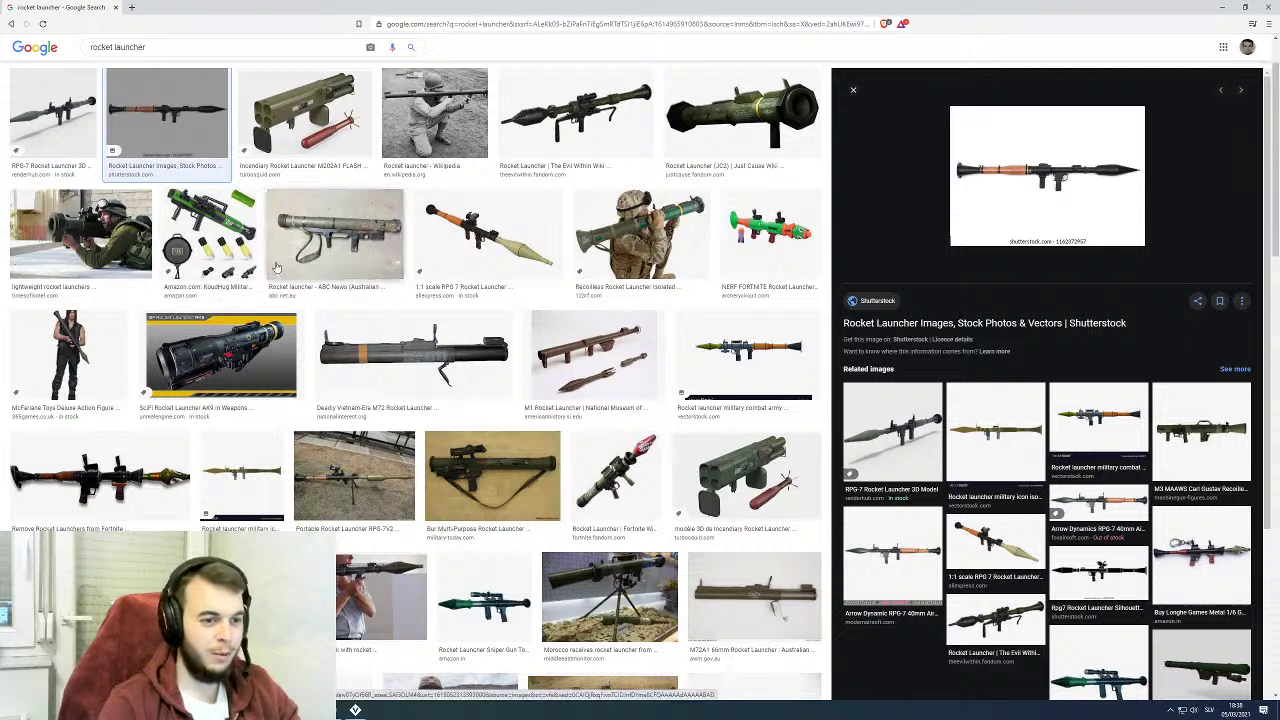
pyautogui.click(445, 248)
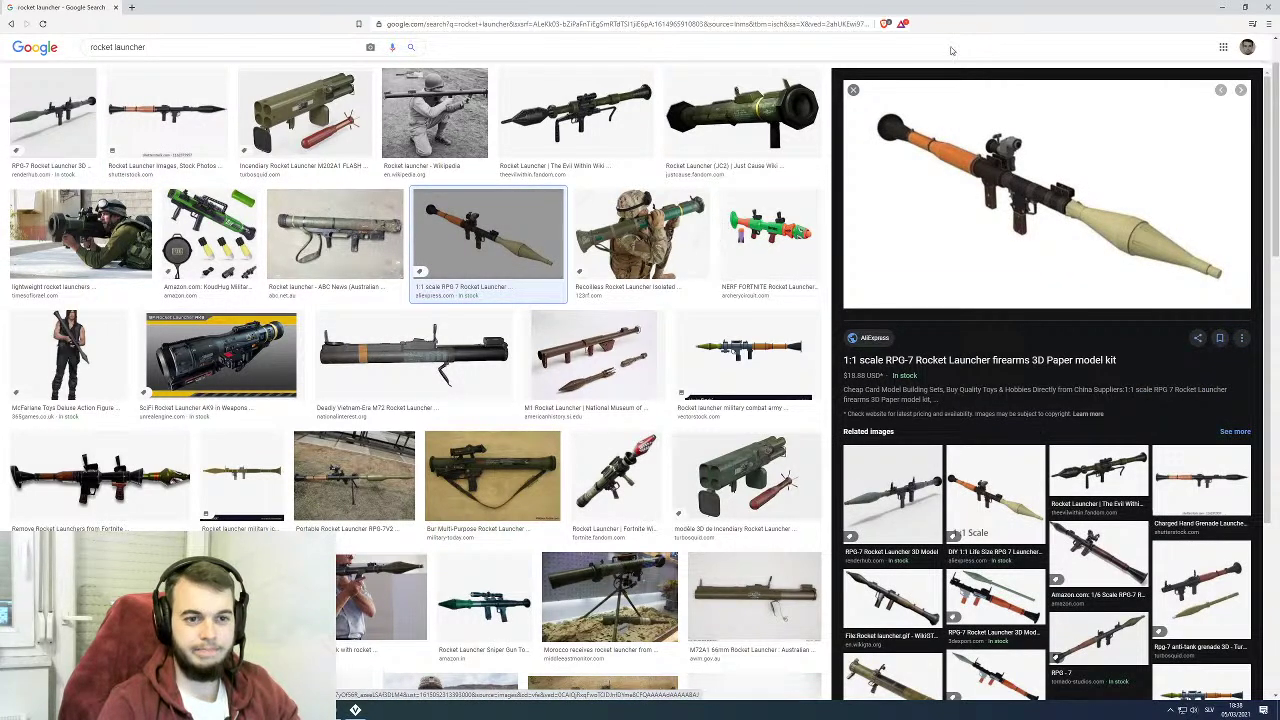
pyautogui.moveTo(1028, 7); pyautogui.dragTo(1279, 110)
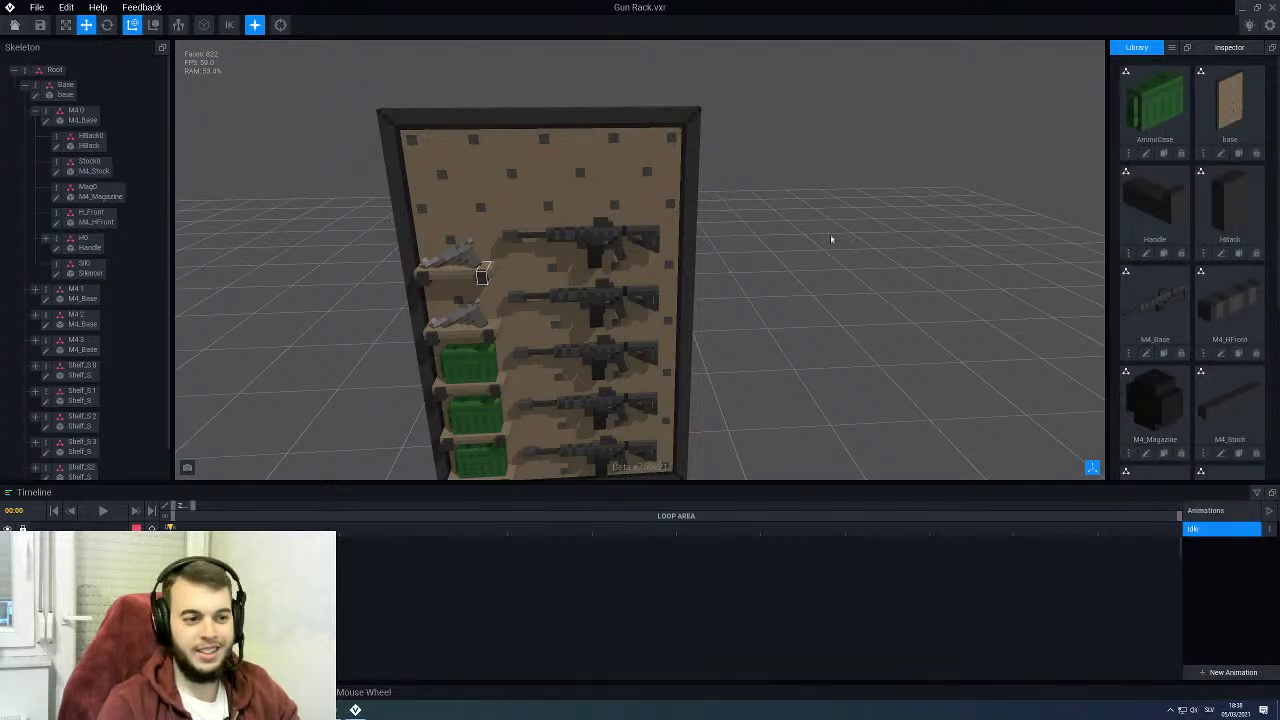
# Step: Open the Rocket Launcher model from the library for voxel editing
pyautogui.scroll(-3, 1175, 270)
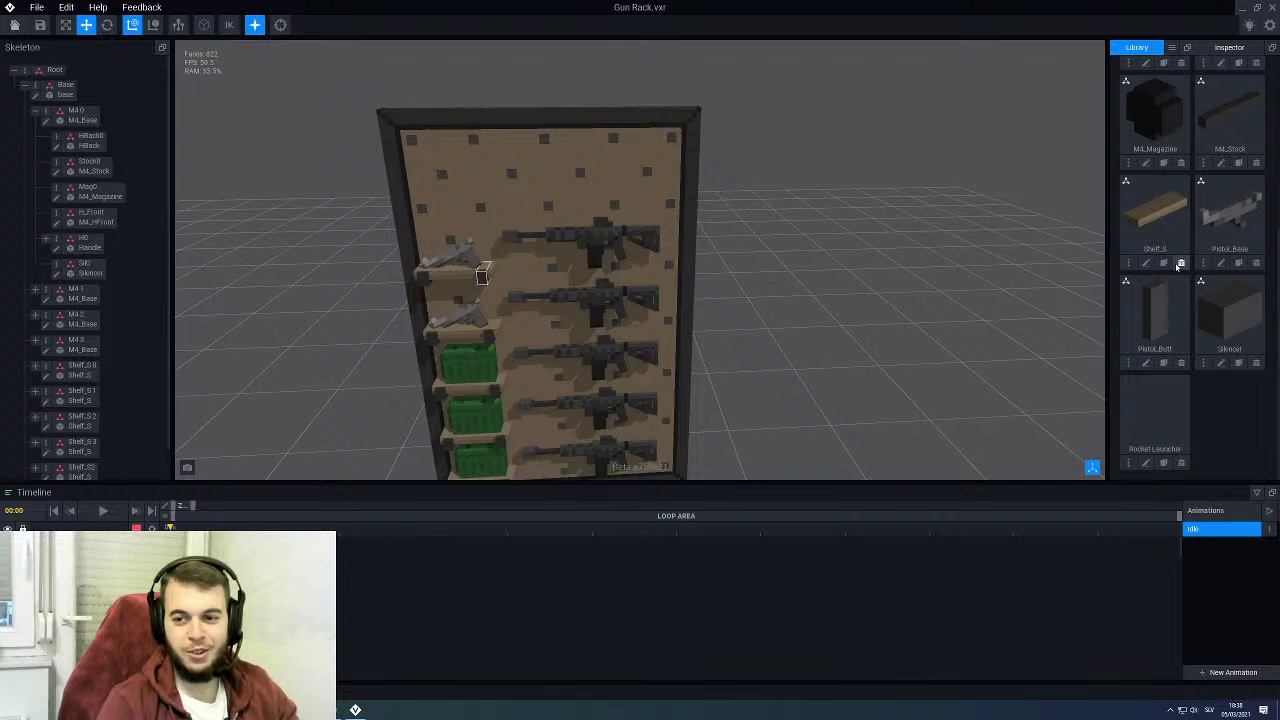
pyautogui.click(1146, 462)
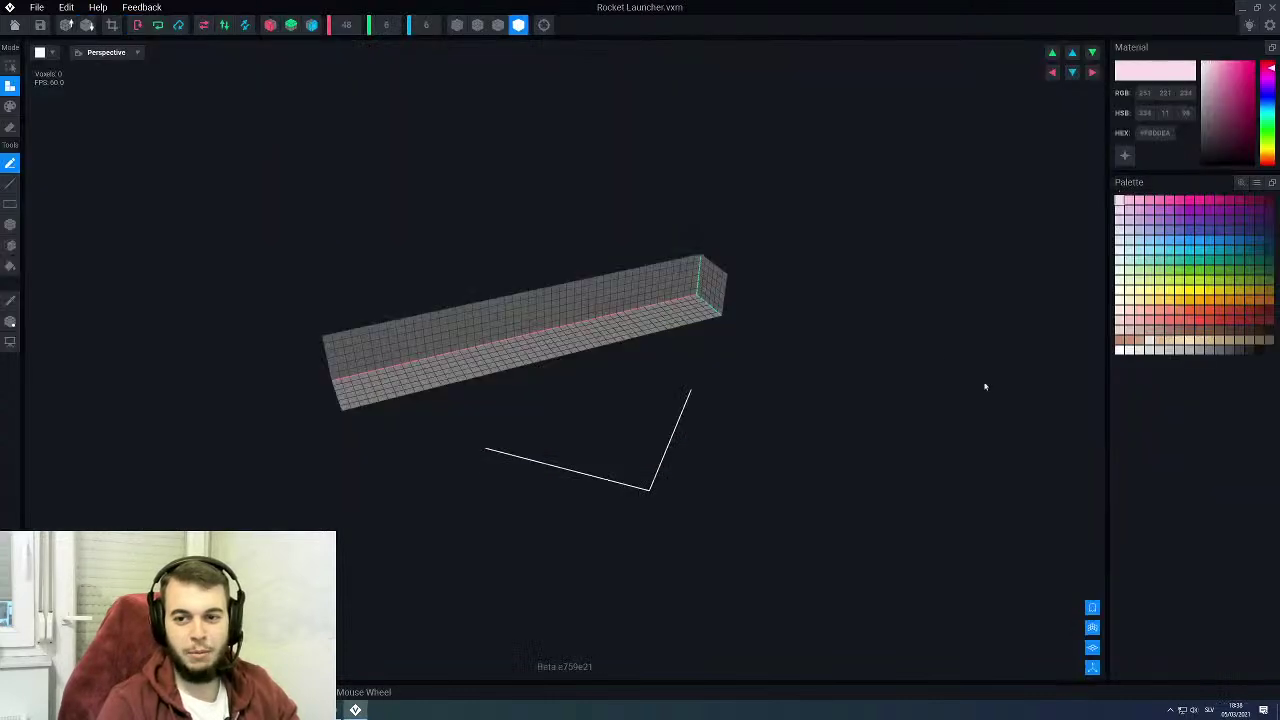
pyautogui.moveTo(833, 333); pyautogui.dragTo(537, 326, button='right')
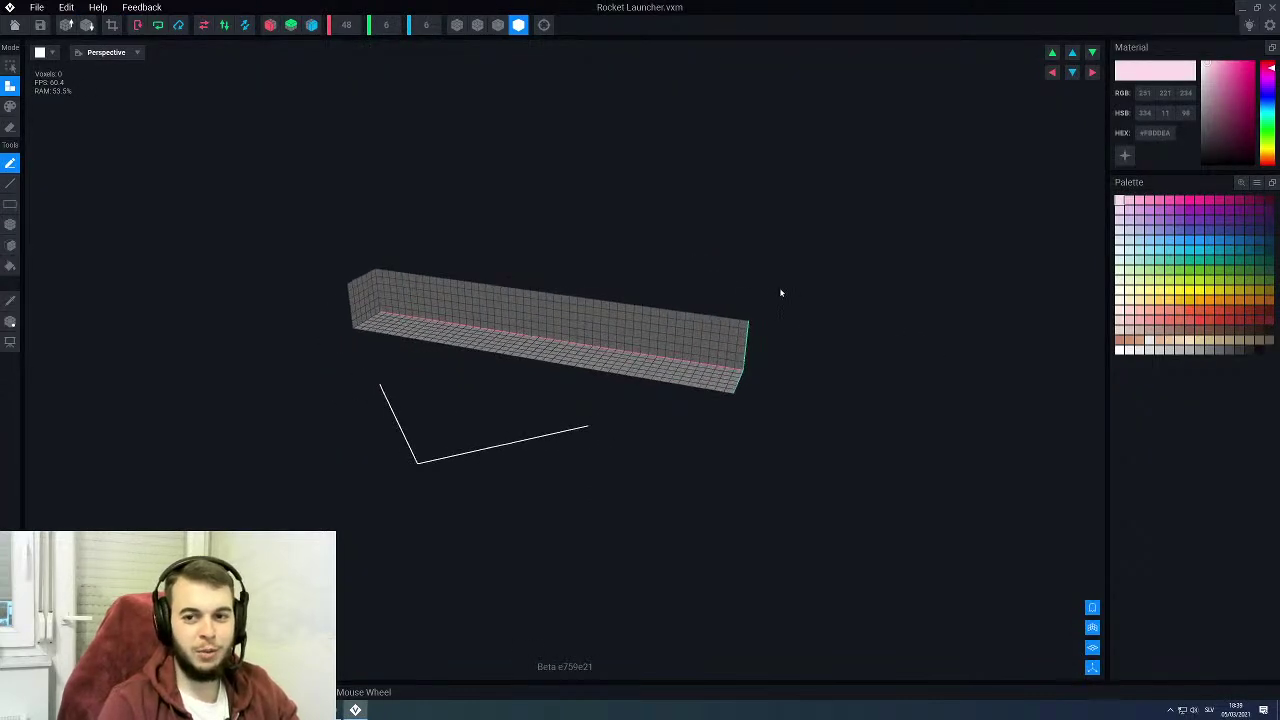
pyautogui.moveTo(780, 291); pyautogui.dragTo(819, 278, button='middle')
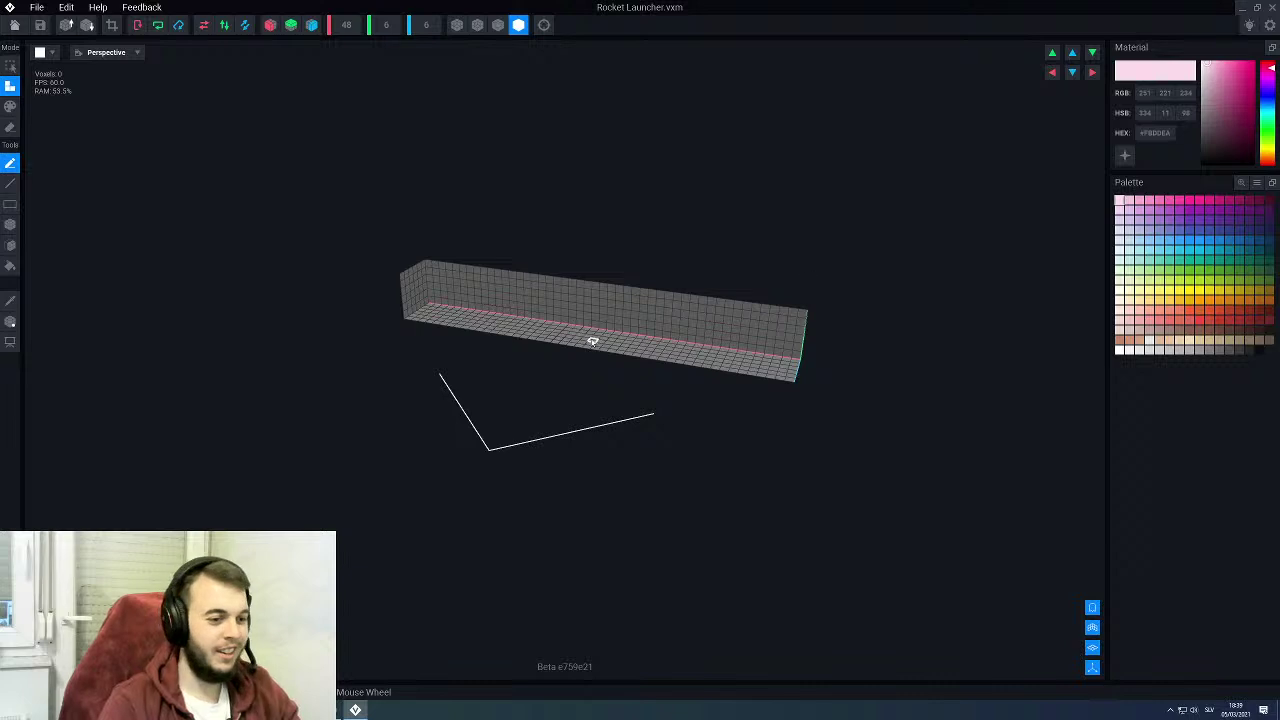
pyautogui.moveTo(497, 340); pyautogui.dragTo(586, 340, button='right')
pyautogui.scroll(2, 586, 340)
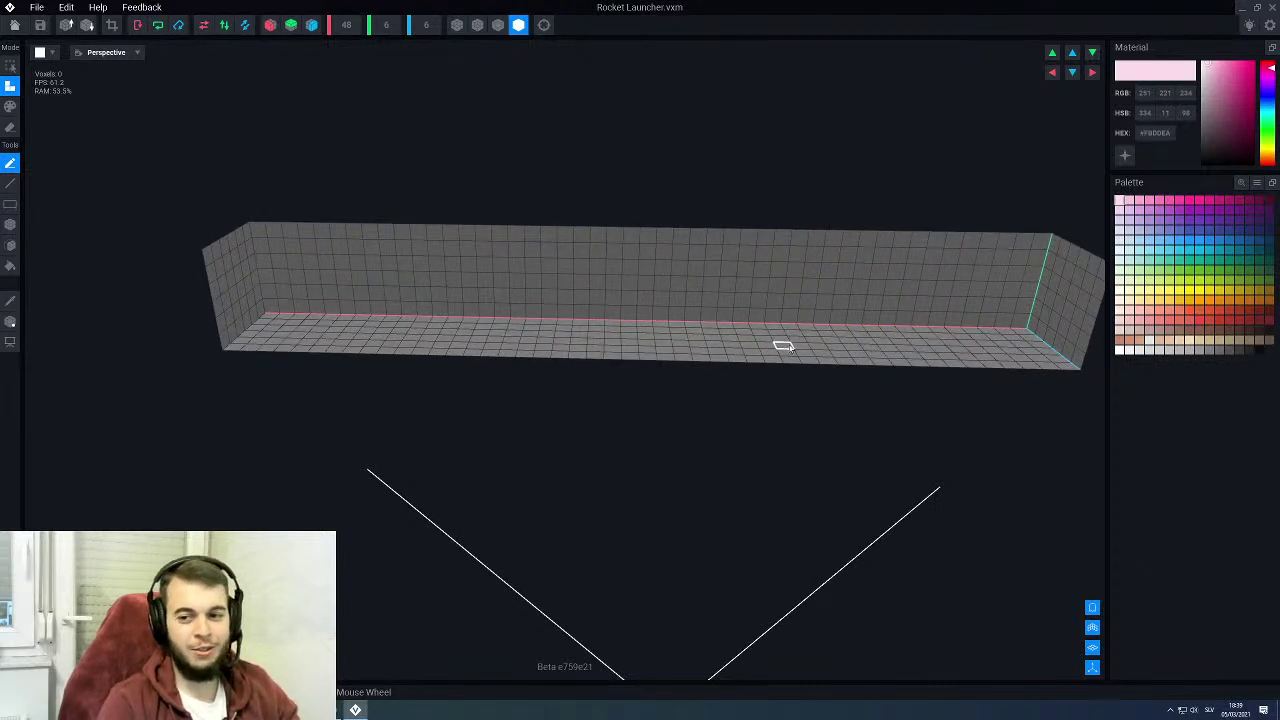
# Step: Build a two-by-two-voxel box bar in grey RGB 81, 81, 81 along the full 48-voxel length and raise it above the floor
pyautogui.click(1219, 350)
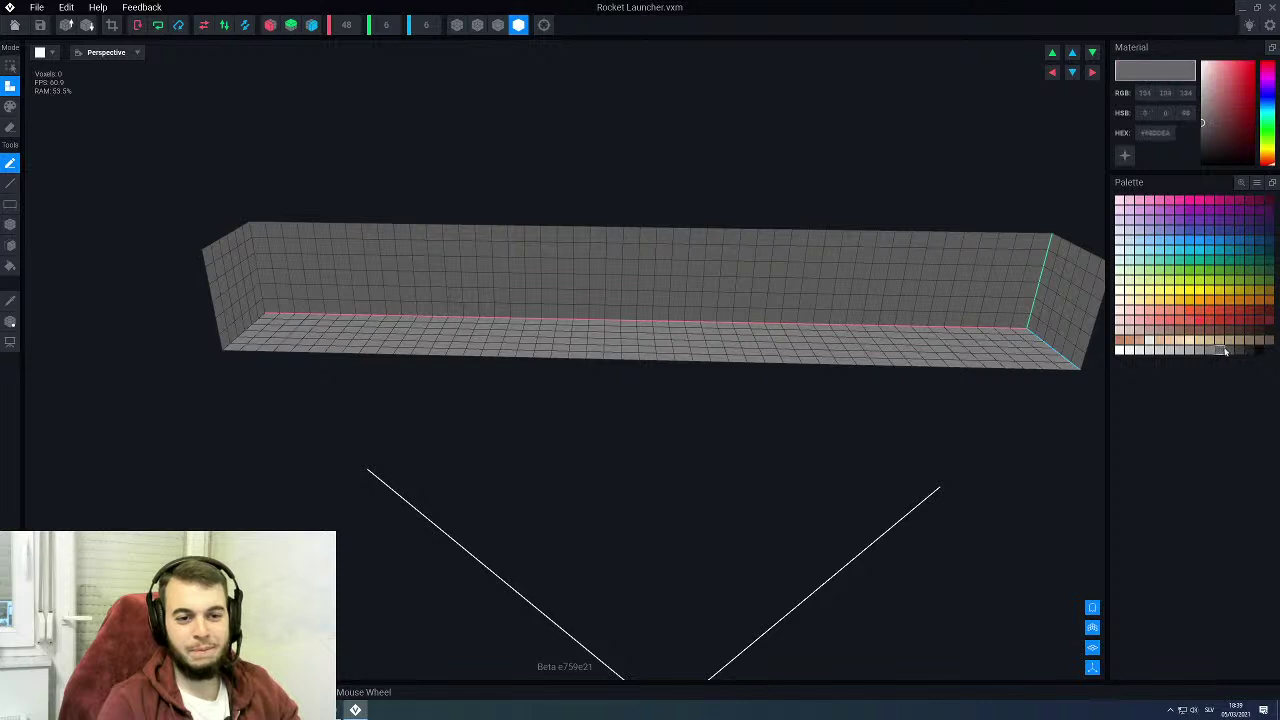
pyautogui.click(1230, 350)
pyautogui.scroll(3, 565, 312)
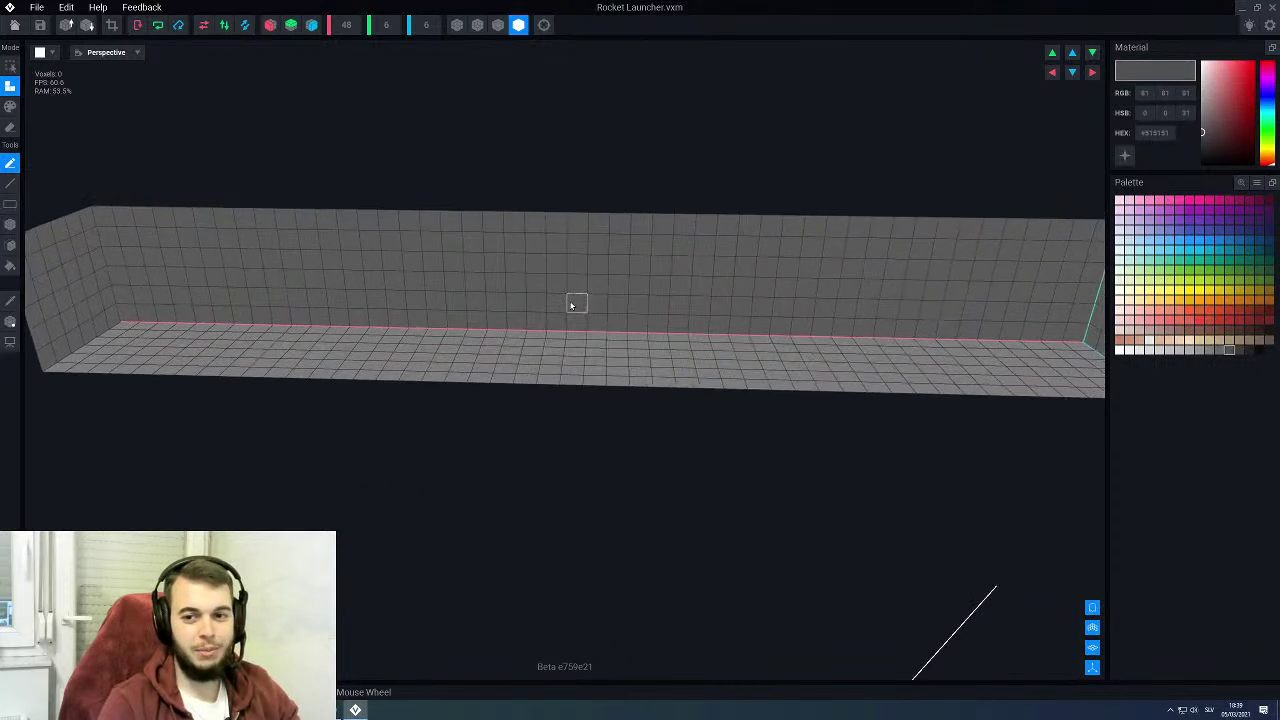
pyautogui.scroll(-1, 571, 305)
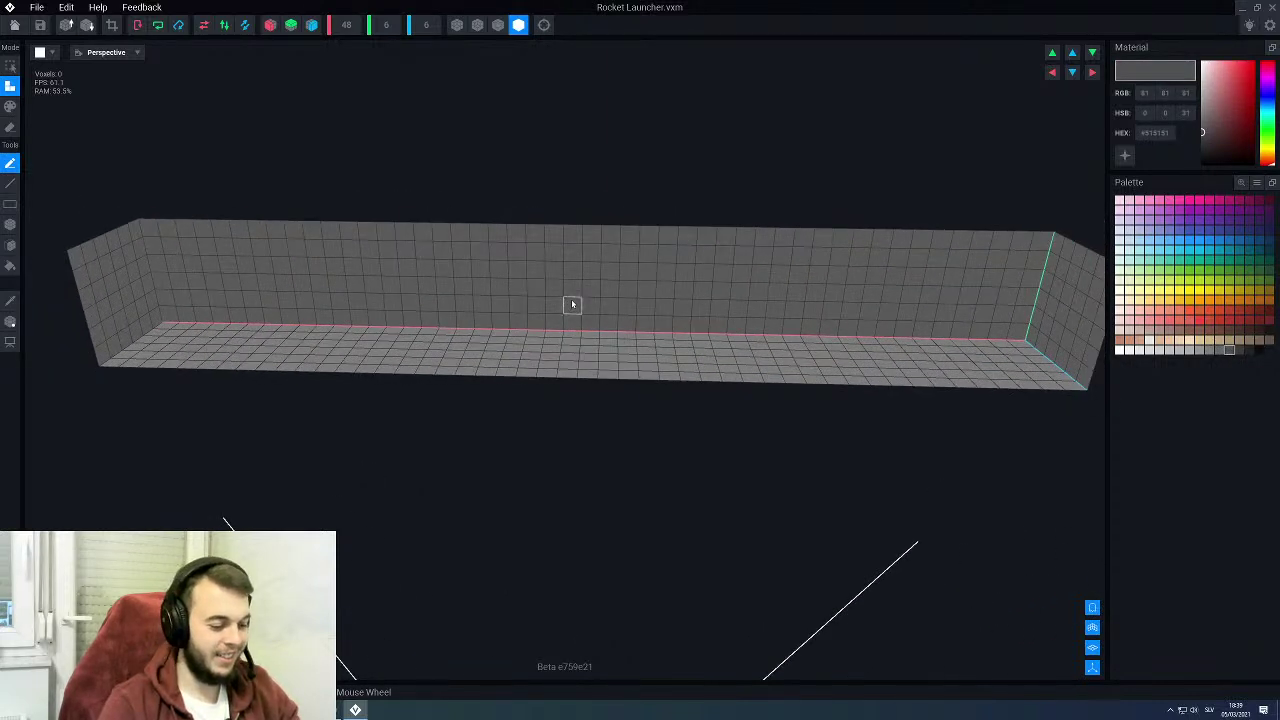
pyautogui.press('b')
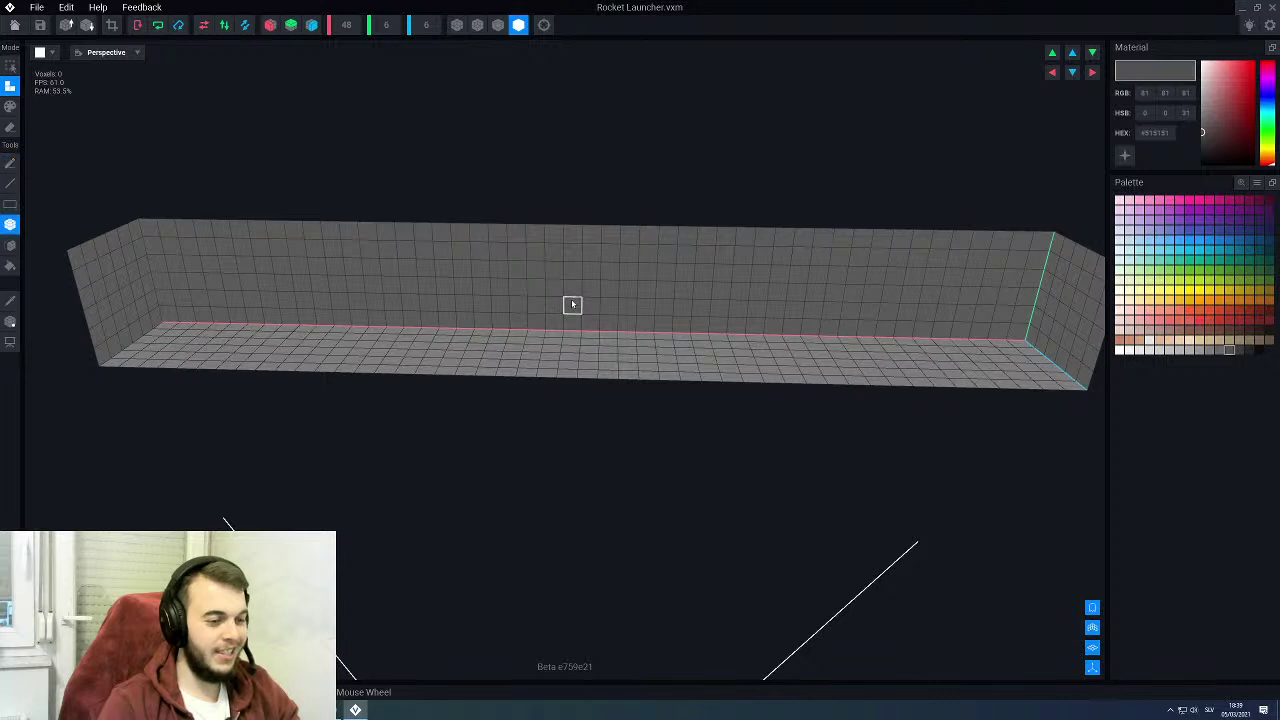
pyautogui.scroll(2, 566, 302)
pyautogui.scroll(-3, 540, 294)
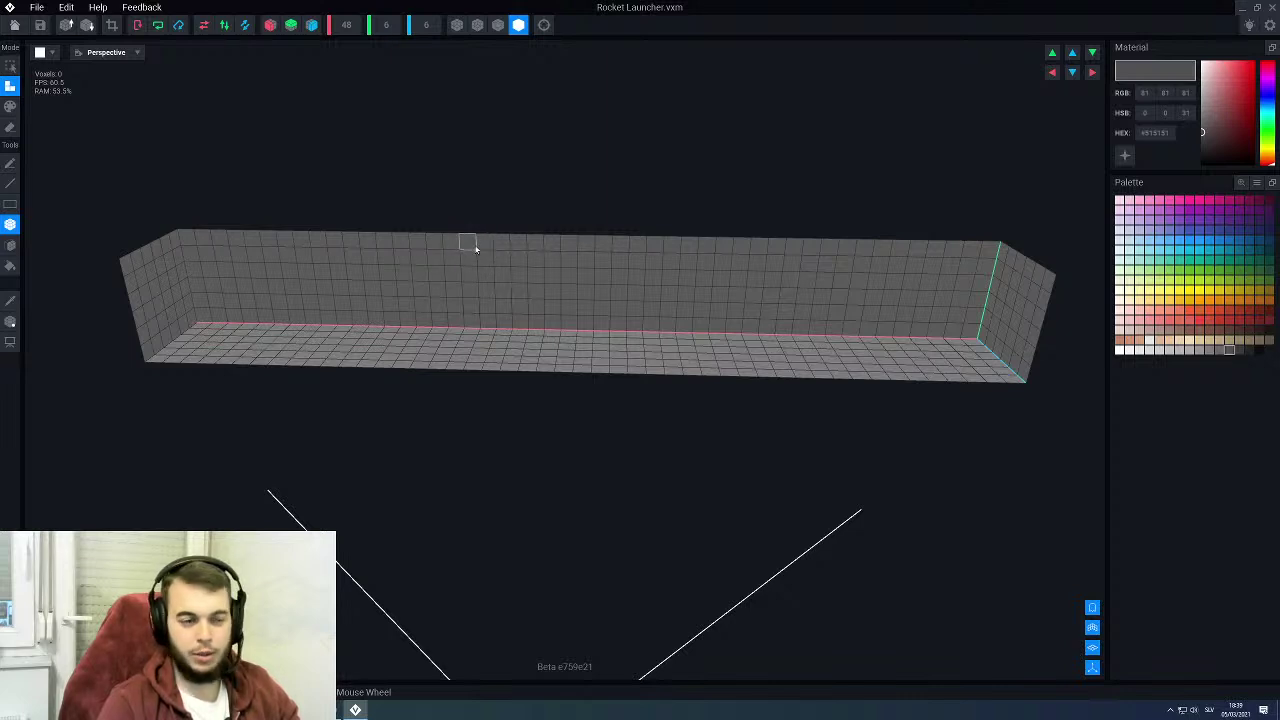
pyautogui.moveTo(394, 246); pyautogui.dragTo(428, 300, button='right')
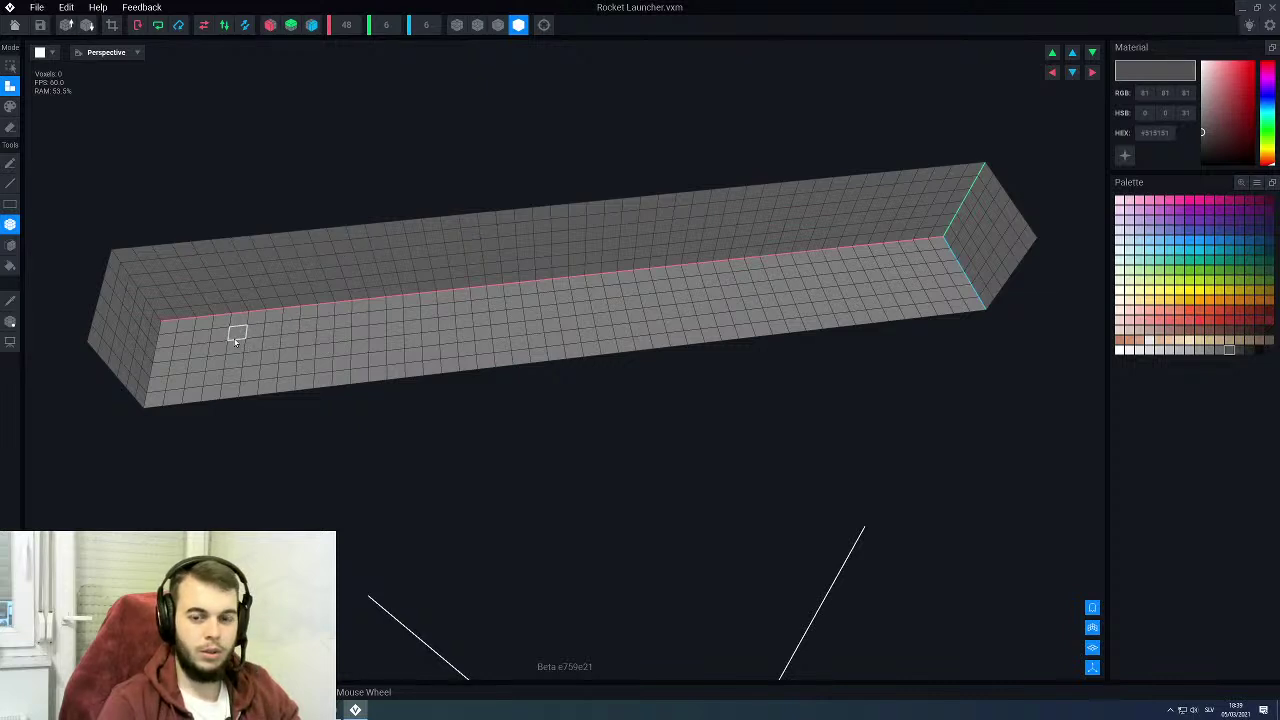
pyautogui.moveTo(165, 342)
pyautogui.mouseDown()
pyautogui.moveTo(526, 337)
pyautogui.moveTo(958, 255)
pyautogui.moveTo(263, 314)
pyautogui.moveTo(157, 343)
pyautogui.mouseUp()
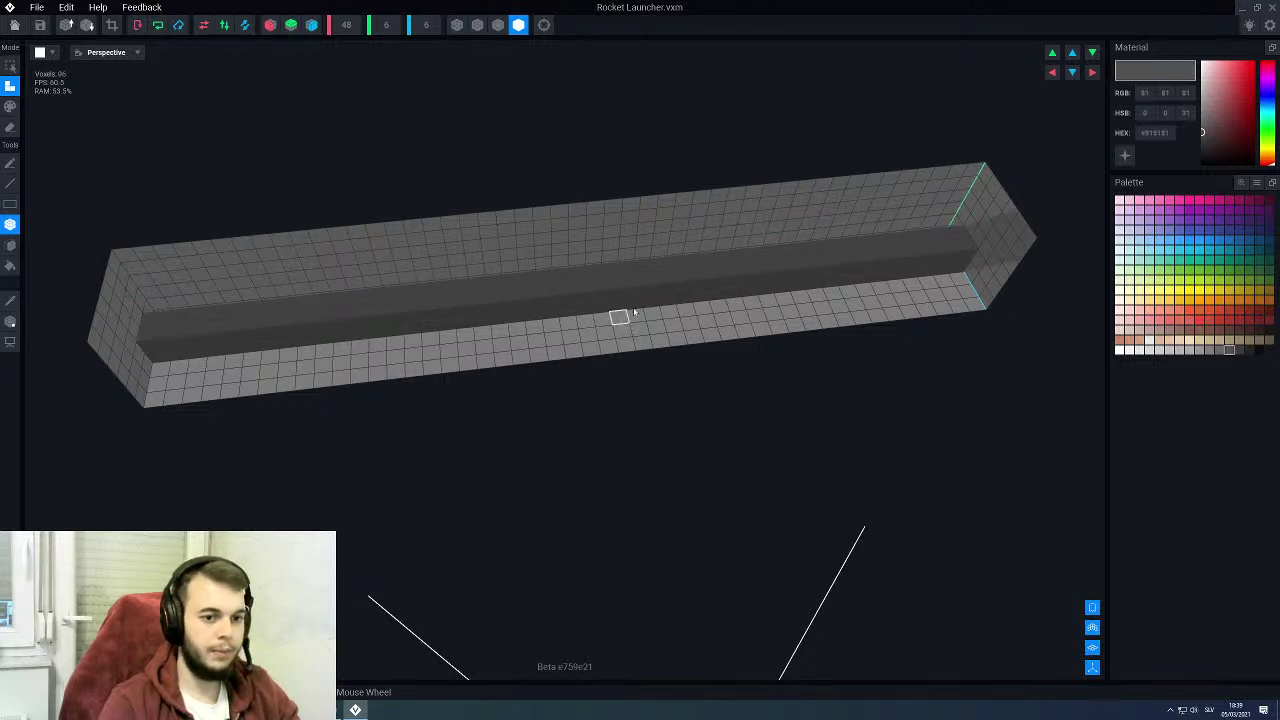
pyautogui.click(1052, 52)
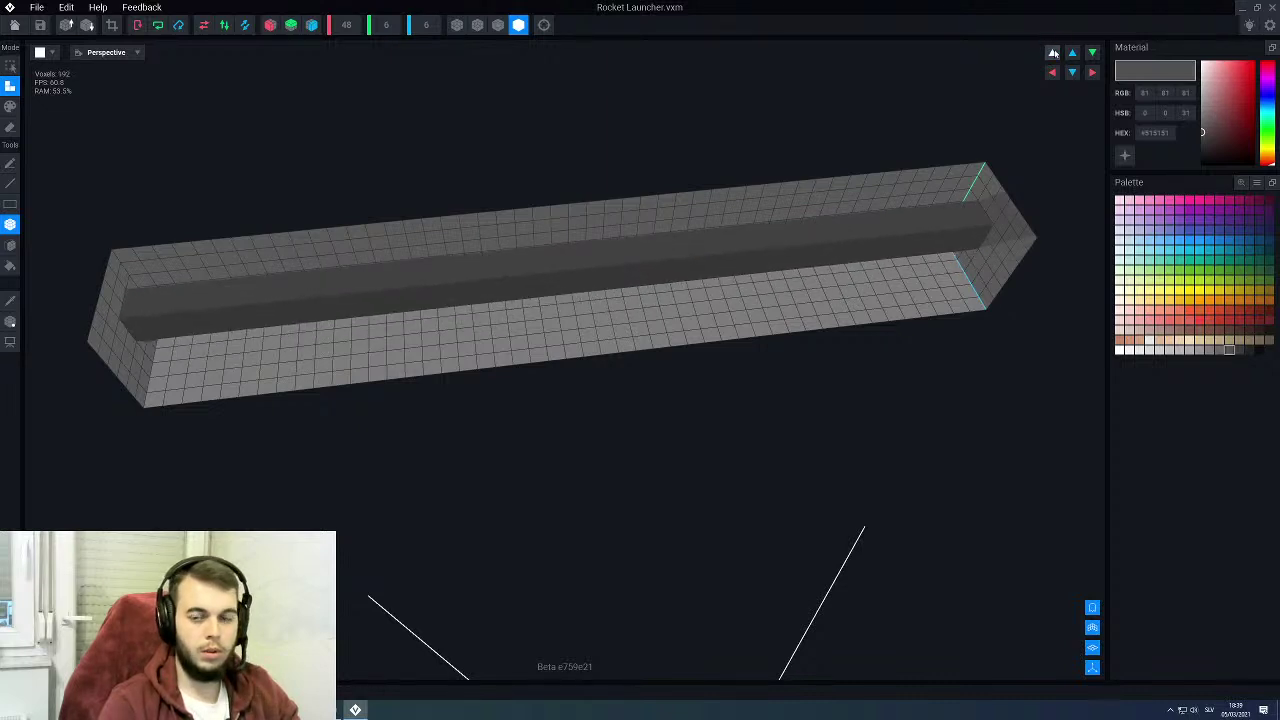
pyautogui.click(1053, 53)
# Step: Add a two-voxel-wide, one-voxel-thick block to each of the four sides at one end of the bar
pyautogui.moveTo(403, 272); pyautogui.dragTo(269, 251, button='right')
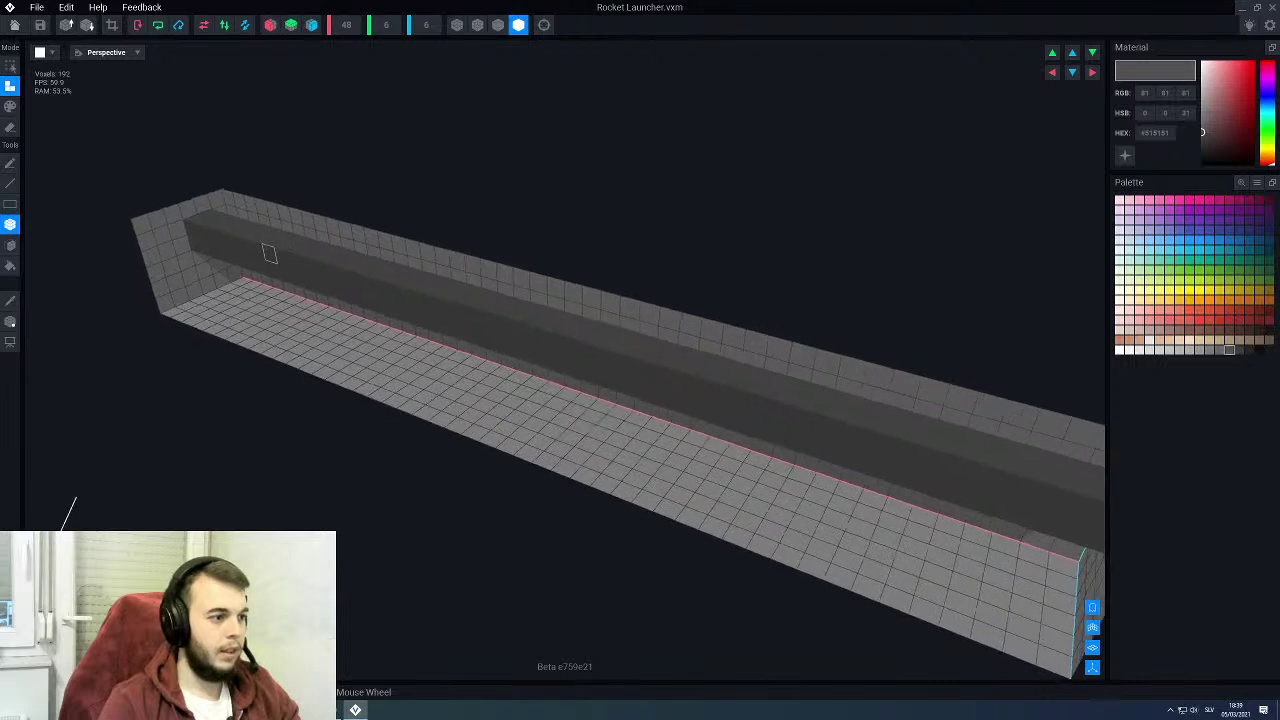
pyautogui.moveTo(269, 251); pyautogui.dragTo(295, 274, button='middle')
pyautogui.scroll(4, 324, 305)
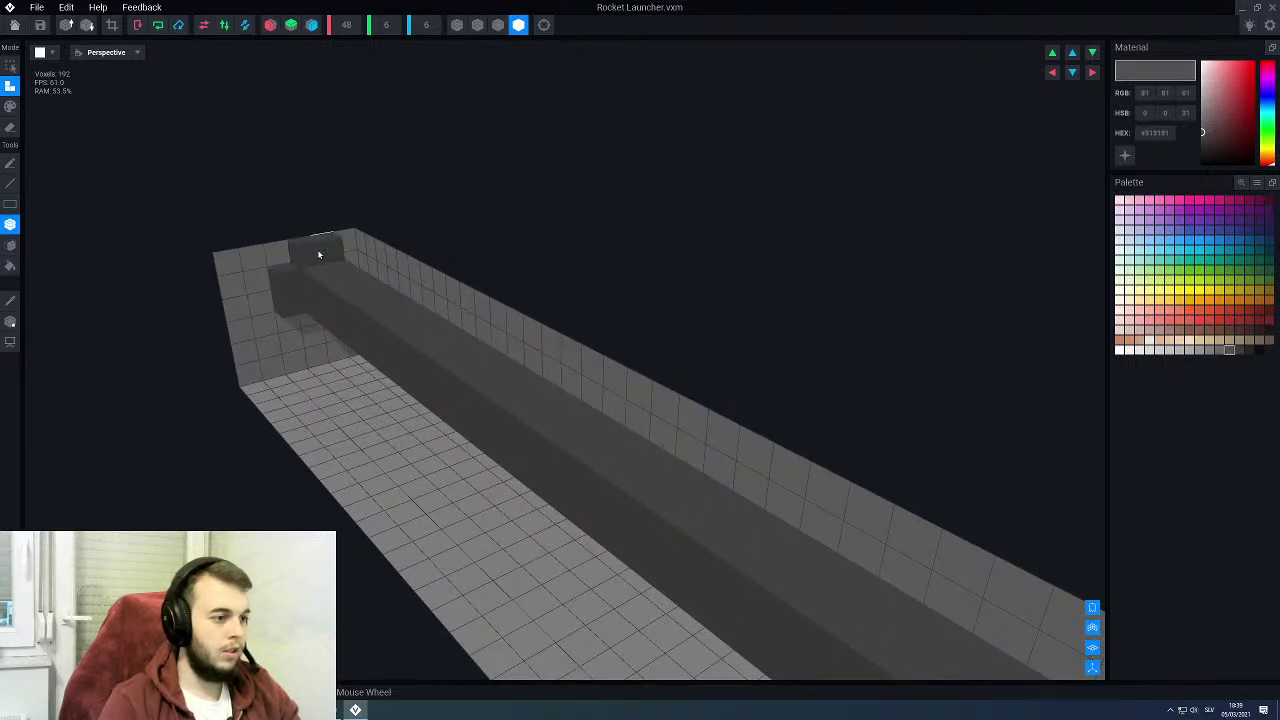
pyautogui.moveTo(358, 266); pyautogui.dragTo(228, 287, button='right')
pyautogui.moveTo(359, 270); pyautogui.dragTo(359, 288)
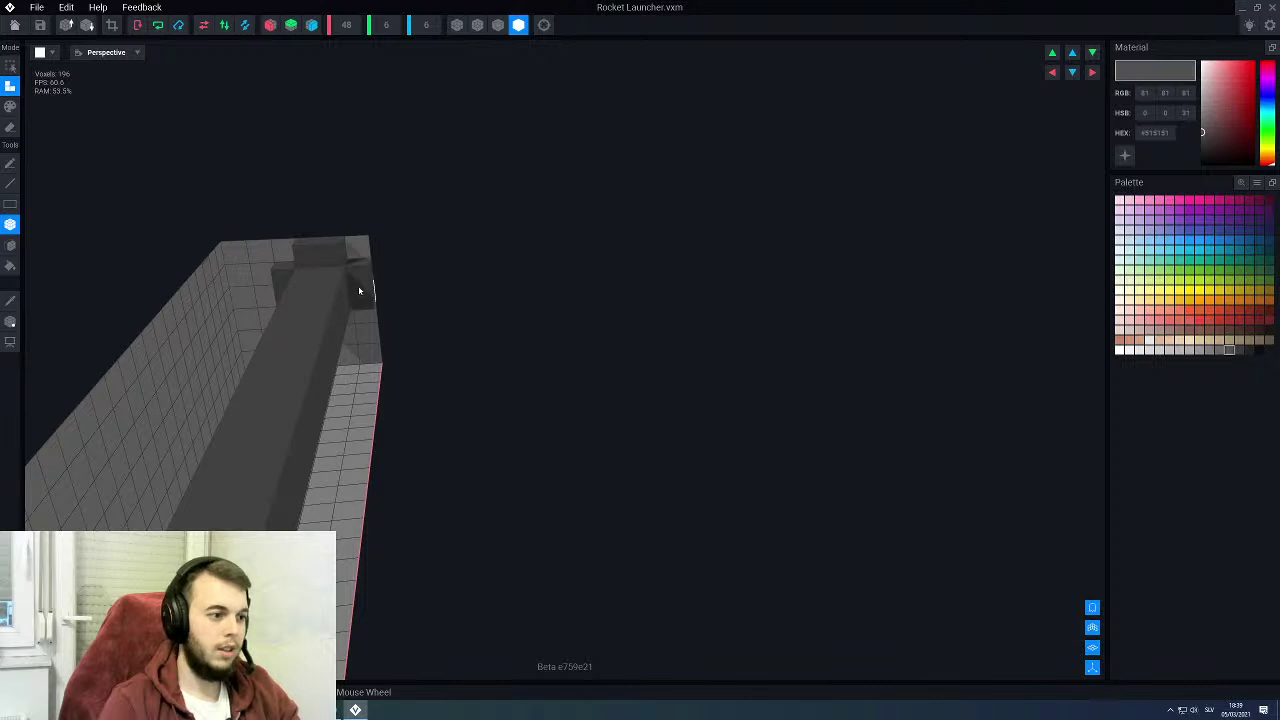
pyautogui.moveTo(306, 309); pyautogui.dragTo(260, 329, button='right')
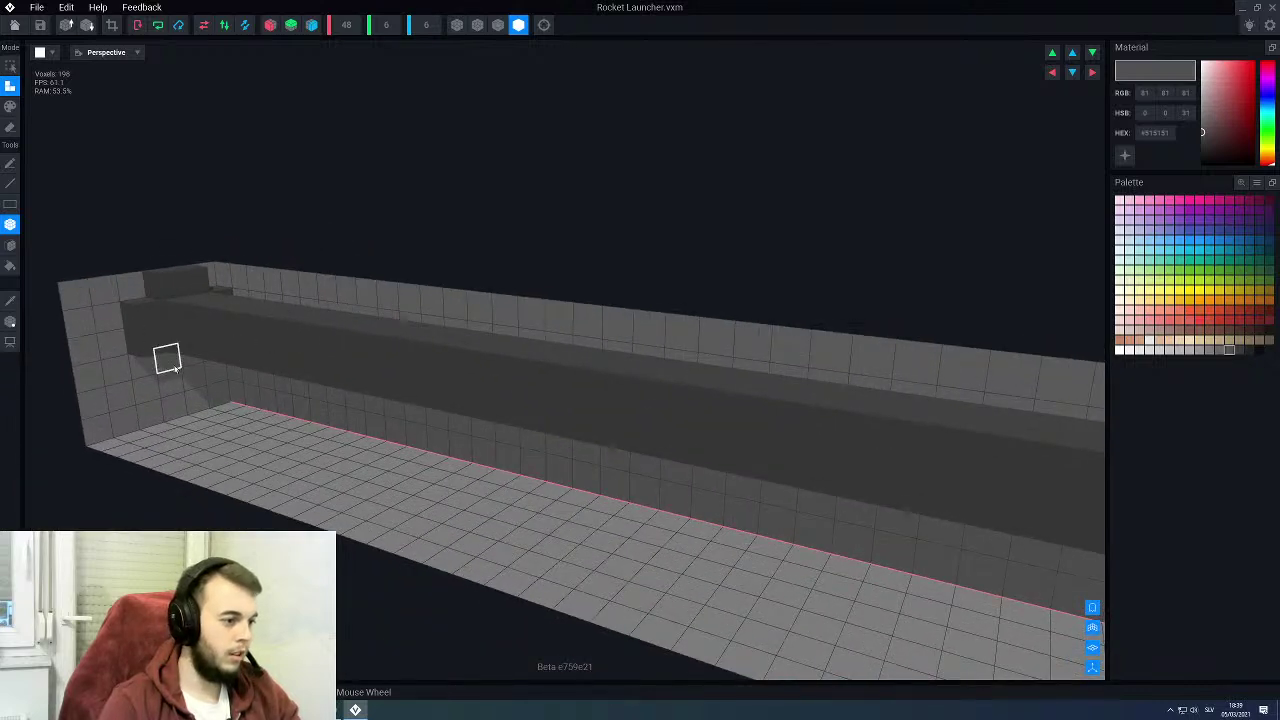
pyautogui.scroll(-6, 189, 349)
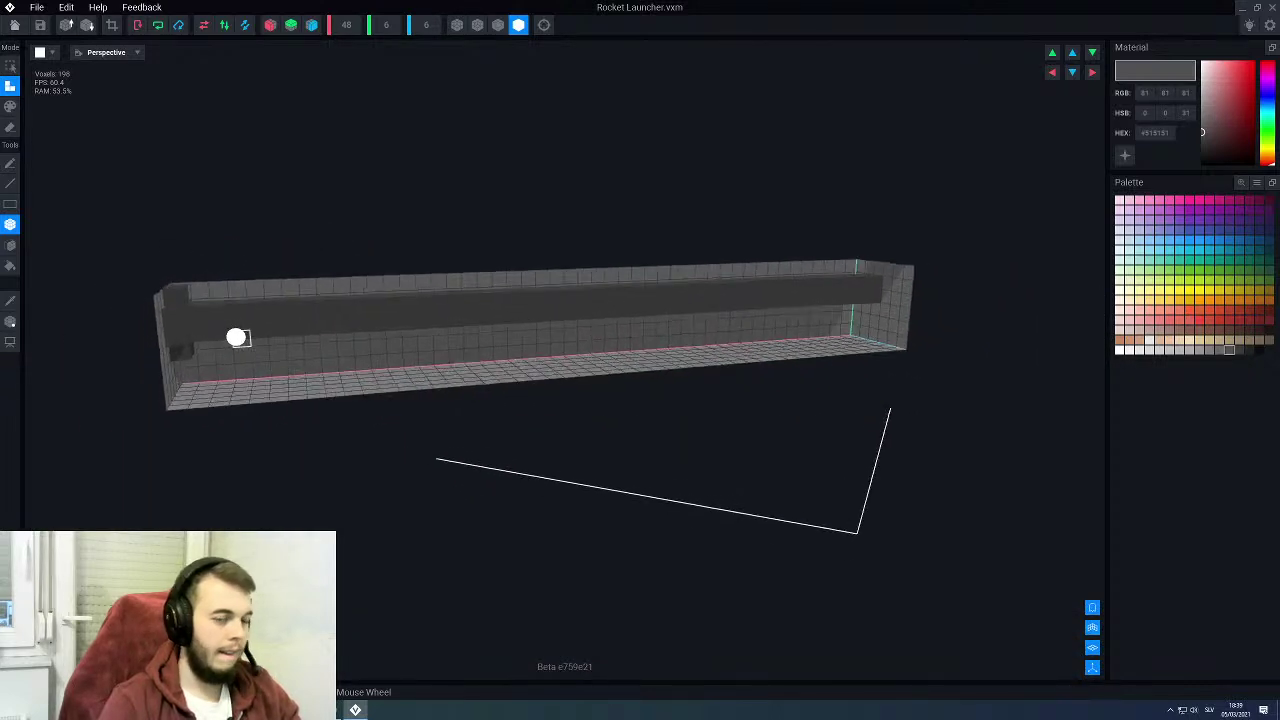
pyautogui.scroll(8, 237, 337)
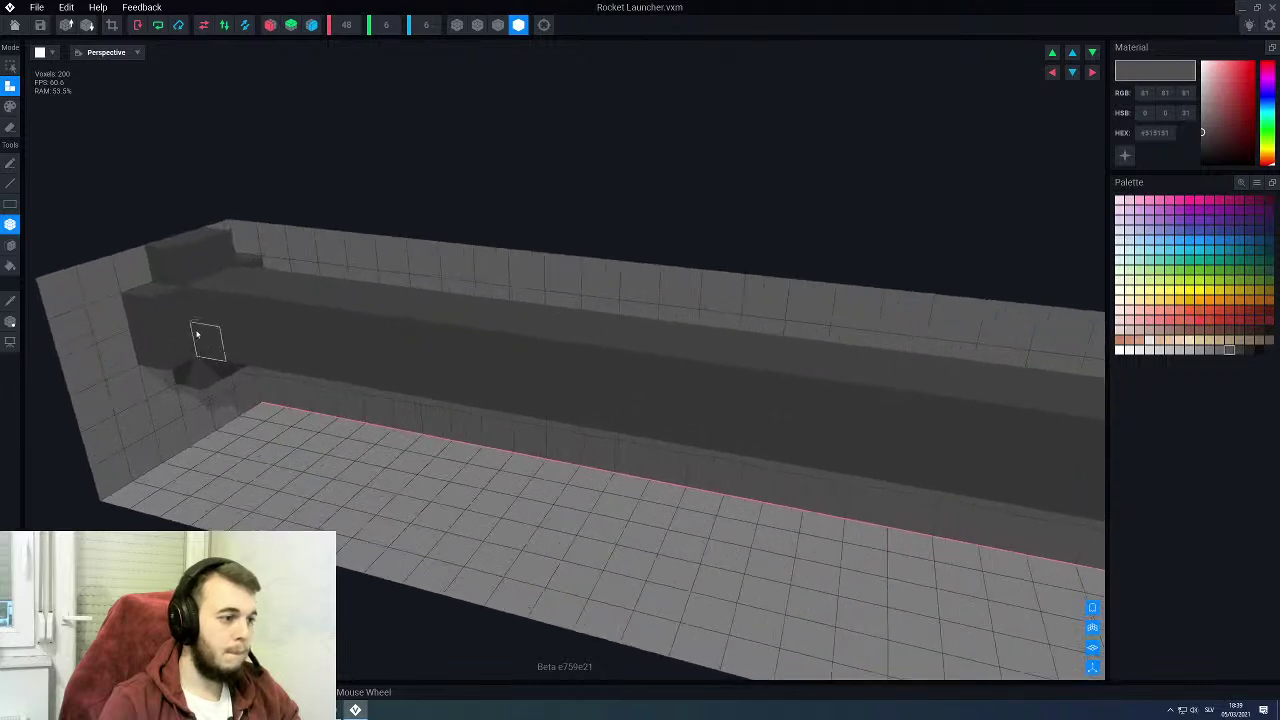
# Step: Switch the shading to show model edges and lengthen each of the four end blocks by one voxel along the bar
pyautogui.click(498, 25)
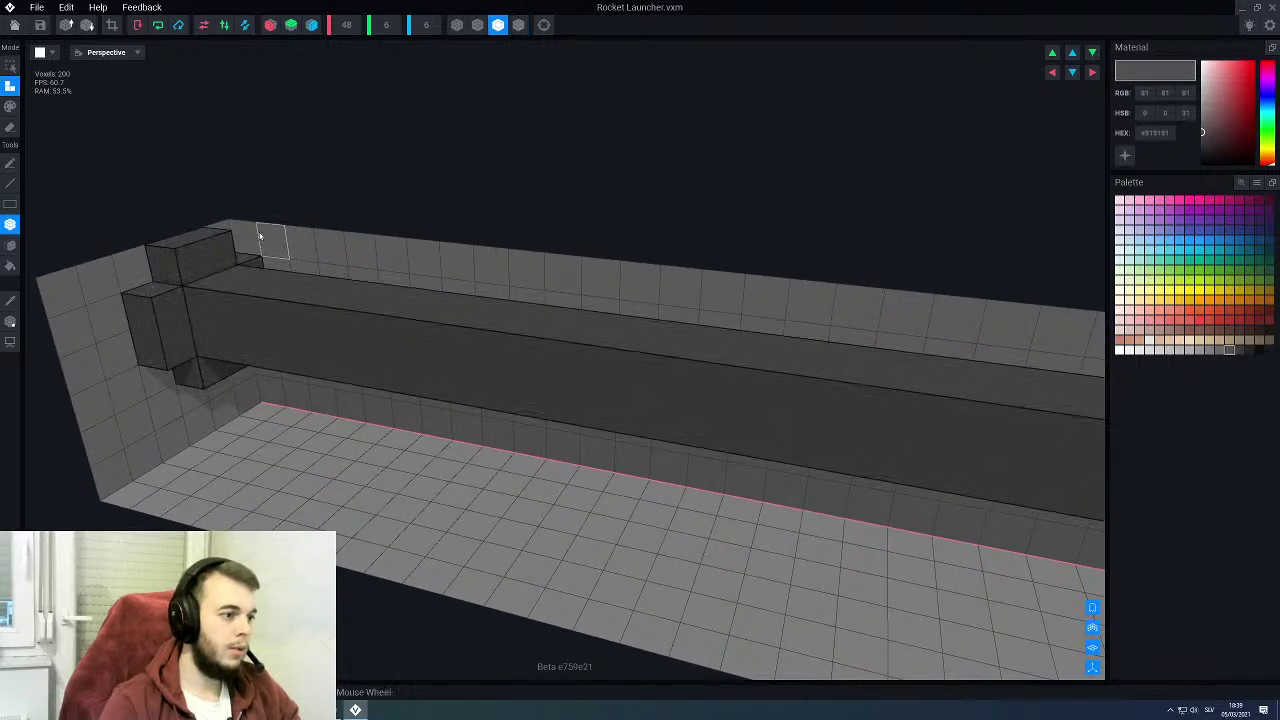
pyautogui.moveTo(222, 252); pyautogui.dragTo(195, 268)
pyautogui.moveTo(177, 316); pyautogui.dragTo(185, 350)
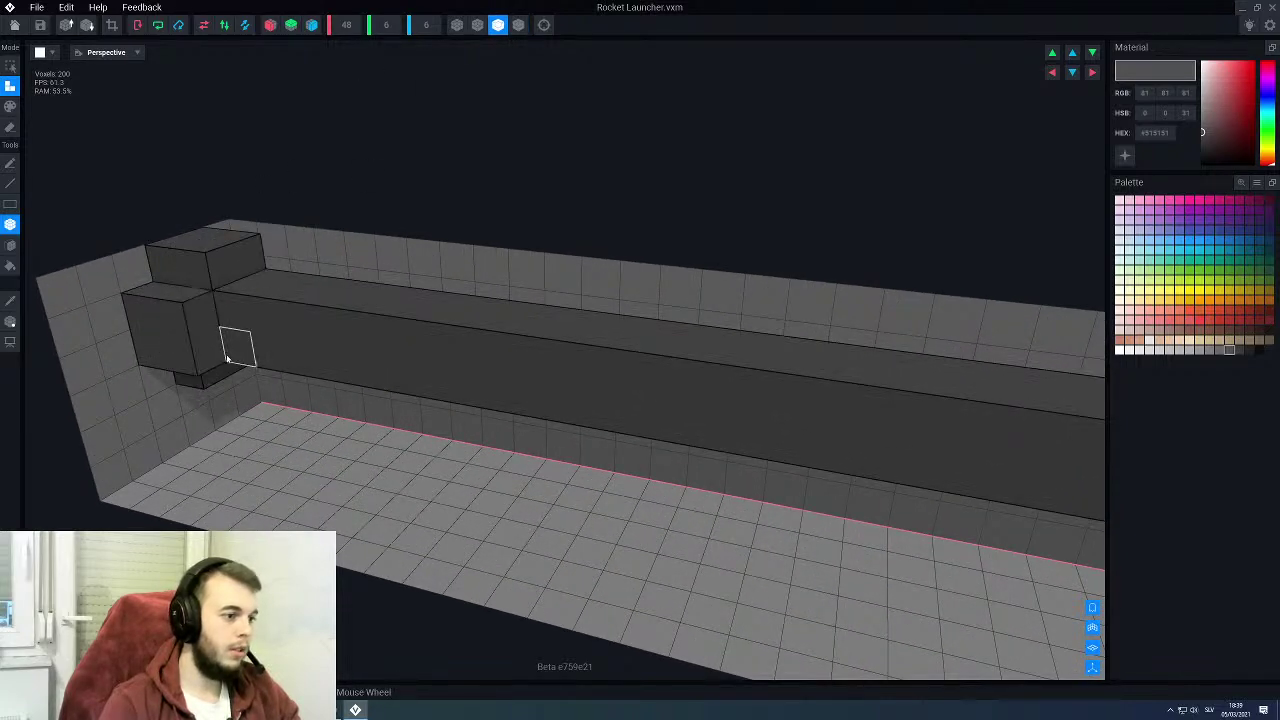
pyautogui.moveTo(227, 358); pyautogui.dragTo(214, 351, button='right')
pyautogui.moveTo(214, 351); pyautogui.dragTo(236, 346)
pyautogui.moveTo(236, 346); pyautogui.dragTo(245, 338, button='right')
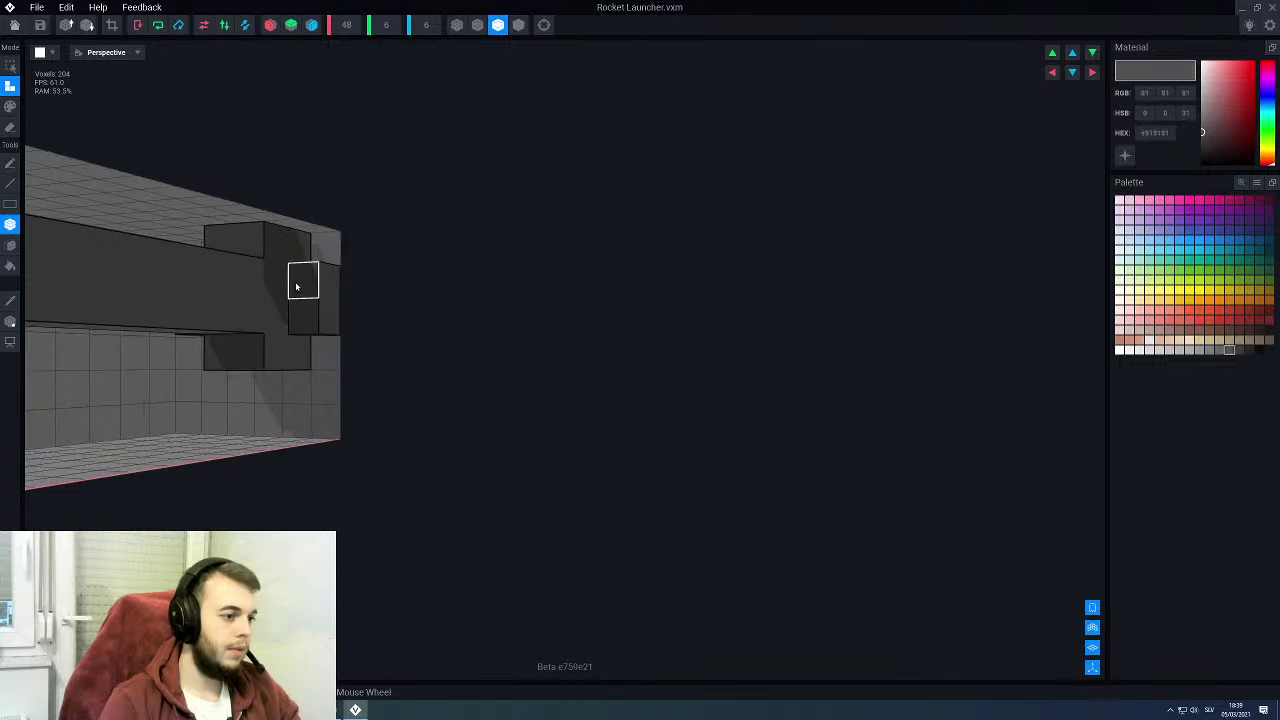
pyautogui.moveTo(296, 287); pyautogui.dragTo(298, 314)
pyautogui.moveTo(240, 294); pyautogui.dragTo(251, 295, button='right')
pyautogui.scroll(-3, 250, 300)
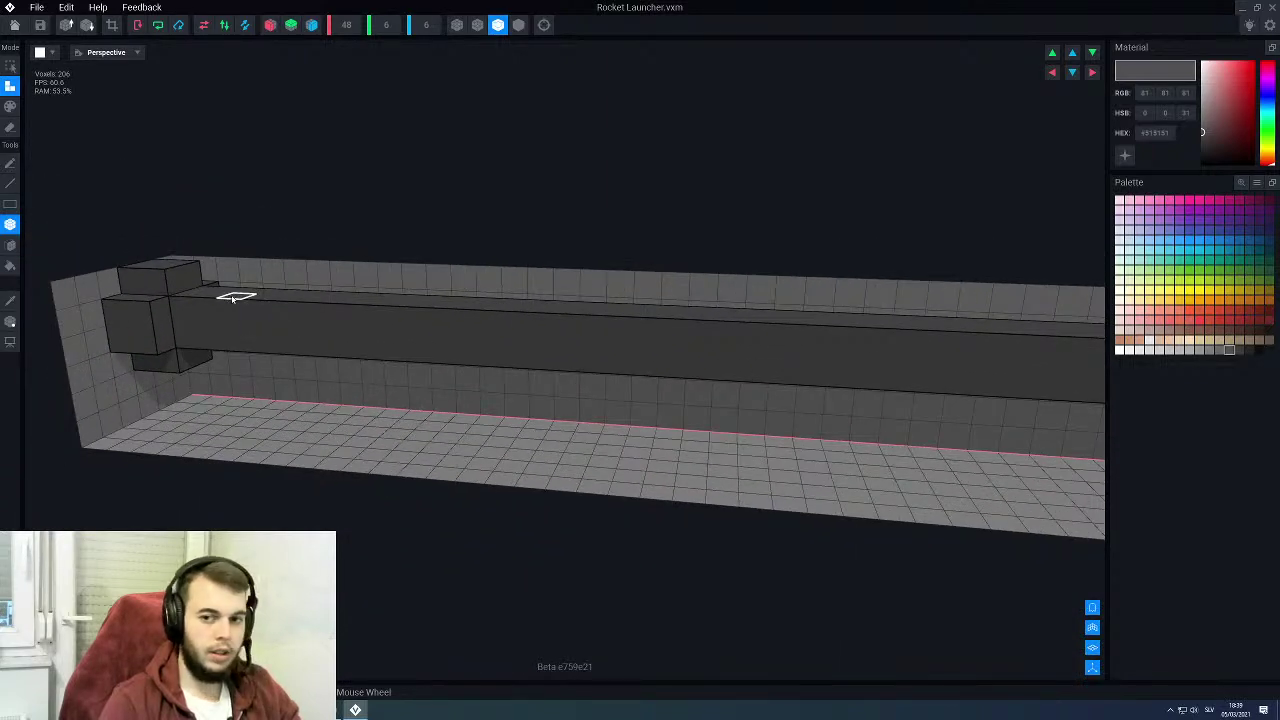
# Step: Paint two dark bands in RGB 36, 36, 36 across the bar near the end blocks
pyautogui.moveTo(436, 321)
pyautogui.mouseDown(button='middle')
pyautogui.moveTo(452, 337)
pyautogui.moveTo(438, 315)
pyautogui.mouseUp(button='middle')
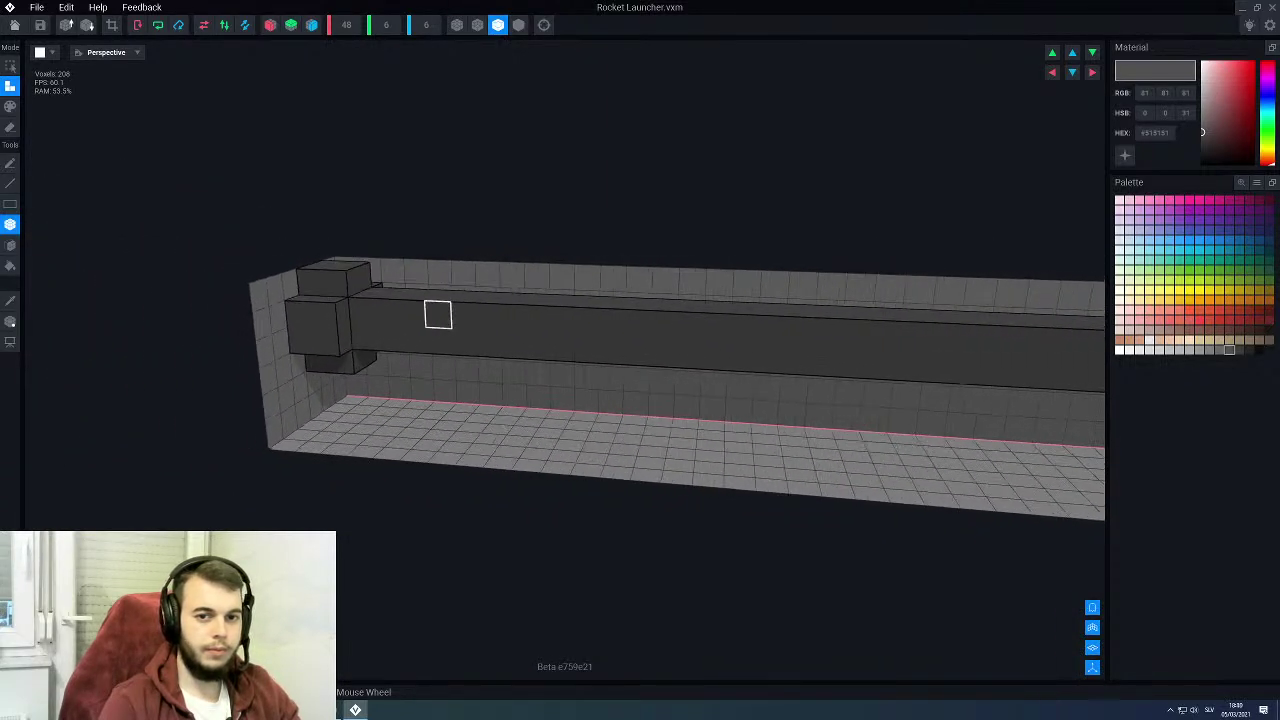
pyautogui.moveTo(438, 315)
pyautogui.mouseDown(button='right')
pyautogui.moveTo(417, 340)
pyautogui.moveTo(434, 335)
pyautogui.mouseUp(button='right')
pyautogui.scroll(2, 474, 334)
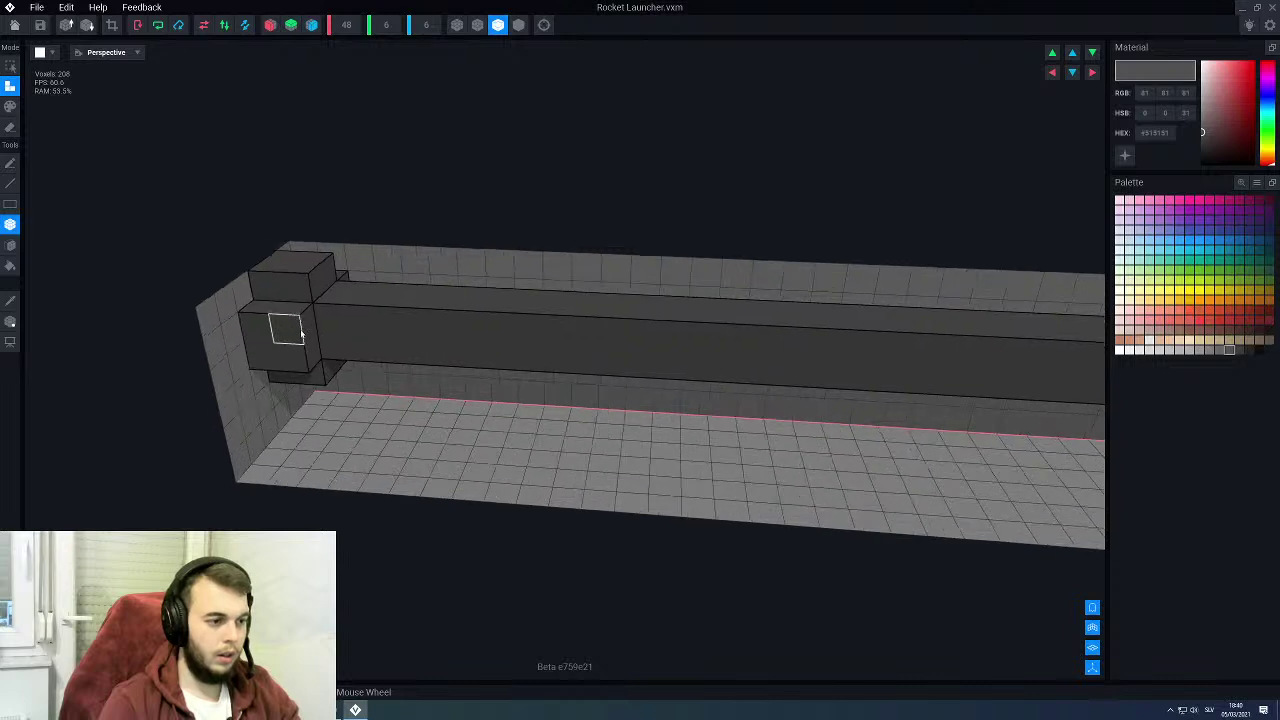
pyautogui.click(1249, 350)
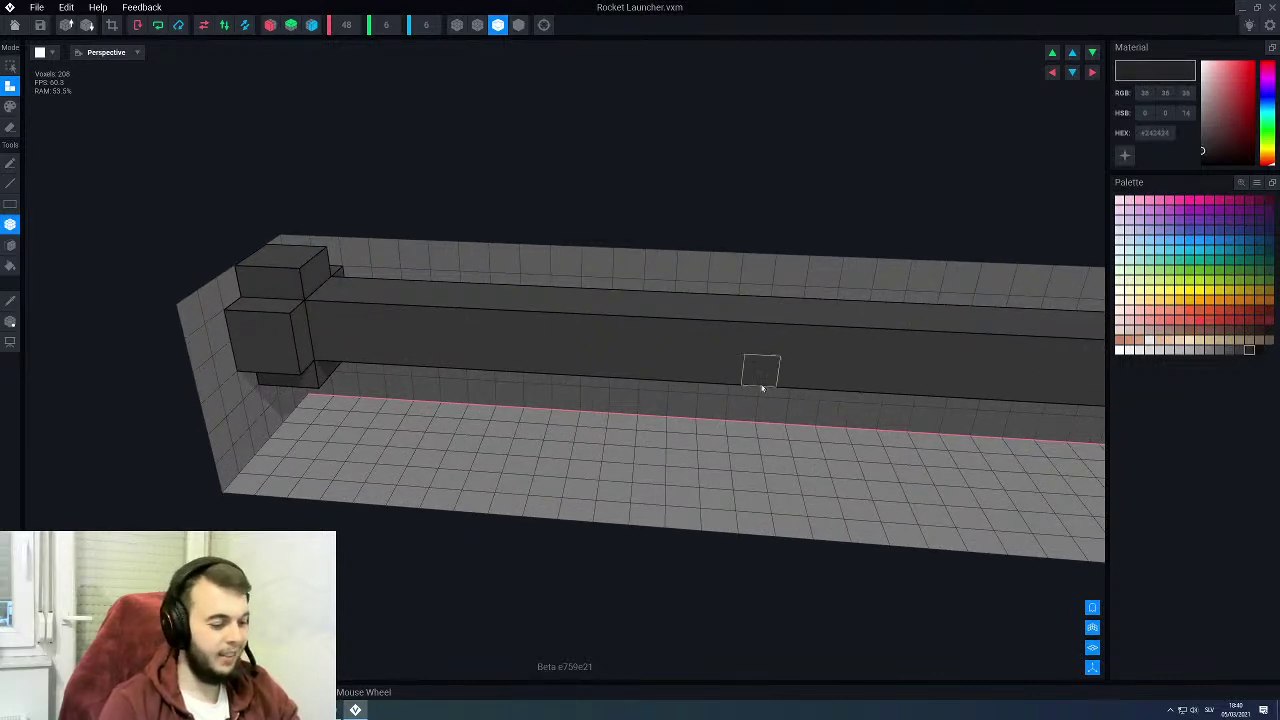
pyautogui.press('g')
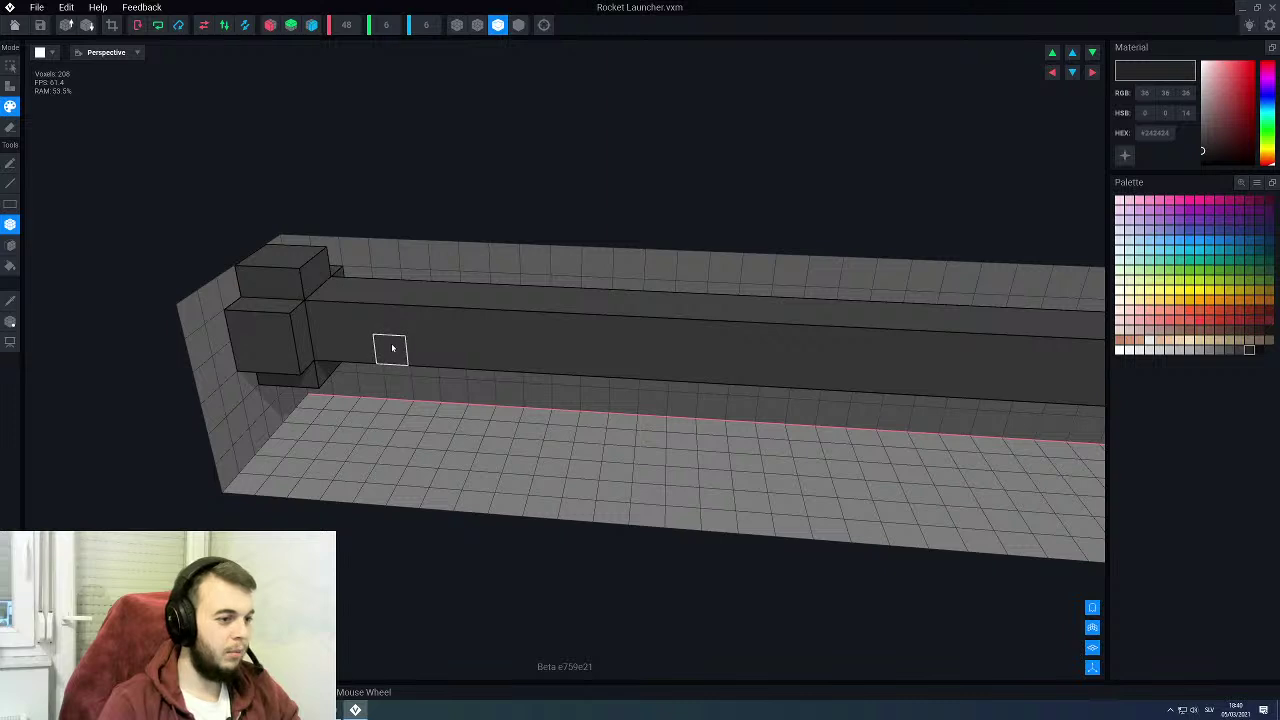
pyautogui.moveTo(392, 348); pyautogui.dragTo(400, 294)
pyautogui.moveTo(486, 354); pyautogui.dragTo(493, 313)
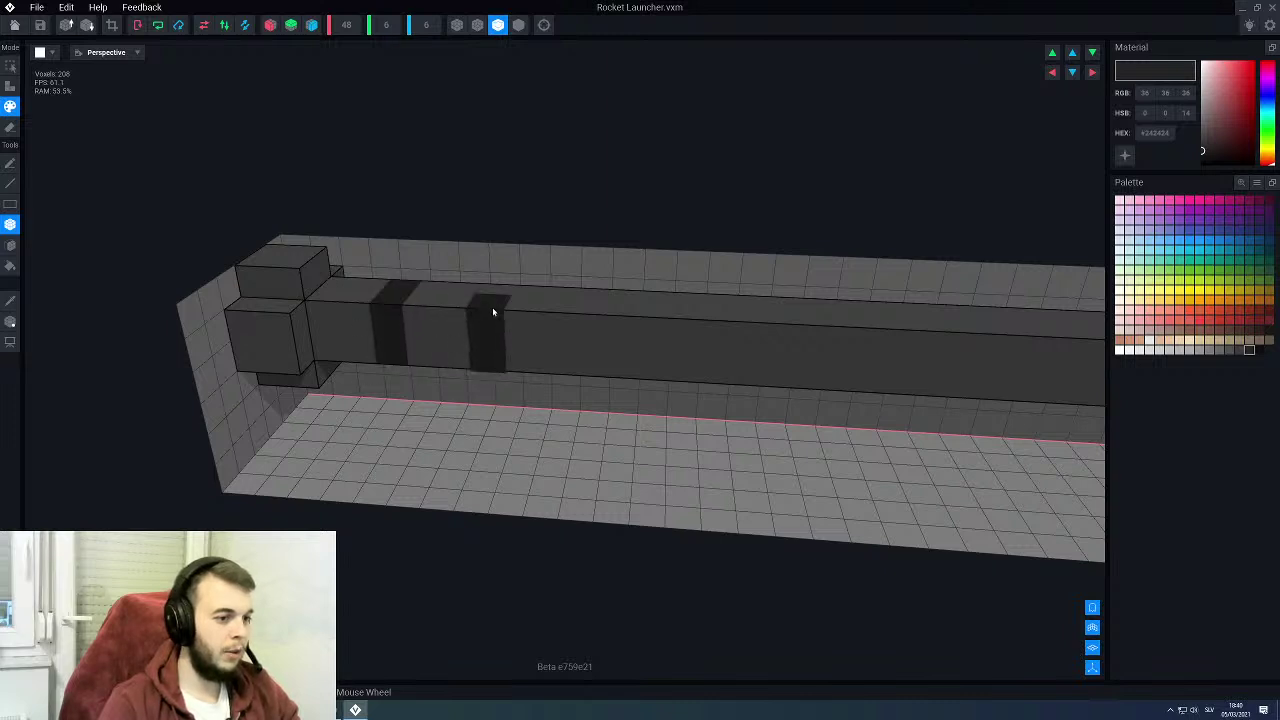
pyautogui.moveTo(620, 329); pyautogui.dragTo(586, 325, button='middle')
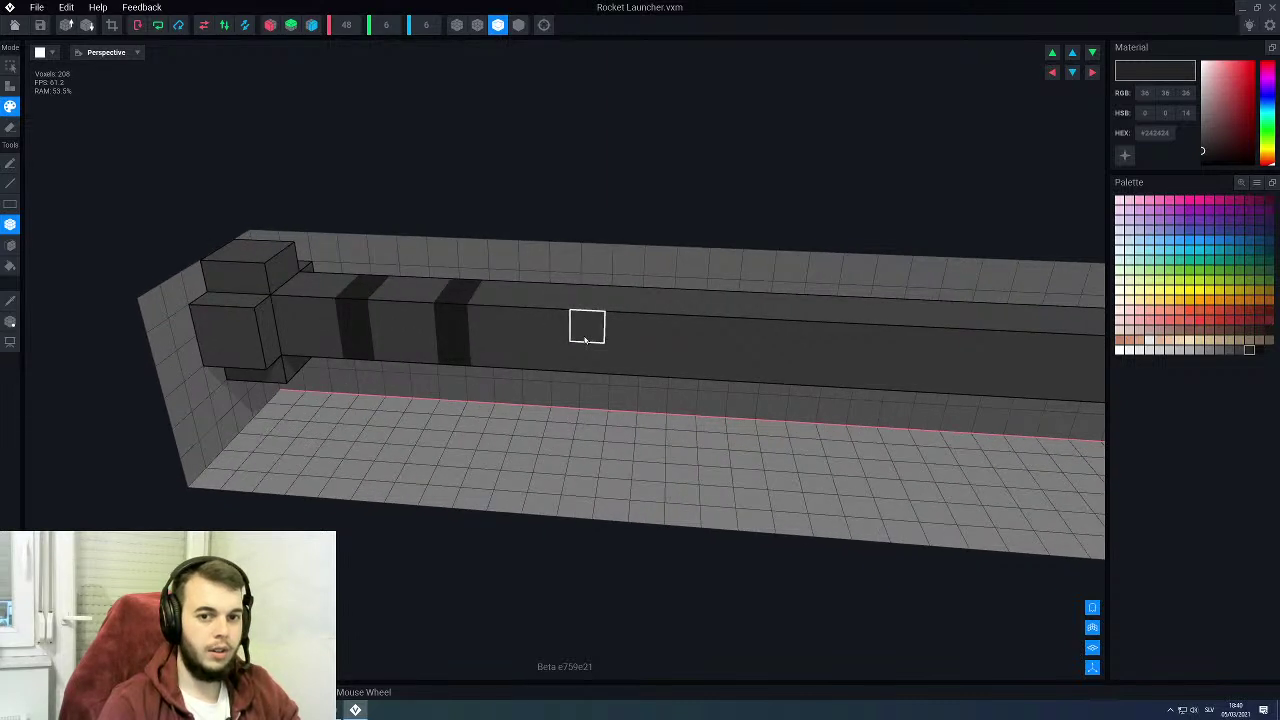
pyautogui.moveTo(586, 340); pyautogui.dragTo(571, 323, button='right')
# Step: Undo both dark bands painted on the bar
pyautogui.press('super')
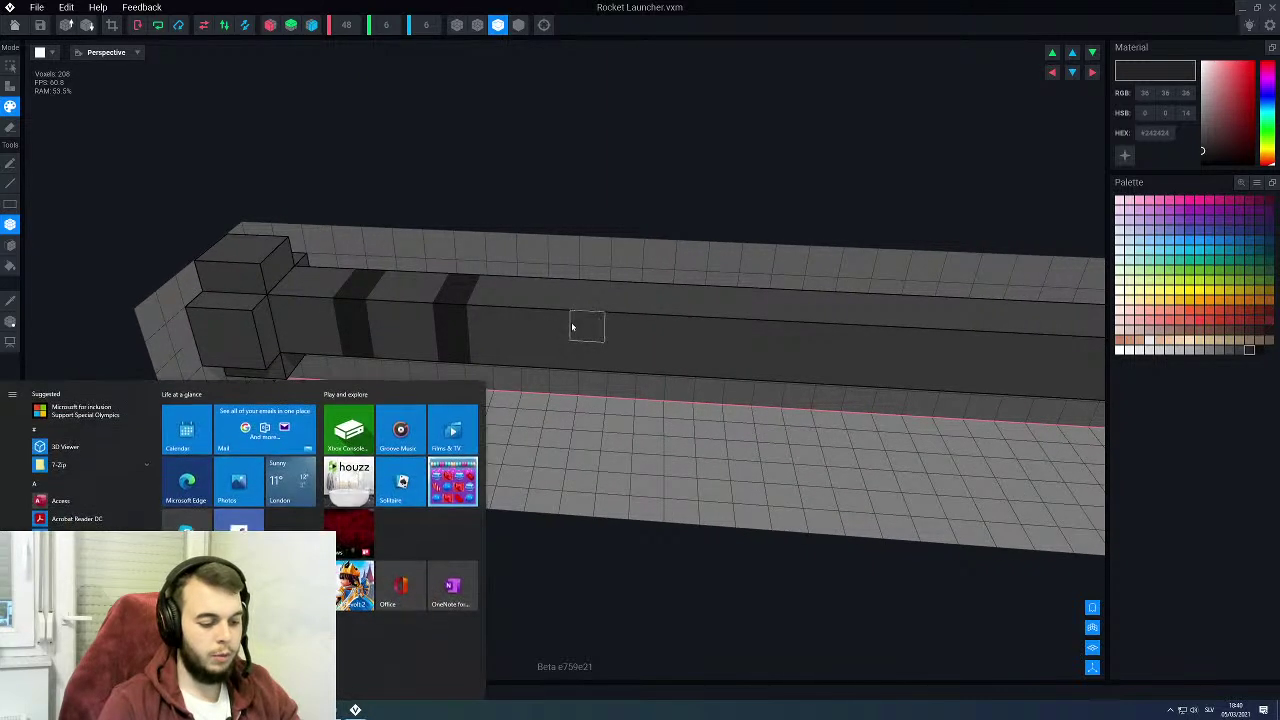
pyautogui.press('super')
pyautogui.hotkey('ctrl', 'z')
pyautogui.hotkey('ctrl', 'z')
# Step: Close the Rocket Launcher model, saving its changes, and return to the Gun Rack rig
pyautogui.moveTo(571, 326); pyautogui.dragTo(401, 330, button='middle')
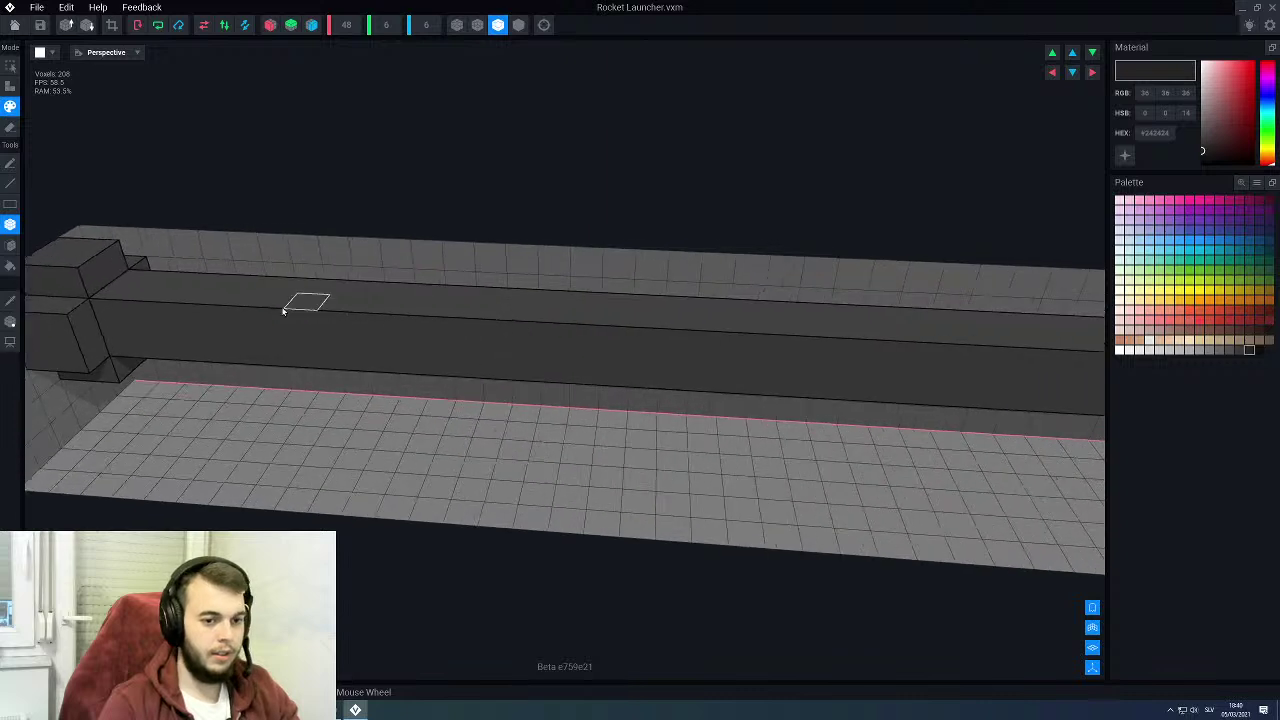
pyautogui.scroll(-3, 582, 328)
pyautogui.moveTo(673, 347); pyautogui.dragTo(525, 343, button='middle')
pyautogui.moveTo(758, 351); pyautogui.dragTo(797, 355, button='right')
pyautogui.scroll(3, 808, 355)
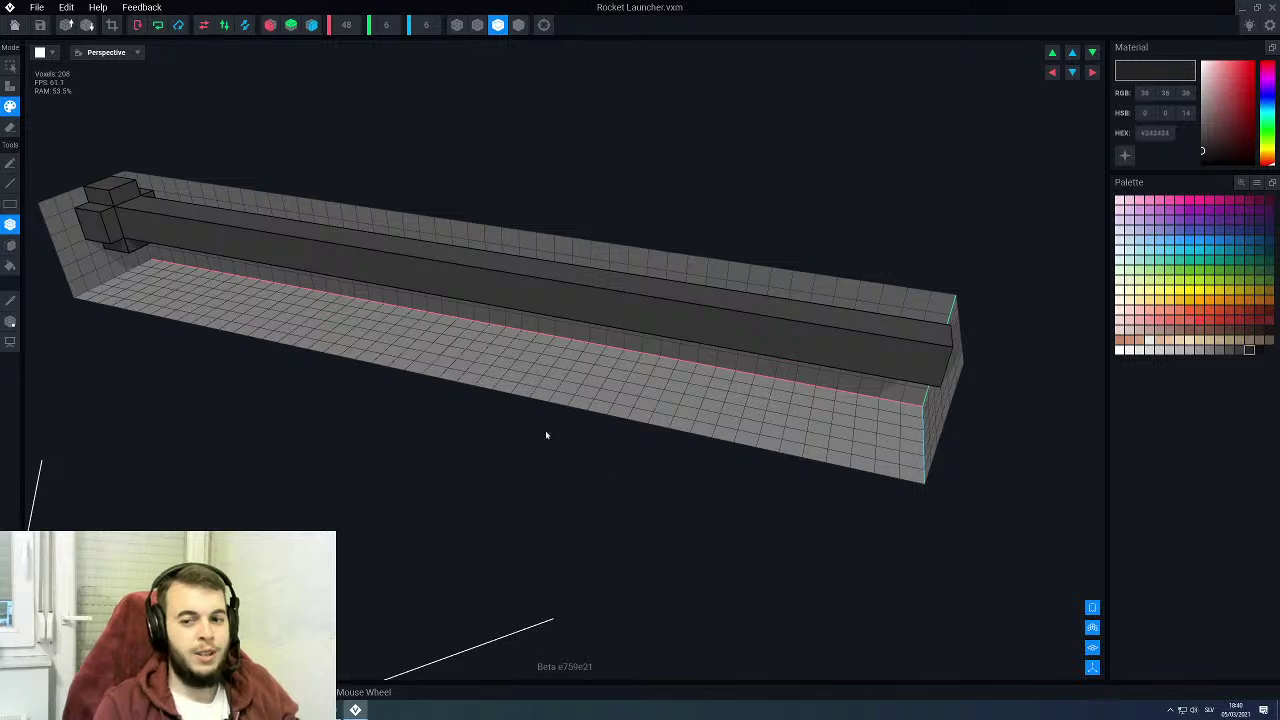
pyautogui.click(13, 24)
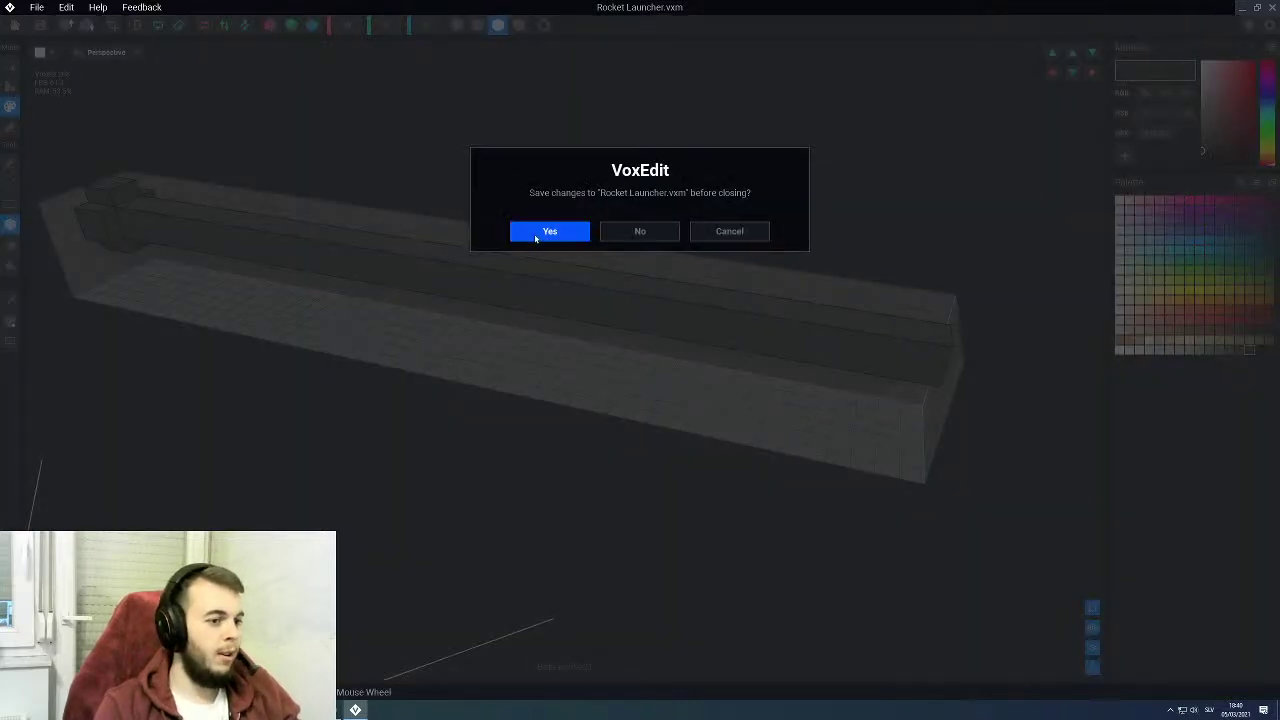
pyautogui.click(535, 236)
# Step: Collapse the M4 0 branch and the whole Base branch in the skeleton hierarchy
pyautogui.scroll(3, 575, 226)
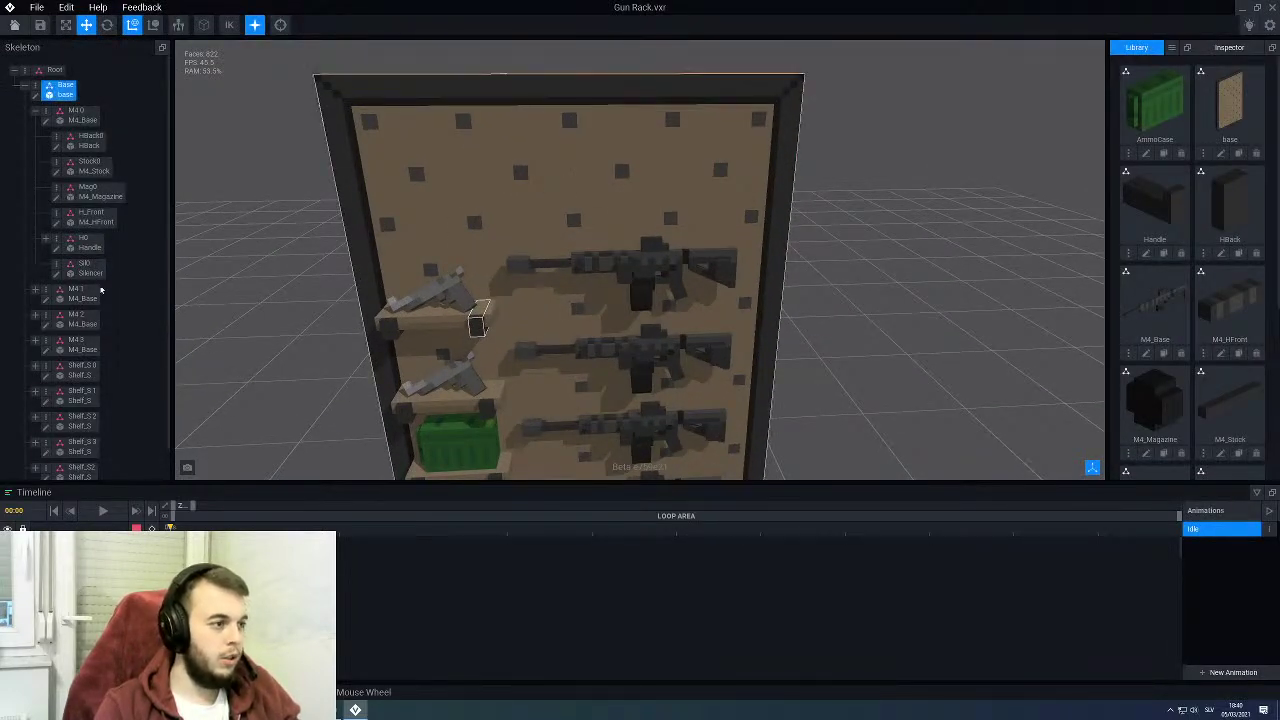
pyautogui.click(37, 115)
pyautogui.click(24, 90)
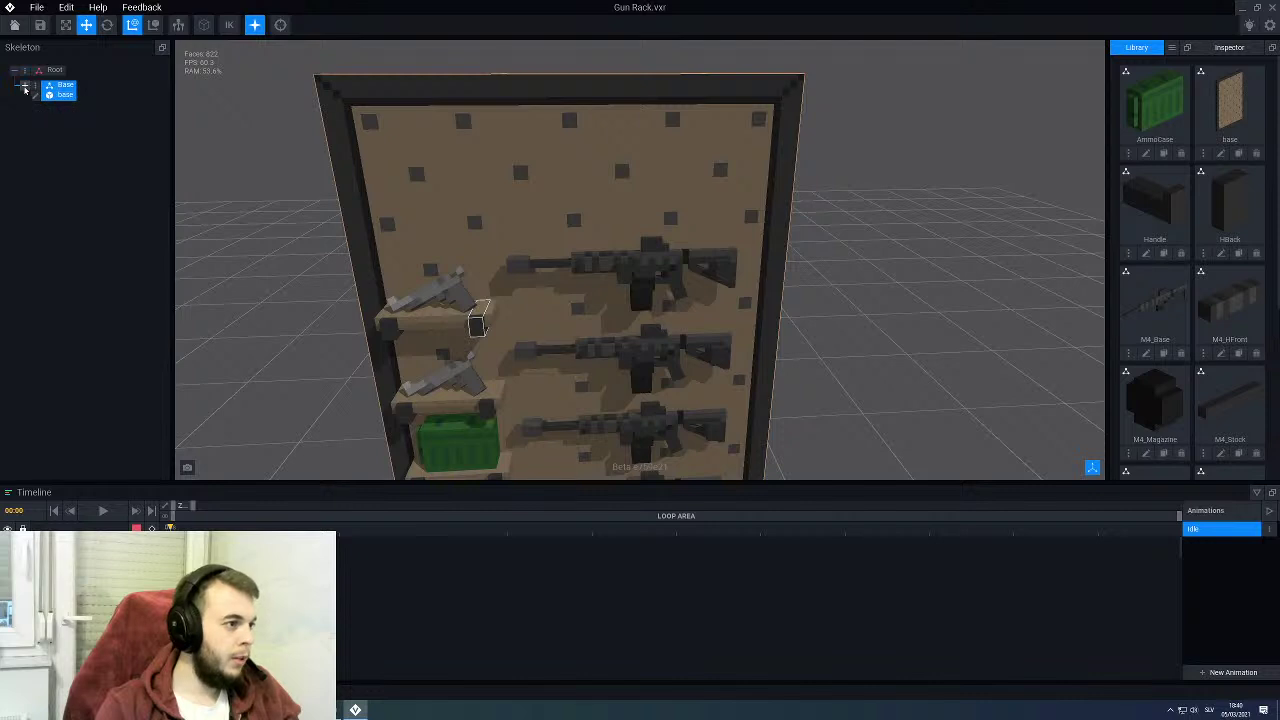
# Step: Expand the Base branch of the skeleton and create a child node named RocketLauncher under Base
pyautogui.click(24, 90)
pyautogui.rightClick(38, 88)
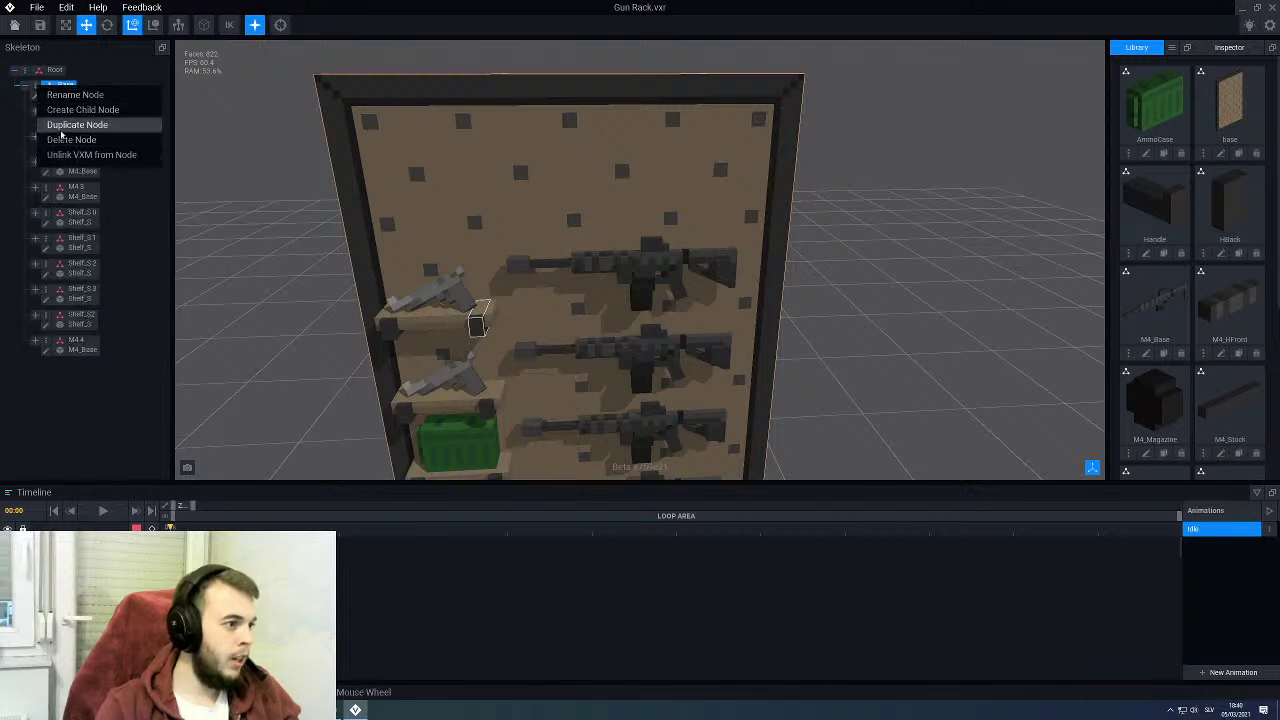
pyautogui.click(80, 109)
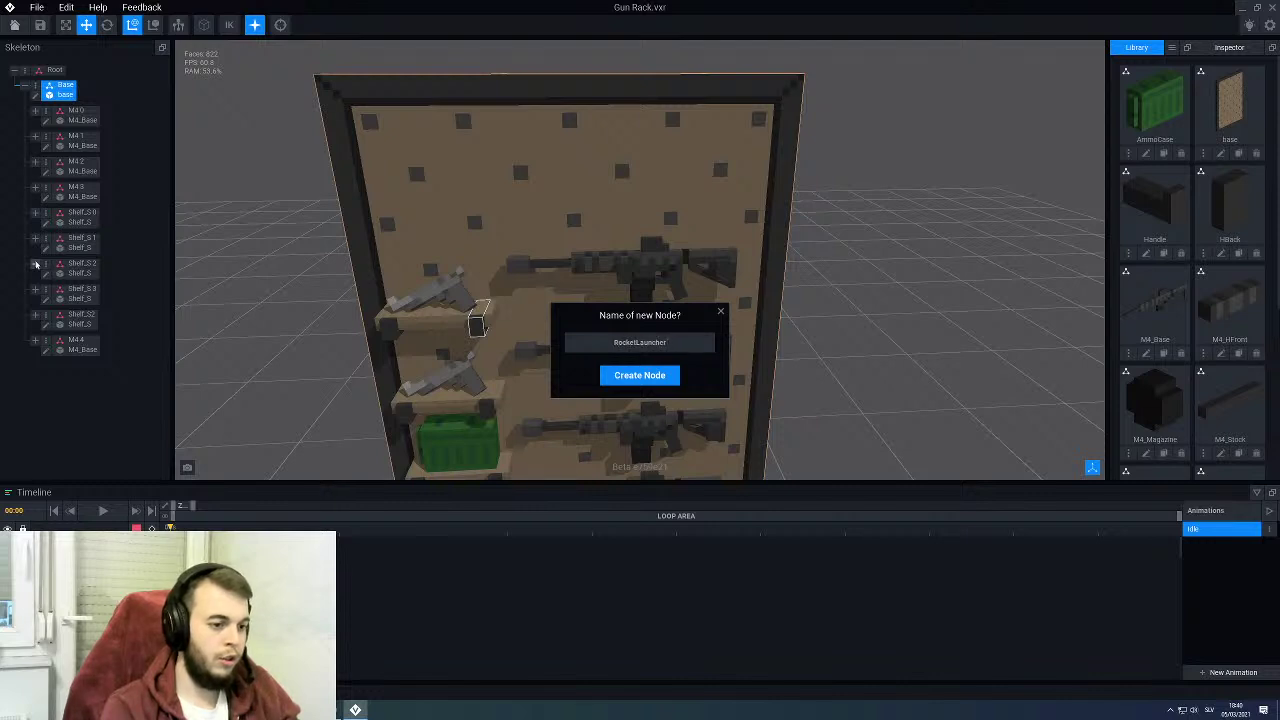
pyautogui.press('Return')
pyautogui.scroll(-2, 2, 404)
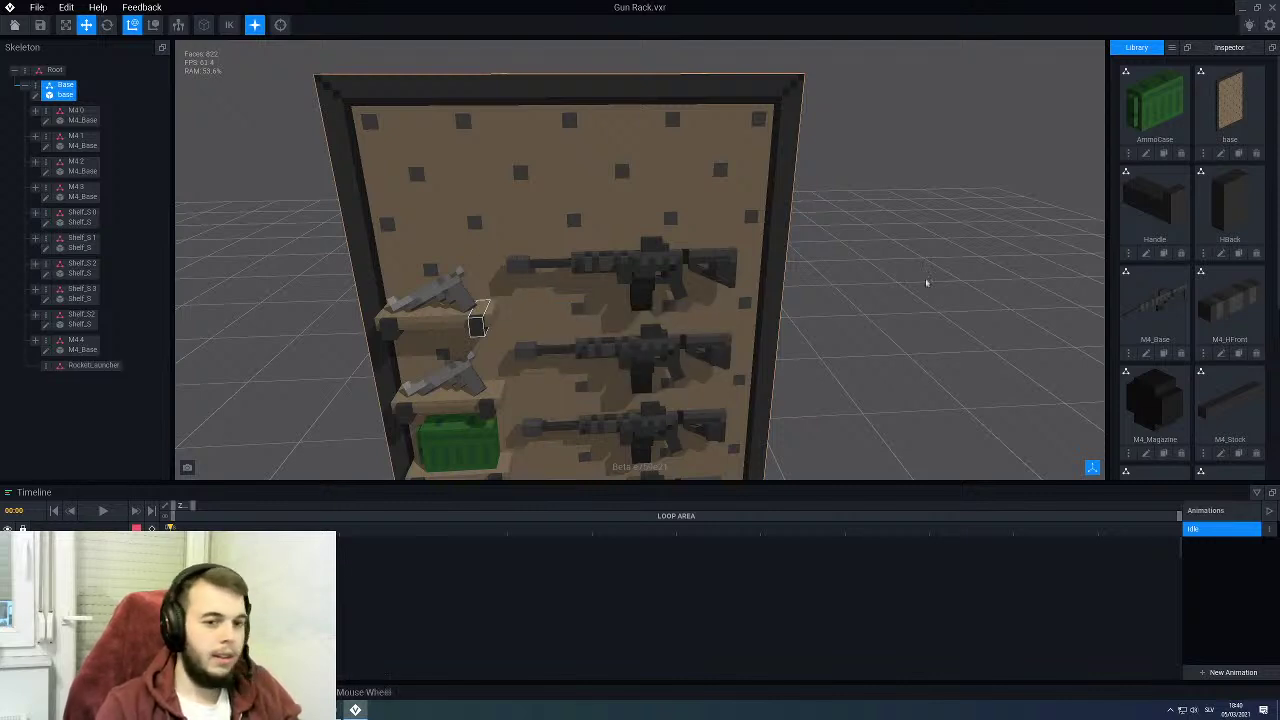
# Step: Create a child node named Handle1 under RocketLauncher and link the Handle model to it
pyautogui.rightClick(46, 365)
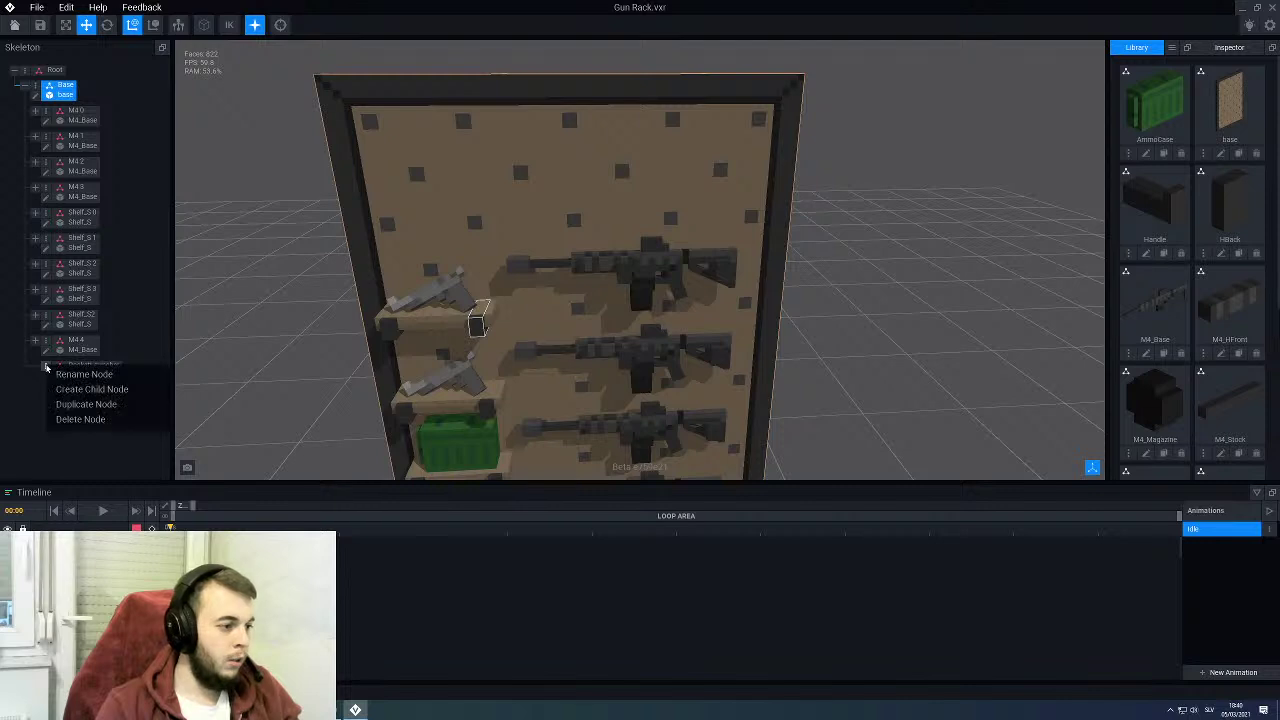
pyautogui.click(57, 396)
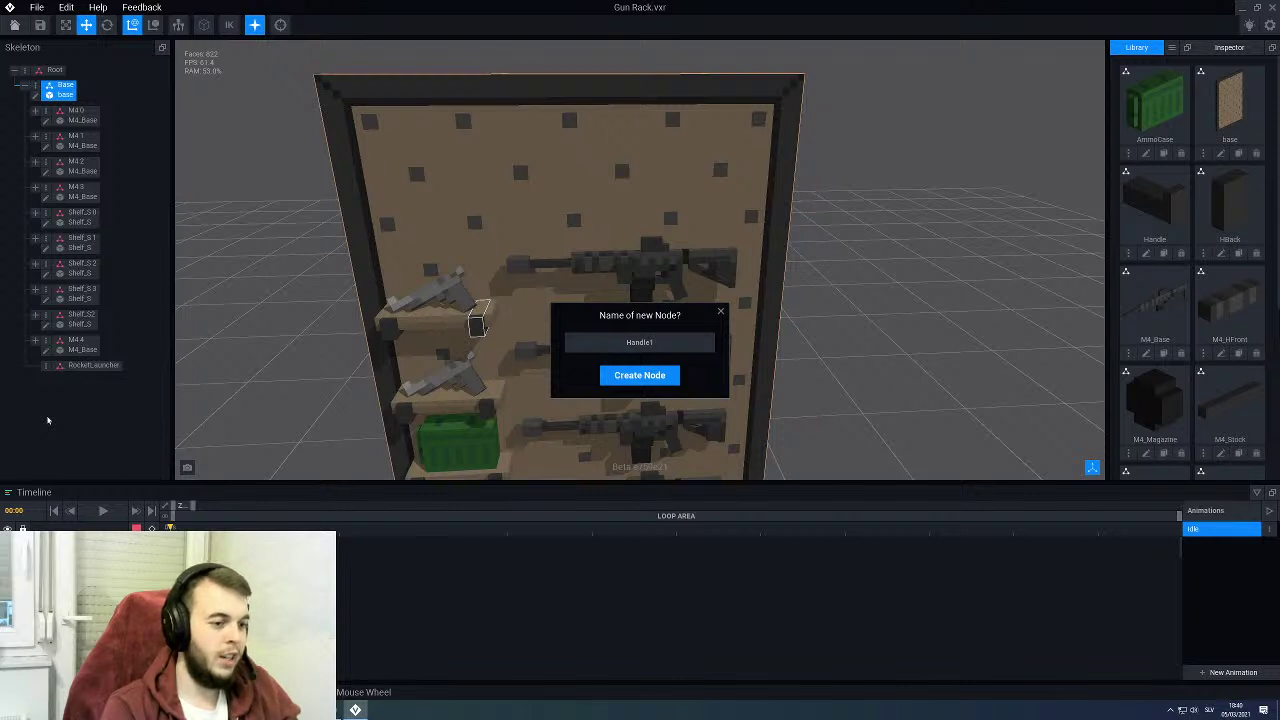
pyautogui.press('Return')
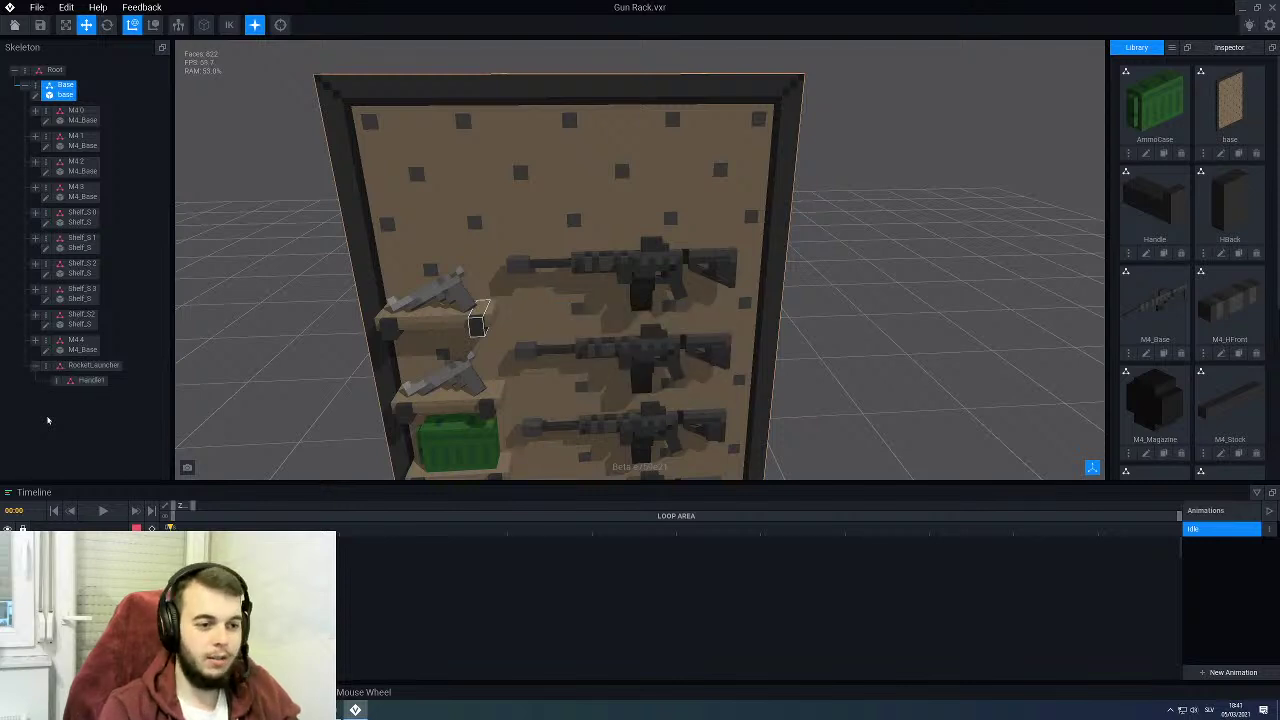
pyautogui.moveTo(1154, 204); pyautogui.dragTo(510, 360)
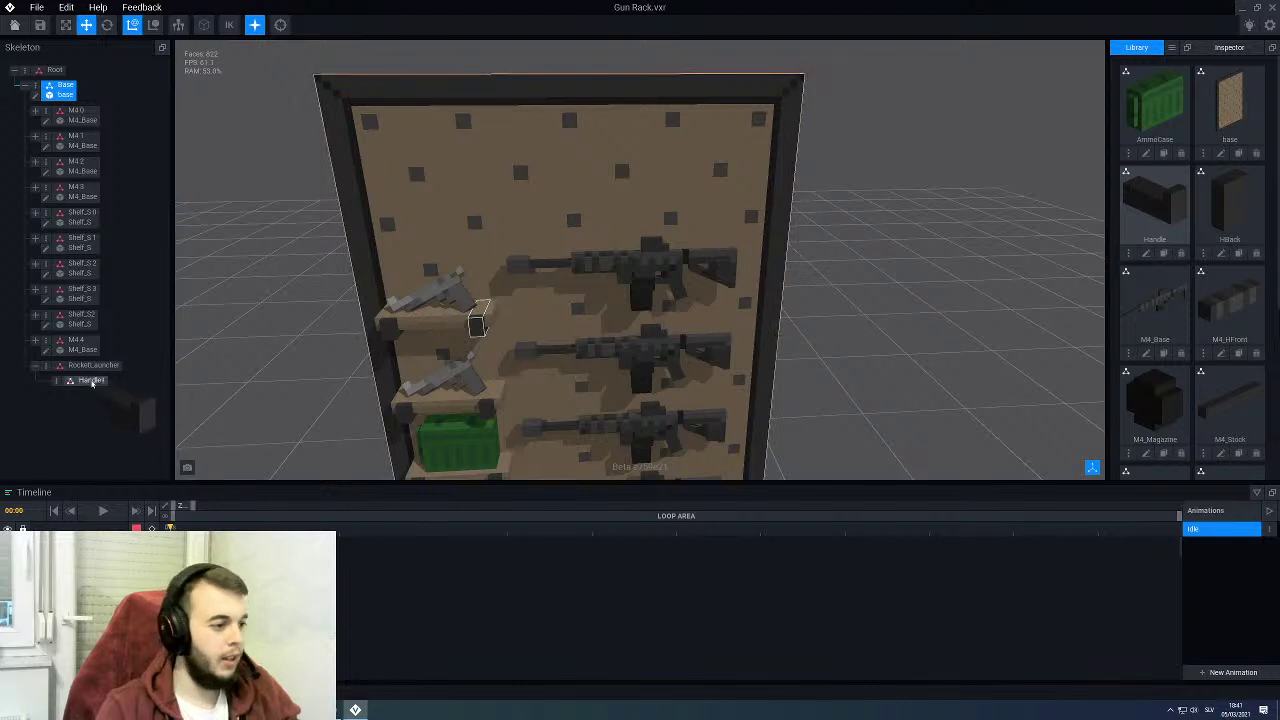
pyautogui.rightClick(57, 384)
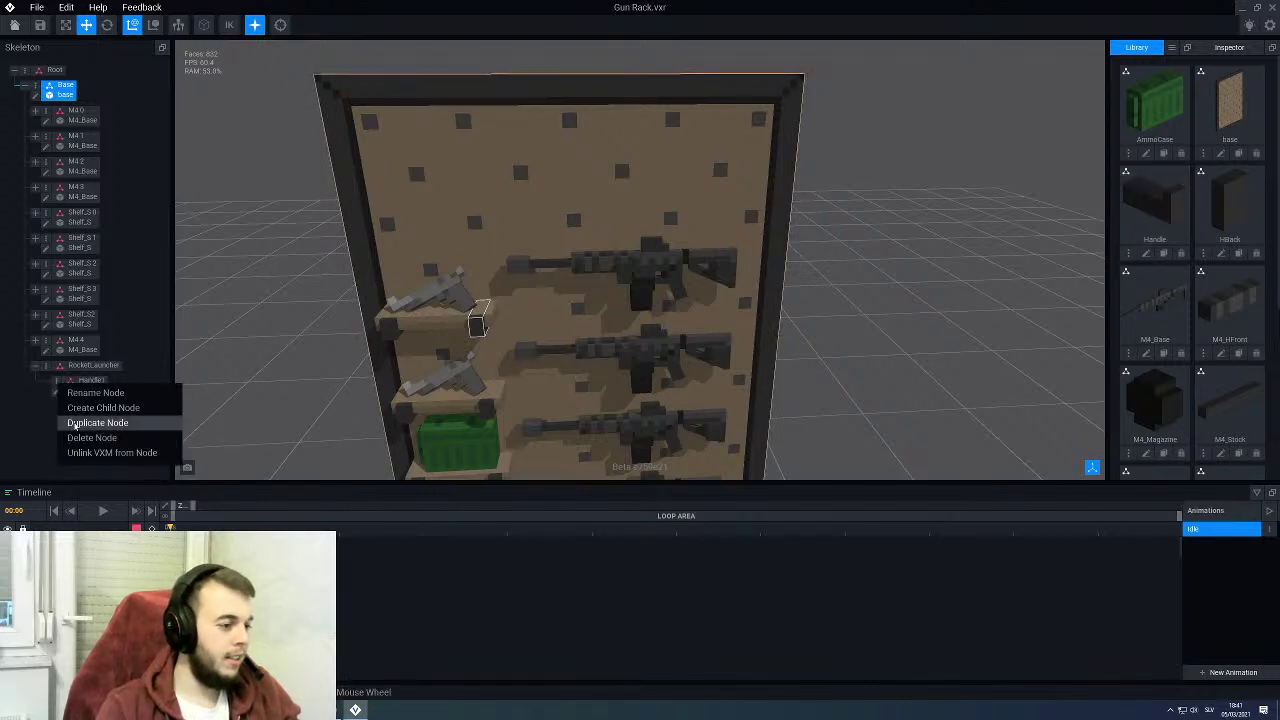
pyautogui.click(75, 425)
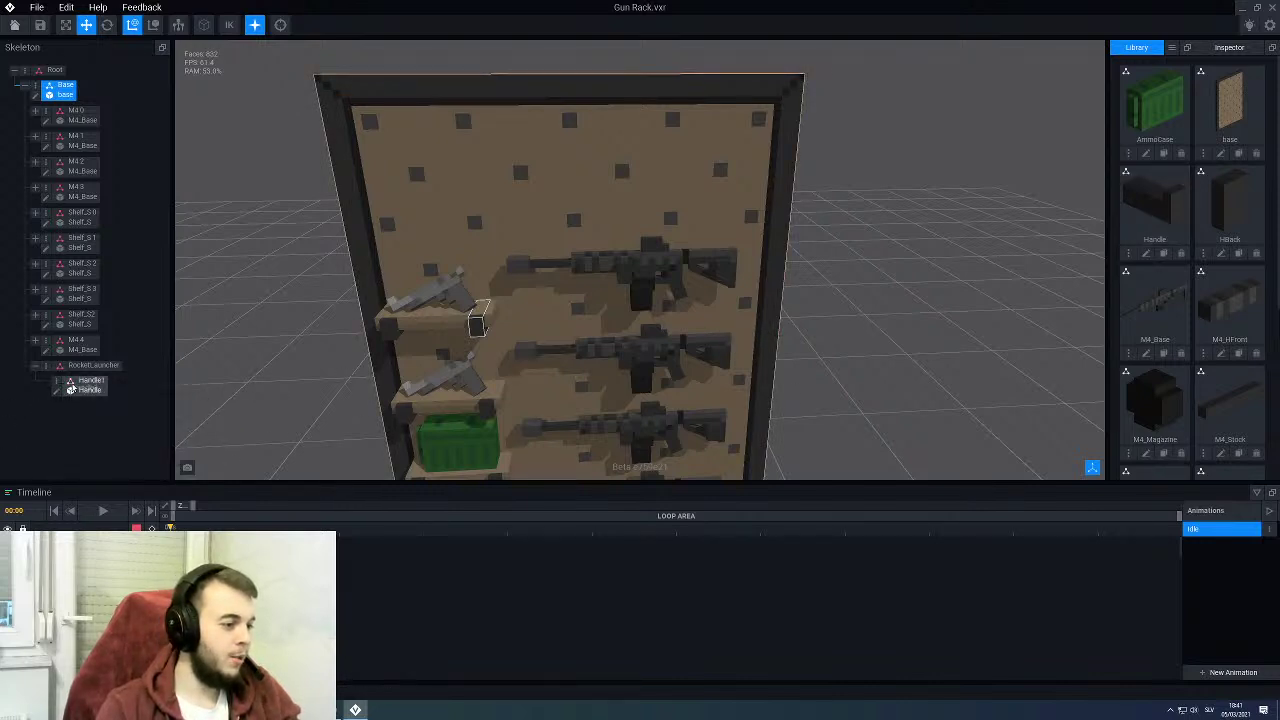
# Step: Move Handle1 to the upper right area of the rack board, above the rifles, with its depth position at 4
pyautogui.scroll(-3, 484, 410)
pyautogui.moveTo(484, 410); pyautogui.dragTo(512, 110)
pyautogui.scroll(3, 496, 178)
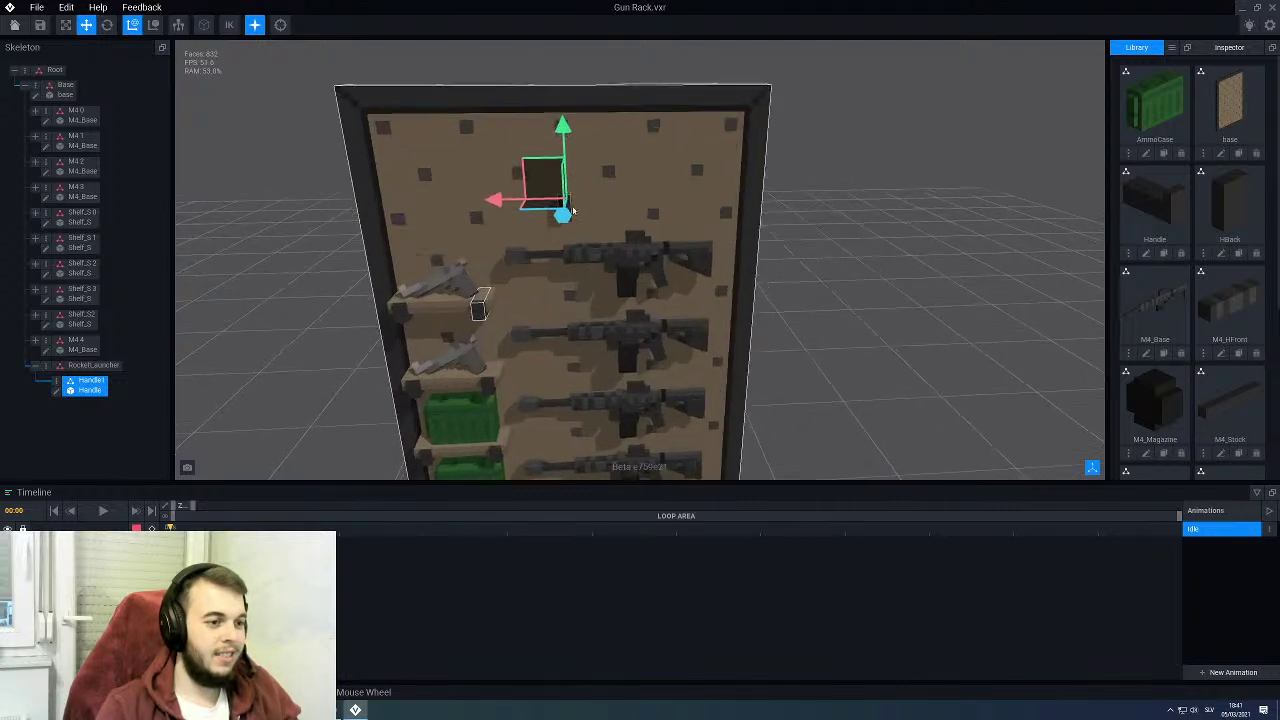
pyautogui.moveTo(569, 214); pyautogui.dragTo(617, 209, button='right')
pyautogui.scroll(2, 617, 209)
pyautogui.moveTo(521, 178); pyautogui.dragTo(521, 178)
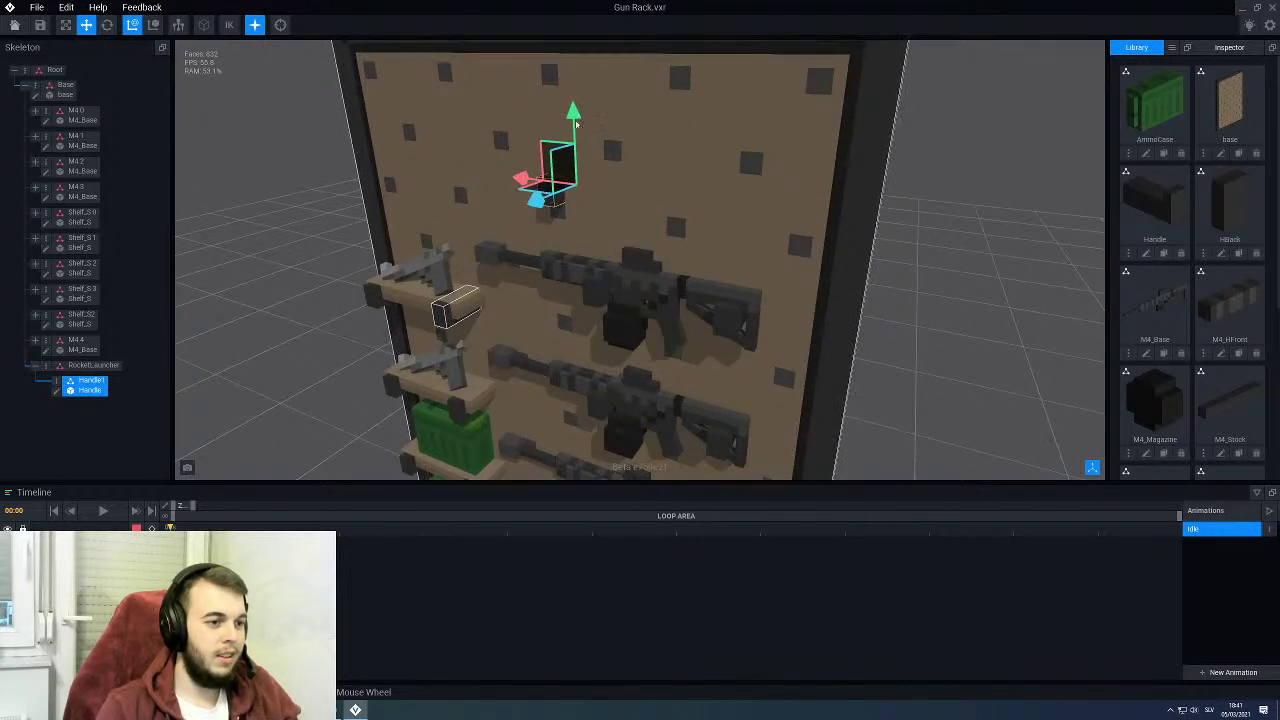
pyautogui.moveTo(573, 112); pyautogui.dragTo(589, 60)
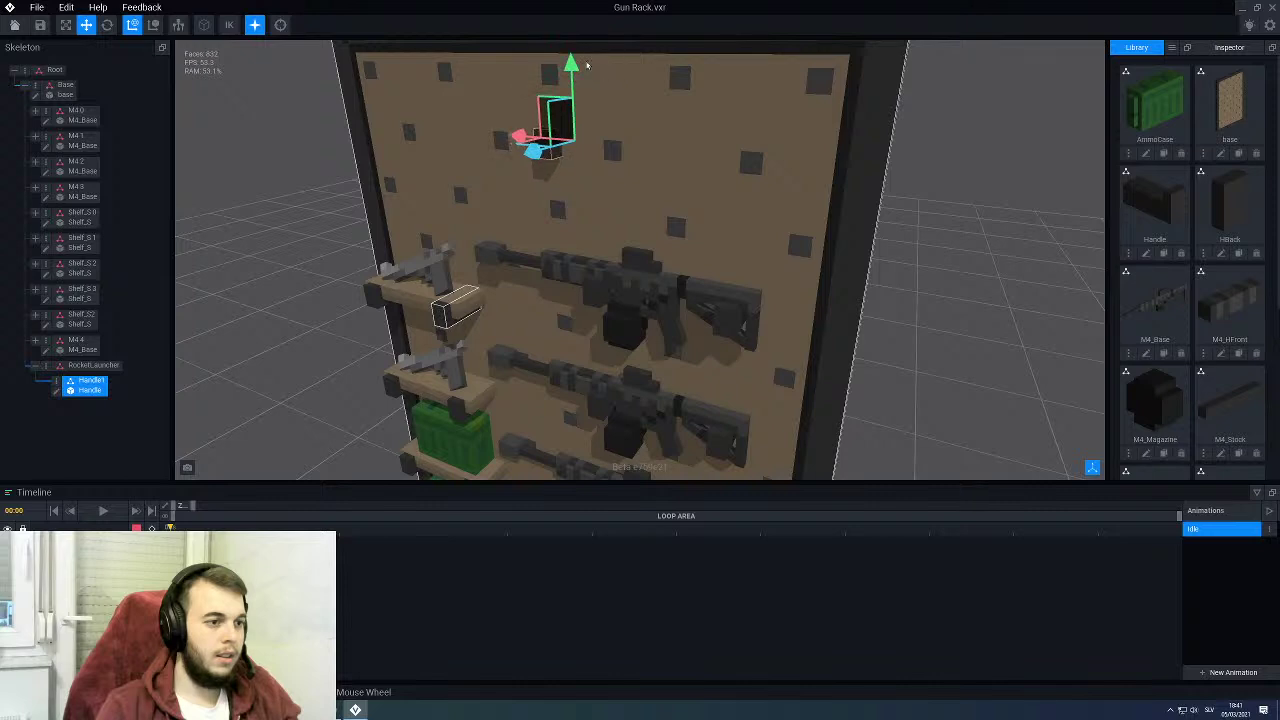
pyautogui.moveTo(518, 138); pyautogui.dragTo(686, 161)
pyautogui.moveTo(686, 161)
pyautogui.mouseDown(button='right')
pyautogui.moveTo(689, 186)
pyautogui.moveTo(707, 162)
pyautogui.mouseUp(button='right')
pyautogui.moveTo(705, 170); pyautogui.dragTo(664, 168)
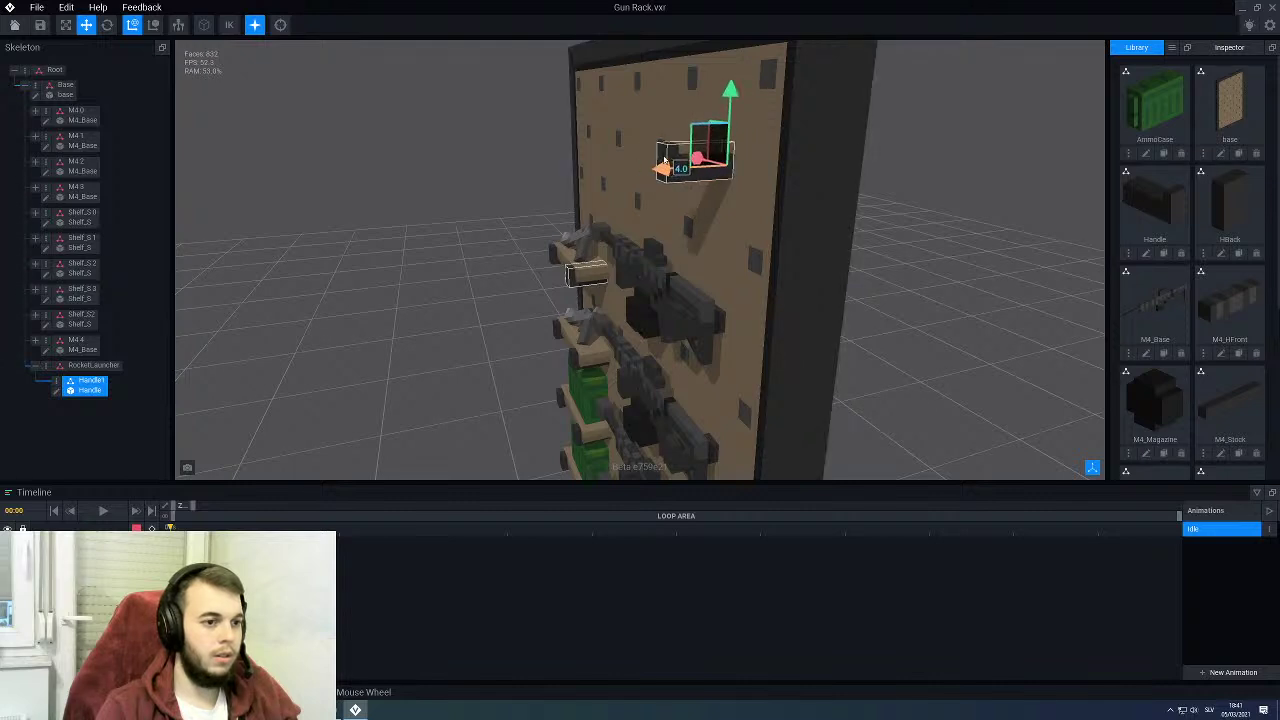
pyautogui.scroll(-3, 591, 174)
pyautogui.moveTo(591, 174); pyautogui.dragTo(695, 188, button='right')
pyautogui.click(588, 238)
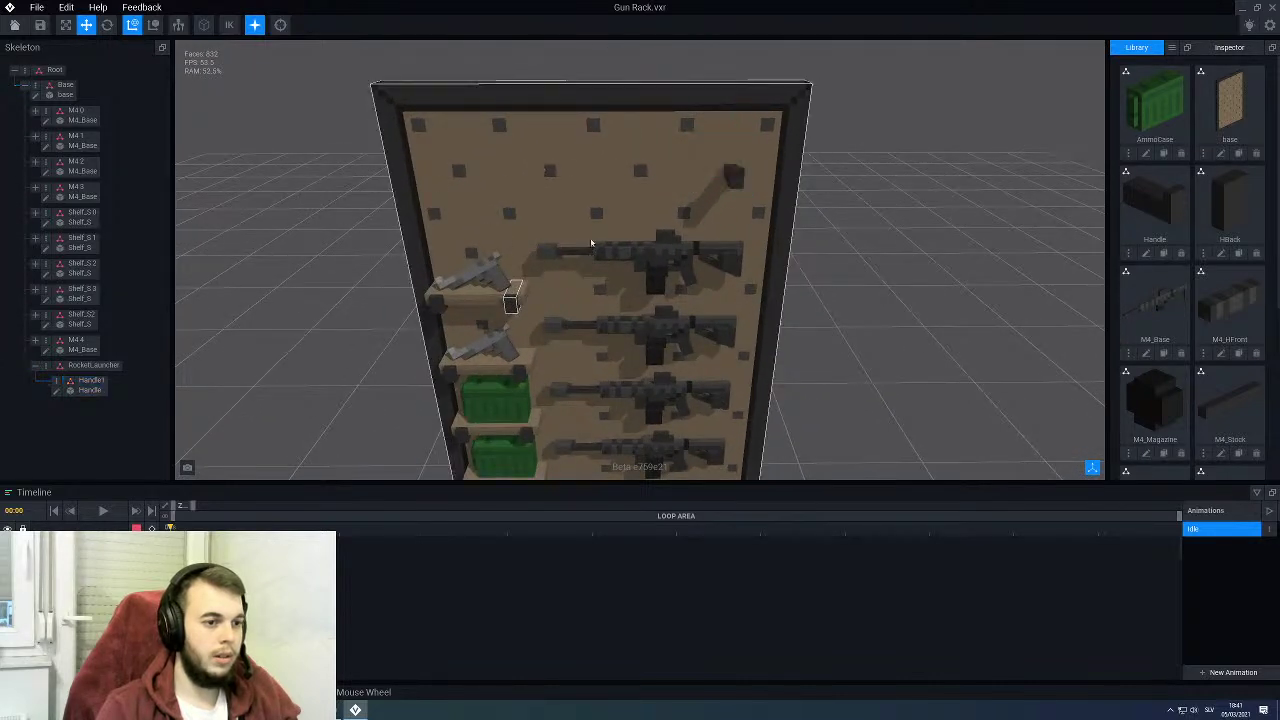
# Step: Duplicate the Handle1 node and name the copy Handle0
pyautogui.moveTo(591, 243); pyautogui.dragTo(612, 206, button='right')
pyautogui.rightClick(60, 383)
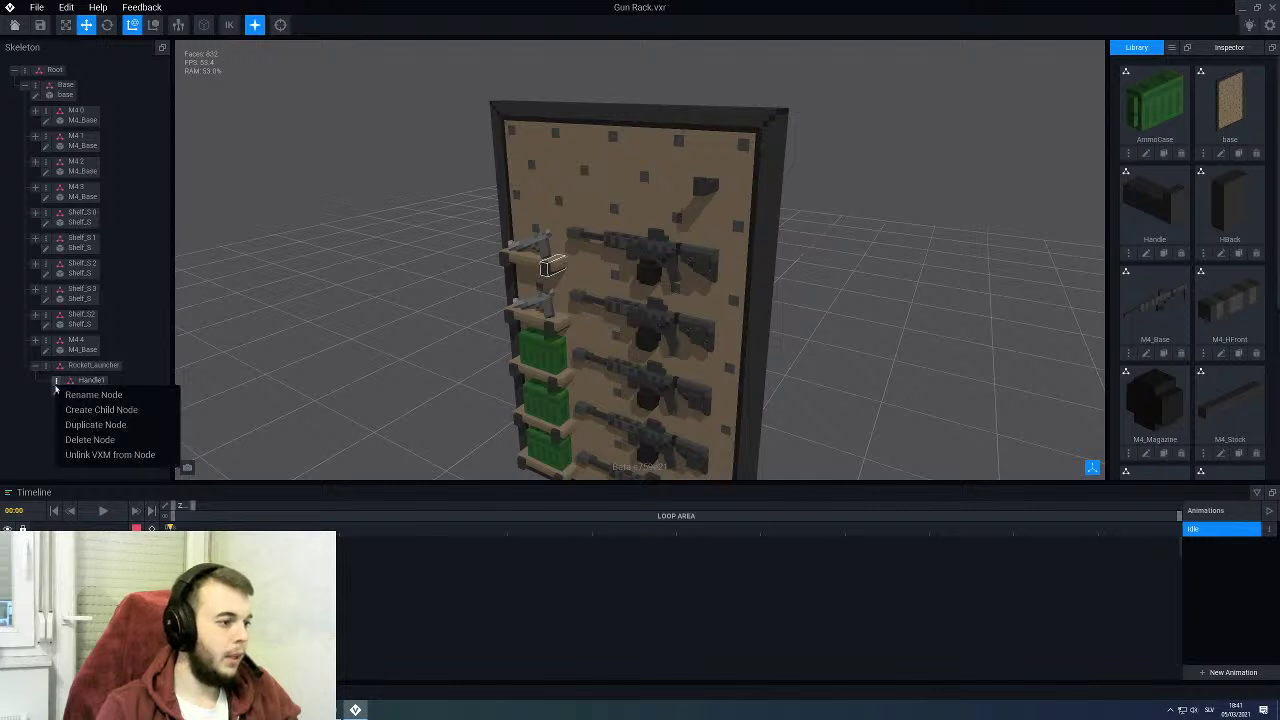
pyautogui.click(75, 426)
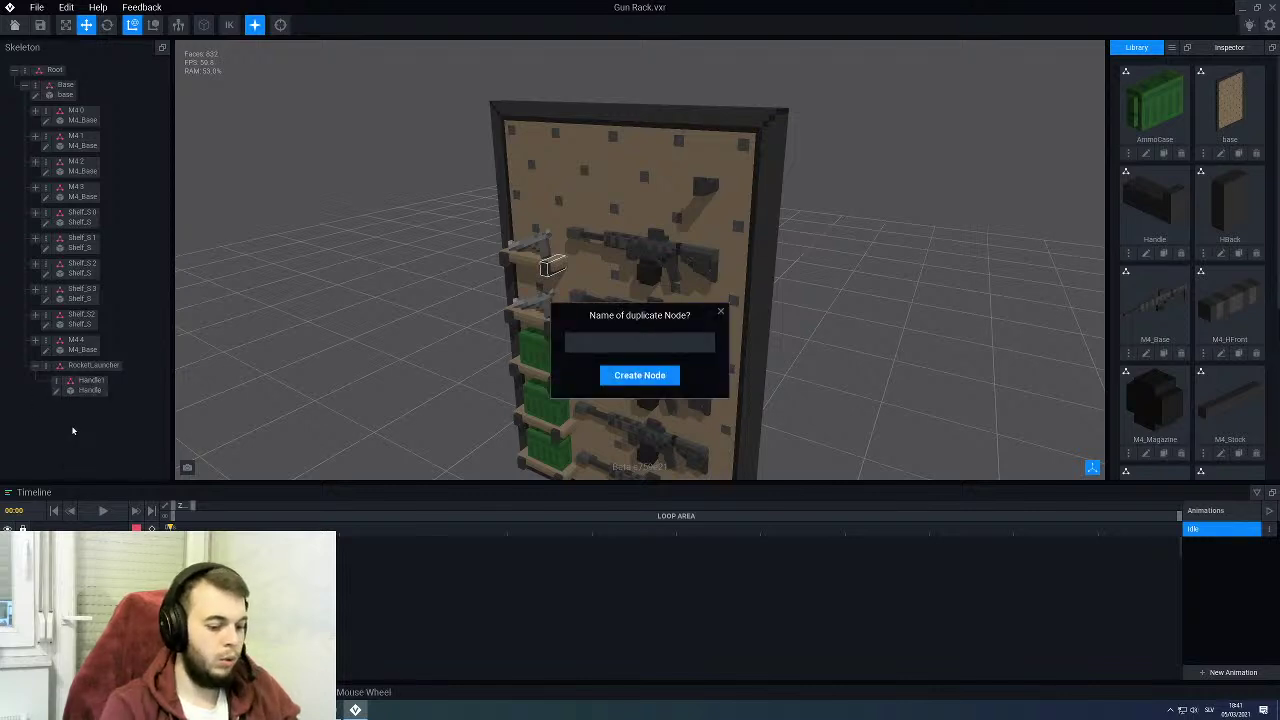
pyautogui.write('Handle0')
pyautogui.press('Return')
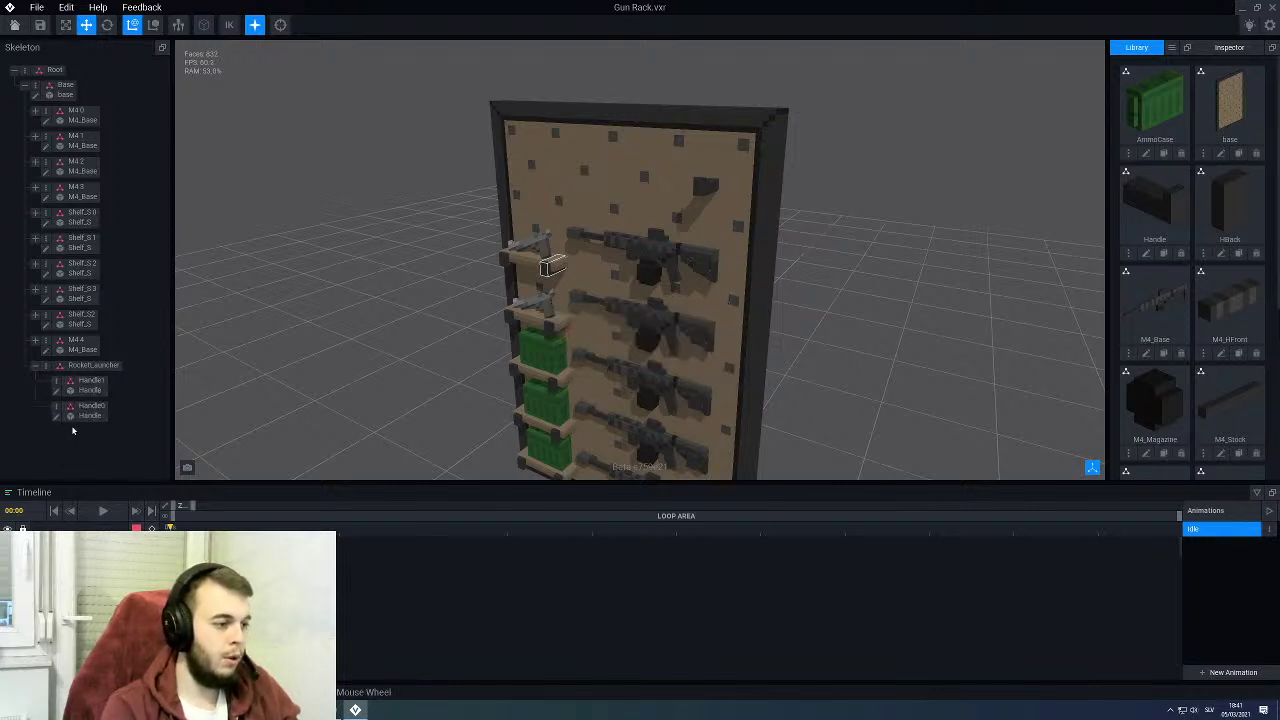
# Step: Move Handle0 horizontally to the upper left area of the rack board, level with Handle1
pyautogui.click(81, 418)
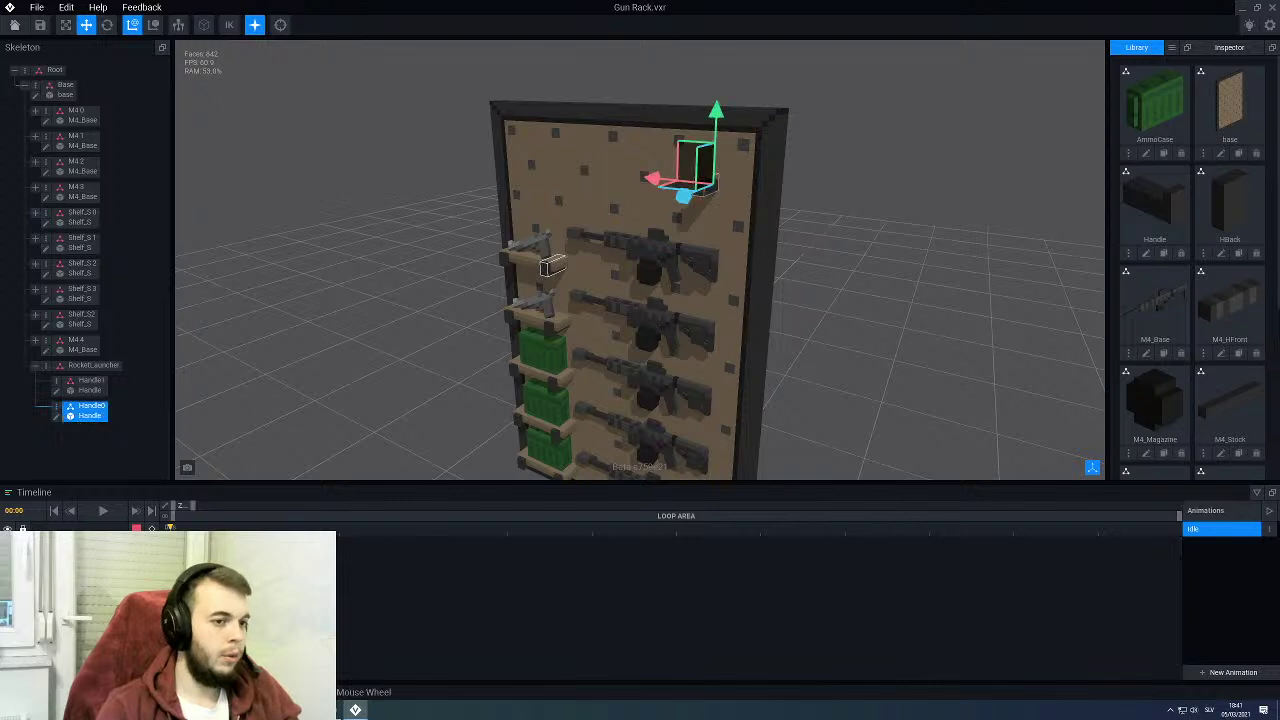
pyautogui.moveTo(474, 198); pyautogui.dragTo(570, 191, button='right')
pyautogui.moveTo(648, 175); pyautogui.dragTo(430, 186)
pyautogui.click(357, 216)
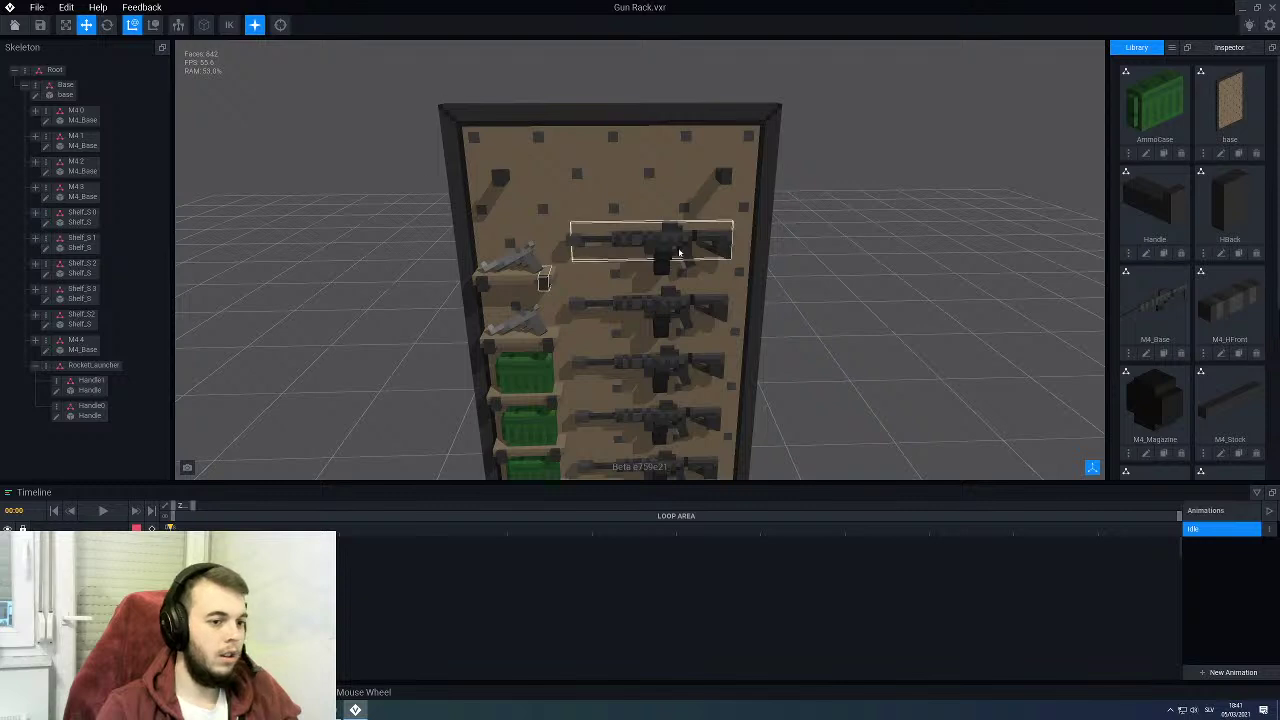
pyautogui.click(717, 243)
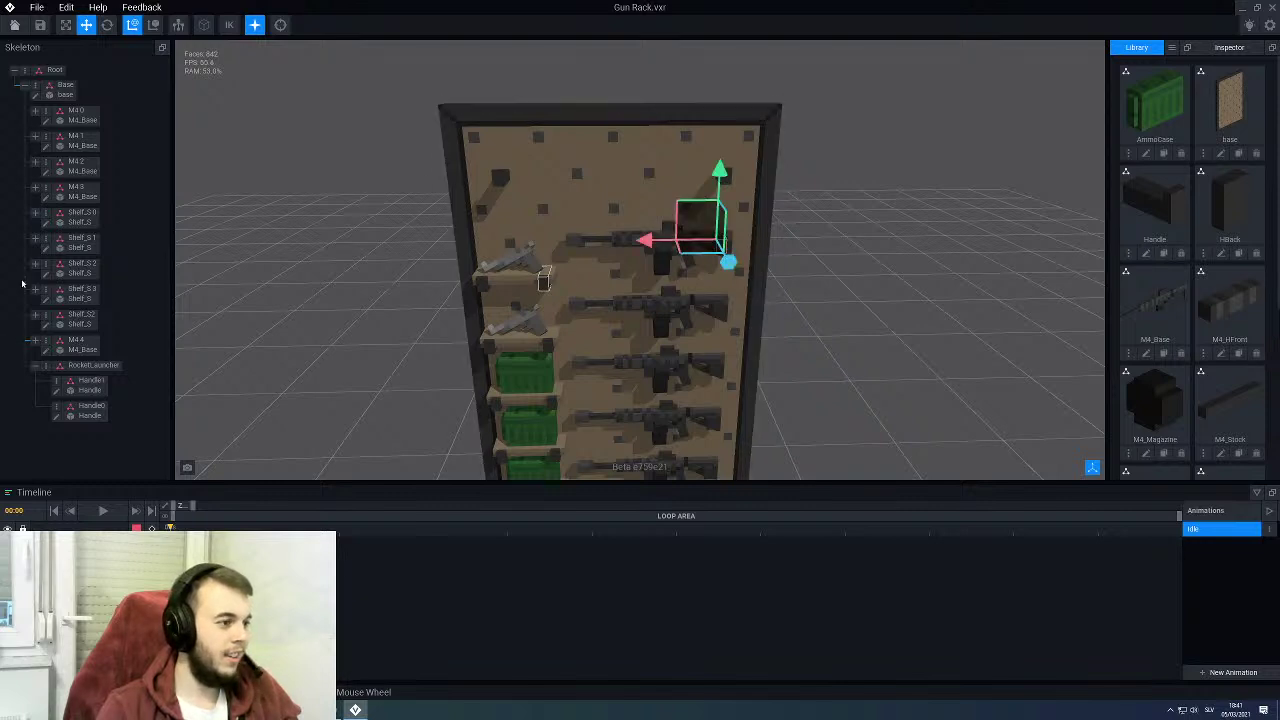
pyautogui.click(35, 341)
pyautogui.scroll(-1, 36, 320)
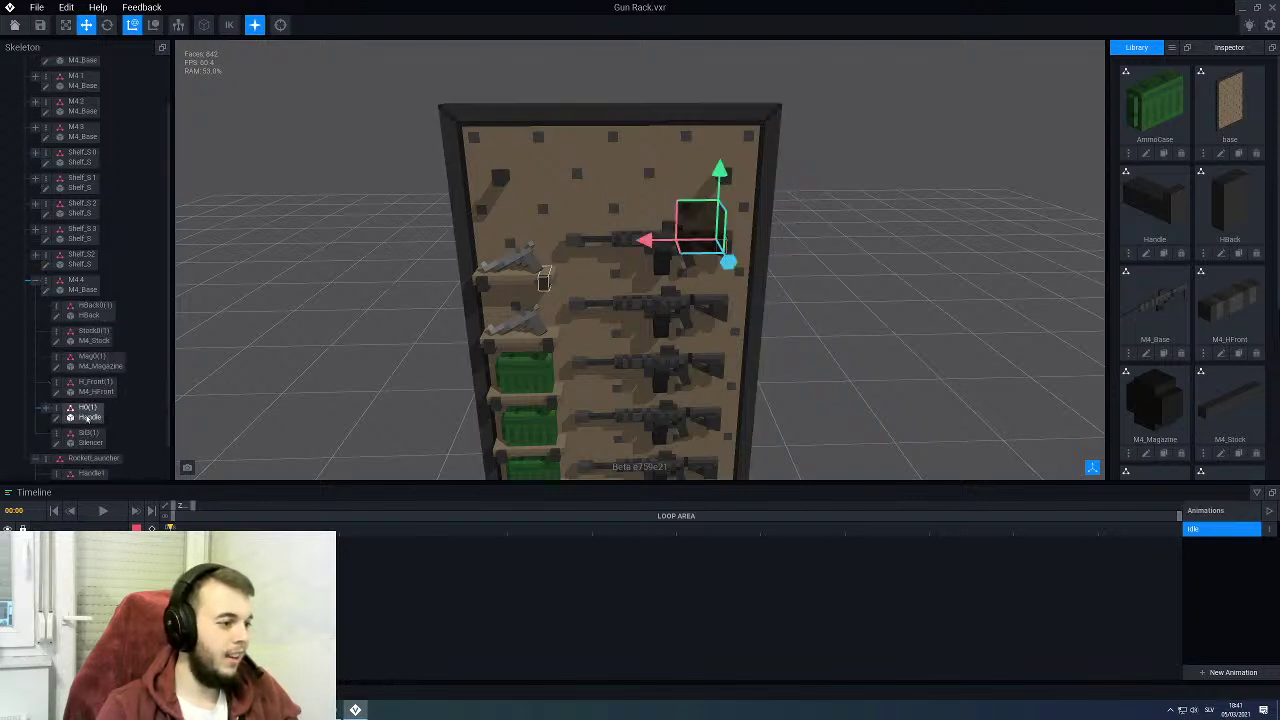
pyautogui.click(36, 282)
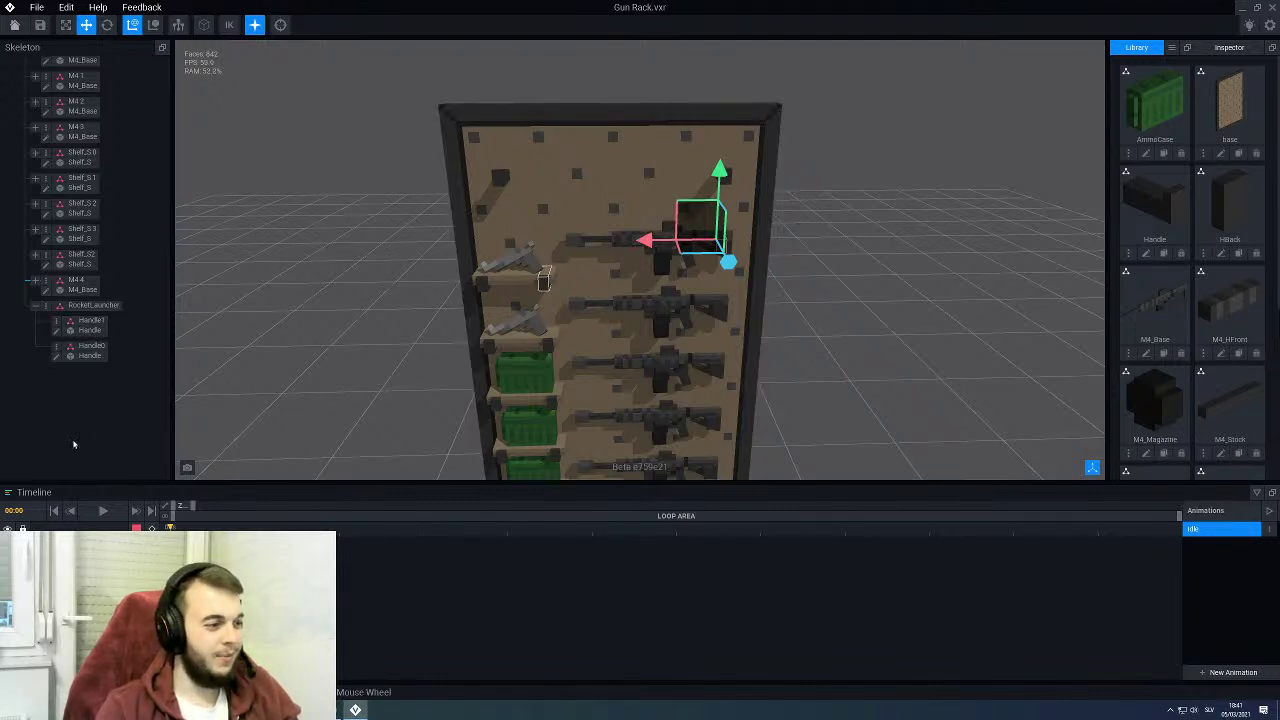
pyautogui.click(386, 342)
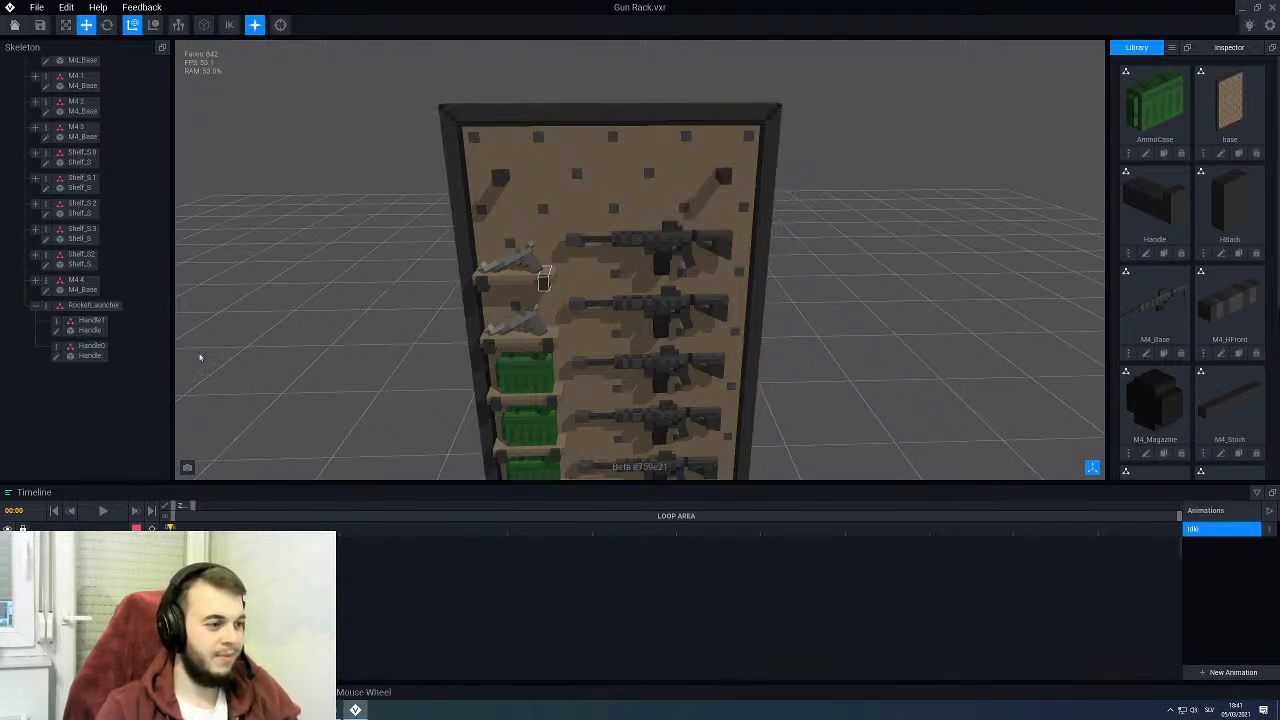
# Step: Create a child node named RLBase under RocketLauncher and link the Rocket Launcher model to it
pyautogui.click(45, 307)
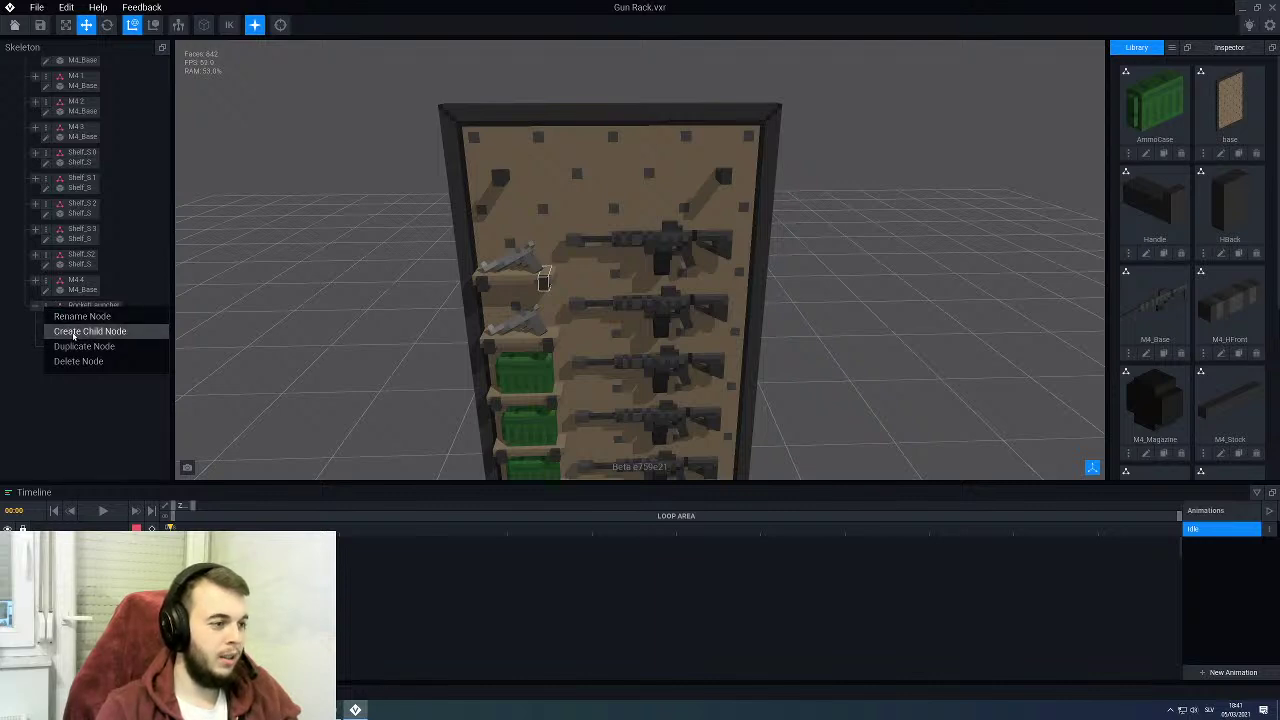
pyautogui.click(73, 333)
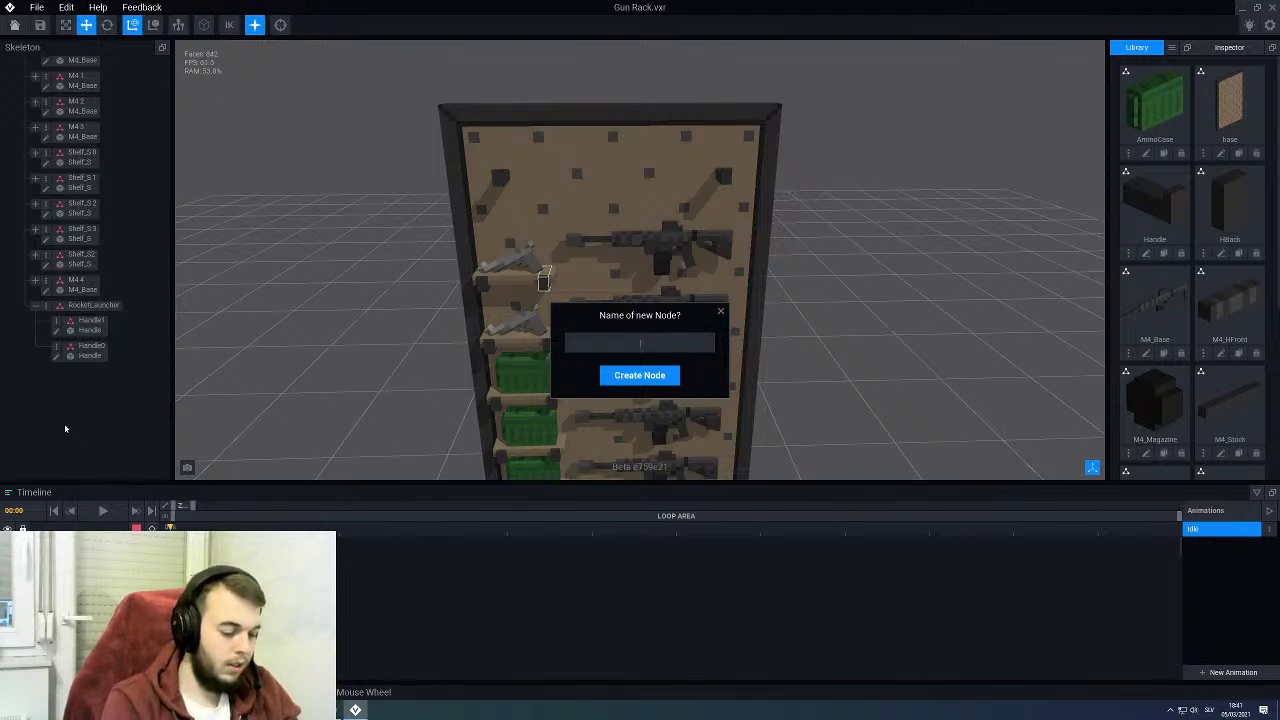
pyautogui.write('RLBase')
pyautogui.press('Return')
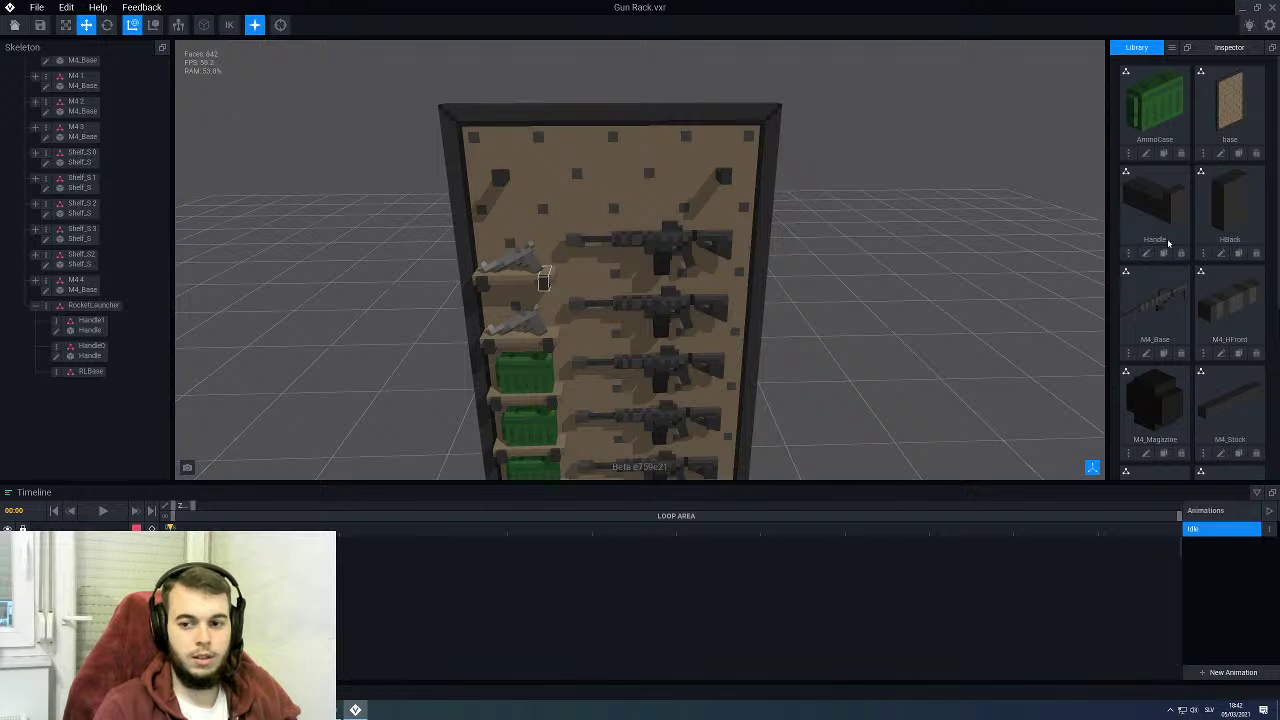
pyautogui.scroll(-2, 1168, 243)
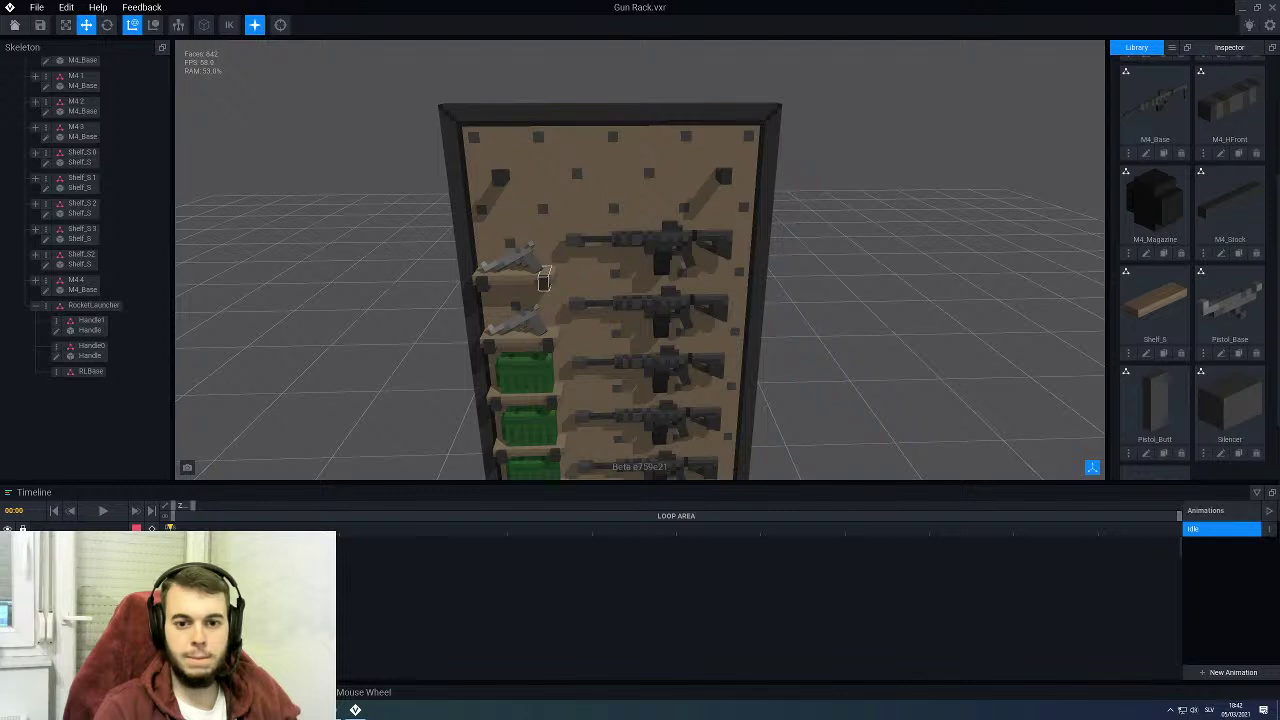
pyautogui.scroll(-1, 1196, 327)
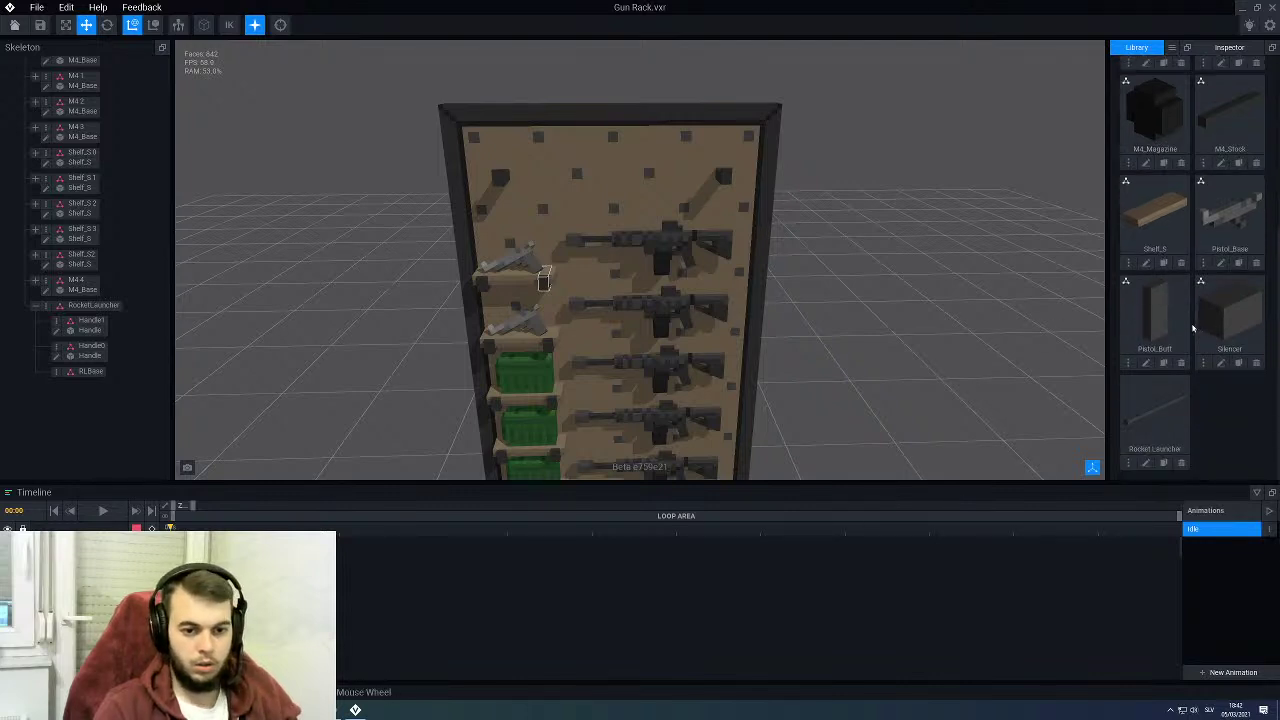
pyautogui.moveTo(1148, 407); pyautogui.dragTo(88, 375)
pyautogui.click(81, 383)
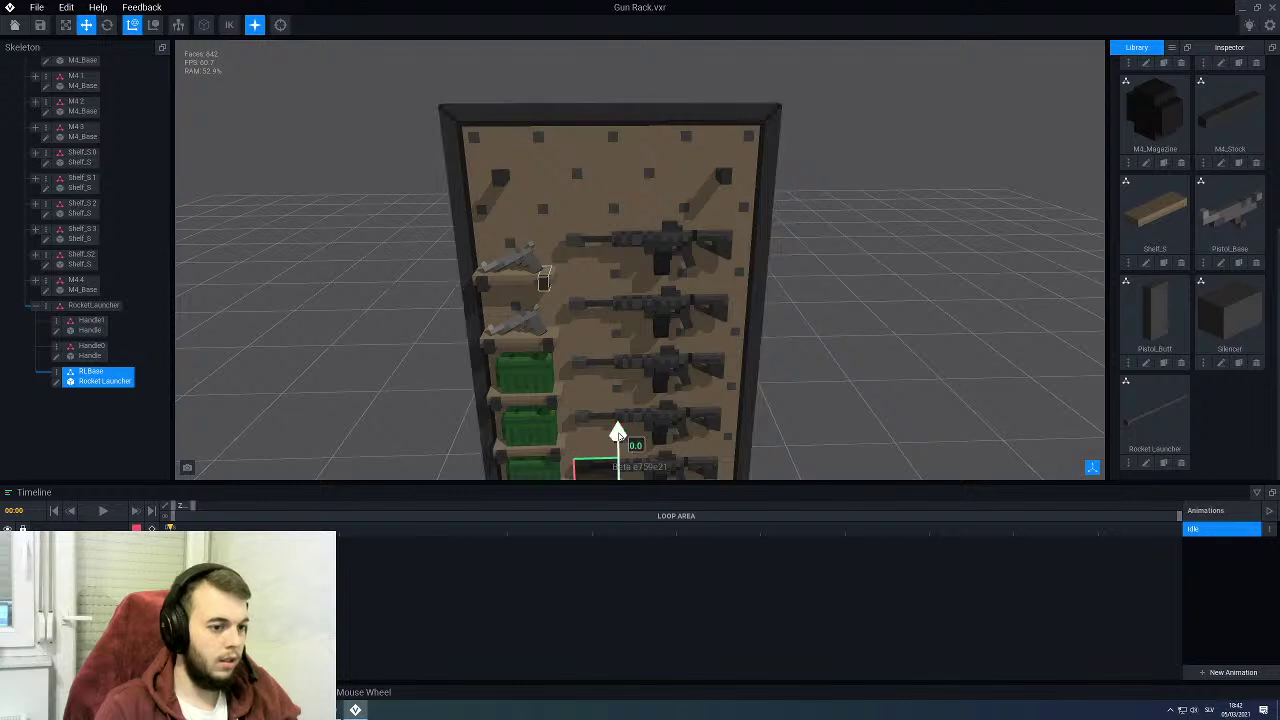
# Step: Raise RLBase to a height of about 85, level with the two handles, and shift it sideways to about -1
pyautogui.moveTo(614, 425); pyautogui.dragTo(589, 61)
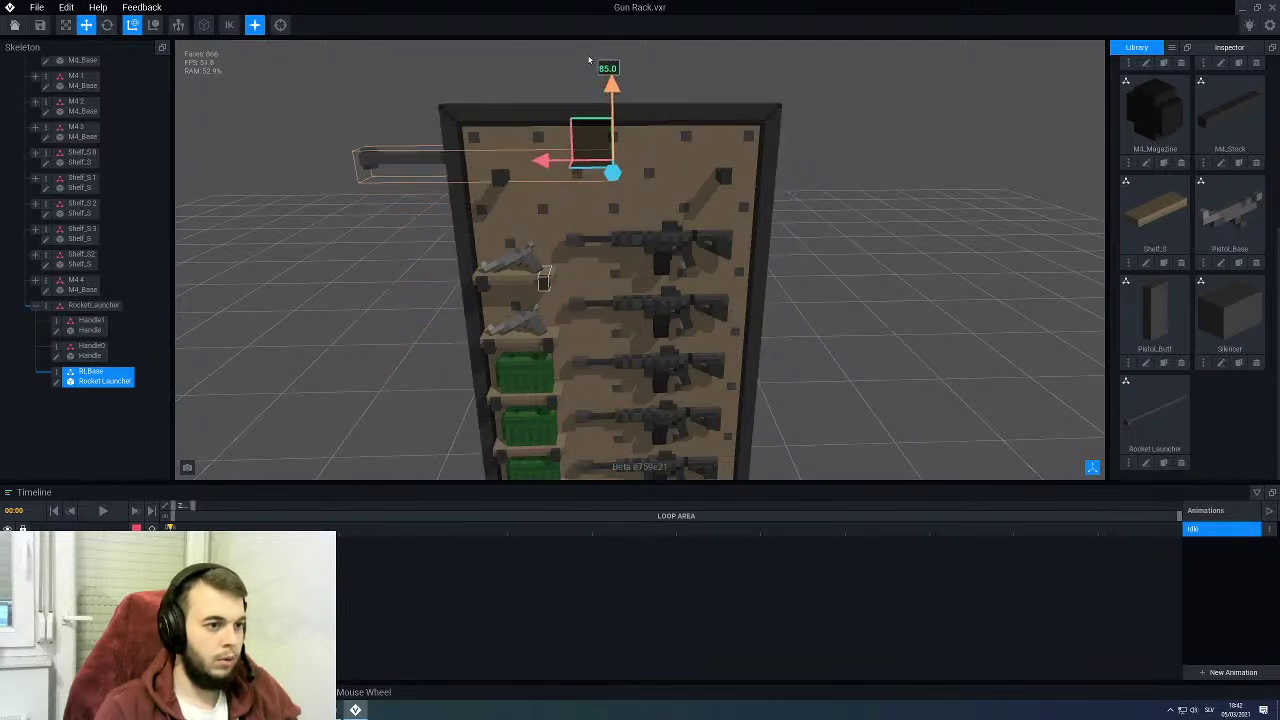
pyautogui.moveTo(593, 150); pyautogui.dragTo(592, 188, button='right')
pyautogui.moveTo(567, 179); pyautogui.dragTo(541, 179)
pyautogui.moveTo(578, 158); pyautogui.dragTo(662, 205, button='right')
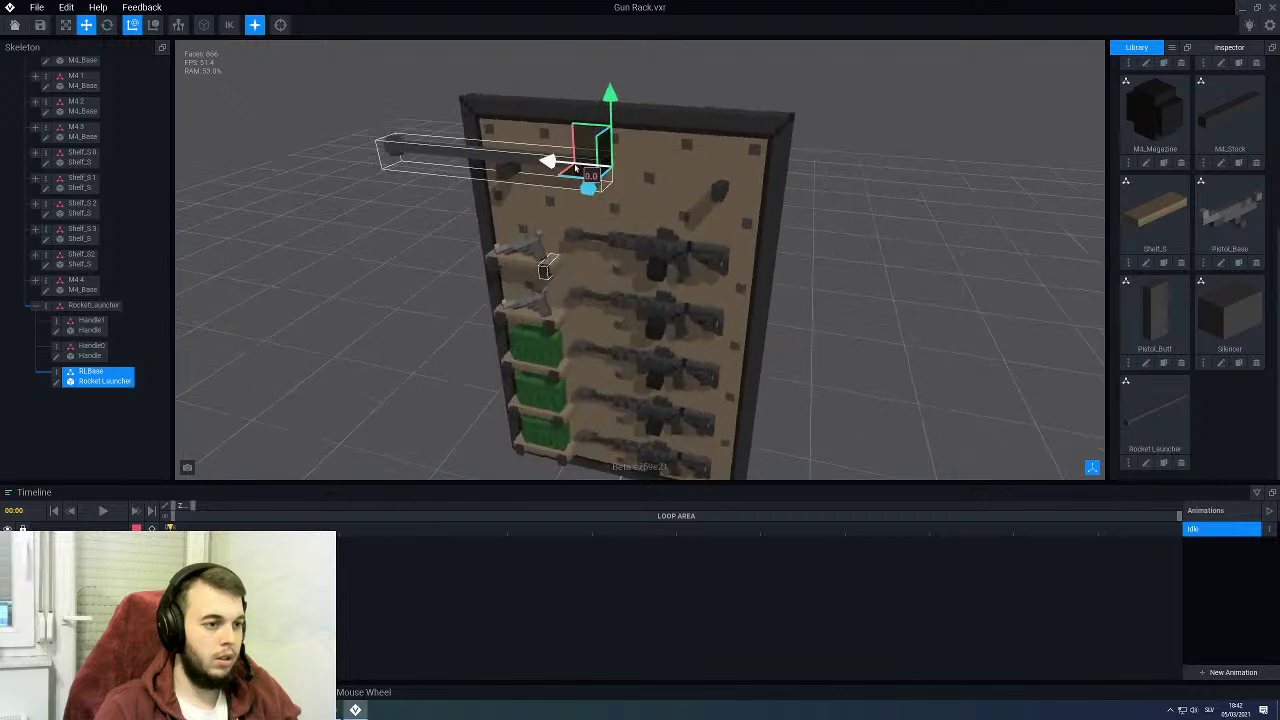
pyautogui.scroll(3, 565, 140)
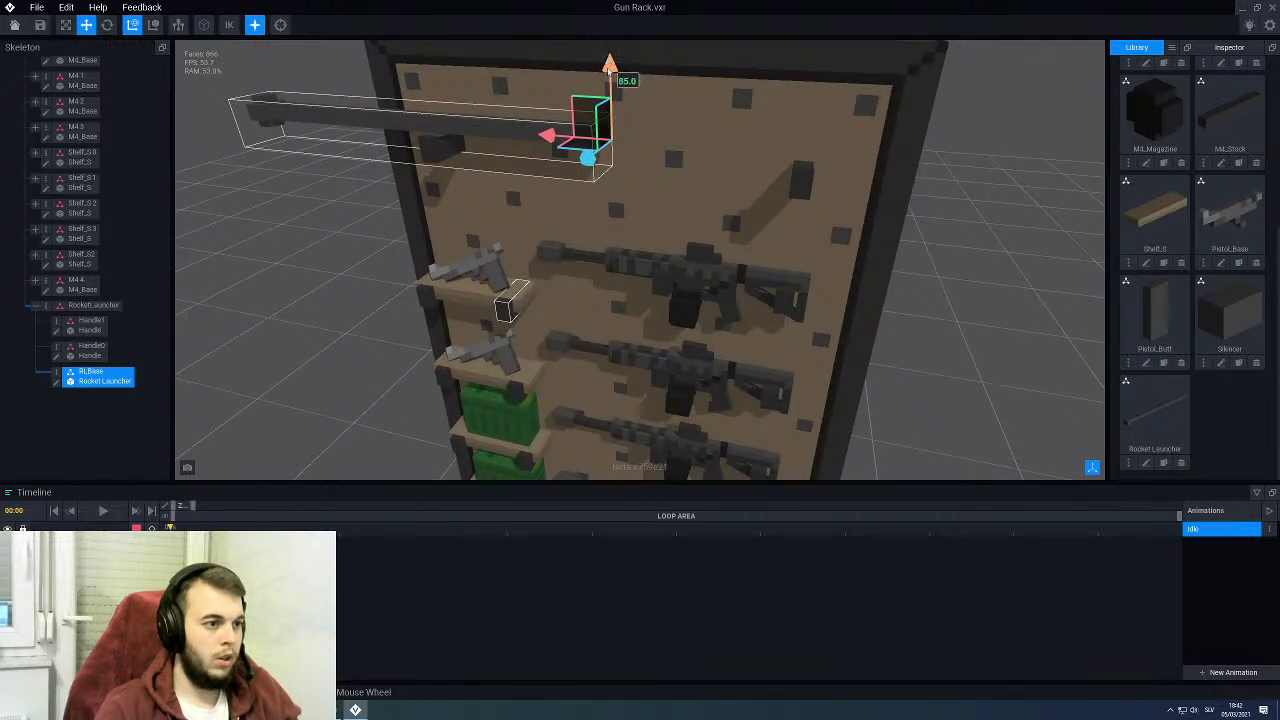
pyautogui.moveTo(608, 71); pyautogui.dragTo(610, 80)
pyautogui.moveTo(505, 118); pyautogui.dragTo(560, 143, button='right')
pyautogui.moveTo(537, 146); pyautogui.dragTo(546, 148)
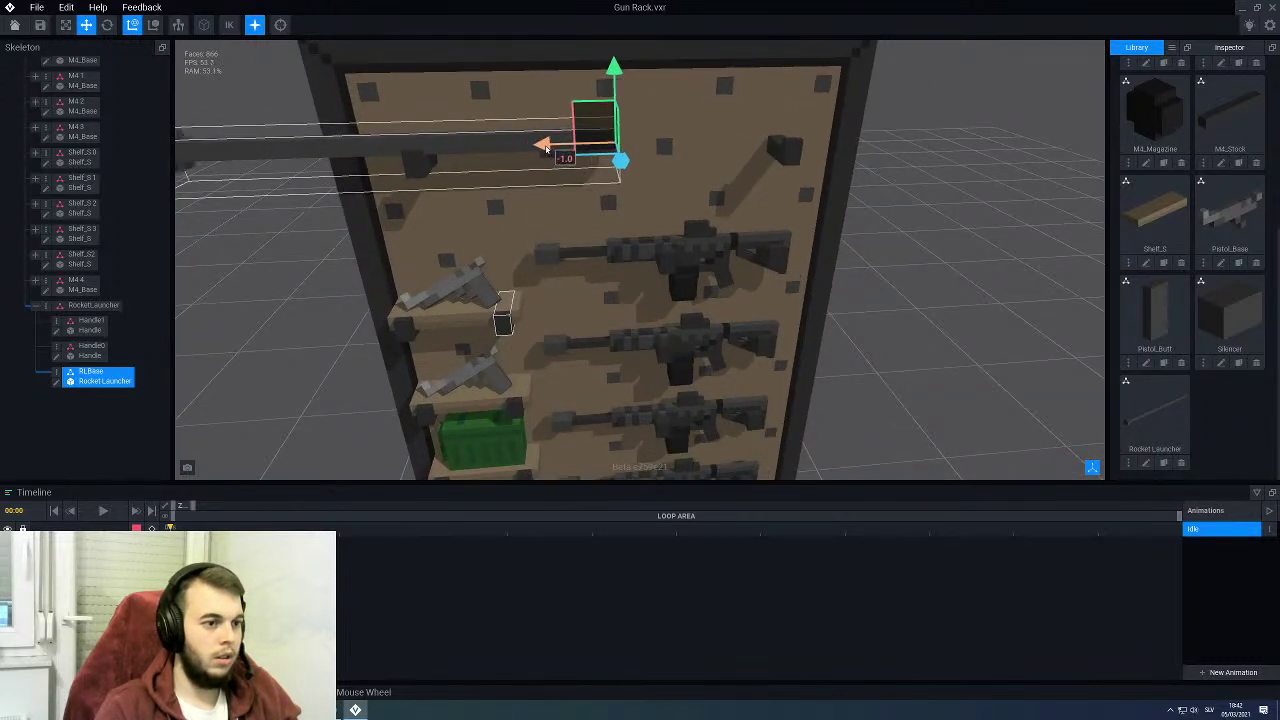
# Step: Move the Rocket Launcher model's pivot along its length to 26, save the model and return to the rig
pyautogui.click(1128, 464)
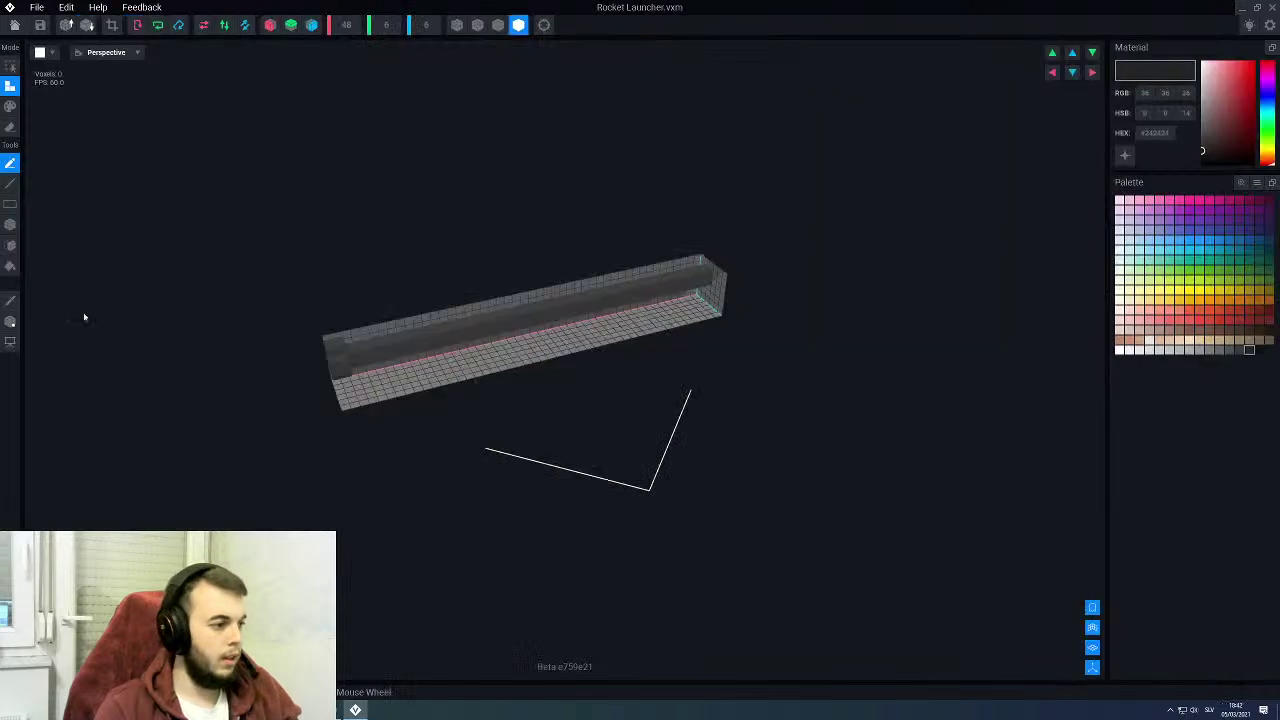
pyautogui.moveTo(620, 308); pyautogui.dragTo(401, 339)
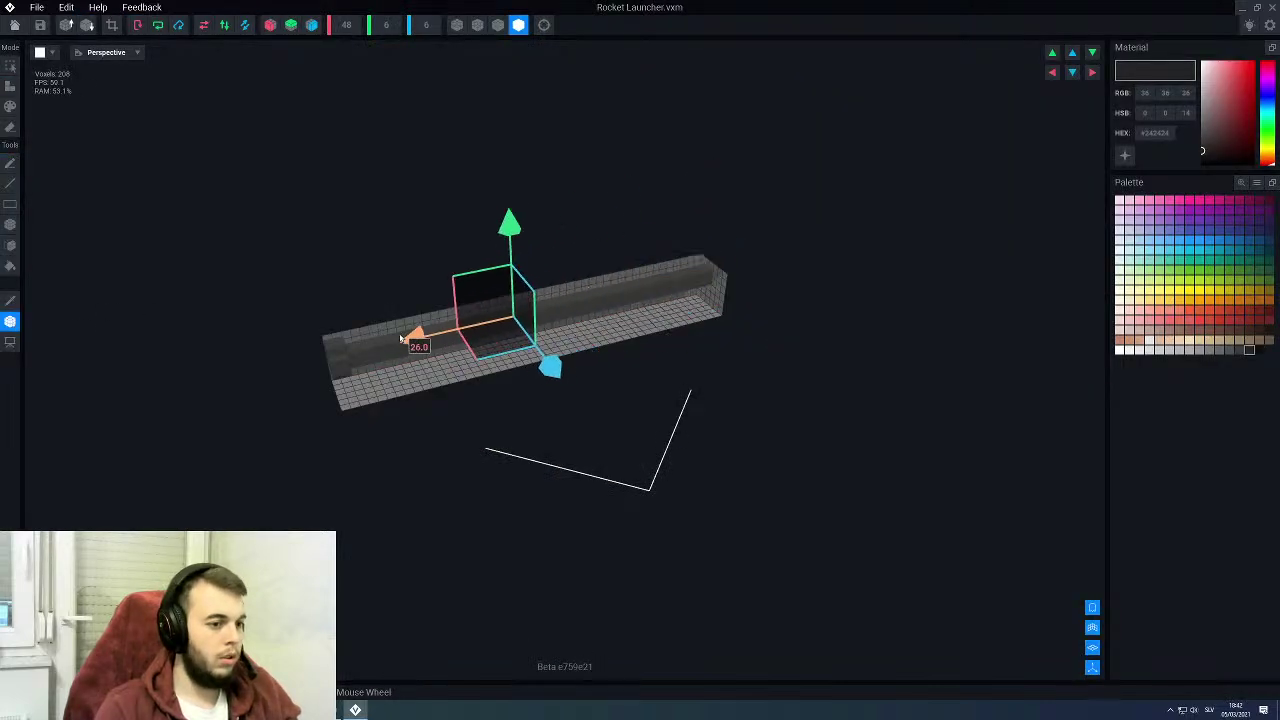
pyautogui.click(15, 24)
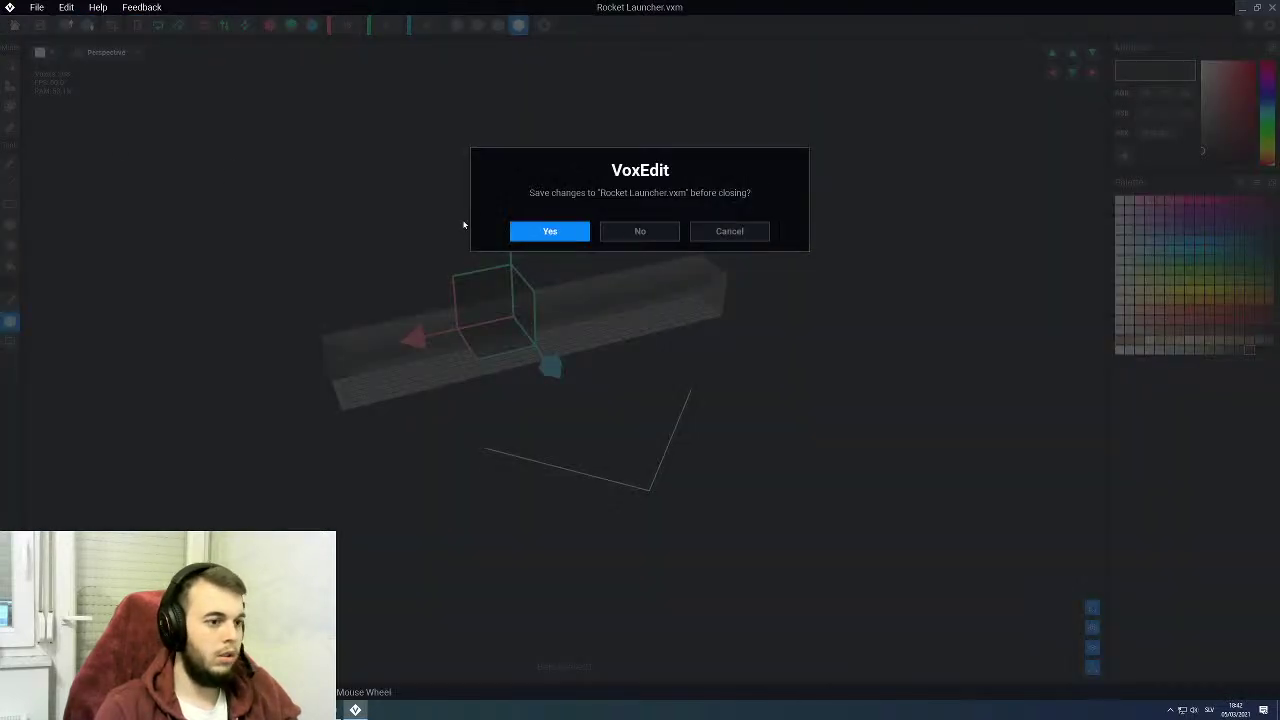
pyautogui.click(517, 229)
pyautogui.scroll(1, 530, 204)
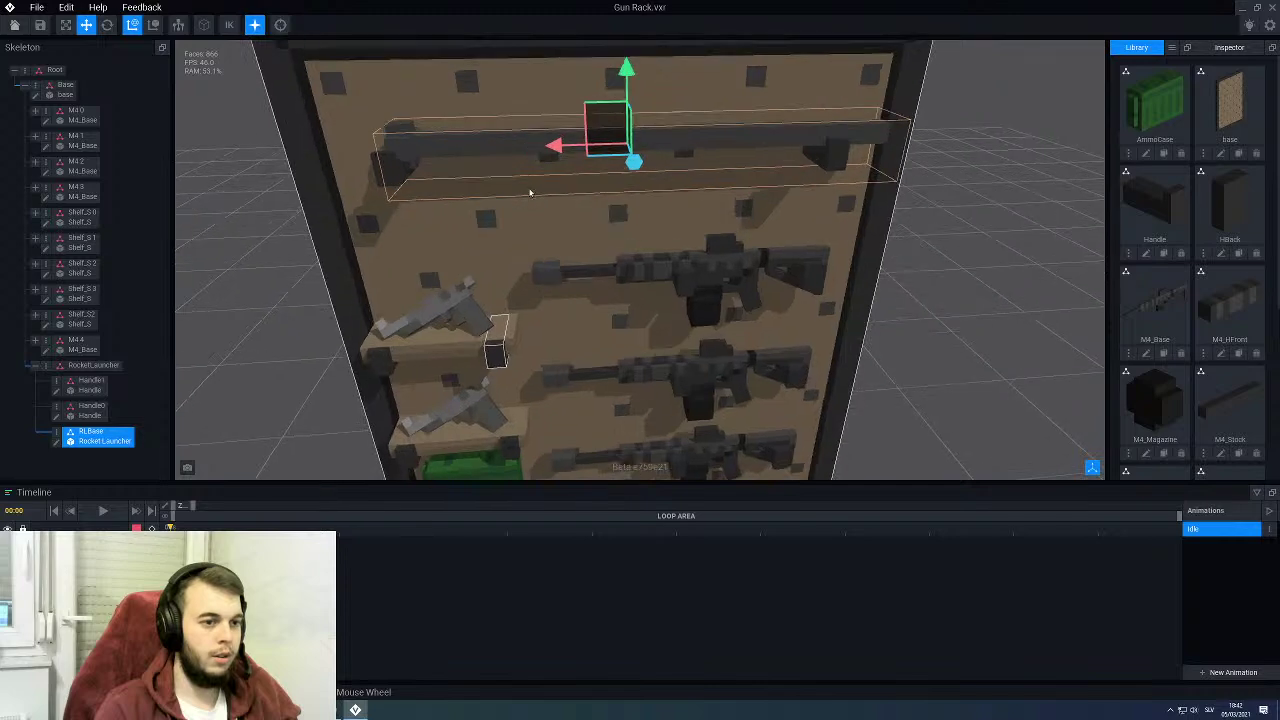
# Step: Shift RLBase horizontally to 2 so the launcher rests across both handles
pyautogui.moveTo(551, 144); pyautogui.dragTo(515, 150)
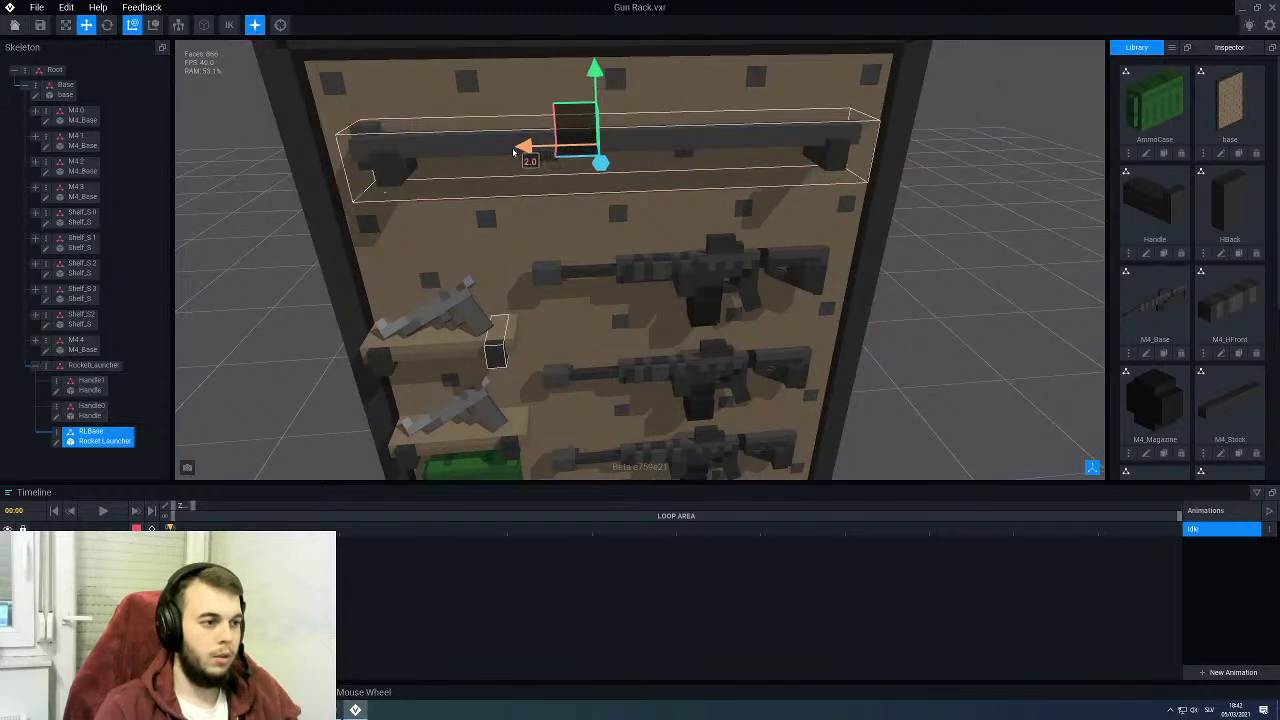
pyautogui.scroll(-3, 540, 197)
pyautogui.moveTo(540, 197)
pyautogui.mouseDown(button='right')
pyautogui.moveTo(527, 194)
pyautogui.moveTo(555, 199)
pyautogui.mouseUp(button='right')
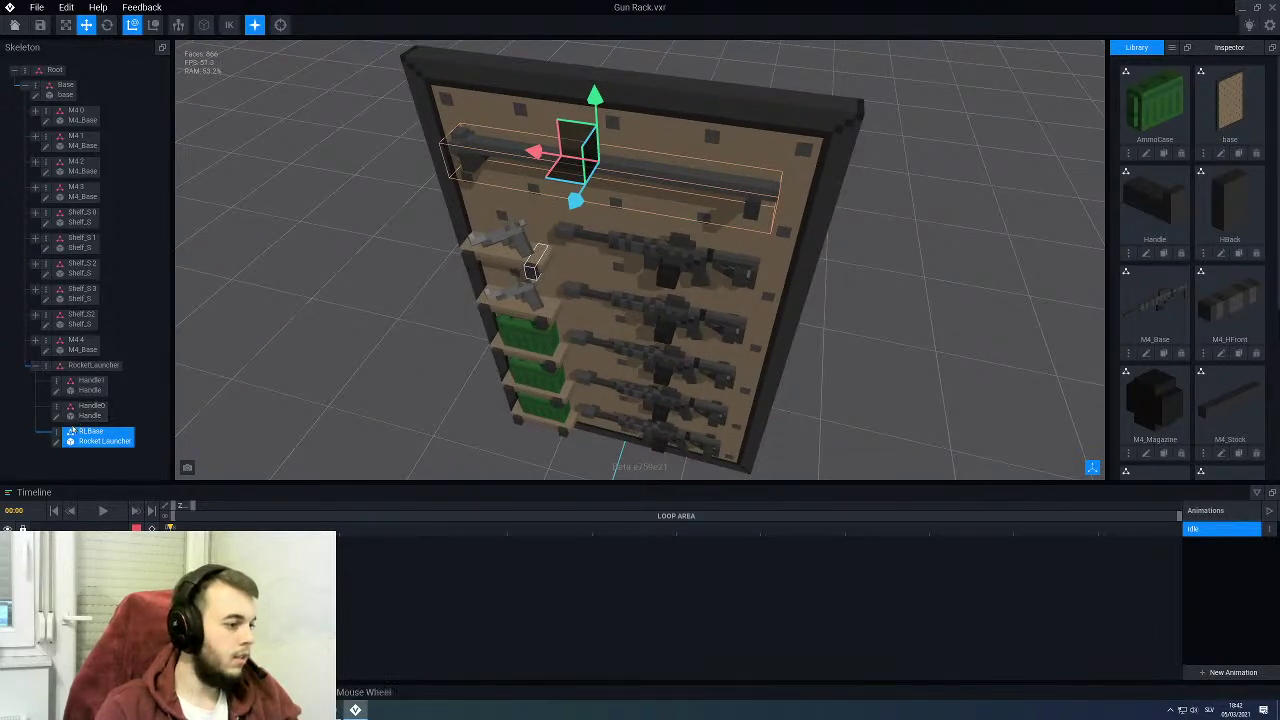
# Step: Open the Rocket Launcher model from its rig node and sample the tube's grey for building with the Box tool
pyautogui.click(58, 444)
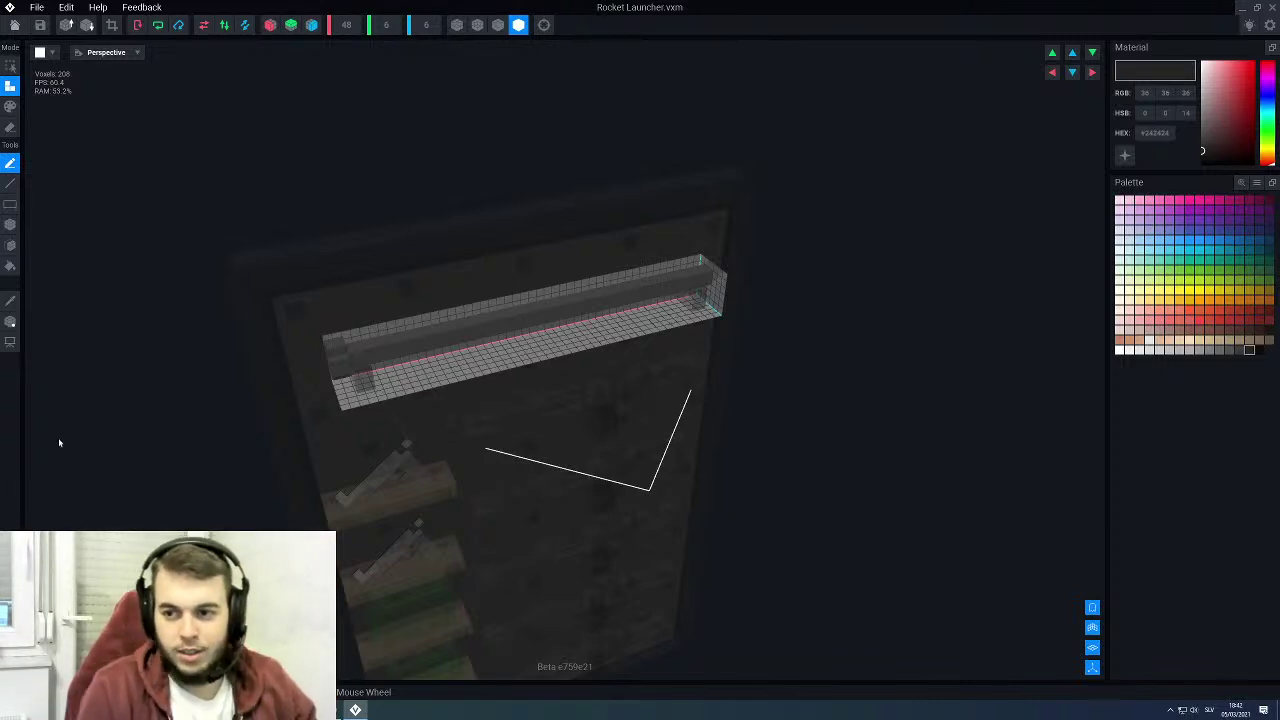
pyautogui.moveTo(668, 294); pyautogui.dragTo(591, 297, button='right')
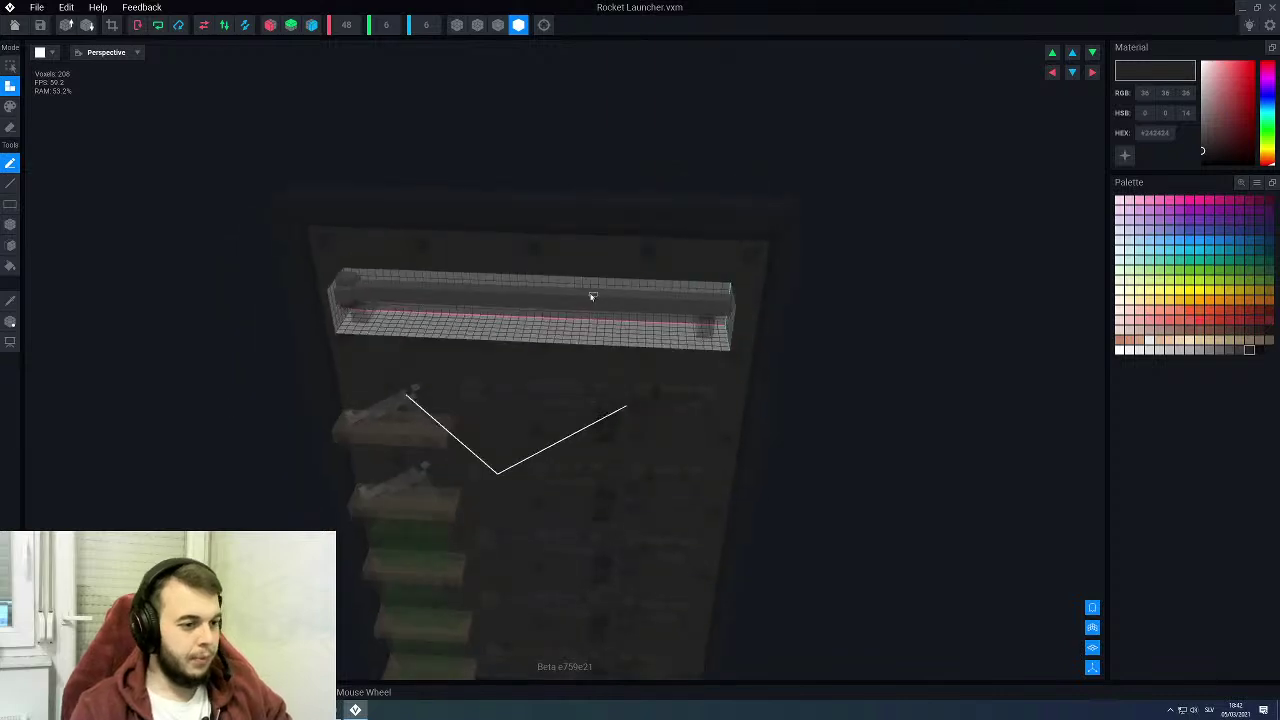
pyautogui.scroll(3, 589, 297)
pyautogui.scroll(2, 548, 302)
pyautogui.keyDown('alt'); pyautogui.click(489, 328); pyautogui.keyUp('alt')
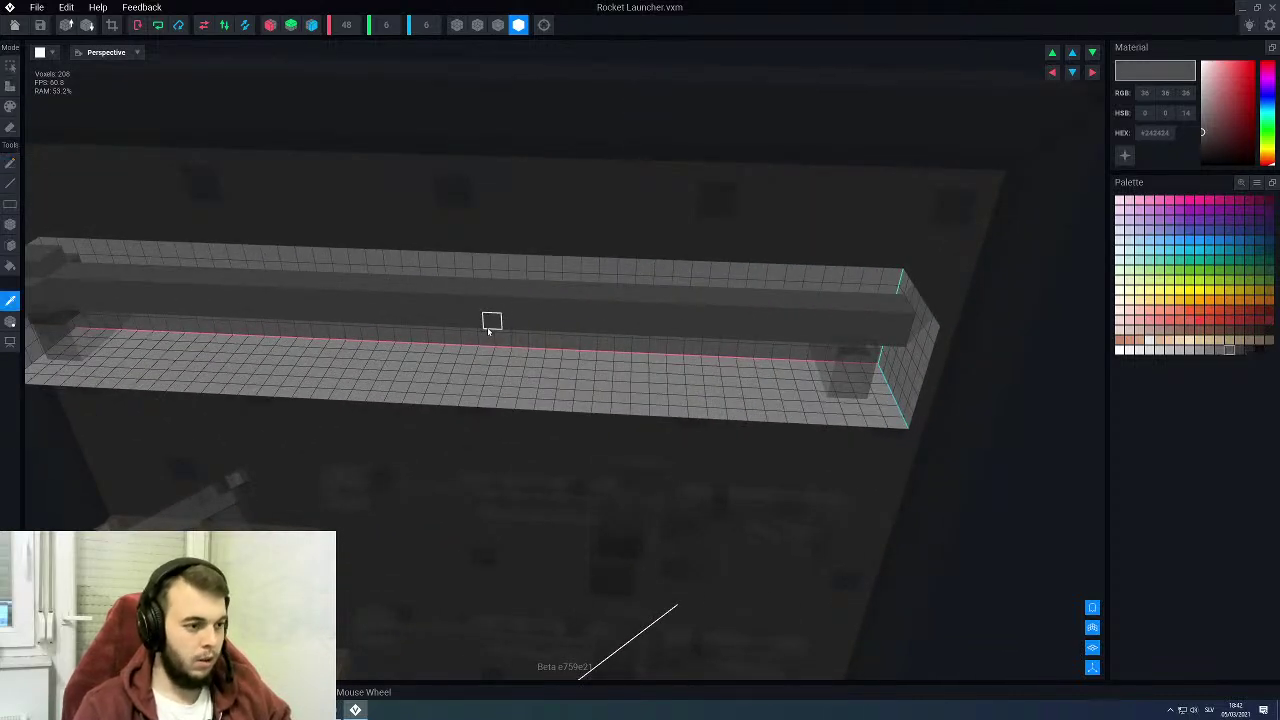
pyautogui.press('b')
pyautogui.moveTo(485, 330)
pyautogui.mouseDown(button='right')
pyautogui.moveTo(466, 323)
pyautogui.moveTo(441, 342)
pyautogui.mouseUp(button='right')
pyautogui.moveTo(573, 354); pyautogui.dragTo(593, 329, button='right')
pyautogui.scroll(3, 571, 323)
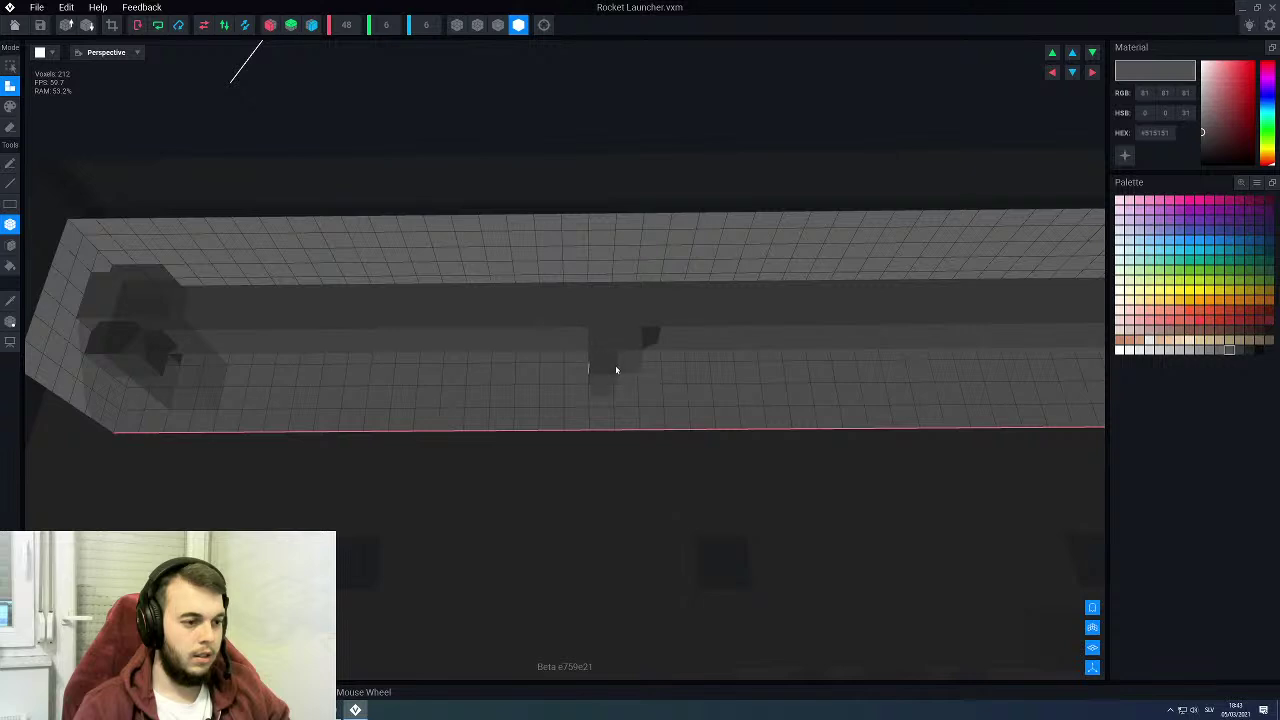
pyautogui.moveTo(618, 371); pyautogui.dragTo(576, 365, button='right')
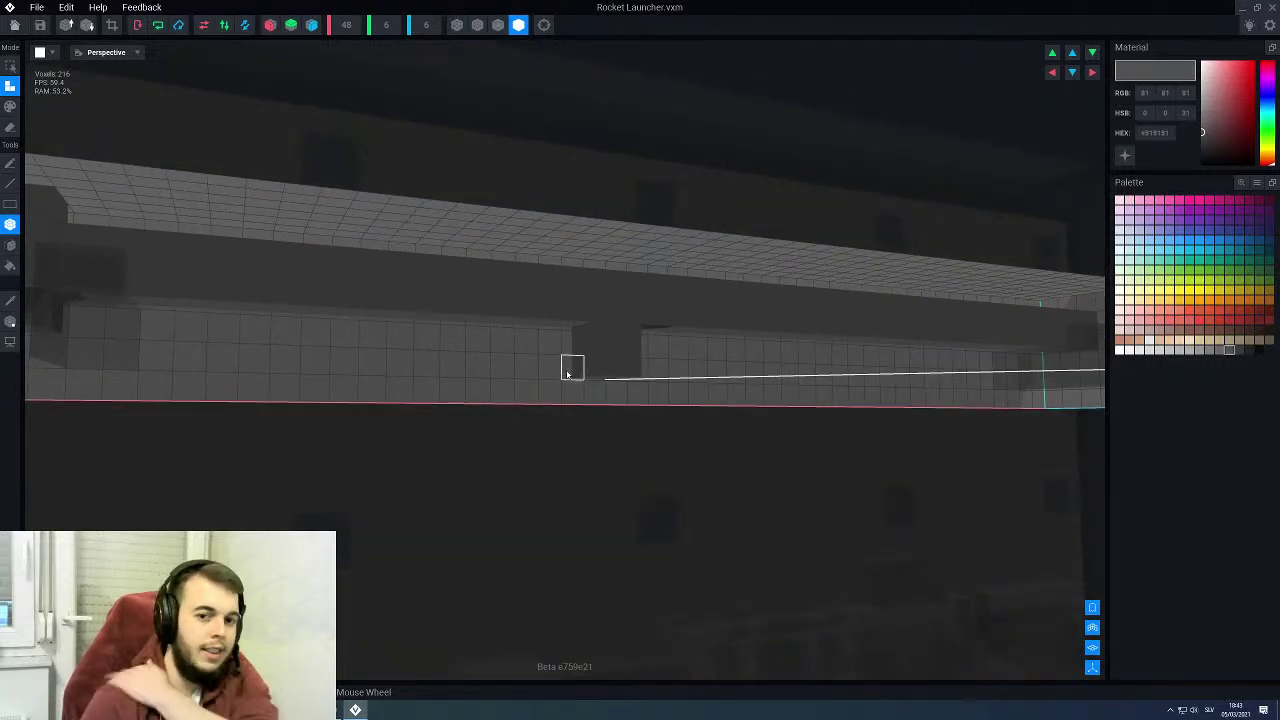
pyautogui.moveTo(563, 373); pyautogui.dragTo(608, 374, button='right')
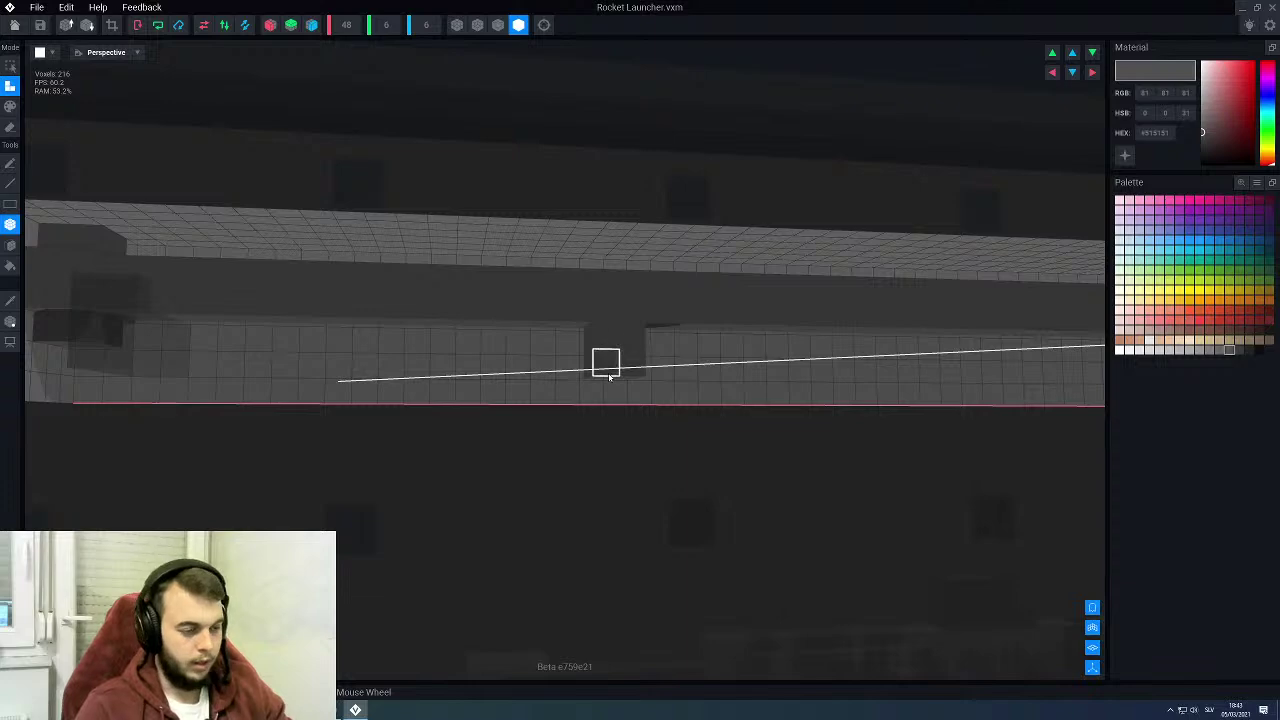
pyautogui.click(636, 344)
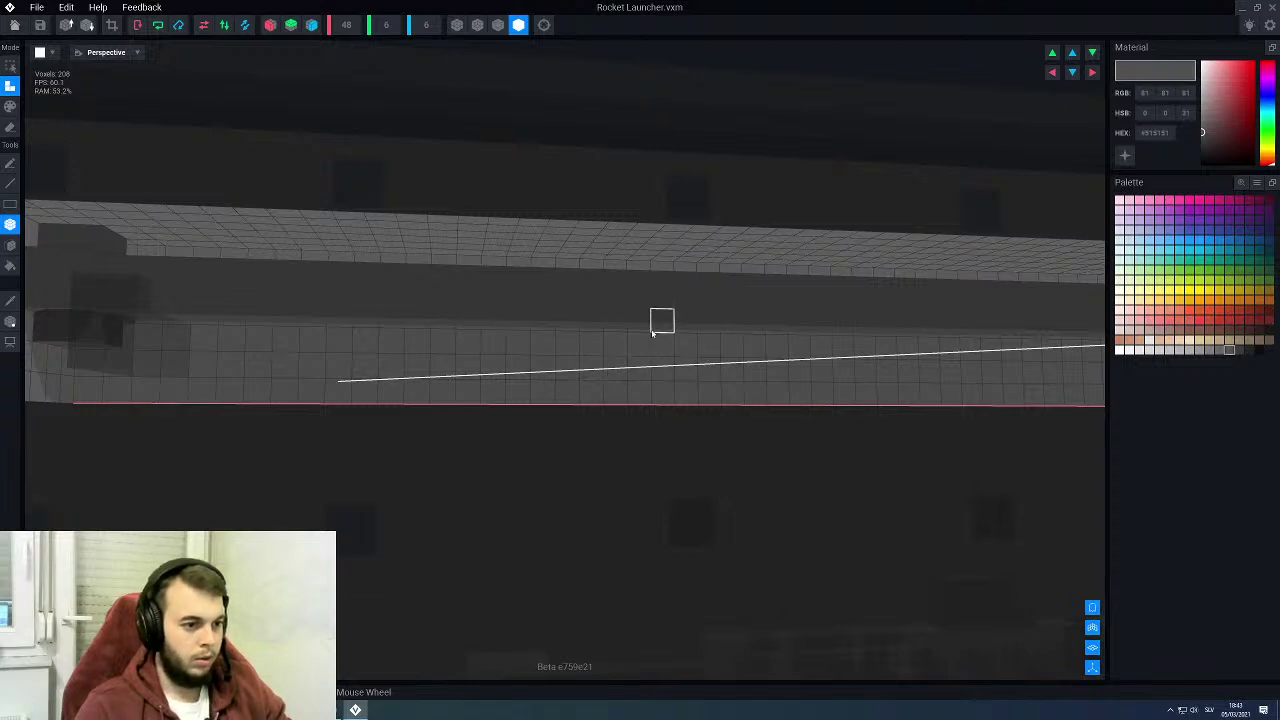
# Step: Add a box grip two voxels wide and three tall under the tube's middle, and erase its layer protruding past the tube
pyautogui.moveTo(652, 333); pyautogui.dragTo(698, 344, button='middle')
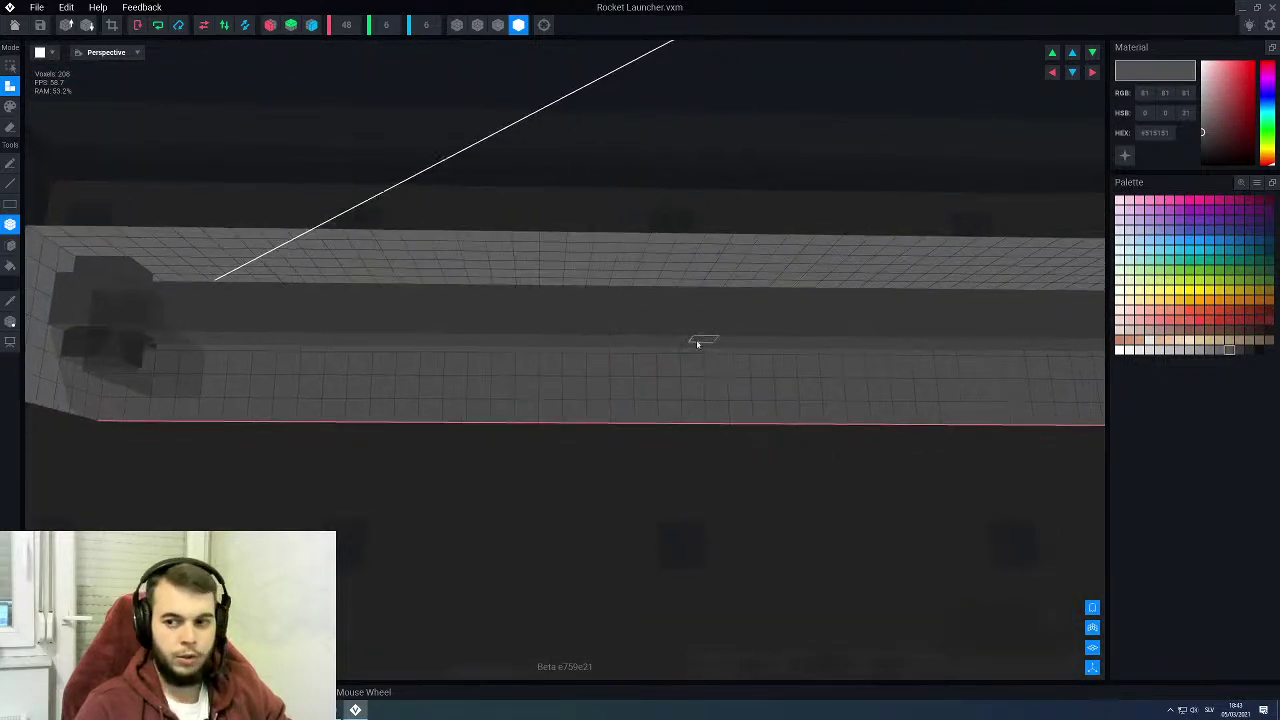
pyautogui.moveTo(602, 338); pyautogui.dragTo(677, 334, button='middle')
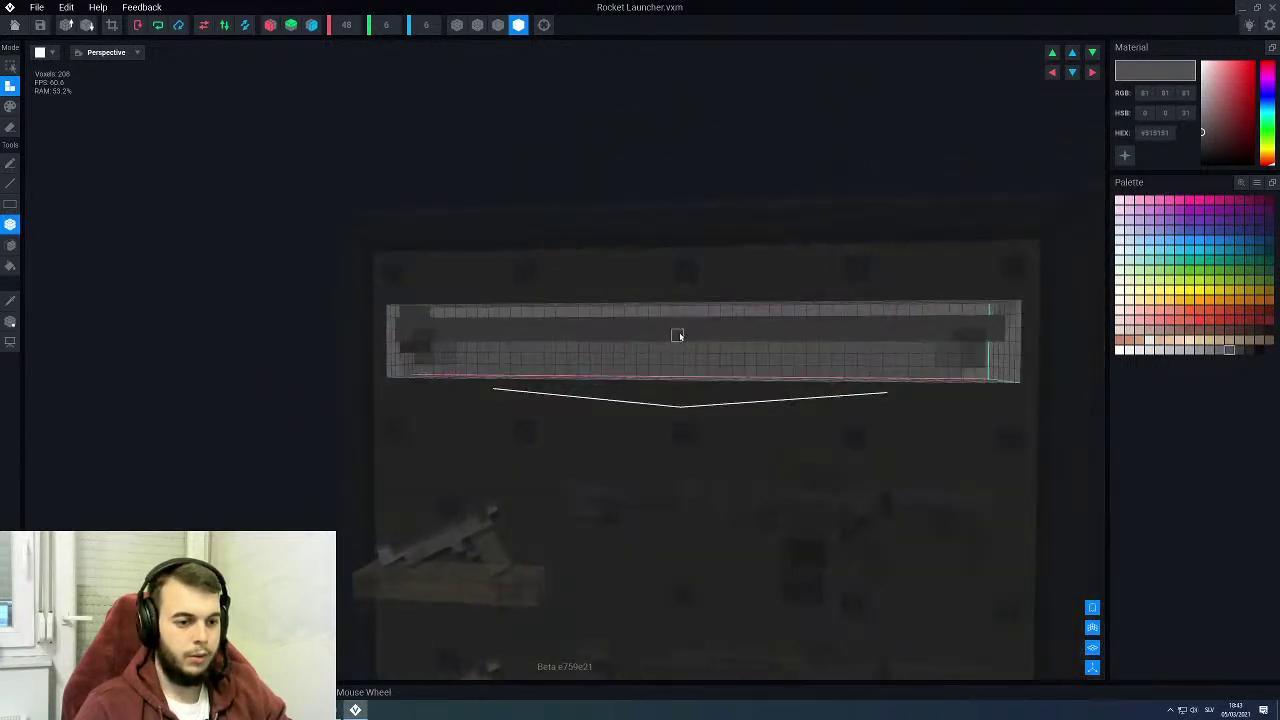
pyautogui.scroll(5, 743, 354)
pyautogui.moveTo(767, 359); pyautogui.dragTo(826, 320, button='middle')
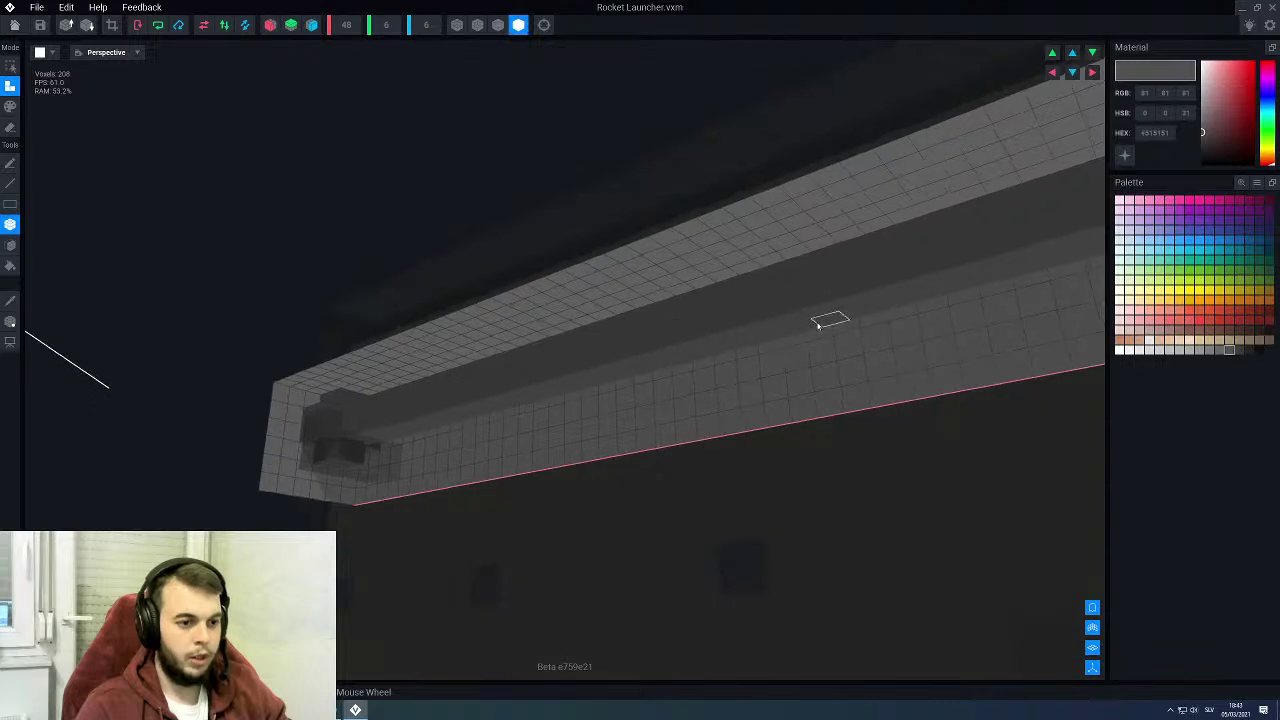
pyautogui.moveTo(824, 379); pyautogui.dragTo(821, 412)
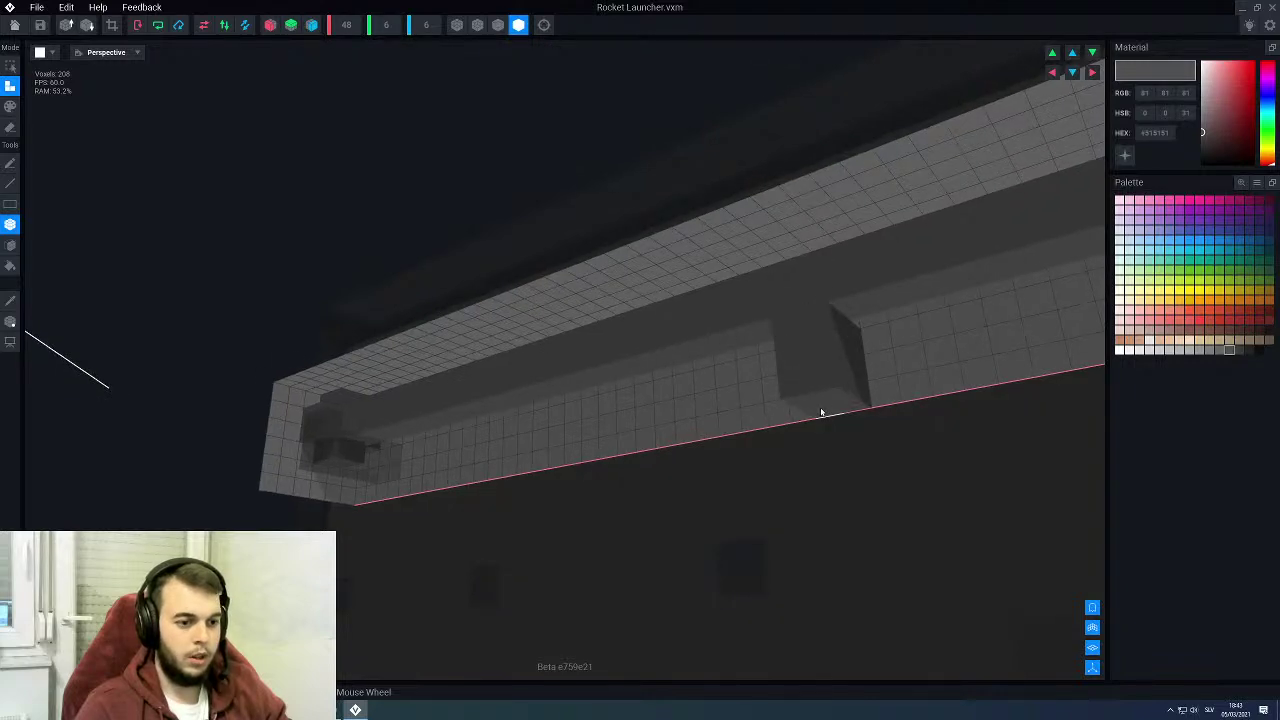
pyautogui.moveTo(821, 412); pyautogui.dragTo(810, 368, button='middle')
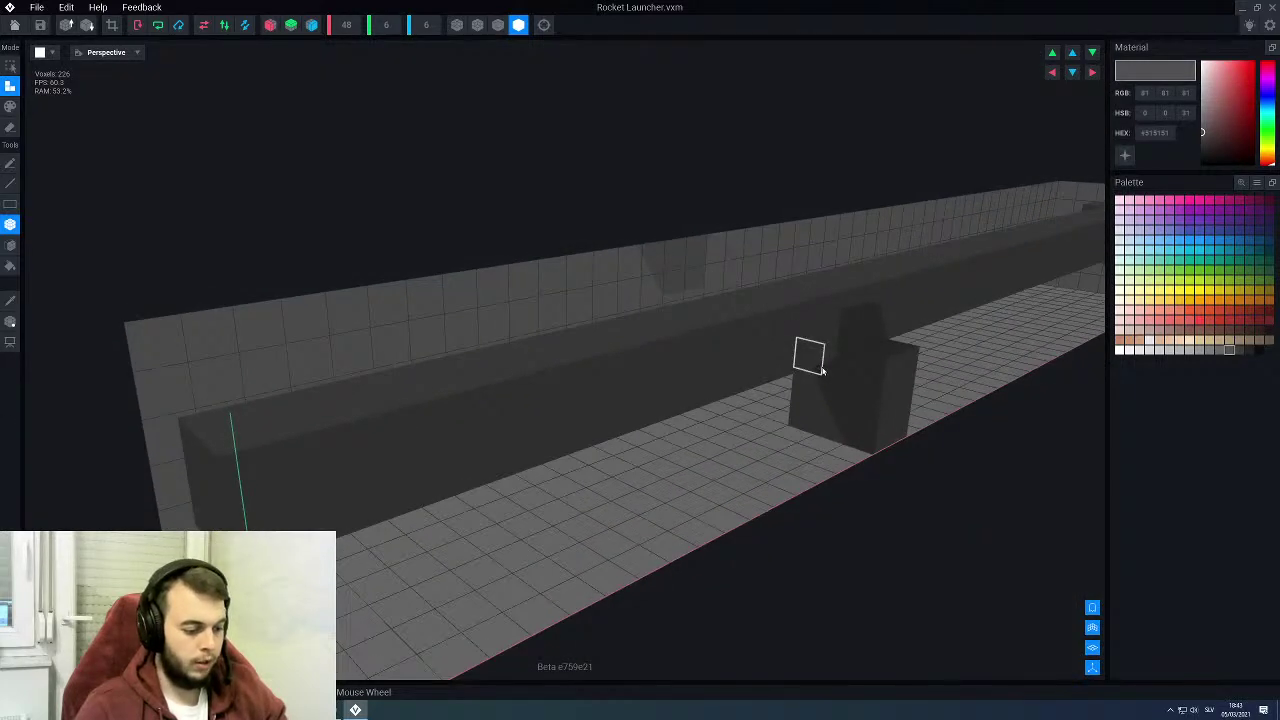
pyautogui.press('e')
pyautogui.moveTo(867, 368); pyautogui.dragTo(905, 425)
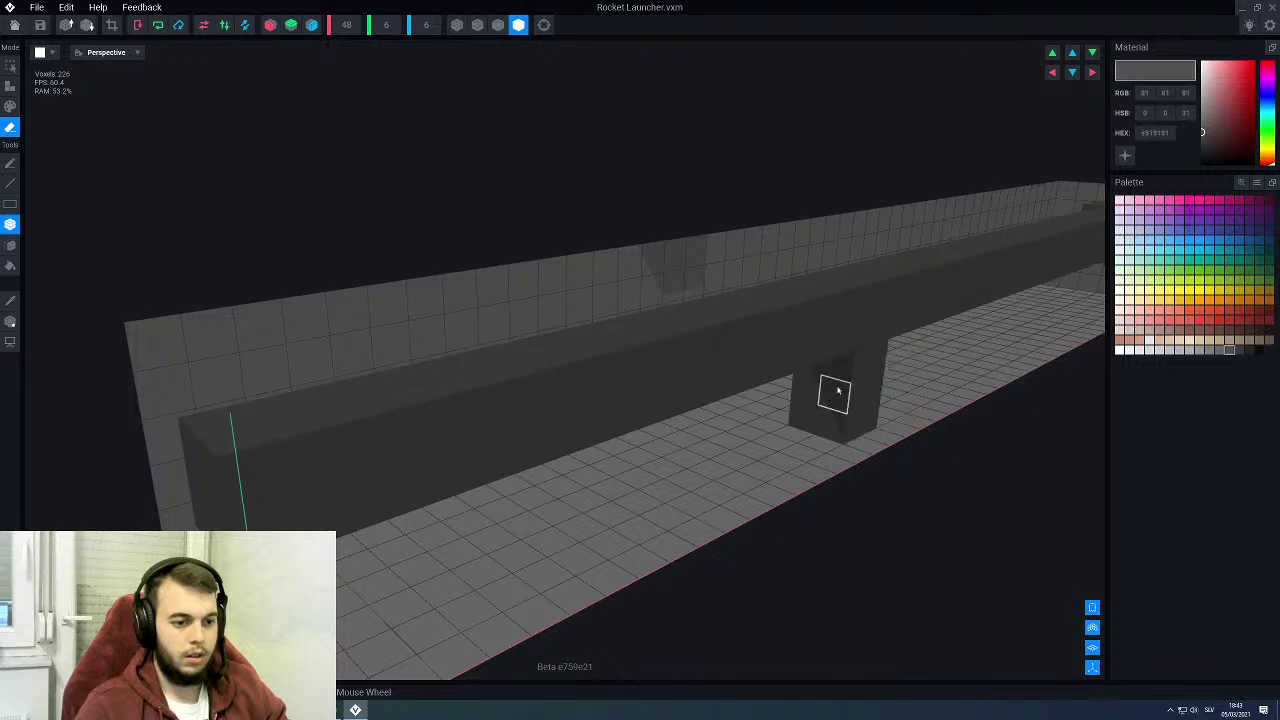
pyautogui.moveTo(834, 391); pyautogui.dragTo(777, 372, button='middle')
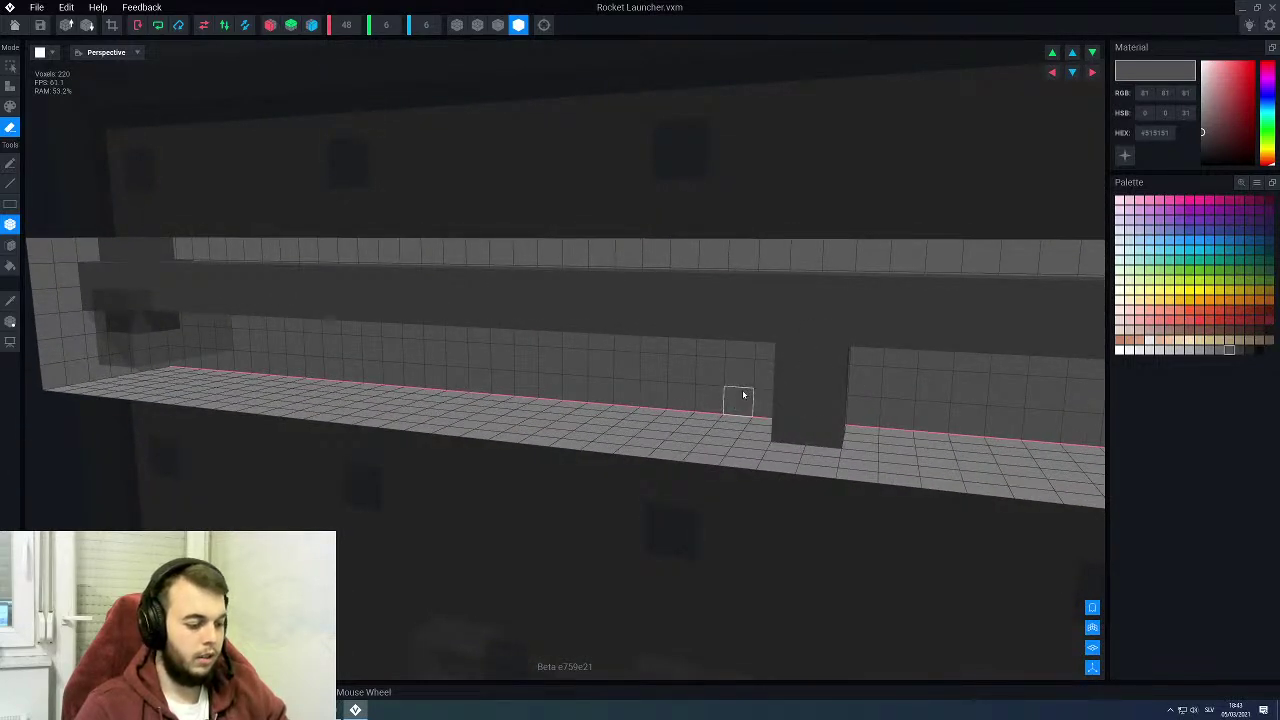
# Step: Build a second, shorter box grip two voxels wide and two tall under the tube, nearer its thickened end
pyautogui.press('a')
pyautogui.scroll(5, 730, 390)
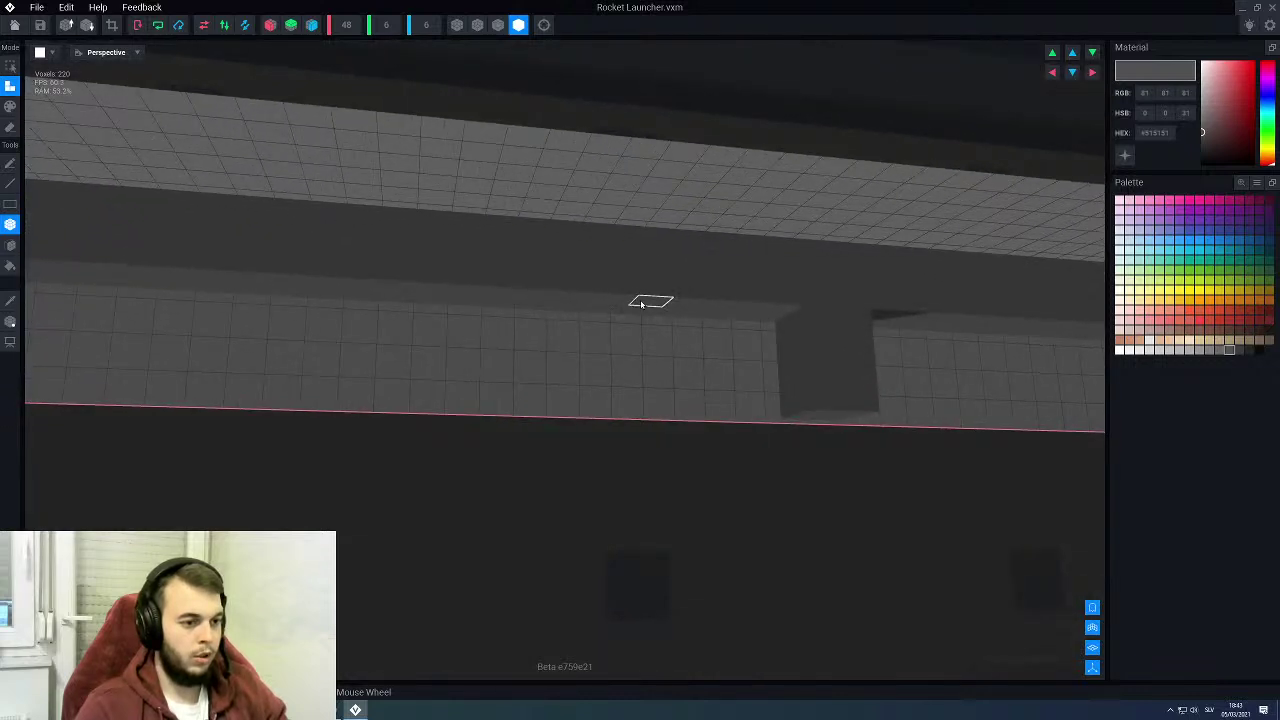
pyautogui.click(642, 303)
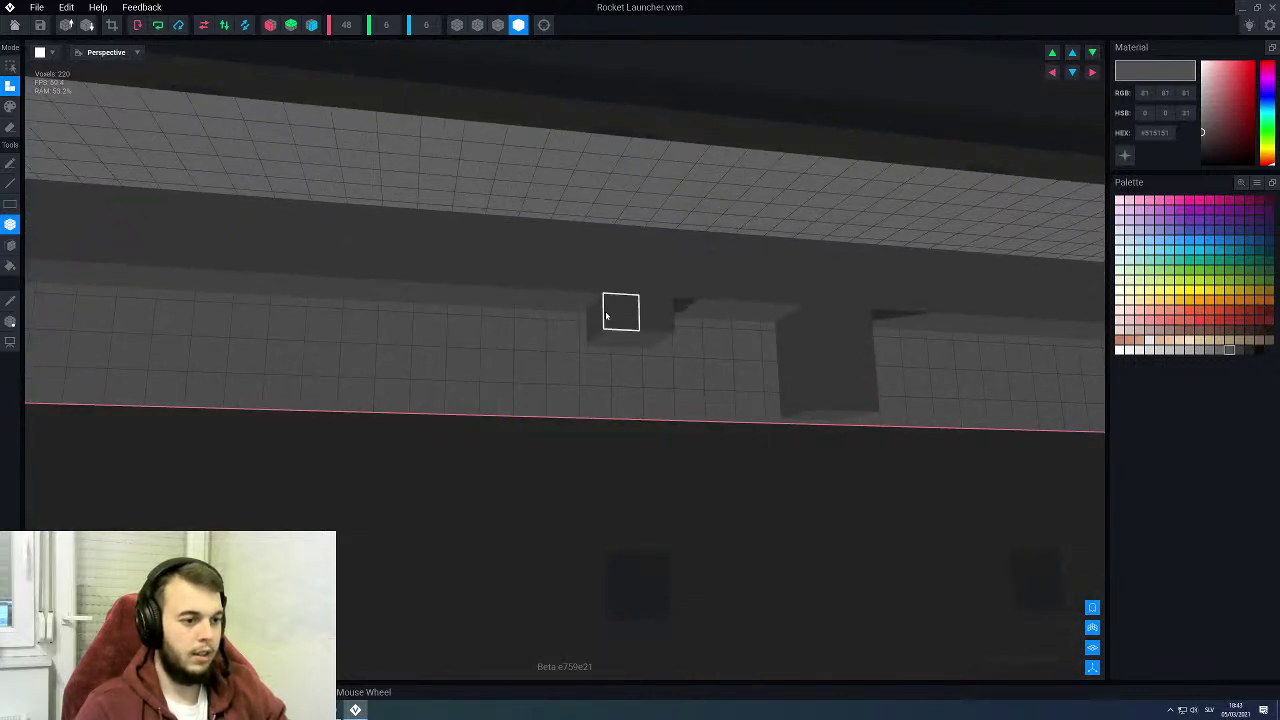
pyautogui.moveTo(606, 316); pyautogui.dragTo(629, 334, button='right')
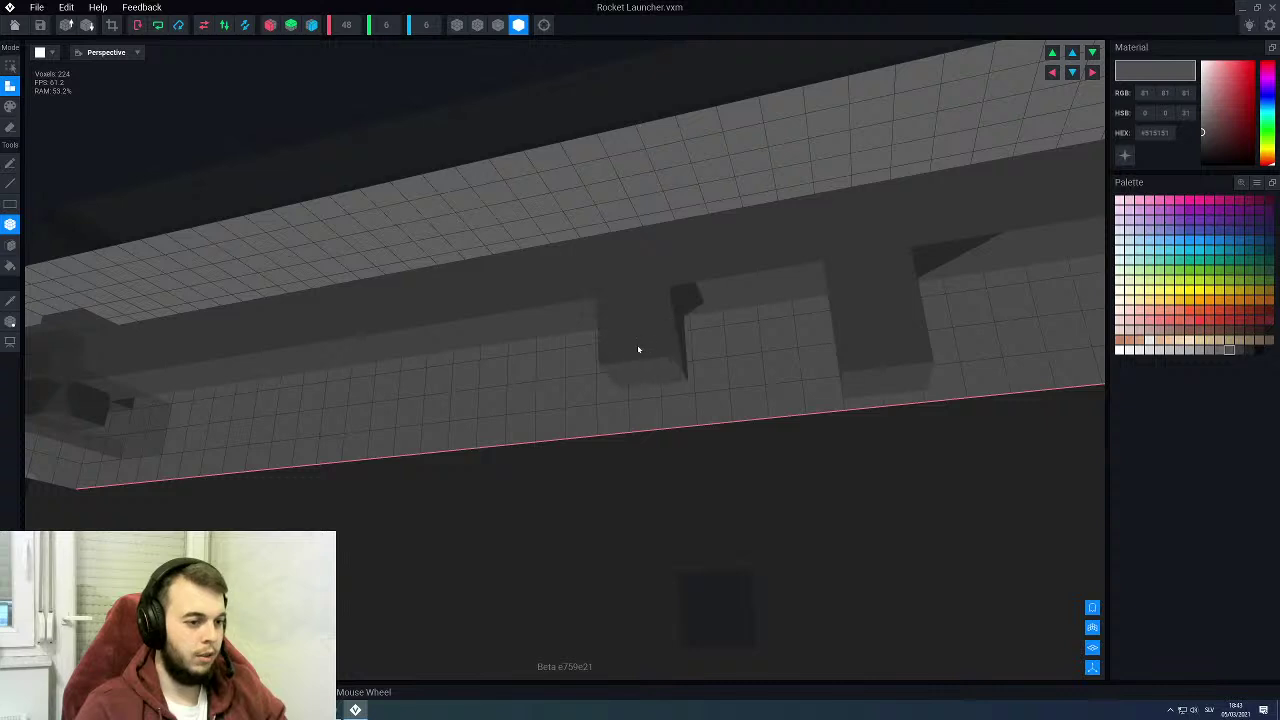
pyautogui.click(638, 349)
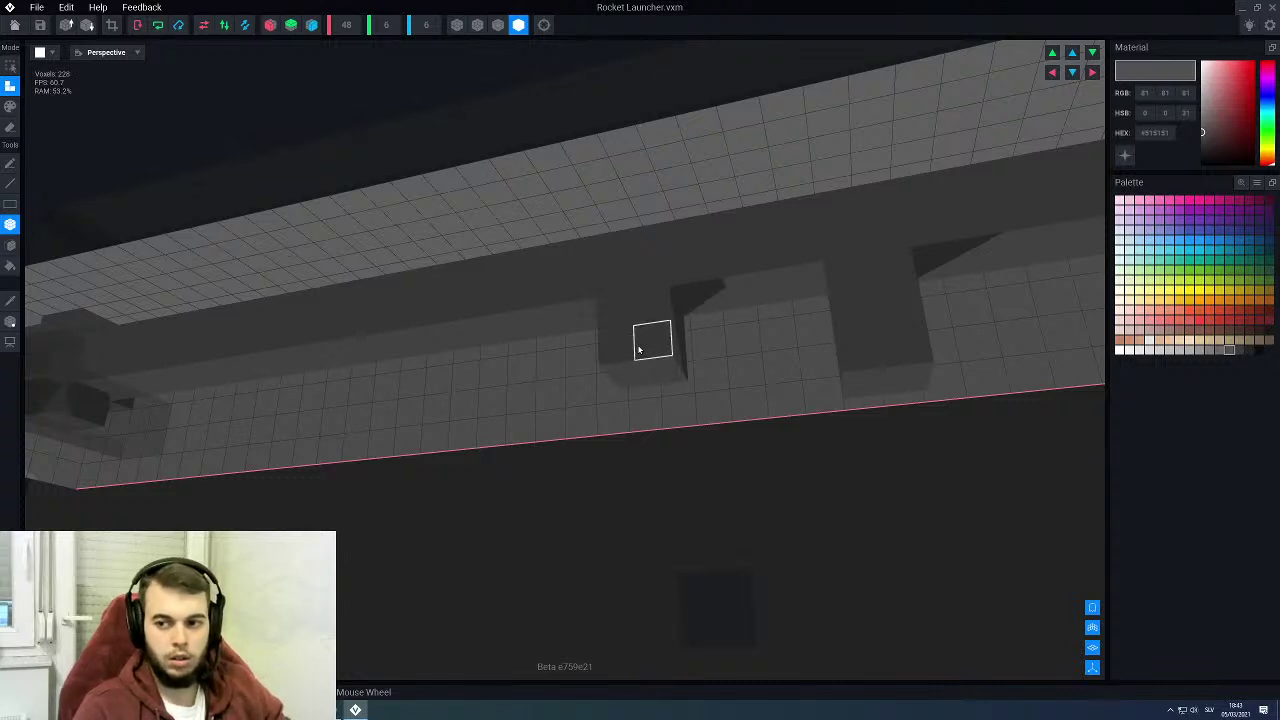
pyautogui.moveTo(660, 355)
pyautogui.mouseDown(button='right')
pyautogui.moveTo(659, 366)
pyautogui.moveTo(643, 360)
pyautogui.mouseUp(button='right')
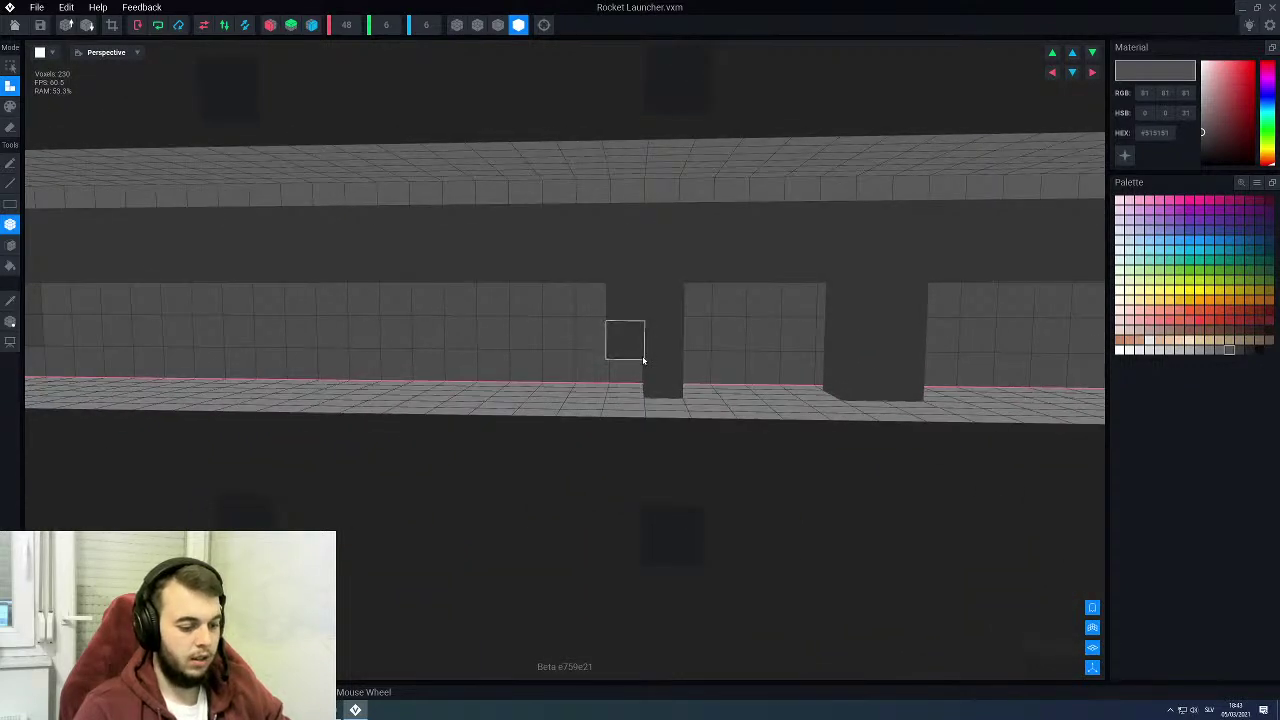
# Step: Set the model's Y height to 12 voxels and shift the launcher upward within the enlarged volume
pyautogui.scroll(-5, 643, 360)
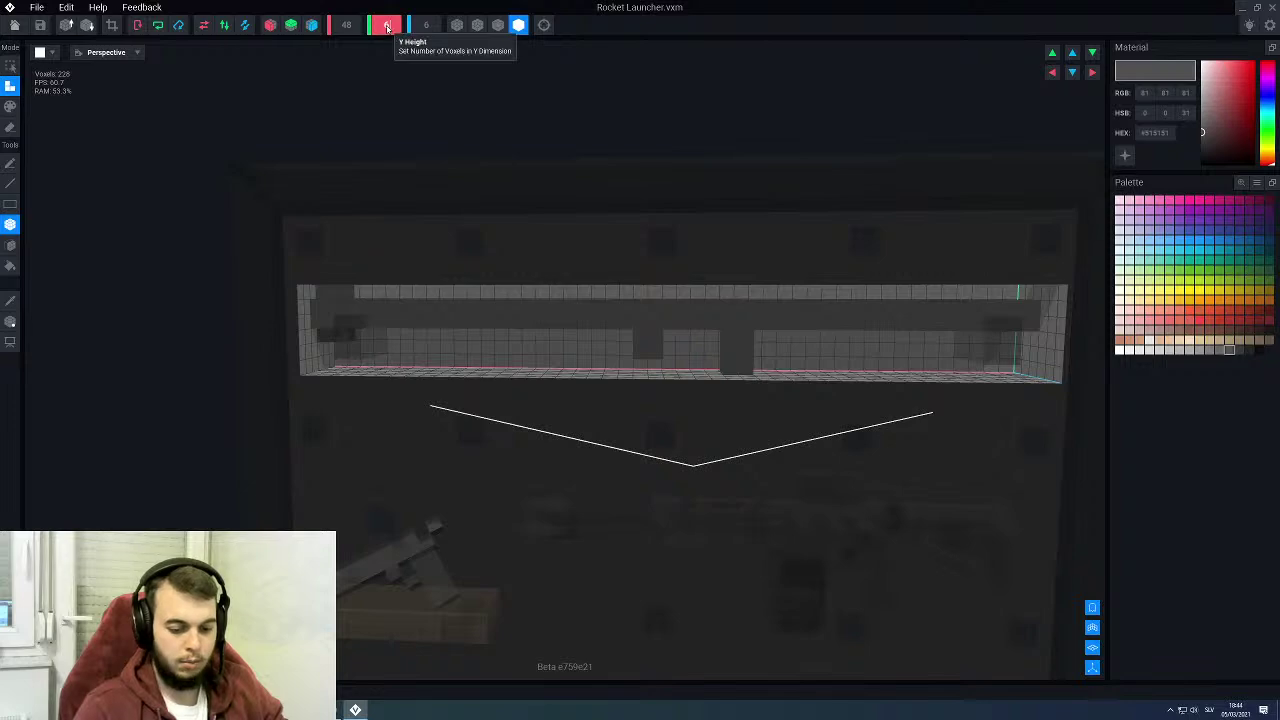
pyautogui.scroll(6, 387, 25)
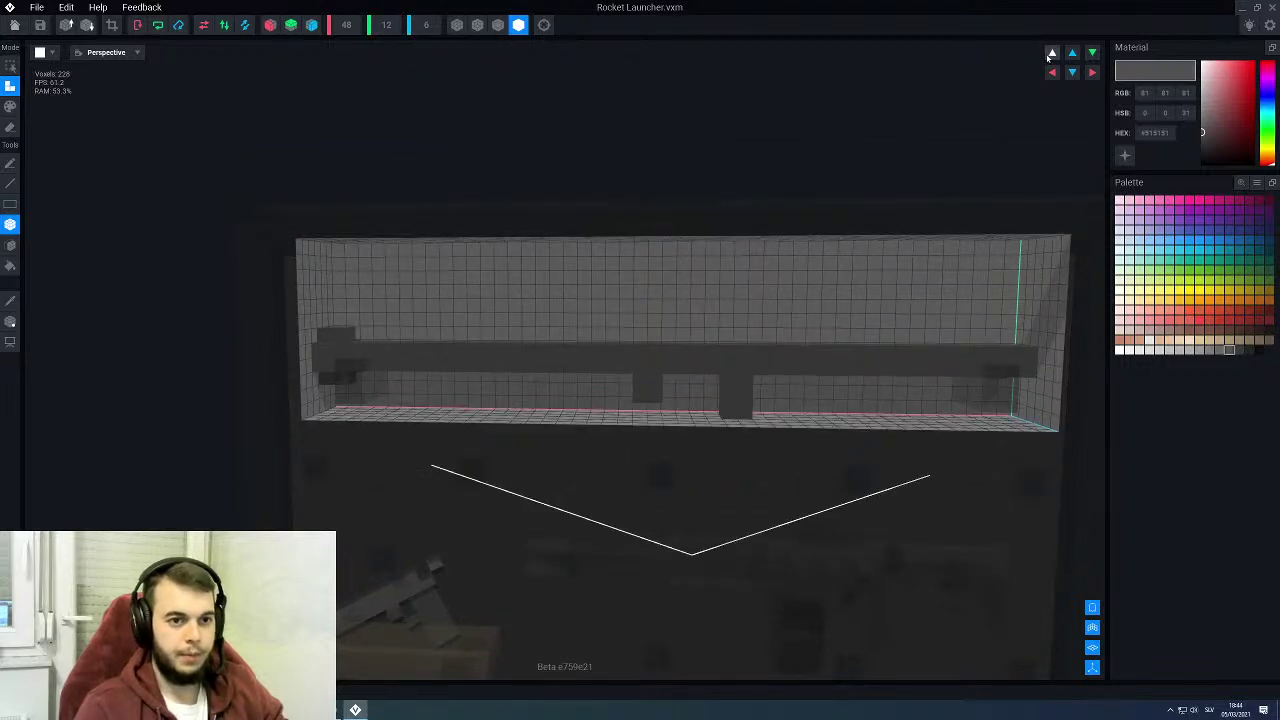
pyautogui.click(1051, 53)
# Step: Extend the shorter grip downward by one voxel and the longer grip by two voxels with the Face tool
pyautogui.scroll(5, 700, 365)
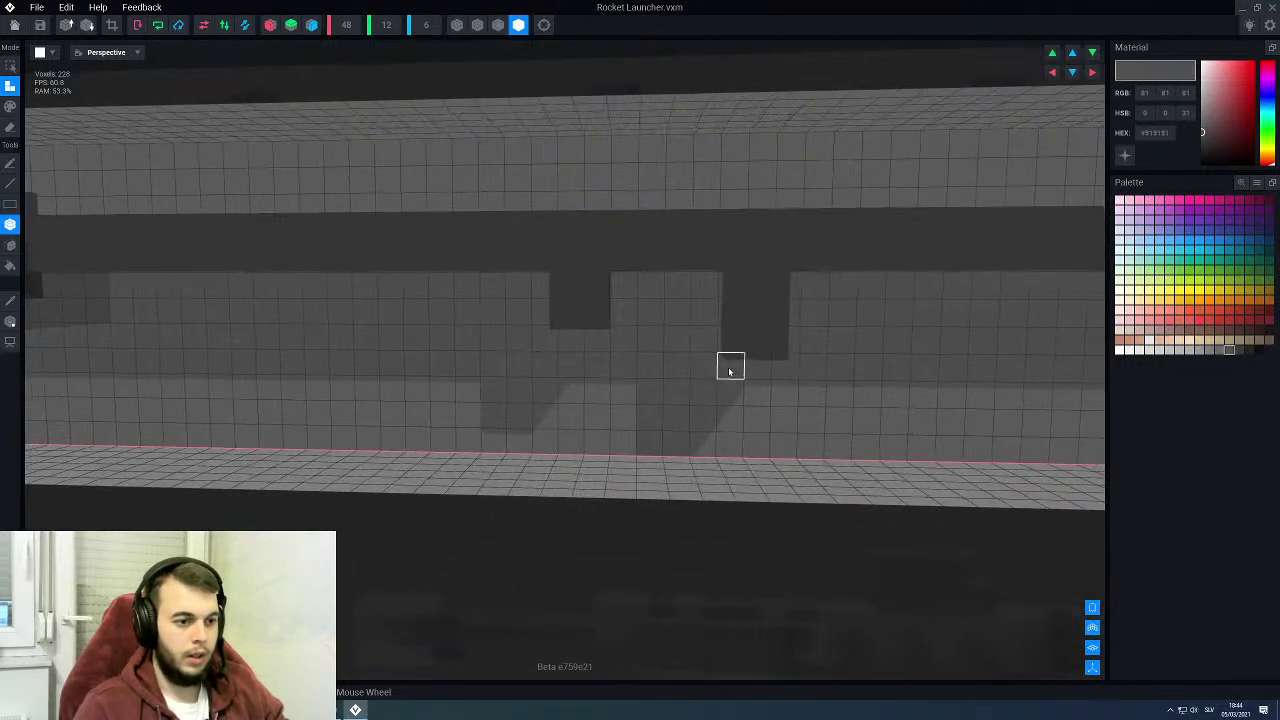
pyautogui.moveTo(468, 369); pyautogui.dragTo(472, 345, button='right')
pyautogui.scroll(3, 470, 347)
pyautogui.press('f')
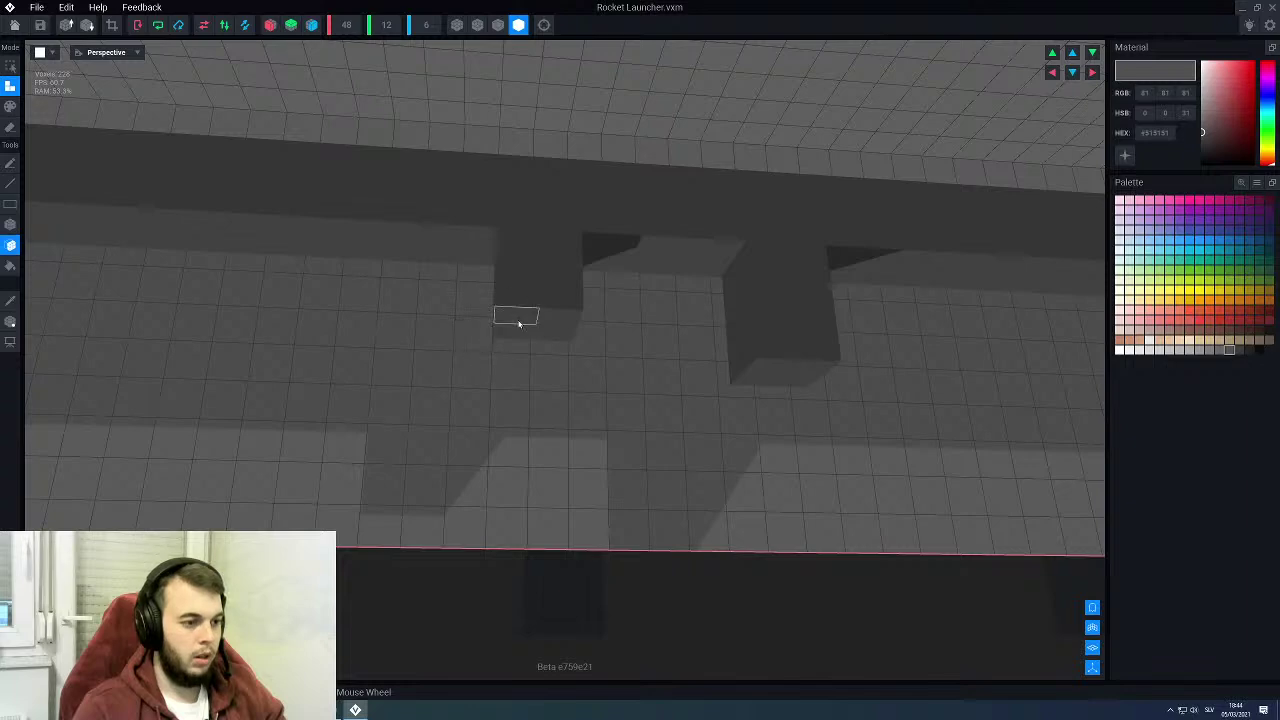
pyautogui.click(518, 325)
pyautogui.scroll(-8, 765, 392)
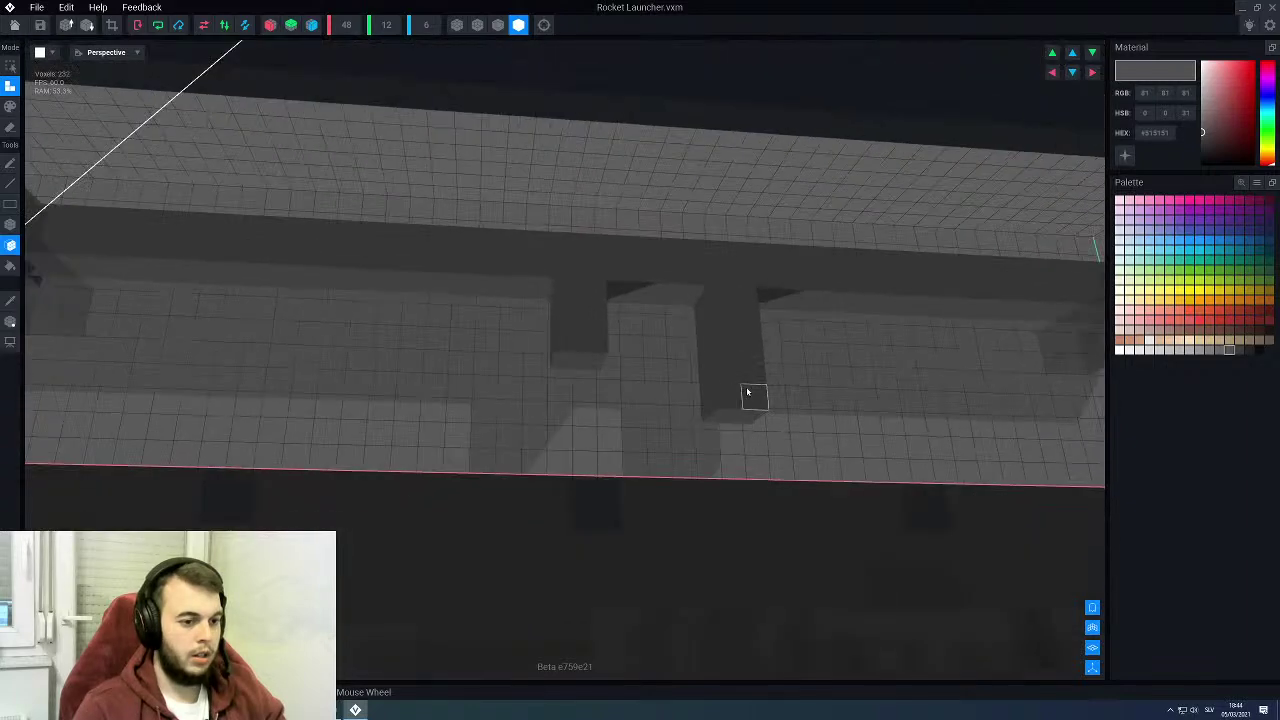
pyautogui.scroll(8, 697, 366)
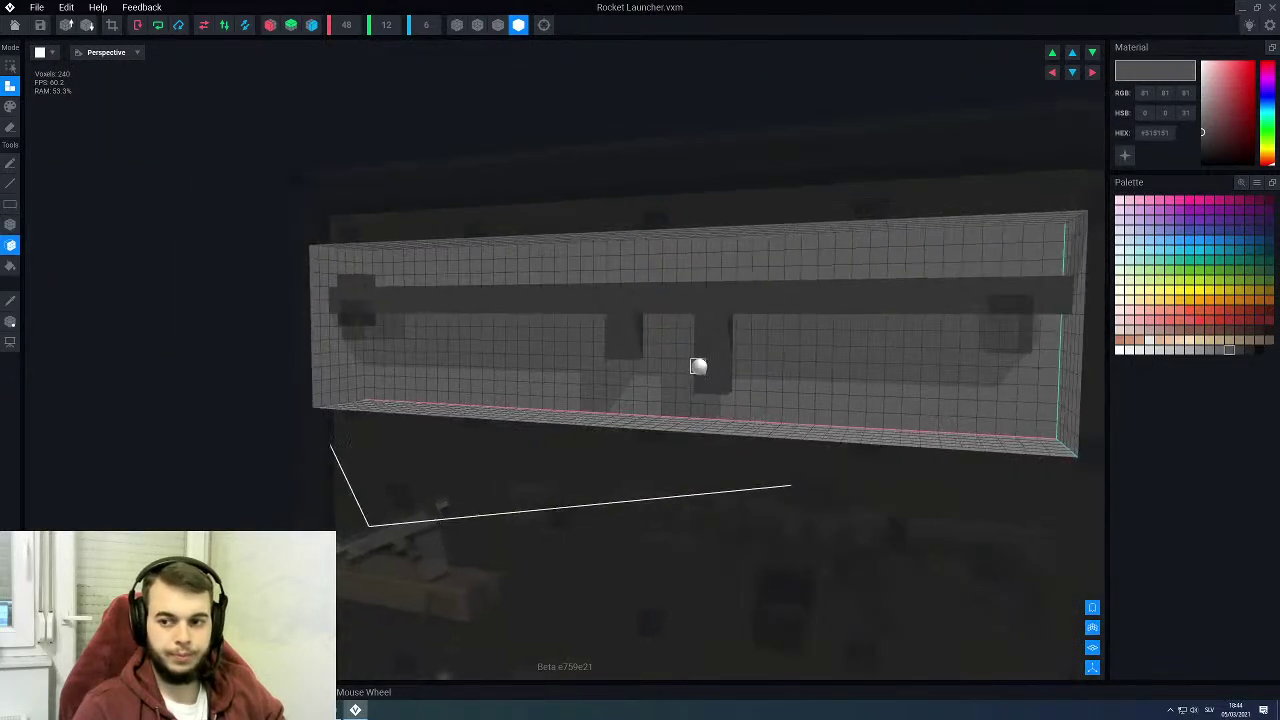
# Step: Draw a small trigger guard with the Line tool, joining the longer grip to the tube's underside
pyautogui.scroll(3, 748, 328)
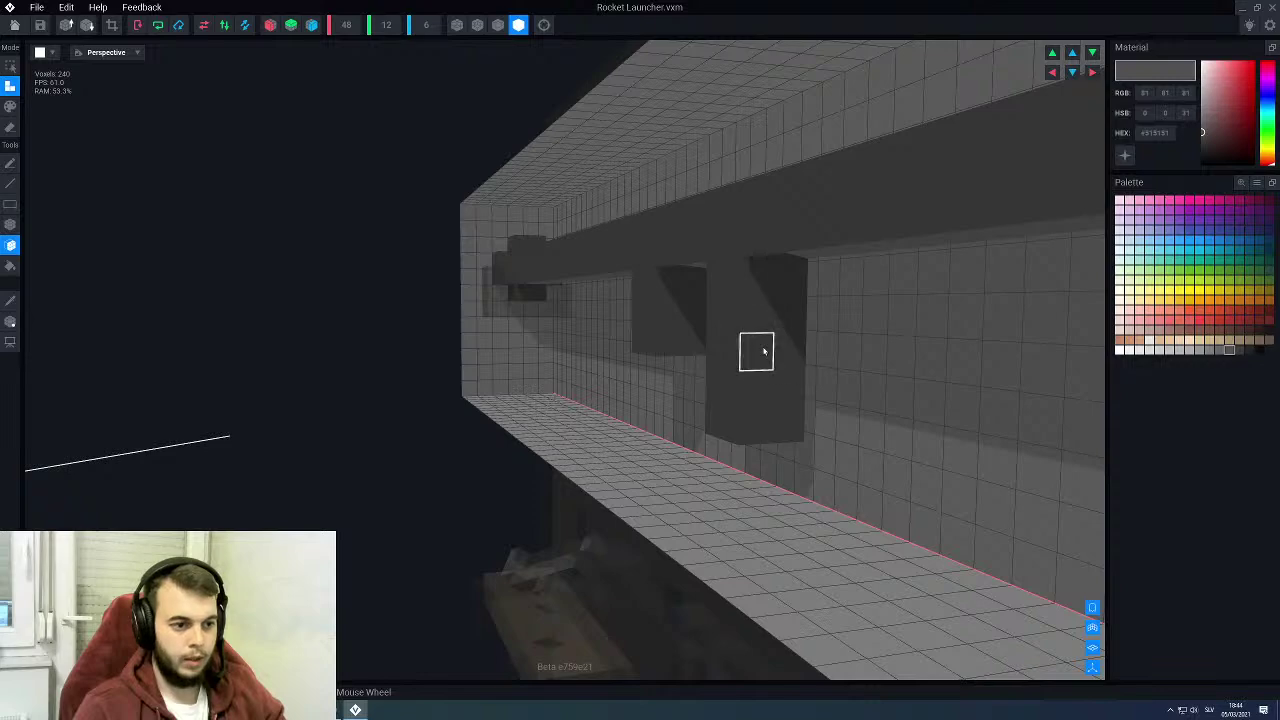
pyautogui.press('l')
pyautogui.moveTo(764, 351); pyautogui.dragTo(783, 351)
pyautogui.moveTo(774, 340); pyautogui.dragTo(720, 306, button='right')
pyautogui.scroll(-5, 751, 280)
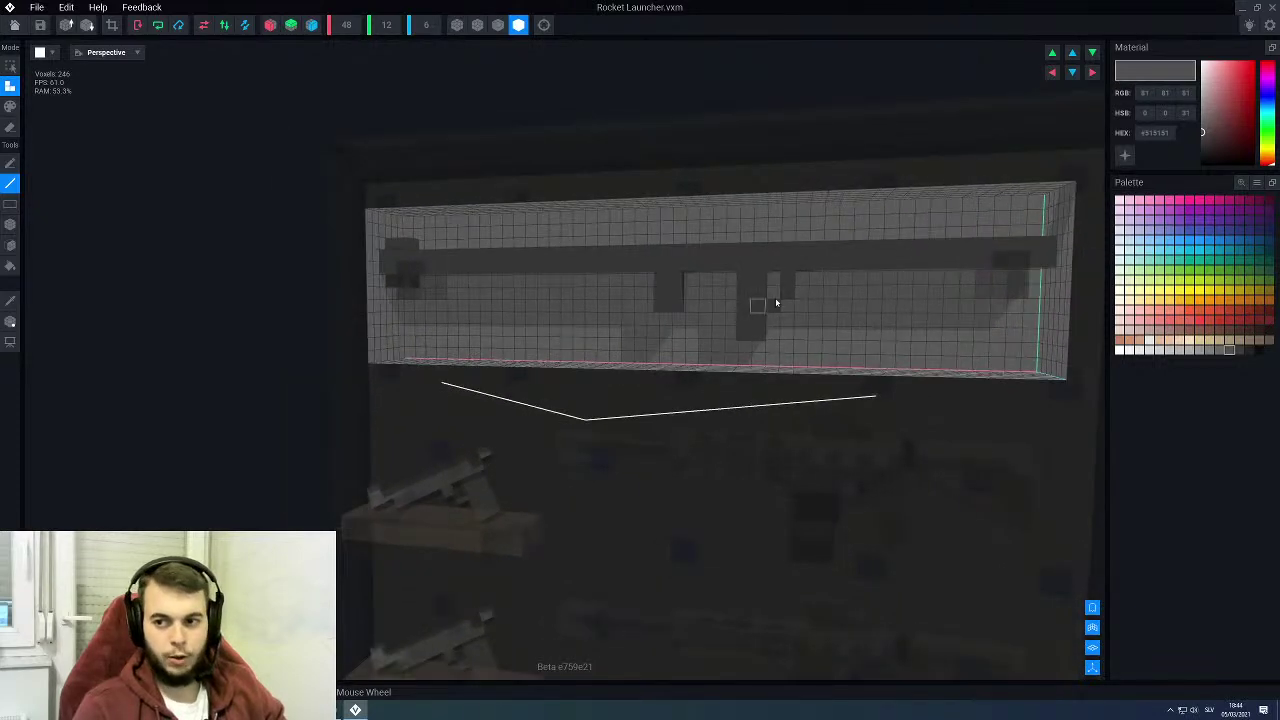
pyautogui.moveTo(757, 303); pyautogui.dragTo(729, 317, button='middle')
pyautogui.moveTo(729, 305); pyautogui.dragTo(734, 295, button='right')
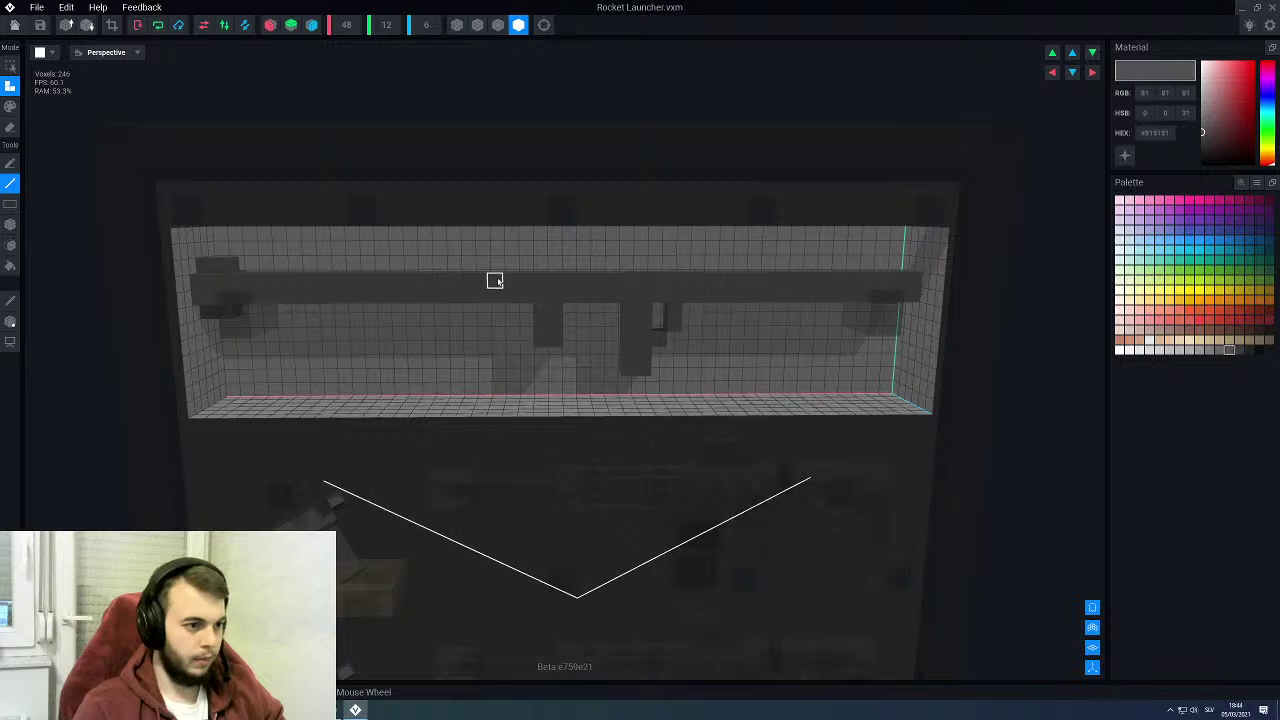
pyautogui.moveTo(645, 296); pyautogui.dragTo(571, 311, button='middle')
pyautogui.scroll(3, 571, 315)
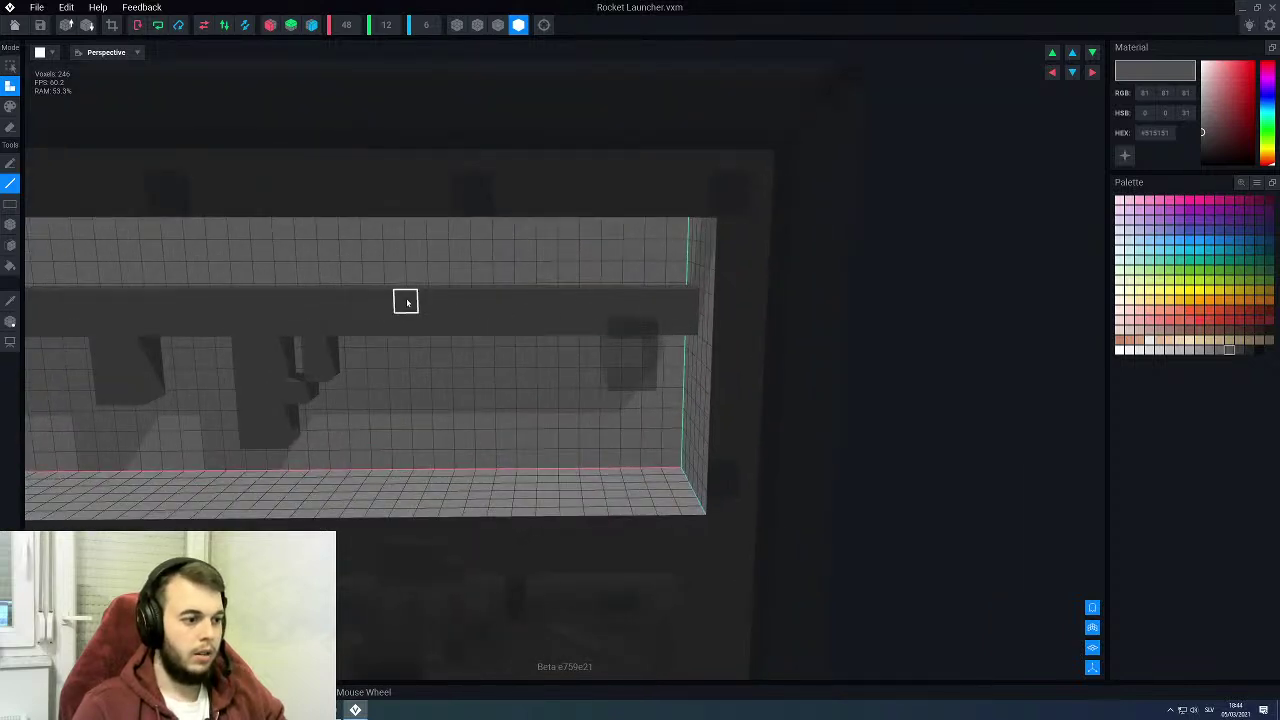
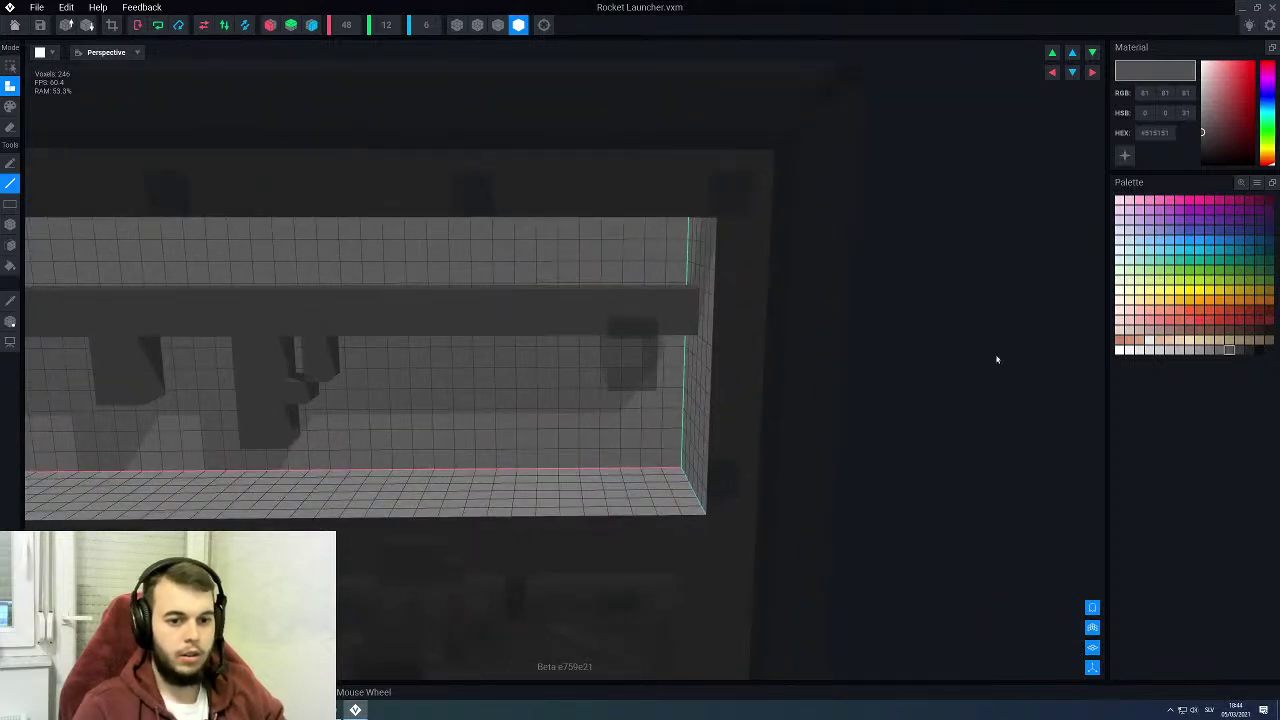
# Step: Paint the front and top faces of the tube's slimmer end section tan (#CEB488) with the Box tool
pyautogui.click(1209, 342)
pyautogui.scroll(3, 404, 308)
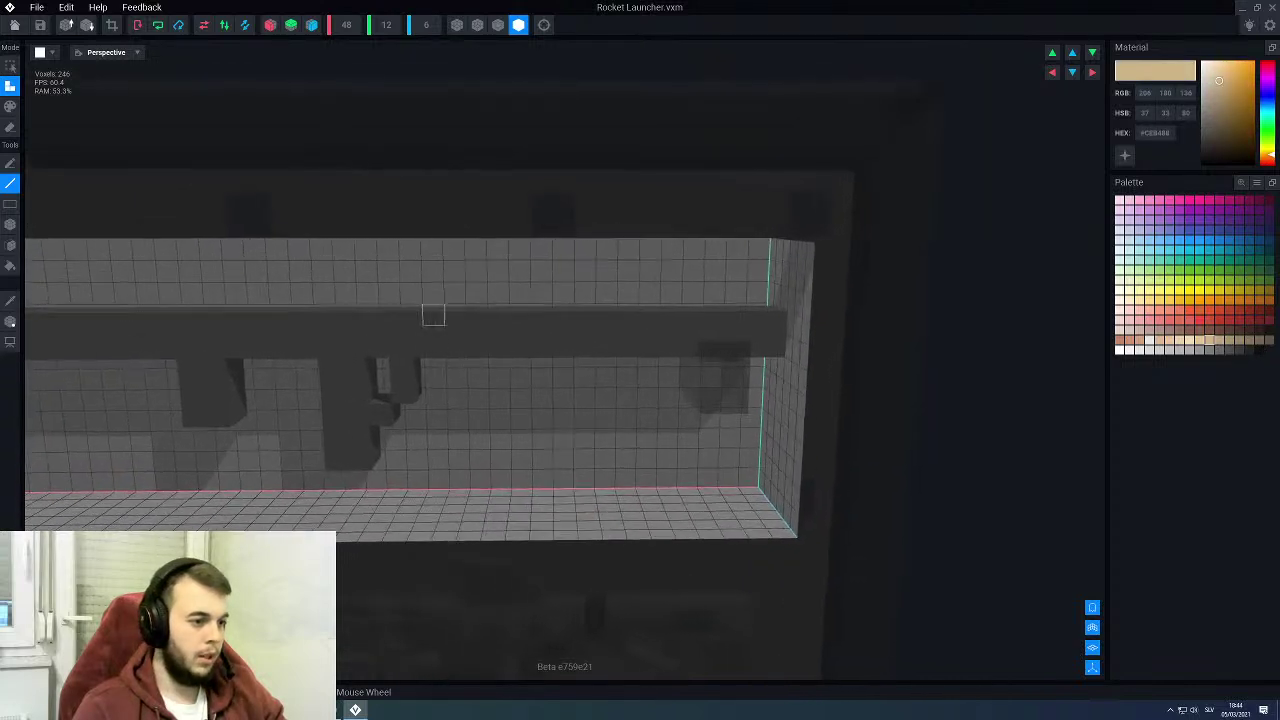
pyautogui.press('3')
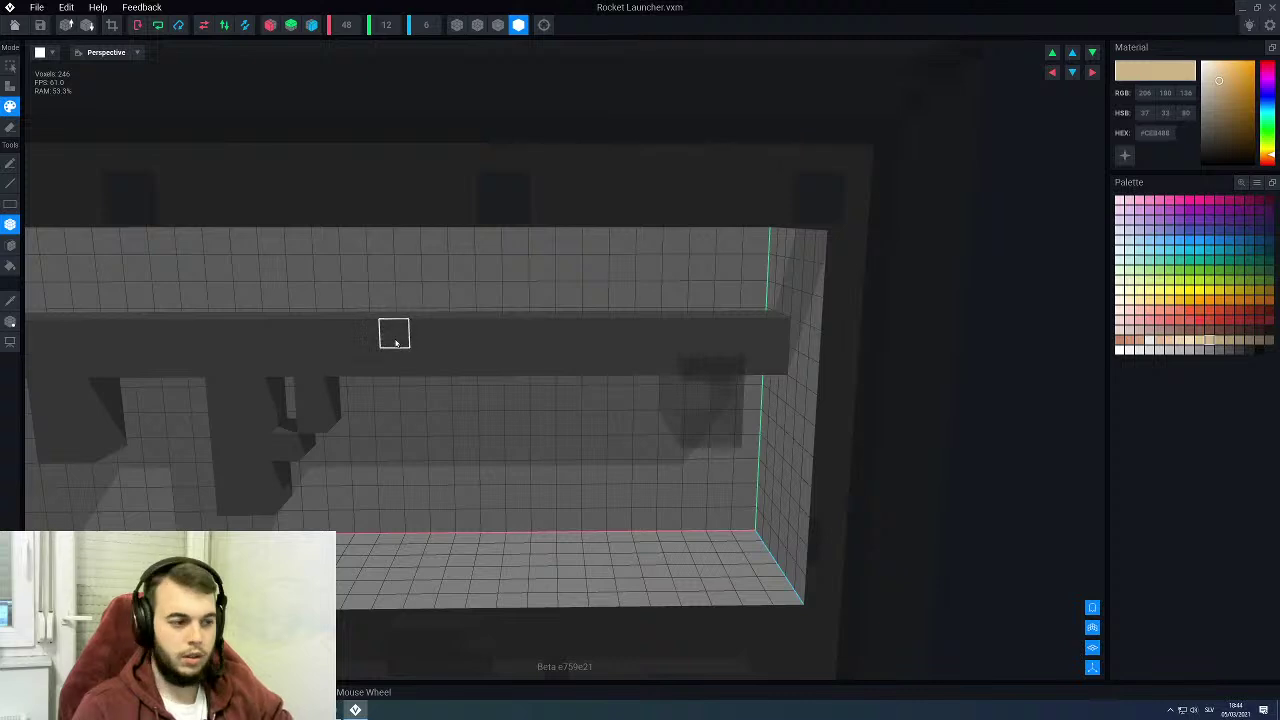
pyautogui.moveTo(470, 333)
pyautogui.mouseDown()
pyautogui.moveTo(706, 360)
pyautogui.moveTo(785, 355)
pyautogui.mouseUp()
pyautogui.moveTo(570, 333); pyautogui.dragTo(540, 390, button='right')
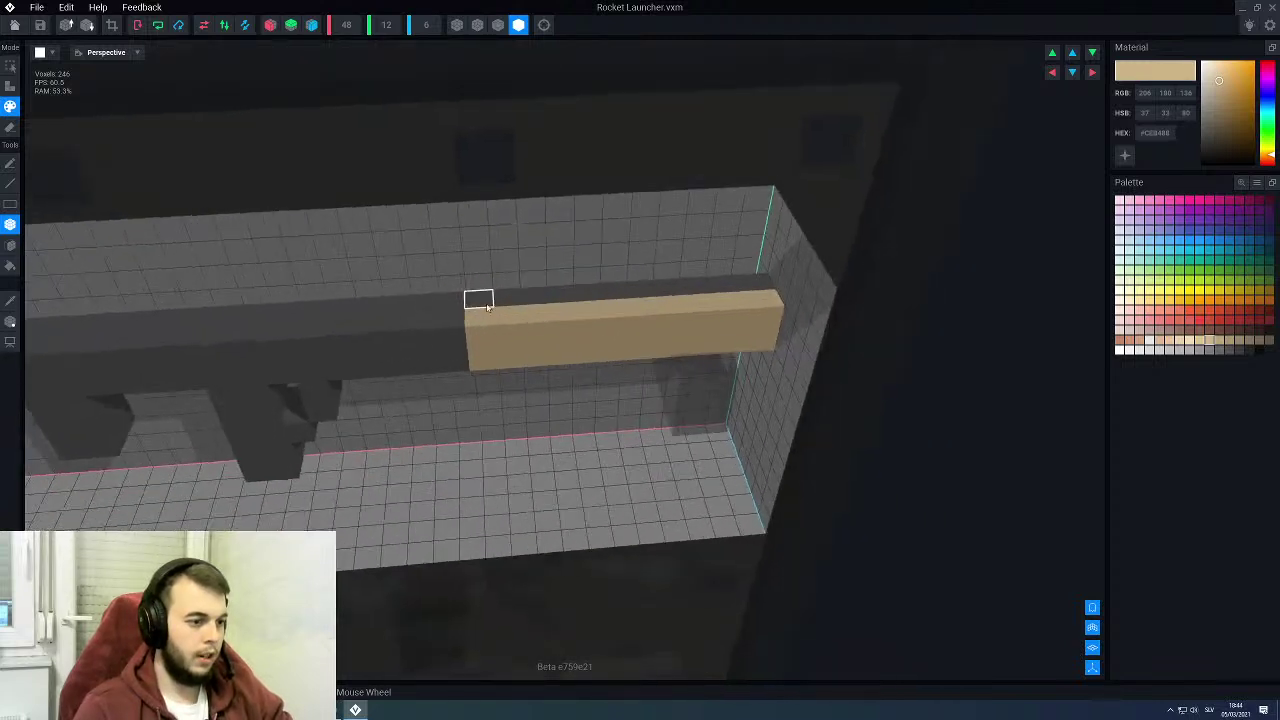
pyautogui.moveTo(478, 298); pyautogui.dragTo(762, 295)
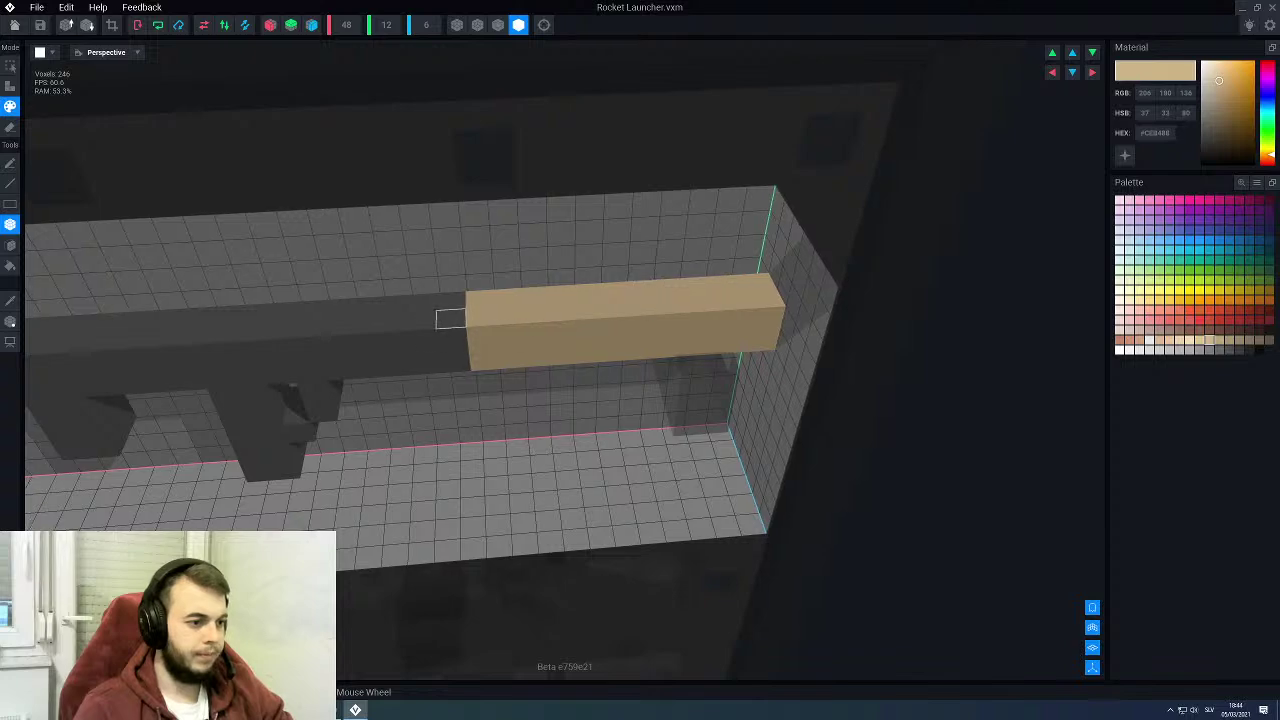
# Step: Paint the remaining faces of the tube's end section tan, sampling the dark grey and tan colours from the model
pyautogui.moveTo(455, 320); pyautogui.dragTo(720, 297, button='middle')
pyautogui.moveTo(626, 337); pyautogui.dragTo(649, 334, button='right')
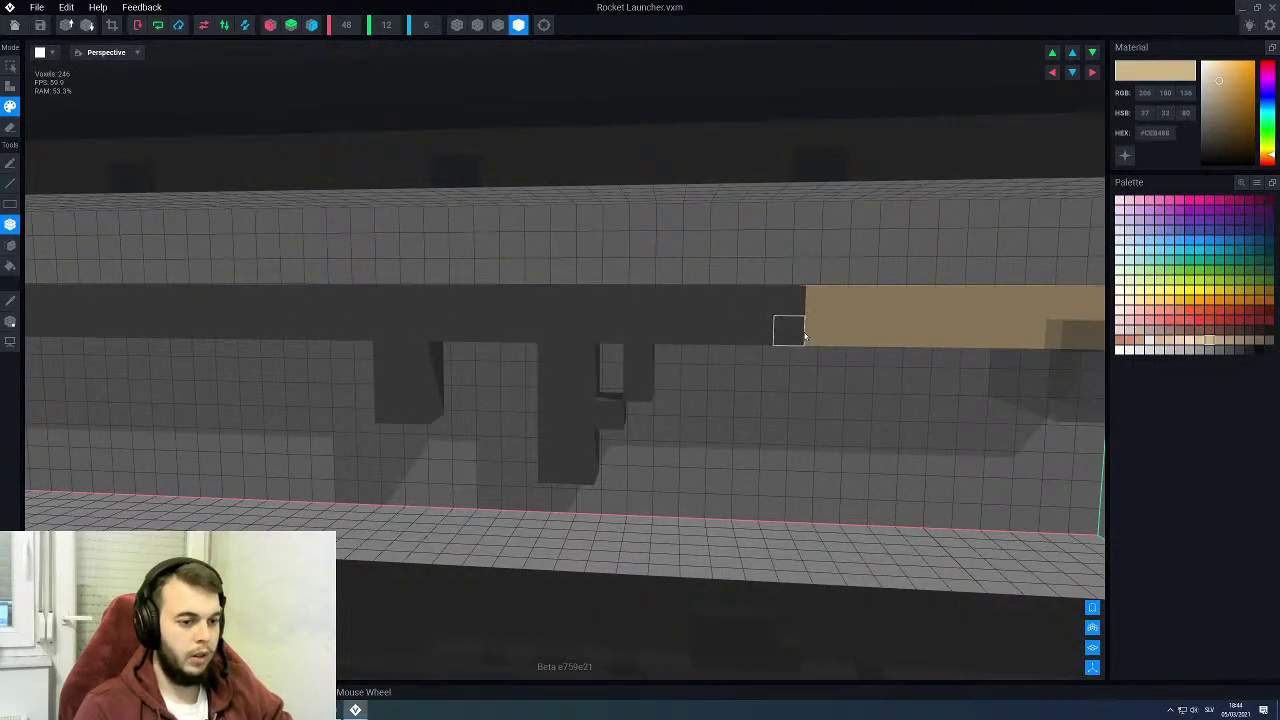
pyautogui.moveTo(810, 335)
pyautogui.mouseDown(button='right')
pyautogui.moveTo(755, 332)
pyautogui.moveTo(774, 332)
pyautogui.mouseUp(button='right')
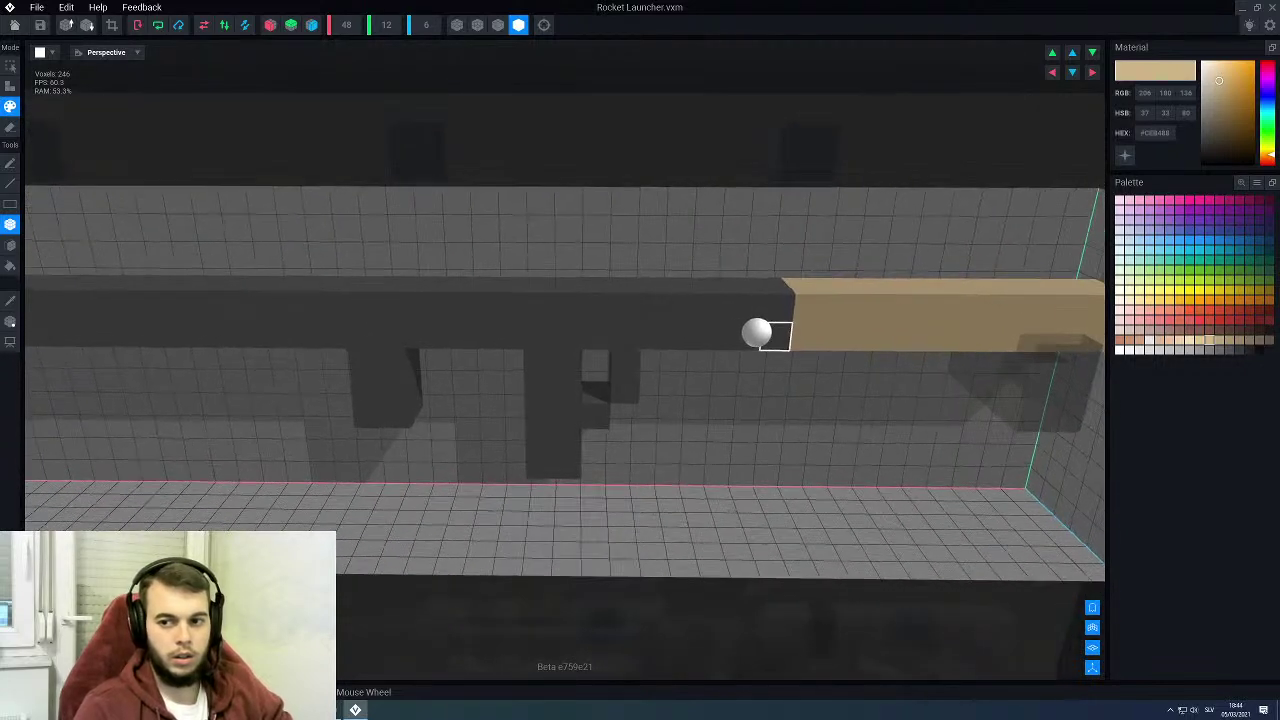
pyautogui.moveTo(774, 332); pyautogui.dragTo(616, 330, button='middle')
pyautogui.keyDown('alt'); pyautogui.click(616, 330); pyautogui.keyUp('alt')
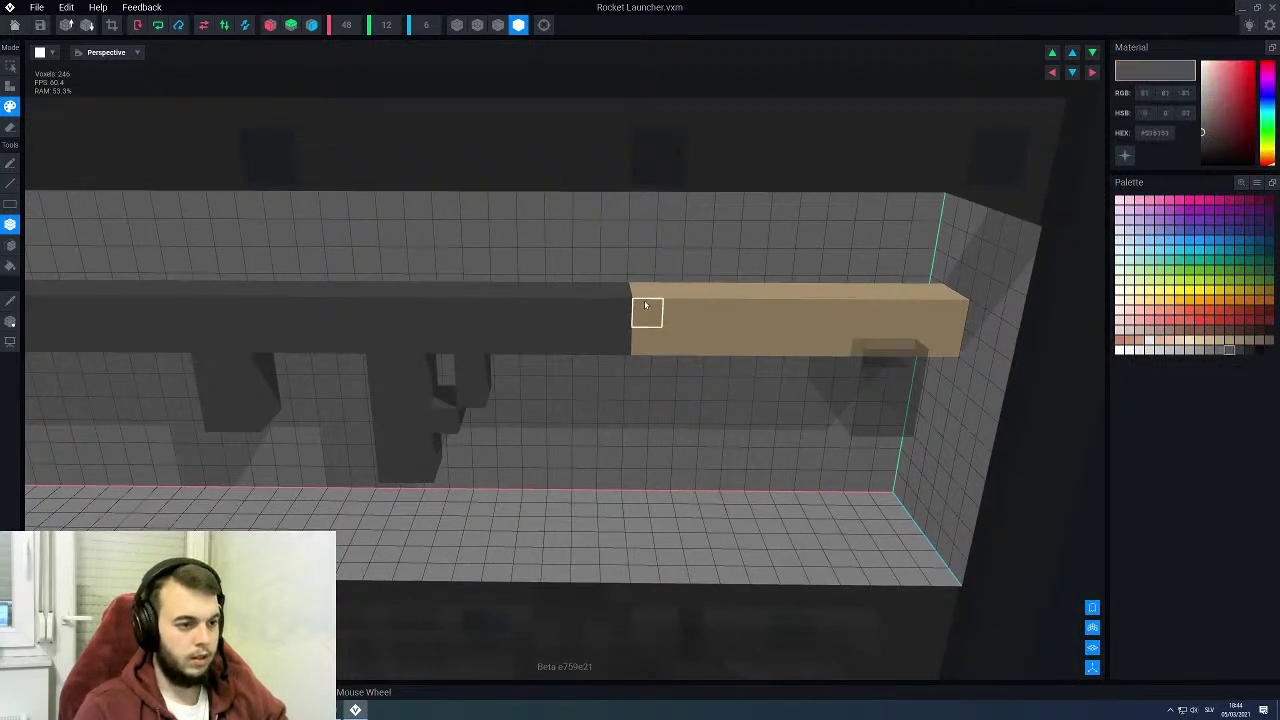
pyautogui.moveTo(616, 310); pyautogui.dragTo(634, 306, button='right')
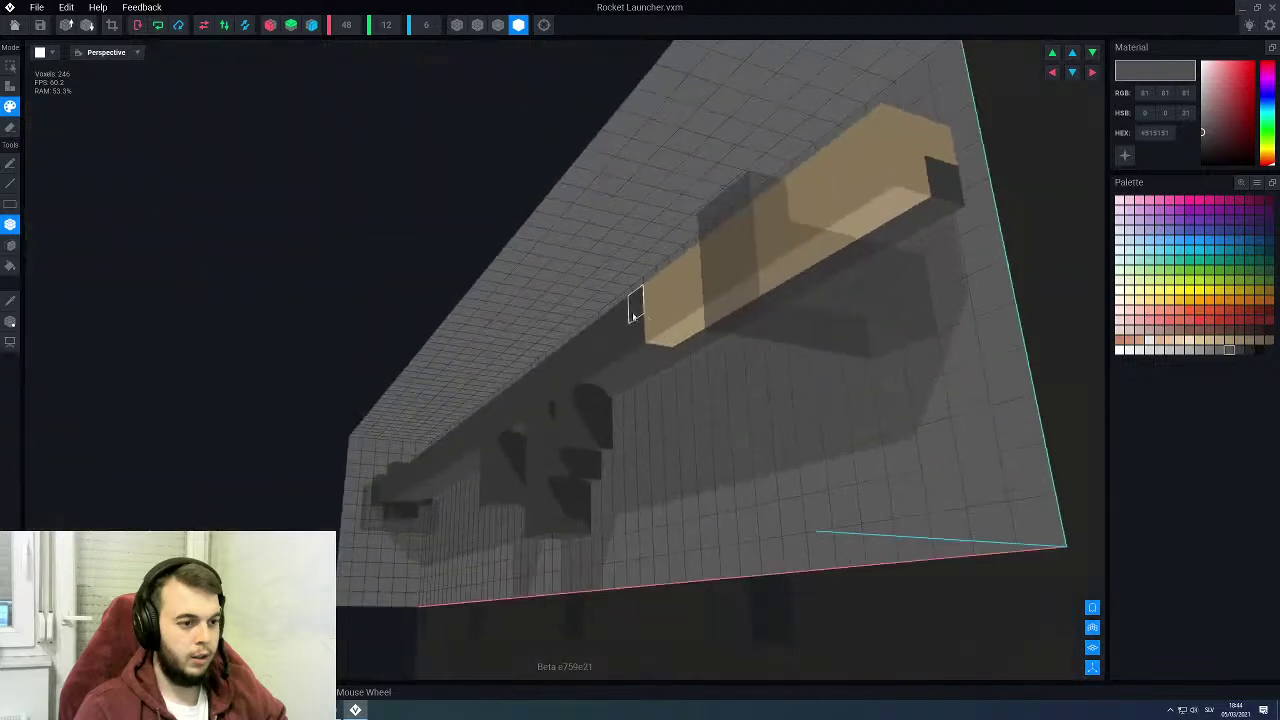
pyautogui.moveTo(660, 350); pyautogui.dragTo(675, 297, button='right')
pyautogui.keyDown('alt'); pyautogui.click(680, 316); pyautogui.keyUp('alt')
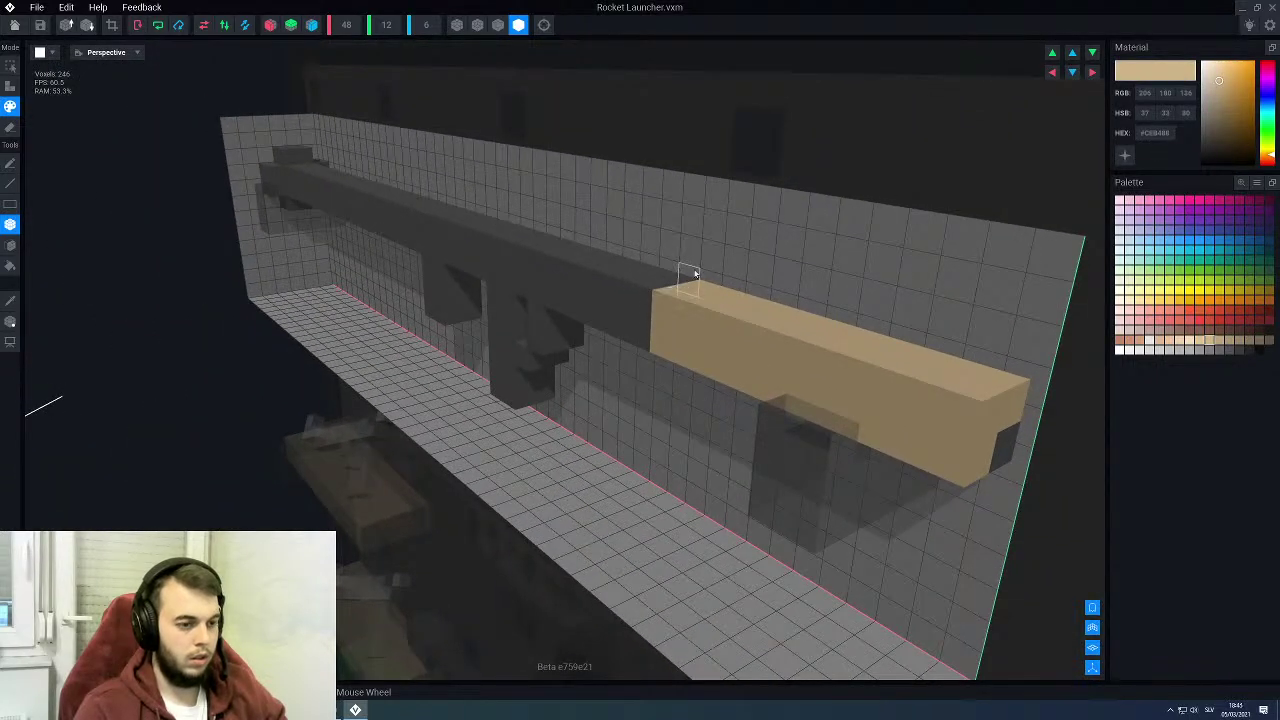
pyautogui.moveTo(709, 329); pyautogui.dragTo(558, 321, button='right')
pyautogui.moveTo(320, 326); pyautogui.dragTo(556, 321, button='middle')
pyautogui.scroll(-2, 548, 320)
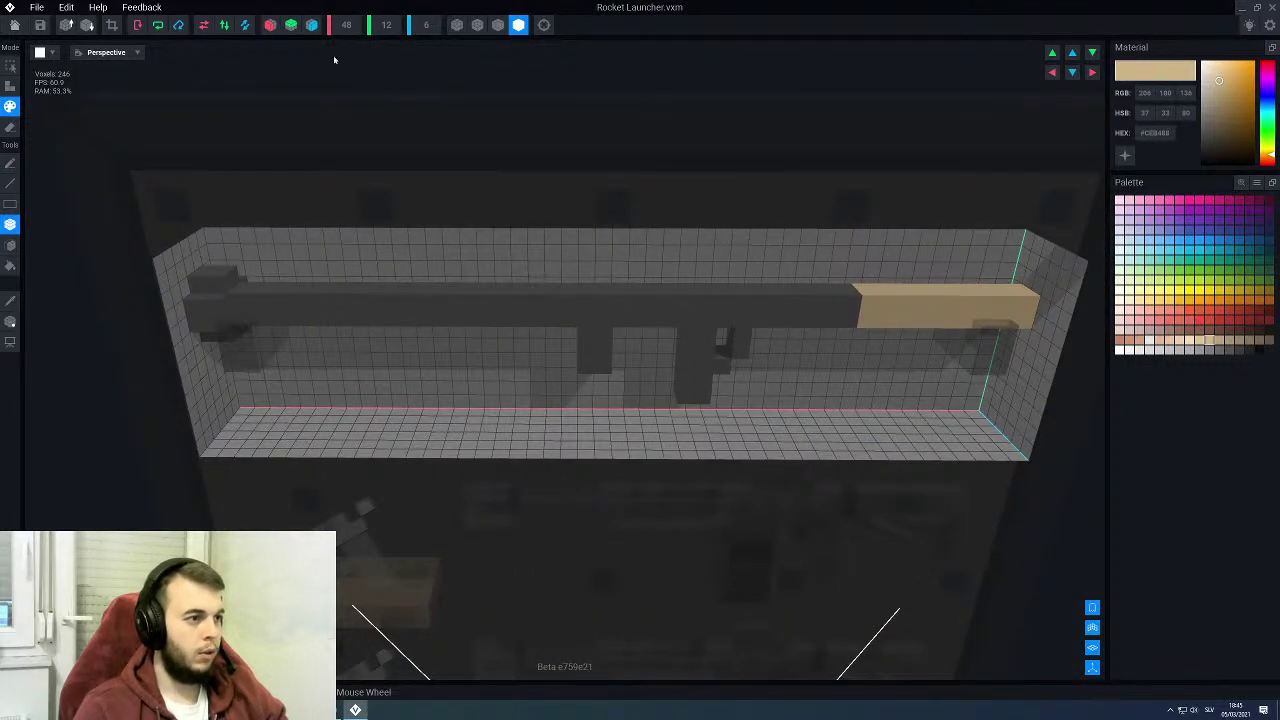
# Step: Crop the launcher's volume to its voxels, then save the model and return to the Gun Rack rig
pyautogui.click(115, 27)
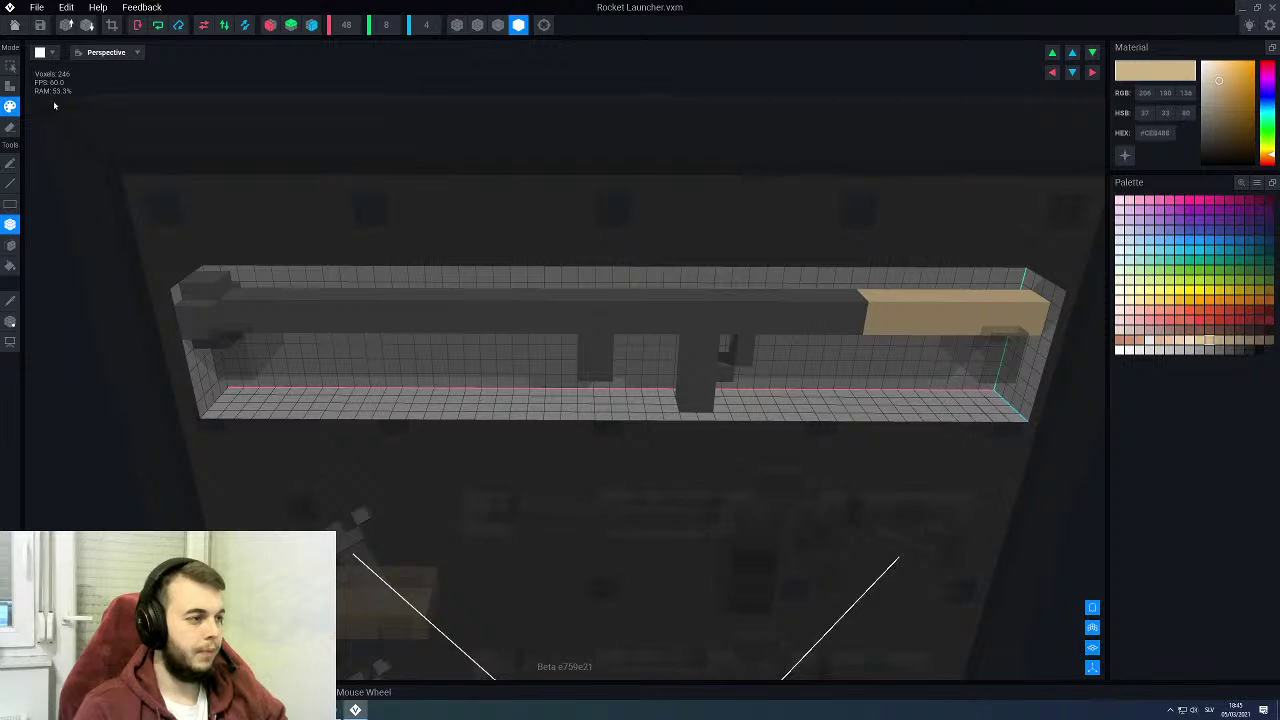
pyautogui.click(15, 26)
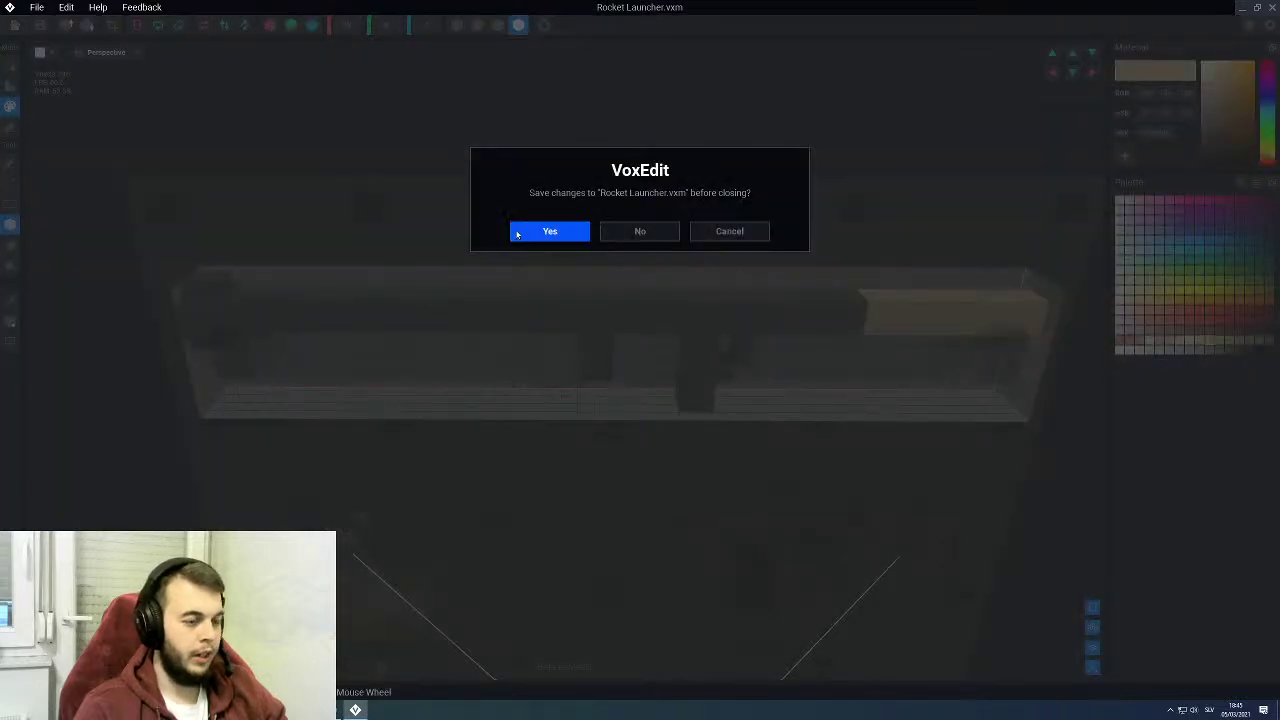
pyautogui.click(548, 231)
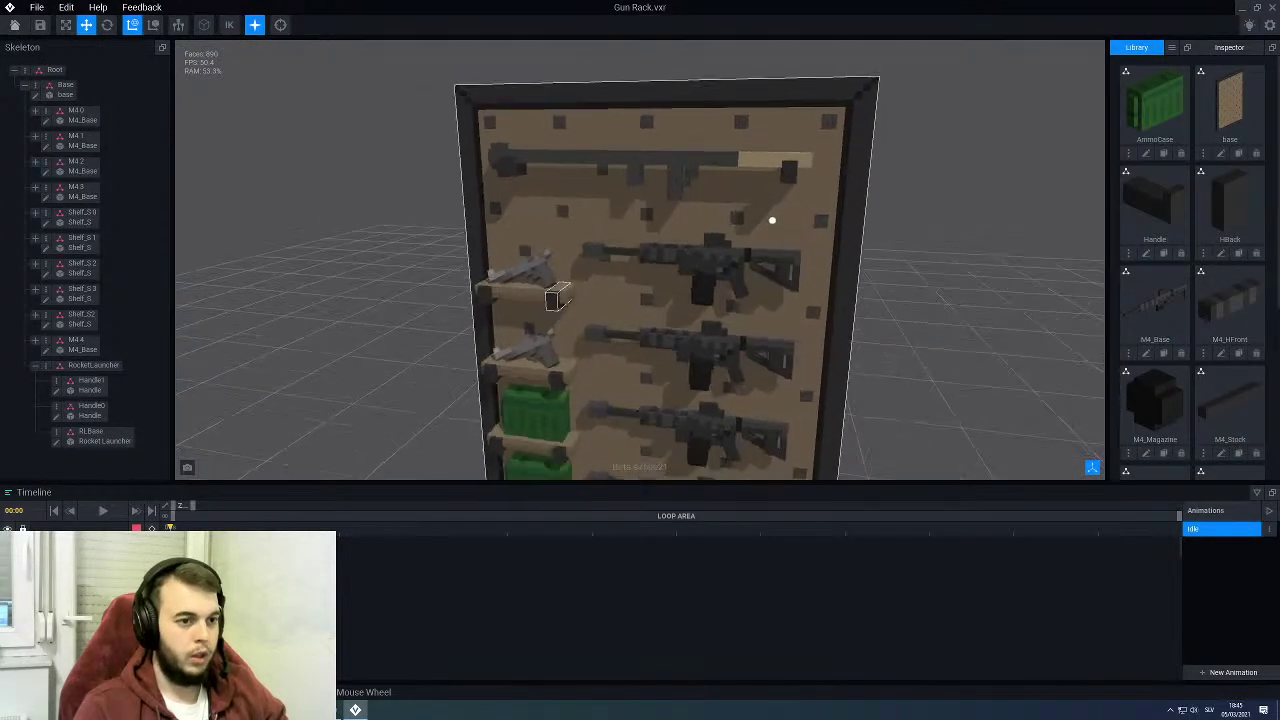
# Step: Clone the Rocket Launcher model in the library as RocketHead and open the clone for editing
pyautogui.scroll(-1, 1249, 334)
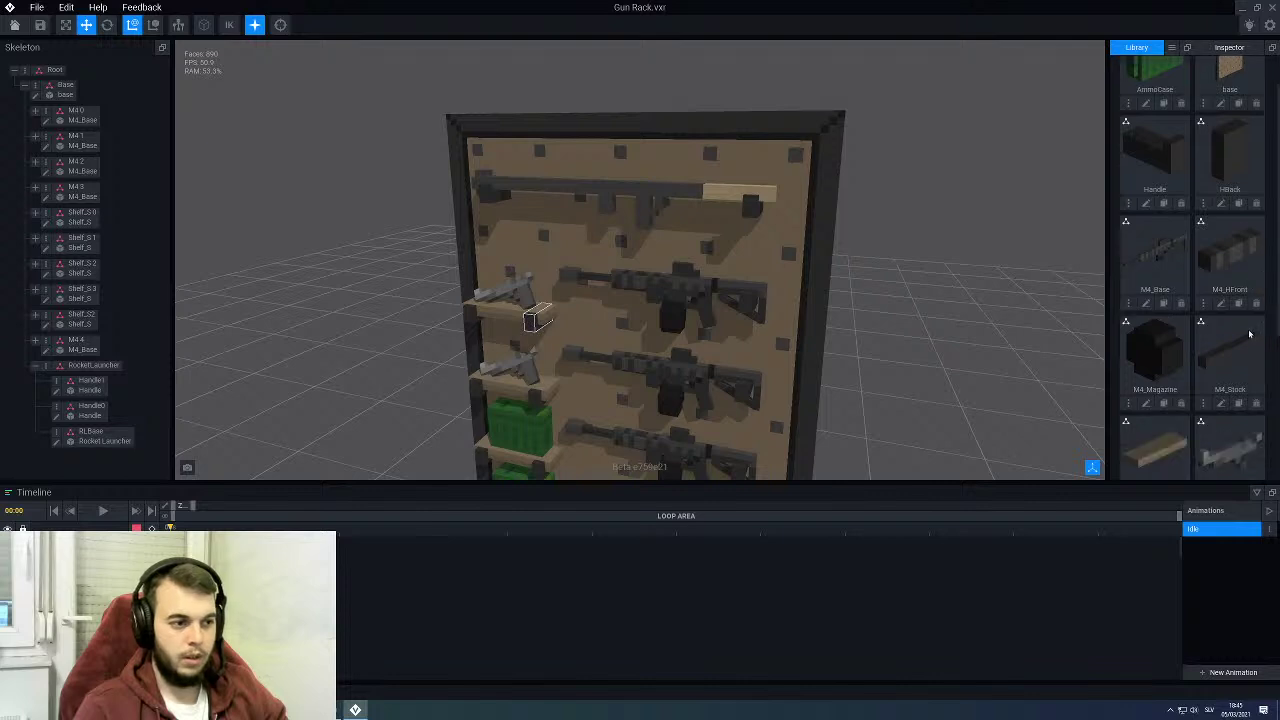
pyautogui.scroll(-3, 1249, 334)
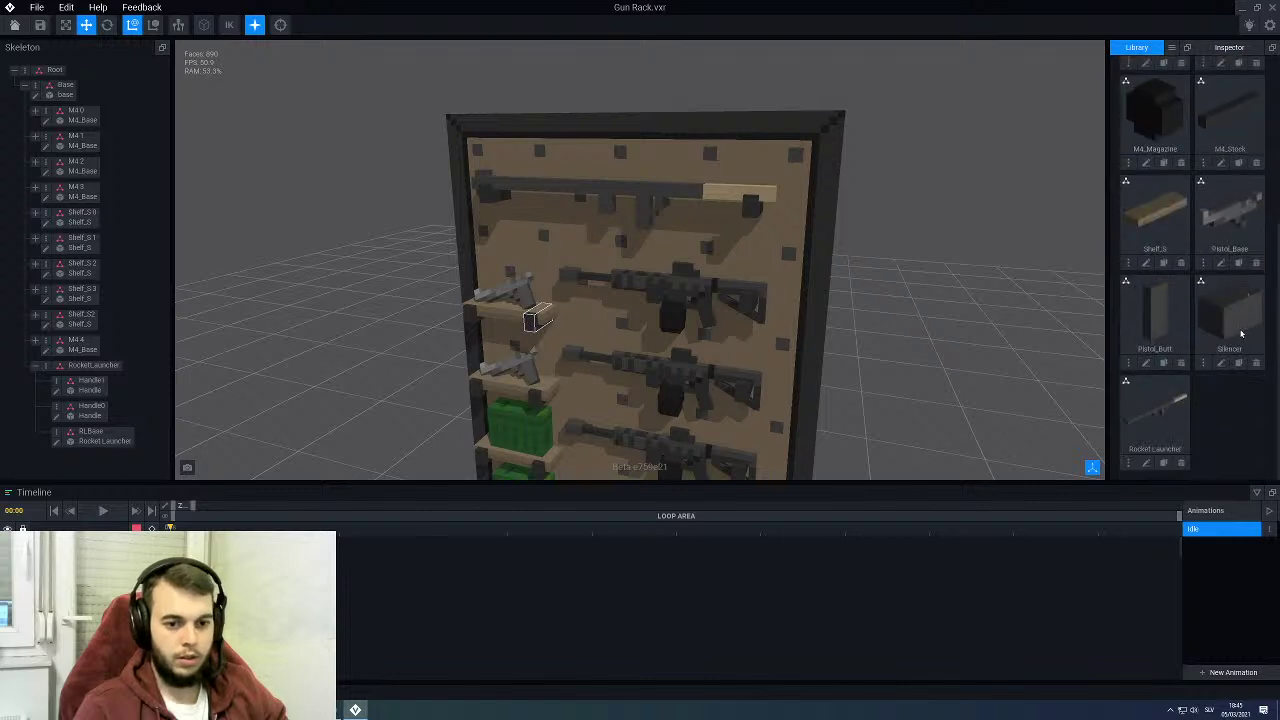
pyautogui.click(1163, 463)
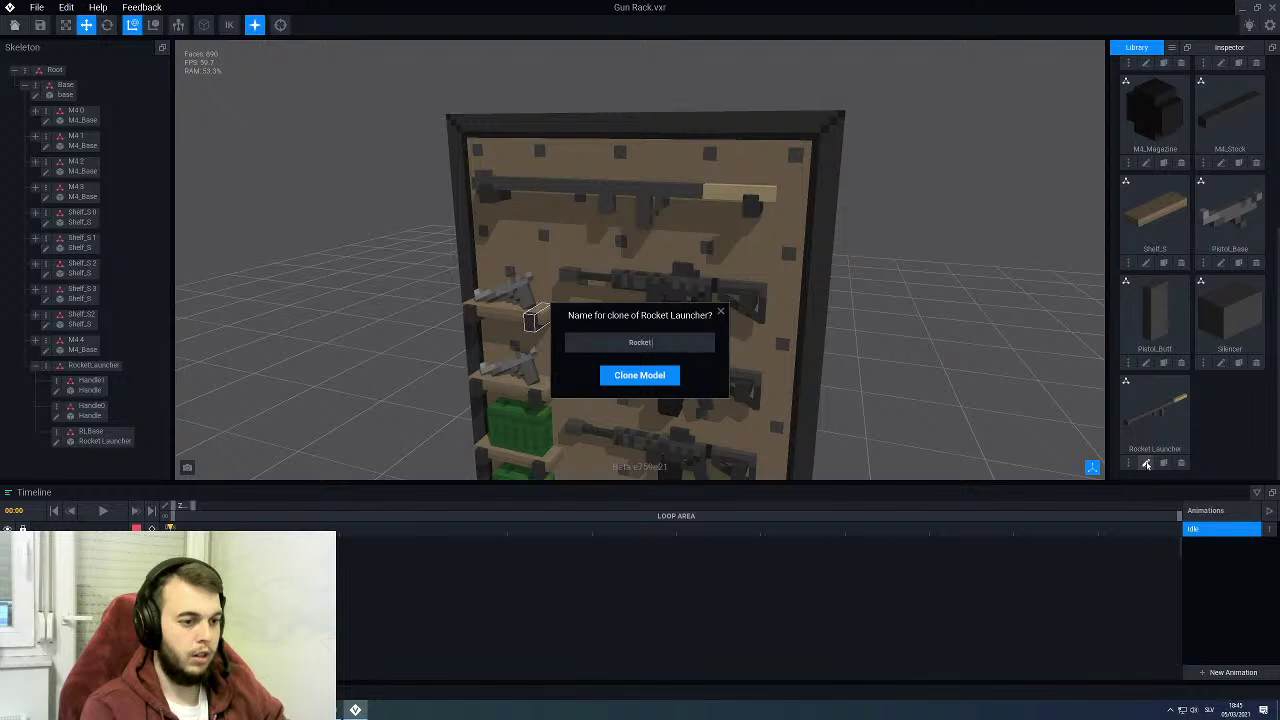
pyautogui.write('RocketHead')
pyautogui.press('Return')
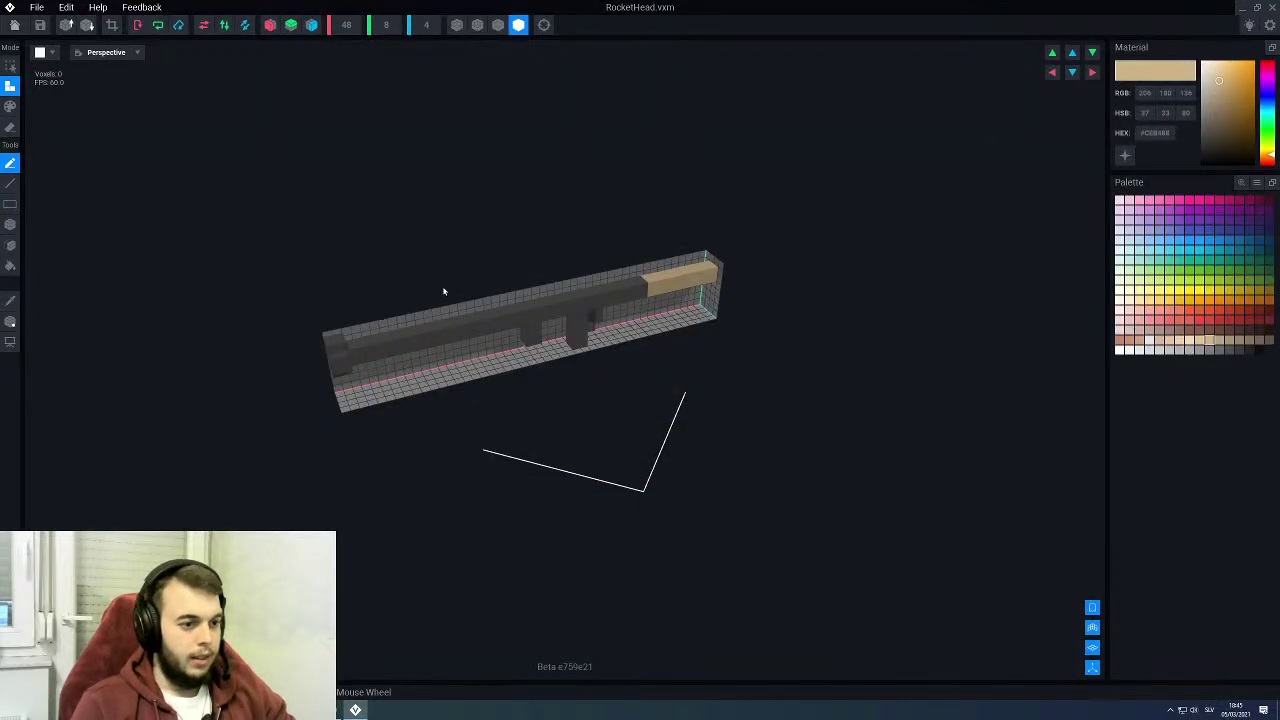
pyautogui.moveTo(443, 289); pyautogui.dragTo(614, 314, button='right')
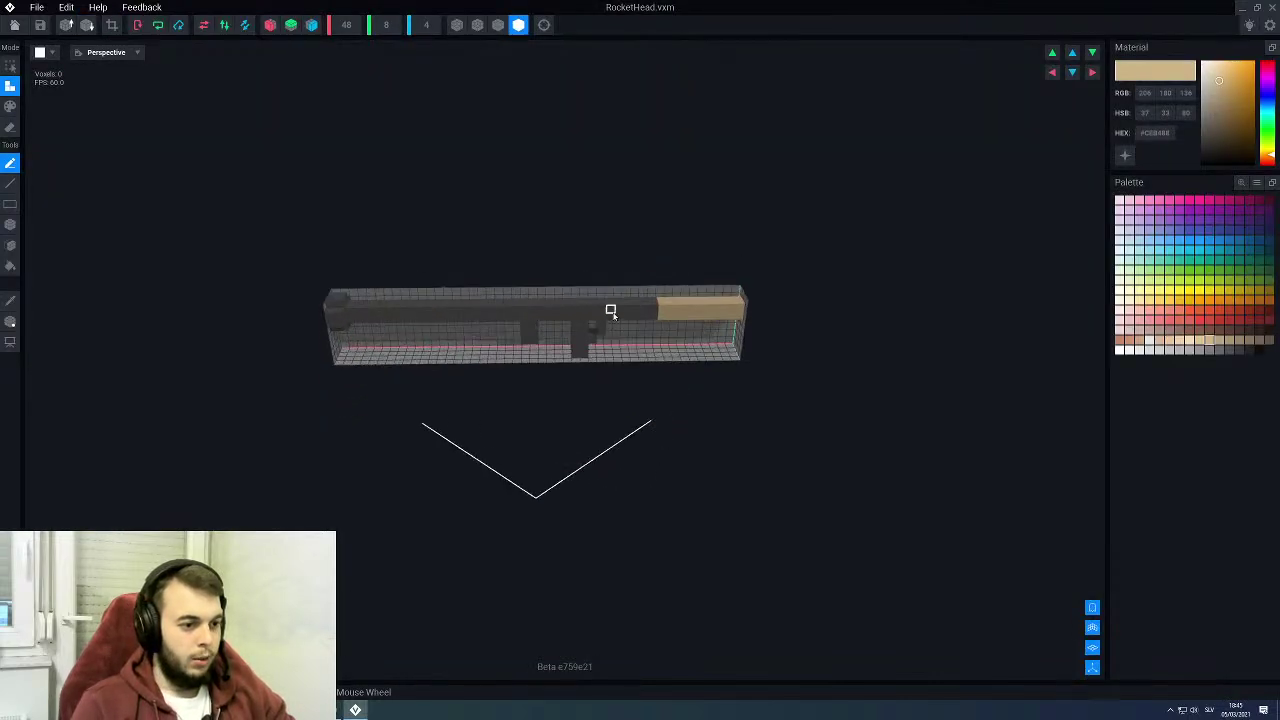
pyautogui.scroll(3, 614, 315)
pyautogui.scroll(2, 622, 316)
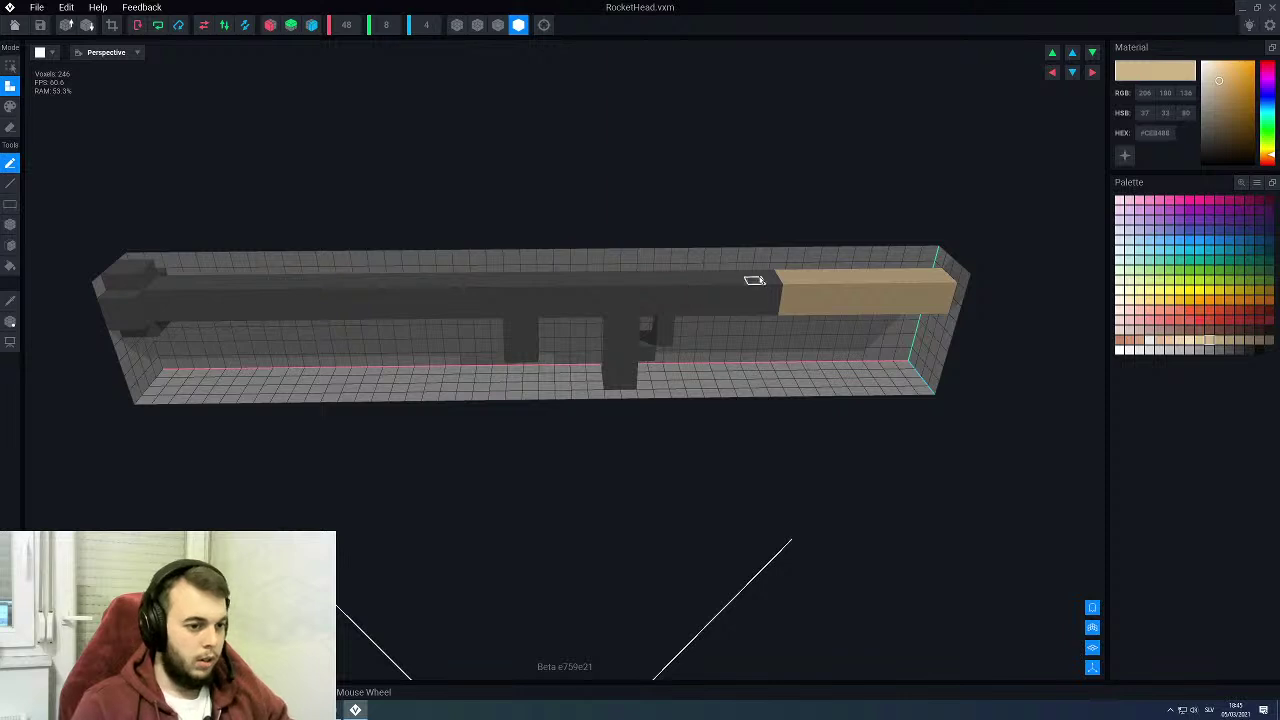
pyautogui.moveTo(763, 277); pyautogui.dragTo(514, 371)
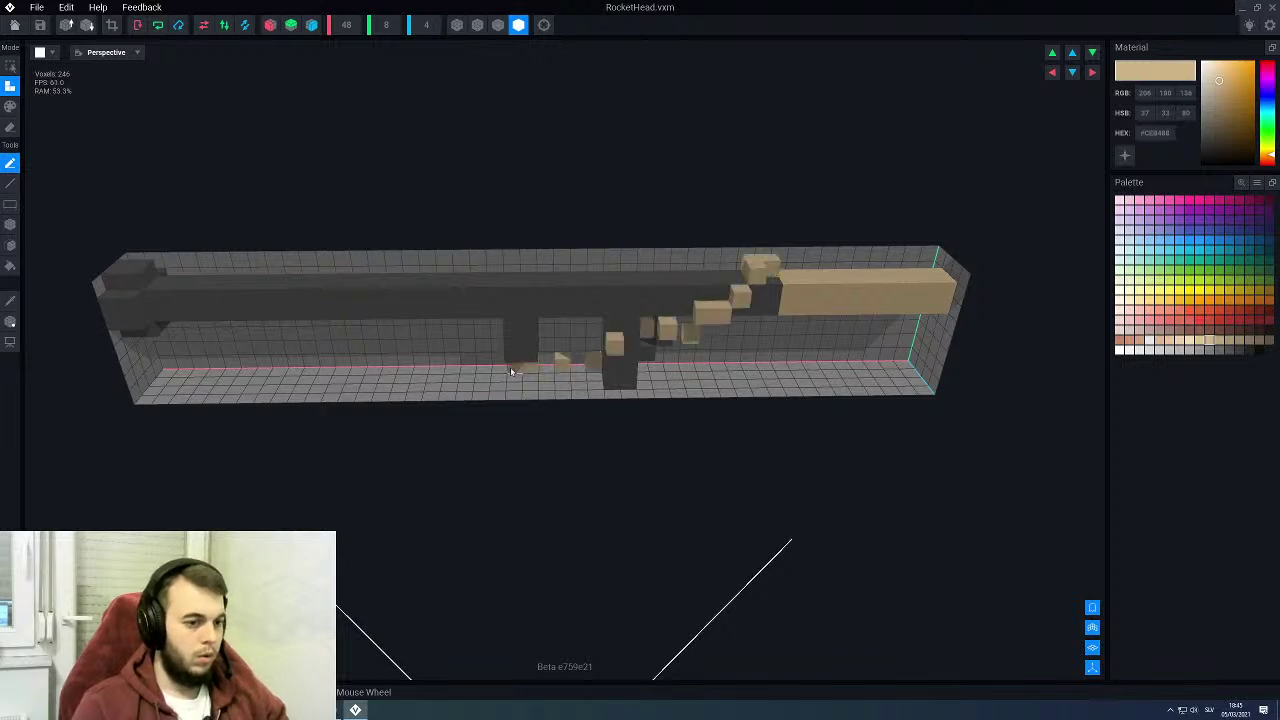
pyautogui.hotkey('ctrl', 'z')
# Step: Move the RocketHead model's pivot along the X axis to 9, near the start of the tan section
pyautogui.click(10, 321)
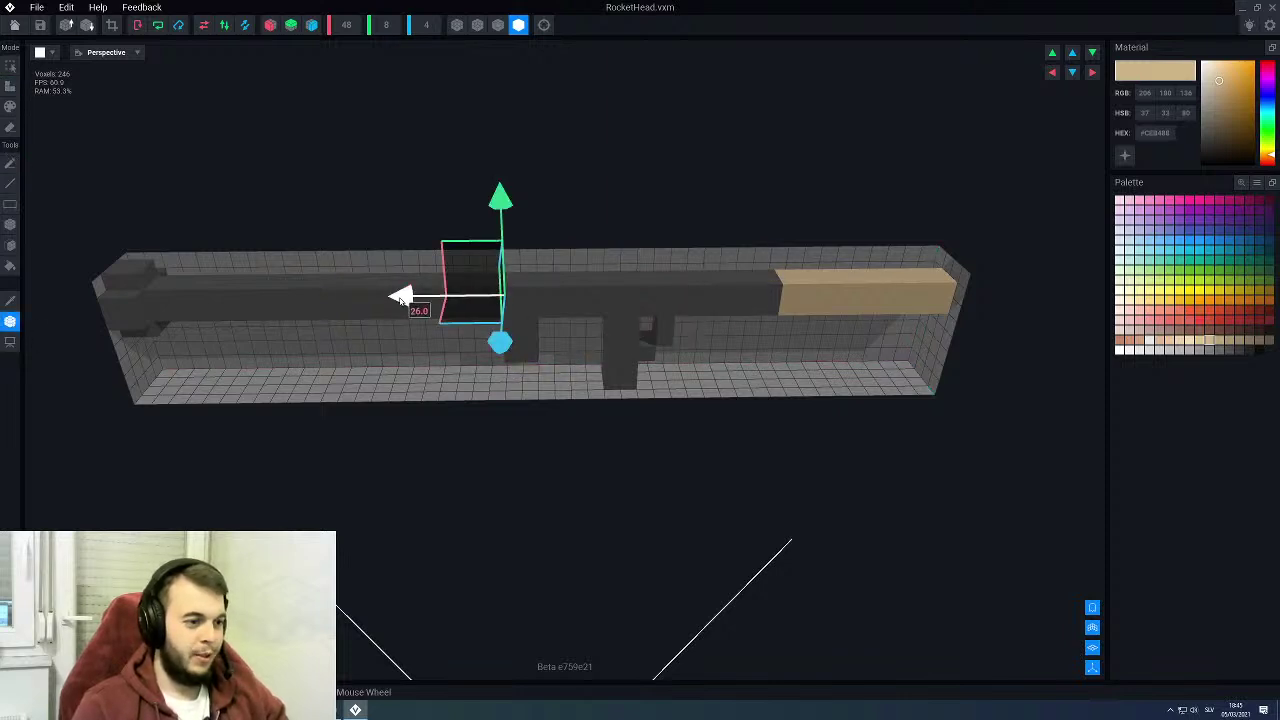
pyautogui.moveTo(400, 296); pyautogui.dragTo(676, 296)
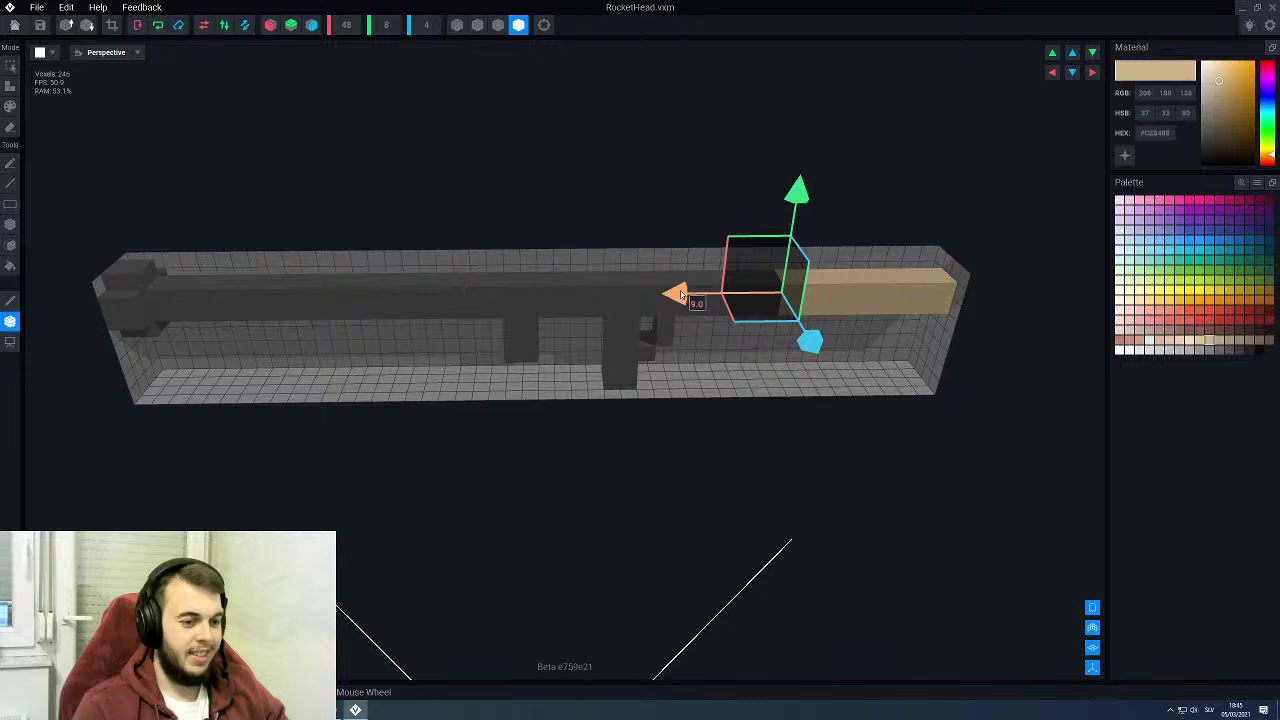
pyautogui.click(10, 321)
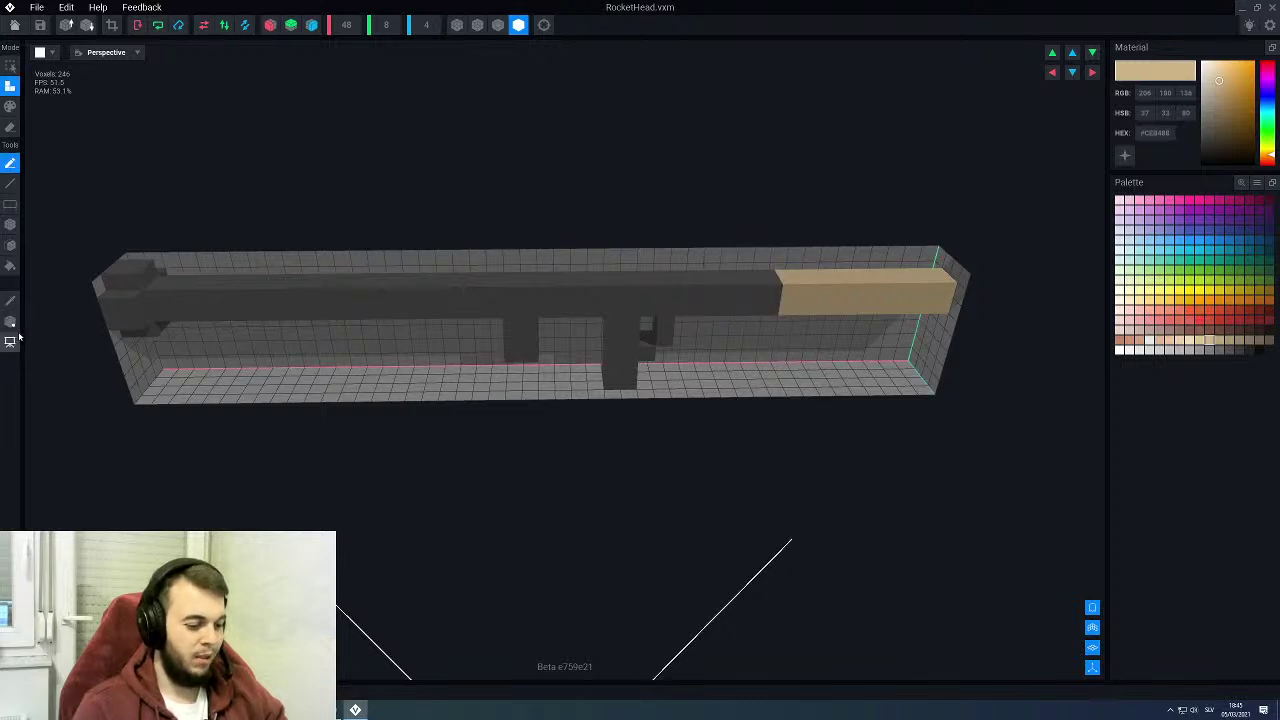
# Step: Erase all dark grey launcher voxels with the Fill tool, keeping only the tan end block
pyautogui.press('e')
pyautogui.press('f')
pyautogui.click(372, 299)
pyautogui.moveTo(606, 355); pyautogui.dragTo(673, 347, button='right')
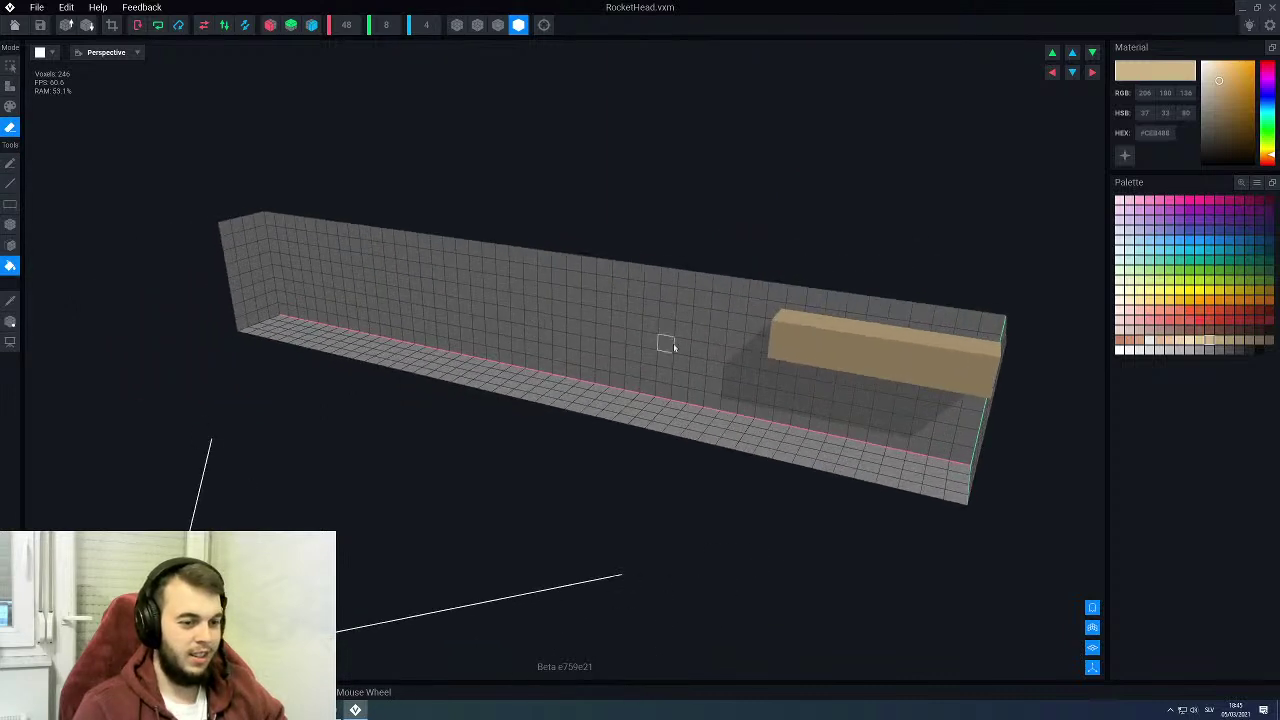
# Step: Reposition the pivot at the tan block's inner end, at X 10 and Y 5, adjusting its depth as well
pyautogui.click(10, 321)
pyautogui.moveTo(726, 332); pyautogui.dragTo(695, 330)
pyautogui.moveTo(664, 345); pyautogui.dragTo(860, 325, button='right')
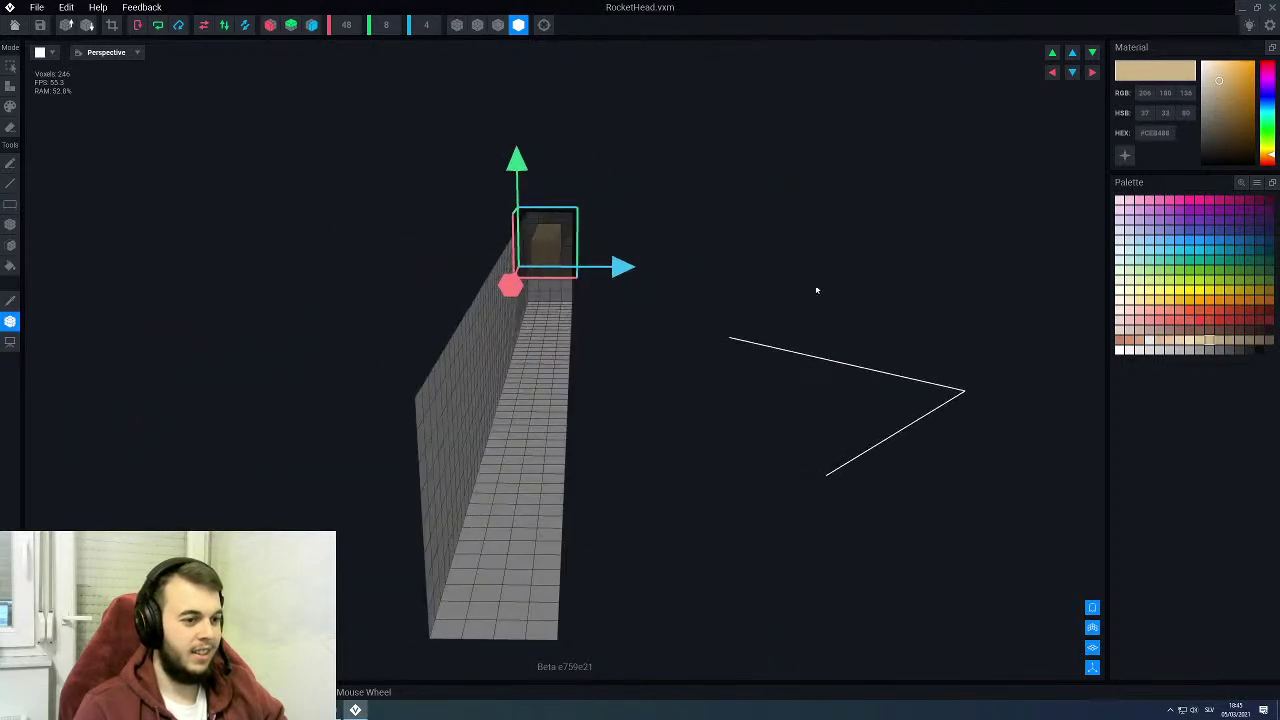
pyautogui.moveTo(614, 268); pyautogui.dragTo(617, 270)
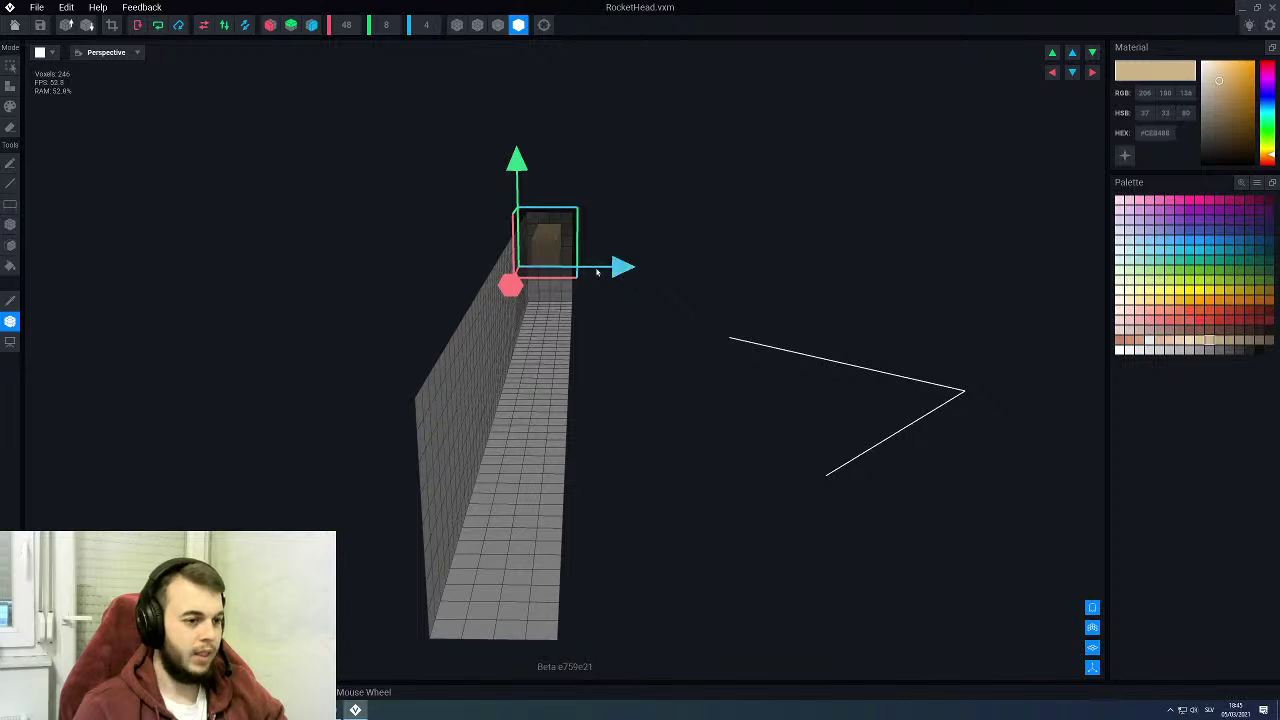
pyautogui.moveTo(534, 326); pyautogui.dragTo(348, 334, button='right')
pyautogui.scroll(5, 760, 290)
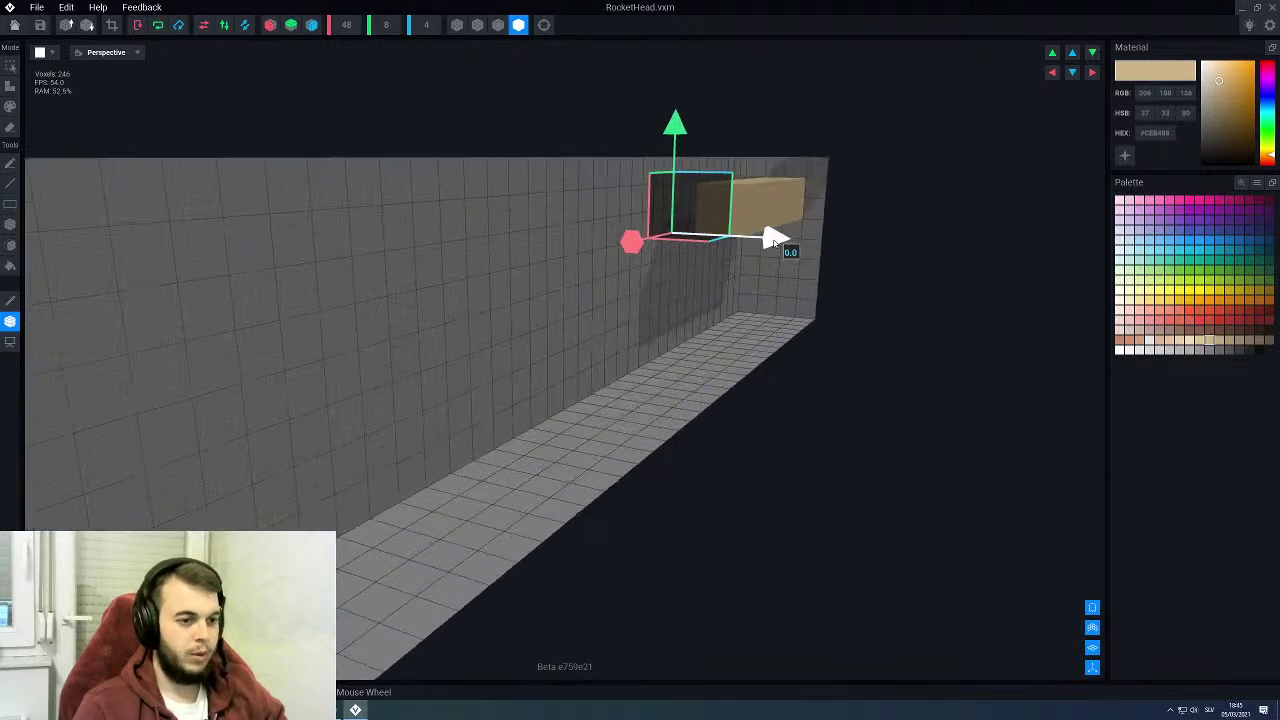
pyautogui.moveTo(775, 242); pyautogui.dragTo(815, 248)
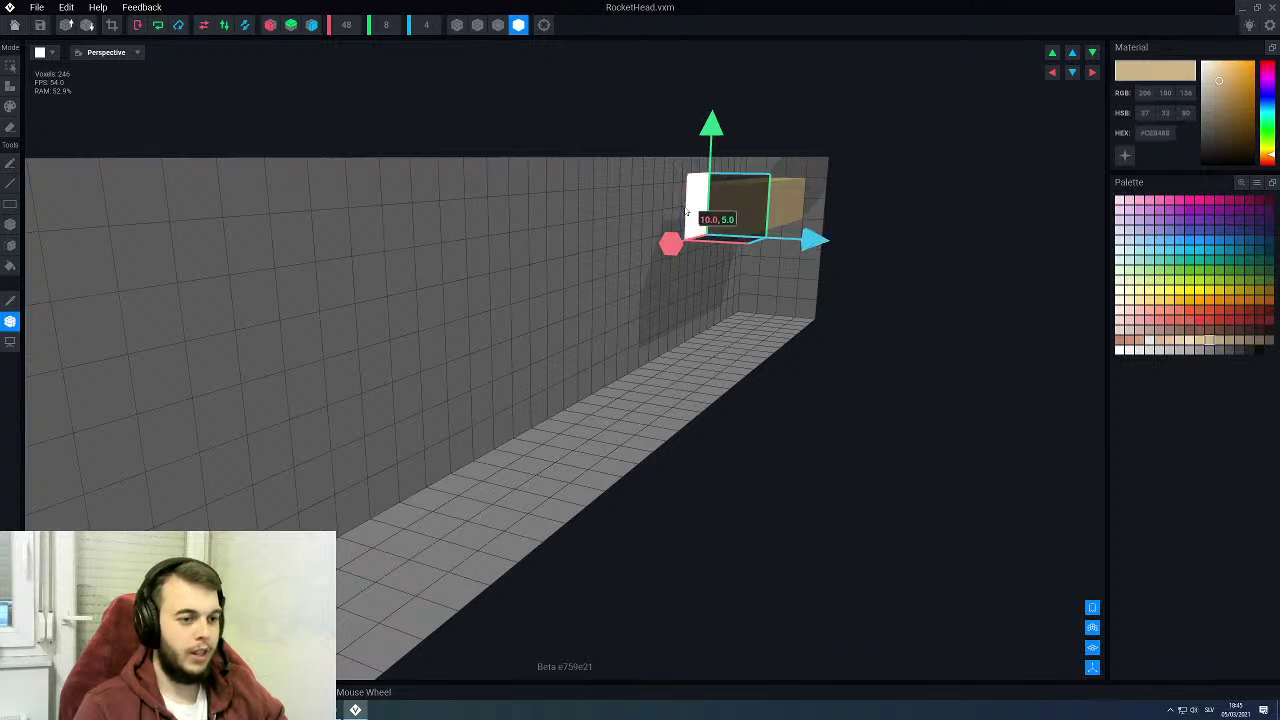
# Step: Close the stray VoxEdit guidelines page and crop the RocketHead volume tightly around the tan block
pyautogui.click(112, 24)
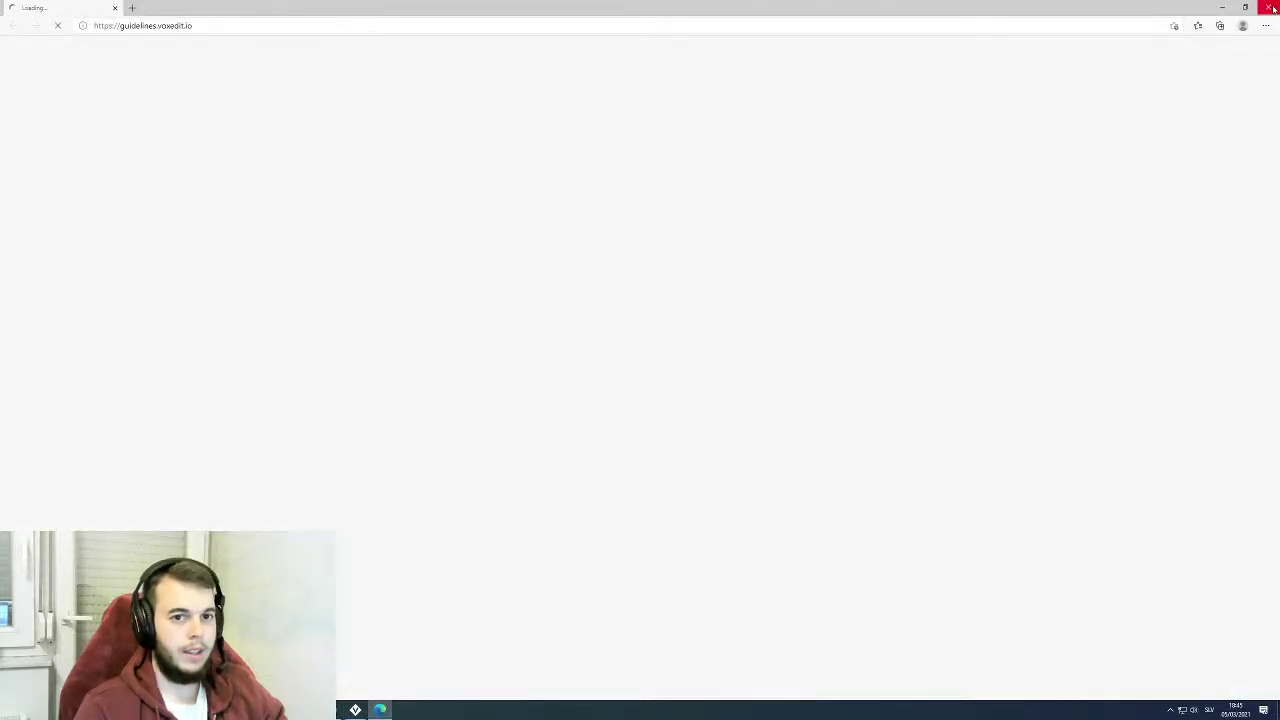
pyautogui.click(1272, 8)
pyautogui.click(114, 27)
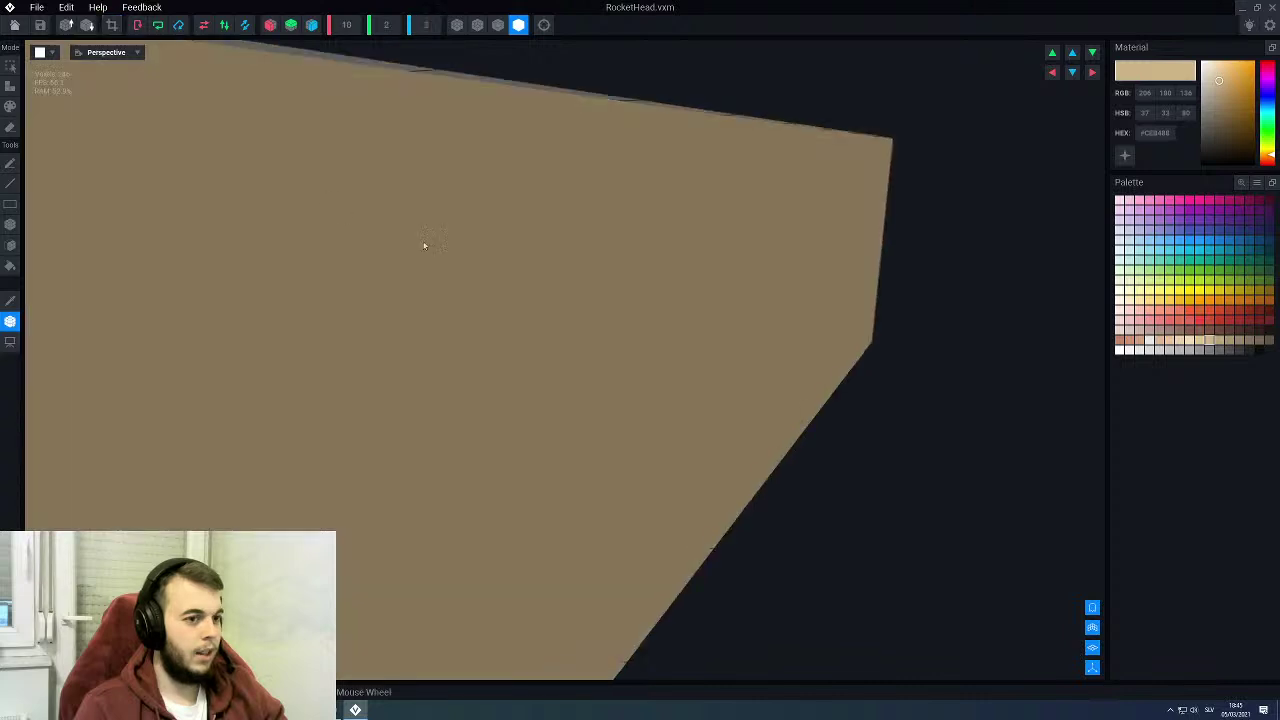
pyautogui.scroll(-5, 589, 263)
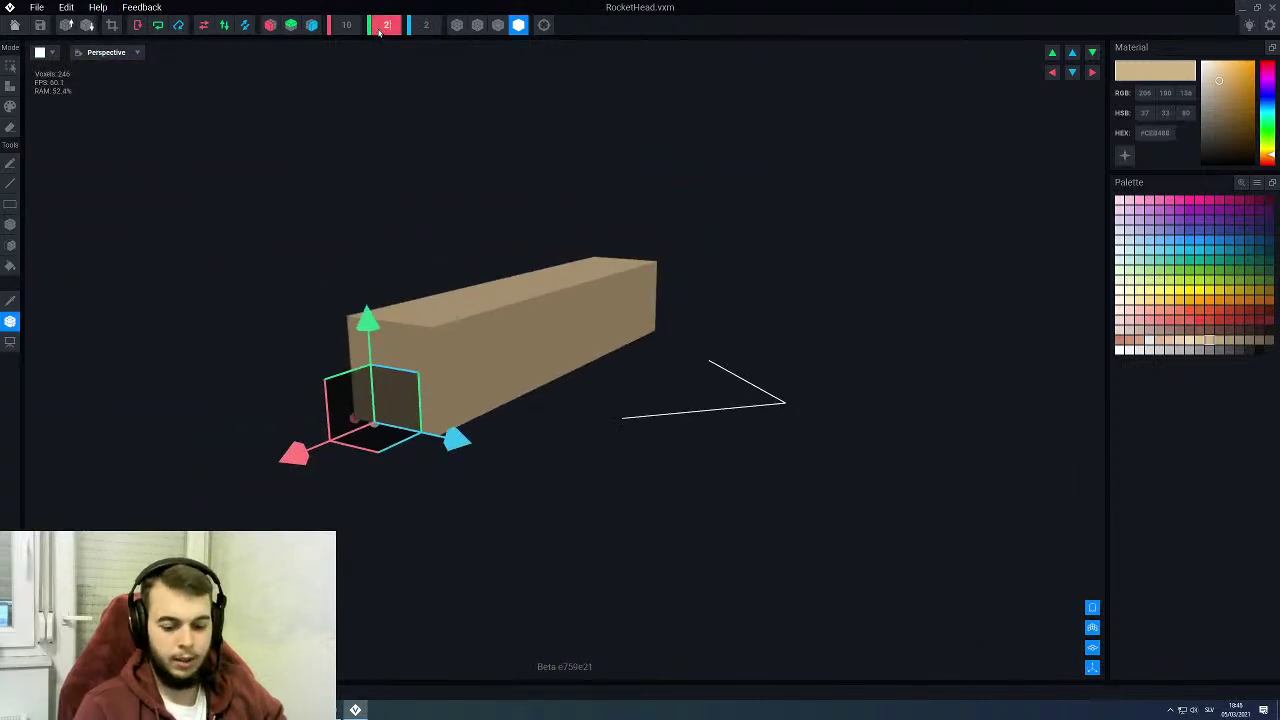
# Step: Set the RocketHead volume's Y height and Z depth to 3 voxels each and leave pivot editing
pyautogui.press('BackSpace')
pyautogui.write('3')
pyautogui.press('Return')
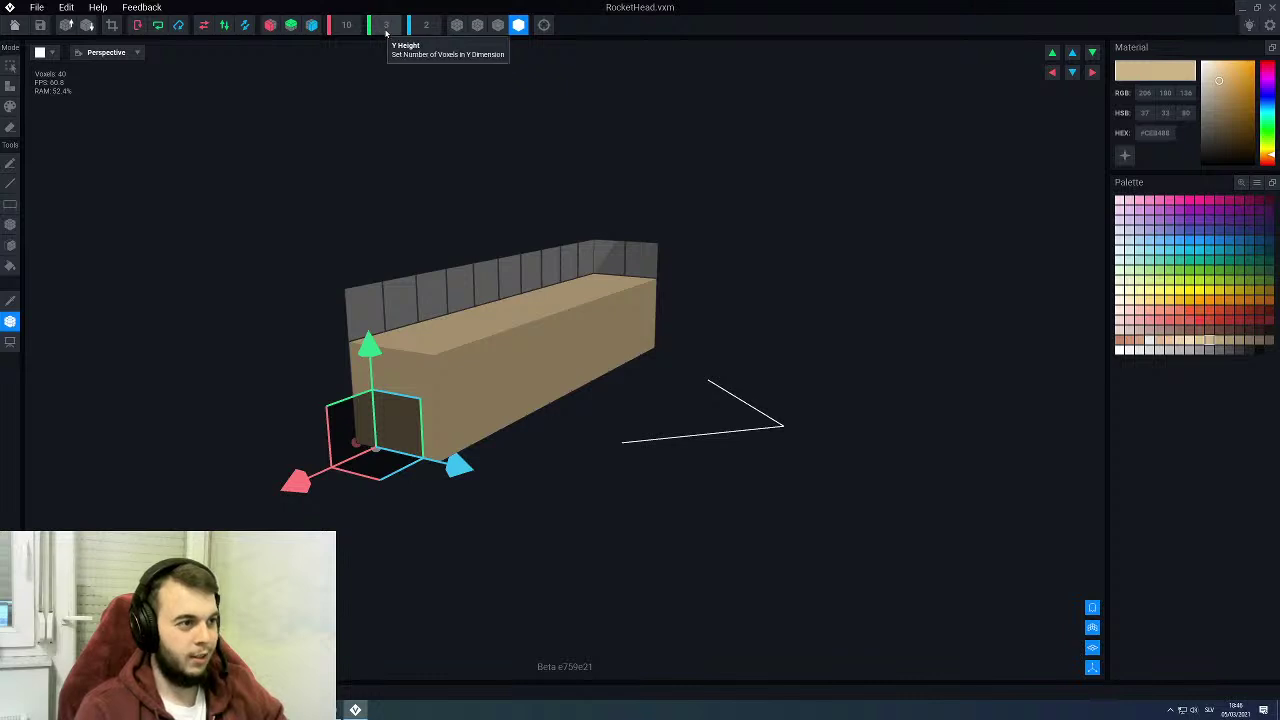
pyautogui.scroll(1, 429, 28)
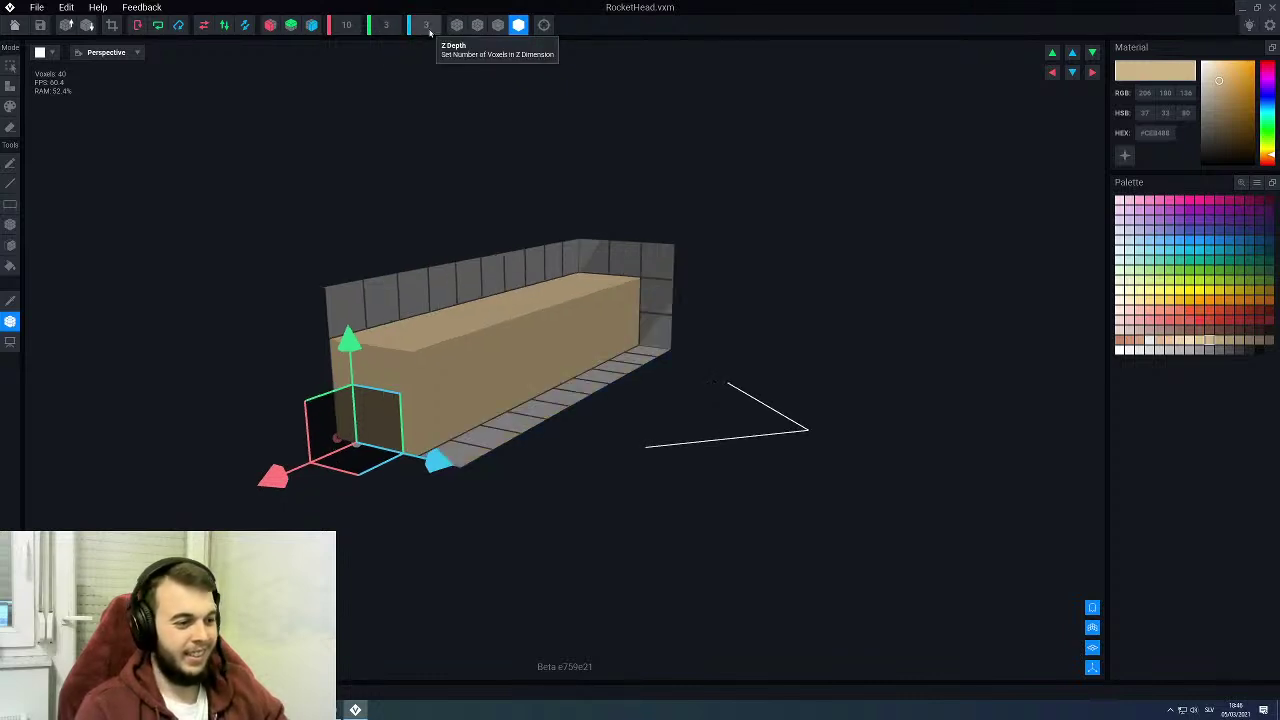
pyautogui.click(10, 321)
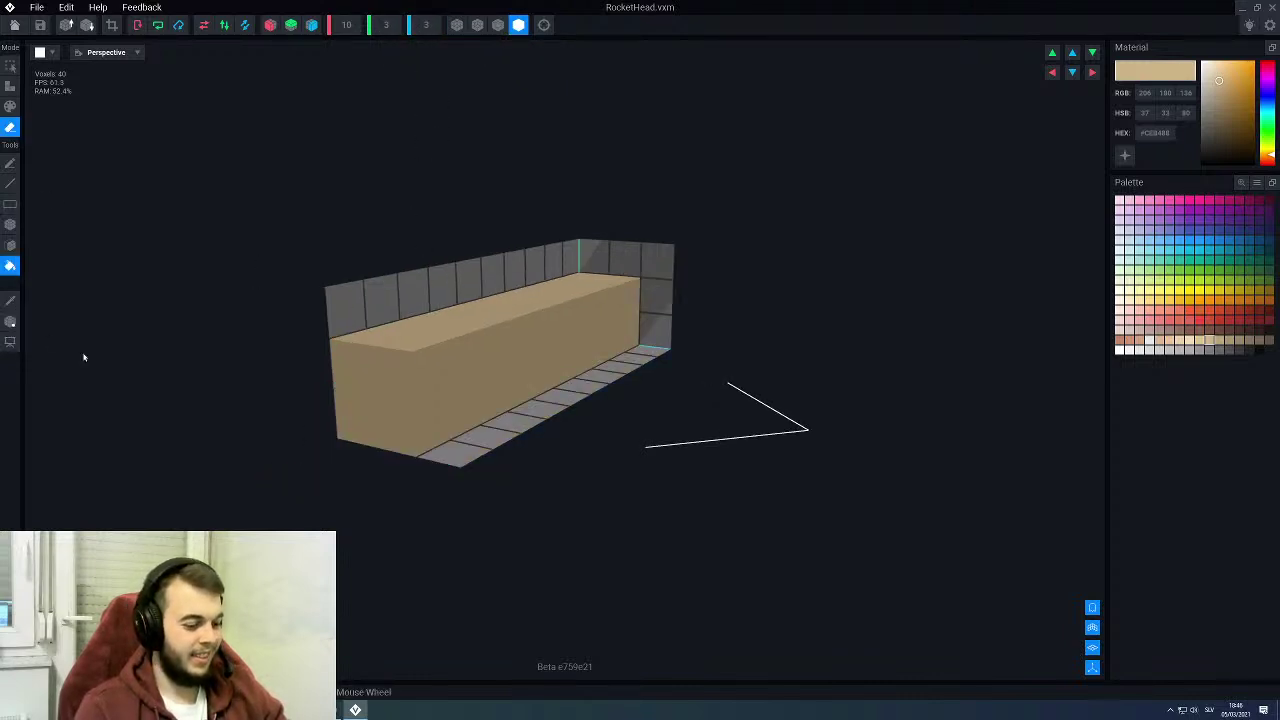
# Step: Extend the tan block outward in Attach mode so it fills the whole 10 × 3 × 3 RocketHead volume
pyautogui.press('t')
pyautogui.press('f')
pyautogui.press('f')
pyautogui.click(427, 333)
pyautogui.scroll(-3, 528, 342)
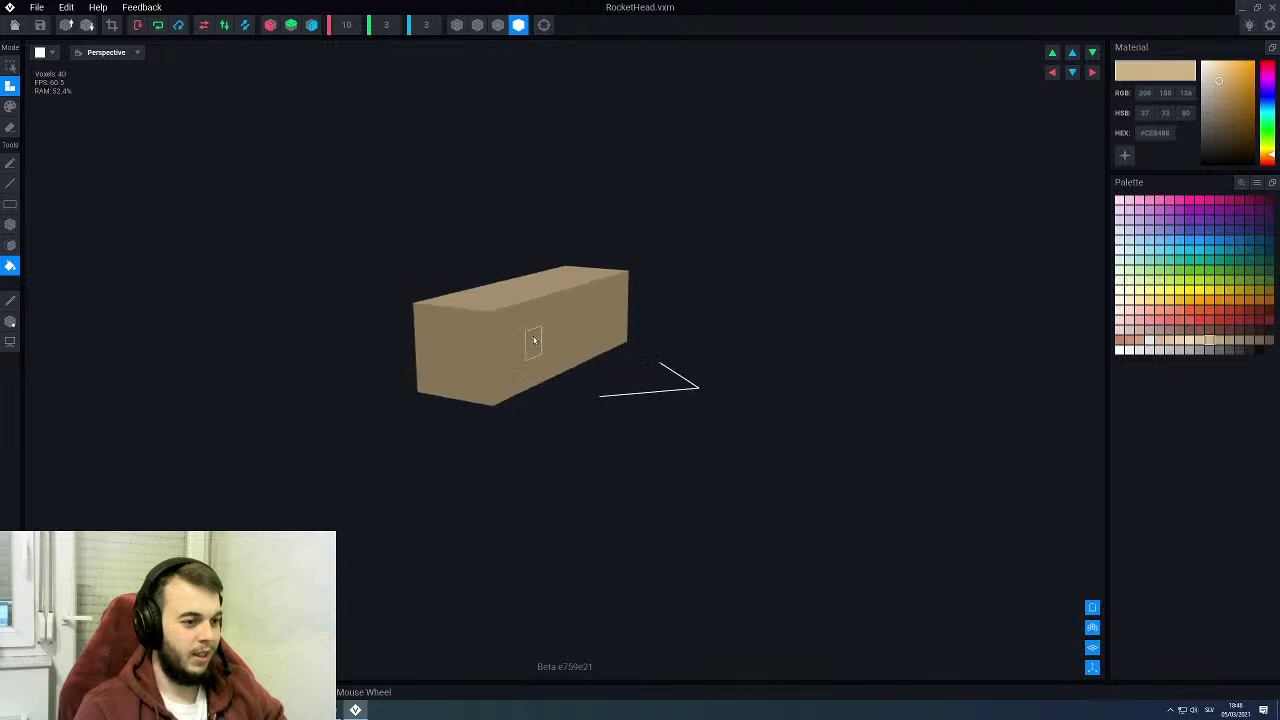
pyautogui.moveTo(531, 340); pyautogui.dragTo(537, 297, button='right')
pyautogui.moveTo(649, 318); pyautogui.dragTo(554, 339, button='middle')
pyautogui.scroll(2, 543, 338)
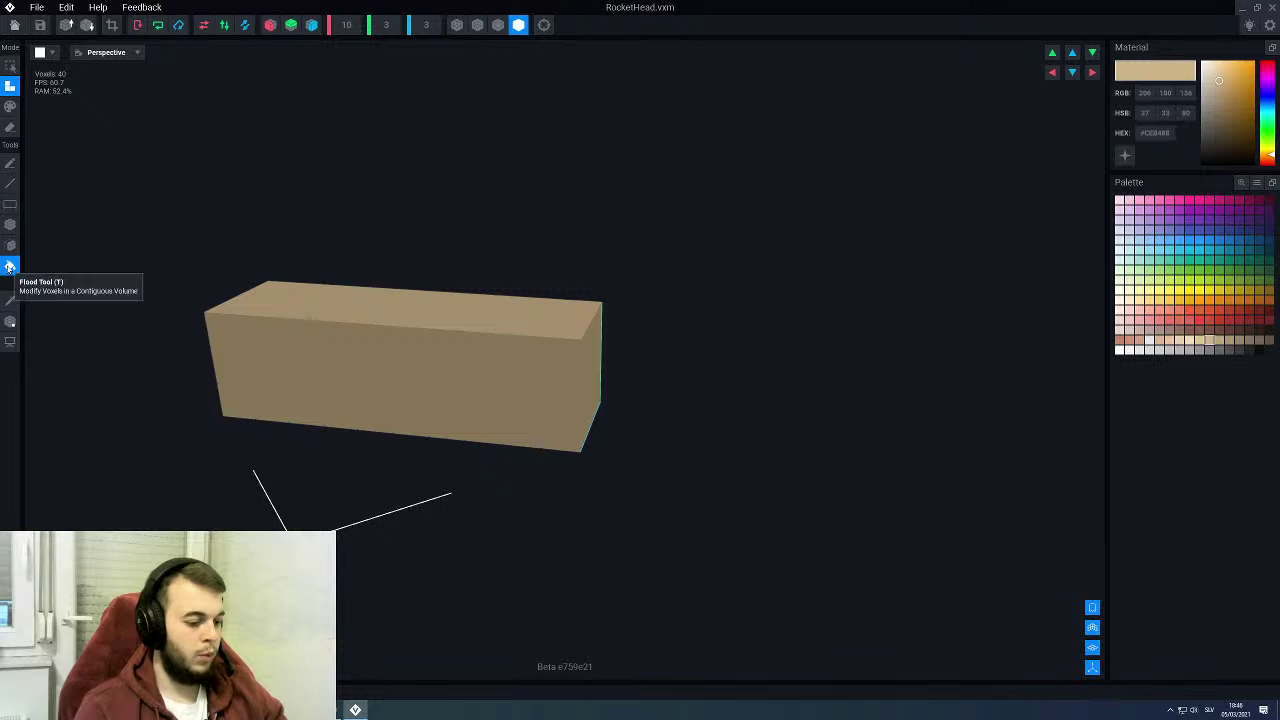
# Step: Erase a six-voxel line with the Line tool along each of the block's four long edges, starting at the nose end
pyautogui.press('e')
pyautogui.press('l')
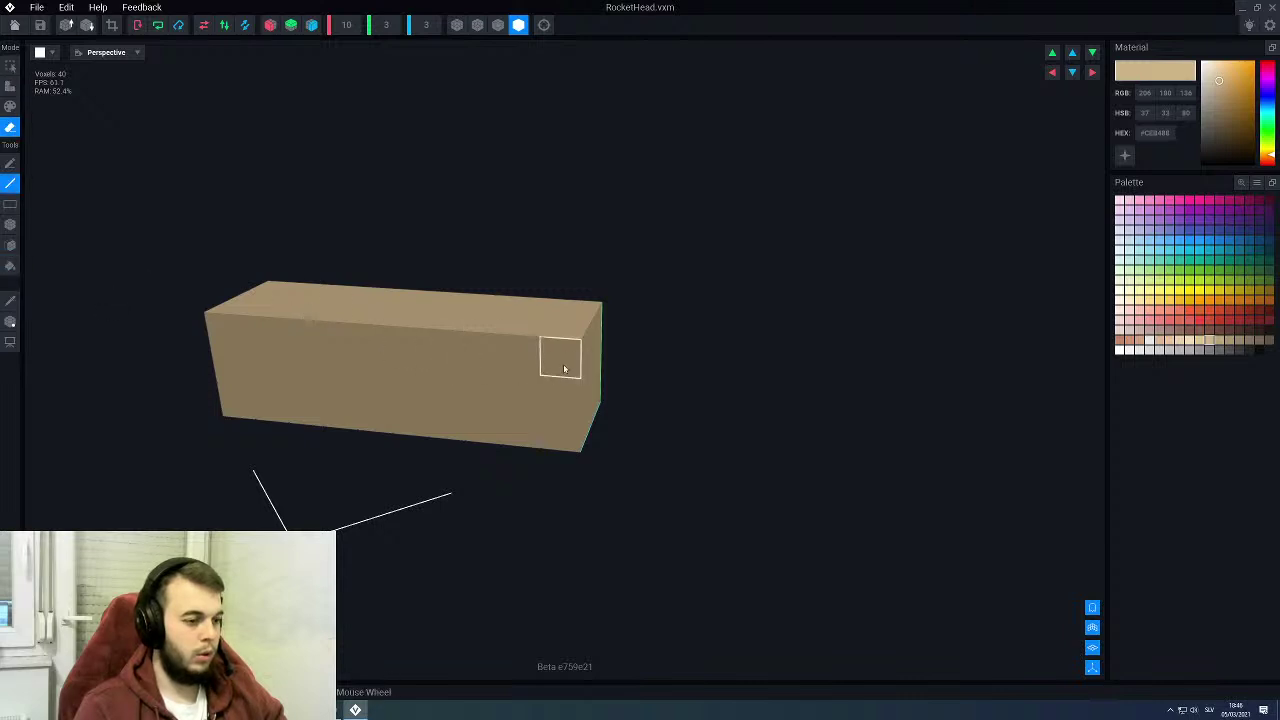
pyautogui.moveTo(565, 368)
pyautogui.mouseDown()
pyautogui.moveTo(427, 358)
pyautogui.moveTo(376, 333)
pyautogui.mouseUp()
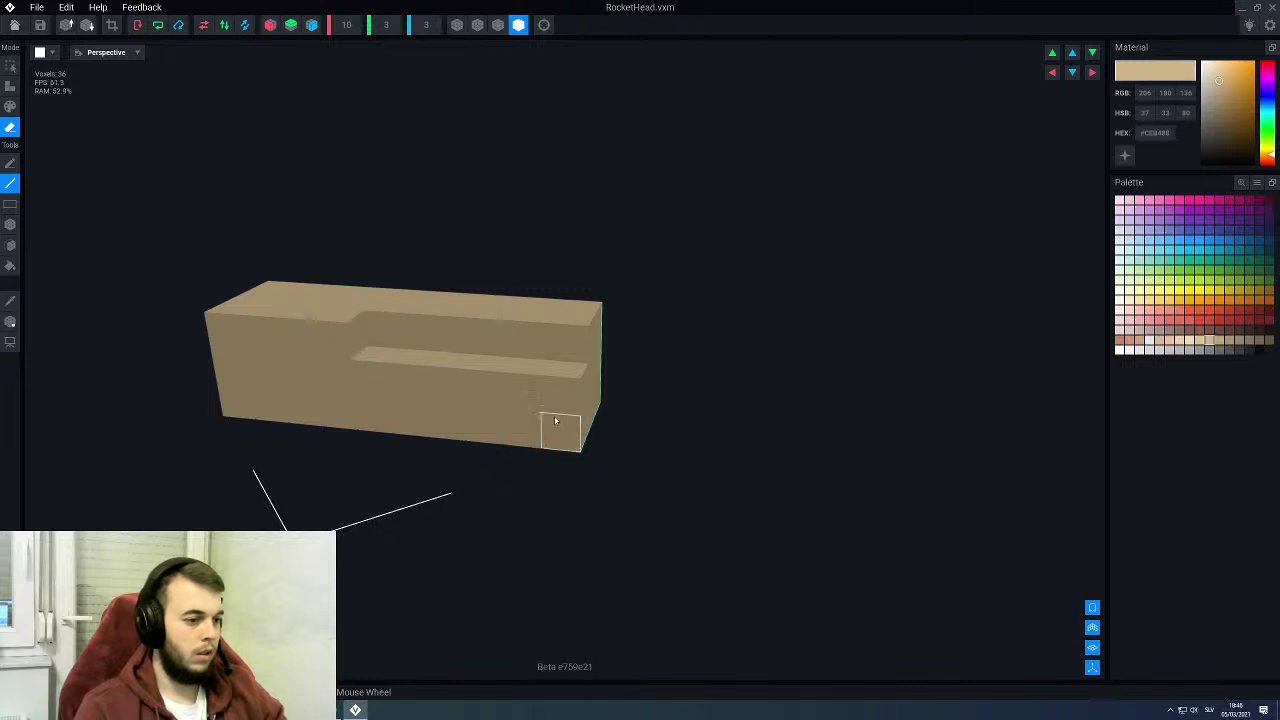
pyautogui.moveTo(560, 430); pyautogui.dragTo(362, 431)
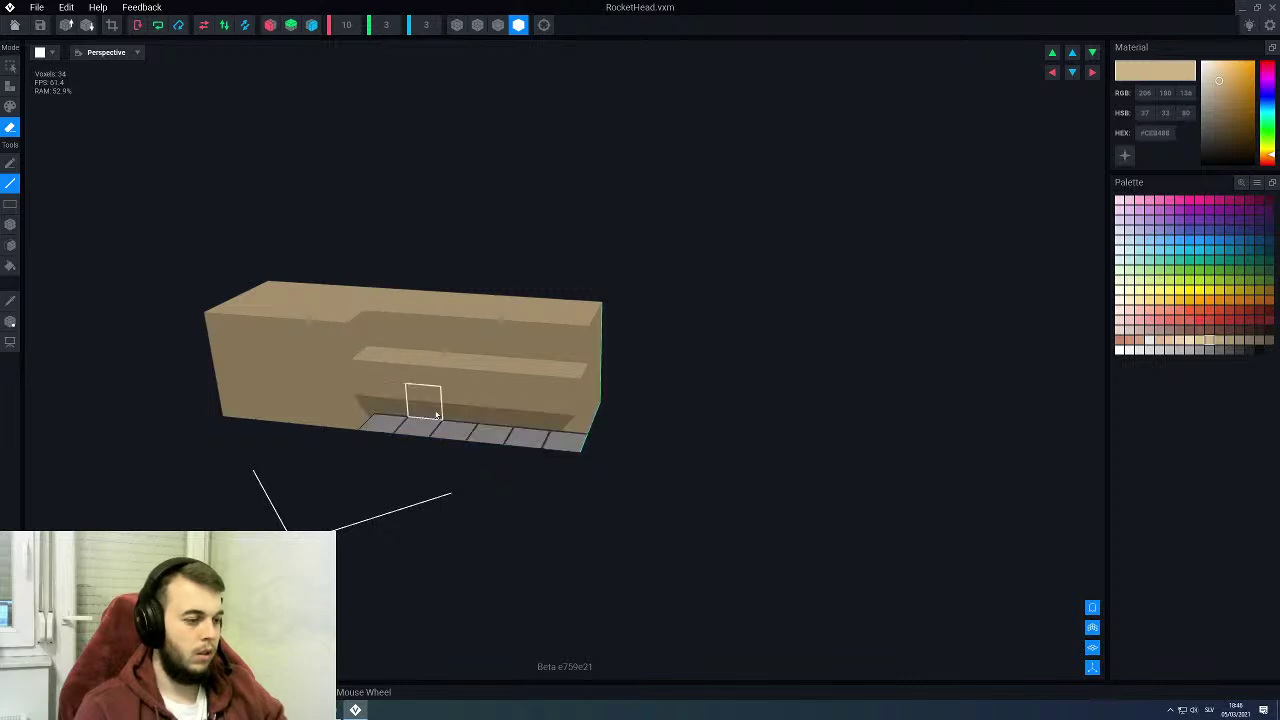
pyautogui.moveTo(545, 388)
pyautogui.mouseDown()
pyautogui.moveTo(383, 372)
pyautogui.moveTo(403, 374)
pyautogui.mouseUp()
pyautogui.press('Escape')
pyautogui.moveTo(403, 374)
pyautogui.mouseDown(button='right')
pyautogui.moveTo(456, 376)
pyautogui.moveTo(490, 360)
pyautogui.moveTo(430, 442)
pyautogui.mouseUp(button='right')
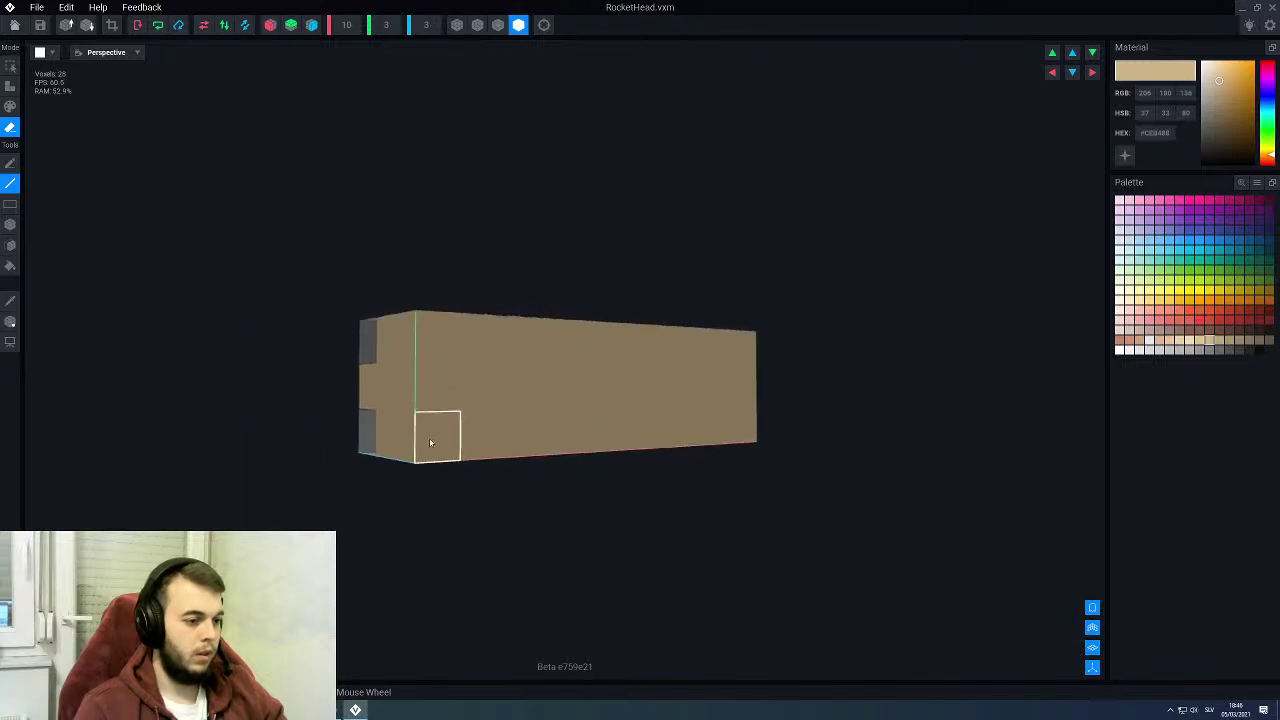
pyautogui.moveTo(430, 443); pyautogui.dragTo(602, 438)
pyautogui.moveTo(602, 438)
pyautogui.mouseDown(button='right')
pyautogui.moveTo(500, 423)
pyautogui.moveTo(563, 532)
pyautogui.moveTo(530, 455)
pyautogui.mouseUp(button='right')
pyautogui.click(589, 512)
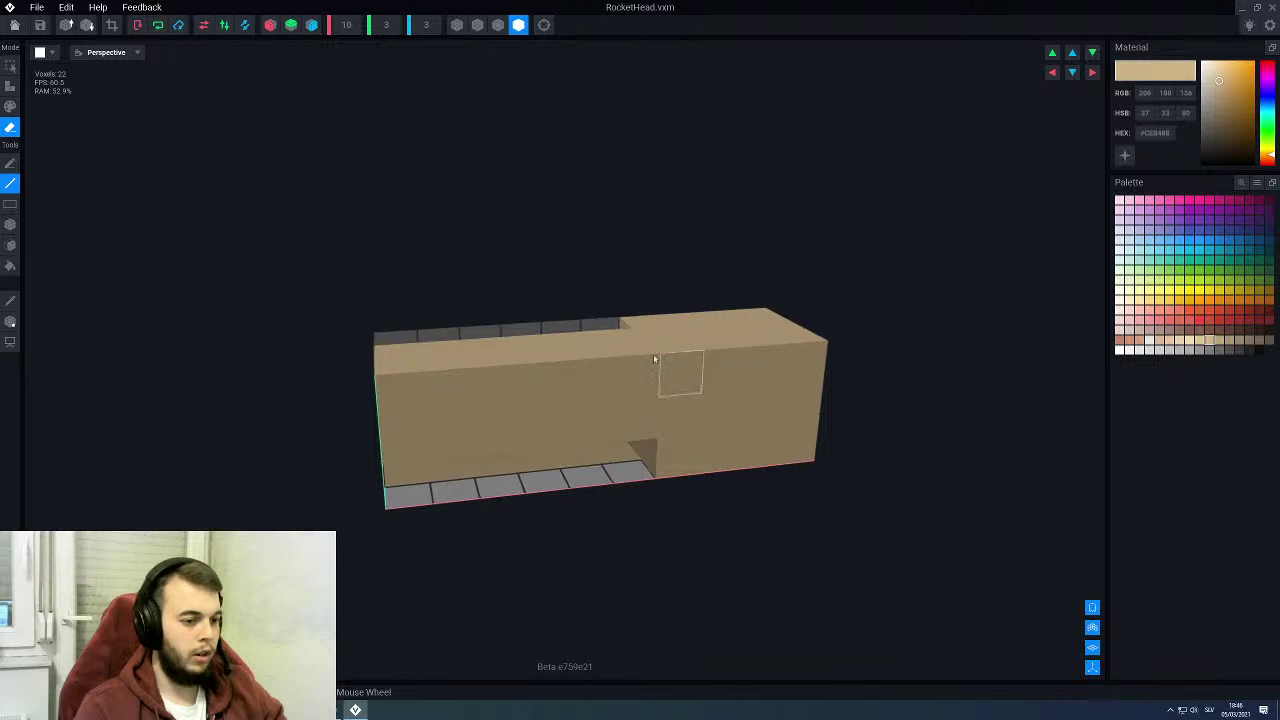
pyautogui.moveTo(674, 363); pyautogui.dragTo(430, 378)
# Step: Erase the four remaining outer strips around the nose for four voxels, leaving a one-voxel-thick core as the rocket's tip
pyautogui.moveTo(463, 371); pyautogui.dragTo(471, 394, button='right')
pyautogui.moveTo(471, 394); pyautogui.dragTo(398, 342)
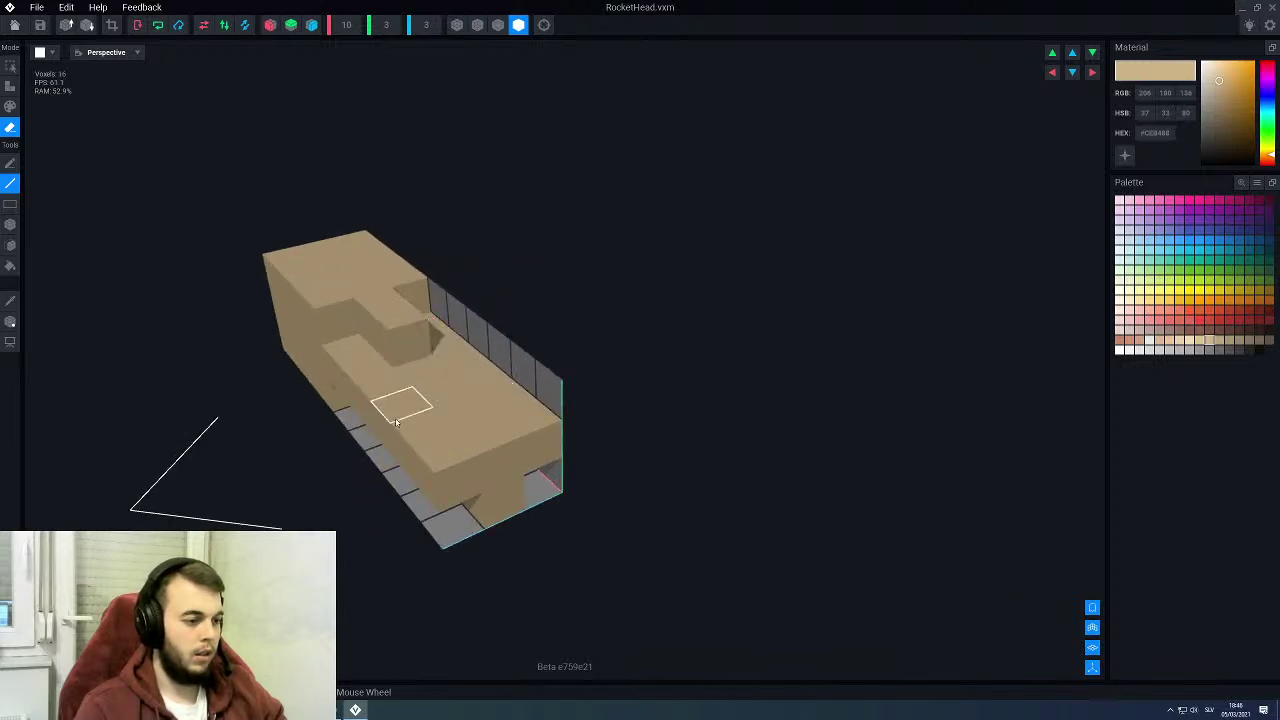
pyautogui.moveTo(442, 455); pyautogui.dragTo(389, 392)
pyautogui.moveTo(441, 410)
pyautogui.mouseDown(button='right')
pyautogui.moveTo(340, 410)
pyautogui.moveTo(463, 420)
pyautogui.mouseUp(button='right')
pyautogui.moveTo(463, 469); pyautogui.dragTo(534, 440)
pyautogui.moveTo(534, 440)
pyautogui.mouseDown(button='right')
pyautogui.moveTo(474, 495)
pyautogui.moveTo(488, 502)
pyautogui.mouseUp(button='right')
pyautogui.moveTo(508, 468); pyautogui.dragTo(361, 494)
# Step: Save the carved RocketHead model and return to the Gun Rack rig
pyautogui.scroll(-3, 292, 356)
pyautogui.moveTo(307, 395); pyautogui.dragTo(311, 409, button='right')
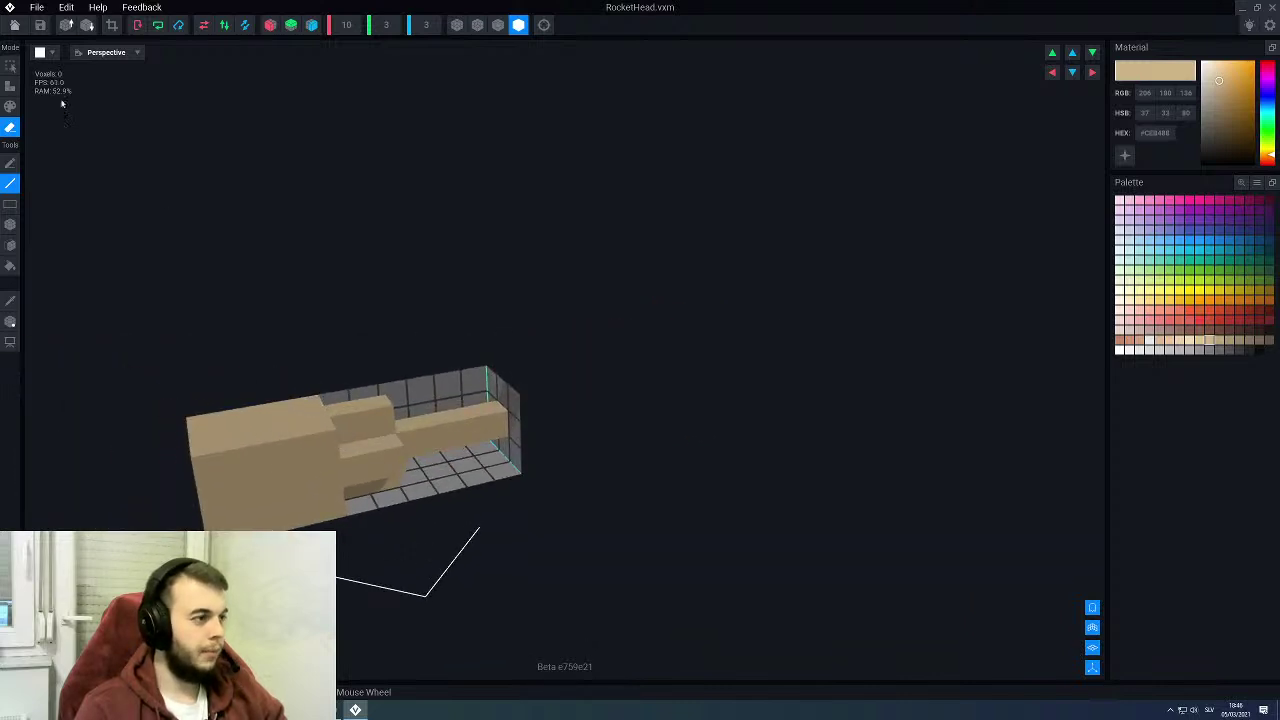
pyautogui.click(14, 25)
pyautogui.click(549, 232)
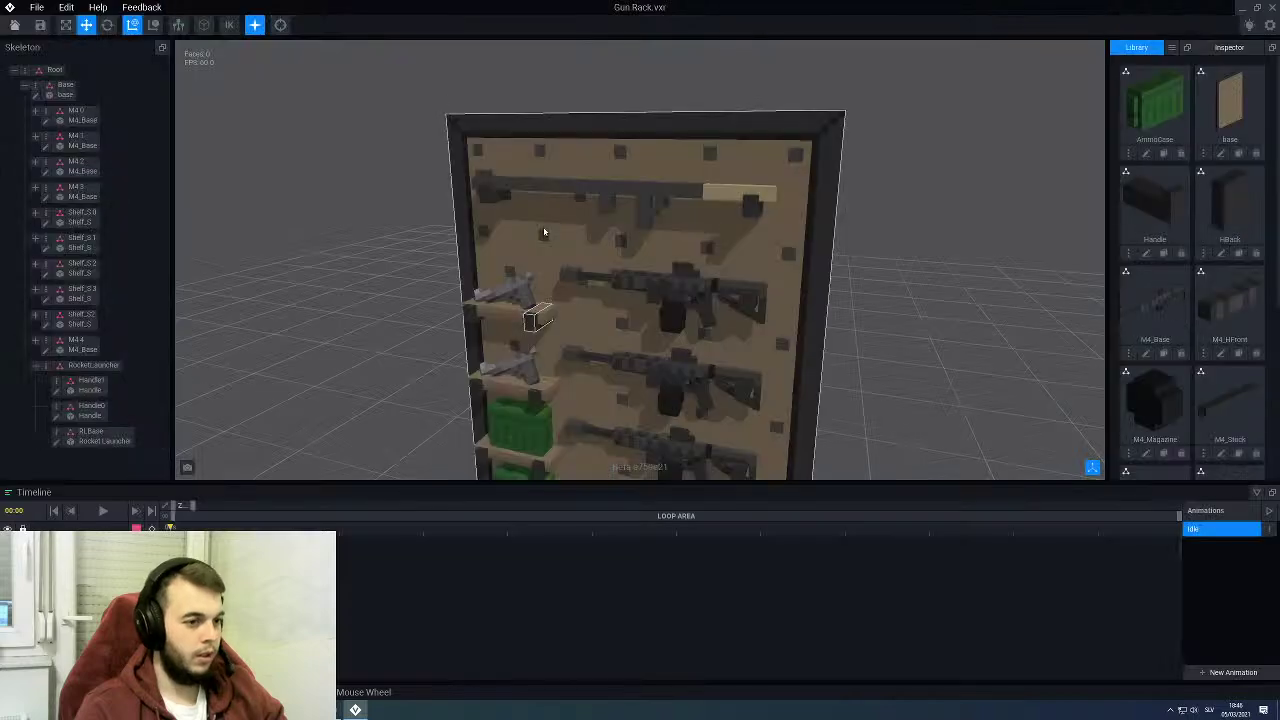
# Step: Create a child node named RLHead under RLBase and assign the RocketHead model to it
pyautogui.rightClick(57, 437)
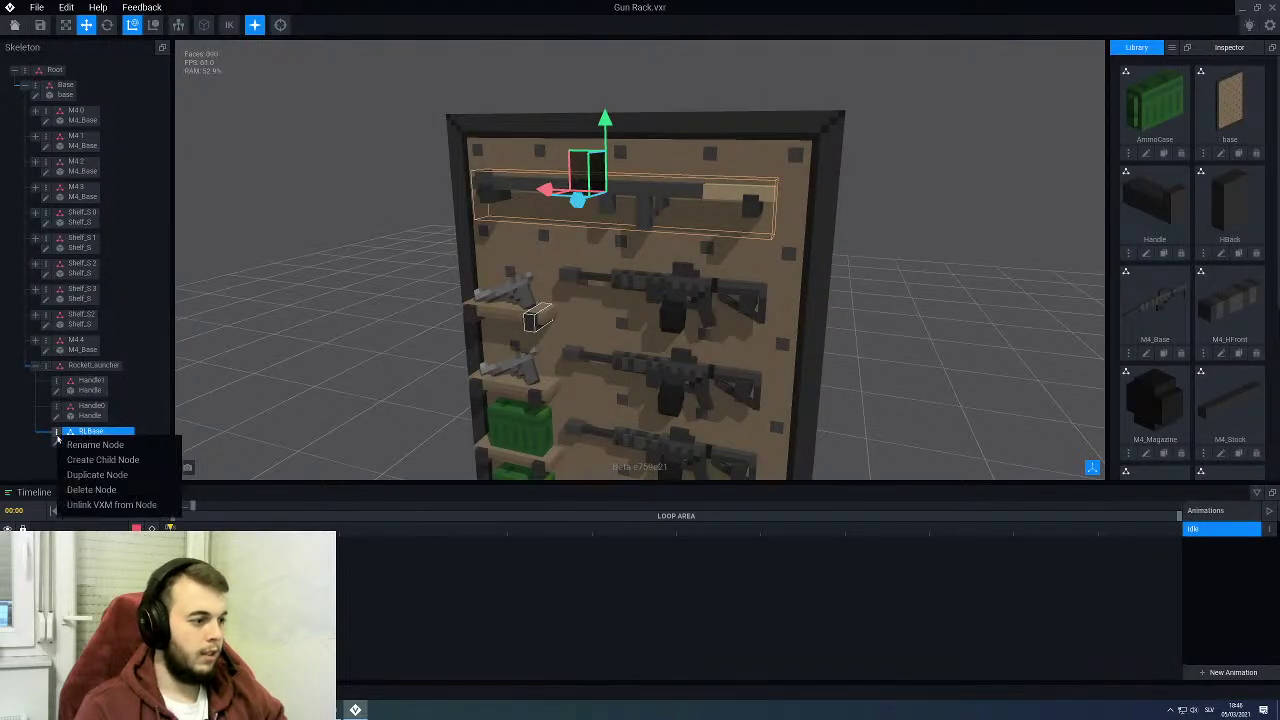
pyautogui.click(78, 460)
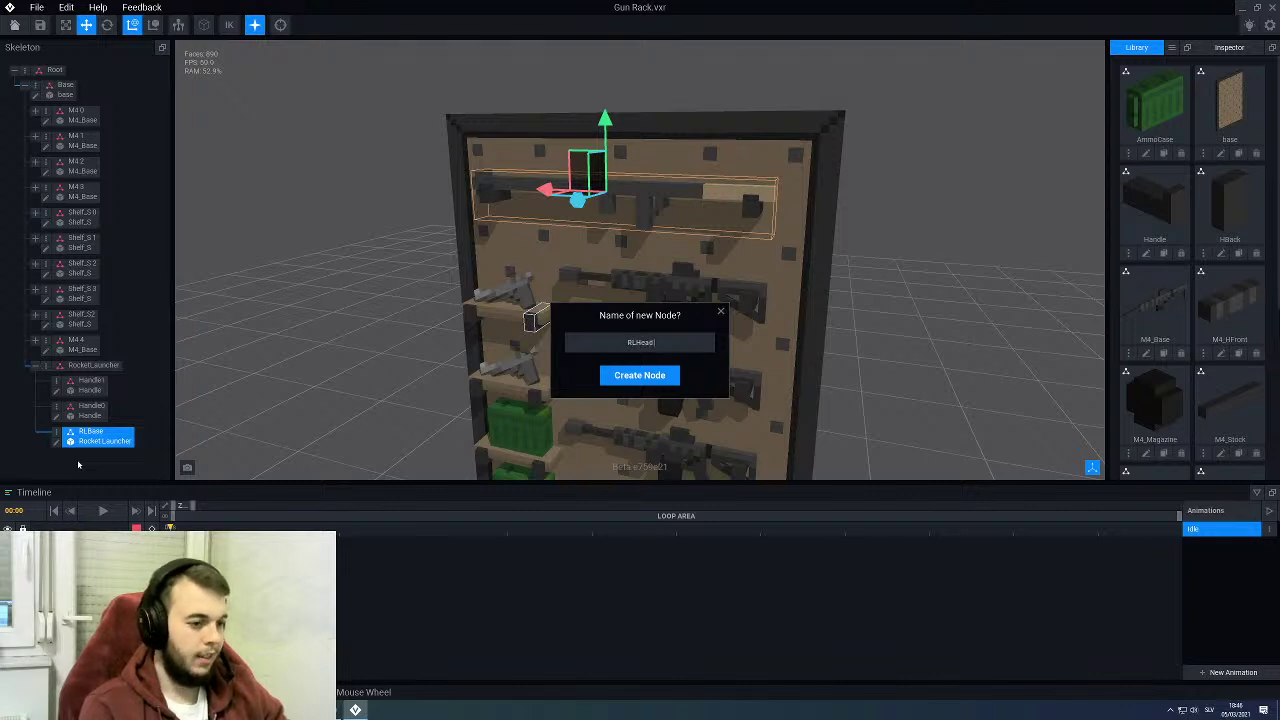
pyautogui.press('Return')
pyautogui.scroll(-3, 1187, 256)
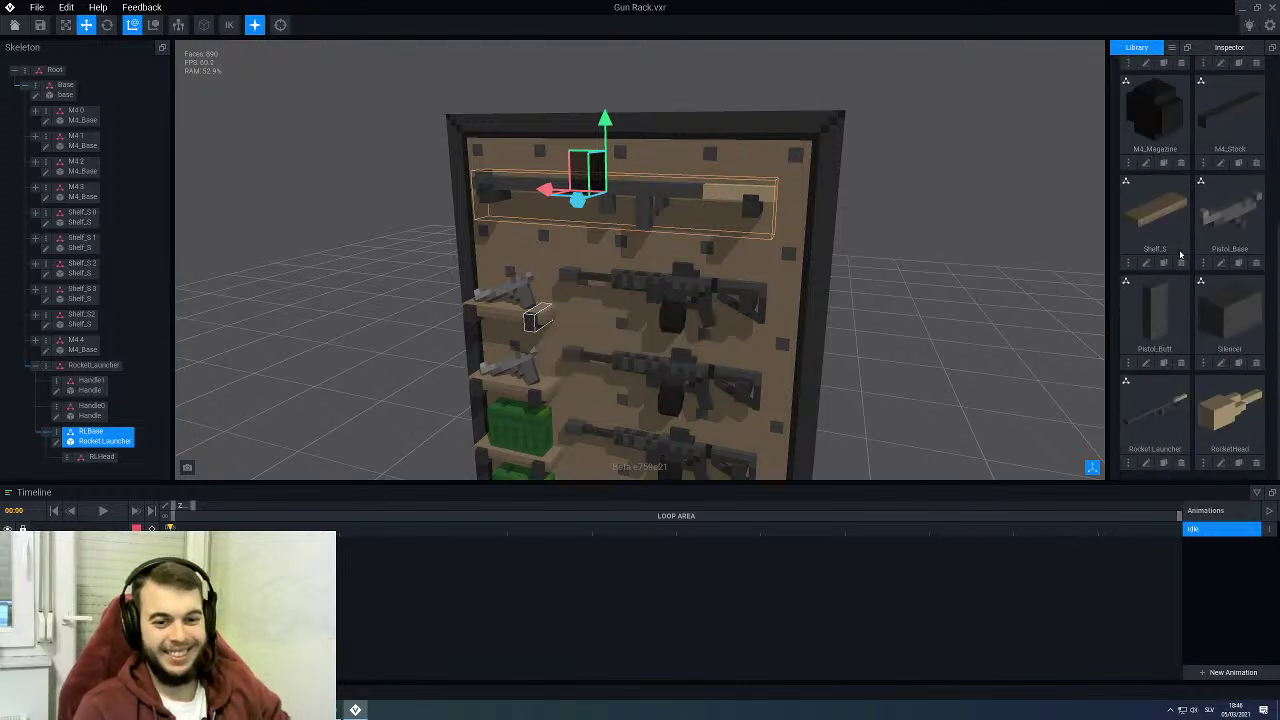
pyautogui.moveTo(1212, 400); pyautogui.dragTo(100, 457)
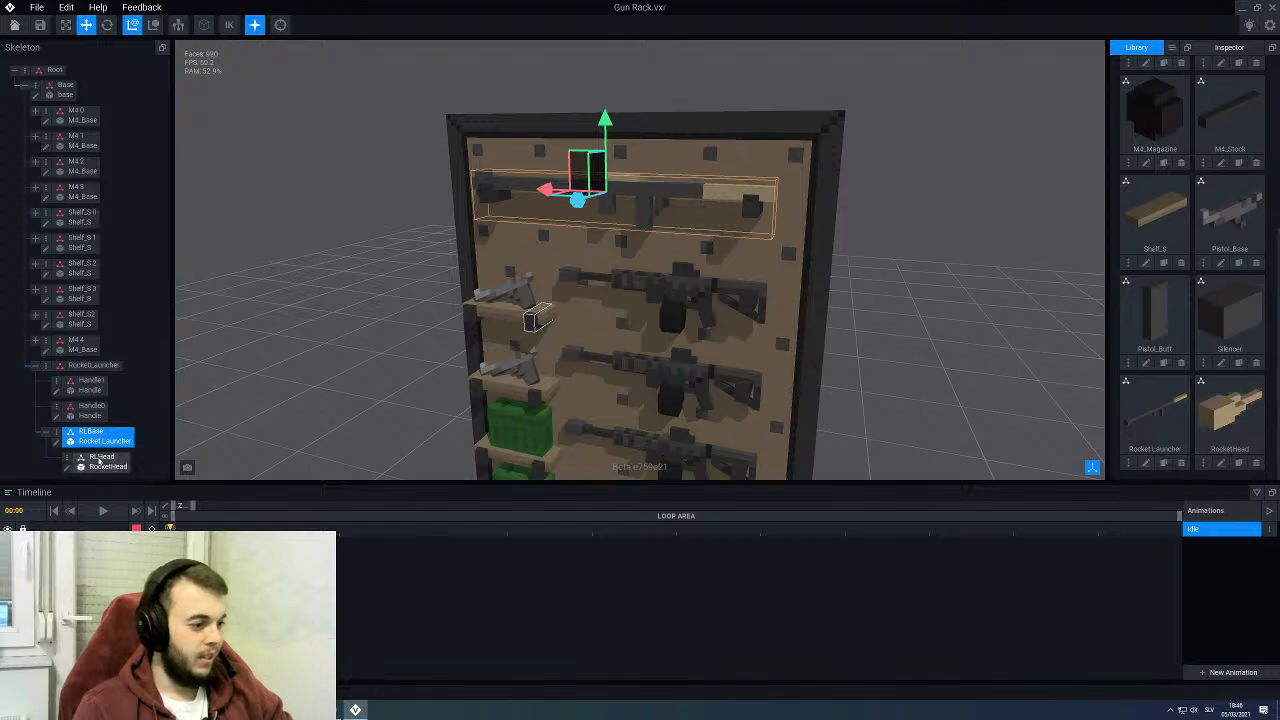
pyautogui.moveTo(507, 290); pyautogui.dragTo(491, 294, button='right')
pyautogui.scroll(3, 520, 300)
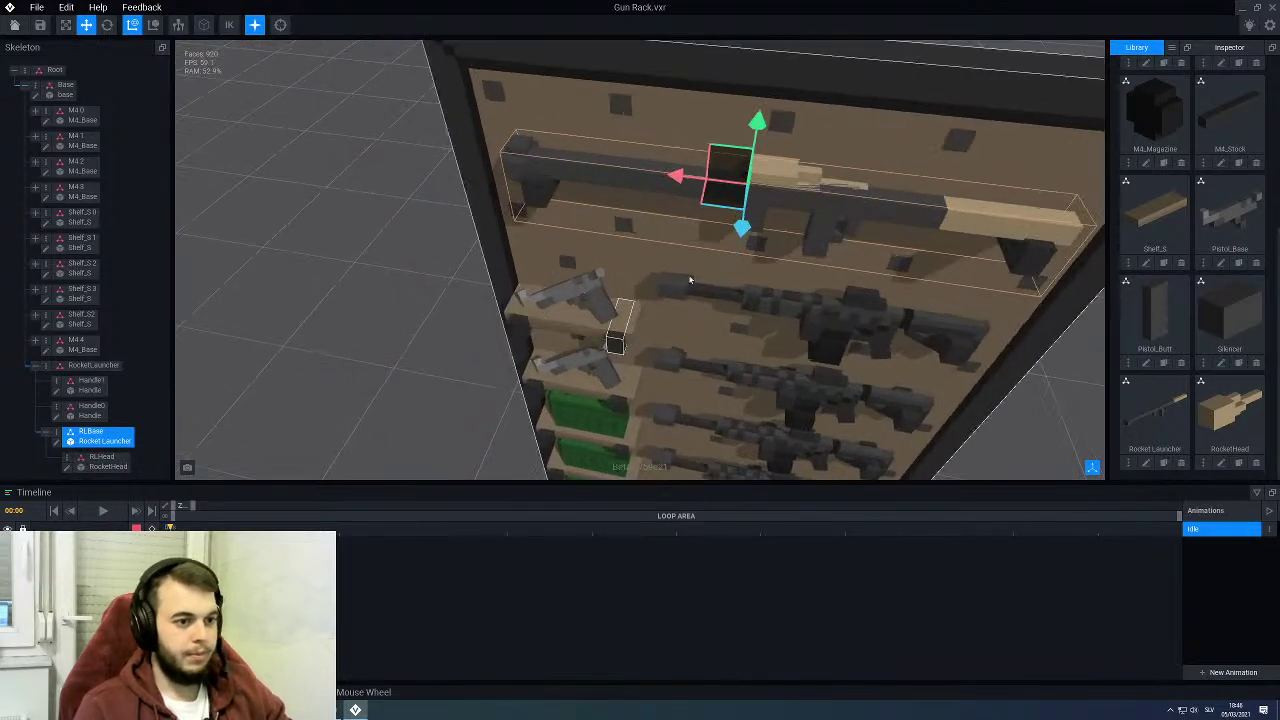
pyautogui.moveTo(689, 280); pyautogui.dragTo(640, 250, button='right')
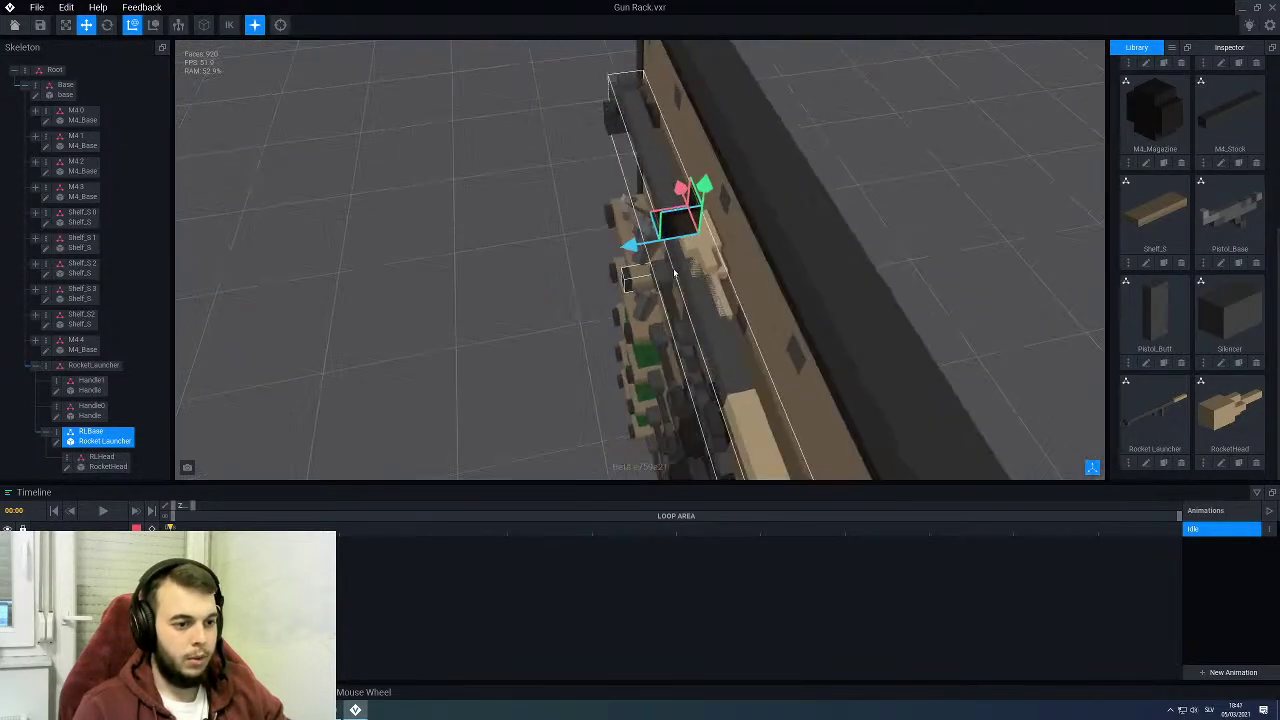
pyautogui.moveTo(636, 252); pyautogui.dragTo(620, 255)
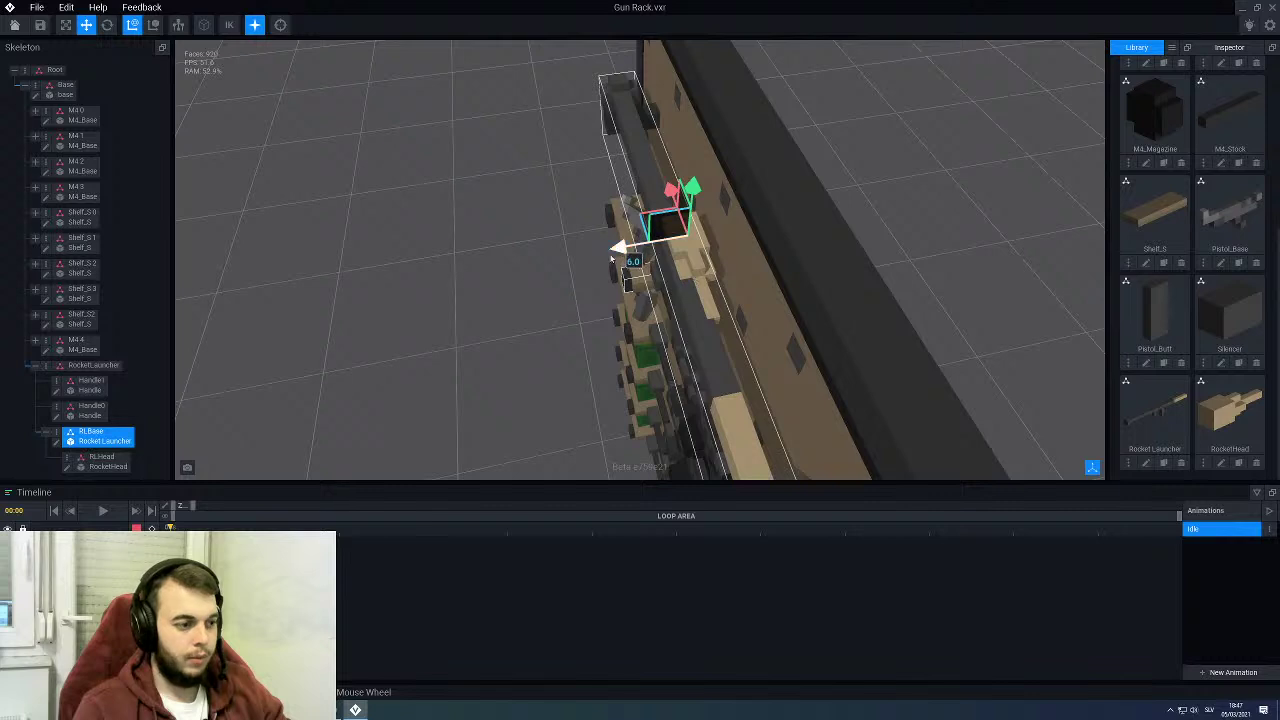
pyautogui.hotkey('ctrl', 'z')
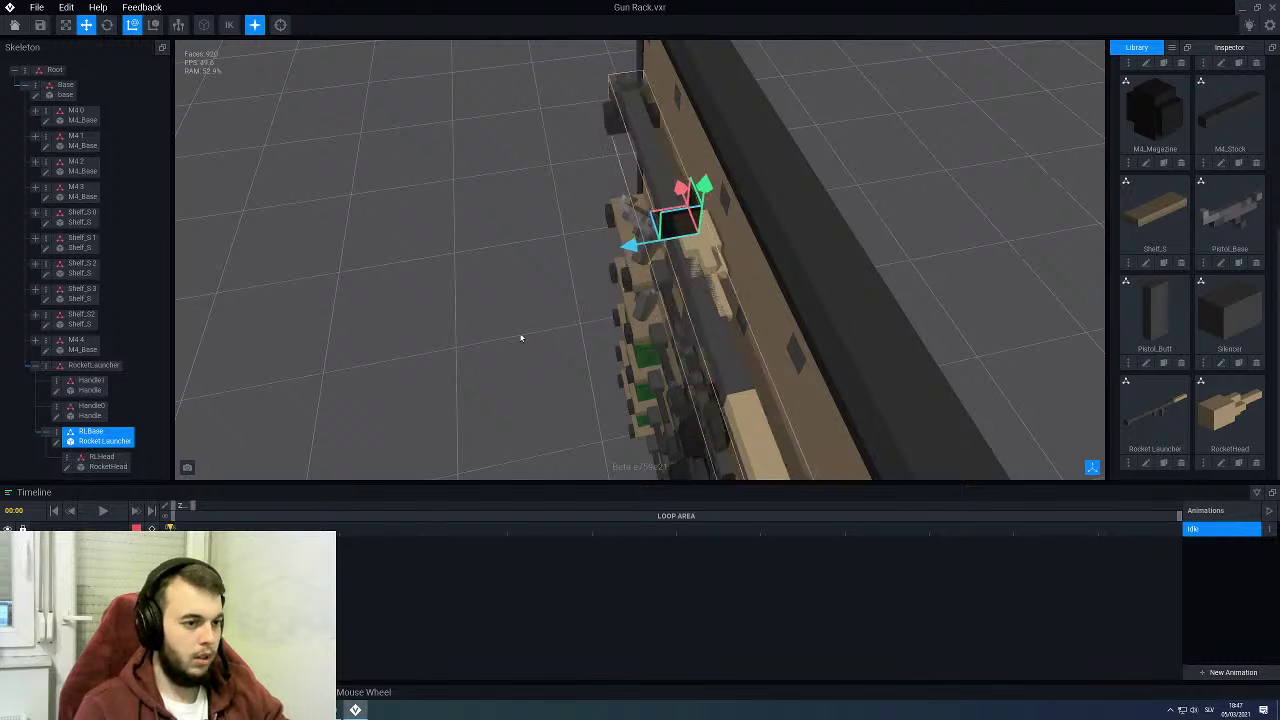
# Step: Position the RLHead node in line with the launcher barrel, offset 1 in depth, lowered slightly, and slid along X onto the tan end
pyautogui.click(102, 461)
pyautogui.moveTo(637, 250); pyautogui.dragTo(625, 252)
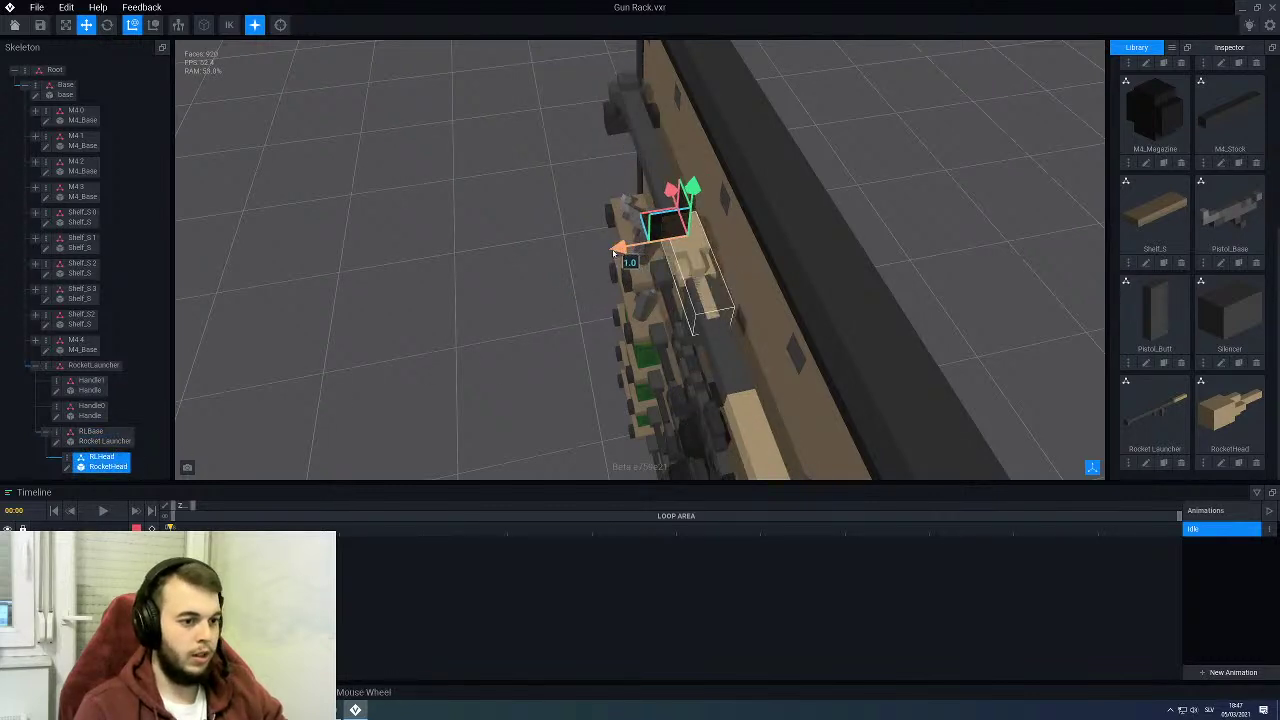
pyautogui.moveTo(662, 318); pyautogui.dragTo(707, 302, button='right')
pyautogui.moveTo(905, 188); pyautogui.dragTo(697, 257, button='middle')
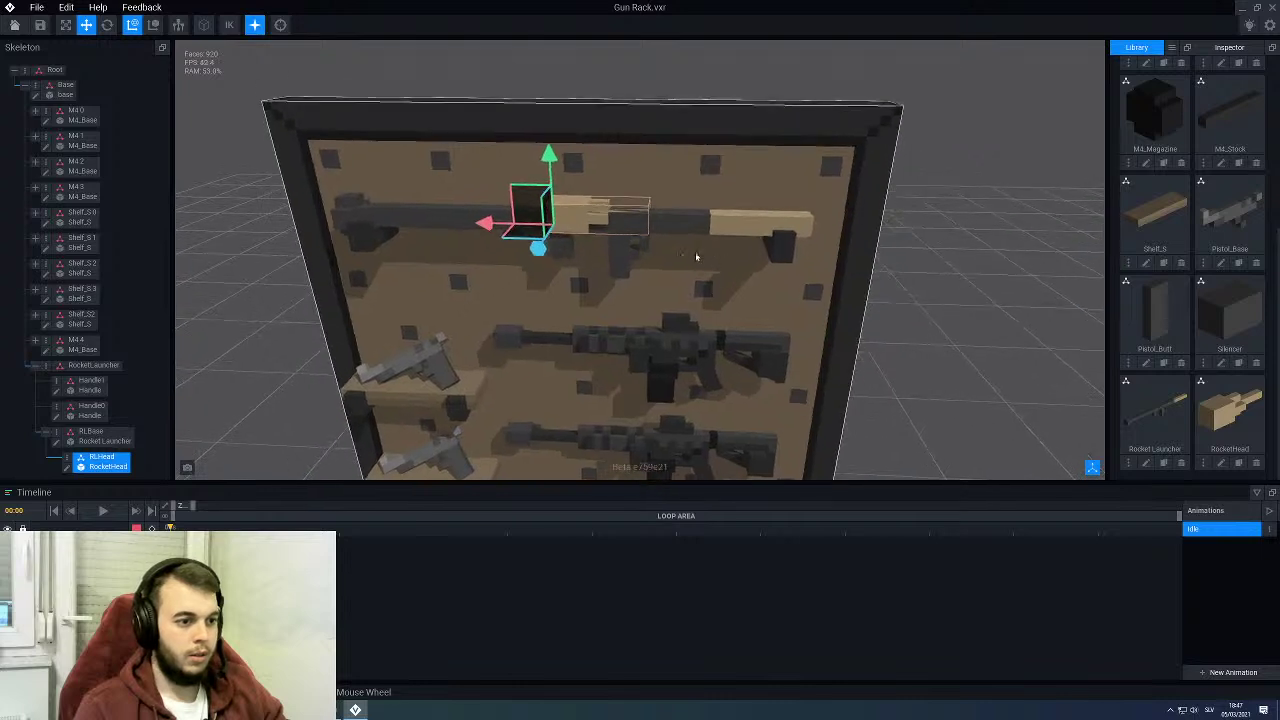
pyautogui.scroll(3, 696, 254)
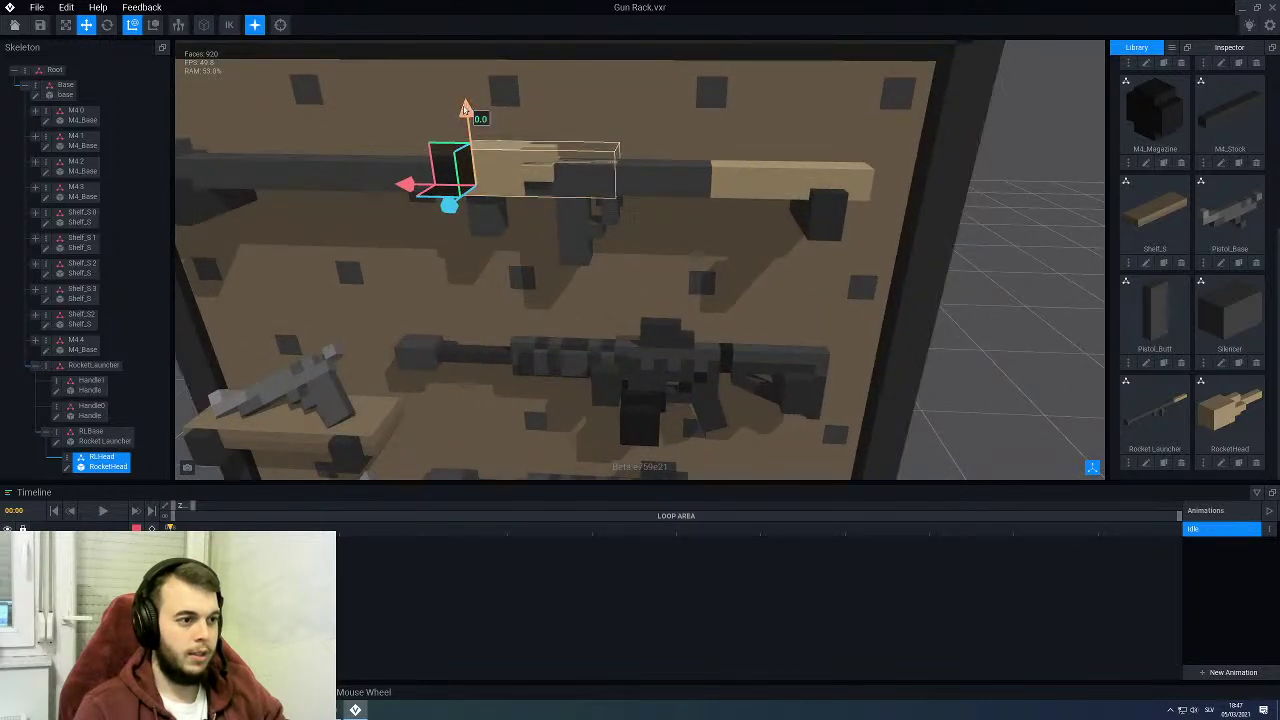
pyautogui.moveTo(463, 106); pyautogui.dragTo(452, 120)
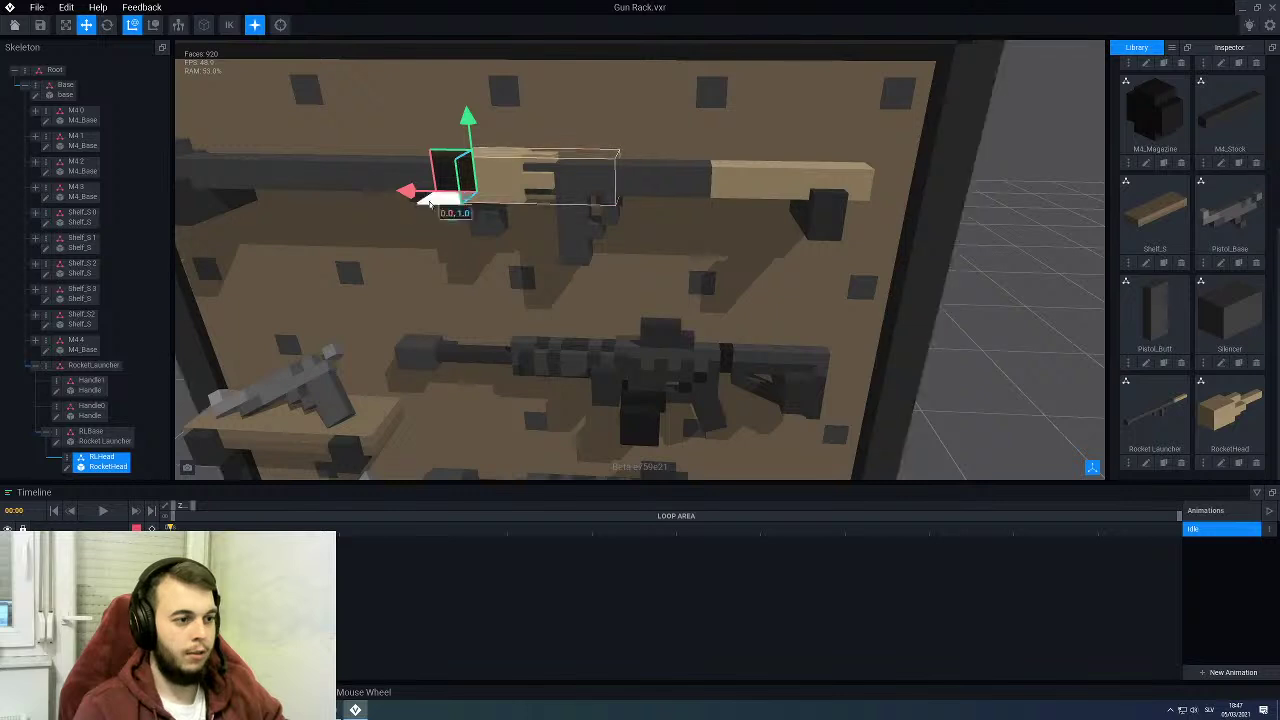
pyautogui.moveTo(408, 191); pyautogui.dragTo(694, 194)
pyautogui.scroll(-4, 694, 194)
pyautogui.moveTo(1028, 277); pyautogui.dragTo(990, 277)
pyautogui.moveTo(786, 237); pyautogui.dragTo(740, 280)
pyautogui.click(857, 320)
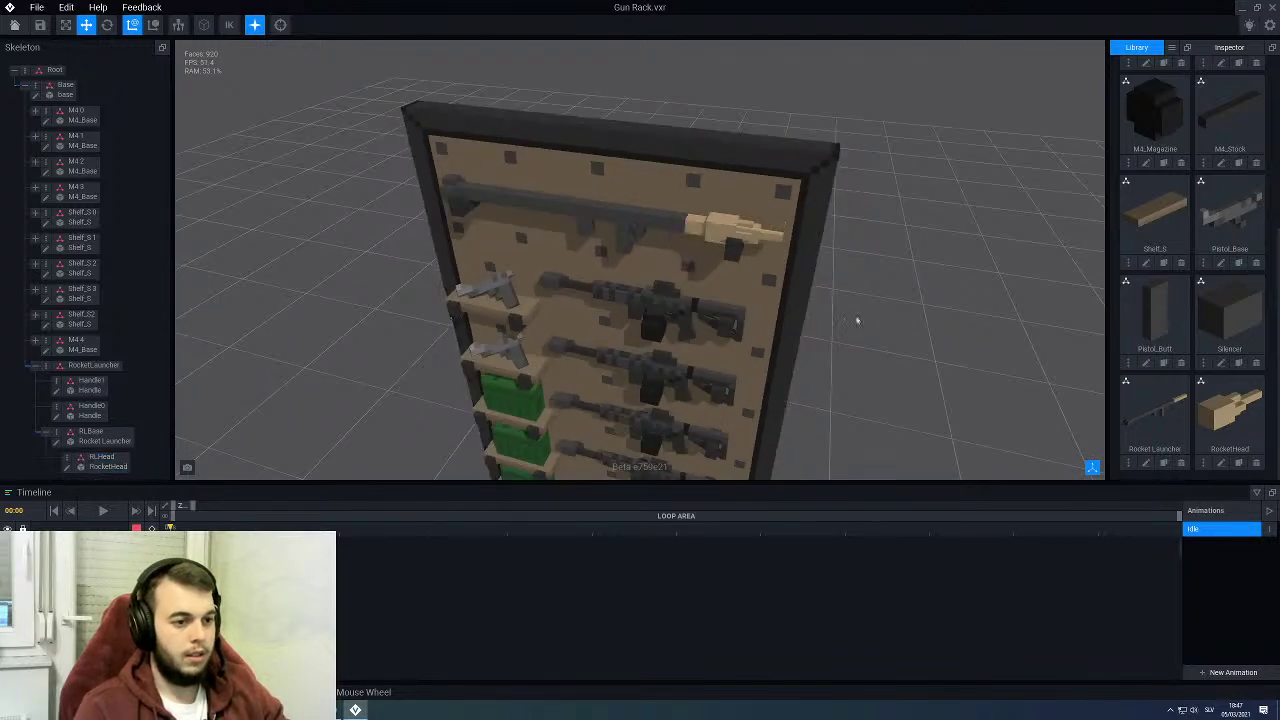
# Step: Nudge the RLHead node one voxel along X toward the launcher's body
pyautogui.moveTo(857, 320); pyautogui.dragTo(734, 257)
pyautogui.scroll(4, 734, 257)
pyautogui.moveTo(657, 211); pyautogui.dragTo(630, 203)
pyautogui.click(627, 199)
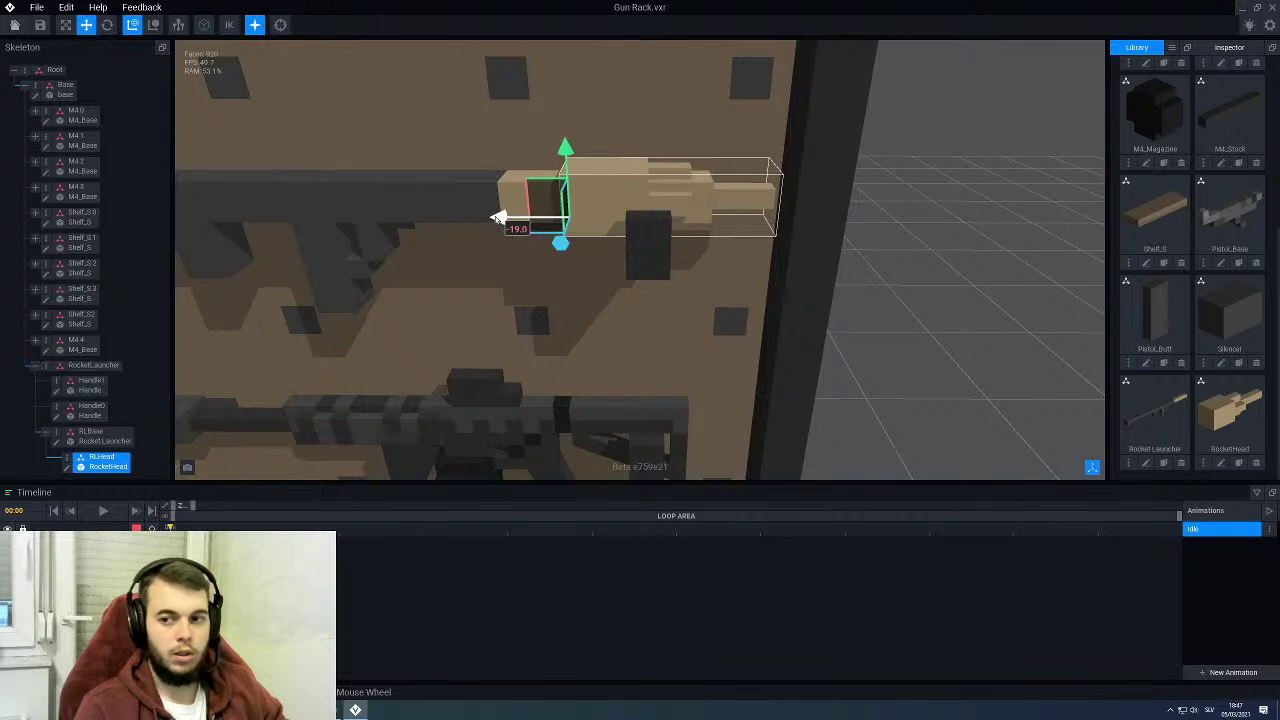
pyautogui.moveTo(497, 218); pyautogui.dragTo(474, 219)
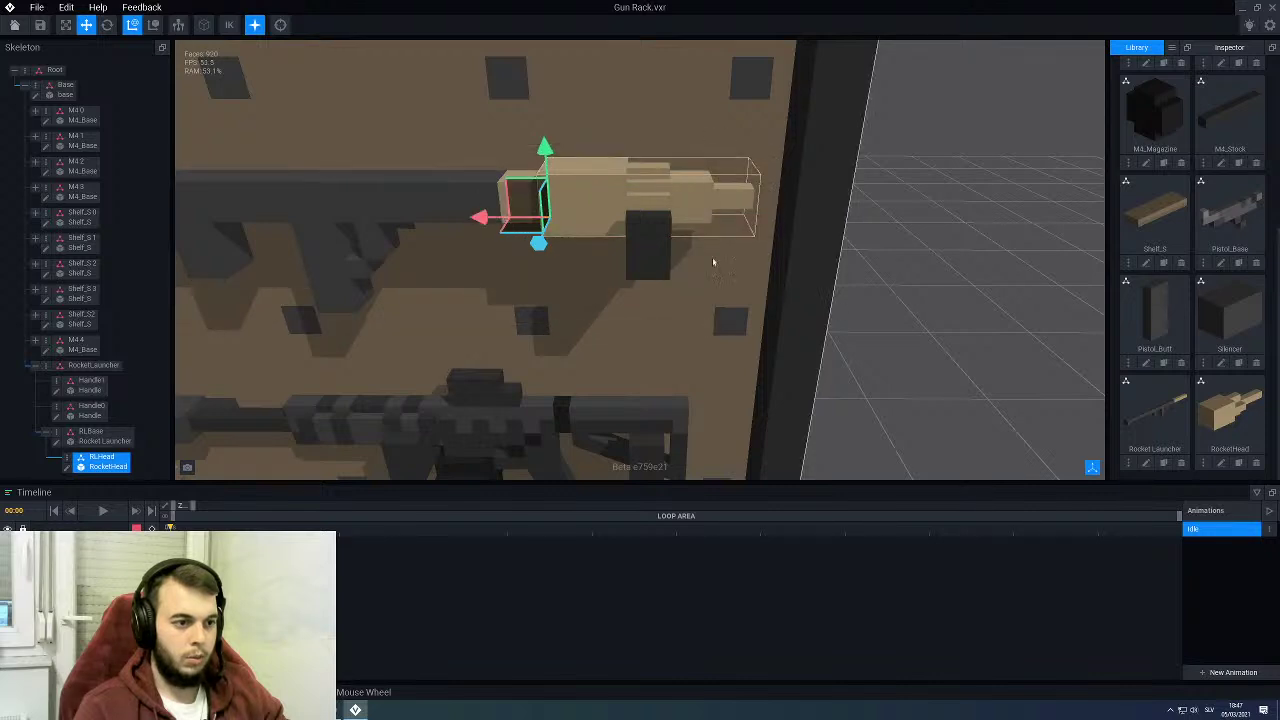
# Step: Reopen the RocketHead model for editing and set its X width to 12 voxels
pyautogui.scroll(-3, 680, 268)
pyautogui.moveTo(677, 269); pyautogui.dragTo(676, 264, button='right')
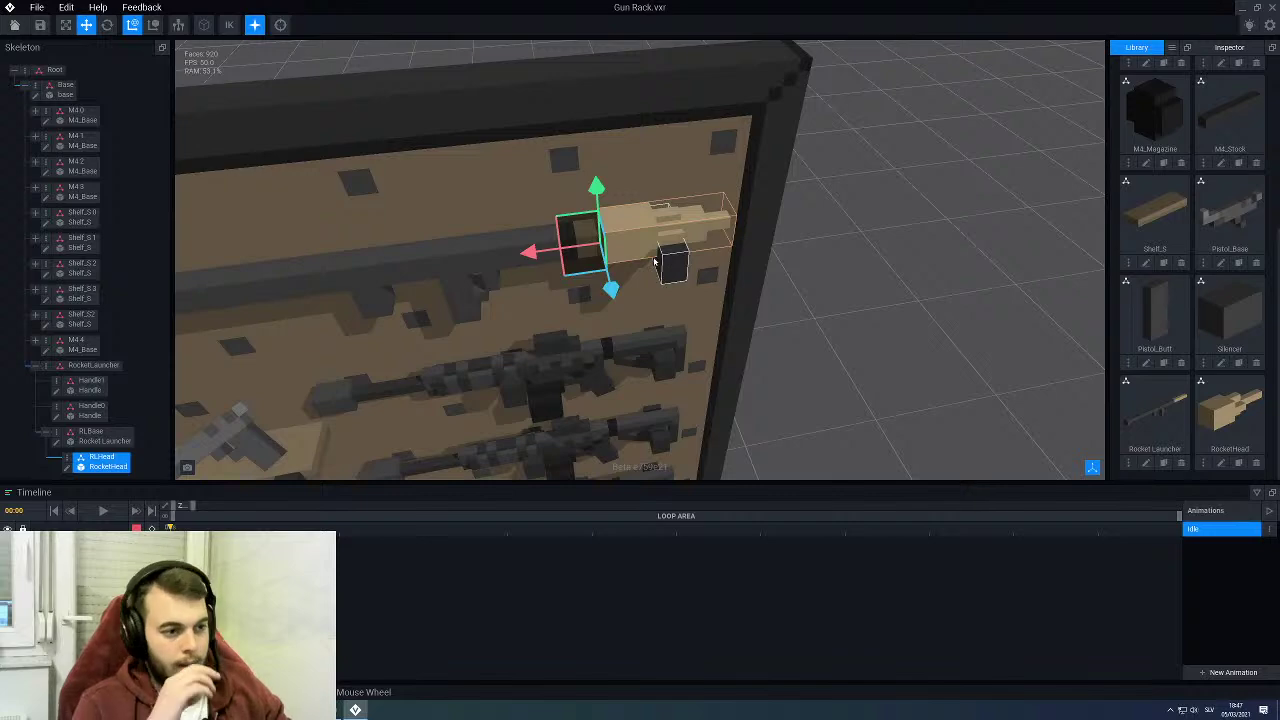
pyautogui.moveTo(655, 262); pyautogui.dragTo(521, 270, button='right')
pyautogui.moveTo(470, 270); pyautogui.dragTo(531, 269, button='middle')
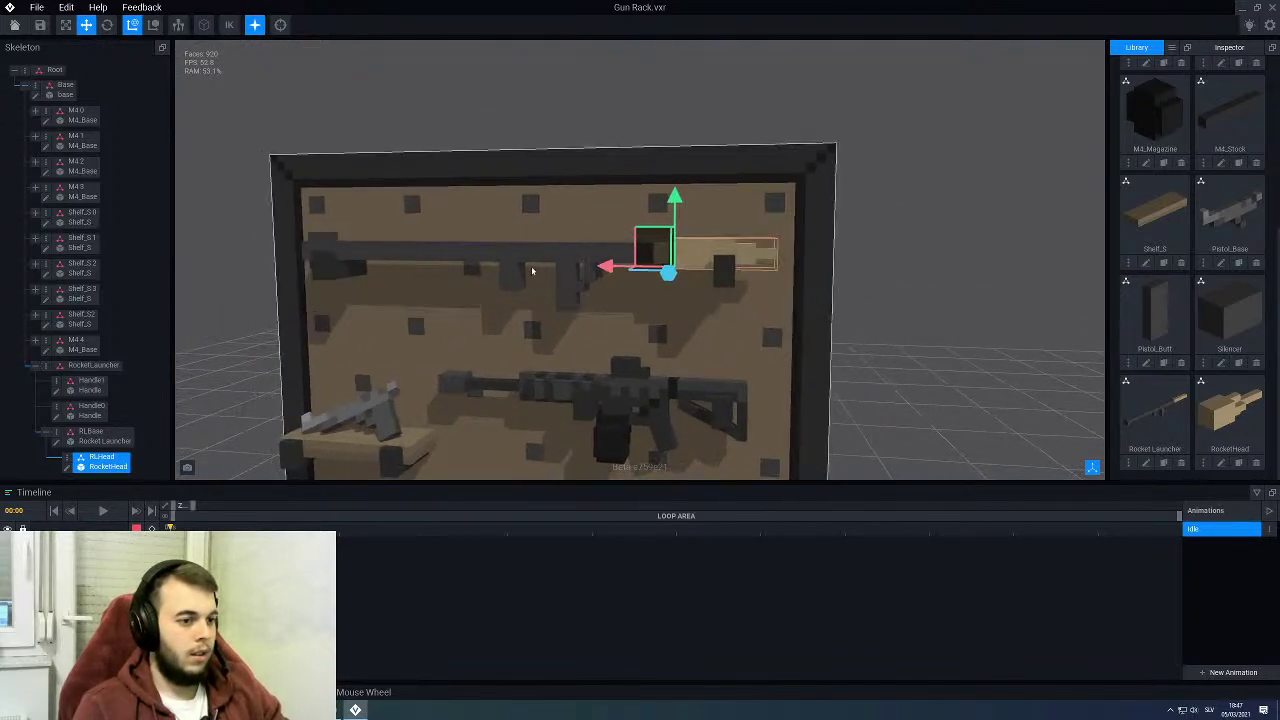
pyautogui.moveTo(531, 269)
pyautogui.mouseDown(button='right')
pyautogui.moveTo(450, 274)
pyautogui.moveTo(531, 268)
pyautogui.mouseUp(button='right')
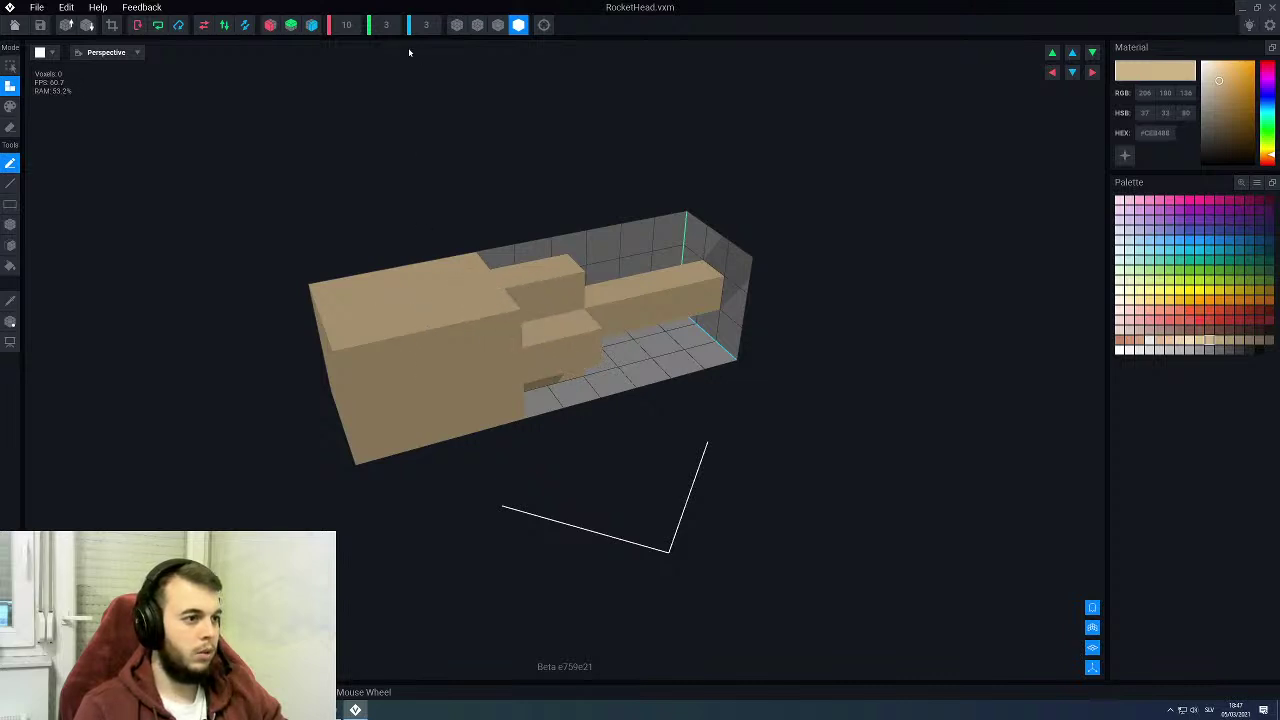
pyautogui.click(352, 34)
pyautogui.write('12')
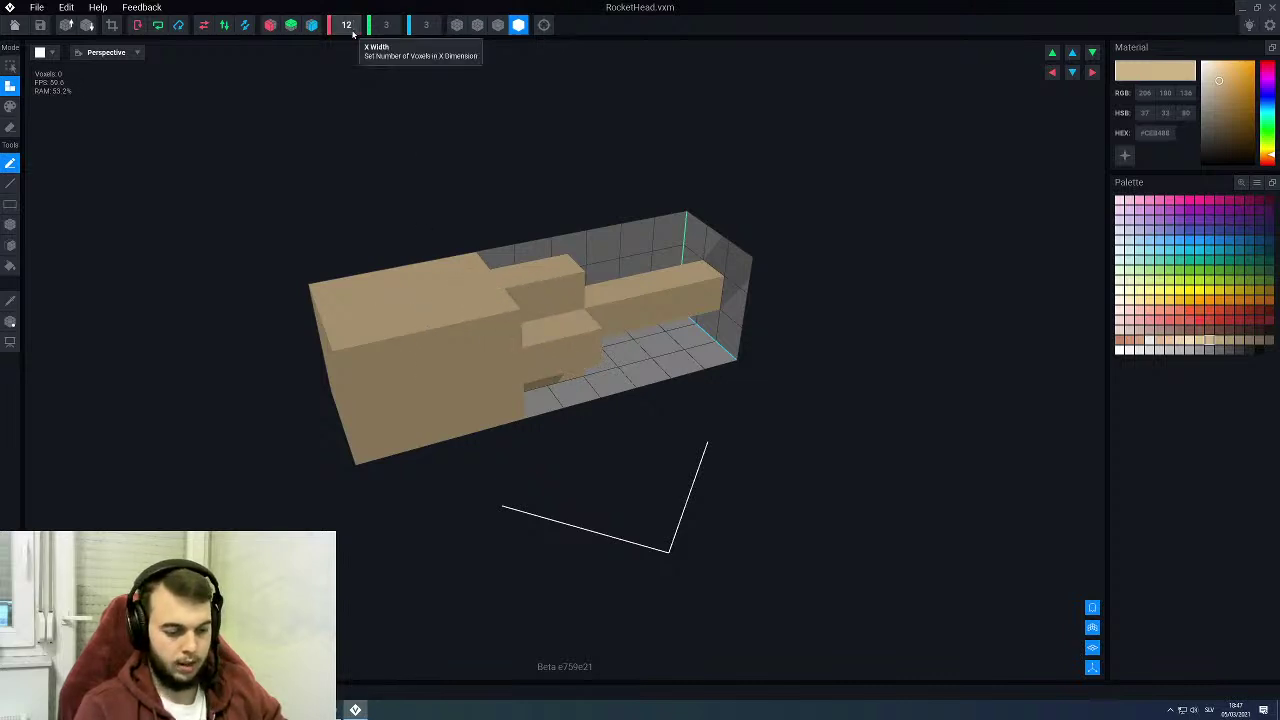
pyautogui.press('Return')
# Step: Build a plus-shaped tail section two voxels long behind the rocket's rear face with the Box tool
pyautogui.moveTo(443, 286); pyautogui.dragTo(458, 348, button='right')
pyautogui.scroll(3, 459, 348)
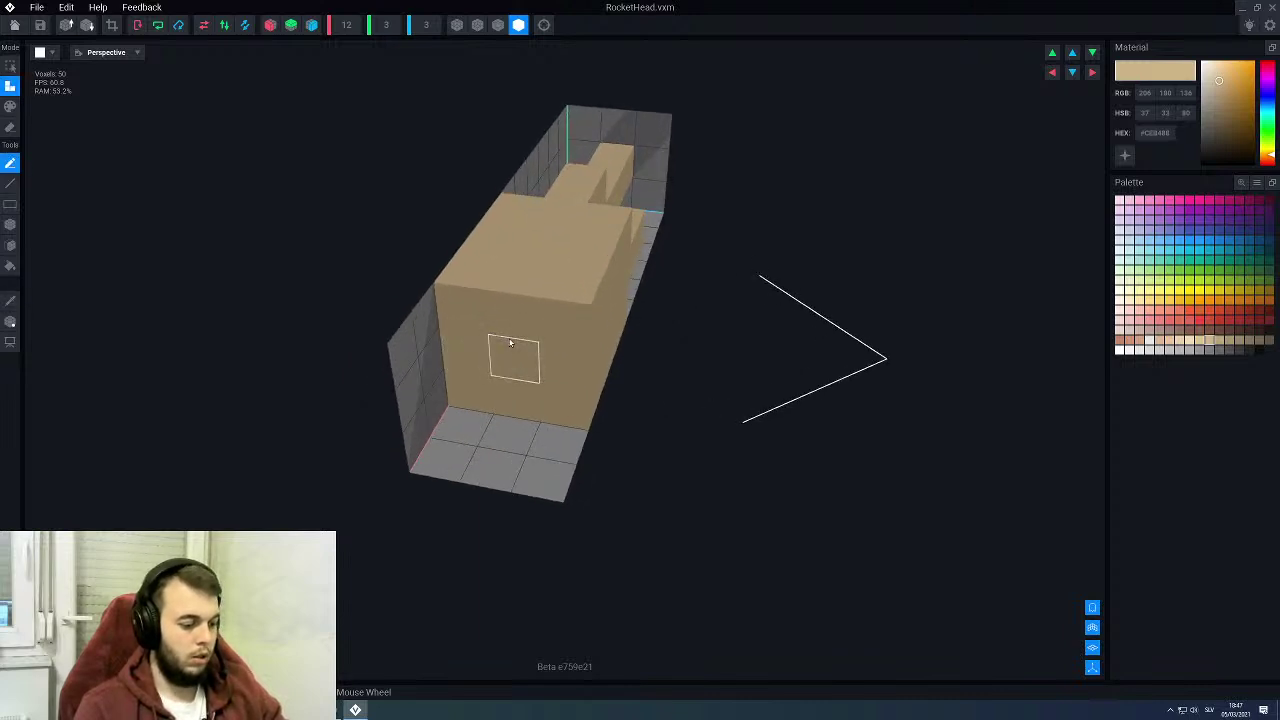
pyautogui.press('b')
pyautogui.moveTo(506, 306); pyautogui.dragTo(497, 465)
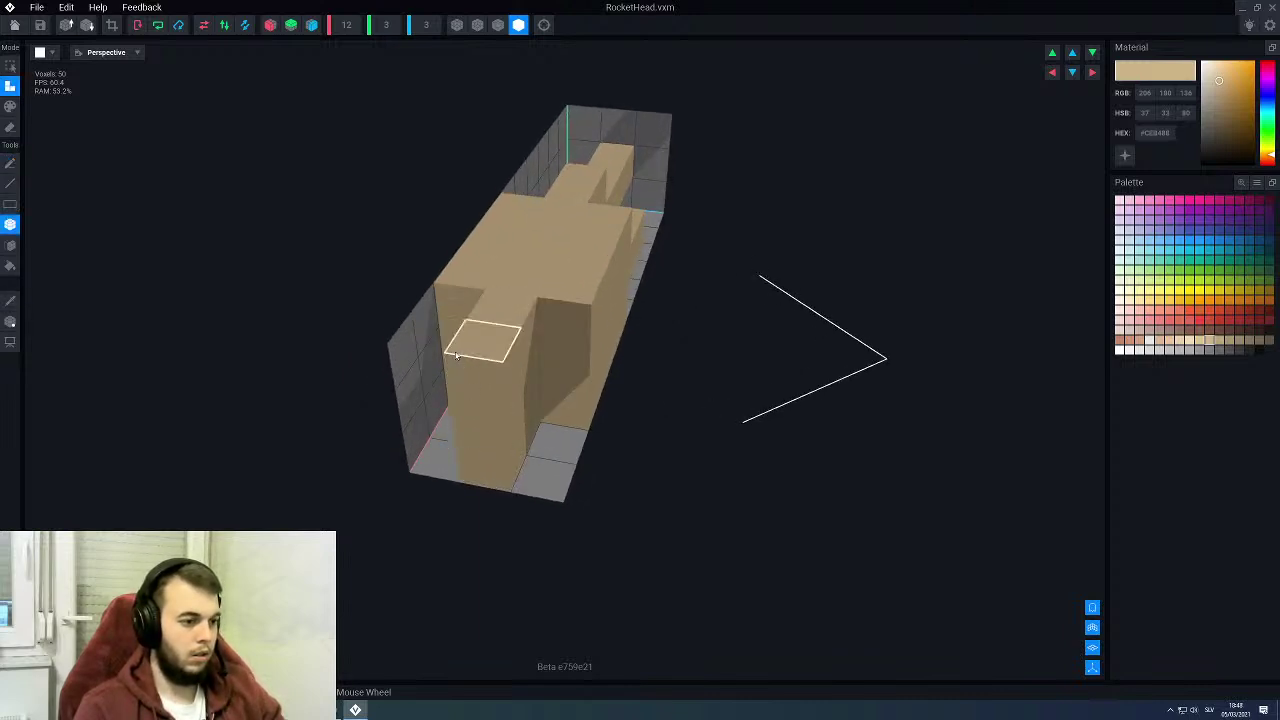
pyautogui.moveTo(438, 352); pyautogui.dragTo(423, 374)
pyautogui.hotkey('ctrl', 'z')
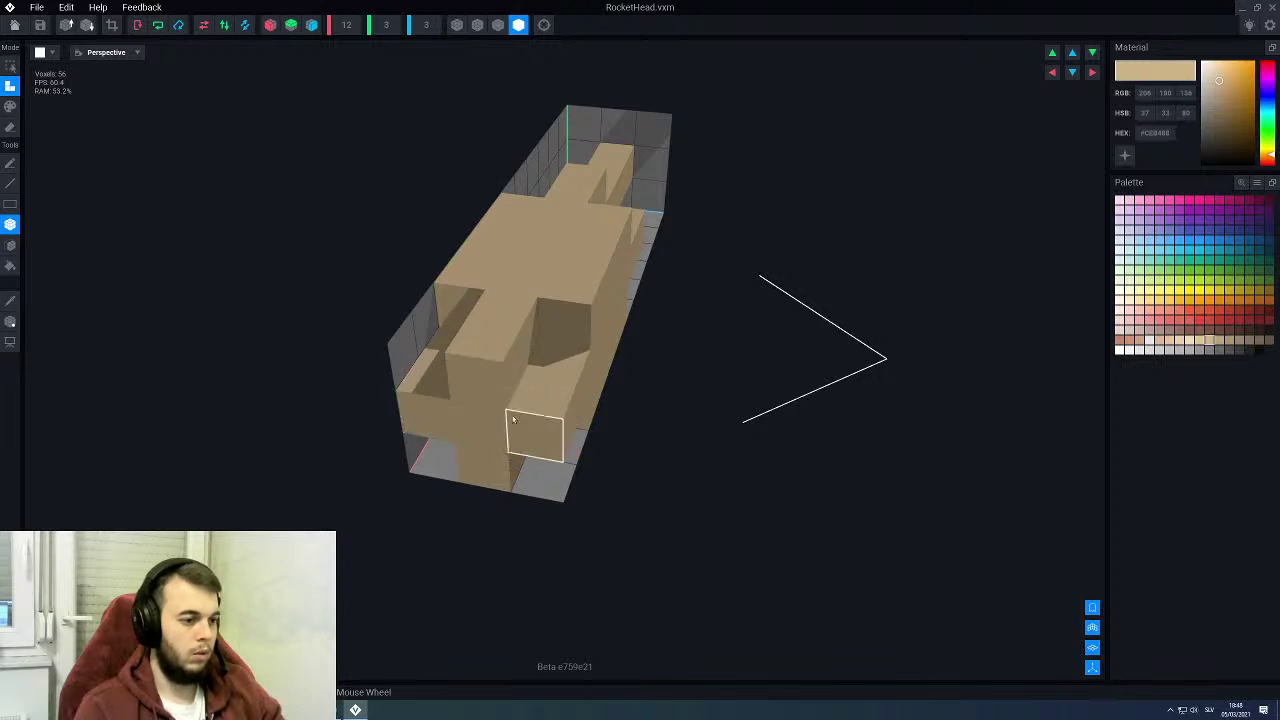
# Step: Save the RocketHead with its new tail and go back to the Gun Rack rig to view the launcher
pyautogui.scroll(-3, 513, 420)
pyautogui.moveTo(474, 369); pyautogui.dragTo(473, 365, button='right')
pyautogui.click(15, 25)
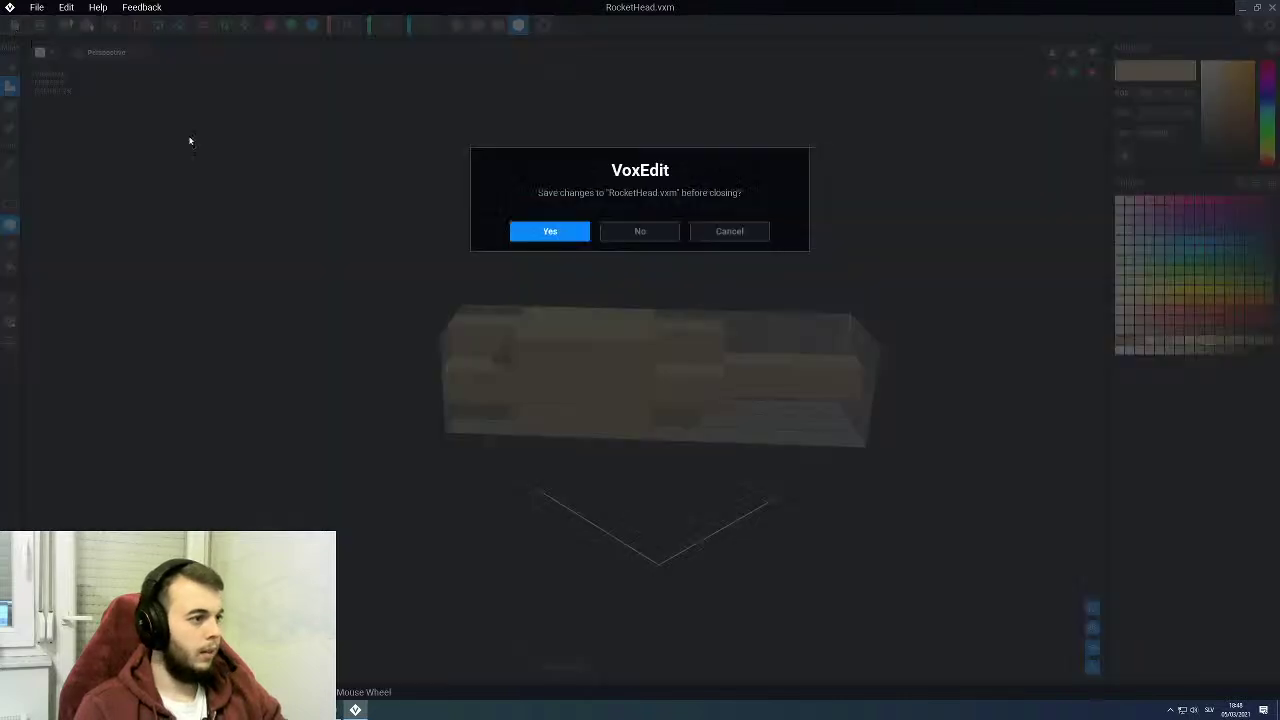
pyautogui.click(549, 231)
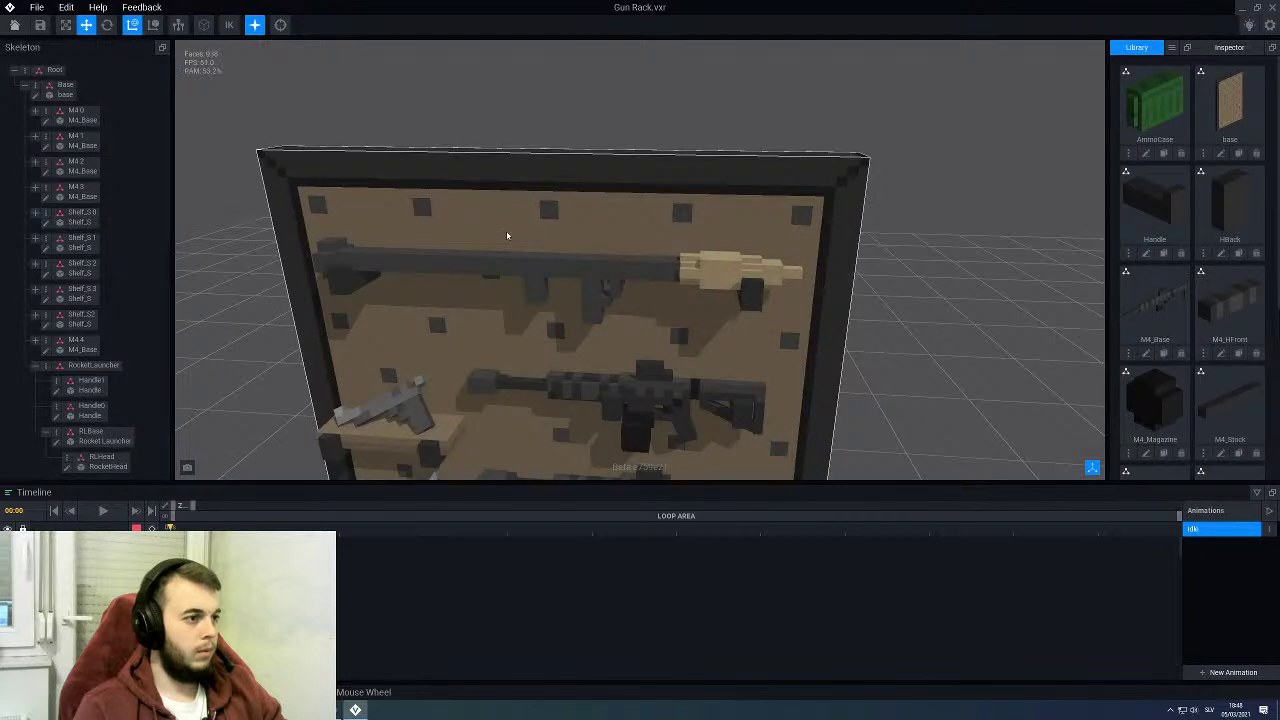
pyautogui.scroll(-3, 507, 235)
pyautogui.moveTo(531, 283); pyautogui.dragTo(706, 277, button='right')
pyautogui.scroll(3, 697, 278)
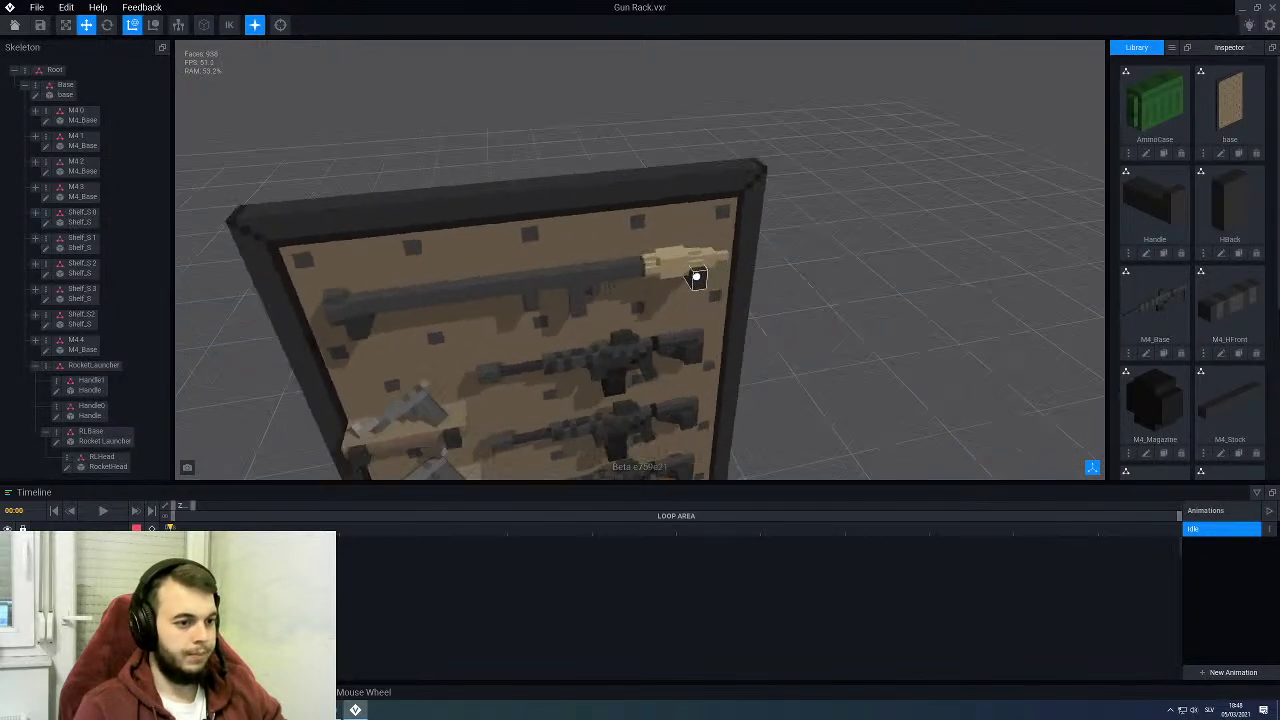
# Step: Open the Rocket Launcher model of the RLBase node for voxel editing
pyautogui.scroll(5, 697, 278)
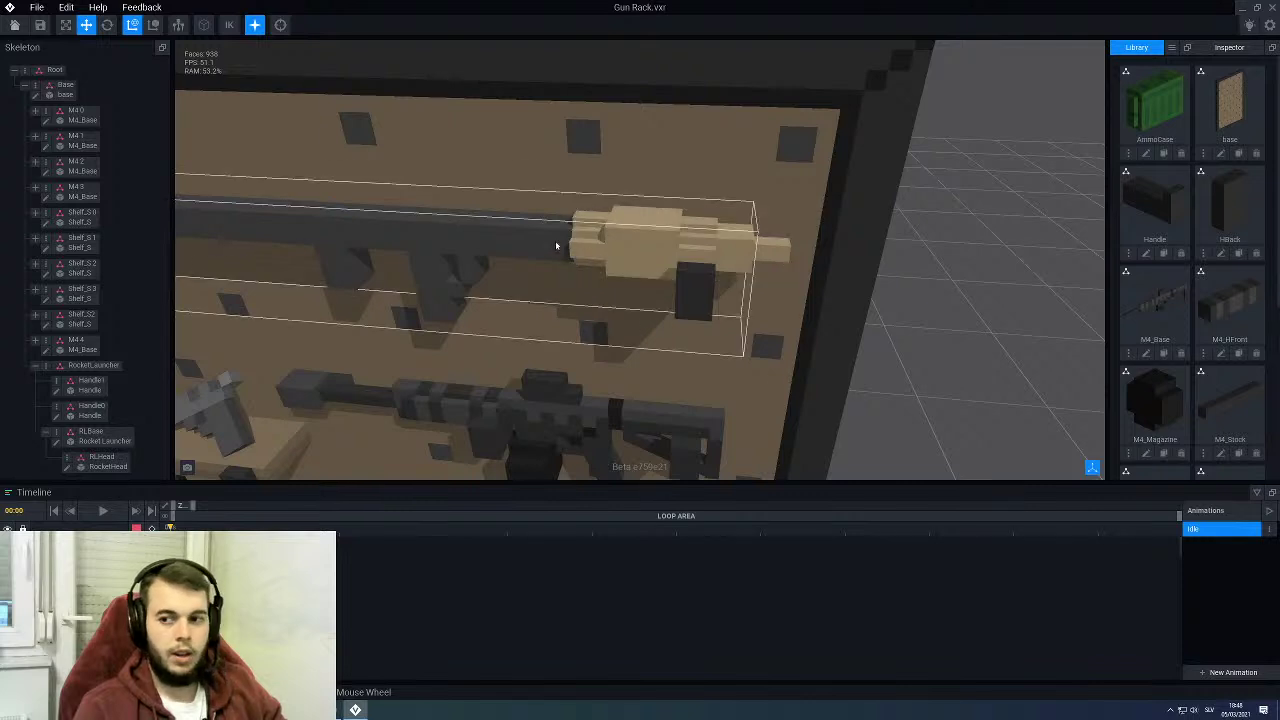
pyautogui.click(470, 222)
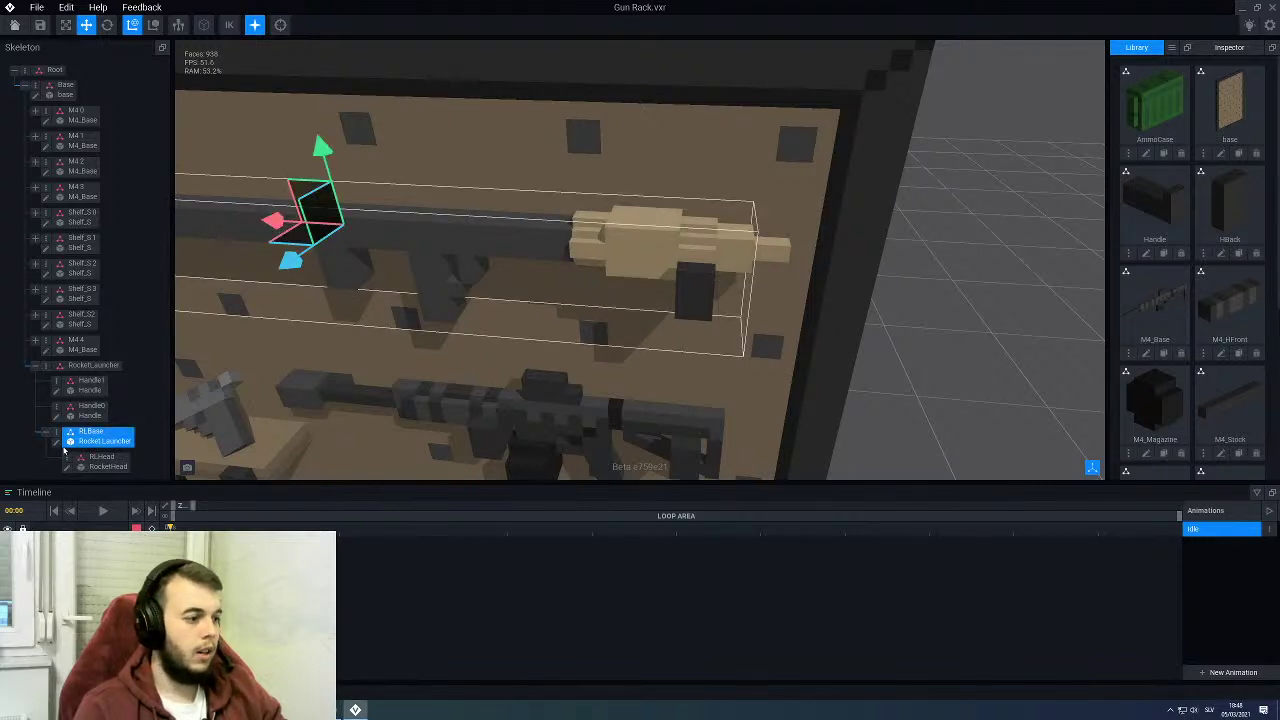
pyautogui.click(57, 442)
pyautogui.scroll(5, 703, 307)
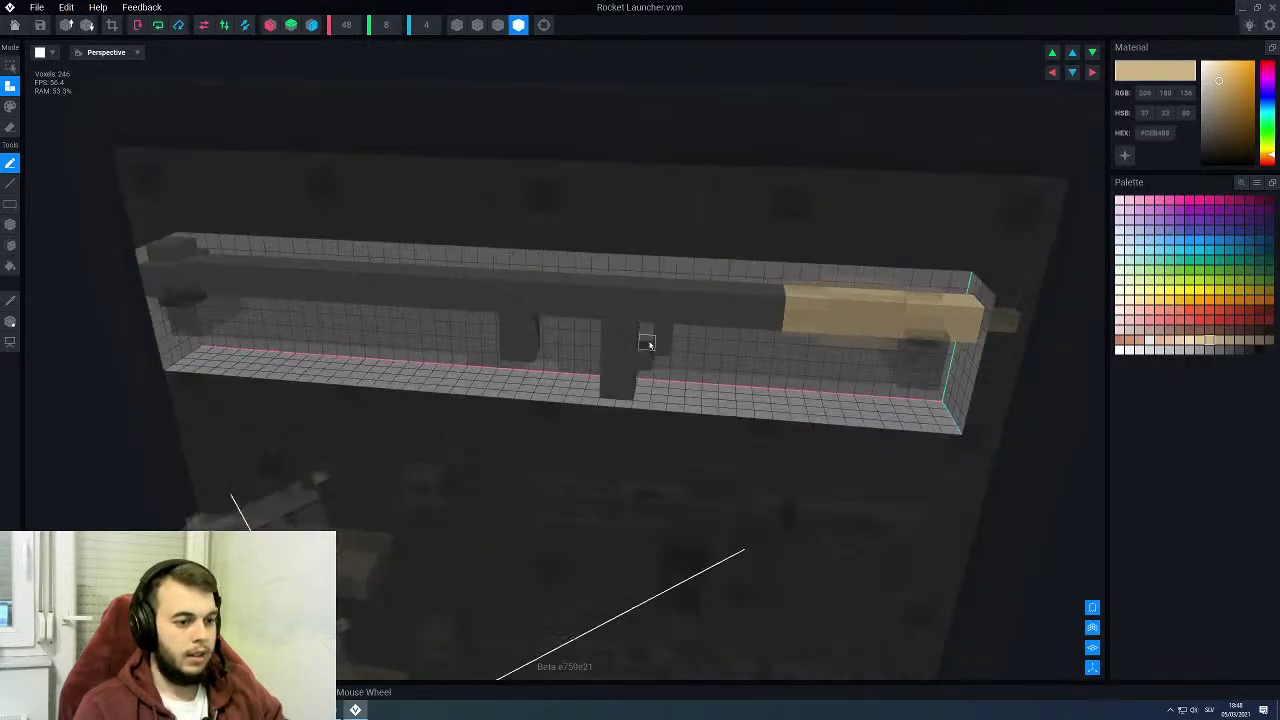
pyautogui.scroll(5, 703, 307)
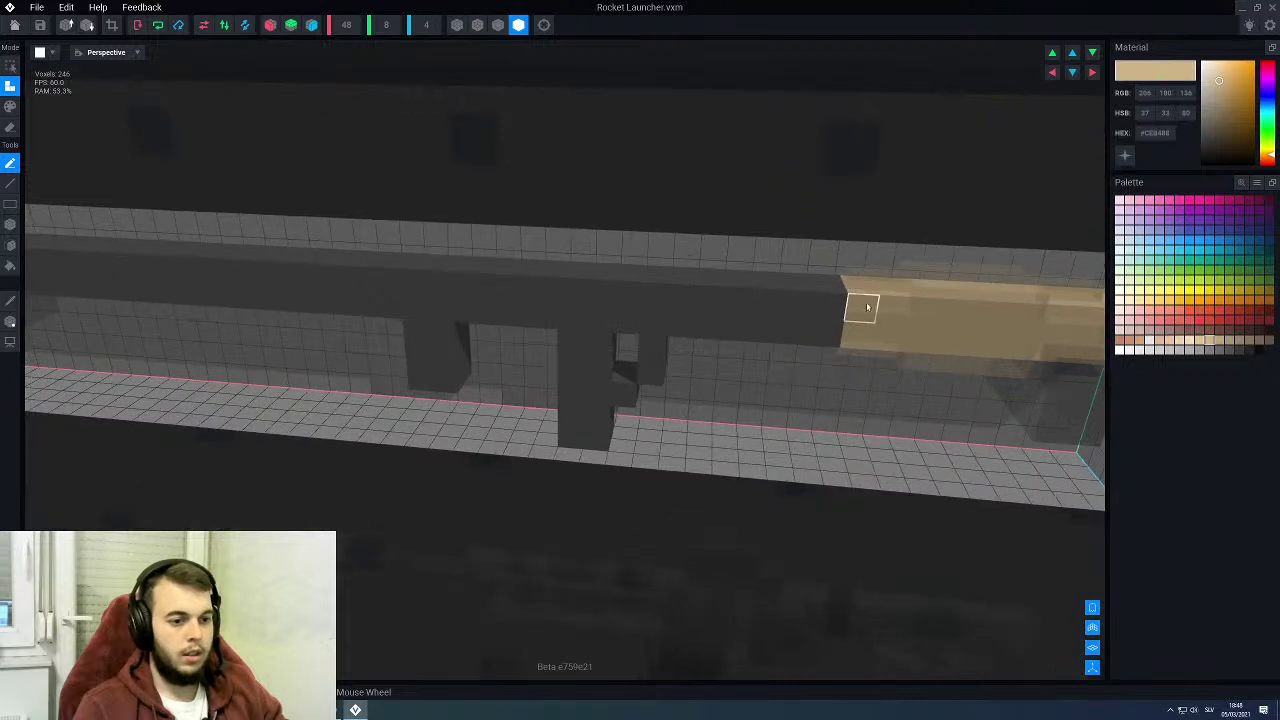
# Step: Paint a one-voxel-wide dark grey (#3B3B3B) band around the launcher's body beside the tan end, using the Box tool
pyautogui.press('i')
pyautogui.click(870, 307)
pyautogui.press('g')
pyautogui.press('b')
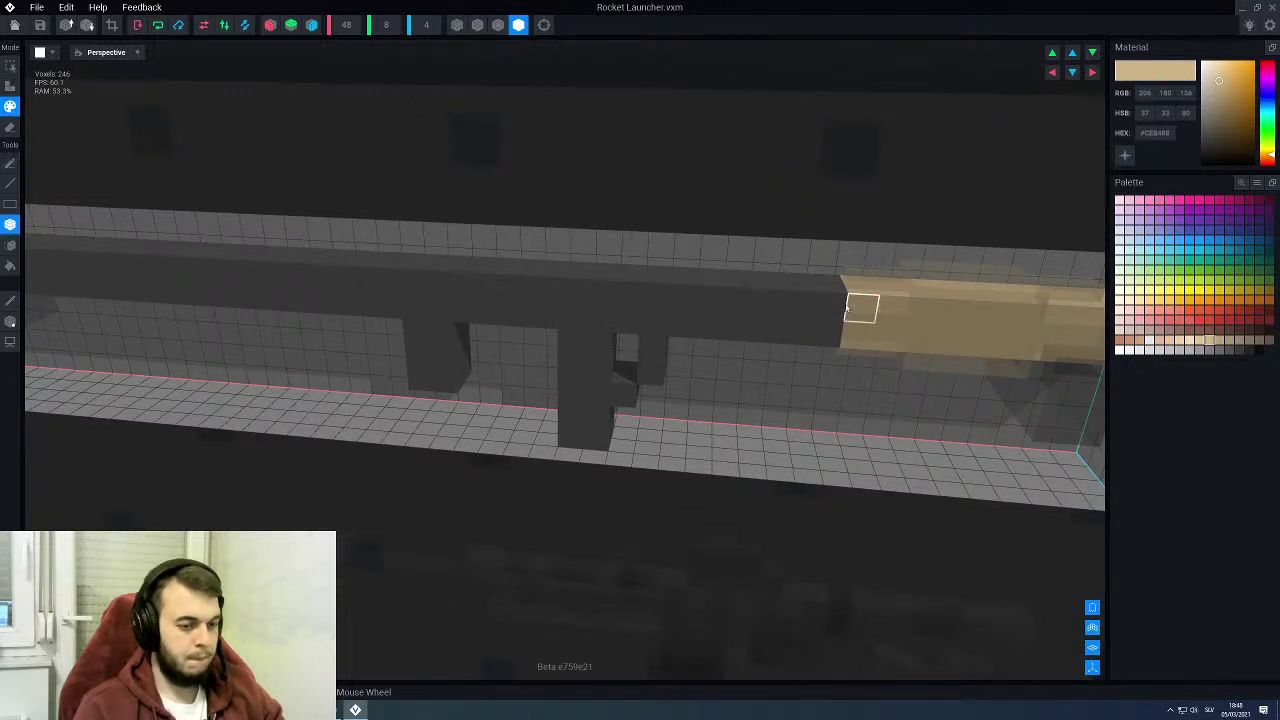
pyautogui.scroll(-5, 815, 330)
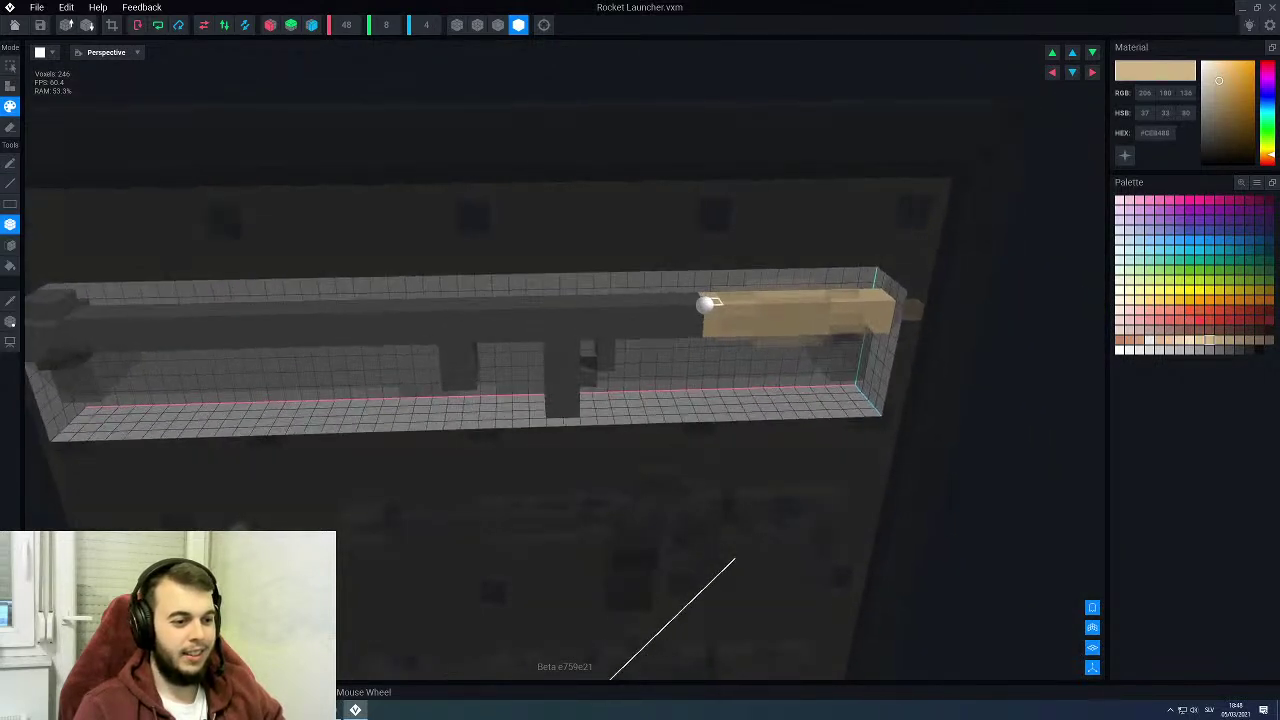
pyautogui.scroll(3, 658, 309)
pyautogui.press('i')
pyautogui.click(662, 315)
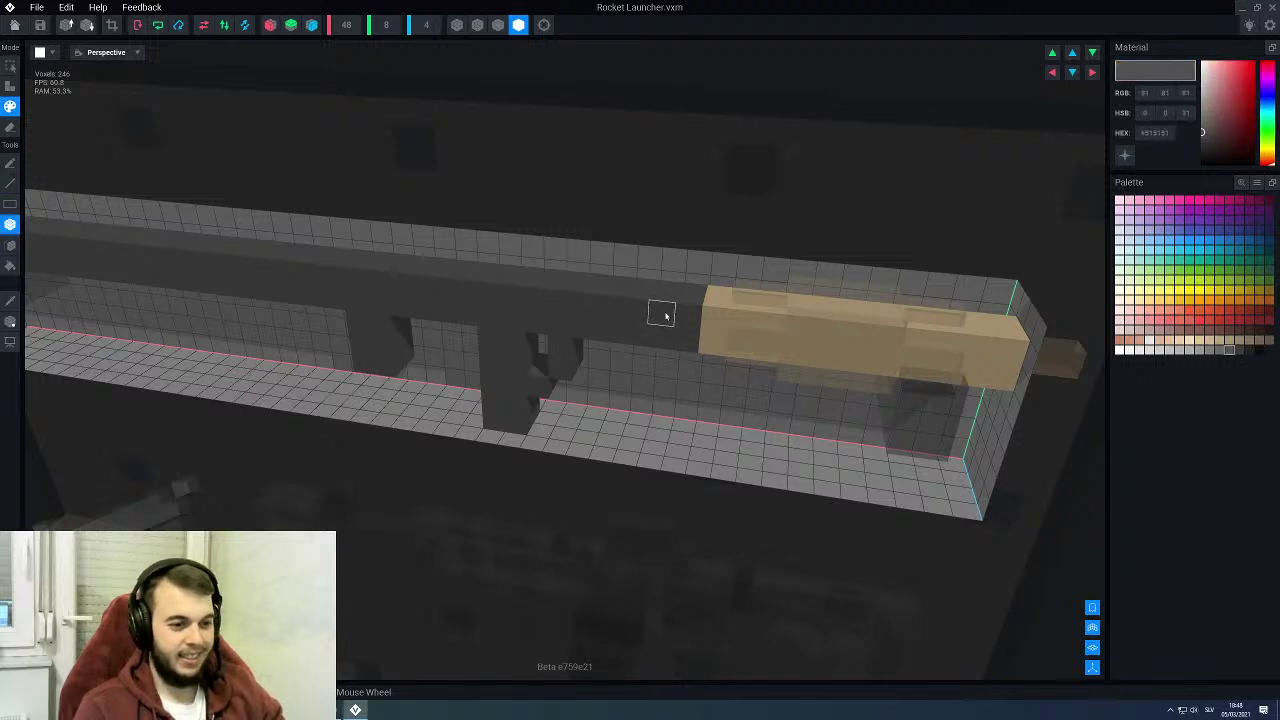
pyautogui.click(1240, 350)
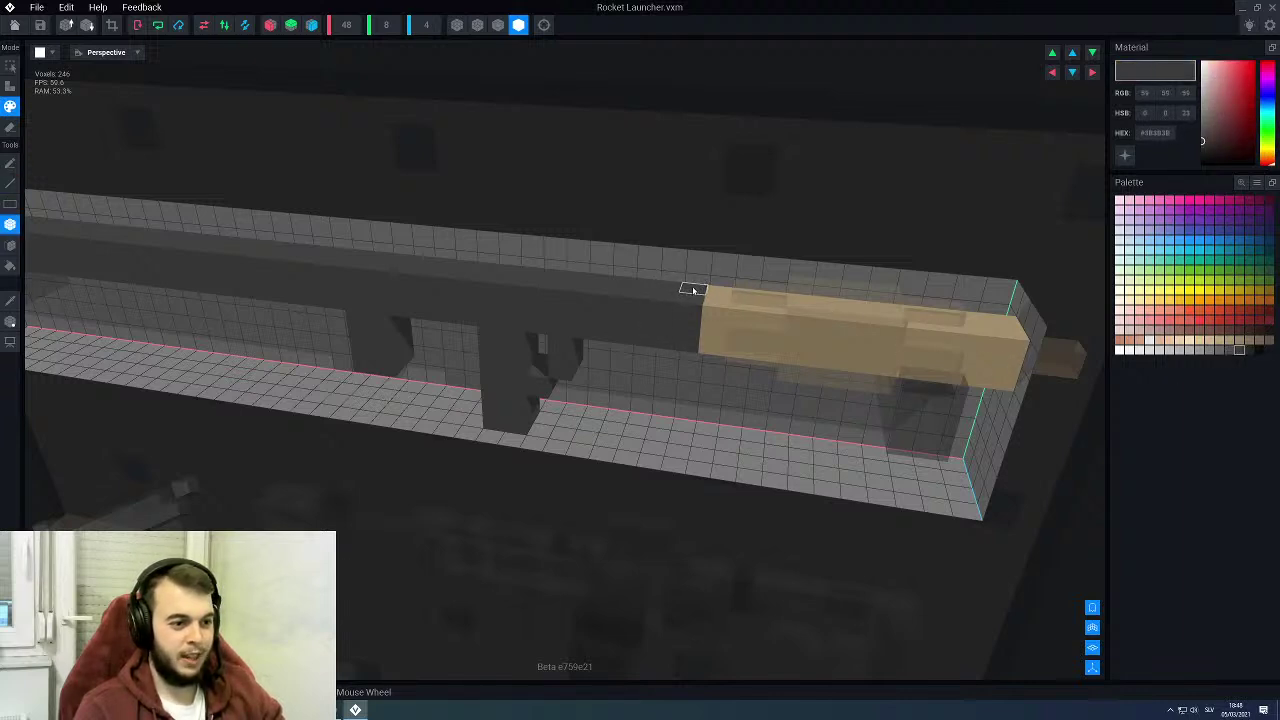
pyautogui.moveTo(588, 348); pyautogui.dragTo(601, 305, button='right')
pyautogui.scroll(2, 584, 348)
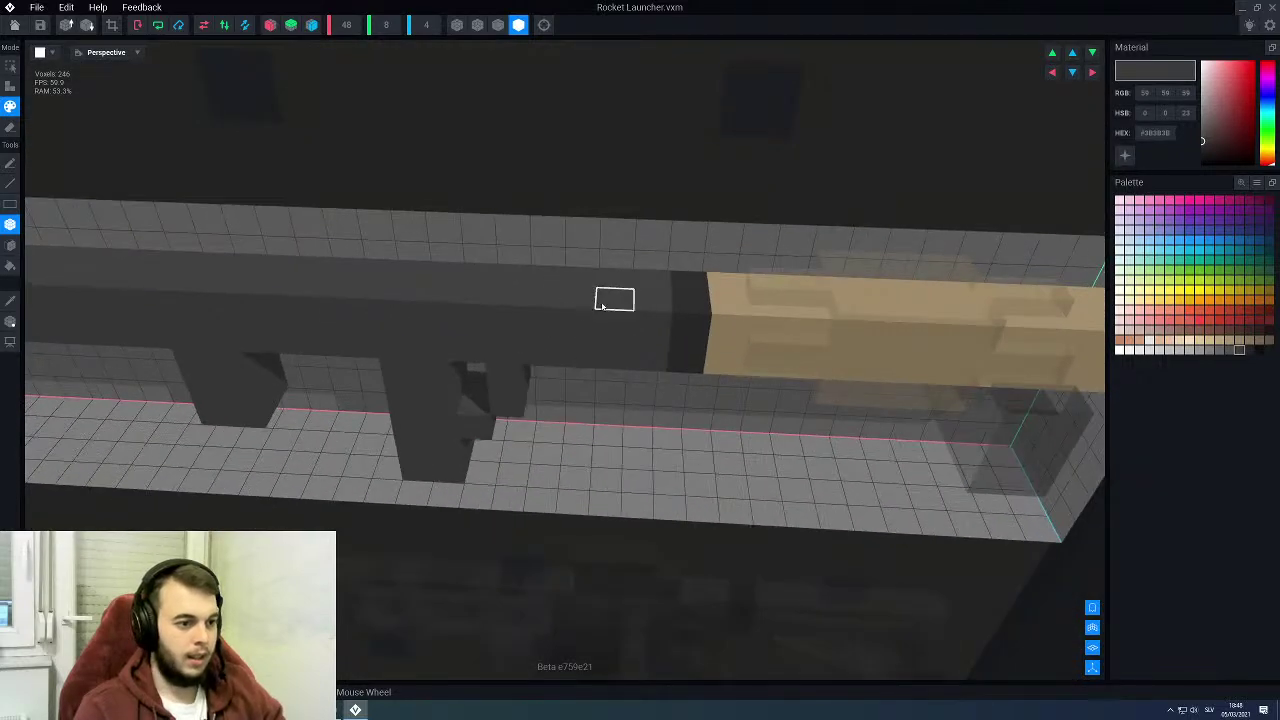
# Step: Sample the body's grey and add a 2 × 2 voxel block, one voxel high, on top of the launcher near the dark band
pyautogui.keyDown('alt'); pyautogui.click(607, 305); pyautogui.keyUp('alt')
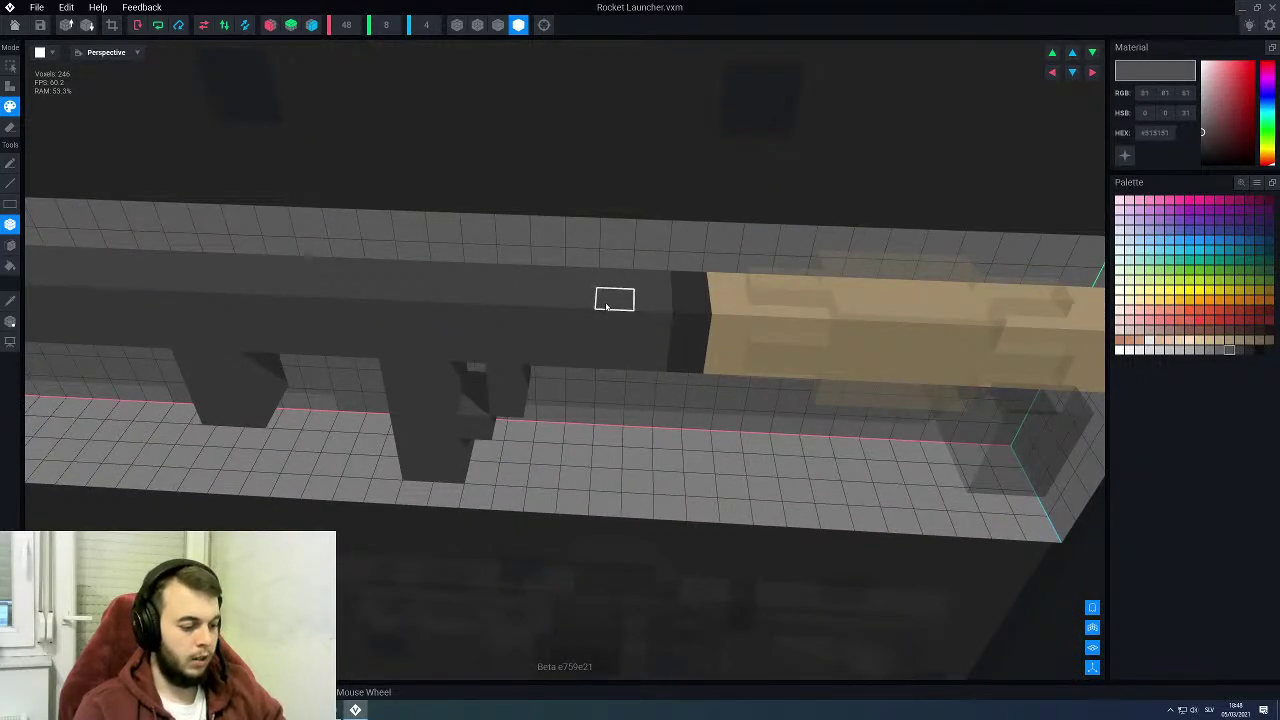
pyautogui.press('a')
pyautogui.moveTo(606, 305); pyautogui.dragTo(584, 290)
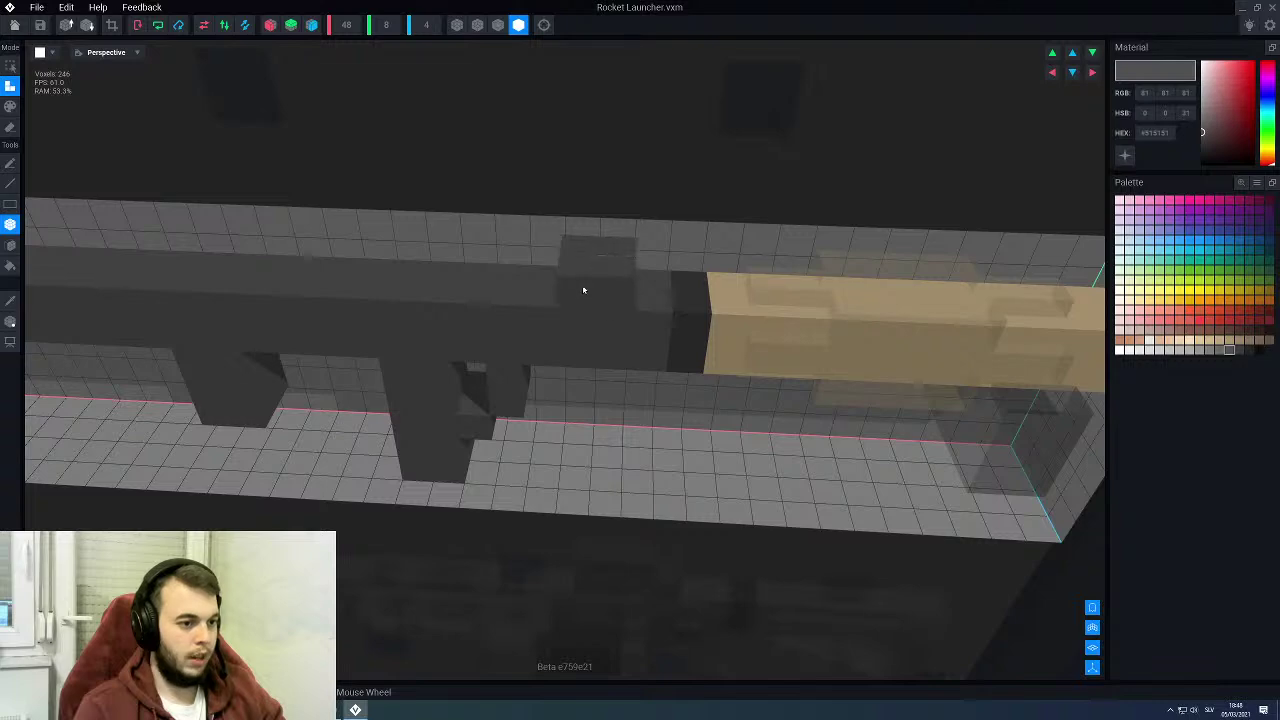
pyautogui.moveTo(581, 289); pyautogui.dragTo(532, 372, button='right')
pyautogui.scroll(4, 586, 428)
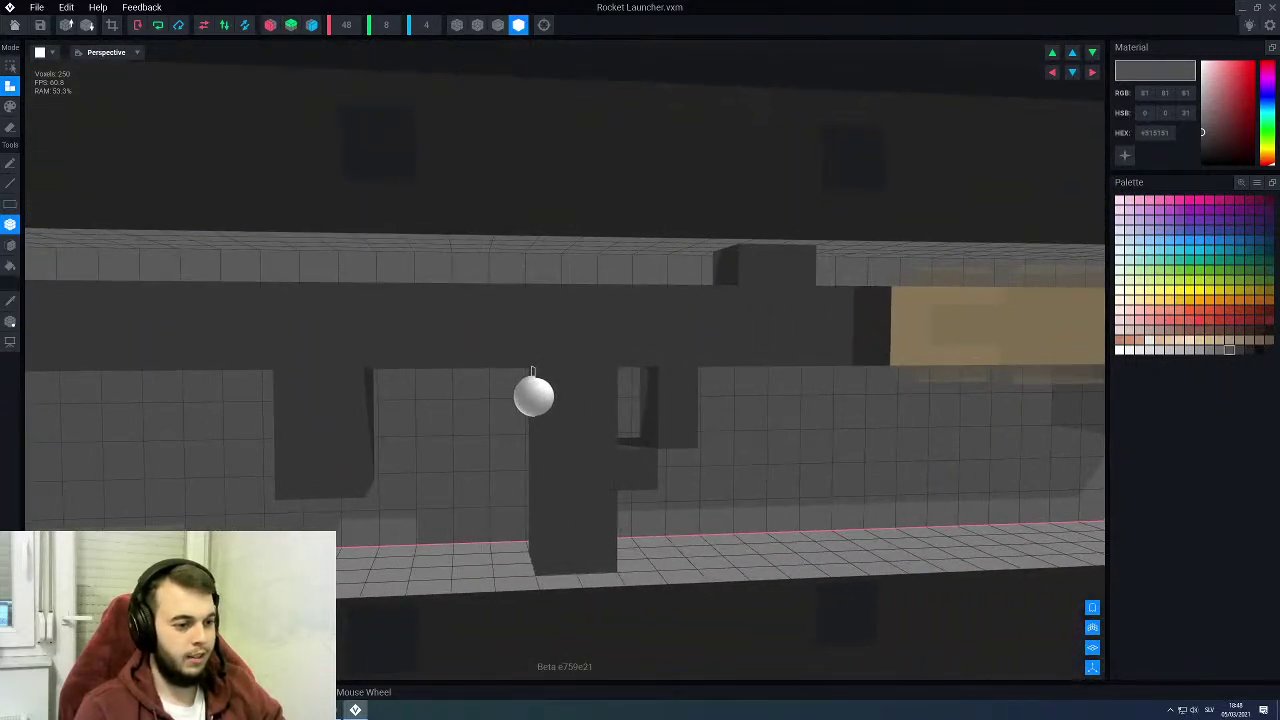
pyautogui.click(1240, 350)
pyautogui.moveTo(337, 466); pyautogui.dragTo(447, 427, button='right')
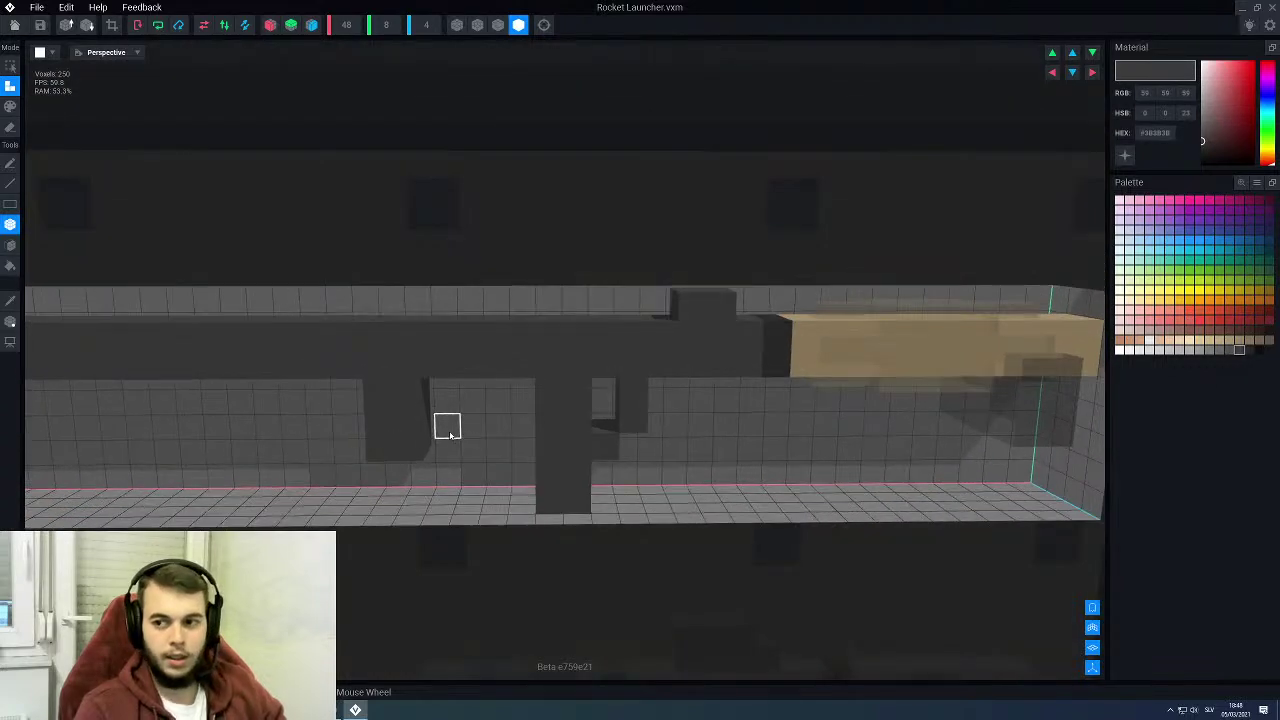
pyautogui.moveTo(608, 409); pyautogui.dragTo(629, 411, button='middle')
pyautogui.moveTo(670, 402); pyautogui.dragTo(639, 386, button='right')
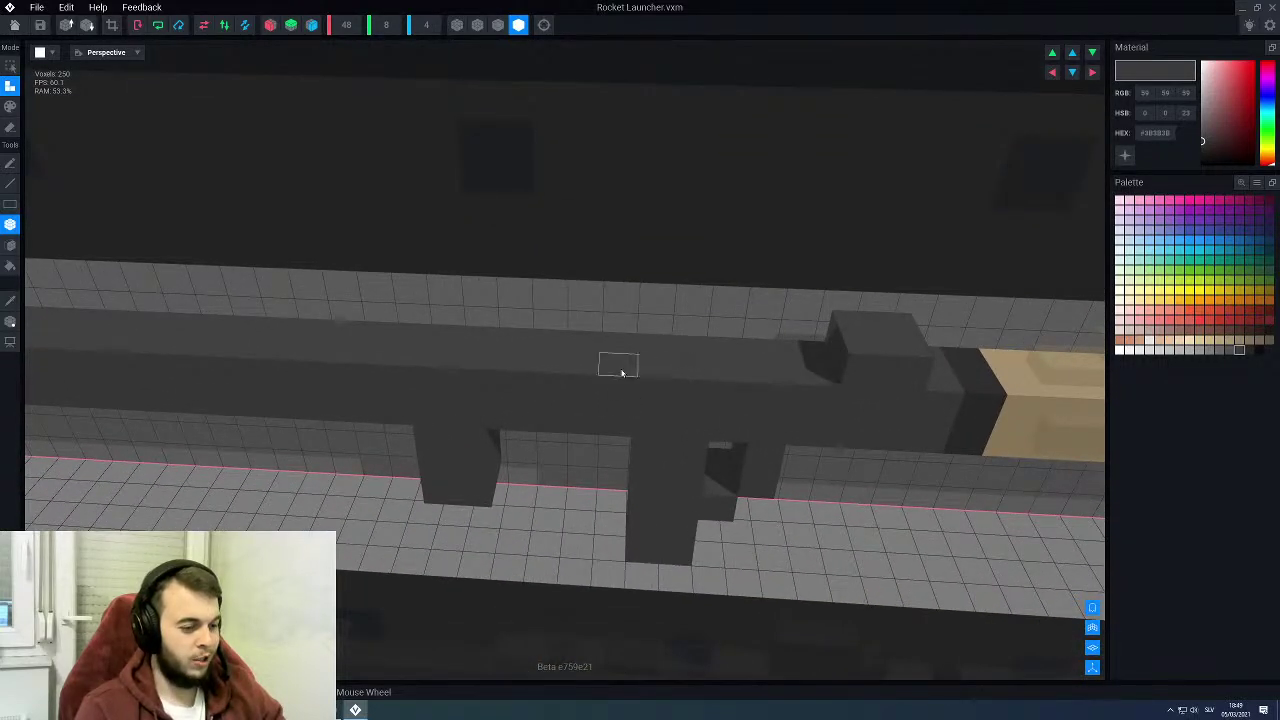
pyautogui.moveTo(593, 353); pyautogui.dragTo(646, 363)
pyautogui.rightClick(646, 363)
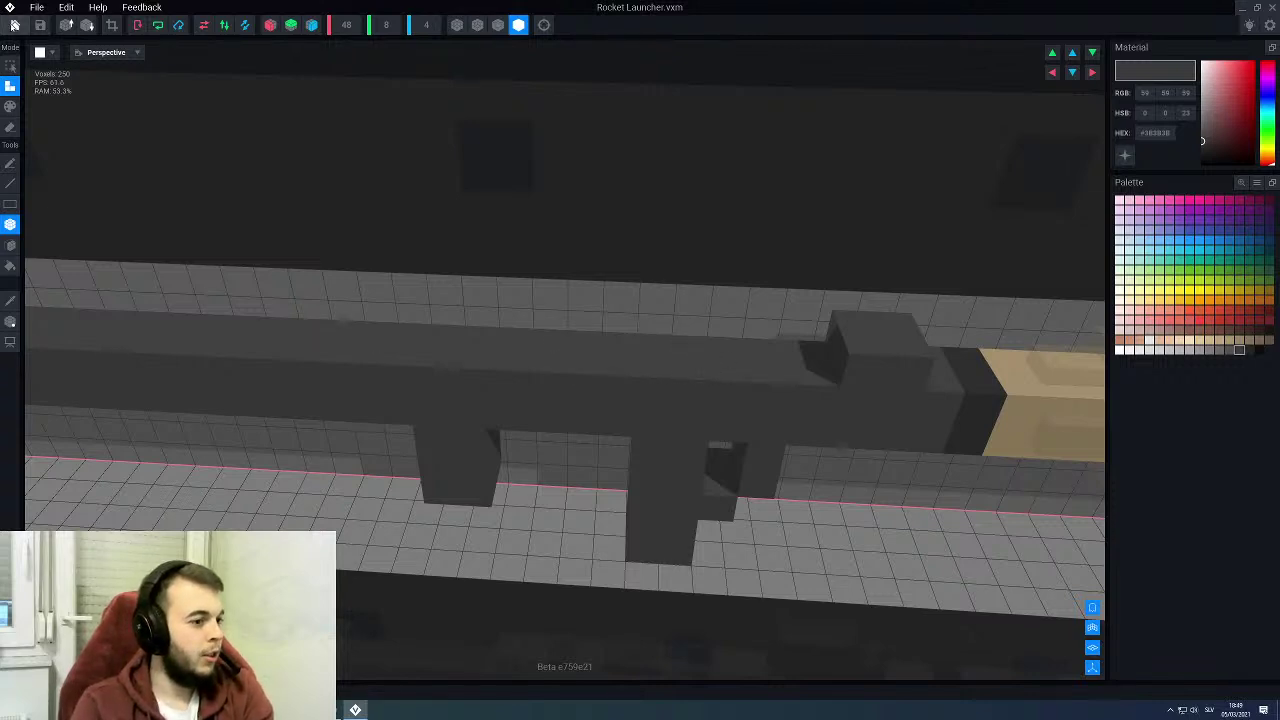
# Step: Save the Rocket Launcher model and return to the Gun Rack rig to view the updated launcher
pyautogui.click(14, 24)
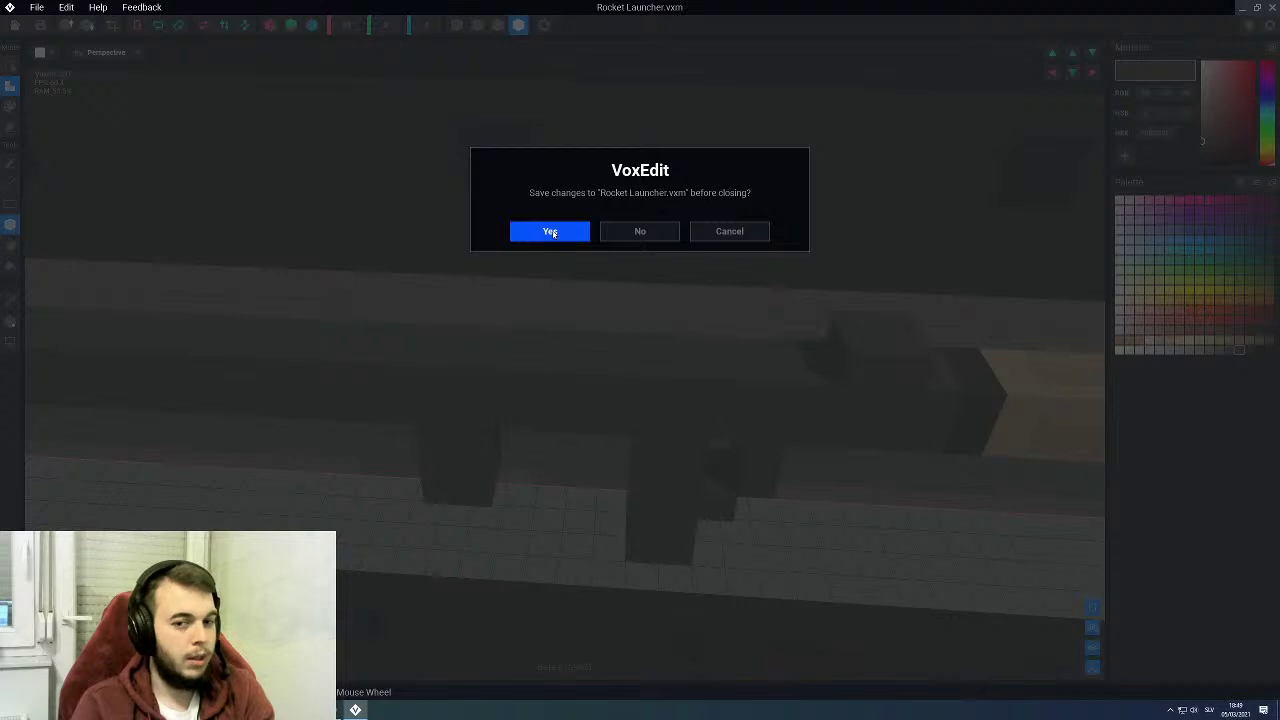
pyautogui.click(550, 231)
pyautogui.scroll(3, 597, 226)
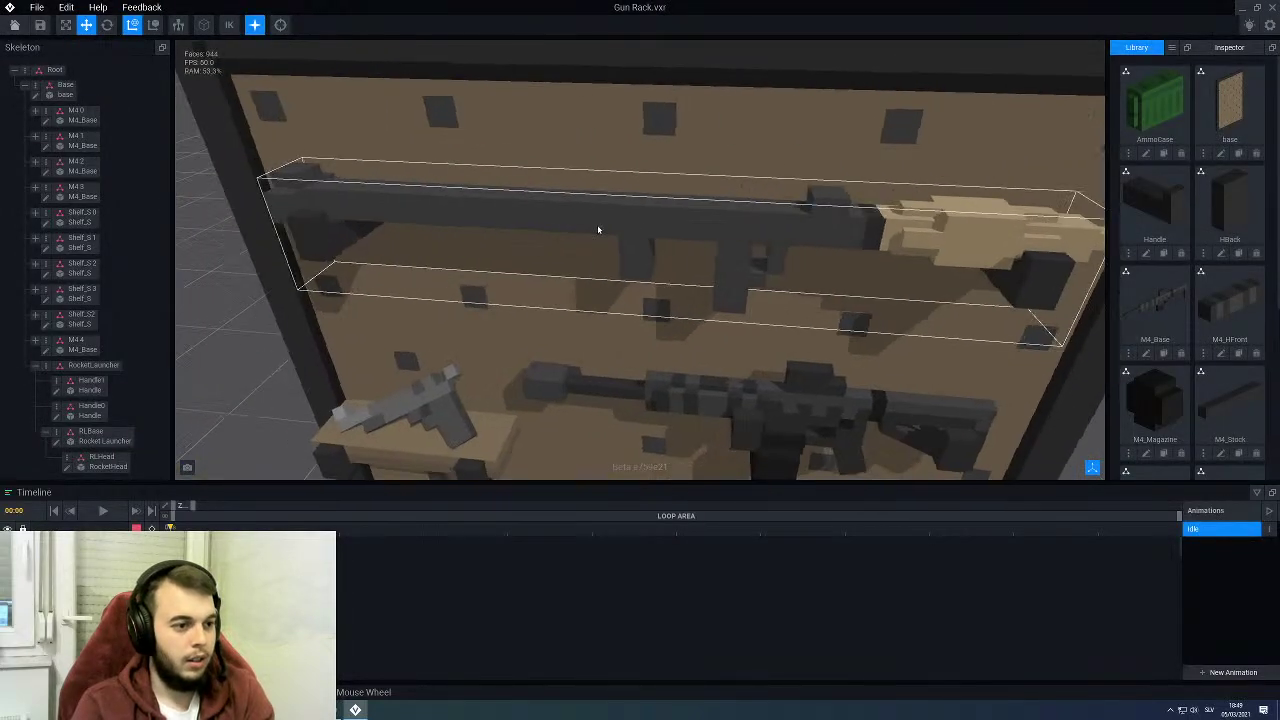
pyautogui.scroll(-3, 598, 230)
pyautogui.moveTo(591, 231); pyautogui.dragTo(589, 232, button='right')
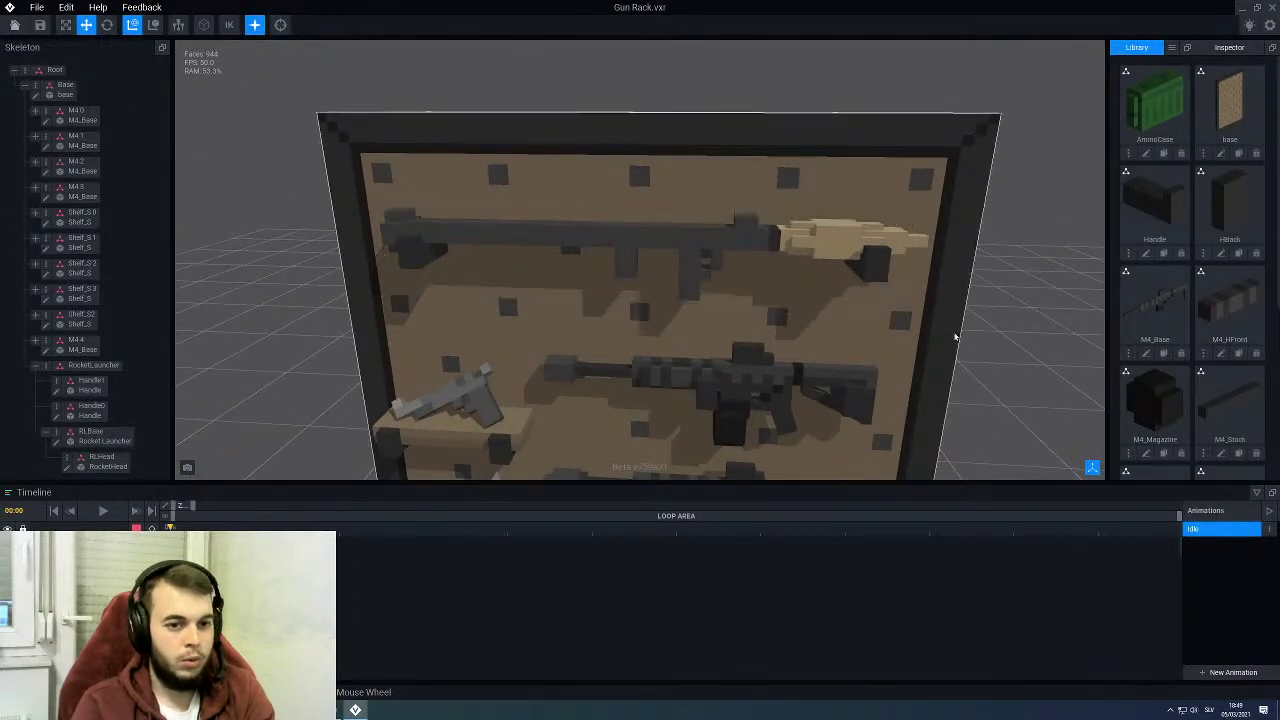
pyautogui.scroll(-3, 955, 336)
pyautogui.scroll(4, 714, 289)
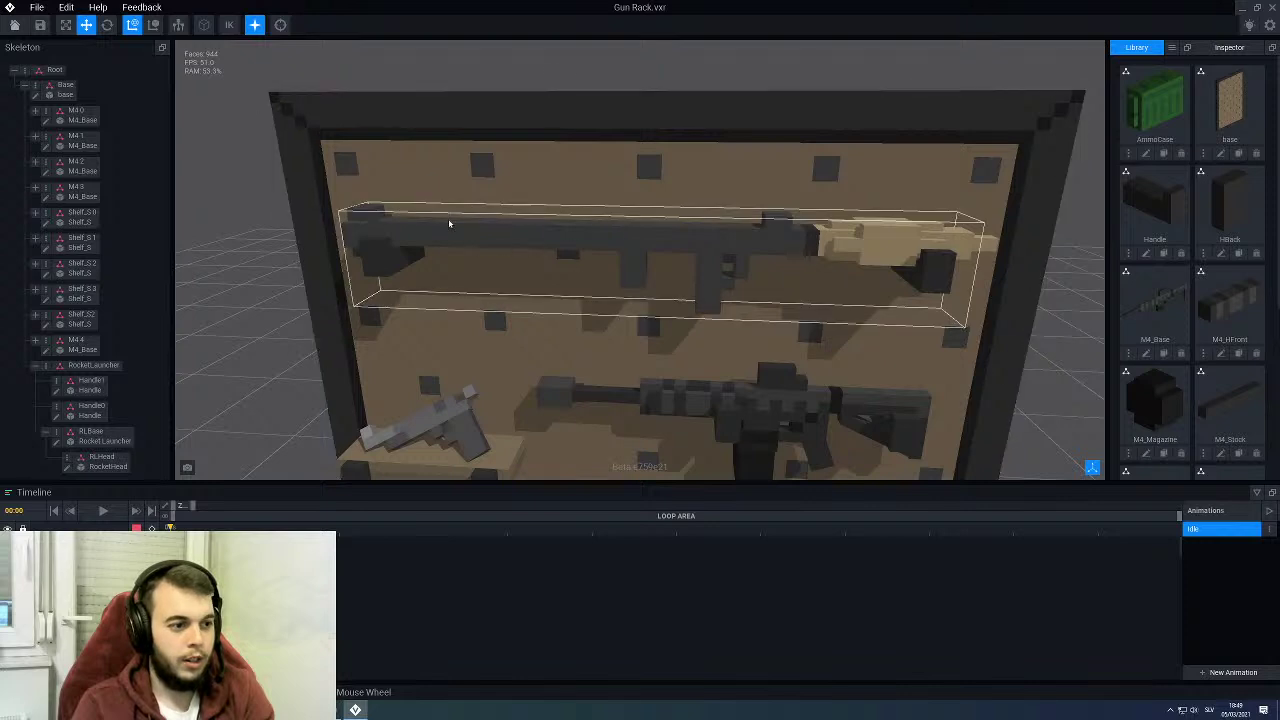
# Step: Clone the RocketHead model under the name Wood and open the clone for editing
pyautogui.scroll(-3, 1199, 308)
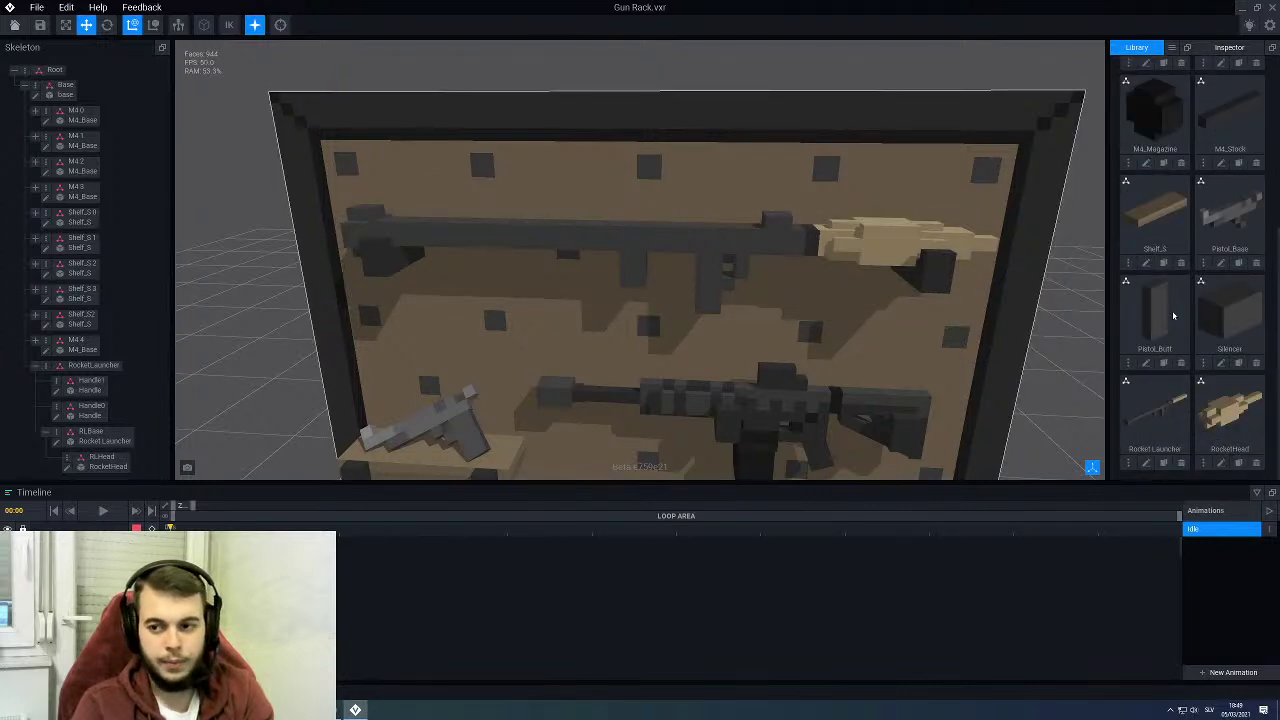
pyautogui.click(1238, 465)
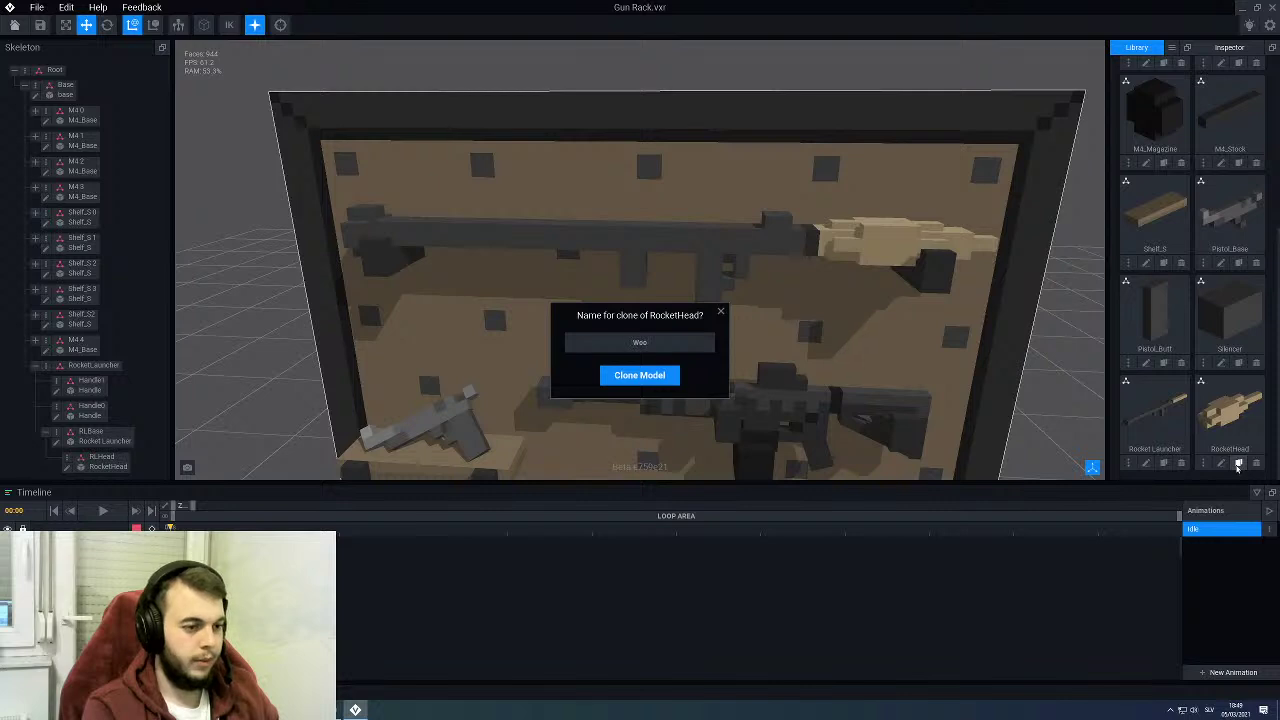
pyautogui.press('Return')
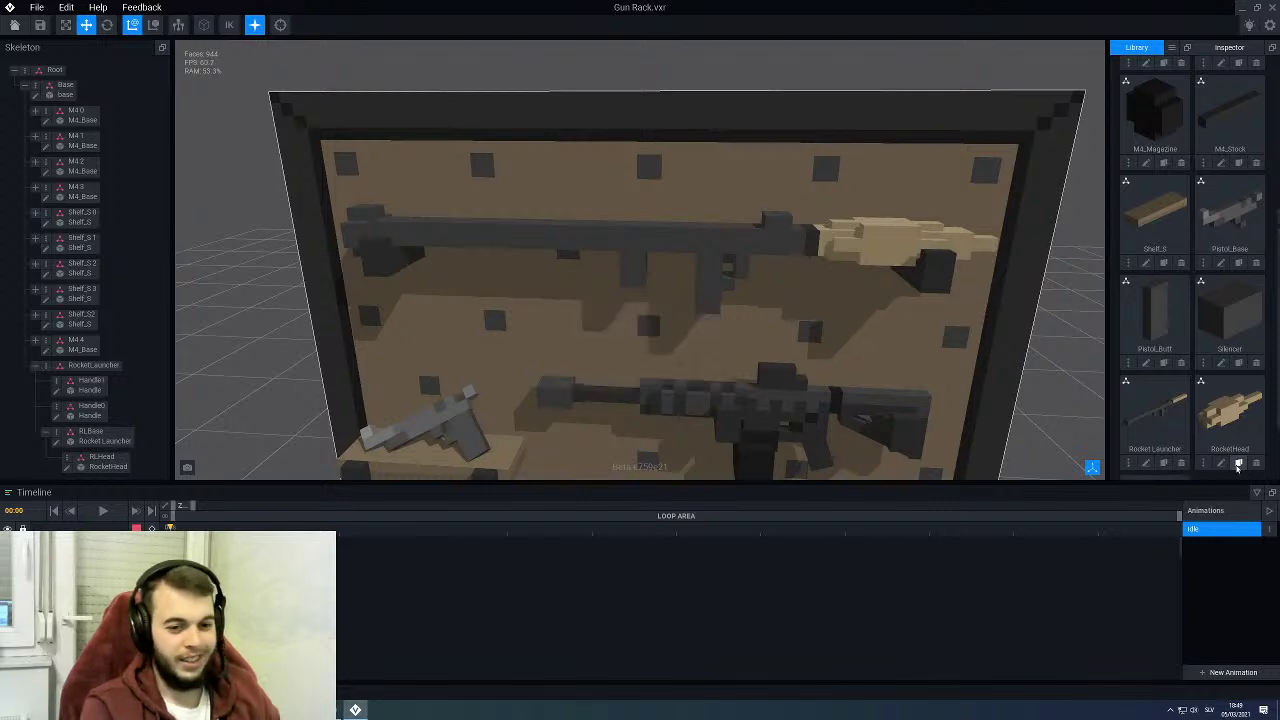
pyautogui.scroll(-1, 1173, 357)
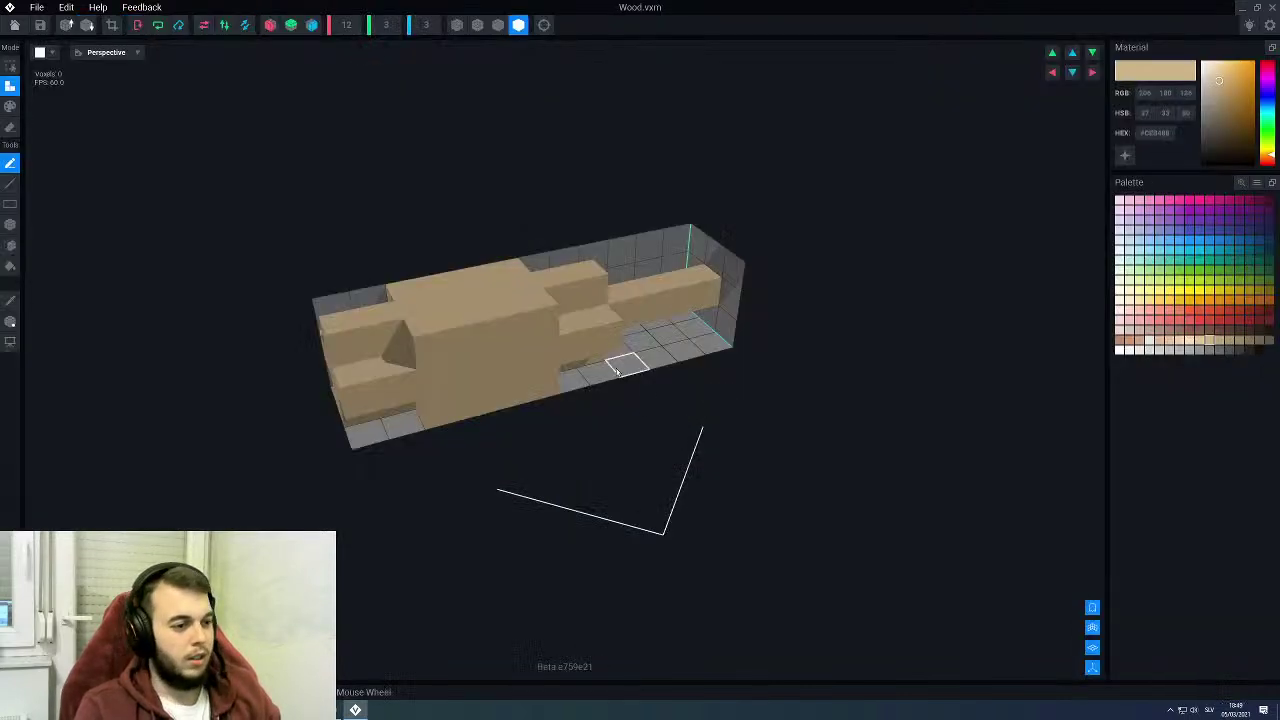
pyautogui.moveTo(629, 365); pyautogui.dragTo(597, 371, button='right')
pyautogui.scroll(3, 565, 378)
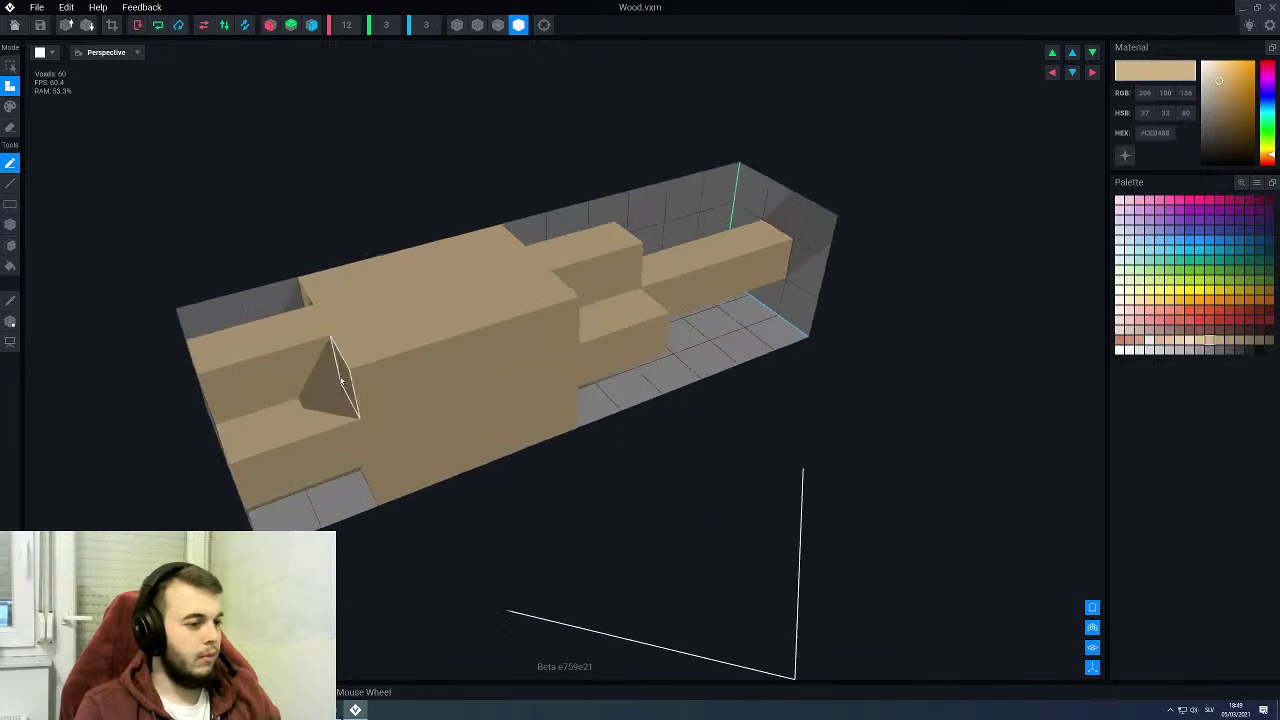
pyautogui.moveTo(250, 352); pyautogui.dragTo(420, 396, button='middle')
pyautogui.moveTo(477, 423); pyautogui.dragTo(468, 424, button='right')
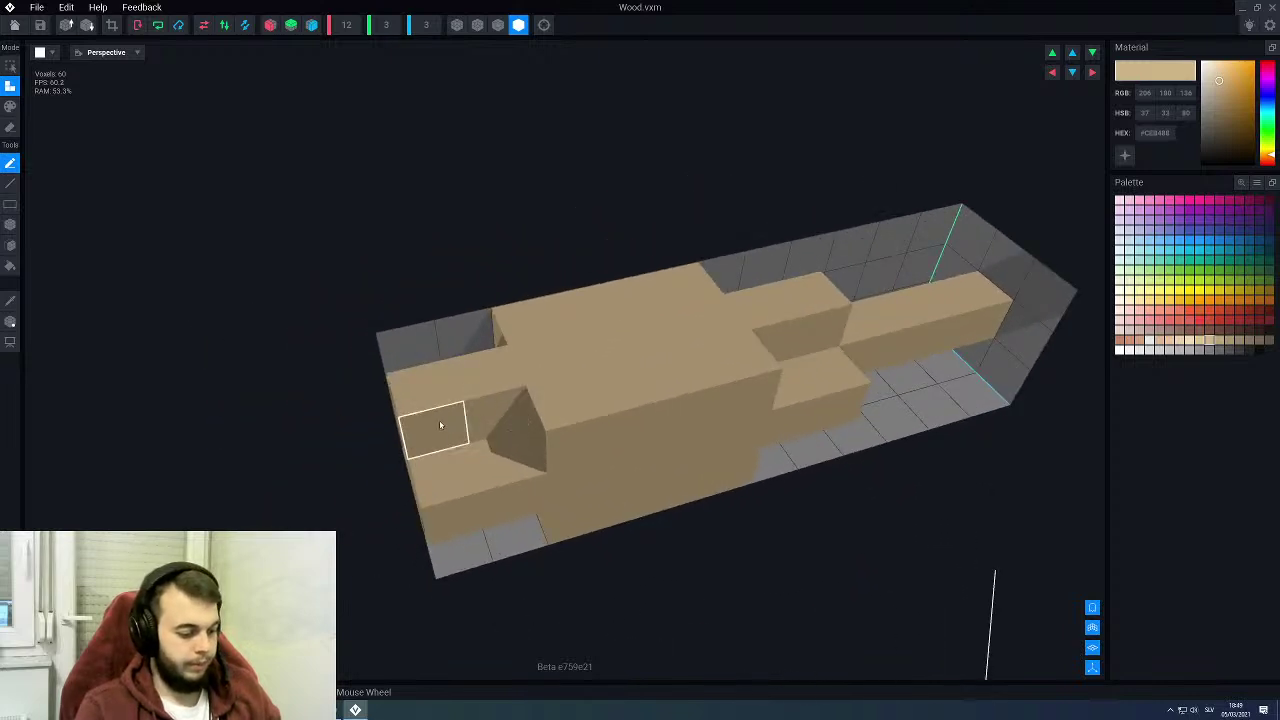
pyautogui.click(457, 491)
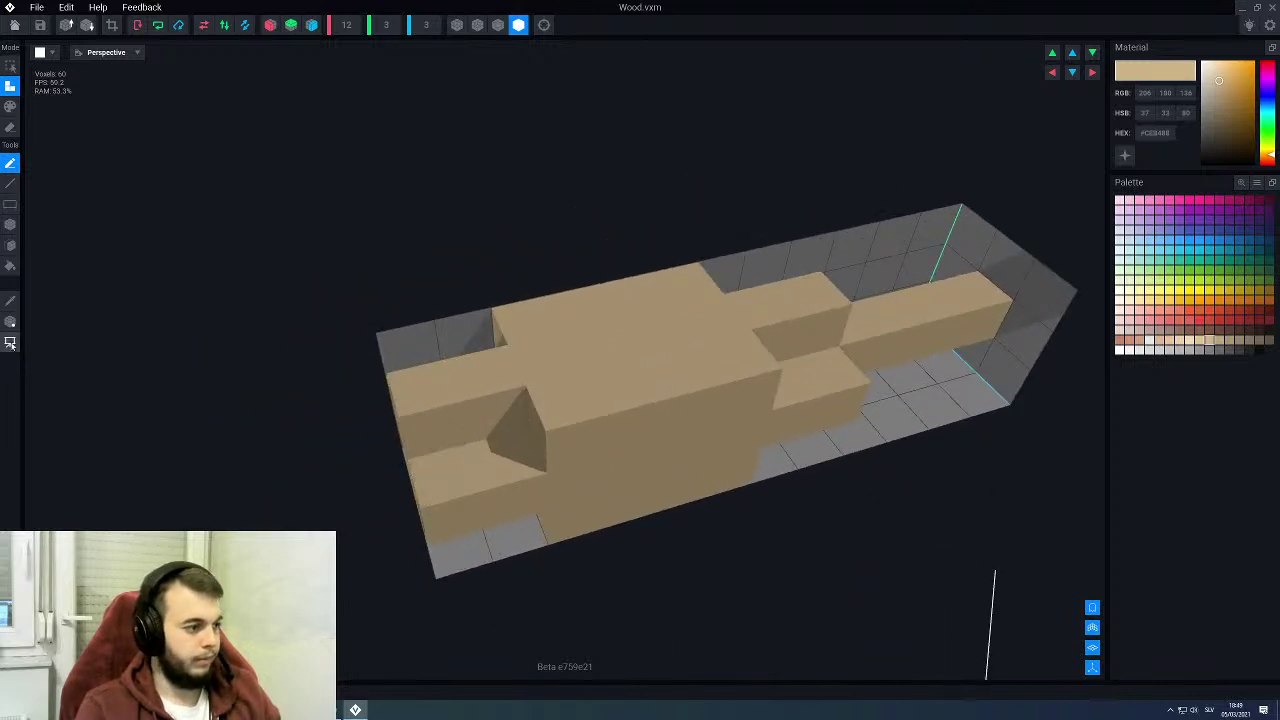
pyautogui.click(10, 321)
pyautogui.moveTo(405, 471)
pyautogui.mouseDown()
pyautogui.moveTo(432, 464)
pyautogui.moveTo(416, 466)
pyautogui.mouseUp()
pyautogui.click(12, 323)
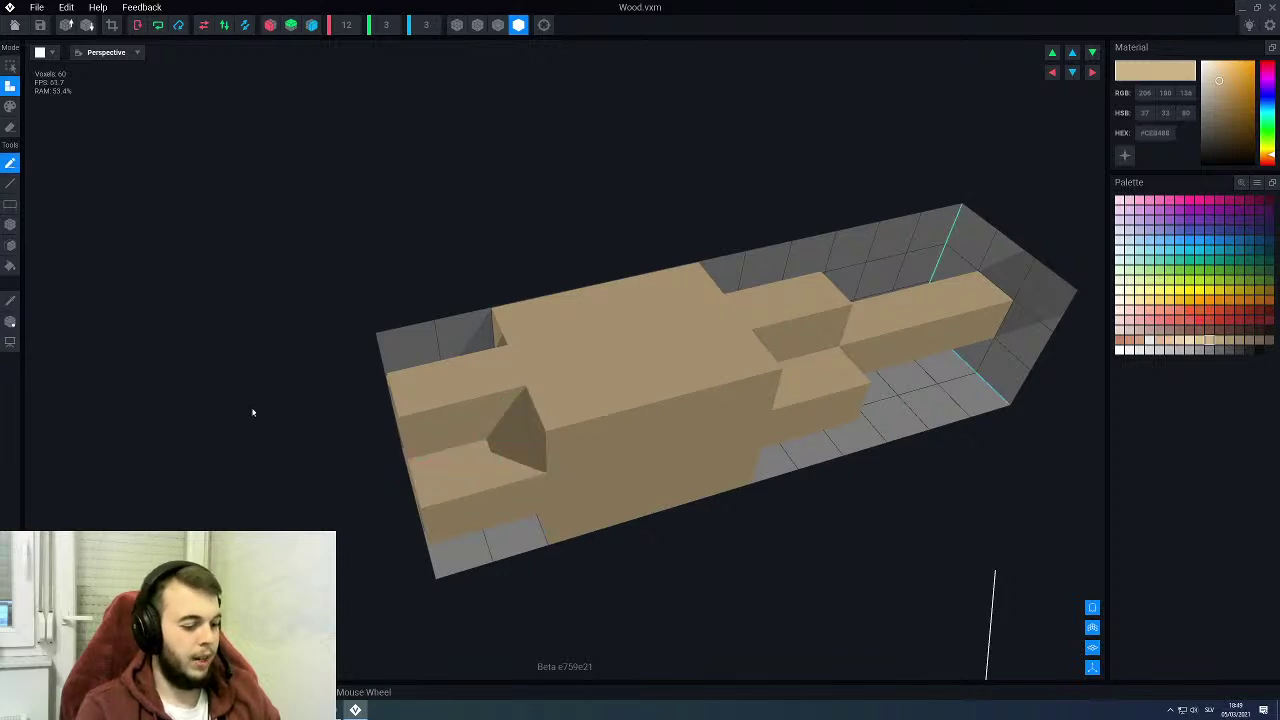
# Step: Erase the plus-shaped tail and the stepped nose with the Box tool, keeping only the 4 × 3 × 3 voxel middle block
pyautogui.press('e')
pyautogui.press('b')
pyautogui.moveTo(458, 387); pyautogui.dragTo(470, 542)
pyautogui.scroll(-3, 470, 530)
pyautogui.moveTo(765, 466)
pyautogui.mouseDown(button='right')
pyautogui.moveTo(780, 497)
pyautogui.moveTo(763, 475)
pyautogui.mouseUp(button='right')
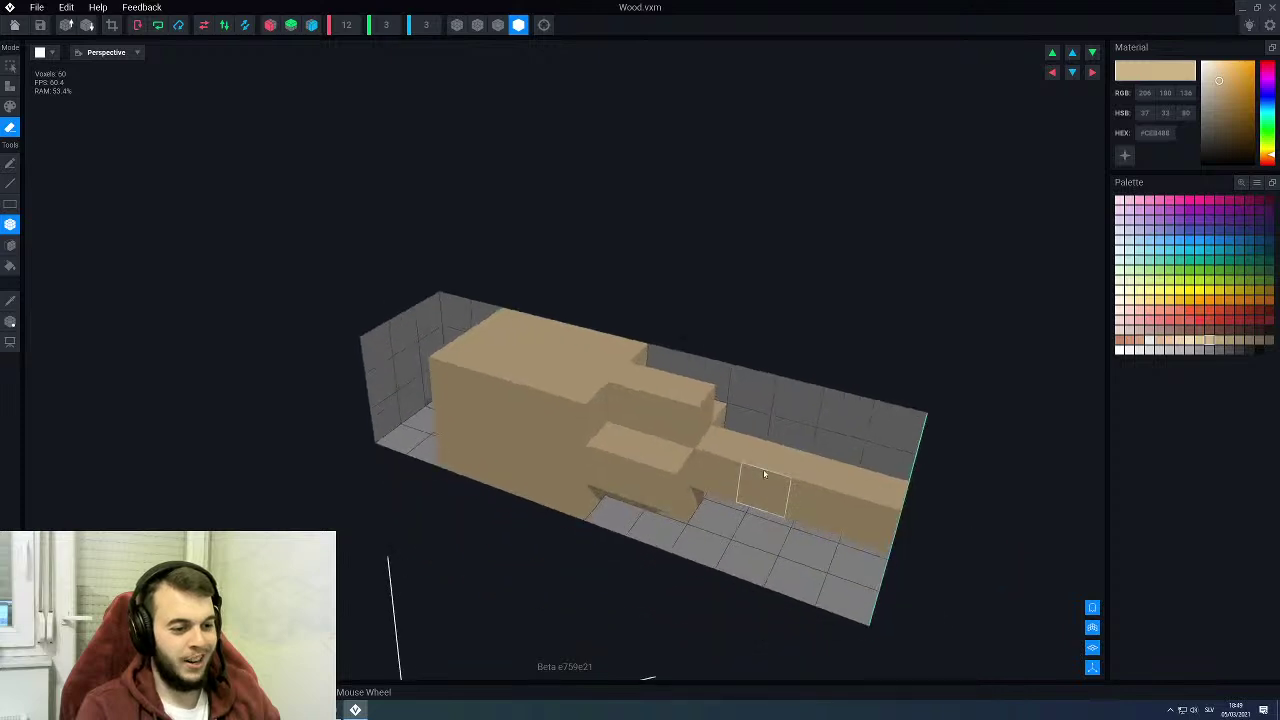
pyautogui.moveTo(675, 358)
pyautogui.mouseDown()
pyautogui.moveTo(851, 557)
pyautogui.moveTo(846, 586)
pyautogui.mouseUp()
pyautogui.moveTo(846, 586)
pyautogui.mouseDown(button='right')
pyautogui.moveTo(571, 457)
pyautogui.moveTo(493, 449)
pyautogui.mouseUp(button='right')
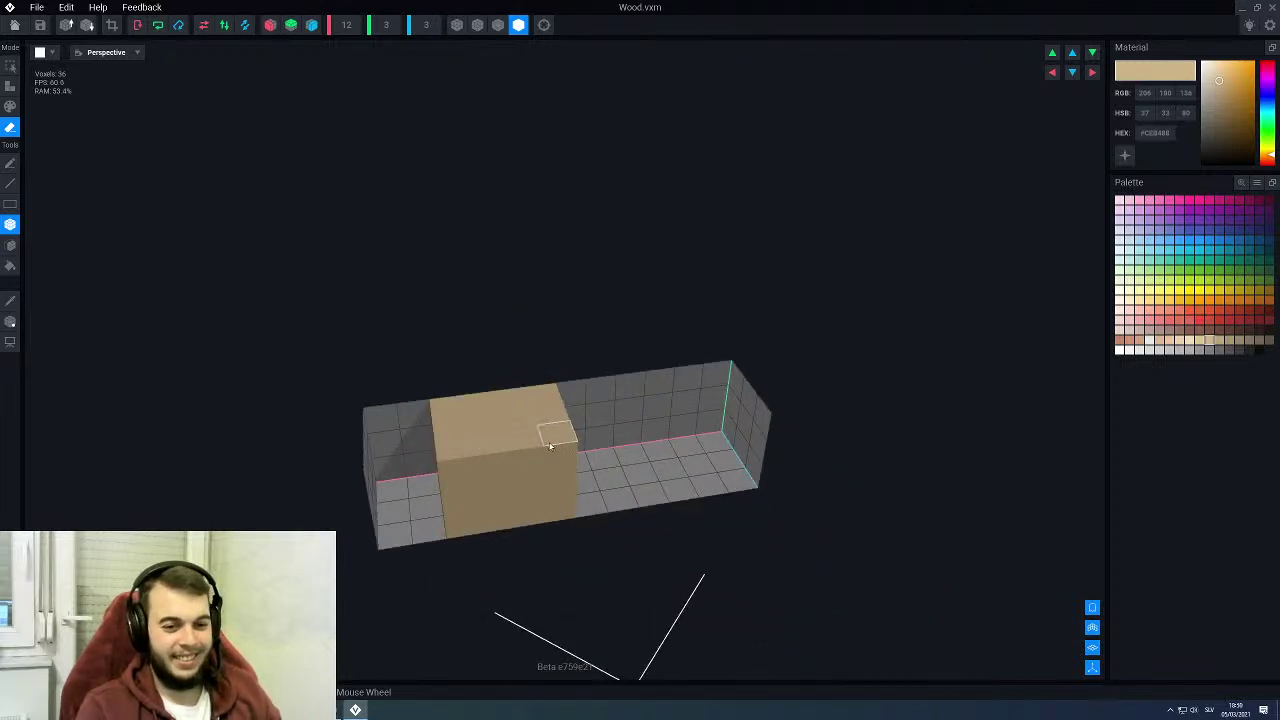
# Step: Extend the block by two voxels at each end with the Face tool and crop the model volume to 8 × 3 × 3 voxels
pyautogui.press('t')
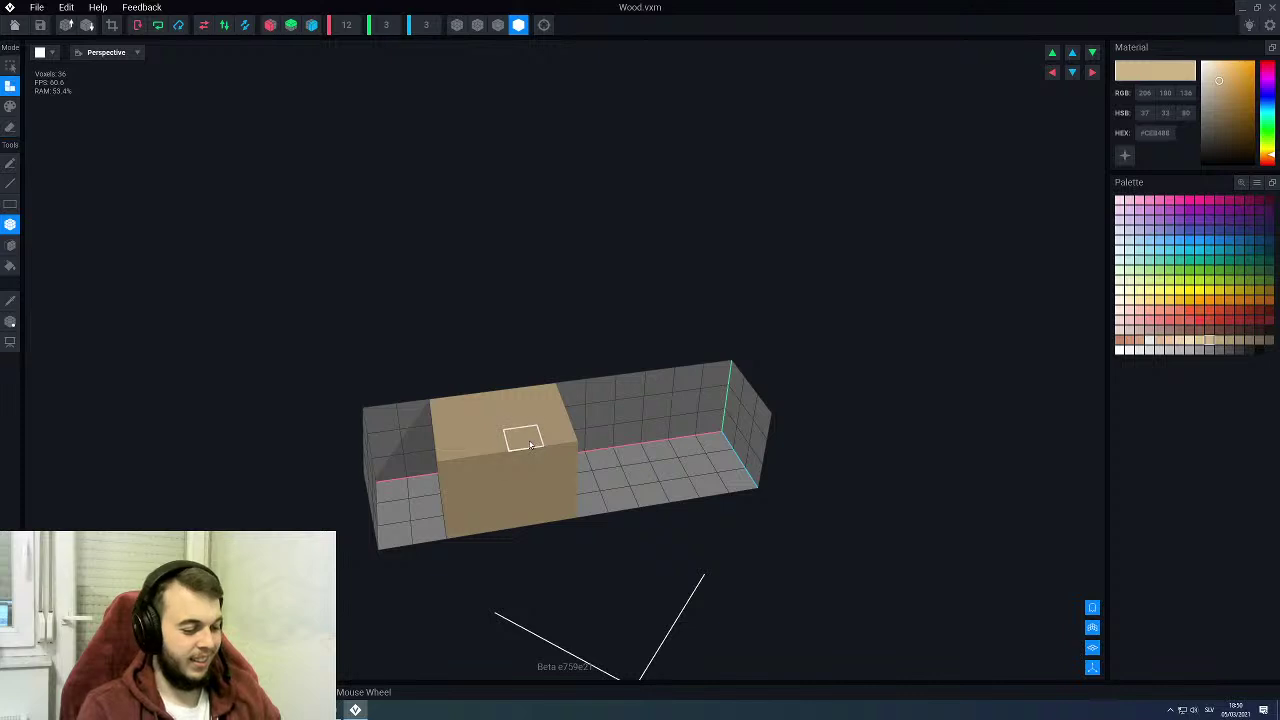
pyautogui.press('f')
pyautogui.moveTo(523, 437); pyautogui.dragTo(446, 471, button='right')
pyautogui.moveTo(398, 485); pyautogui.dragTo(376, 499)
pyautogui.moveTo(443, 500); pyautogui.dragTo(480, 537, button='right')
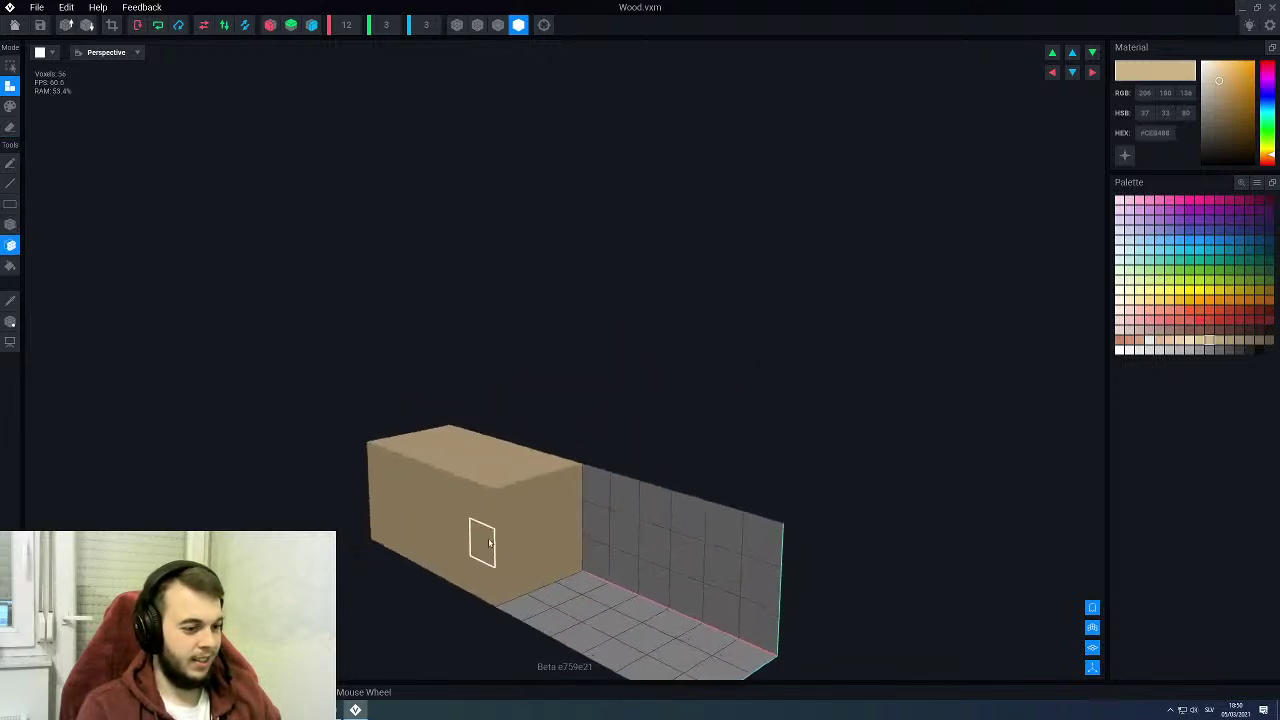
pyautogui.click(113, 25)
pyautogui.scroll(-3, 357, 351)
pyautogui.moveTo(483, 462)
pyautogui.mouseDown(button='right')
pyautogui.moveTo(460, 472)
pyautogui.moveTo(486, 477)
pyautogui.mouseUp(button='right')
pyautogui.moveTo(661, 451); pyautogui.dragTo(674, 447, button='middle')
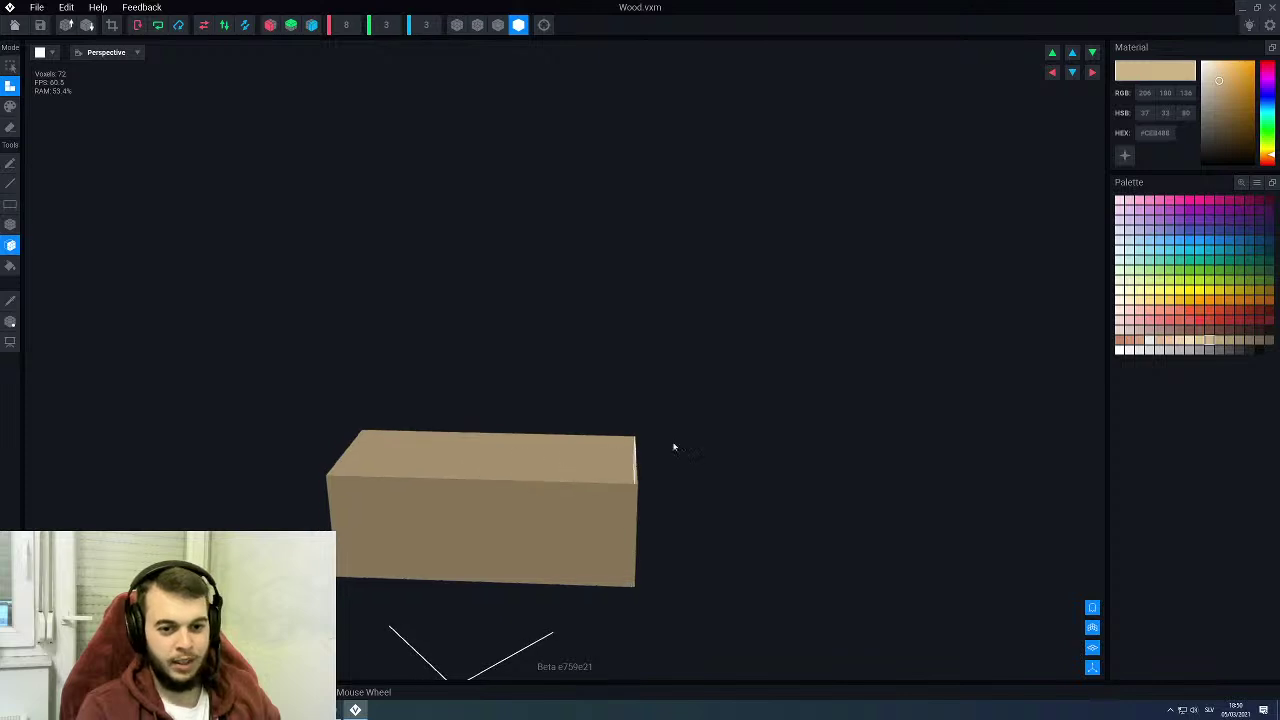
pyautogui.moveTo(617, 457); pyautogui.dragTo(635, 455, button='right')
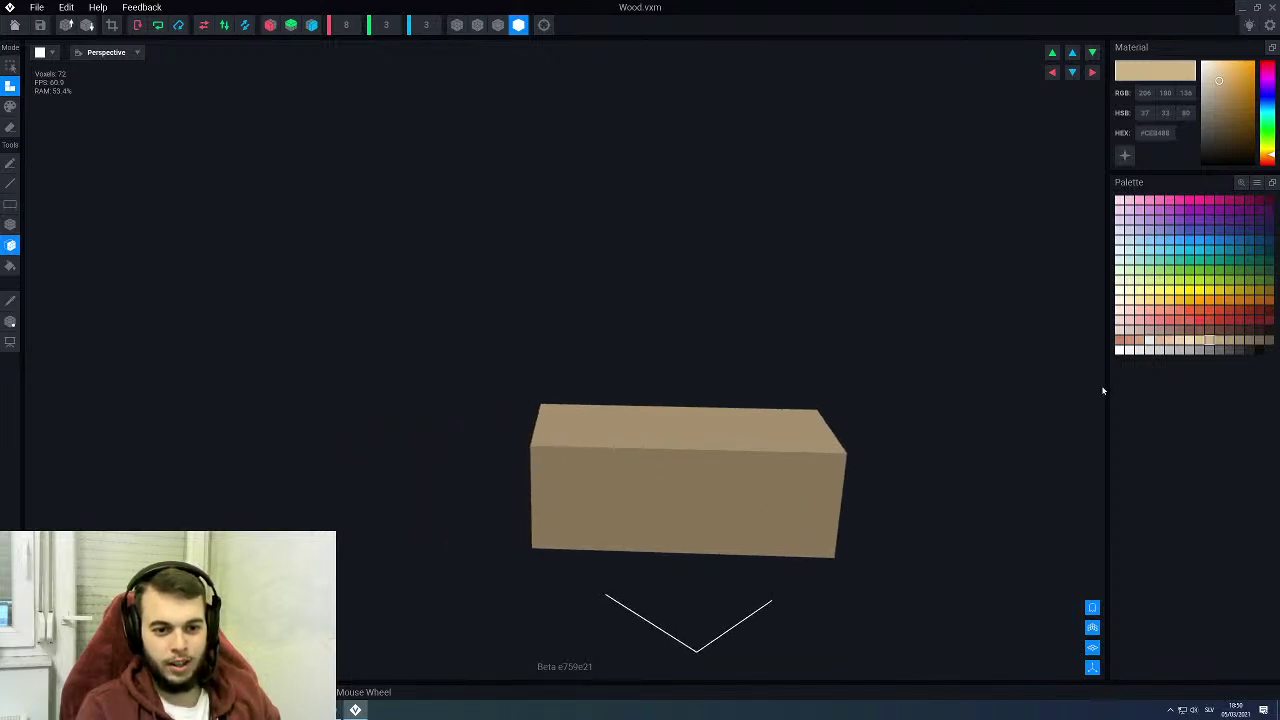
# Step: Fill the whole Wood block with the reddish-brown palette colour #C48766 in paint mode
pyautogui.click(1121, 342)
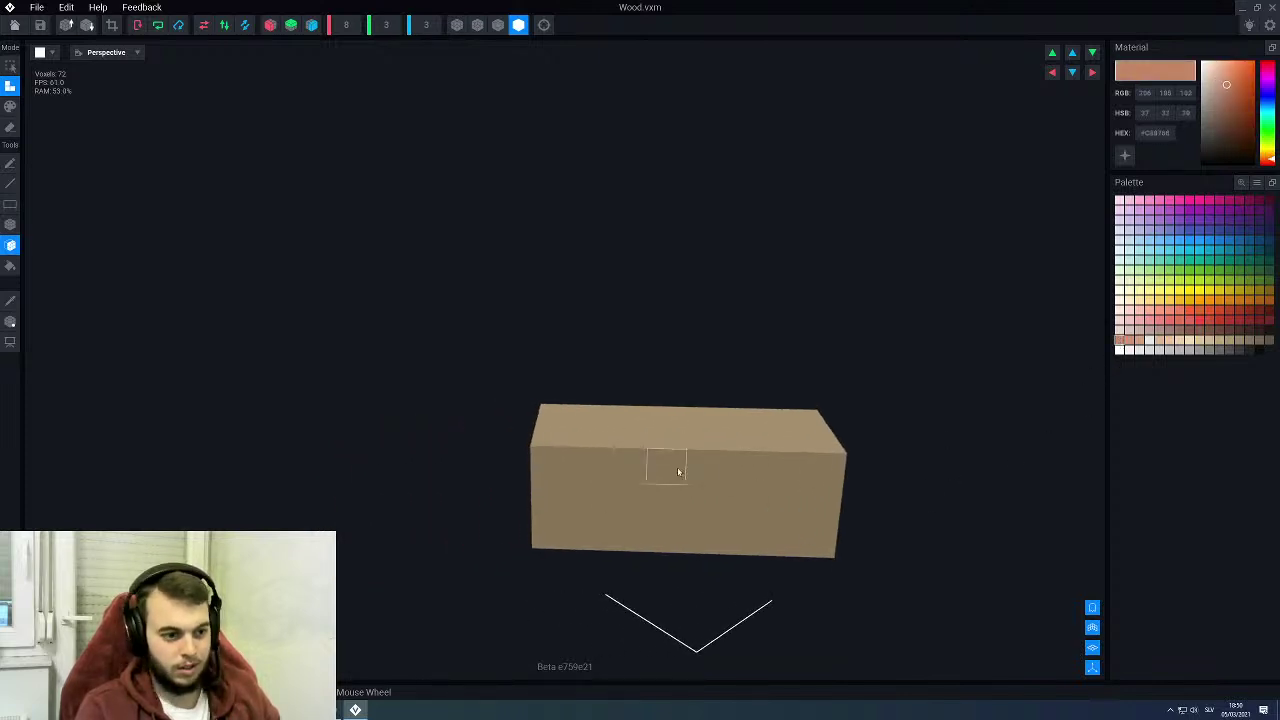
pyautogui.press('3')
pyautogui.press('g')
pyautogui.click(679, 472)
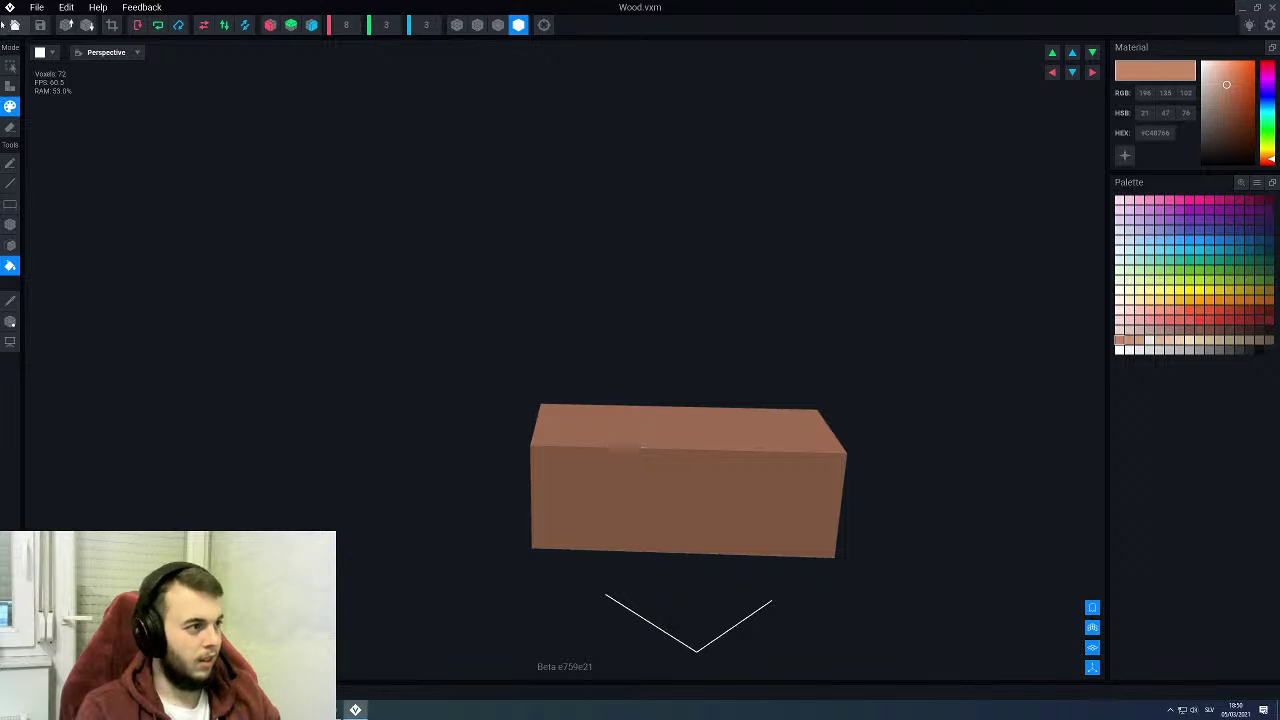
# Step: Save the Wood model, return to the Gun Rack rig and select the rocket launcher's main body
pyautogui.click(14, 26)
pyautogui.click(535, 231)
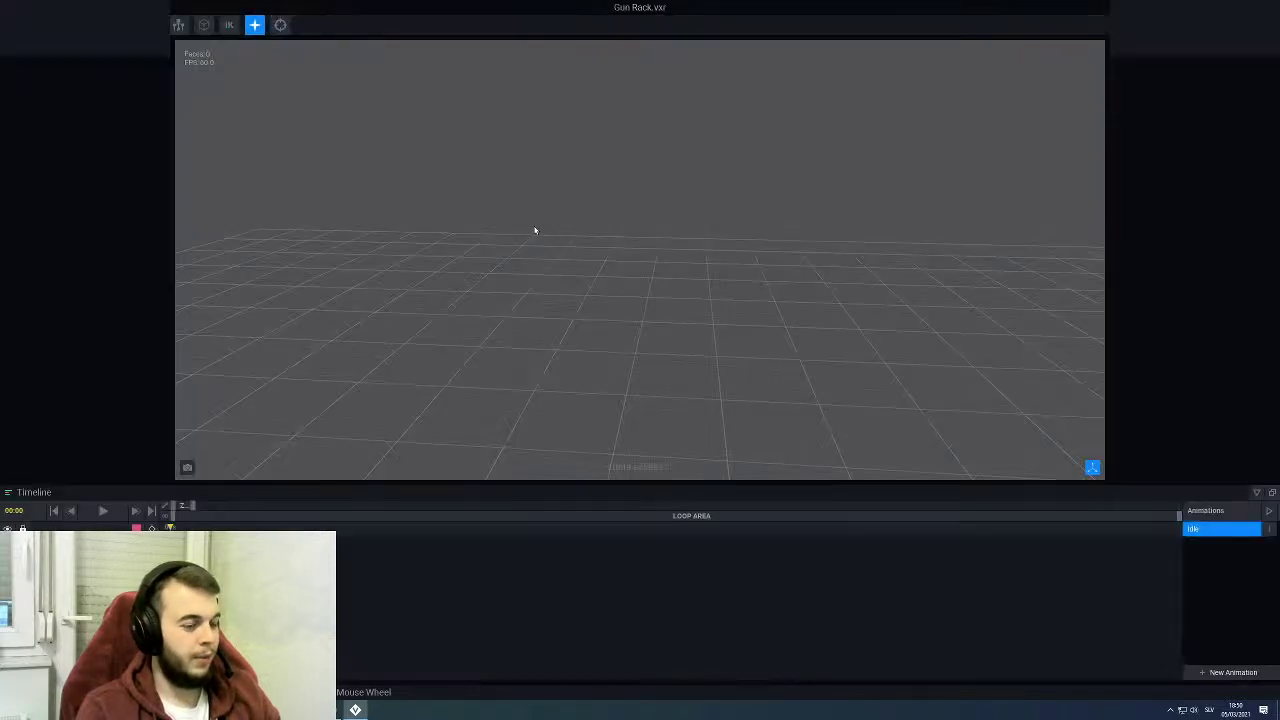
pyautogui.click(555, 262)
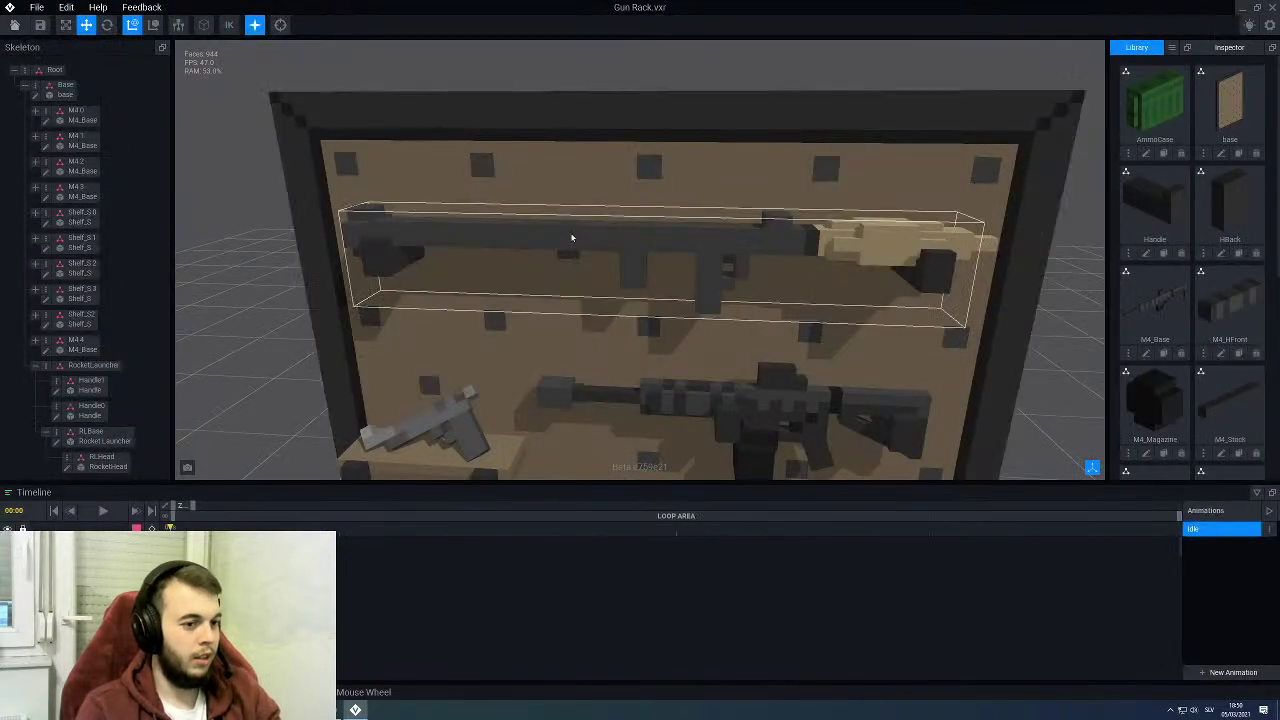
# Step: Create a child node named Wood under RLBase and attach the Wood model to it
pyautogui.rightClick(56, 436)
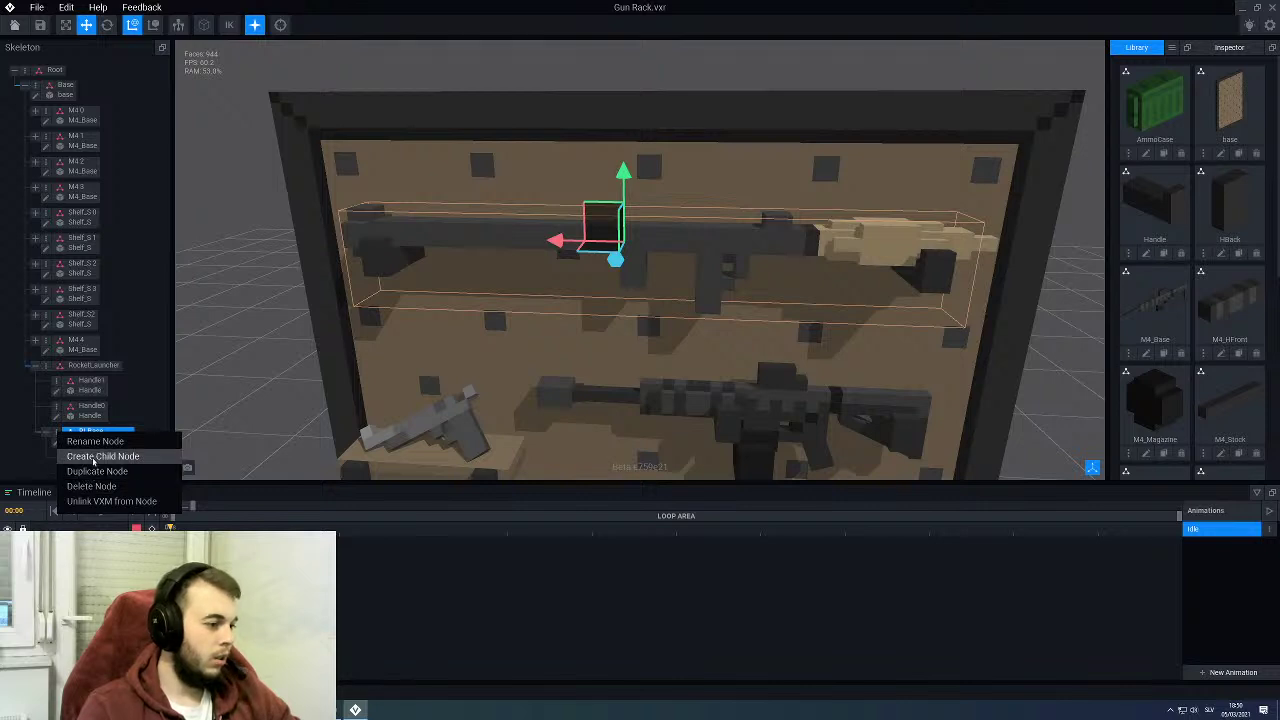
pyautogui.click(93, 456)
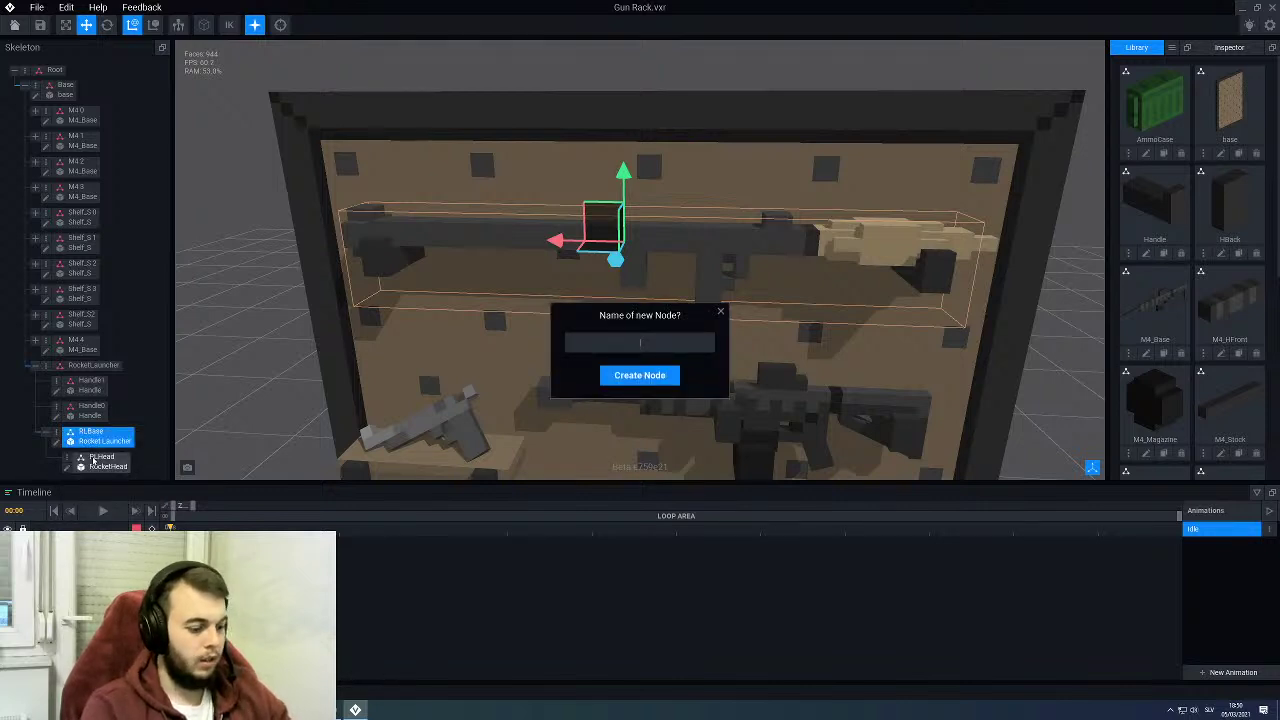
pyautogui.press('Return')
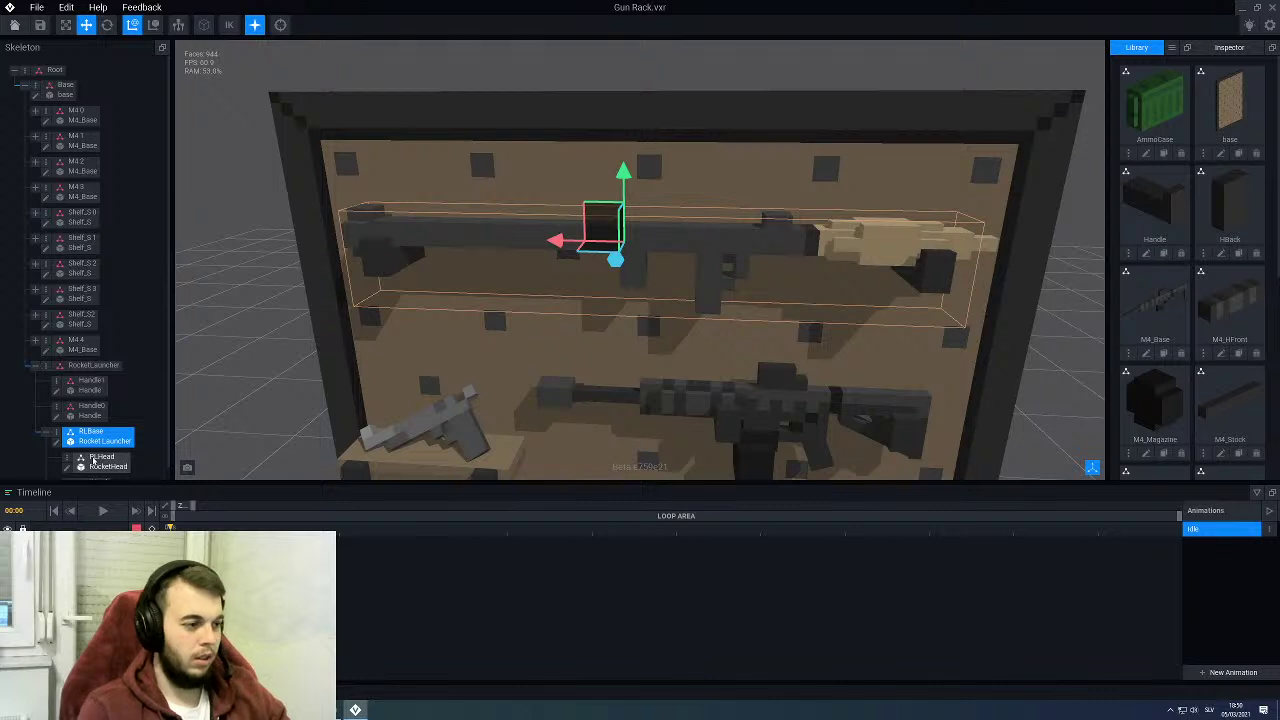
pyautogui.scroll(-1, 169, 362)
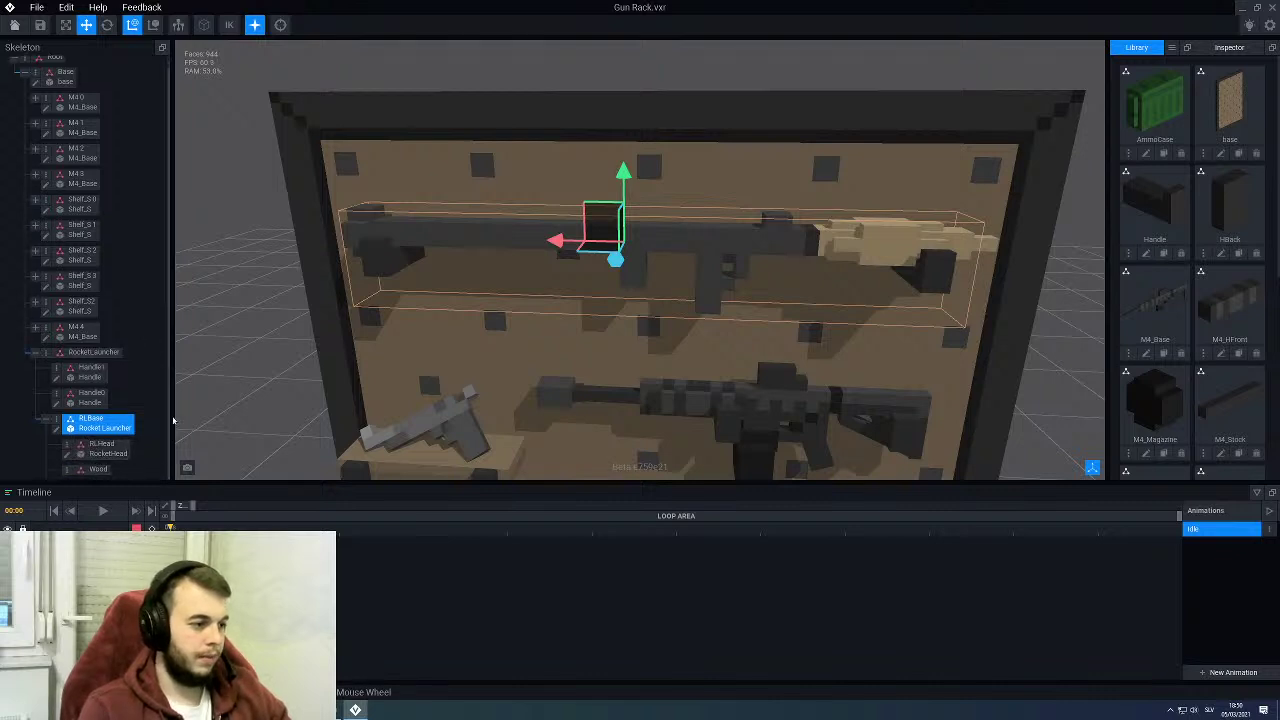
pyautogui.scroll(-5, 1166, 412)
pyautogui.moveTo(1166, 412); pyautogui.dragTo(96, 471)
# Step: Centre the Wood model's pivot in the block's cross-section near one end, then save the model and return to the rig
pyautogui.moveTo(501, 281); pyautogui.dragTo(654, 292, button='right')
pyautogui.moveTo(654, 292); pyautogui.dragTo(695, 290, button='middle')
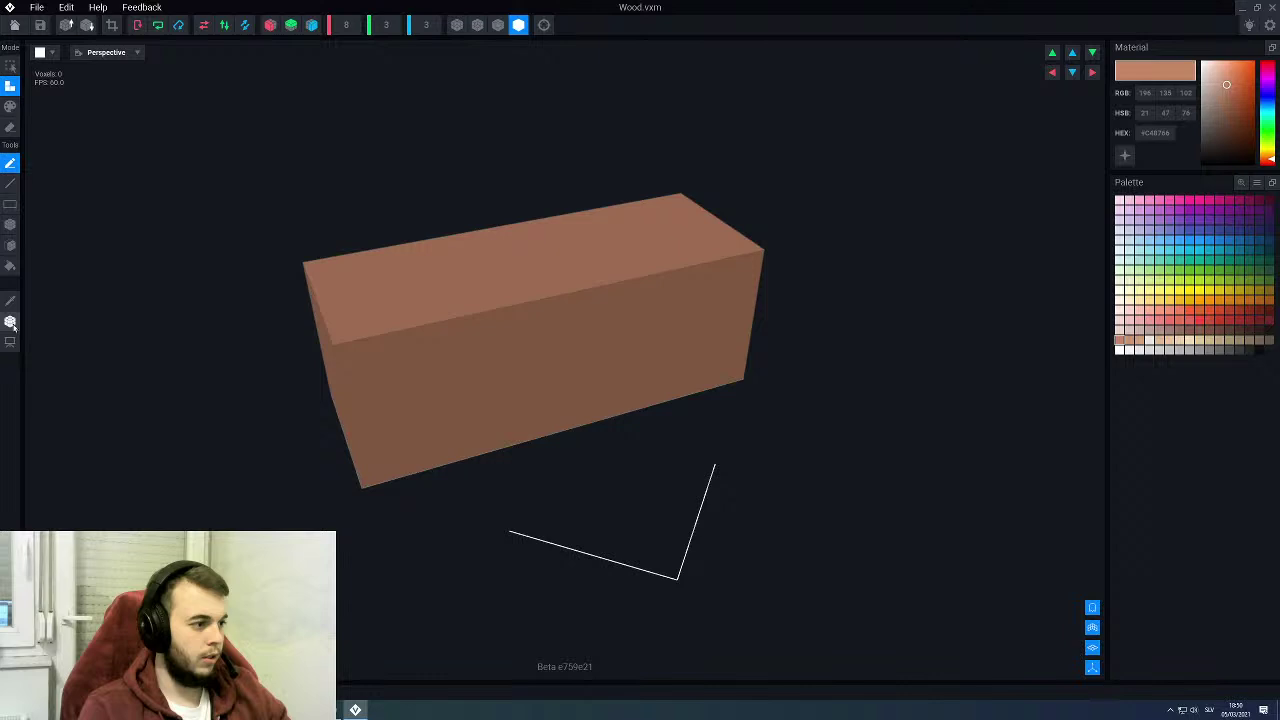
pyautogui.click(11, 323)
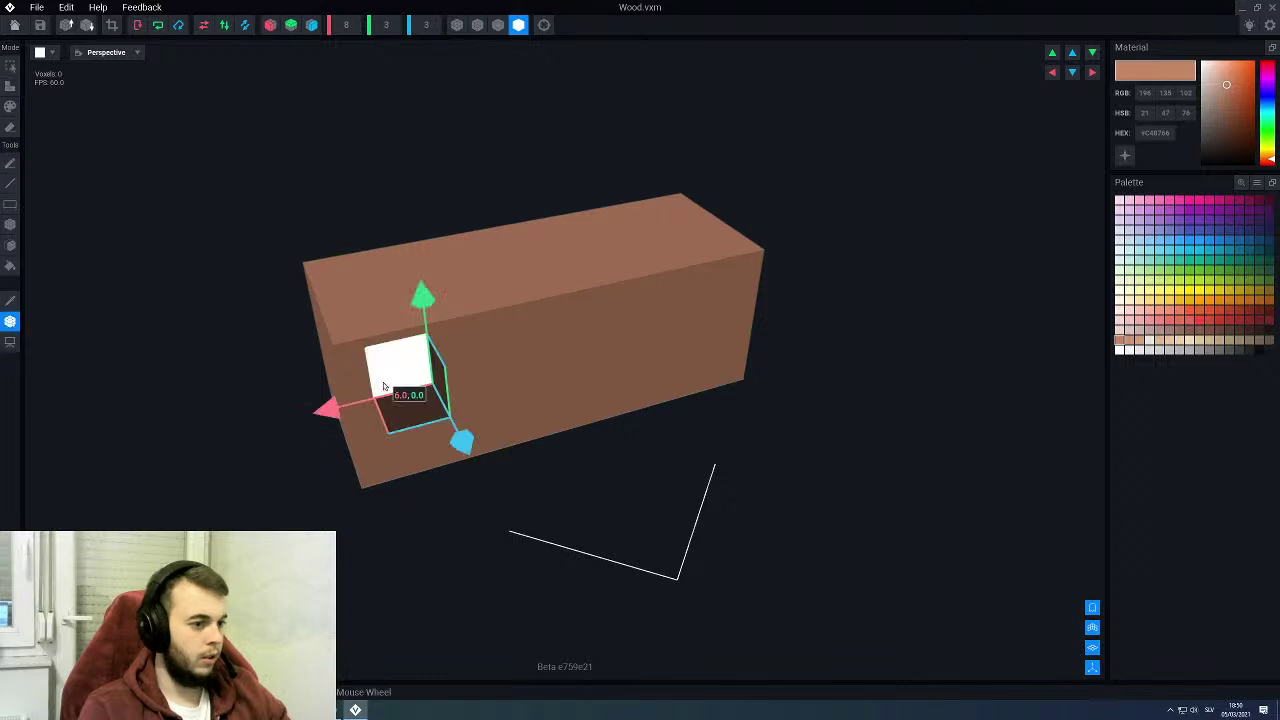
pyautogui.moveTo(348, 372); pyautogui.dragTo(410, 350, button='right')
pyautogui.moveTo(297, 487); pyautogui.dragTo(366, 484)
pyautogui.moveTo(243, 376); pyautogui.dragTo(244, 292)
pyautogui.click(14, 24)
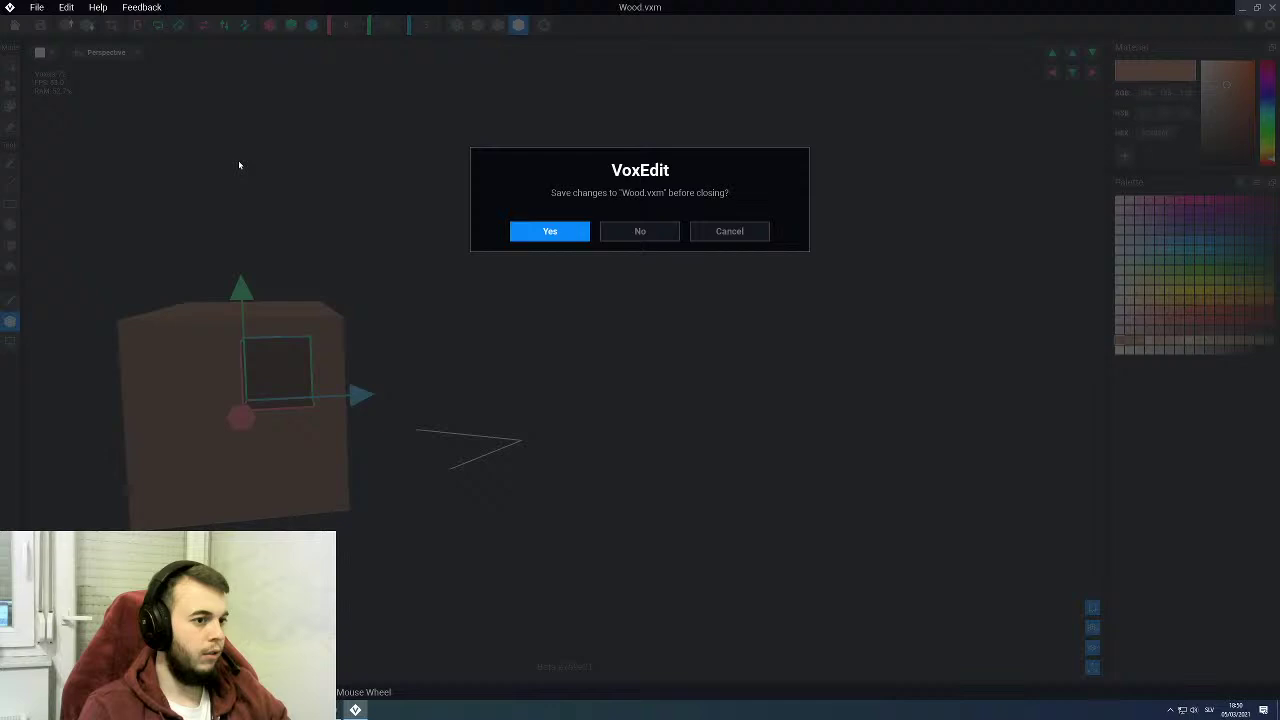
pyautogui.click(565, 231)
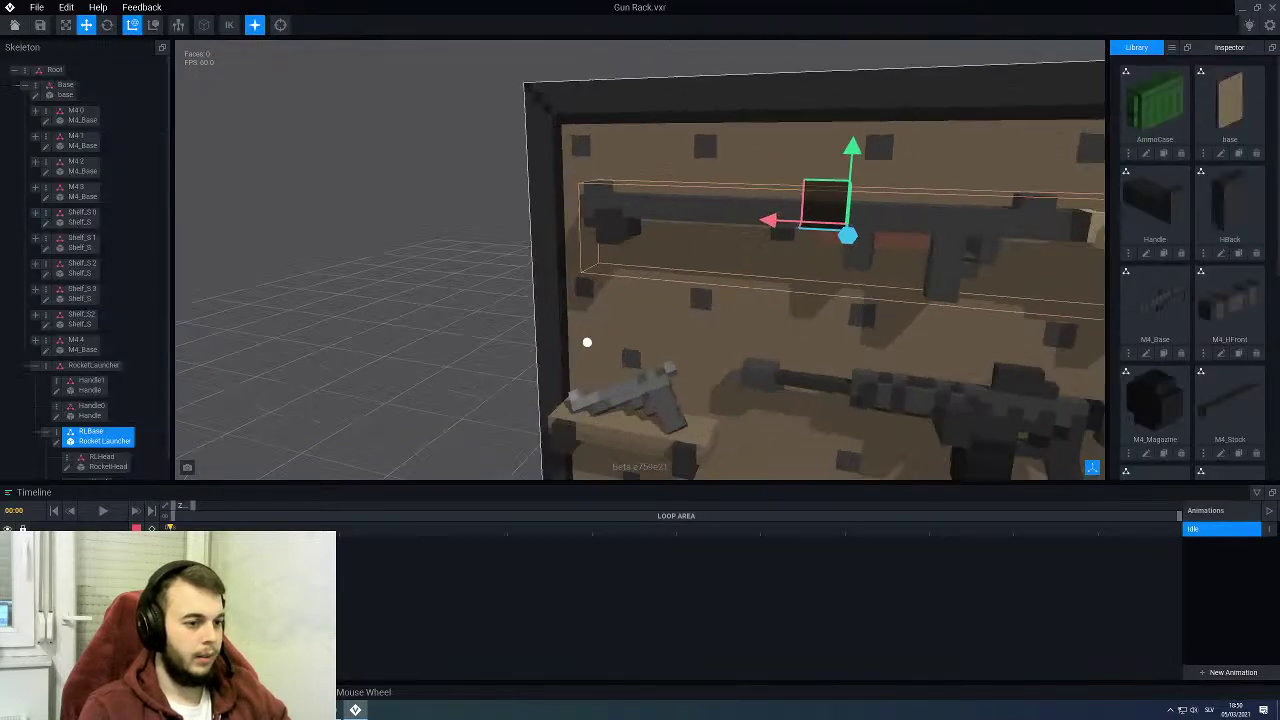
pyautogui.moveTo(603, 343); pyautogui.dragTo(756, 355, button='right')
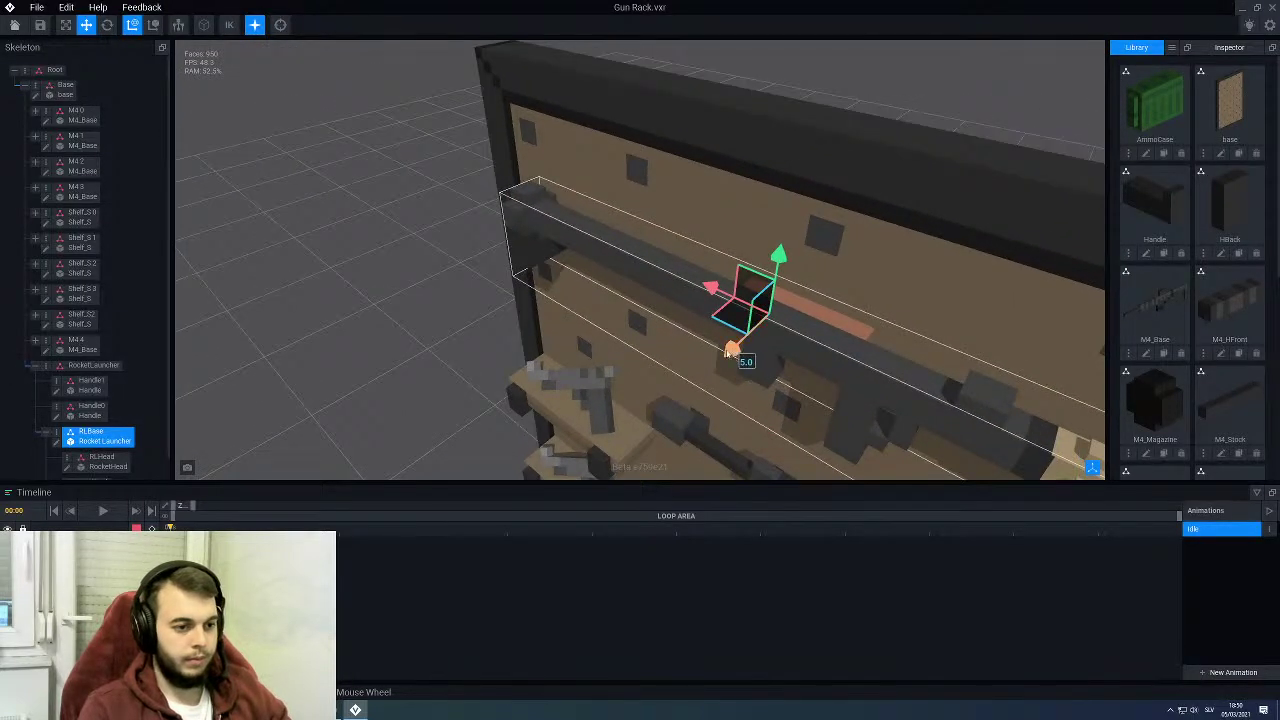
pyautogui.scroll(-1, 729, 351)
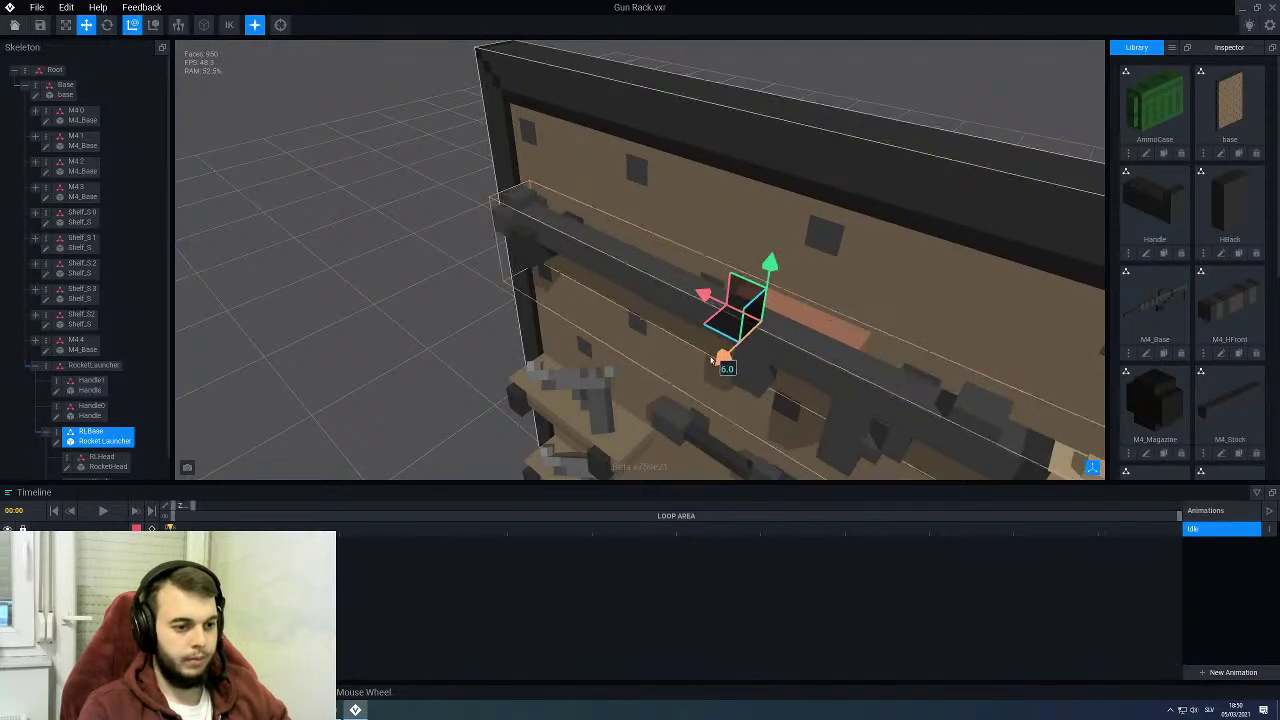
pyautogui.scroll(-1, 111, 451)
pyautogui.click(99, 462)
pyautogui.click(730, 352)
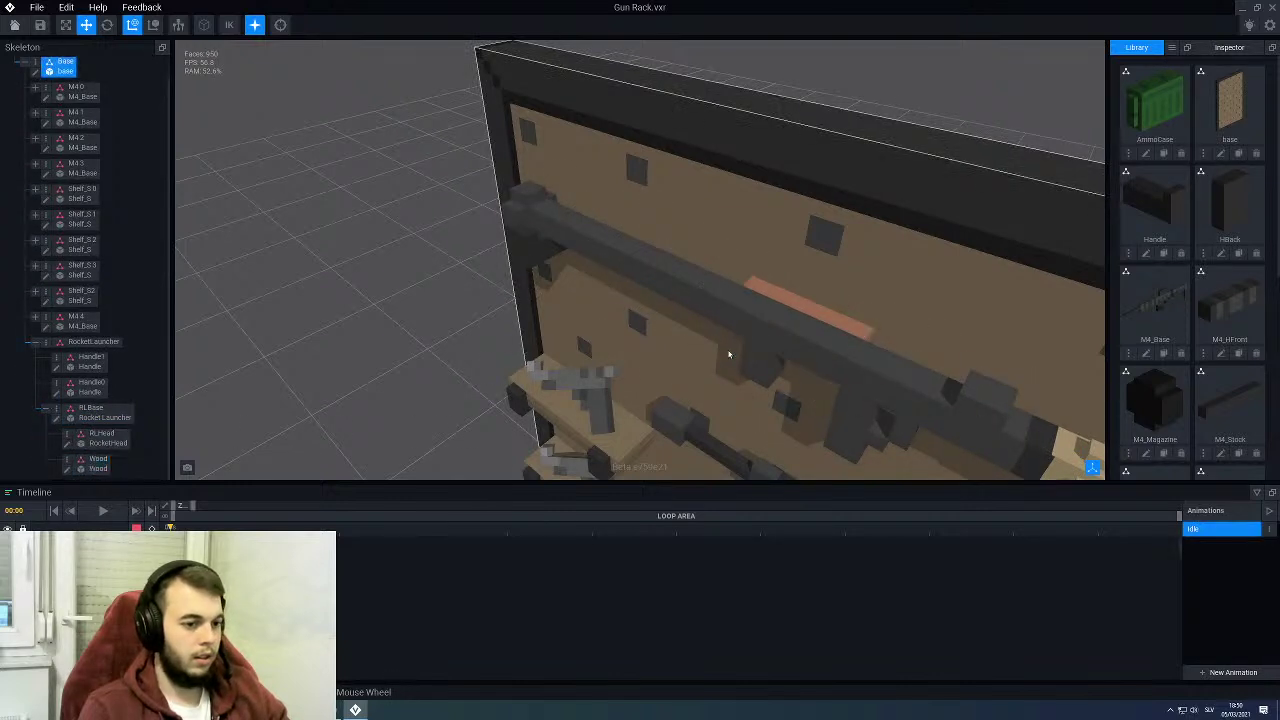
# Step: Move the Wood part forward, up and along the launcher so it wraps the rear half of the tube
pyautogui.click(775, 297)
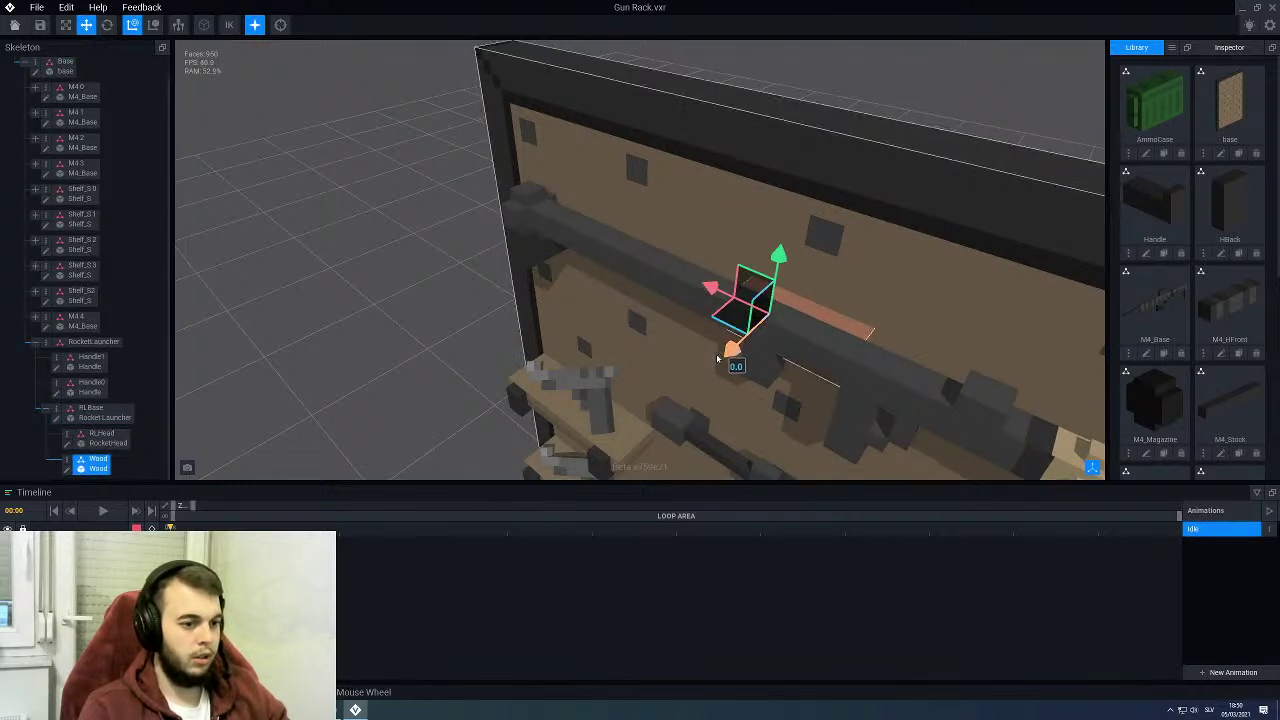
pyautogui.moveTo(731, 350); pyautogui.dragTo(705, 367)
pyautogui.moveTo(694, 299); pyautogui.dragTo(604, 281)
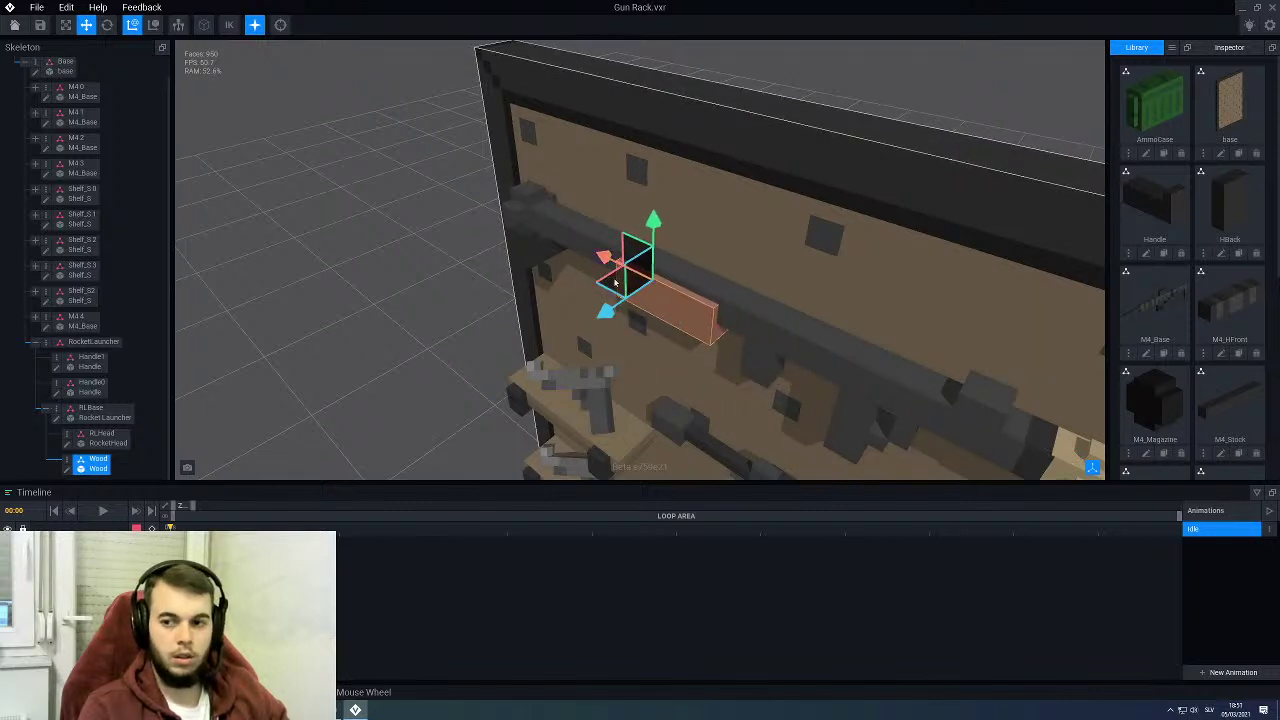
pyautogui.moveTo(615, 282); pyautogui.dragTo(683, 294, button='right')
pyautogui.scroll(3, 685, 296)
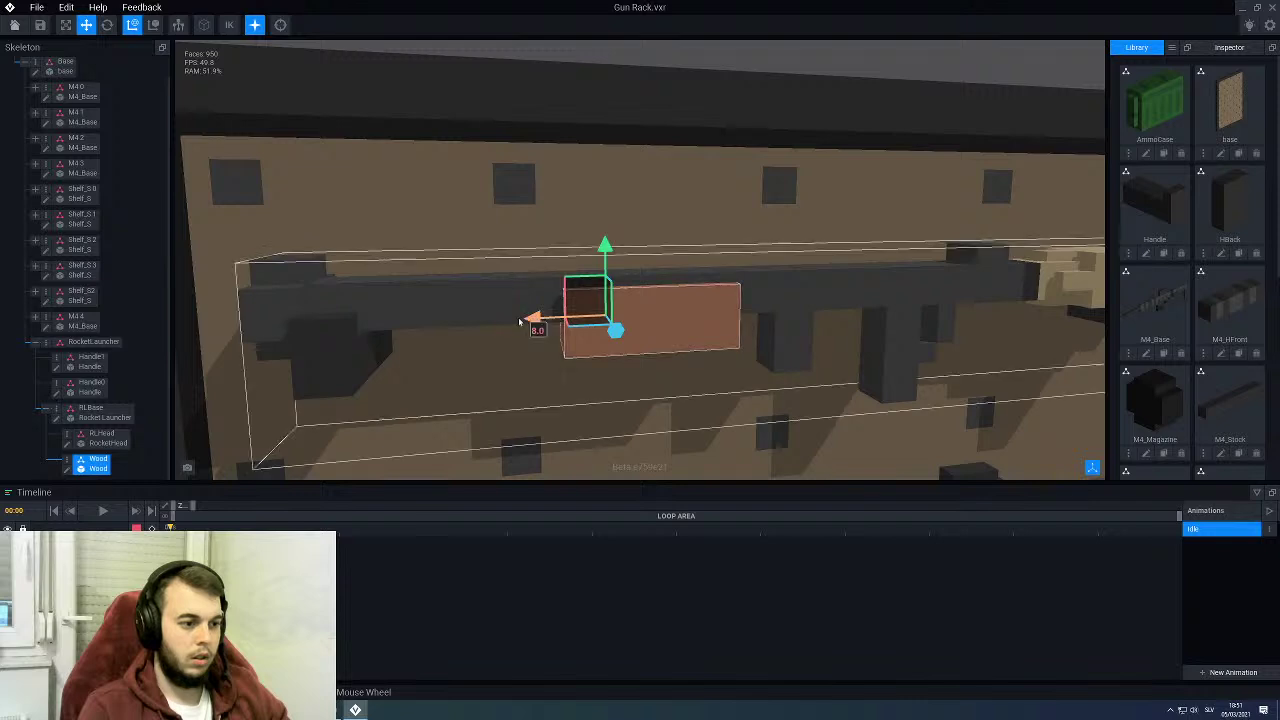
pyautogui.moveTo(519, 321); pyautogui.dragTo(507, 320)
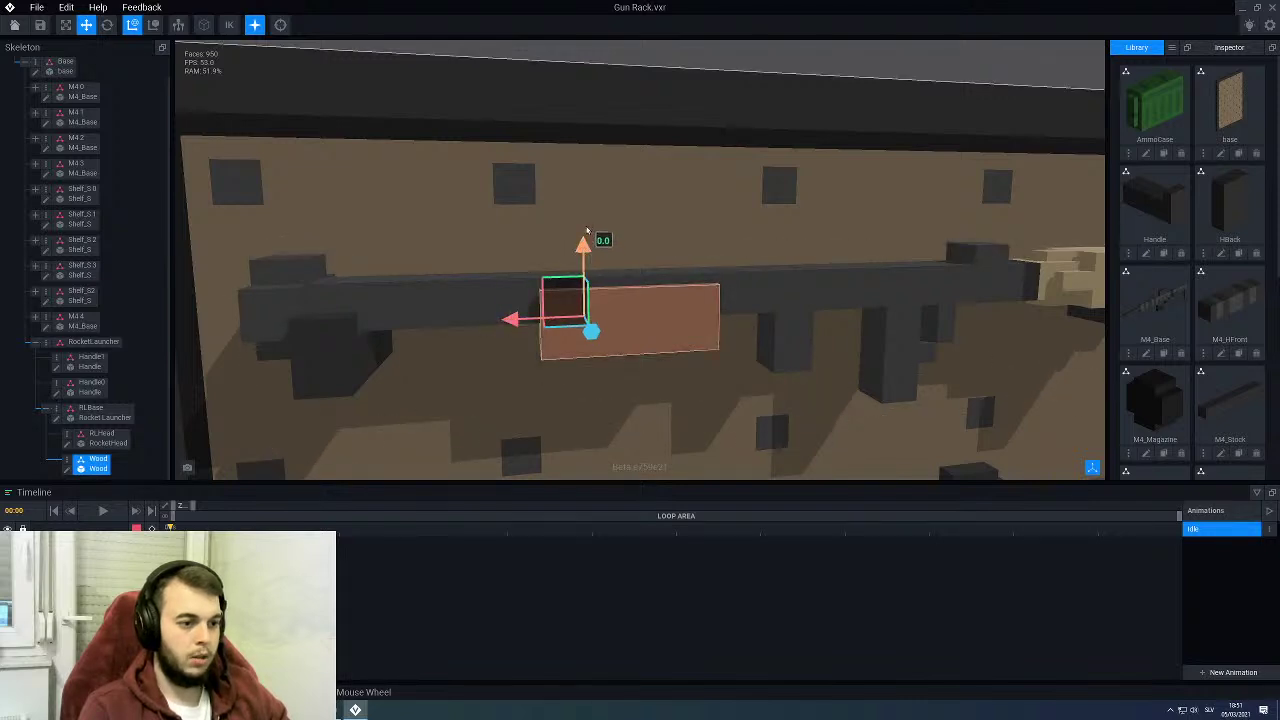
pyautogui.moveTo(591, 237); pyautogui.dragTo(600, 223)
pyautogui.scroll(-3, 718, 349)
pyautogui.moveTo(718, 349)
pyautogui.mouseDown(button='right')
pyautogui.moveTo(735, 346)
pyautogui.moveTo(715, 349)
pyautogui.mouseUp(button='right')
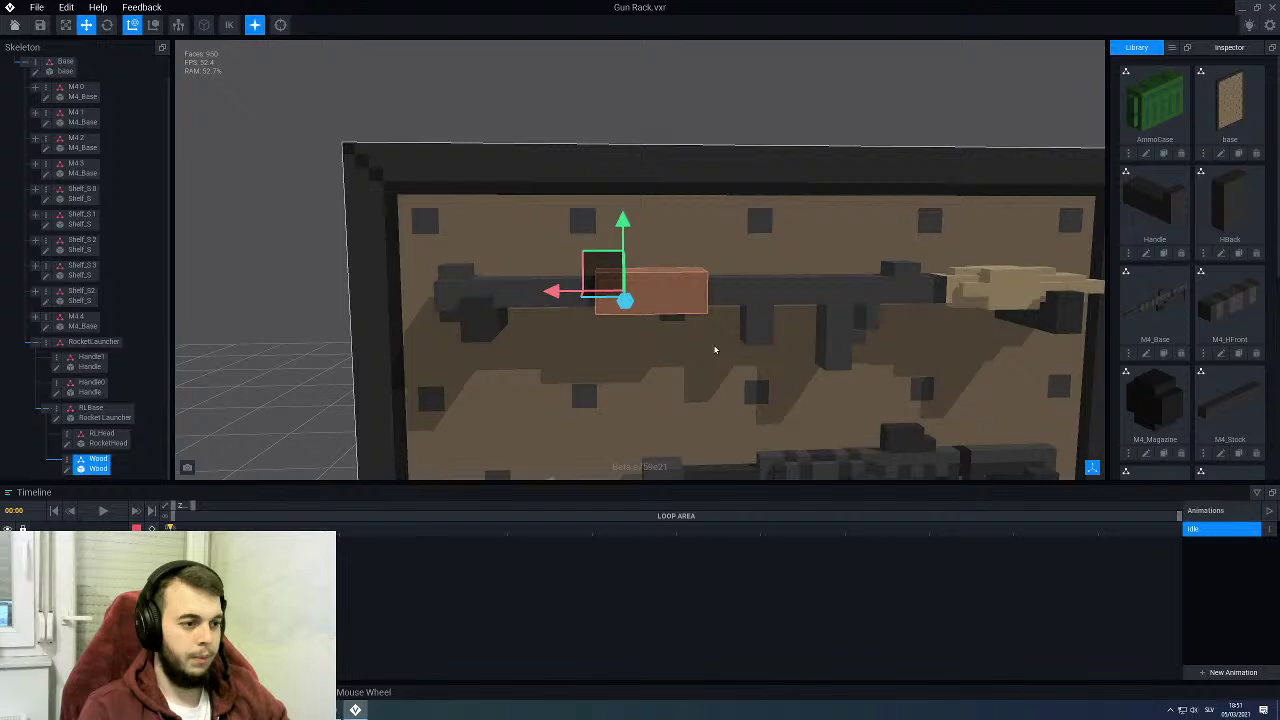
# Step: Open the Rocket Launcher model and paint the tube section between the rear end piece and the Wood part #C48766 with the Box tool
pyautogui.click(573, 311)
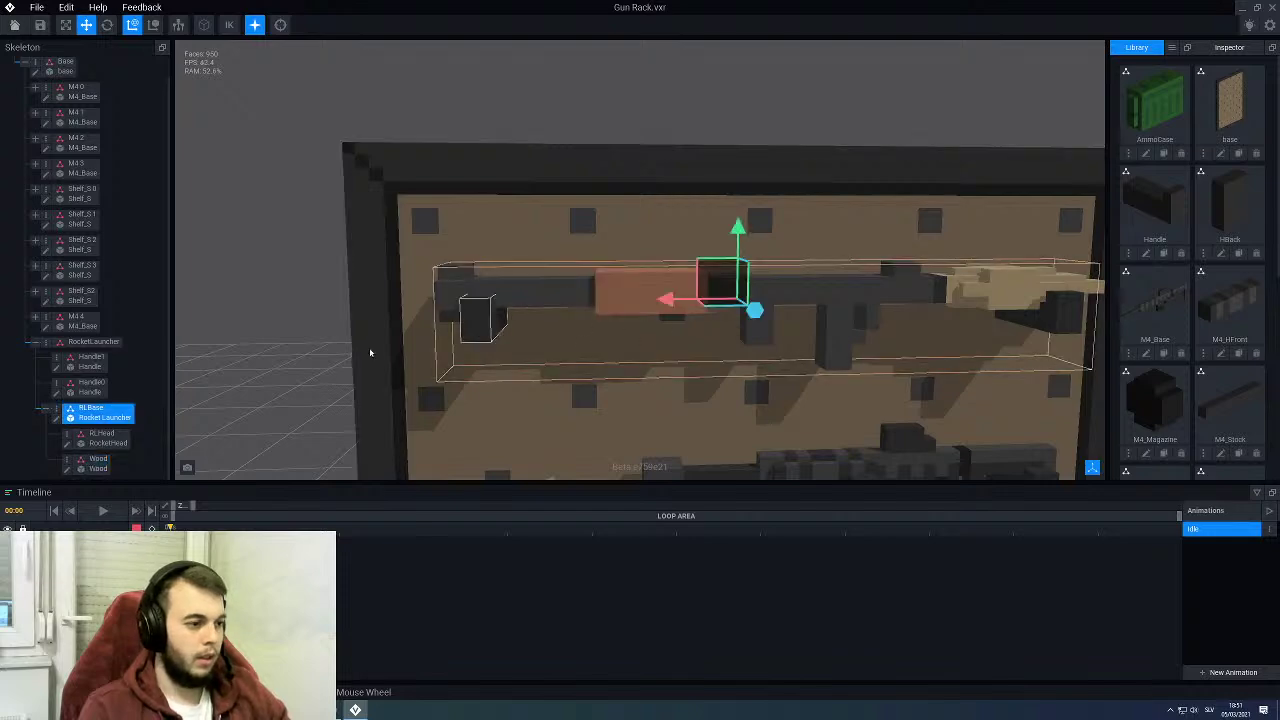
pyautogui.click(57, 418)
pyautogui.scroll(5, 400, 360)
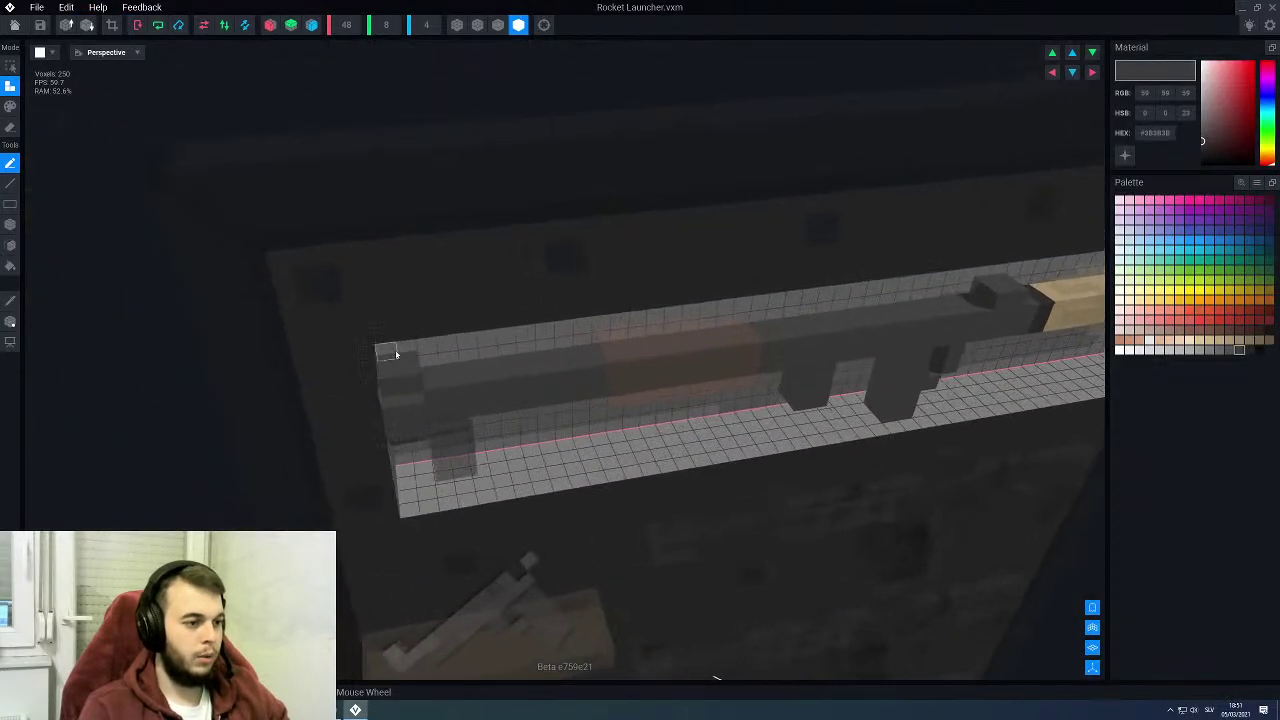
pyautogui.moveTo(617, 371); pyautogui.dragTo(614, 371, button='right')
pyautogui.scroll(2, 612, 371)
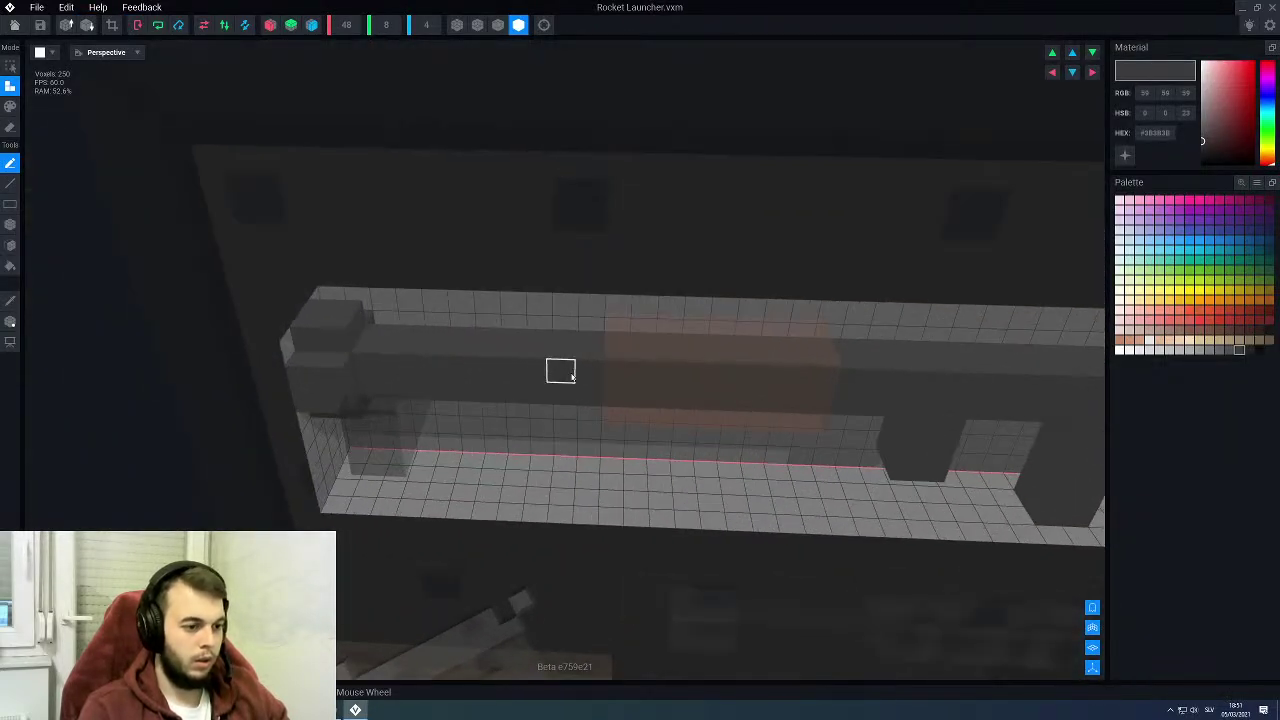
pyautogui.click(1121, 340)
pyautogui.press('p')
pyautogui.press('b')
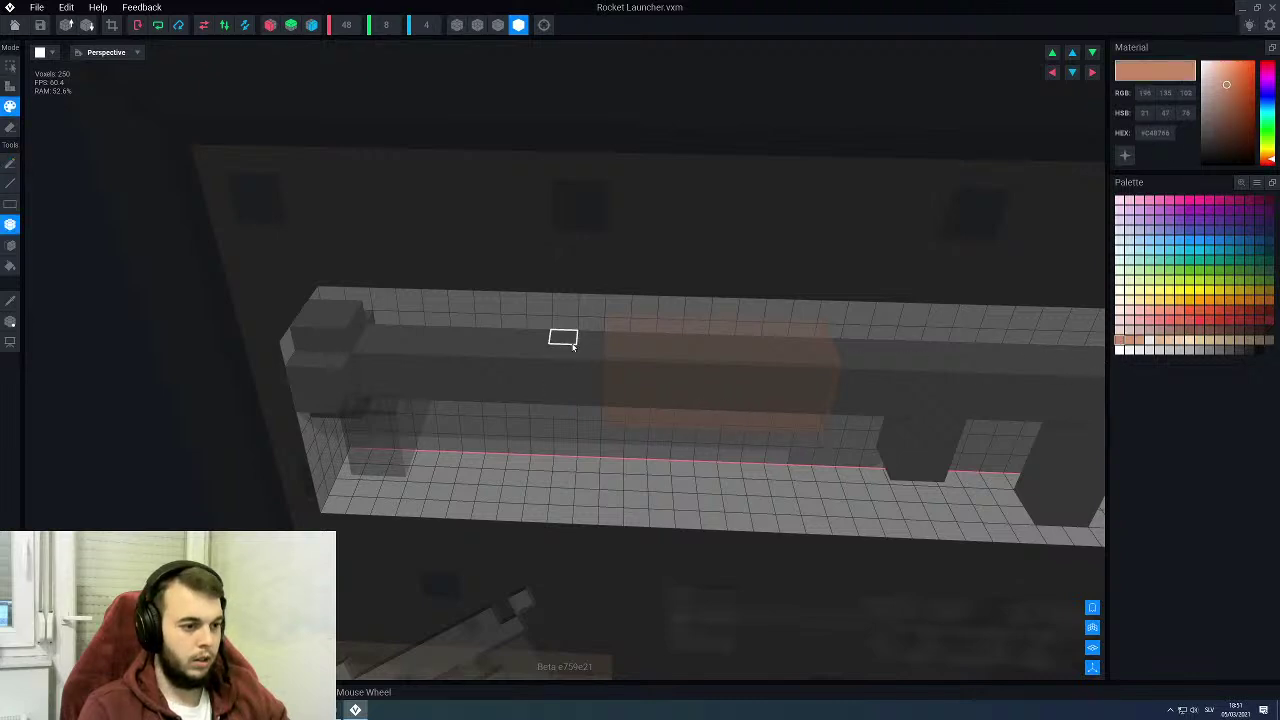
pyautogui.moveTo(573, 345)
pyautogui.mouseDown()
pyautogui.moveTo(522, 386)
pyautogui.moveTo(432, 387)
pyautogui.mouseUp()
pyautogui.scroll(-3, 457, 417)
pyautogui.moveTo(457, 417); pyautogui.dragTo(483, 412, button='right')
pyautogui.scroll(3, 483, 411)
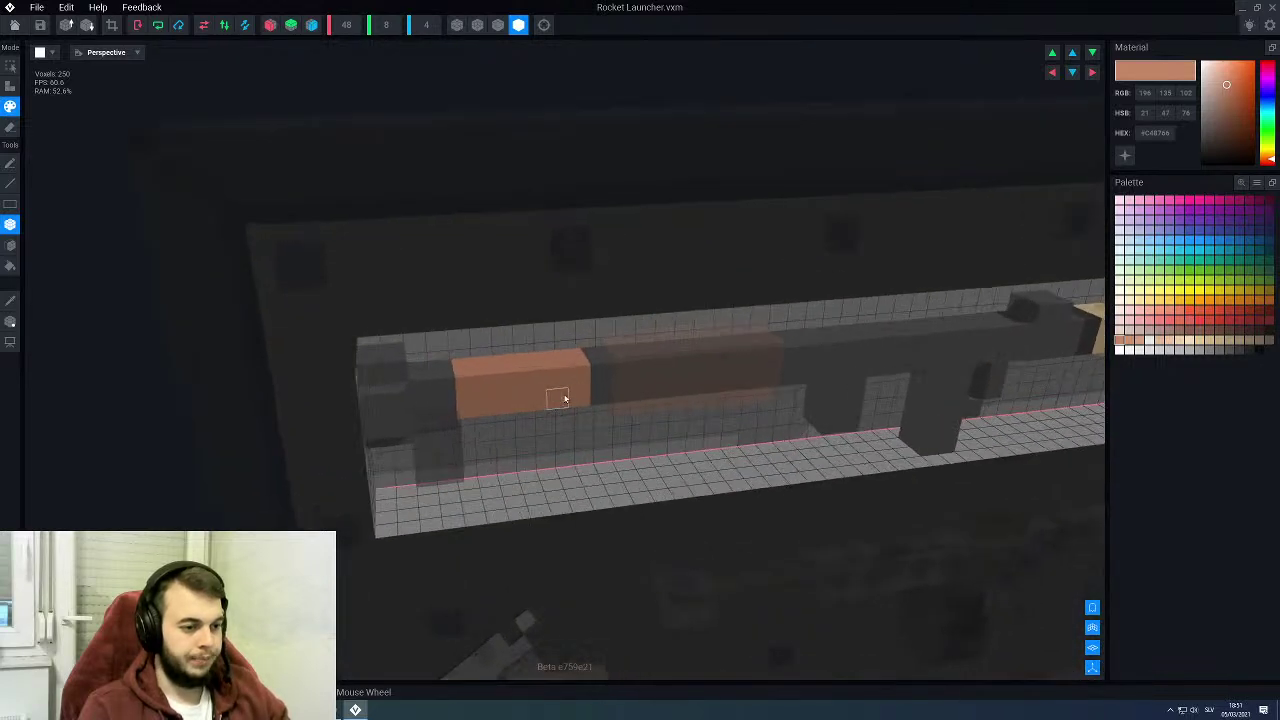
# Step: Paint the square centre of the launcher's rear end face near-black #242424 to suggest the tube opening
pyautogui.keyDown('alt'); pyautogui.click(593, 379); pyautogui.keyUp('alt')
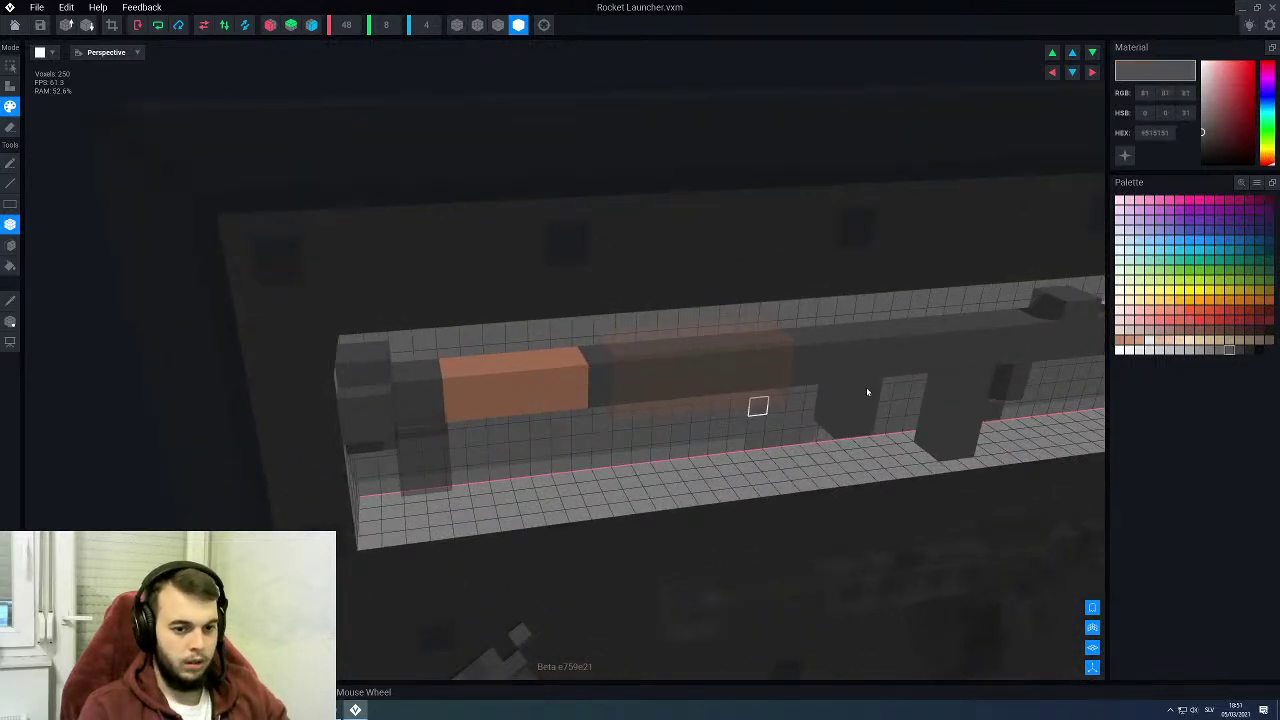
pyautogui.click(1219, 349)
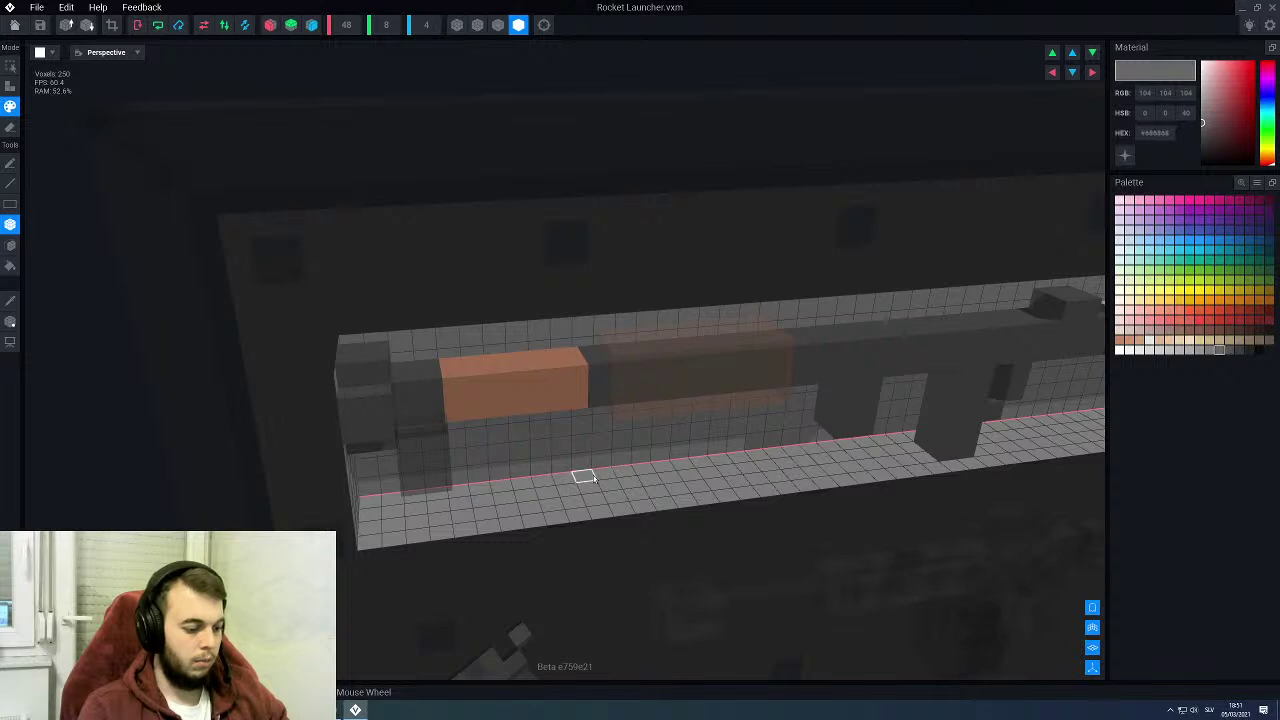
pyautogui.scroll(-3, 583, 445)
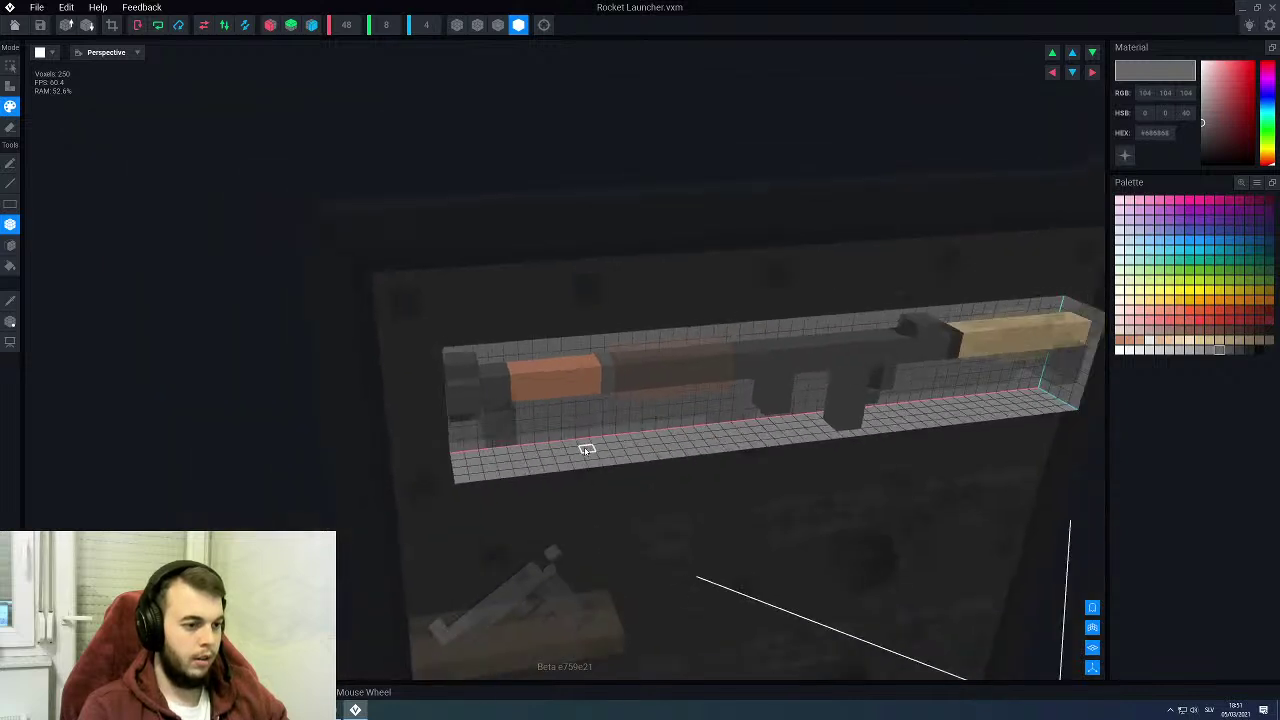
pyautogui.moveTo(636, 416); pyautogui.dragTo(555, 435, button='right')
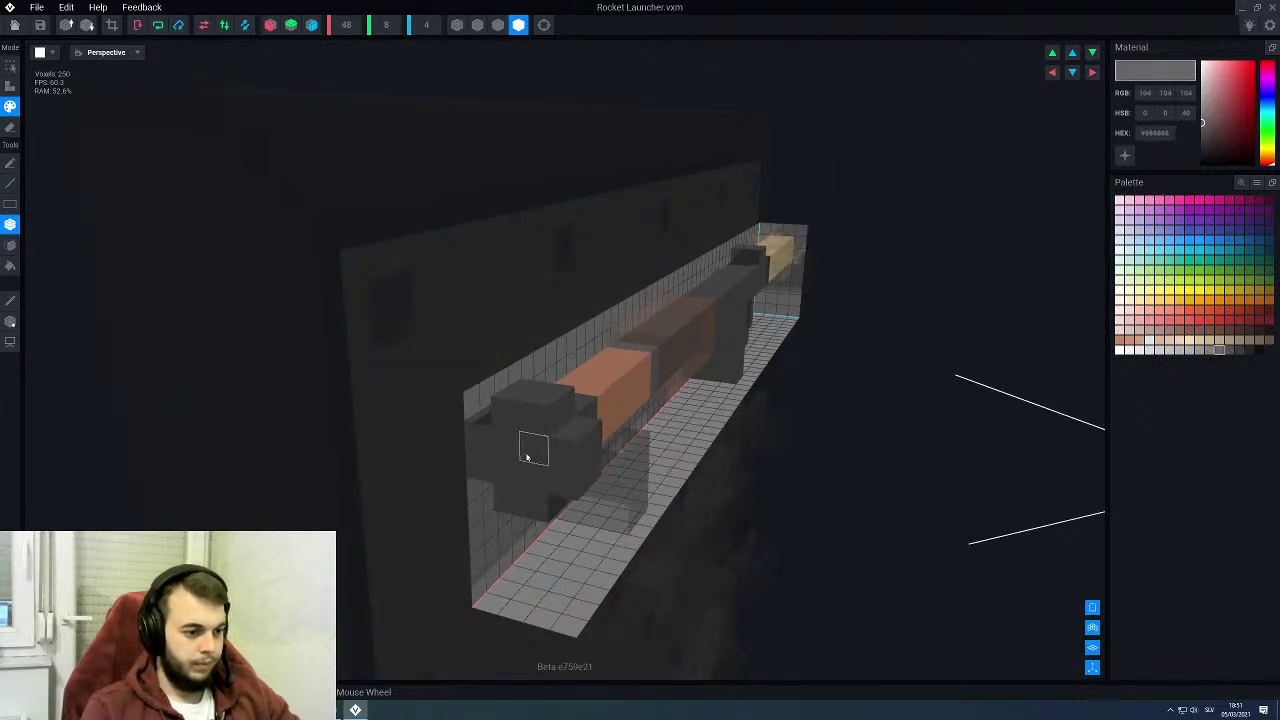
pyautogui.scroll(2, 523, 449)
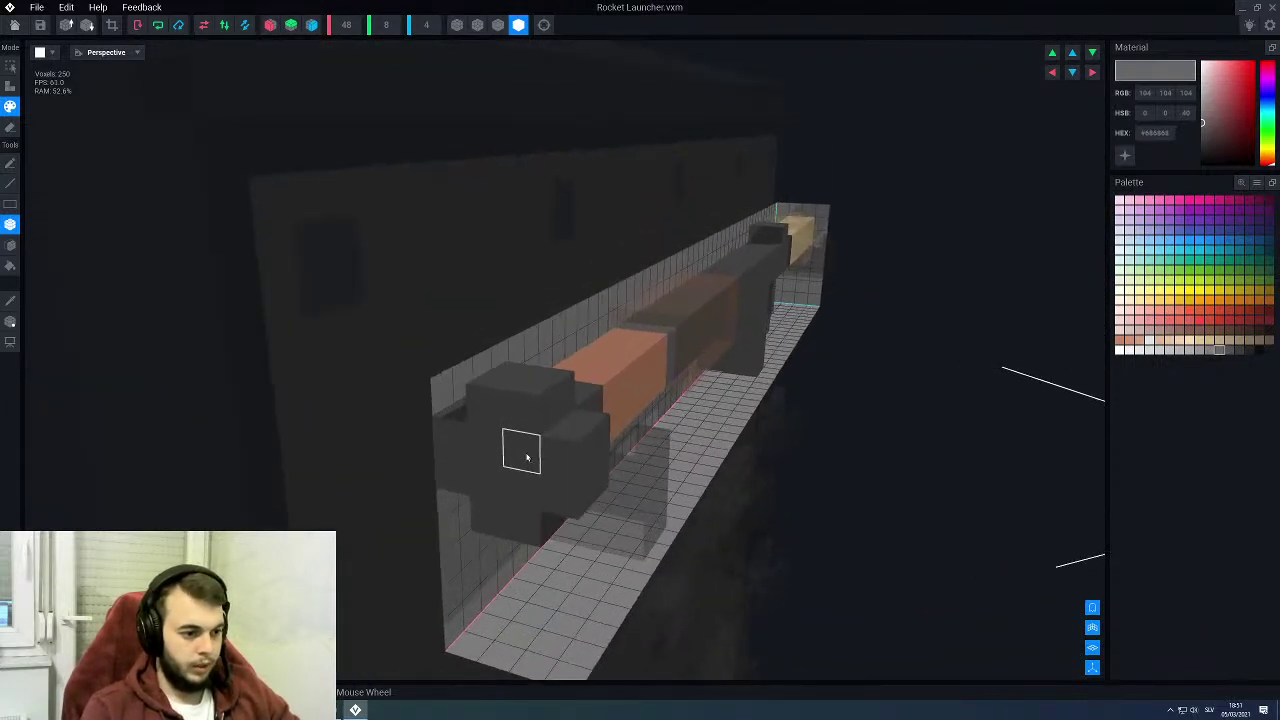
pyautogui.click(1248, 350)
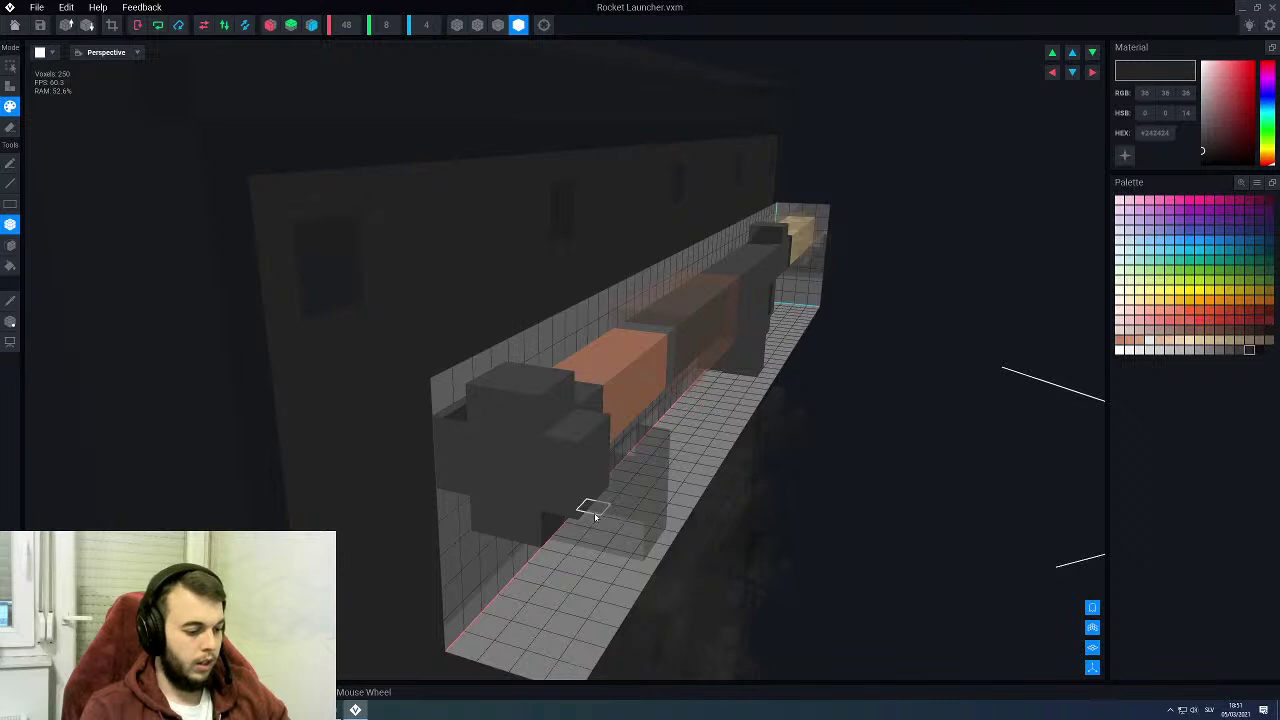
pyautogui.moveTo(532, 460); pyautogui.dragTo(502, 495)
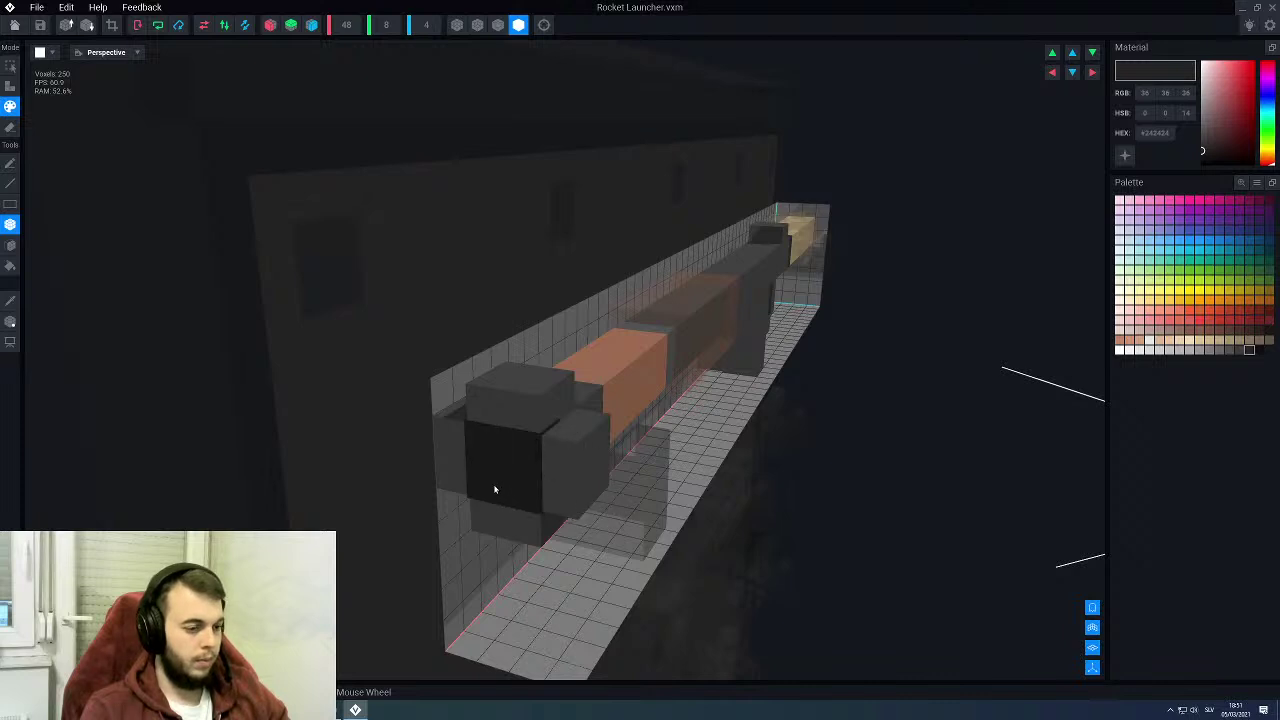
# Step: Paint a near-black #242424 band around the tube beside the brown section, and sample the launcher body's dark grey #3B3B3B
pyautogui.moveTo(492, 489); pyautogui.dragTo(600, 431, button='right')
pyautogui.moveTo(600, 430); pyautogui.dragTo(560, 425, button='middle')
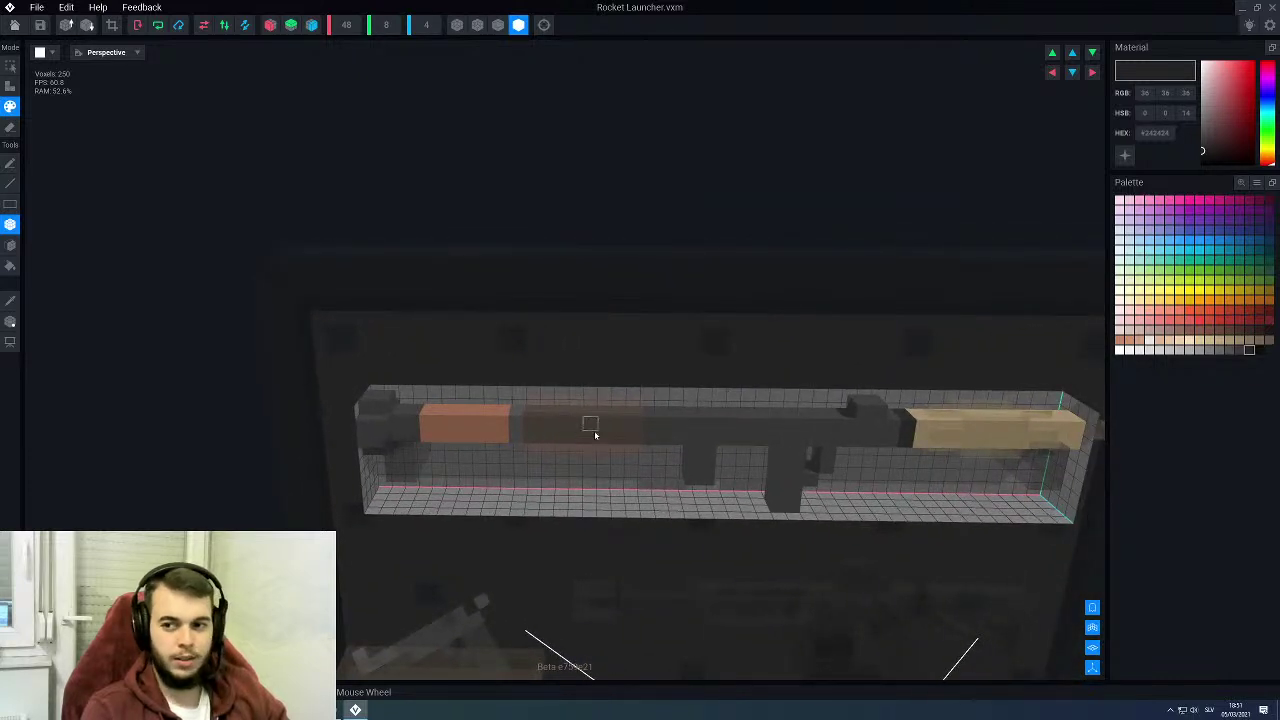
pyautogui.scroll(5, 561, 457)
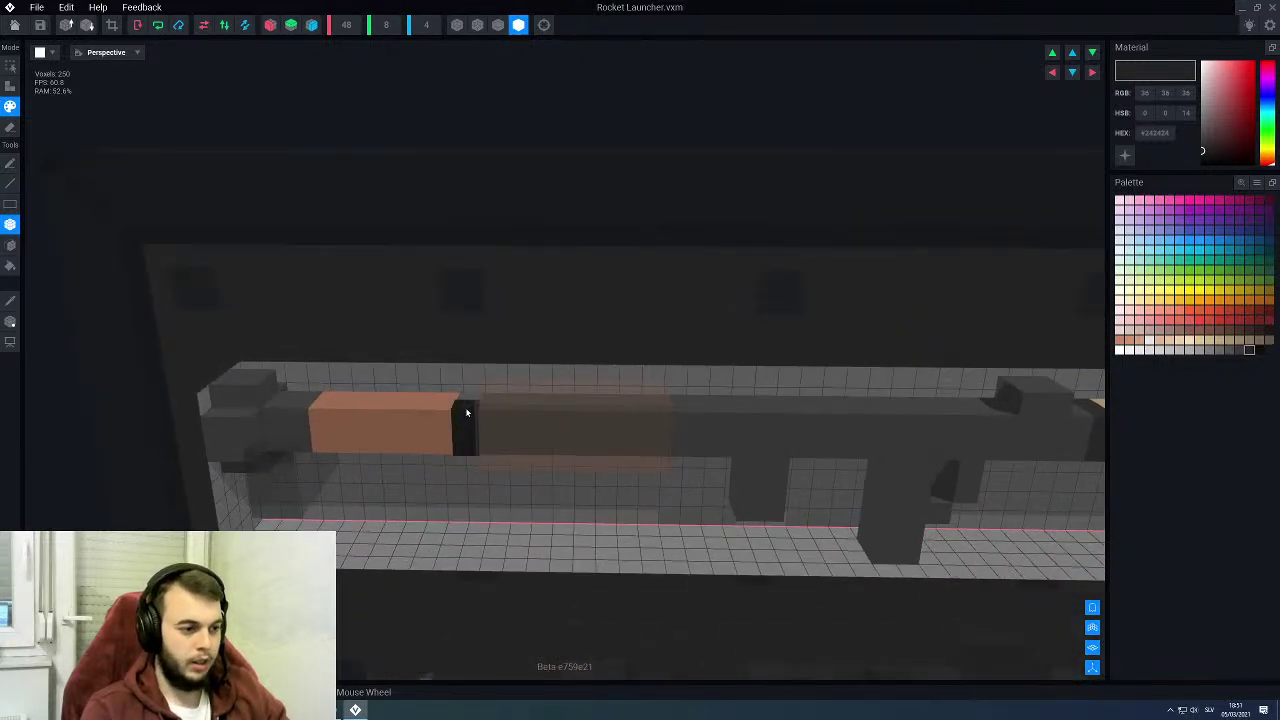
pyautogui.scroll(-3, 503, 444)
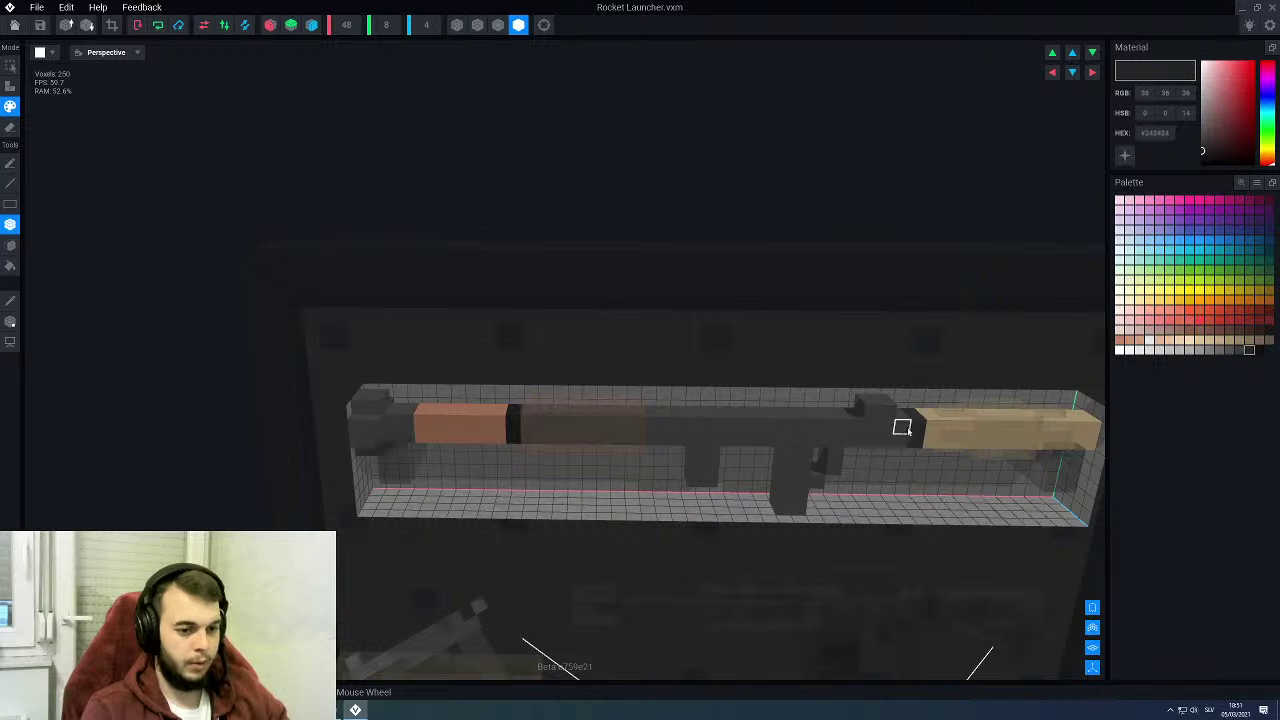
pyautogui.keyDown('alt'); pyautogui.click(868, 441); pyautogui.keyUp('alt')
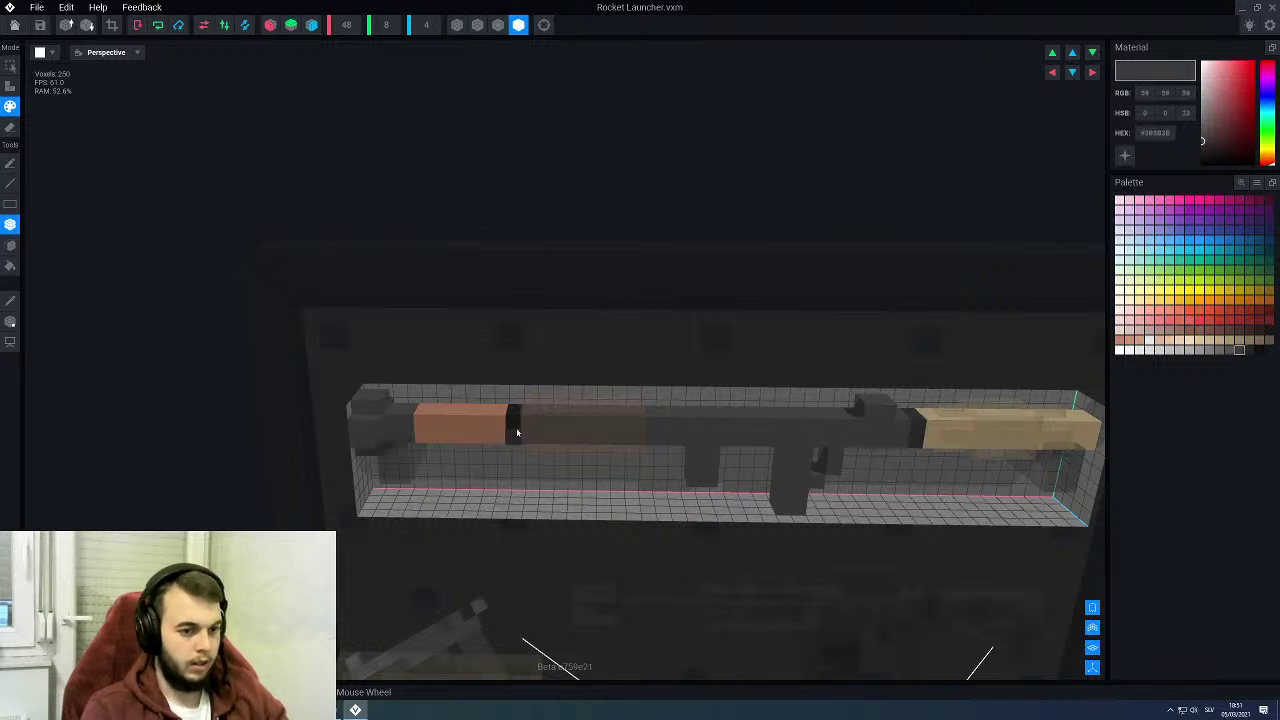
pyautogui.scroll(-3, 522, 441)
pyautogui.moveTo(514, 437); pyautogui.dragTo(626, 427, button='right')
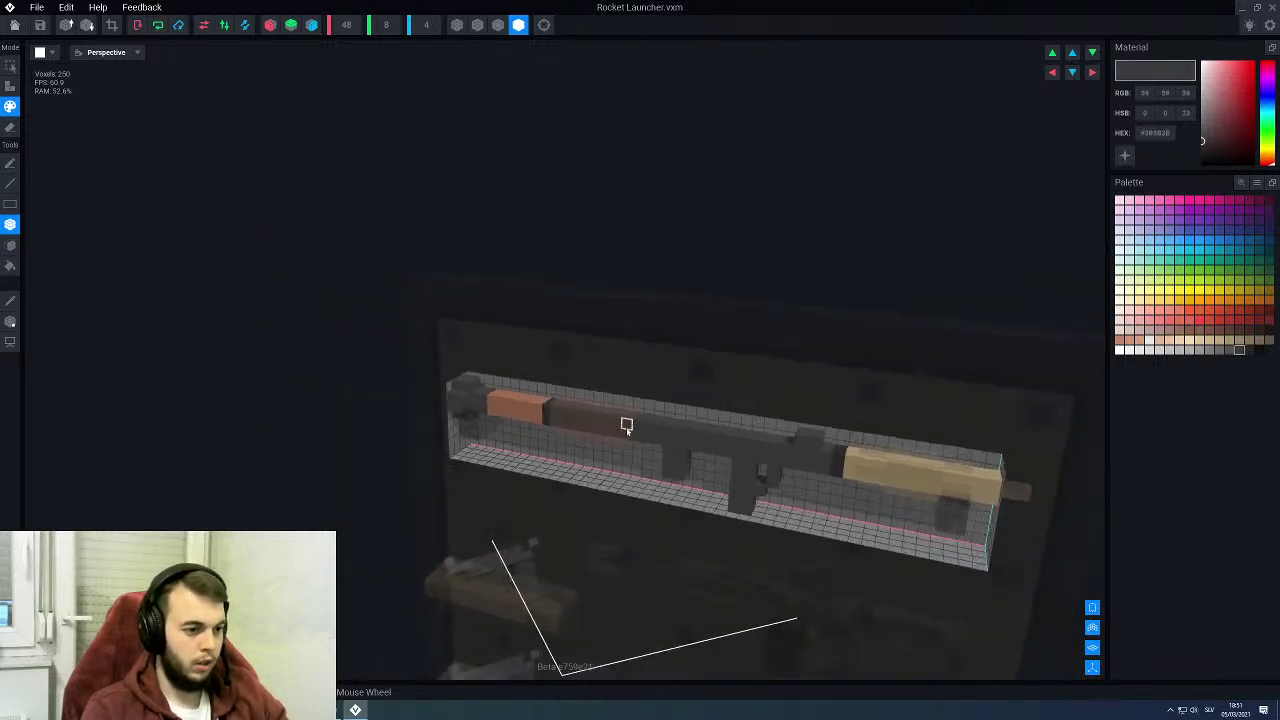
# Step: Paint the small trigger section beside the launcher's grip dark grey #3B3B3B with the Box tool, then save and return to the Gun Rack rig
pyautogui.scroll(3, 638, 439)
pyautogui.scroll(-3, 672, 465)
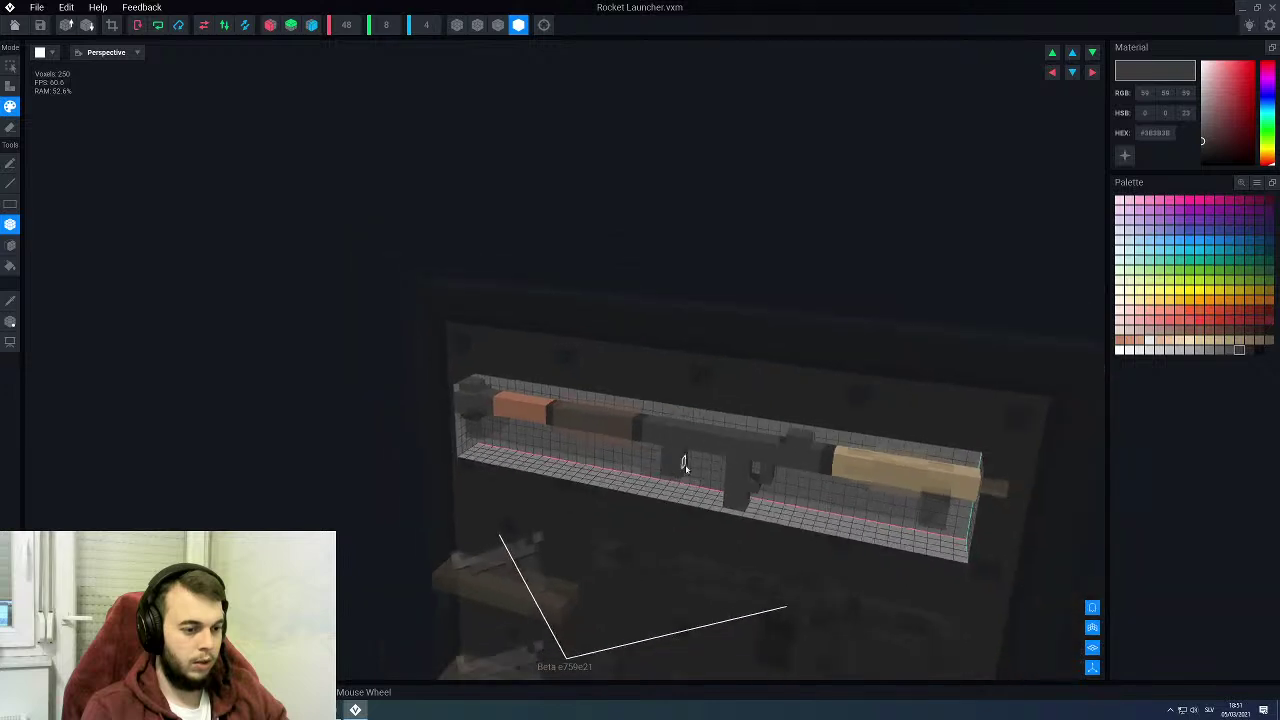
pyautogui.moveTo(785, 480); pyautogui.dragTo(692, 463, button='middle')
pyautogui.moveTo(684, 461); pyautogui.dragTo(566, 447, button='right')
pyautogui.scroll(4, 566, 449)
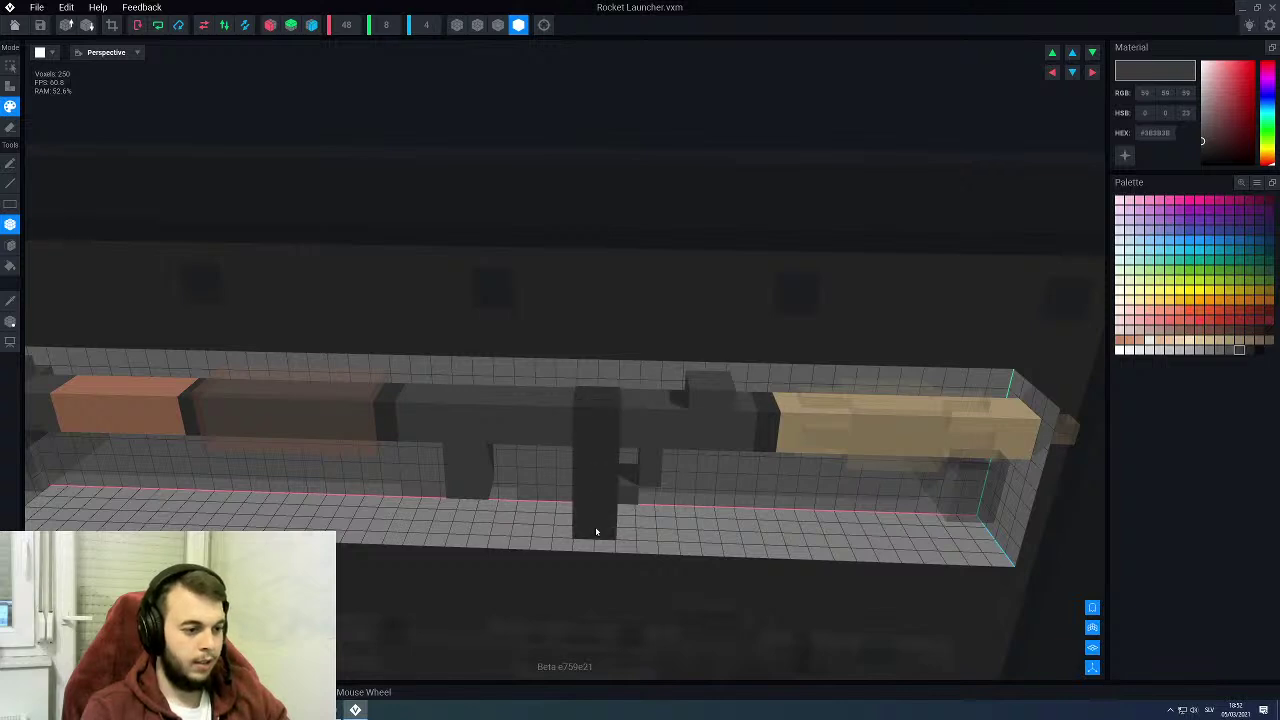
pyautogui.moveTo(596, 531); pyautogui.dragTo(641, 500, button='right')
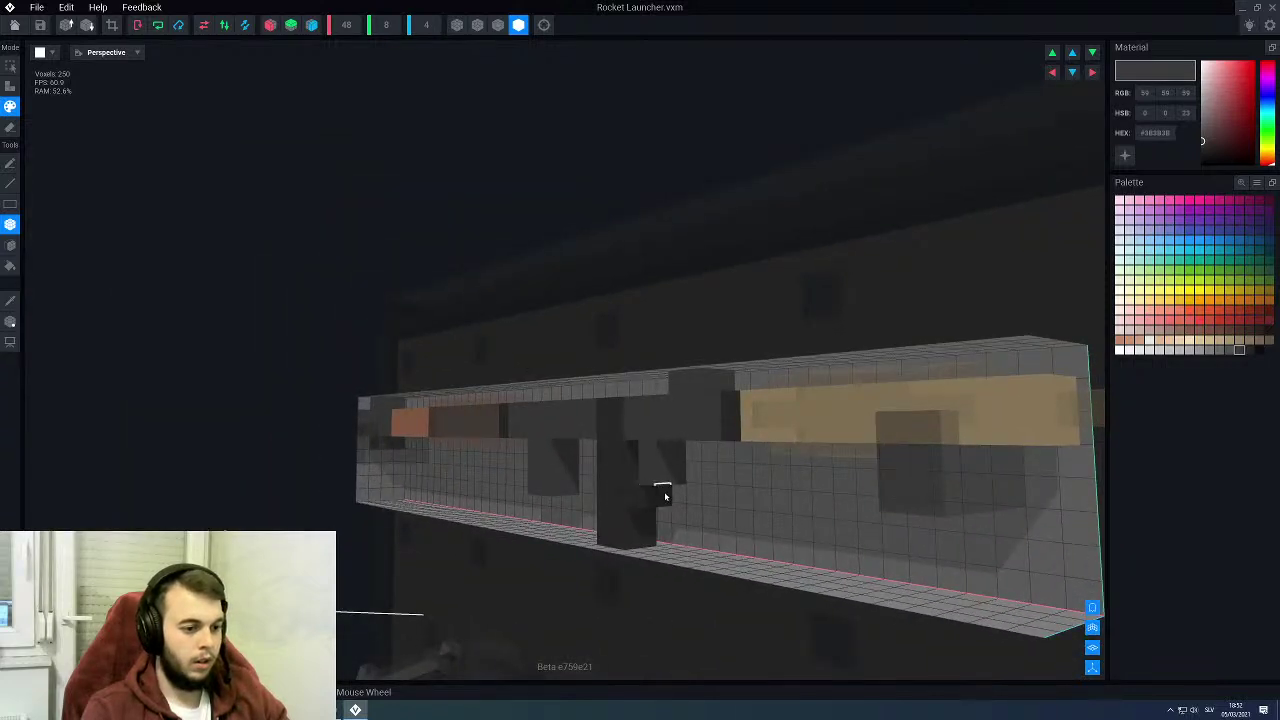
pyautogui.moveTo(661, 474); pyautogui.dragTo(680, 458)
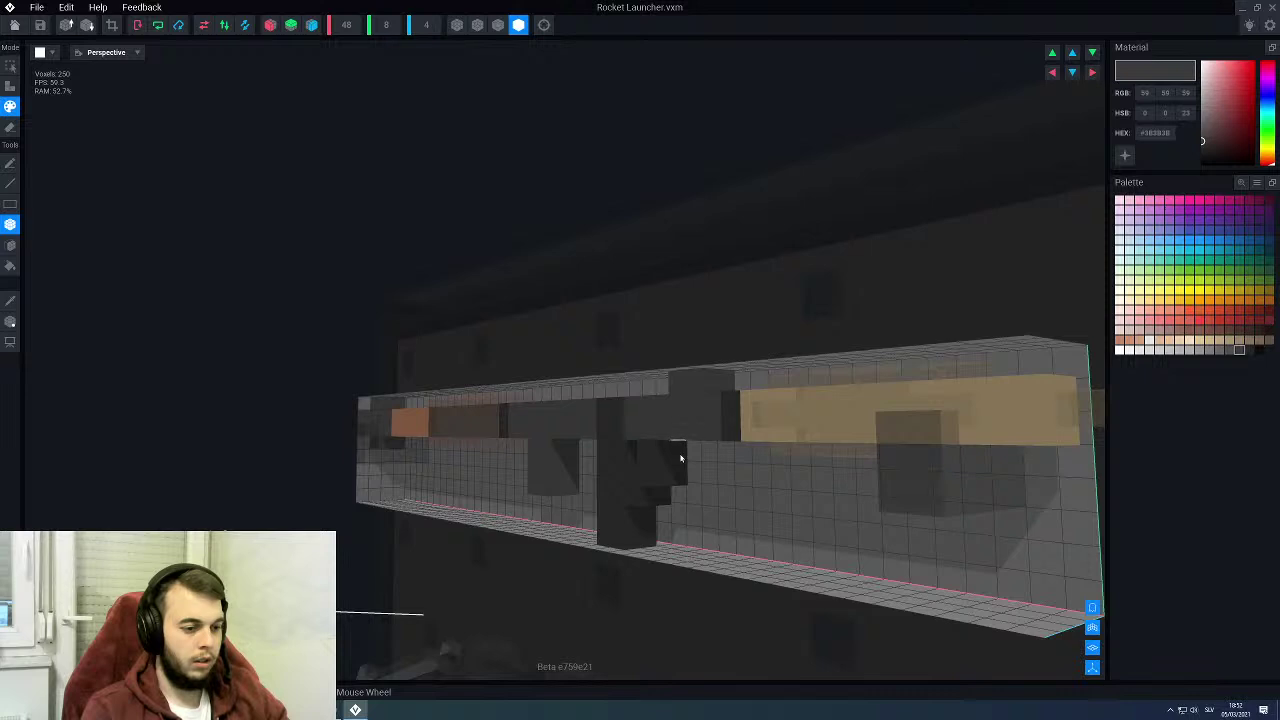
pyautogui.moveTo(680, 458); pyautogui.dragTo(405, 577, button='right')
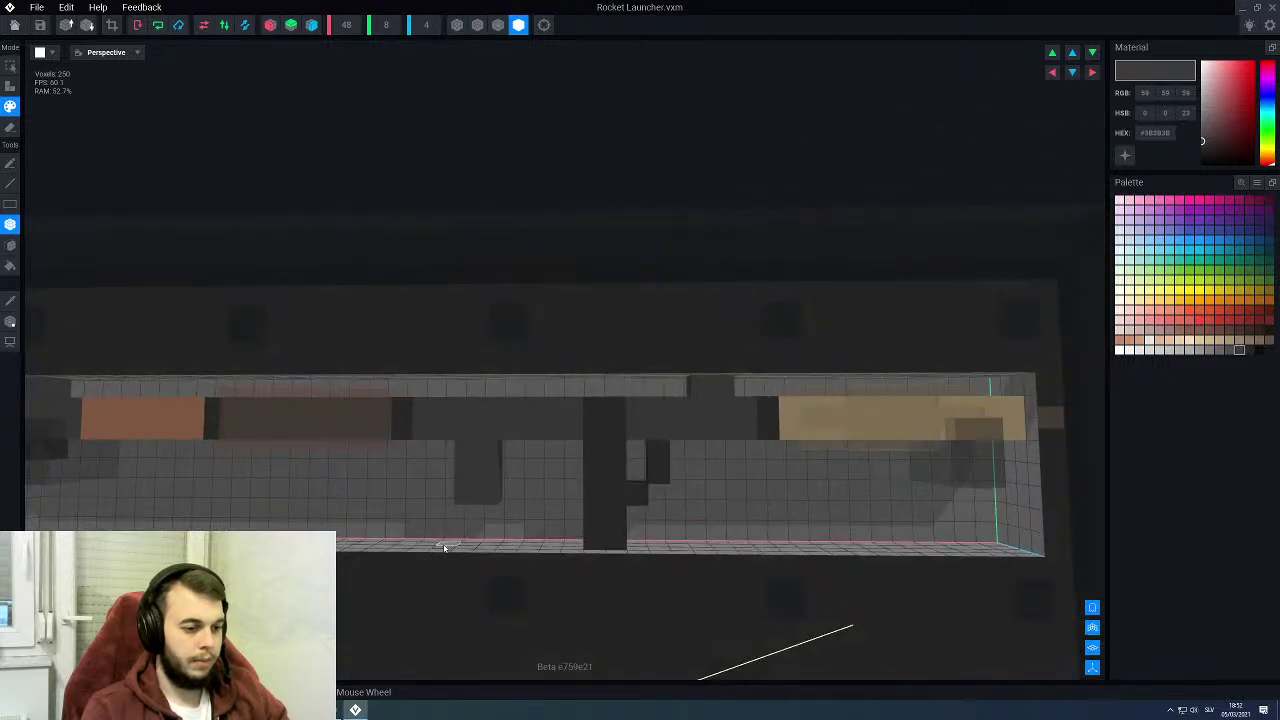
pyautogui.moveTo(465, 452); pyautogui.dragTo(430, 452, button='right')
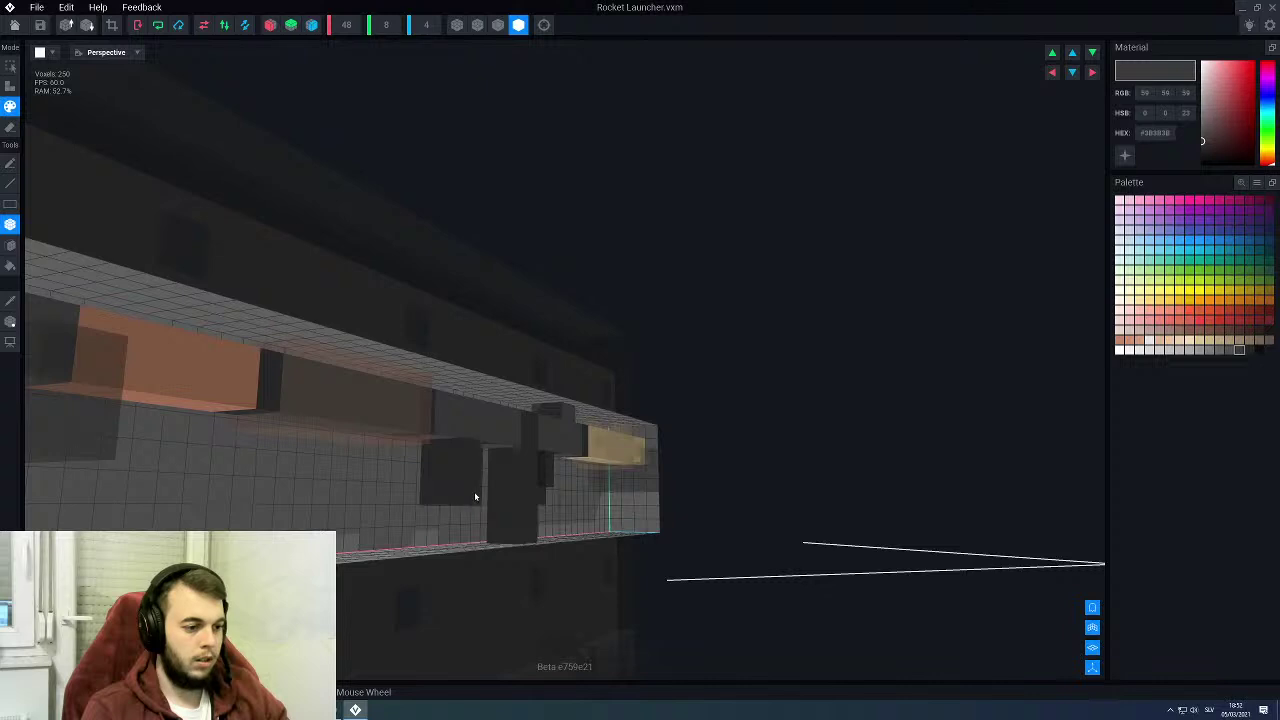
pyautogui.moveTo(475, 496); pyautogui.dragTo(448, 483, button='right')
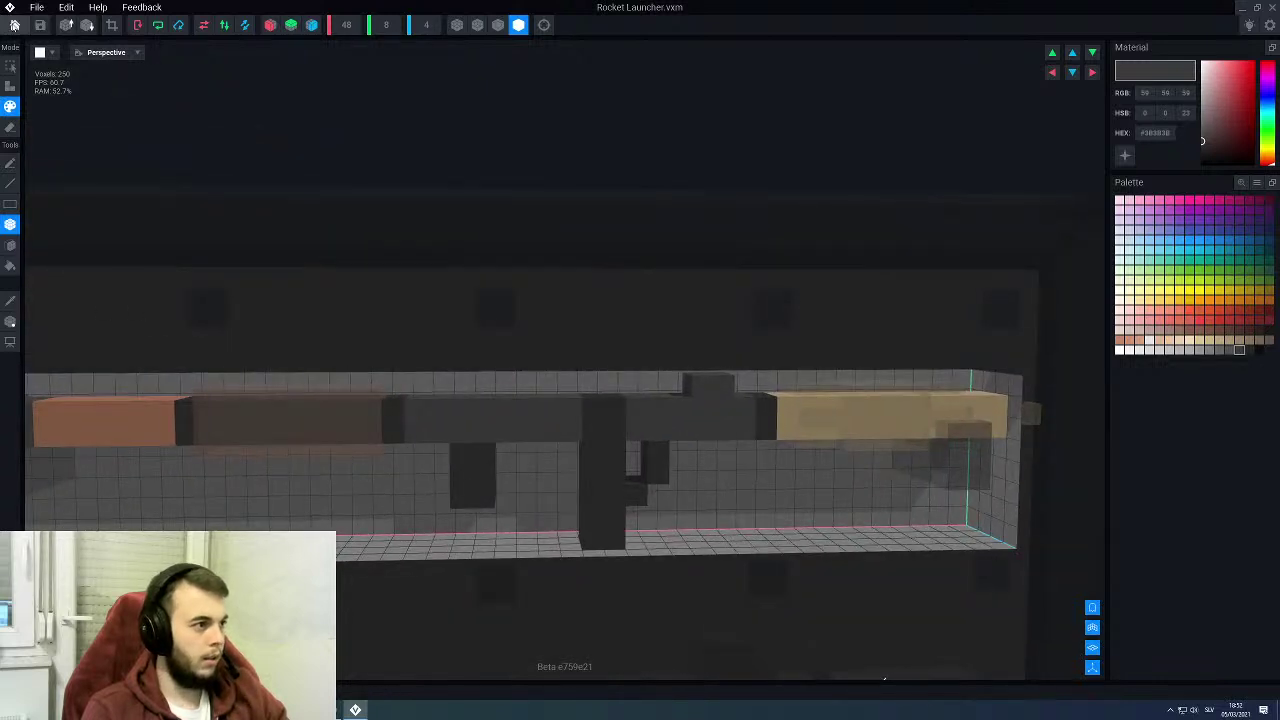
pyautogui.click(14, 24)
pyautogui.click(563, 231)
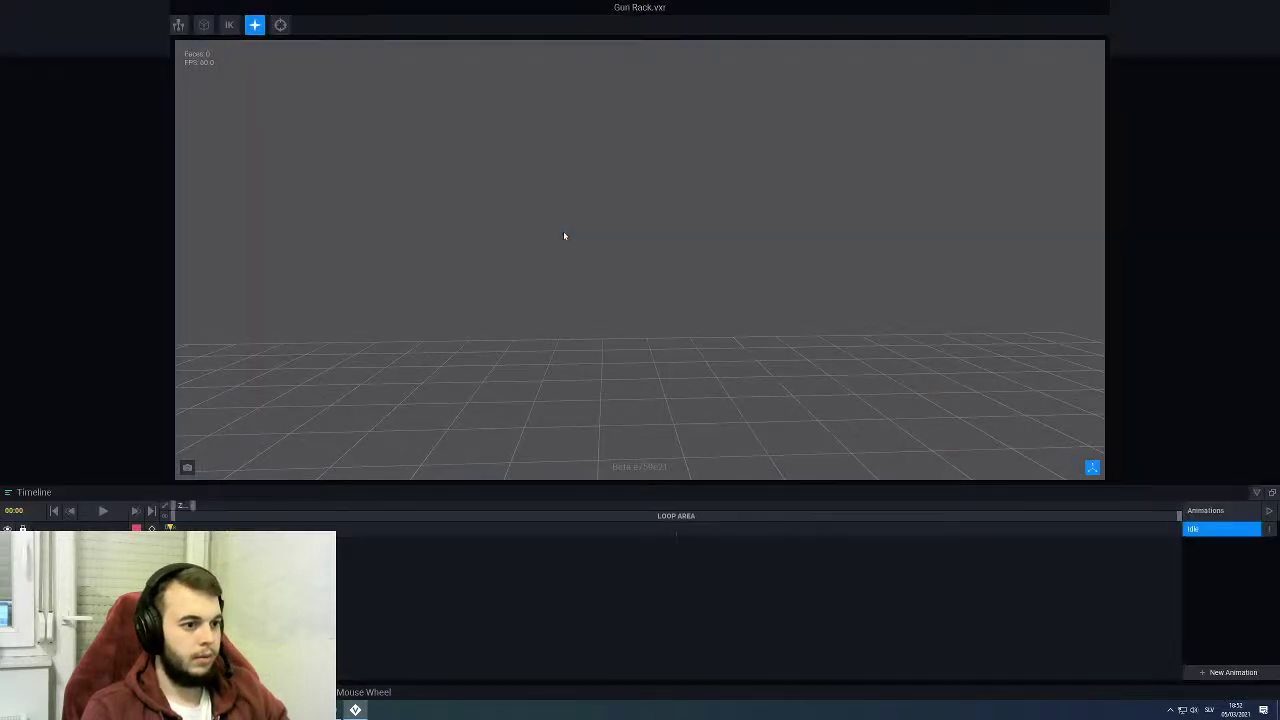
# Step: Inspect the rocket launcher on the gun rack from a distance and up close
pyautogui.scroll(-5, 569, 237)
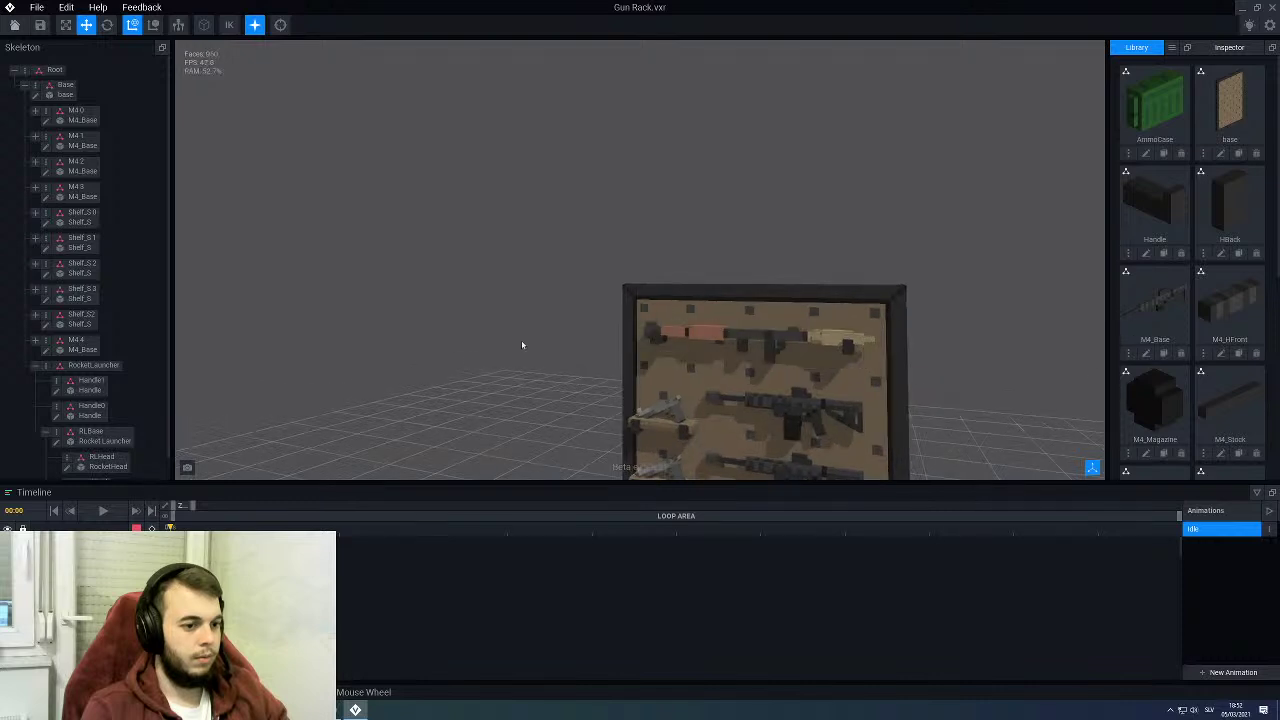
pyautogui.scroll(-3, 737, 386)
pyautogui.moveTo(655, 350)
pyautogui.mouseDown(button='right')
pyautogui.moveTo(651, 336)
pyautogui.moveTo(660, 342)
pyautogui.mouseUp(button='right')
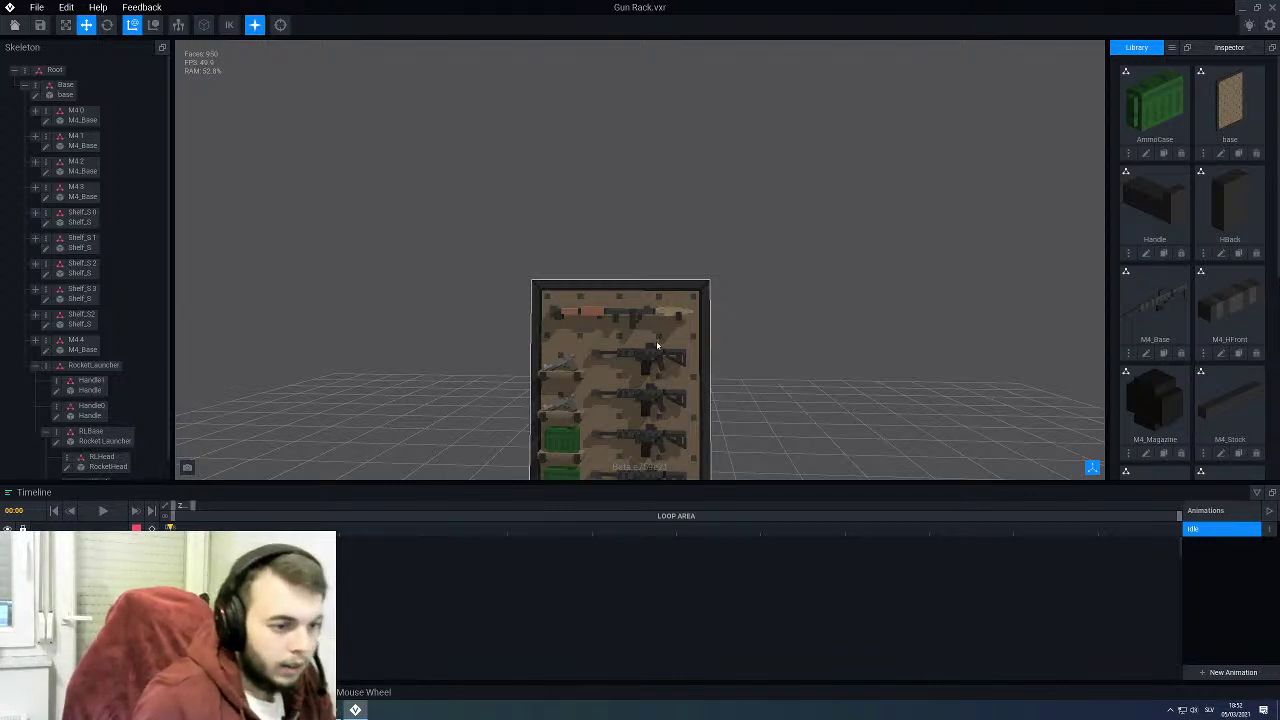
pyautogui.scroll(5, 656, 346)
pyautogui.moveTo(637, 346); pyautogui.dragTo(601, 268, button='right')
pyautogui.scroll(-5, 611, 289)
pyautogui.scroll(3, 640, 285)
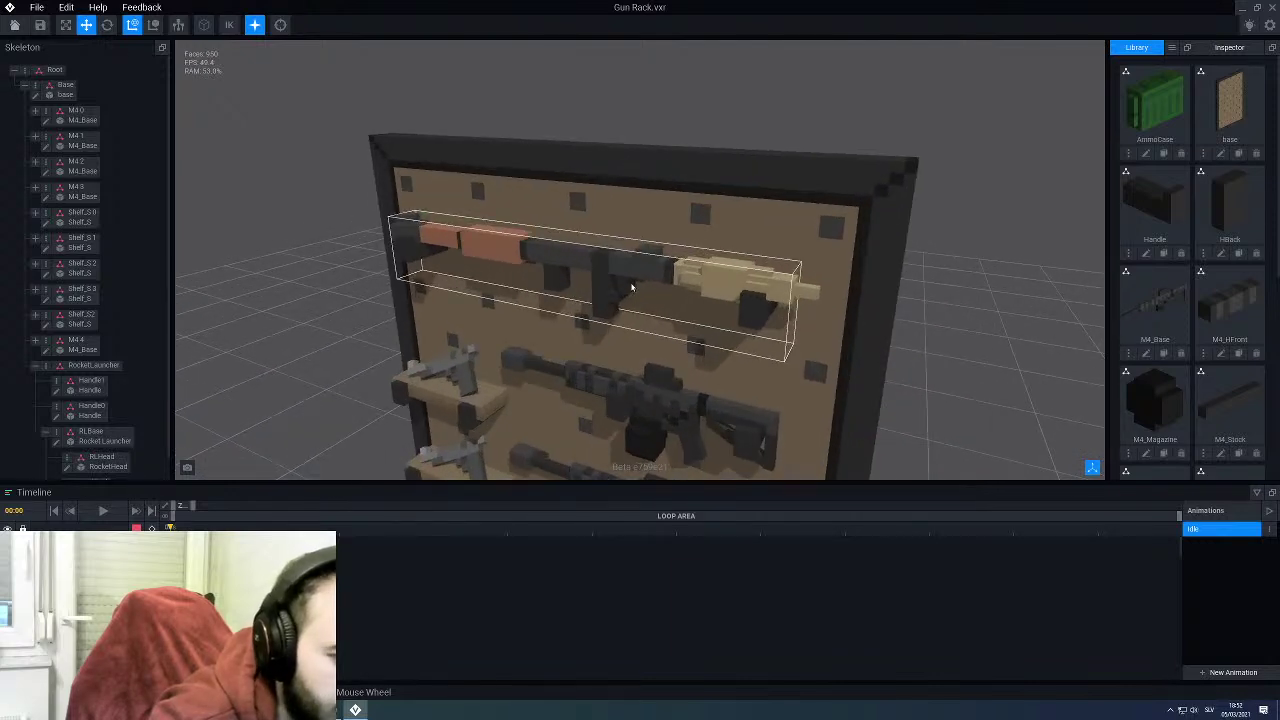
# Step: Open the RocketHead model, erase the end voxel of its tip, and crop the volume to the remaining voxels
pyautogui.click(745, 287)
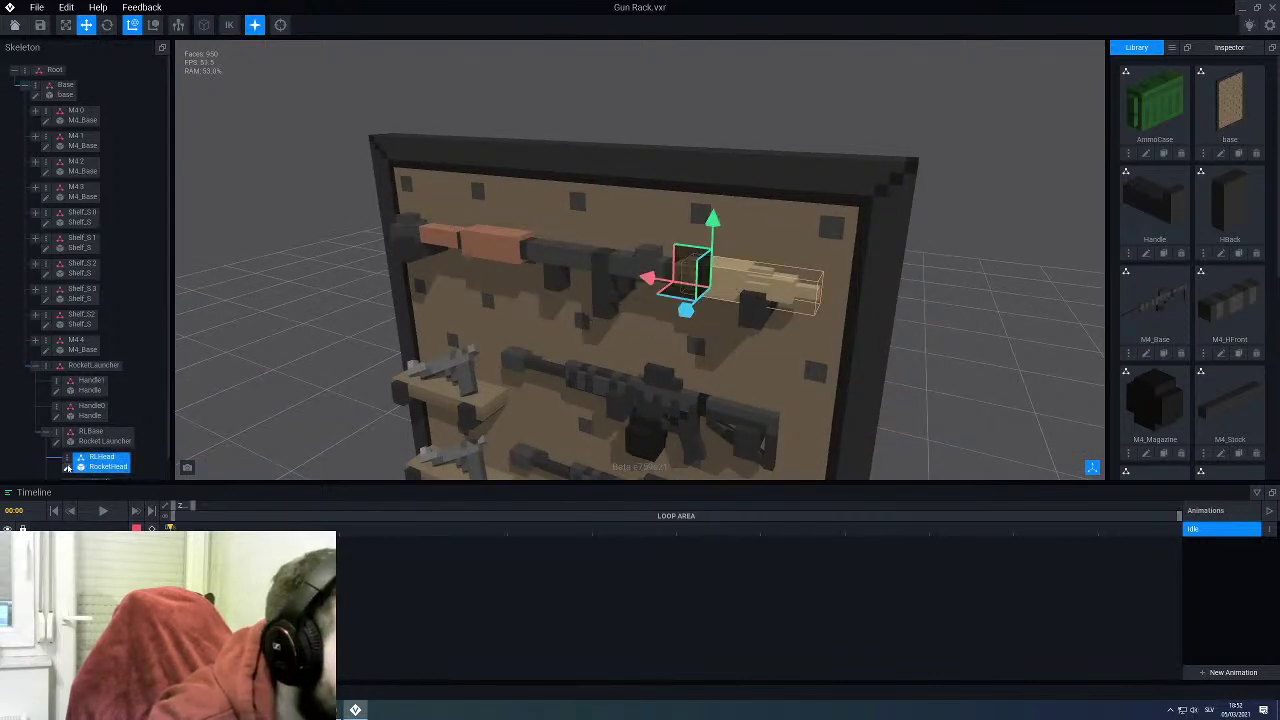
pyautogui.doubleClick(81, 466)
pyautogui.moveTo(603, 349); pyautogui.dragTo(615, 344, button='right')
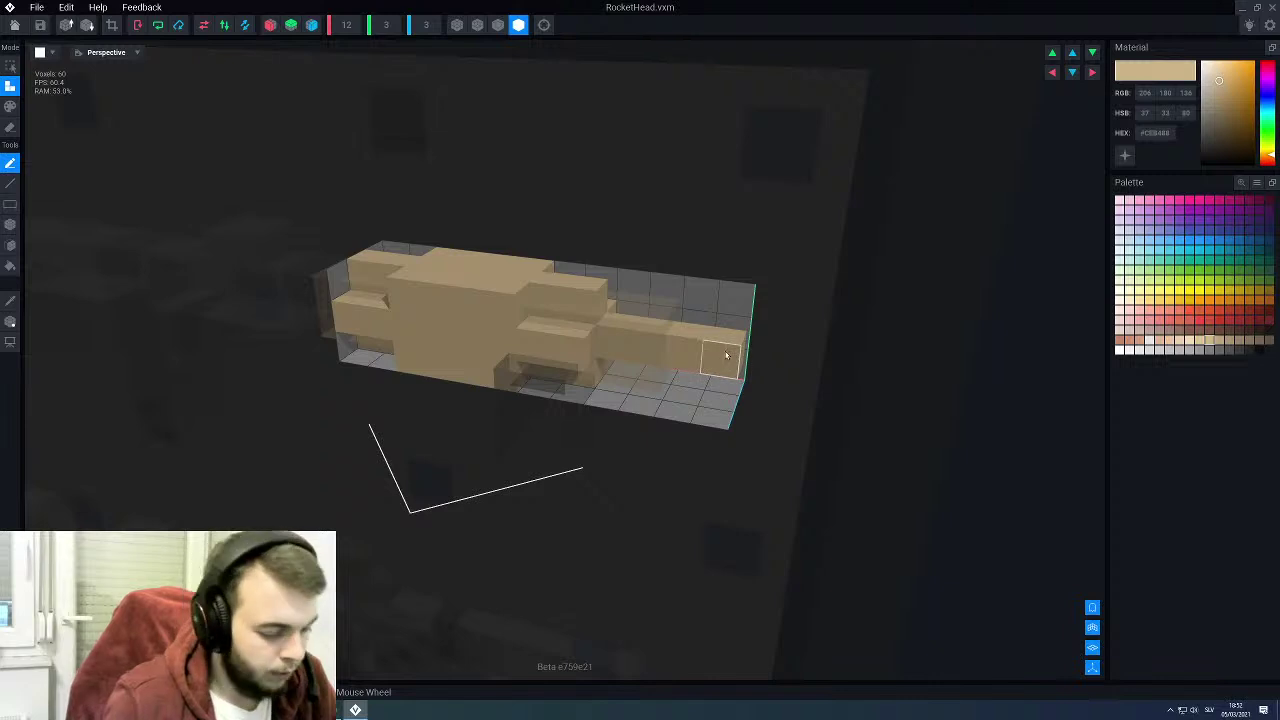
pyautogui.press('e')
pyautogui.click(725, 355)
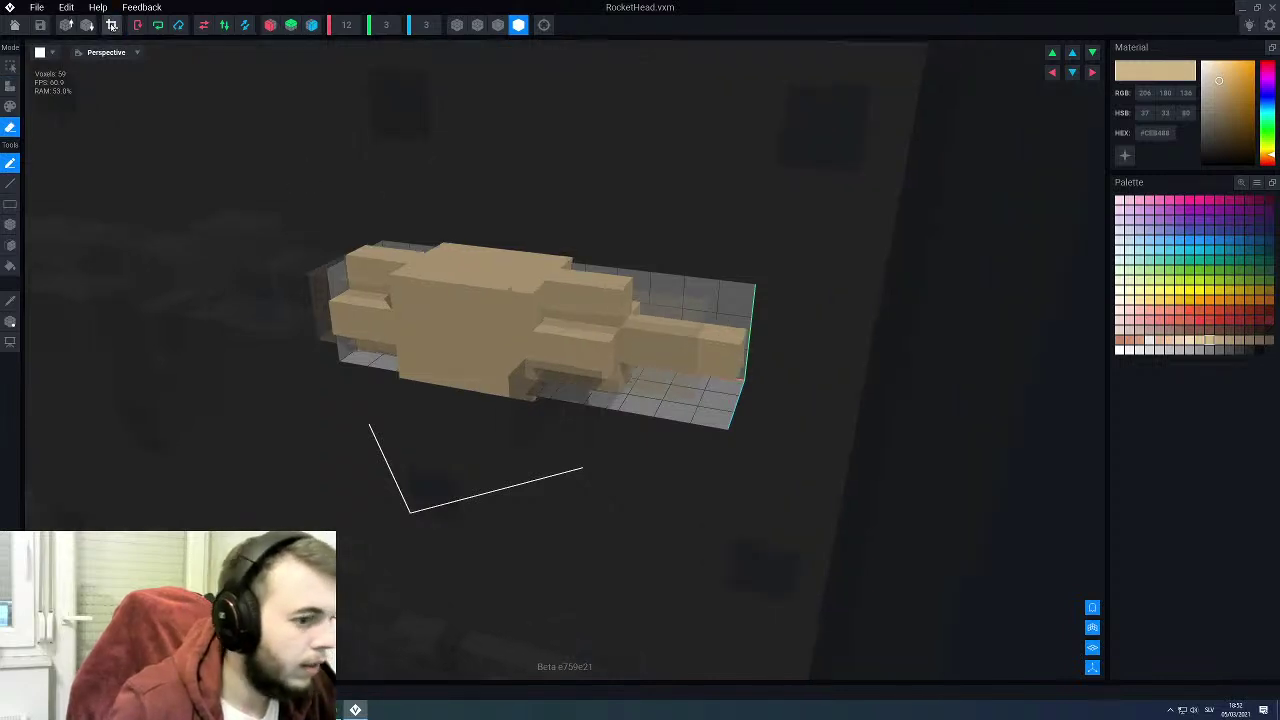
pyautogui.moveTo(536, 330); pyautogui.dragTo(620, 329, button='right')
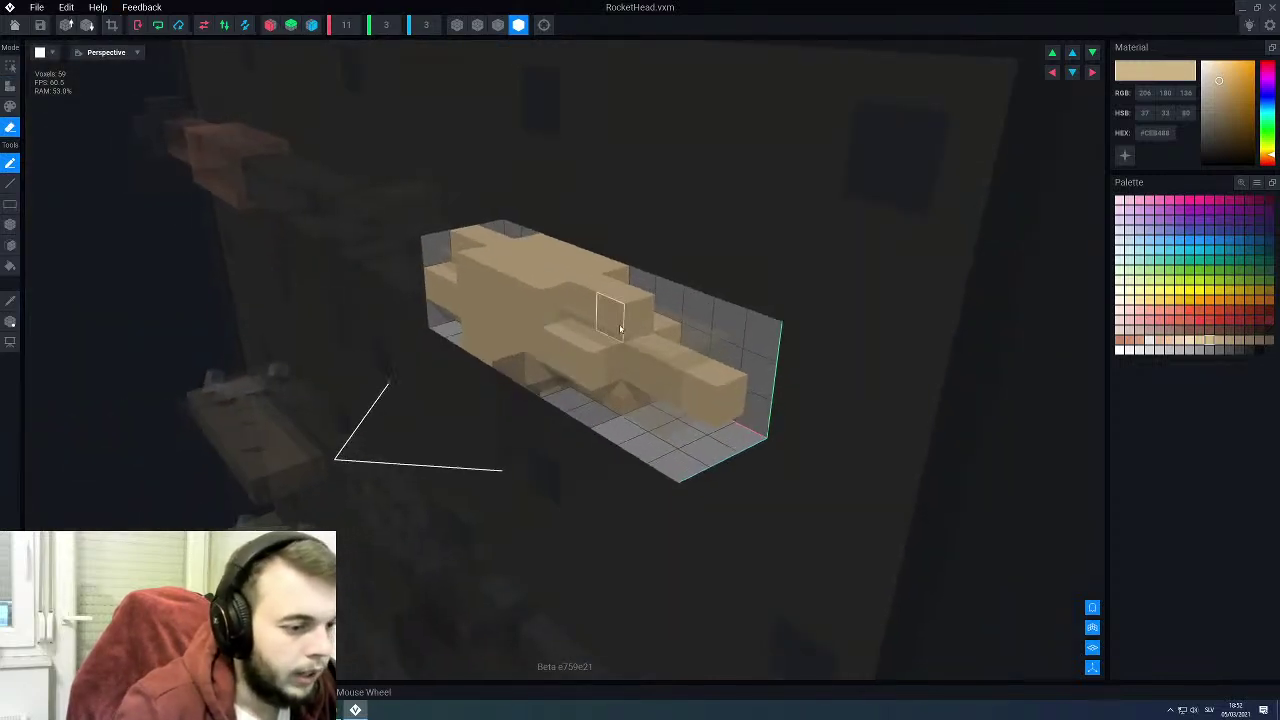
# Step: Add voxels to the stepped section behind the RocketHead's tip with the Line tool, then save the model and return to the rig
pyautogui.press('a')
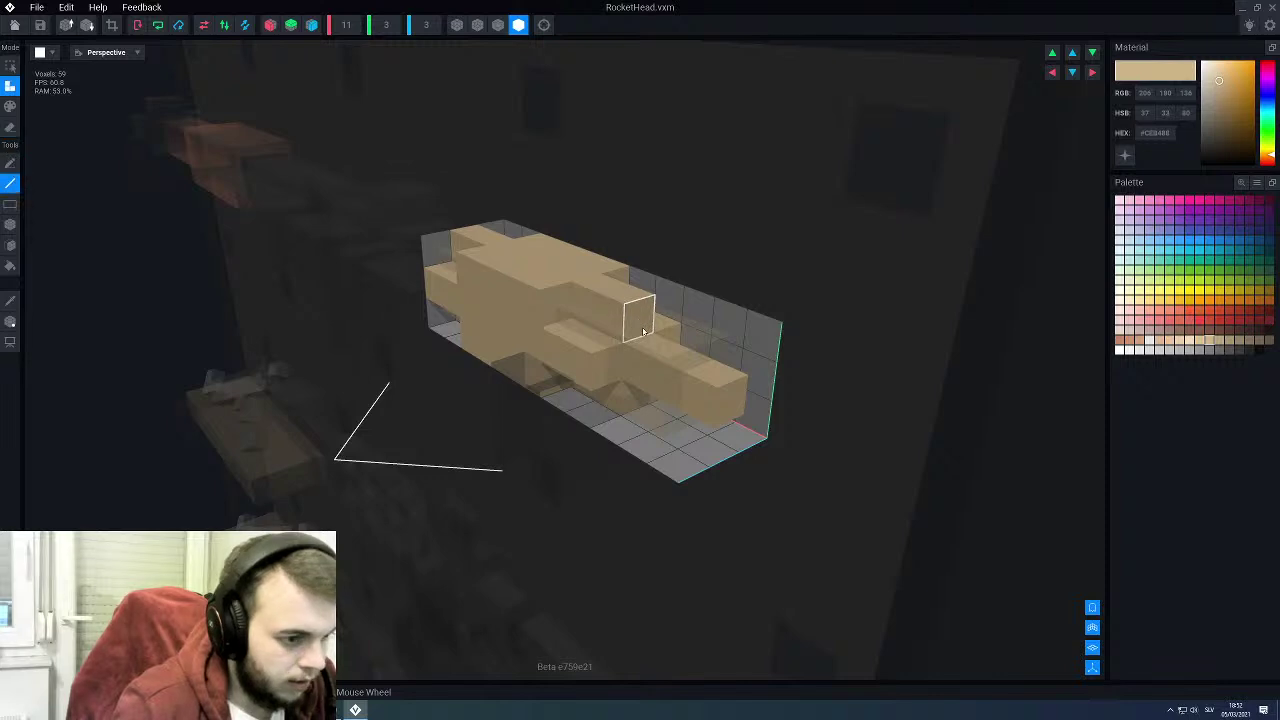
pyautogui.press('l')
pyautogui.moveTo(639, 413); pyautogui.dragTo(653, 389, button='right')
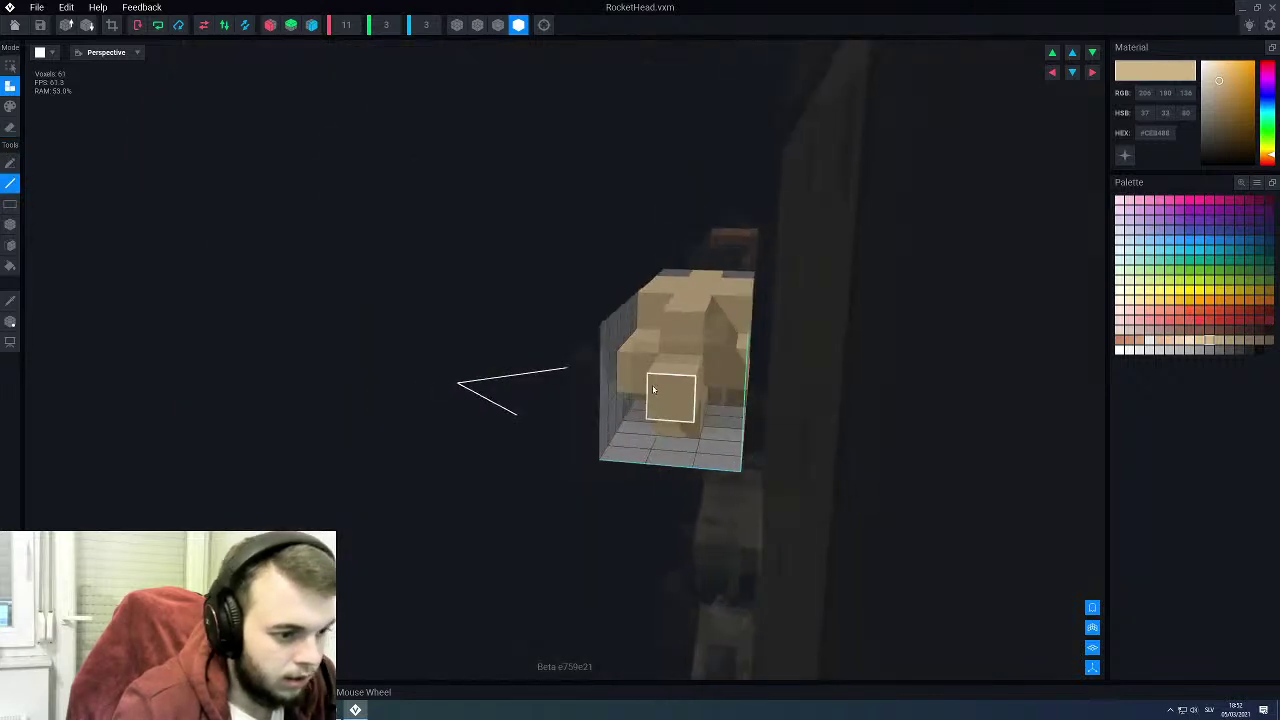
pyautogui.hotkey('alt', 'F4')
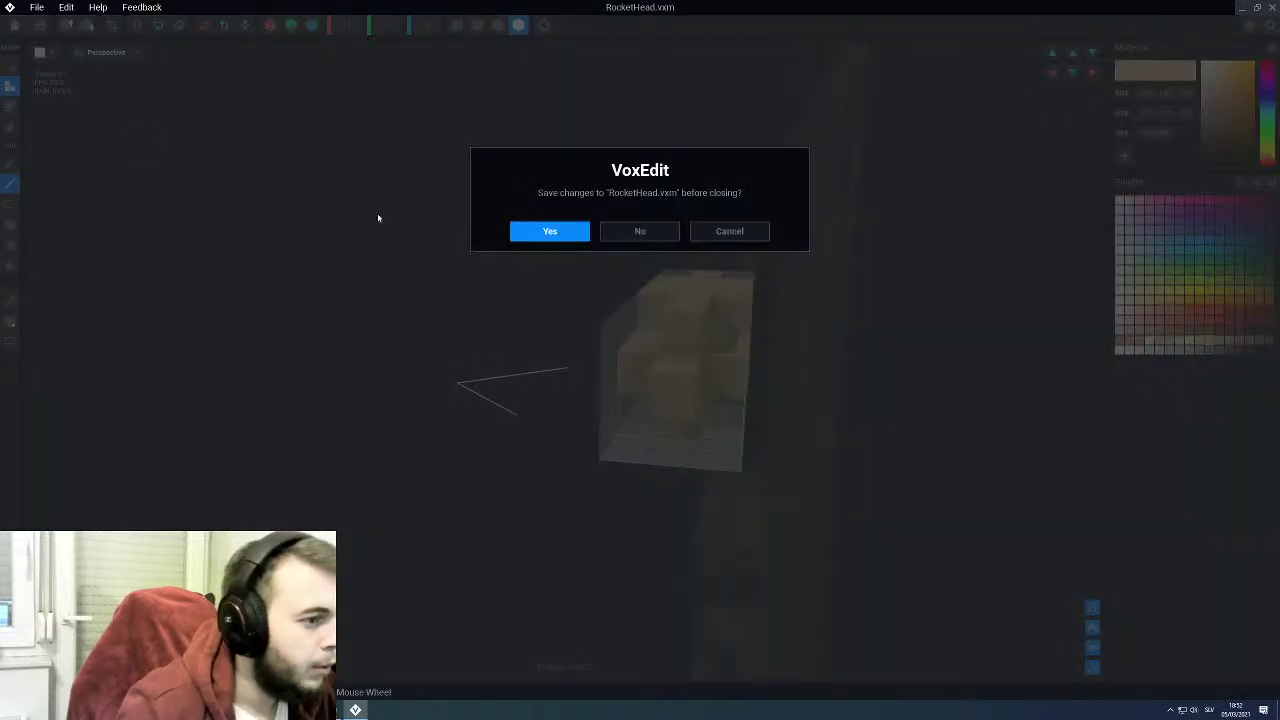
pyautogui.click(550, 231)
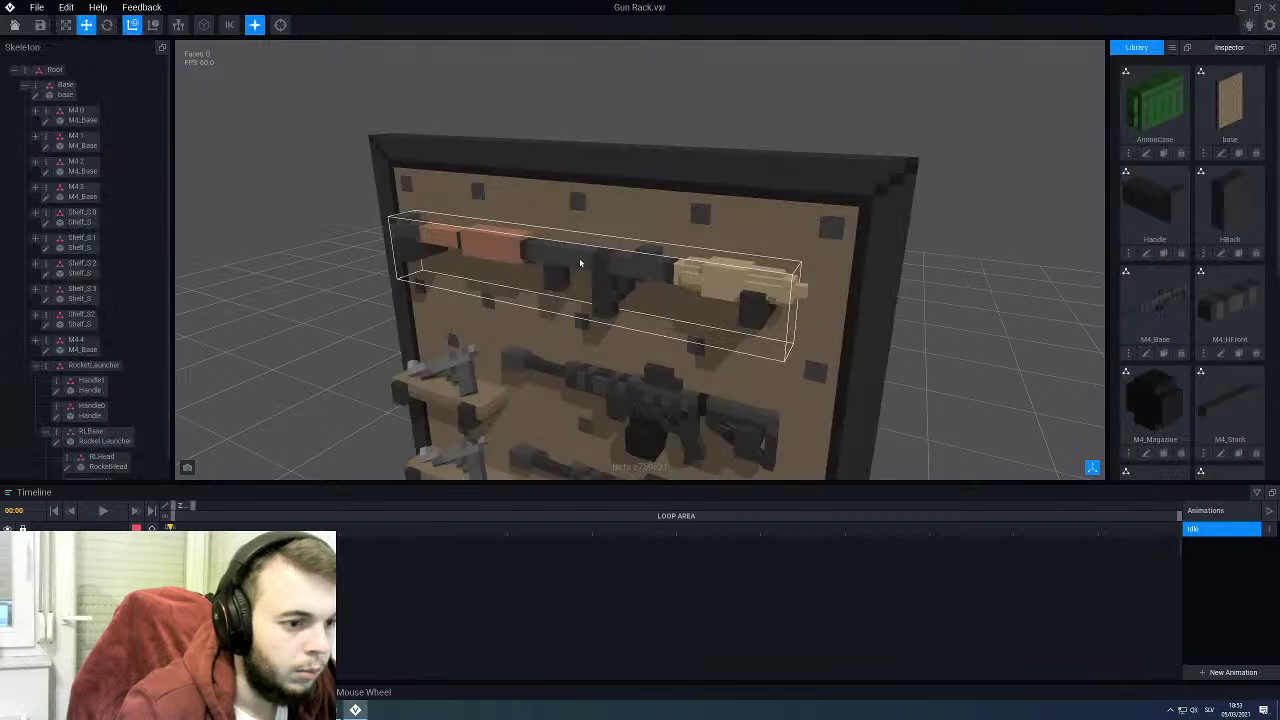
# Step: Check the shape of the rocket head and the whole launcher on the rack from several angles
pyautogui.moveTo(678, 277)
pyautogui.mouseDown(button='right')
pyautogui.moveTo(706, 277)
pyautogui.moveTo(683, 286)
pyautogui.mouseUp(button='right')
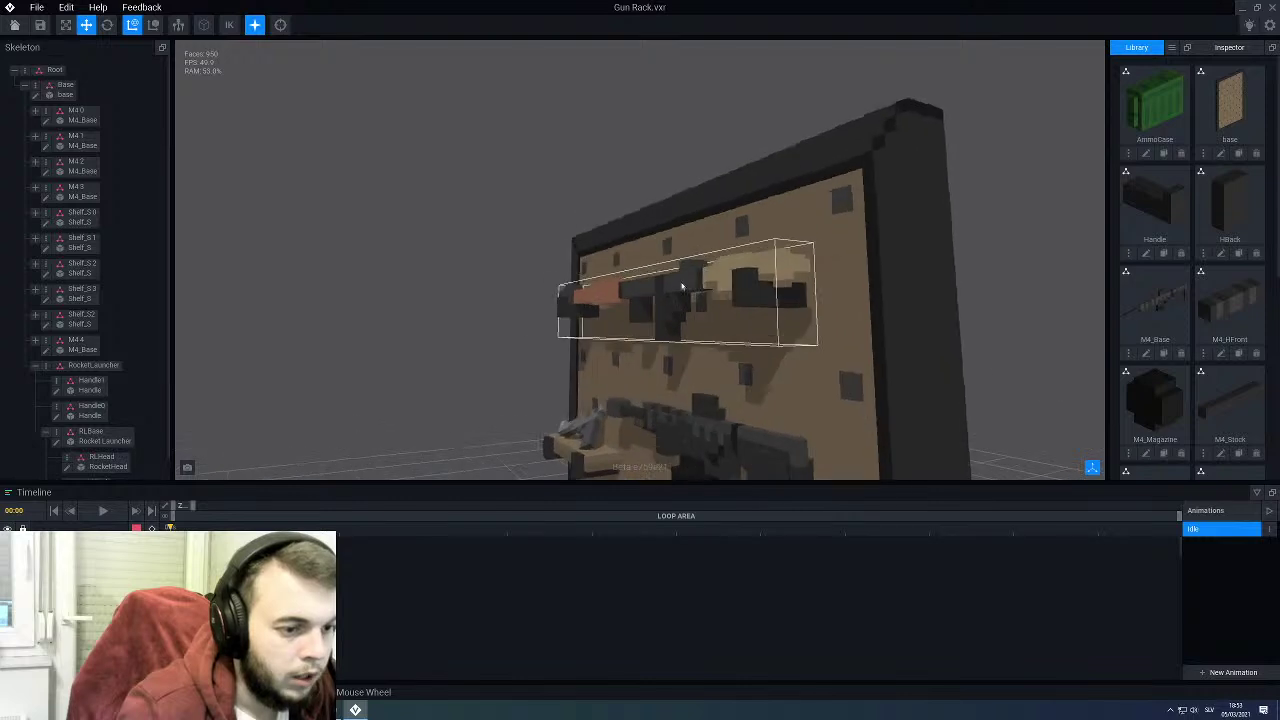
pyautogui.scroll(4, 769, 288)
pyautogui.moveTo(769, 288)
pyautogui.mouseDown(button='right')
pyautogui.moveTo(806, 289)
pyautogui.moveTo(766, 277)
pyautogui.moveTo(811, 289)
pyautogui.moveTo(801, 306)
pyautogui.moveTo(774, 295)
pyautogui.mouseUp(button='right')
pyautogui.scroll(-6, 840, 300)
pyautogui.moveTo(852, 302); pyautogui.dragTo(826, 289, button='right')
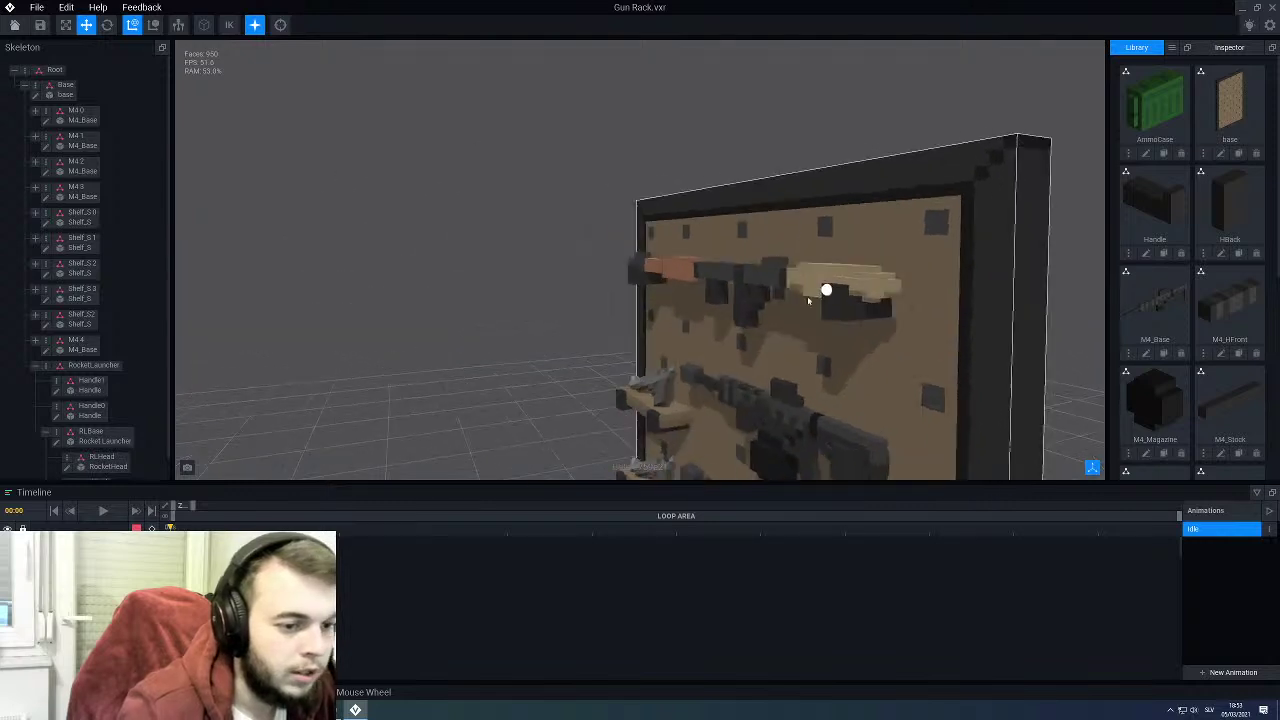
pyautogui.scroll(2, 722, 300)
pyautogui.moveTo(722, 304); pyautogui.dragTo(714, 300, button='right')
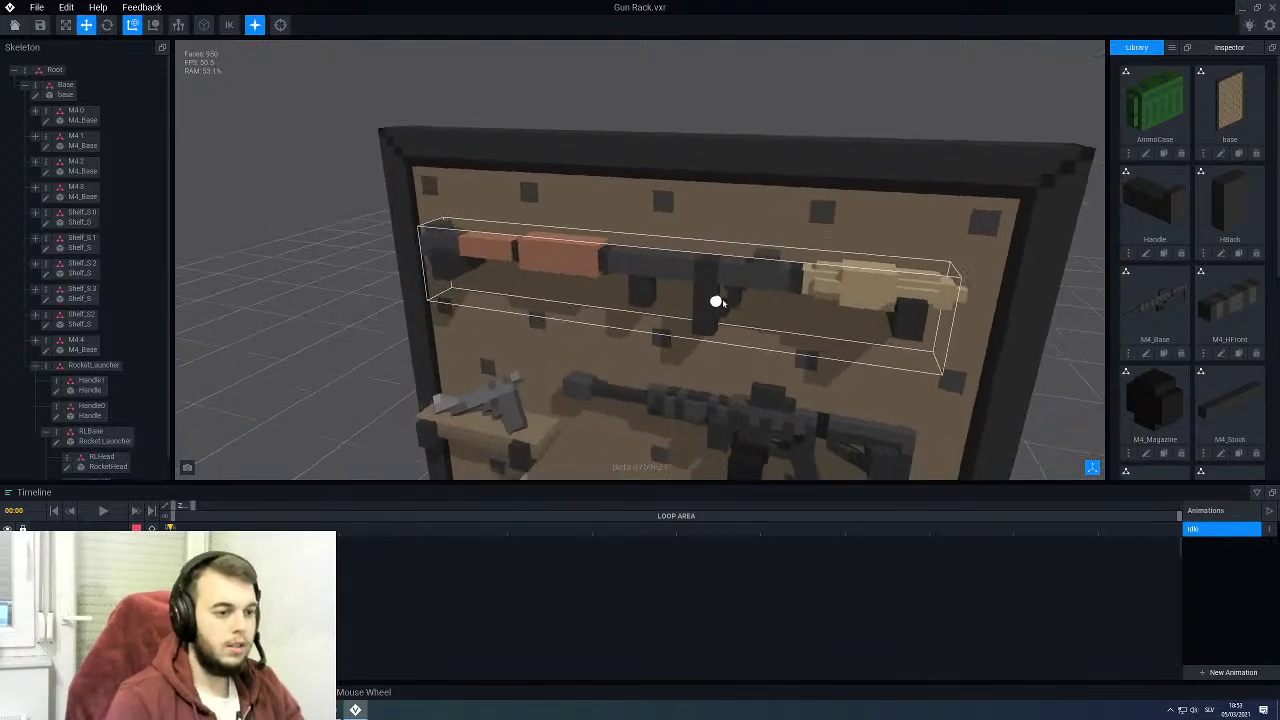
# Step: Open the launcher's Wood part for editing in the voxel modeler
pyautogui.click(557, 249)
pyautogui.scroll(-1, 106, 411)
pyautogui.scroll(-1, 80, 460)
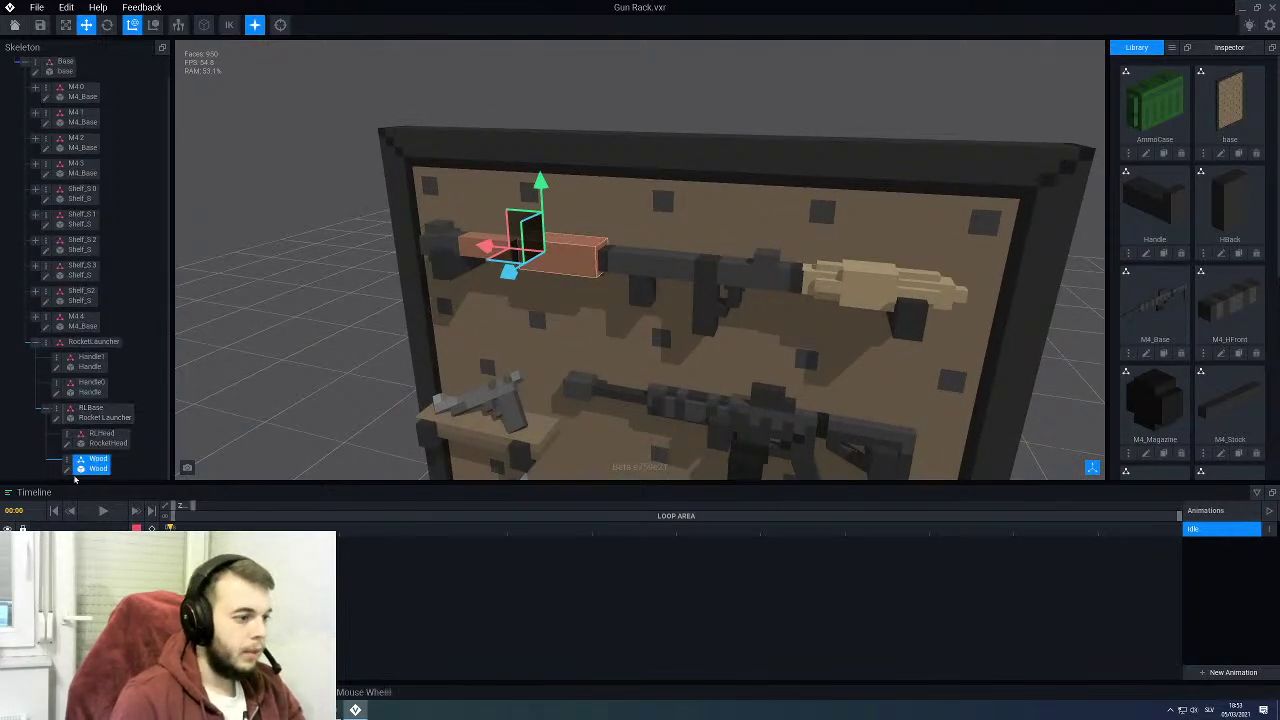
pyautogui.click(67, 470)
pyautogui.scroll(1, 457, 357)
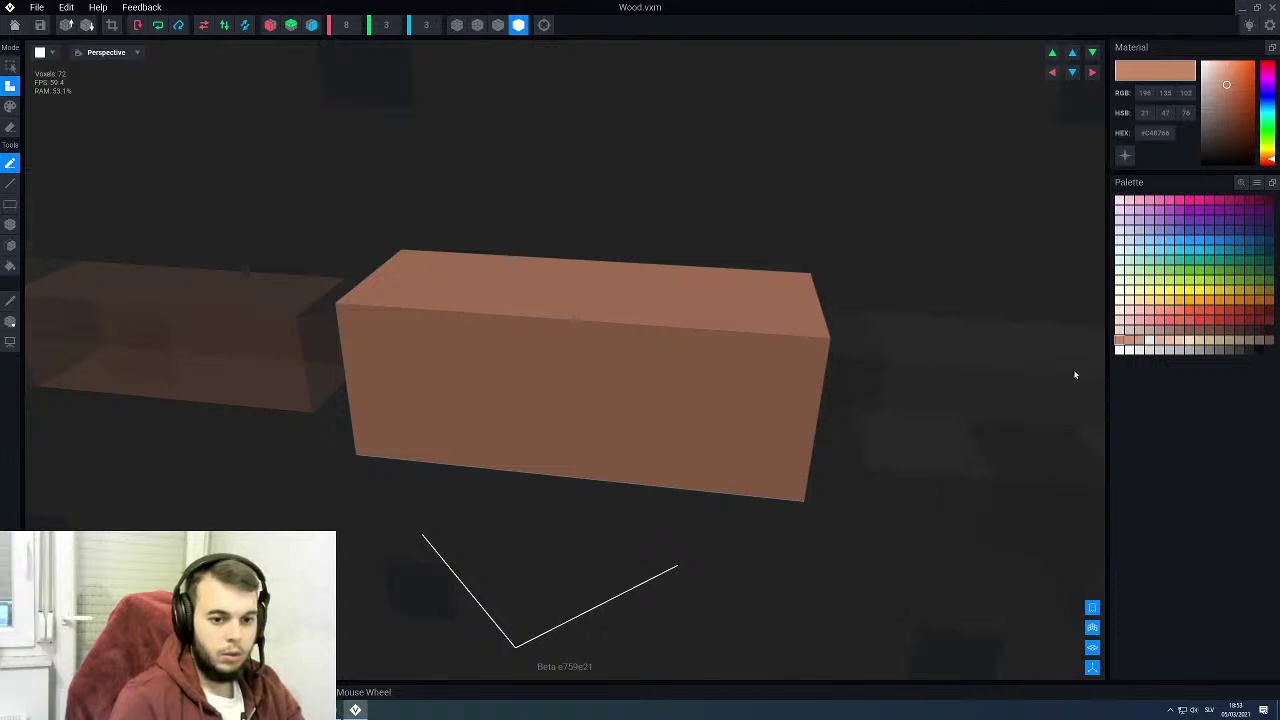
# Step: Paint the Wood block's upper corners #CB9371 with the Line tool, then fill the whole block with the same colour
pyautogui.click(1130, 341)
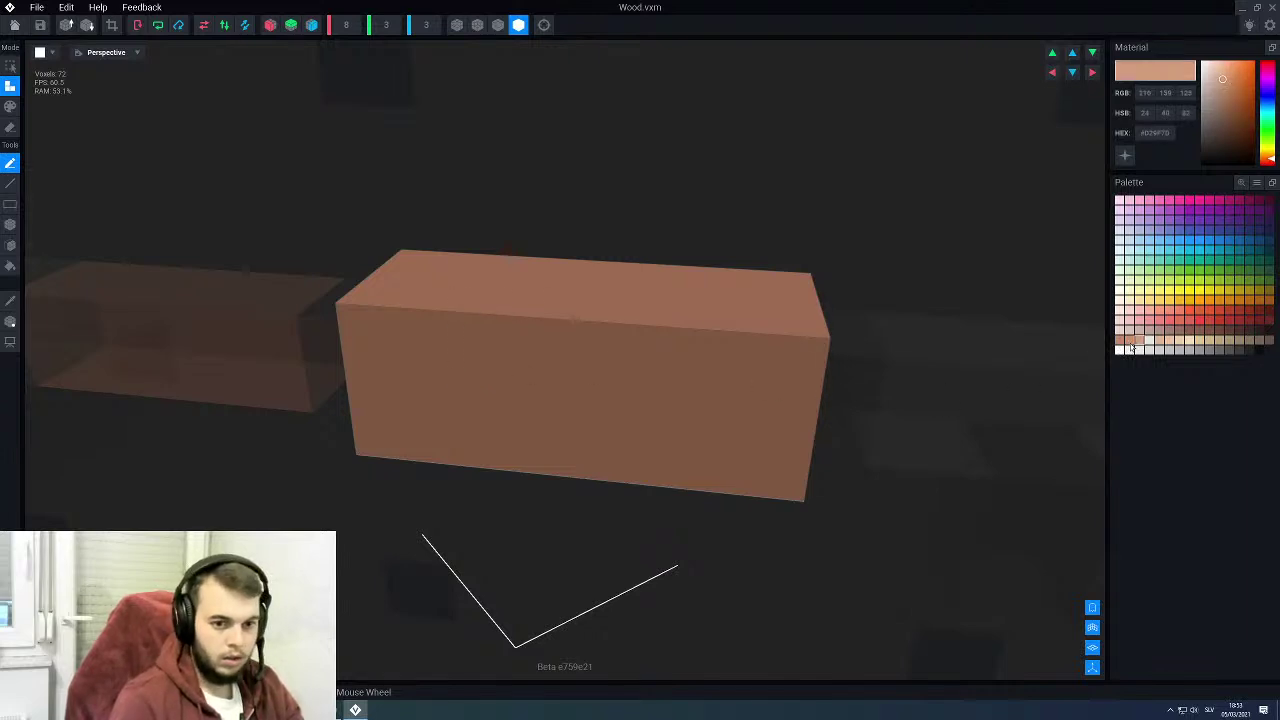
pyautogui.click(1131, 345)
pyautogui.press('p')
pyautogui.press('l')
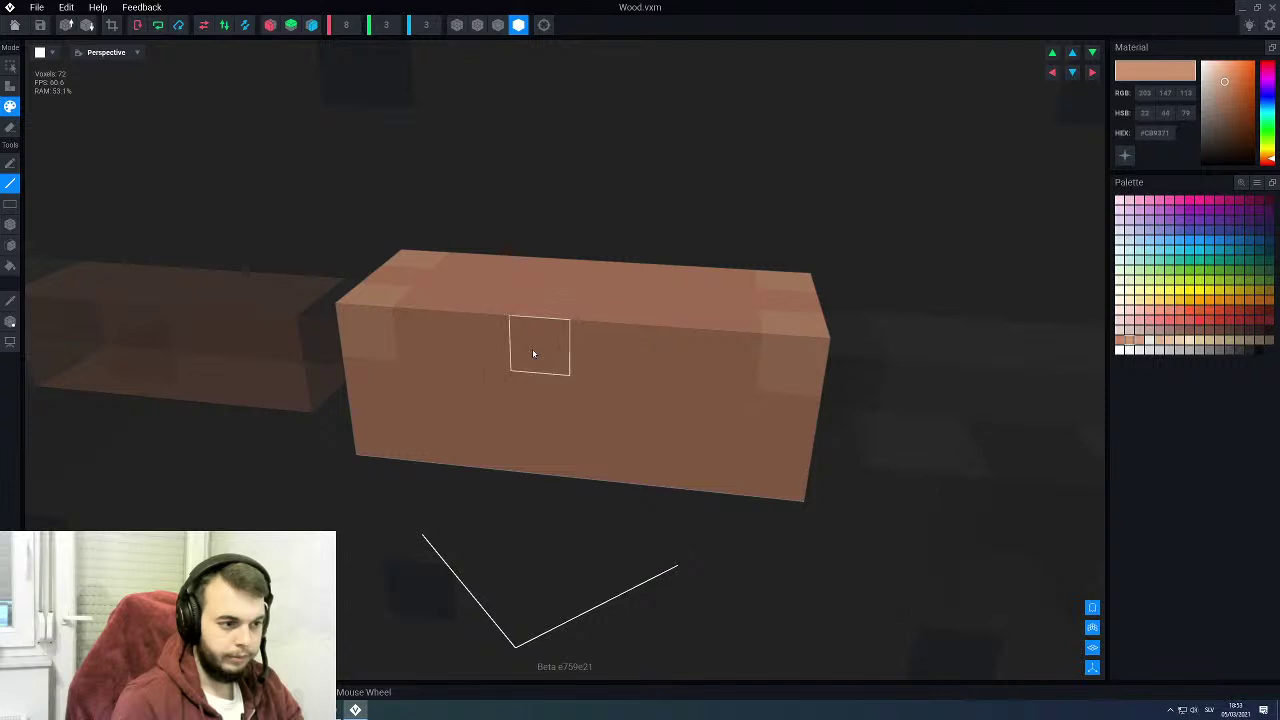
pyautogui.moveTo(533, 353)
pyautogui.mouseDown(button='right')
pyautogui.moveTo(528, 344)
pyautogui.moveTo(546, 357)
pyautogui.mouseUp(button='right')
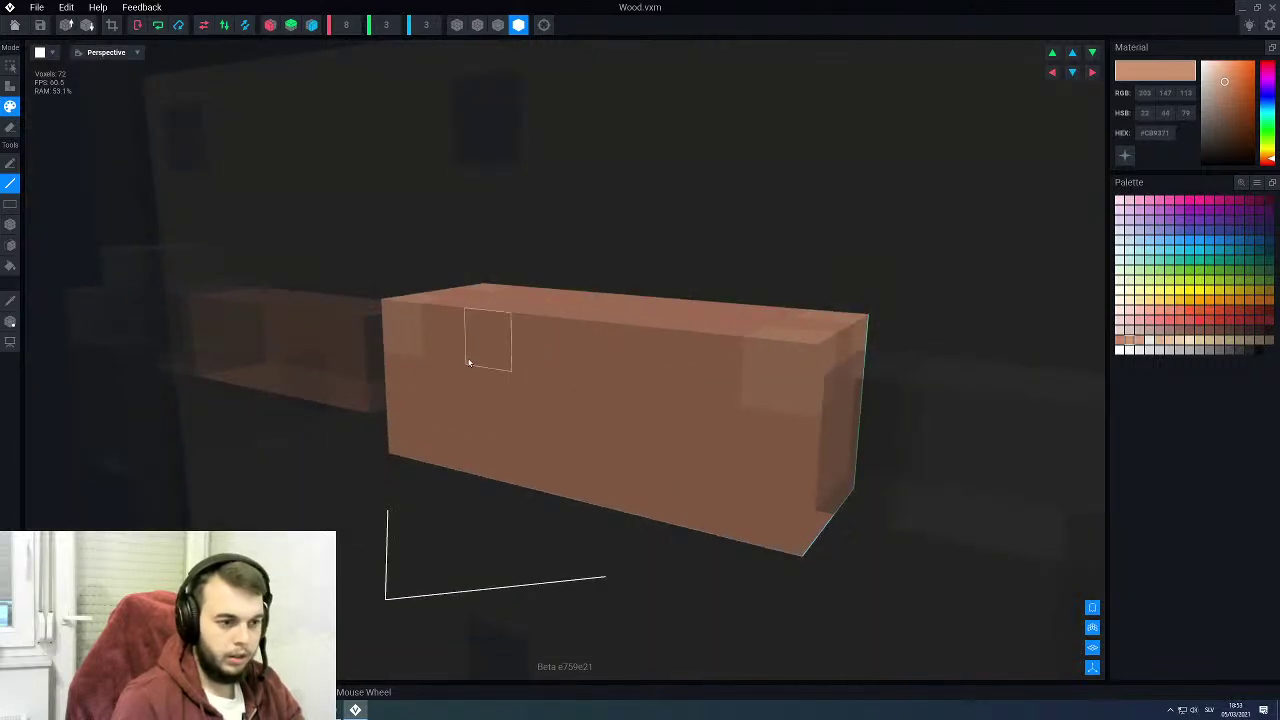
pyautogui.press('f')
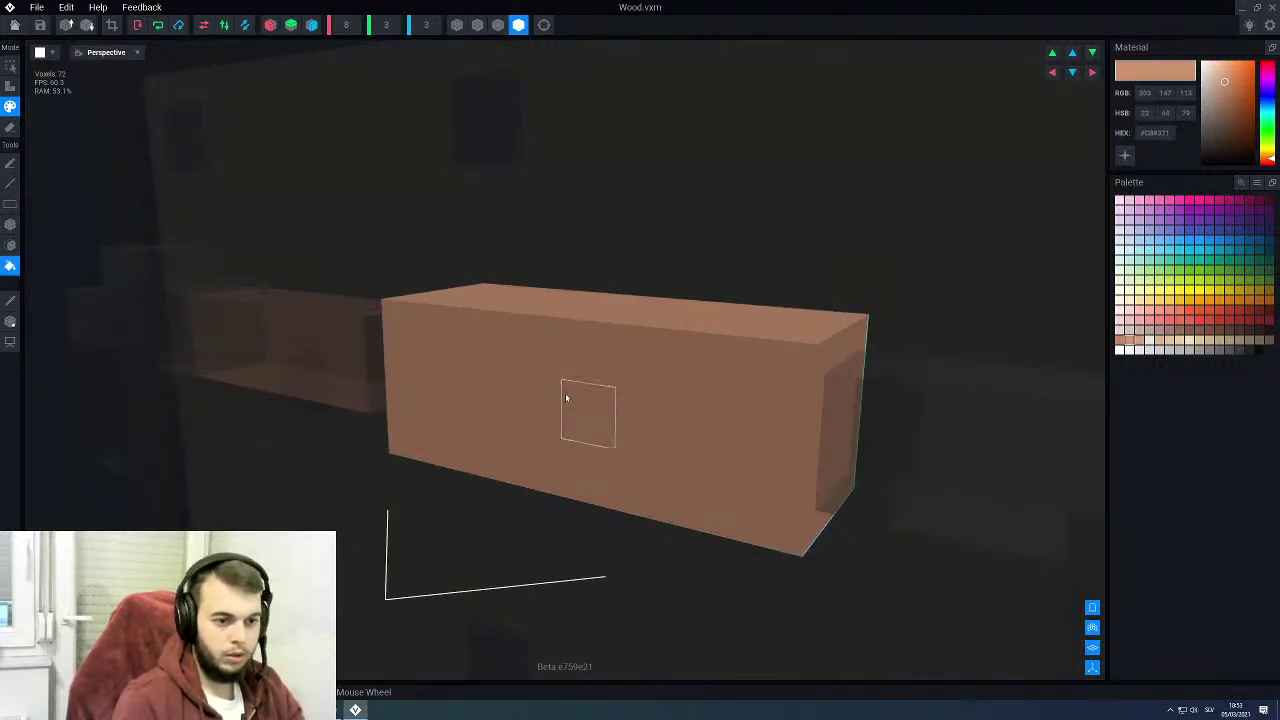
# Step: Paint the upper corner voxels of the Wood block lighter brown #D29F7D with the Line tool as highlights
pyautogui.click(1139, 341)
pyautogui.moveTo(566, 420); pyautogui.dragTo(569, 423, button='right')
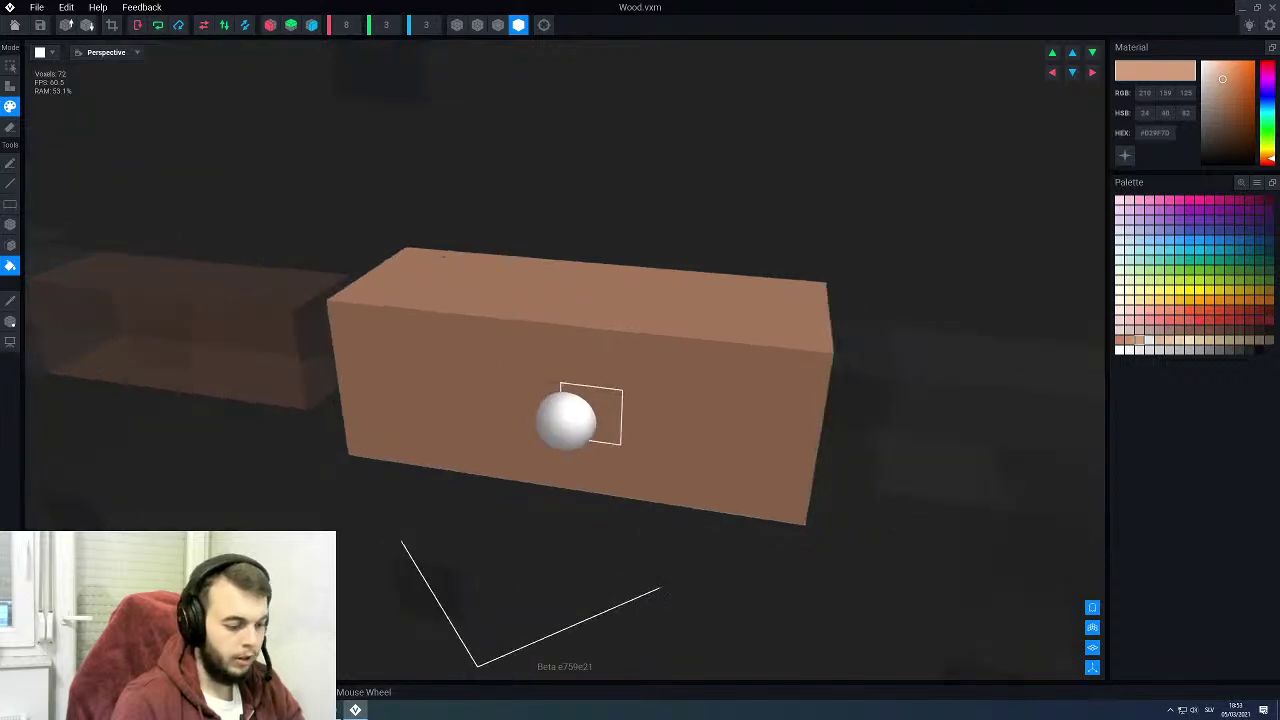
pyautogui.press('l')
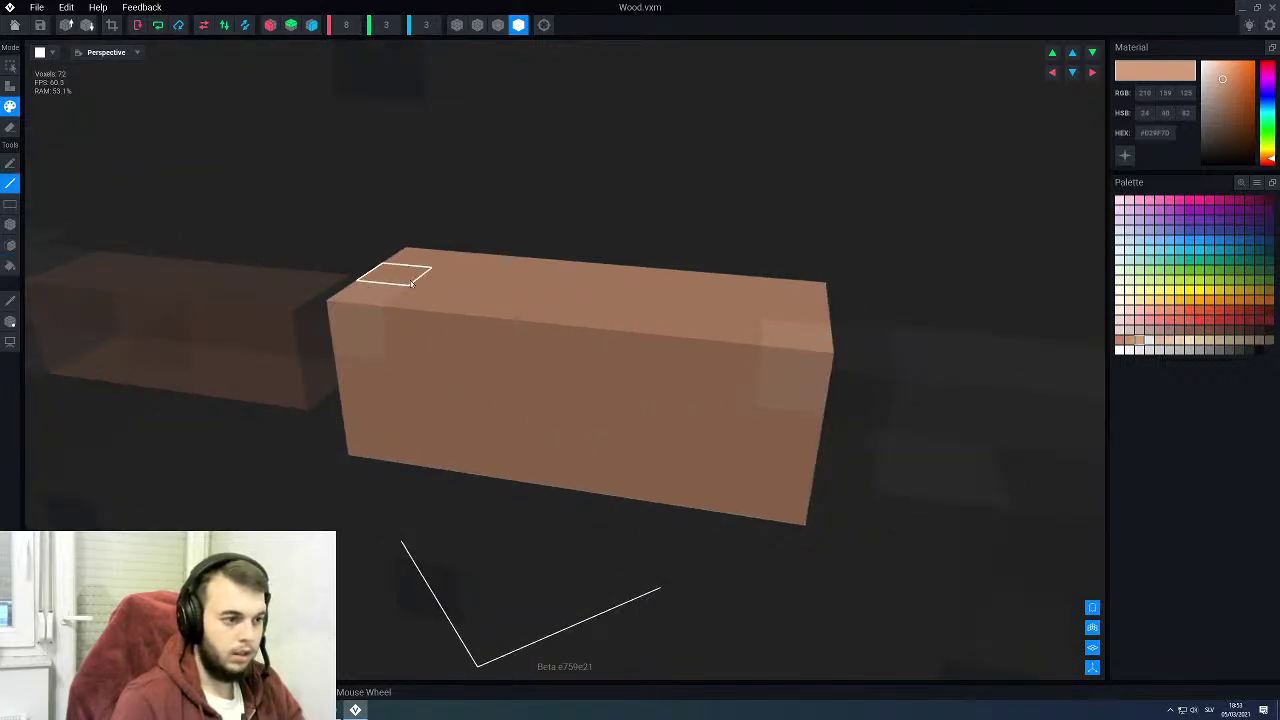
# Step: Paint the Wood block's lower corner voxels darker brown #C48766 with the Line tool, then save the model and return to the rig
pyautogui.click(1119, 341)
pyautogui.moveTo(743, 506); pyautogui.dragTo(729, 467)
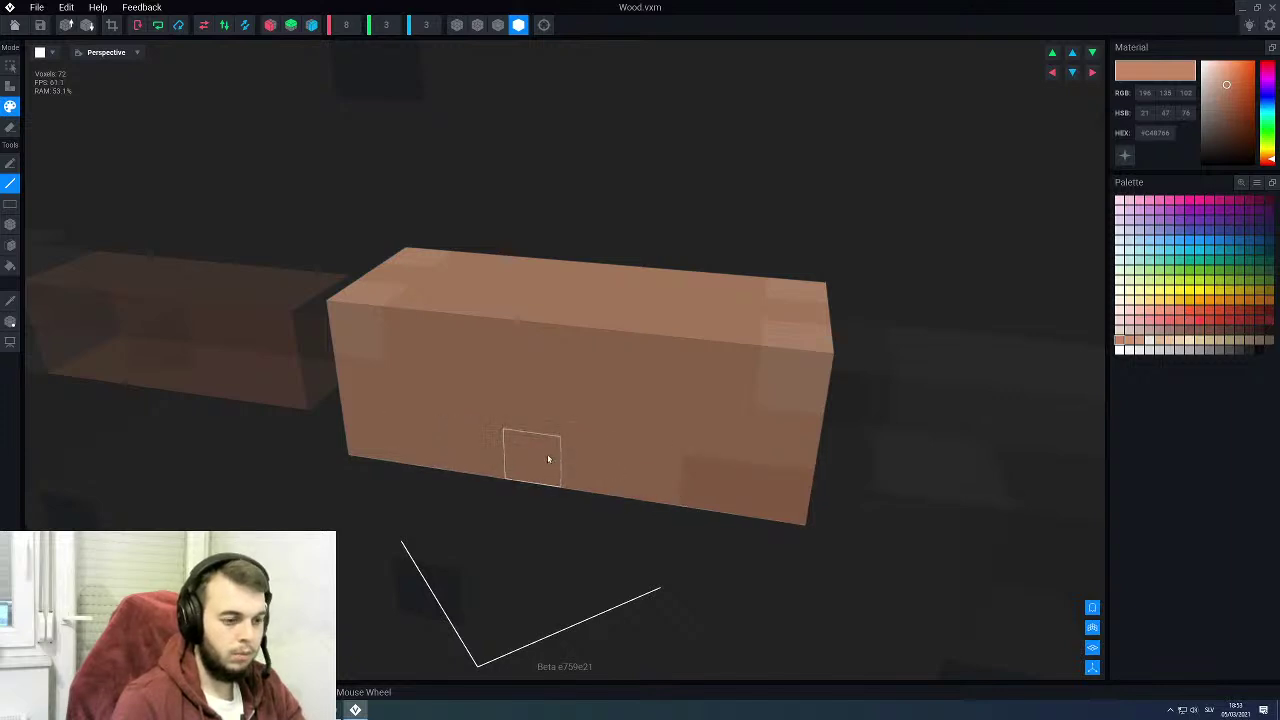
pyautogui.hotkey('ctrl', 'z')
pyautogui.click(771, 494)
pyautogui.click(372, 428)
pyautogui.moveTo(386, 436)
pyautogui.mouseDown(button='right')
pyautogui.moveTo(398, 422)
pyautogui.moveTo(329, 440)
pyautogui.moveTo(290, 405)
pyautogui.moveTo(240, 390)
pyautogui.moveTo(344, 364)
pyautogui.moveTo(390, 380)
pyautogui.mouseUp(button='right')
pyautogui.click(205, 436)
pyautogui.click(298, 360)
pyautogui.scroll(-3, 300, 357)
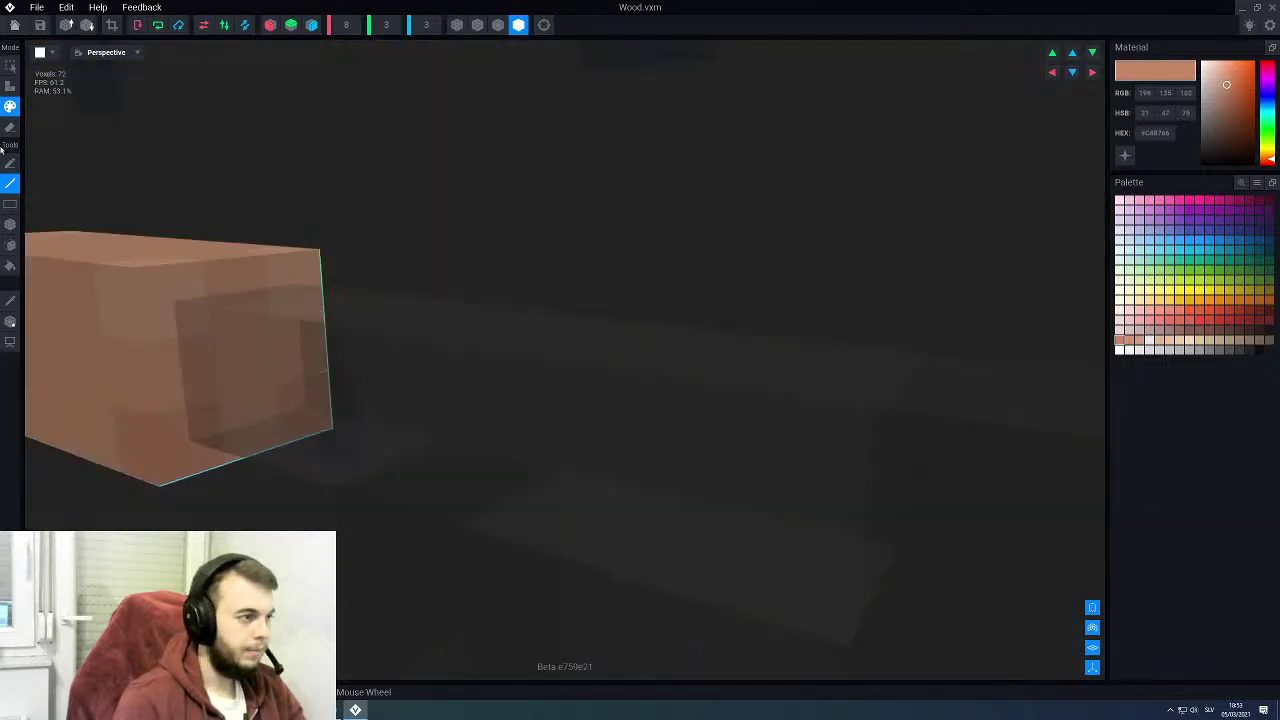
pyautogui.click(14, 24)
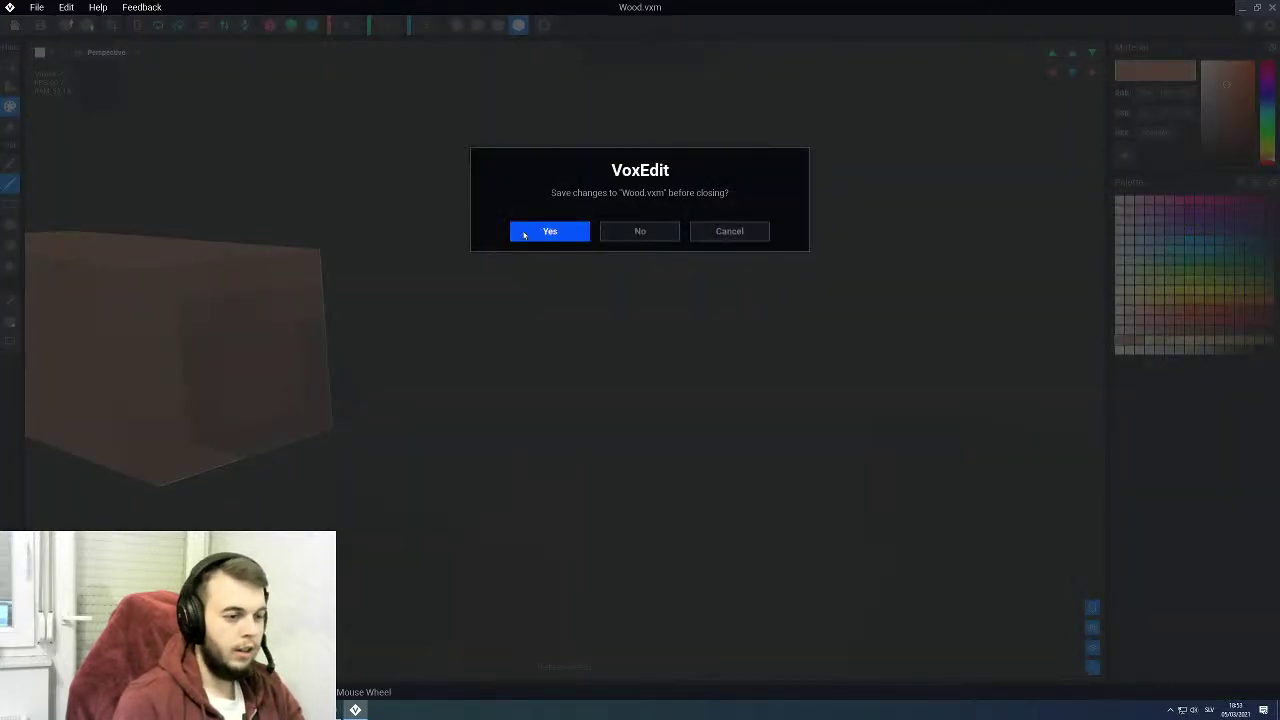
pyautogui.click(548, 231)
# Step: Open the Rocket Launcher model of the RLBase node for further editing
pyautogui.moveTo(556, 281)
pyautogui.mouseDown(button='right')
pyautogui.moveTo(558, 292)
pyautogui.moveTo(620, 268)
pyautogui.mouseUp(button='right')
pyautogui.click(638, 256)
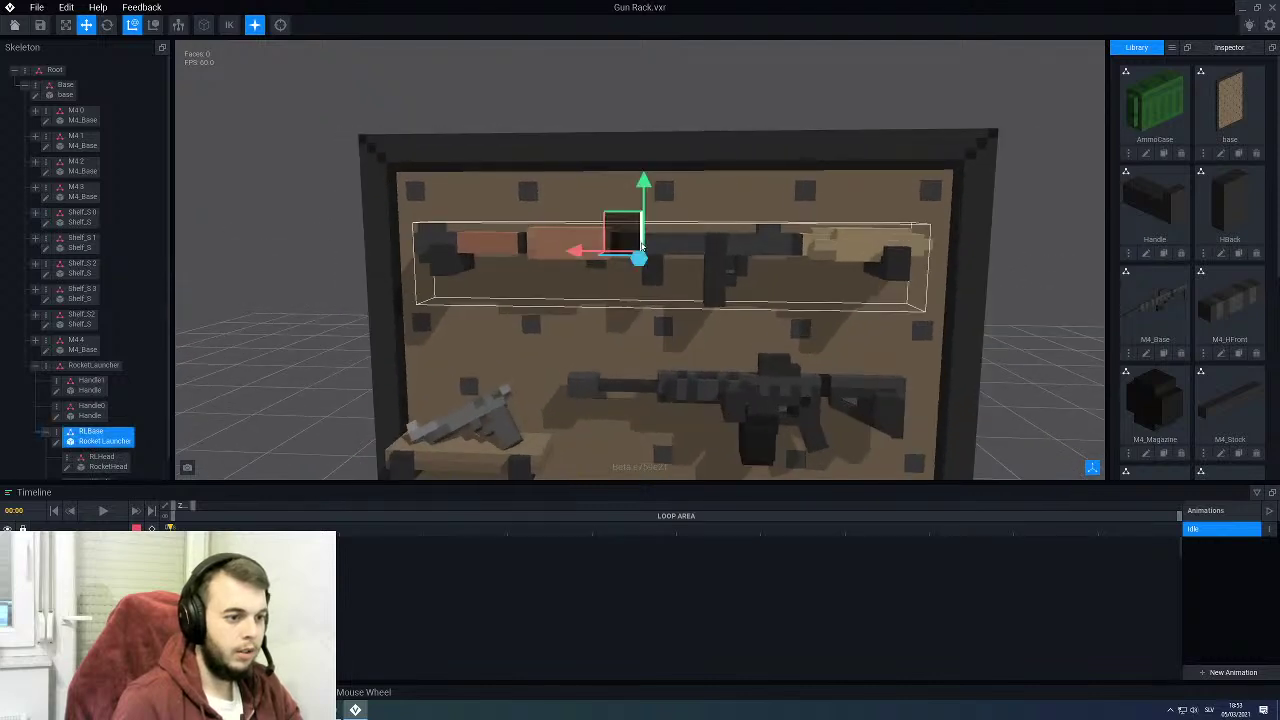
pyautogui.click(56, 443)
pyautogui.scroll(5, 400, 369)
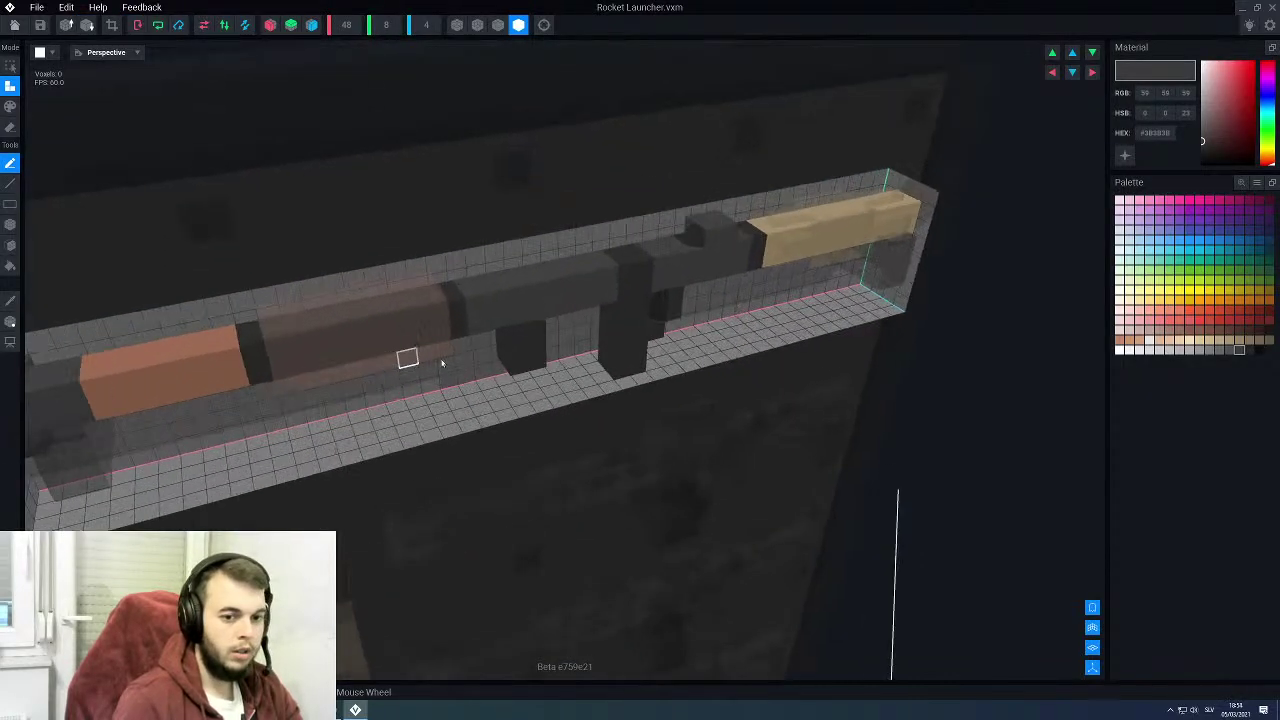
# Step: Fill the Rocket Launcher's rear wood section with brown #CB9371, then save the model and return to the rig
pyautogui.click(1127, 345)
pyautogui.moveTo(626, 306)
pyautogui.mouseDown(button='right')
pyautogui.moveTo(637, 298)
pyautogui.moveTo(514, 330)
pyautogui.mouseUp(button='right')
pyautogui.press('g')
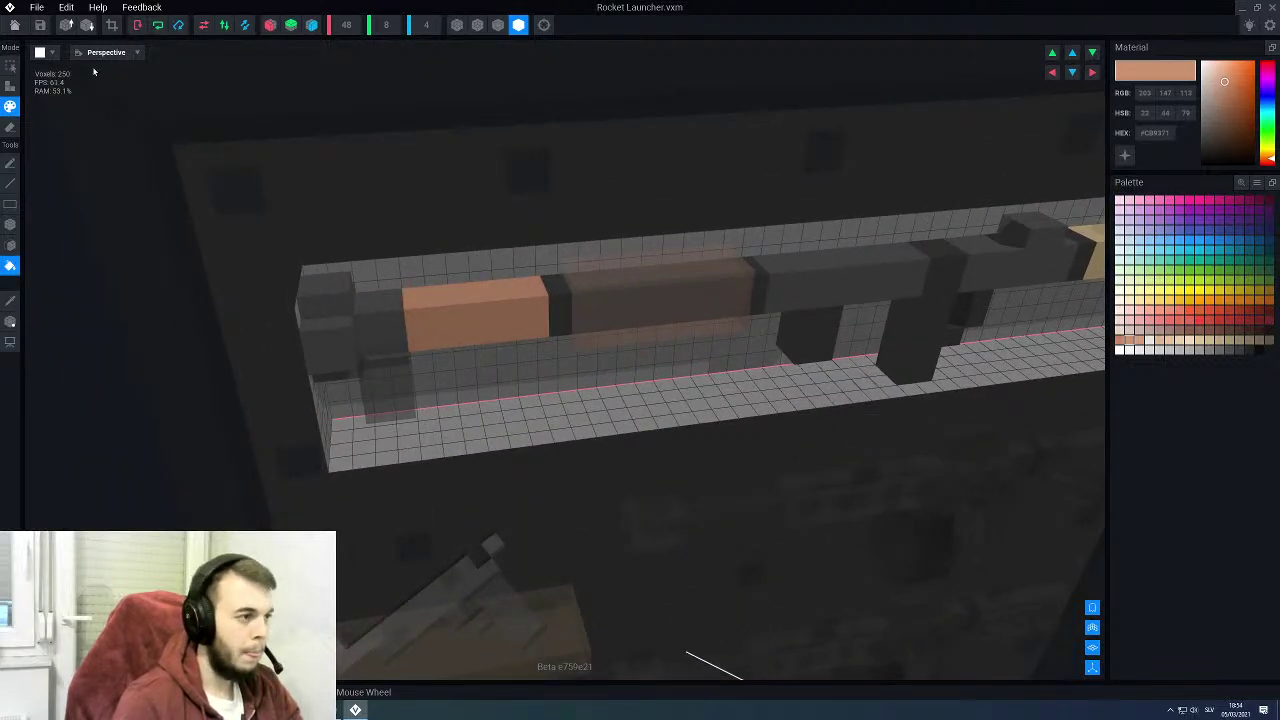
pyautogui.click(14, 25)
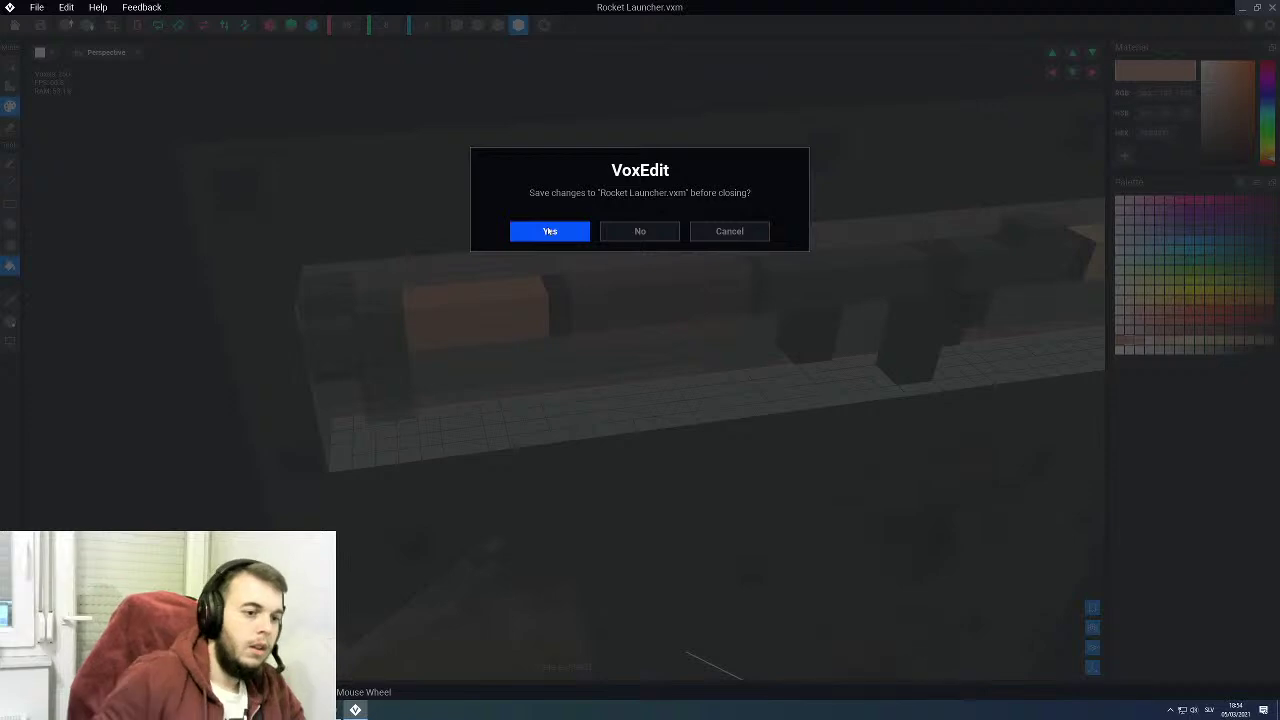
pyautogui.click(549, 231)
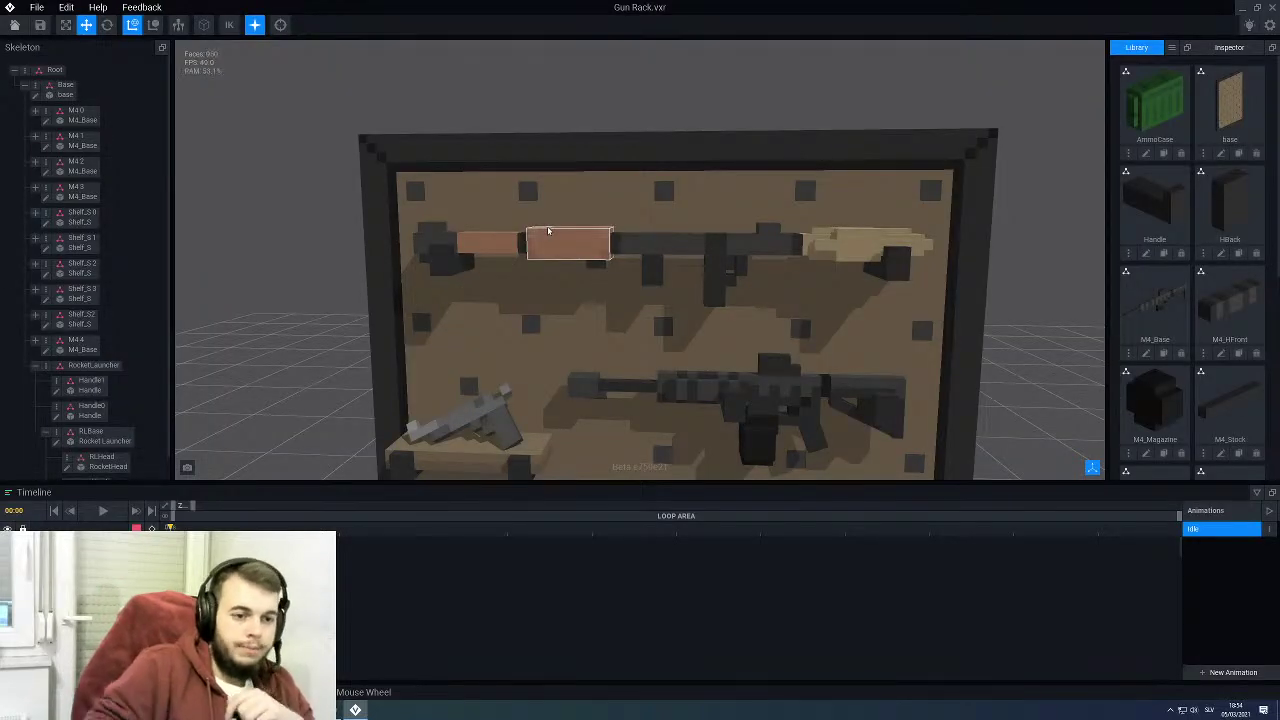
# Step: Clone the Silencer model from the library under the name Red Dot
pyautogui.scroll(-5, 1158, 299)
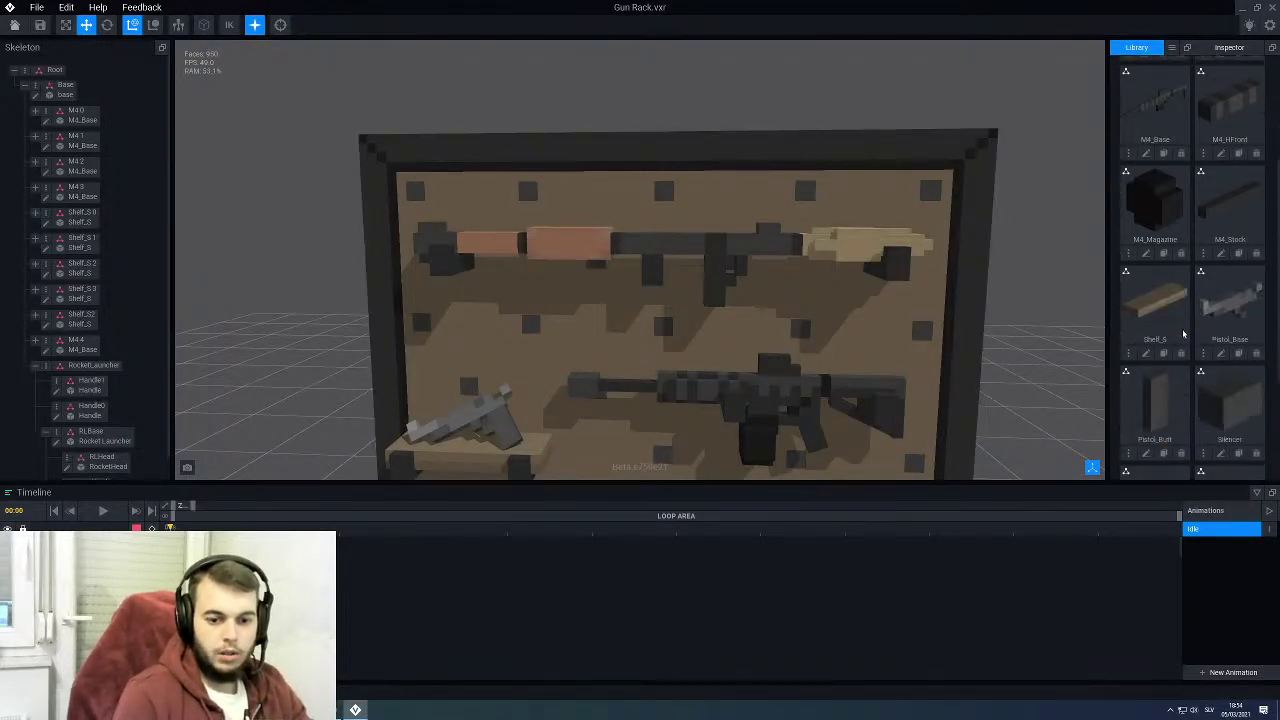
pyautogui.moveTo(830, 330); pyautogui.dragTo(1110, 442, button='right')
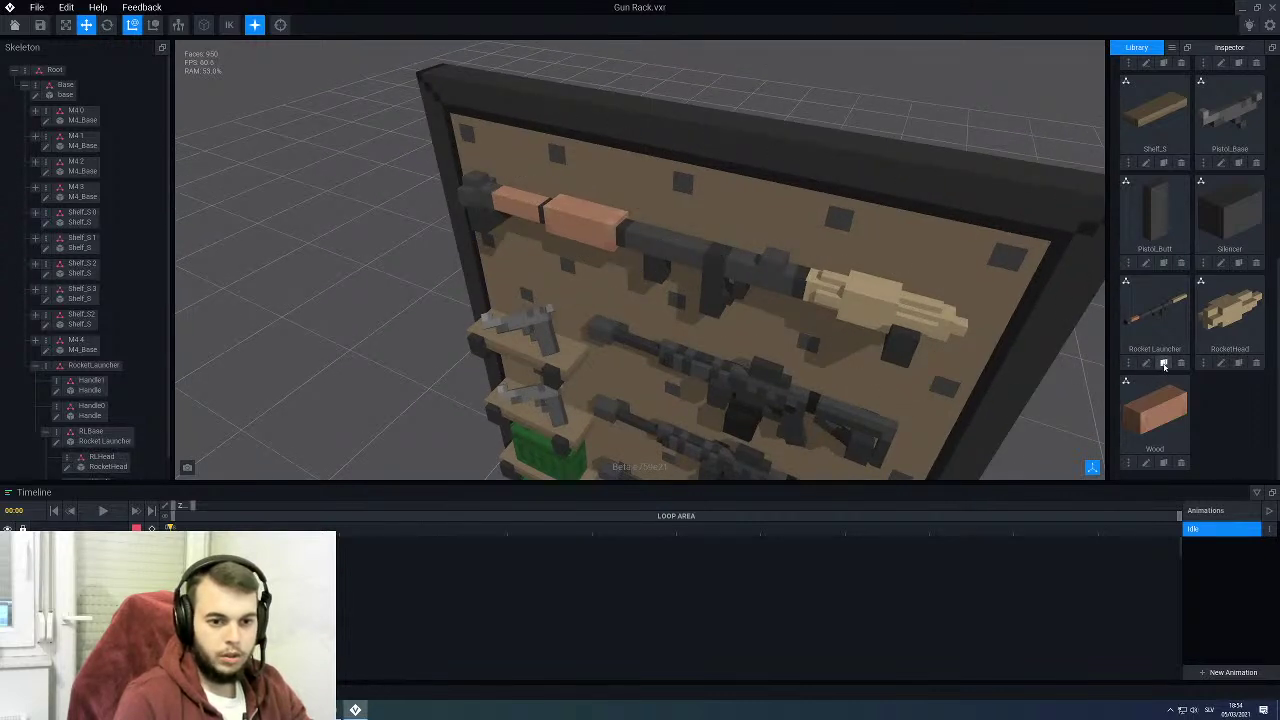
pyautogui.scroll(5, 1164, 366)
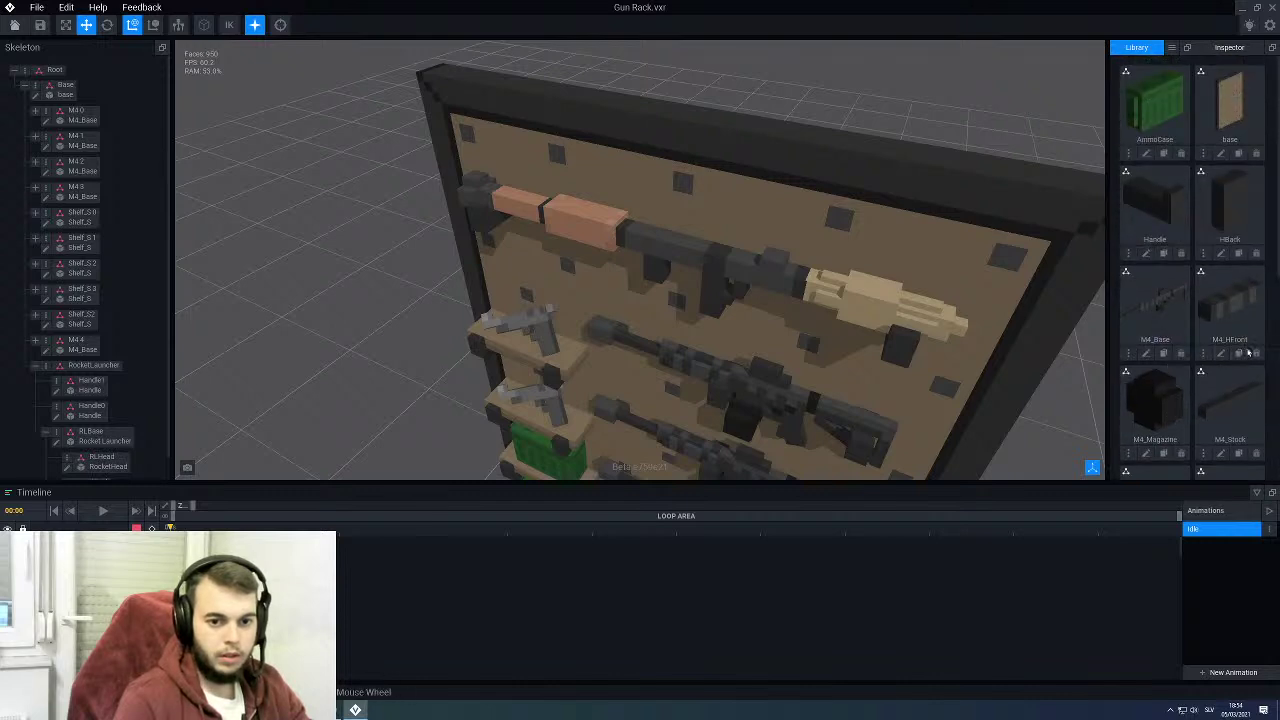
pyautogui.scroll(-3, 1238, 354)
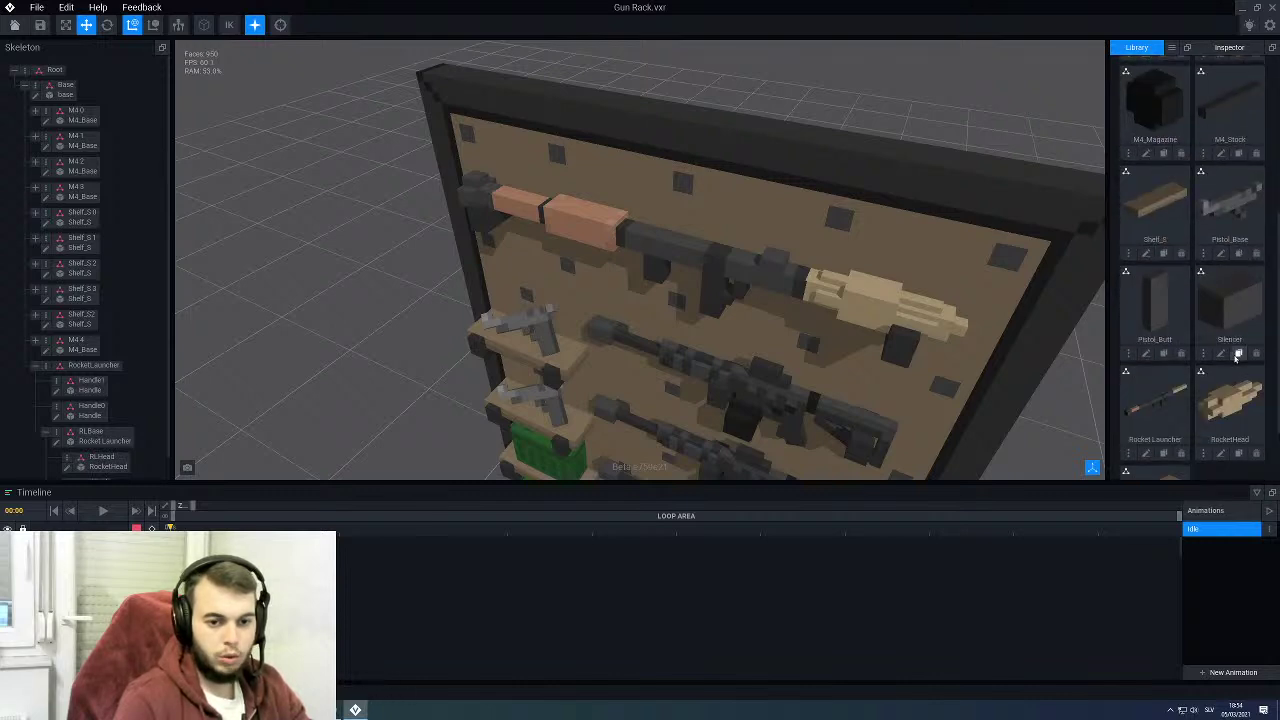
pyautogui.click(1238, 354)
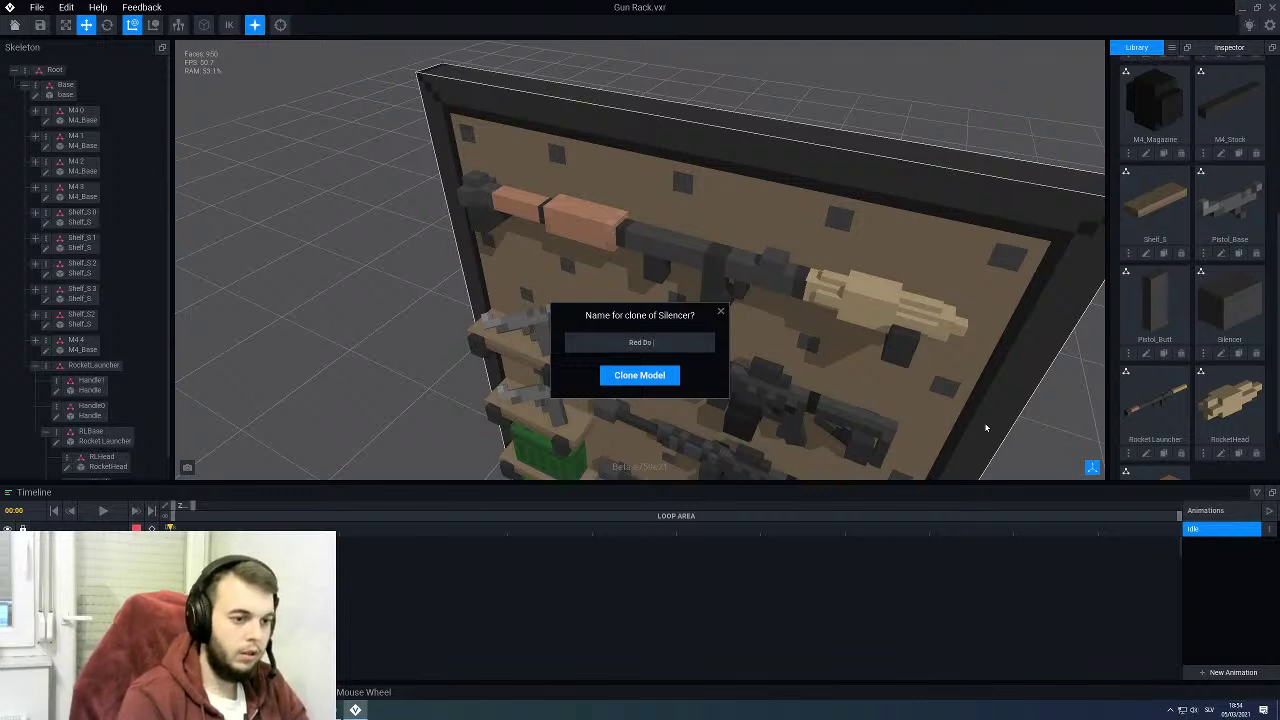
pyautogui.press('Return')
# Step: Open the Red Dot model for editing and resize its volume to 4 × 4 × 3 voxels
pyautogui.scroll(-2, 985, 428)
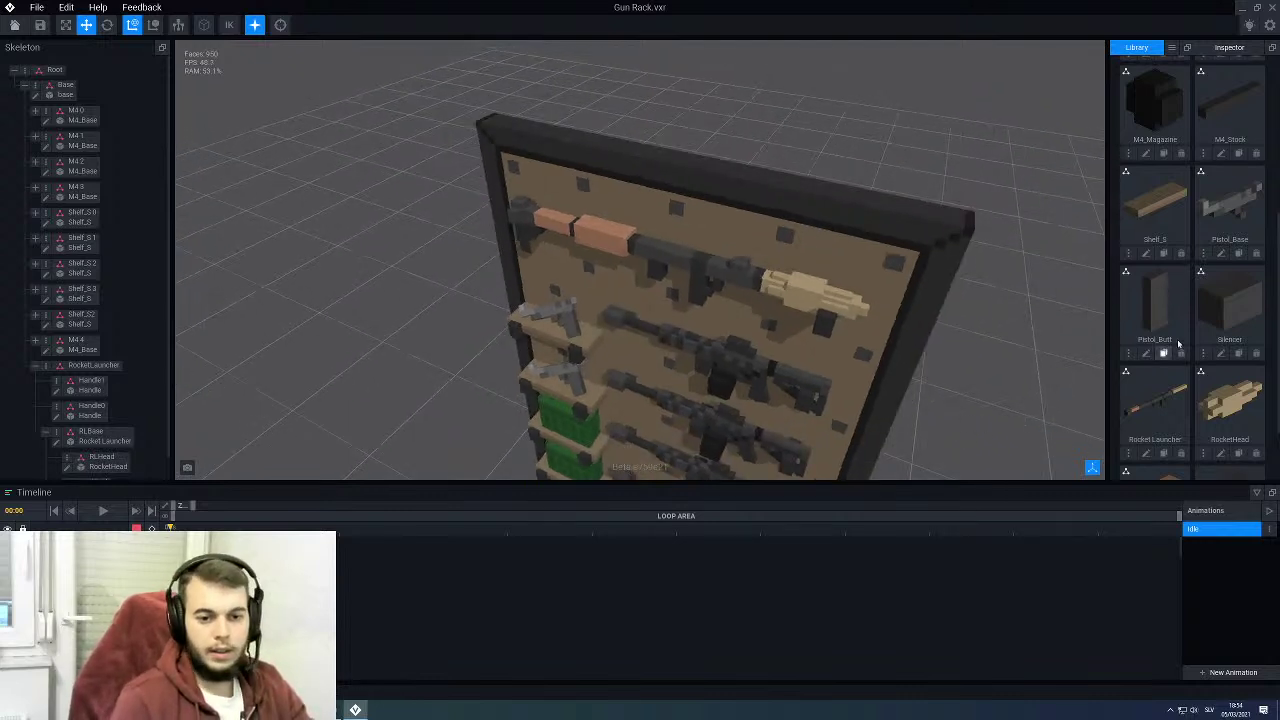
pyautogui.scroll(-1, 1204, 338)
pyautogui.click(1237, 463)
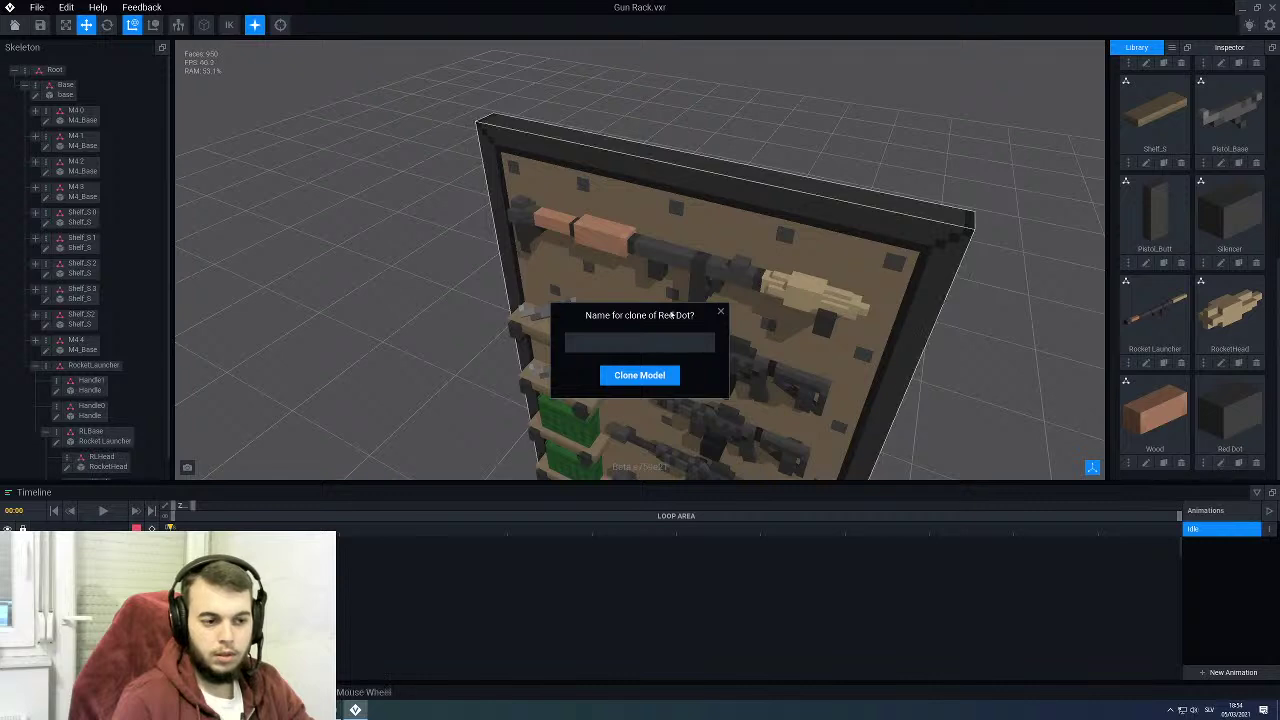
pyautogui.click(720, 311)
pyautogui.click(1221, 463)
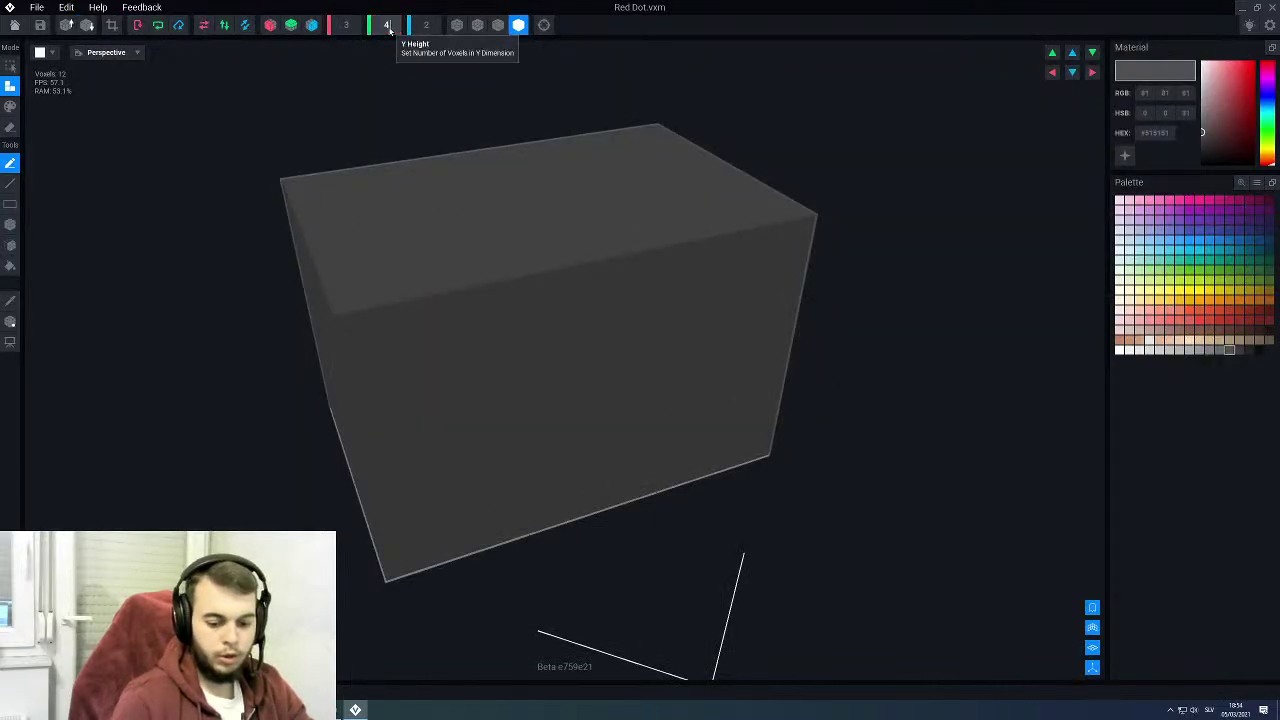
pyautogui.scroll(2, 390, 26)
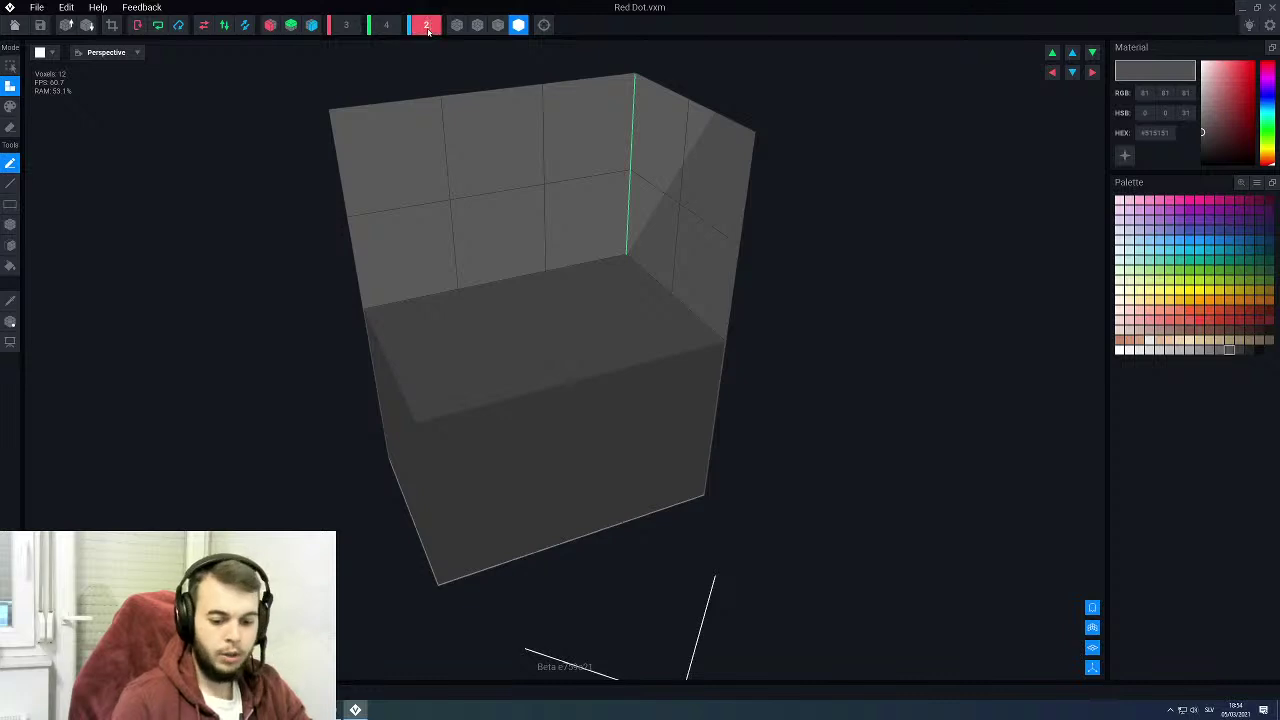
pyautogui.scroll(1, 428, 30)
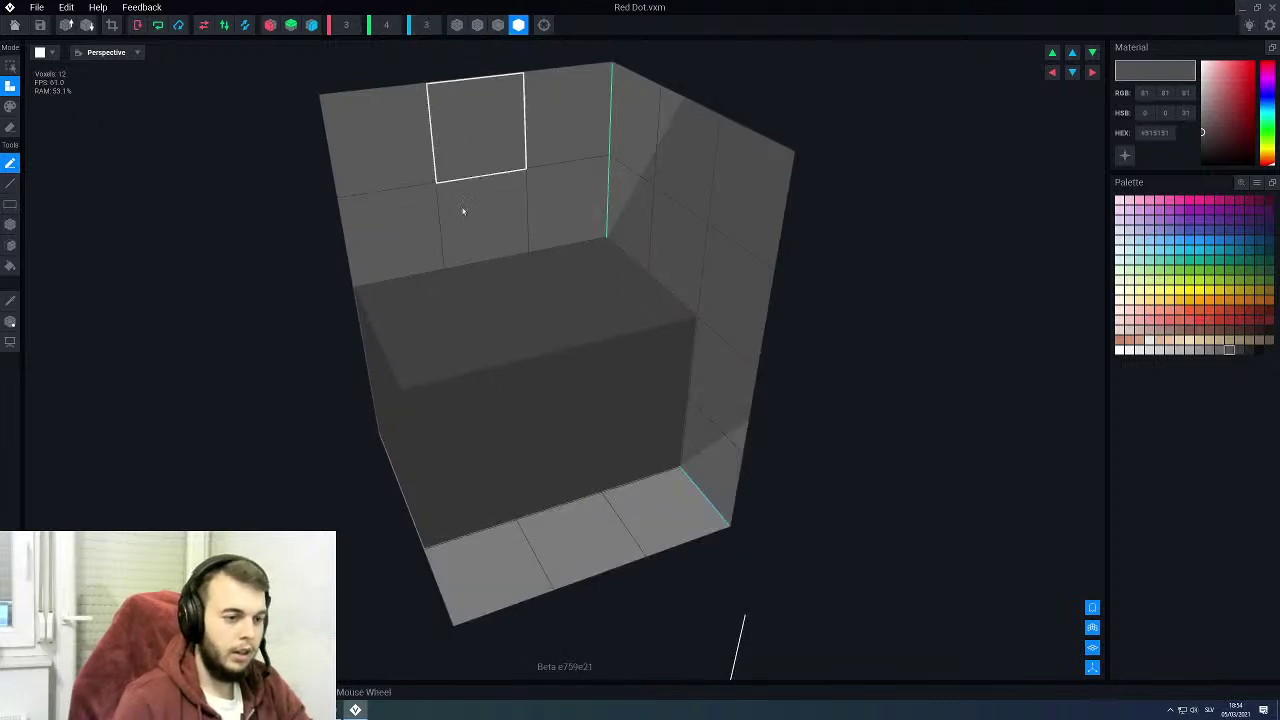
pyautogui.click(336, 28)
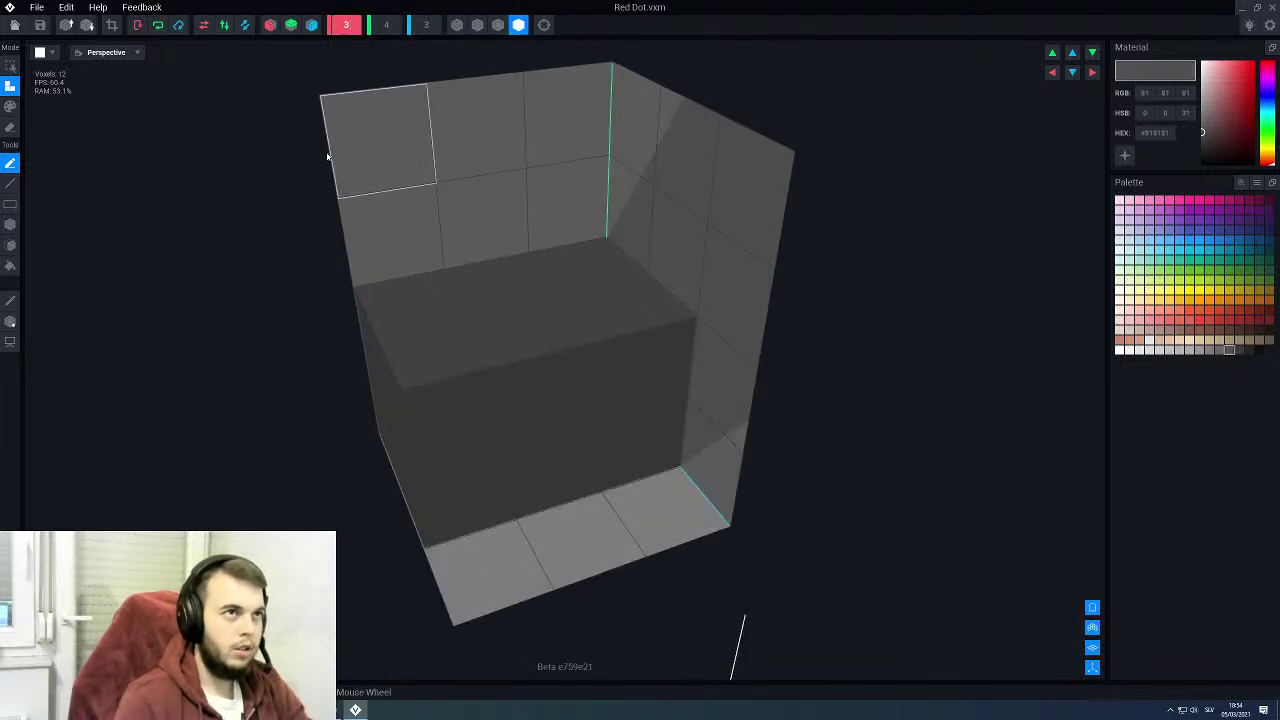
pyautogui.press('BackSpace')
pyautogui.write('4')
pyautogui.press('Return')
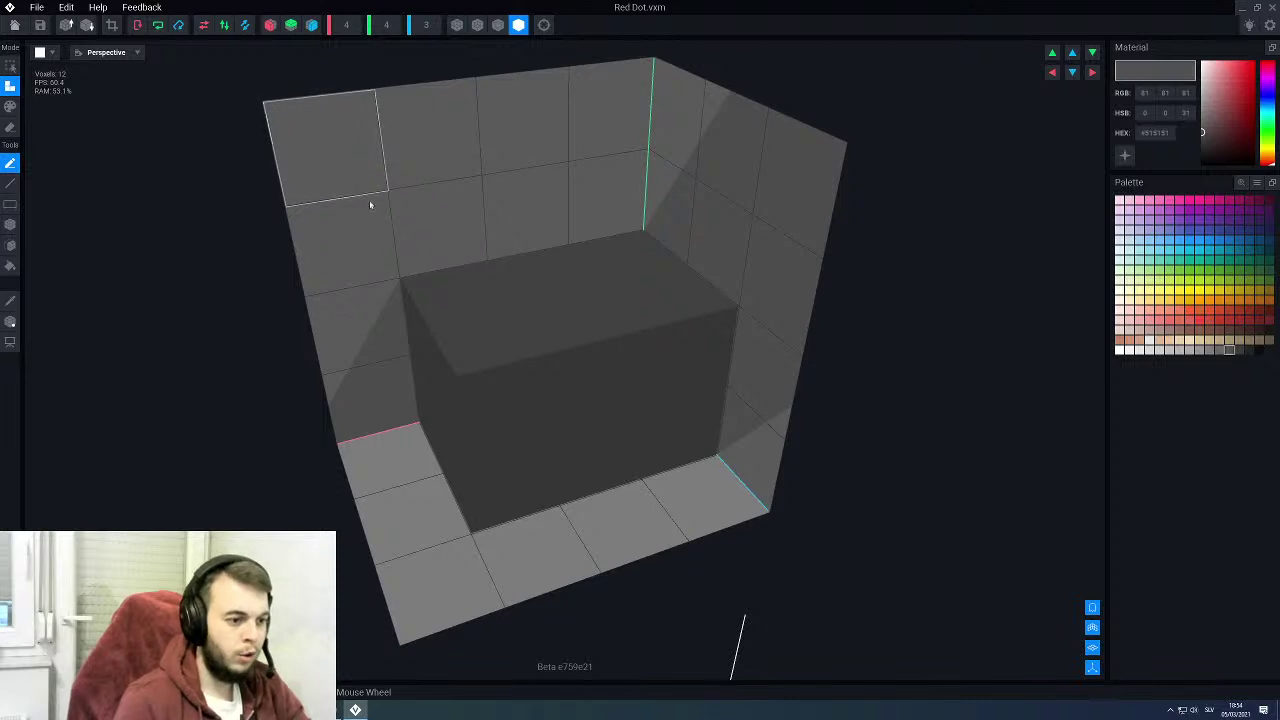
# Step: Move the Red Dot model's pivot to 2.0 along X and 1.5 along Z, and lower it vertically
pyautogui.click(11, 322)
pyautogui.moveTo(600, 372); pyautogui.dragTo(432, 397)
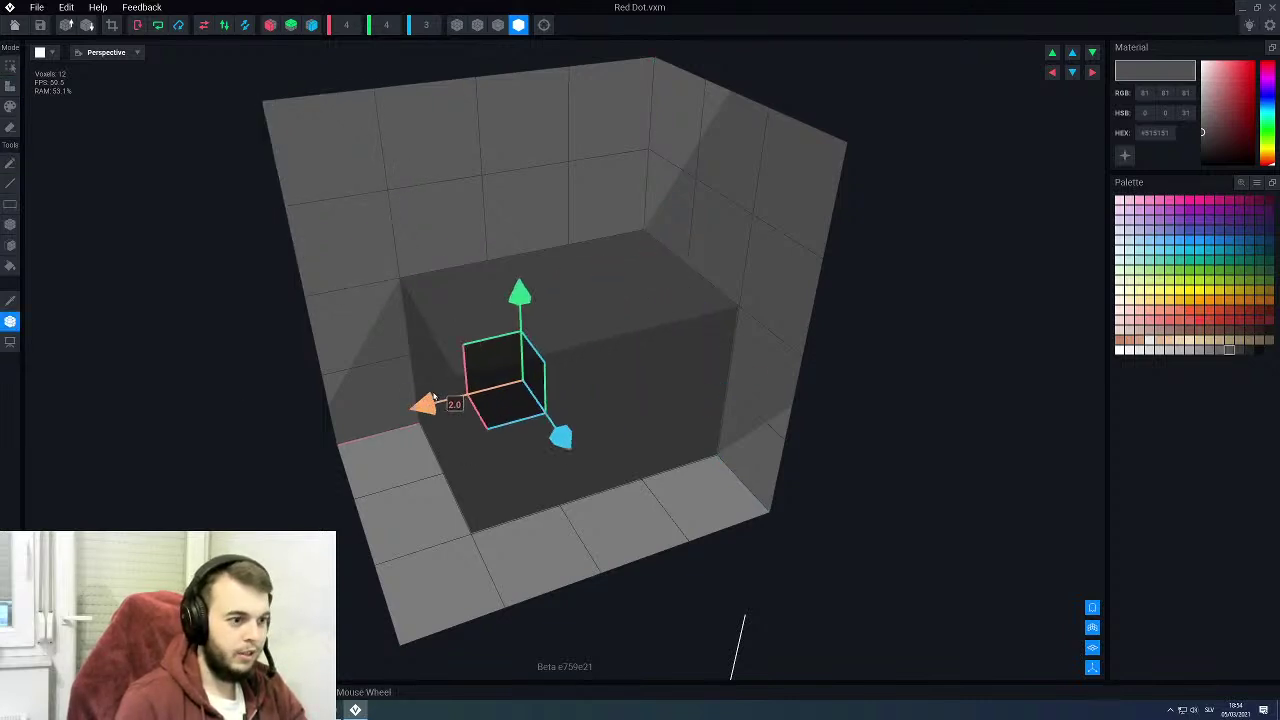
pyautogui.moveTo(564, 439); pyautogui.dragTo(572, 472)
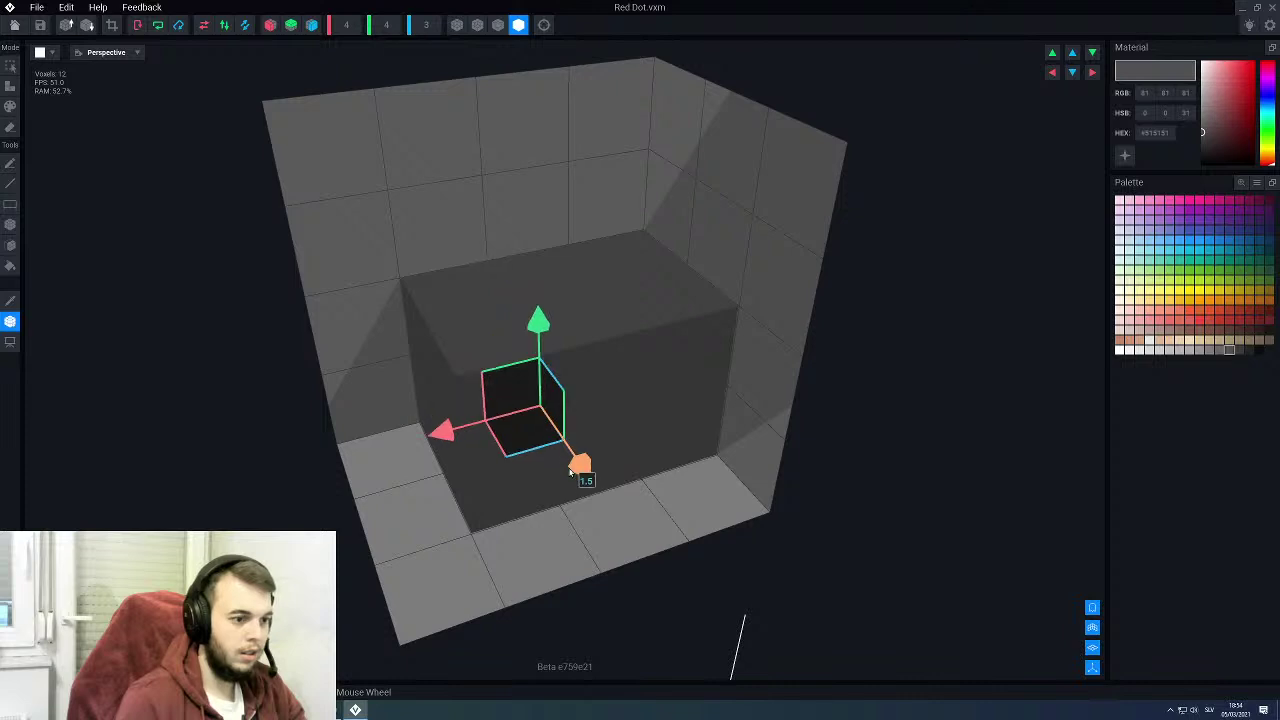
pyautogui.moveTo(529, 325); pyautogui.dragTo(533, 397)
pyautogui.click(9, 320)
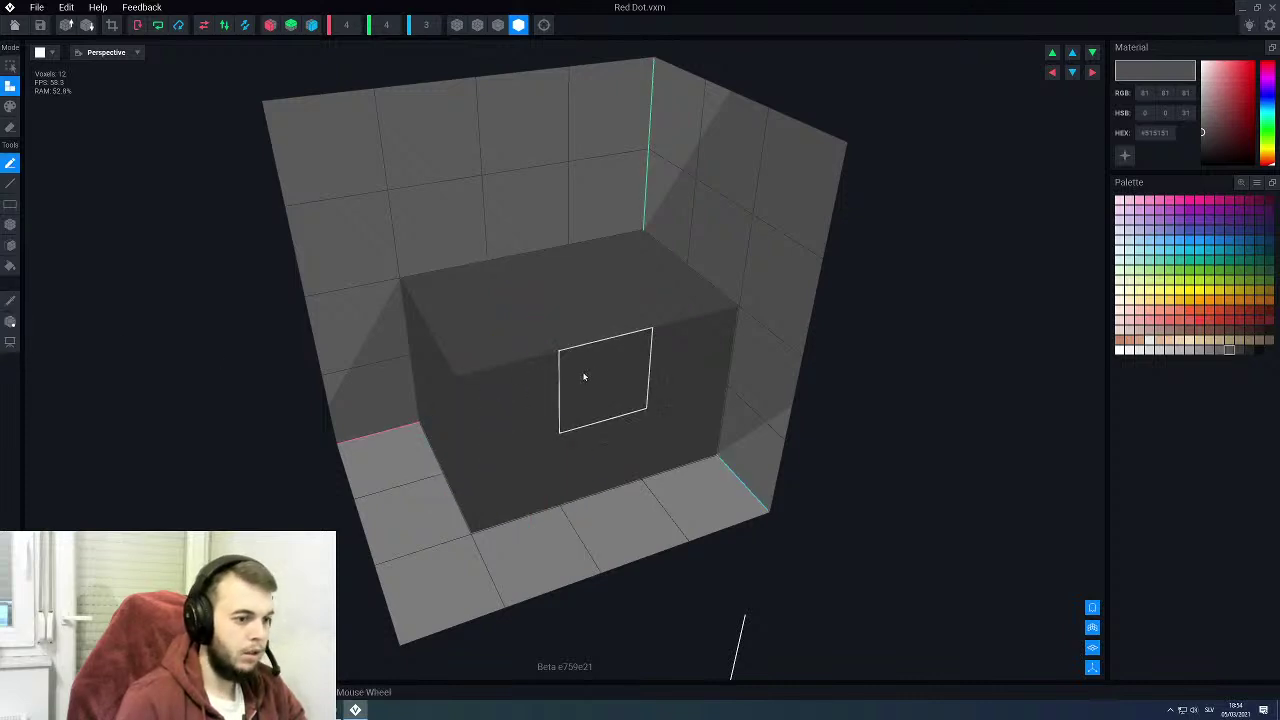
# Step: Erase one side layer of the dark block with the Box tool, leaving a one-voxel-thick strip in the middle
pyautogui.press('e')
pyautogui.press('b')
pyautogui.moveTo(520, 372); pyautogui.dragTo(518, 370, button='right')
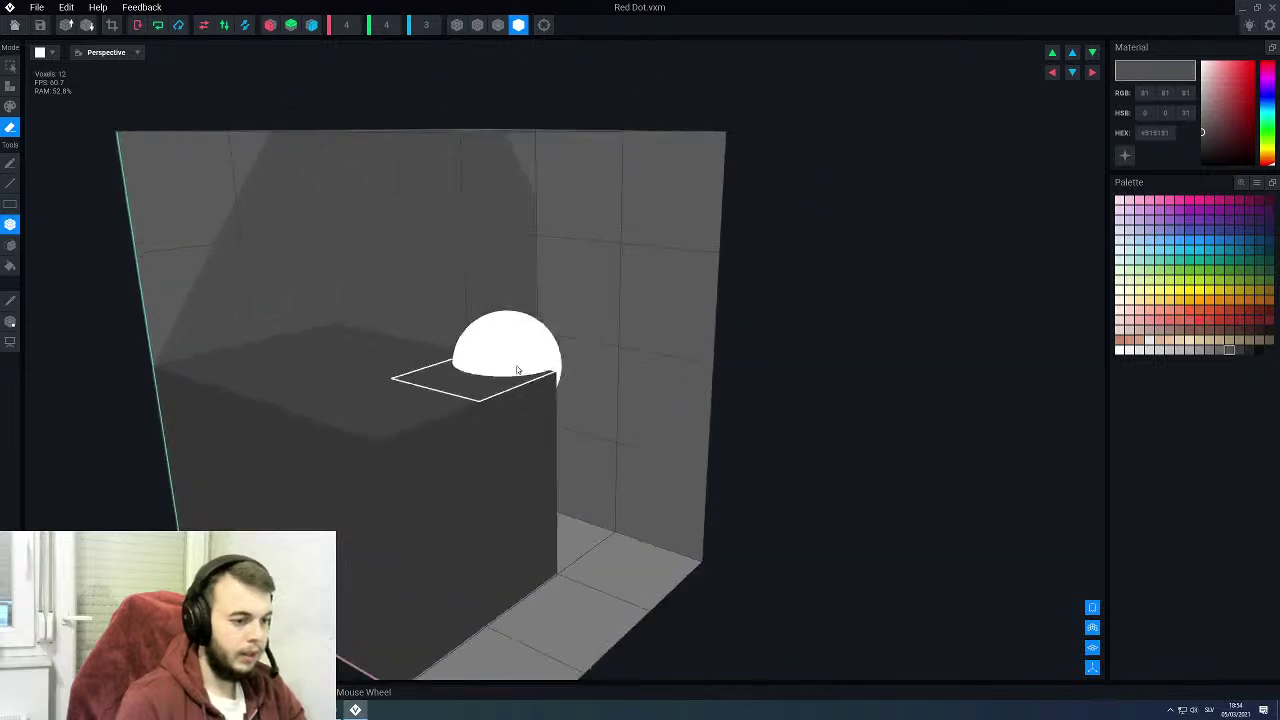
pyautogui.moveTo(397, 594); pyautogui.dragTo(236, 464)
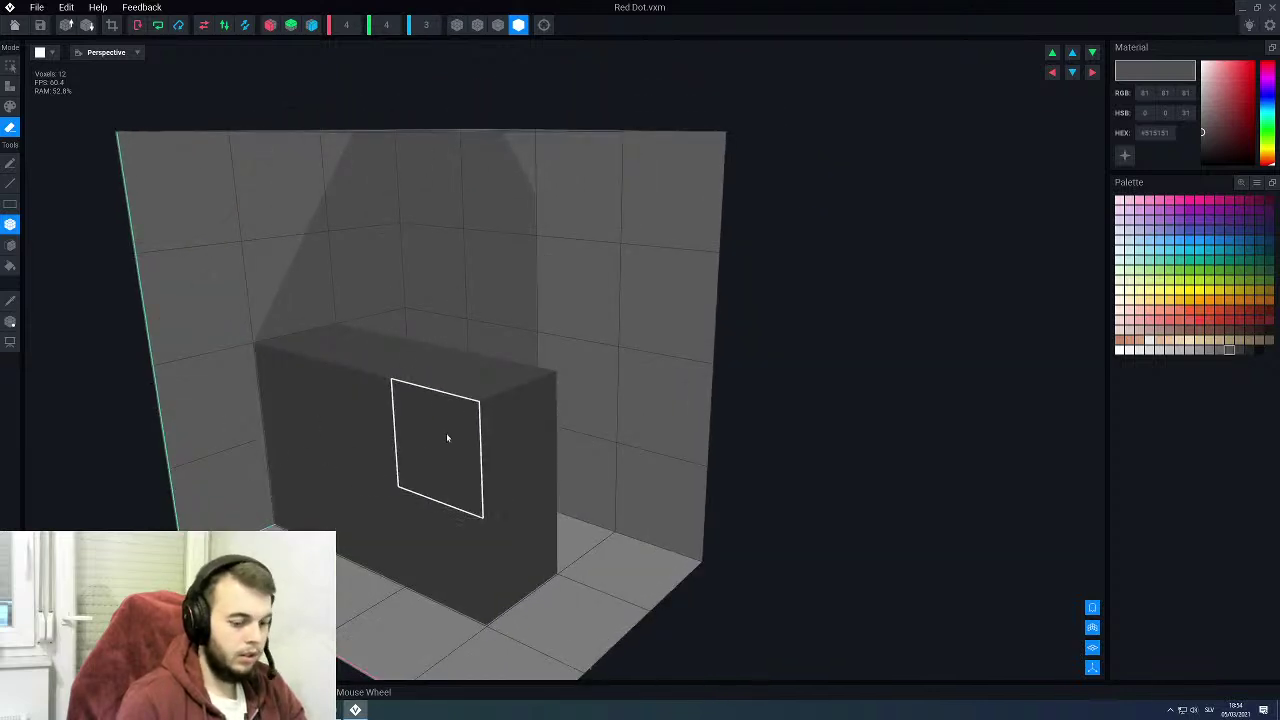
pyautogui.scroll(-1, 440, 434)
pyautogui.scroll(-1, 436, 435)
# Step: Fill the upper three layers of the volume with dark grey voxels and extend the base strip by one voxel to full length
pyautogui.press('a')
pyautogui.press('l')
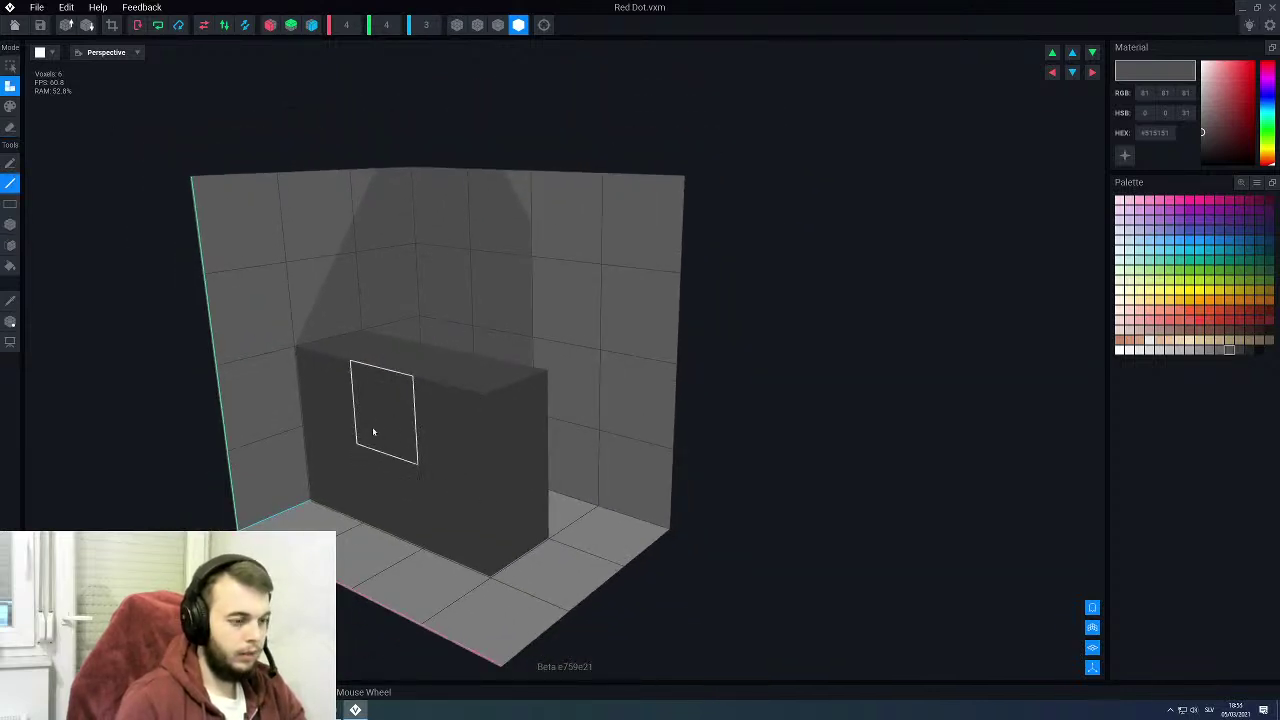
pyautogui.press('b')
pyautogui.moveTo(313, 401); pyautogui.dragTo(627, 214)
pyautogui.moveTo(446, 378); pyautogui.dragTo(330, 378, button='right')
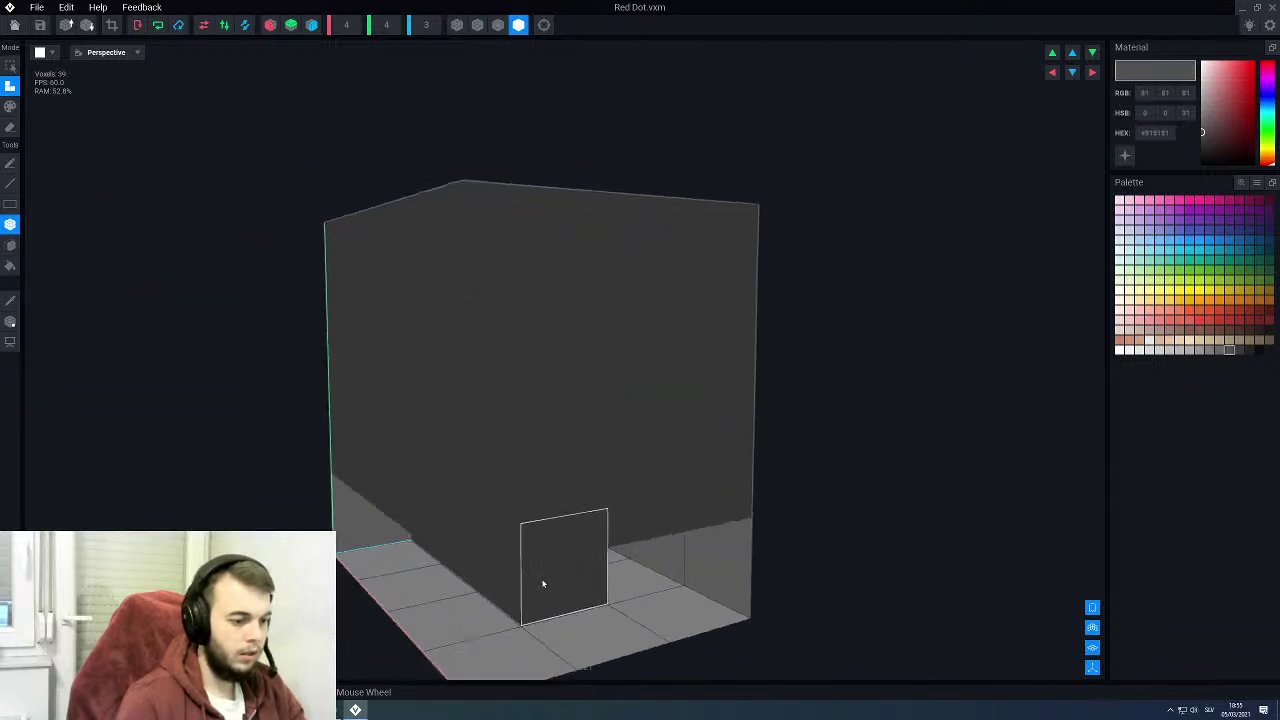
pyautogui.click(543, 583)
pyautogui.scroll(-2, 547, 476)
pyautogui.moveTo(543, 418); pyautogui.dragTo(450, 340, button='right')
pyautogui.moveTo(568, 357); pyautogui.dragTo(680, 368, button='right')
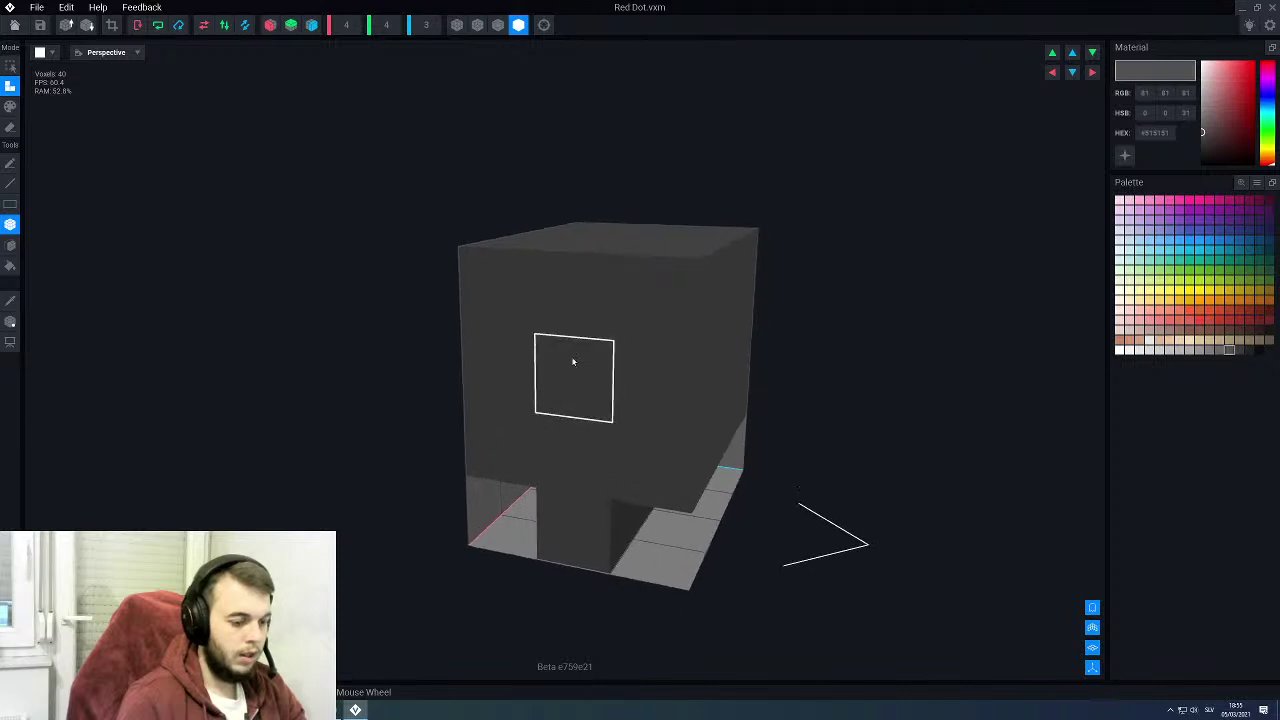
# Step: Erase a one-voxel-wide tunnel lengthwise through the centre of the sight body
pyautogui.press('e')
pyautogui.click(573, 361)
pyautogui.press('l')
pyautogui.scroll(-2, 635, 324)
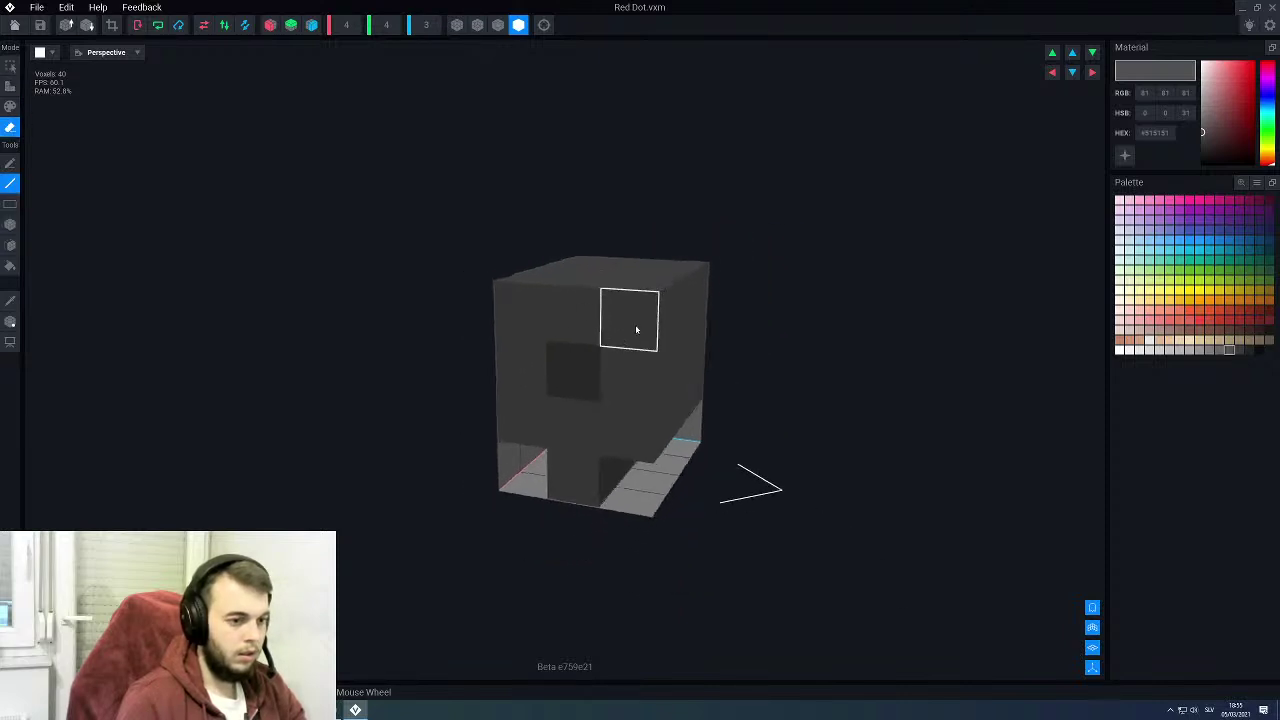
pyautogui.moveTo(632, 325)
pyautogui.mouseDown(button='right')
pyautogui.moveTo(530, 330)
pyautogui.moveTo(650, 315)
pyautogui.moveTo(840, 325)
pyautogui.mouseUp(button='right')
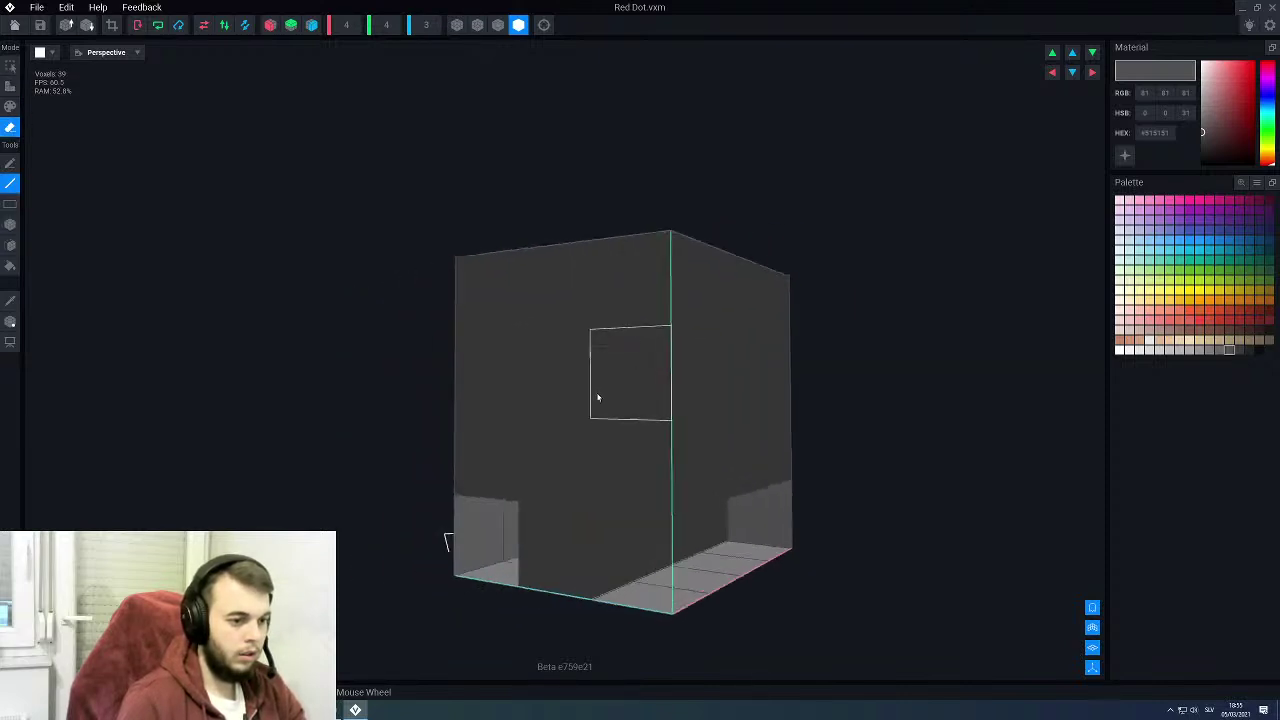
pyautogui.scroll(-2, 506, 369)
pyautogui.moveTo(552, 363); pyautogui.dragTo(623, 380, button='right')
pyautogui.scroll(2, 607, 374)
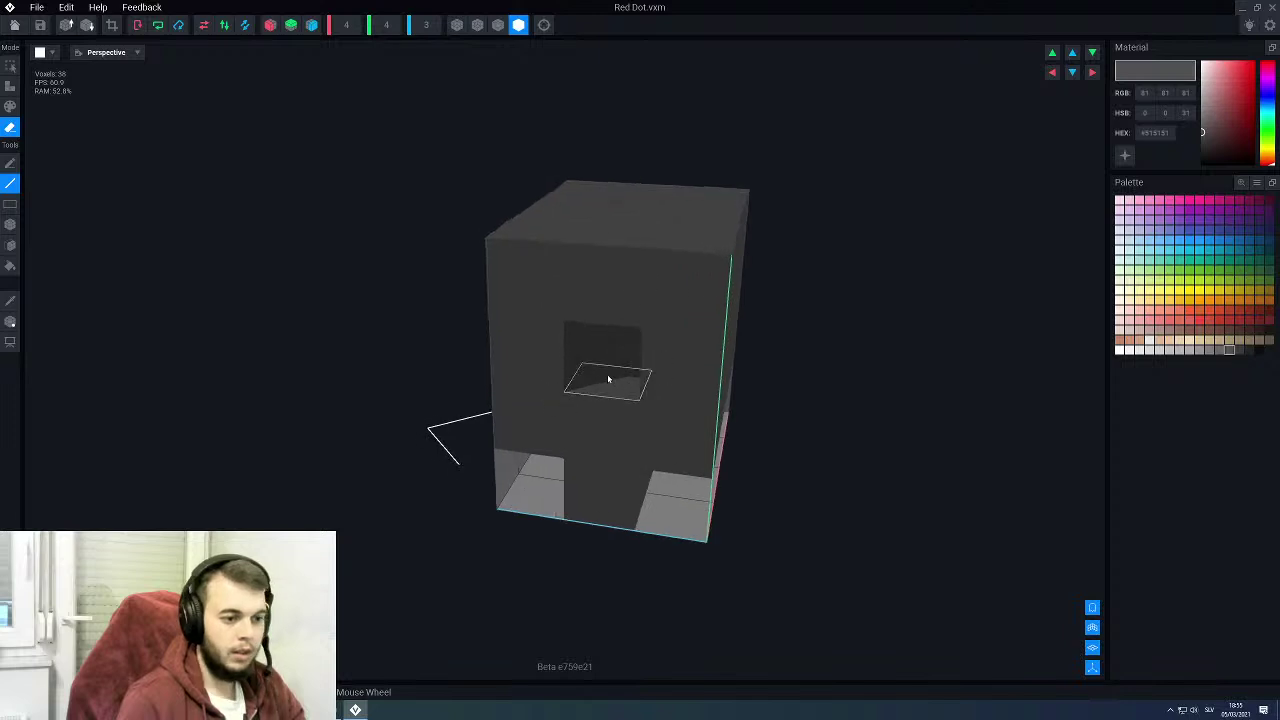
# Step: Paint dark red accents on the sight around its opening with the Line tool, then save the Red Dot model and return to the rig
pyautogui.click(1250, 321)
pyautogui.press('p')
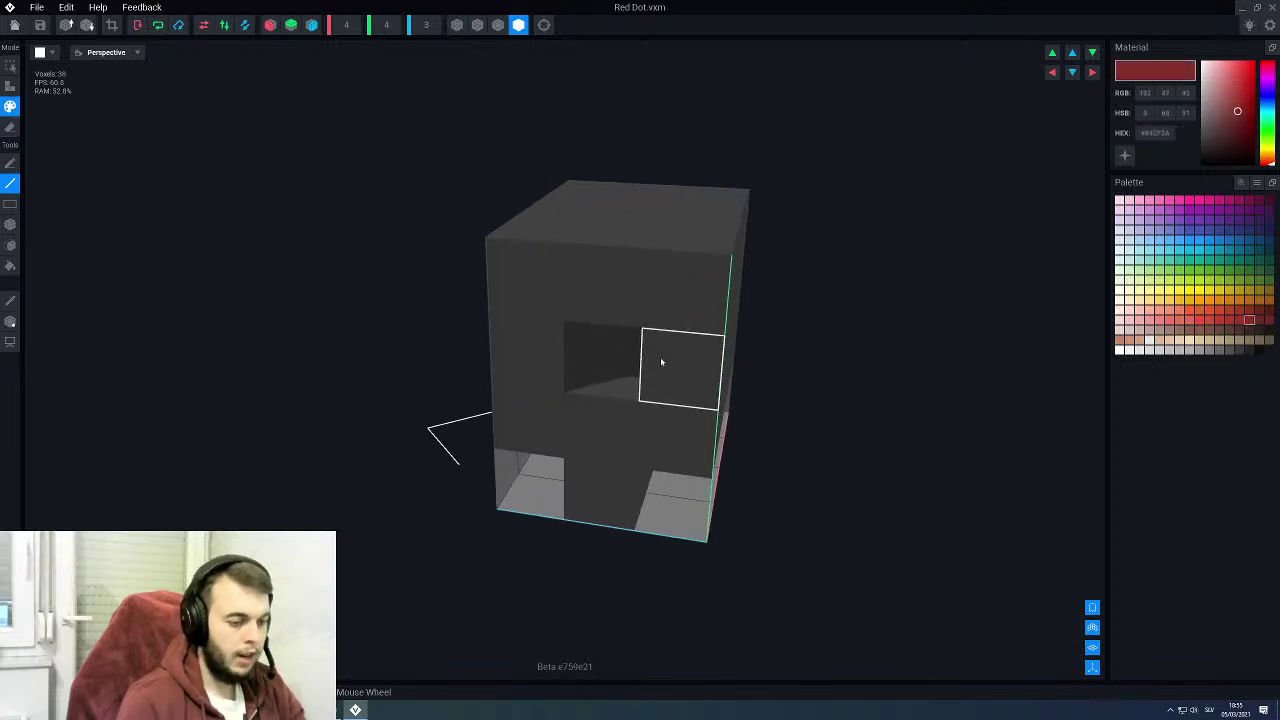
pyautogui.moveTo(661, 360); pyautogui.dragTo(631, 351, button='right')
pyautogui.click(630, 350)
pyautogui.moveTo(663, 306)
pyautogui.mouseDown(button='right')
pyautogui.moveTo(668, 292)
pyautogui.moveTo(627, 375)
pyautogui.moveTo(571, 414)
pyautogui.moveTo(563, 401)
pyautogui.moveTo(540, 417)
pyautogui.mouseUp(button='right')
pyautogui.scroll(2, 627, 375)
pyautogui.click(563, 489)
pyautogui.scroll(-2, 560, 401)
pyautogui.click(15, 25)
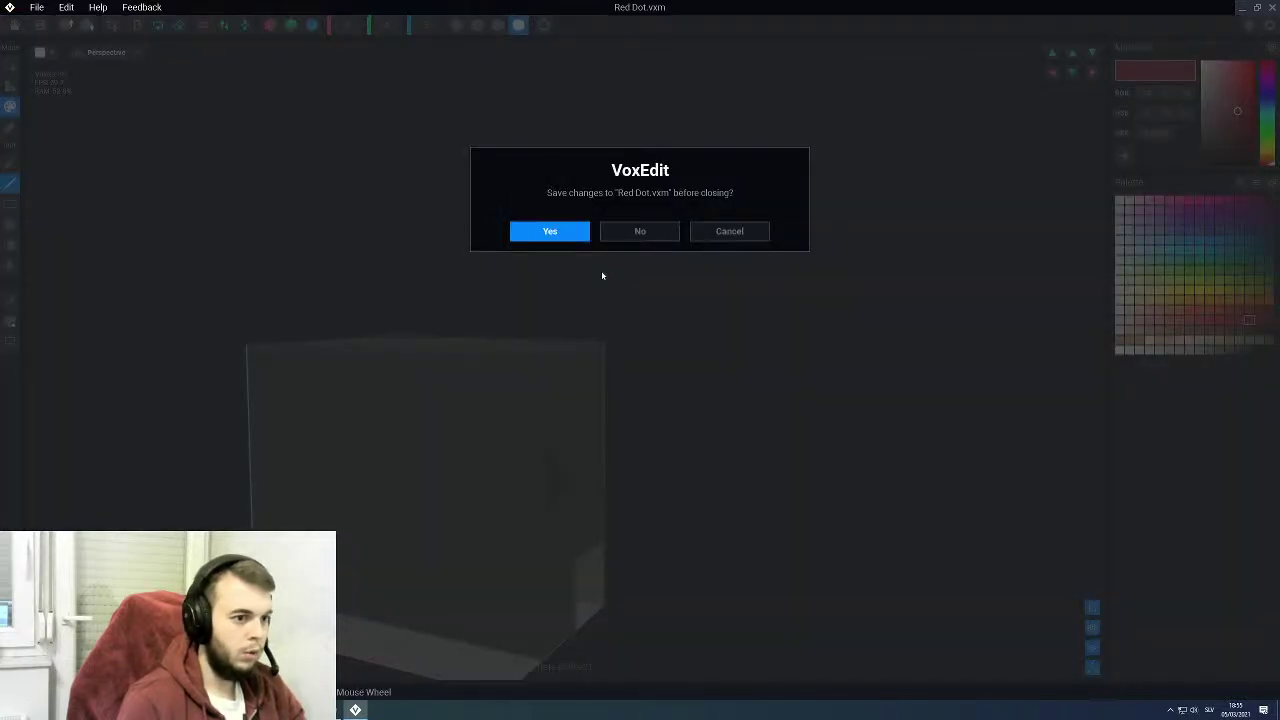
pyautogui.click(555, 231)
# Step: Create a child node named RedDot under the RLBase node
pyautogui.click(674, 257)
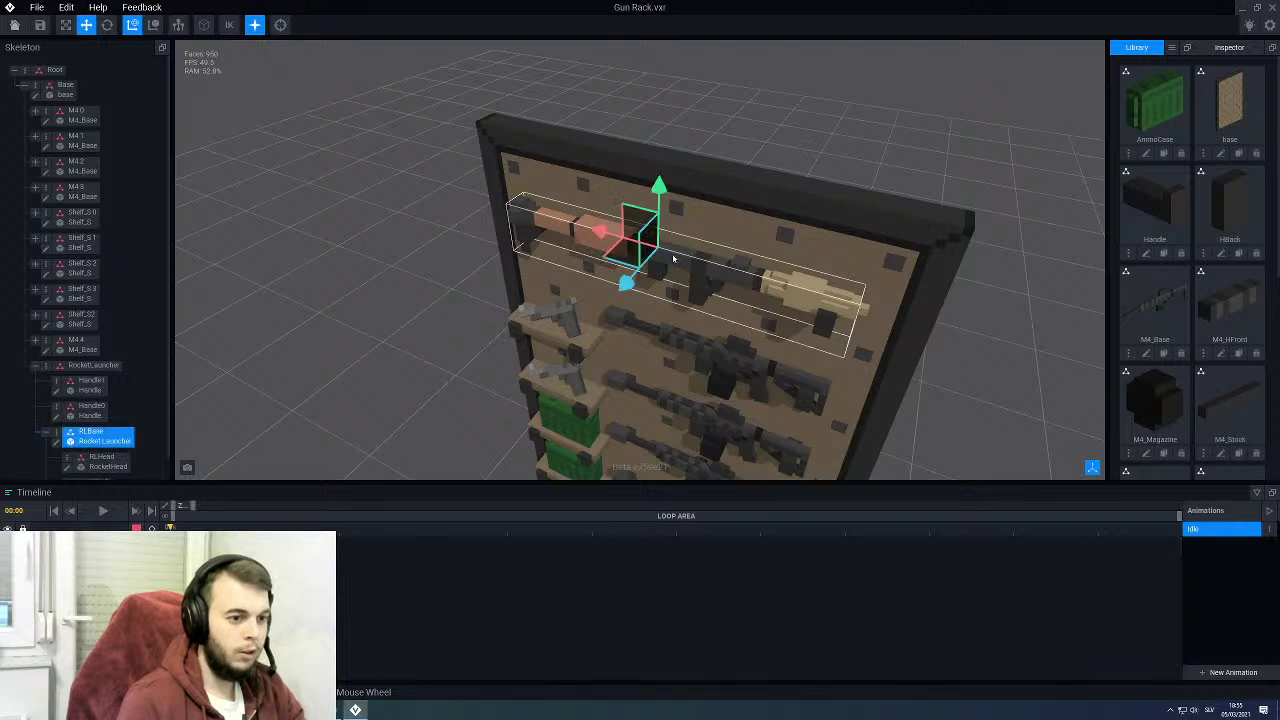
pyautogui.rightClick(58, 437)
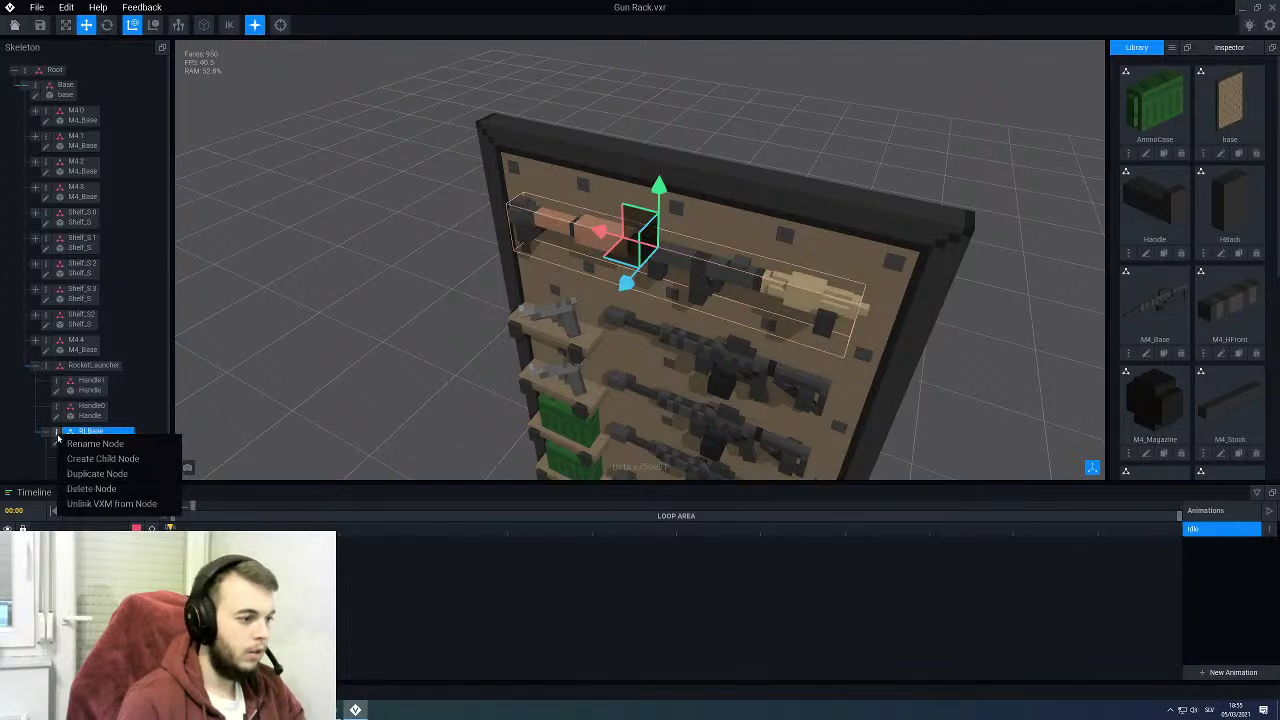
pyautogui.click(94, 455)
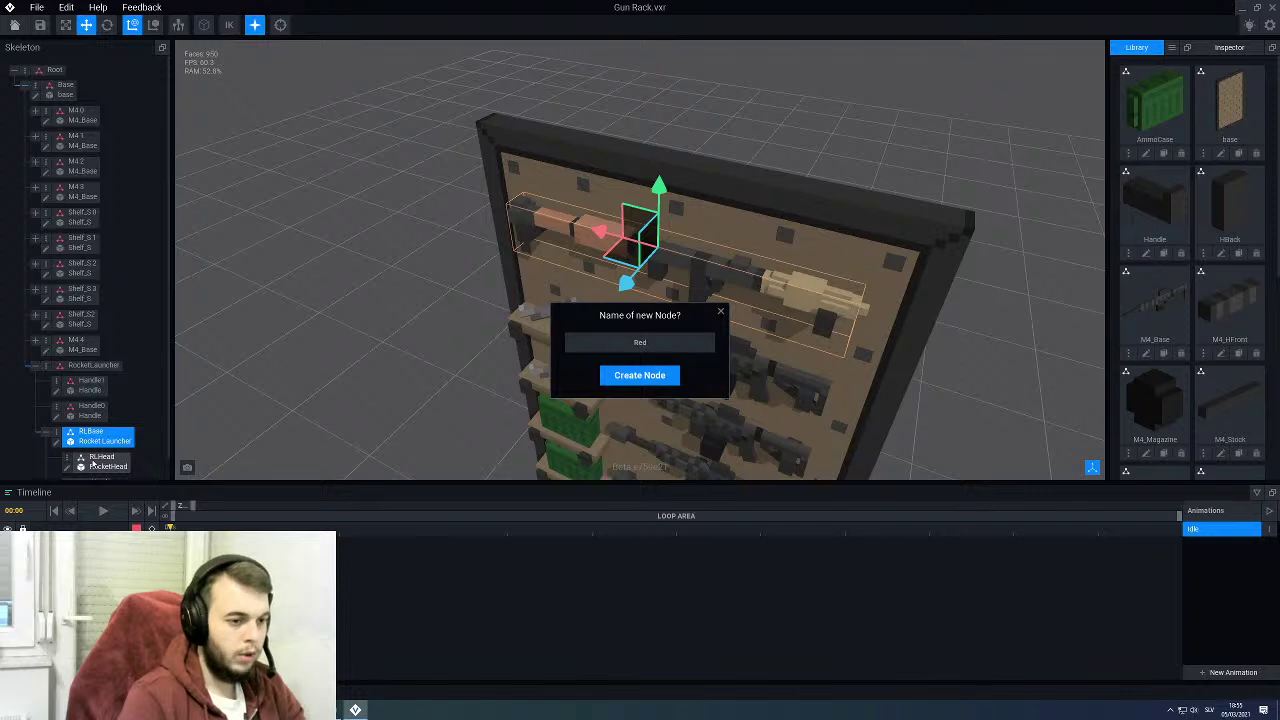
pyautogui.write('RedDot')
pyautogui.press('Return')
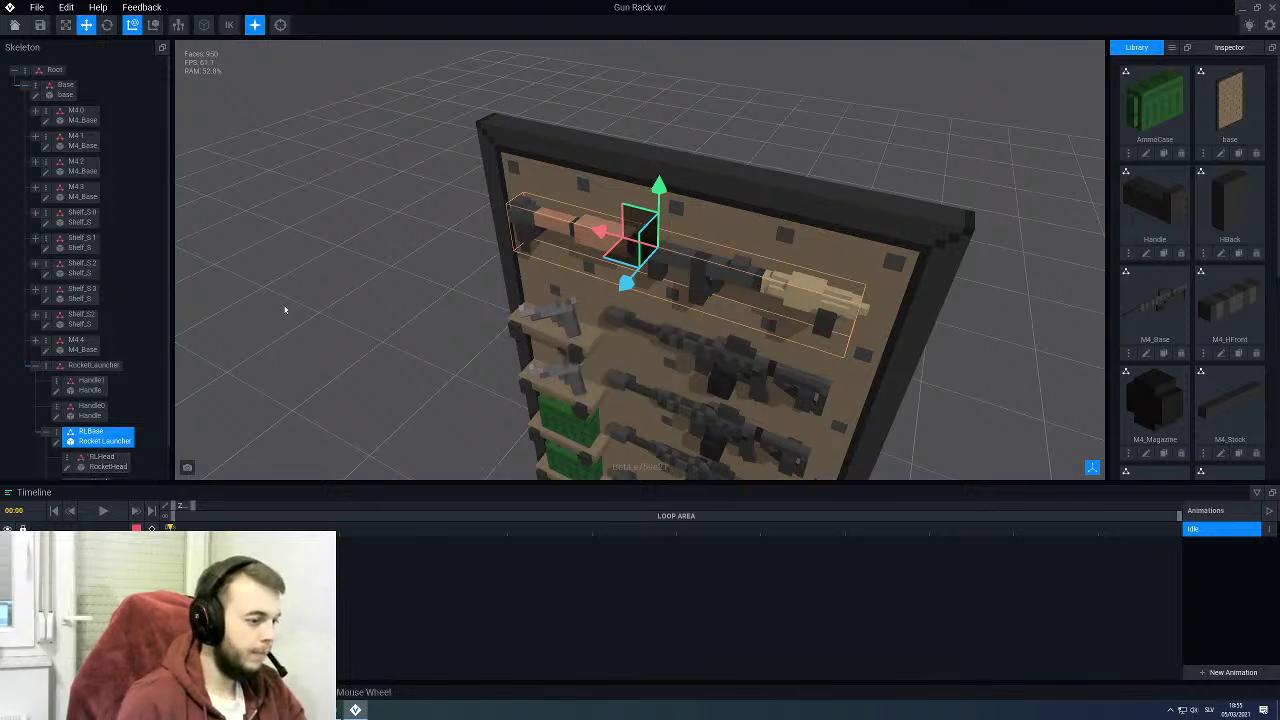
# Step: Assign the Red Dot model from the library to the RedDot node under RLBase
pyautogui.scroll(-2, 286, 309)
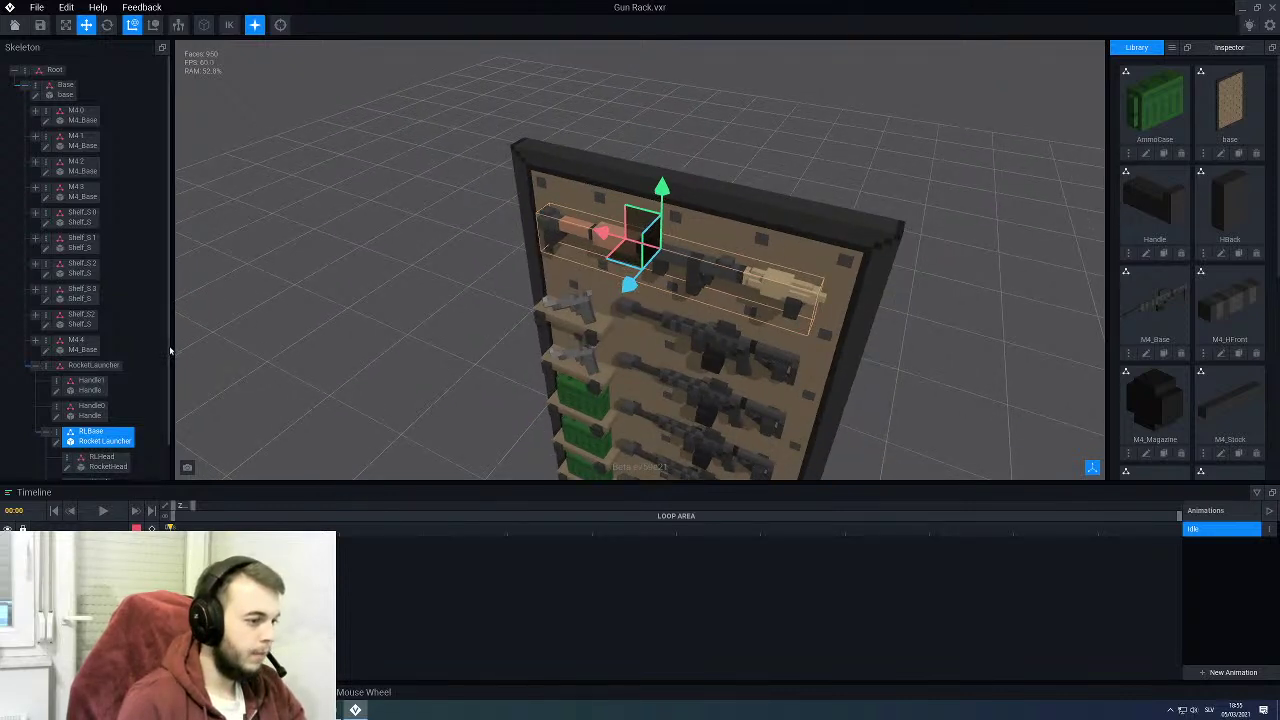
pyautogui.scroll(-1, 165, 360)
pyautogui.click(98, 471)
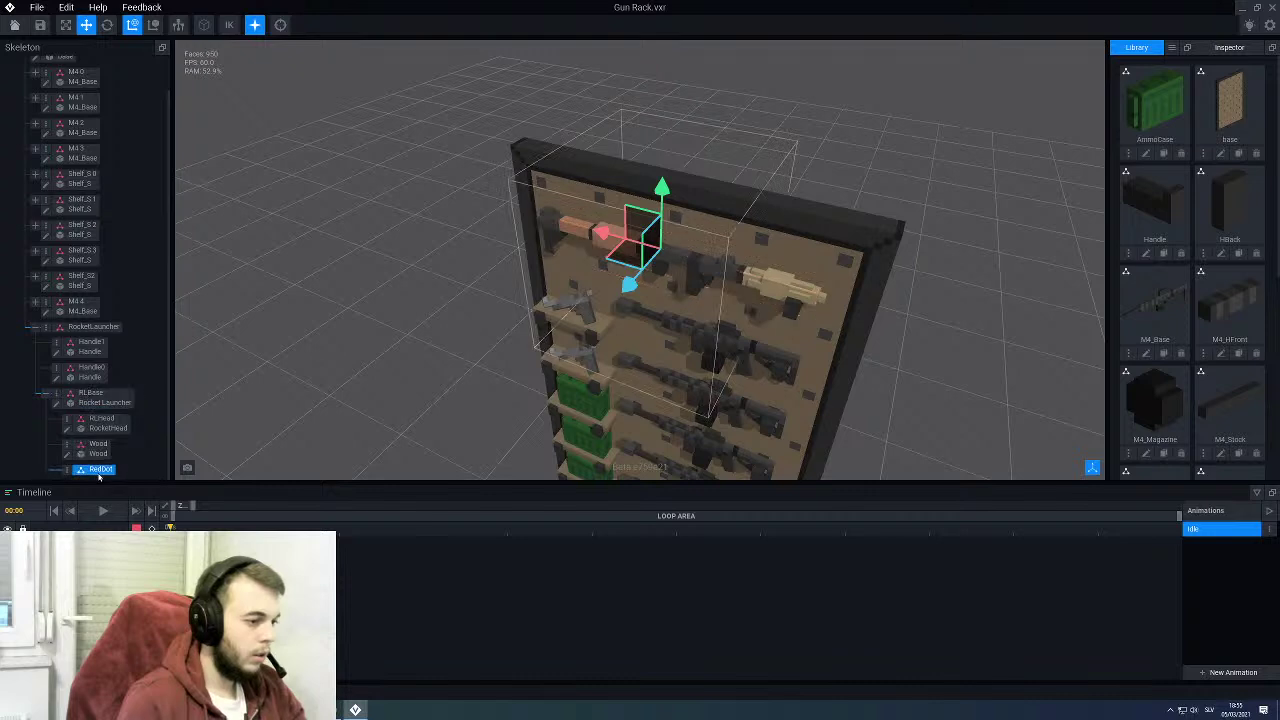
pyautogui.scroll(-5, 1235, 390)
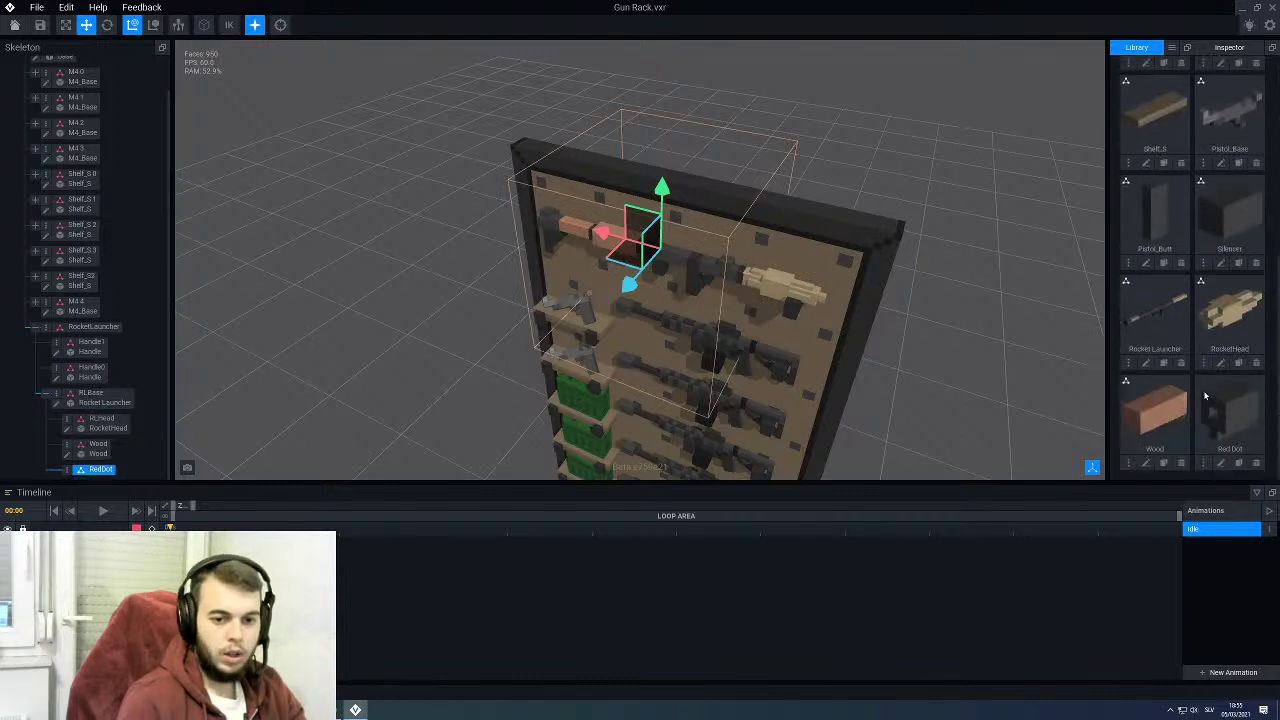
pyautogui.moveTo(1207, 412); pyautogui.dragTo(100, 473)
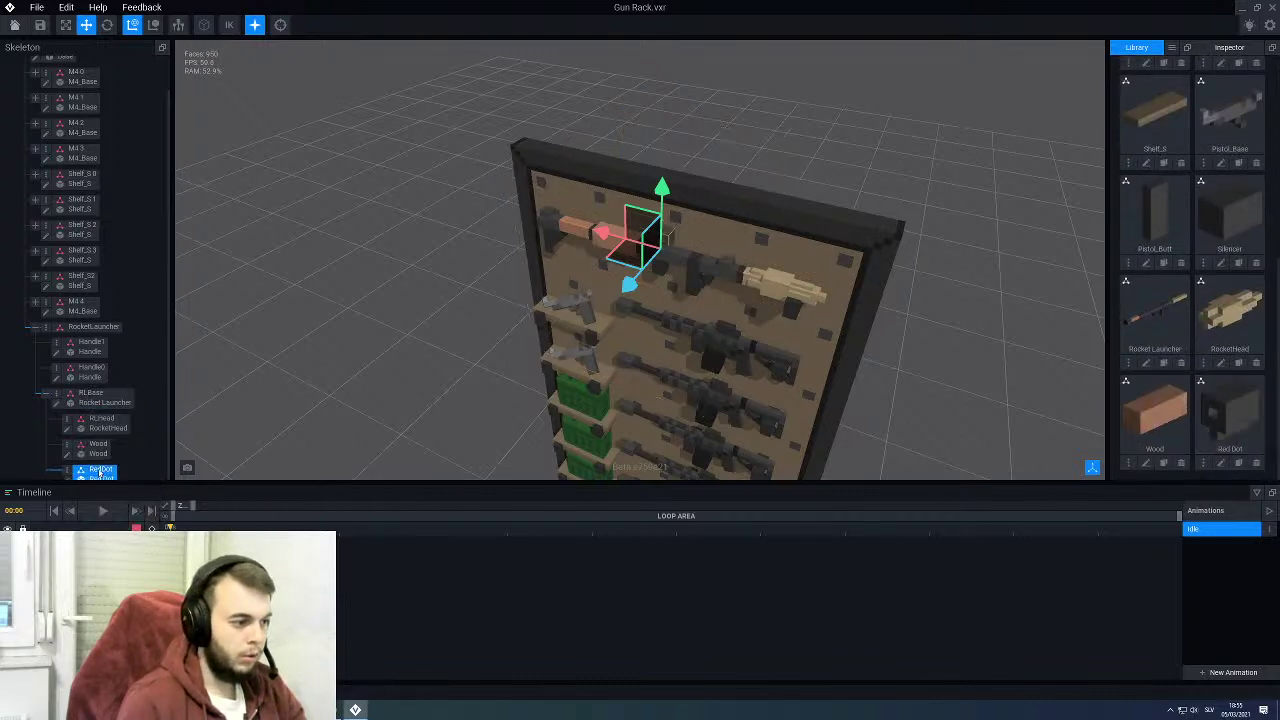
# Step: Raise the Red Dot sight onto the top of the launcher tube and slide it along the tube towards the rocket head
pyautogui.moveTo(680, 297); pyautogui.dragTo(488, 306, button='right')
pyautogui.scroll(5, 488, 306)
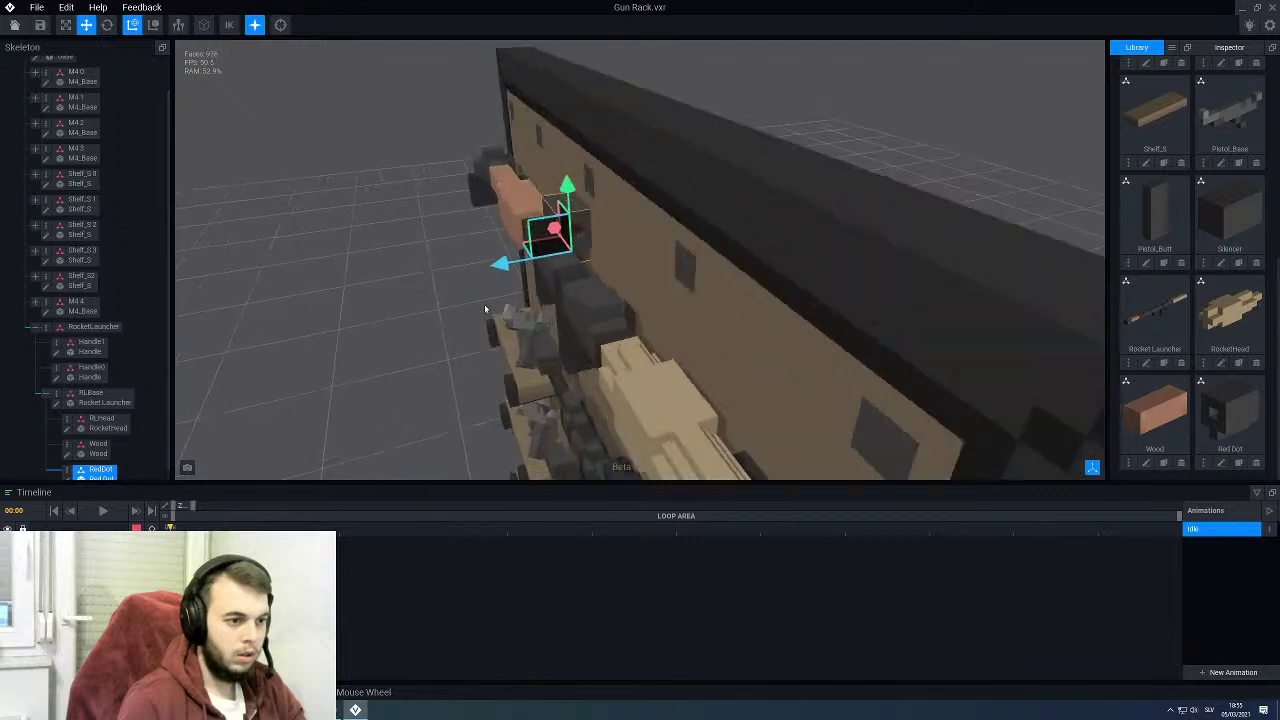
pyautogui.moveTo(555, 234); pyautogui.dragTo(485, 248)
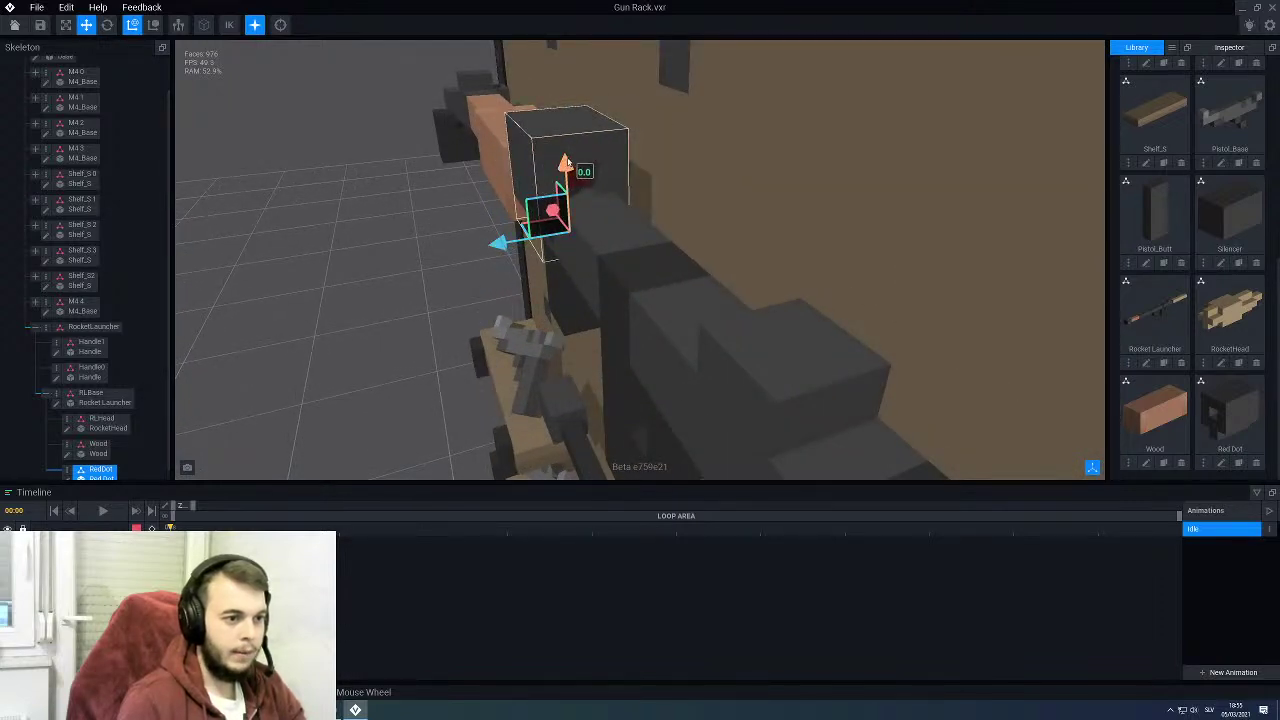
pyautogui.moveTo(573, 157); pyautogui.dragTo(588, 127)
pyautogui.moveTo(603, 191); pyautogui.dragTo(505, 227, button='right')
pyautogui.click(413, 208)
pyautogui.moveTo(607, 186); pyautogui.dragTo(471, 200, button='right')
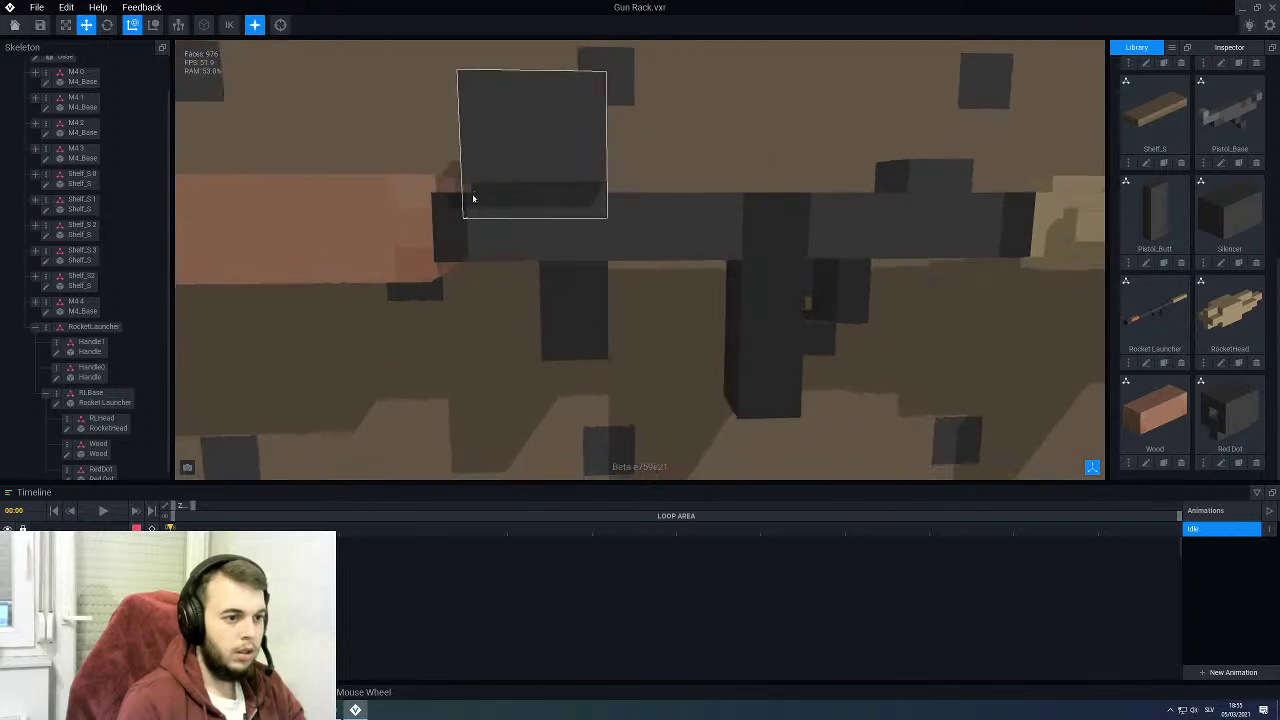
pyautogui.click(529, 160)
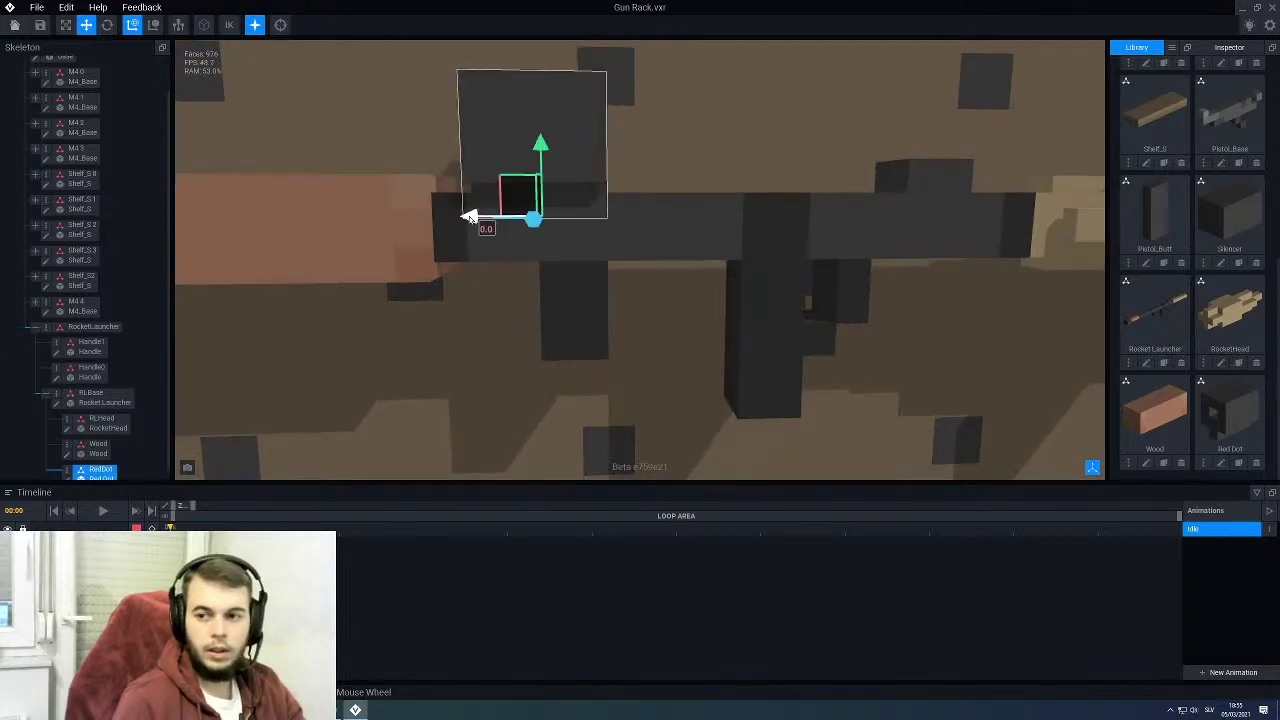
pyautogui.moveTo(470, 218); pyautogui.dragTo(572, 217)
pyautogui.scroll(-5, 591, 240)
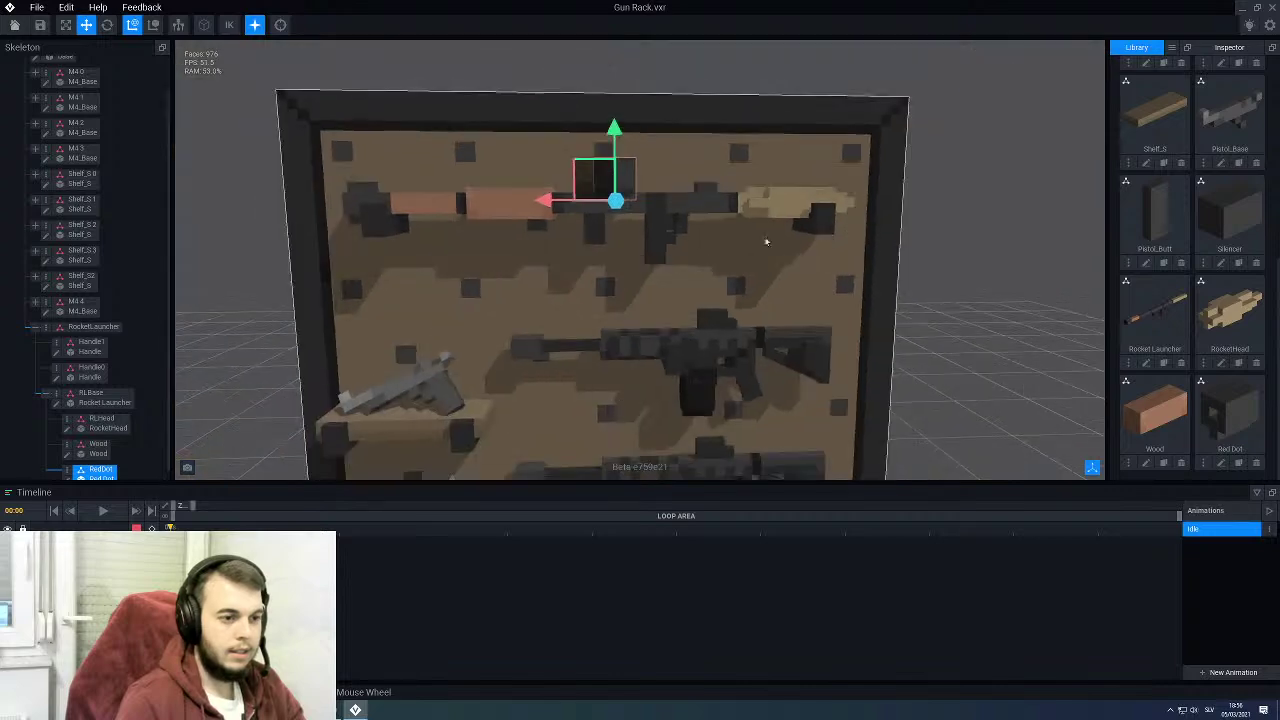
# Step: Examine the sight's placement on the rocket launcher from the front and at an angle
pyautogui.moveTo(870, 240); pyautogui.dragTo(817, 240, button='right')
pyautogui.click(482, 224)
pyautogui.moveTo(482, 224); pyautogui.dragTo(820, 240, button='right')
pyautogui.scroll(5, 557, 214)
pyautogui.scroll(3, 437, 180)
pyautogui.click(451, 194)
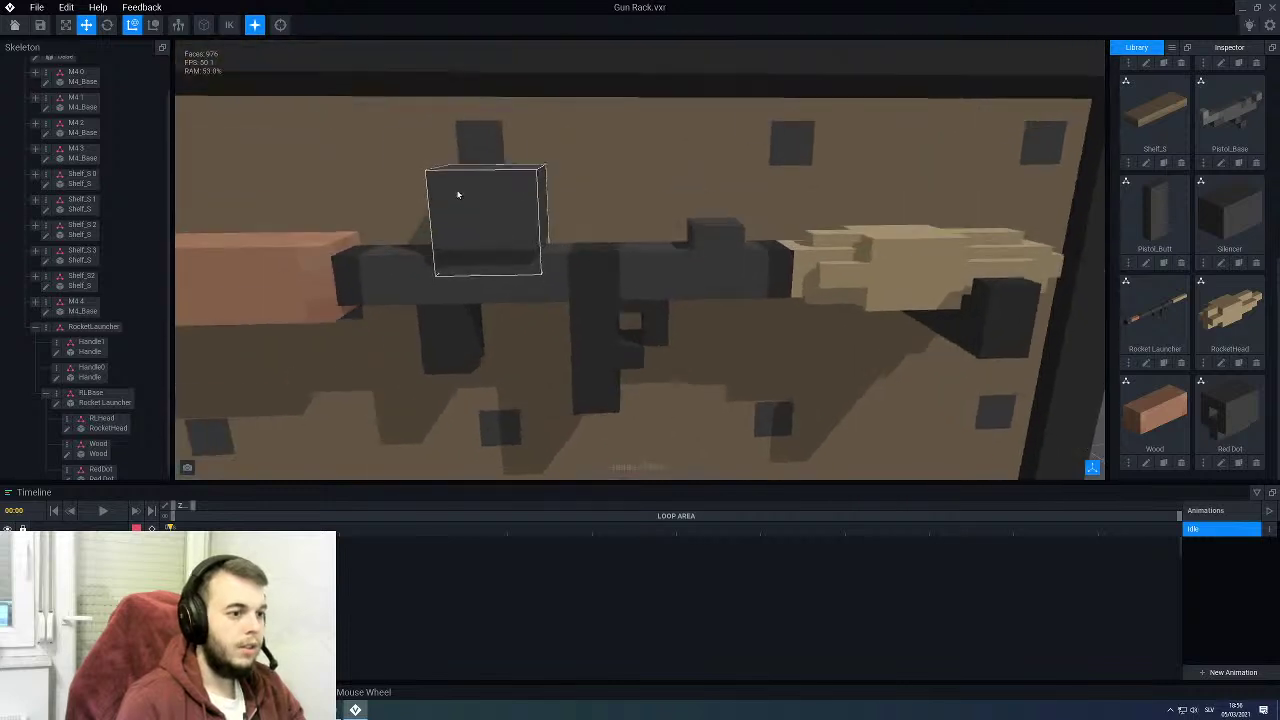
pyautogui.moveTo(451, 194); pyautogui.dragTo(518, 252, button='right')
# Step: Open the Red Dot model, paint the strip beneath the sight body dark grey with the Line tool, and save it before returning to the rig
pyautogui.click(547, 256)
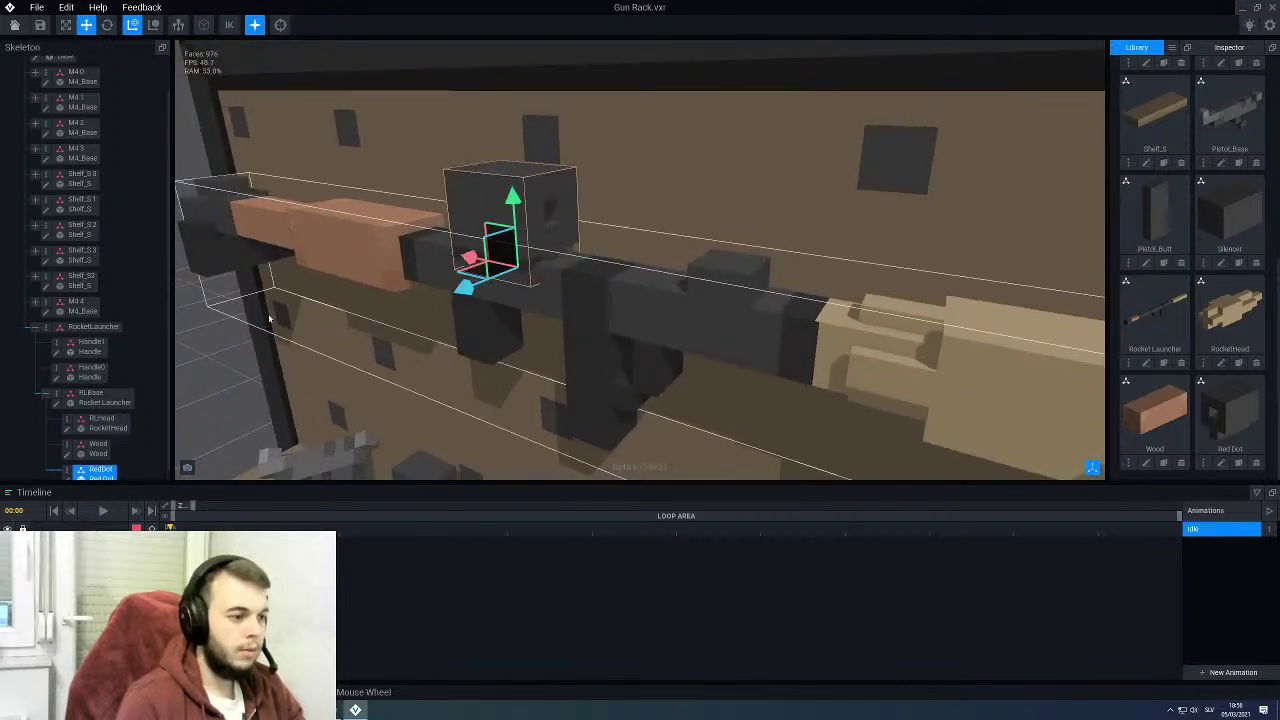
pyautogui.click(69, 481)
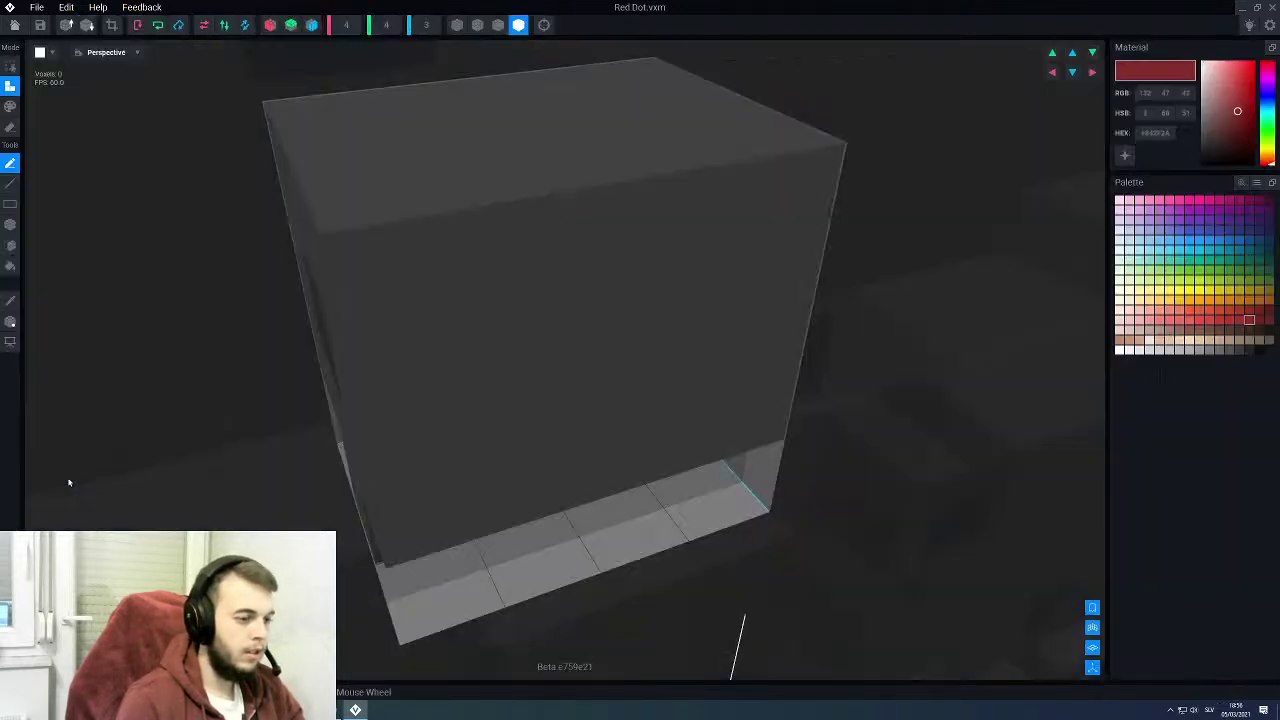
pyautogui.moveTo(566, 430)
pyautogui.mouseDown(button='right')
pyautogui.moveTo(537, 369)
pyautogui.moveTo(571, 534)
pyautogui.mouseUp(button='right')
pyautogui.scroll(-3, 569, 540)
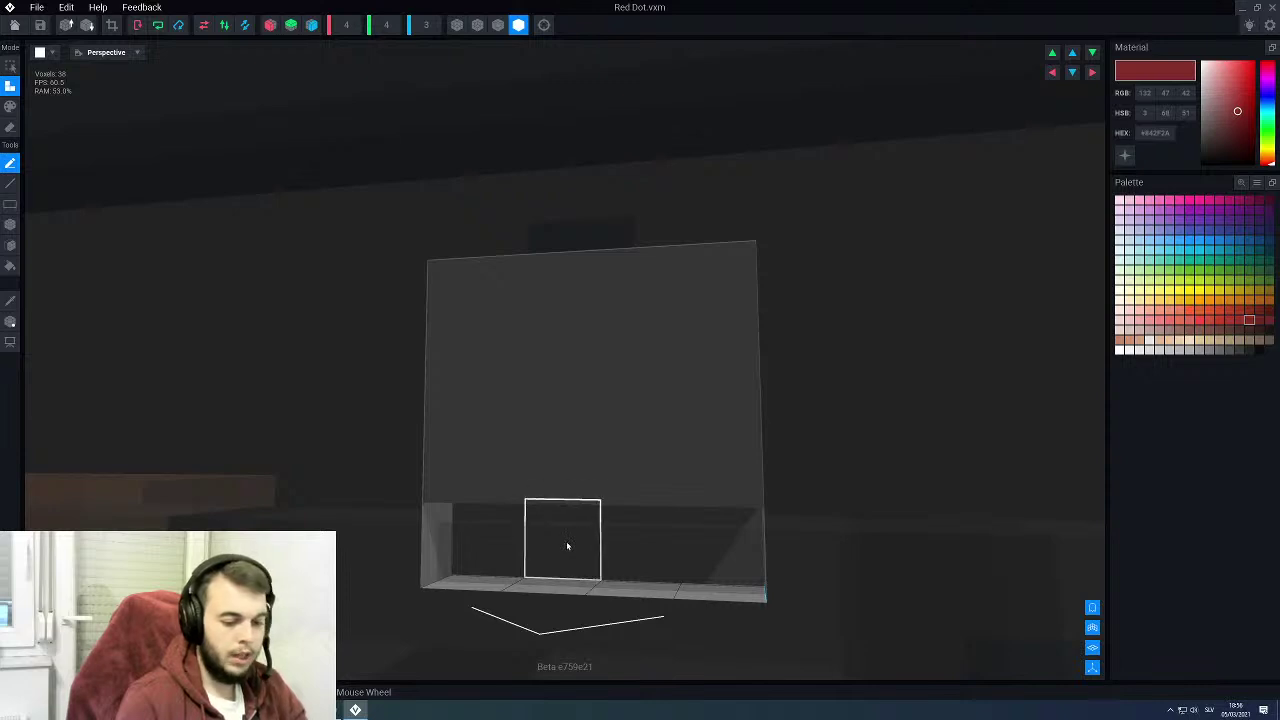
pyautogui.click(1239, 349)
pyautogui.press('p')
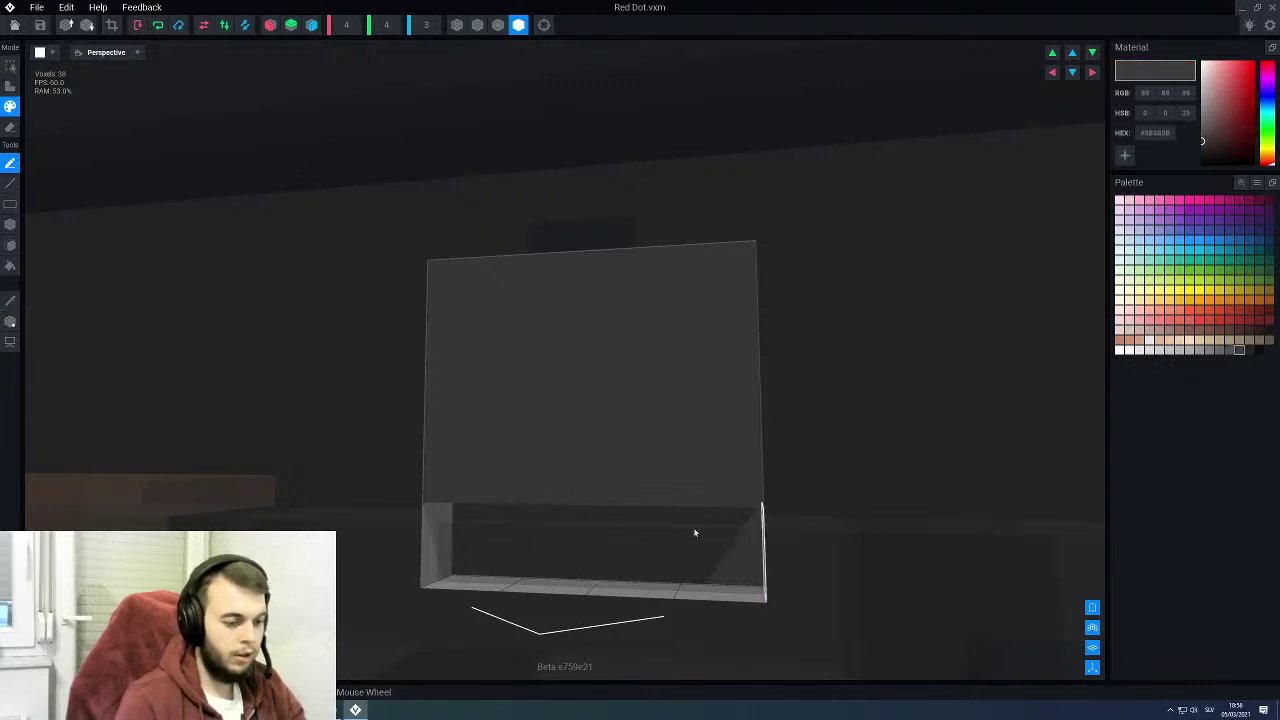
pyautogui.press('l')
pyautogui.moveTo(474, 560); pyautogui.dragTo(706, 535)
pyautogui.moveTo(671, 484); pyautogui.dragTo(627, 461, button='right')
pyautogui.click(14, 25)
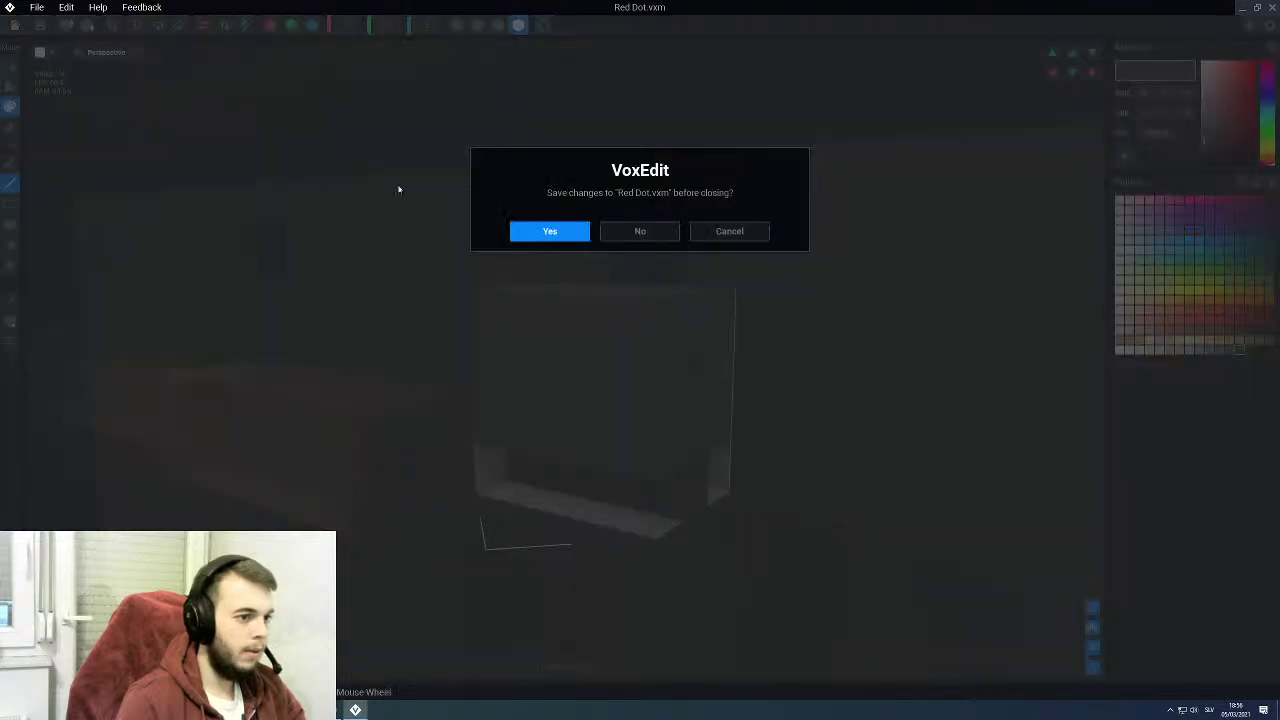
pyautogui.click(549, 231)
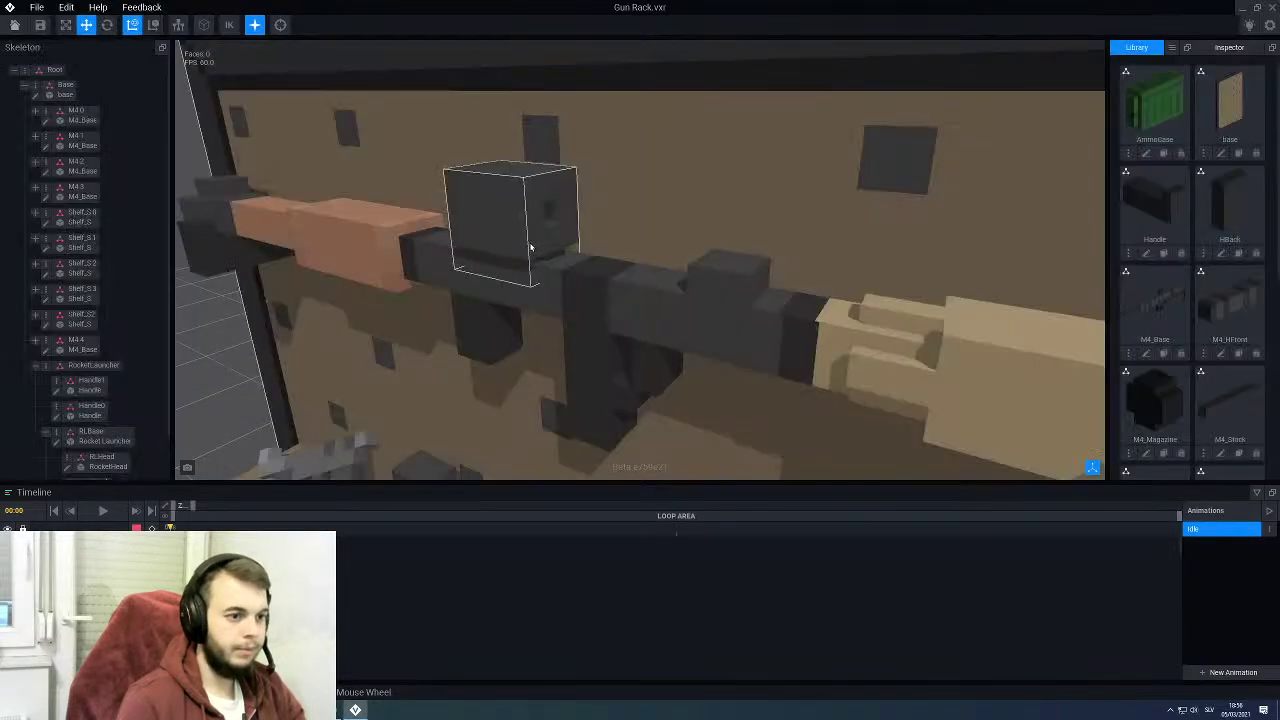
# Step: Examine the whole gun rack from several angles and distances
pyautogui.moveTo(531, 248); pyautogui.dragTo(374, 338, button='right')
pyautogui.scroll(-3, 477, 257)
pyautogui.scroll(3, 517, 252)
pyautogui.scroll(-5, 500, 226)
pyautogui.scroll(-3, 548, 282)
pyautogui.scroll(-2, 548, 283)
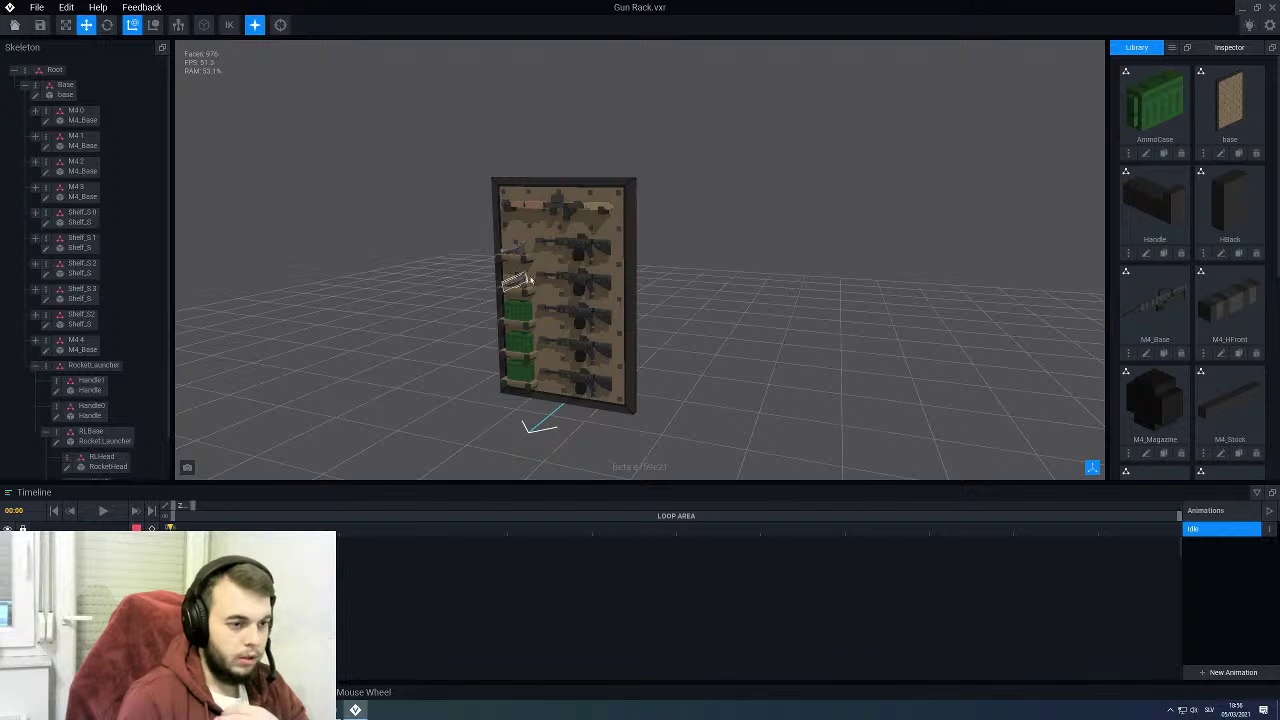
pyautogui.moveTo(530, 279)
pyautogui.mouseDown(button='right')
pyautogui.moveTo(512, 277)
pyautogui.moveTo(550, 277)
pyautogui.moveTo(531, 278)
pyautogui.mouseUp(button='right')
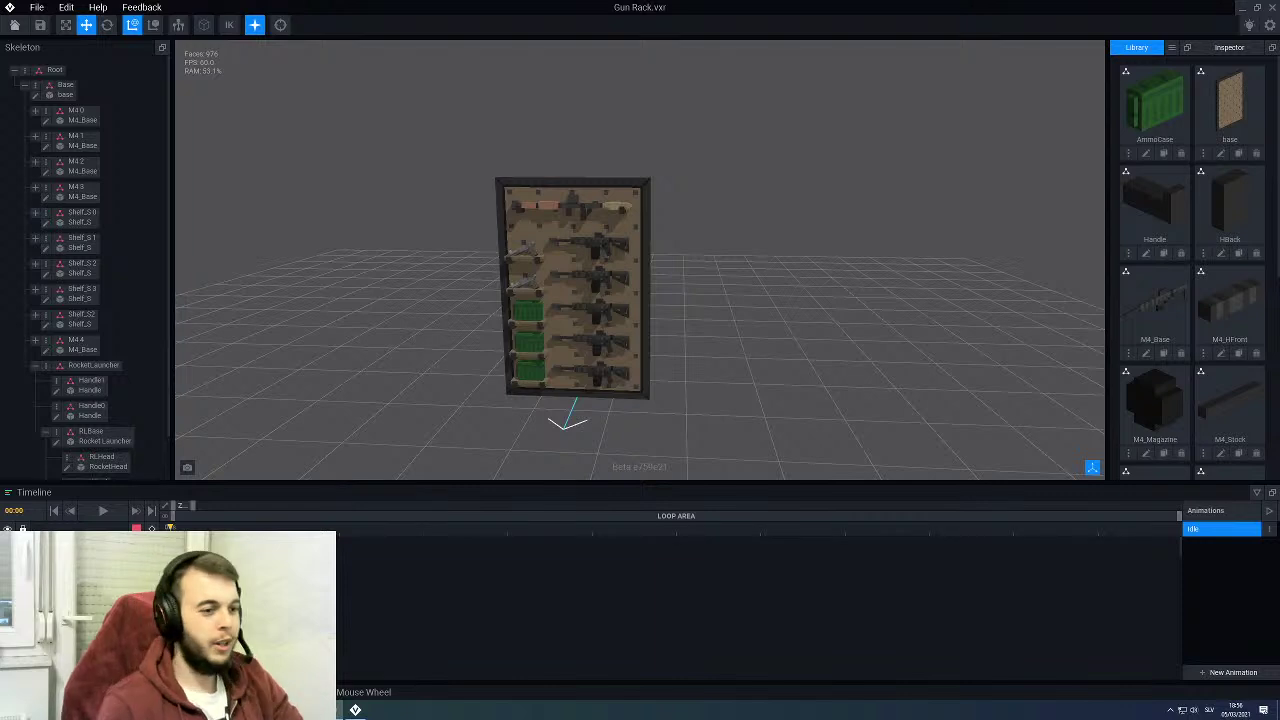
pyautogui.moveTo(334, 346); pyautogui.dragTo(546, 276, button='right')
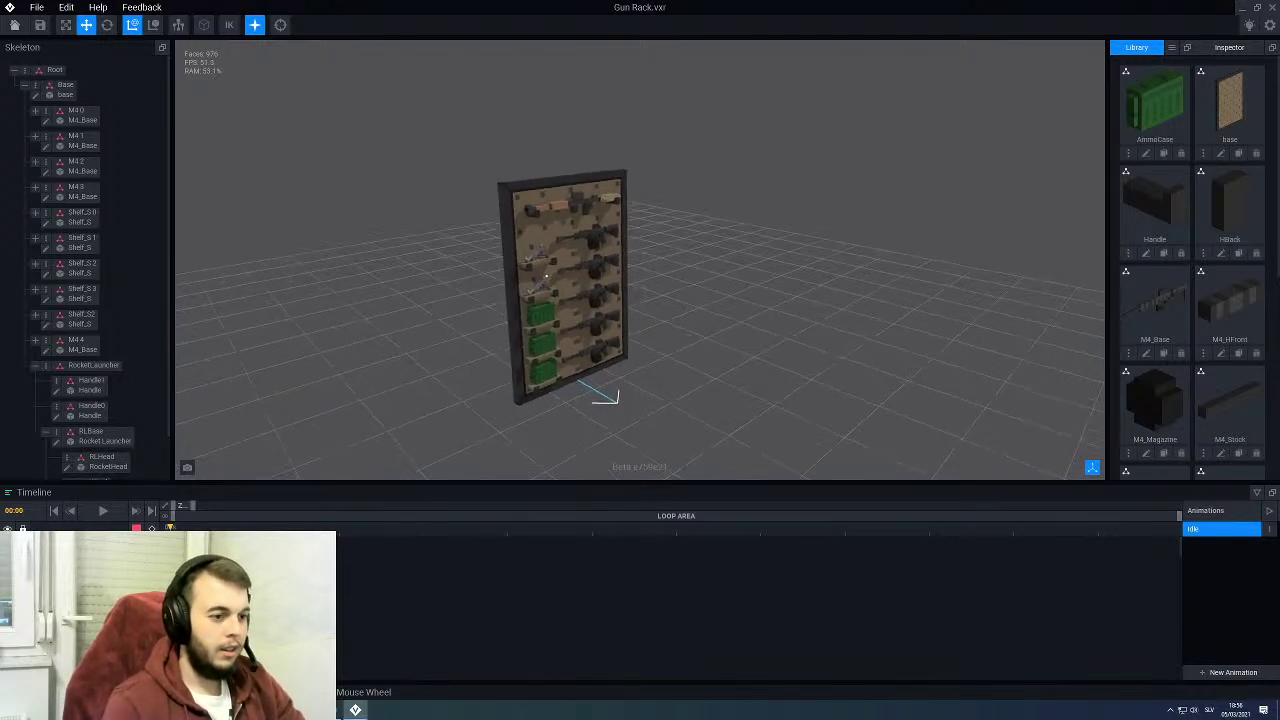
pyautogui.moveTo(400, 340); pyautogui.dragTo(434, 231, button='middle')
# Step: Close the Gun Rack rig, saving its changes
pyautogui.click(14, 25)
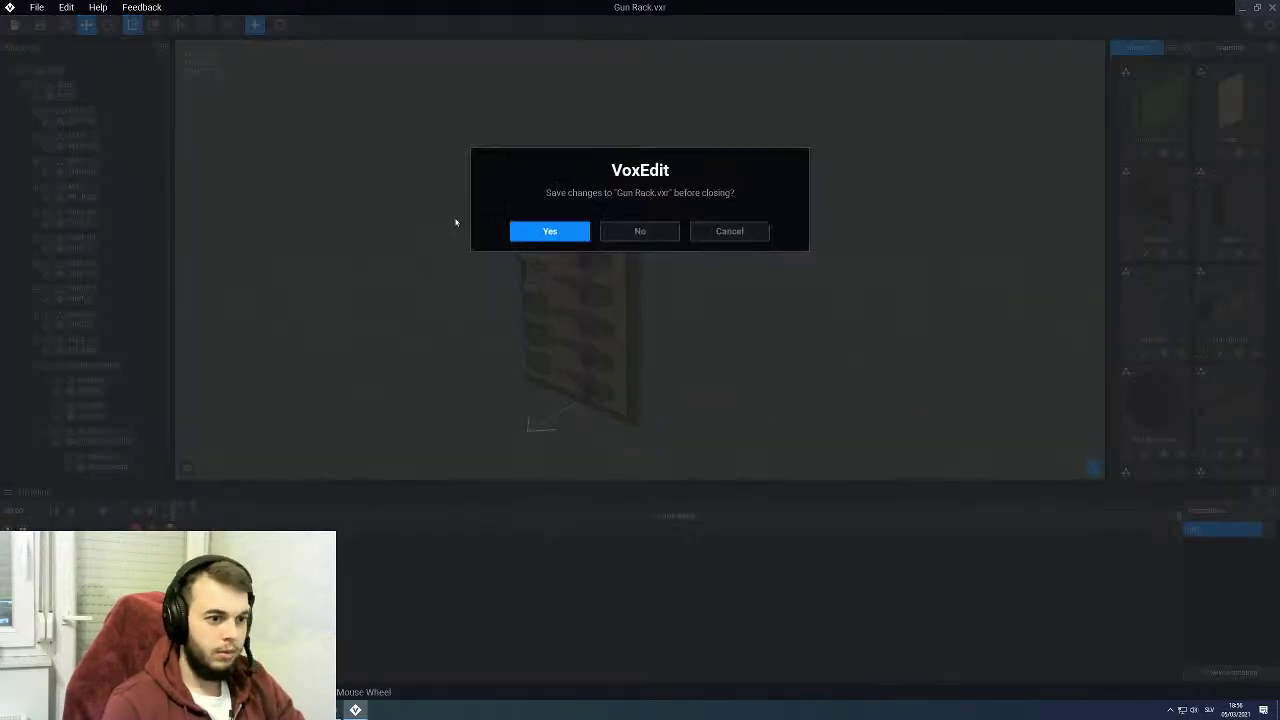
pyautogui.click(729, 231)
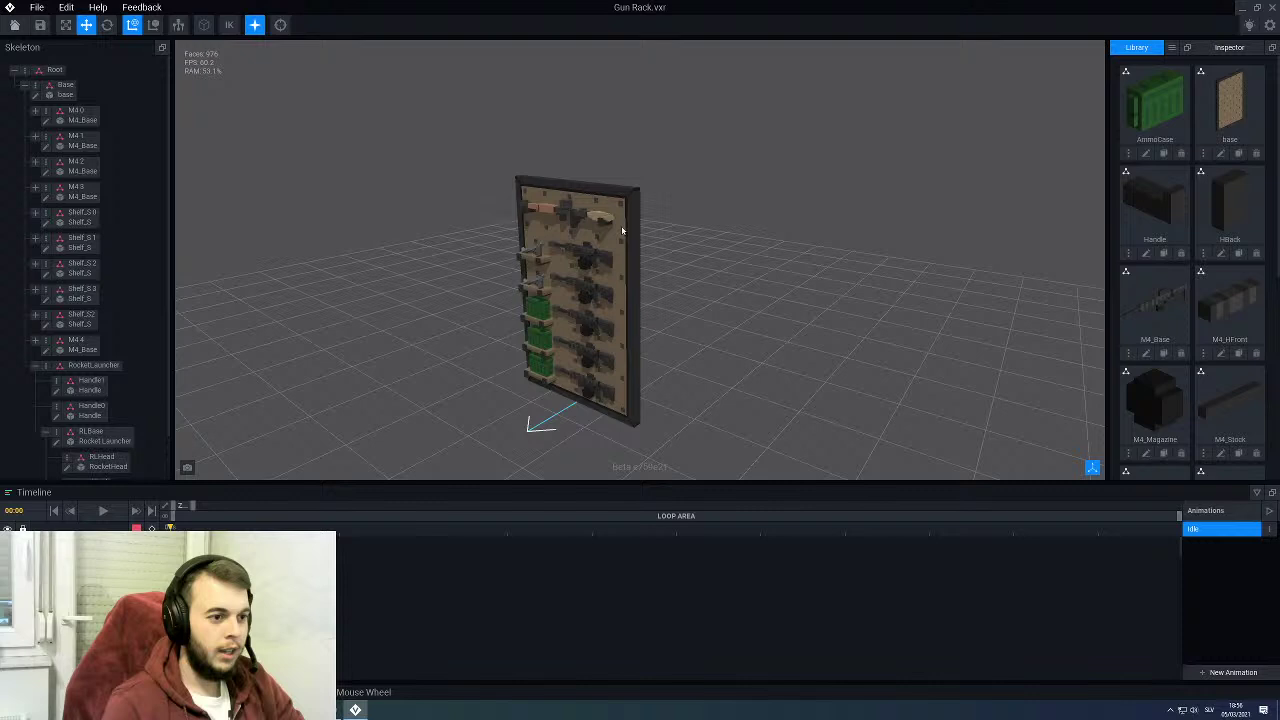
pyautogui.click(14, 25)
pyautogui.click(552, 231)
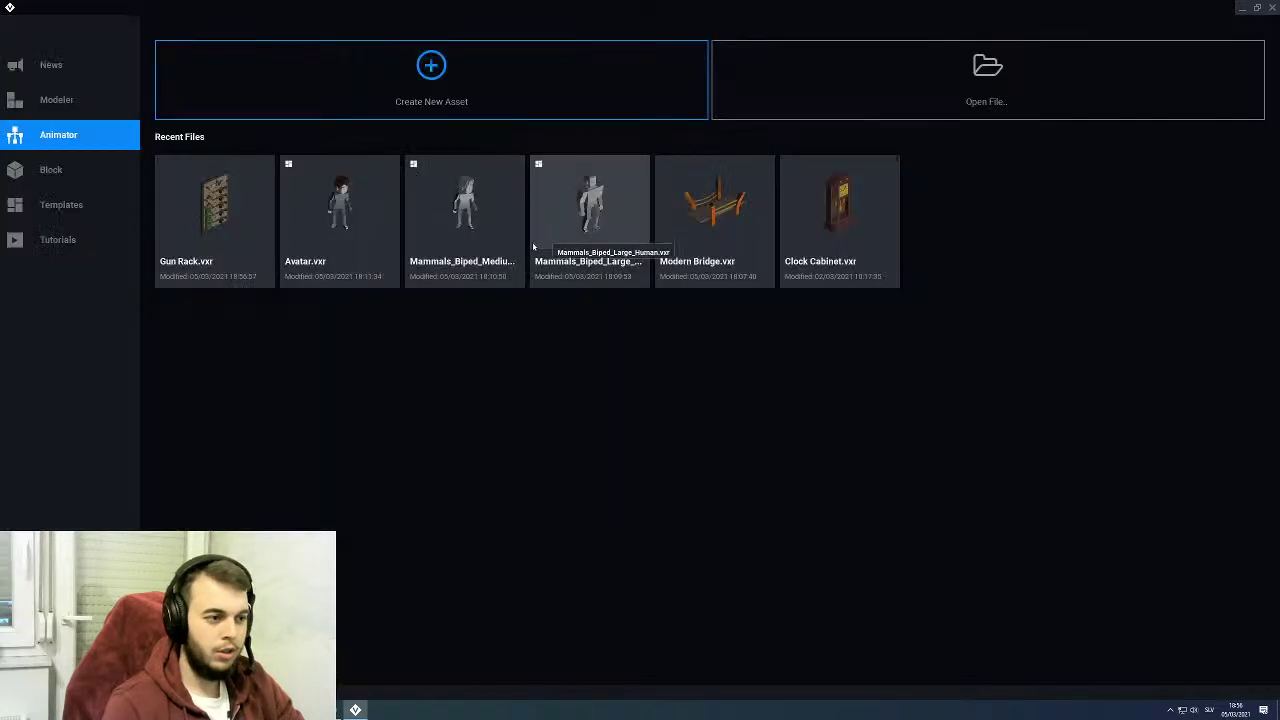
# Step: Open the recent Modern Bridge.vxr rig and examine the whole bridge from above
pyautogui.click(690, 213)
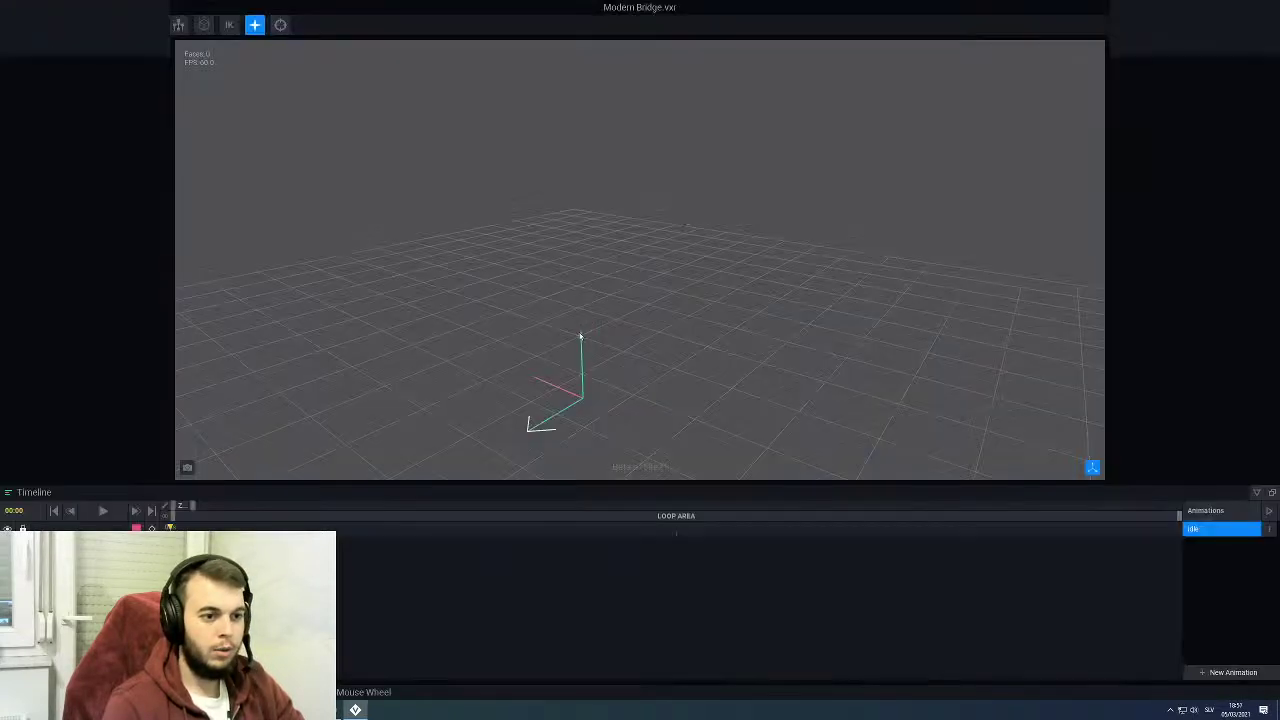
pyautogui.scroll(-5, 640, 260)
pyautogui.moveTo(603, 229); pyautogui.dragTo(400, 240, button='right')
pyautogui.scroll(-2, 590, 225)
pyautogui.moveTo(540, 224); pyautogui.dragTo(607, 221, button='middle')
pyautogui.moveTo(556, 305); pyautogui.dragTo(537, 251, button='right')
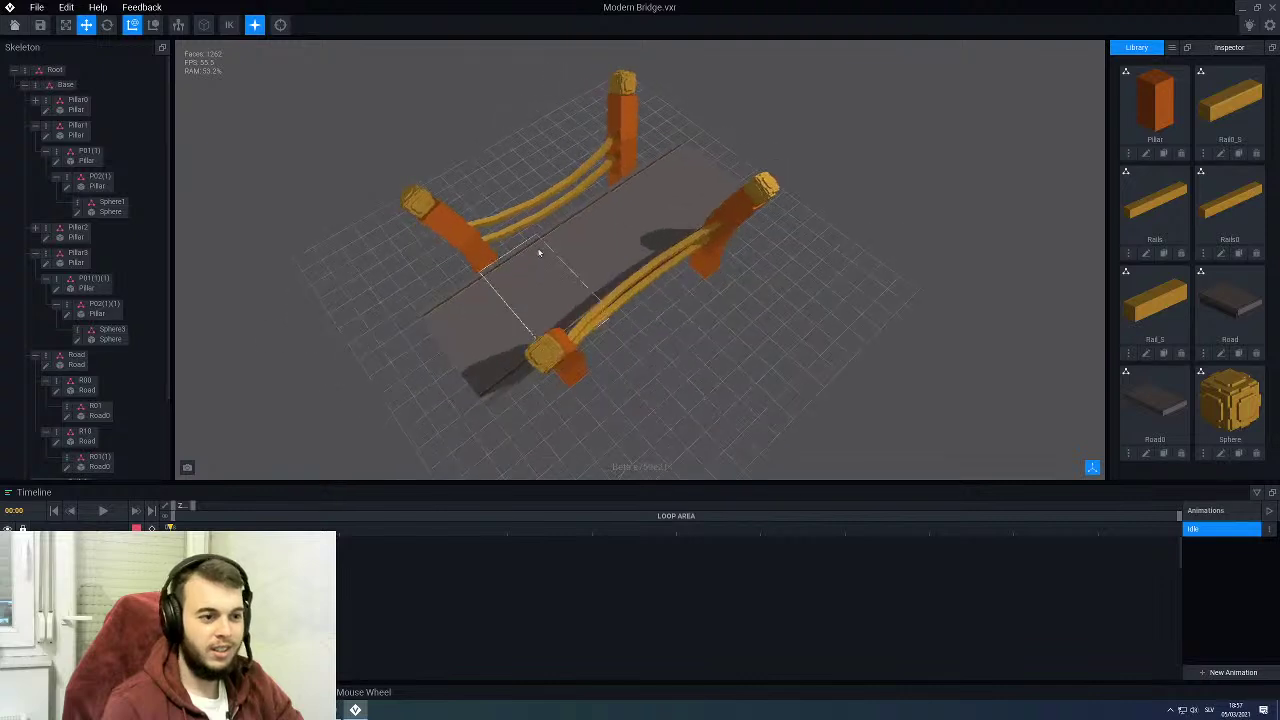